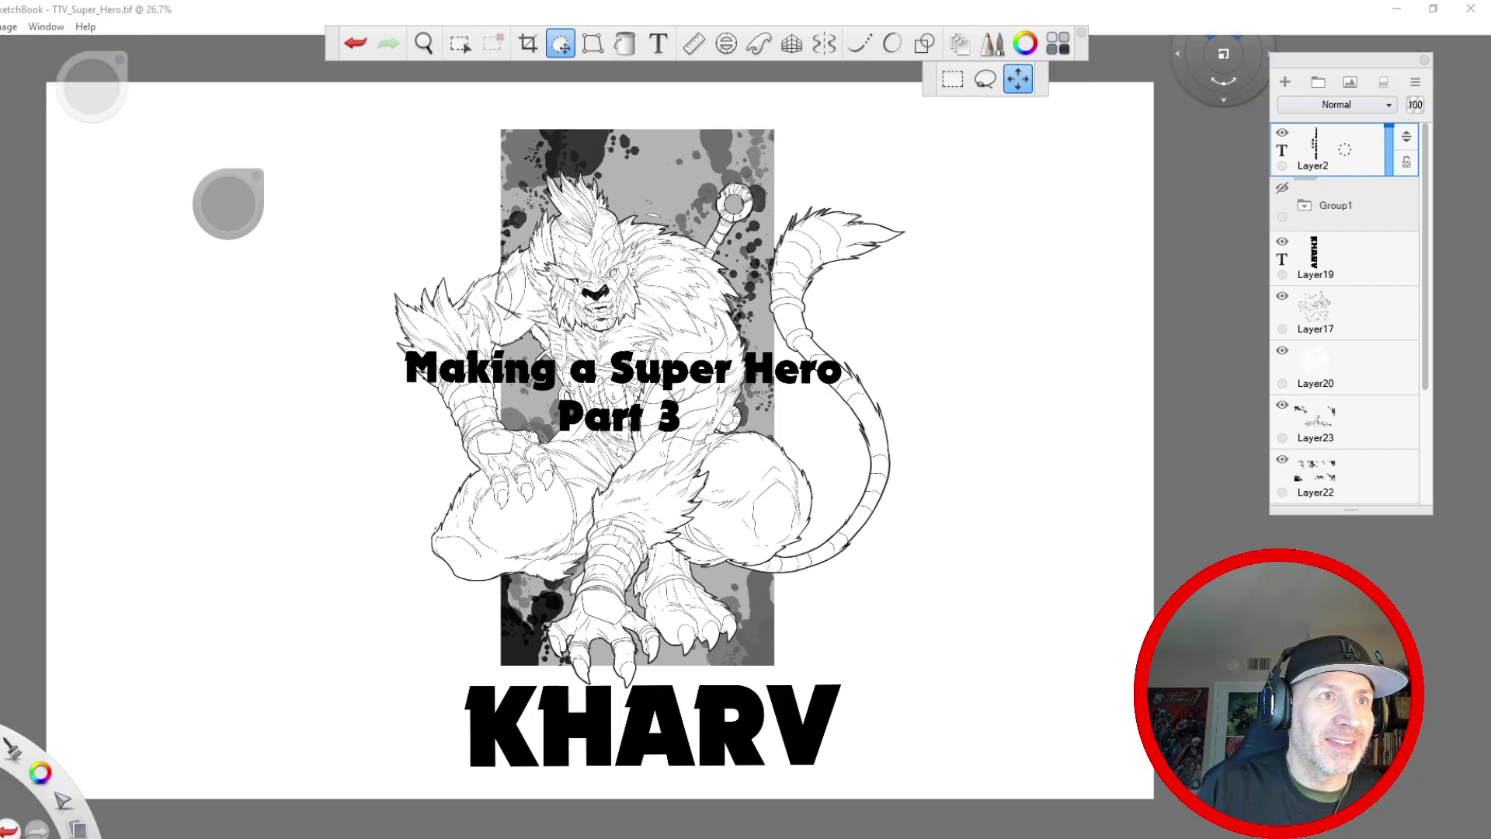
- Leave the transform tool and hide the two text layers, Layer2 and Layer19
{"action": "left_click_drag", "start_coordinate": [1223, 66], "coordinate": [1338, 54]}
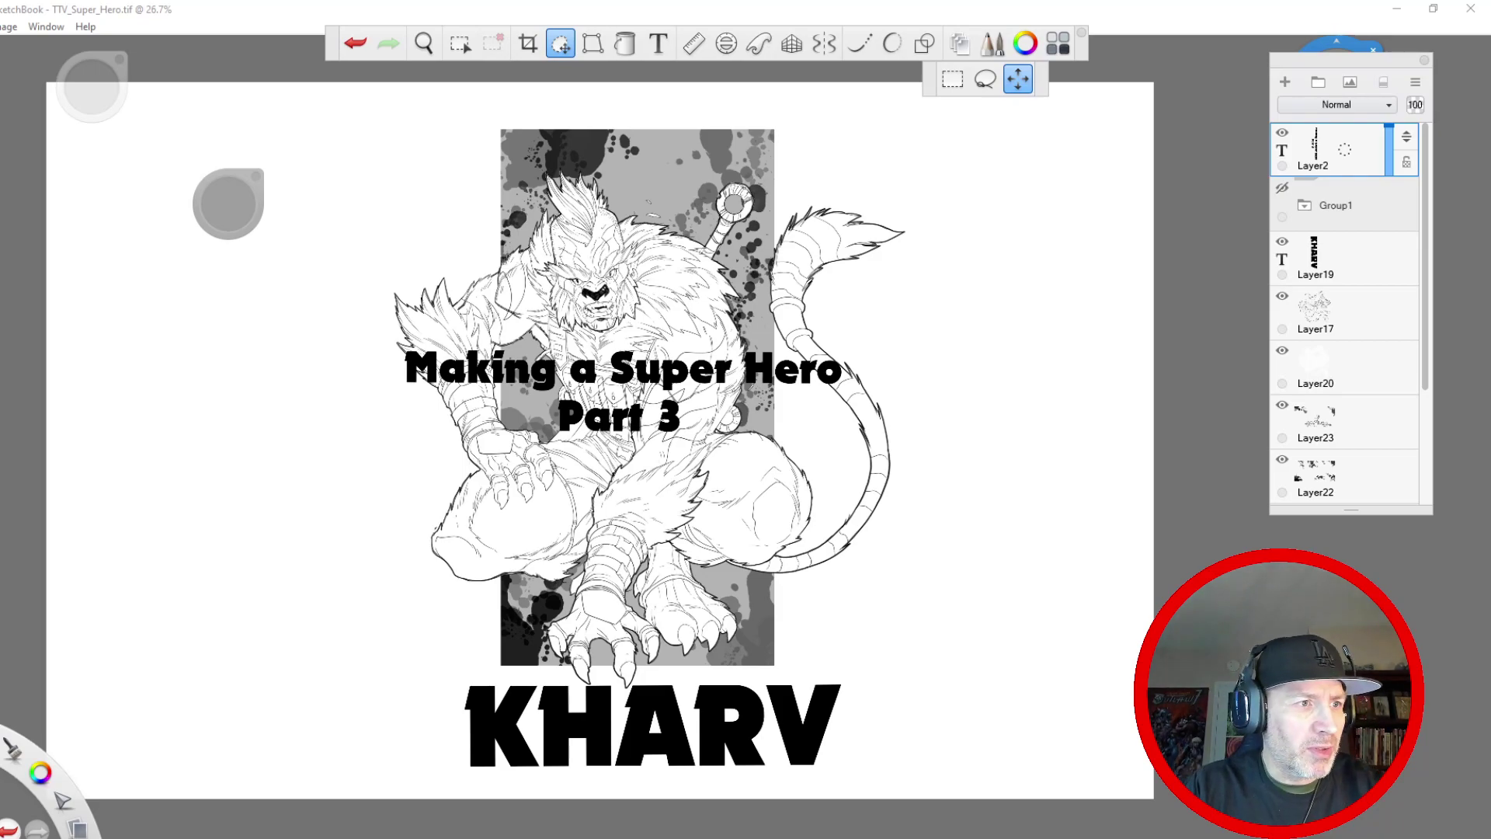
{"action": "key", "text": "Escape"}
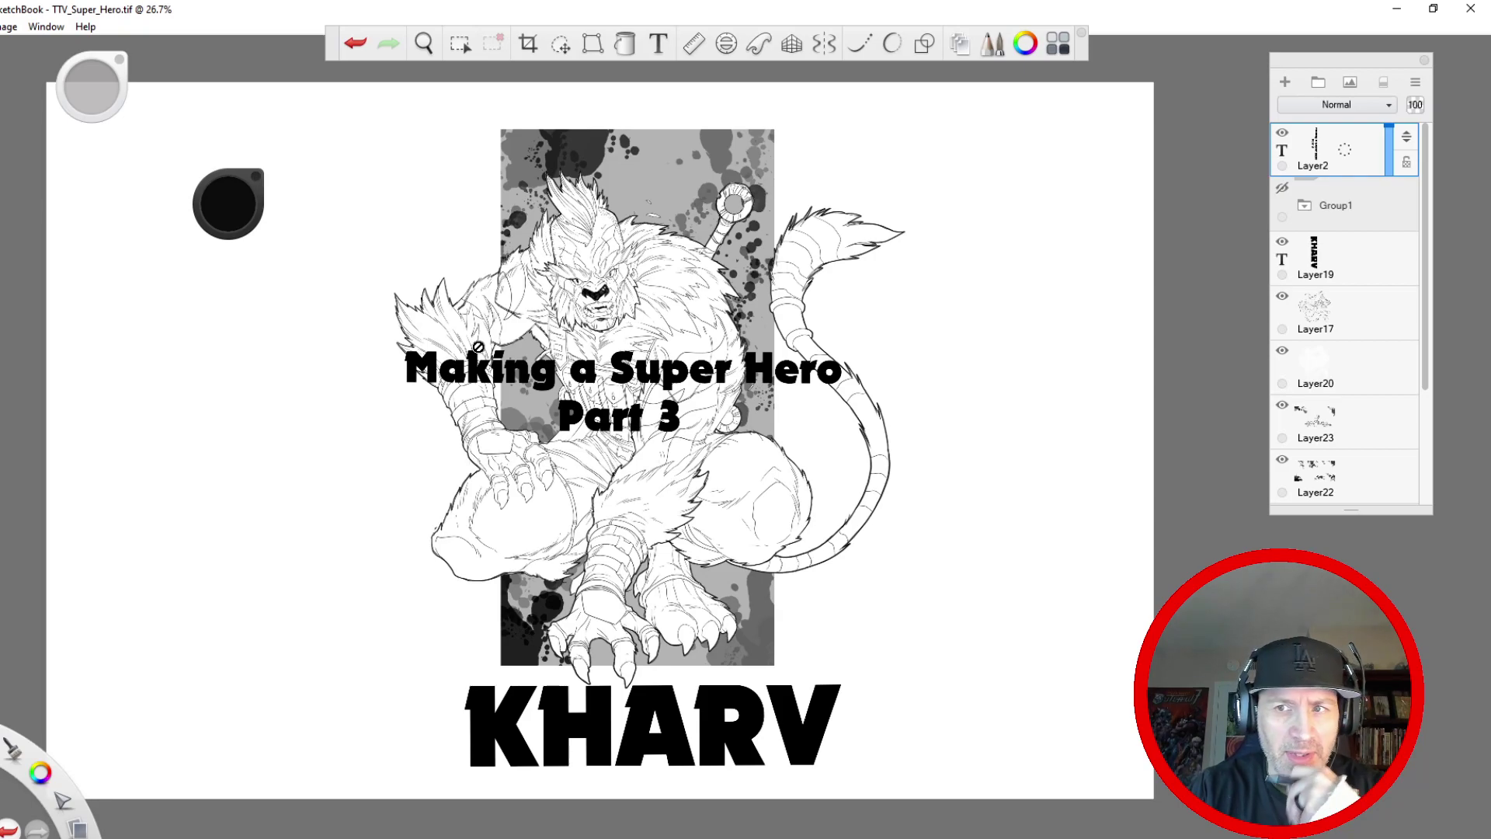
{"action": "left_click", "coordinate": [1282, 133]}
{"action": "left_click", "coordinate": [1283, 243]}
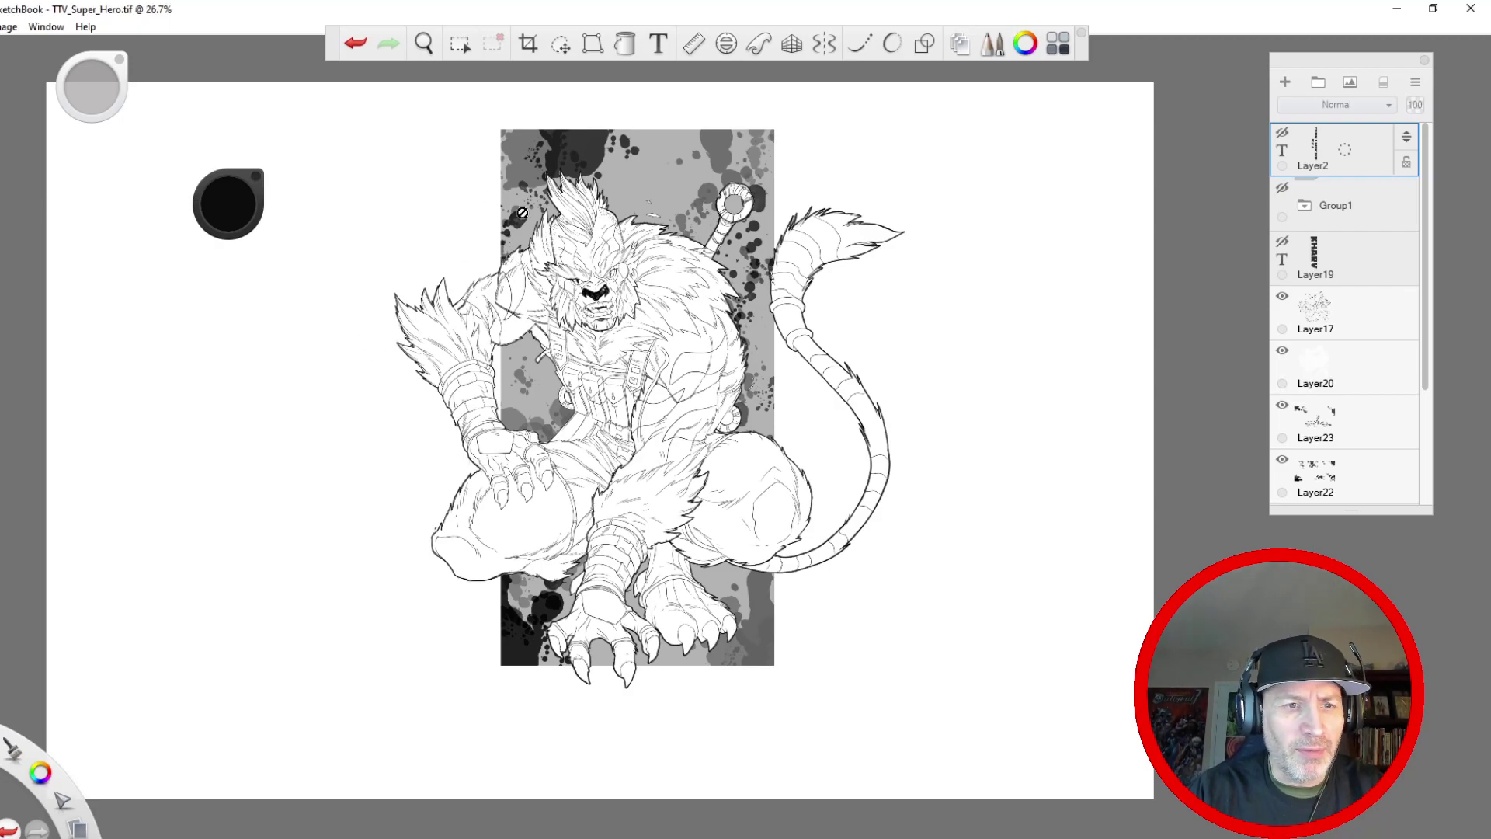
- On Layer17, thicken the outline along the fur of the raised arm's shoulder, upper arm and underarm
{"action": "left_click", "coordinate": [1309, 299]}
{"action": "key", "text": "space"}
{"action": "left_click_drag", "start_coordinate": [499, 333], "coordinate": [447, 188]}
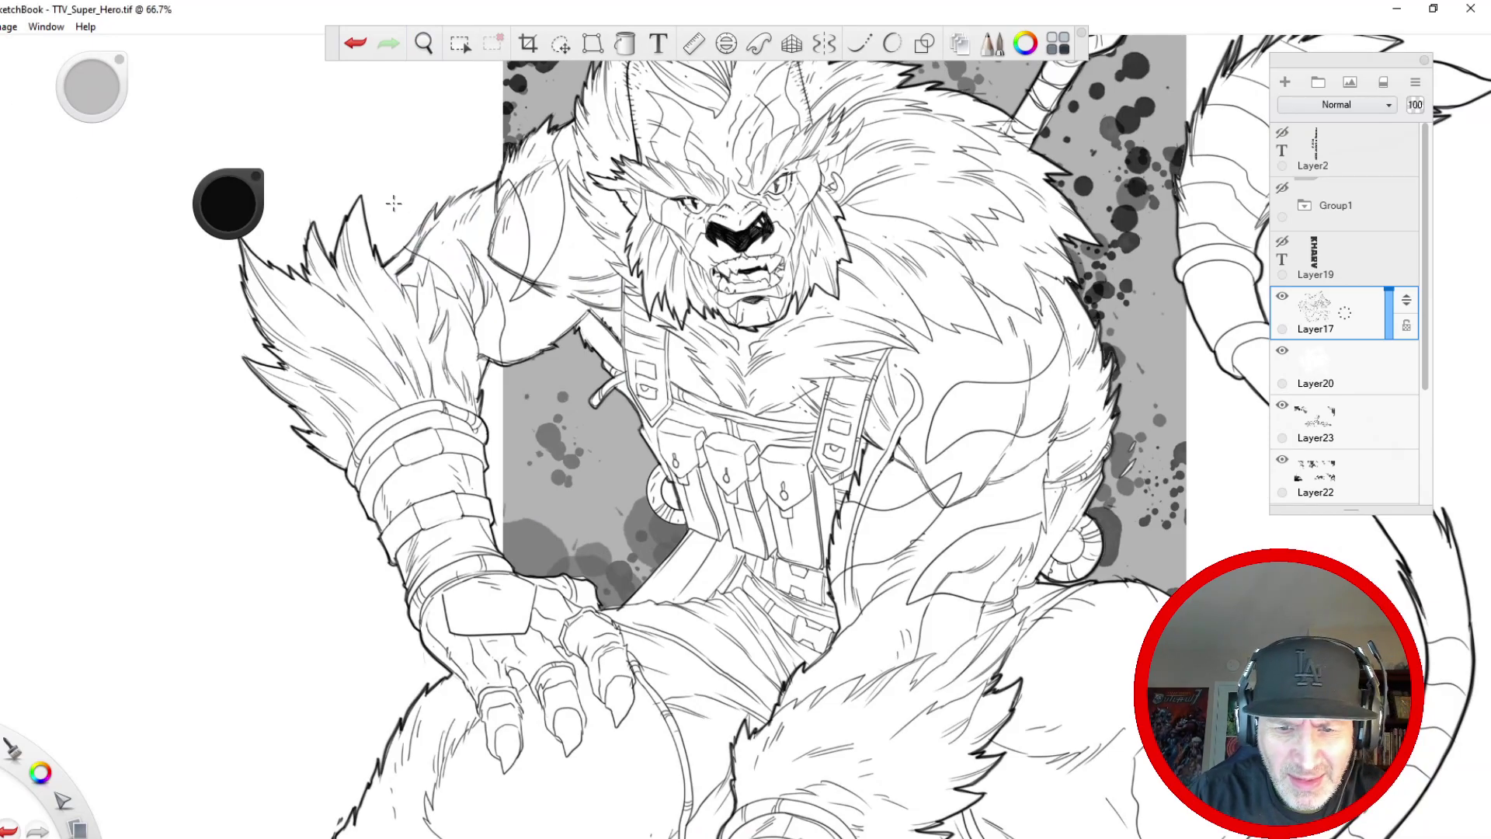
{"action": "key", "text": "space"}
{"action": "left_click_drag", "start_coordinate": [455, 393], "coordinate": [425, 148]}
{"action": "left_click_drag", "start_coordinate": [426, 147], "coordinate": [586, 454]}
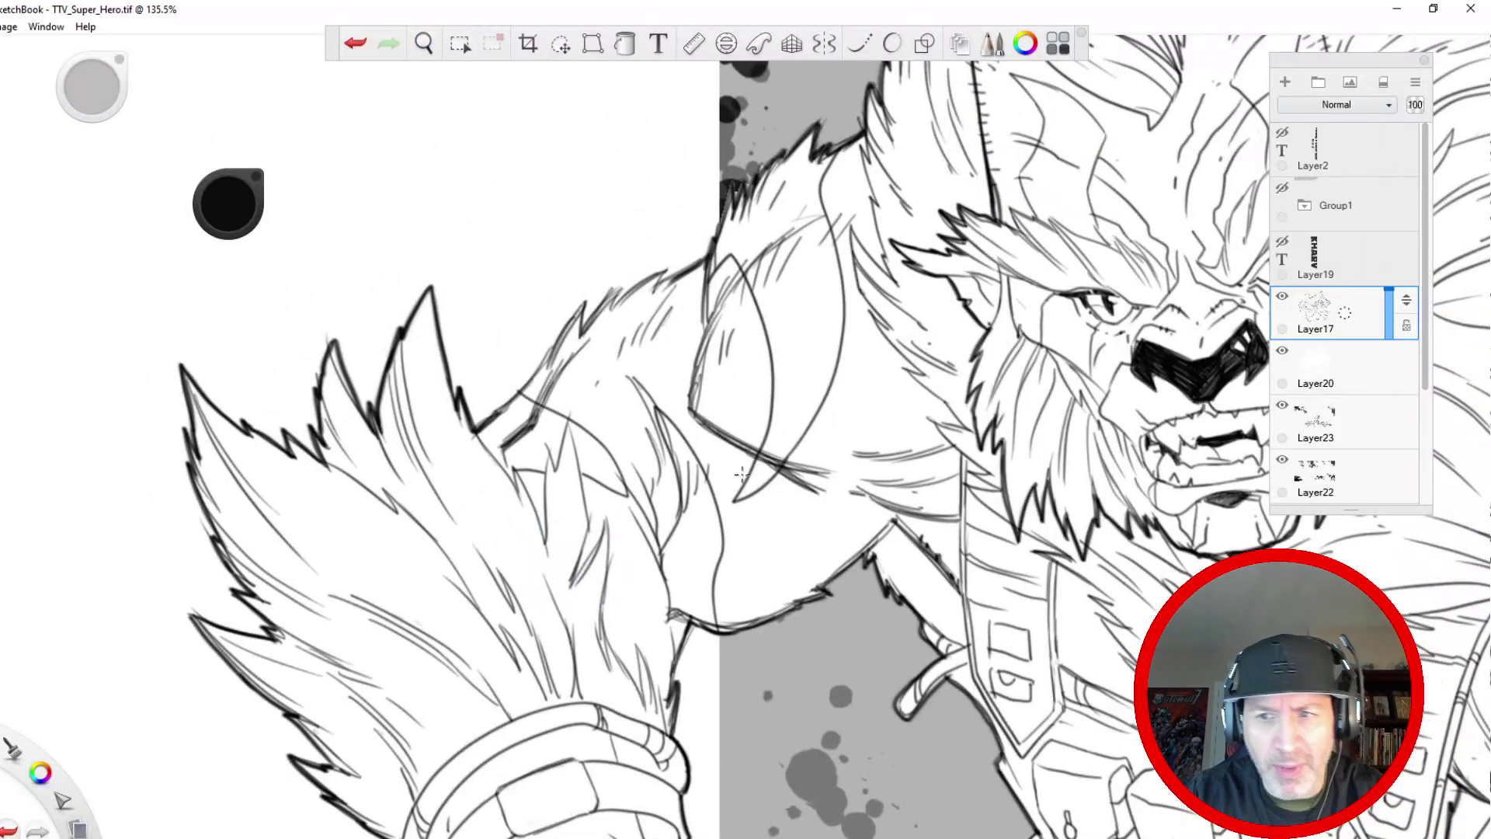
{"action": "left_click_drag", "start_coordinate": [459, 399], "coordinate": [475, 428]}
{"action": "mouse_move", "coordinate": [584, 303]}
{"action": "left_mouse_down"}
{"action": "mouse_move", "coordinate": [582, 335]}
{"action": "mouse_move", "coordinate": [559, 328]}
{"action": "mouse_move", "coordinate": [551, 356]}
{"action": "mouse_move", "coordinate": [583, 306]}
{"action": "mouse_move", "coordinate": [497, 409]}
{"action": "left_mouse_up"}
{"action": "left_click_drag", "start_coordinate": [538, 348], "coordinate": [476, 429]}
{"action": "mouse_move", "coordinate": [626, 272]}
{"action": "left_mouse_down"}
{"action": "mouse_move", "coordinate": [581, 329]}
{"action": "mouse_move", "coordinate": [608, 311]}
{"action": "left_mouse_up"}
{"action": "mouse_move", "coordinate": [676, 267]}
{"action": "left_mouse_down"}
{"action": "mouse_move", "coordinate": [615, 307]}
{"action": "mouse_move", "coordinate": [659, 287]}
{"action": "left_mouse_up"}
{"action": "mouse_move", "coordinate": [893, 527]}
{"action": "left_mouse_down"}
{"action": "mouse_move", "coordinate": [779, 618]}
{"action": "mouse_move", "coordinate": [705, 631]}
{"action": "left_mouse_up"}
- Thicken the inner contour of the same arm from the elbow down to the wrist wrap
{"action": "key", "text": "space"}
{"action": "left_click_drag", "start_coordinate": [467, 595], "coordinate": [454, 449]}
{"action": "mouse_move", "coordinate": [715, 484]}
{"action": "left_mouse_down"}
{"action": "mouse_move", "coordinate": [679, 475]}
{"action": "mouse_move", "coordinate": [660, 539]}
{"action": "mouse_move", "coordinate": [657, 471]}
{"action": "mouse_move", "coordinate": [619, 379]}
{"action": "left_mouse_up"}
{"action": "left_click_drag", "start_coordinate": [655, 445], "coordinate": [623, 386]}
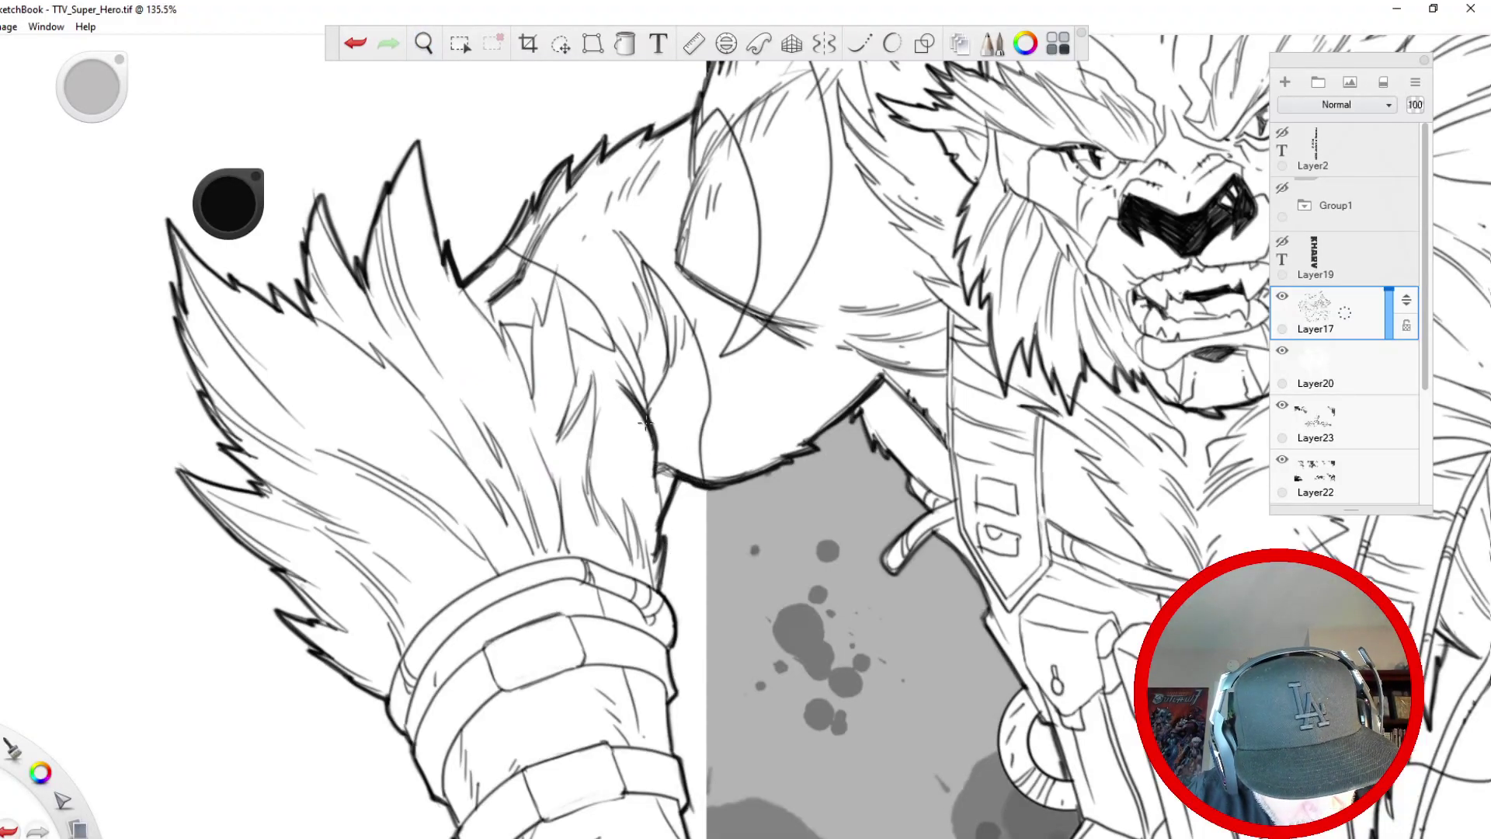
{"action": "left_click_drag", "start_coordinate": [653, 437], "coordinate": [660, 515]}
- Thicken the V-shaped edge beneath the shoulder muscle of the character's other arm
{"action": "key", "text": "space"}
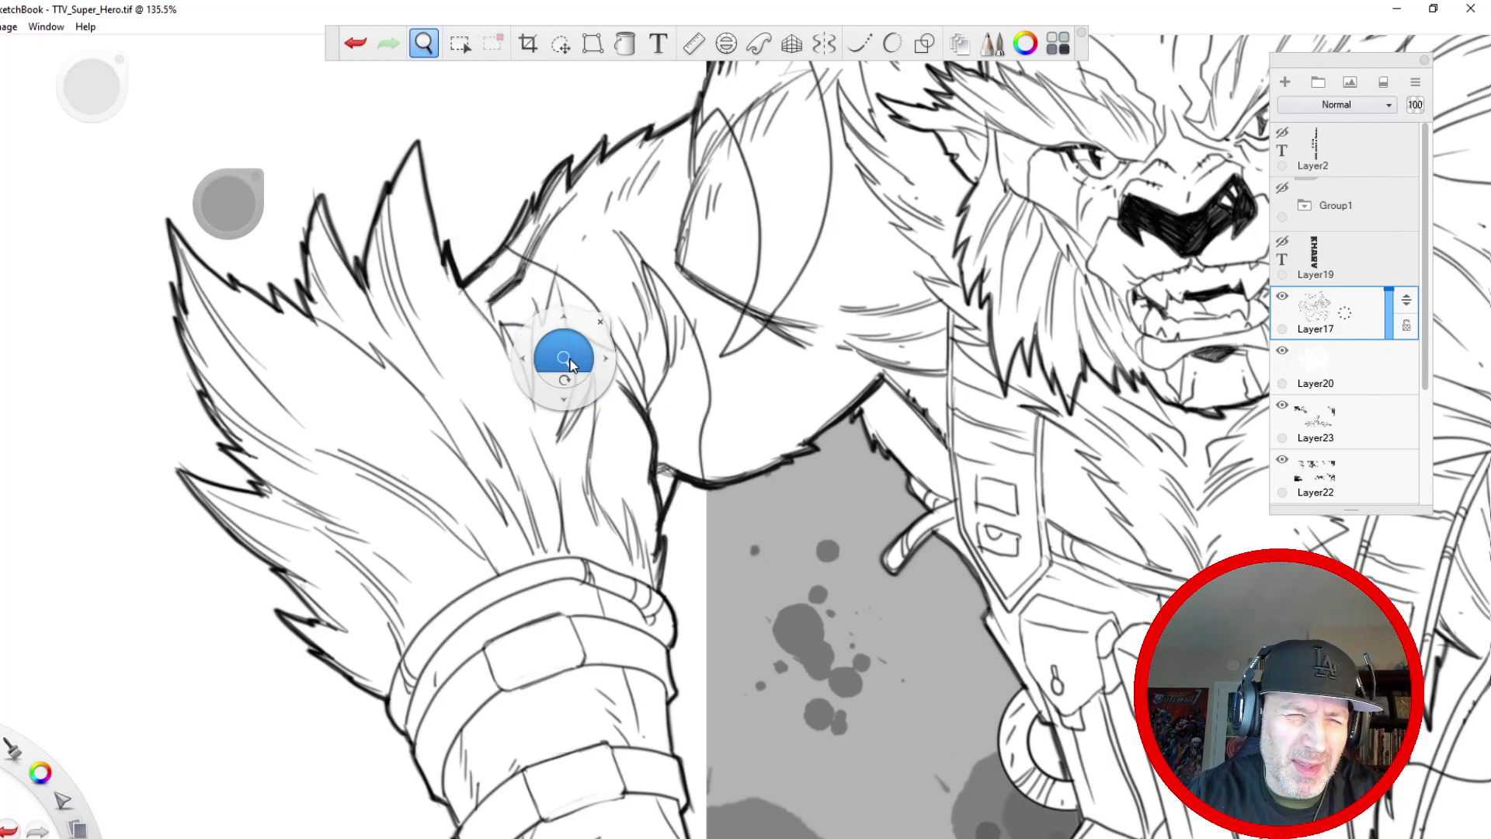
{"action": "left_click_drag", "start_coordinate": [568, 362], "coordinate": [481, 513]}
{"action": "mouse_move", "coordinate": [455, 754]}
{"action": "left_mouse_down"}
{"action": "mouse_move", "coordinate": [339, 770]}
{"action": "mouse_move", "coordinate": [321, 708]}
{"action": "mouse_move", "coordinate": [276, 731]}
{"action": "left_mouse_up"}
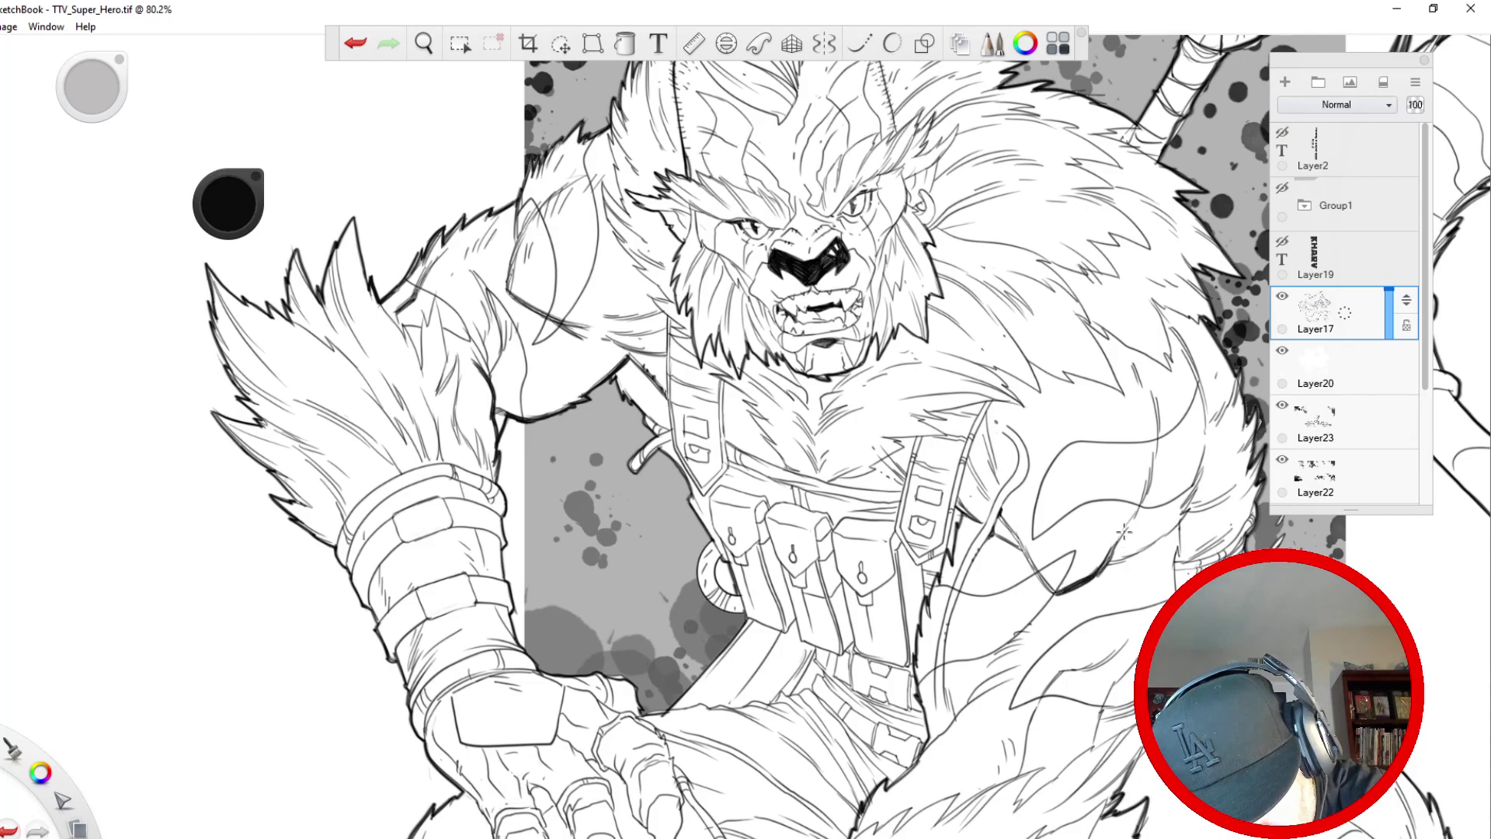
{"action": "left_click_drag", "start_coordinate": [1106, 564], "coordinate": [1169, 532]}
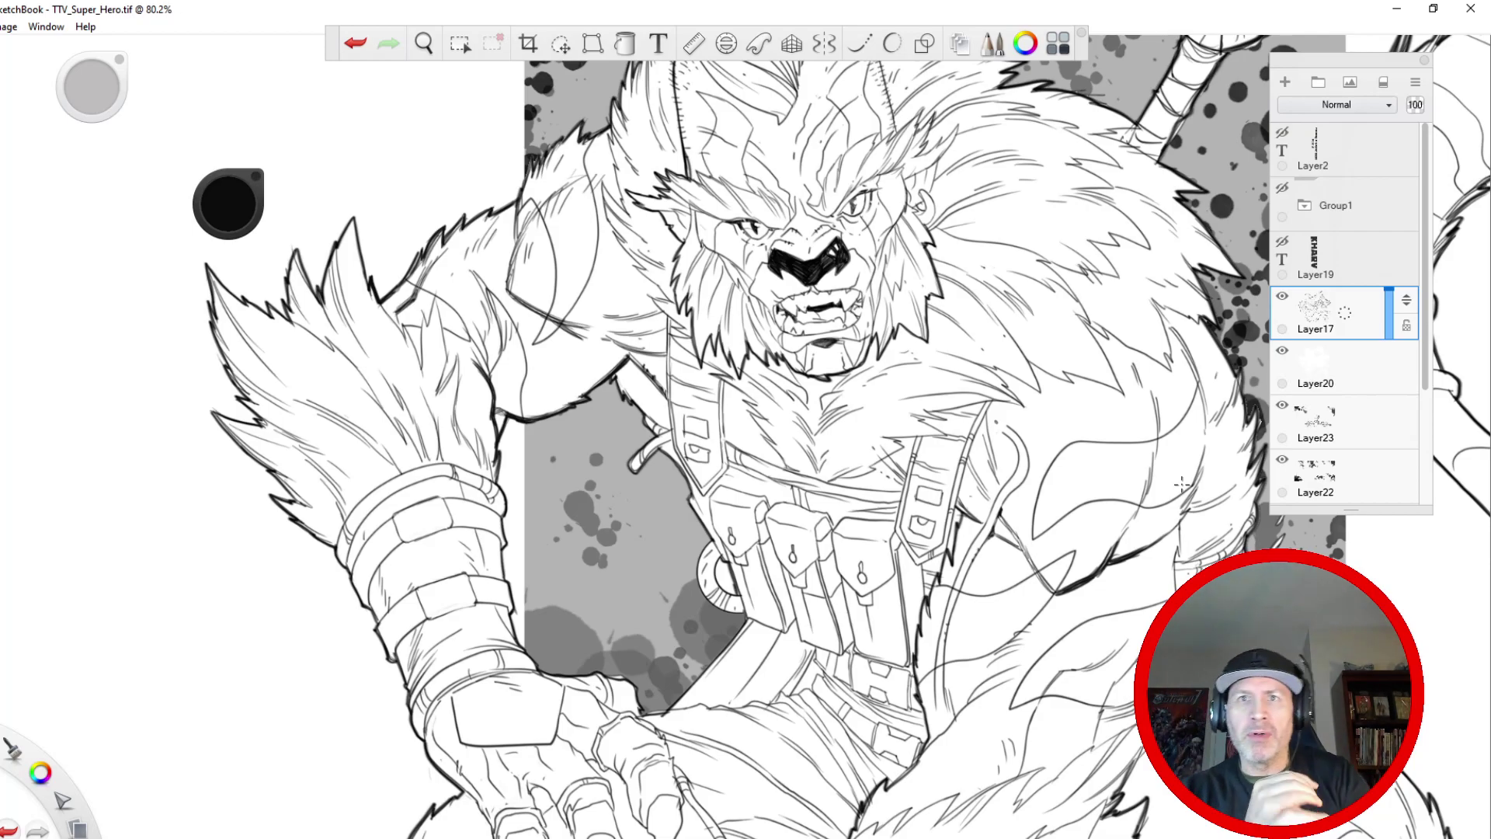
{"action": "mouse_move", "coordinate": [1032, 553]}
{"action": "left_mouse_down"}
{"action": "mouse_move", "coordinate": [1056, 596]}
{"action": "mouse_move", "coordinate": [1026, 555]}
{"action": "mouse_move", "coordinate": [1097, 579]}
{"action": "left_mouse_up"}
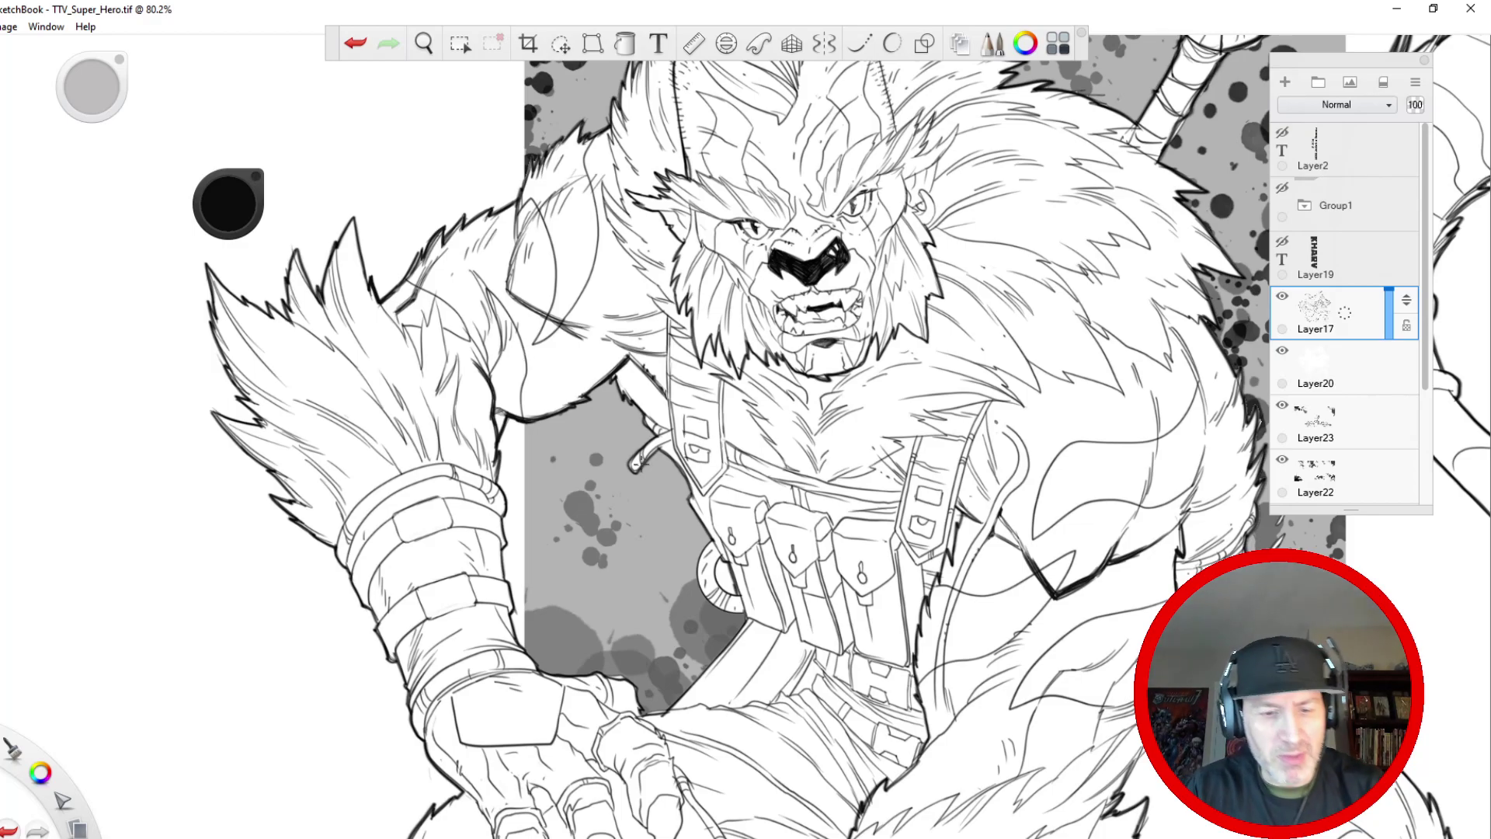
- Magic-wand select the centres of the two rings at the waist and clear the white fill there on Layer20
{"action": "left_click_drag", "start_coordinate": [648, 553], "coordinate": [650, 369]}
{"action": "left_click_drag", "start_coordinate": [680, 422], "coordinate": [645, 511]}
{"action": "scroll", "coordinate": [645, 511], "scroll_direction": "down", "scroll_amount": 4}
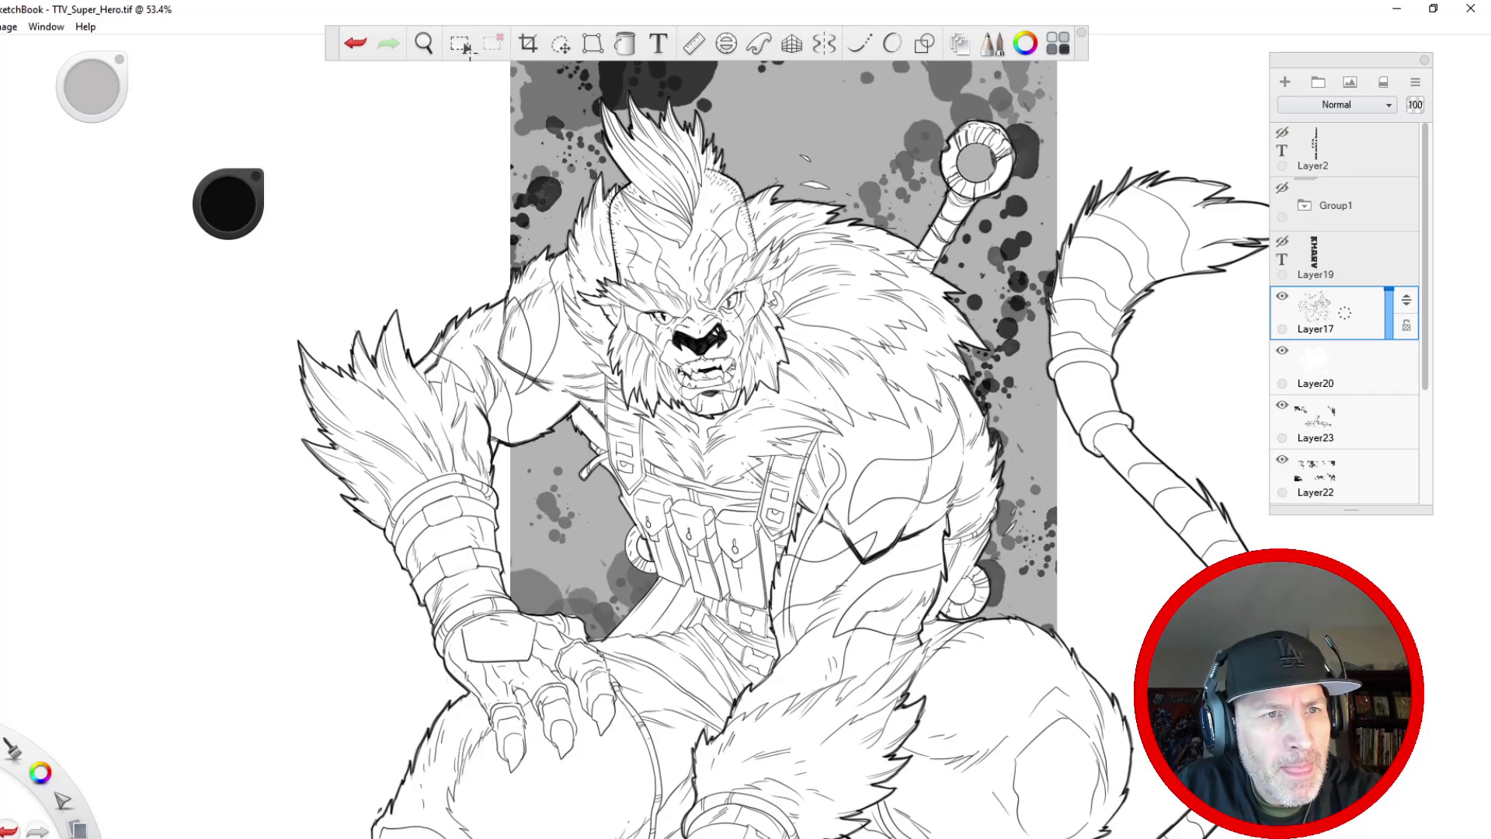
{"action": "left_click", "coordinate": [460, 43]}
{"action": "left_click", "coordinate": [926, 79]}
{"action": "left_click", "coordinate": [964, 593]}
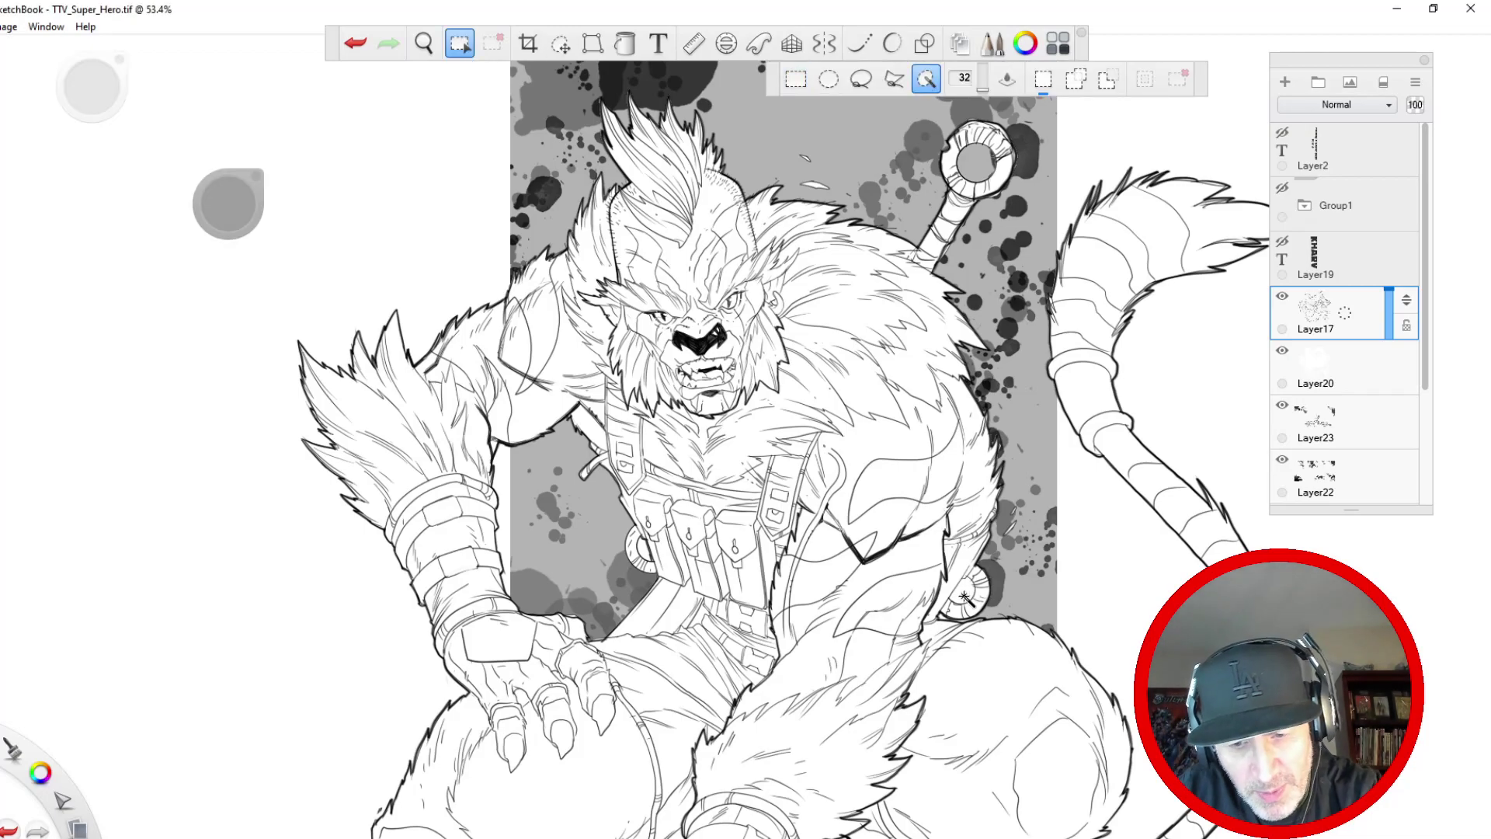
{"action": "left_click", "coordinate": [643, 554], "text": "shift"}
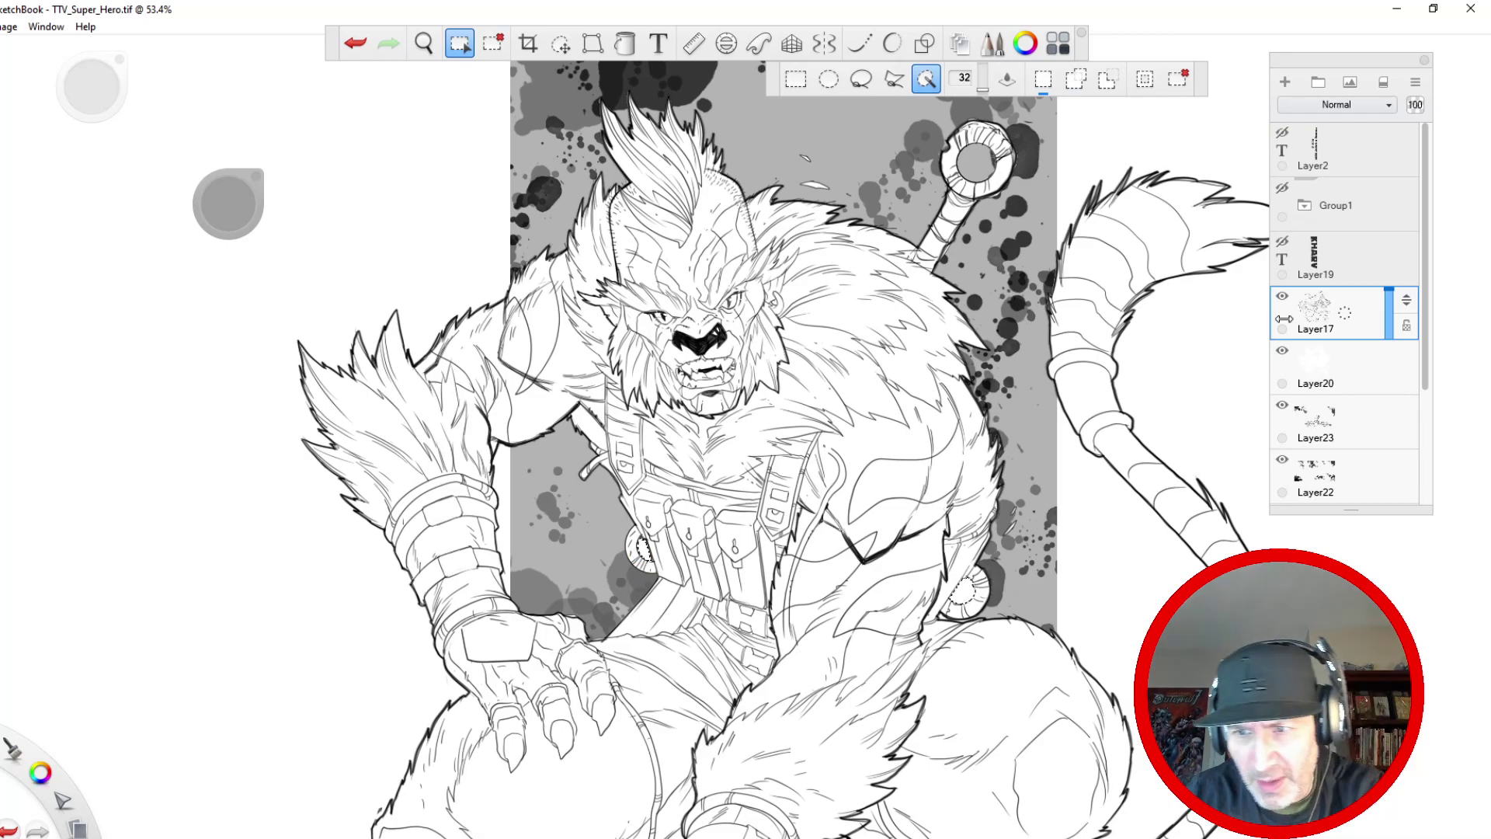
{"action": "left_click", "coordinate": [1305, 365]}
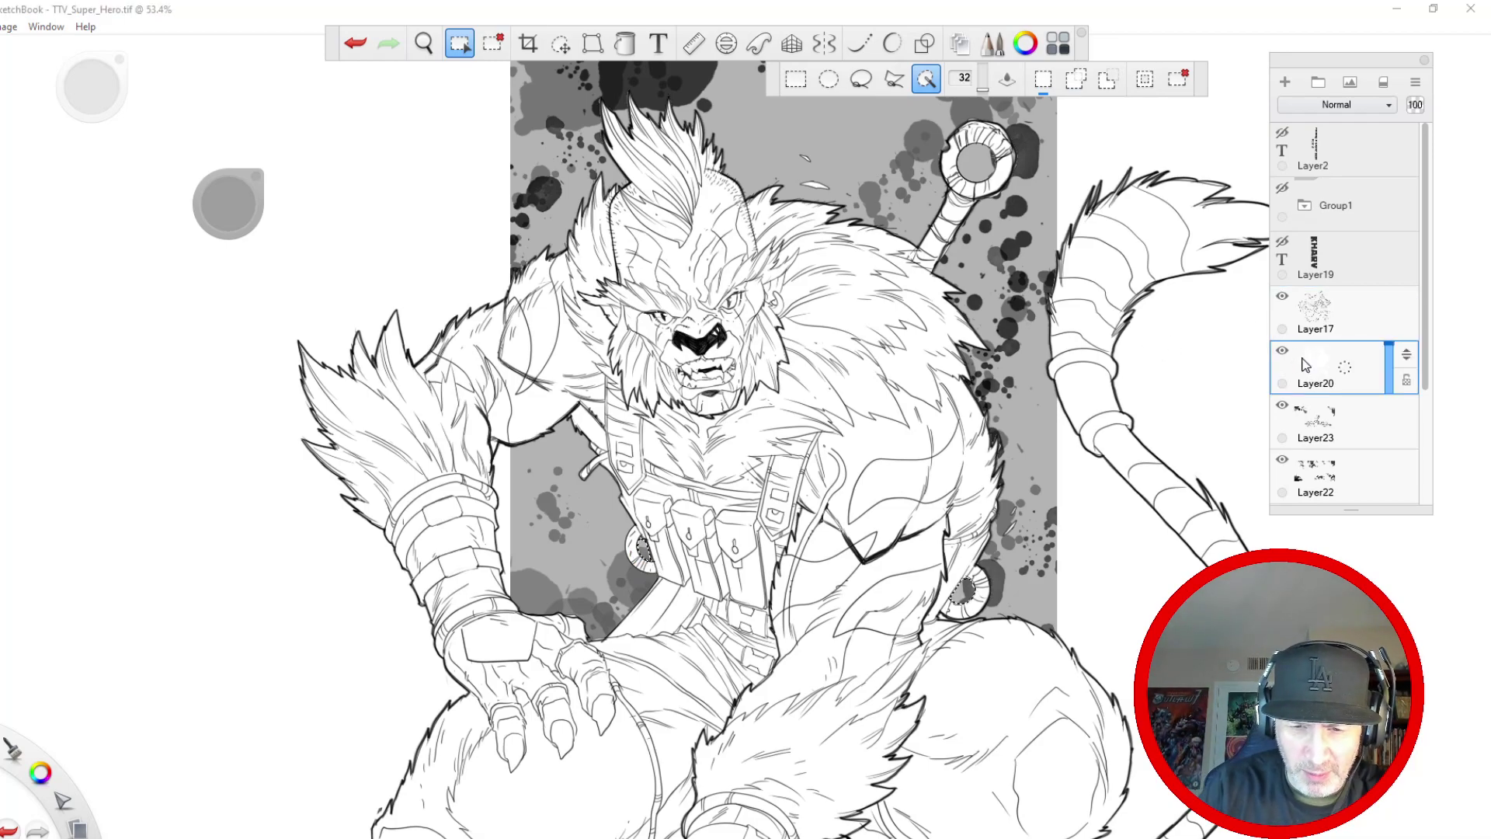
{"action": "left_click", "coordinate": [2, 26]}
{"action": "left_click", "coordinate": [1, 201]}
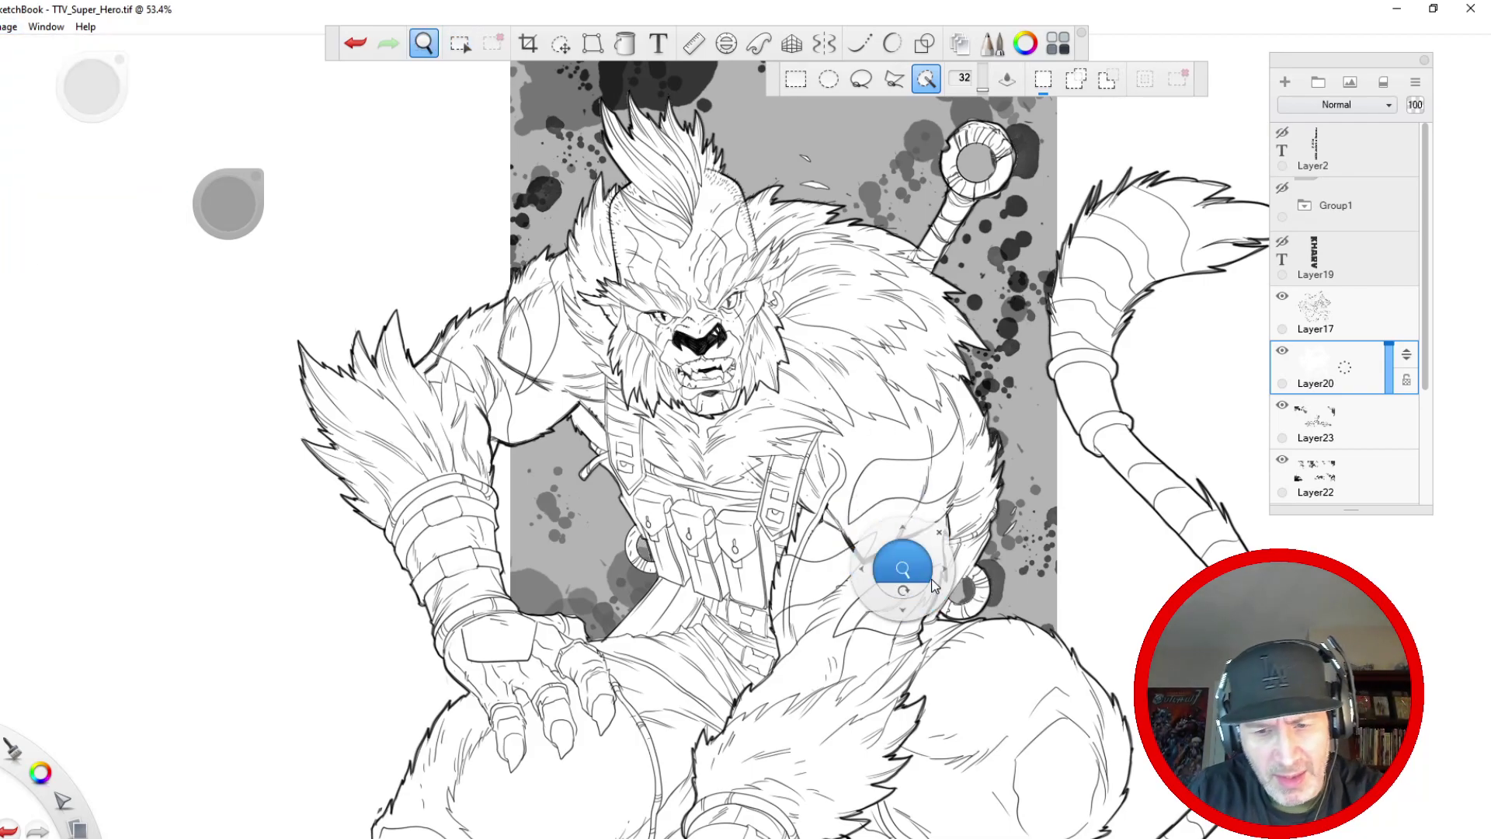
- Thicken the outer and inner outlines of the ring behind the planted arm, including the adjoining strap edge
{"action": "scroll", "coordinate": [899, 566], "scroll_direction": "up", "scroll_amount": 5}
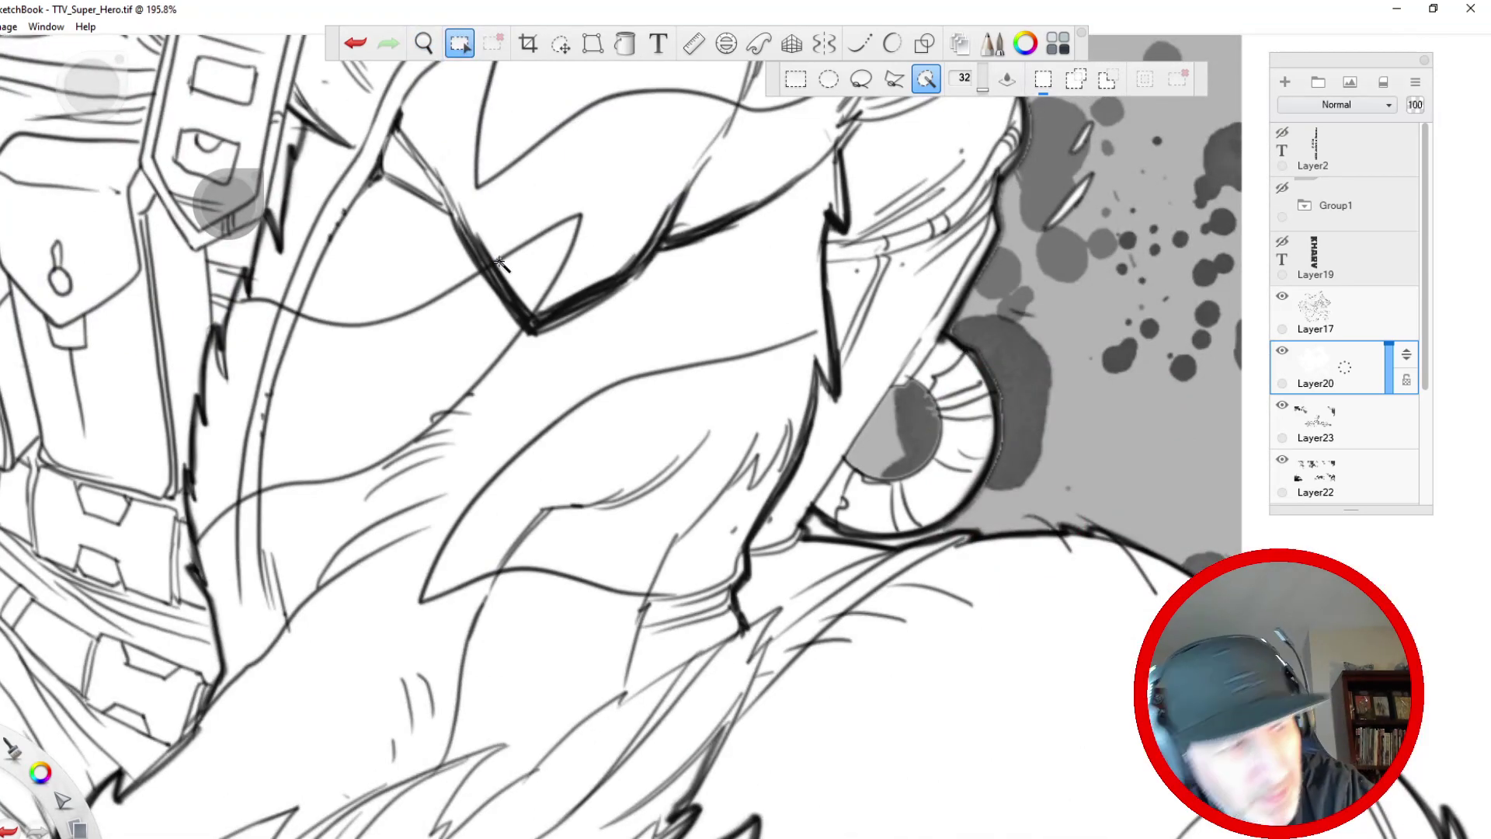
{"action": "left_click", "coordinate": [460, 44]}
{"action": "mouse_move", "coordinate": [1001, 178]}
{"action": "left_mouse_down"}
{"action": "mouse_move", "coordinate": [996, 253]}
{"action": "mouse_move", "coordinate": [952, 328]}
{"action": "mouse_move", "coordinate": [986, 378]}
{"action": "mouse_move", "coordinate": [999, 443]}
{"action": "mouse_move", "coordinate": [1002, 415]}
{"action": "mouse_move", "coordinate": [990, 466]}
{"action": "mouse_move", "coordinate": [1003, 435]}
{"action": "mouse_move", "coordinate": [983, 488]}
{"action": "mouse_move", "coordinate": [915, 534]}
{"action": "left_mouse_up"}
{"action": "mouse_move", "coordinate": [911, 380]}
{"action": "left_mouse_down"}
{"action": "mouse_move", "coordinate": [935, 407]}
{"action": "mouse_move", "coordinate": [929, 444]}
{"action": "mouse_move", "coordinate": [939, 422]}
{"action": "mouse_move", "coordinate": [931, 455]}
{"action": "mouse_move", "coordinate": [890, 474]}
{"action": "mouse_move", "coordinate": [922, 470]}
{"action": "mouse_move", "coordinate": [848, 461]}
{"action": "mouse_move", "coordinate": [891, 390]}
{"action": "mouse_move", "coordinate": [847, 458]}
{"action": "left_mouse_up"}
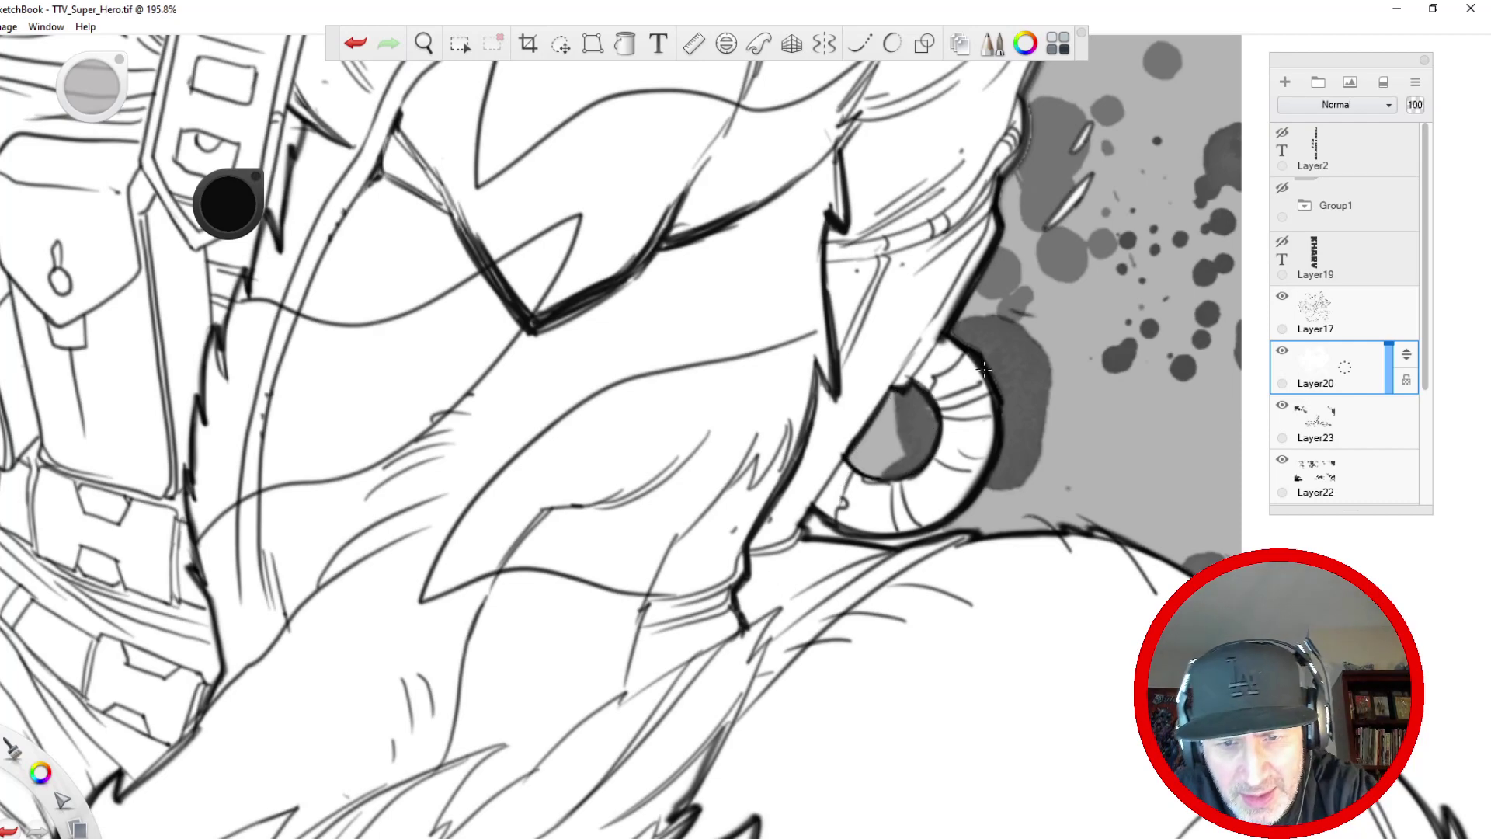
- Thicken the edge of the planted arm's wrist wrap where it meets the foot
{"action": "key", "text": "space"}
{"action": "left_click_drag", "start_coordinate": [559, 273], "coordinate": [450, 592]}
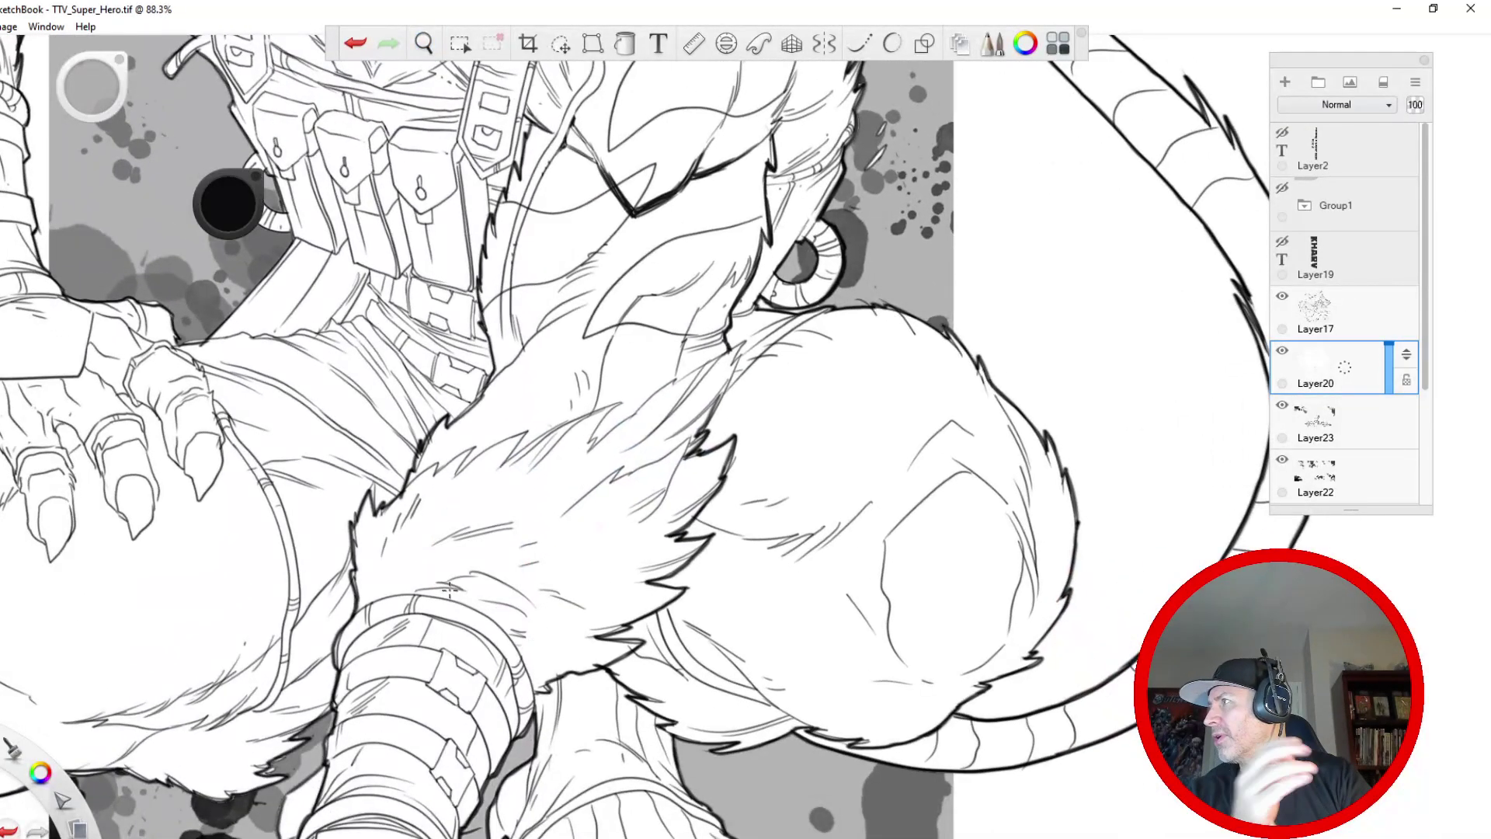
{"action": "key", "text": "space"}
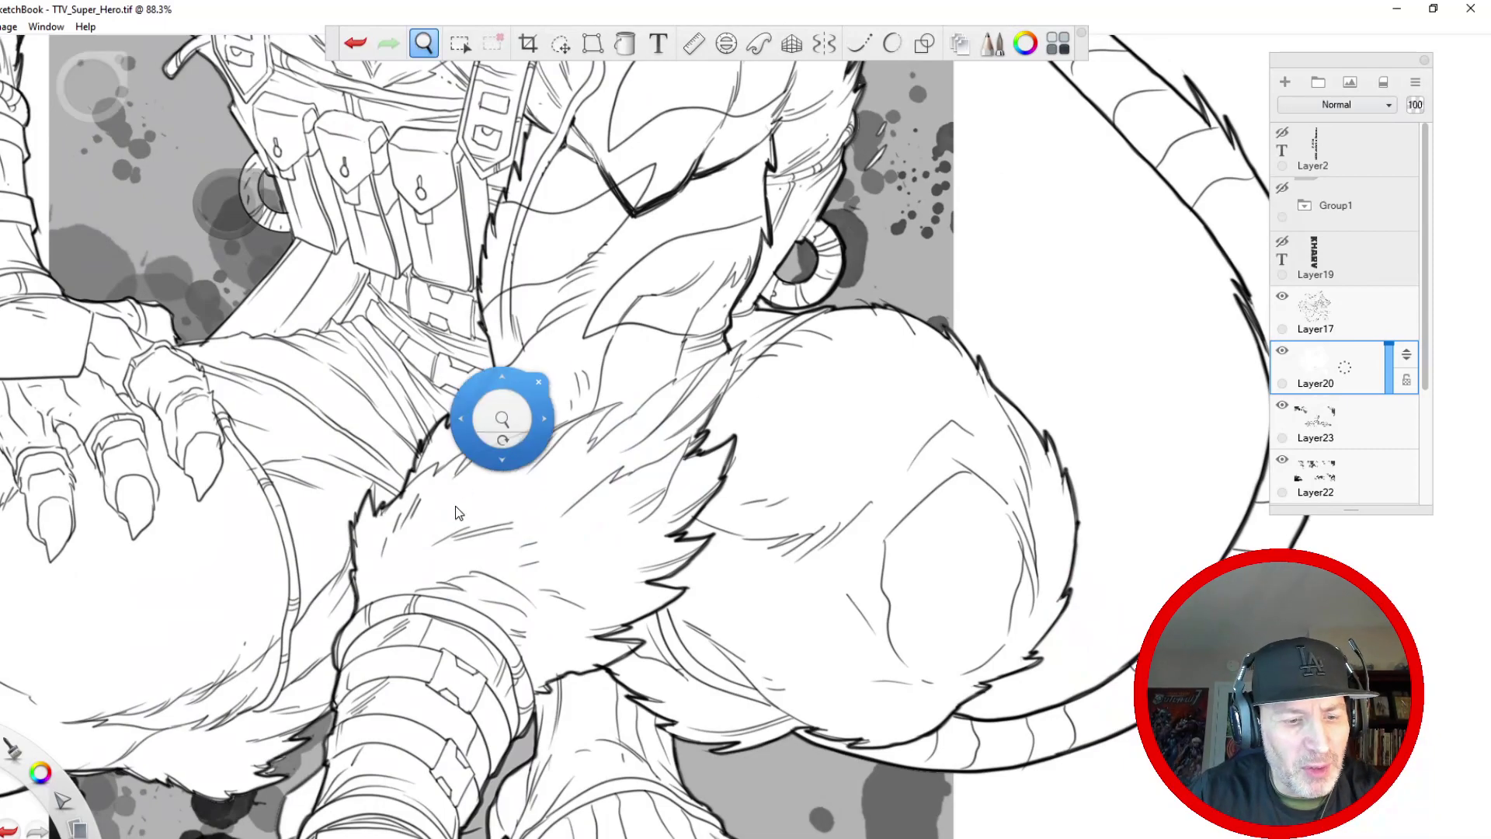
{"action": "left_click_drag", "start_coordinate": [493, 417], "coordinate": [443, 343]}
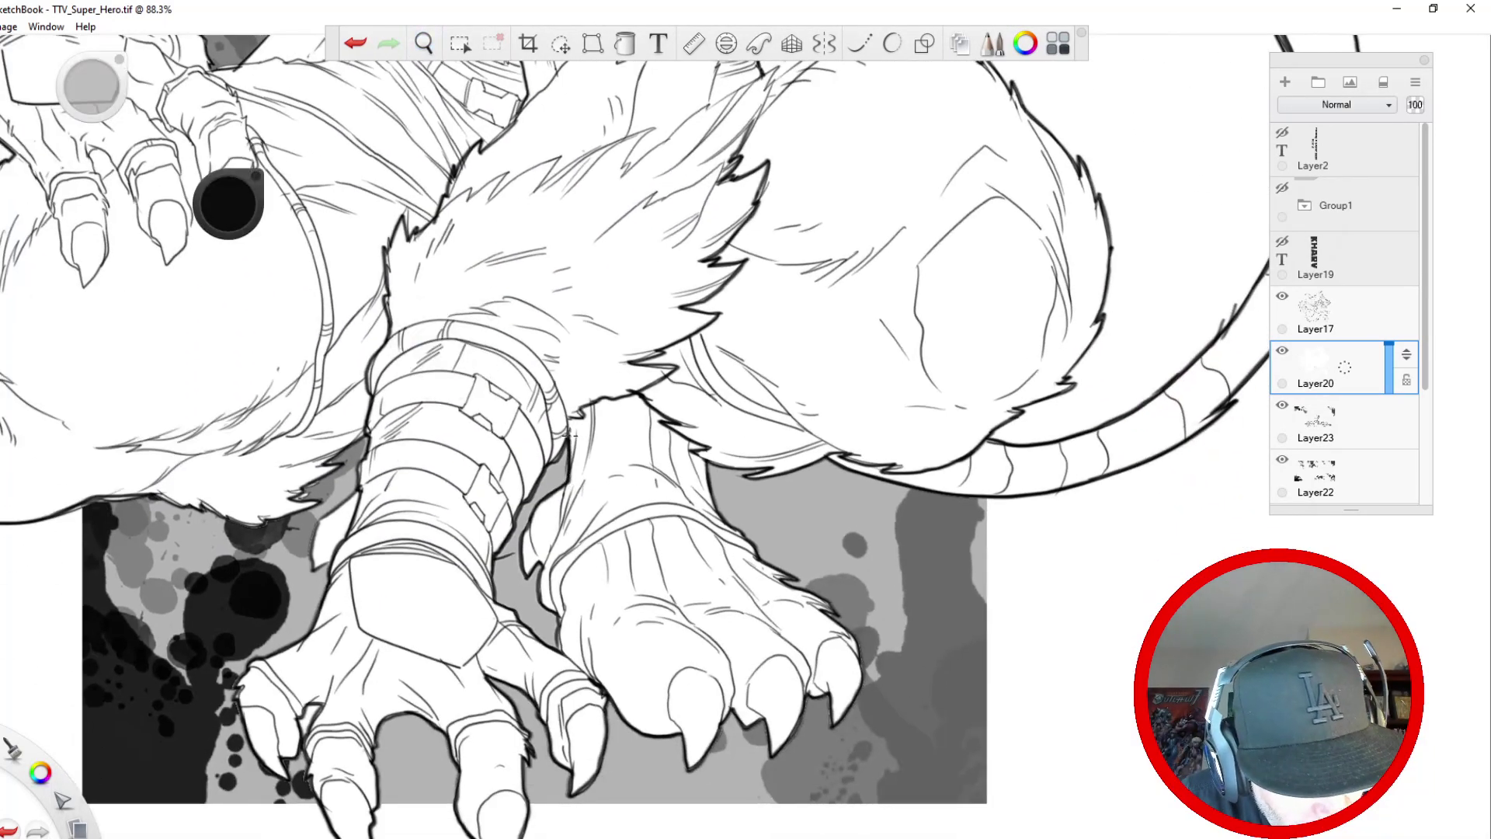
{"action": "left_click_drag", "start_coordinate": [567, 458], "coordinate": [530, 519]}
- Thicken the outline of the small strap end sticking out beside the chest harness
{"action": "key", "text": "space"}
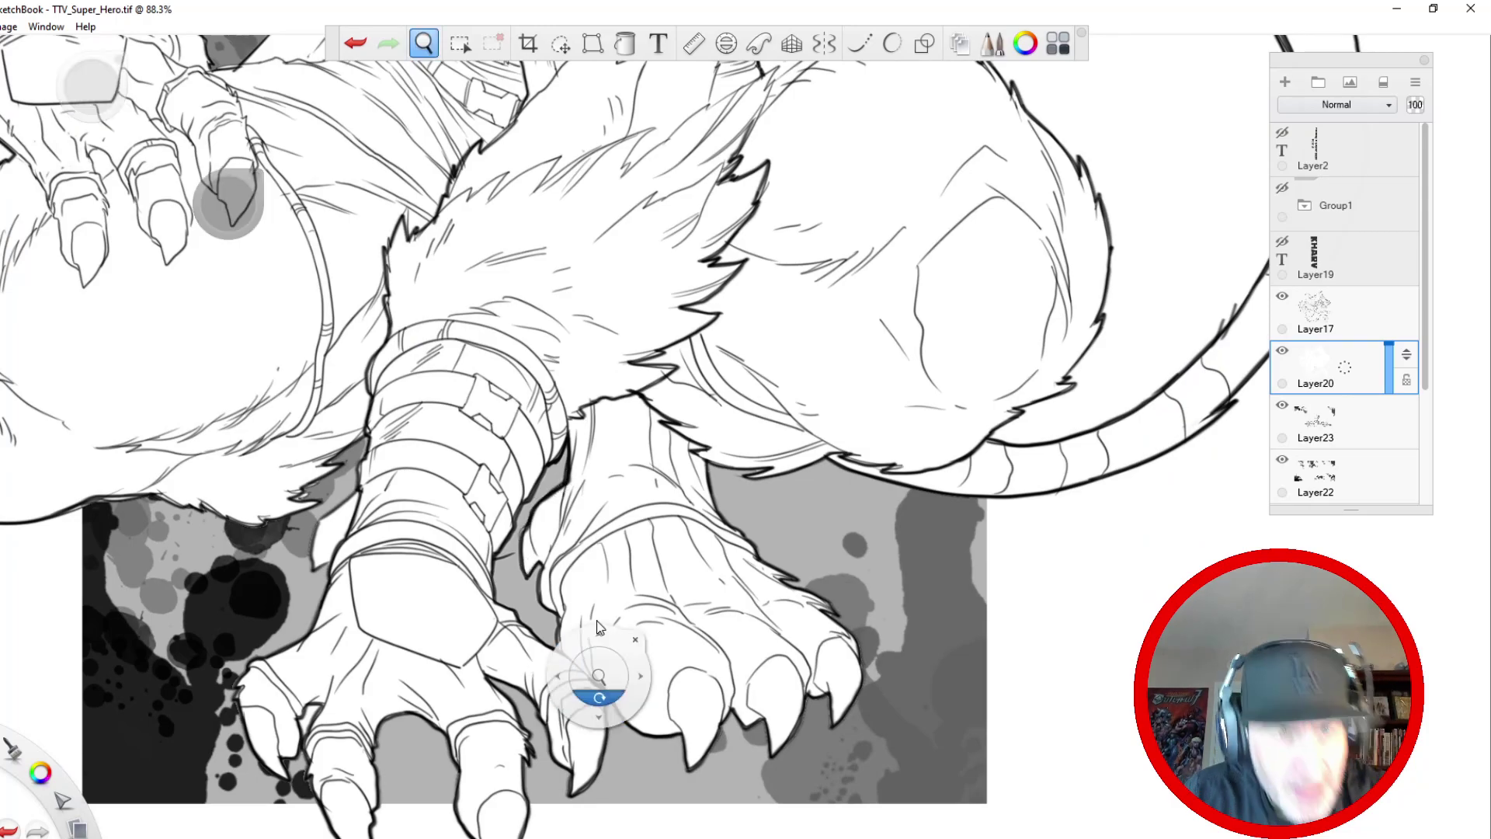
{"action": "left_click_drag", "start_coordinate": [504, 352], "coordinate": [588, 784]}
{"action": "left_click_drag", "start_coordinate": [319, 590], "coordinate": [350, 540]}
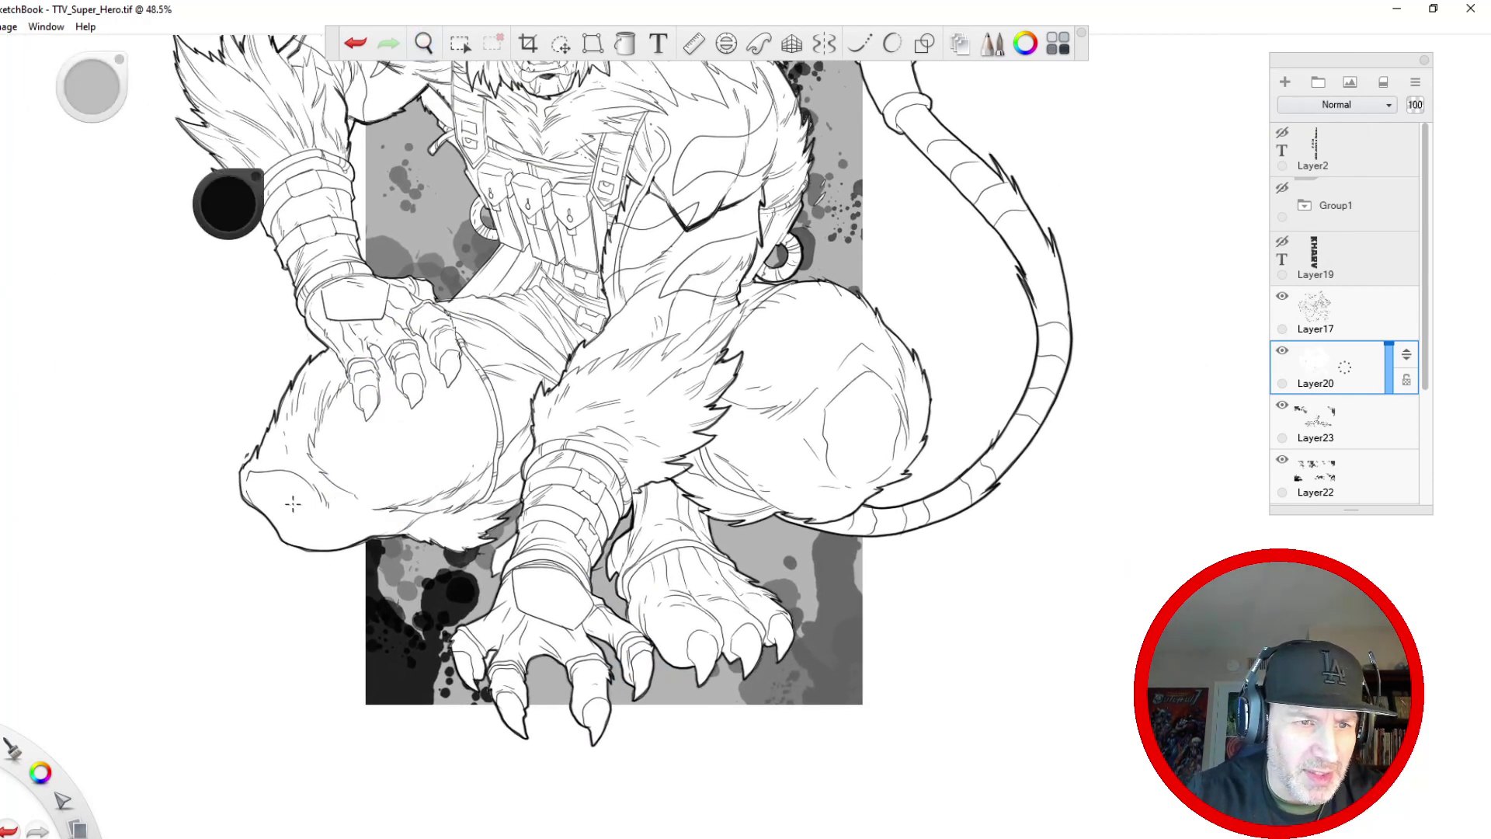
{"action": "key", "text": "space"}
{"action": "left_click_drag", "start_coordinate": [257, 588], "coordinate": [340, 582]}
{"action": "left_click_drag", "start_coordinate": [420, 513], "coordinate": [430, 766]}
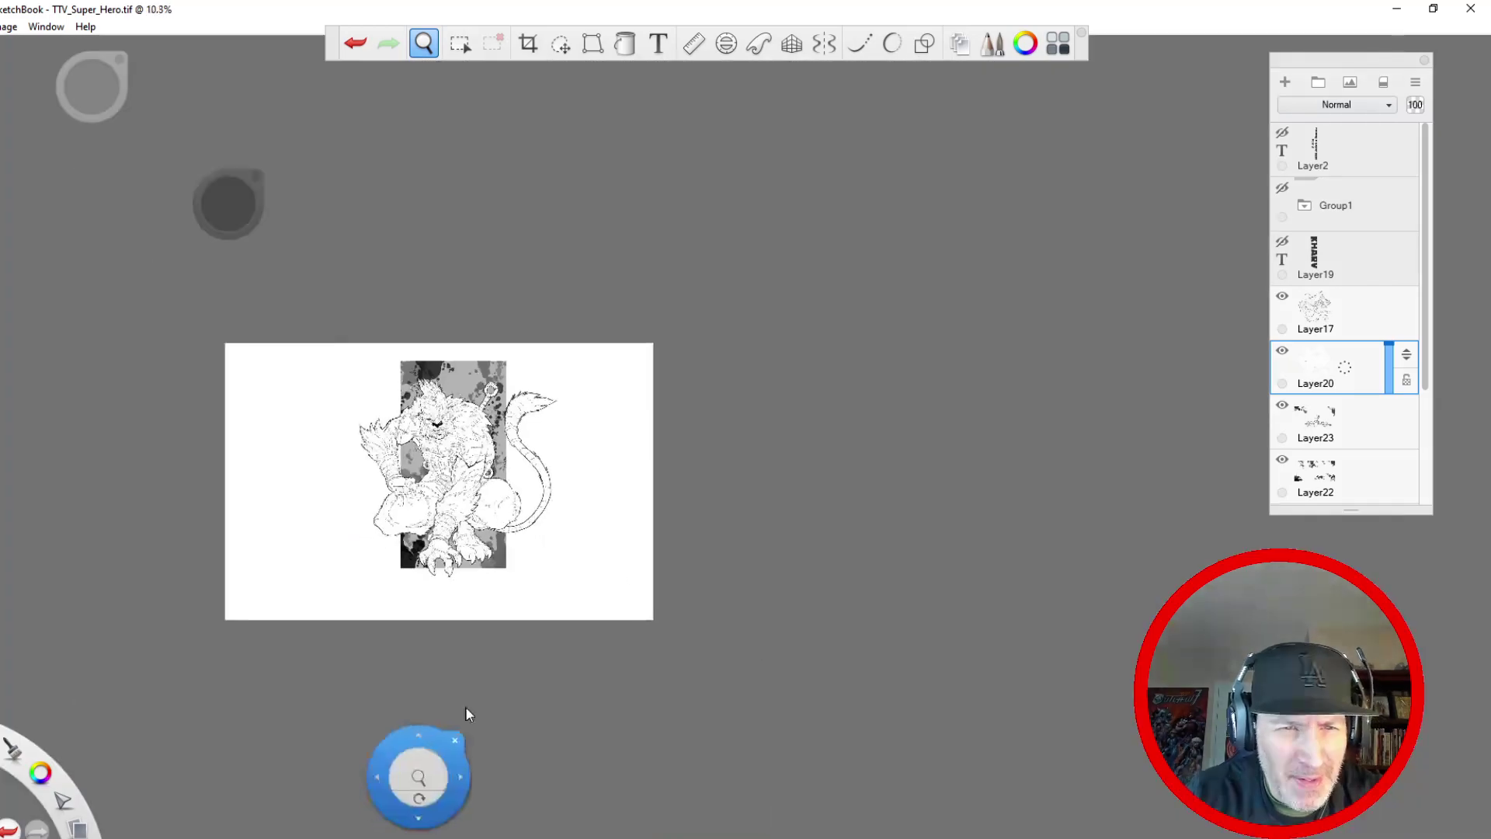
{"action": "left_click_drag", "start_coordinate": [383, 420], "coordinate": [420, 148]}
{"action": "mouse_move", "coordinate": [724, 577]}
{"action": "left_mouse_down"}
{"action": "mouse_move", "coordinate": [749, 480]}
{"action": "mouse_move", "coordinate": [727, 417]}
{"action": "left_mouse_up"}
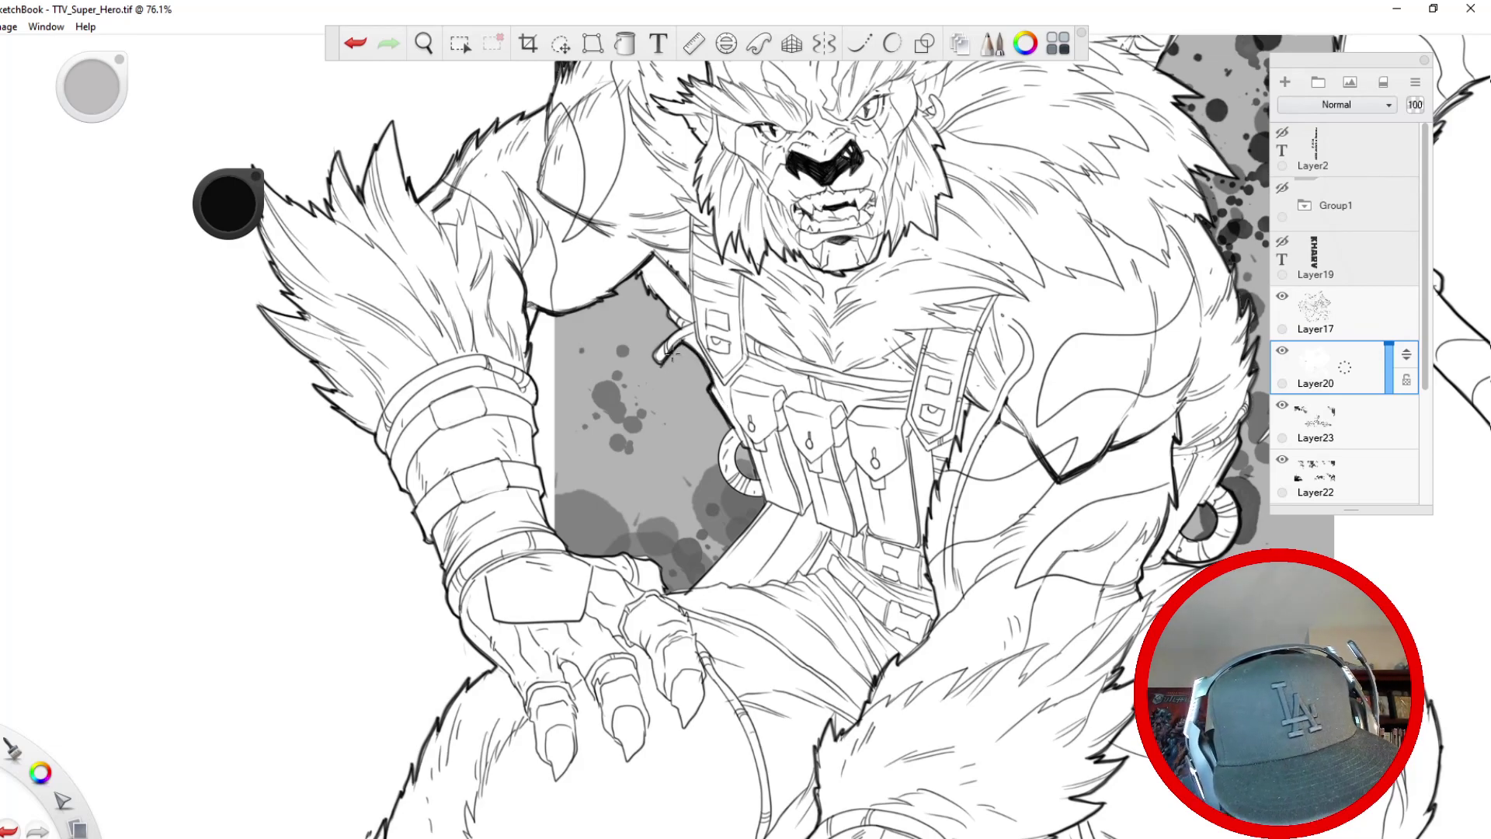
{"action": "left_click_drag", "start_coordinate": [655, 361], "coordinate": [667, 340]}
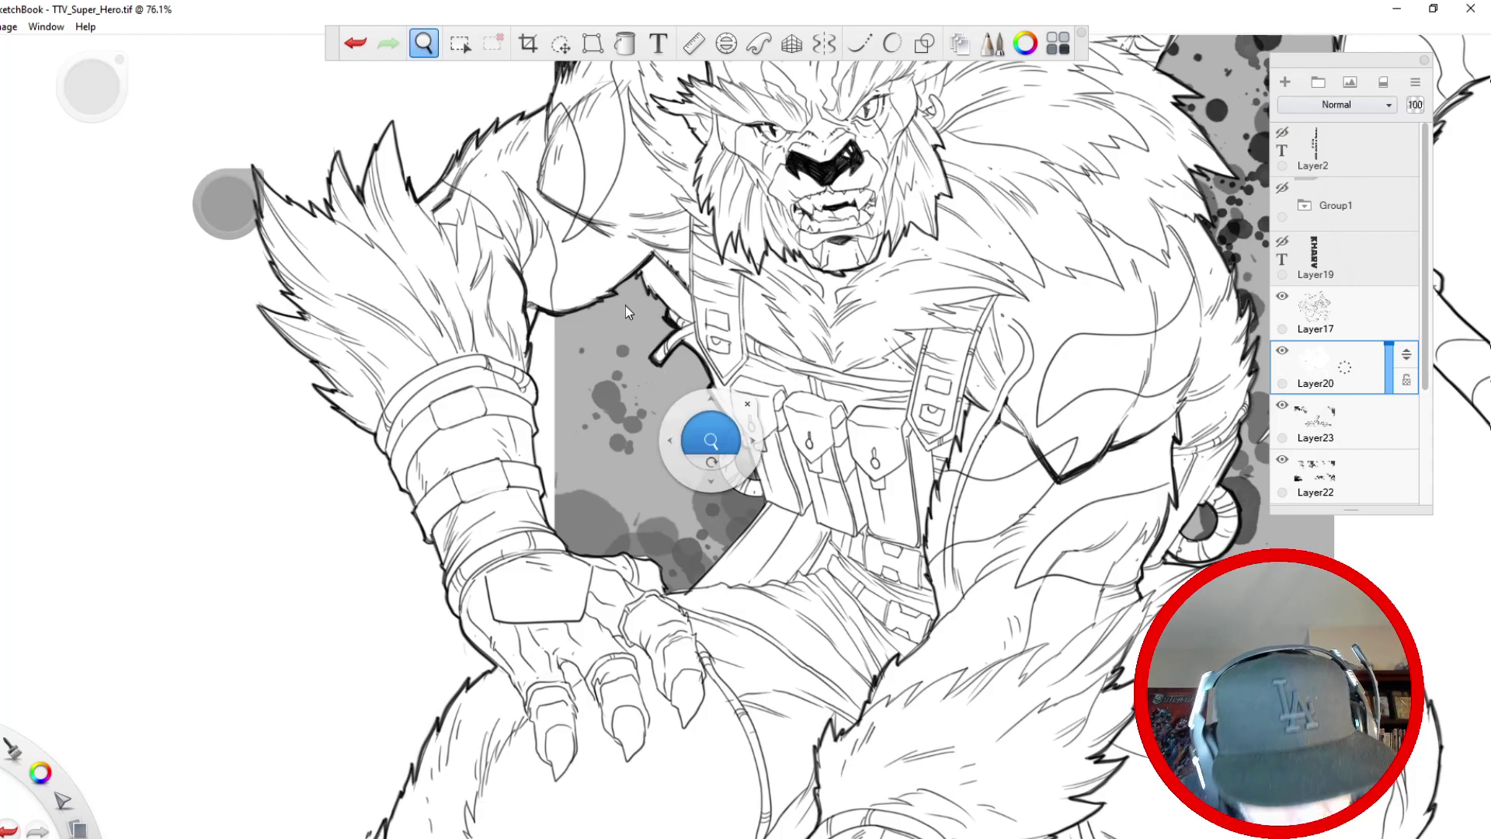
- Thicken the outer and inner outlines of the ring beside the pouches and remove the stray mark next to it
{"action": "scroll", "coordinate": [725, 425], "scroll_direction": "up", "scroll_amount": 5}
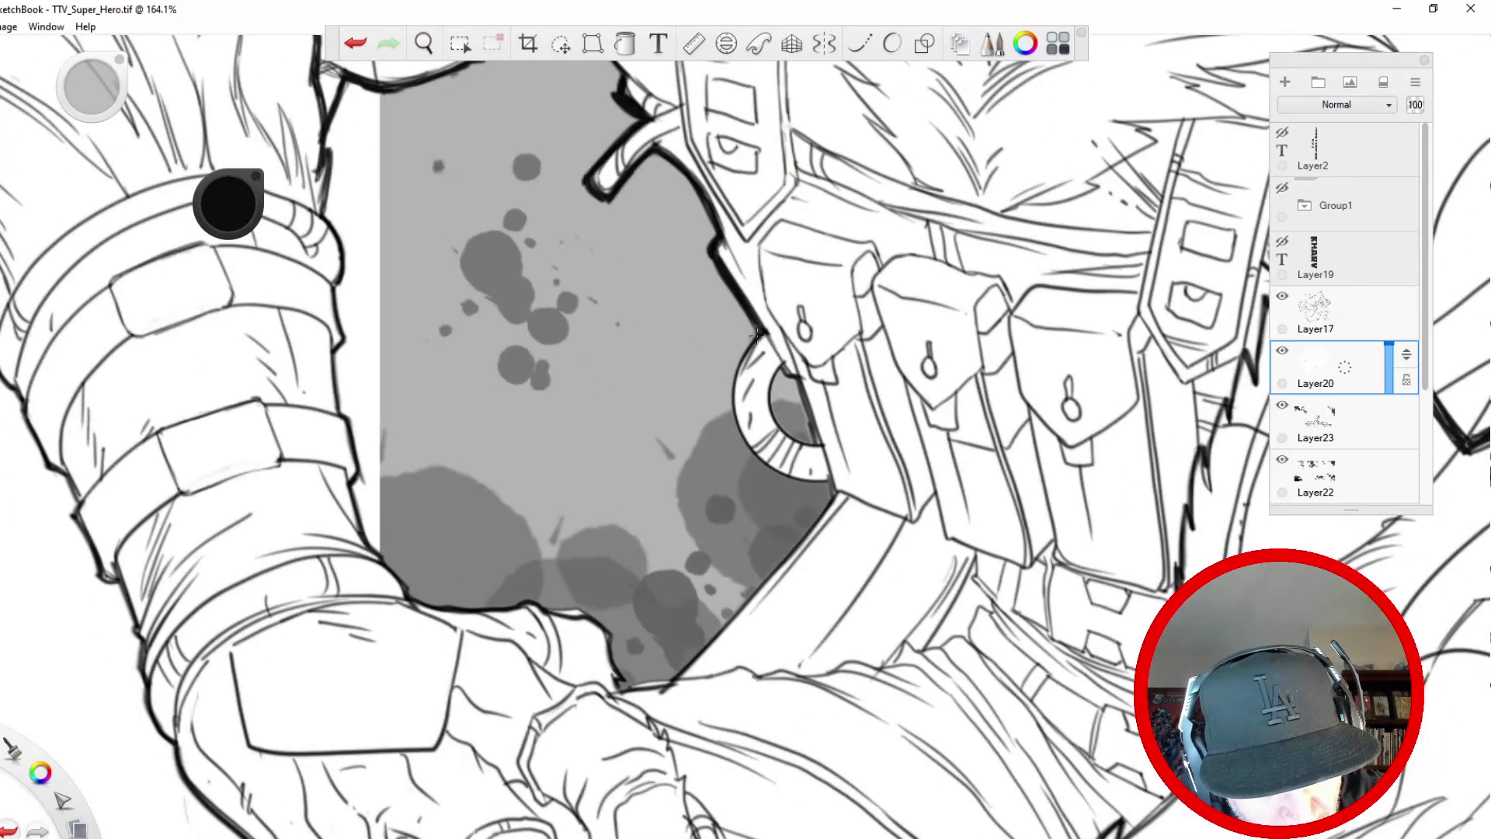
{"action": "mouse_move", "coordinate": [736, 360]}
{"action": "left_mouse_down"}
{"action": "mouse_move", "coordinate": [729, 400]}
{"action": "mouse_move", "coordinate": [747, 445]}
{"action": "mouse_move", "coordinate": [733, 411]}
{"action": "mouse_move", "coordinate": [755, 449]}
{"action": "mouse_move", "coordinate": [815, 441]}
{"action": "mouse_move", "coordinate": [794, 378]}
{"action": "mouse_move", "coordinate": [808, 411]}
{"action": "mouse_move", "coordinate": [797, 383]}
{"action": "mouse_move", "coordinate": [772, 402]}
{"action": "mouse_move", "coordinate": [781, 371]}
{"action": "mouse_move", "coordinate": [775, 397]}
{"action": "mouse_move", "coordinate": [810, 443]}
{"action": "mouse_move", "coordinate": [777, 405]}
{"action": "left_mouse_up"}
{"action": "mouse_move", "coordinate": [830, 482]}
{"action": "left_mouse_down"}
{"action": "mouse_move", "coordinate": [776, 473]}
{"action": "mouse_move", "coordinate": [744, 439]}
{"action": "mouse_move", "coordinate": [740, 337]}
{"action": "mouse_move", "coordinate": [704, 371]}
{"action": "mouse_move", "coordinate": [716, 421]}
{"action": "left_mouse_up"}
{"action": "left_click_drag", "start_coordinate": [716, 421], "coordinate": [719, 390]}
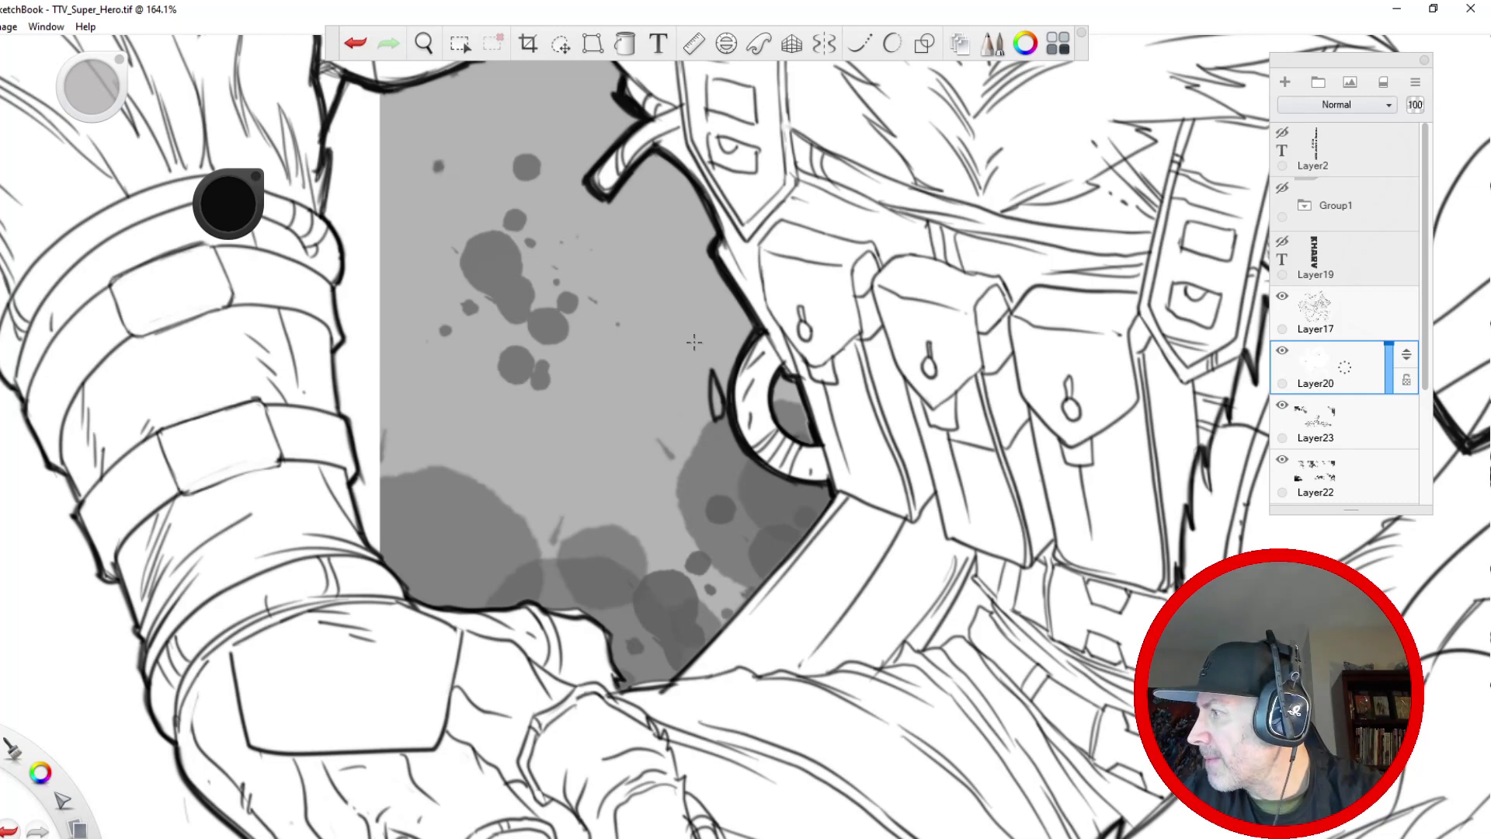
{"action": "left_click_drag", "start_coordinate": [703, 376], "coordinate": [702, 405]}
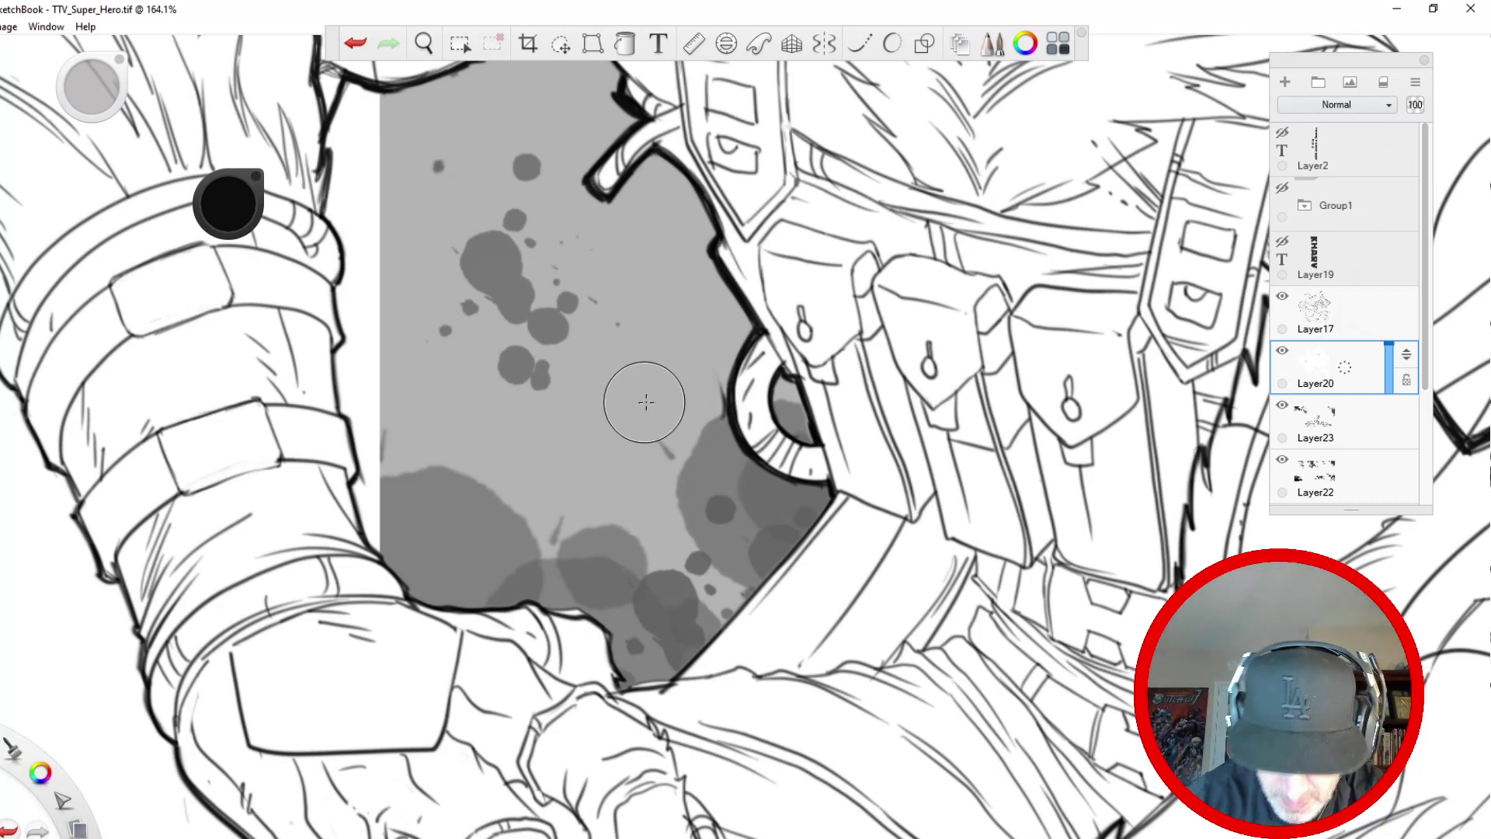
- Reduce the oversized brush to a small tip
{"action": "key", "text": "bracketleft"}
{"action": "key", "text": "bracketleft"}
{"action": "key", "text": "bracketleft"}
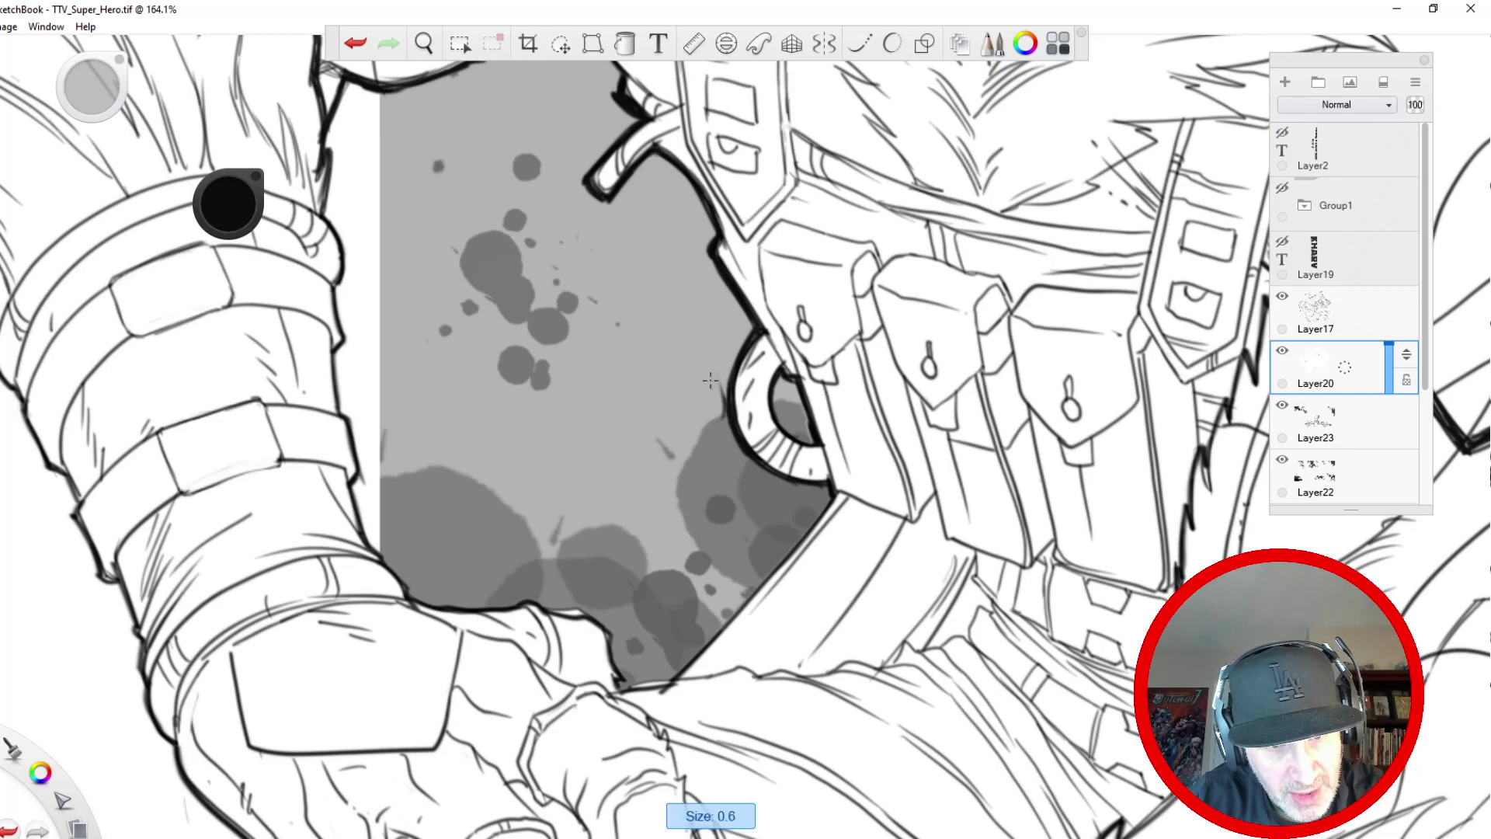
{"action": "key", "text": "bracketright"}
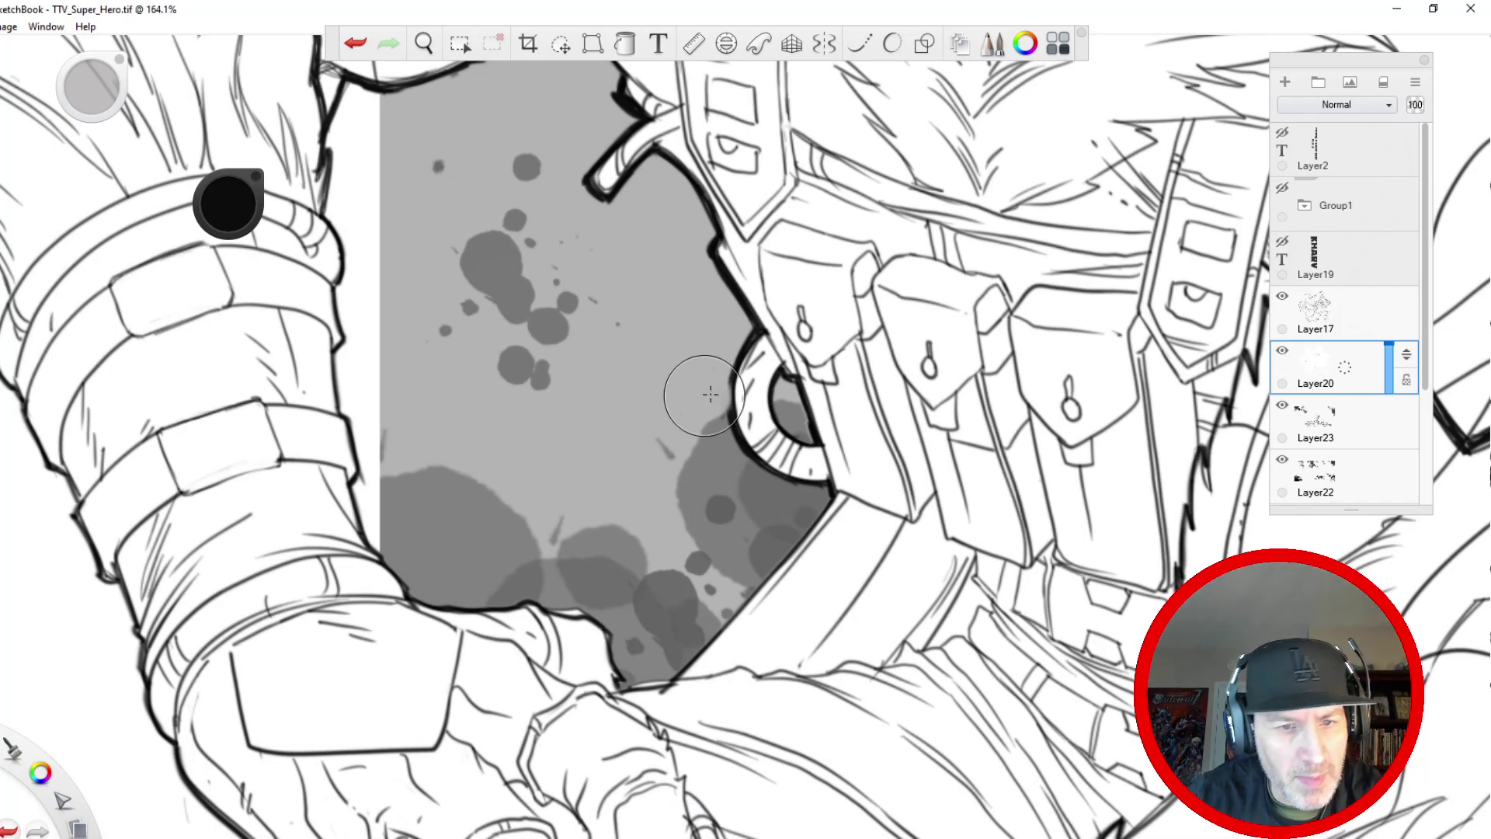
{"action": "key", "text": "bracketleft"}
{"action": "key", "text": "bracketleft"}
{"action": "key", "text": "bracketleft"}
{"action": "key", "text": "bracketleft"}
{"action": "key", "text": "bracketleft"}
{"action": "key", "text": "bracketleft"}
{"action": "key", "text": "bracketleft"}
{"action": "key", "text": "bracketleft"}
{"action": "key", "text": "bracketleft"}
{"action": "key", "text": "bracketleft"}
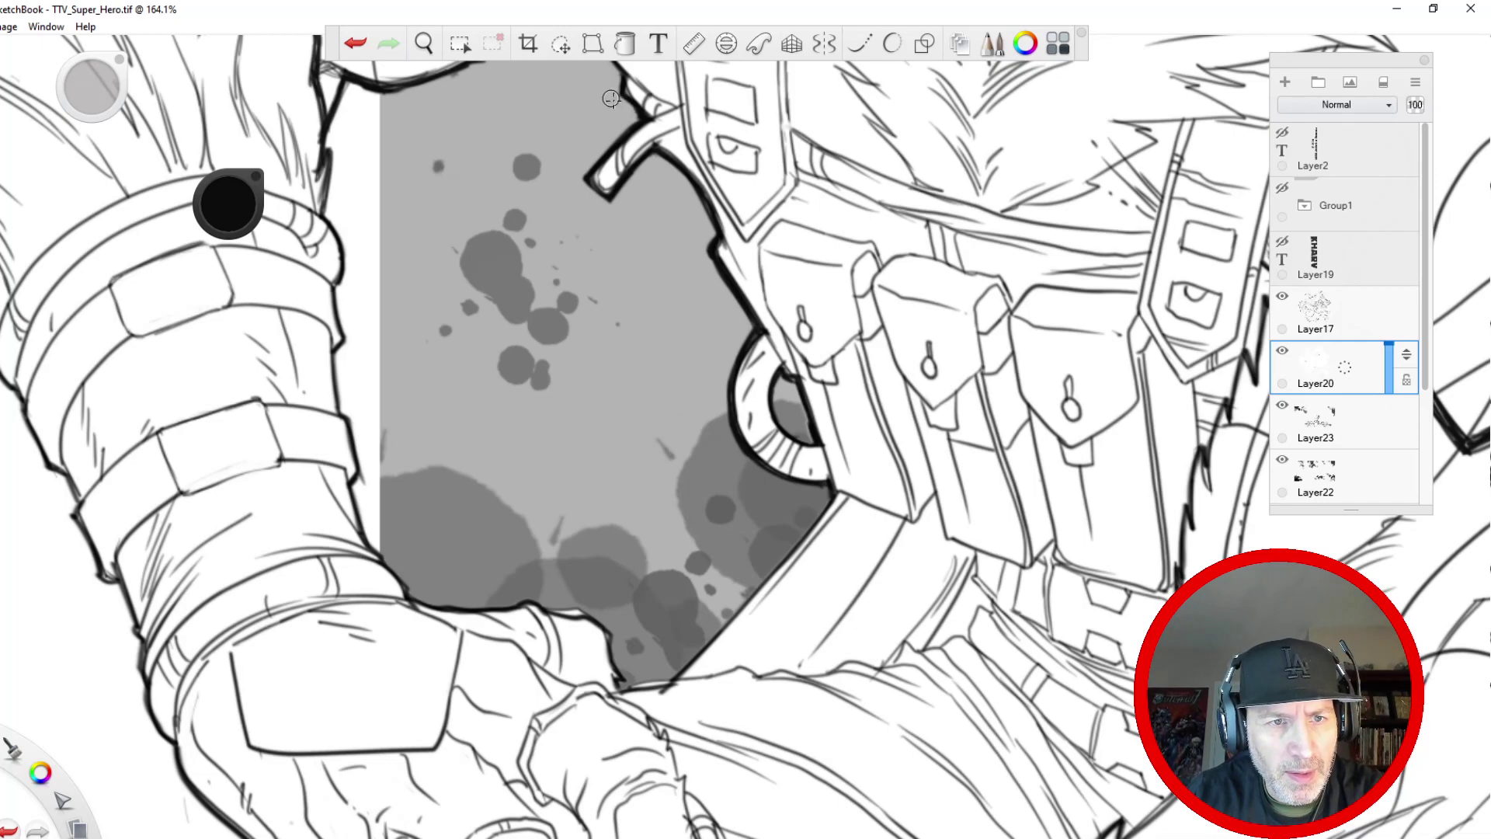
- Thicken the contour running from the ring beside the pouches down to the hand resting on the knee
{"action": "key", "text": "space"}
{"action": "left_click_drag", "start_coordinate": [500, 325], "coordinate": [514, 701]}
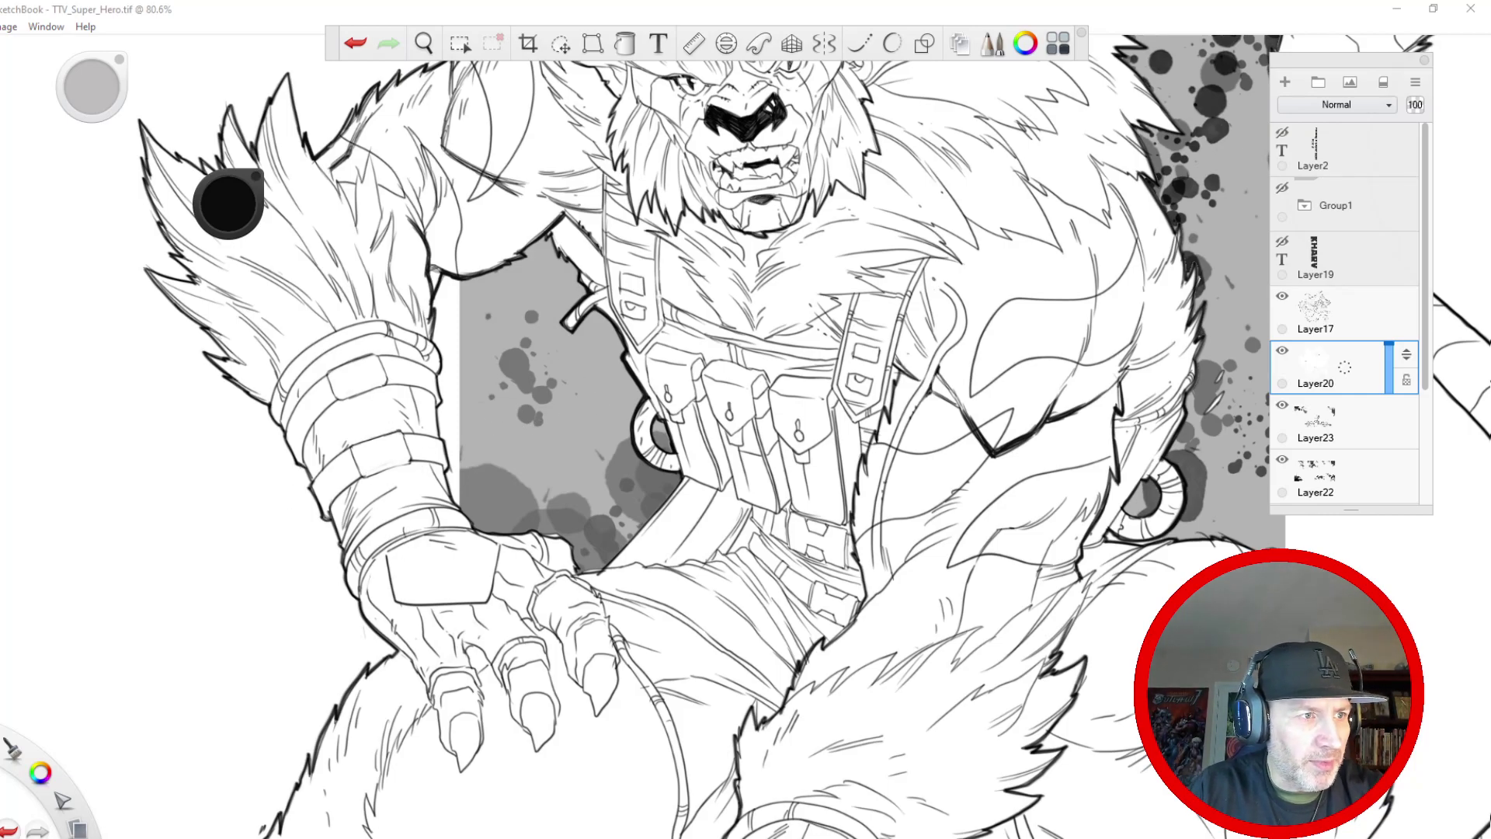
{"action": "key", "text": "space"}
{"action": "left_click_drag", "start_coordinate": [609, 431], "coordinate": [593, 396]}
{"action": "left_click_drag", "start_coordinate": [605, 423], "coordinate": [582, 193]}
{"action": "mouse_move", "coordinate": [825, 400]}
{"action": "left_mouse_down"}
{"action": "mouse_move", "coordinate": [840, 367]}
{"action": "mouse_move", "coordinate": [708, 538]}
{"action": "mouse_move", "coordinate": [550, 699]}
{"action": "mouse_move", "coordinate": [476, 711]}
{"action": "left_mouse_up"}
{"action": "key", "text": "space"}
{"action": "left_click_drag", "start_coordinate": [608, 352], "coordinate": [607, 399]}
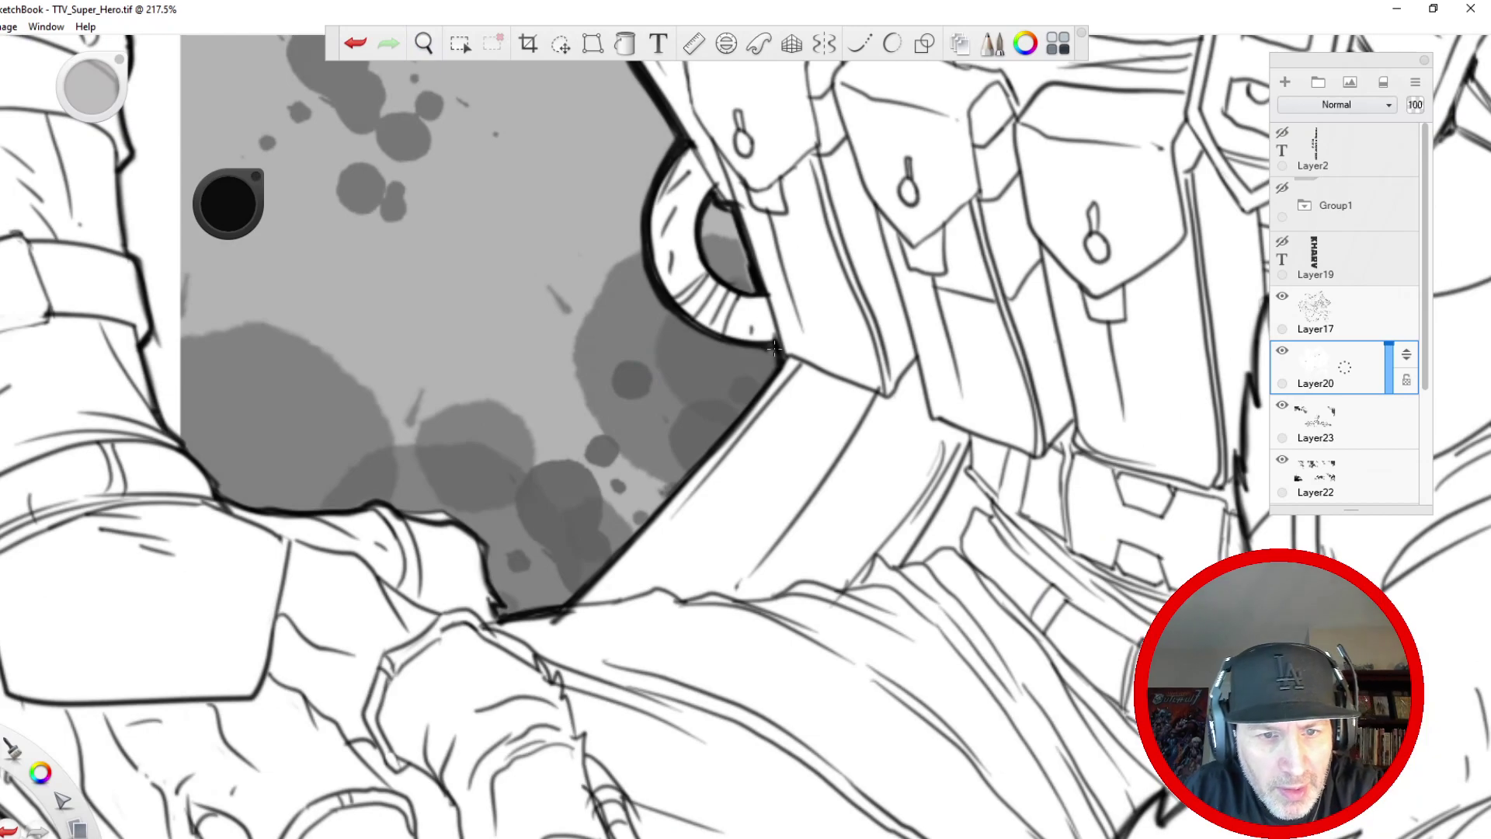
{"action": "key", "text": "space"}
{"action": "left_click_drag", "start_coordinate": [598, 279], "coordinate": [493, 475]}
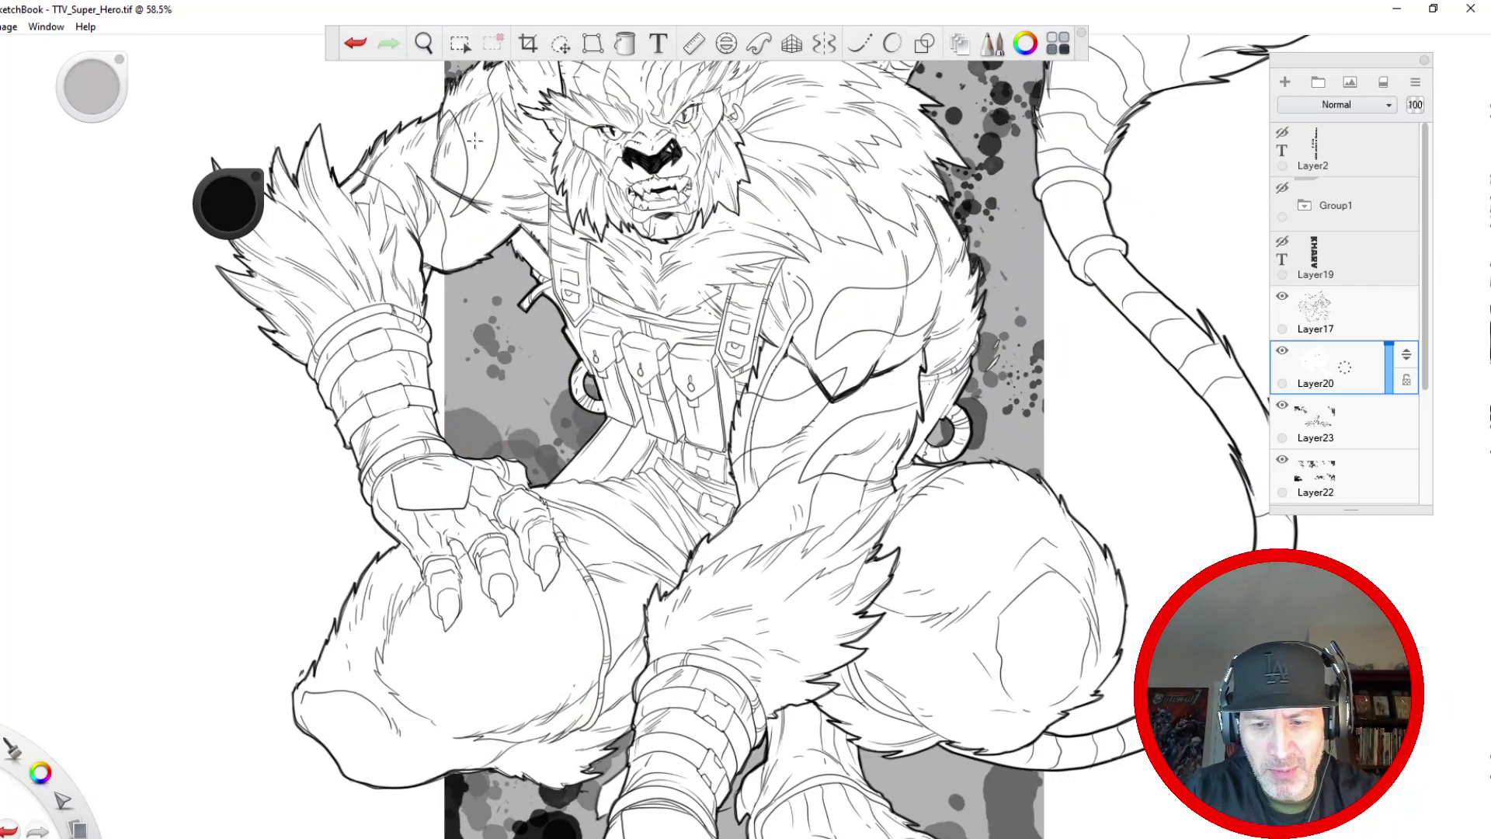
{"action": "key", "text": "space"}
{"action": "left_click_drag", "start_coordinate": [581, 287], "coordinate": [586, 439]}
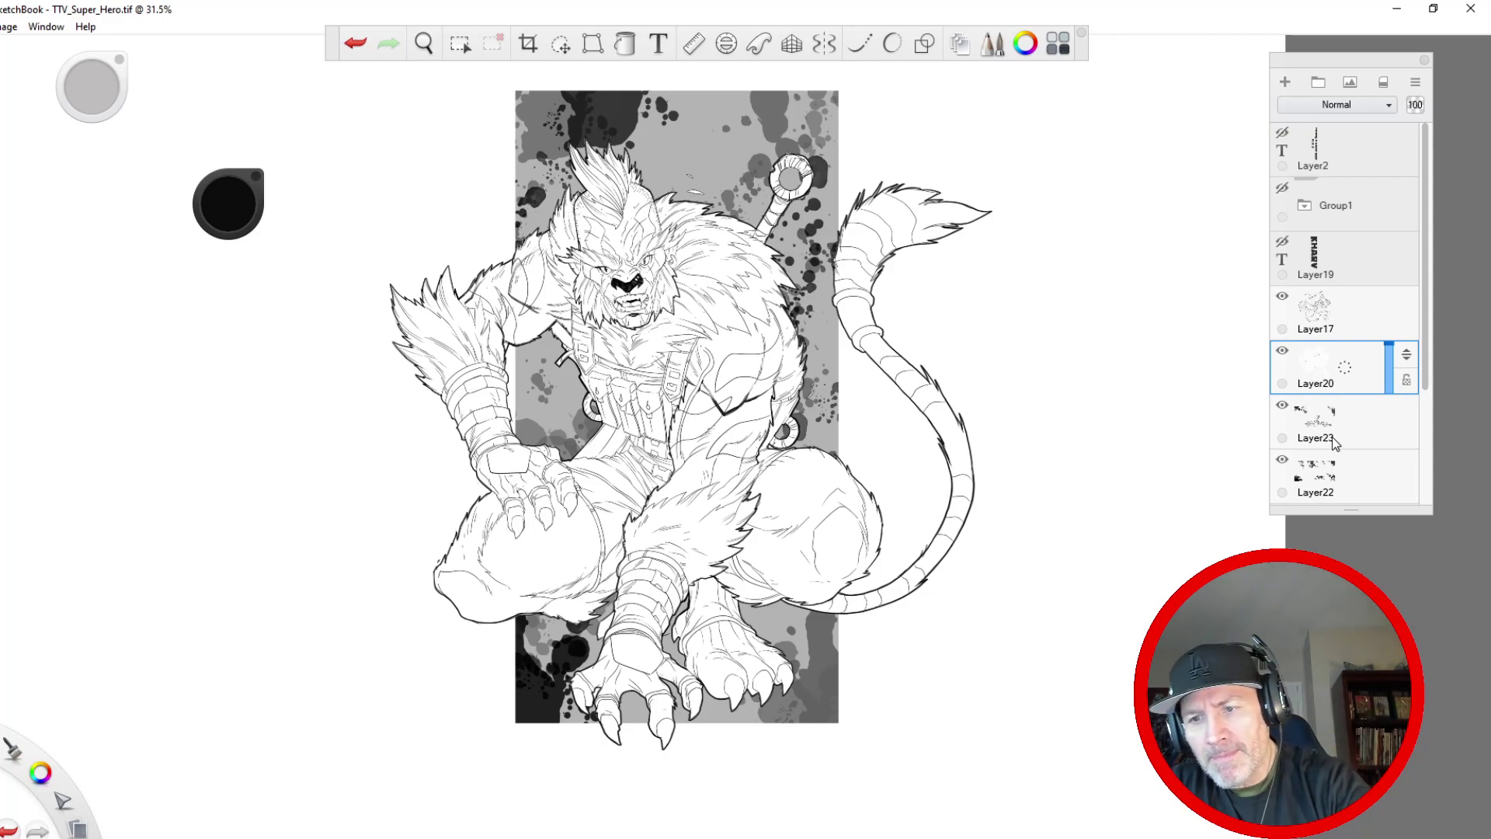
- Select Layer17 with the line art and lower its opacity to 47
{"action": "left_click", "coordinate": [1319, 320]}
{"action": "left_click_drag", "start_coordinate": [1388, 295], "coordinate": [1392, 315]}
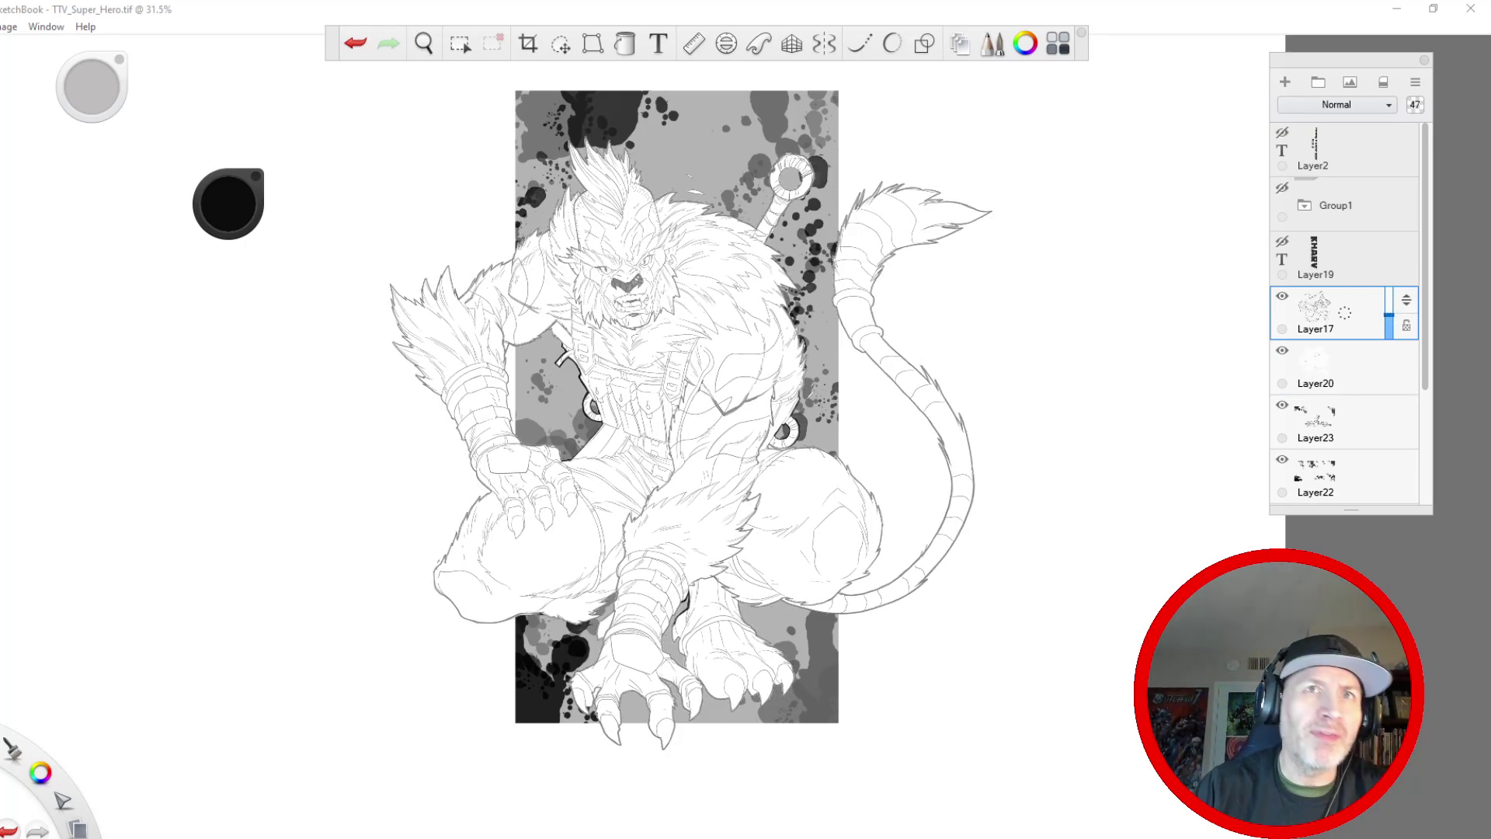
{"action": "mouse_move", "coordinate": [0, 101]}
{"action": "left_mouse_down"}
{"action": "mouse_move", "coordinate": [606, 219]}
{"action": "mouse_move", "coordinate": [618, 137]}
{"action": "left_mouse_up"}
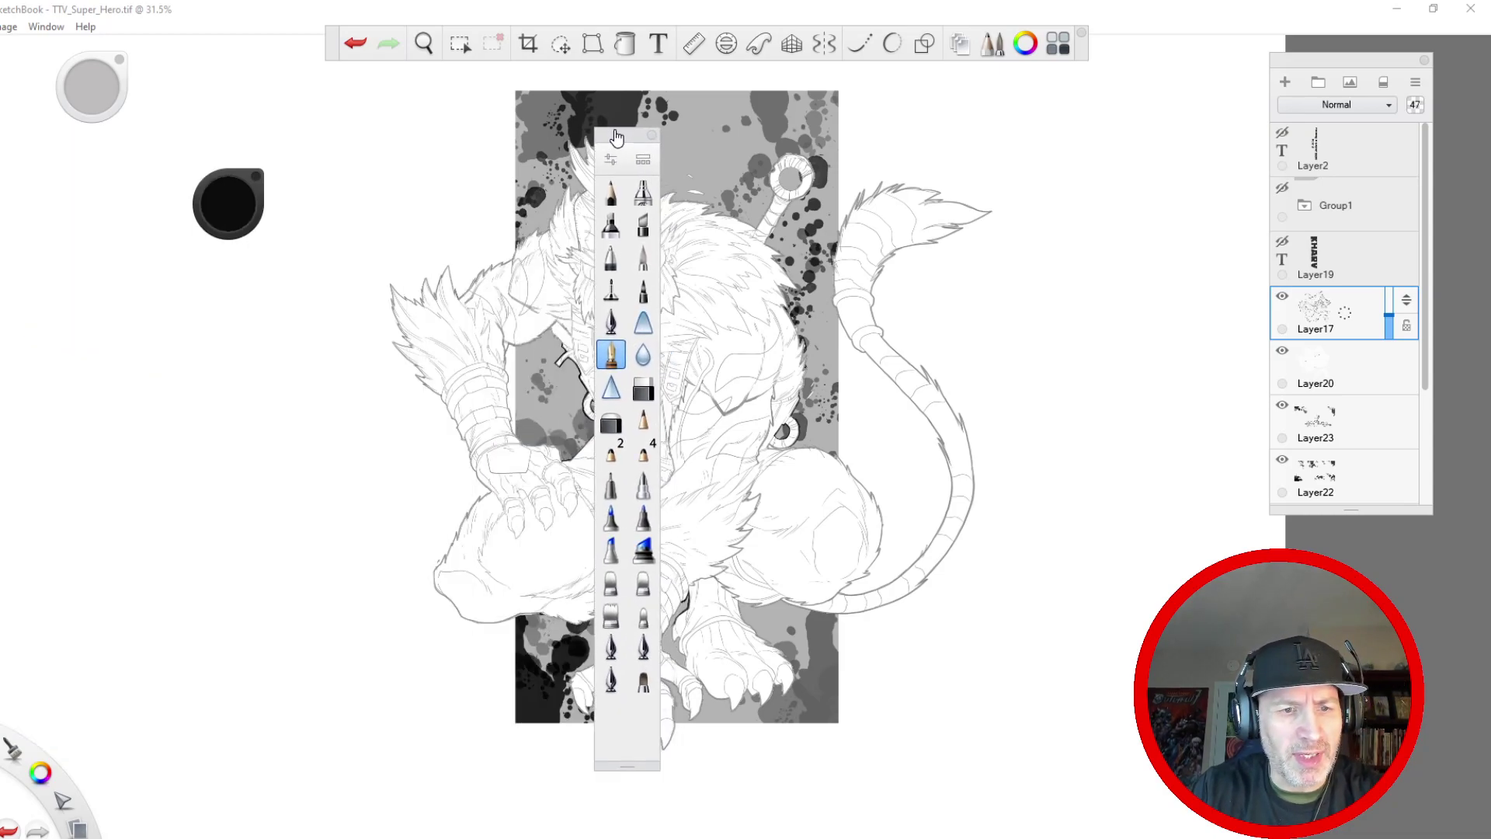
{"action": "key", "text": "space"}
{"action": "left_click", "coordinate": [614, 350]}
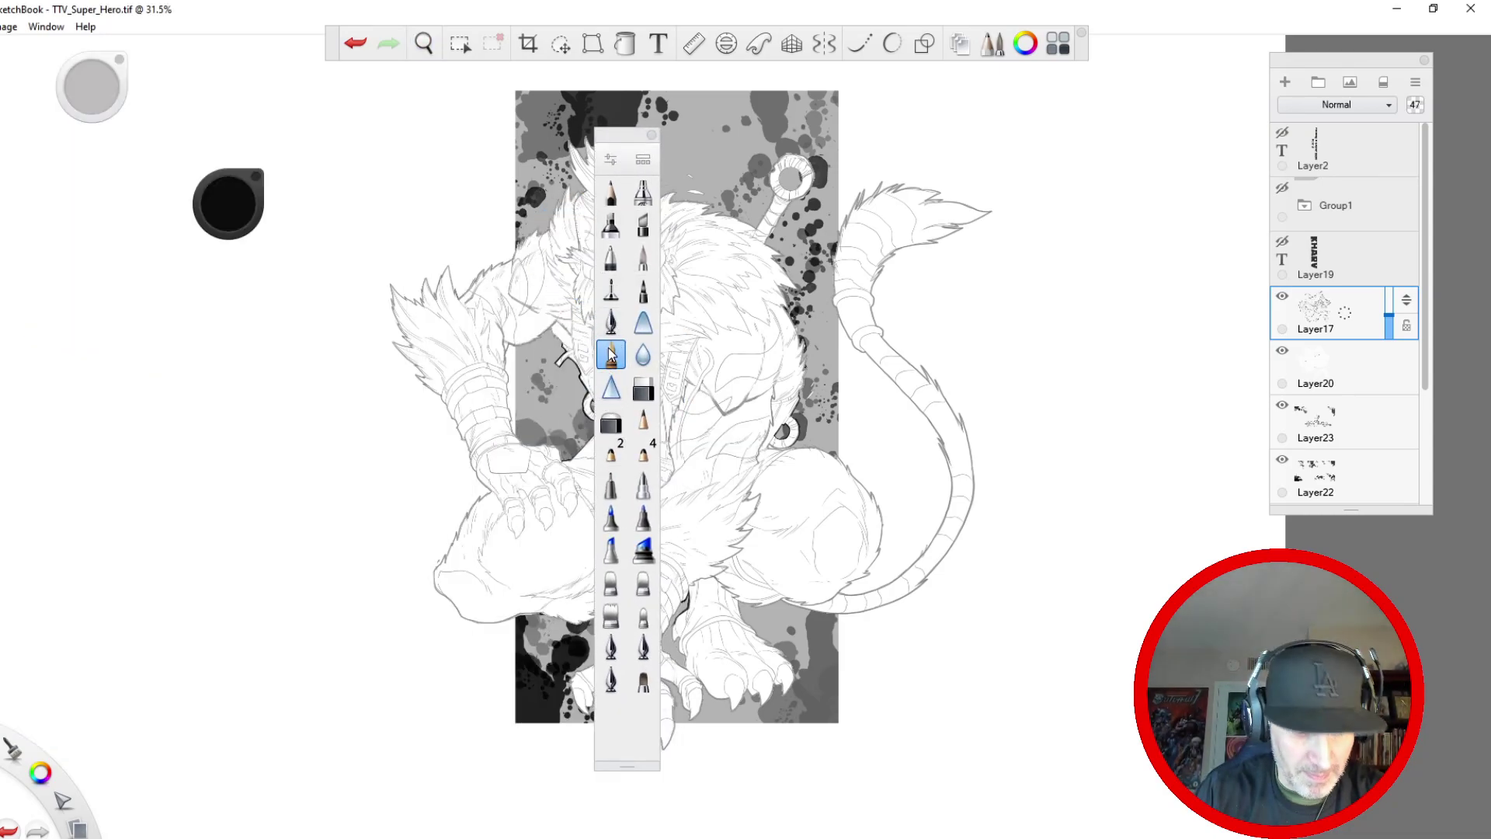
{"action": "key", "text": "space"}
{"action": "left_click_drag", "start_coordinate": [416, 333], "coordinate": [383, 248]}
{"action": "left_click_drag", "start_coordinate": [503, 342], "coordinate": [505, 351]}
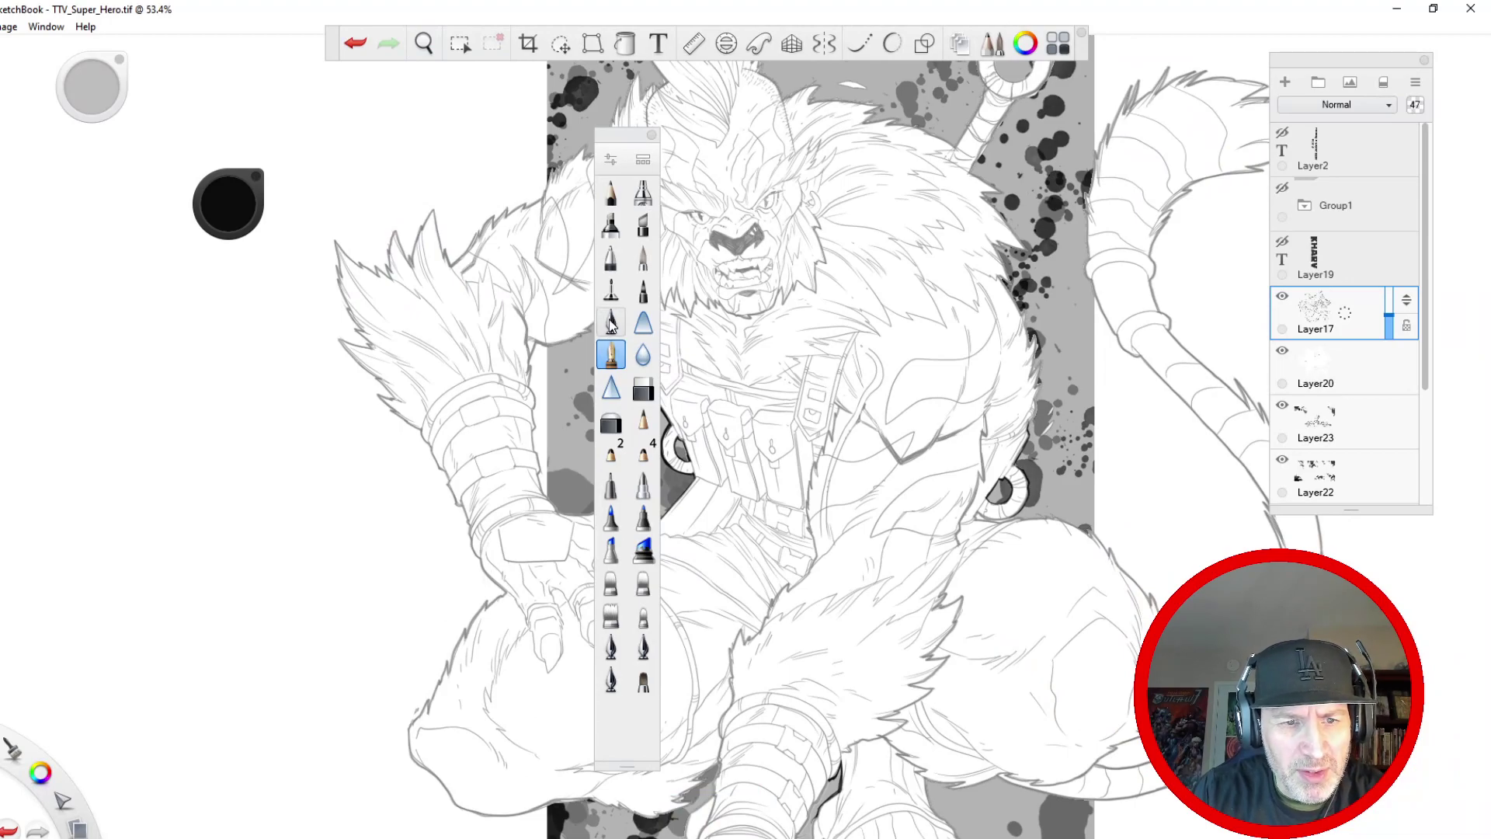
{"action": "left_click", "coordinate": [611, 322]}
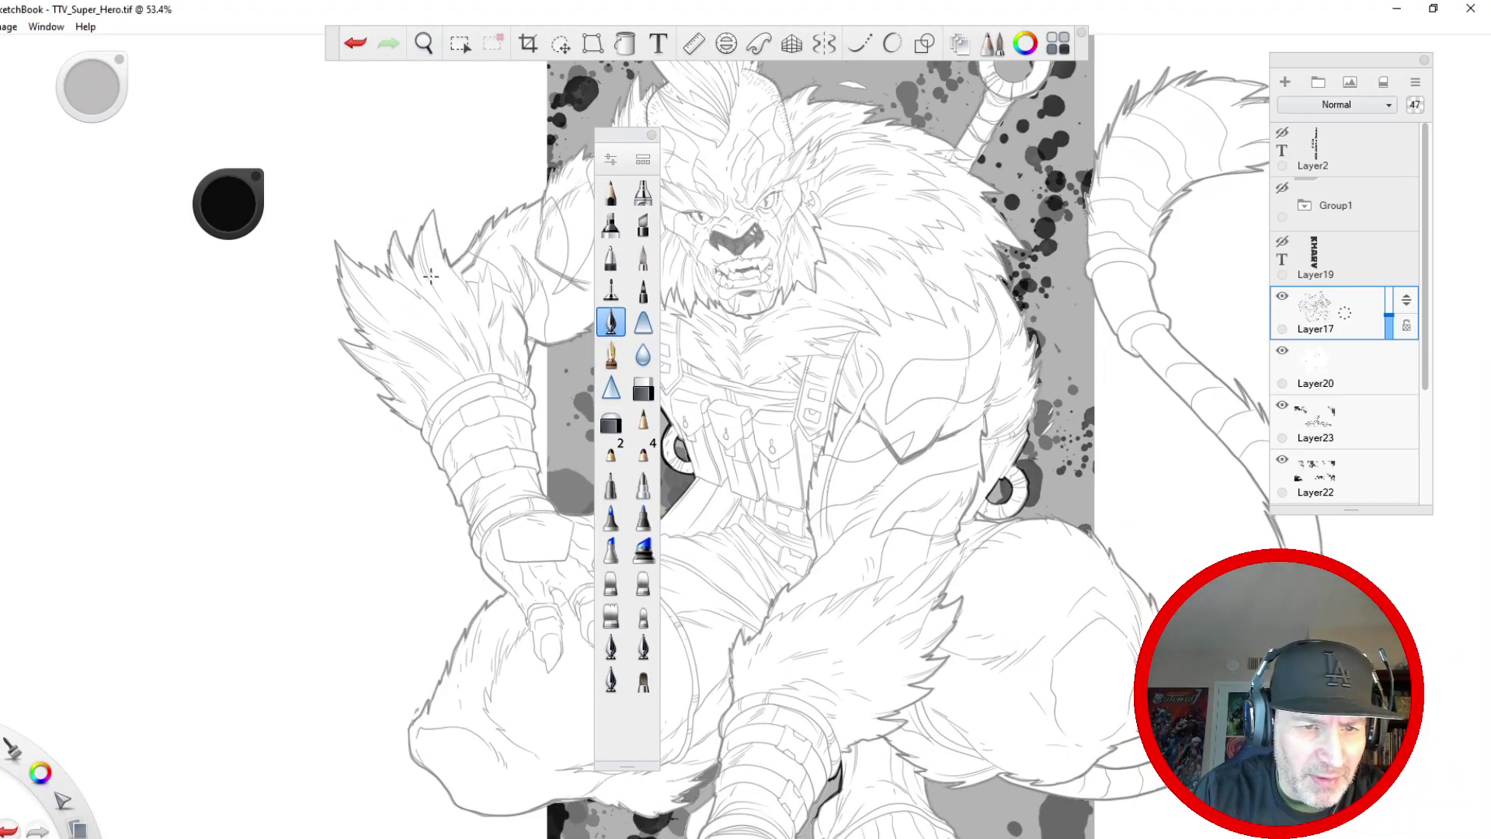
{"action": "left_click", "coordinate": [612, 356]}
{"action": "left_click_drag", "start_coordinate": [610, 150], "coordinate": [12, 99]}
- Turn on Steady Stroke at level 25 and reduce the brush size for inking the face
{"action": "key", "text": "space"}
{"action": "left_click_drag", "start_coordinate": [713, 283], "coordinate": [703, 46]}
{"action": "left_click_drag", "start_coordinate": [716, 32], "coordinate": [601, 446]}
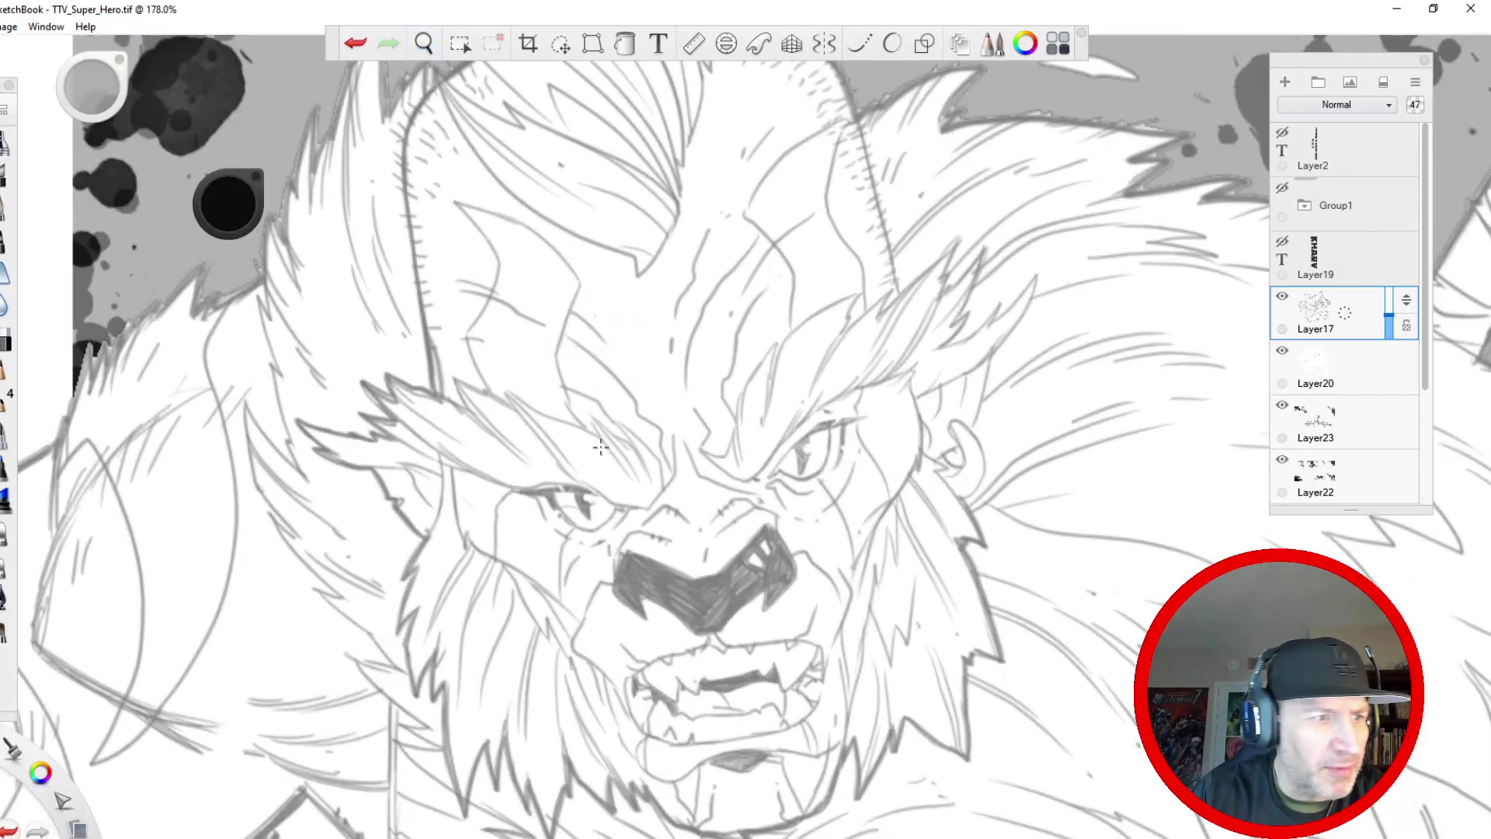
{"action": "key", "text": "l"}
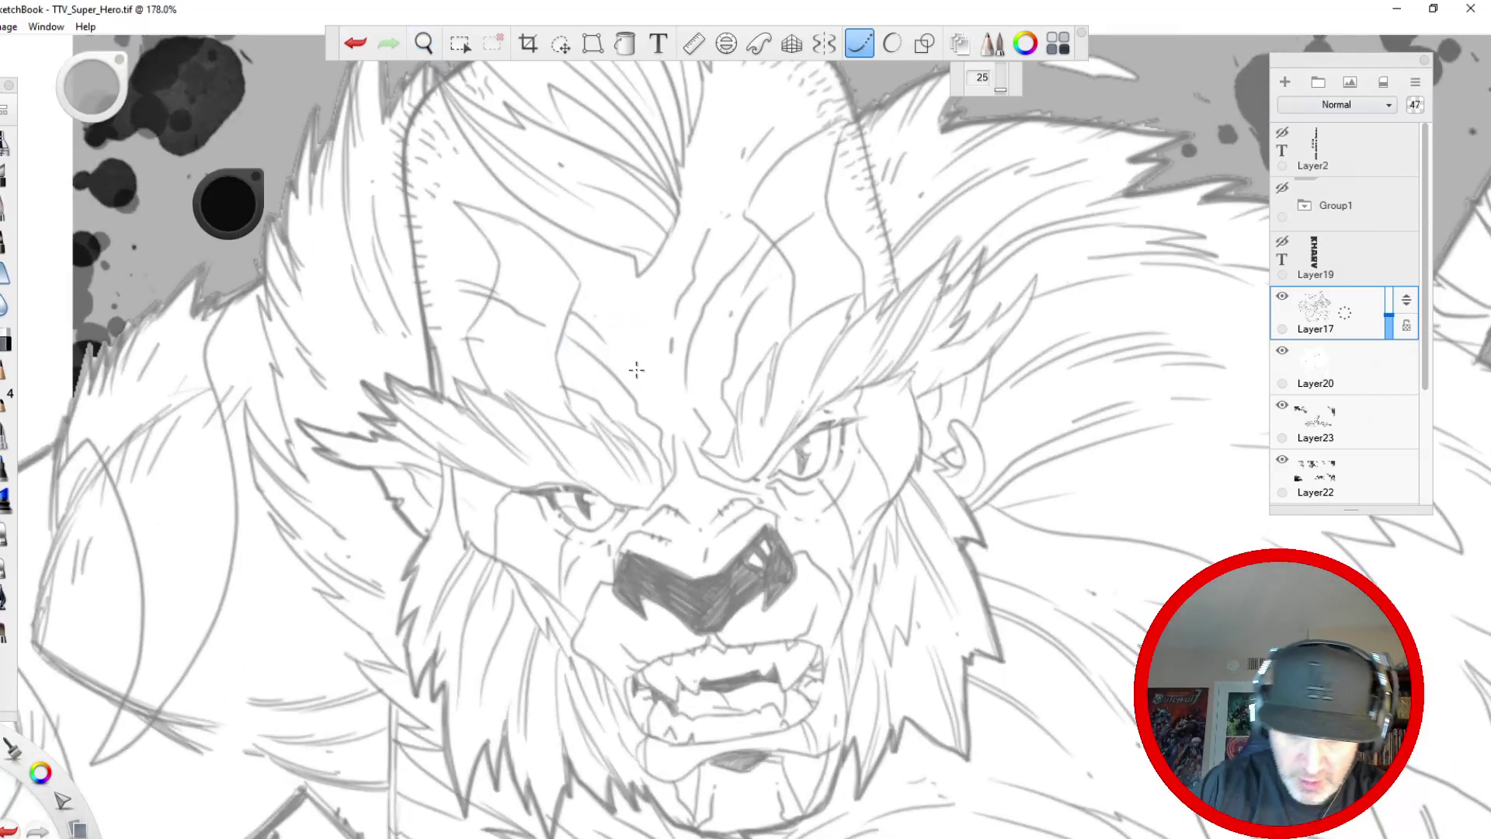
{"action": "key", "text": "bracketleft"}
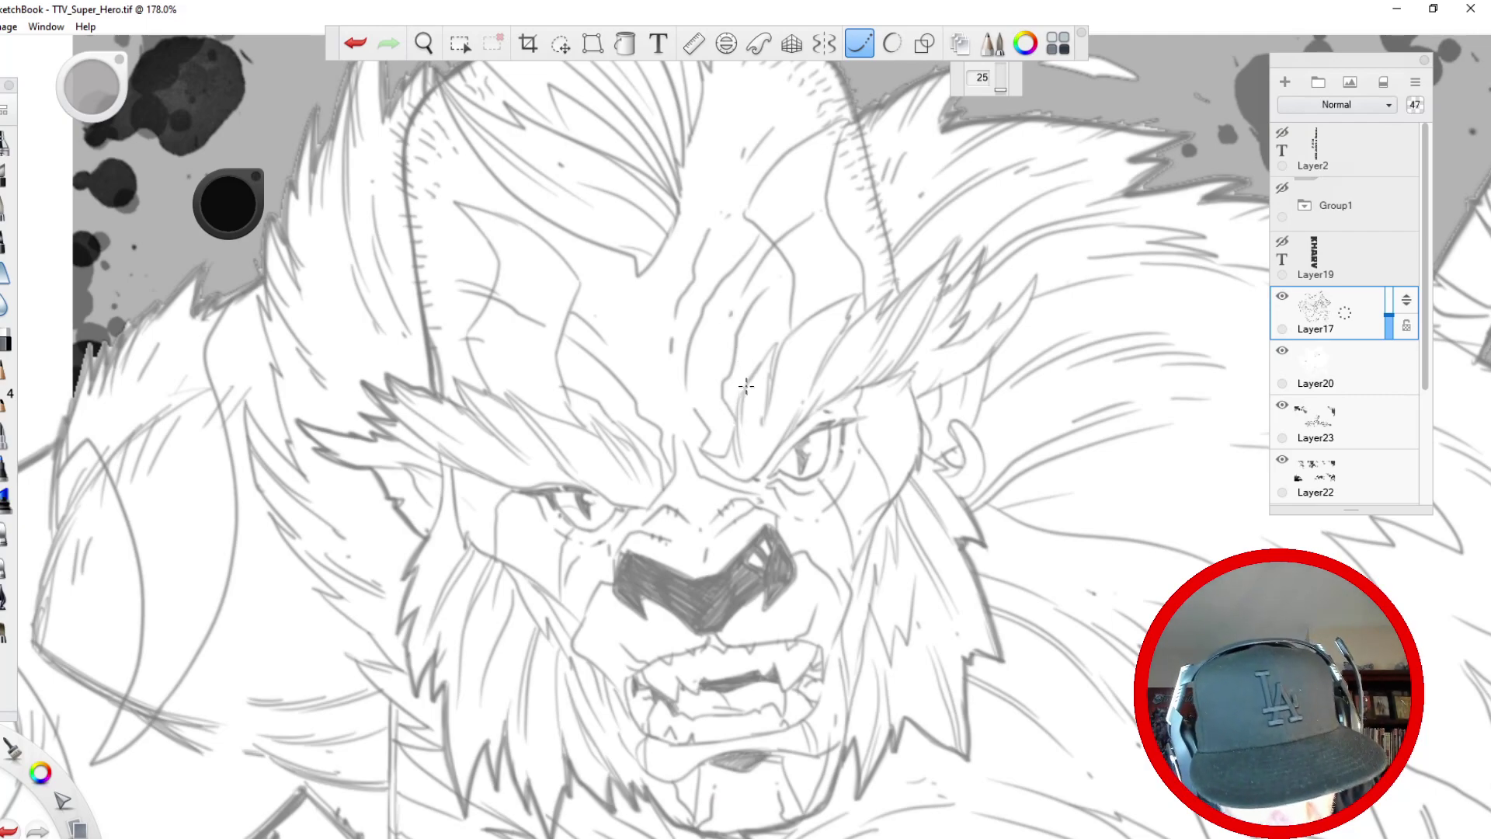
- Try an ink stroke on the eyebrow tuft directly on Layer17 and undo it
{"action": "key", "text": "space"}
{"action": "mouse_move", "coordinate": [691, 435]}
{"action": "left_mouse_down"}
{"action": "mouse_move", "coordinate": [705, 257]}
{"action": "mouse_move", "coordinate": [579, 338]}
{"action": "left_mouse_up"}
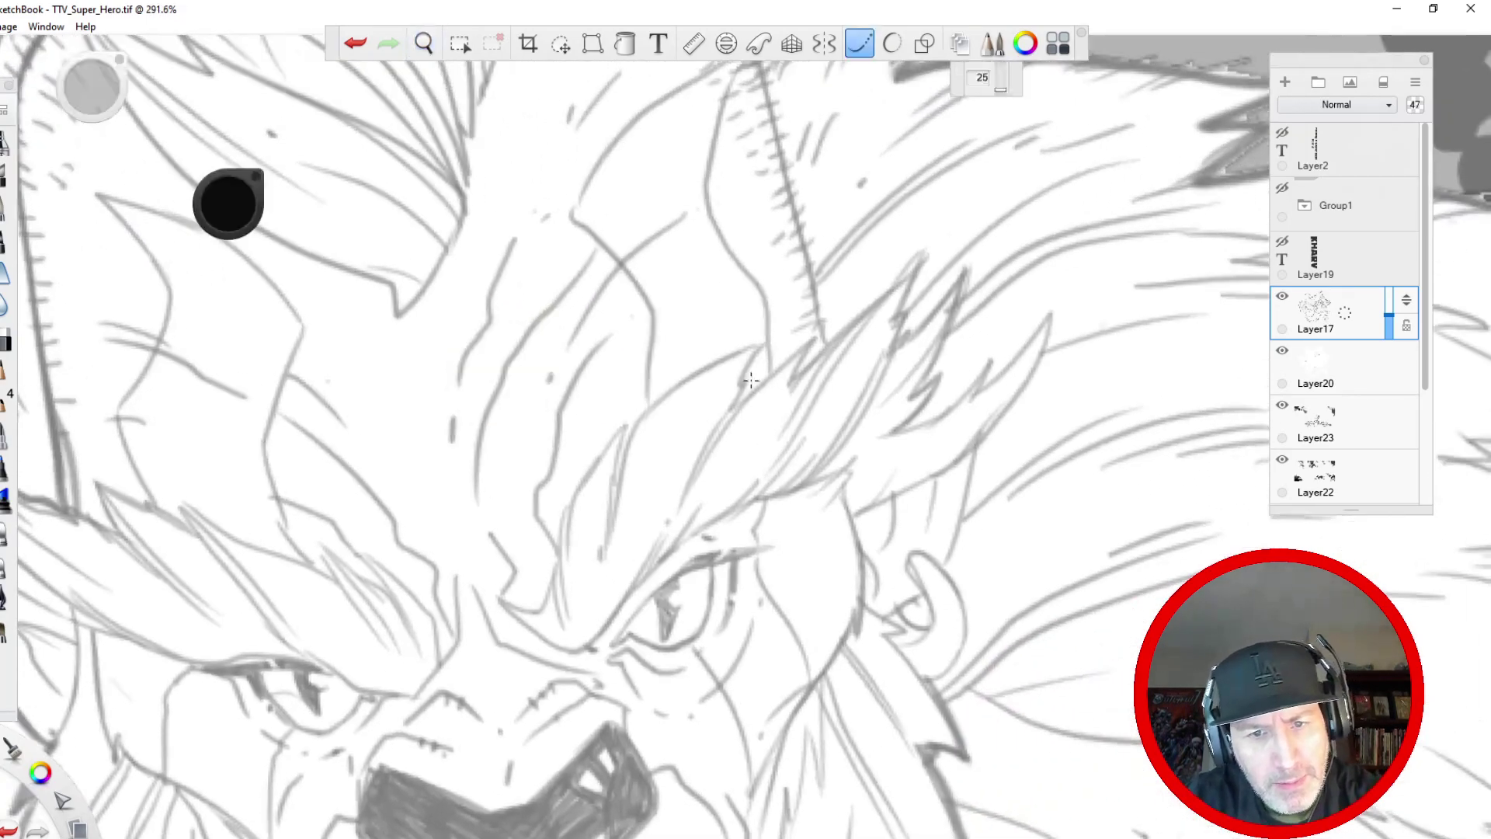
{"action": "left_click_drag", "start_coordinate": [922, 261], "coordinate": [883, 358]}
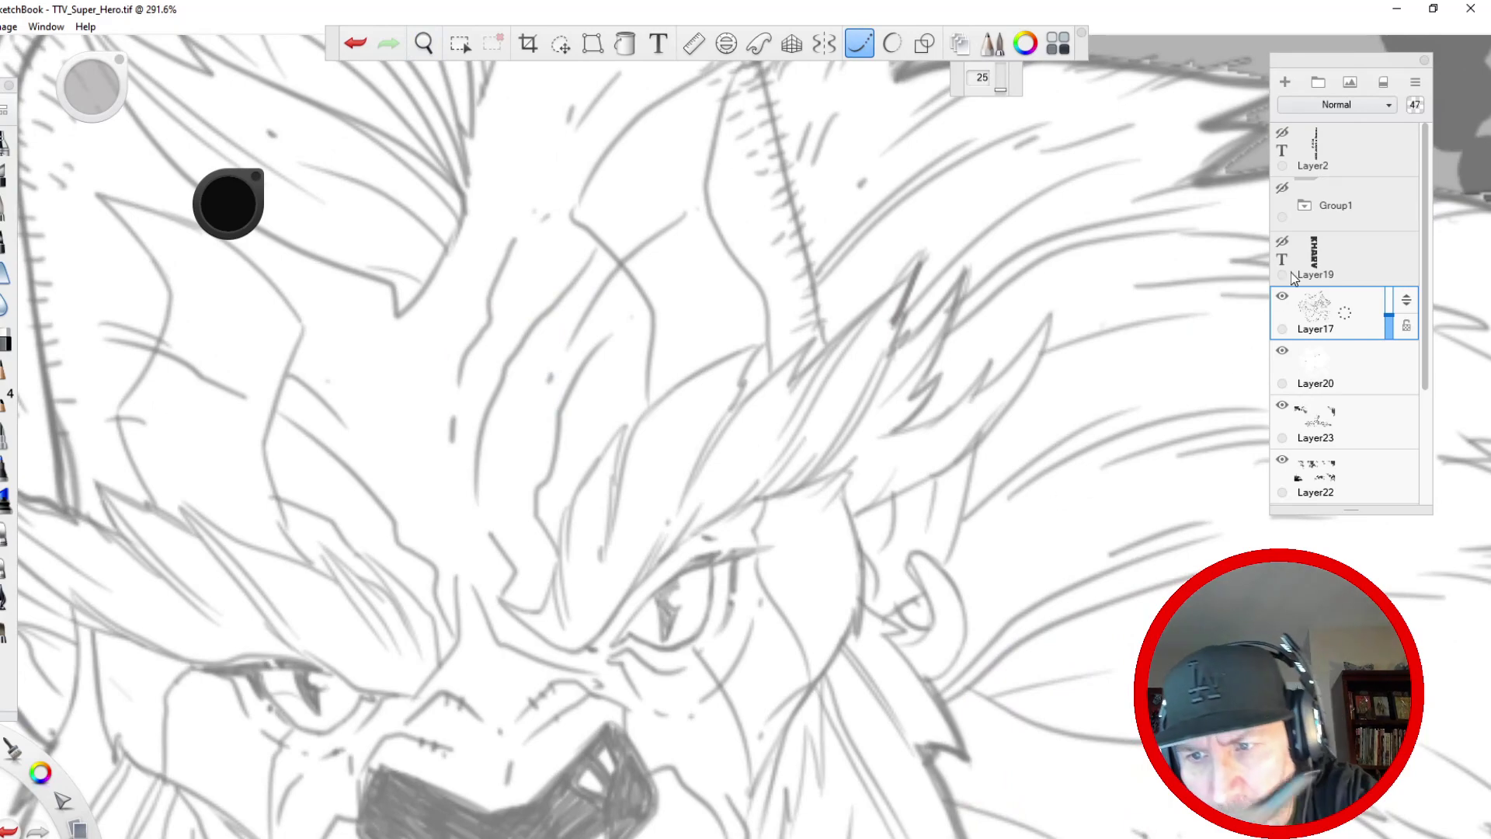
{"action": "key", "text": "ctrl+z"}
- Add a new layer above Layer17 and ink the upper and middle hair tufts of the character's left eyebrow in black
{"action": "left_click_drag", "start_coordinate": [1313, 303], "coordinate": [1325, 248]}
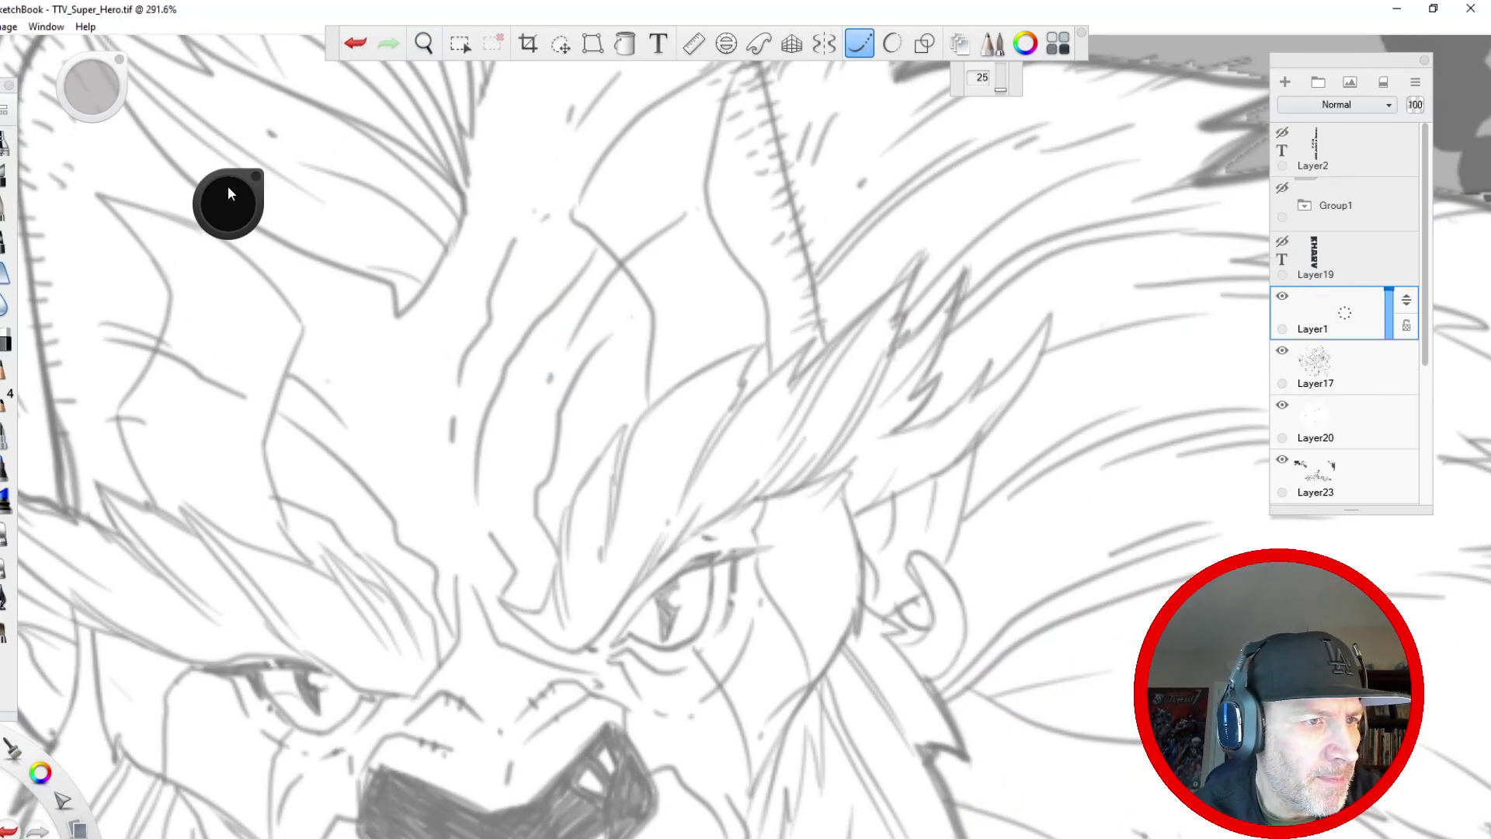
{"action": "mouse_move", "coordinate": [901, 309]}
{"action": "left_mouse_down"}
{"action": "mouse_move", "coordinate": [919, 260]}
{"action": "mouse_move", "coordinate": [829, 460]}
{"action": "left_mouse_up"}
{"action": "left_click_drag", "start_coordinate": [916, 325], "coordinate": [850, 449]}
{"action": "left_click_drag", "start_coordinate": [917, 261], "coordinate": [773, 443]}
{"action": "left_click_drag", "start_coordinate": [884, 299], "coordinate": [766, 476]}
{"action": "mouse_move", "coordinate": [863, 318]}
{"action": "left_mouse_down"}
{"action": "mouse_move", "coordinate": [804, 368]}
{"action": "mouse_move", "coordinate": [761, 431]}
{"action": "left_mouse_up"}
{"action": "left_click_drag", "start_coordinate": [816, 342], "coordinate": [671, 516]}
{"action": "mouse_move", "coordinate": [683, 491]}
{"action": "left_mouse_down"}
{"action": "mouse_move", "coordinate": [752, 356]}
{"action": "mouse_move", "coordinate": [656, 459]}
{"action": "left_mouse_up"}
- Turn off Steady Stroke and ink the inner tufts of the left eyebrow down to its tip beside the nose bridge
{"action": "left_click", "coordinate": [860, 44]}
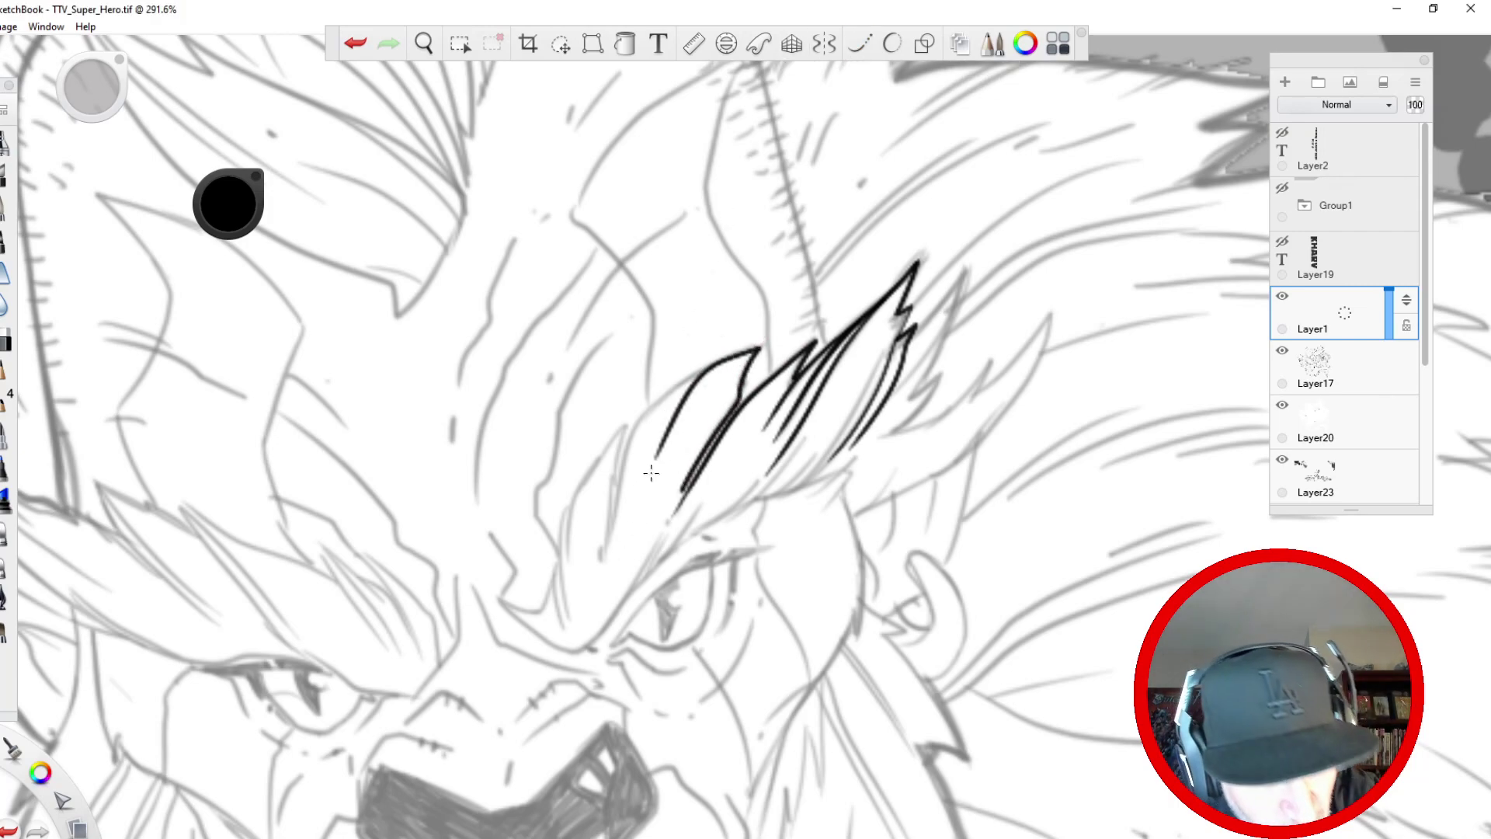
{"action": "mouse_move", "coordinate": [692, 379]}
{"action": "left_mouse_down"}
{"action": "mouse_move", "coordinate": [628, 441]}
{"action": "mouse_move", "coordinate": [590, 592]}
{"action": "left_mouse_up"}
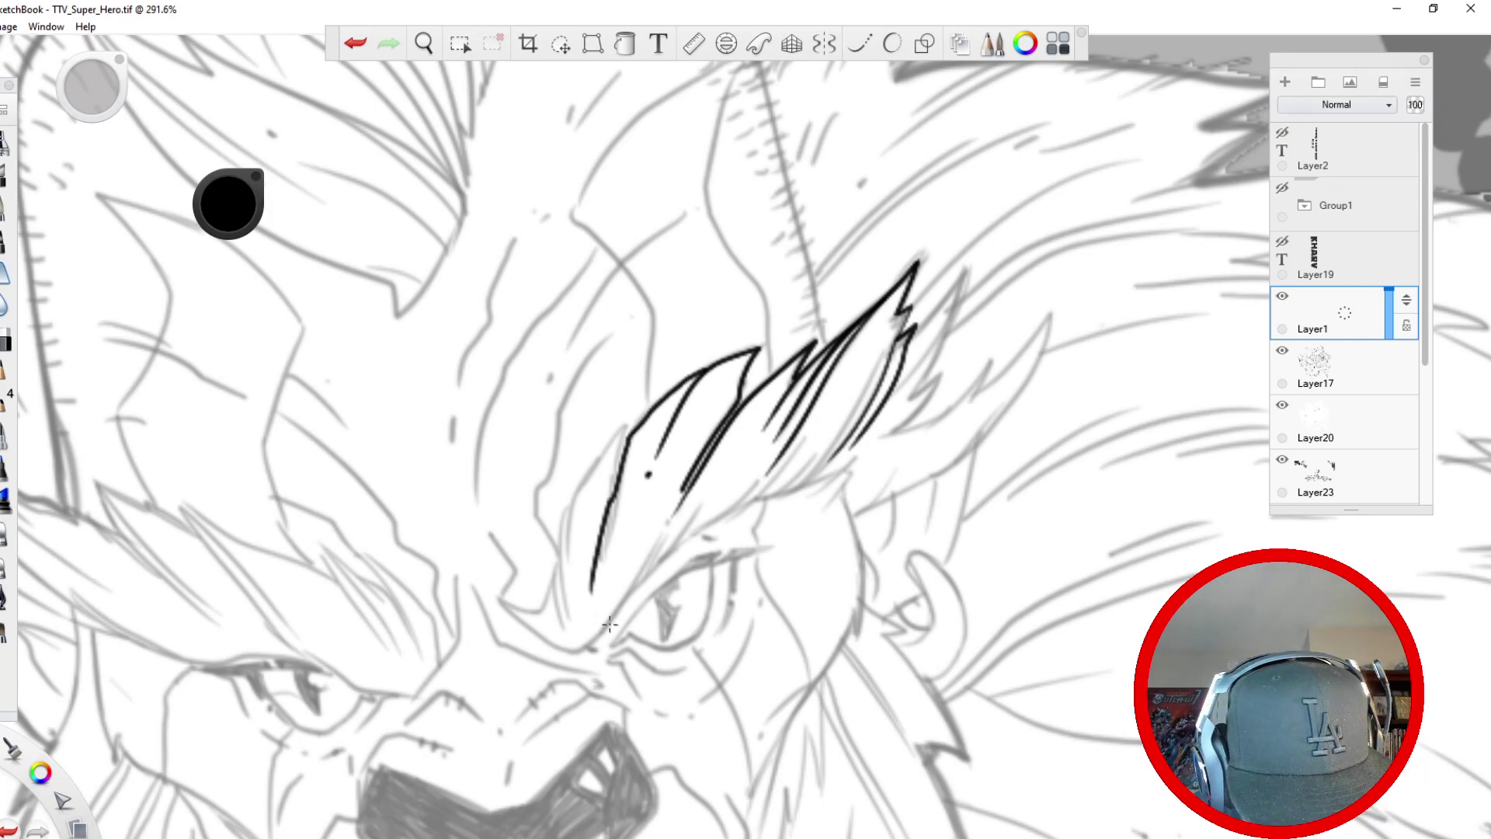
{"action": "mouse_move", "coordinate": [623, 441]}
{"action": "left_mouse_down"}
{"action": "mouse_move", "coordinate": [631, 419]}
{"action": "mouse_move", "coordinate": [599, 458]}
{"action": "mouse_move", "coordinate": [566, 592]}
{"action": "left_mouse_up"}
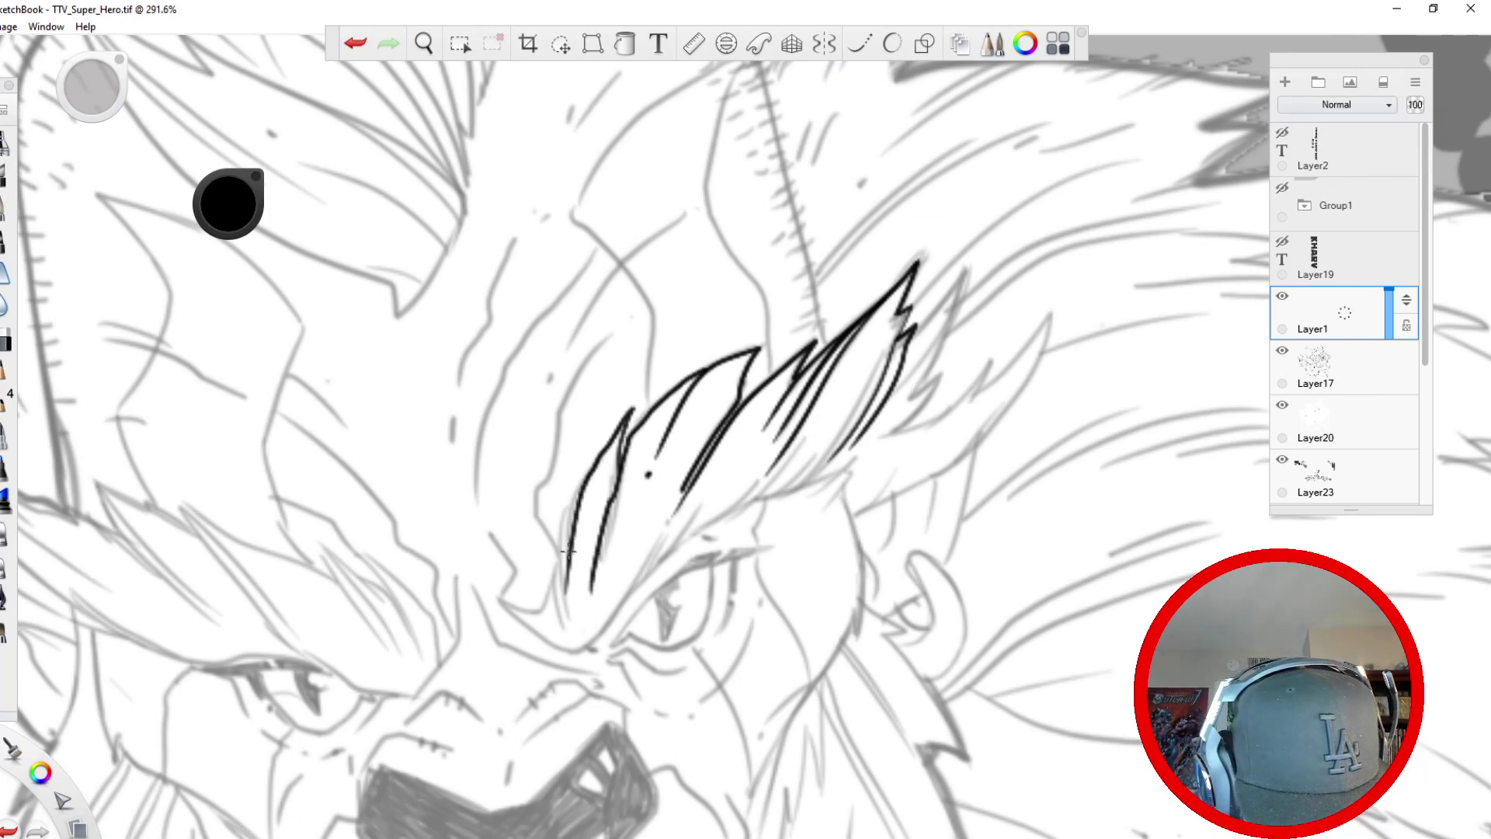
{"action": "left_click_drag", "start_coordinate": [581, 489], "coordinate": [556, 604]}
{"action": "mouse_move", "coordinate": [566, 535]}
{"action": "left_mouse_down"}
{"action": "mouse_move", "coordinate": [553, 560]}
{"action": "mouse_move", "coordinate": [565, 633]}
{"action": "mouse_move", "coordinate": [682, 522]}
{"action": "left_mouse_up"}
- Undo the heavy stroke on the eyebrow's lower edge and redraw it finer with brush size 1.0
{"action": "left_click_drag", "start_coordinate": [633, 592], "coordinate": [682, 525]}
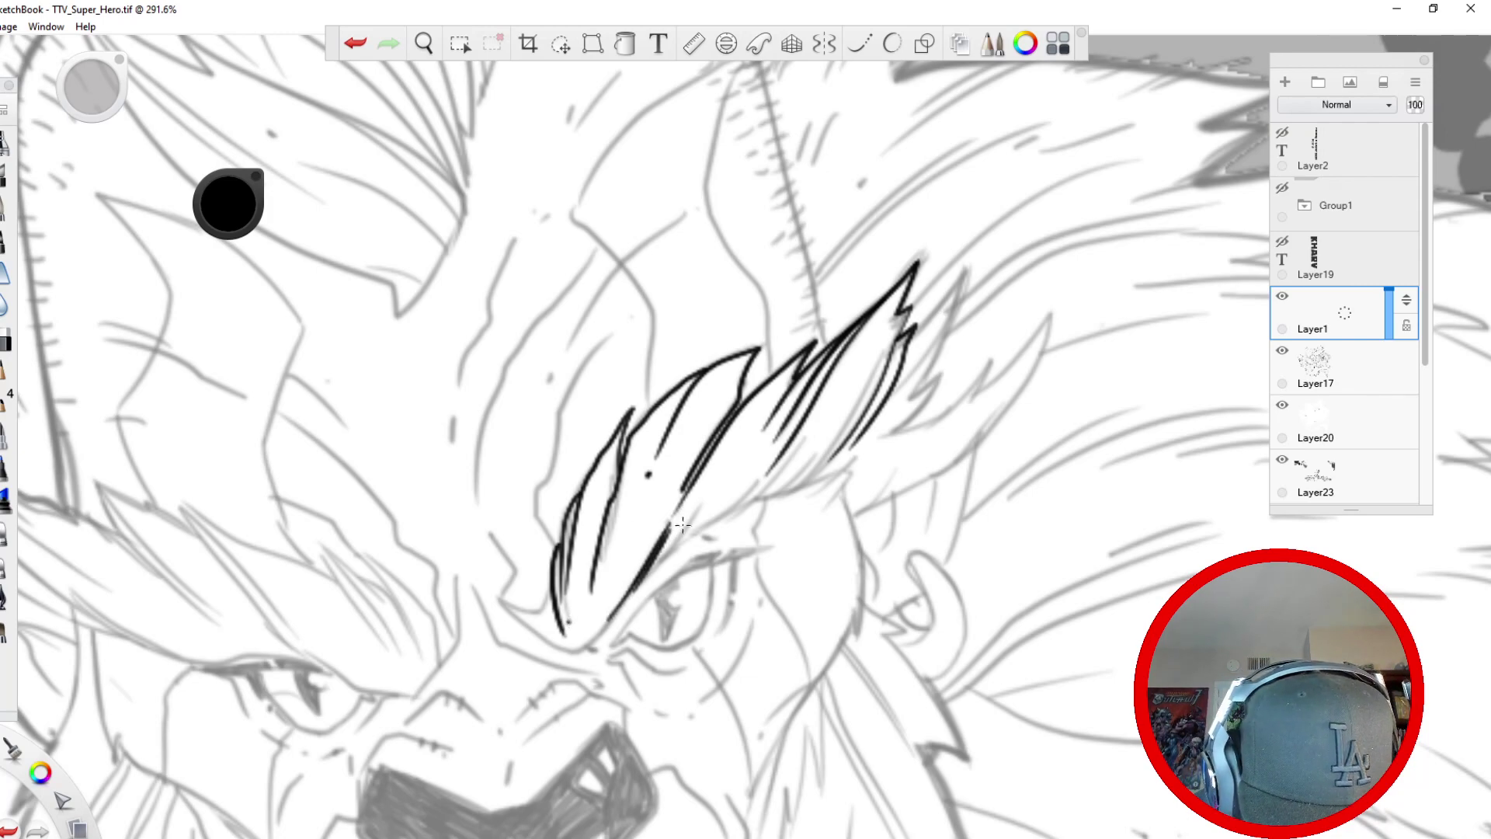
{"action": "key", "text": "ctrl+z"}
{"action": "key", "text": "bracketleft"}
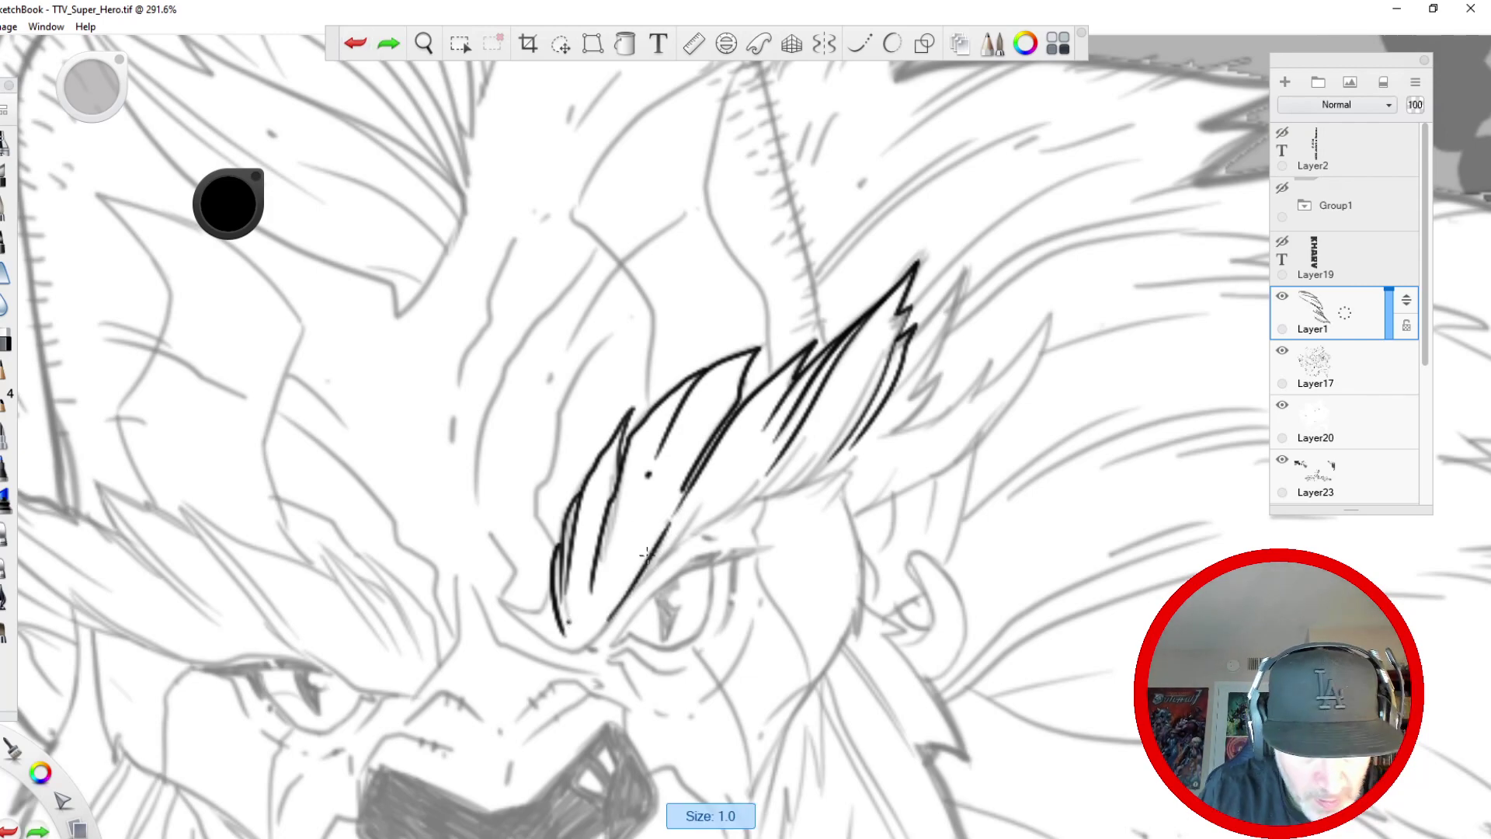
{"action": "left_click_drag", "start_coordinate": [609, 619], "coordinate": [684, 516]}
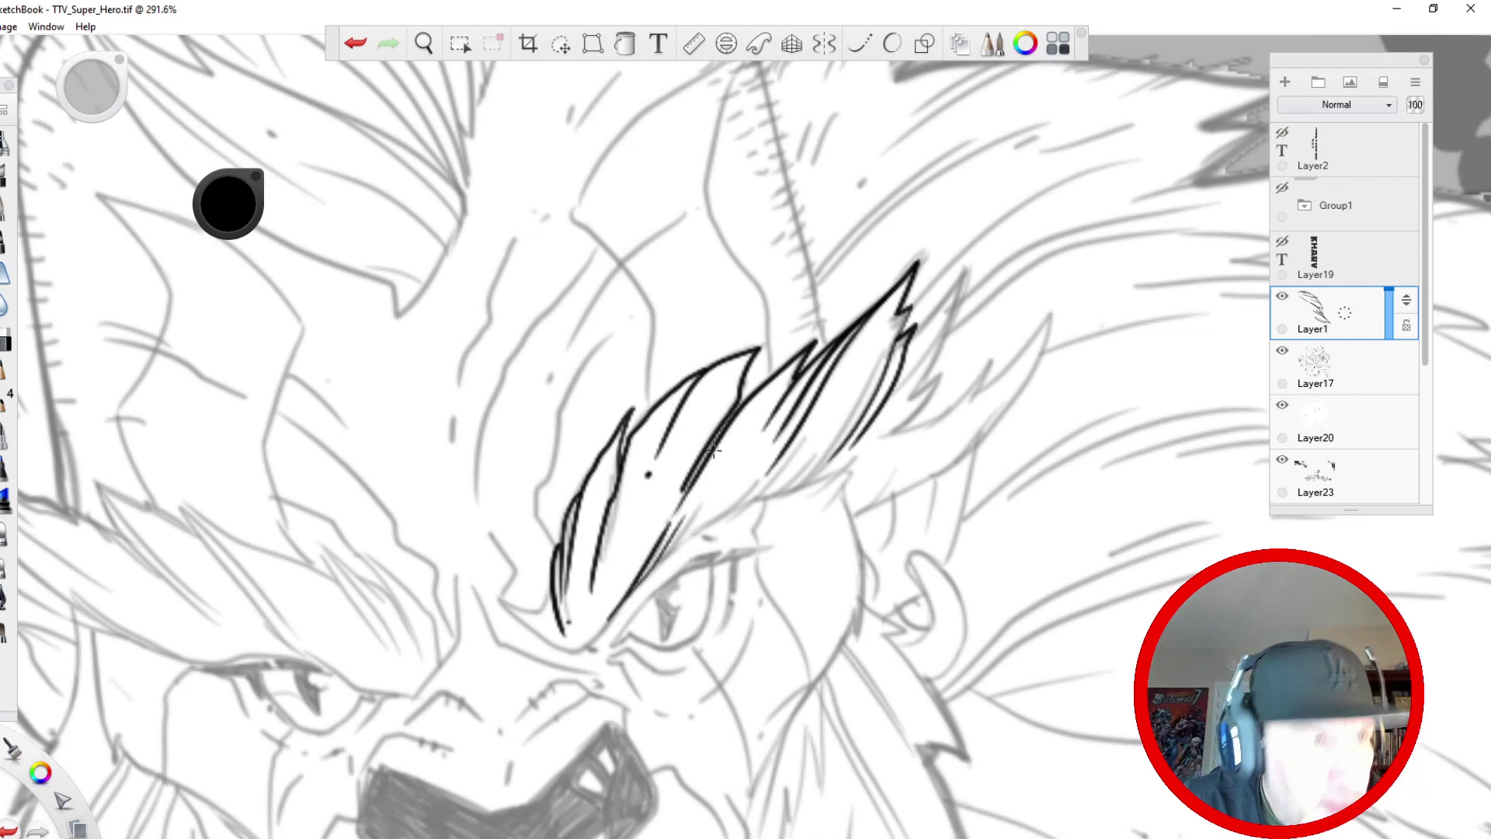
{"action": "left_click", "coordinate": [8, 27]}
{"action": "key", "text": "Return"}
{"action": "left_click", "coordinate": [708, 532]}
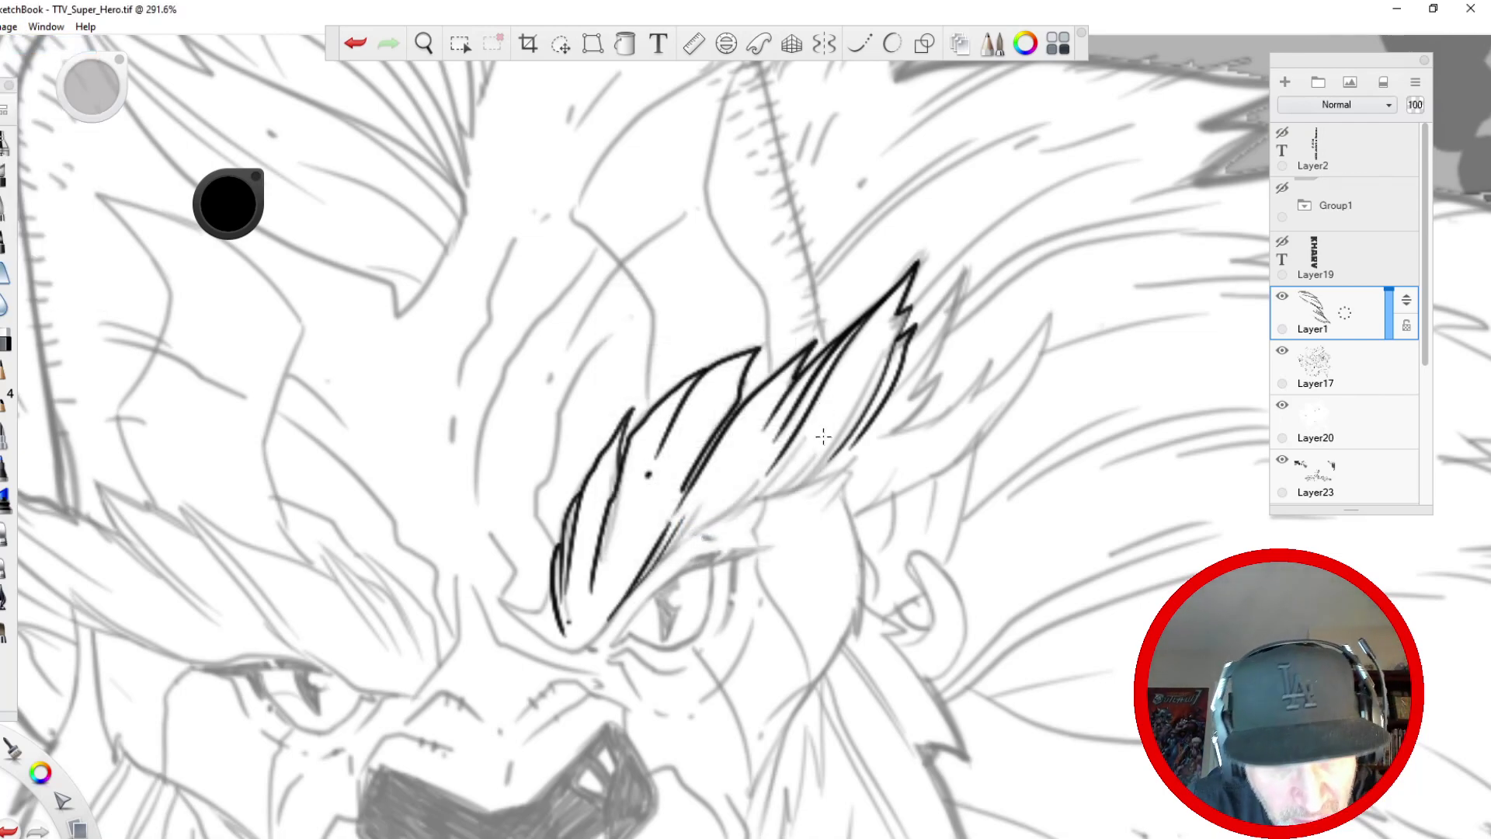
- Ink the underside and outer pointed tufts of the left eyebrow and add fine hair strands inside it
{"action": "mouse_move", "coordinate": [649, 571]}
{"action": "left_mouse_down"}
{"action": "mouse_move", "coordinate": [772, 472]}
{"action": "mouse_move", "coordinate": [781, 493]}
{"action": "mouse_move", "coordinate": [825, 455]}
{"action": "left_mouse_up"}
{"action": "mouse_move", "coordinate": [905, 309]}
{"action": "left_mouse_down"}
{"action": "mouse_move", "coordinate": [815, 470]}
{"action": "mouse_move", "coordinate": [901, 379]}
{"action": "left_mouse_up"}
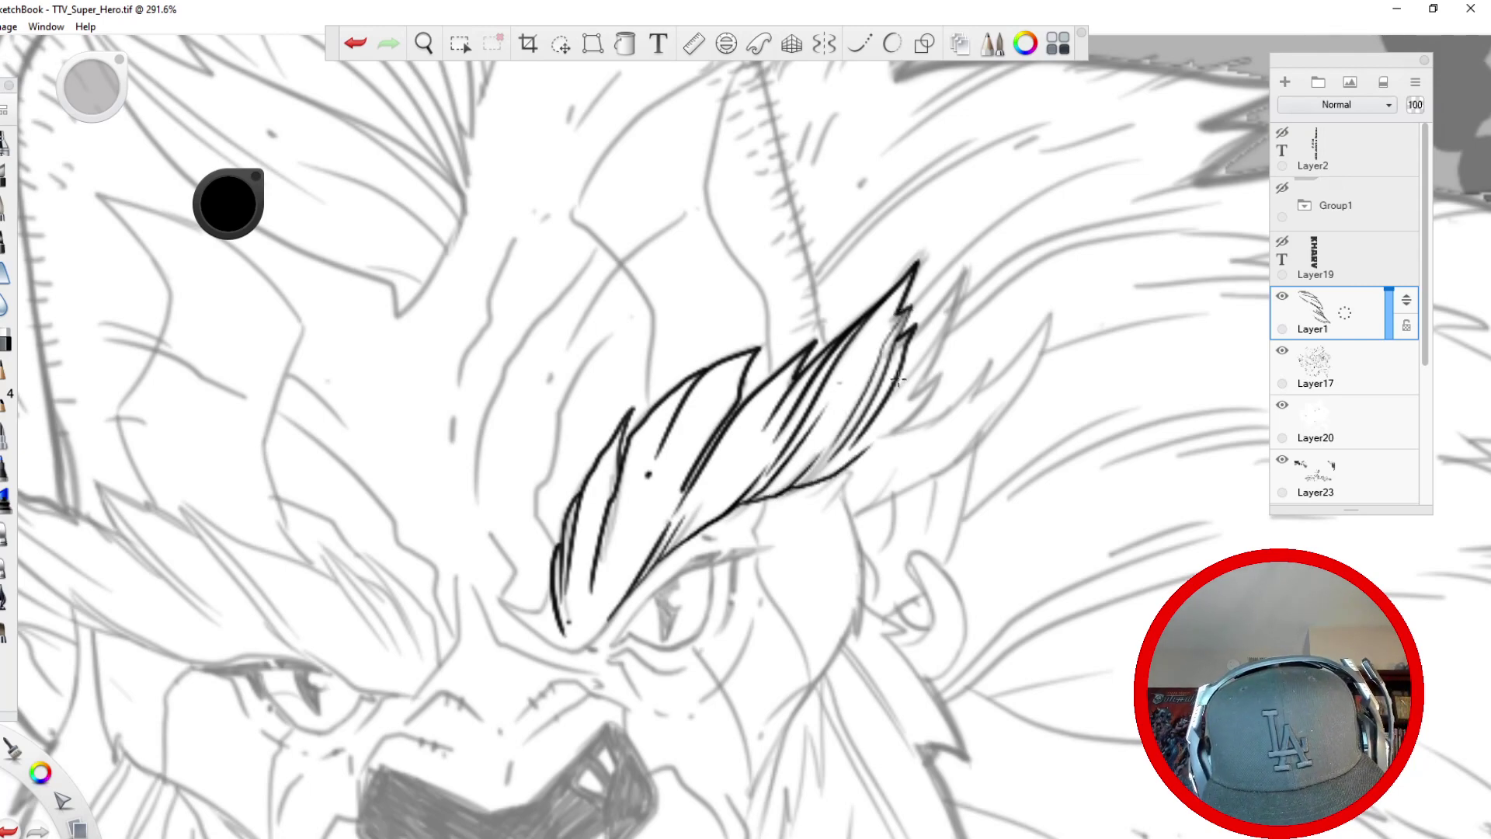
{"action": "mouse_move", "coordinate": [853, 460]}
{"action": "left_mouse_down"}
{"action": "mouse_move", "coordinate": [945, 368]}
{"action": "mouse_move", "coordinate": [876, 418]}
{"action": "left_mouse_up"}
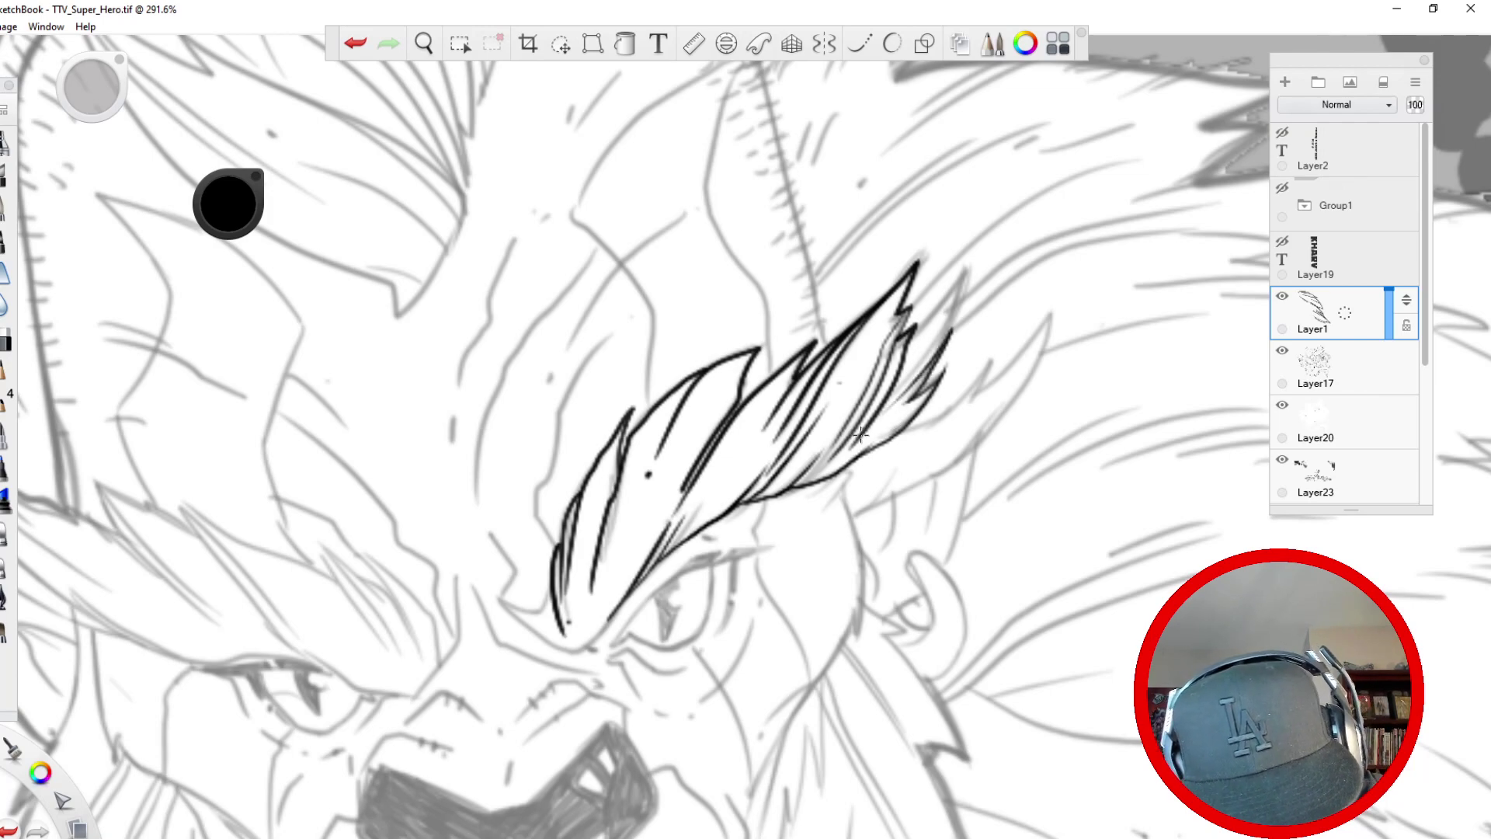
{"action": "mouse_move", "coordinate": [923, 369]}
{"action": "left_mouse_down"}
{"action": "mouse_move", "coordinate": [955, 305]}
{"action": "mouse_move", "coordinate": [897, 378]}
{"action": "mouse_move", "coordinate": [915, 346]}
{"action": "left_mouse_up"}
{"action": "left_click_drag", "start_coordinate": [730, 356], "coordinate": [654, 503]}
{"action": "left_click_drag", "start_coordinate": [609, 451], "coordinate": [589, 512]}
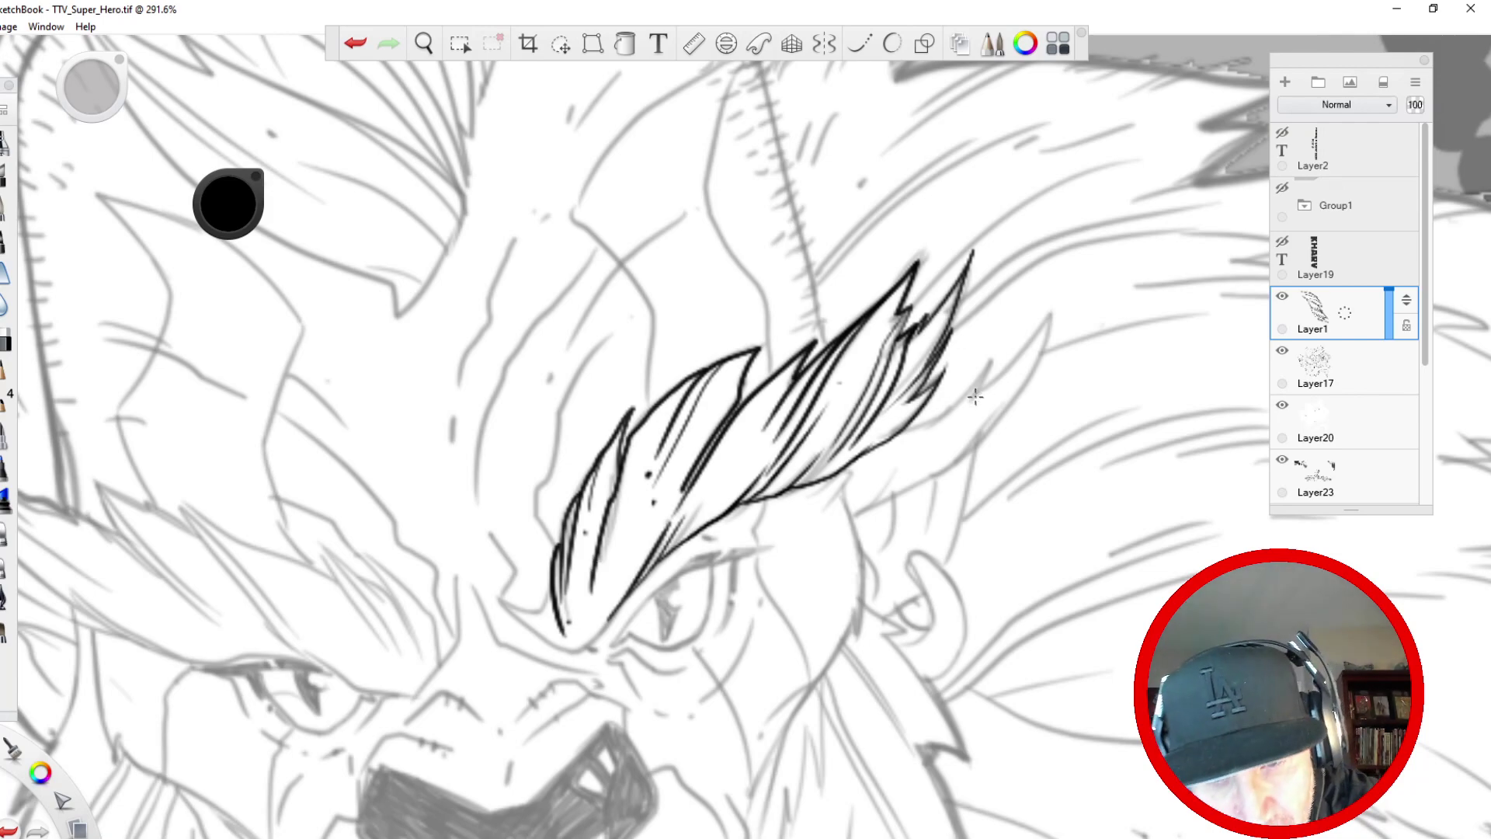
- Ink the long pointed fur tufts that sweep out from the eyebrow's outer end above the ear
{"action": "left_click_drag", "start_coordinate": [994, 356], "coordinate": [932, 431]}
{"action": "mouse_move", "coordinate": [993, 360]}
{"action": "left_mouse_down"}
{"action": "mouse_move", "coordinate": [972, 405]}
{"action": "mouse_move", "coordinate": [1055, 314]}
{"action": "mouse_move", "coordinate": [983, 435]}
{"action": "mouse_move", "coordinate": [895, 497]}
{"action": "left_mouse_up"}
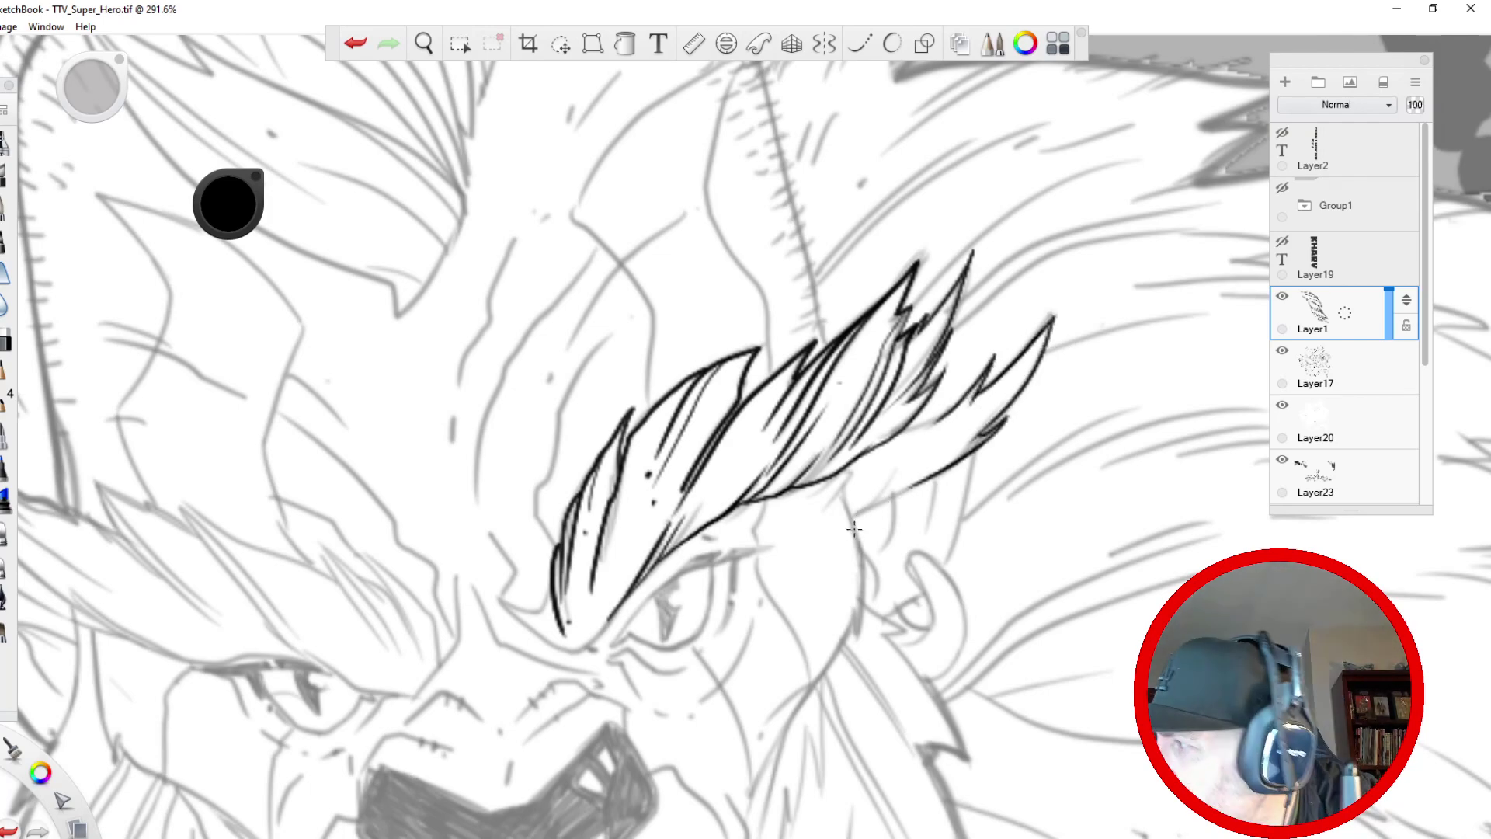
{"action": "left_click_drag", "start_coordinate": [918, 429], "coordinate": [866, 474]}
{"action": "mouse_move", "coordinate": [915, 429]}
{"action": "left_mouse_down"}
{"action": "mouse_move", "coordinate": [868, 462]}
{"action": "mouse_move", "coordinate": [843, 535]}
{"action": "left_mouse_up"}
- Ink the side contour of the face below the eyebrow and the upper lines of the left ear
{"action": "mouse_move", "coordinate": [846, 474]}
{"action": "left_mouse_down"}
{"action": "mouse_move", "coordinate": [813, 533]}
{"action": "mouse_move", "coordinate": [861, 617]}
{"action": "left_mouse_up"}
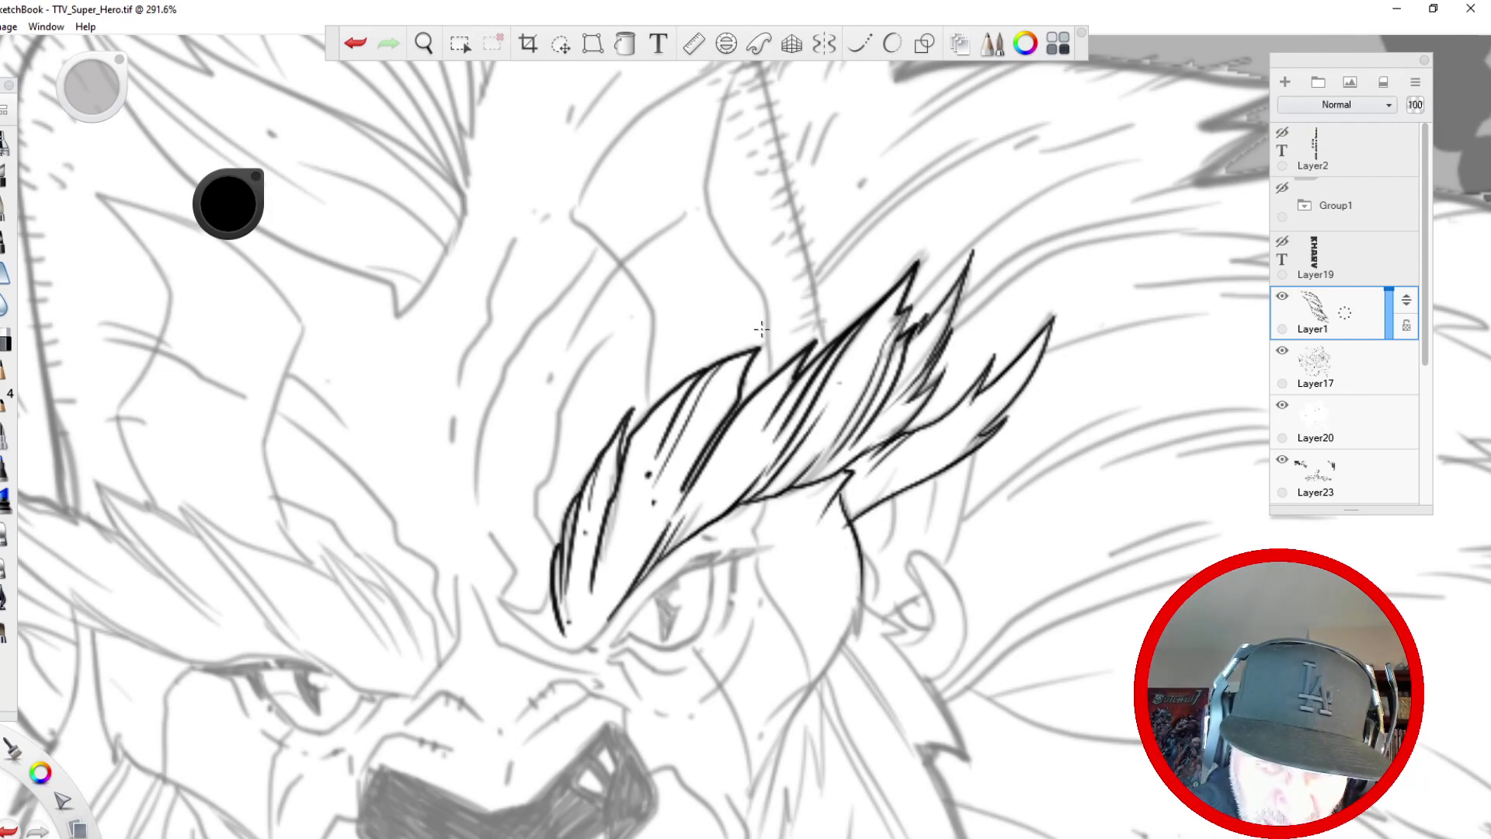
{"action": "left_click_drag", "start_coordinate": [973, 453], "coordinate": [940, 571]}
{"action": "mouse_move", "coordinate": [935, 486]}
{"action": "left_mouse_down"}
{"action": "mouse_move", "coordinate": [889, 532]}
{"action": "mouse_move", "coordinate": [893, 496]}
{"action": "mouse_move", "coordinate": [860, 592]}
{"action": "mouse_move", "coordinate": [859, 545]}
{"action": "mouse_move", "coordinate": [874, 638]}
{"action": "mouse_move", "coordinate": [926, 592]}
{"action": "left_mouse_up"}
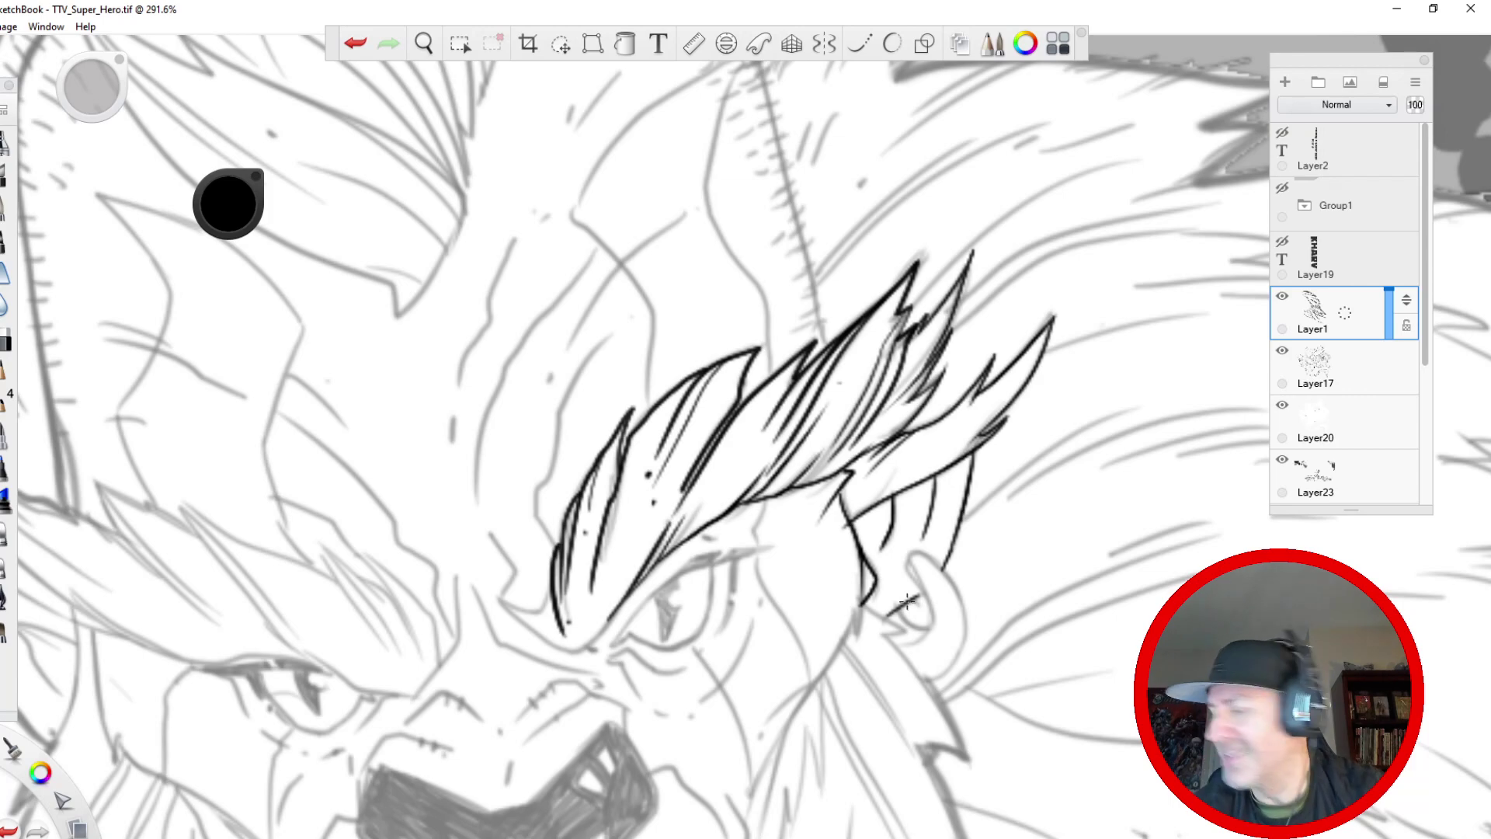
- Ink the heavy upper lid, inner corner and iris edge lines of the left eye
{"action": "mouse_move", "coordinate": [699, 541]}
{"action": "left_mouse_down"}
{"action": "mouse_move", "coordinate": [769, 545]}
{"action": "mouse_move", "coordinate": [698, 563]}
{"action": "mouse_move", "coordinate": [718, 487]}
{"action": "left_mouse_up"}
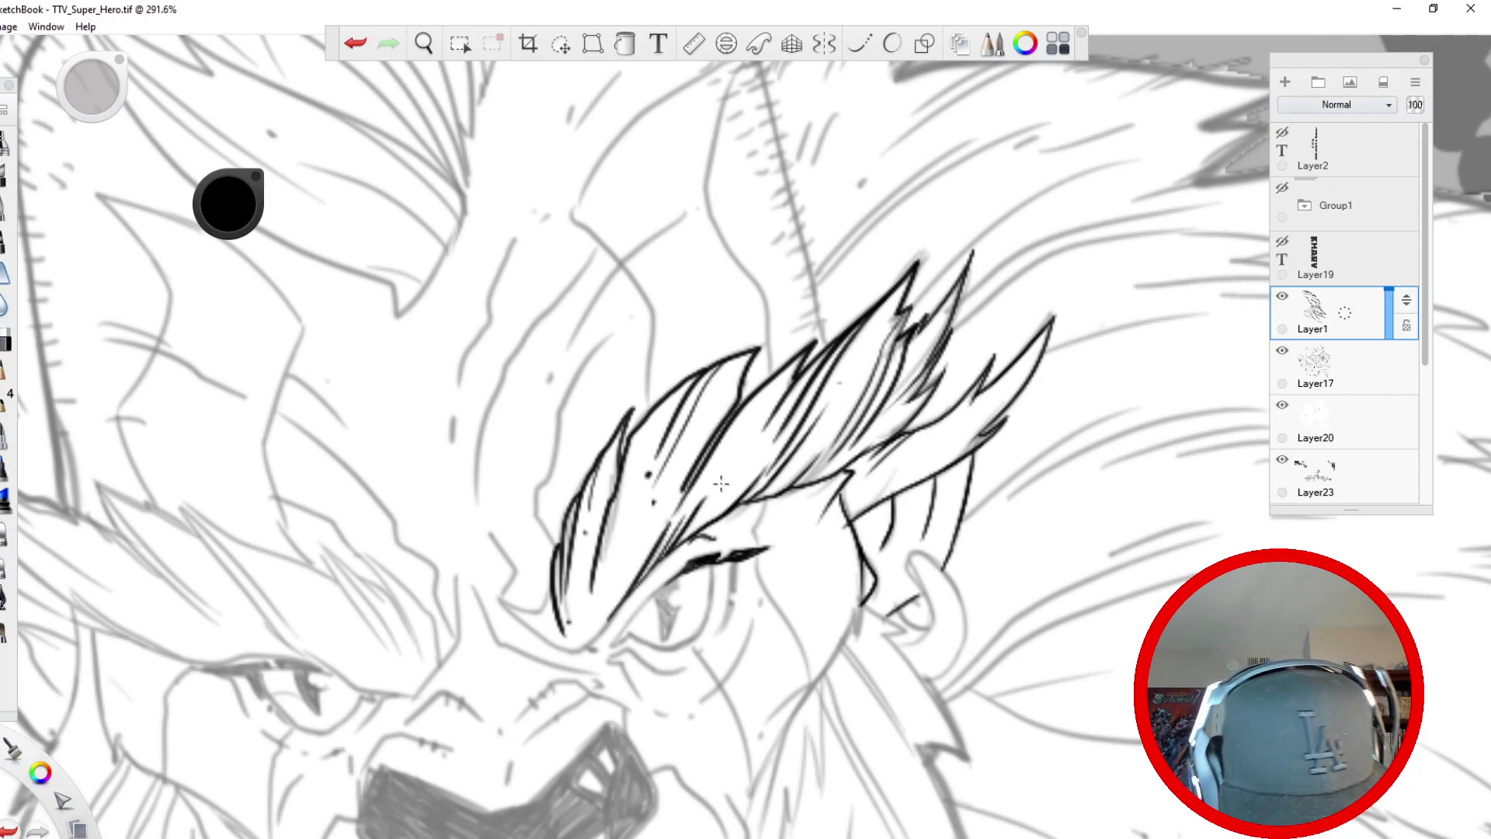
{"action": "left_click_drag", "start_coordinate": [682, 573], "coordinate": [616, 642]}
{"action": "mouse_move", "coordinate": [712, 567]}
{"action": "left_mouse_down"}
{"action": "mouse_move", "coordinate": [703, 629]}
{"action": "mouse_move", "coordinate": [730, 598]}
{"action": "mouse_move", "coordinate": [713, 631]}
{"action": "left_mouse_up"}
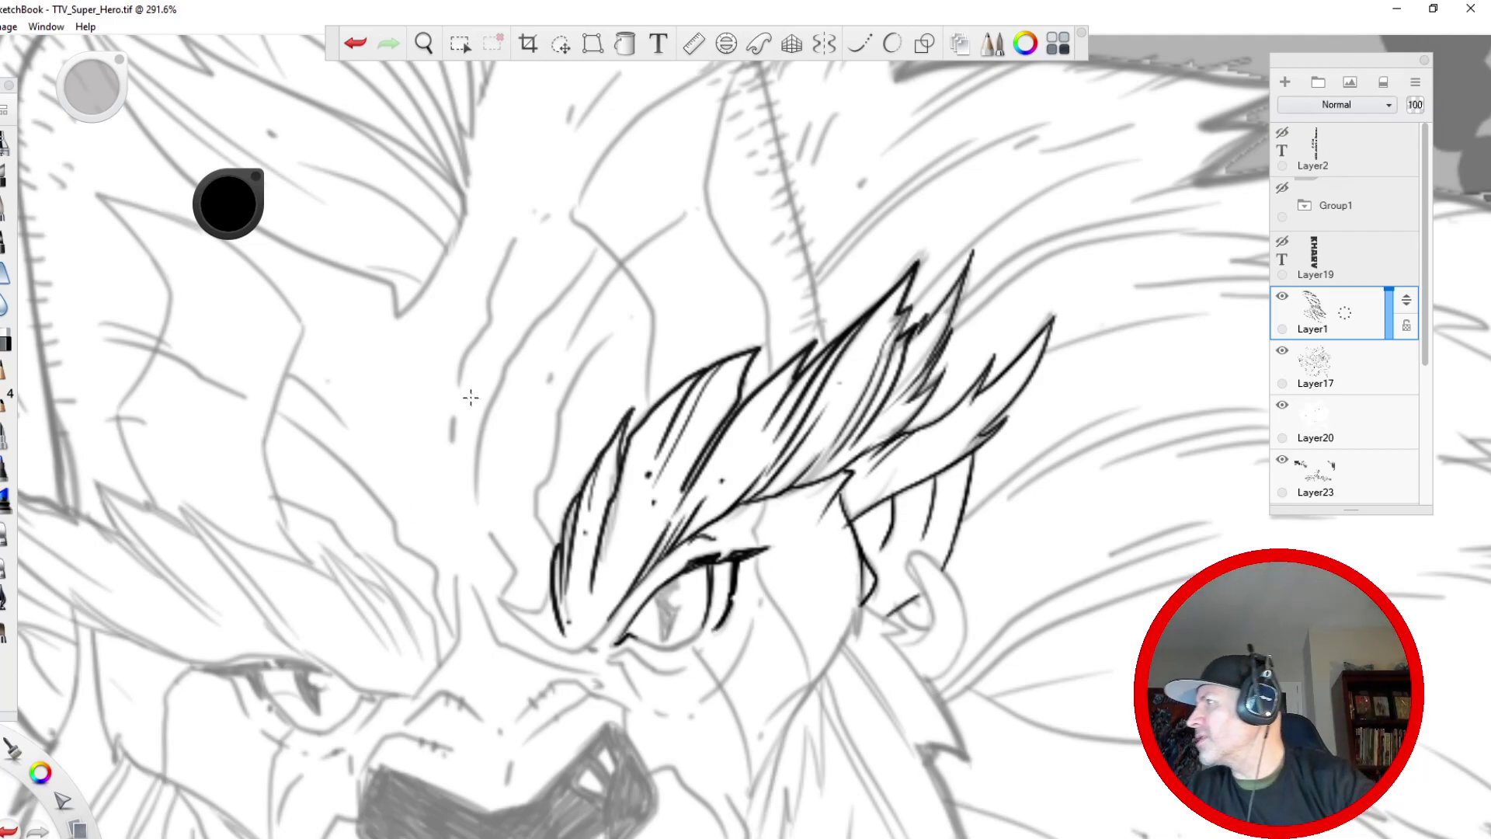
- Turn on Steady Stroke and ink the two long angular forehead lines running down to the left eyebrow
{"action": "key", "text": "space"}
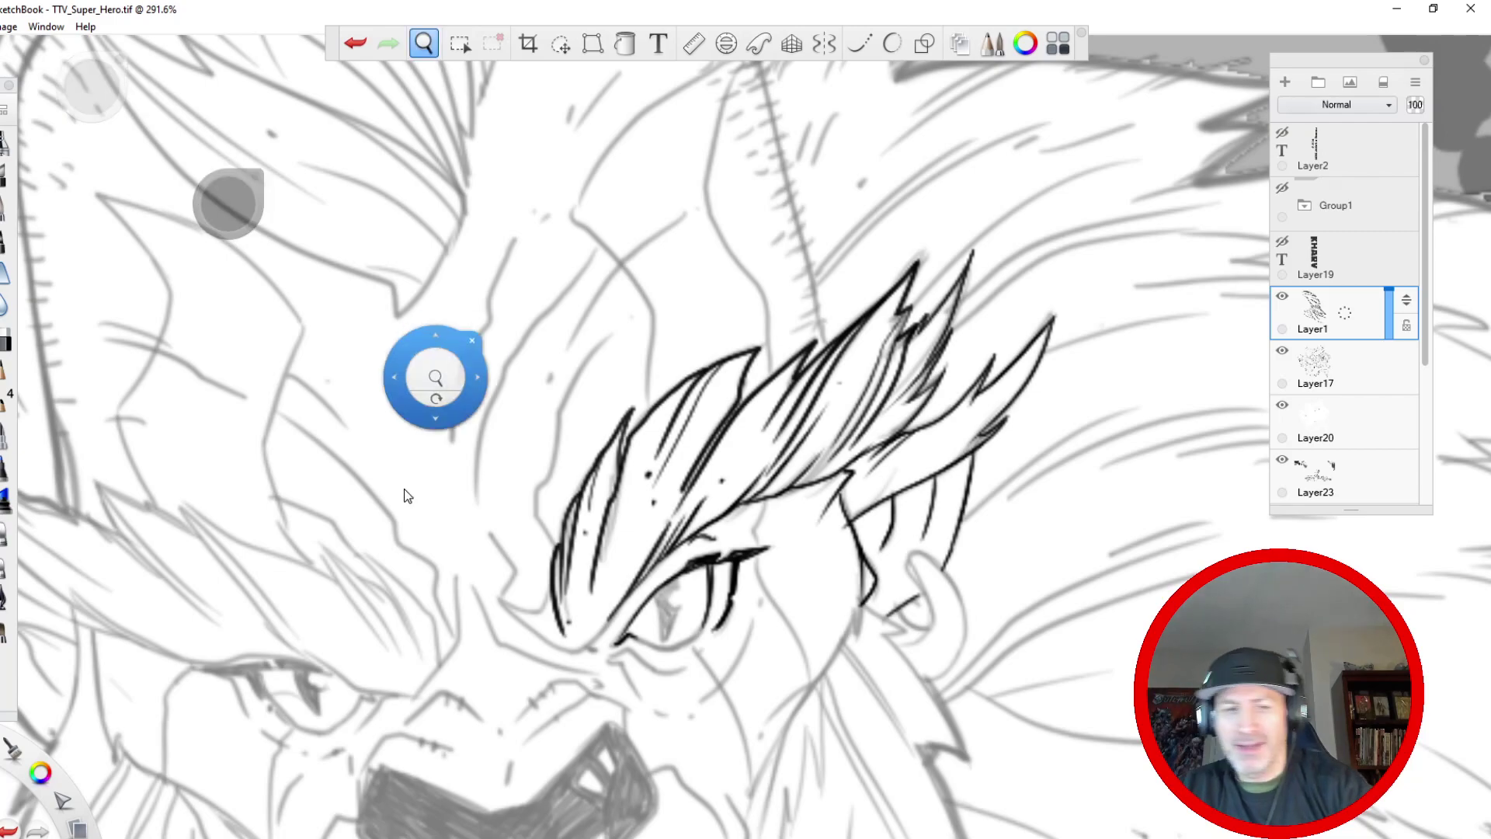
{"action": "left_click_drag", "start_coordinate": [406, 459], "coordinate": [455, 330]}
{"action": "left_click_drag", "start_coordinate": [482, 417], "coordinate": [519, 292]}
{"action": "left_click_drag", "start_coordinate": [500, 365], "coordinate": [424, 558]}
{"action": "left_click_drag", "start_coordinate": [594, 404], "coordinate": [457, 681]}
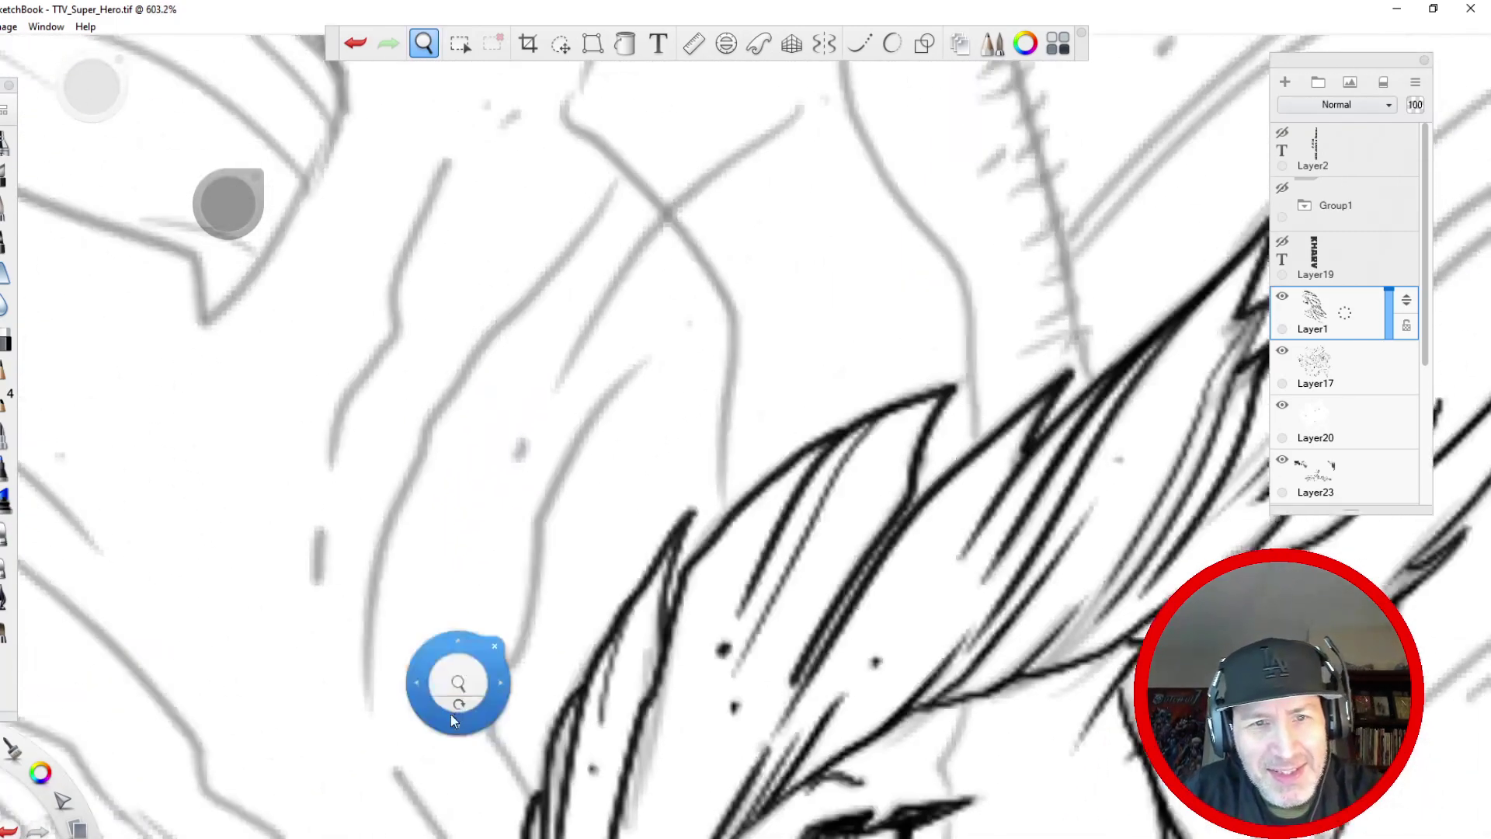
{"action": "left_click_drag", "start_coordinate": [505, 299], "coordinate": [476, 499]}
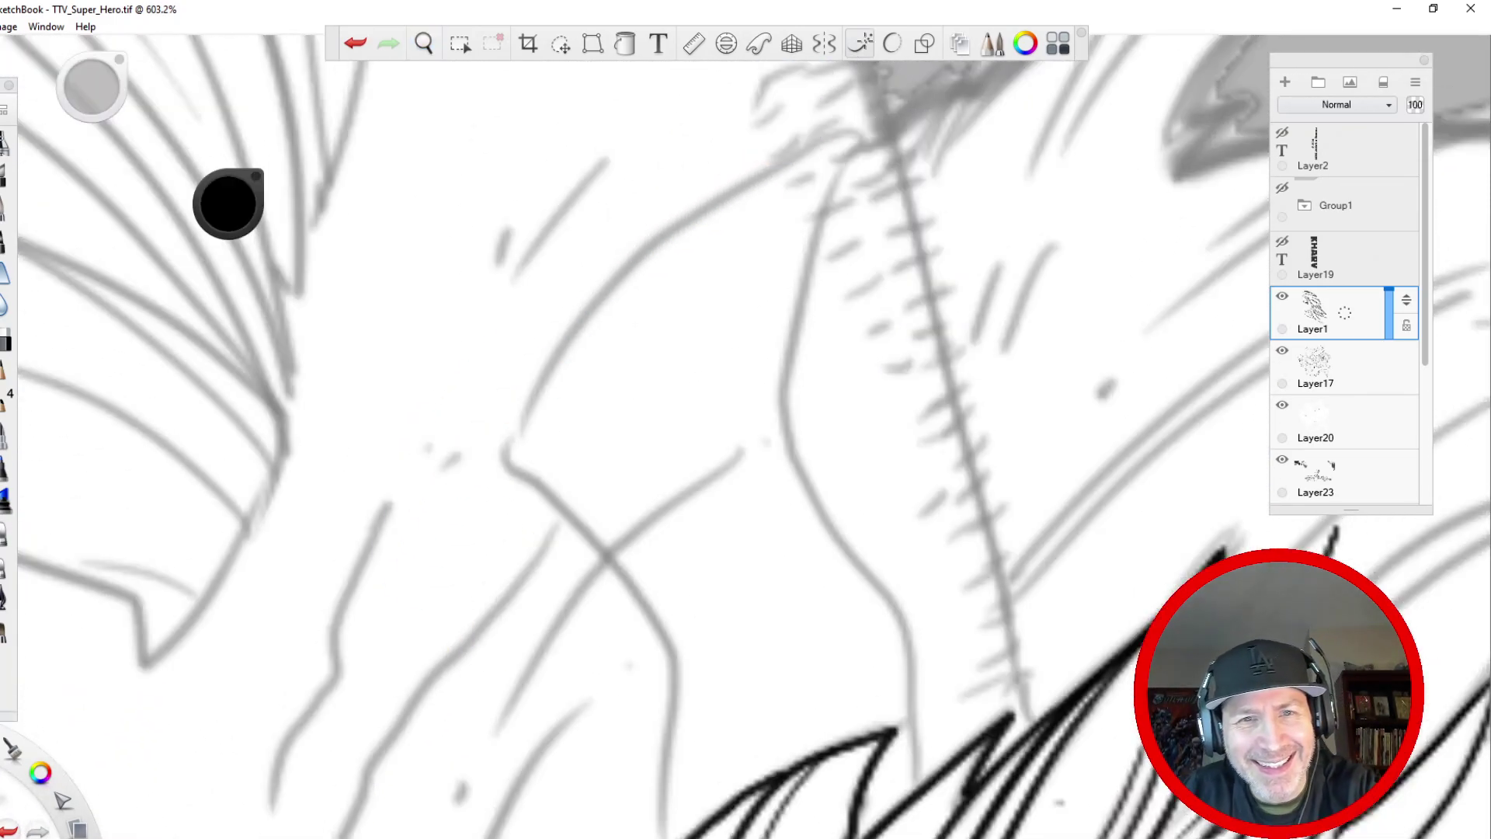
{"action": "left_click", "coordinate": [859, 42]}
{"action": "mouse_move", "coordinate": [859, 141]}
{"action": "left_mouse_down"}
{"action": "mouse_move", "coordinate": [815, 233]}
{"action": "mouse_move", "coordinate": [785, 404]}
{"action": "mouse_move", "coordinate": [914, 631]}
{"action": "mouse_move", "coordinate": [918, 804]}
{"action": "left_mouse_up"}
{"action": "mouse_move", "coordinate": [853, 141]}
{"action": "left_mouse_down"}
{"action": "mouse_move", "coordinate": [737, 194]}
{"action": "mouse_move", "coordinate": [566, 352]}
{"action": "mouse_move", "coordinate": [501, 470]}
{"action": "mouse_move", "coordinate": [677, 659]}
{"action": "mouse_move", "coordinate": [665, 838]}
{"action": "left_mouse_up"}
- Ink the curved wrinkle that crosses the inner angular line on the forehead
{"action": "key", "text": "space"}
{"action": "left_click_drag", "start_coordinate": [417, 721], "coordinate": [367, 346]}
{"action": "left_click_drag", "start_coordinate": [619, 486], "coordinate": [622, 355]}
{"action": "key", "text": "space"}
{"action": "left_click_drag", "start_coordinate": [300, 351], "coordinate": [635, 531]}
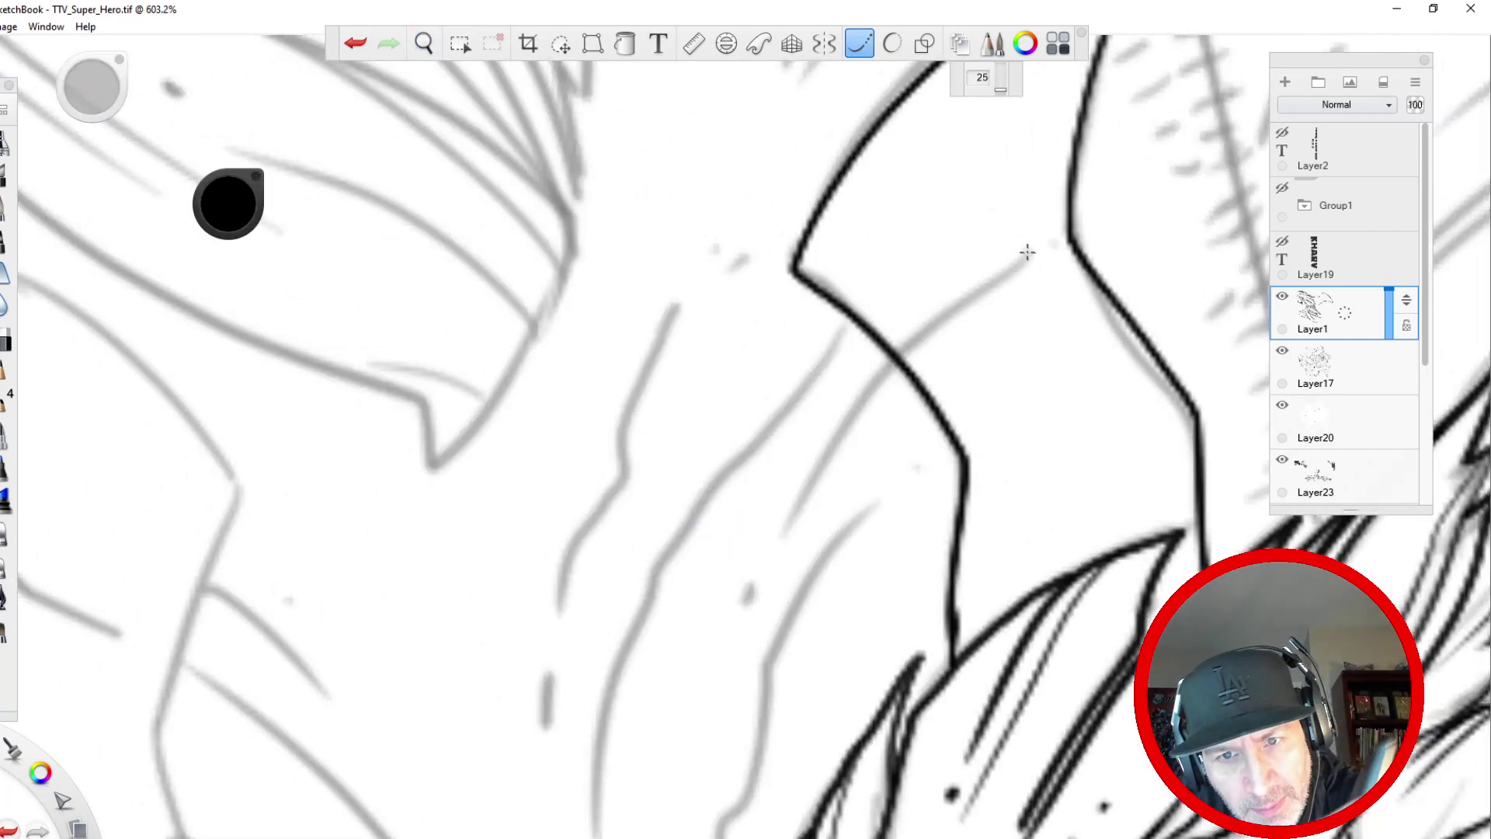
{"action": "mouse_move", "coordinate": [1037, 241]}
{"action": "left_mouse_down"}
{"action": "mouse_move", "coordinate": [940, 318]}
{"action": "mouse_move", "coordinate": [808, 489]}
{"action": "left_mouse_up"}
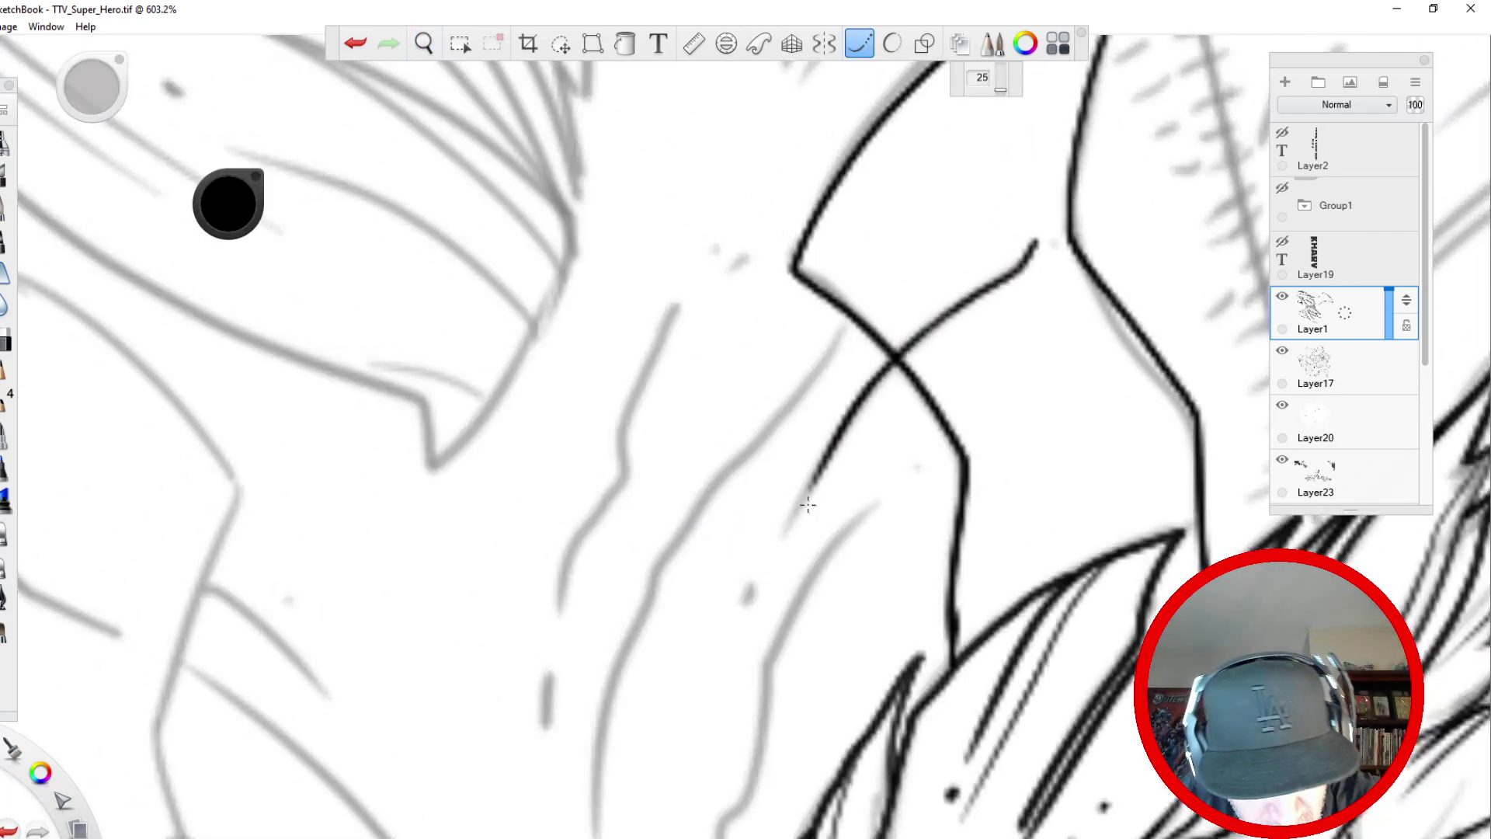
- Ink the forehead wrinkle running up from the inner end of the left eyebrow and the small dash beside it
{"action": "key", "text": "space"}
{"action": "left_click_drag", "start_coordinate": [540, 682], "coordinate": [532, 371]}
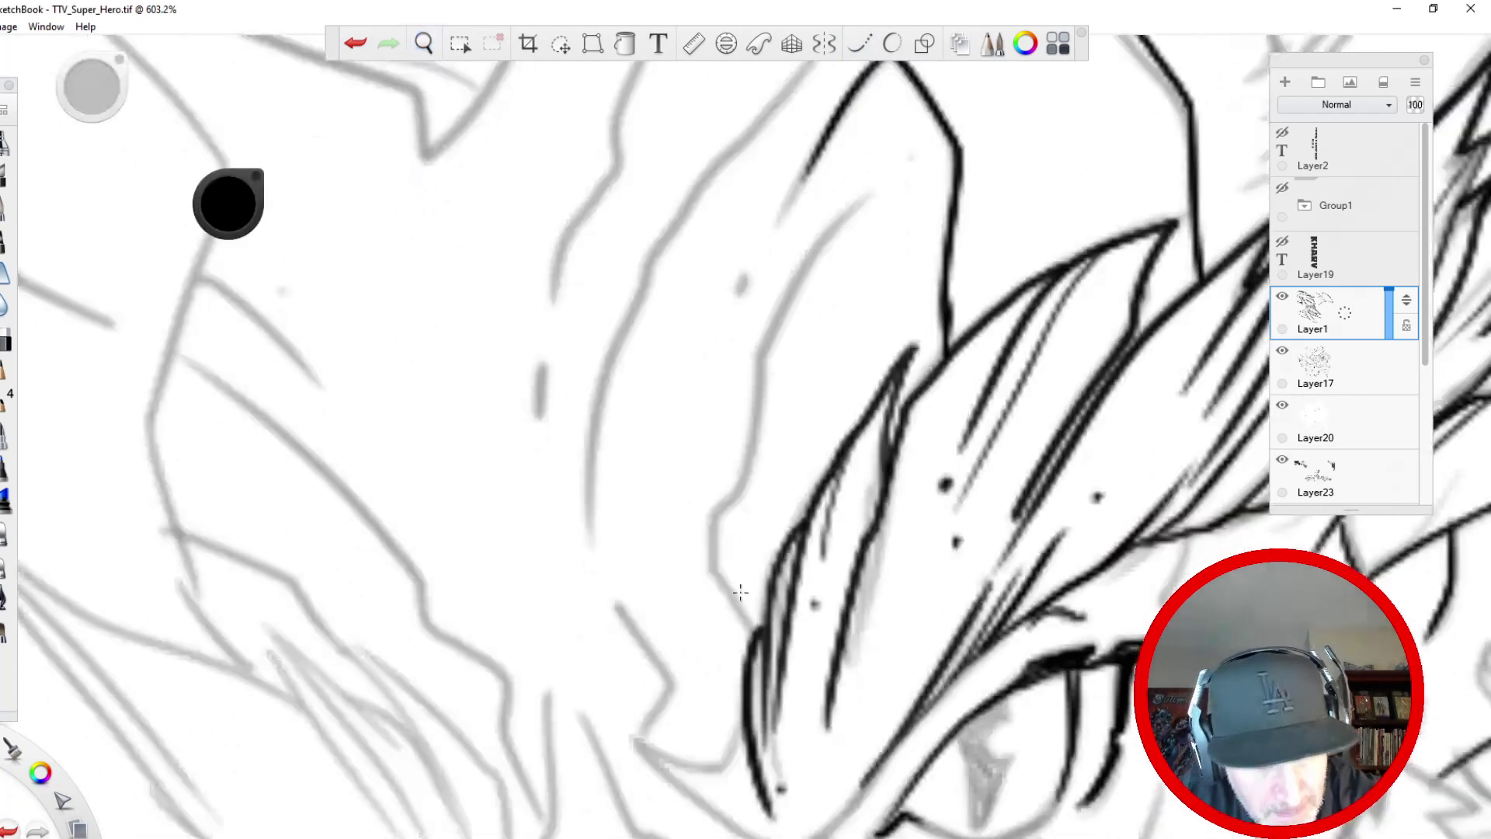
{"action": "mouse_move", "coordinate": [755, 636]}
{"action": "left_mouse_down"}
{"action": "mouse_move", "coordinate": [707, 564]}
{"action": "mouse_move", "coordinate": [736, 497]}
{"action": "mouse_move", "coordinate": [762, 334]}
{"action": "mouse_move", "coordinate": [899, 169]}
{"action": "left_mouse_up"}
{"action": "left_click_drag", "start_coordinate": [737, 297], "coordinate": [748, 274]}
- Ink the jagged brow contour around the inner end of the left eyebrow and add a small dot above it
{"action": "key", "text": "space"}
{"action": "mouse_move", "coordinate": [651, 816]}
{"action": "left_mouse_down"}
{"action": "mouse_move", "coordinate": [559, 593]}
{"action": "mouse_move", "coordinate": [571, 567]}
{"action": "left_mouse_up"}
{"action": "mouse_move", "coordinate": [777, 543]}
{"action": "left_mouse_down"}
{"action": "mouse_move", "coordinate": [691, 602]}
{"action": "mouse_move", "coordinate": [556, 504]}
{"action": "mouse_move", "coordinate": [579, 413]}
{"action": "mouse_move", "coordinate": [558, 299]}
{"action": "left_mouse_up"}
{"action": "left_click", "coordinate": [567, 266]}
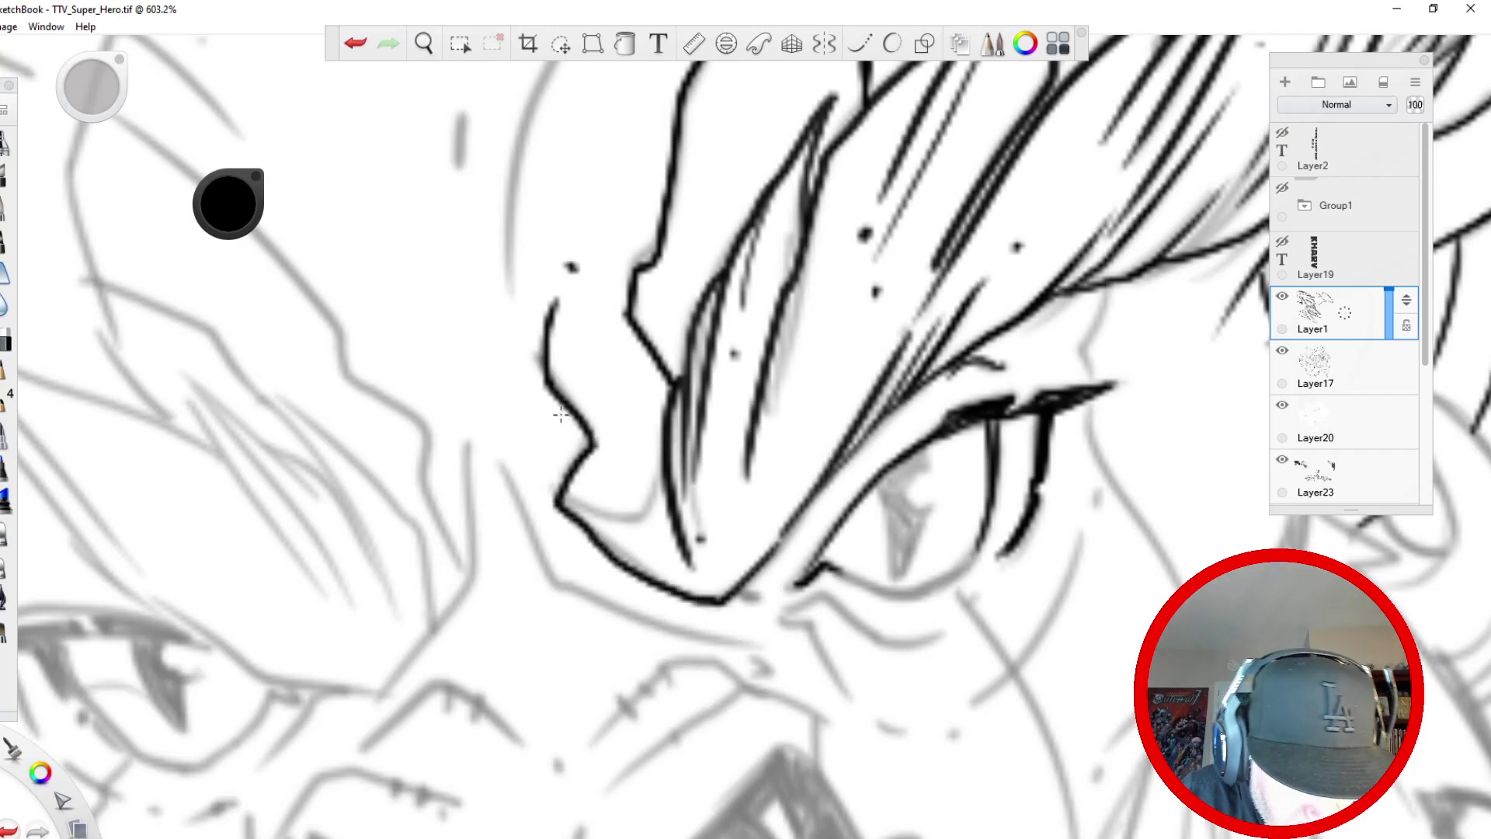
- Ink the remaining long wrinkles in the middle of the forehead and the short dash beneath them
{"action": "mouse_move", "coordinate": [527, 358]}
{"action": "left_mouse_down"}
{"action": "mouse_move", "coordinate": [505, 283]}
{"action": "mouse_move", "coordinate": [544, 68]}
{"action": "left_mouse_up"}
{"action": "key", "text": "space"}
{"action": "left_click_drag", "start_coordinate": [428, 271], "coordinate": [434, 598]}
{"action": "mouse_move", "coordinate": [562, 385]}
{"action": "left_mouse_down"}
{"action": "mouse_move", "coordinate": [672, 206]}
{"action": "mouse_move", "coordinate": [798, 76]}
{"action": "left_mouse_up"}
{"action": "left_click", "coordinate": [815, 70]}
{"action": "left_click_drag", "start_coordinate": [597, 75], "coordinate": [476, 385]}
{"action": "left_click_drag", "start_coordinate": [468, 446], "coordinate": [464, 489]}
- Fill in the slit pupil of the left eye with black
{"action": "key", "text": "space"}
{"action": "left_click_drag", "start_coordinate": [460, 740], "coordinate": [362, 360]}
{"action": "left_click_drag", "start_coordinate": [485, 488], "coordinate": [474, 573]}
{"action": "mouse_move", "coordinate": [821, 475]}
{"action": "left_mouse_down"}
{"action": "mouse_move", "coordinate": [801, 544]}
{"action": "mouse_move", "coordinate": [779, 501]}
{"action": "mouse_move", "coordinate": [800, 486]}
{"action": "mouse_move", "coordinate": [783, 516]}
{"action": "mouse_move", "coordinate": [804, 579]}
{"action": "mouse_move", "coordinate": [781, 517]}
{"action": "mouse_move", "coordinate": [816, 537]}
{"action": "mouse_move", "coordinate": [803, 584]}
{"action": "left_mouse_up"}
- Ink the curved crease below the outer corner of the left eye
{"action": "key", "text": "space"}
{"action": "left_click_drag", "start_coordinate": [598, 323], "coordinate": [486, 776]}
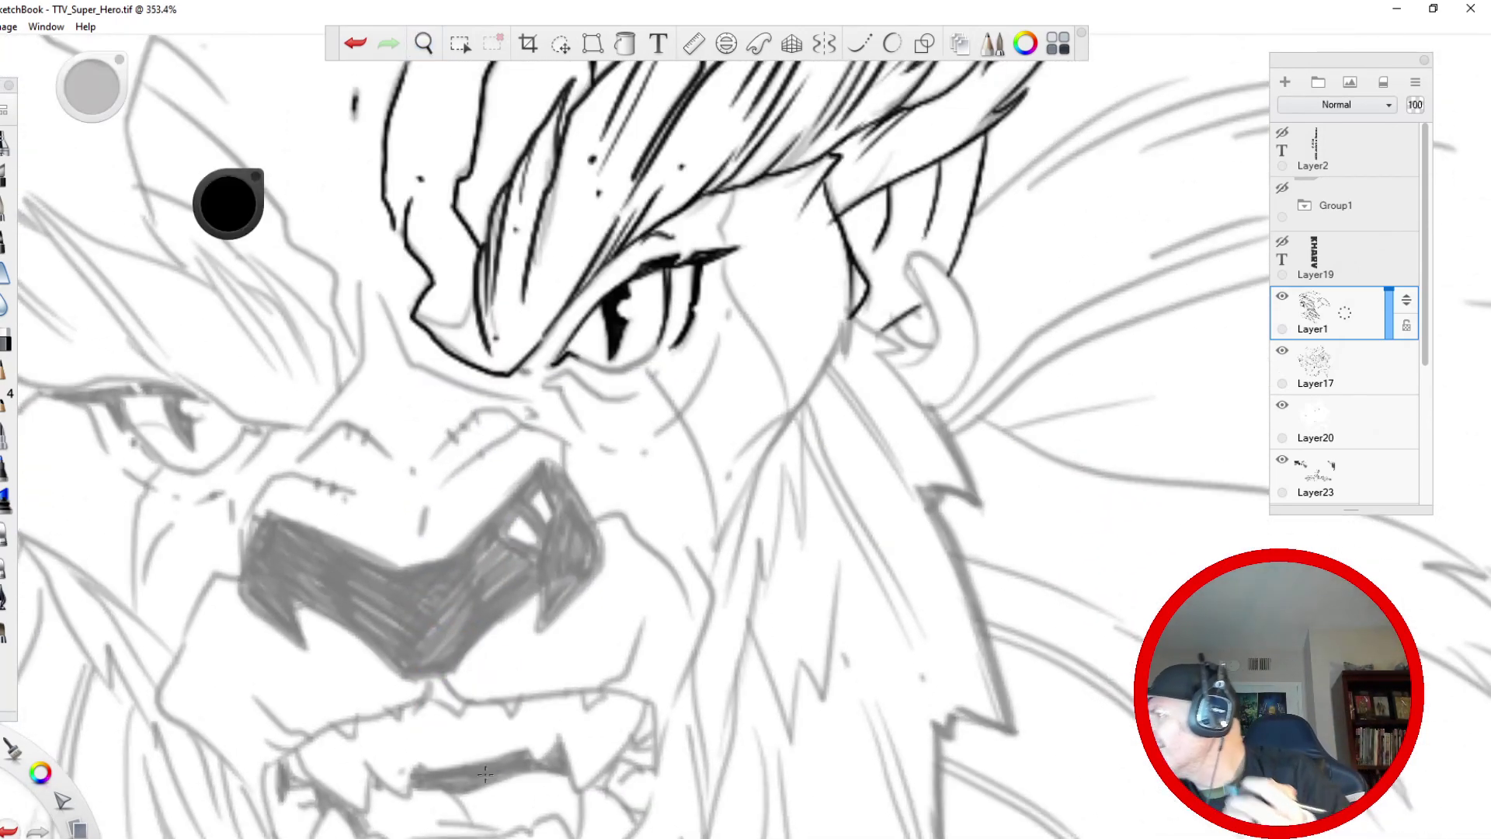
{"action": "left_click_drag", "start_coordinate": [720, 336], "coordinate": [659, 432]}
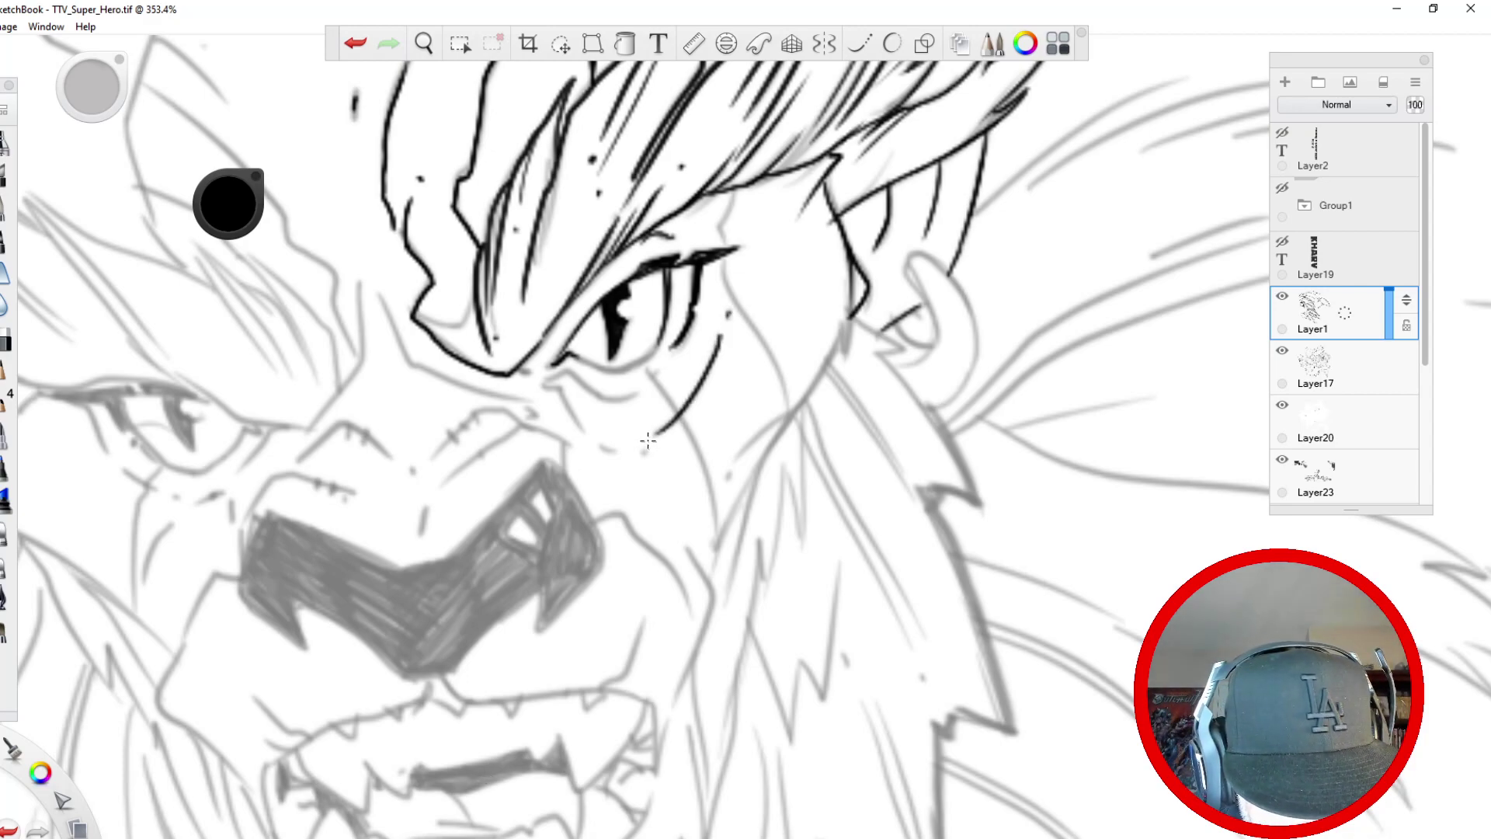
- Turn on stroke stabilization and ink the edge in front of the left ear and the jagged fur tufts running down the cheek
{"action": "left_click", "coordinate": [859, 44]}
{"action": "mouse_move", "coordinate": [852, 257]}
{"action": "left_mouse_down"}
{"action": "mouse_move", "coordinate": [847, 354]}
{"action": "mouse_move", "coordinate": [765, 460]}
{"action": "mouse_move", "coordinate": [743, 536]}
{"action": "left_mouse_up"}
{"action": "left_click_drag", "start_coordinate": [764, 463], "coordinate": [682, 757]}
{"action": "mouse_move", "coordinate": [806, 402]}
{"action": "left_mouse_down"}
{"action": "mouse_move", "coordinate": [800, 553]}
{"action": "mouse_move", "coordinate": [783, 470]}
{"action": "mouse_move", "coordinate": [761, 594]}
{"action": "left_mouse_up"}
{"action": "left_click_drag", "start_coordinate": [769, 535], "coordinate": [727, 734]}
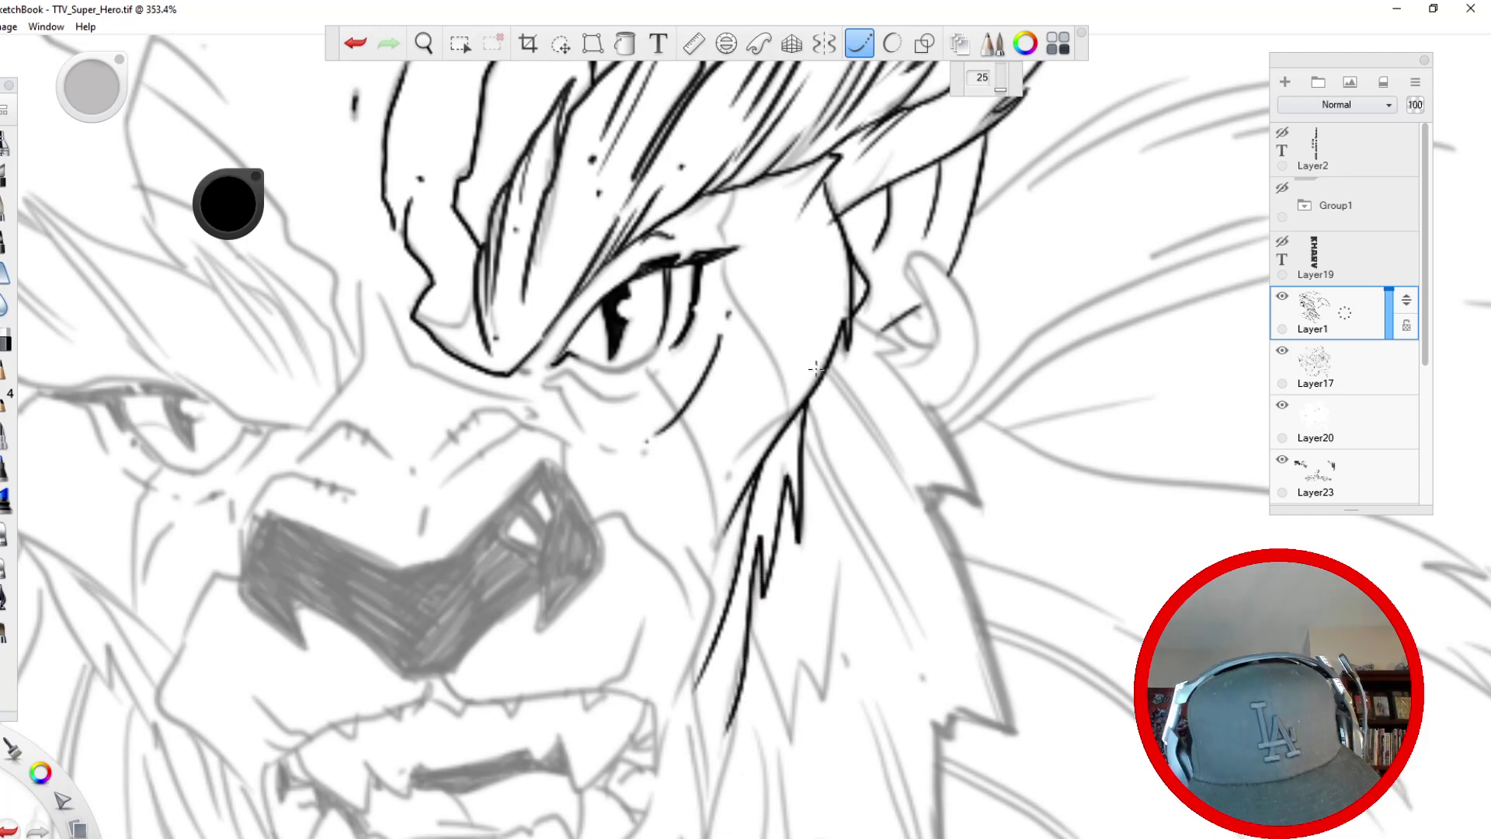
- Ink the temple line, the cheek contour, the lower eyelid and the crease running down from the left eye's inner corner
{"action": "mouse_move", "coordinate": [735, 187]}
{"action": "left_mouse_down"}
{"action": "mouse_move", "coordinate": [724, 258]}
{"action": "mouse_move", "coordinate": [798, 431]}
{"action": "left_mouse_up"}
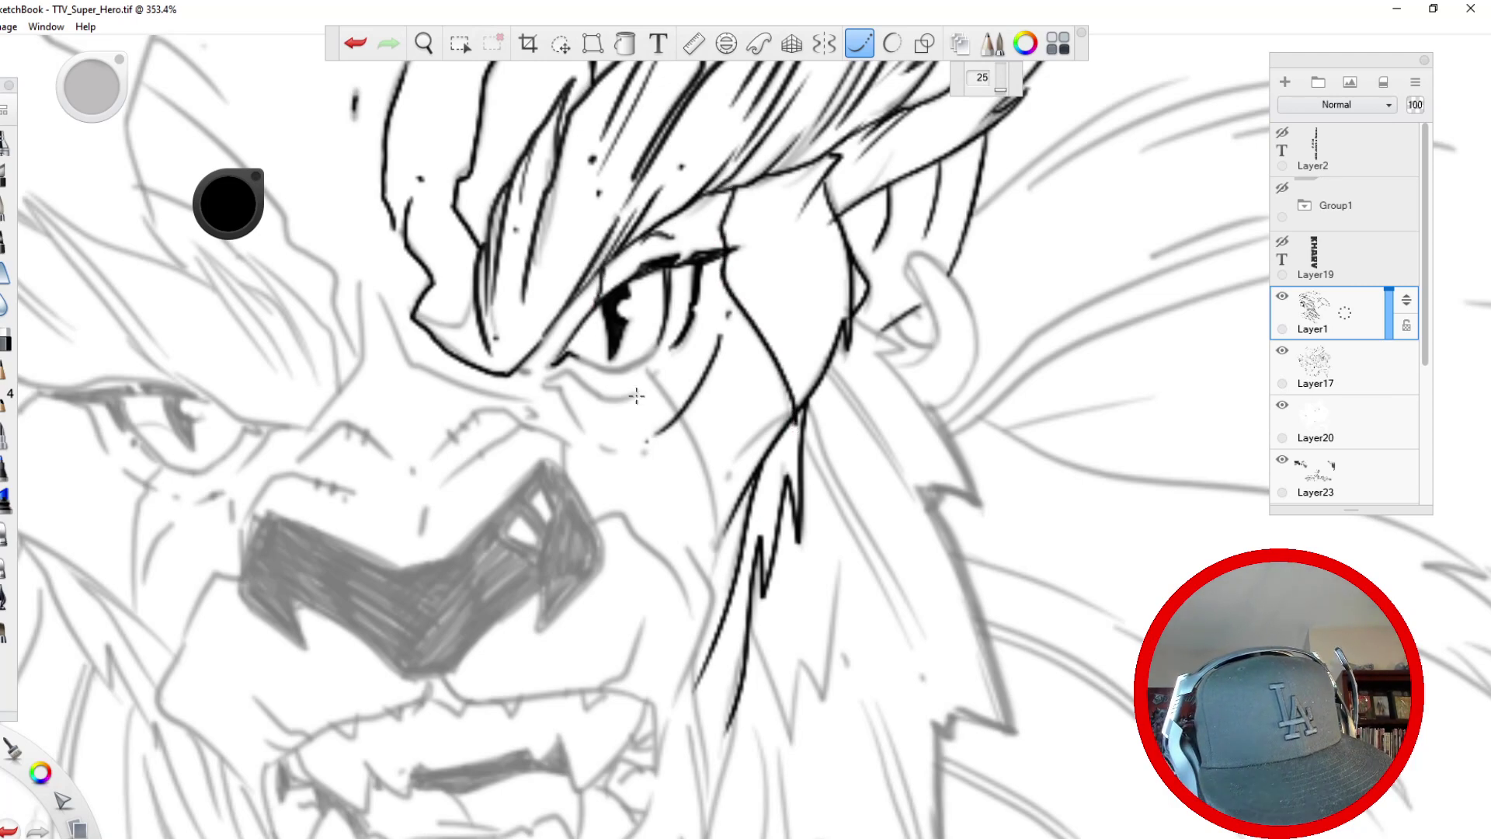
{"action": "mouse_move", "coordinate": [651, 377]}
{"action": "left_mouse_down"}
{"action": "mouse_move", "coordinate": [714, 501]}
{"action": "mouse_move", "coordinate": [720, 639]}
{"action": "left_mouse_up"}
{"action": "mouse_move", "coordinate": [655, 374]}
{"action": "left_mouse_down"}
{"action": "mouse_move", "coordinate": [604, 400]}
{"action": "mouse_move", "coordinate": [561, 375]}
{"action": "mouse_move", "coordinate": [544, 382]}
{"action": "mouse_move", "coordinate": [639, 369]}
{"action": "mouse_move", "coordinate": [674, 329]}
{"action": "left_mouse_up"}
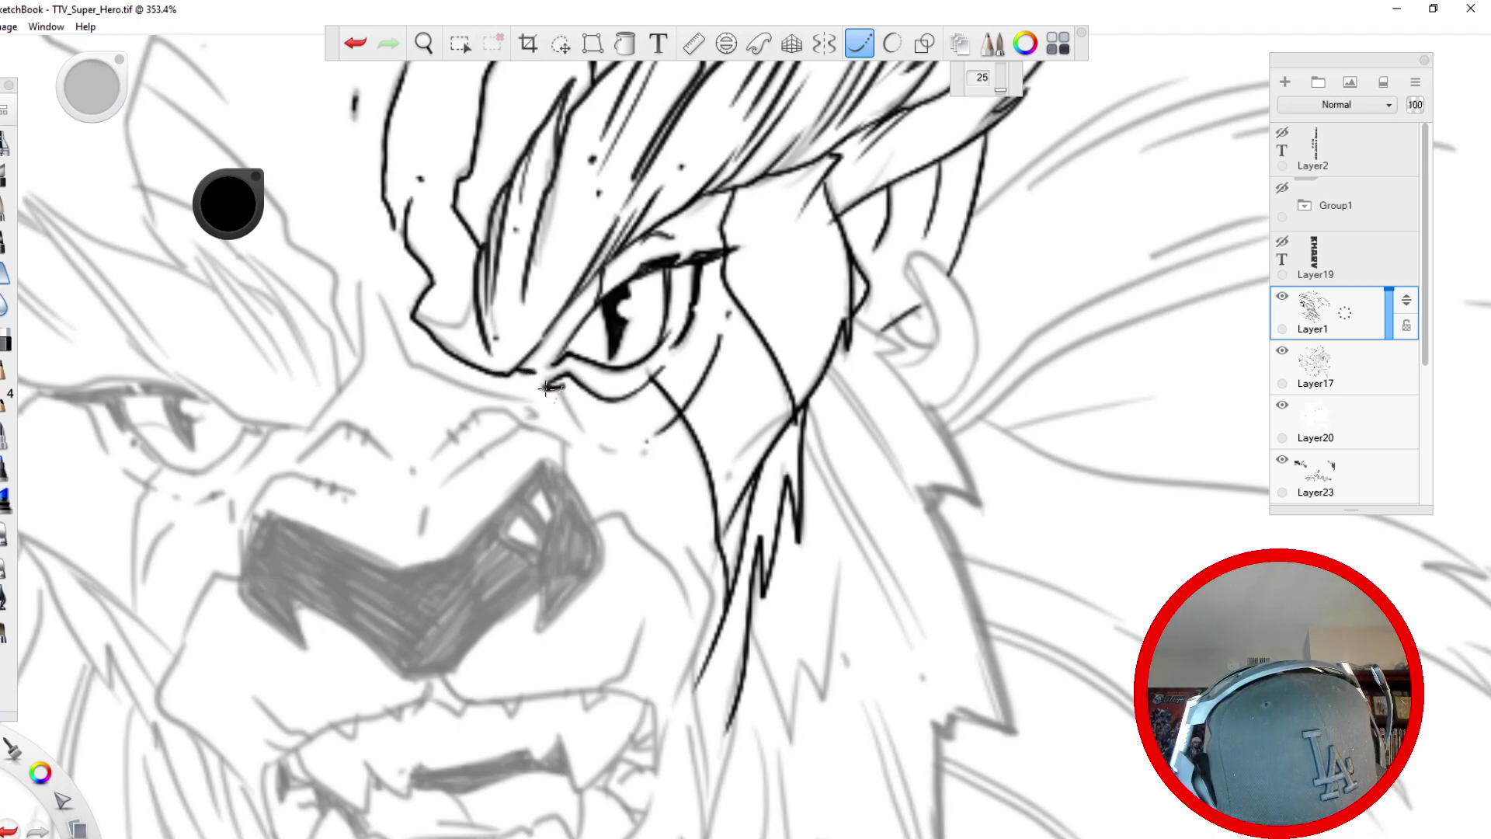
{"action": "left_click_drag", "start_coordinate": [548, 386], "coordinate": [667, 498]}
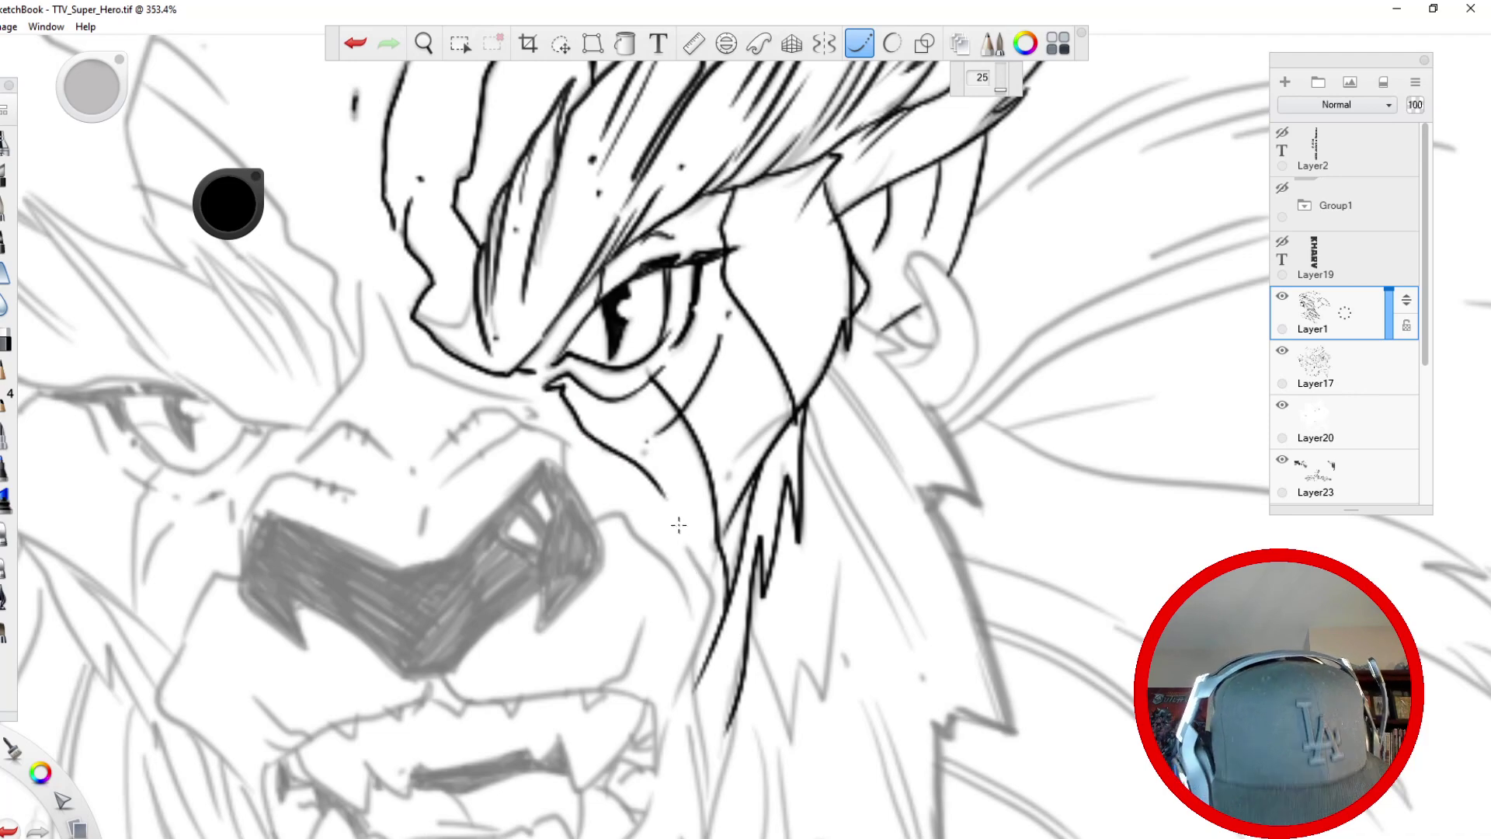
- Ink the hoop earring, the ear lobe and the jagged outer edge of the left sideburn
{"action": "mouse_move", "coordinate": [935, 408]}
{"action": "left_mouse_down"}
{"action": "mouse_move", "coordinate": [977, 342]}
{"action": "mouse_move", "coordinate": [915, 253]}
{"action": "mouse_move", "coordinate": [942, 318]}
{"action": "mouse_move", "coordinate": [902, 363]}
{"action": "mouse_move", "coordinate": [894, 309]}
{"action": "mouse_move", "coordinate": [884, 337]}
{"action": "mouse_move", "coordinate": [905, 358]}
{"action": "mouse_move", "coordinate": [878, 357]}
{"action": "mouse_move", "coordinate": [982, 503]}
{"action": "mouse_move", "coordinate": [934, 485]}
{"action": "mouse_move", "coordinate": [933, 514]}
{"action": "mouse_move", "coordinate": [913, 412]}
{"action": "left_mouse_up"}
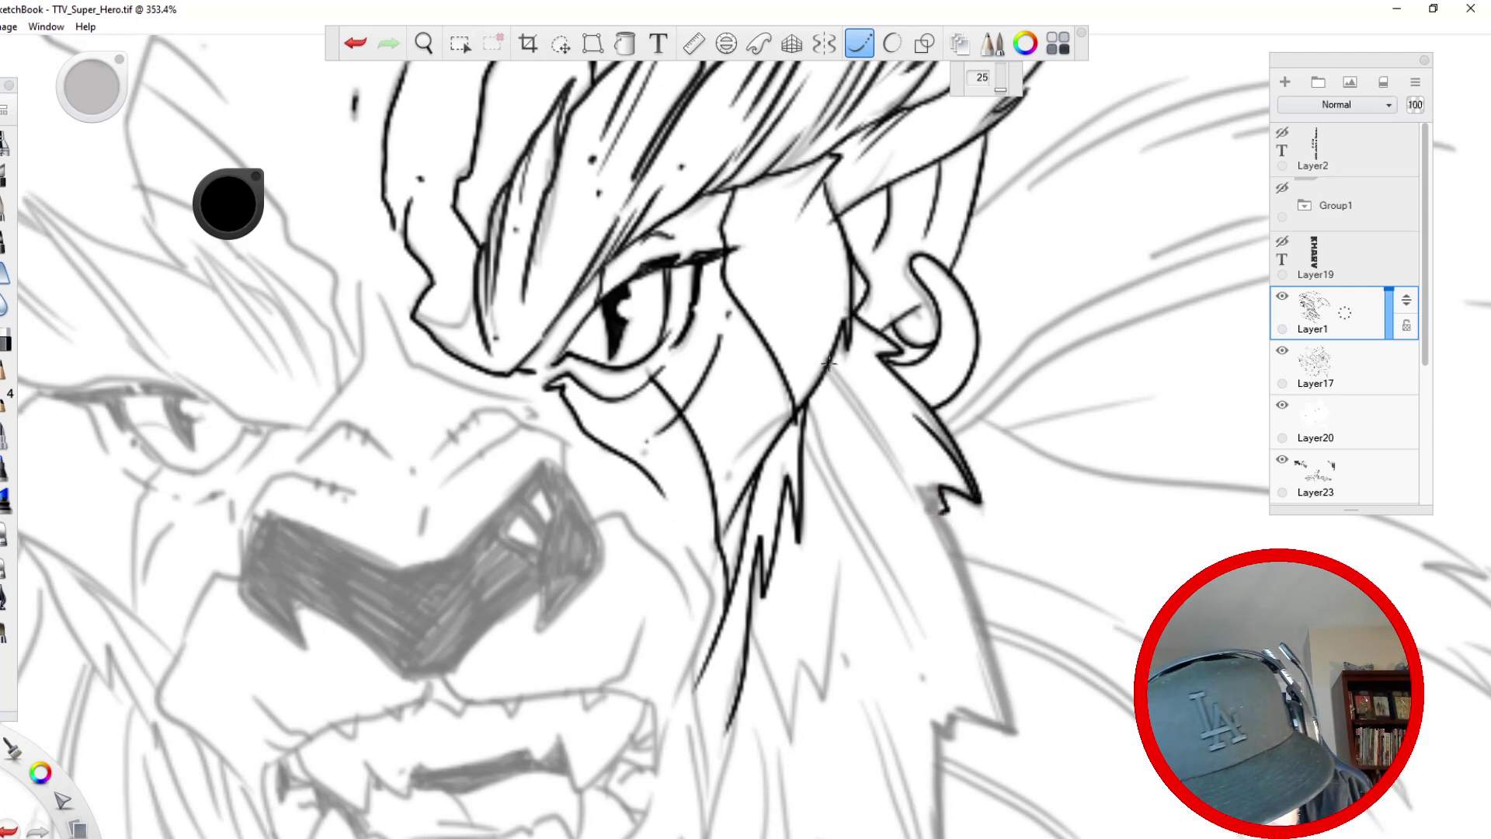
{"action": "left_click_drag", "start_coordinate": [828, 362], "coordinate": [923, 497]}
{"action": "mouse_move", "coordinate": [828, 376]}
{"action": "left_mouse_down"}
{"action": "mouse_move", "coordinate": [925, 498]}
{"action": "mouse_move", "coordinate": [1018, 727]}
{"action": "mouse_move", "coordinate": [956, 703]}
{"action": "mouse_move", "coordinate": [966, 749]}
{"action": "mouse_move", "coordinate": [931, 833]}
{"action": "left_mouse_up"}
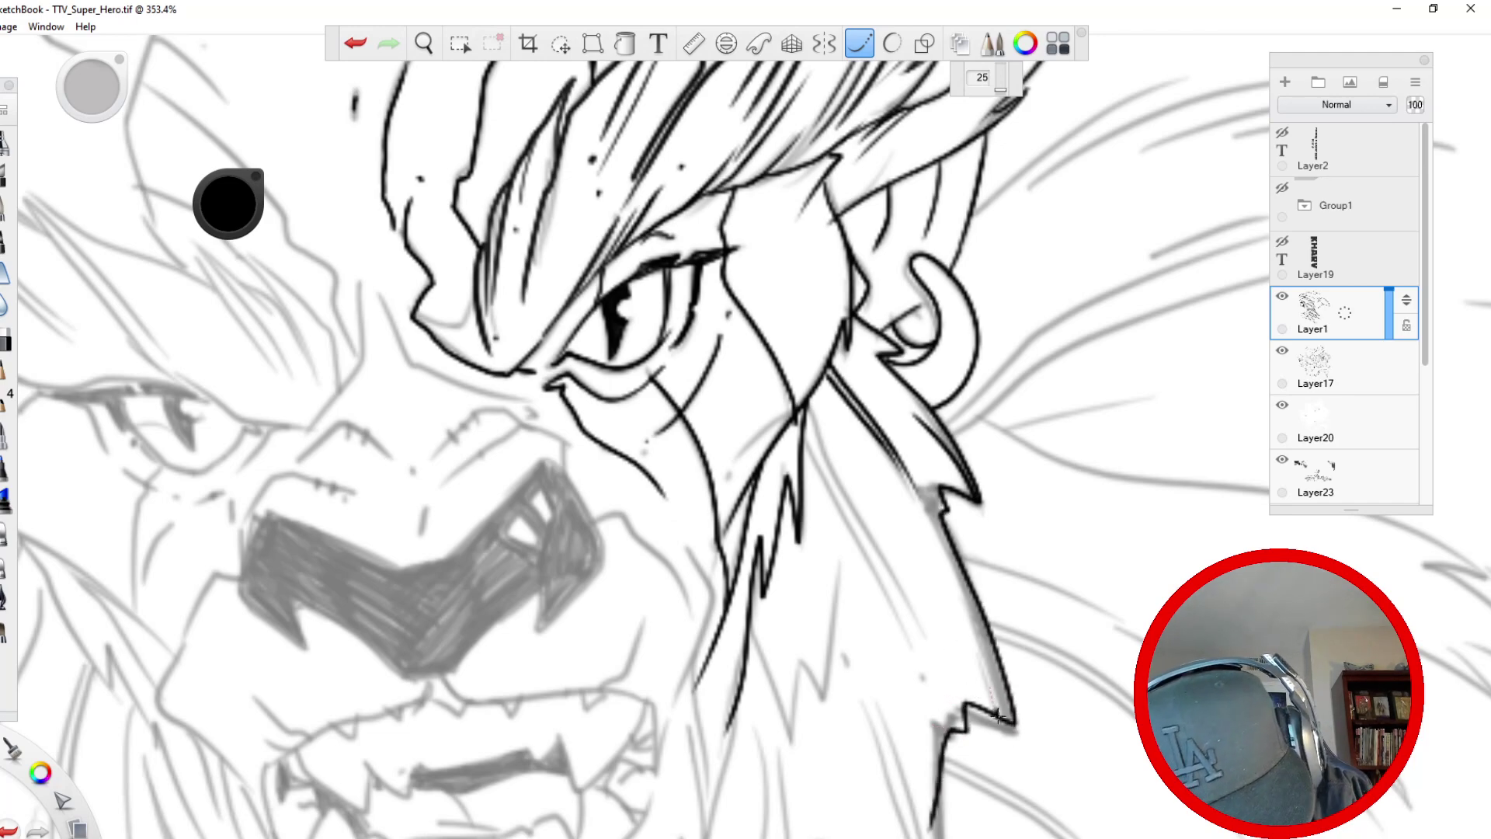
- Ink the long fur strands inside the left sideburn and the zigzag tuft in its middle
{"action": "left_click_drag", "start_coordinate": [1000, 715], "coordinate": [936, 540]}
{"action": "left_click_drag", "start_coordinate": [810, 400], "coordinate": [926, 649]}
{"action": "left_click_drag", "start_coordinate": [804, 417], "coordinate": [904, 675]}
{"action": "mouse_move", "coordinate": [839, 555]}
{"action": "left_mouse_down"}
{"action": "mouse_move", "coordinate": [825, 699]}
{"action": "mouse_move", "coordinate": [802, 657]}
{"action": "mouse_move", "coordinate": [790, 726]}
{"action": "mouse_move", "coordinate": [771, 675]}
{"action": "mouse_move", "coordinate": [744, 711]}
{"action": "mouse_move", "coordinate": [734, 638]}
{"action": "left_mouse_up"}
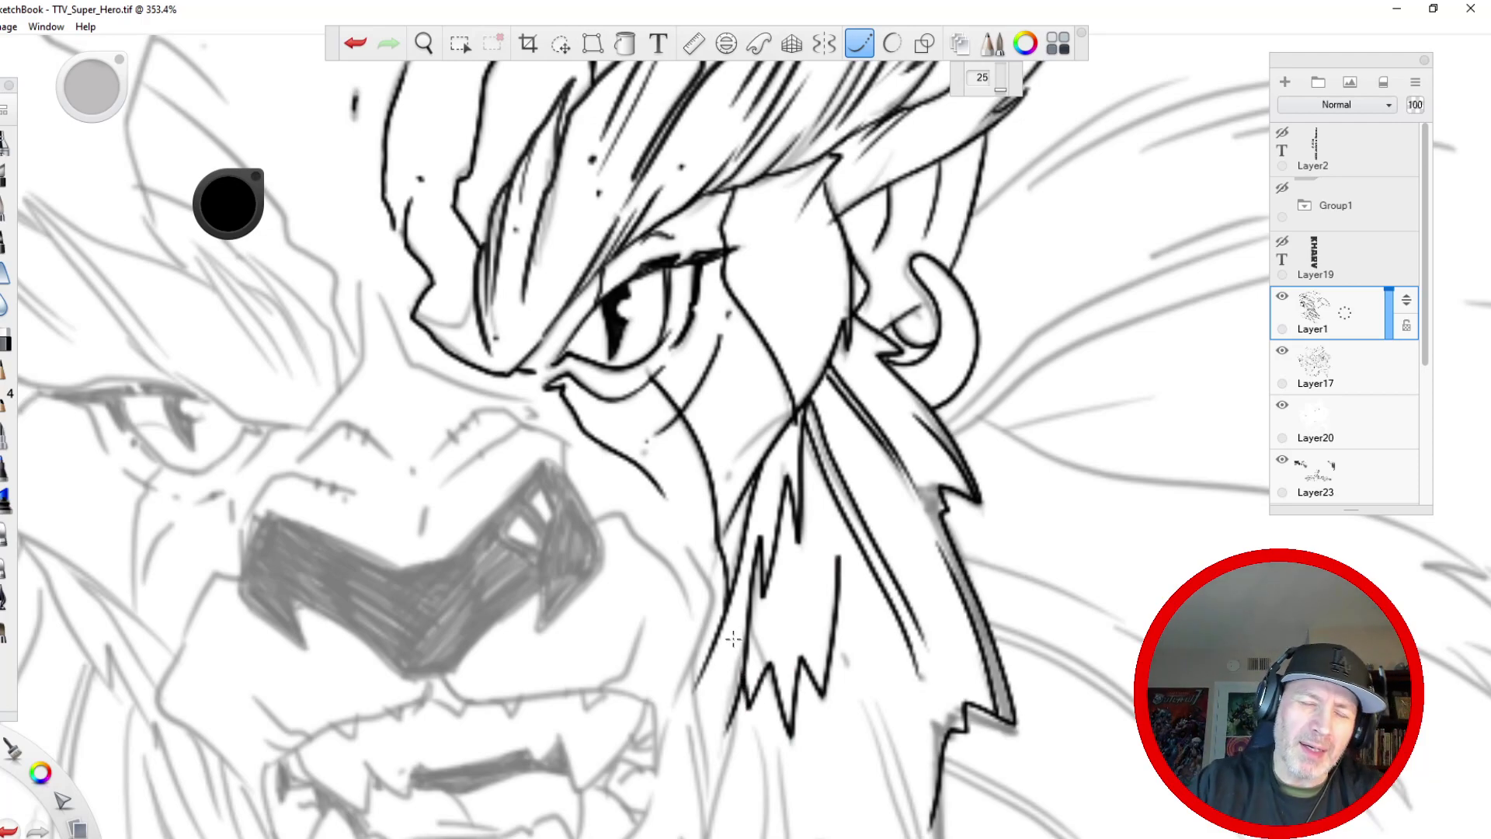
- Ink the pointed lower edge of the left sideburn and the long strands leading into its outer tip
{"action": "key", "text": "space"}
{"action": "left_click_drag", "start_coordinate": [476, 654], "coordinate": [341, 304]}
{"action": "mouse_move", "coordinate": [805, 439]}
{"action": "left_mouse_down"}
{"action": "mouse_move", "coordinate": [813, 590]}
{"action": "mouse_move", "coordinate": [687, 501]}
{"action": "mouse_move", "coordinate": [664, 558]}
{"action": "left_mouse_up"}
{"action": "mouse_move", "coordinate": [794, 560]}
{"action": "left_mouse_down"}
{"action": "mouse_move", "coordinate": [713, 286]}
{"action": "mouse_move", "coordinate": [732, 417]}
{"action": "left_mouse_up"}
{"action": "mouse_move", "coordinate": [660, 553]}
{"action": "left_mouse_down"}
{"action": "mouse_move", "coordinate": [656, 505]}
{"action": "mouse_move", "coordinate": [583, 658]}
{"action": "mouse_move", "coordinate": [580, 529]}
{"action": "left_mouse_up"}
- Ink the remaining strands in the lower left sideburn and its narrow inner fur edge along the jaw
{"action": "mouse_move", "coordinate": [620, 379]}
{"action": "left_mouse_down"}
{"action": "mouse_move", "coordinate": [614, 543]}
{"action": "mouse_move", "coordinate": [592, 610]}
{"action": "left_mouse_up"}
{"action": "mouse_move", "coordinate": [621, 560]}
{"action": "left_mouse_down"}
{"action": "mouse_move", "coordinate": [588, 637]}
{"action": "mouse_move", "coordinate": [635, 490]}
{"action": "left_mouse_up"}
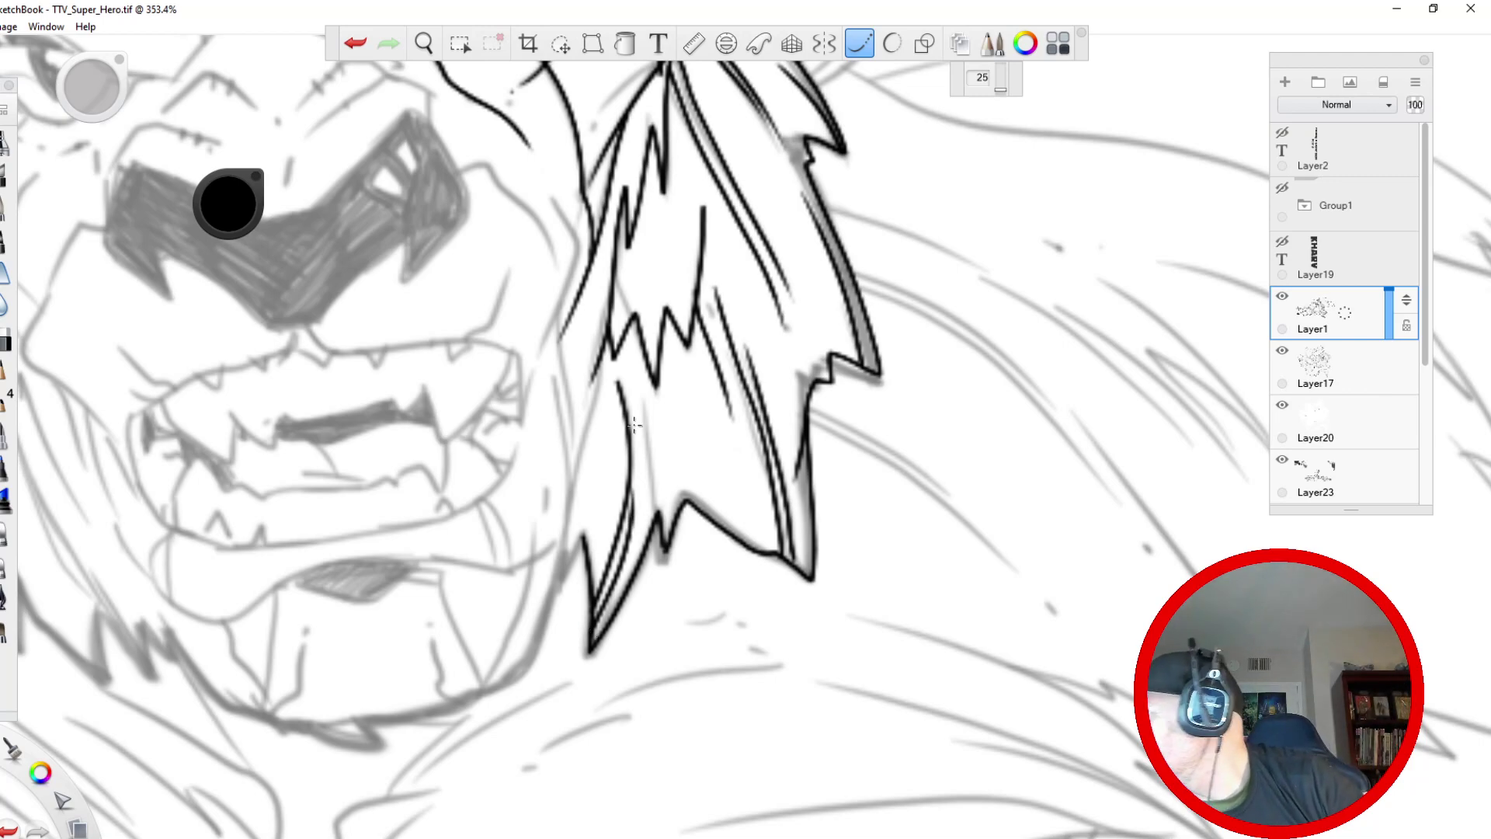
{"action": "left_click_drag", "start_coordinate": [659, 532], "coordinate": [642, 379]}
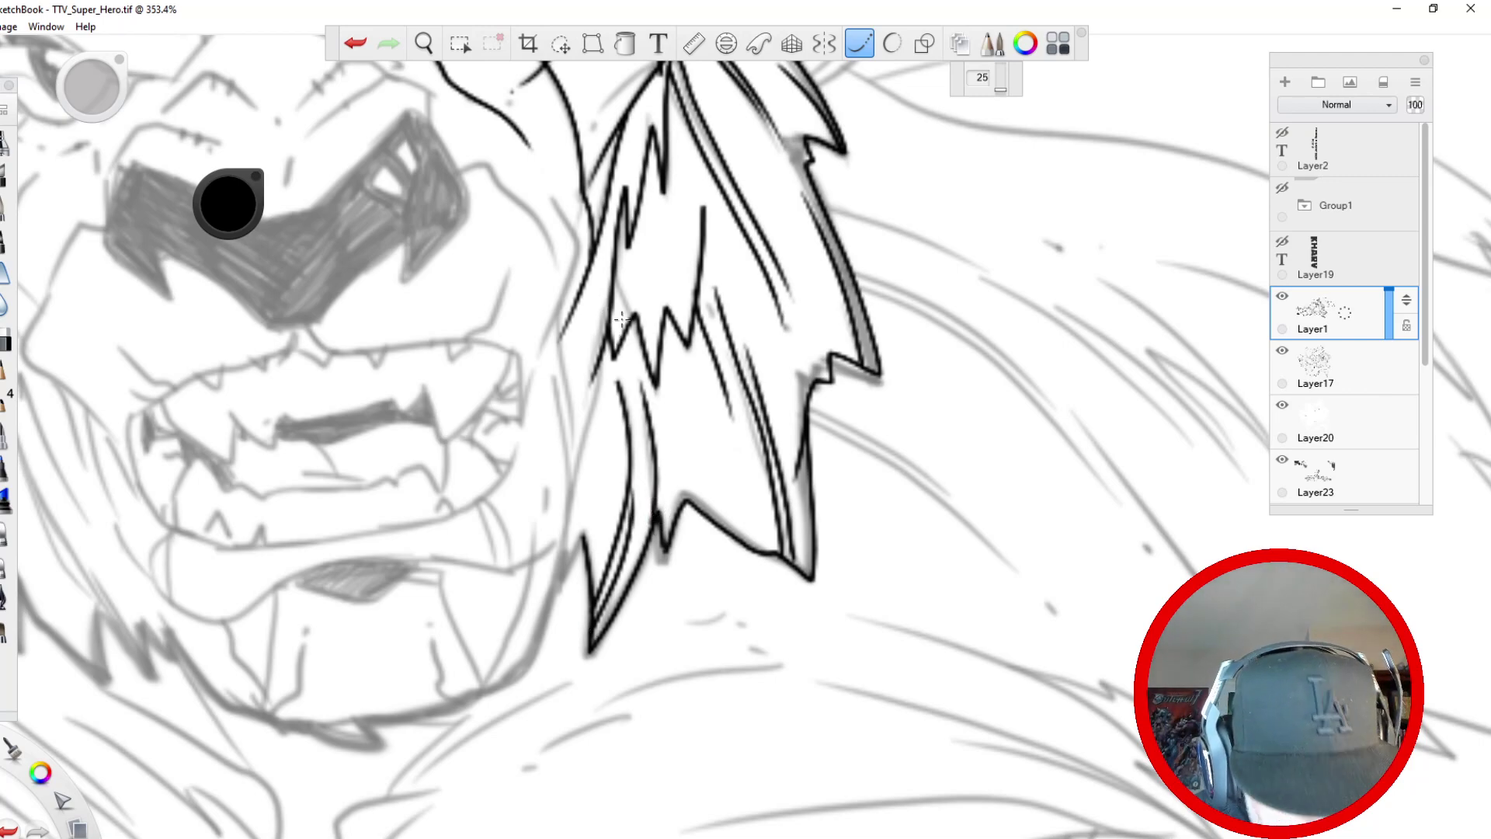
{"action": "left_click_drag", "start_coordinate": [724, 527], "coordinate": [706, 423]}
{"action": "mouse_move", "coordinate": [609, 336]}
{"action": "left_mouse_down"}
{"action": "mouse_move", "coordinate": [557, 550]}
{"action": "mouse_move", "coordinate": [569, 565]}
{"action": "mouse_move", "coordinate": [556, 374]}
{"action": "left_mouse_up"}
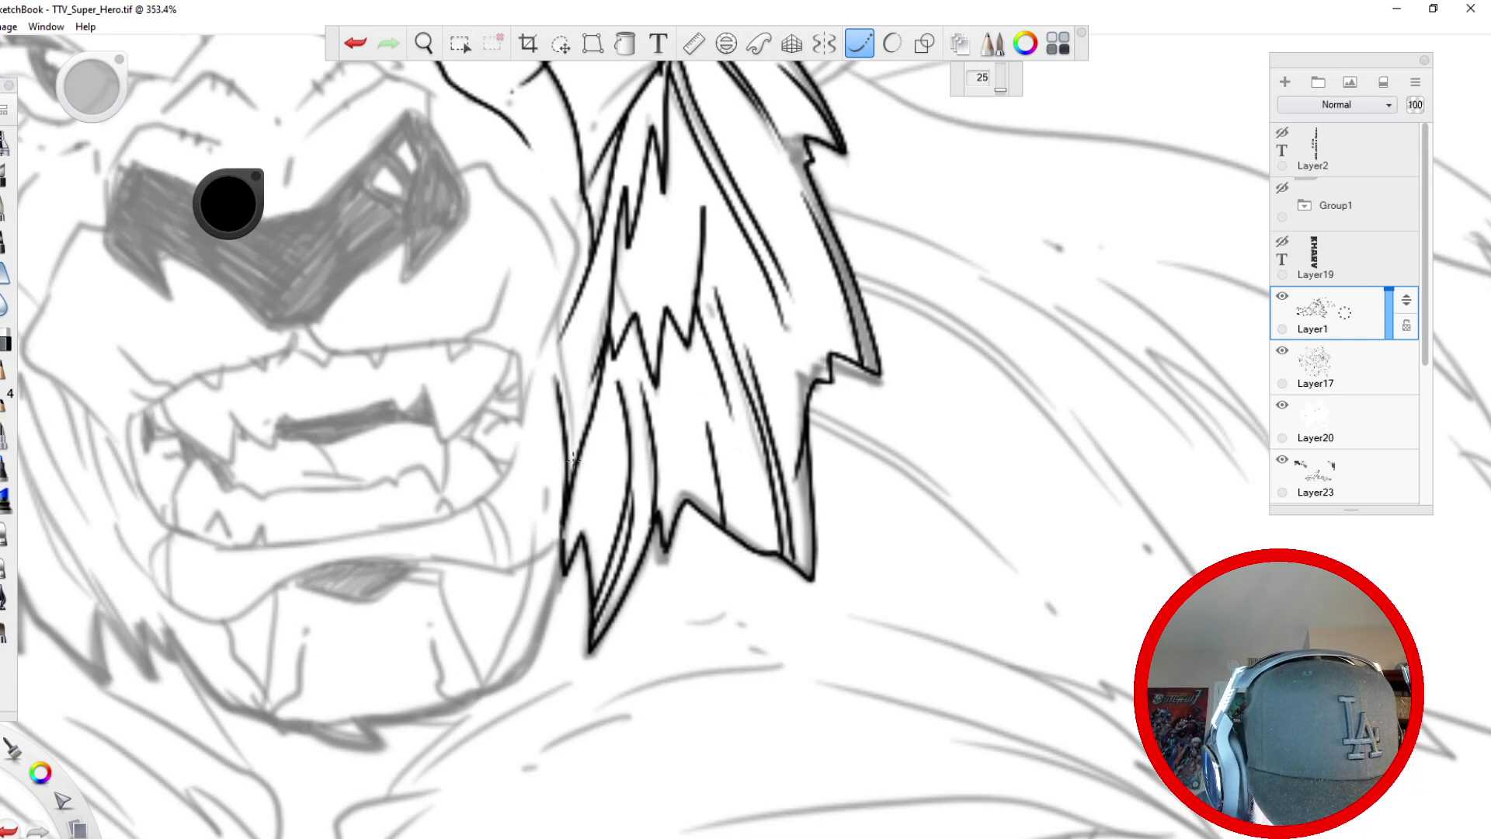
{"action": "left_click_drag", "start_coordinate": [571, 474], "coordinate": [553, 340]}
{"action": "left_click_drag", "start_coordinate": [577, 457], "coordinate": [568, 371]}
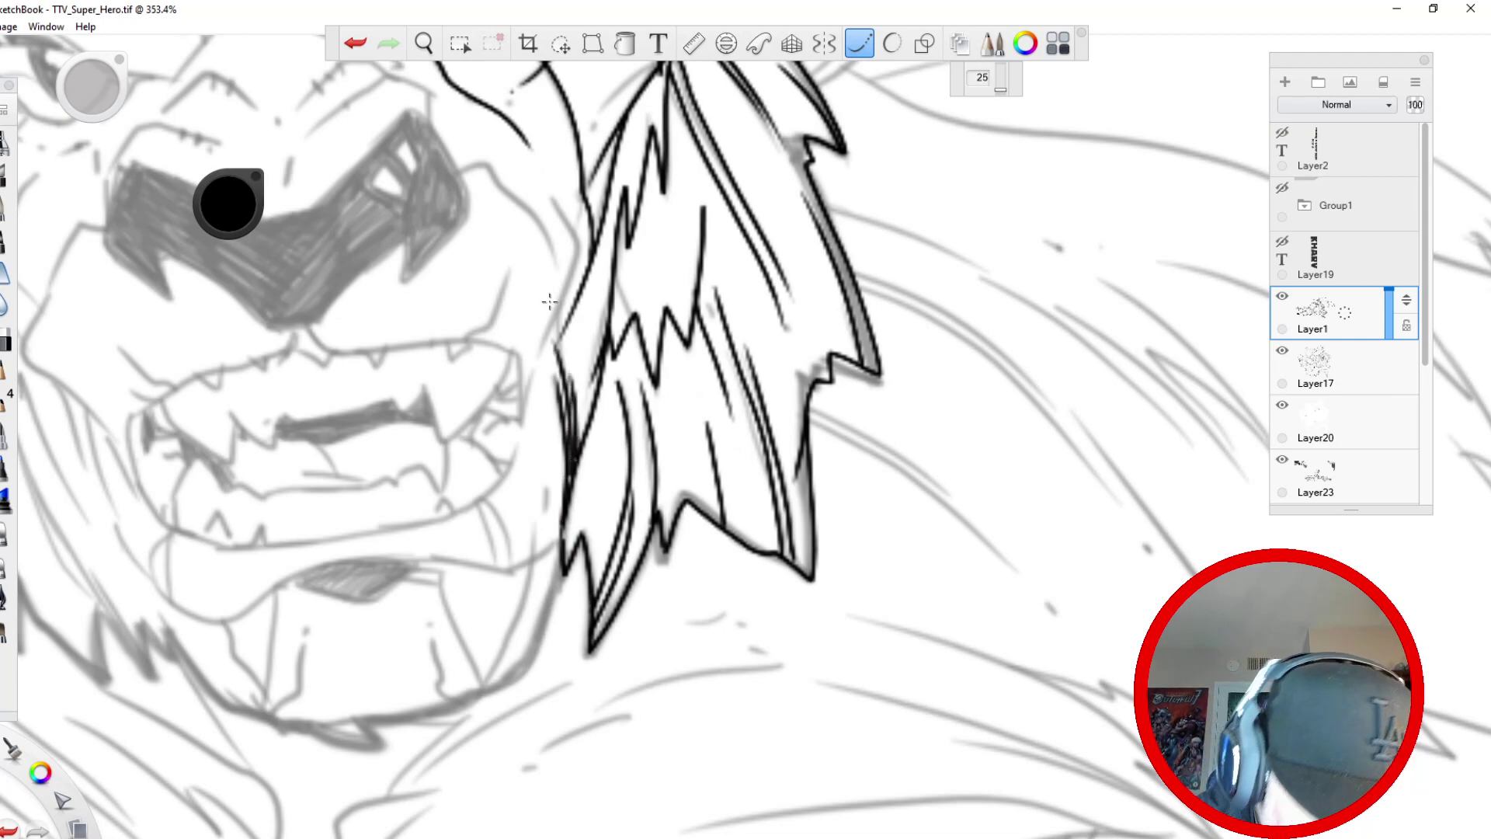
- Ink the left jawline down to the chin, the chin creases and the fold beside the lower lip
{"action": "mouse_move", "coordinate": [555, 204]}
{"action": "left_mouse_down"}
{"action": "mouse_move", "coordinate": [565, 303]}
{"action": "mouse_move", "coordinate": [539, 364]}
{"action": "left_mouse_up"}
{"action": "mouse_move", "coordinate": [572, 475]}
{"action": "left_mouse_down"}
{"action": "mouse_move", "coordinate": [519, 668]}
{"action": "mouse_move", "coordinate": [466, 699]}
{"action": "mouse_move", "coordinate": [363, 736]}
{"action": "left_mouse_up"}
{"action": "mouse_move", "coordinate": [475, 693]}
{"action": "left_mouse_down"}
{"action": "mouse_move", "coordinate": [522, 615]}
{"action": "mouse_move", "coordinate": [535, 534]}
{"action": "left_mouse_up"}
{"action": "left_click_drag", "start_coordinate": [450, 705], "coordinate": [467, 625]}
{"action": "mouse_move", "coordinate": [558, 533]}
{"action": "left_mouse_down"}
{"action": "mouse_move", "coordinate": [507, 573]}
{"action": "mouse_move", "coordinate": [470, 566]}
{"action": "left_mouse_up"}
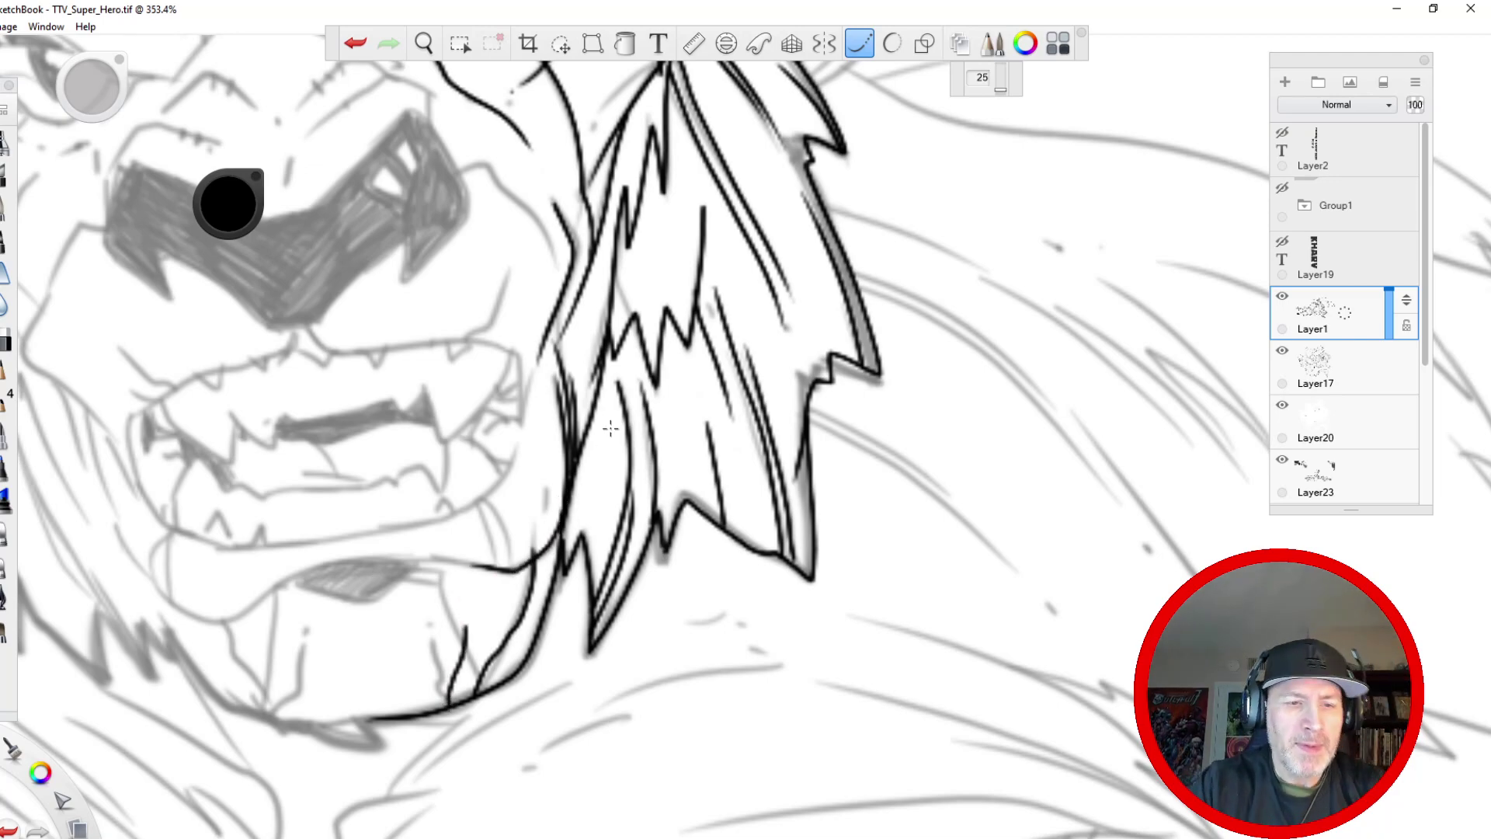
- Review the inked half of the face by briefly hiding and reshowing the faded line art on Layer17
{"action": "key", "text": "space"}
{"action": "left_click_drag", "start_coordinate": [618, 308], "coordinate": [599, 483]}
{"action": "left_click_drag", "start_coordinate": [576, 538], "coordinate": [644, 719]}
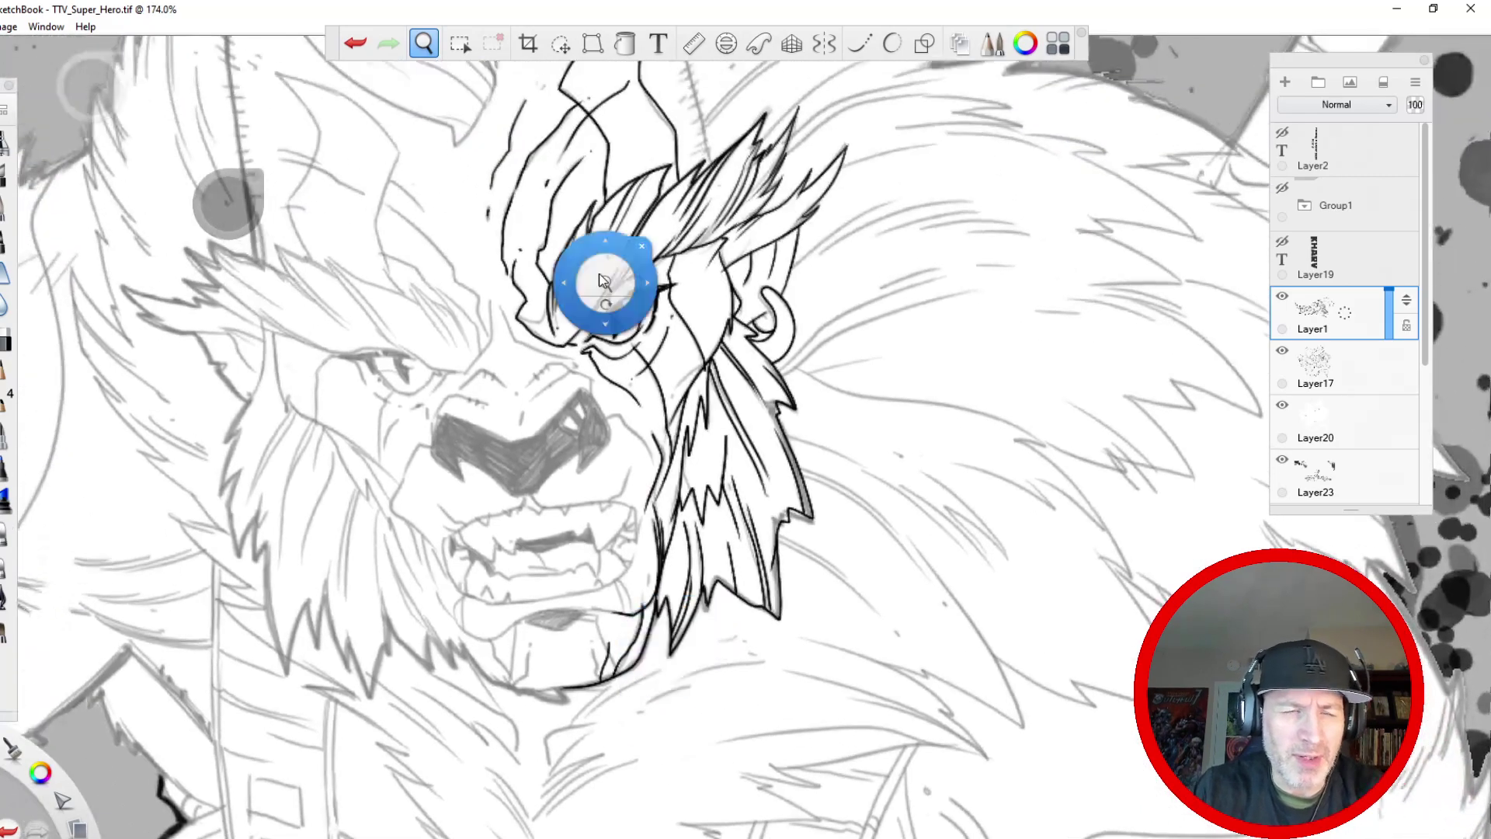
{"action": "left_click_drag", "start_coordinate": [563, 443], "coordinate": [546, 532]}
{"action": "left_click_drag", "start_coordinate": [486, 364], "coordinate": [537, 484]}
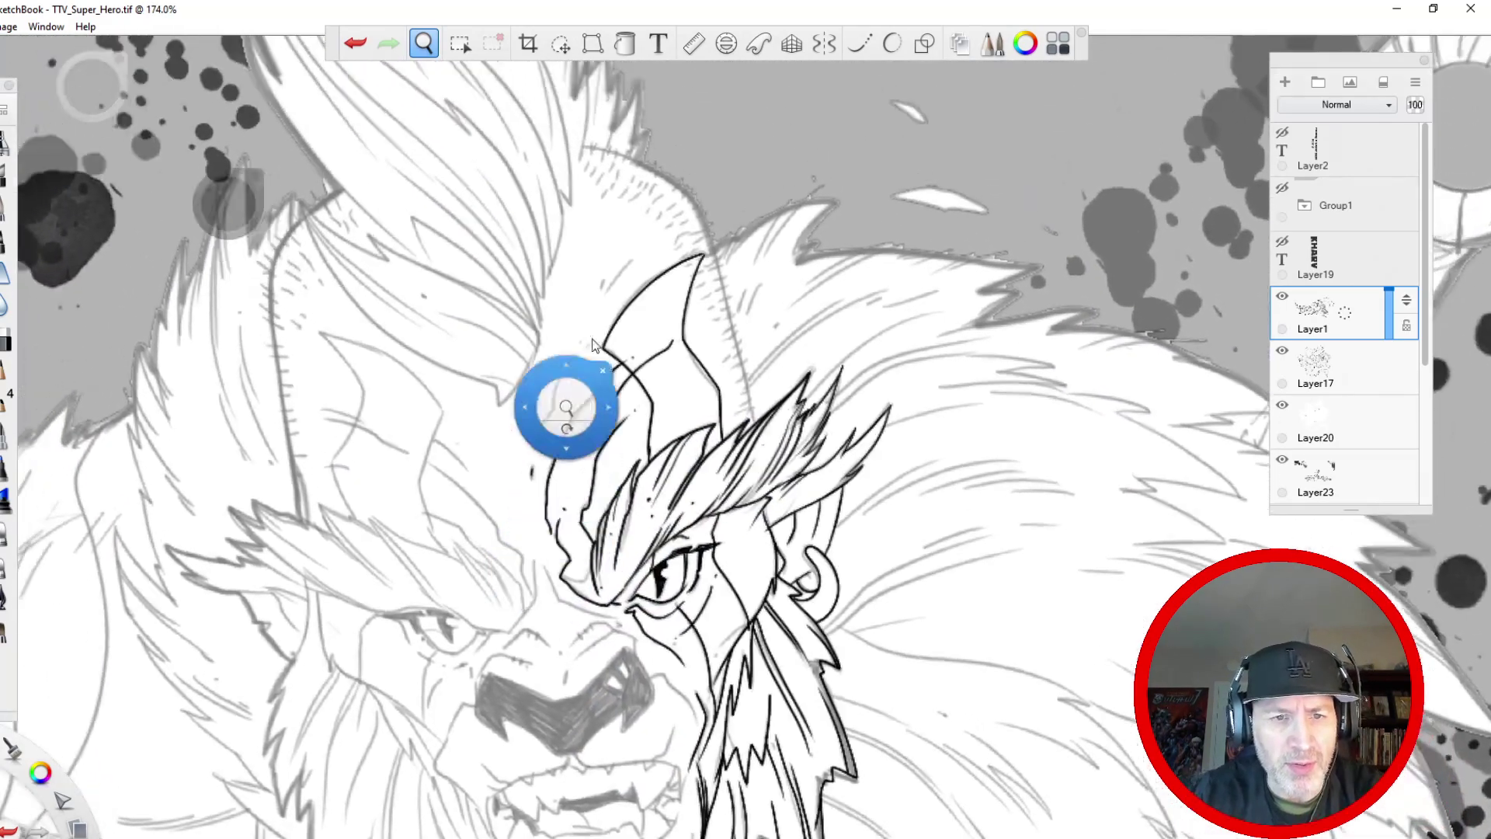
{"action": "left_click_drag", "start_coordinate": [540, 314], "coordinate": [506, 443]}
{"action": "left_click_drag", "start_coordinate": [521, 339], "coordinate": [756, 130]}
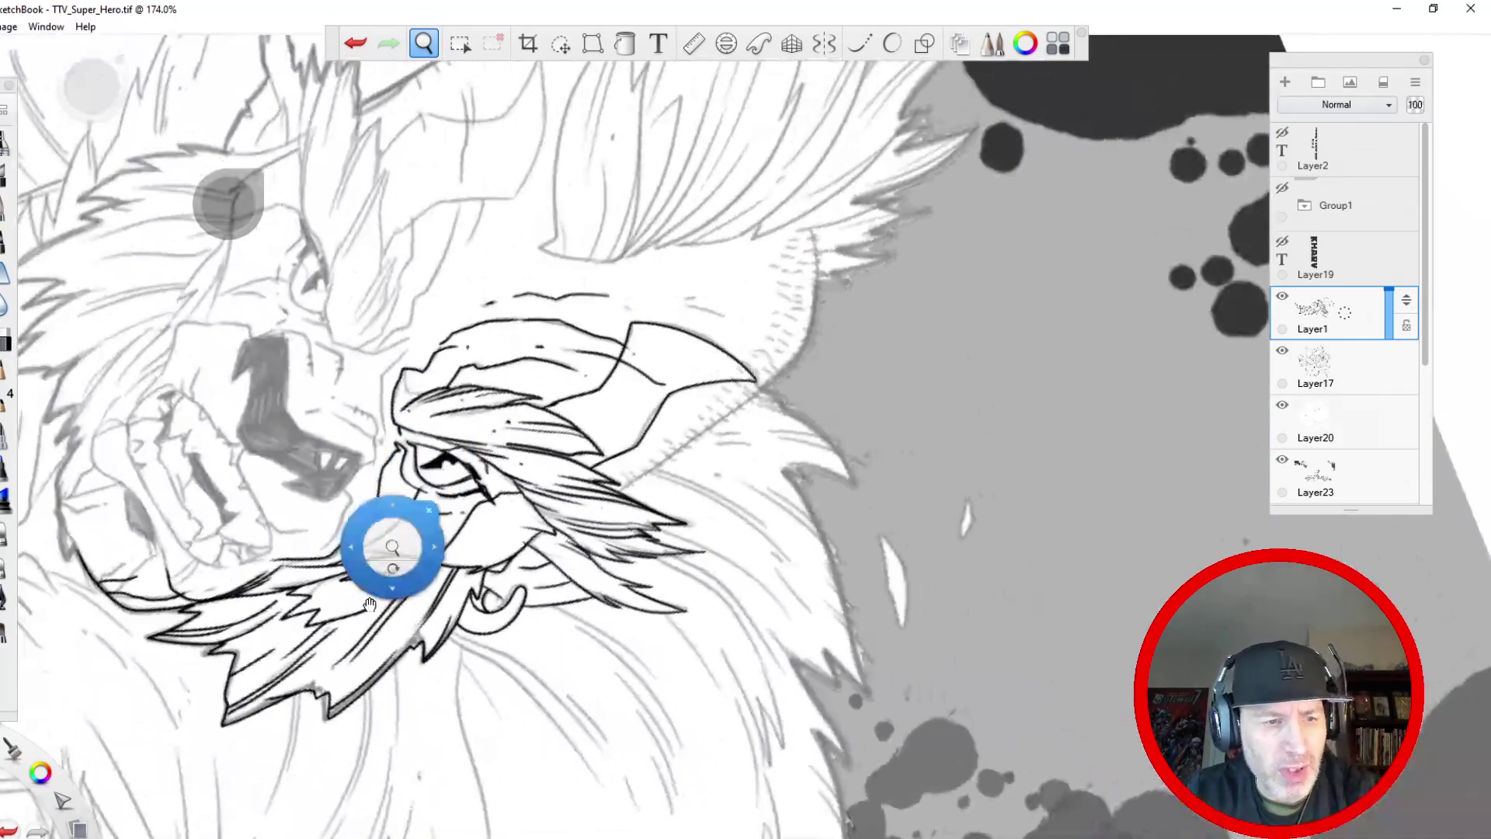
{"action": "left_click_drag", "start_coordinate": [399, 575], "coordinate": [386, 718]}
{"action": "left_click_drag", "start_coordinate": [628, 358], "coordinate": [611, 271]}
{"action": "left_click_drag", "start_coordinate": [586, 344], "coordinate": [595, 200]}
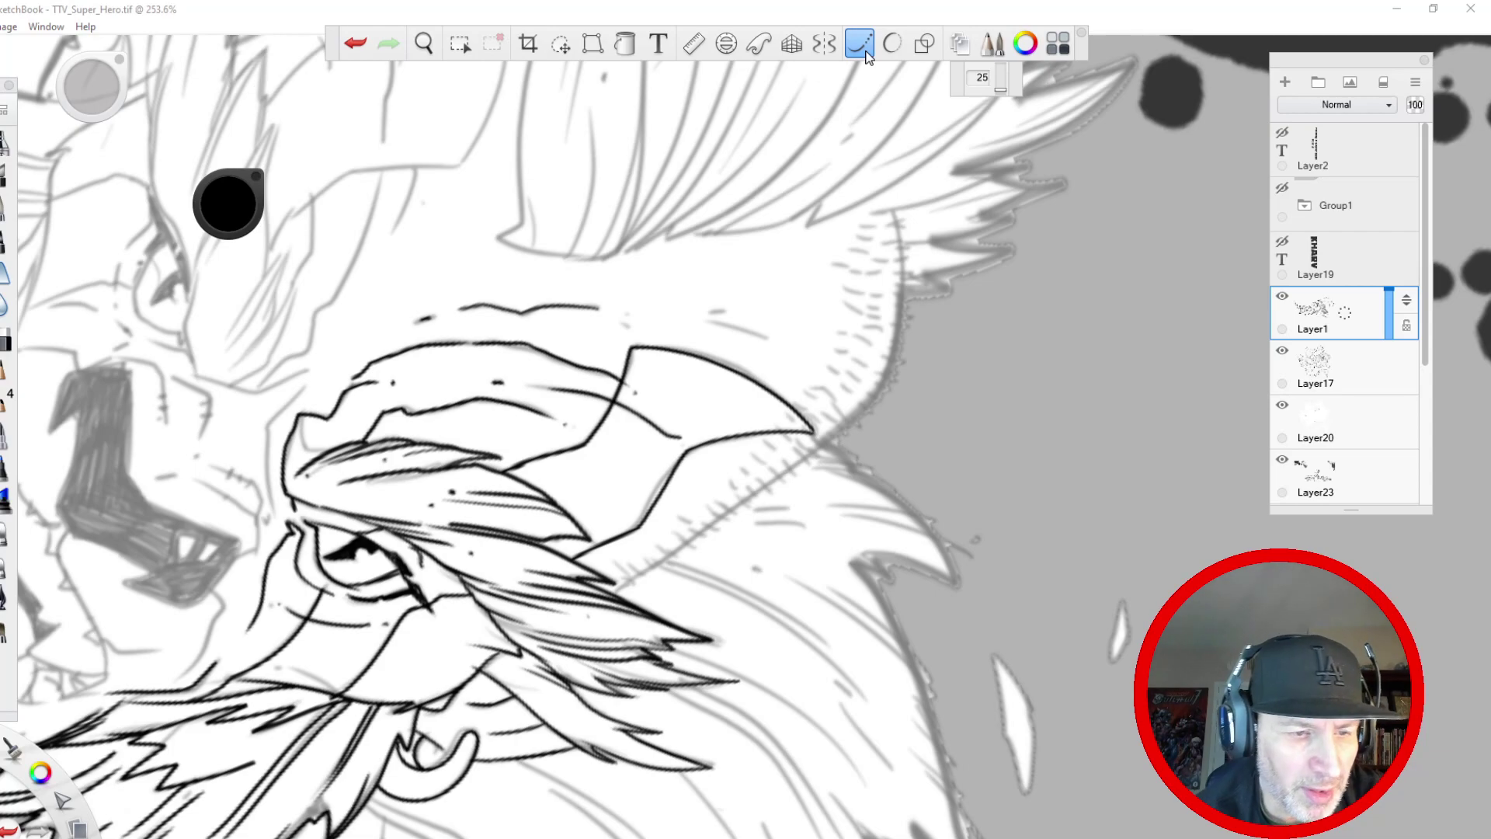
{"action": "key", "text": "space"}
{"action": "mouse_move", "coordinate": [502, 205]}
{"action": "left_mouse_down"}
{"action": "mouse_move", "coordinate": [492, 259]}
{"action": "mouse_move", "coordinate": [516, 283]}
{"action": "mouse_move", "coordinate": [486, 357]}
{"action": "left_mouse_up"}
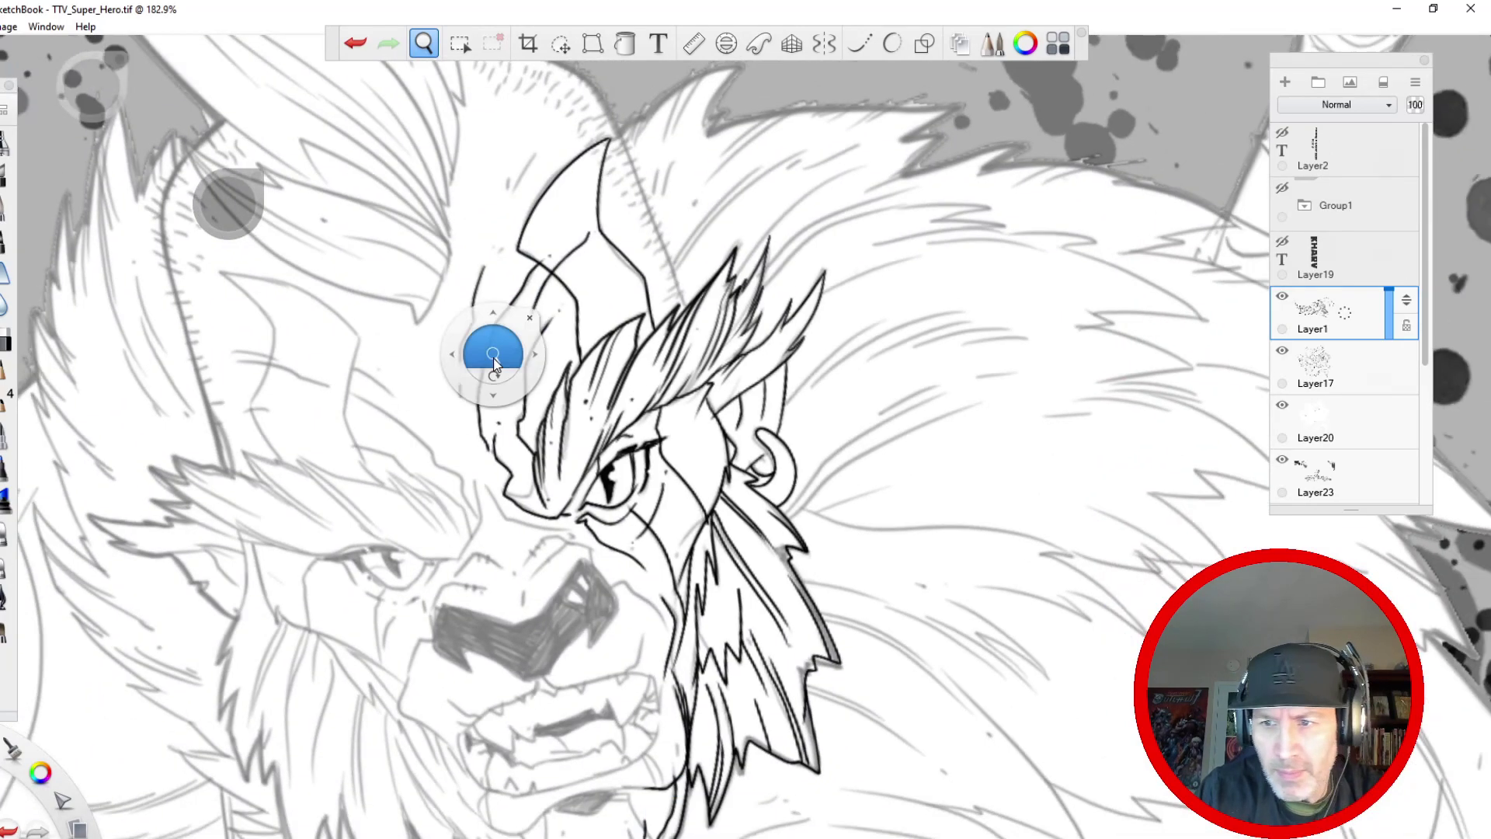
{"action": "left_click", "coordinate": [1283, 352]}
{"action": "left_click", "coordinate": [1283, 351]}
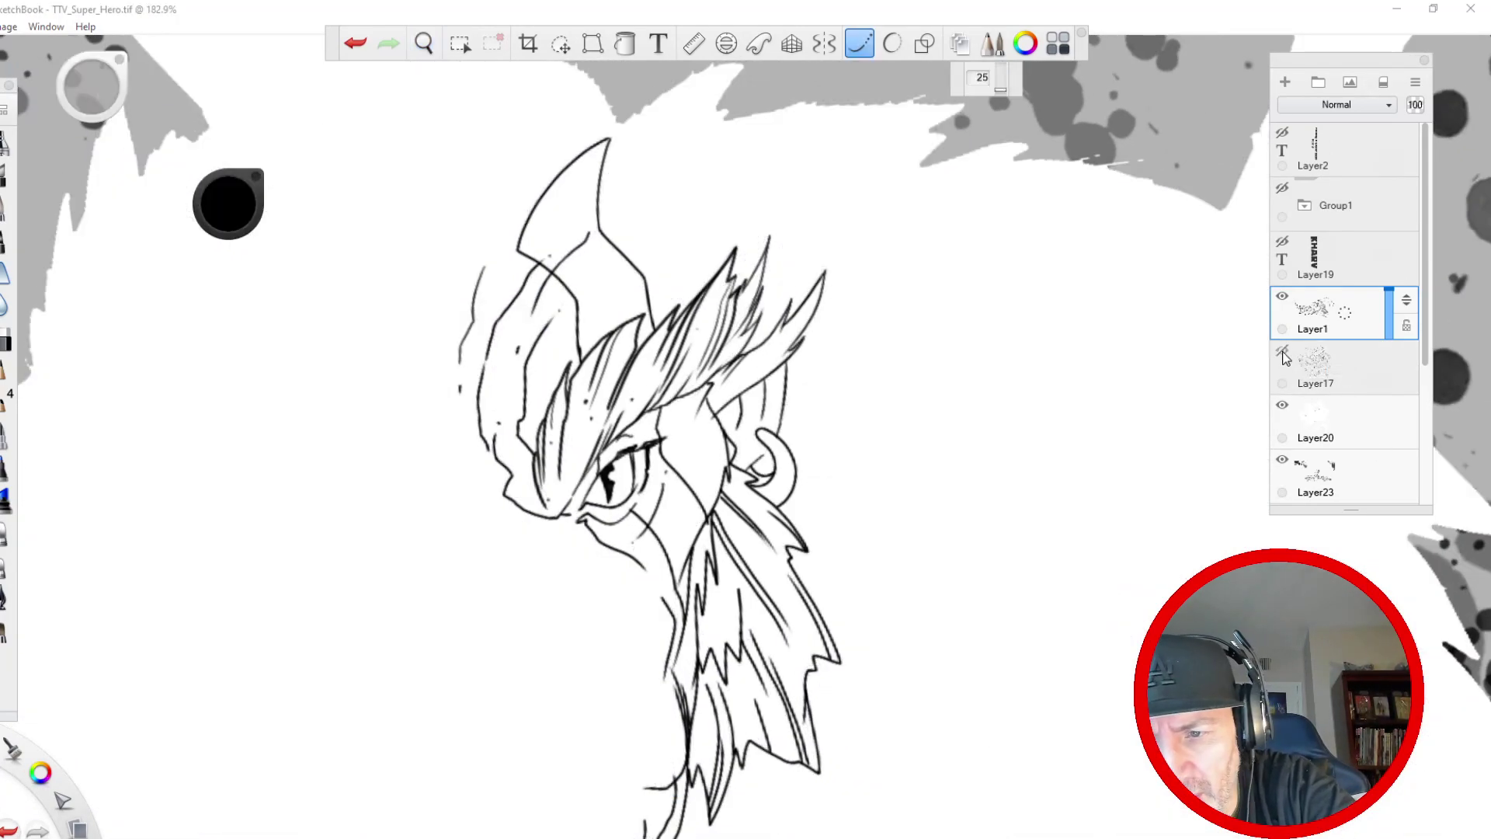
- Ink the smooth head outline from the base of the mohawk down to the left eyebrow
{"action": "left_click_drag", "start_coordinate": [508, 364], "coordinate": [474, 560]}
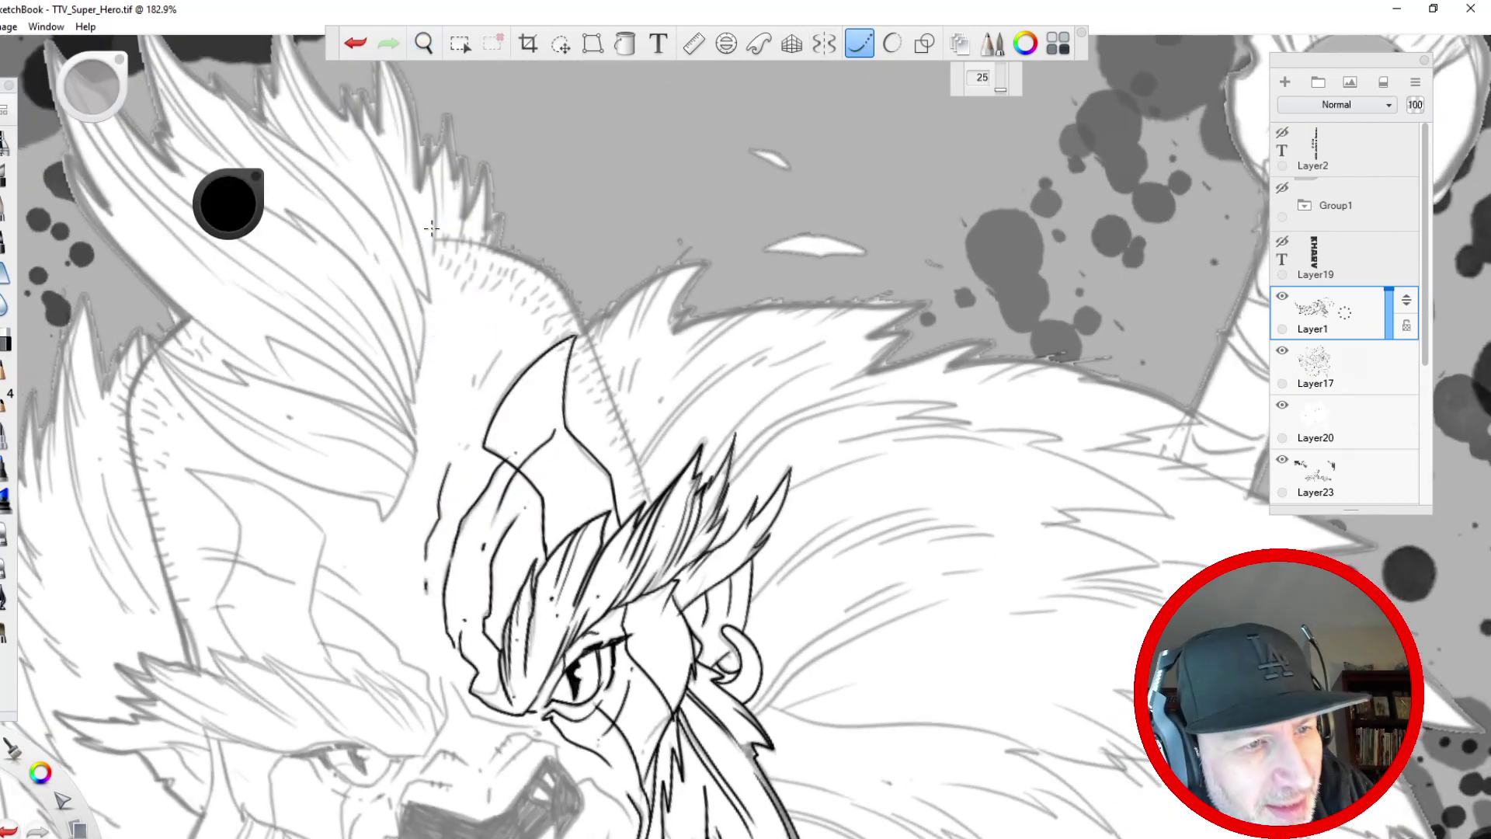
{"action": "mouse_move", "coordinate": [431, 236]}
{"action": "left_mouse_down"}
{"action": "mouse_move", "coordinate": [506, 248]}
{"action": "mouse_move", "coordinate": [558, 284]}
{"action": "mouse_move", "coordinate": [647, 492]}
{"action": "left_mouse_up"}
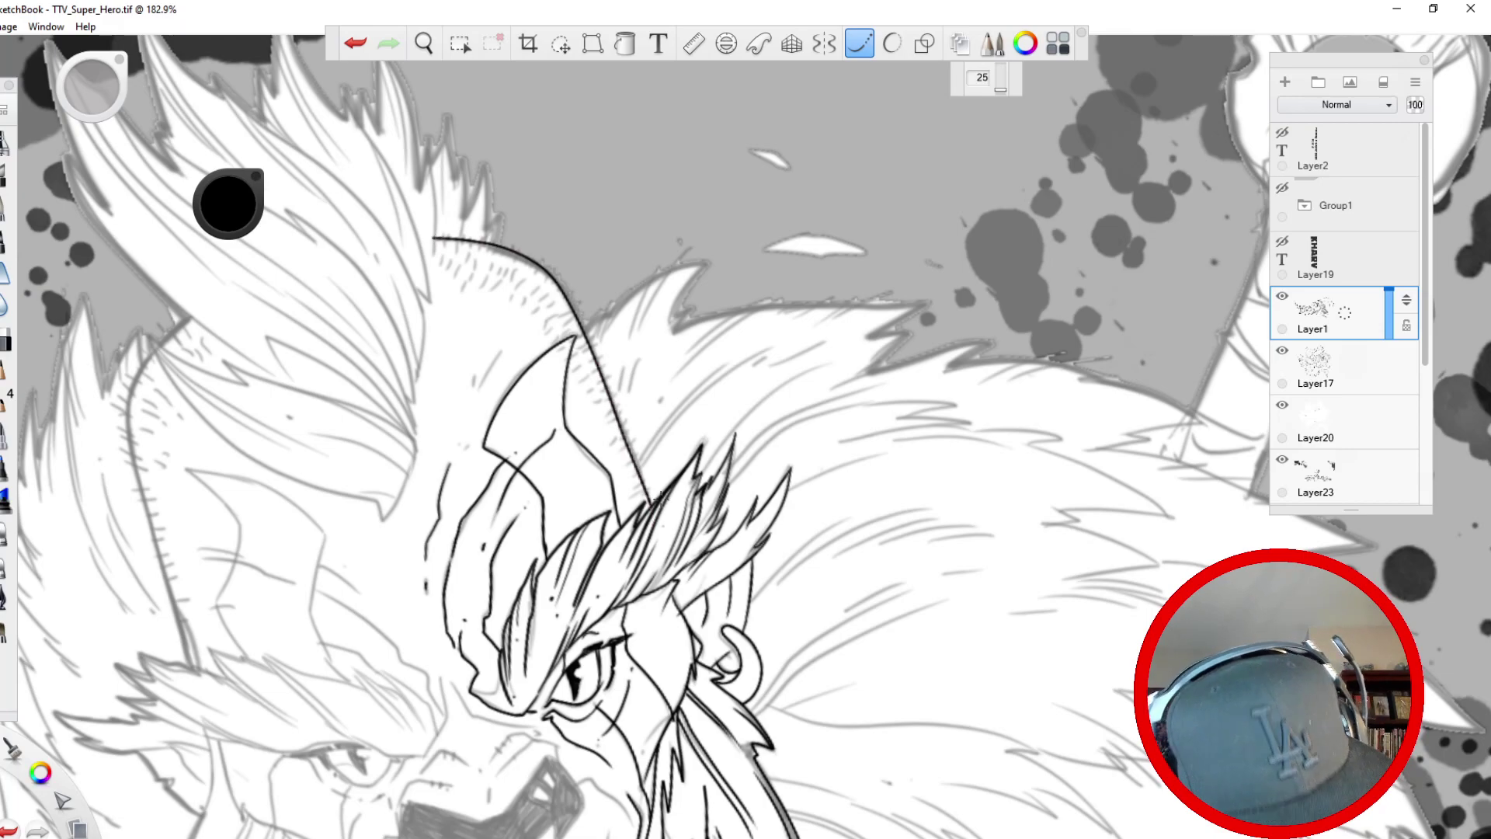
- Change the brush size and re-ink the head outline from the mohawk to the left eyebrow as a much thicker line
{"action": "key", "text": "space"}
{"action": "left_click_drag", "start_coordinate": [553, 734], "coordinate": [511, 357]}
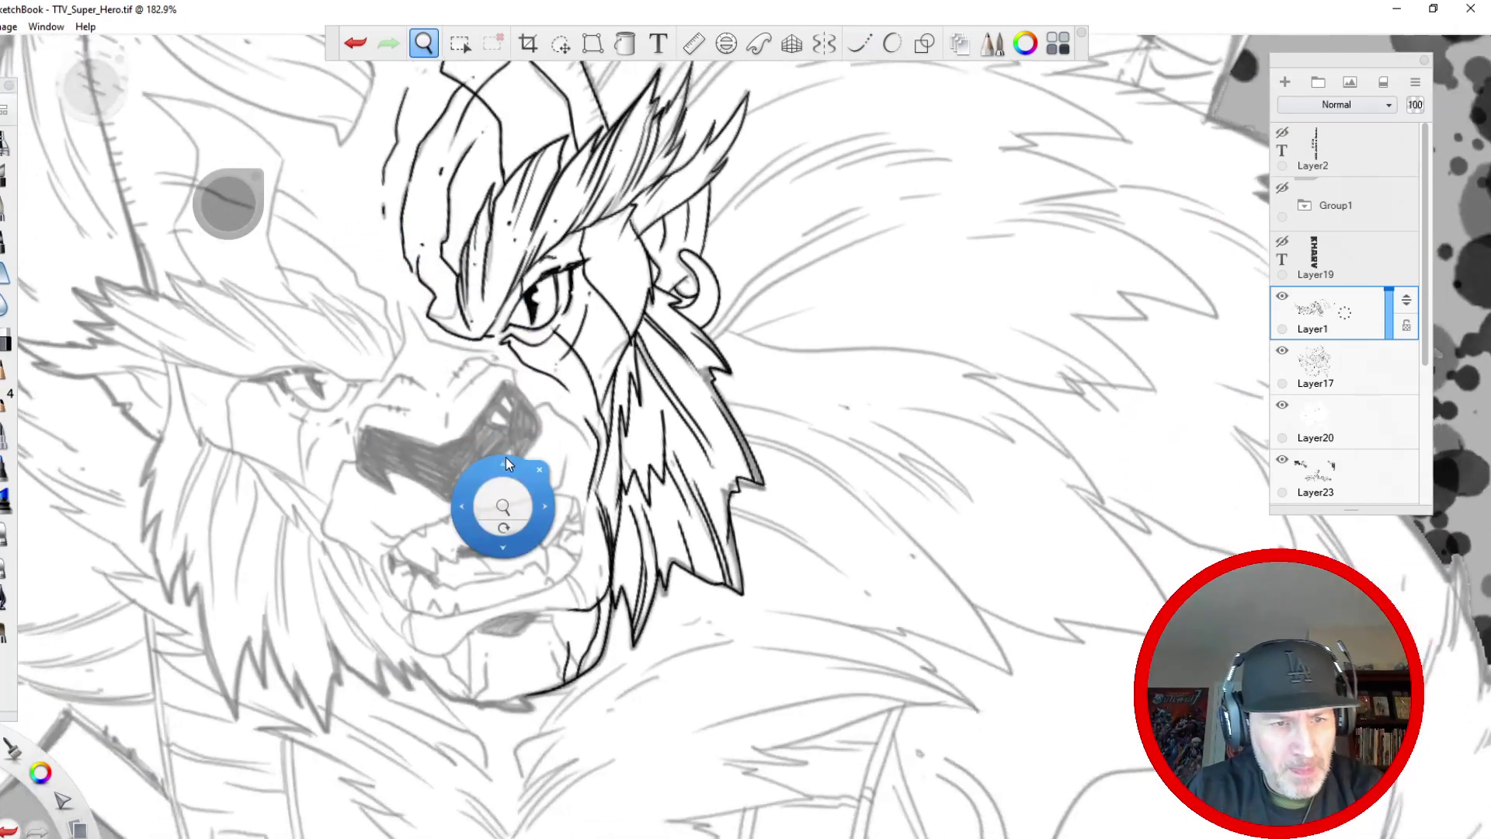
{"action": "left_click_drag", "start_coordinate": [510, 513], "coordinate": [501, 423]}
{"action": "left_click_drag", "start_coordinate": [431, 495], "coordinate": [560, 625]}
{"action": "left_click_drag", "start_coordinate": [501, 325], "coordinate": [439, 689]}
{"action": "left_click_drag", "start_coordinate": [414, 453], "coordinate": [436, 327]}
{"action": "left_click_drag", "start_coordinate": [445, 338], "coordinate": [429, 488]}
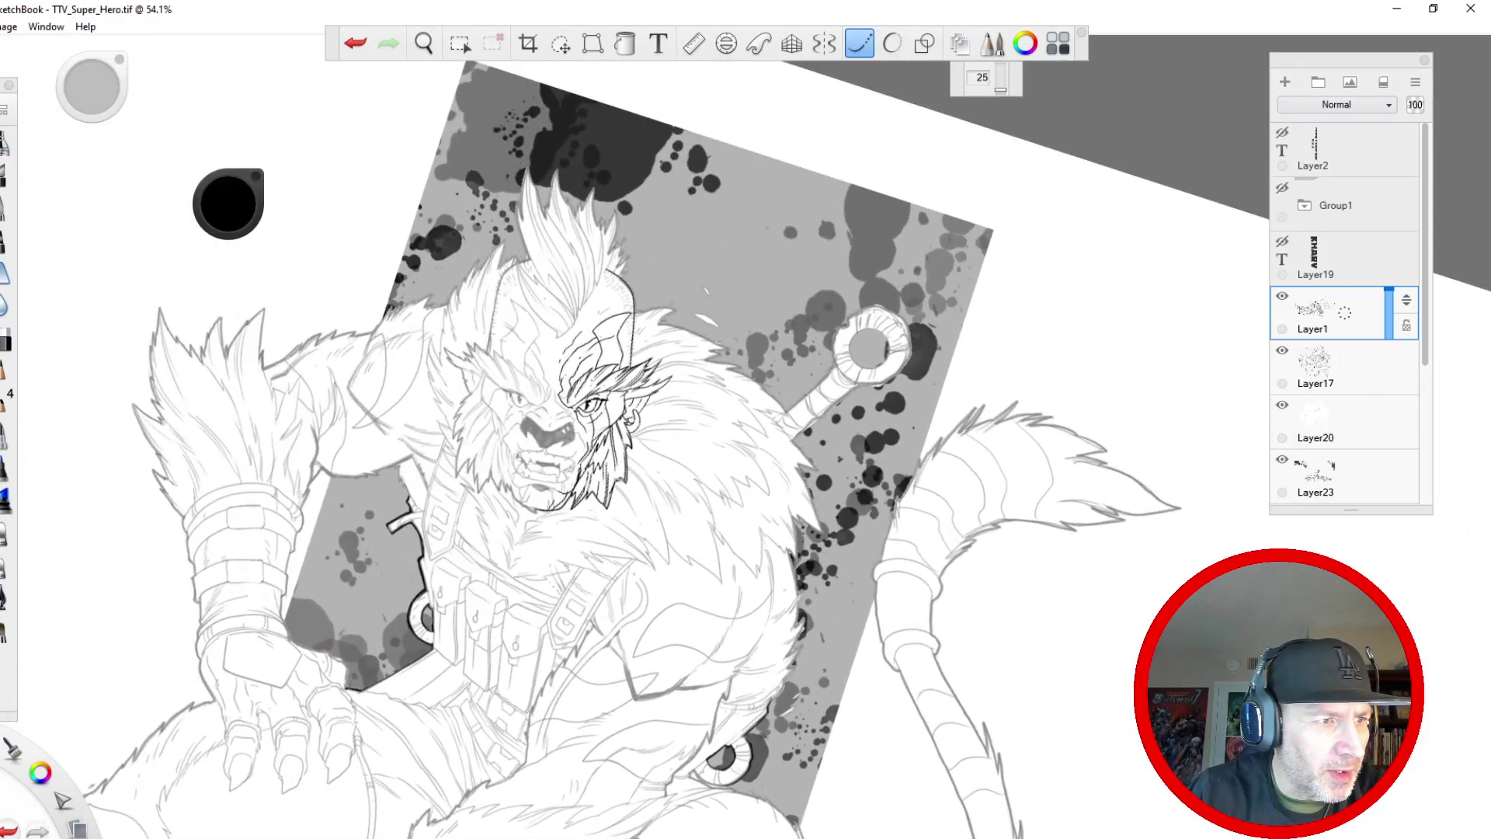
{"action": "key", "text": "space"}
{"action": "left_click_drag", "start_coordinate": [614, 349], "coordinate": [525, 70]}
{"action": "key", "text": "bracketleft"}
{"action": "key", "text": "space"}
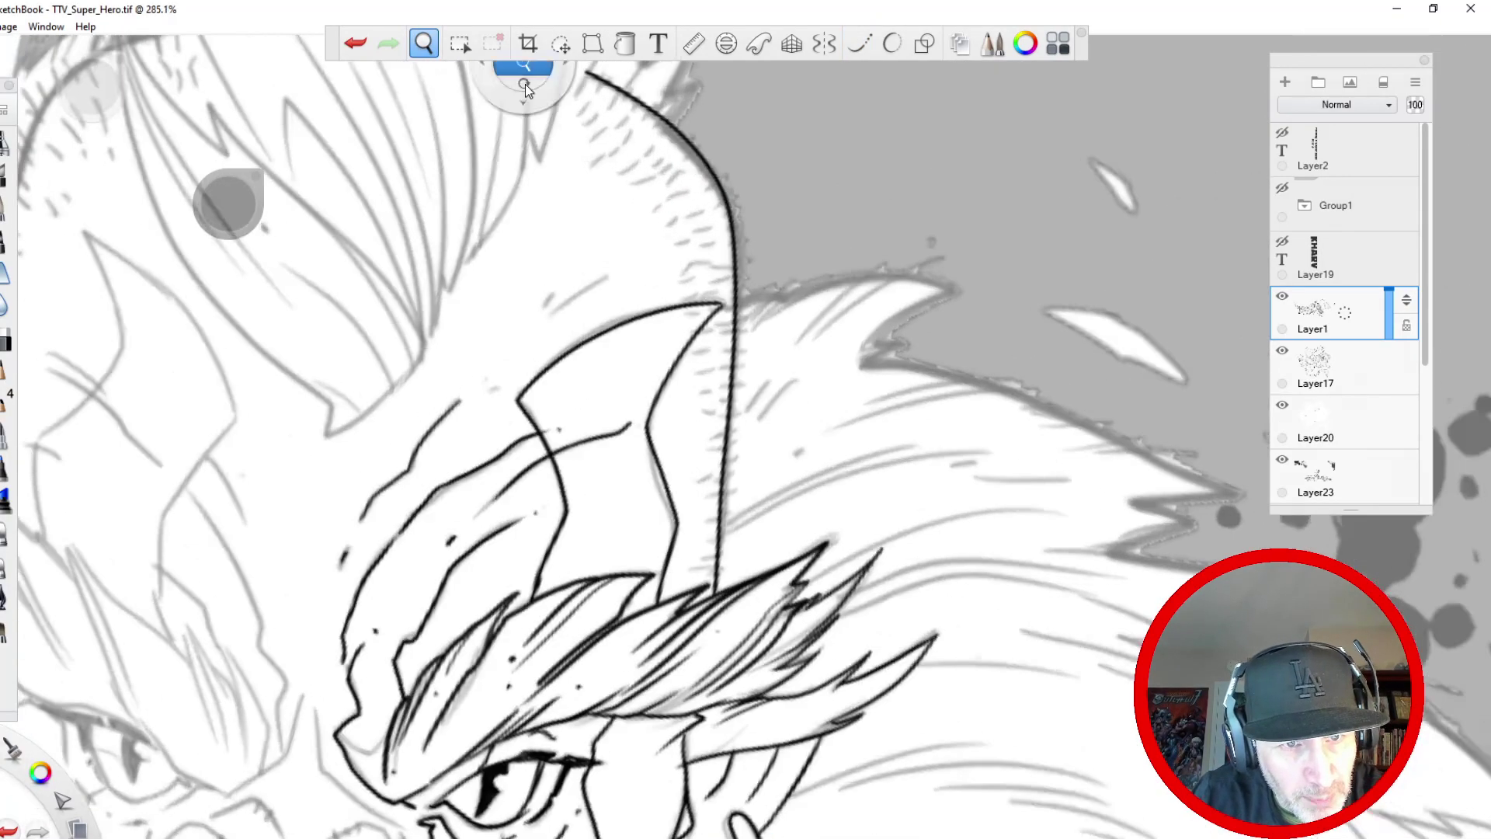
{"action": "left_click_drag", "start_coordinate": [566, 187], "coordinate": [513, 356]}
{"action": "mouse_move", "coordinate": [528, 241]}
{"action": "left_mouse_down"}
{"action": "mouse_move", "coordinate": [641, 323]}
{"action": "mouse_move", "coordinate": [678, 392]}
{"action": "mouse_move", "coordinate": [682, 570]}
{"action": "mouse_move", "coordinate": [652, 708]}
{"action": "left_mouse_up"}
{"action": "left_click", "coordinate": [366, 35]}
{"action": "mouse_move", "coordinate": [528, 240]}
{"action": "left_mouse_down"}
{"action": "mouse_move", "coordinate": [660, 365]}
{"action": "mouse_move", "coordinate": [683, 474]}
{"action": "mouse_move", "coordinate": [656, 763]}
{"action": "left_mouse_up"}
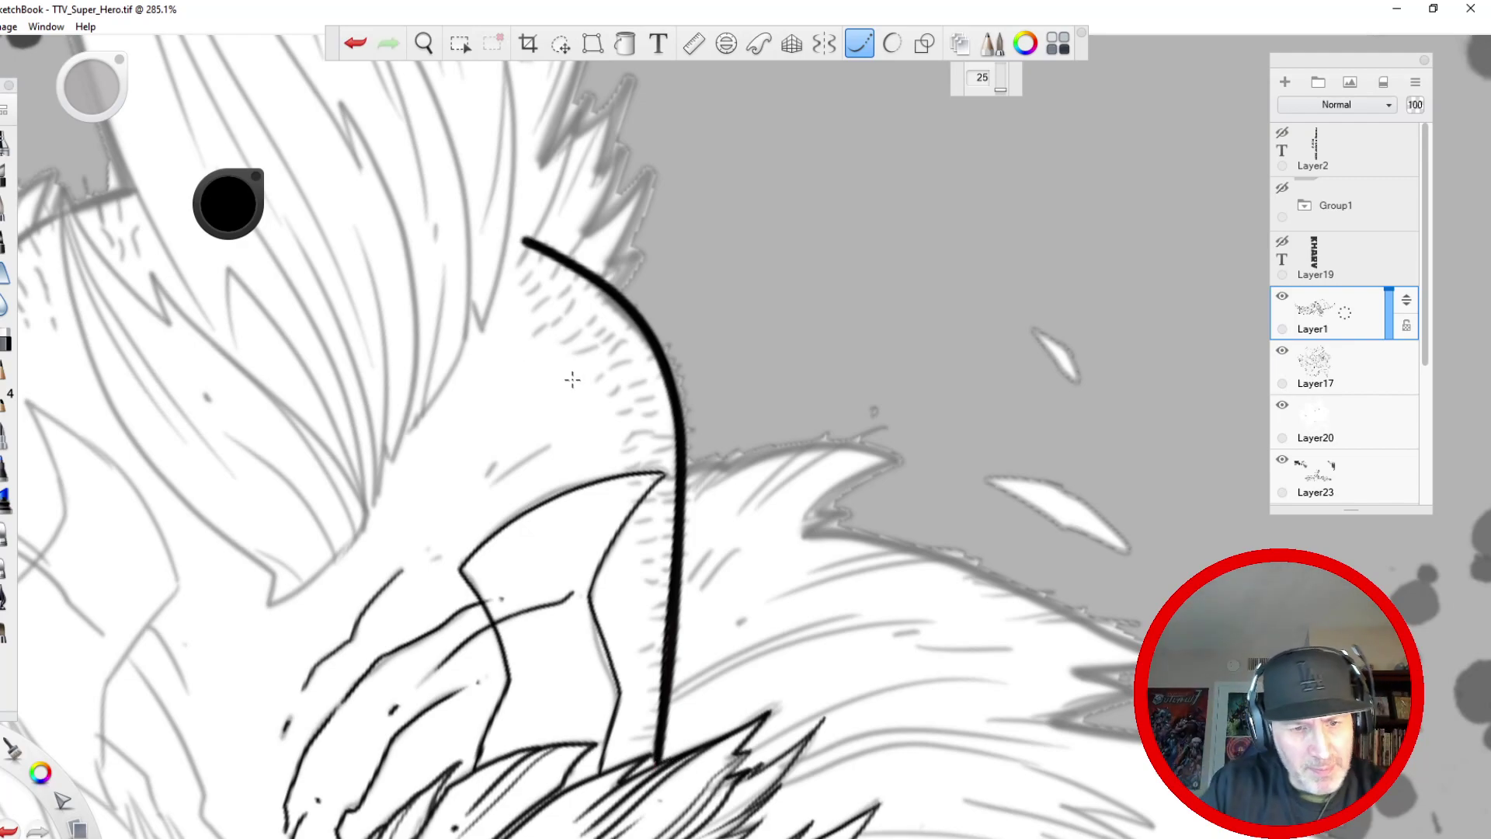
- Thicken the outer contour of the left eyebrow's pointed hair tips with heavy black strokes
{"action": "key", "text": "space"}
{"action": "left_click_drag", "start_coordinate": [600, 410], "coordinate": [598, 483]}
{"action": "left_click_drag", "start_coordinate": [531, 669], "coordinate": [383, 323]}
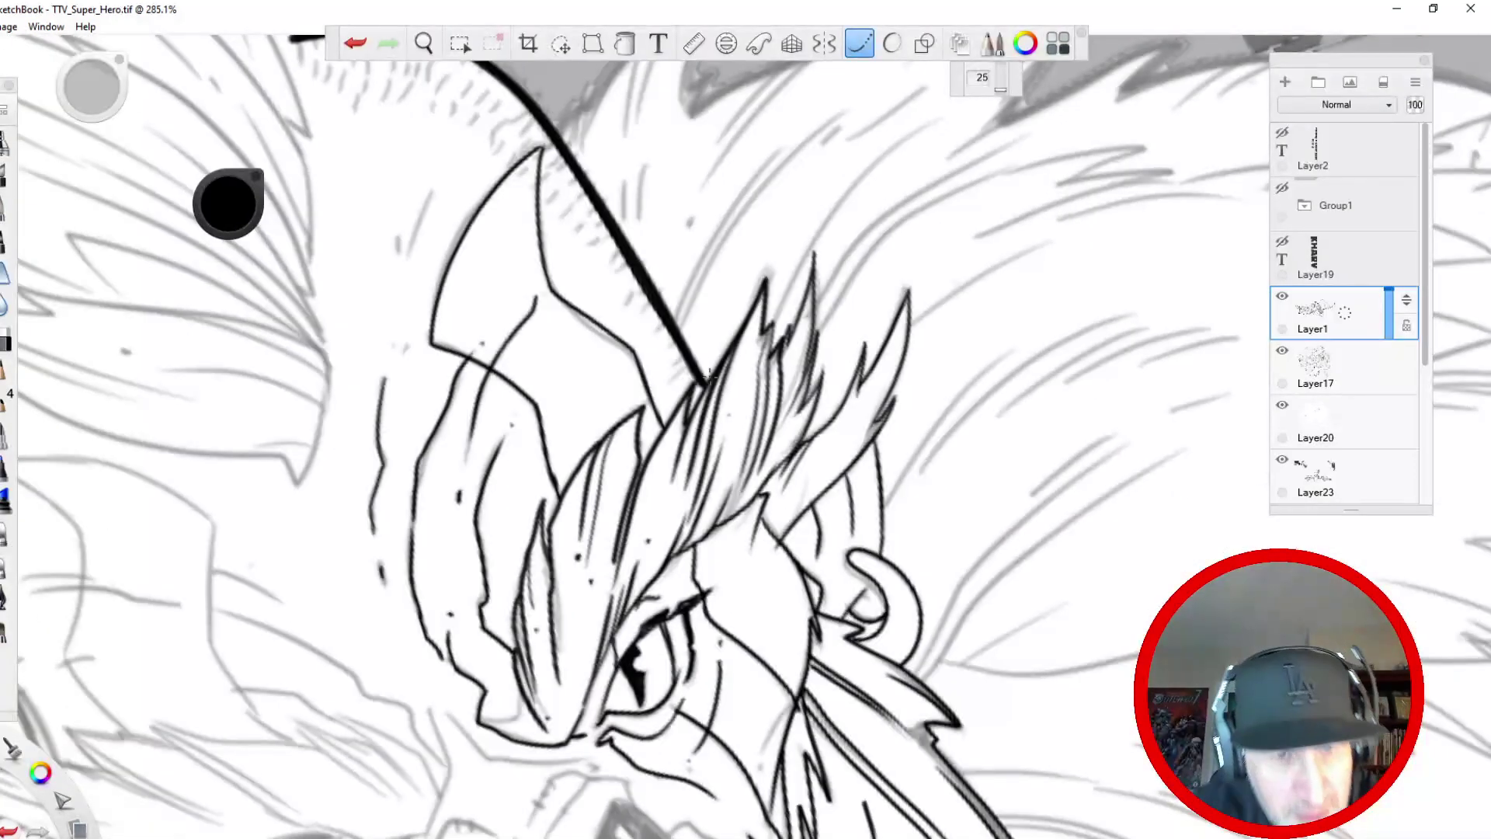
{"action": "left_click_drag", "start_coordinate": [707, 380], "coordinate": [759, 268]}
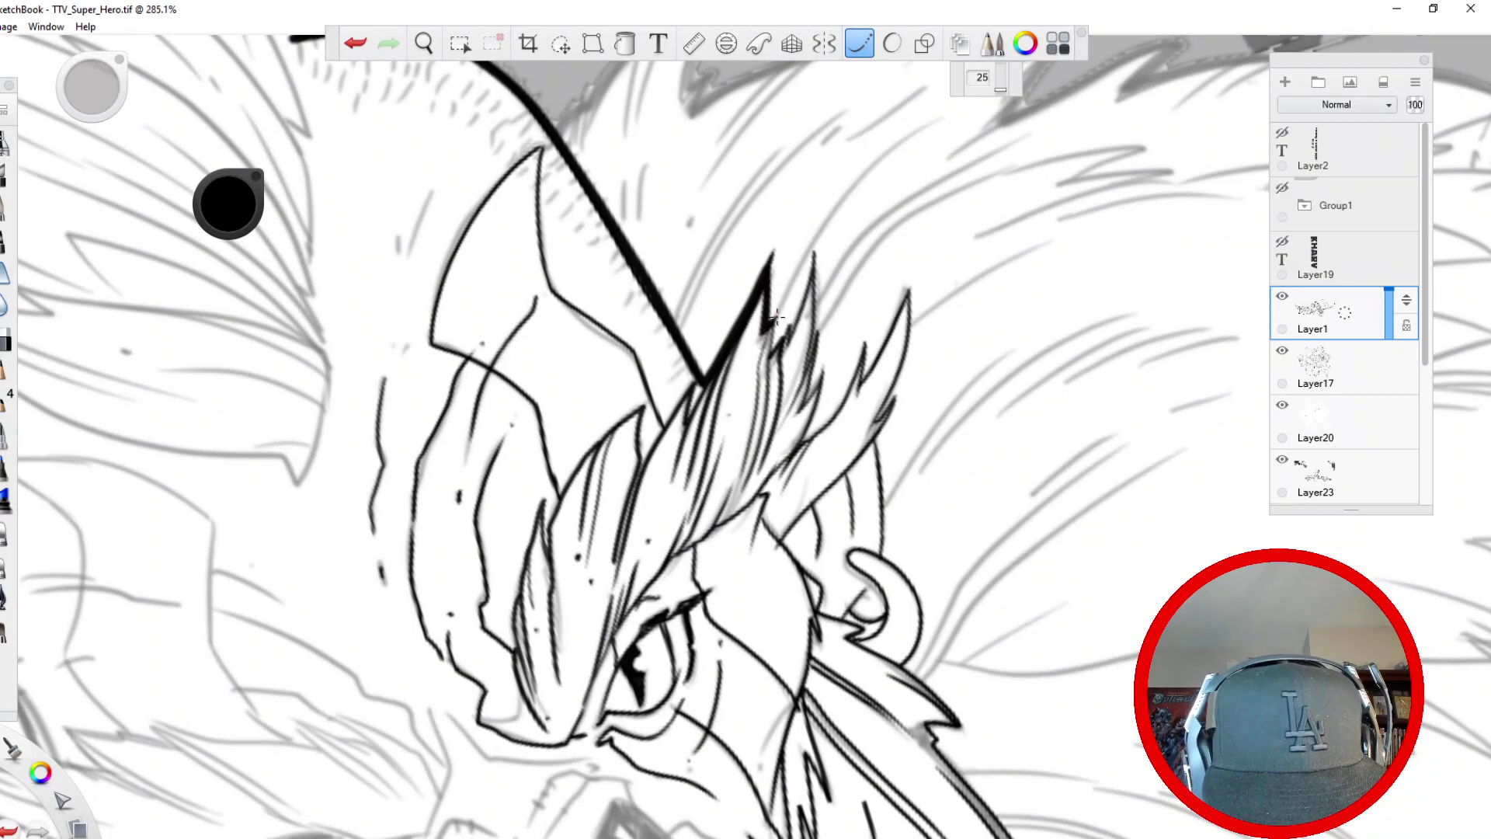
{"action": "mouse_move", "coordinate": [774, 330]}
{"action": "left_mouse_down"}
{"action": "mouse_move", "coordinate": [771, 358]}
{"action": "mouse_move", "coordinate": [795, 294]}
{"action": "left_mouse_up"}
{"action": "mouse_move", "coordinate": [787, 348]}
{"action": "left_mouse_down"}
{"action": "mouse_move", "coordinate": [810, 254]}
{"action": "mouse_move", "coordinate": [801, 387]}
{"action": "left_mouse_up"}
{"action": "left_click_drag", "start_coordinate": [820, 320], "coordinate": [806, 443]}
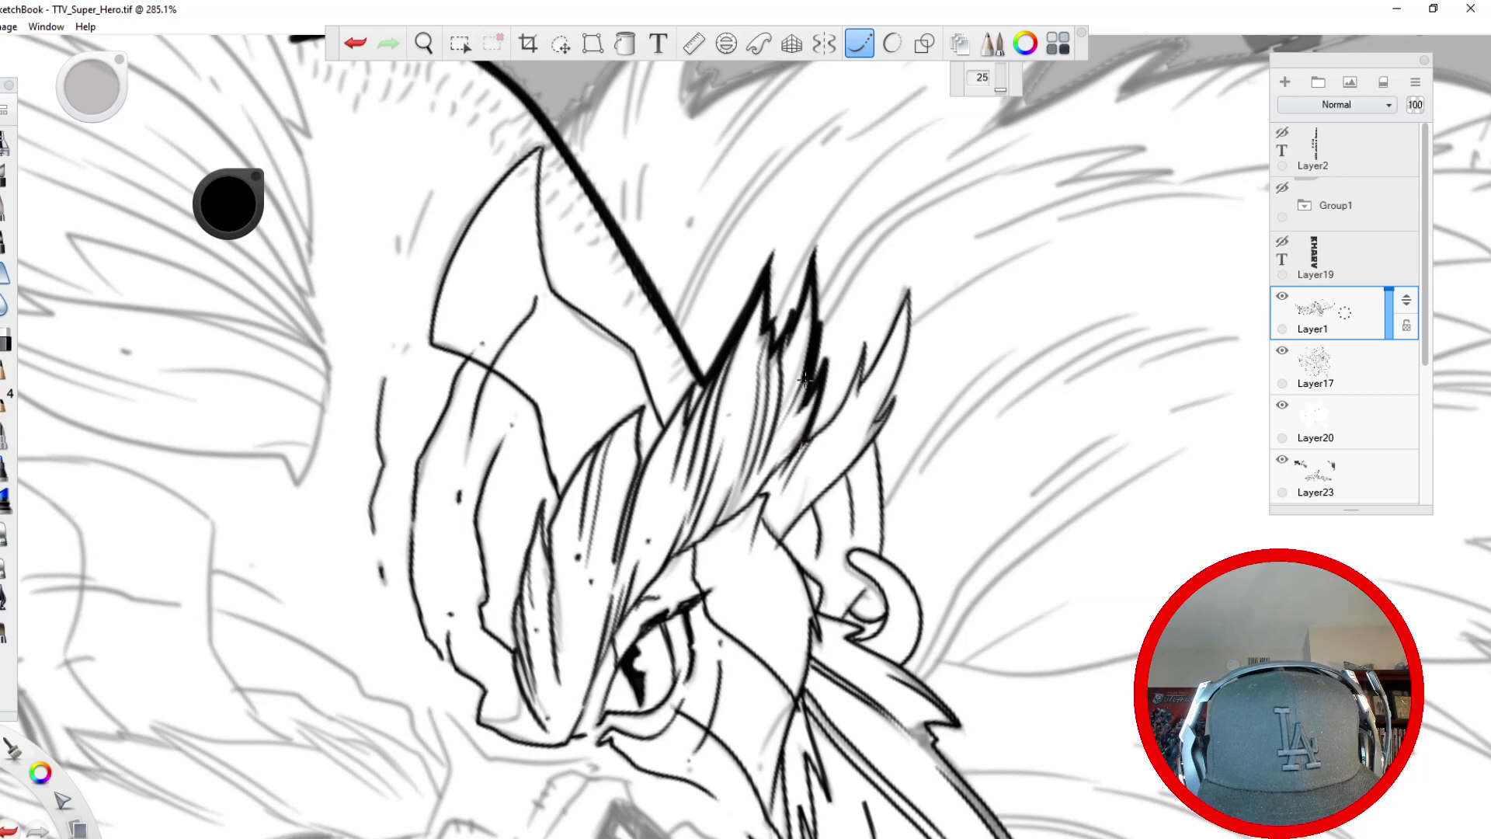
- Ink the left half of the nose outline, including its upper edge, the nostril point and the lower edge
{"action": "key", "text": "space"}
{"action": "left_click_drag", "start_coordinate": [623, 313], "coordinate": [572, 698]}
{"action": "key", "text": "space"}
{"action": "left_click_drag", "start_coordinate": [458, 691], "coordinate": [474, 517]}
{"action": "mouse_move", "coordinate": [442, 422]}
{"action": "left_mouse_down"}
{"action": "mouse_move", "coordinate": [443, 340]}
{"action": "mouse_move", "coordinate": [434, 481]}
{"action": "left_mouse_up"}
{"action": "left_click_drag", "start_coordinate": [516, 516], "coordinate": [474, 626]}
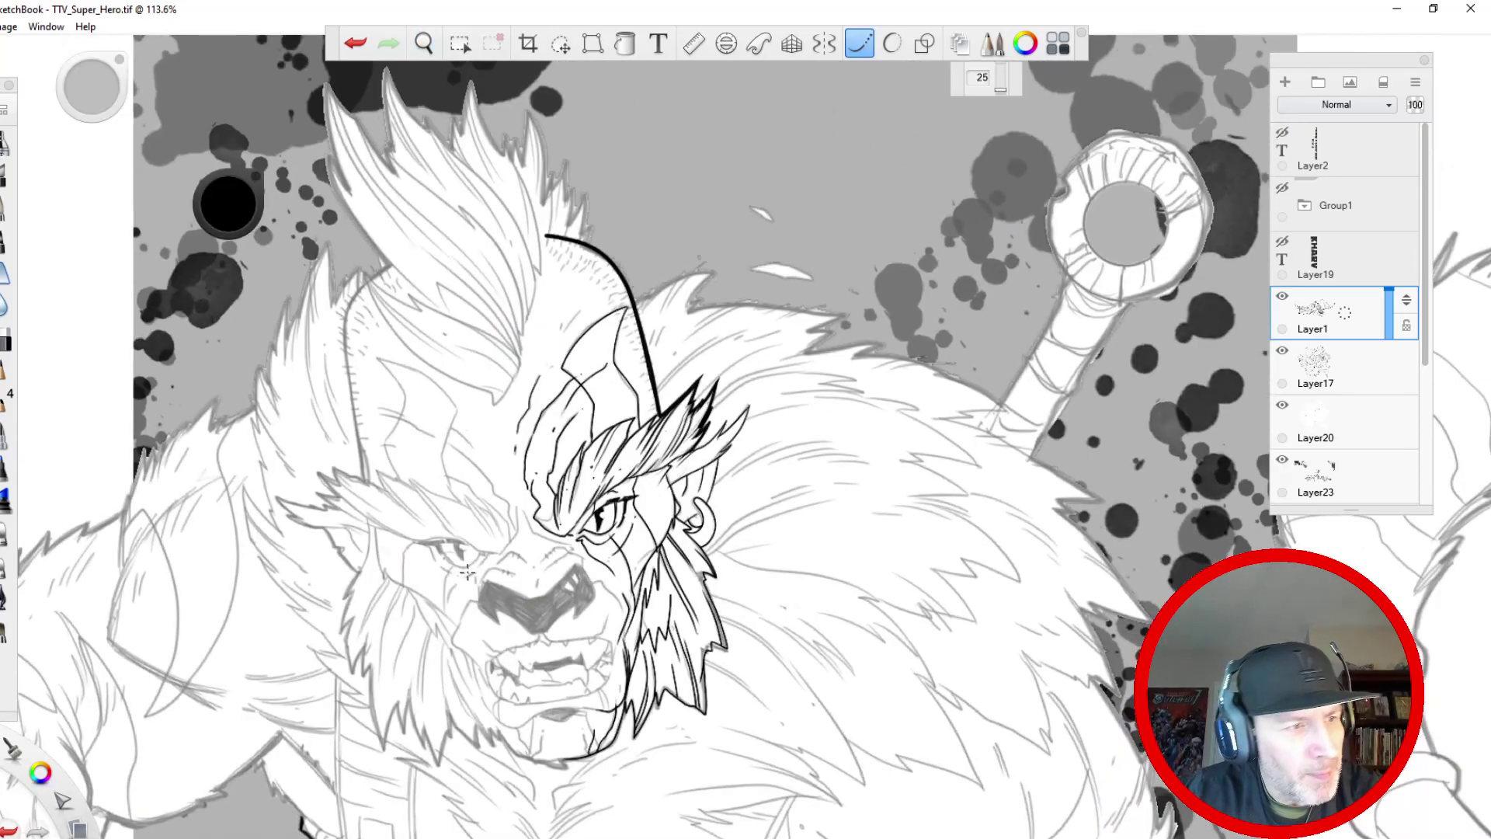
{"action": "key", "text": "space"}
{"action": "left_click_drag", "start_coordinate": [565, 602], "coordinate": [542, 405]}
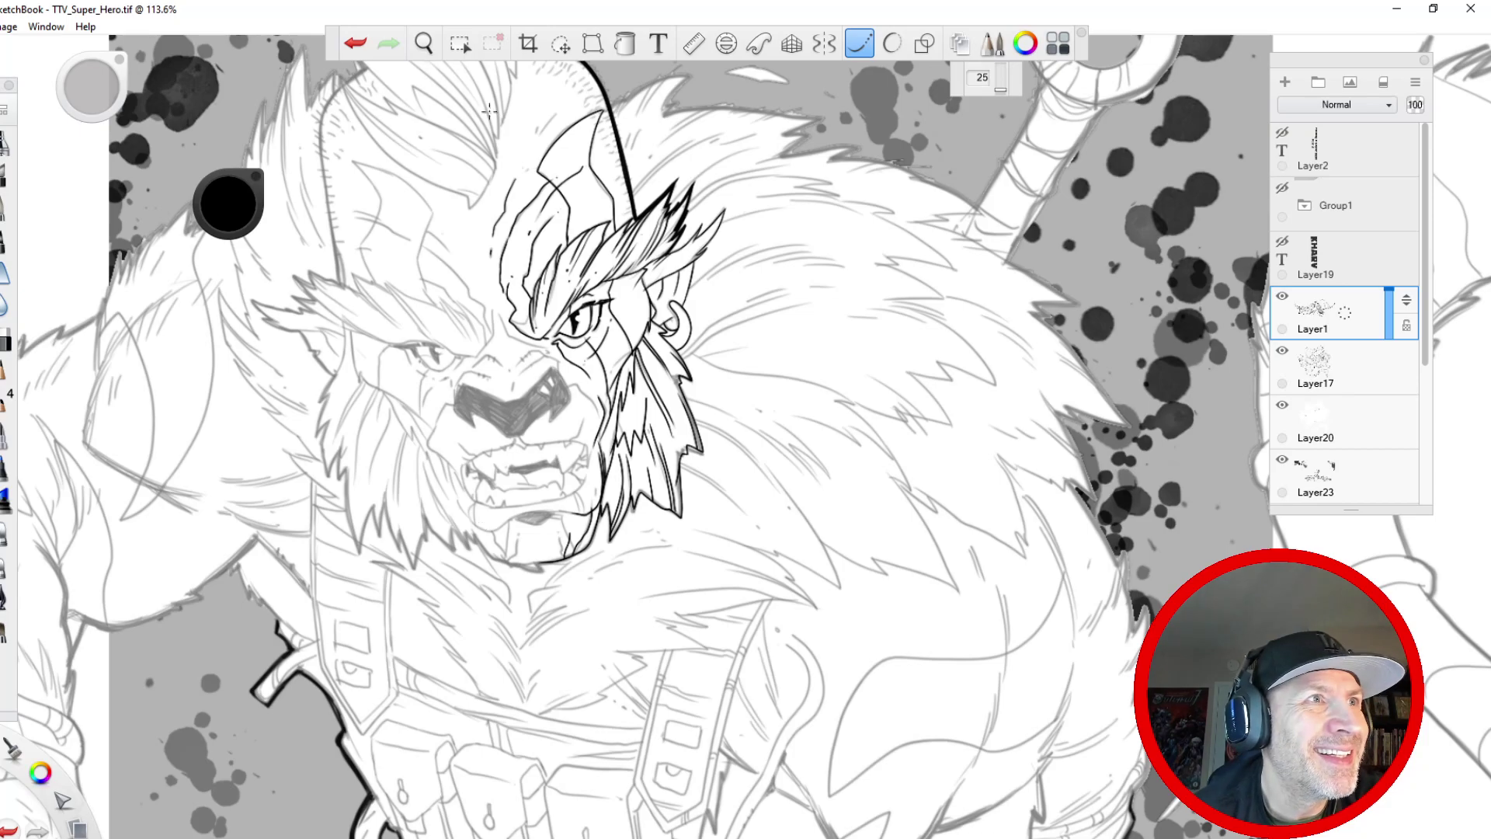
{"action": "mouse_move", "coordinate": [478, 362]}
{"action": "left_mouse_down"}
{"action": "mouse_move", "coordinate": [510, 415]}
{"action": "mouse_move", "coordinate": [526, 266]}
{"action": "mouse_move", "coordinate": [466, 376]}
{"action": "left_mouse_up"}
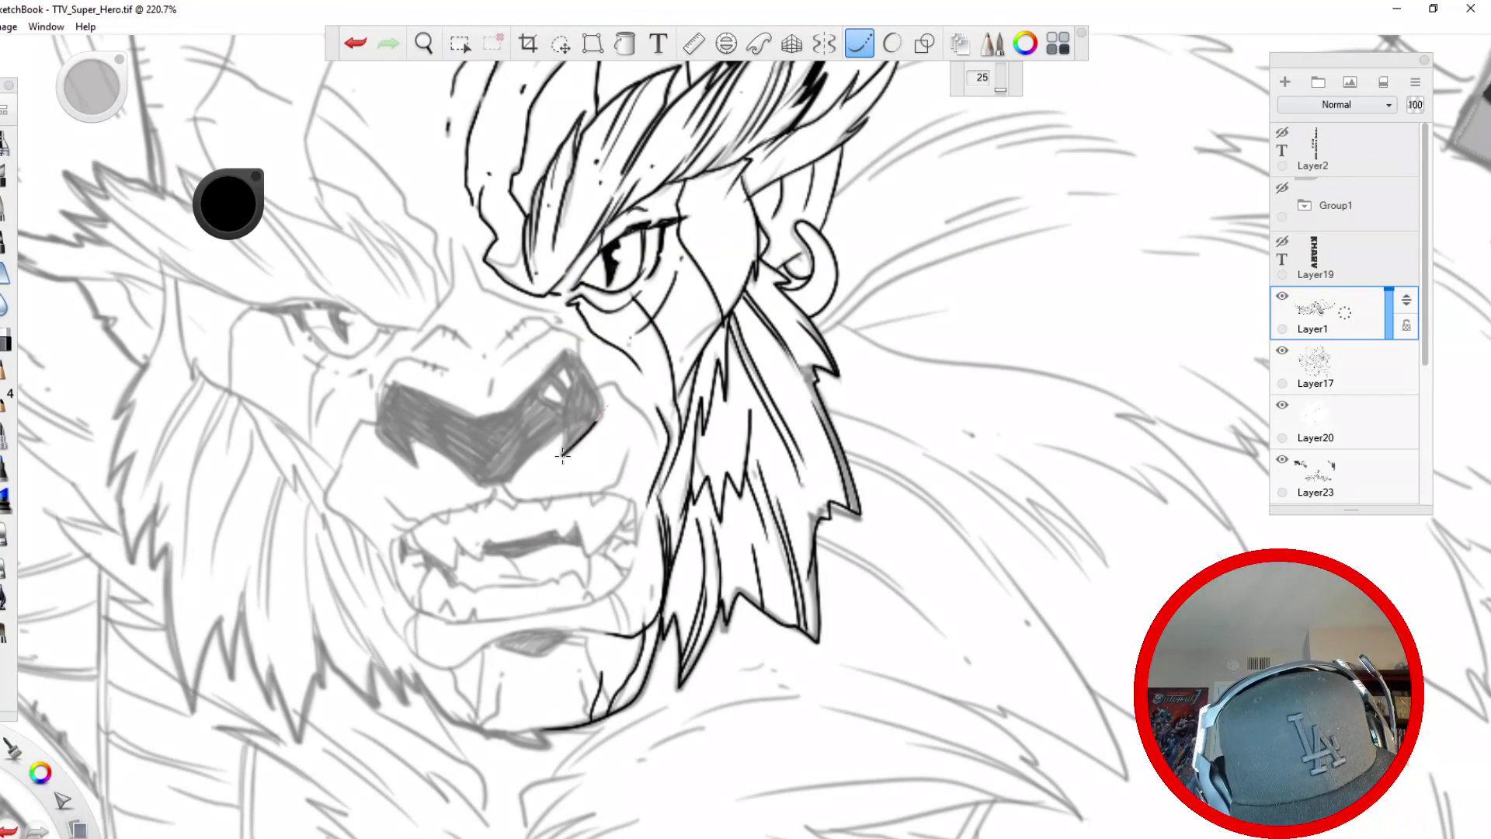
{"action": "left_click_drag", "start_coordinate": [543, 377], "coordinate": [464, 419]}
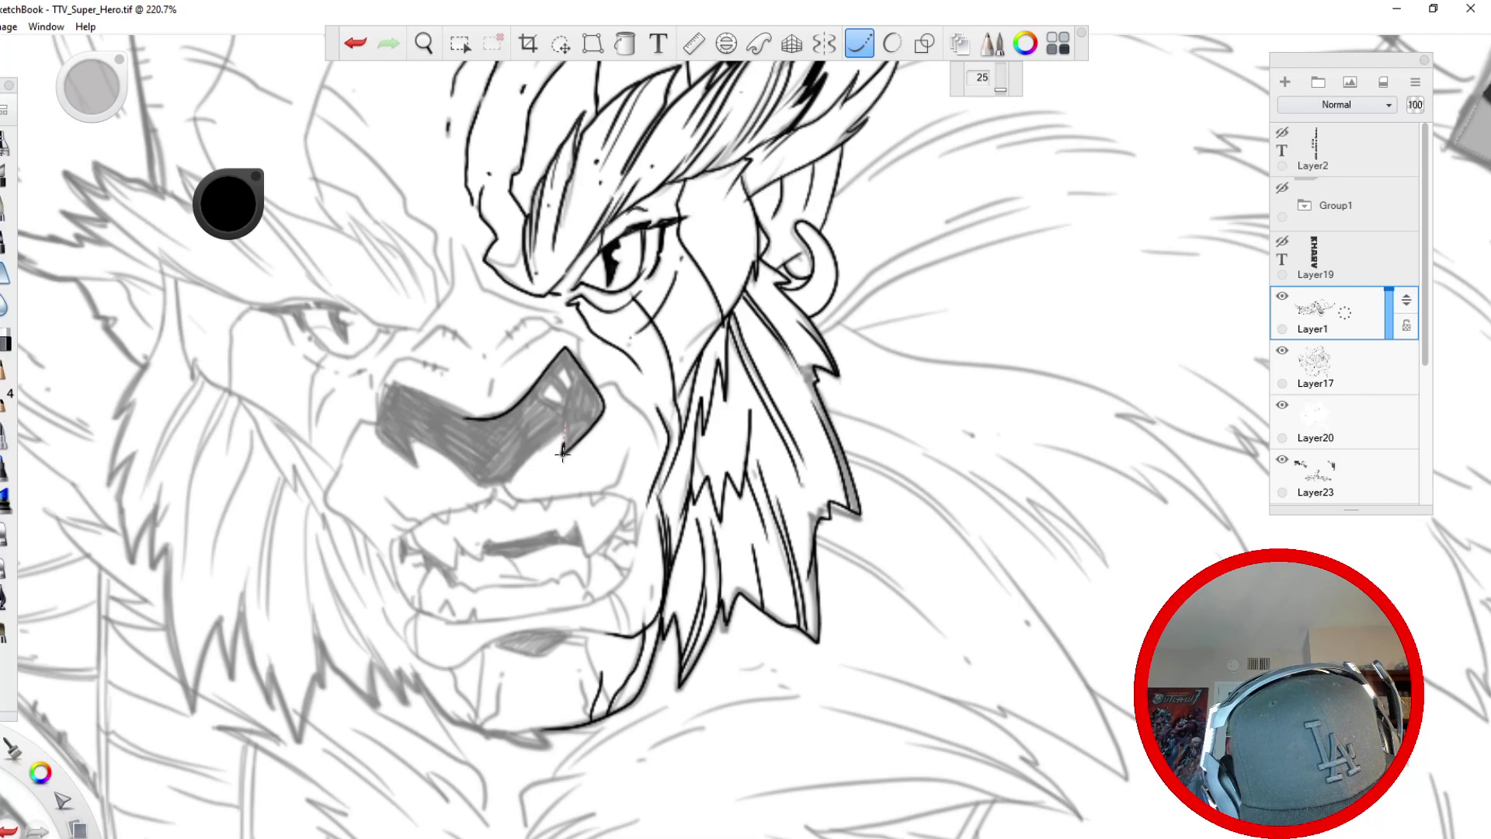
{"action": "left_click_drag", "start_coordinate": [564, 444], "coordinate": [505, 482]}
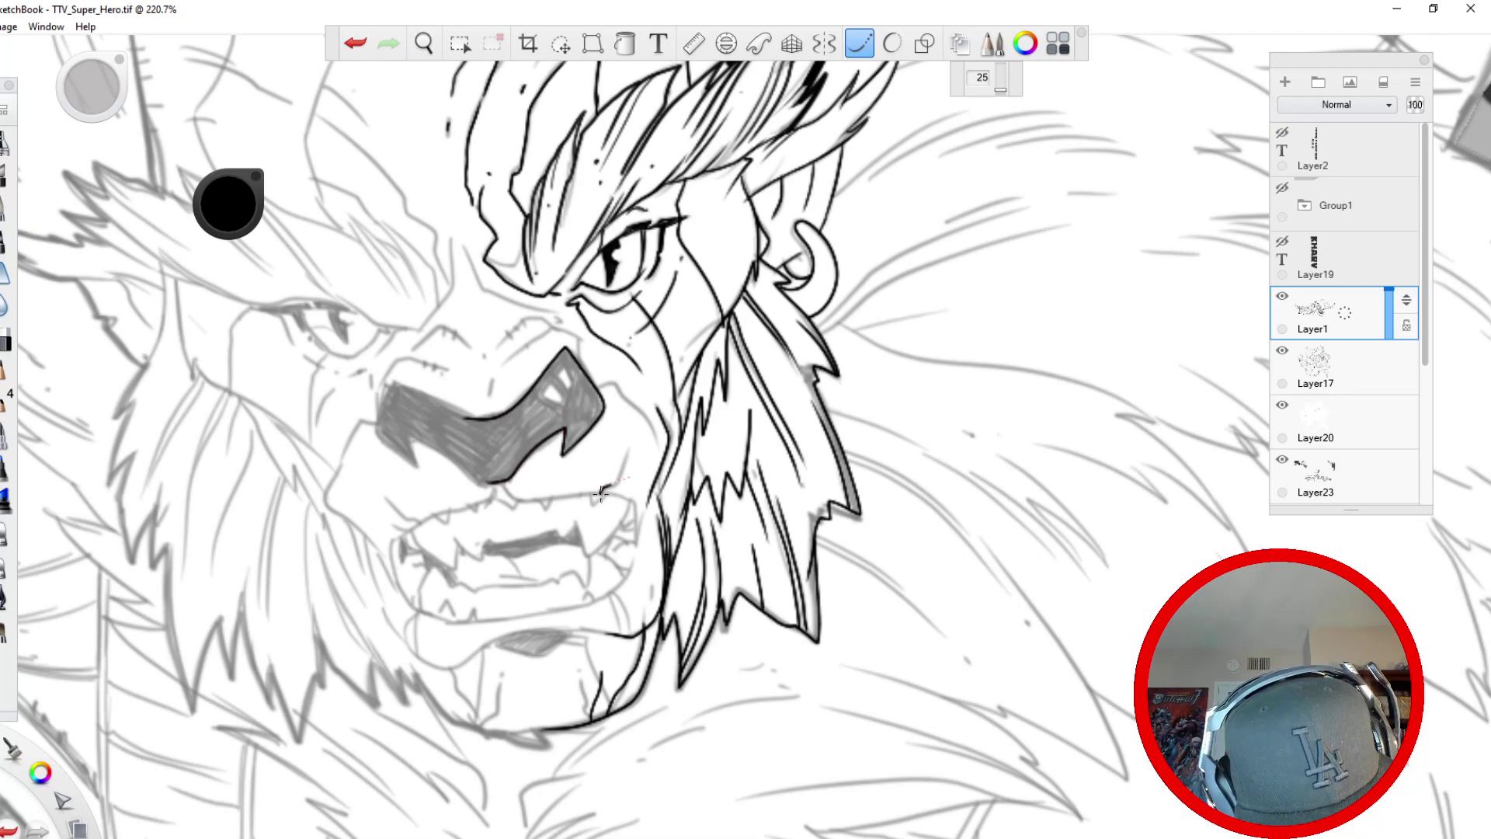
- Ink the muzzle and cheek creases beside the left nostril and the fold above the left side of the nose
{"action": "mouse_move", "coordinate": [609, 411]}
{"action": "left_mouse_down"}
{"action": "mouse_move", "coordinate": [617, 478]}
{"action": "mouse_move", "coordinate": [638, 454]}
{"action": "left_mouse_up"}
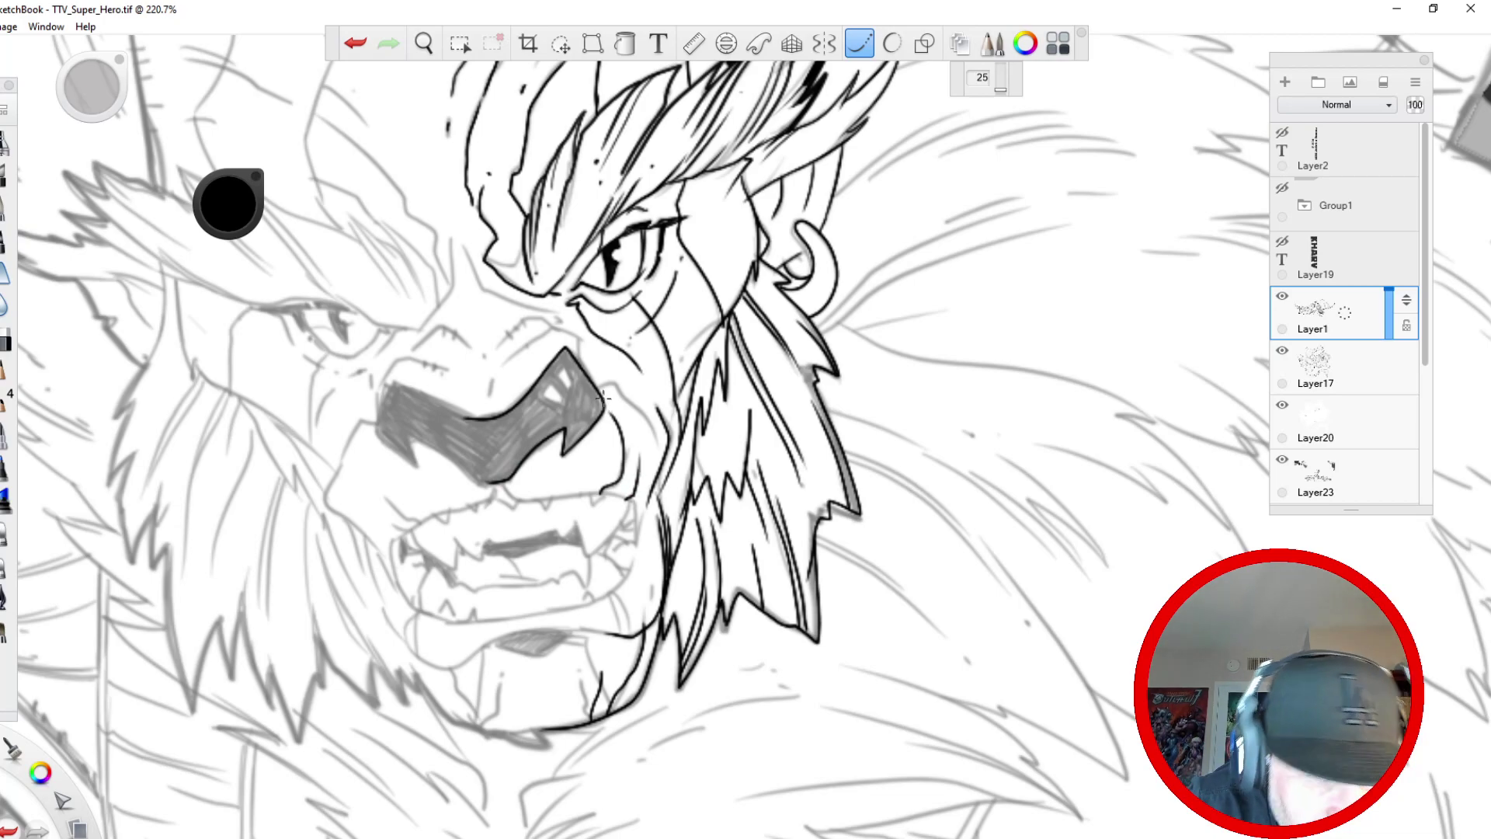
{"action": "left_click_drag", "start_coordinate": [648, 418], "coordinate": [656, 456]}
{"action": "key", "text": "space"}
{"action": "left_click_drag", "start_coordinate": [431, 483], "coordinate": [414, 568]}
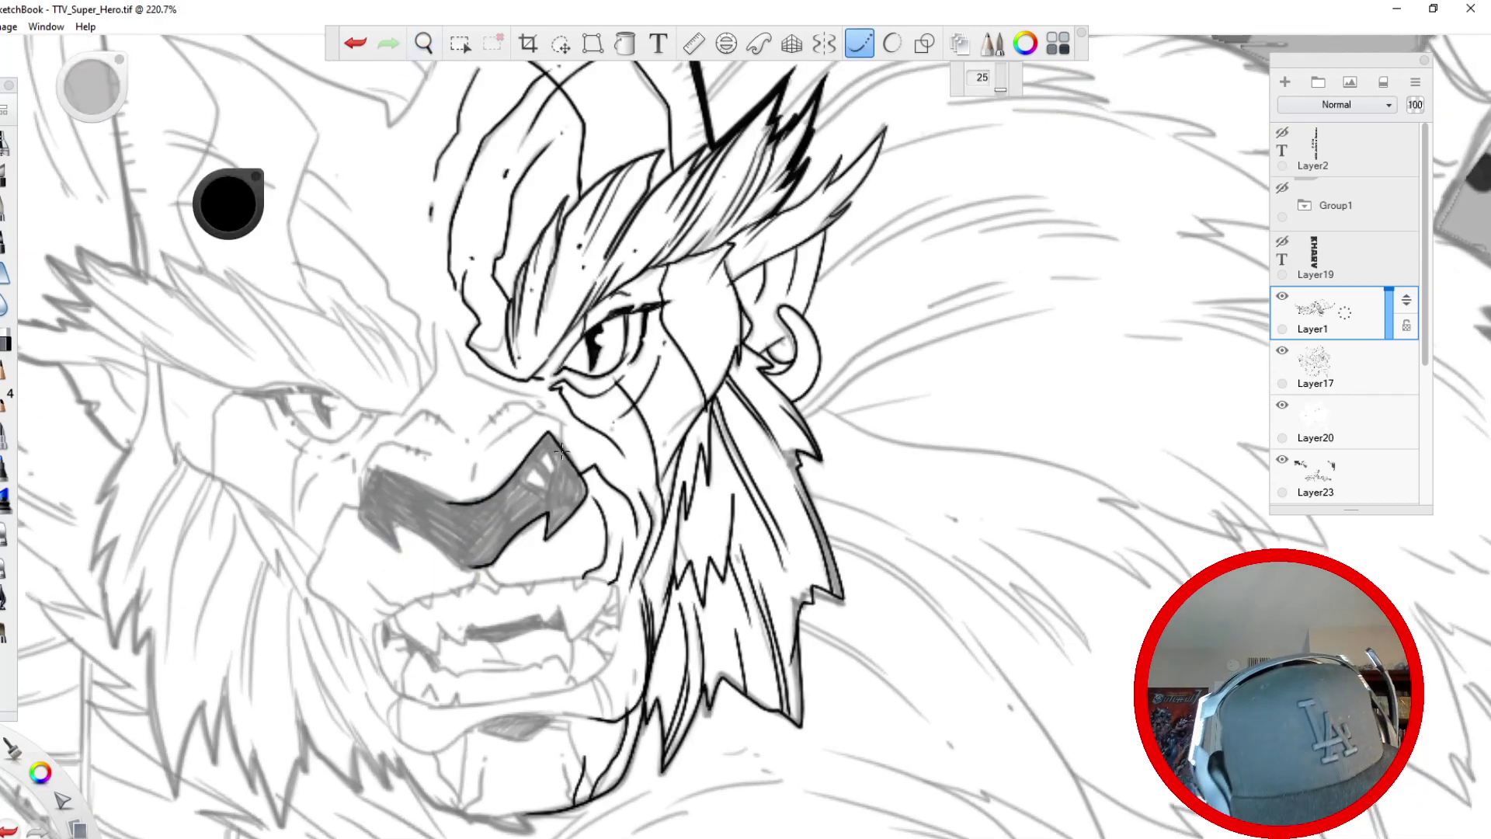
{"action": "mouse_move", "coordinate": [540, 414]}
{"action": "left_mouse_down"}
{"action": "mouse_move", "coordinate": [491, 441]}
{"action": "mouse_move", "coordinate": [478, 429]}
{"action": "left_mouse_up"}
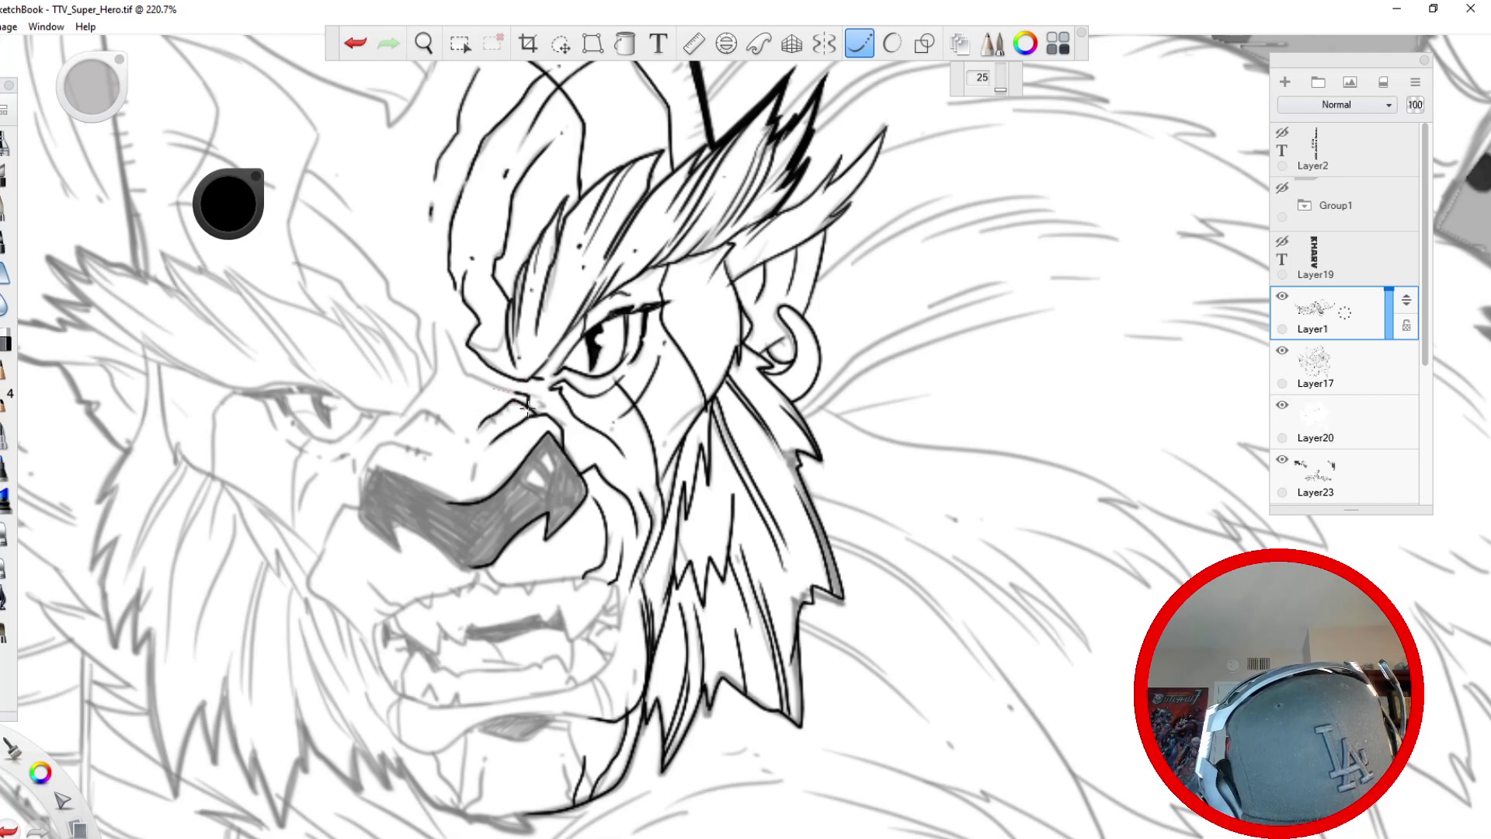
- Ink the crease running up from the left brow's inner corner, and complete the right half of the nose outline
{"action": "left_click_drag", "start_coordinate": [528, 408], "coordinate": [445, 285]}
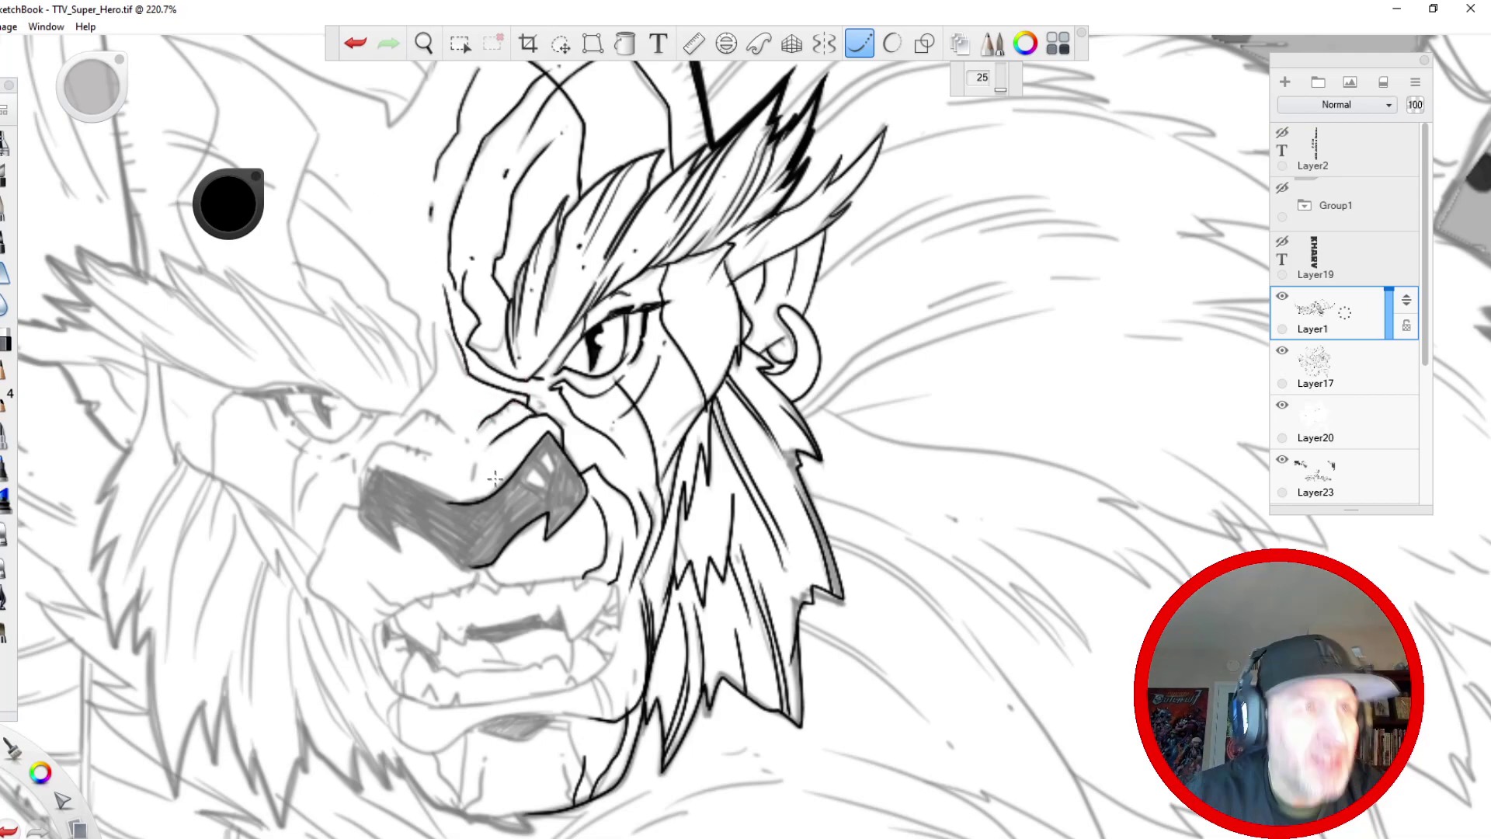
{"action": "key", "text": "space"}
{"action": "left_click_drag", "start_coordinate": [290, 569], "coordinate": [365, 368]}
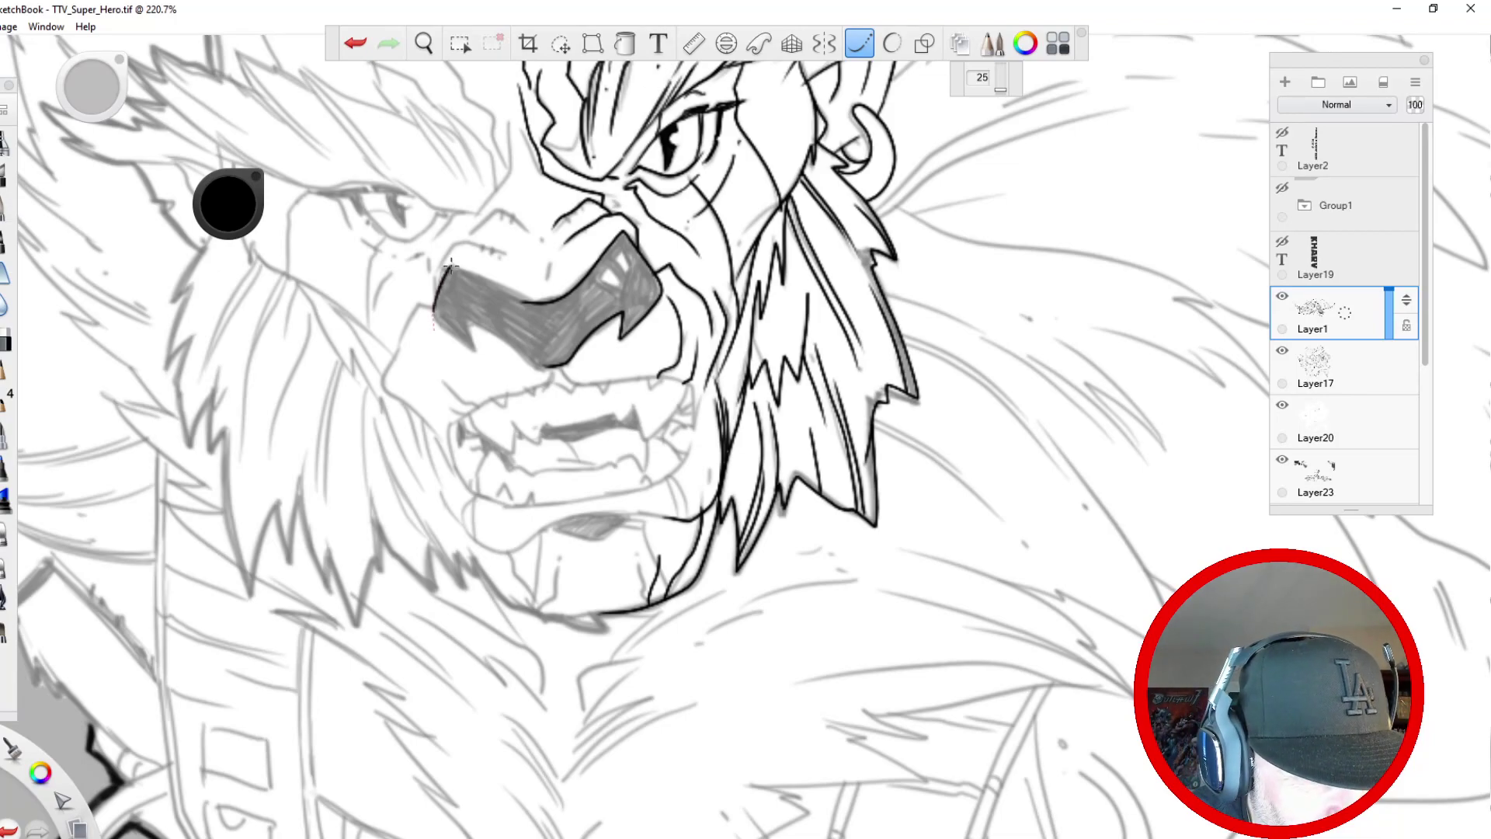
{"action": "mouse_move", "coordinate": [464, 306]}
{"action": "left_mouse_down"}
{"action": "mouse_move", "coordinate": [468, 330]}
{"action": "mouse_move", "coordinate": [520, 357]}
{"action": "left_mouse_up"}
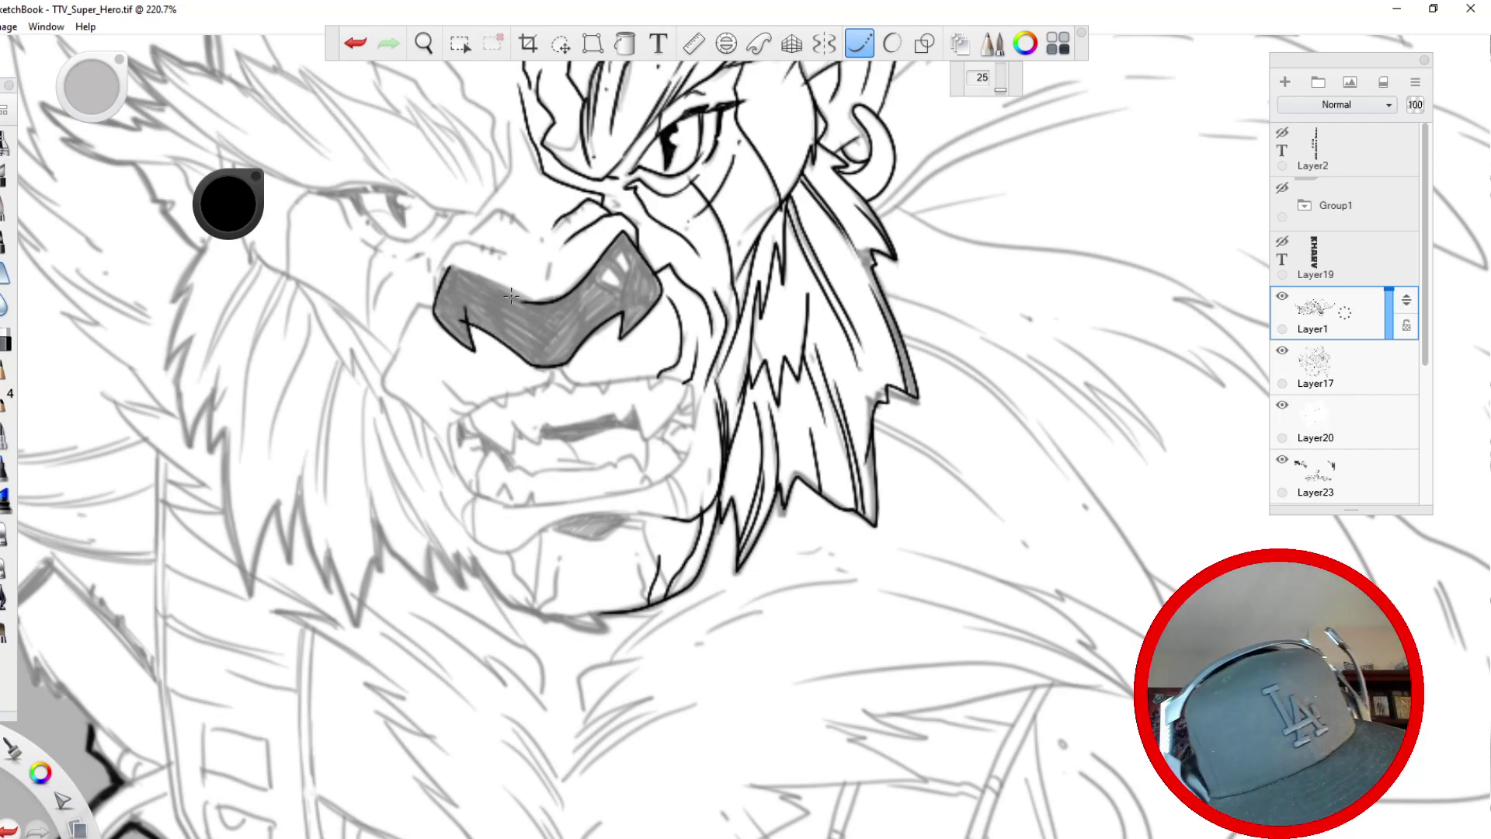
{"action": "left_click_drag", "start_coordinate": [552, 300], "coordinate": [446, 263]}
{"action": "key", "text": "ctrl+z"}
{"action": "left_click_drag", "start_coordinate": [552, 300], "coordinate": [447, 263]}
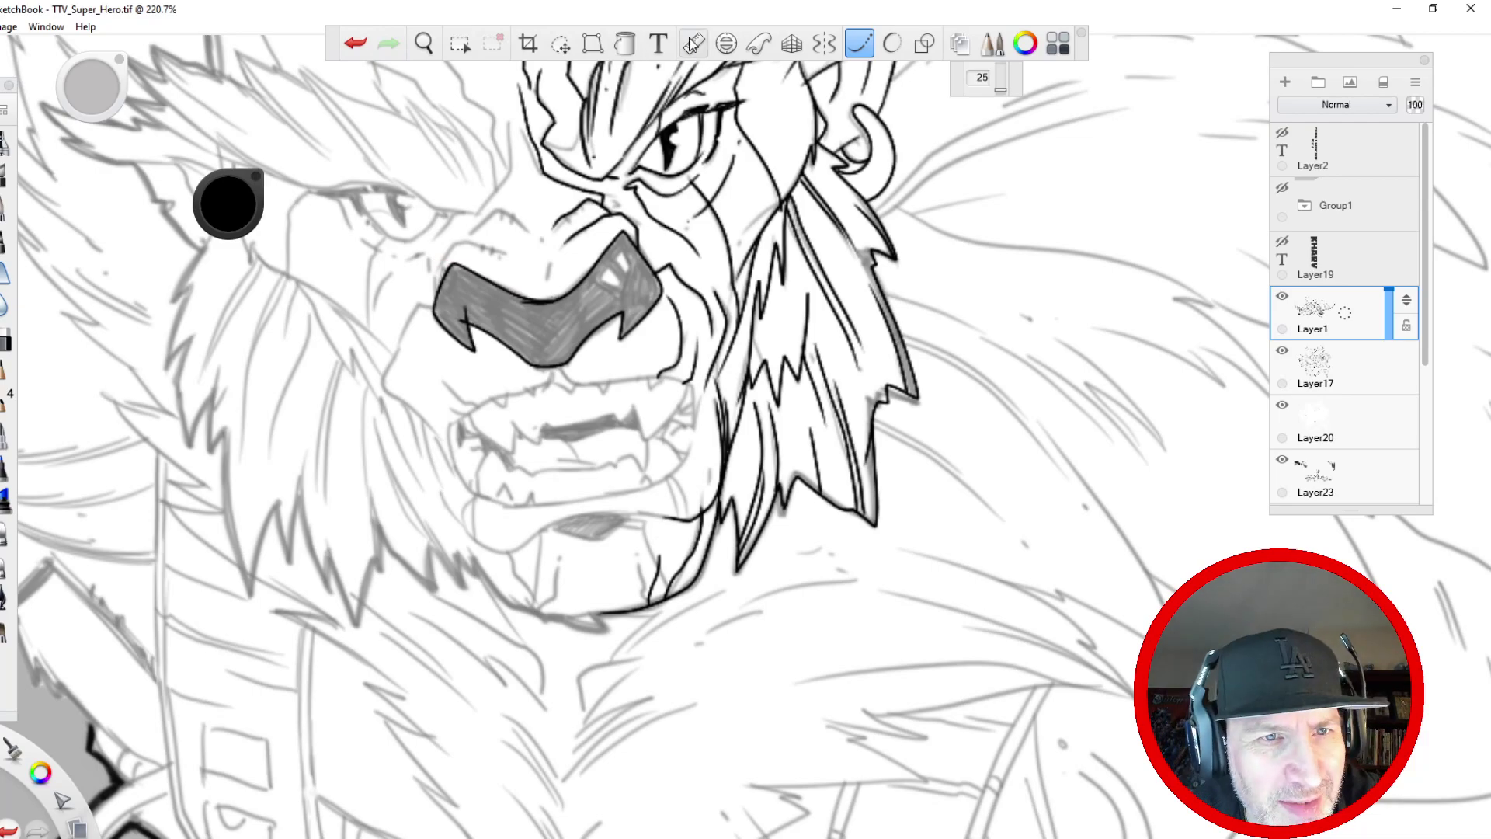
- Flood-fill the nose with solid black and paint small white highlights on its left side
{"action": "left_click", "coordinate": [626, 43]}
{"action": "left_click", "coordinate": [556, 335]}
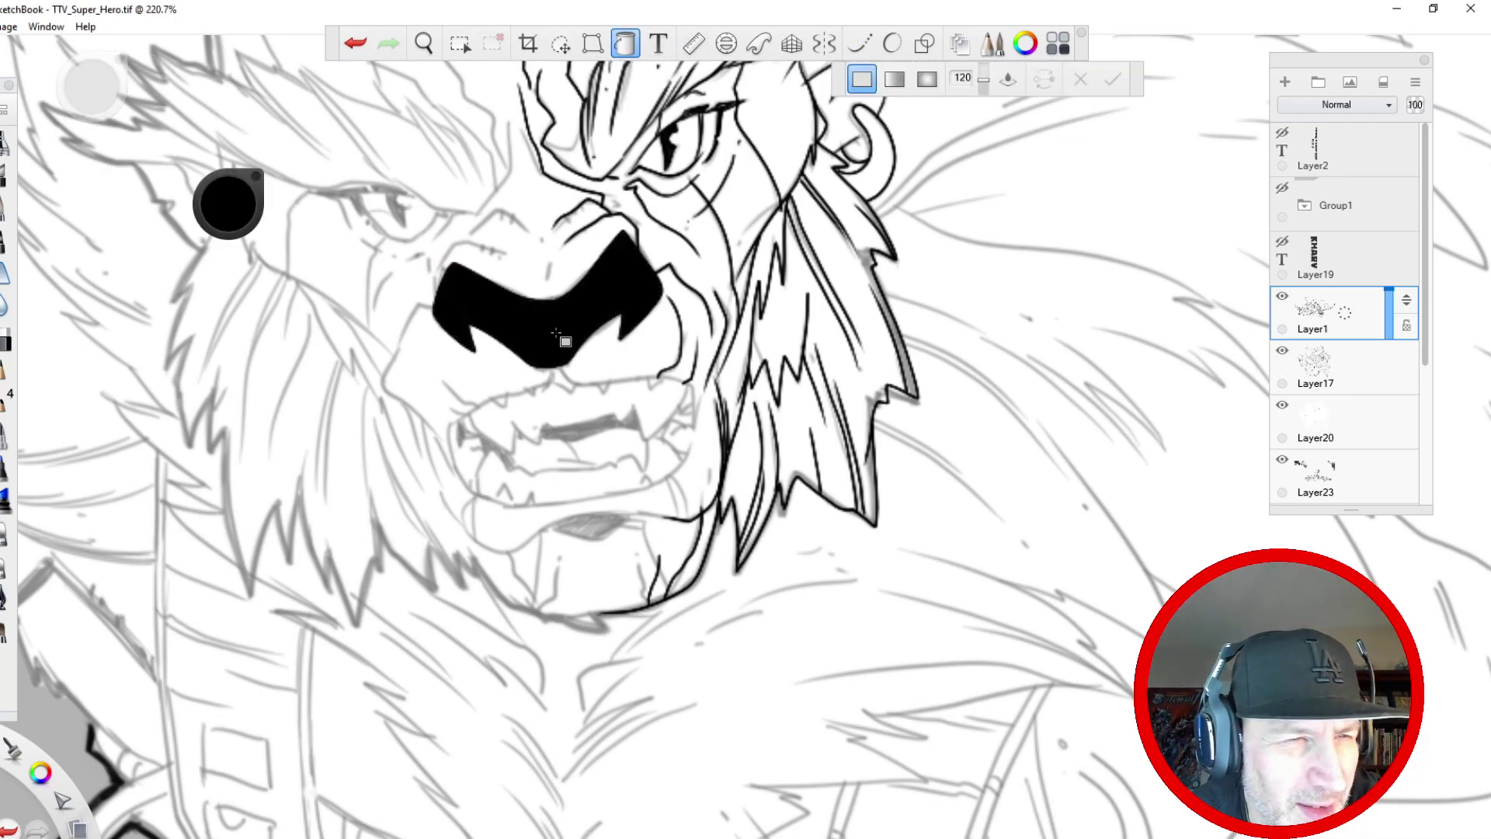
{"action": "left_click", "coordinate": [6, 208]}
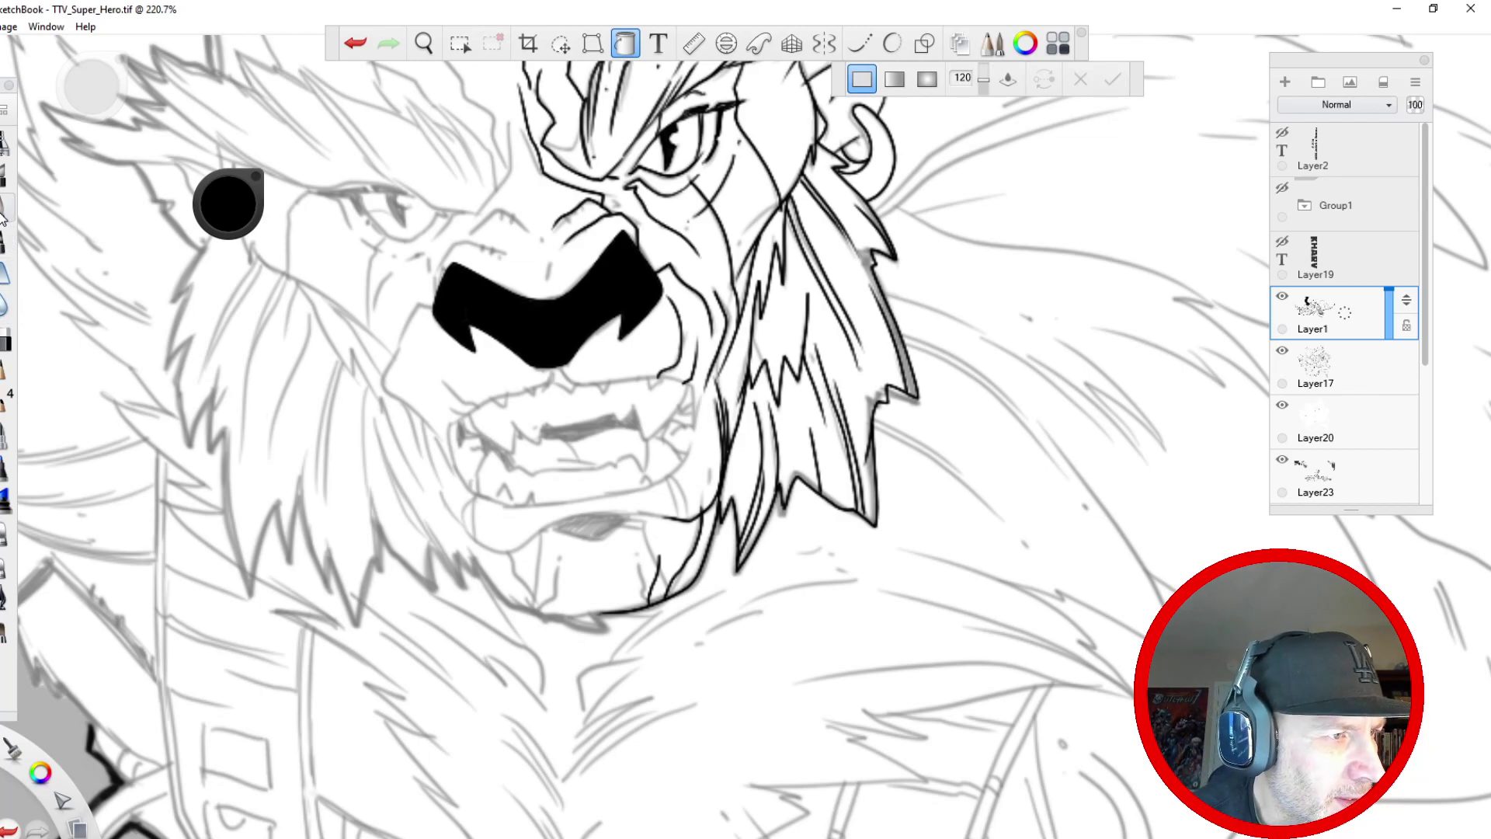
{"action": "left_click", "coordinate": [1025, 43]}
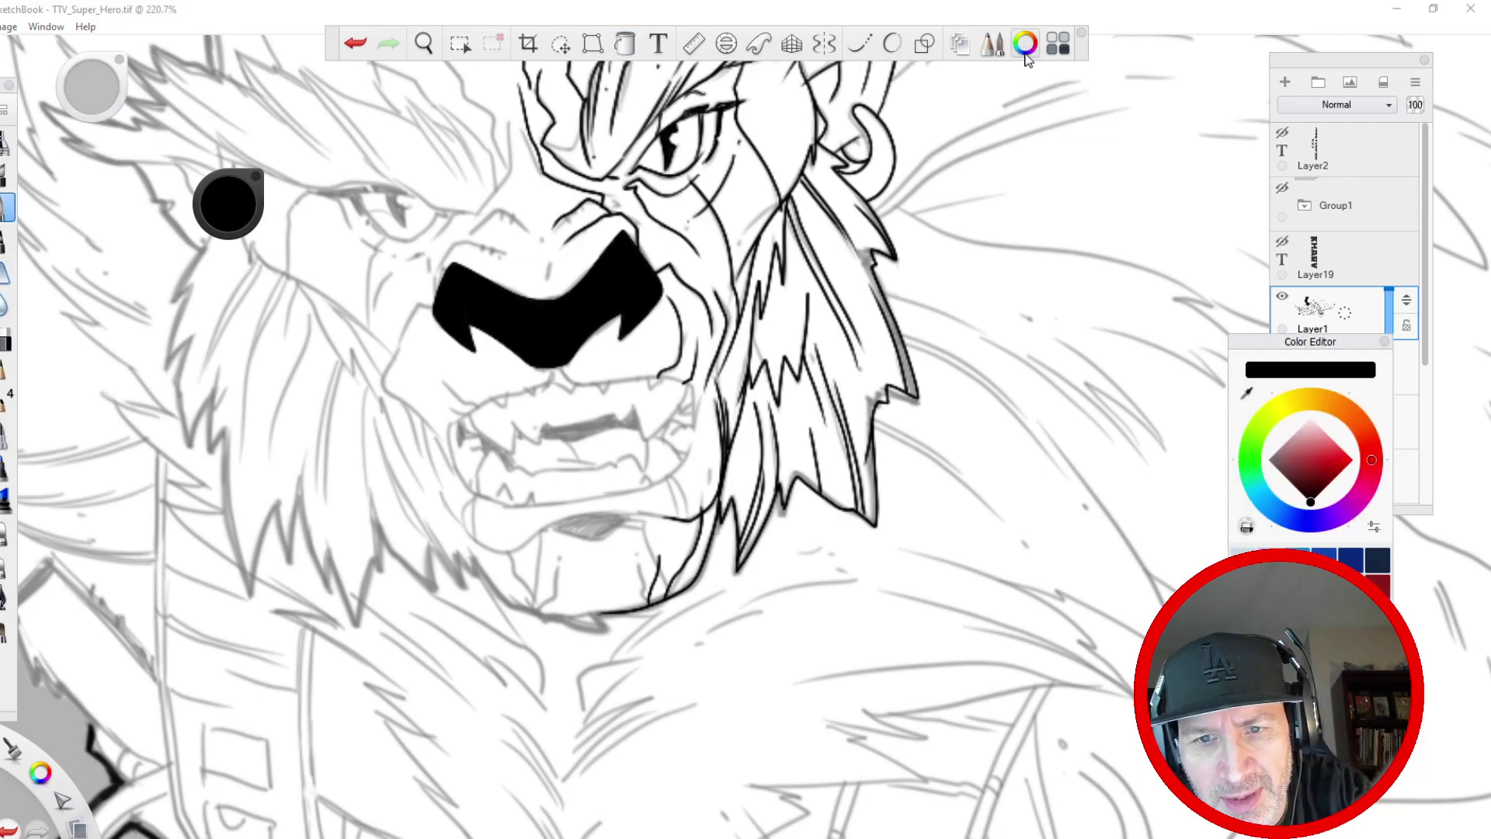
{"action": "left_click", "coordinate": [1312, 419]}
{"action": "left_click_drag", "start_coordinate": [623, 258], "coordinate": [621, 258]}
{"action": "left_click", "coordinate": [611, 266]}
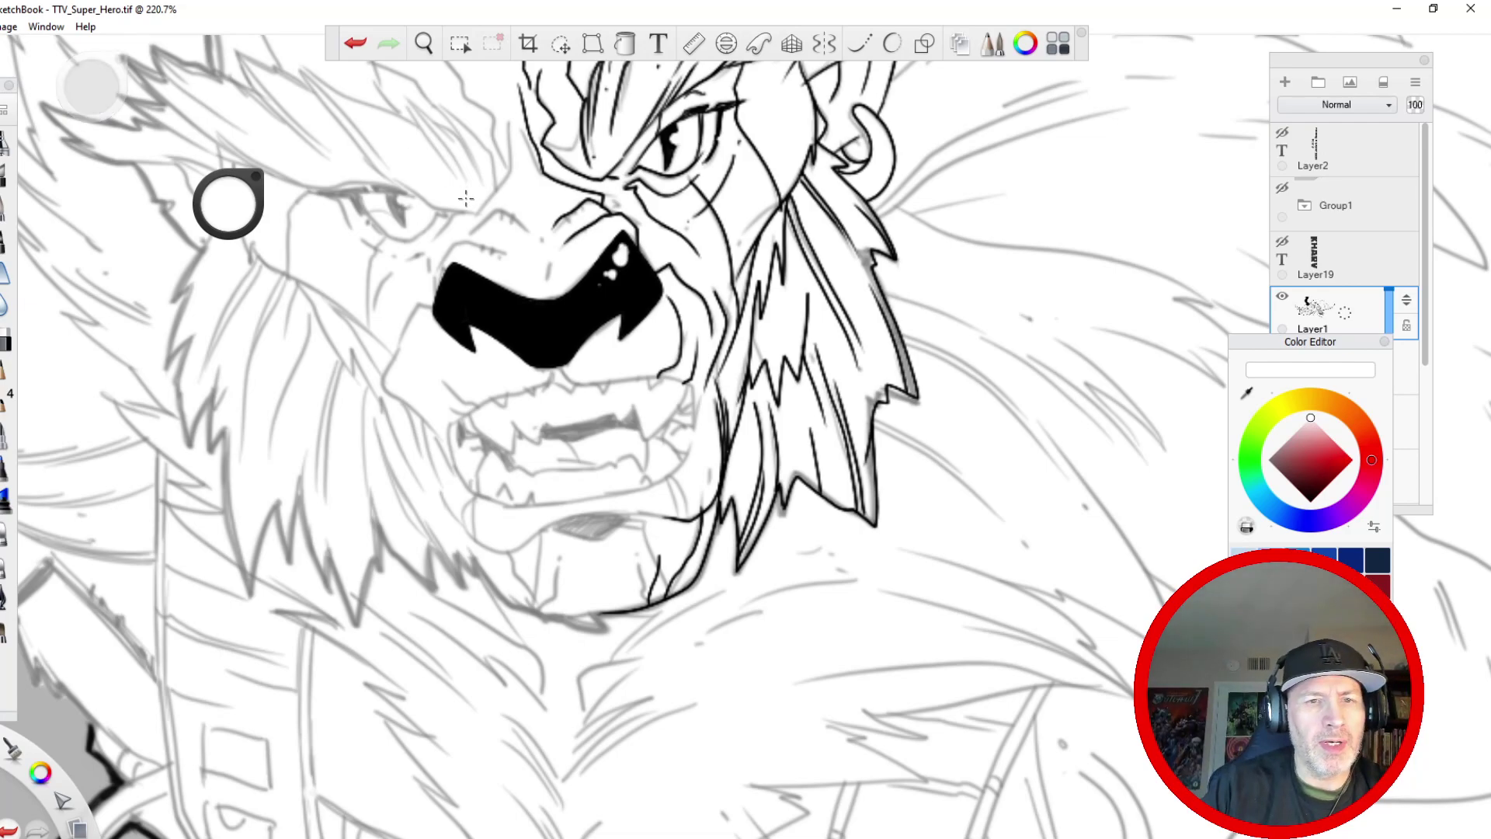
- Switch back to black and ink the right muzzle contour from beside the nostril down past the mouth corner
{"action": "key", "text": "space"}
{"action": "left_click_drag", "start_coordinate": [513, 418], "coordinate": [505, 499]}
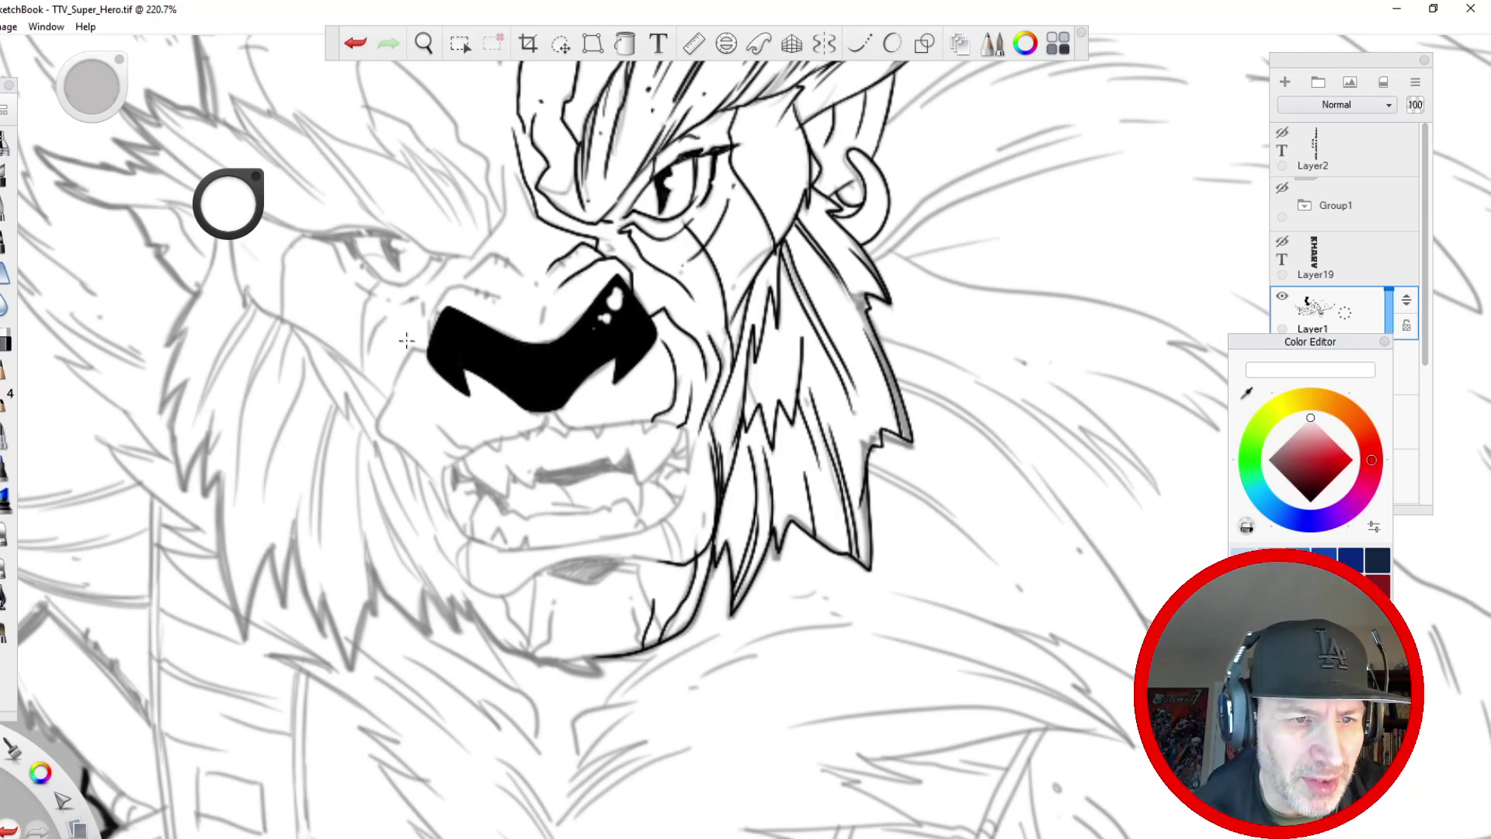
{"action": "left_click_drag", "start_coordinate": [229, 204], "coordinate": [228, 293]}
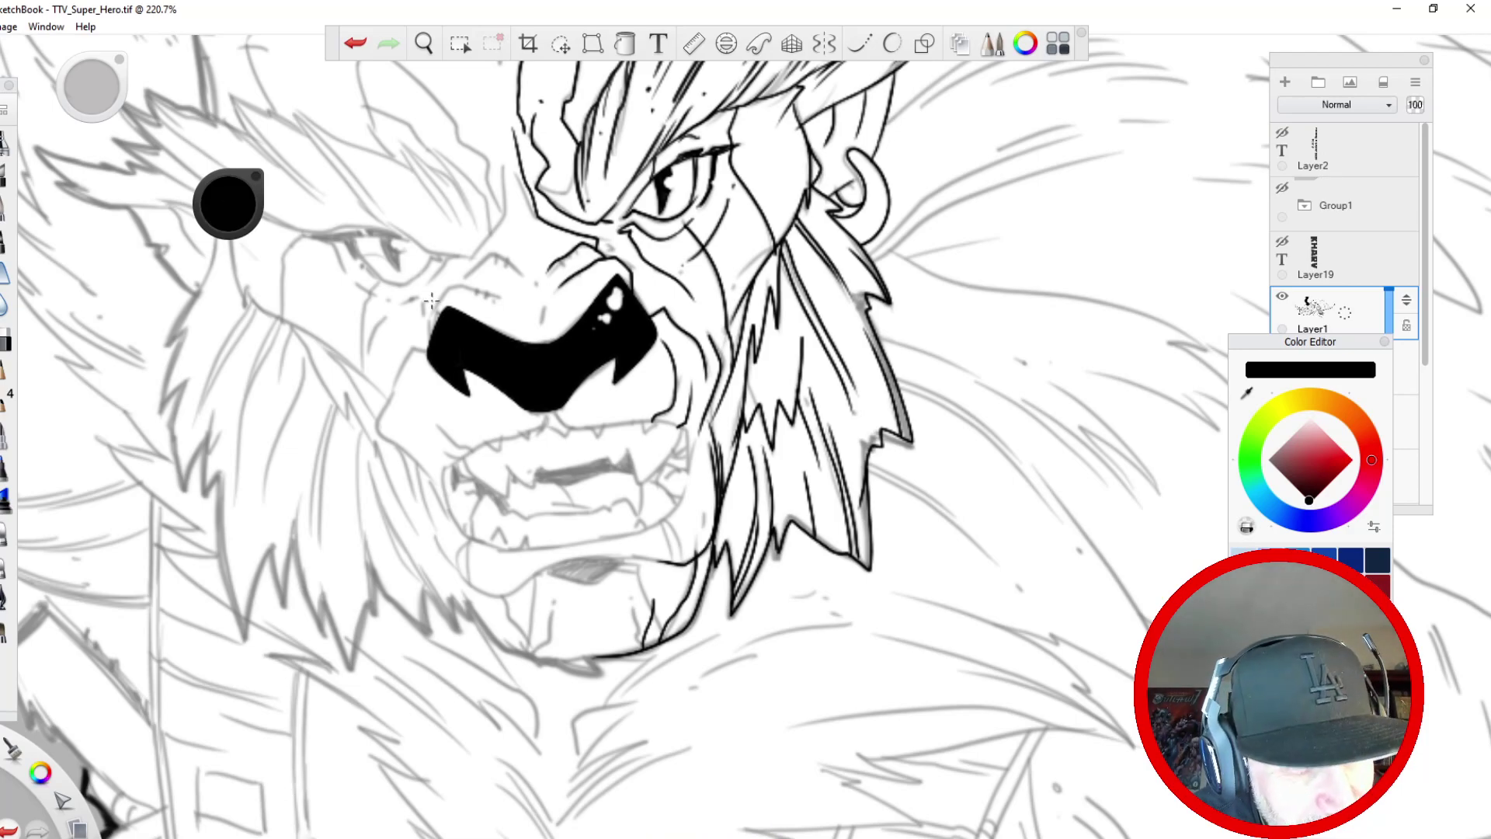
{"action": "mouse_move", "coordinate": [430, 339]}
{"action": "left_mouse_down"}
{"action": "mouse_move", "coordinate": [406, 321]}
{"action": "mouse_move", "coordinate": [389, 370]}
{"action": "mouse_move", "coordinate": [420, 332]}
{"action": "mouse_move", "coordinate": [389, 366]}
{"action": "mouse_move", "coordinate": [439, 514]}
{"action": "left_mouse_up"}
{"action": "left_click", "coordinate": [359, 43]}
{"action": "key", "text": "ctrl+z"}
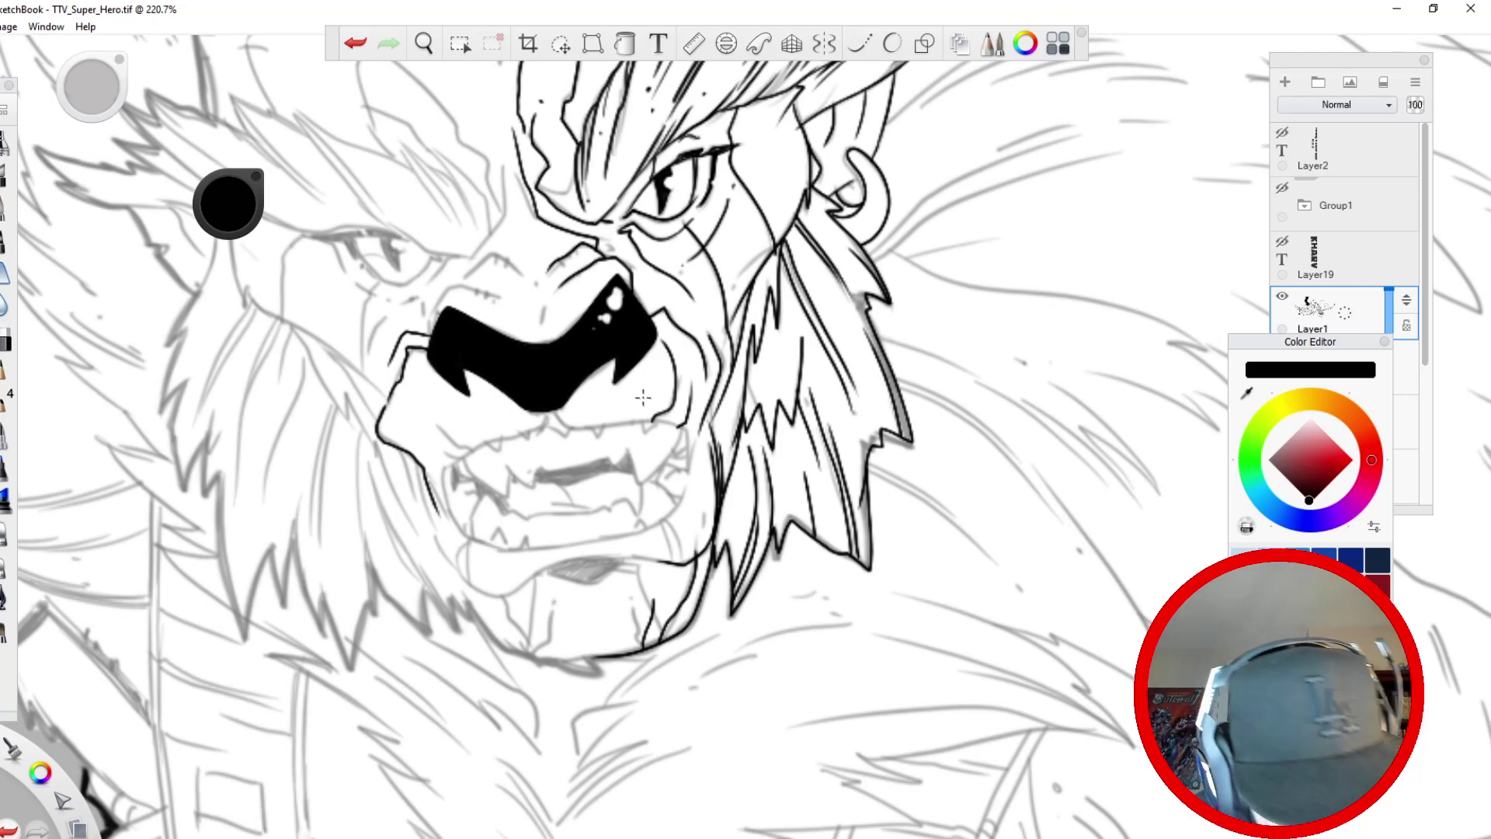
- Outline the open mouth with Steady Stroke at 25, and ink the muzzle crease at its right corner
{"action": "mouse_move", "coordinate": [685, 439]}
{"action": "left_mouse_down"}
{"action": "mouse_move", "coordinate": [686, 471]}
{"action": "mouse_move", "coordinate": [617, 578]}
{"action": "left_mouse_up"}
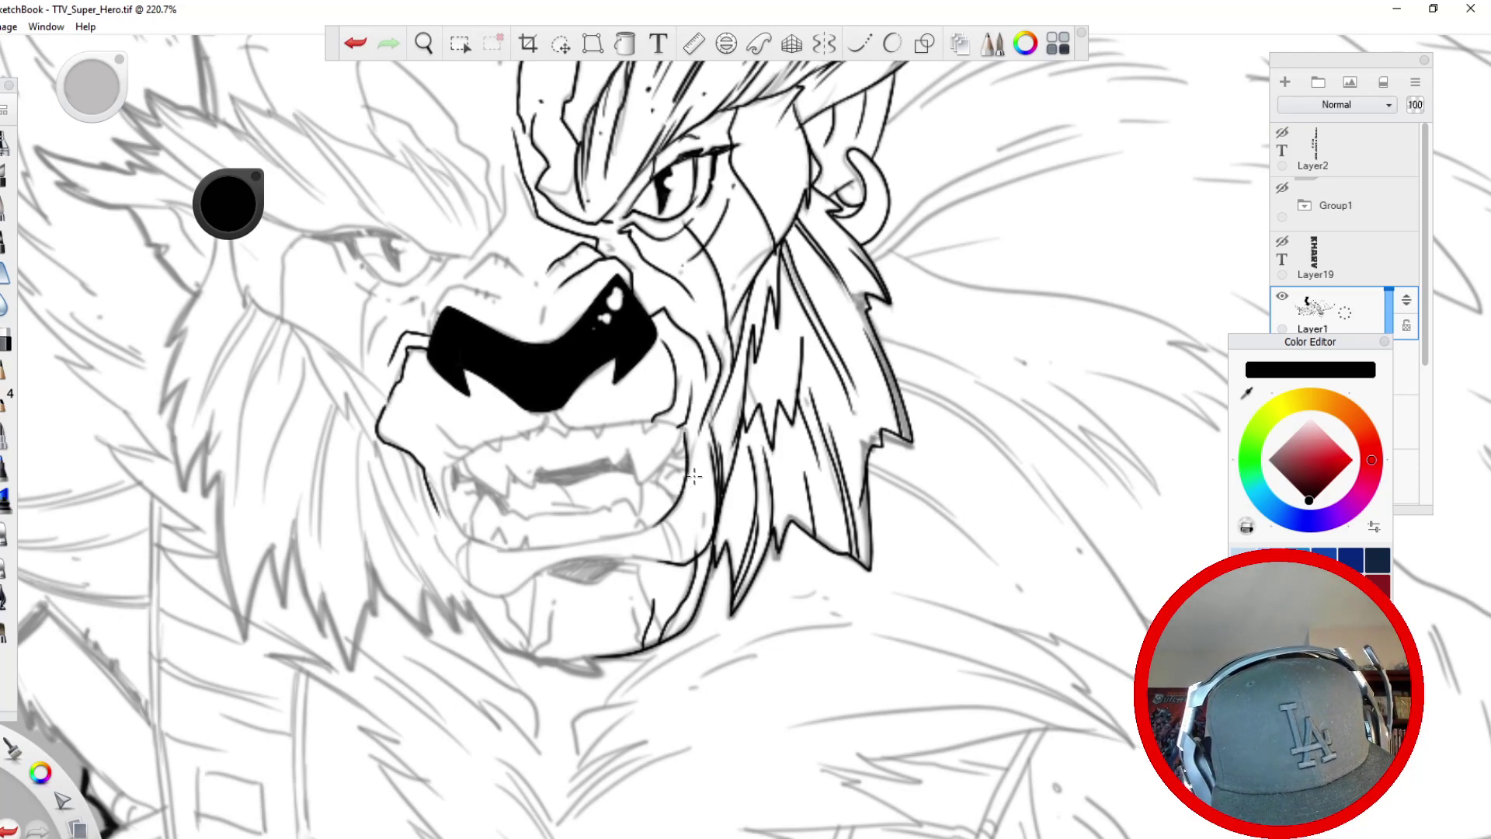
{"action": "left_click_drag", "start_coordinate": [695, 476], "coordinate": [687, 435]}
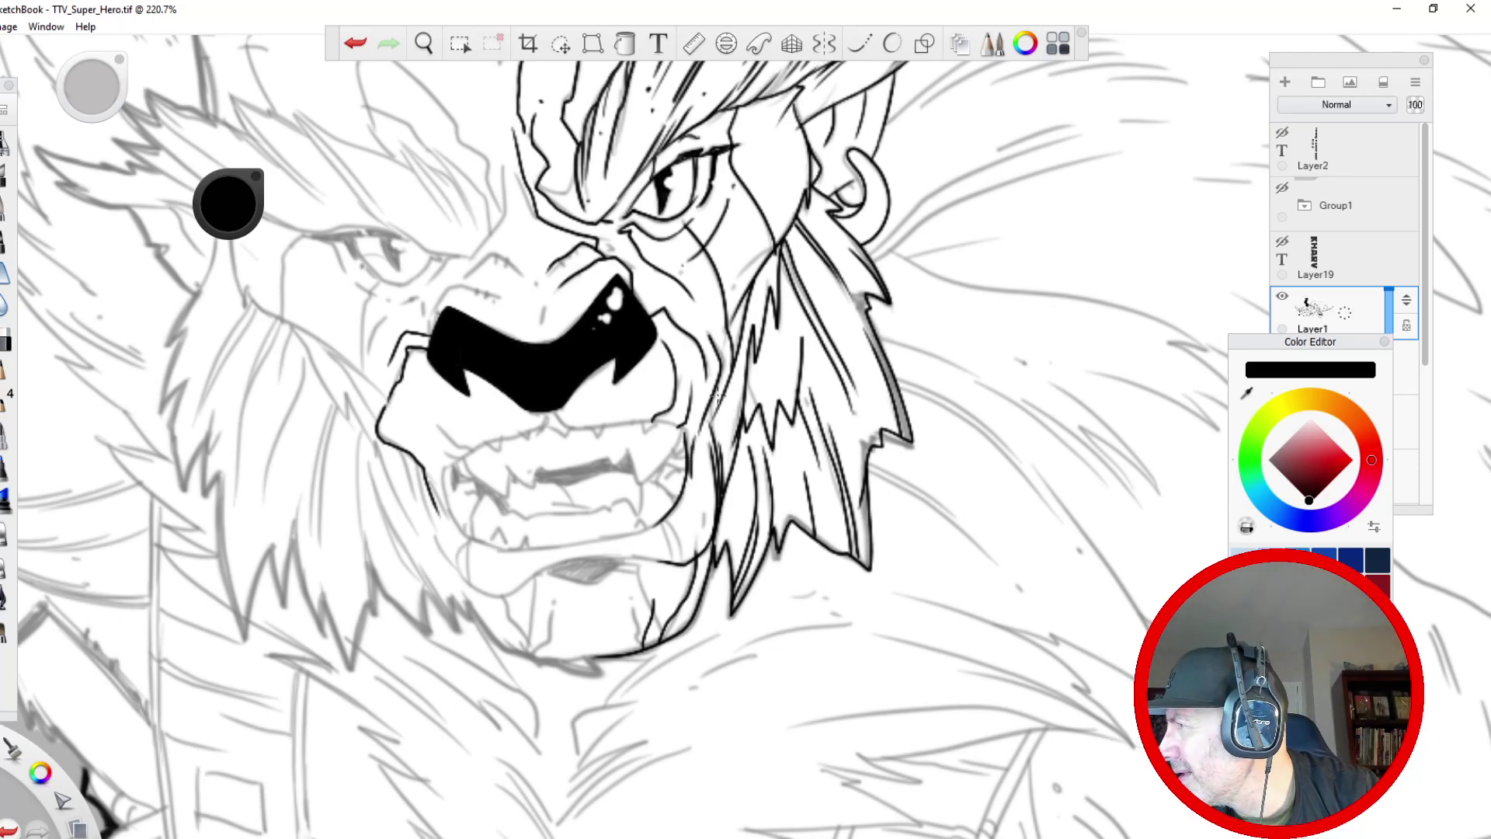
{"action": "left_click", "coordinate": [357, 43]}
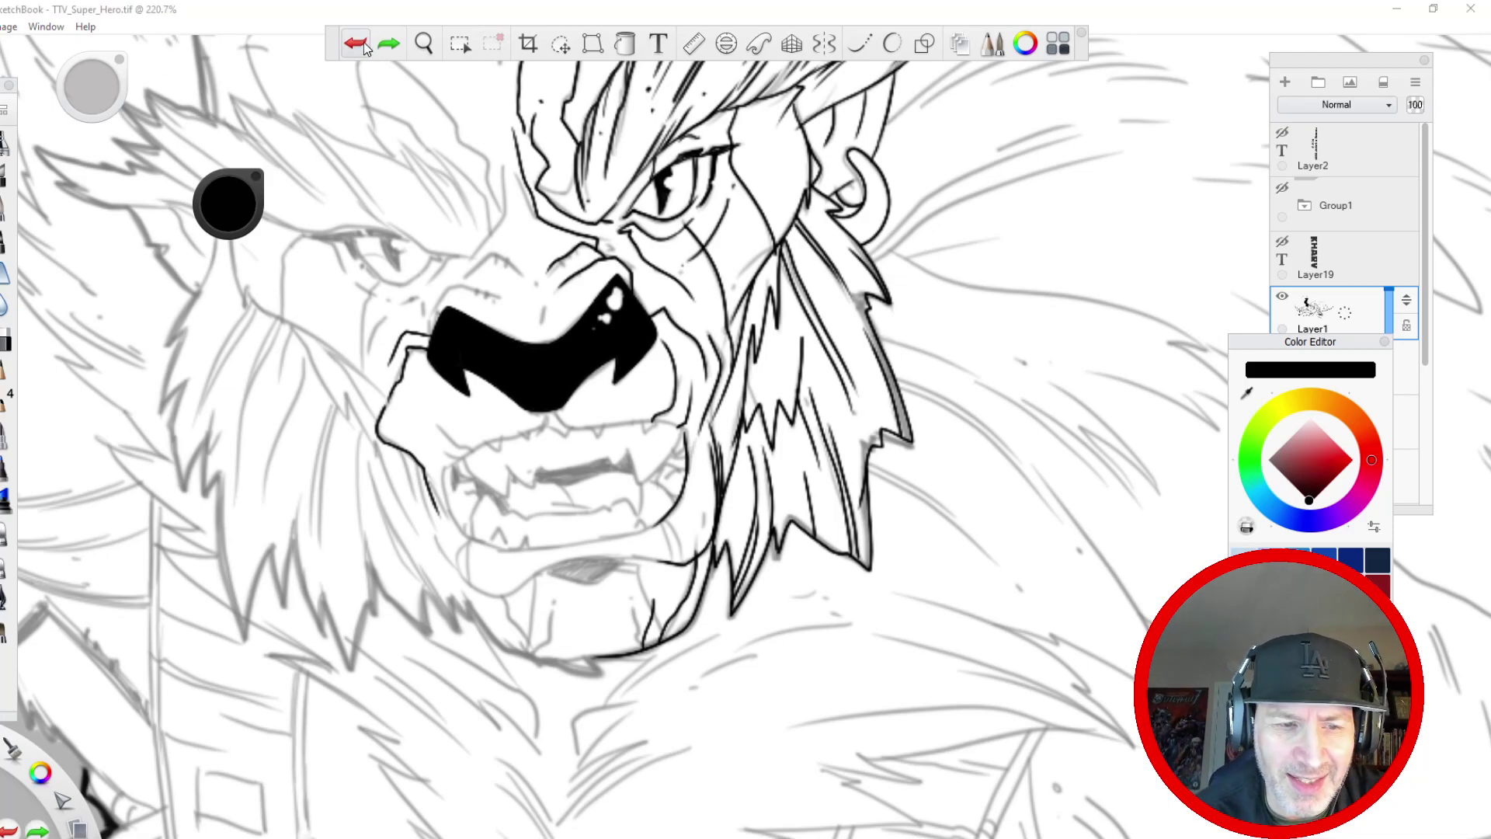
{"action": "left_click", "coordinate": [859, 43]}
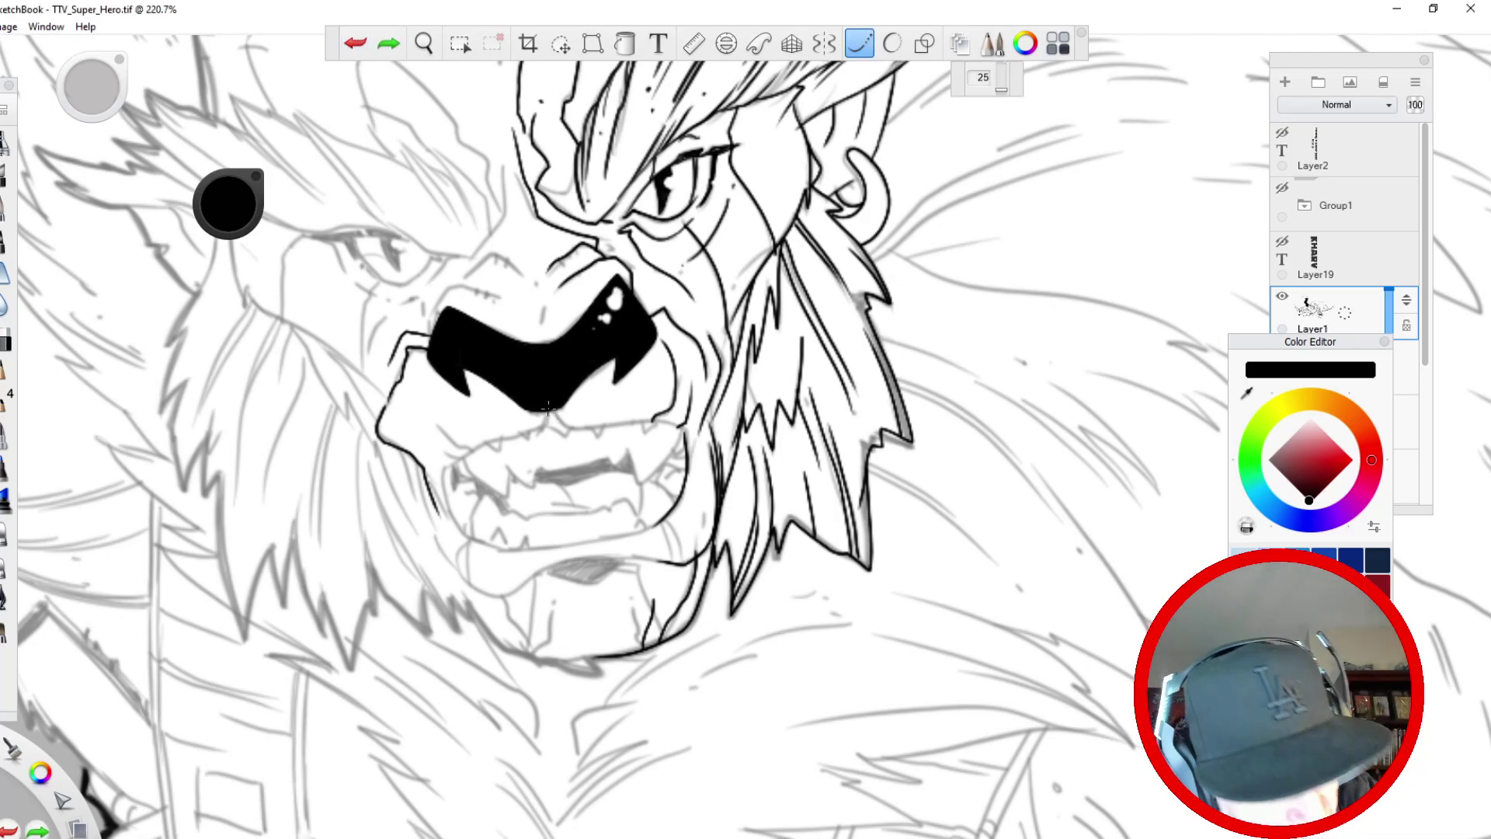
{"action": "left_click_drag", "start_coordinate": [548, 409], "coordinate": [689, 432]}
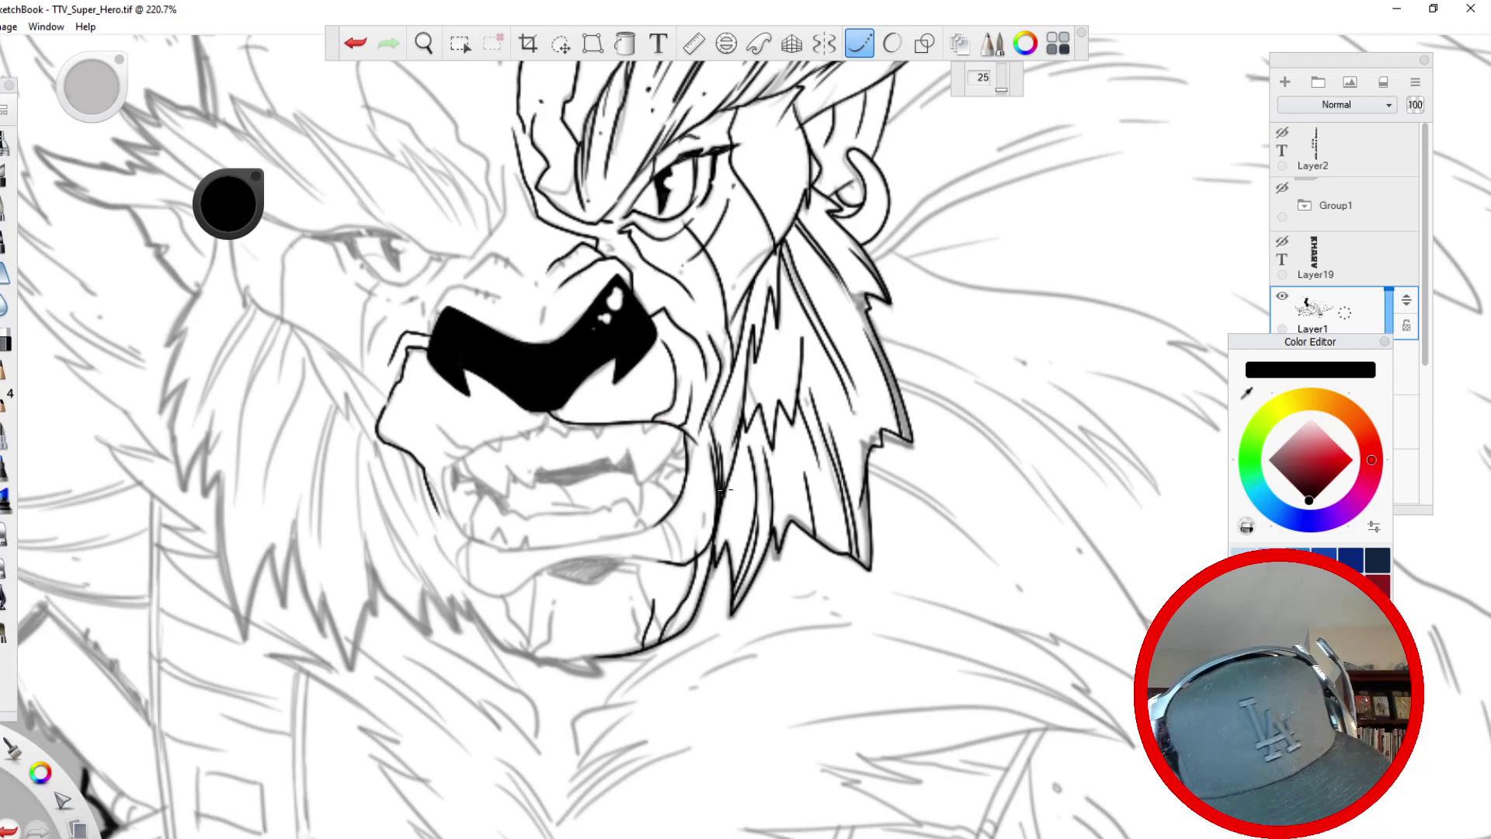
{"action": "mouse_move", "coordinate": [545, 409]}
{"action": "left_mouse_down"}
{"action": "mouse_move", "coordinate": [437, 478]}
{"action": "mouse_move", "coordinate": [483, 548]}
{"action": "mouse_move", "coordinate": [539, 554]}
{"action": "mouse_move", "coordinate": [663, 519]}
{"action": "left_mouse_up"}
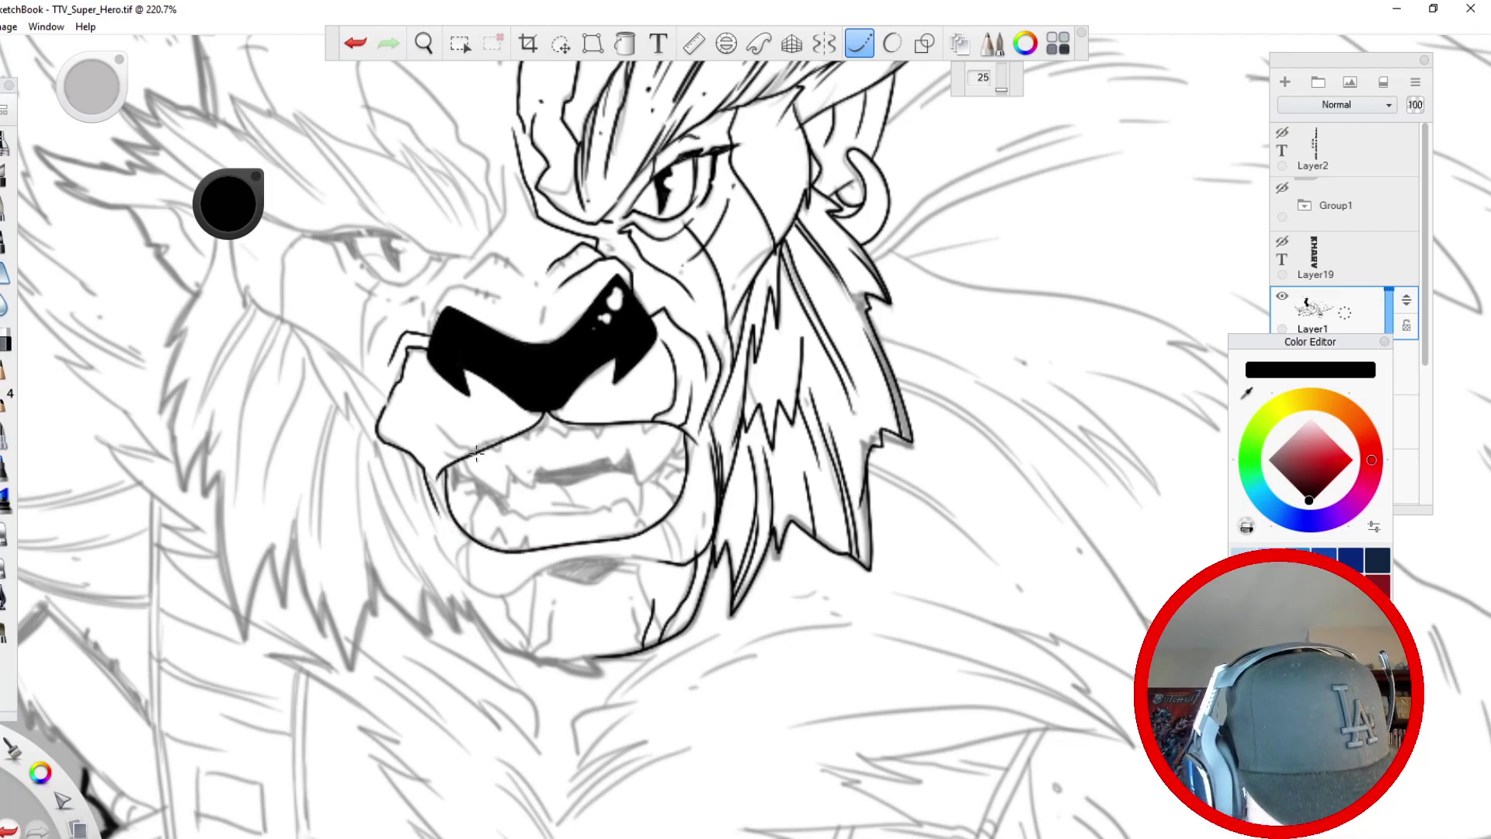
{"action": "left_click_drag", "start_coordinate": [476, 452], "coordinate": [405, 388]}
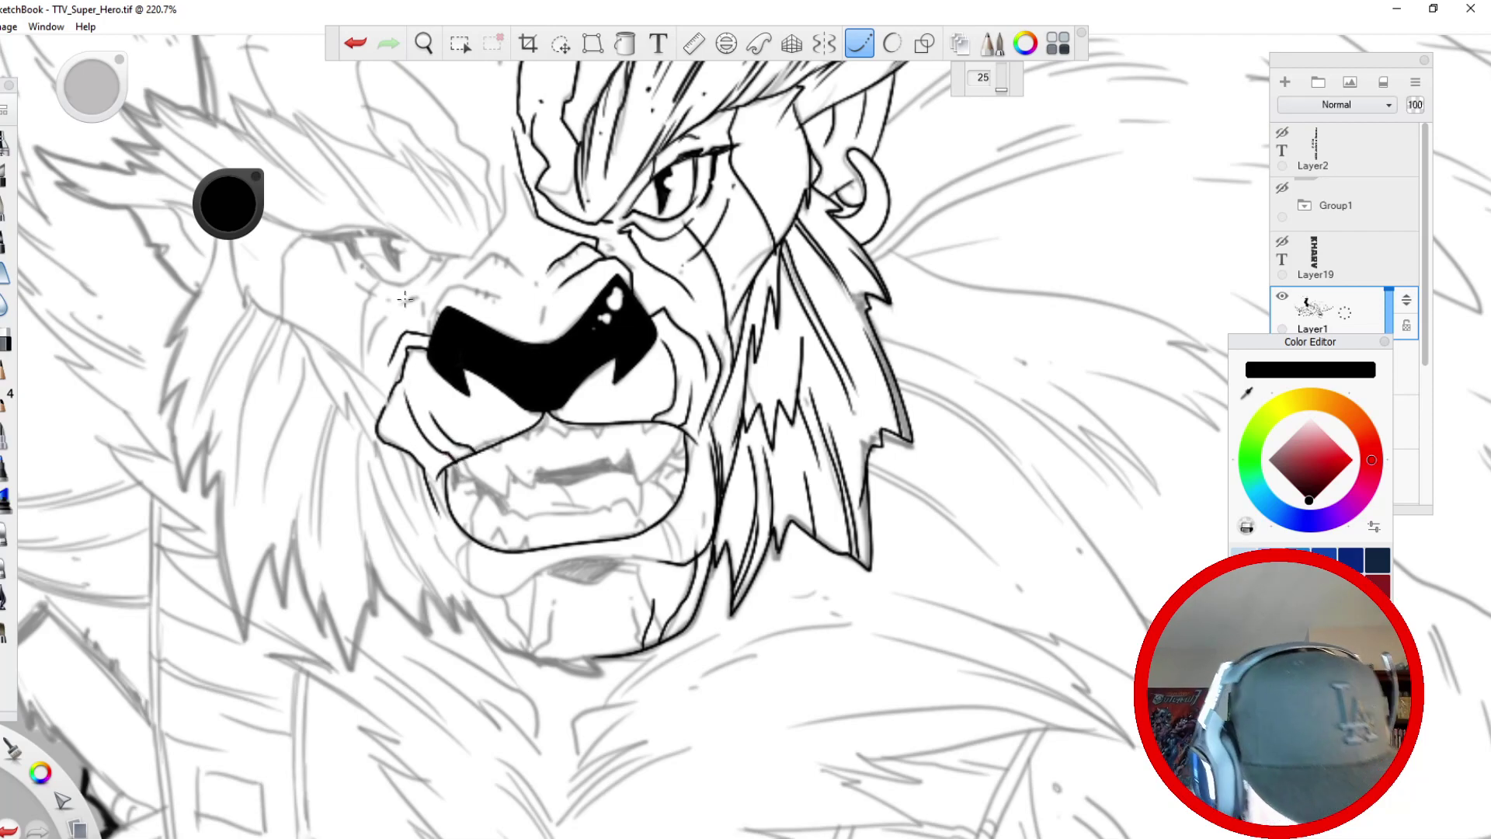
- Turn off Steady Stroke and ink the upper teeth and fangs, adding dark detail in both mouth corners
{"action": "left_click", "coordinate": [858, 43]}
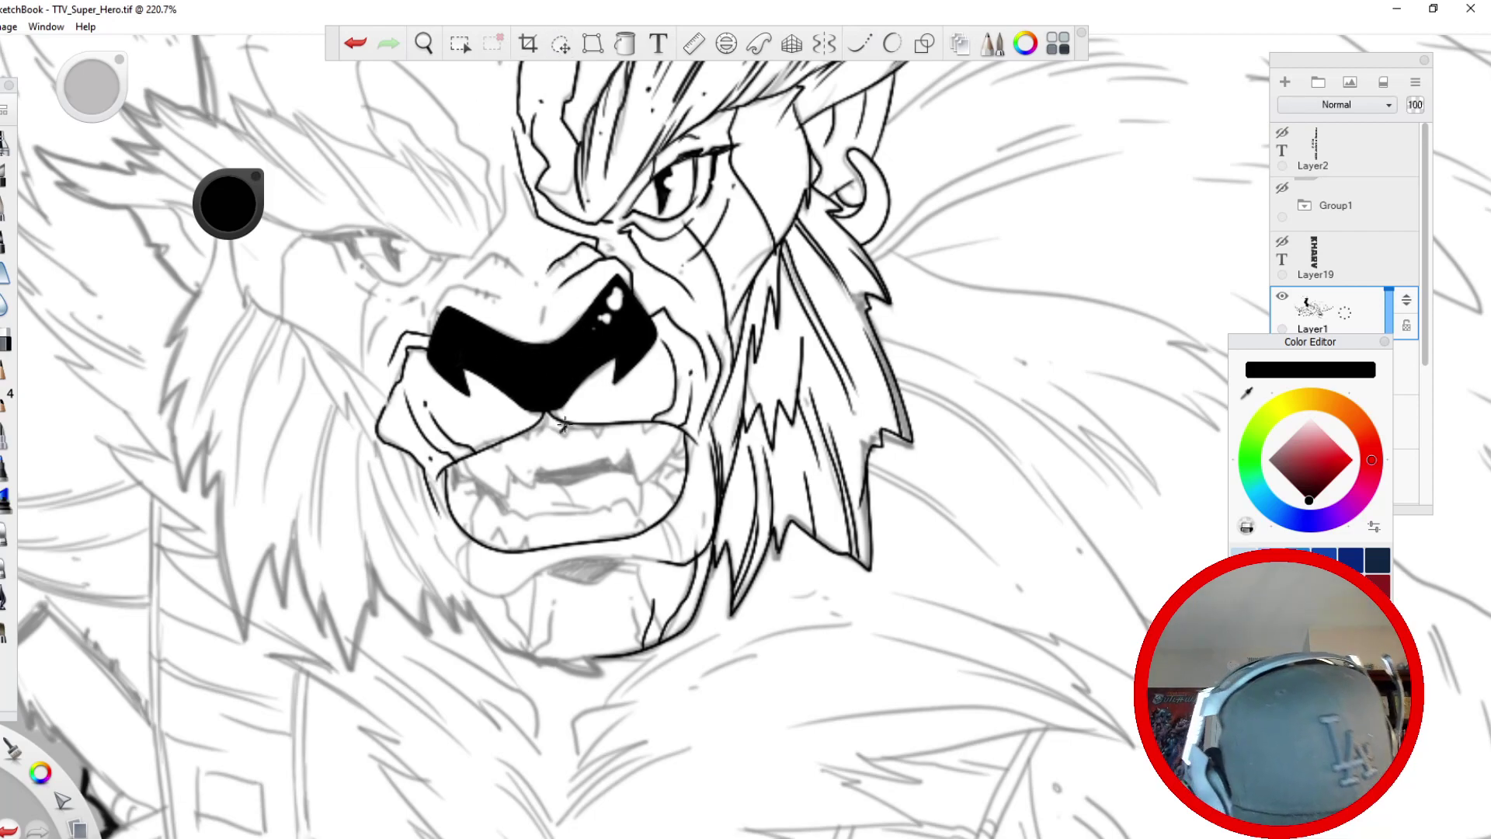
{"action": "left_click_drag", "start_coordinate": [542, 418], "coordinate": [554, 444]}
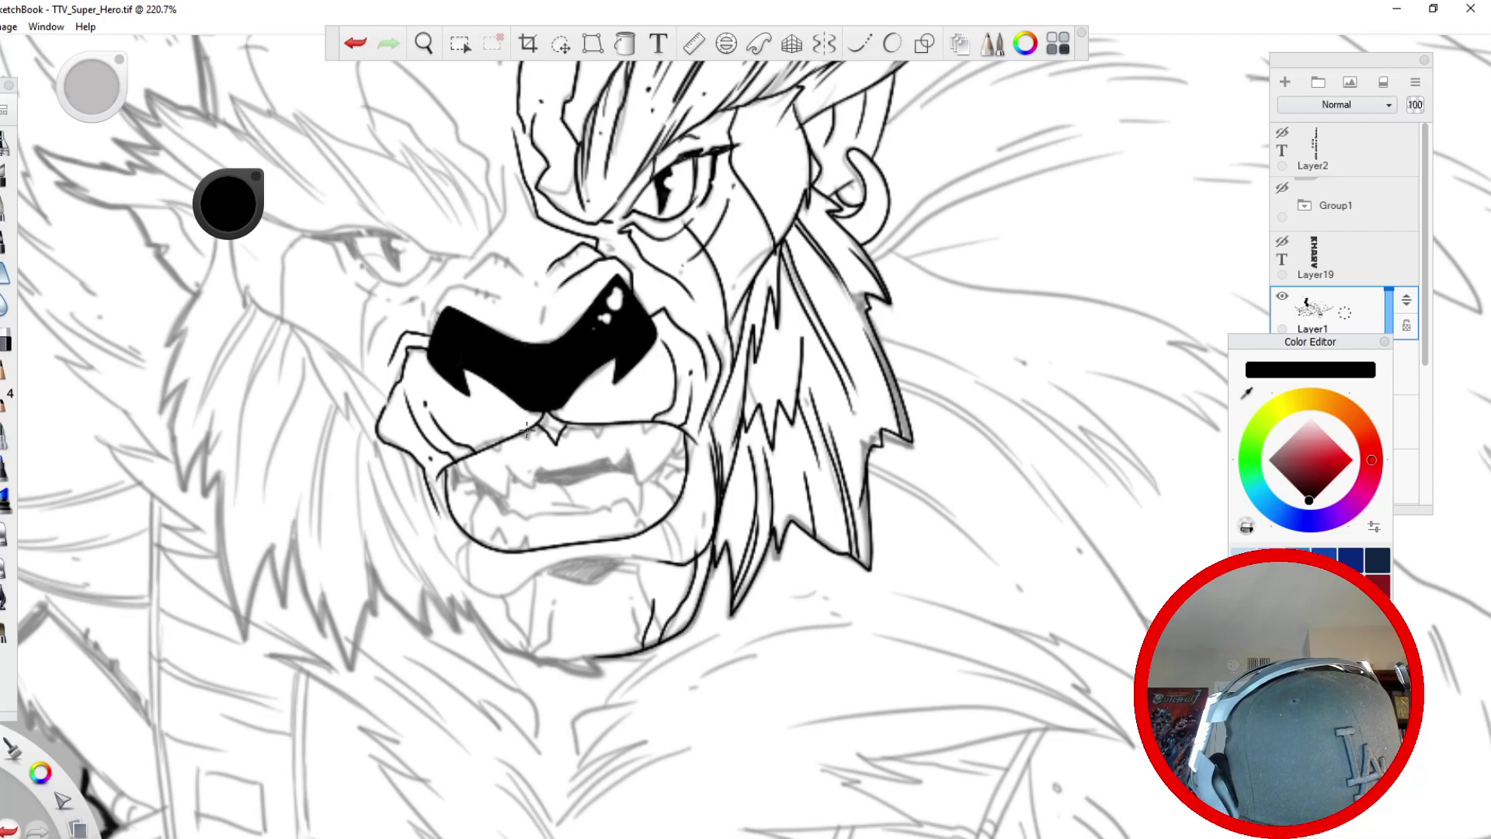
{"action": "mouse_move", "coordinate": [592, 424]}
{"action": "left_mouse_down"}
{"action": "mouse_move", "coordinate": [602, 465]}
{"action": "mouse_move", "coordinate": [635, 406]}
{"action": "mouse_move", "coordinate": [631, 469]}
{"action": "mouse_move", "coordinate": [629, 451]}
{"action": "mouse_move", "coordinate": [688, 425]}
{"action": "mouse_move", "coordinate": [676, 463]}
{"action": "left_mouse_up"}
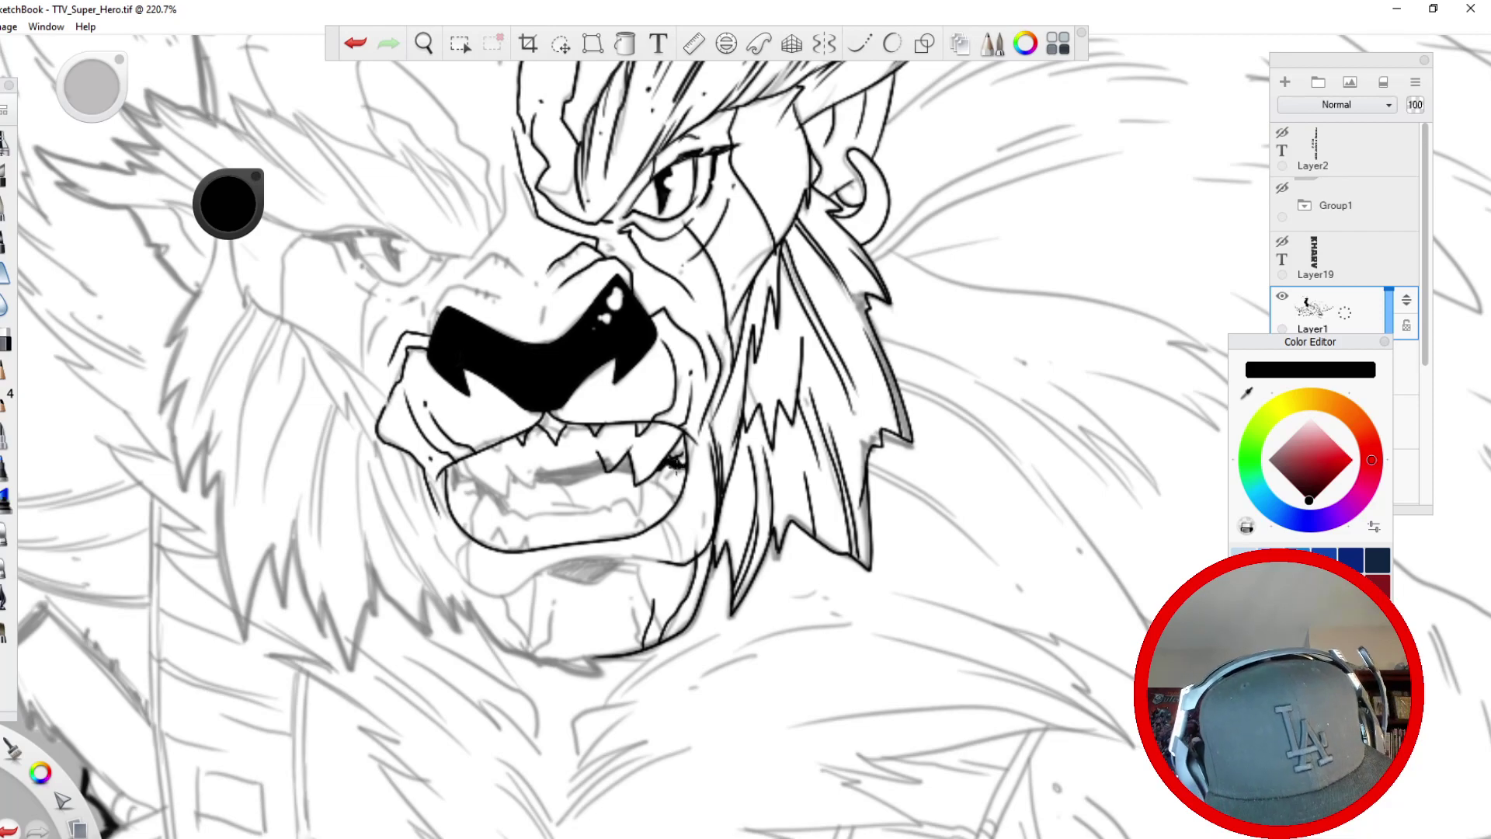
{"action": "left_click_drag", "start_coordinate": [673, 462], "coordinate": [665, 480]}
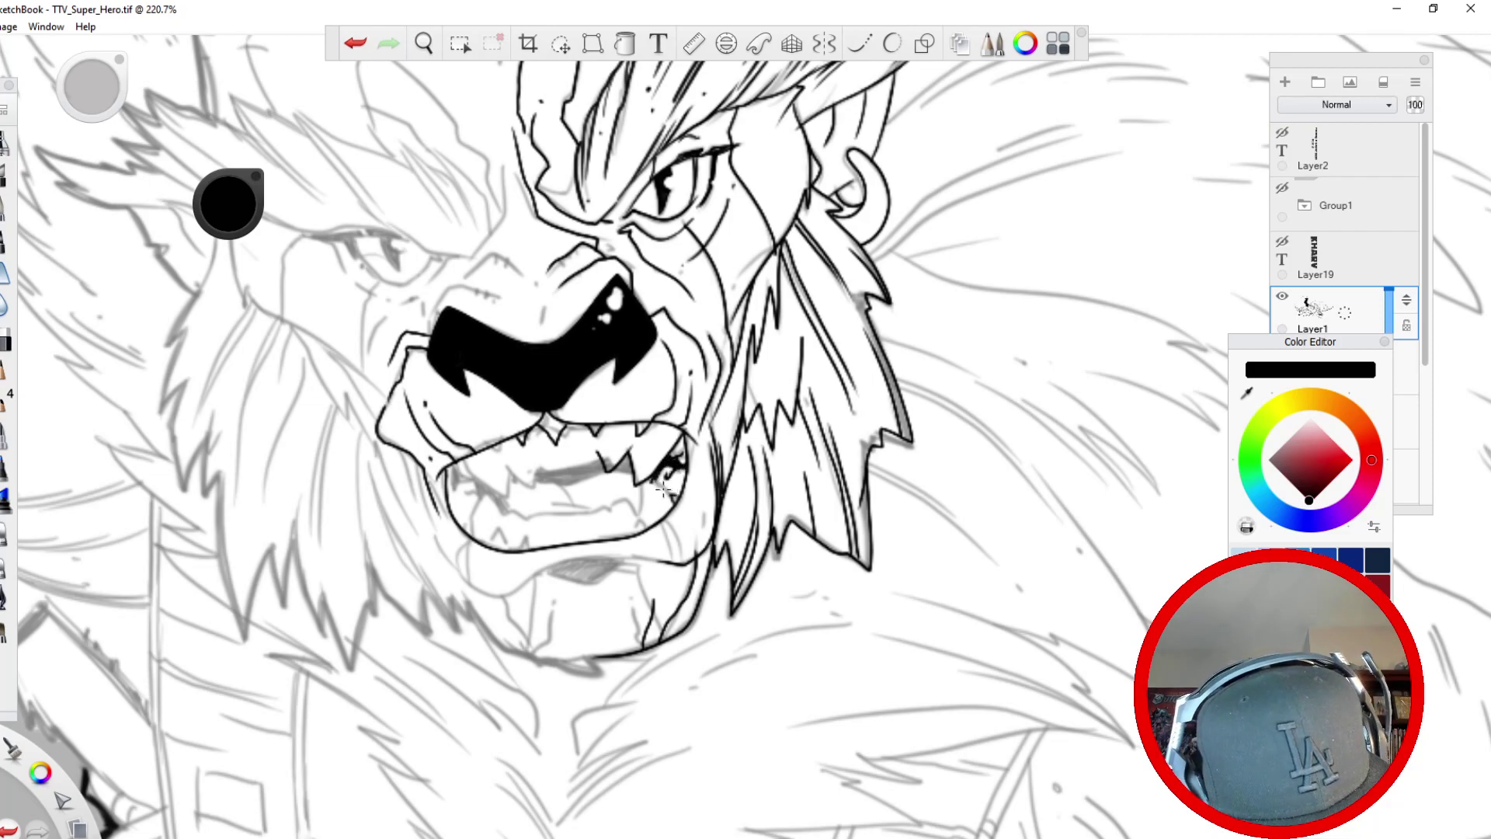
{"action": "left_click_drag", "start_coordinate": [645, 483], "coordinate": [637, 518]}
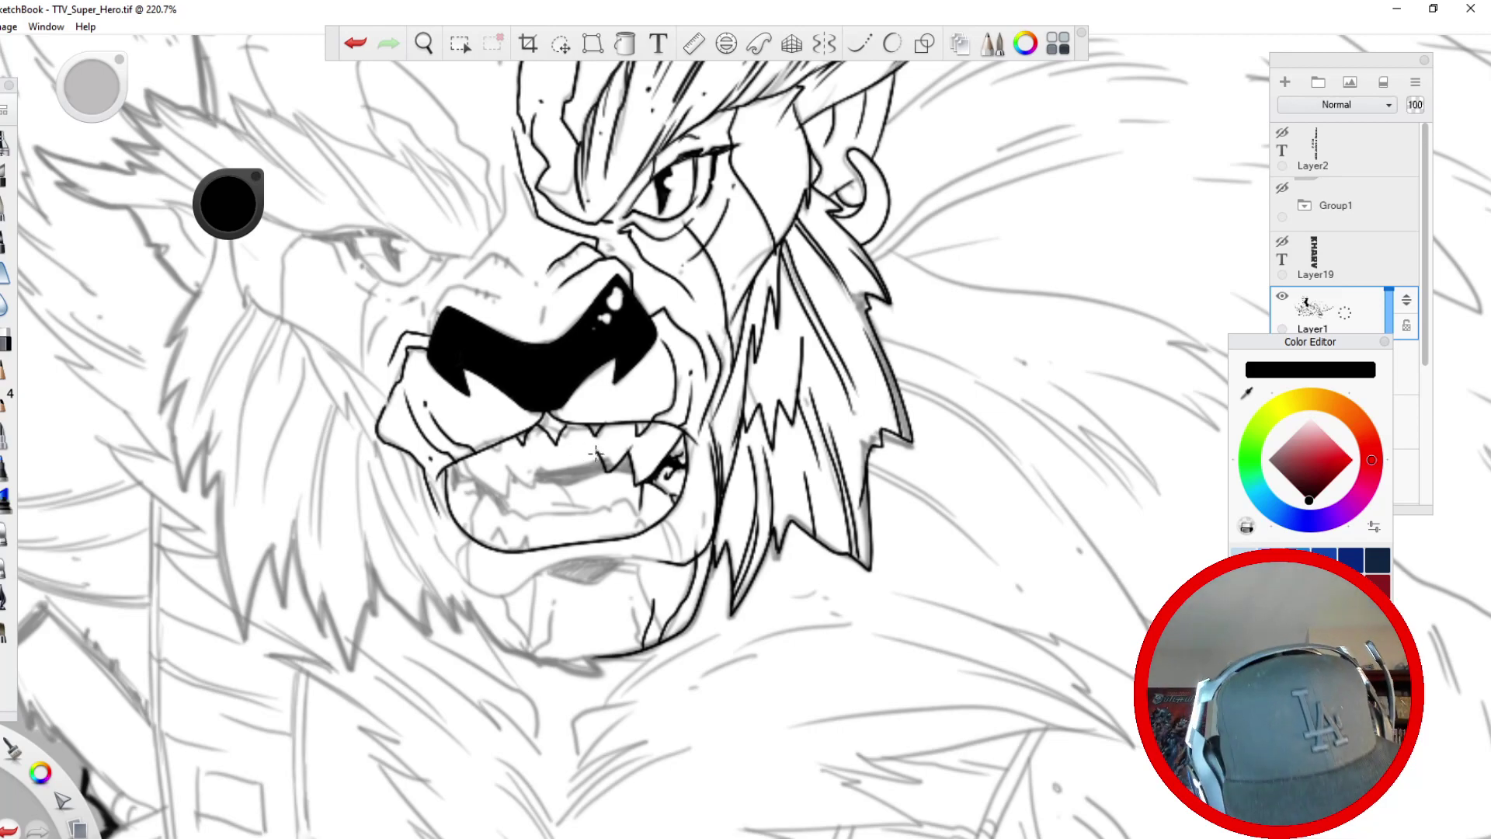
{"action": "left_click_drag", "start_coordinate": [591, 466], "coordinate": [531, 472]}
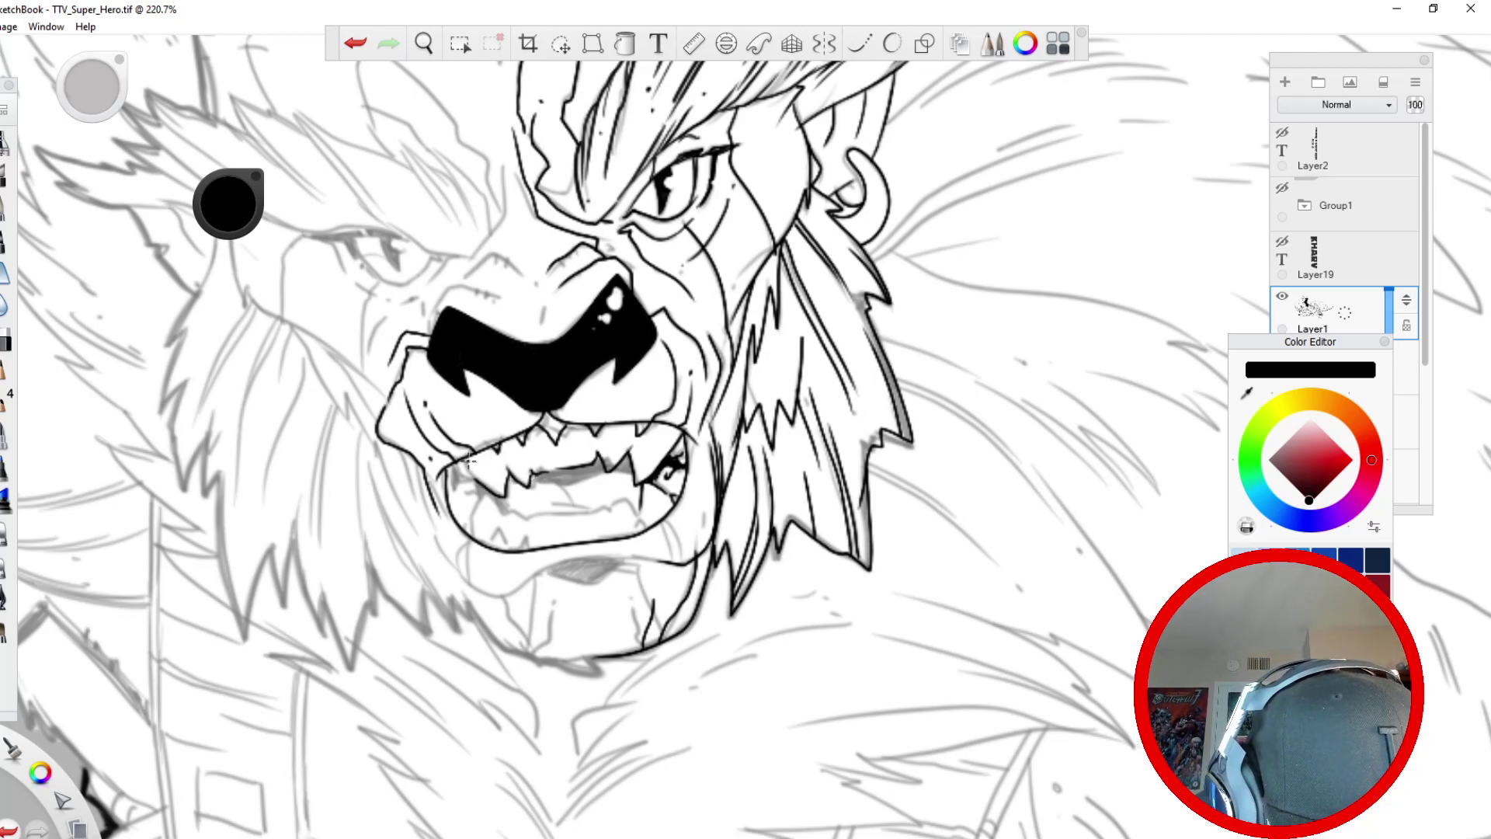
{"action": "mouse_move", "coordinate": [475, 495]}
{"action": "left_mouse_down"}
{"action": "mouse_move", "coordinate": [457, 493]}
{"action": "mouse_move", "coordinate": [475, 494]}
{"action": "left_mouse_up"}
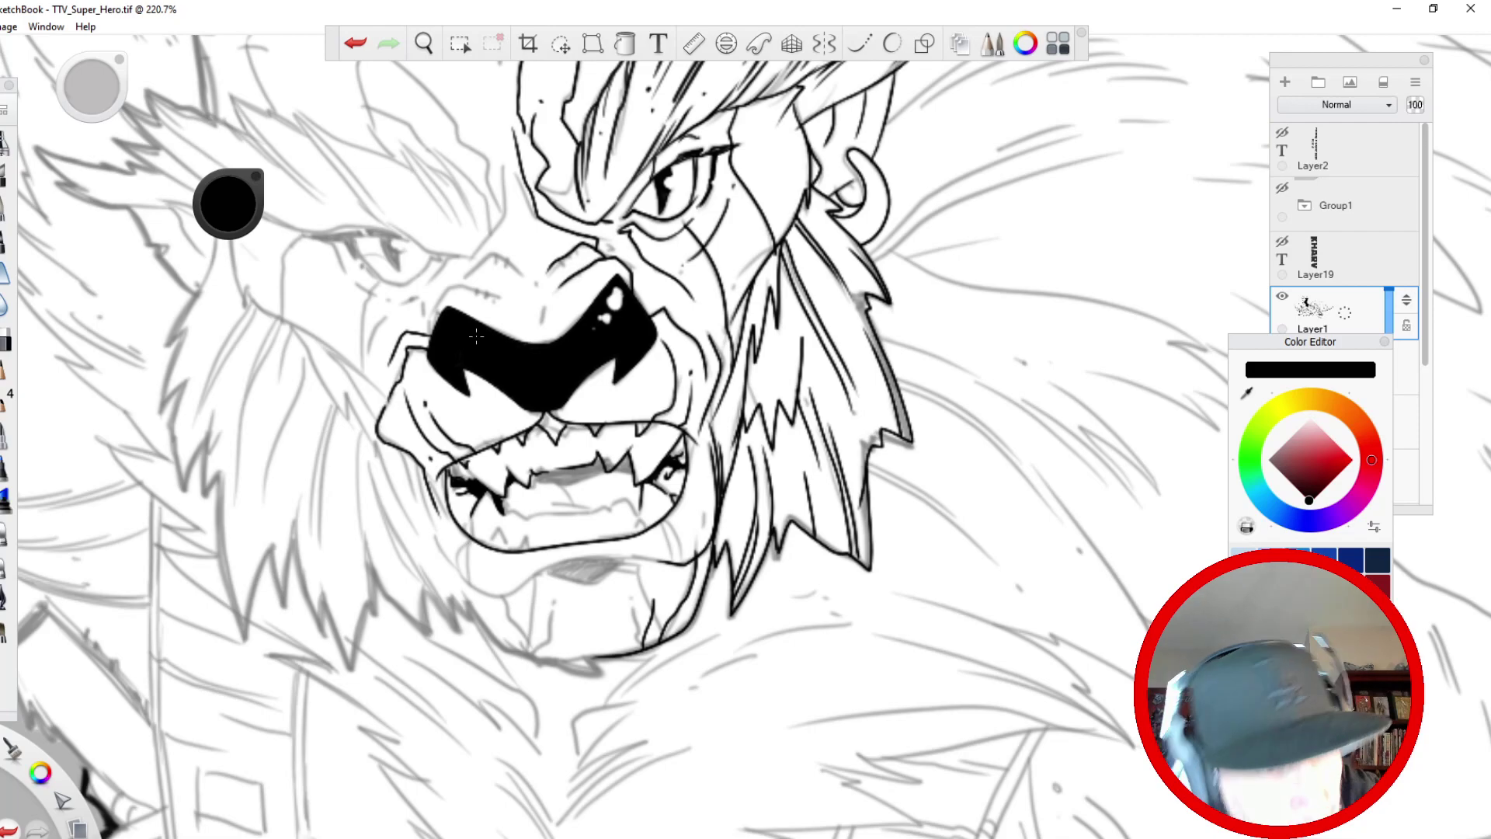
- Ink the wrinkles and folds above the nose, and extend the right side of the nose bridge up the forehead
{"action": "mouse_move", "coordinate": [524, 273]}
{"action": "left_mouse_down"}
{"action": "mouse_move", "coordinate": [486, 259]}
{"action": "mouse_move", "coordinate": [468, 272]}
{"action": "left_mouse_up"}
{"action": "mouse_move", "coordinate": [435, 321]}
{"action": "left_mouse_down"}
{"action": "mouse_move", "coordinate": [540, 291]}
{"action": "mouse_move", "coordinate": [518, 256]}
{"action": "mouse_move", "coordinate": [560, 247]}
{"action": "mouse_move", "coordinate": [536, 300]}
{"action": "mouse_move", "coordinate": [542, 338]}
{"action": "left_mouse_up"}
{"action": "left_click_drag", "start_coordinate": [571, 247], "coordinate": [590, 268]}
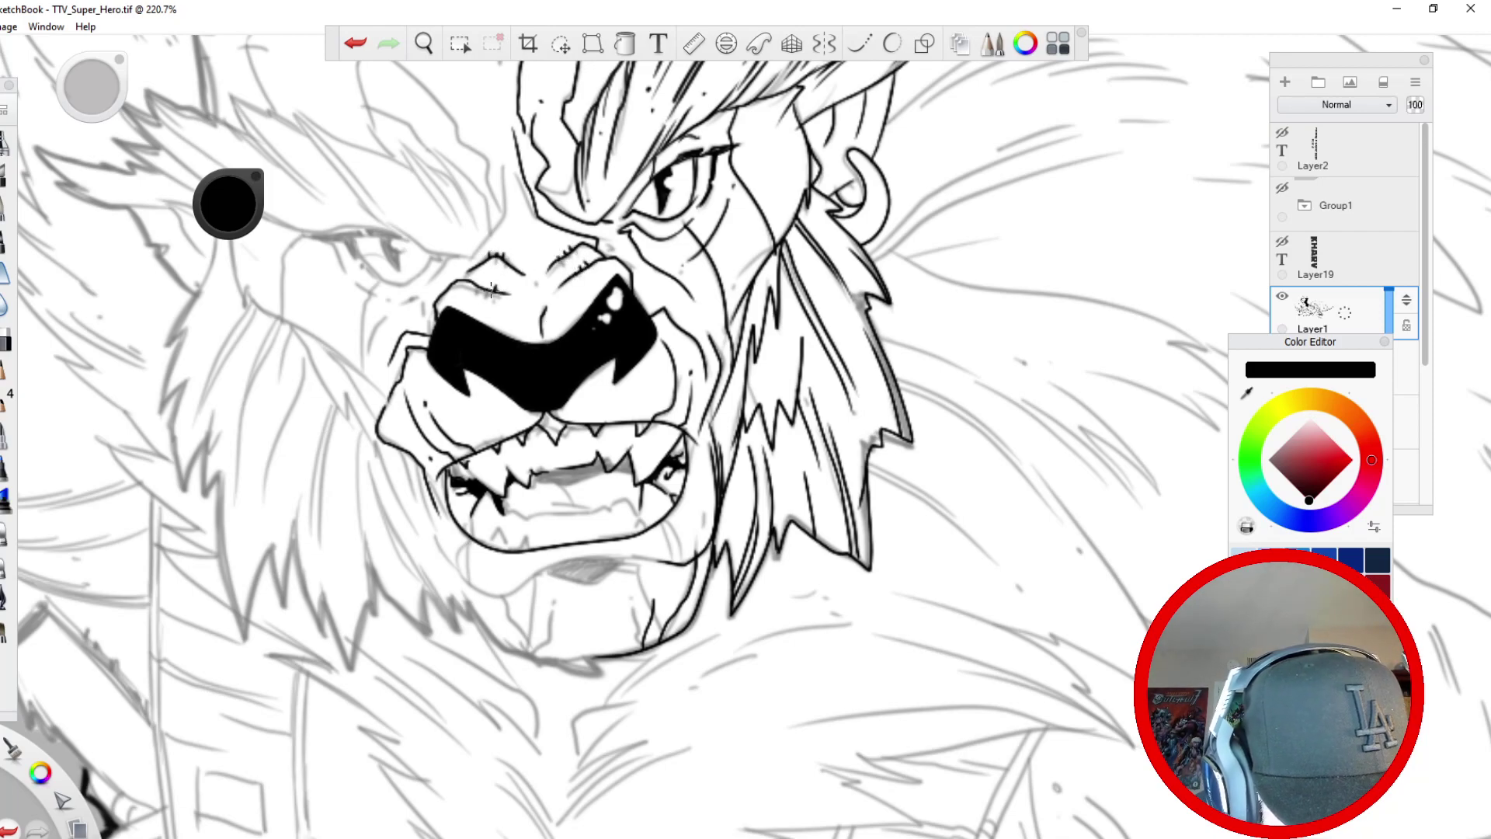
{"action": "mouse_move", "coordinate": [475, 260]}
{"action": "left_mouse_down"}
{"action": "mouse_move", "coordinate": [464, 265]}
{"action": "mouse_move", "coordinate": [495, 230]}
{"action": "mouse_move", "coordinate": [503, 173]}
{"action": "mouse_move", "coordinate": [466, 100]}
{"action": "left_mouse_up"}
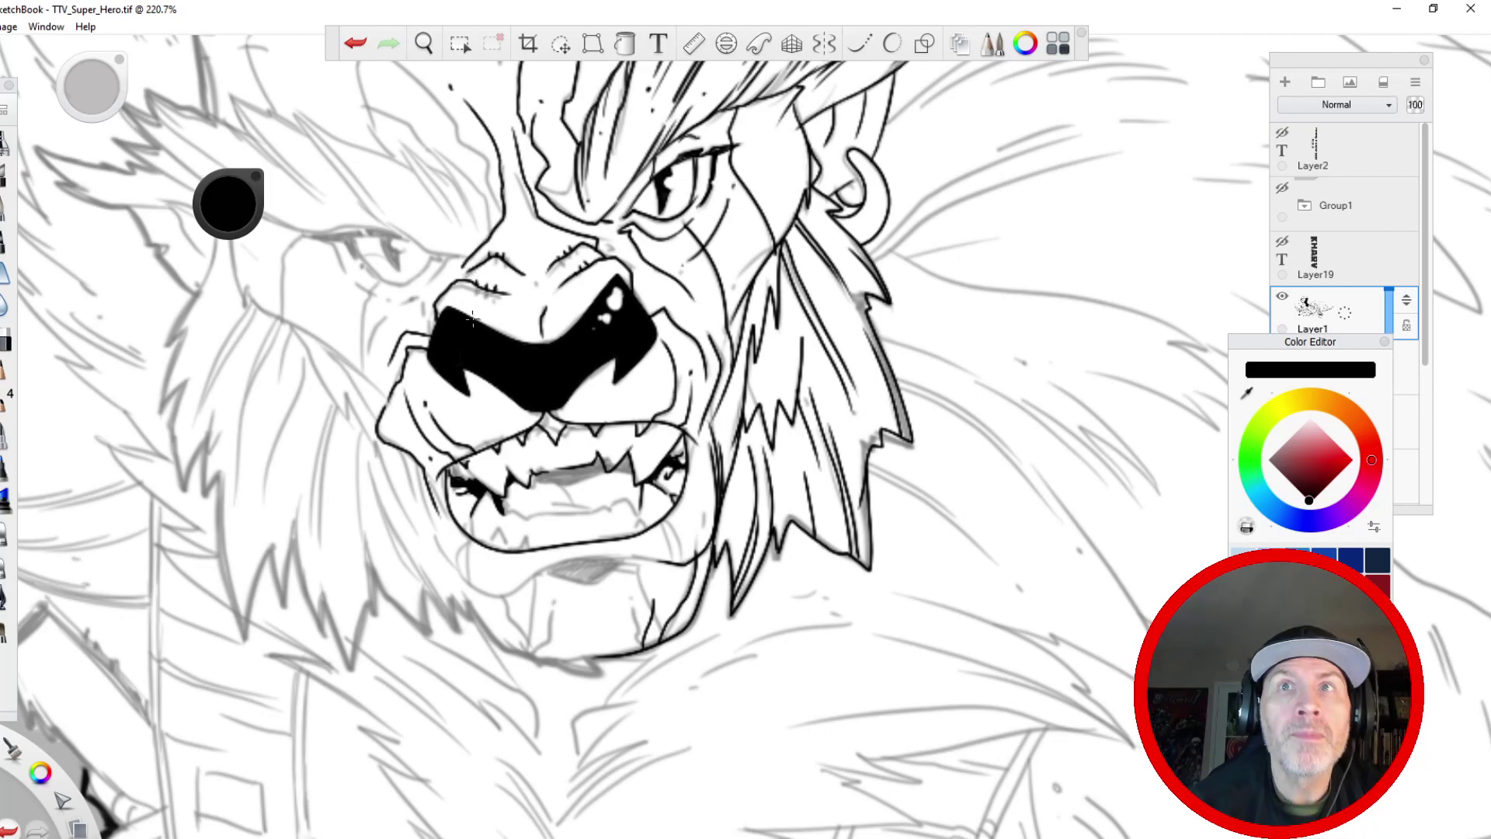
- Turn on Steady Stroke and ink the first long mohawk strands, adding fine inner hair lines near their base
{"action": "key", "text": "space"}
{"action": "left_click_drag", "start_coordinate": [359, 338], "coordinate": [330, 498]}
{"action": "left_click_drag", "start_coordinate": [481, 346], "coordinate": [521, 711]}
{"action": "left_click_drag", "start_coordinate": [398, 513], "coordinate": [394, 809]}
{"action": "left_click_drag", "start_coordinate": [503, 371], "coordinate": [467, 591]}
{"action": "left_click", "coordinate": [858, 45]}
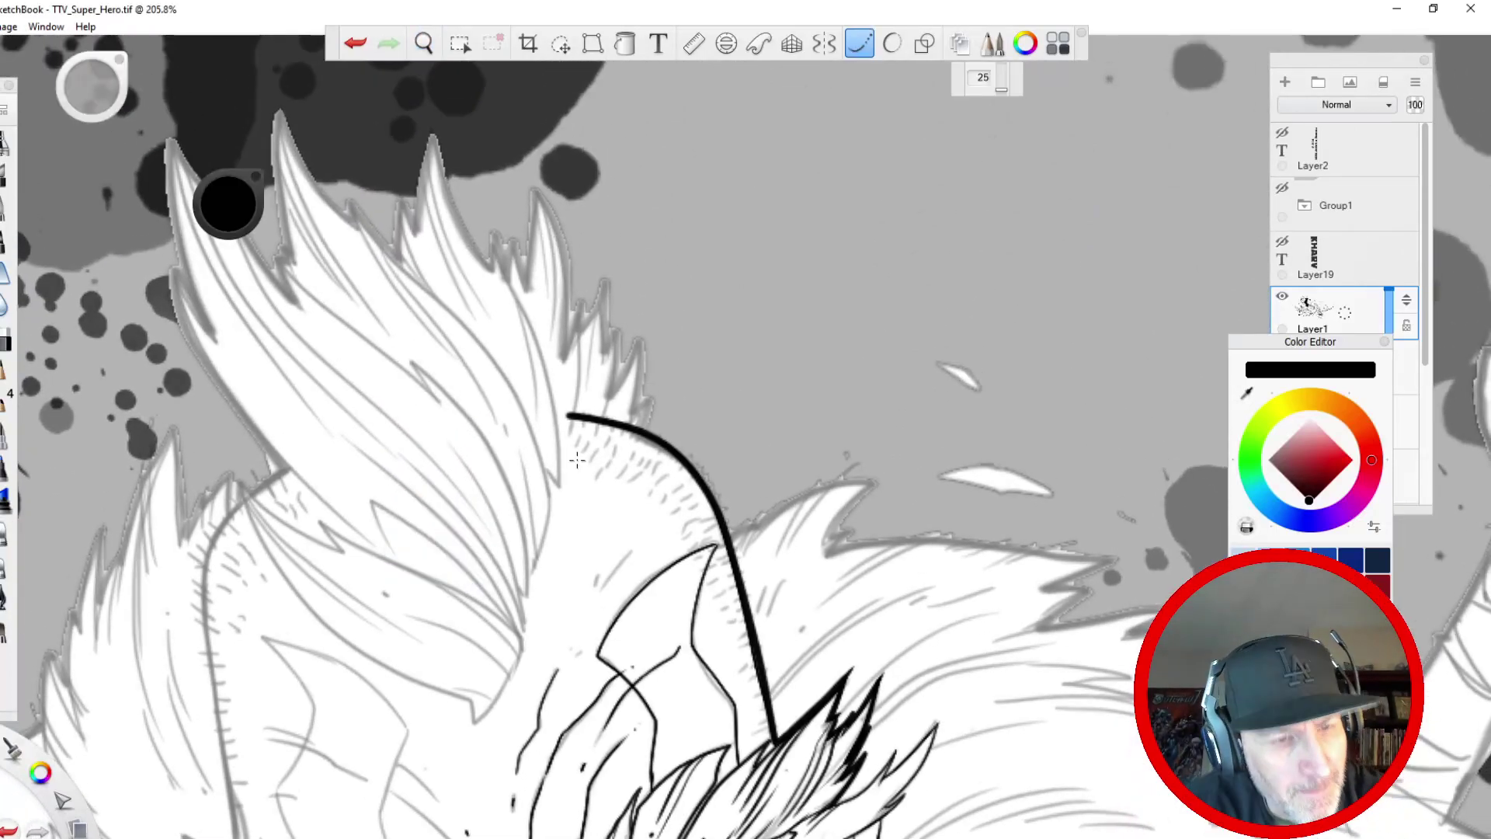
{"action": "mouse_move", "coordinate": [557, 482]}
{"action": "left_mouse_down"}
{"action": "mouse_move", "coordinate": [525, 310]}
{"action": "mouse_move", "coordinate": [488, 230]}
{"action": "left_mouse_up"}
{"action": "mouse_move", "coordinate": [553, 483]}
{"action": "left_mouse_down"}
{"action": "mouse_move", "coordinate": [542, 439]}
{"action": "mouse_move", "coordinate": [464, 326]}
{"action": "mouse_move", "coordinate": [347, 203]}
{"action": "left_mouse_up"}
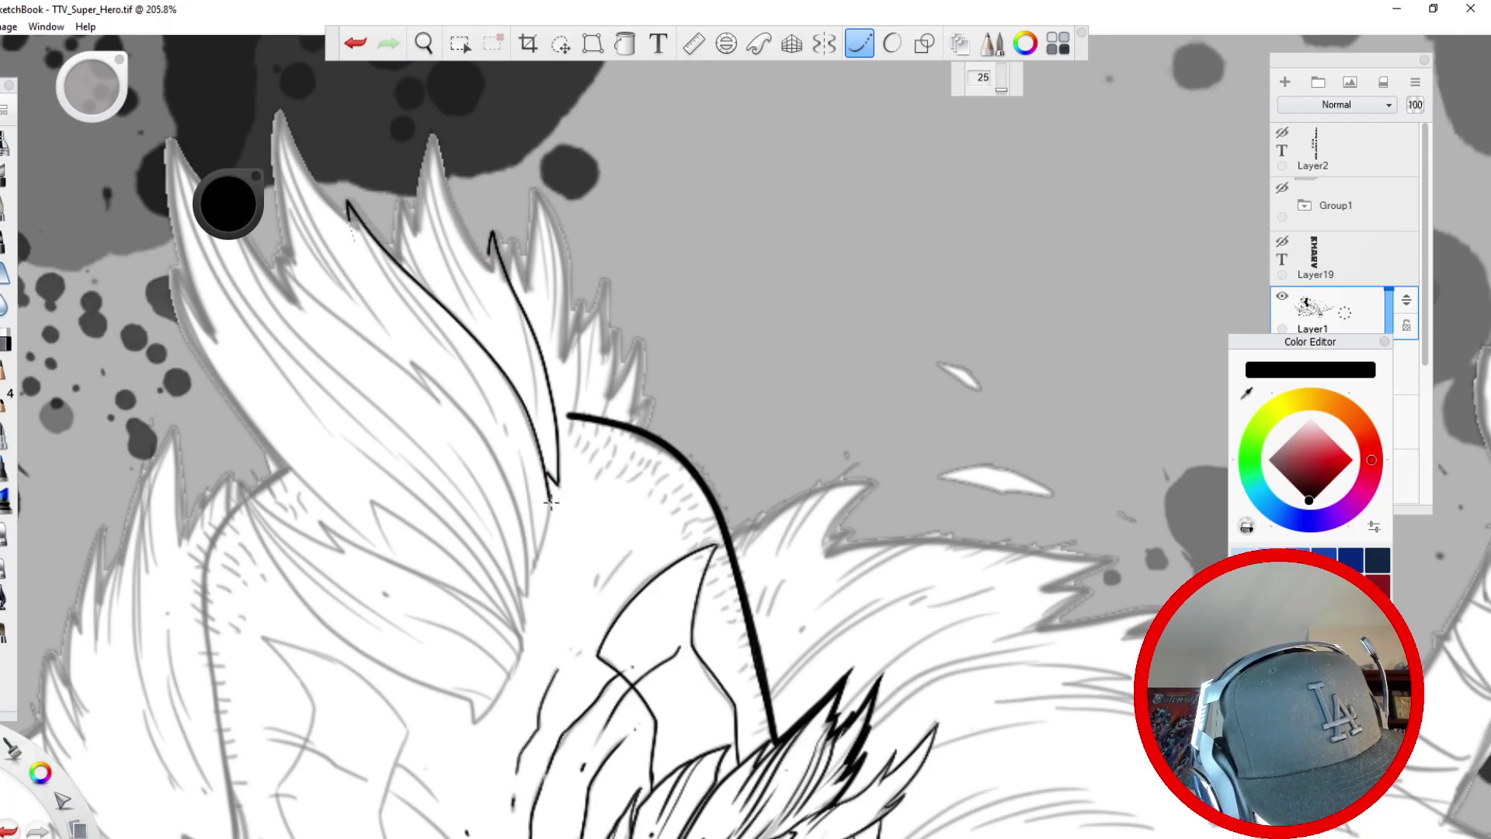
{"action": "mouse_move", "coordinate": [436, 138]}
{"action": "left_mouse_down"}
{"action": "mouse_move", "coordinate": [509, 306]}
{"action": "mouse_move", "coordinate": [479, 228]}
{"action": "mouse_move", "coordinate": [481, 253]}
{"action": "left_mouse_up"}
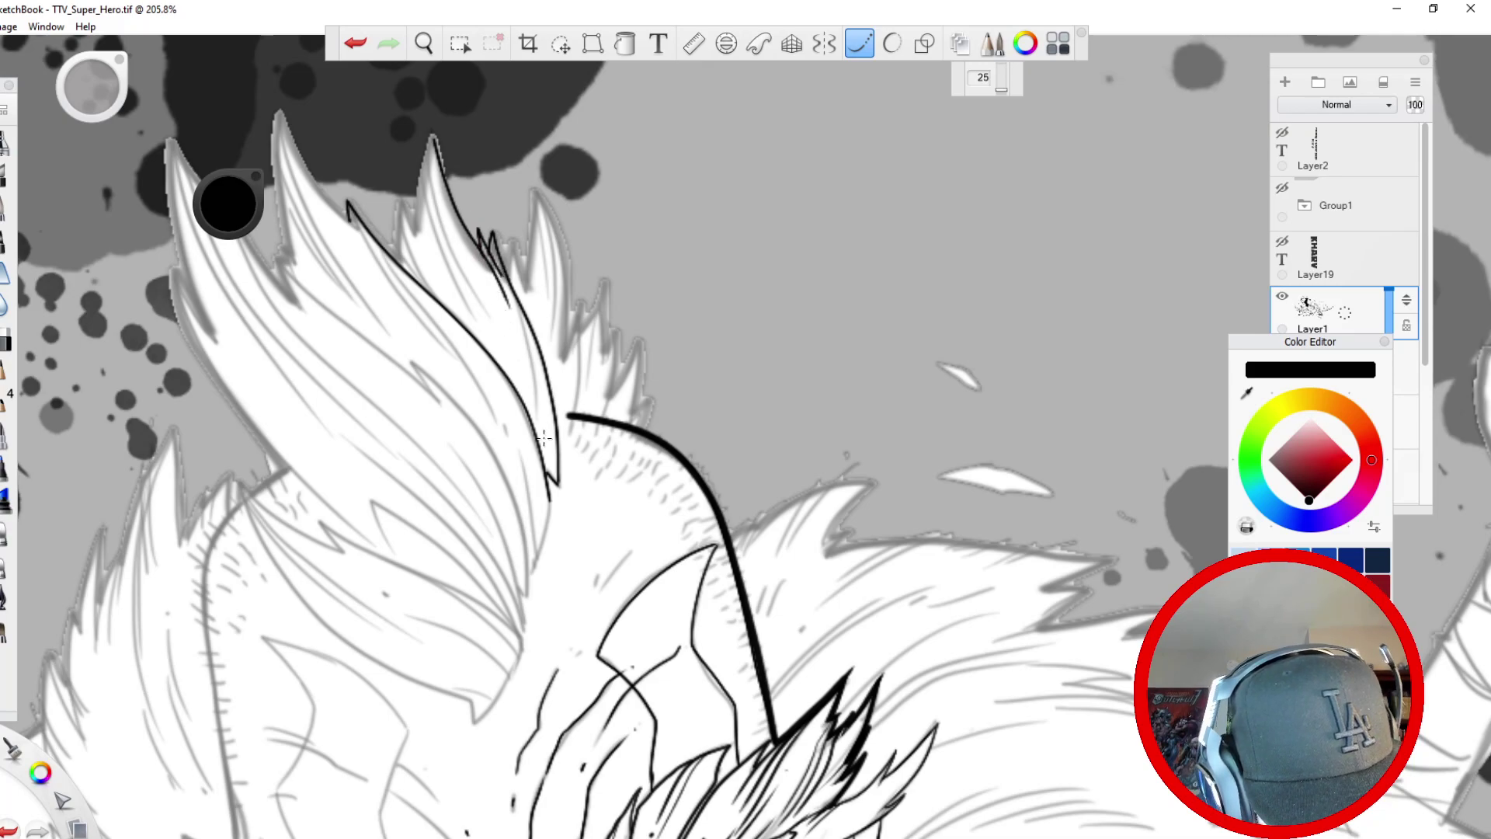
{"action": "left_click_drag", "start_coordinate": [537, 445], "coordinate": [514, 318]}
{"action": "left_click_drag", "start_coordinate": [546, 435], "coordinate": [526, 327]}
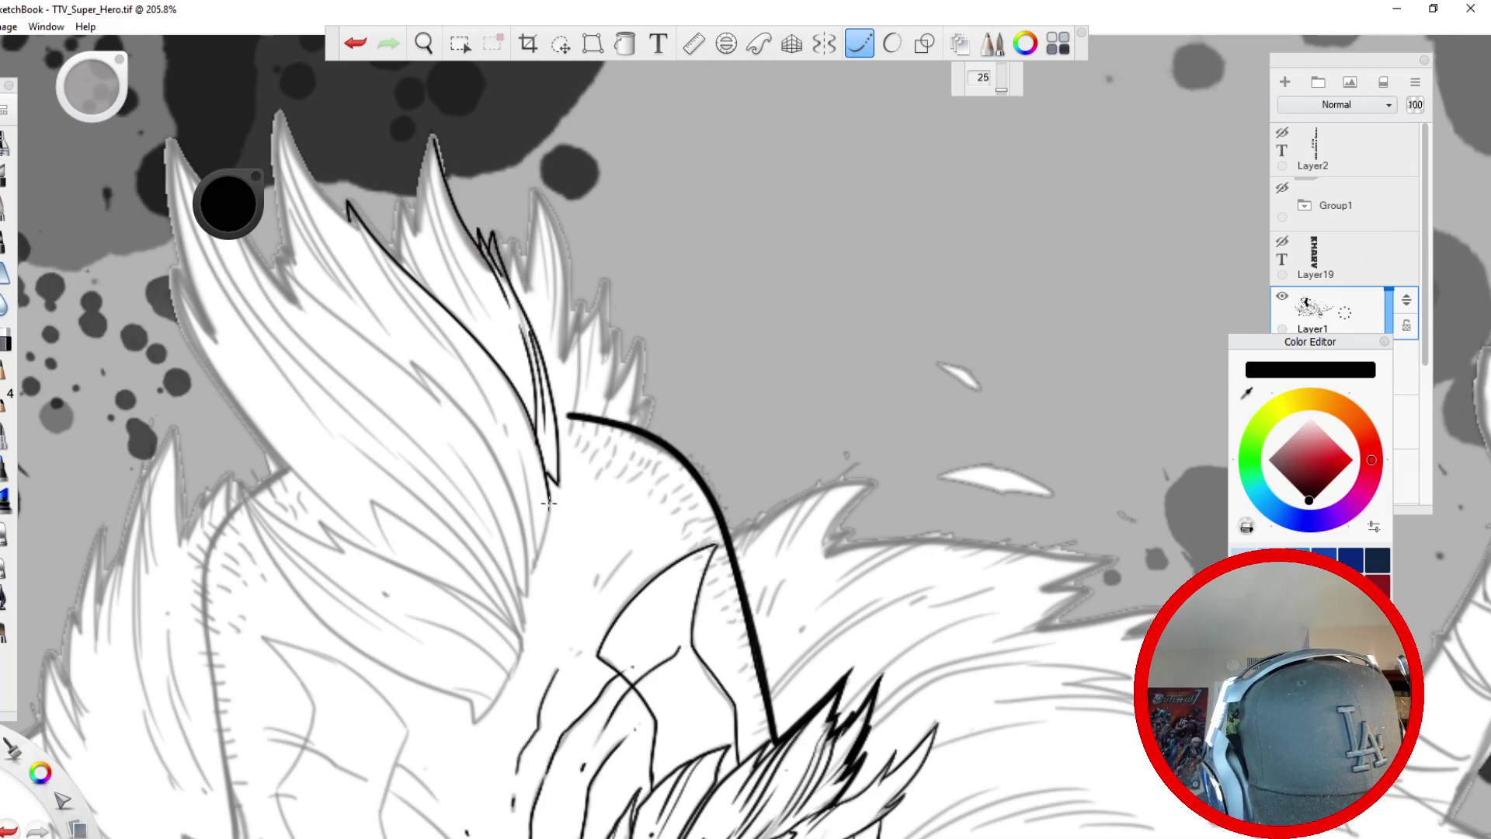
{"action": "left_click", "coordinate": [355, 44]}
{"action": "left_click_drag", "start_coordinate": [521, 323], "coordinate": [548, 505]}
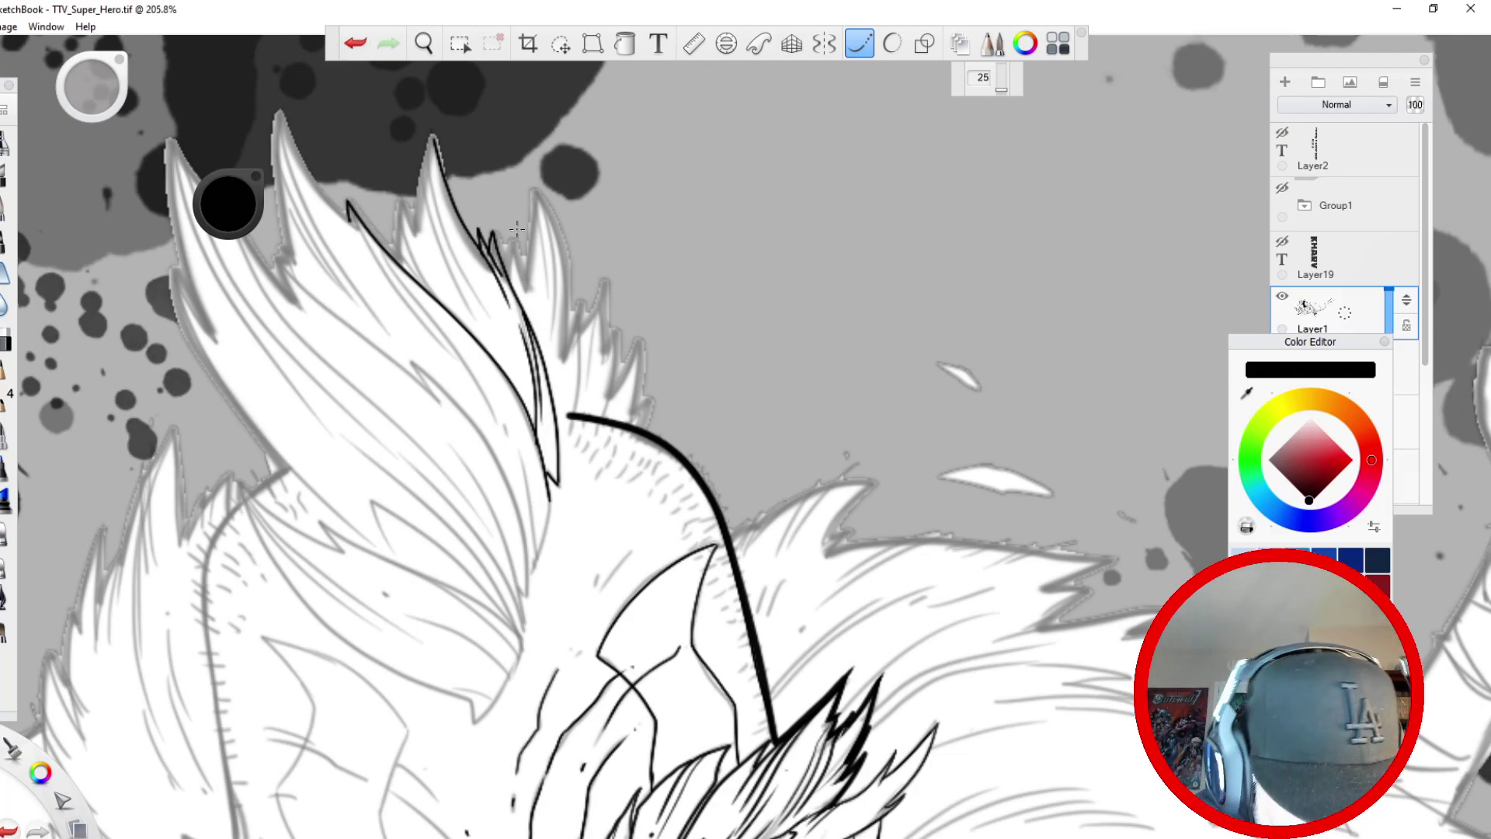
- Ink the short hair spikes stepping down the back of the mohawk to the skull, adding fine inner lines inside them
{"action": "left_click_drag", "start_coordinate": [508, 281], "coordinate": [511, 247]}
{"action": "left_click_drag", "start_coordinate": [512, 247], "coordinate": [550, 347]}
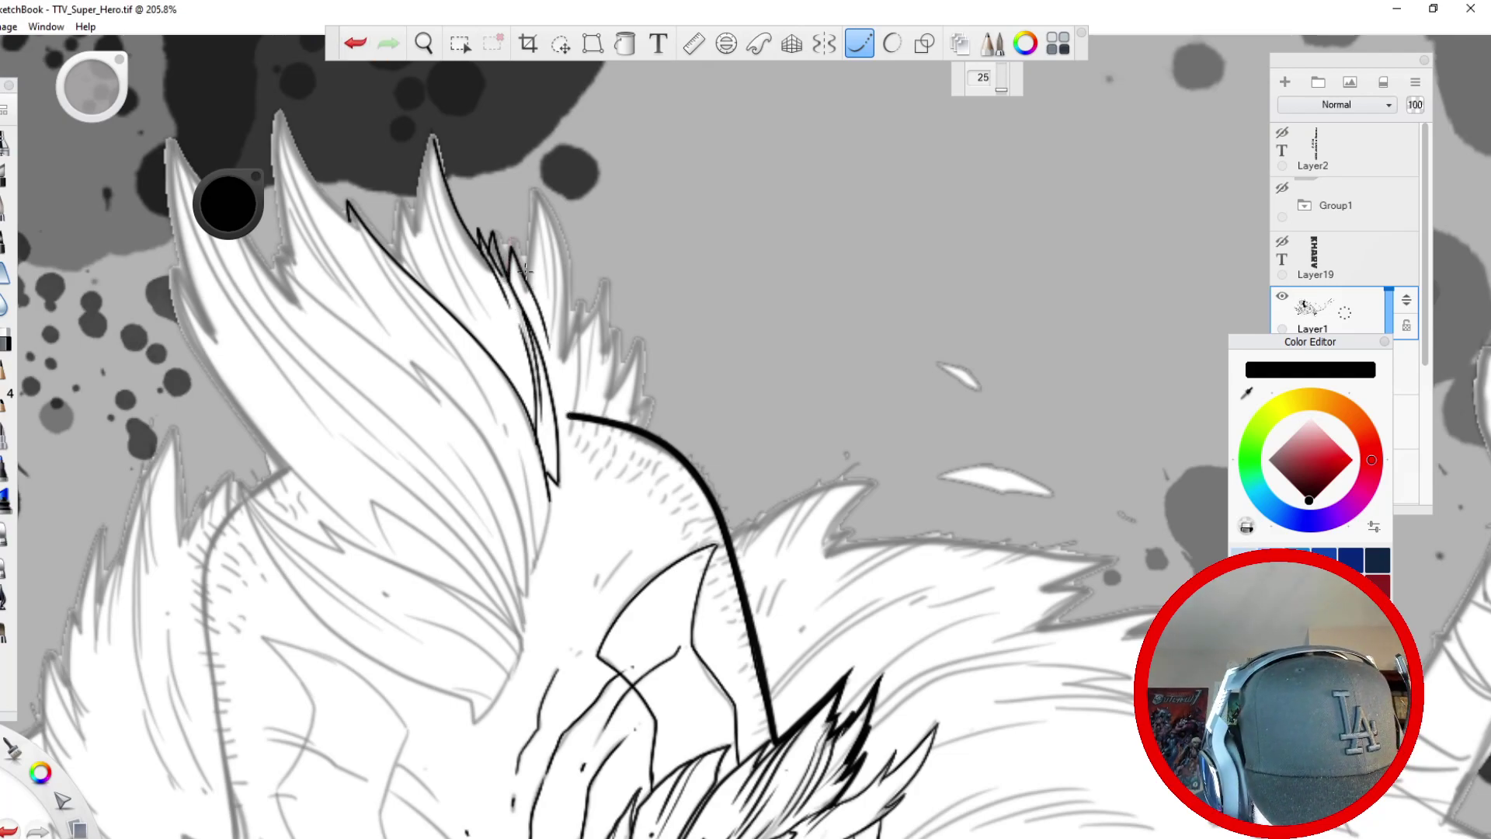
{"action": "mouse_move", "coordinate": [525, 281]}
{"action": "left_mouse_down"}
{"action": "mouse_move", "coordinate": [528, 174]}
{"action": "mouse_move", "coordinate": [566, 250]}
{"action": "mouse_move", "coordinate": [567, 384]}
{"action": "left_mouse_up"}
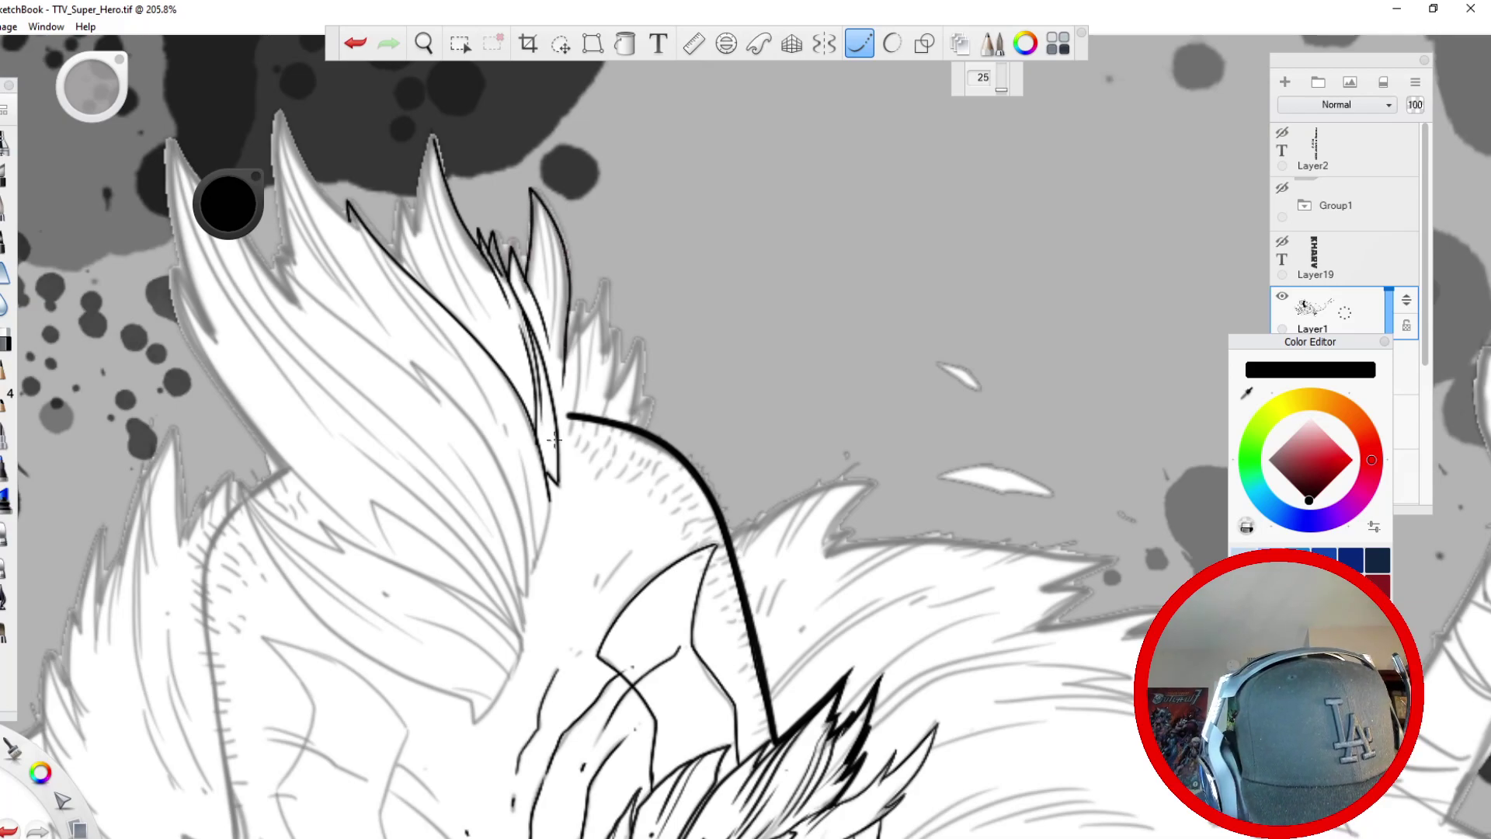
{"action": "left_click_drag", "start_coordinate": [576, 309], "coordinate": [566, 335]}
{"action": "mouse_move", "coordinate": [575, 392]}
{"action": "left_mouse_down"}
{"action": "mouse_move", "coordinate": [579, 301]}
{"action": "mouse_move", "coordinate": [604, 298]}
{"action": "mouse_move", "coordinate": [596, 404]}
{"action": "left_mouse_up"}
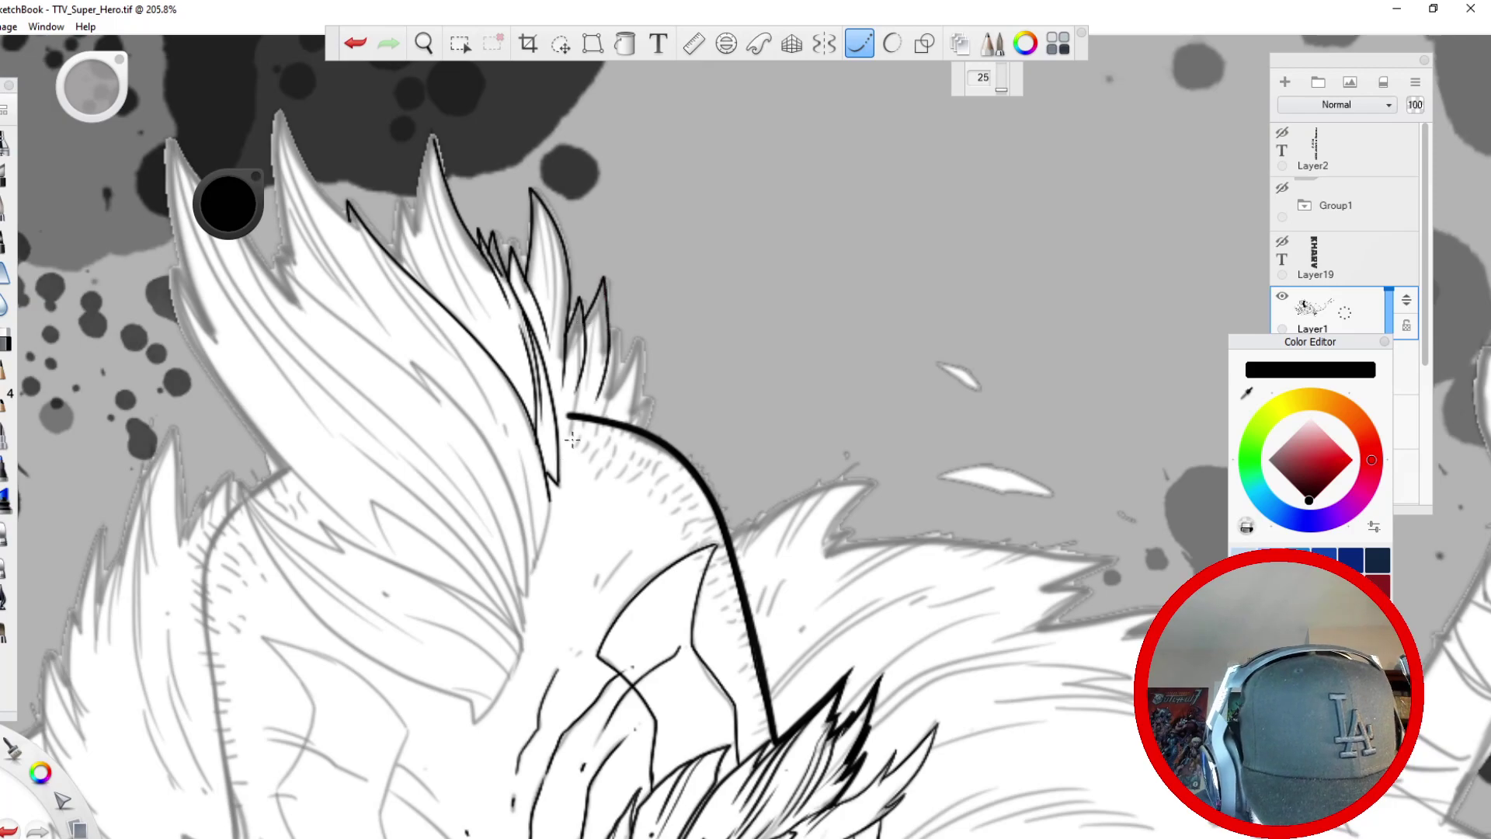
{"action": "left_click_drag", "start_coordinate": [602, 284], "coordinate": [594, 398]}
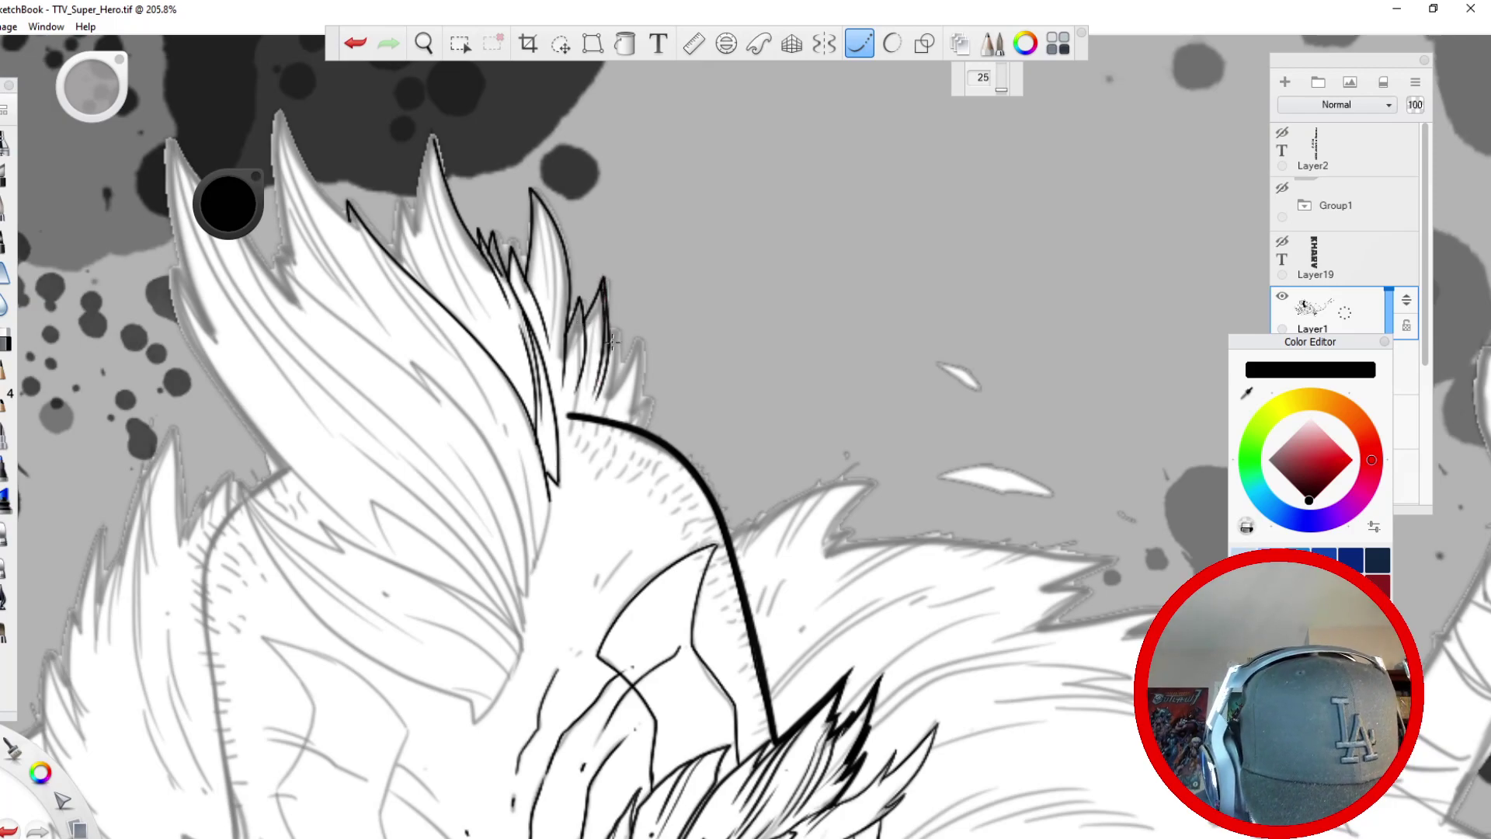
{"action": "mouse_move", "coordinate": [622, 324]}
{"action": "left_mouse_down"}
{"action": "mouse_move", "coordinate": [603, 413]}
{"action": "mouse_move", "coordinate": [639, 342]}
{"action": "mouse_move", "coordinate": [631, 417]}
{"action": "mouse_move", "coordinate": [657, 387]}
{"action": "mouse_move", "coordinate": [642, 441]}
{"action": "left_mouse_up"}
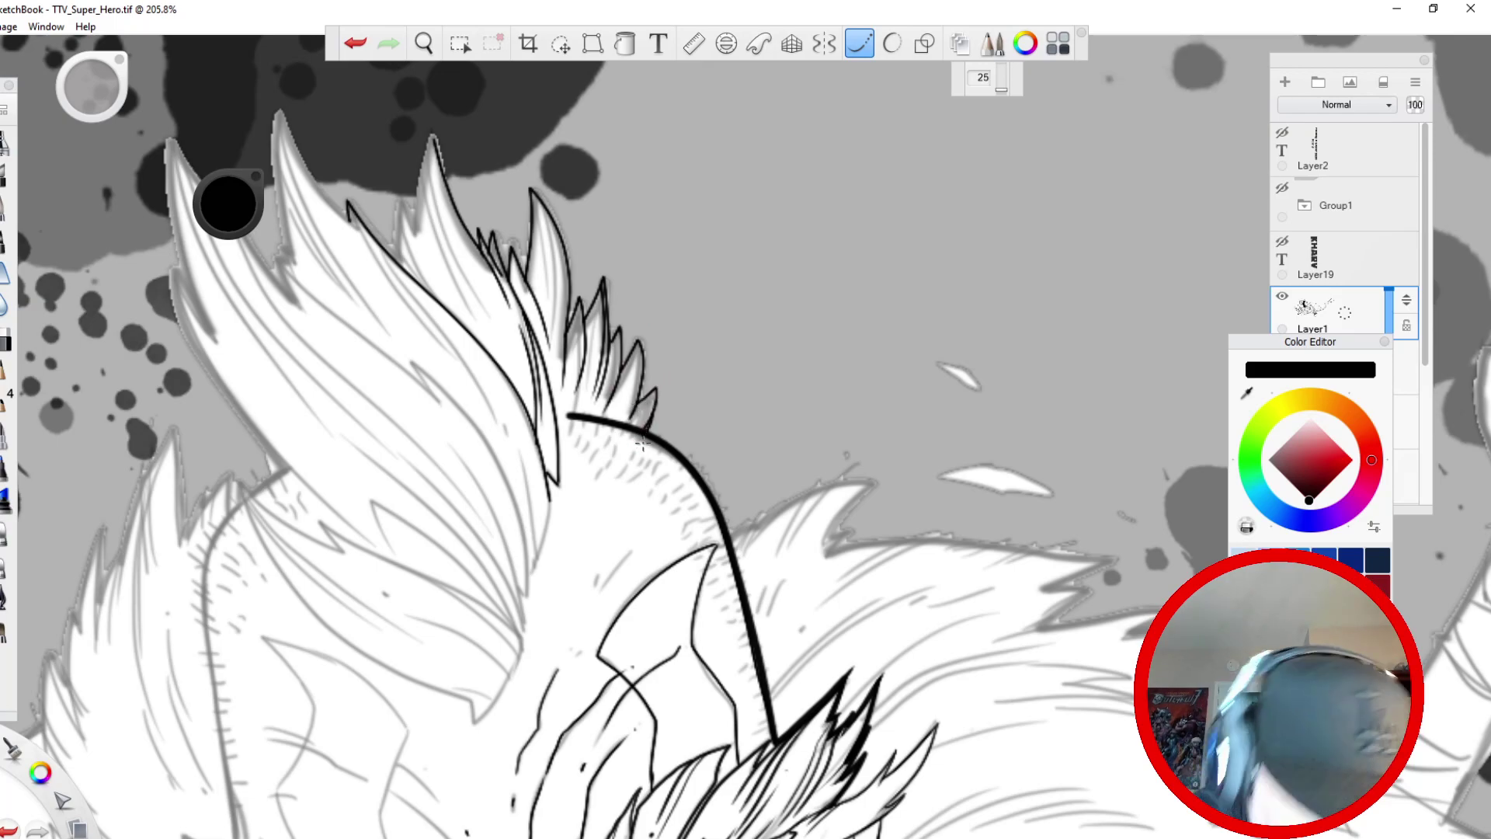
{"action": "left_click_drag", "start_coordinate": [532, 189], "coordinate": [554, 355]}
{"action": "left_click_drag", "start_coordinate": [532, 222], "coordinate": [539, 270]}
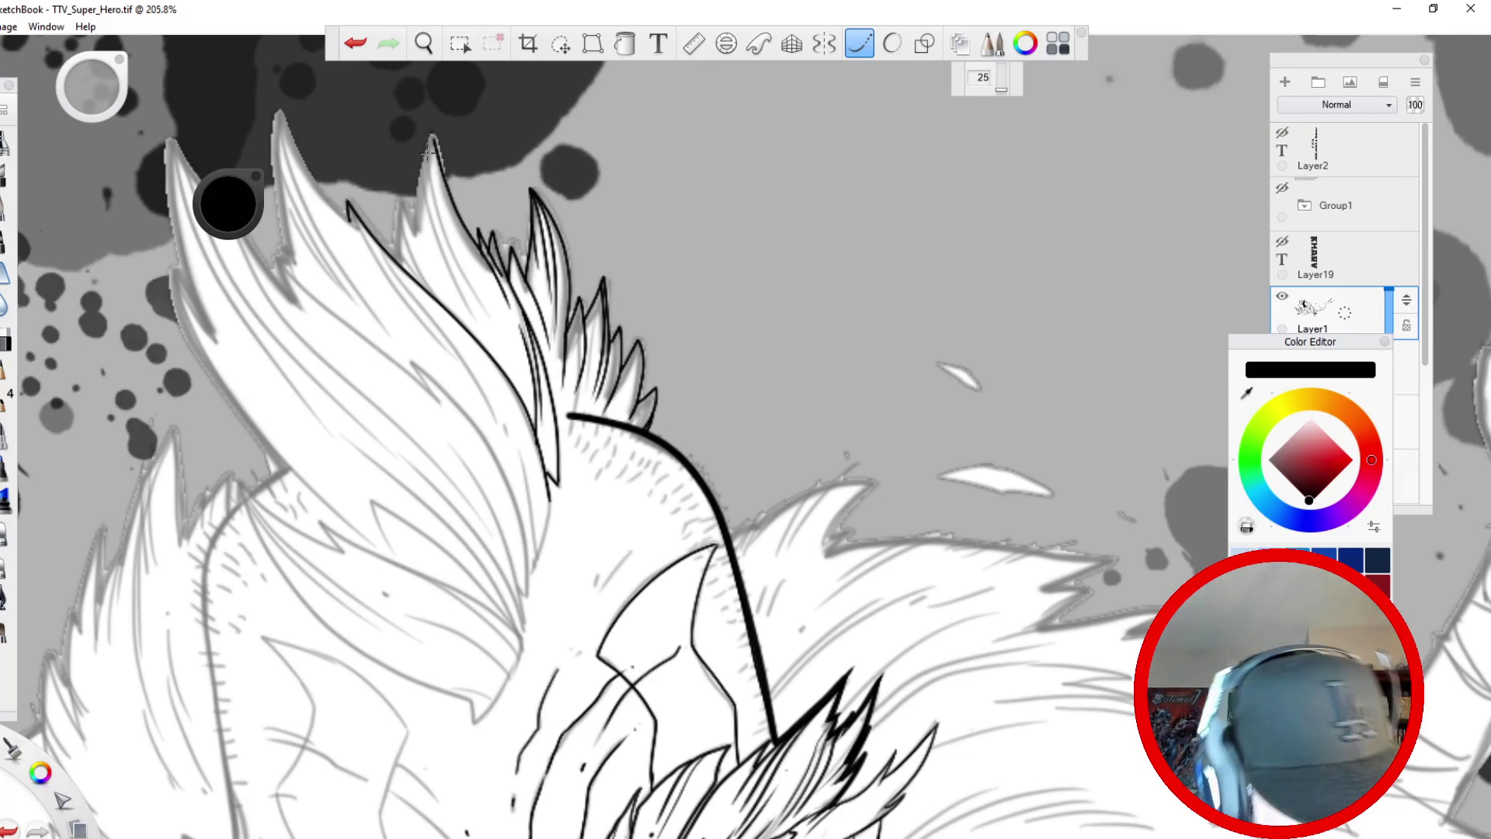
- Outline the mohawk's middle spike and the small spike in front of it, filling both with fine inner hair lines
{"action": "left_click_drag", "start_coordinate": [436, 154], "coordinate": [413, 229]}
{"action": "key", "text": "ctrl+z"}
{"action": "mouse_move", "coordinate": [434, 139]}
{"action": "left_mouse_down"}
{"action": "mouse_move", "coordinate": [409, 227]}
{"action": "mouse_move", "coordinate": [478, 318]}
{"action": "left_mouse_up"}
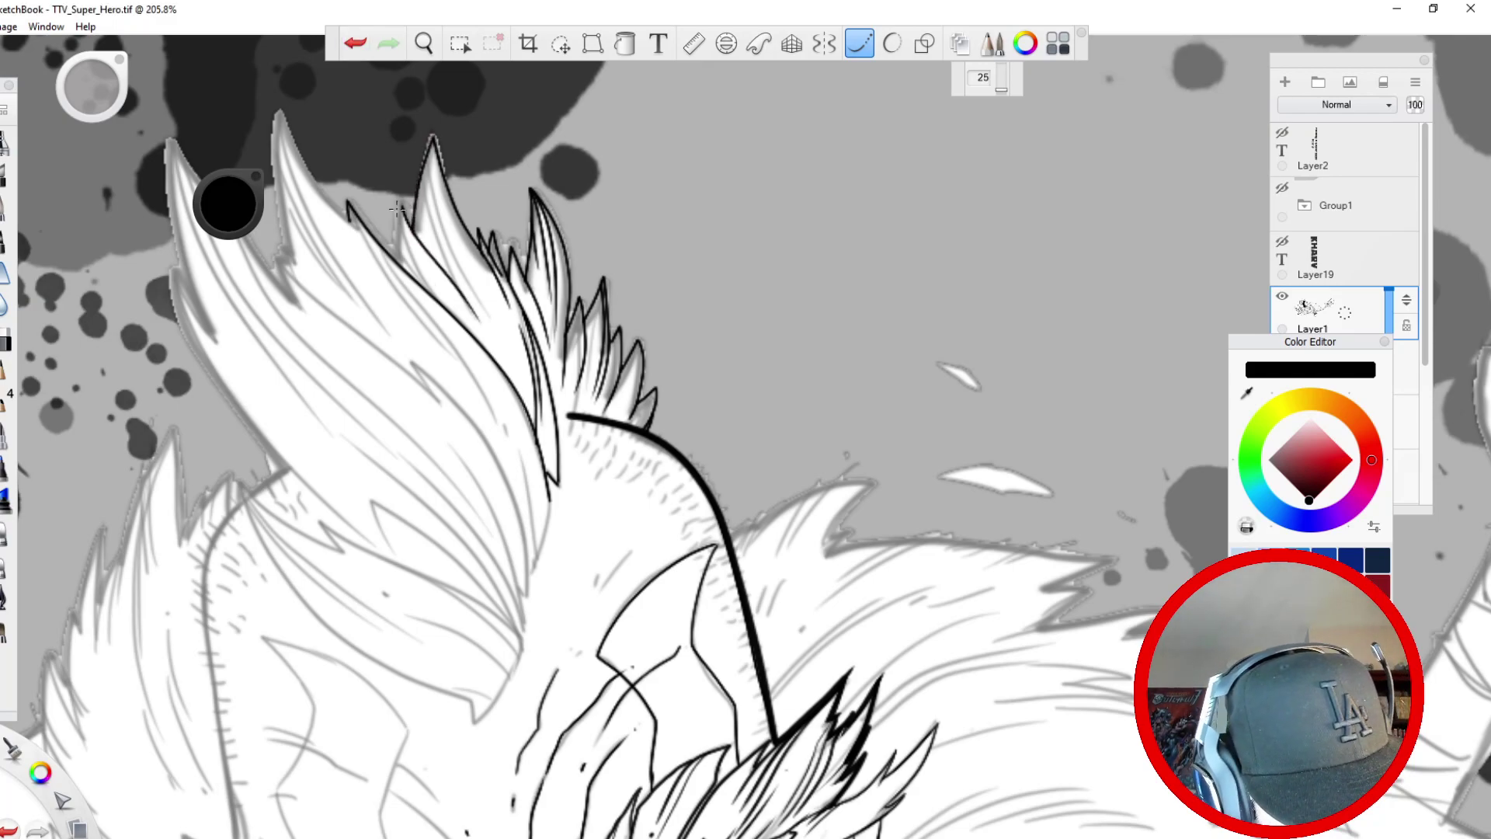
{"action": "left_click_drag", "start_coordinate": [402, 208], "coordinate": [401, 269]}
{"action": "left_click_drag", "start_coordinate": [434, 138], "coordinate": [482, 296]}
{"action": "mouse_move", "coordinate": [432, 156]}
{"action": "left_mouse_down"}
{"action": "mouse_move", "coordinate": [530, 369]}
{"action": "mouse_move", "coordinate": [519, 401]}
{"action": "left_mouse_up"}
{"action": "left_click_drag", "start_coordinate": [424, 160], "coordinate": [462, 287]}
{"action": "left_click_drag", "start_coordinate": [404, 203], "coordinate": [449, 299]}
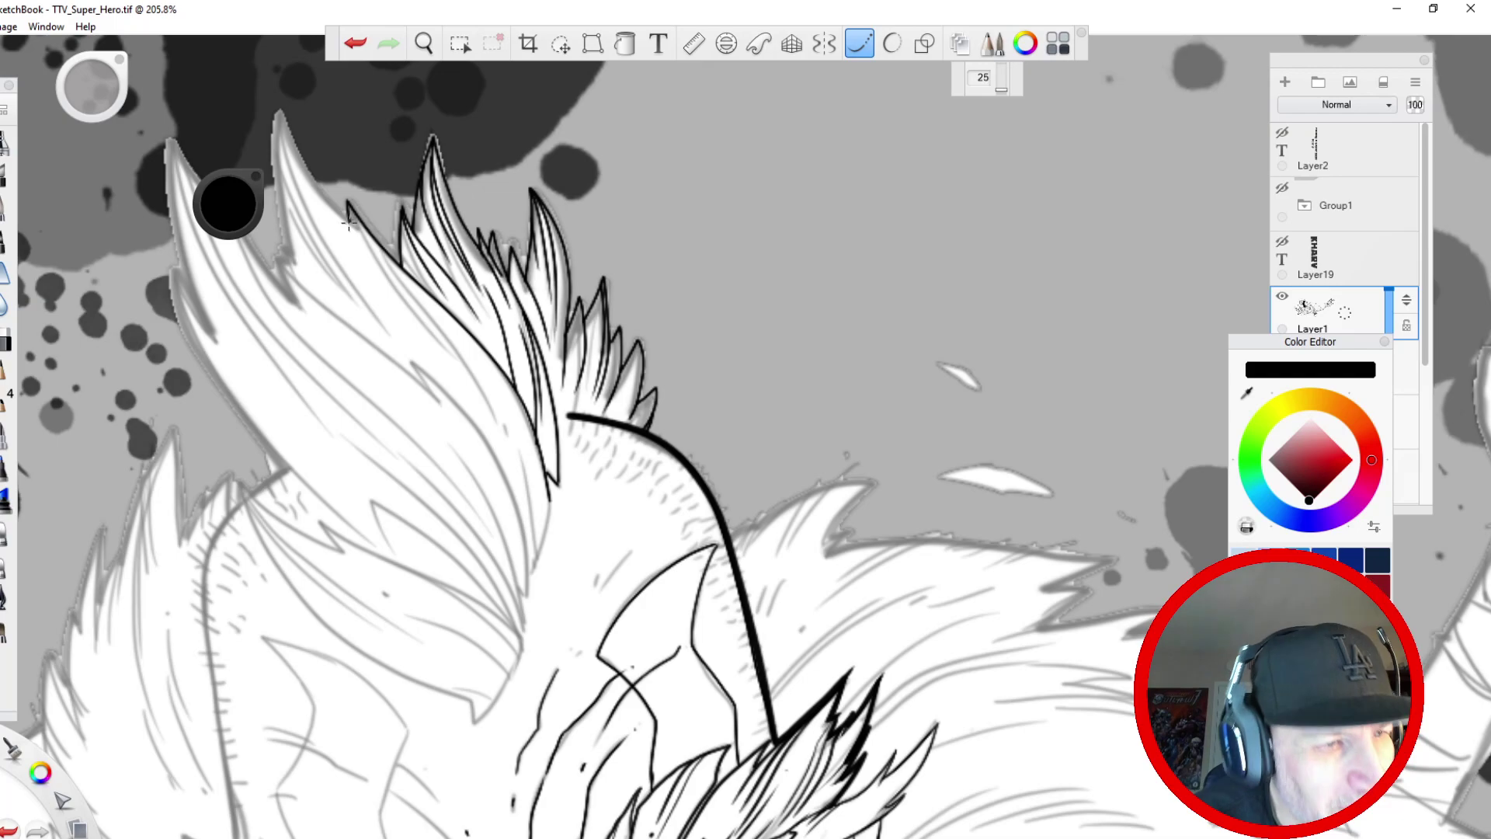
- Outline the mohawk's second tall spike and ink its long inner strands converging toward the hair's base
{"action": "mouse_move", "coordinate": [349, 221]}
{"action": "left_mouse_down"}
{"action": "mouse_move", "coordinate": [276, 82]}
{"action": "mouse_move", "coordinate": [292, 256]}
{"action": "left_mouse_up"}
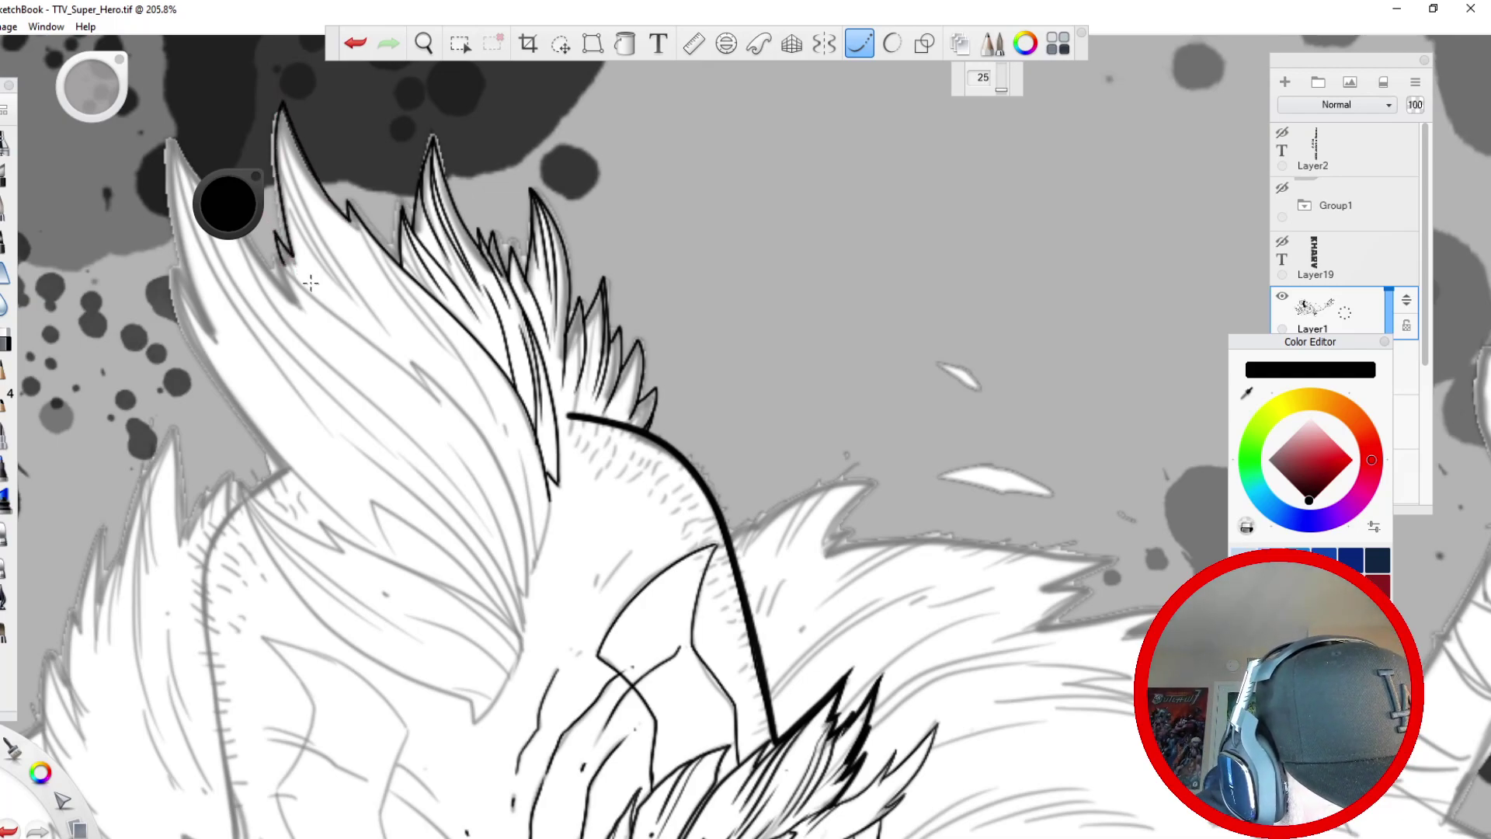
{"action": "left_click_drag", "start_coordinate": [281, 105], "coordinate": [458, 371]}
{"action": "left_click_drag", "start_coordinate": [376, 239], "coordinate": [499, 448]}
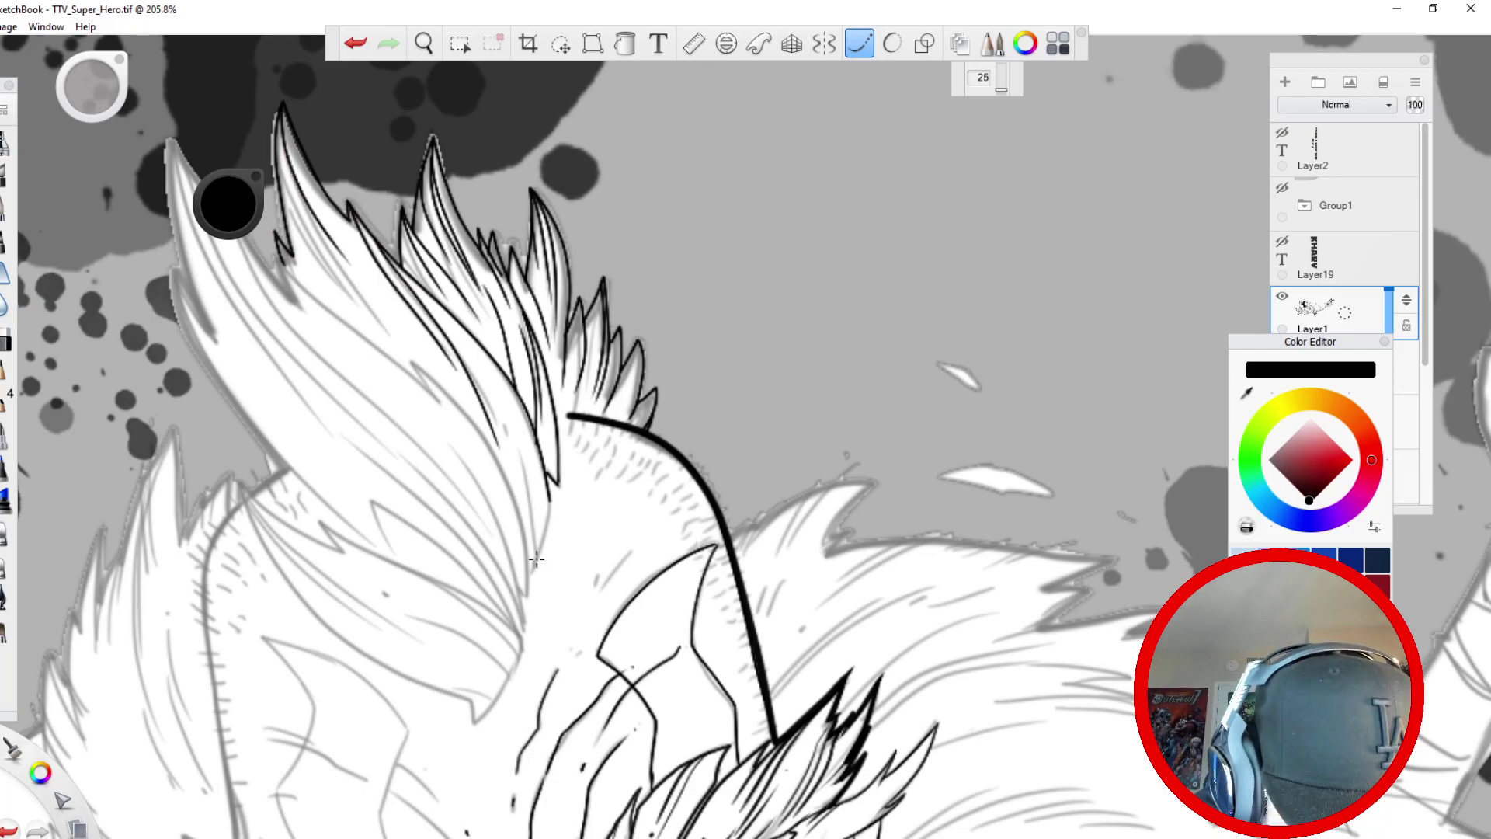
{"action": "left_click_drag", "start_coordinate": [526, 579], "coordinate": [552, 485]}
{"action": "mouse_move", "coordinate": [526, 589]}
{"action": "left_mouse_down"}
{"action": "mouse_move", "coordinate": [489, 444]}
{"action": "mouse_move", "coordinate": [392, 339]}
{"action": "mouse_move", "coordinate": [435, 396]}
{"action": "left_mouse_up"}
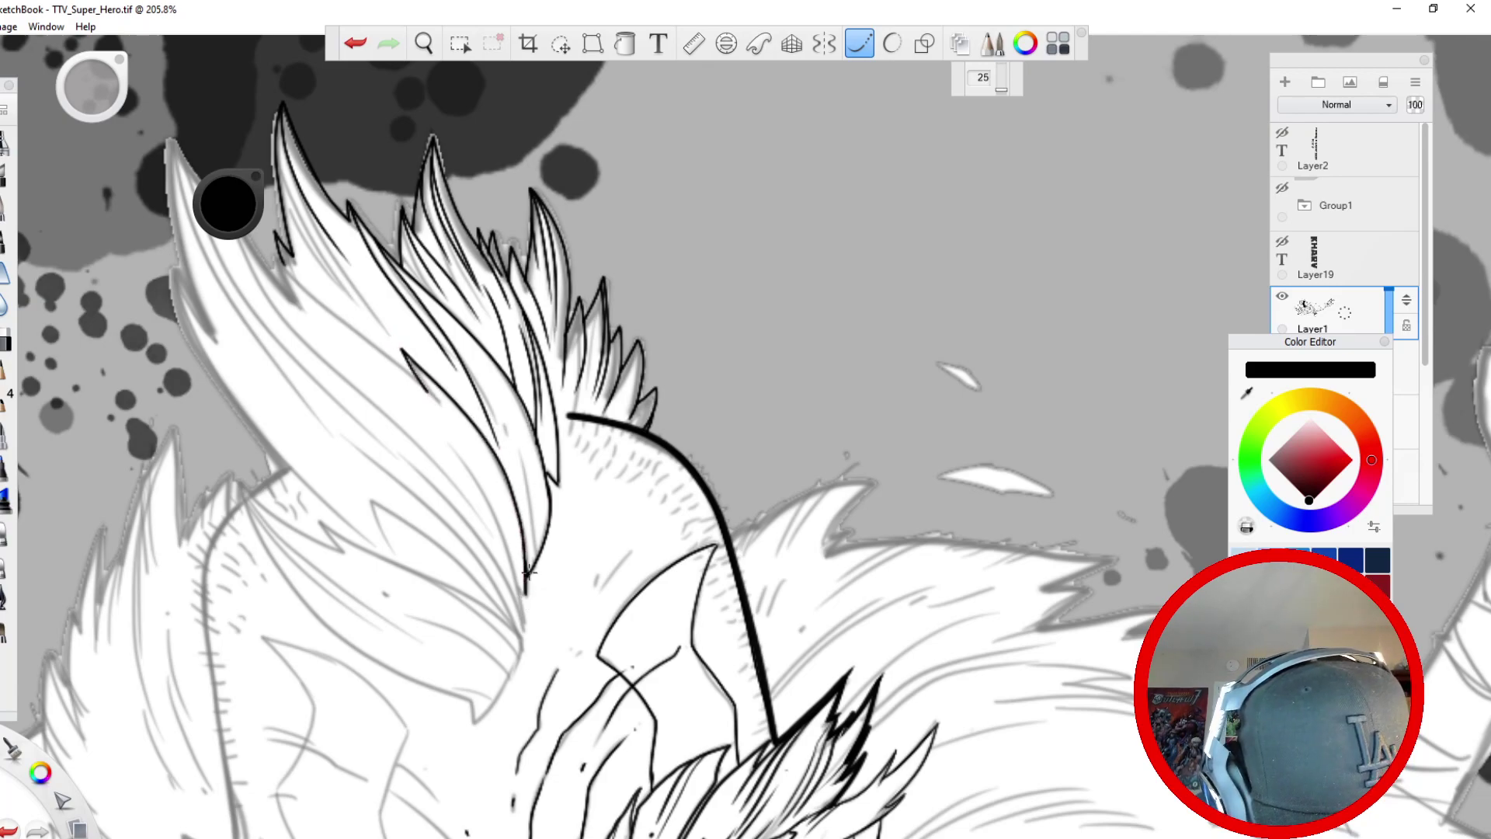
{"action": "left_click_drag", "start_coordinate": [531, 568], "coordinate": [497, 398]}
{"action": "left_click_drag", "start_coordinate": [539, 571], "coordinate": [534, 478]}
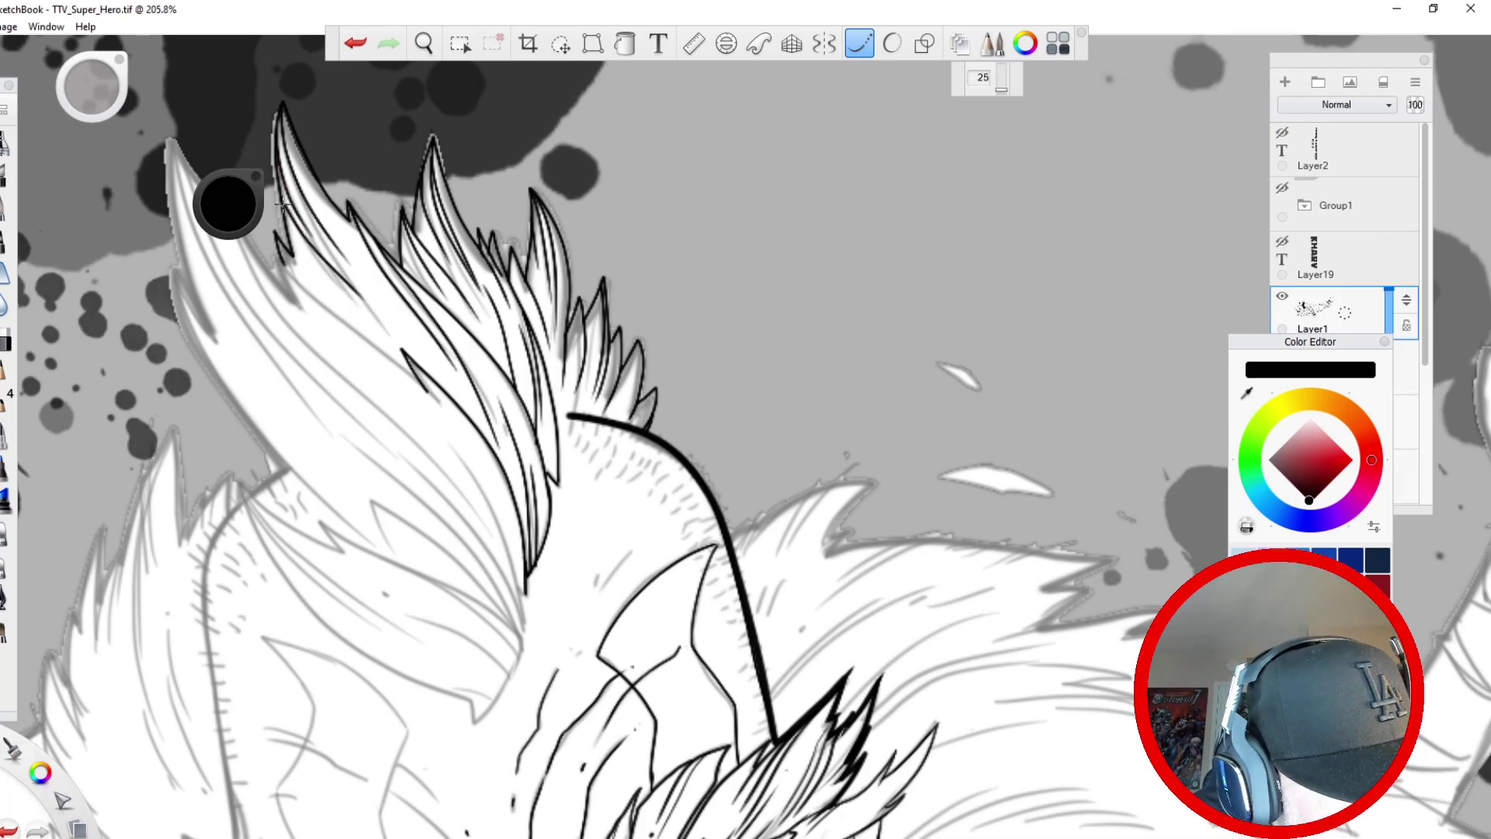
- Undo the last hair stroke and ink the jagged tufts below the second tall spike, extending strands down its lower edge
{"action": "left_click", "coordinate": [348, 45]}
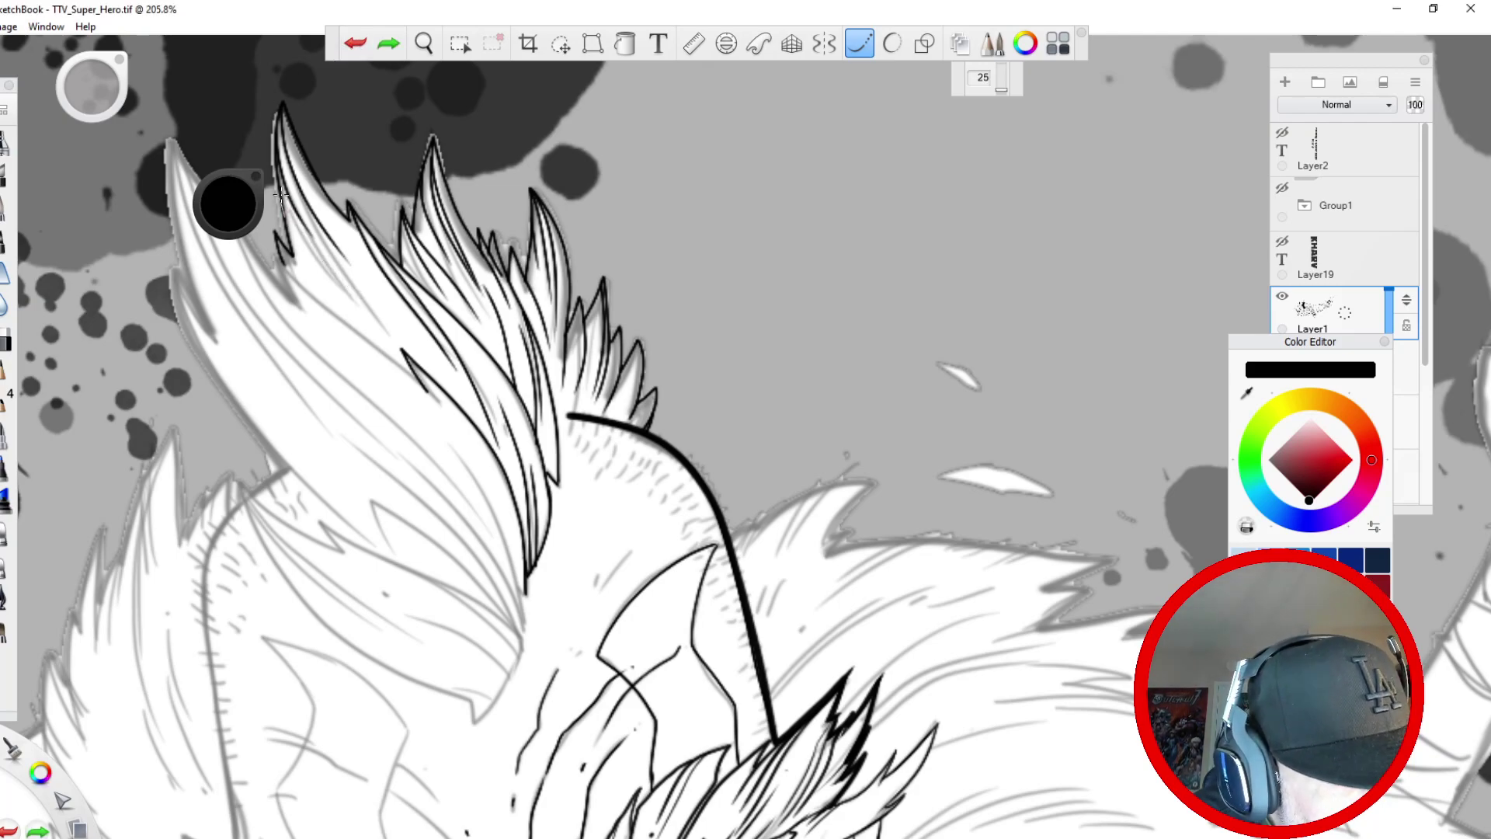
{"action": "left_click_drag", "start_coordinate": [281, 199], "coordinate": [295, 247]}
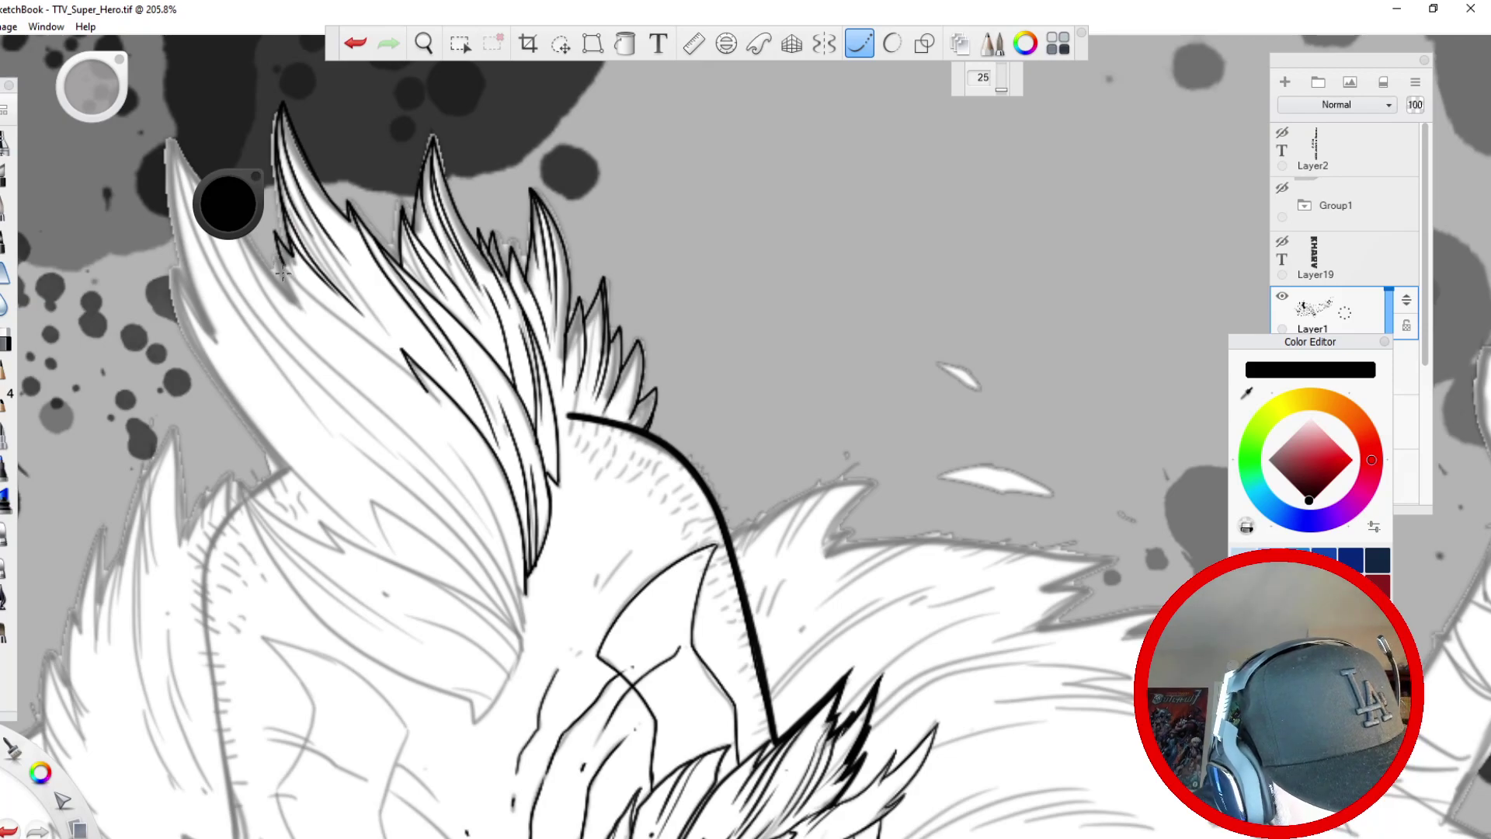
{"action": "mouse_move", "coordinate": [424, 388]}
{"action": "left_mouse_down"}
{"action": "mouse_move", "coordinate": [264, 247]}
{"action": "mouse_move", "coordinate": [273, 273]}
{"action": "mouse_move", "coordinate": [277, 261]}
{"action": "mouse_move", "coordinate": [363, 328]}
{"action": "left_mouse_up"}
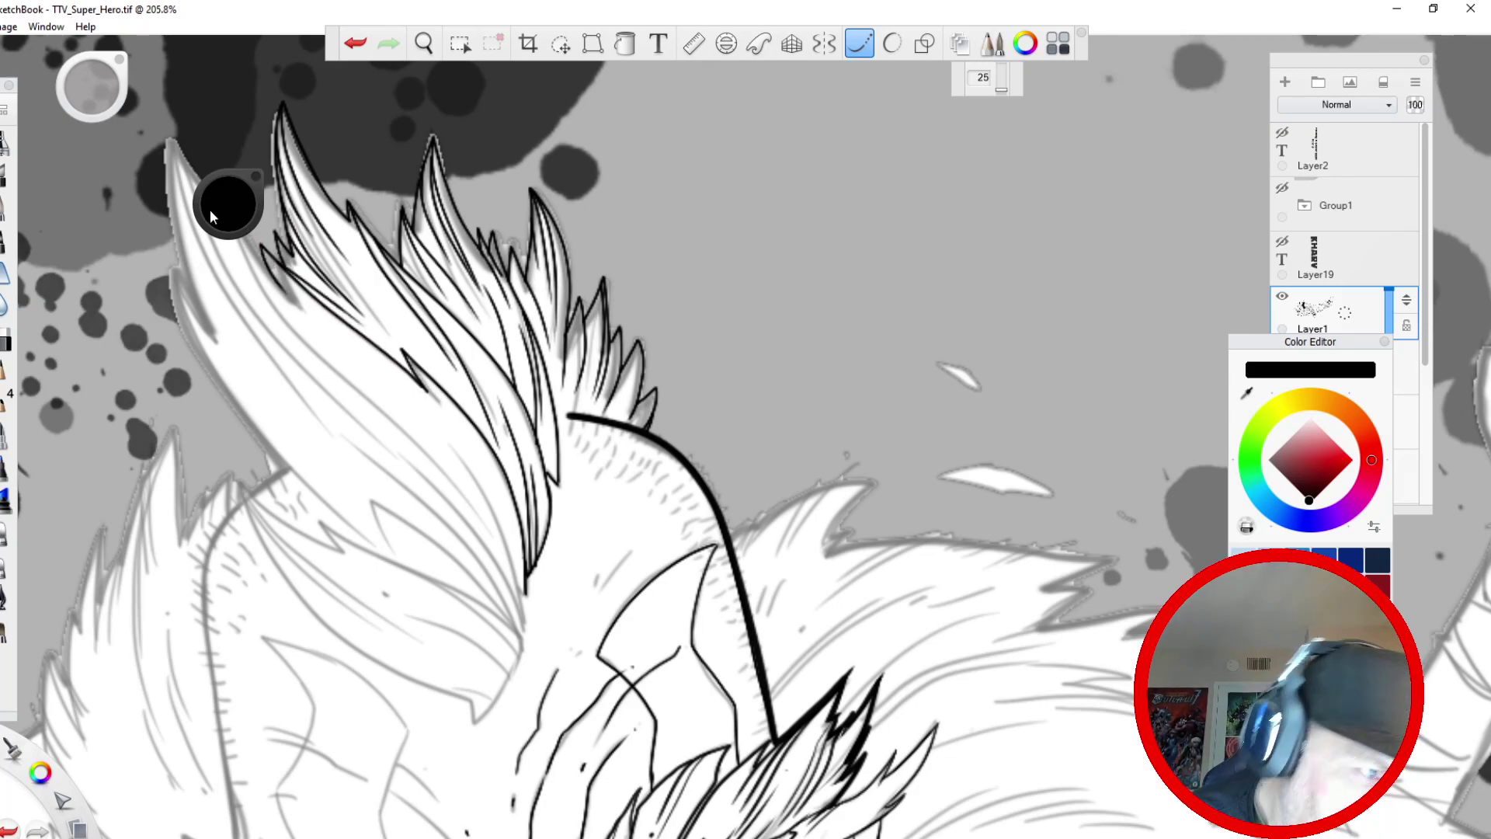
- Ink the edge separating the front lock from the second spike, and dot small specks over the hair with Steady Stroke off
{"action": "left_click_drag", "start_coordinate": [272, 344], "coordinate": [568, 448]}
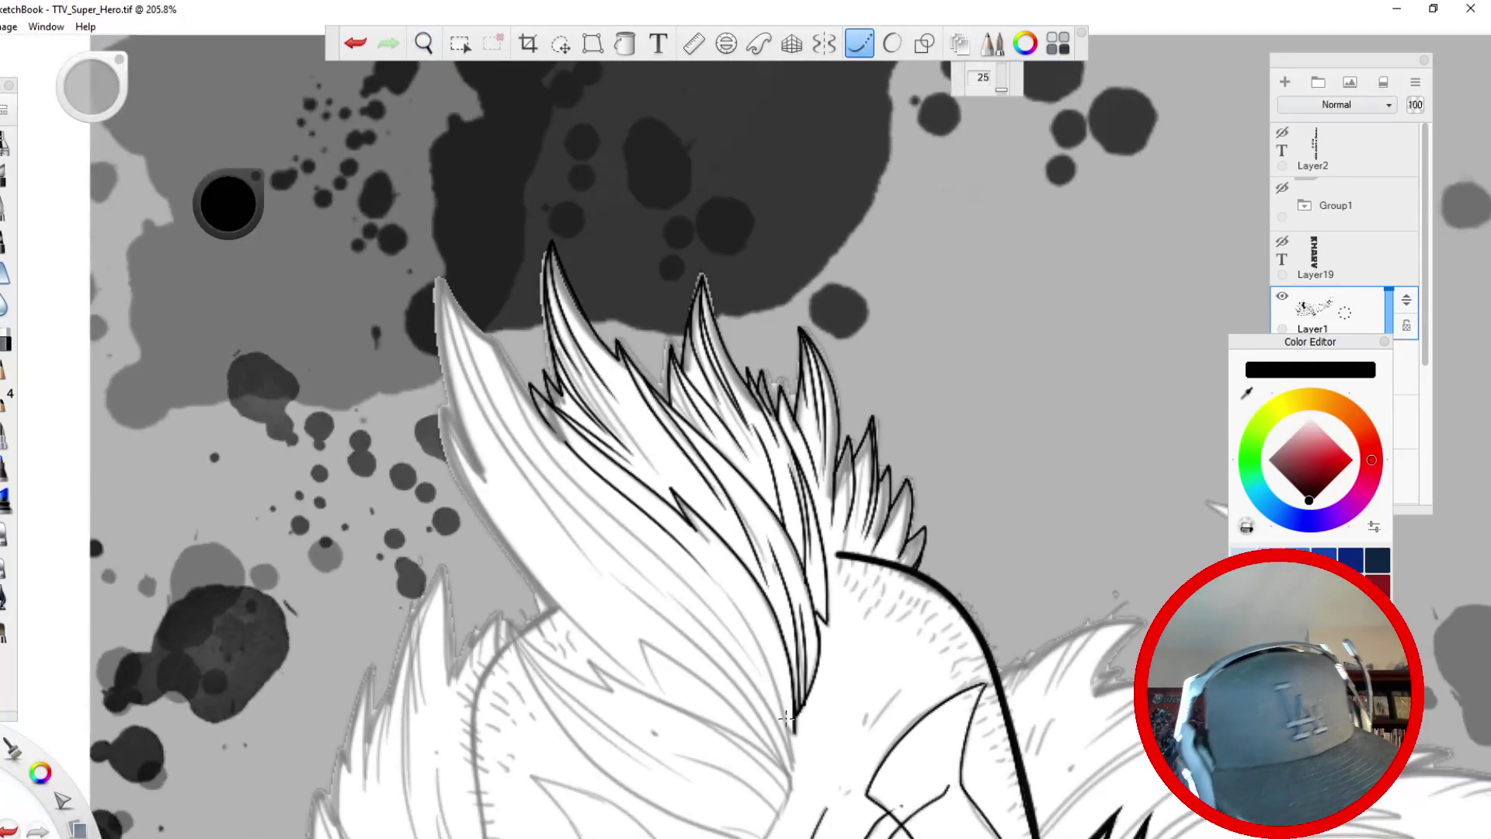
{"action": "key", "text": "ctrl+z"}
{"action": "mouse_move", "coordinate": [563, 437]}
{"action": "left_mouse_down"}
{"action": "mouse_move", "coordinate": [490, 330]}
{"action": "mouse_move", "coordinate": [652, 555]}
{"action": "left_mouse_up"}
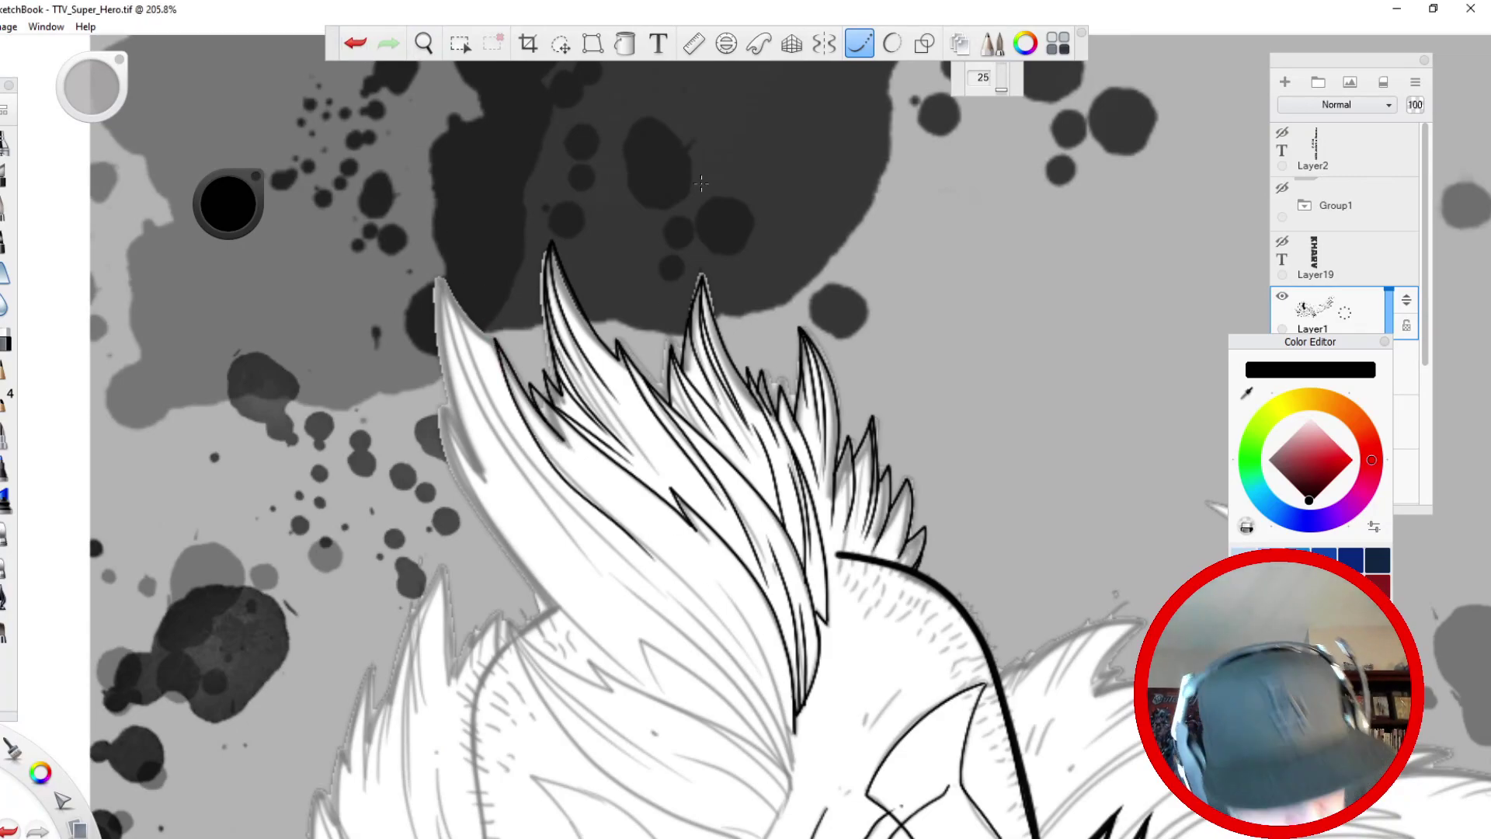
{"action": "left_click", "coordinate": [859, 43]}
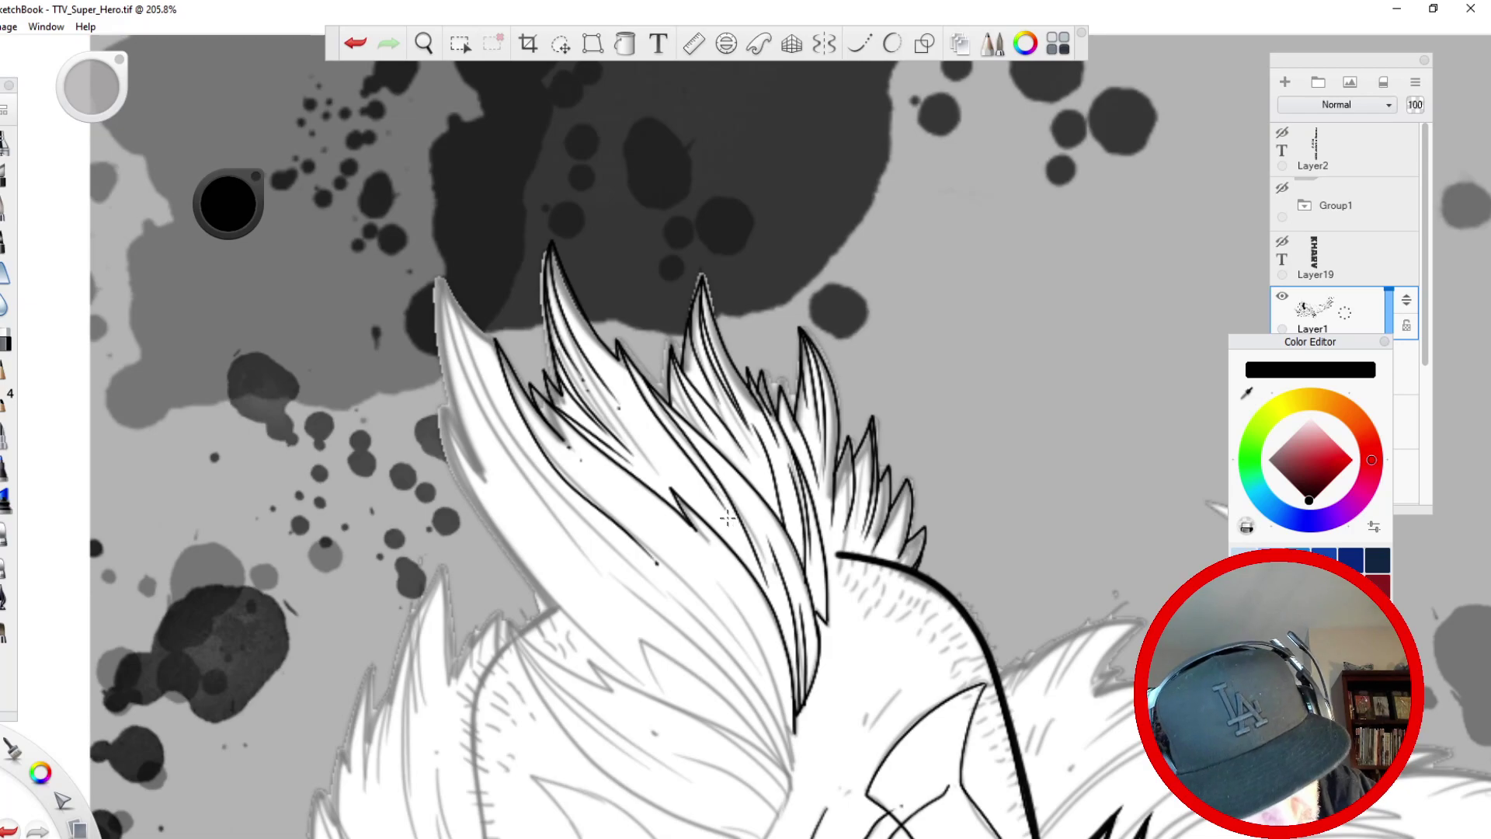
{"action": "left_click", "coordinate": [856, 48]}
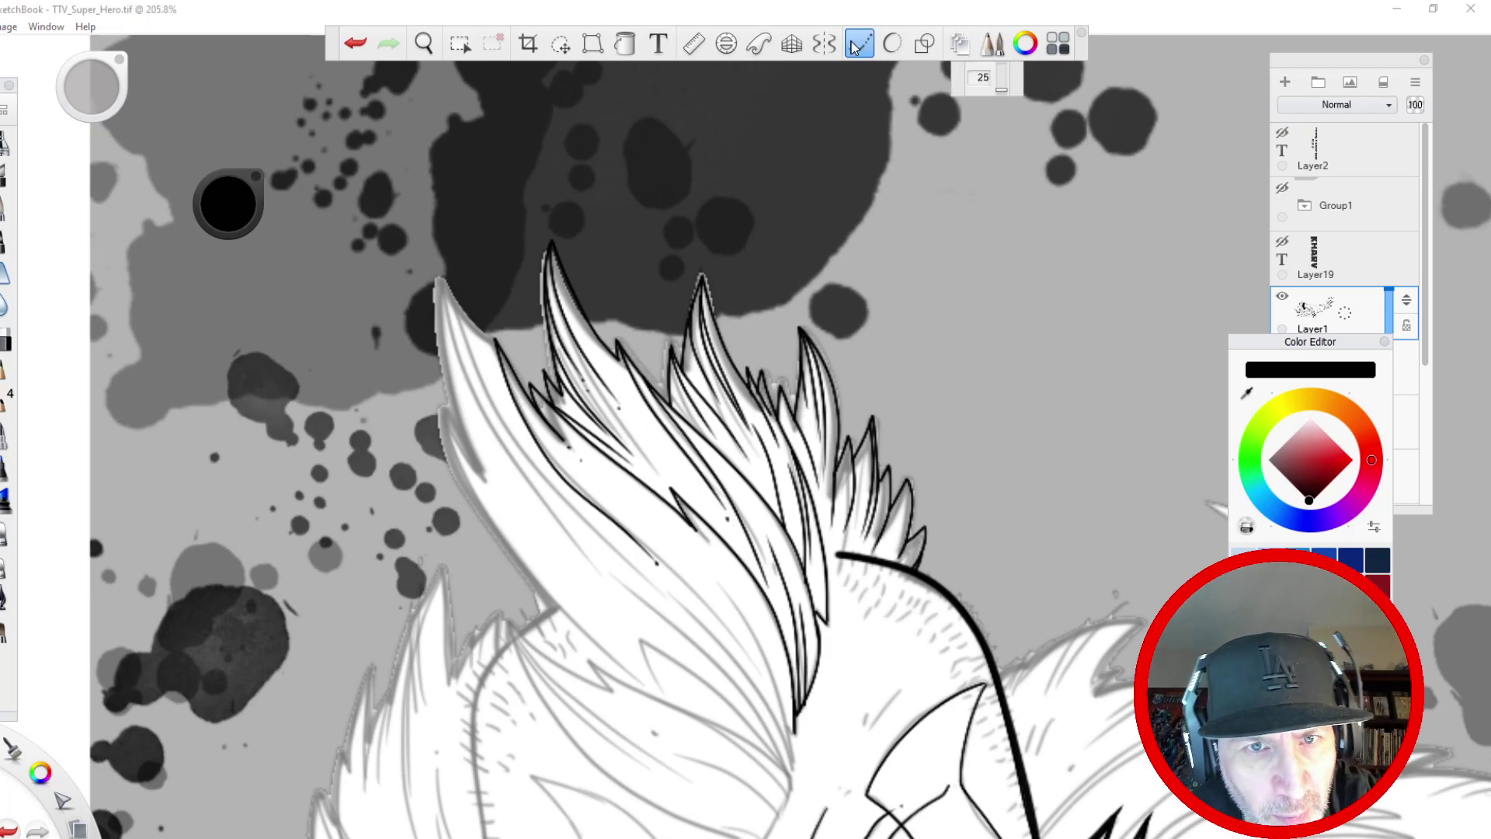
- With Steady Stroke on, outline the front mohawk spike and its smaller secondary point down to the hairline
{"action": "mouse_move", "coordinate": [510, 388]}
{"action": "left_mouse_down"}
{"action": "mouse_move", "coordinate": [440, 278]}
{"action": "mouse_move", "coordinate": [511, 465]}
{"action": "left_mouse_up"}
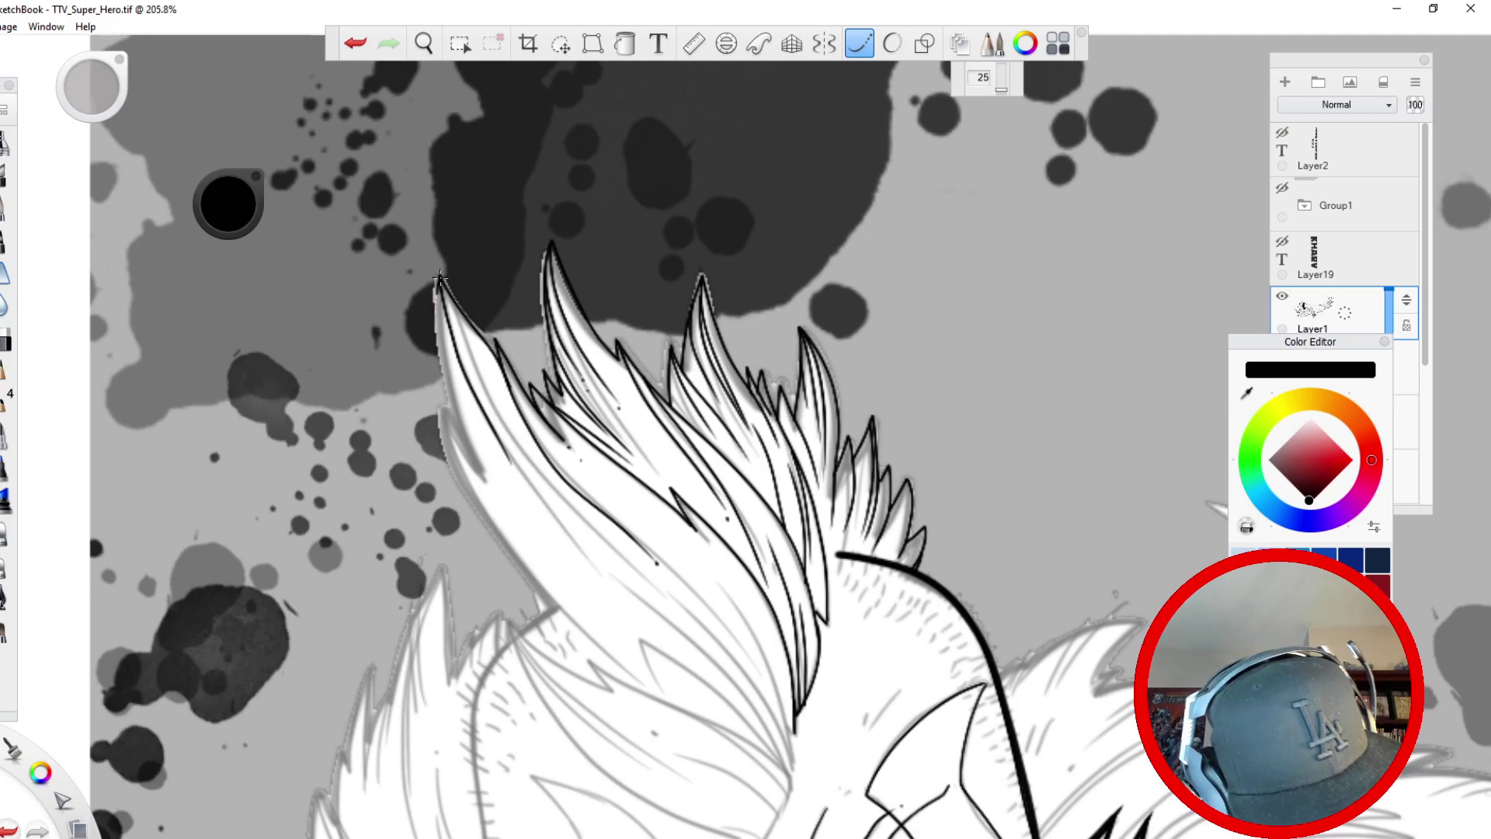
{"action": "key", "text": "ctrl+z"}
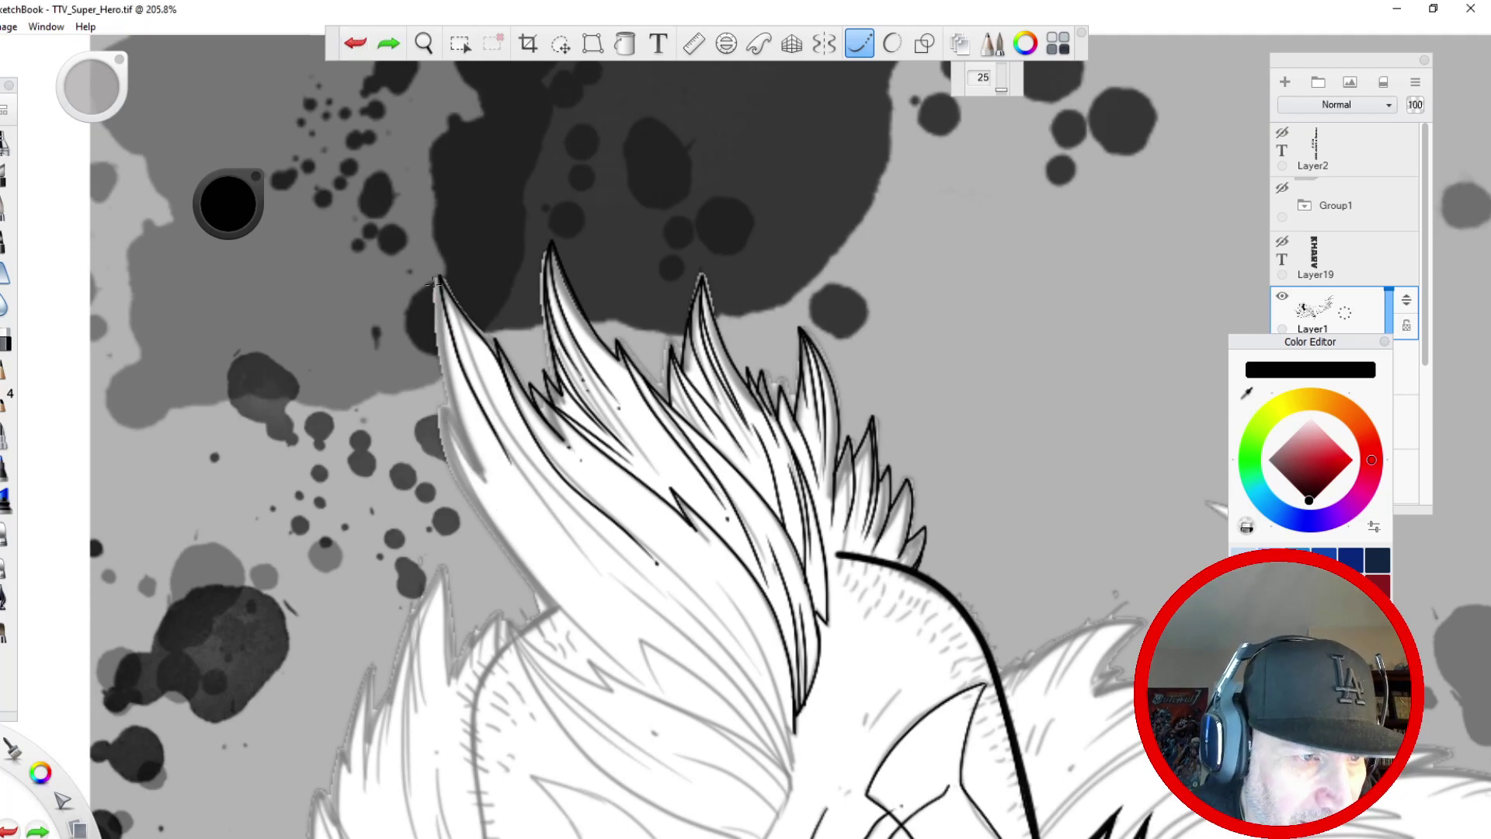
{"action": "mouse_move", "coordinate": [431, 278]}
{"action": "left_mouse_down"}
{"action": "mouse_move", "coordinate": [441, 359]}
{"action": "mouse_move", "coordinate": [506, 518]}
{"action": "mouse_move", "coordinate": [441, 410]}
{"action": "mouse_move", "coordinate": [445, 436]}
{"action": "mouse_move", "coordinate": [521, 564]}
{"action": "mouse_move", "coordinate": [628, 679]}
{"action": "left_mouse_up"}
{"action": "left_click_drag", "start_coordinate": [482, 480], "coordinate": [653, 700]}
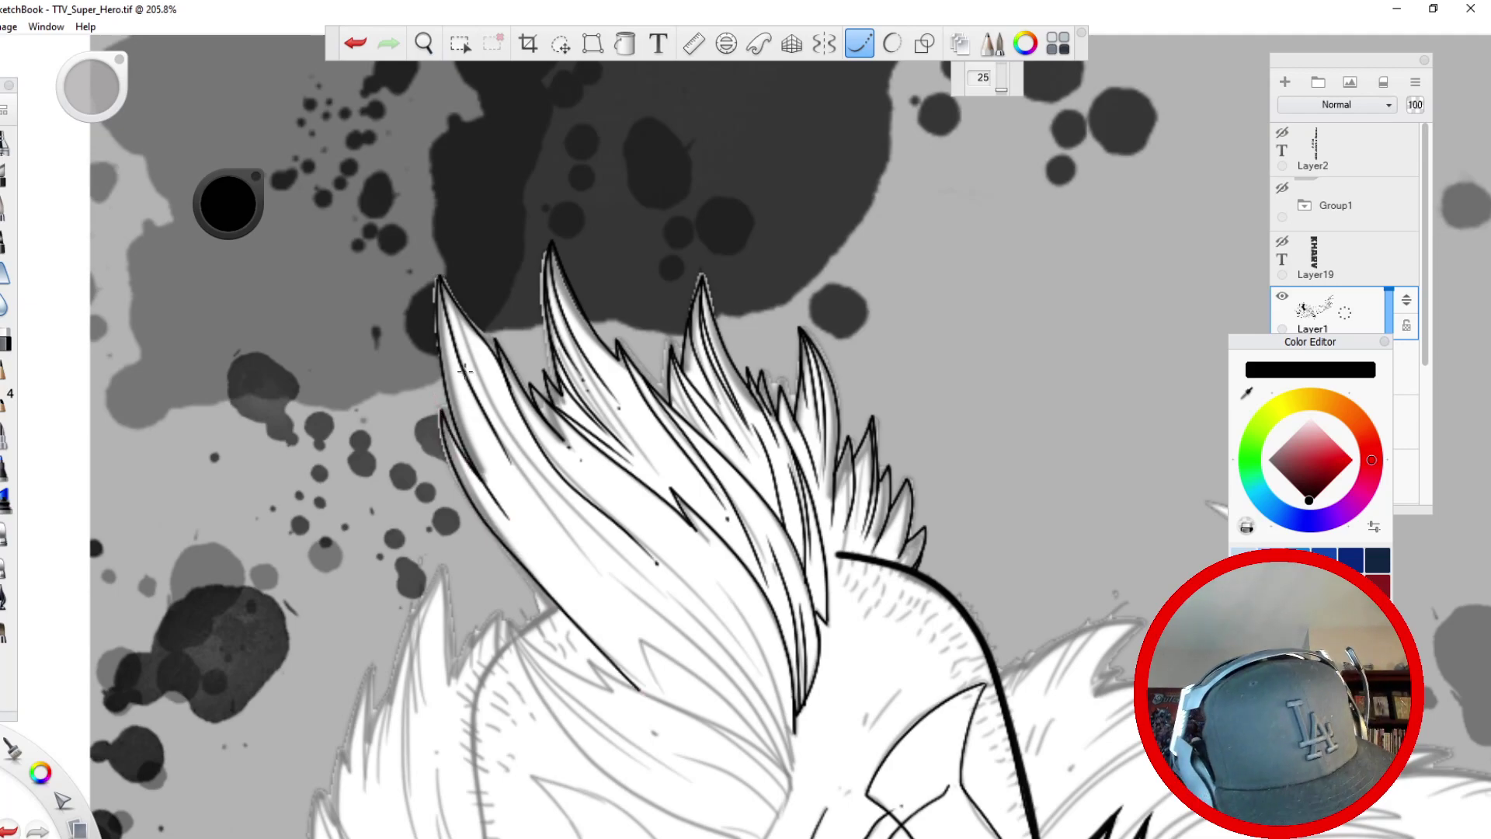
- Fill the front mohawk spike with long inner hair strands and ink further strands converging at the base
{"action": "mouse_move", "coordinate": [439, 279]}
{"action": "left_mouse_down"}
{"action": "mouse_move", "coordinate": [460, 378]}
{"action": "mouse_move", "coordinate": [642, 669]}
{"action": "left_mouse_up"}
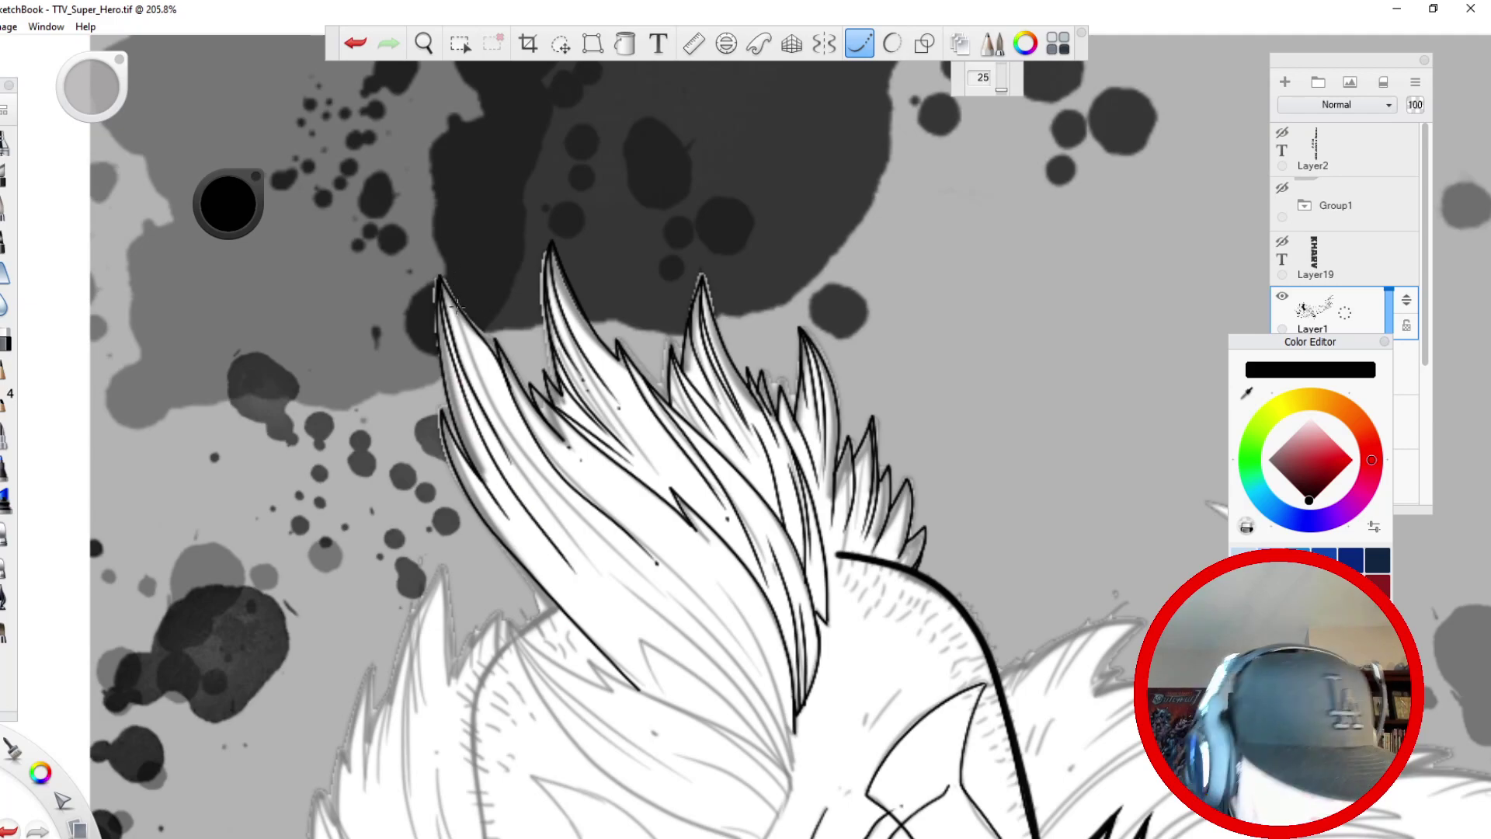
{"action": "mouse_move", "coordinate": [457, 305]}
{"action": "left_mouse_down"}
{"action": "mouse_move", "coordinate": [509, 439]}
{"action": "mouse_move", "coordinate": [570, 508]}
{"action": "left_mouse_up"}
{"action": "left_click_drag", "start_coordinate": [519, 466], "coordinate": [590, 556]}
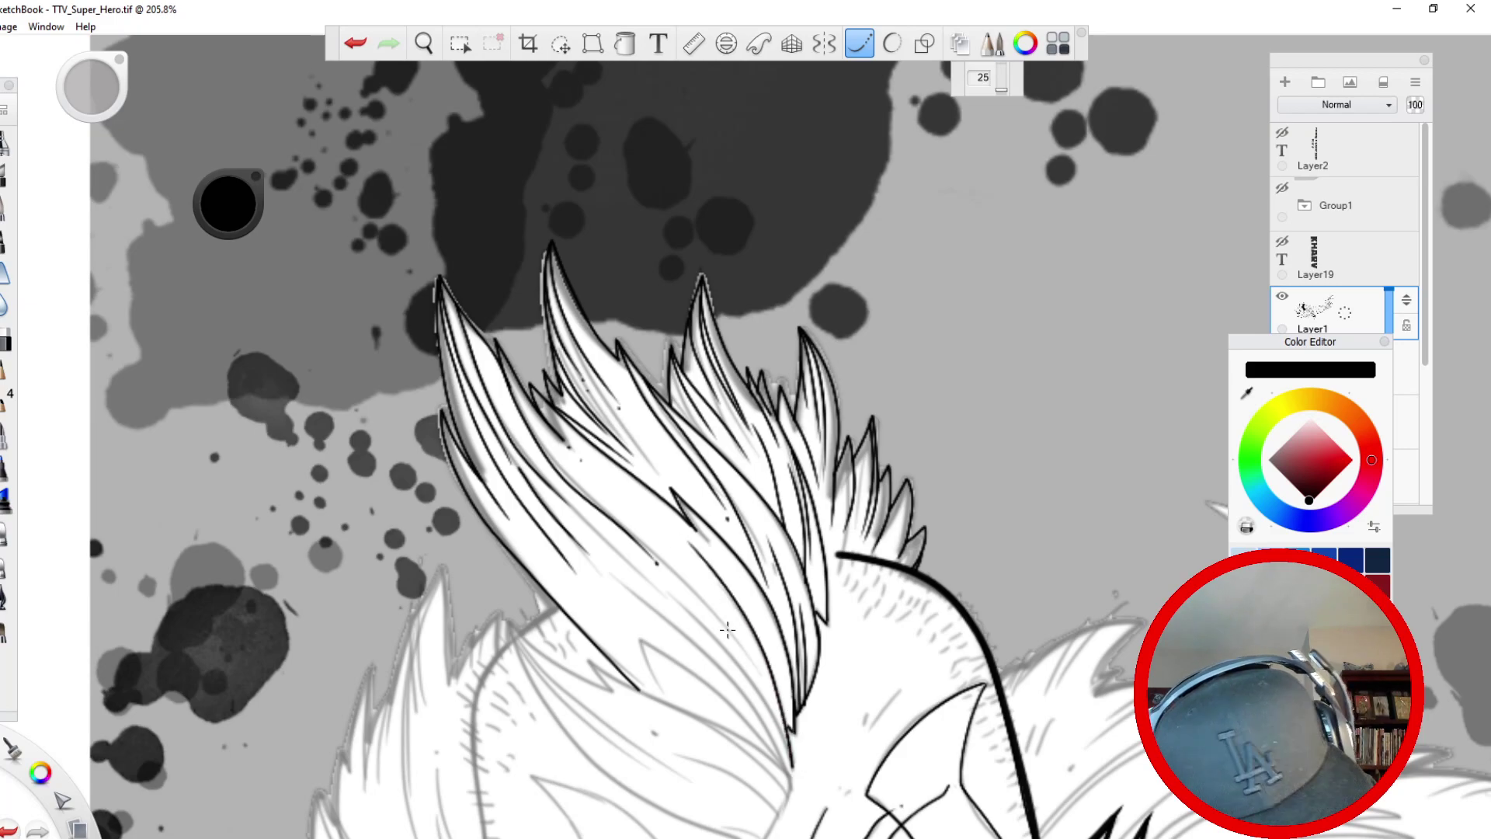
{"action": "mouse_move", "coordinate": [792, 767]}
{"action": "left_mouse_down"}
{"action": "mouse_move", "coordinate": [731, 653]}
{"action": "mouse_move", "coordinate": [673, 594]}
{"action": "left_mouse_up"}
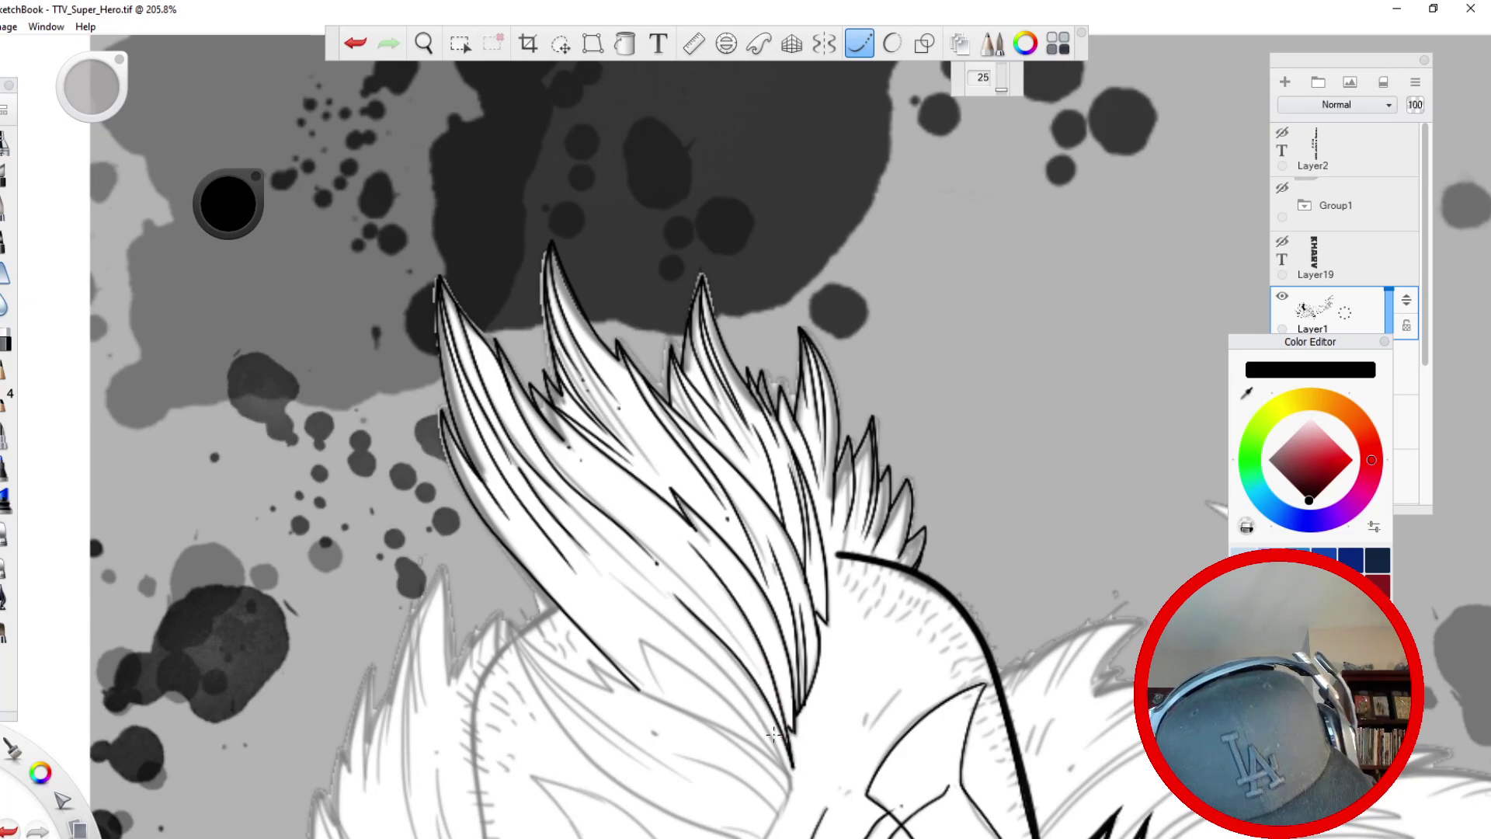
{"action": "left_click_drag", "start_coordinate": [790, 753], "coordinate": [688, 584]}
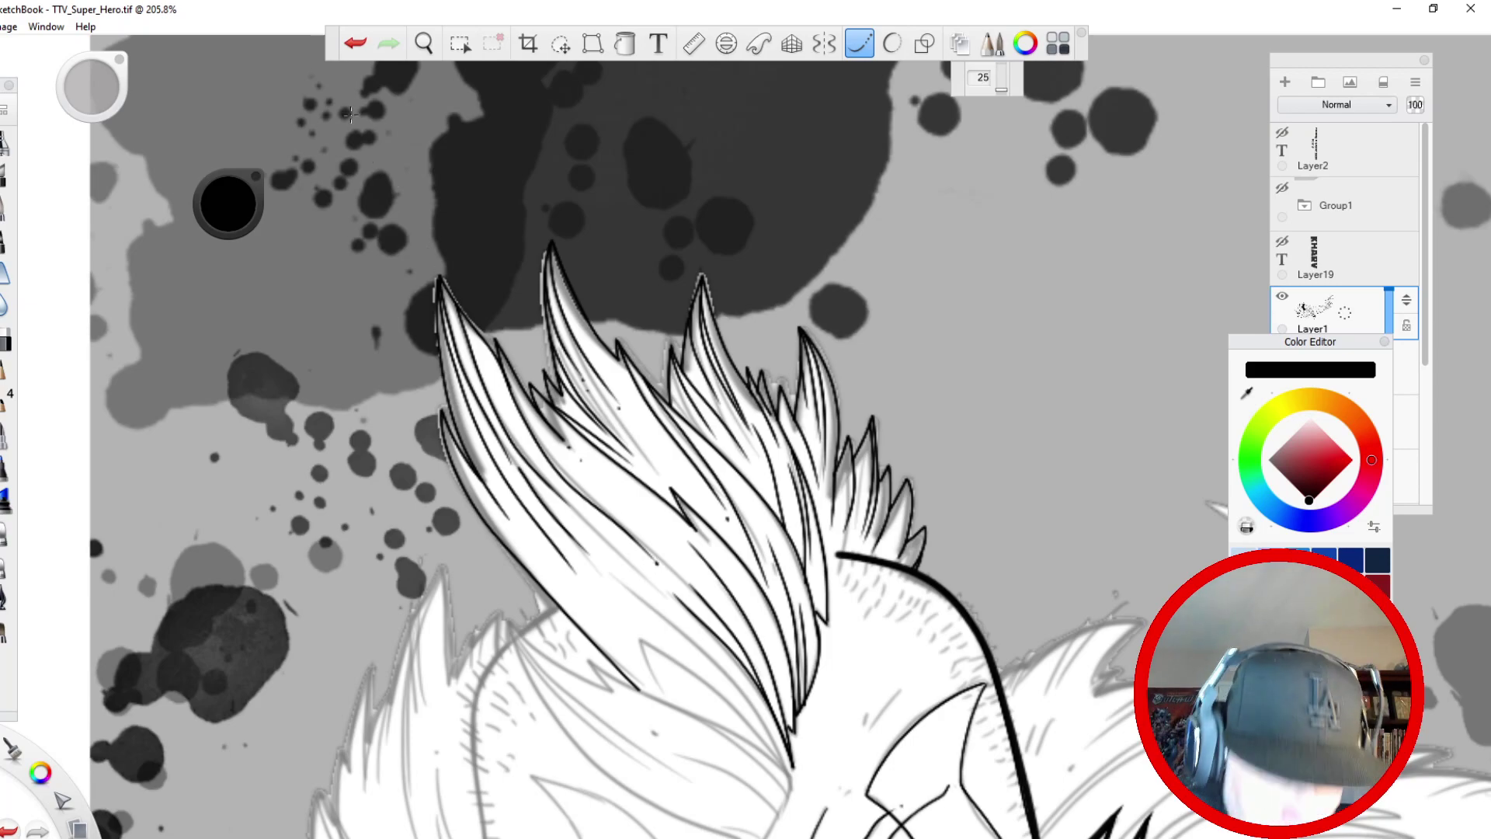
- Ink the left contour of the head from the mohawk down to the brow and thicken it into a heavy line
{"action": "left_click_drag", "start_coordinate": [308, 726], "coordinate": [254, 435]}
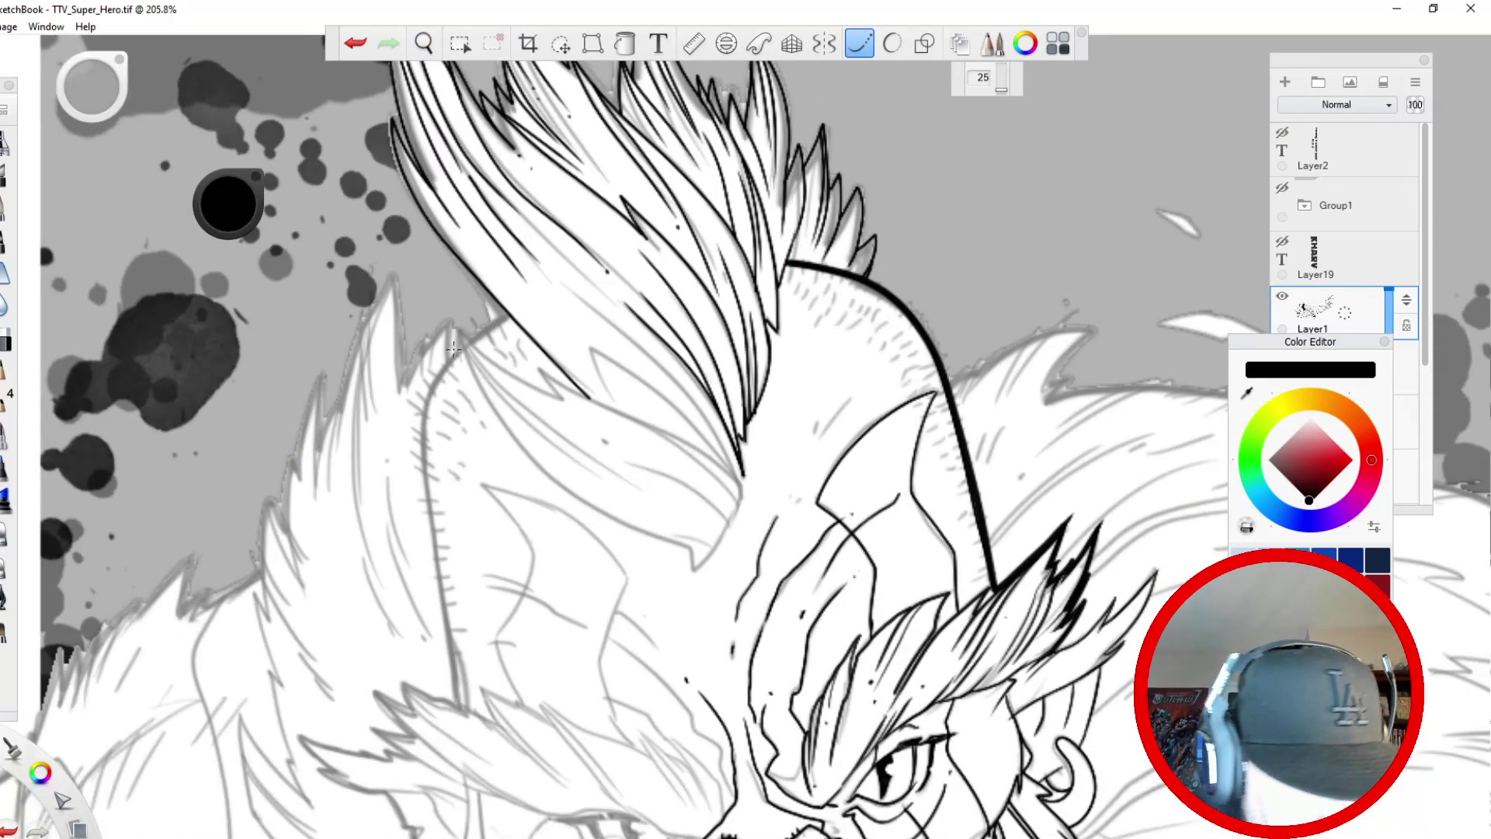
{"action": "mouse_move", "coordinate": [473, 339]}
{"action": "left_mouse_down"}
{"action": "mouse_move", "coordinate": [507, 315]}
{"action": "mouse_move", "coordinate": [433, 382]}
{"action": "mouse_move", "coordinate": [425, 501]}
{"action": "mouse_move", "coordinate": [459, 708]}
{"action": "left_mouse_up"}
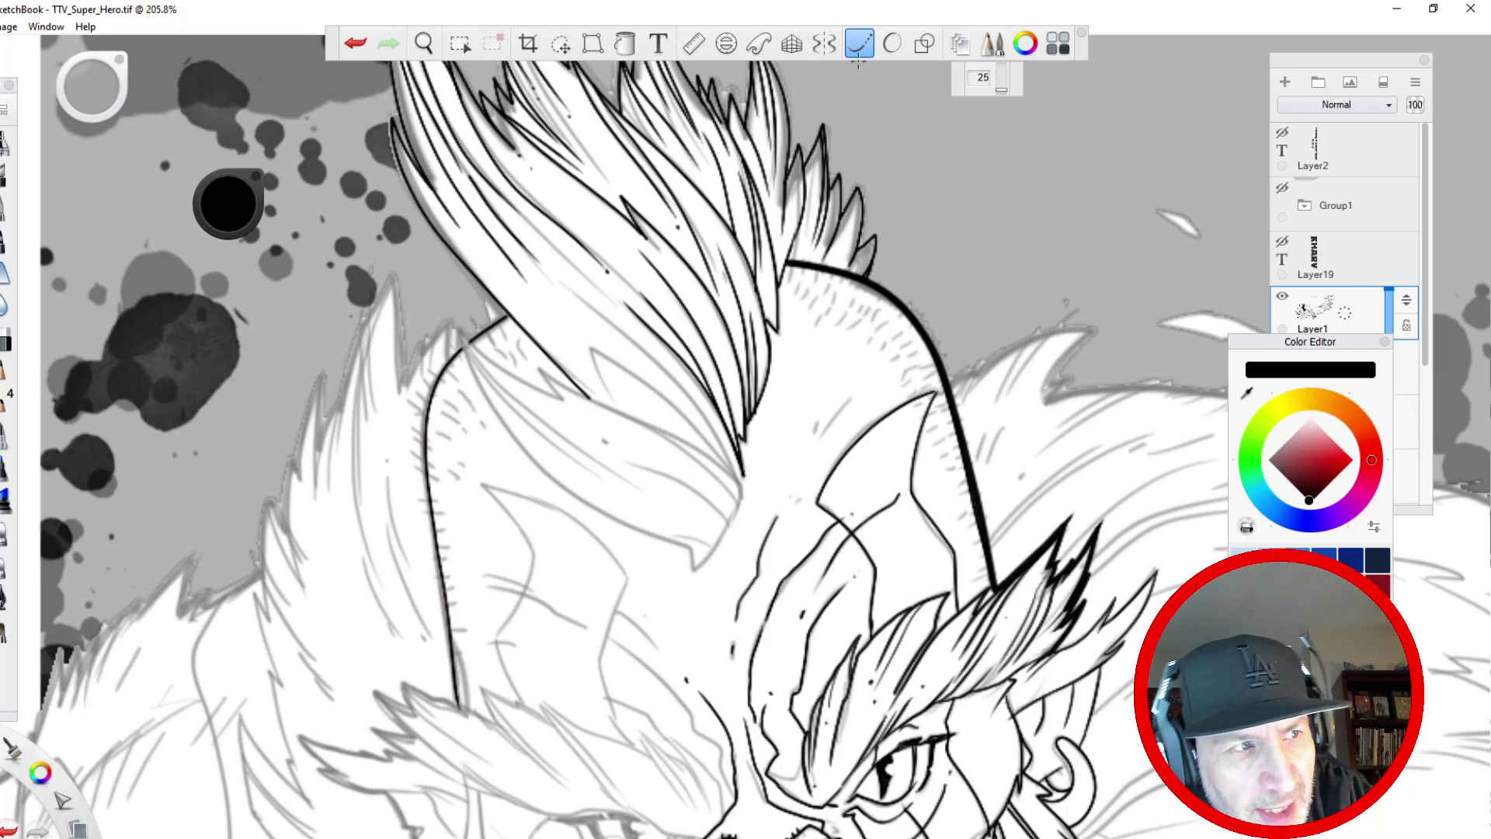
{"action": "mouse_move", "coordinate": [482, 331]}
{"action": "left_mouse_down"}
{"action": "mouse_move", "coordinate": [506, 314]}
{"action": "mouse_move", "coordinate": [471, 336]}
{"action": "mouse_move", "coordinate": [432, 412]}
{"action": "mouse_move", "coordinate": [426, 475]}
{"action": "mouse_move", "coordinate": [459, 705]}
{"action": "mouse_move", "coordinate": [471, 703]}
{"action": "left_mouse_up"}
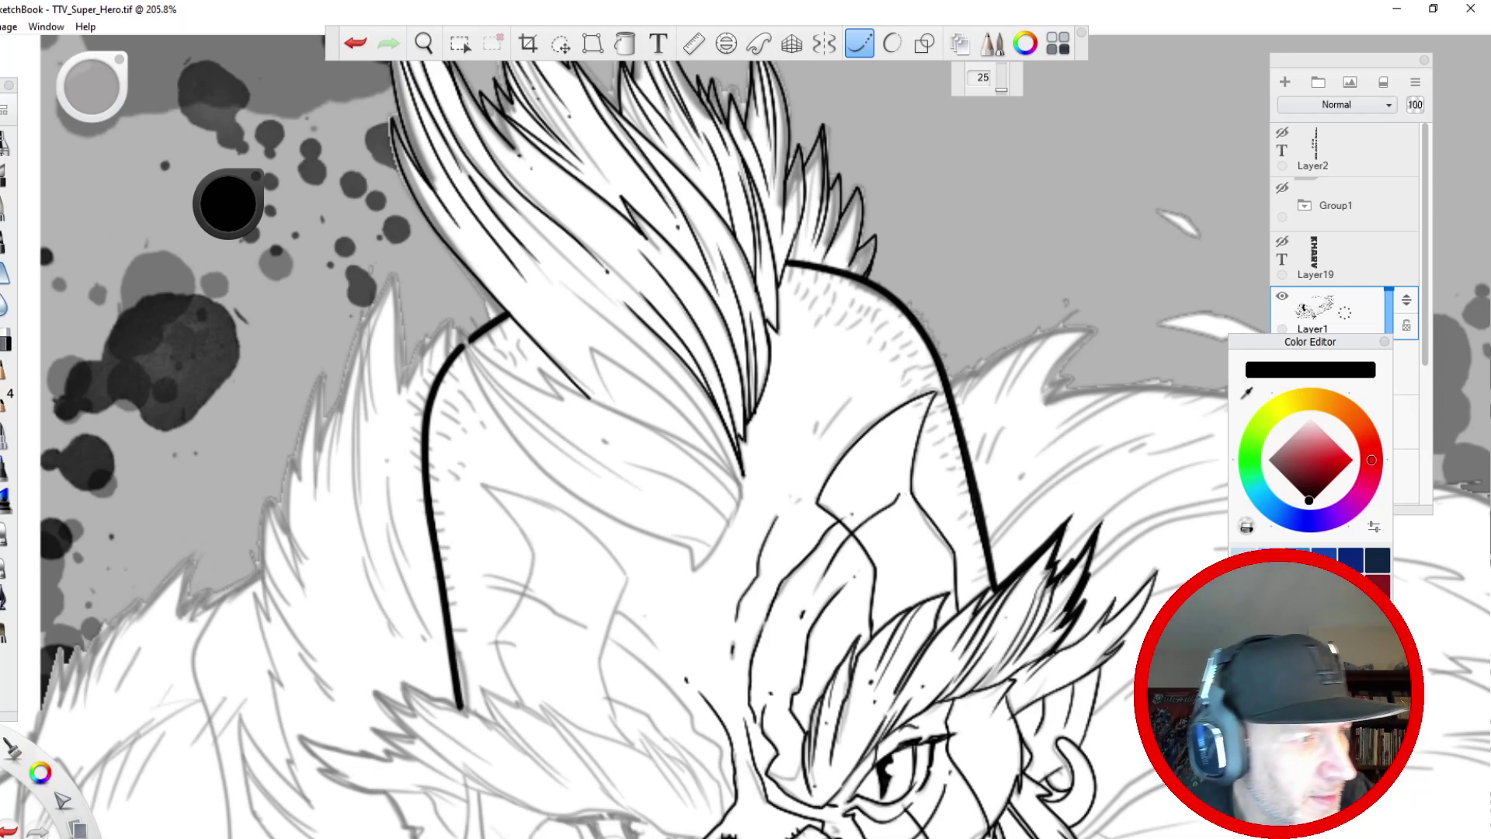
- Turn off Steady Stroke and ink short stubble hairs along the right scalp contour and beside the mohawk on the left
{"action": "left_click", "coordinate": [858, 47]}
{"action": "left_click_drag", "start_coordinate": [892, 304], "coordinate": [936, 339]}
{"action": "left_click_drag", "start_coordinate": [849, 268], "coordinate": [846, 278]}
{"action": "left_click_drag", "start_coordinate": [828, 261], "coordinate": [816, 269]}
{"action": "left_click_drag", "start_coordinate": [808, 257], "coordinate": [807, 267]}
{"action": "mouse_move", "coordinate": [883, 303]}
{"action": "left_mouse_down"}
{"action": "mouse_move", "coordinate": [789, 273]}
{"action": "mouse_move", "coordinate": [792, 258]}
{"action": "mouse_move", "coordinate": [847, 272]}
{"action": "mouse_move", "coordinate": [826, 303]}
{"action": "mouse_move", "coordinate": [836, 317]}
{"action": "mouse_move", "coordinate": [897, 316]}
{"action": "mouse_move", "coordinate": [936, 367]}
{"action": "left_mouse_up"}
{"action": "mouse_move", "coordinate": [936, 367]}
{"action": "left_mouse_down"}
{"action": "mouse_move", "coordinate": [954, 394]}
{"action": "mouse_move", "coordinate": [940, 353]}
{"action": "mouse_move", "coordinate": [905, 354]}
{"action": "mouse_move", "coordinate": [883, 328]}
{"action": "mouse_move", "coordinate": [866, 350]}
{"action": "mouse_move", "coordinate": [785, 289]}
{"action": "left_mouse_up"}
{"action": "left_click_drag", "start_coordinate": [863, 337], "coordinate": [855, 343]}
{"action": "left_click_drag", "start_coordinate": [849, 333], "coordinate": [825, 332]}
{"action": "left_click_drag", "start_coordinate": [800, 314], "coordinate": [797, 321]}
{"action": "mouse_move", "coordinate": [920, 369]}
{"action": "left_mouse_down"}
{"action": "mouse_move", "coordinate": [909, 377]}
{"action": "mouse_move", "coordinate": [976, 470]}
{"action": "mouse_move", "coordinate": [961, 392]}
{"action": "left_mouse_up"}
{"action": "mouse_move", "coordinate": [977, 451]}
{"action": "left_mouse_down"}
{"action": "mouse_move", "coordinate": [973, 494]}
{"action": "mouse_move", "coordinate": [999, 550]}
{"action": "left_mouse_up"}
{"action": "mouse_move", "coordinate": [960, 474]}
{"action": "left_mouse_down"}
{"action": "mouse_move", "coordinate": [943, 431]}
{"action": "mouse_move", "coordinate": [926, 437]}
{"action": "mouse_move", "coordinate": [930, 501]}
{"action": "left_mouse_up"}
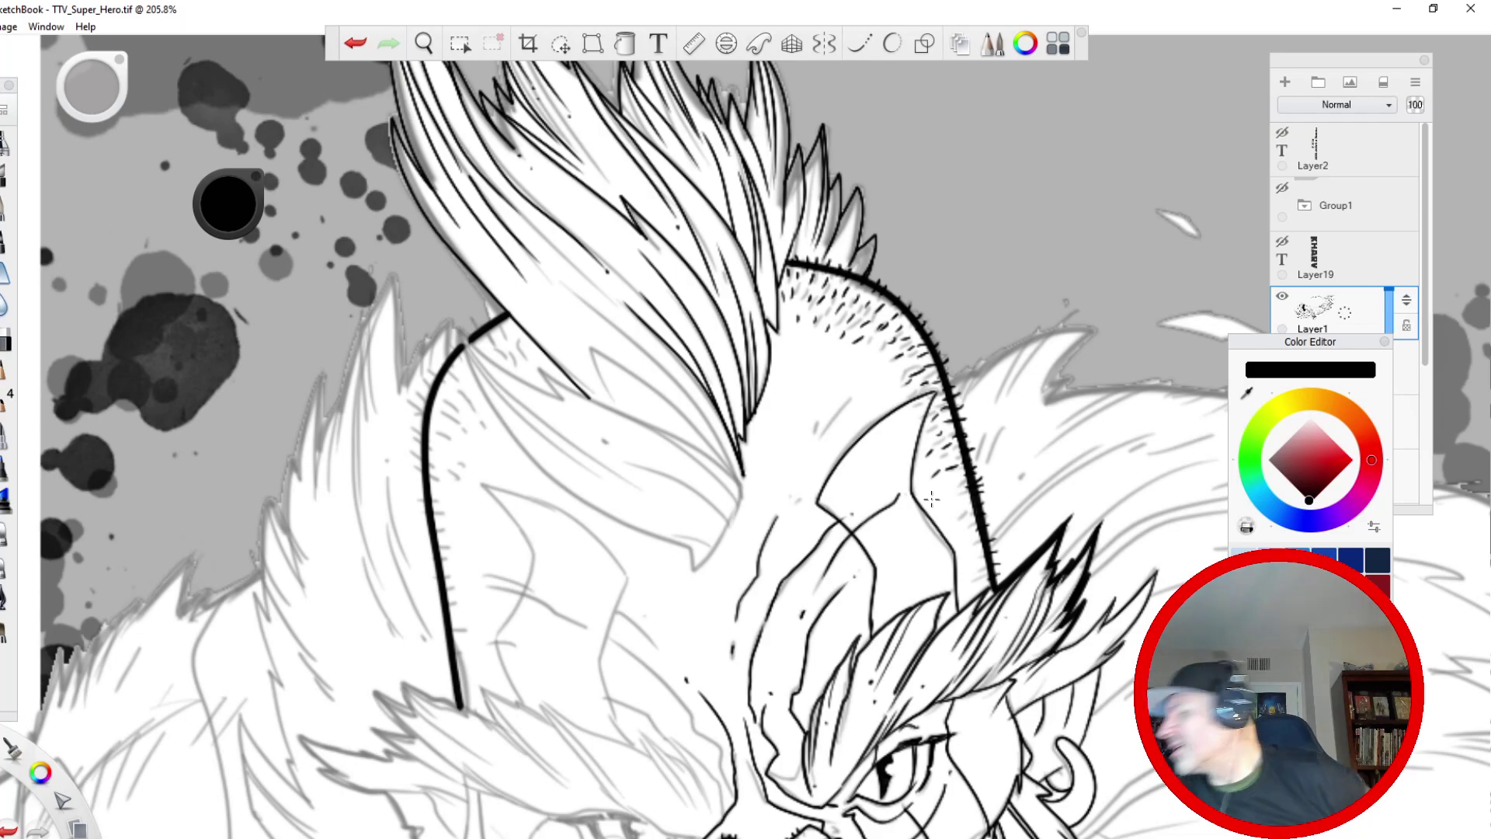
{"action": "mouse_move", "coordinate": [498, 310]}
{"action": "left_mouse_down"}
{"action": "mouse_move", "coordinate": [495, 349]}
{"action": "mouse_move", "coordinate": [510, 347]}
{"action": "left_mouse_up"}
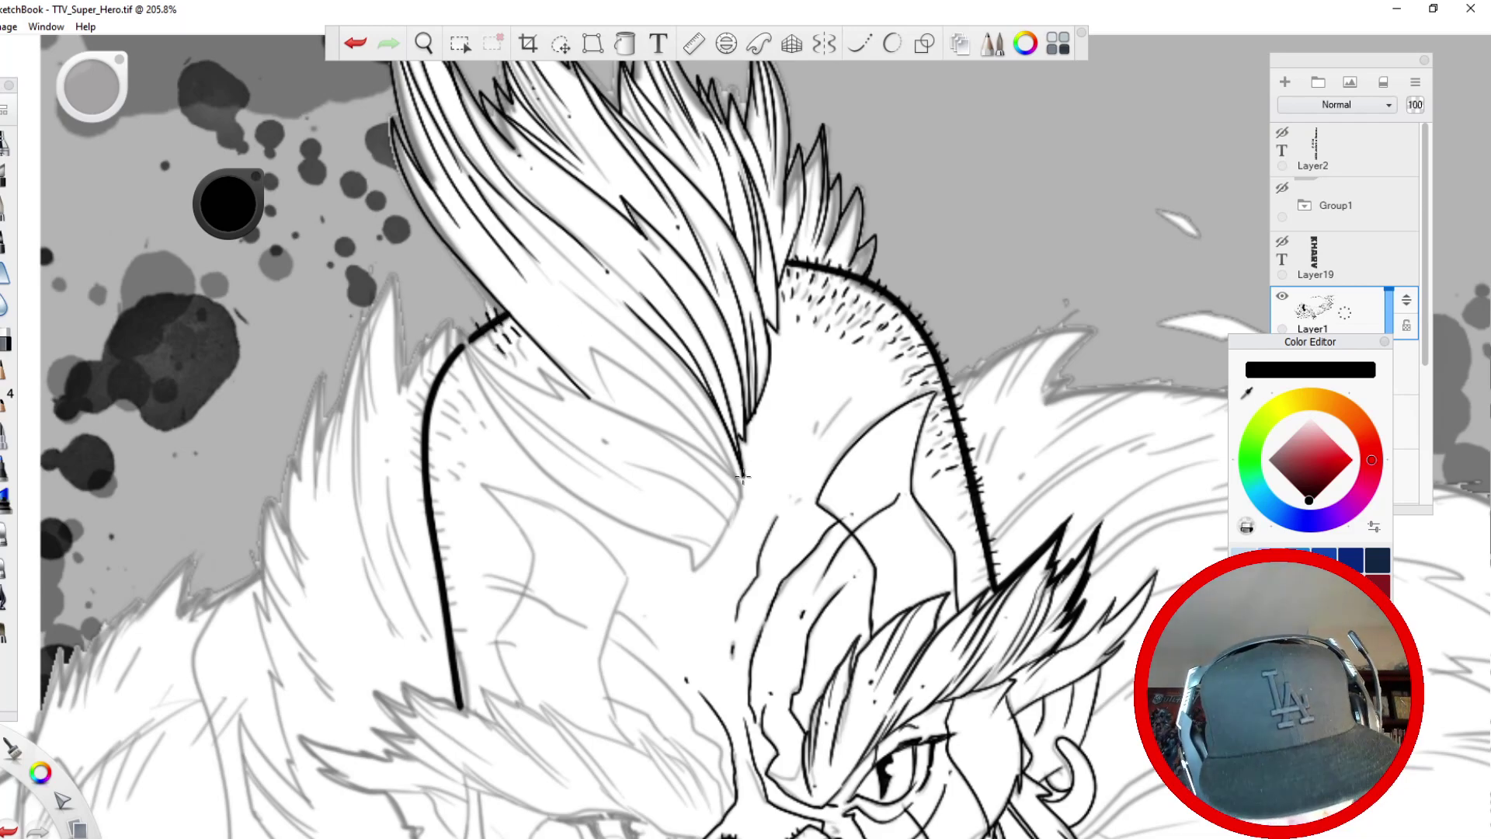
- Ink the forehead crease beside the pointed brow marking, and fill in more stubble along the right side of the scalp
{"action": "left_click_drag", "start_coordinate": [858, 394], "coordinate": [792, 494]}
{"action": "left_click_drag", "start_coordinate": [962, 474], "coordinate": [951, 497]}
{"action": "left_click_drag", "start_coordinate": [958, 446], "coordinate": [943, 462]}
{"action": "left_click_drag", "start_coordinate": [898, 368], "coordinate": [865, 359]}
{"action": "left_click_drag", "start_coordinate": [892, 377], "coordinate": [883, 383]}
{"action": "left_click_drag", "start_coordinate": [985, 513], "coordinate": [960, 518]}
{"action": "left_click_drag", "start_coordinate": [972, 522], "coordinate": [970, 553]}
{"action": "left_click_drag", "start_coordinate": [982, 559], "coordinate": [974, 568]}
{"action": "left_click_drag", "start_coordinate": [987, 571], "coordinate": [975, 589]}
{"action": "left_click_drag", "start_coordinate": [961, 500], "coordinate": [951, 509]}
{"action": "left_click_drag", "start_coordinate": [957, 486], "coordinate": [938, 488]}
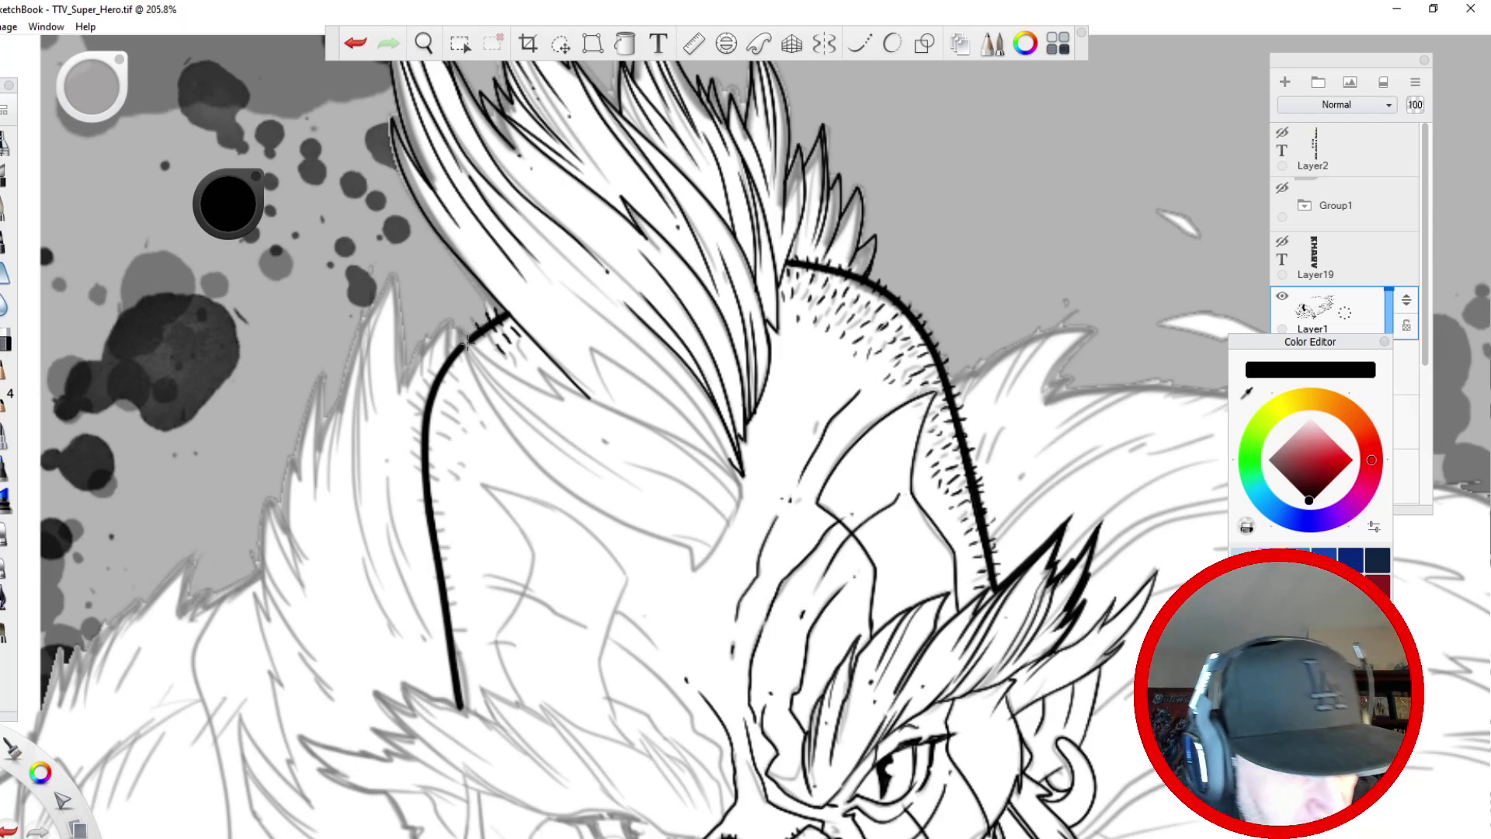
- Turn on Steady Stroke and ink the lower mohawk strands and pointed tufts sweeping from the base over the left scalp
{"action": "left_click", "coordinate": [859, 43]}
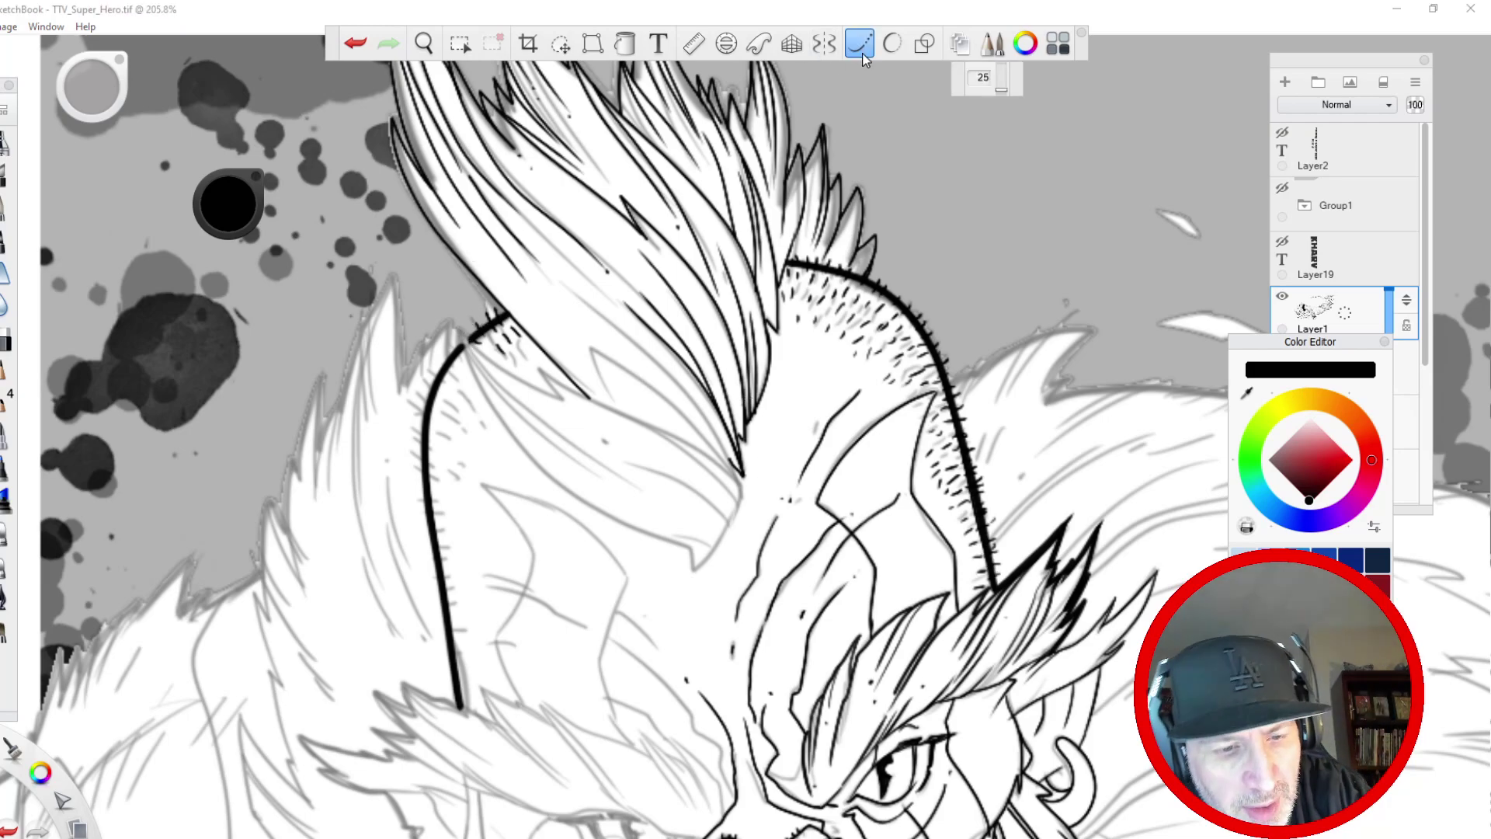
{"action": "left_click_drag", "start_coordinate": [740, 481], "coordinate": [587, 295]}
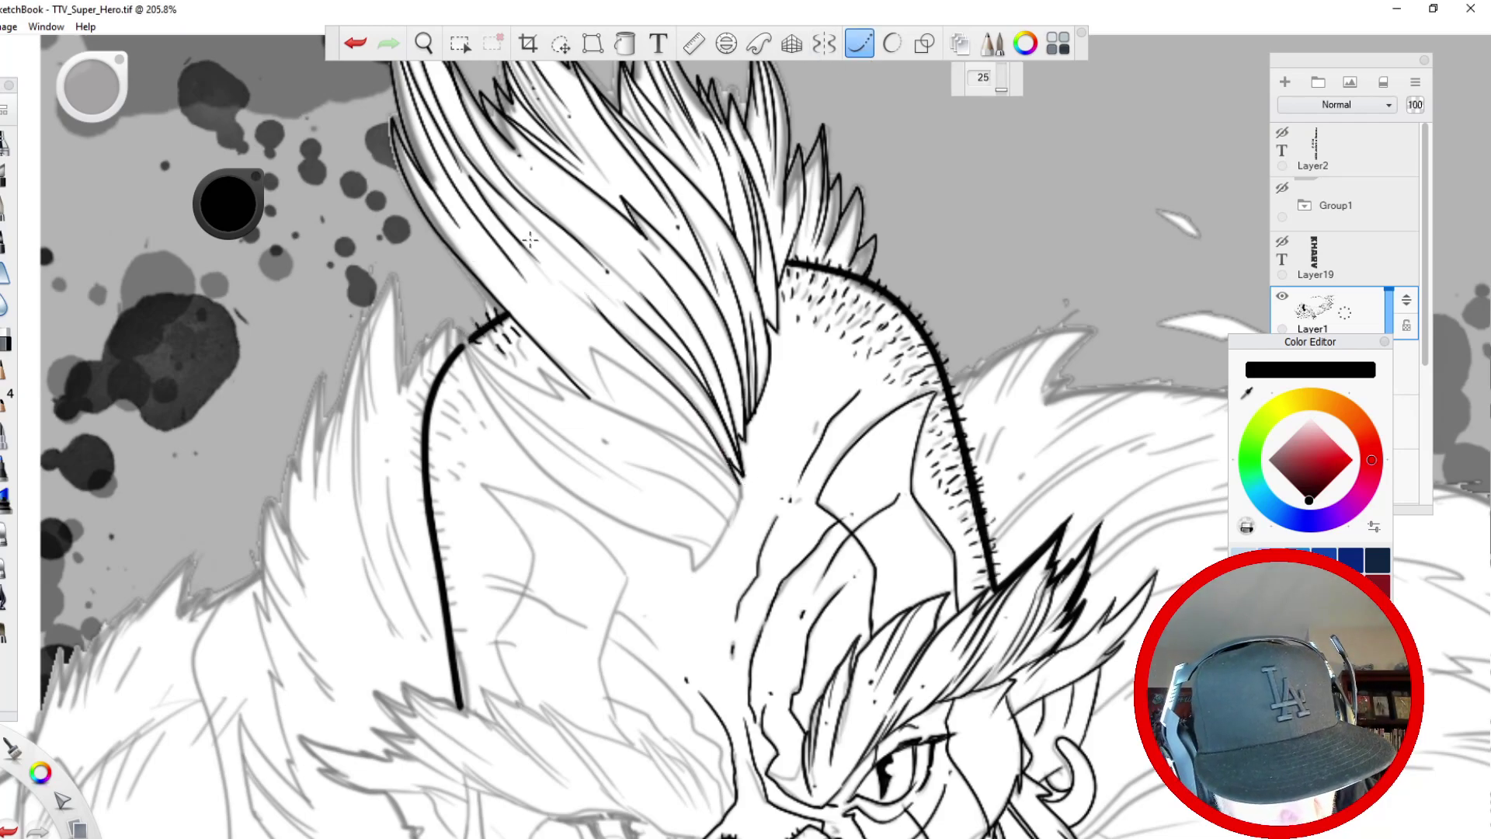
{"action": "mouse_move", "coordinate": [736, 483]}
{"action": "left_mouse_down"}
{"action": "mouse_move", "coordinate": [654, 387]}
{"action": "mouse_move", "coordinate": [563, 332]}
{"action": "mouse_move", "coordinate": [670, 426]}
{"action": "left_mouse_up"}
{"action": "mouse_move", "coordinate": [737, 488]}
{"action": "left_mouse_down"}
{"action": "mouse_move", "coordinate": [684, 439]}
{"action": "mouse_move", "coordinate": [544, 371]}
{"action": "left_mouse_up"}
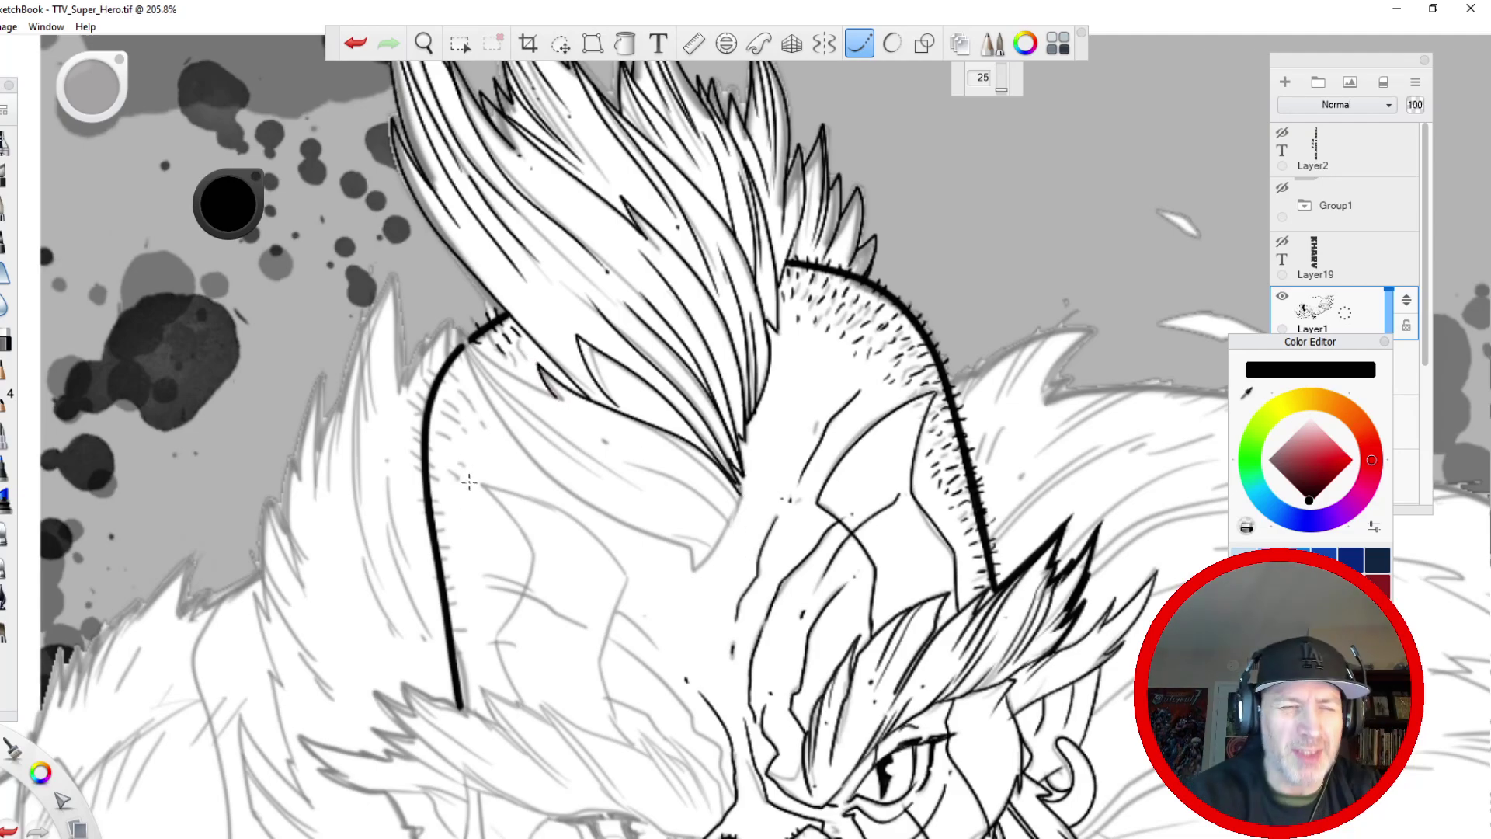
- Ink the spiky outline tufts of the shoulder fur left of the head, starting beside the scalp contour and working outward
{"action": "key", "text": "space"}
{"action": "left_click_drag", "start_coordinate": [539, 425], "coordinate": [488, 555]}
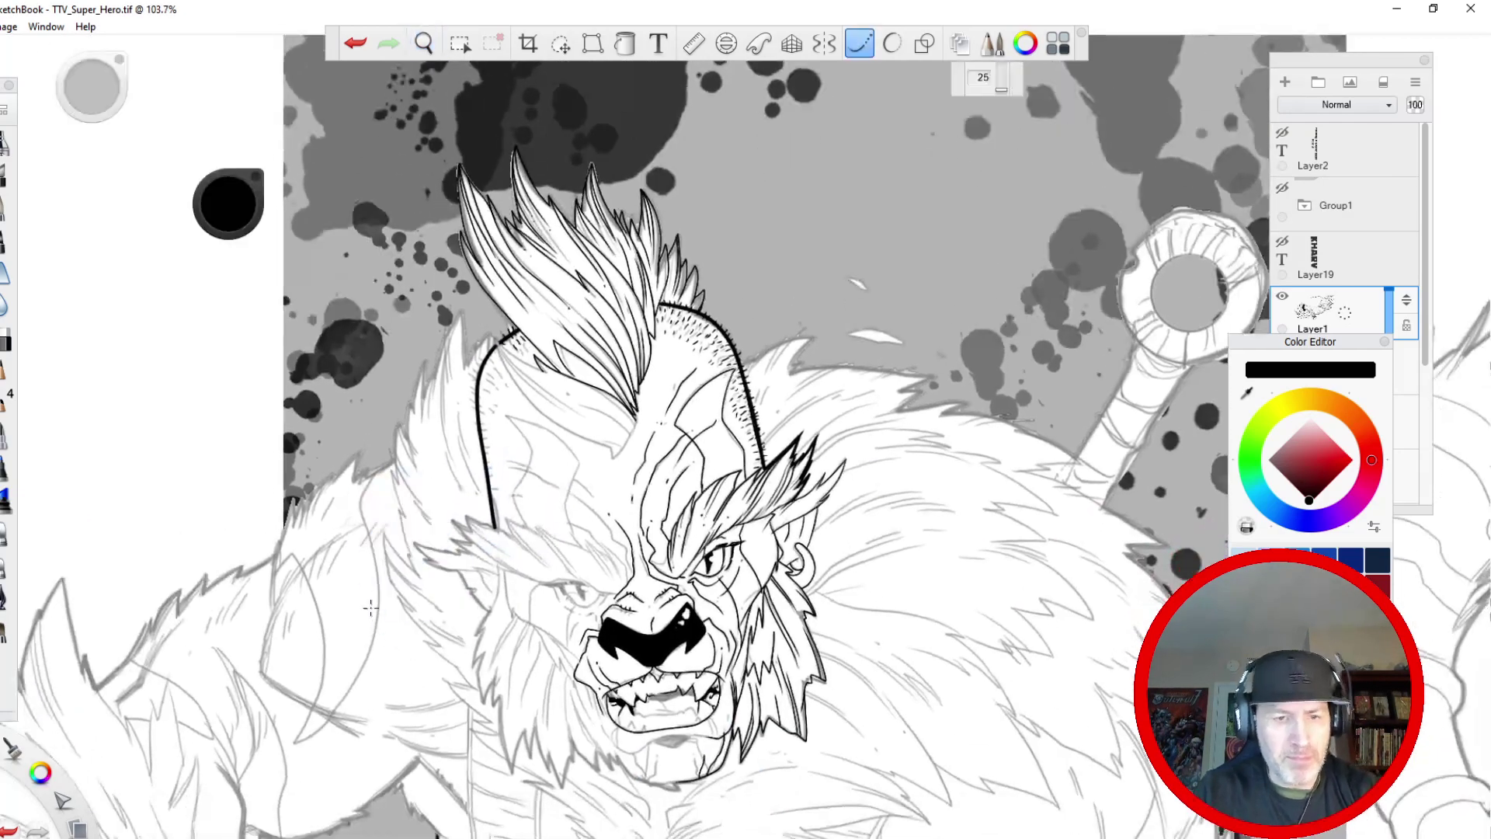
{"action": "key", "text": "space"}
{"action": "left_click_drag", "start_coordinate": [455, 440], "coordinate": [455, 543]}
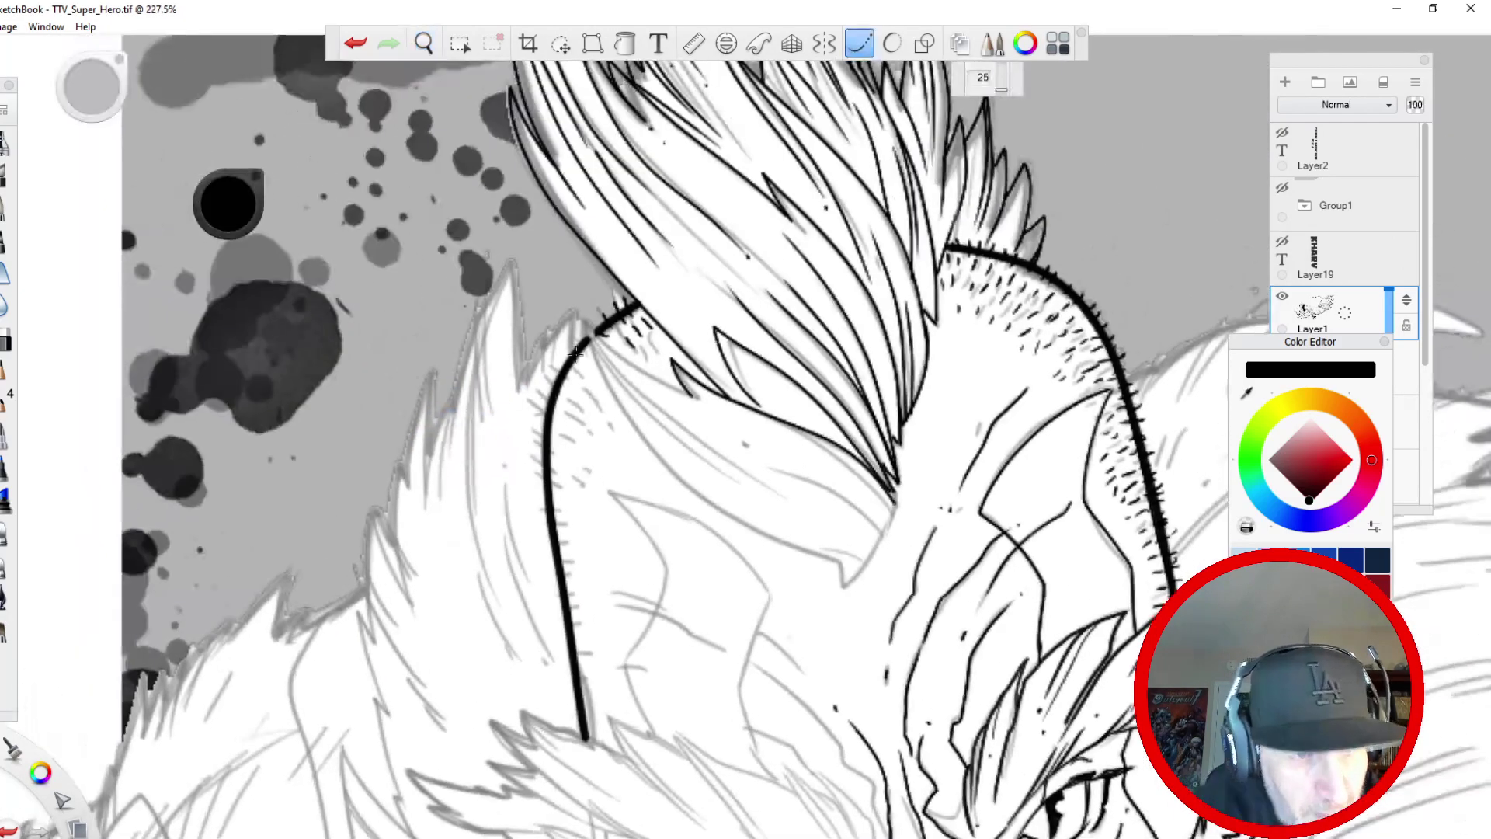
{"action": "mouse_move", "coordinate": [572, 353]}
{"action": "left_mouse_down"}
{"action": "mouse_move", "coordinate": [575, 309]}
{"action": "mouse_move", "coordinate": [532, 391]}
{"action": "left_mouse_up"}
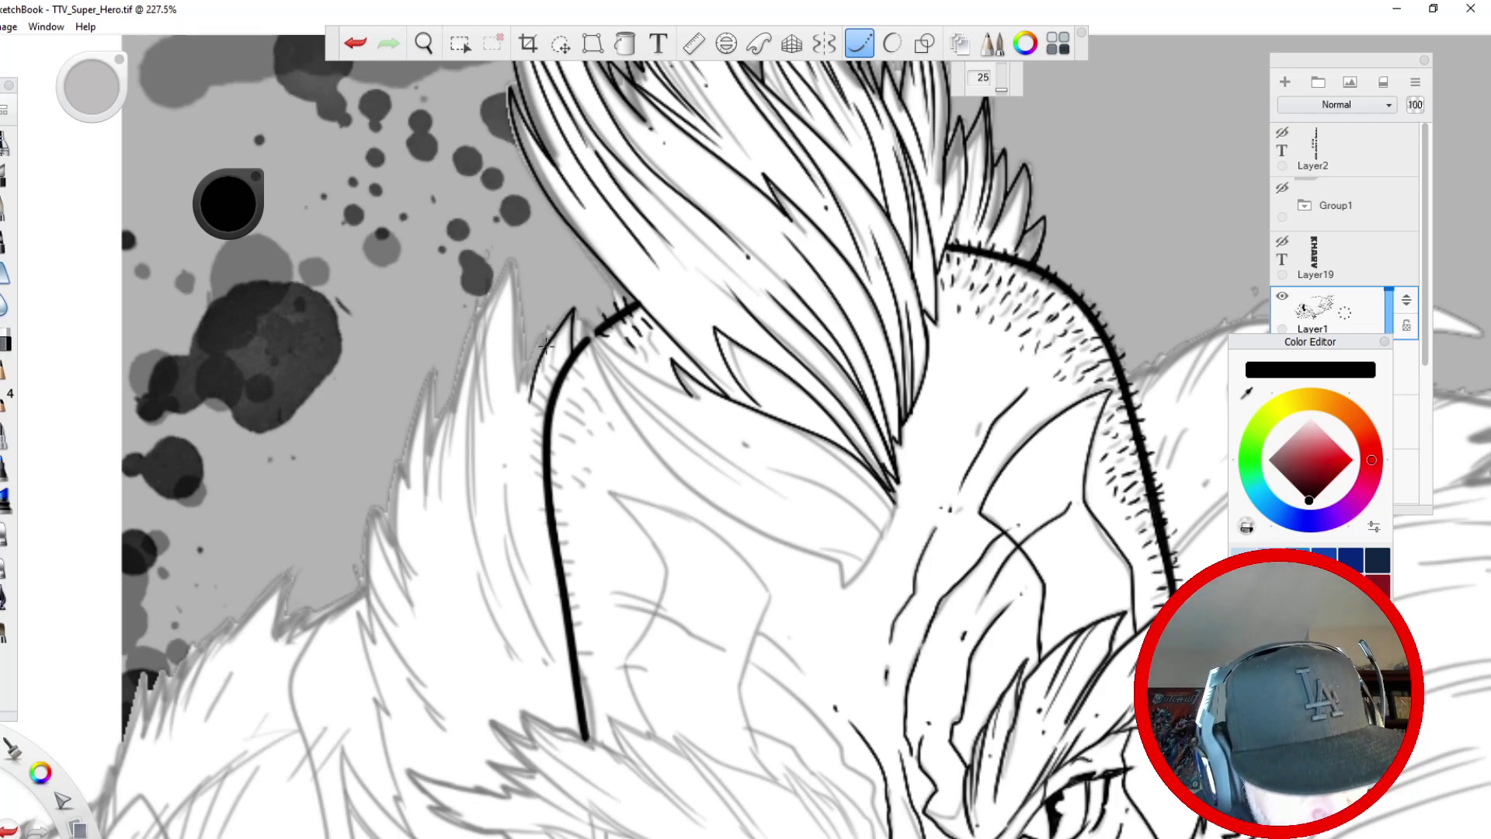
{"action": "left_click_drag", "start_coordinate": [543, 326], "coordinate": [511, 439]}
{"action": "left_click_drag", "start_coordinate": [531, 365], "coordinate": [514, 373]}
{"action": "mouse_move", "coordinate": [516, 311]}
{"action": "left_mouse_down"}
{"action": "mouse_move", "coordinate": [522, 367]}
{"action": "mouse_move", "coordinate": [513, 257]}
{"action": "mouse_move", "coordinate": [463, 361]}
{"action": "mouse_move", "coordinate": [453, 509]}
{"action": "left_mouse_up"}
{"action": "mouse_move", "coordinate": [456, 380]}
{"action": "left_mouse_down"}
{"action": "mouse_move", "coordinate": [446, 439]}
{"action": "mouse_move", "coordinate": [477, 633]}
{"action": "left_mouse_up"}
{"action": "left_click_drag", "start_coordinate": [454, 389], "coordinate": [428, 457]}
{"action": "mouse_move", "coordinate": [430, 450]}
{"action": "left_mouse_down"}
{"action": "mouse_move", "coordinate": [435, 373]}
{"action": "mouse_move", "coordinate": [405, 482]}
{"action": "mouse_move", "coordinate": [417, 536]}
{"action": "left_mouse_up"}
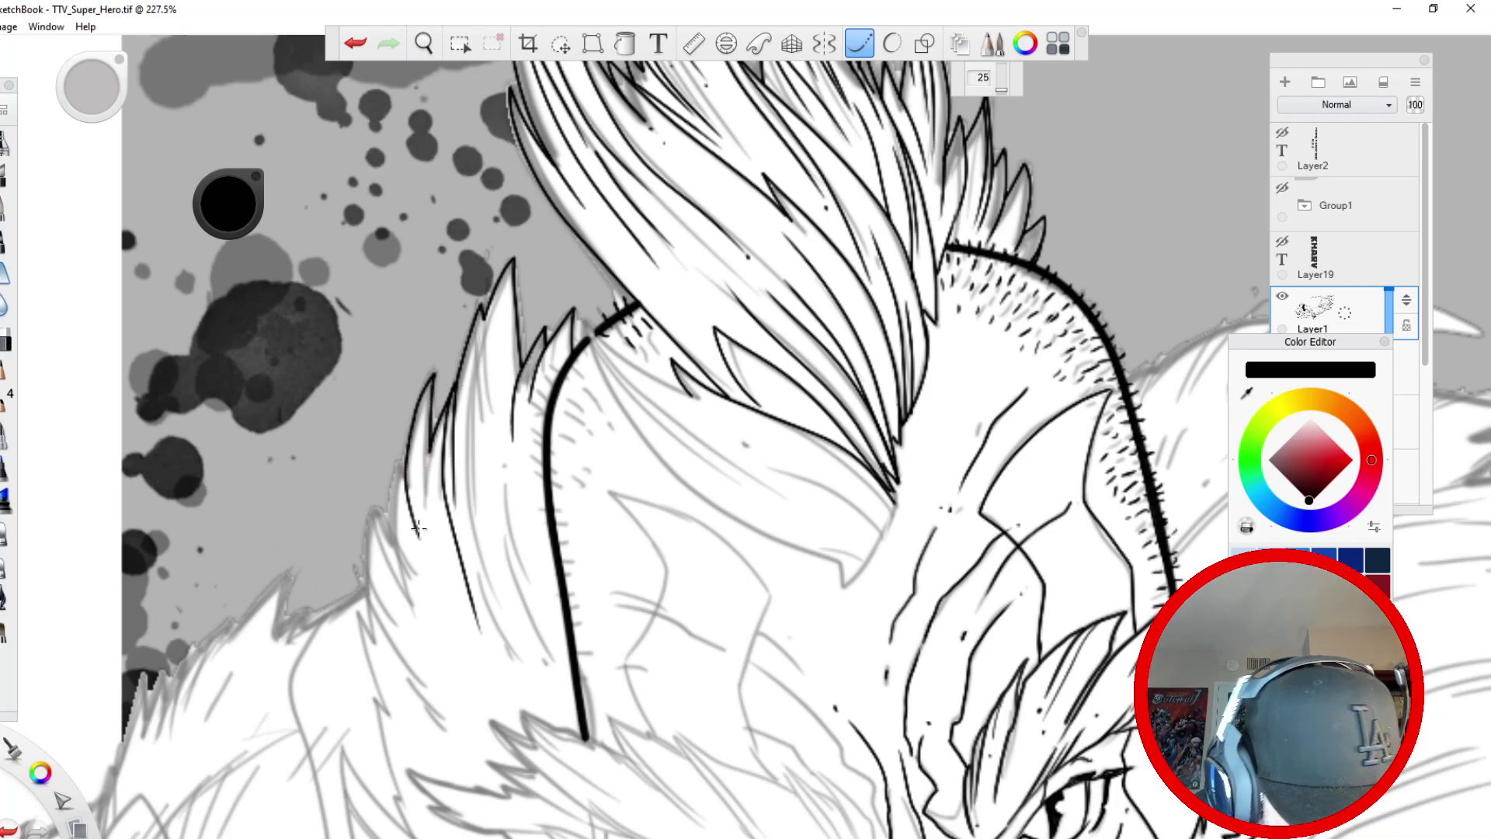
{"action": "mouse_move", "coordinate": [403, 460]}
{"action": "left_mouse_down"}
{"action": "mouse_move", "coordinate": [417, 534]}
{"action": "mouse_move", "coordinate": [388, 499]}
{"action": "mouse_move", "coordinate": [429, 630]}
{"action": "left_mouse_up"}
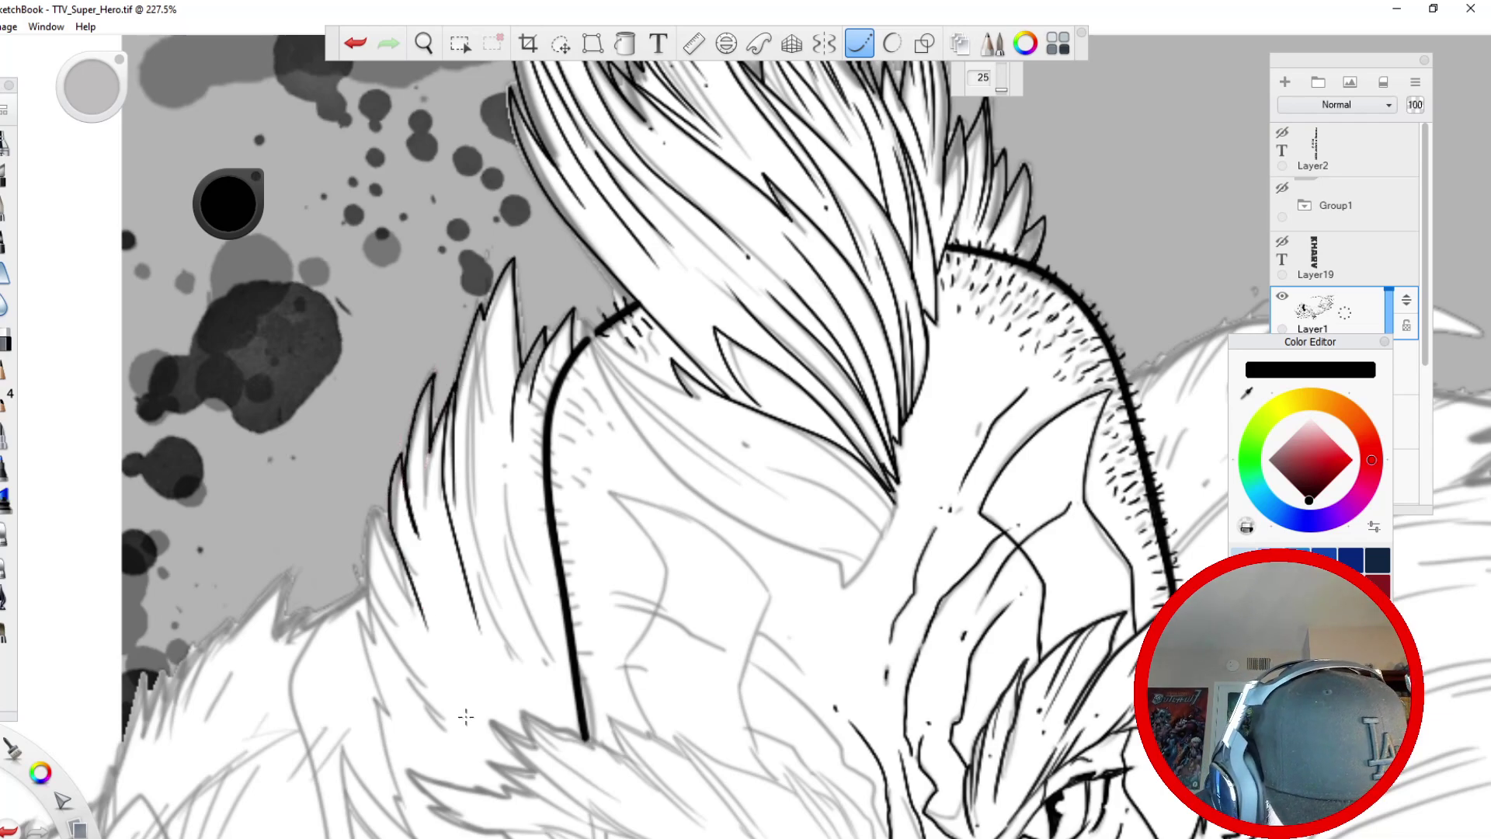
- Ink the inner strands of the left shoulder fur and its lower tufts down toward the brow
{"action": "left_click_drag", "start_coordinate": [511, 259], "coordinate": [490, 404]}
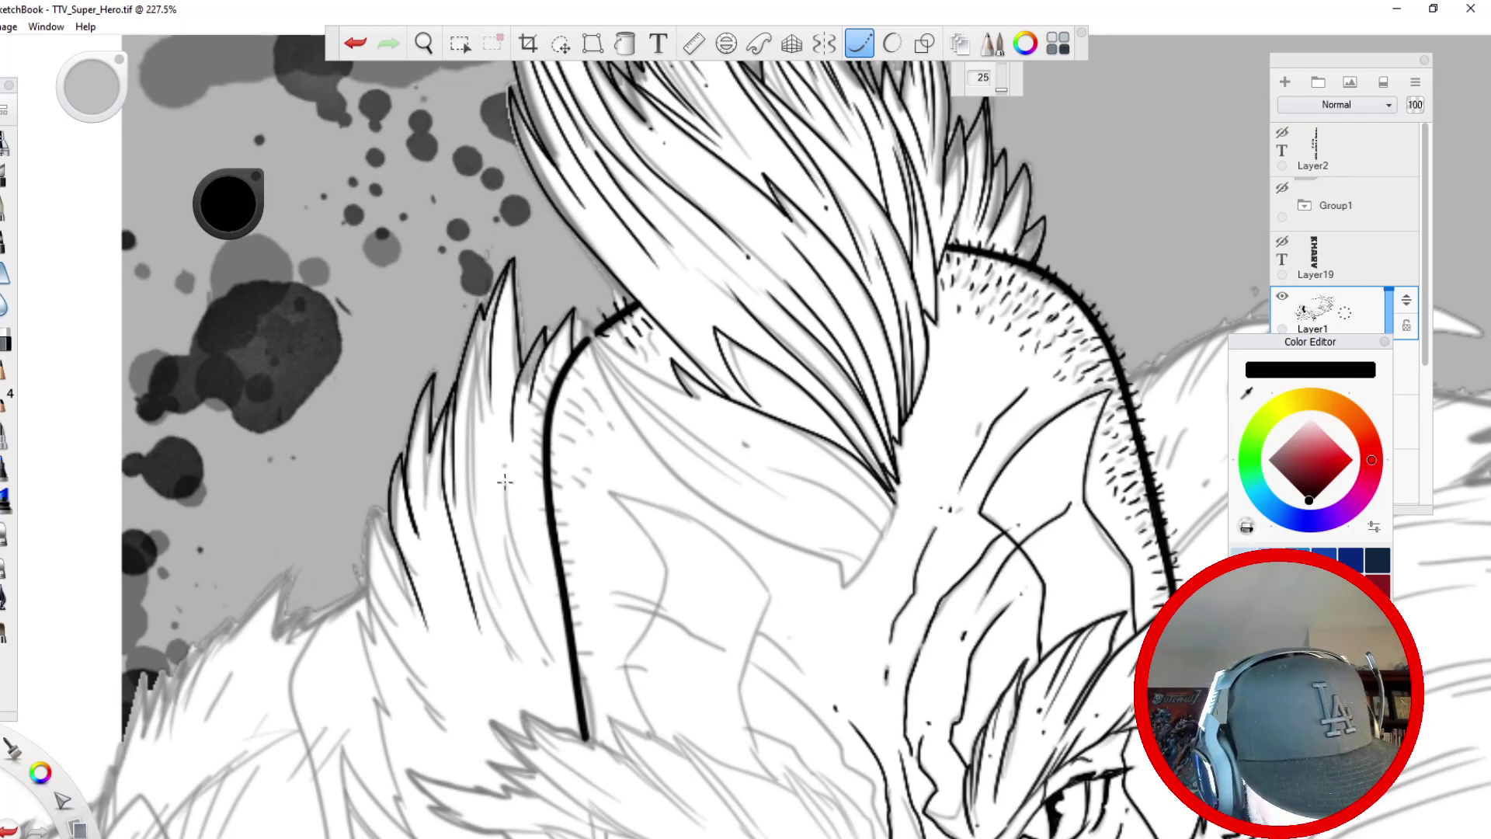
{"action": "left_click_drag", "start_coordinate": [513, 261], "coordinate": [497, 534]}
{"action": "left_click_drag", "start_coordinate": [480, 312], "coordinate": [482, 550]}
{"action": "left_click_drag", "start_coordinate": [464, 487], "coordinate": [511, 653]}
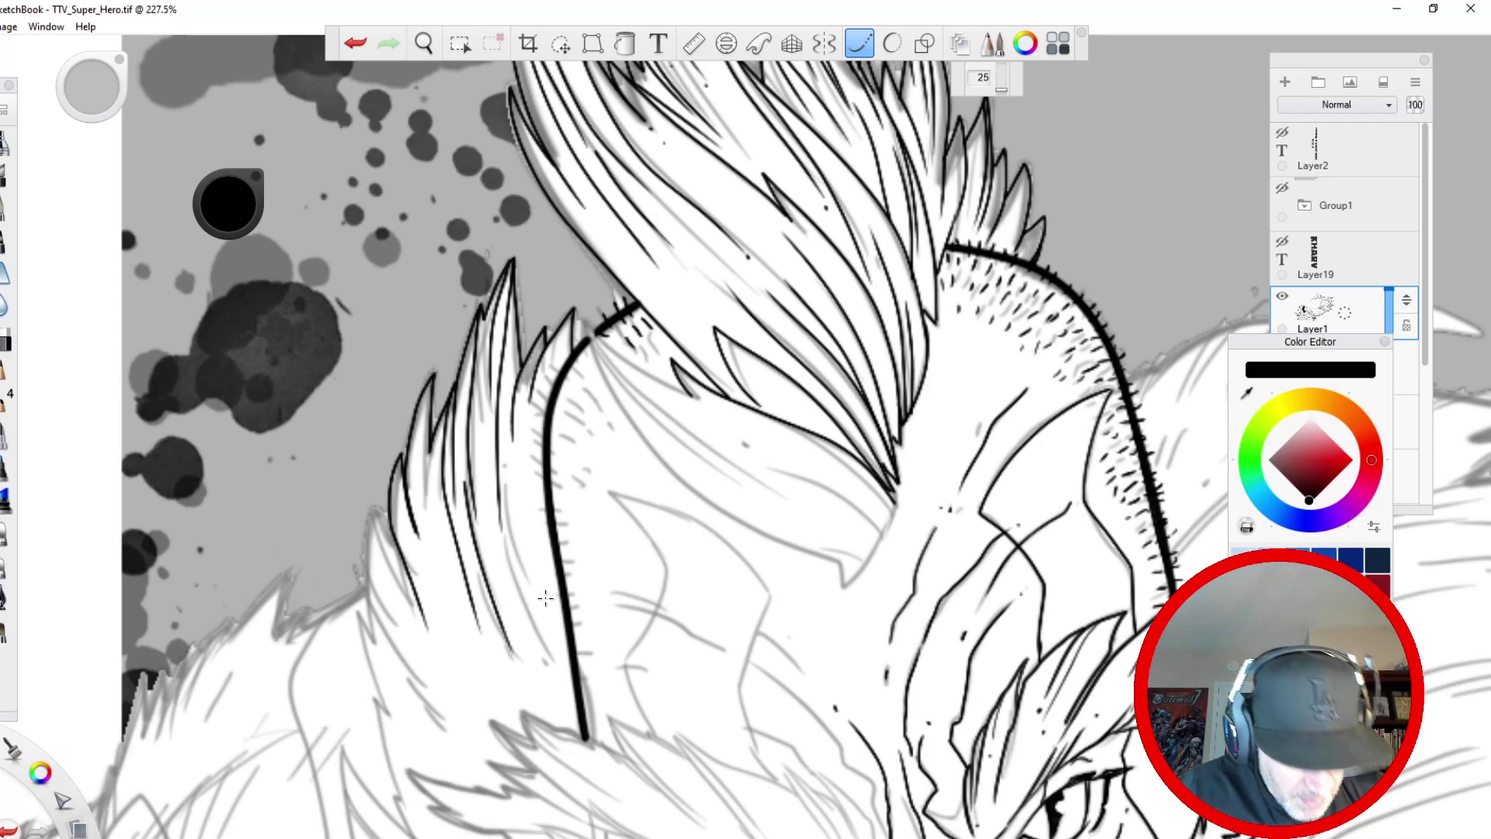
{"action": "left_click_drag", "start_coordinate": [542, 721], "coordinate": [521, 681]}
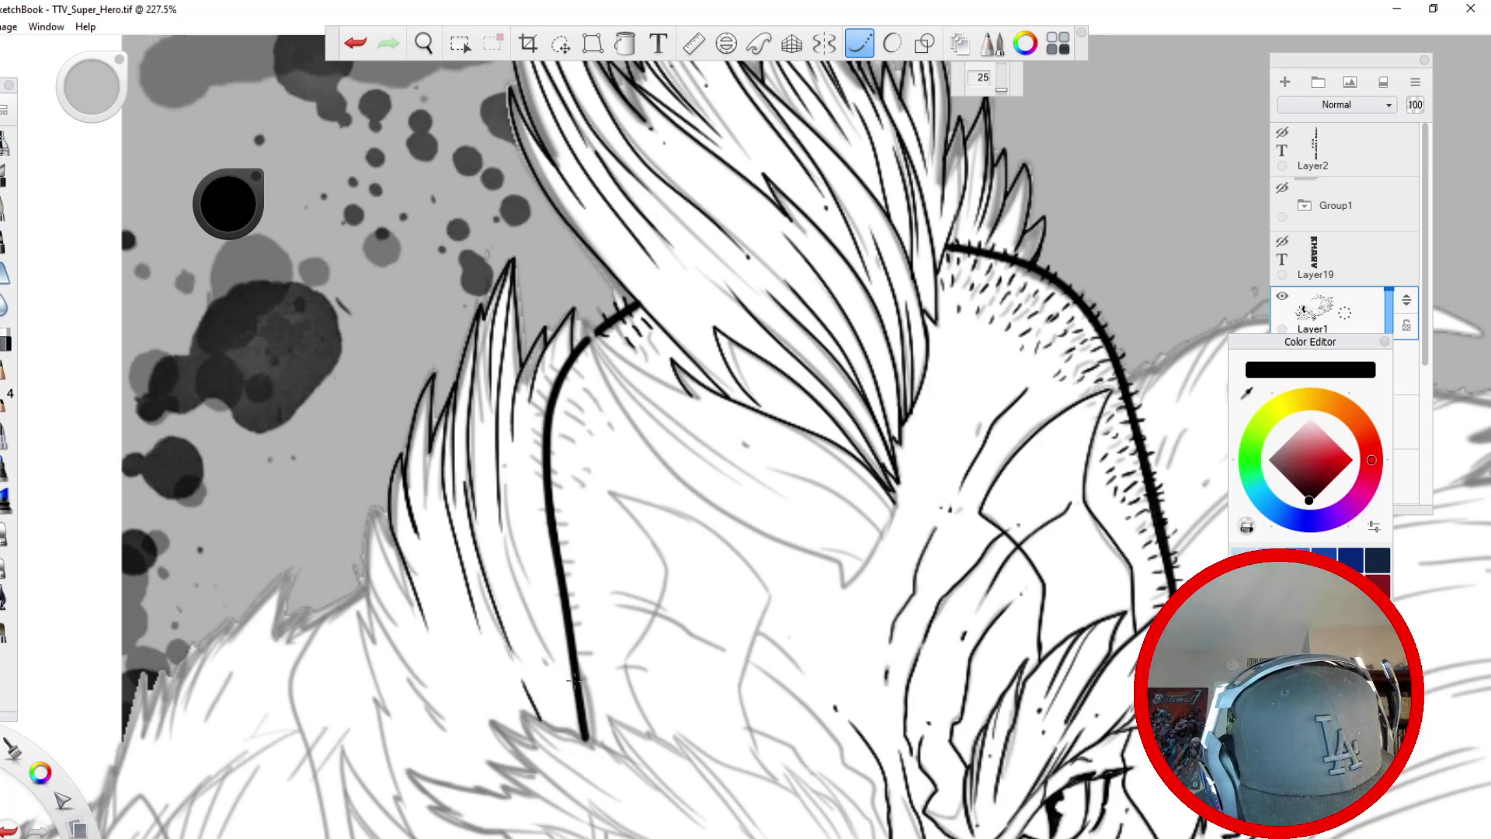
{"action": "mouse_move", "coordinate": [424, 621]}
{"action": "left_mouse_down"}
{"action": "mouse_move", "coordinate": [371, 501]}
{"action": "mouse_move", "coordinate": [365, 556]}
{"action": "mouse_move", "coordinate": [418, 699]}
{"action": "left_mouse_up"}
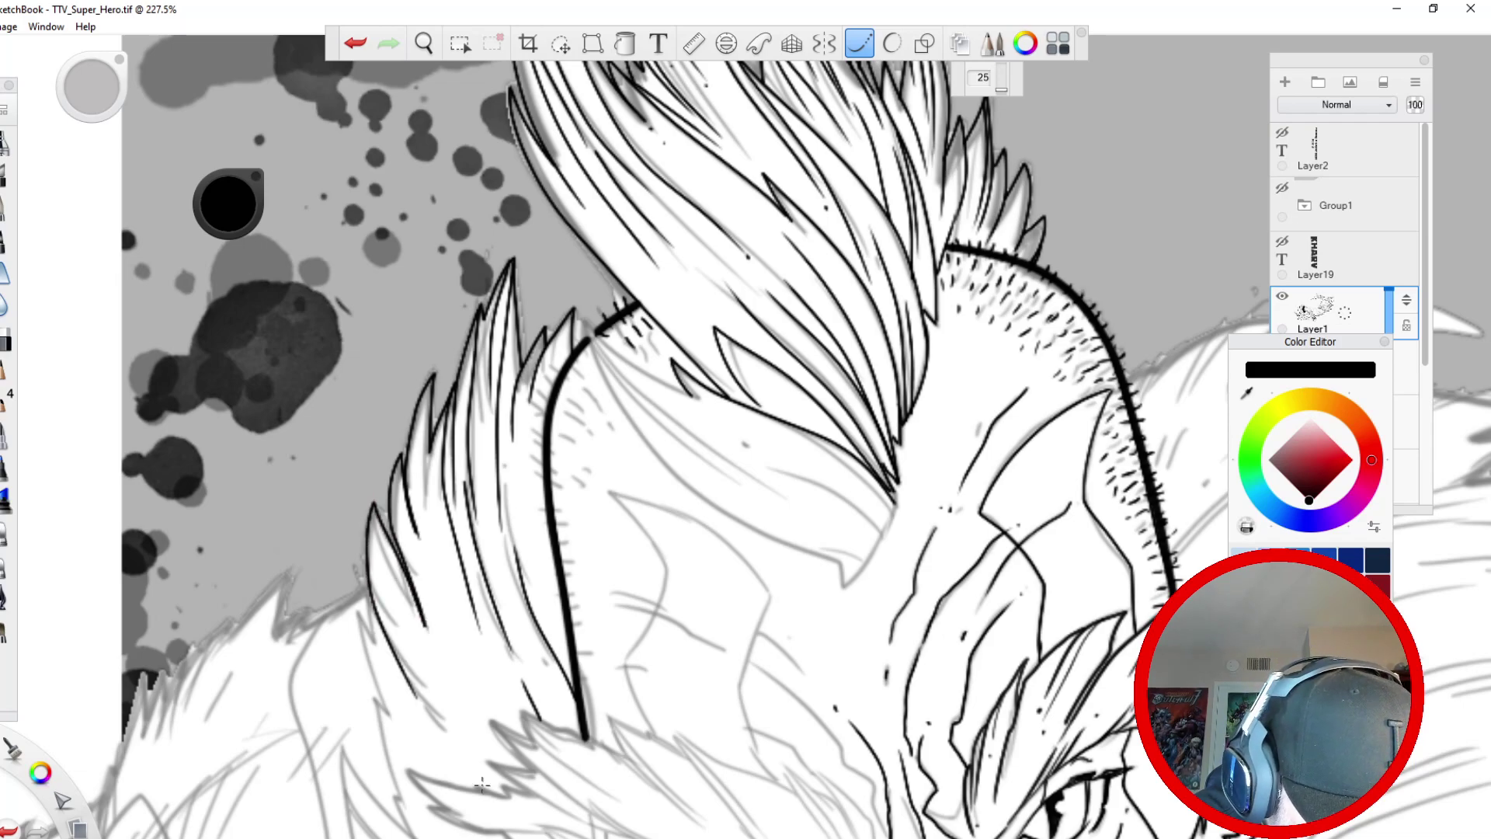
{"action": "mouse_move", "coordinate": [369, 588]}
{"action": "left_mouse_down"}
{"action": "mouse_move", "coordinate": [367, 663]}
{"action": "mouse_move", "coordinate": [433, 779]}
{"action": "left_mouse_up"}
{"action": "left_click_drag", "start_coordinate": [372, 509], "coordinate": [424, 659]}
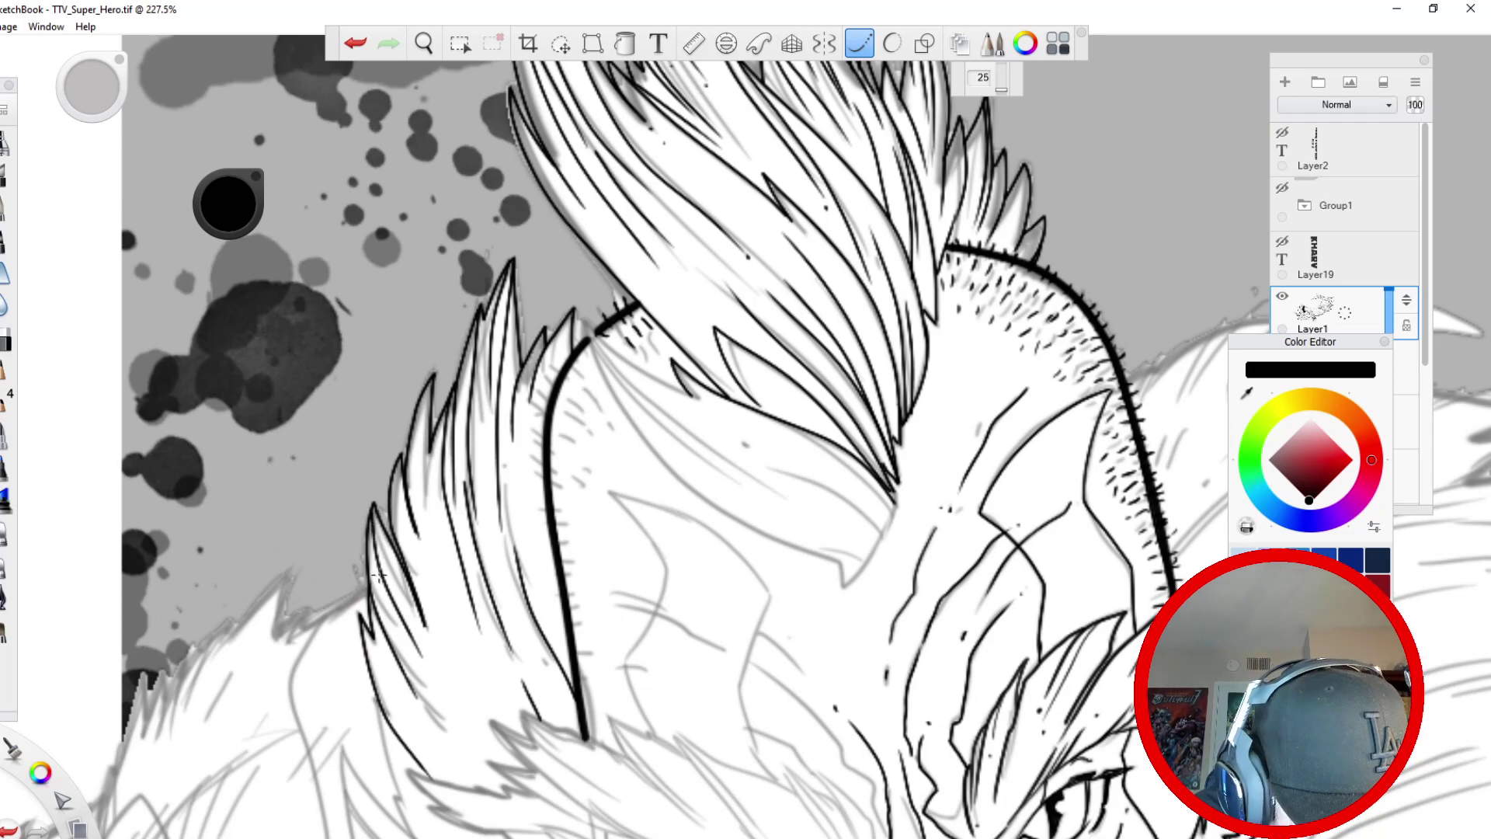
- Turn off Steady Stroke and ink short stubble hairs along the upper left scalp contour
{"action": "left_click", "coordinate": [860, 45]}
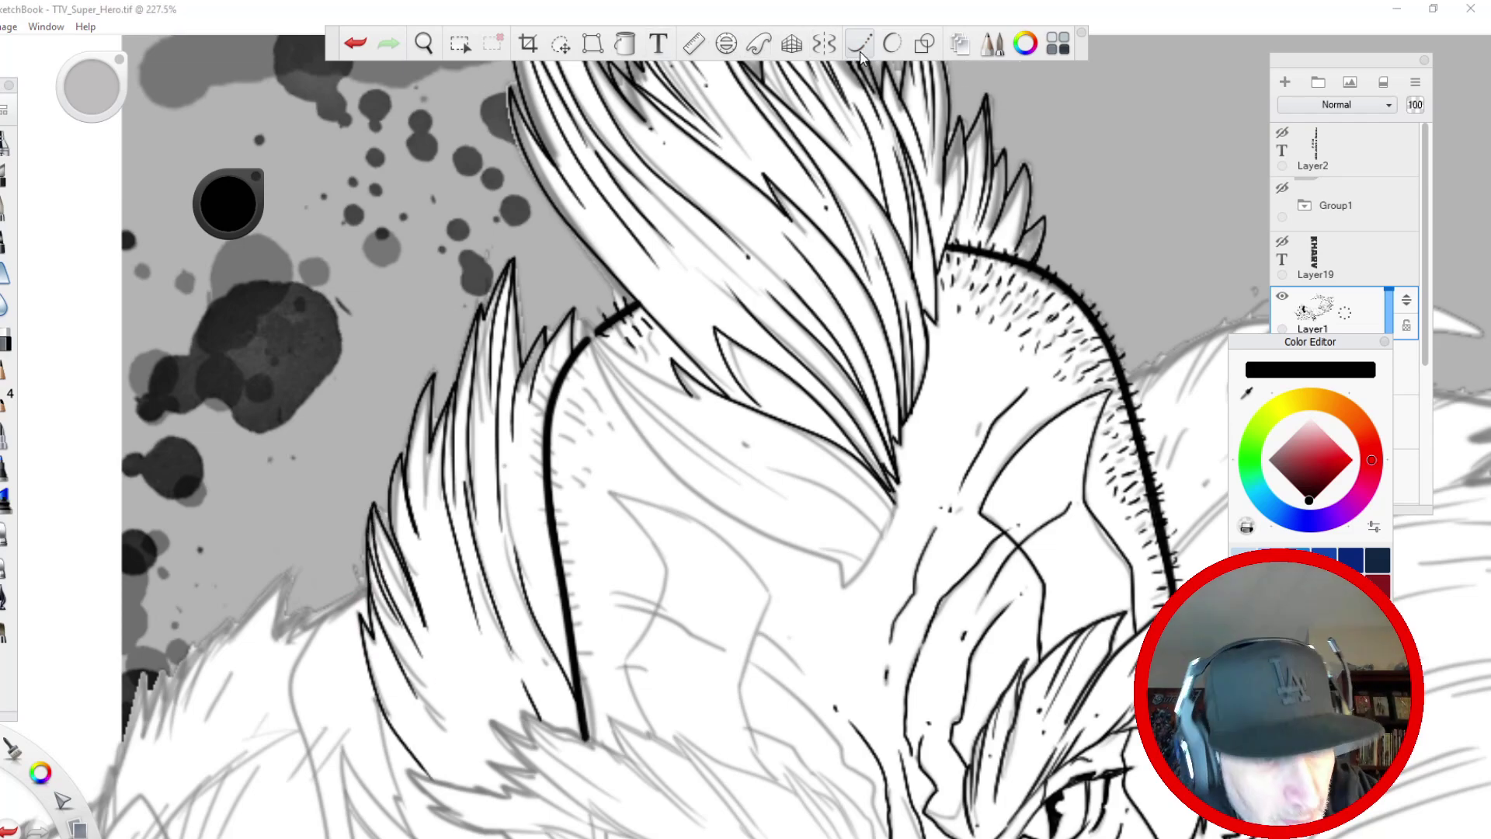
{"action": "left_click", "coordinate": [426, 549]}
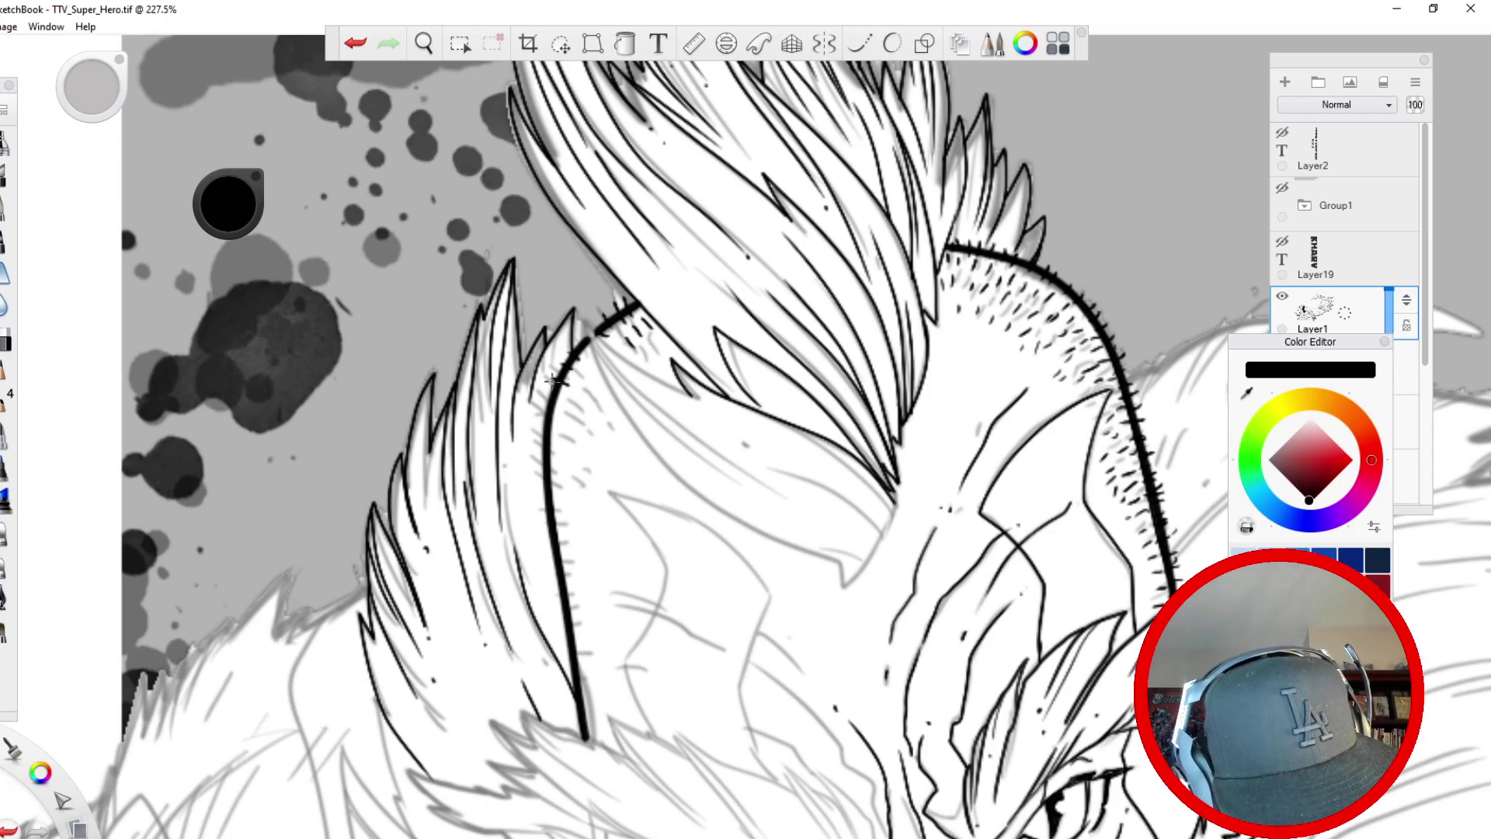
{"action": "left_click_drag", "start_coordinate": [592, 373], "coordinate": [573, 390]}
{"action": "left_click_drag", "start_coordinate": [595, 399], "coordinate": [565, 435]}
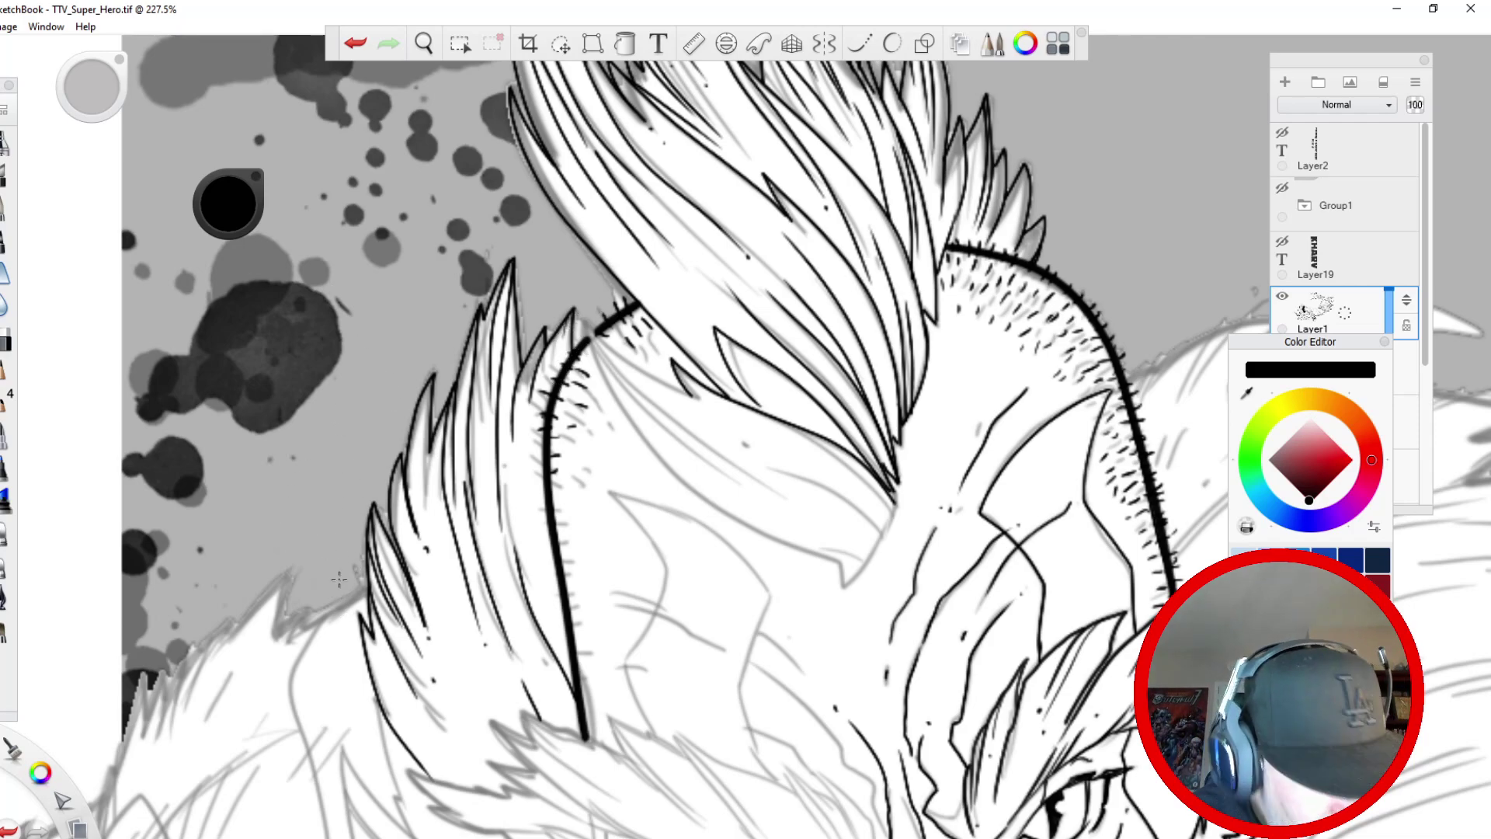
- Turn on Steady Stroke and ink the double-lined outline of the left chest strap down to its pointed end
{"action": "key", "text": "space"}
{"action": "left_click_drag", "start_coordinate": [446, 303], "coordinate": [369, 532]}
{"action": "left_click_drag", "start_coordinate": [443, 651], "coordinate": [369, 313]}
{"action": "left_click", "coordinate": [860, 44]}
{"action": "mouse_move", "coordinate": [597, 339]}
{"action": "left_mouse_down"}
{"action": "mouse_move", "coordinate": [596, 480]}
{"action": "mouse_move", "coordinate": [560, 567]}
{"action": "left_mouse_up"}
{"action": "left_click_drag", "start_coordinate": [588, 334], "coordinate": [587, 466]}
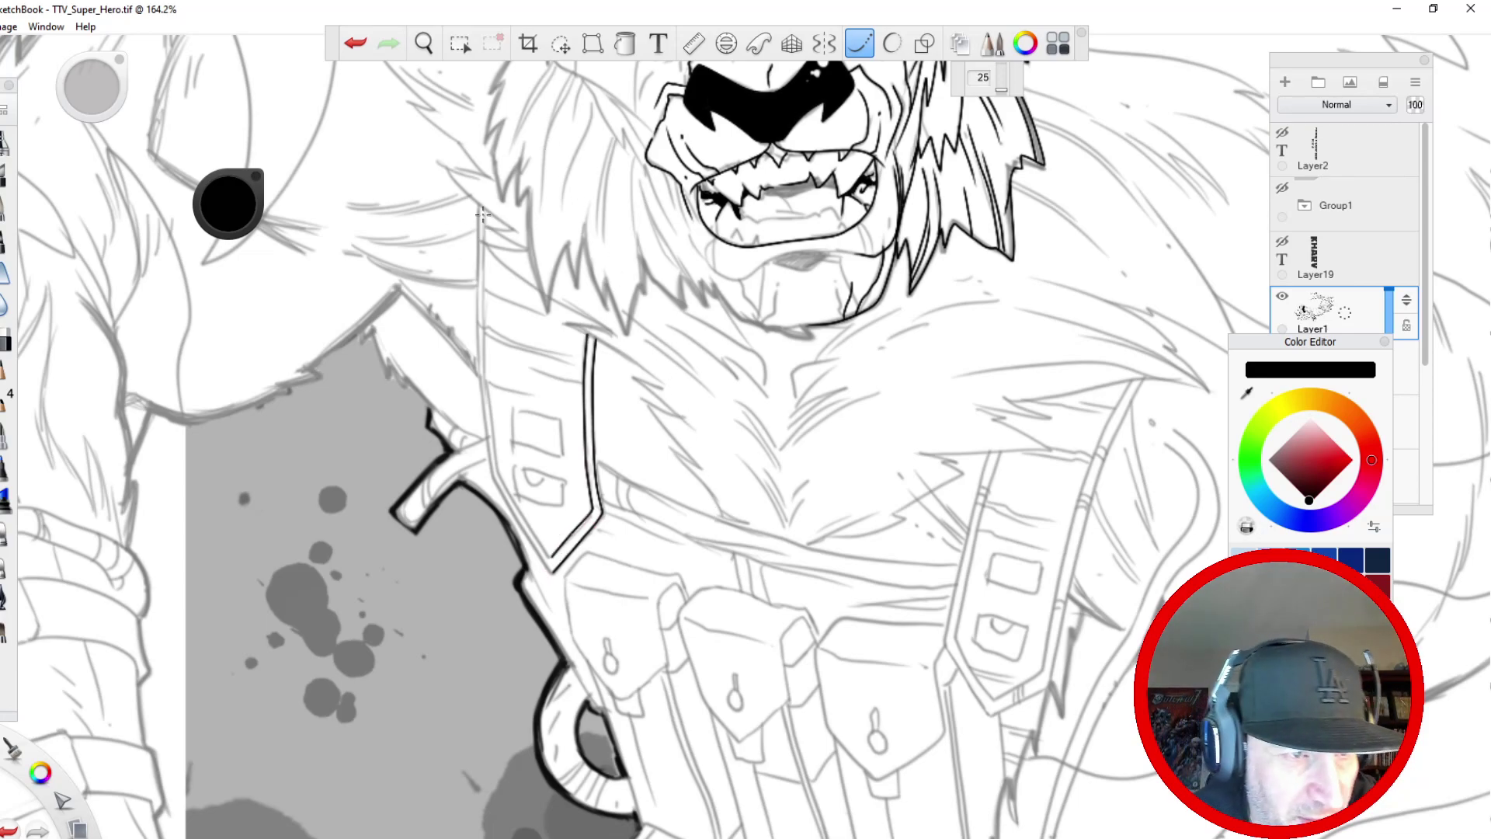
{"action": "left_click_drag", "start_coordinate": [486, 210], "coordinate": [486, 287]}
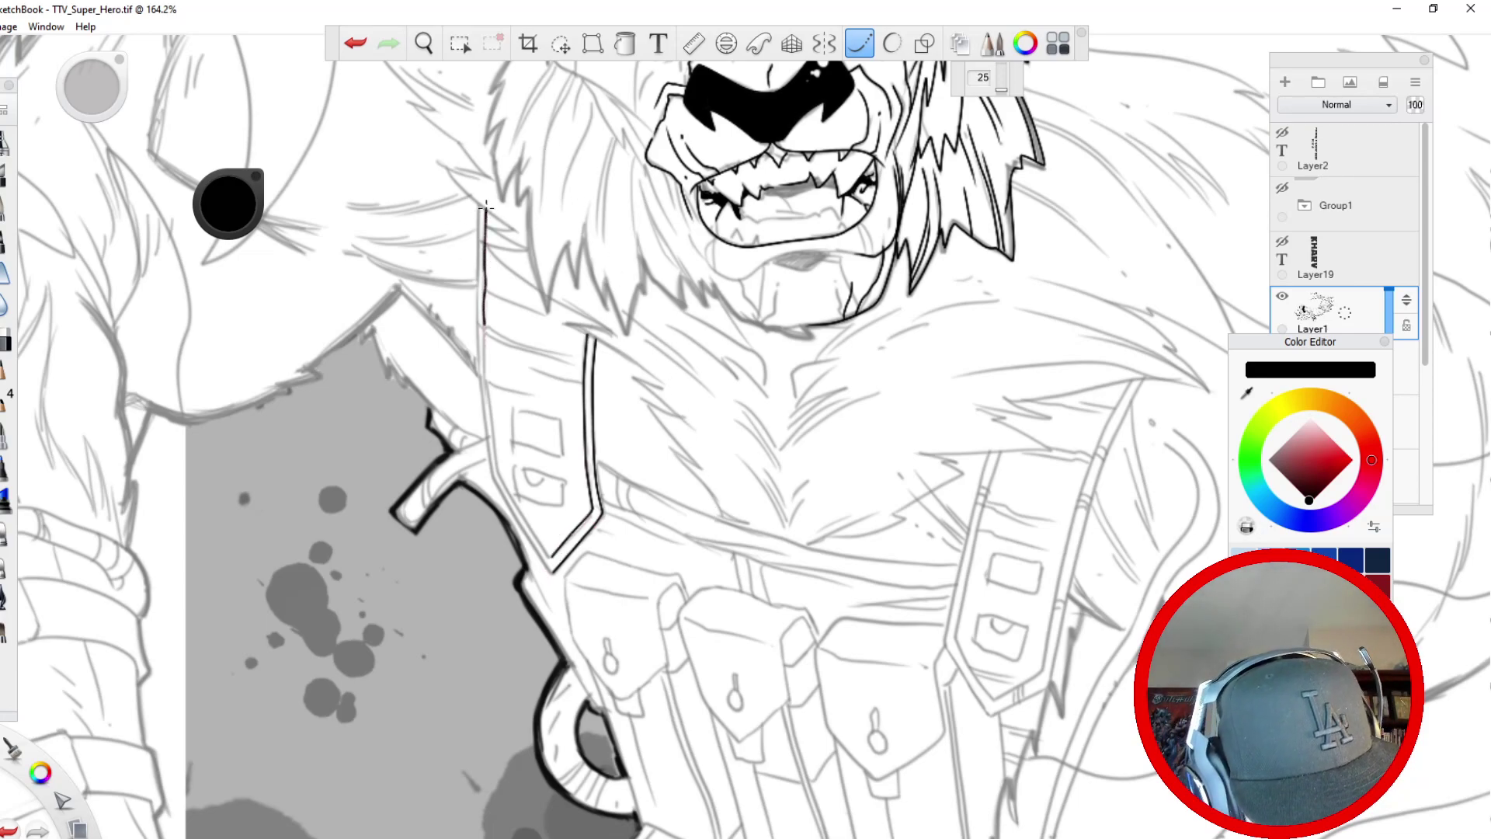
{"action": "mouse_move", "coordinate": [487, 394]}
{"action": "left_mouse_down"}
{"action": "mouse_move", "coordinate": [494, 459]}
{"action": "mouse_move", "coordinate": [541, 543]}
{"action": "left_mouse_up"}
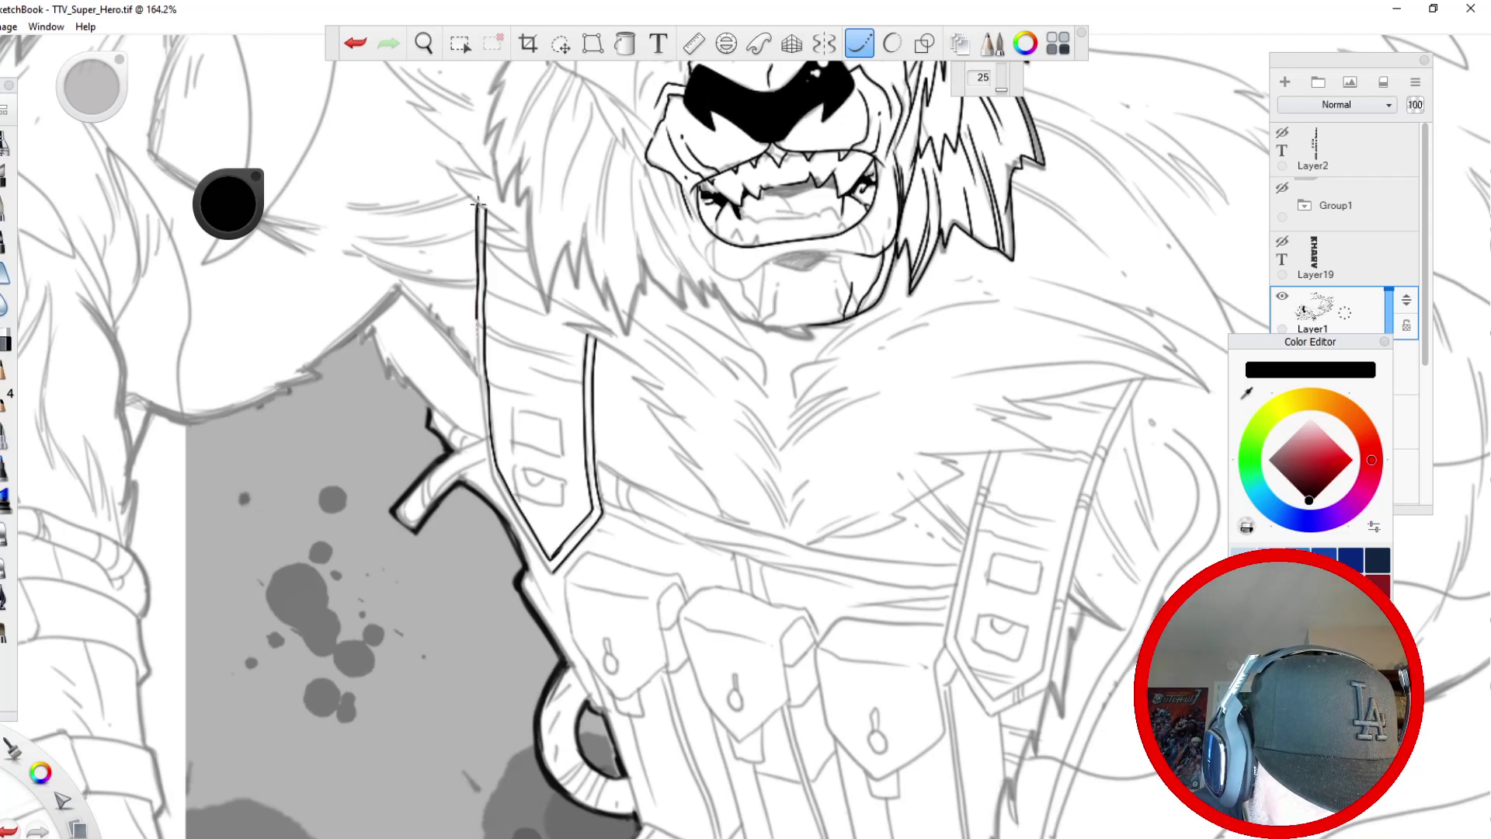
{"action": "mouse_move", "coordinate": [483, 426]}
{"action": "left_mouse_down"}
{"action": "mouse_move", "coordinate": [494, 491]}
{"action": "mouse_move", "coordinate": [541, 560]}
{"action": "left_mouse_up"}
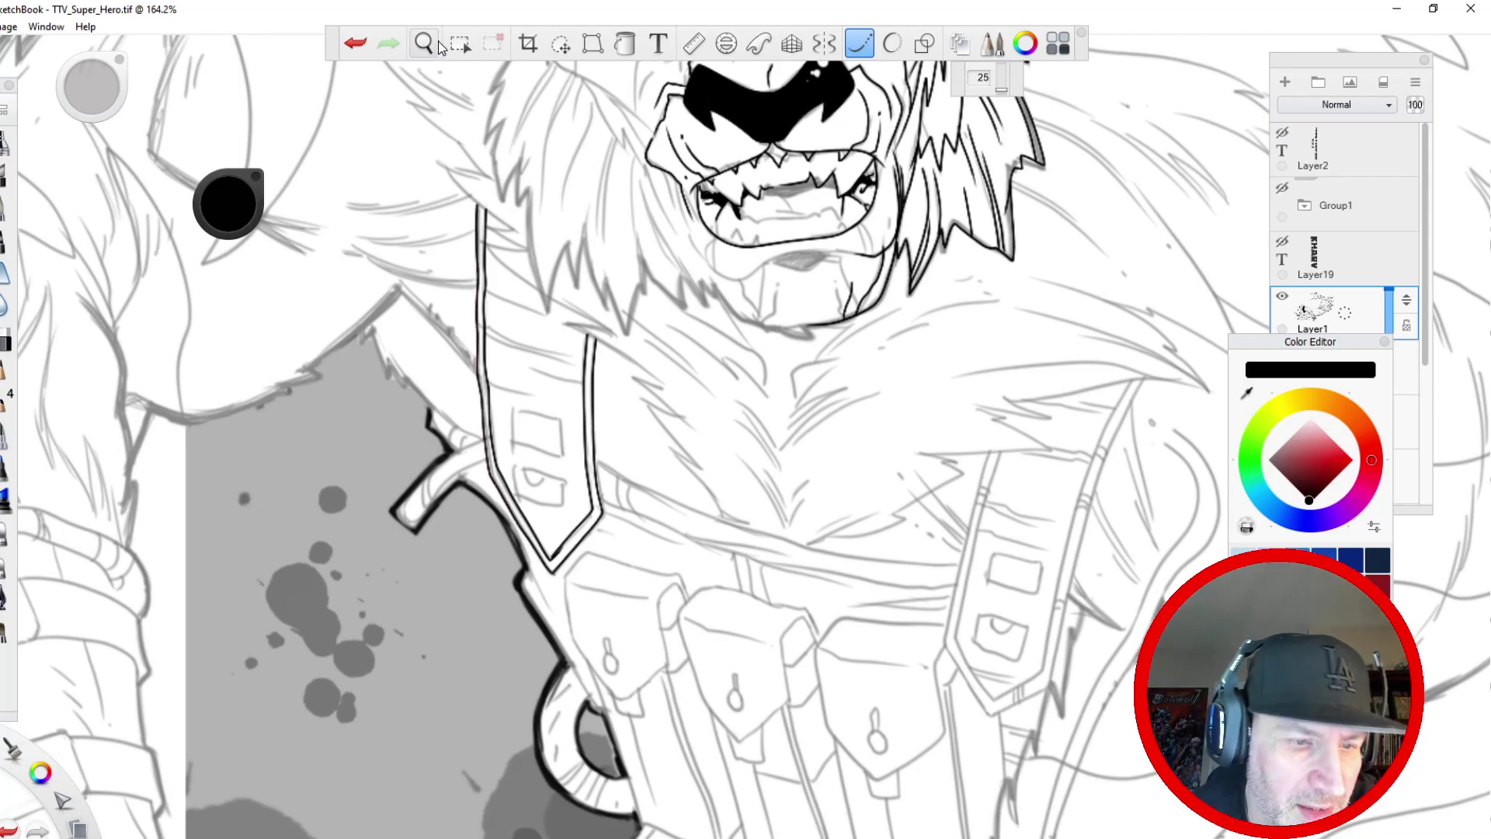
{"action": "left_click", "coordinate": [859, 46]}
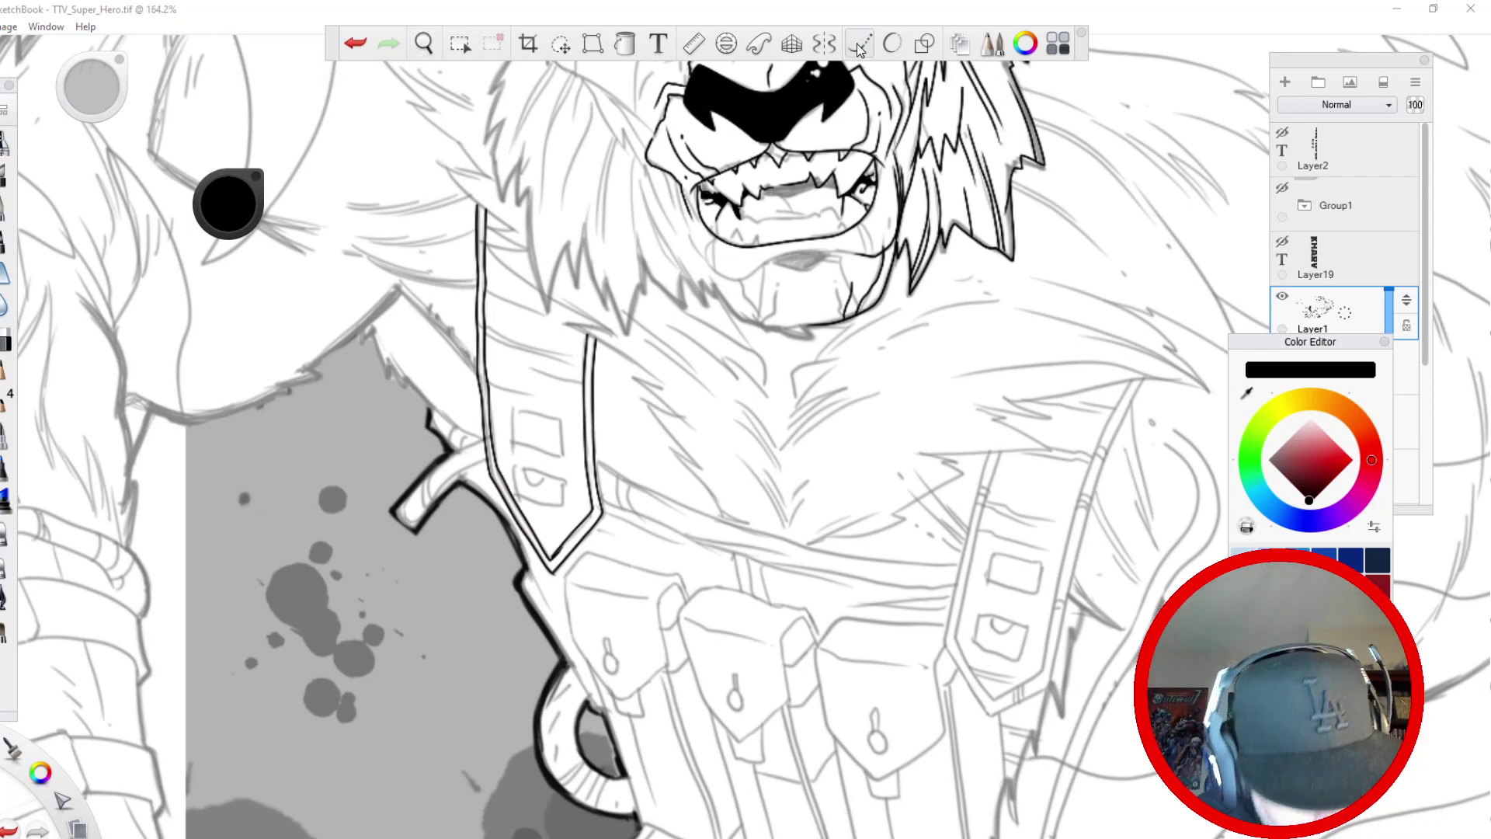
{"action": "left_click", "coordinate": [5, 338]}
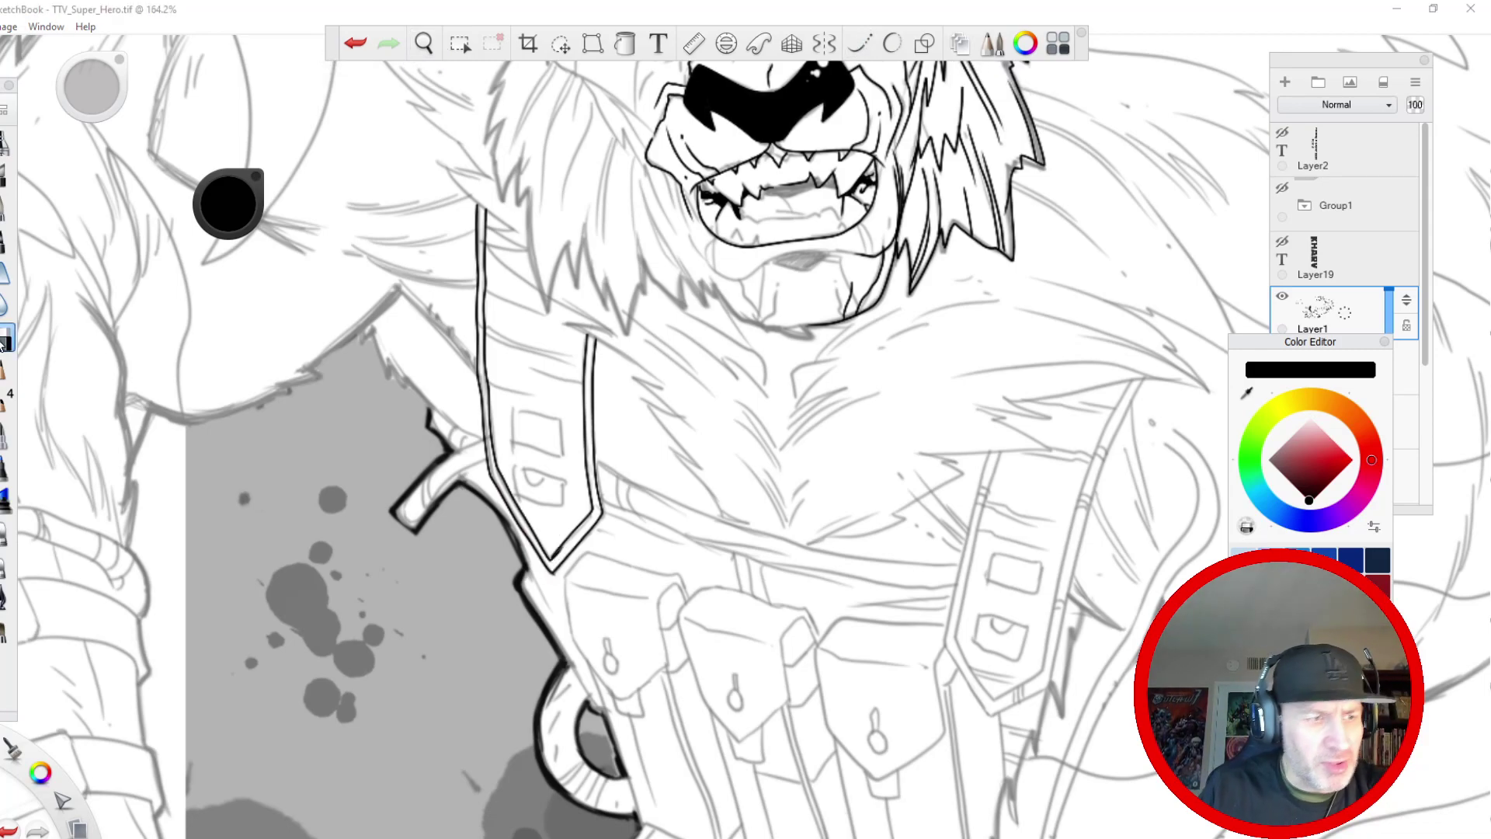
{"action": "key", "text": "bracketleft"}
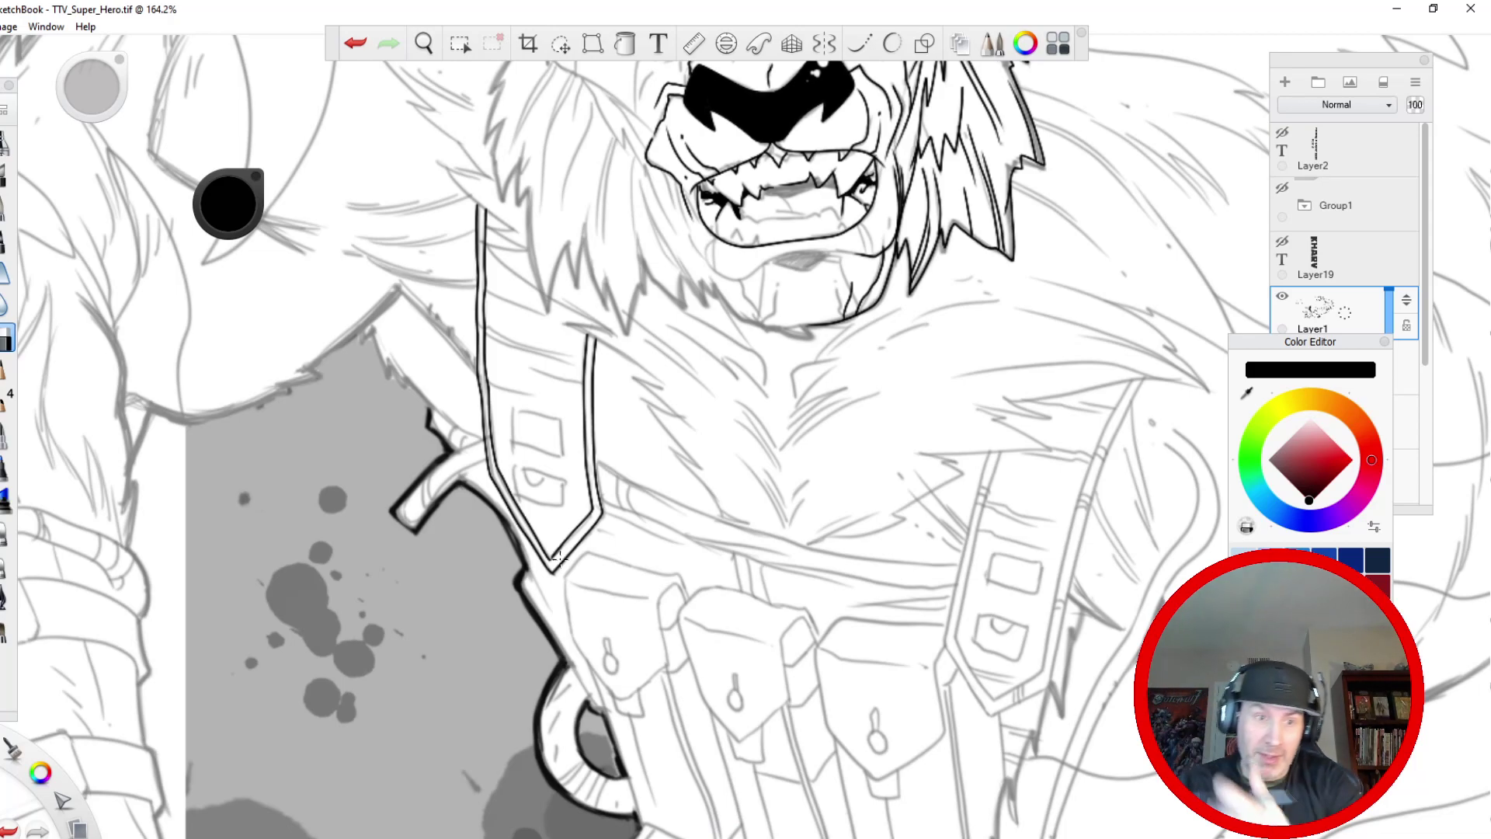
- With Steady Stroke on, ink the fur strands on the left side of the chest, sweeping from the strap to the center
{"action": "left_click", "coordinate": [859, 45]}
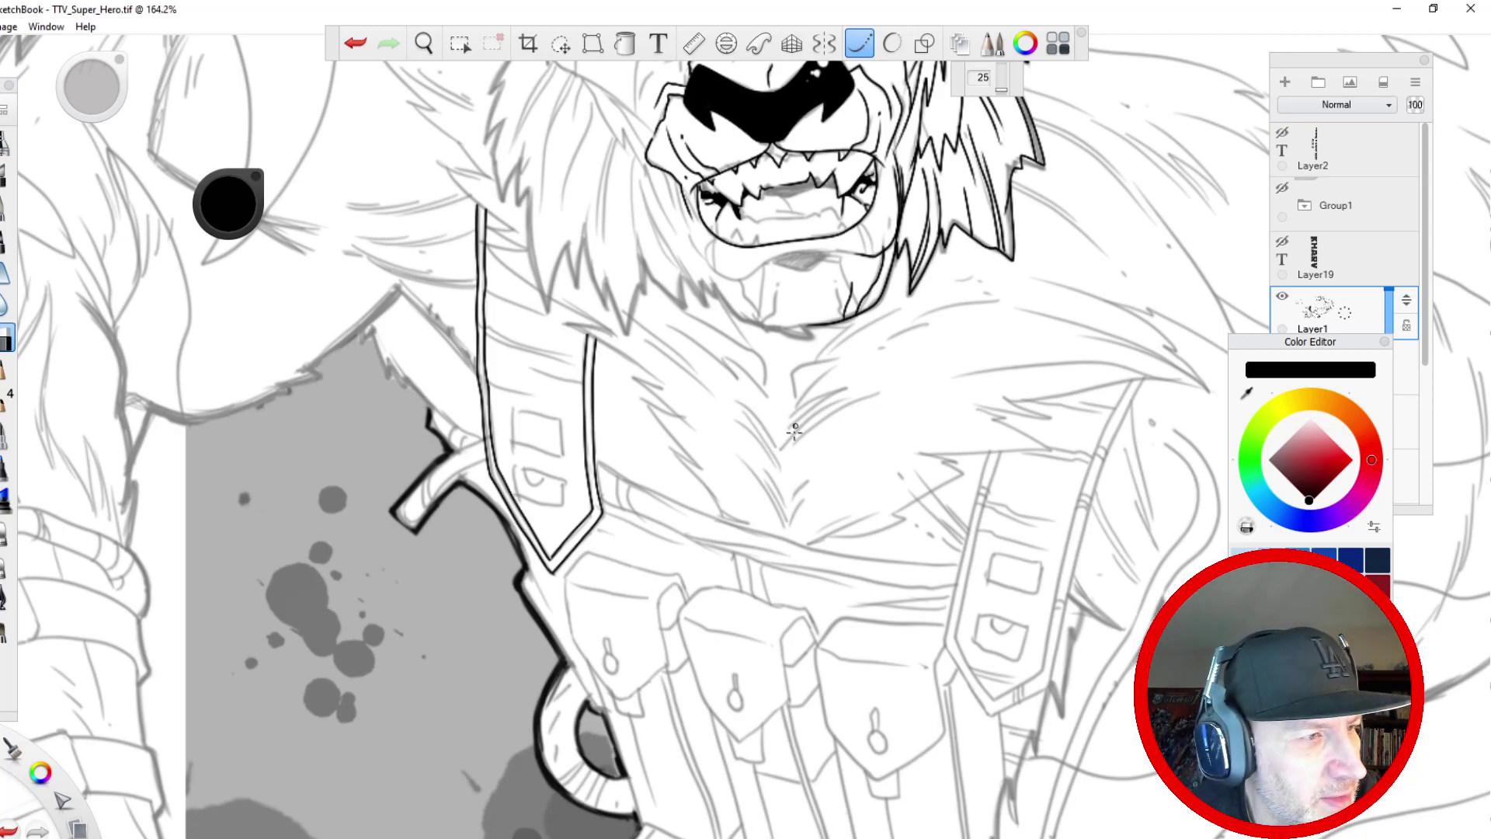
{"action": "left_click_drag", "start_coordinate": [772, 442], "coordinate": [724, 394]}
{"action": "left_click_drag", "start_coordinate": [779, 464], "coordinate": [720, 405]}
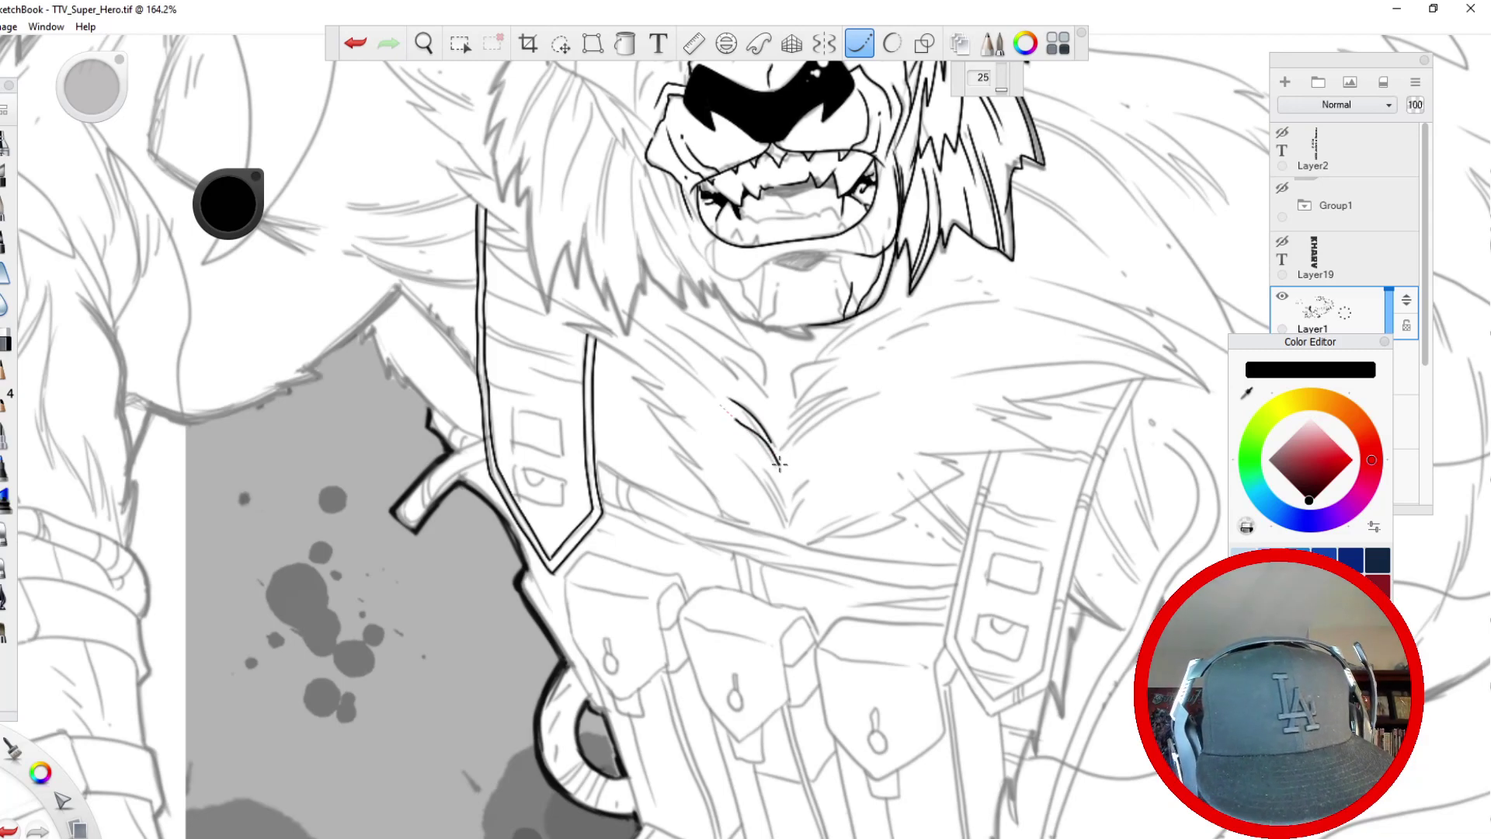
{"action": "left_click_drag", "start_coordinate": [783, 498], "coordinate": [694, 417]}
{"action": "left_click_drag", "start_coordinate": [783, 505], "coordinate": [700, 452]}
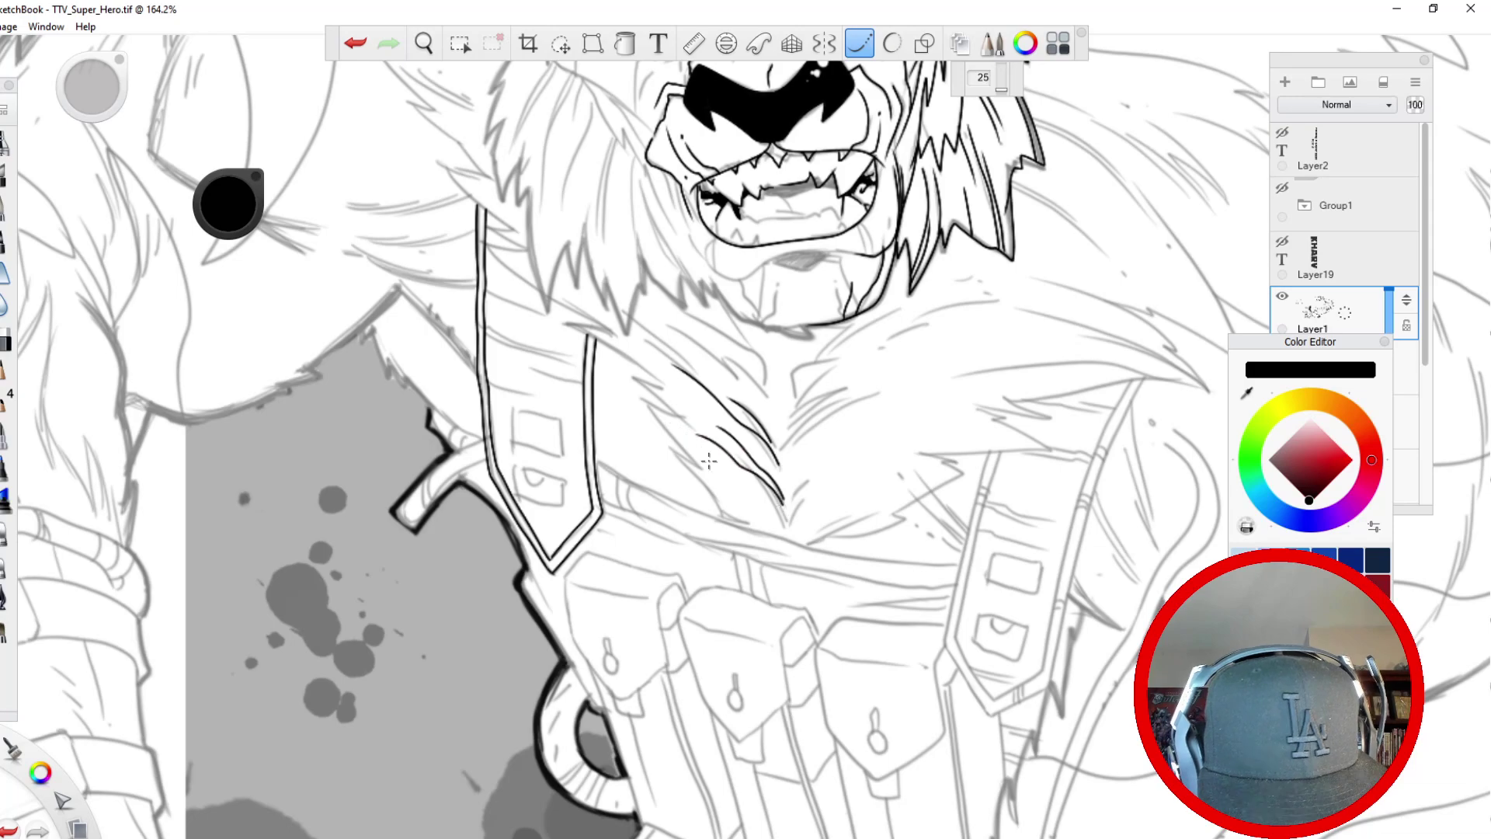
{"action": "left_click_drag", "start_coordinate": [784, 505], "coordinate": [743, 433]}
{"action": "left_click_drag", "start_coordinate": [630, 316], "coordinate": [697, 368]}
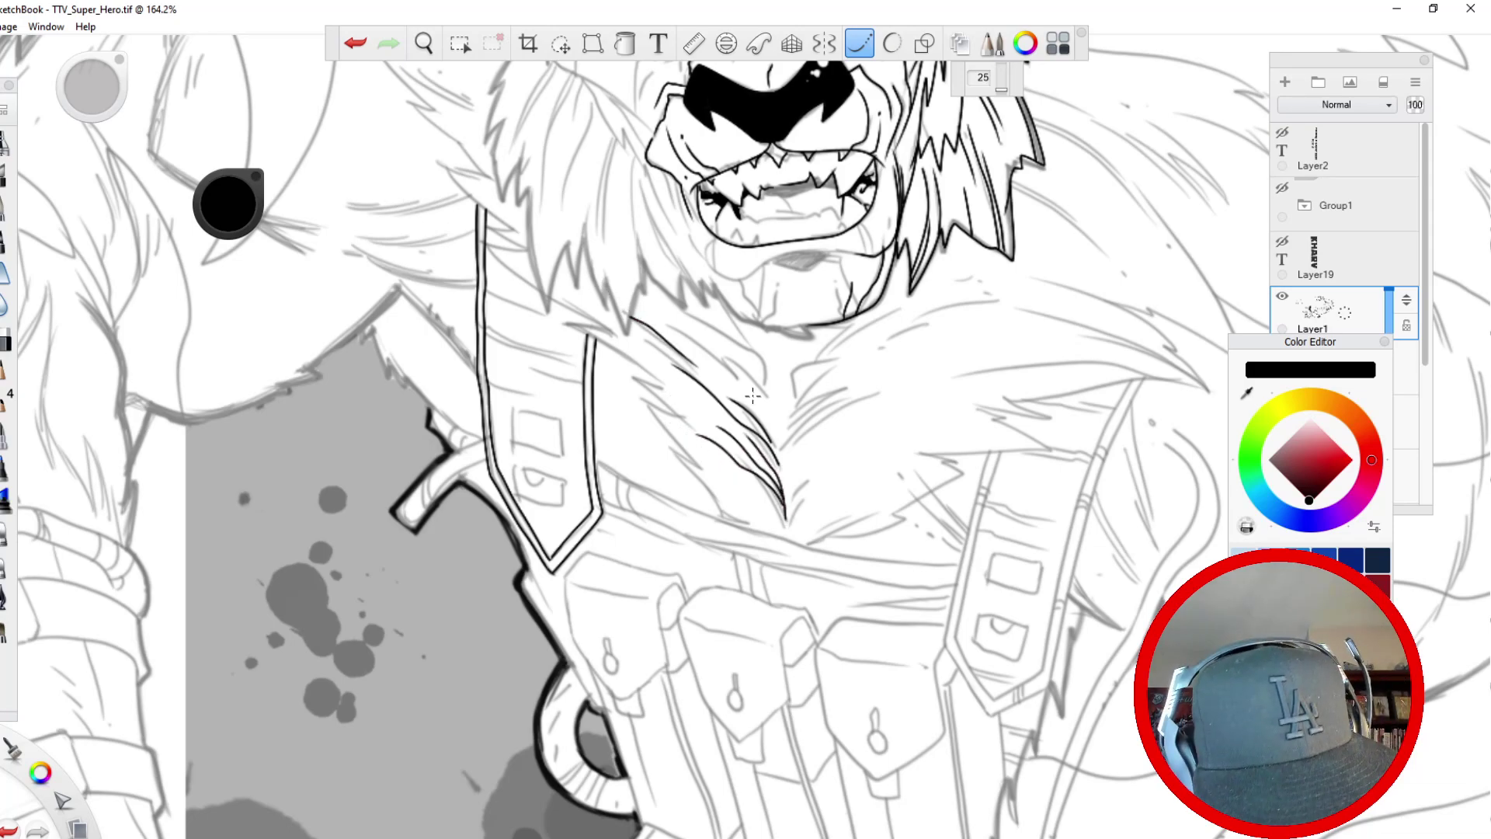
{"action": "mouse_move", "coordinate": [635, 299]}
{"action": "left_mouse_down"}
{"action": "mouse_move", "coordinate": [736, 378]}
{"action": "mouse_move", "coordinate": [721, 349]}
{"action": "mouse_move", "coordinate": [772, 422]}
{"action": "left_mouse_up"}
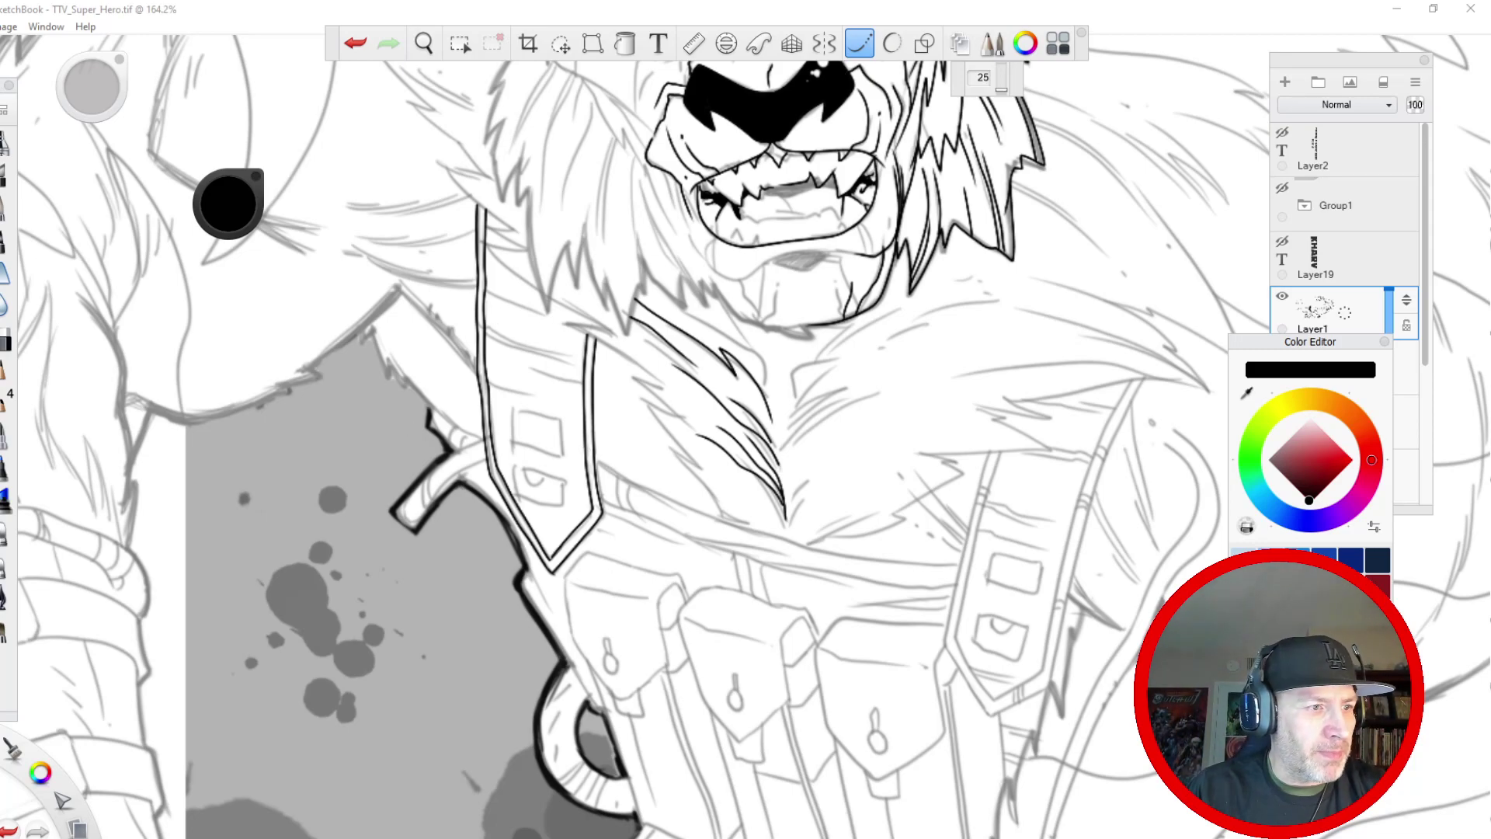
- Thicken the jagged outer outline of the cheek fur below the right ear into a heavy line
{"action": "key", "text": "space"}
{"action": "left_click_drag", "start_coordinate": [694, 318], "coordinate": [511, 528]}
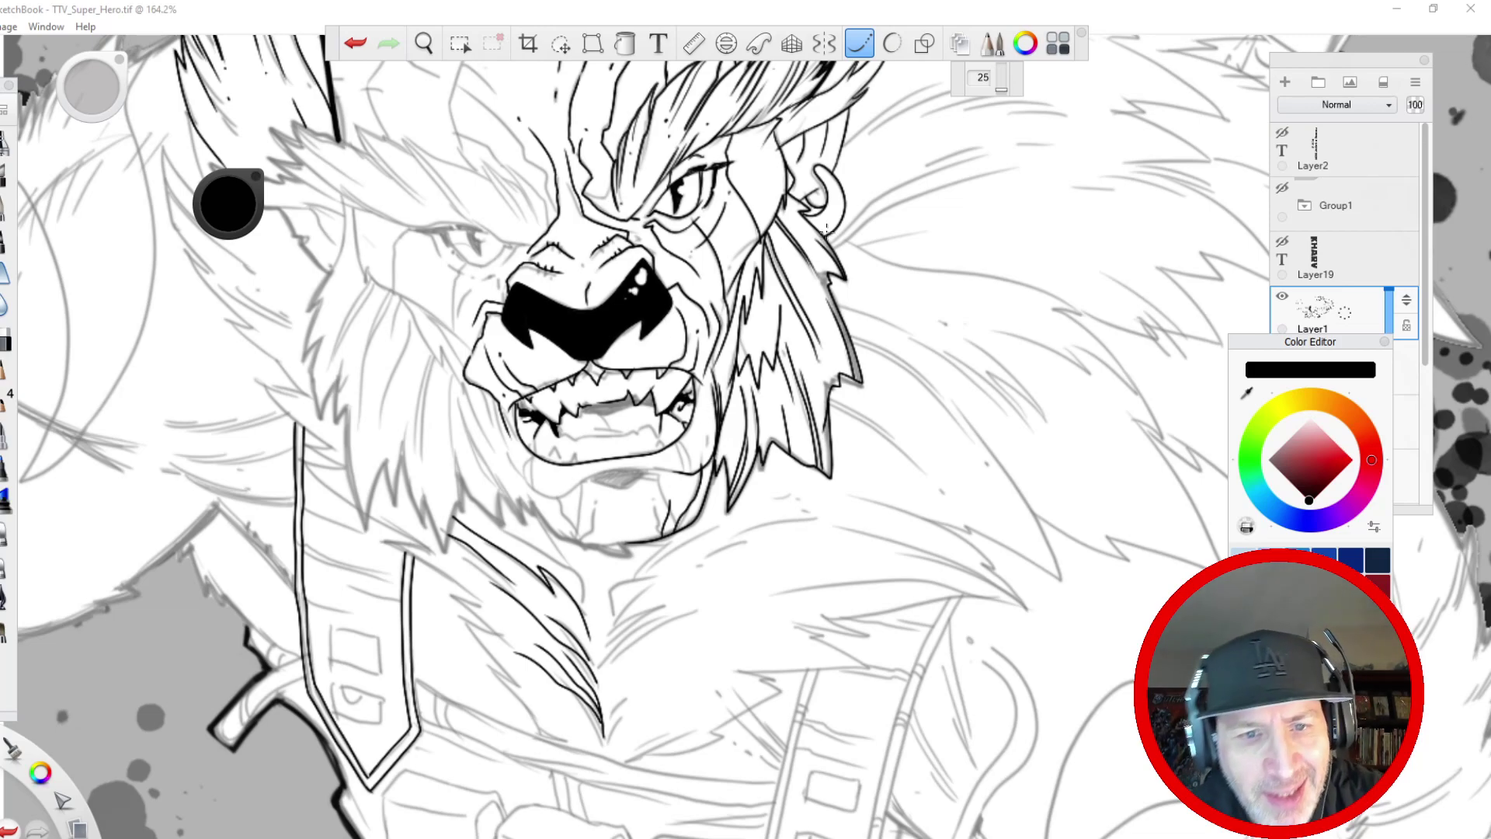
{"action": "left_click_drag", "start_coordinate": [825, 233], "coordinate": [853, 284]}
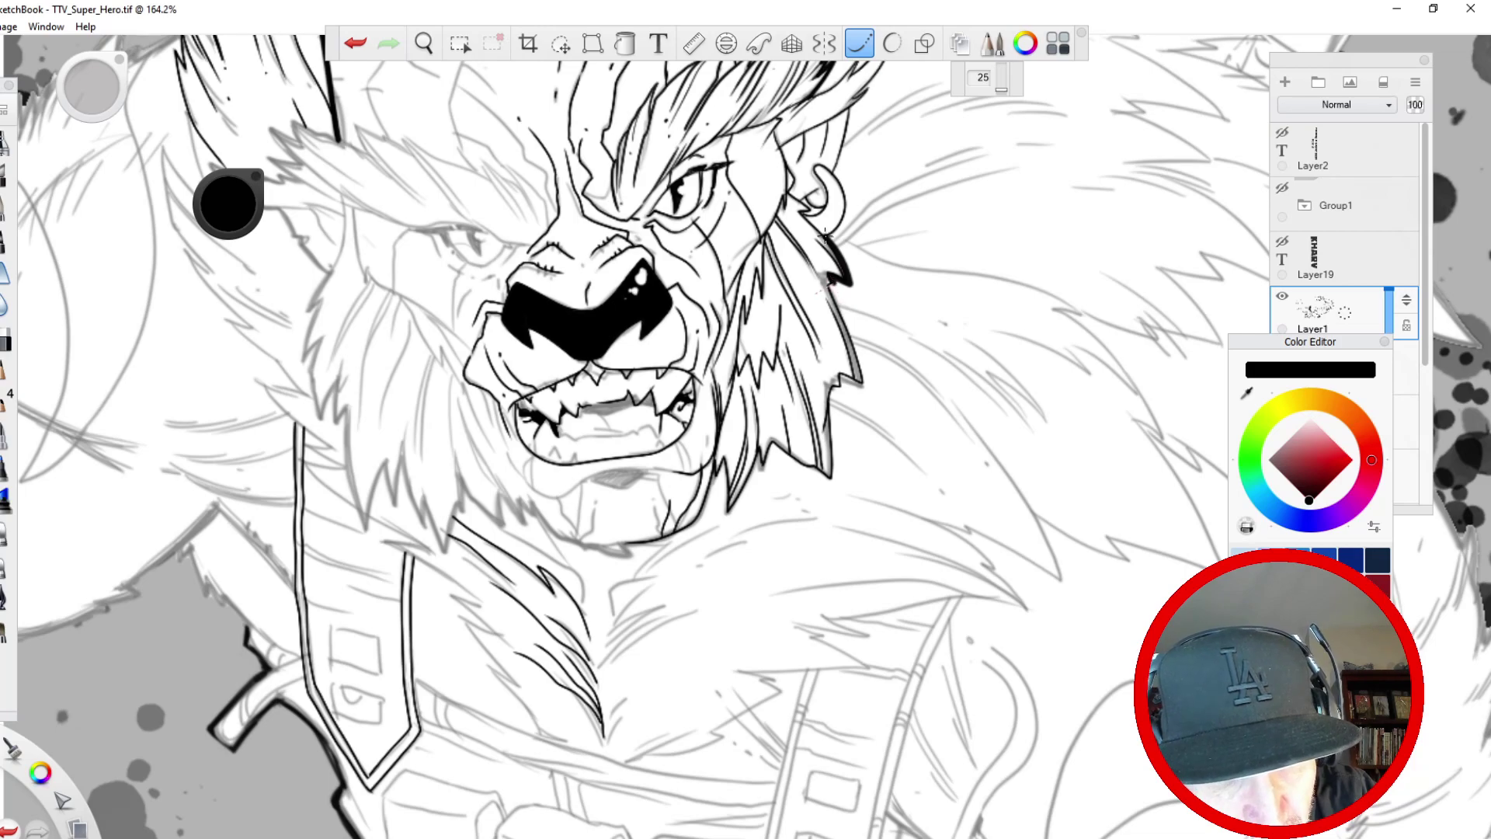
{"action": "mouse_move", "coordinate": [829, 287]}
{"action": "left_mouse_down"}
{"action": "mouse_move", "coordinate": [863, 388]}
{"action": "mouse_move", "coordinate": [832, 367]}
{"action": "mouse_move", "coordinate": [829, 492]}
{"action": "mouse_move", "coordinate": [823, 467]}
{"action": "mouse_move", "coordinate": [768, 437]}
{"action": "mouse_move", "coordinate": [762, 482]}
{"action": "mouse_move", "coordinate": [760, 445]}
{"action": "mouse_move", "coordinate": [721, 525]}
{"action": "left_mouse_up"}
{"action": "mouse_move", "coordinate": [727, 452]}
{"action": "left_mouse_down"}
{"action": "mouse_move", "coordinate": [723, 513]}
{"action": "mouse_move", "coordinate": [711, 483]}
{"action": "mouse_move", "coordinate": [706, 499]}
{"action": "left_mouse_up"}
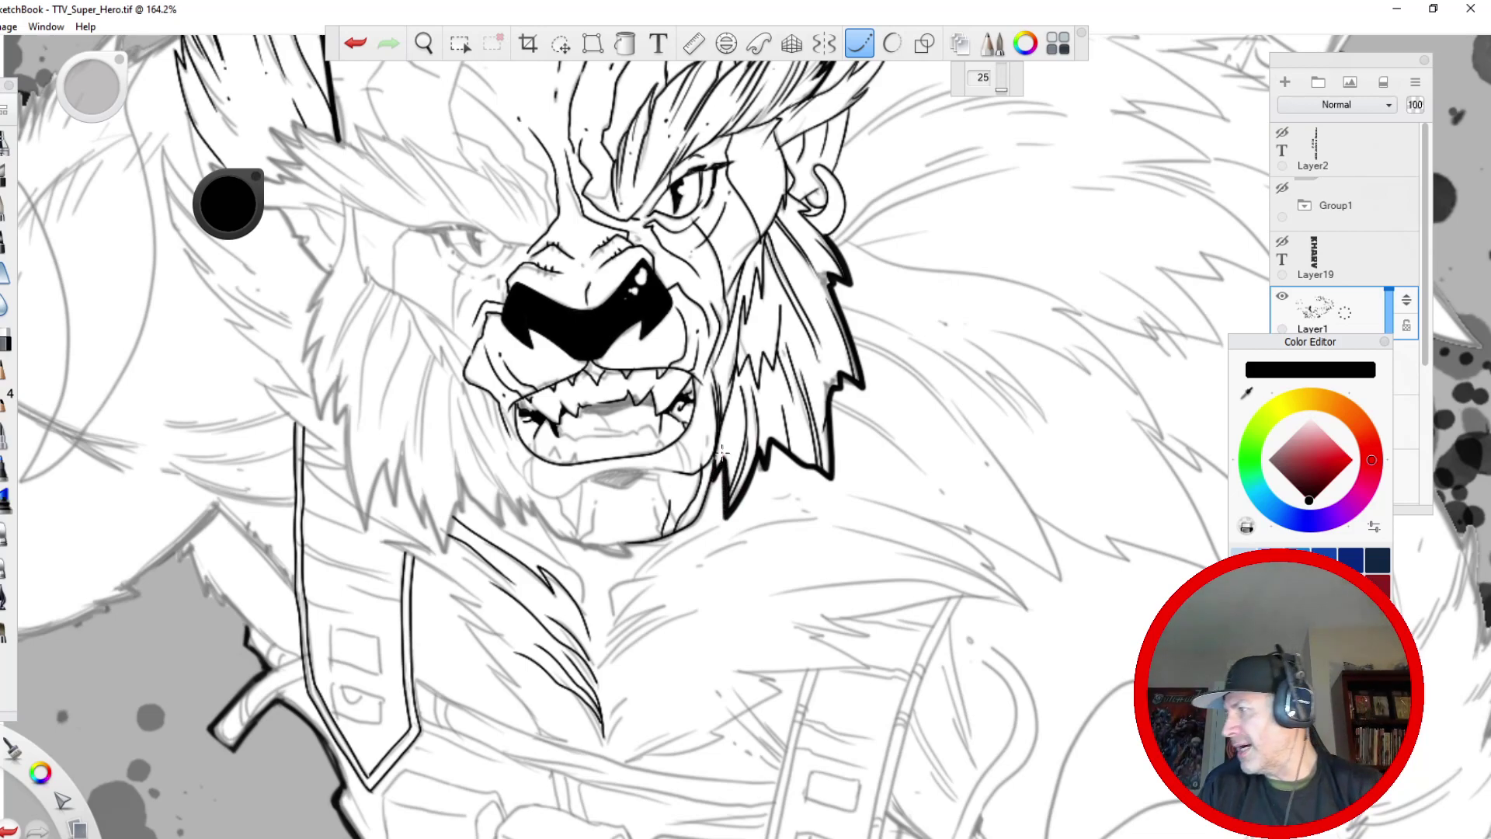
- Thicken the outer contour of the right ear and its earring into a heavy line
{"action": "key", "text": "space"}
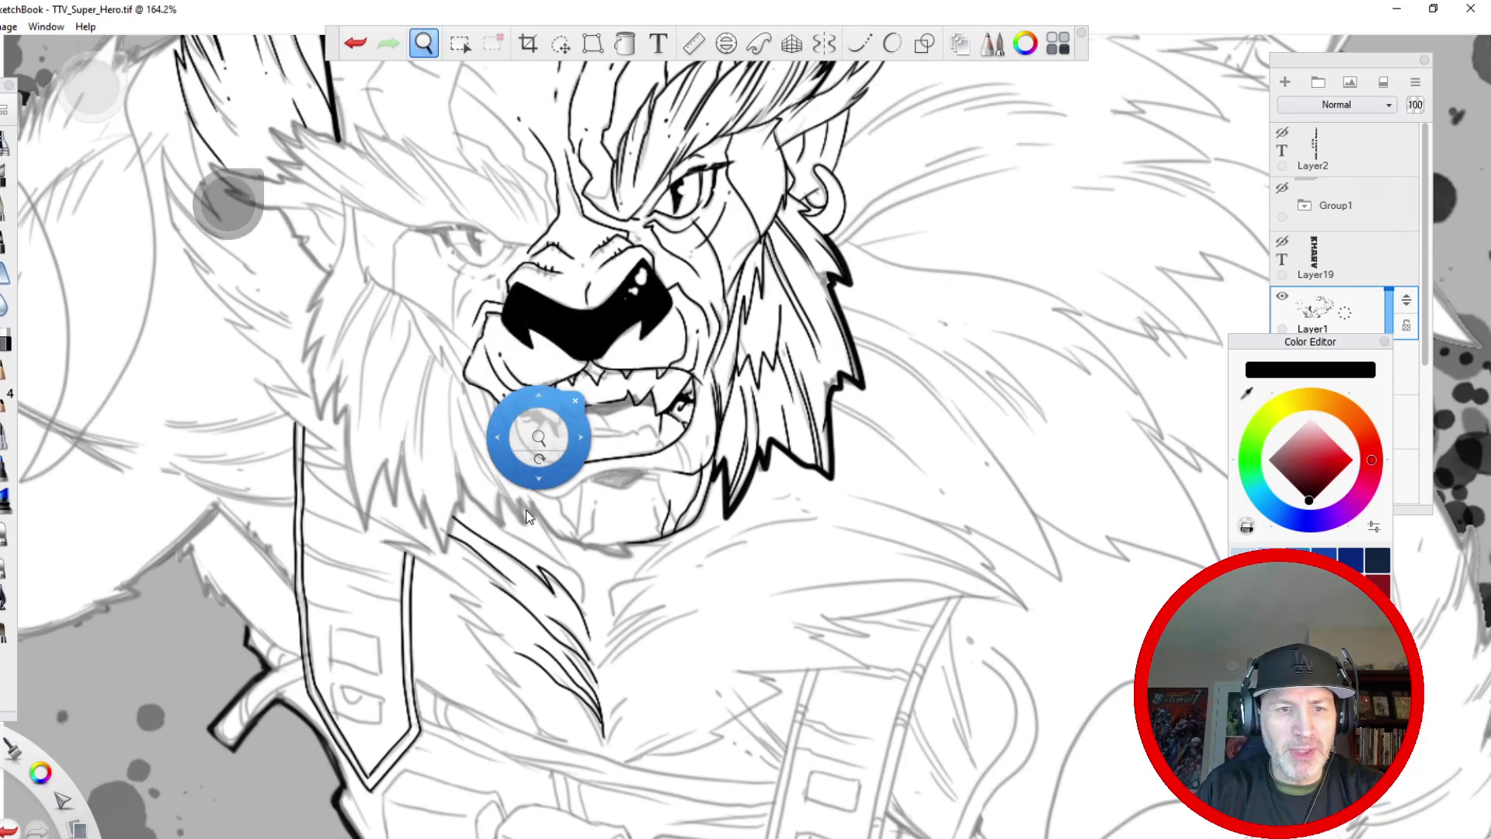
{"action": "left_click_drag", "start_coordinate": [541, 438], "coordinate": [447, 616]}
{"action": "mouse_move", "coordinate": [758, 287]}
{"action": "left_mouse_down"}
{"action": "mouse_move", "coordinate": [753, 392]}
{"action": "mouse_move", "coordinate": [728, 424]}
{"action": "left_mouse_up"}
{"action": "mouse_move", "coordinate": [760, 252]}
{"action": "left_mouse_down"}
{"action": "mouse_move", "coordinate": [767, 228]}
{"action": "mouse_move", "coordinate": [712, 279]}
{"action": "mouse_move", "coordinate": [808, 196]}
{"action": "mouse_move", "coordinate": [762, 250]}
{"action": "mouse_move", "coordinate": [755, 289]}
{"action": "left_mouse_up"}
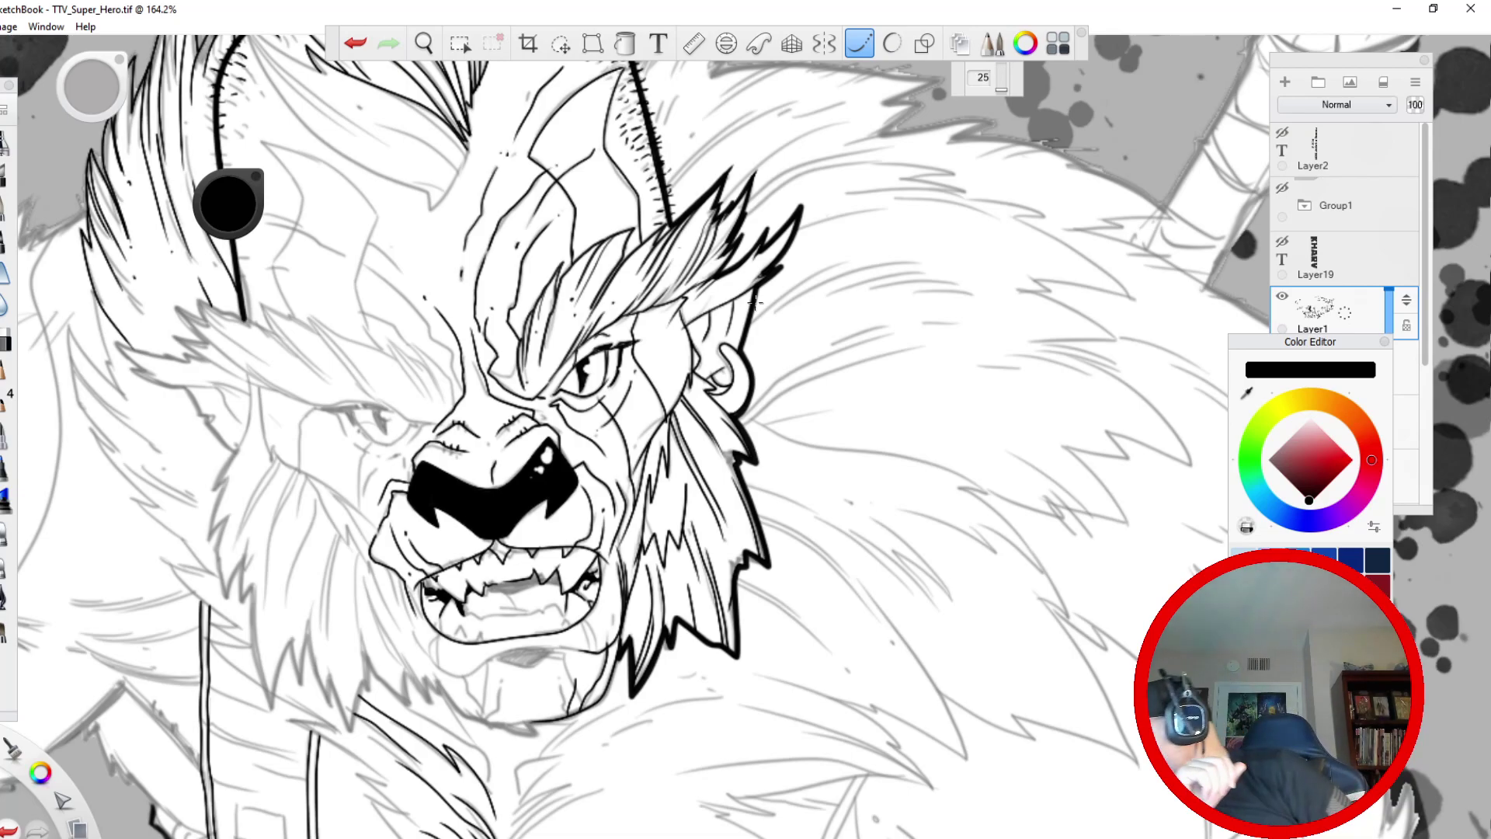
- Thicken the right jaw contour down to the chin, undoing the first stroke and redrawing it
{"action": "key", "text": "space"}
{"action": "left_click_drag", "start_coordinate": [454, 837], "coordinate": [499, 521]}
{"action": "mouse_move", "coordinate": [665, 325]}
{"action": "left_mouse_down"}
{"action": "mouse_move", "coordinate": [632, 387]}
{"action": "mouse_move", "coordinate": [568, 400]}
{"action": "left_mouse_up"}
{"action": "left_click", "coordinate": [356, 44]}
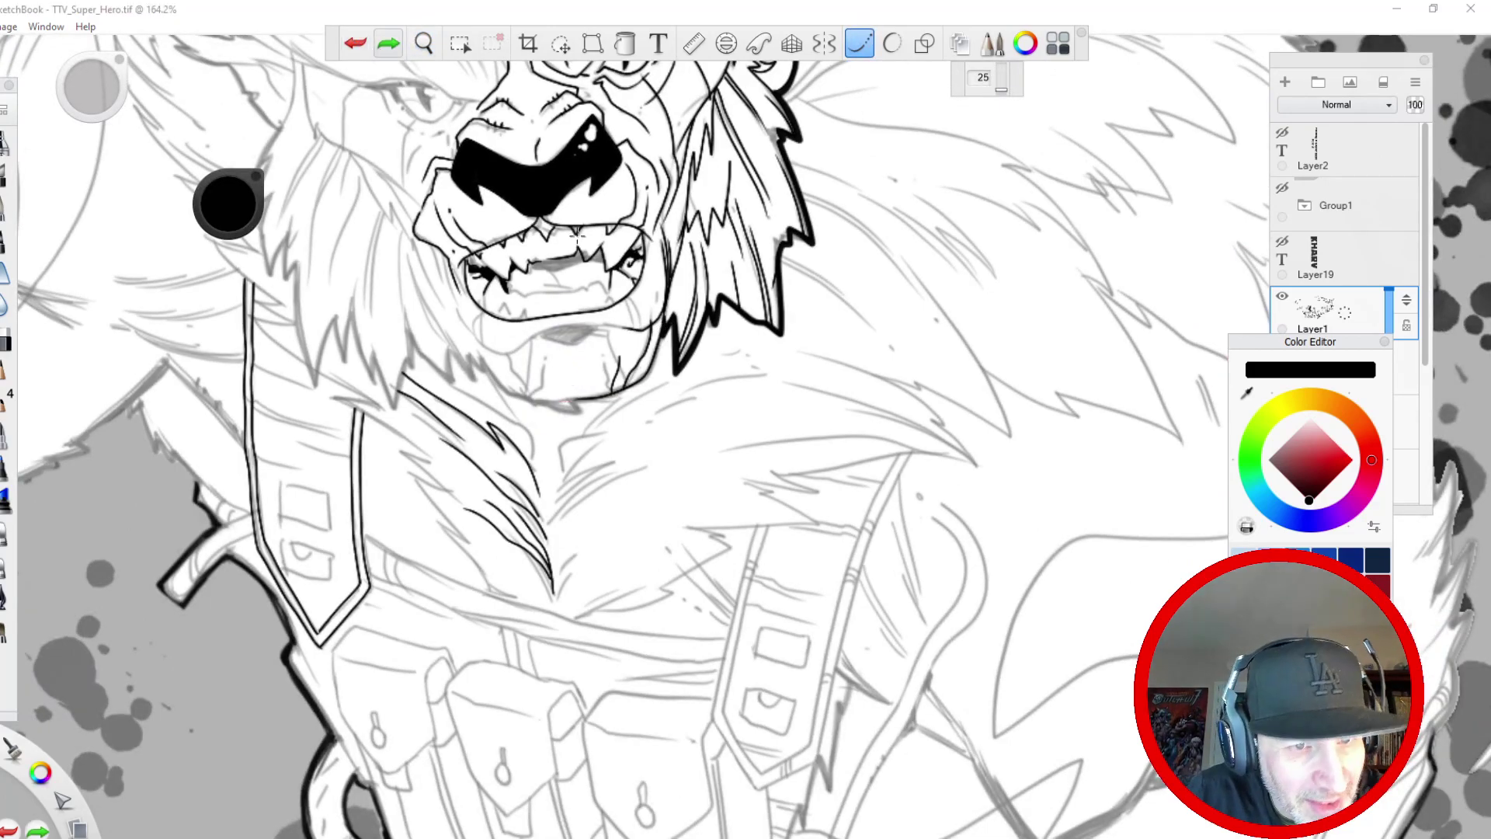
{"action": "mouse_move", "coordinate": [664, 319]}
{"action": "left_mouse_down"}
{"action": "mouse_move", "coordinate": [634, 387]}
{"action": "mouse_move", "coordinate": [569, 395]}
{"action": "left_mouse_up"}
- Check the inks on the whole figure by toggling Layer1's visibility off and on
{"action": "key", "text": "space"}
{"action": "left_click_drag", "start_coordinate": [407, 632], "coordinate": [429, 436]}
{"action": "left_click_drag", "start_coordinate": [430, 561], "coordinate": [651, 699]}
{"action": "mouse_move", "coordinate": [360, 585]}
{"action": "left_mouse_down"}
{"action": "mouse_move", "coordinate": [326, 401]}
{"action": "mouse_move", "coordinate": [357, 631]}
{"action": "mouse_move", "coordinate": [387, 711]}
{"action": "mouse_move", "coordinate": [361, 766]}
{"action": "mouse_move", "coordinate": [451, 703]}
{"action": "left_mouse_up"}
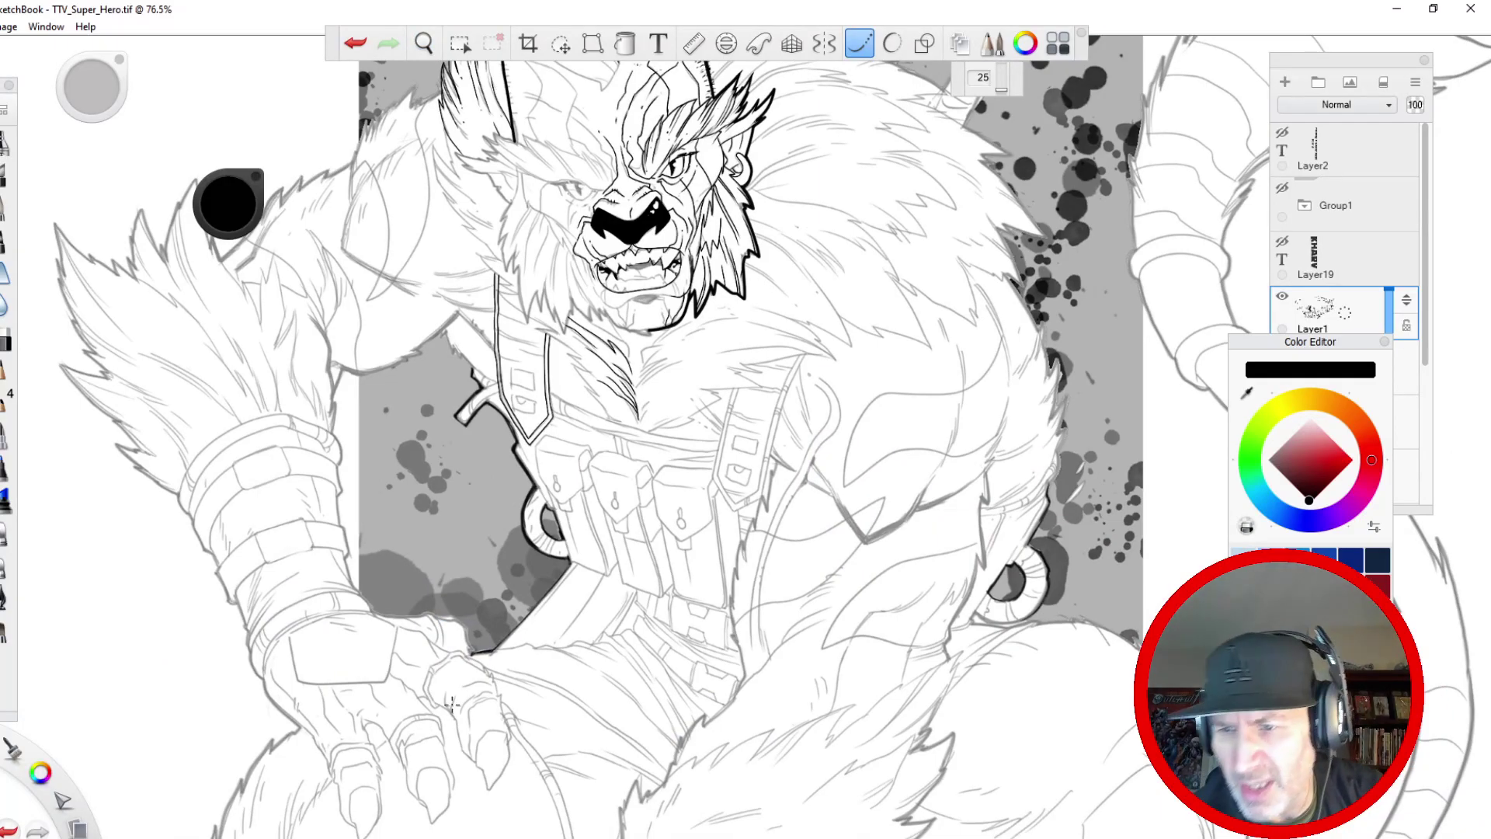
{"action": "left_click", "coordinate": [1282, 296]}
{"action": "left_click", "coordinate": [1285, 298]}
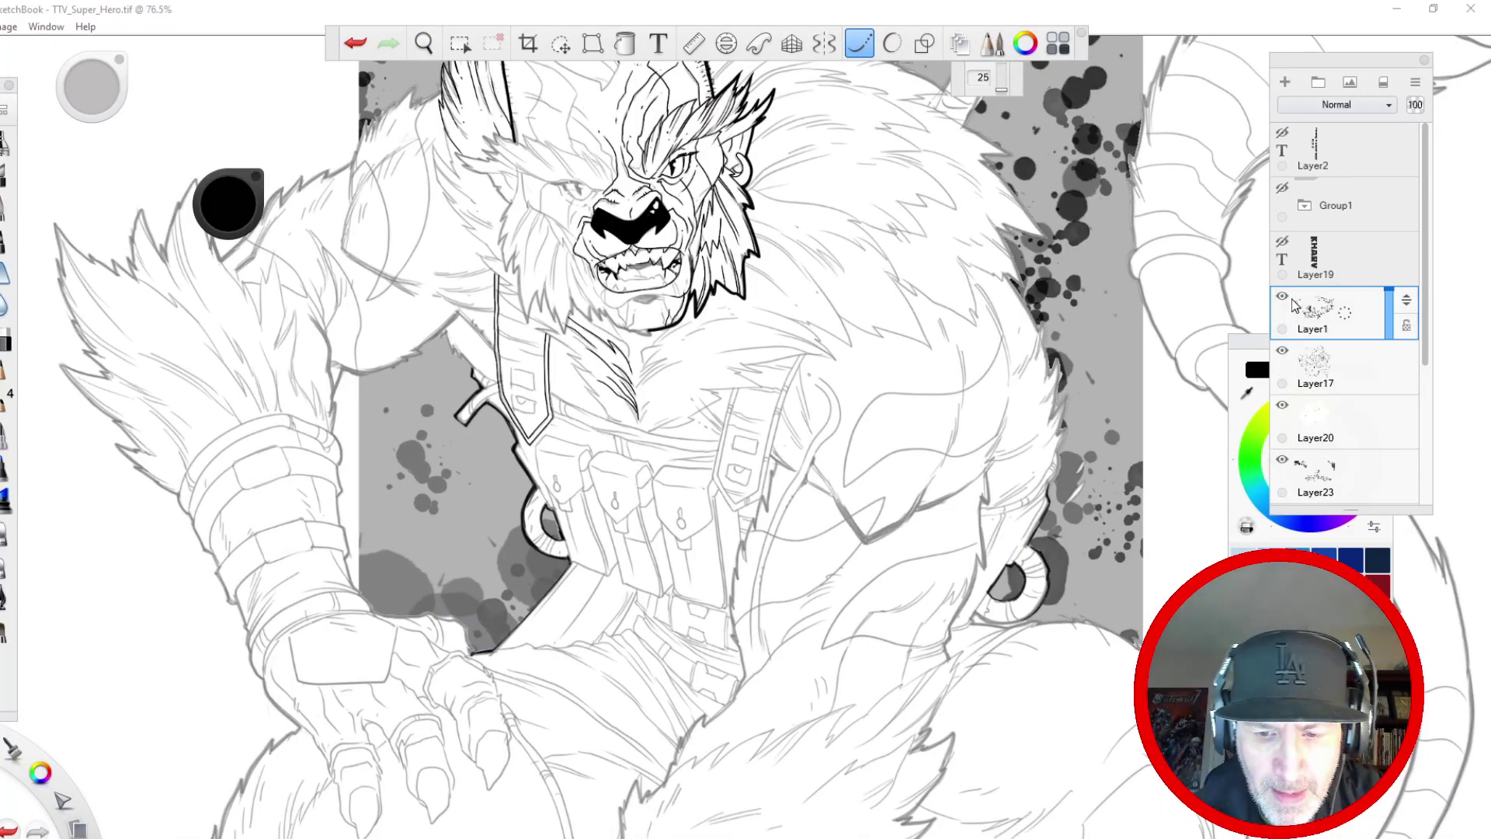
- Ink the jagged outer contour of the shoulder fur where it emerges behind the right ear
{"action": "left_click_drag", "start_coordinate": [400, 344], "coordinate": [361, 621]}
{"action": "left_click_drag", "start_coordinate": [511, 355], "coordinate": [575, 458]}
{"action": "left_click_drag", "start_coordinate": [592, 471], "coordinate": [460, 375]}
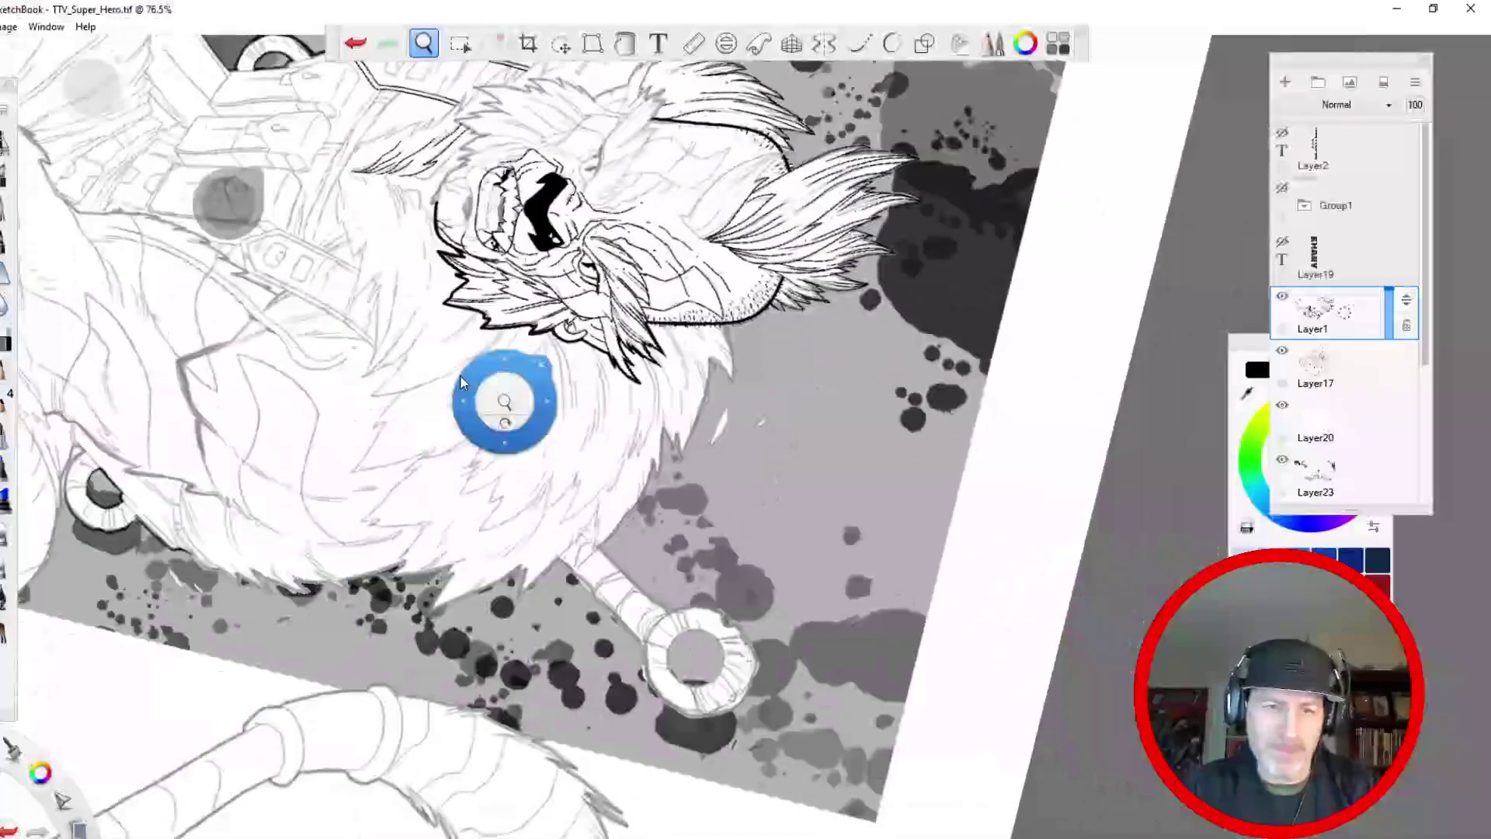
{"action": "mouse_move", "coordinate": [398, 477]}
{"action": "left_mouse_down"}
{"action": "mouse_move", "coordinate": [334, 407]}
{"action": "mouse_move", "coordinate": [74, 584]}
{"action": "left_mouse_up"}
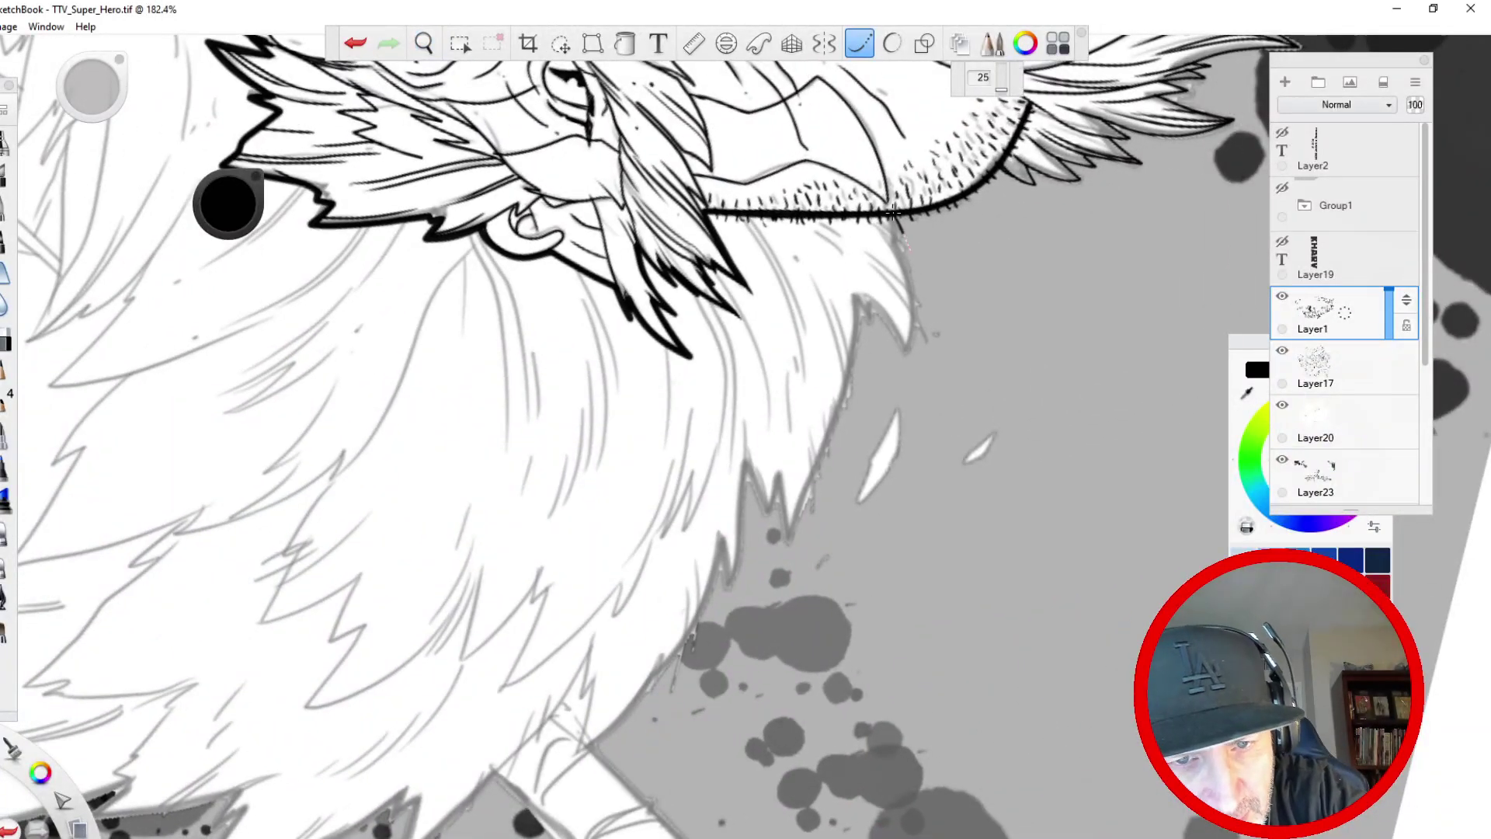
{"action": "mouse_move", "coordinate": [895, 243]}
{"action": "left_mouse_down"}
{"action": "mouse_move", "coordinate": [911, 353]}
{"action": "mouse_move", "coordinate": [854, 296]}
{"action": "mouse_move", "coordinate": [853, 247]}
{"action": "left_mouse_up"}
{"action": "mouse_move", "coordinate": [917, 320]}
{"action": "left_mouse_down"}
{"action": "mouse_move", "coordinate": [865, 244]}
{"action": "mouse_move", "coordinate": [895, 270]}
{"action": "mouse_move", "coordinate": [788, 538]}
{"action": "mouse_move", "coordinate": [780, 451]}
{"action": "mouse_move", "coordinate": [773, 516]}
{"action": "mouse_move", "coordinate": [743, 446]}
{"action": "left_mouse_up"}
{"action": "left_click_drag", "start_coordinate": [852, 375], "coordinate": [782, 229]}
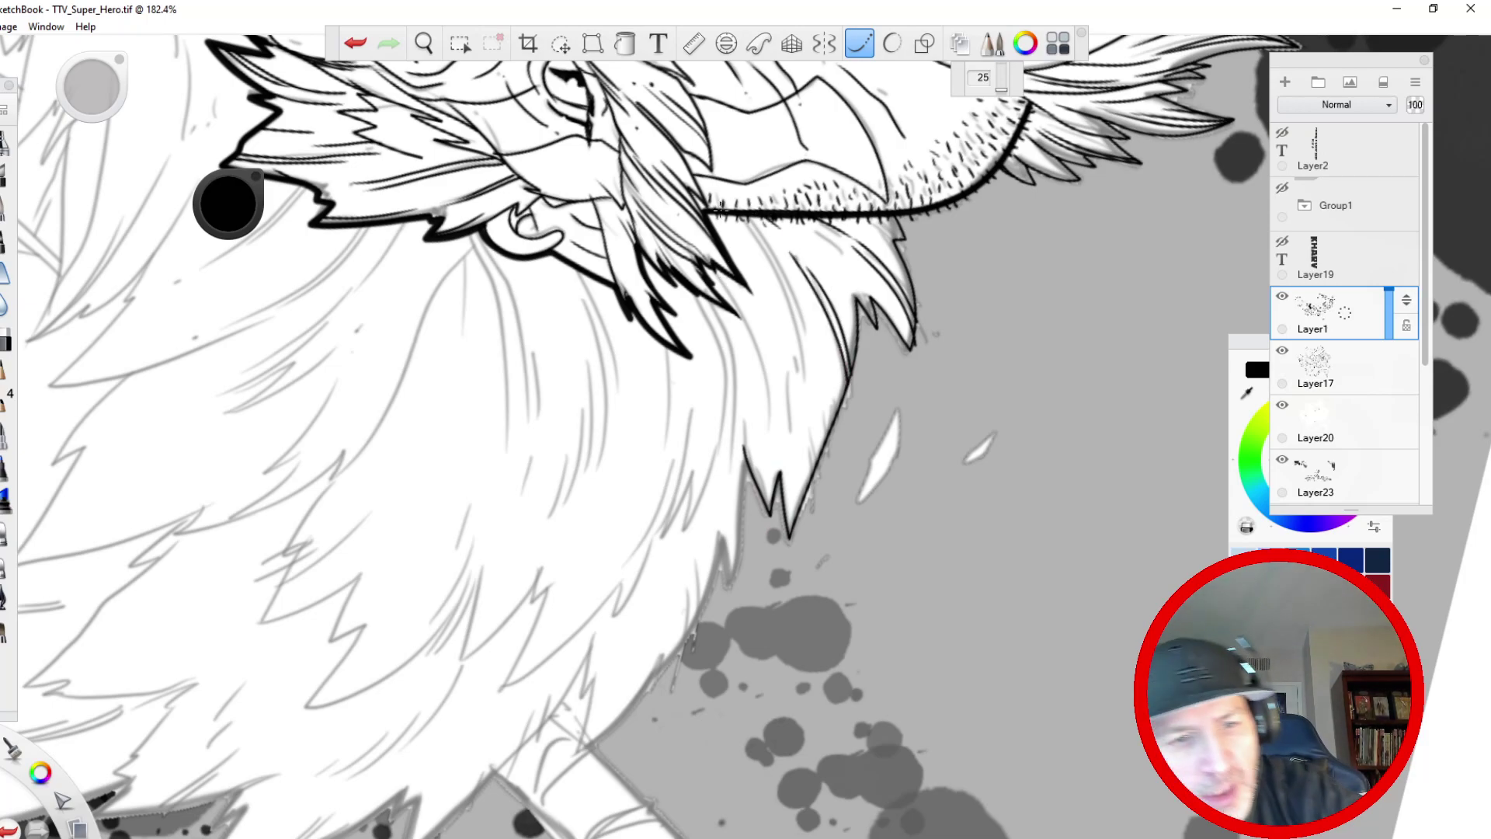
- Ink the long inner hair strands of the shoulder fur behind the right ear and outline the next pointed tuft
{"action": "mouse_move", "coordinate": [745, 219]}
{"action": "left_mouse_down"}
{"action": "mouse_move", "coordinate": [778, 269]}
{"action": "mouse_move", "coordinate": [805, 380]}
{"action": "left_mouse_up"}
{"action": "mouse_move", "coordinate": [765, 235]}
{"action": "left_mouse_down"}
{"action": "mouse_move", "coordinate": [809, 362]}
{"action": "mouse_move", "coordinate": [810, 441]}
{"action": "mouse_move", "coordinate": [753, 281]}
{"action": "mouse_move", "coordinate": [767, 487]}
{"action": "left_mouse_up"}
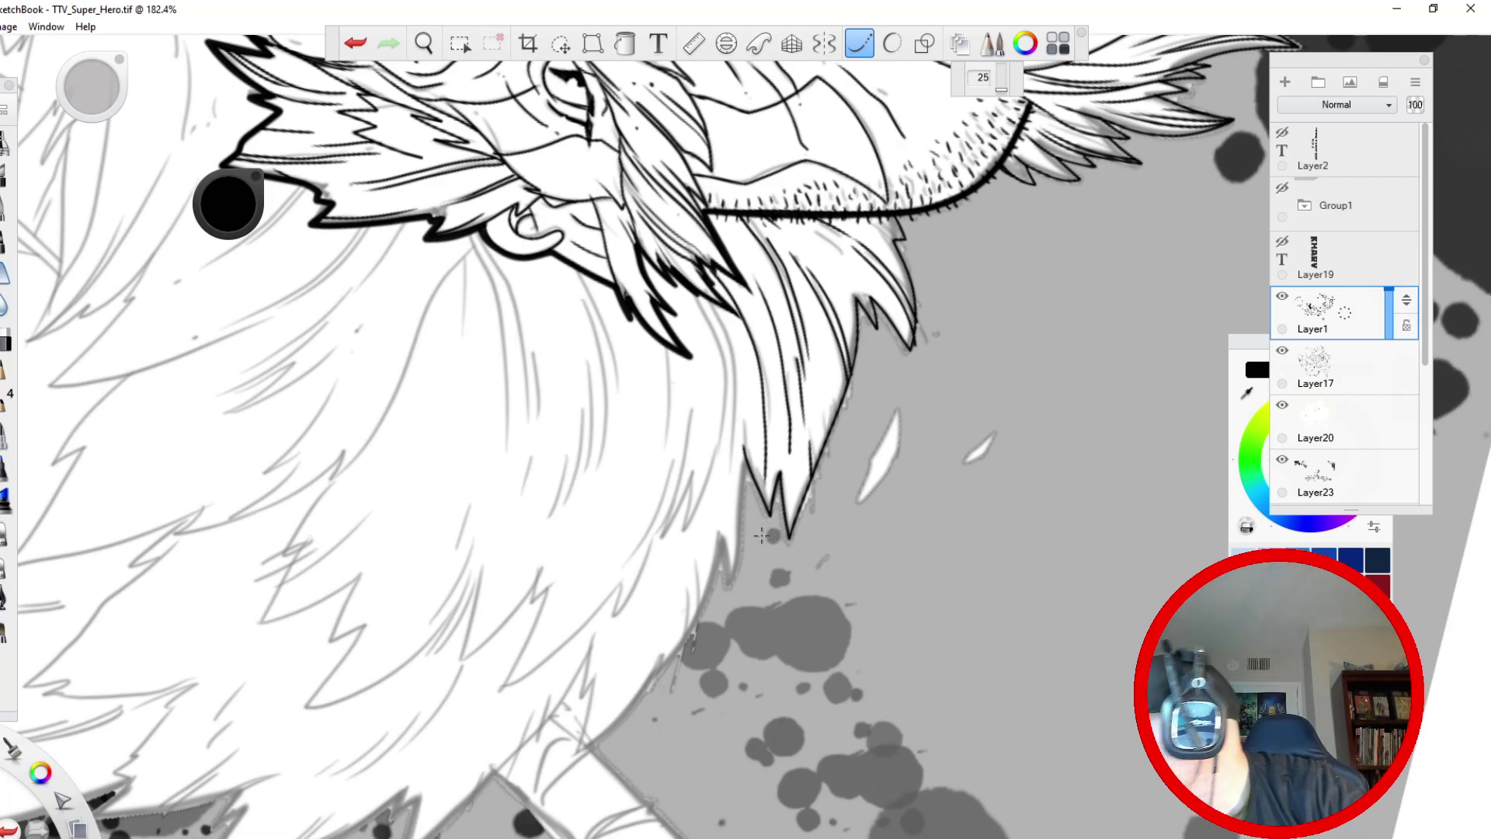
{"action": "mouse_move", "coordinate": [709, 297]}
{"action": "left_mouse_down"}
{"action": "mouse_move", "coordinate": [754, 478]}
{"action": "mouse_move", "coordinate": [745, 449]}
{"action": "mouse_move", "coordinate": [726, 581]}
{"action": "mouse_move", "coordinate": [719, 533]}
{"action": "left_mouse_up"}
{"action": "mouse_move", "coordinate": [695, 294]}
{"action": "left_mouse_down"}
{"action": "mouse_move", "coordinate": [724, 366]}
{"action": "mouse_move", "coordinate": [718, 482]}
{"action": "left_mouse_up"}
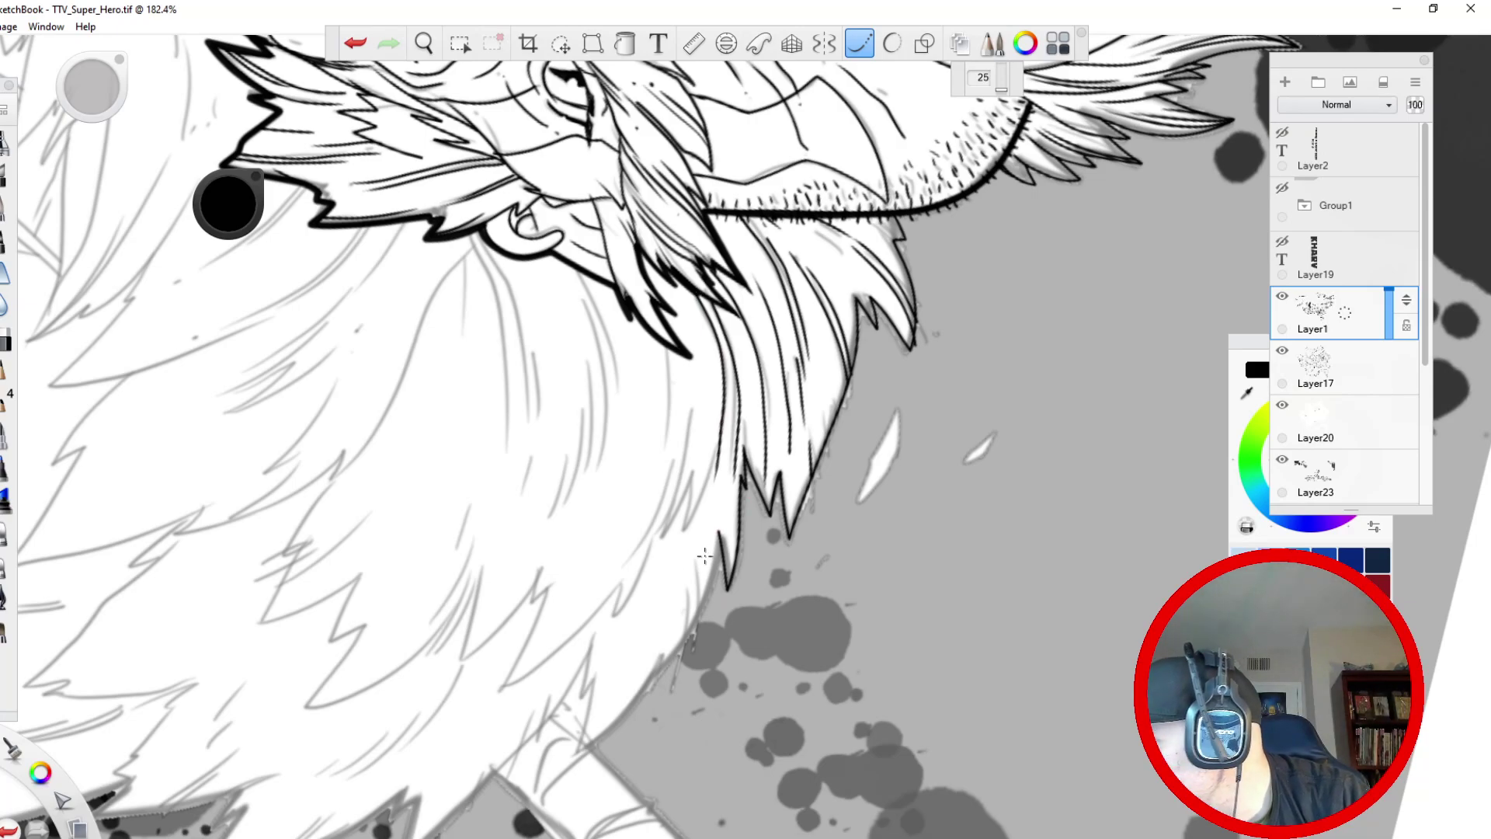
- Ink the small inner tufts further along the shoulder fur, plus the outer tuft next to them and its strands
{"action": "left_click_drag", "start_coordinate": [717, 448], "coordinate": [684, 534]}
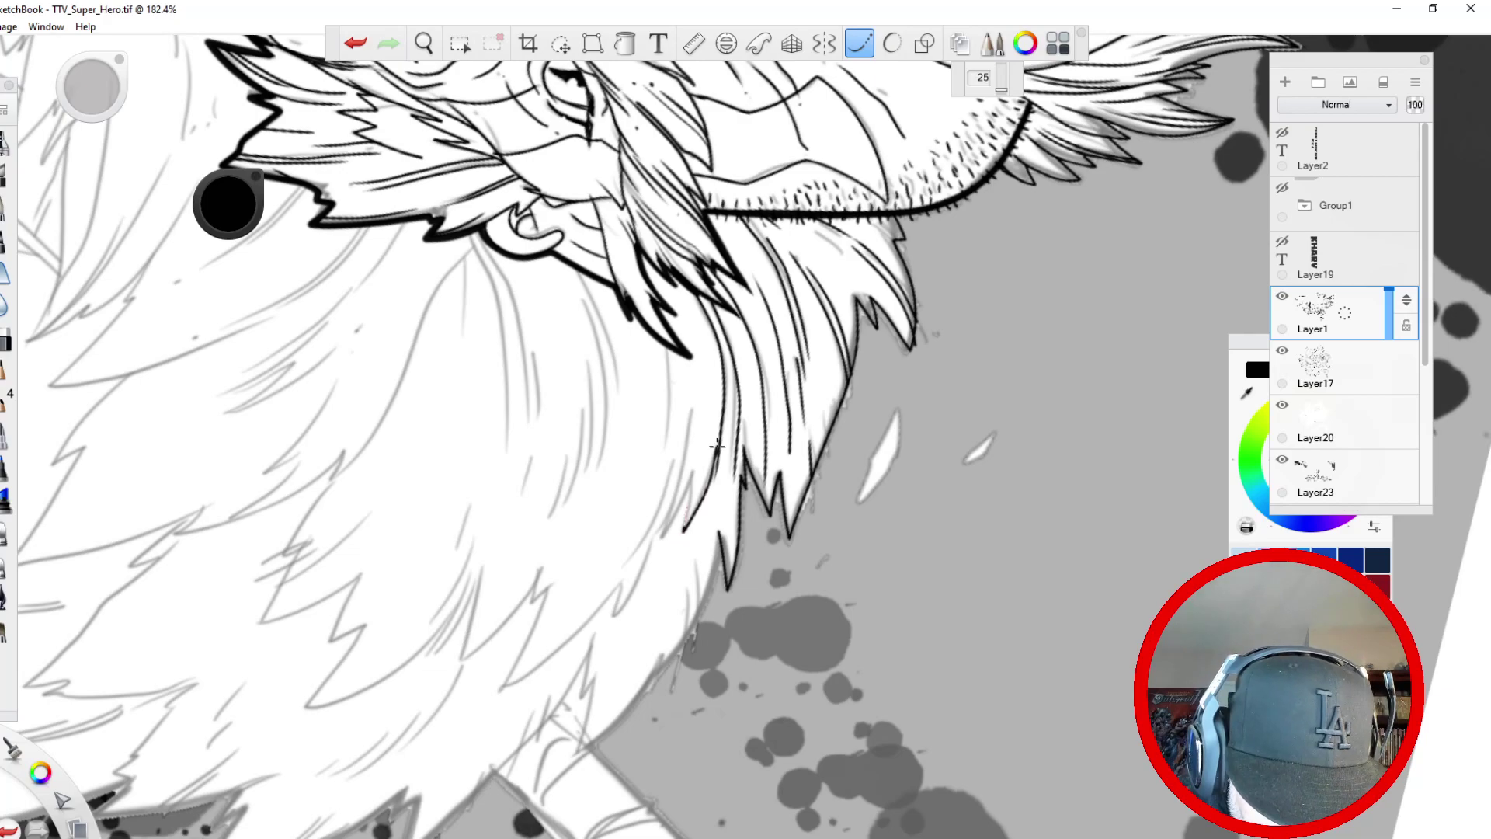
{"action": "left_click_drag", "start_coordinate": [666, 345], "coordinate": [661, 479]}
{"action": "mouse_move", "coordinate": [689, 412]}
{"action": "left_mouse_down"}
{"action": "mouse_move", "coordinate": [661, 541]}
{"action": "mouse_move", "coordinate": [690, 480]}
{"action": "left_mouse_up"}
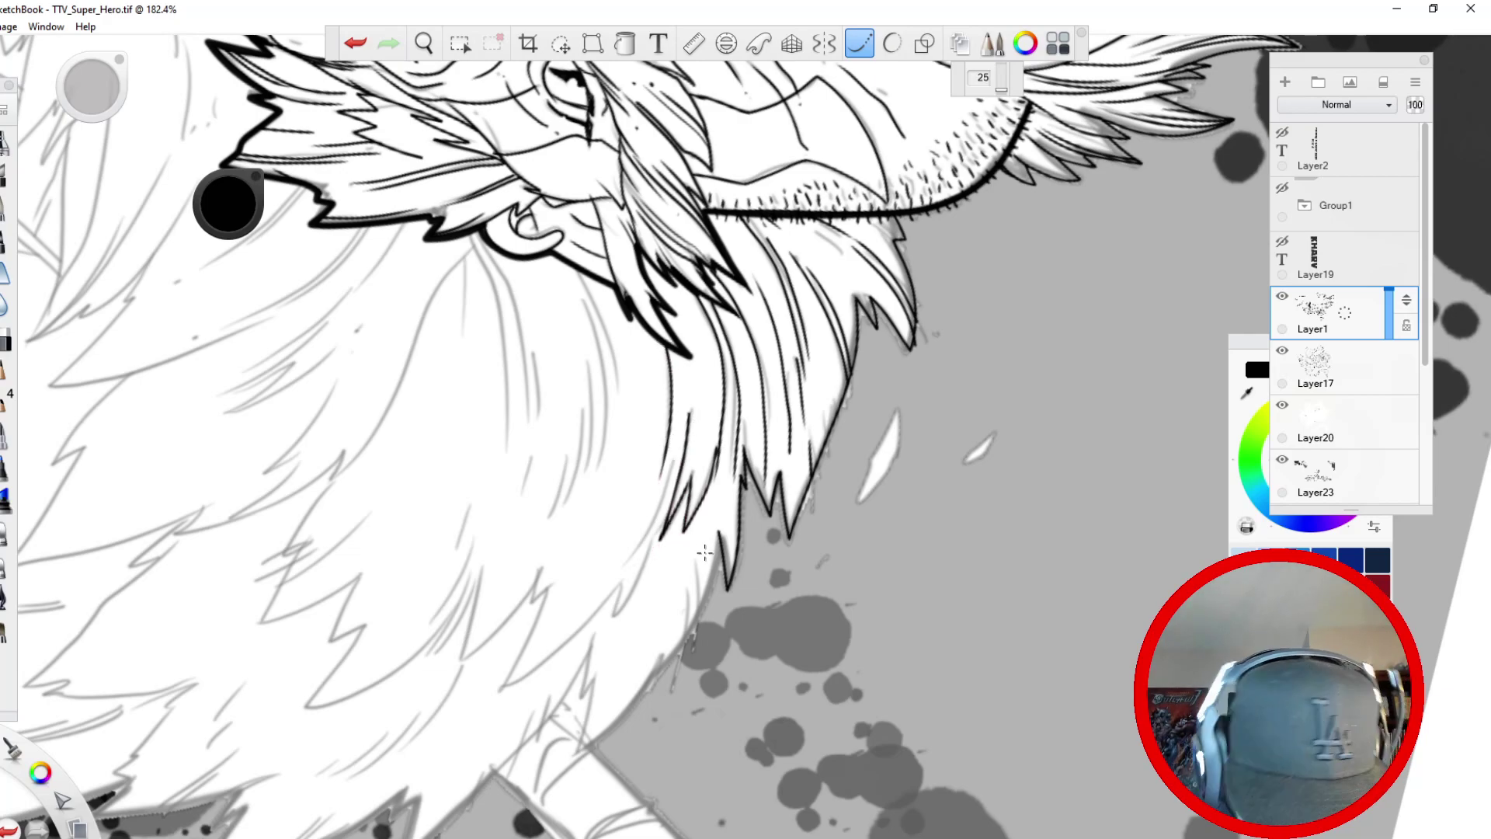
{"action": "mouse_move", "coordinate": [719, 532]}
{"action": "left_mouse_down"}
{"action": "mouse_move", "coordinate": [701, 616]}
{"action": "mouse_move", "coordinate": [664, 673]}
{"action": "left_mouse_up"}
{"action": "mouse_move", "coordinate": [674, 585]}
{"action": "left_mouse_down"}
{"action": "mouse_move", "coordinate": [663, 669]}
{"action": "mouse_move", "coordinate": [695, 526]}
{"action": "left_mouse_up"}
{"action": "left_click_drag", "start_coordinate": [695, 620], "coordinate": [699, 530]}
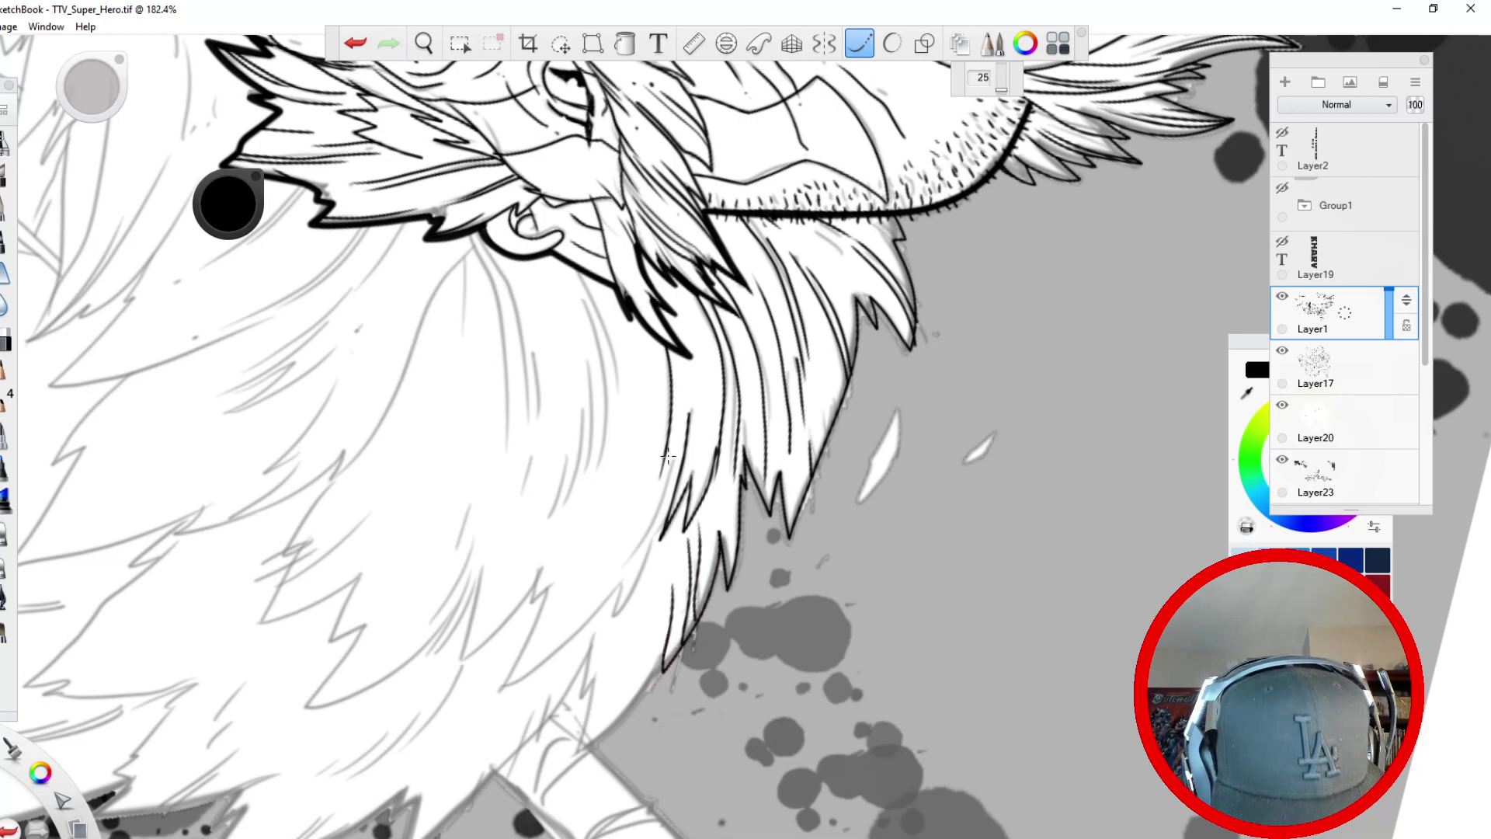
- Ink the long curved hair strands flowing over the shoulder from below the right cheek fur
{"action": "mouse_move", "coordinate": [577, 277]}
{"action": "left_mouse_down"}
{"action": "mouse_move", "coordinate": [619, 390]}
{"action": "mouse_move", "coordinate": [618, 454]}
{"action": "mouse_move", "coordinate": [606, 392]}
{"action": "mouse_move", "coordinate": [578, 520]}
{"action": "left_mouse_up"}
{"action": "left_click_drag", "start_coordinate": [587, 355], "coordinate": [588, 466]}
{"action": "mouse_move", "coordinate": [582, 406]}
{"action": "left_mouse_down"}
{"action": "mouse_move", "coordinate": [561, 517]}
{"action": "mouse_move", "coordinate": [527, 562]}
{"action": "left_mouse_up"}
{"action": "left_click_drag", "start_coordinate": [564, 467], "coordinate": [517, 574]}
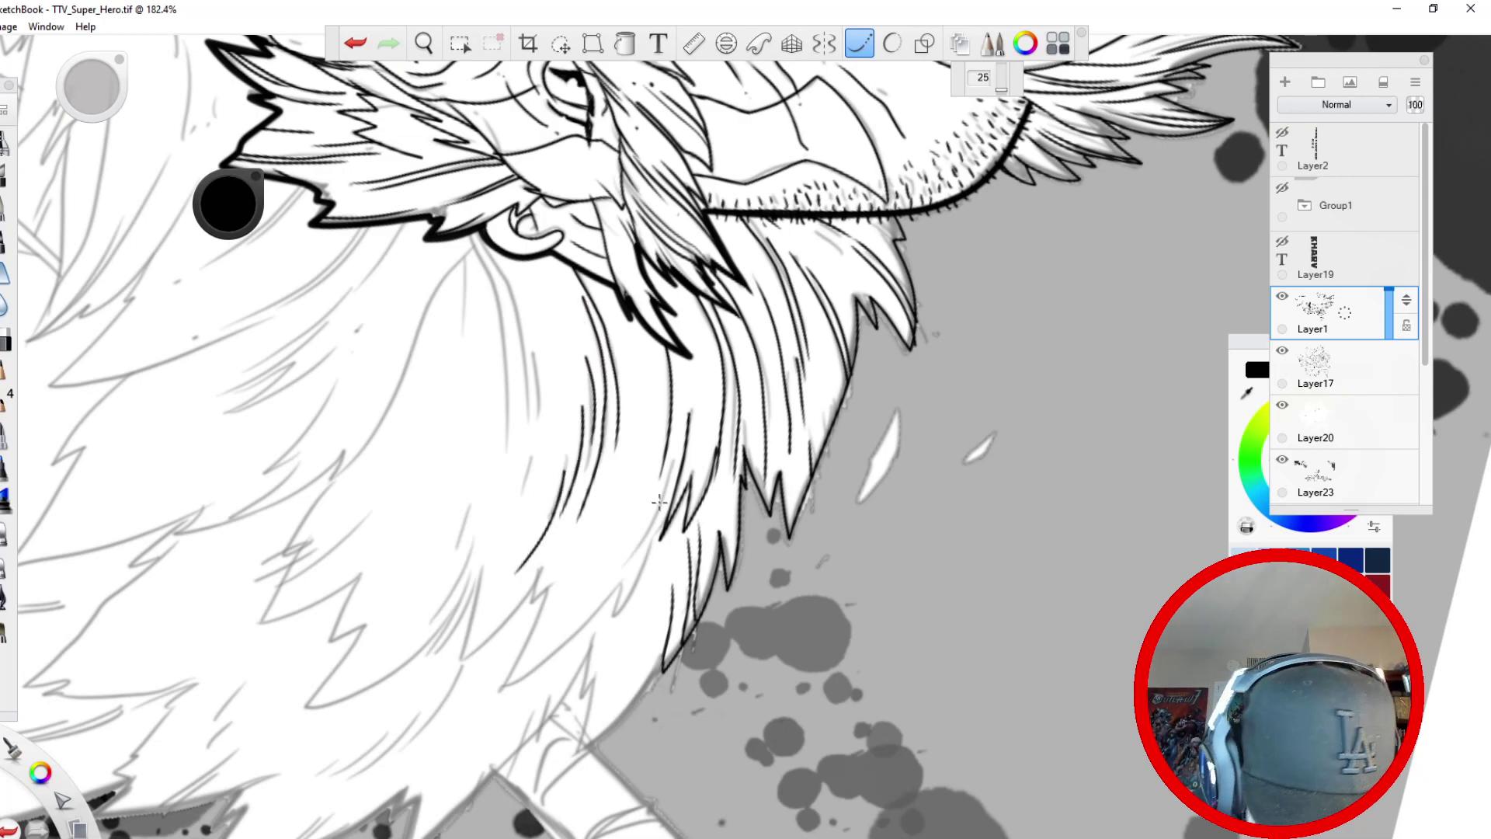
- Ink the pointed tufts and strands ending at the weapon handle, and add small ink specks with steady stroke off
{"action": "mouse_move", "coordinate": [673, 466]}
{"action": "left_mouse_down"}
{"action": "mouse_move", "coordinate": [622, 569]}
{"action": "mouse_move", "coordinate": [667, 516]}
{"action": "mouse_move", "coordinate": [608, 627]}
{"action": "mouse_move", "coordinate": [503, 690]}
{"action": "mouse_move", "coordinate": [550, 591]}
{"action": "left_mouse_up"}
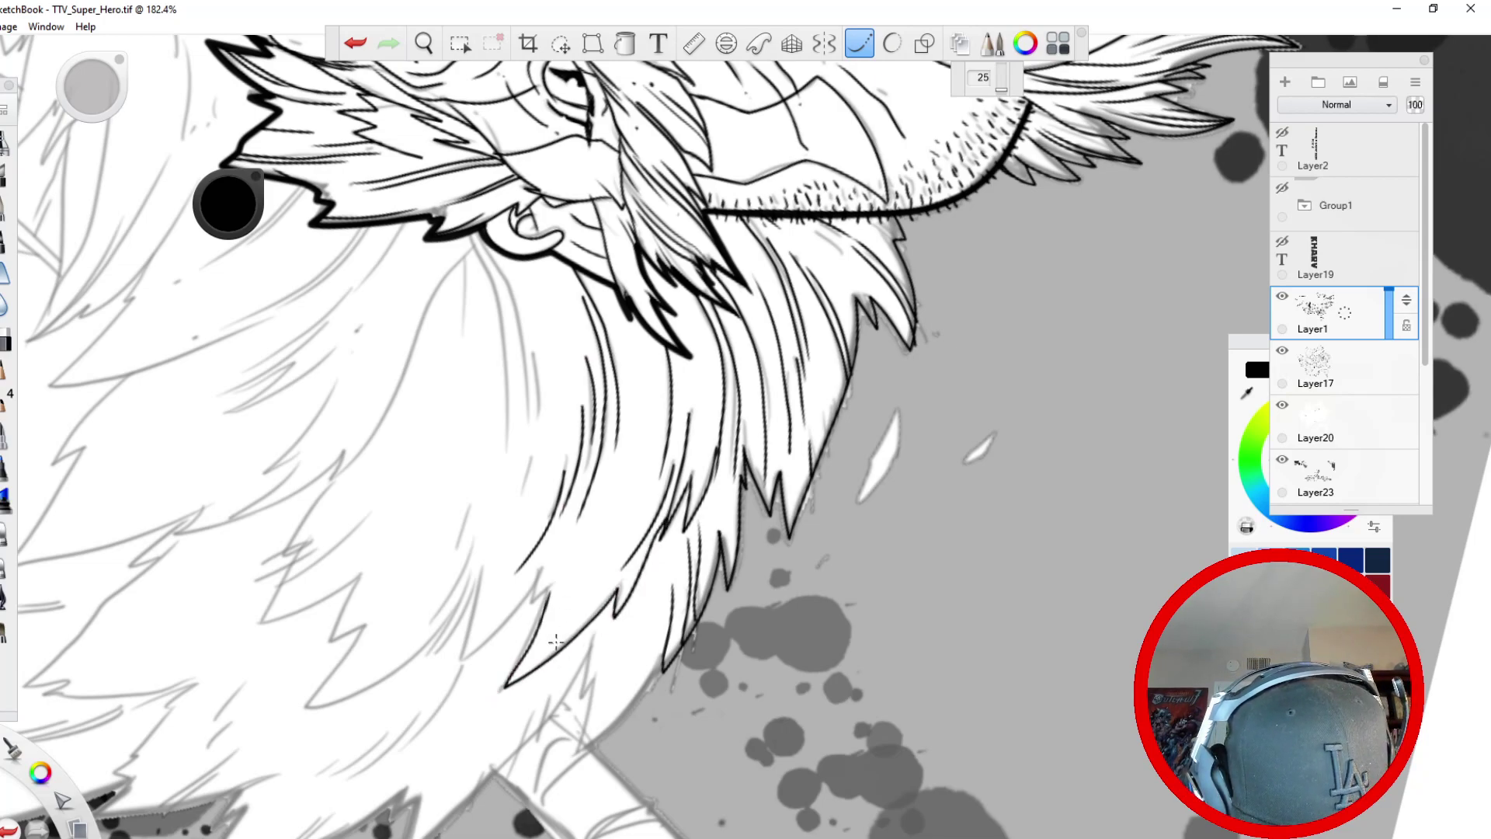
{"action": "left_click_drag", "start_coordinate": [515, 684], "coordinate": [600, 556]}
{"action": "mouse_move", "coordinate": [557, 654]}
{"action": "left_mouse_down"}
{"action": "mouse_move", "coordinate": [600, 592]}
{"action": "mouse_move", "coordinate": [617, 498]}
{"action": "left_mouse_up"}
{"action": "mouse_move", "coordinate": [662, 661]}
{"action": "left_mouse_down"}
{"action": "mouse_move", "coordinate": [584, 754]}
{"action": "mouse_move", "coordinate": [603, 614]}
{"action": "left_mouse_up"}
{"action": "mouse_move", "coordinate": [603, 743]}
{"action": "left_mouse_down"}
{"action": "mouse_move", "coordinate": [626, 668]}
{"action": "mouse_move", "coordinate": [597, 735]}
{"action": "left_mouse_up"}
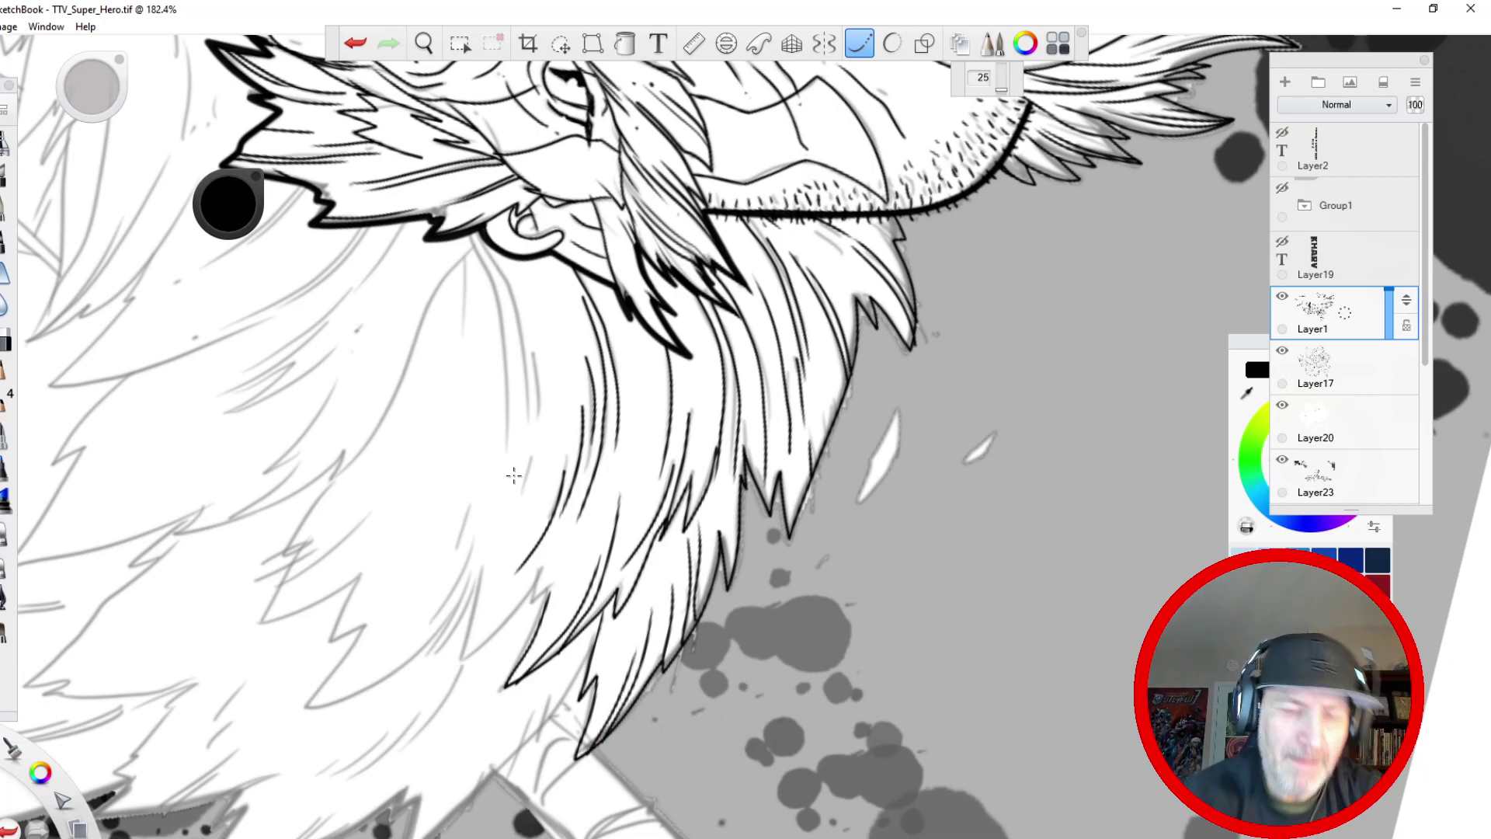
{"action": "left_click", "coordinate": [863, 46]}
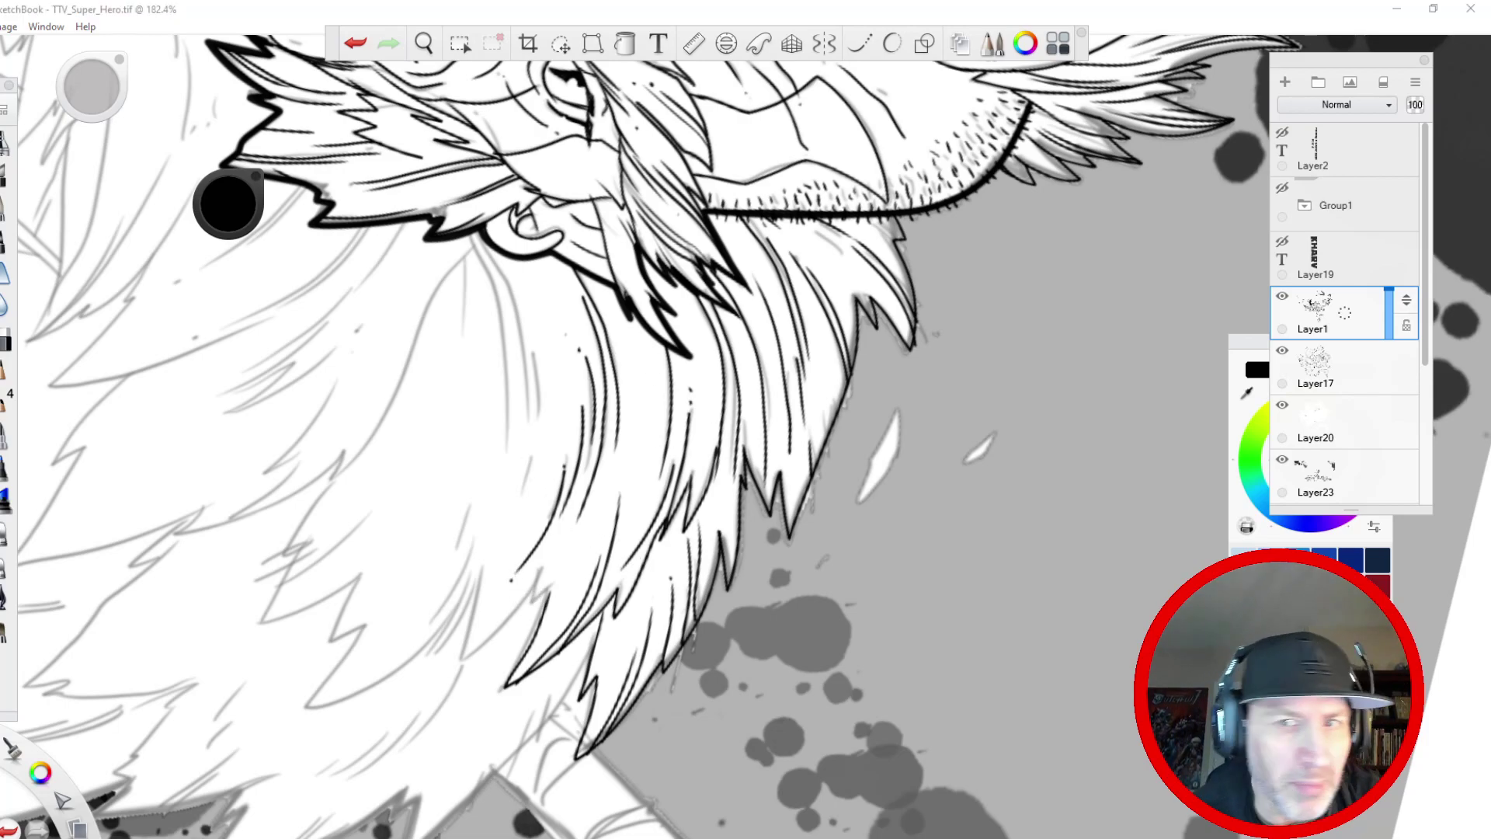
- Thicken the outer contour of the shoulder fur into a heavy line with steady stroke on, undoing and redrawing misplaced strokes
{"action": "left_click", "coordinate": [860, 44]}
{"action": "mouse_move", "coordinate": [855, 296]}
{"action": "left_mouse_down"}
{"action": "mouse_move", "coordinate": [858, 354]}
{"action": "mouse_move", "coordinate": [797, 528]}
{"action": "left_mouse_up"}
{"action": "left_click", "coordinate": [355, 43]}
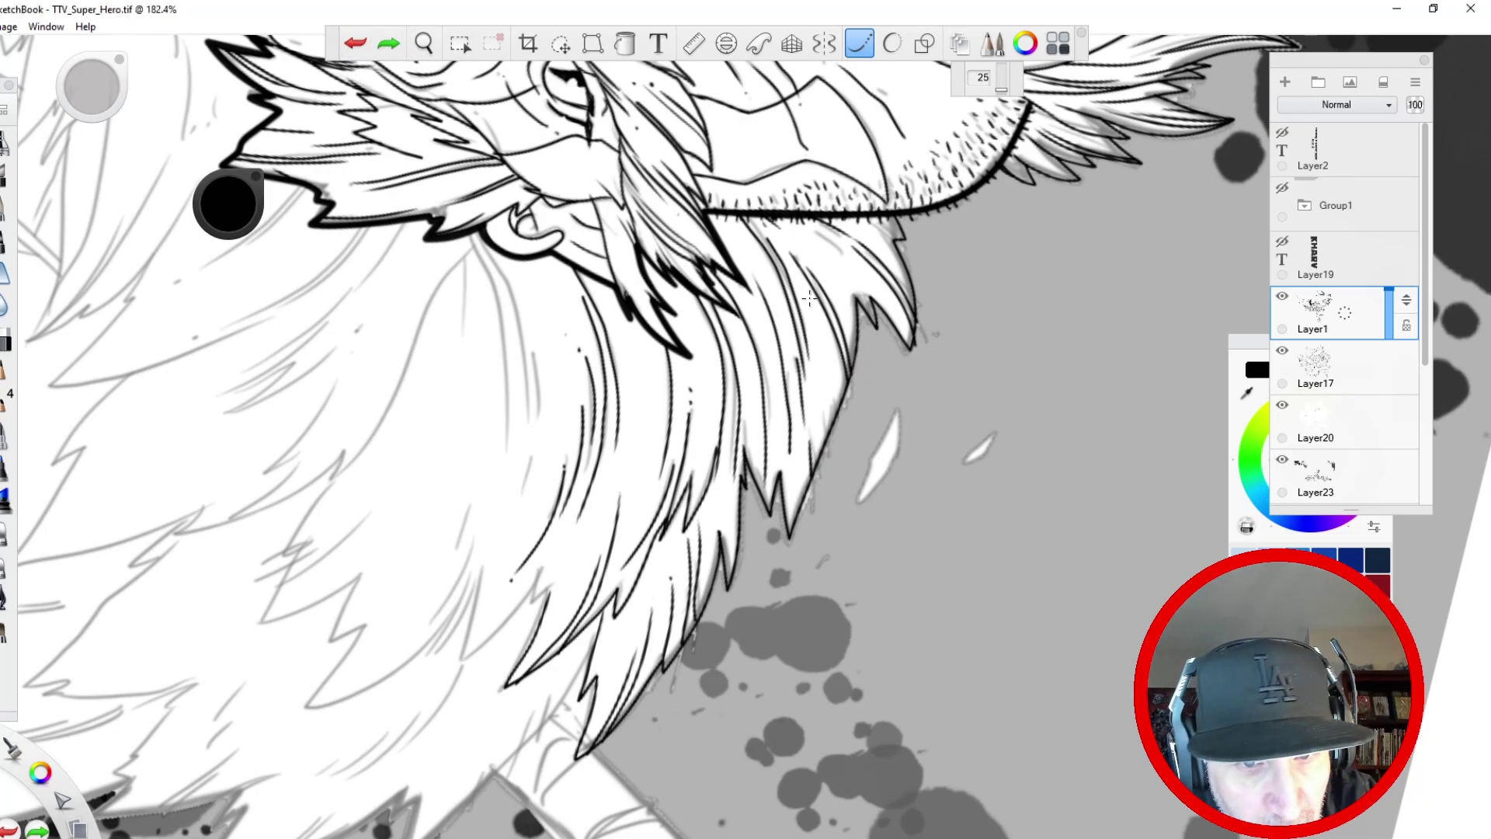
{"action": "key", "text": "space"}
{"action": "left_click_drag", "start_coordinate": [716, 335], "coordinate": [700, 241]}
{"action": "left_click_drag", "start_coordinate": [692, 178], "coordinate": [638, 244]}
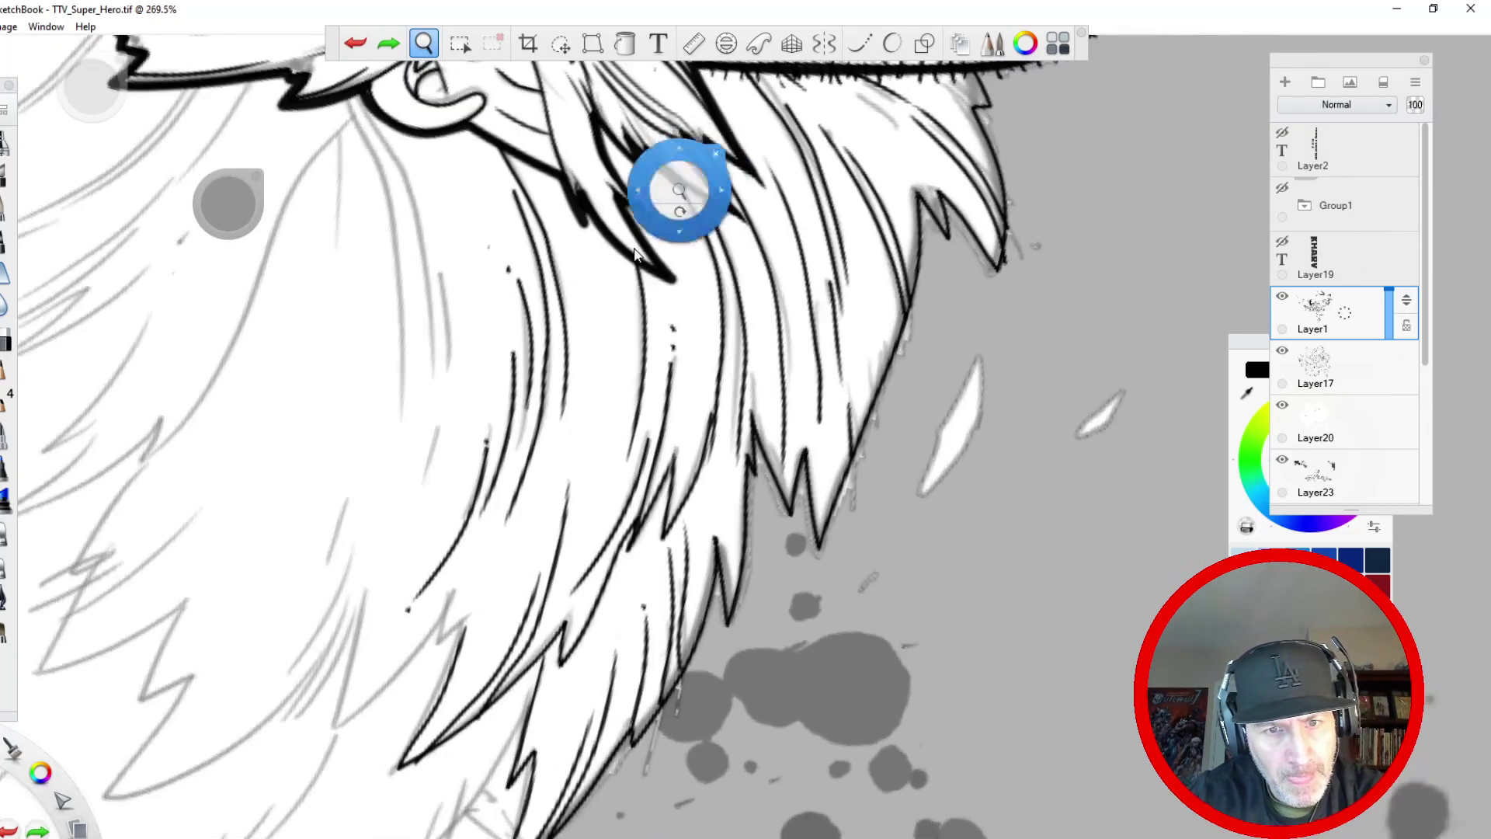
{"action": "mouse_move", "coordinate": [918, 192]}
{"action": "left_mouse_down"}
{"action": "mouse_move", "coordinate": [905, 318]}
{"action": "mouse_move", "coordinate": [835, 517]}
{"action": "left_mouse_up"}
{"action": "left_click", "coordinate": [359, 43]}
{"action": "mouse_move", "coordinate": [918, 193]}
{"action": "left_mouse_down"}
{"action": "mouse_move", "coordinate": [908, 332]}
{"action": "mouse_move", "coordinate": [818, 565]}
{"action": "mouse_move", "coordinate": [805, 450]}
{"action": "mouse_move", "coordinate": [791, 533]}
{"action": "mouse_move", "coordinate": [755, 429]}
{"action": "mouse_move", "coordinate": [720, 580]}
{"action": "mouse_move", "coordinate": [717, 534]}
{"action": "mouse_move", "coordinate": [707, 632]}
{"action": "mouse_move", "coordinate": [634, 752]}
{"action": "left_mouse_up"}
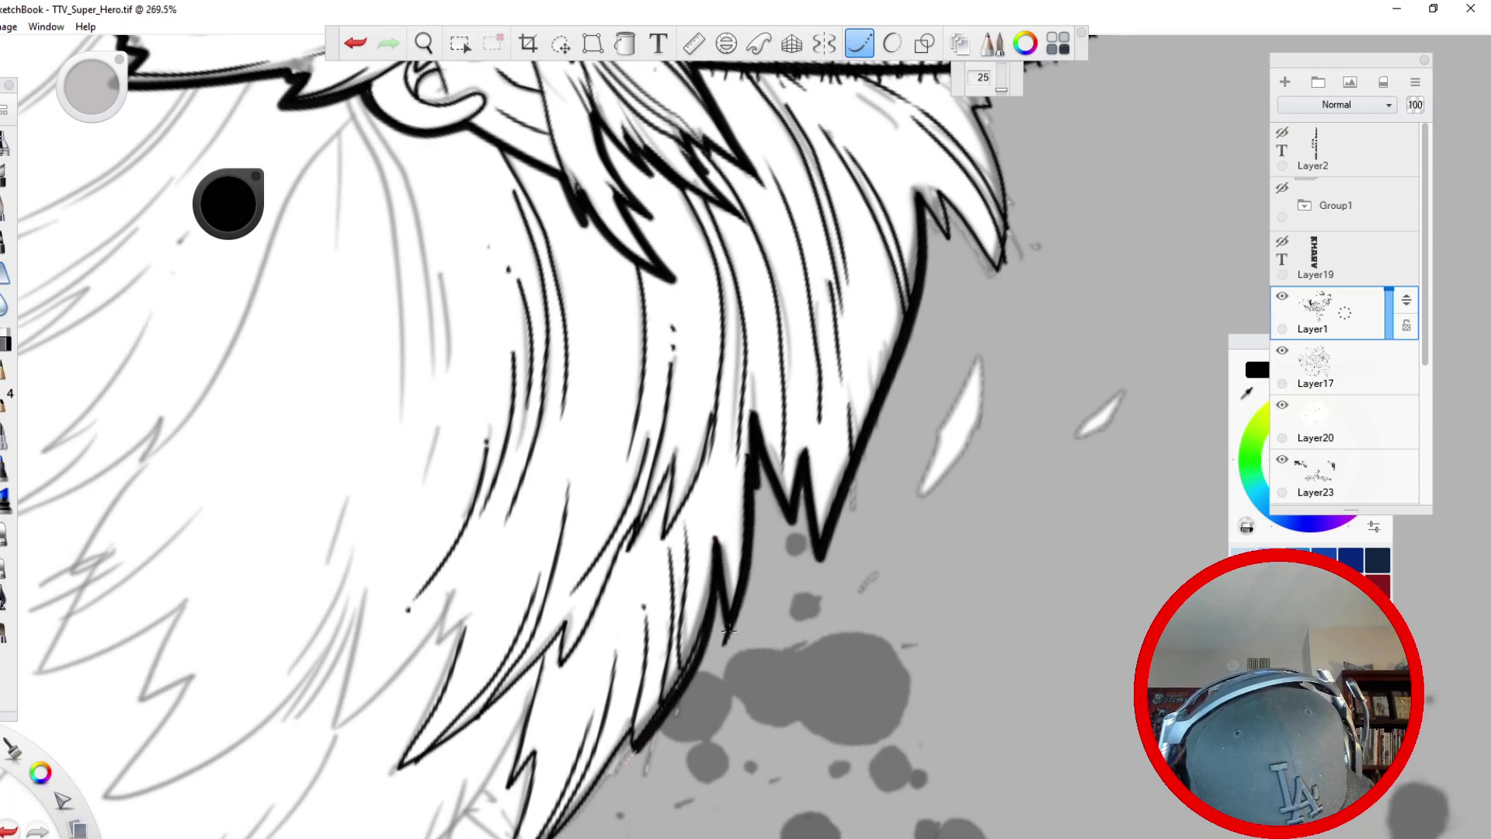
{"action": "left_click", "coordinate": [355, 44]}
{"action": "mouse_move", "coordinate": [715, 540]}
{"action": "left_mouse_down"}
{"action": "mouse_move", "coordinate": [710, 610]}
{"action": "mouse_move", "coordinate": [630, 753]}
{"action": "left_mouse_up"}
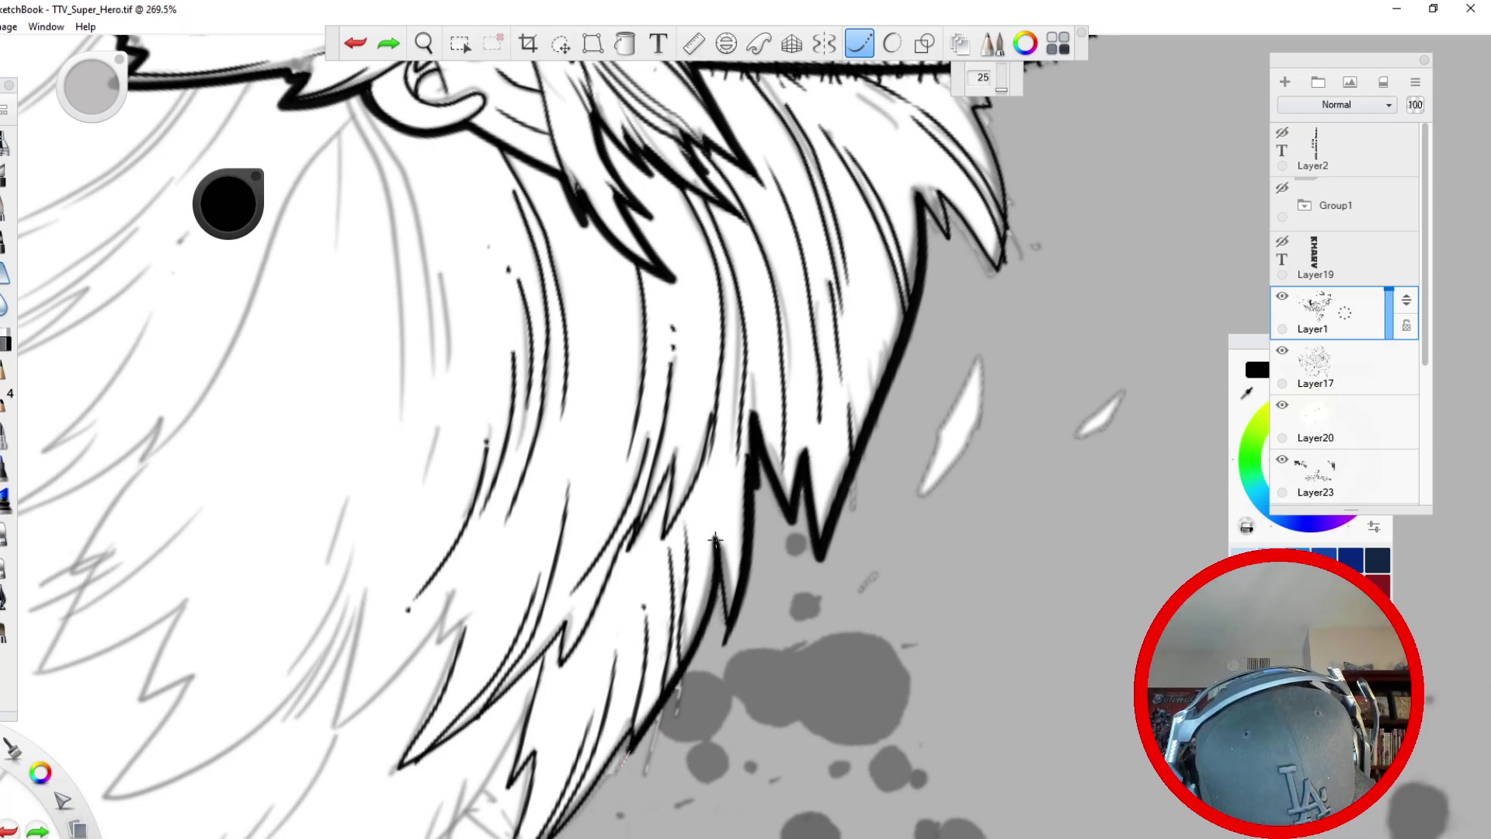
{"action": "left_click_drag", "start_coordinate": [715, 538], "coordinate": [728, 673]}
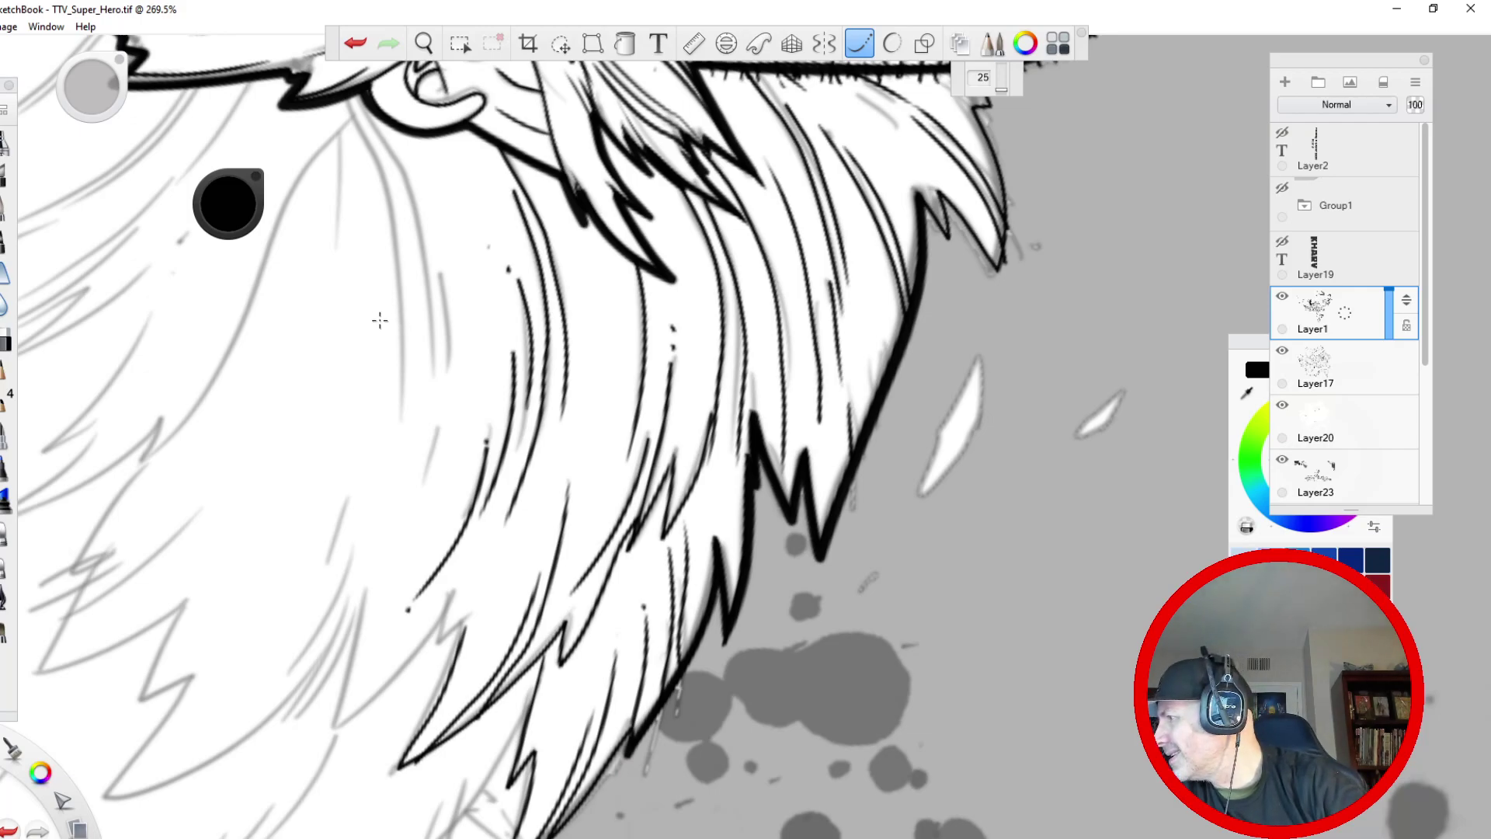
- Thicken the contour of the uppermost shoulder fur tuft beside the right ear, undoing a misplaced stroke
{"action": "key", "text": "space"}
{"action": "mouse_move", "coordinate": [432, 339]}
{"action": "left_mouse_down"}
{"action": "mouse_move", "coordinate": [421, 368]}
{"action": "mouse_move", "coordinate": [439, 389]}
{"action": "mouse_move", "coordinate": [610, 466]}
{"action": "mouse_move", "coordinate": [459, 406]}
{"action": "mouse_move", "coordinate": [651, 392]}
{"action": "mouse_move", "coordinate": [666, 439]}
{"action": "mouse_move", "coordinate": [644, 431]}
{"action": "mouse_move", "coordinate": [665, 493]}
{"action": "mouse_move", "coordinate": [651, 583]}
{"action": "mouse_move", "coordinate": [605, 504]}
{"action": "mouse_move", "coordinate": [616, 561]}
{"action": "mouse_move", "coordinate": [582, 498]}
{"action": "left_mouse_up"}
{"action": "left_click", "coordinate": [356, 49]}
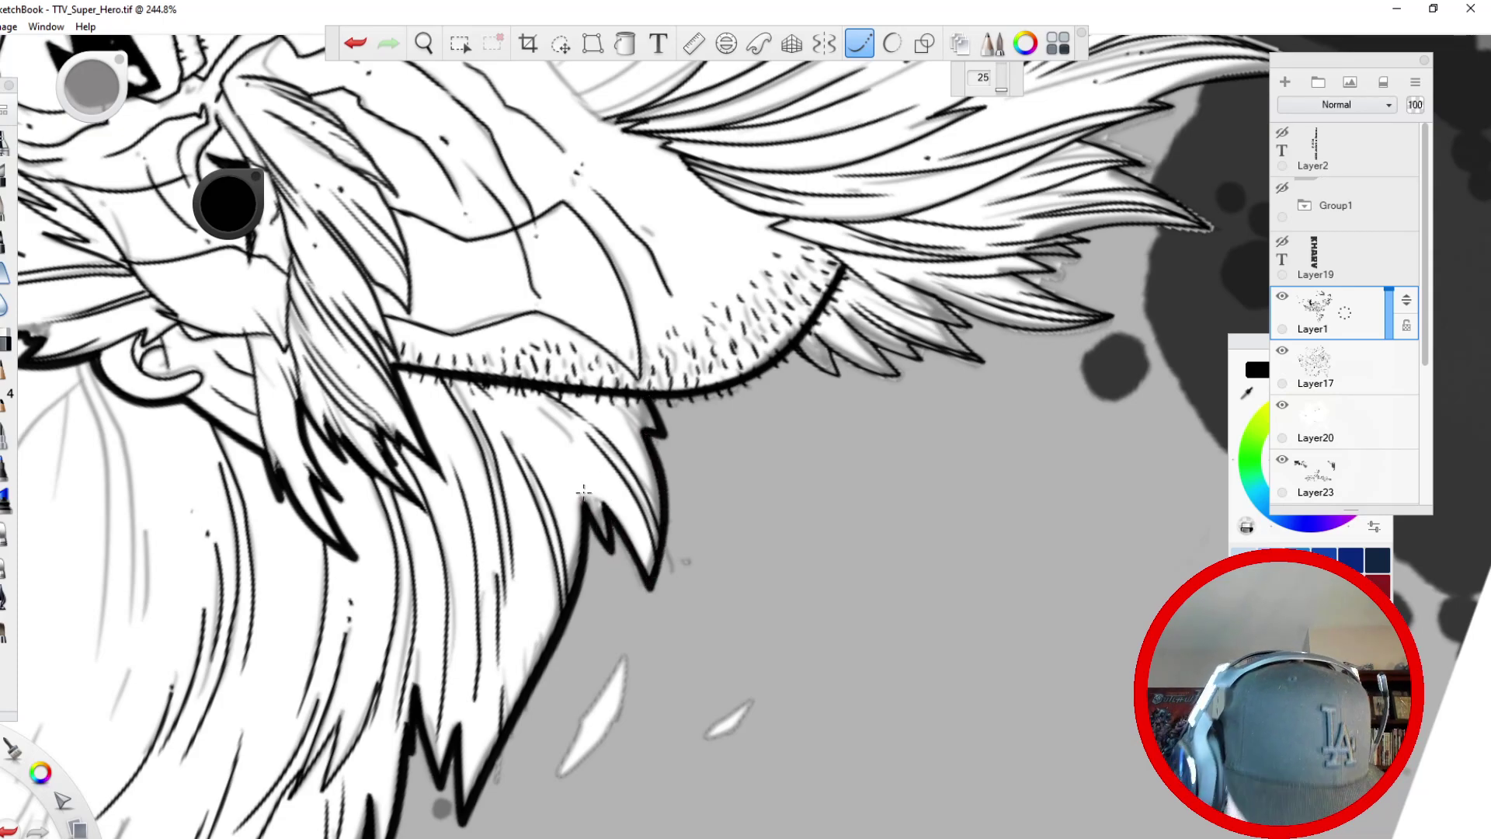
- Continue the heavy outer contour of the shoulder fur past the weapon handle to the next pointed tuft
{"action": "key", "text": "space"}
{"action": "mouse_move", "coordinate": [412, 303]}
{"action": "left_mouse_down"}
{"action": "mouse_move", "coordinate": [644, 602]}
{"action": "mouse_move", "coordinate": [388, 349]}
{"action": "mouse_move", "coordinate": [398, 555]}
{"action": "left_mouse_up"}
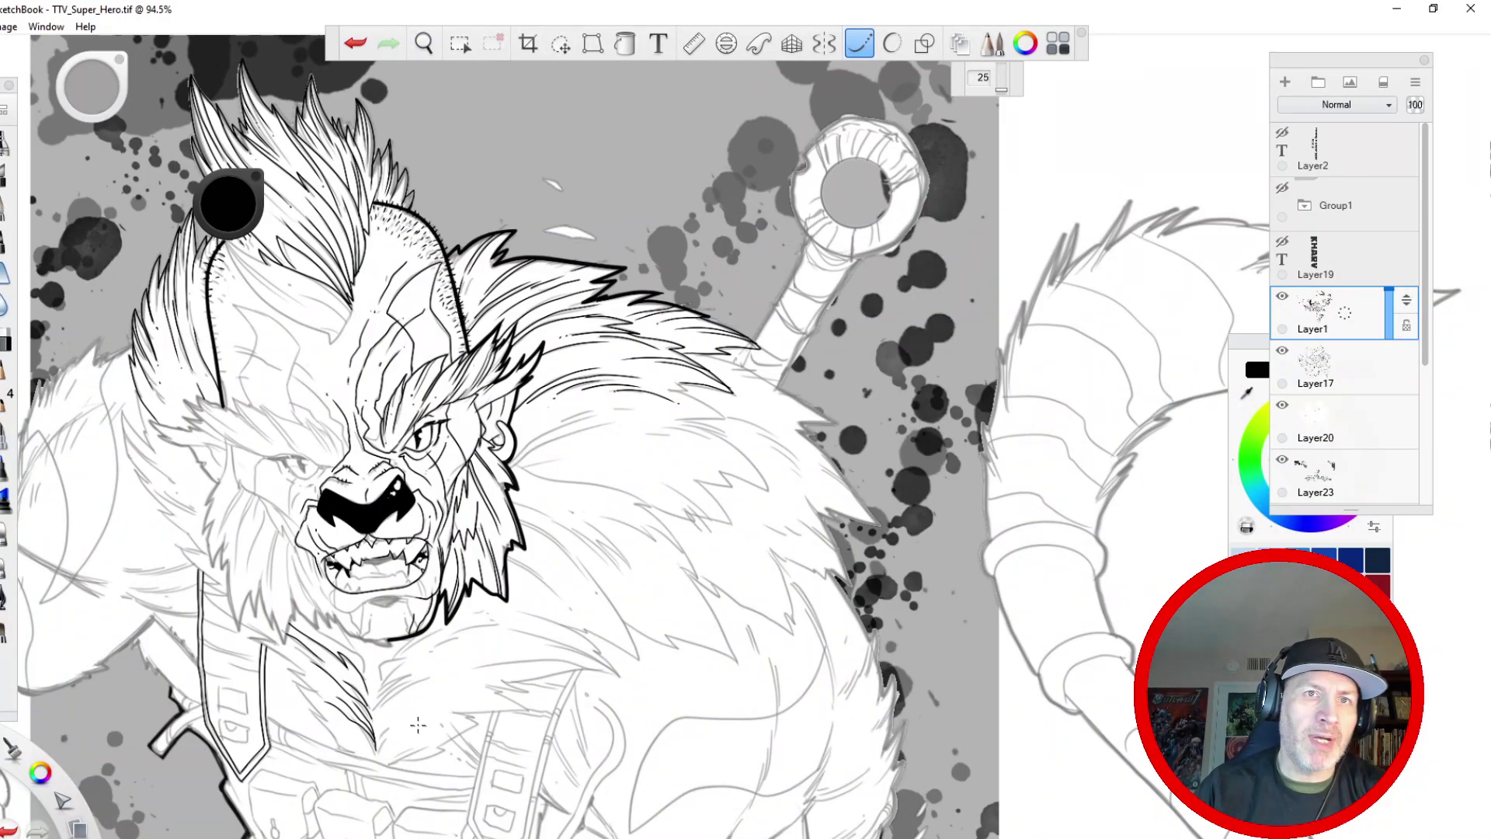
{"action": "key", "text": "space"}
{"action": "mouse_move", "coordinate": [421, 435]}
{"action": "left_mouse_down"}
{"action": "mouse_move", "coordinate": [434, 338]}
{"action": "mouse_move", "coordinate": [401, 380]}
{"action": "mouse_move", "coordinate": [396, 335]}
{"action": "left_mouse_up"}
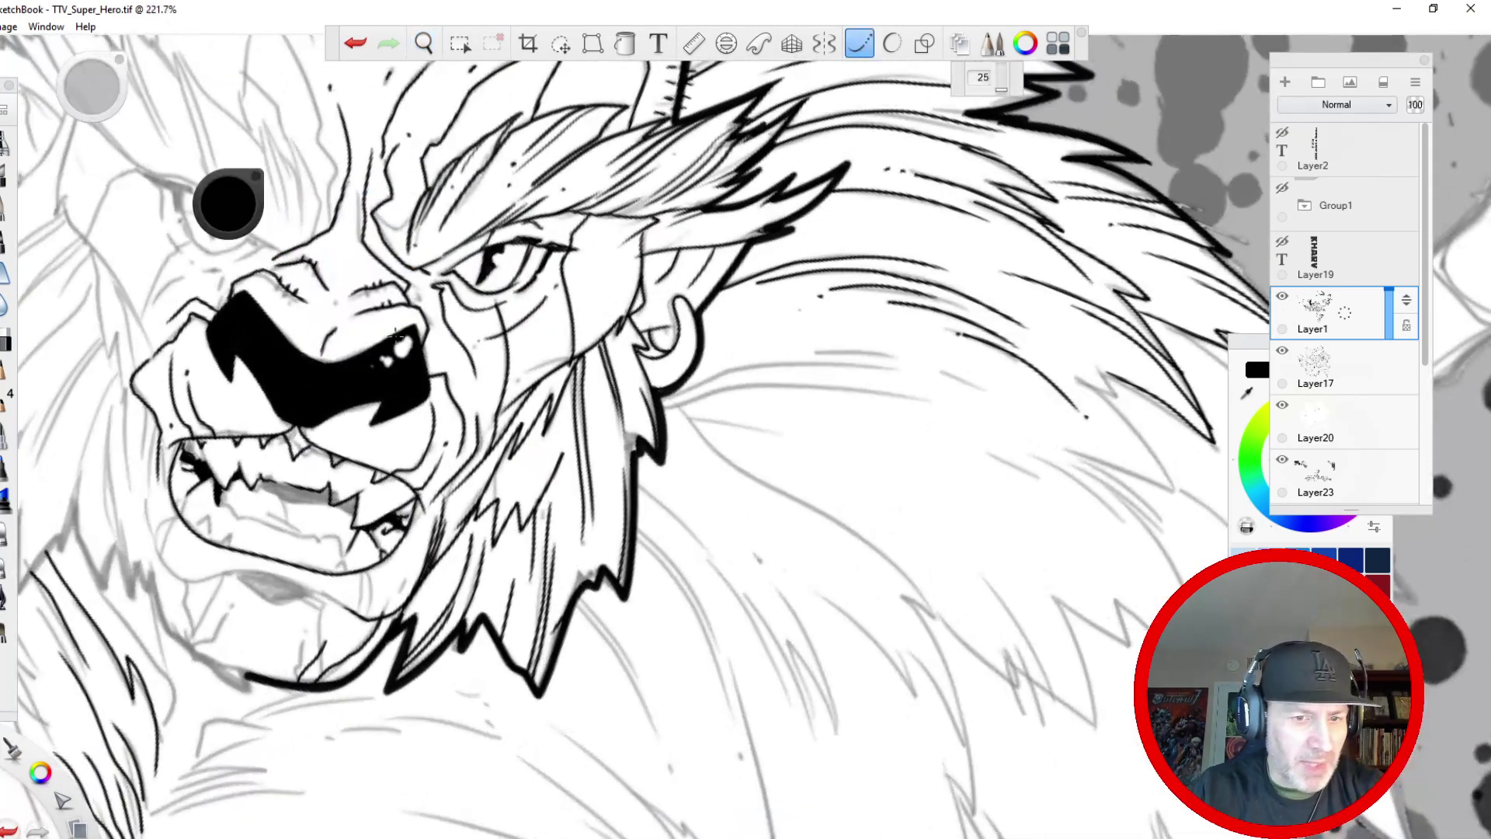
{"action": "key", "text": "space"}
{"action": "left_click_drag", "start_coordinate": [483, 359], "coordinate": [373, 331]}
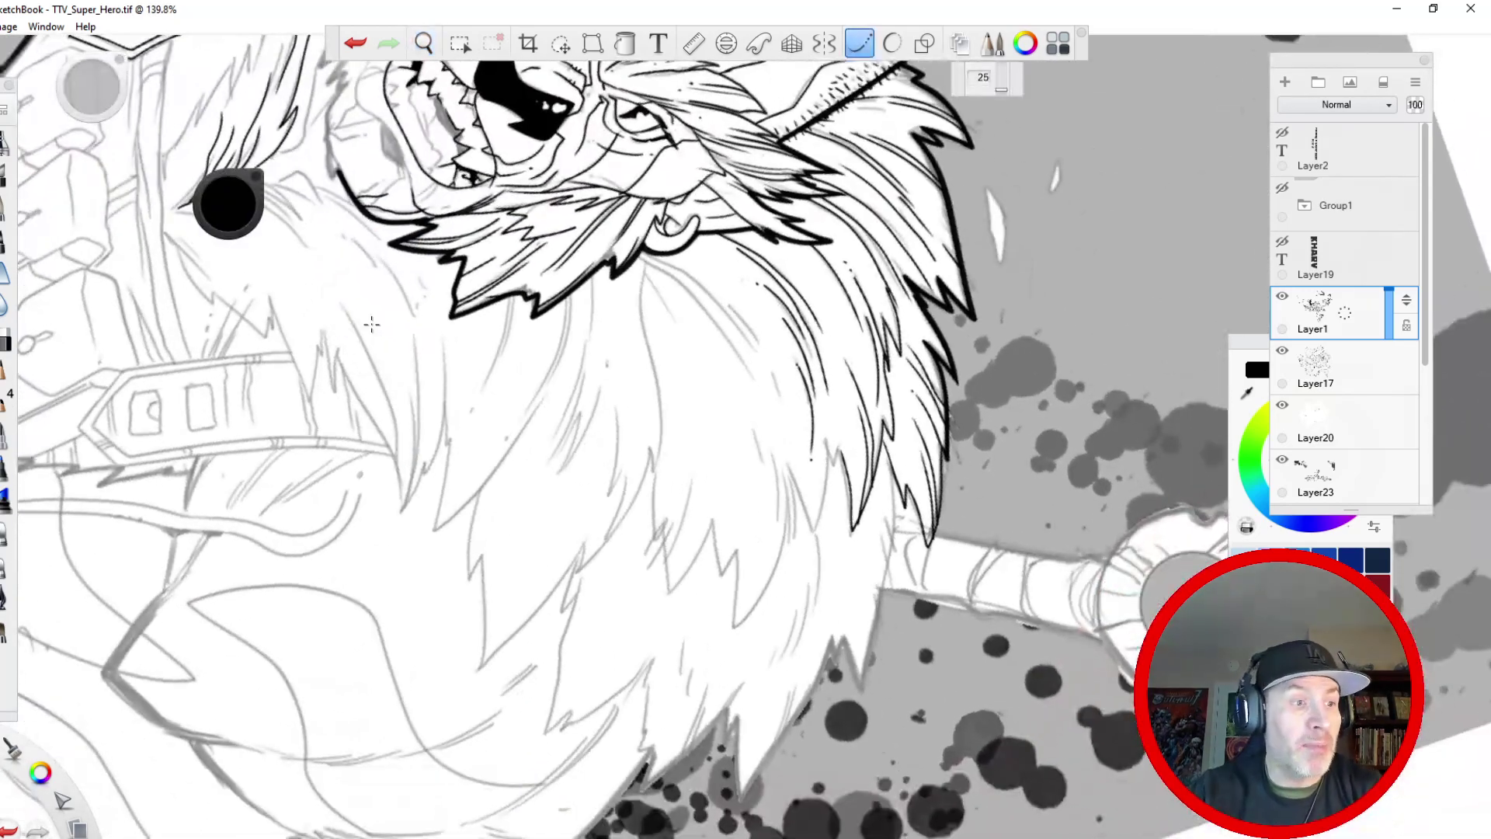
{"action": "mouse_move", "coordinate": [945, 450]}
{"action": "left_mouse_down"}
{"action": "mouse_move", "coordinate": [931, 550]}
{"action": "mouse_move", "coordinate": [890, 474]}
{"action": "mouse_move", "coordinate": [862, 691]}
{"action": "mouse_move", "coordinate": [847, 639]}
{"action": "mouse_move", "coordinate": [871, 484]}
{"action": "left_mouse_up"}
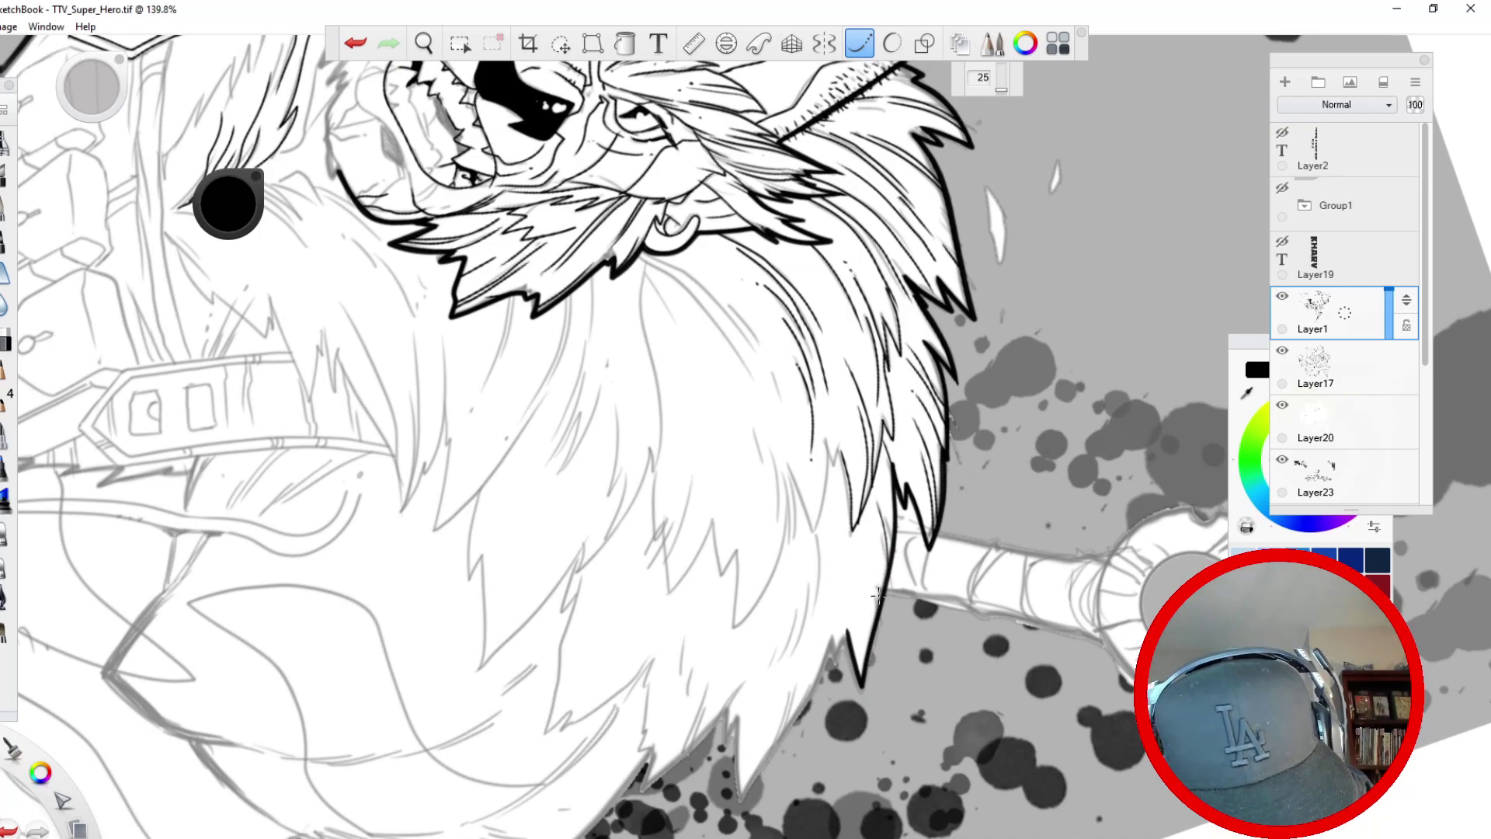
{"action": "left_click_drag", "start_coordinate": [881, 598], "coordinate": [890, 507]}
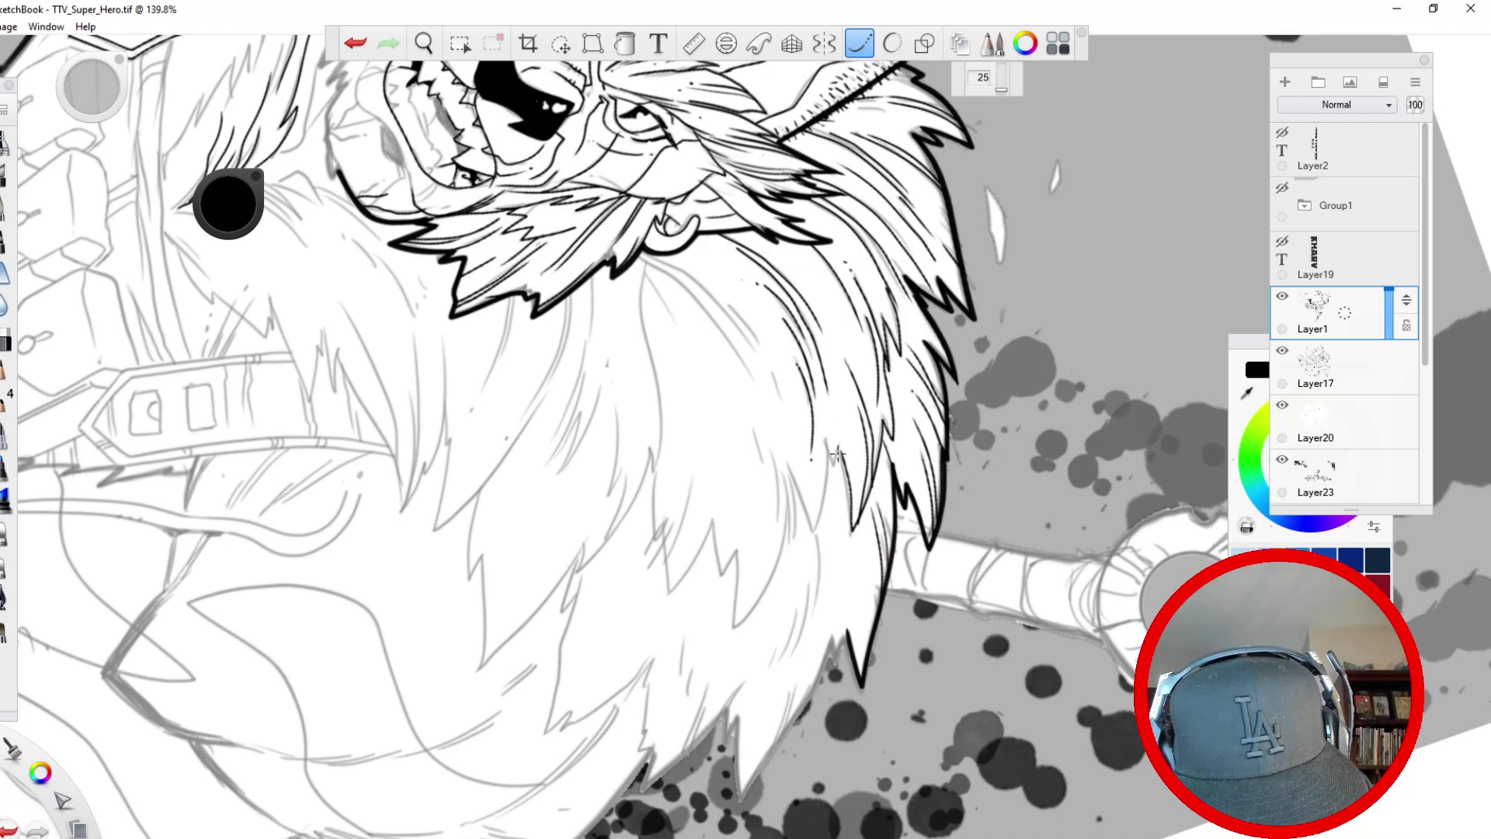
- Ink the jagged row of inner fur tufts across the shoulder, undoing and redrawing the first small tuft
{"action": "left_click_drag", "start_coordinate": [838, 455], "coordinate": [828, 495]}
{"action": "left_click", "coordinate": [355, 43]}
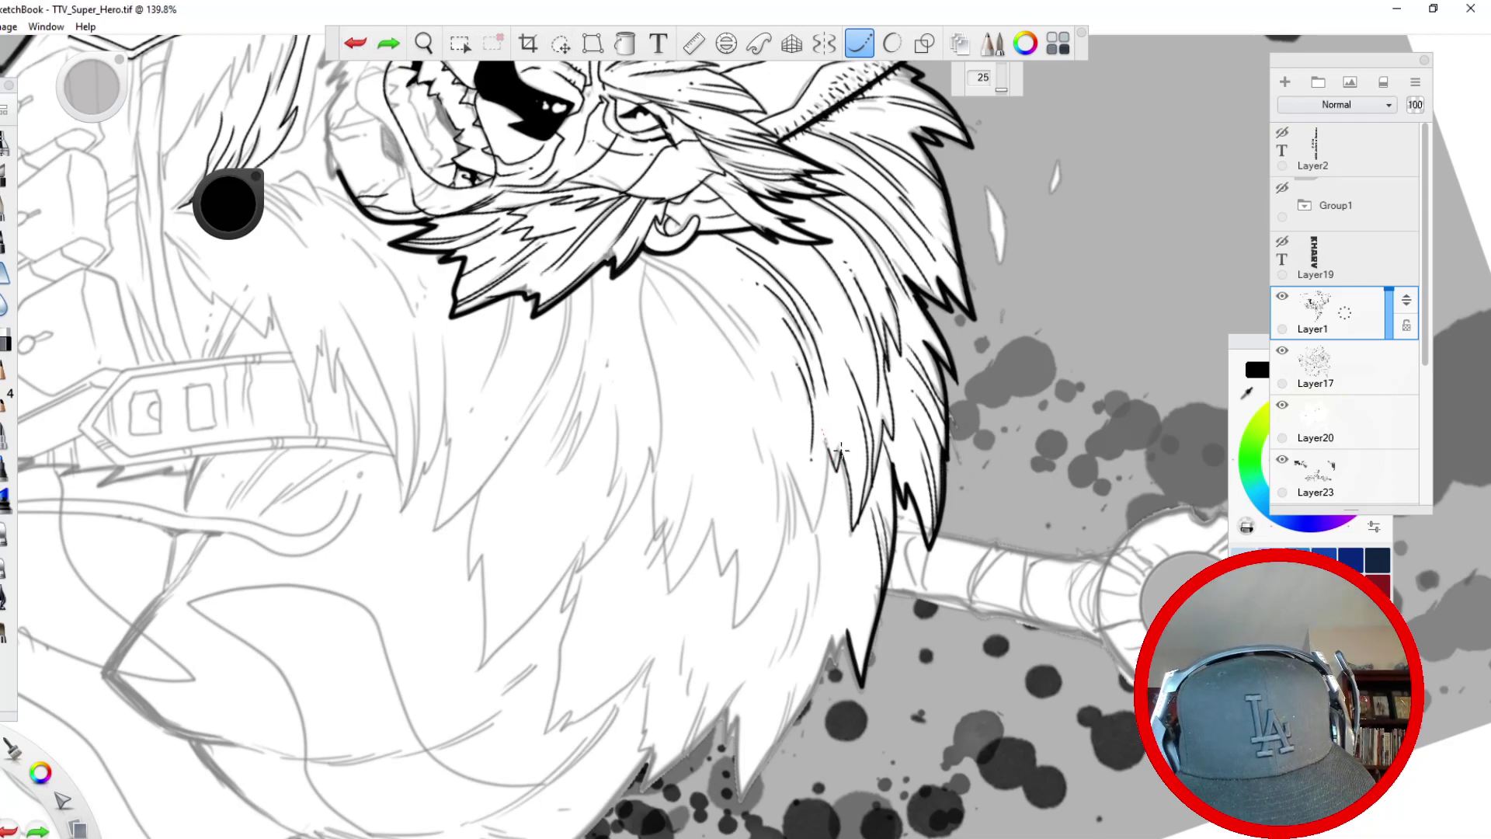
{"action": "mouse_move", "coordinate": [841, 449]}
{"action": "left_mouse_down"}
{"action": "mouse_move", "coordinate": [816, 544]}
{"action": "mouse_move", "coordinate": [781, 423]}
{"action": "left_mouse_up"}
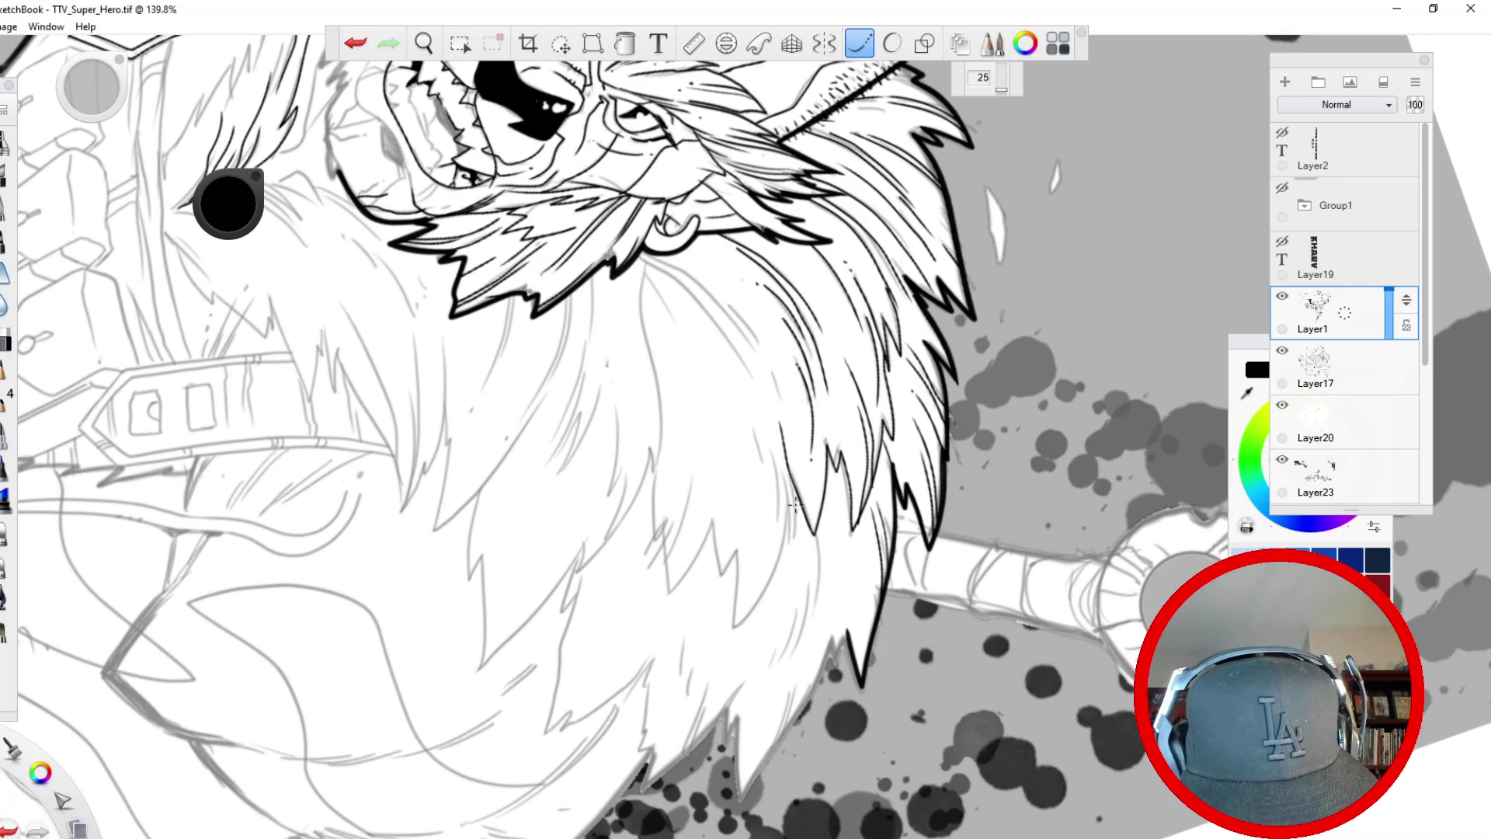
{"action": "mouse_move", "coordinate": [783, 517]}
{"action": "left_mouse_down"}
{"action": "mouse_move", "coordinate": [723, 643]}
{"action": "mouse_move", "coordinate": [735, 532]}
{"action": "mouse_move", "coordinate": [736, 550]}
{"action": "mouse_move", "coordinate": [719, 585]}
{"action": "mouse_move", "coordinate": [711, 522]}
{"action": "left_mouse_up"}
{"action": "left_click_drag", "start_coordinate": [722, 575], "coordinate": [743, 470]}
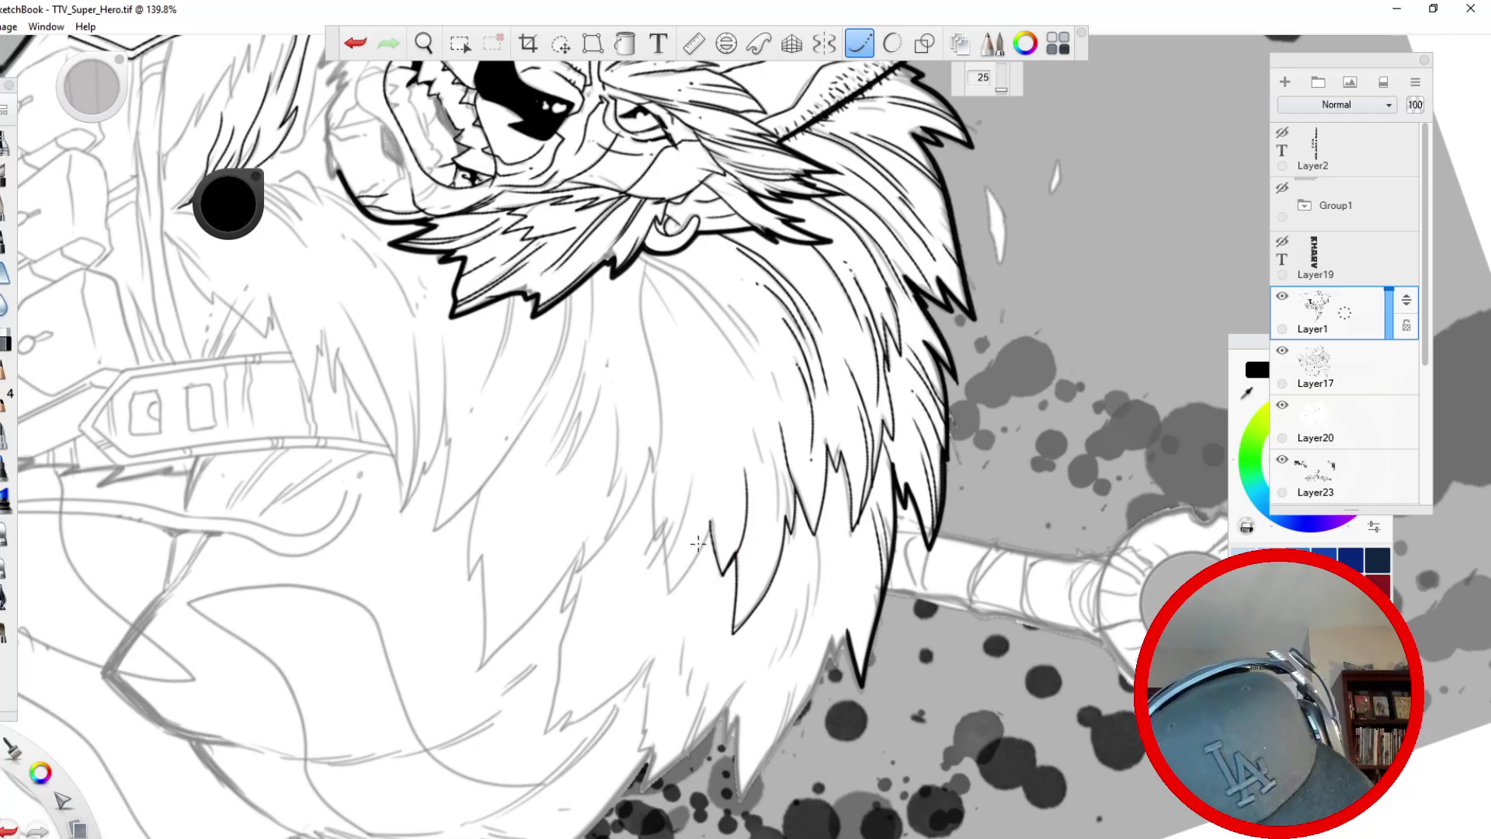
{"action": "mouse_move", "coordinate": [709, 522]}
{"action": "left_mouse_down"}
{"action": "mouse_move", "coordinate": [667, 599]}
{"action": "mouse_move", "coordinate": [664, 524]}
{"action": "mouse_move", "coordinate": [685, 480]}
{"action": "left_mouse_up"}
{"action": "left_click_drag", "start_coordinate": [656, 536], "coordinate": [664, 432]}
- Ink hair strands below the inner tufts and the outer contour down to the next long point, undoing misplaced strokes
{"action": "mouse_move", "coordinate": [815, 534]}
{"action": "left_mouse_down"}
{"action": "mouse_move", "coordinate": [804, 613]}
{"action": "mouse_move", "coordinate": [808, 588]}
{"action": "mouse_move", "coordinate": [779, 683]}
{"action": "left_mouse_up"}
{"action": "left_click_drag", "start_coordinate": [799, 612], "coordinate": [760, 698]}
{"action": "left_click_drag", "start_coordinate": [865, 656], "coordinate": [848, 553]}
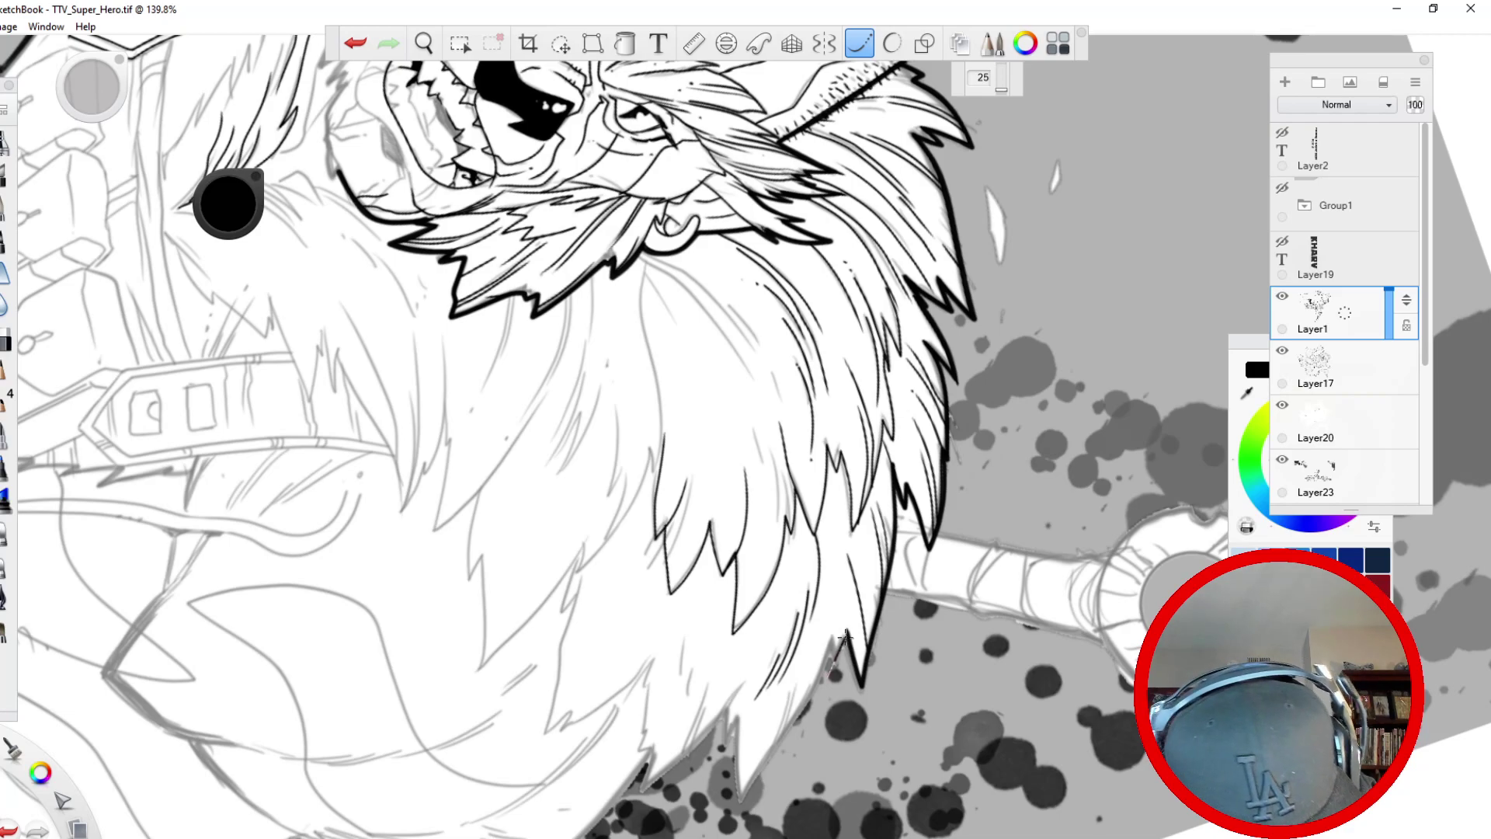
{"action": "left_click", "coordinate": [355, 43]}
{"action": "mouse_move", "coordinate": [849, 632]}
{"action": "left_mouse_down"}
{"action": "mouse_move", "coordinate": [755, 772]}
{"action": "mouse_move", "coordinate": [741, 697]}
{"action": "mouse_move", "coordinate": [724, 738]}
{"action": "left_mouse_up"}
{"action": "key", "text": "ctrl+z"}
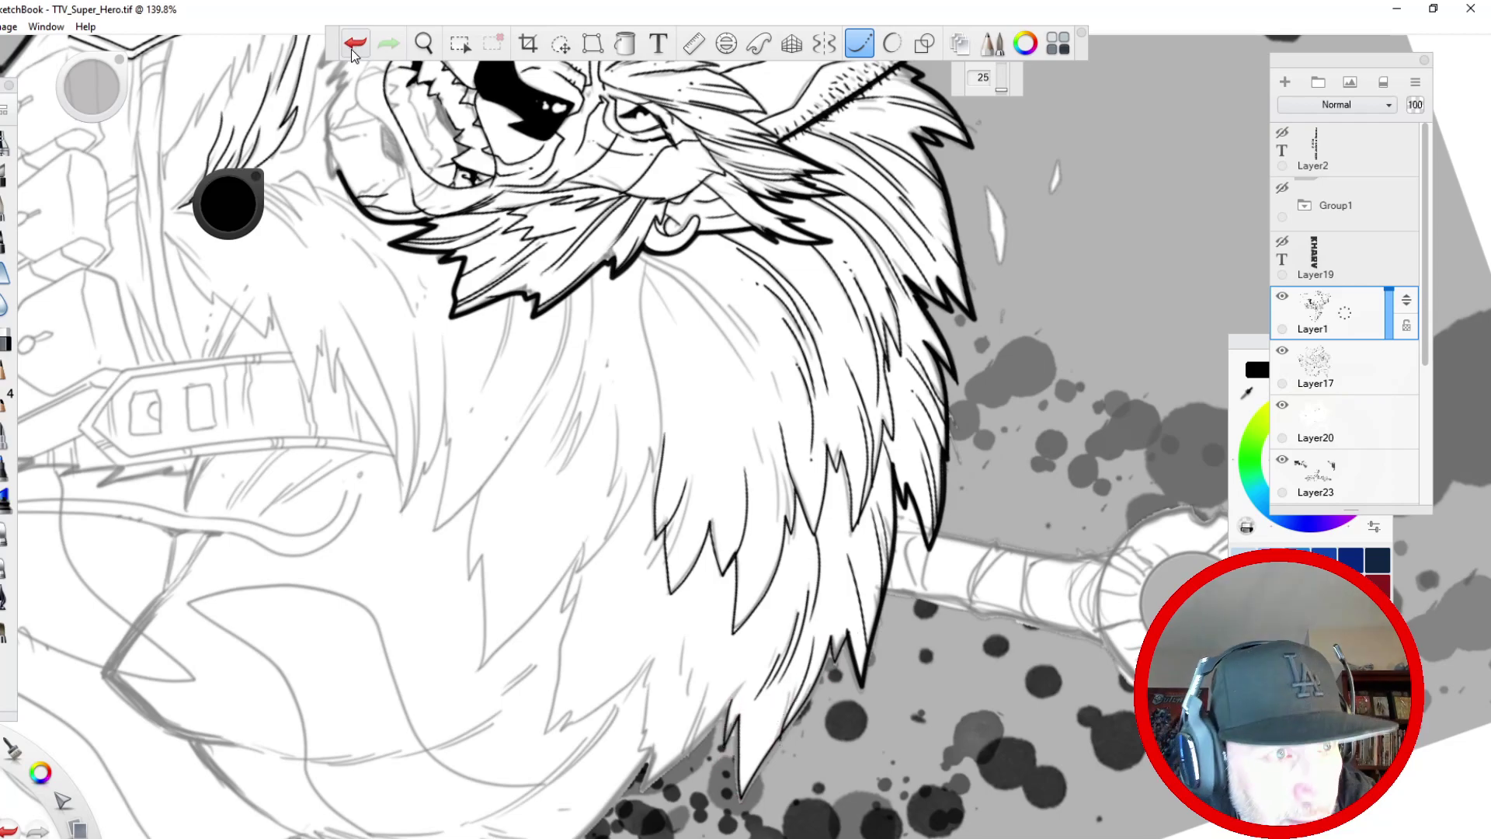
- Add strands inside the long lower shoulder tuft and outline the smaller jagged tuft following it
{"action": "left_click_drag", "start_coordinate": [774, 745], "coordinate": [809, 663]}
{"action": "mouse_move", "coordinate": [765, 760]}
{"action": "left_mouse_down"}
{"action": "mouse_move", "coordinate": [789, 694]}
{"action": "mouse_move", "coordinate": [653, 787]}
{"action": "left_mouse_up"}
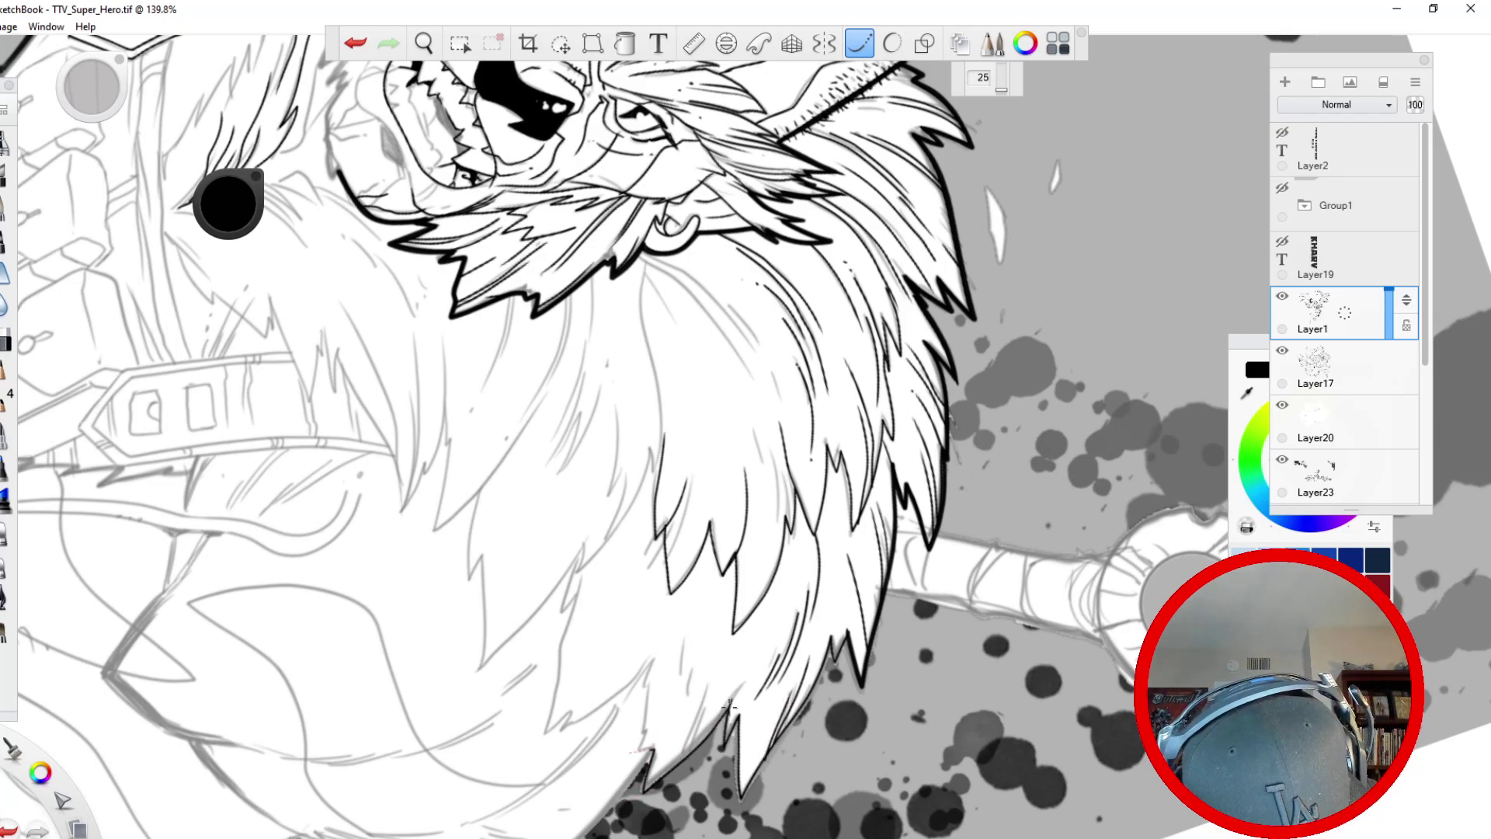
{"action": "left_click_drag", "start_coordinate": [644, 730], "coordinate": [671, 654]}
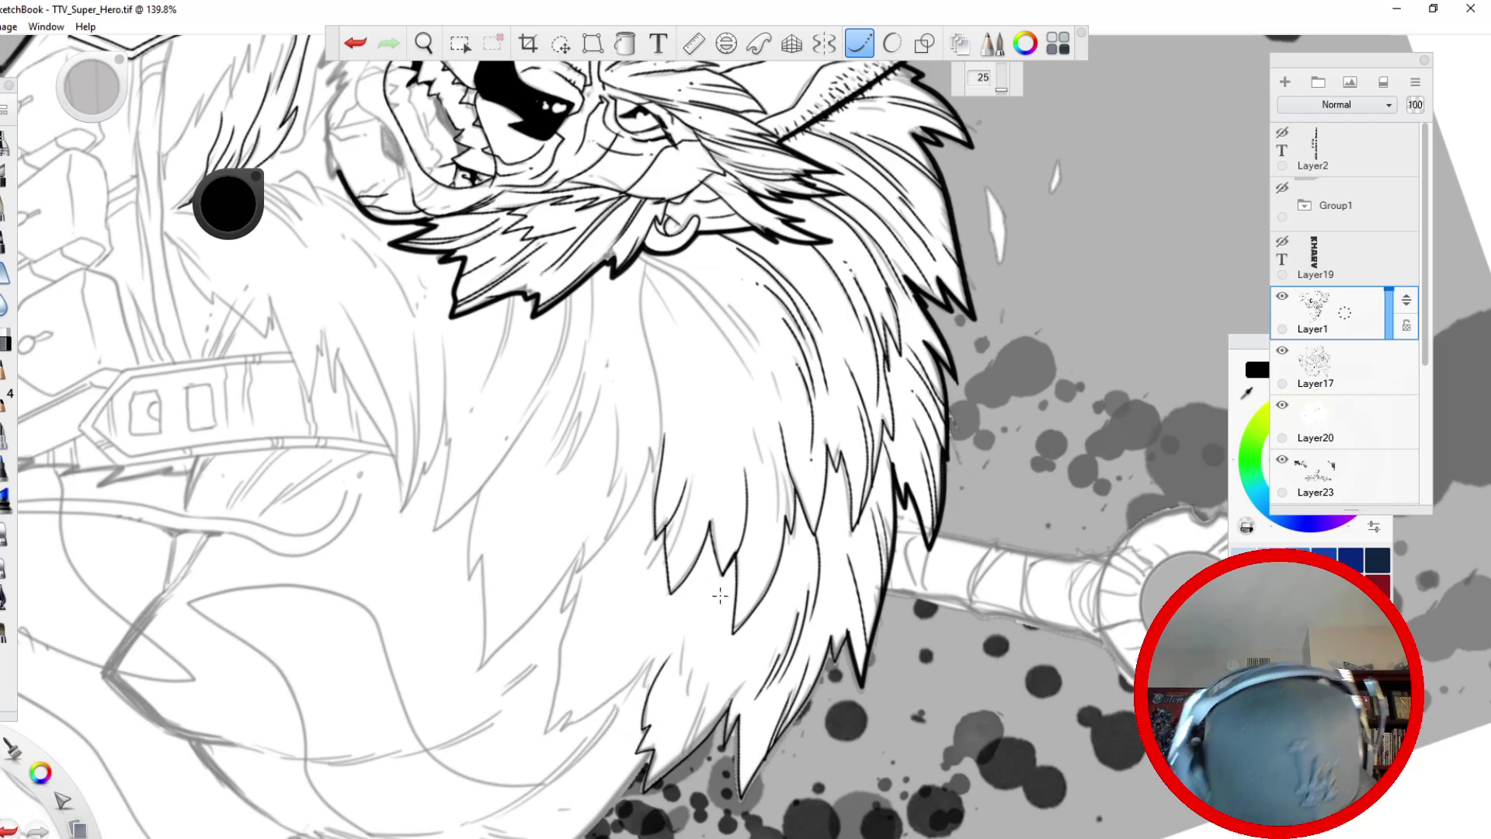
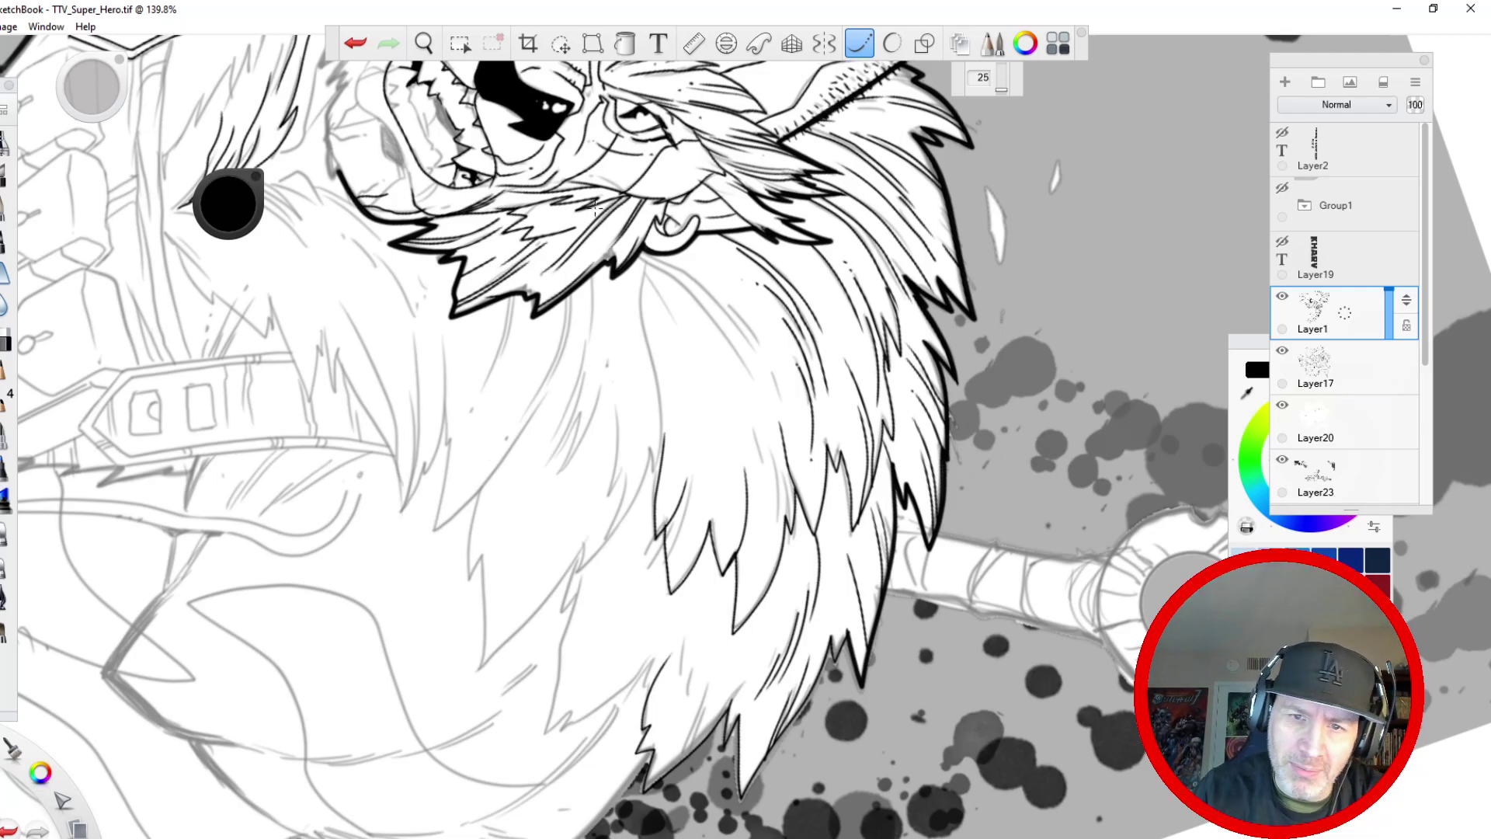
- Ink a heavy jagged fur contour down the outer upper arm and thicken the edges of the tufts directly above it
{"action": "key", "text": "space"}
{"action": "left_click_drag", "start_coordinate": [593, 262], "coordinate": [806, 620]}
{"action": "left_click_drag", "start_coordinate": [526, 466], "coordinate": [591, 295]}
{"action": "mouse_move", "coordinate": [449, 684]}
{"action": "left_mouse_down"}
{"action": "mouse_move", "coordinate": [301, 98]}
{"action": "mouse_move", "coordinate": [187, 31]}
{"action": "left_mouse_up"}
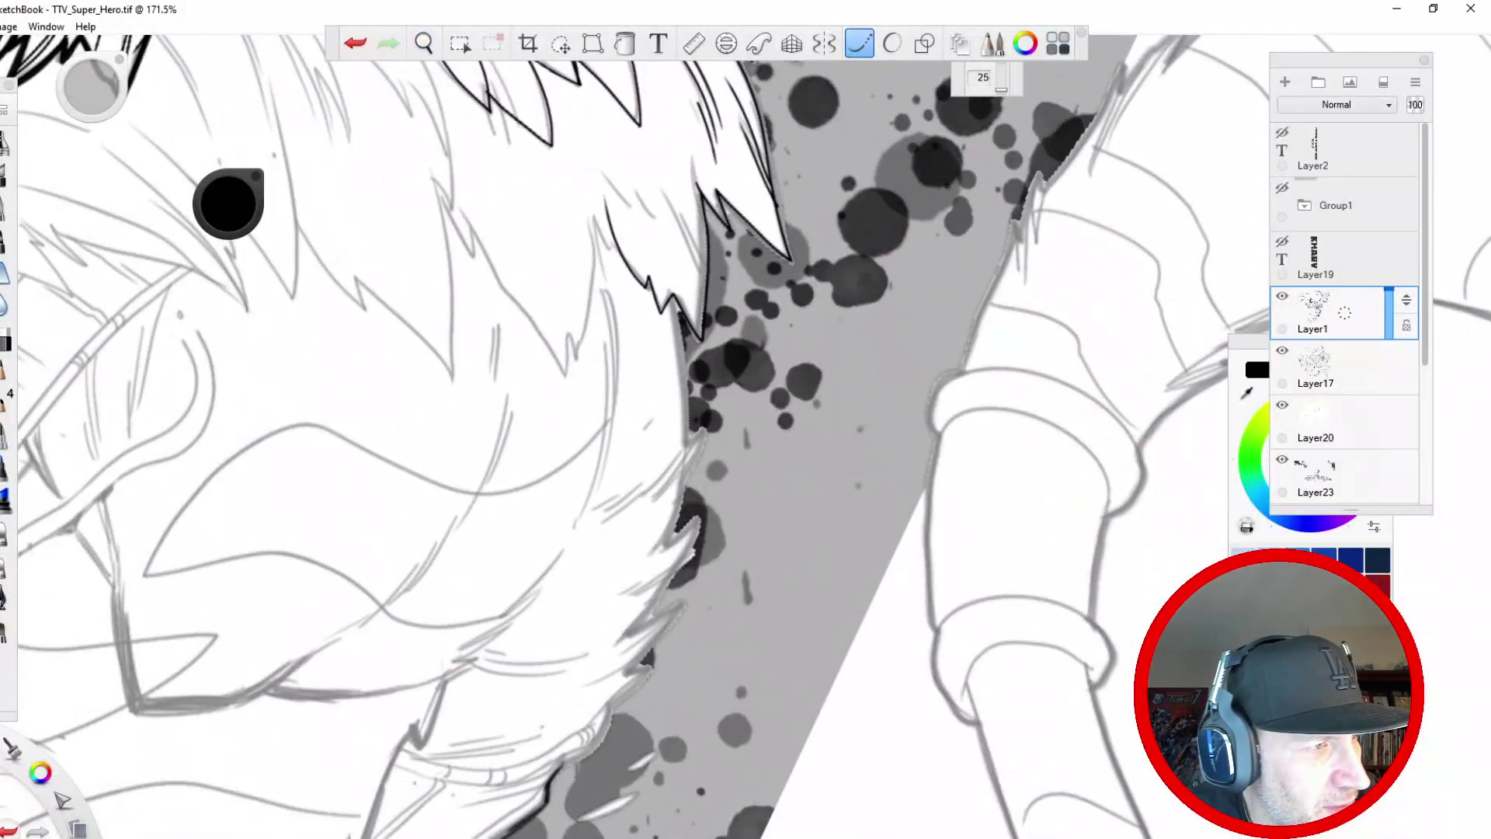
{"action": "mouse_move", "coordinate": [673, 294]}
{"action": "left_mouse_down"}
{"action": "mouse_move", "coordinate": [688, 445]}
{"action": "mouse_move", "coordinate": [713, 416]}
{"action": "mouse_move", "coordinate": [668, 544]}
{"action": "mouse_move", "coordinate": [703, 505]}
{"action": "mouse_move", "coordinate": [696, 548]}
{"action": "mouse_move", "coordinate": [626, 639]}
{"action": "left_mouse_up"}
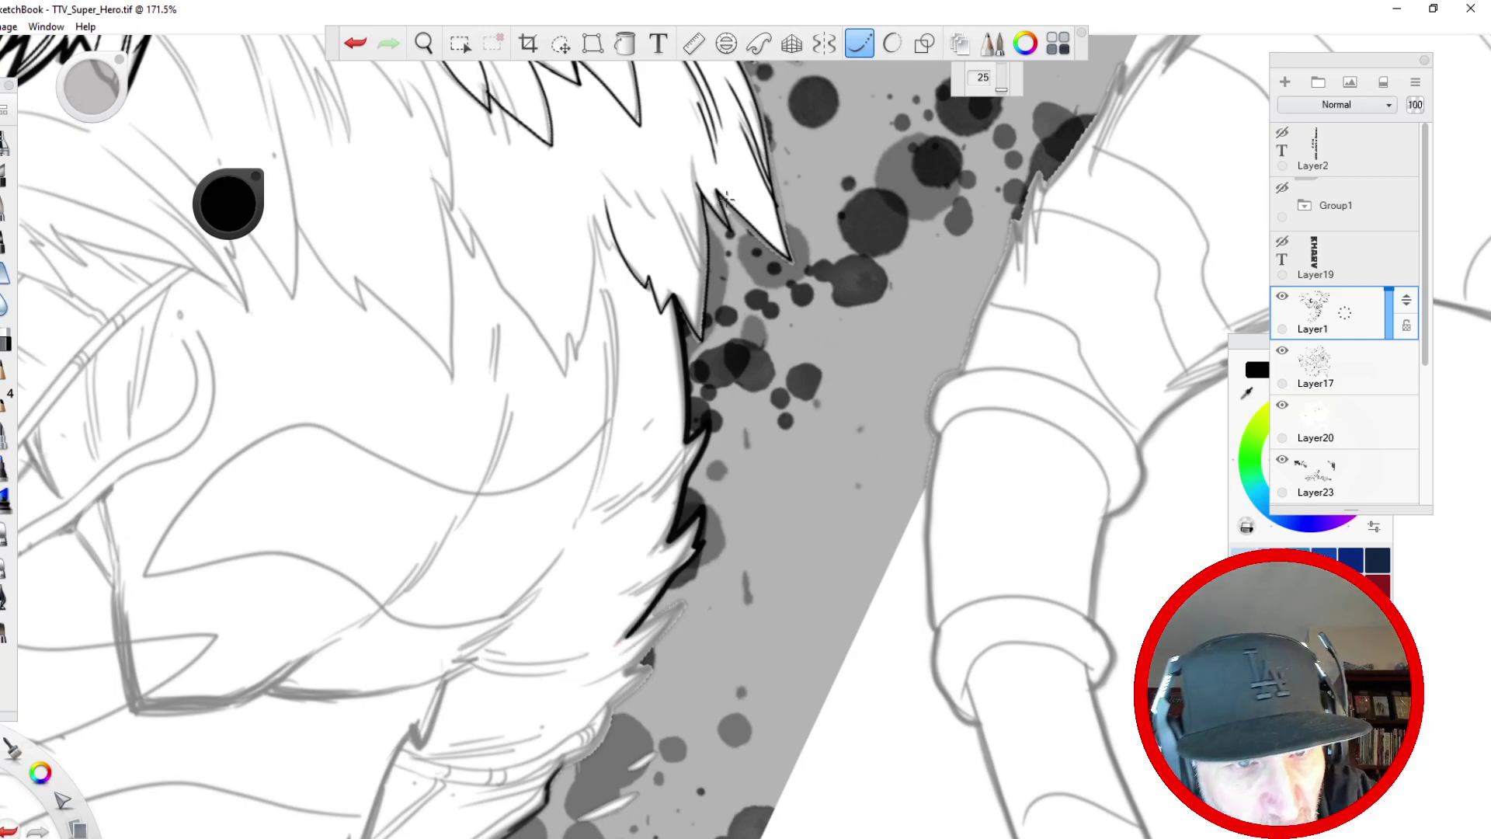
{"action": "left_click_drag", "start_coordinate": [721, 191], "coordinate": [796, 248]}
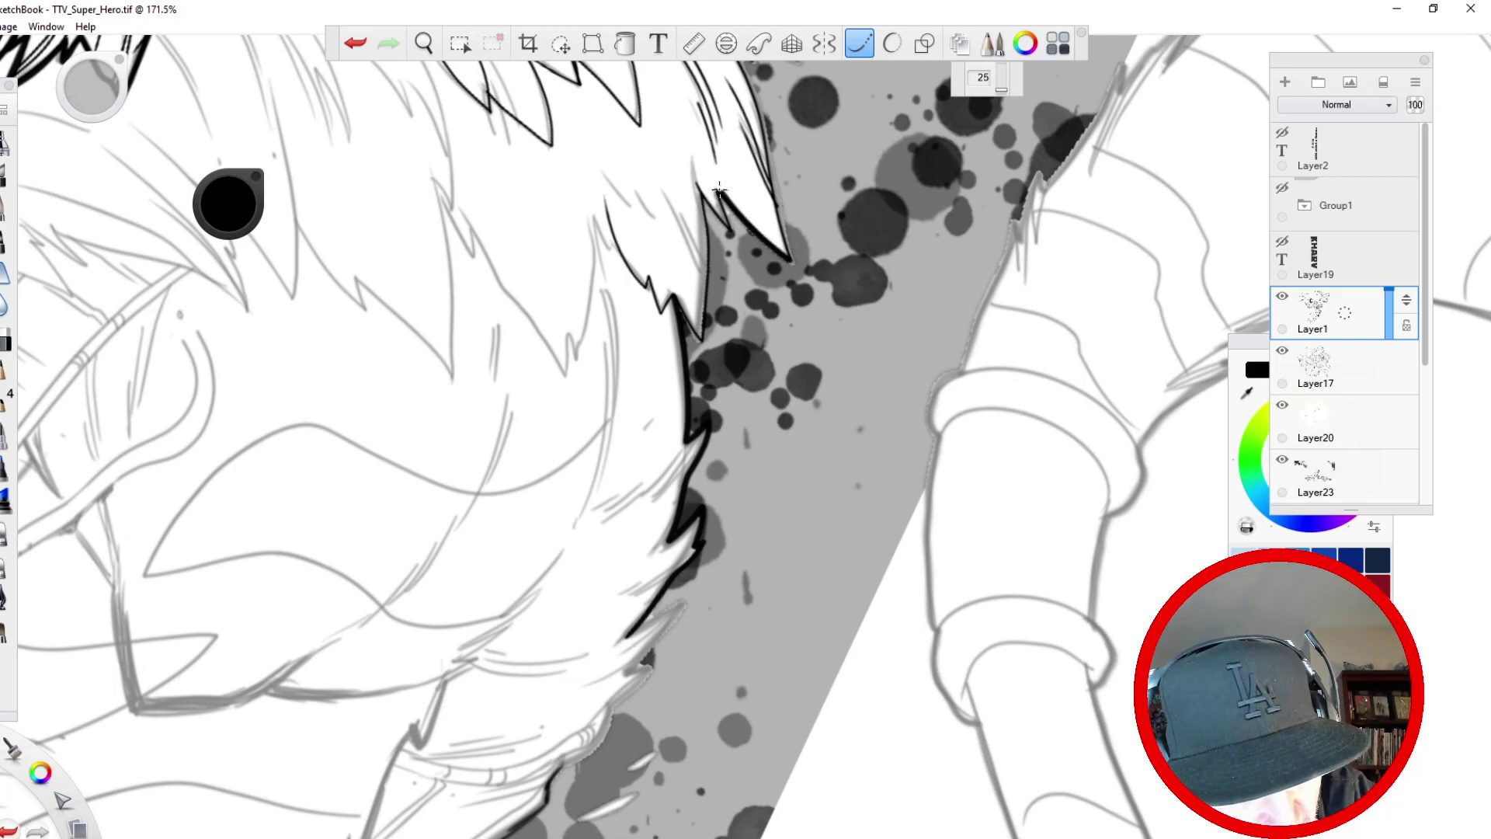
{"action": "mouse_move", "coordinate": [716, 186]}
{"action": "left_mouse_down"}
{"action": "mouse_move", "coordinate": [735, 235]}
{"action": "mouse_move", "coordinate": [702, 195]}
{"action": "mouse_move", "coordinate": [702, 348]}
{"action": "mouse_move", "coordinate": [669, 287]}
{"action": "left_mouse_up"}
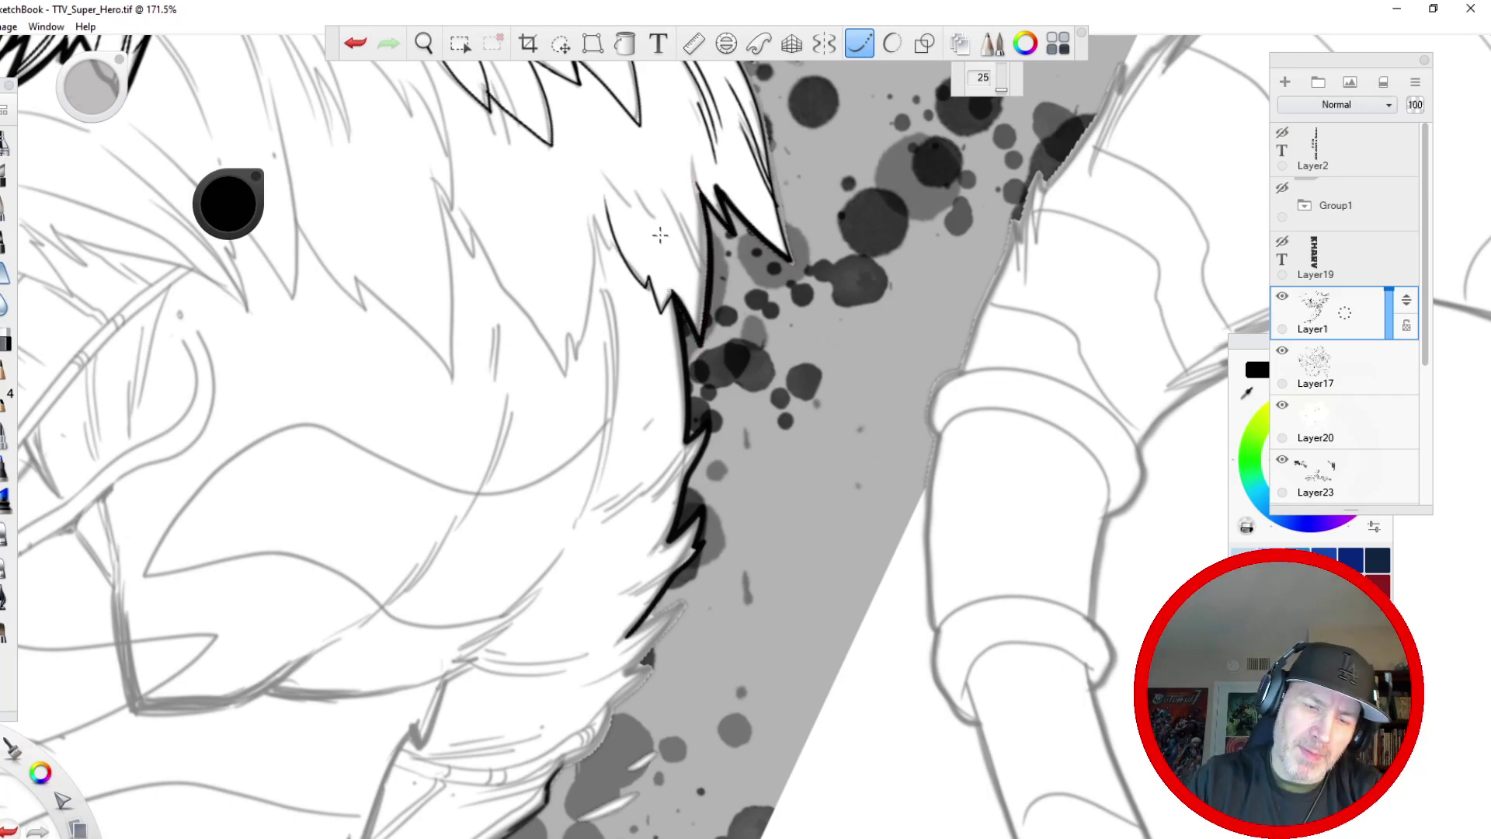
- Hide the ink splatter layers Layer23 and Layer22 and the dark Layer21 so only the line art remains on white
{"action": "left_click", "coordinate": [424, 42]}
{"action": "mouse_move", "coordinate": [469, 445]}
{"action": "left_mouse_down"}
{"action": "mouse_move", "coordinate": [404, 377]}
{"action": "mouse_move", "coordinate": [199, 744]}
{"action": "left_mouse_up"}
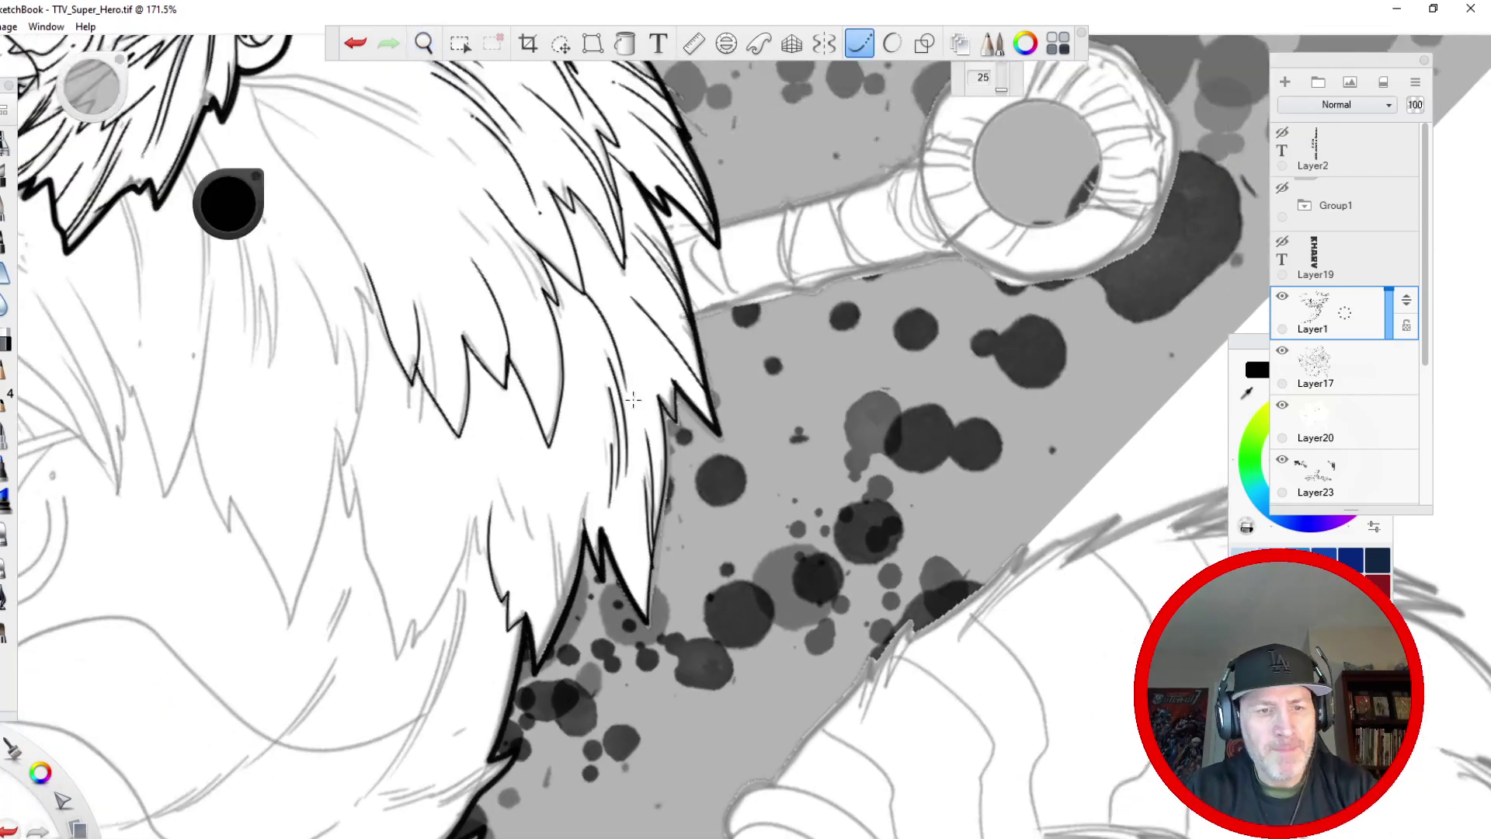
{"action": "left_click_drag", "start_coordinate": [1426, 349], "coordinate": [1422, 494]}
{"action": "left_click", "coordinate": [1282, 247]}
{"action": "left_click", "coordinate": [1282, 302]}
{"action": "left_click", "coordinate": [1282, 355]}
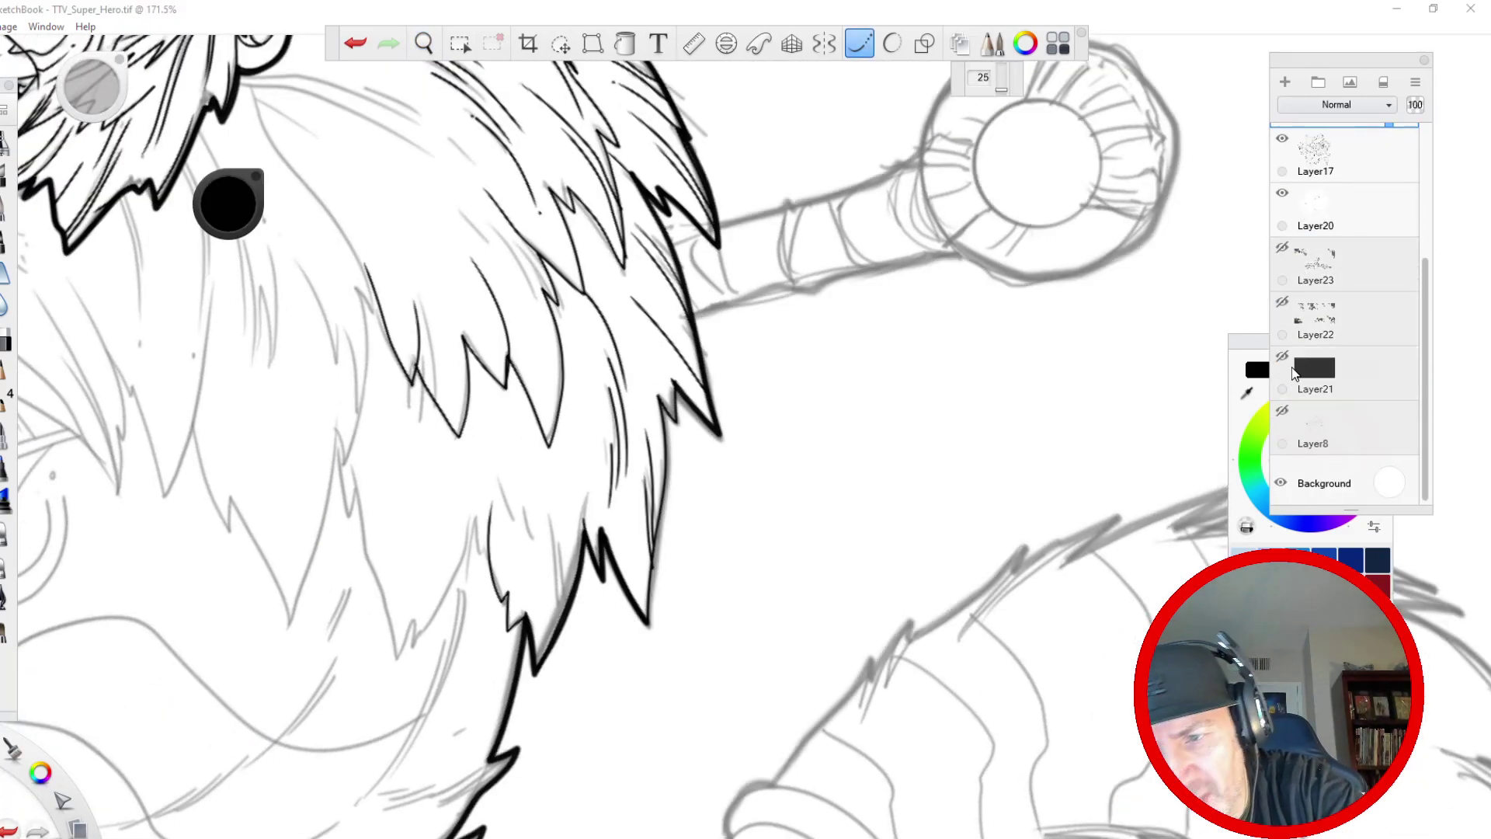
- Ink the edge of the long lower shoulder tuft, redoing one stroke, and add hair strands inside the smaller tuft beneath it
{"action": "left_click_drag", "start_coordinate": [673, 380], "coordinate": [651, 631]}
{"action": "left_click", "coordinate": [352, 43]}
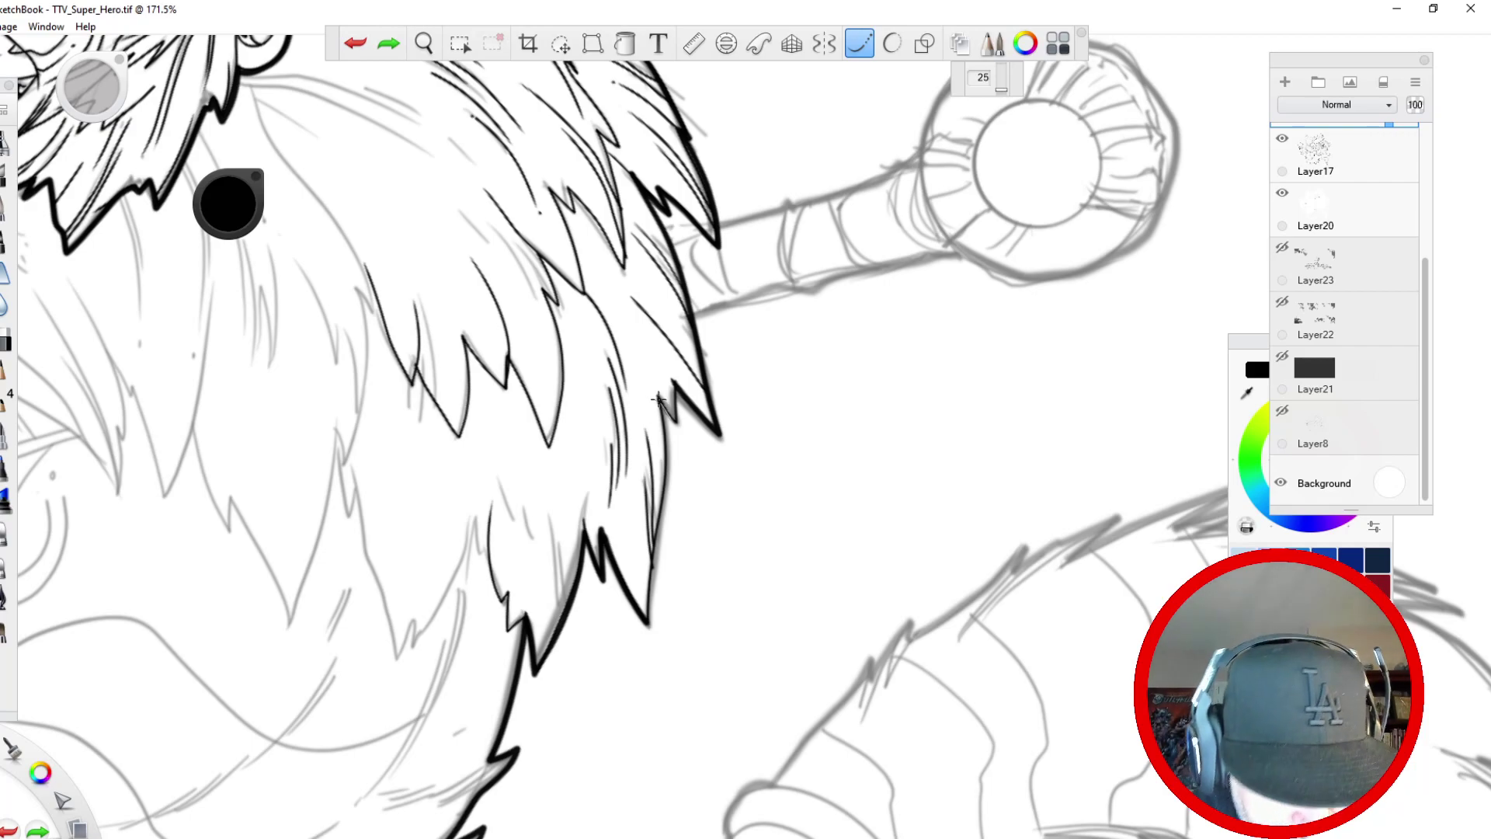
{"action": "left_click_drag", "start_coordinate": [677, 414], "coordinate": [690, 444]}
{"action": "left_click_drag", "start_coordinate": [674, 373], "coordinate": [653, 628]}
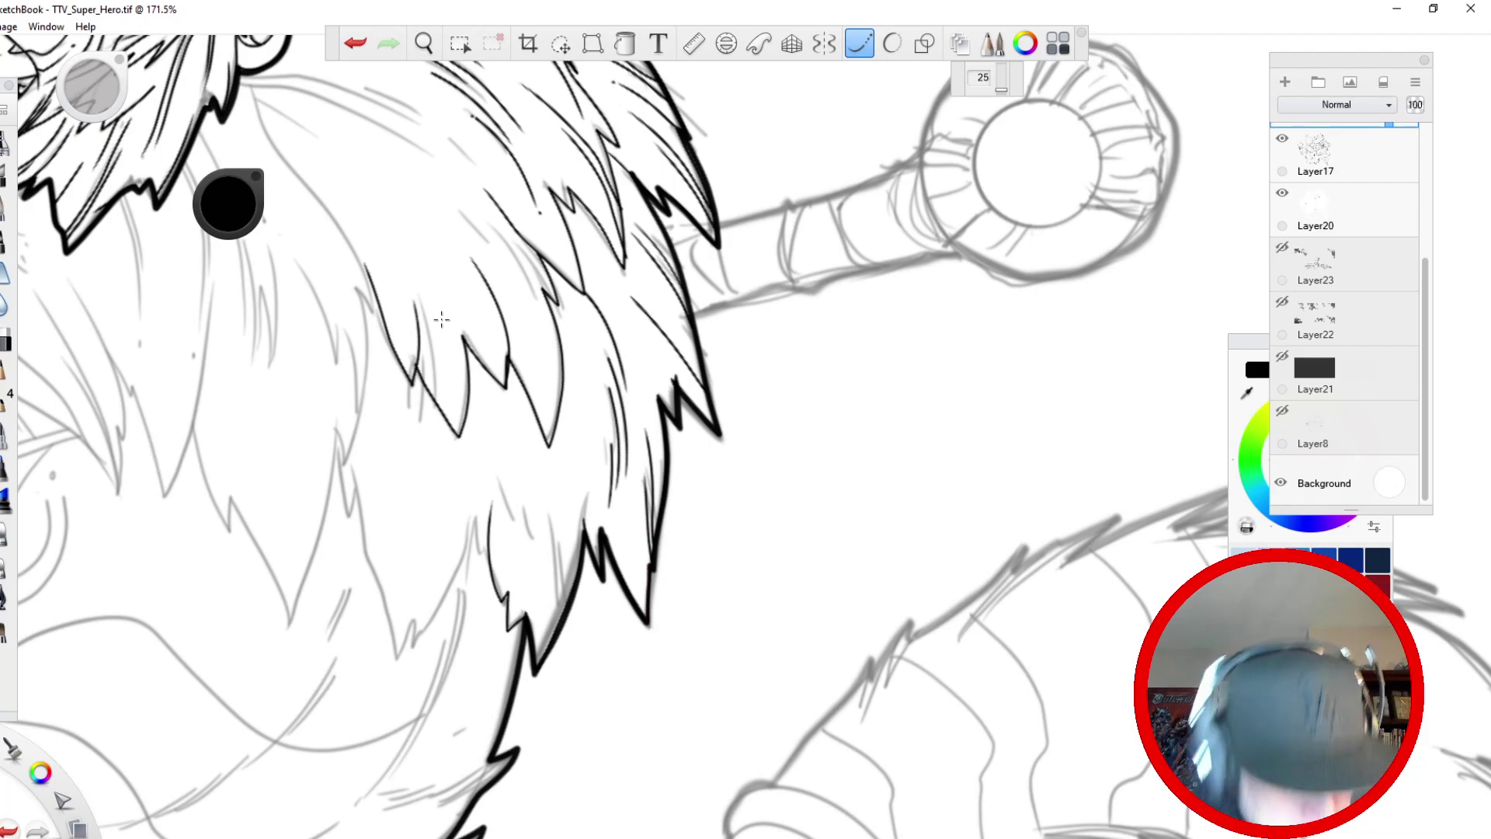
{"action": "key", "text": "space"}
{"action": "left_click_drag", "start_coordinate": [437, 652], "coordinate": [458, 536]}
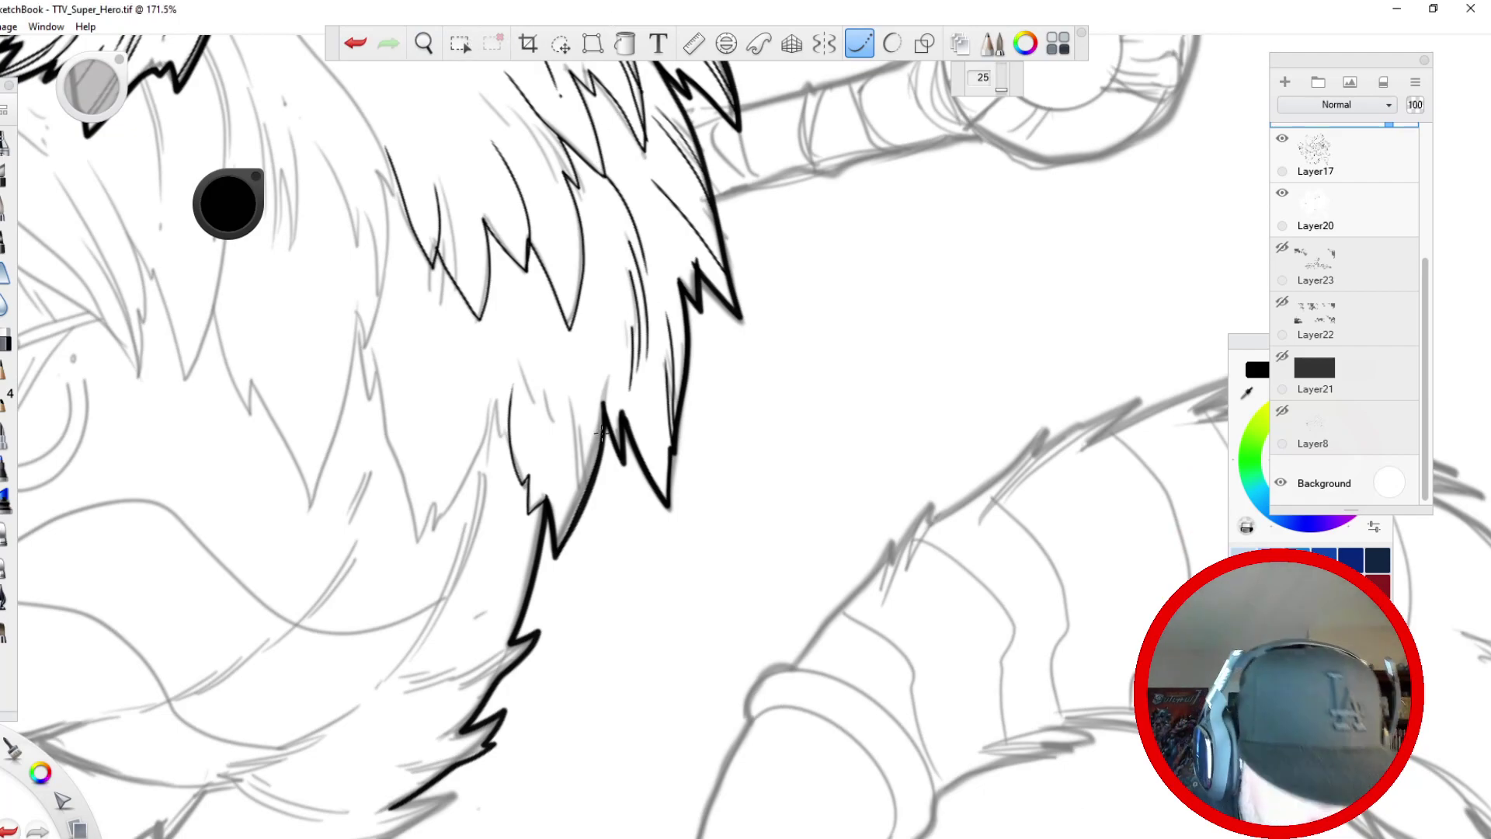
{"action": "left_click_drag", "start_coordinate": [604, 432], "coordinate": [622, 327]}
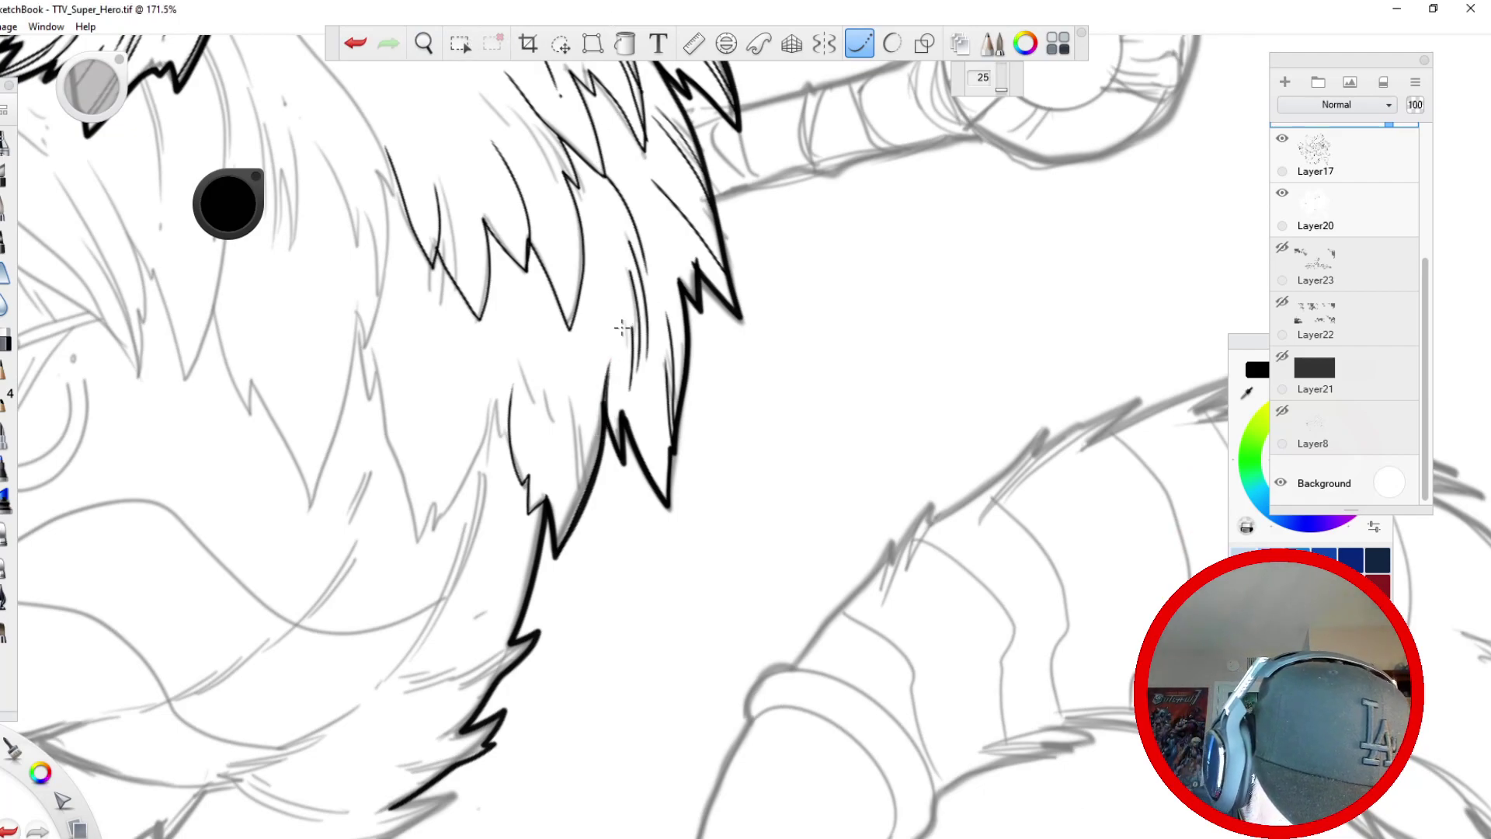
{"action": "left_click_drag", "start_coordinate": [581, 505], "coordinate": [578, 363]}
{"action": "left_click_drag", "start_coordinate": [569, 531], "coordinate": [575, 409]}
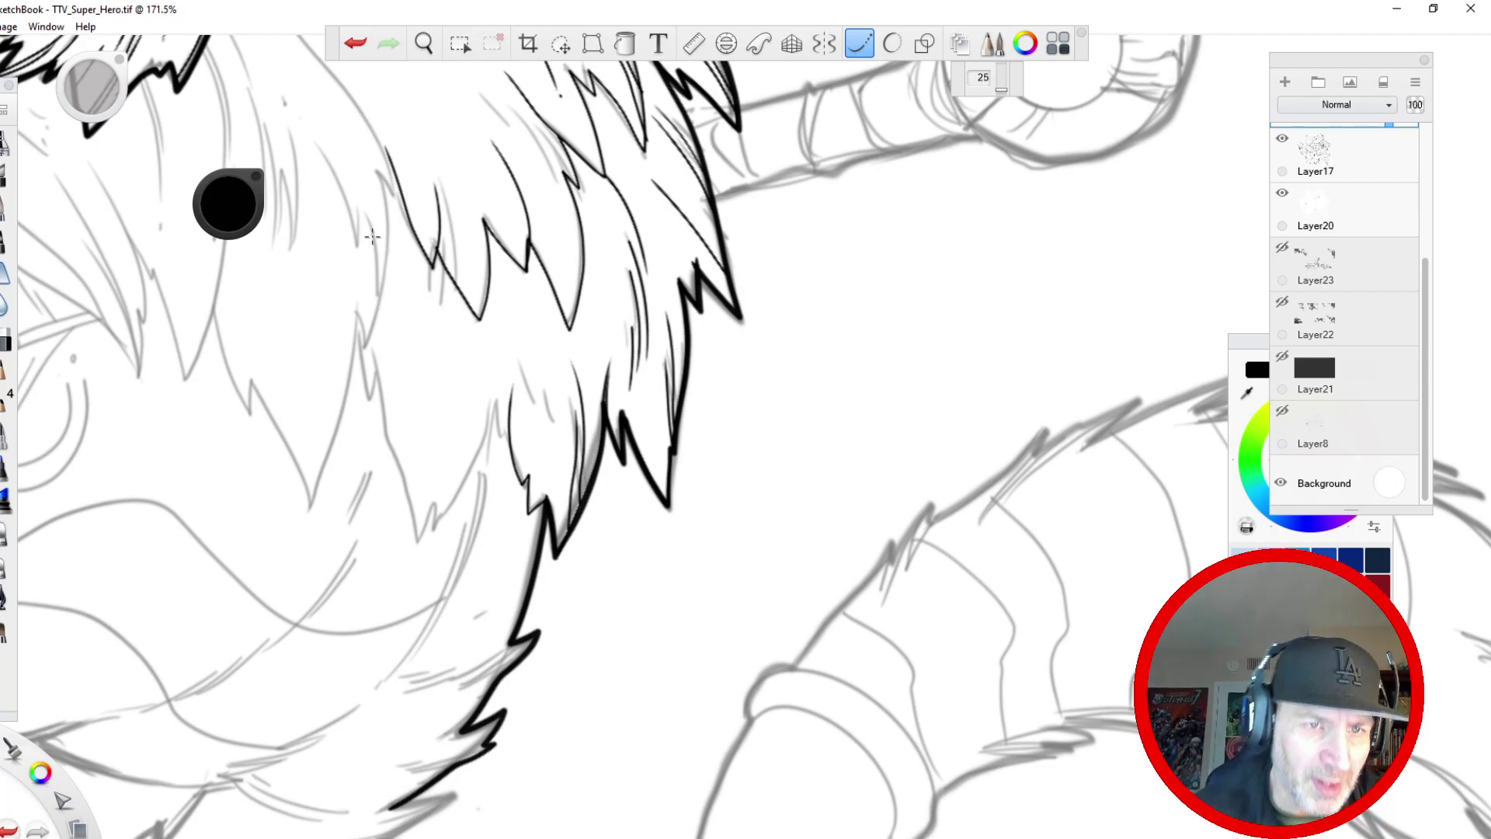
- Ink fine hair strands running inward from the first fur spike on the outer upper arm
{"action": "key", "text": "space"}
{"action": "left_click_drag", "start_coordinate": [480, 214], "coordinate": [482, 404]}
{"action": "left_click_drag", "start_coordinate": [505, 497], "coordinate": [444, 334]}
{"action": "mouse_move", "coordinate": [490, 253]}
{"action": "left_mouse_down"}
{"action": "mouse_move", "coordinate": [435, 313]}
{"action": "mouse_move", "coordinate": [477, 253]}
{"action": "left_mouse_up"}
{"action": "left_click_drag", "start_coordinate": [481, 528], "coordinate": [362, 519]}
{"action": "left_click_drag", "start_coordinate": [413, 368], "coordinate": [369, 319]}
{"action": "left_click_drag", "start_coordinate": [376, 424], "coordinate": [293, 362]}
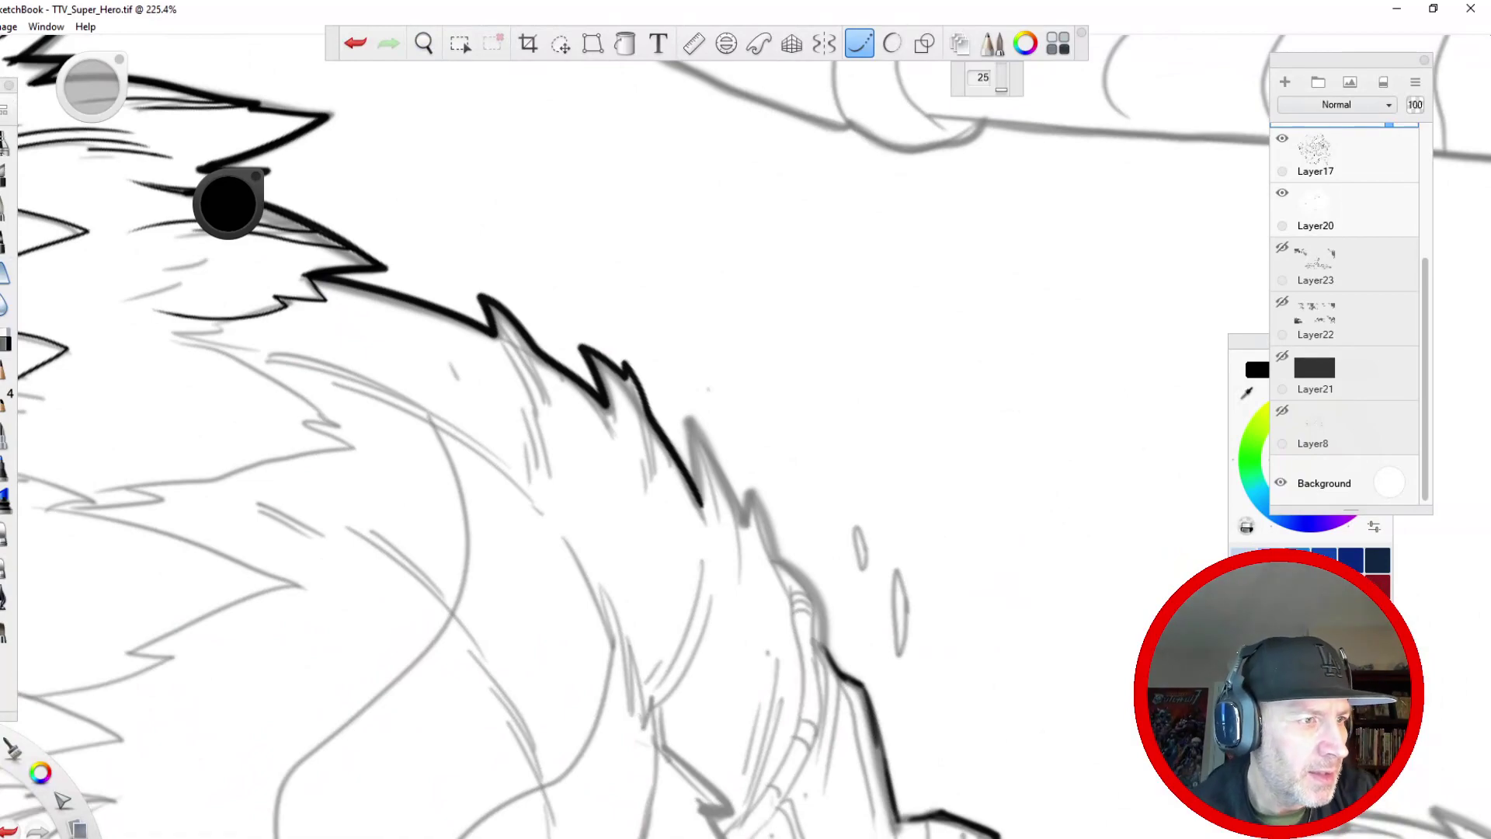
{"action": "left_click_drag", "start_coordinate": [488, 303], "coordinate": [548, 421]}
{"action": "mouse_move", "coordinate": [498, 330]}
{"action": "left_mouse_down"}
{"action": "mouse_move", "coordinate": [550, 446]}
{"action": "mouse_move", "coordinate": [548, 494]}
{"action": "left_mouse_up"}
{"action": "left_click_drag", "start_coordinate": [528, 424], "coordinate": [536, 509]}
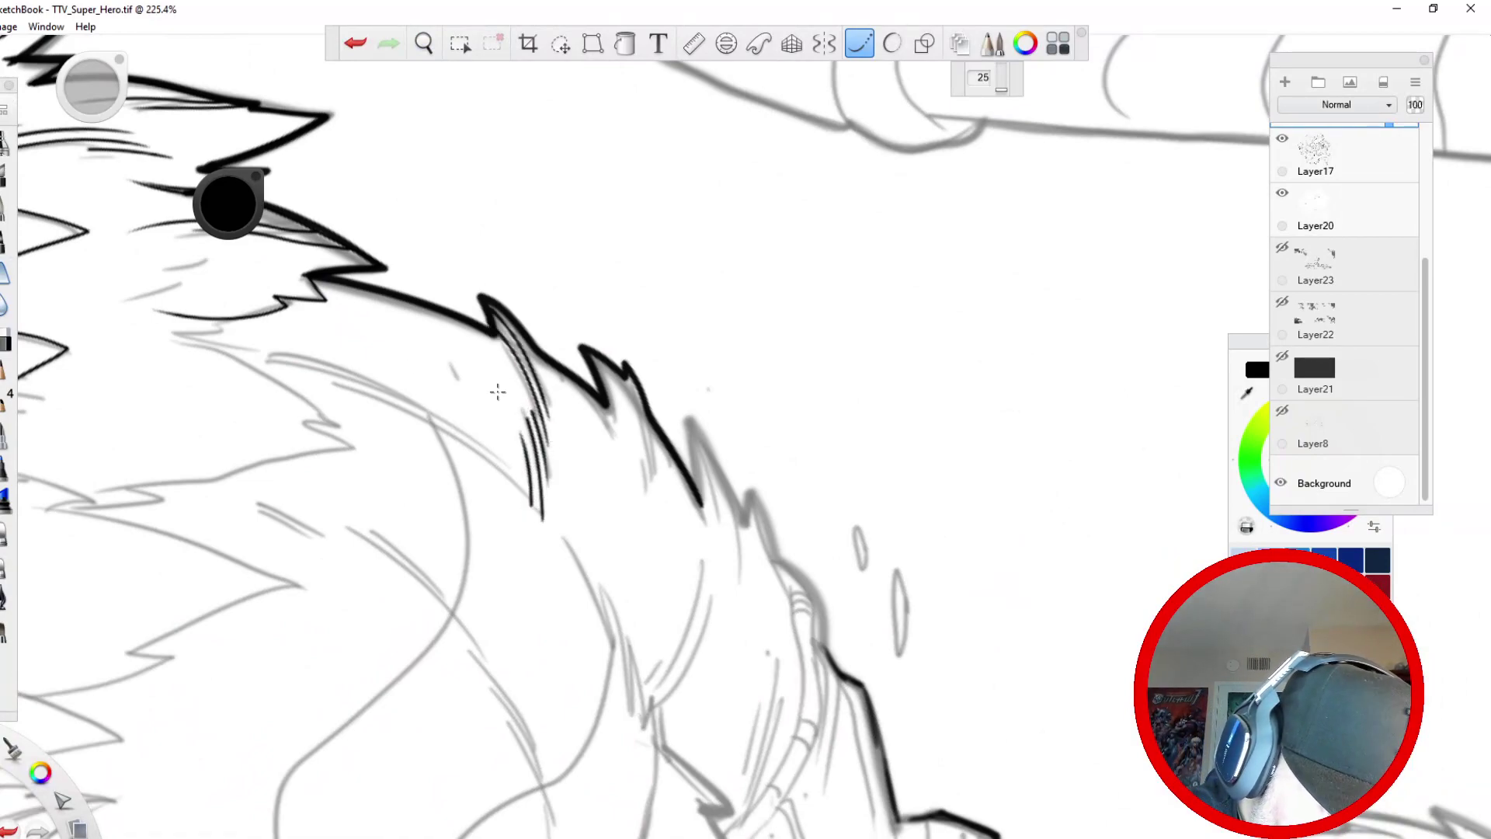
- Add strands below the second arm spike and ink the next two spikes of the outer contour with their trailing hairs
{"action": "left_click_drag", "start_coordinate": [629, 379], "coordinate": [662, 499]}
{"action": "left_click_drag", "start_coordinate": [637, 439], "coordinate": [651, 558]}
{"action": "left_click_drag", "start_coordinate": [648, 478], "coordinate": [635, 582]}
{"action": "mouse_move", "coordinate": [699, 501]}
{"action": "left_mouse_down"}
{"action": "mouse_move", "coordinate": [683, 424]}
{"action": "mouse_move", "coordinate": [744, 522]}
{"action": "left_mouse_up"}
{"action": "left_click_drag", "start_coordinate": [747, 465], "coordinate": [785, 670]}
{"action": "left_click_drag", "start_coordinate": [688, 425], "coordinate": [719, 594]}
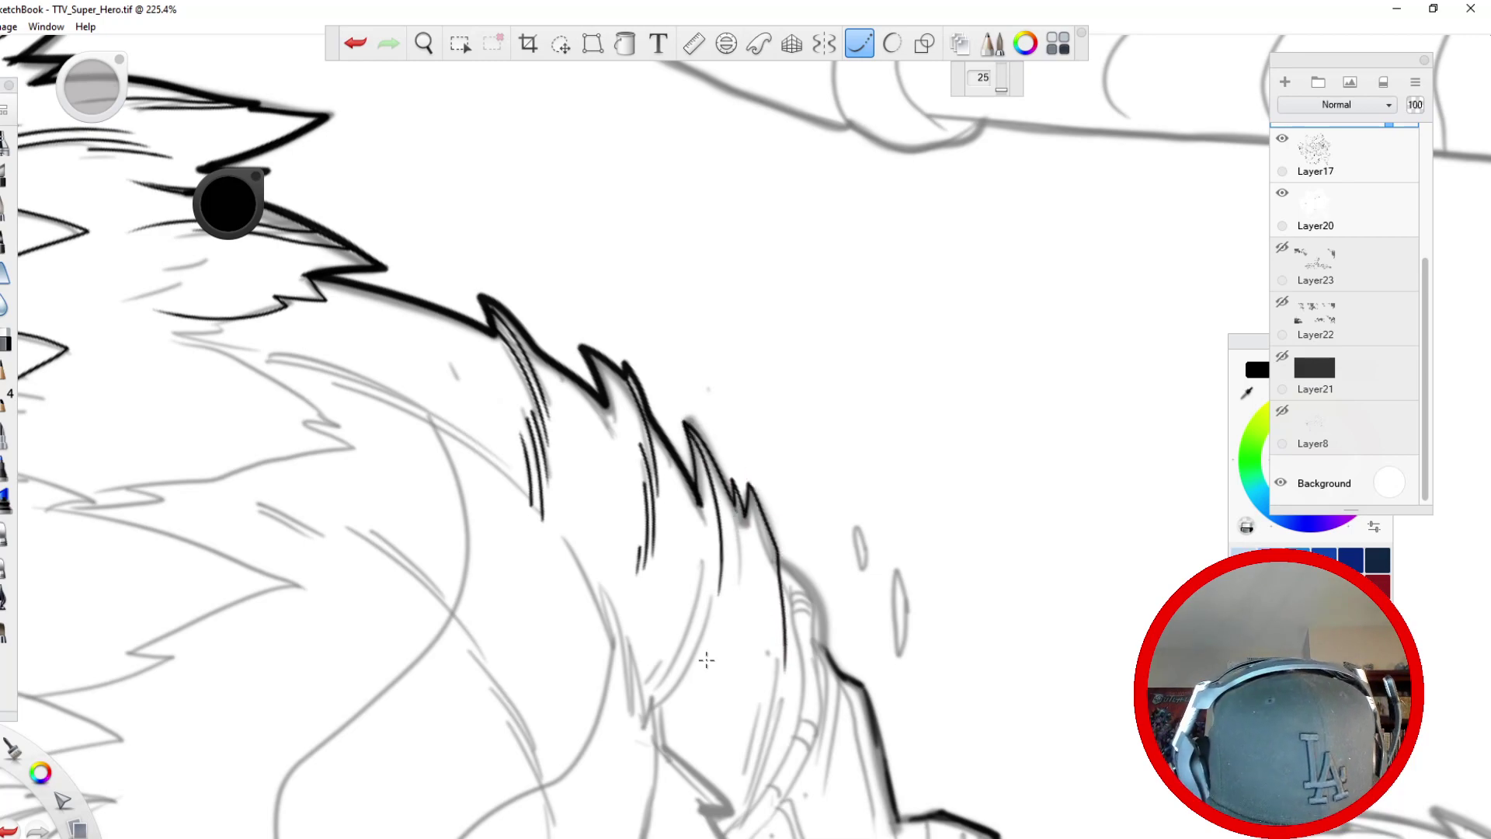
- Ink the long curved hair strands sweeping from the lower arm spikes towards the inside of the arm
{"action": "mouse_move", "coordinate": [716, 470]}
{"action": "left_mouse_down"}
{"action": "mouse_move", "coordinate": [731, 610]}
{"action": "mouse_move", "coordinate": [694, 685]}
{"action": "left_mouse_up"}
{"action": "mouse_move", "coordinate": [714, 596]}
{"action": "left_mouse_down"}
{"action": "mouse_move", "coordinate": [655, 710]}
{"action": "mouse_move", "coordinate": [686, 643]}
{"action": "mouse_move", "coordinate": [704, 525]}
{"action": "left_mouse_up"}
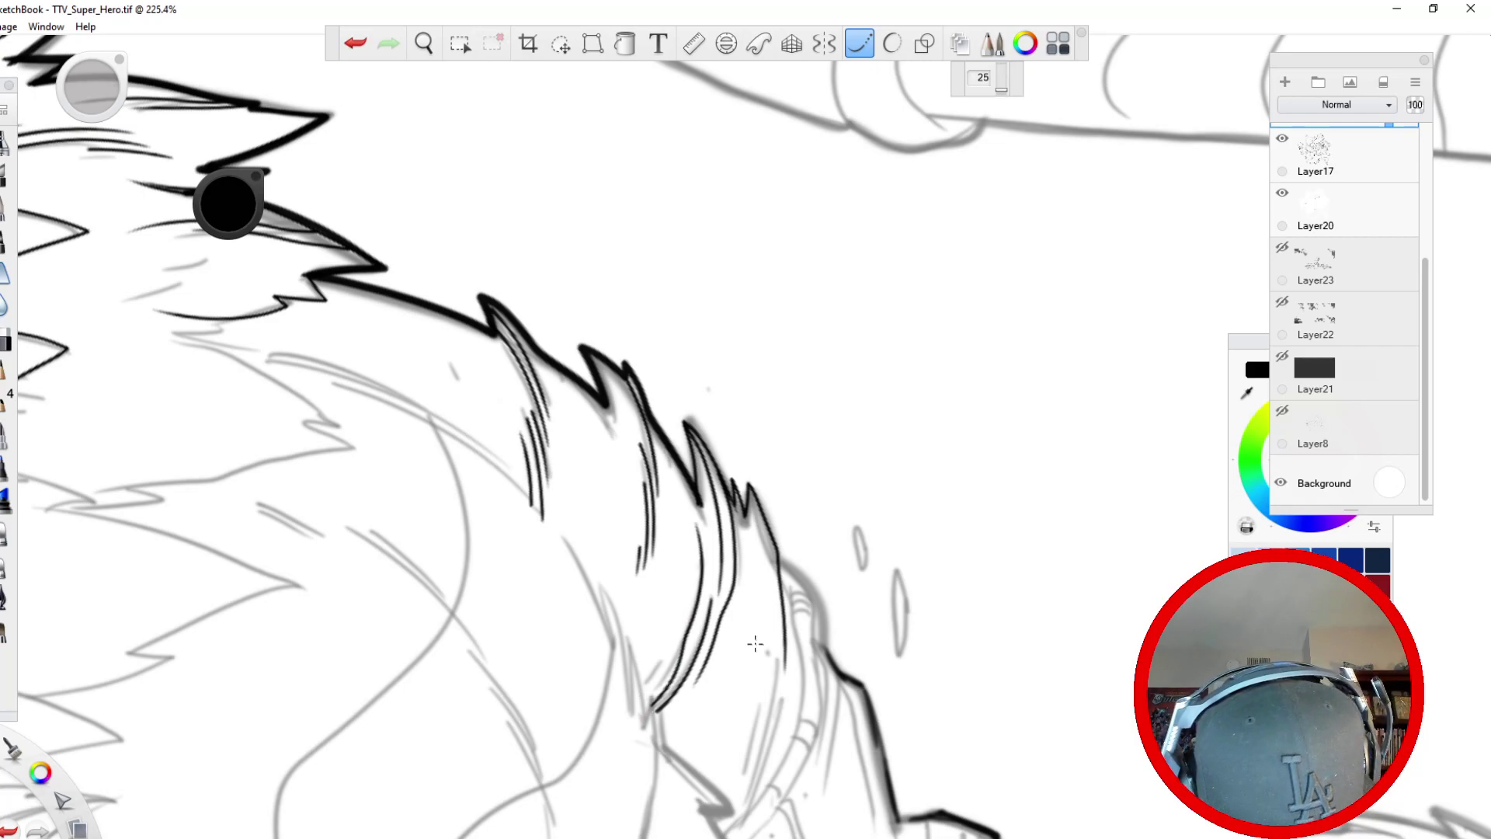
{"action": "mouse_move", "coordinate": [775, 654]}
{"action": "left_mouse_down"}
{"action": "mouse_move", "coordinate": [744, 804]}
{"action": "mouse_move", "coordinate": [765, 702]}
{"action": "left_mouse_up"}
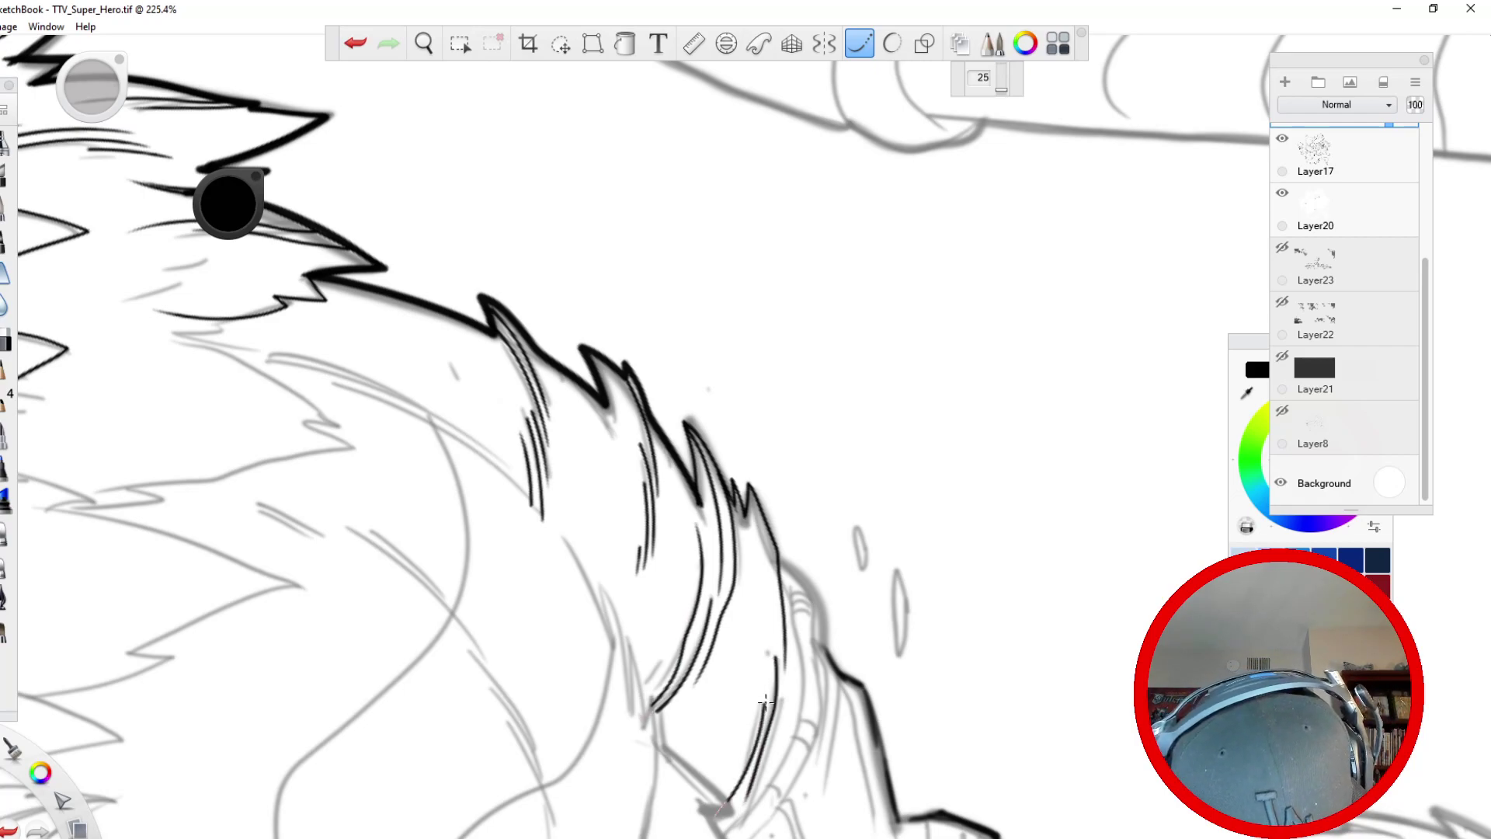
{"action": "left_click_drag", "start_coordinate": [721, 794], "coordinate": [769, 683]}
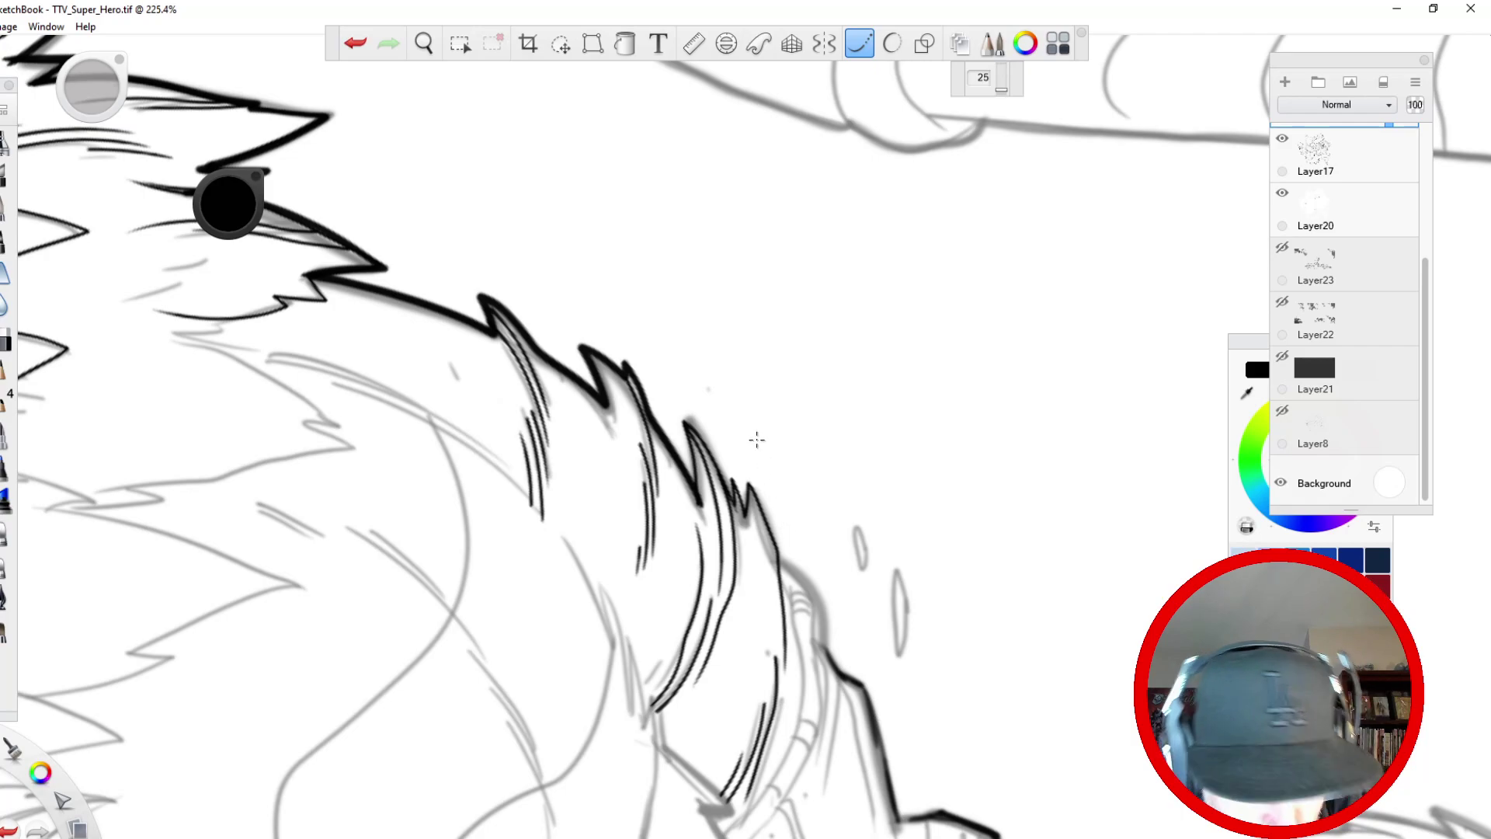
- Outline the two small diamond-shaped shards floating beside the arm with freehand strokes
{"action": "key", "text": "space"}
{"action": "left_click_drag", "start_coordinate": [415, 357], "coordinate": [362, 381]}
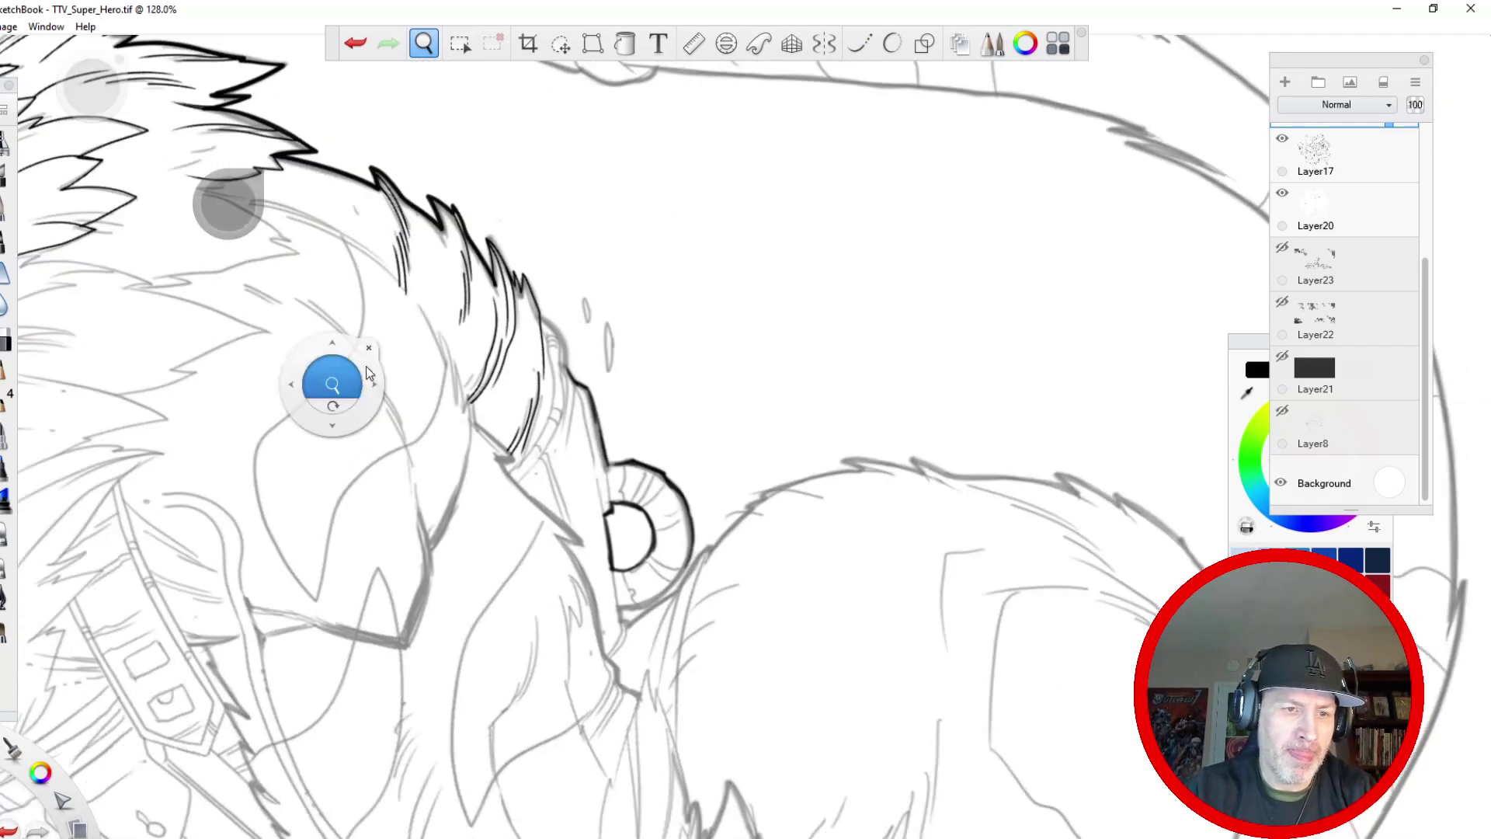
{"action": "left_click_drag", "start_coordinate": [466, 342], "coordinate": [390, 310]}
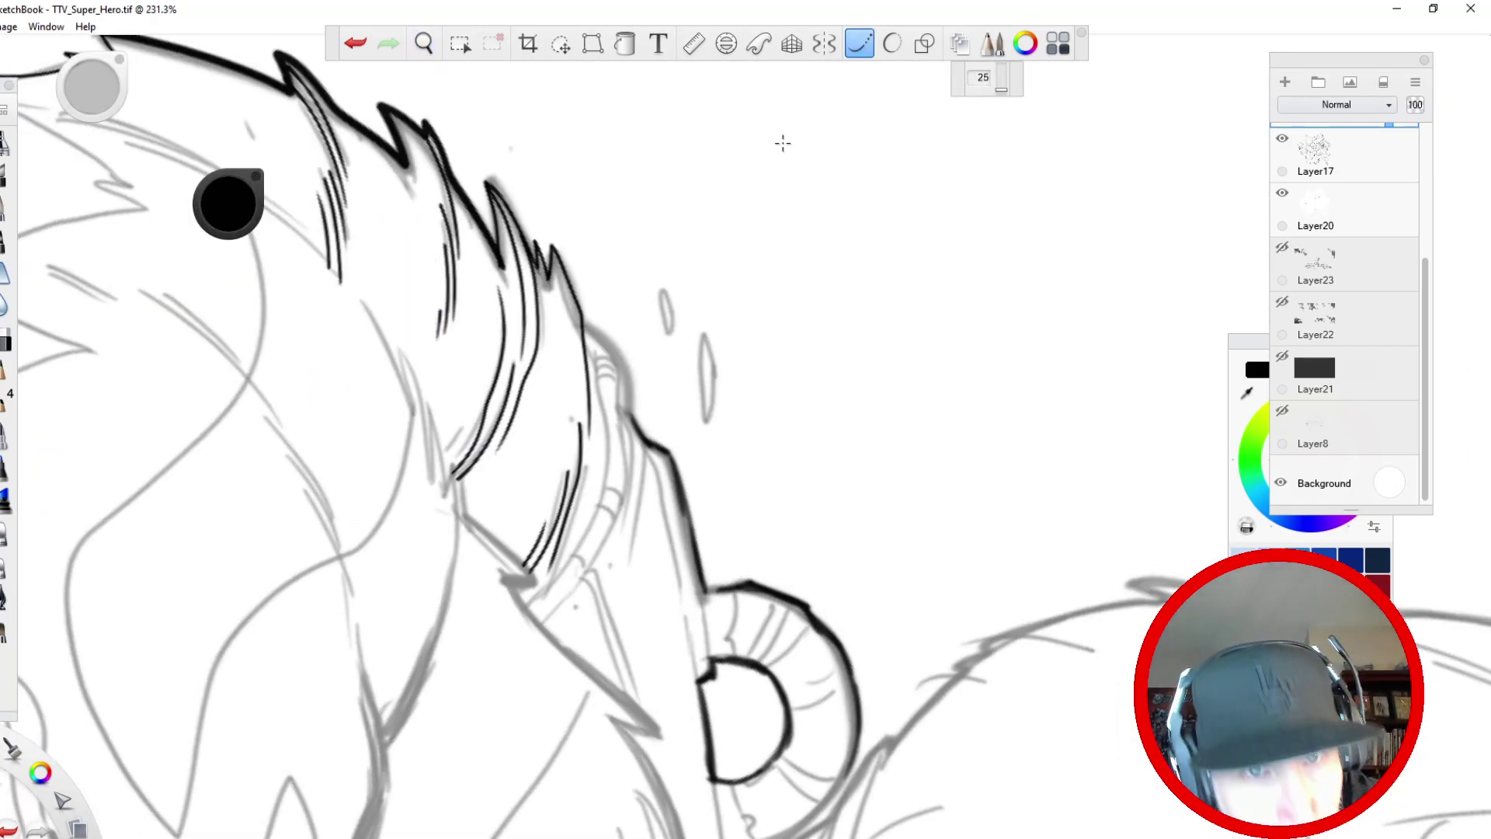
{"action": "key", "text": "Escape"}
{"action": "mouse_move", "coordinate": [711, 420]}
{"action": "left_mouse_down"}
{"action": "mouse_move", "coordinate": [701, 334]}
{"action": "mouse_move", "coordinate": [705, 424]}
{"action": "mouse_move", "coordinate": [713, 388]}
{"action": "left_mouse_up"}
{"action": "left_click_drag", "start_coordinate": [659, 323], "coordinate": [670, 332]}
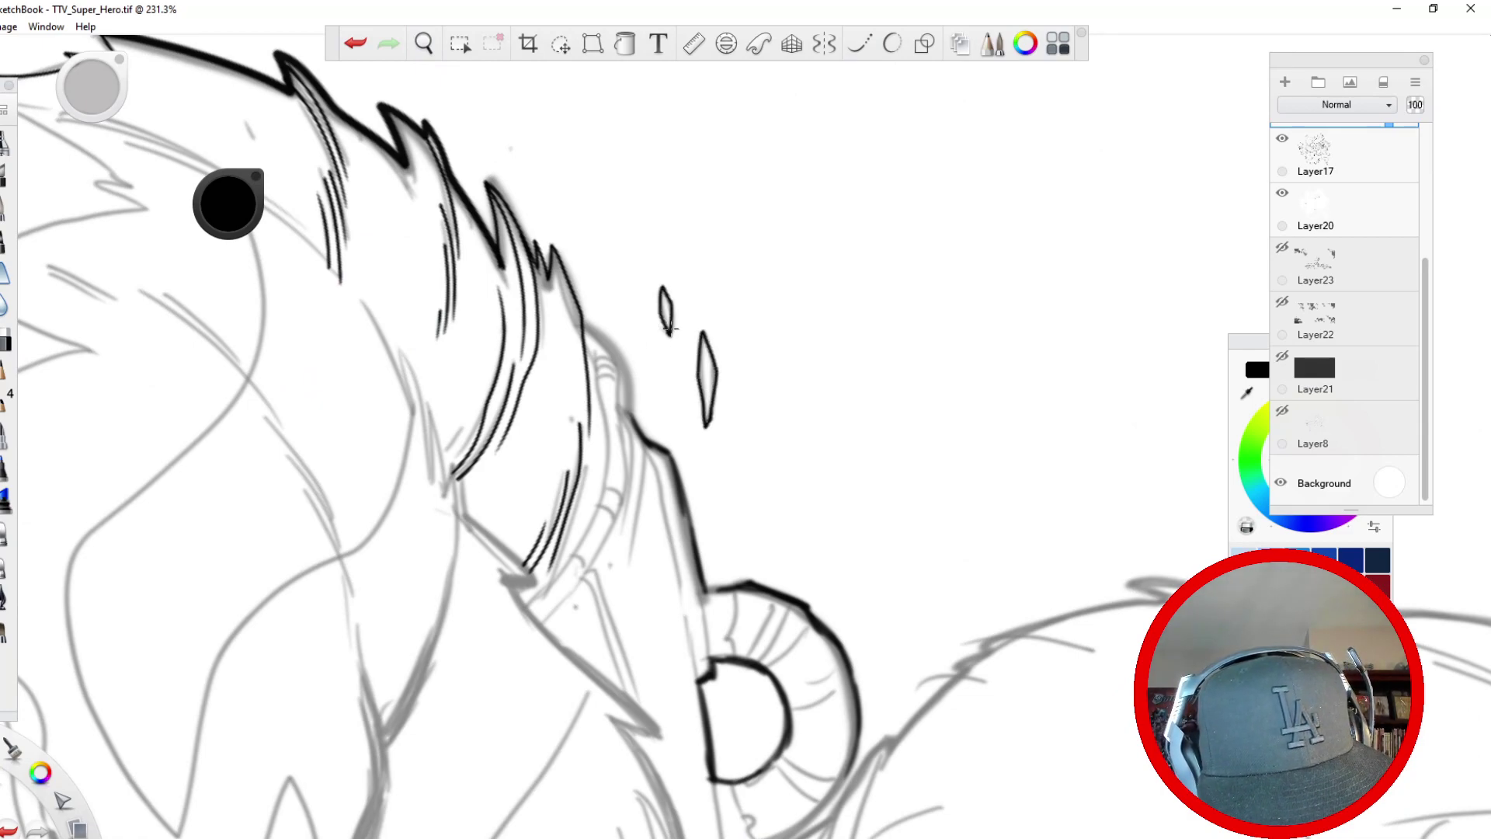
- Ink both curved edges of the arm strap using Steady Stroke and add the fur strands between it and the outer contour
{"action": "left_click", "coordinate": [859, 44]}
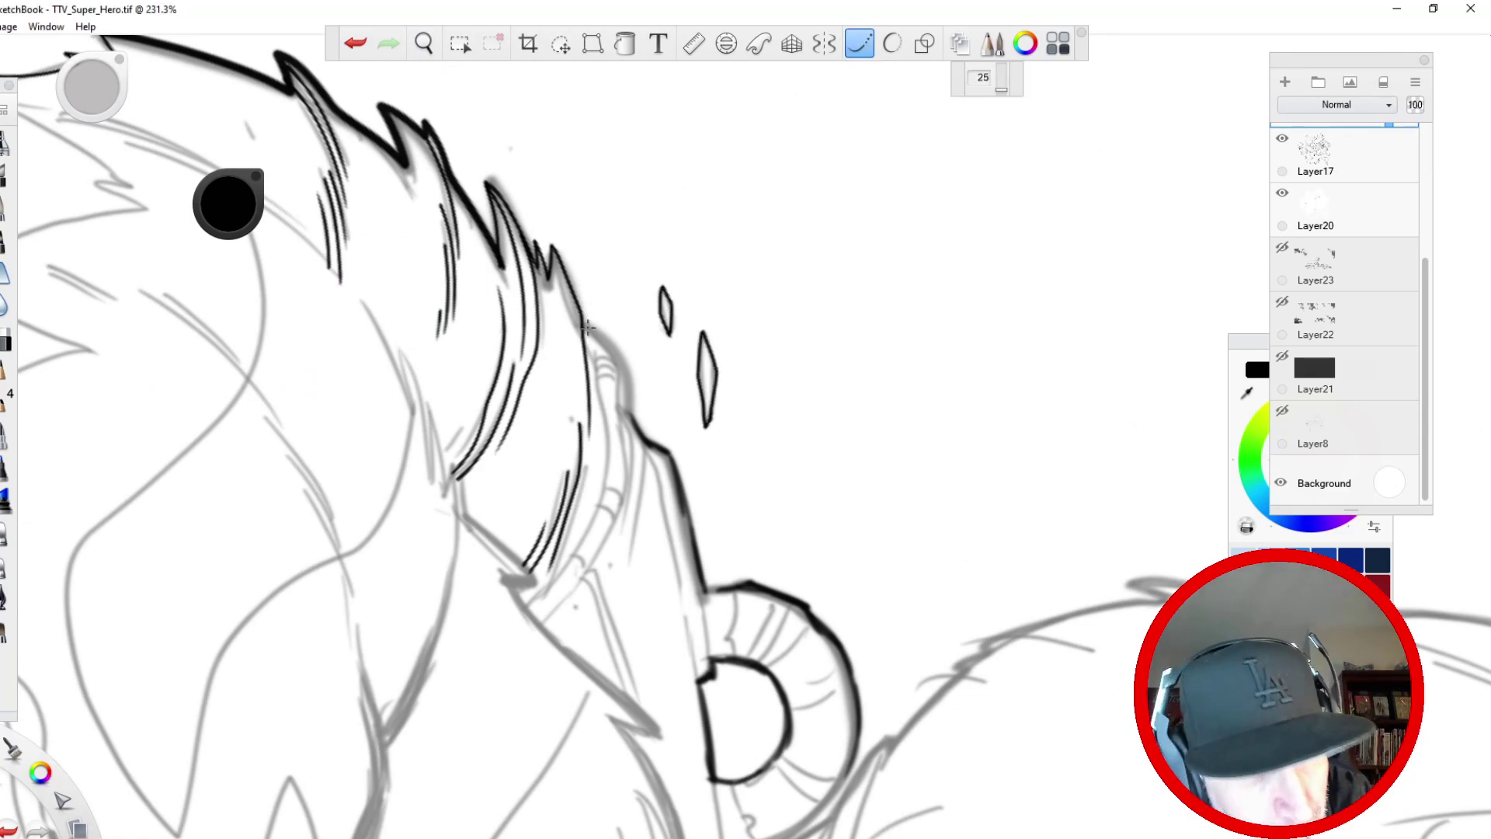
{"action": "mouse_move", "coordinate": [581, 319]}
{"action": "left_mouse_down"}
{"action": "mouse_move", "coordinate": [613, 359]}
{"action": "mouse_move", "coordinate": [629, 454]}
{"action": "mouse_move", "coordinate": [617, 522]}
{"action": "mouse_move", "coordinate": [544, 625]}
{"action": "left_mouse_up"}
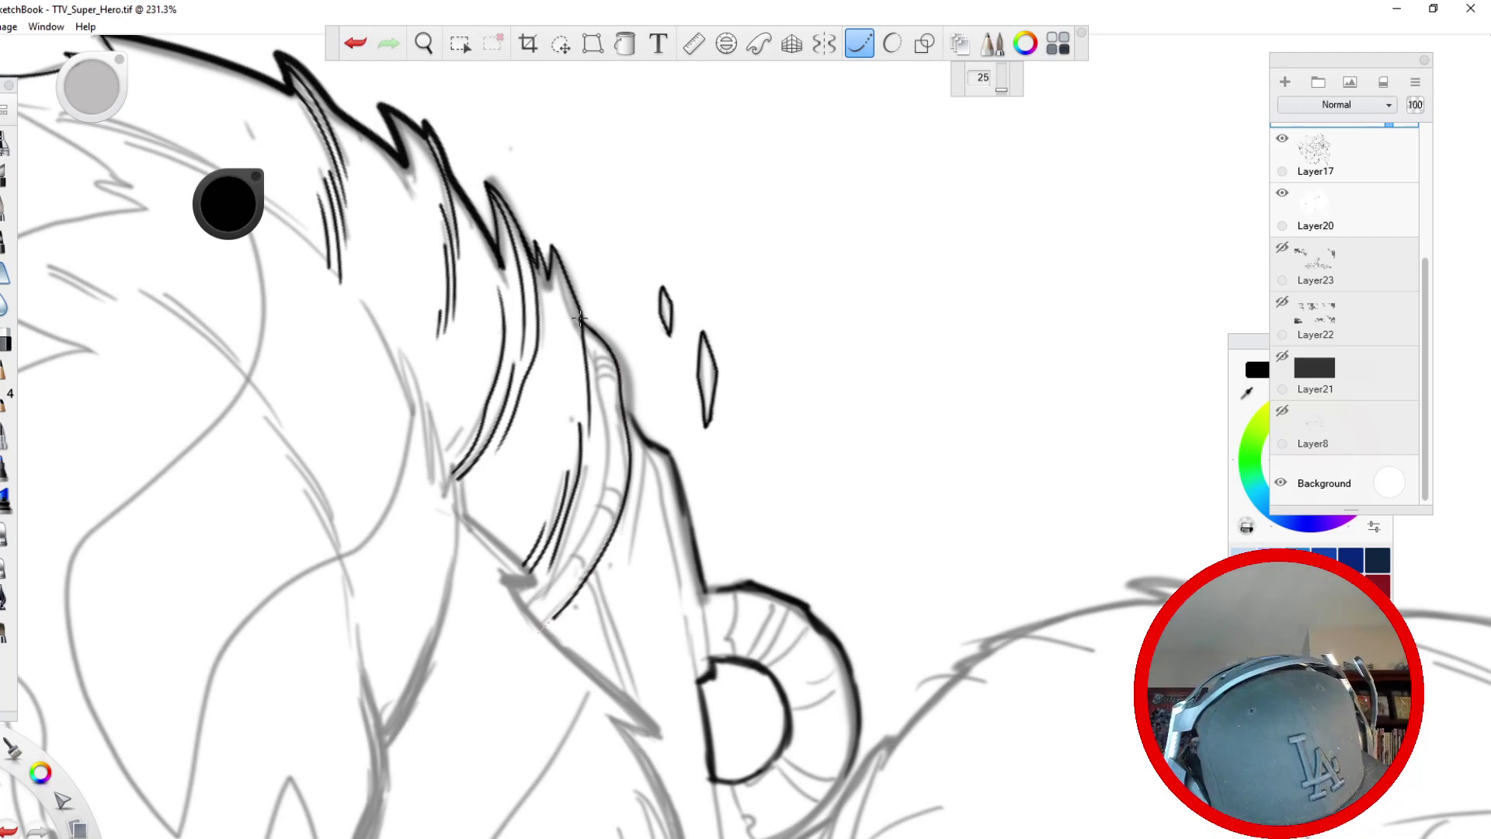
{"action": "mouse_move", "coordinate": [586, 339]}
{"action": "left_mouse_down"}
{"action": "mouse_move", "coordinate": [605, 424]}
{"action": "mouse_move", "coordinate": [600, 498]}
{"action": "mouse_move", "coordinate": [516, 618]}
{"action": "left_mouse_up"}
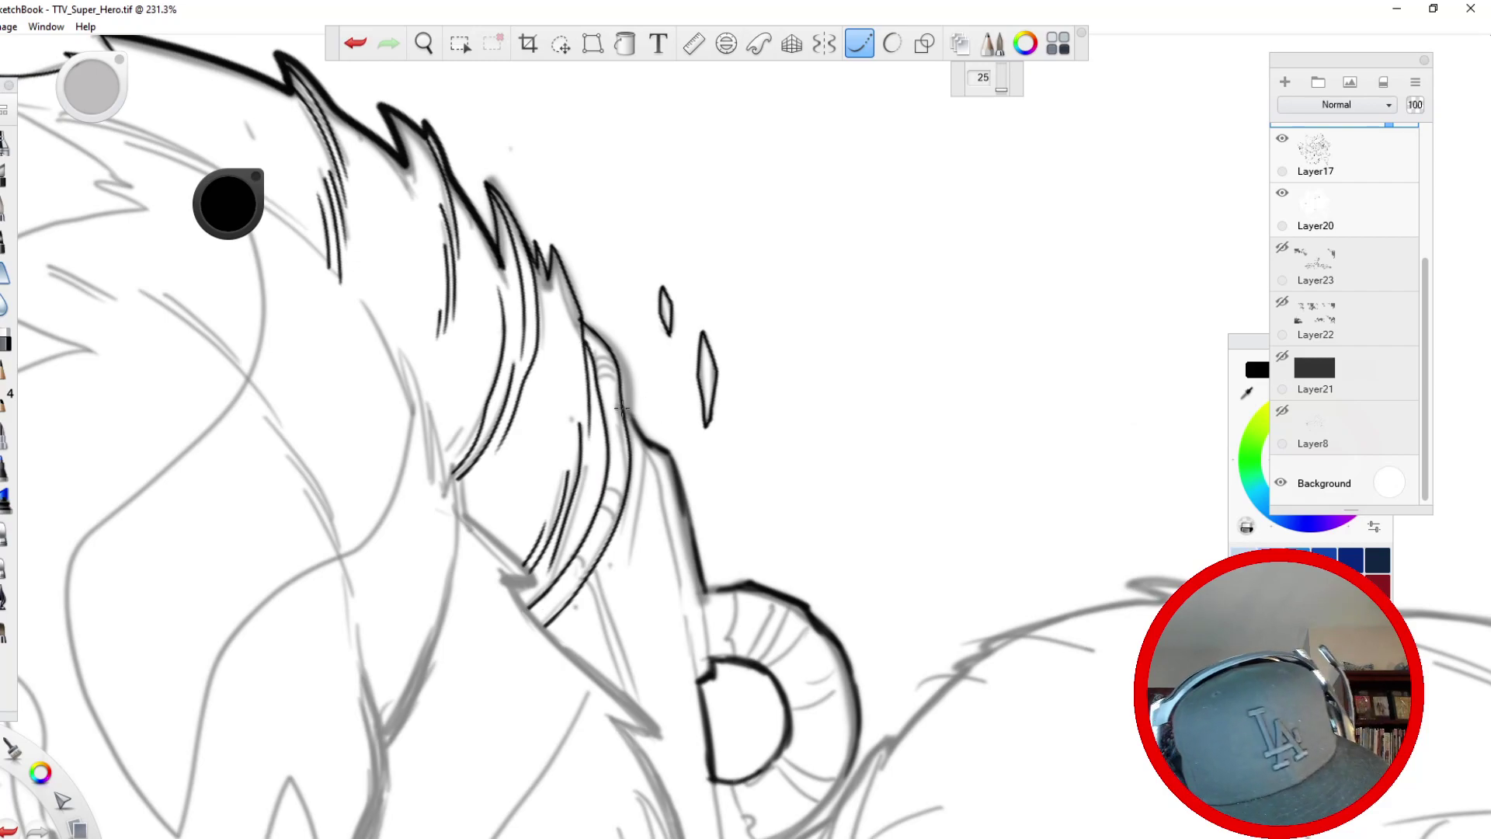
{"action": "mouse_move", "coordinate": [622, 401]}
{"action": "left_mouse_down"}
{"action": "mouse_move", "coordinate": [643, 466]}
{"action": "mouse_move", "coordinate": [622, 566]}
{"action": "left_mouse_up"}
{"action": "left_click_drag", "start_coordinate": [639, 431], "coordinate": [634, 549]}
{"action": "mouse_move", "coordinate": [648, 458]}
{"action": "left_mouse_down"}
{"action": "mouse_move", "coordinate": [683, 649]}
{"action": "mouse_move", "coordinate": [682, 446]}
{"action": "left_mouse_up"}
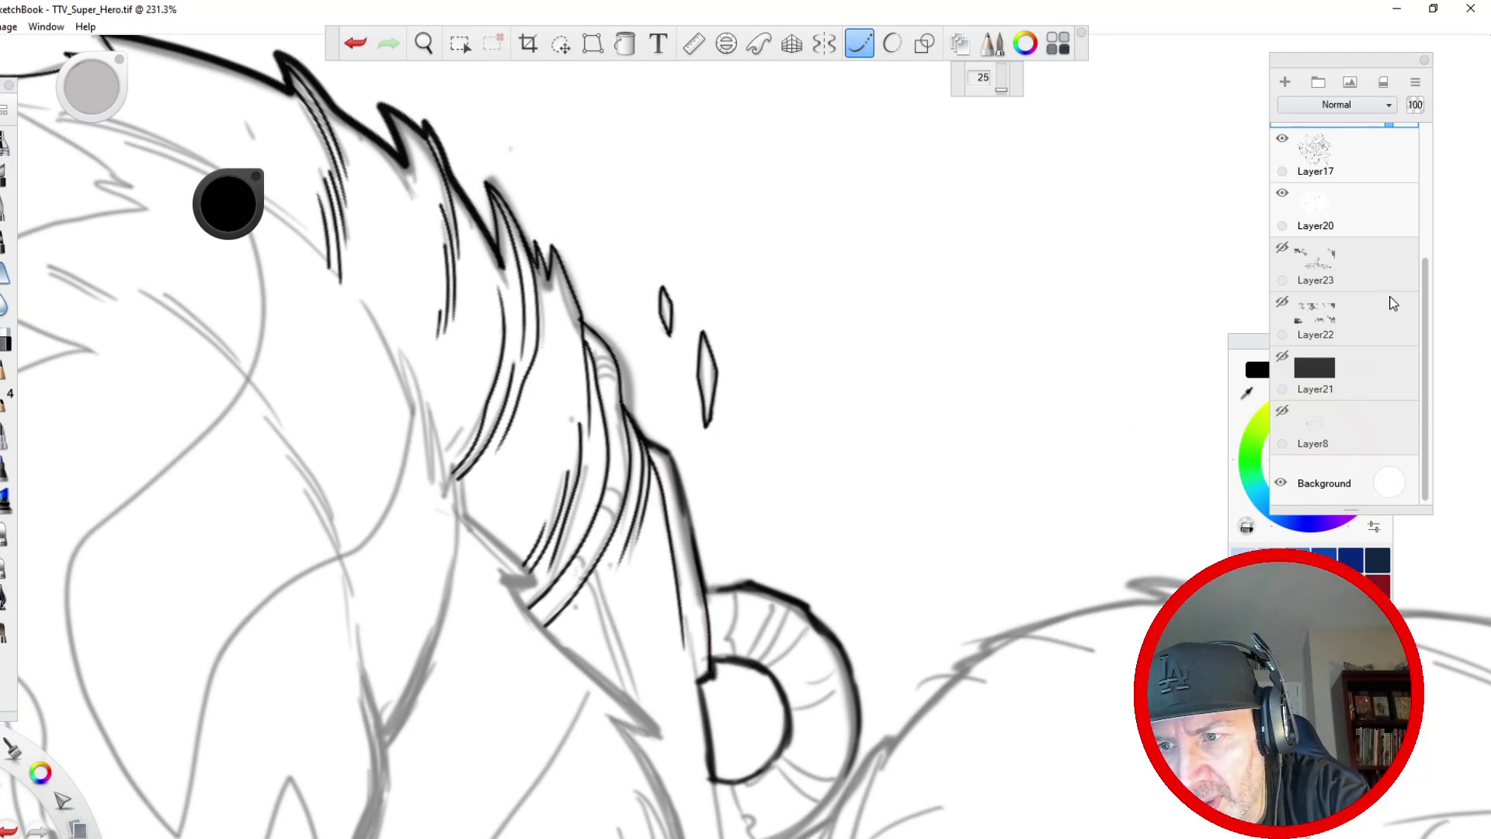
- Examine Layer1, Layer17 and Layer20 by toggling their visibility to find which one holds the black lines around the ring
{"action": "left_click", "coordinate": [1312, 153]}
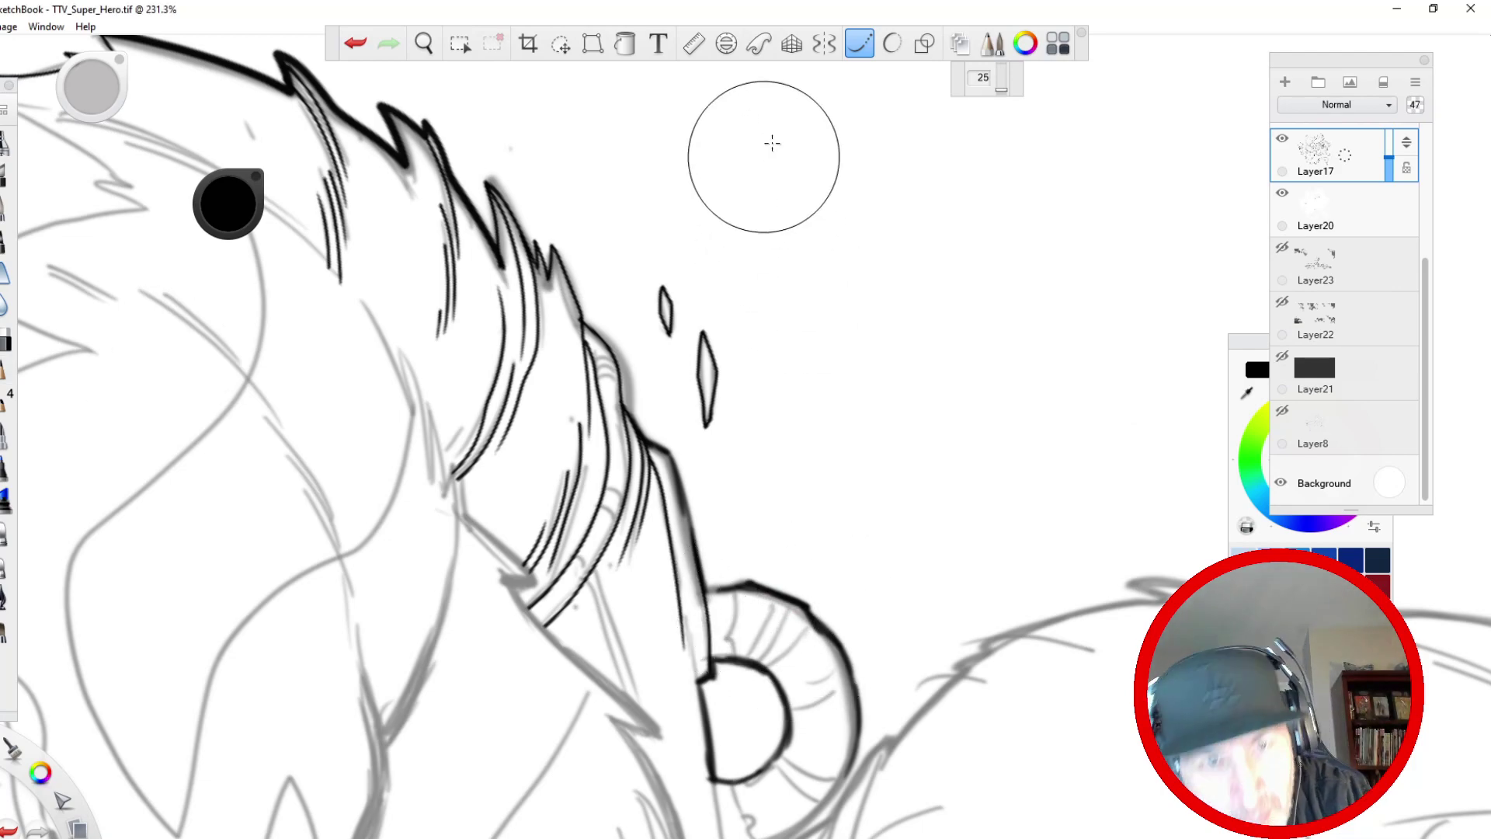
{"action": "left_click", "coordinate": [859, 43]}
{"action": "mouse_move", "coordinate": [806, 610]}
{"action": "left_mouse_down"}
{"action": "mouse_move", "coordinate": [782, 583]}
{"action": "mouse_move", "coordinate": [800, 566]}
{"action": "left_mouse_up"}
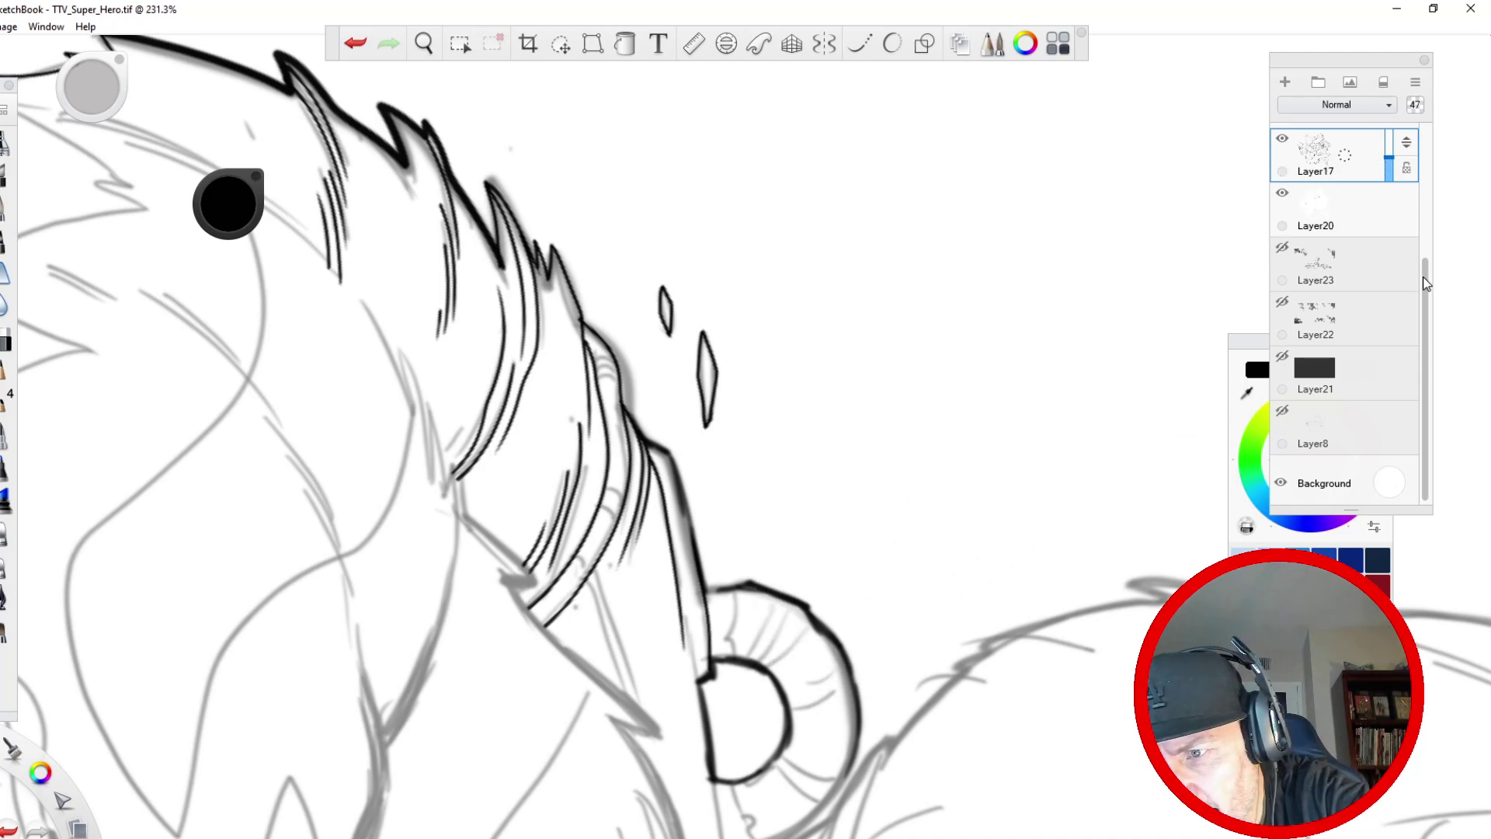
{"action": "scroll", "coordinate": [1428, 284], "scroll_direction": "up", "scroll_amount": 2}
{"action": "left_click", "coordinate": [1283, 195]}
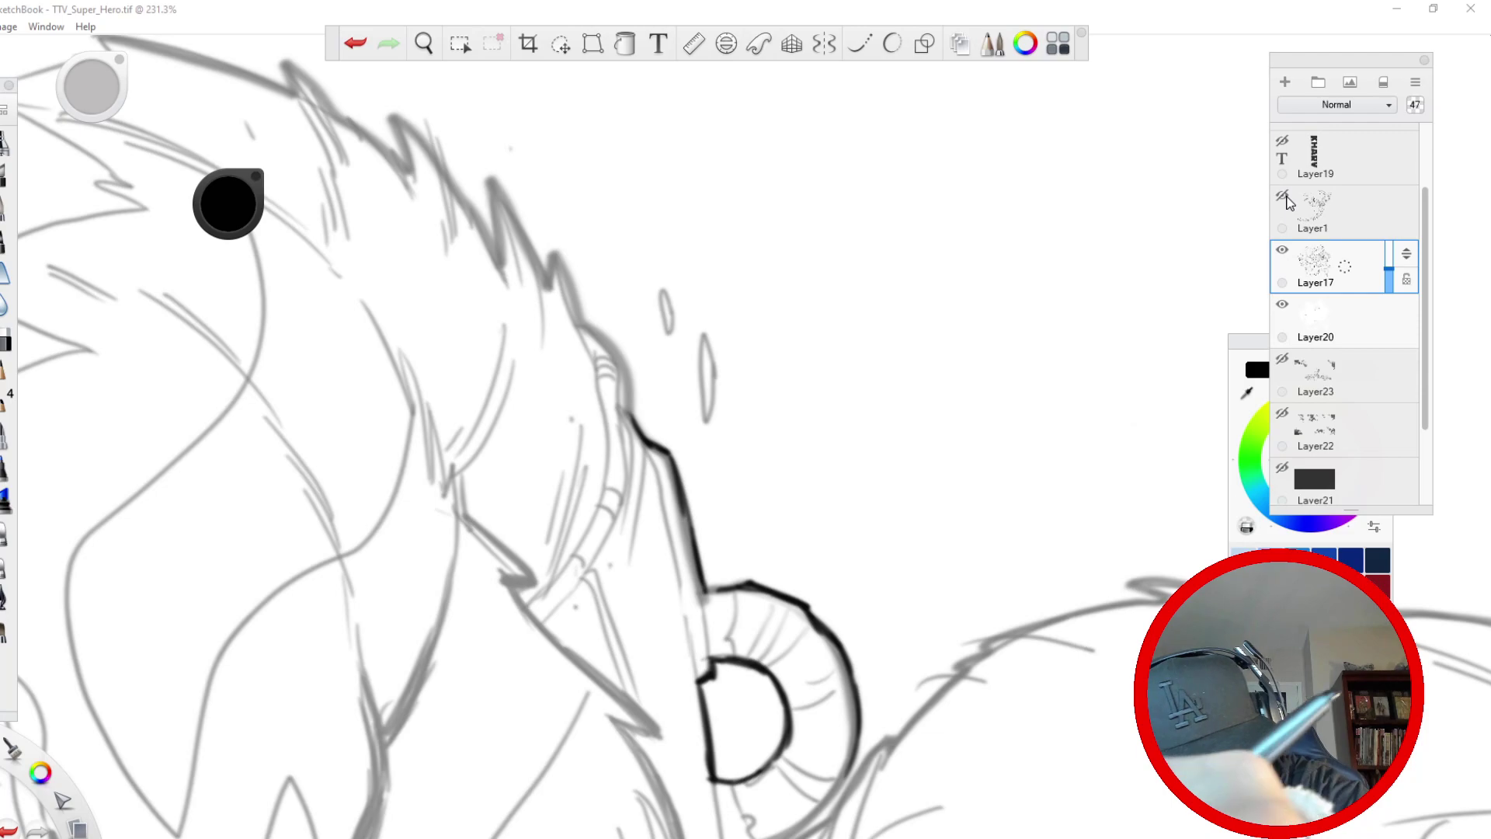
{"action": "left_click", "coordinate": [1284, 253]}
{"action": "left_click", "coordinate": [1284, 253]}
{"action": "left_click", "coordinate": [1284, 253]}
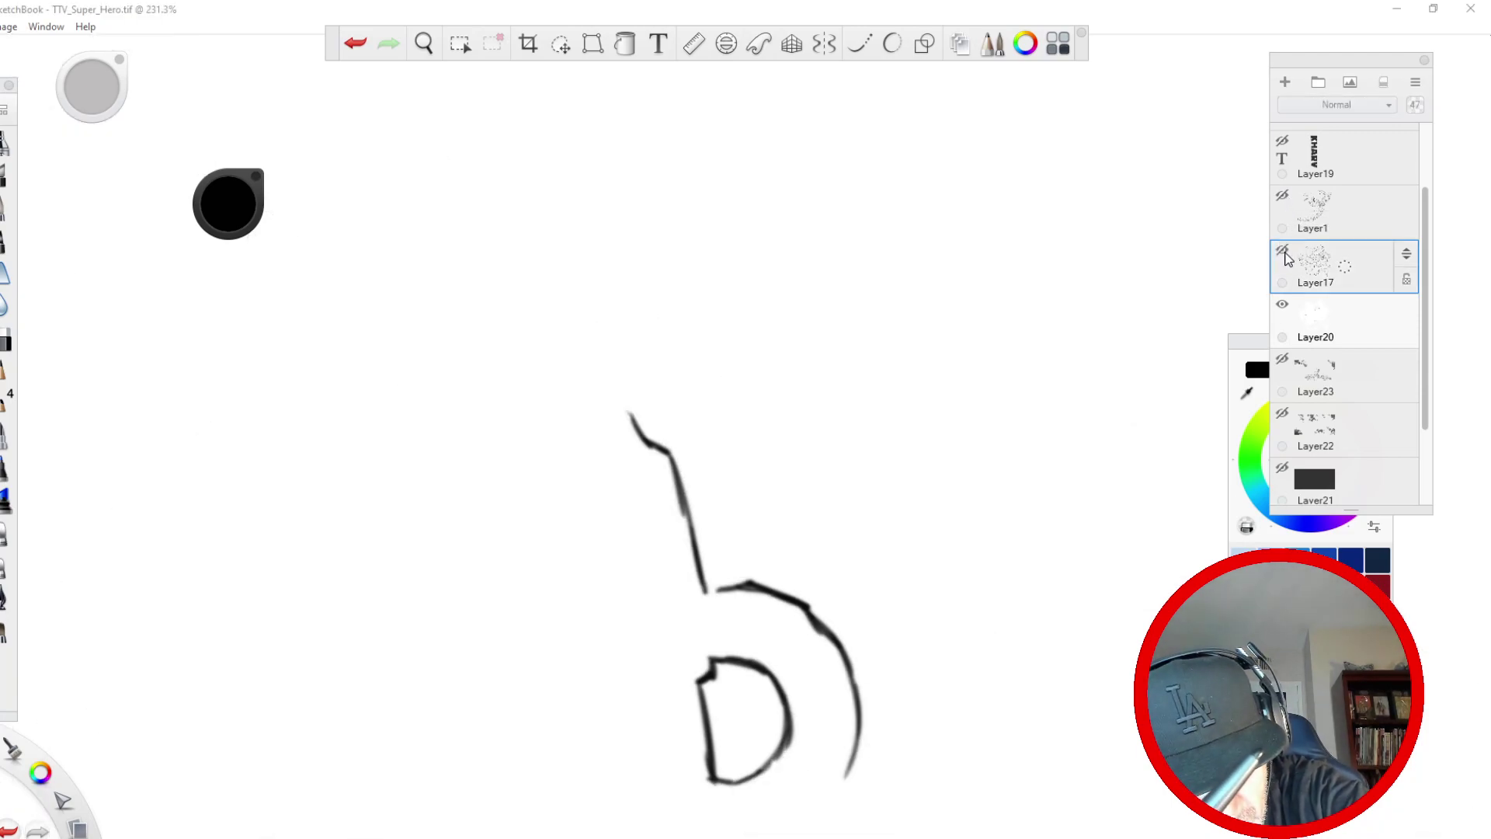
{"action": "left_click", "coordinate": [1283, 257]}
{"action": "left_click", "coordinate": [1283, 304]}
{"action": "left_click", "coordinate": [1283, 303]}
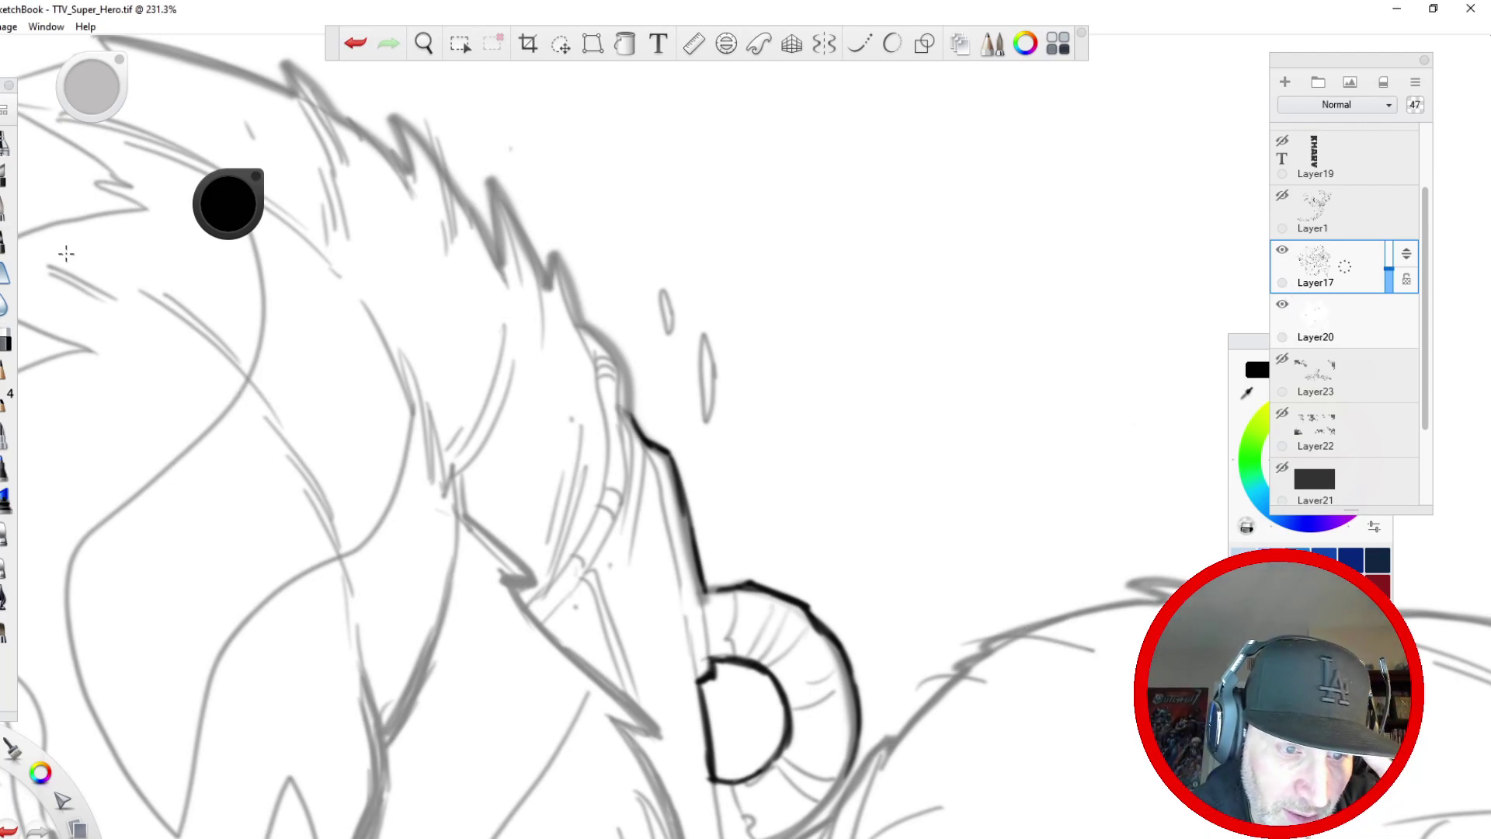
- Erase the black contour and ring lines behind the arm on Layer20 with the Hard Eraser at size 7.0
{"action": "double_click", "coordinate": [7, 340]}
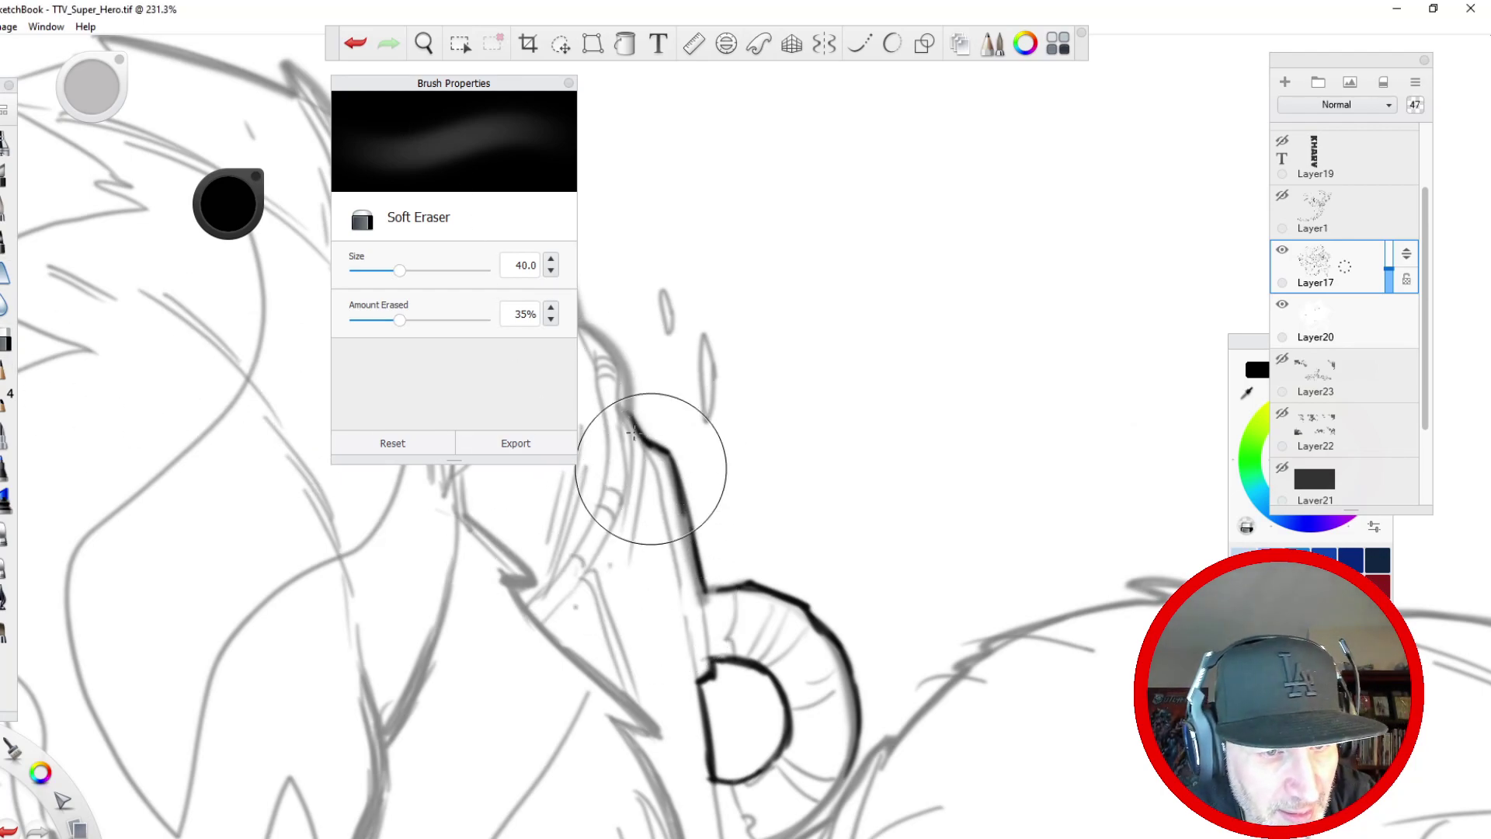
{"action": "left_click", "coordinate": [5, 346]}
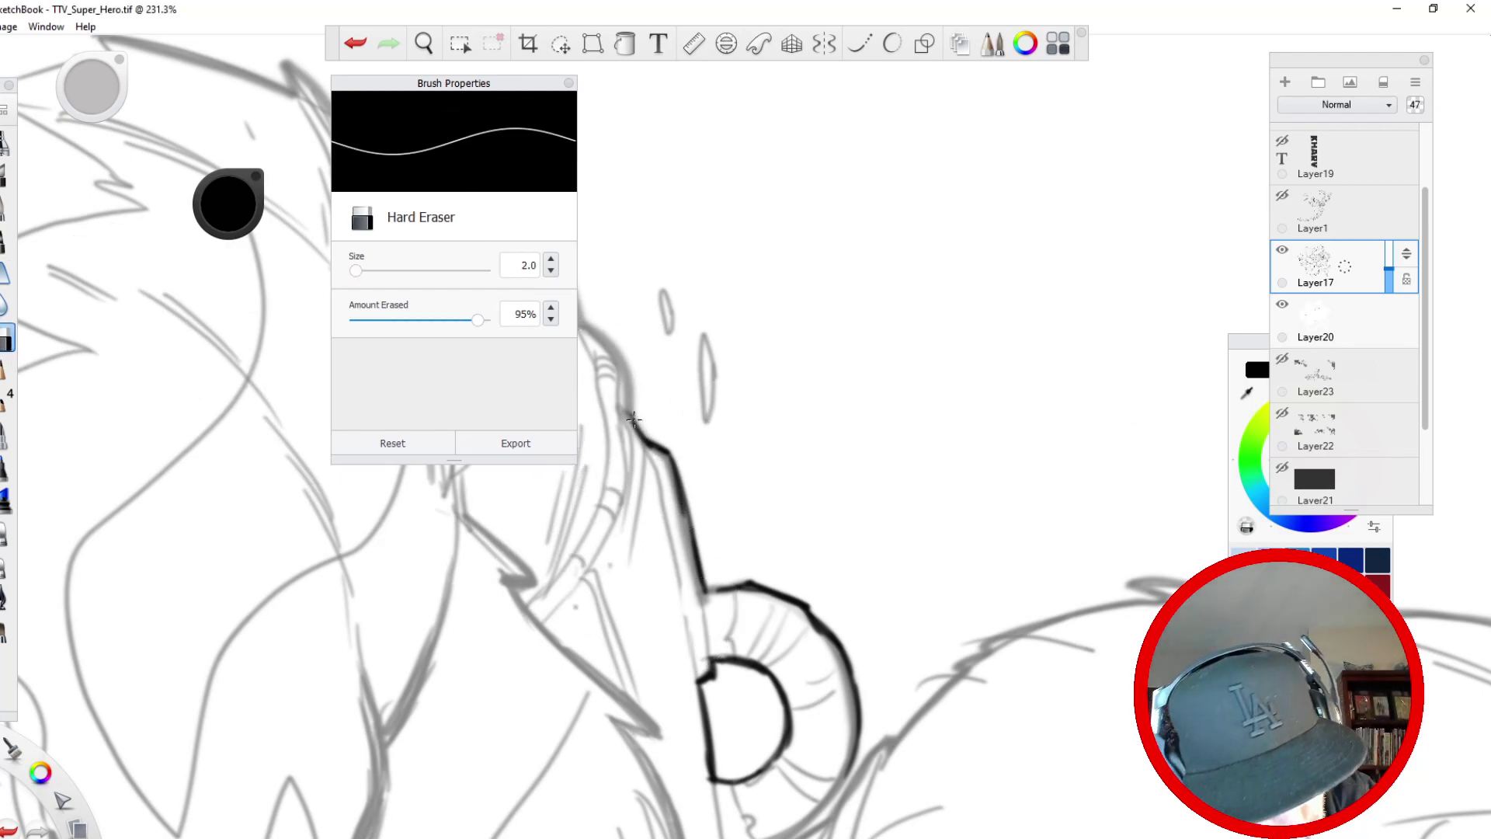
{"action": "left_click", "coordinate": [1321, 330]}
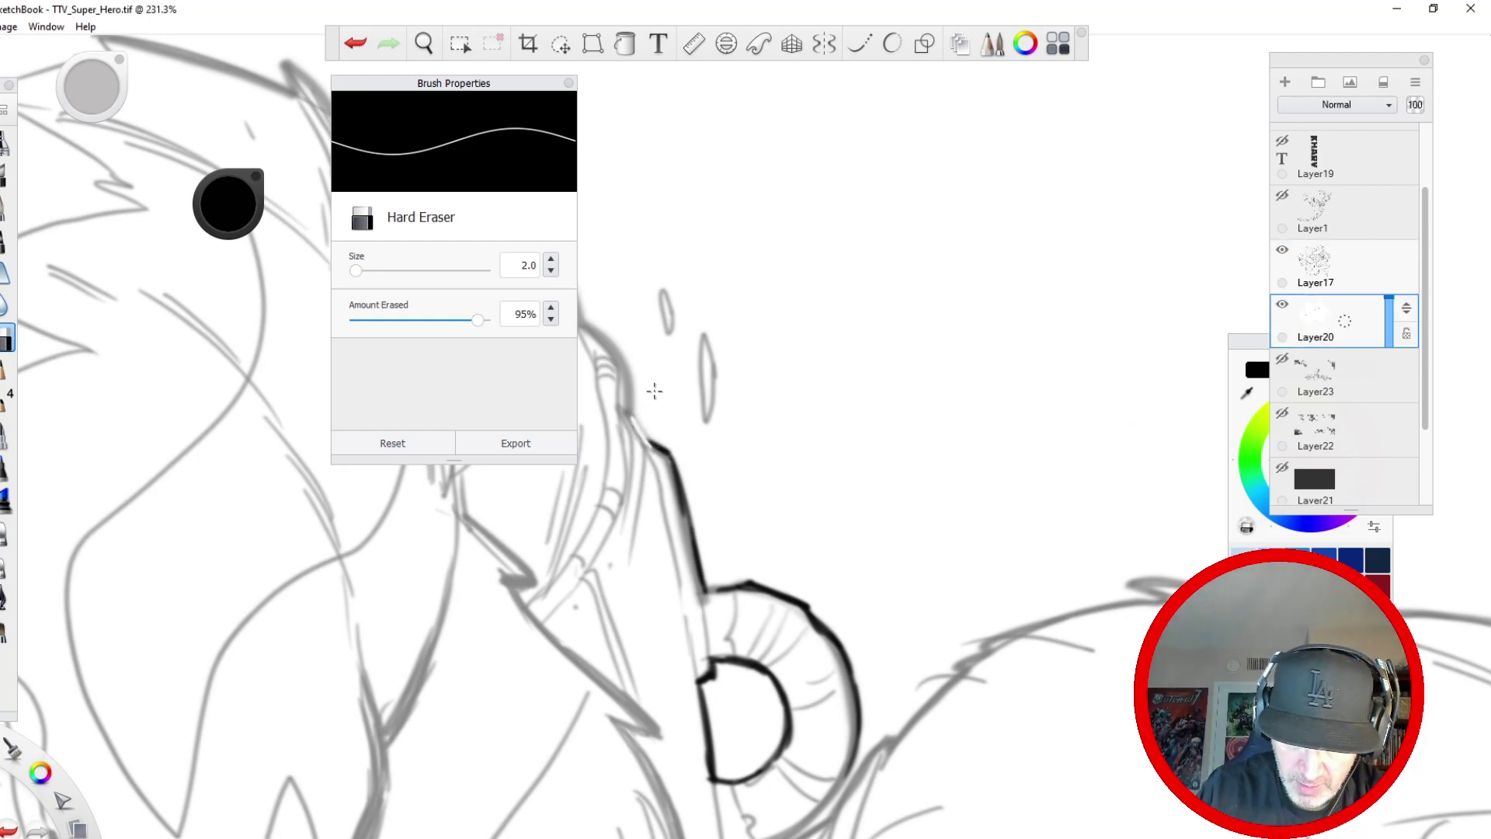
{"action": "key", "text": "bracketright"}
{"action": "key", "text": "bracketright"}
{"action": "key", "text": "bracketright"}
{"action": "key", "text": "bracketright"}
{"action": "key", "text": "bracketright"}
{"action": "mouse_move", "coordinate": [674, 466]}
{"action": "left_mouse_down"}
{"action": "mouse_move", "coordinate": [650, 437]}
{"action": "mouse_move", "coordinate": [707, 595]}
{"action": "mouse_move", "coordinate": [843, 651]}
{"action": "mouse_move", "coordinate": [855, 765]}
{"action": "left_mouse_up"}
{"action": "mouse_move", "coordinate": [755, 664]}
{"action": "left_mouse_down"}
{"action": "mouse_move", "coordinate": [791, 738]}
{"action": "mouse_move", "coordinate": [726, 781]}
{"action": "left_mouse_up"}
{"action": "mouse_move", "coordinate": [752, 664]}
{"action": "left_mouse_down"}
{"action": "mouse_move", "coordinate": [718, 661]}
{"action": "mouse_move", "coordinate": [711, 678]}
{"action": "mouse_move", "coordinate": [716, 778]}
{"action": "left_mouse_up"}
- Erase leftover black lines on Layer20 along the inner arm, the belt's lower edge and the vertical edge below it
{"action": "key", "text": "space"}
{"action": "left_click_drag", "start_coordinate": [307, 694], "coordinate": [939, 404]}
{"action": "left_click_drag", "start_coordinate": [240, 754], "coordinate": [439, 202]}
{"action": "mouse_move", "coordinate": [417, 486]}
{"action": "left_mouse_down"}
{"action": "mouse_move", "coordinate": [309, 696]}
{"action": "mouse_move", "coordinate": [318, 683]}
{"action": "left_mouse_up"}
{"action": "mouse_move", "coordinate": [541, 478]}
{"action": "left_mouse_down"}
{"action": "mouse_move", "coordinate": [610, 568]}
{"action": "mouse_move", "coordinate": [614, 503]}
{"action": "mouse_move", "coordinate": [668, 506]}
{"action": "mouse_move", "coordinate": [709, 540]}
{"action": "mouse_move", "coordinate": [801, 574]}
{"action": "mouse_move", "coordinate": [777, 555]}
{"action": "mouse_move", "coordinate": [932, 634]}
{"action": "mouse_move", "coordinate": [814, 564]}
{"action": "left_mouse_up"}
{"action": "mouse_move", "coordinate": [952, 675]}
{"action": "left_mouse_down"}
{"action": "mouse_move", "coordinate": [952, 640]}
{"action": "mouse_move", "coordinate": [952, 833]}
{"action": "left_mouse_up"}
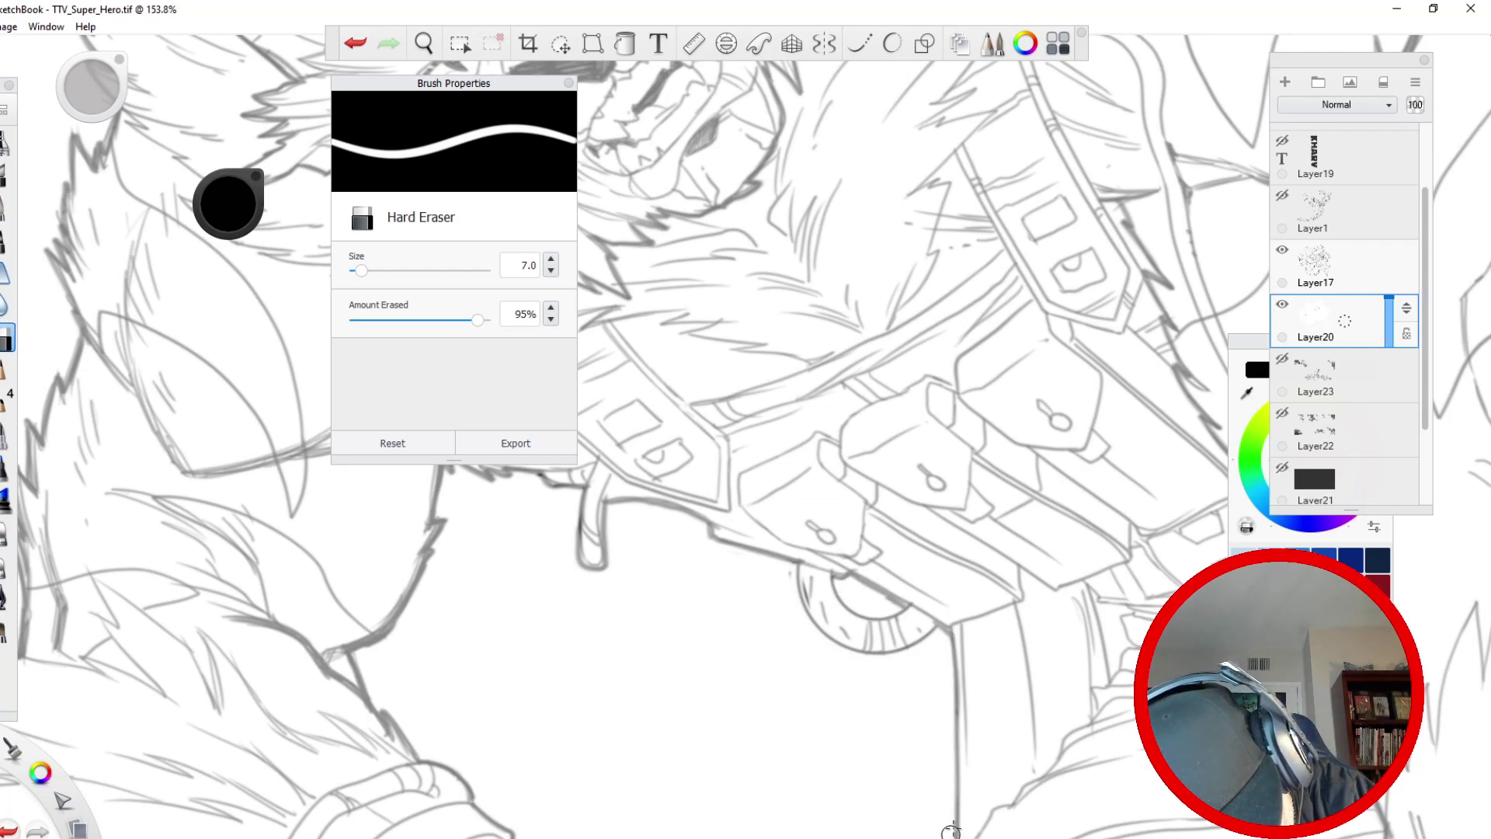
- Inspect the hands, legs and feet for leftover black lines, toggling the dark Layer21 on and off
{"action": "key", "text": "space"}
{"action": "left_click_drag", "start_coordinate": [510, 725], "coordinate": [153, 410]}
{"action": "mouse_move", "coordinate": [577, 578]}
{"action": "left_mouse_down"}
{"action": "mouse_move", "coordinate": [597, 546]}
{"action": "mouse_move", "coordinate": [573, 582]}
{"action": "left_mouse_up"}
{"action": "key", "text": "space"}
{"action": "mouse_move", "coordinate": [516, 506]}
{"action": "left_mouse_down"}
{"action": "mouse_move", "coordinate": [525, 486]}
{"action": "mouse_move", "coordinate": [432, 657]}
{"action": "mouse_move", "coordinate": [478, 727]}
{"action": "mouse_move", "coordinate": [381, 595]}
{"action": "left_mouse_up"}
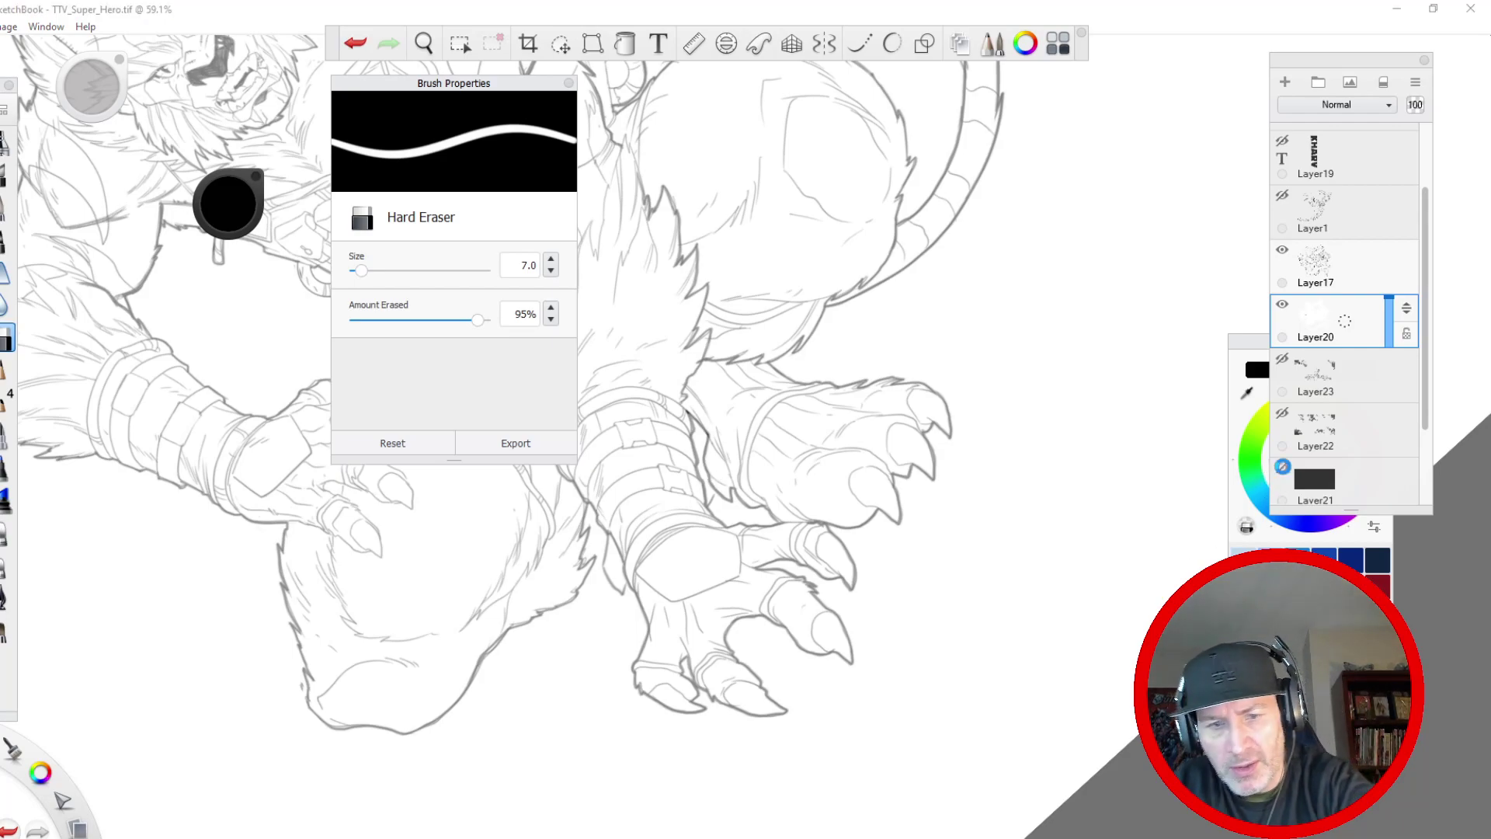
{"action": "left_click", "coordinate": [1284, 470]}
{"action": "left_click", "coordinate": [1284, 469]}
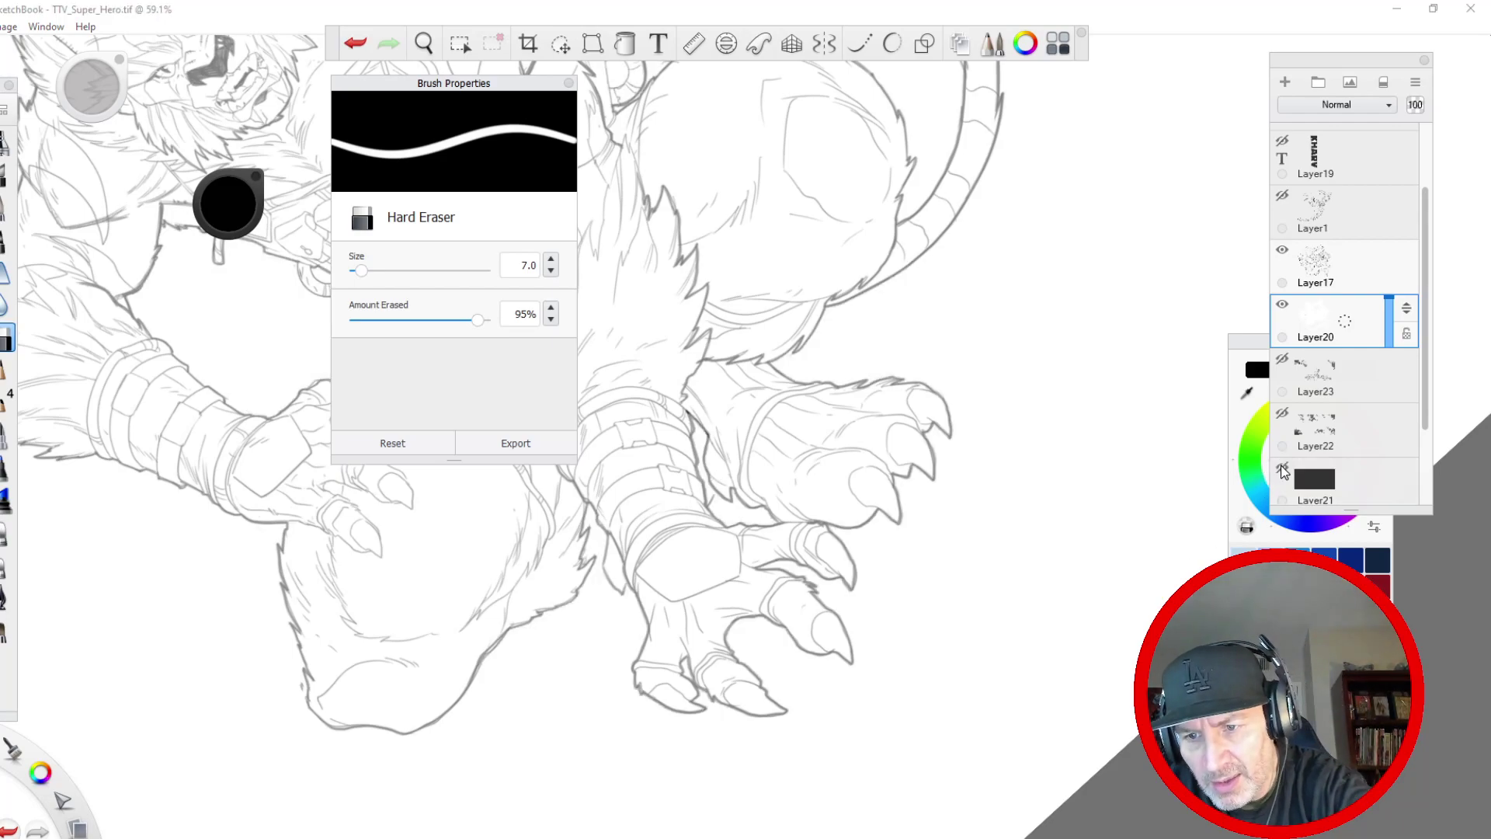
- Make Layer1 the active layer, close the brush properties and show the inked lines again around the shoulder and chest
{"action": "left_click", "coordinate": [1315, 264]}
{"action": "left_click", "coordinate": [1315, 211]}
{"action": "key", "text": "space"}
{"action": "left_click_drag", "start_coordinate": [492, 486], "coordinate": [639, 800]}
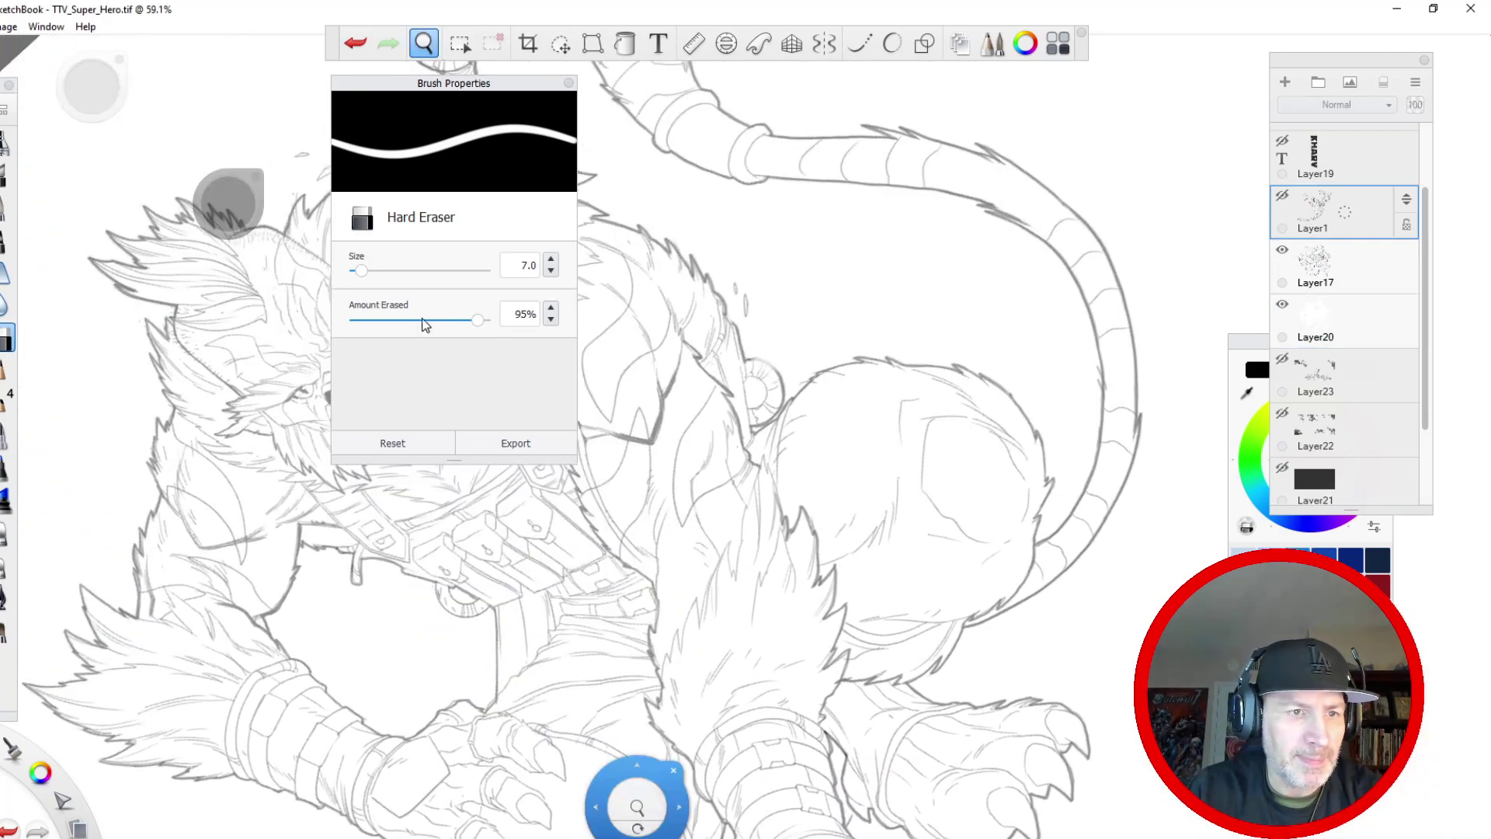
{"action": "left_click", "coordinate": [569, 82]}
{"action": "key", "text": "space"}
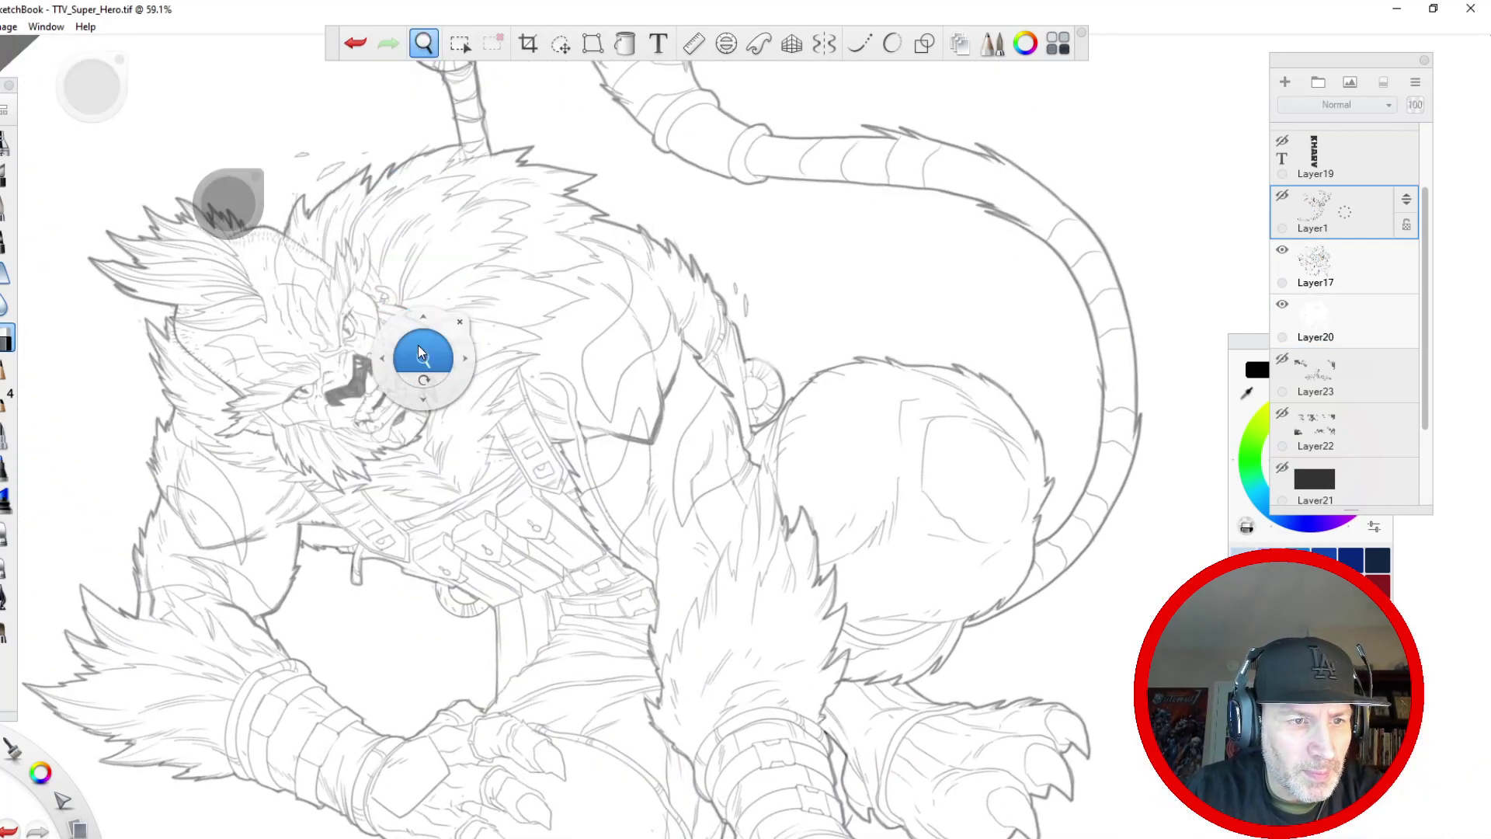
{"action": "left_click", "coordinate": [1282, 195]}
{"action": "key", "text": "space"}
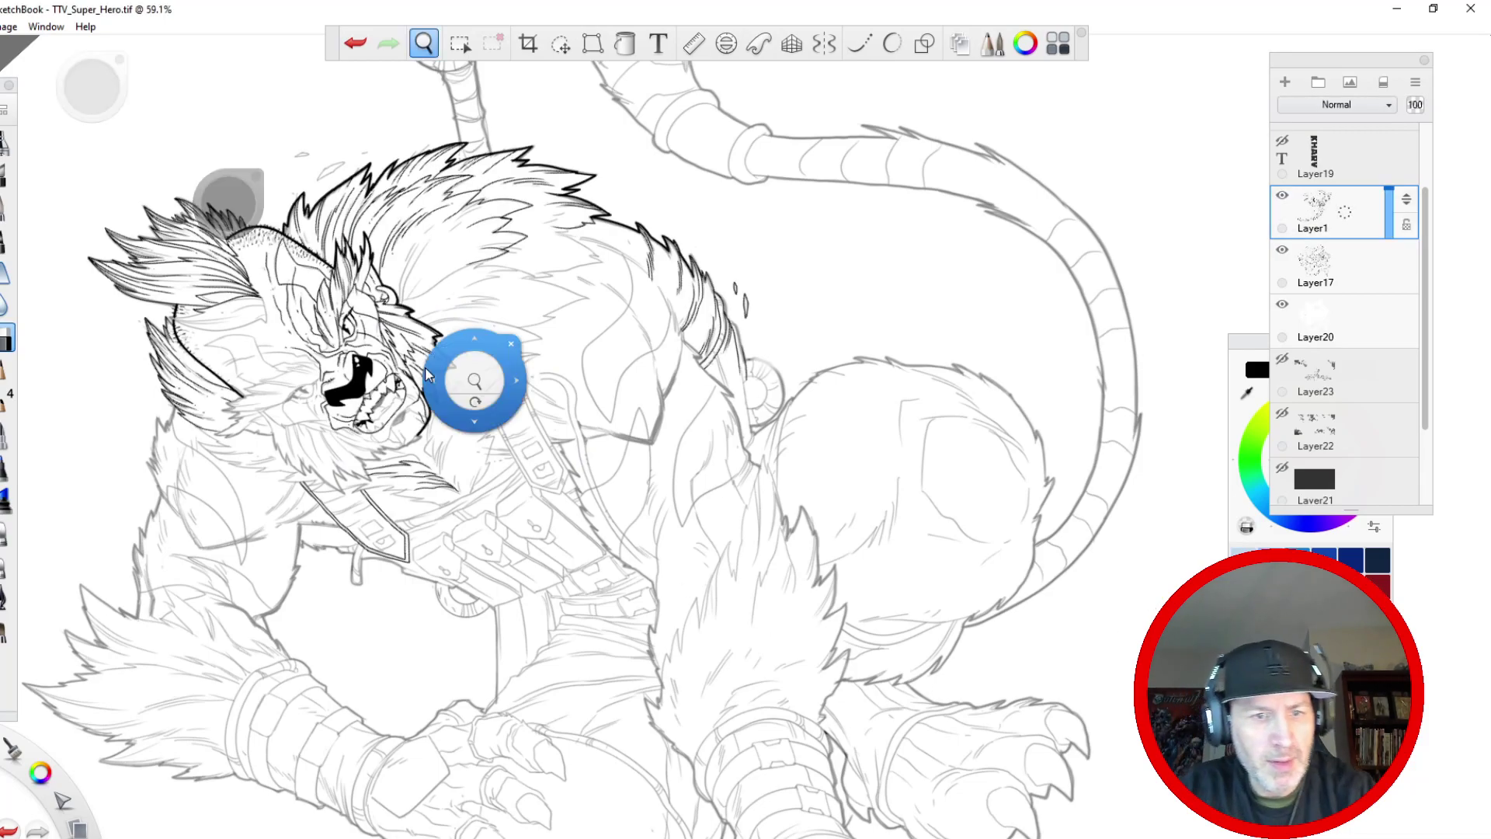
{"action": "left_click_drag", "start_coordinate": [518, 446], "coordinate": [469, 738]}
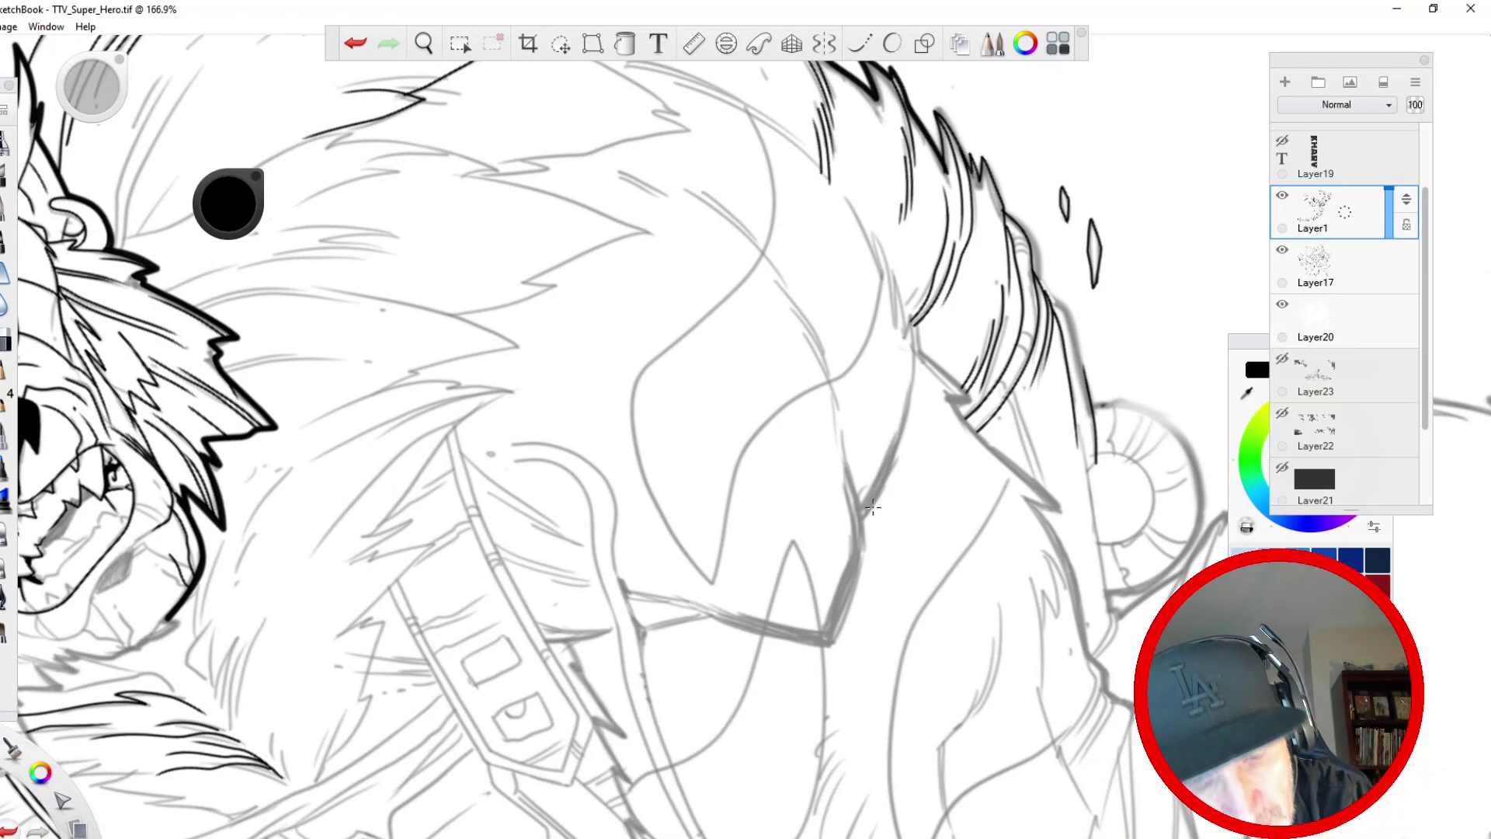
- Ink the underside of the shoulder, the rear edge of the upper arm and the pointed fur edge below it on Layer1
{"action": "mouse_move", "coordinate": [864, 513]}
{"action": "left_mouse_down"}
{"action": "mouse_move", "coordinate": [907, 419]}
{"action": "mouse_move", "coordinate": [906, 297]}
{"action": "mouse_move", "coordinate": [893, 307]}
{"action": "mouse_move", "coordinate": [845, 183]}
{"action": "left_mouse_up"}
{"action": "left_click_drag", "start_coordinate": [914, 346], "coordinate": [979, 410]}
{"action": "key", "text": "space"}
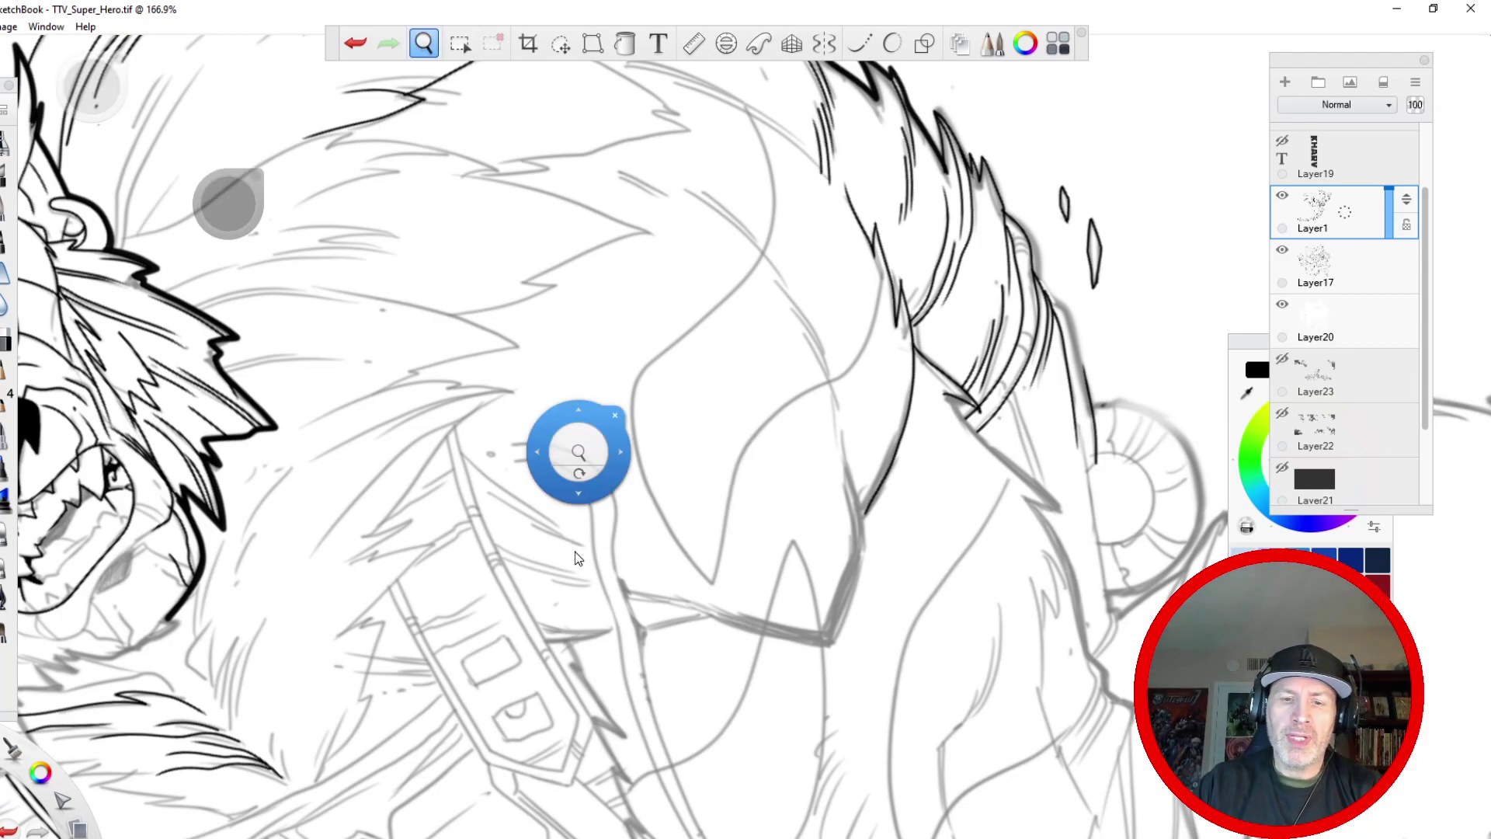
{"action": "left_click_drag", "start_coordinate": [575, 521], "coordinate": [131, 252]}
{"action": "mouse_move", "coordinate": [501, 122]}
{"action": "left_mouse_down"}
{"action": "mouse_move", "coordinate": [620, 247]}
{"action": "mouse_move", "coordinate": [575, 234]}
{"action": "mouse_move", "coordinate": [647, 443]}
{"action": "left_mouse_up"}
{"action": "key", "text": "space"}
{"action": "left_click_drag", "start_coordinate": [477, 455], "coordinate": [519, 682]}
{"action": "left_click_drag", "start_coordinate": [424, 382], "coordinate": [419, 421]}
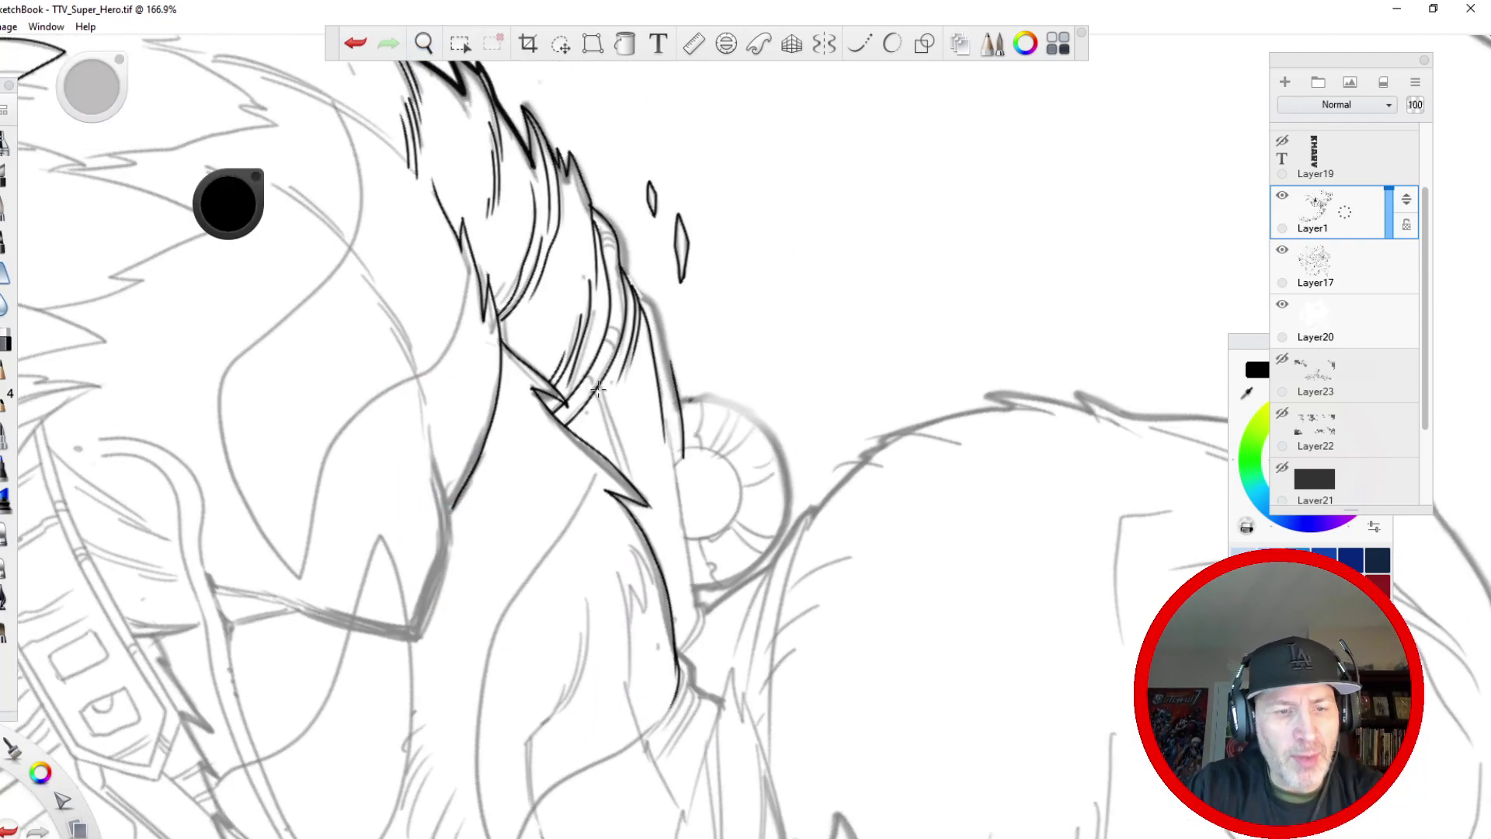
- Ink the strap bands, outer edge and crease lines of the narrow wrapped section behind the arm
{"action": "left_click_drag", "start_coordinate": [604, 394], "coordinate": [644, 501]}
{"action": "mouse_move", "coordinate": [593, 394]}
{"action": "left_mouse_down"}
{"action": "mouse_move", "coordinate": [610, 420]}
{"action": "mouse_move", "coordinate": [633, 390]}
{"action": "left_mouse_up"}
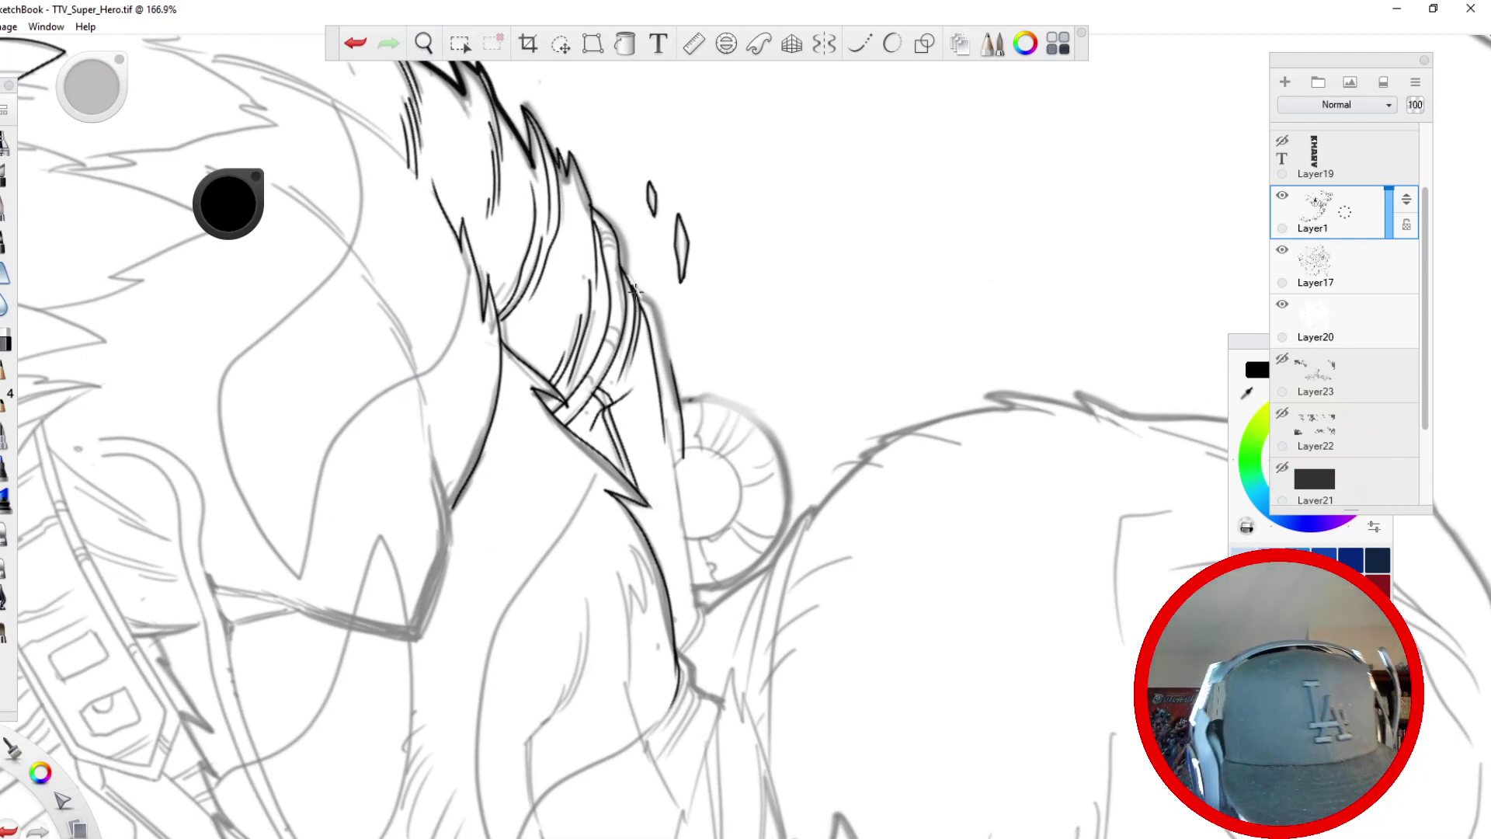
{"action": "mouse_move", "coordinate": [658, 319]}
{"action": "left_mouse_down"}
{"action": "mouse_move", "coordinate": [677, 377]}
{"action": "mouse_move", "coordinate": [657, 277]}
{"action": "left_mouse_up"}
{"action": "mouse_move", "coordinate": [682, 413]}
{"action": "left_mouse_down"}
{"action": "mouse_move", "coordinate": [666, 424]}
{"action": "mouse_move", "coordinate": [696, 609]}
{"action": "left_mouse_up"}
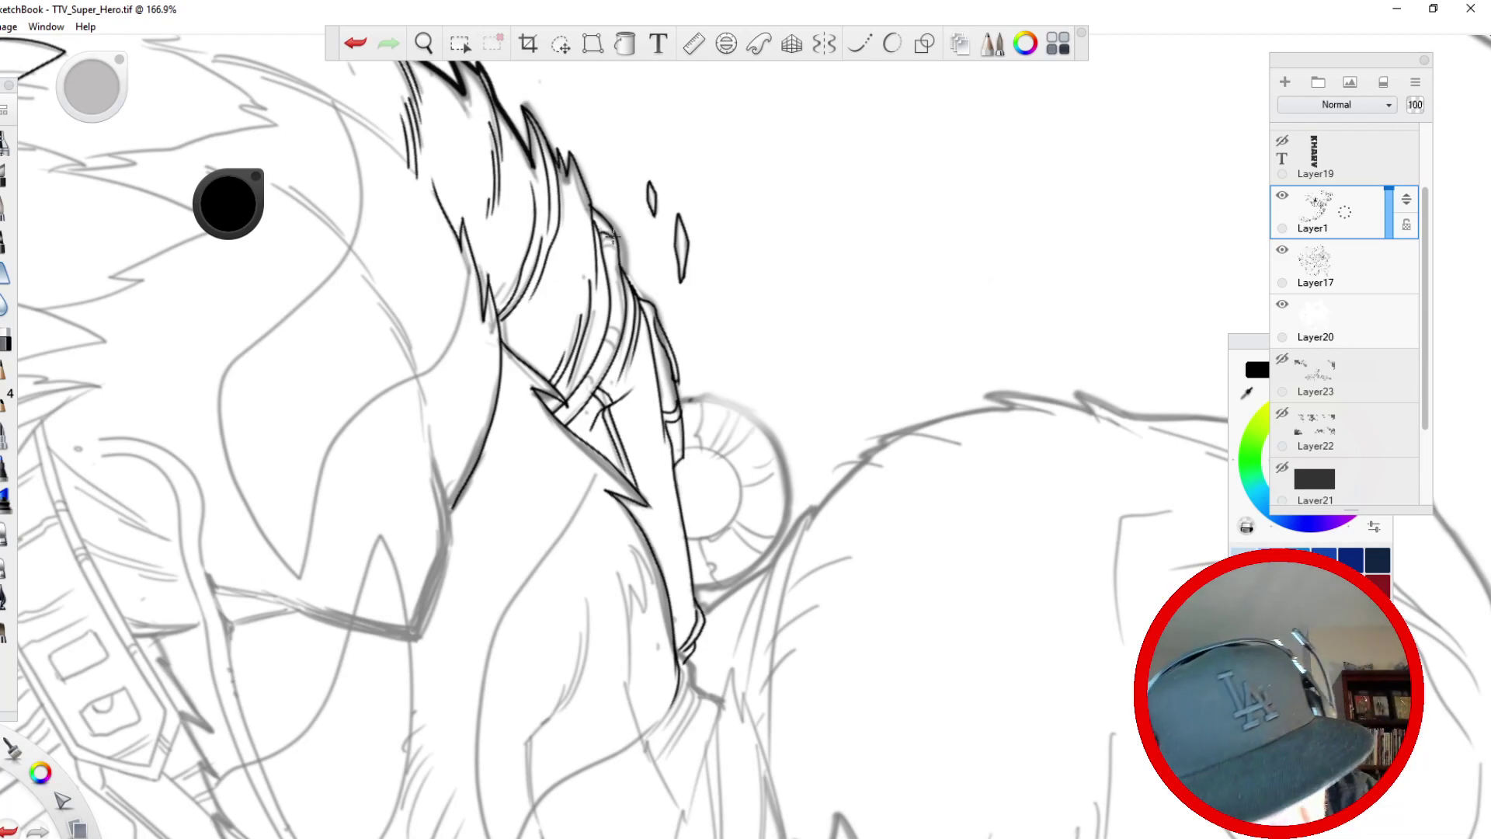
{"action": "left_click_drag", "start_coordinate": [607, 344], "coordinate": [599, 394]}
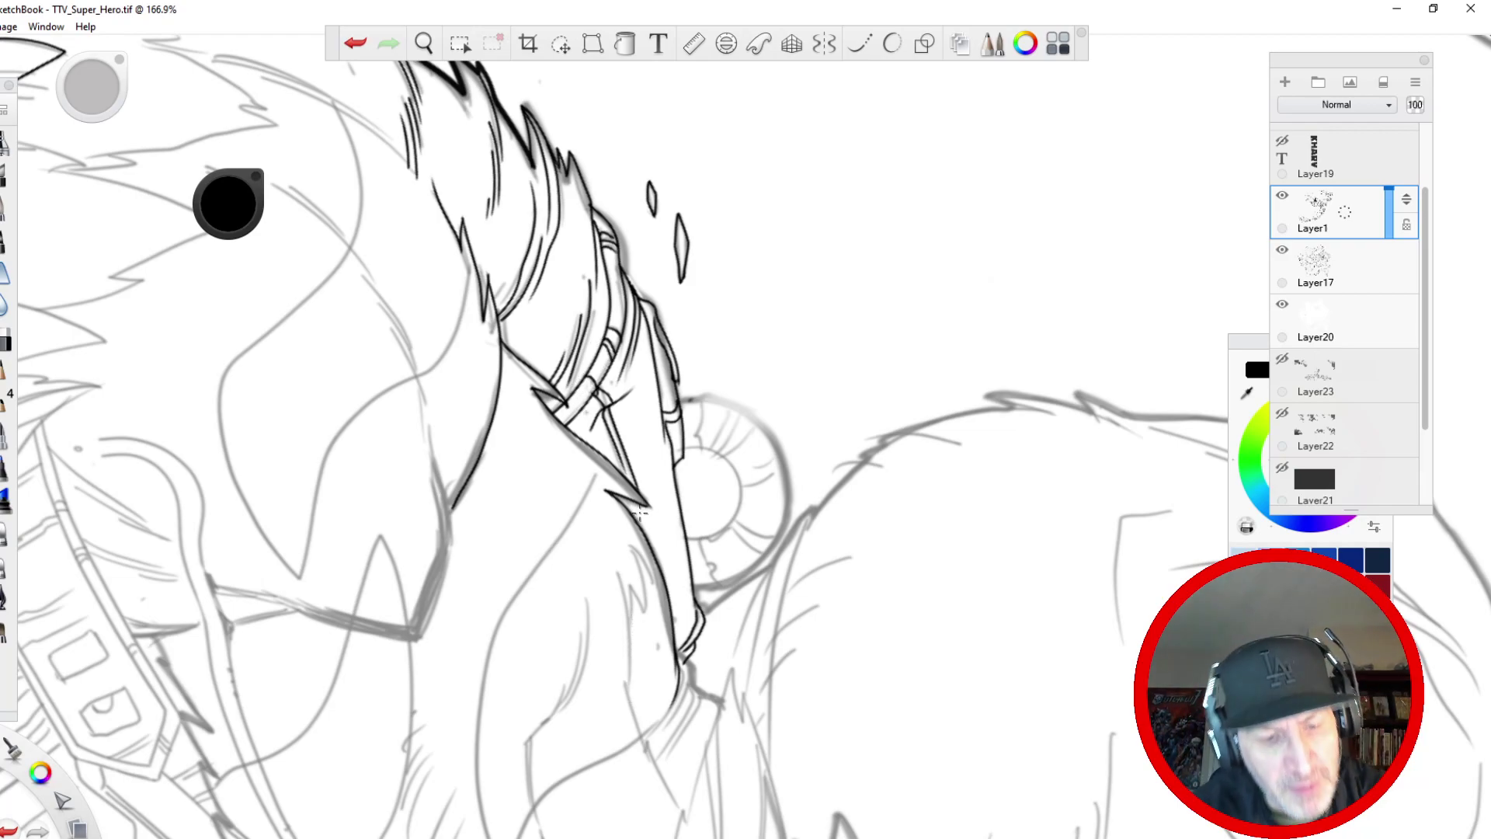
{"action": "left_click_drag", "start_coordinate": [638, 507], "coordinate": [660, 567]}
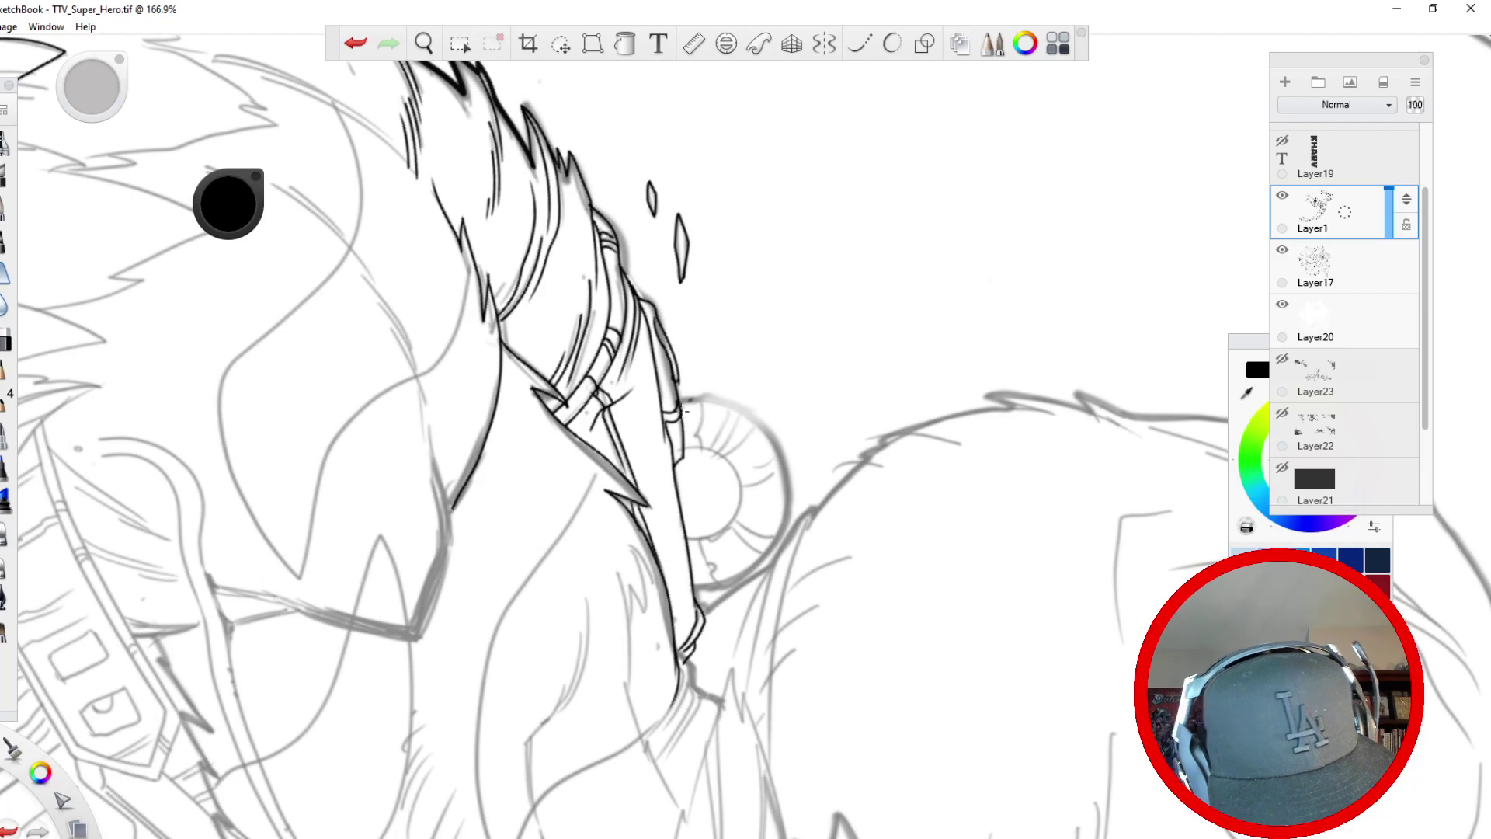
{"action": "left_click_drag", "start_coordinate": [680, 503], "coordinate": [657, 553]}
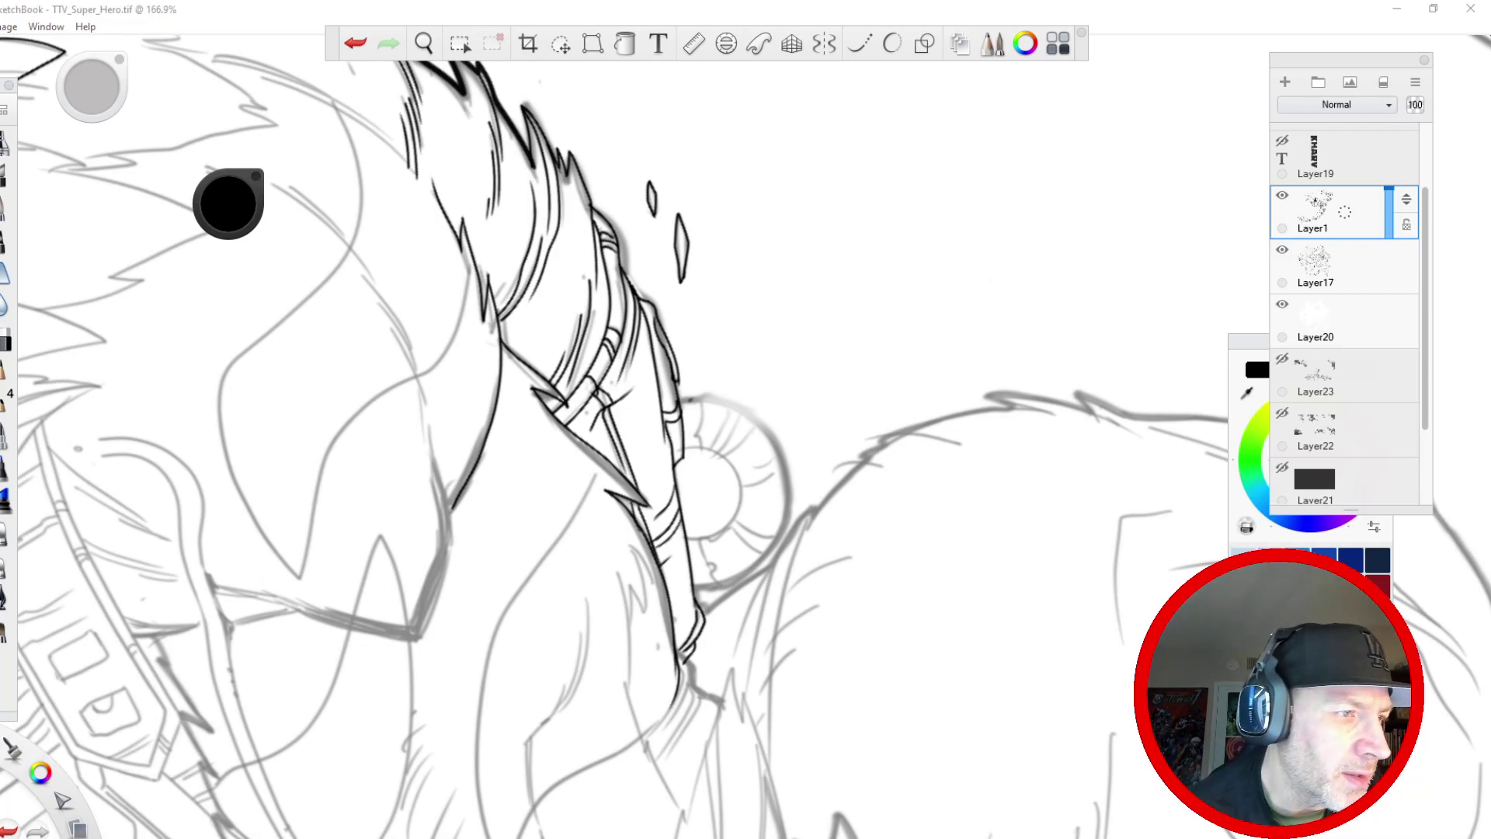
- Turn on Steady Stroke at 25 and thicken the outer contour of the wrapped section and the fur tips above it
{"action": "left_click", "coordinate": [860, 44]}
{"action": "mouse_move", "coordinate": [617, 240]}
{"action": "left_mouse_down"}
{"action": "mouse_move", "coordinate": [680, 363]}
{"action": "mouse_move", "coordinate": [703, 617]}
{"action": "left_mouse_up"}
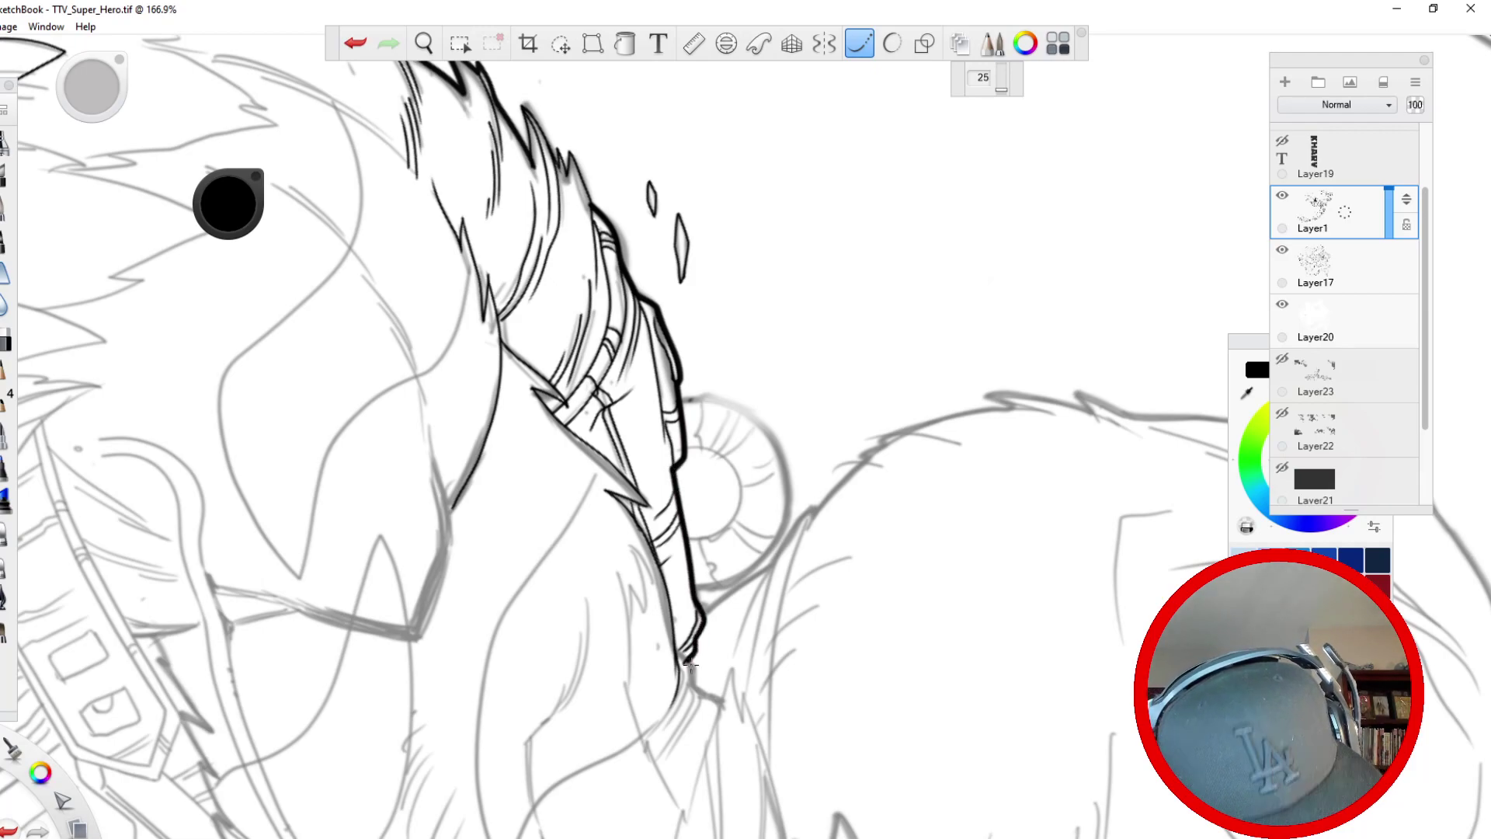
{"action": "left_click_drag", "start_coordinate": [593, 208], "coordinate": [576, 157]}
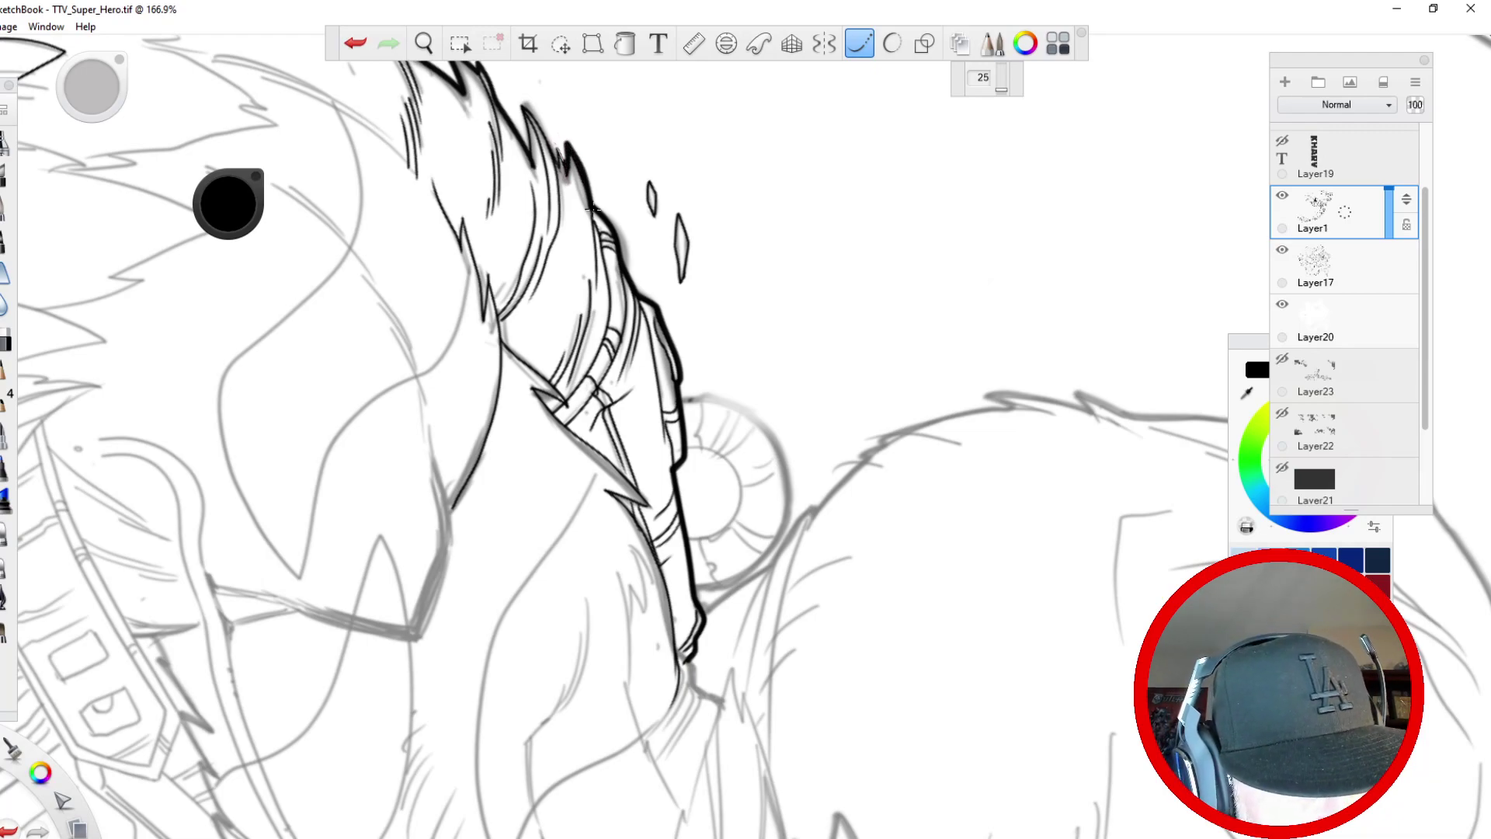
{"action": "left_click_drag", "start_coordinate": [524, 111], "coordinate": [533, 166]}
- Ink the jagged fur edge and side line below the opposite armpit, plus the short line leaving the chest strap
{"action": "key", "text": "space"}
{"action": "left_click_drag", "start_coordinate": [493, 265], "coordinate": [453, 683]}
{"action": "left_click_drag", "start_coordinate": [367, 420], "coordinate": [596, 250]}
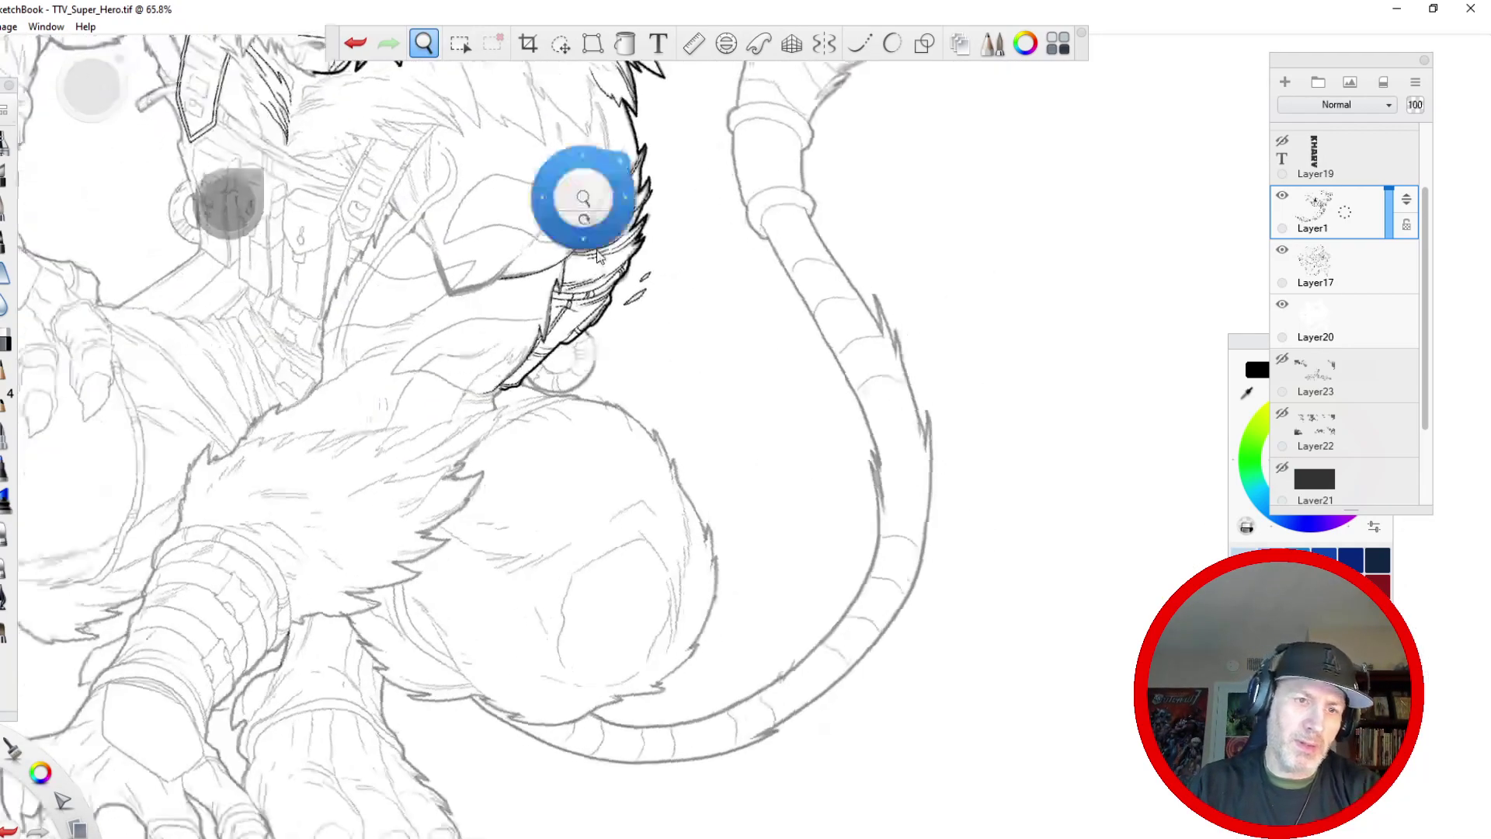
{"action": "left_click_drag", "start_coordinate": [478, 456], "coordinate": [519, 620]}
{"action": "left_click_drag", "start_coordinate": [346, 660], "coordinate": [597, 804]}
{"action": "left_click_drag", "start_coordinate": [483, 346], "coordinate": [472, 326]}
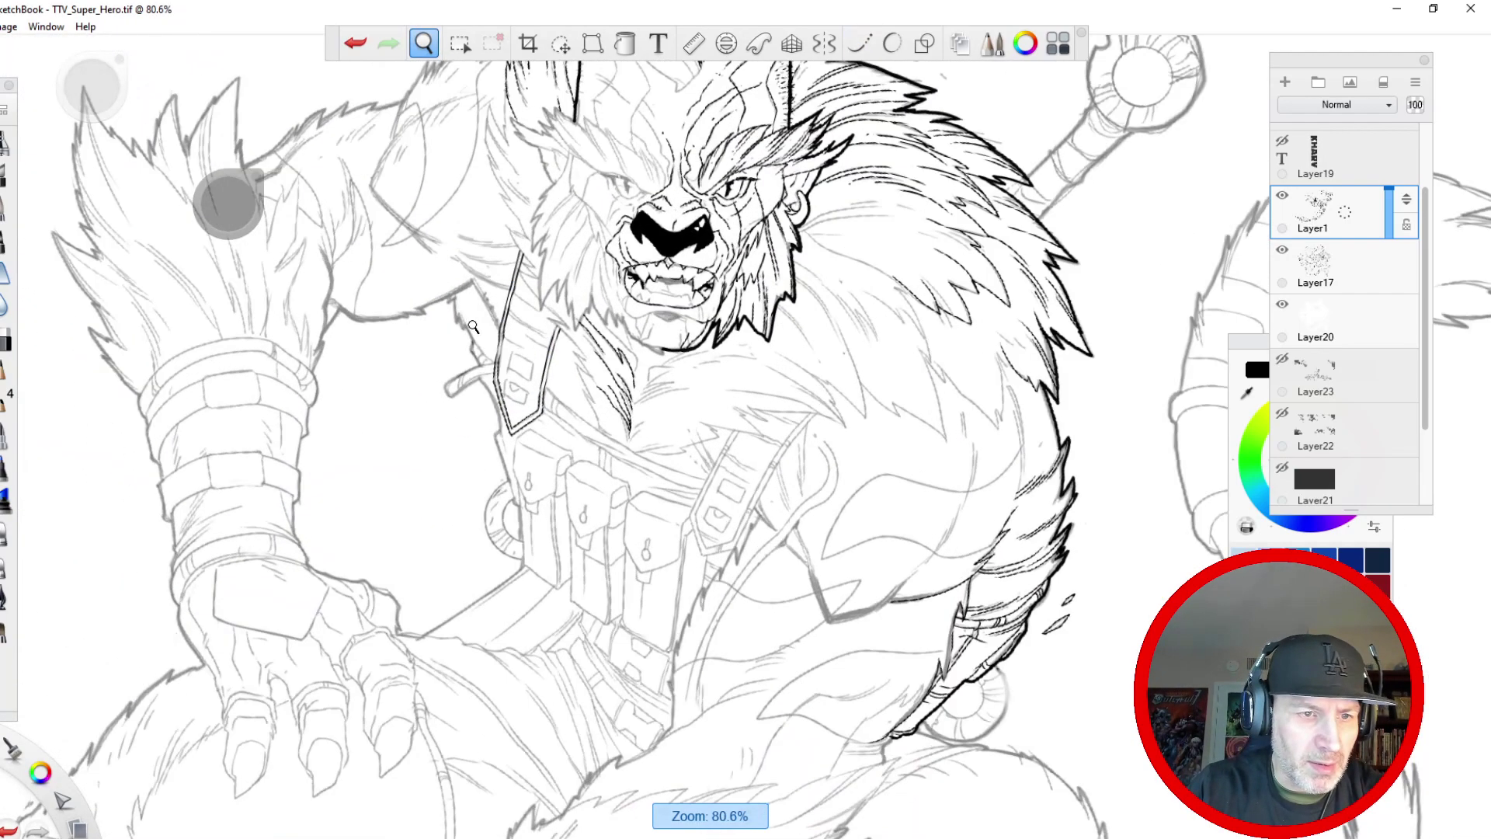
{"action": "scroll", "coordinate": [473, 326], "scroll_direction": "up", "scroll_amount": 3}
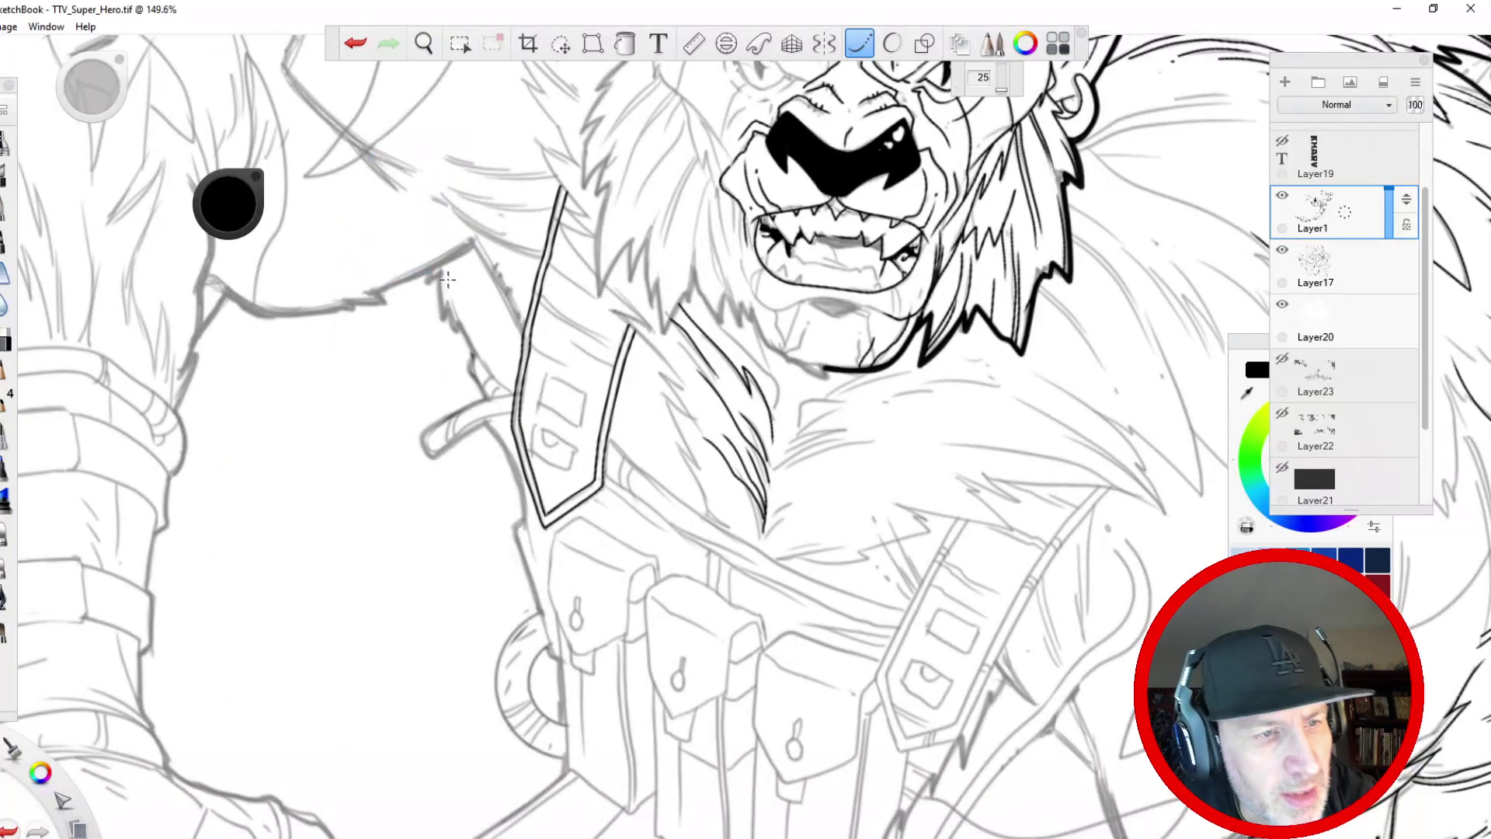
{"action": "mouse_move", "coordinate": [439, 272]}
{"action": "left_mouse_down"}
{"action": "mouse_move", "coordinate": [443, 330]}
{"action": "mouse_move", "coordinate": [496, 385]}
{"action": "left_mouse_up"}
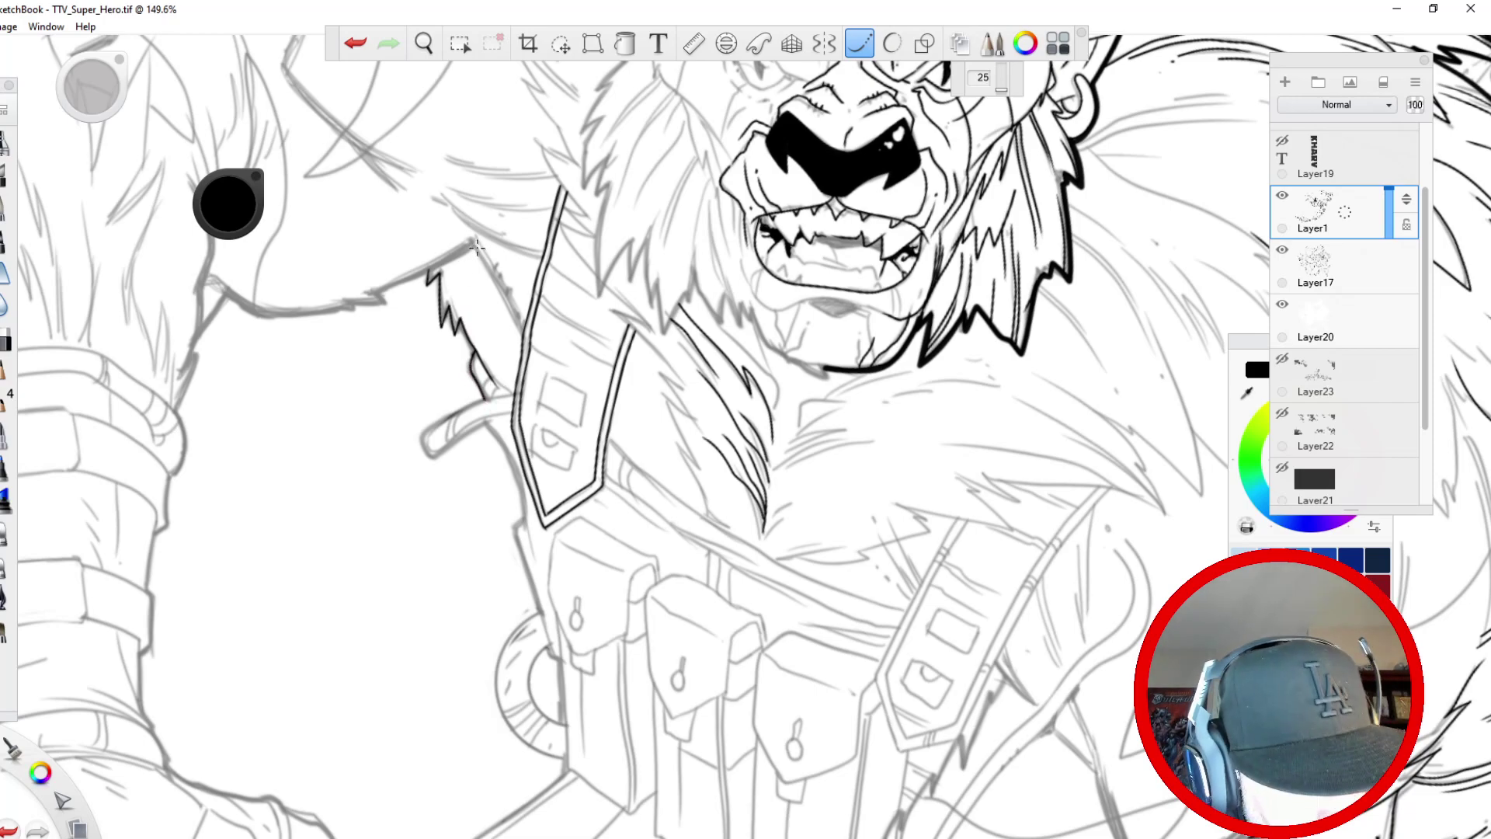
{"action": "left_click_drag", "start_coordinate": [524, 334], "coordinate": [459, 222]}
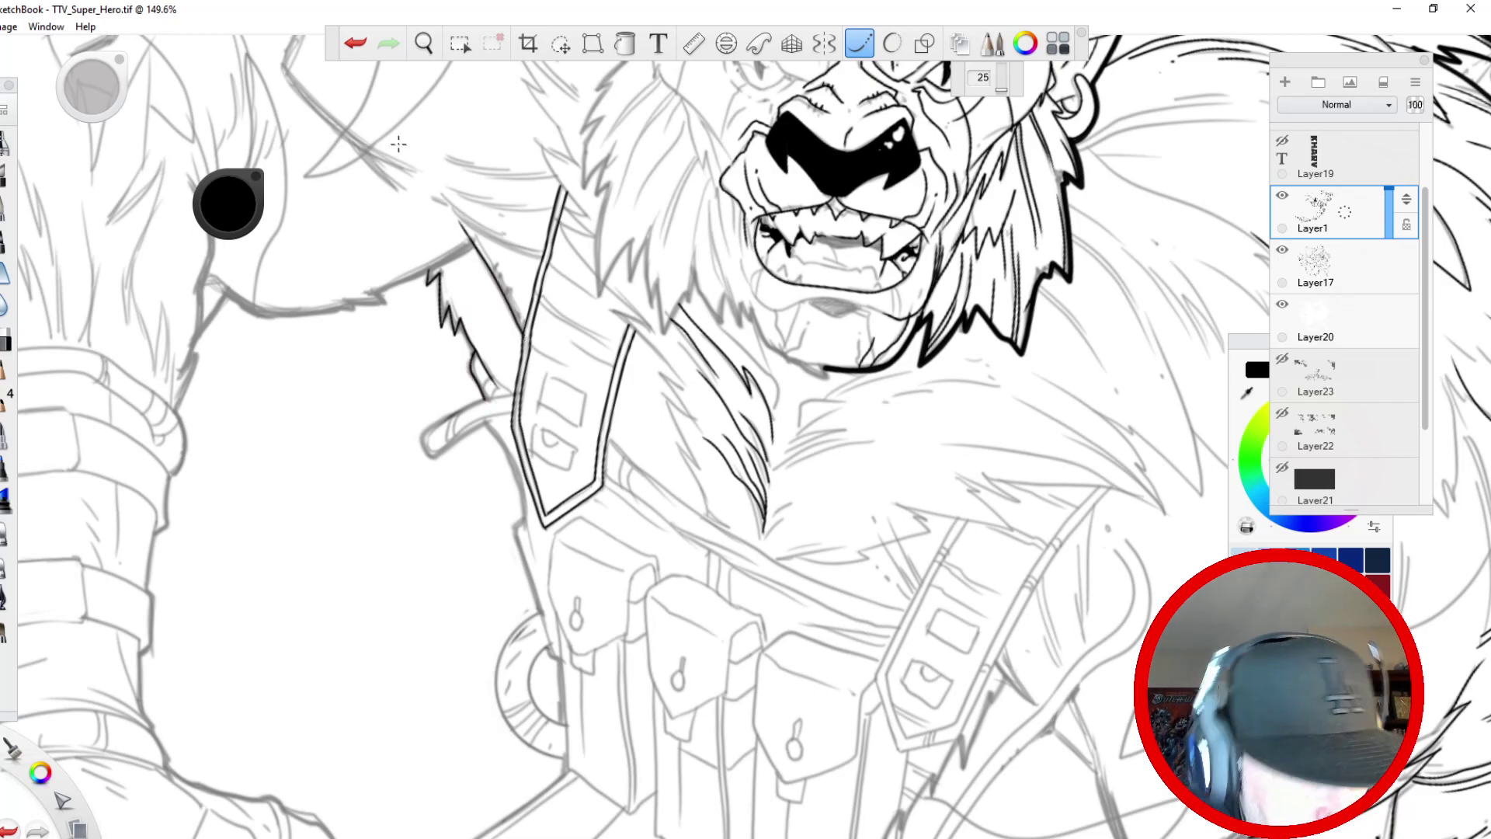
{"action": "left_click_drag", "start_coordinate": [604, 435], "coordinate": [658, 482]}
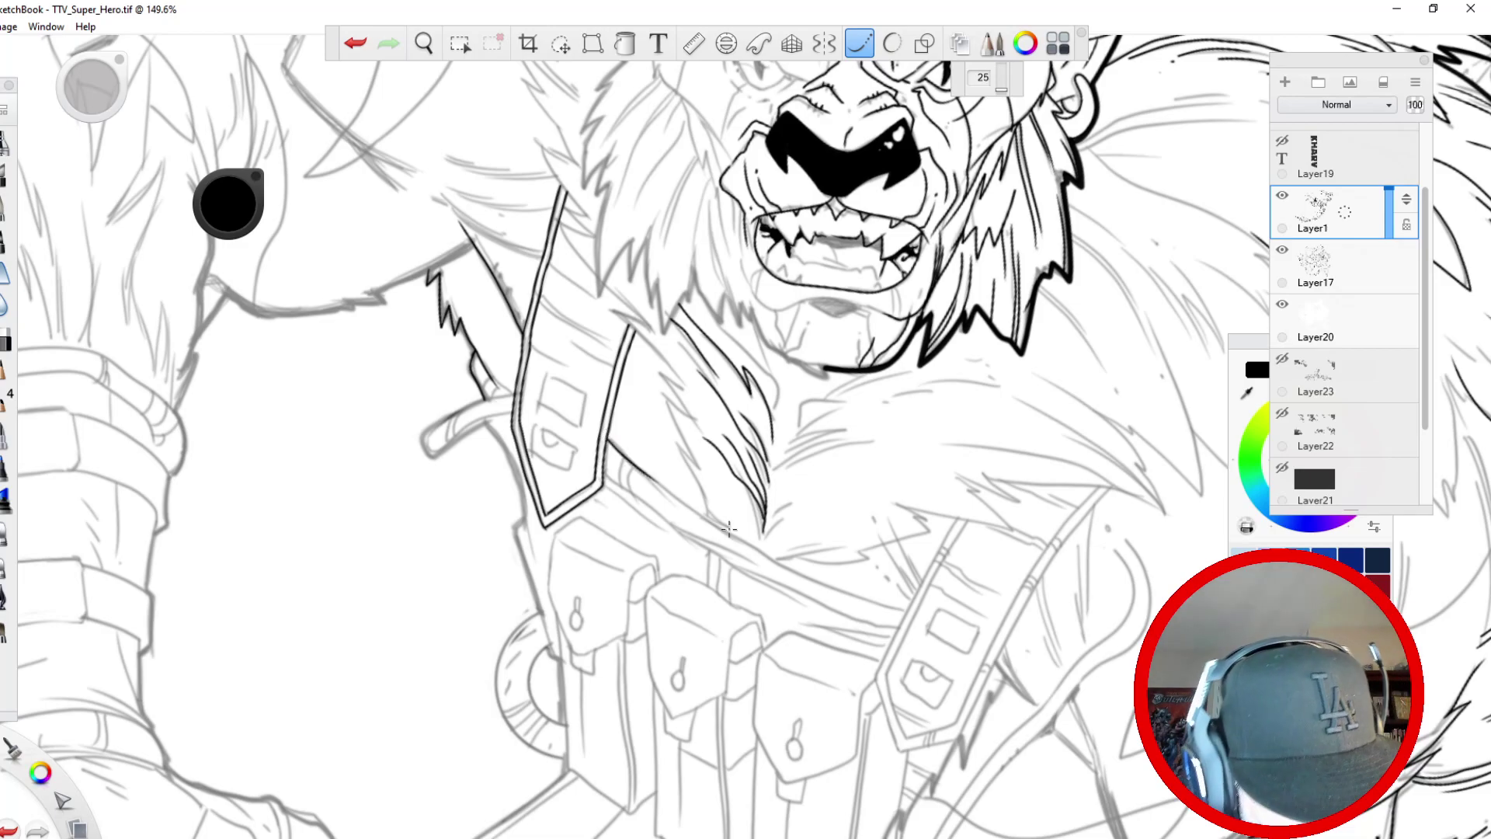
- Ink the inner contour of the opposite arm from the armpit to the forearm, including its small fur tufts
{"action": "key", "text": "space"}
{"action": "mouse_move", "coordinate": [178, 491]}
{"action": "left_mouse_down"}
{"action": "mouse_move", "coordinate": [256, 599]}
{"action": "mouse_move", "coordinate": [289, 676]}
{"action": "left_mouse_up"}
{"action": "mouse_move", "coordinate": [385, 513]}
{"action": "left_mouse_down"}
{"action": "mouse_move", "coordinate": [373, 509]}
{"action": "mouse_move", "coordinate": [520, 625]}
{"action": "mouse_move", "coordinate": [584, 367]}
{"action": "left_mouse_up"}
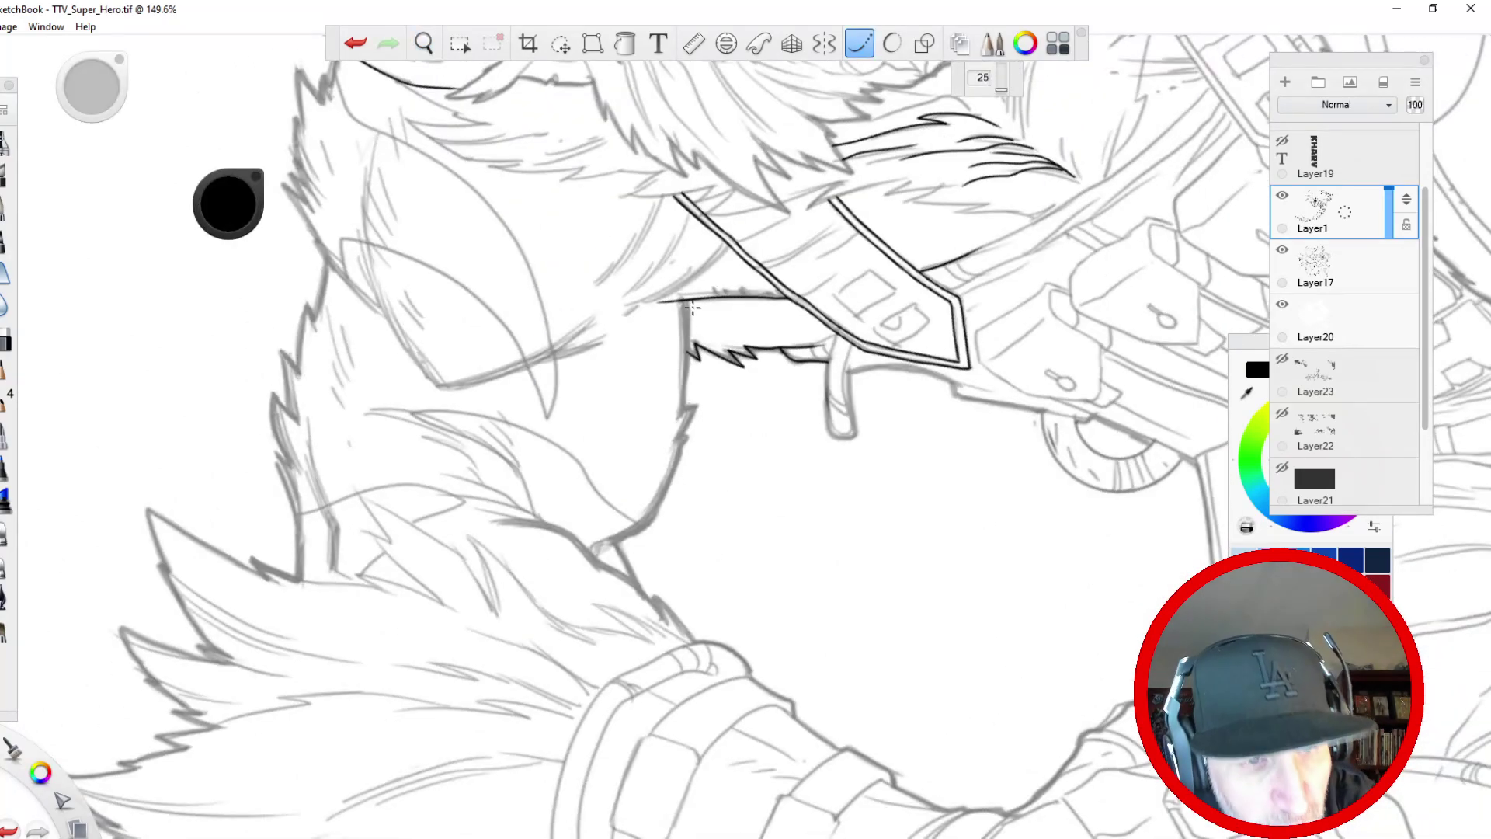
{"action": "mouse_move", "coordinate": [688, 301]}
{"action": "left_mouse_down"}
{"action": "mouse_move", "coordinate": [682, 411]}
{"action": "mouse_move", "coordinate": [700, 401]}
{"action": "mouse_move", "coordinate": [660, 502]}
{"action": "mouse_move", "coordinate": [591, 553]}
{"action": "left_mouse_up"}
{"action": "left_click_drag", "start_coordinate": [692, 302], "coordinate": [687, 360]}
{"action": "left_click_drag", "start_coordinate": [618, 544], "coordinate": [633, 574]}
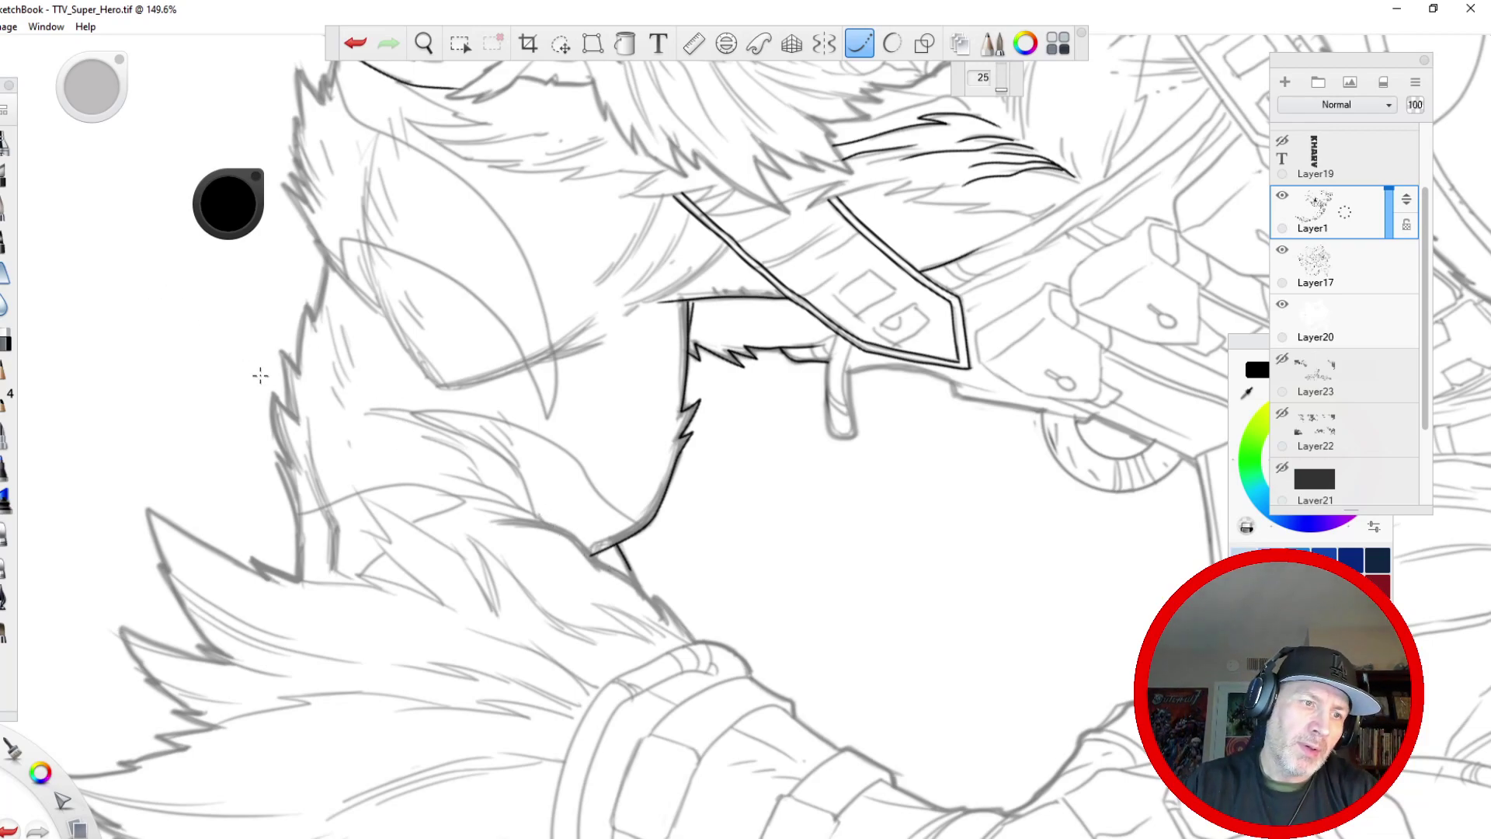
- Ink the outer fur edge and short inner fur strokes of the opposite arm, turning Steady Stroke off for the last tufts
{"action": "mouse_move", "coordinate": [317, 303]}
{"action": "left_mouse_down"}
{"action": "mouse_move", "coordinate": [328, 264]}
{"action": "mouse_move", "coordinate": [296, 383]}
{"action": "left_mouse_up"}
{"action": "key", "text": "space"}
{"action": "left_click_drag", "start_coordinate": [387, 404], "coordinate": [499, 539]}
{"action": "left_click_drag", "start_coordinate": [443, 390], "coordinate": [464, 465]}
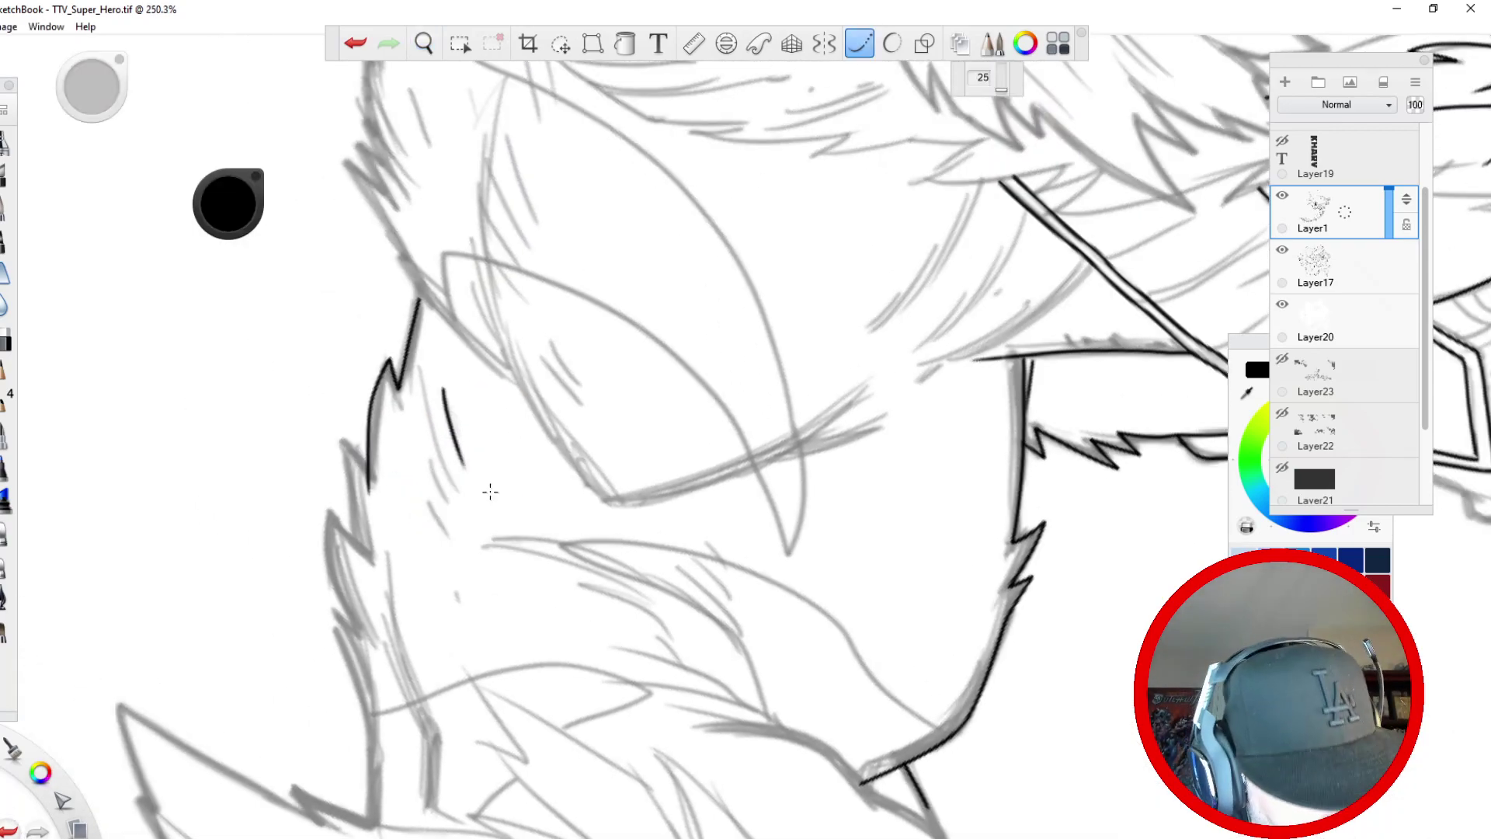
{"action": "mouse_move", "coordinate": [418, 361]}
{"action": "left_mouse_down"}
{"action": "mouse_move", "coordinate": [458, 497]}
{"action": "mouse_move", "coordinate": [451, 536]}
{"action": "left_mouse_up"}
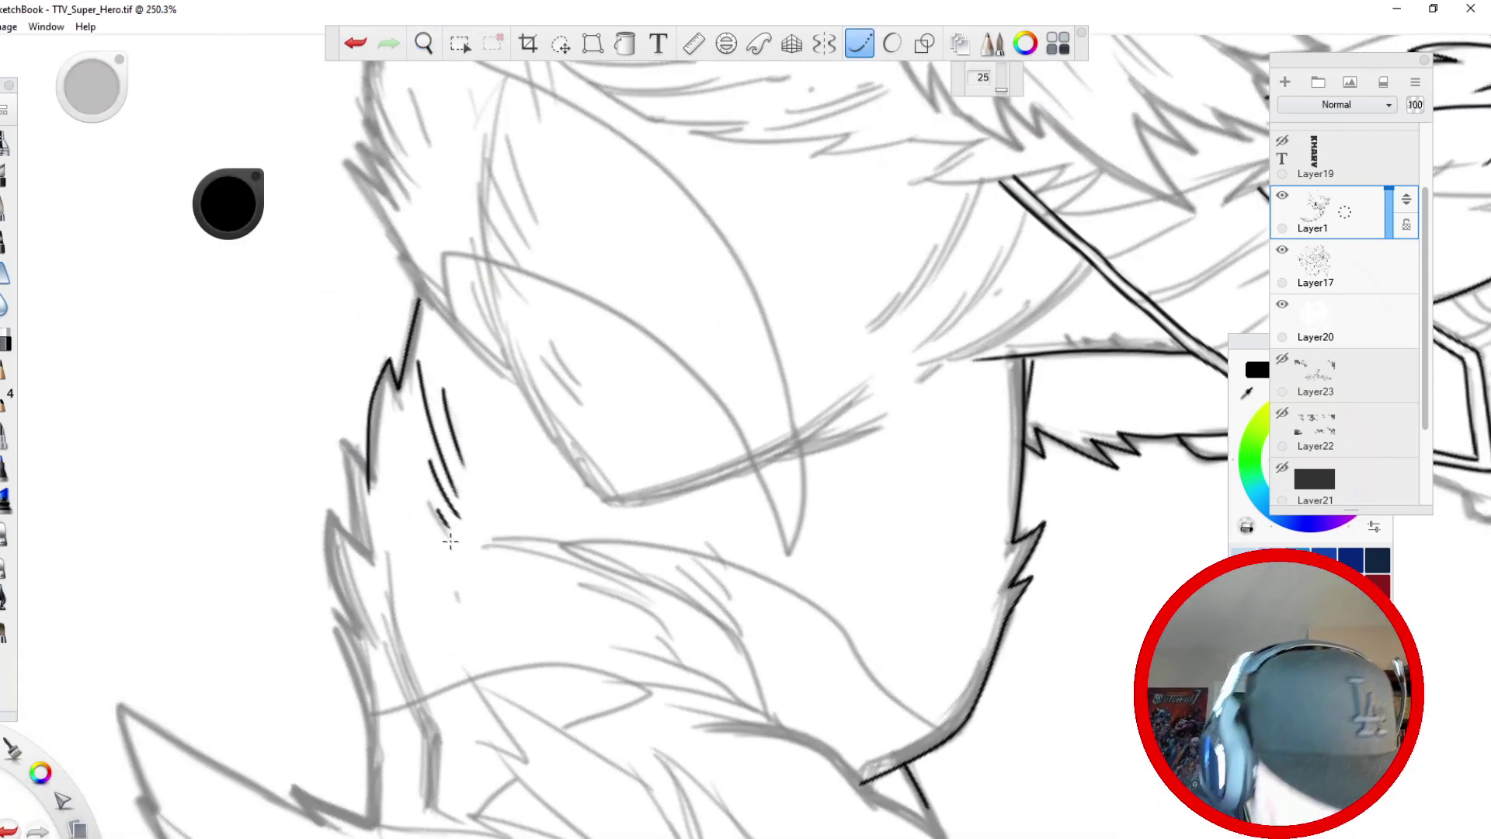
{"action": "left_click", "coordinate": [859, 44]}
{"action": "left_click_drag", "start_coordinate": [437, 374], "coordinate": [439, 375]}
{"action": "left_click_drag", "start_coordinate": [336, 434], "coordinate": [357, 529]}
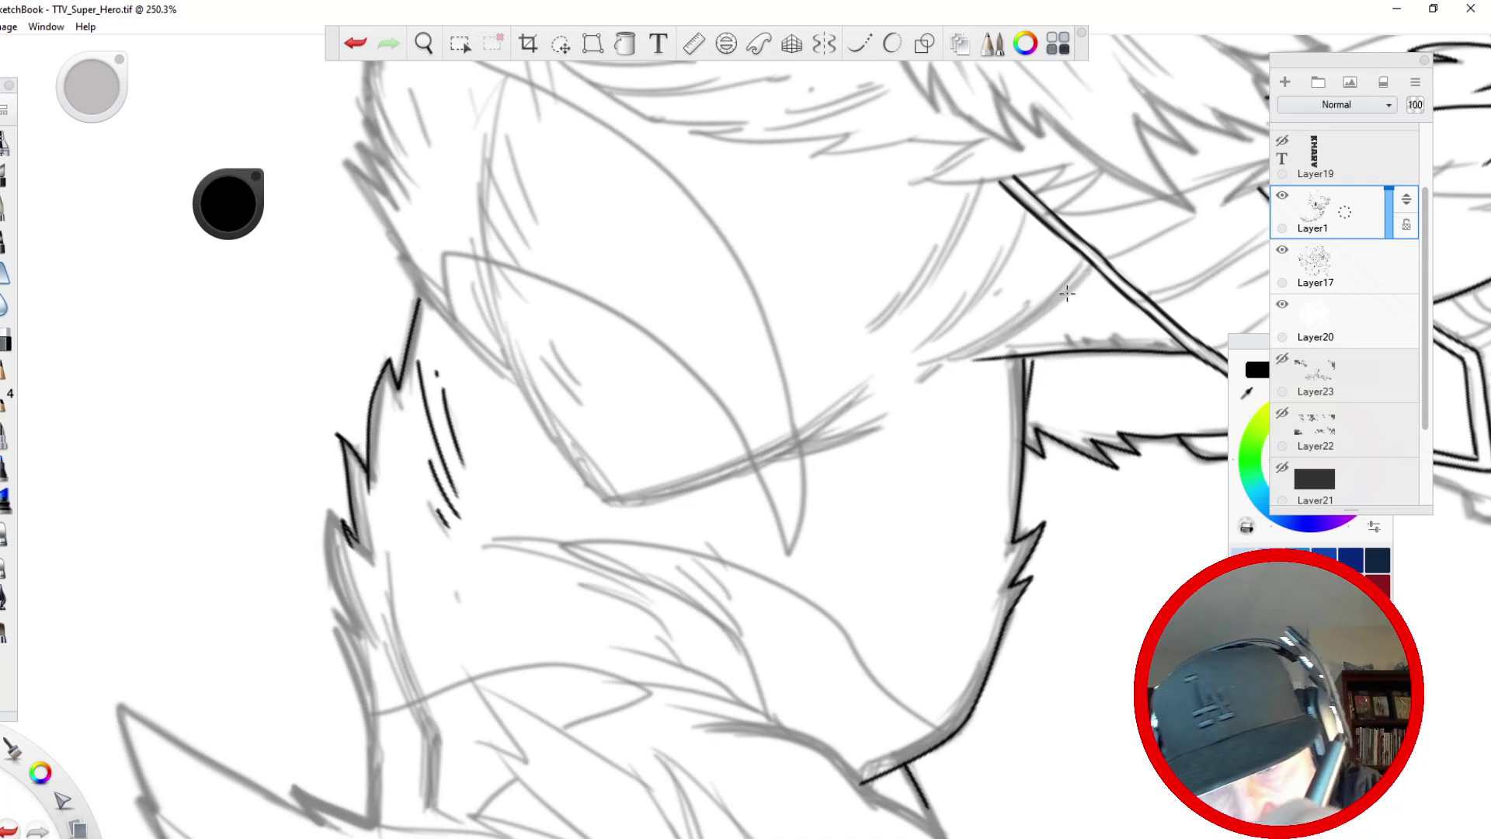
{"action": "left_click_drag", "start_coordinate": [1093, 269], "coordinate": [973, 360]}
{"action": "left_click_drag", "start_coordinate": [1094, 267], "coordinate": [998, 342]}
{"action": "left_click", "coordinate": [363, 47]}
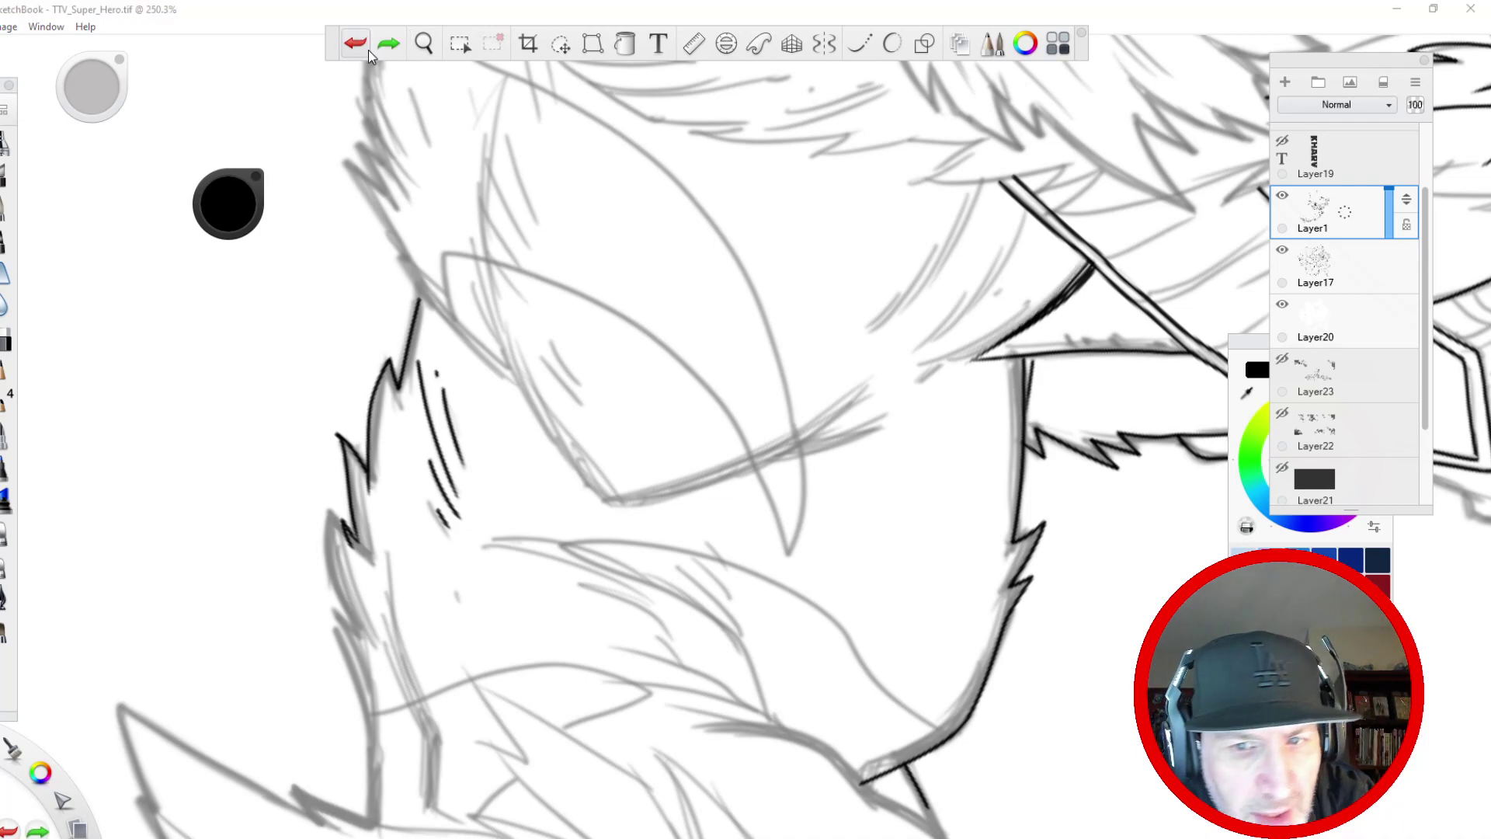
{"action": "left_click", "coordinate": [354, 44]}
{"action": "left_click", "coordinate": [351, 45]}
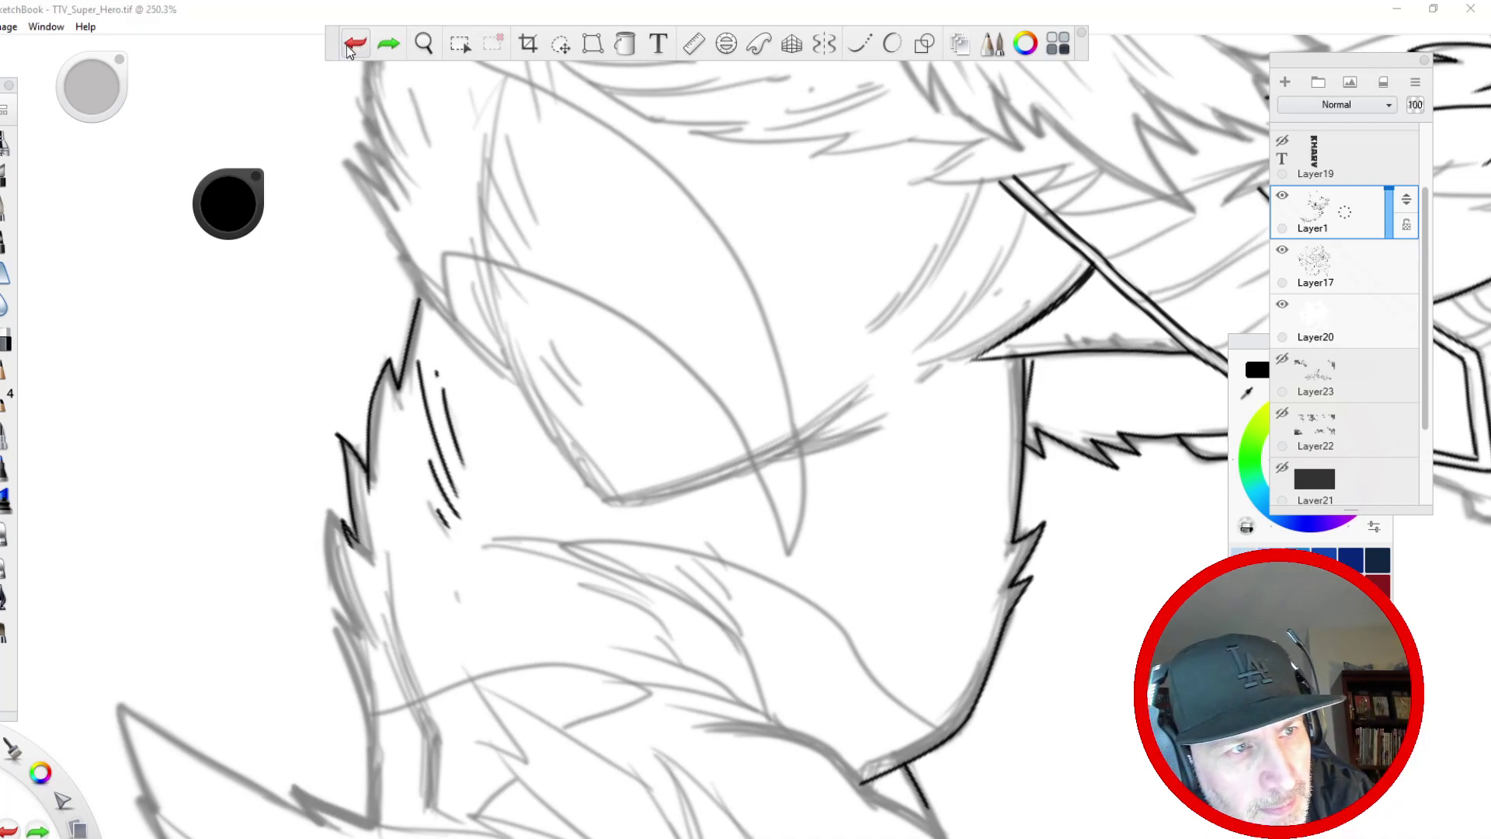
{"action": "left_click", "coordinate": [356, 47]}
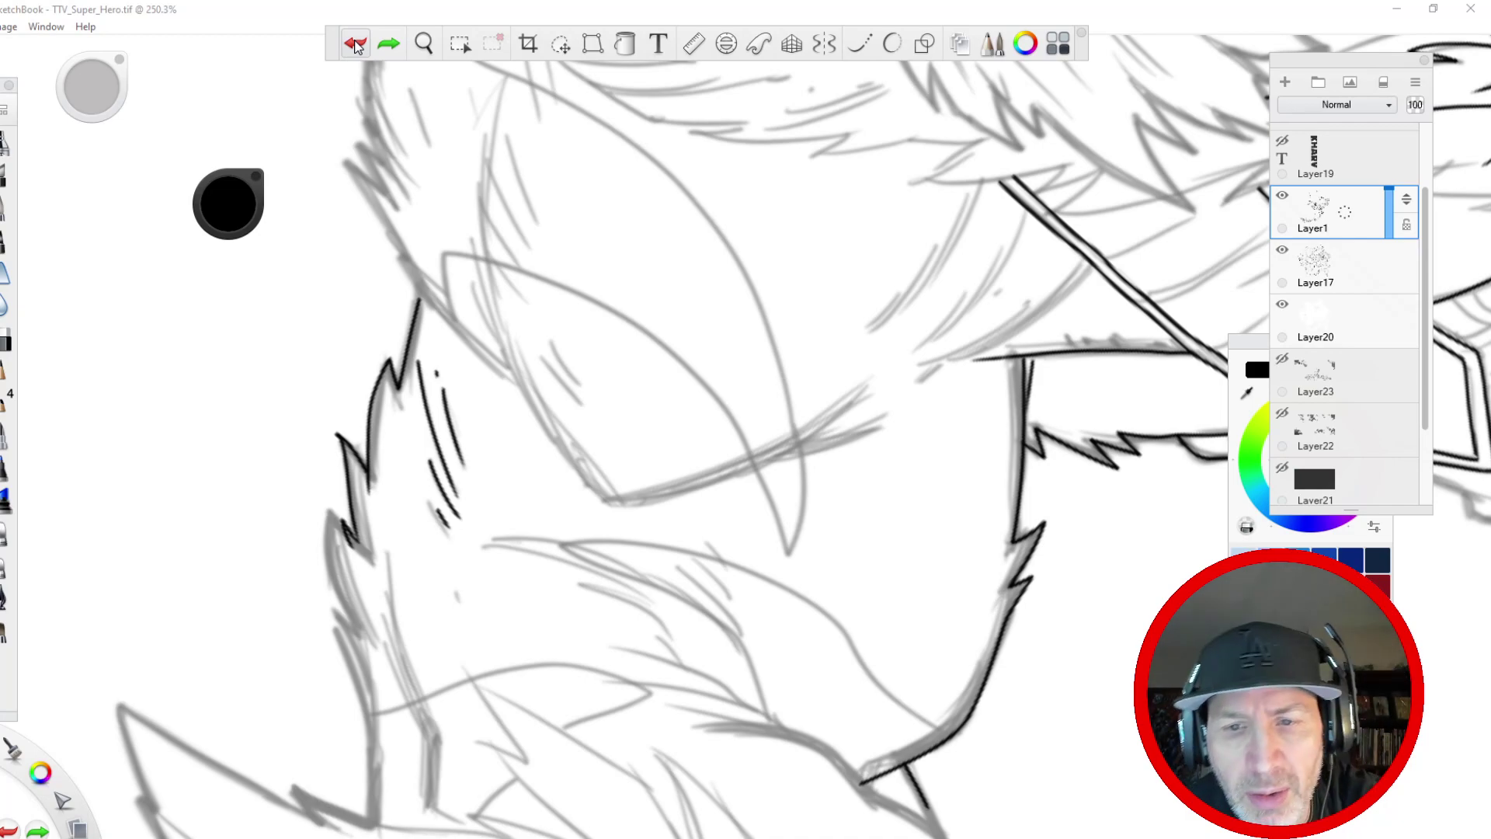
{"action": "mouse_move", "coordinate": [977, 362]}
{"action": "left_mouse_down"}
{"action": "mouse_move", "coordinate": [1086, 268]}
{"action": "mouse_move", "coordinate": [961, 365]}
{"action": "left_mouse_up"}
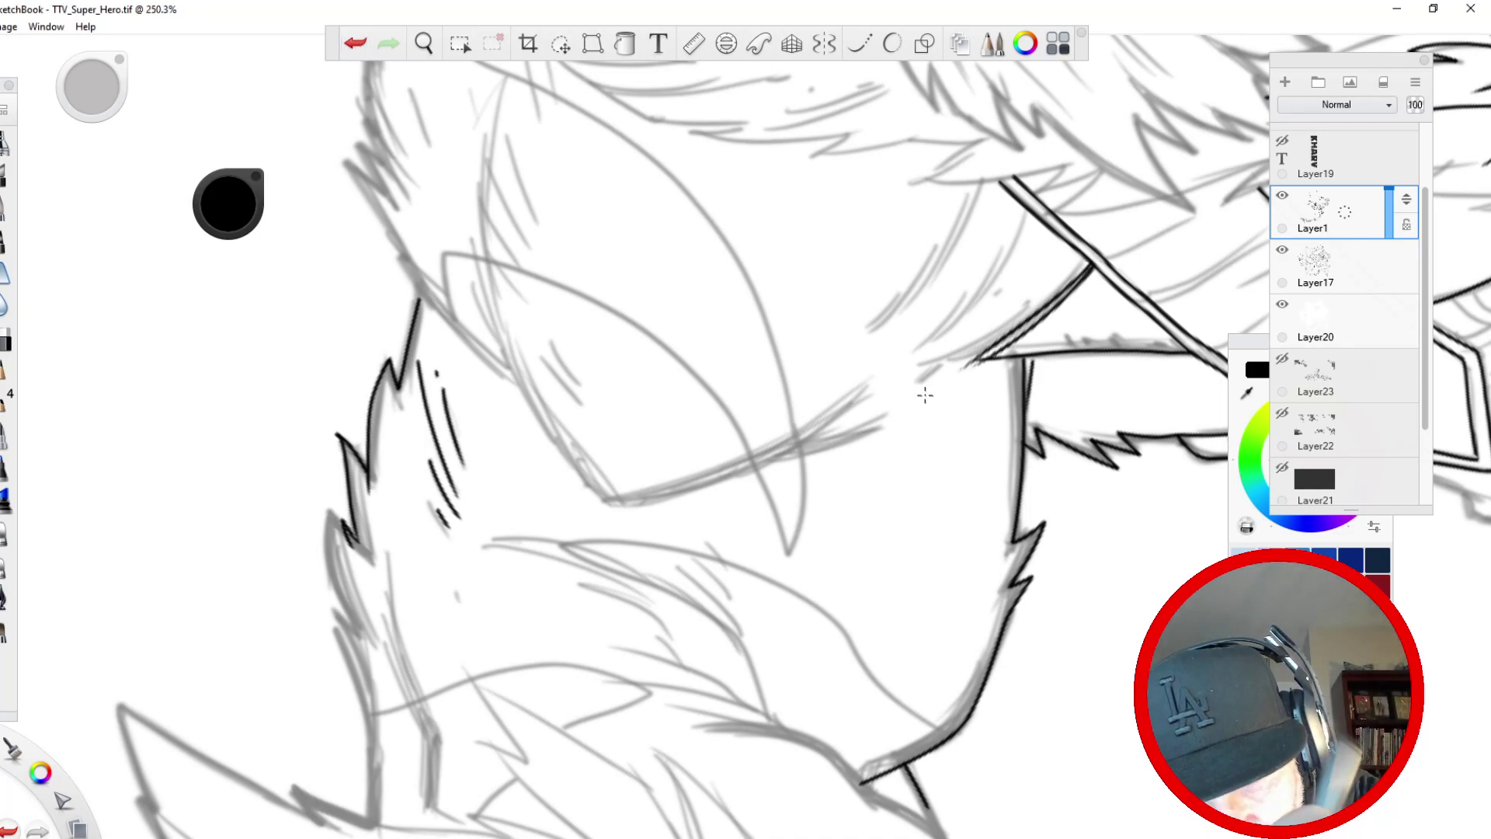
{"action": "left_click", "coordinate": [354, 43]}
{"action": "left_click", "coordinate": [354, 43]}
- Ink the curved armpit crease and the fur strokes fanning out beside the chest strap, redoing the strokes that miss
{"action": "left_click_drag", "start_coordinate": [1086, 268], "coordinate": [895, 381]}
{"action": "left_click_drag", "start_coordinate": [989, 339], "coordinate": [899, 376]}
{"action": "left_click_drag", "start_coordinate": [1030, 211], "coordinate": [950, 337]}
{"action": "left_click_drag", "start_coordinate": [1003, 258], "coordinate": [921, 358]}
{"action": "left_click_drag", "start_coordinate": [965, 305], "coordinate": [900, 372]}
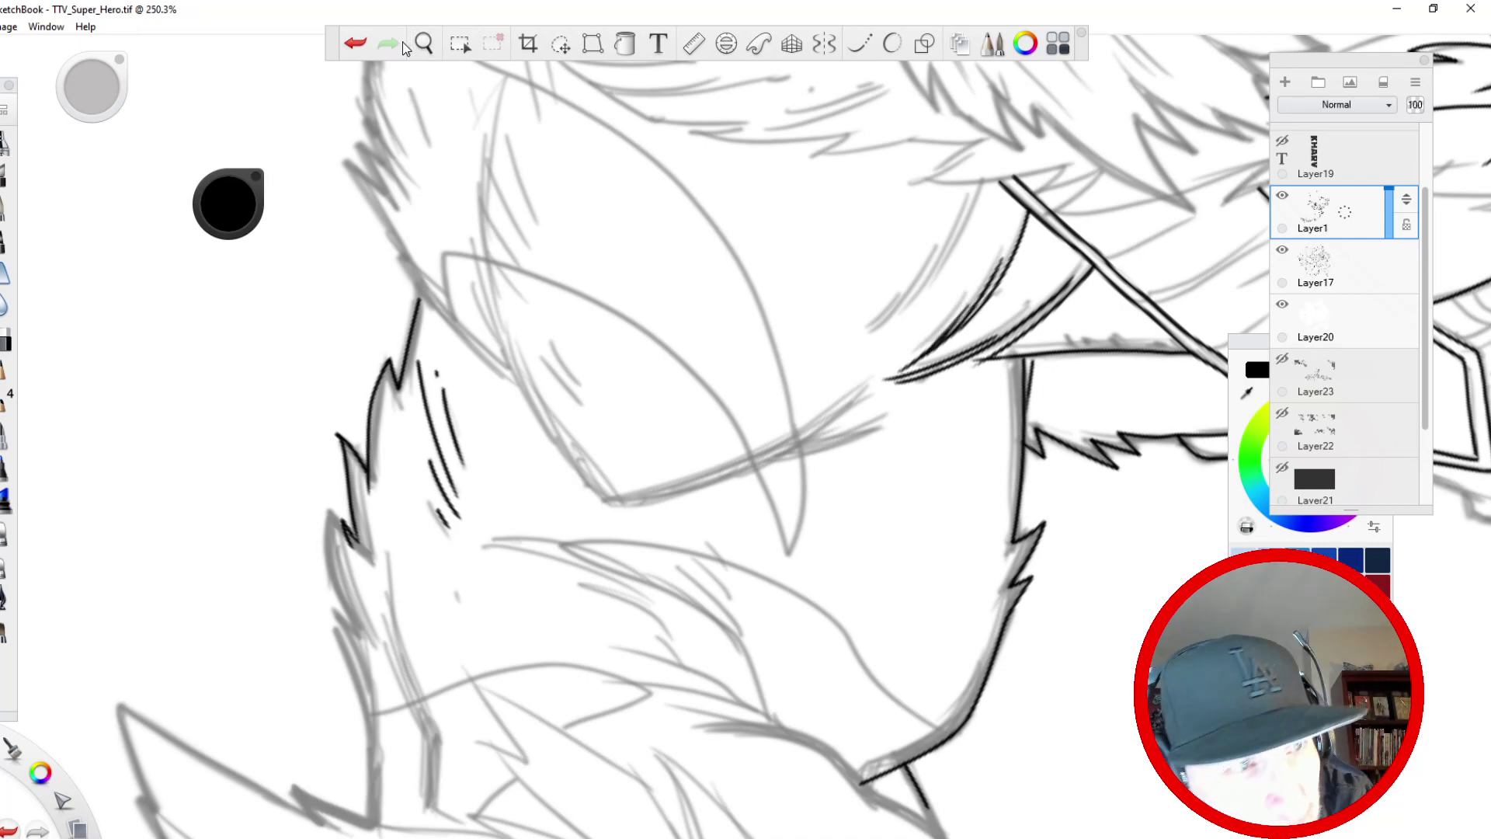
{"action": "left_click", "coordinate": [354, 43]}
{"action": "left_click", "coordinate": [354, 43]}
{"action": "mouse_move", "coordinate": [1007, 253]}
{"action": "left_mouse_down"}
{"action": "mouse_move", "coordinate": [936, 344]}
{"action": "mouse_move", "coordinate": [895, 367]}
{"action": "left_mouse_up"}
{"action": "left_click_drag", "start_coordinate": [985, 185], "coordinate": [890, 320]}
{"action": "left_click_drag", "start_coordinate": [935, 254], "coordinate": [844, 346]}
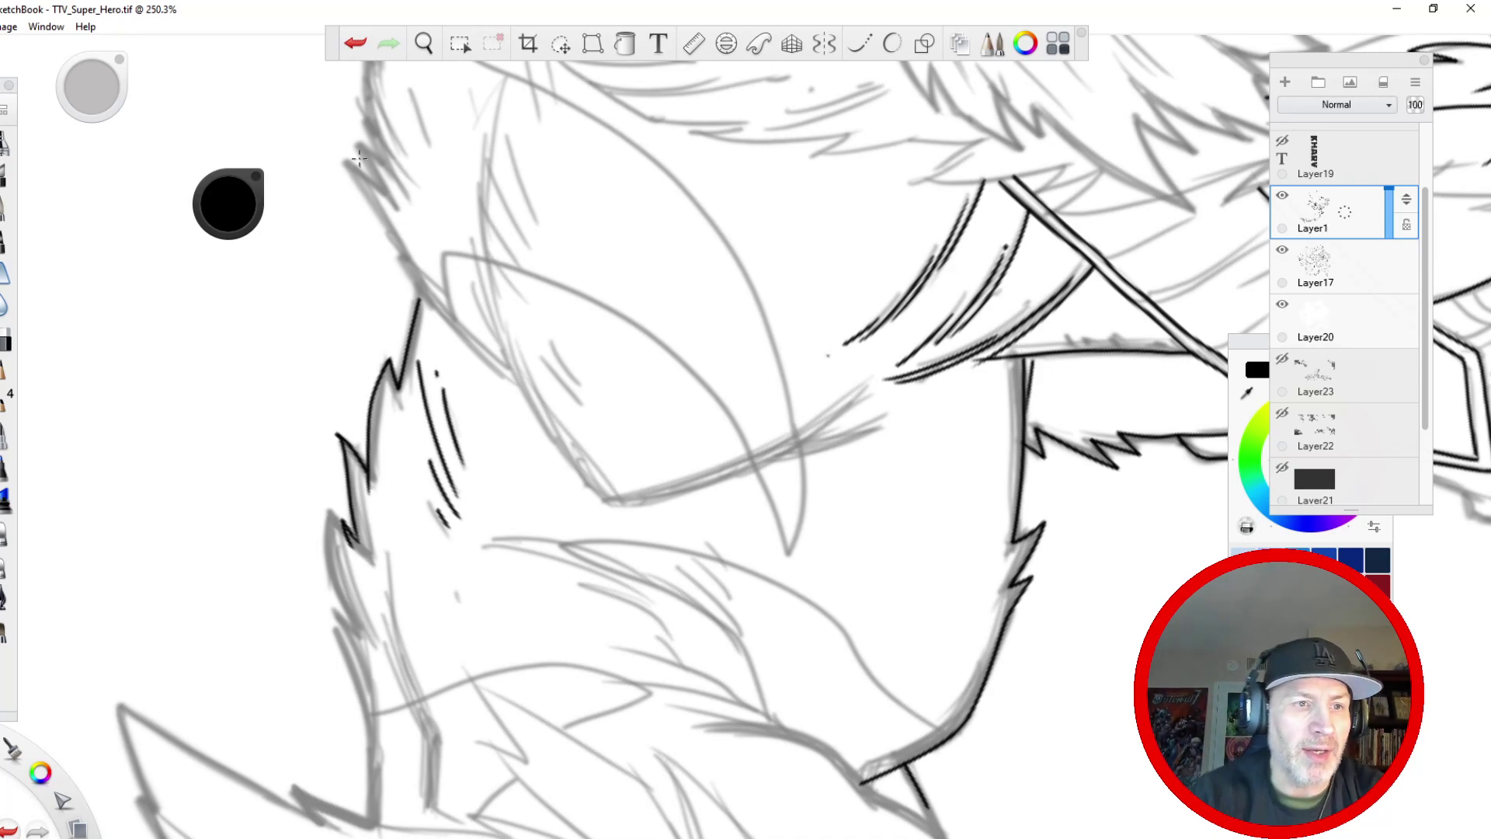
- Ink the outer fur tufts of the upper arm and redraw the slanting muscle line running inward below them
{"action": "mouse_move", "coordinate": [391, 168]}
{"action": "left_mouse_down"}
{"action": "mouse_move", "coordinate": [358, 141]}
{"action": "mouse_move", "coordinate": [404, 217]}
{"action": "left_mouse_up"}
{"action": "mouse_move", "coordinate": [349, 163]}
{"action": "left_mouse_down"}
{"action": "mouse_move", "coordinate": [428, 295]}
{"action": "mouse_move", "coordinate": [509, 373]}
{"action": "left_mouse_up"}
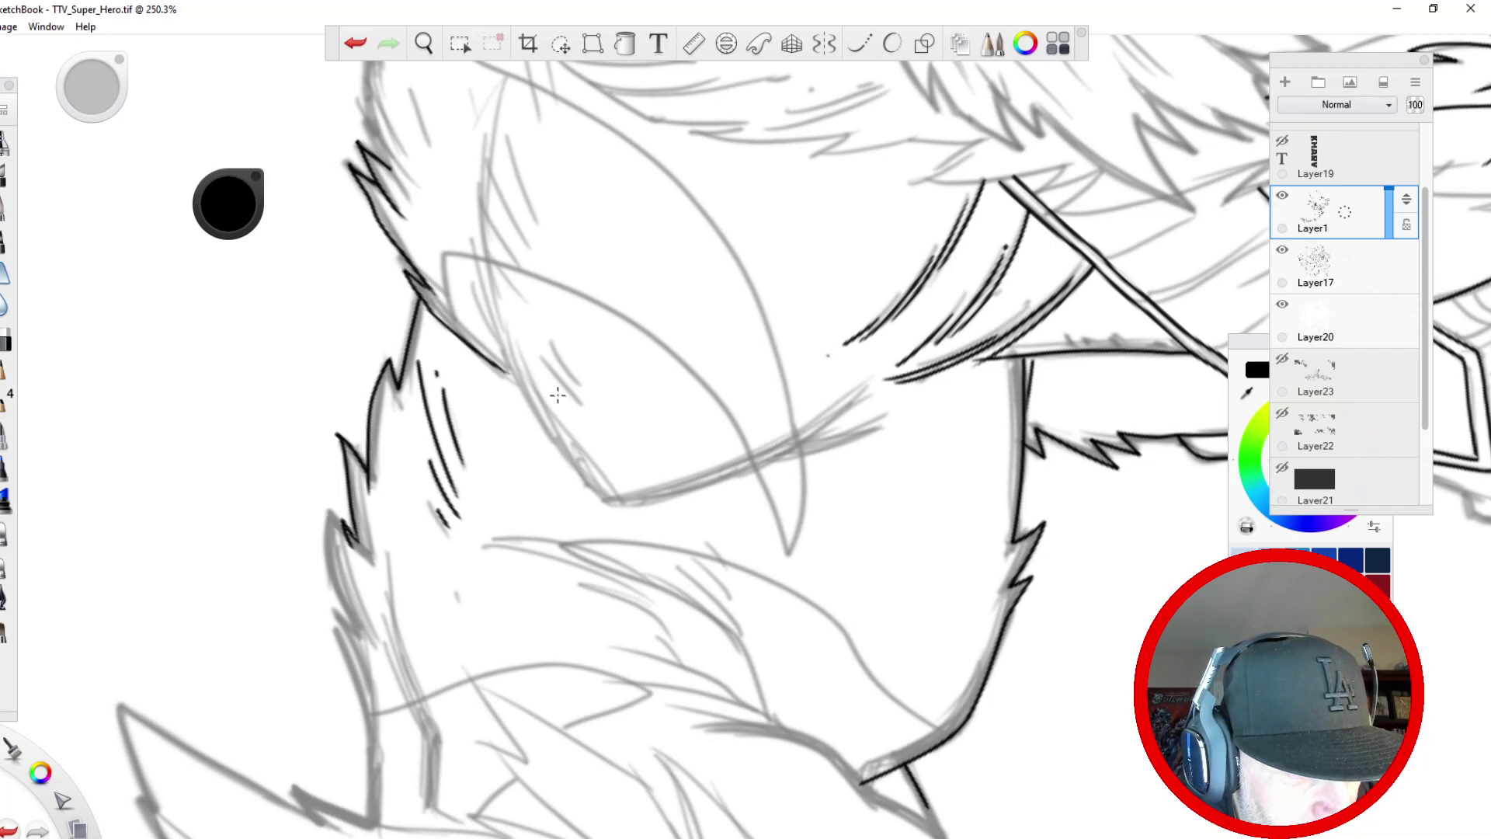
{"action": "left_click", "coordinate": [355, 43]}
{"action": "left_click_drag", "start_coordinate": [402, 264], "coordinate": [504, 370]}
{"action": "left_click", "coordinate": [355, 43]}
{"action": "left_click_drag", "start_coordinate": [386, 252], "coordinate": [513, 385]}
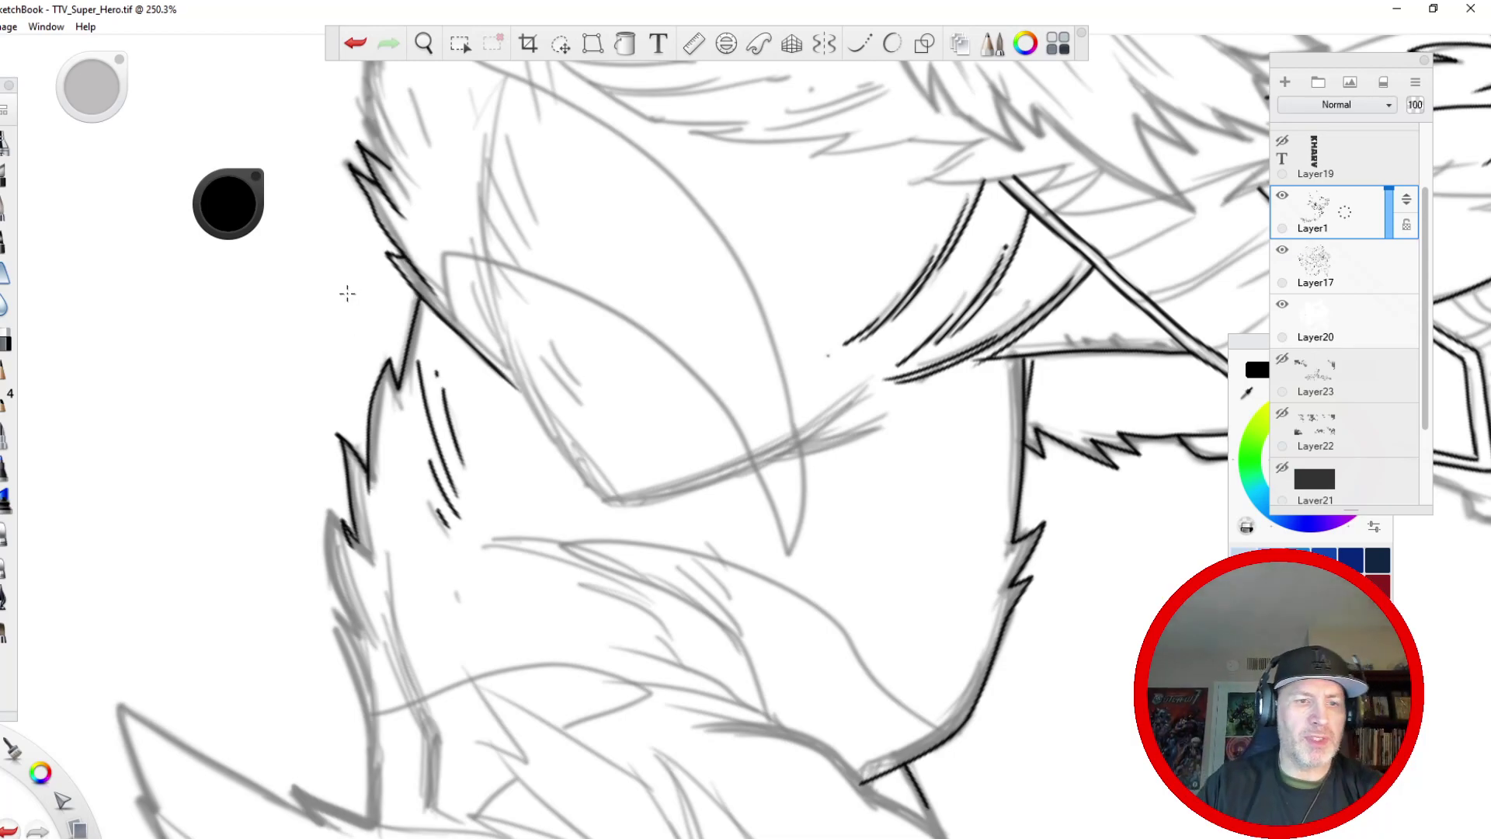
- Ink the fur tufts along the outer shoulder below the cheek fur, undoing and redrawing the lower stretch
{"action": "scroll", "coordinate": [346, 299], "scroll_direction": "down", "scroll_amount": 5}
{"action": "mouse_move", "coordinate": [433, 308]}
{"action": "left_mouse_down"}
{"action": "mouse_move", "coordinate": [430, 286]}
{"action": "mouse_move", "coordinate": [432, 342]}
{"action": "mouse_move", "coordinate": [407, 353]}
{"action": "mouse_move", "coordinate": [403, 317]}
{"action": "mouse_move", "coordinate": [415, 410]}
{"action": "mouse_move", "coordinate": [398, 437]}
{"action": "left_mouse_up"}
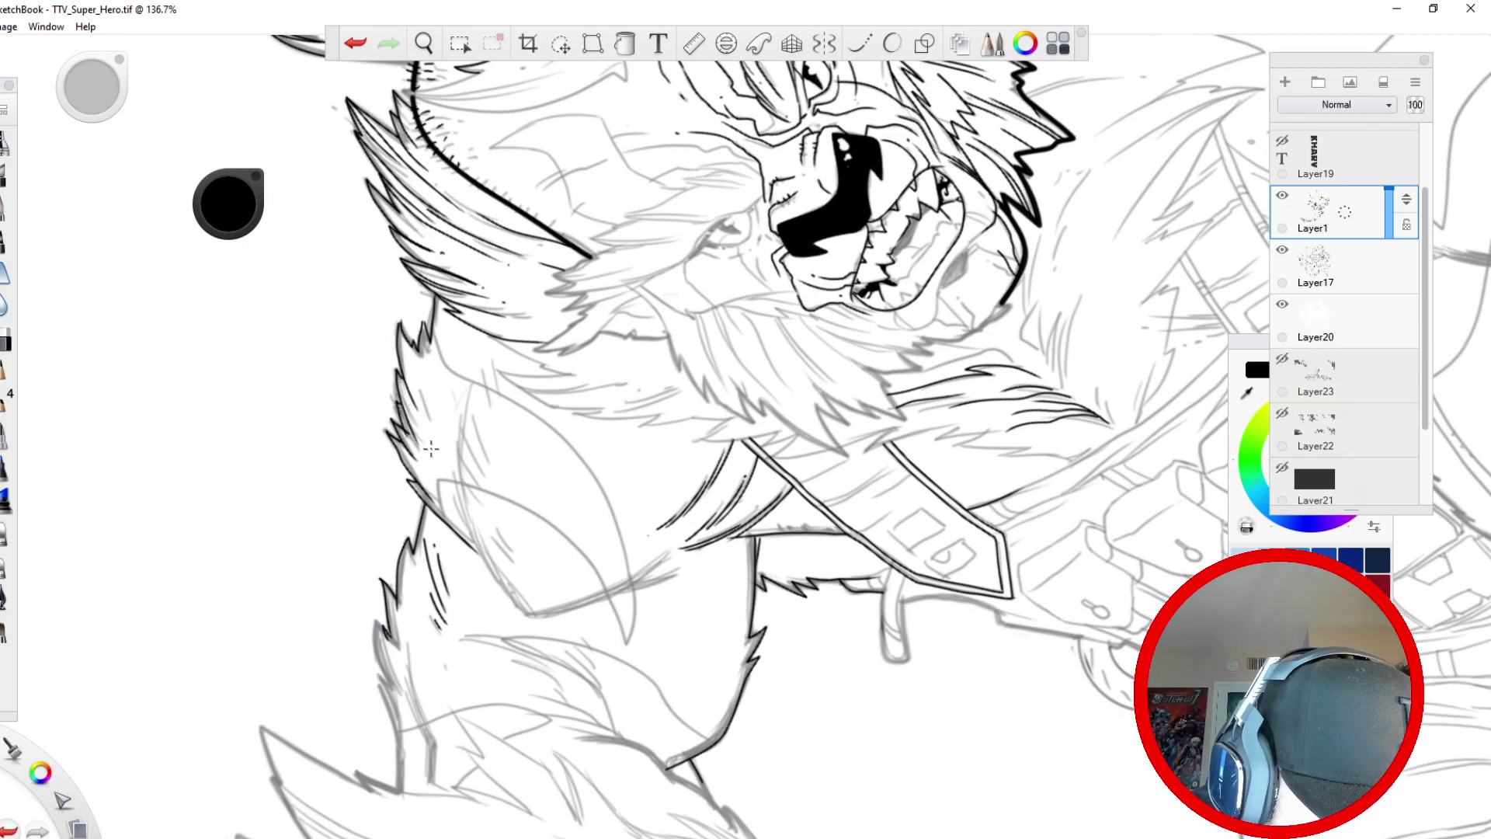
{"action": "key", "text": "space"}
{"action": "left_click", "coordinate": [355, 45]}
{"action": "left_click", "coordinate": [355, 44]}
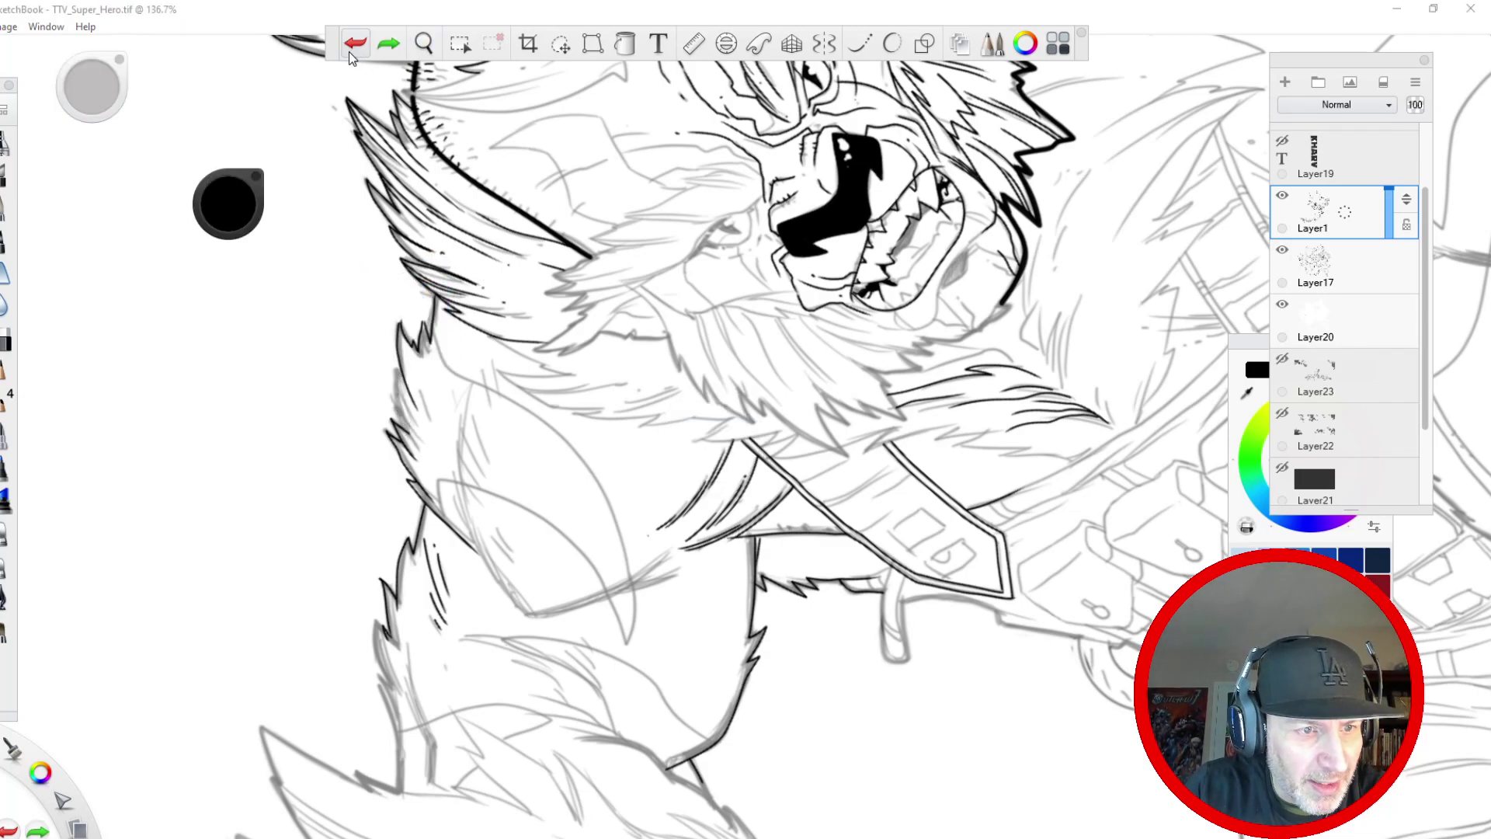
{"action": "left_click_drag", "start_coordinate": [394, 368], "coordinate": [420, 449]}
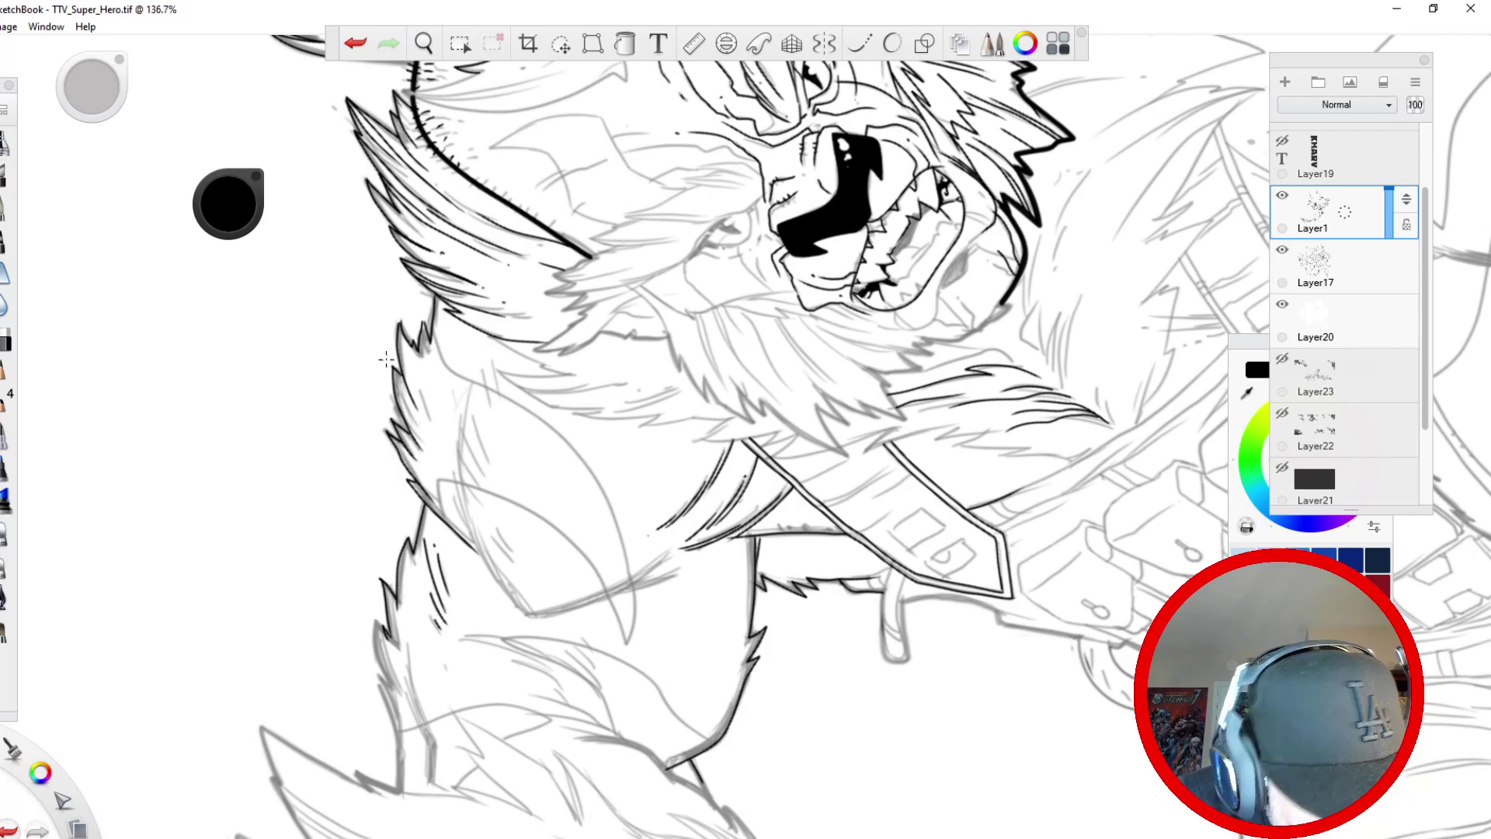
- Ink the elbow contour with its short fur strokes and darken the fur edge just above the forearm wraps
{"action": "key", "text": "space"}
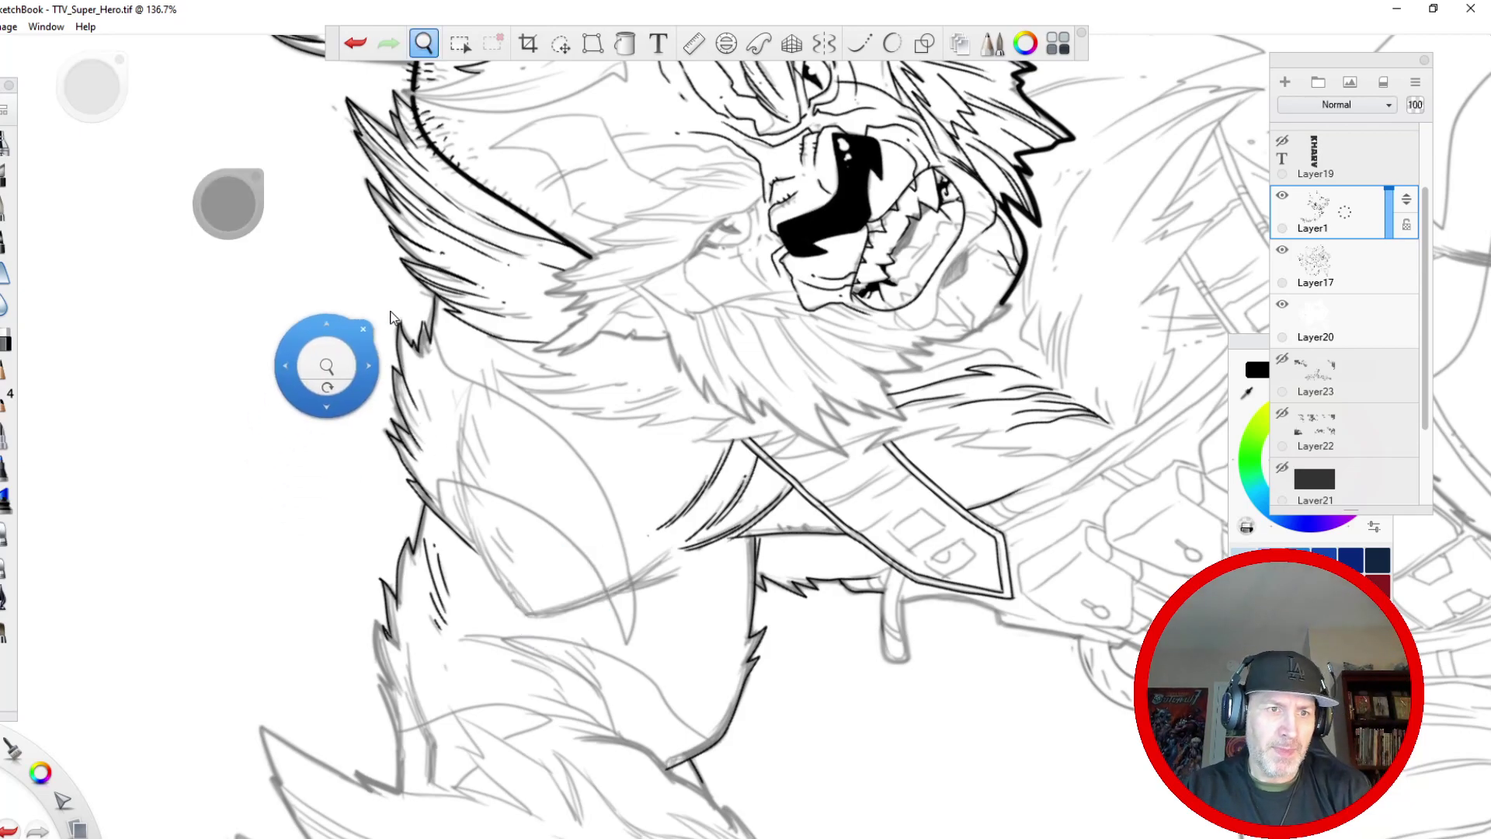
{"action": "left_click_drag", "start_coordinate": [479, 375], "coordinate": [452, 567]}
{"action": "left_click_drag", "start_coordinate": [387, 647], "coordinate": [312, 459]}
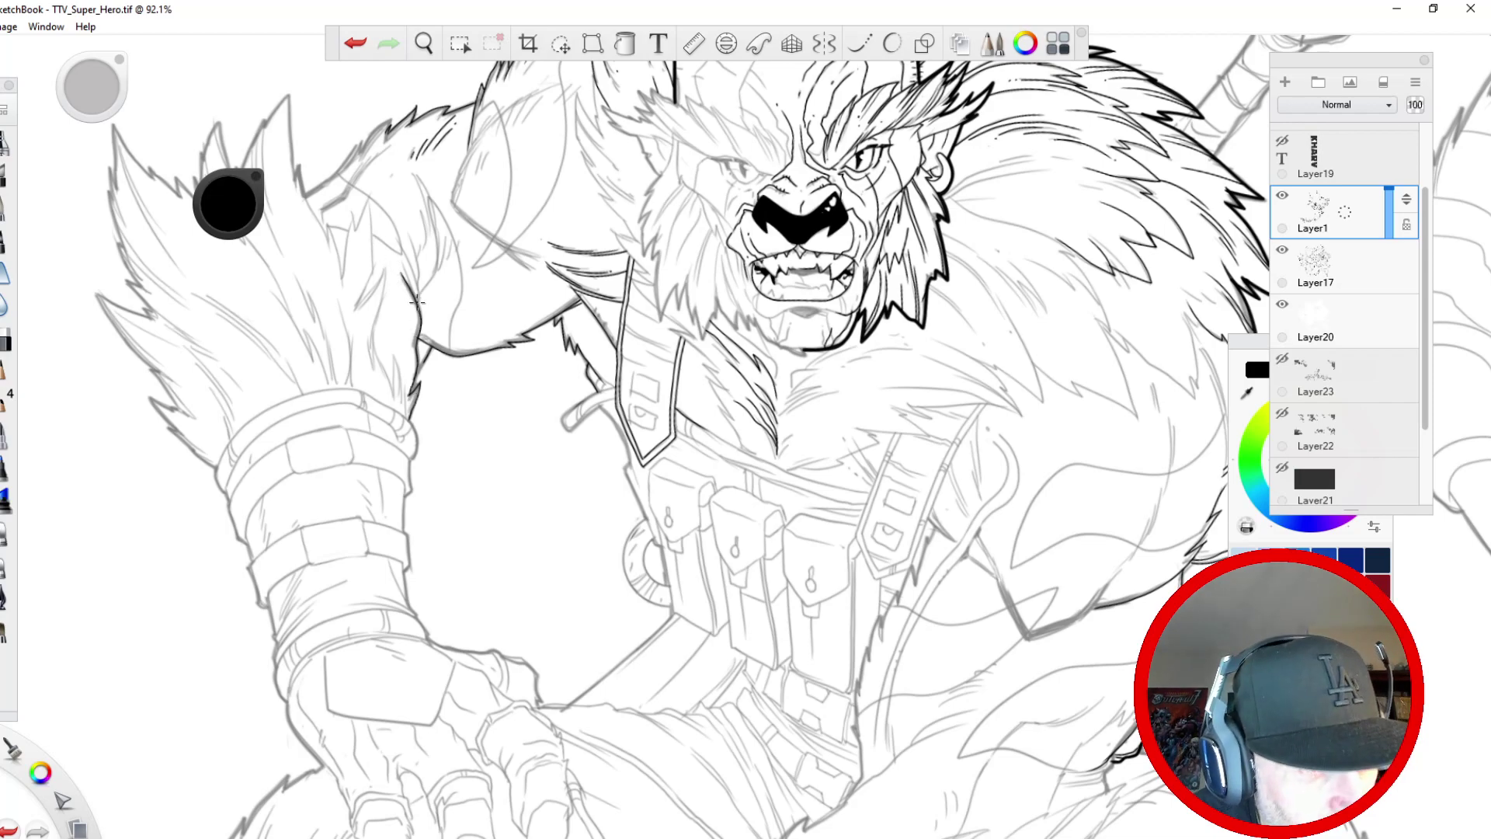
{"action": "left_click_drag", "start_coordinate": [419, 287], "coordinate": [418, 238]}
{"action": "mouse_move", "coordinate": [419, 291]}
{"action": "left_mouse_down"}
{"action": "mouse_move", "coordinate": [434, 199]}
{"action": "mouse_move", "coordinate": [440, 264]}
{"action": "mouse_move", "coordinate": [437, 219]}
{"action": "mouse_move", "coordinate": [453, 218]}
{"action": "left_mouse_up"}
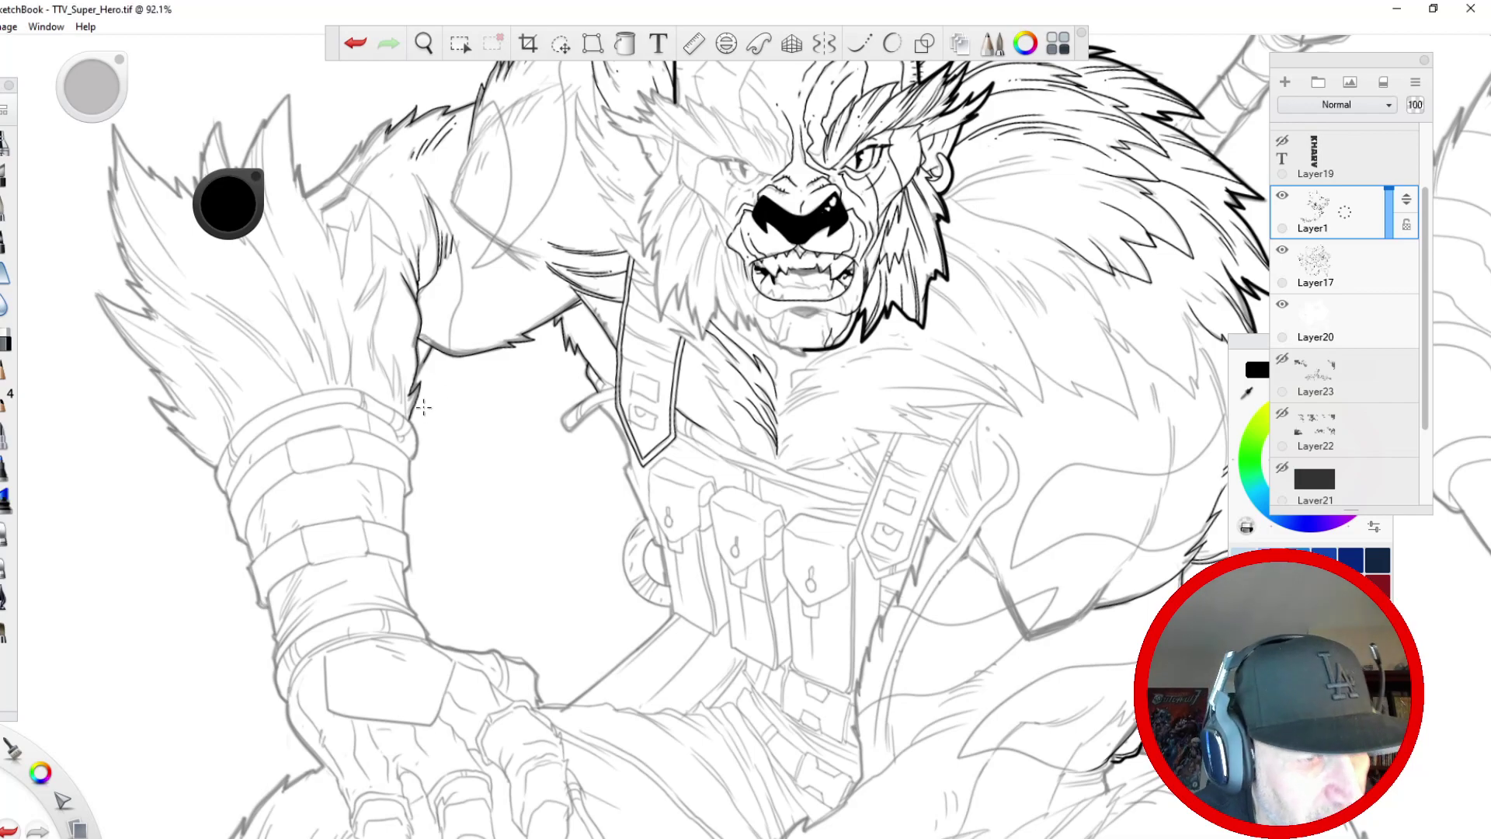
{"action": "left_click_drag", "start_coordinate": [410, 422], "coordinate": [419, 381]}
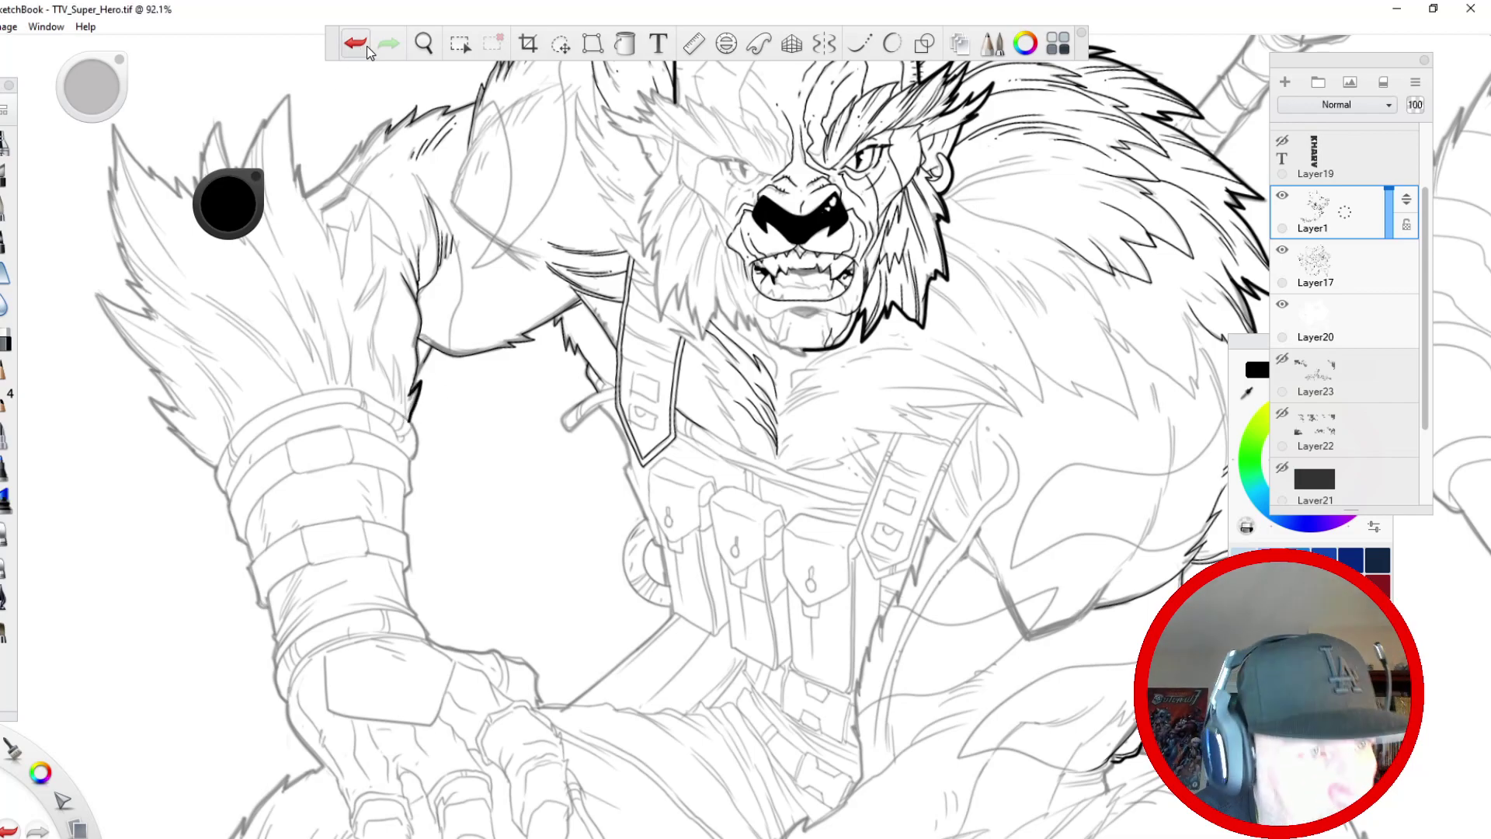
- Undo the last forearm stroke and ink a bolder curved contour down the inner elbow with Steady Stroke at 25
{"action": "left_click", "coordinate": [358, 48]}
{"action": "left_click", "coordinate": [861, 52]}
{"action": "left_click_drag", "start_coordinate": [409, 421], "coordinate": [433, 344]}
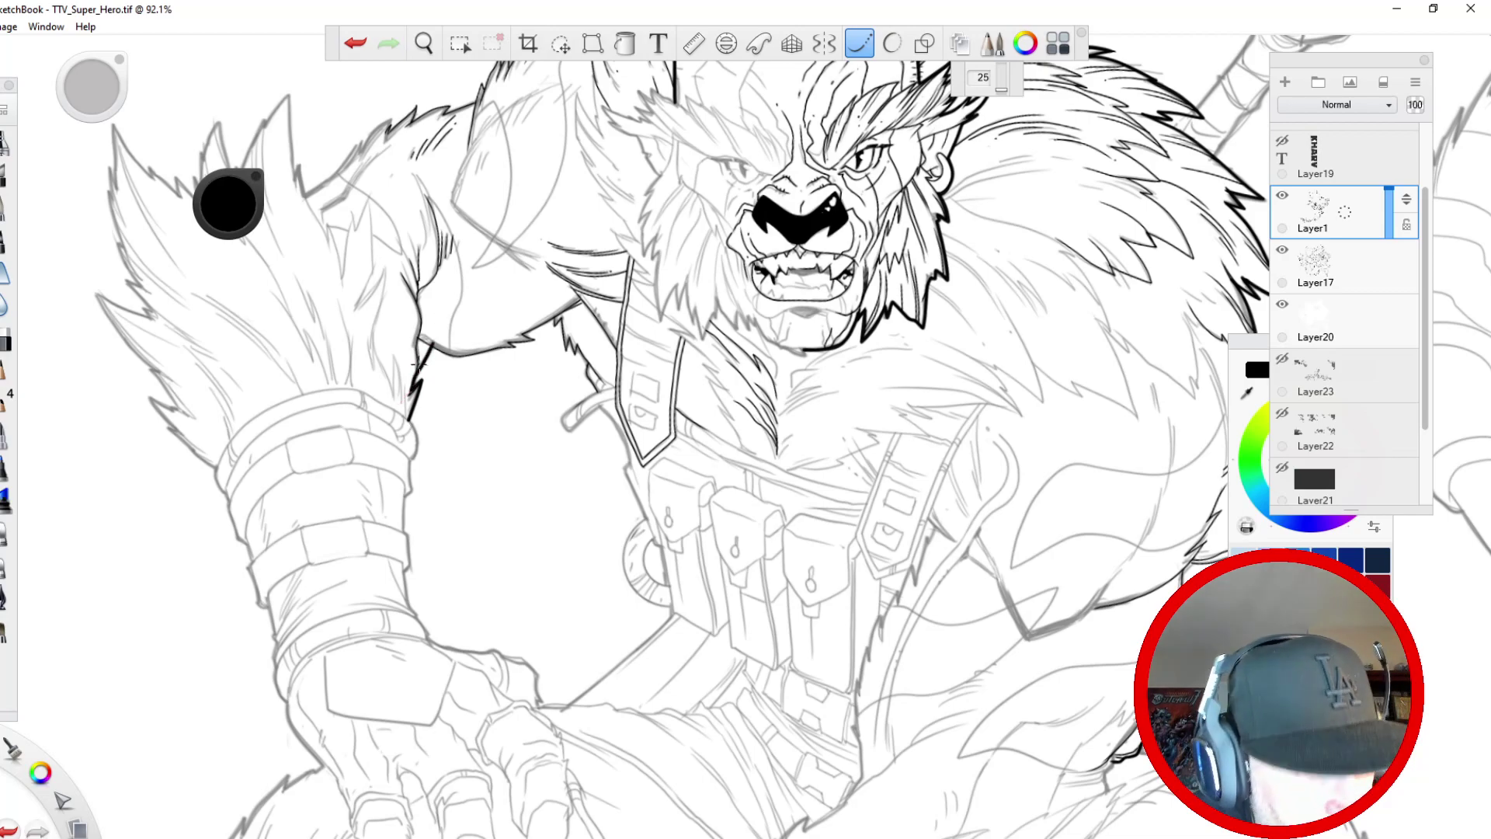
{"action": "left_click_drag", "start_coordinate": [423, 345], "coordinate": [400, 268]}
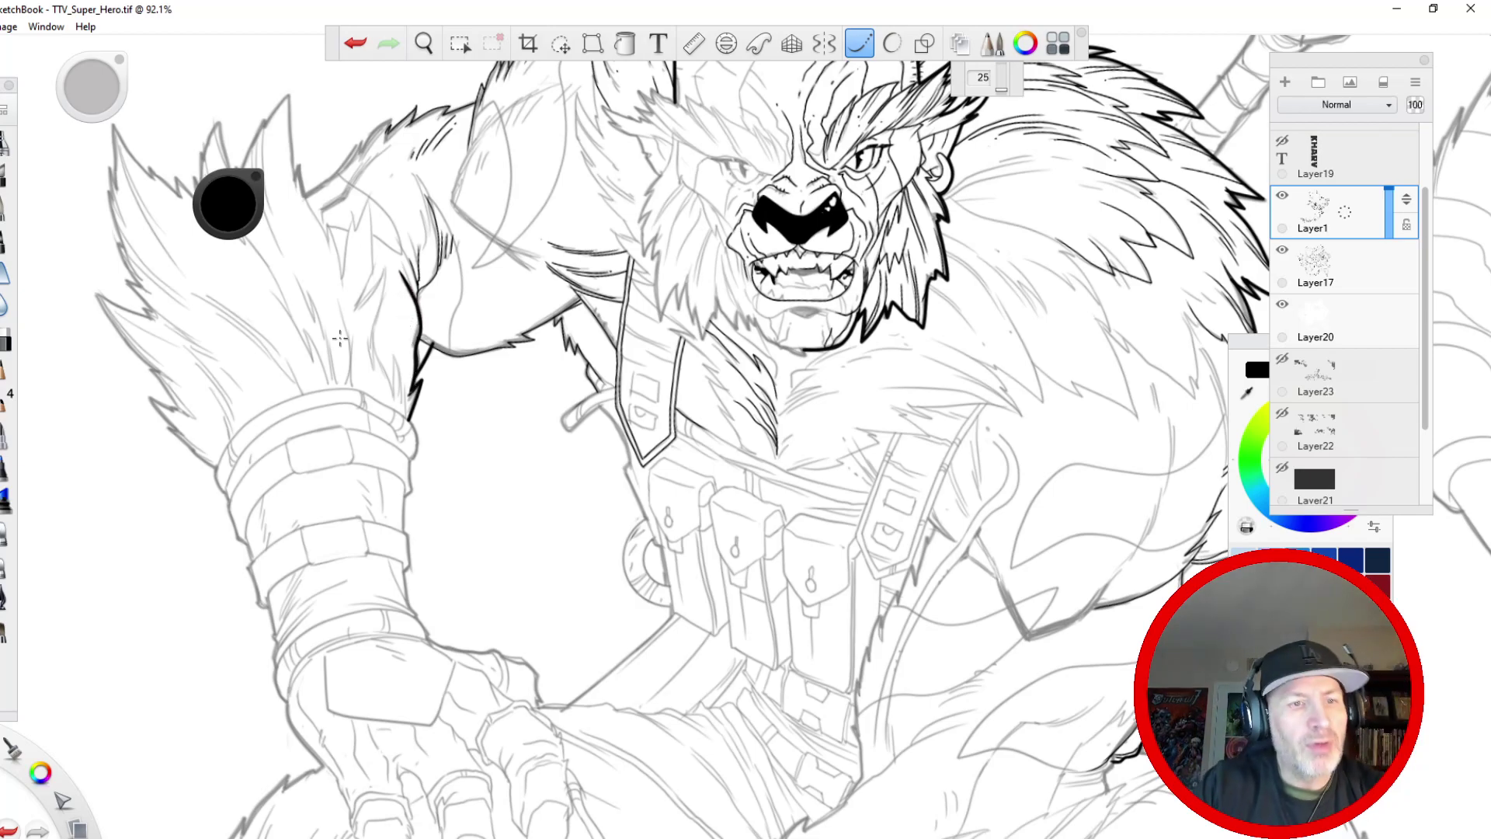
- Thicken the underside contour of the upper arm with its fur tufts and darken the start of the outer shoulder edge
{"action": "key", "text": "space"}
{"action": "left_click_drag", "start_coordinate": [324, 355], "coordinate": [543, 260]}
{"action": "left_click", "coordinate": [862, 44]}
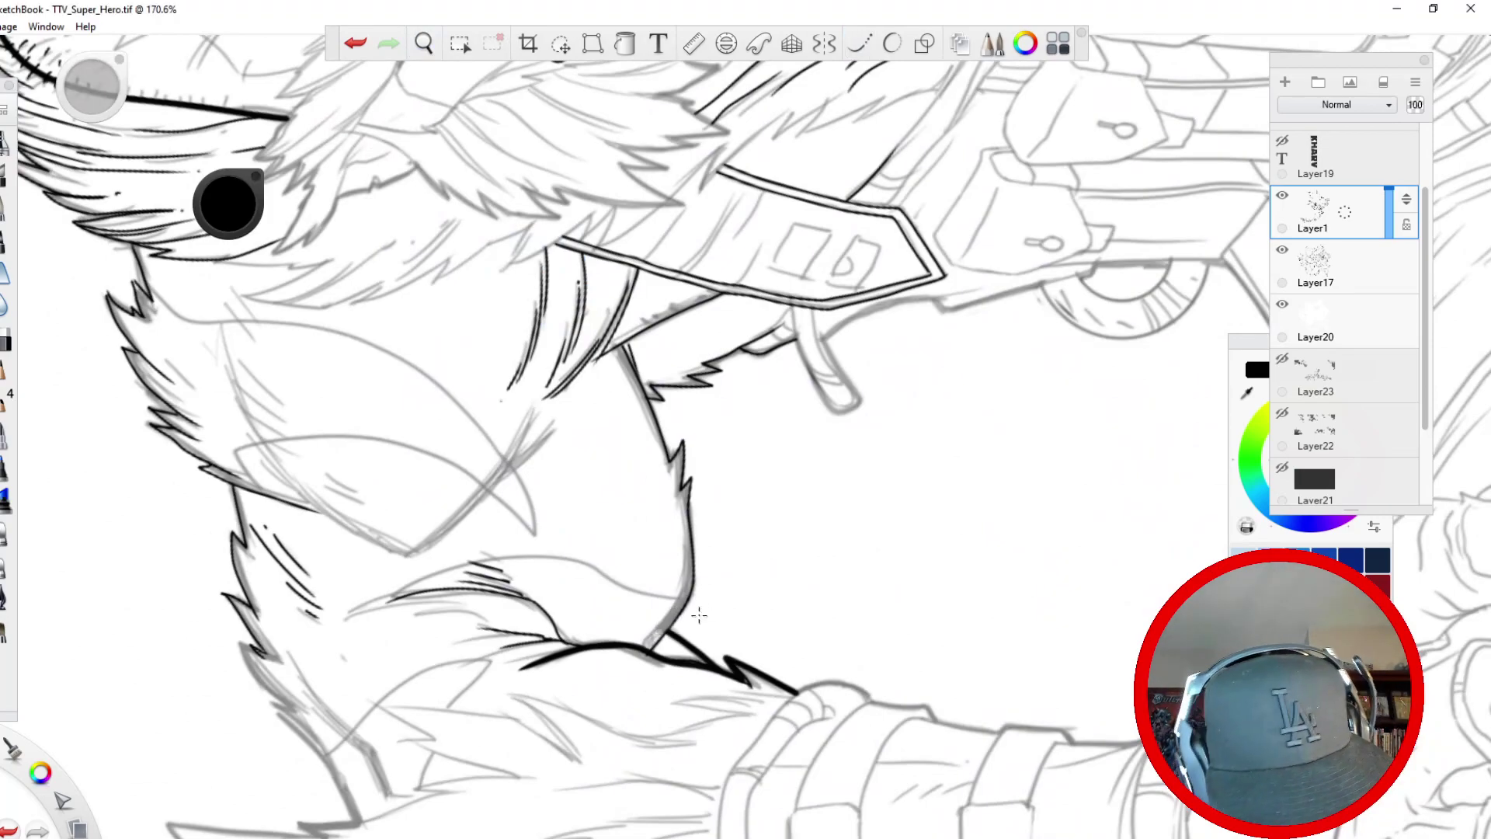
{"action": "mouse_move", "coordinate": [673, 634]}
{"action": "left_mouse_down"}
{"action": "mouse_move", "coordinate": [700, 447]}
{"action": "mouse_move", "coordinate": [693, 500]}
{"action": "mouse_move", "coordinate": [684, 441]}
{"action": "mouse_move", "coordinate": [668, 459]}
{"action": "mouse_move", "coordinate": [631, 355]}
{"action": "mouse_move", "coordinate": [650, 401]}
{"action": "mouse_move", "coordinate": [657, 371]}
{"action": "left_mouse_up"}
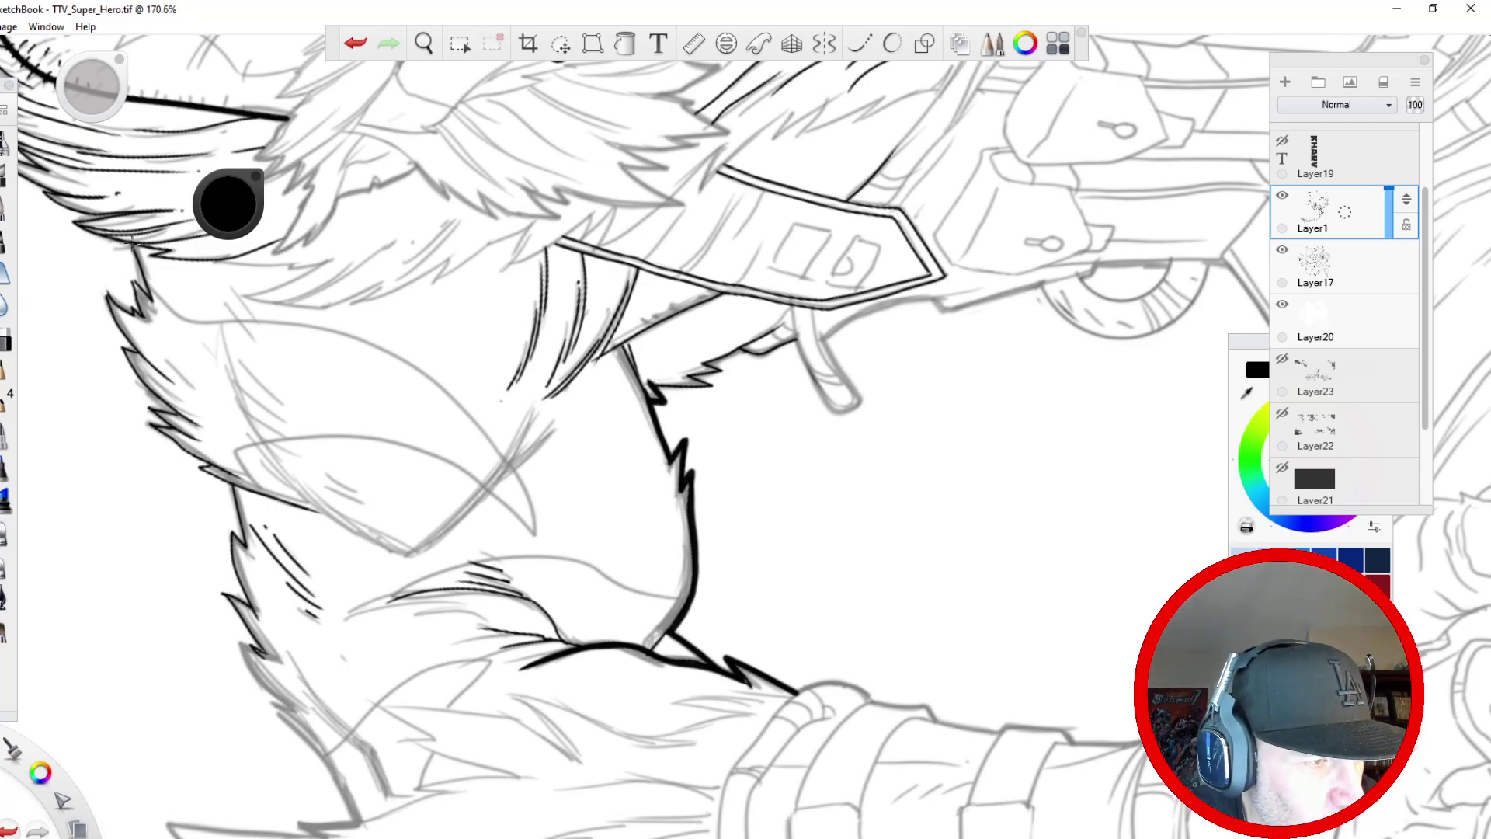
{"action": "left_click_drag", "start_coordinate": [130, 246], "coordinate": [153, 323]}
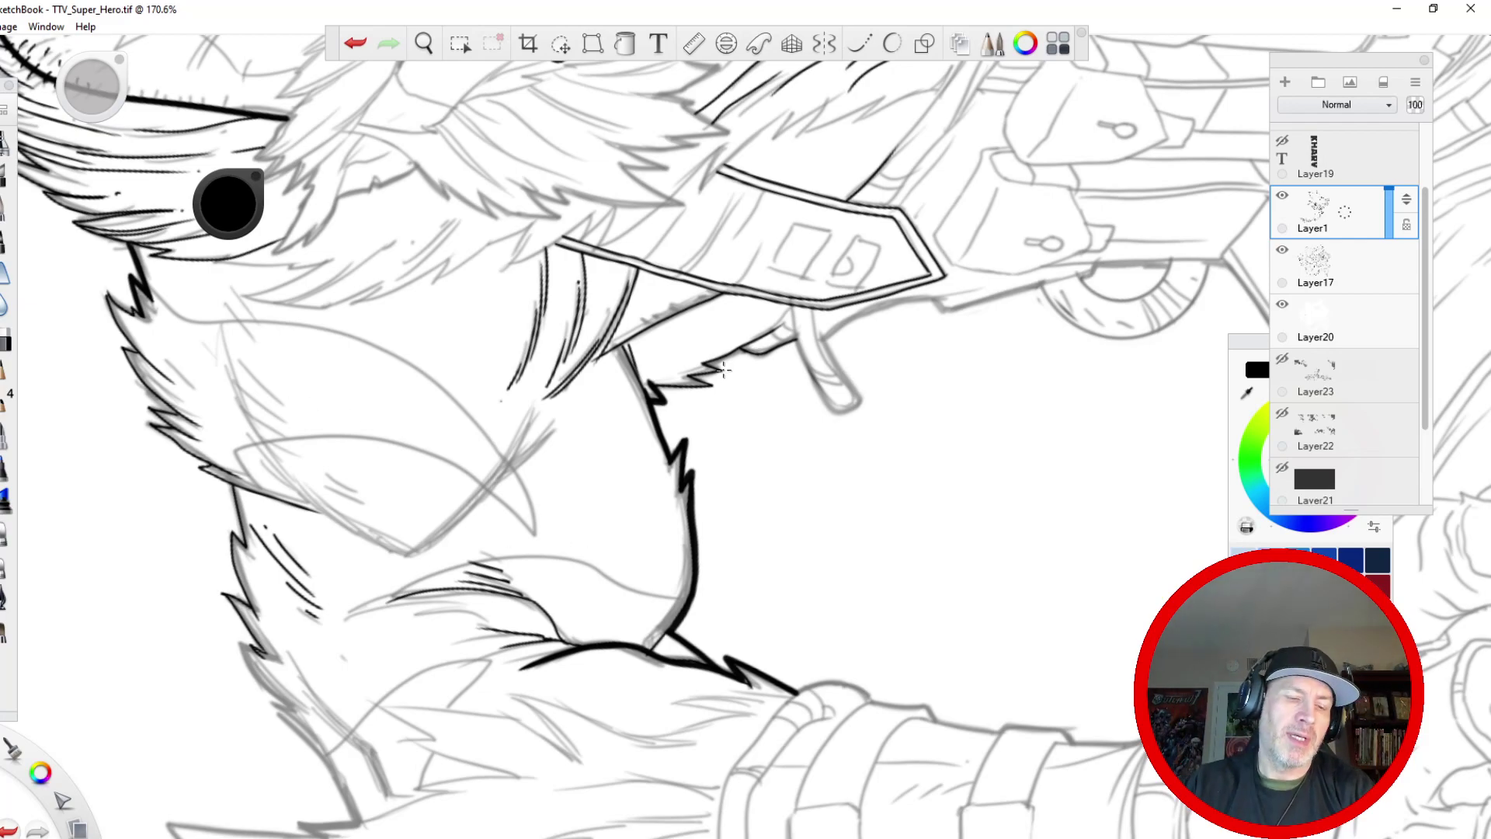
- Ink the muscle line down the front of the shoulder and the curved stroke branching from it, redrawing the stroke that misses
{"action": "key", "text": "space"}
{"action": "left_click_drag", "start_coordinate": [304, 586], "coordinate": [393, 552]}
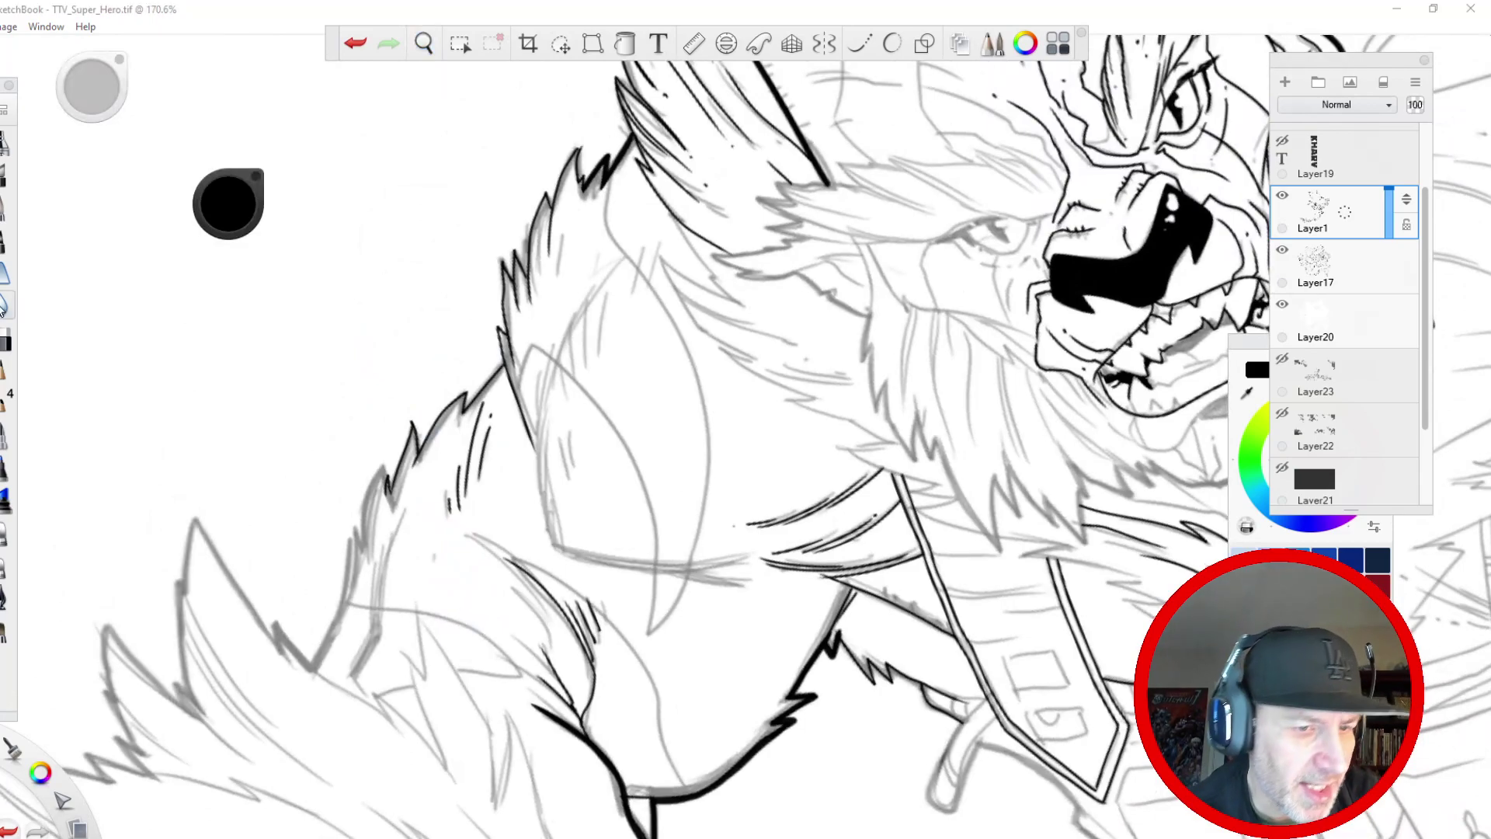
{"action": "left_click_drag", "start_coordinate": [555, 545], "coordinate": [554, 407]}
{"action": "mouse_move", "coordinate": [546, 511]}
{"action": "left_mouse_down"}
{"action": "mouse_move", "coordinate": [539, 440]}
{"action": "mouse_move", "coordinate": [606, 281]}
{"action": "left_mouse_up"}
{"action": "left_click_drag", "start_coordinate": [540, 459], "coordinate": [547, 362]}
{"action": "key", "text": "ctrl+z"}
{"action": "left_click_drag", "start_coordinate": [536, 455], "coordinate": [546, 386]}
- Ink tapering fur strokes across the shoulder between the outer tufts and the cheek fur, using Predictive Stroke at 3
{"action": "left_click_drag", "start_coordinate": [662, 239], "coordinate": [632, 320]}
{"action": "left_click", "coordinate": [892, 43]}
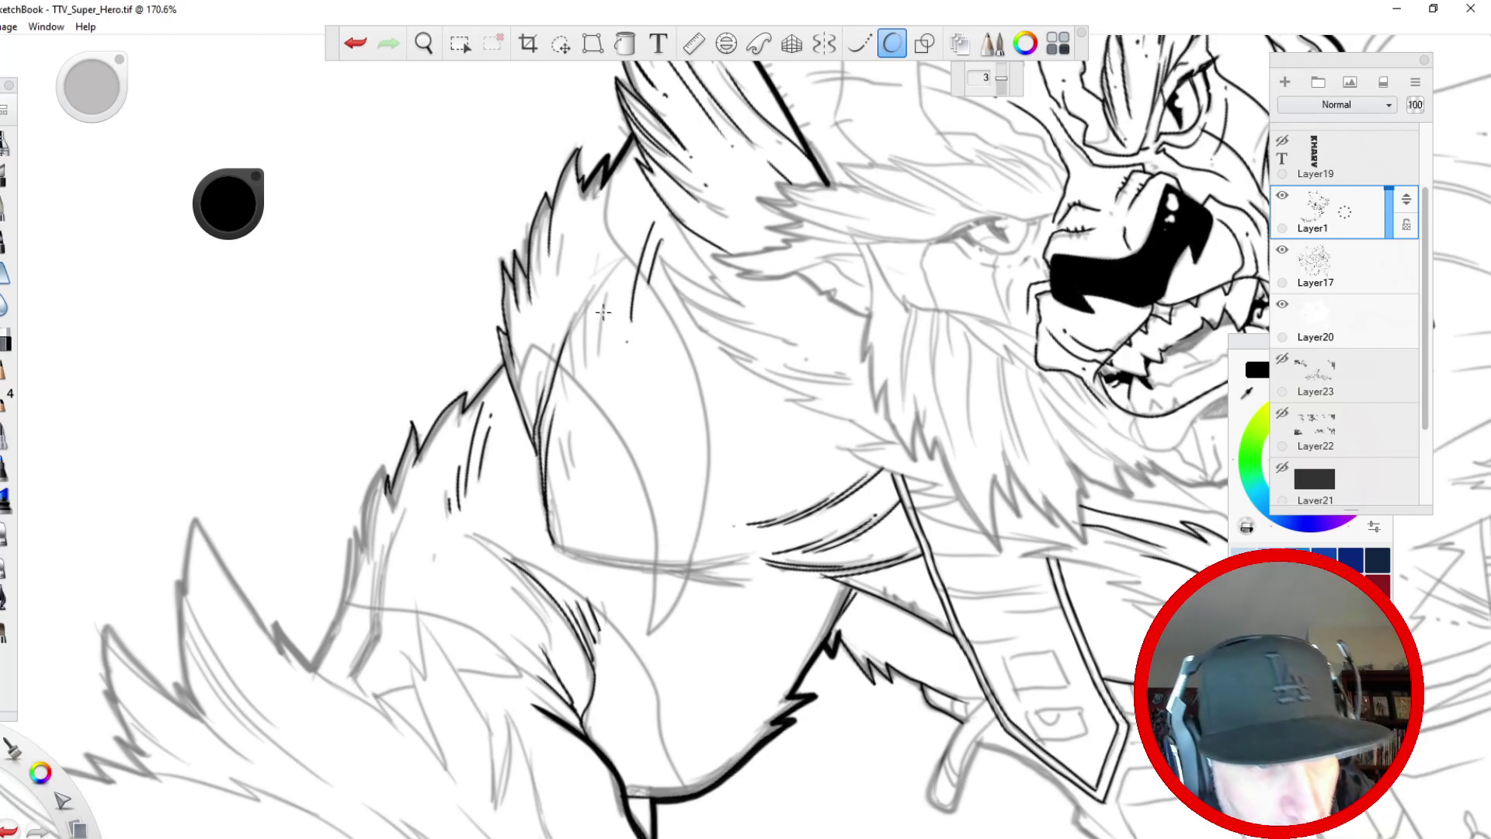
{"action": "left_click_drag", "start_coordinate": [614, 260], "coordinate": [599, 361]}
{"action": "left_click_drag", "start_coordinate": [592, 273], "coordinate": [588, 396]}
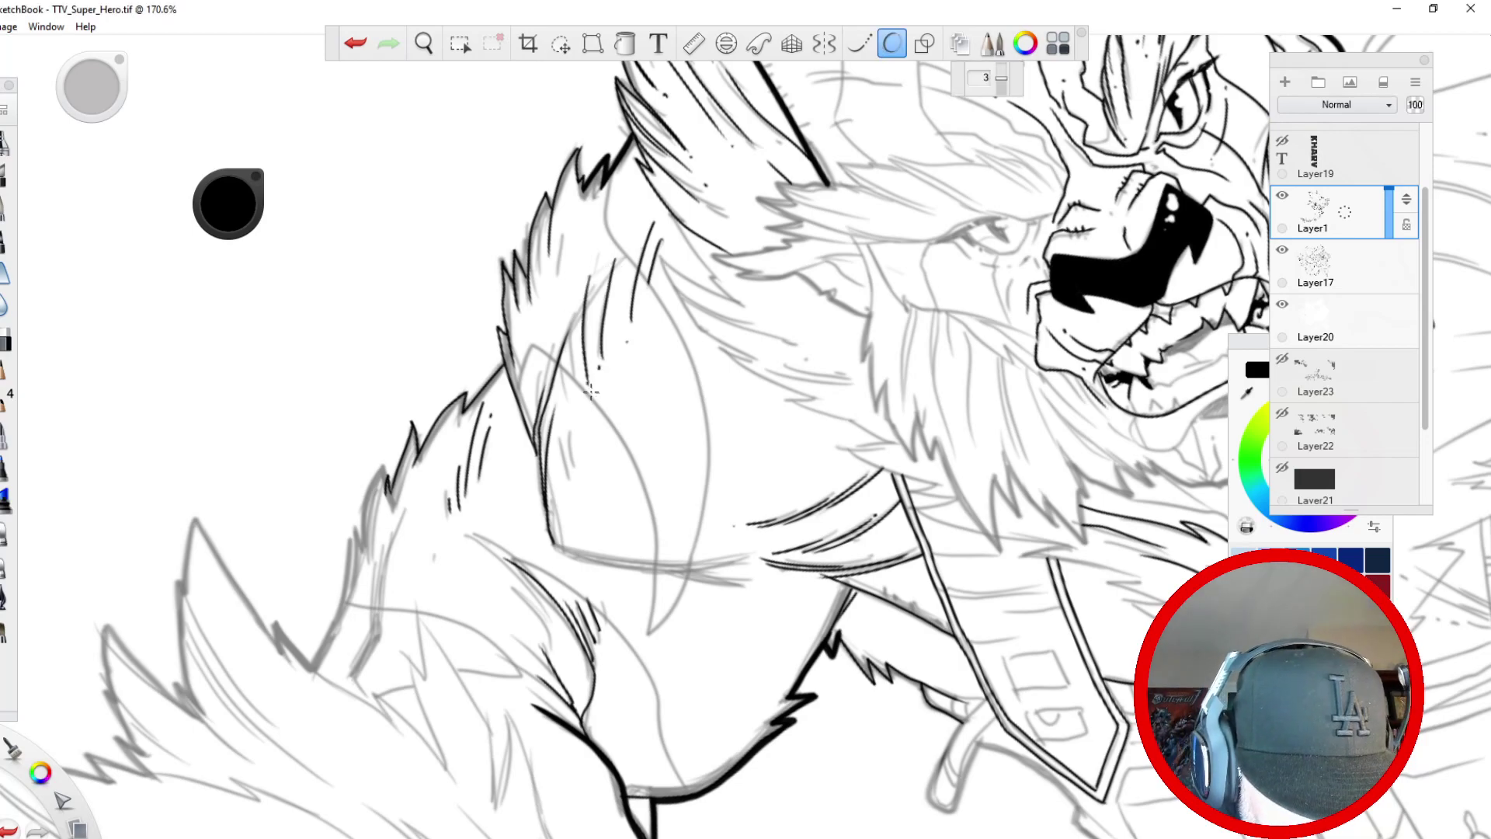
{"action": "left_click_drag", "start_coordinate": [570, 307], "coordinate": [579, 512]}
{"action": "left_click", "coordinate": [575, 399]}
{"action": "left_click", "coordinate": [566, 430]}
{"action": "left_click_drag", "start_coordinate": [567, 455], "coordinate": [587, 514]}
{"action": "mouse_move", "coordinate": [559, 226]}
{"action": "left_mouse_down"}
{"action": "mouse_move", "coordinate": [522, 346]}
{"action": "mouse_move", "coordinate": [536, 384]}
{"action": "left_mouse_up"}
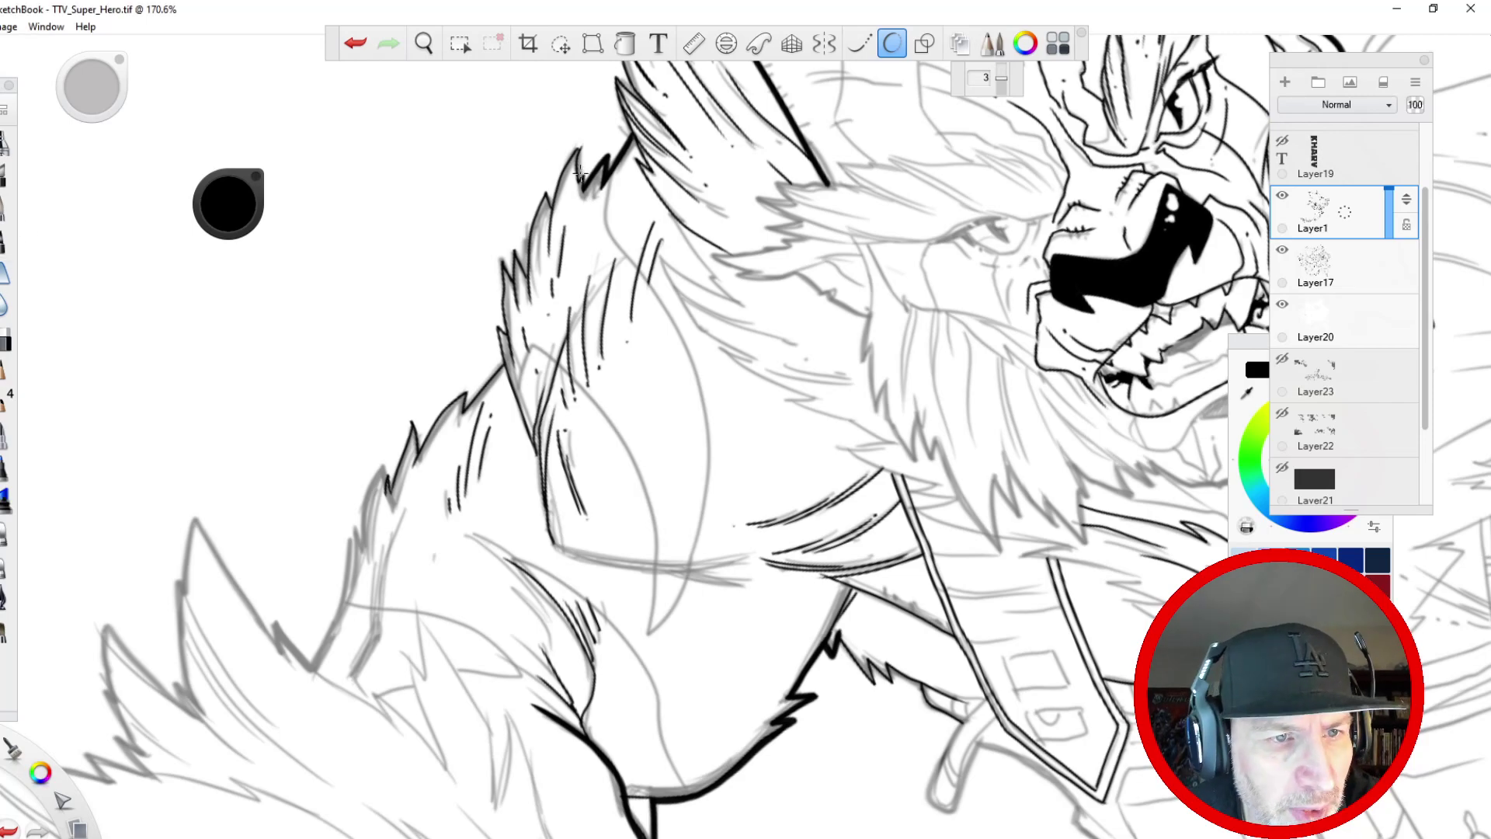
- Thicken the jagged fur outline along the top and outer edge of the shoulder with Steady Stroke at 25
{"action": "left_click", "coordinate": [858, 43]}
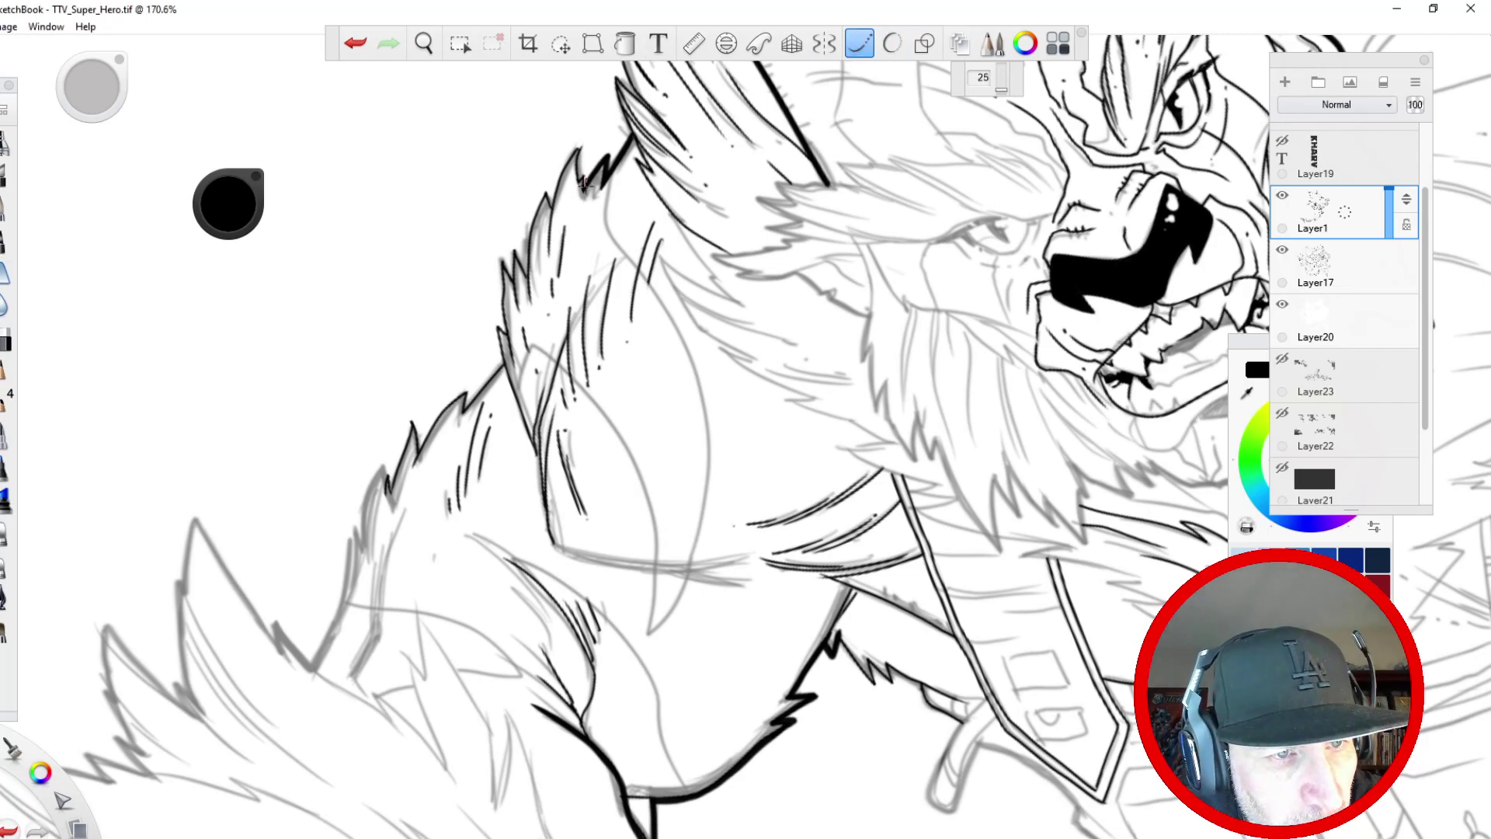
{"action": "mouse_move", "coordinate": [583, 184]}
{"action": "left_mouse_down"}
{"action": "mouse_move", "coordinate": [581, 125]}
{"action": "mouse_move", "coordinate": [549, 205]}
{"action": "mouse_move", "coordinate": [546, 167]}
{"action": "mouse_move", "coordinate": [531, 232]}
{"action": "left_mouse_up"}
{"action": "left_click_drag", "start_coordinate": [539, 213], "coordinate": [526, 276]}
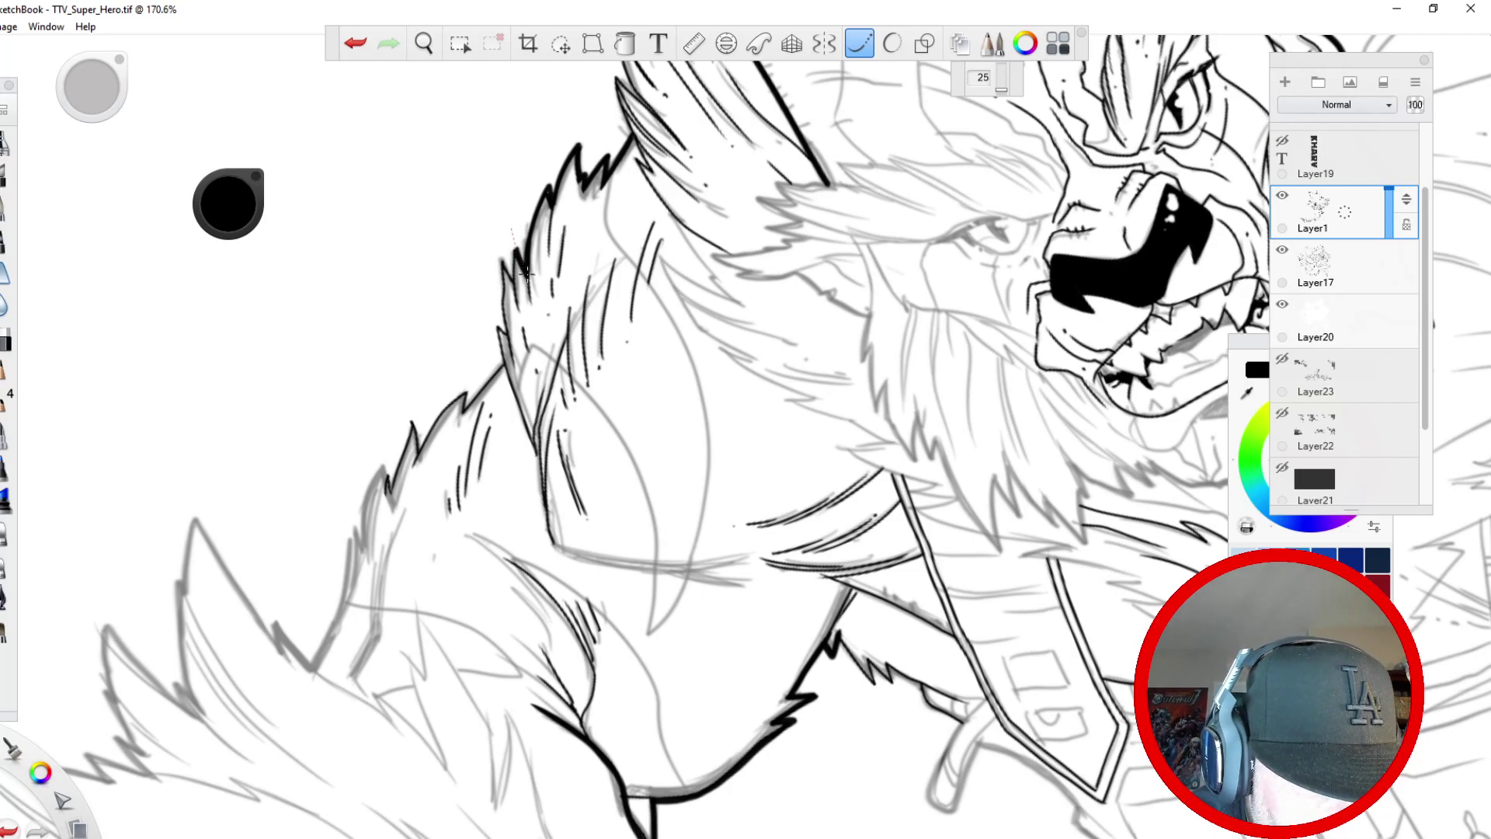
{"action": "left_click_drag", "start_coordinate": [507, 264], "coordinate": [501, 319]}
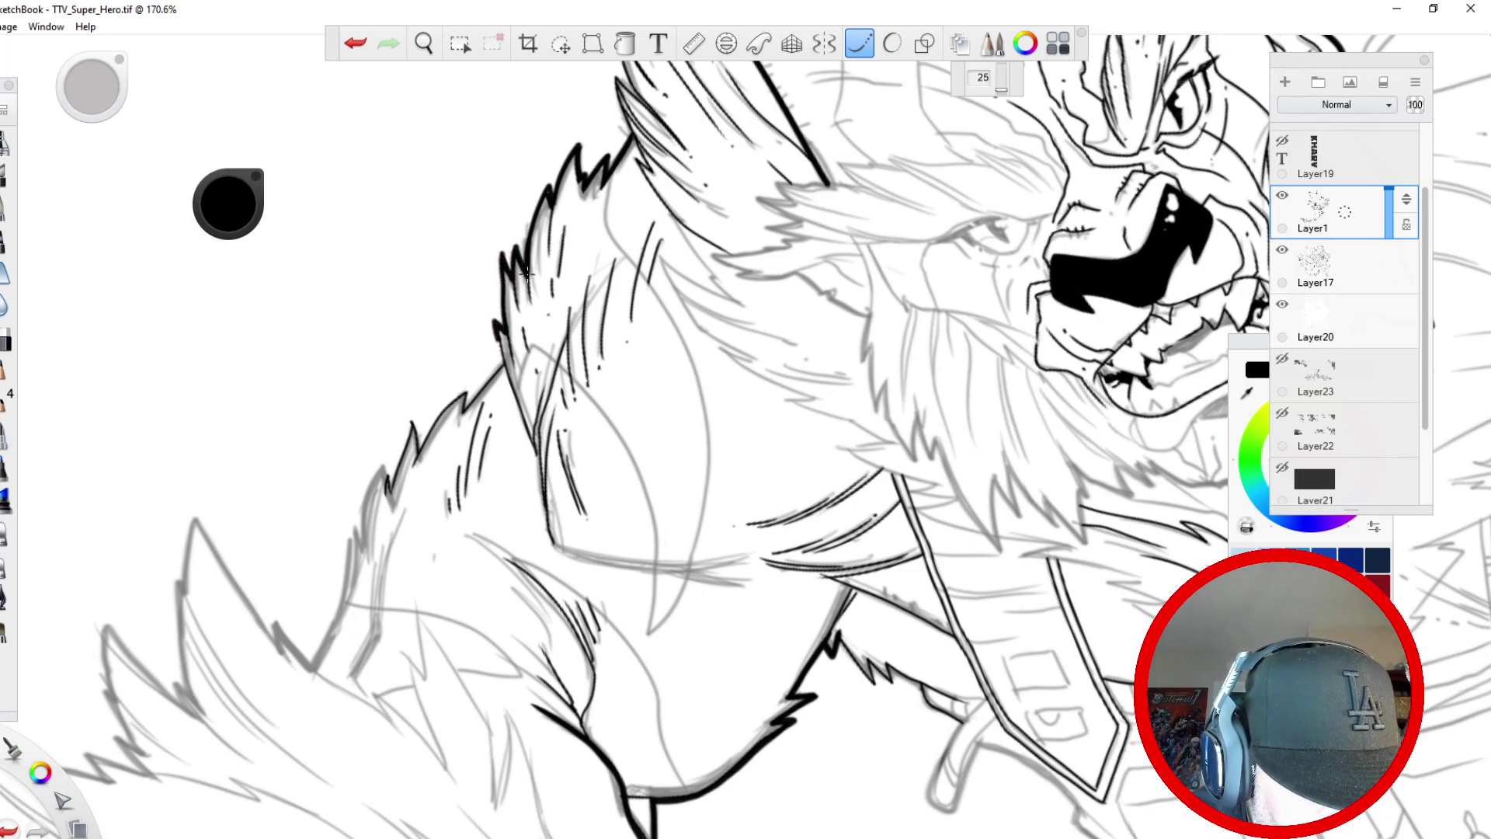
- Thicken the pointed lower edge of the shoulder muscle, from its outer corner up to the fur and inward toward the armpit
{"action": "key", "text": "space"}
{"action": "mouse_move", "coordinate": [488, 196]}
{"action": "left_mouse_down"}
{"action": "mouse_move", "coordinate": [468, 529]}
{"action": "mouse_move", "coordinate": [388, 466]}
{"action": "mouse_move", "coordinate": [394, 547]}
{"action": "mouse_move", "coordinate": [391, 346]}
{"action": "mouse_move", "coordinate": [402, 567]}
{"action": "mouse_move", "coordinate": [452, 502]}
{"action": "left_mouse_up"}
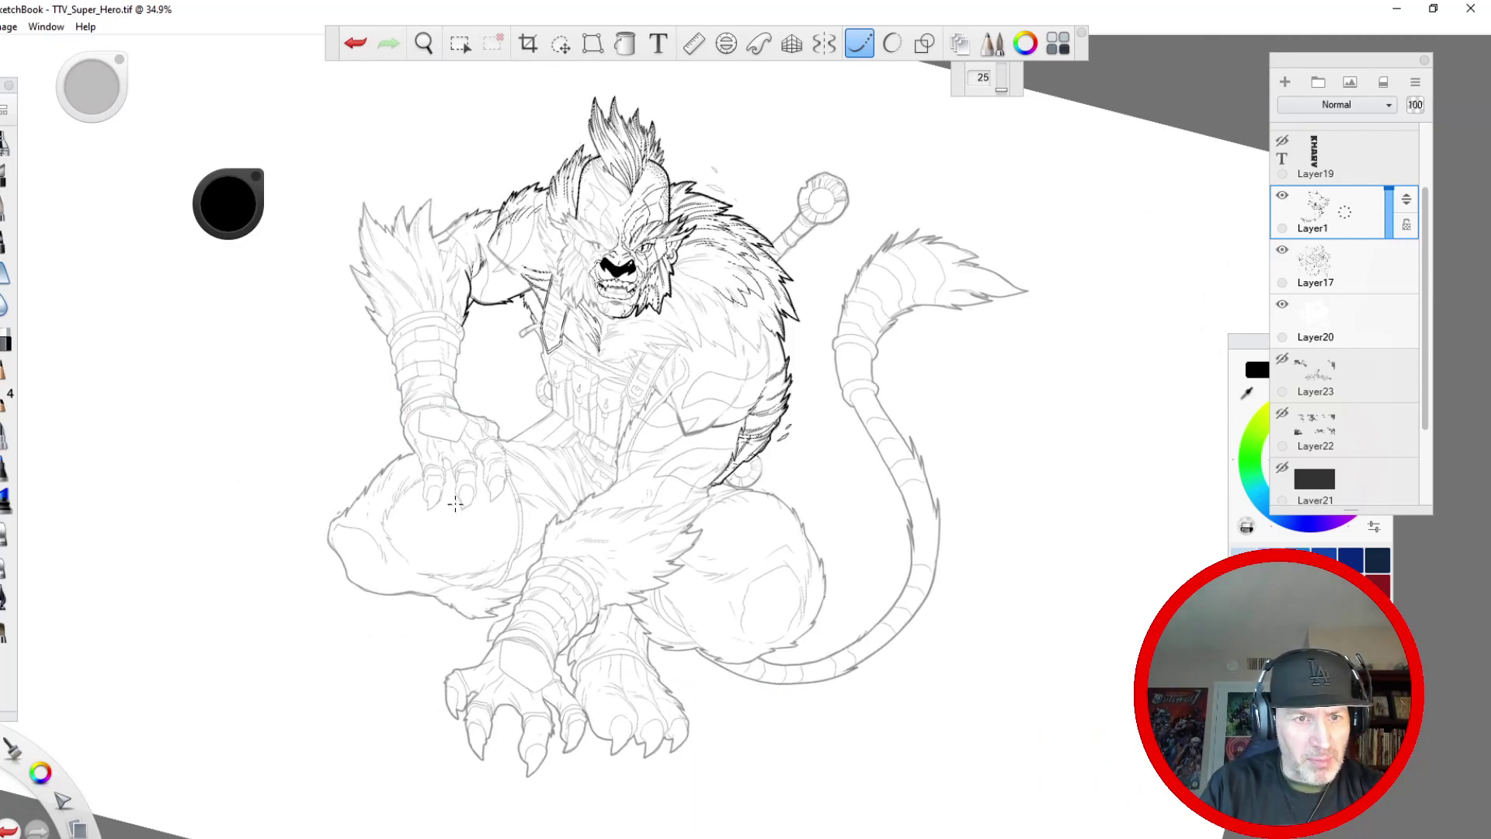
{"action": "key", "text": "space"}
{"action": "left_click_drag", "start_coordinate": [464, 377], "coordinate": [435, 287]}
{"action": "left_click_drag", "start_coordinate": [357, 279], "coordinate": [622, 473]}
{"action": "left_click_drag", "start_coordinate": [510, 336], "coordinate": [380, 416]}
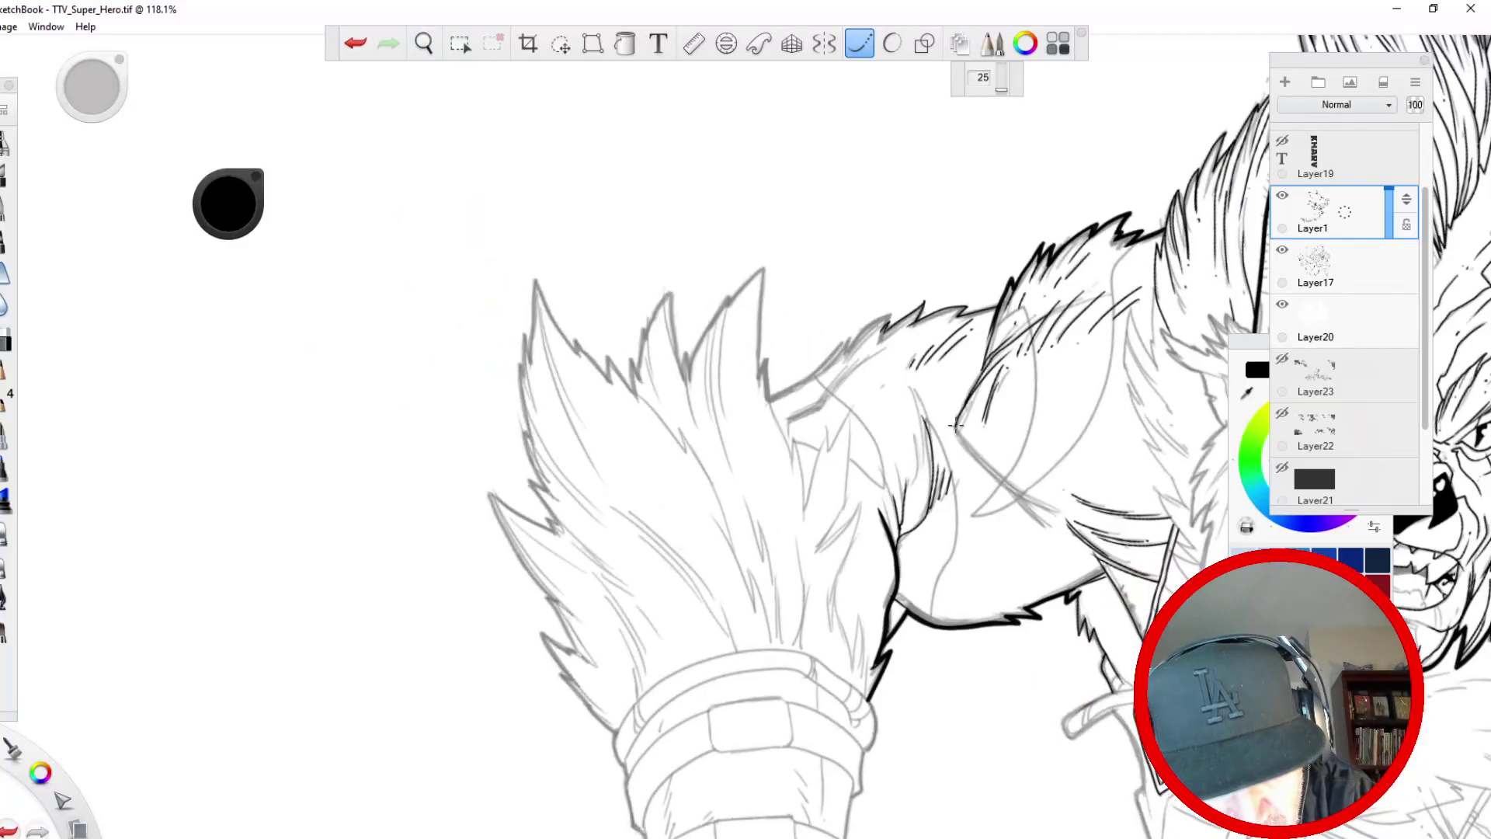
{"action": "left_click_drag", "start_coordinate": [956, 425], "coordinate": [998, 354]}
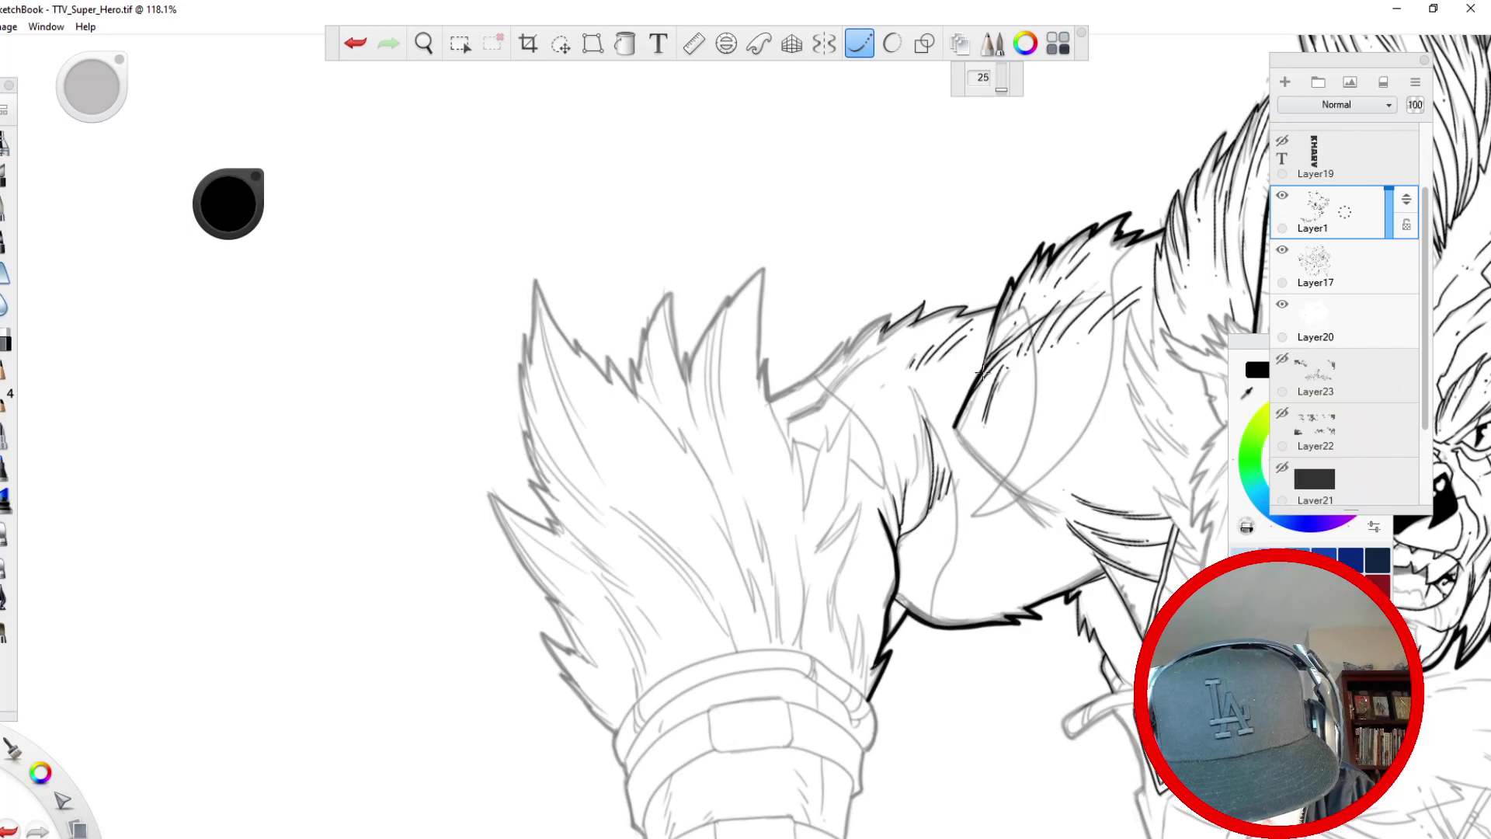
{"action": "left_click_drag", "start_coordinate": [955, 426], "coordinate": [1104, 535]}
{"action": "left_click_drag", "start_coordinate": [955, 426], "coordinate": [1041, 522]}
- Thicken the fur outline along the top of the upper arm from the shoulder toward the elbow
{"action": "left_click_drag", "start_coordinate": [1002, 305], "coordinate": [958, 317]}
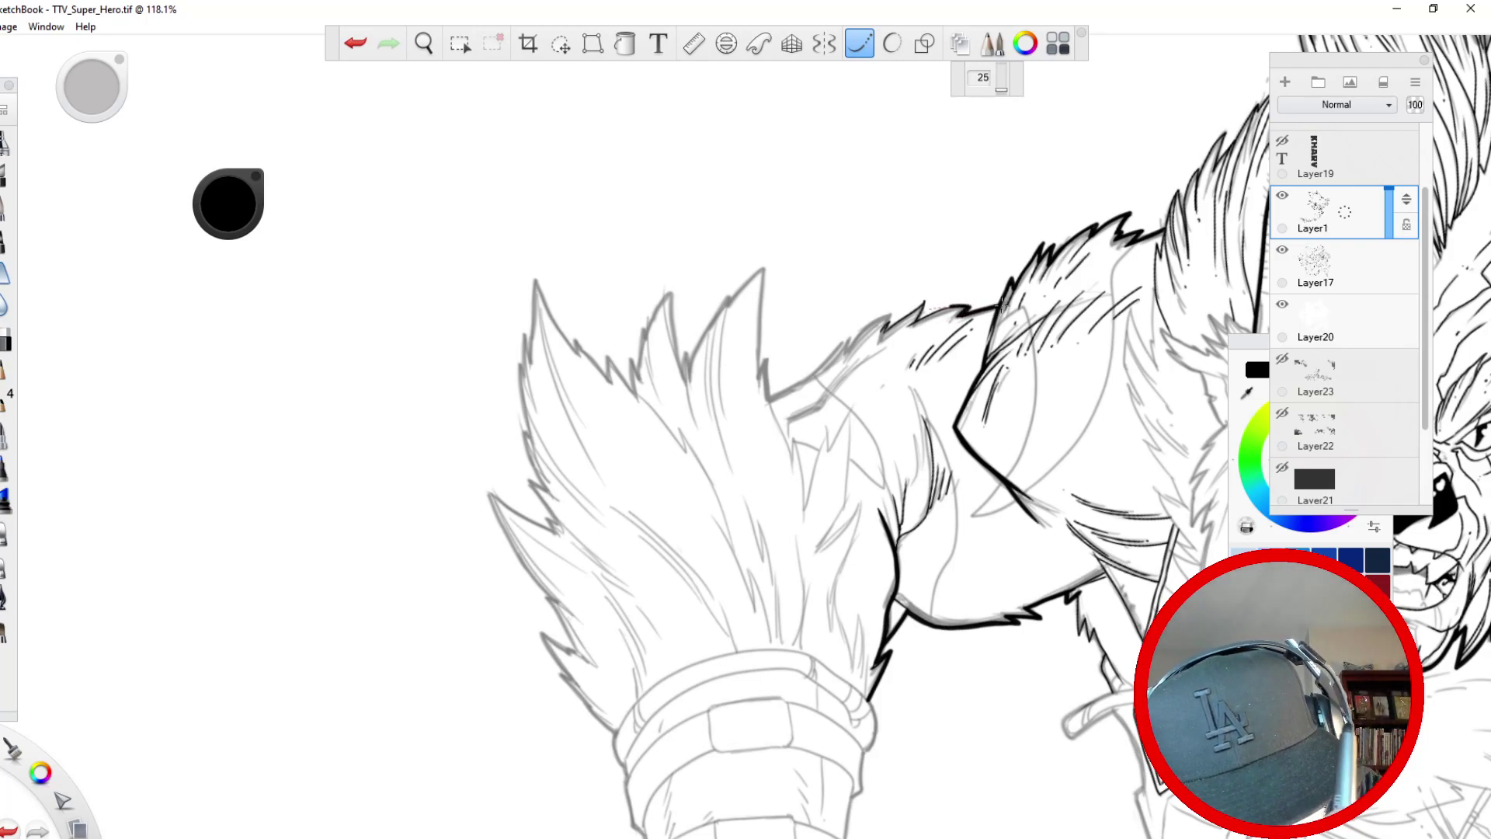
{"action": "left_click_drag", "start_coordinate": [915, 308], "coordinate": [881, 335]}
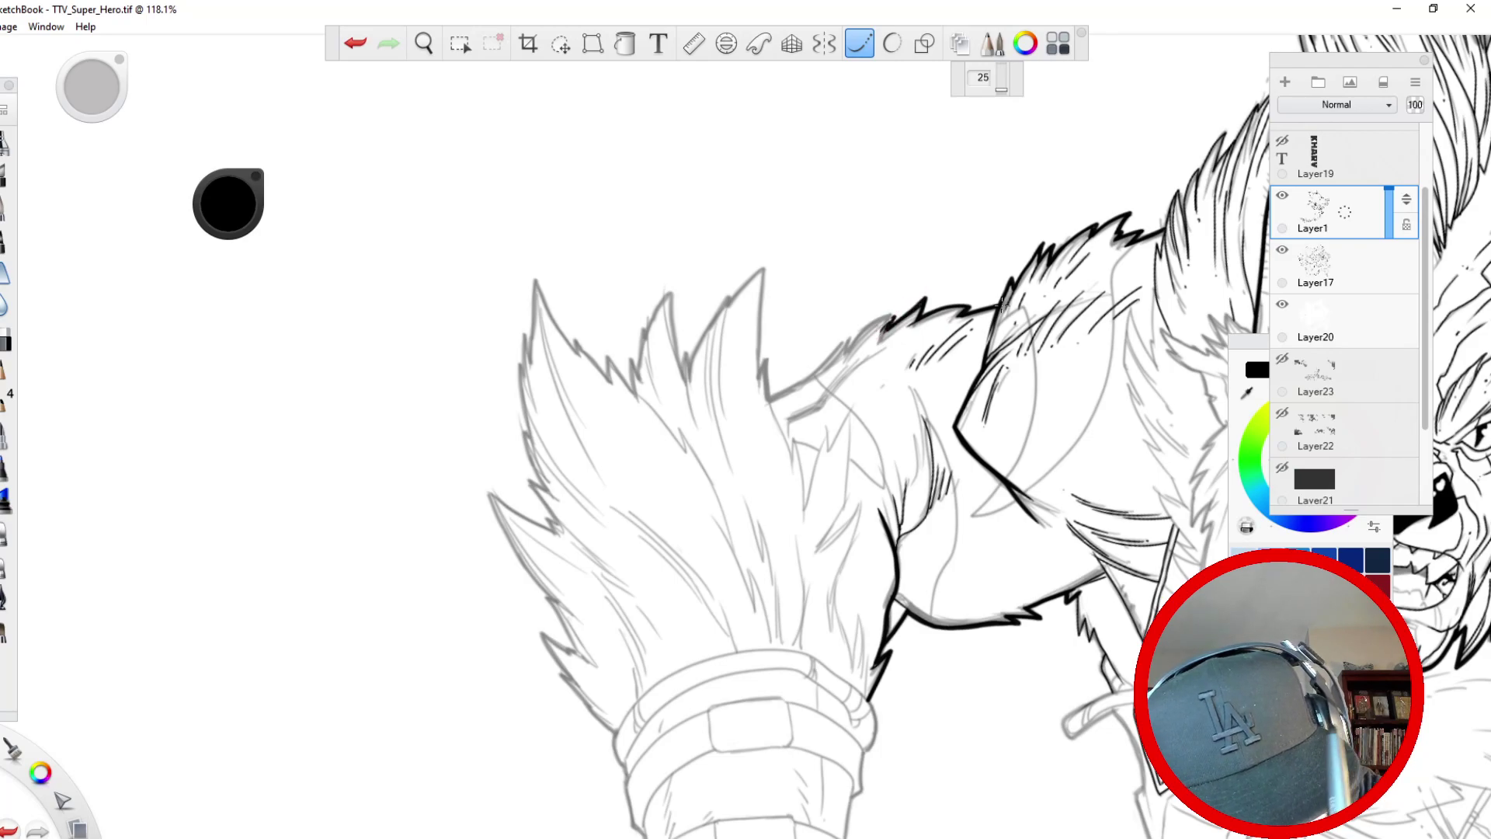
{"action": "left_click_drag", "start_coordinate": [892, 311], "coordinate": [839, 365]}
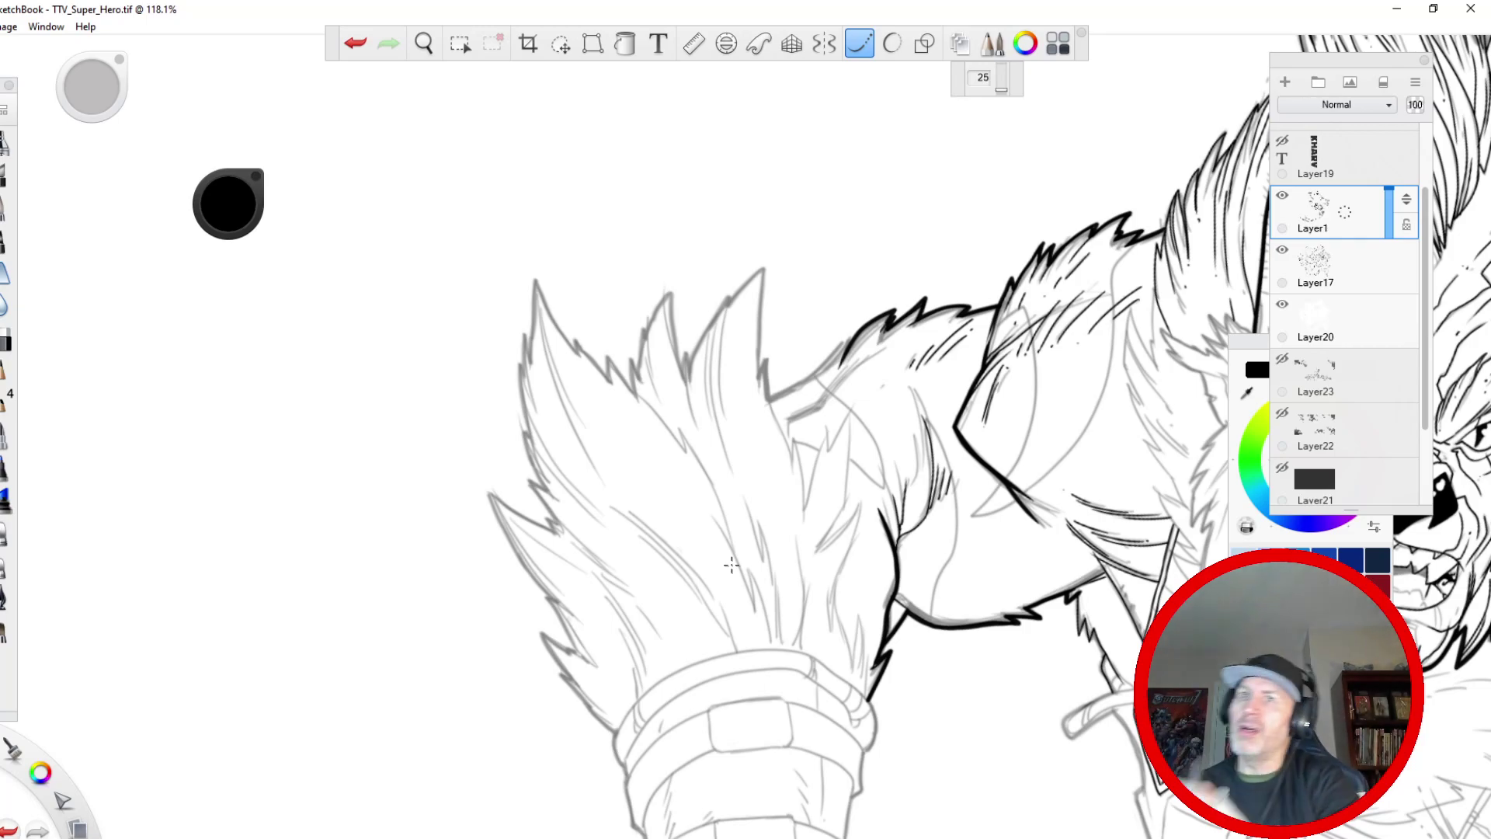
- Show the KHARV title layer, examine the whole figure together with the title, and hide the layer again
{"action": "key", "text": "space"}
{"action": "left_click_drag", "start_coordinate": [669, 204], "coordinate": [473, 616]}
{"action": "left_click_drag", "start_coordinate": [534, 343], "coordinate": [473, 388]}
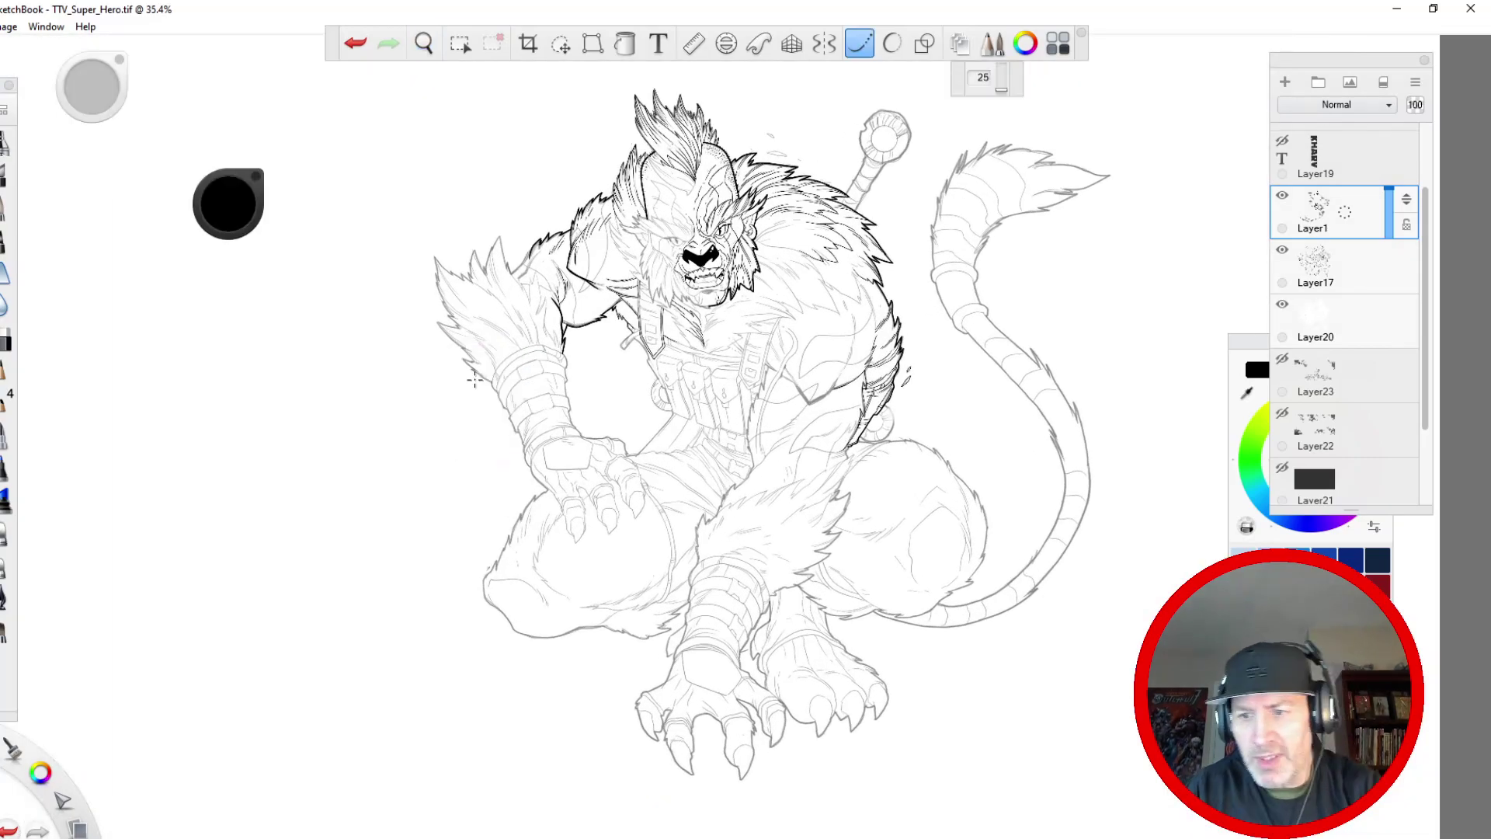
{"action": "left_click", "coordinate": [1282, 141]}
{"action": "key", "text": "space"}
{"action": "left_click_drag", "start_coordinate": [635, 769], "coordinate": [510, 525]}
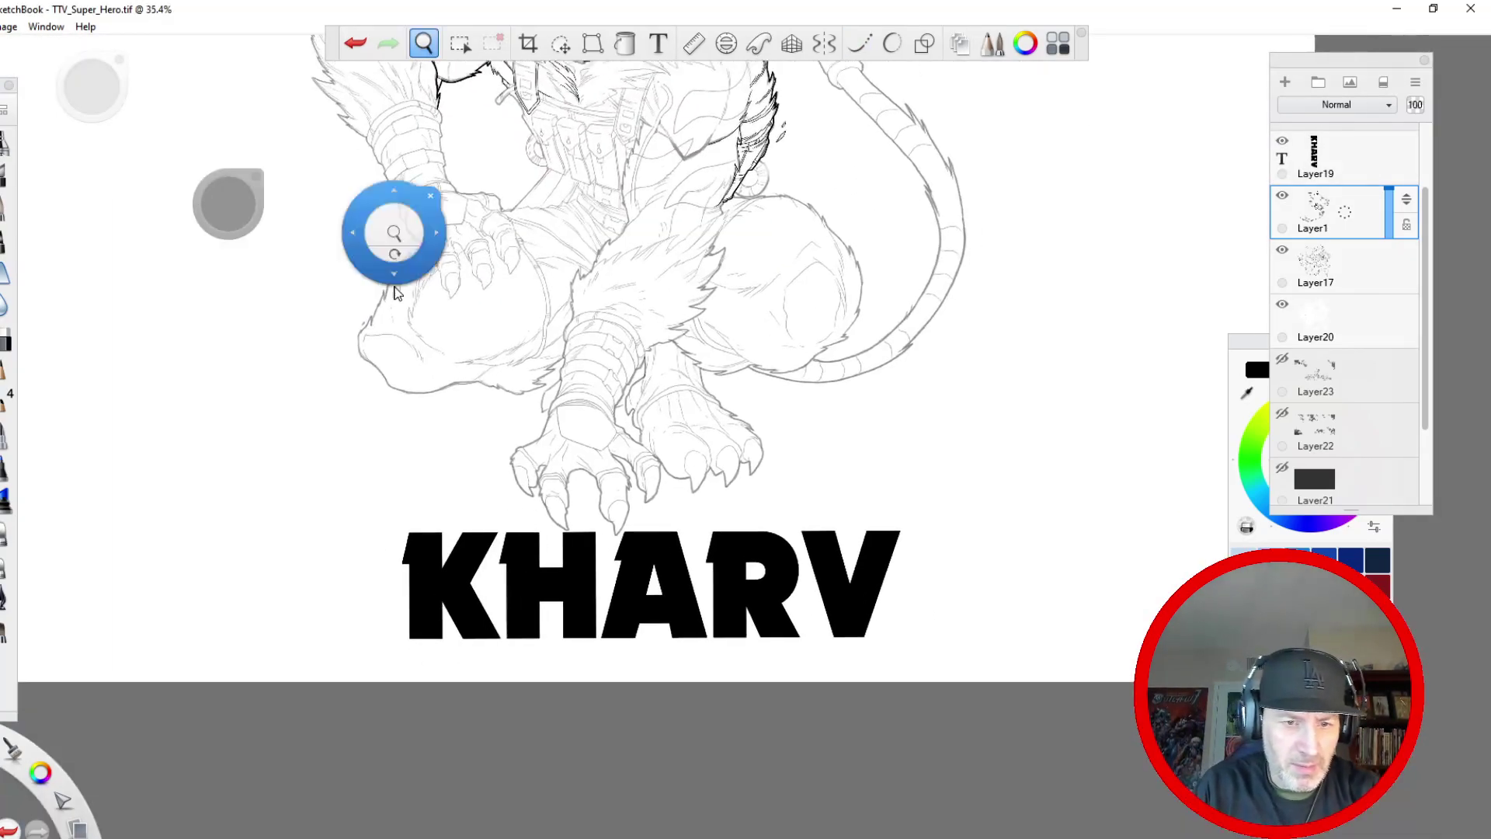
{"action": "left_click_drag", "start_coordinate": [364, 404], "coordinate": [351, 433]}
{"action": "left_click_drag", "start_coordinate": [264, 499], "coordinate": [334, 544]}
{"action": "left_click_drag", "start_coordinate": [326, 441], "coordinate": [359, 544]}
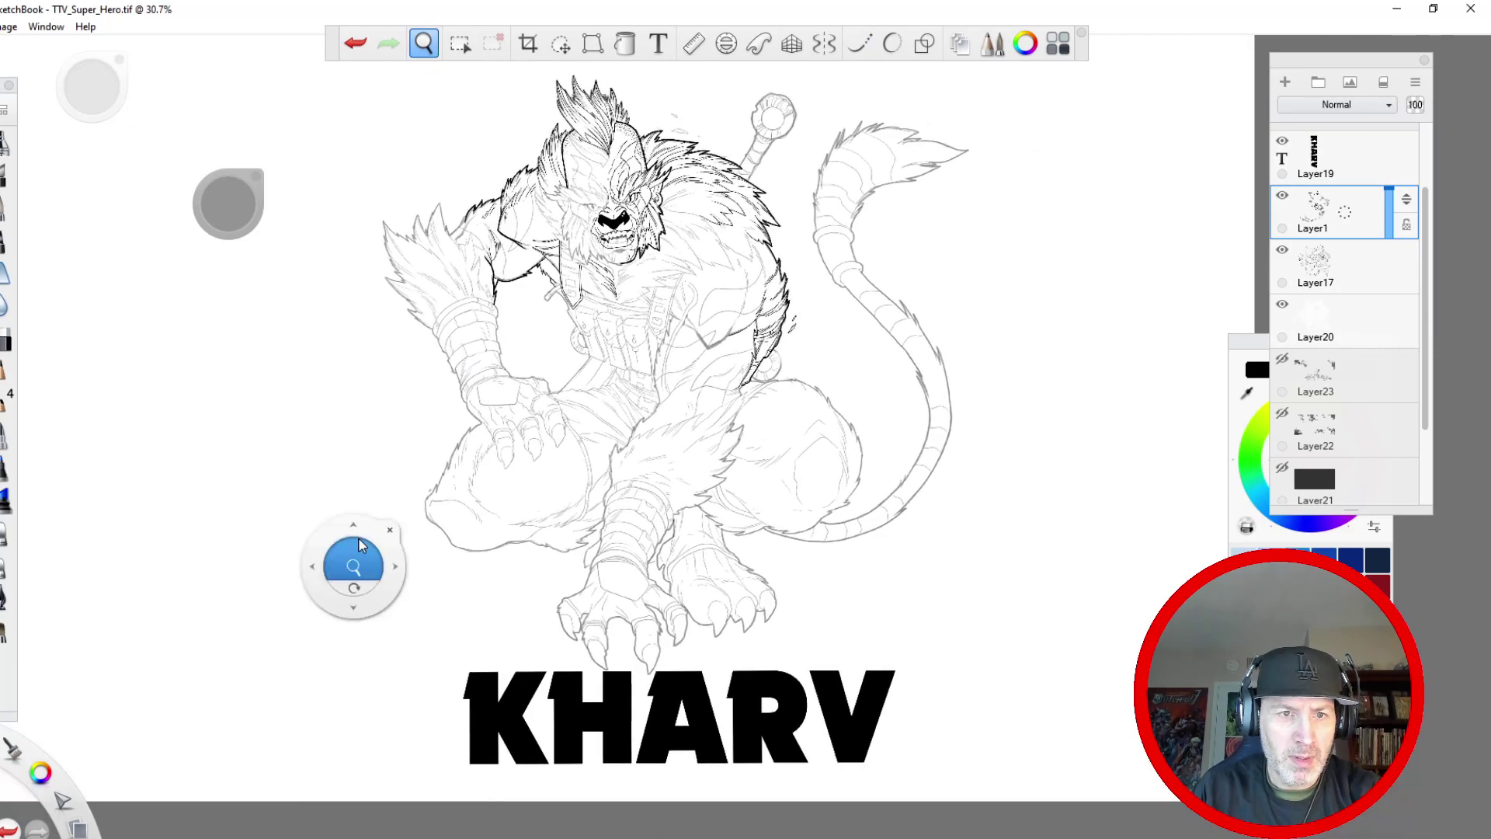
{"action": "left_click_drag", "start_coordinate": [492, 343], "coordinate": [497, 314]}
{"action": "left_click_drag", "start_coordinate": [399, 421], "coordinate": [408, 502]}
{"action": "left_click_drag", "start_coordinate": [443, 278], "coordinate": [433, 300]}
{"action": "left_click_drag", "start_coordinate": [417, 390], "coordinate": [432, 437]}
{"action": "key", "text": "s"}
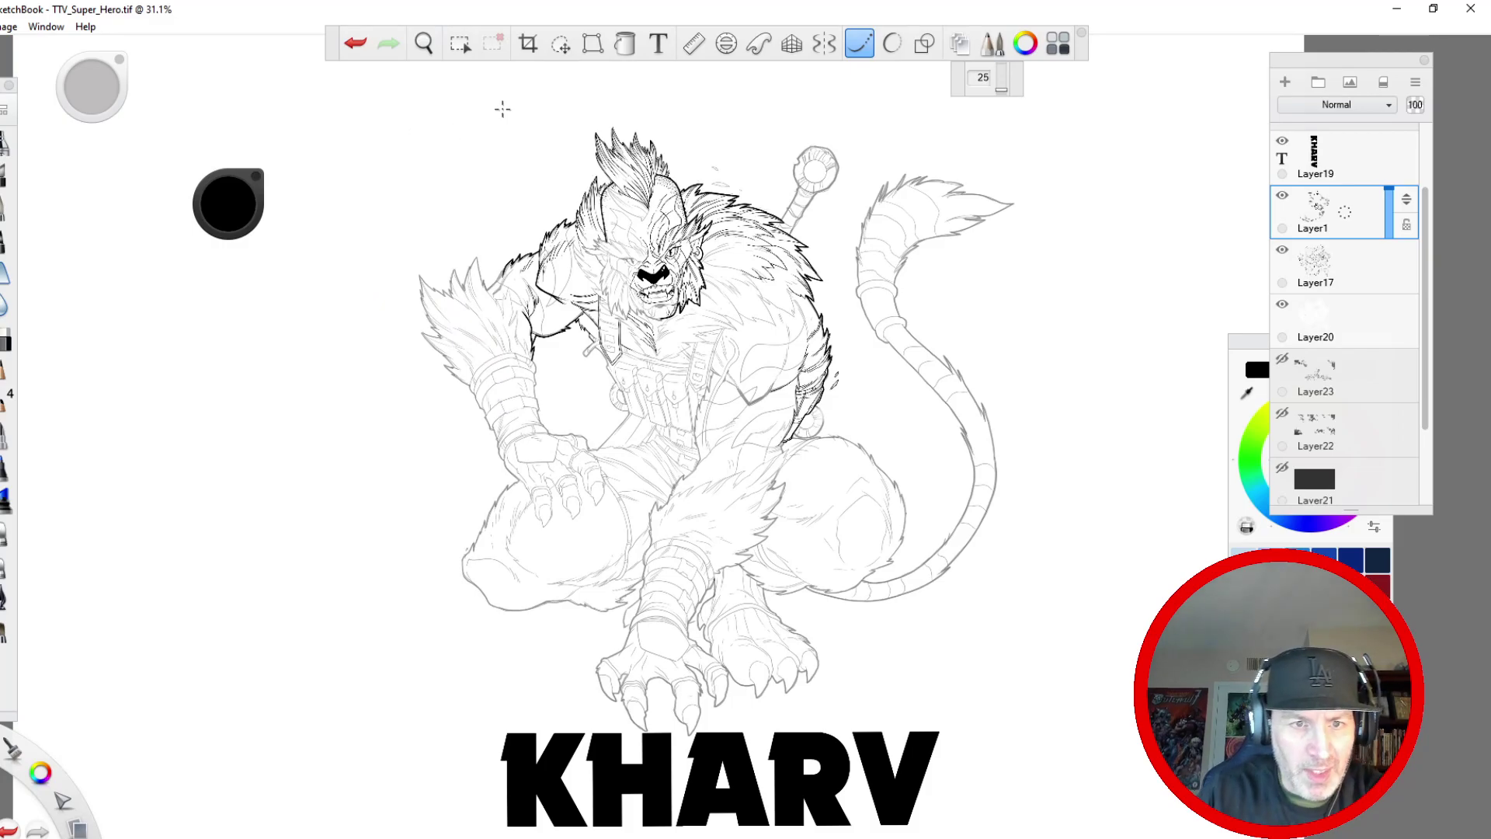
{"action": "key", "text": "space"}
{"action": "left_click_drag", "start_coordinate": [614, 251], "coordinate": [607, 522]}
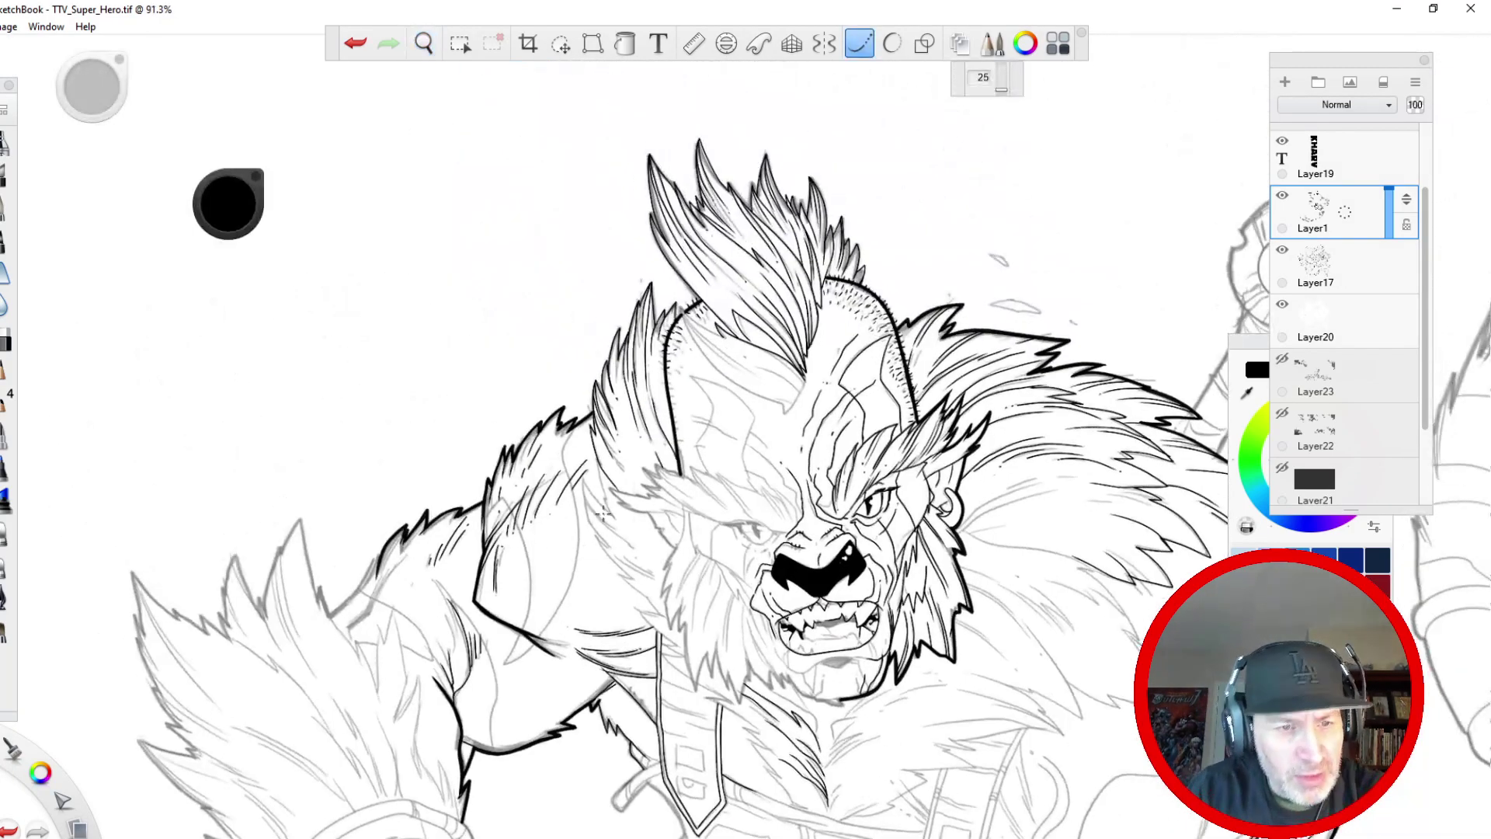
{"action": "left_click", "coordinate": [1282, 143]}
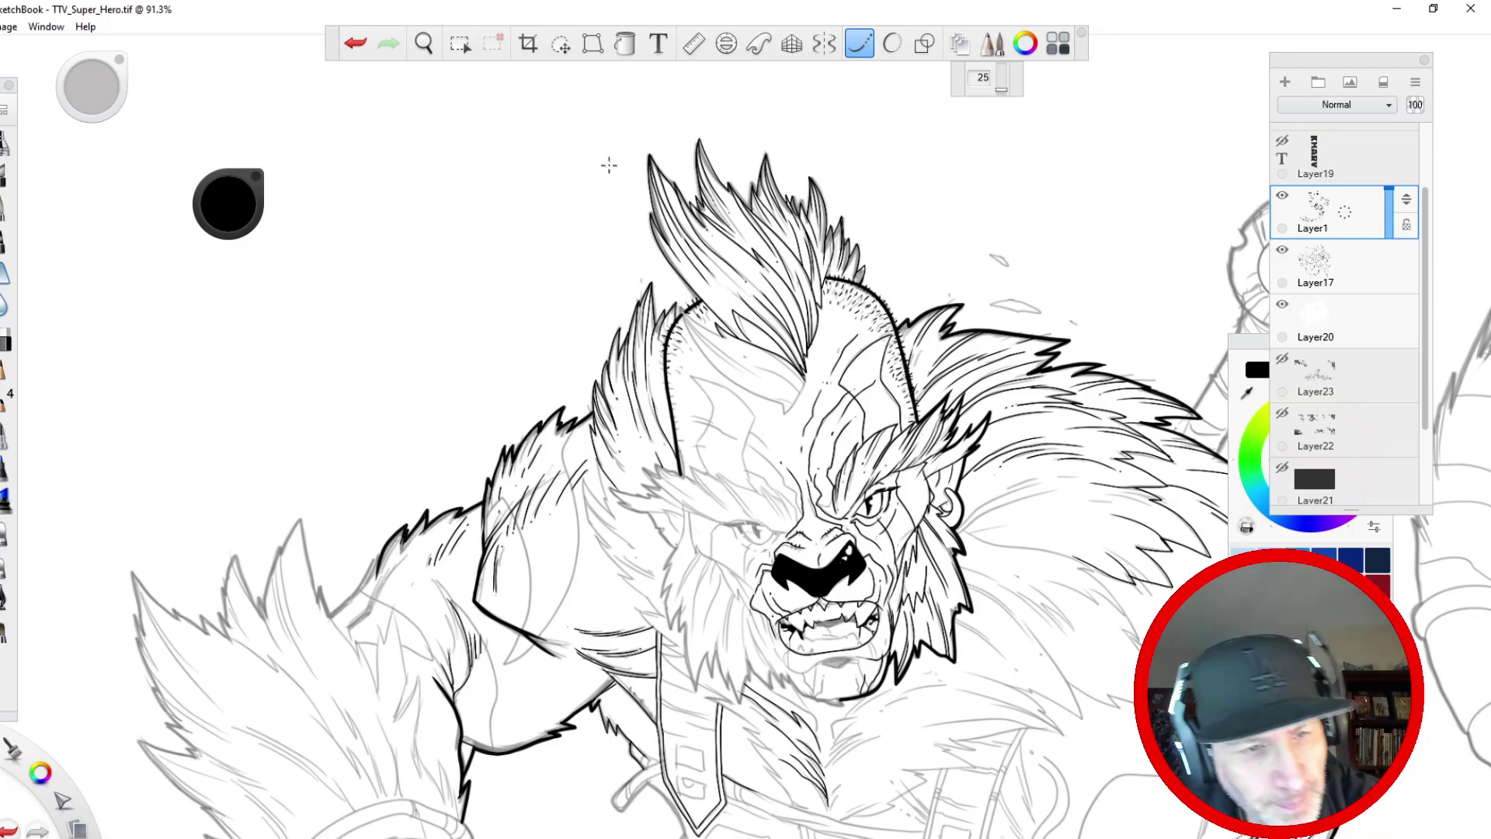
- Thicken the outer edge of the fur tufts beside the shaved side of the head, undoing a stroke that misses
{"action": "key", "text": "space"}
{"action": "left_click_drag", "start_coordinate": [606, 289], "coordinate": [566, 226]}
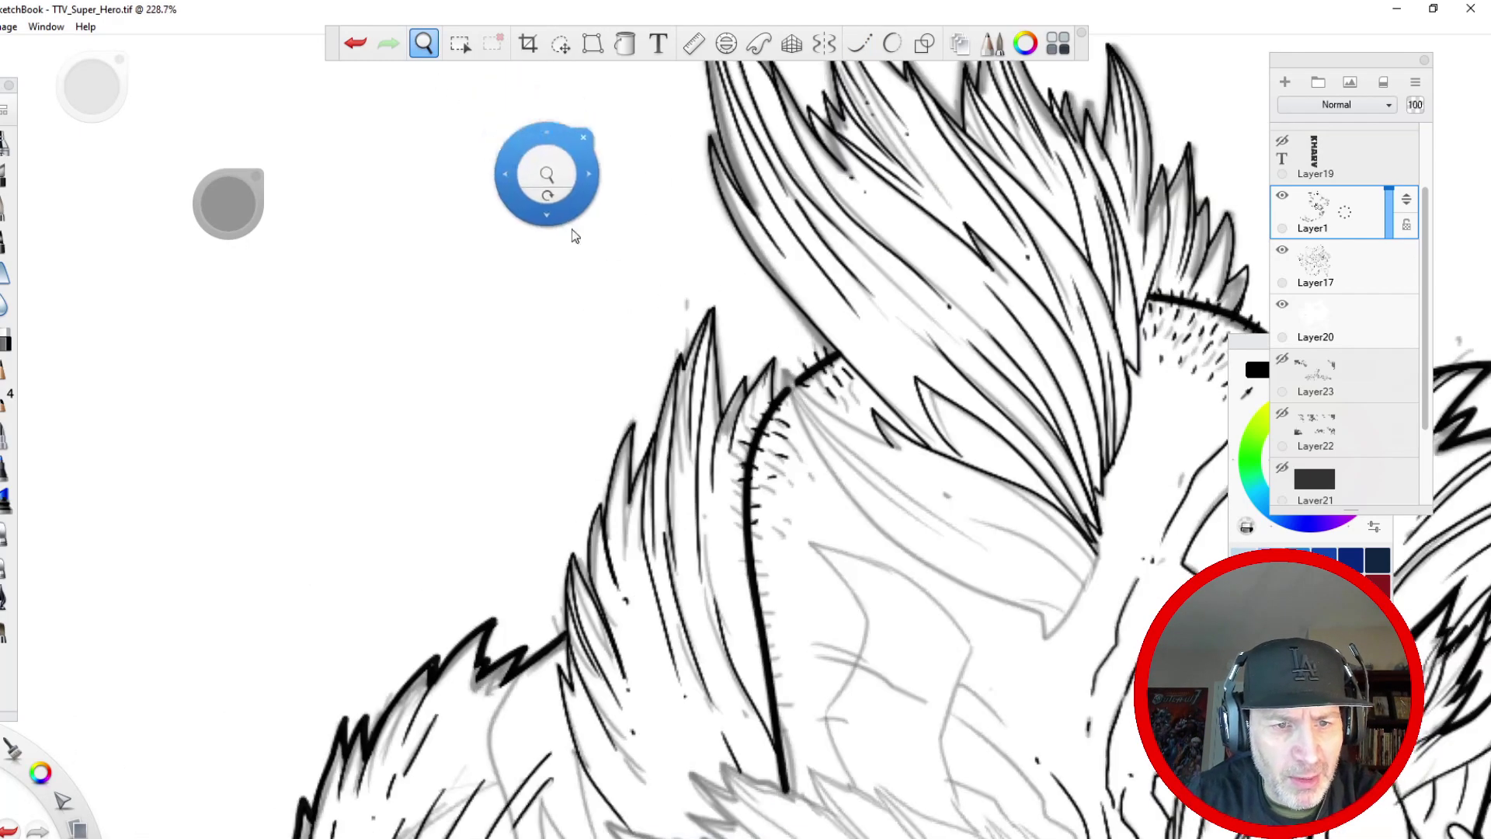
{"action": "mouse_move", "coordinate": [777, 406]}
{"action": "left_mouse_down"}
{"action": "mouse_move", "coordinate": [781, 347]}
{"action": "mouse_move", "coordinate": [742, 398]}
{"action": "mouse_move", "coordinate": [748, 351]}
{"action": "mouse_move", "coordinate": [717, 429]}
{"action": "mouse_move", "coordinate": [715, 298]}
{"action": "mouse_move", "coordinate": [685, 369]}
{"action": "mouse_move", "coordinate": [679, 332]}
{"action": "mouse_move", "coordinate": [624, 500]}
{"action": "mouse_move", "coordinate": [633, 415]}
{"action": "mouse_move", "coordinate": [601, 519]}
{"action": "mouse_move", "coordinate": [639, 414]}
{"action": "mouse_move", "coordinate": [610, 469]}
{"action": "mouse_move", "coordinate": [588, 531]}
{"action": "mouse_move", "coordinate": [595, 606]}
{"action": "left_mouse_up"}
{"action": "left_click", "coordinate": [355, 43]}
- Ink the outer elbow contour from the last arm tuft down to the forearm fur
{"action": "key", "text": "space"}
{"action": "left_click_drag", "start_coordinate": [519, 255], "coordinate": [457, 637]}
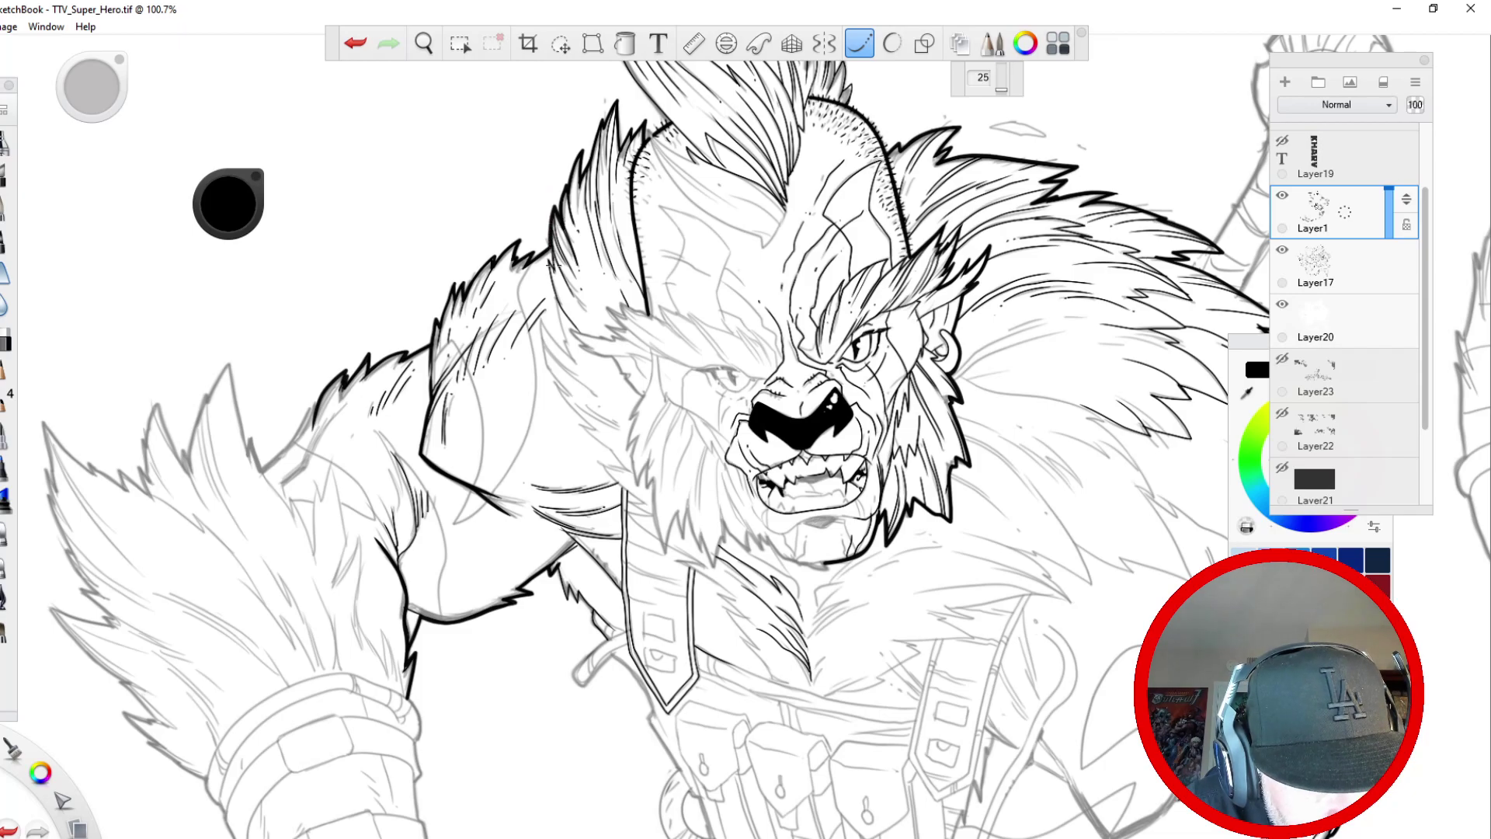
{"action": "key", "text": "space"}
{"action": "left_click_drag", "start_coordinate": [521, 285], "coordinate": [474, 543]}
{"action": "left_click_drag", "start_coordinate": [457, 696], "coordinate": [421, 639]}
{"action": "mouse_move", "coordinate": [418, 554]}
{"action": "left_mouse_down"}
{"action": "mouse_move", "coordinate": [306, 536]}
{"action": "mouse_move", "coordinate": [317, 568]}
{"action": "mouse_move", "coordinate": [342, 533]}
{"action": "mouse_move", "coordinate": [532, 549]}
{"action": "mouse_move", "coordinate": [455, 556]}
{"action": "mouse_move", "coordinate": [490, 536]}
{"action": "left_mouse_up"}
{"action": "left_click_drag", "start_coordinate": [383, 565], "coordinate": [351, 299]}
{"action": "left_click_drag", "start_coordinate": [315, 536], "coordinate": [304, 366]}
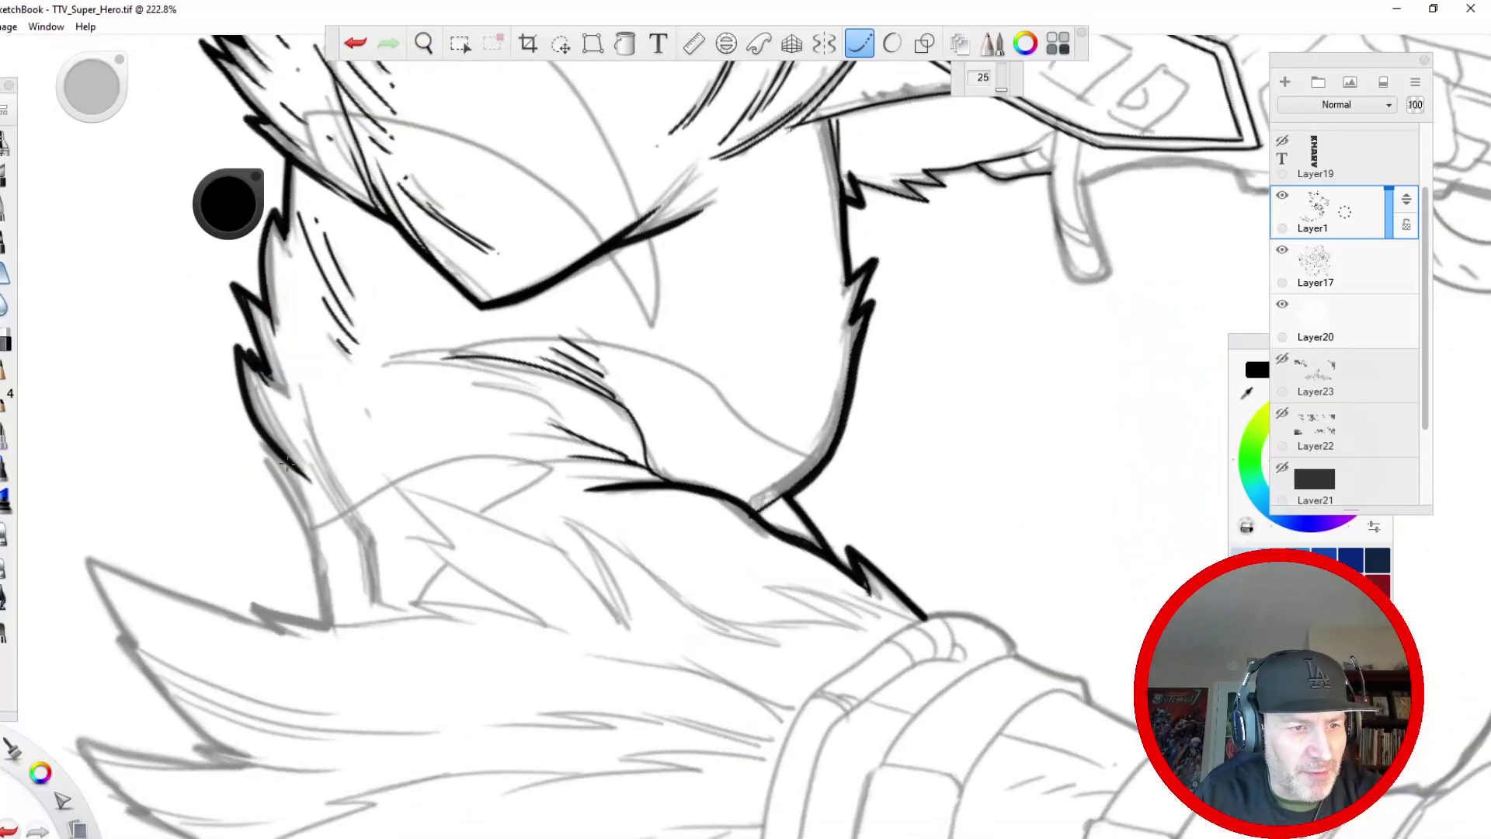
{"action": "mouse_move", "coordinate": [308, 476]}
{"action": "left_mouse_down"}
{"action": "mouse_move", "coordinate": [260, 449]}
{"action": "mouse_move", "coordinate": [299, 516]}
{"action": "mouse_move", "coordinate": [326, 625]}
{"action": "left_mouse_up"}
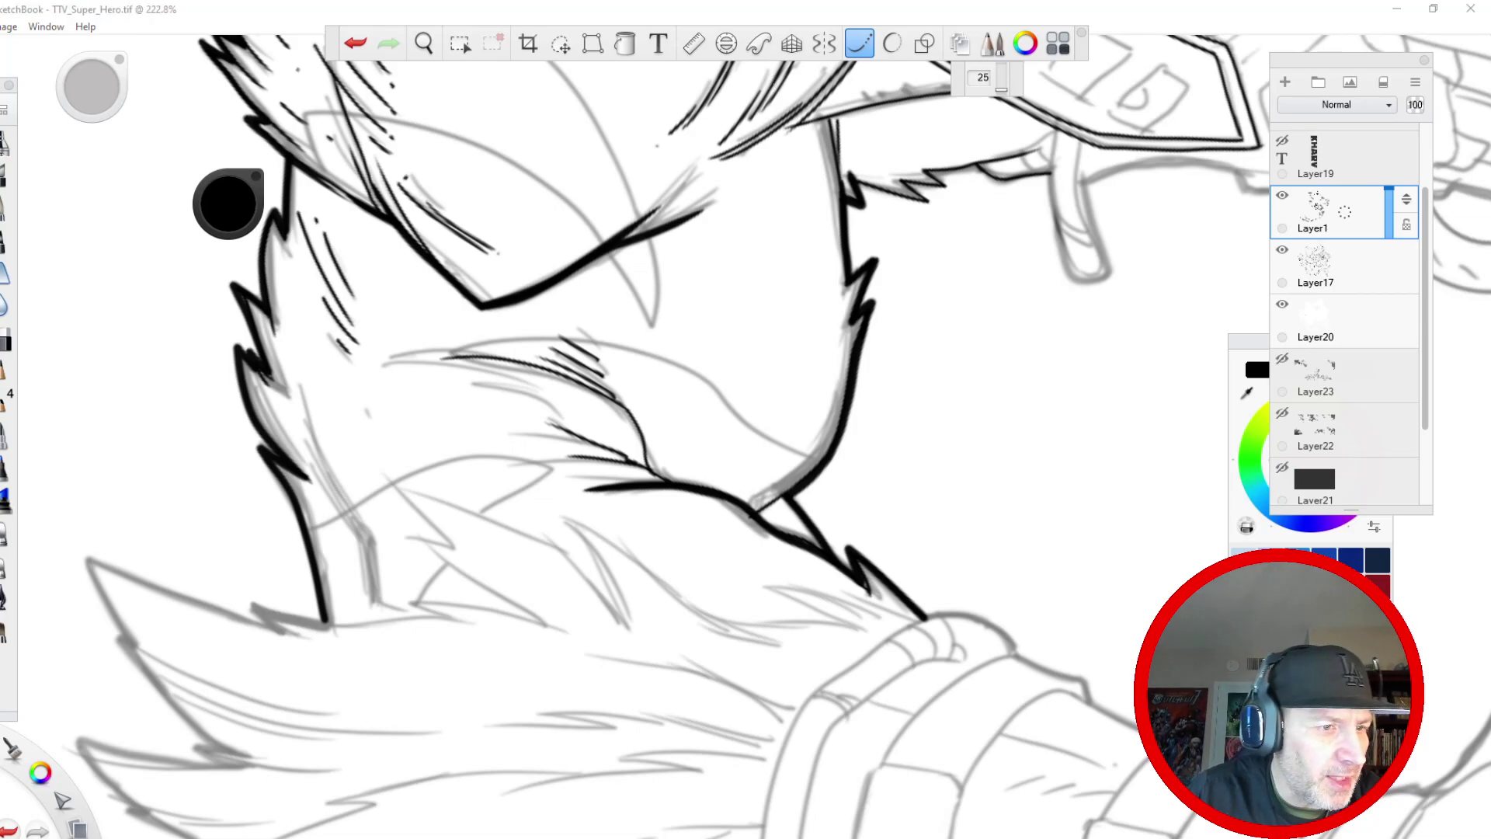
- Ink the narrow double crease line inside the elbow contour, undoing and restoring a stroke and adding another alongside it
{"action": "left_click_drag", "start_coordinate": [370, 553], "coordinate": [375, 596]}
{"action": "left_click_drag", "start_coordinate": [367, 535], "coordinate": [312, 358]}
{"action": "mouse_move", "coordinate": [364, 536]}
{"action": "left_mouse_down"}
{"action": "mouse_move", "coordinate": [371, 596]}
{"action": "mouse_move", "coordinate": [293, 380]}
{"action": "left_mouse_up"}
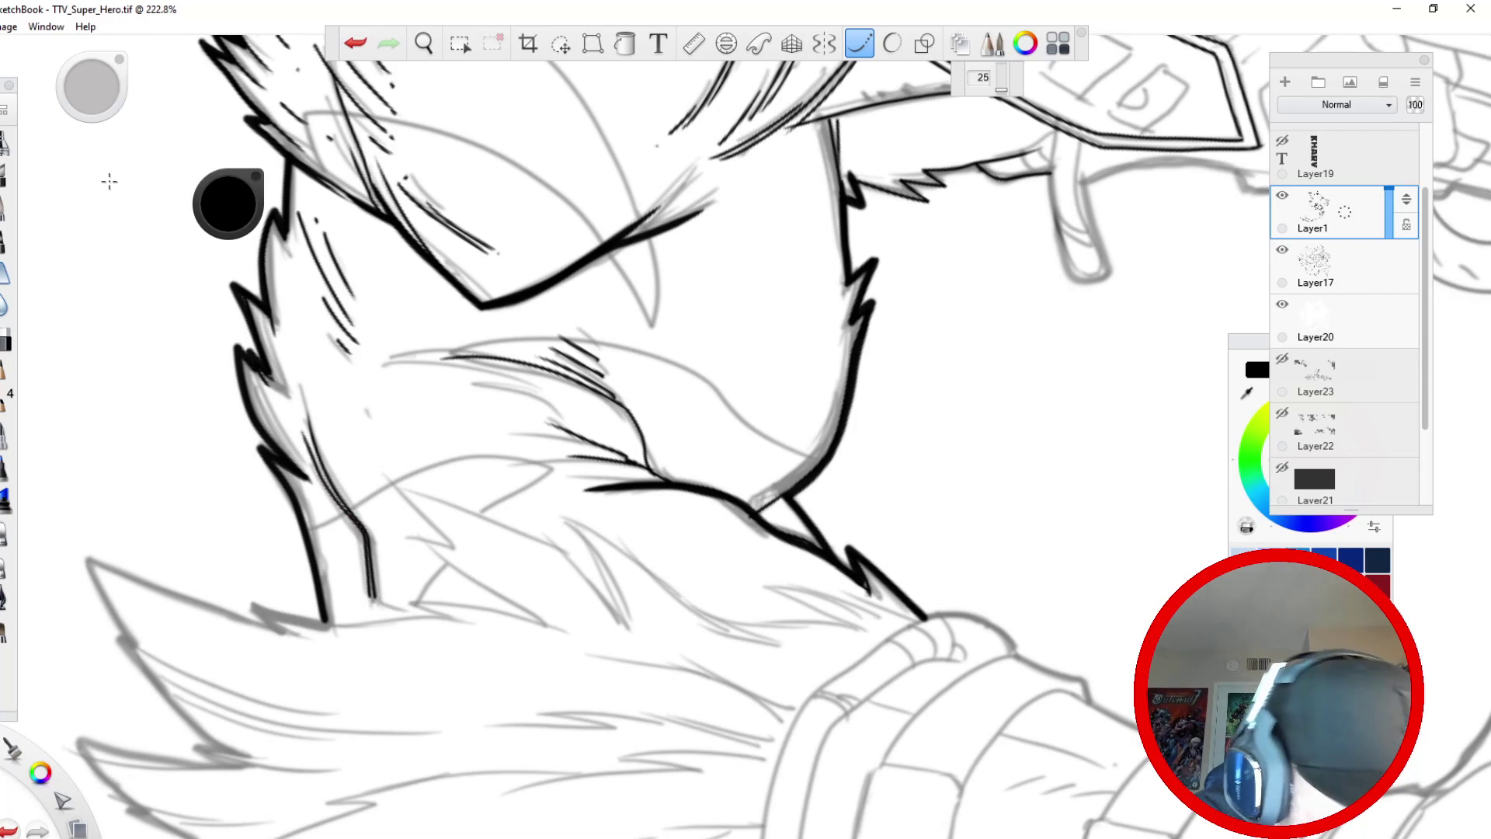
{"action": "key", "text": "ctrl+z"}
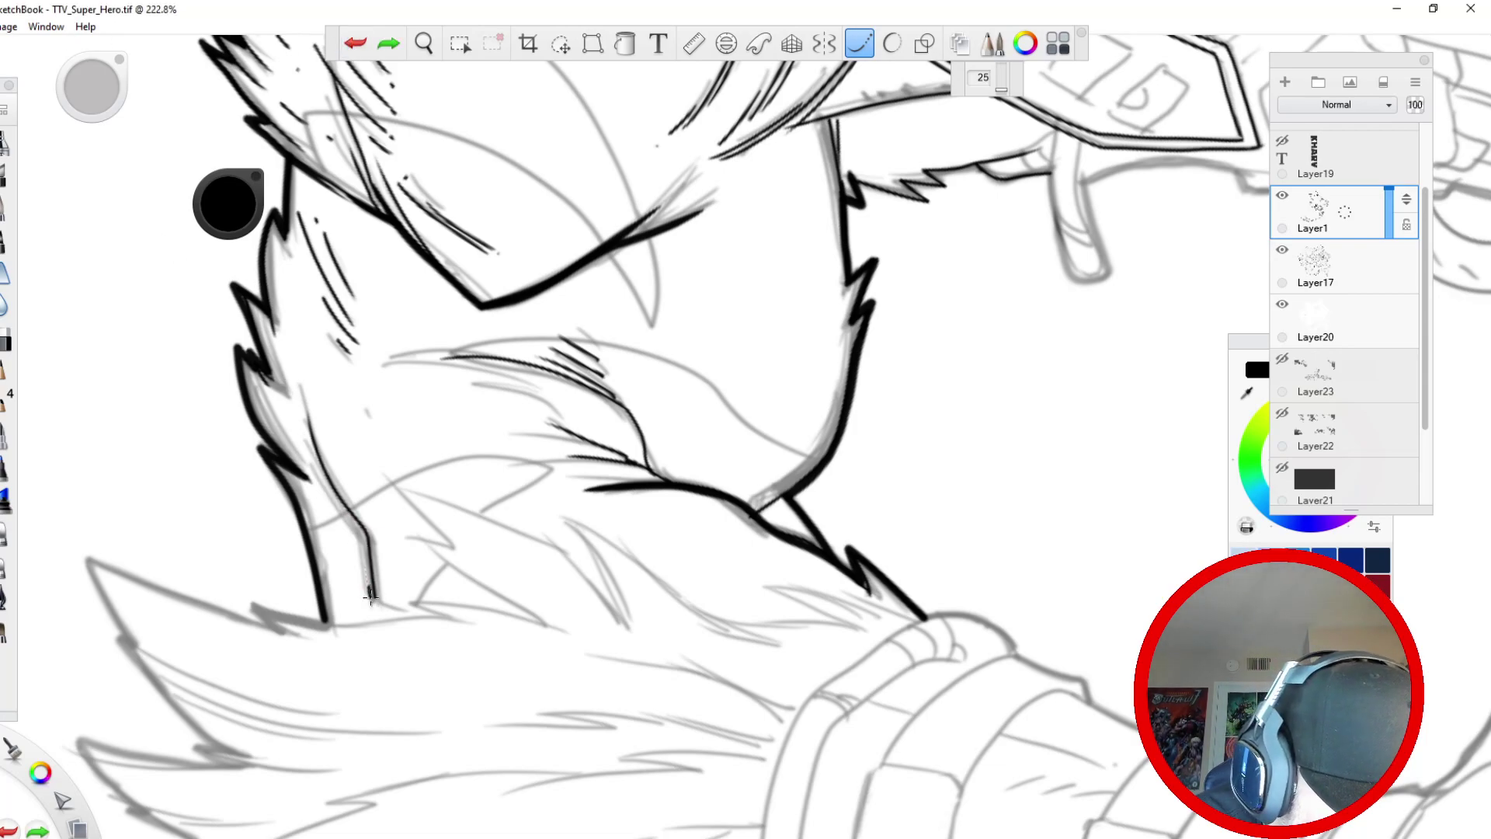
{"action": "key", "text": "ctrl+y"}
{"action": "key", "text": "ctrl+y"}
{"action": "mouse_move", "coordinate": [367, 597]}
{"action": "left_mouse_down"}
{"action": "mouse_move", "coordinate": [357, 519]}
{"action": "mouse_move", "coordinate": [314, 474]}
{"action": "left_mouse_up"}
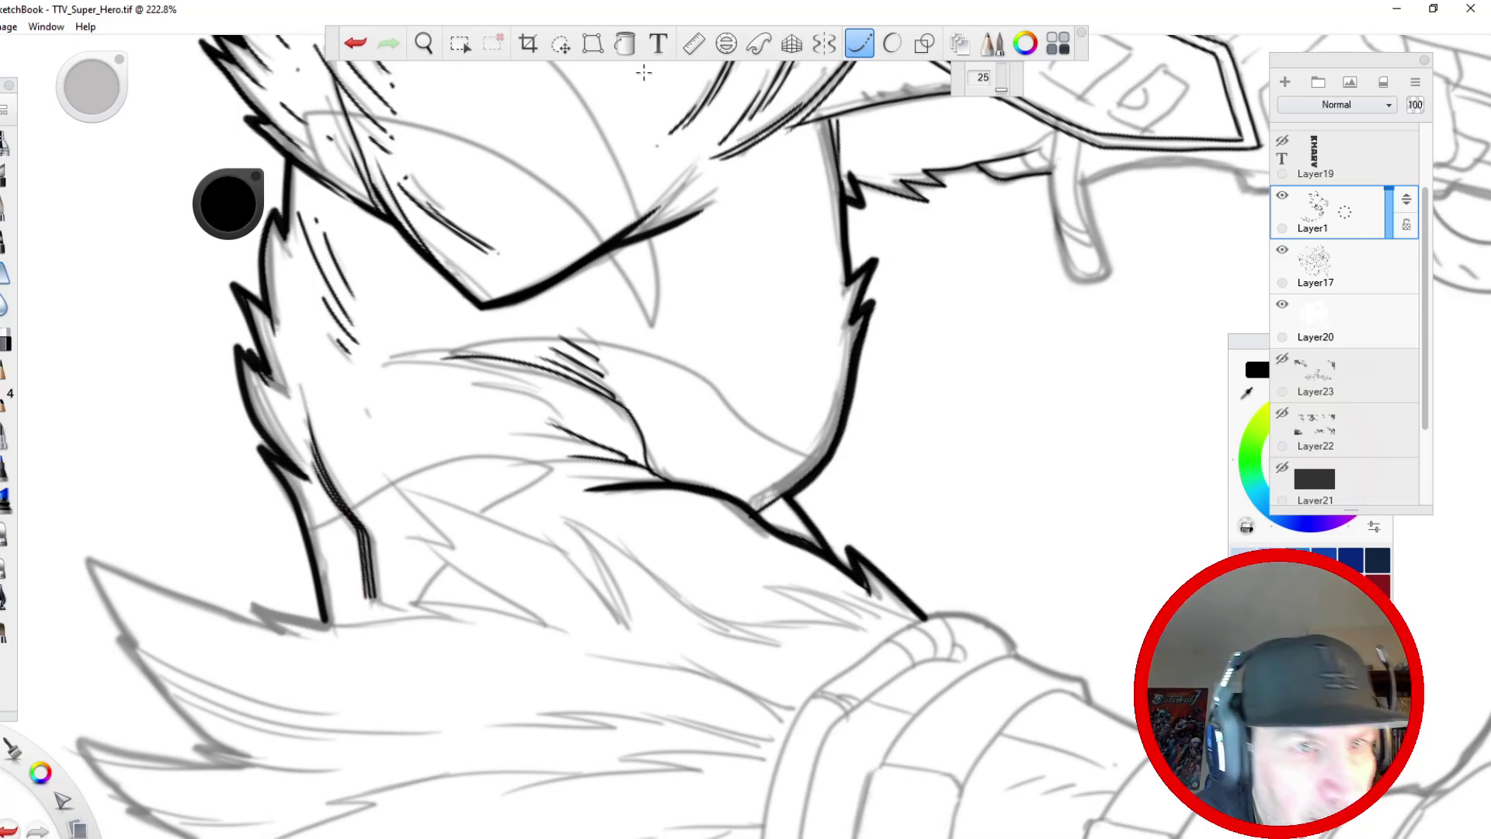
- Fill the elbow crease with solid black, add short hatch marks at its lower end and a small fur tick above it
{"action": "left_click", "coordinate": [857, 45]}
{"action": "left_click_drag", "start_coordinate": [362, 407], "coordinate": [372, 423]}
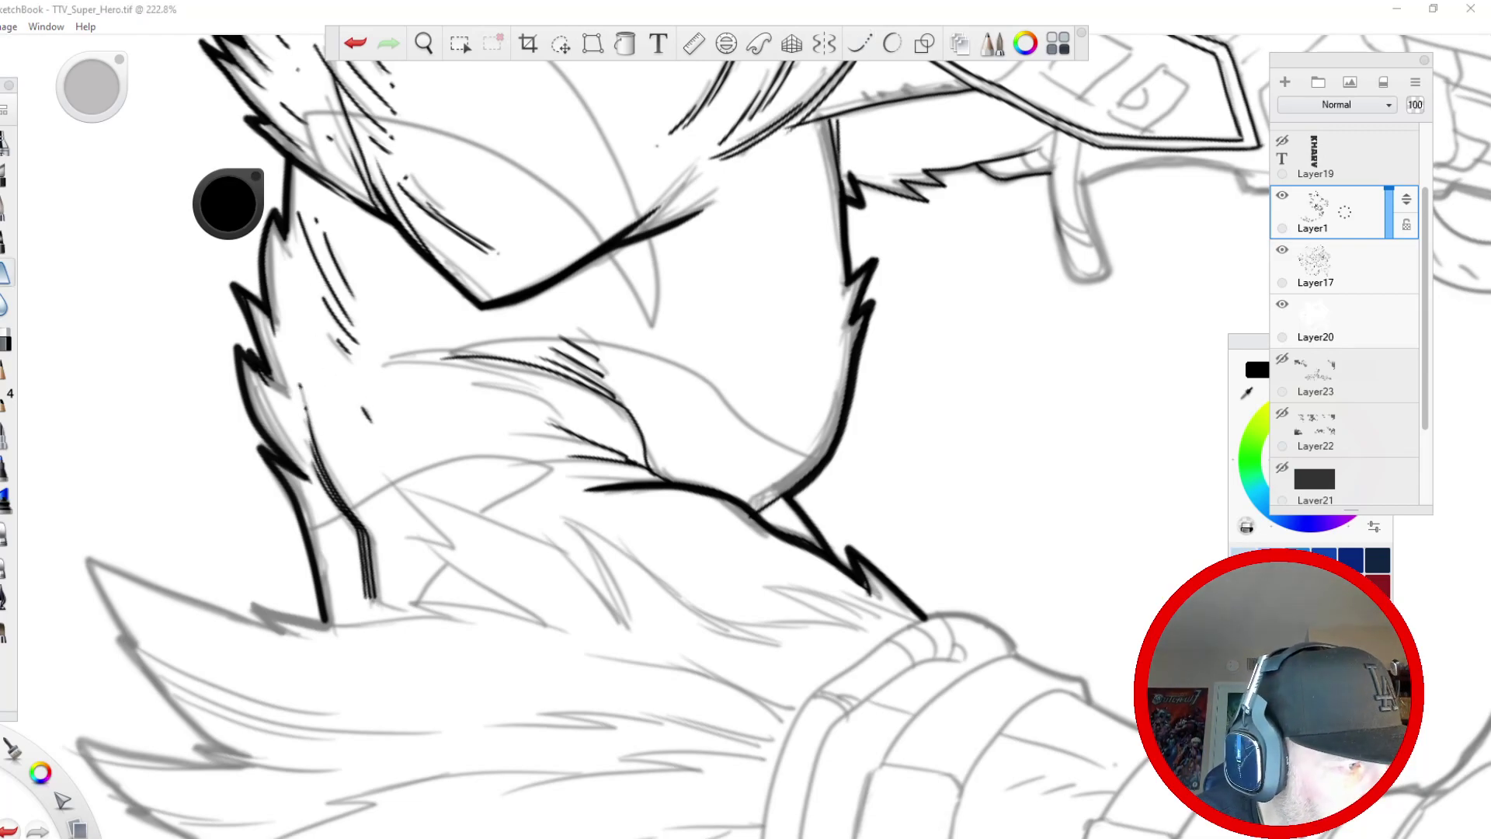
{"action": "left_click_drag", "start_coordinate": [373, 587], "coordinate": [366, 546]}
{"action": "left_click_drag", "start_coordinate": [374, 608], "coordinate": [353, 519]}
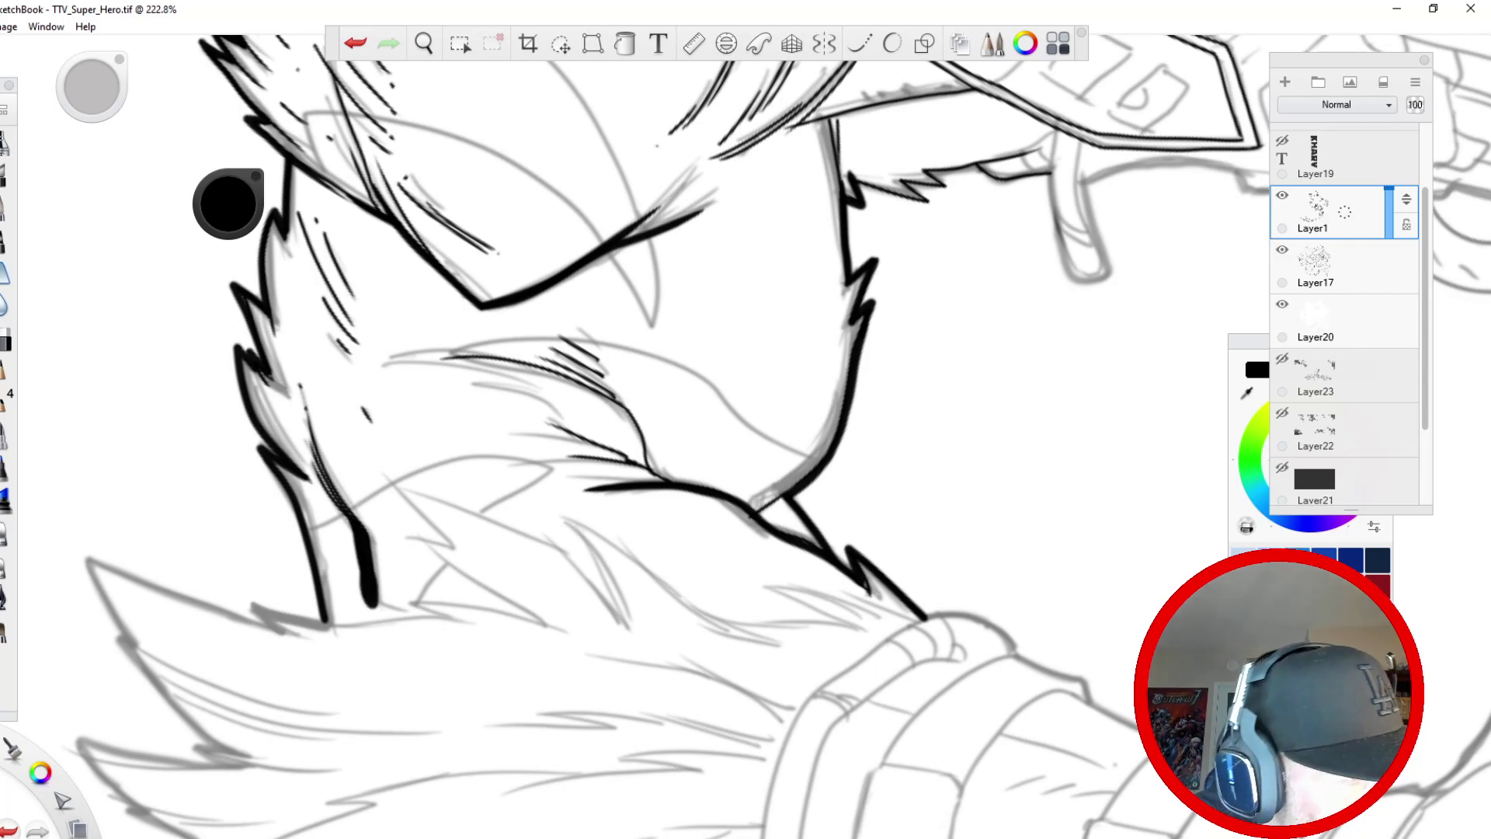
{"action": "left_click_drag", "start_coordinate": [369, 611], "coordinate": [363, 597]}
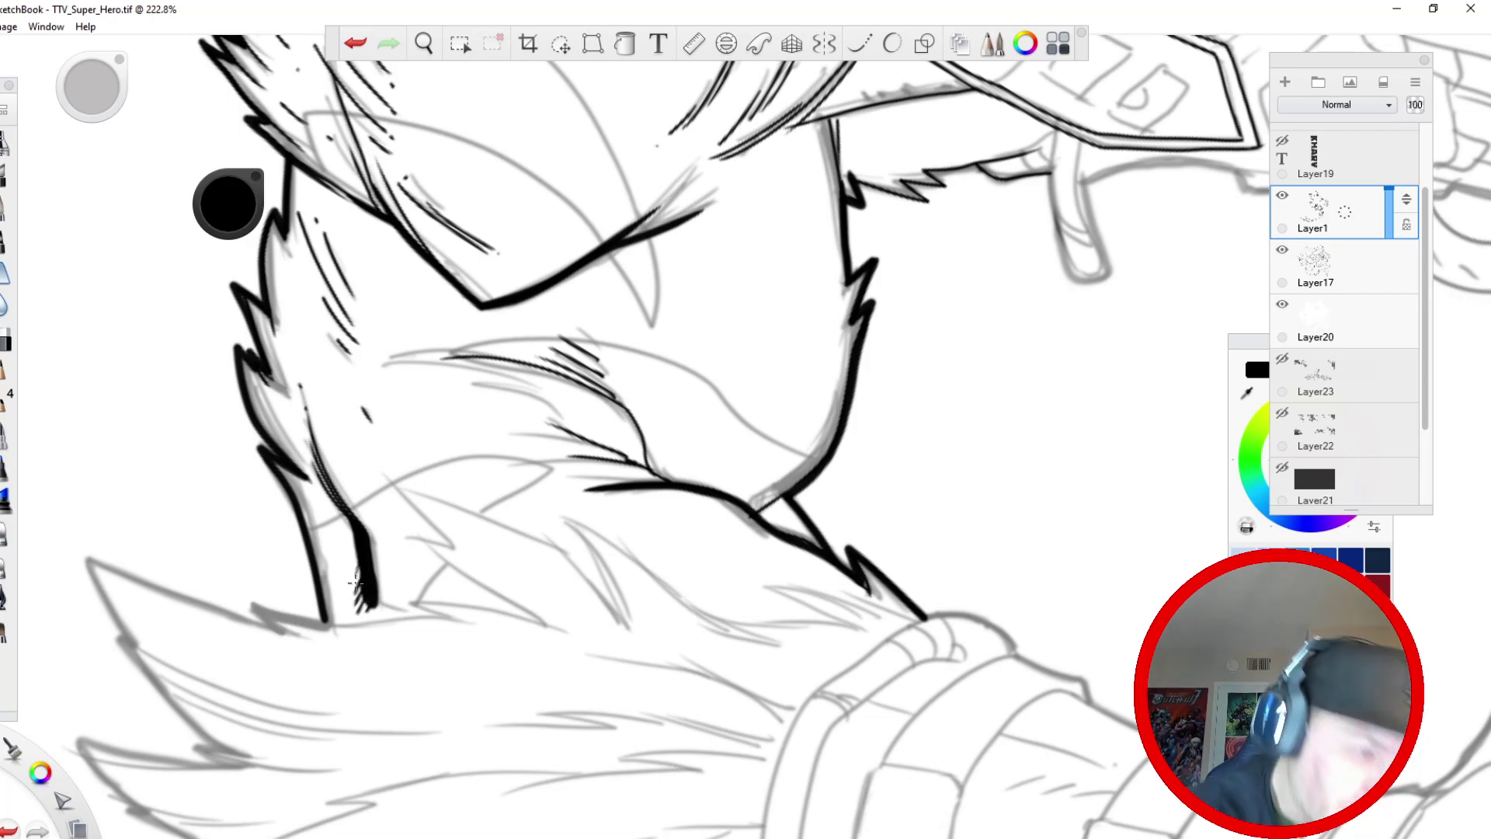
{"action": "key", "text": "space"}
{"action": "left_click_drag", "start_coordinate": [376, 286], "coordinate": [333, 636]}
{"action": "left_click_drag", "start_coordinate": [292, 491], "coordinate": [290, 547]}
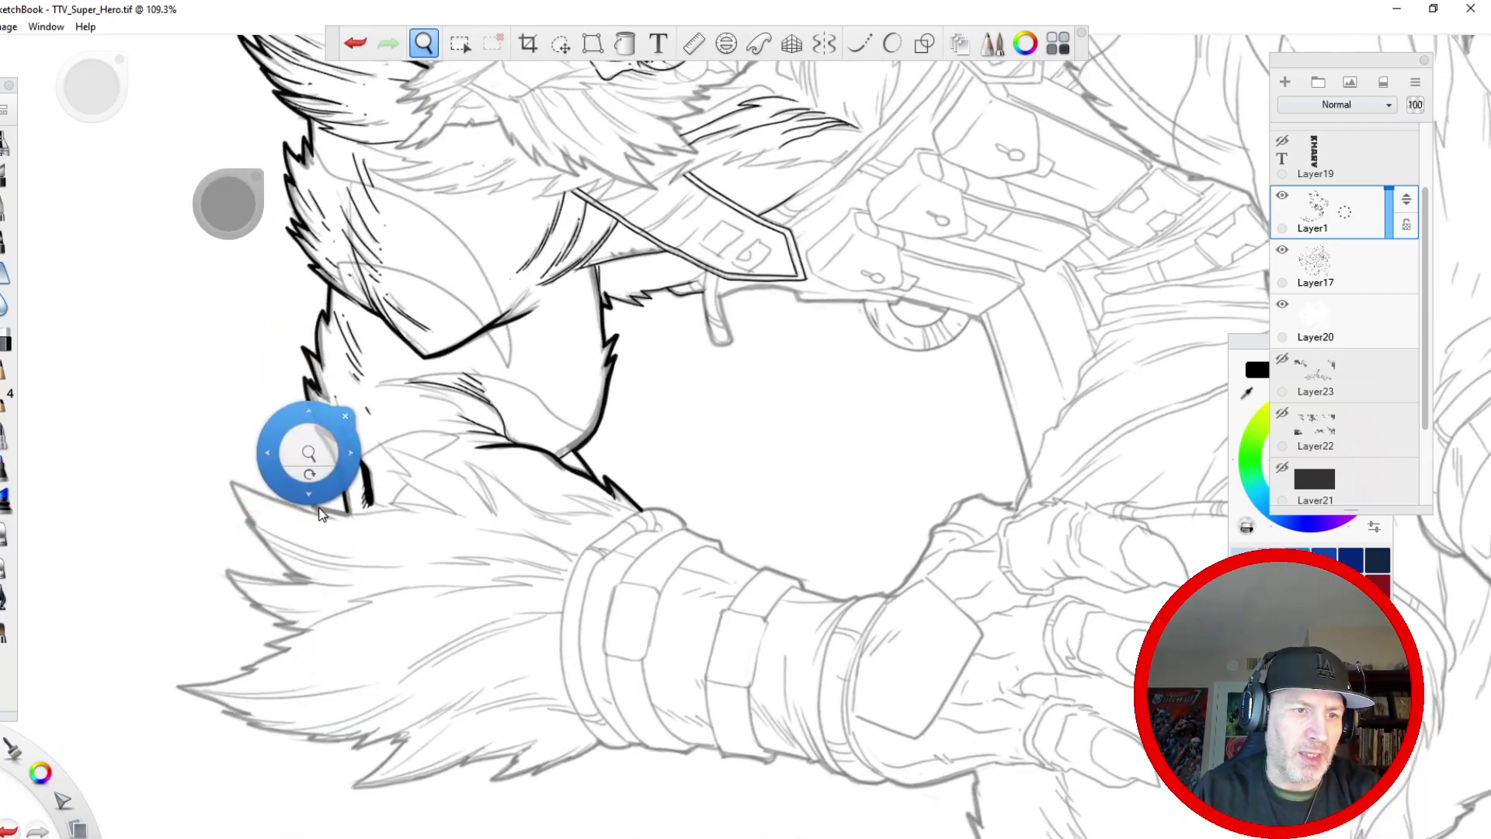
- Ink the first pointed fur tufts where the forearm meets the cuff, undoing a misplaced stroke and adding a taller tuft beside them
{"action": "left_click_drag", "start_coordinate": [310, 475], "coordinate": [291, 352]}
{"action": "left_click_drag", "start_coordinate": [289, 441], "coordinate": [466, 99]}
{"action": "left_click_drag", "start_coordinate": [494, 480], "coordinate": [352, 303]}
{"action": "mouse_move", "coordinate": [653, 556]}
{"action": "left_mouse_down"}
{"action": "mouse_move", "coordinate": [658, 576]}
{"action": "mouse_move", "coordinate": [627, 476]}
{"action": "mouse_move", "coordinate": [642, 530]}
{"action": "mouse_move", "coordinate": [588, 422]}
{"action": "mouse_move", "coordinate": [604, 532]}
{"action": "left_mouse_up"}
{"action": "left_click", "coordinate": [355, 44]}
{"action": "left_click_drag", "start_coordinate": [590, 421], "coordinate": [618, 550]}
{"action": "left_click_drag", "start_coordinate": [571, 455], "coordinate": [609, 530]}
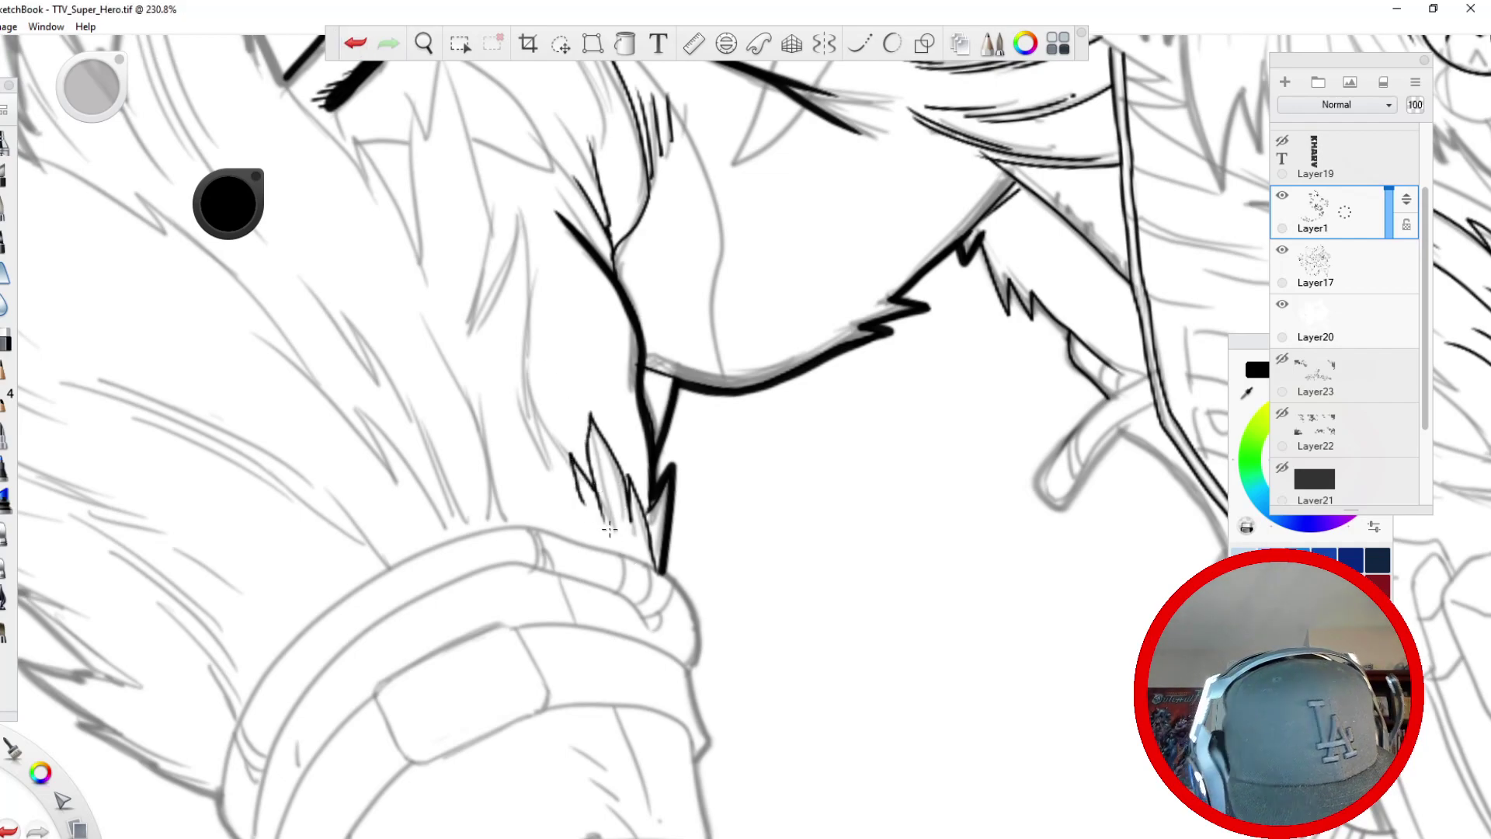
{"action": "mouse_move", "coordinate": [578, 474]}
{"action": "left_mouse_down"}
{"action": "mouse_move", "coordinate": [538, 420]}
{"action": "mouse_move", "coordinate": [529, 235]}
{"action": "mouse_move", "coordinate": [495, 292]}
{"action": "mouse_move", "coordinate": [473, 389]}
{"action": "left_mouse_up"}
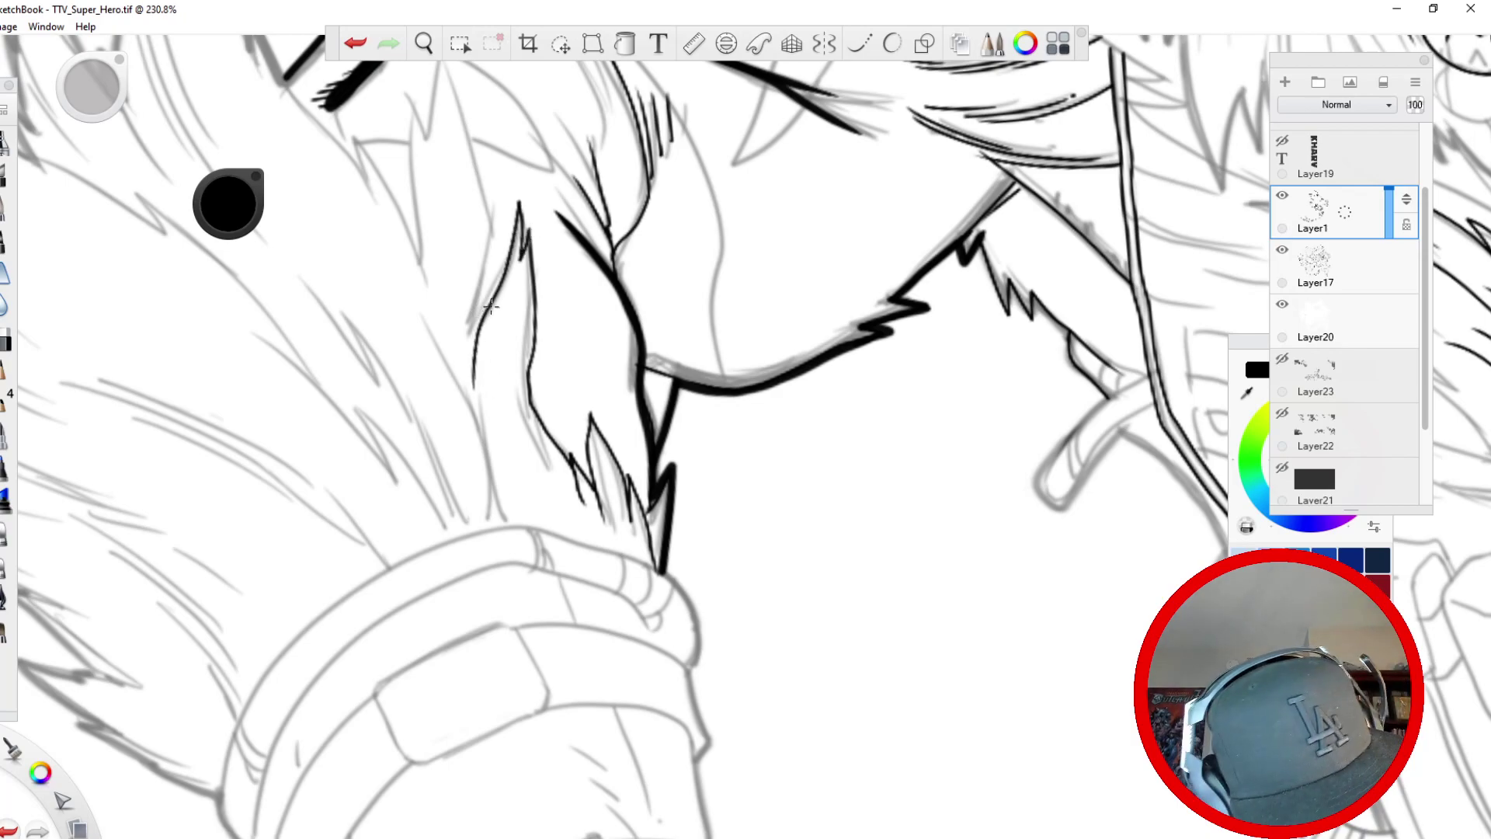
- Continue the inner forearm fur toward the elbow with tall pointed tufts and thin hair lines inside them
{"action": "mouse_move", "coordinate": [490, 286]}
{"action": "left_mouse_down"}
{"action": "mouse_move", "coordinate": [463, 344]}
{"action": "mouse_move", "coordinate": [491, 222]}
{"action": "mouse_move", "coordinate": [444, 67]}
{"action": "left_mouse_up"}
{"action": "key", "text": "space"}
{"action": "left_click_drag", "start_coordinate": [322, 495], "coordinate": [373, 716]}
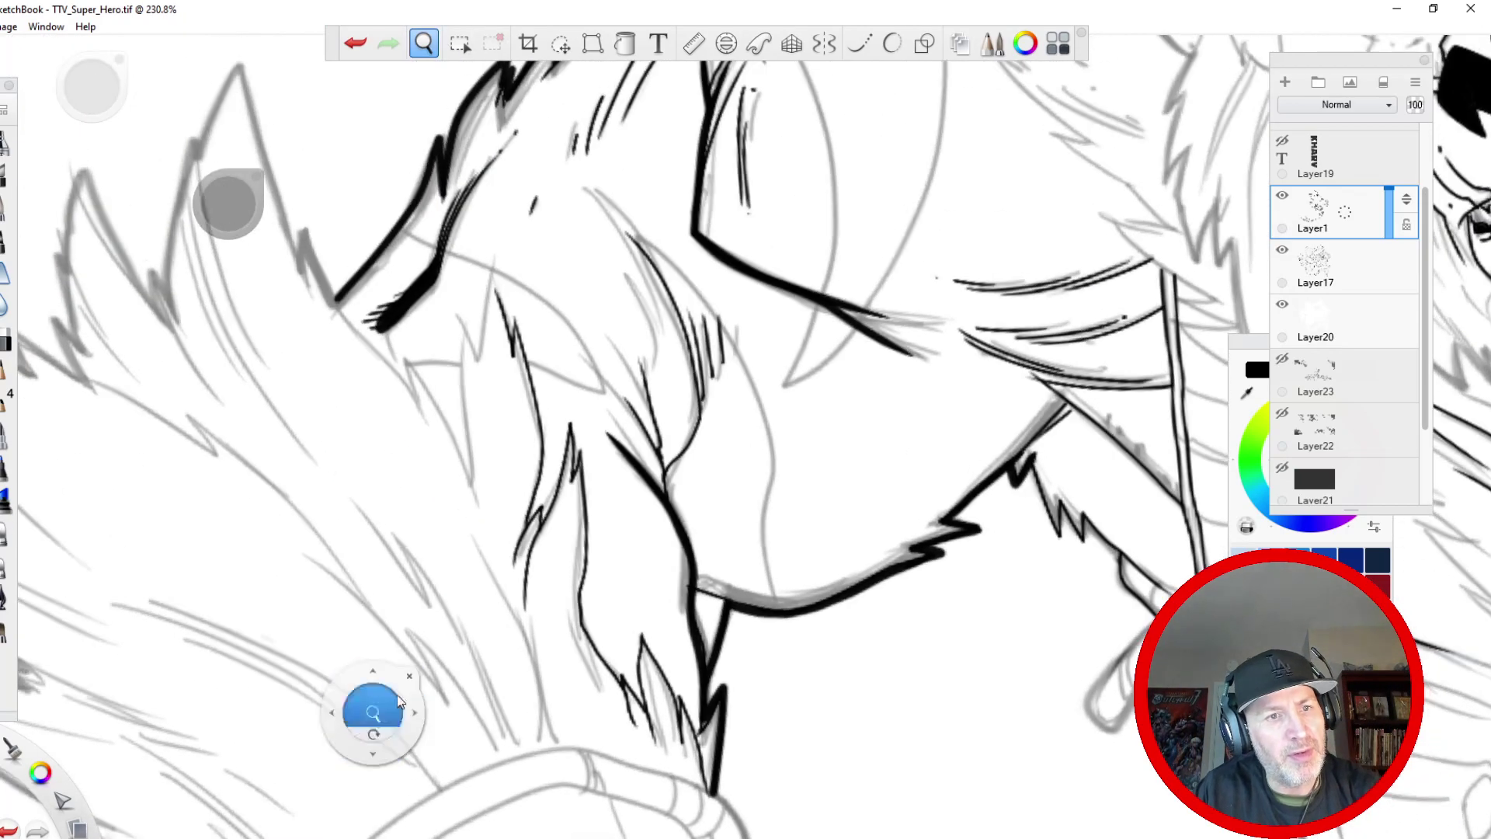
{"action": "mouse_move", "coordinate": [490, 269]}
{"action": "left_mouse_down"}
{"action": "mouse_move", "coordinate": [477, 385]}
{"action": "mouse_move", "coordinate": [461, 314]}
{"action": "mouse_move", "coordinate": [479, 505]}
{"action": "left_mouse_up"}
{"action": "left_click_drag", "start_coordinate": [491, 273], "coordinate": [504, 464]}
{"action": "mouse_move", "coordinate": [522, 358]}
{"action": "left_mouse_down"}
{"action": "mouse_move", "coordinate": [533, 394]}
{"action": "mouse_move", "coordinate": [507, 512]}
{"action": "left_mouse_up"}
{"action": "mouse_move", "coordinate": [535, 399]}
{"action": "left_mouse_down"}
{"action": "mouse_move", "coordinate": [524, 483]}
{"action": "mouse_move", "coordinate": [571, 553]}
{"action": "mouse_move", "coordinate": [556, 662]}
{"action": "left_mouse_up"}
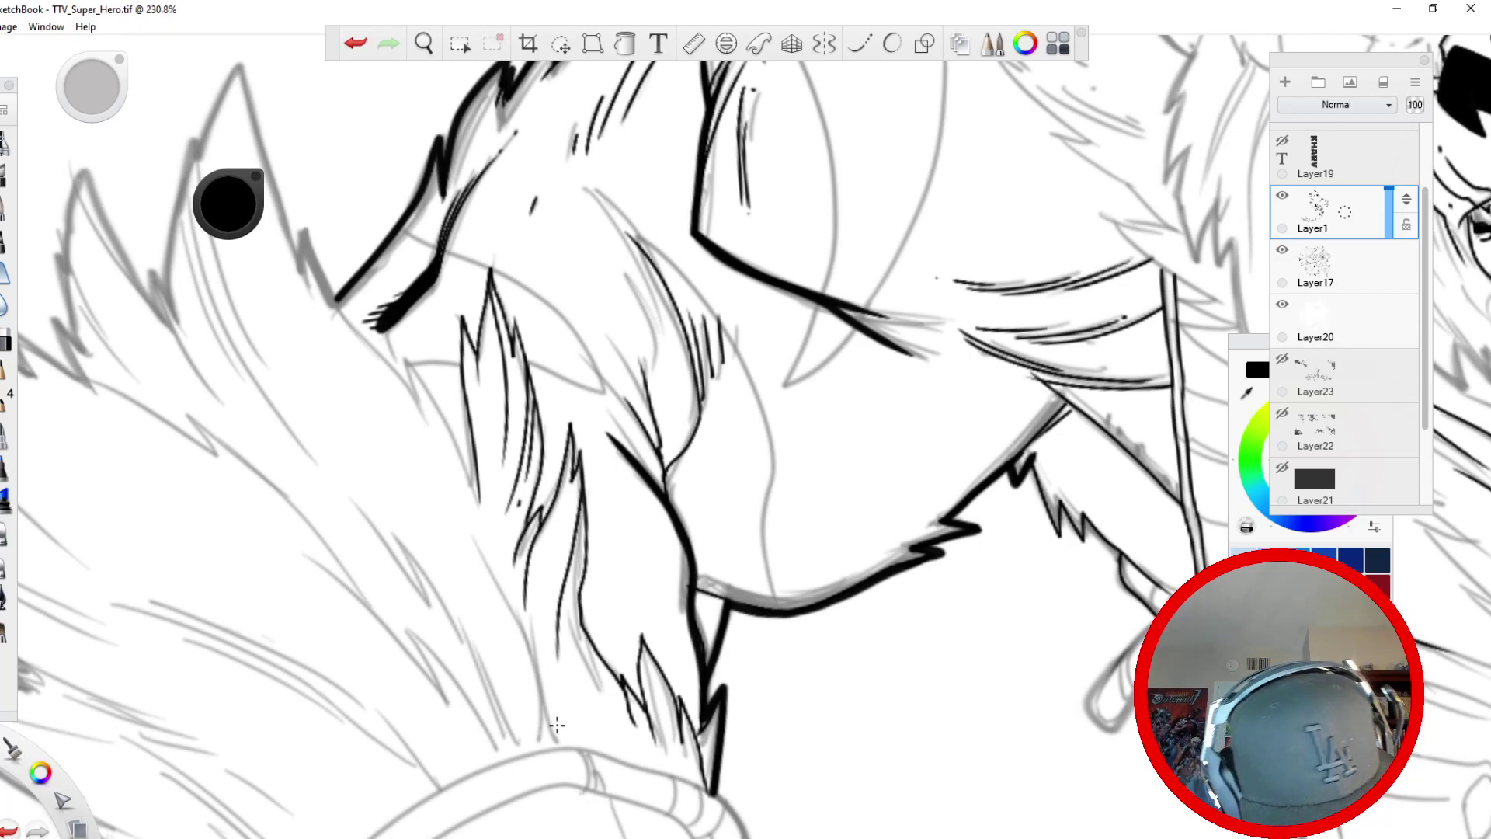
- Ink the fur strand rising from the cuff, redoing a stroke, and carry the jagged fur edge up to the outer elbow contour
{"action": "left_click_drag", "start_coordinate": [558, 748], "coordinate": [531, 612]}
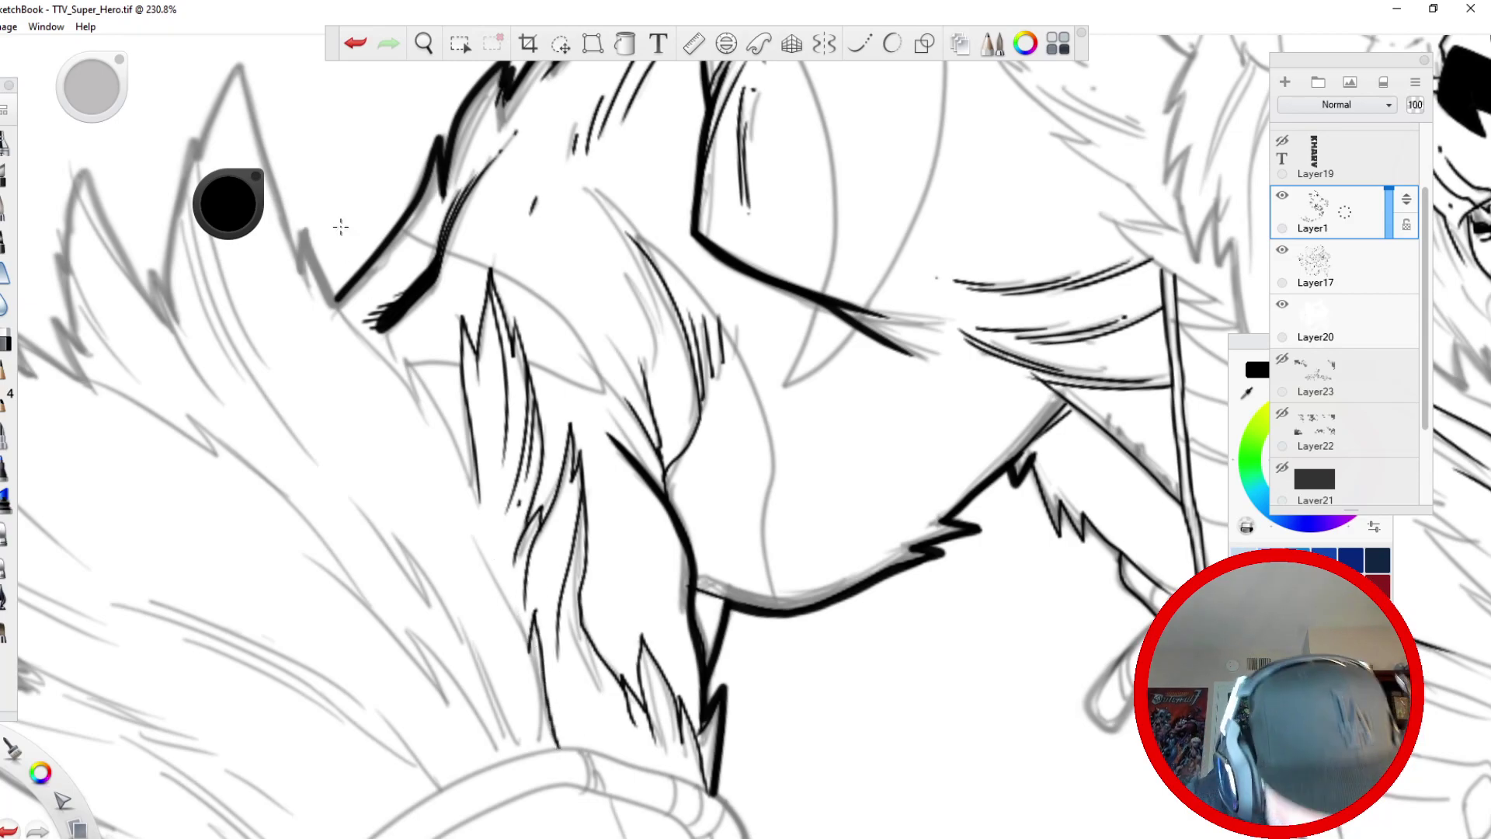
{"action": "key", "text": "ctrl+z"}
{"action": "mouse_move", "coordinate": [555, 750]}
{"action": "left_mouse_down"}
{"action": "mouse_move", "coordinate": [532, 615]}
{"action": "mouse_move", "coordinate": [517, 617]}
{"action": "mouse_move", "coordinate": [468, 507]}
{"action": "mouse_move", "coordinate": [478, 664]}
{"action": "left_mouse_up"}
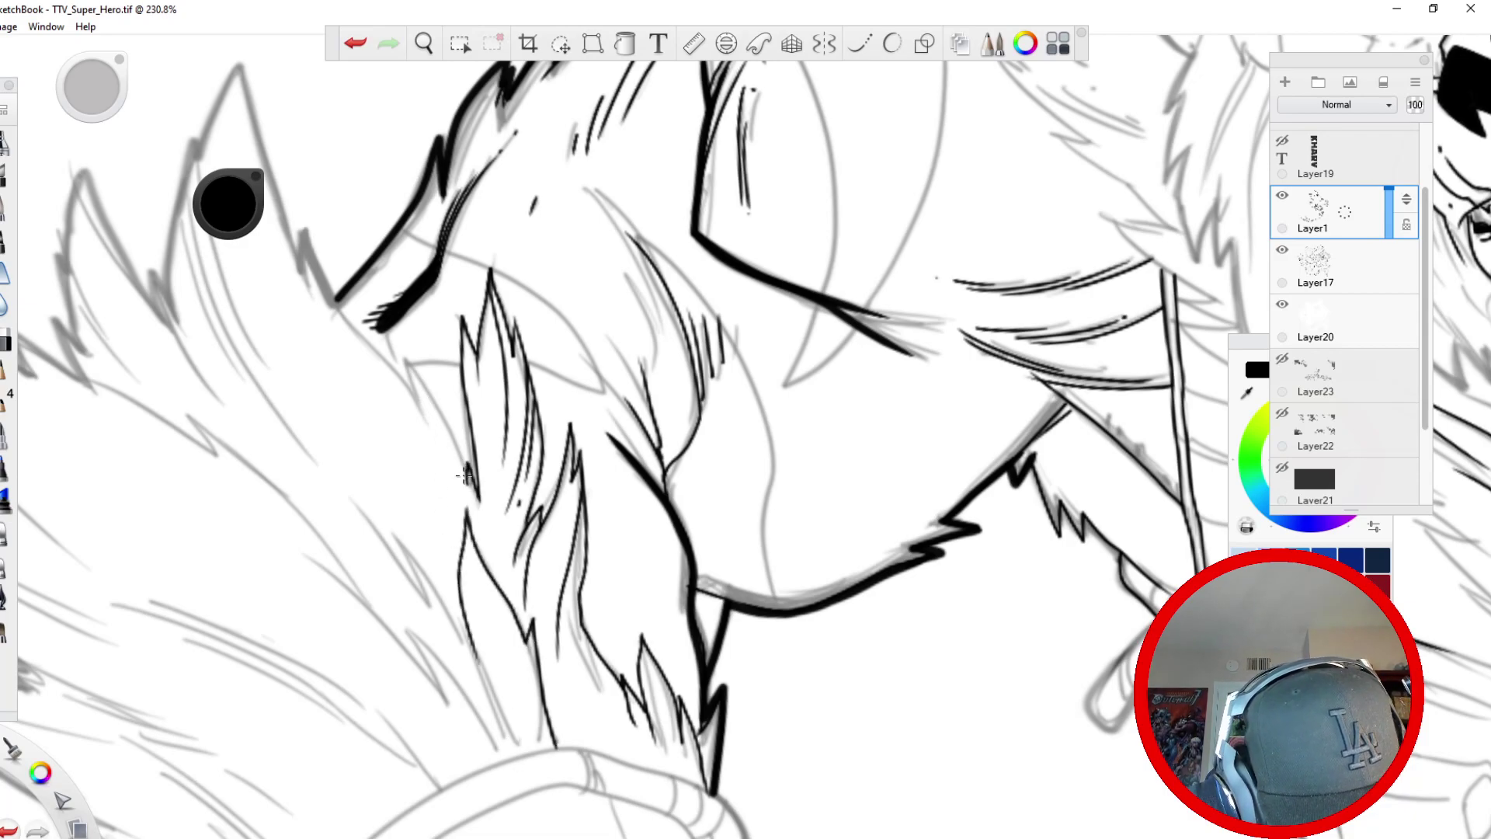
{"action": "mouse_move", "coordinate": [466, 478]}
{"action": "left_mouse_down"}
{"action": "mouse_move", "coordinate": [409, 362]}
{"action": "mouse_move", "coordinate": [424, 416]}
{"action": "mouse_move", "coordinate": [377, 356]}
{"action": "mouse_move", "coordinate": [298, 188]}
{"action": "left_mouse_up"}
{"action": "mouse_move", "coordinate": [314, 250]}
{"action": "left_mouse_down"}
{"action": "mouse_move", "coordinate": [303, 213]}
{"action": "mouse_move", "coordinate": [296, 273]}
{"action": "left_mouse_up"}
- Ink the outlines of the two large curved, pointed markings across the shoulder with smooth Steady Stroke lines
{"action": "key", "text": "space"}
{"action": "left_click_drag", "start_coordinate": [389, 621], "coordinate": [360, 742]}
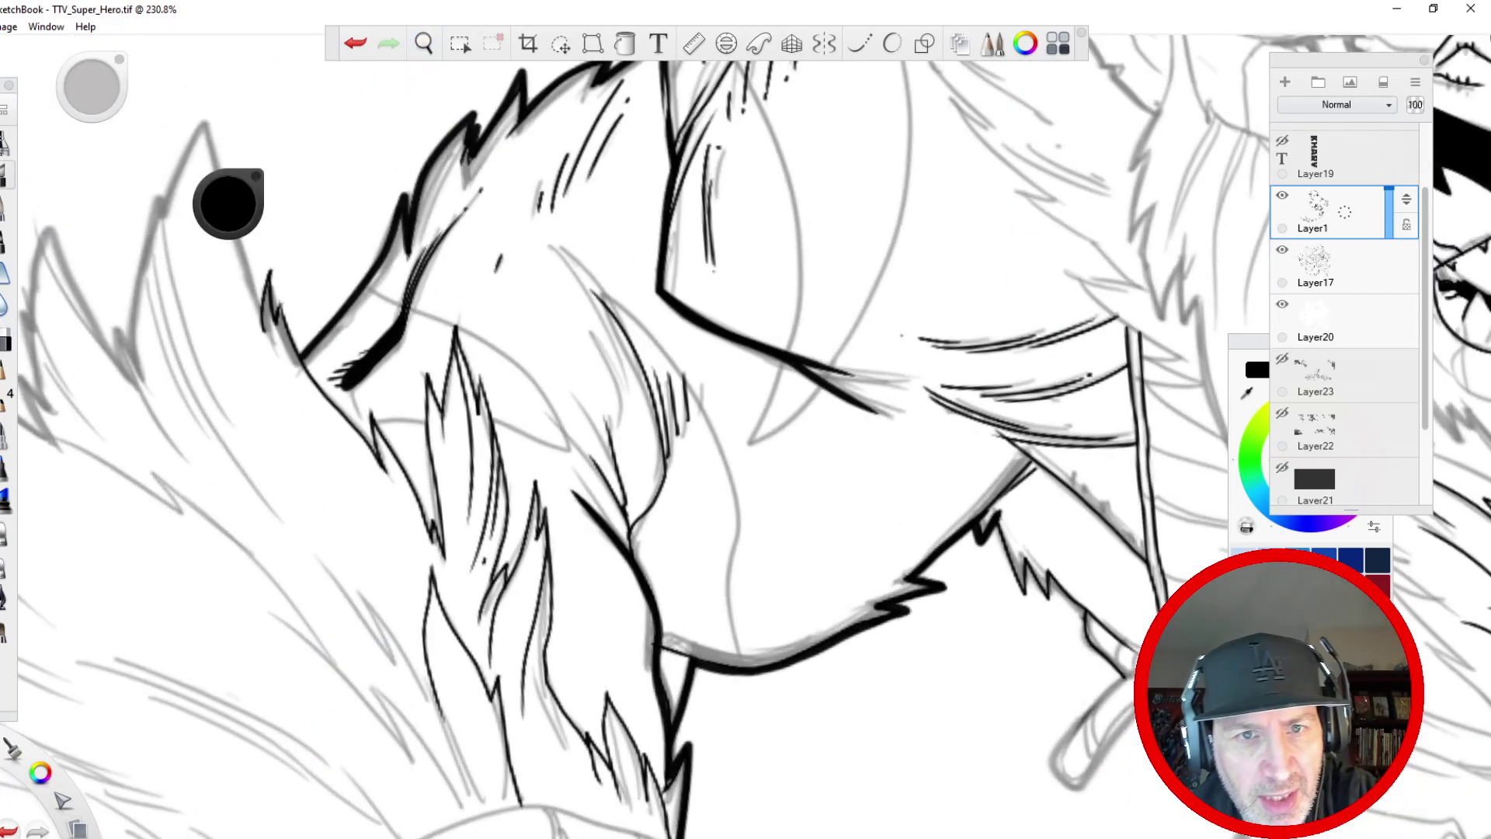
{"action": "key", "text": "space"}
{"action": "left_click_drag", "start_coordinate": [459, 304], "coordinate": [275, 546]}
{"action": "left_click_drag", "start_coordinate": [326, 354], "coordinate": [291, 498]}
{"action": "mouse_move", "coordinate": [668, 206]}
{"action": "left_mouse_down"}
{"action": "mouse_move", "coordinate": [637, 317]}
{"action": "mouse_move", "coordinate": [696, 548]}
{"action": "mouse_move", "coordinate": [613, 744]}
{"action": "mouse_move", "coordinate": [573, 807]}
{"action": "mouse_move", "coordinate": [531, 837]}
{"action": "mouse_move", "coordinate": [583, 696]}
{"action": "left_mouse_up"}
{"action": "mouse_move", "coordinate": [552, 522]}
{"action": "left_mouse_down"}
{"action": "mouse_move", "coordinate": [479, 407]}
{"action": "mouse_move", "coordinate": [450, 507]}
{"action": "left_mouse_up"}
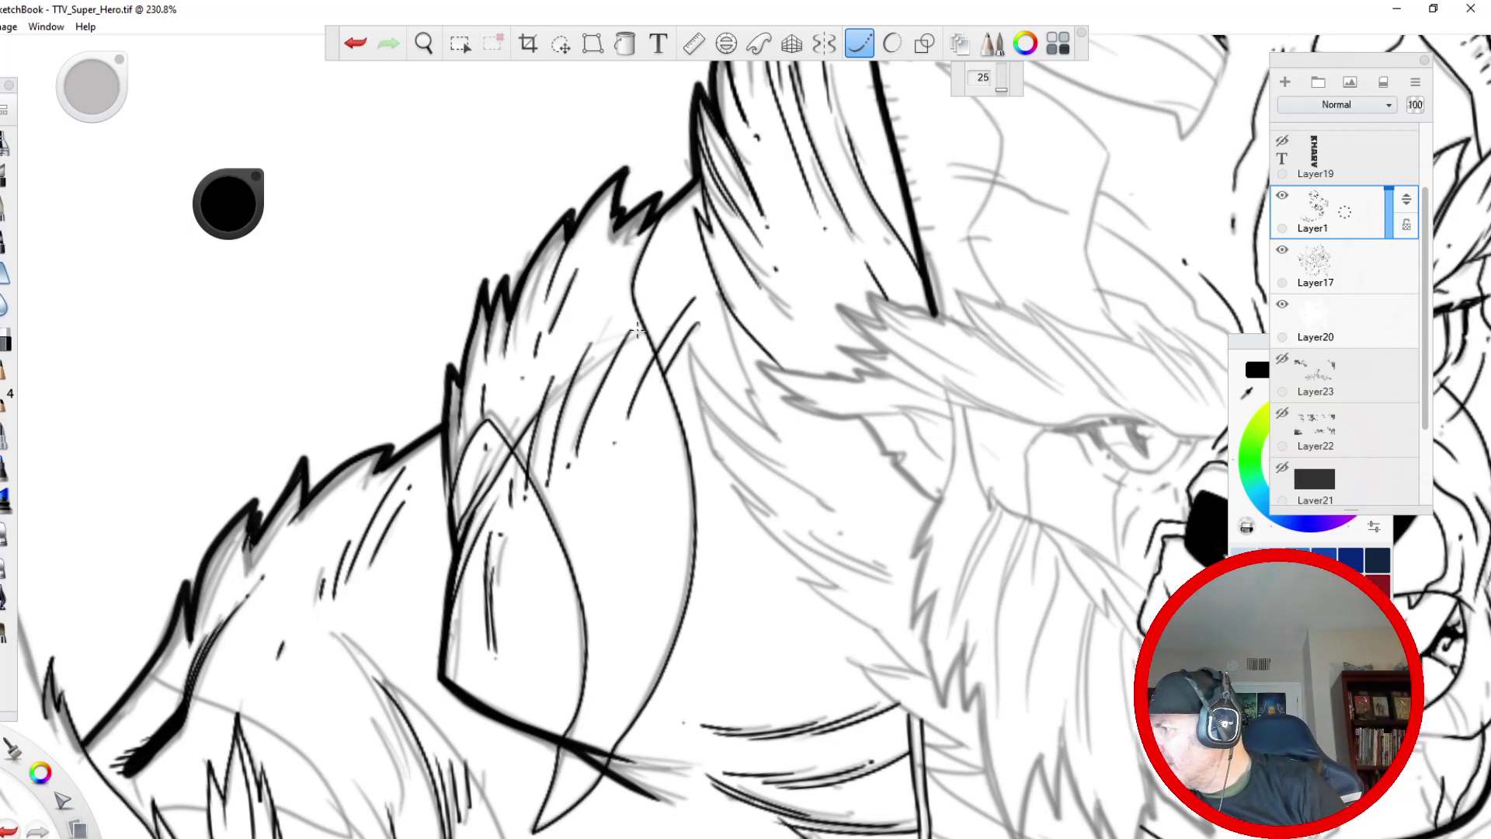
- Ink the long curved marking line down the arm from the fur hatching to the lower arm contour
{"action": "key", "text": "space"}
{"action": "mouse_move", "coordinate": [296, 790]}
{"action": "left_mouse_down"}
{"action": "mouse_move", "coordinate": [336, 656]}
{"action": "mouse_move", "coordinate": [349, 430]}
{"action": "left_mouse_up"}
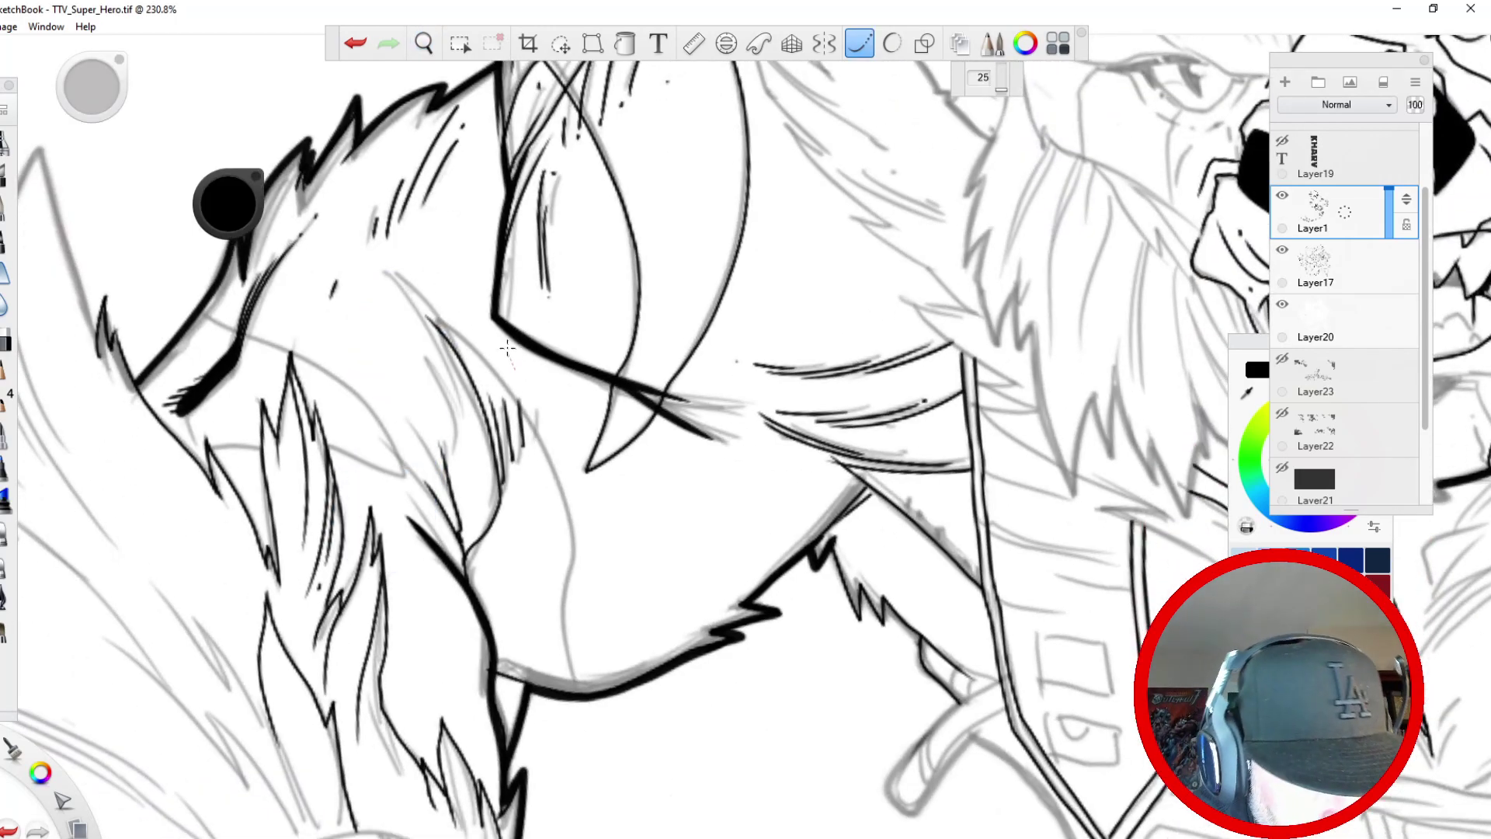
{"action": "left_click_drag", "start_coordinate": [508, 351], "coordinate": [527, 473]}
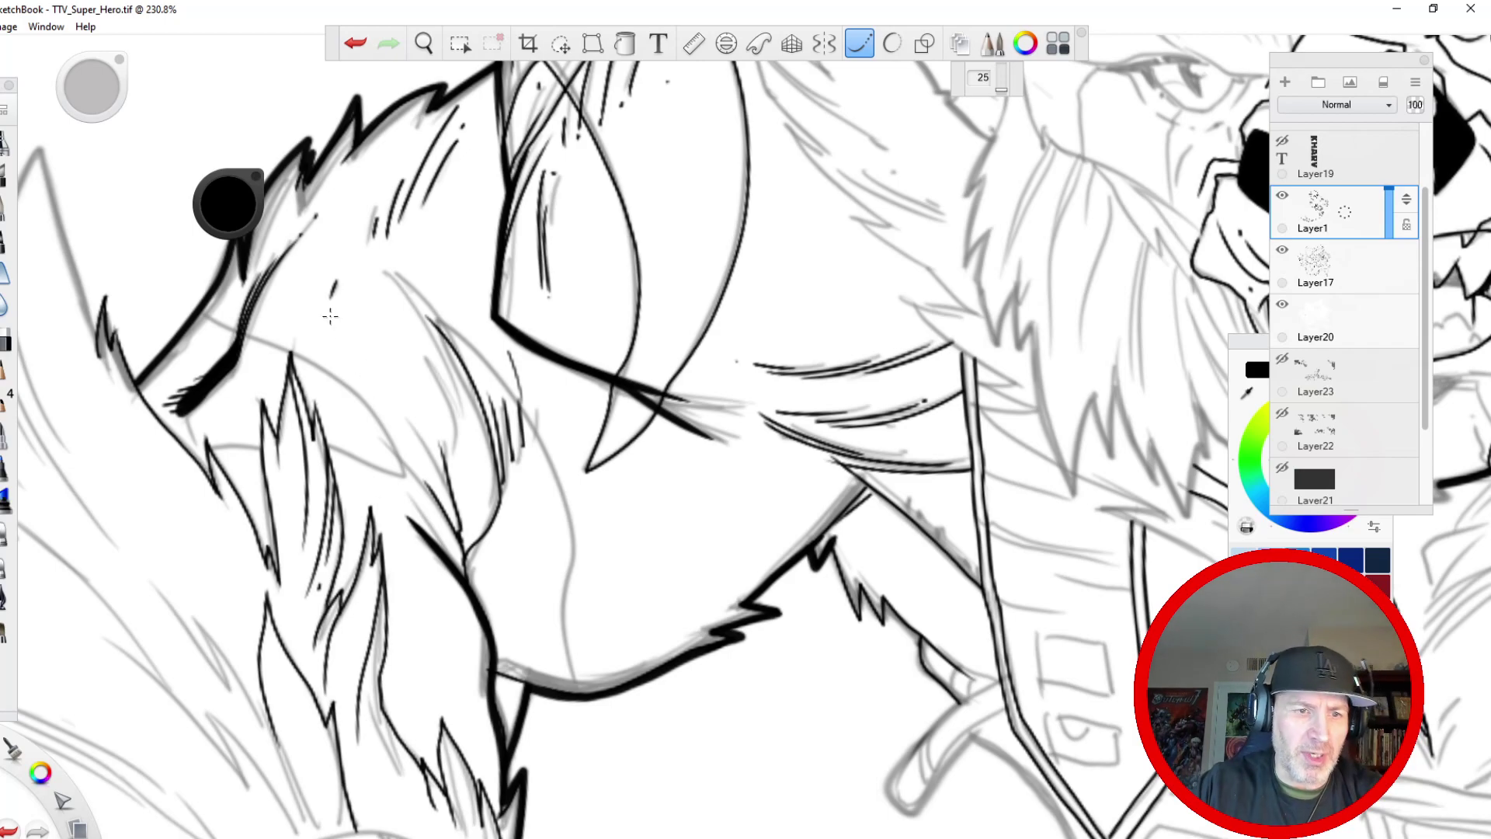
{"action": "mouse_move", "coordinate": [424, 320]}
{"action": "left_mouse_down"}
{"action": "mouse_move", "coordinate": [501, 378]}
{"action": "mouse_move", "coordinate": [564, 482]}
{"action": "mouse_move", "coordinate": [580, 533]}
{"action": "mouse_move", "coordinate": [561, 622]}
{"action": "mouse_move", "coordinate": [589, 703]}
{"action": "left_mouse_up"}
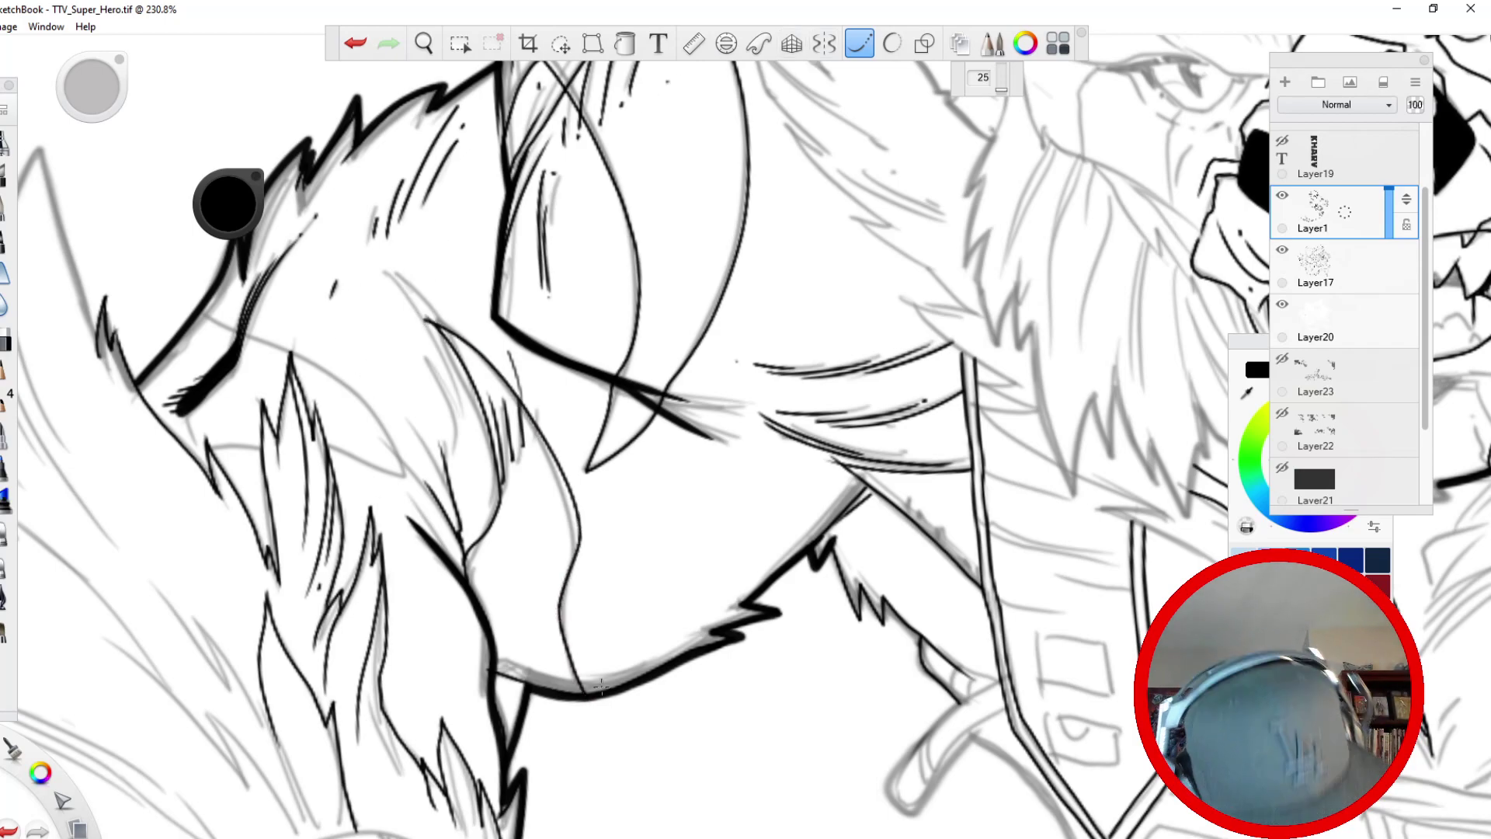
- Rotate the drawing to bring the forearm upright and start inking the faint curved marking beside the elbow crease
{"action": "key", "text": "space"}
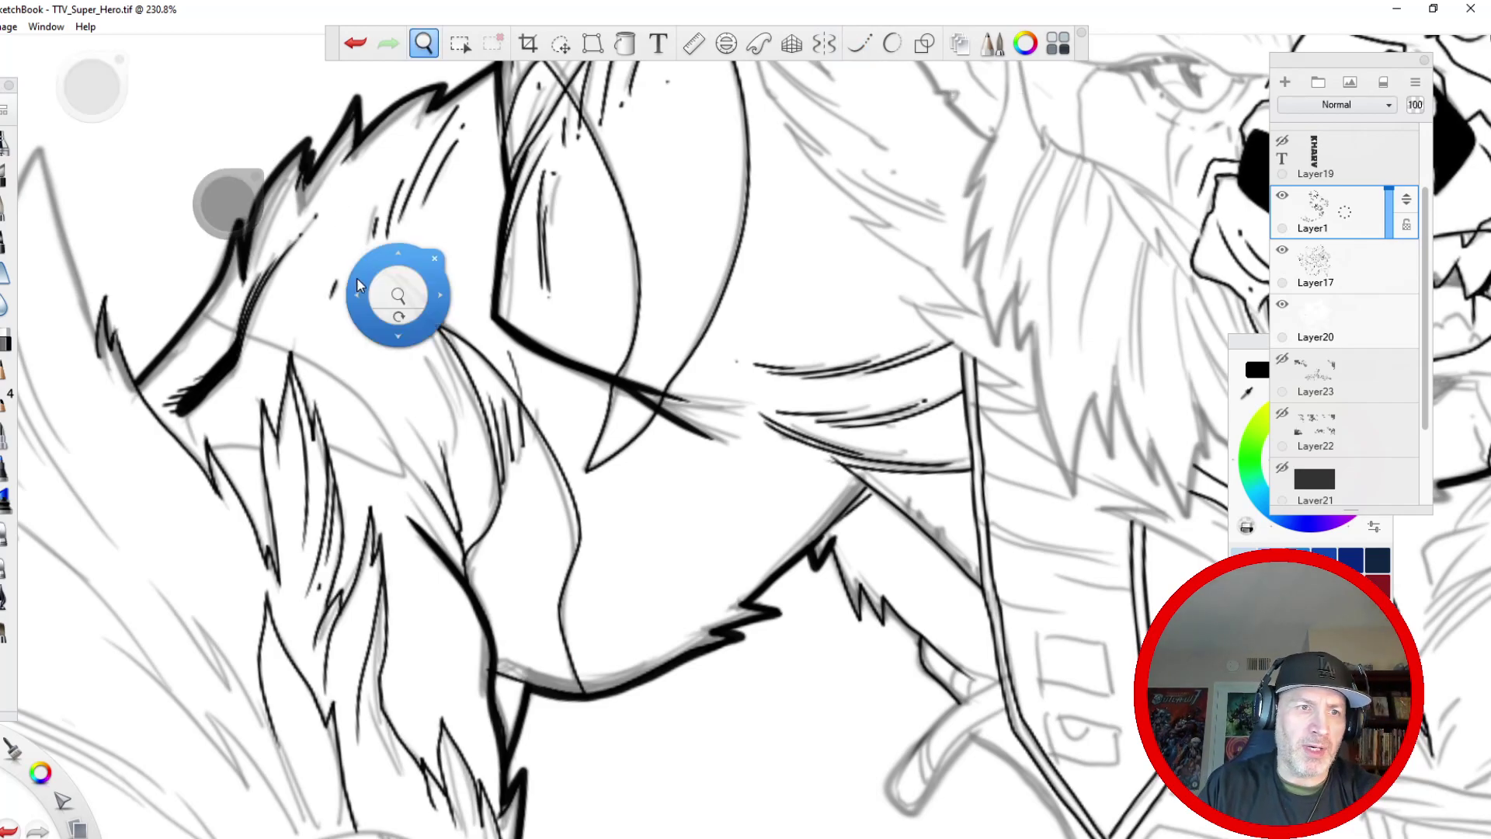
{"action": "left_click_drag", "start_coordinate": [398, 295], "coordinate": [350, 417]}
{"action": "left_click_drag", "start_coordinate": [329, 370], "coordinate": [369, 403]}
{"action": "left_click_drag", "start_coordinate": [306, 542], "coordinate": [334, 756]}
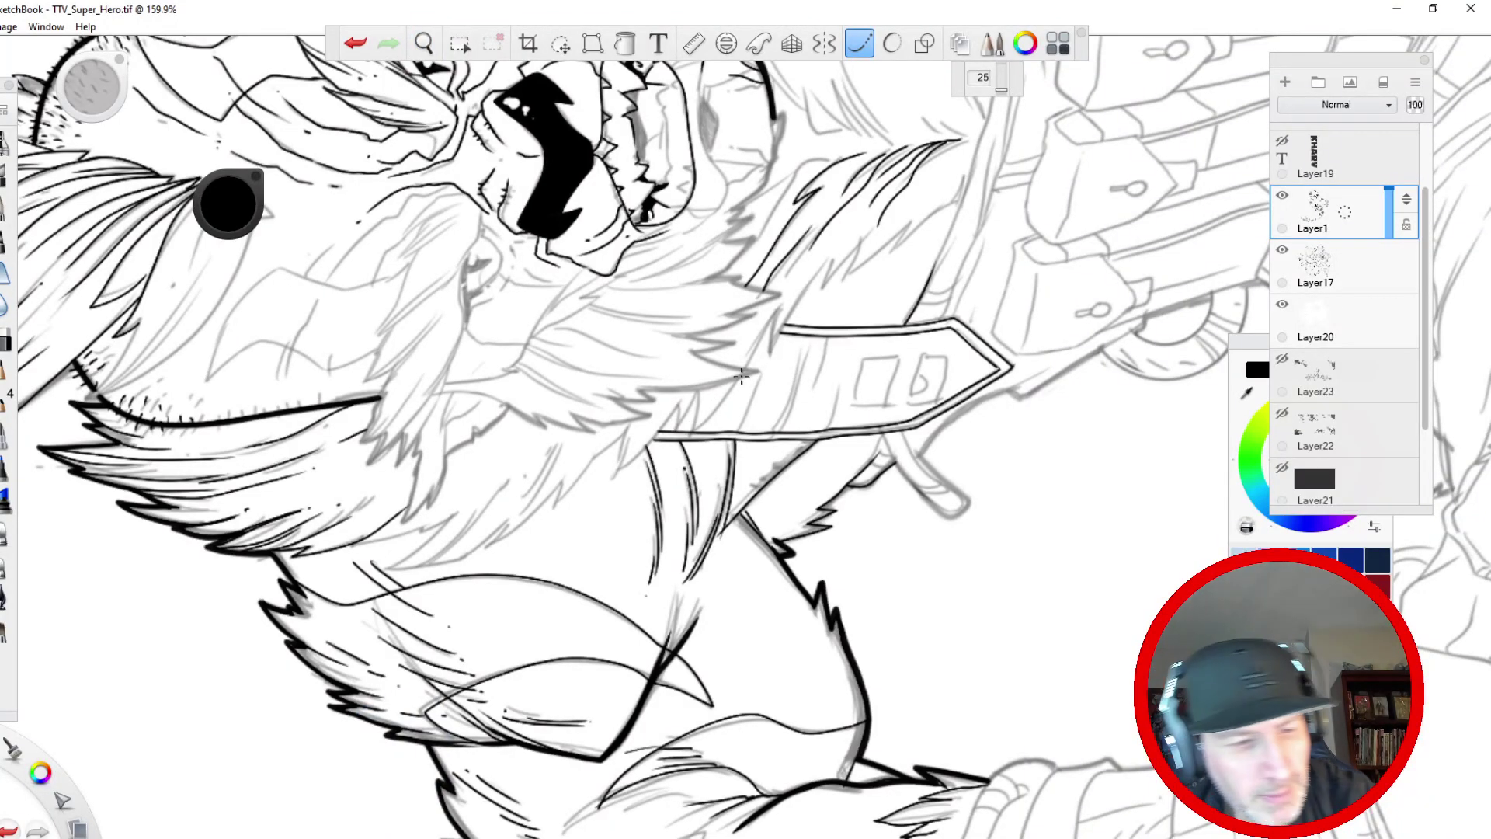
{"action": "key", "text": "space"}
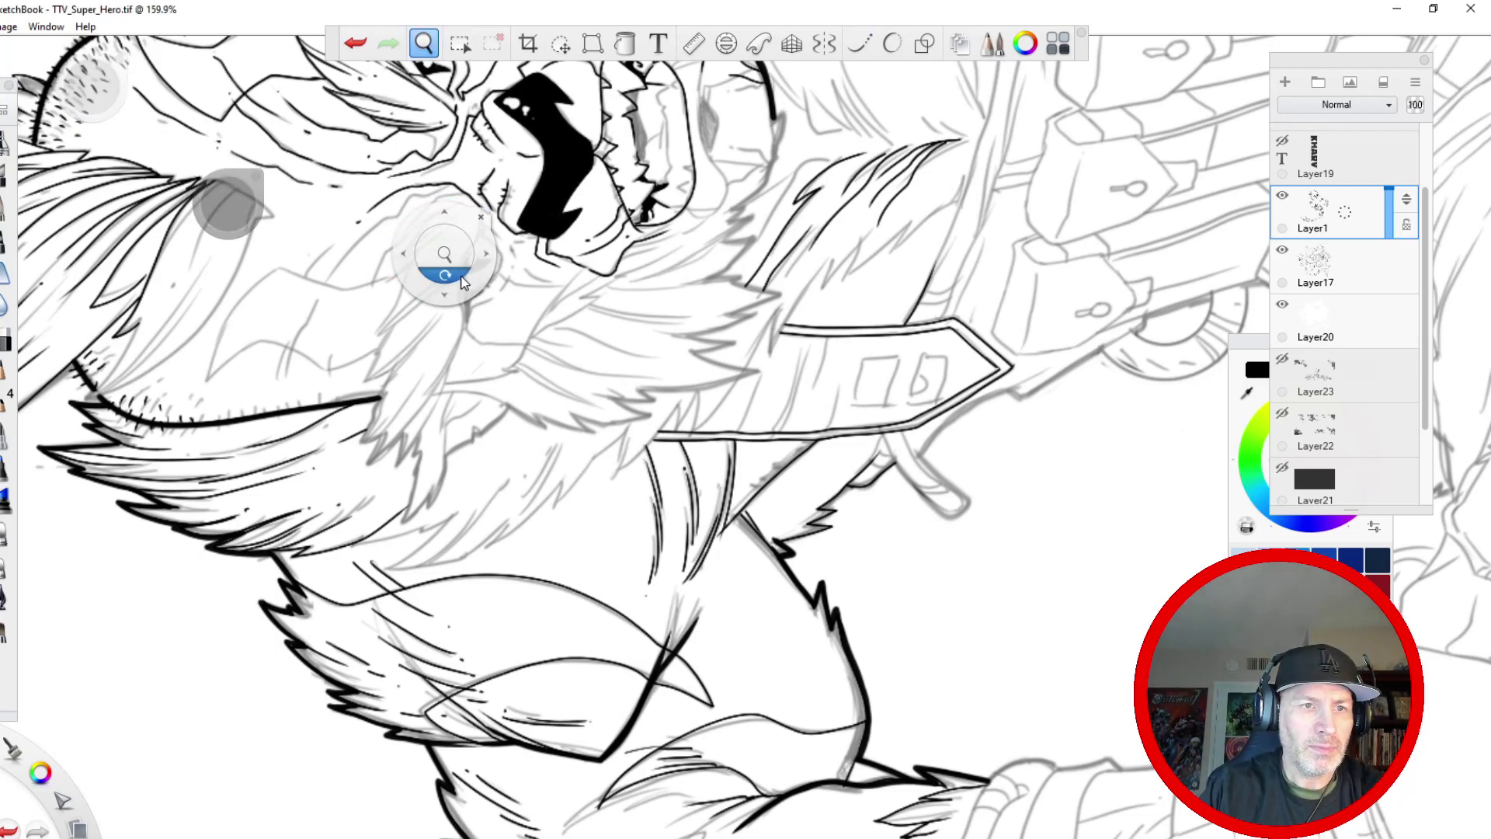
{"action": "left_click_drag", "start_coordinate": [461, 284], "coordinate": [435, 480]}
{"action": "mouse_move", "coordinate": [652, 816]}
{"action": "left_mouse_down"}
{"action": "mouse_move", "coordinate": [497, 777]}
{"action": "mouse_move", "coordinate": [299, 688]}
{"action": "mouse_move", "coordinate": [262, 702]}
{"action": "left_mouse_up"}
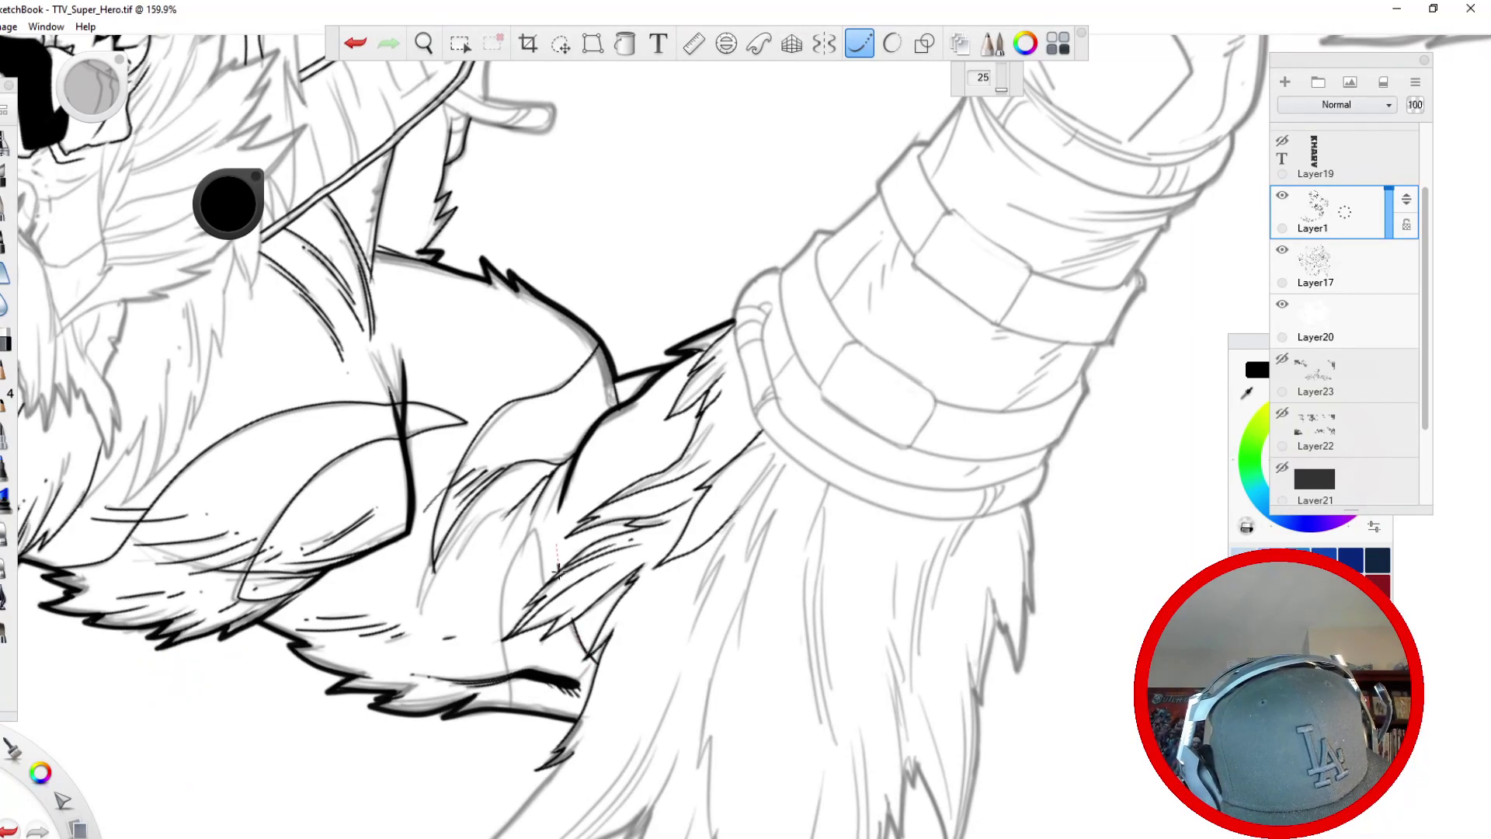
- Ink the curved contour on the arm beside the elbow fur and the outlines of the wristband next to the hand
{"action": "mouse_move", "coordinate": [543, 520]}
{"action": "left_mouse_down"}
{"action": "mouse_move", "coordinate": [503, 577]}
{"action": "mouse_move", "coordinate": [498, 653]}
{"action": "left_mouse_up"}
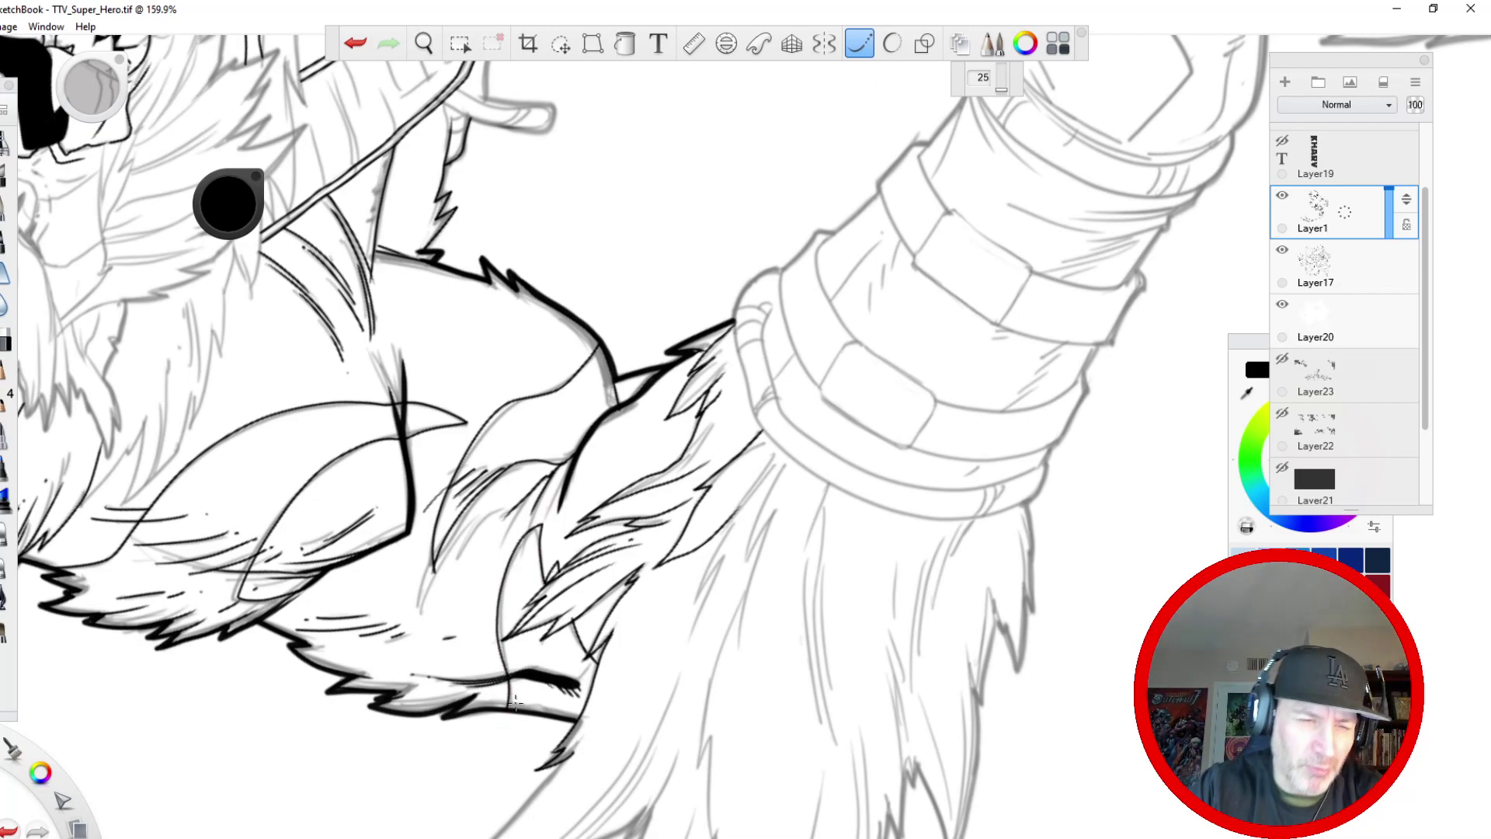
{"action": "key", "text": "space"}
{"action": "left_click_drag", "start_coordinate": [343, 382], "coordinate": [444, 649]}
{"action": "left_click_drag", "start_coordinate": [273, 454], "coordinate": [257, 443]}
{"action": "left_click_drag", "start_coordinate": [286, 476], "coordinate": [268, 547]}
{"action": "left_click_drag", "start_coordinate": [385, 578], "coordinate": [372, 618]}
{"action": "mouse_move", "coordinate": [650, 458]}
{"action": "left_mouse_down"}
{"action": "mouse_move", "coordinate": [976, 351]}
{"action": "mouse_move", "coordinate": [917, 364]}
{"action": "mouse_move", "coordinate": [783, 494]}
{"action": "left_mouse_up"}
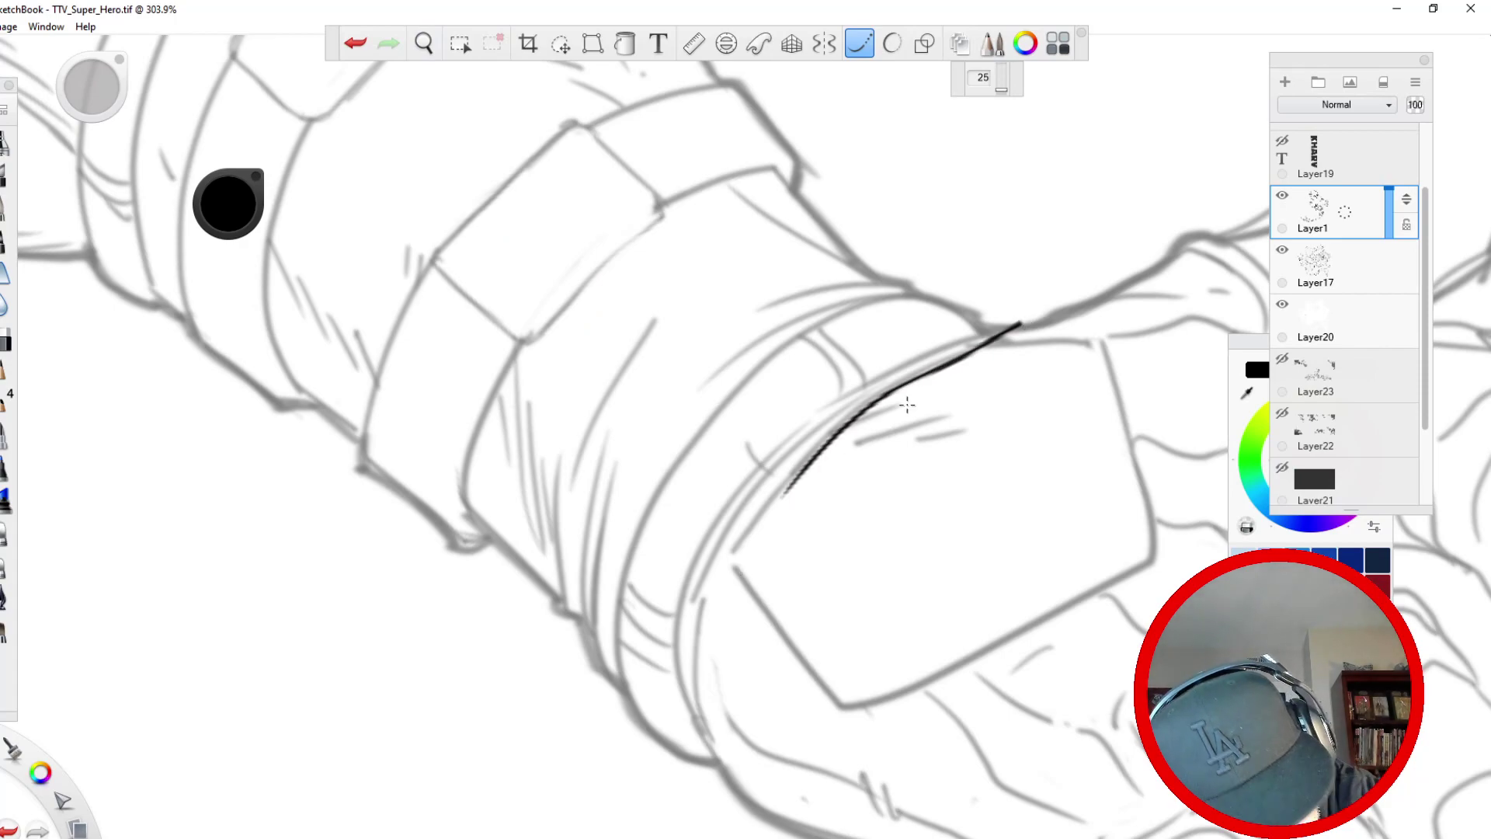
{"action": "mouse_move", "coordinate": [1006, 330]}
{"action": "left_mouse_down"}
{"action": "mouse_move", "coordinate": [886, 392]}
{"action": "mouse_move", "coordinate": [708, 558]}
{"action": "mouse_move", "coordinate": [765, 523]}
{"action": "mouse_move", "coordinate": [853, 419]}
{"action": "left_mouse_up"}
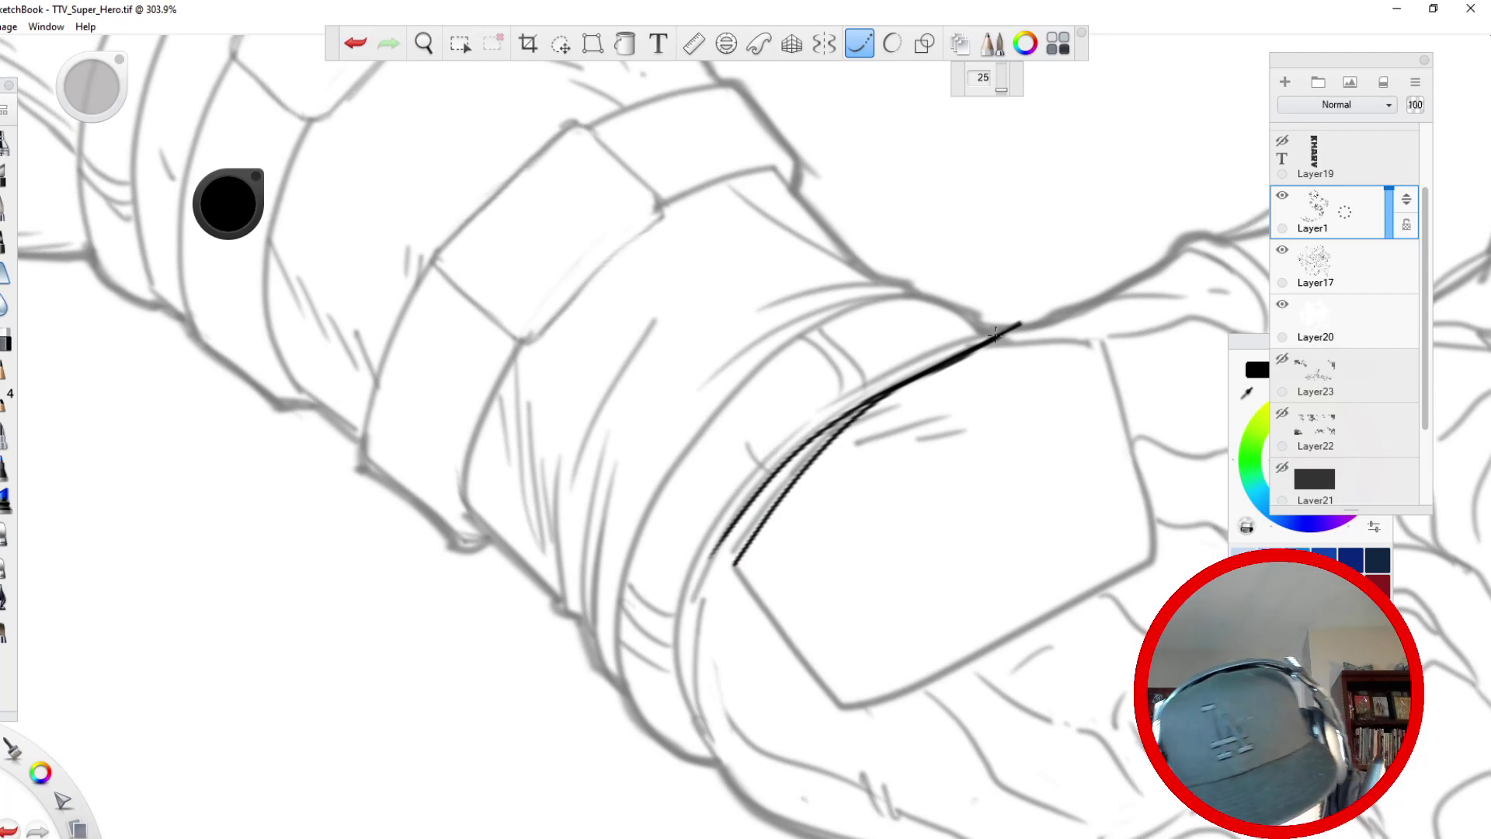
{"action": "mouse_move", "coordinate": [994, 332]}
{"action": "left_mouse_down"}
{"action": "mouse_move", "coordinate": [865, 385]}
{"action": "mouse_move", "coordinate": [758, 478]}
{"action": "mouse_move", "coordinate": [695, 563]}
{"action": "mouse_move", "coordinate": [682, 690]}
{"action": "mouse_move", "coordinate": [703, 757]}
{"action": "mouse_move", "coordinate": [724, 769]}
{"action": "mouse_move", "coordinate": [696, 633]}
{"action": "mouse_move", "coordinate": [707, 592]}
{"action": "left_mouse_up"}
{"action": "mouse_move", "coordinate": [698, 750]}
{"action": "left_mouse_down"}
{"action": "mouse_move", "coordinate": [644, 730]}
{"action": "mouse_move", "coordinate": [619, 641]}
{"action": "left_mouse_up"}
{"action": "mouse_move", "coordinate": [974, 318]}
{"action": "left_mouse_down"}
{"action": "mouse_move", "coordinate": [941, 296]}
{"action": "mouse_move", "coordinate": [851, 310]}
{"action": "mouse_move", "coordinate": [738, 389]}
{"action": "mouse_move", "coordinate": [644, 528]}
{"action": "mouse_move", "coordinate": [618, 660]}
{"action": "left_mouse_up"}
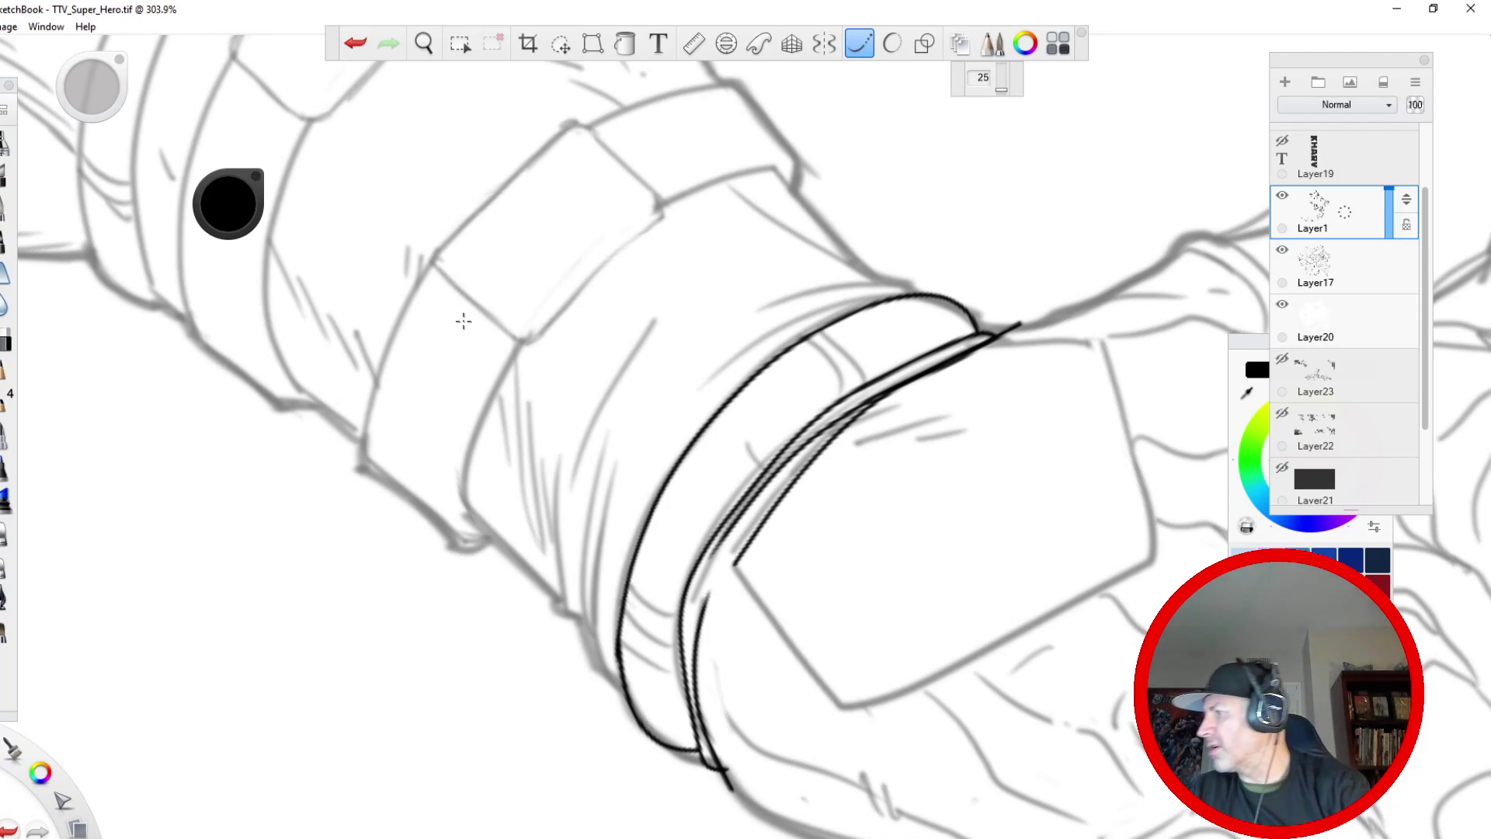
- Ink the folds of the forearm wrap above the wristband and the lower end of the adjoining strap
{"action": "key", "text": "space"}
{"action": "mouse_move", "coordinate": [608, 300]}
{"action": "left_mouse_down"}
{"action": "mouse_move", "coordinate": [553, 486]}
{"action": "mouse_move", "coordinate": [573, 303]}
{"action": "left_mouse_up"}
{"action": "left_click_drag", "start_coordinate": [534, 288], "coordinate": [398, 299]}
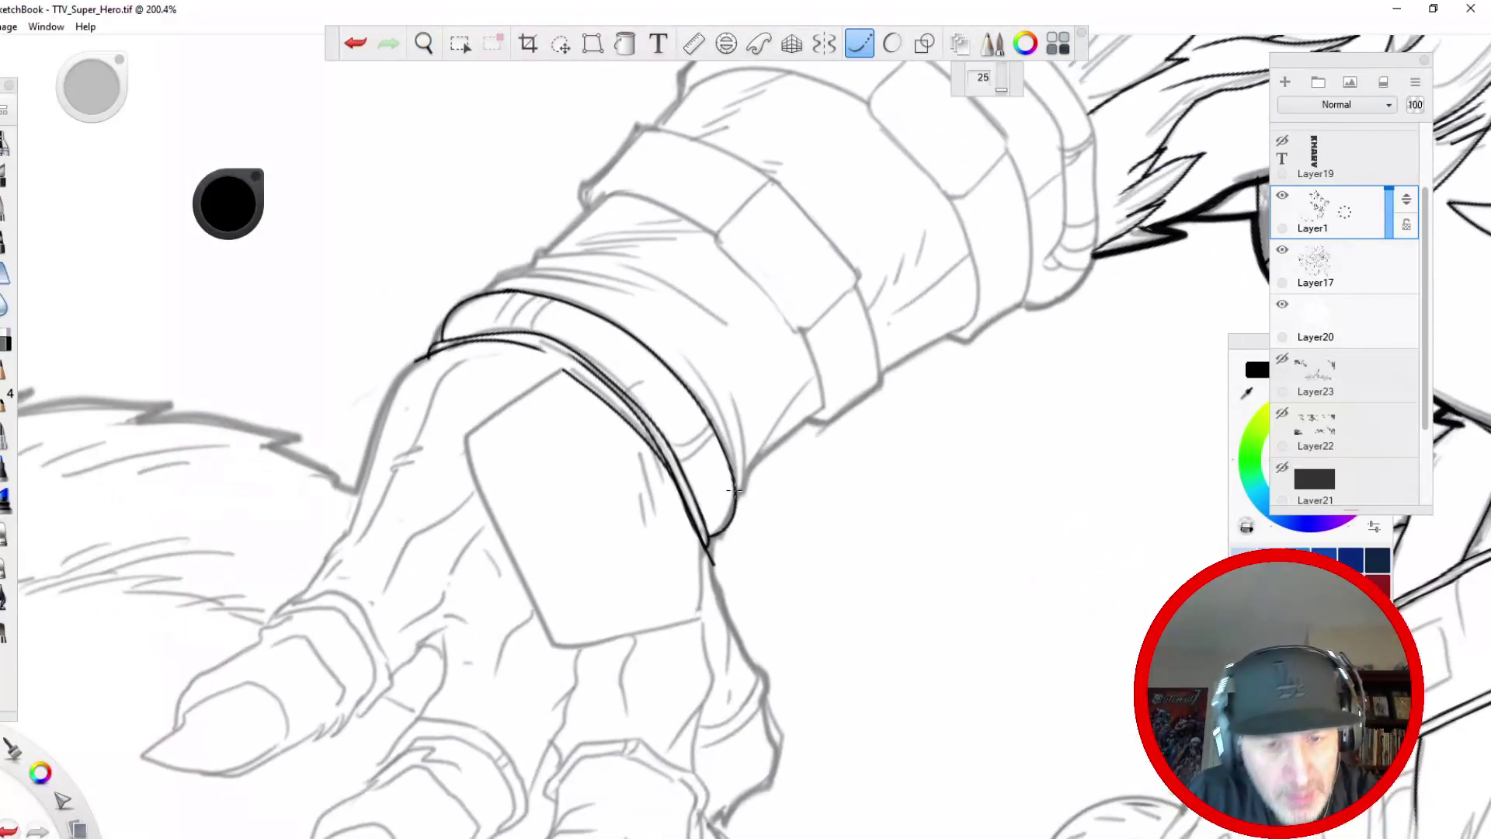
{"action": "left_click_drag", "start_coordinate": [737, 494], "coordinate": [723, 372]}
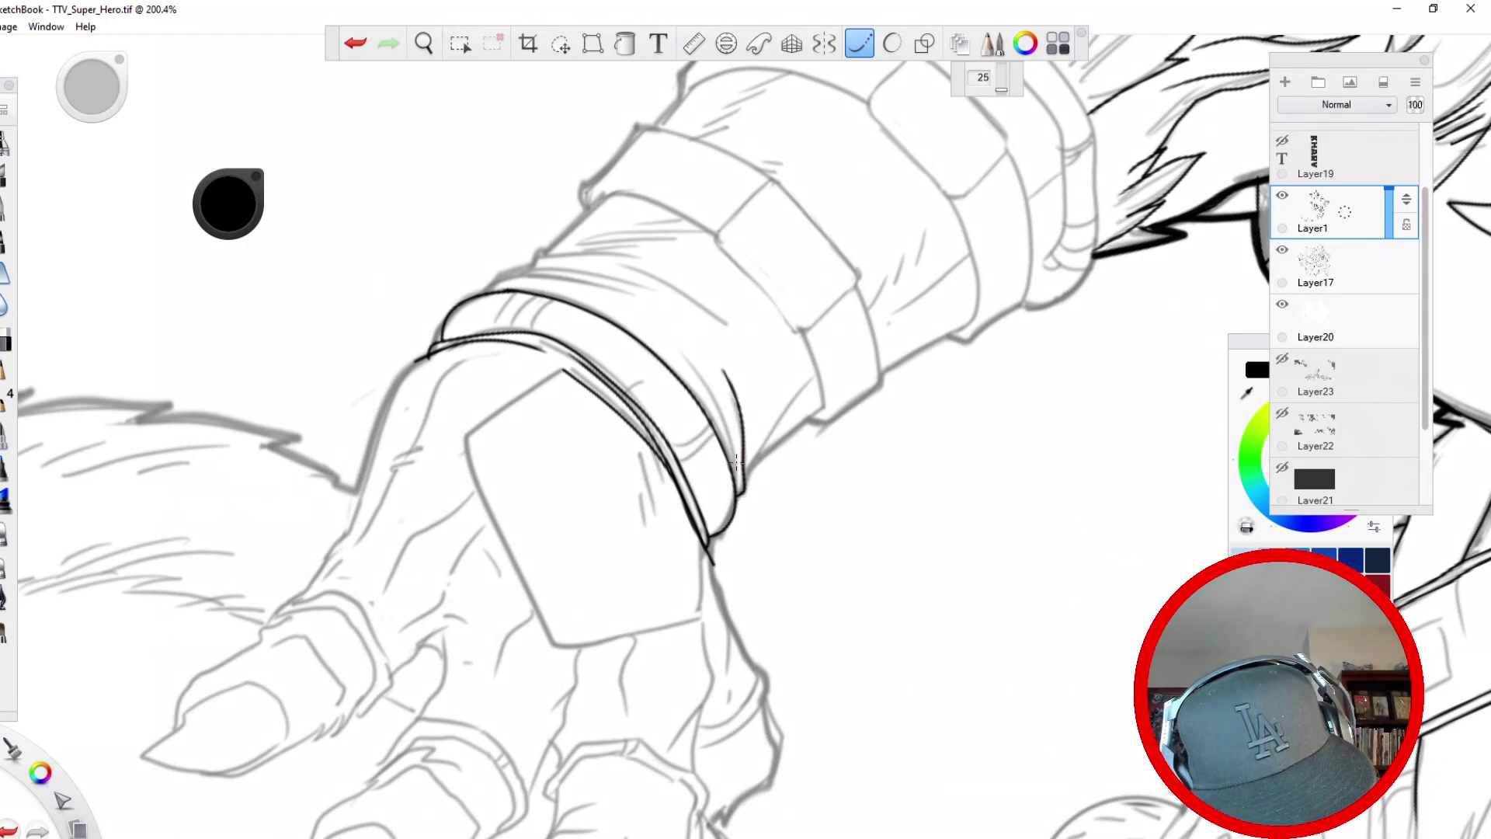
{"action": "left_click_drag", "start_coordinate": [740, 494], "coordinate": [684, 347]}
{"action": "left_click_drag", "start_coordinate": [743, 482], "coordinate": [800, 395]}
{"action": "mouse_move", "coordinate": [747, 476]}
{"action": "left_mouse_down"}
{"action": "mouse_move", "coordinate": [835, 396]}
{"action": "mouse_move", "coordinate": [800, 325]}
{"action": "mouse_move", "coordinate": [883, 367]}
{"action": "left_mouse_up"}
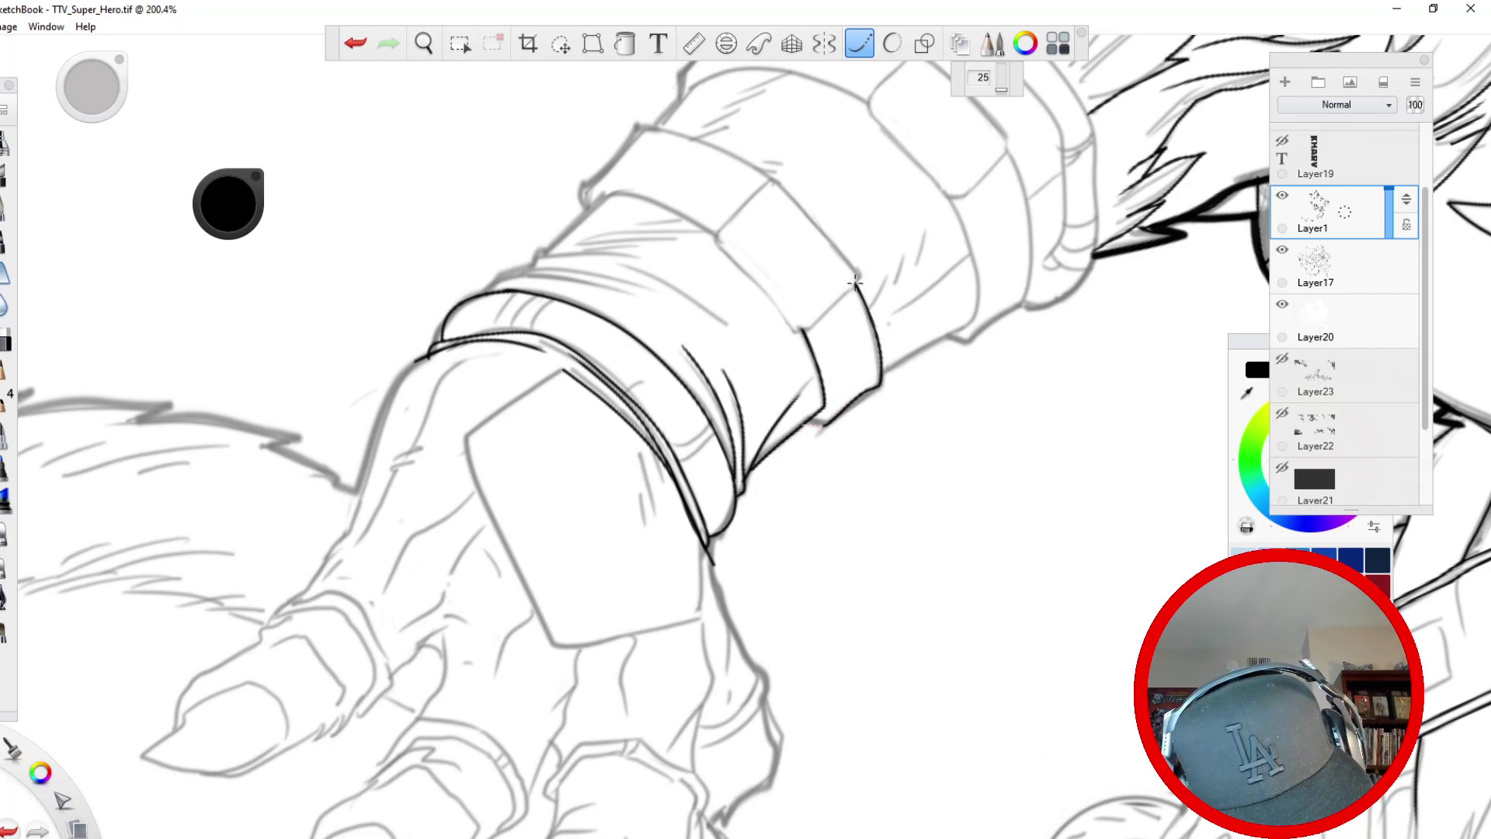
- Ink the lower end of the second forearm strap and the wrap folds and lower edge beside it
{"action": "key", "text": "space"}
{"action": "left_click_drag", "start_coordinate": [550, 428], "coordinate": [426, 588]}
{"action": "mouse_move", "coordinate": [756, 533]}
{"action": "left_mouse_down"}
{"action": "mouse_move", "coordinate": [916, 456]}
{"action": "mouse_move", "coordinate": [856, 490]}
{"action": "mouse_move", "coordinate": [905, 457]}
{"action": "mouse_move", "coordinate": [902, 367]}
{"action": "mouse_move", "coordinate": [882, 310]}
{"action": "left_mouse_up"}
{"action": "key", "text": "space"}
{"action": "left_click_drag", "start_coordinate": [658, 401], "coordinate": [563, 324]}
{"action": "mouse_move", "coordinate": [729, 277]}
{"action": "left_mouse_down"}
{"action": "mouse_move", "coordinate": [760, 389]}
{"action": "mouse_move", "coordinate": [734, 426]}
{"action": "left_mouse_up"}
{"action": "left_click_drag", "start_coordinate": [755, 336], "coordinate": [672, 401]}
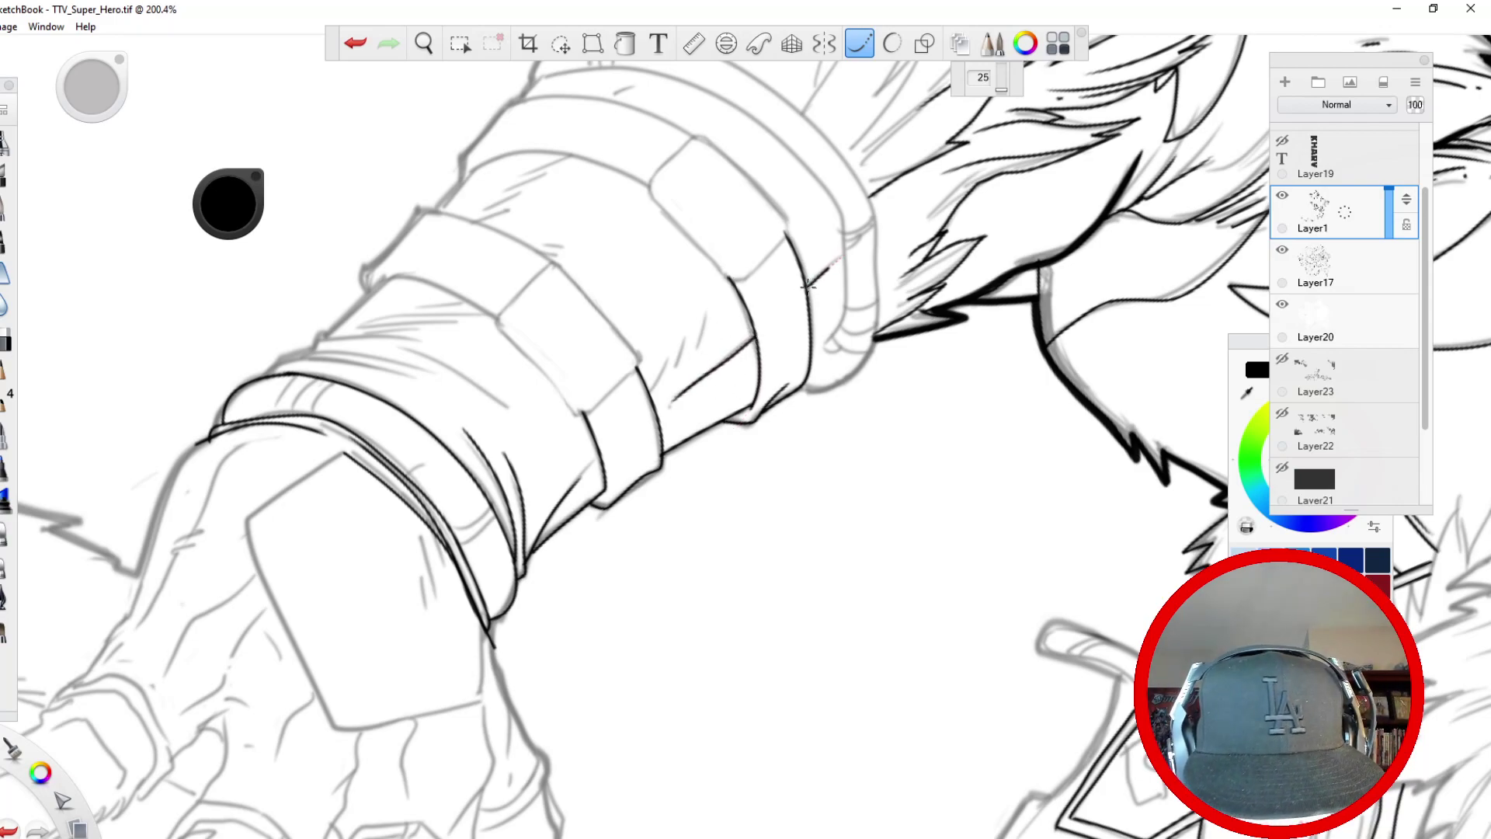
- Ink the rim of the upper forearm cuff with its inner edge and small crease
{"action": "mouse_move", "coordinate": [785, 99]}
{"action": "left_mouse_down"}
{"action": "mouse_move", "coordinate": [846, 163]}
{"action": "mouse_move", "coordinate": [875, 235]}
{"action": "mouse_move", "coordinate": [875, 334]}
{"action": "mouse_move", "coordinate": [834, 383]}
{"action": "mouse_move", "coordinate": [792, 386]}
{"action": "left_mouse_up"}
{"action": "mouse_move", "coordinate": [834, 339]}
{"action": "left_mouse_down"}
{"action": "mouse_move", "coordinate": [840, 211]}
{"action": "mouse_move", "coordinate": [774, 130]}
{"action": "left_mouse_up"}
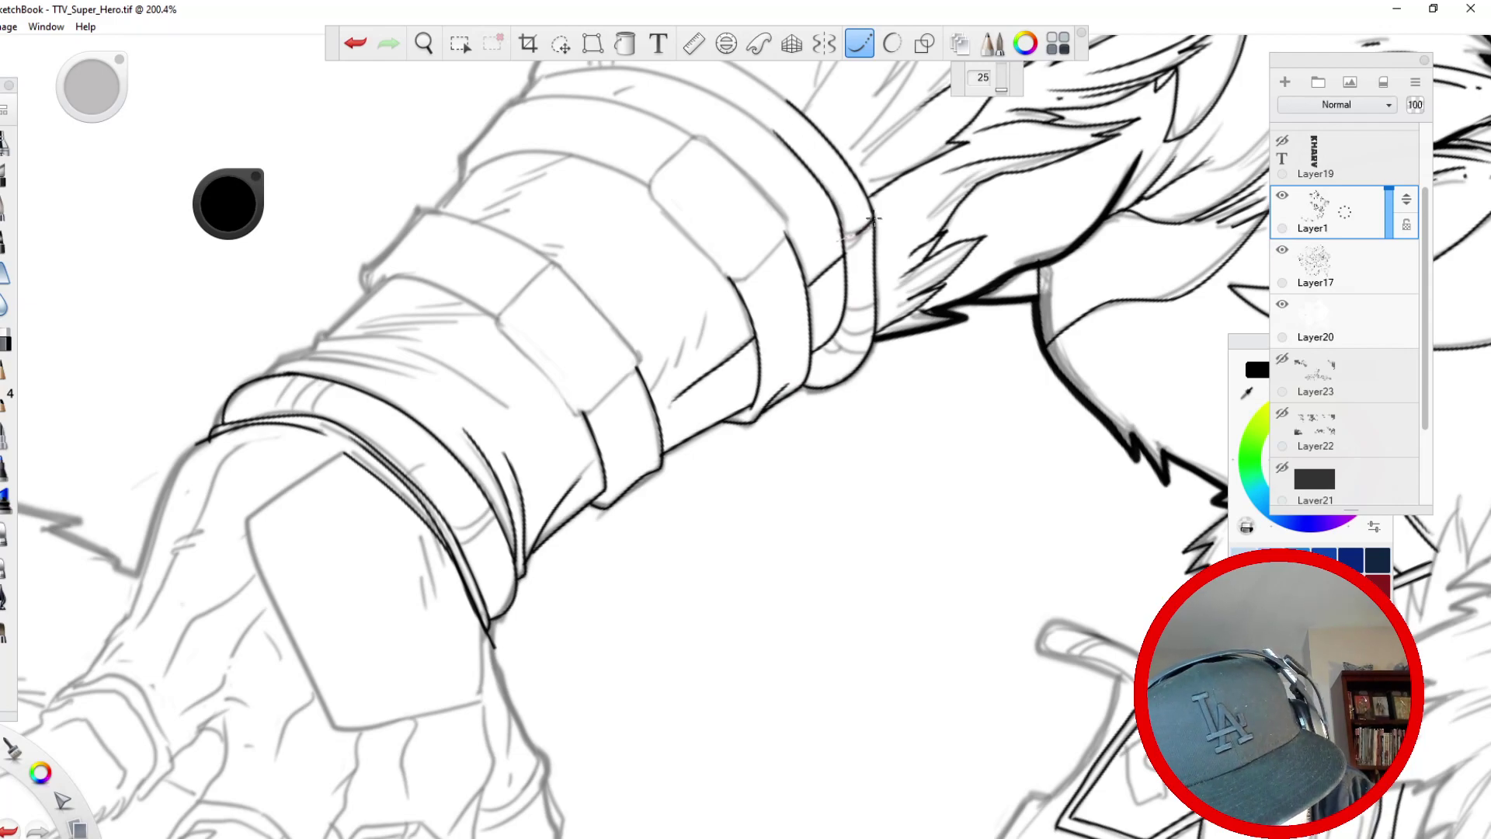
{"action": "left_click_drag", "start_coordinate": [876, 236], "coordinate": [848, 243]}
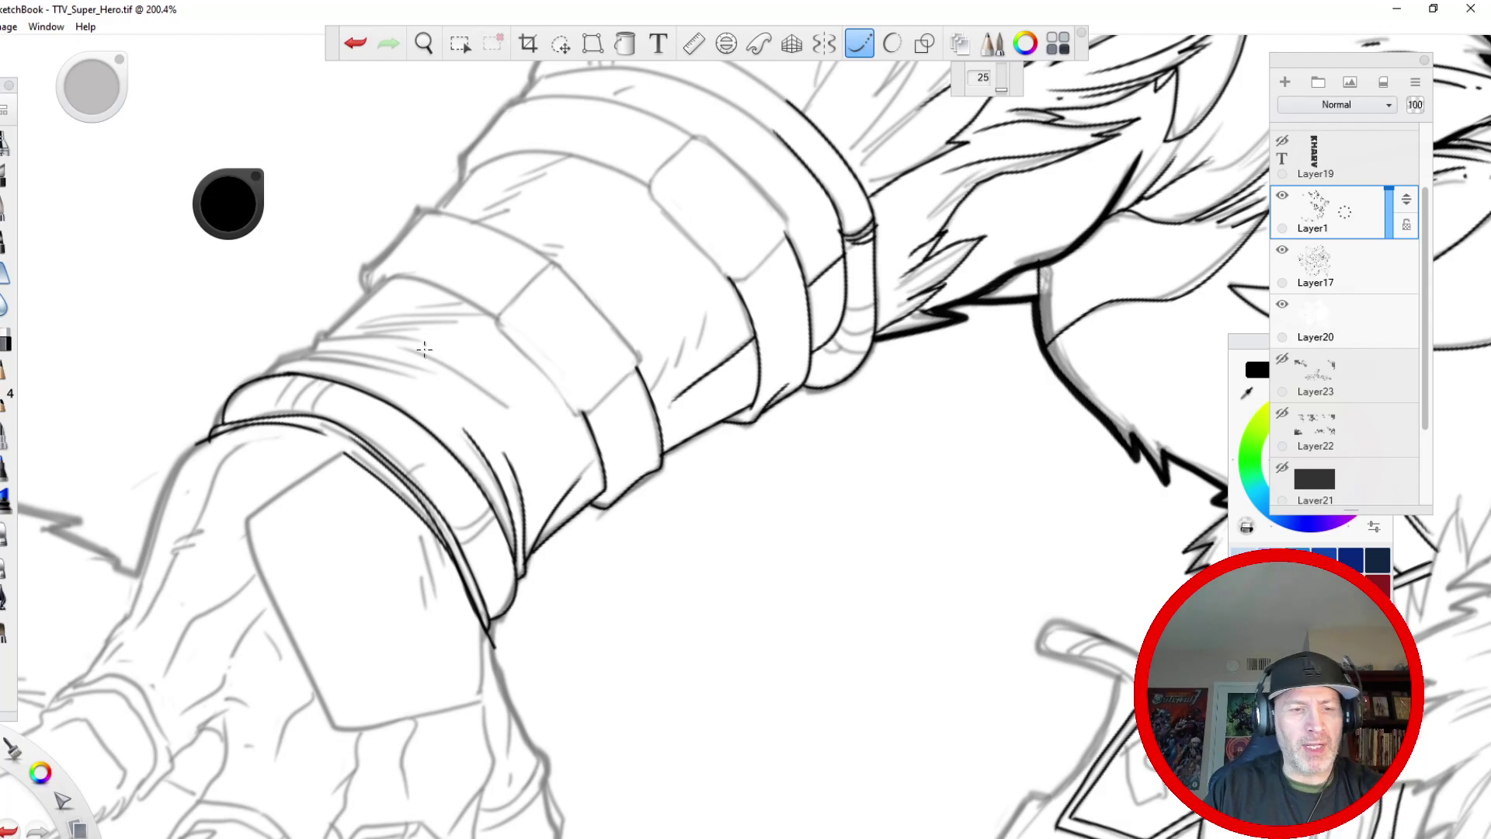
- Compare the ink pen brushes with short test strokes in the blank area beside the forearm
{"action": "scroll", "coordinate": [424, 349], "scroll_direction": "down", "scroll_amount": 5}
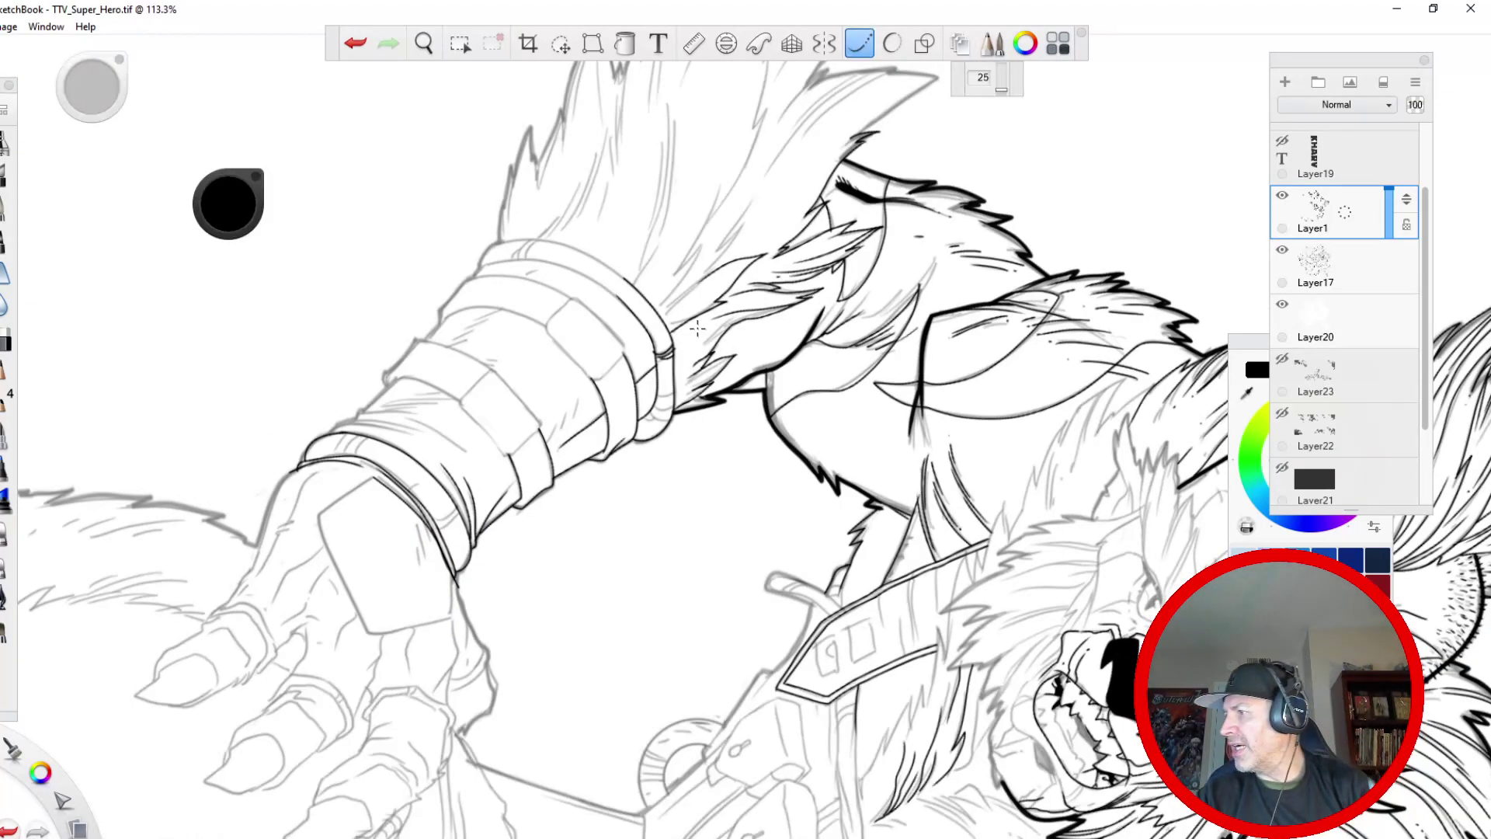
{"action": "key", "text": "space"}
{"action": "mouse_move", "coordinate": [2, 86]}
{"action": "left_mouse_down"}
{"action": "mouse_move", "coordinate": [479, 261]}
{"action": "mouse_move", "coordinate": [651, 139]}
{"action": "left_mouse_up"}
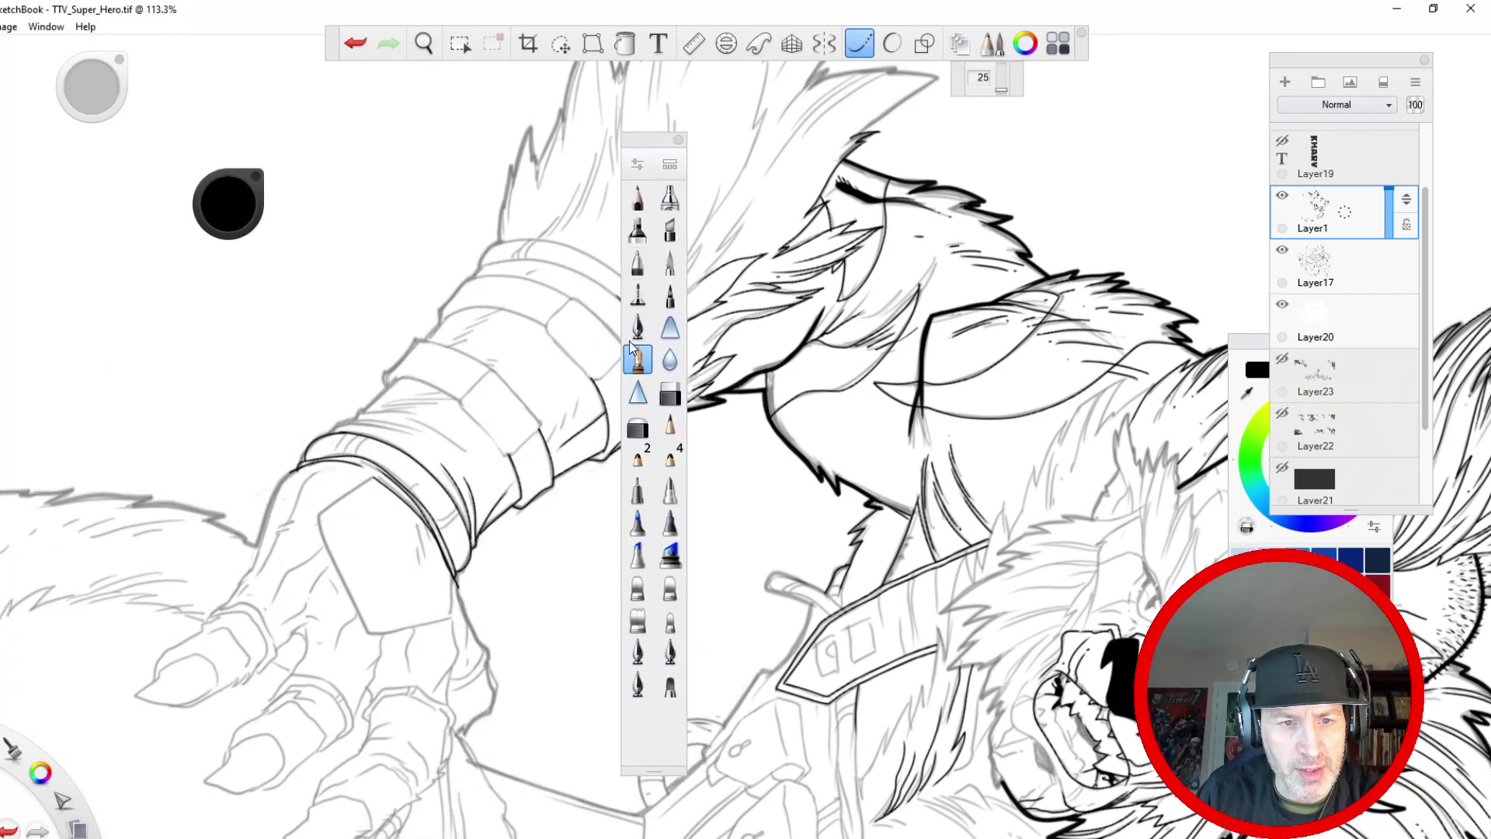
{"action": "left_click", "coordinate": [638, 651]}
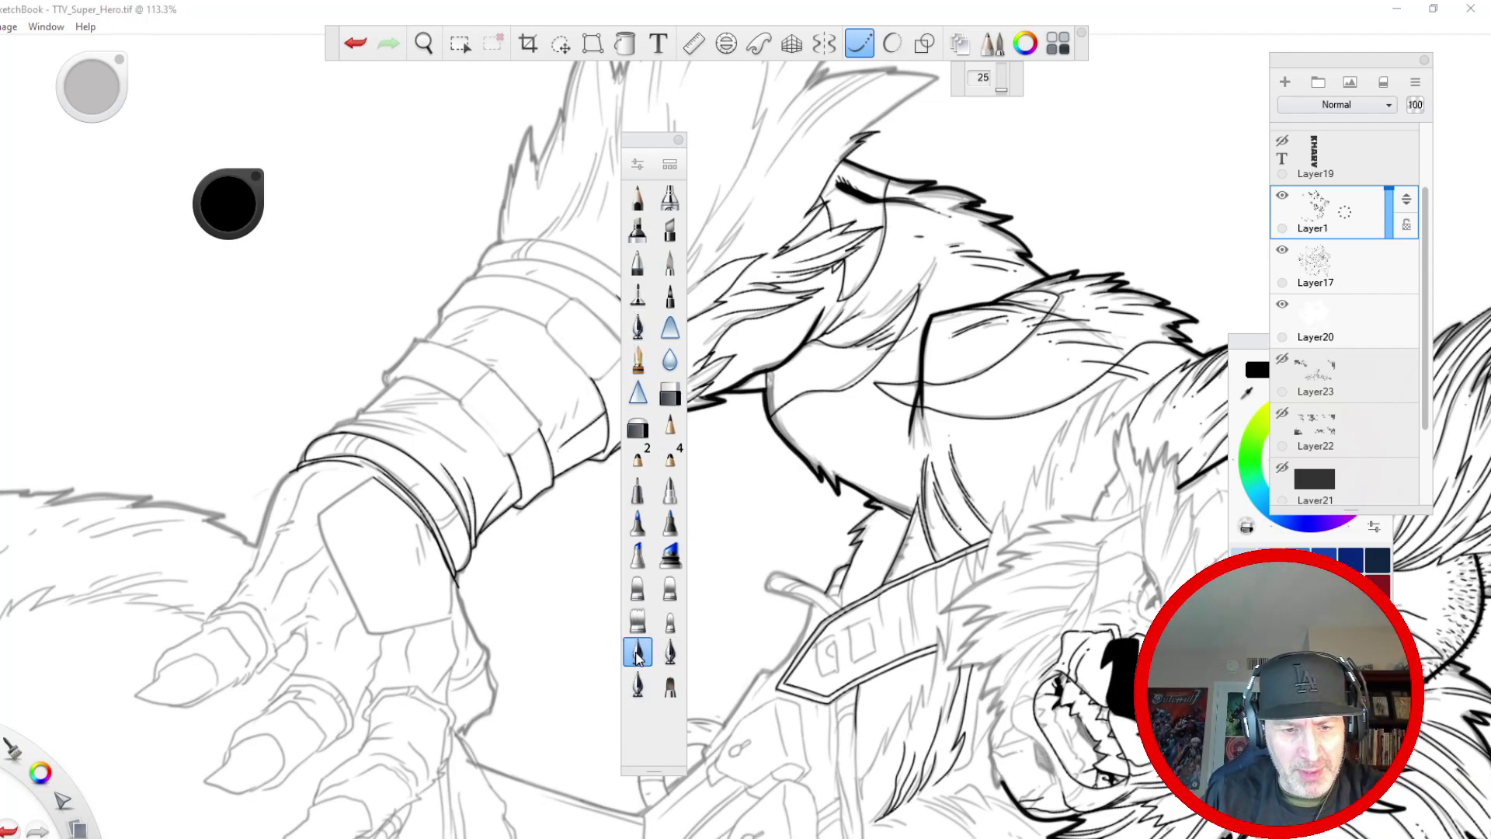
{"action": "mouse_move", "coordinate": [272, 340]}
{"action": "left_mouse_down"}
{"action": "mouse_move", "coordinate": [201, 257]}
{"action": "mouse_move", "coordinate": [260, 378]}
{"action": "mouse_move", "coordinate": [105, 237]}
{"action": "left_mouse_up"}
{"action": "left_click", "coordinate": [637, 683]}
{"action": "left_click", "coordinate": [670, 651]}
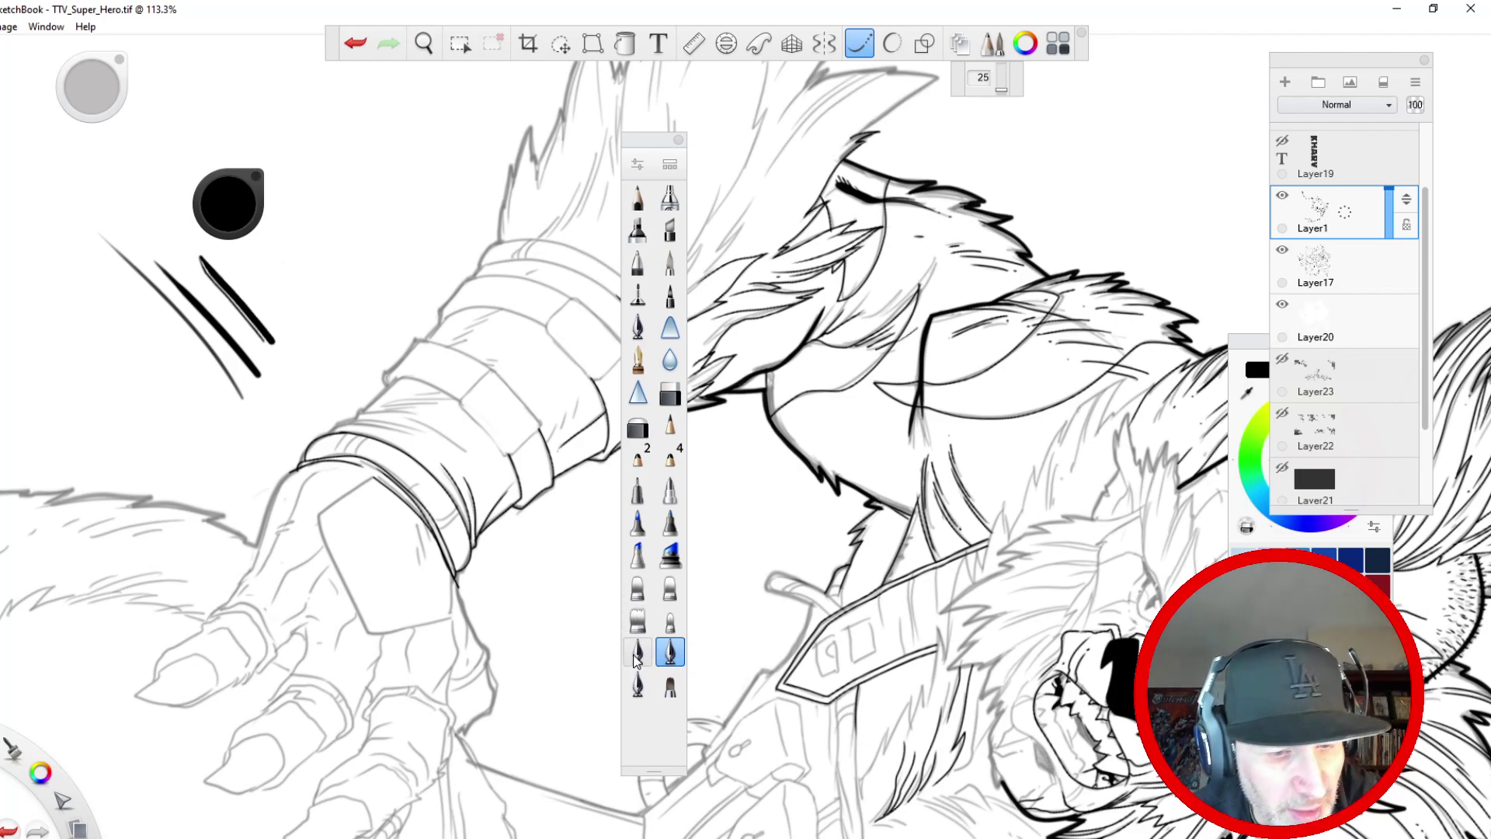
- Choose the first ink pen of the comparison, clear all the test strokes and move the brush palette off the drawing
{"action": "left_click", "coordinate": [638, 651]}
{"action": "mouse_move", "coordinate": [363, 319]}
{"action": "left_mouse_down"}
{"action": "mouse_move", "coordinate": [340, 187]}
{"action": "mouse_move", "coordinate": [334, 172]}
{"action": "mouse_move", "coordinate": [328, 249]}
{"action": "mouse_move", "coordinate": [318, 177]}
{"action": "left_mouse_up"}
{"action": "left_click", "coordinate": [355, 43]}
{"action": "left_click", "coordinate": [356, 43]}
{"action": "left_click", "coordinate": [356, 43]}
{"action": "left_click", "coordinate": [356, 44]}
{"action": "left_click", "coordinate": [355, 44]}
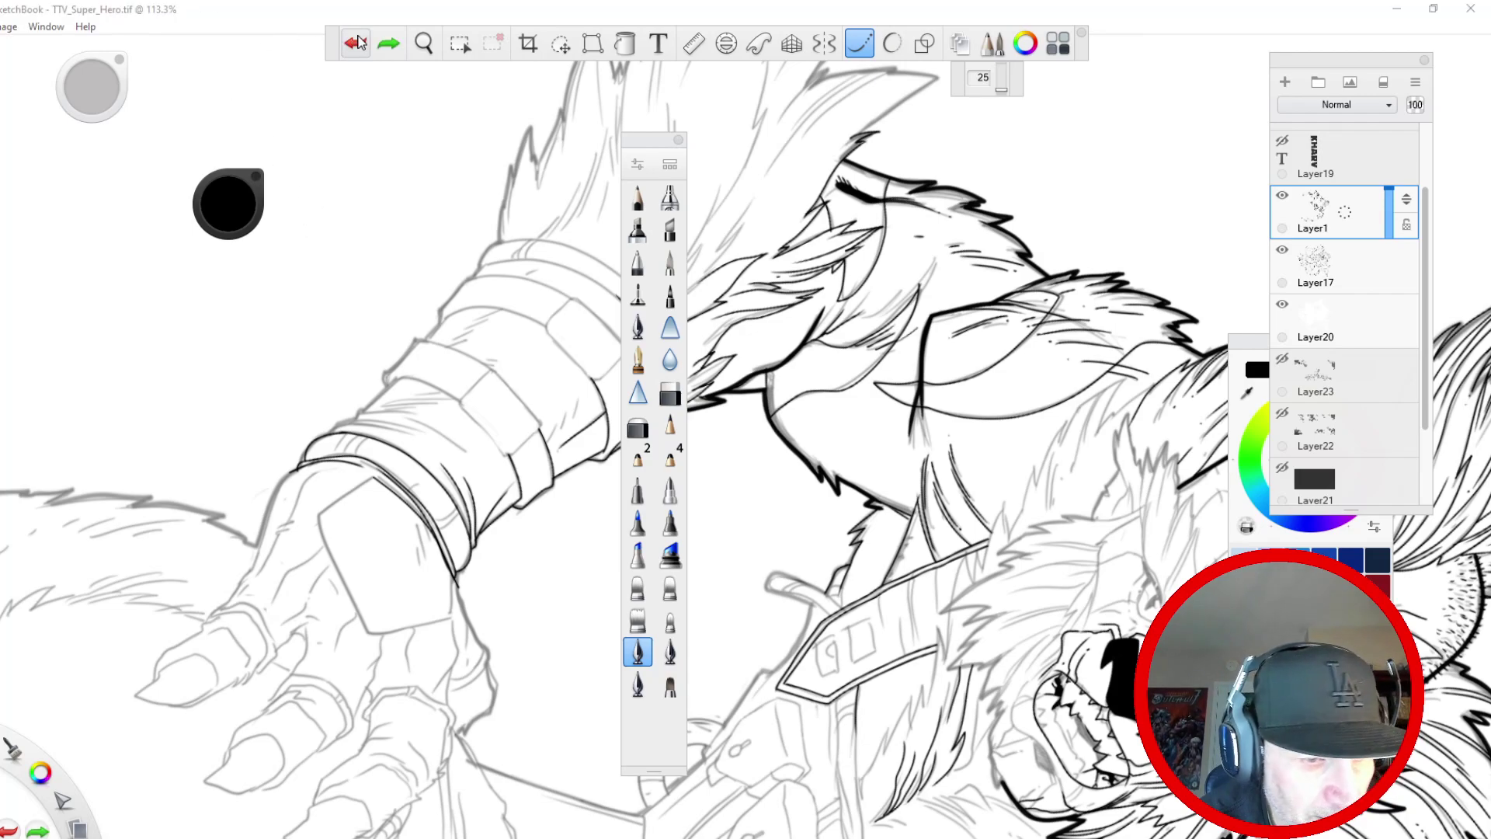
{"action": "left_click_drag", "start_coordinate": [642, 148], "coordinate": [28, 180]}
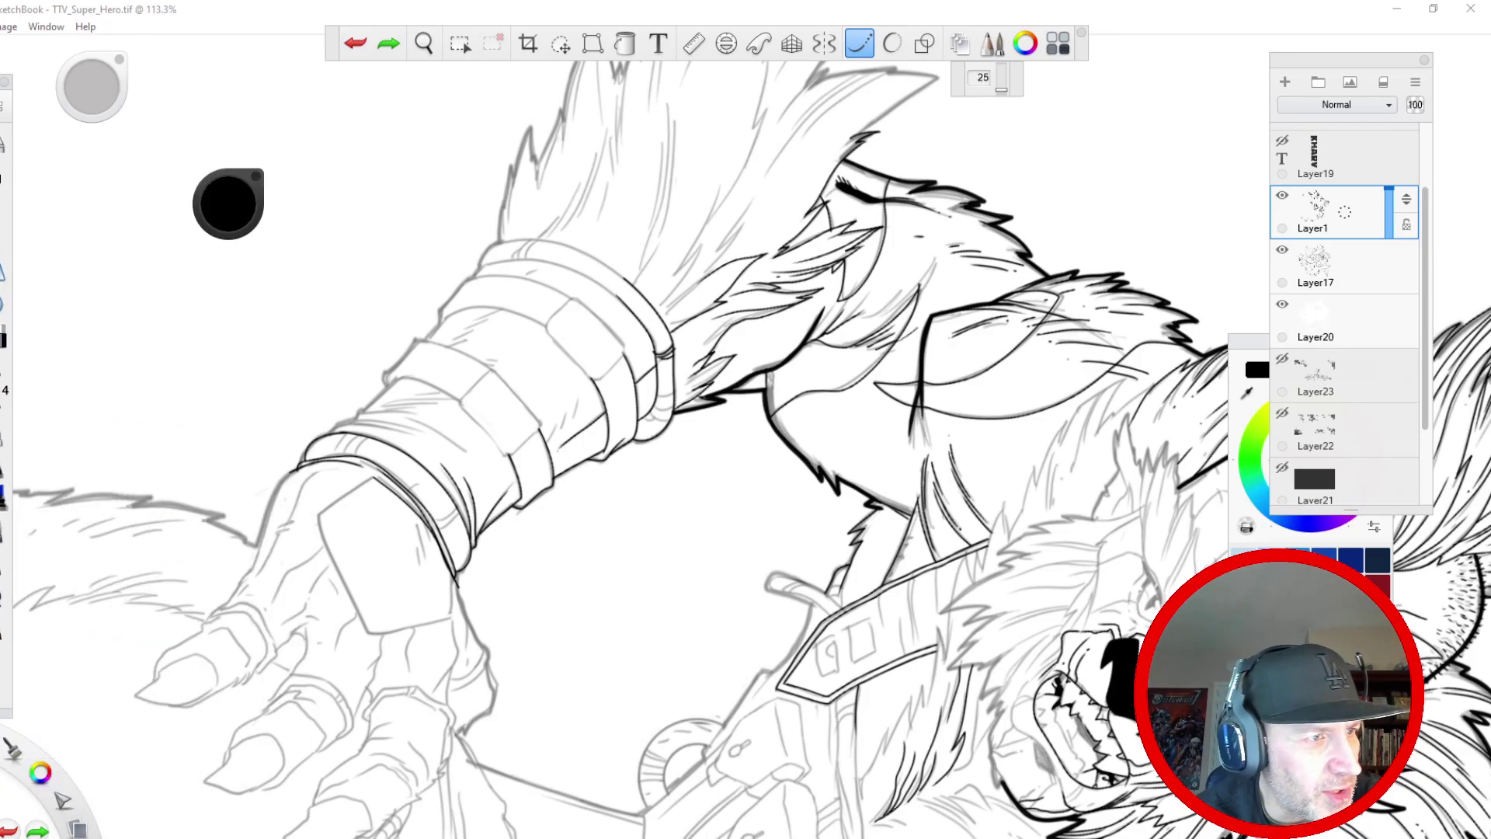
- Ink the tall fur spike above the forearm cuff, including its inner strand and jagged outer edge
{"action": "key", "text": "space"}
{"action": "left_click_drag", "start_coordinate": [663, 446], "coordinate": [653, 592]}
{"action": "left_click_drag", "start_coordinate": [612, 626], "coordinate": [629, 703]}
{"action": "key", "text": "space"}
{"action": "left_click_drag", "start_coordinate": [574, 302], "coordinate": [539, 128]}
{"action": "left_click_drag", "start_coordinate": [511, 207], "coordinate": [510, 603]}
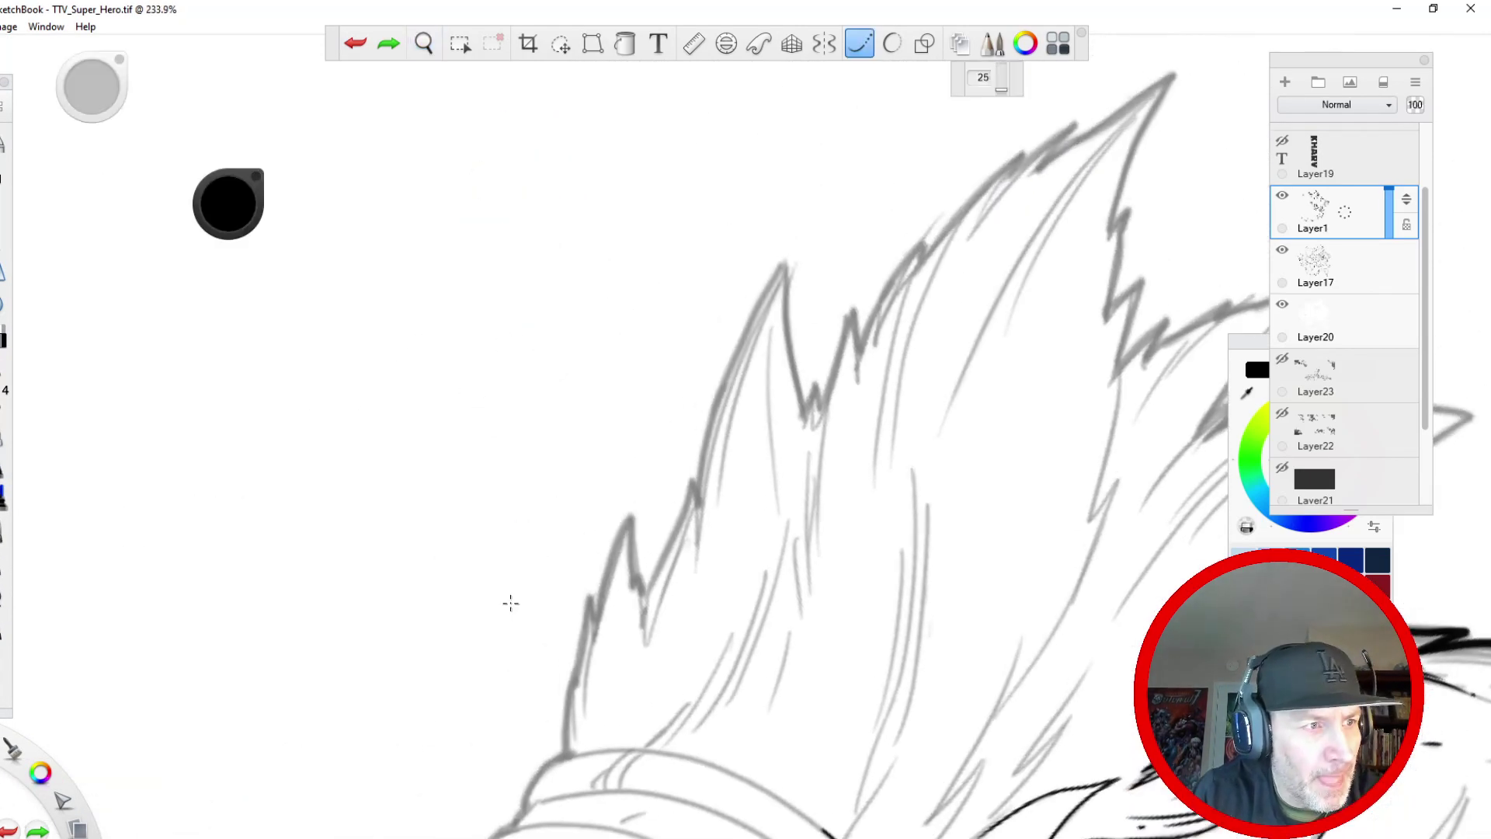
{"action": "left_click_drag", "start_coordinate": [787, 265], "coordinate": [803, 468]}
{"action": "left_click_drag", "start_coordinate": [786, 267], "coordinate": [766, 481]}
{"action": "mouse_move", "coordinate": [786, 267]}
{"action": "left_mouse_down"}
{"action": "mouse_move", "coordinate": [713, 425]}
{"action": "mouse_move", "coordinate": [695, 568]}
{"action": "left_mouse_up"}
{"action": "left_click_drag", "start_coordinate": [694, 477], "coordinate": [639, 662]}
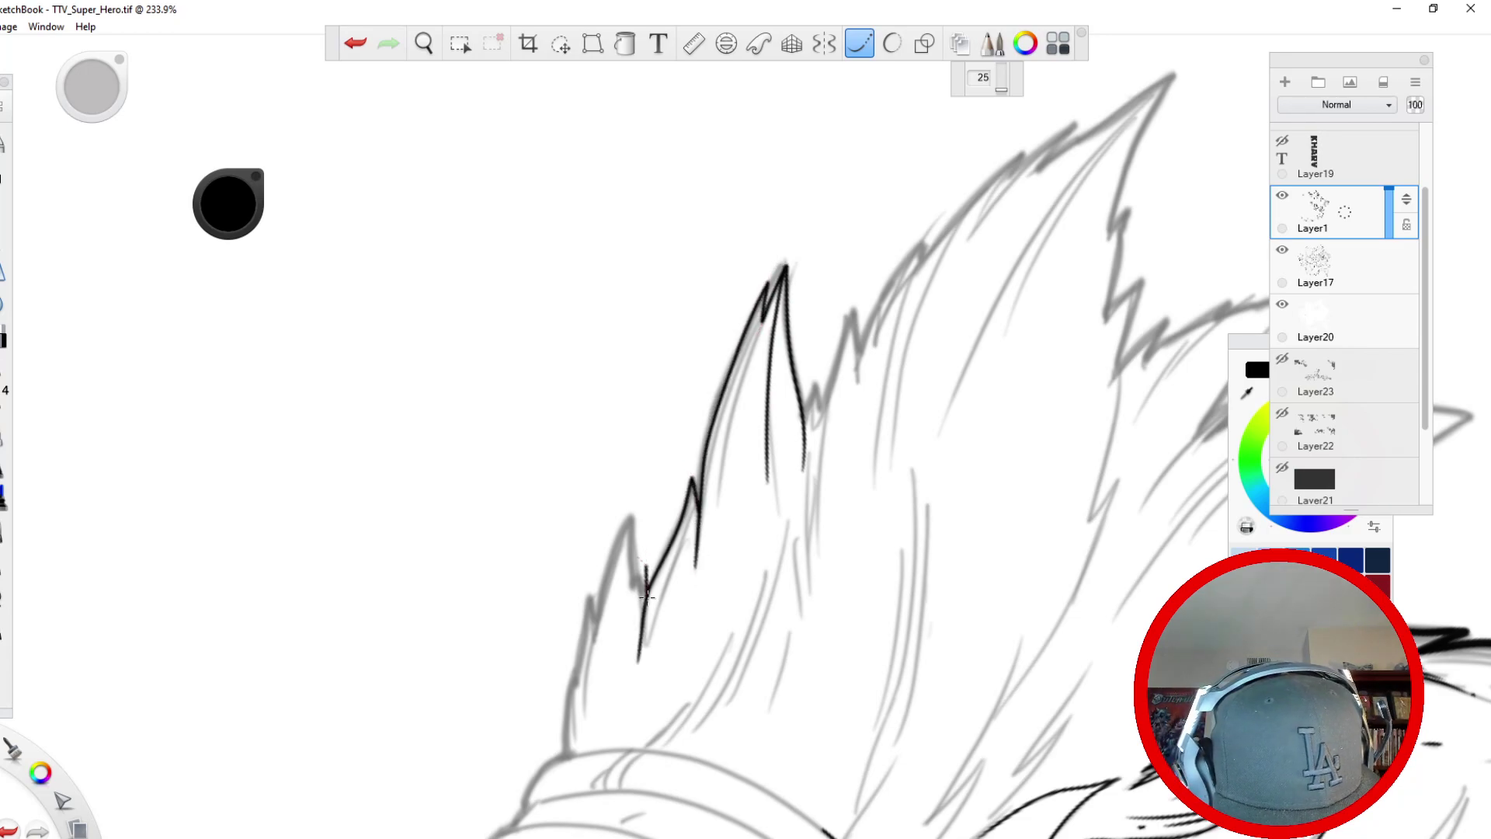
- Ink the small outer fur spikes running down to the cuff and a short strand inside them
{"action": "mouse_move", "coordinate": [646, 596]}
{"action": "left_mouse_down"}
{"action": "mouse_move", "coordinate": [631, 519]}
{"action": "mouse_move", "coordinate": [580, 709]}
{"action": "left_mouse_up"}
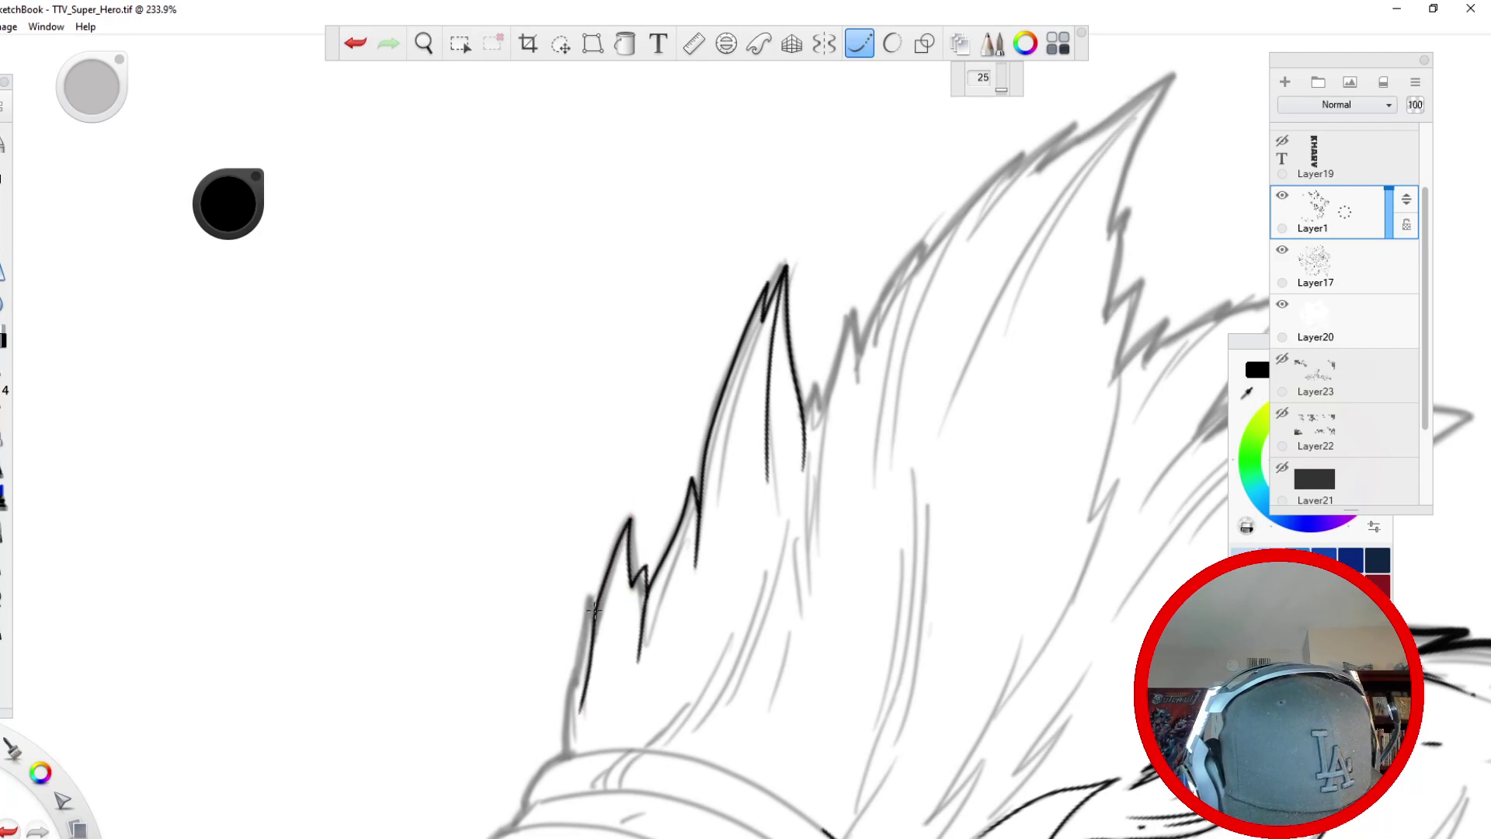
{"action": "mouse_move", "coordinate": [595, 606]}
{"action": "left_mouse_down"}
{"action": "mouse_move", "coordinate": [571, 750]}
{"action": "mouse_move", "coordinate": [573, 645]}
{"action": "mouse_move", "coordinate": [584, 690]}
{"action": "left_mouse_up"}
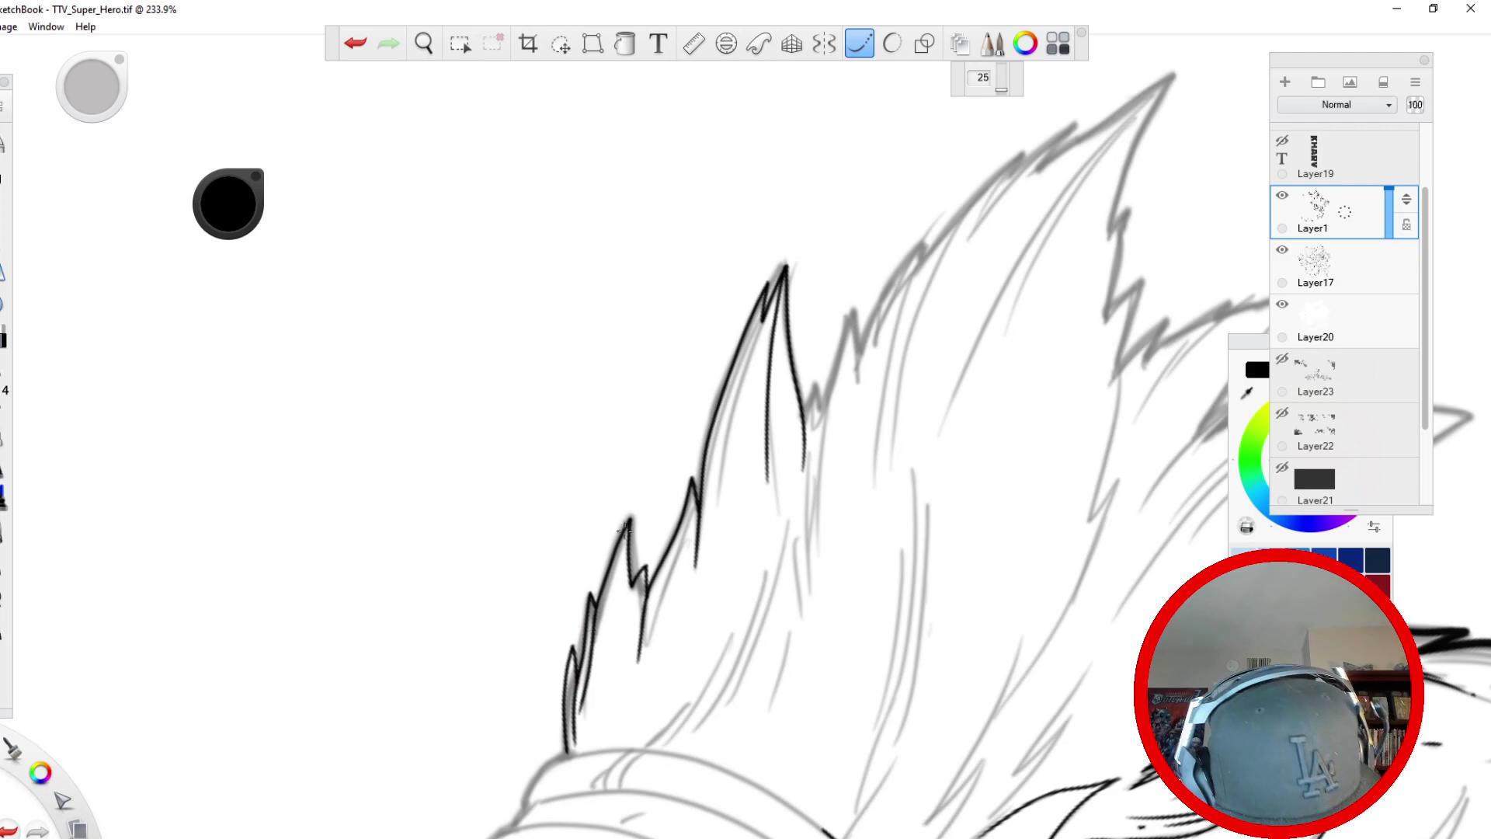
{"action": "left_click_drag", "start_coordinate": [601, 749], "coordinate": [607, 635]}
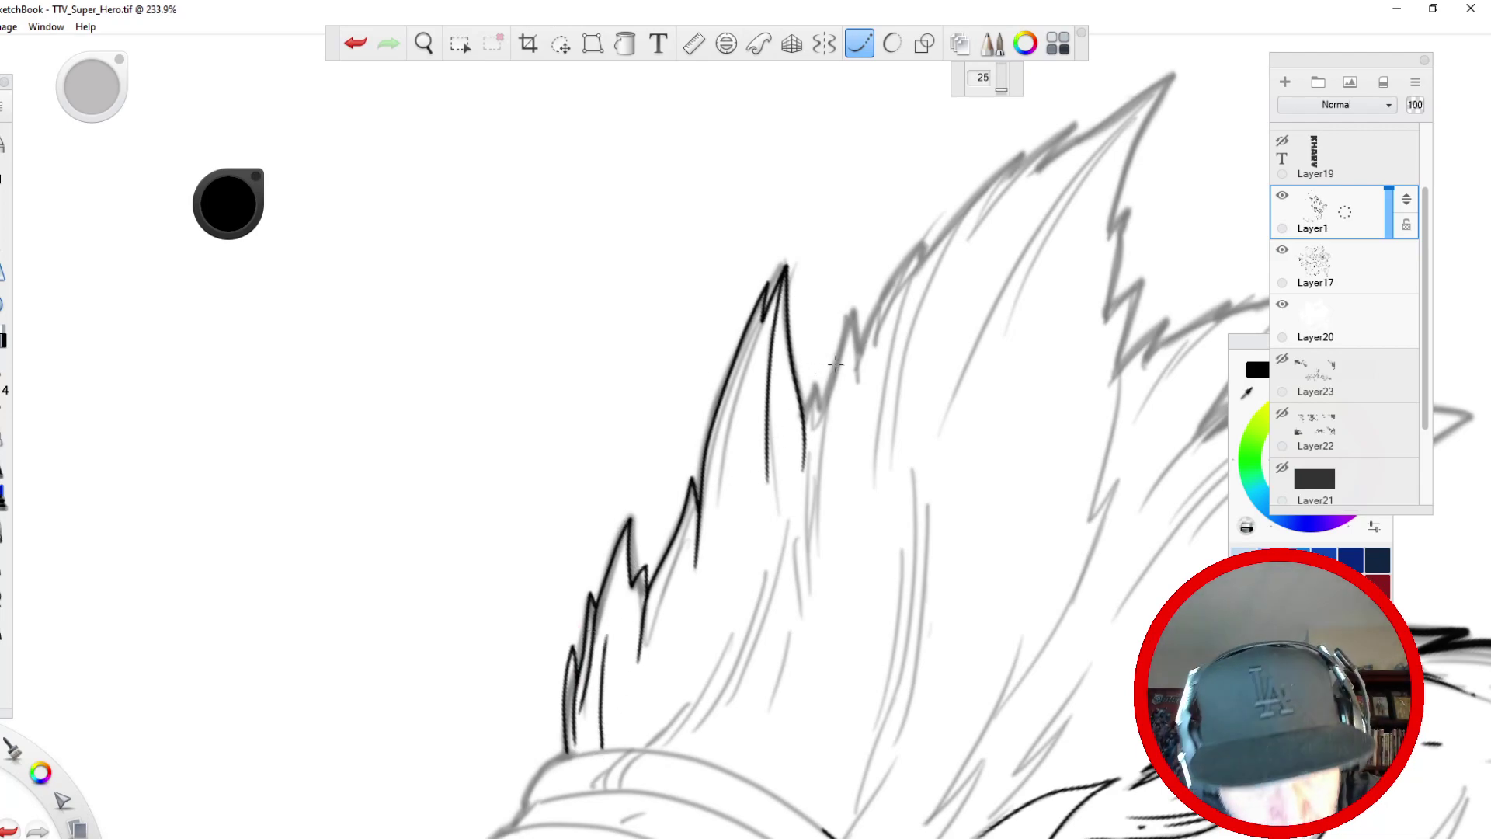
- Ink the notched tufts between the two large fur spikes and the long strands descending toward the cuff
{"action": "mouse_move", "coordinate": [859, 367]}
{"action": "left_mouse_down"}
{"action": "mouse_move", "coordinate": [857, 312]}
{"action": "mouse_move", "coordinate": [821, 460]}
{"action": "left_mouse_up"}
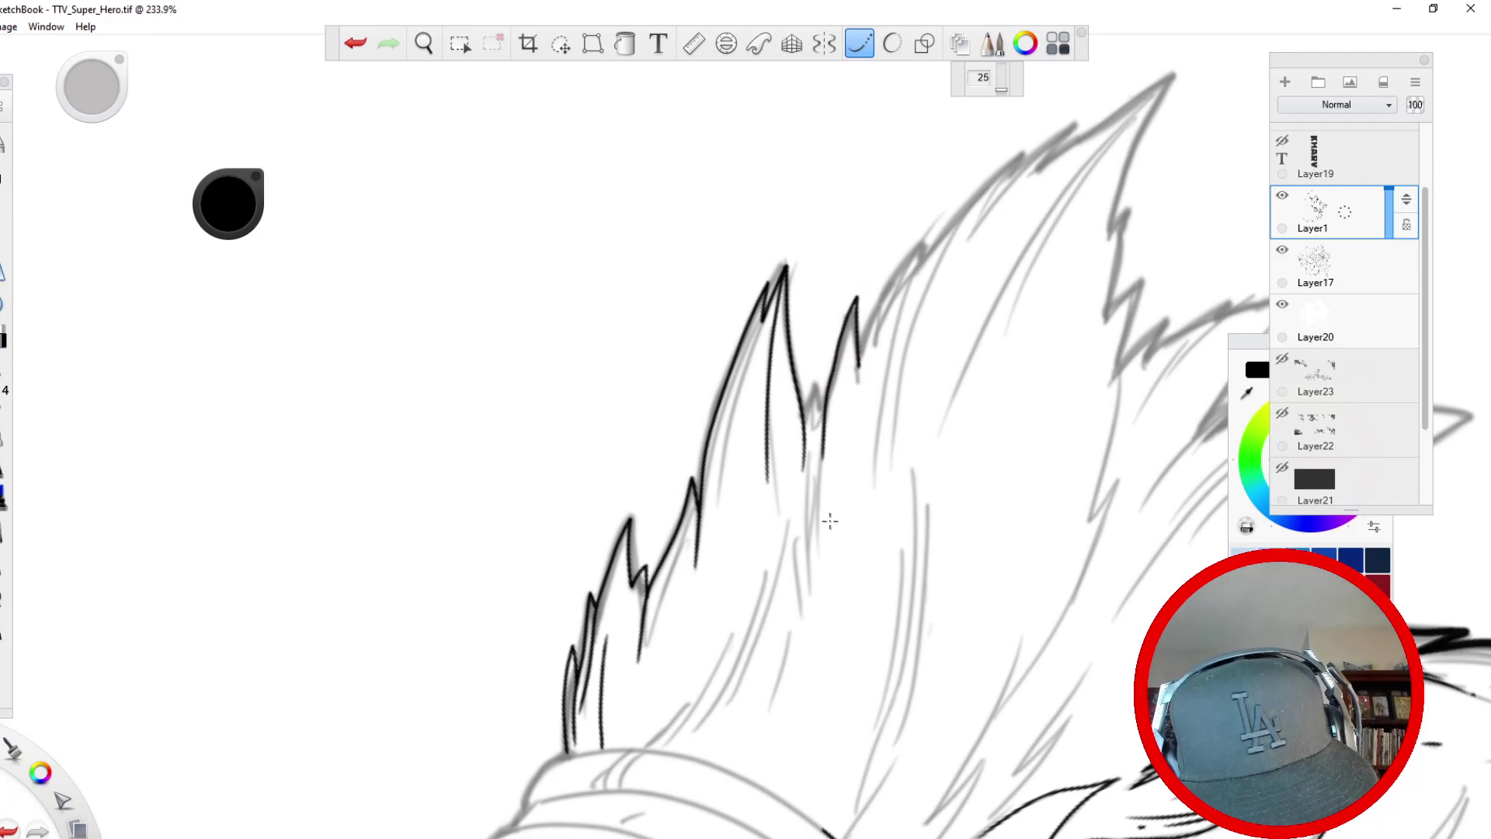
{"action": "mouse_move", "coordinate": [820, 359]}
{"action": "left_mouse_down"}
{"action": "mouse_move", "coordinate": [825, 404]}
{"action": "mouse_move", "coordinate": [803, 431]}
{"action": "mouse_move", "coordinate": [825, 579]}
{"action": "left_mouse_up"}
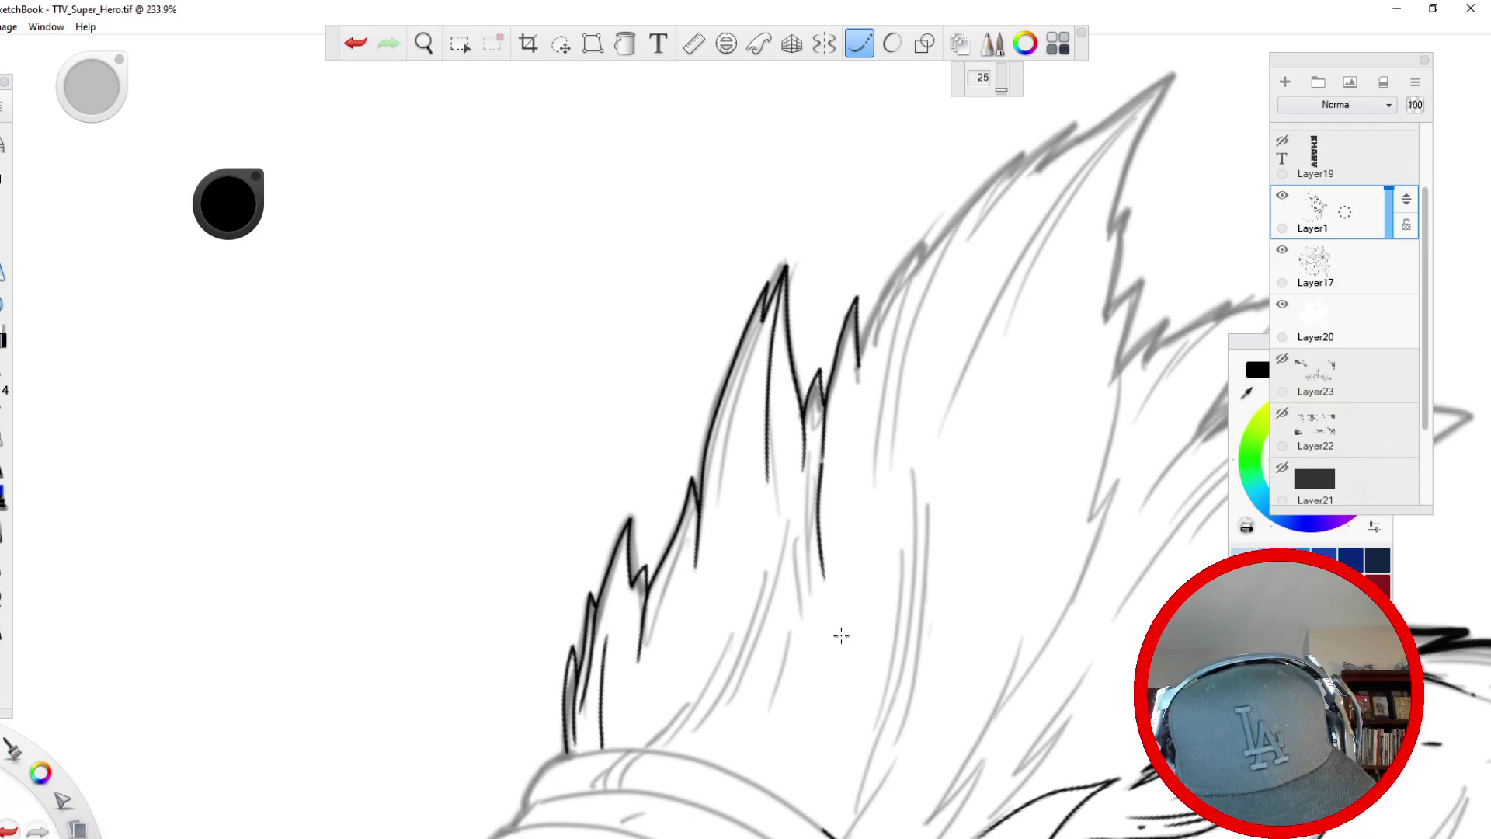
{"action": "left_click_drag", "start_coordinate": [808, 470], "coordinate": [815, 643]}
{"action": "left_click_drag", "start_coordinate": [797, 548], "coordinate": [743, 777]}
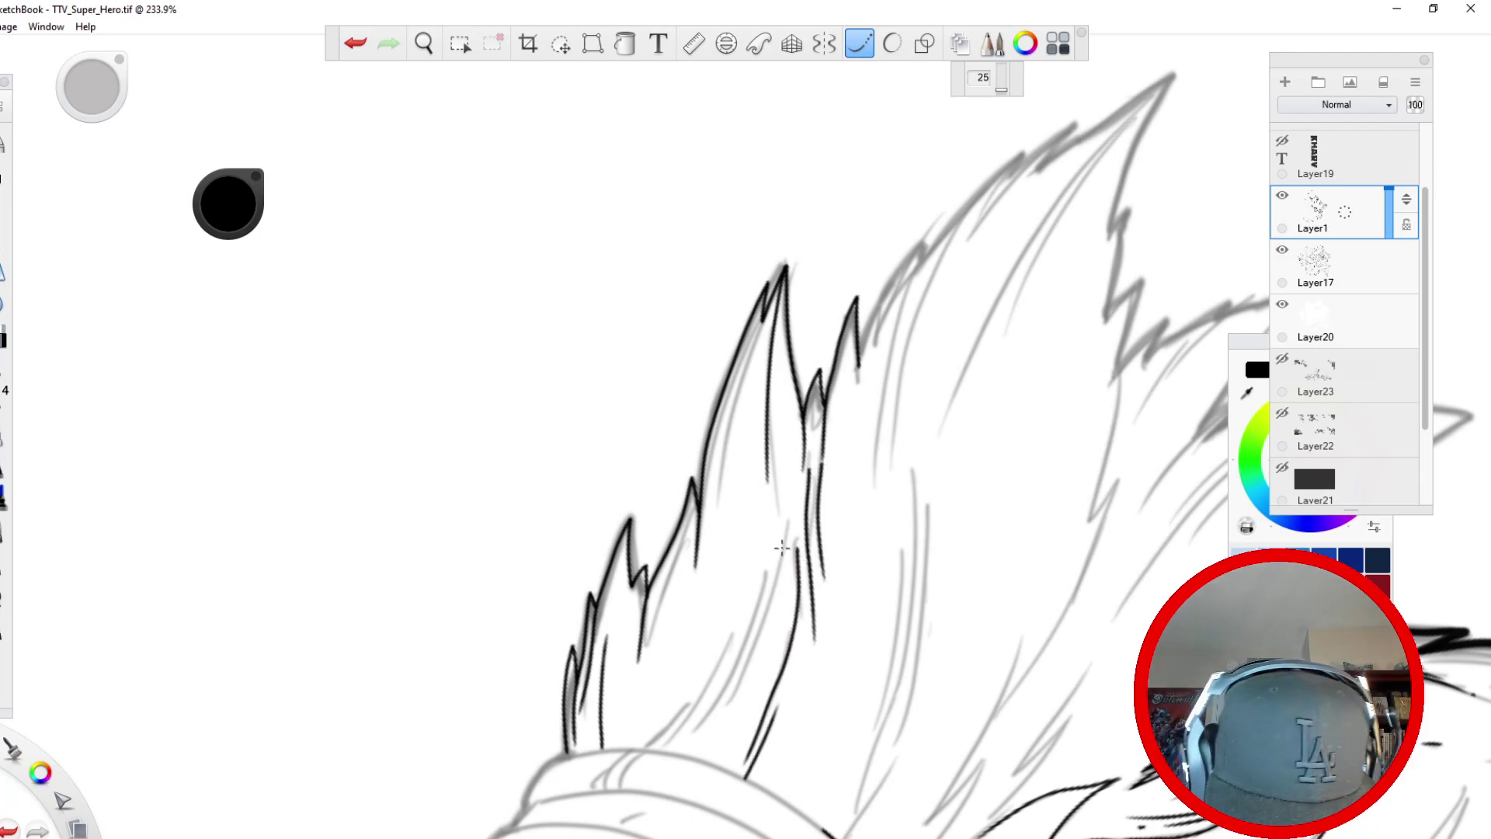
- Ink the pointed inner fur tufts just above the cuff, redrawing the edge of the smallest one
{"action": "left_click_drag", "start_coordinate": [791, 530], "coordinate": [755, 629]}
{"action": "left_click_drag", "start_coordinate": [765, 576], "coordinate": [687, 746]}
{"action": "left_click_drag", "start_coordinate": [791, 530], "coordinate": [792, 595]}
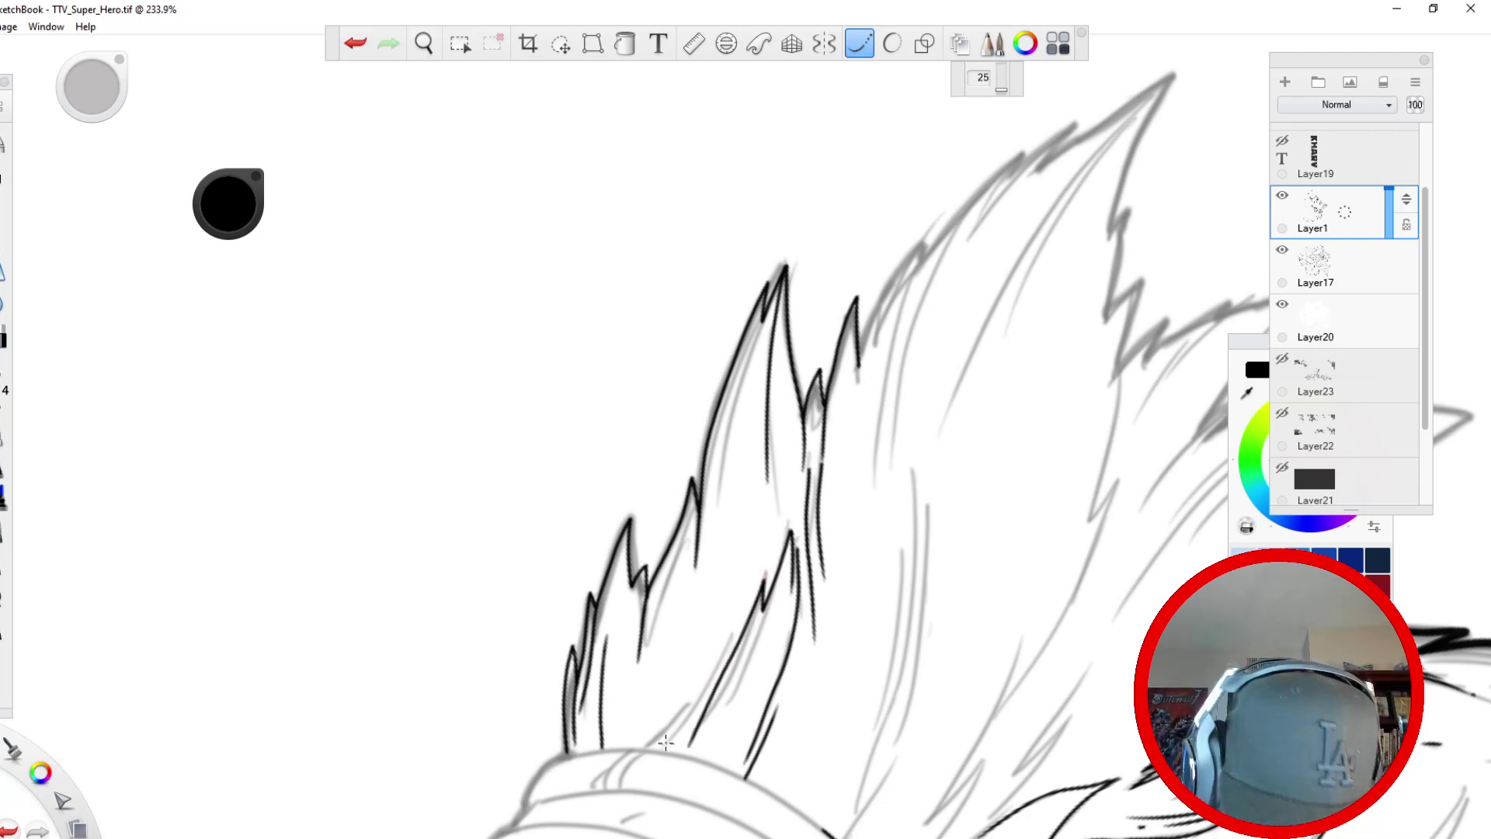
{"action": "mouse_move", "coordinate": [663, 751]}
{"action": "left_mouse_down"}
{"action": "mouse_move", "coordinate": [731, 631]}
{"action": "mouse_move", "coordinate": [644, 748]}
{"action": "left_mouse_up"}
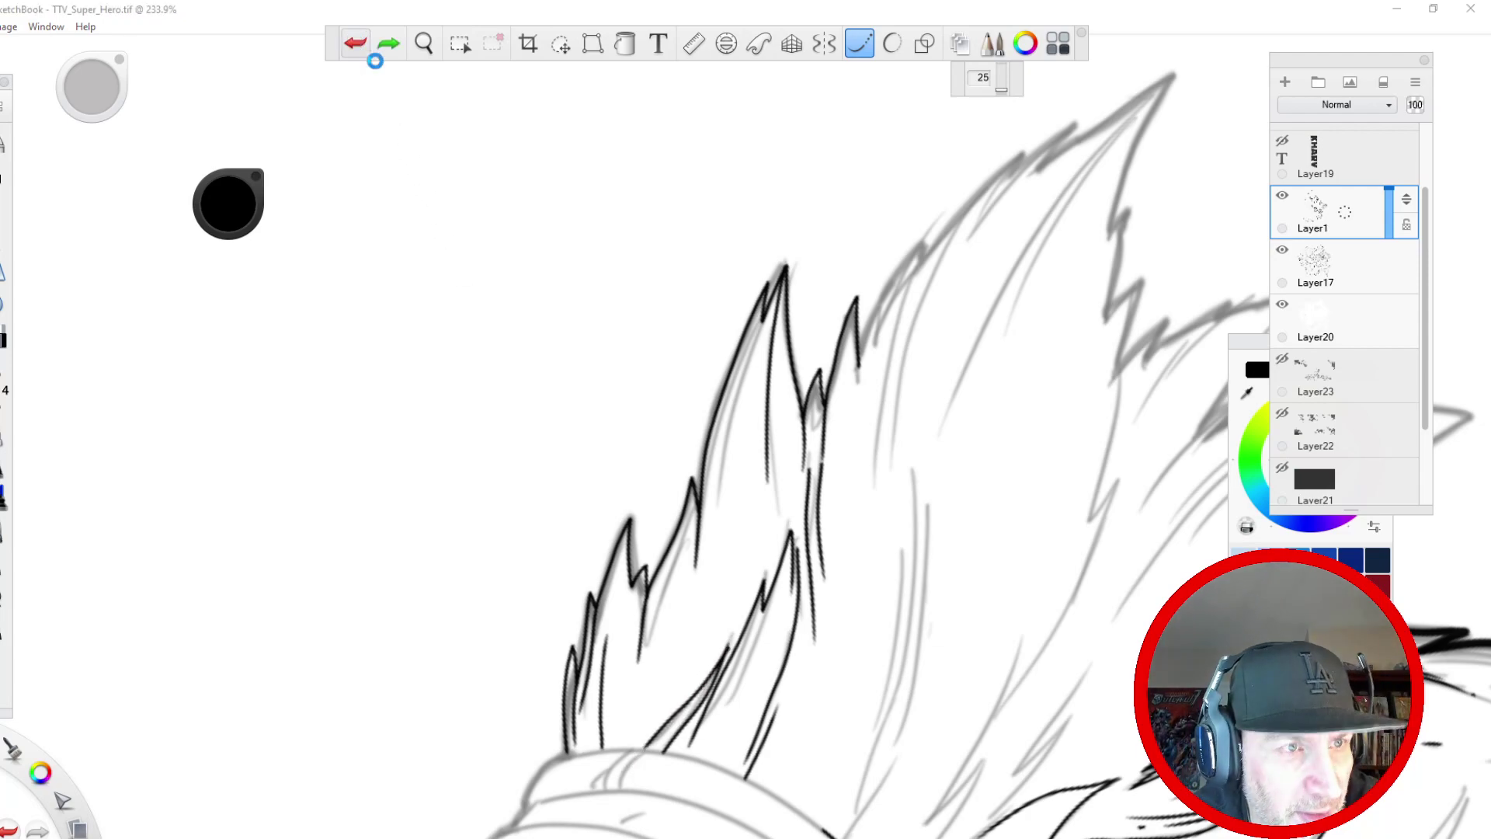
{"action": "key", "text": "ctrl+z"}
{"action": "left_click_drag", "start_coordinate": [728, 643], "coordinate": [644, 747]}
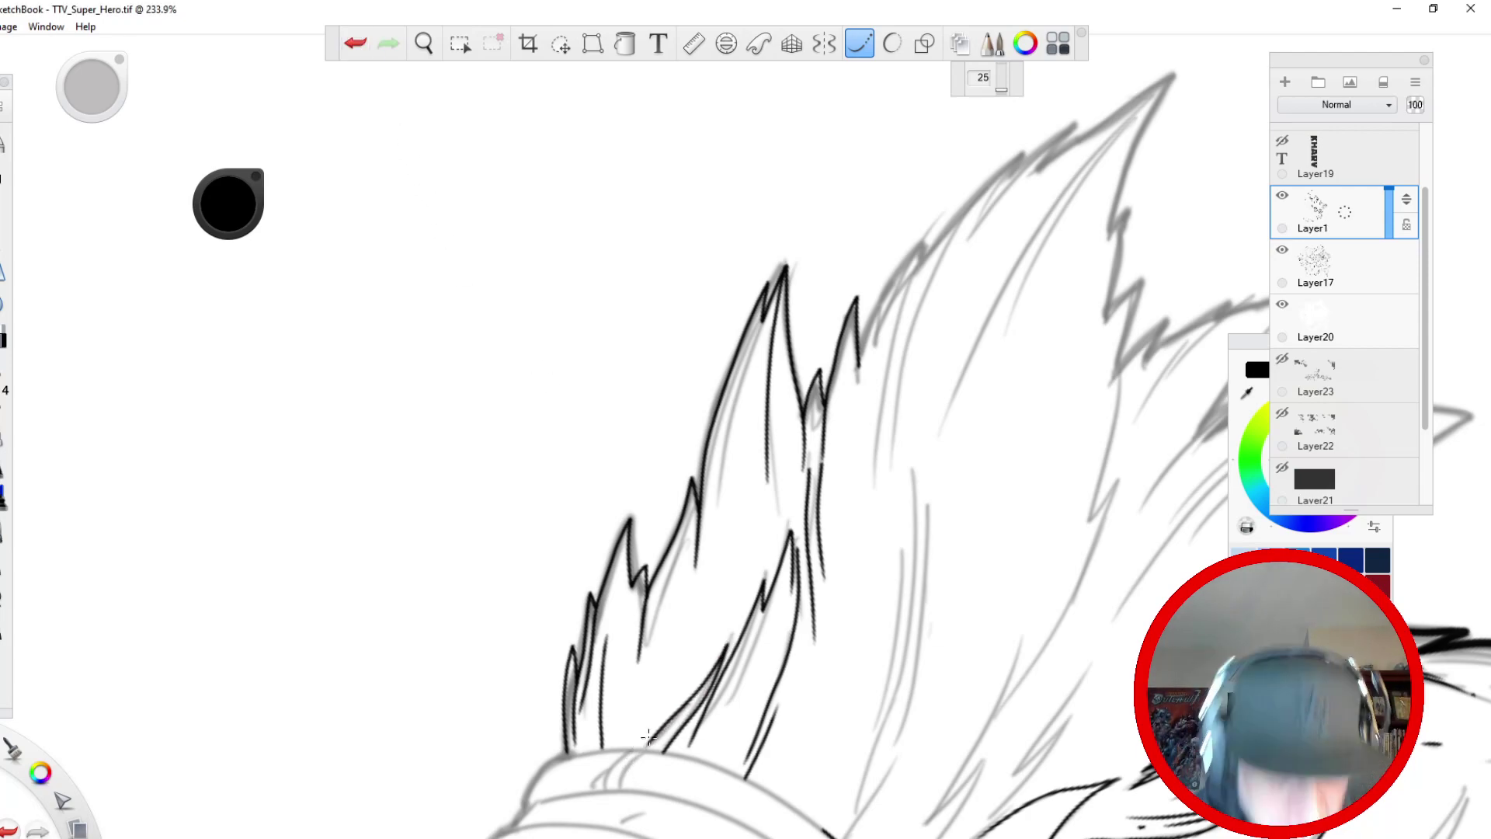
- Ink long inner strands along the tall fur spike's outer side, redoing the lower strand
{"action": "left_click_drag", "start_coordinate": [765, 288], "coordinate": [725, 476]}
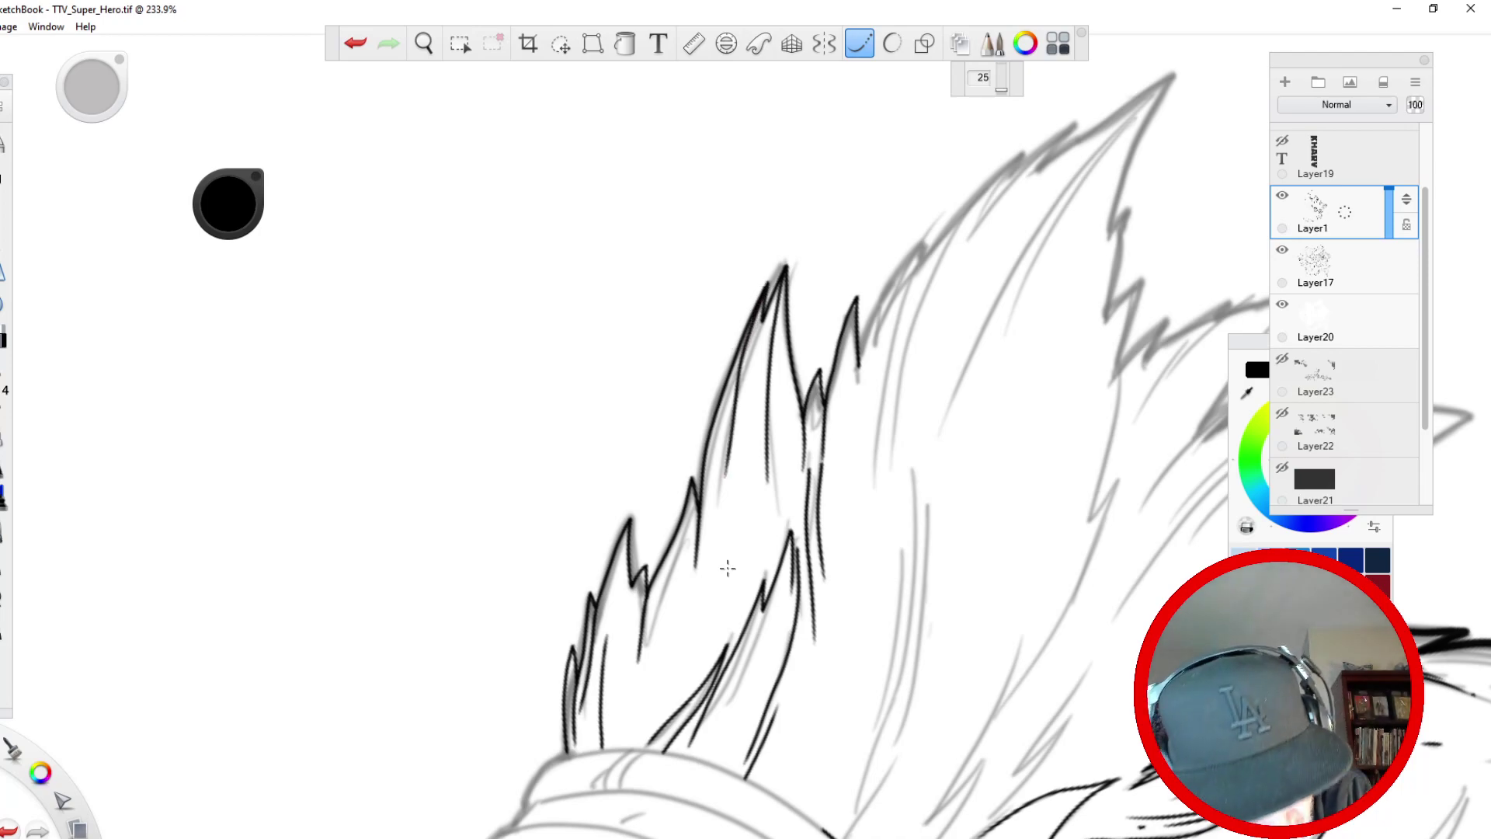
{"action": "left_click_drag", "start_coordinate": [732, 371], "coordinate": [698, 642]}
{"action": "key", "text": "ctrl+z"}
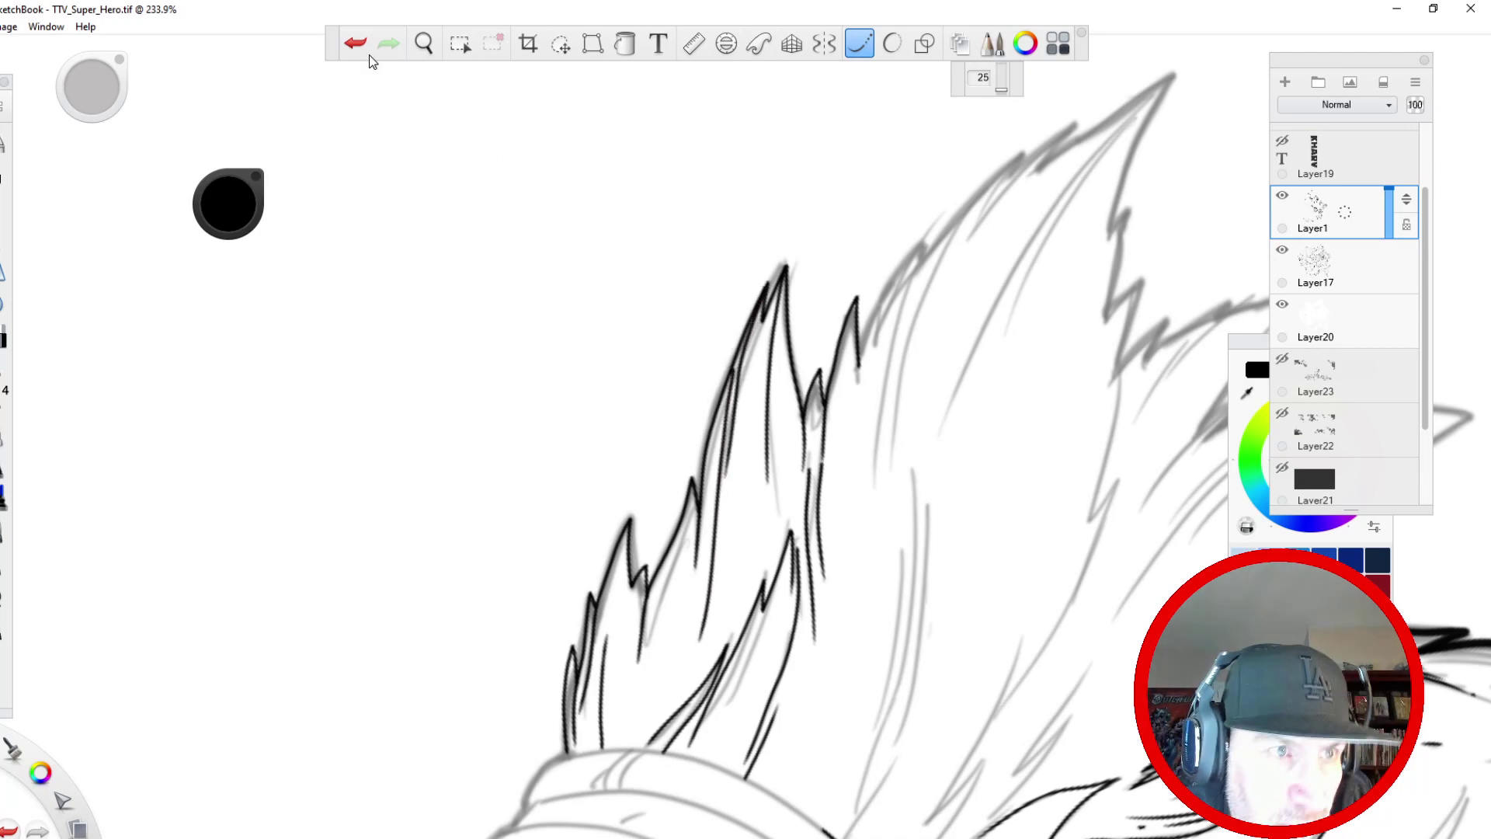
{"action": "left_click_drag", "start_coordinate": [732, 371], "coordinate": [692, 656]}
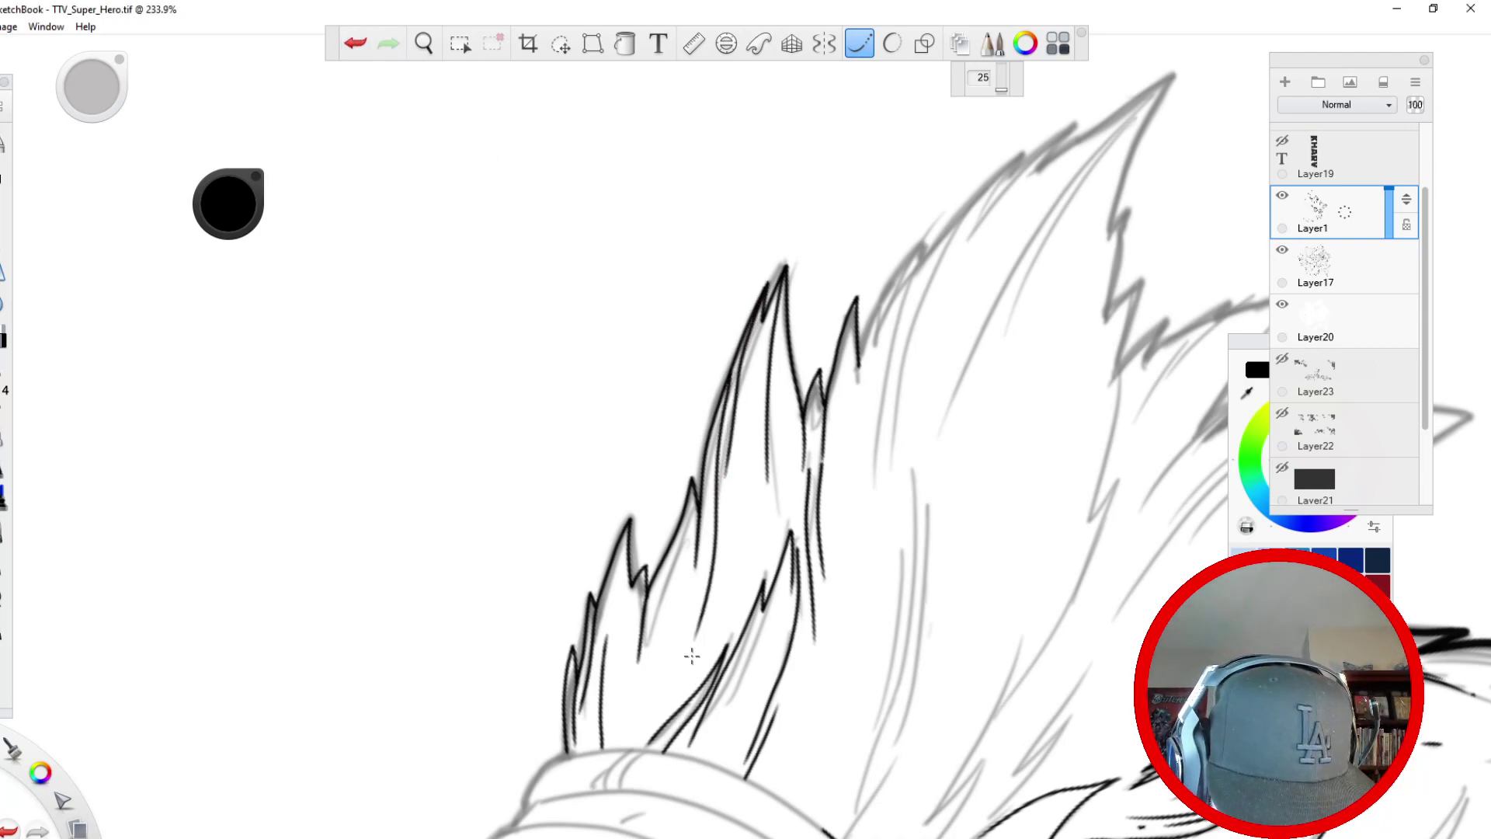
- Ink the jagged edge and inner strands of the large central fur lock below the cuff, and turn off Steady Stroke
{"action": "key", "text": "space"}
{"action": "left_click_drag", "start_coordinate": [561, 304], "coordinate": [510, 540]}
{"action": "left_click_drag", "start_coordinate": [479, 590], "coordinate": [375, 549]}
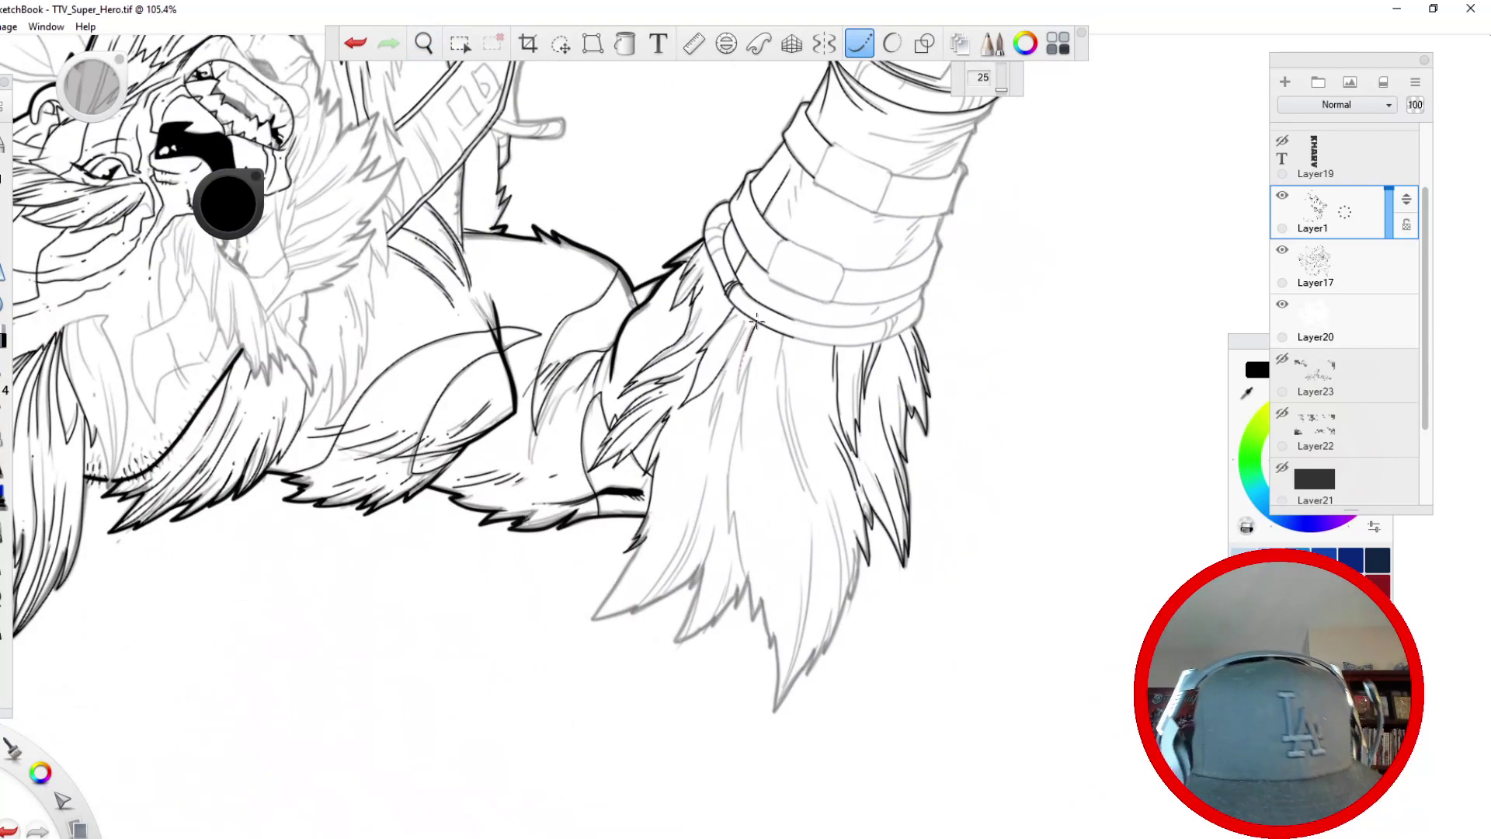
{"action": "mouse_move", "coordinate": [747, 375]}
{"action": "left_mouse_down"}
{"action": "mouse_move", "coordinate": [725, 532]}
{"action": "mouse_move", "coordinate": [734, 505]}
{"action": "mouse_move", "coordinate": [751, 589]}
{"action": "left_mouse_up"}
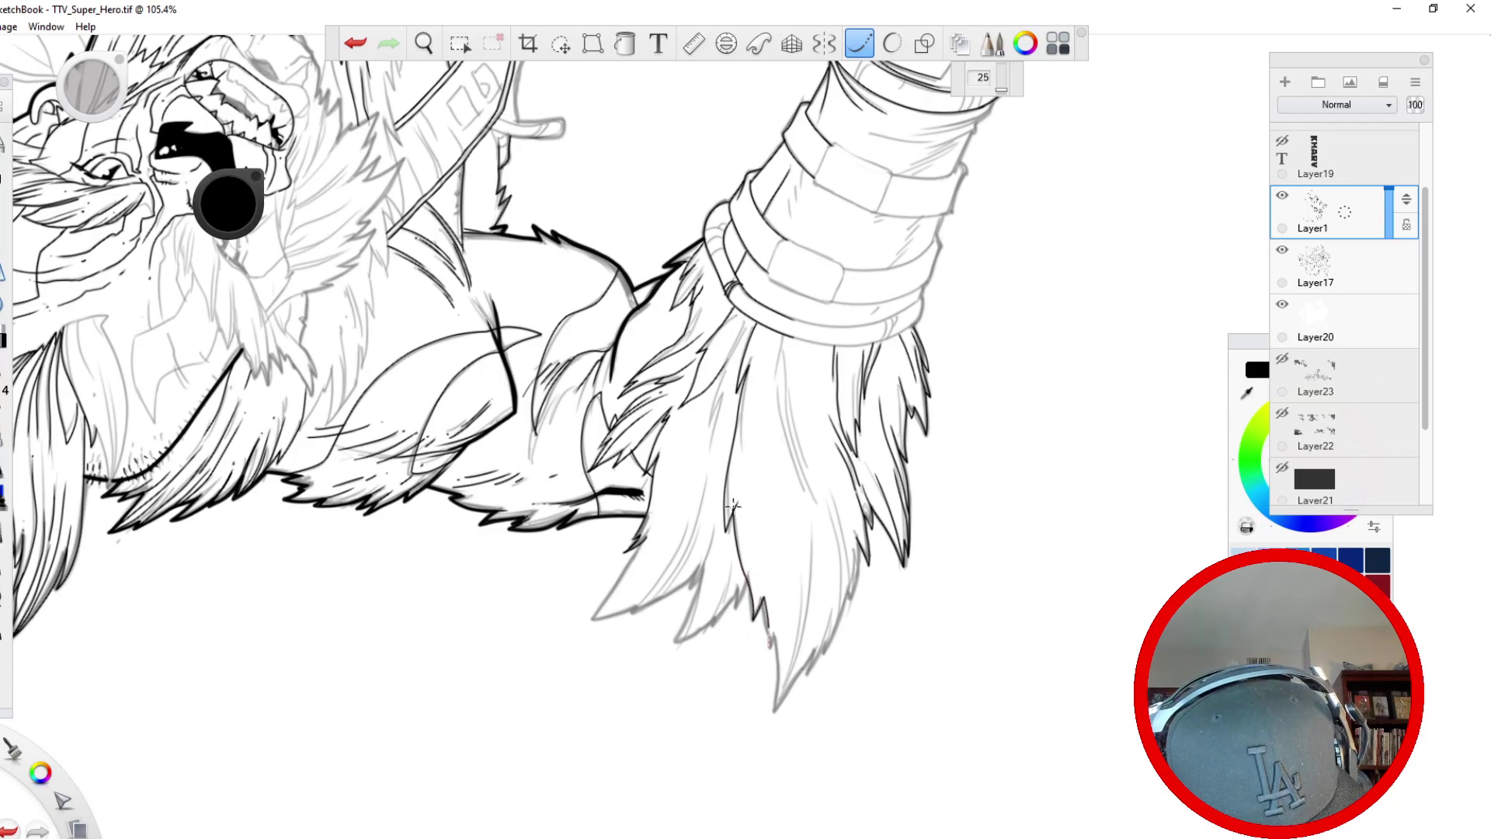
{"action": "left_click_drag", "start_coordinate": [785, 336], "coordinate": [774, 420]}
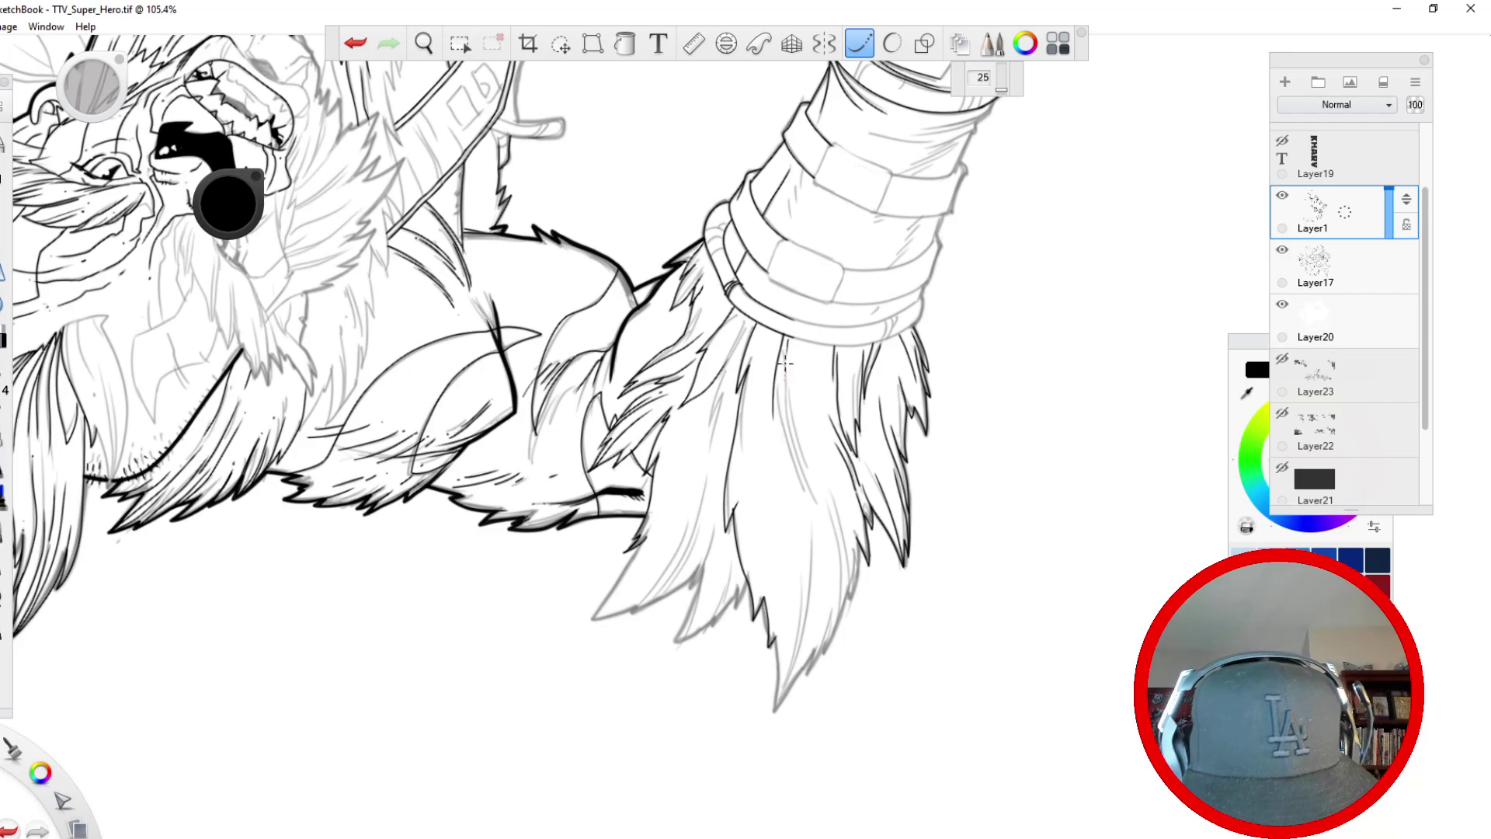
{"action": "left_click_drag", "start_coordinate": [785, 363], "coordinate": [810, 498]}
{"action": "mouse_move", "coordinate": [783, 412]}
{"action": "left_mouse_down"}
{"action": "mouse_move", "coordinate": [815, 622]}
{"action": "mouse_move", "coordinate": [826, 465]}
{"action": "left_mouse_up"}
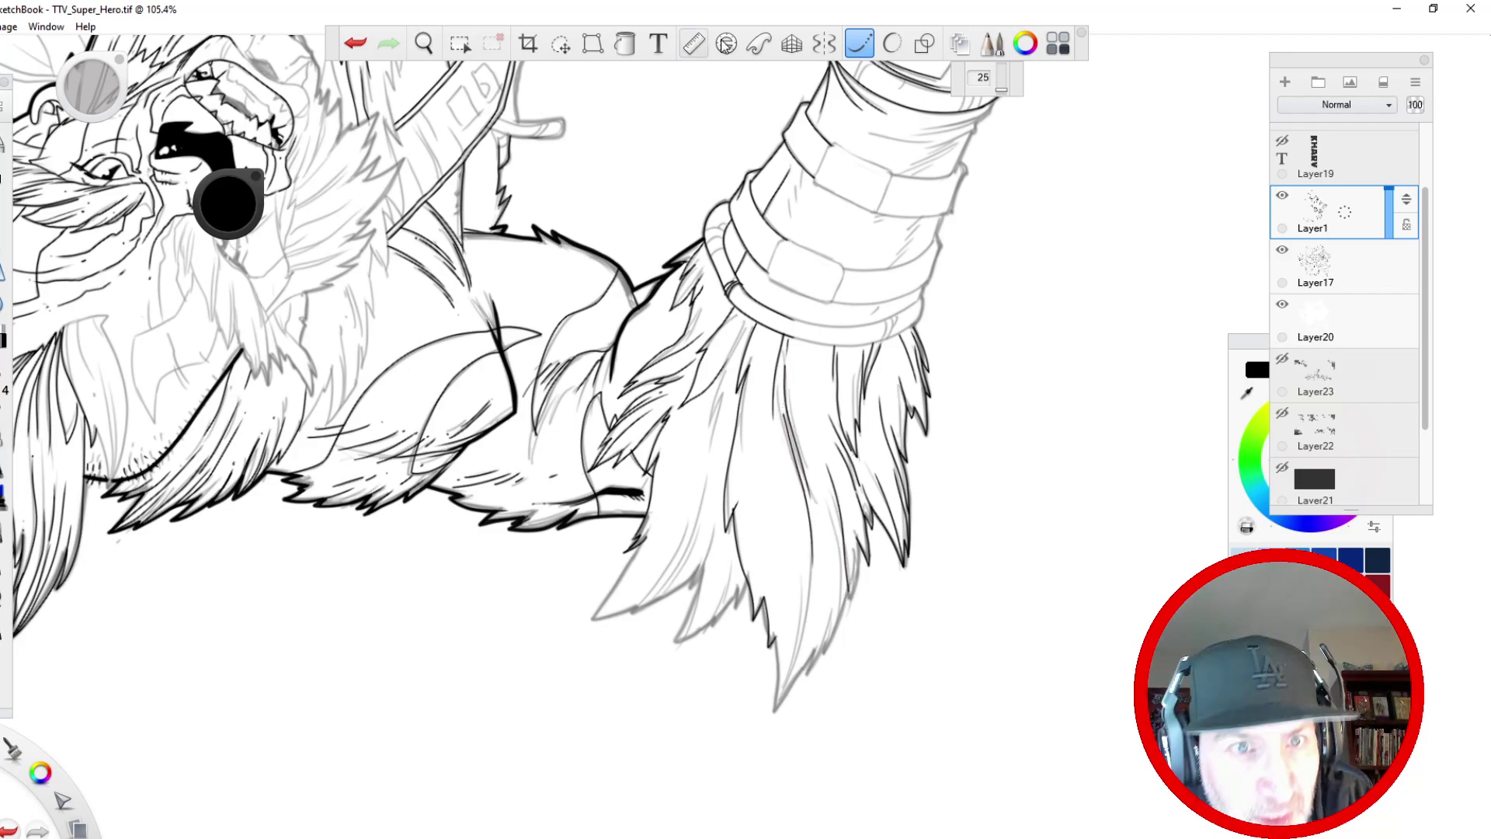
{"action": "left_click", "coordinate": [860, 43]}
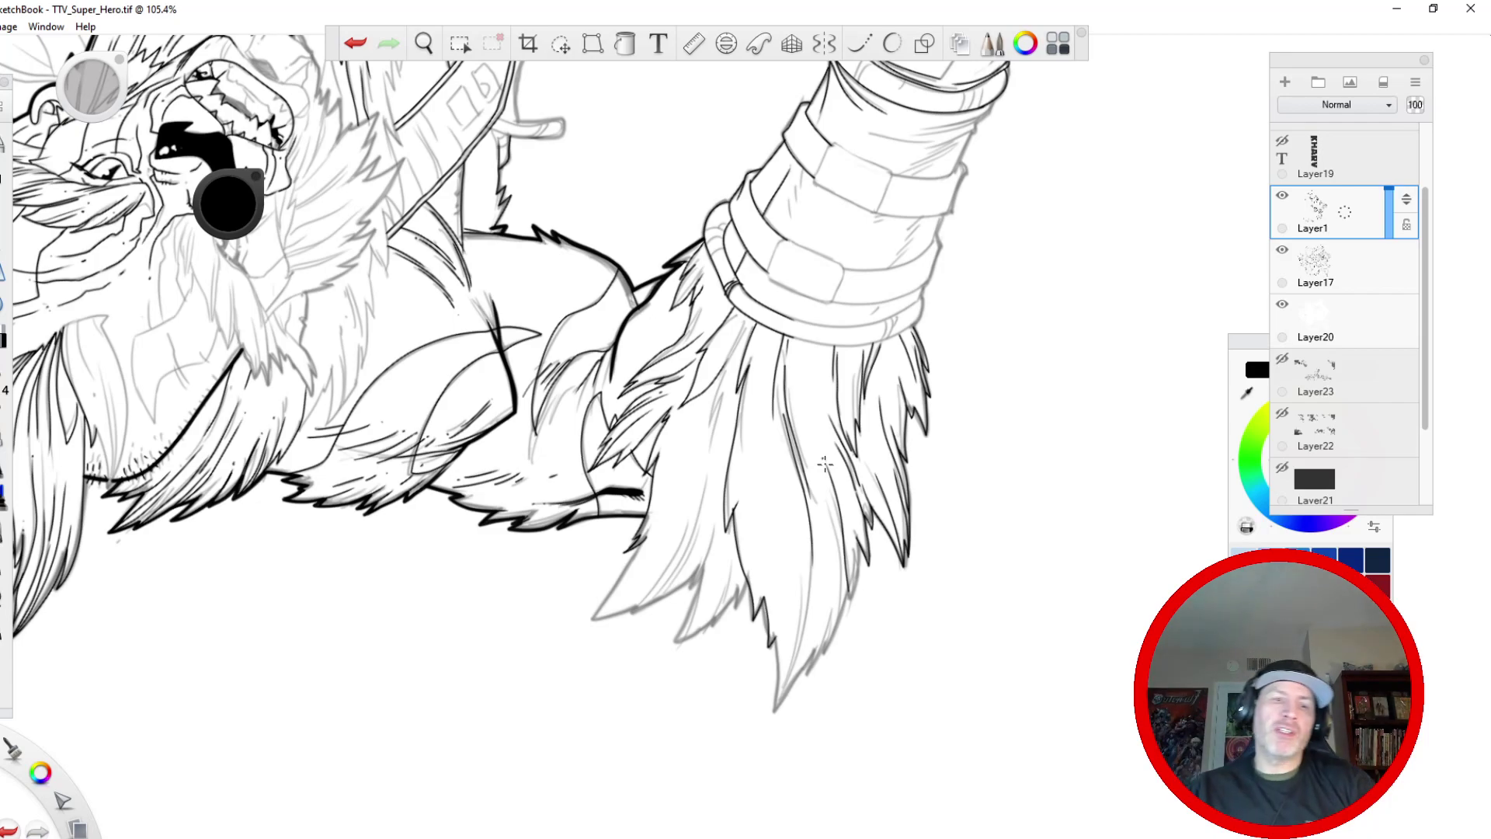
- Ink the outline of the tall fur spike nearest the upper arm and the fur edge below it, with Steady Stroke on
{"action": "key", "text": "space"}
{"action": "left_click_drag", "start_coordinate": [610, 276], "coordinate": [589, 410]}
{"action": "left_click_drag", "start_coordinate": [564, 434], "coordinate": [500, 456]}
{"action": "left_click_drag", "start_coordinate": [453, 521], "coordinate": [450, 460]}
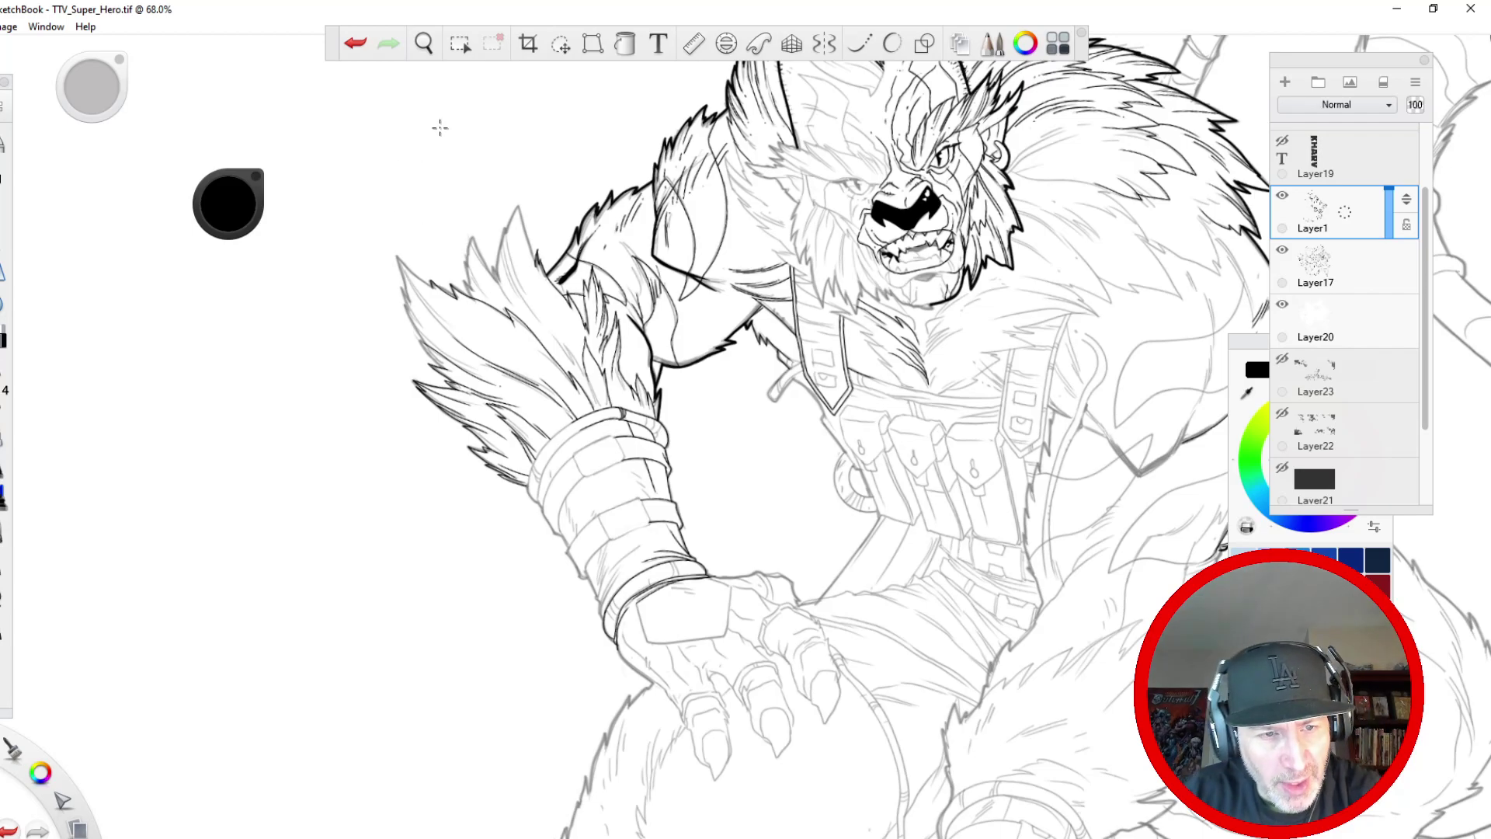
{"action": "key", "text": "space"}
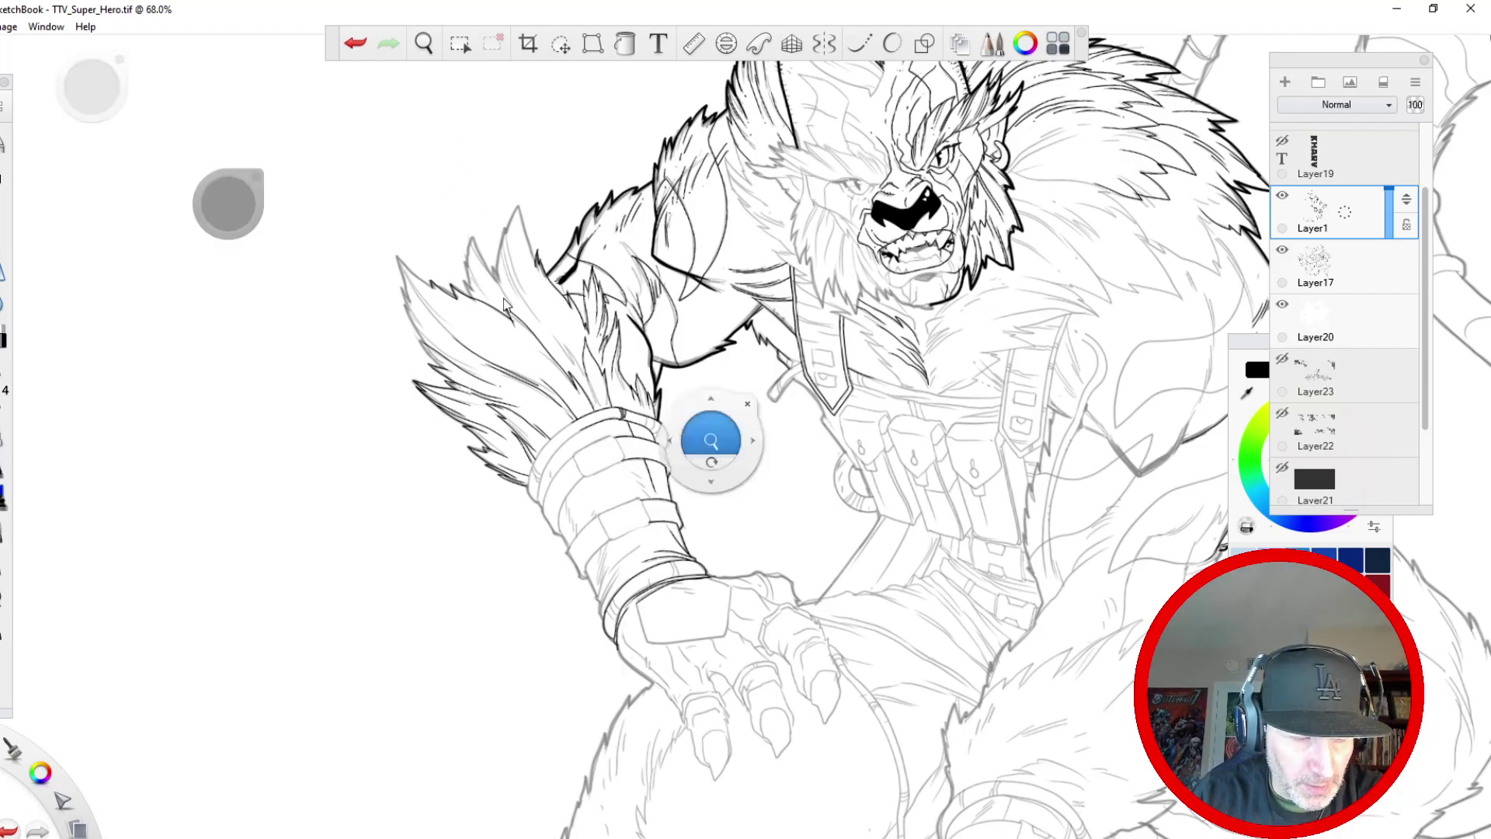
{"action": "left_click_drag", "start_coordinate": [535, 318], "coordinate": [532, 312]}
{"action": "scroll", "coordinate": [533, 312], "scroll_direction": "up", "scroll_amount": 8}
{"action": "mouse_move", "coordinate": [613, 373]}
{"action": "left_mouse_down"}
{"action": "mouse_move", "coordinate": [583, 242]}
{"action": "mouse_move", "coordinate": [560, 268]}
{"action": "mouse_move", "coordinate": [550, 322]}
{"action": "left_mouse_up"}
{"action": "left_click", "coordinate": [356, 49]}
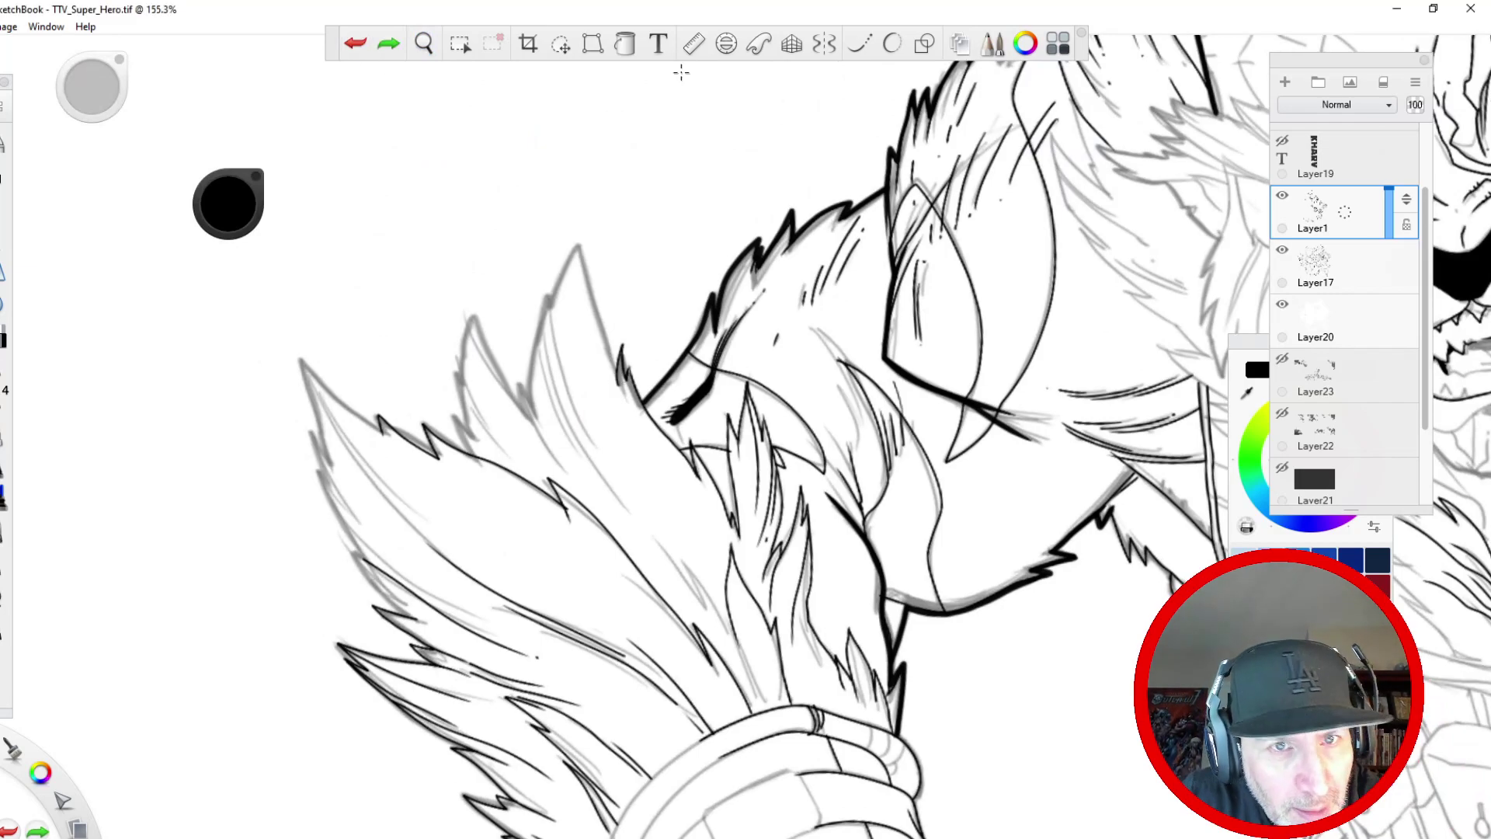
{"action": "left_click", "coordinate": [860, 48]}
{"action": "mouse_move", "coordinate": [619, 383]}
{"action": "left_mouse_down"}
{"action": "mouse_move", "coordinate": [585, 247]}
{"action": "mouse_move", "coordinate": [561, 276]}
{"action": "mouse_move", "coordinate": [528, 435]}
{"action": "left_mouse_up"}
{"action": "left_click_drag", "start_coordinate": [581, 252], "coordinate": [588, 381]}
{"action": "left_click_drag", "start_coordinate": [571, 250], "coordinate": [625, 466]}
{"action": "left_click_drag", "start_coordinate": [633, 381], "coordinate": [684, 522]}
- Ink the long inner strands of the tall fur spike, redoing the first strand
{"action": "left_click_drag", "start_coordinate": [541, 312], "coordinate": [581, 451]}
{"action": "left_click", "coordinate": [357, 44]}
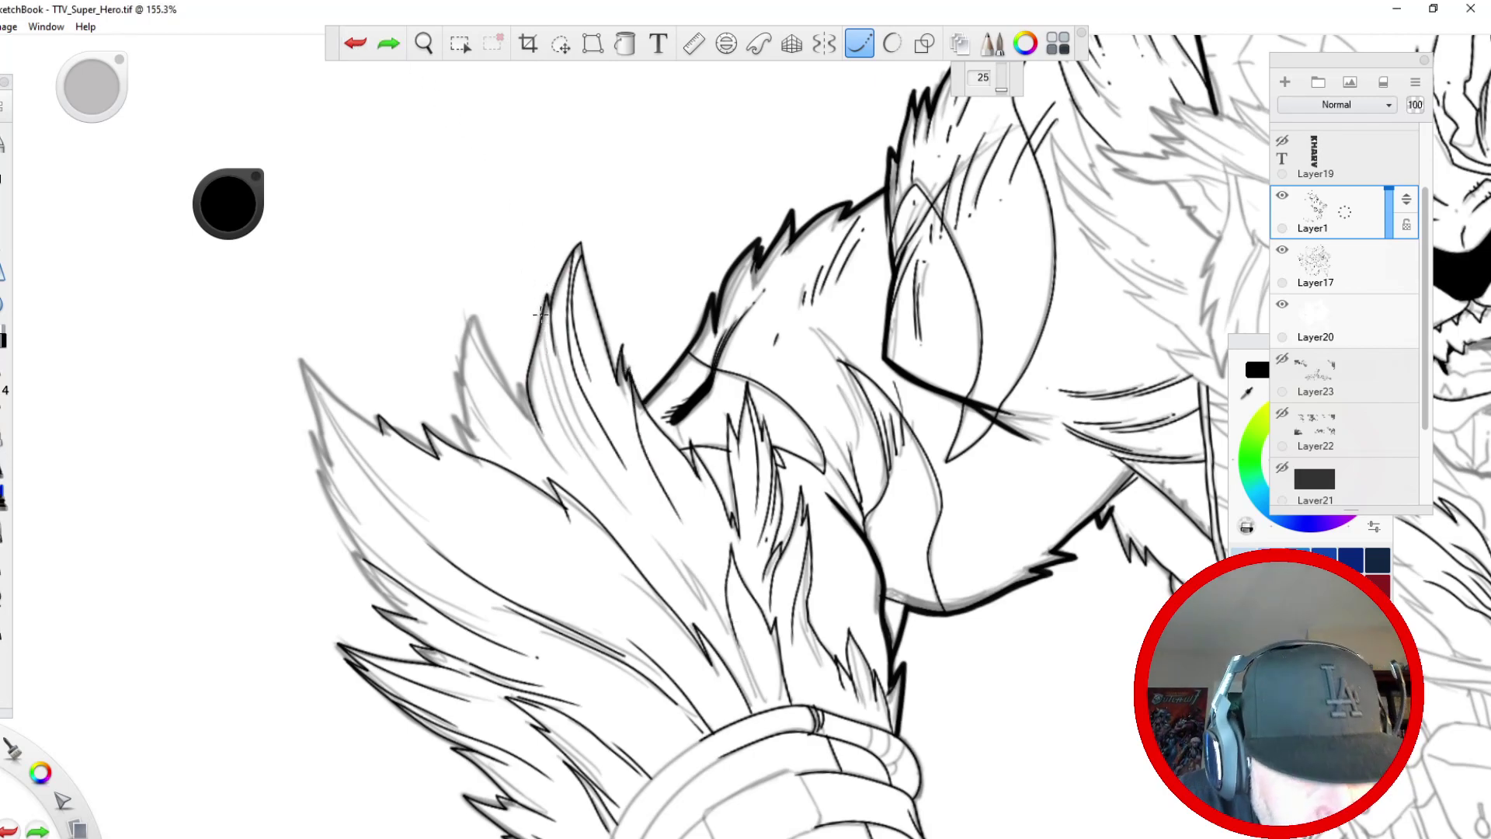
{"action": "left_click_drag", "start_coordinate": [545, 365], "coordinate": [610, 486]}
{"action": "left_click_drag", "start_coordinate": [538, 342], "coordinate": [636, 536]}
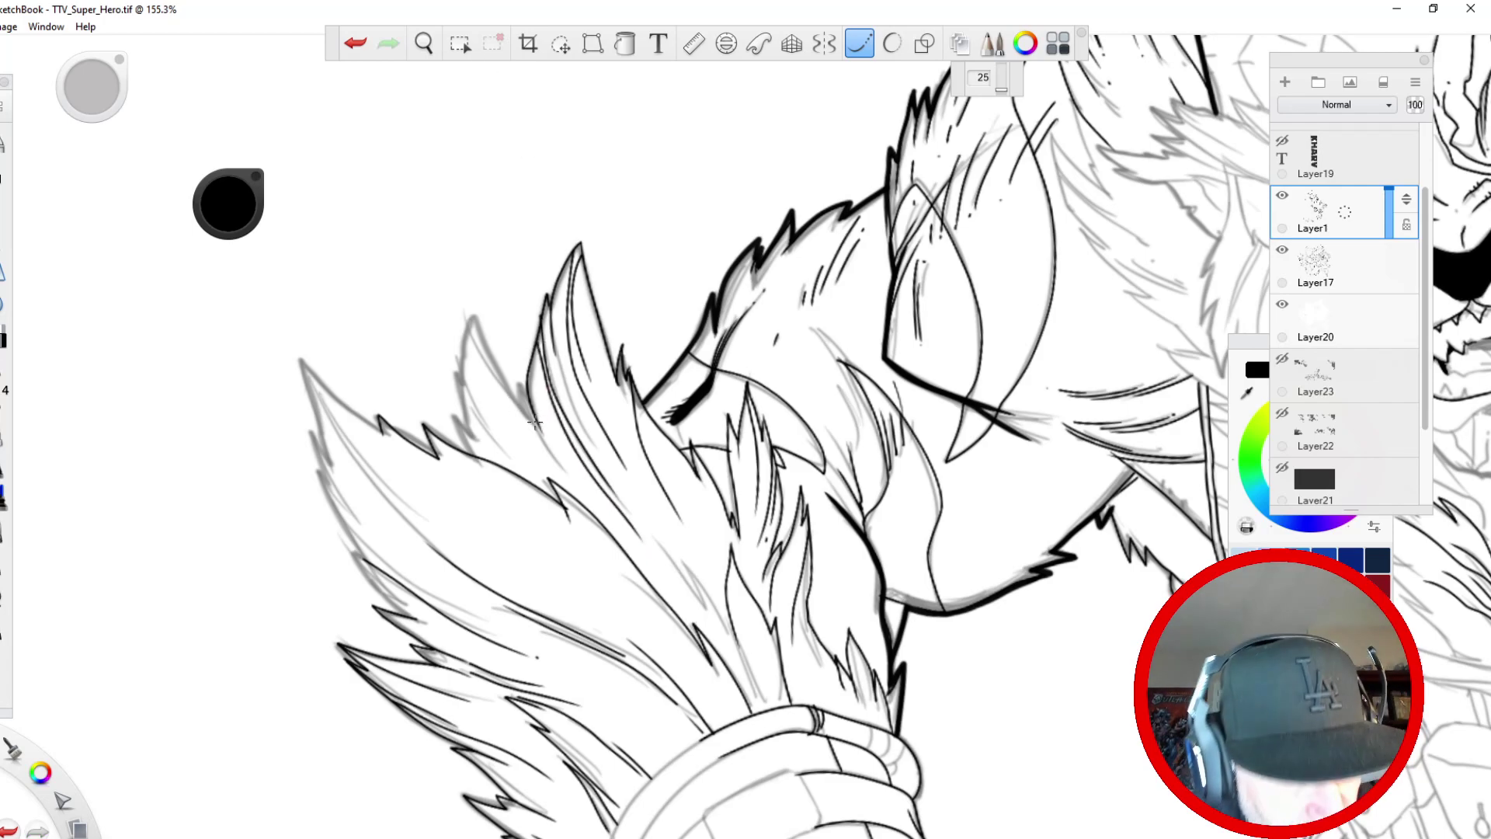
- Ink the smaller neighbouring fur spike, its notched base, and the long strands running down toward the cuff
{"action": "mouse_move", "coordinate": [518, 383]}
{"action": "left_mouse_down"}
{"action": "mouse_move", "coordinate": [539, 429]}
{"action": "mouse_move", "coordinate": [474, 319]}
{"action": "mouse_move", "coordinate": [462, 387]}
{"action": "mouse_move", "coordinate": [489, 455]}
{"action": "left_mouse_up"}
{"action": "left_click_drag", "start_coordinate": [472, 314], "coordinate": [519, 477]}
{"action": "key", "text": "ctrl+z"}
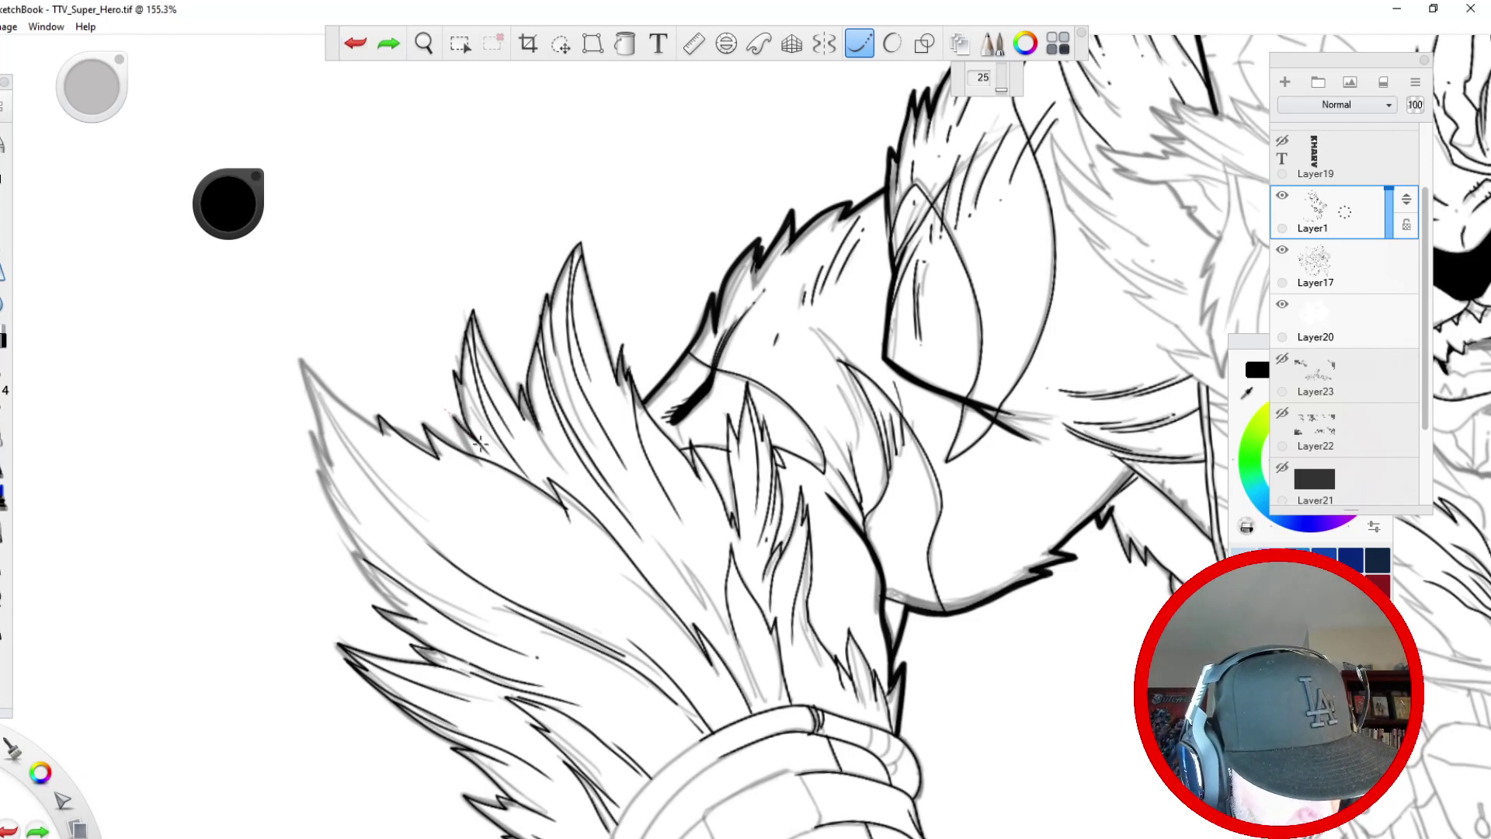
{"action": "mouse_move", "coordinate": [480, 444]}
{"action": "left_mouse_down"}
{"action": "mouse_move", "coordinate": [455, 418]}
{"action": "mouse_move", "coordinate": [483, 473]}
{"action": "left_mouse_up"}
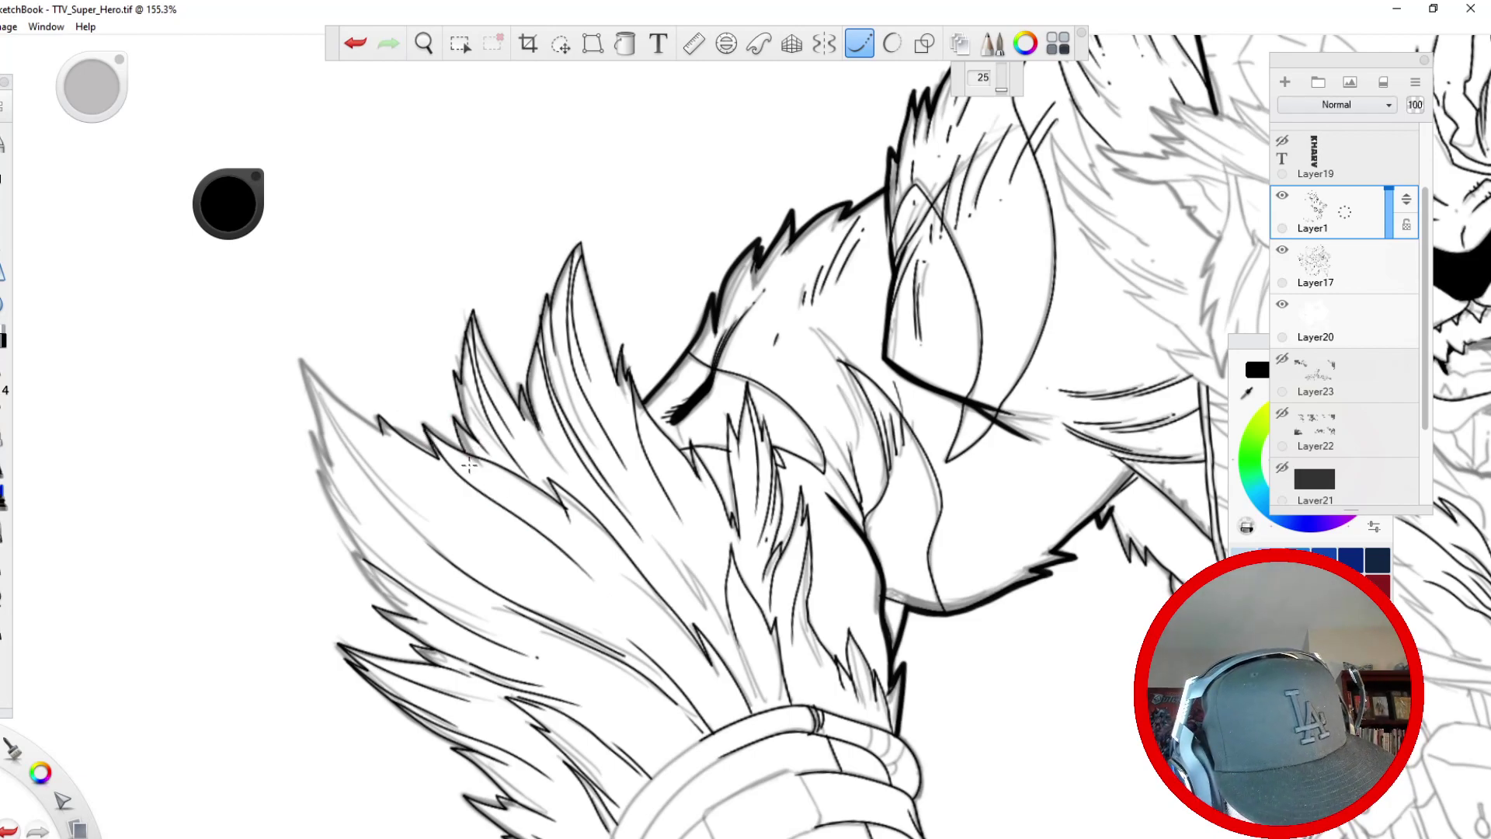
{"action": "mouse_move", "coordinate": [426, 430]}
{"action": "left_mouse_down"}
{"action": "mouse_move", "coordinate": [702, 667]}
{"action": "mouse_move", "coordinate": [682, 556]}
{"action": "mouse_move", "coordinate": [675, 602]}
{"action": "left_mouse_up"}
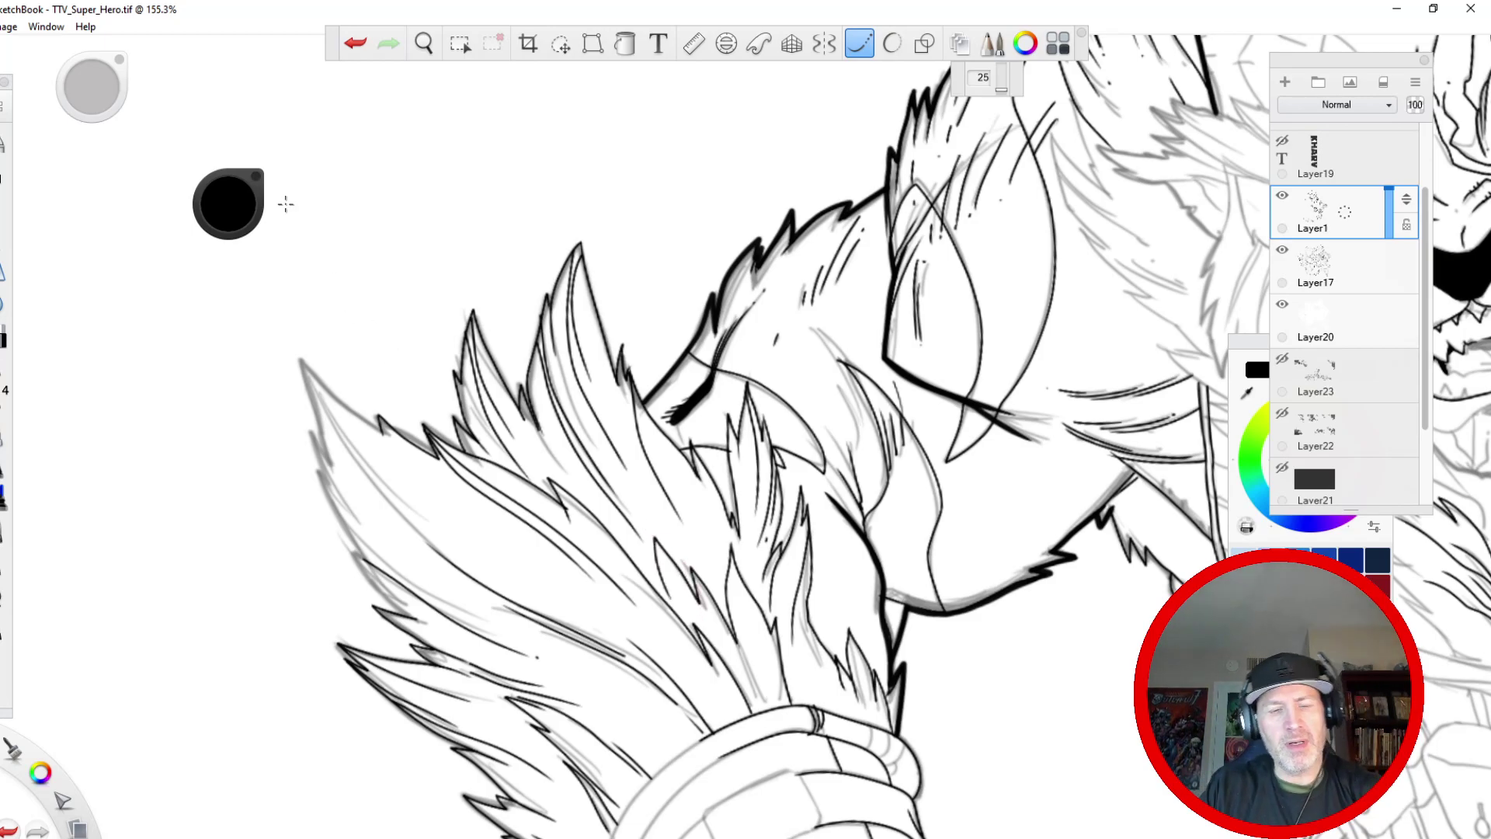
- Turn off Steady Stroke and ink short fold lines on the wrap between the wrist cuff and the lower strap
{"action": "key", "text": "space"}
{"action": "left_click_drag", "start_coordinate": [476, 340], "coordinate": [800, 678]}
{"action": "left_click_drag", "start_coordinate": [676, 683], "coordinate": [640, 684]}
{"action": "left_click_drag", "start_coordinate": [610, 458], "coordinate": [542, 731]}
{"action": "left_click_drag", "start_coordinate": [584, 520], "coordinate": [545, 582]}
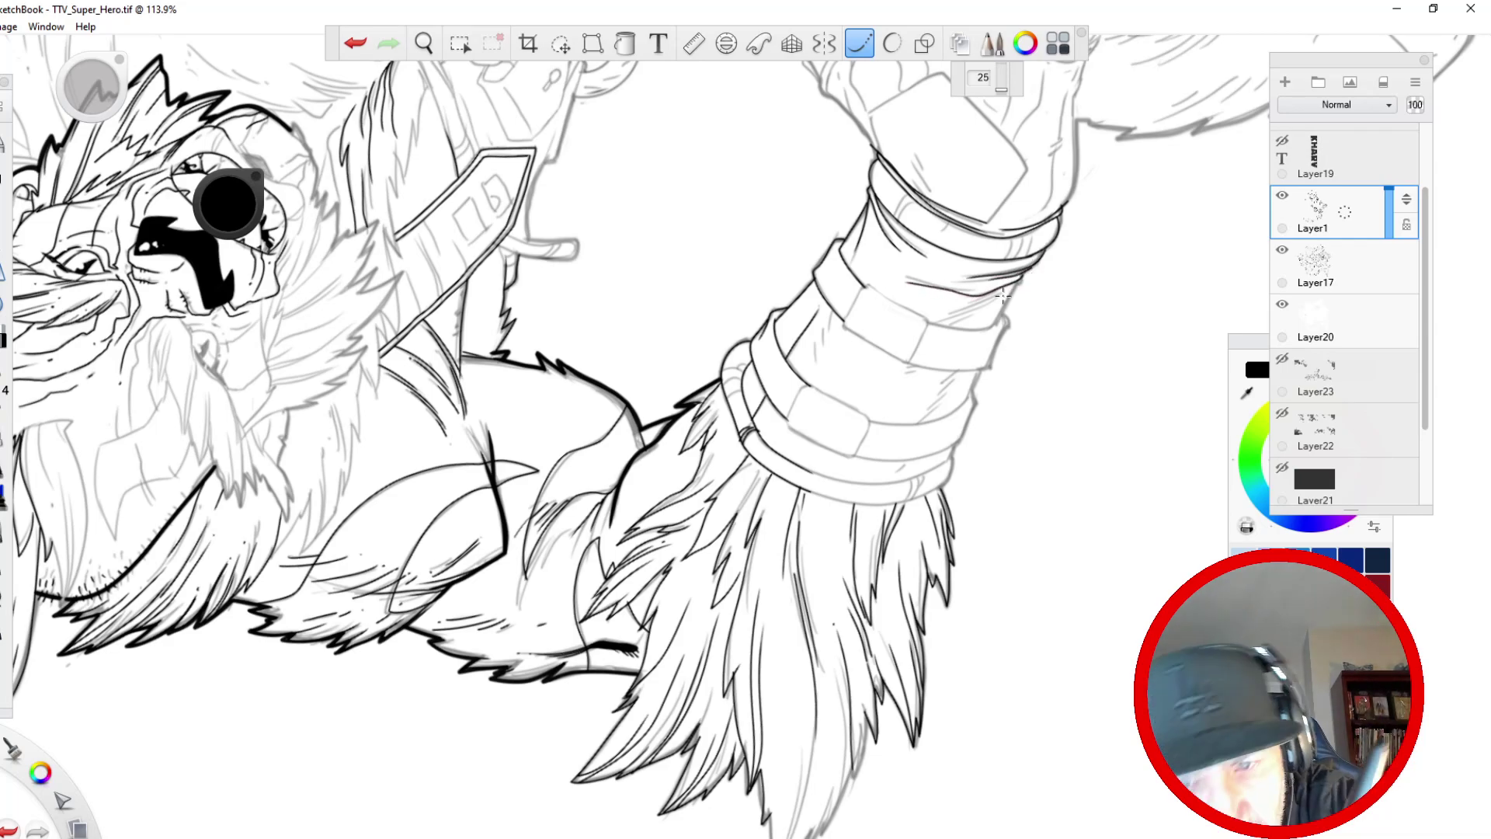
{"action": "left_click", "coordinate": [860, 43]}
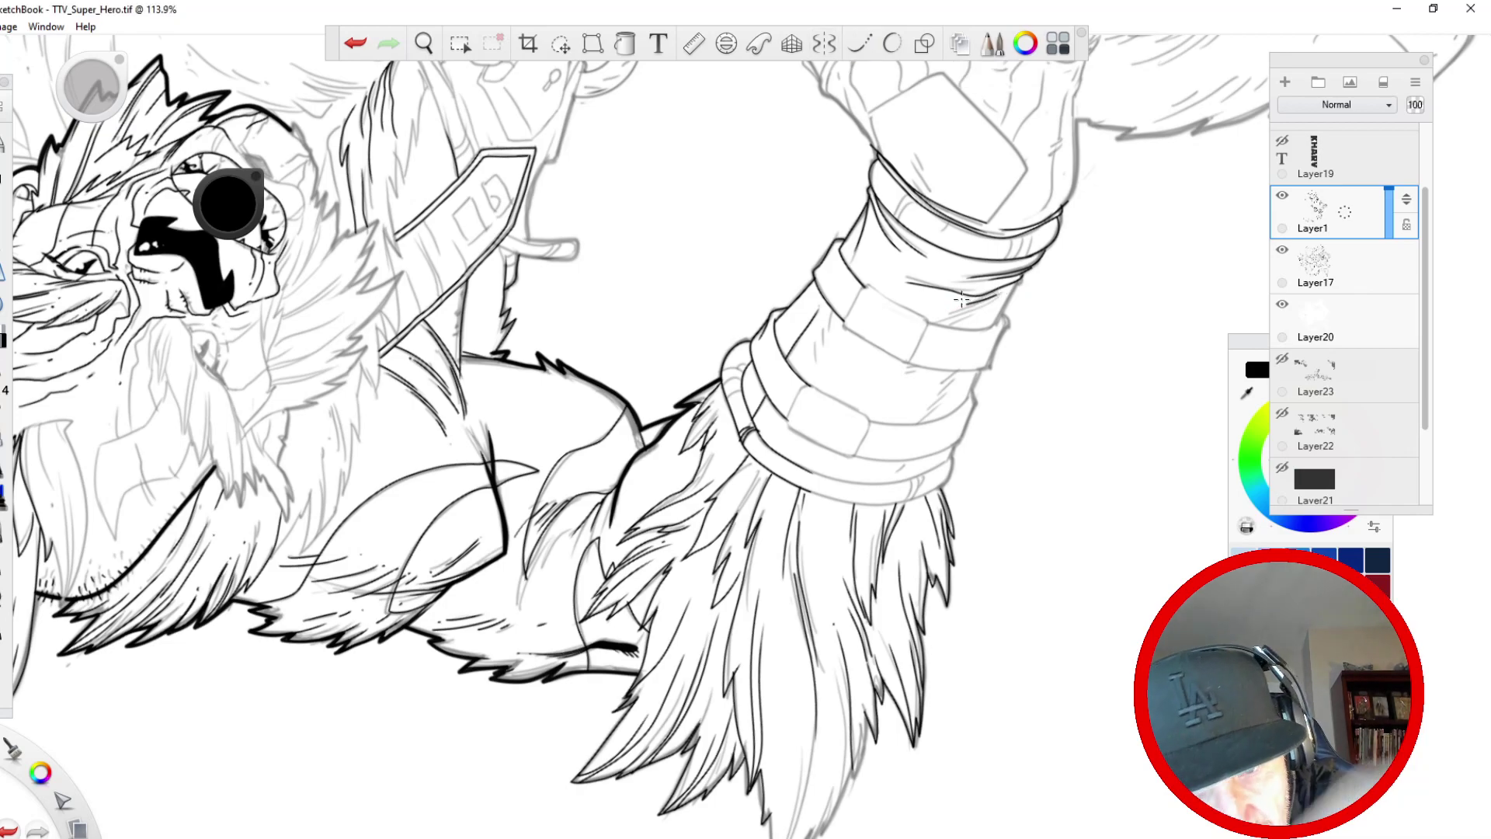
{"action": "left_click_drag", "start_coordinate": [986, 307], "coordinate": [952, 323]}
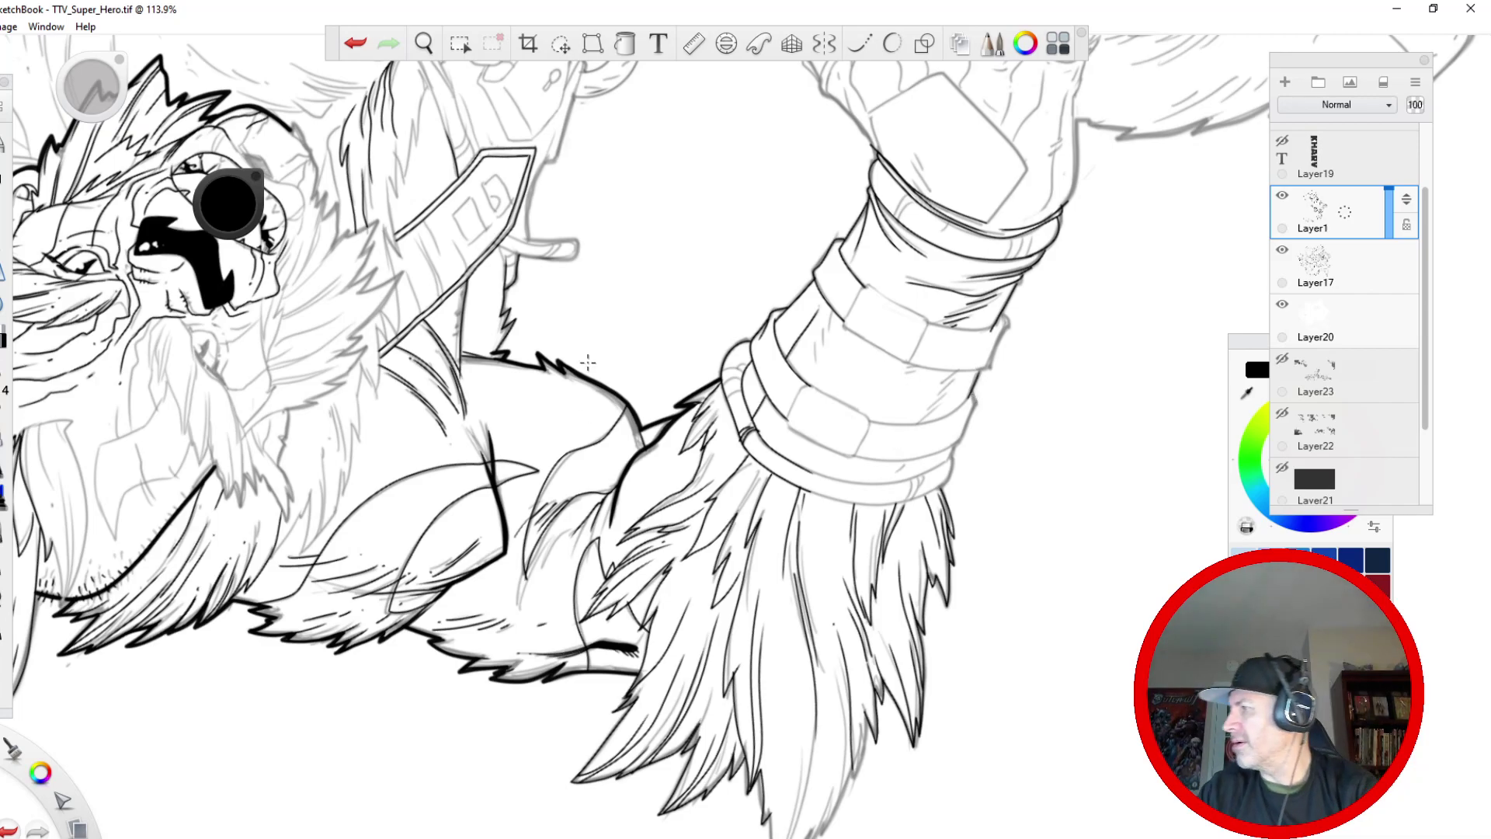
- Add a new layer above Layer1 and paint a dark slate-grey swatch beside the forearm with an enlarged brush
{"action": "key", "text": "space"}
{"action": "left_click_drag", "start_coordinate": [653, 417], "coordinate": [1080, 422]}
{"action": "left_click_drag", "start_coordinate": [452, 273], "coordinate": [447, 581]}
{"action": "left_click", "coordinate": [1255, 344]}
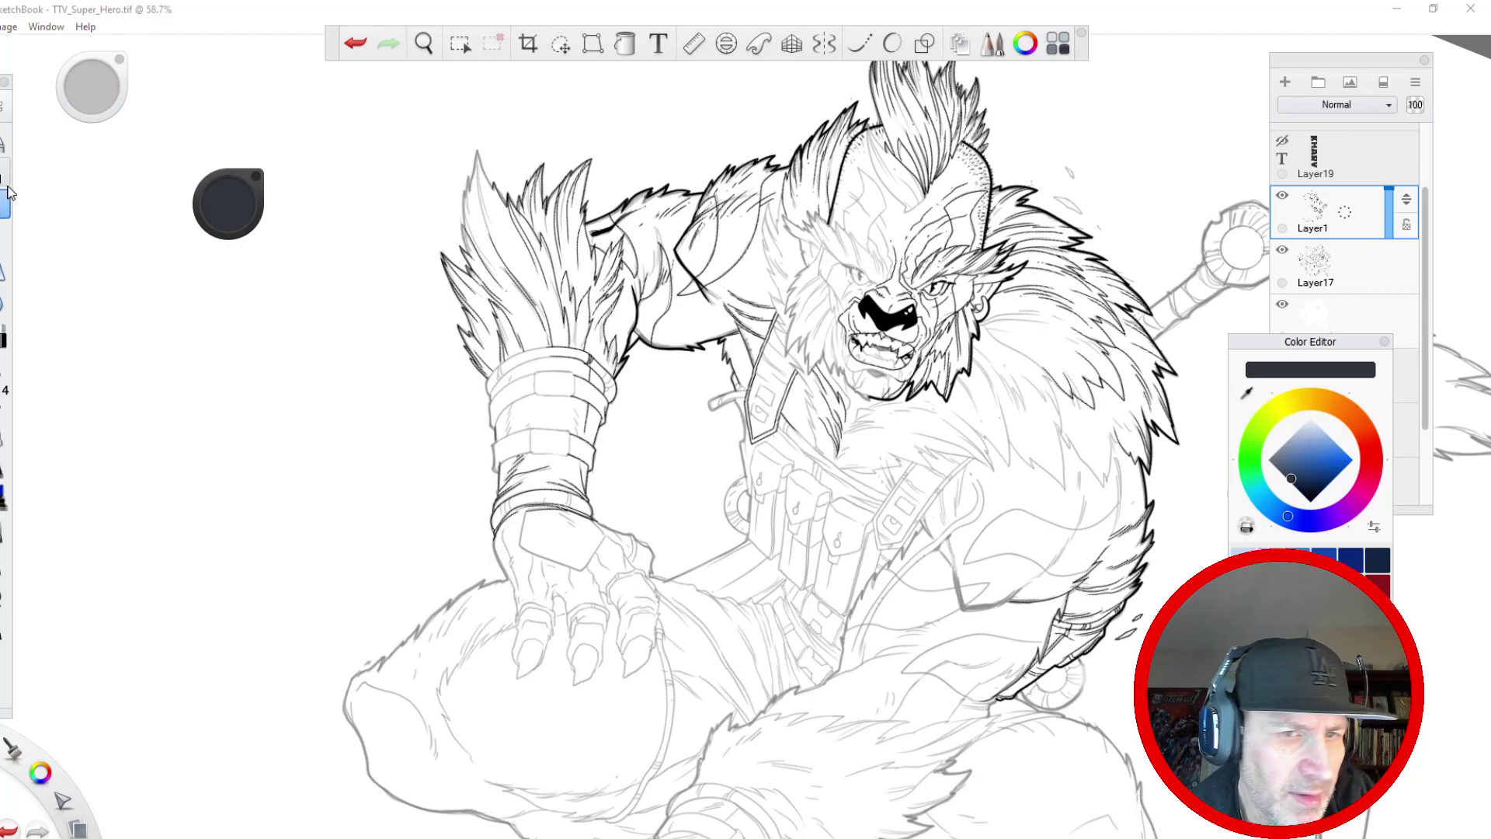
{"action": "left_click", "coordinate": [1315, 159]}
{"action": "left_click_drag", "start_coordinate": [1310, 208], "coordinate": [1314, 155]}
{"action": "mouse_move", "coordinate": [375, 348]}
{"action": "left_mouse_down"}
{"action": "mouse_move", "coordinate": [357, 473]}
{"action": "mouse_move", "coordinate": [369, 349]}
{"action": "left_mouse_up"}
{"action": "key", "text": "bracketright"}
{"action": "key", "text": "bracketright"}
{"action": "key", "text": "bracketright"}
{"action": "key", "text": "bracketright"}
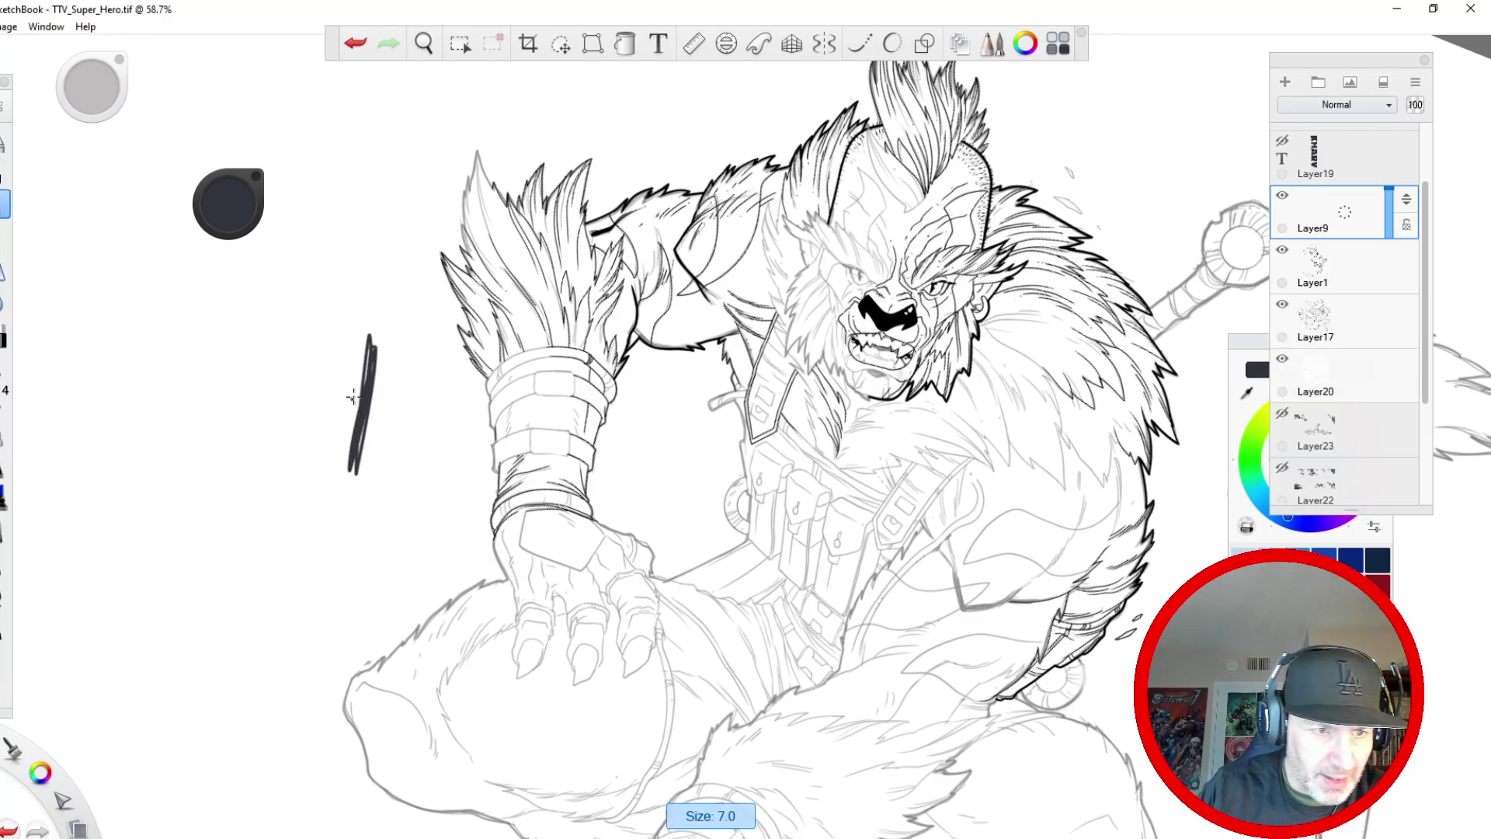
{"action": "mouse_move", "coordinate": [355, 364]}
{"action": "left_mouse_down"}
{"action": "mouse_move", "coordinate": [350, 332]}
{"action": "mouse_move", "coordinate": [381, 350]}
{"action": "mouse_move", "coordinate": [354, 344]}
{"action": "mouse_move", "coordinate": [375, 510]}
{"action": "left_mouse_up"}
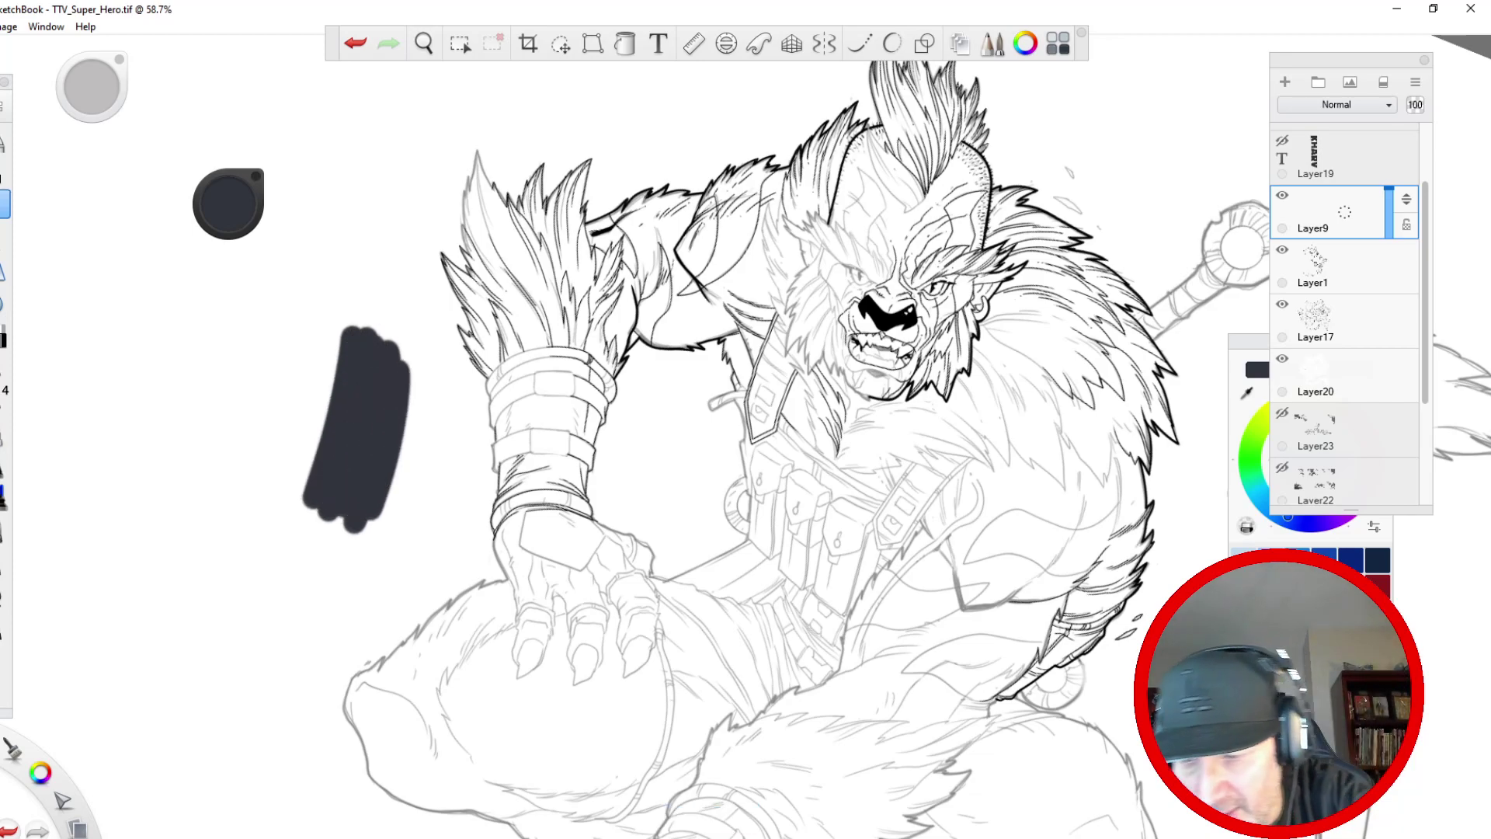
- Paint red, white and very dark brown stripes on the colour swatch, then hide Layer9
{"action": "left_click", "coordinate": [1324, 588]}
{"action": "mouse_move", "coordinate": [338, 376]}
{"action": "left_mouse_down"}
{"action": "mouse_move", "coordinate": [309, 483]}
{"action": "mouse_move", "coordinate": [340, 380]}
{"action": "mouse_move", "coordinate": [343, 409]}
{"action": "left_mouse_up"}
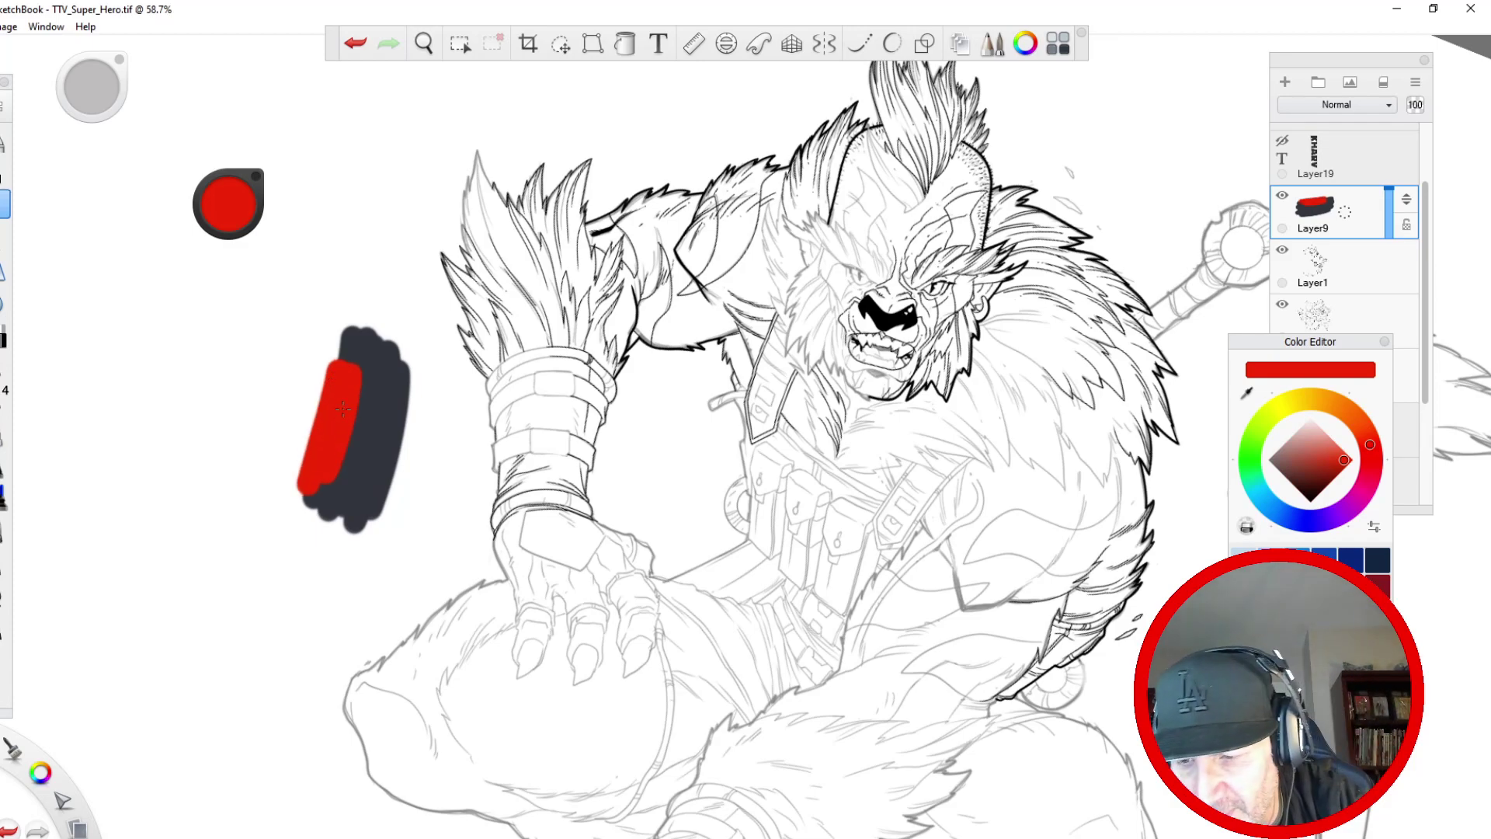
{"action": "left_click", "coordinate": [1311, 418]}
{"action": "mouse_move", "coordinate": [325, 362]}
{"action": "left_mouse_down"}
{"action": "mouse_move", "coordinate": [300, 475]}
{"action": "mouse_move", "coordinate": [314, 421]}
{"action": "left_mouse_up"}
{"action": "left_click", "coordinate": [378, 464]}
{"action": "mouse_move", "coordinate": [378, 463]}
{"action": "left_mouse_down"}
{"action": "mouse_move", "coordinate": [369, 382]}
{"action": "mouse_move", "coordinate": [359, 454]}
{"action": "left_mouse_up"}
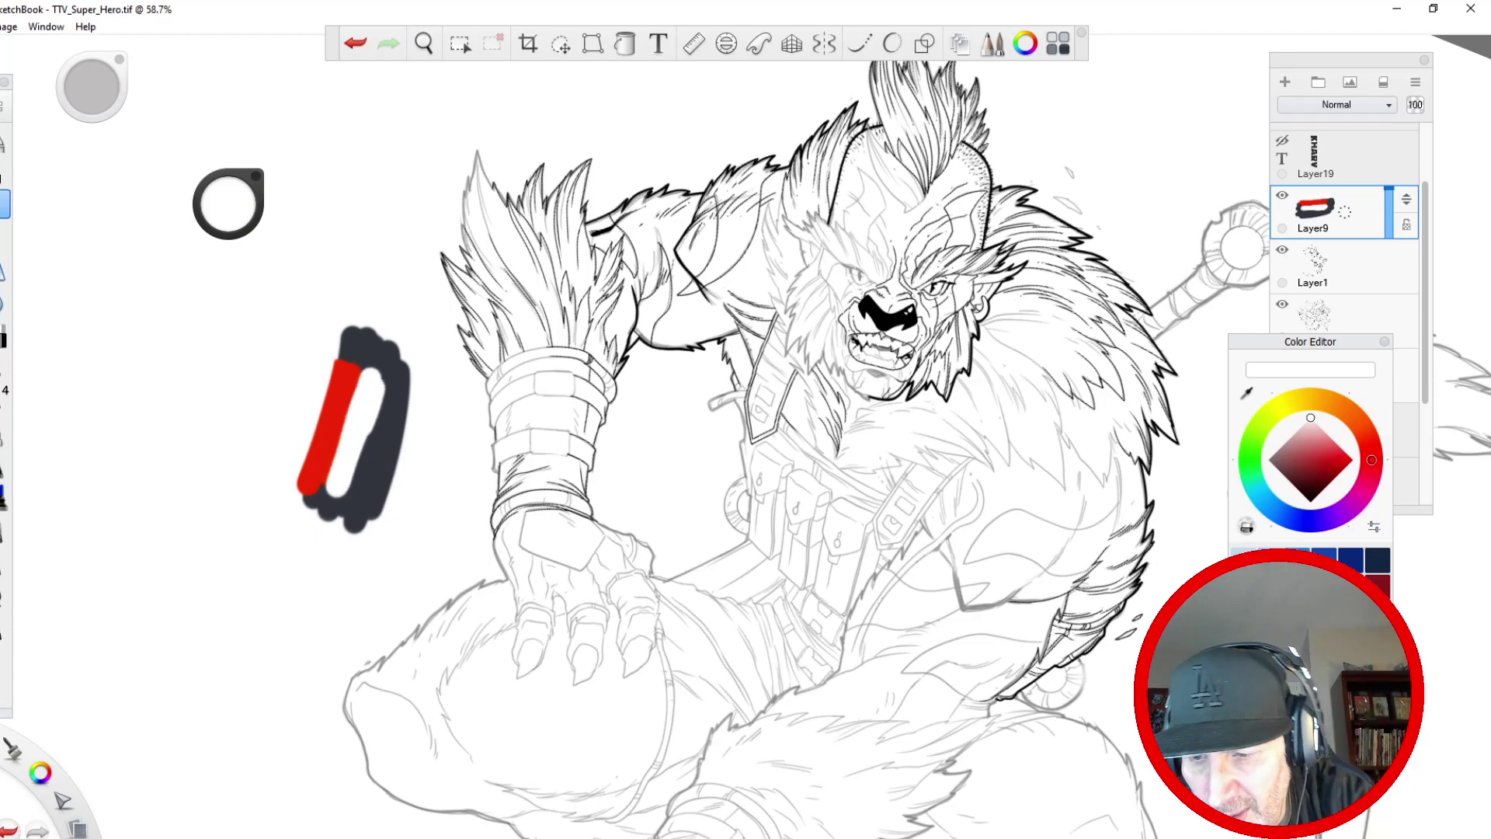
{"action": "left_click", "coordinate": [1378, 614]}
{"action": "mouse_move", "coordinate": [311, 409]}
{"action": "left_mouse_down"}
{"action": "mouse_move", "coordinate": [321, 348]}
{"action": "mouse_move", "coordinate": [290, 483]}
{"action": "left_mouse_up"}
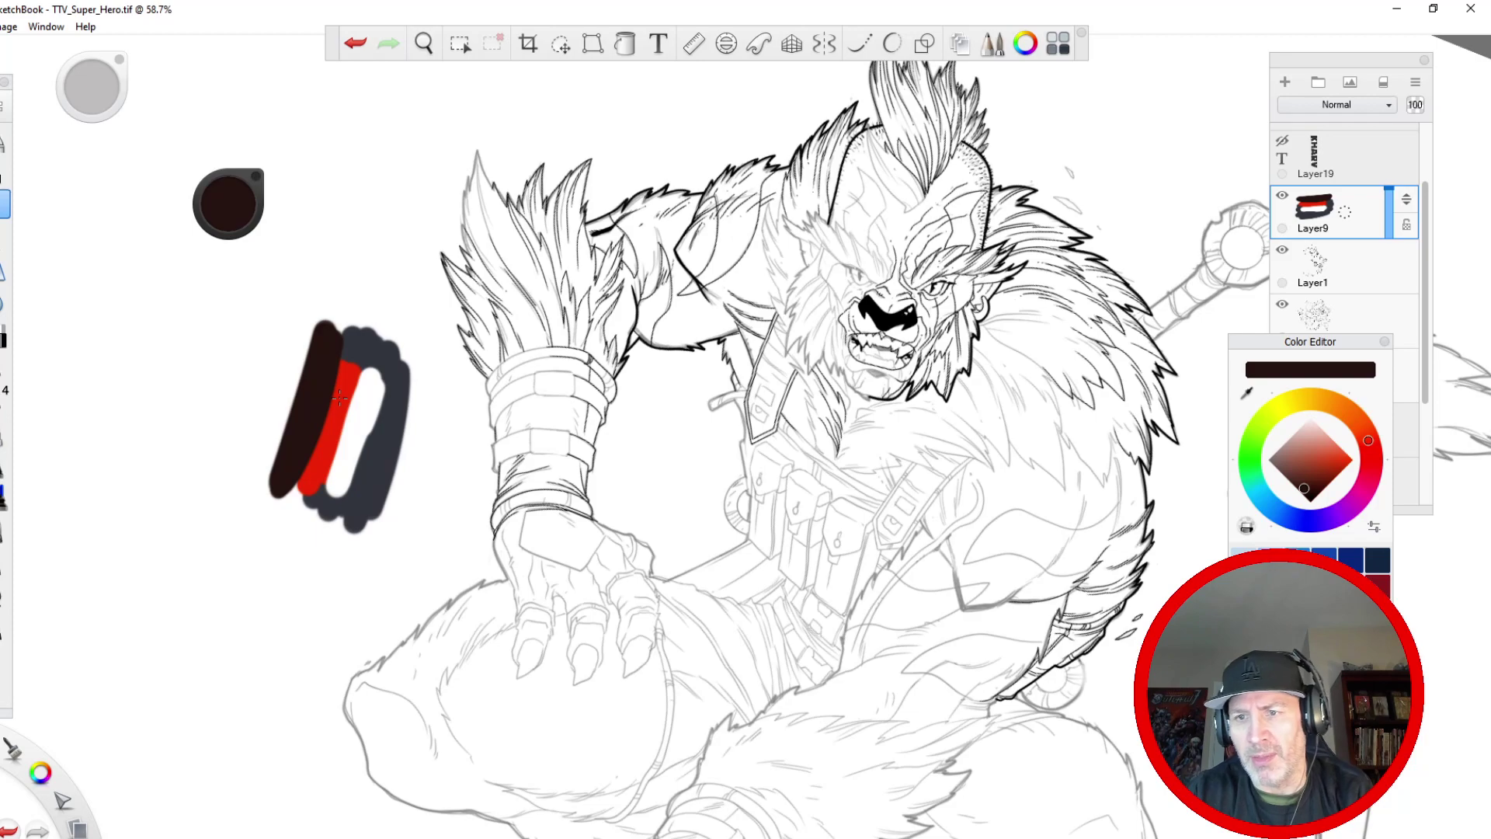
{"action": "left_click", "coordinate": [1283, 195]}
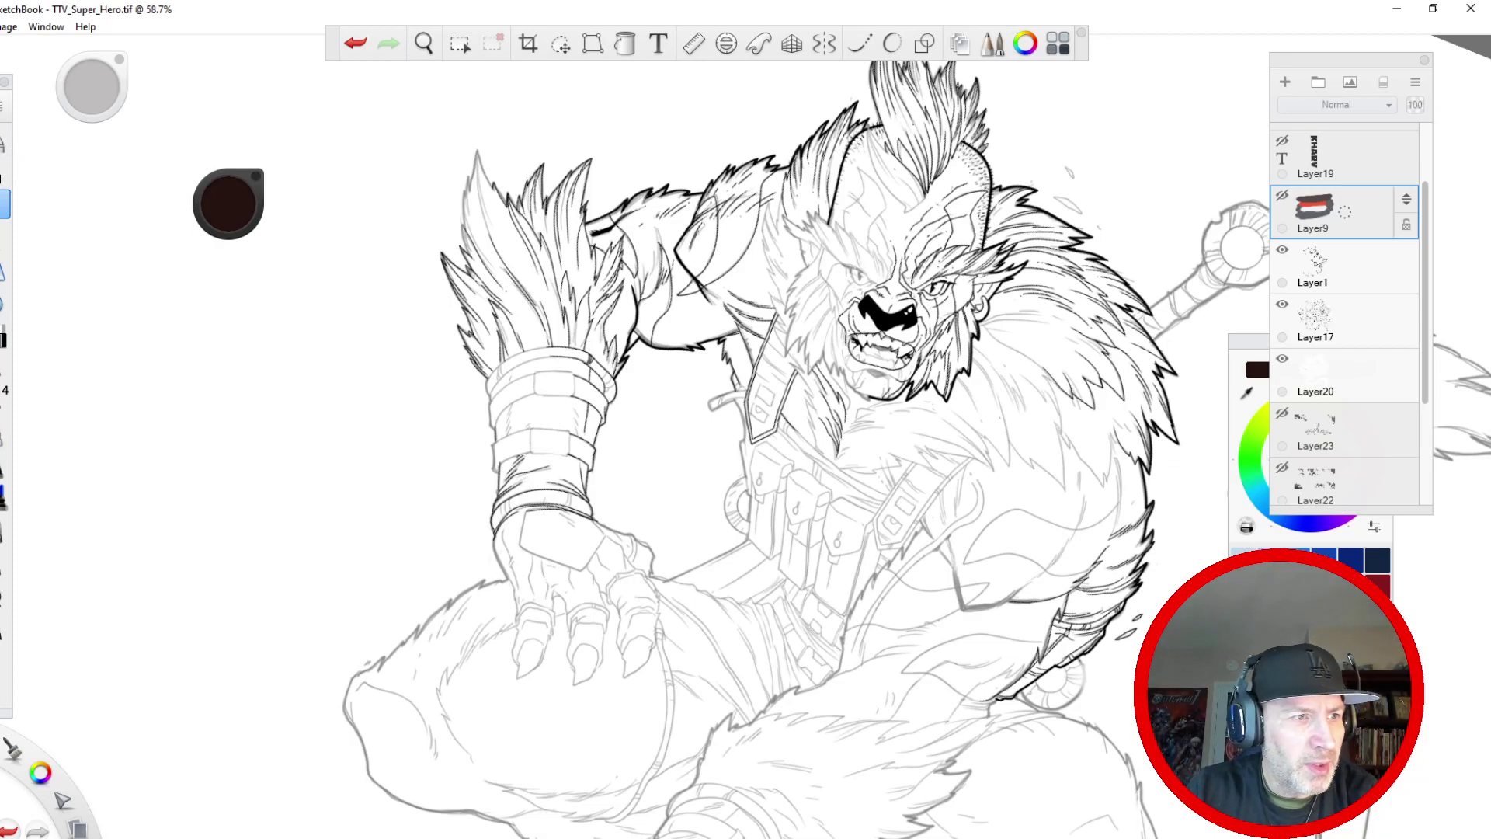
- On Layer1, ink a thick black contour along the bracer's body-facing side from the upper cuff past the lower strap, using Steady Stroke
{"action": "key", "text": "space"}
{"action": "mouse_move", "coordinate": [559, 390]}
{"action": "left_mouse_down"}
{"action": "mouse_move", "coordinate": [492, 230]}
{"action": "mouse_move", "coordinate": [544, 224]}
{"action": "left_mouse_up"}
{"action": "left_click", "coordinate": [854, 51]}
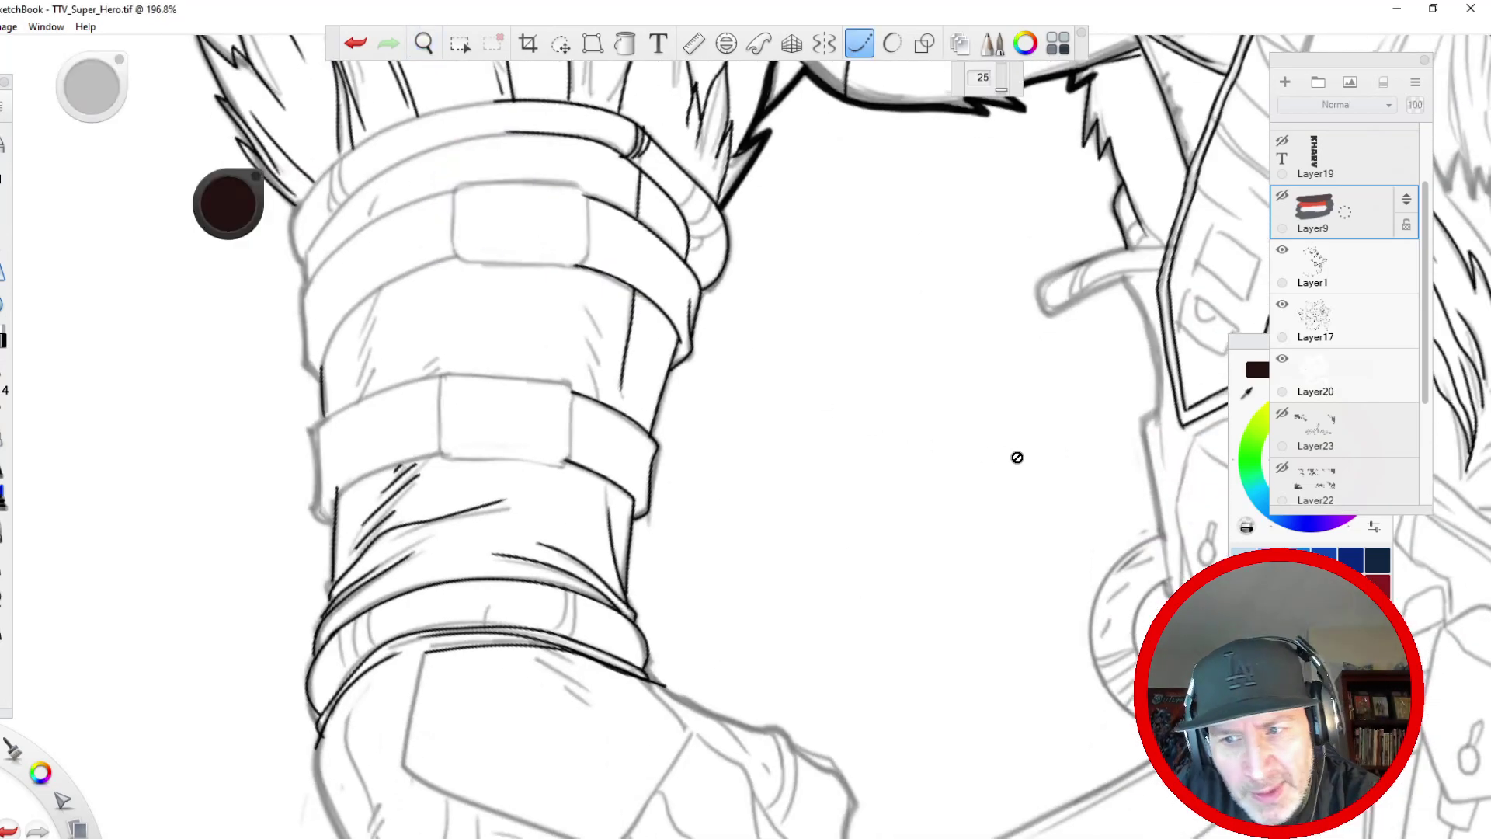
{"action": "left_click", "coordinate": [1309, 267]}
{"action": "mouse_move", "coordinate": [720, 208]}
{"action": "left_mouse_down"}
{"action": "mouse_move", "coordinate": [727, 272]}
{"action": "mouse_move", "coordinate": [691, 310]}
{"action": "left_mouse_up"}
{"action": "left_click", "coordinate": [348, 45]}
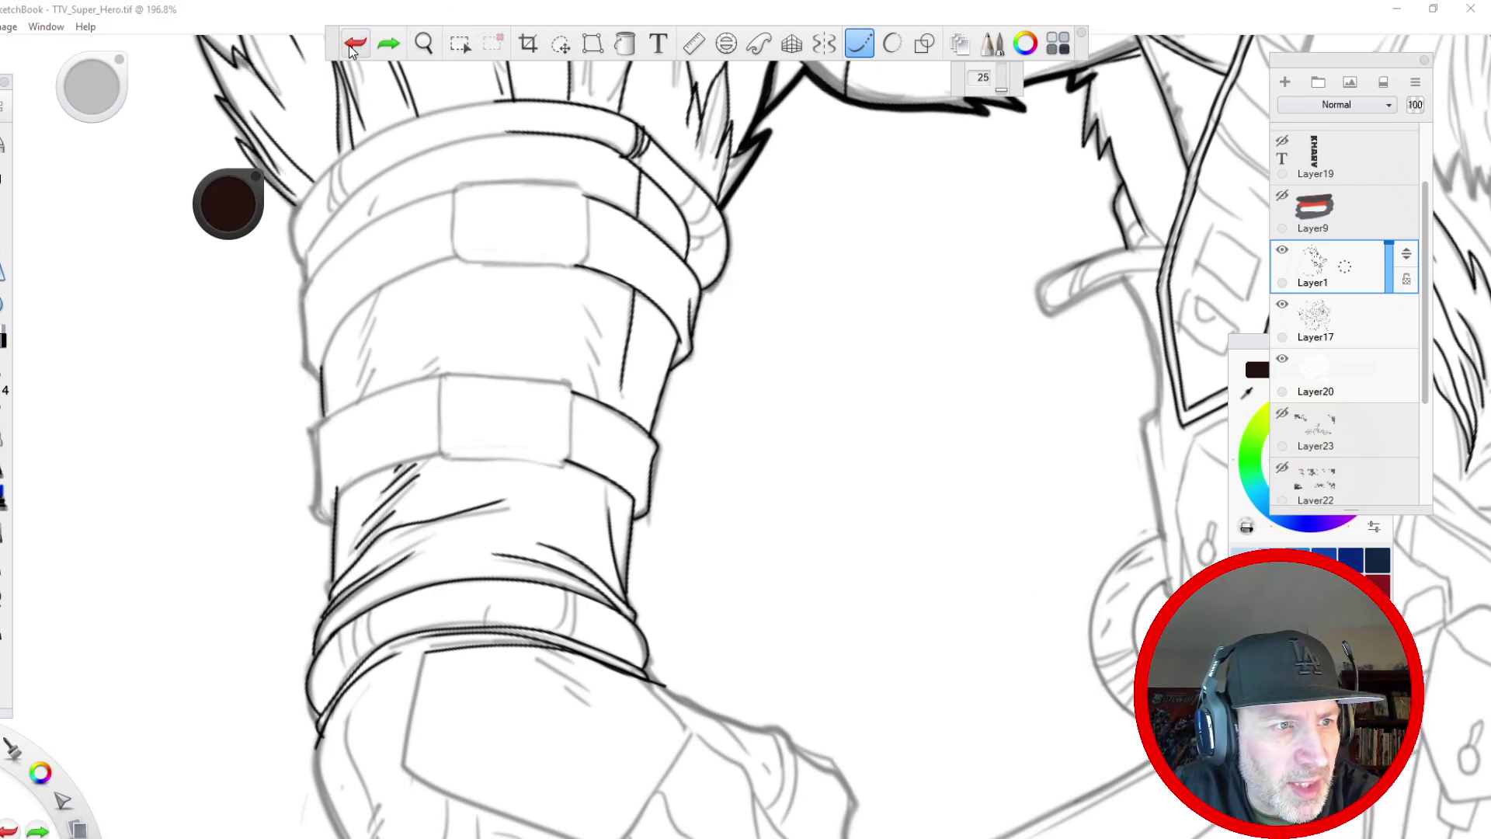
{"action": "left_click_drag", "start_coordinate": [228, 200], "coordinate": [221, 208]}
{"action": "mouse_move", "coordinate": [721, 207]}
{"action": "left_mouse_down"}
{"action": "mouse_move", "coordinate": [721, 276]}
{"action": "mouse_move", "coordinate": [697, 295]}
{"action": "mouse_move", "coordinate": [690, 360]}
{"action": "mouse_move", "coordinate": [659, 377]}
{"action": "mouse_move", "coordinate": [671, 368]}
{"action": "mouse_move", "coordinate": [628, 525]}
{"action": "left_mouse_up"}
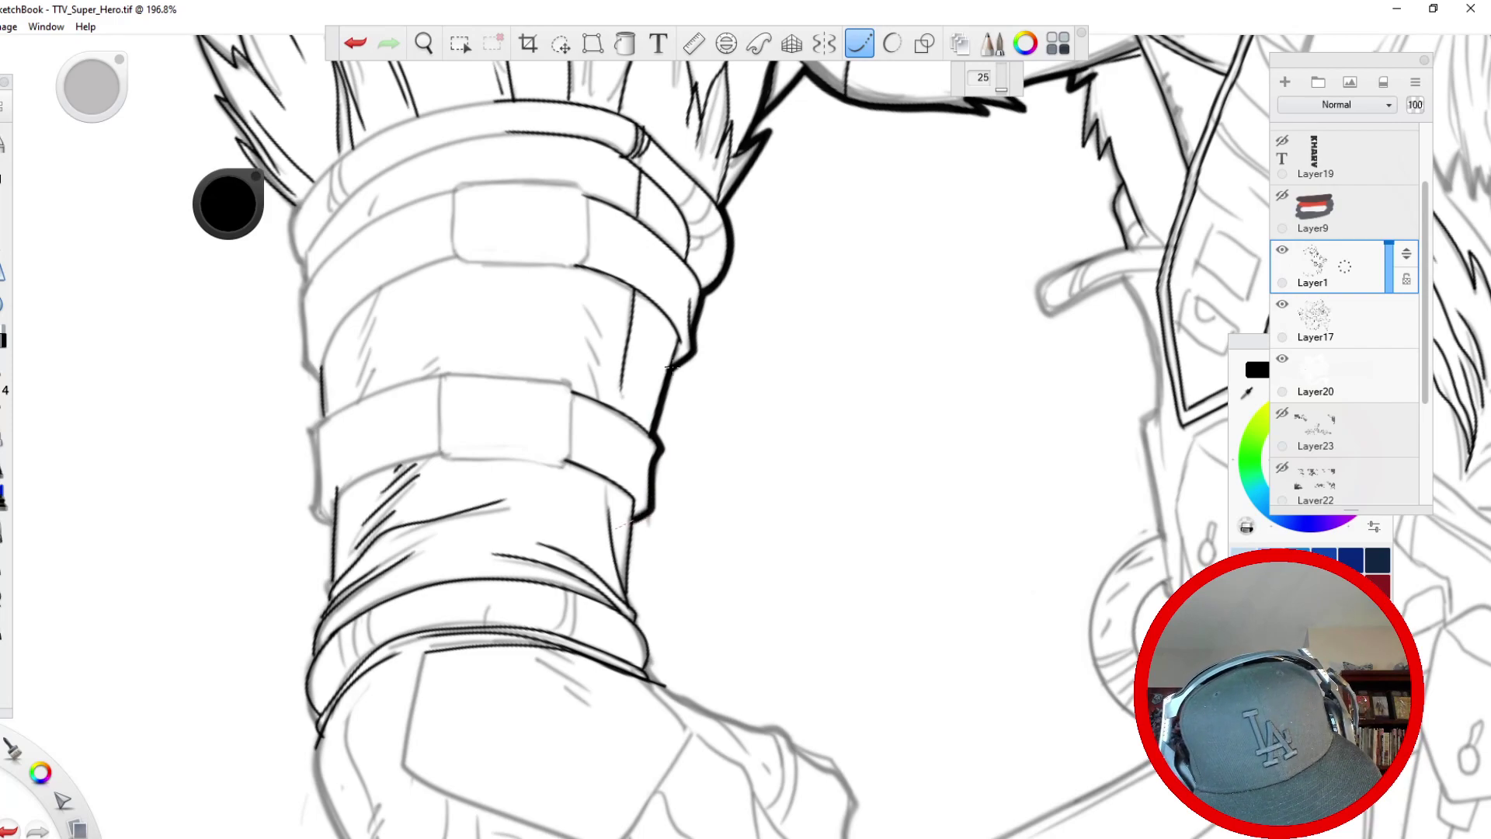
- Extend the thick contour from the lower strap down around the wrist cuff, redoing the stroke beside the wrap
{"action": "key", "text": "space"}
{"action": "left_click_drag", "start_coordinate": [445, 544], "coordinate": [369, 310]}
{"action": "left_click_drag", "start_coordinate": [559, 286], "coordinate": [552, 370]}
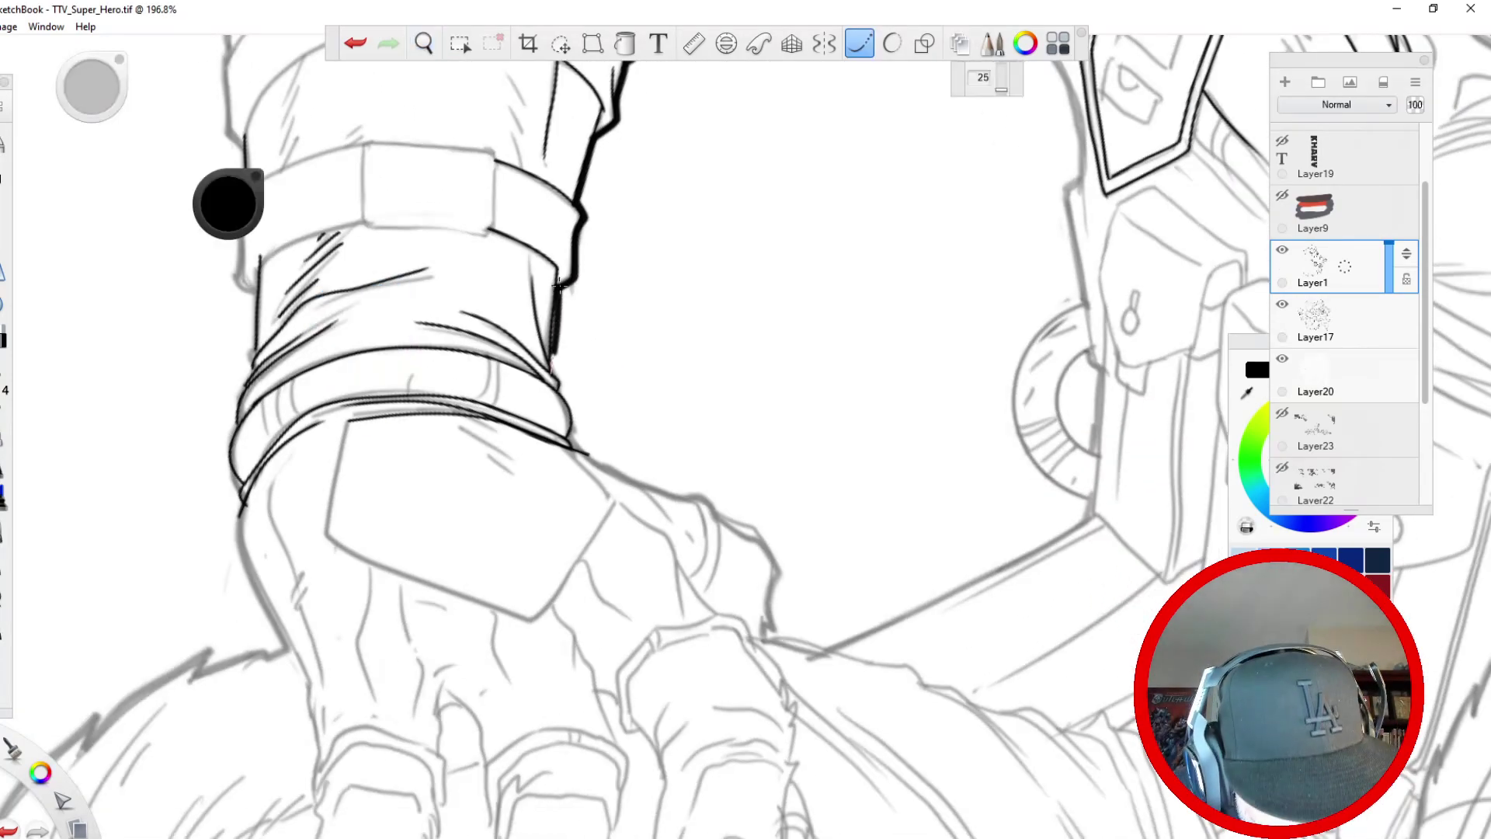
{"action": "left_click", "coordinate": [355, 43]}
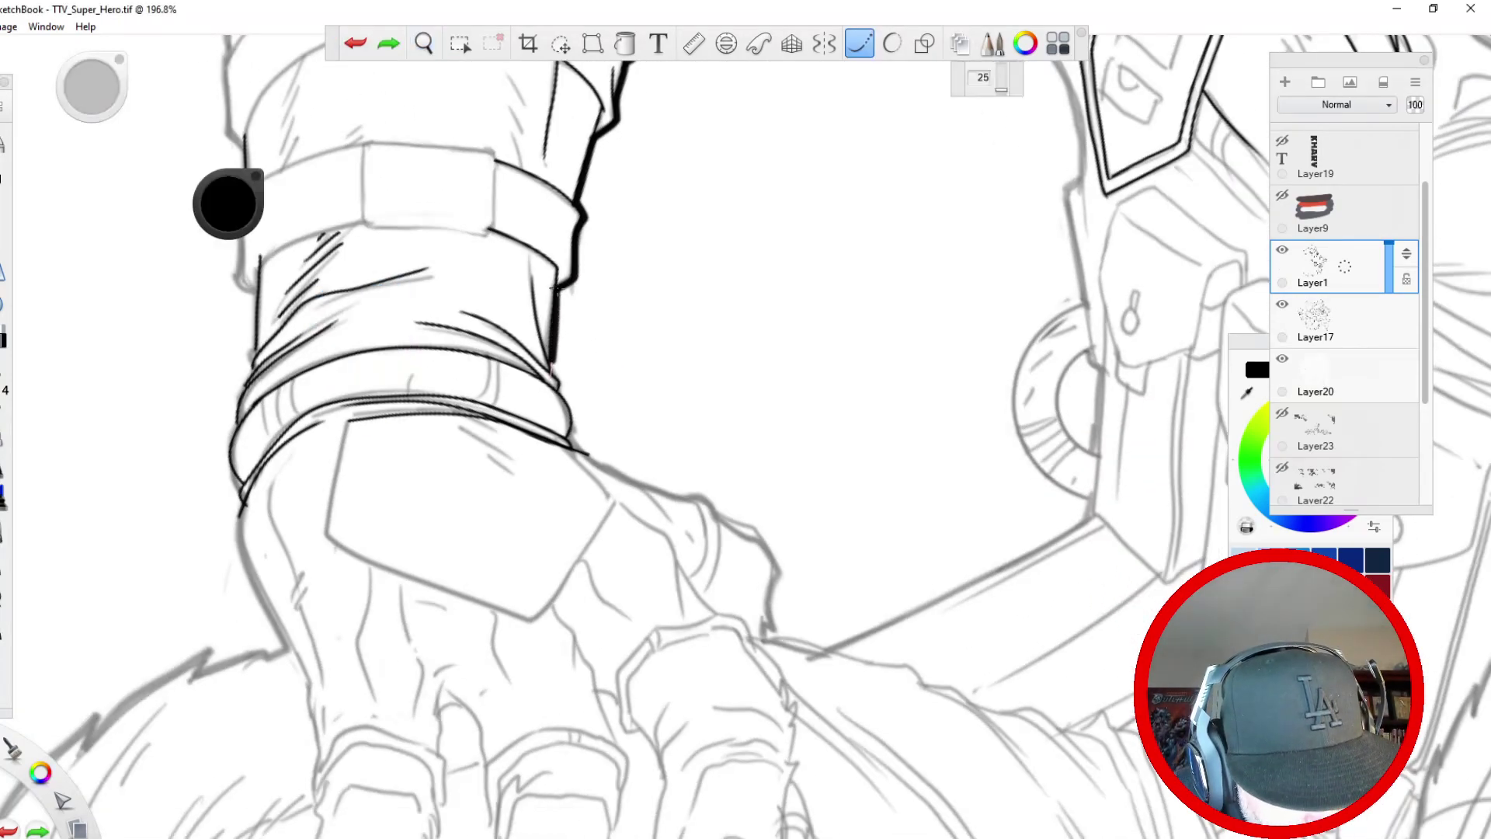
{"action": "left_click_drag", "start_coordinate": [553, 365], "coordinate": [581, 457]}
- Ink the long curved edges of the upper cuff's rim, around to its rounded outer end
{"action": "left_click_drag", "start_coordinate": [473, 300], "coordinate": [456, 726]}
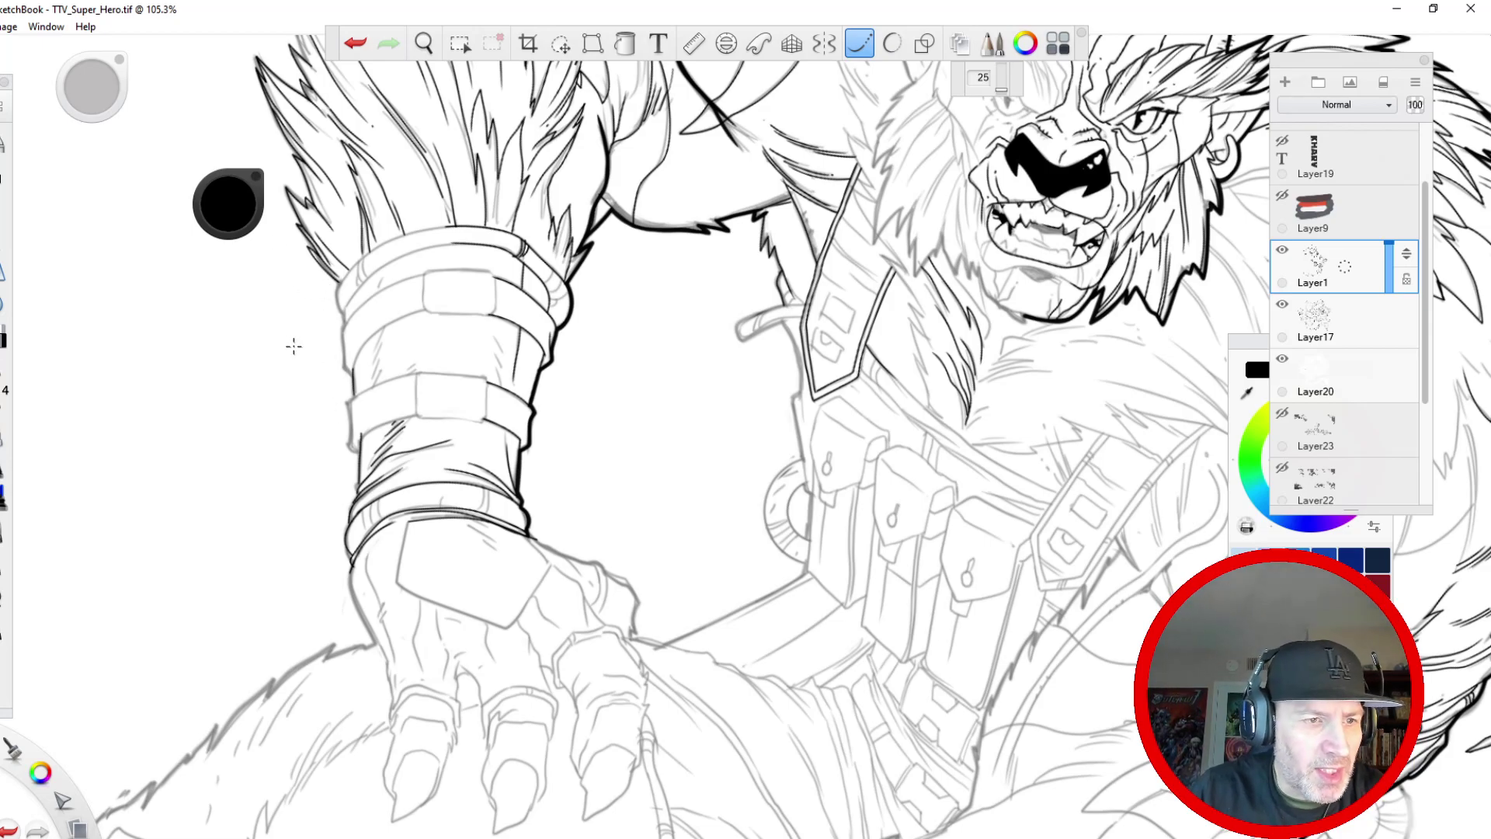
{"action": "key", "text": "space"}
{"action": "left_click_drag", "start_coordinate": [342, 368], "coordinate": [243, 333]}
{"action": "left_click", "coordinate": [2, 278]}
{"action": "key", "text": "space"}
{"action": "left_click_drag", "start_coordinate": [456, 309], "coordinate": [709, 436]}
{"action": "mouse_move", "coordinate": [589, 193]}
{"action": "left_mouse_down"}
{"action": "mouse_move", "coordinate": [508, 303]}
{"action": "mouse_move", "coordinate": [479, 382]}
{"action": "mouse_move", "coordinate": [529, 506]}
{"action": "left_mouse_up"}
{"action": "mouse_move", "coordinate": [628, 207]}
{"action": "left_mouse_down"}
{"action": "mouse_move", "coordinate": [544, 330]}
{"action": "mouse_move", "coordinate": [521, 477]}
{"action": "mouse_move", "coordinate": [548, 515]}
{"action": "left_mouse_up"}
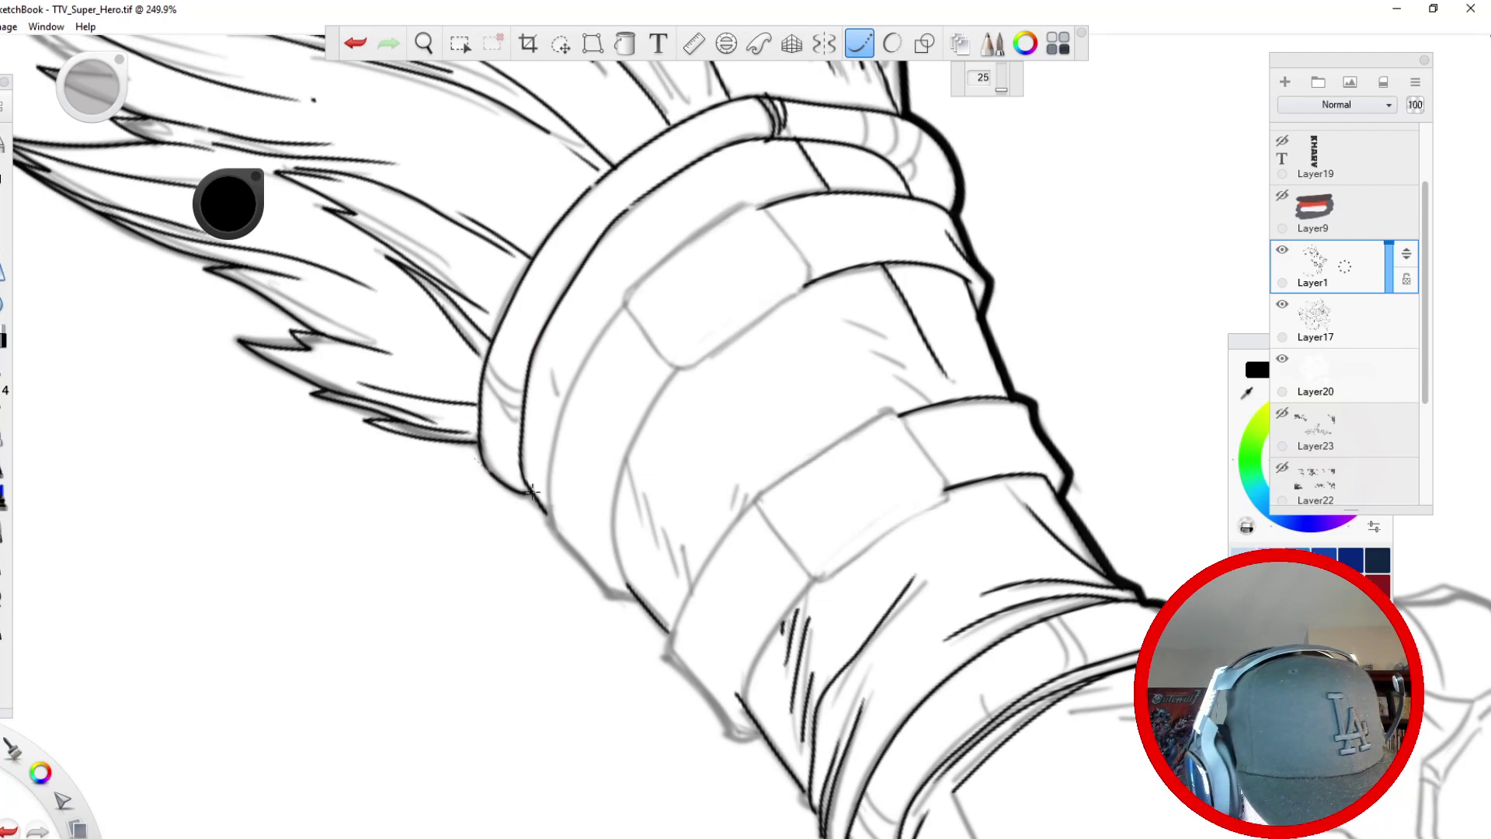
- Ink the short paired bands across the upper cuff's rim, working freehand with Steady Stroke off
{"action": "mouse_move", "coordinate": [483, 356]}
{"action": "left_mouse_down"}
{"action": "mouse_move", "coordinate": [510, 400]}
{"action": "mouse_move", "coordinate": [499, 383]}
{"action": "left_mouse_up"}
{"action": "left_click", "coordinate": [859, 42]}
{"action": "mouse_move", "coordinate": [592, 186]}
{"action": "left_mouse_down"}
{"action": "mouse_move", "coordinate": [619, 211]}
{"action": "mouse_move", "coordinate": [613, 191]}
{"action": "left_mouse_up"}
{"action": "mouse_move", "coordinate": [892, 116]}
{"action": "left_mouse_down"}
{"action": "mouse_move", "coordinate": [897, 153]}
{"action": "mouse_move", "coordinate": [918, 118]}
{"action": "mouse_move", "coordinate": [910, 162]}
{"action": "mouse_move", "coordinate": [863, 115]}
{"action": "mouse_move", "coordinate": [863, 148]}
{"action": "left_mouse_up"}
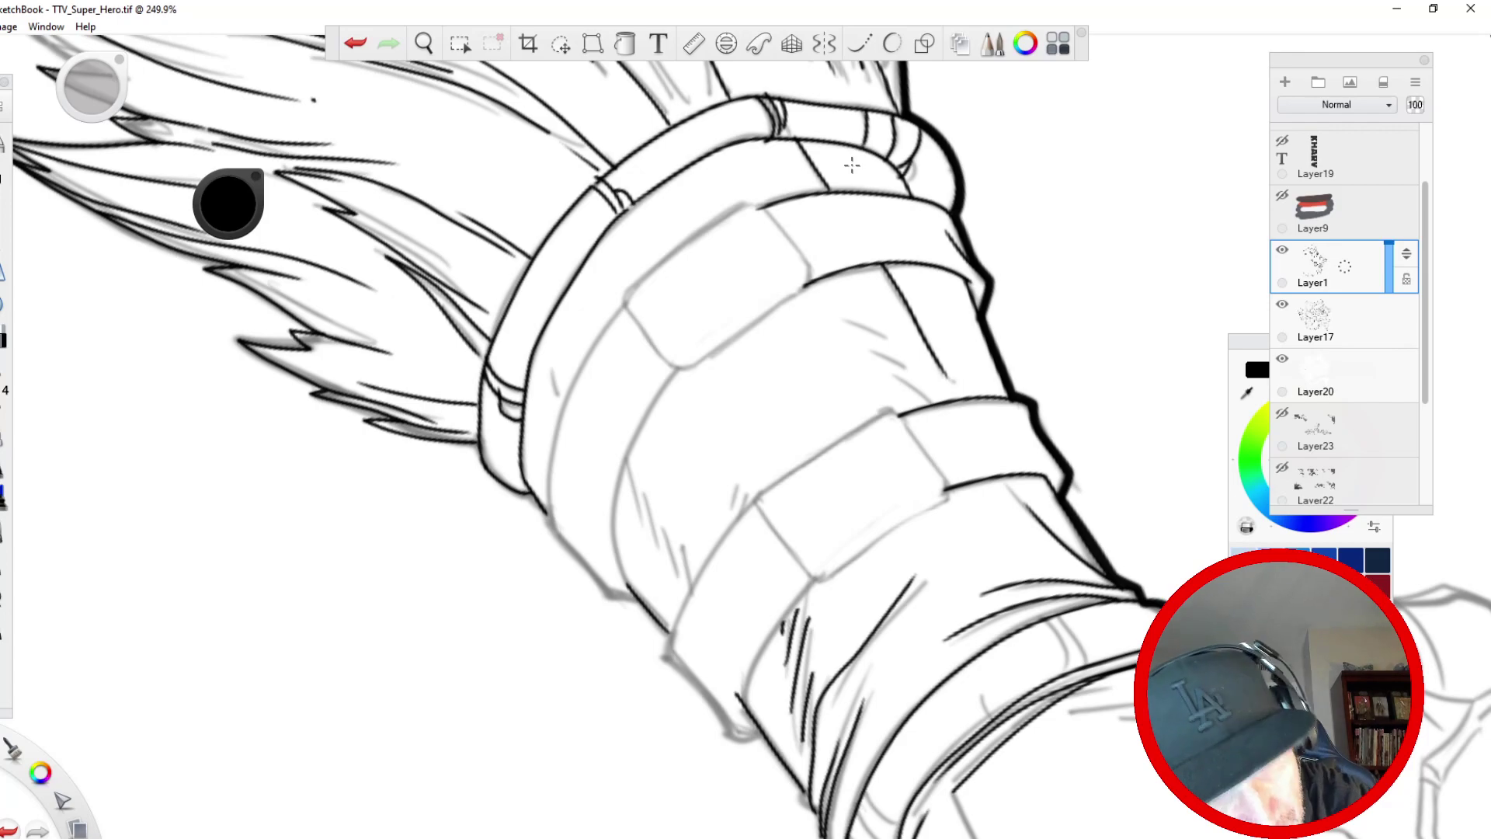
- Ink the upper strap's curved edges and outer end with Steady Stroke, then clean up its lower corner freehand
{"action": "left_click", "coordinate": [860, 43]}
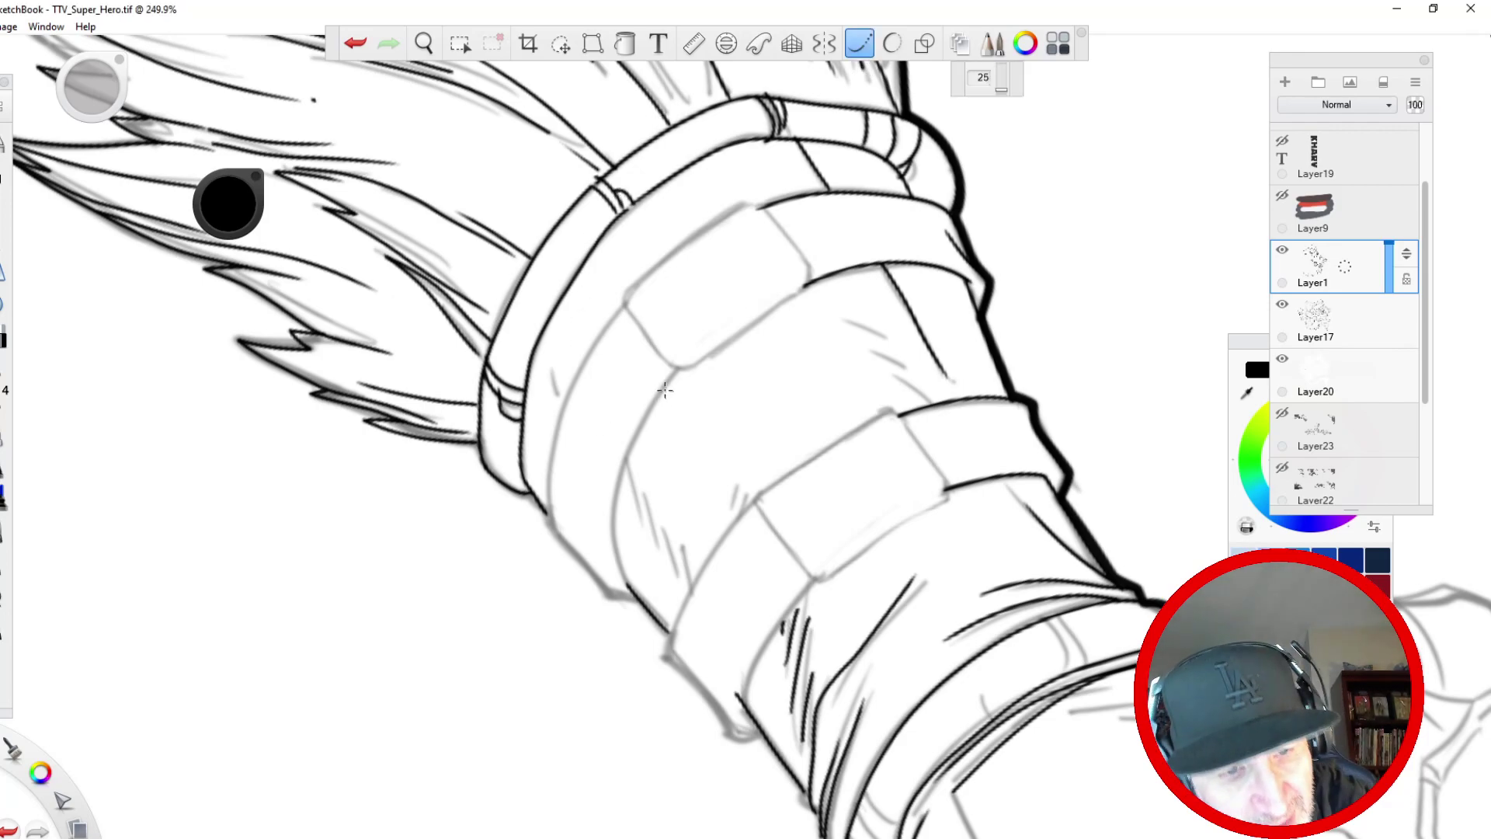
{"action": "mouse_move", "coordinate": [619, 475]}
{"action": "left_mouse_down"}
{"action": "mouse_move", "coordinate": [677, 369]}
{"action": "mouse_move", "coordinate": [622, 583]}
{"action": "left_mouse_up"}
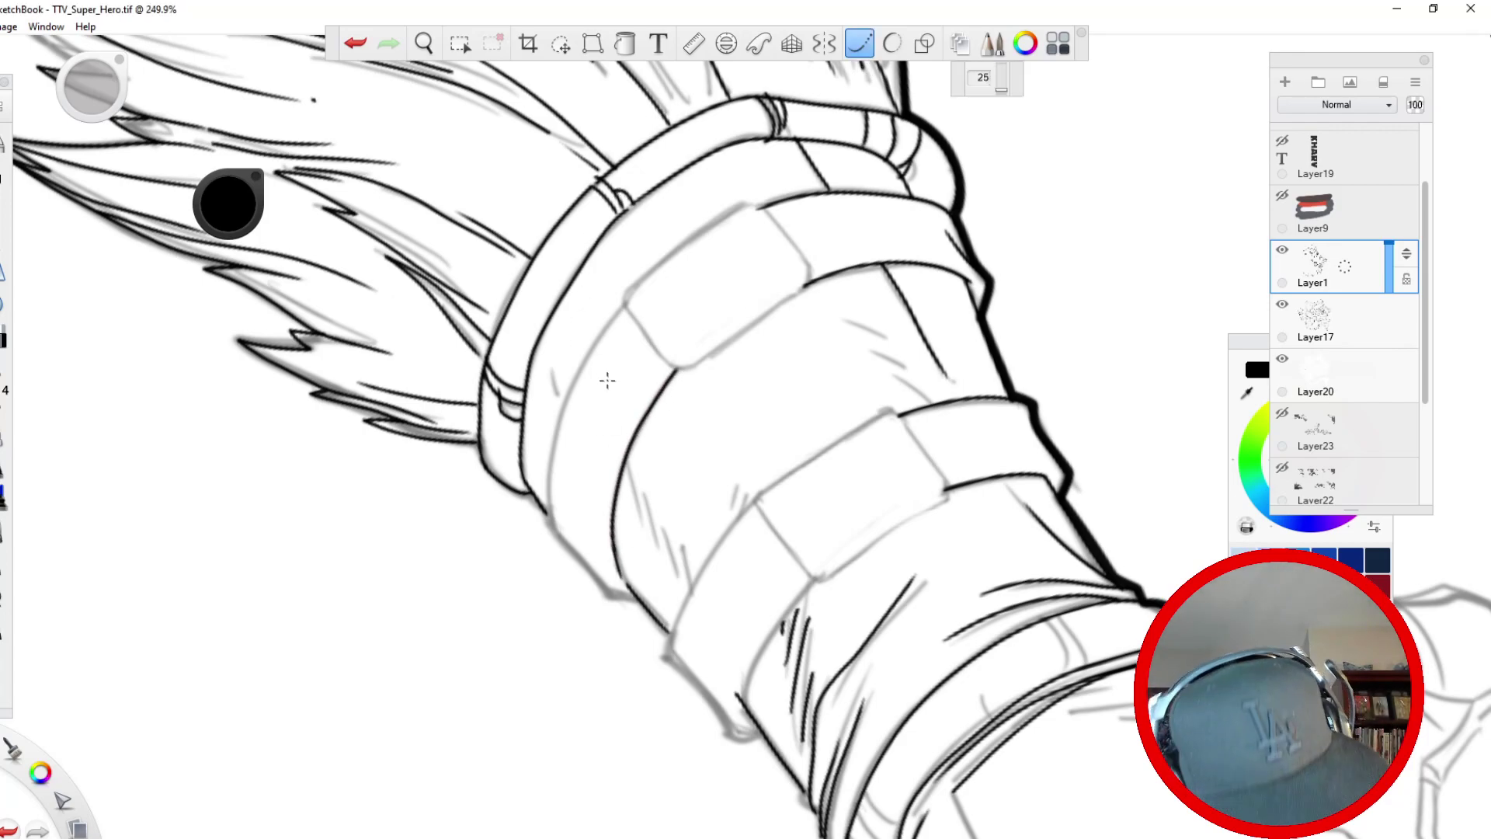
{"action": "mouse_move", "coordinate": [626, 302]}
{"action": "left_mouse_down"}
{"action": "mouse_move", "coordinate": [565, 416]}
{"action": "mouse_move", "coordinate": [545, 513]}
{"action": "mouse_move", "coordinate": [595, 577]}
{"action": "mouse_move", "coordinate": [649, 588]}
{"action": "mouse_move", "coordinate": [596, 547]}
{"action": "left_mouse_up"}
{"action": "left_click", "coordinate": [356, 43]}
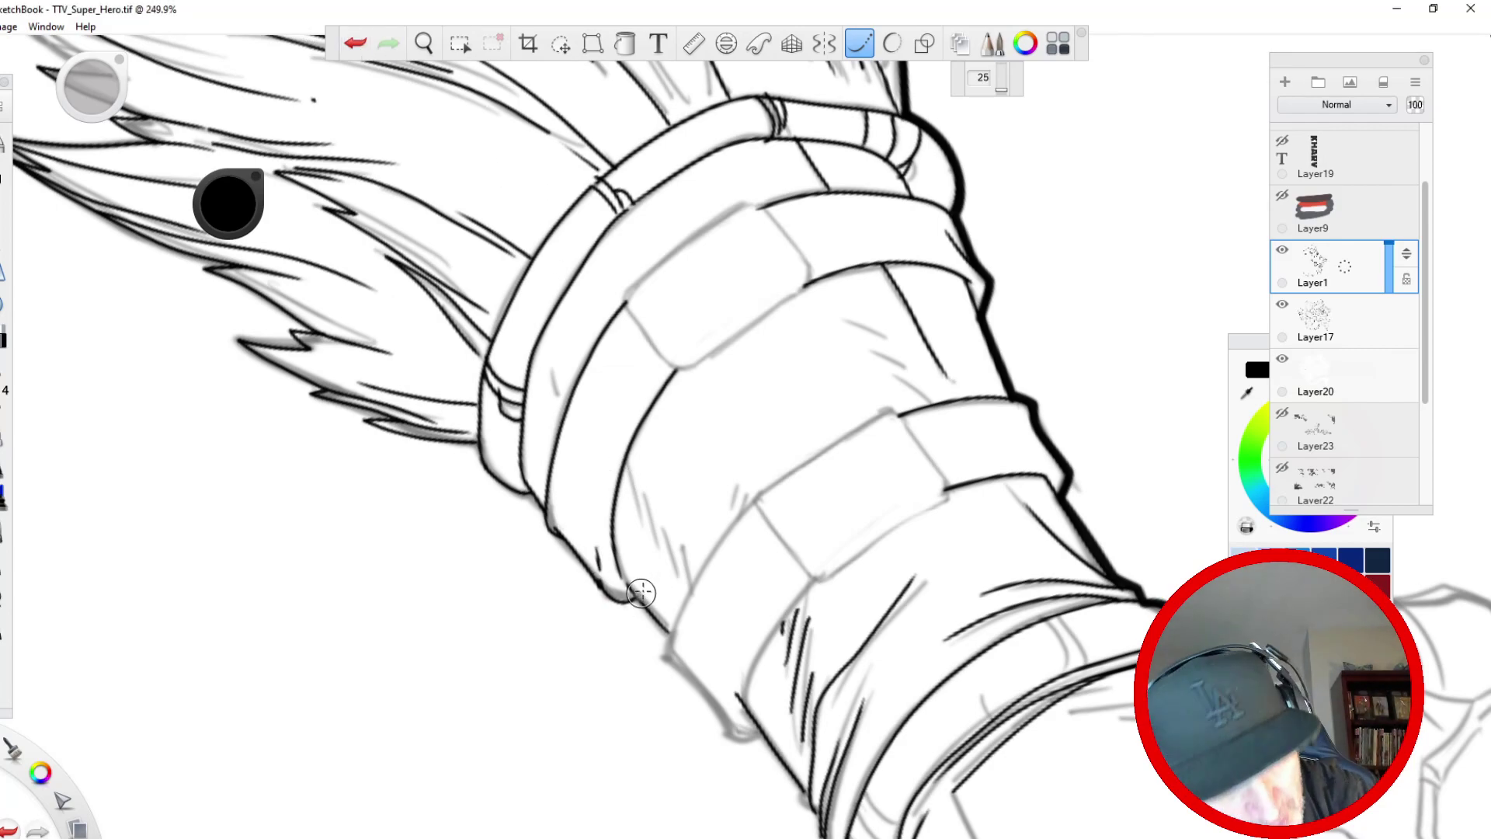
{"action": "left_click", "coordinate": [860, 43]}
{"action": "left_click_drag", "start_coordinate": [651, 580], "coordinate": [655, 584]}
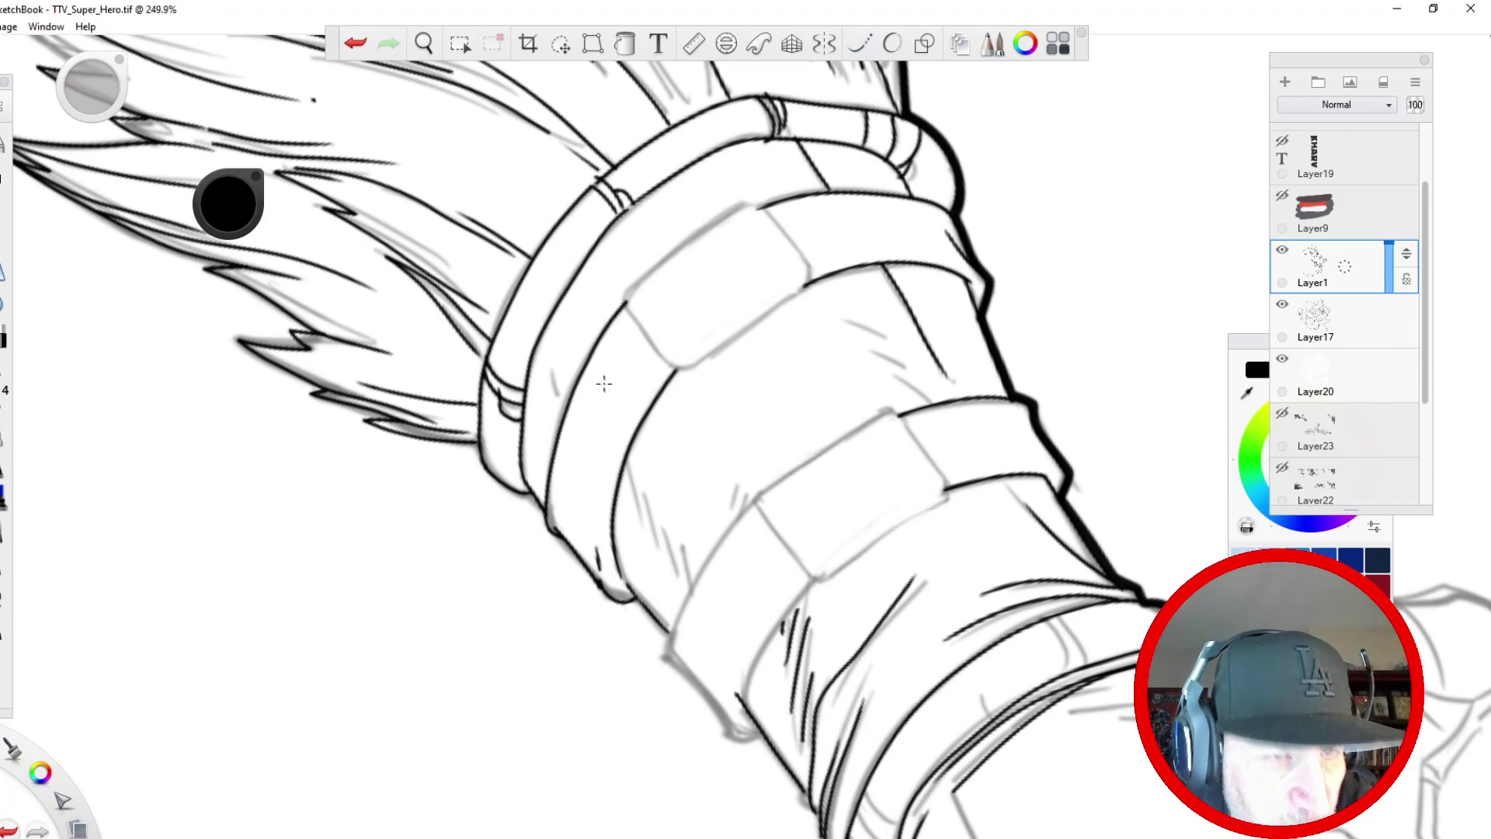
- Ink the fold lines on the wrap between the two straps and between the upper cuff and upper strap
{"action": "left_click", "coordinate": [859, 43]}
{"action": "mouse_move", "coordinate": [626, 460]}
{"action": "left_mouse_down"}
{"action": "mouse_move", "coordinate": [664, 555]}
{"action": "mouse_move", "coordinate": [667, 505]}
{"action": "left_mouse_up"}
{"action": "left_click", "coordinate": [862, 45]}
{"action": "left_click_drag", "start_coordinate": [685, 581], "coordinate": [673, 509]}
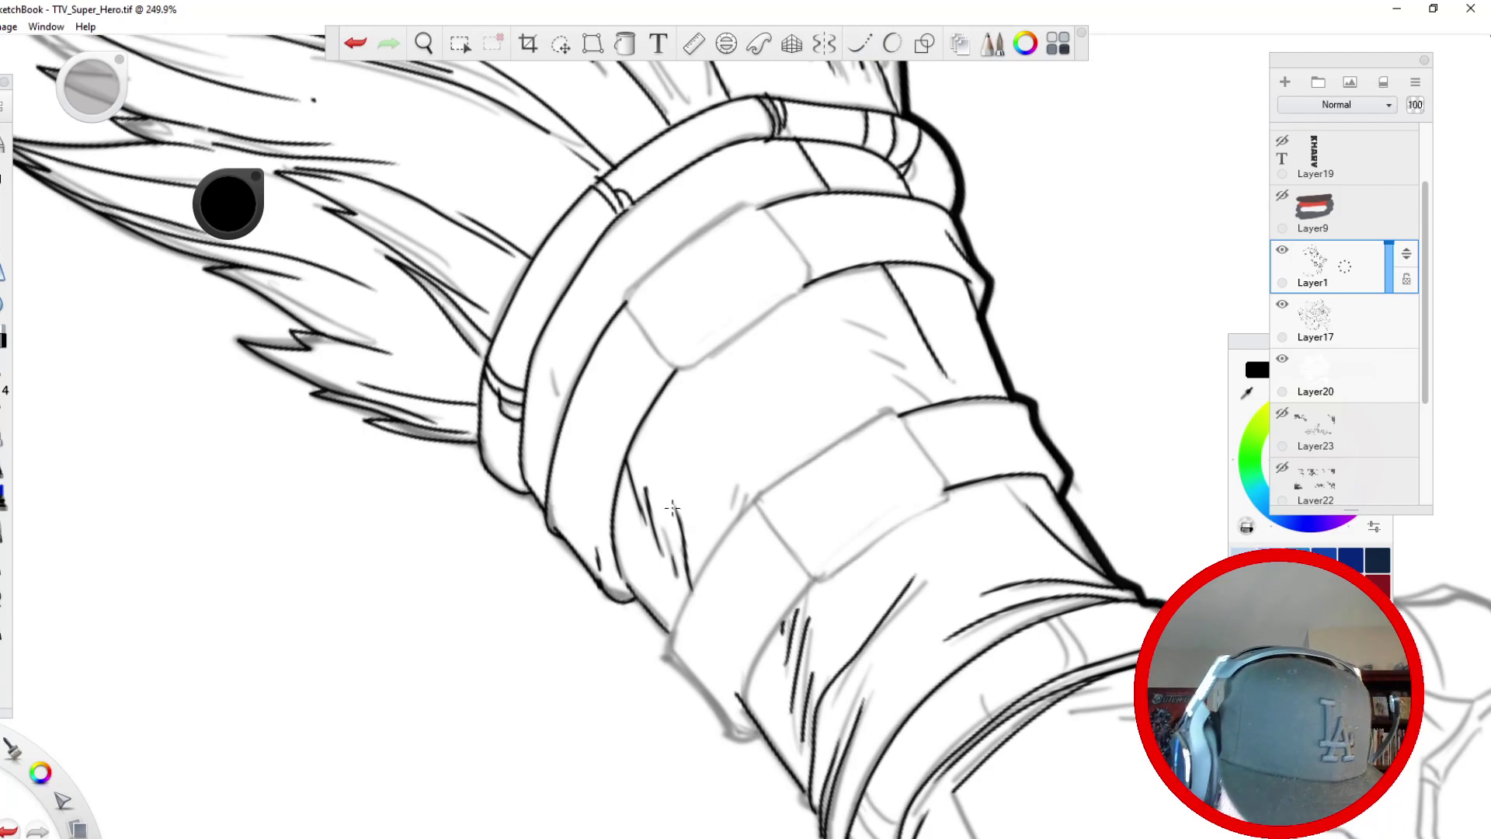
{"action": "left_click_drag", "start_coordinate": [544, 327], "coordinate": [561, 421]}
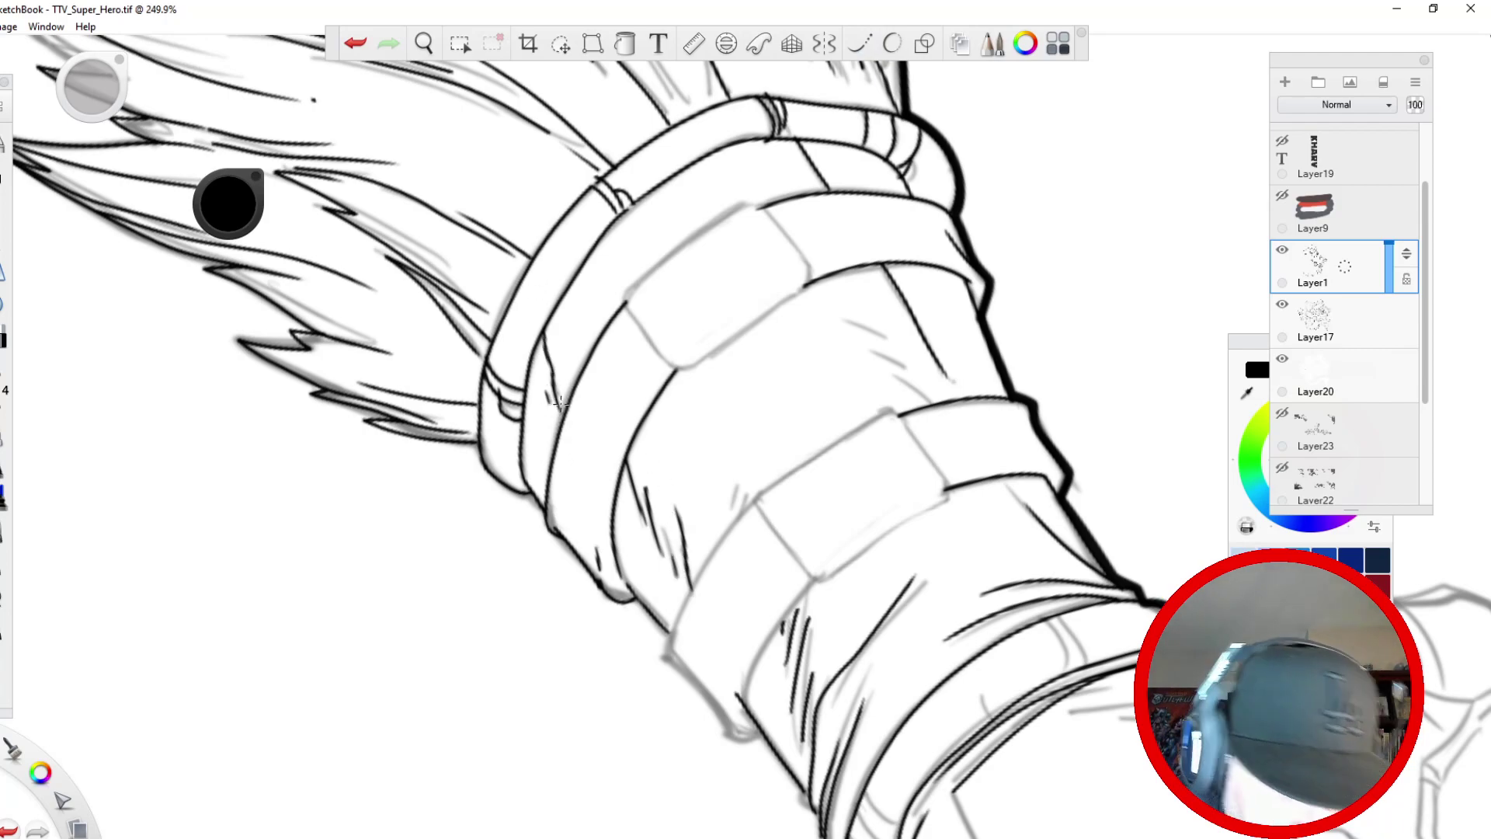
- Ink the lower strap's curved edges and outer end with Steady Stroke on, then turn Steady Stroke off
{"action": "left_click", "coordinate": [860, 44]}
{"action": "mouse_move", "coordinate": [817, 578]}
{"action": "left_mouse_down"}
{"action": "mouse_move", "coordinate": [765, 648]}
{"action": "mouse_move", "coordinate": [739, 738]}
{"action": "left_mouse_up"}
{"action": "mouse_move", "coordinate": [752, 505]}
{"action": "left_mouse_down"}
{"action": "mouse_move", "coordinate": [669, 642]}
{"action": "mouse_move", "coordinate": [723, 700]}
{"action": "left_mouse_up"}
{"action": "mouse_move", "coordinate": [676, 656]}
{"action": "left_mouse_down"}
{"action": "mouse_move", "coordinate": [751, 739]}
{"action": "mouse_move", "coordinate": [719, 666]}
{"action": "left_mouse_up"}
{"action": "left_click", "coordinate": [868, 43]}
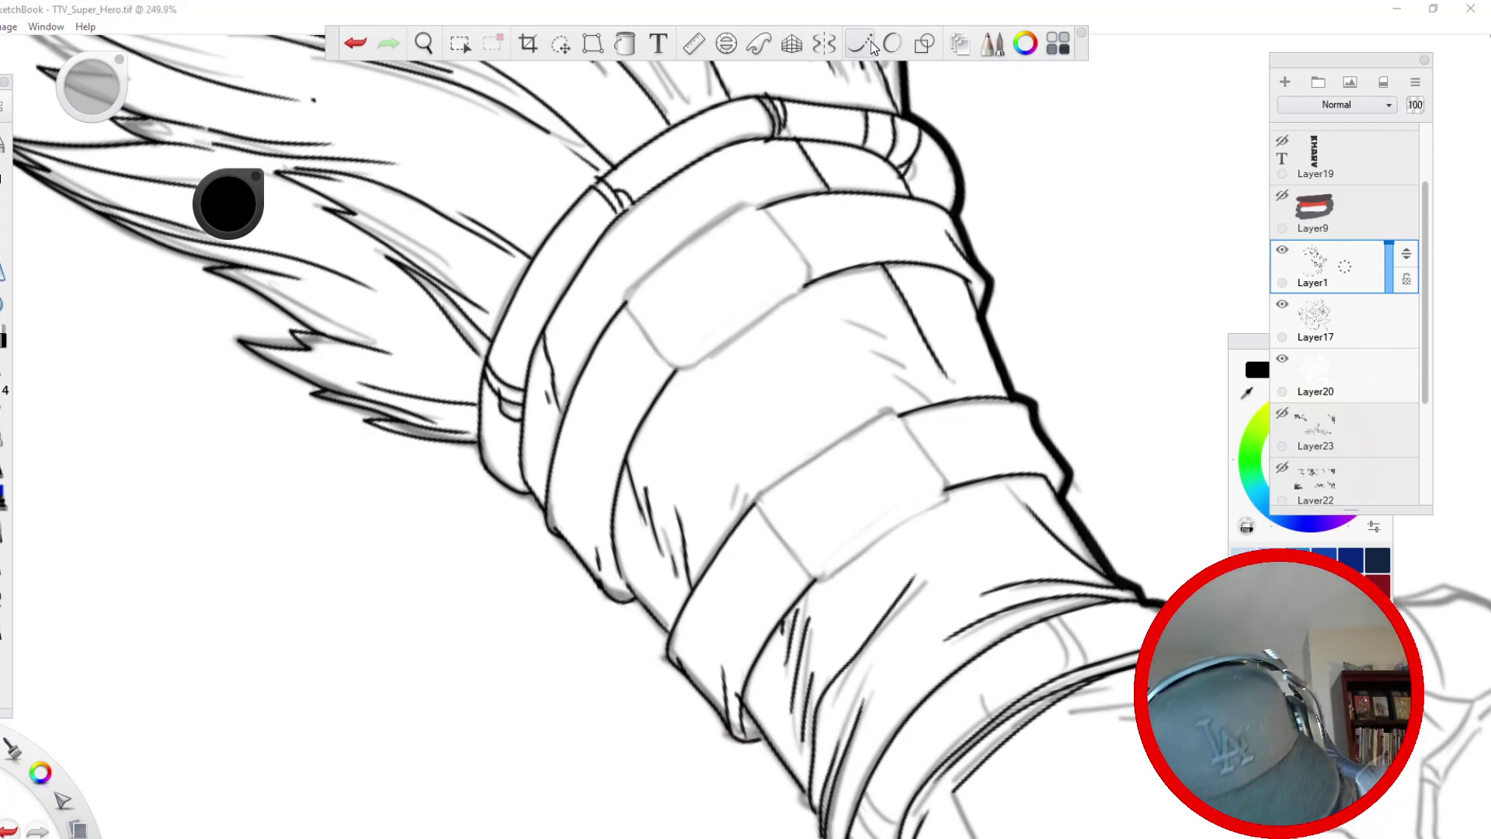
- Switch to another brush tool at a smaller size and touch up stray ink at the lower strap's outer end
{"action": "left_click", "coordinate": [4, 335]}
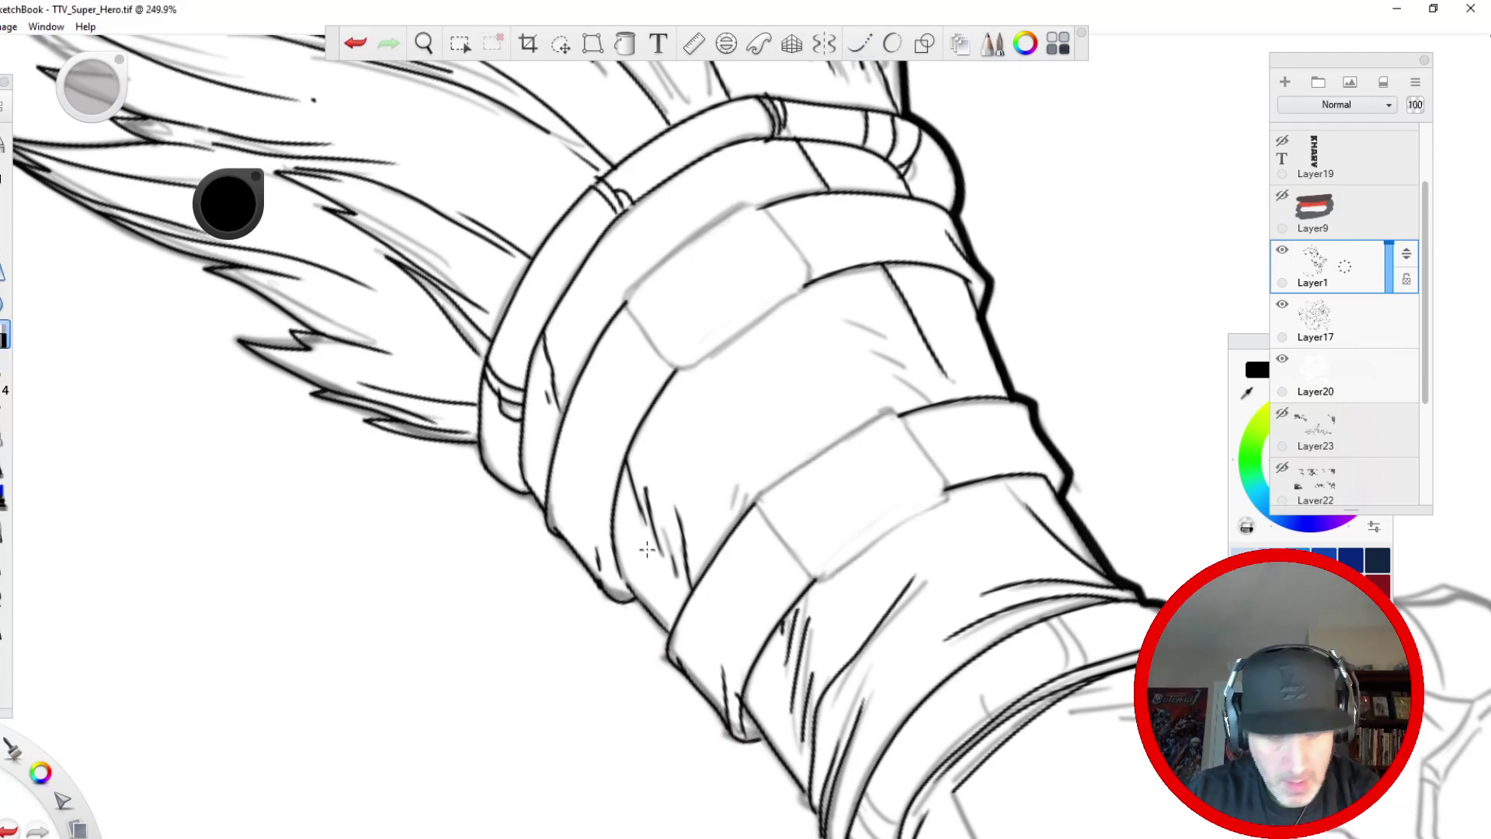
{"action": "key", "text": "bracketleft"}
{"action": "key", "text": "bracketleft"}
{"action": "key", "text": "bracketleft"}
{"action": "key", "text": "bracketleft"}
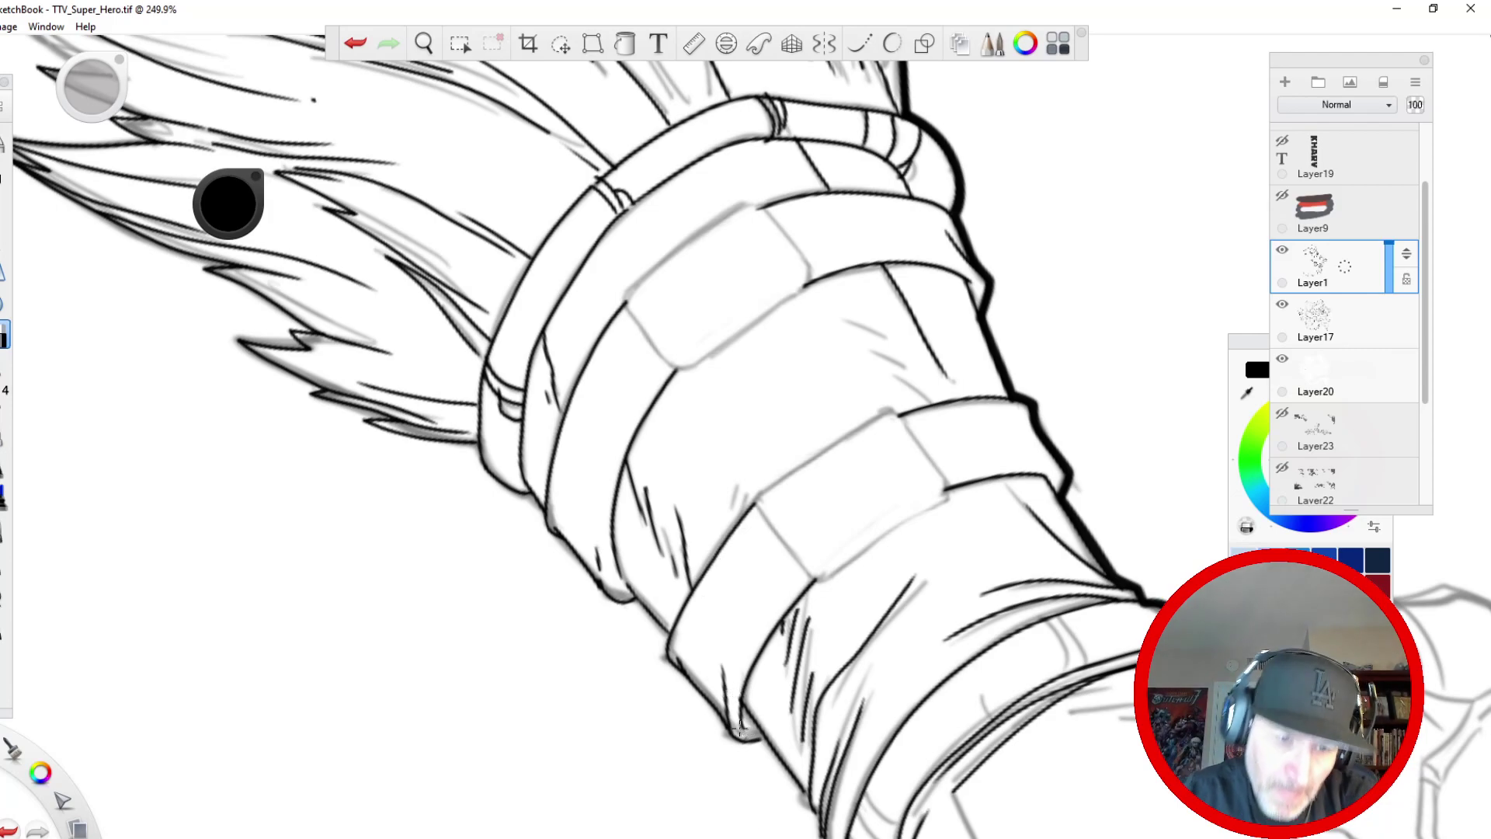
- Thicken the jagged outline of the forearm fur tufts nearest the upper arm with Steady Stroke on at 25, undoing stray strokes
{"action": "key", "text": "space"}
{"action": "left_click_drag", "start_coordinate": [569, 266], "coordinate": [534, 549]}
{"action": "mouse_move", "coordinate": [542, 406]}
{"action": "left_mouse_down"}
{"action": "mouse_move", "coordinate": [525, 715]}
{"action": "mouse_move", "coordinate": [543, 831]}
{"action": "left_mouse_up"}
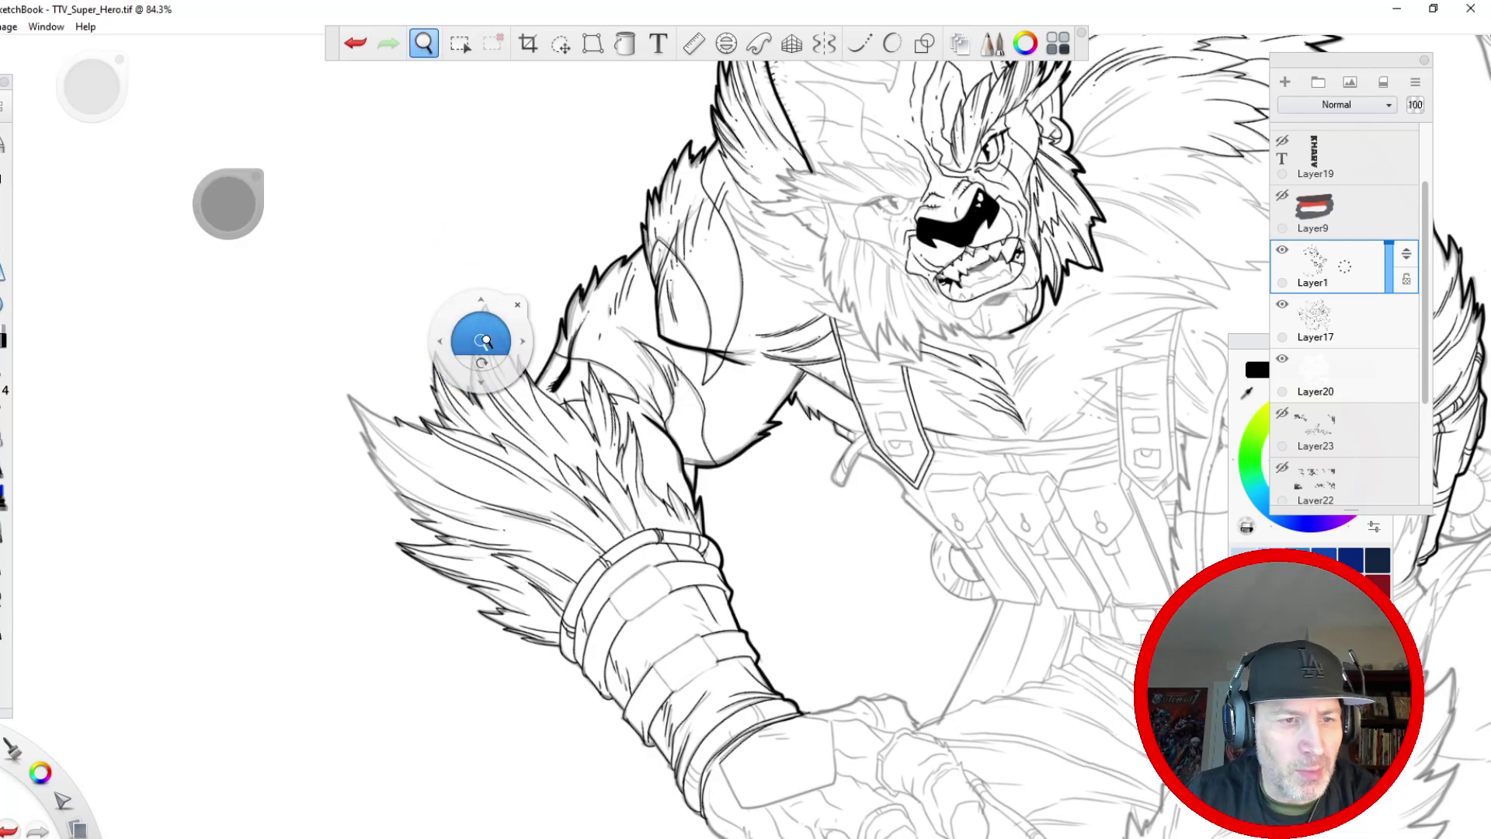
{"action": "left_click_drag", "start_coordinate": [487, 342], "coordinate": [570, 368]}
{"action": "mouse_move", "coordinate": [600, 432]}
{"action": "left_mouse_down"}
{"action": "mouse_move", "coordinate": [614, 455]}
{"action": "mouse_move", "coordinate": [586, 400]}
{"action": "mouse_move", "coordinate": [580, 426]}
{"action": "mouse_move", "coordinate": [570, 375]}
{"action": "mouse_move", "coordinate": [566, 419]}
{"action": "left_mouse_up"}
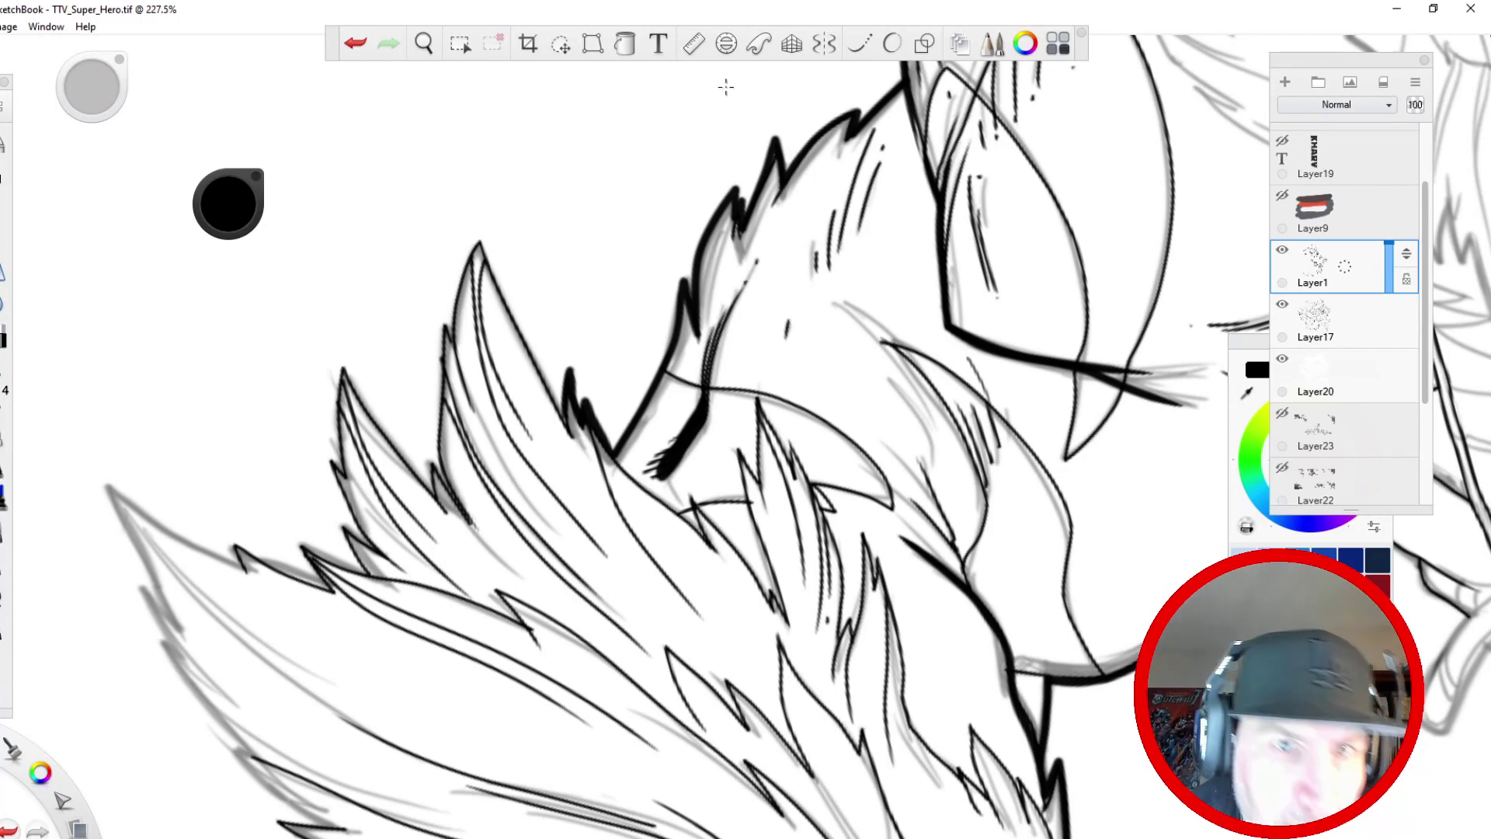
{"action": "left_click", "coordinate": [354, 43]}
{"action": "left_click", "coordinate": [356, 44]}
{"action": "left_click", "coordinate": [859, 43]}
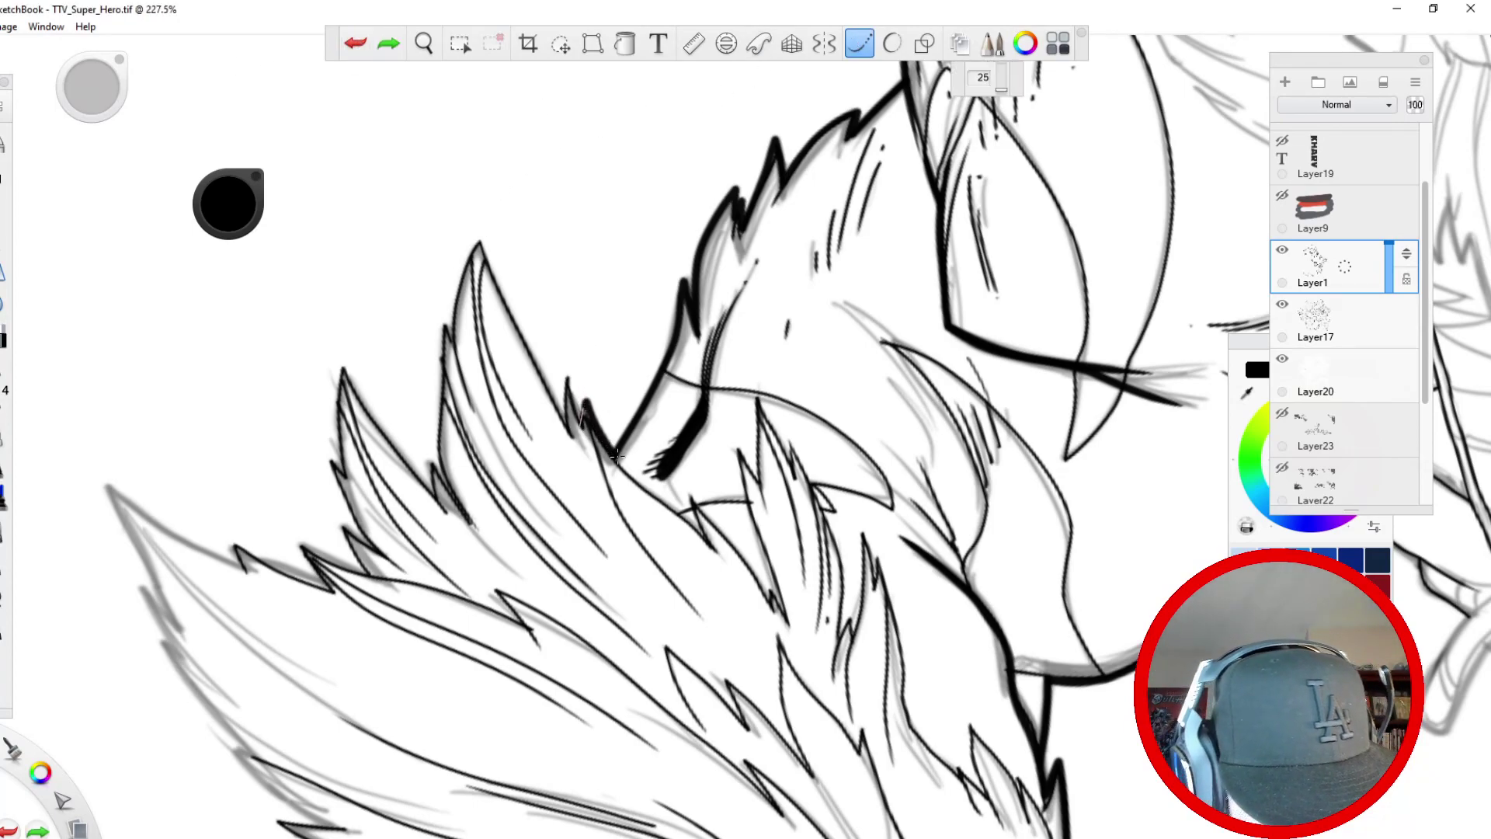
{"action": "left_click_drag", "start_coordinate": [586, 402], "coordinate": [581, 425]}
{"action": "mouse_move", "coordinate": [581, 424]}
{"action": "left_mouse_down"}
{"action": "mouse_move", "coordinate": [569, 374]}
{"action": "mouse_move", "coordinate": [568, 429]}
{"action": "mouse_move", "coordinate": [477, 233]}
{"action": "mouse_move", "coordinate": [432, 477]}
{"action": "left_mouse_up"}
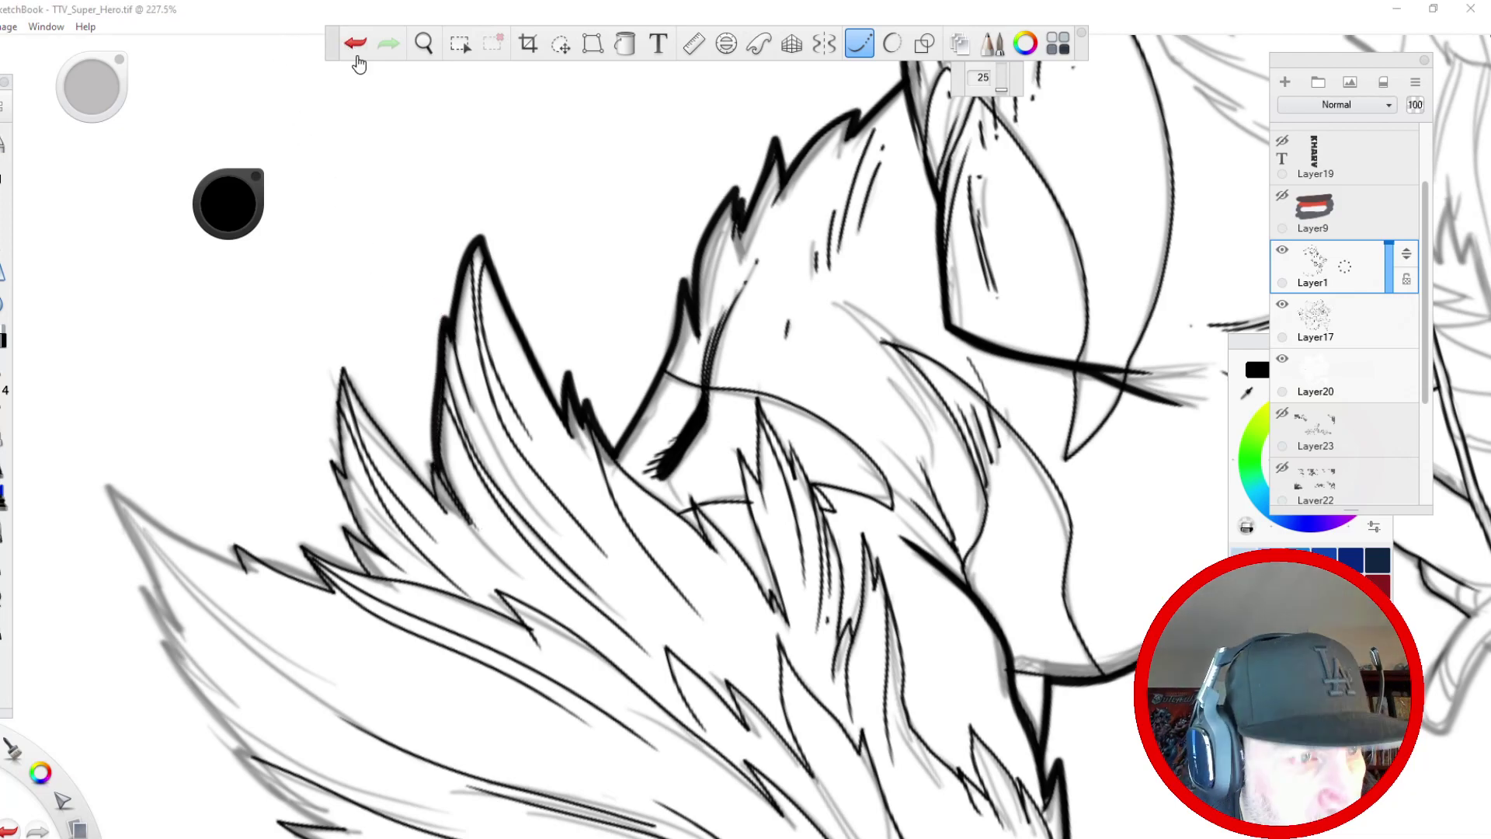
{"action": "left_click", "coordinate": [356, 55]}
{"action": "mouse_move", "coordinate": [444, 304]}
{"action": "left_mouse_down"}
{"action": "mouse_move", "coordinate": [443, 501]}
{"action": "mouse_move", "coordinate": [429, 449]}
{"action": "mouse_move", "coordinate": [432, 494]}
{"action": "mouse_move", "coordinate": [342, 358]}
{"action": "mouse_move", "coordinate": [350, 481]}
{"action": "mouse_move", "coordinate": [337, 483]}
{"action": "mouse_move", "coordinate": [381, 555]}
{"action": "mouse_move", "coordinate": [342, 527]}
{"action": "mouse_move", "coordinate": [366, 577]}
{"action": "left_mouse_up"}
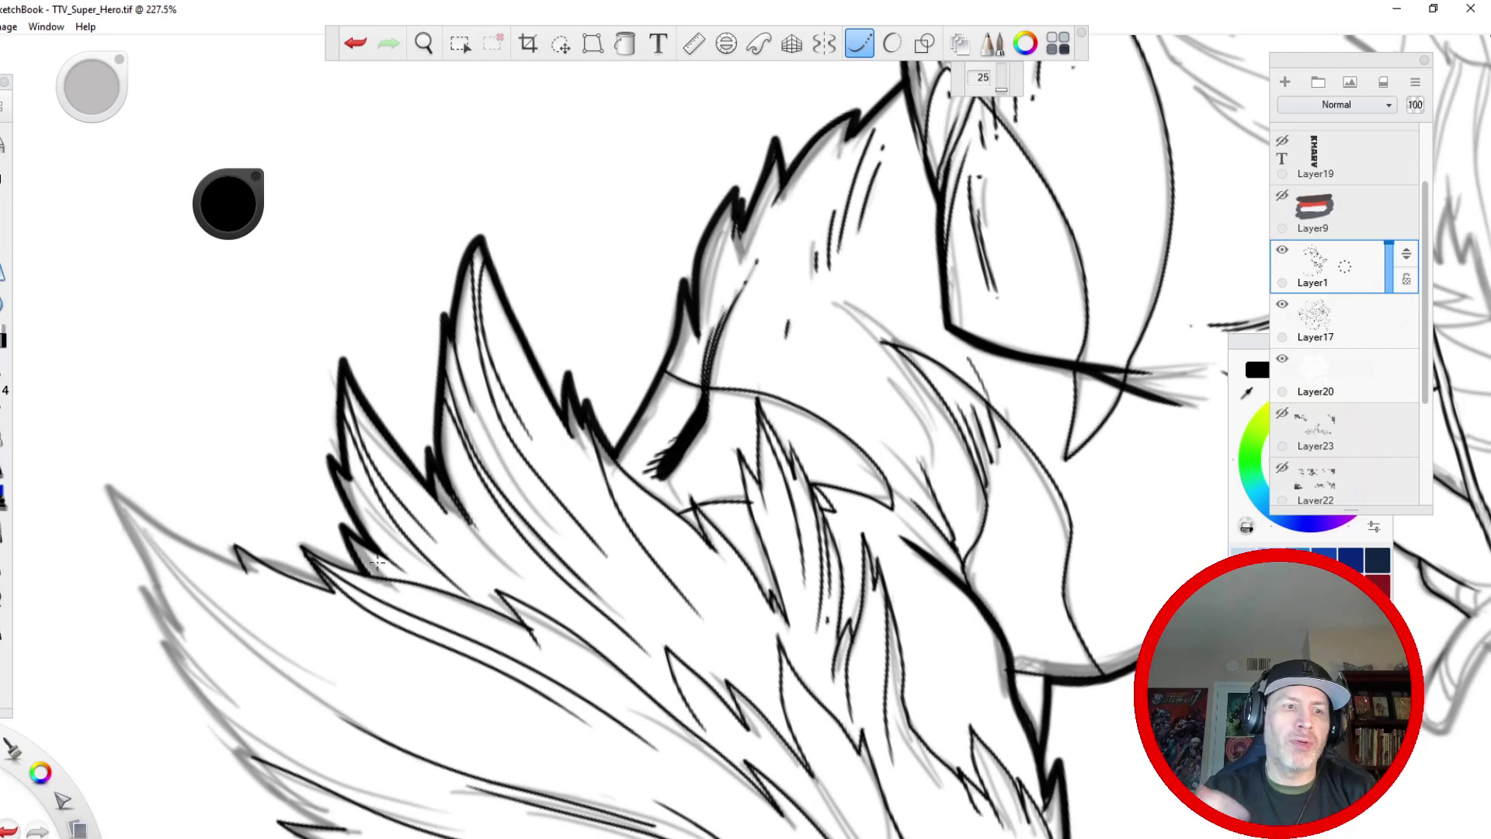
- Thicken the outline of the longest forearm fur tuft, down both jagged sides to its tip
{"action": "key", "text": "space"}
{"action": "mouse_move", "coordinate": [496, 285]}
{"action": "left_mouse_down"}
{"action": "mouse_move", "coordinate": [426, 450]}
{"action": "mouse_move", "coordinate": [437, 538]}
{"action": "left_mouse_up"}
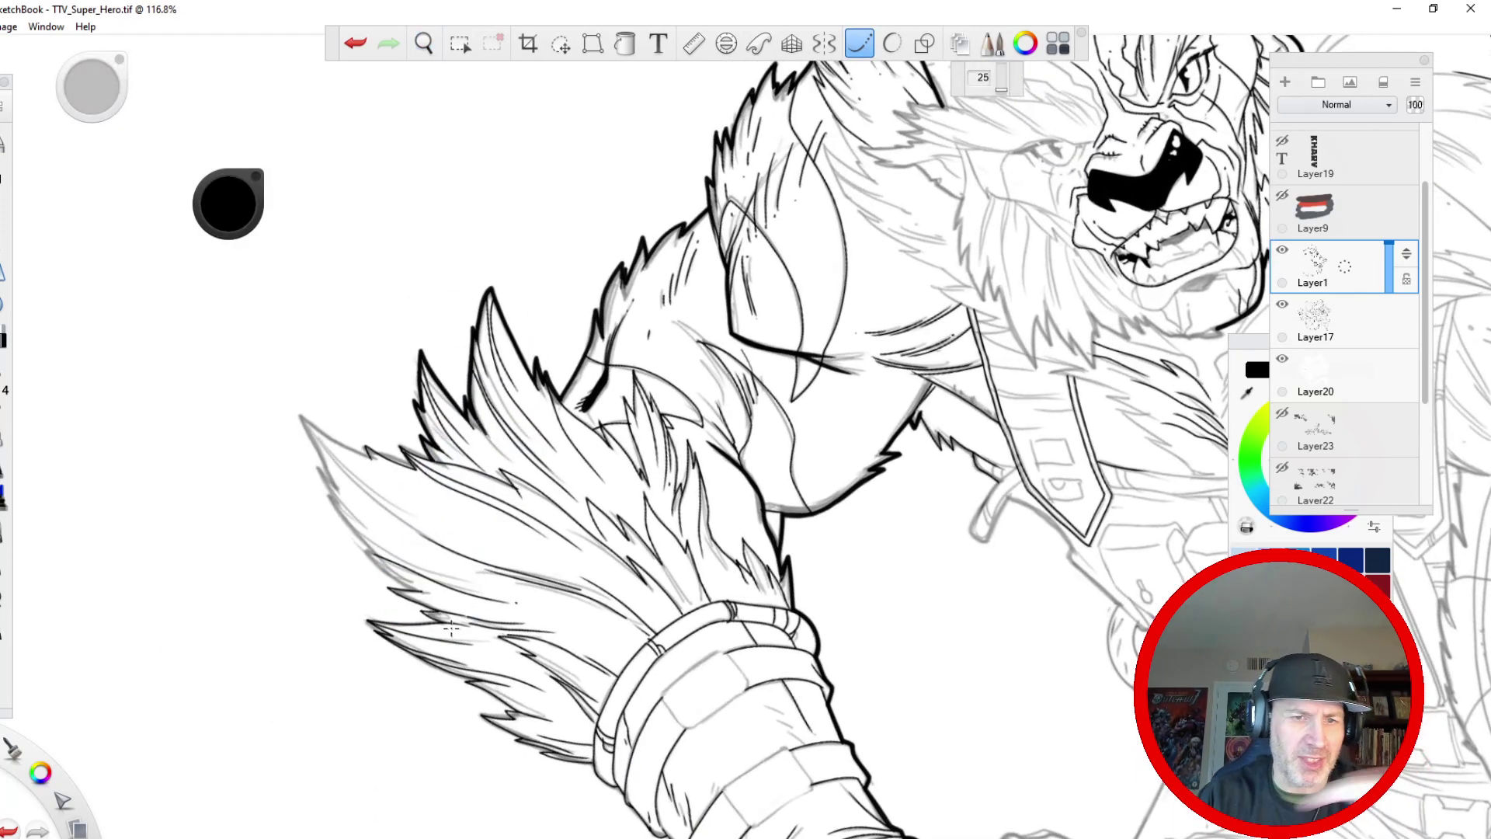
{"action": "key", "text": "space"}
{"action": "left_click_drag", "start_coordinate": [427, 290], "coordinate": [544, 683]}
{"action": "mouse_move", "coordinate": [606, 622]}
{"action": "left_mouse_down"}
{"action": "mouse_move", "coordinate": [576, 370]}
{"action": "mouse_move", "coordinate": [502, 443]}
{"action": "mouse_move", "coordinate": [721, 321]}
{"action": "mouse_move", "coordinate": [659, 380]}
{"action": "mouse_move", "coordinate": [732, 338]}
{"action": "mouse_move", "coordinate": [656, 474]}
{"action": "mouse_move", "coordinate": [722, 446]}
{"action": "left_mouse_up"}
{"action": "mouse_move", "coordinate": [1153, 304]}
{"action": "left_mouse_down"}
{"action": "mouse_move", "coordinate": [1070, 444]}
{"action": "mouse_move", "coordinate": [1096, 330]}
{"action": "mouse_move", "coordinate": [1126, 352]}
{"action": "mouse_move", "coordinate": [1066, 449]}
{"action": "mouse_move", "coordinate": [1094, 351]}
{"action": "left_mouse_up"}
{"action": "key", "text": "ctrl+z"}
{"action": "mouse_move", "coordinate": [1151, 307]}
{"action": "left_mouse_down"}
{"action": "mouse_move", "coordinate": [1141, 357]}
{"action": "mouse_move", "coordinate": [1179, 305]}
{"action": "mouse_move", "coordinate": [1152, 517]}
{"action": "mouse_move", "coordinate": [1208, 442]}
{"action": "mouse_move", "coordinate": [1186, 504]}
{"action": "mouse_move", "coordinate": [1240, 422]}
{"action": "left_mouse_up"}
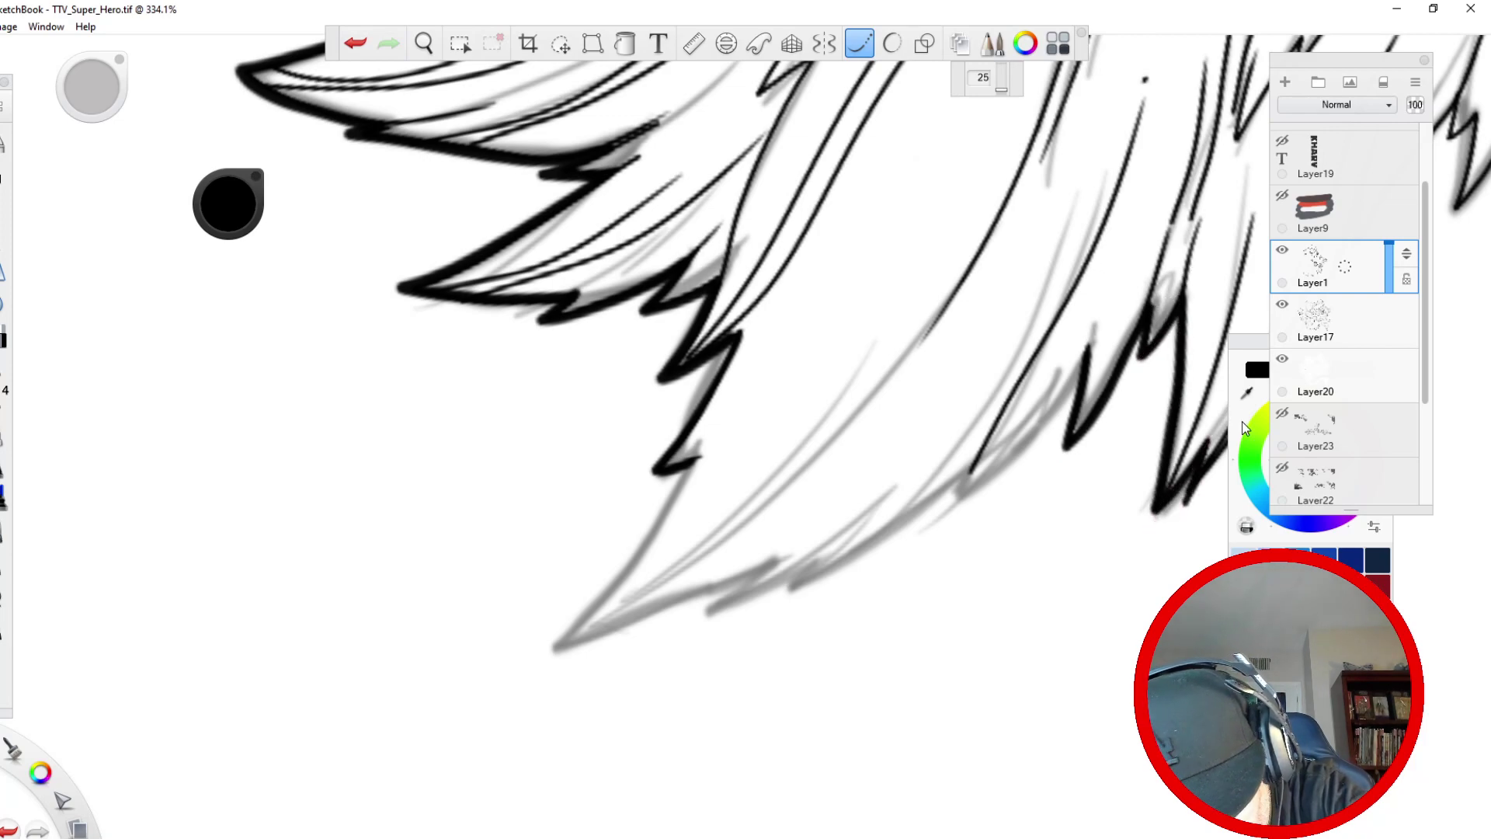
{"action": "mouse_move", "coordinate": [1089, 347]}
{"action": "left_mouse_down"}
{"action": "mouse_move", "coordinate": [949, 508]}
{"action": "mouse_move", "coordinate": [978, 468]}
{"action": "mouse_move", "coordinate": [786, 598]}
{"action": "mouse_move", "coordinate": [829, 546]}
{"action": "mouse_move", "coordinate": [692, 626]}
{"action": "mouse_move", "coordinate": [799, 550]}
{"action": "mouse_move", "coordinate": [554, 650]}
{"action": "mouse_move", "coordinate": [625, 581]}
{"action": "mouse_move", "coordinate": [703, 447]}
{"action": "left_mouse_up"}
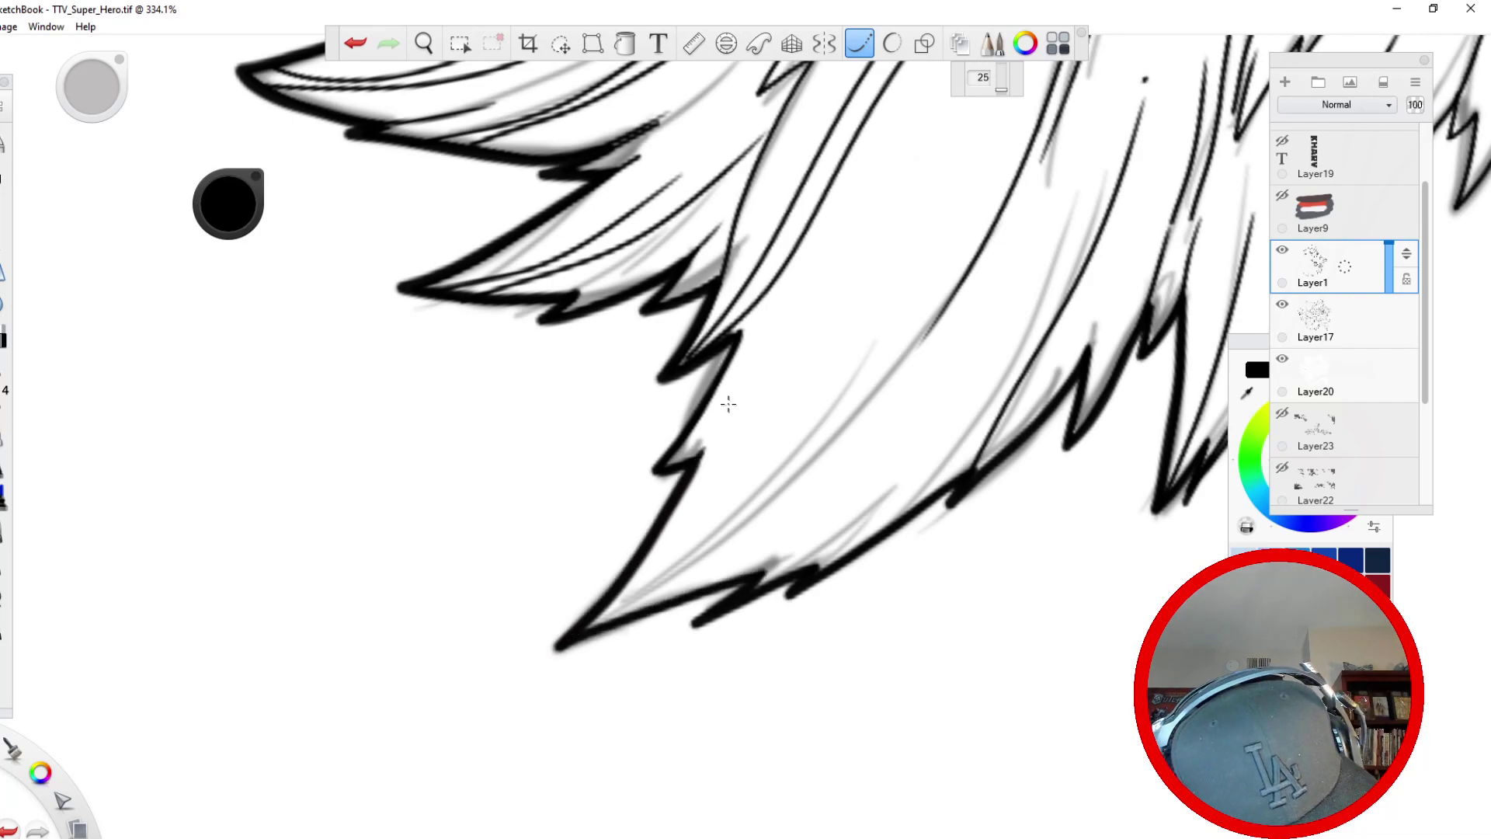
- Ink the inner strand lines inside the longest forearm fur tuft
{"action": "key", "text": "space"}
{"action": "left_click_drag", "start_coordinate": [640, 316], "coordinate": [548, 591]}
{"action": "left_click_drag", "start_coordinate": [538, 441], "coordinate": [566, 336]}
{"action": "mouse_move", "coordinate": [673, 508]}
{"action": "left_mouse_down"}
{"action": "mouse_move", "coordinate": [606, 504]}
{"action": "mouse_move", "coordinate": [488, 357]}
{"action": "left_mouse_up"}
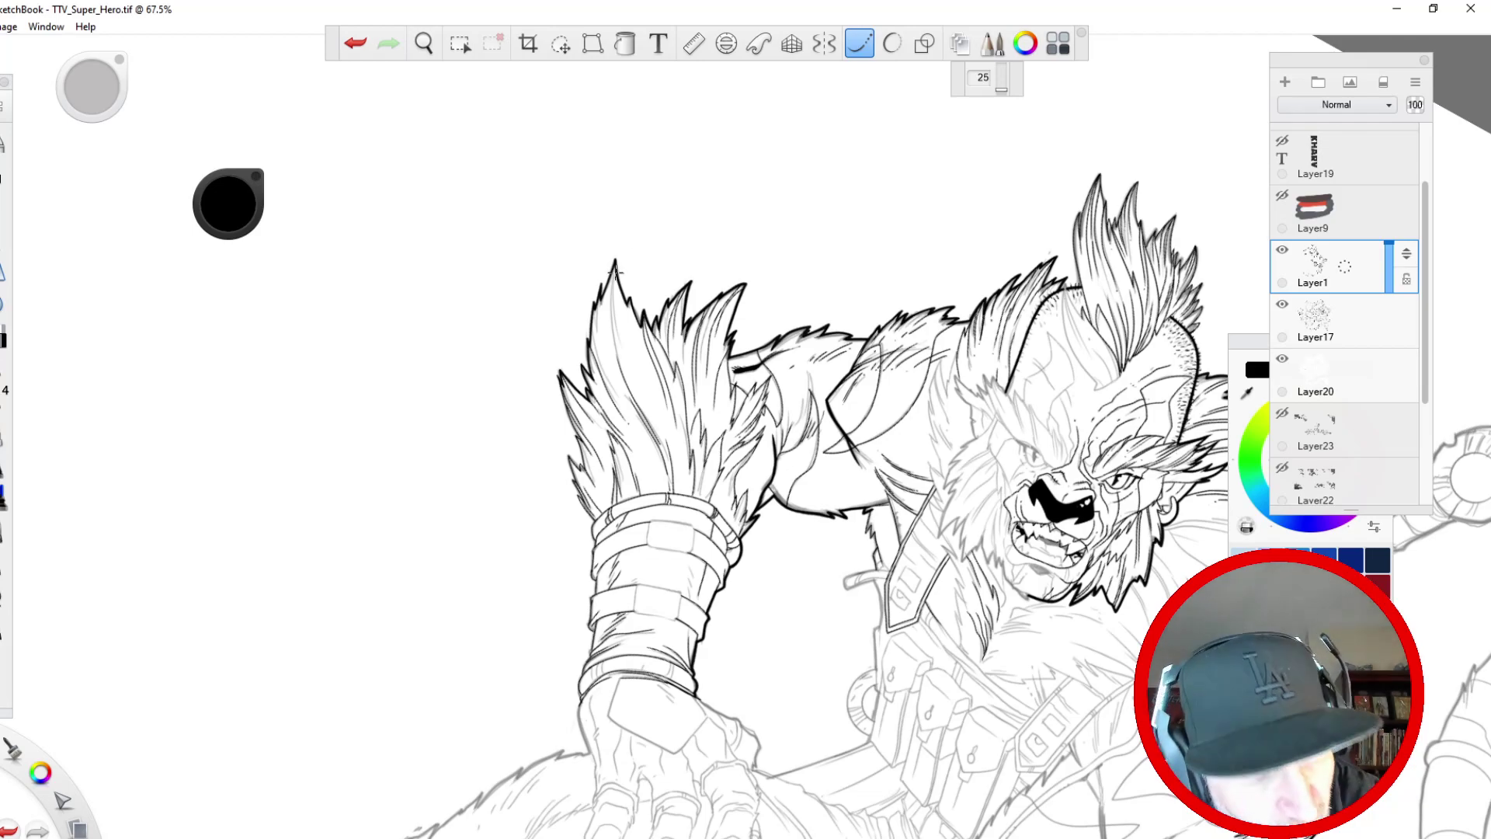
{"action": "left_click_drag", "start_coordinate": [612, 277], "coordinate": [632, 386]}
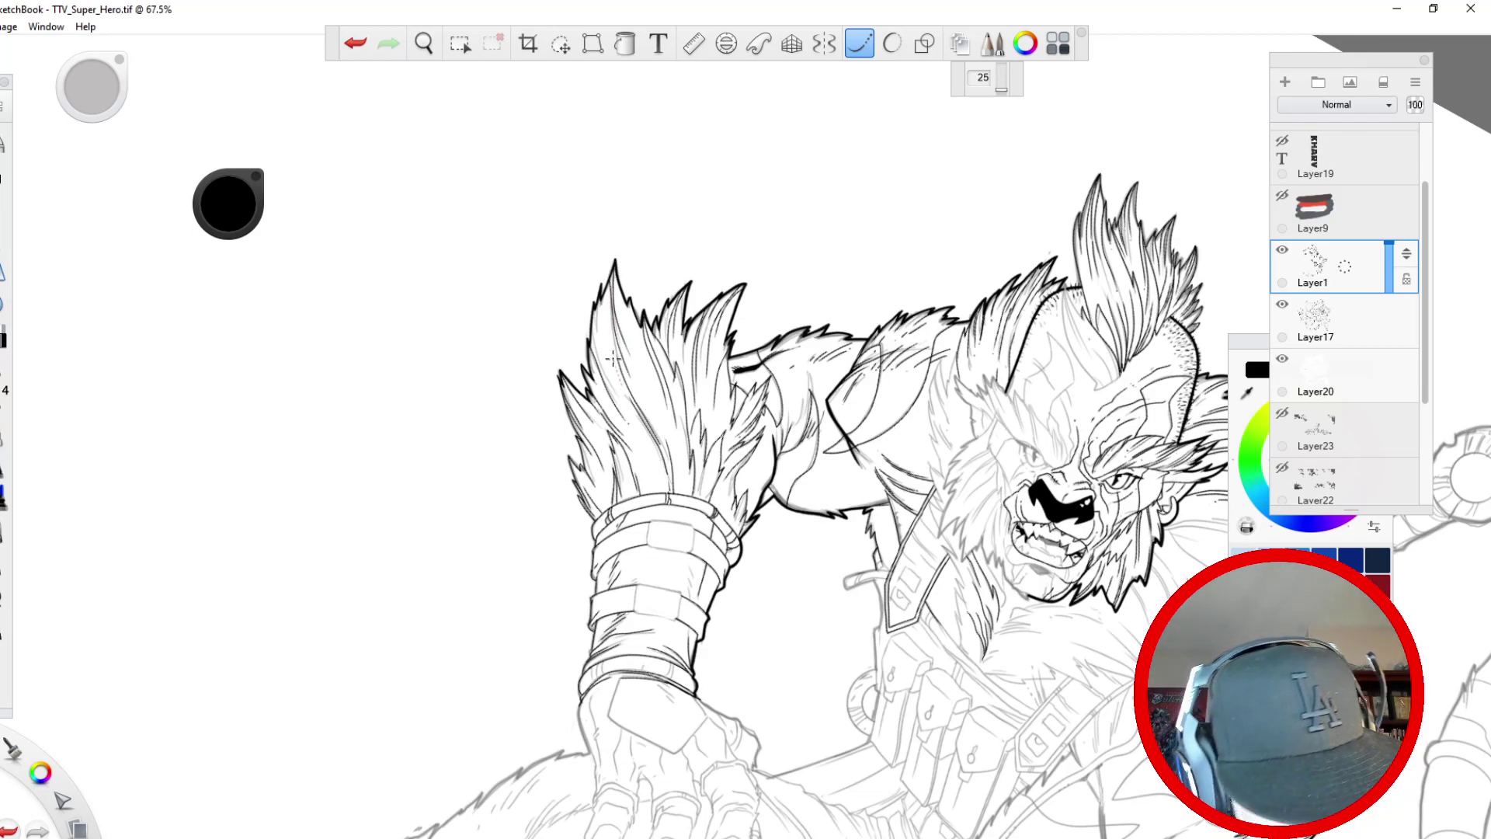
{"action": "left_click_drag", "start_coordinate": [596, 301], "coordinate": [606, 360]}
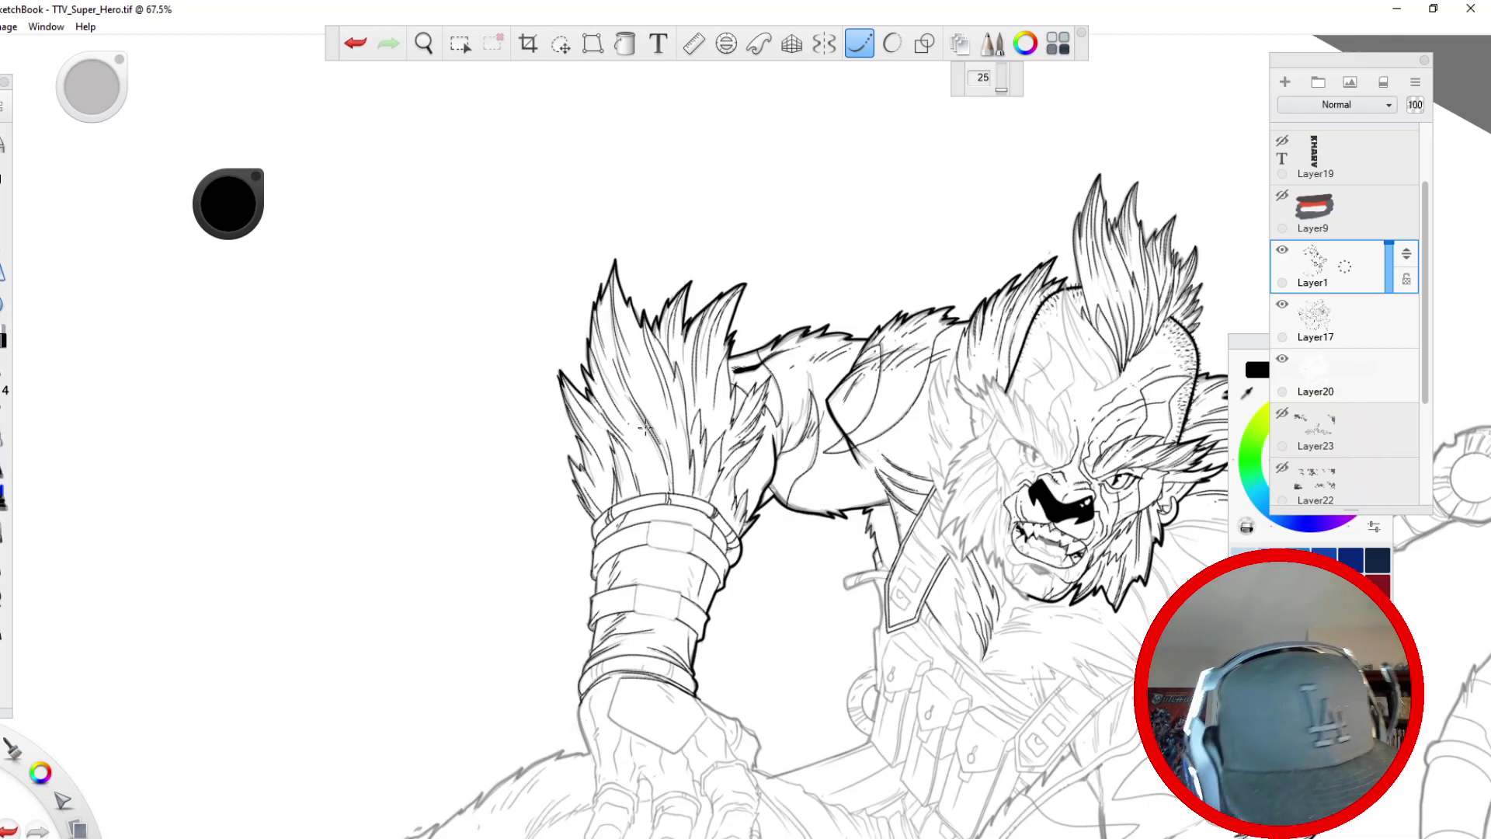
- Ink the outline of the rectangular plate on the upper strap and the short inner edge lines beside it
{"action": "left_click", "coordinate": [423, 43]}
{"action": "left_click_drag", "start_coordinate": [545, 505], "coordinate": [547, 226]}
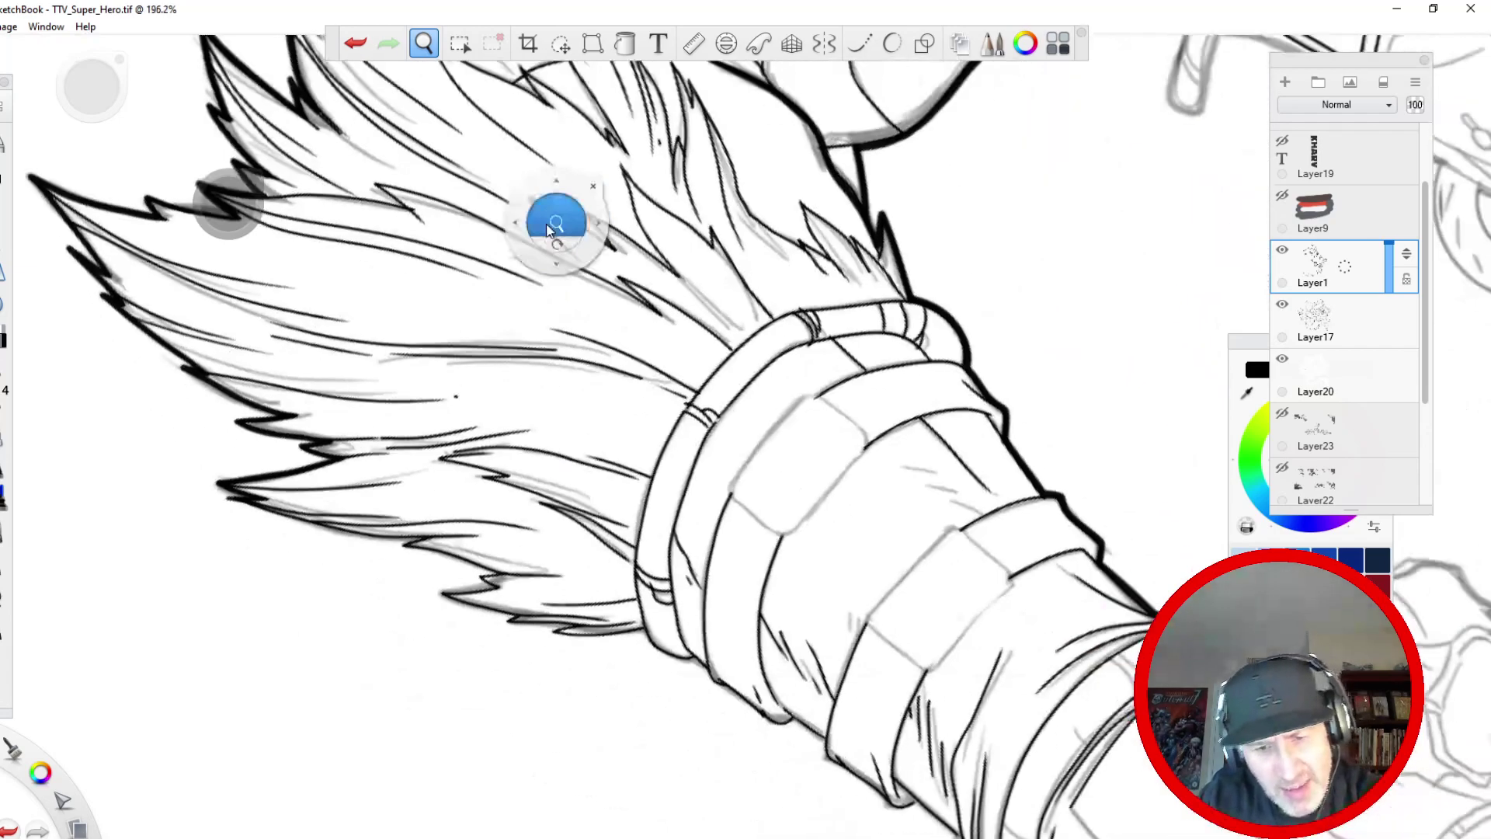
{"action": "key", "text": "space"}
{"action": "mouse_move", "coordinate": [862, 457]}
{"action": "left_mouse_down"}
{"action": "mouse_move", "coordinate": [865, 425]}
{"action": "mouse_move", "coordinate": [813, 398]}
{"action": "left_mouse_up"}
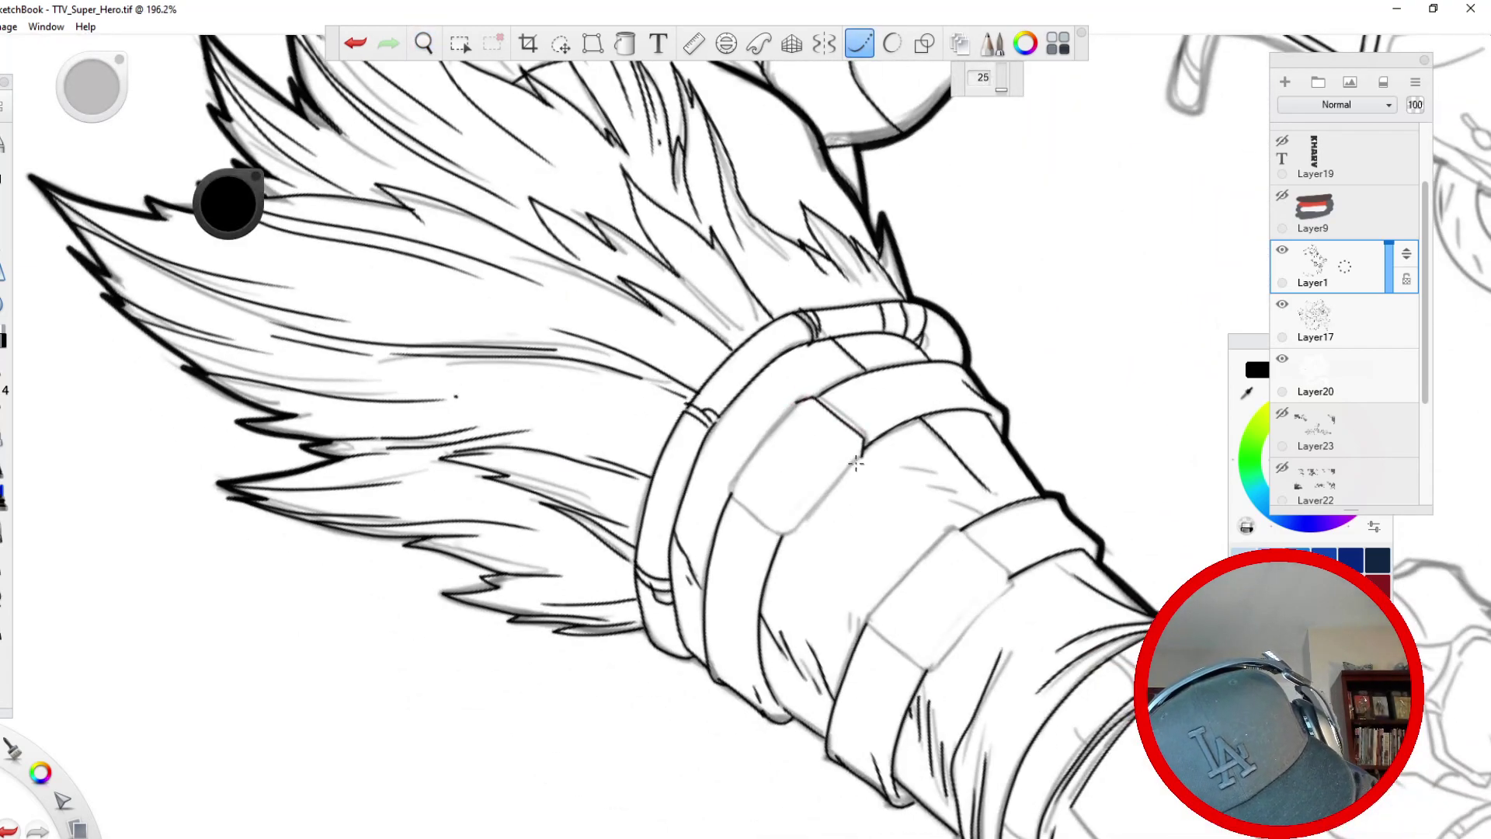
{"action": "left_click_drag", "start_coordinate": [862, 456], "coordinate": [796, 532]}
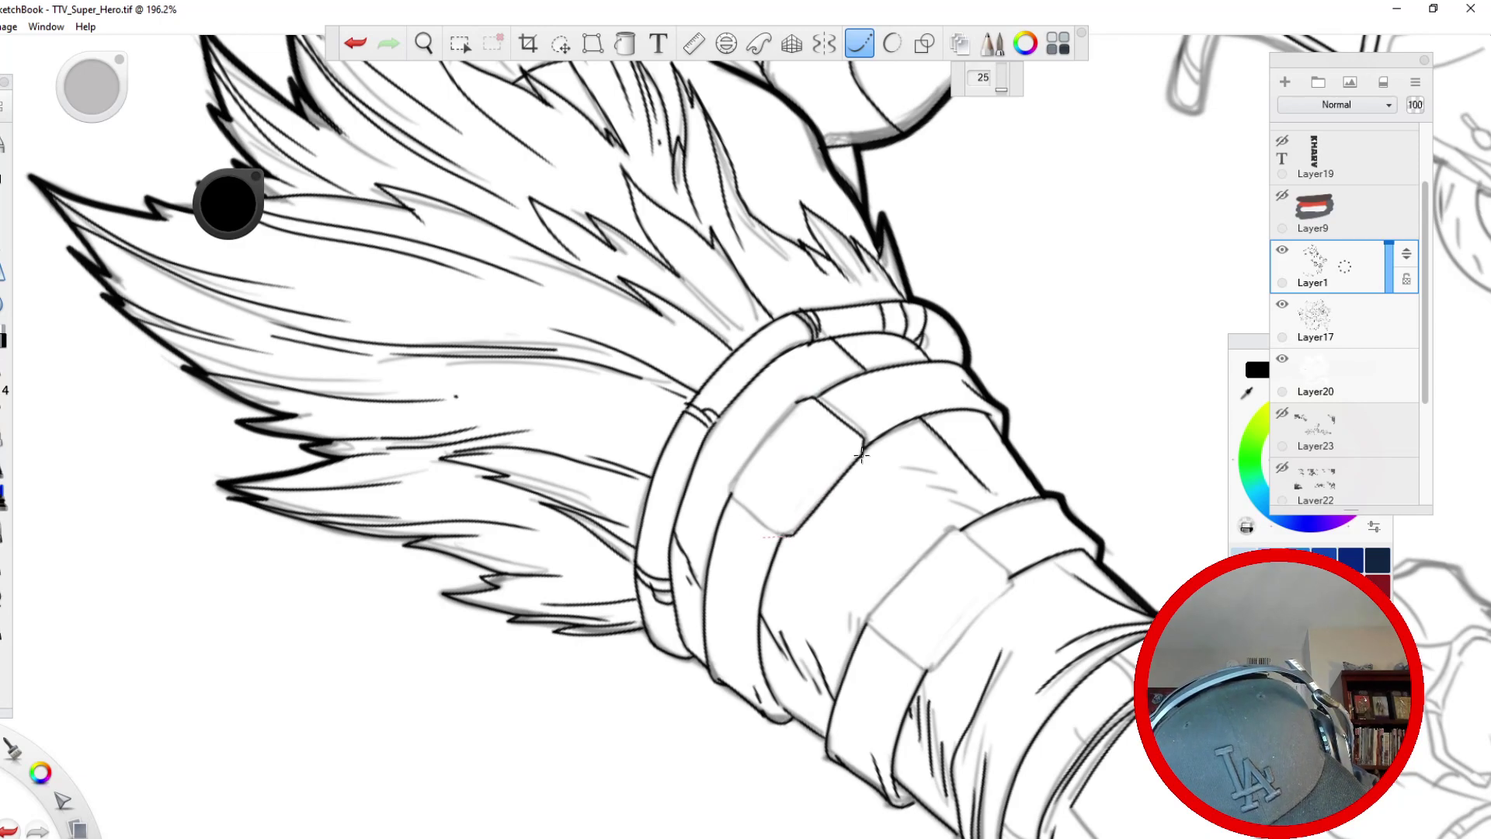
{"action": "left_click_drag", "start_coordinate": [800, 401], "coordinate": [730, 489]}
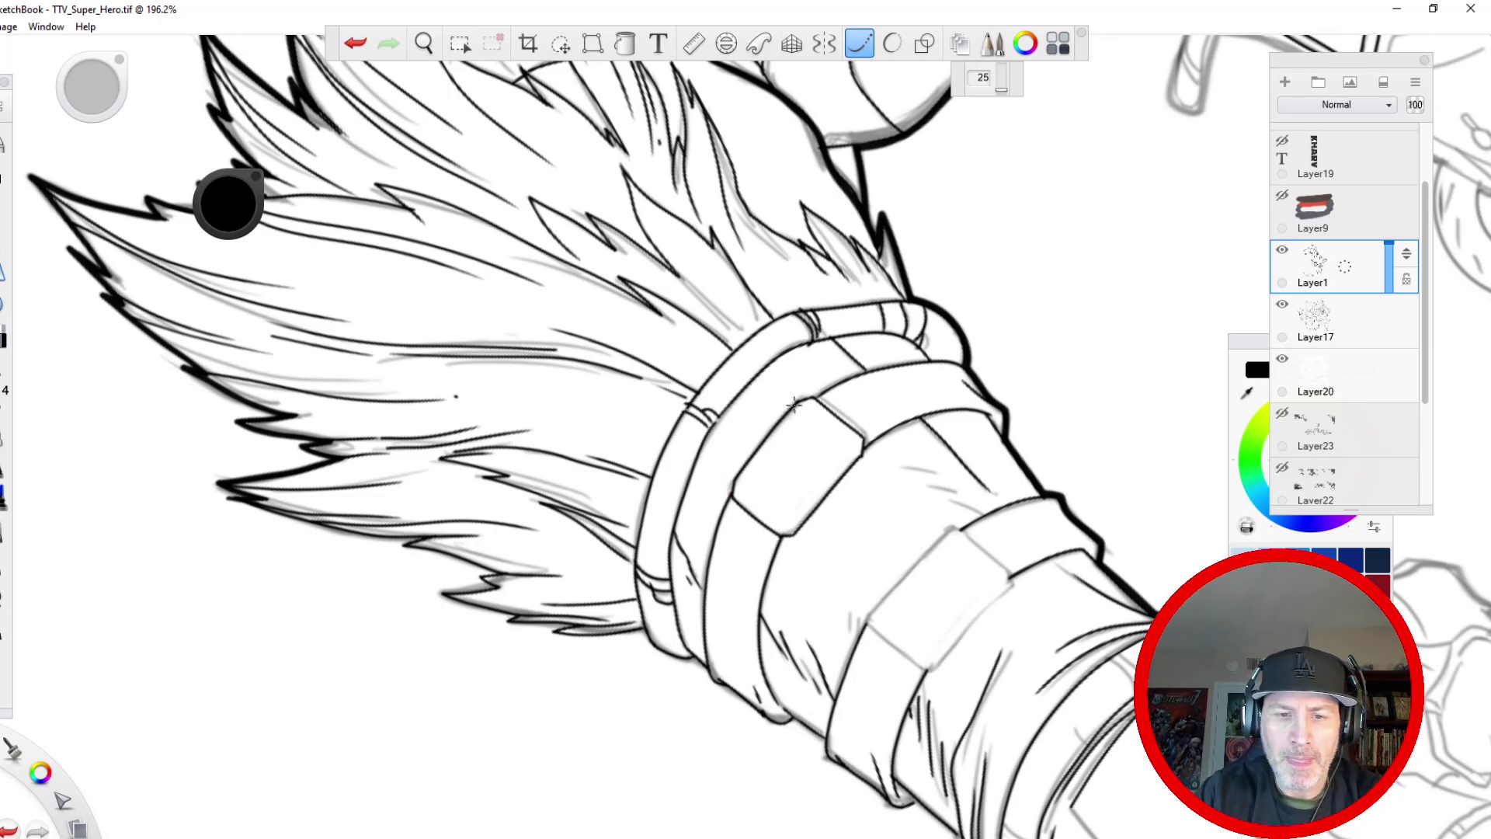
{"action": "mouse_move", "coordinate": [822, 403]}
{"action": "left_mouse_down"}
{"action": "mouse_move", "coordinate": [869, 438]}
{"action": "mouse_move", "coordinate": [812, 480]}
{"action": "mouse_move", "coordinate": [771, 542]}
{"action": "mouse_move", "coordinate": [752, 639]}
{"action": "left_mouse_up"}
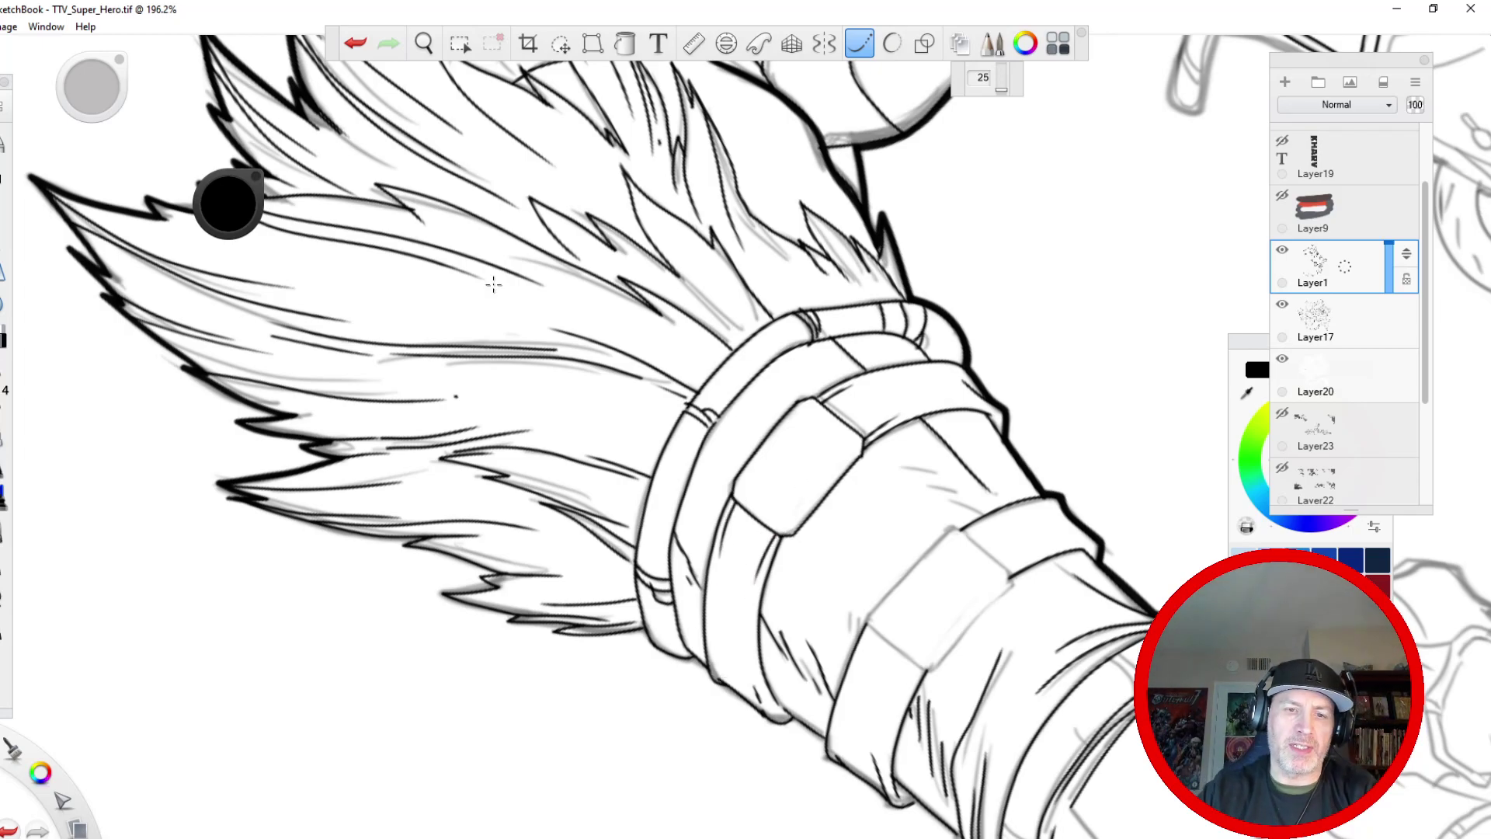
- Ink the outline of the rectangular plate on the lower strap and the short inner edge lines beside it
{"action": "key", "text": "space"}
{"action": "mouse_move", "coordinate": [554, 488]}
{"action": "left_mouse_down"}
{"action": "mouse_move", "coordinate": [549, 431]}
{"action": "mouse_move", "coordinate": [653, 296]}
{"action": "mouse_move", "coordinate": [700, 278]}
{"action": "left_mouse_up"}
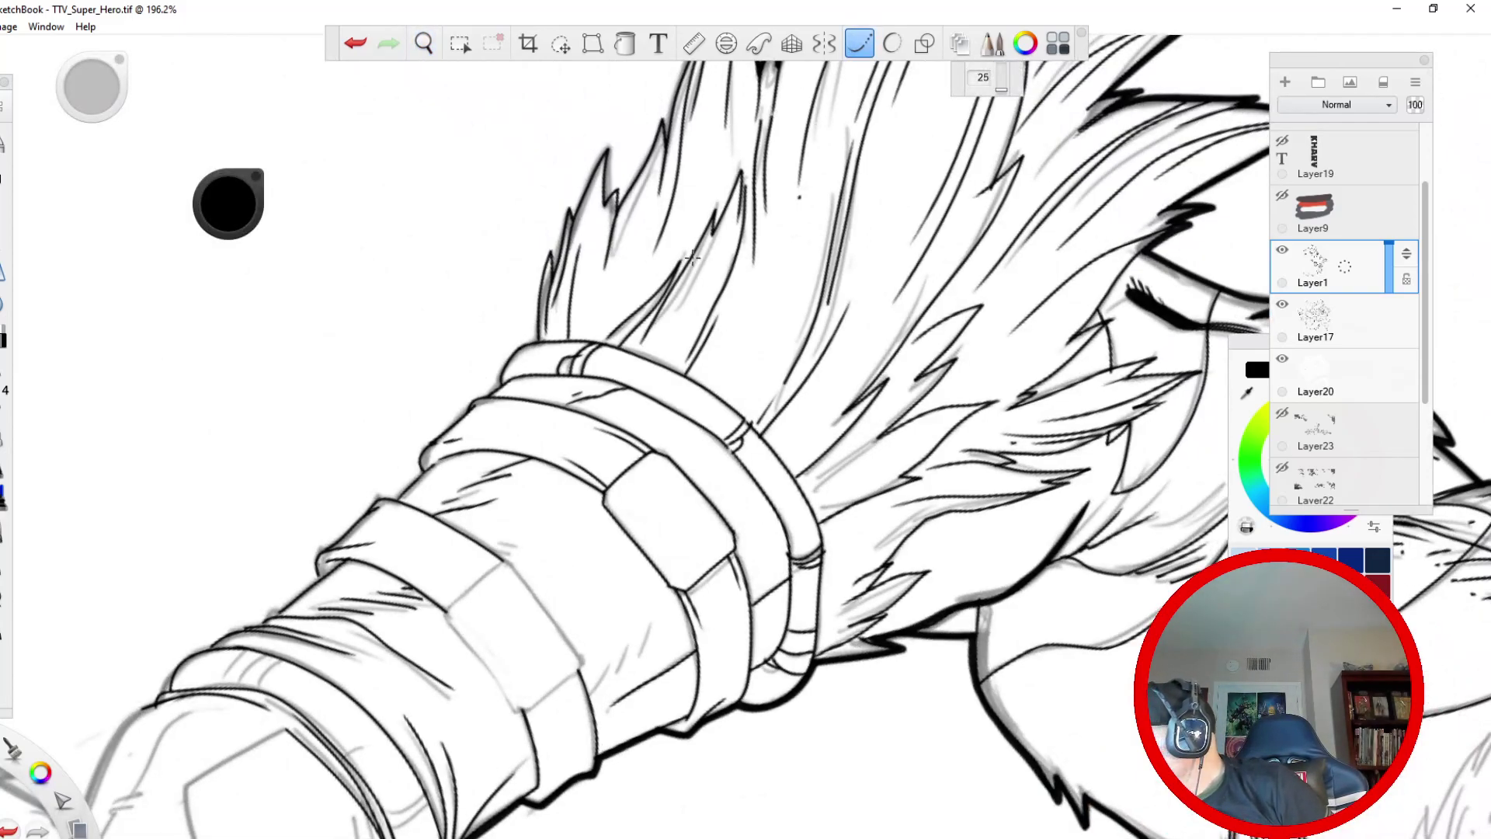
{"action": "key", "text": "space"}
{"action": "left_click_drag", "start_coordinate": [490, 396], "coordinate": [342, 208]}
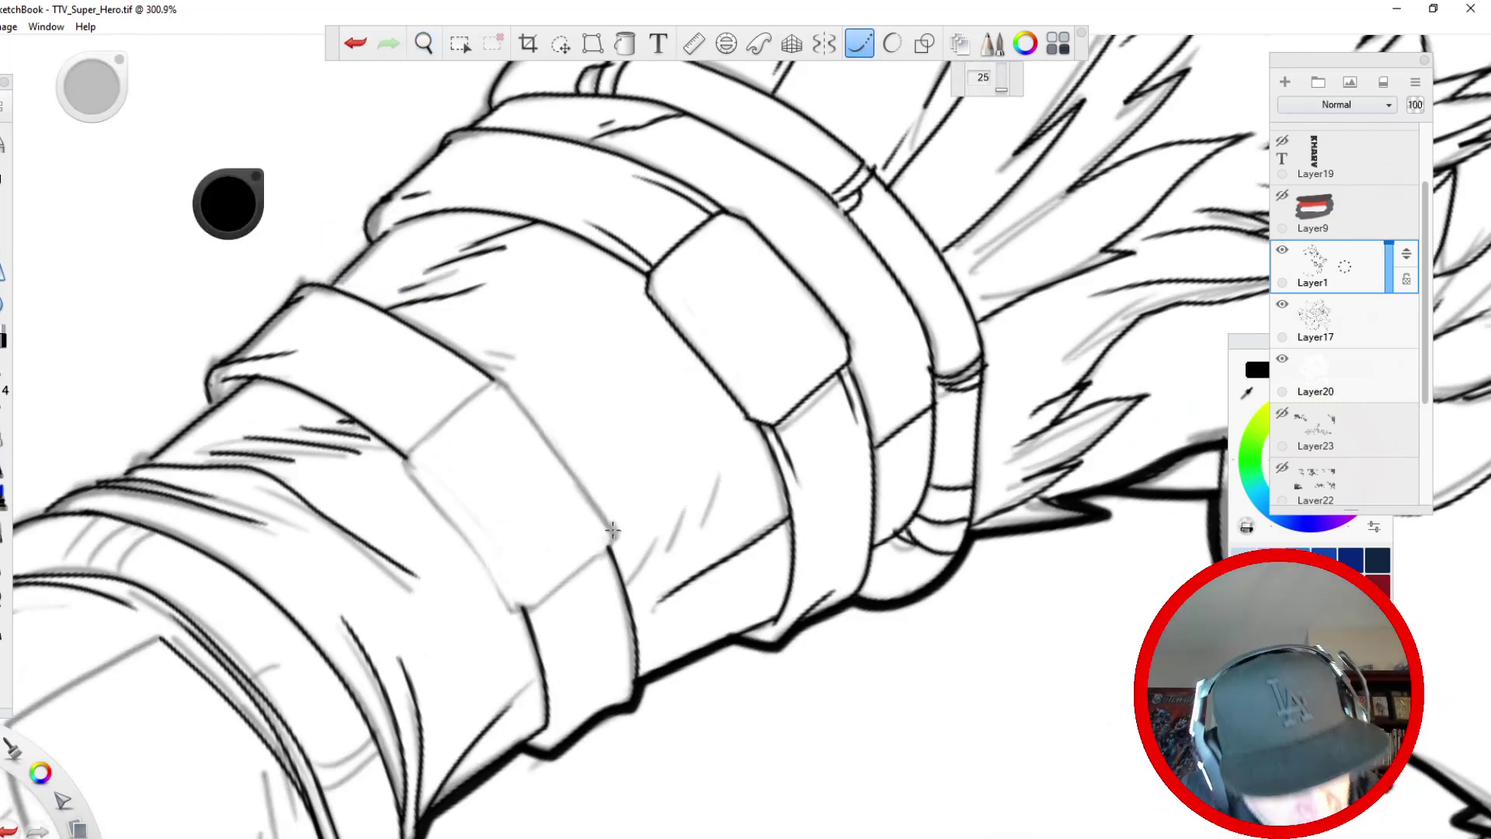
{"action": "left_click_drag", "start_coordinate": [590, 567], "coordinate": [522, 610]}
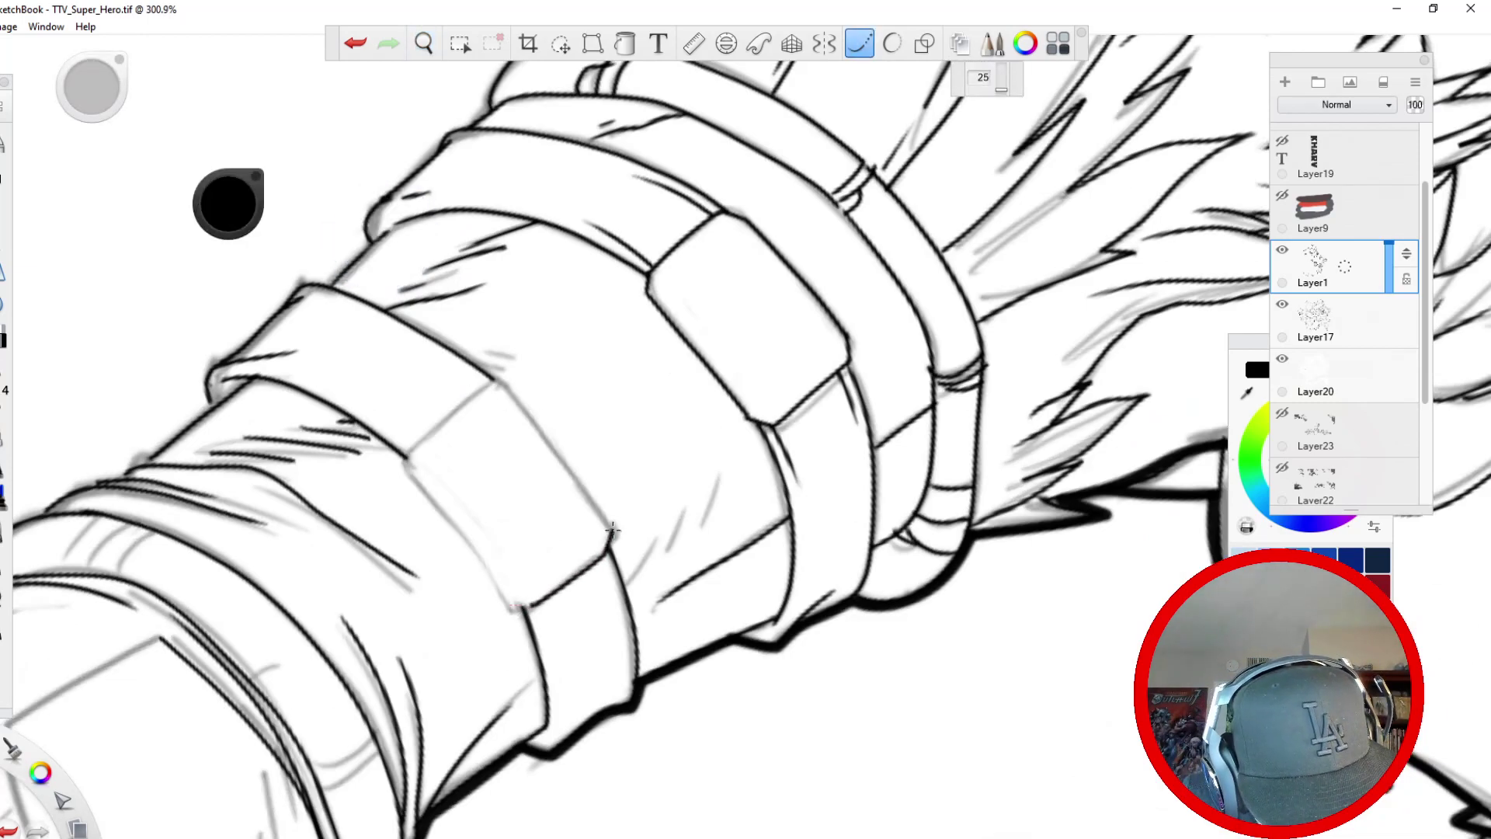
{"action": "left_click_drag", "start_coordinate": [505, 383], "coordinate": [615, 538]}
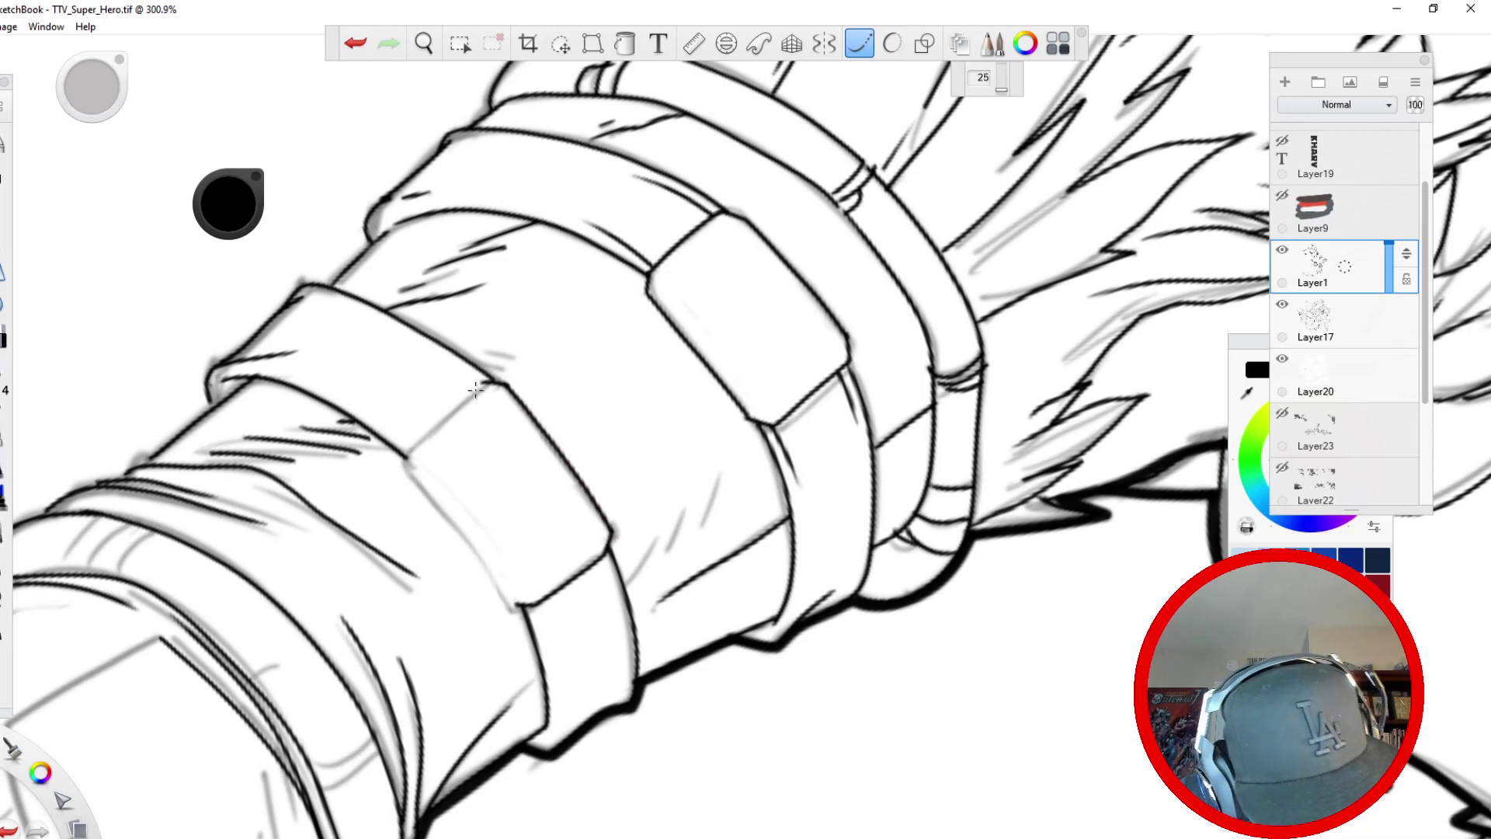
{"action": "mouse_move", "coordinate": [481, 385]}
{"action": "left_mouse_down"}
{"action": "mouse_move", "coordinate": [407, 455]}
{"action": "mouse_move", "coordinate": [517, 609]}
{"action": "left_mouse_up"}
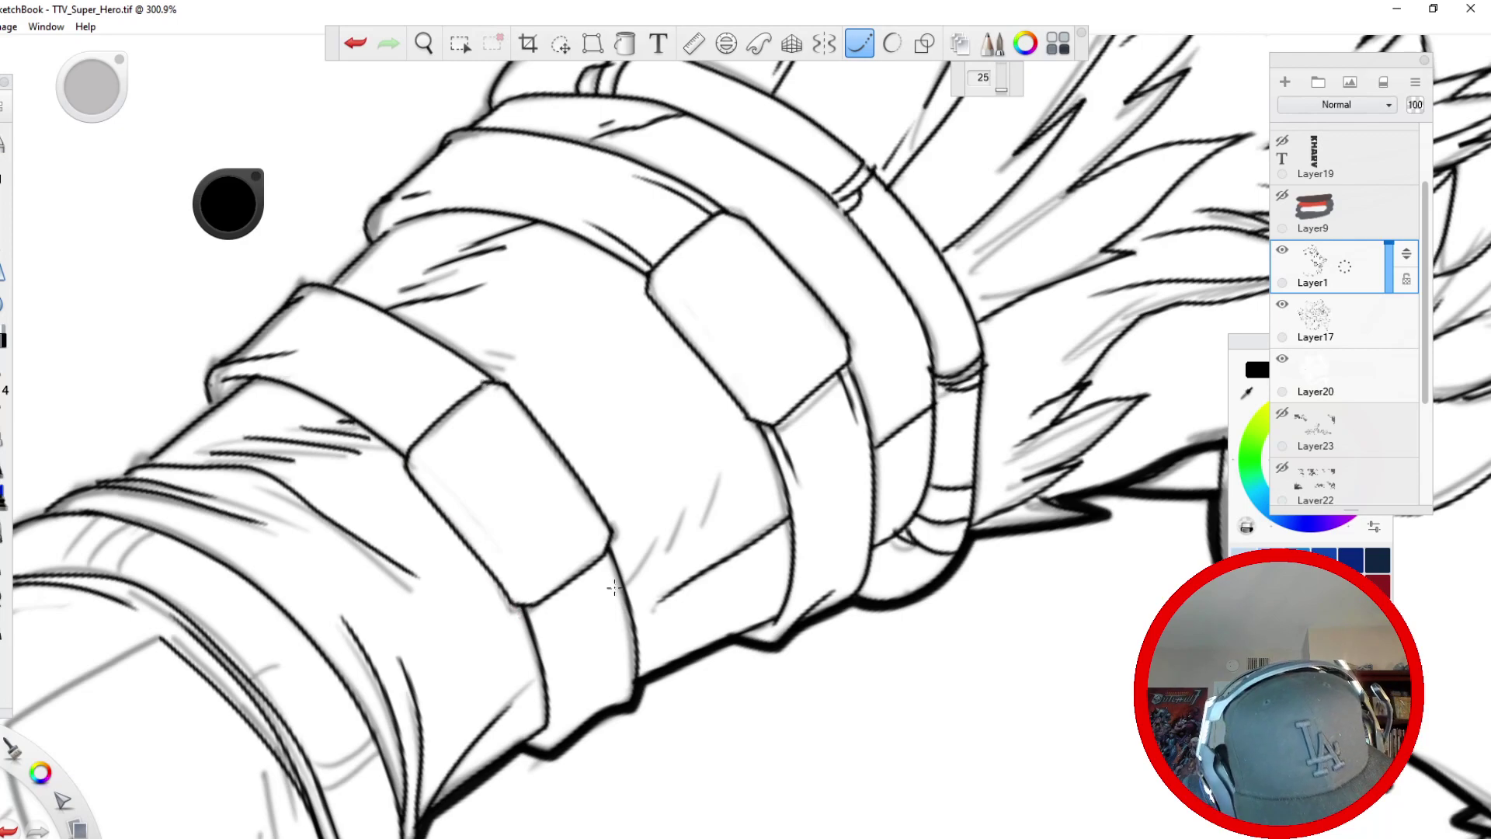
{"action": "mouse_move", "coordinate": [604, 557]}
{"action": "left_mouse_down"}
{"action": "mouse_move", "coordinate": [620, 608]}
{"action": "mouse_move", "coordinate": [559, 687]}
{"action": "left_mouse_up"}
{"action": "left_click_drag", "start_coordinate": [482, 385], "coordinate": [412, 335]}
{"action": "left_click_drag", "start_coordinate": [409, 448], "coordinate": [341, 404]}
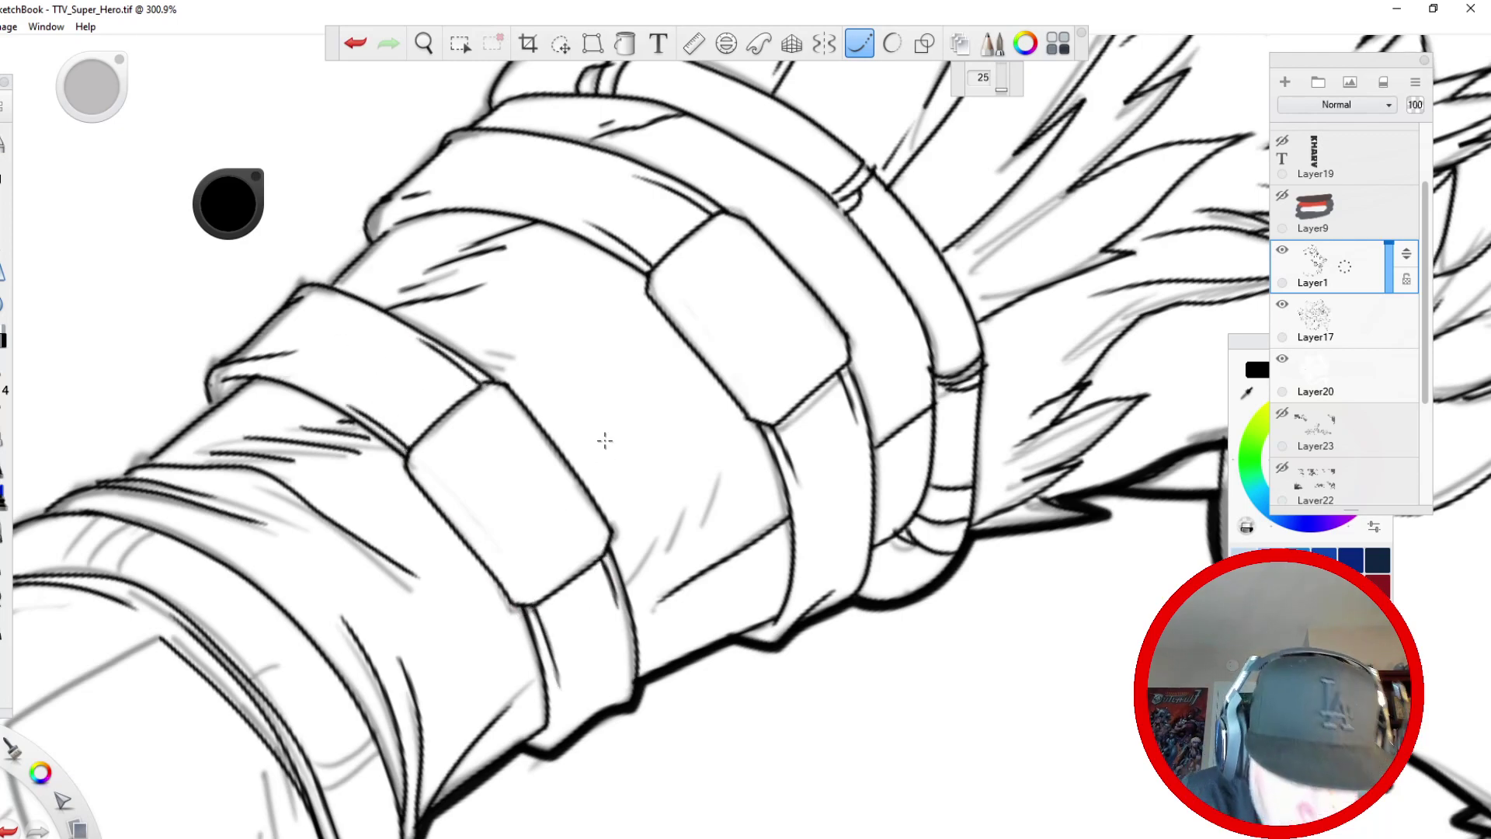
- Ink short fold lines on the wrap between the two strap plates
{"action": "left_click_drag", "start_coordinate": [701, 534], "coordinate": [721, 463]}
{"action": "left_click_drag", "start_coordinate": [662, 557], "coordinate": [683, 493]}
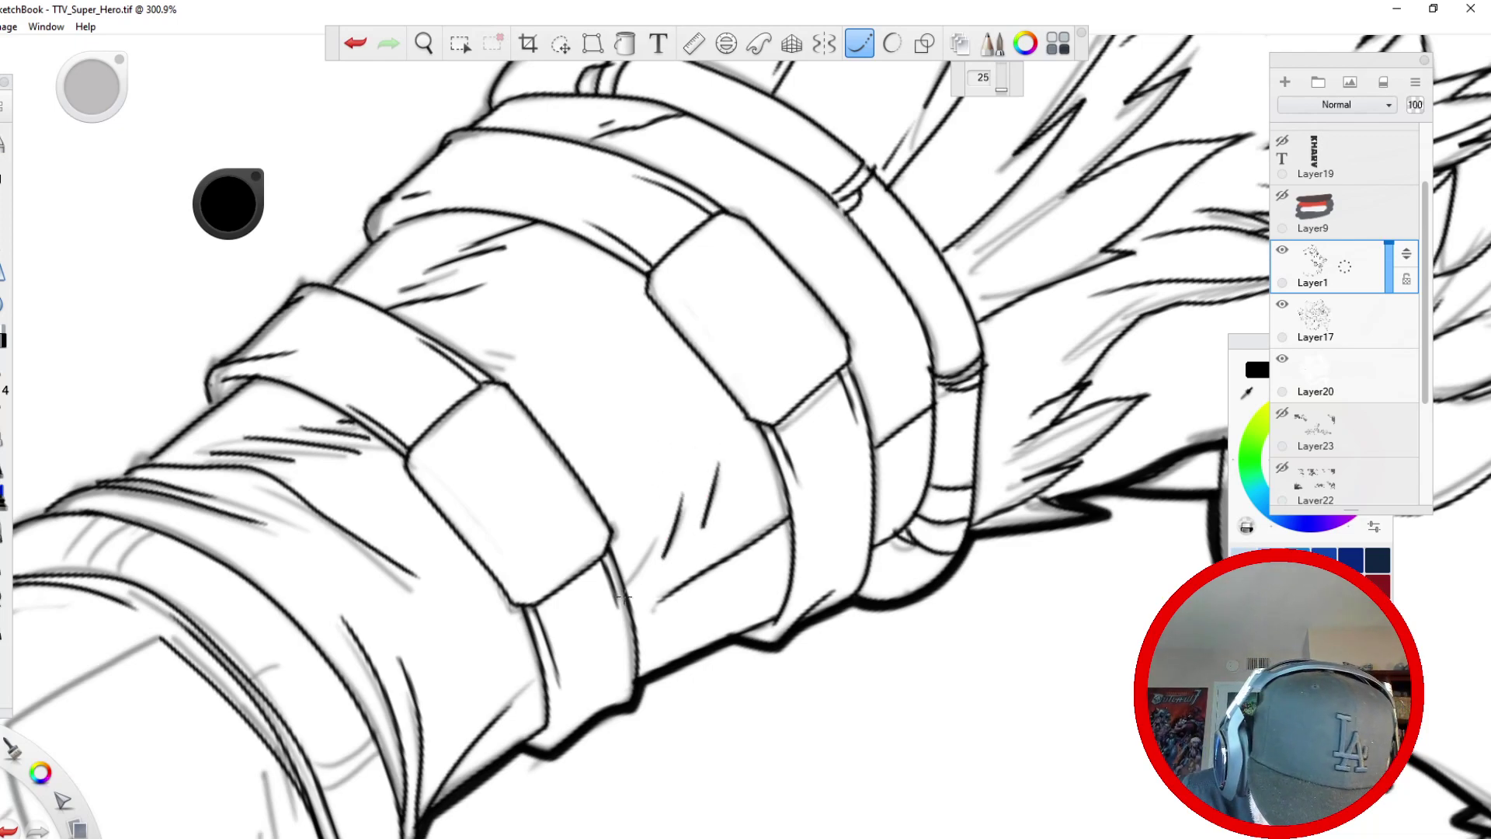
{"action": "left_click_drag", "start_coordinate": [629, 588], "coordinate": [669, 494]}
{"action": "left_click_drag", "start_coordinate": [677, 340], "coordinate": [680, 396]}
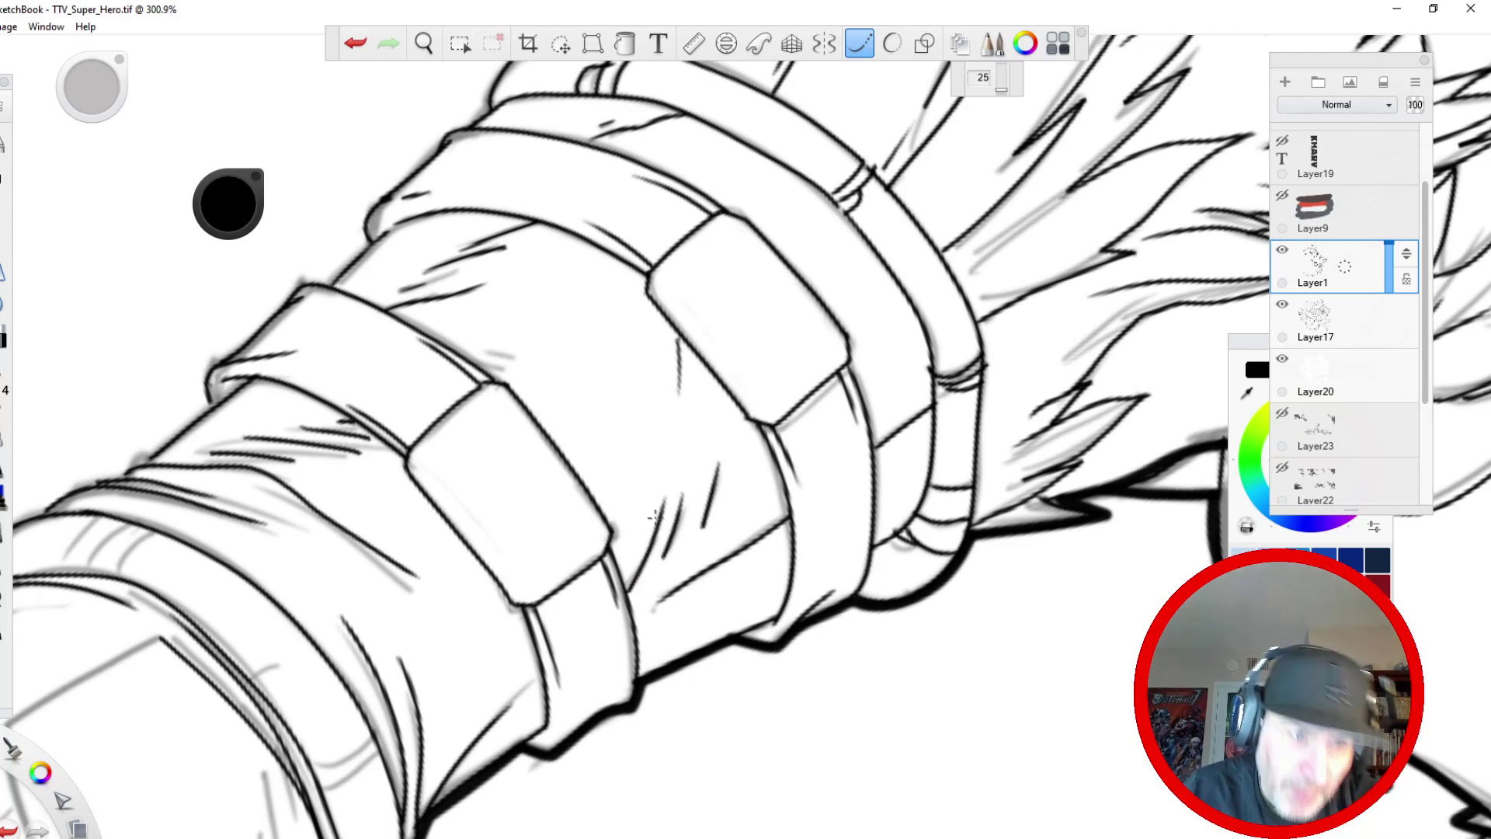
- Thicken the bracer's outer contour from the upper cuff past both straps to the wrist cuff, redoing a stray stroke
{"action": "key", "text": "space"}
{"action": "left_click_drag", "start_coordinate": [280, 659], "coordinate": [289, 466]}
{"action": "left_click_drag", "start_coordinate": [274, 588], "coordinate": [474, 765]}
{"action": "mouse_move", "coordinate": [244, 423]}
{"action": "left_mouse_down"}
{"action": "mouse_move", "coordinate": [226, 706]}
{"action": "mouse_move", "coordinate": [281, 478]}
{"action": "mouse_move", "coordinate": [303, 586]}
{"action": "left_mouse_up"}
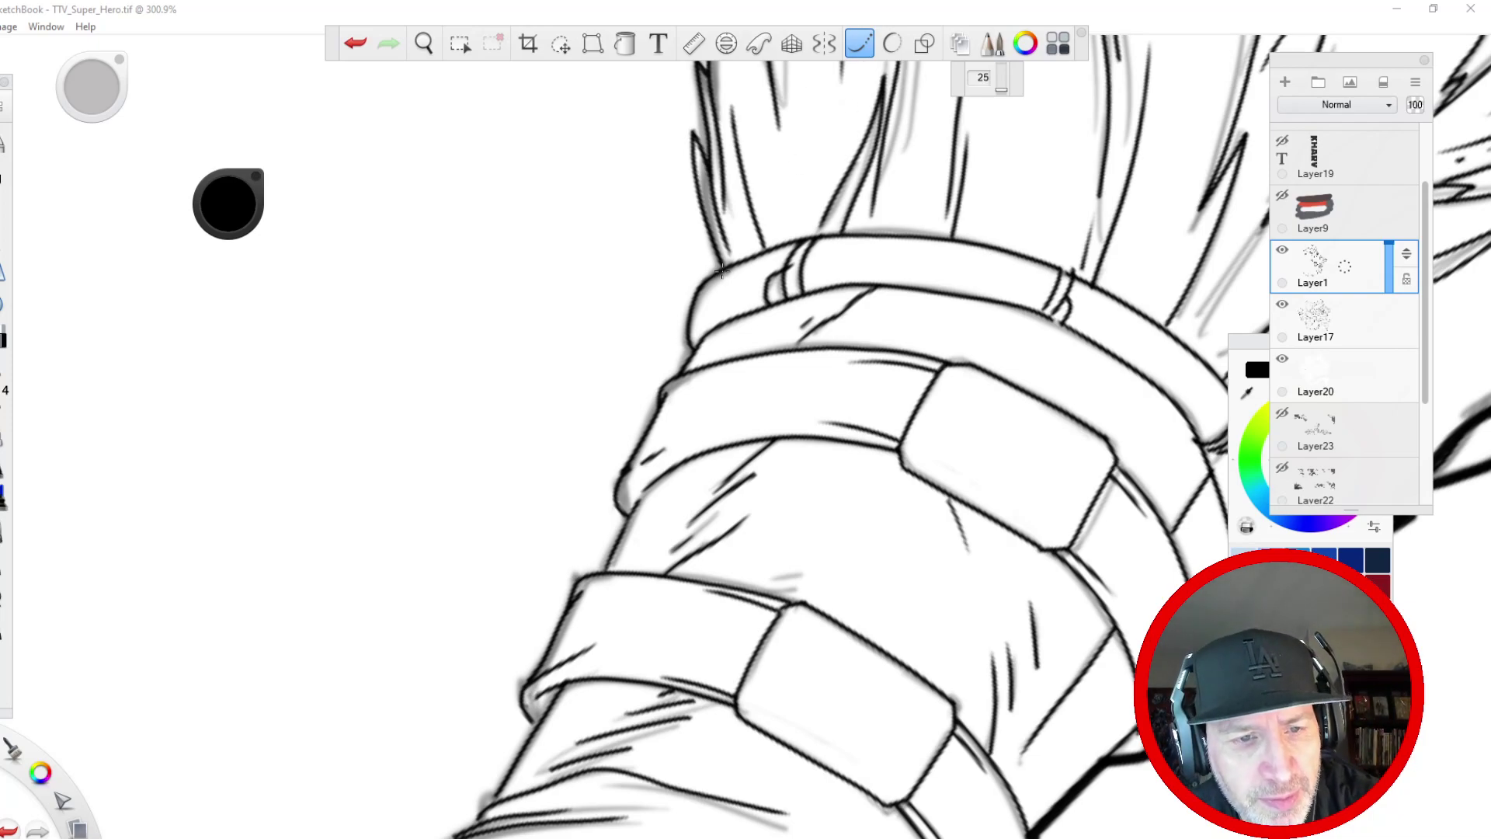
{"action": "mouse_move", "coordinate": [721, 268]}
{"action": "left_mouse_down"}
{"action": "mouse_move", "coordinate": [687, 301]}
{"action": "mouse_move", "coordinate": [692, 350]}
{"action": "mouse_move", "coordinate": [651, 393]}
{"action": "mouse_move", "coordinate": [616, 478]}
{"action": "mouse_move", "coordinate": [610, 509]}
{"action": "mouse_move", "coordinate": [634, 531]}
{"action": "mouse_move", "coordinate": [598, 584]}
{"action": "left_mouse_up"}
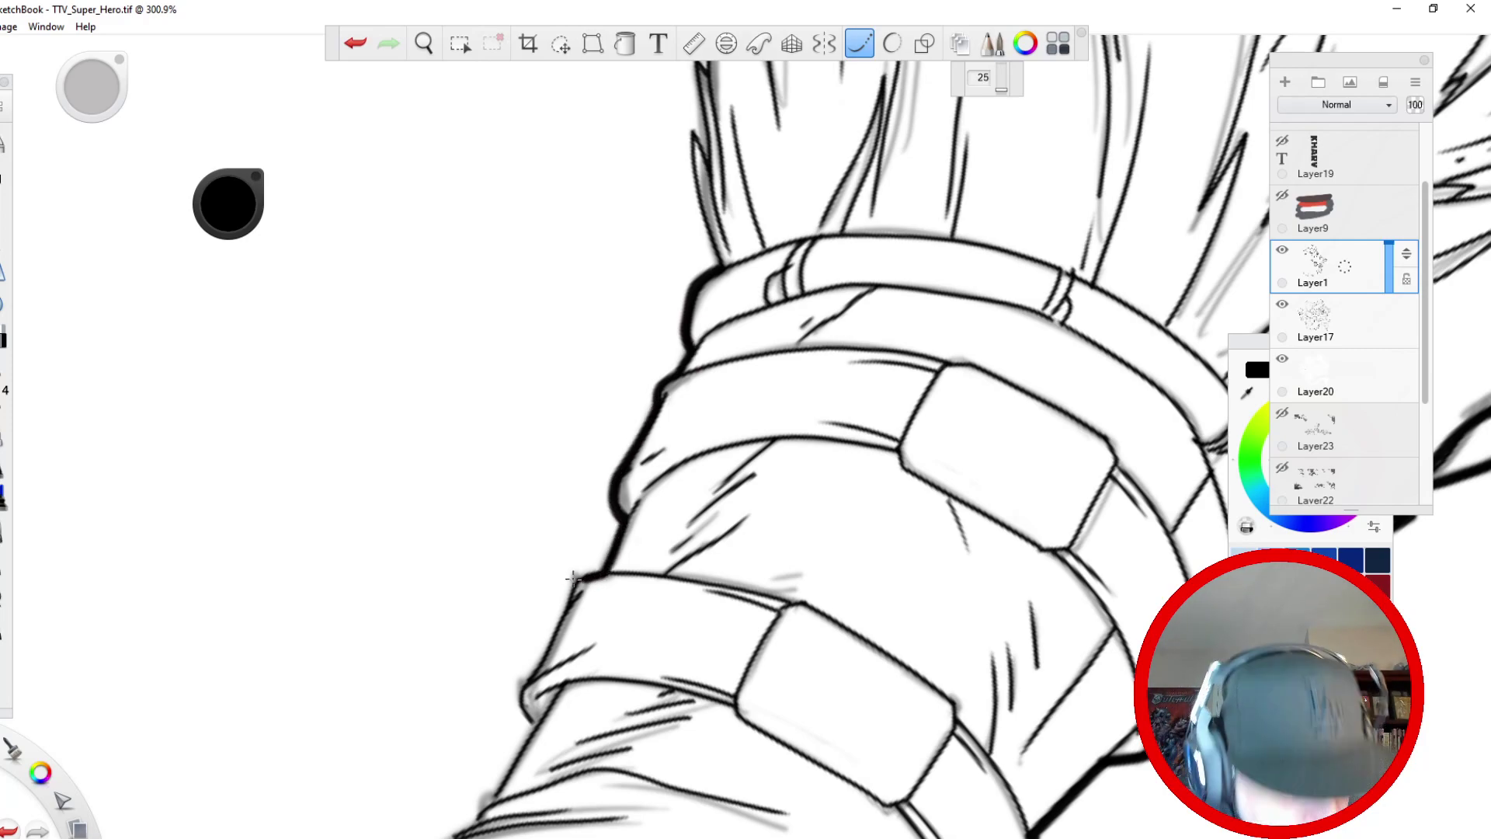
{"action": "key", "text": "ctrl+z"}
{"action": "mouse_move", "coordinate": [625, 517]}
{"action": "left_mouse_down"}
{"action": "mouse_move", "coordinate": [513, 709]}
{"action": "mouse_move", "coordinate": [534, 734]}
{"action": "left_mouse_up"}
{"action": "left_click_drag", "start_coordinate": [155, 835], "coordinate": [284, 630]}
{"action": "mouse_move", "coordinate": [666, 314]}
{"action": "left_mouse_down"}
{"action": "mouse_move", "coordinate": [599, 417]}
{"action": "mouse_move", "coordinate": [524, 484]}
{"action": "mouse_move", "coordinate": [507, 538]}
{"action": "left_mouse_up"}
{"action": "left_click_drag", "start_coordinate": [550, 463], "coordinate": [489, 586]}
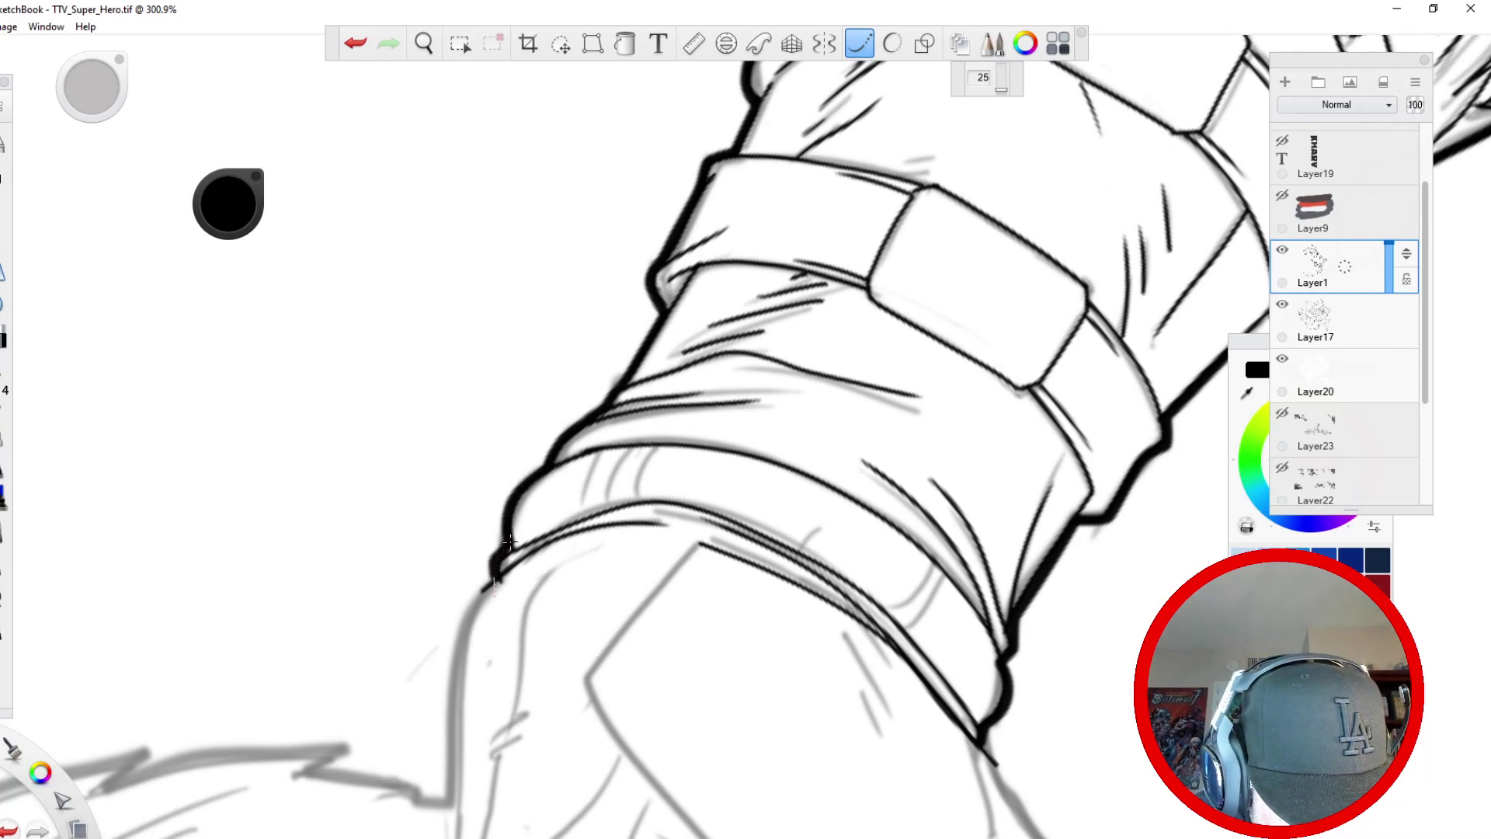
- Thicken the jagged outer edge of the forearm fur from the side tuft's tip to the upper cuff
{"action": "key", "text": "space"}
{"action": "left_click_drag", "start_coordinate": [547, 371], "coordinate": [453, 594]}
{"action": "left_click_drag", "start_coordinate": [453, 594], "coordinate": [362, 792]}
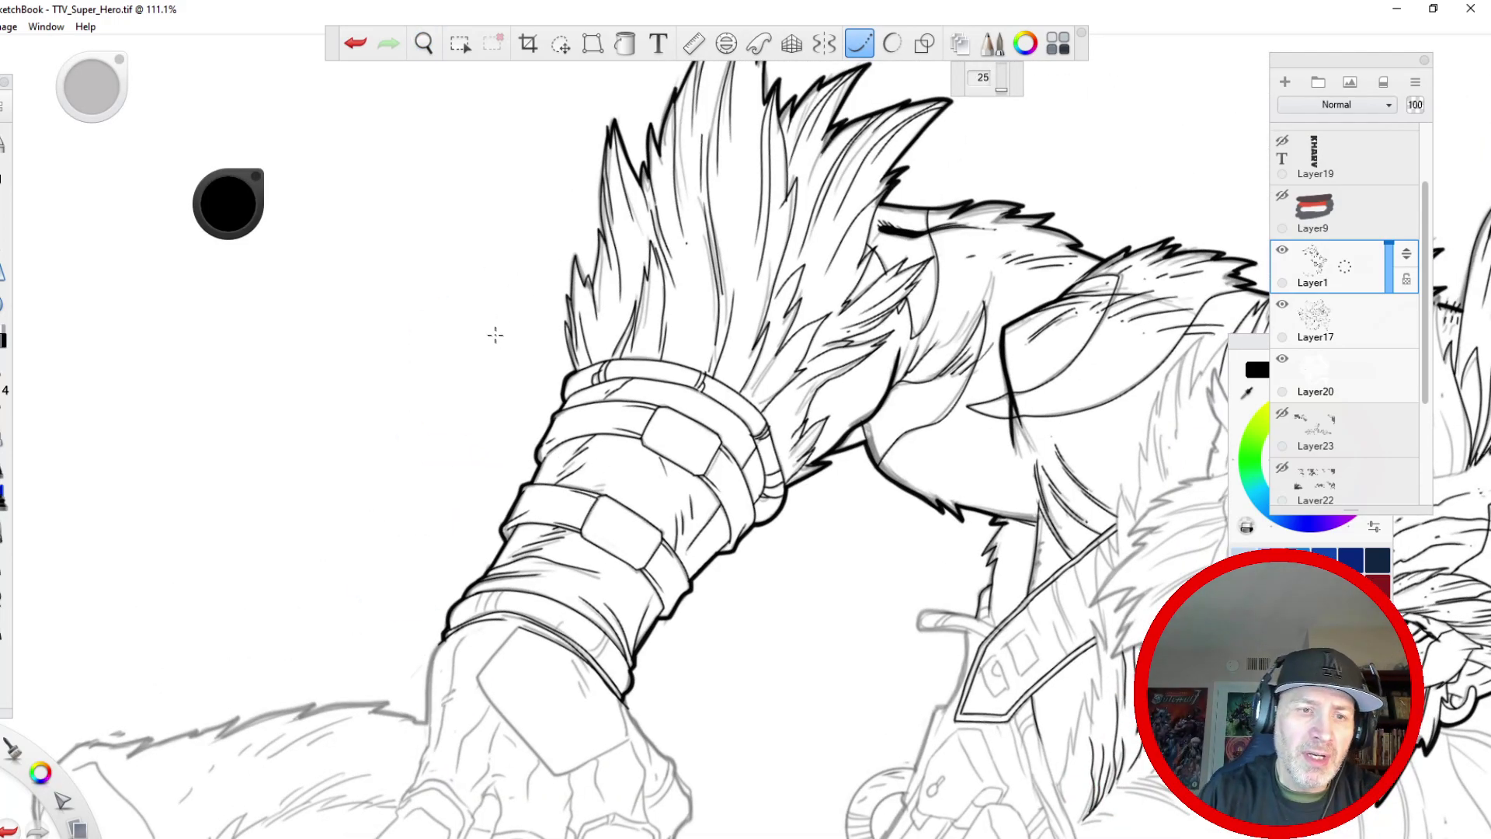
{"action": "key", "text": "space"}
{"action": "left_click_drag", "start_coordinate": [555, 387], "coordinate": [489, 291]}
{"action": "left_click_drag", "start_coordinate": [451, 308], "coordinate": [444, 535]}
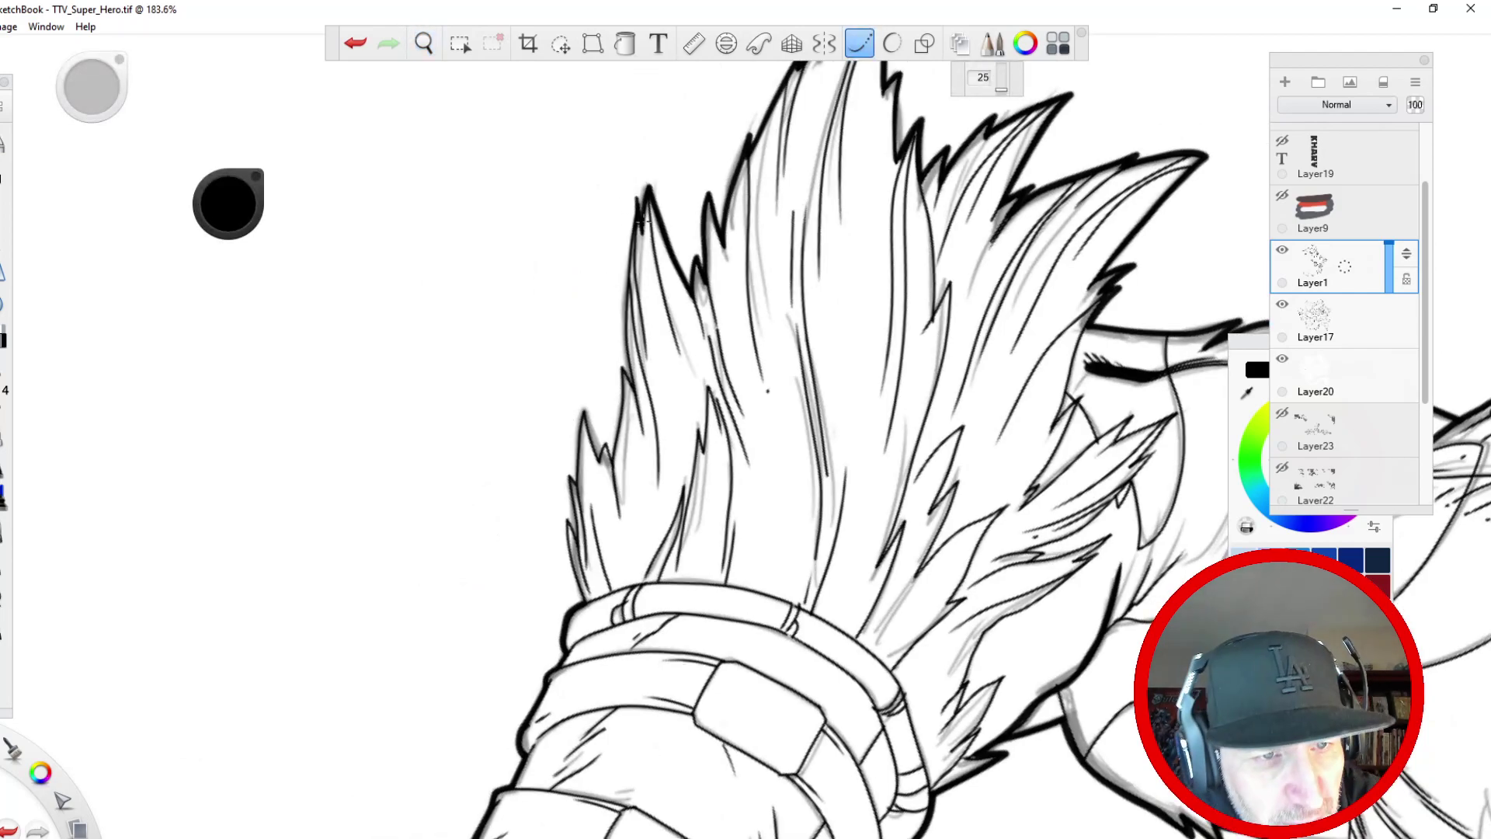
{"action": "left_click_drag", "start_coordinate": [637, 203], "coordinate": [626, 401]}
{"action": "mouse_move", "coordinate": [621, 346]}
{"action": "left_mouse_down"}
{"action": "mouse_move", "coordinate": [611, 474]}
{"action": "mouse_move", "coordinate": [584, 394]}
{"action": "mouse_move", "coordinate": [576, 538]}
{"action": "left_mouse_up"}
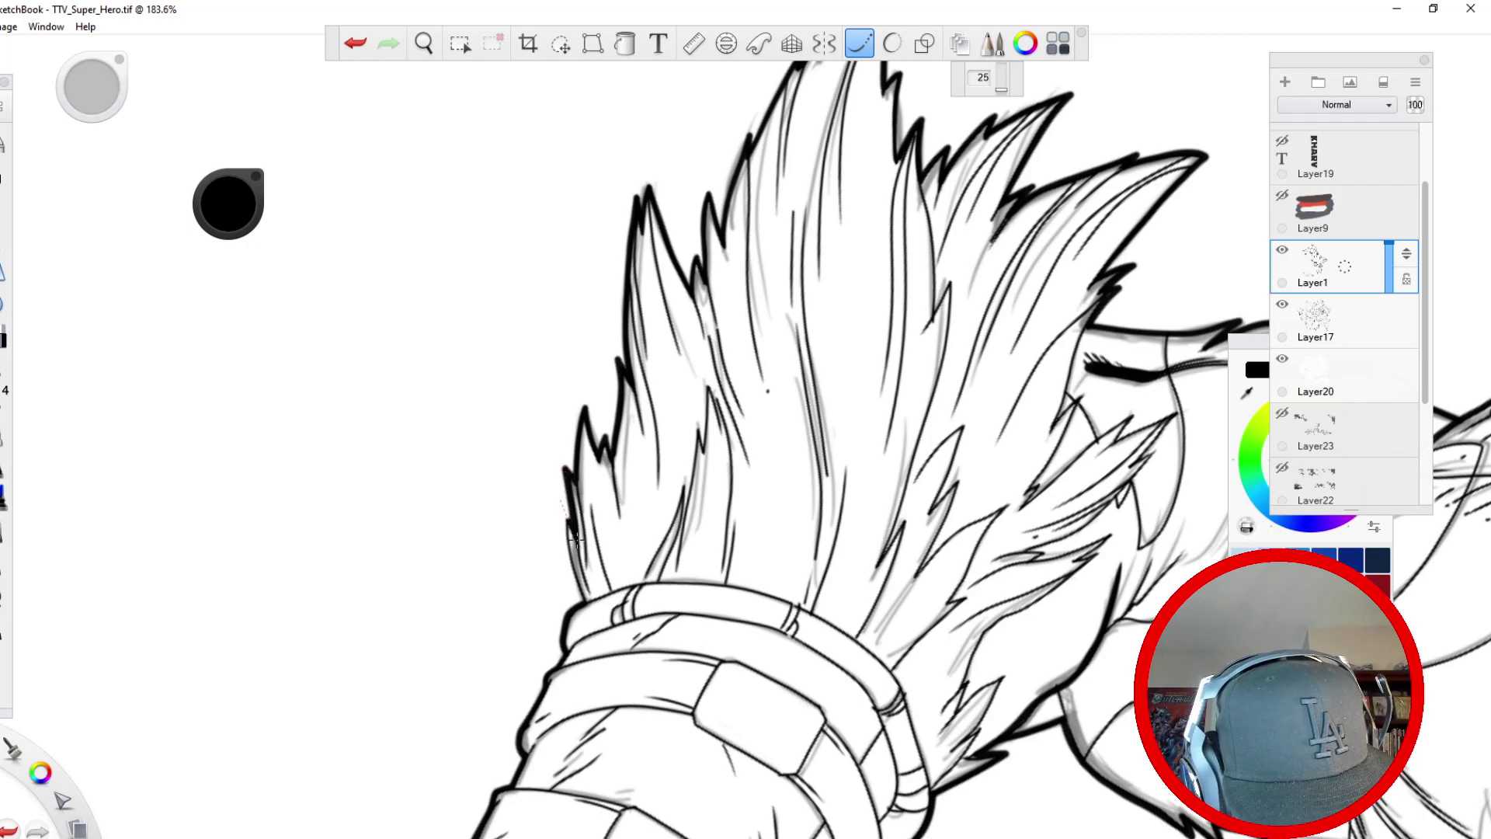
{"action": "mouse_move", "coordinate": [575, 536]}
{"action": "left_mouse_down"}
{"action": "mouse_move", "coordinate": [576, 588]}
{"action": "mouse_move", "coordinate": [599, 602]}
{"action": "left_mouse_up"}
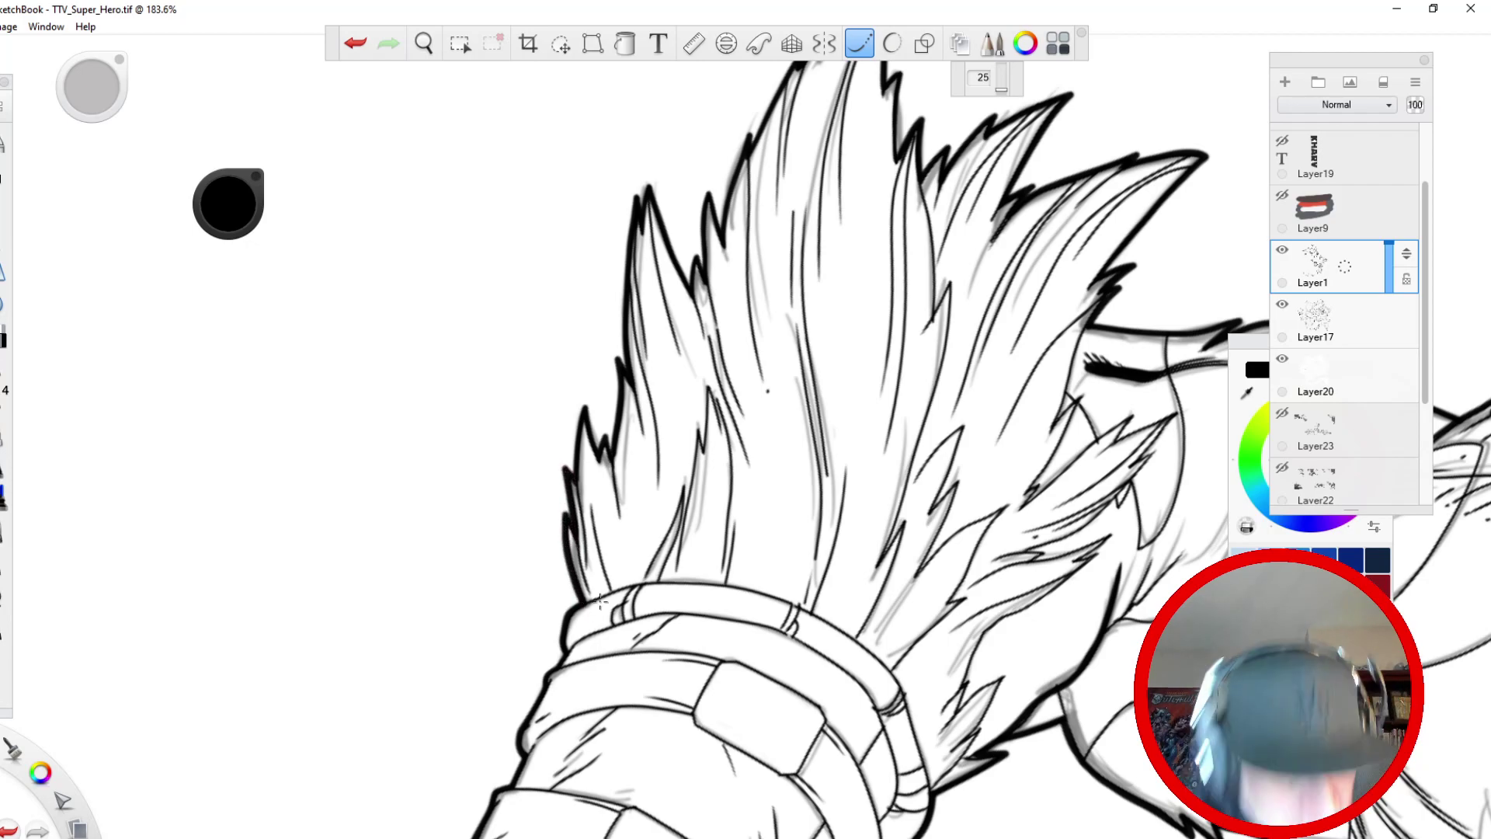
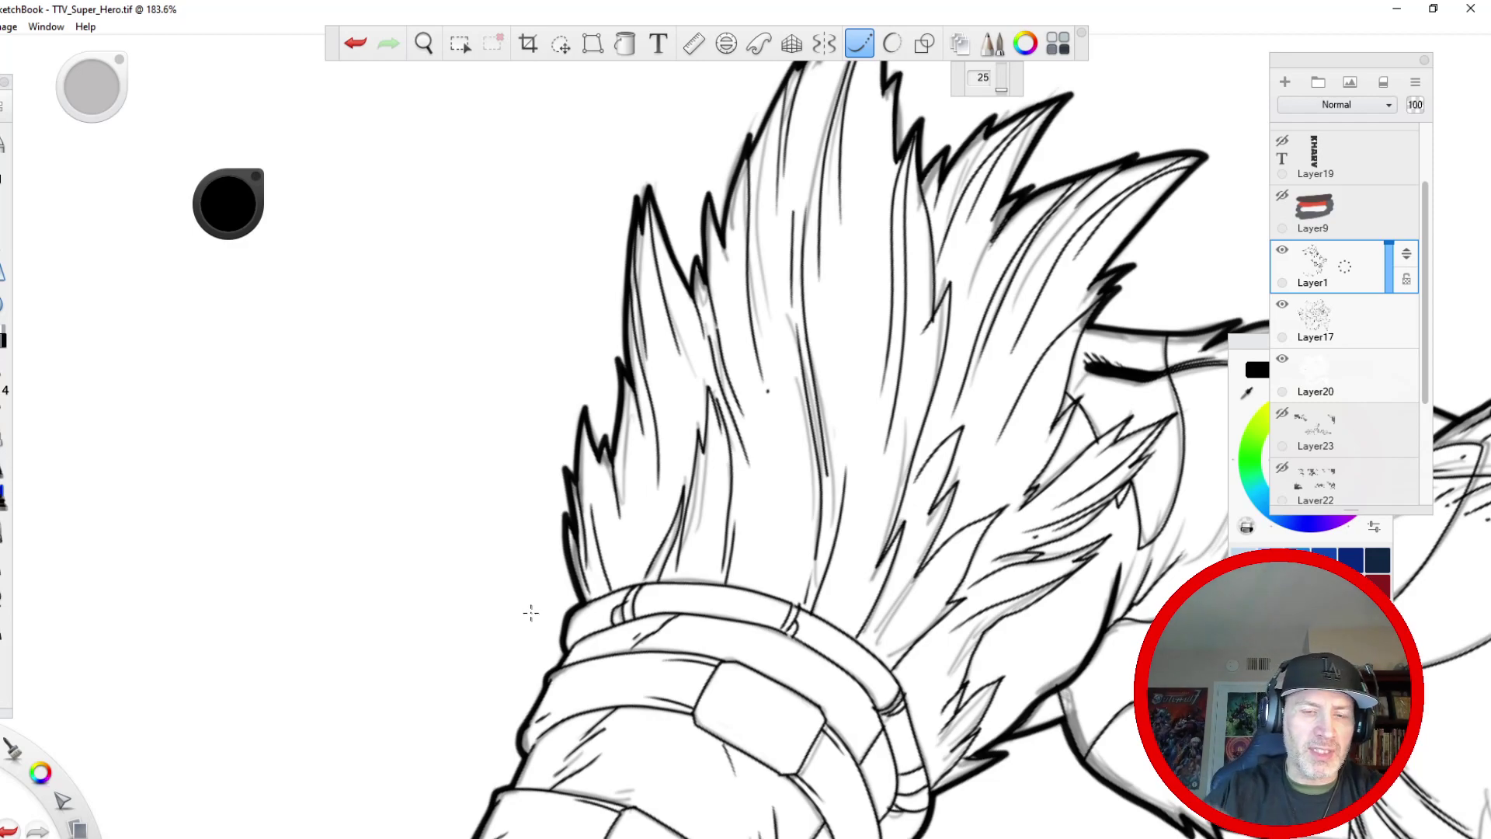
{"action": "key", "text": "space"}
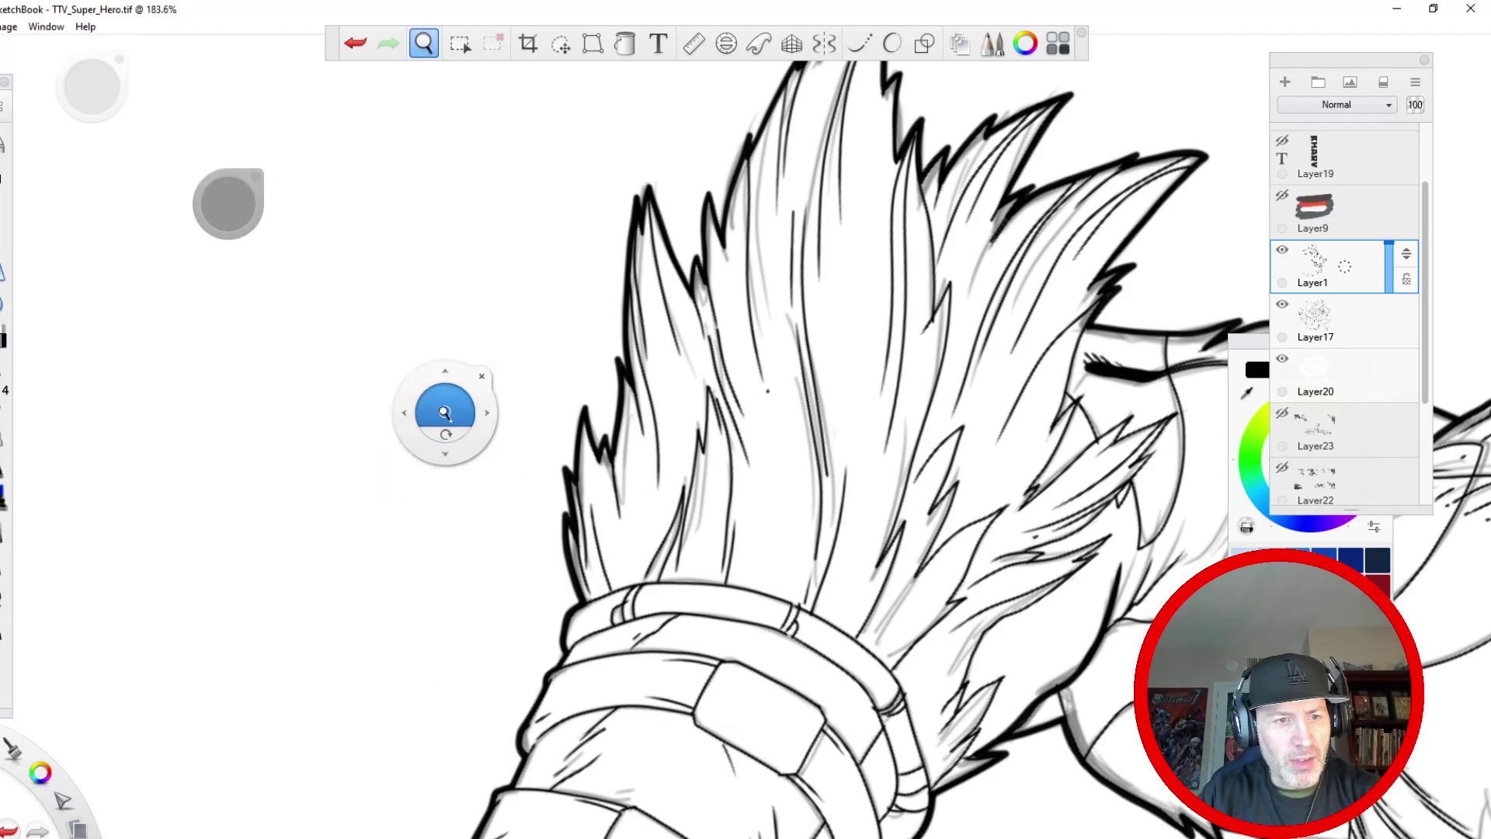
- Ink the torso's side contour in a heavy line from the armpit fur past the harness tip toward the waist pouches
{"action": "left_click_drag", "start_coordinate": [446, 413], "coordinate": [441, 498]}
{"action": "left_click_drag", "start_coordinate": [433, 606], "coordinate": [426, 345]}
{"action": "left_click_drag", "start_coordinate": [388, 544], "coordinate": [527, 544]}
{"action": "mouse_move", "coordinate": [515, 469]}
{"action": "left_mouse_down"}
{"action": "mouse_move", "coordinate": [408, 500]}
{"action": "mouse_move", "coordinate": [314, 457]}
{"action": "left_mouse_up"}
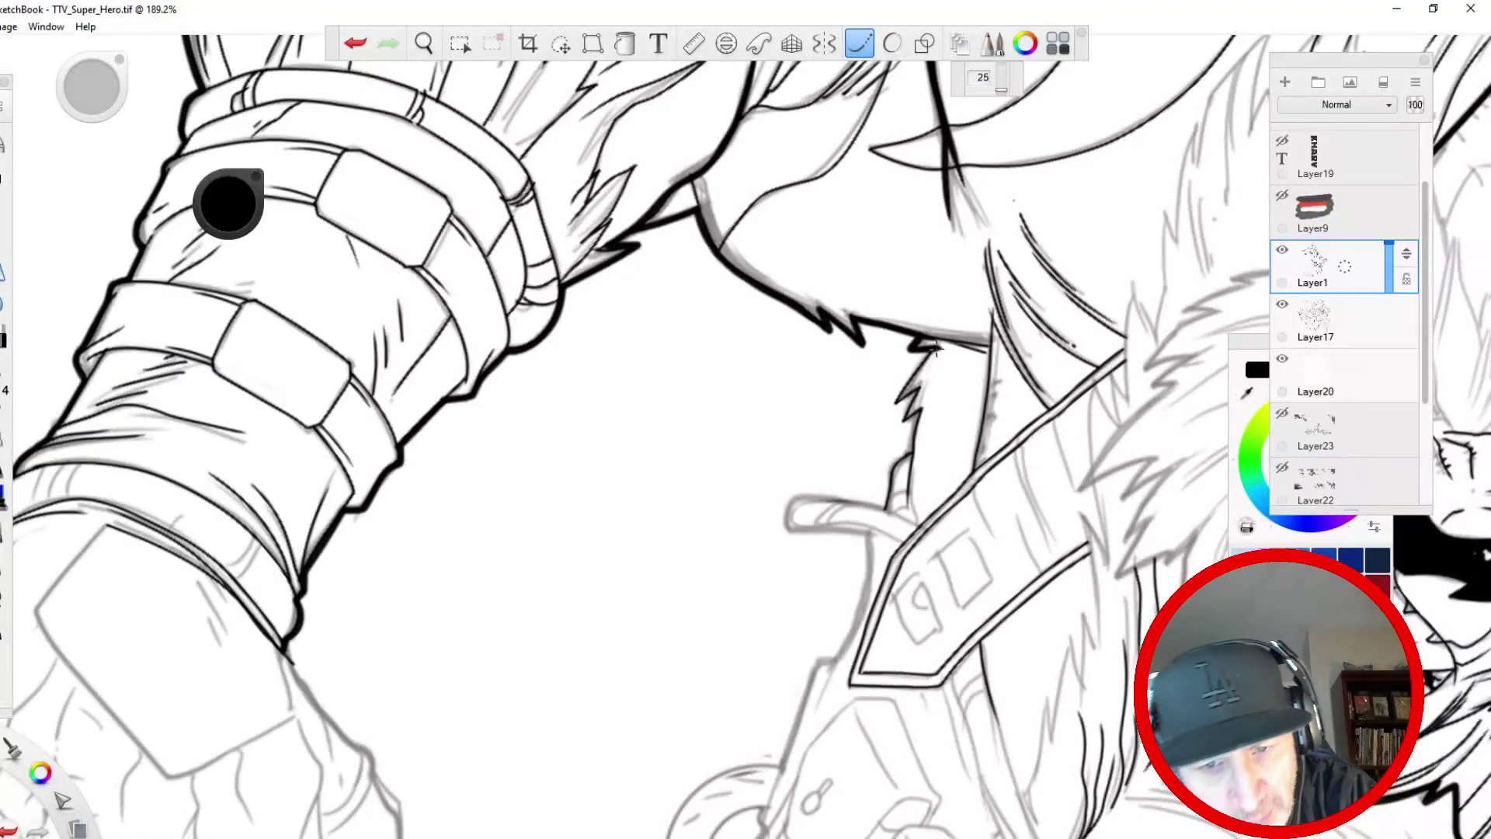
{"action": "mouse_move", "coordinate": [937, 347]}
{"action": "left_mouse_down"}
{"action": "mouse_move", "coordinate": [911, 468]}
{"action": "mouse_move", "coordinate": [898, 460]}
{"action": "mouse_move", "coordinate": [870, 535]}
{"action": "mouse_move", "coordinate": [863, 608]}
{"action": "mouse_move", "coordinate": [829, 667]}
{"action": "mouse_move", "coordinate": [802, 667]}
{"action": "mouse_move", "coordinate": [779, 772]}
{"action": "left_mouse_up"}
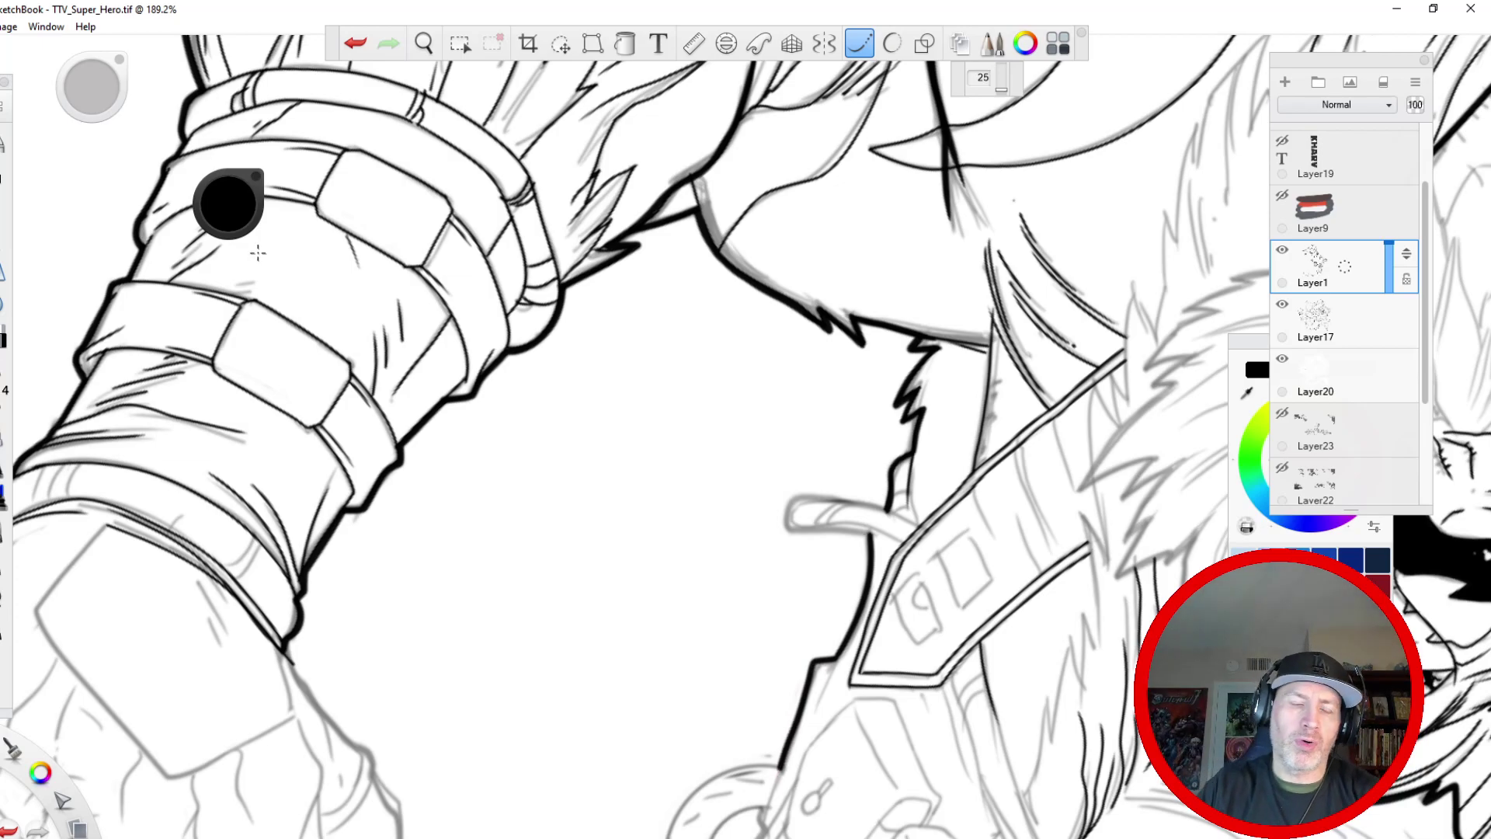
- Ink the outer edge of the hand from the wrist cuff to the first finger's knuckle
{"action": "key", "text": "space"}
{"action": "left_click_drag", "start_coordinate": [288, 419], "coordinate": [530, 581]}
{"action": "mouse_move", "coordinate": [397, 583]}
{"action": "left_mouse_down"}
{"action": "mouse_move", "coordinate": [383, 393]}
{"action": "mouse_move", "coordinate": [336, 306]}
{"action": "left_mouse_up"}
{"action": "left_click_drag", "start_coordinate": [365, 461], "coordinate": [353, 330]}
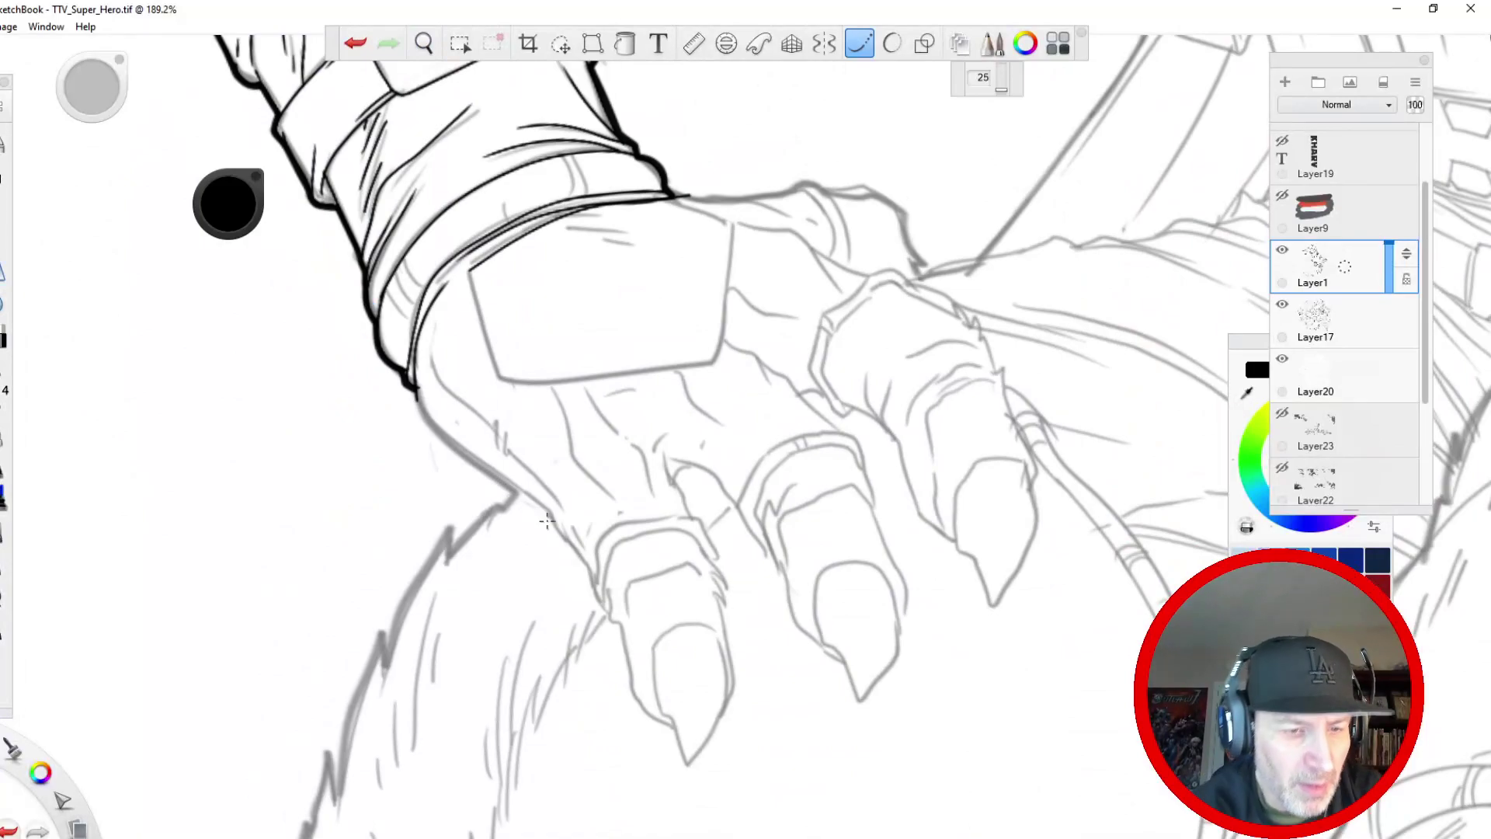
{"action": "left_click", "coordinate": [514, 356]}
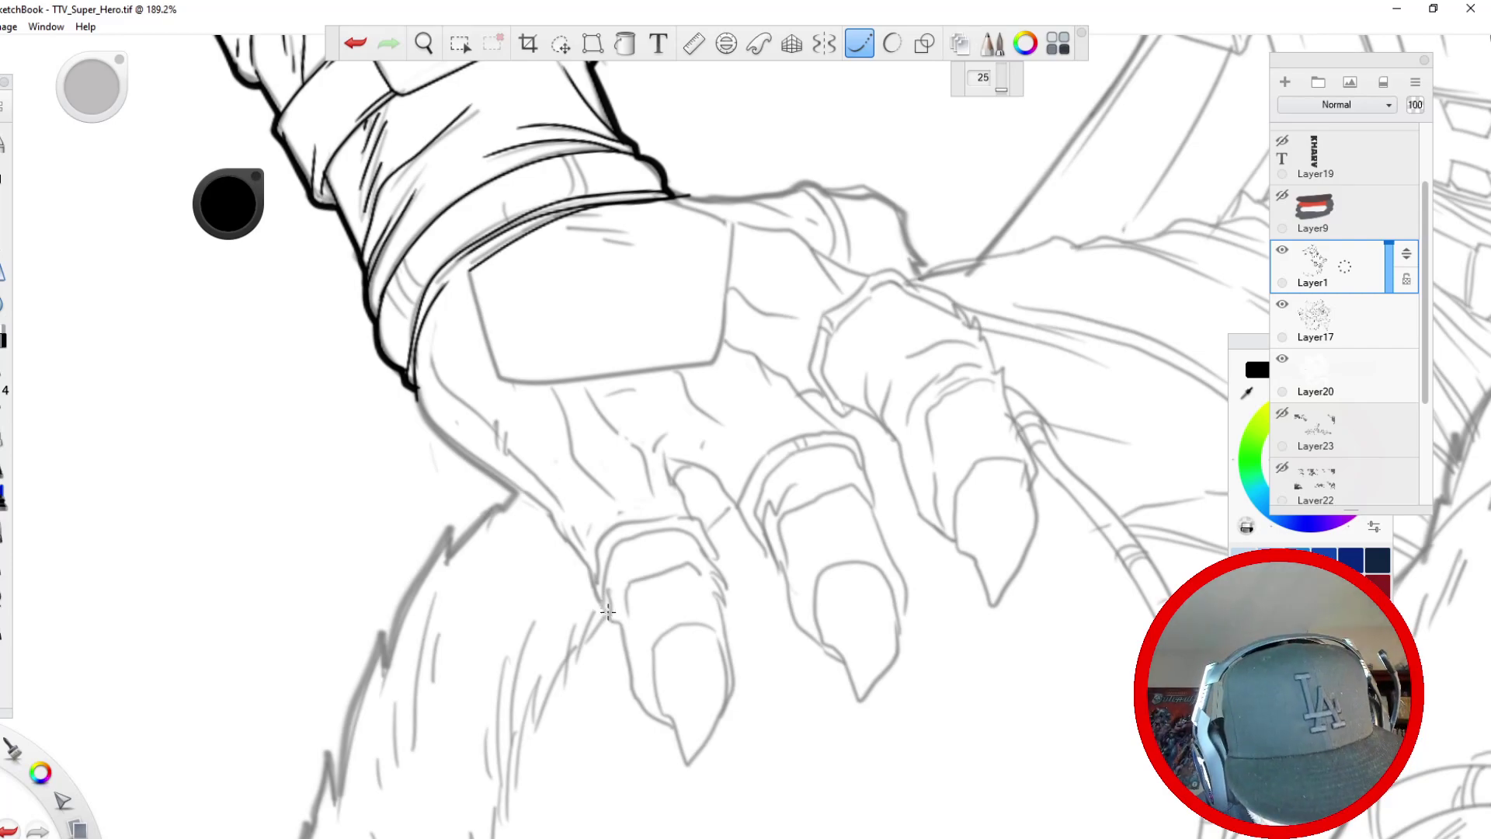
{"action": "left_click_drag", "start_coordinate": [633, 514], "coordinate": [594, 580]}
{"action": "mouse_move", "coordinate": [538, 503]}
{"action": "left_mouse_down"}
{"action": "mouse_move", "coordinate": [421, 412]}
{"action": "mouse_move", "coordinate": [425, 306]}
{"action": "left_mouse_up"}
- Ink the upper jagged fur edge of the limb below the hand and several long fur strands inside it
{"action": "key", "text": "space"}
{"action": "mouse_move", "coordinate": [346, 574]}
{"action": "left_mouse_down"}
{"action": "mouse_move", "coordinate": [446, 368]}
{"action": "mouse_move", "coordinate": [544, 498]}
{"action": "left_mouse_up"}
{"action": "mouse_move", "coordinate": [712, 418]}
{"action": "left_mouse_down"}
{"action": "mouse_move", "coordinate": [686, 457]}
{"action": "mouse_move", "coordinate": [618, 501]}
{"action": "mouse_move", "coordinate": [579, 626]}
{"action": "left_mouse_up"}
{"action": "left_click_drag", "start_coordinate": [650, 453], "coordinate": [611, 652]}
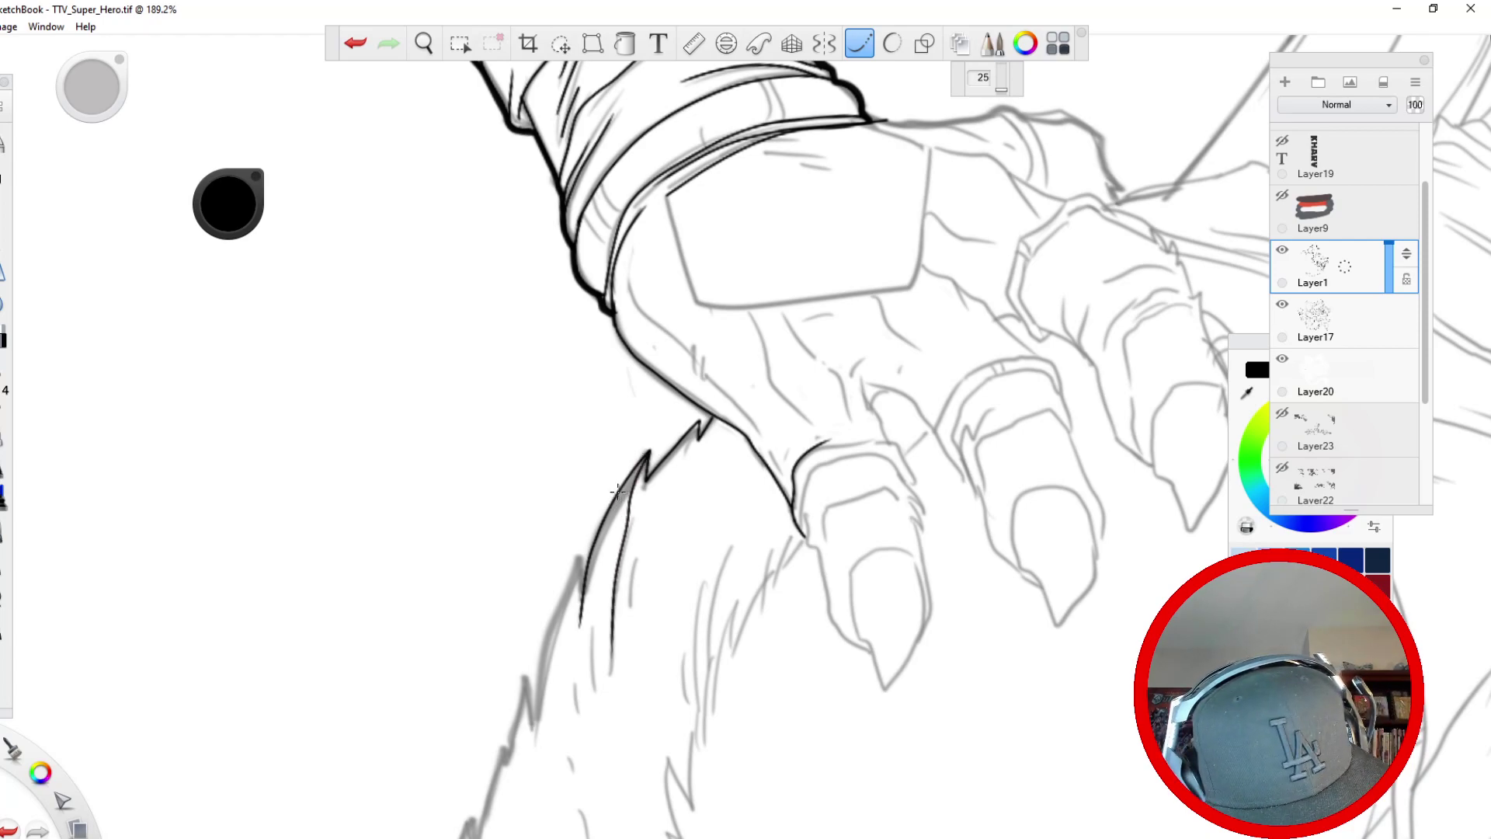
{"action": "left_click_drag", "start_coordinate": [619, 488], "coordinate": [610, 658]}
{"action": "left_click_drag", "start_coordinate": [693, 427], "coordinate": [649, 558]}
{"action": "mouse_move", "coordinate": [678, 445]}
{"action": "left_mouse_down"}
{"action": "mouse_move", "coordinate": [644, 544]}
{"action": "mouse_move", "coordinate": [636, 652]}
{"action": "left_mouse_up"}
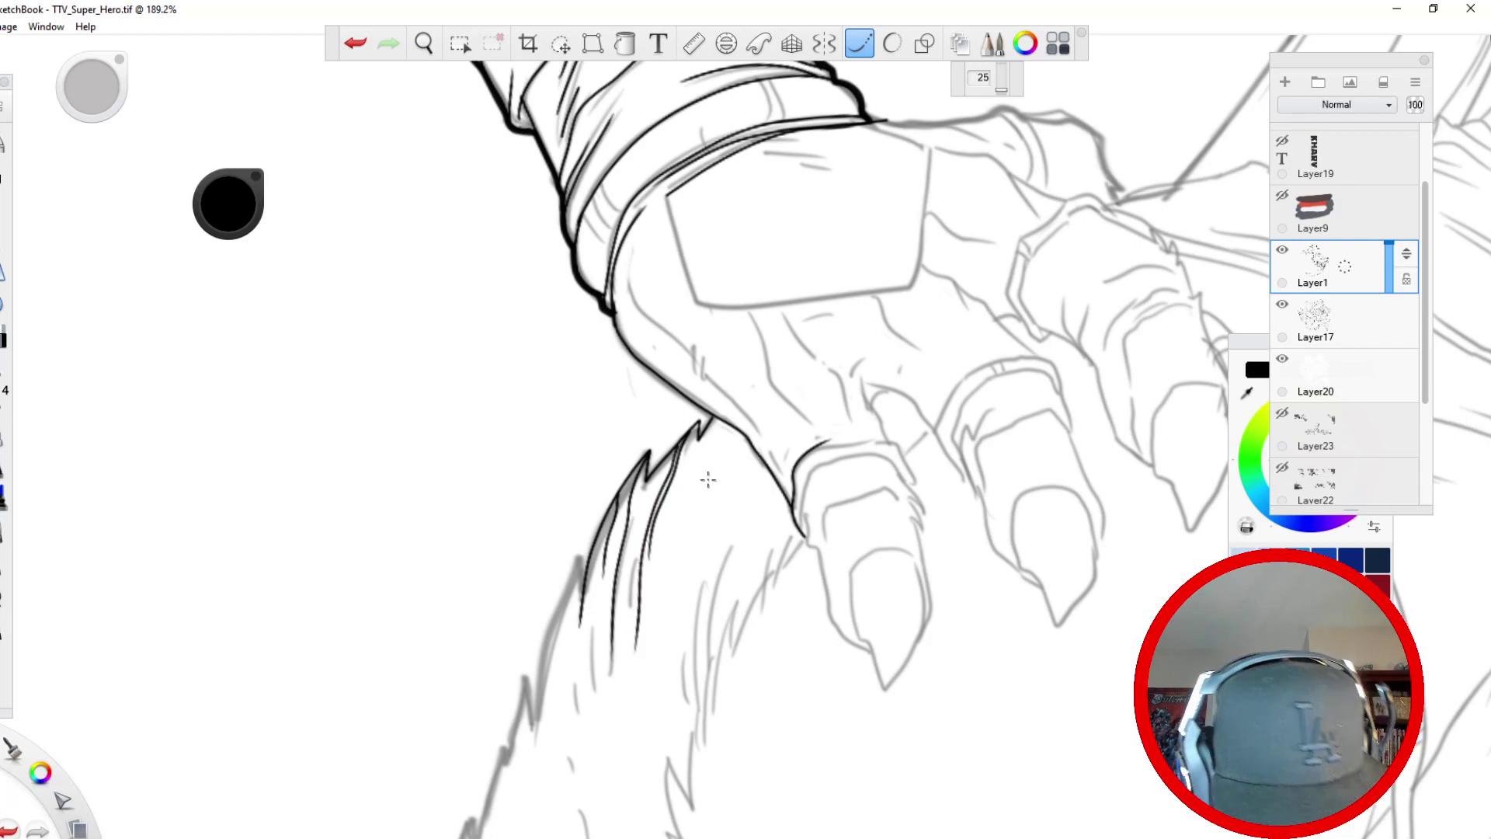
- Continue the limb's jagged fur edge down to the rounded joint and add short inner fur strands
{"action": "left_click_drag", "start_coordinate": [580, 554], "coordinate": [531, 738]}
{"action": "left_click_drag", "start_coordinate": [524, 678], "coordinate": [504, 783]}
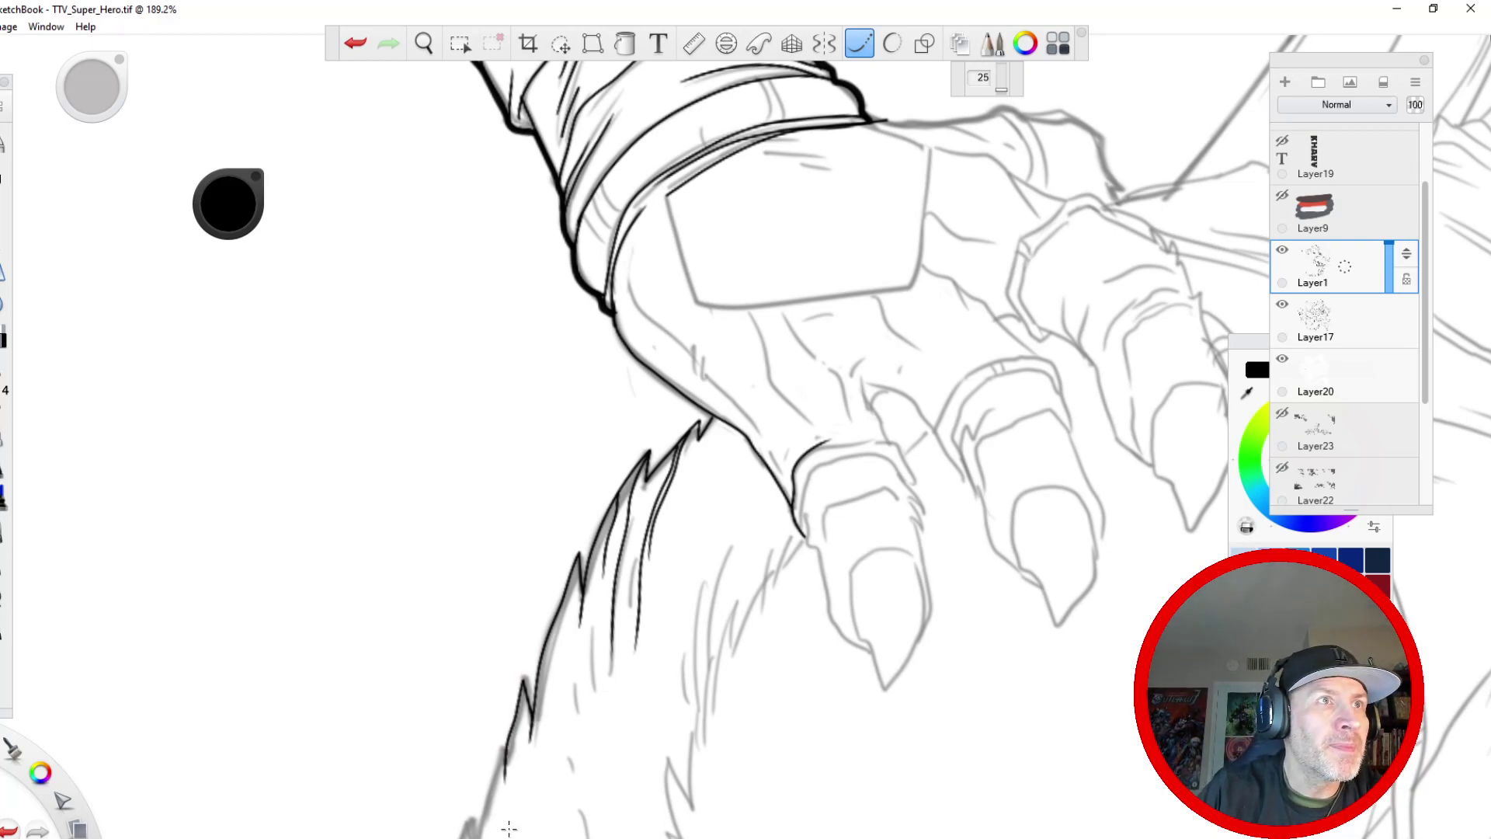
{"action": "key", "text": "space"}
{"action": "left_click_drag", "start_coordinate": [504, 406], "coordinate": [412, 572]}
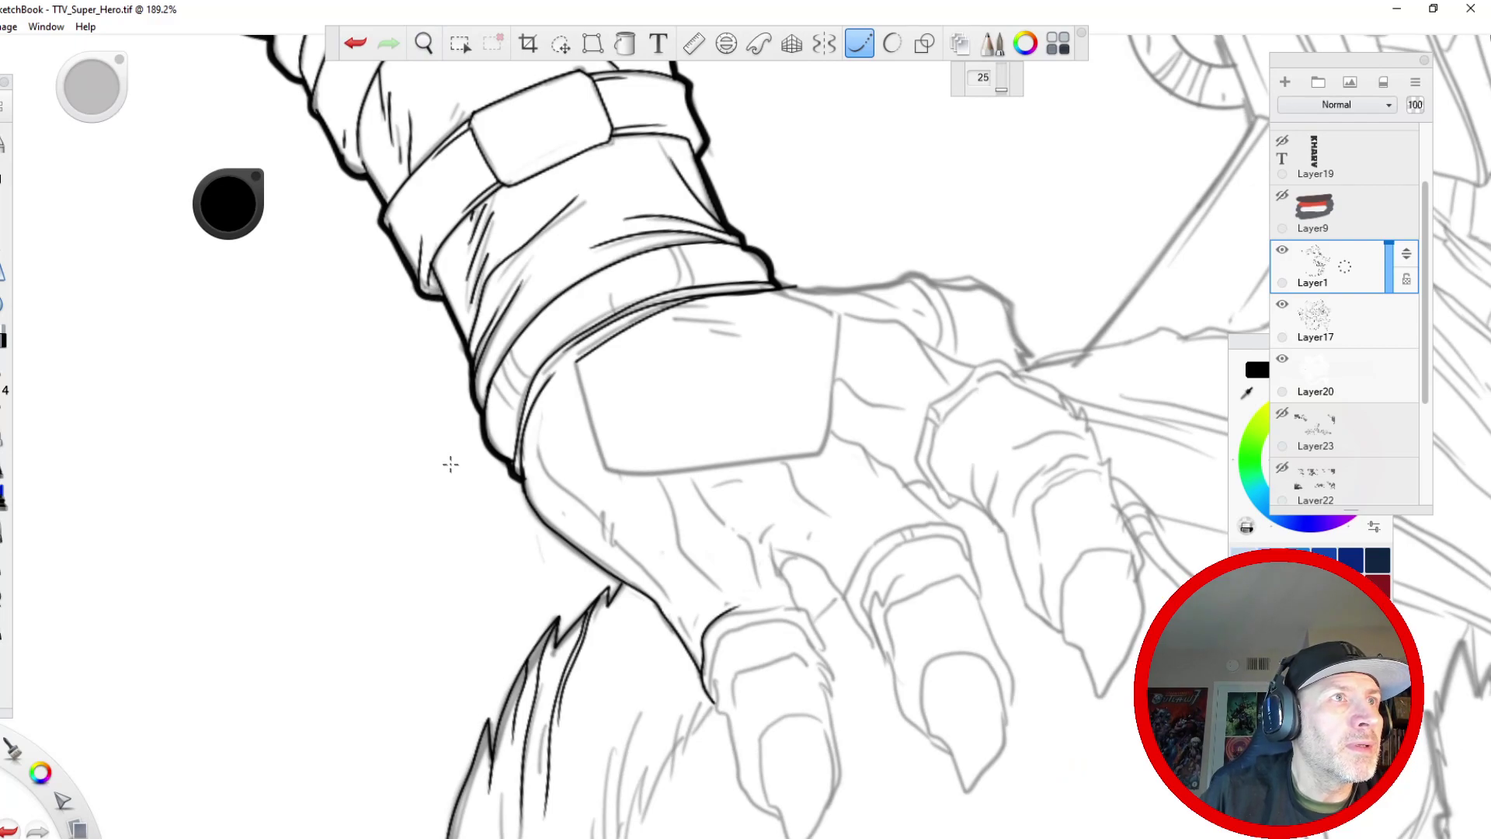
{"action": "key", "text": "space"}
{"action": "left_click_drag", "start_coordinate": [413, 653], "coordinate": [487, 129]}
{"action": "mouse_move", "coordinate": [467, 409]}
{"action": "left_mouse_down"}
{"action": "mouse_move", "coordinate": [437, 558]}
{"action": "mouse_move", "coordinate": [435, 538]}
{"action": "mouse_move", "coordinate": [393, 575]}
{"action": "mouse_move", "coordinate": [369, 630]}
{"action": "mouse_move", "coordinate": [429, 736]}
{"action": "left_mouse_up"}
{"action": "left_click_drag", "start_coordinate": [559, 286], "coordinate": [575, 405]}
{"action": "left_click_drag", "start_coordinate": [542, 348], "coordinate": [551, 384]}
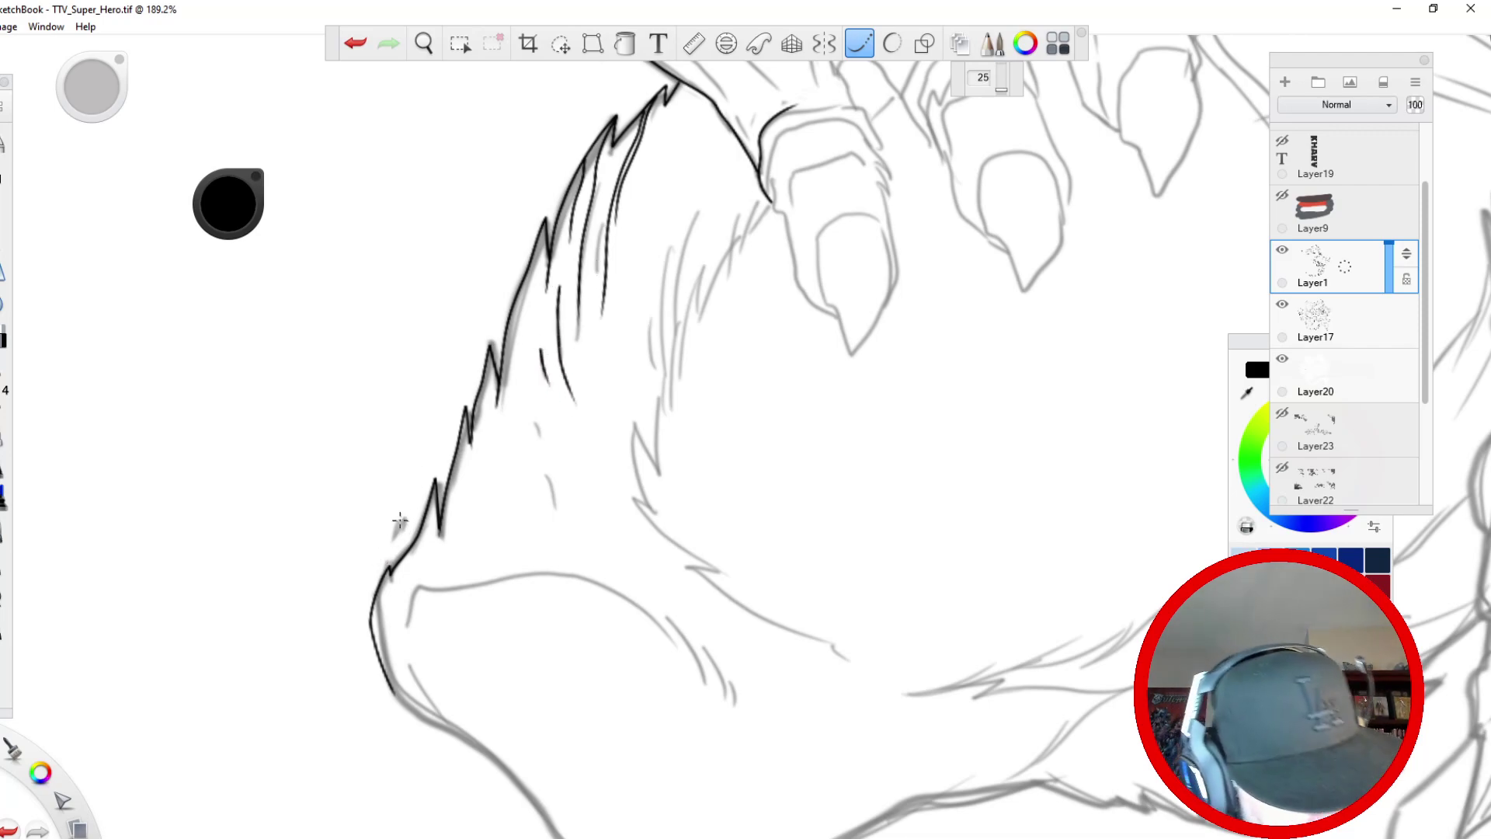
- Ink the body edge beside the first pouch and the ring's inner arc, undoing a freehand outer arc
{"action": "key", "text": "space"}
{"action": "left_click_drag", "start_coordinate": [443, 290], "coordinate": [277, 719]}
{"action": "left_click_drag", "start_coordinate": [359, 427], "coordinate": [296, 667]}
{"action": "mouse_move", "coordinate": [428, 463]}
{"action": "left_mouse_down"}
{"action": "mouse_move", "coordinate": [395, 525]}
{"action": "mouse_move", "coordinate": [340, 503]}
{"action": "mouse_move", "coordinate": [337, 472]}
{"action": "left_mouse_up"}
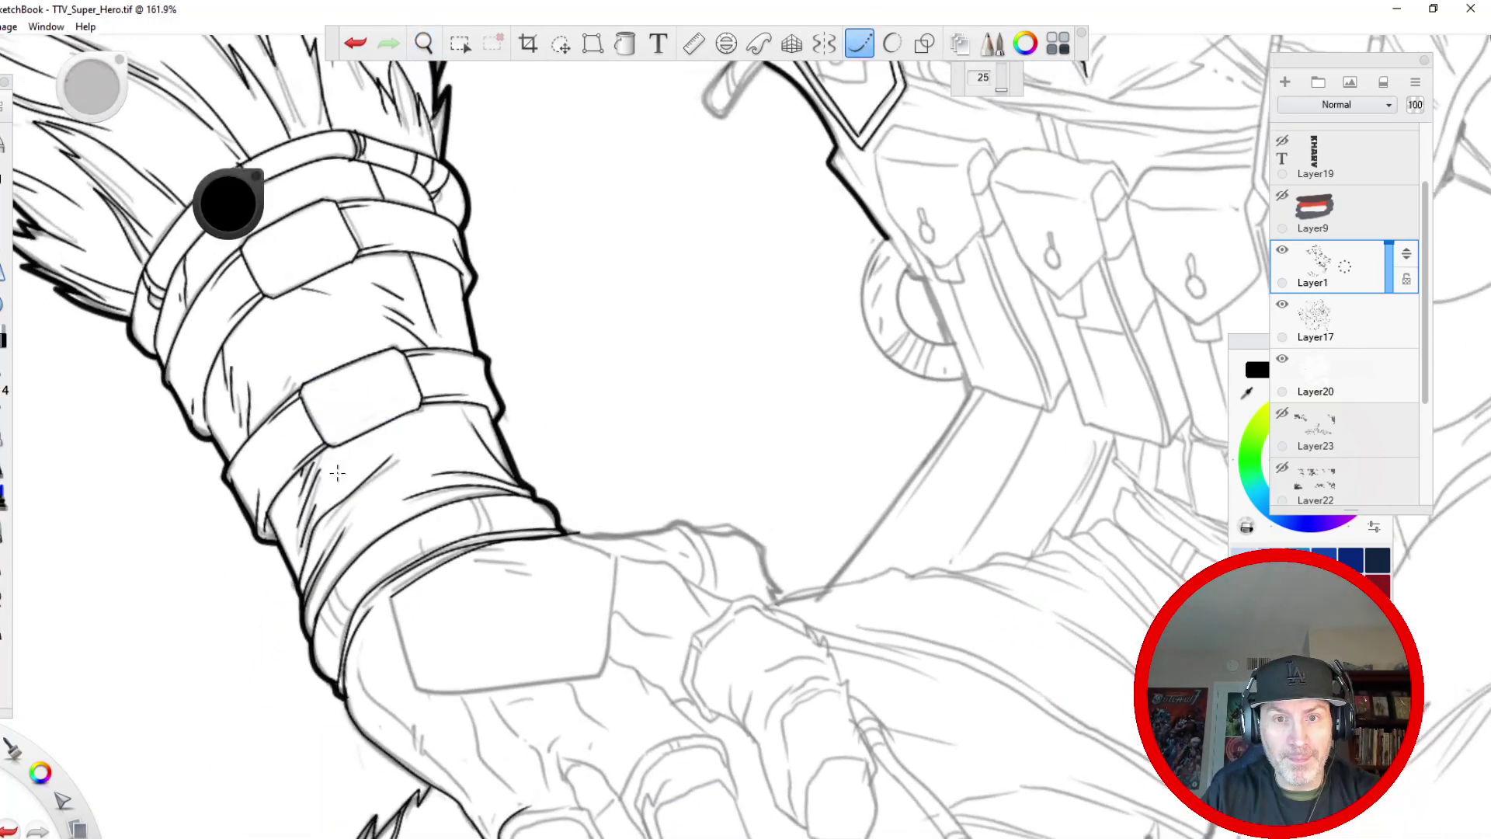
{"action": "key", "text": "space"}
{"action": "mouse_move", "coordinate": [681, 425]}
{"action": "left_mouse_down"}
{"action": "mouse_move", "coordinate": [606, 428]}
{"action": "mouse_move", "coordinate": [504, 477]}
{"action": "left_mouse_up"}
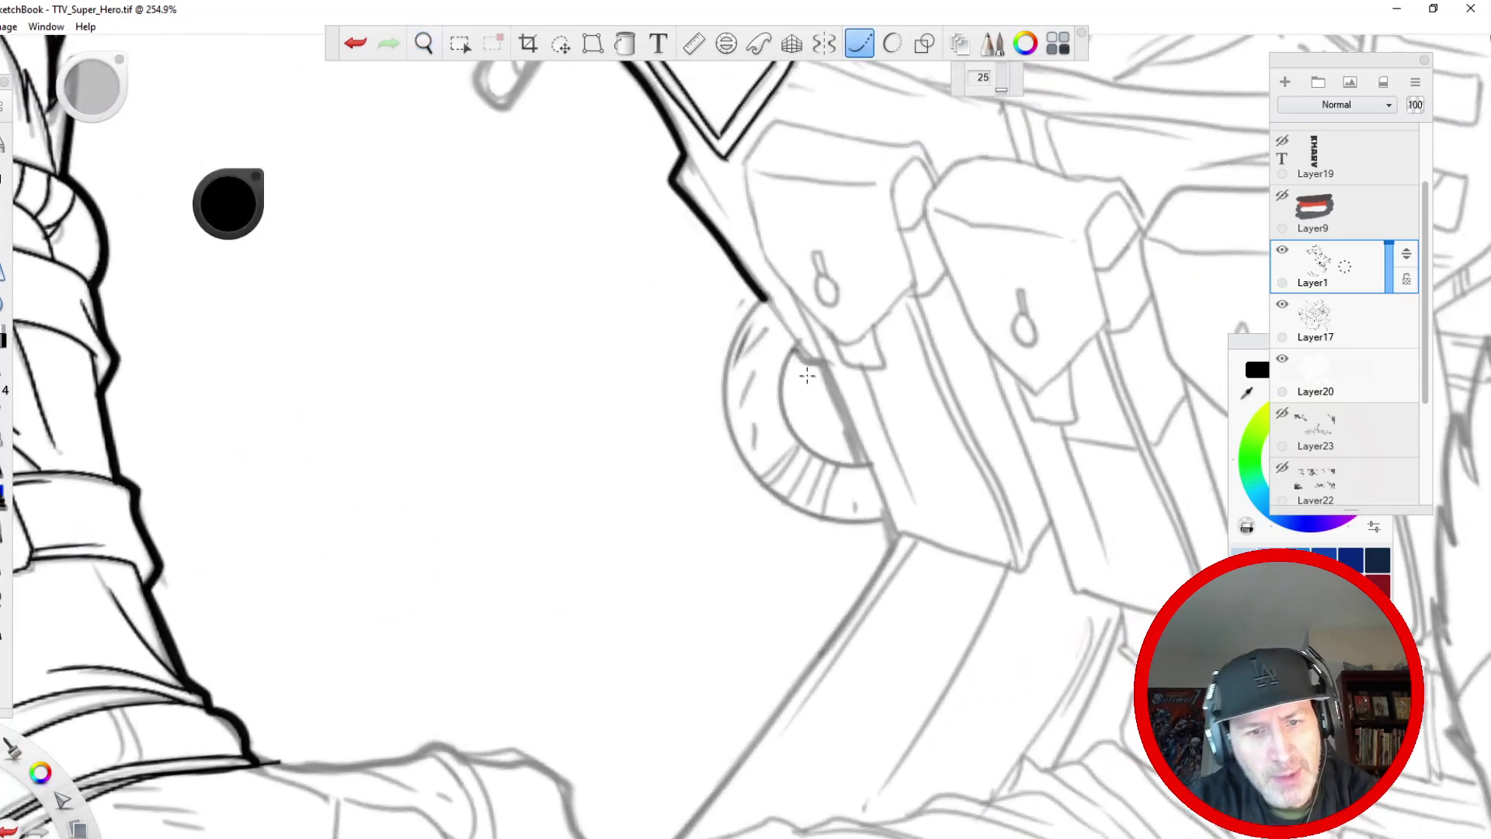
{"action": "mouse_move", "coordinate": [824, 363]}
{"action": "left_mouse_down"}
{"action": "mouse_move", "coordinate": [767, 301]}
{"action": "mouse_move", "coordinate": [718, 207]}
{"action": "left_mouse_up"}
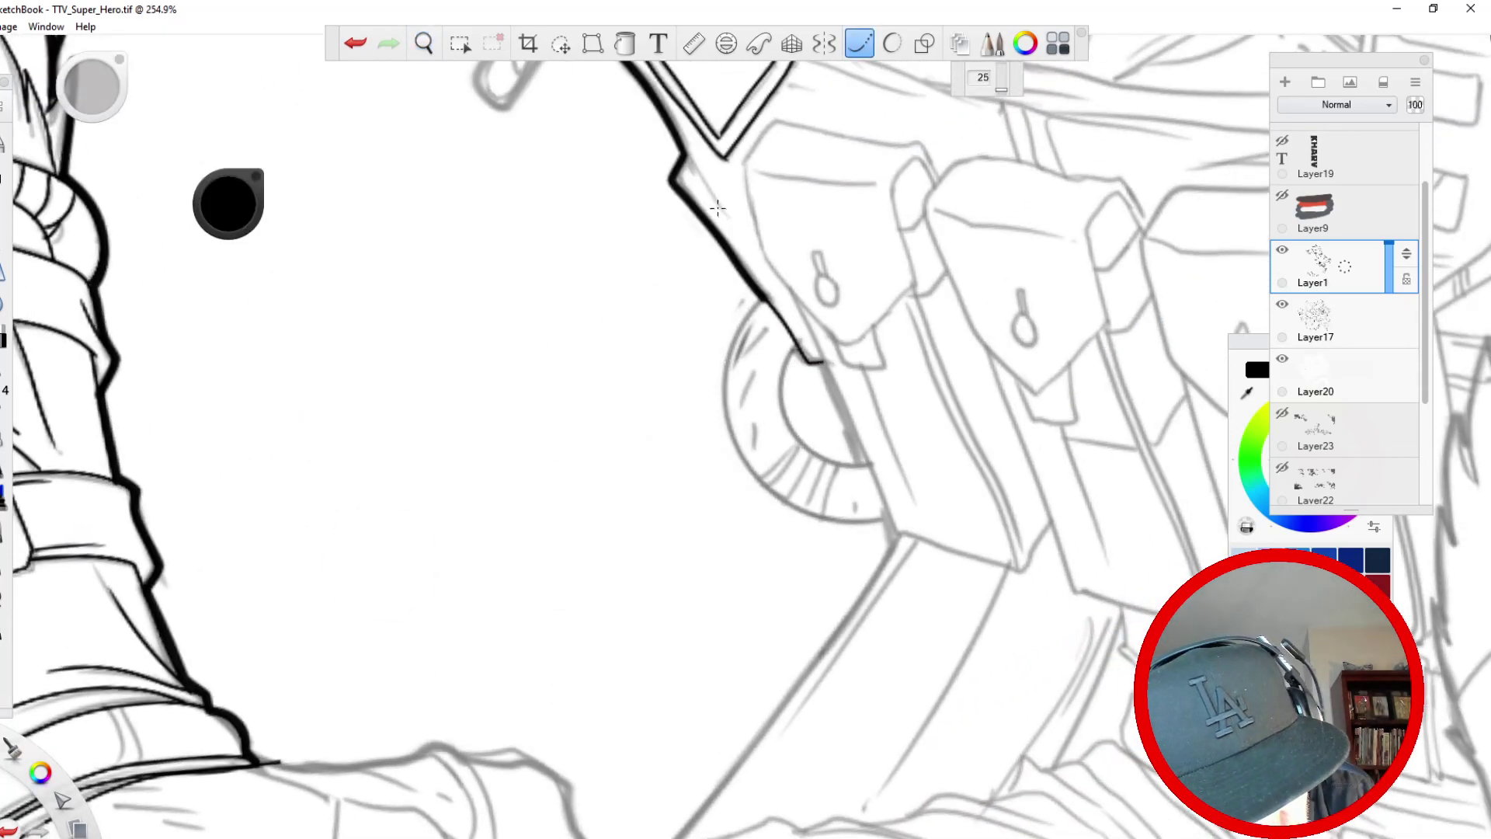
{"action": "mouse_move", "coordinate": [793, 291]}
{"action": "left_mouse_down"}
{"action": "mouse_move", "coordinate": [888, 510]}
{"action": "mouse_move", "coordinate": [915, 536]}
{"action": "left_mouse_up"}
{"action": "mouse_move", "coordinate": [873, 464]}
{"action": "left_mouse_down"}
{"action": "mouse_move", "coordinate": [816, 460]}
{"action": "mouse_move", "coordinate": [780, 408]}
{"action": "mouse_move", "coordinate": [800, 356]}
{"action": "left_mouse_up"}
{"action": "mouse_move", "coordinate": [760, 303]}
{"action": "left_mouse_down"}
{"action": "mouse_move", "coordinate": [727, 365]}
{"action": "mouse_move", "coordinate": [752, 487]}
{"action": "mouse_move", "coordinate": [892, 509]}
{"action": "mouse_move", "coordinate": [900, 494]}
{"action": "left_mouse_up"}
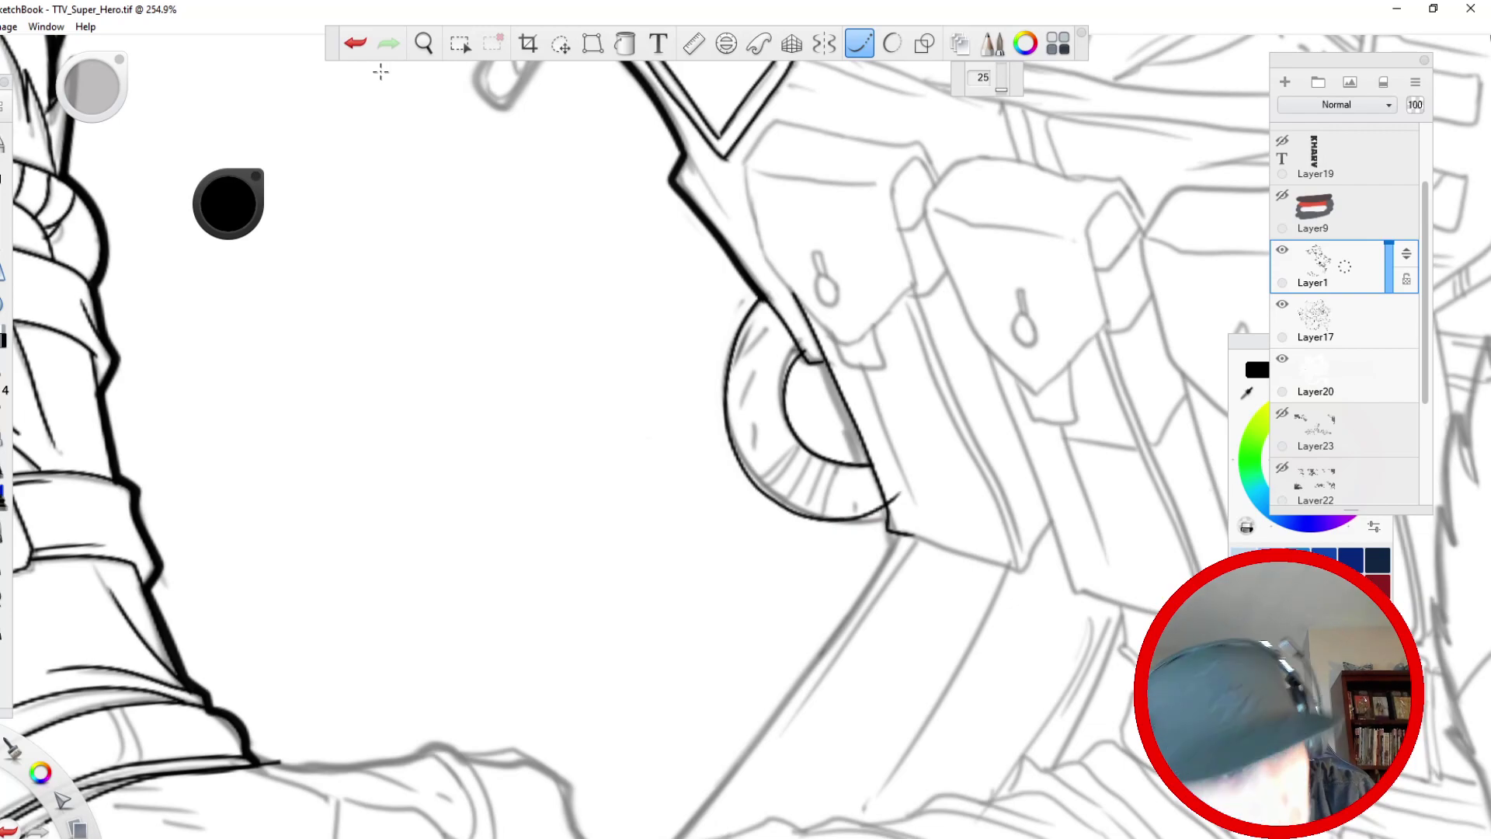
{"action": "left_click", "coordinate": [355, 43]}
- Fit an ellipse guide to the sketched ring beside the pouch and ink its outer arc
{"action": "key", "text": "space"}
{"action": "mouse_move", "coordinate": [466, 520]}
{"action": "left_mouse_down"}
{"action": "mouse_move", "coordinate": [449, 544]}
{"action": "mouse_move", "coordinate": [608, 178]}
{"action": "mouse_move", "coordinate": [565, 86]}
{"action": "left_mouse_up"}
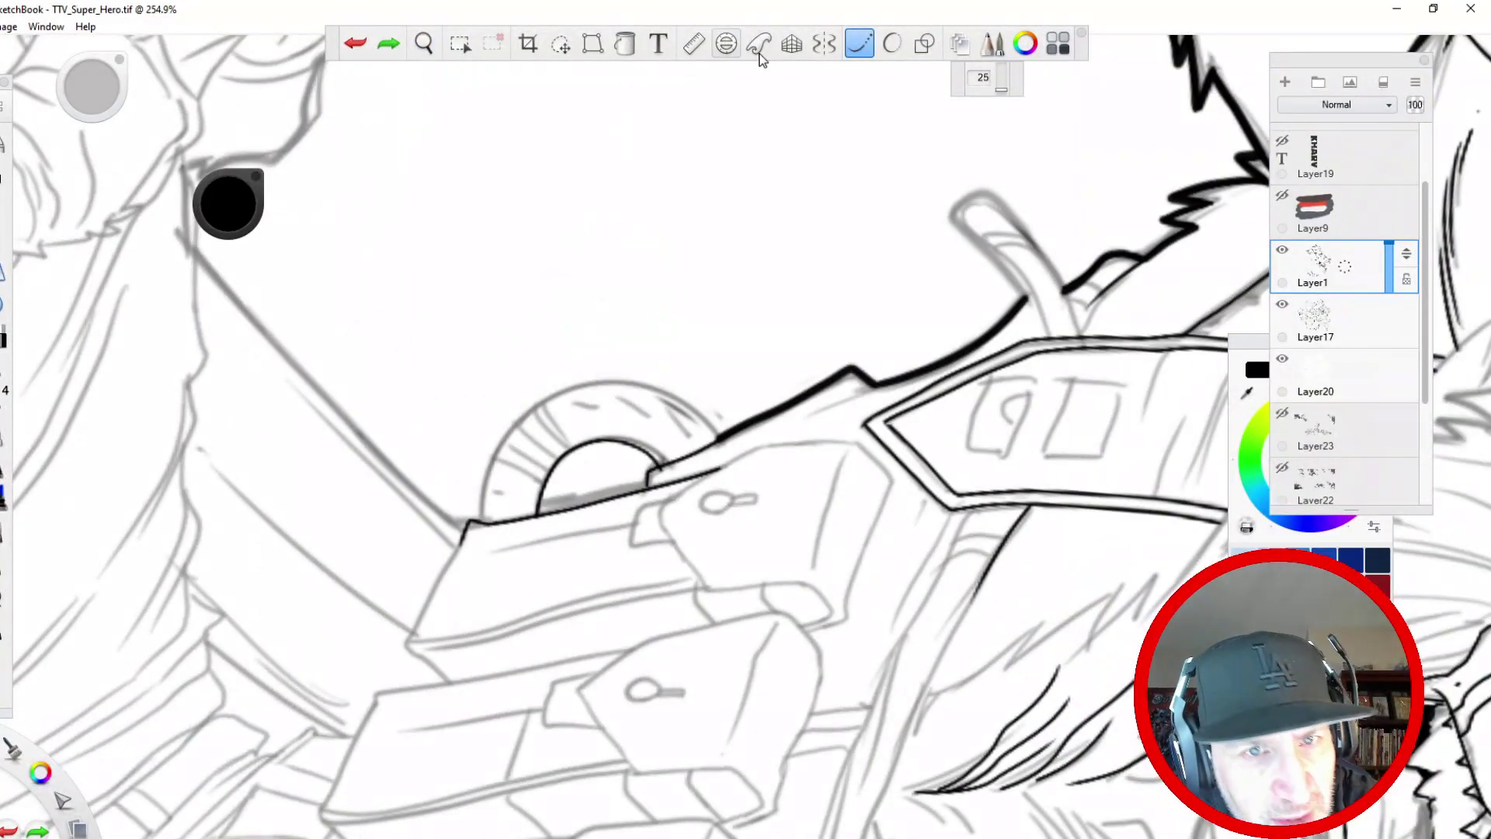
{"action": "left_click", "coordinate": [726, 42]}
{"action": "left_click_drag", "start_coordinate": [711, 441], "coordinate": [595, 473]}
{"action": "left_click", "coordinate": [315, 473]}
{"action": "left_click_drag", "start_coordinate": [314, 473], "coordinate": [440, 473]}
{"action": "left_click_drag", "start_coordinate": [594, 473], "coordinate": [615, 502]}
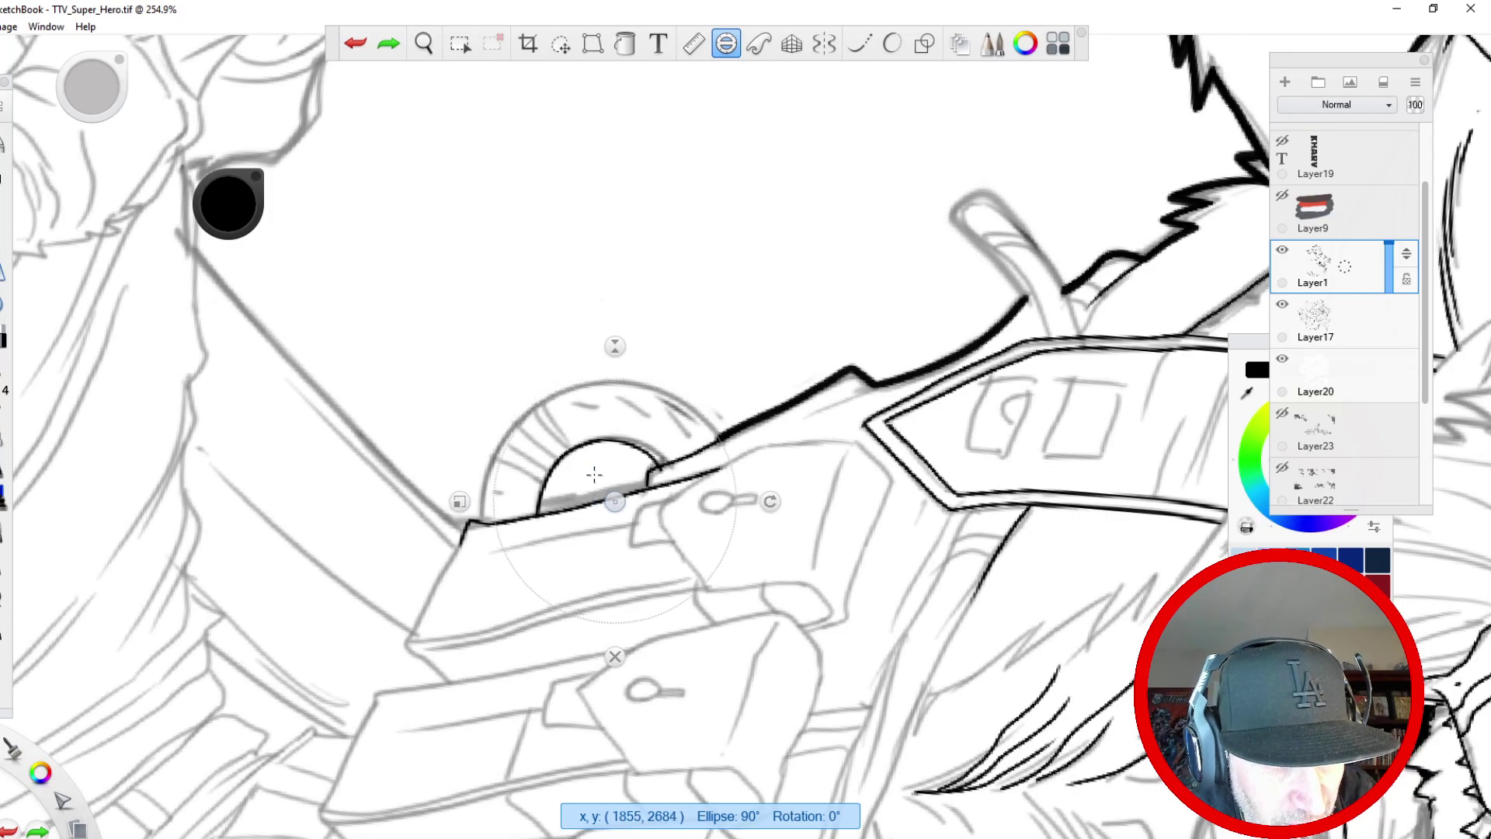
{"action": "left_click_drag", "start_coordinate": [460, 501], "coordinate": [450, 501]}
{"action": "left_click_drag", "start_coordinate": [616, 337], "coordinate": [616, 342]}
{"action": "left_click_drag", "start_coordinate": [615, 502], "coordinate": [611, 505]}
{"action": "mouse_move", "coordinate": [482, 523]}
{"action": "left_mouse_down"}
{"action": "mouse_move", "coordinate": [611, 380]}
{"action": "mouse_move", "coordinate": [712, 426]}
{"action": "mouse_move", "coordinate": [690, 403]}
{"action": "mouse_move", "coordinate": [483, 488]}
{"action": "mouse_move", "coordinate": [481, 518]}
{"action": "left_mouse_up"}
{"action": "left_click", "coordinate": [613, 664]}
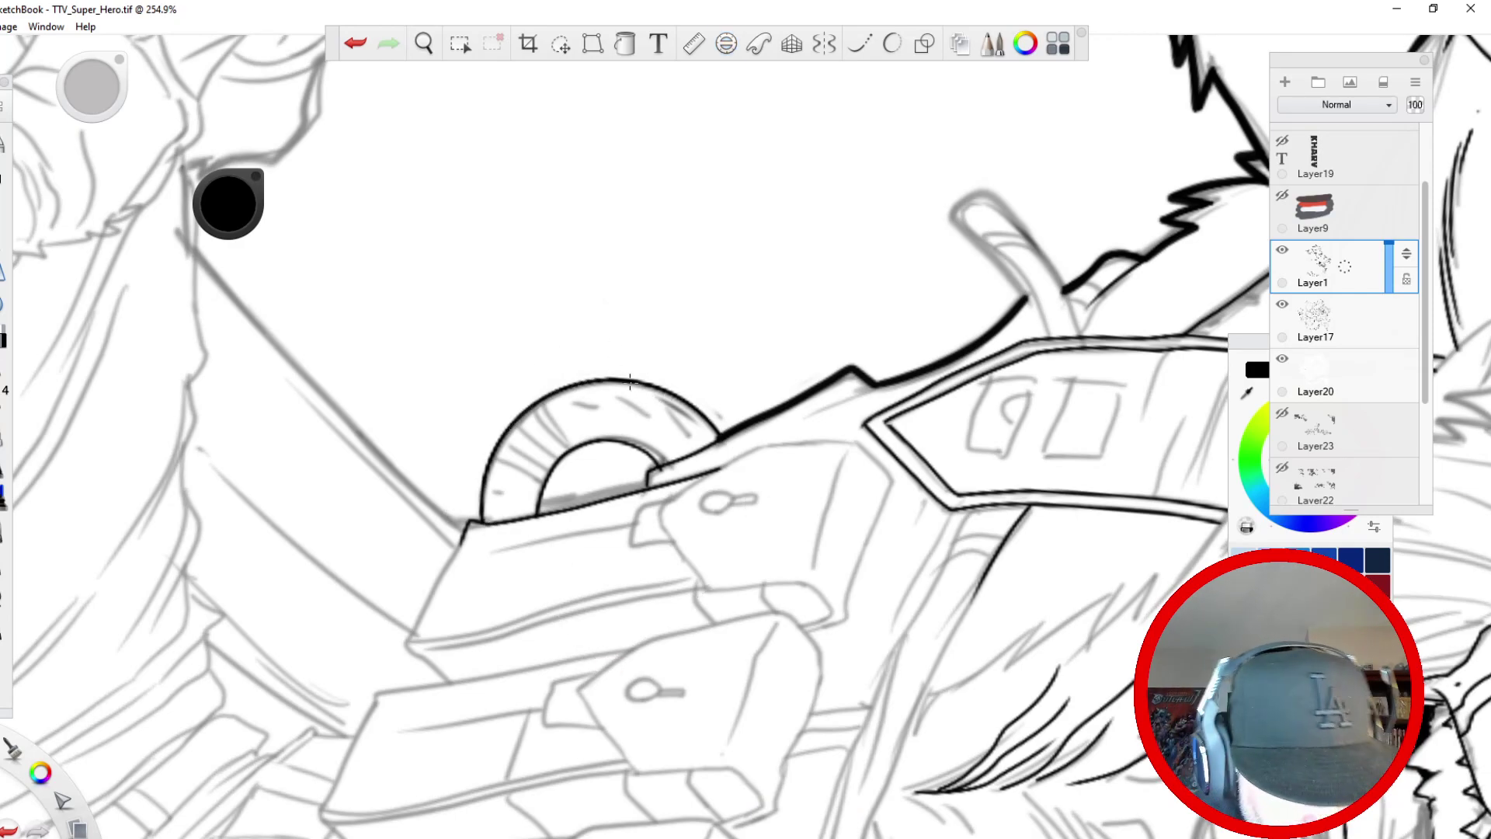
- Ink curved wrap lines across the ring and thicken its outer arc
{"action": "mouse_move", "coordinate": [546, 396]}
{"action": "left_mouse_down"}
{"action": "mouse_move", "coordinate": [585, 448]}
{"action": "mouse_move", "coordinate": [523, 406]}
{"action": "mouse_move", "coordinate": [545, 475]}
{"action": "mouse_move", "coordinate": [496, 450]}
{"action": "mouse_move", "coordinate": [514, 474]}
{"action": "left_mouse_up"}
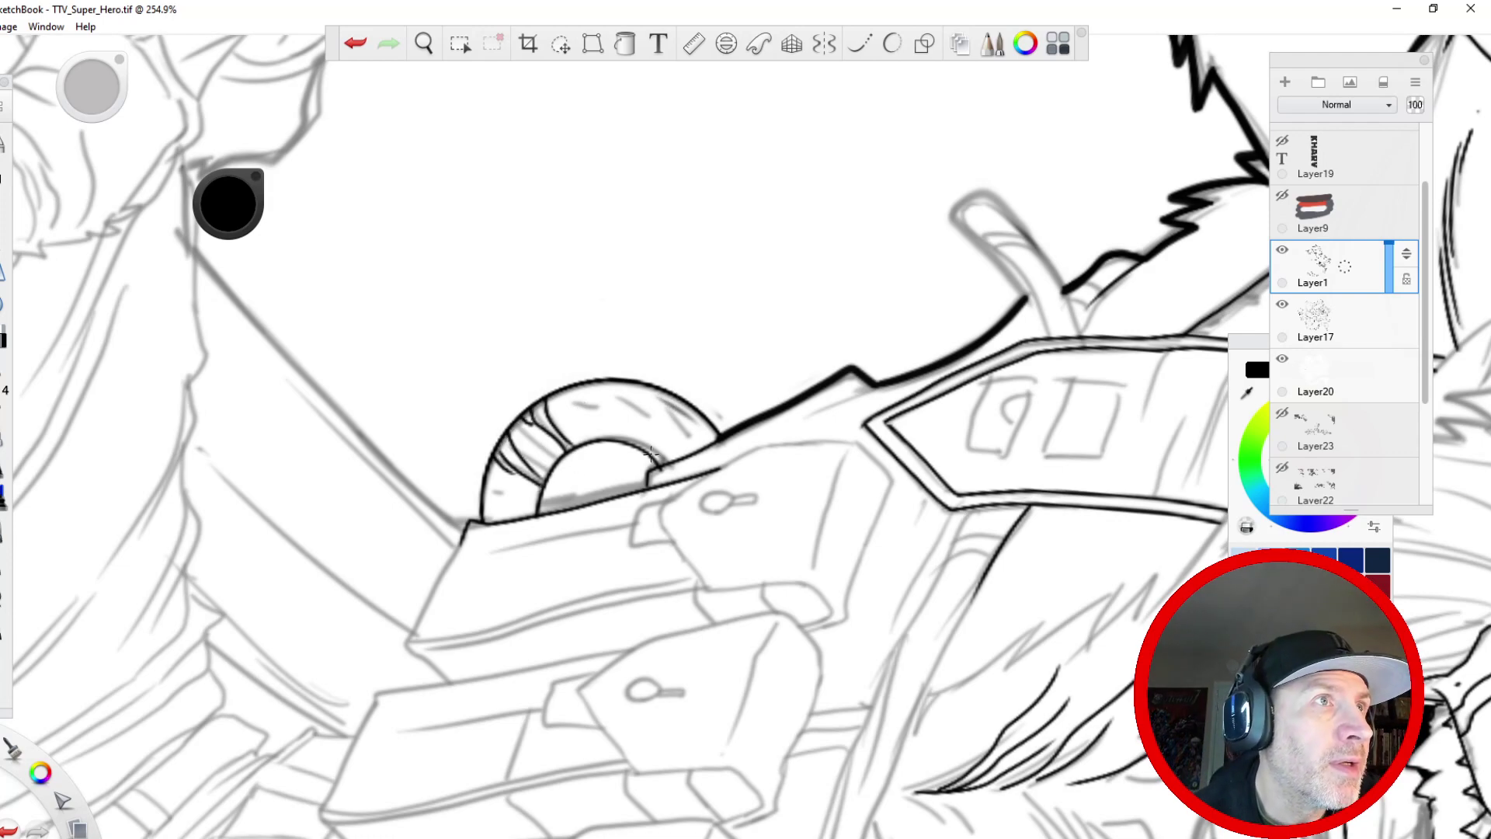
{"action": "key", "text": "space"}
{"action": "mouse_move", "coordinate": [473, 388]}
{"action": "left_mouse_down"}
{"action": "mouse_move", "coordinate": [461, 387]}
{"action": "mouse_move", "coordinate": [483, 391]}
{"action": "left_mouse_up"}
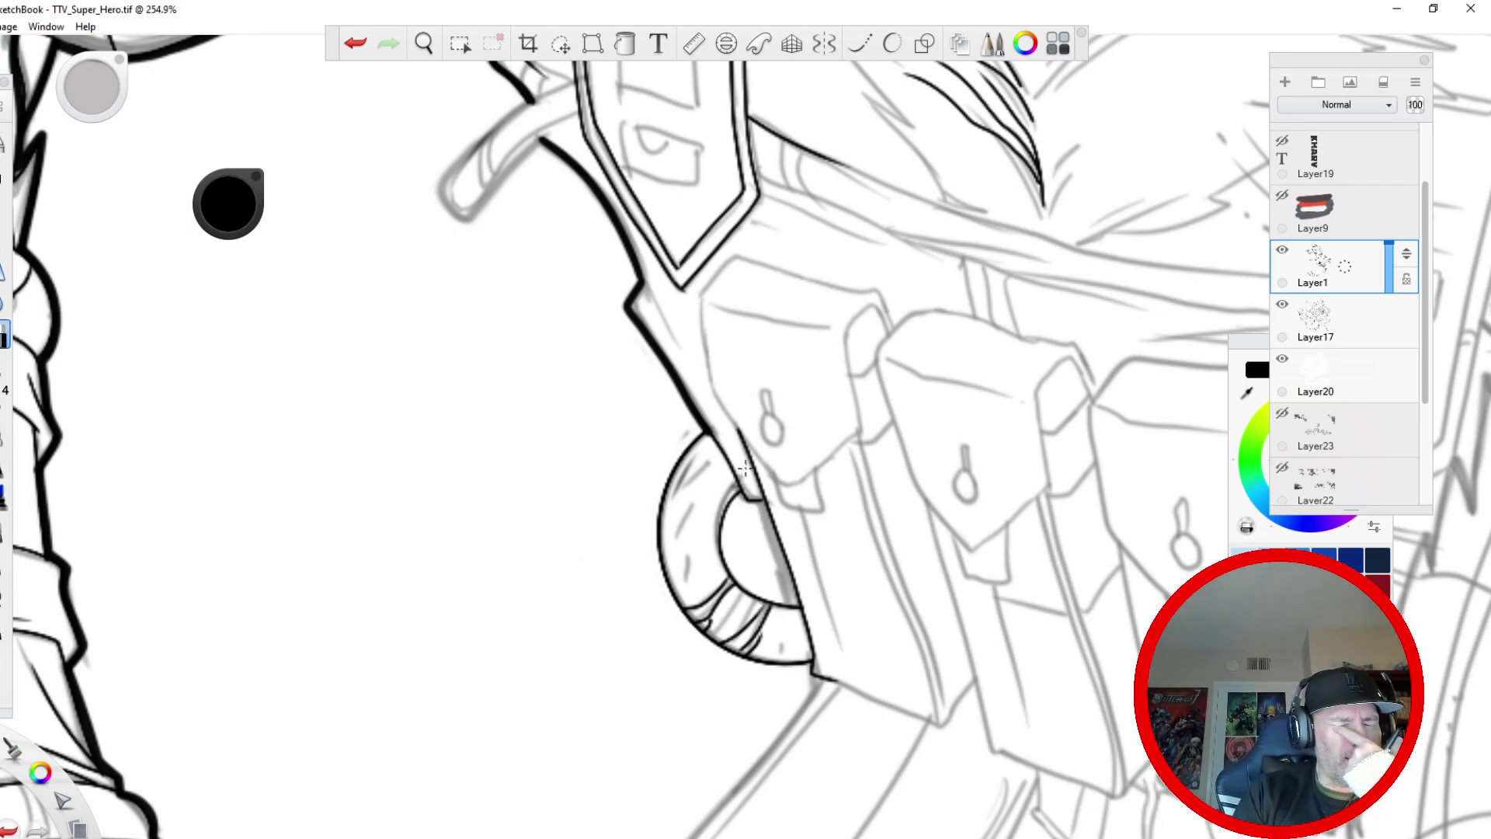
{"action": "left_click", "coordinate": [859, 44]}
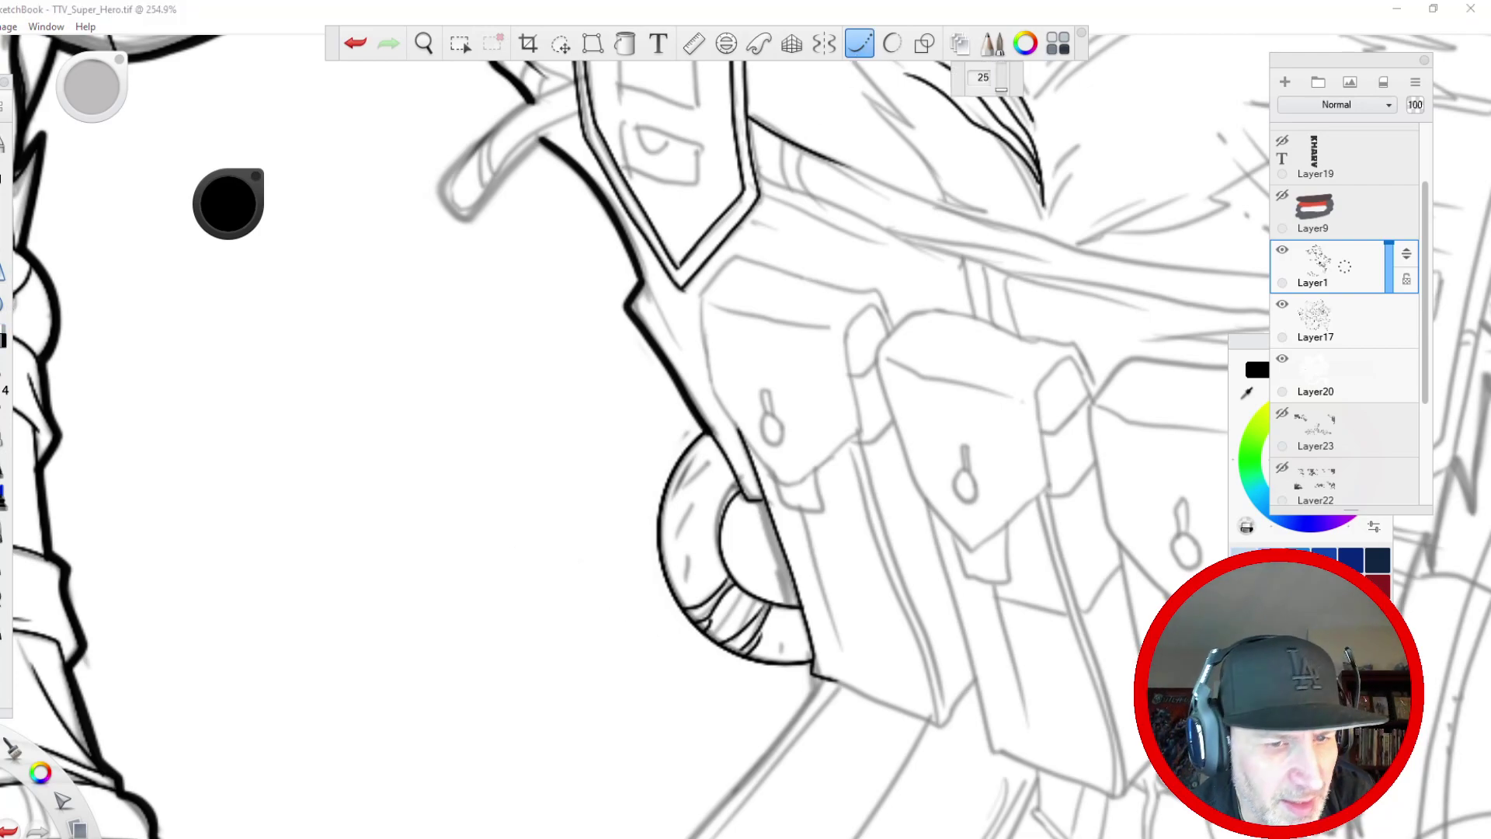
{"action": "mouse_move", "coordinate": [691, 439]}
{"action": "left_mouse_down"}
{"action": "mouse_move", "coordinate": [661, 497]}
{"action": "mouse_move", "coordinate": [665, 599]}
{"action": "mouse_move", "coordinate": [711, 646]}
{"action": "mouse_move", "coordinate": [822, 662]}
{"action": "left_mouse_up"}
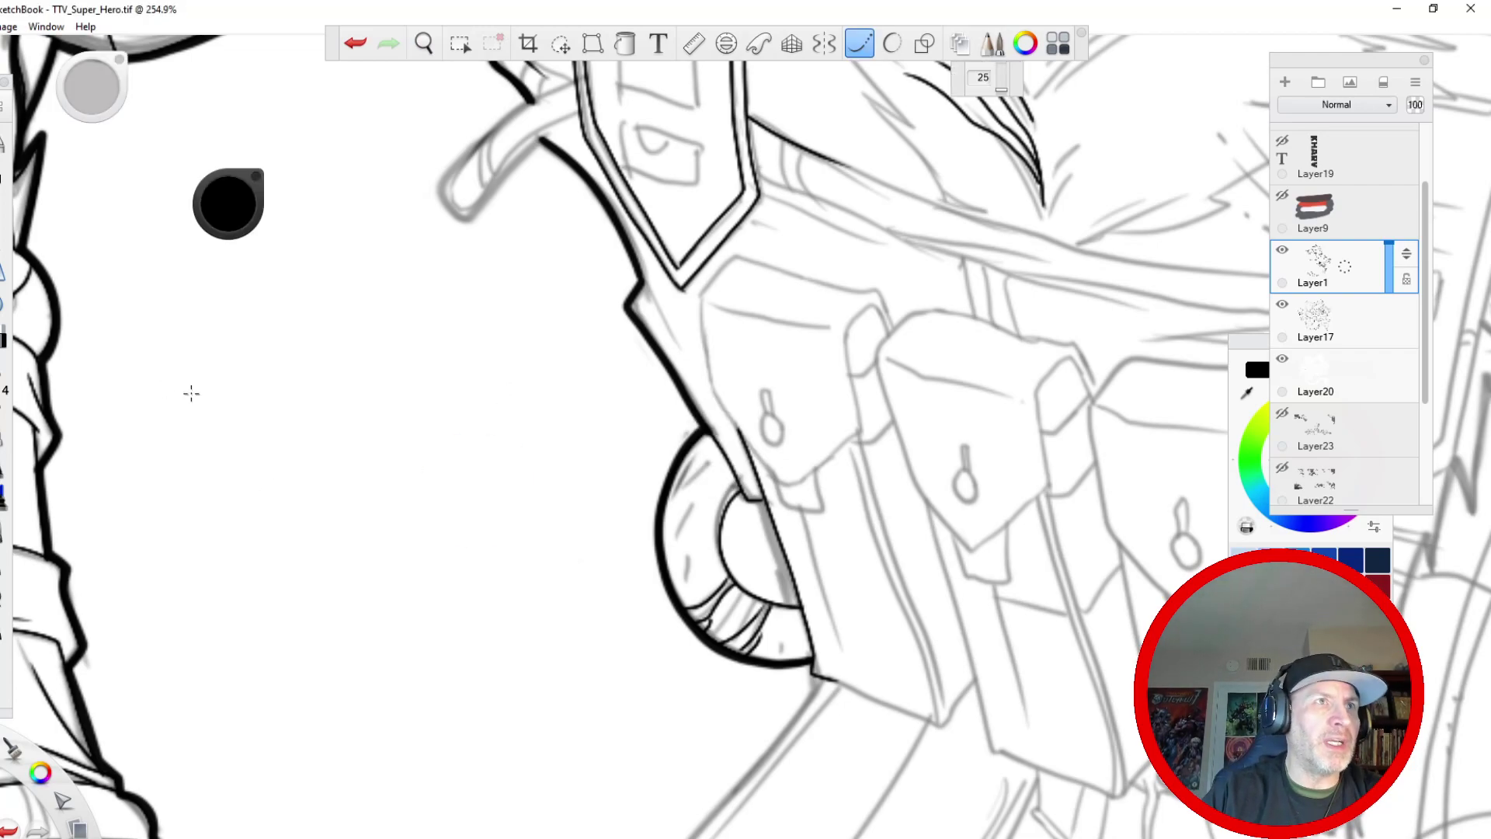
- Ink the outline and cross bands of the hanging strap end near the harness tip, plus curved lines on the ring
{"action": "key", "text": "space"}
{"action": "left_click_drag", "start_coordinate": [362, 191], "coordinate": [431, 491]}
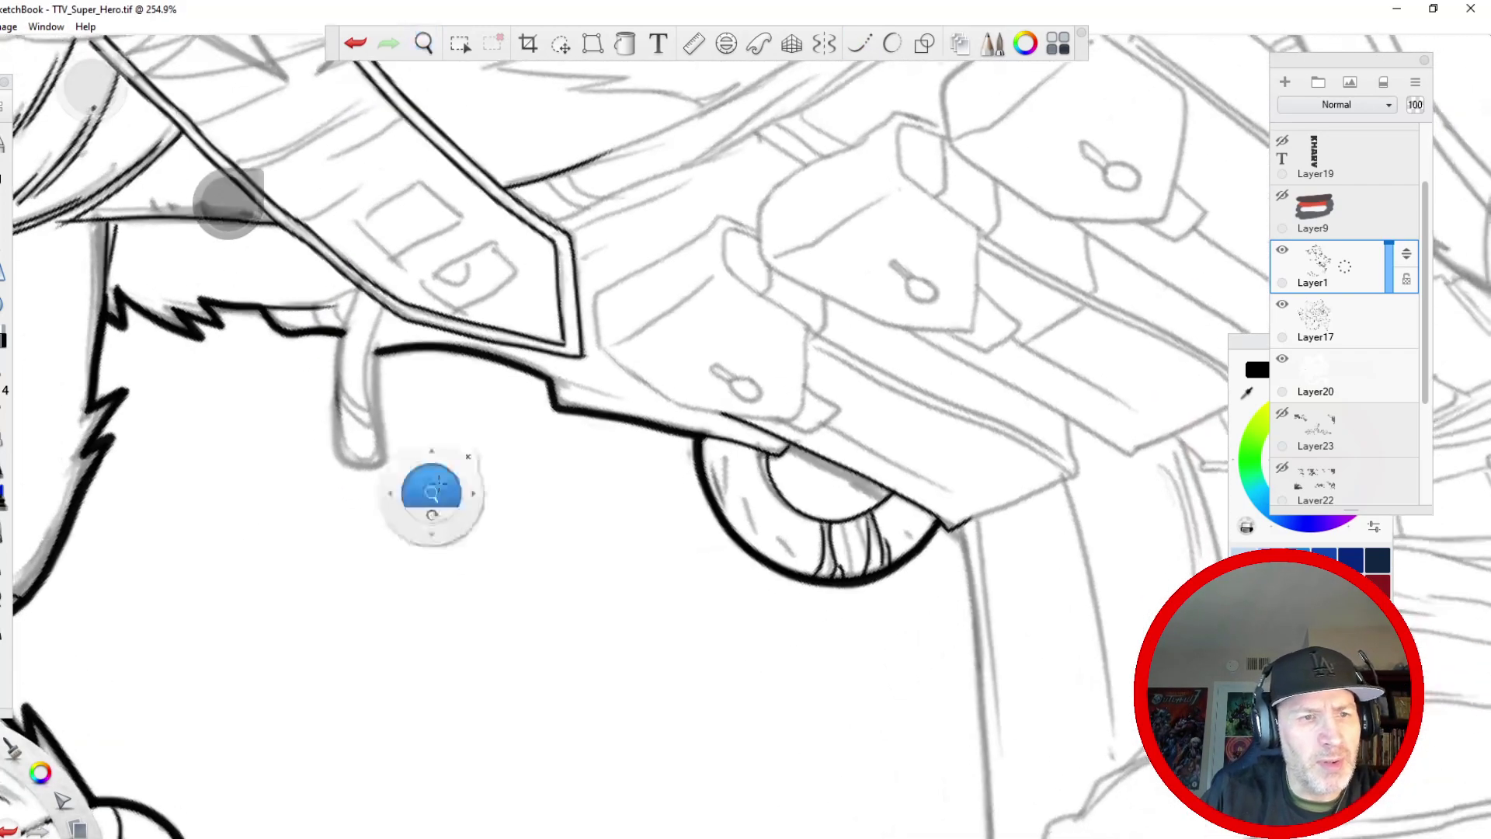
{"action": "mouse_move", "coordinate": [383, 310]}
{"action": "left_mouse_down"}
{"action": "mouse_move", "coordinate": [370, 376]}
{"action": "mouse_move", "coordinate": [383, 468]}
{"action": "mouse_move", "coordinate": [366, 479]}
{"action": "mouse_move", "coordinate": [329, 445]}
{"action": "mouse_move", "coordinate": [357, 286]}
{"action": "left_mouse_up"}
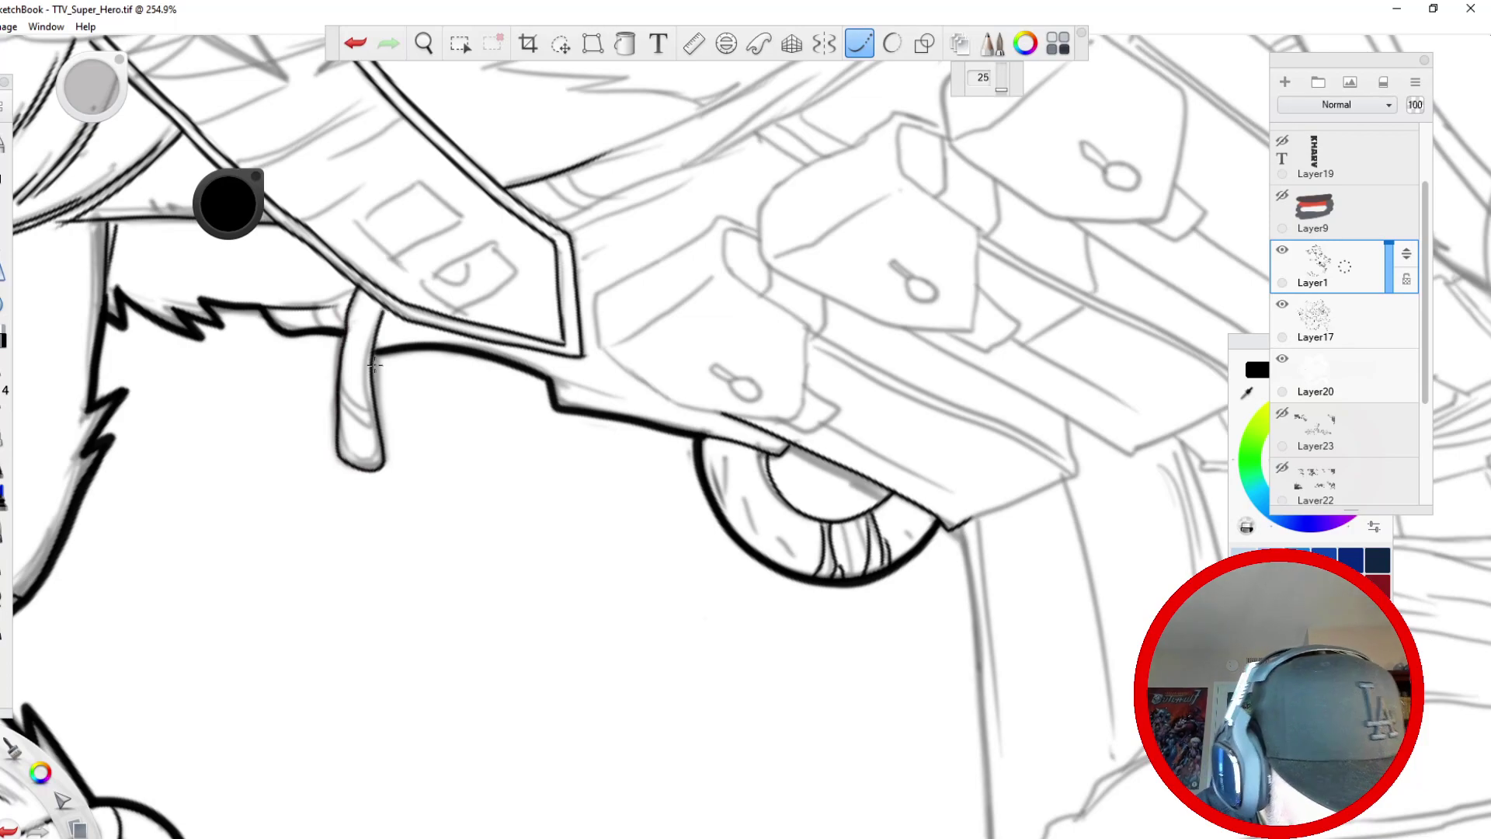
{"action": "left_click_drag", "start_coordinate": [373, 356], "coordinate": [429, 290]}
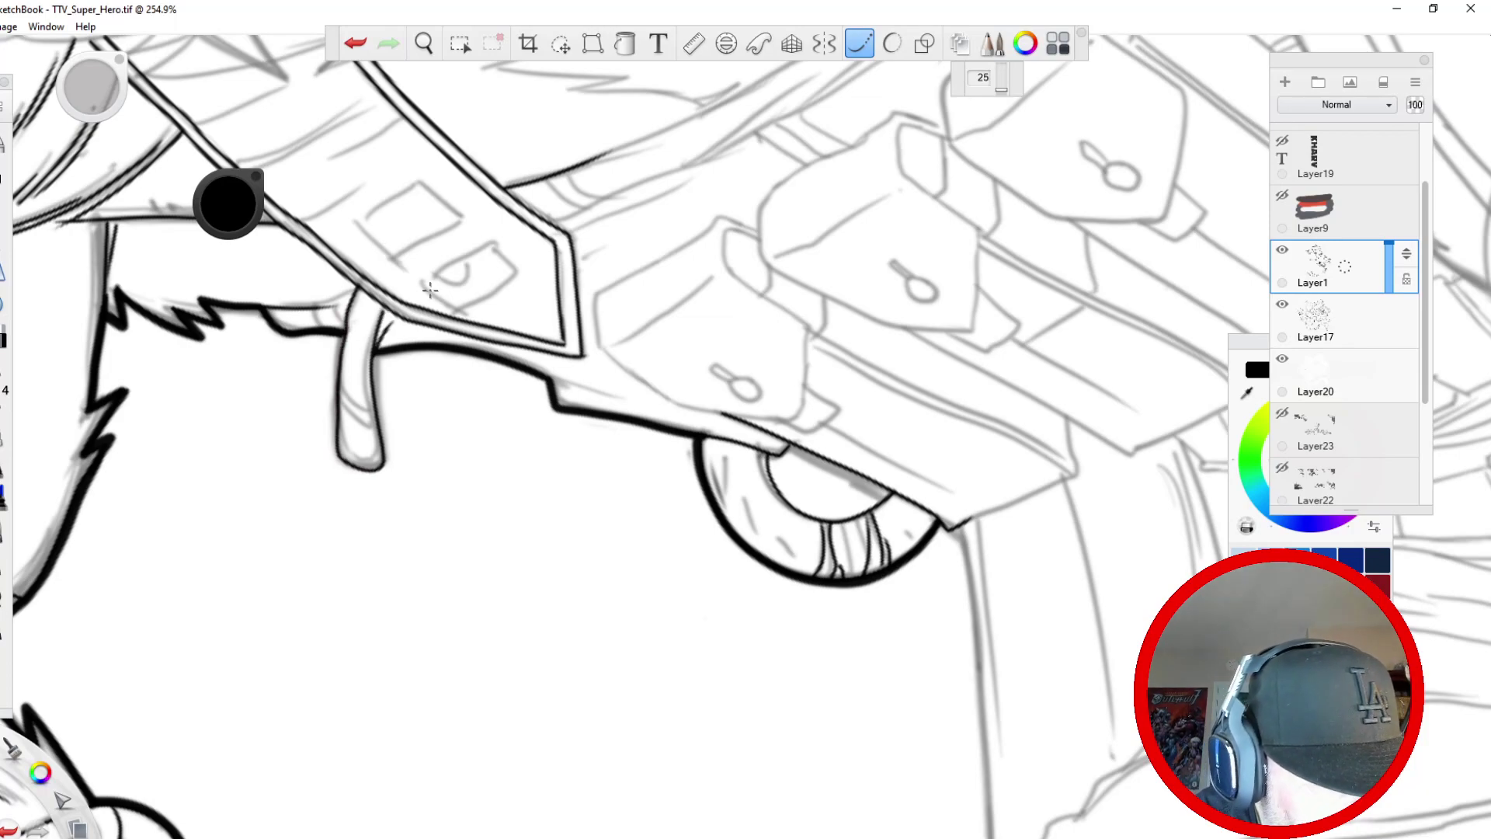
{"action": "left_click", "coordinate": [857, 45]}
{"action": "mouse_move", "coordinate": [377, 419]}
{"action": "left_mouse_down"}
{"action": "mouse_move", "coordinate": [337, 410]}
{"action": "mouse_move", "coordinate": [386, 430]}
{"action": "left_mouse_up"}
{"action": "left_click_drag", "start_coordinate": [373, 365], "coordinate": [347, 353]}
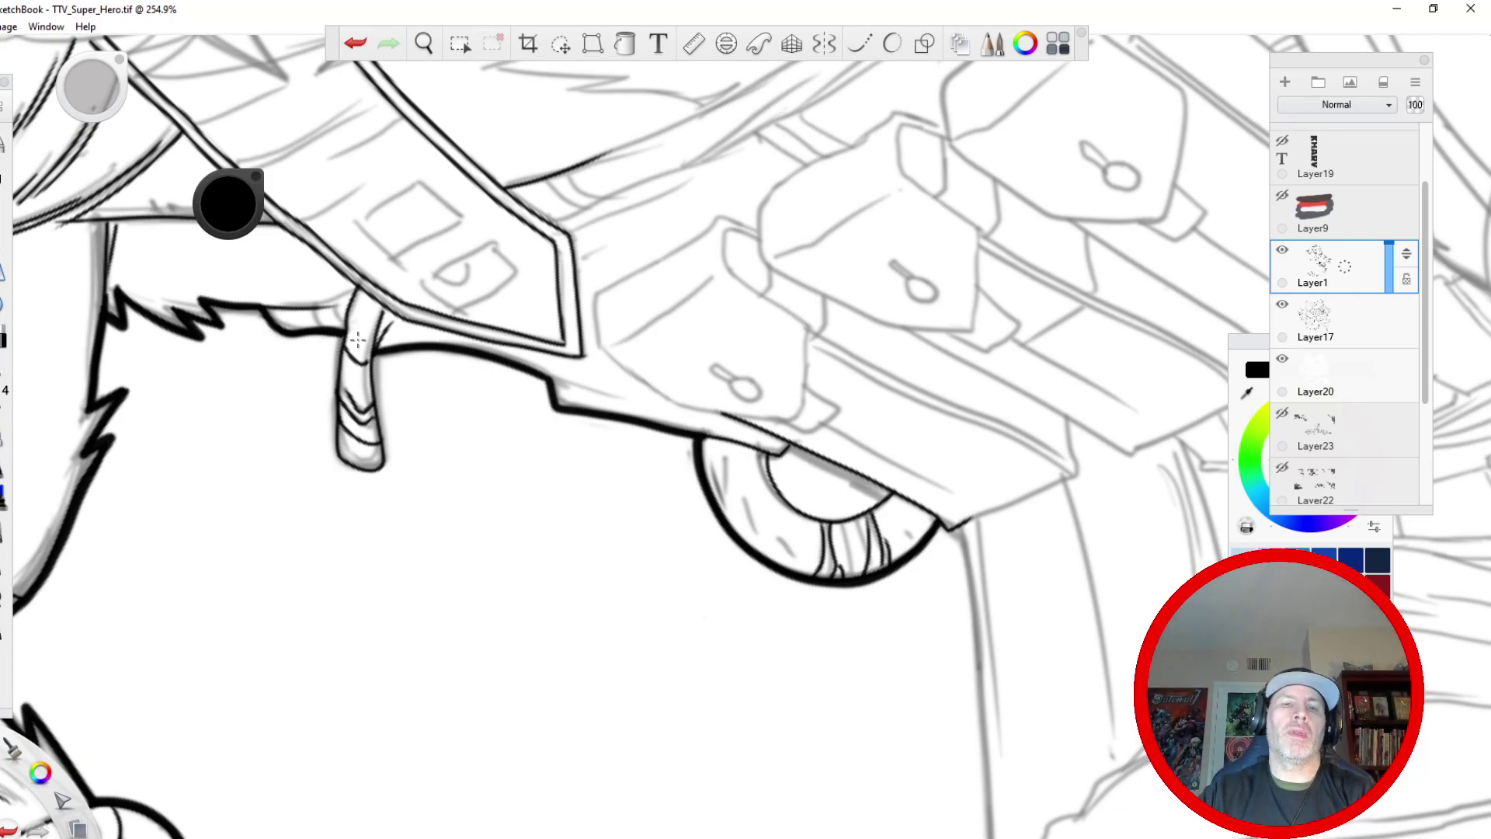
{"action": "left_click_drag", "start_coordinate": [788, 490], "coordinate": [763, 536]}
{"action": "left_click_drag", "start_coordinate": [784, 487], "coordinate": [760, 533]}
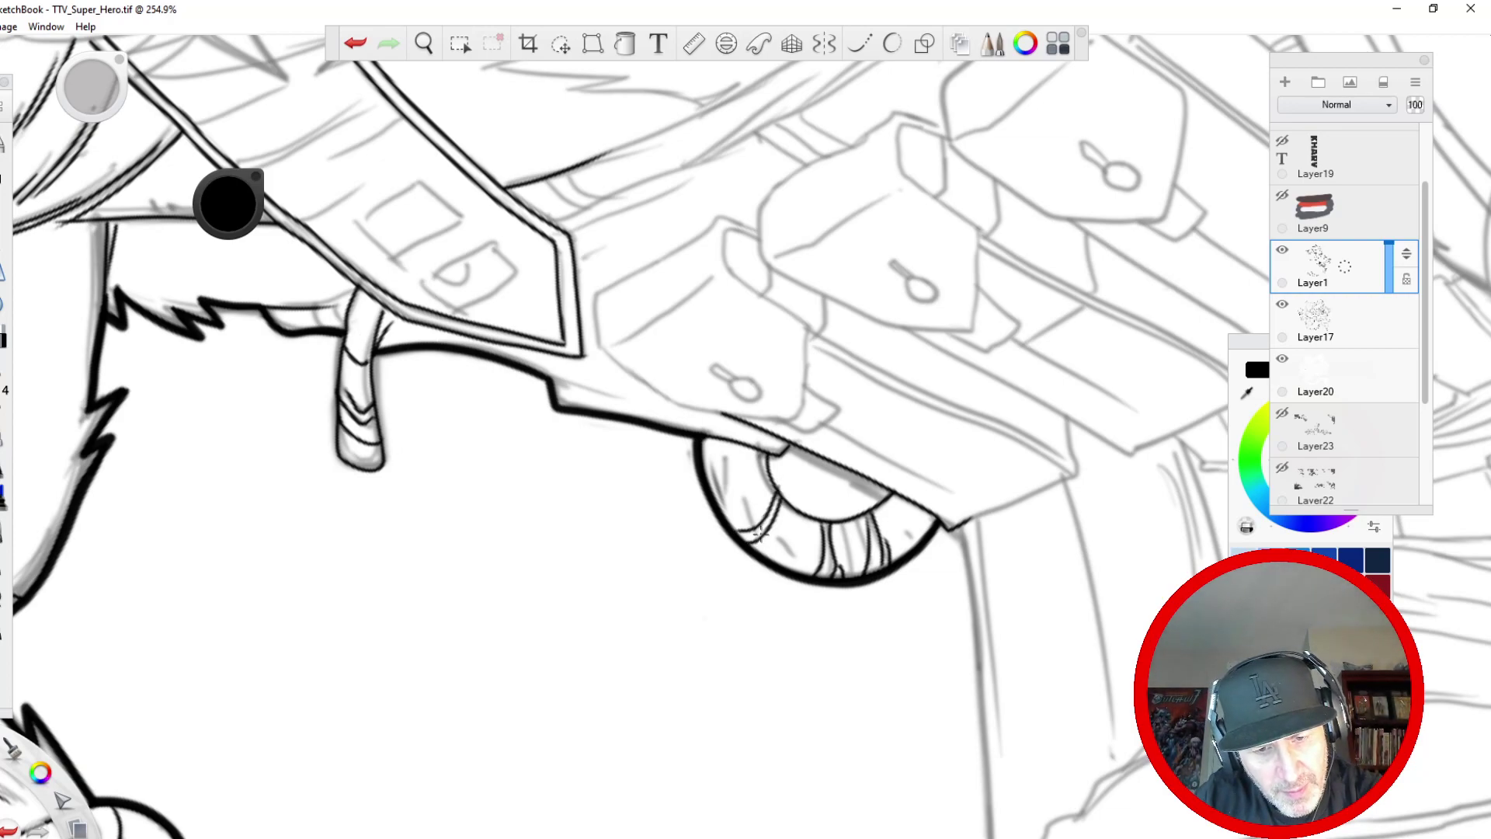
- Ink the long straight edge running from the first pouch's lower corner down toward the hand
{"action": "key", "text": "space"}
{"action": "mouse_move", "coordinate": [660, 456]}
{"action": "left_mouse_down"}
{"action": "mouse_move", "coordinate": [655, 501]}
{"action": "mouse_move", "coordinate": [618, 373]}
{"action": "mouse_move", "coordinate": [647, 406]}
{"action": "mouse_move", "coordinate": [704, 394]}
{"action": "left_mouse_up"}
{"action": "left_click", "coordinate": [859, 43]}
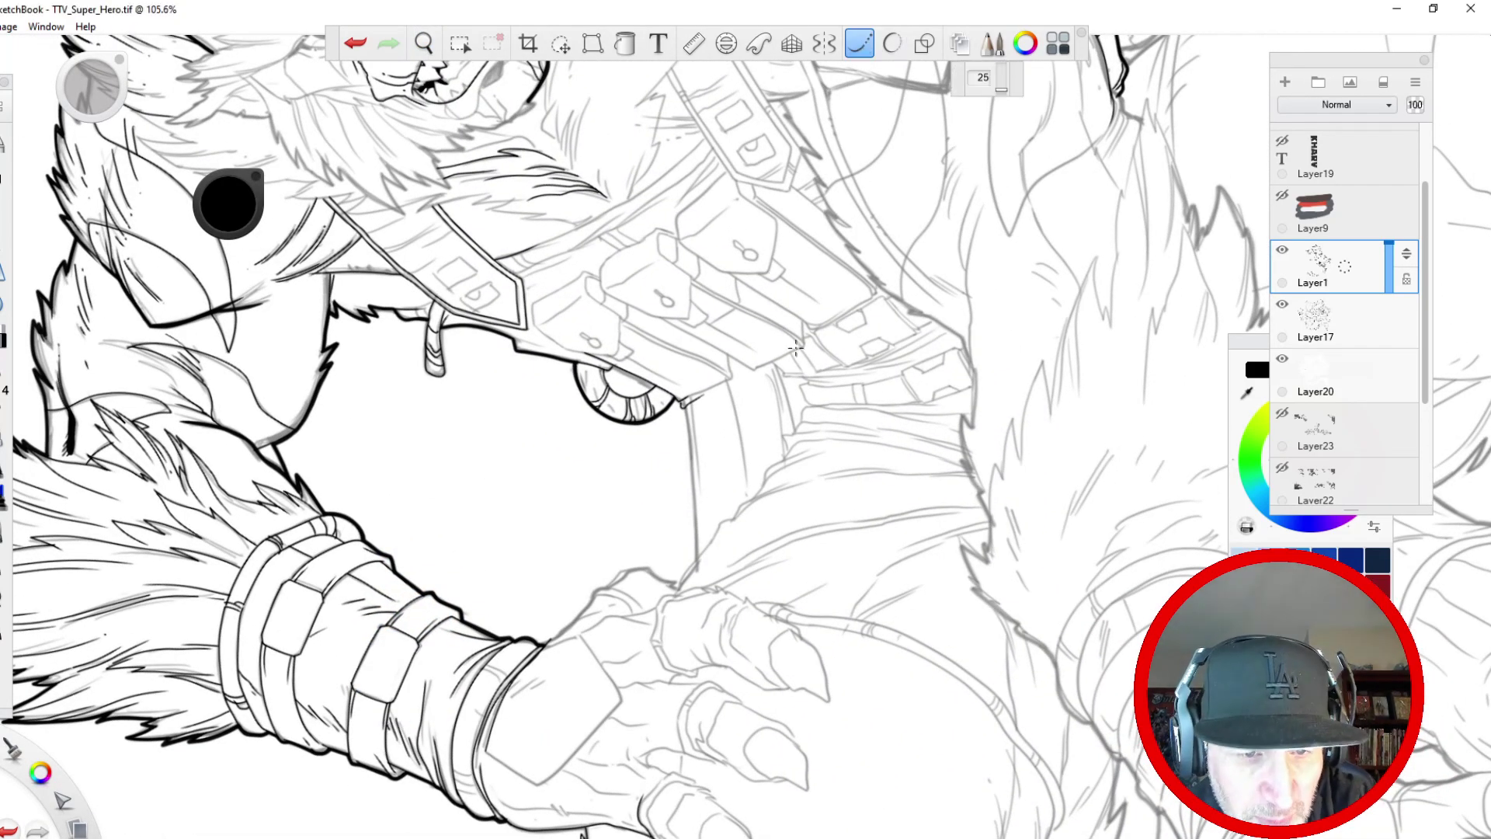
{"action": "left_click_drag", "start_coordinate": [686, 403], "coordinate": [696, 536]}
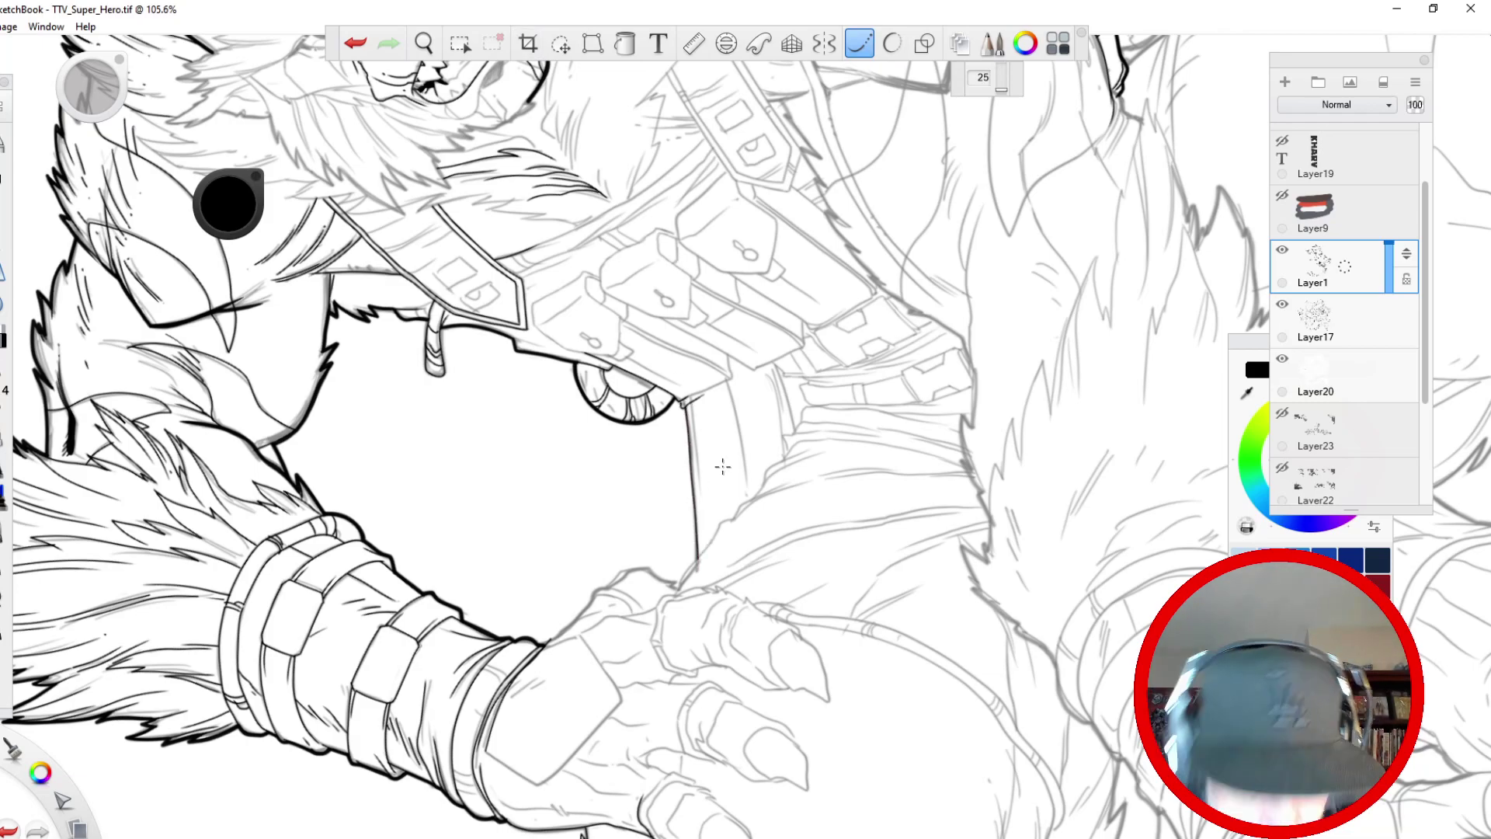
- Ink the gap between the first two fingers and the band around the first finger's knuckle
{"action": "key", "text": "space"}
{"action": "left_click_drag", "start_coordinate": [497, 608], "coordinate": [428, 477]}
{"action": "left_click_drag", "start_coordinate": [322, 589], "coordinate": [287, 493]}
{"action": "mouse_move", "coordinate": [239, 538]}
{"action": "left_mouse_down"}
{"action": "mouse_move", "coordinate": [333, 521]}
{"action": "mouse_move", "coordinate": [320, 543]}
{"action": "mouse_move", "coordinate": [432, 533]}
{"action": "left_mouse_up"}
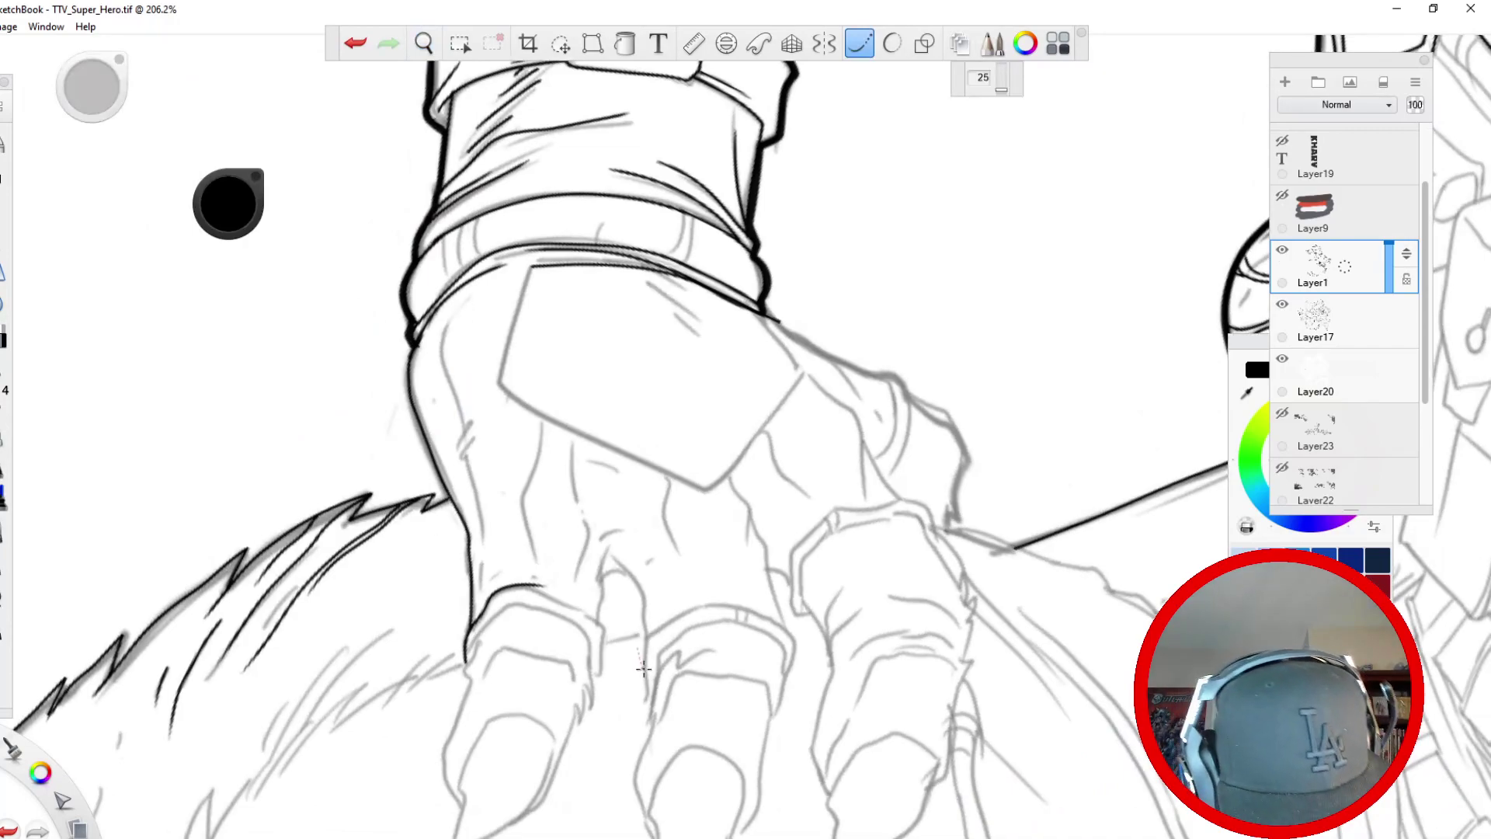
{"action": "mouse_move", "coordinate": [668, 584]}
{"action": "left_mouse_down"}
{"action": "mouse_move", "coordinate": [641, 644]}
{"action": "mouse_move", "coordinate": [636, 584]}
{"action": "mouse_move", "coordinate": [596, 548]}
{"action": "mouse_move", "coordinate": [596, 622]}
{"action": "left_mouse_up"}
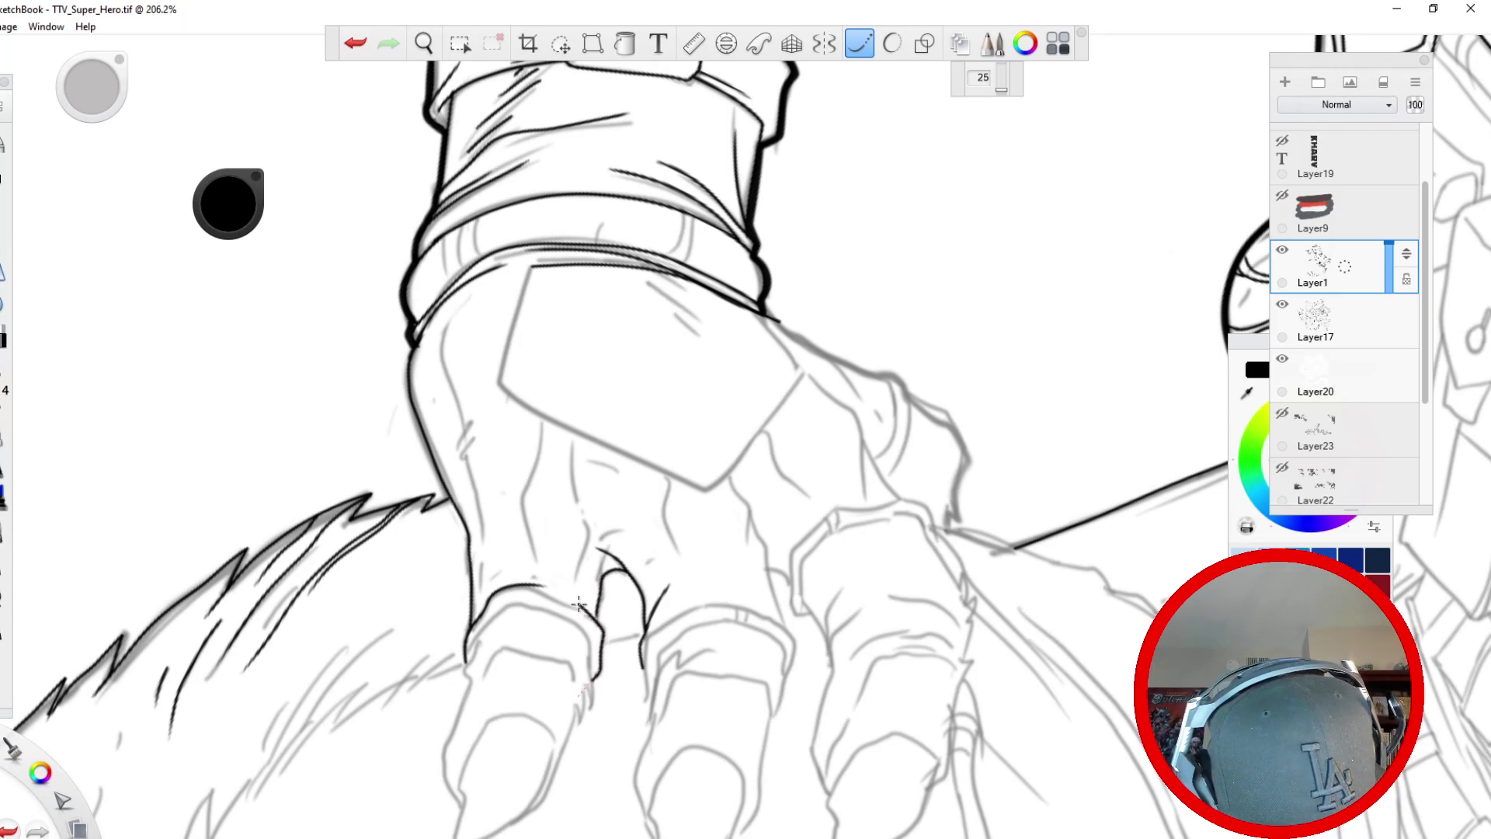
{"action": "mouse_move", "coordinate": [581, 625]}
{"action": "left_mouse_down"}
{"action": "mouse_move", "coordinate": [536, 604]}
{"action": "mouse_move", "coordinate": [494, 614]}
{"action": "mouse_move", "coordinate": [467, 672]}
{"action": "left_mouse_up"}
{"action": "mouse_move", "coordinate": [596, 619]}
{"action": "left_mouse_down"}
{"action": "mouse_move", "coordinate": [553, 578]}
{"action": "mouse_move", "coordinate": [511, 577]}
{"action": "mouse_move", "coordinate": [588, 526]}
{"action": "mouse_move", "coordinate": [570, 440]}
{"action": "mouse_move", "coordinate": [522, 503]}
{"action": "mouse_move", "coordinate": [540, 571]}
{"action": "left_mouse_up"}
- Ink the tendon lines below the hand plate and the upper edge of the second finger's knuckle
{"action": "mouse_move", "coordinate": [668, 475]}
{"action": "left_mouse_down"}
{"action": "mouse_move", "coordinate": [664, 541]}
{"action": "mouse_move", "coordinate": [705, 583]}
{"action": "left_mouse_up"}
{"action": "left_click_drag", "start_coordinate": [726, 477], "coordinate": [764, 586]}
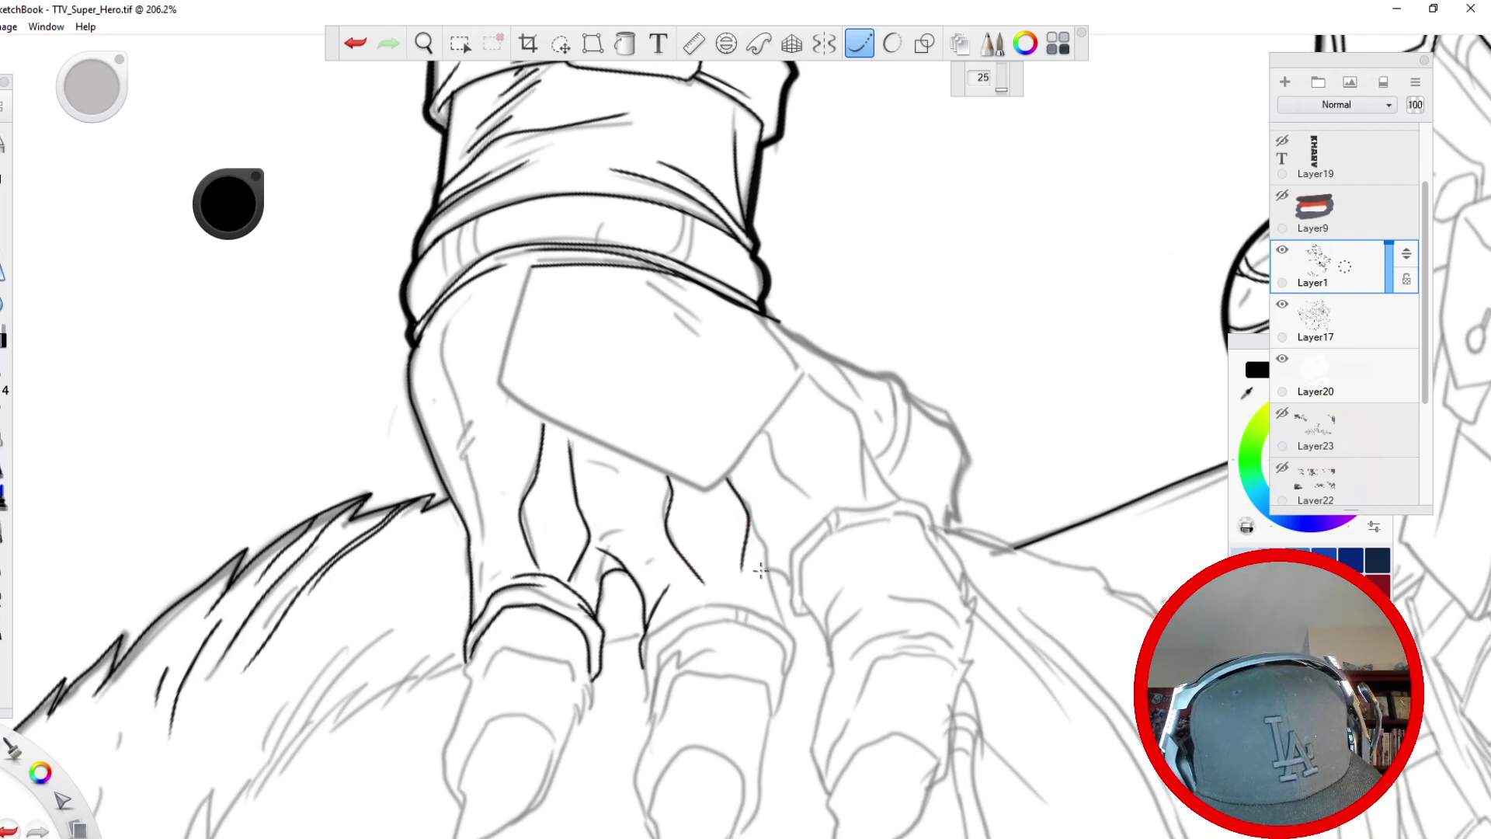
{"action": "left_click_drag", "start_coordinate": [748, 522], "coordinate": [776, 602]}
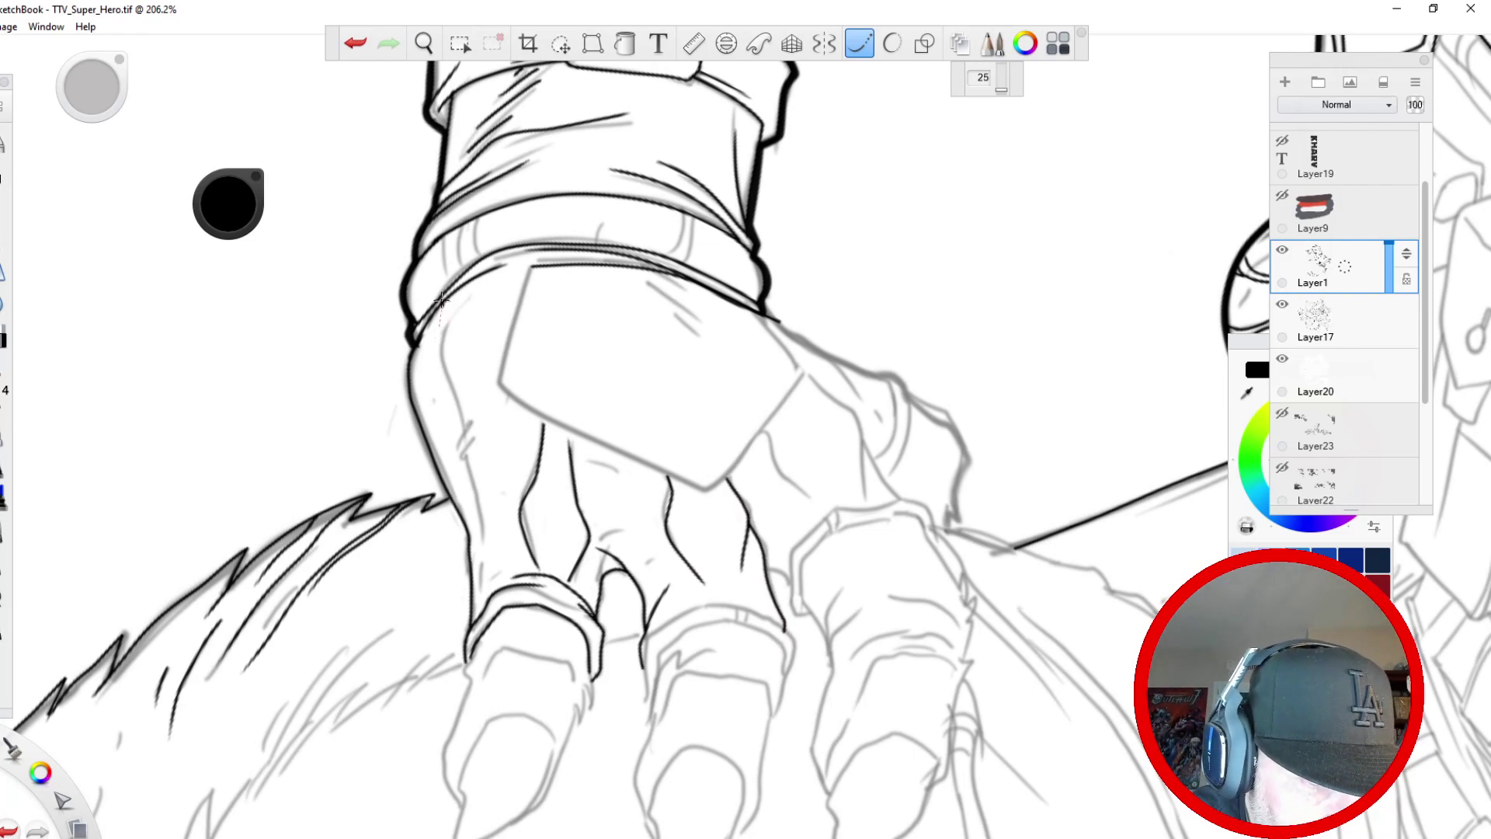
- Ink the outer tendon line from the wrist and creases above the first knuckle, undoing a stray plate outline stroke
{"action": "left_click_drag", "start_coordinate": [441, 299], "coordinate": [455, 342]}
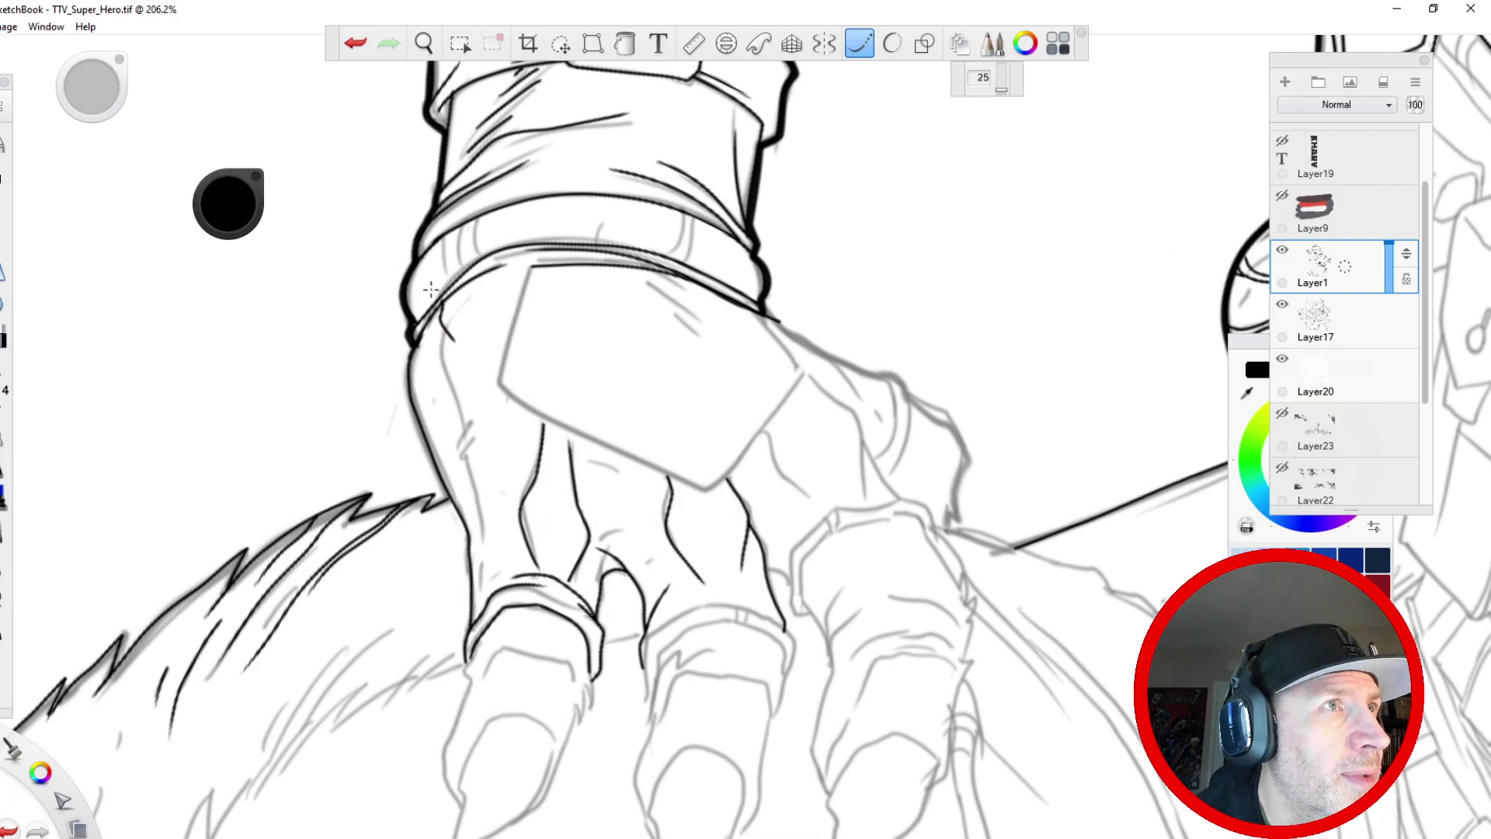
{"action": "mouse_move", "coordinate": [440, 347]}
{"action": "left_mouse_down"}
{"action": "mouse_move", "coordinate": [484, 560]}
{"action": "mouse_move", "coordinate": [542, 536]}
{"action": "left_mouse_up"}
{"action": "left_click_drag", "start_coordinate": [471, 571], "coordinate": [529, 521]}
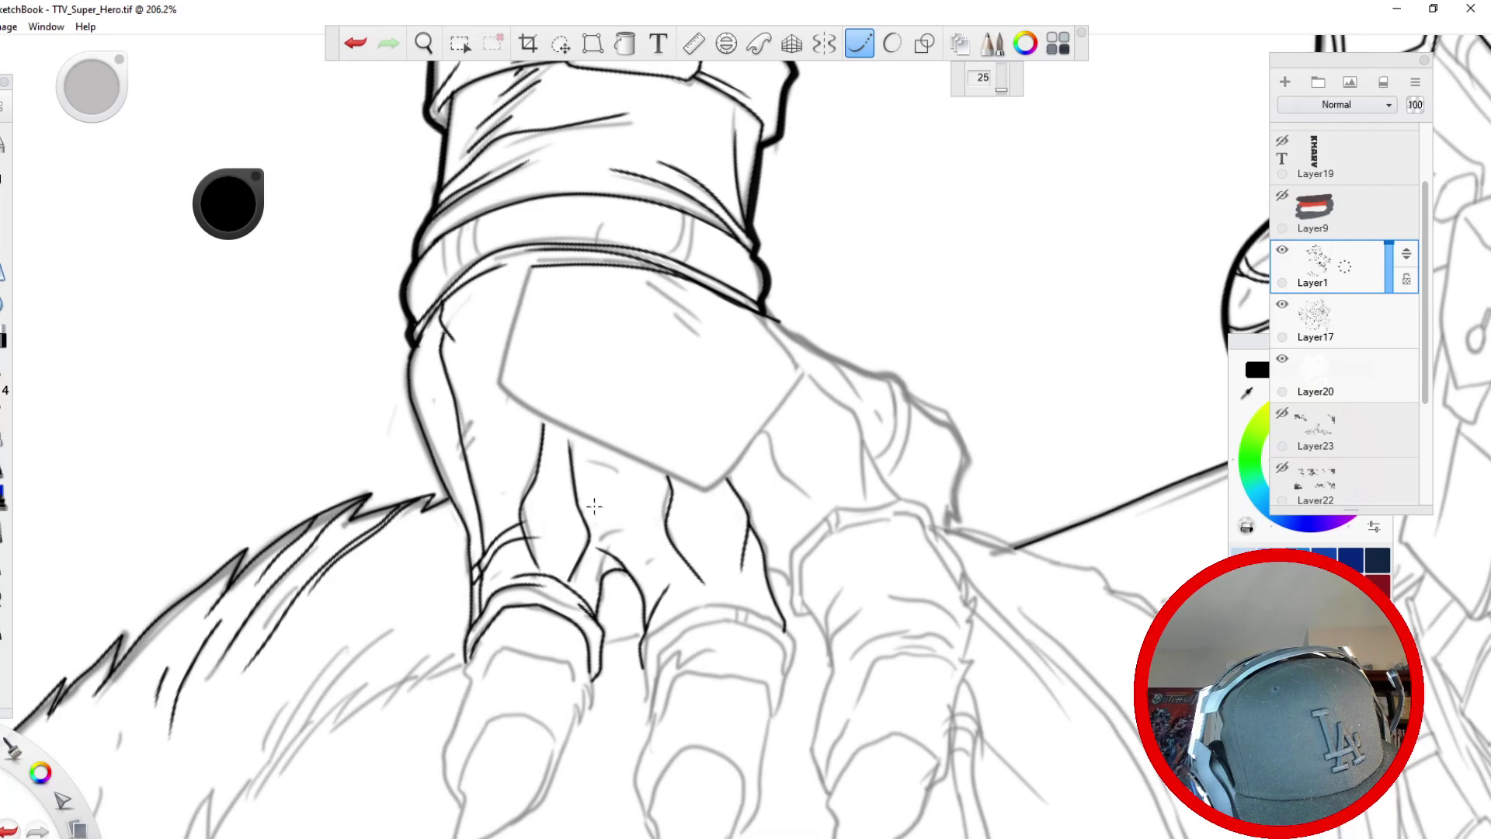
{"action": "left_click_drag", "start_coordinate": [597, 466], "coordinate": [618, 473]}
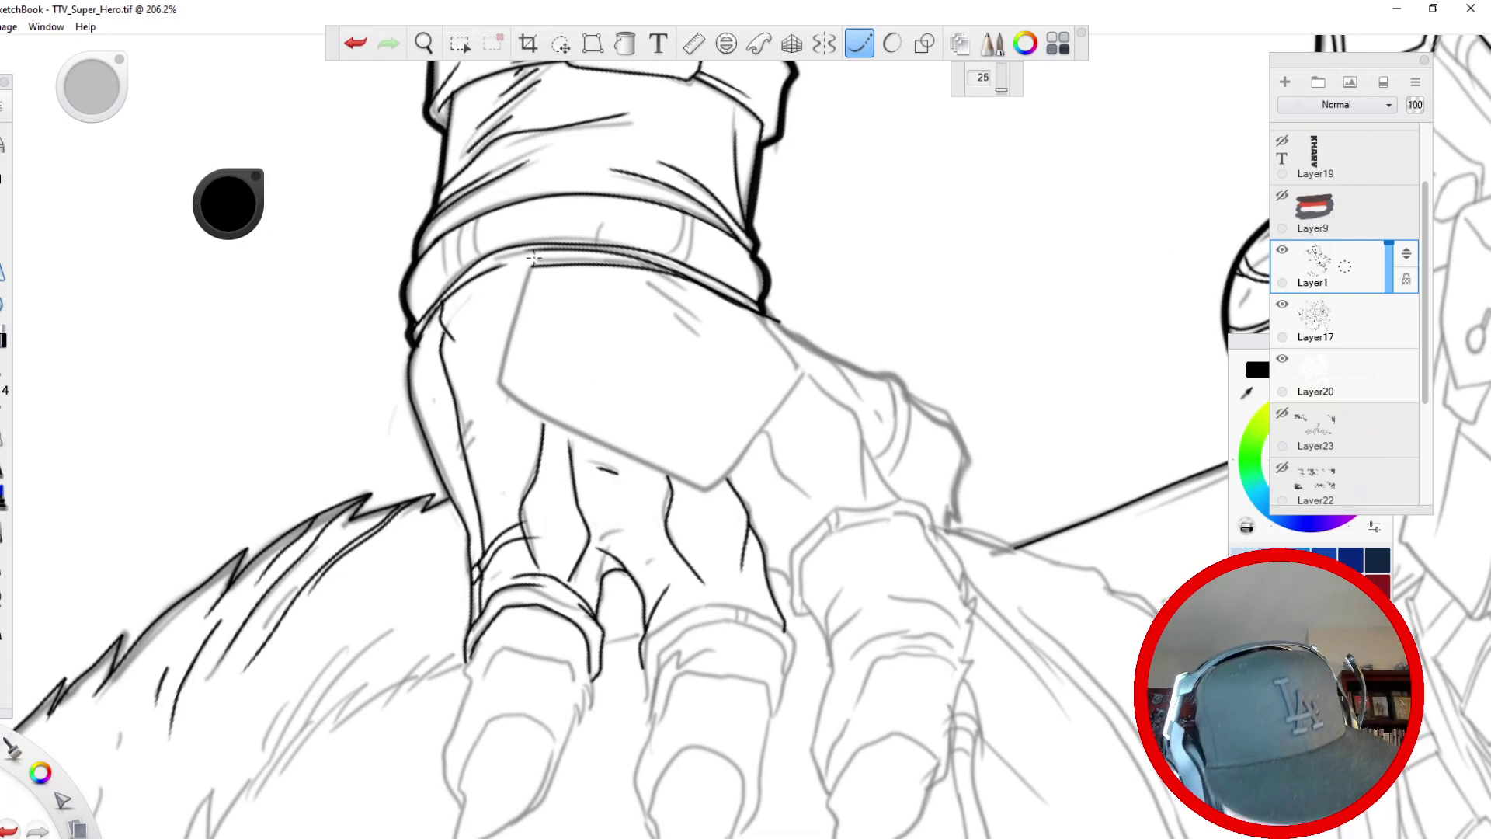
{"action": "mouse_move", "coordinate": [751, 310]}
{"action": "left_mouse_down"}
{"action": "mouse_move", "coordinate": [803, 368]}
{"action": "mouse_move", "coordinate": [758, 441]}
{"action": "mouse_move", "coordinate": [694, 489]}
{"action": "left_mouse_up"}
{"action": "left_click", "coordinate": [357, 46]}
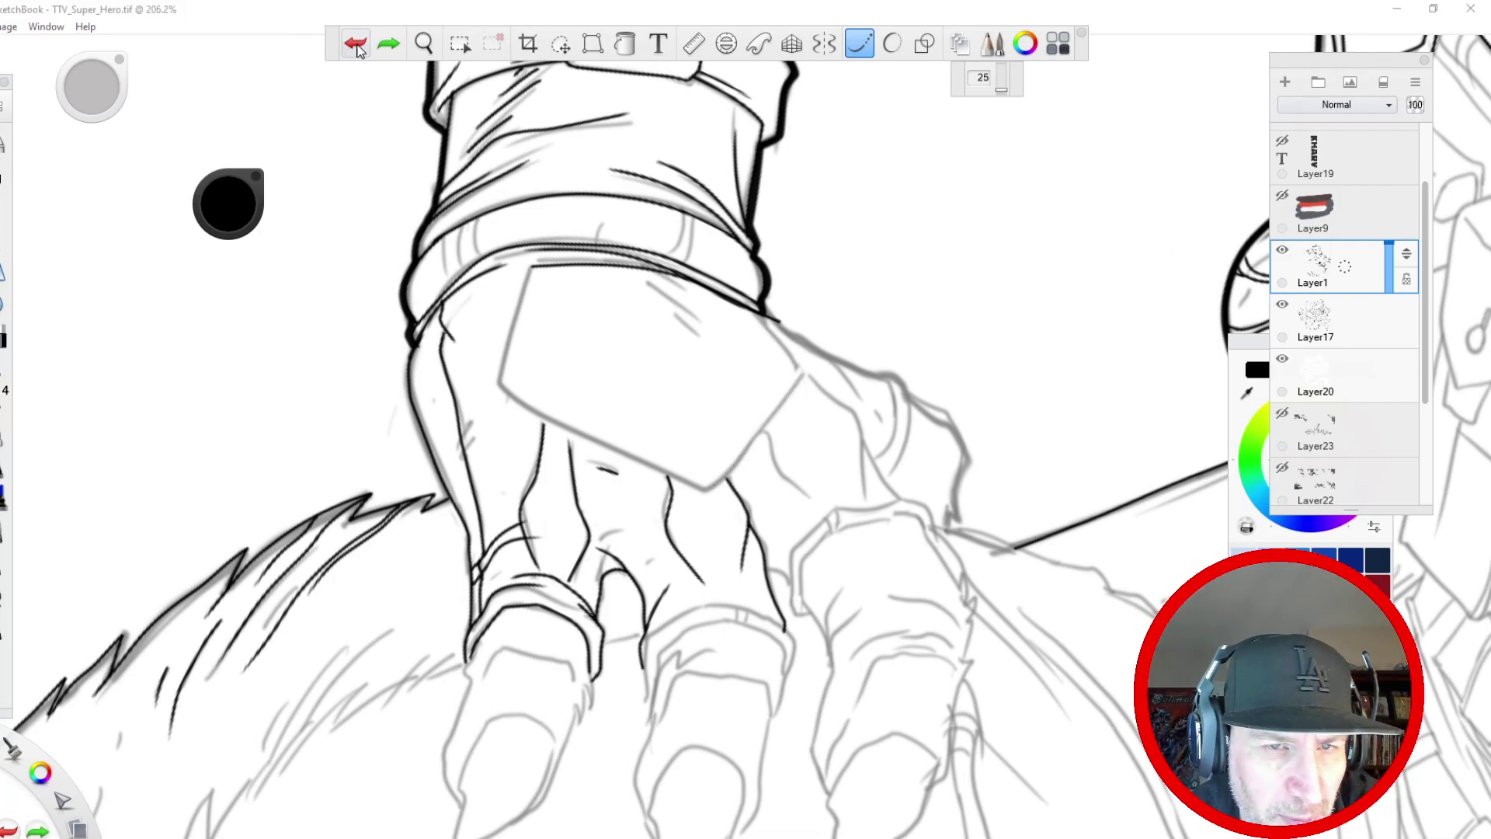
- Ink the five-sided plate on the back of the hand with connected straight lines, following the sketched corners
{"action": "left_click", "coordinate": [925, 45]}
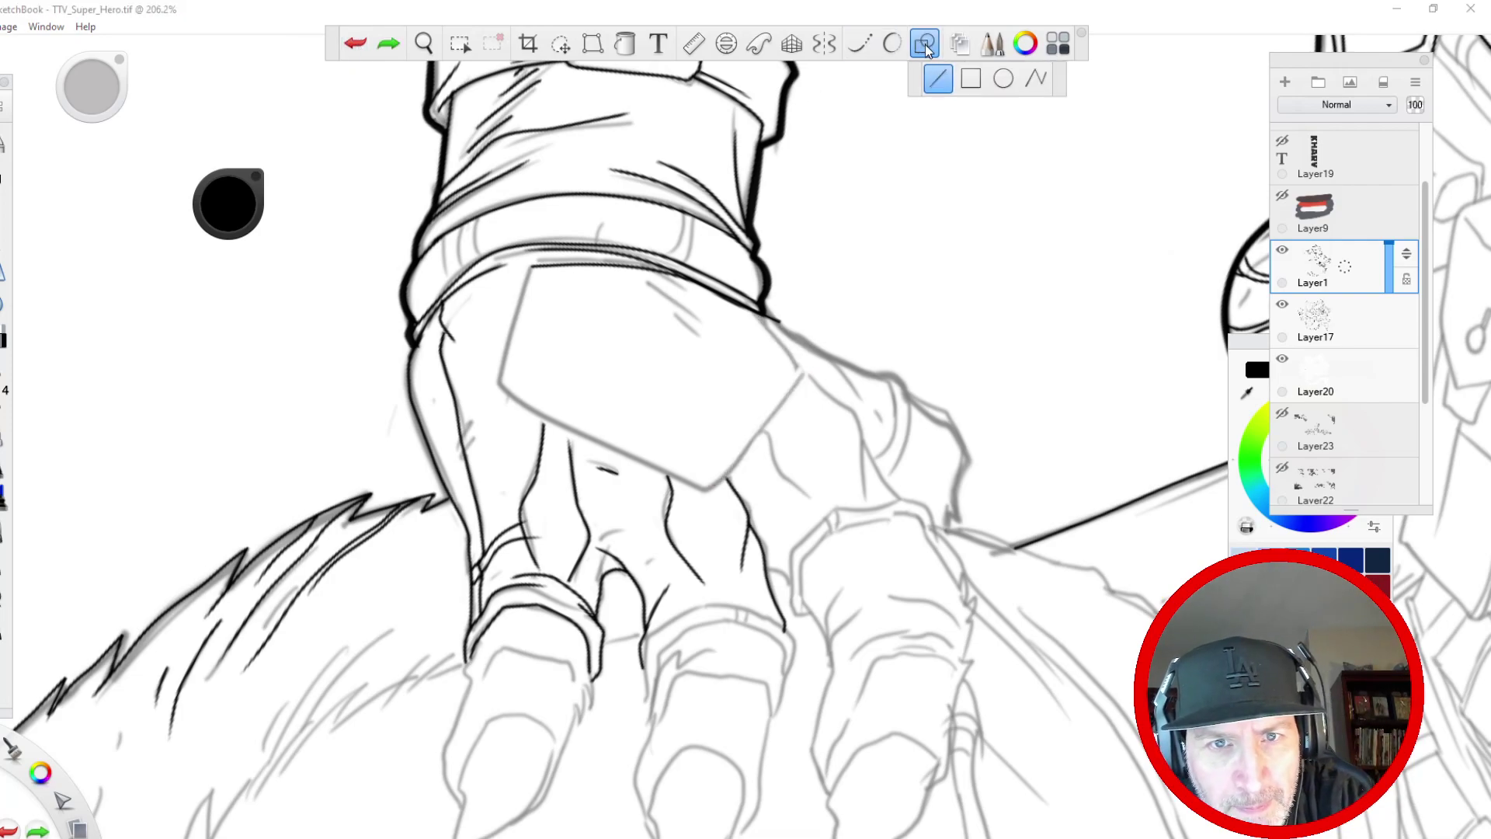
{"action": "left_click", "coordinate": [755, 313]}
{"action": "left_click", "coordinate": [804, 373]}
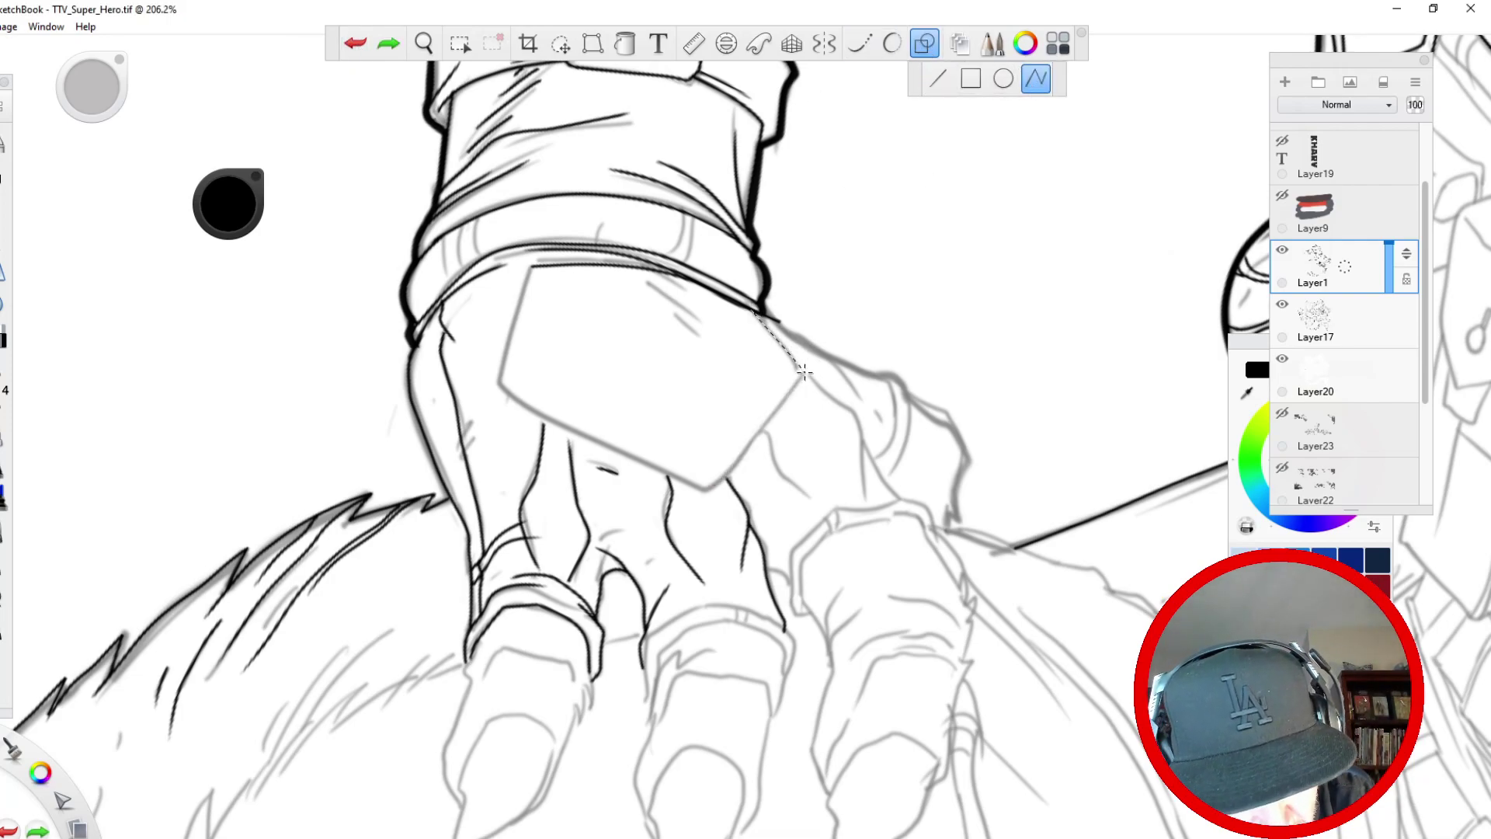
{"action": "left_click", "coordinate": [707, 490]}
{"action": "left_click", "coordinate": [498, 384]}
{"action": "left_click", "coordinate": [535, 261]}
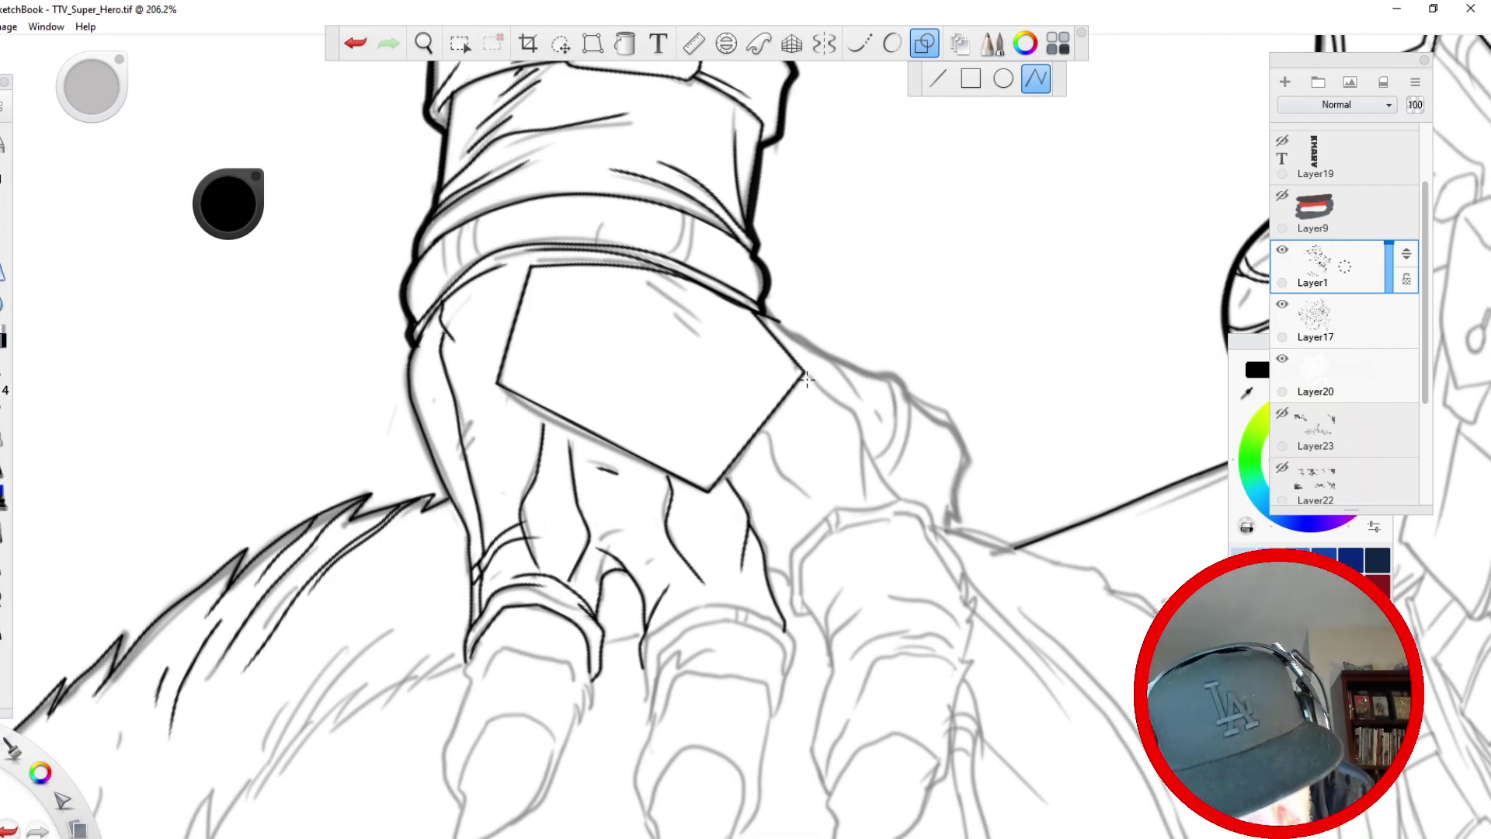
- Ink the thumb's outer edge and its curved double band with steady strokes, undoing one stray stroke
{"action": "left_click", "coordinate": [863, 45]}
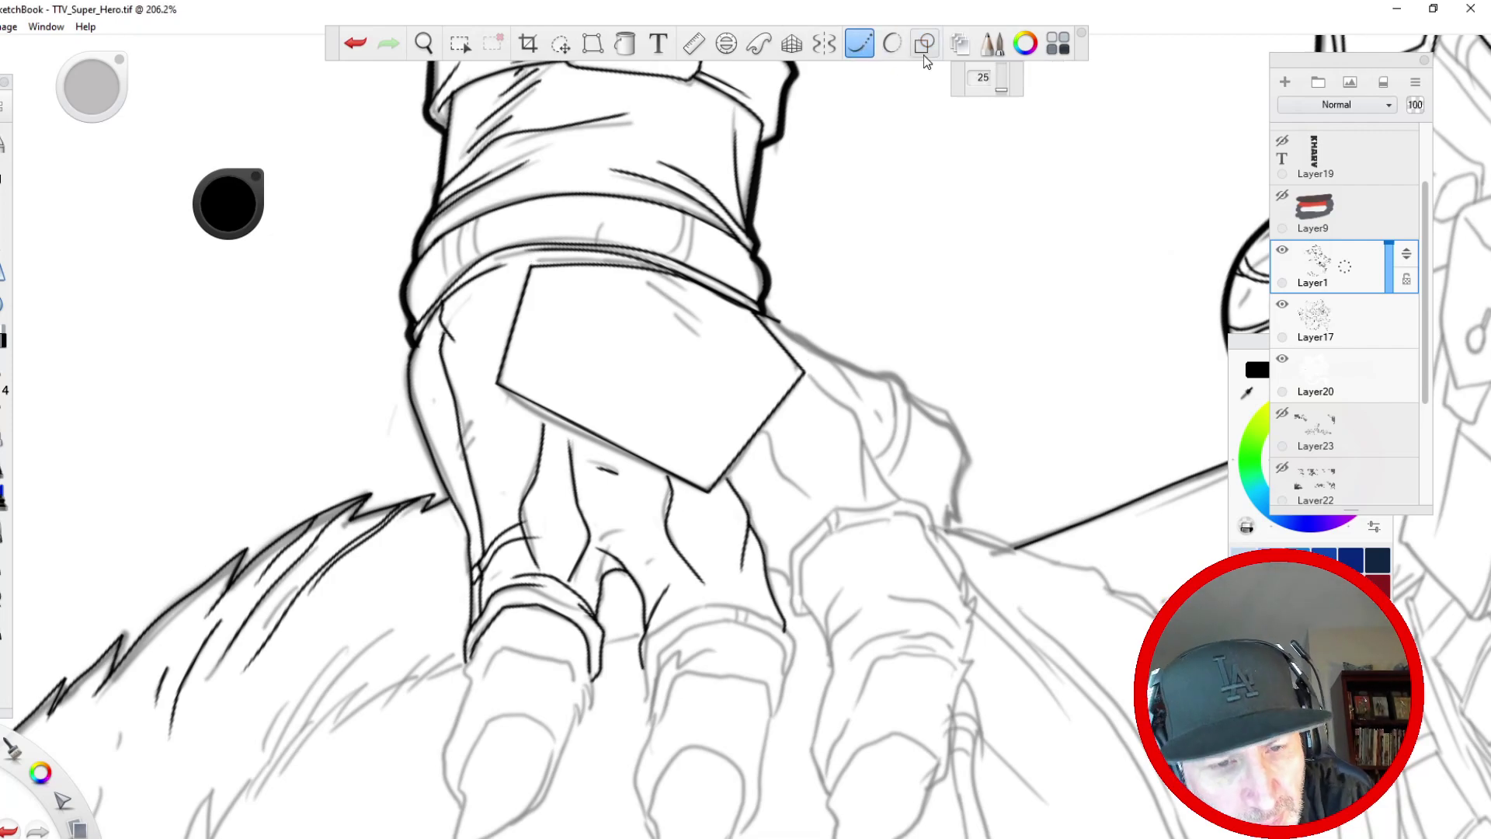
{"action": "key", "text": "space"}
{"action": "left_click_drag", "start_coordinate": [466, 359], "coordinate": [319, 505]}
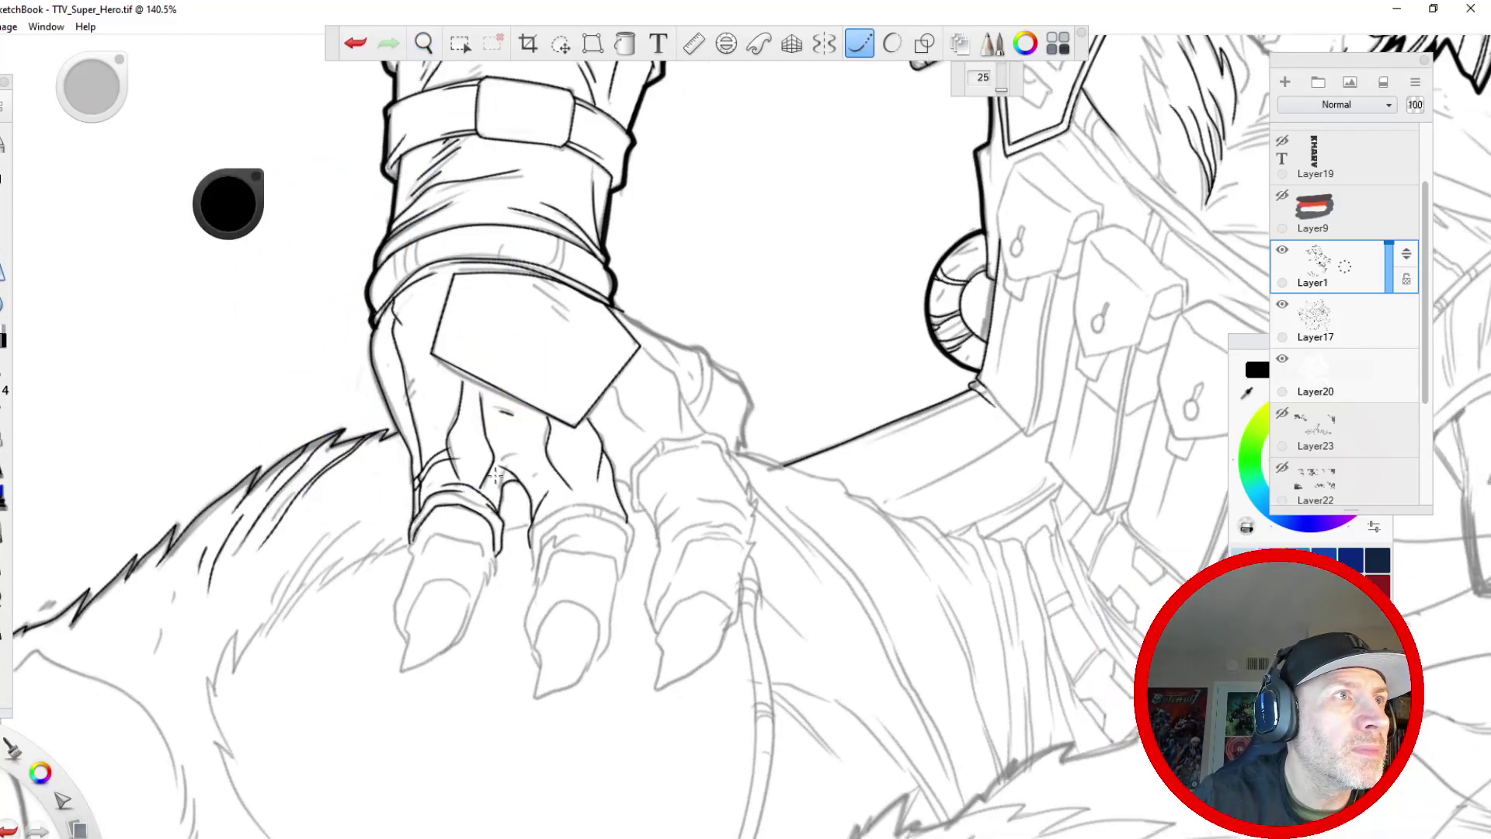
{"action": "key", "text": "space"}
{"action": "left_click_drag", "start_coordinate": [588, 420], "coordinate": [489, 370]}
{"action": "mouse_move", "coordinate": [488, 486]}
{"action": "left_mouse_down"}
{"action": "mouse_move", "coordinate": [503, 225]}
{"action": "mouse_move", "coordinate": [459, 394]}
{"action": "mouse_move", "coordinate": [412, 264]}
{"action": "mouse_move", "coordinate": [356, 530]}
{"action": "mouse_move", "coordinate": [391, 265]}
{"action": "left_mouse_up"}
{"action": "left_click_drag", "start_coordinate": [462, 330], "coordinate": [437, 514]}
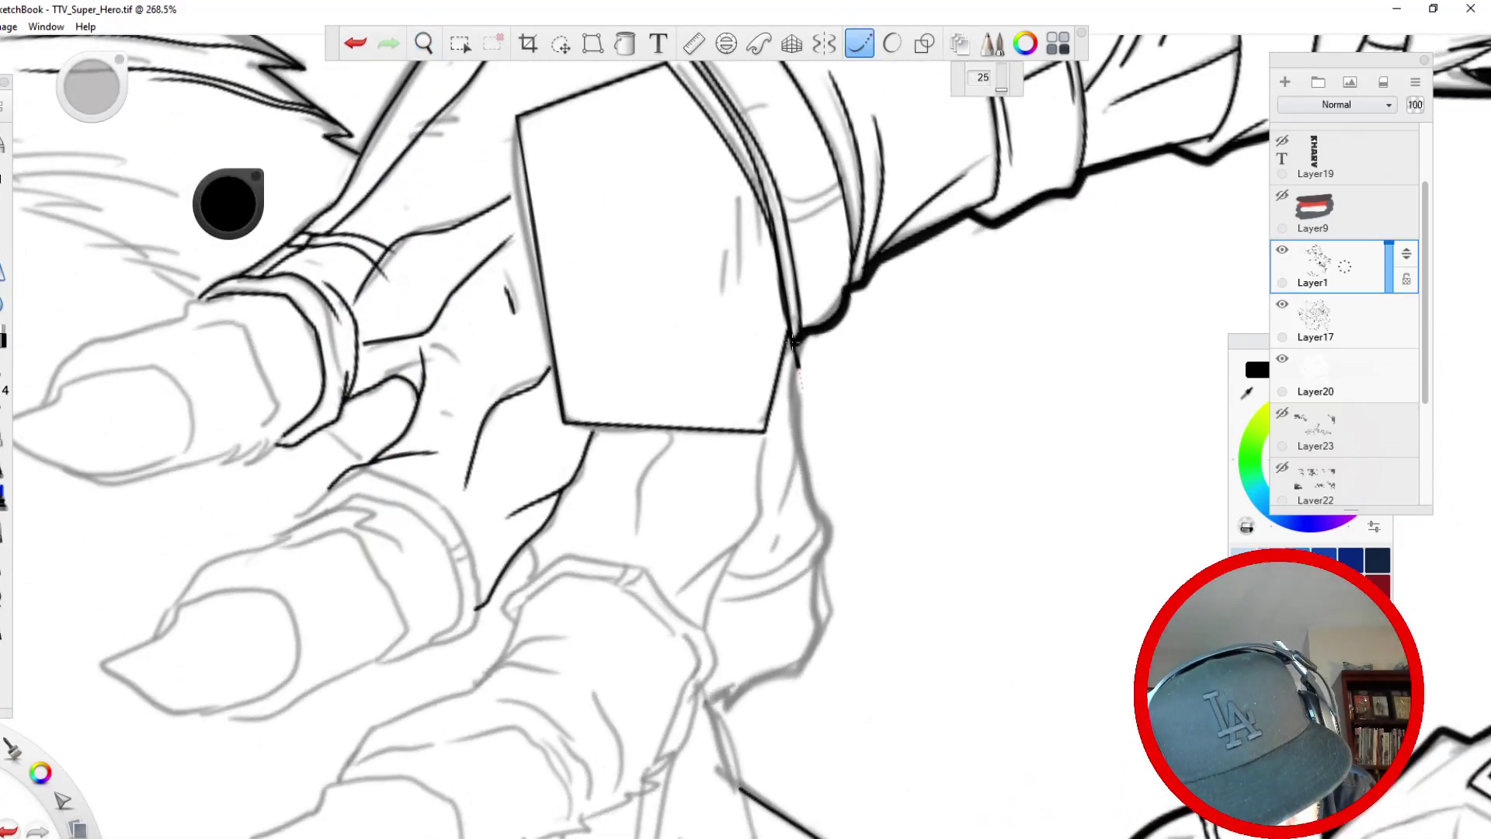
{"action": "mouse_move", "coordinate": [792, 342]}
{"action": "left_mouse_down"}
{"action": "mouse_move", "coordinate": [799, 457]}
{"action": "mouse_move", "coordinate": [775, 514]}
{"action": "left_mouse_up"}
{"action": "mouse_move", "coordinate": [796, 416]}
{"action": "left_mouse_down"}
{"action": "mouse_move", "coordinate": [811, 450]}
{"action": "mouse_move", "coordinate": [794, 501]}
{"action": "mouse_move", "coordinate": [809, 474]}
{"action": "mouse_move", "coordinate": [813, 496]}
{"action": "mouse_move", "coordinate": [792, 556]}
{"action": "mouse_move", "coordinate": [730, 577]}
{"action": "left_mouse_up"}
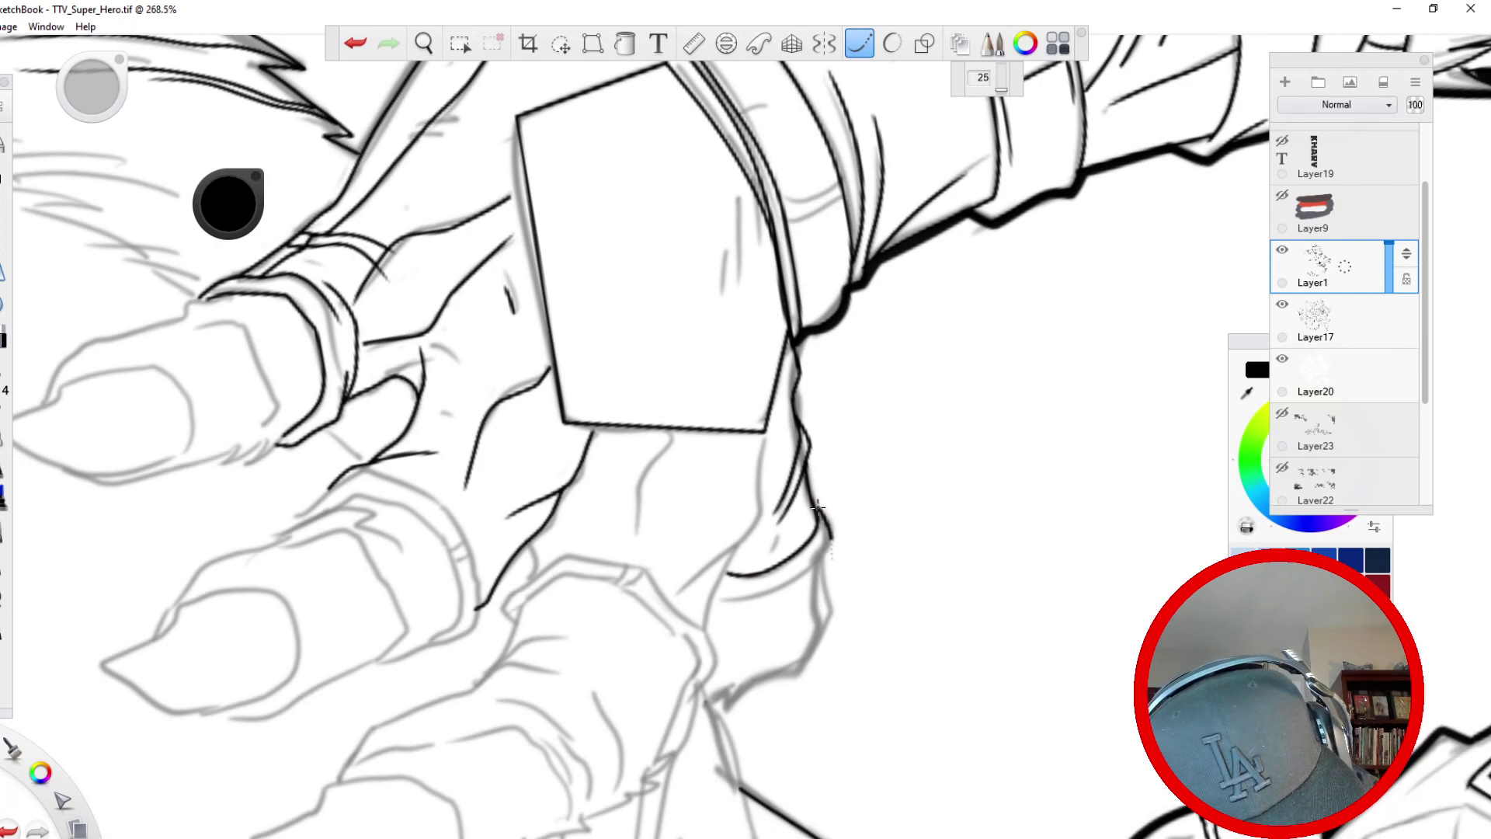
{"action": "left_click", "coordinate": [355, 44]}
{"action": "mouse_move", "coordinate": [830, 535]}
{"action": "left_mouse_down"}
{"action": "mouse_move", "coordinate": [808, 568]}
{"action": "mouse_move", "coordinate": [722, 599]}
{"action": "left_mouse_up"}
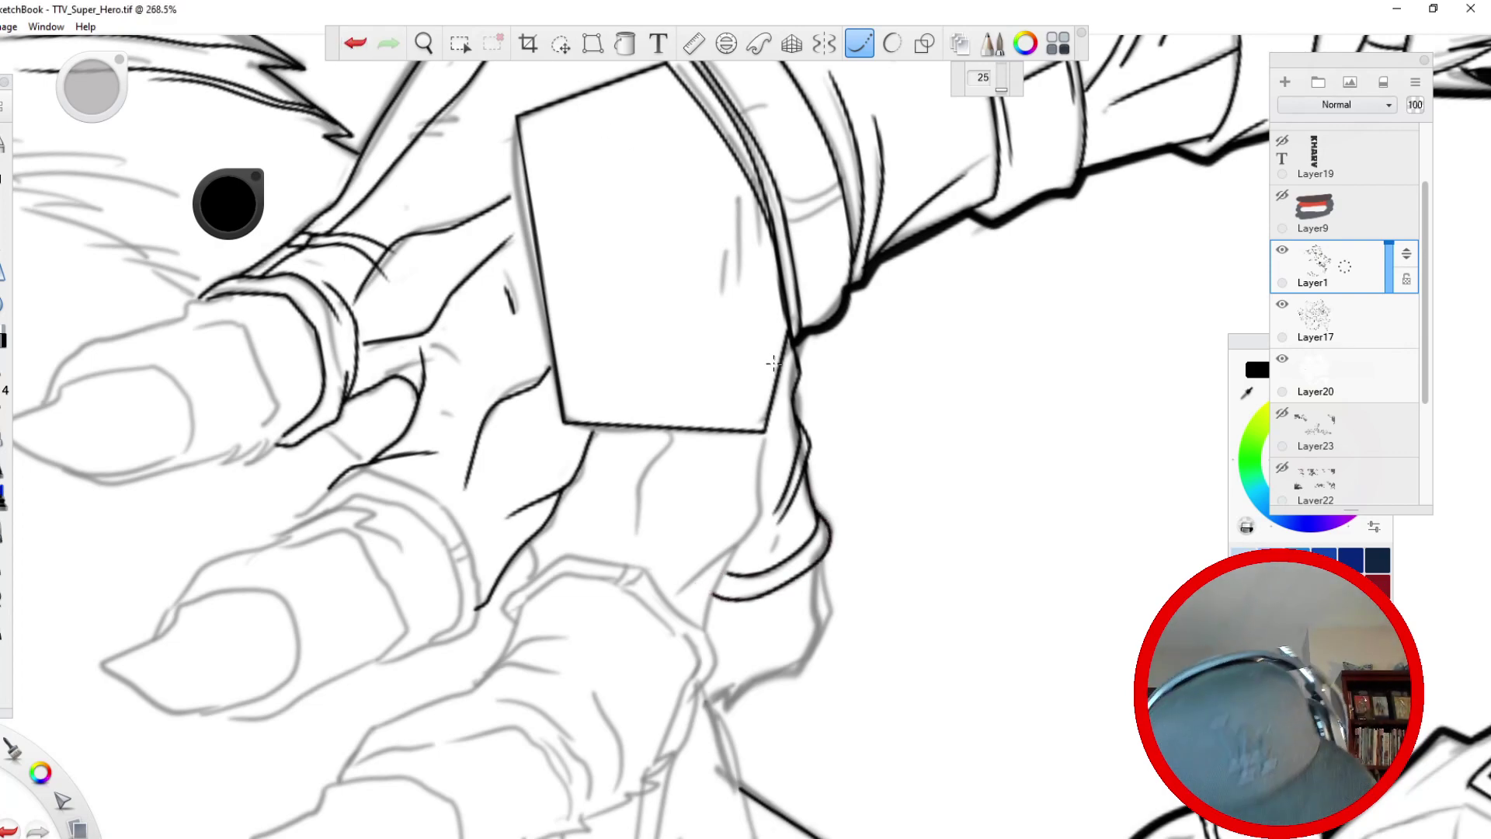
- Ink the fold lines between the plate and the thumb, the thumb's jagged fur end, and the tendon above the third finger
{"action": "mouse_move", "coordinate": [764, 440]}
{"action": "left_mouse_down"}
{"action": "mouse_move", "coordinate": [755, 538]}
{"action": "mouse_move", "coordinate": [682, 588]}
{"action": "left_mouse_up"}
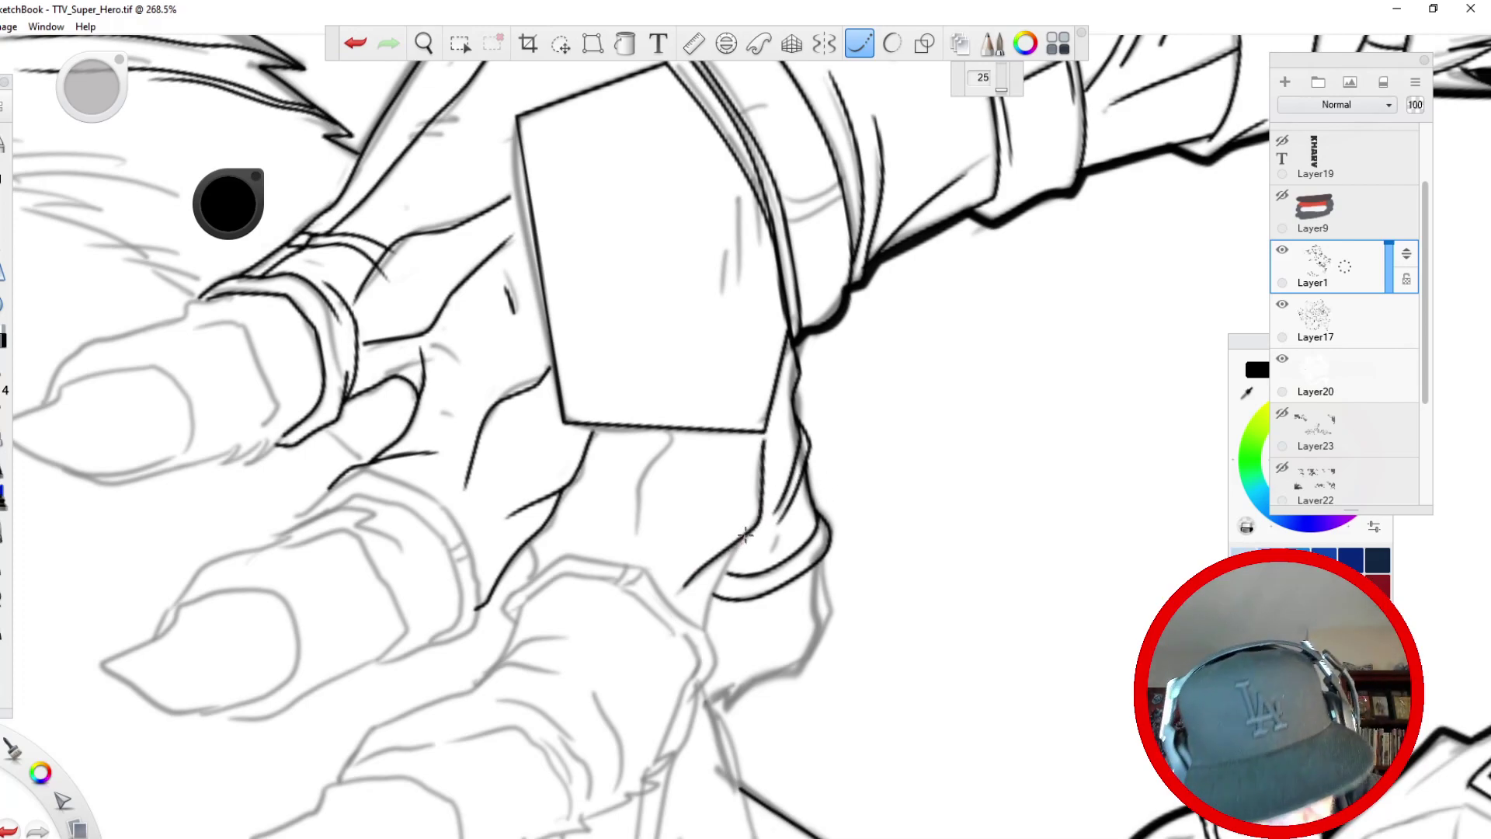
{"action": "left_click_drag", "start_coordinate": [744, 534], "coordinate": [703, 629]}
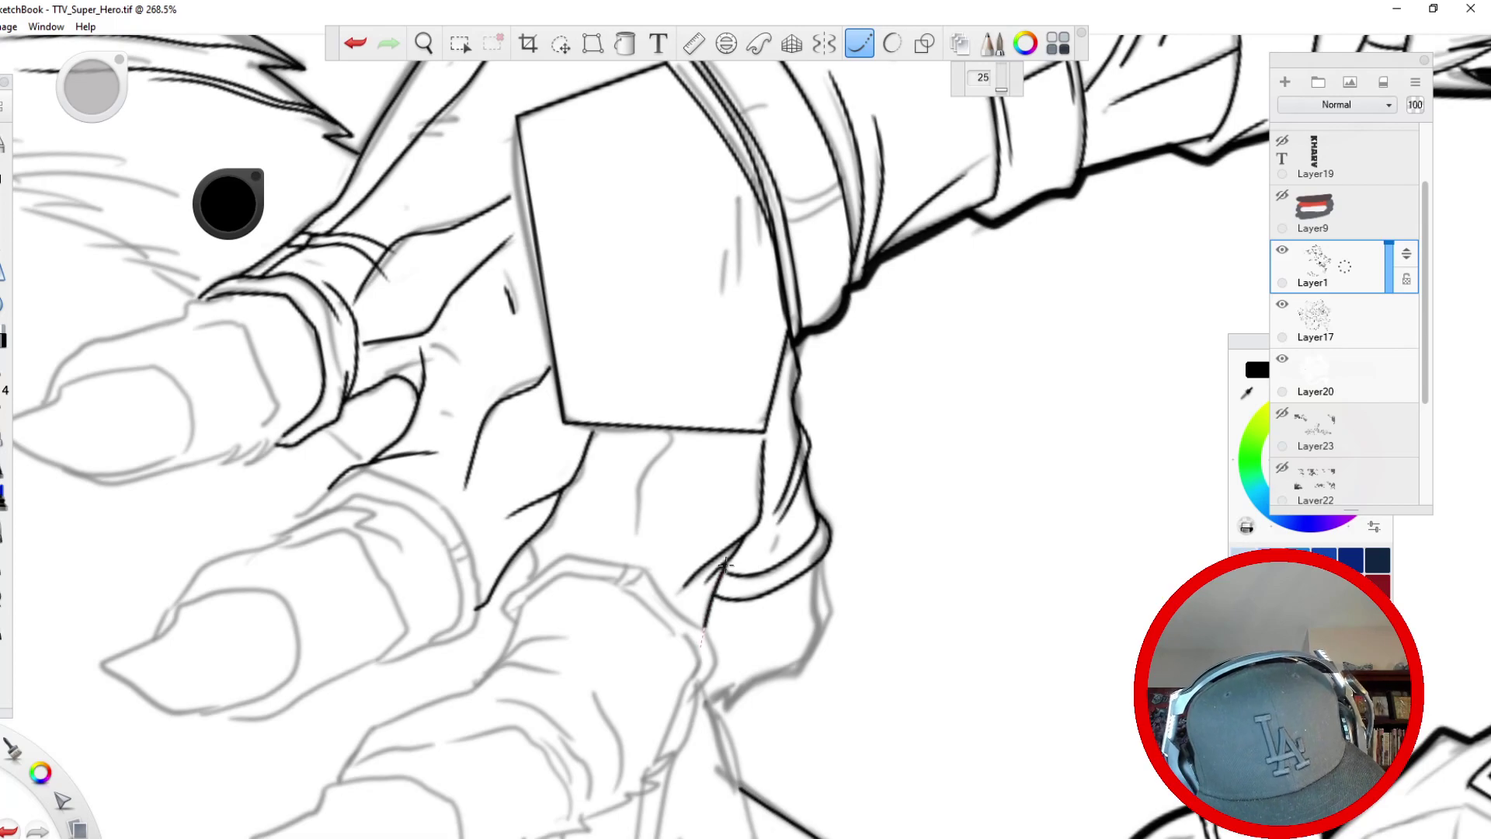
{"action": "mouse_move", "coordinate": [815, 567]}
{"action": "left_mouse_down"}
{"action": "mouse_move", "coordinate": [822, 629]}
{"action": "mouse_move", "coordinate": [807, 661]}
{"action": "mouse_move", "coordinate": [774, 695]}
{"action": "mouse_move", "coordinate": [788, 662]}
{"action": "mouse_move", "coordinate": [704, 704]}
{"action": "left_mouse_up"}
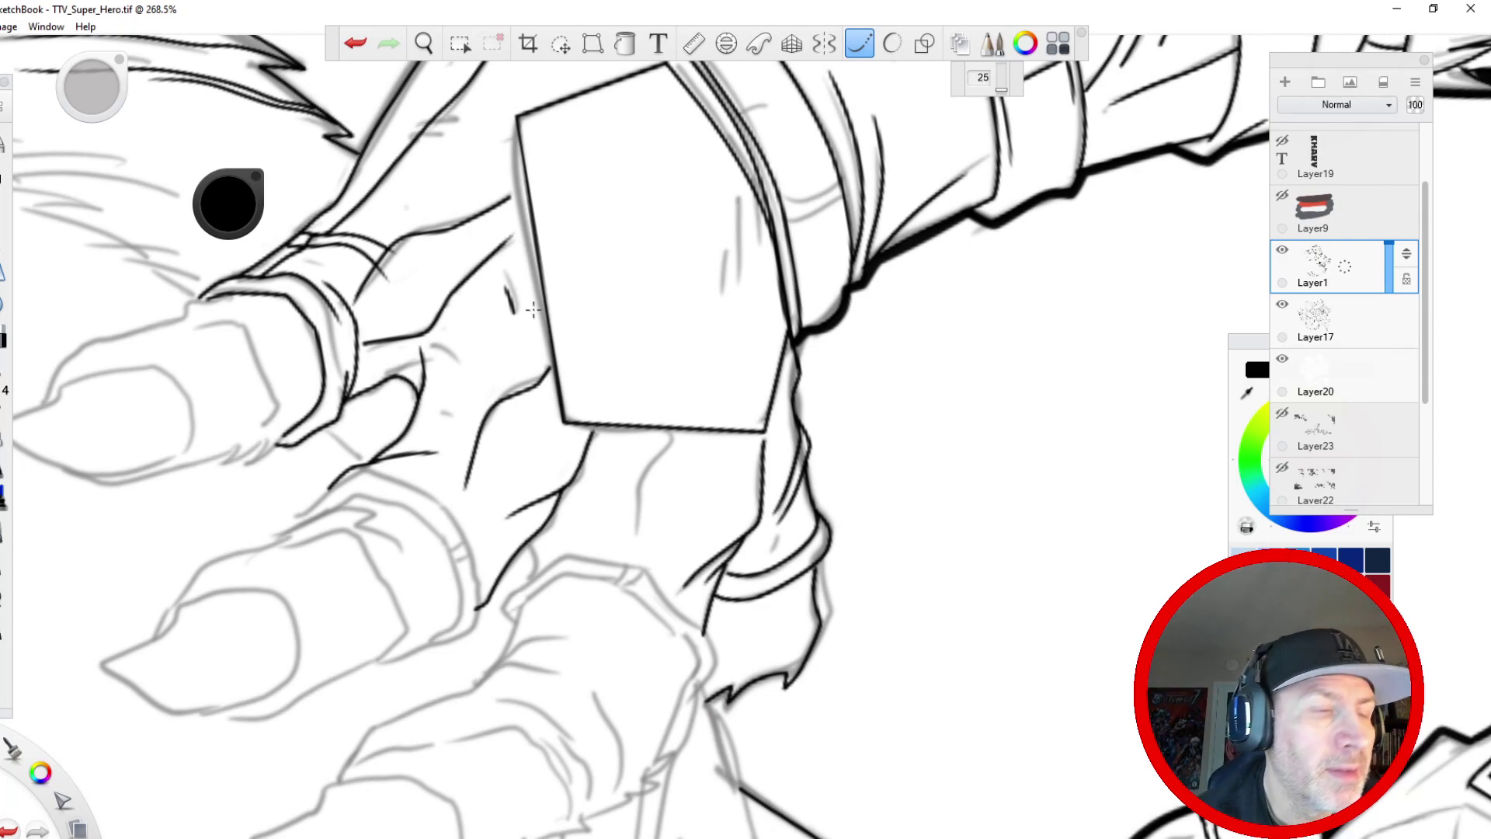
{"action": "mouse_move", "coordinate": [678, 430]}
{"action": "left_mouse_down"}
{"action": "mouse_move", "coordinate": [642, 497]}
{"action": "mouse_move", "coordinate": [634, 596]}
{"action": "left_mouse_up"}
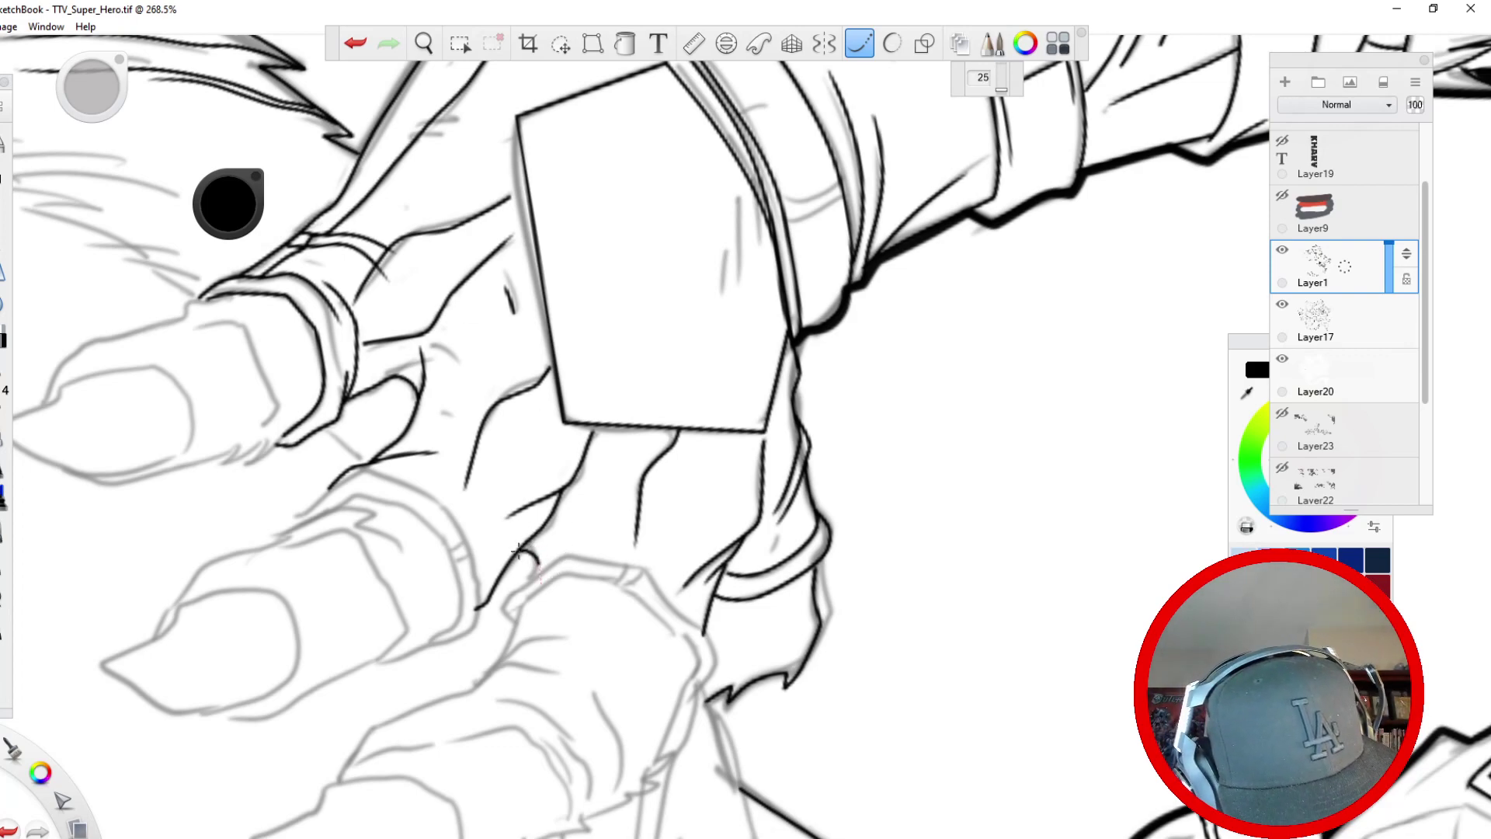
- Ink the third finger's double knuckle band with its inner creases and the finger's inner side down to the claw
{"action": "mouse_move", "coordinate": [525, 584]}
{"action": "left_mouse_down"}
{"action": "mouse_move", "coordinate": [560, 556]}
{"action": "mouse_move", "coordinate": [645, 574]}
{"action": "mouse_move", "coordinate": [703, 638]}
{"action": "mouse_move", "coordinate": [713, 678]}
{"action": "mouse_move", "coordinate": [678, 731]}
{"action": "left_mouse_up"}
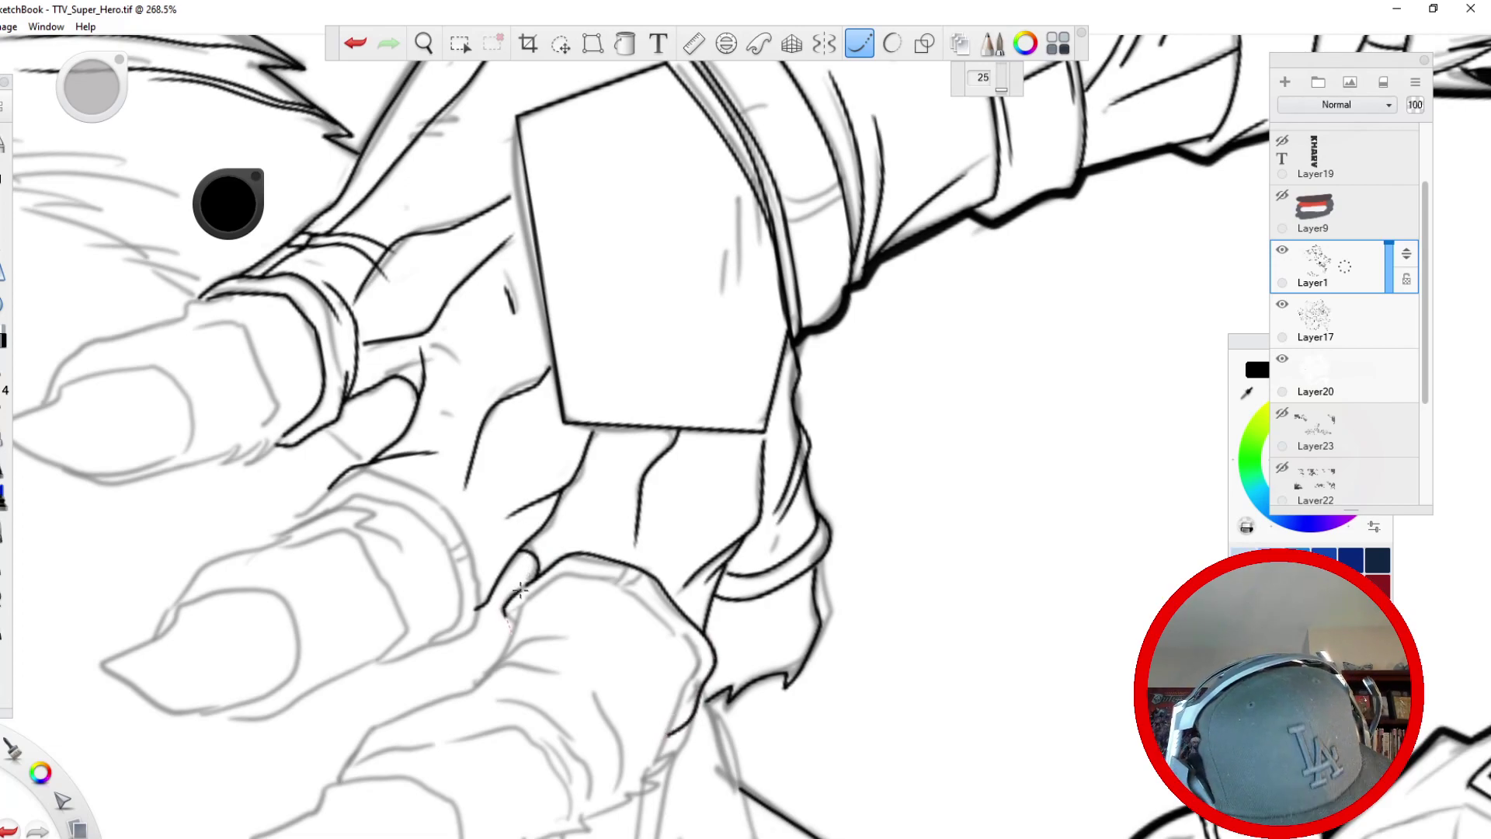
{"action": "mouse_move", "coordinate": [565, 574]}
{"action": "left_mouse_down"}
{"action": "mouse_move", "coordinate": [524, 615]}
{"action": "mouse_move", "coordinate": [526, 600]}
{"action": "mouse_move", "coordinate": [476, 684]}
{"action": "mouse_move", "coordinate": [380, 725]}
{"action": "mouse_move", "coordinate": [340, 777]}
{"action": "left_mouse_up"}
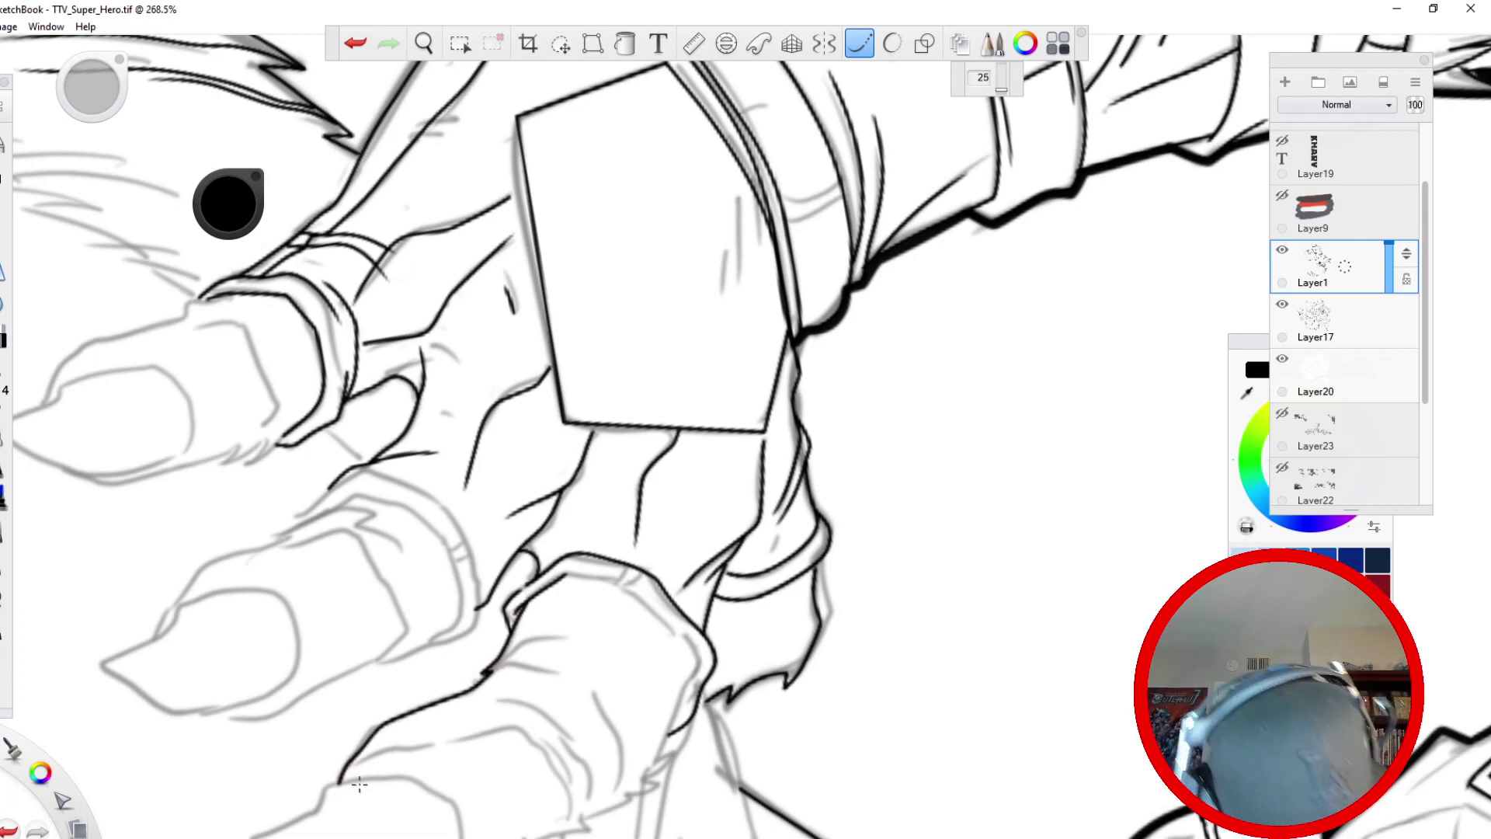
{"action": "mouse_move", "coordinate": [565, 575]}
{"action": "left_mouse_down"}
{"action": "mouse_move", "coordinate": [600, 577]}
{"action": "mouse_move", "coordinate": [691, 637]}
{"action": "mouse_move", "coordinate": [656, 769]}
{"action": "left_mouse_up"}
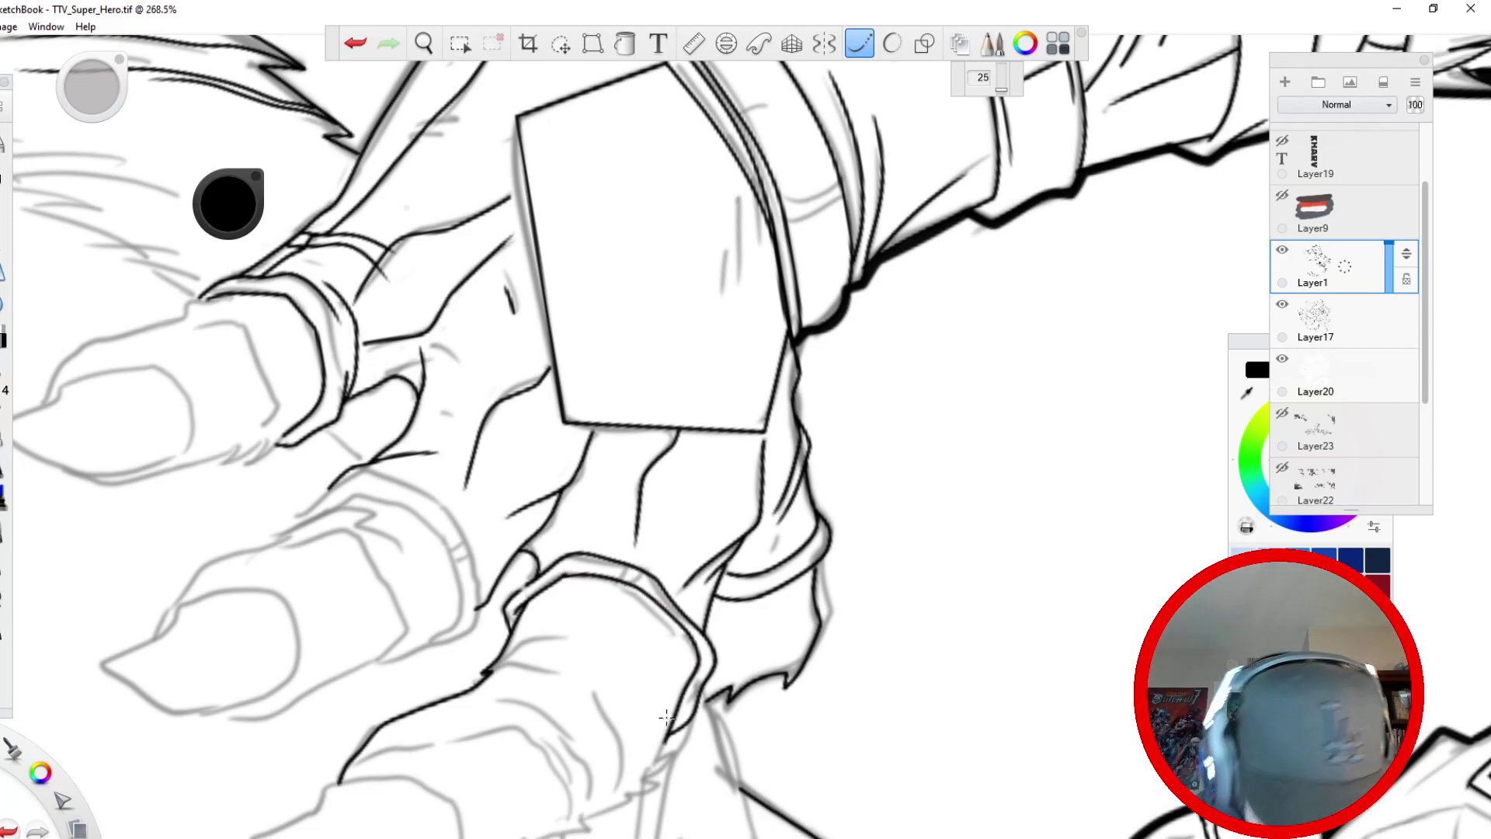
{"action": "left_click_drag", "start_coordinate": [677, 717], "coordinate": [628, 600]}
{"action": "mouse_move", "coordinate": [678, 685]}
{"action": "left_mouse_down"}
{"action": "mouse_move", "coordinate": [630, 608]}
{"action": "mouse_move", "coordinate": [579, 589]}
{"action": "left_mouse_up"}
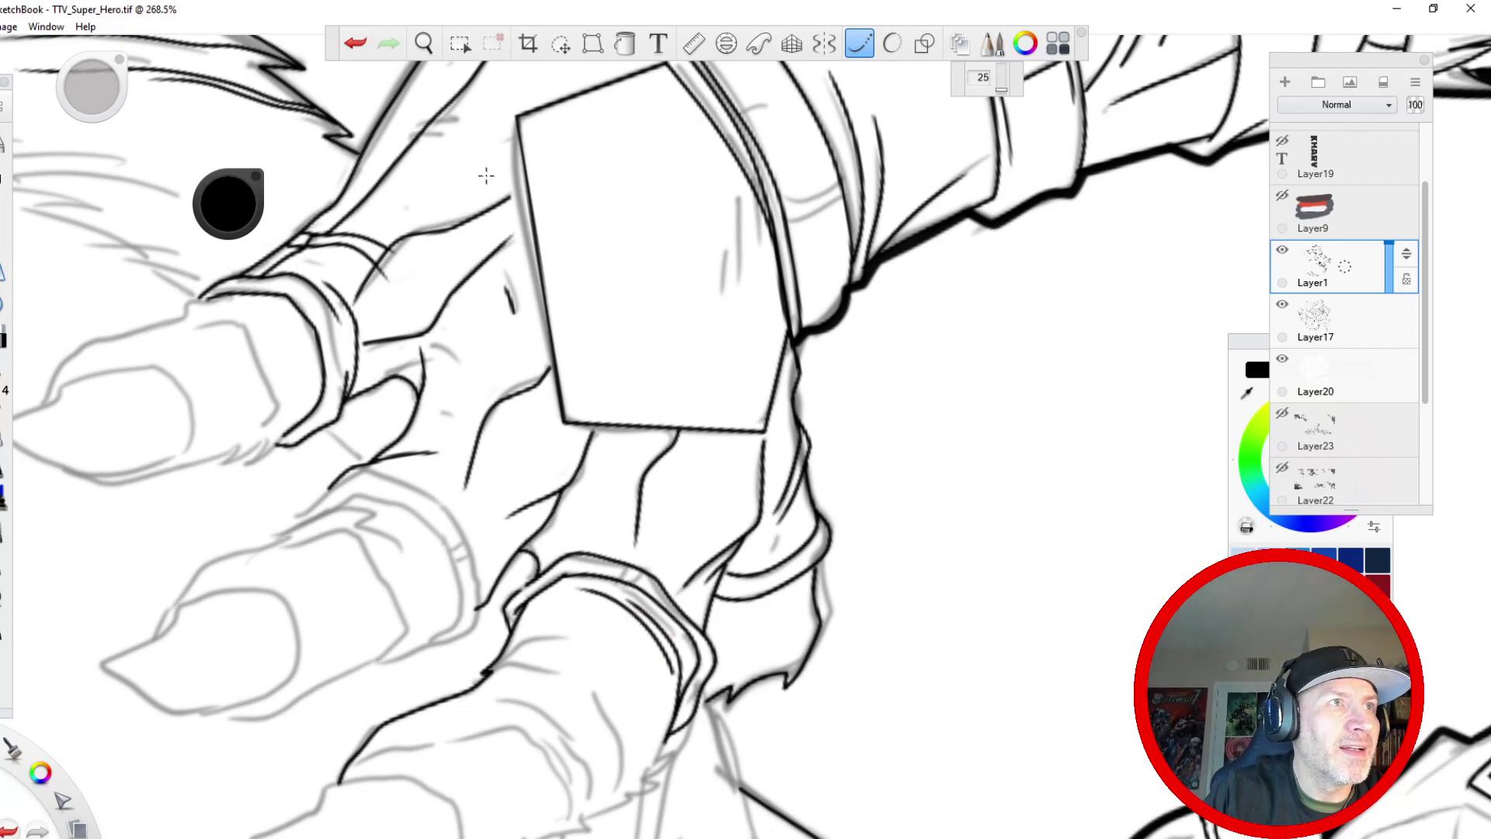
- Ink the third finger's claw outline and the outer edge of its fingertip
{"action": "key", "text": "space"}
{"action": "left_click_drag", "start_coordinate": [459, 166], "coordinate": [432, 569]}
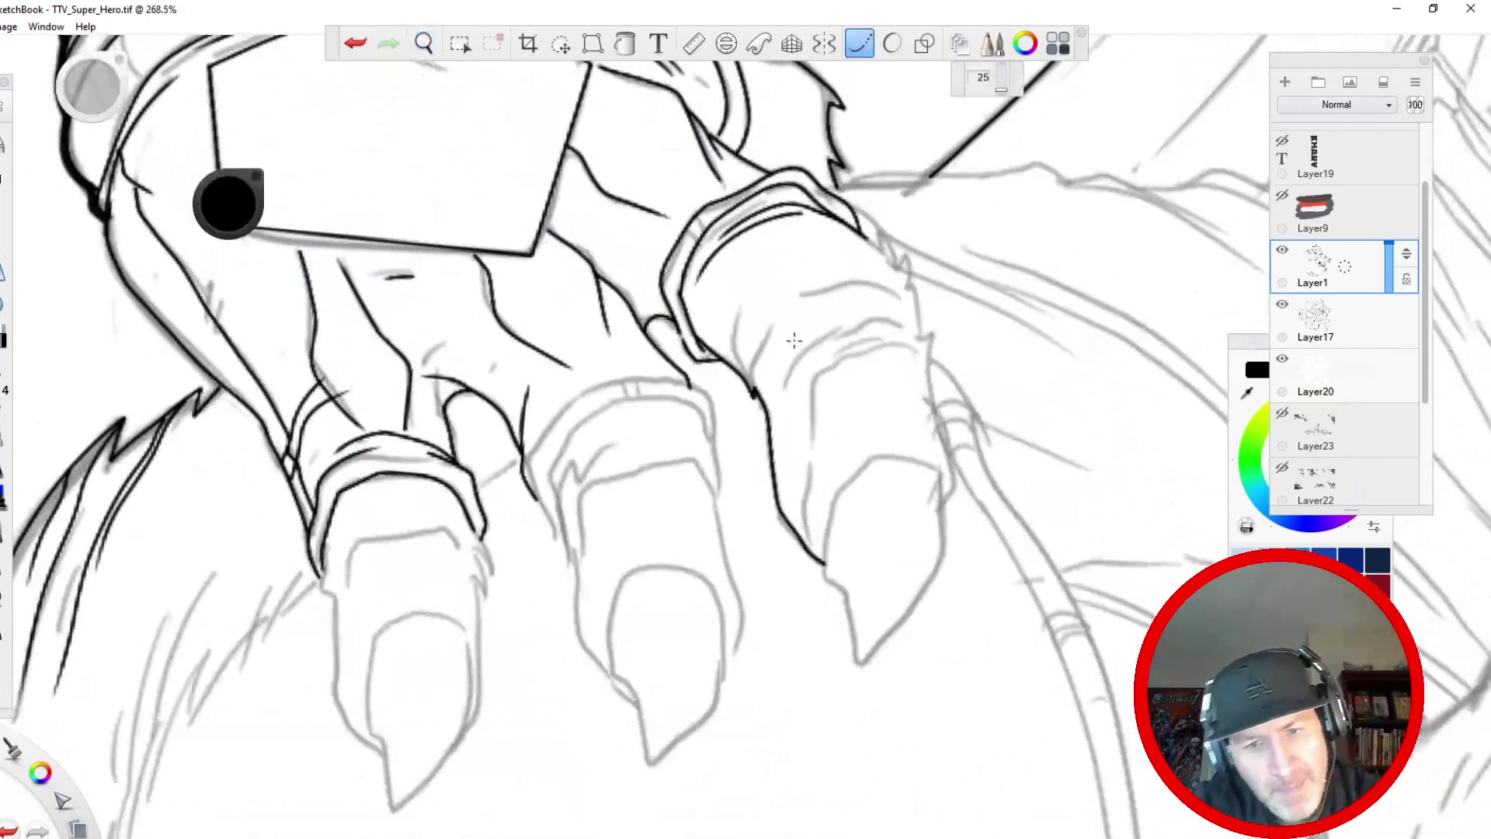
{"action": "mouse_move", "coordinate": [931, 339]}
{"action": "left_mouse_down"}
{"action": "mouse_move", "coordinate": [954, 509]}
{"action": "mouse_move", "coordinate": [931, 470]}
{"action": "mouse_move", "coordinate": [868, 453]}
{"action": "mouse_move", "coordinate": [819, 571]}
{"action": "mouse_move", "coordinate": [843, 594]}
{"action": "mouse_move", "coordinate": [854, 660]}
{"action": "mouse_move", "coordinate": [913, 613]}
{"action": "mouse_move", "coordinate": [943, 544]}
{"action": "left_mouse_up"}
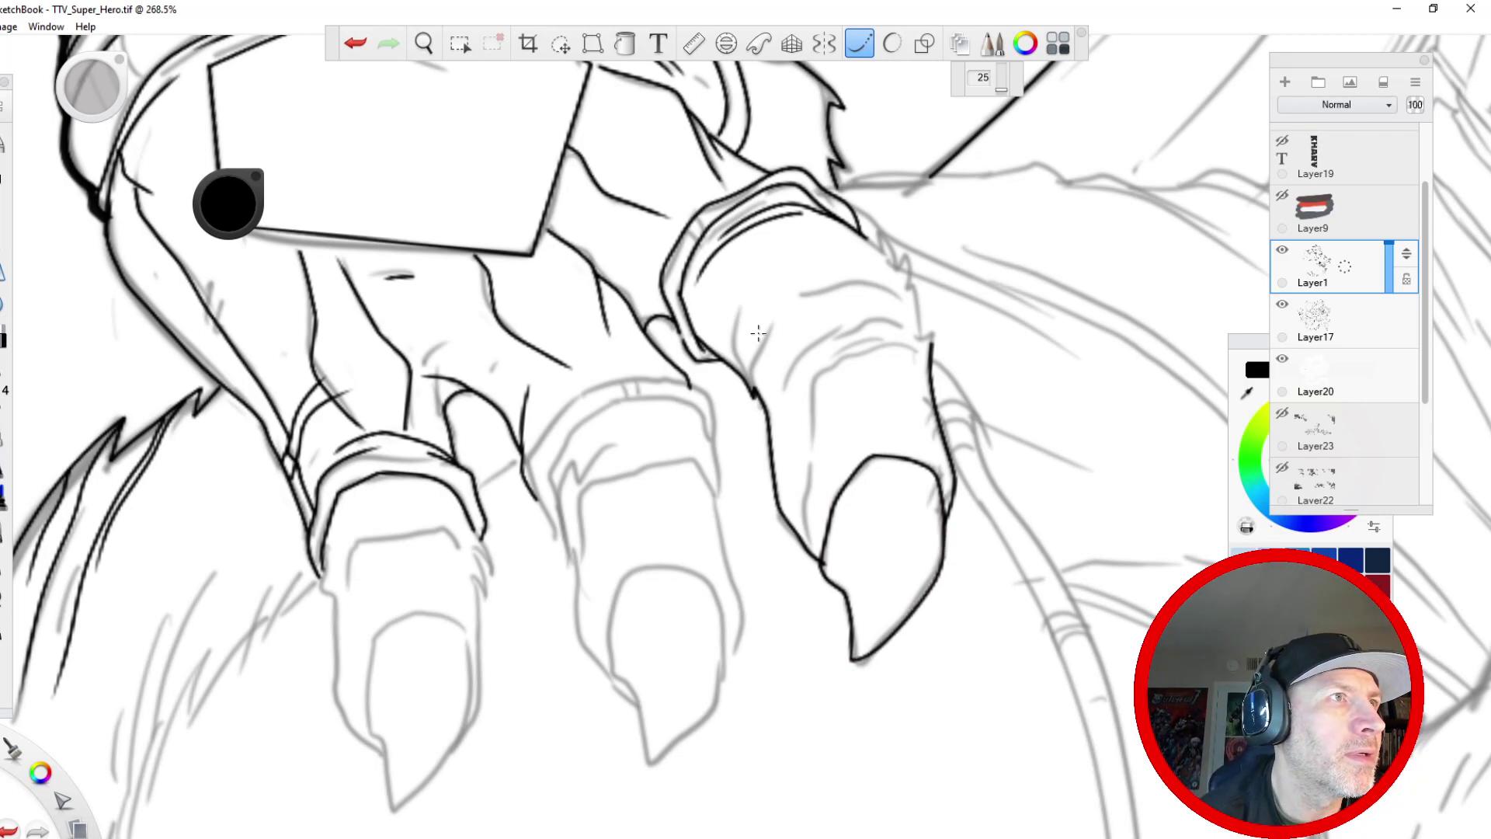
{"action": "left_click", "coordinate": [859, 45]}
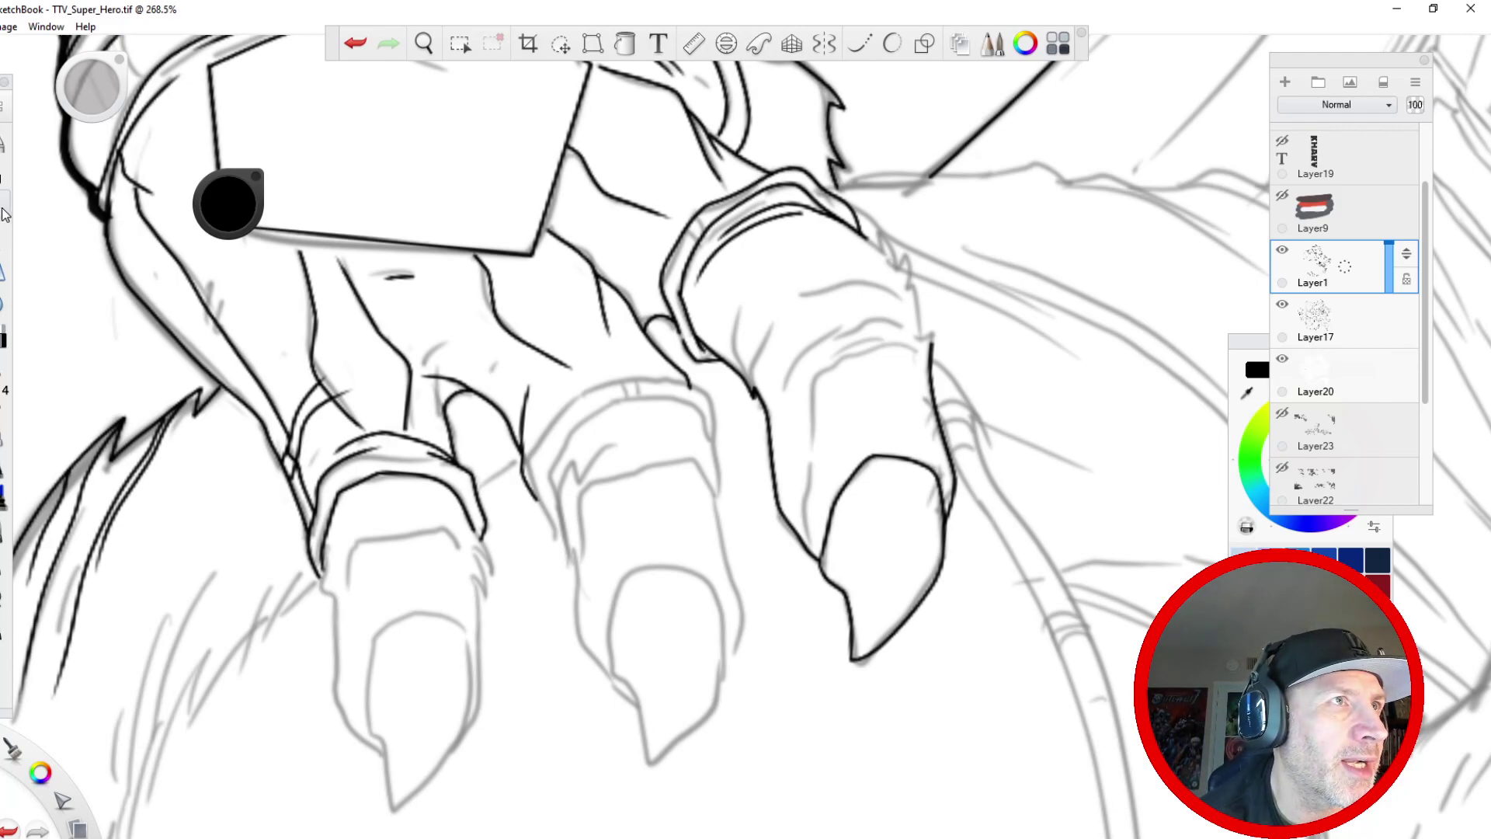
{"action": "left_click", "coordinate": [860, 44]}
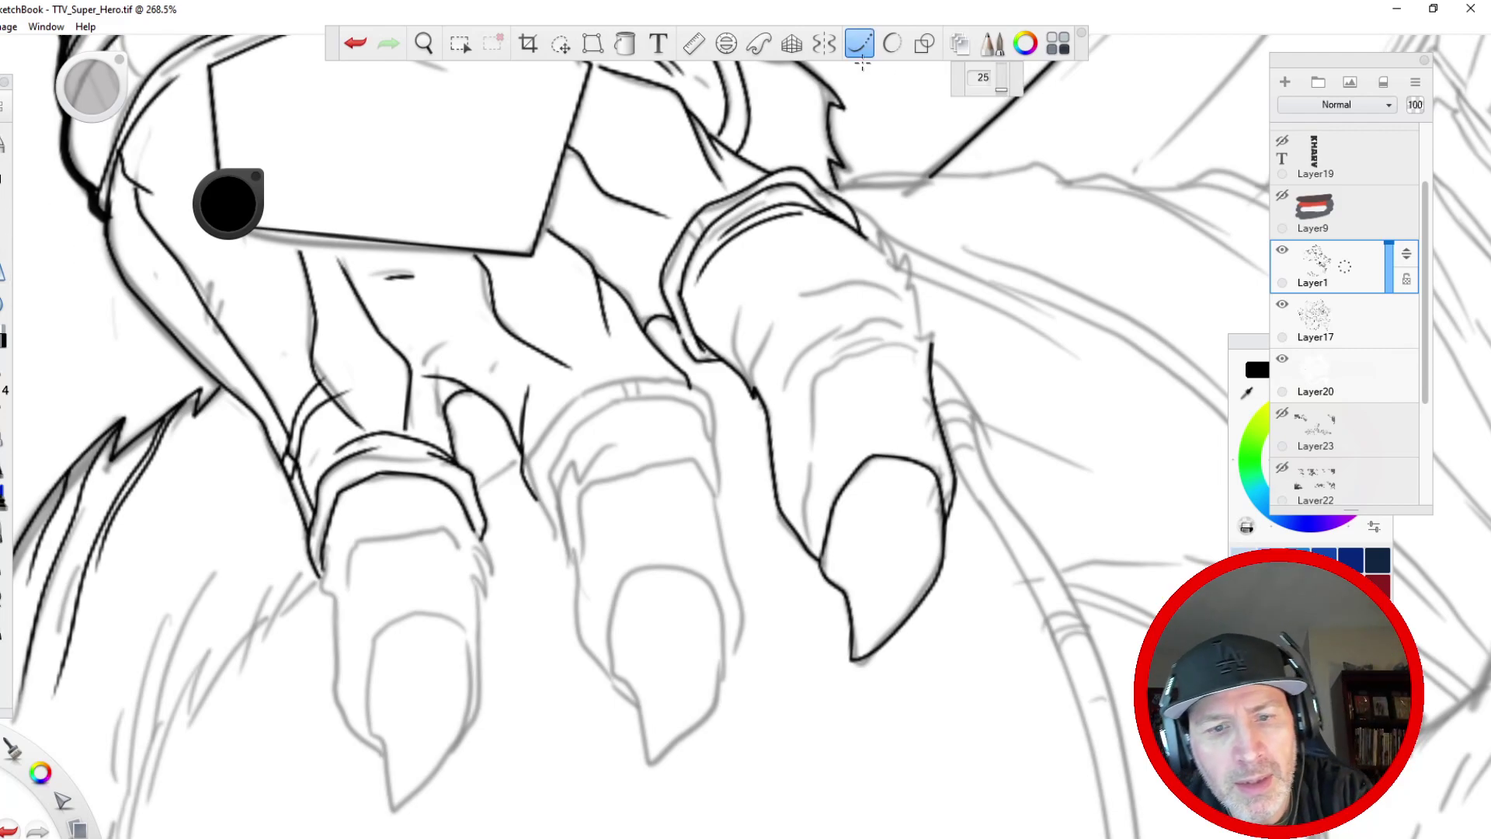
- Ink the skin fold around the third finger's claw, its jagged fur edge and the knuckle creases
{"action": "mouse_move", "coordinate": [935, 395]}
{"action": "left_mouse_down"}
{"action": "mouse_move", "coordinate": [913, 354]}
{"action": "mouse_move", "coordinate": [843, 347]}
{"action": "mouse_move", "coordinate": [815, 423]}
{"action": "mouse_move", "coordinate": [830, 582]}
{"action": "left_mouse_up"}
{"action": "mouse_move", "coordinate": [905, 336]}
{"action": "left_mouse_down"}
{"action": "mouse_move", "coordinate": [818, 354]}
{"action": "mouse_move", "coordinate": [814, 392]}
{"action": "mouse_move", "coordinate": [800, 345]}
{"action": "mouse_move", "coordinate": [860, 327]}
{"action": "mouse_move", "coordinate": [932, 361]}
{"action": "left_mouse_up"}
{"action": "mouse_move", "coordinate": [899, 295]}
{"action": "left_mouse_down"}
{"action": "mouse_move", "coordinate": [909, 241]}
{"action": "mouse_move", "coordinate": [878, 225]}
{"action": "mouse_move", "coordinate": [859, 237]}
{"action": "left_mouse_up"}
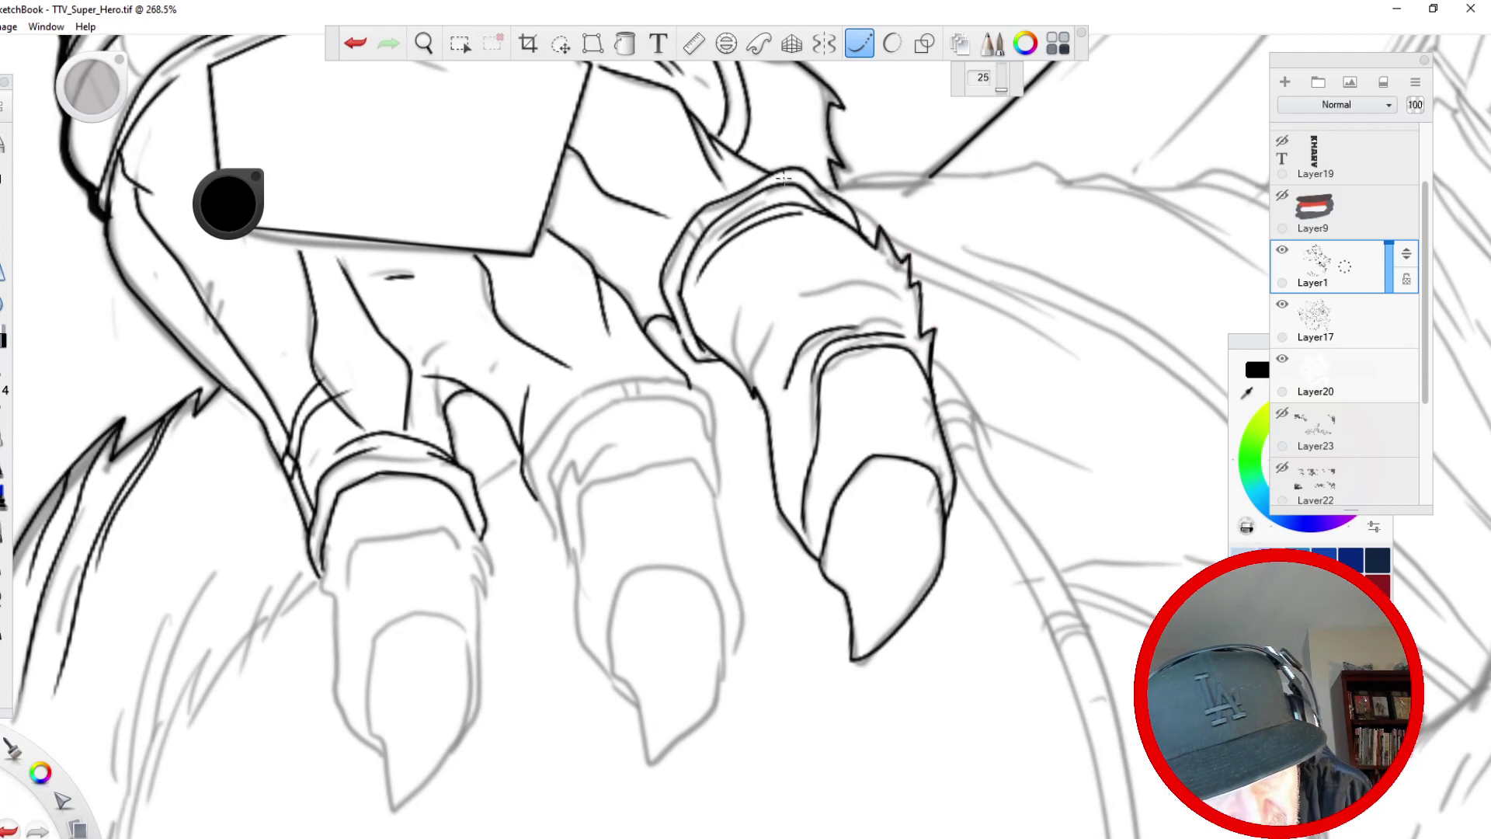
{"action": "left_click_drag", "start_coordinate": [754, 390], "coordinate": [748, 400]}
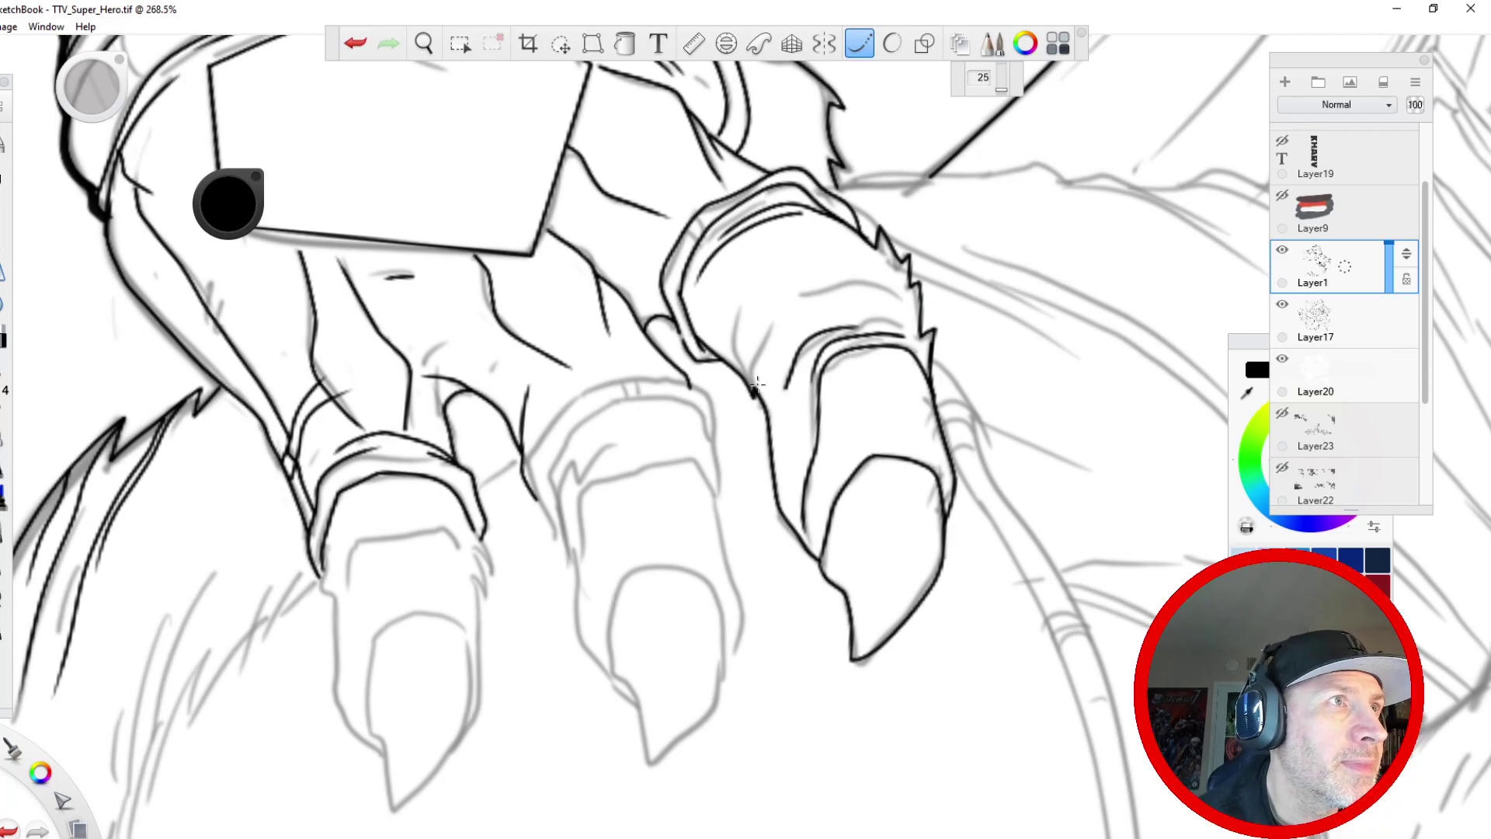
{"action": "left_click_drag", "start_coordinate": [757, 387], "coordinate": [796, 296]}
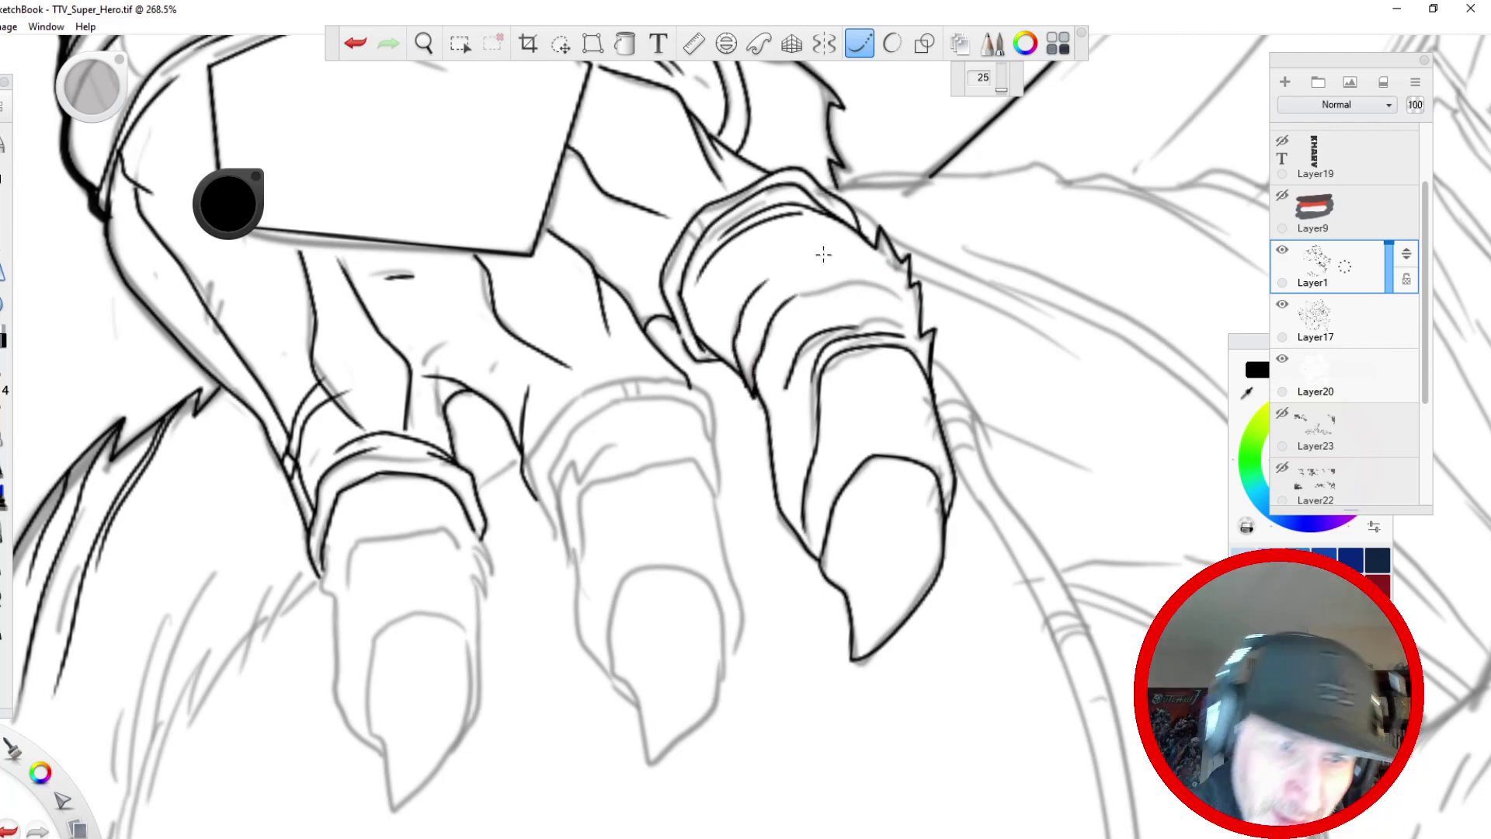
- Ink the second finger's double knuckle band and the jagged outer side running down to the claw
{"action": "key", "text": "space"}
{"action": "mouse_move", "coordinate": [541, 355]}
{"action": "left_mouse_down"}
{"action": "mouse_move", "coordinate": [529, 404]}
{"action": "mouse_move", "coordinate": [583, 332]}
{"action": "mouse_move", "coordinate": [549, 314]}
{"action": "left_mouse_up"}
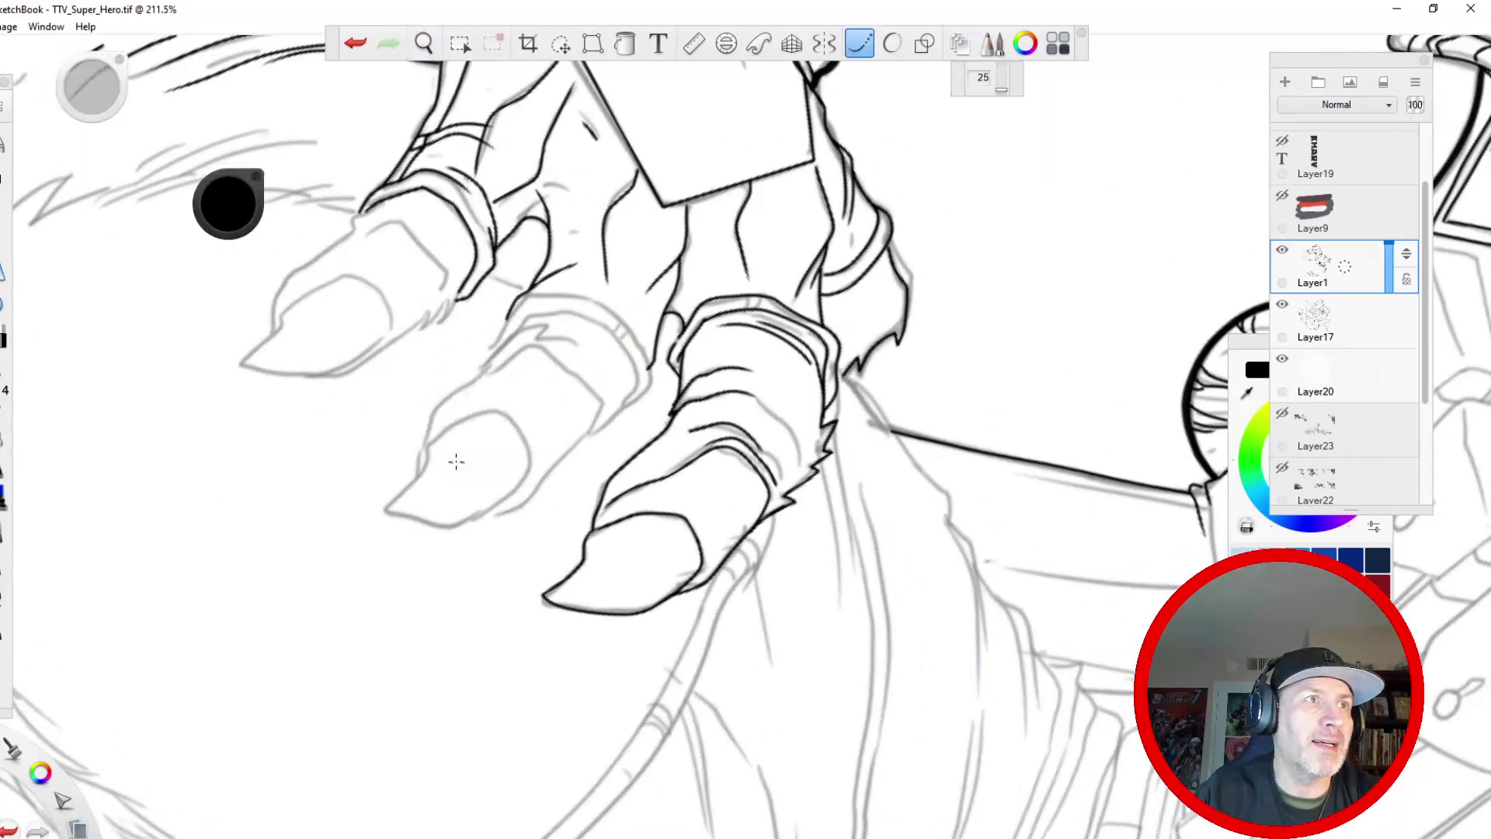
{"action": "mouse_move", "coordinate": [621, 409]}
{"action": "left_mouse_down"}
{"action": "mouse_move", "coordinate": [651, 378]}
{"action": "mouse_move", "coordinate": [614, 315]}
{"action": "mouse_move", "coordinate": [571, 293]}
{"action": "mouse_move", "coordinate": [527, 300]}
{"action": "left_mouse_up"}
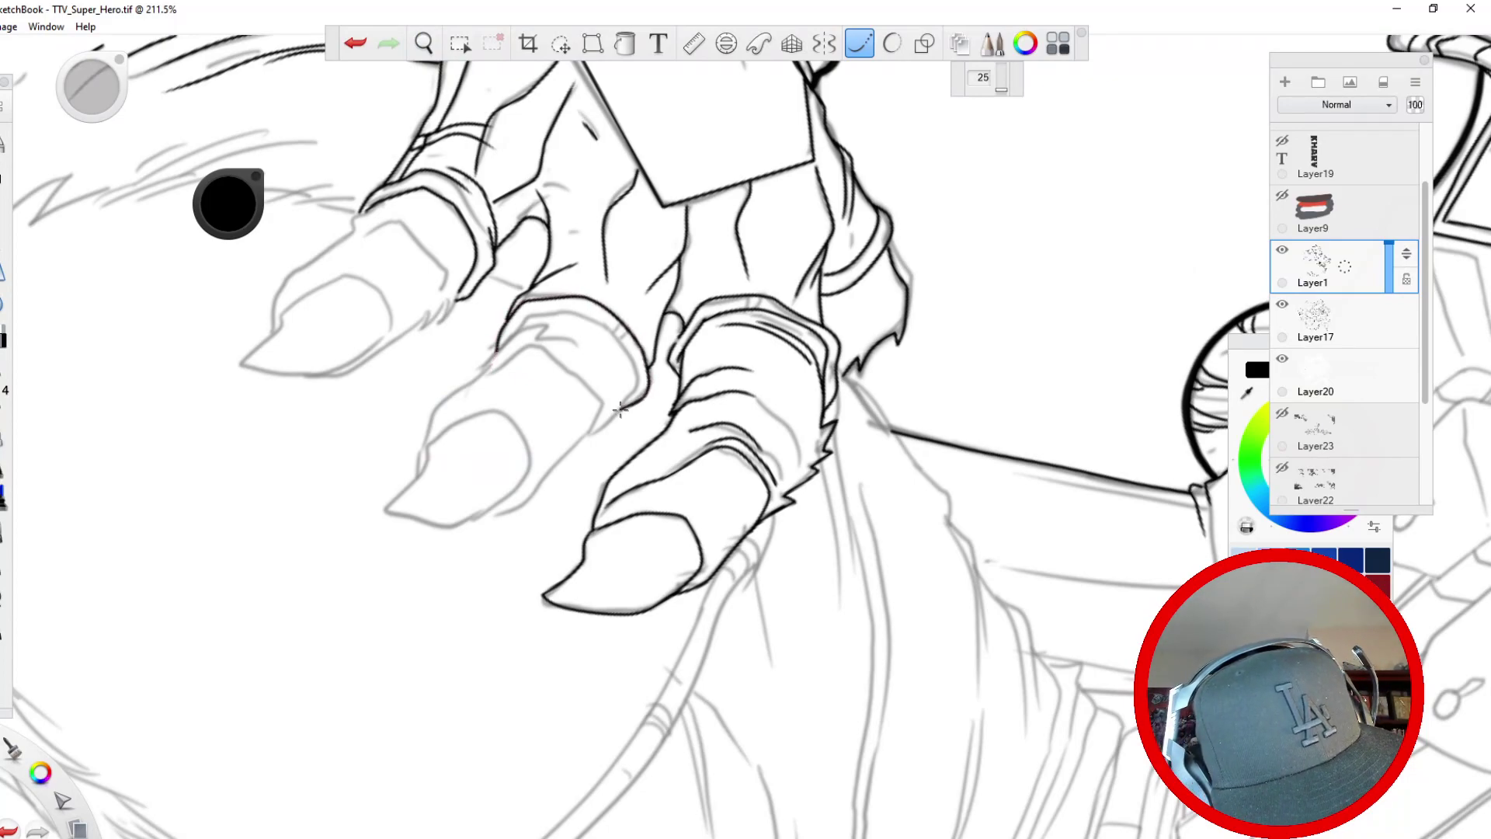
{"action": "mouse_move", "coordinate": [543, 306]}
{"action": "left_mouse_down"}
{"action": "mouse_move", "coordinate": [599, 320]}
{"action": "mouse_move", "coordinate": [636, 371]}
{"action": "left_mouse_up"}
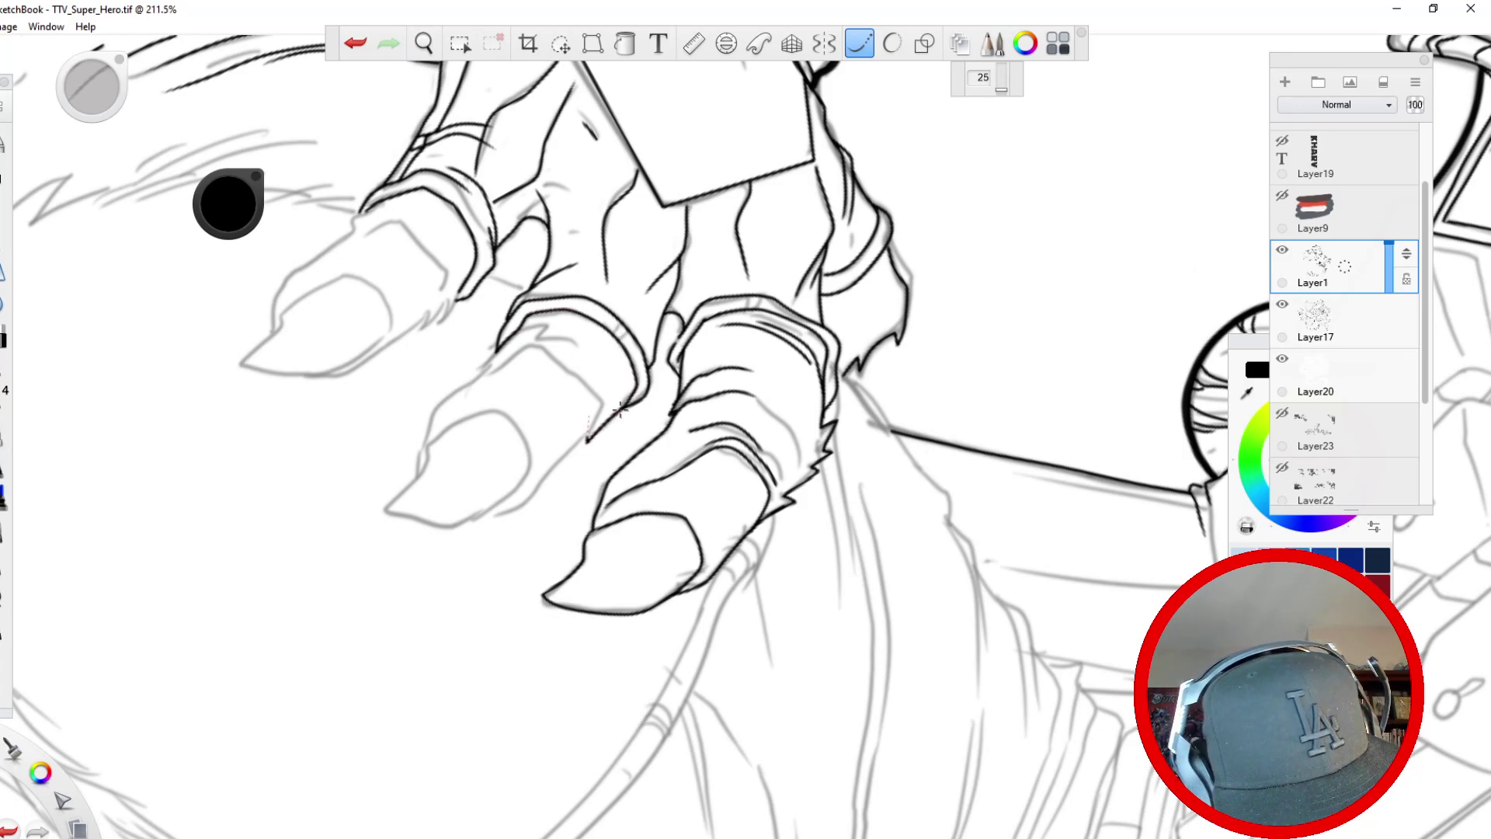
{"action": "left_click_drag", "start_coordinate": [585, 440], "coordinate": [514, 504]}
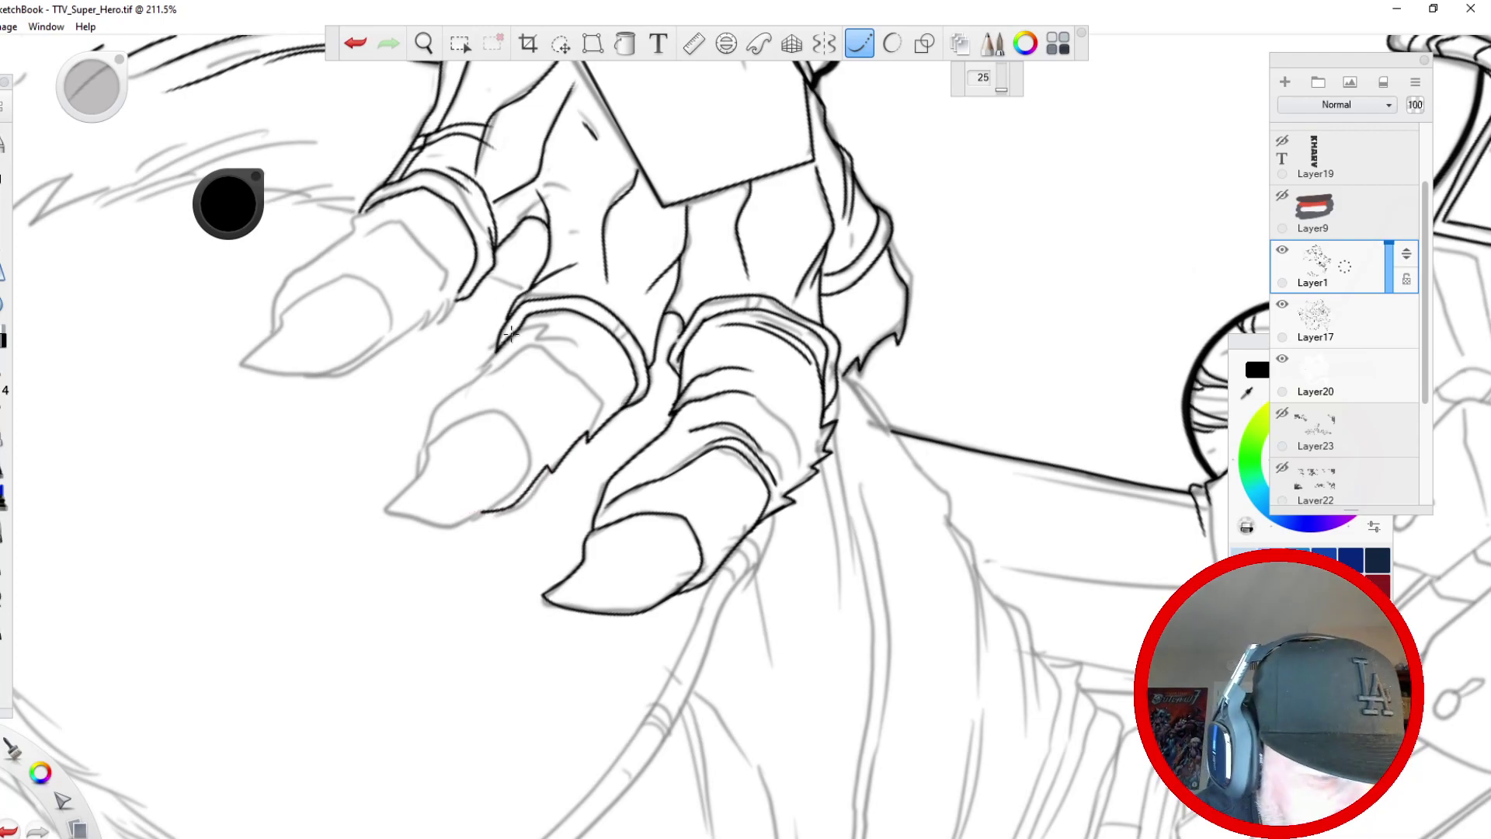
- Ink the second finger's remaining side, the skin folds above the nail and the pointed claw outline
{"action": "mouse_move", "coordinate": [495, 363]}
{"action": "left_mouse_down"}
{"action": "mouse_move", "coordinate": [429, 420]}
{"action": "mouse_move", "coordinate": [408, 478]}
{"action": "left_mouse_up"}
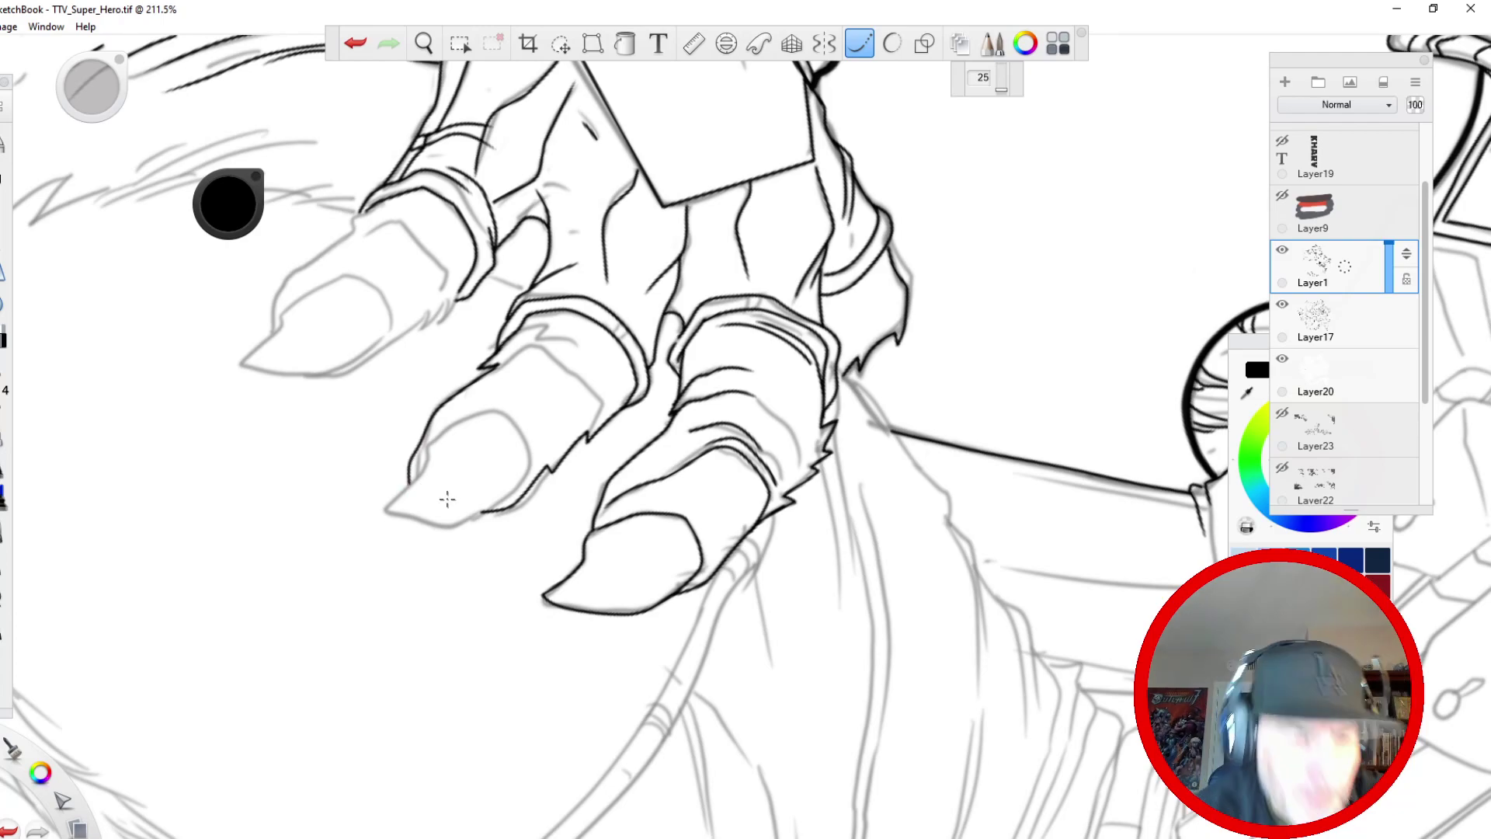
{"action": "mouse_move", "coordinate": [542, 472]}
{"action": "left_mouse_down"}
{"action": "mouse_move", "coordinate": [589, 399]}
{"action": "mouse_move", "coordinate": [529, 348]}
{"action": "mouse_move", "coordinate": [480, 366]}
{"action": "left_mouse_up"}
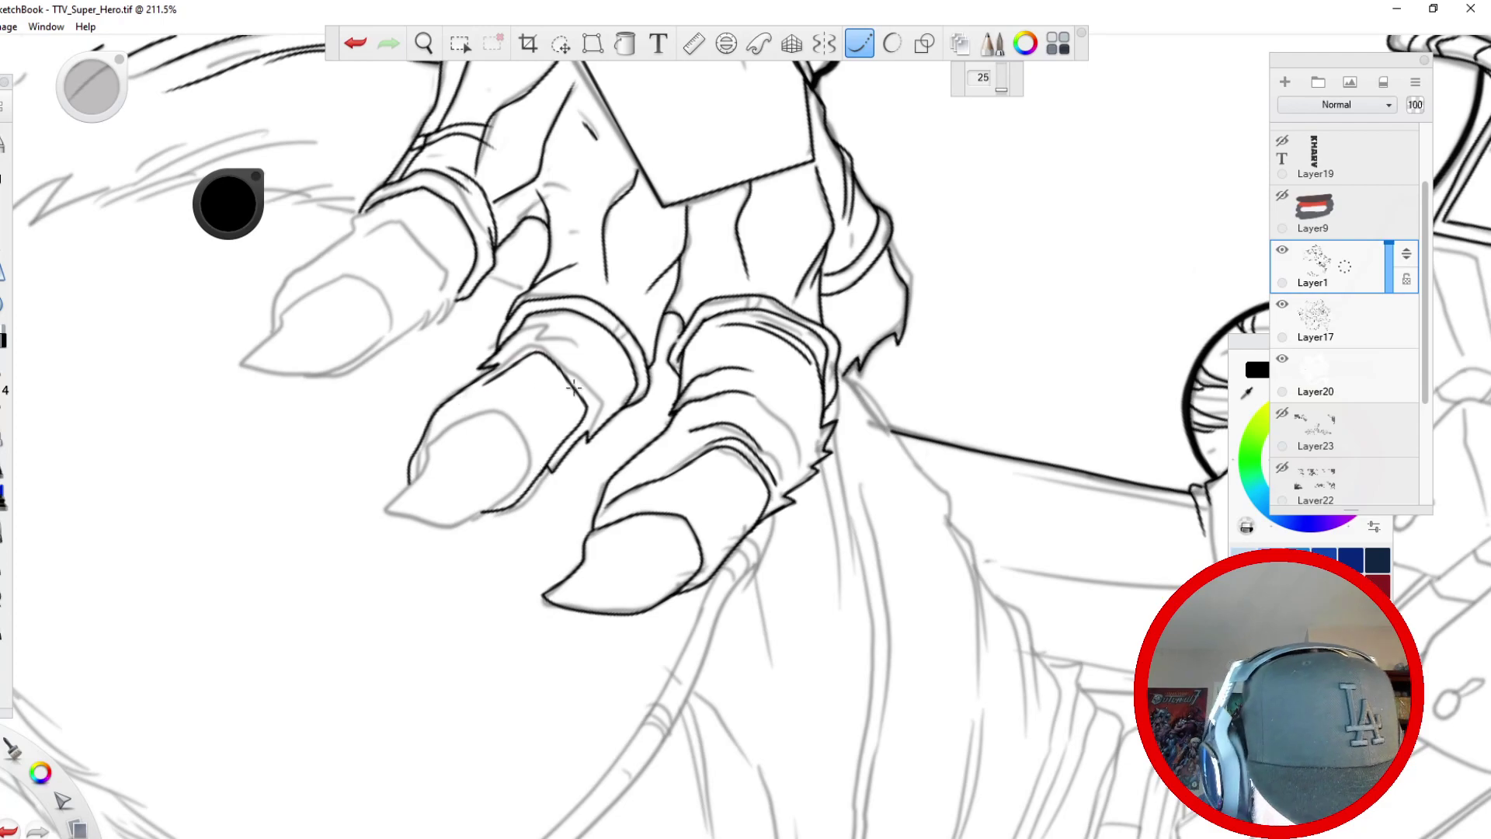
{"action": "mouse_move", "coordinate": [592, 411]}
{"action": "left_mouse_down"}
{"action": "mouse_move", "coordinate": [581, 380]}
{"action": "mouse_move", "coordinate": [528, 341]}
{"action": "mouse_move", "coordinate": [610, 396]}
{"action": "left_mouse_up"}
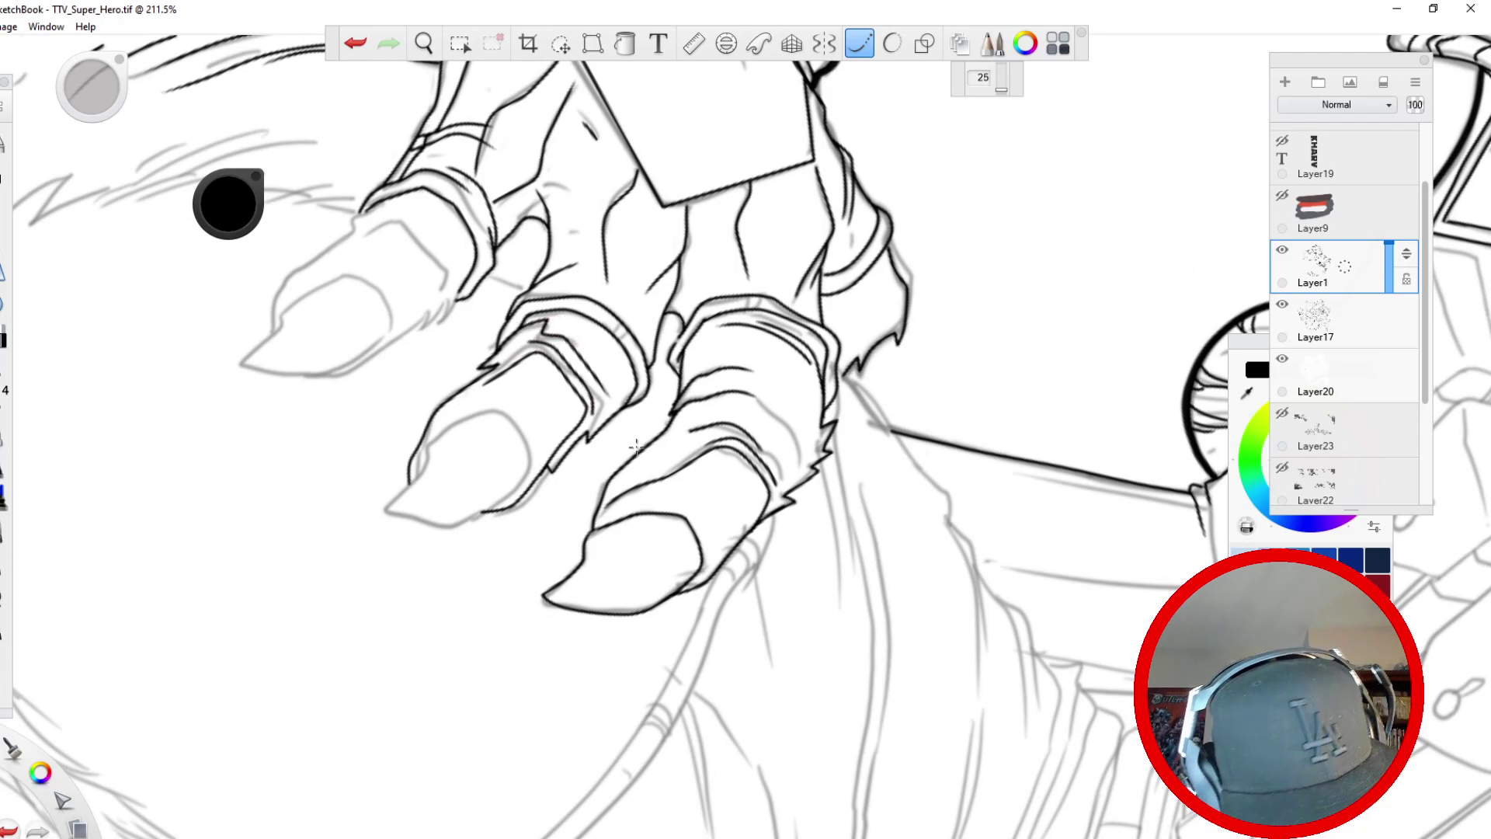
{"action": "mouse_move", "coordinate": [468, 519]}
{"action": "left_mouse_down"}
{"action": "mouse_move", "coordinate": [525, 475]}
{"action": "mouse_move", "coordinate": [527, 446]}
{"action": "mouse_move", "coordinate": [501, 421]}
{"action": "mouse_move", "coordinate": [460, 416]}
{"action": "mouse_move", "coordinate": [427, 441]}
{"action": "mouse_move", "coordinate": [382, 517]}
{"action": "mouse_move", "coordinate": [468, 519]}
{"action": "left_mouse_up"}
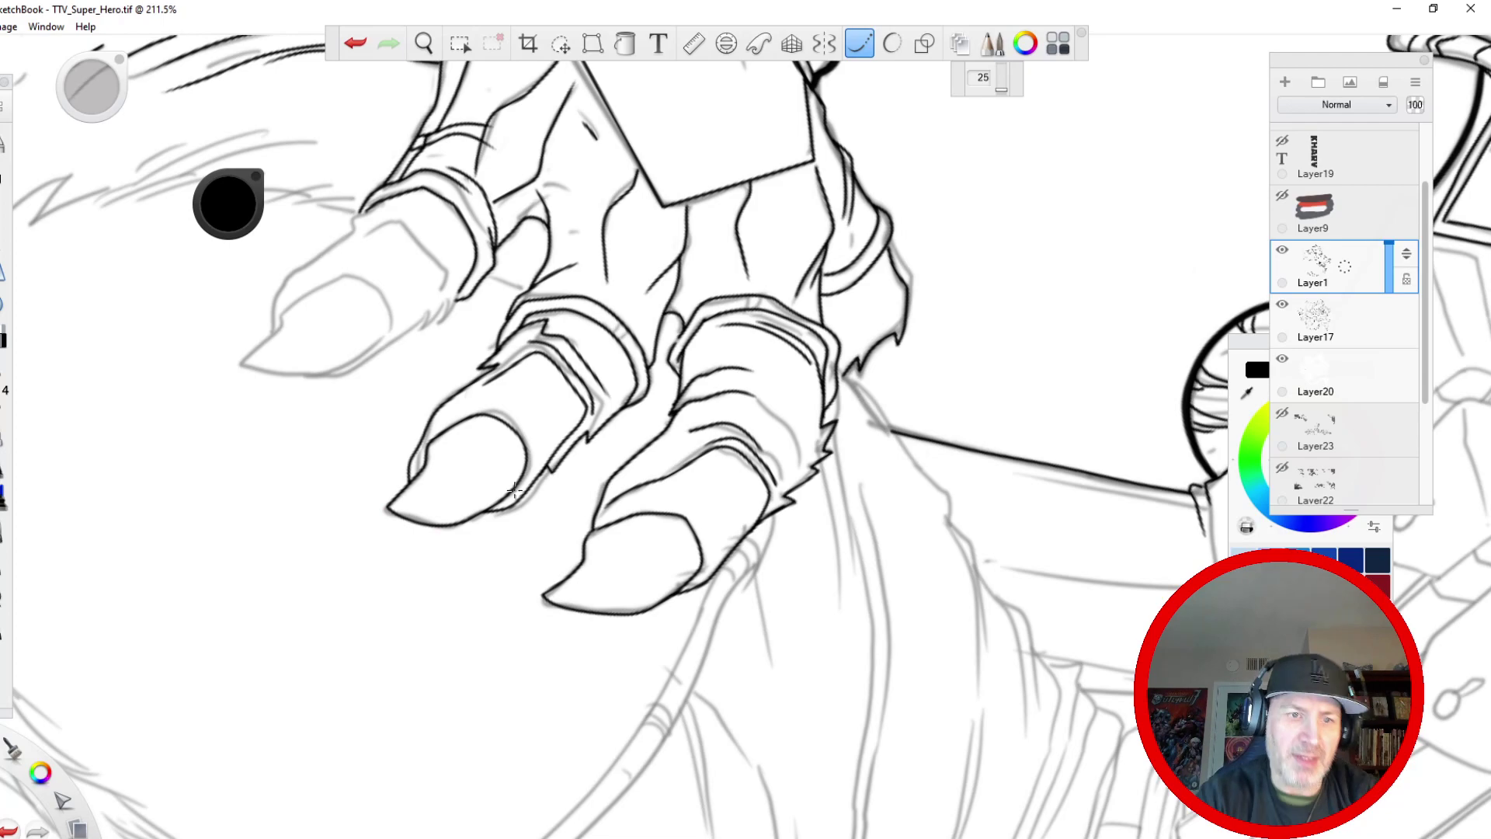
- Ink the first finger's furry sides, its pointed claw outline and the skin folds above the nail
{"action": "key", "text": "space"}
{"action": "left_click_drag", "start_coordinate": [474, 355], "coordinate": [417, 478]}
{"action": "mouse_move", "coordinate": [363, 666]}
{"action": "left_mouse_down"}
{"action": "mouse_move", "coordinate": [350, 473]}
{"action": "mouse_move", "coordinate": [394, 381]}
{"action": "left_mouse_up"}
{"action": "left_click_drag", "start_coordinate": [403, 458], "coordinate": [397, 524]}
{"action": "mouse_move", "coordinate": [503, 278]}
{"action": "left_mouse_down"}
{"action": "mouse_move", "coordinate": [538, 339]}
{"action": "mouse_move", "coordinate": [536, 327]}
{"action": "mouse_move", "coordinate": [507, 299]}
{"action": "mouse_move", "coordinate": [536, 327]}
{"action": "mouse_move", "coordinate": [533, 351]}
{"action": "mouse_move", "coordinate": [505, 336]}
{"action": "mouse_move", "coordinate": [551, 427]}
{"action": "mouse_move", "coordinate": [553, 509]}
{"action": "left_mouse_up"}
{"action": "mouse_move", "coordinate": [342, 314]}
{"action": "left_mouse_down"}
{"action": "mouse_move", "coordinate": [357, 430]}
{"action": "mouse_move", "coordinate": [370, 375]}
{"action": "mouse_move", "coordinate": [370, 446]}
{"action": "mouse_move", "coordinate": [381, 409]}
{"action": "mouse_move", "coordinate": [403, 508]}
{"action": "mouse_move", "coordinate": [441, 551]}
{"action": "mouse_move", "coordinate": [478, 548]}
{"action": "left_mouse_up"}
{"action": "mouse_move", "coordinate": [507, 610]}
{"action": "left_mouse_down"}
{"action": "mouse_move", "coordinate": [535, 567]}
{"action": "mouse_move", "coordinate": [548, 458]}
{"action": "mouse_move", "coordinate": [505, 381]}
{"action": "mouse_move", "coordinate": [424, 423]}
{"action": "mouse_move", "coordinate": [432, 505]}
{"action": "mouse_move", "coordinate": [475, 553]}
{"action": "mouse_move", "coordinate": [491, 614]}
{"action": "left_mouse_up"}
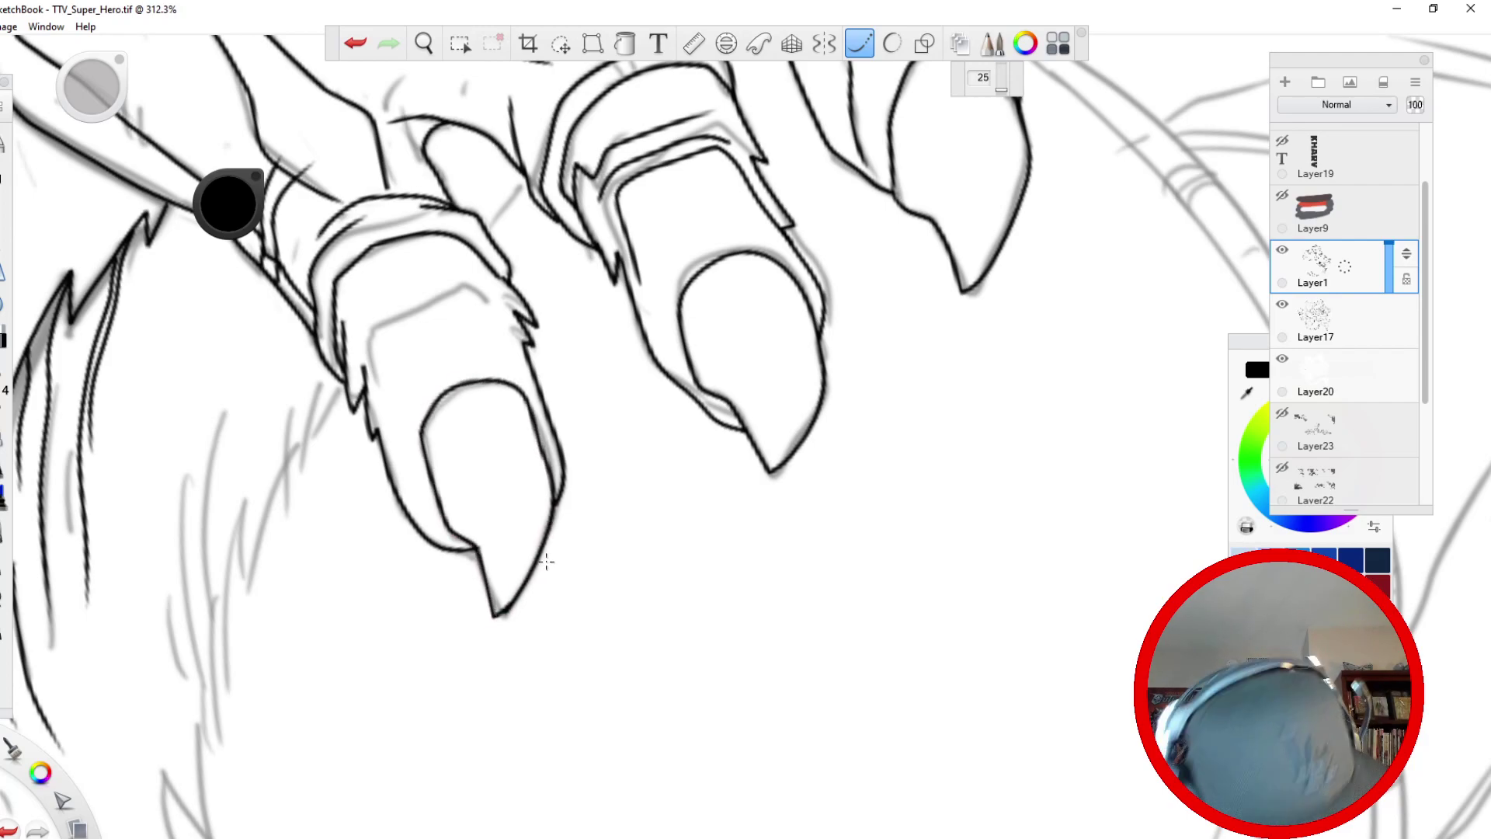
{"action": "mouse_move", "coordinate": [509, 320]}
{"action": "left_mouse_down"}
{"action": "mouse_move", "coordinate": [486, 294]}
{"action": "mouse_move", "coordinate": [414, 306]}
{"action": "mouse_move", "coordinate": [363, 378]}
{"action": "mouse_move", "coordinate": [381, 308]}
{"action": "mouse_move", "coordinate": [440, 276]}
{"action": "left_mouse_up"}
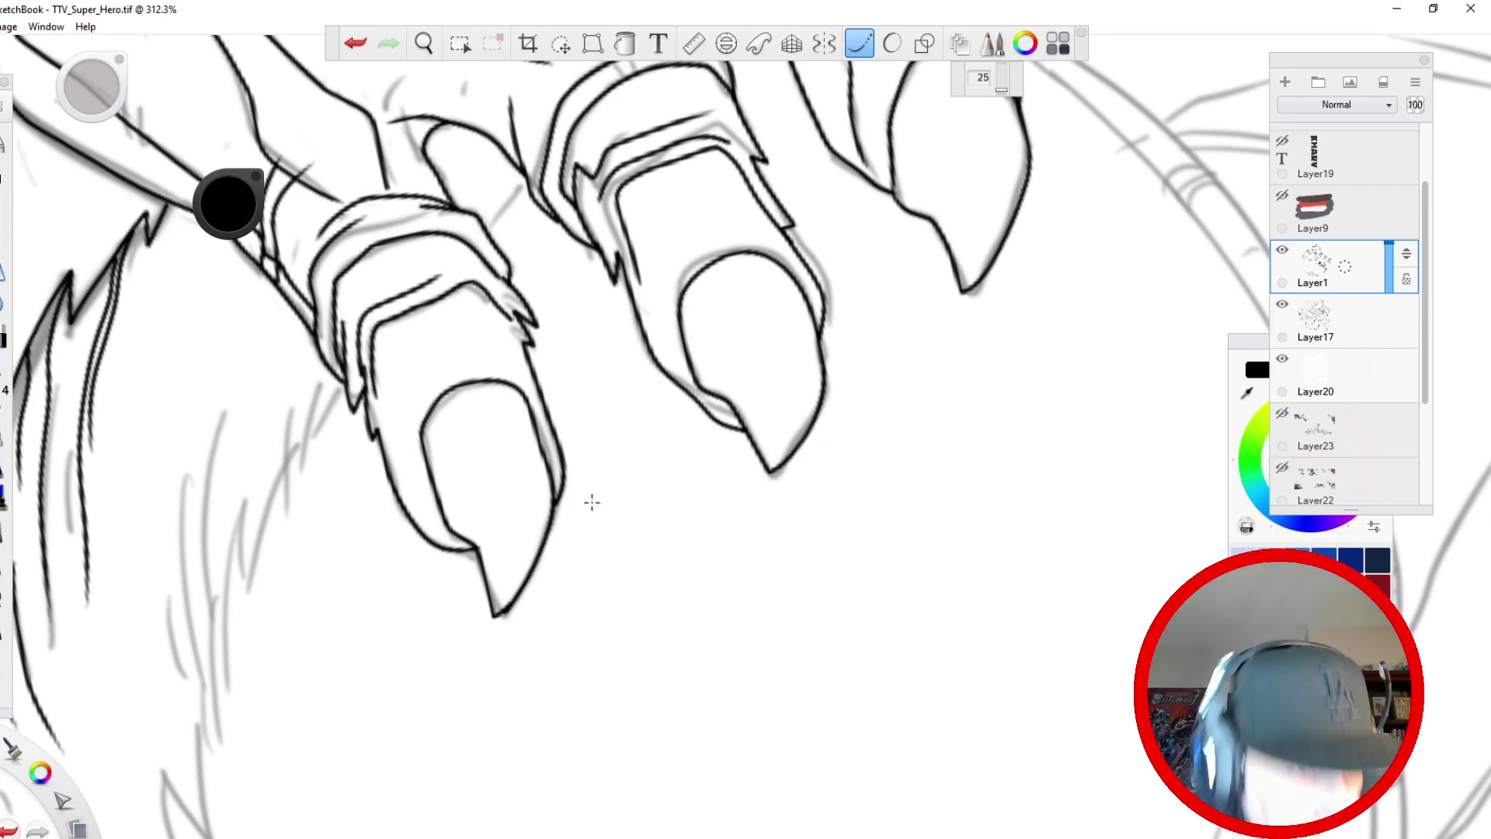
- Ink the short connecting line in the gap between the first and second fingers
{"action": "key", "text": "space"}
{"action": "left_click_drag", "start_coordinate": [457, 197], "coordinate": [464, 396]}
{"action": "left_click_drag", "start_coordinate": [467, 424], "coordinate": [479, 675]}
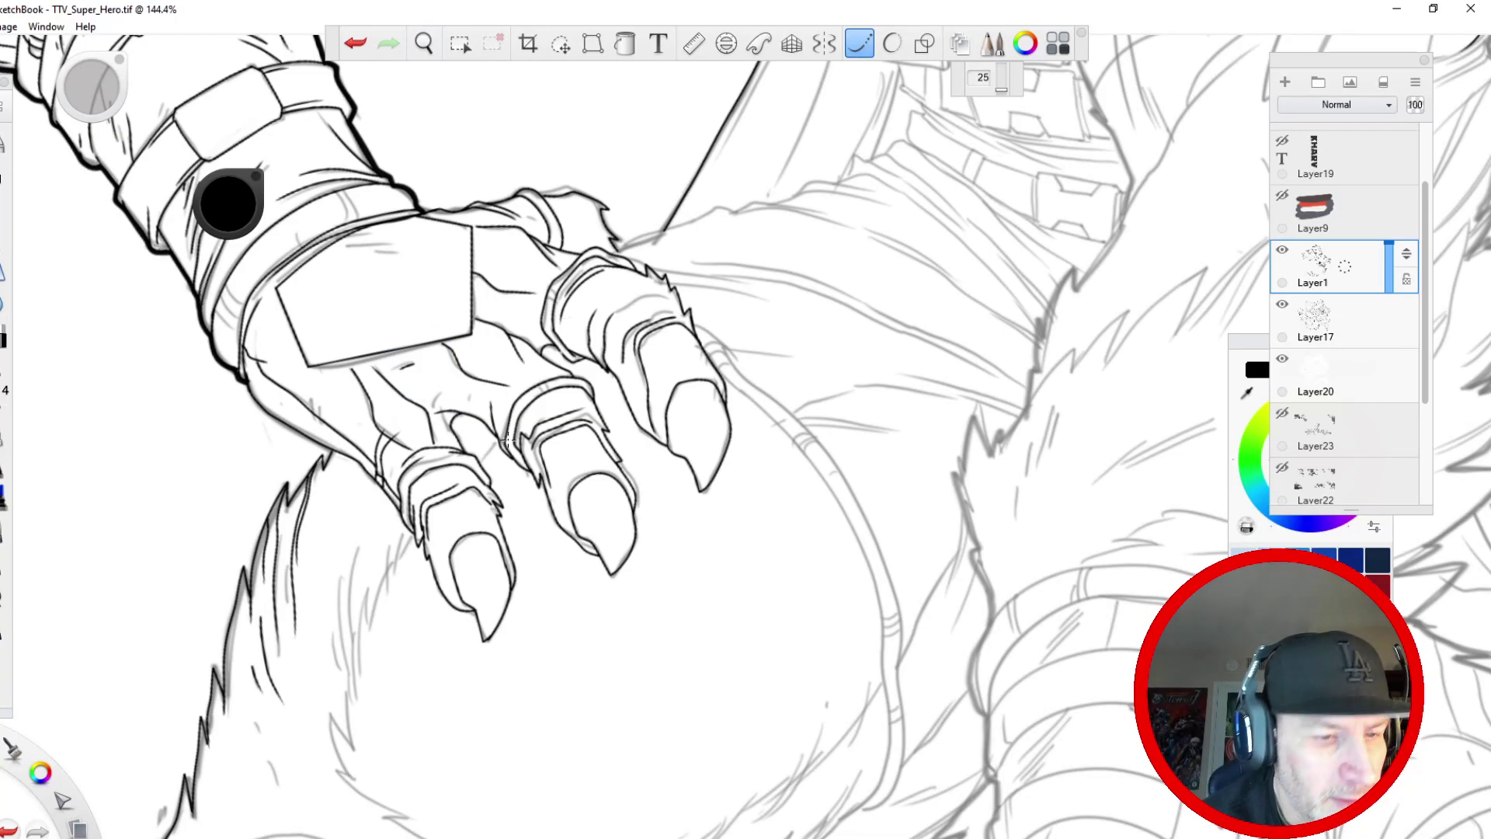
{"action": "left_click_drag", "start_coordinate": [495, 442], "coordinate": [476, 471]}
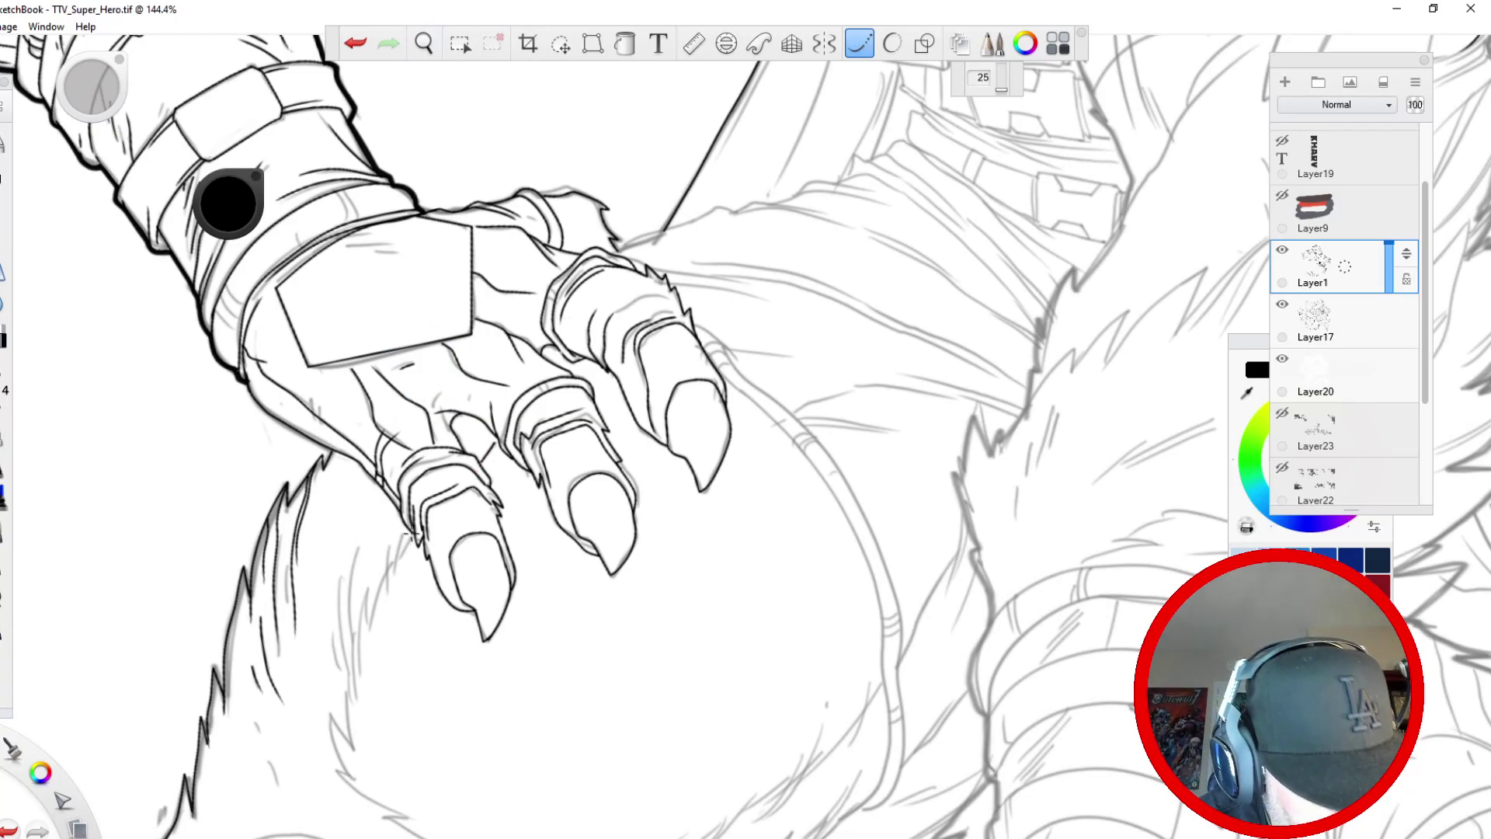
- Ink the inner jagged fur strokes on the knee beneath the clawed hand, extending them down the knee's curve
{"action": "left_click_drag", "start_coordinate": [388, 571], "coordinate": [345, 707]}
{"action": "left_click_drag", "start_coordinate": [399, 511], "coordinate": [396, 654]}
{"action": "key", "text": "space"}
{"action": "left_click_drag", "start_coordinate": [243, 683], "coordinate": [309, 399]}
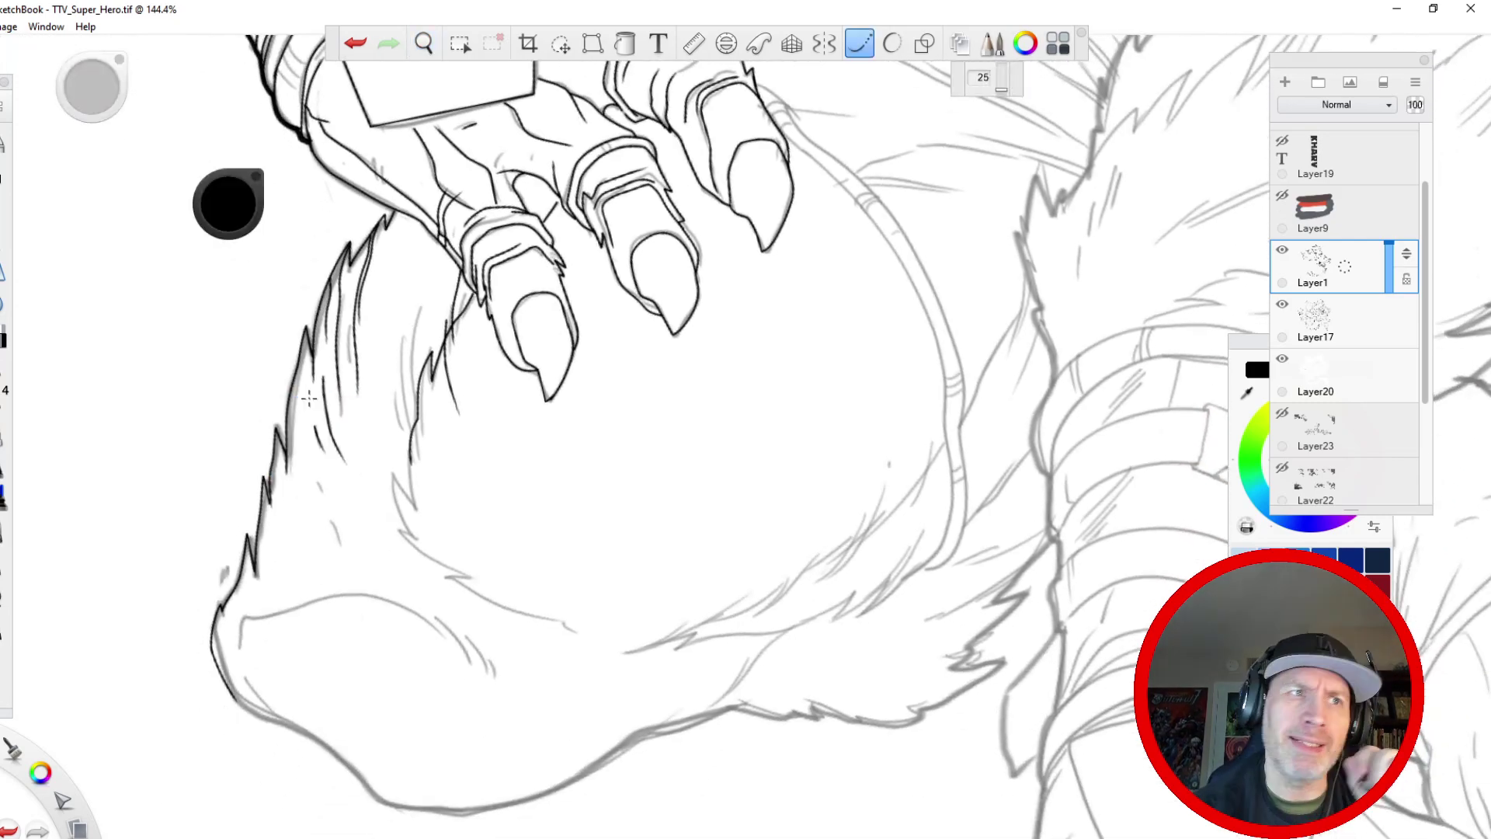
{"action": "left_click_drag", "start_coordinate": [418, 310], "coordinate": [425, 457]}
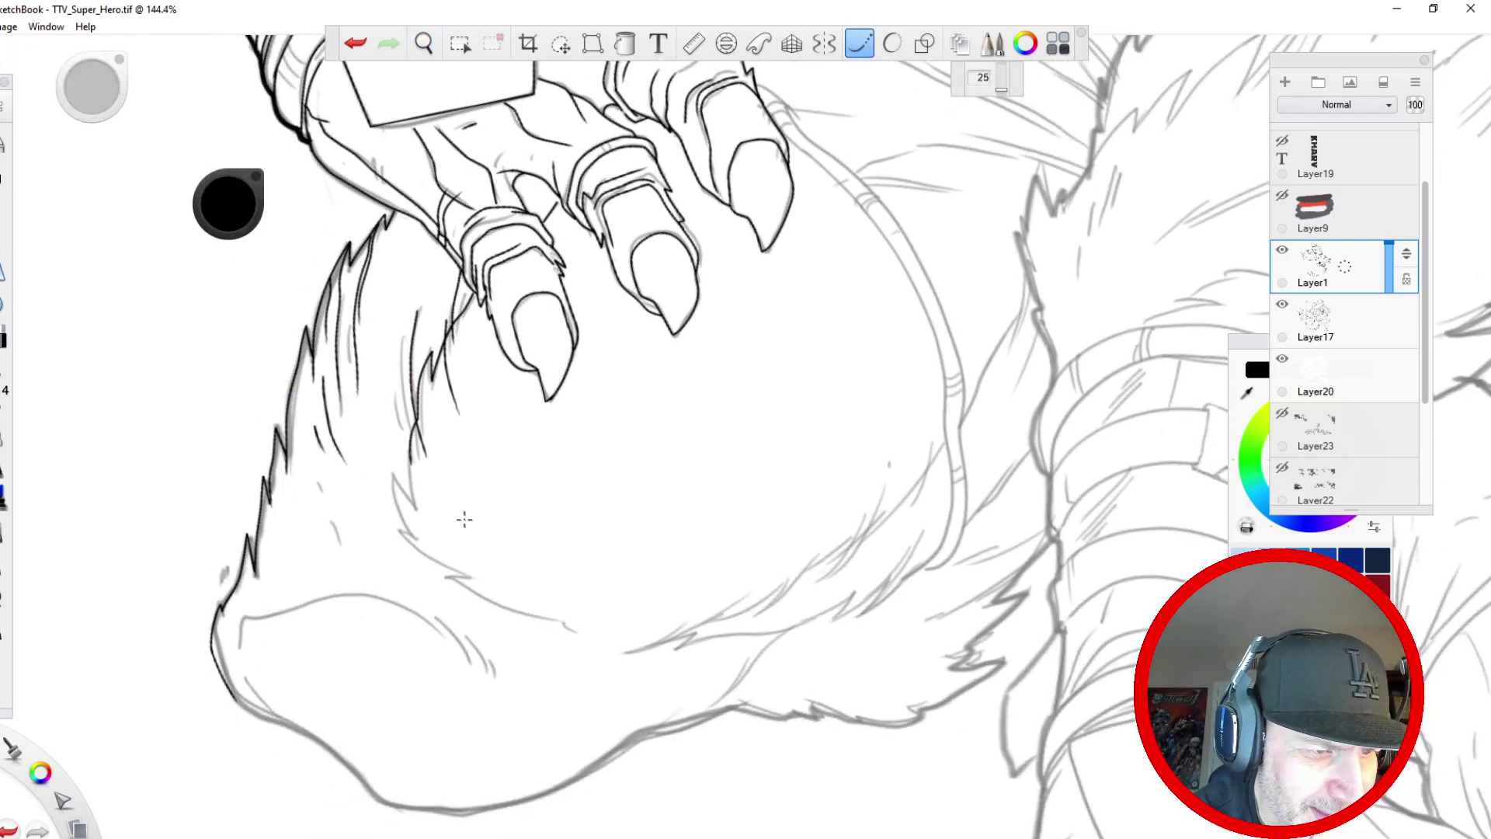
{"action": "left_click_drag", "start_coordinate": [404, 334], "coordinate": [448, 536]}
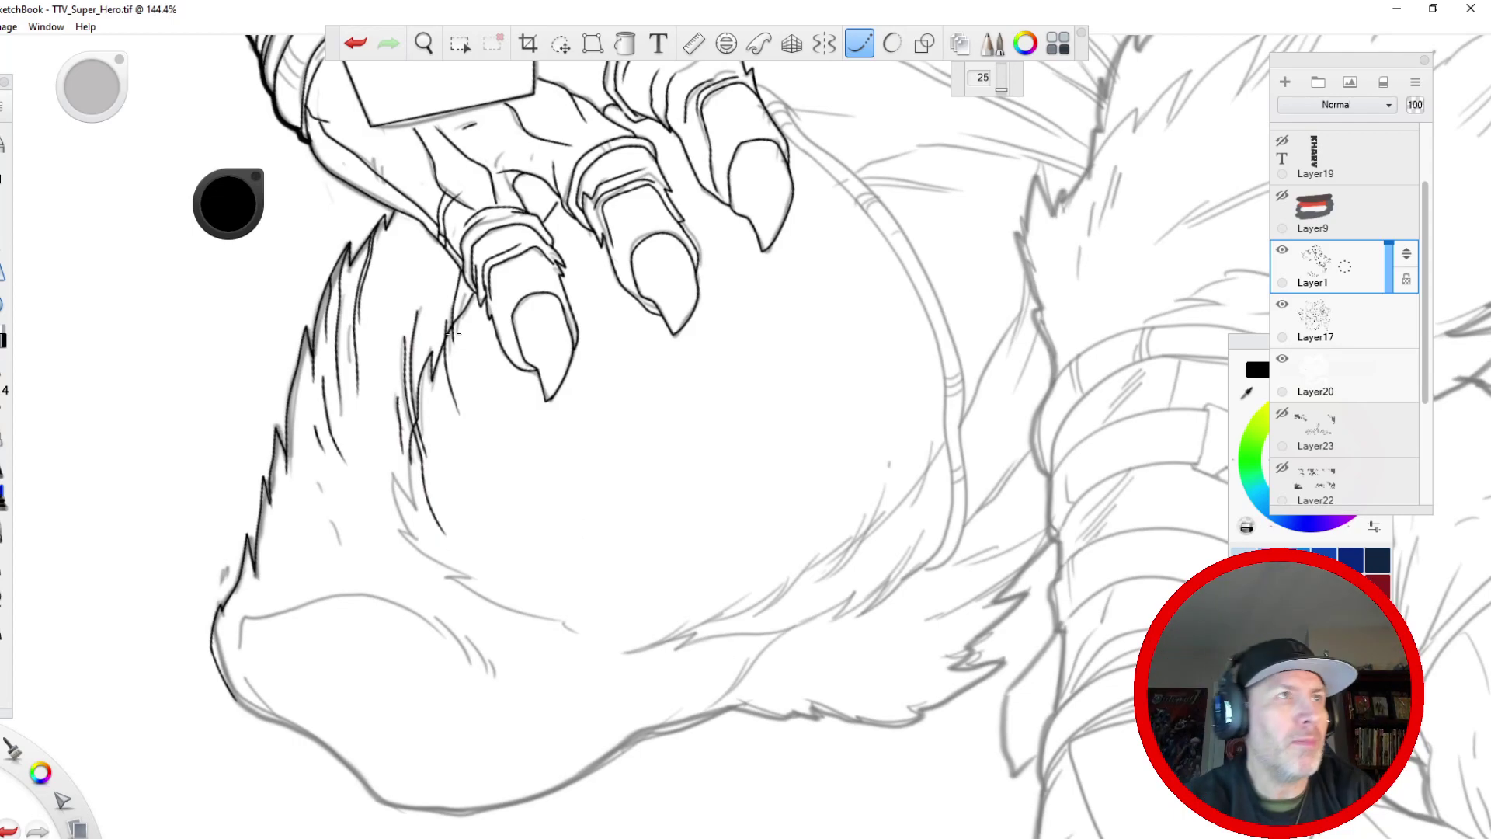
- Ink both edges of the narrow curved band running from the clawed hand down around the knee
{"action": "key", "text": "space"}
{"action": "left_click_drag", "start_coordinate": [485, 275], "coordinate": [299, 560]}
{"action": "left_click_drag", "start_coordinate": [360, 326], "coordinate": [430, 200]}
{"action": "left_click_drag", "start_coordinate": [428, 606], "coordinate": [350, 483]}
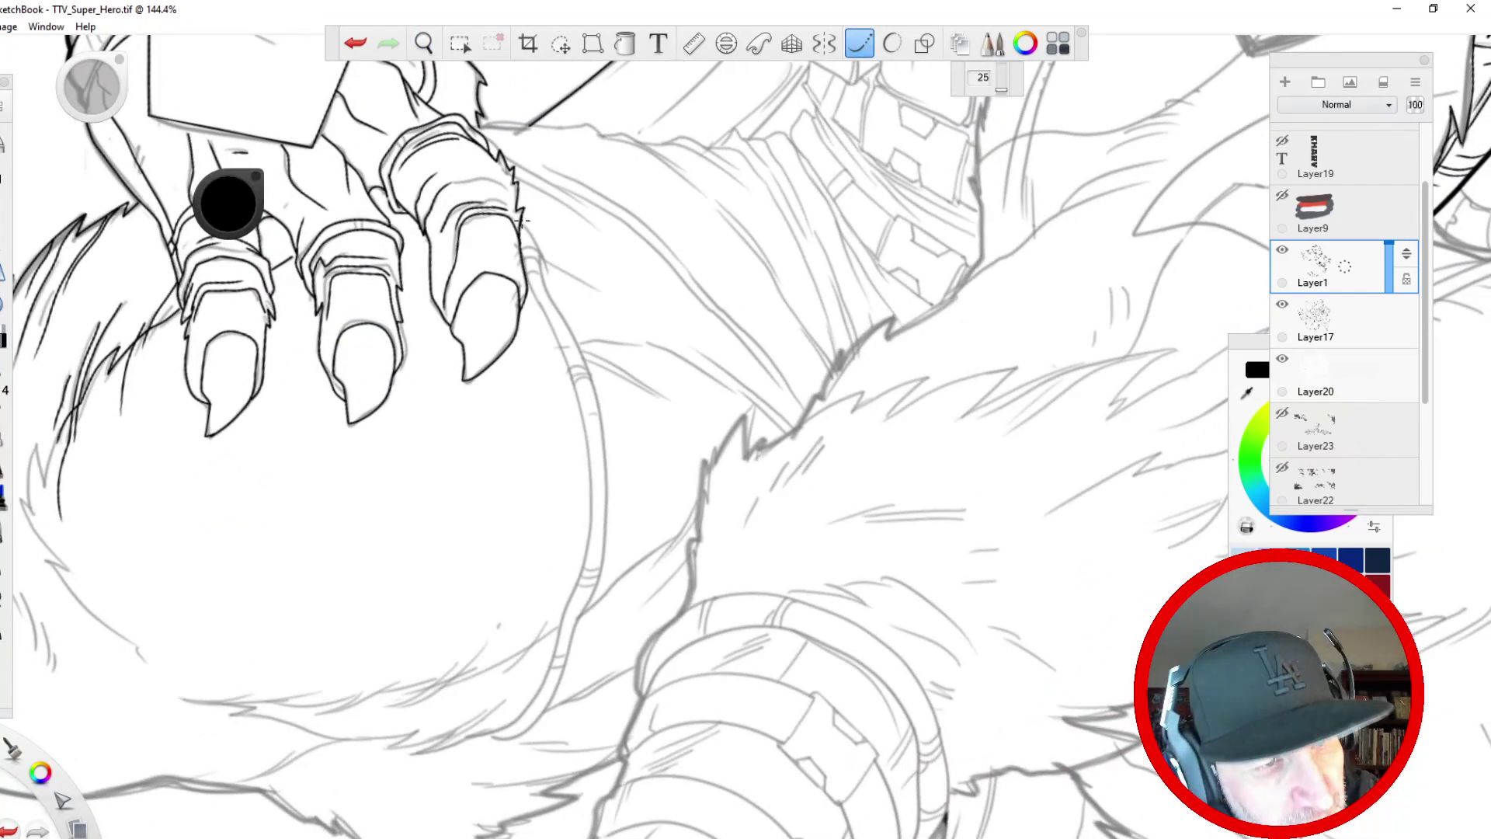
{"action": "mouse_move", "coordinate": [521, 220]}
{"action": "left_mouse_down"}
{"action": "mouse_move", "coordinate": [602, 426]}
{"action": "mouse_move", "coordinate": [604, 554]}
{"action": "left_mouse_up"}
{"action": "left_click_drag", "start_coordinate": [579, 619], "coordinate": [517, 740]}
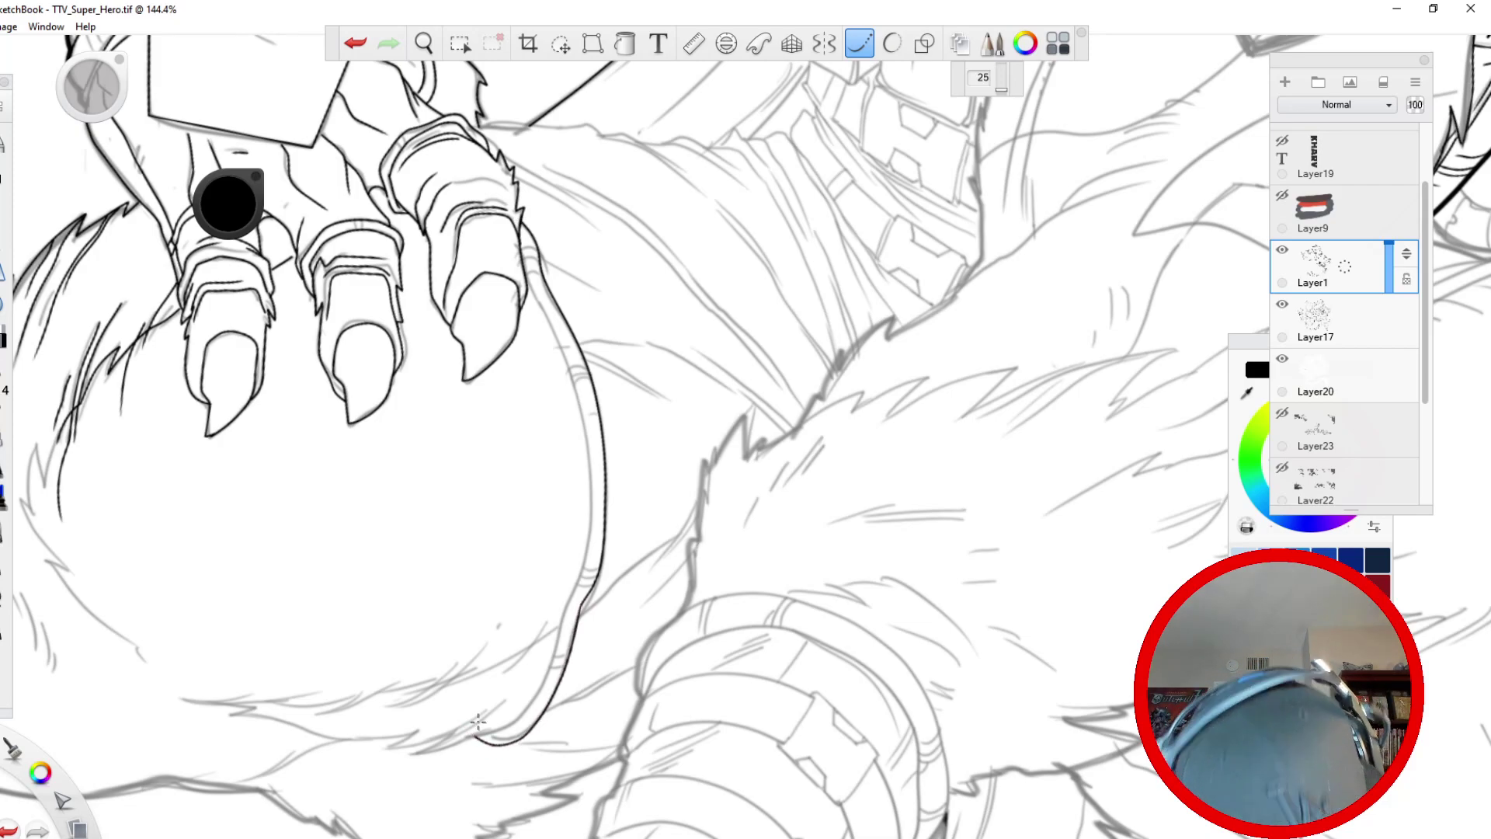
{"action": "mouse_move", "coordinate": [524, 264]}
{"action": "left_mouse_down"}
{"action": "mouse_move", "coordinate": [585, 424]}
{"action": "mouse_move", "coordinate": [588, 517]}
{"action": "mouse_move", "coordinate": [518, 719]}
{"action": "mouse_move", "coordinate": [474, 735]}
{"action": "left_mouse_up"}
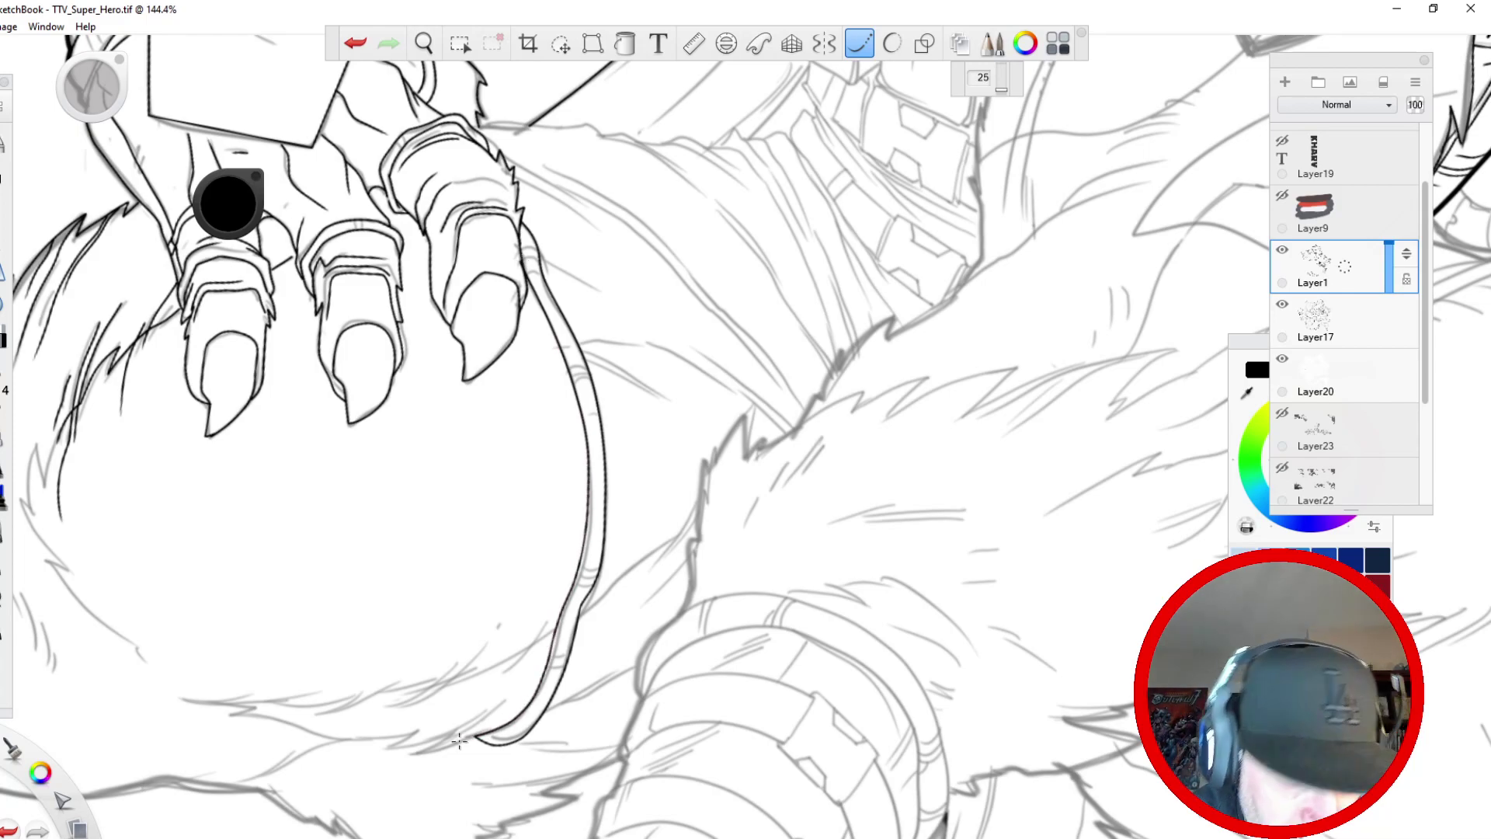
- Ink the tapered fold lines in the gap between the curved knee band and the neighbouring furry leg
{"action": "left_click_drag", "start_coordinate": [699, 494], "coordinate": [650, 578]}
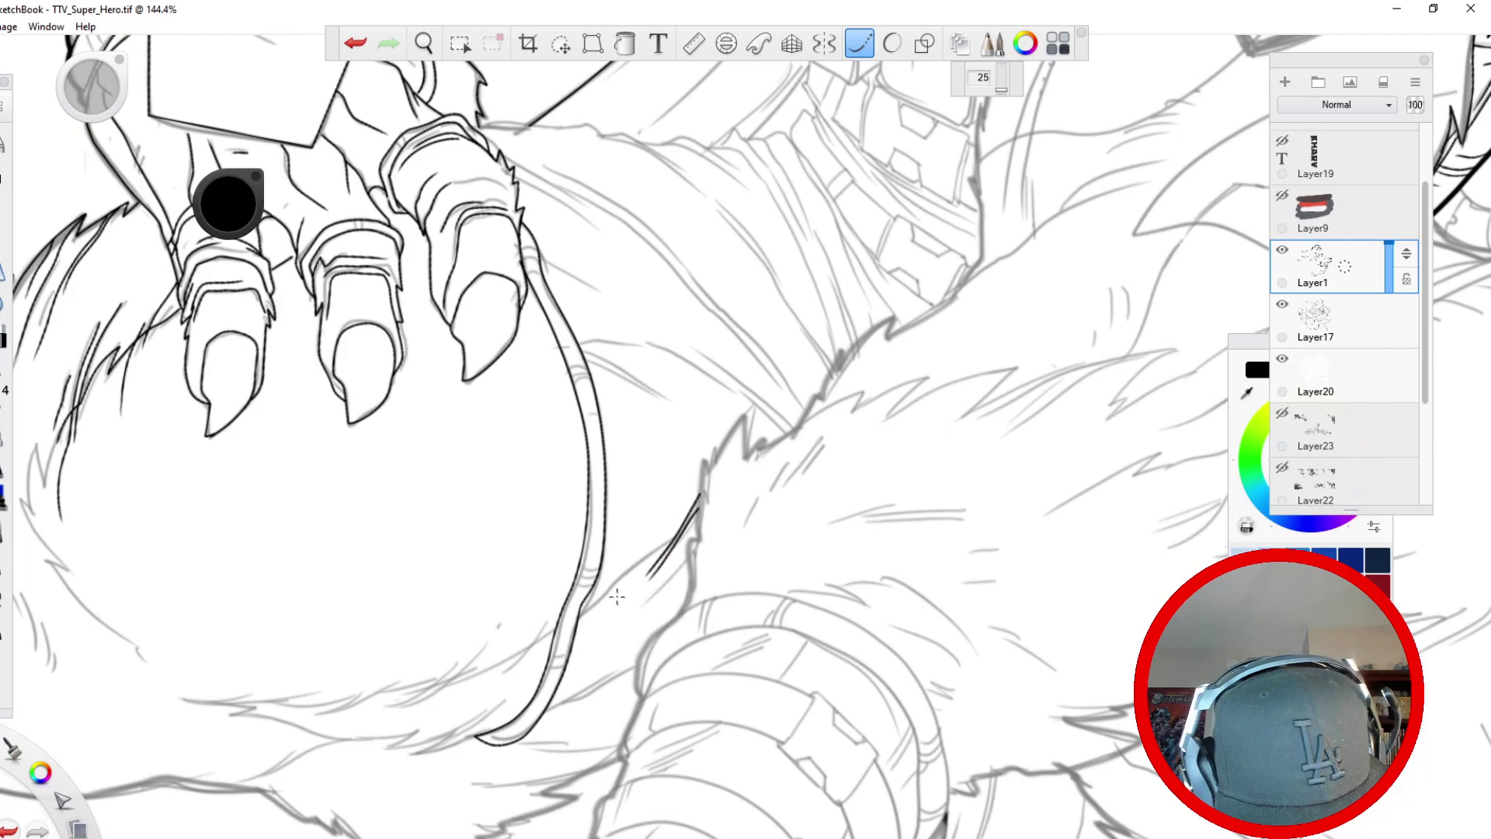
{"action": "left_click_drag", "start_coordinate": [676, 528], "coordinate": [600, 598]}
{"action": "left_click_drag", "start_coordinate": [687, 560], "coordinate": [573, 704]}
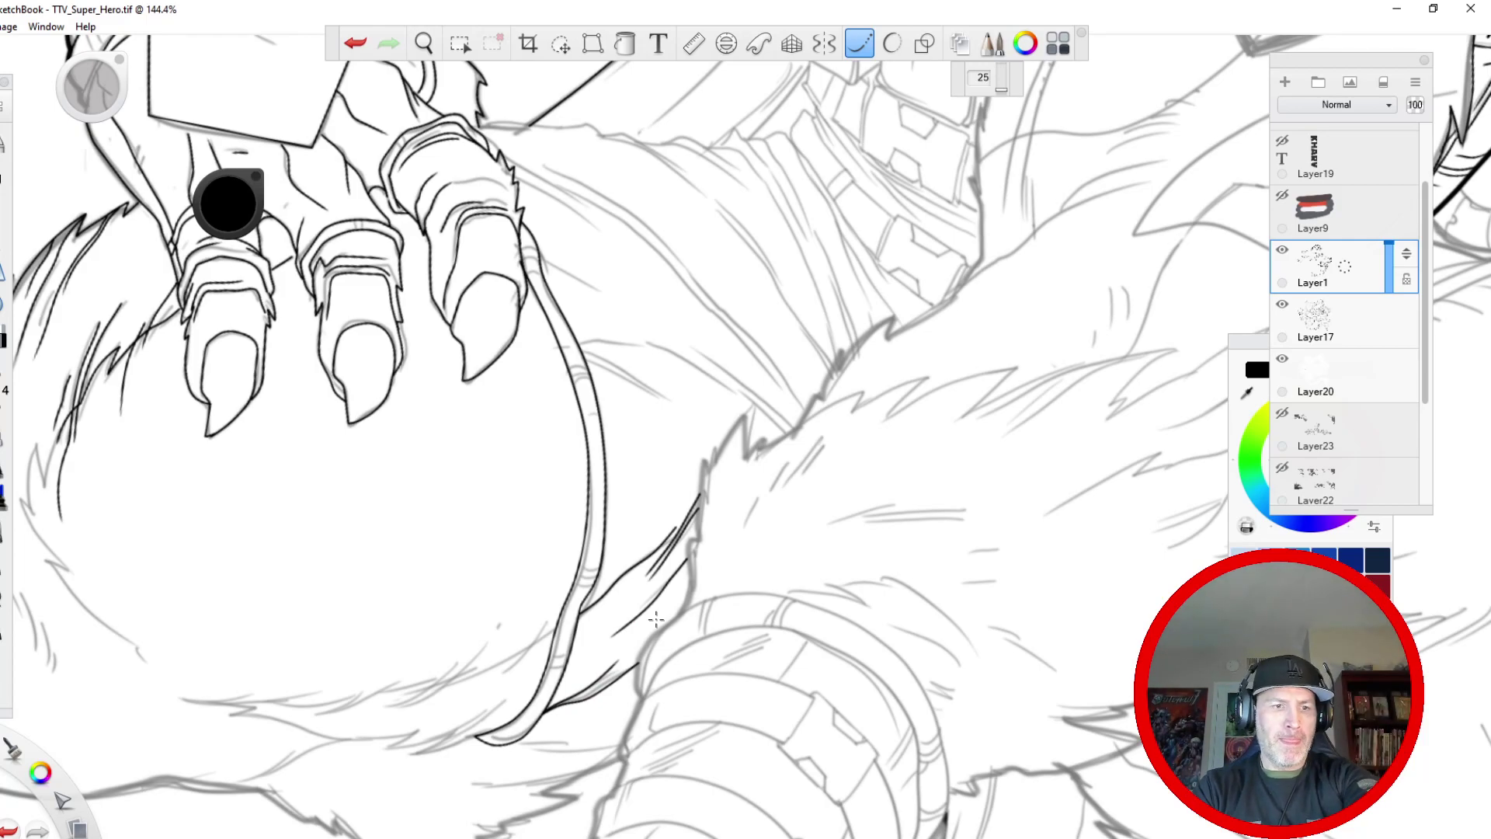
- Ink the outer contour of the draped cloth beside the clawed hand, from the fingers down towards the belt
{"action": "key", "text": "space"}
{"action": "left_click_drag", "start_coordinate": [399, 404], "coordinate": [552, 228]}
{"action": "left_click_drag", "start_coordinate": [551, 229], "coordinate": [338, 345]}
{"action": "left_click_drag", "start_coordinate": [581, 171], "coordinate": [626, 259]}
{"action": "mouse_move", "coordinate": [579, 170]}
{"action": "left_mouse_down"}
{"action": "mouse_move", "coordinate": [656, 268]}
{"action": "mouse_move", "coordinate": [670, 372]}
{"action": "left_mouse_up"}
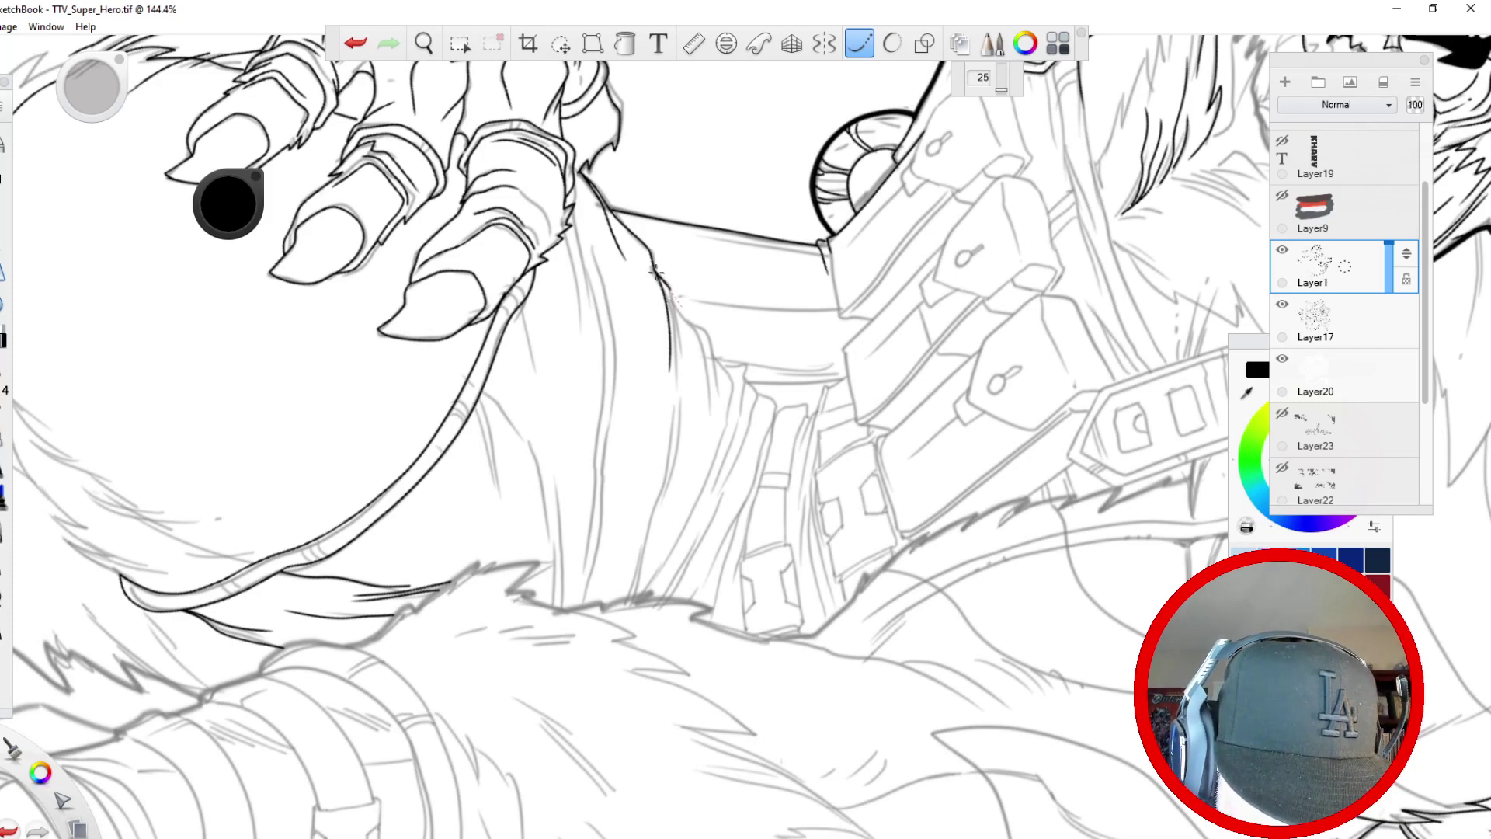
{"action": "left_click_drag", "start_coordinate": [656, 272], "coordinate": [671, 415]}
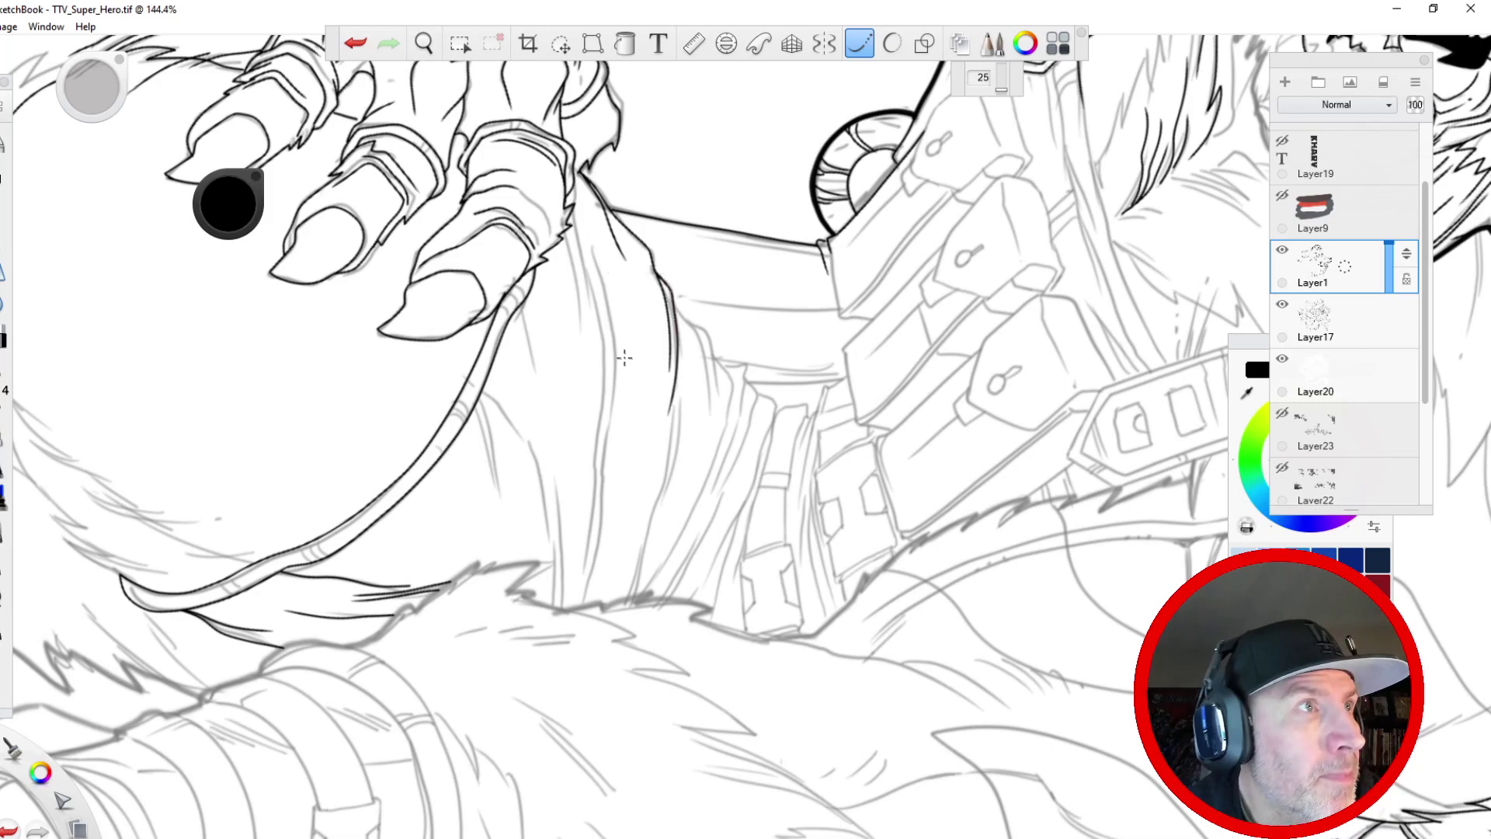
- Ink the cloth folds hanging below the finger, including the long double fold reaching down to the furry leg
{"action": "left_click_drag", "start_coordinate": [567, 231], "coordinate": [584, 359]}
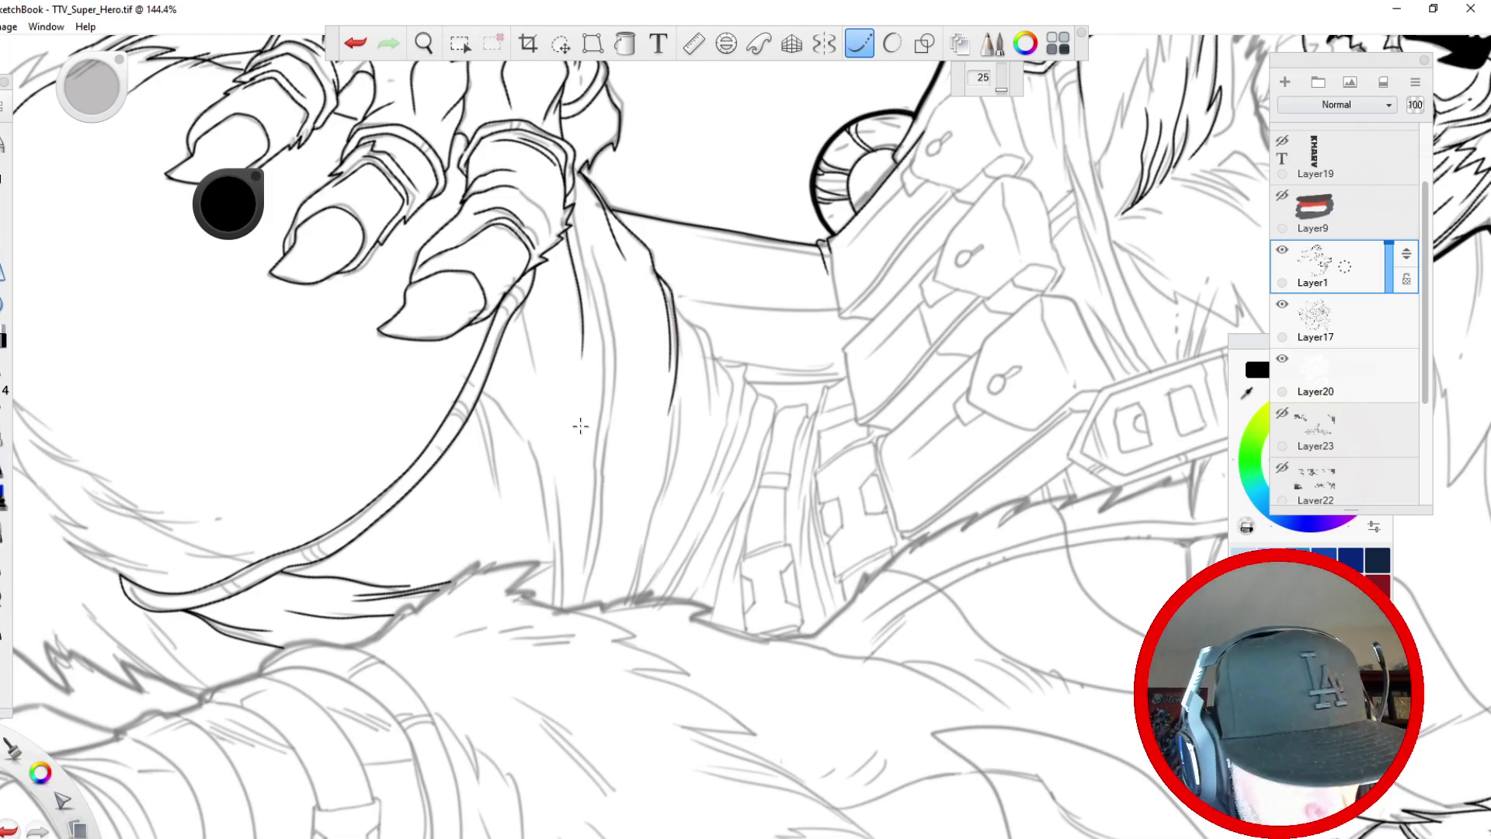
{"action": "left_click_drag", "start_coordinate": [520, 303], "coordinate": [541, 410]}
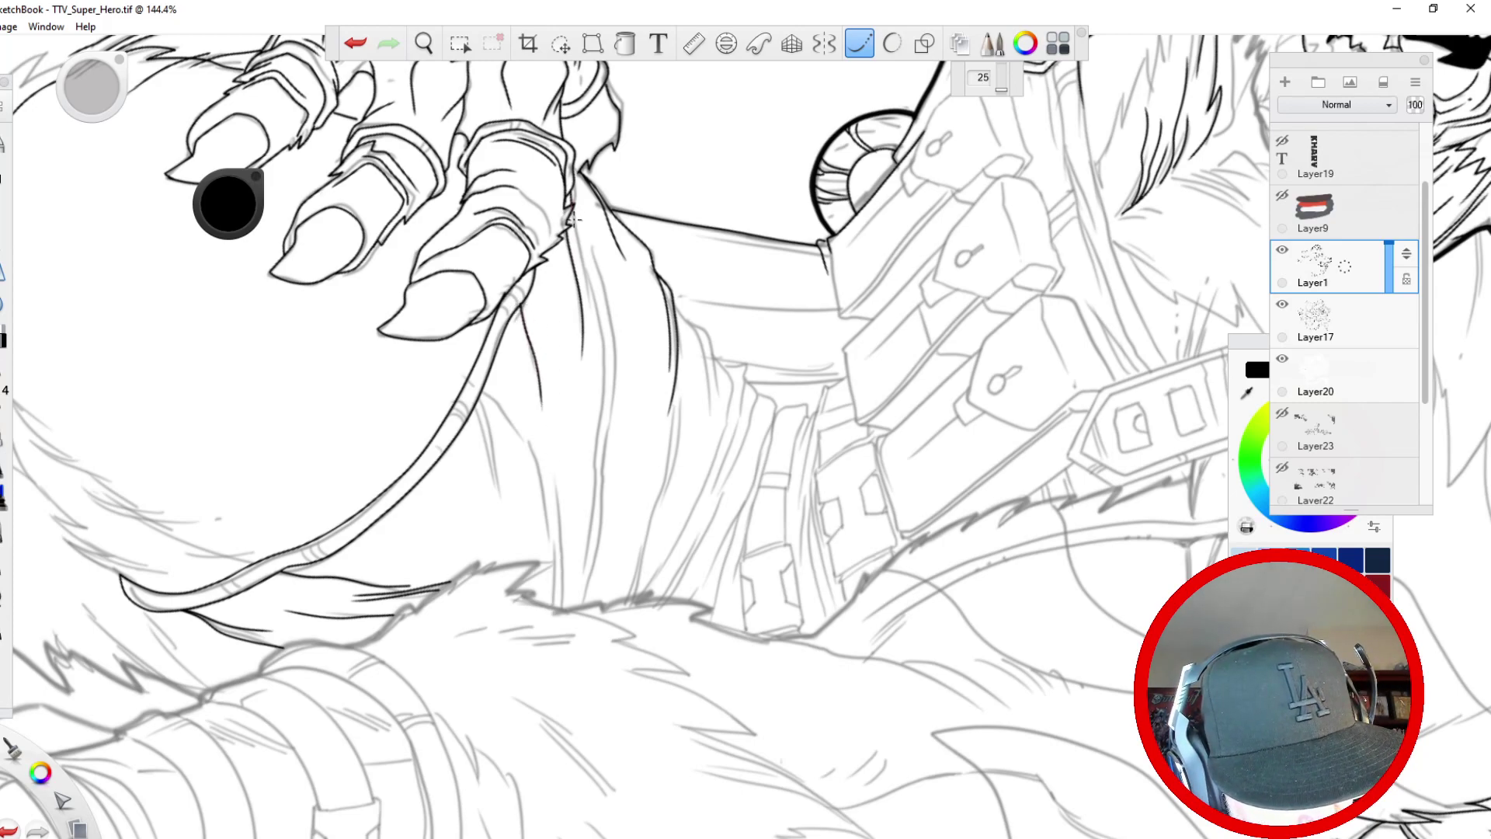
{"action": "left_click_drag", "start_coordinate": [573, 212], "coordinate": [589, 332]}
{"action": "mouse_move", "coordinate": [581, 606]}
{"action": "left_mouse_down"}
{"action": "mouse_move", "coordinate": [614, 405]}
{"action": "mouse_move", "coordinate": [611, 261]}
{"action": "left_mouse_up"}
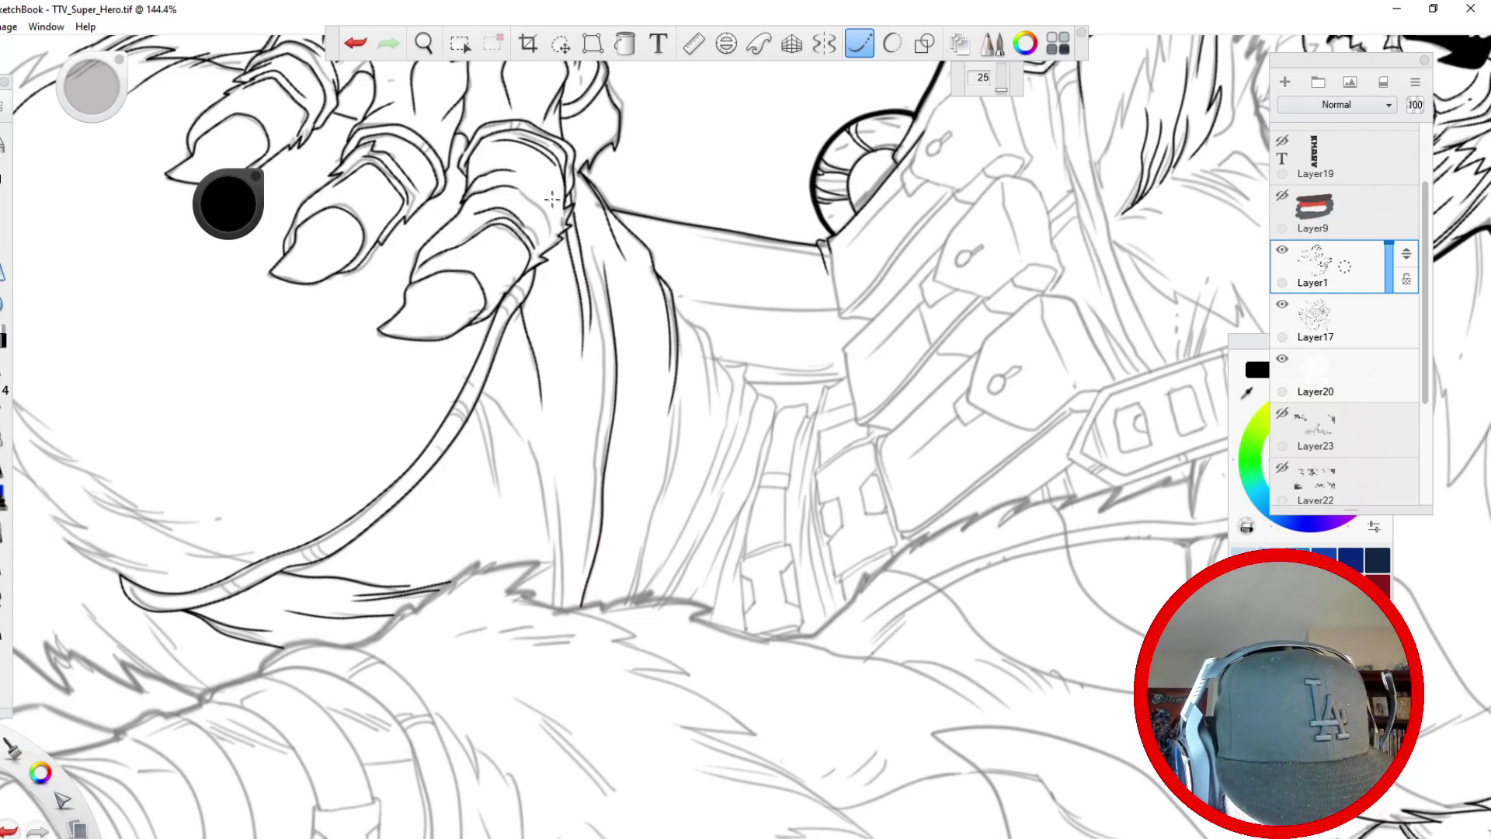
{"action": "left_click_drag", "start_coordinate": [585, 557], "coordinate": [581, 235]}
- Ink the cloth's next outer crease, the lower folds meeting the leg fur and the curved fold beside the knee band
{"action": "left_click_drag", "start_coordinate": [689, 326], "coordinate": [710, 408]}
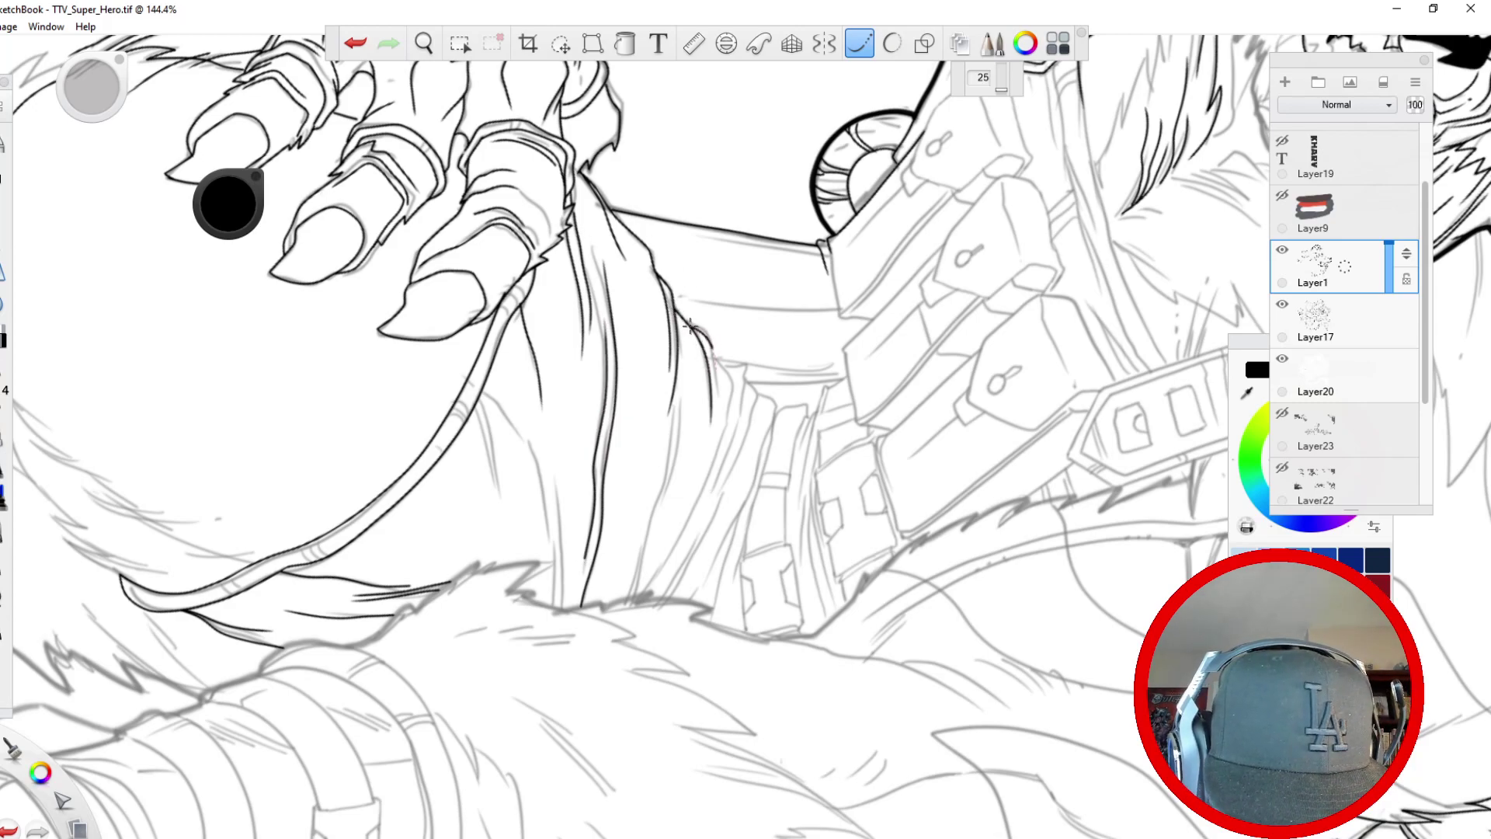
{"action": "left_click_drag", "start_coordinate": [681, 410], "coordinate": [627, 604]}
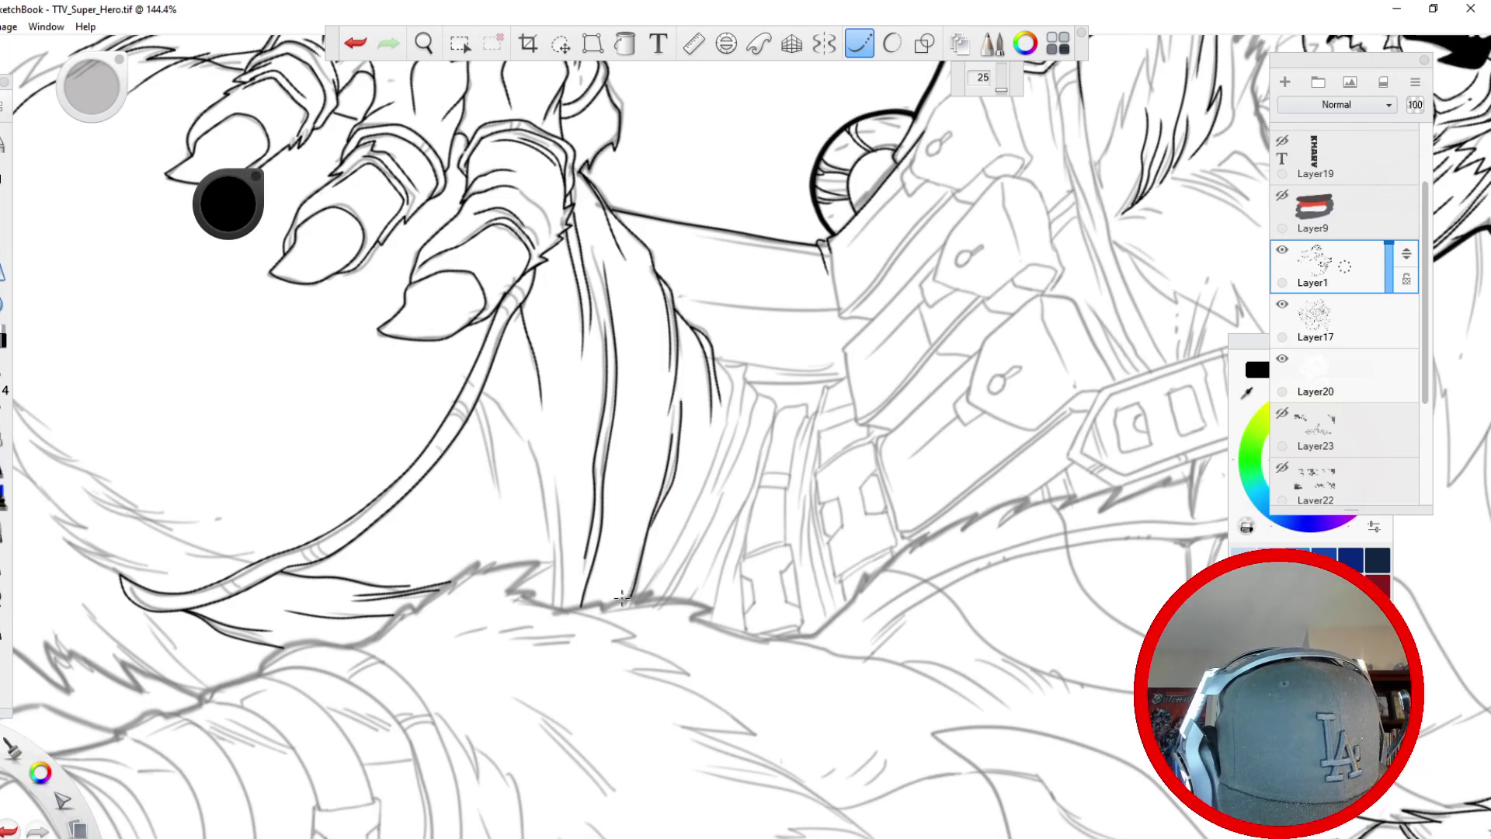
{"action": "left_click_drag", "start_coordinate": [644, 536], "coordinate": [623, 600]}
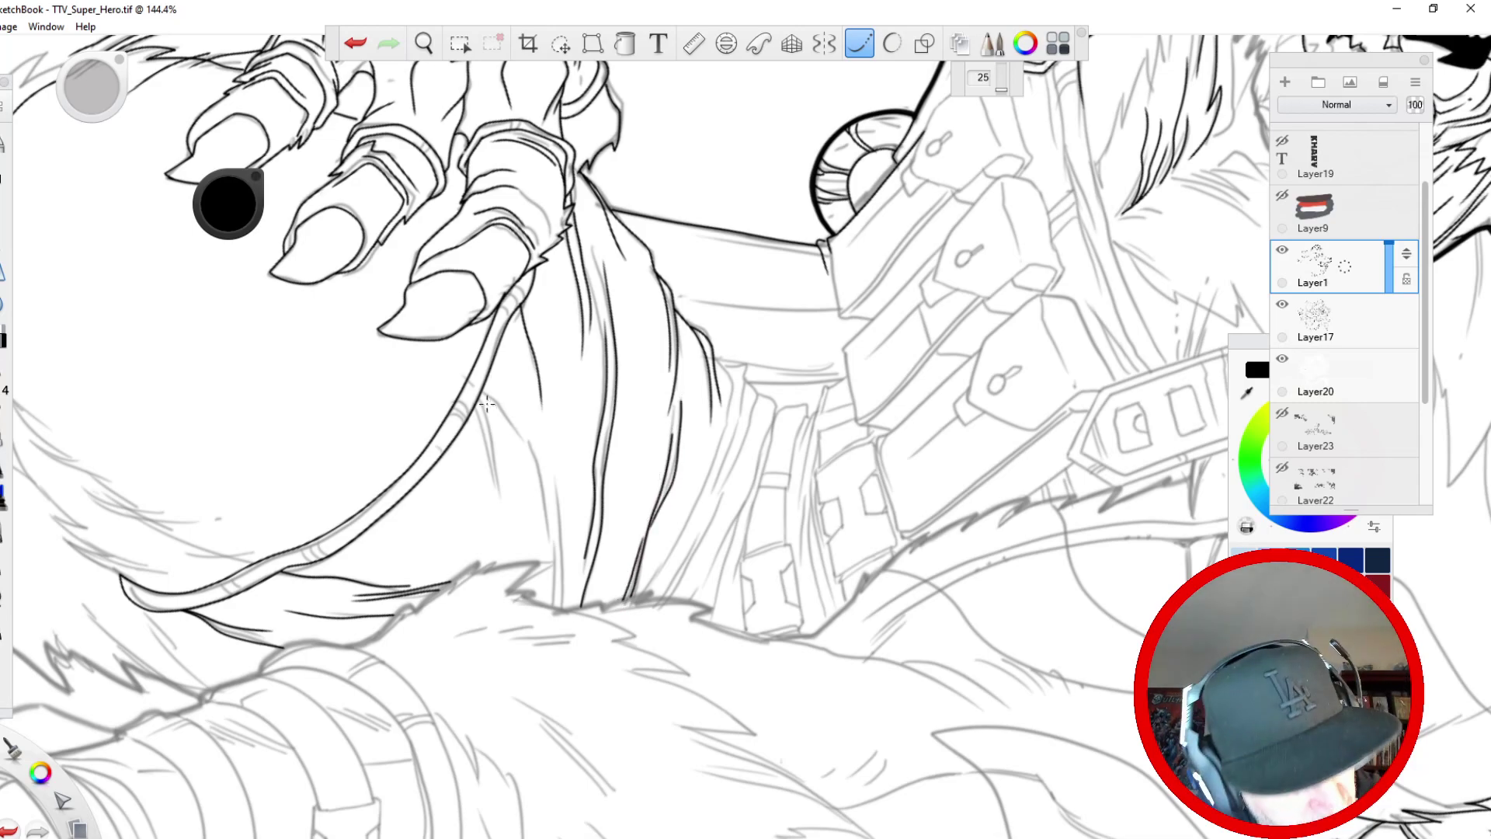
{"action": "left_click_drag", "start_coordinate": [481, 393], "coordinate": [548, 530]}
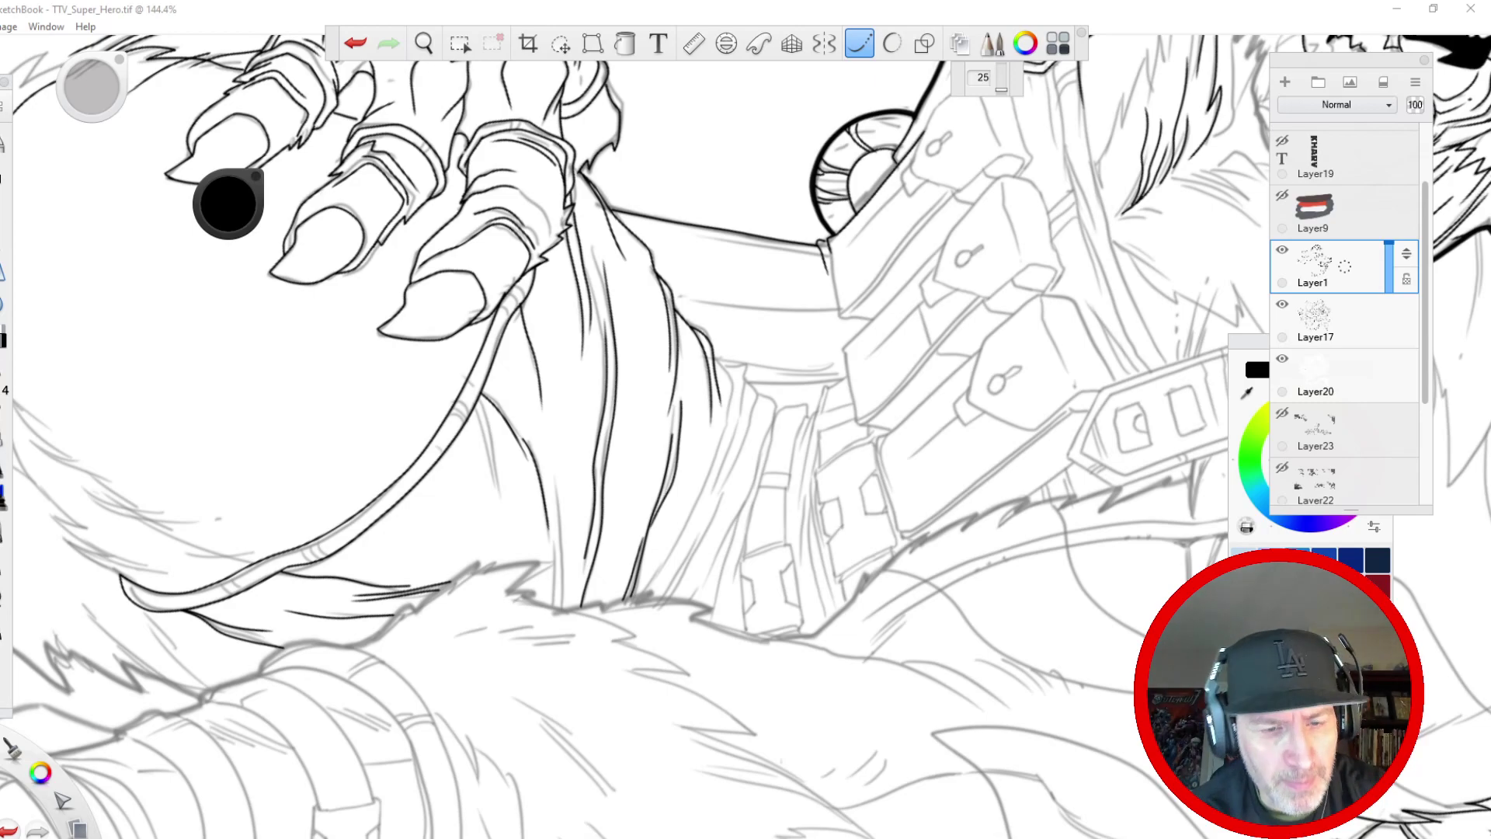
{"action": "left_click", "coordinate": [342, 400]}
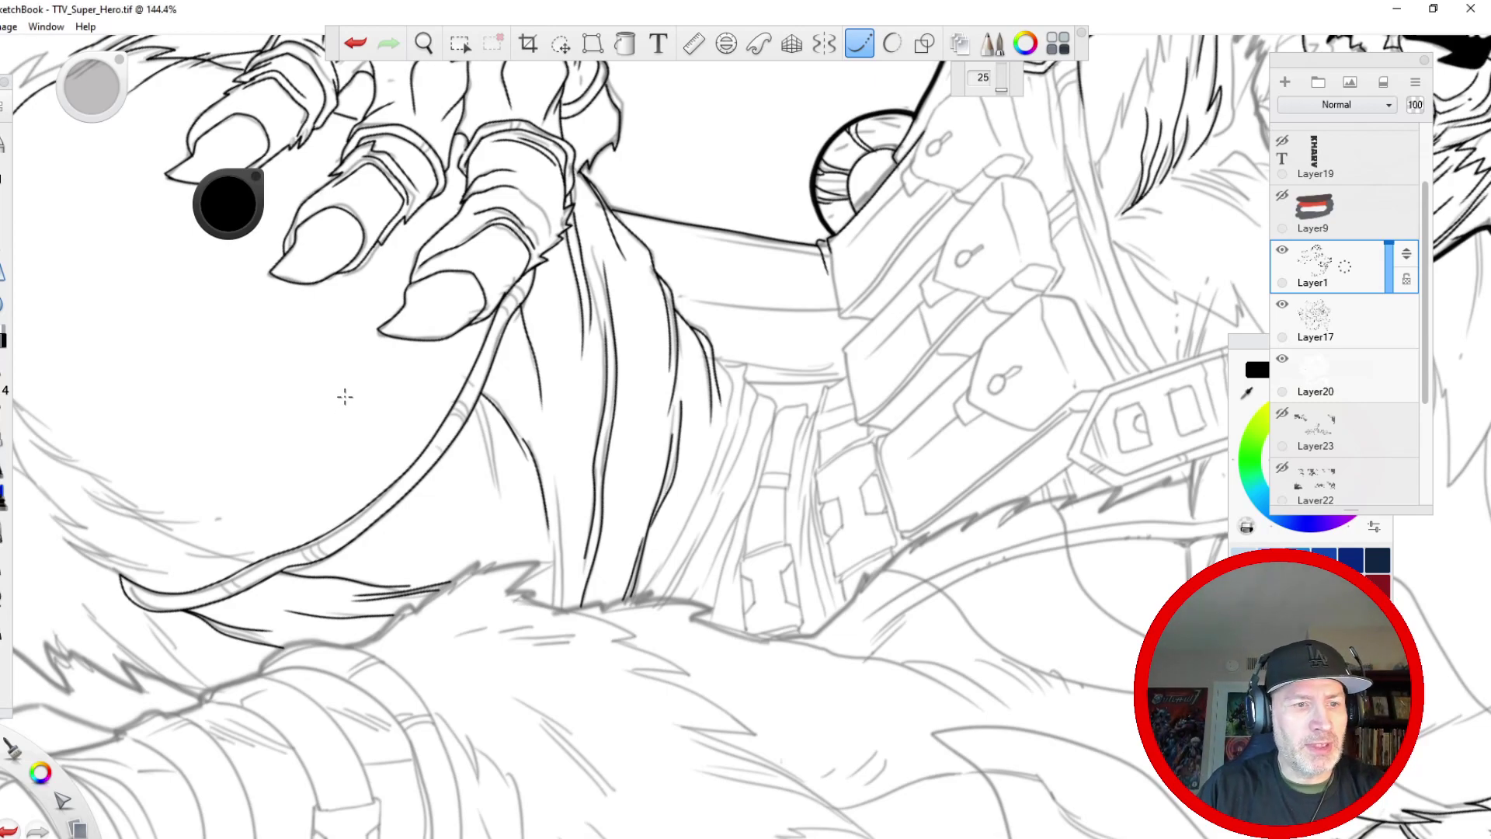
- Ink the jagged mane tufts between the shoulder and the unfinished side of the face, down to the chest strap
{"action": "key", "text": "space"}
{"action": "left_click_drag", "start_coordinate": [246, 536], "coordinate": [382, 735]}
{"action": "left_click_drag", "start_coordinate": [373, 286], "coordinate": [442, 90]}
{"action": "left_click_drag", "start_coordinate": [436, 358], "coordinate": [434, 230]}
{"action": "left_click_drag", "start_coordinate": [420, 320], "coordinate": [368, 224]}
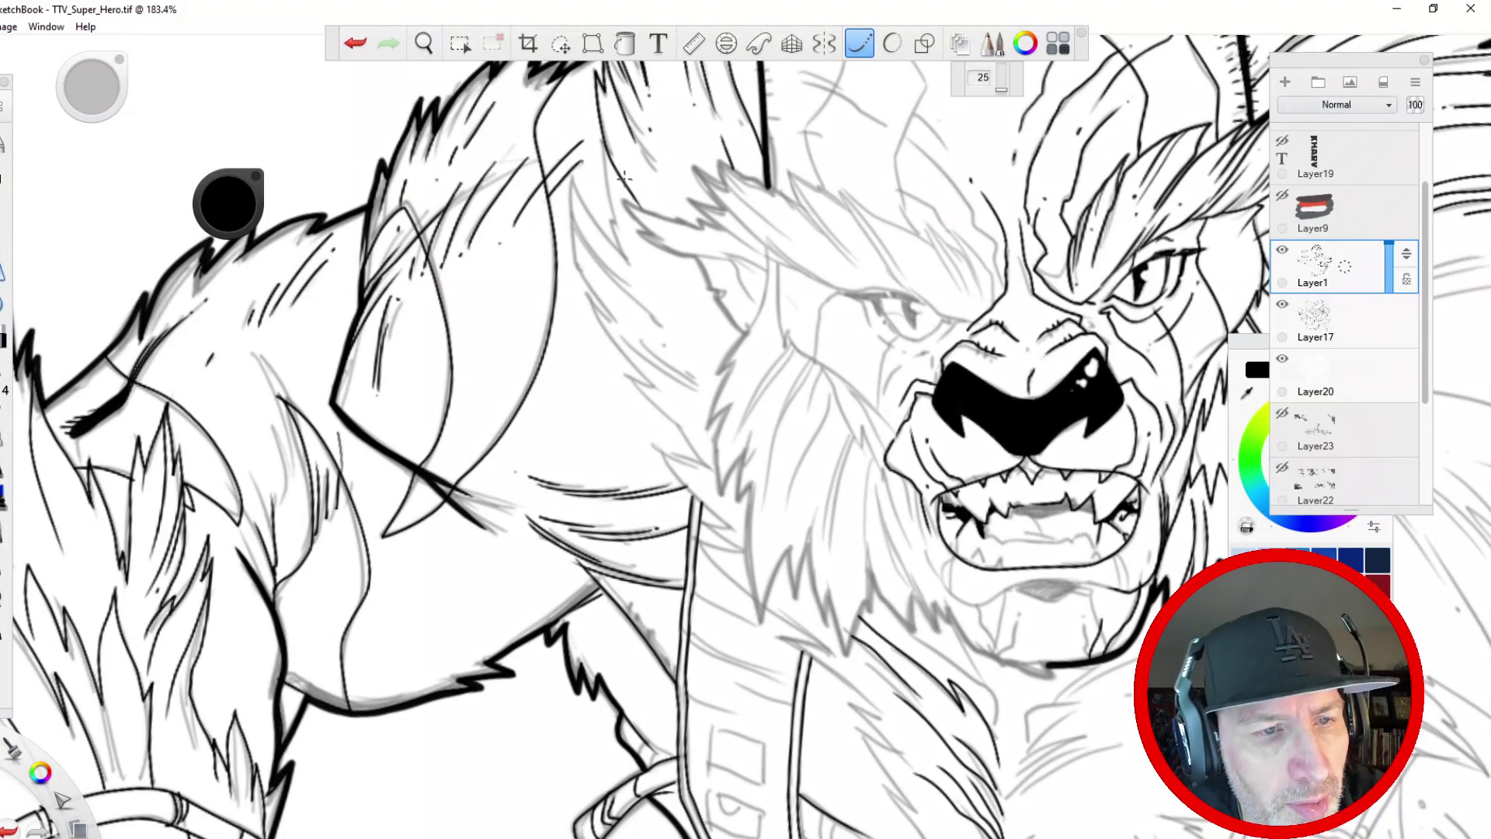
{"action": "left_click_drag", "start_coordinate": [596, 139], "coordinate": [626, 260]}
{"action": "left_click_drag", "start_coordinate": [583, 201], "coordinate": [612, 242]}
{"action": "mouse_move", "coordinate": [567, 164]}
{"action": "left_mouse_down"}
{"action": "mouse_move", "coordinate": [579, 275]}
{"action": "mouse_move", "coordinate": [645, 346]}
{"action": "left_mouse_up"}
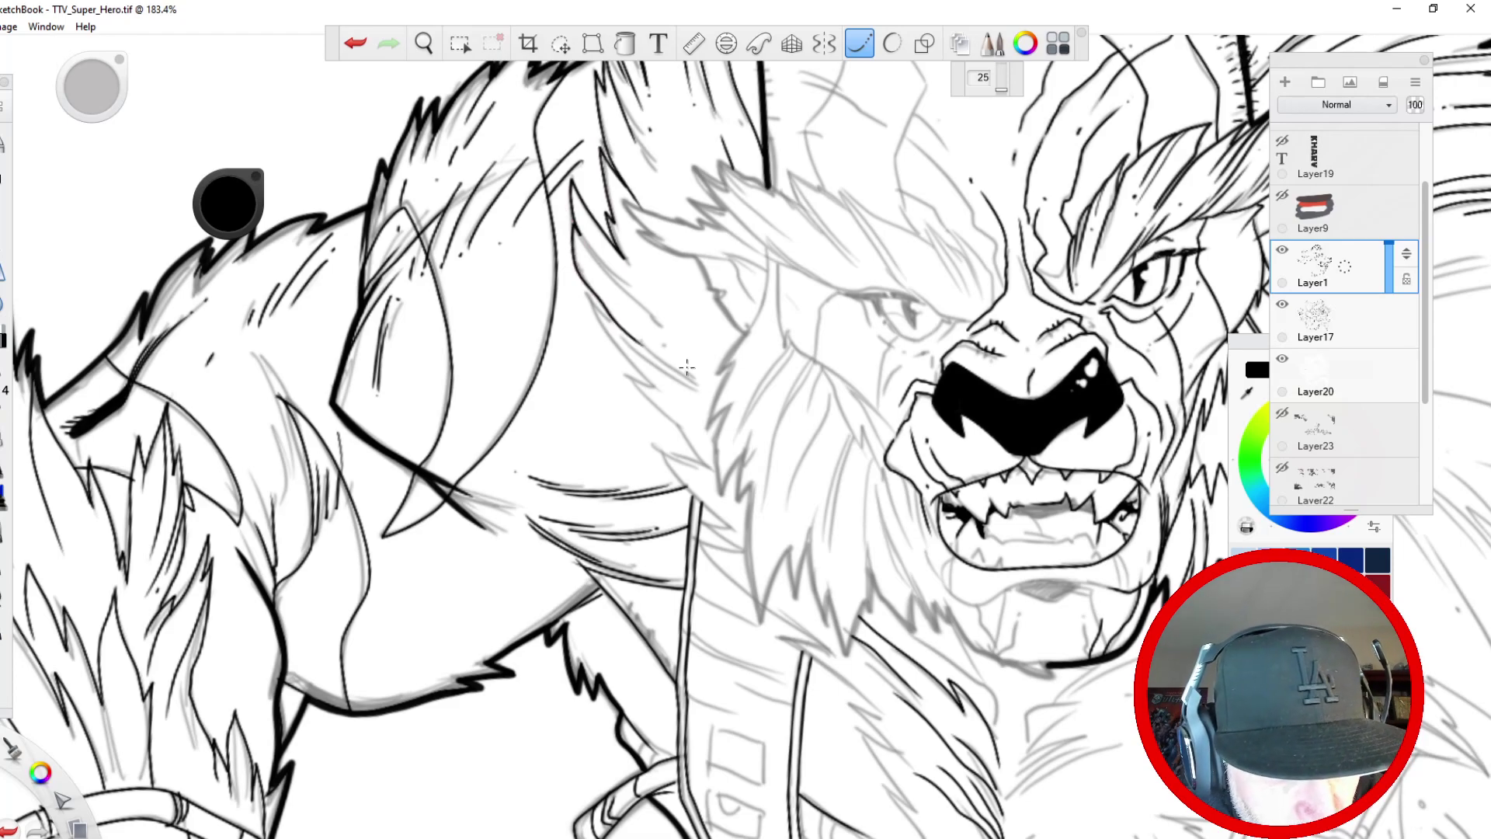
{"action": "mouse_move", "coordinate": [575, 278]}
{"action": "left_mouse_down"}
{"action": "mouse_move", "coordinate": [683, 420]}
{"action": "mouse_move", "coordinate": [670, 422]}
{"action": "mouse_move", "coordinate": [703, 465]}
{"action": "mouse_move", "coordinate": [681, 481]}
{"action": "mouse_move", "coordinate": [748, 539]}
{"action": "left_mouse_up"}
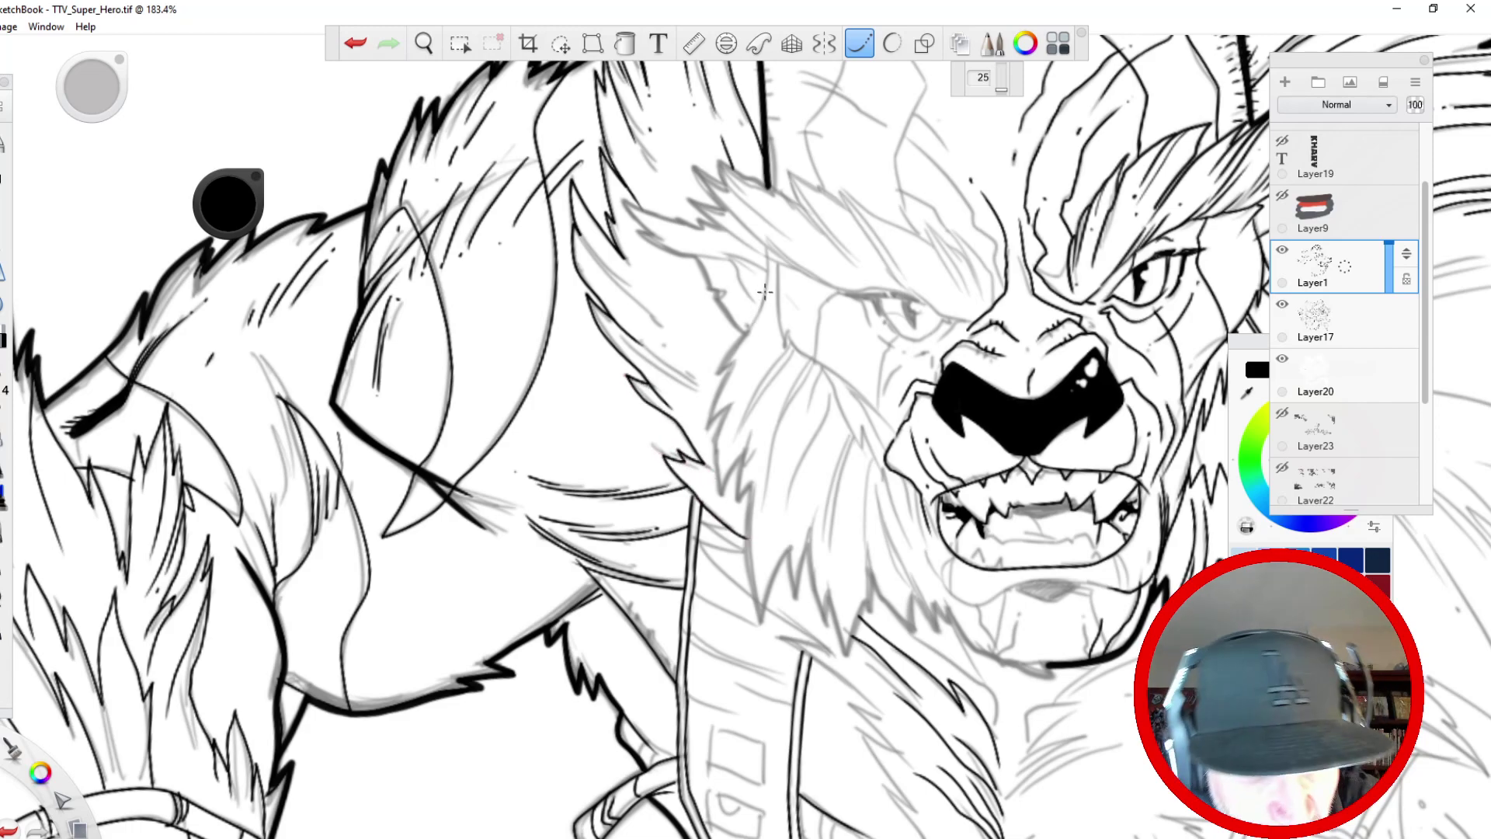
- Ink the jagged outer edge of the cheek fur down to its long pointed tip and start its inner strand
{"action": "left_click_drag", "start_coordinate": [766, 256], "coordinate": [709, 415]}
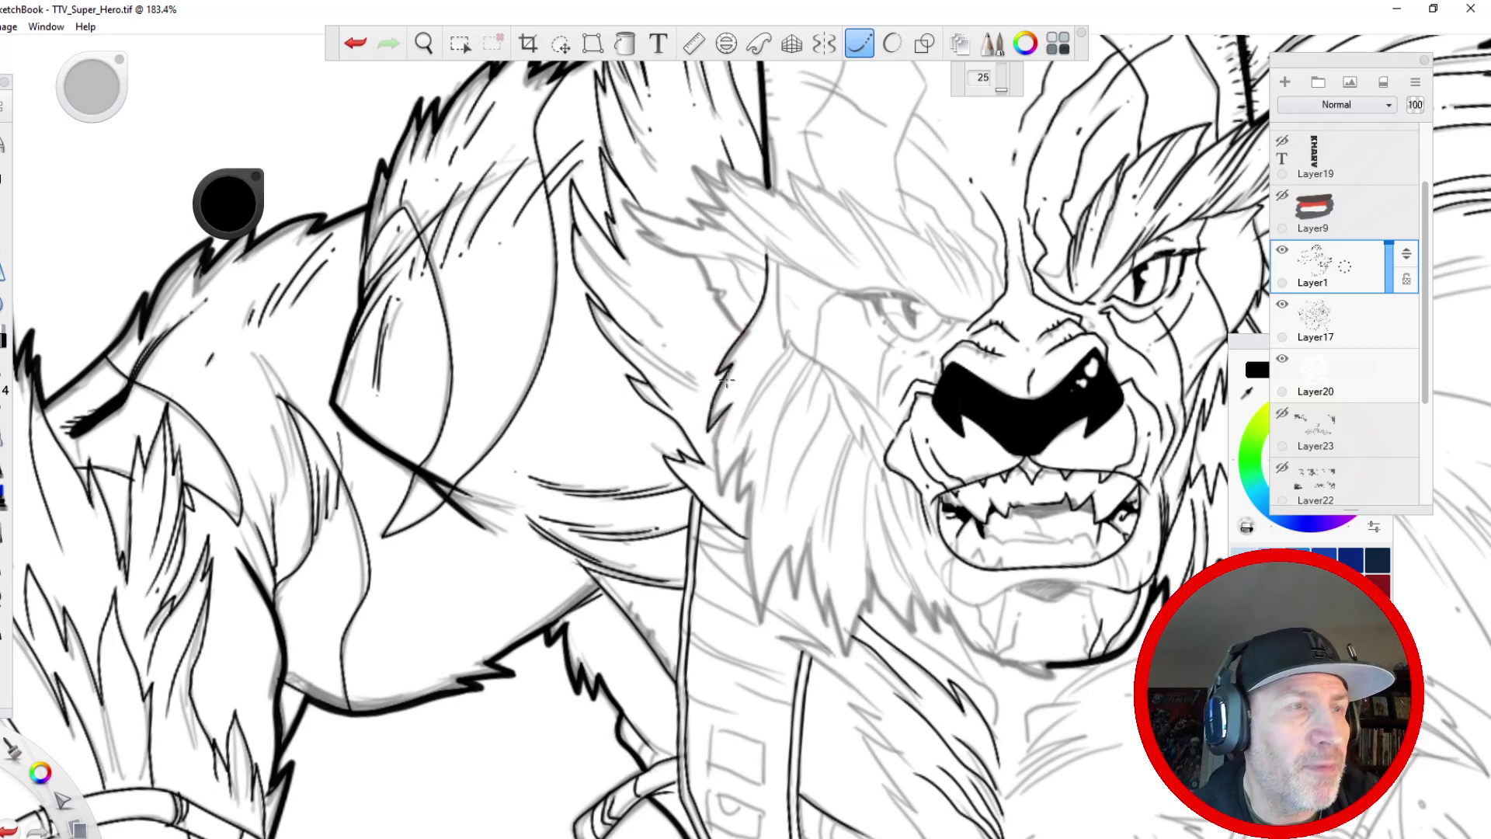
{"action": "mouse_move", "coordinate": [713, 436]}
{"action": "left_mouse_down"}
{"action": "mouse_move", "coordinate": [765, 643]}
{"action": "mouse_move", "coordinate": [793, 543]}
{"action": "left_mouse_up"}
{"action": "left_click_drag", "start_coordinate": [791, 354], "coordinate": [750, 412]}
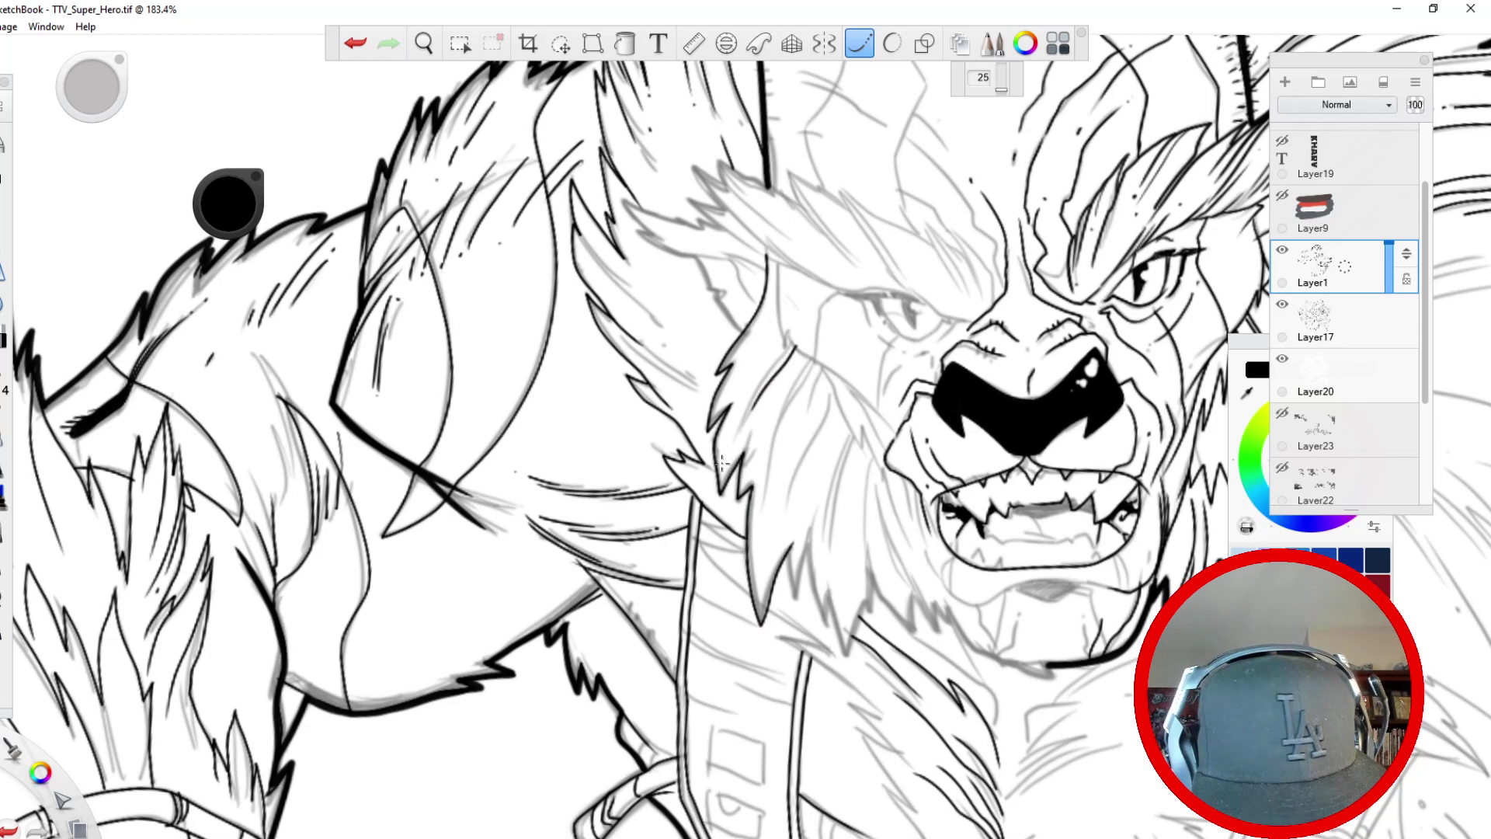
- Ink the inner strands of the cheek fur around the pointed tuft, turning off stroke smoothing for the last strand
{"action": "left_click_drag", "start_coordinate": [721, 491], "coordinate": [739, 435]}
{"action": "left_click_drag", "start_coordinate": [808, 363], "coordinate": [764, 478]}
{"action": "left_click_drag", "start_coordinate": [760, 622], "coordinate": [759, 550]}
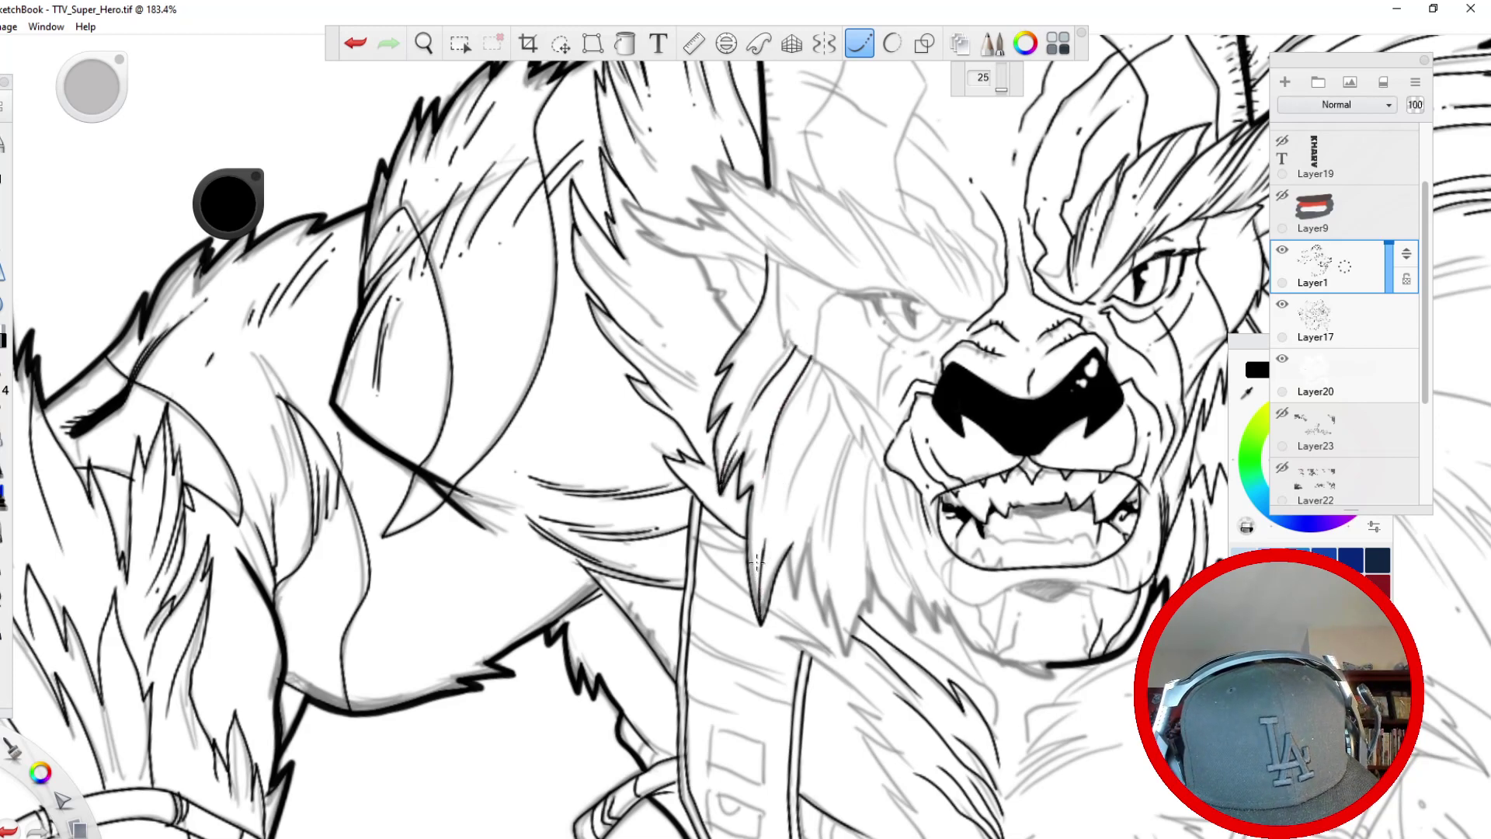
{"action": "left_click_drag", "start_coordinate": [758, 610], "coordinate": [748, 517]}
{"action": "left_click_drag", "start_coordinate": [832, 385], "coordinate": [784, 510]}
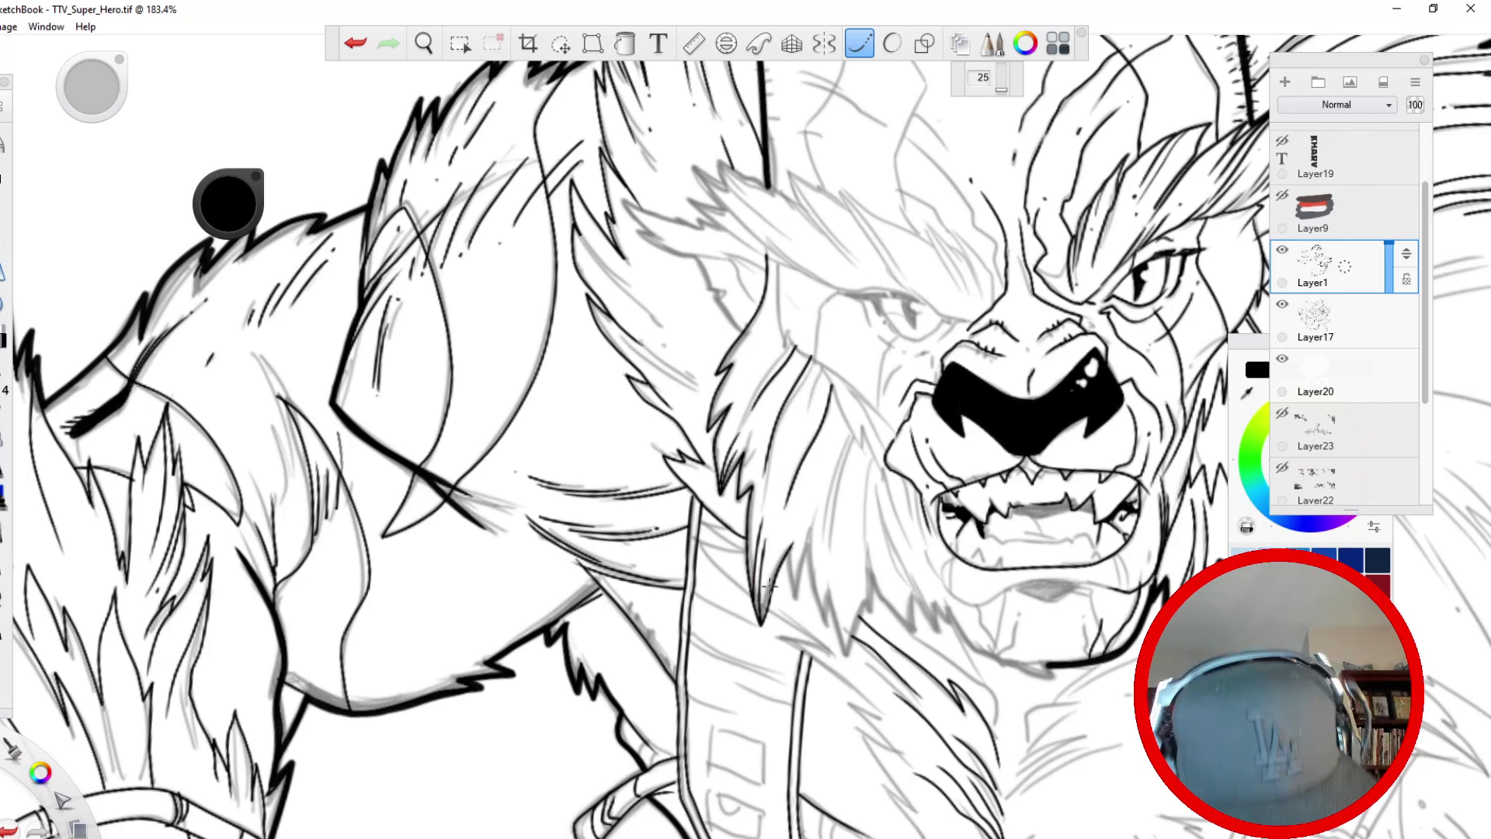
{"action": "left_click", "coordinate": [861, 45]}
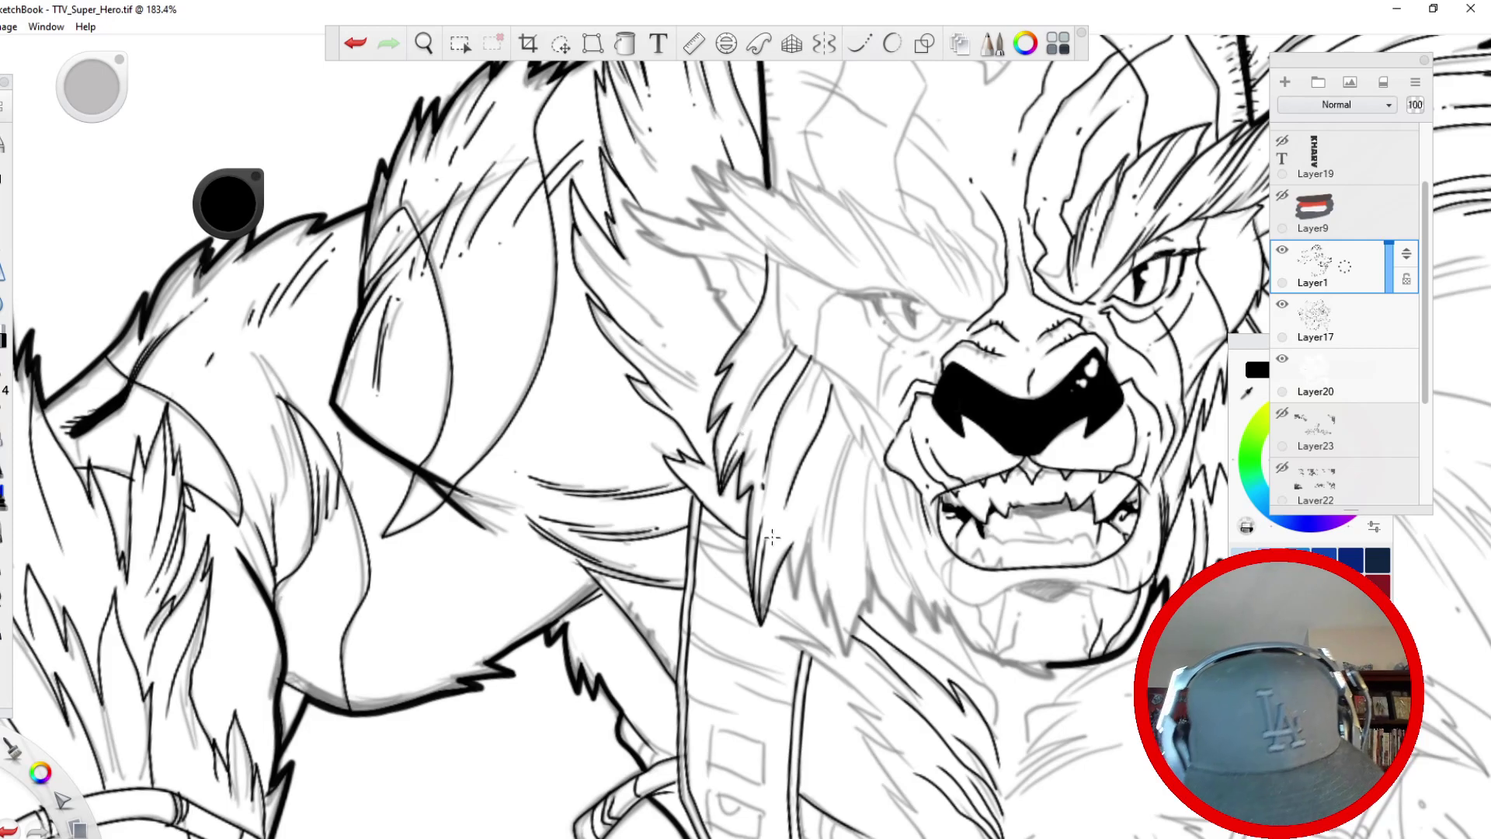
{"action": "left_click_drag", "start_coordinate": [824, 368], "coordinate": [795, 435]}
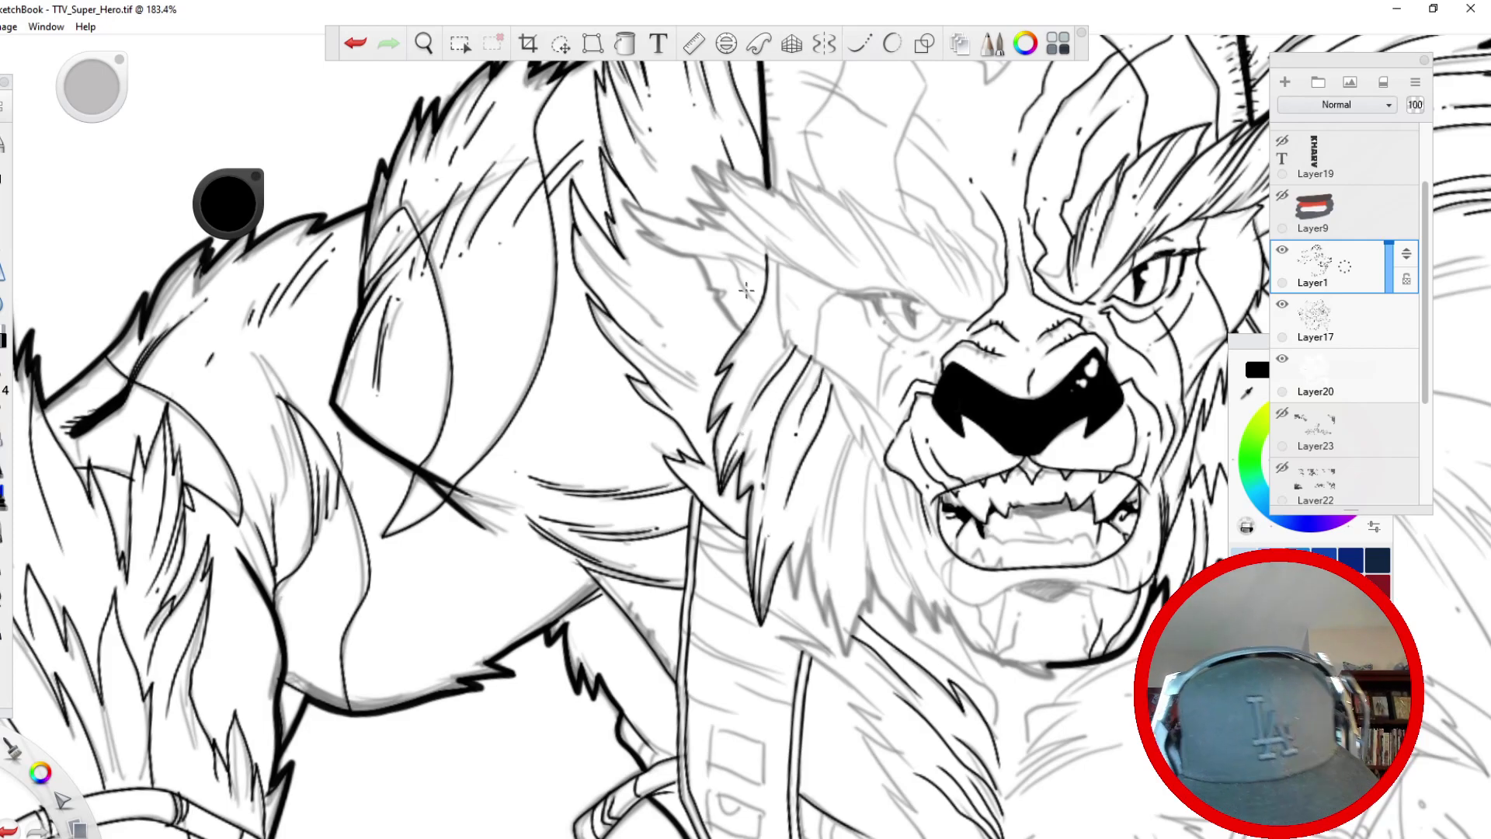
- Ink the tufted tip and side outlines of the ear beside the unfinished eye
{"action": "key", "text": "space"}
{"action": "left_click_drag", "start_coordinate": [537, 435], "coordinate": [471, 600]}
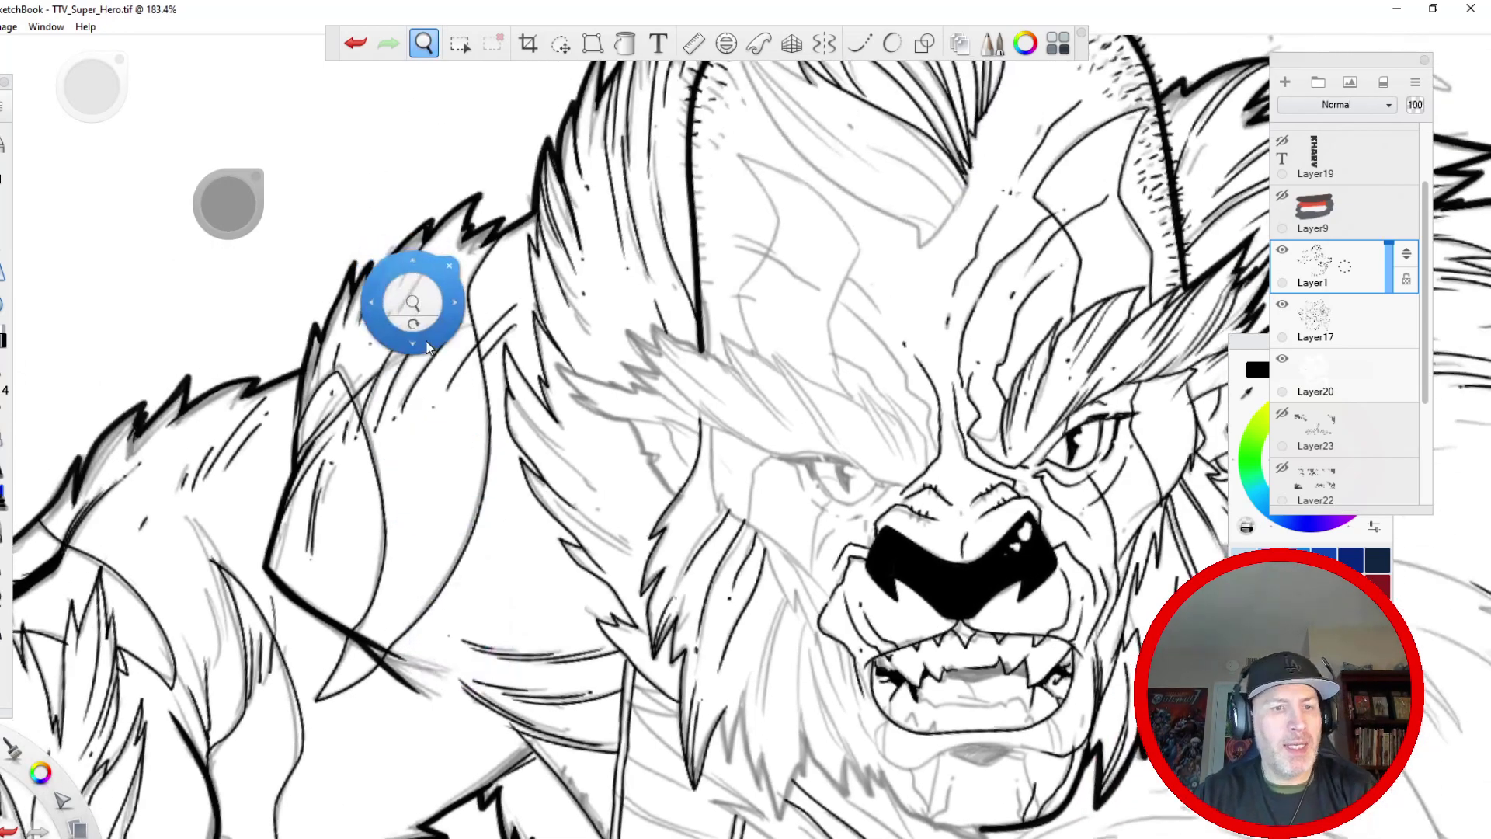
{"action": "left_click_drag", "start_coordinate": [414, 311], "coordinate": [396, 358]}
{"action": "left_click_drag", "start_coordinate": [383, 364], "coordinate": [274, 246]}
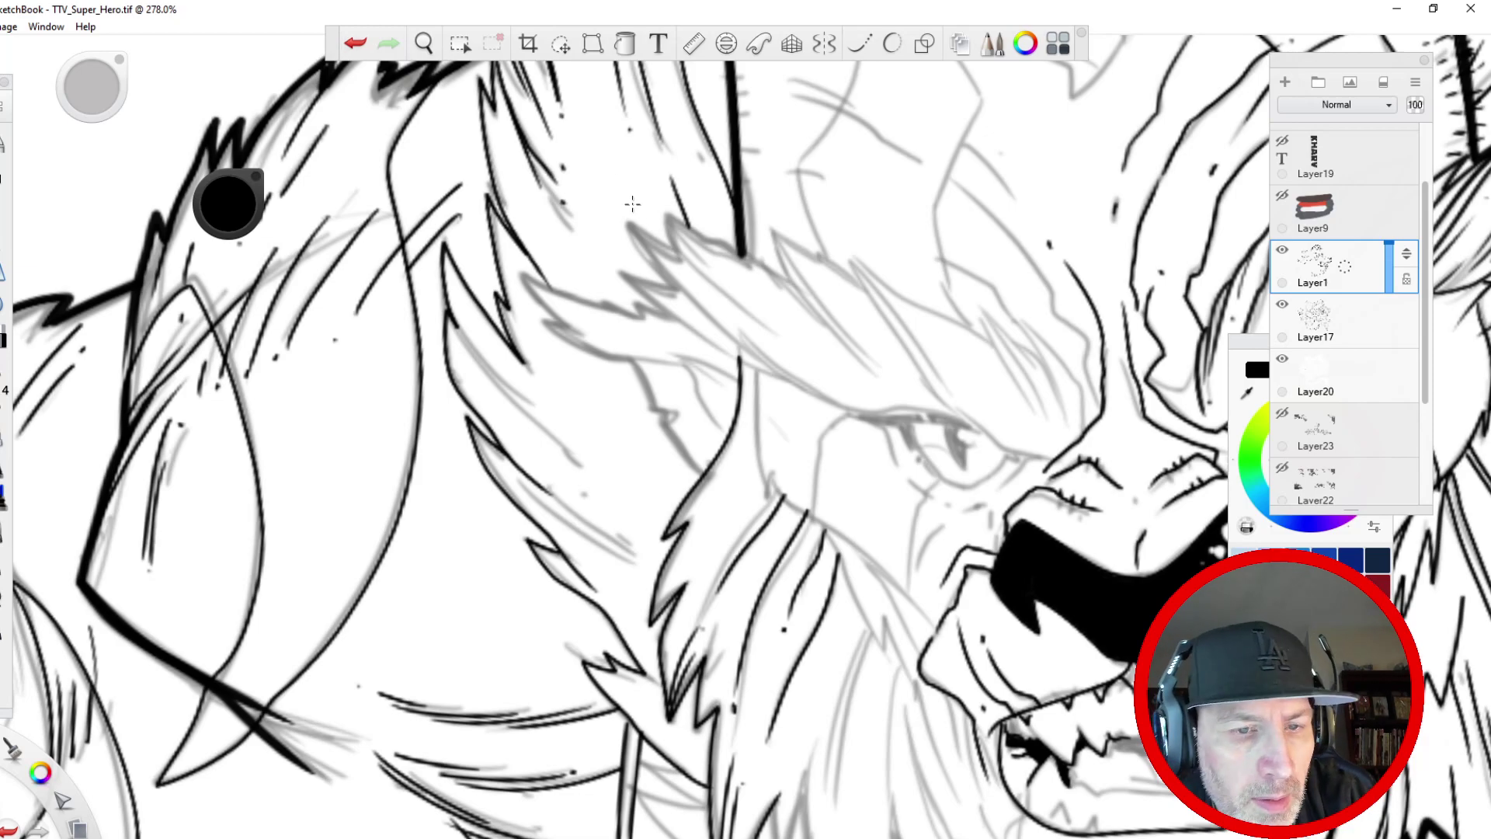
{"action": "key", "text": "space"}
{"action": "mouse_move", "coordinate": [478, 610]}
{"action": "left_mouse_down"}
{"action": "mouse_move", "coordinate": [458, 441]}
{"action": "mouse_move", "coordinate": [446, 545]}
{"action": "left_mouse_up"}
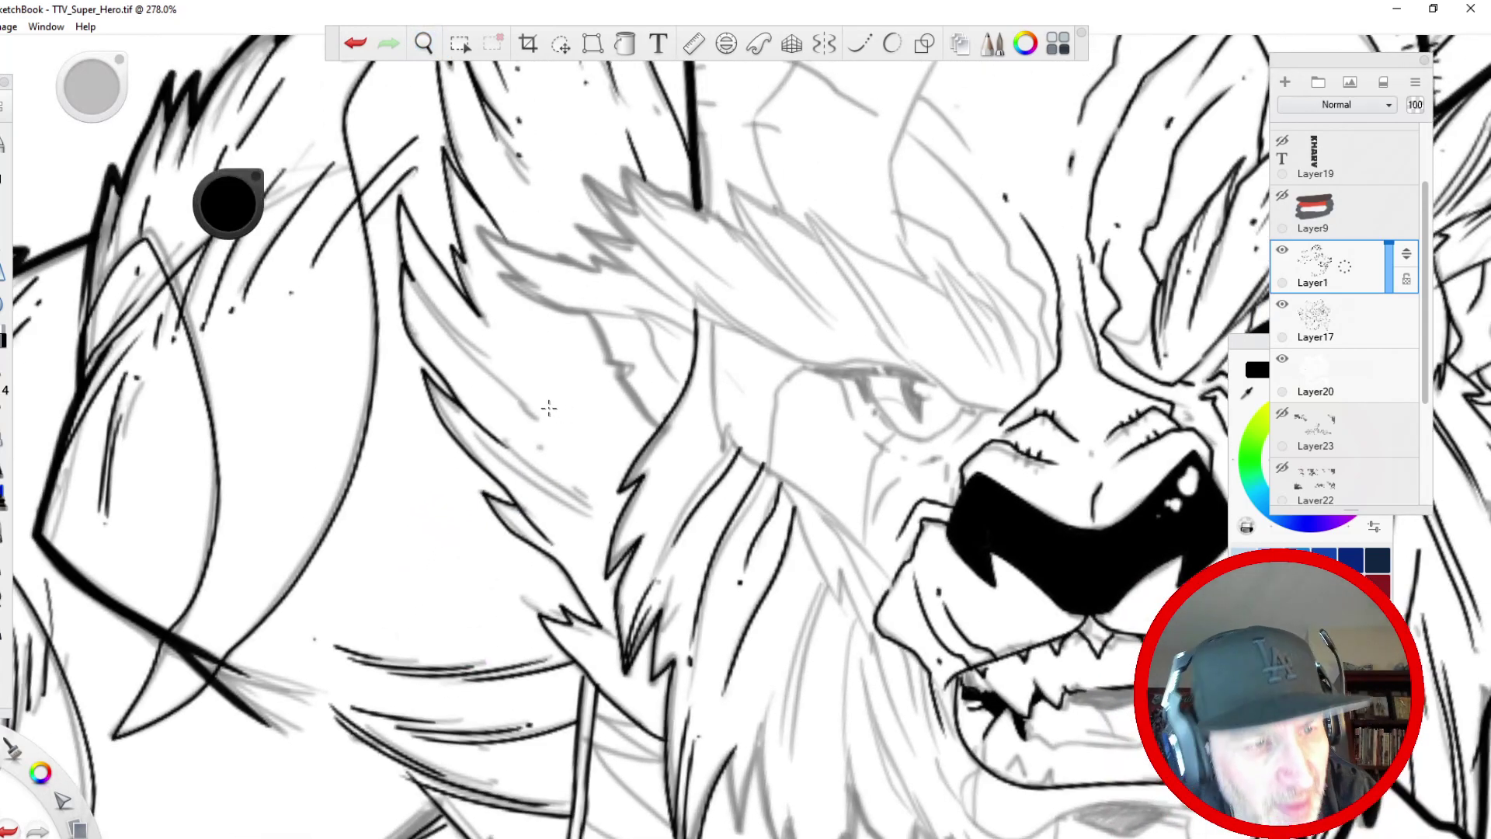
{"action": "key", "text": "space"}
{"action": "left_click_drag", "start_coordinate": [325, 544], "coordinate": [454, 338]}
{"action": "left_click_drag", "start_coordinate": [466, 279], "coordinate": [441, 531]}
{"action": "mouse_move", "coordinate": [604, 429]}
{"action": "left_mouse_down"}
{"action": "mouse_move", "coordinate": [613, 419]}
{"action": "mouse_move", "coordinate": [533, 287]}
{"action": "mouse_move", "coordinate": [483, 353]}
{"action": "left_mouse_up"}
{"action": "mouse_move", "coordinate": [771, 466]}
{"action": "left_mouse_down"}
{"action": "mouse_move", "coordinate": [786, 408]}
{"action": "mouse_move", "coordinate": [755, 429]}
{"action": "mouse_move", "coordinate": [804, 173]}
{"action": "mouse_move", "coordinate": [714, 322]}
{"action": "left_mouse_up"}
{"action": "mouse_move", "coordinate": [730, 272]}
{"action": "left_mouse_down"}
{"action": "mouse_move", "coordinate": [708, 272]}
{"action": "mouse_move", "coordinate": [697, 483]}
{"action": "left_mouse_up"}
{"action": "left_click_drag", "start_coordinate": [686, 584], "coordinate": [702, 417]}
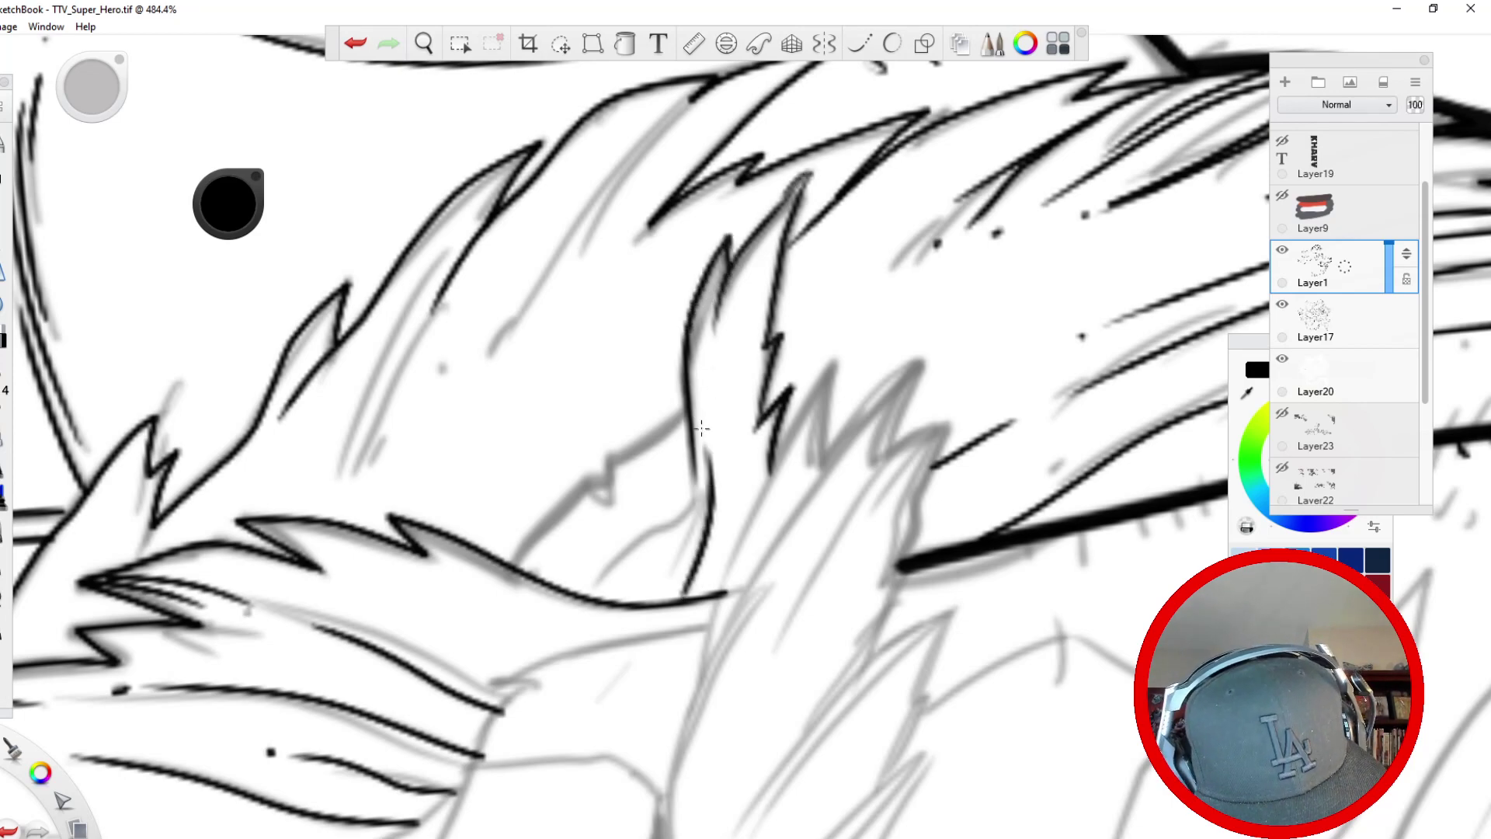
- Ink the small folds inside the ear and its notched edge down to the cheek fur
{"action": "mouse_move", "coordinate": [708, 504]}
{"action": "left_mouse_down"}
{"action": "mouse_move", "coordinate": [641, 533]}
{"action": "mouse_move", "coordinate": [643, 588]}
{"action": "left_mouse_up"}
{"action": "mouse_move", "coordinate": [623, 458]}
{"action": "left_mouse_down"}
{"action": "mouse_move", "coordinate": [687, 414]}
{"action": "mouse_move", "coordinate": [611, 511]}
{"action": "mouse_move", "coordinate": [580, 487]}
{"action": "left_mouse_up"}
{"action": "left_click_drag", "start_coordinate": [513, 561], "coordinate": [586, 489]}
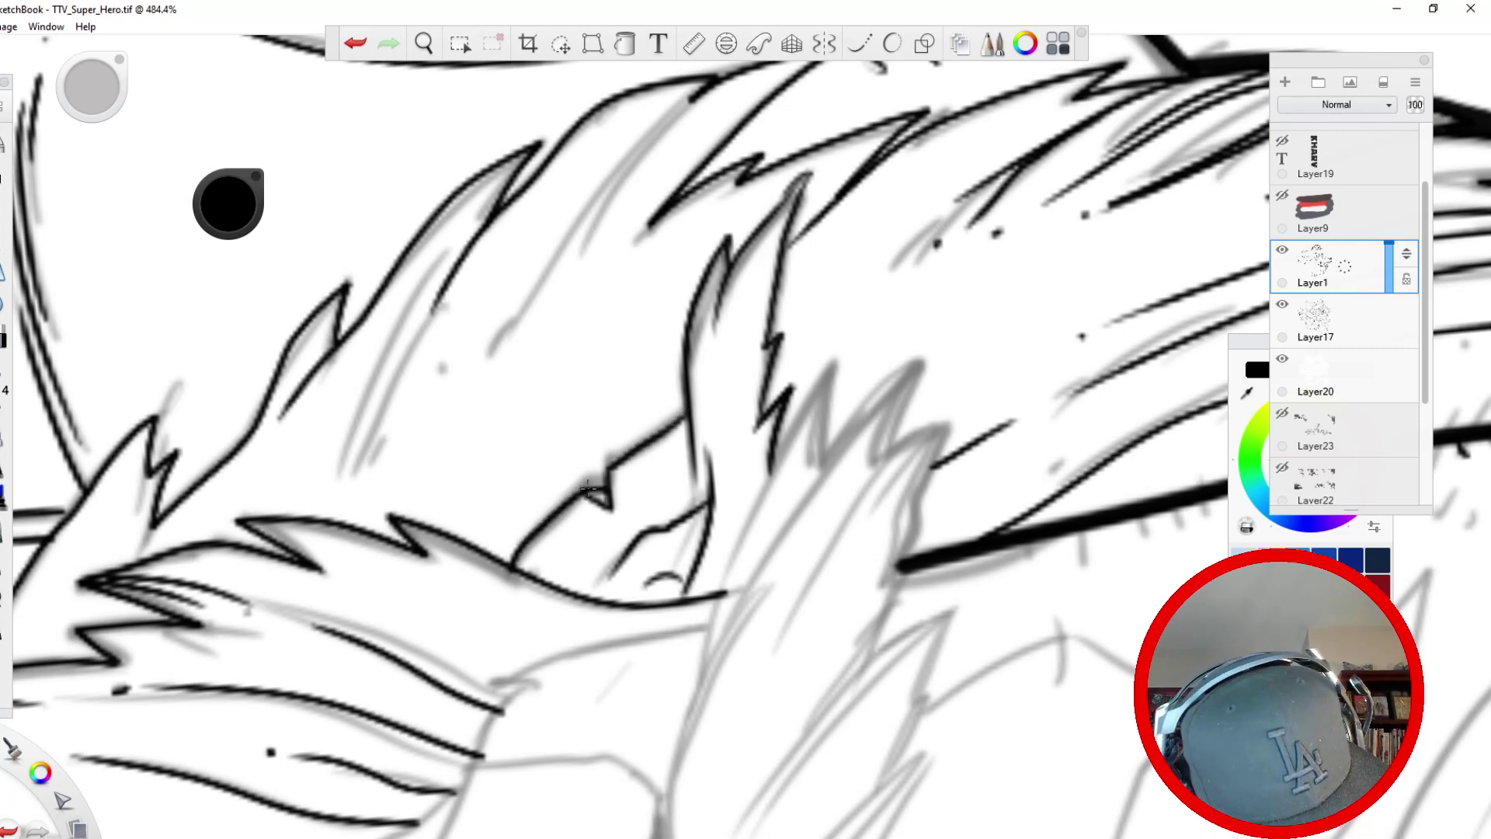
- Ink the pointed brow fur tufts and the strands running from them beside the ear
{"action": "mouse_move", "coordinate": [834, 463]}
{"action": "left_mouse_down"}
{"action": "mouse_move", "coordinate": [846, 336]}
{"action": "mouse_move", "coordinate": [744, 516]}
{"action": "mouse_move", "coordinate": [711, 647]}
{"action": "left_mouse_up"}
{"action": "left_click_drag", "start_coordinate": [744, 584], "coordinate": [709, 665]}
{"action": "left_click_drag", "start_coordinate": [783, 499], "coordinate": [736, 590]}
{"action": "mouse_move", "coordinate": [895, 382]}
{"action": "left_mouse_down"}
{"action": "mouse_move", "coordinate": [834, 457]}
{"action": "mouse_move", "coordinate": [878, 466]}
{"action": "left_mouse_up"}
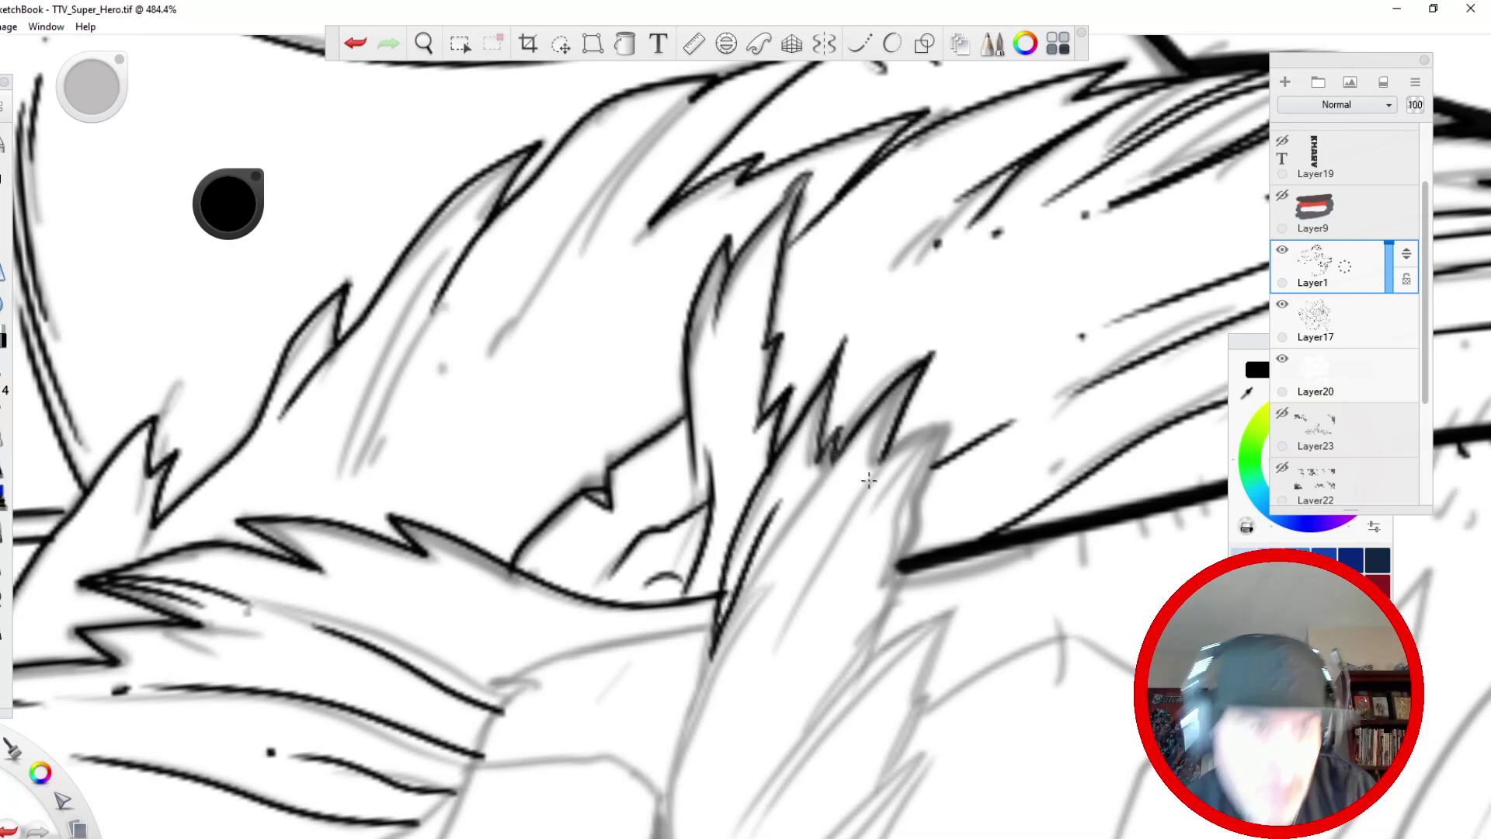
{"action": "key", "text": "space"}
{"action": "left_click_drag", "start_coordinate": [483, 215], "coordinate": [423, 503]}
{"action": "left_click_drag", "start_coordinate": [380, 443], "coordinate": [594, 726]}
{"action": "left_click_drag", "start_coordinate": [480, 423], "coordinate": [474, 323]}
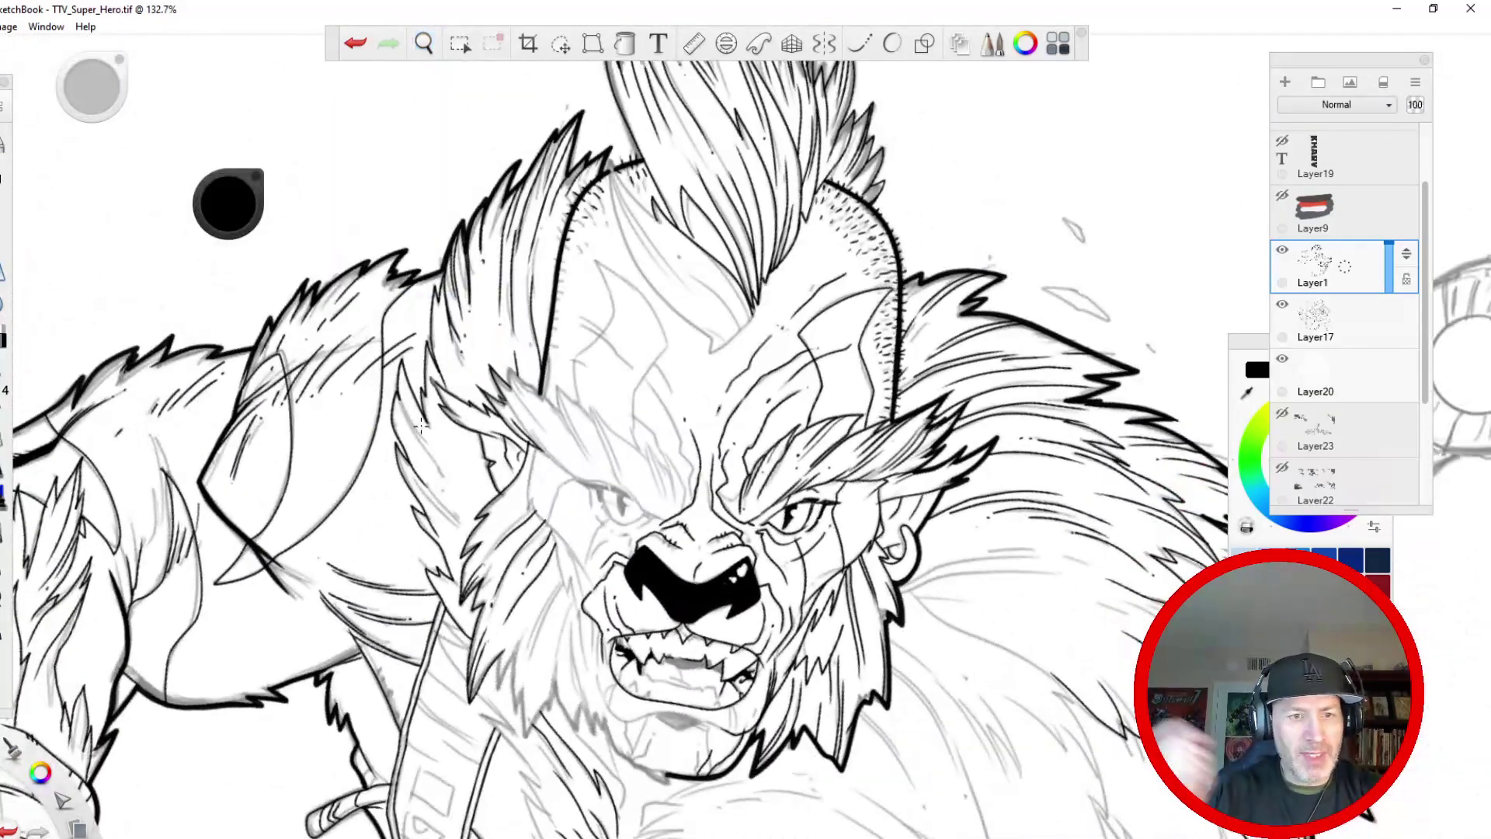
{"action": "key", "text": "space"}
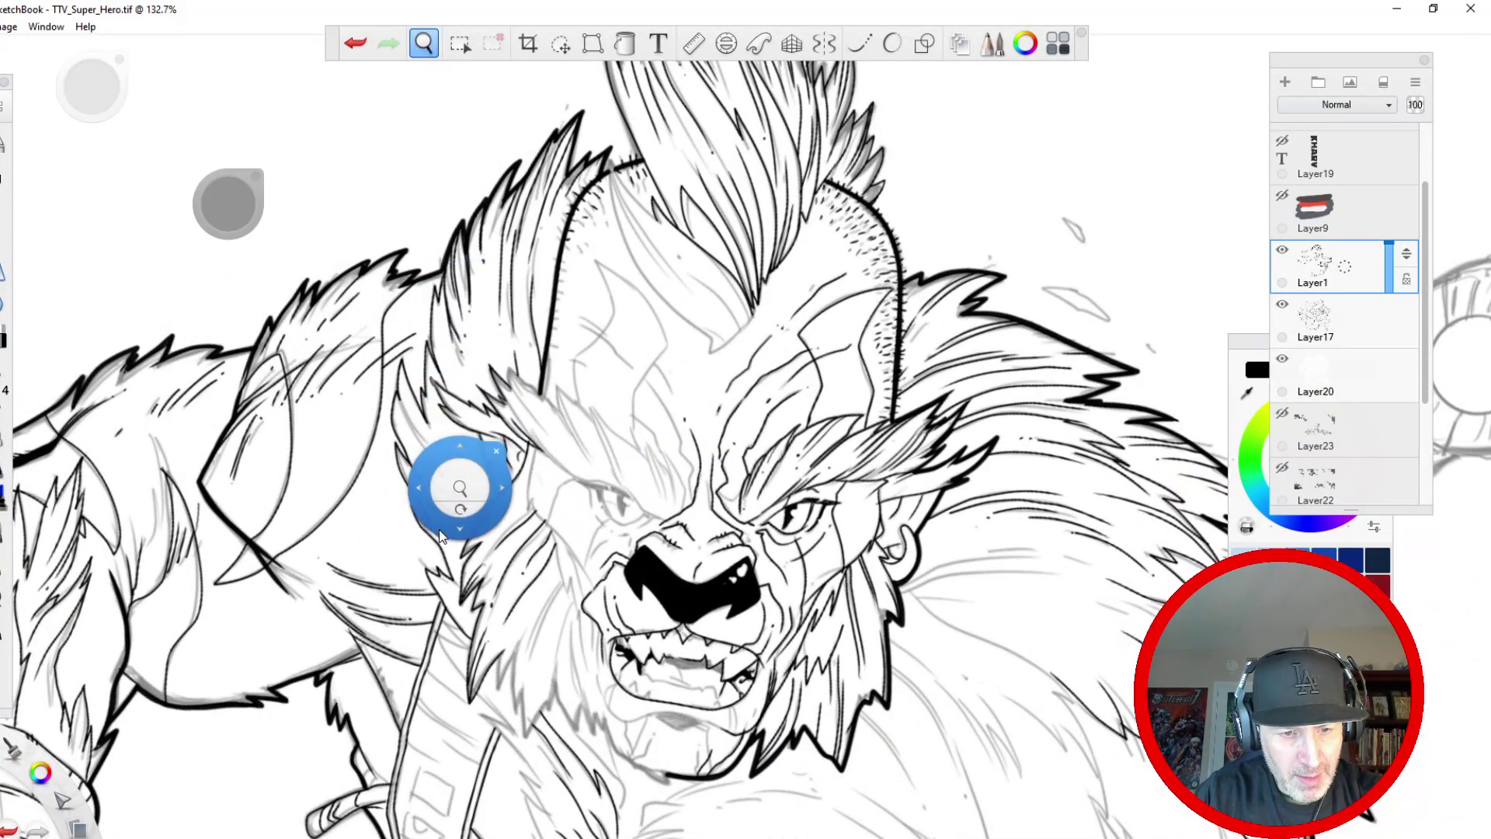
- Ink the face contour from the ear down between the cheek fur and the muzzle, including its jagged notches
{"action": "left_click_drag", "start_coordinate": [459, 497], "coordinate": [465, 360]}
{"action": "mouse_move", "coordinate": [443, 425]}
{"action": "left_mouse_down"}
{"action": "mouse_move", "coordinate": [387, 299]}
{"action": "mouse_move", "coordinate": [339, 257]}
{"action": "left_mouse_up"}
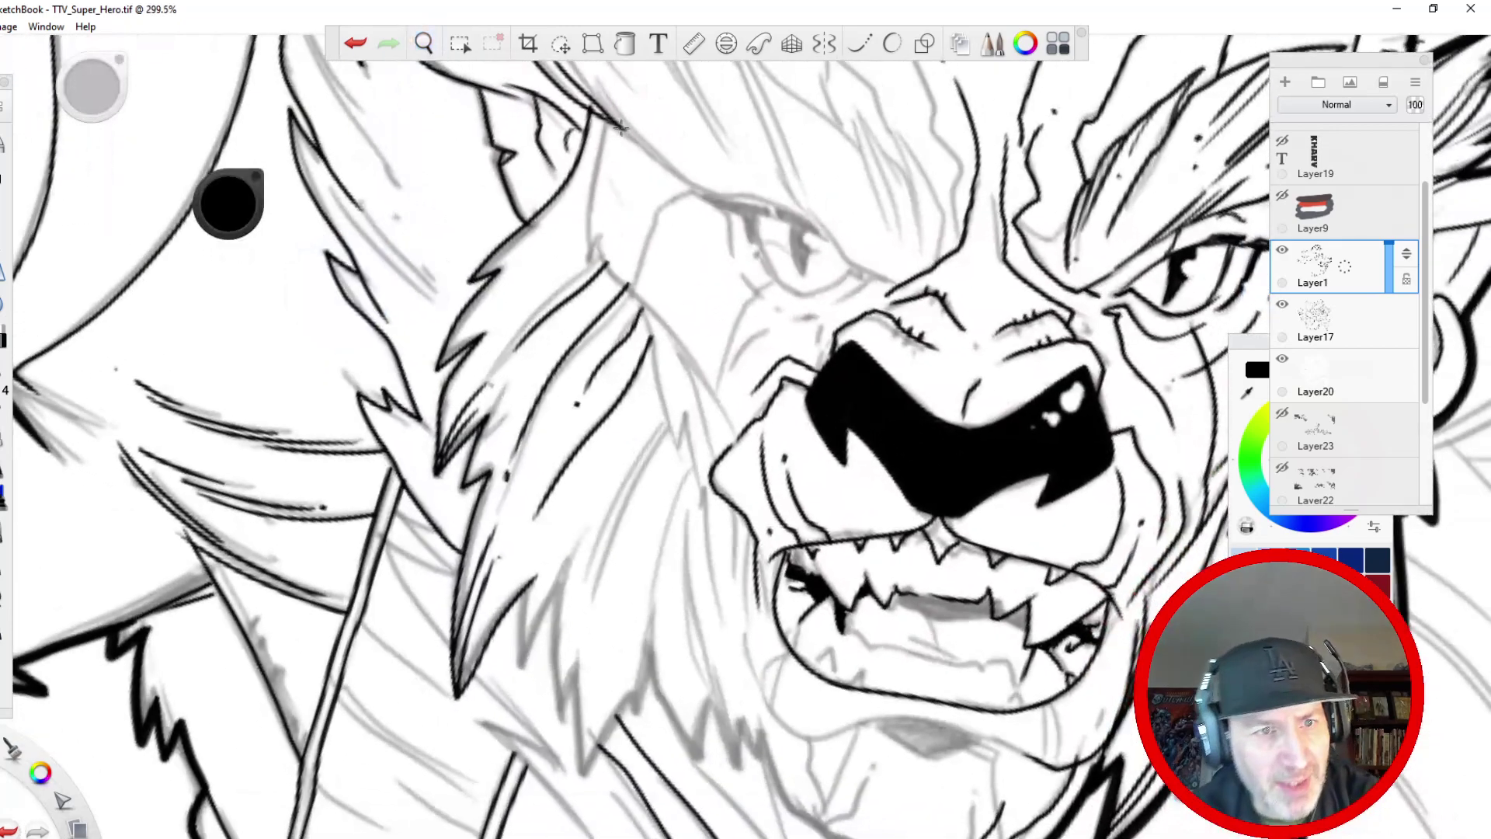
{"action": "mouse_move", "coordinate": [589, 264]}
{"action": "left_mouse_down"}
{"action": "mouse_move", "coordinate": [614, 228]}
{"action": "mouse_move", "coordinate": [606, 269]}
{"action": "mouse_move", "coordinate": [677, 336]}
{"action": "left_mouse_up"}
{"action": "mouse_move", "coordinate": [630, 288]}
{"action": "left_mouse_down"}
{"action": "mouse_move", "coordinate": [662, 393]}
{"action": "mouse_move", "coordinate": [702, 399]}
{"action": "mouse_move", "coordinate": [719, 626]}
{"action": "left_mouse_up"}
{"action": "left_click_drag", "start_coordinate": [727, 506], "coordinate": [741, 646]}
{"action": "left_click_drag", "start_coordinate": [766, 753], "coordinate": [726, 622]}
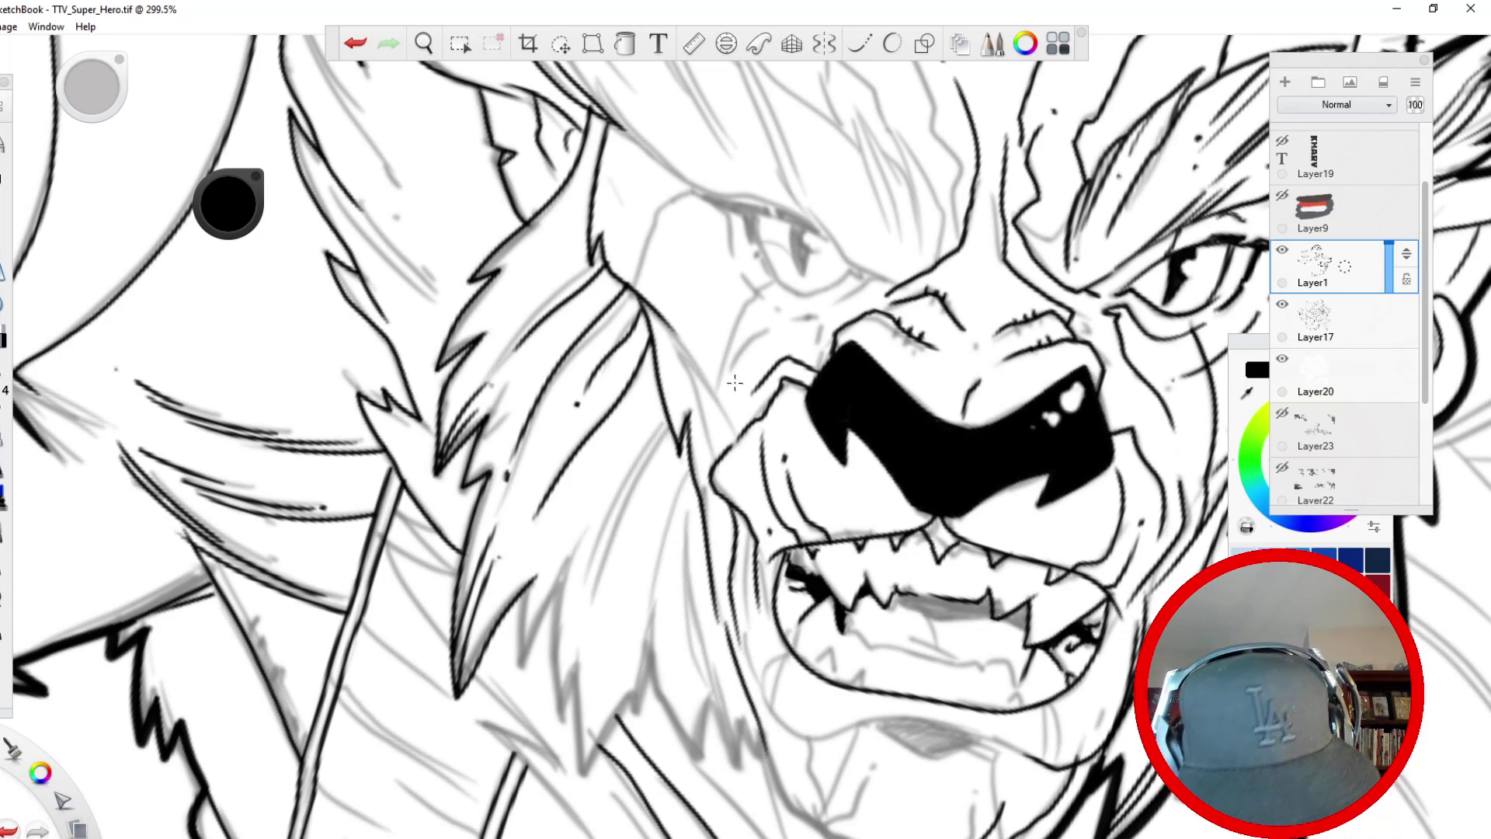
{"action": "mouse_move", "coordinate": [737, 437]}
{"action": "left_mouse_down"}
{"action": "mouse_move", "coordinate": [682, 343]}
{"action": "mouse_move", "coordinate": [713, 459]}
{"action": "left_mouse_up"}
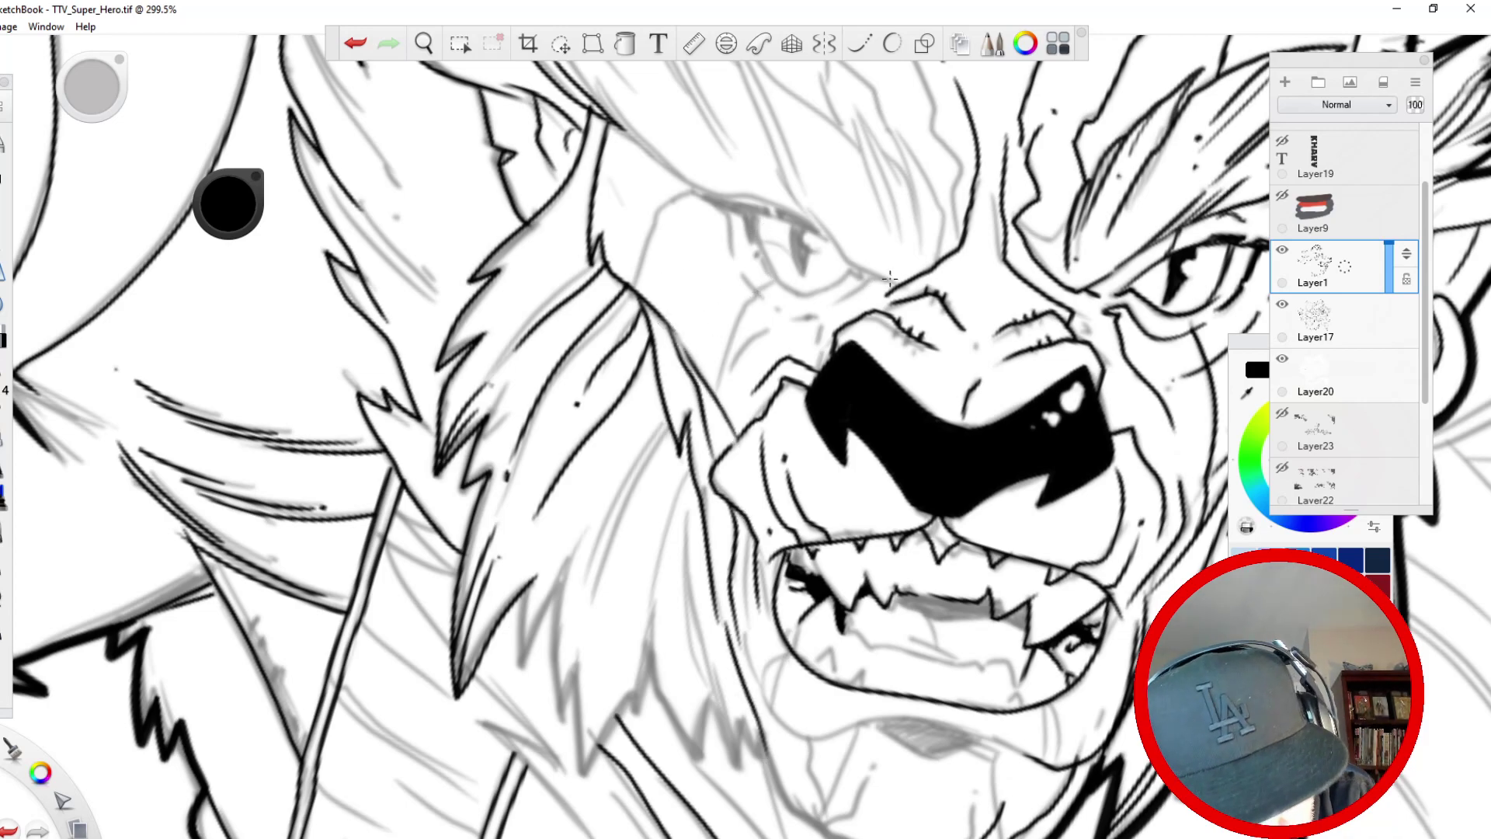
- Ink the corners and outline of the unfinished eye, along with the lower edge of the brow above it
{"action": "left_click_drag", "start_coordinate": [876, 281], "coordinate": [823, 305]}
{"action": "left_click_drag", "start_coordinate": [694, 190], "coordinate": [784, 310]}
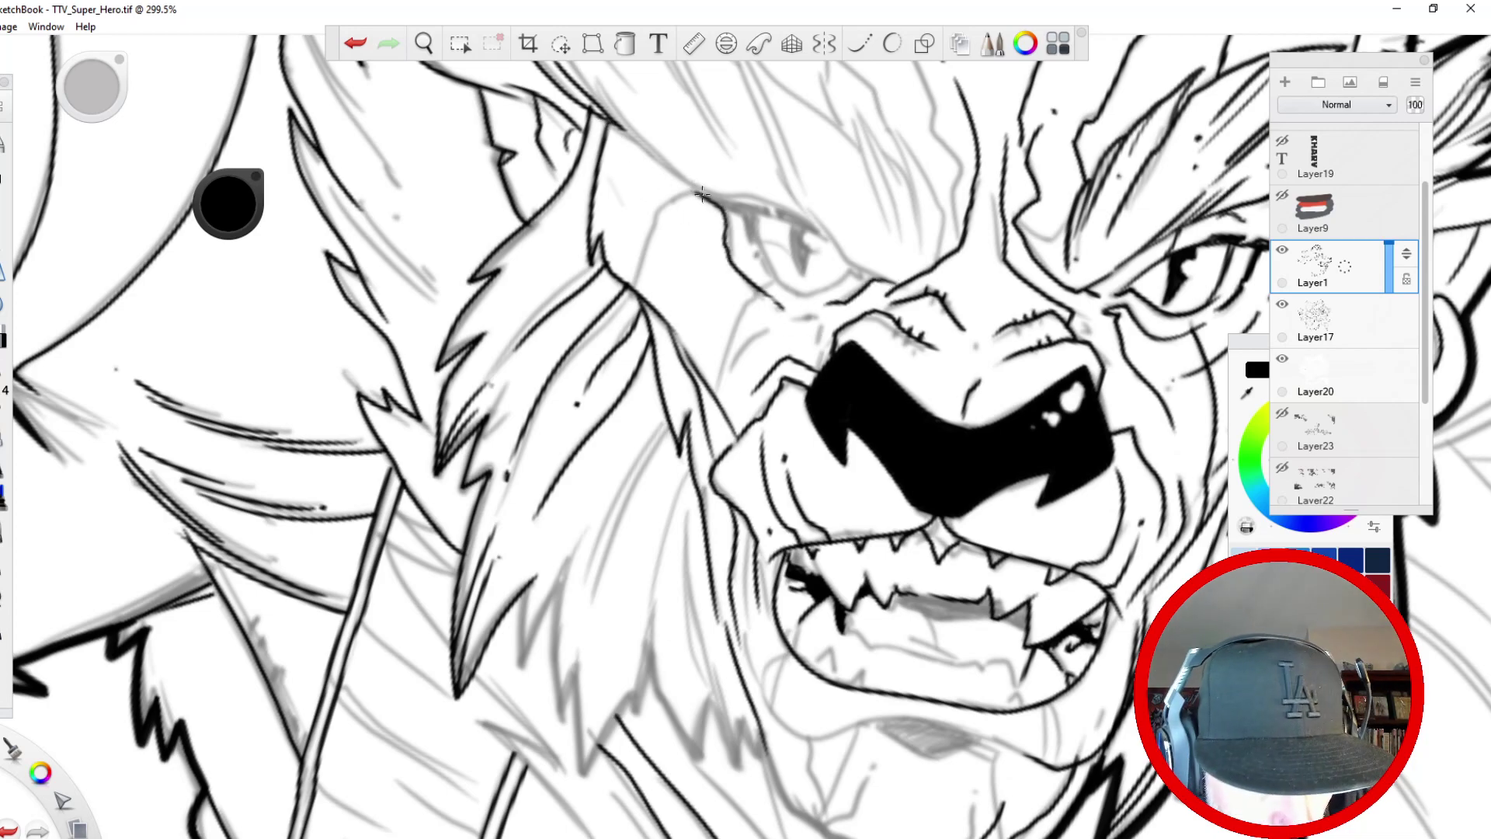
{"action": "left_click_drag", "start_coordinate": [702, 194], "coordinate": [595, 81]}
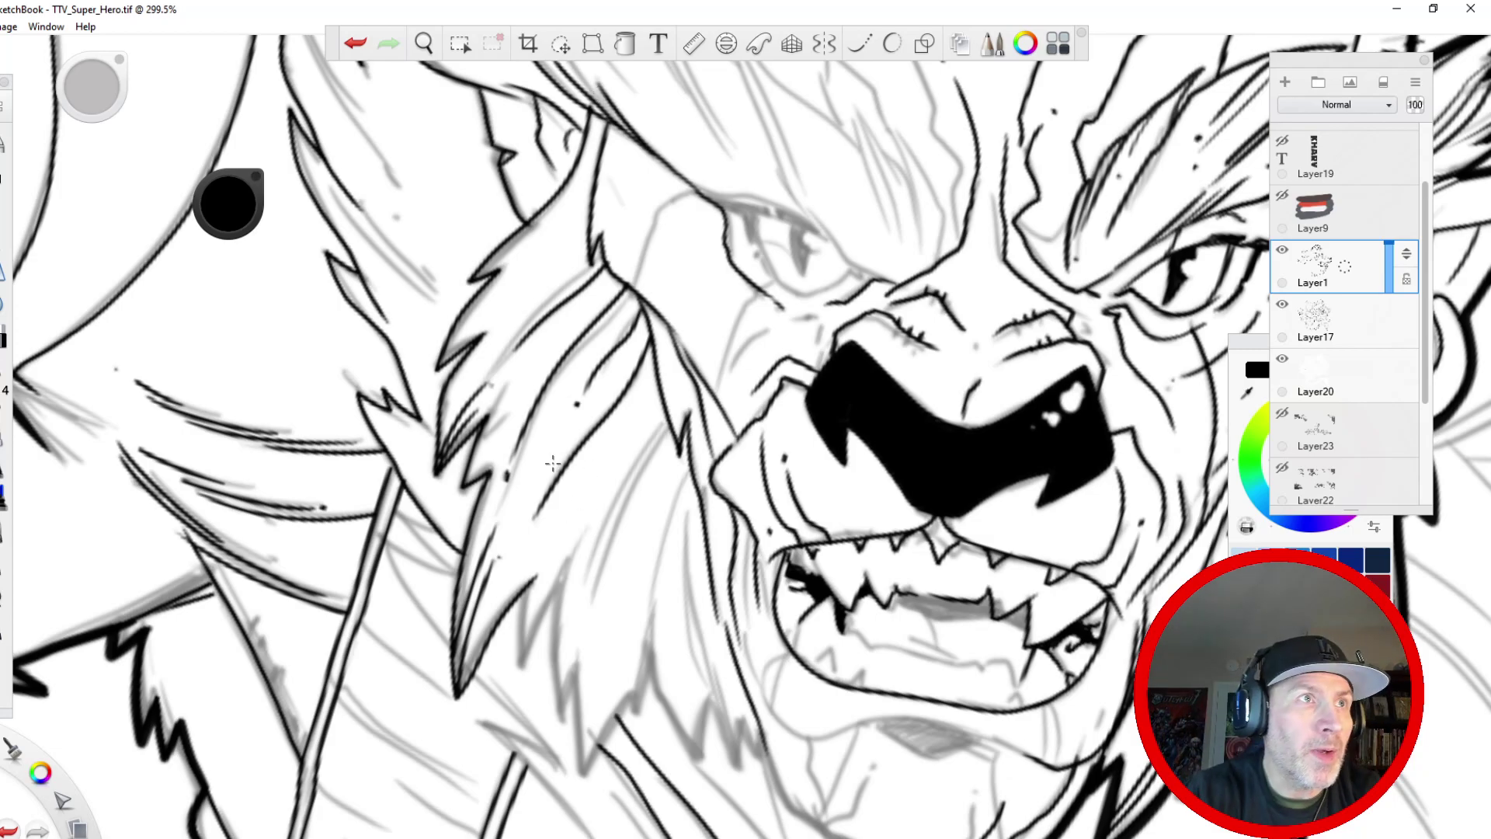
{"action": "key", "text": "space"}
{"action": "left_click_drag", "start_coordinate": [459, 194], "coordinate": [470, 432]}
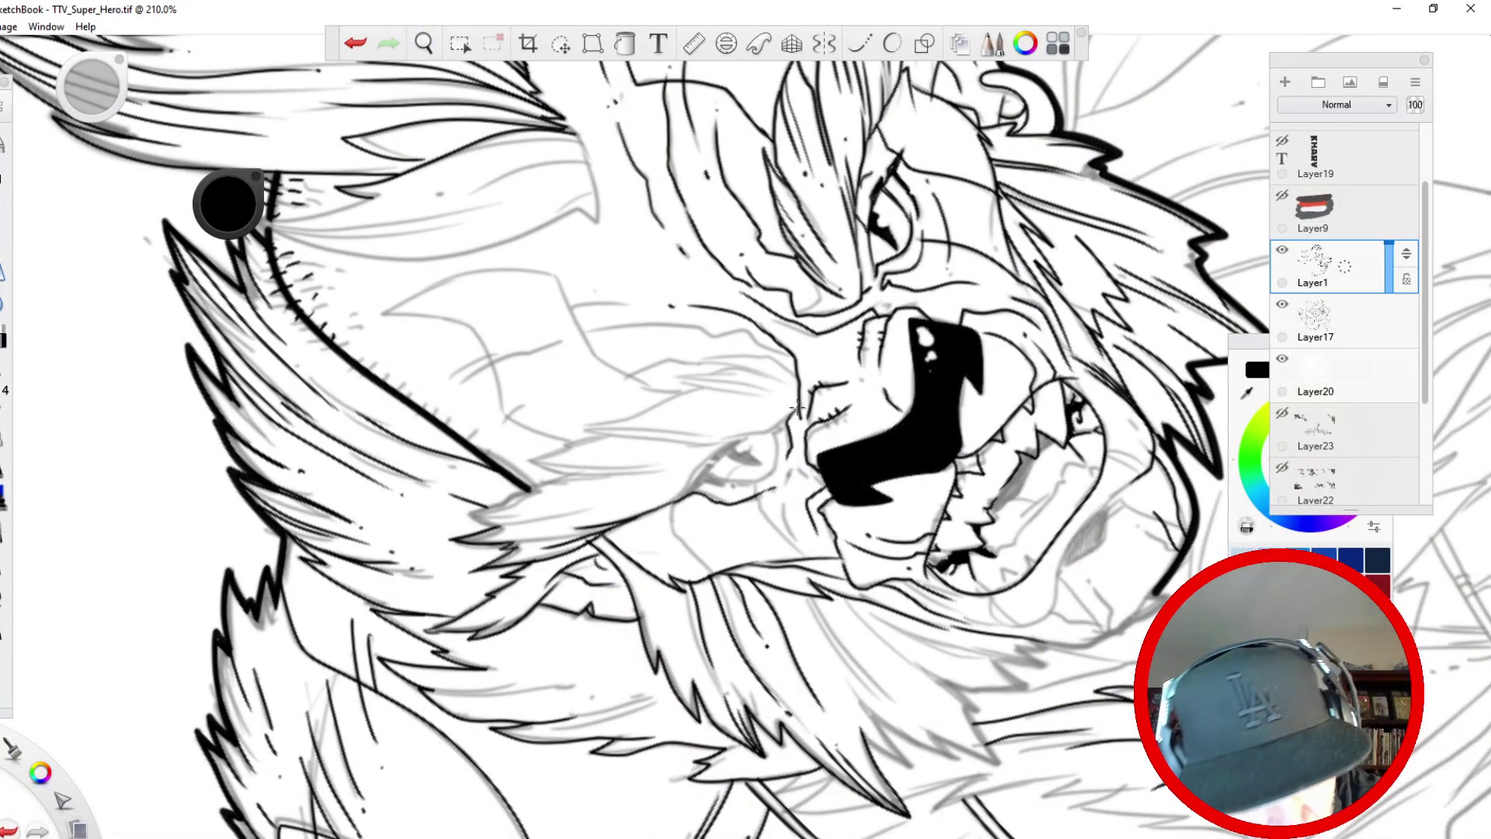
{"action": "mouse_move", "coordinate": [798, 405]}
{"action": "left_mouse_down"}
{"action": "mouse_move", "coordinate": [724, 440]}
{"action": "mouse_move", "coordinate": [671, 501]}
{"action": "left_mouse_up"}
{"action": "left_click_drag", "start_coordinate": [648, 517], "coordinate": [639, 538]}
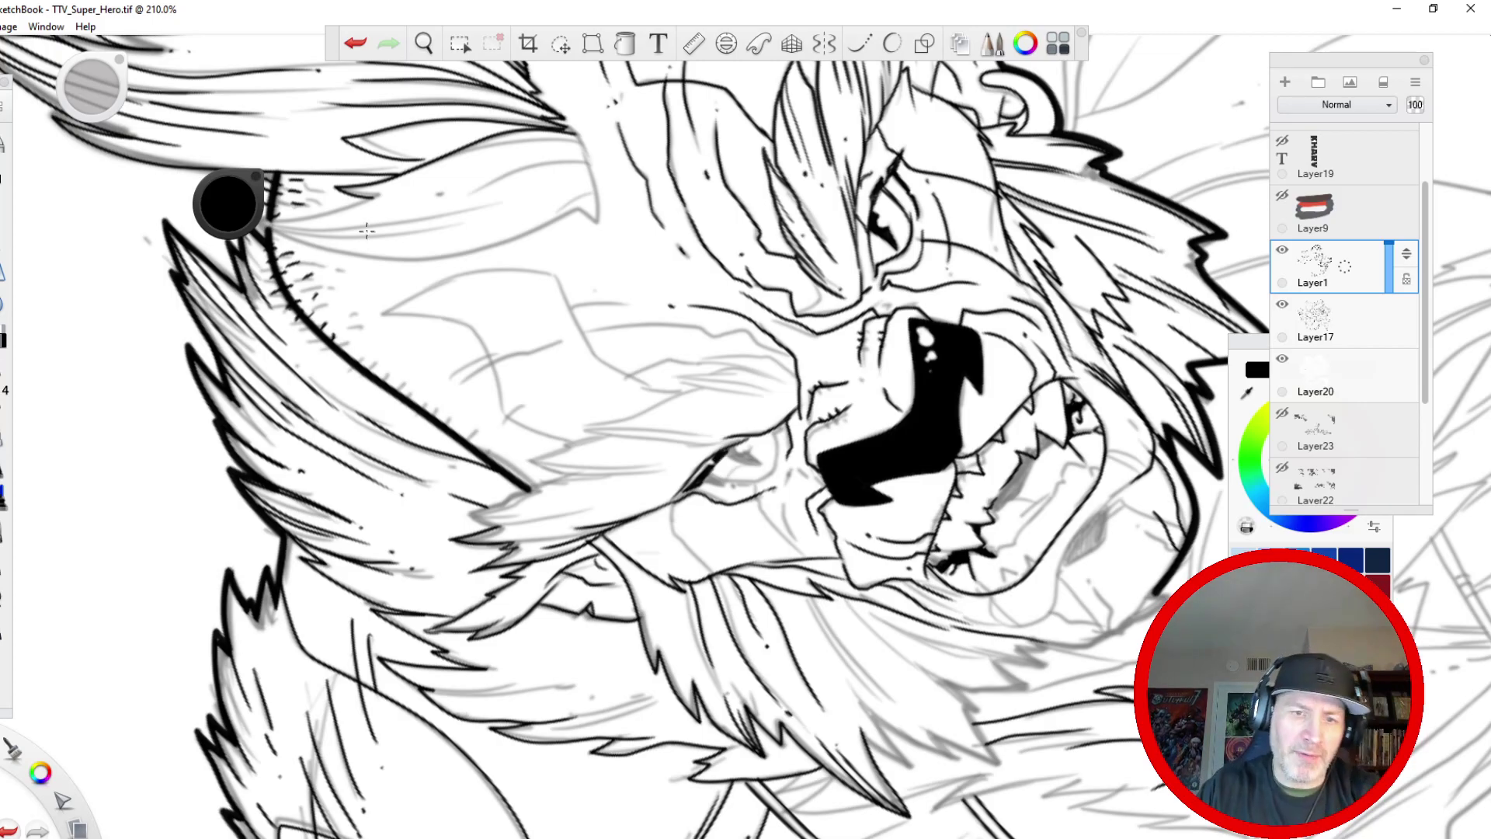
- Ink the iris and the black slit pupil of the unfinished eye
{"action": "key", "text": "space"}
{"action": "left_click_drag", "start_coordinate": [458, 528], "coordinate": [602, 62]}
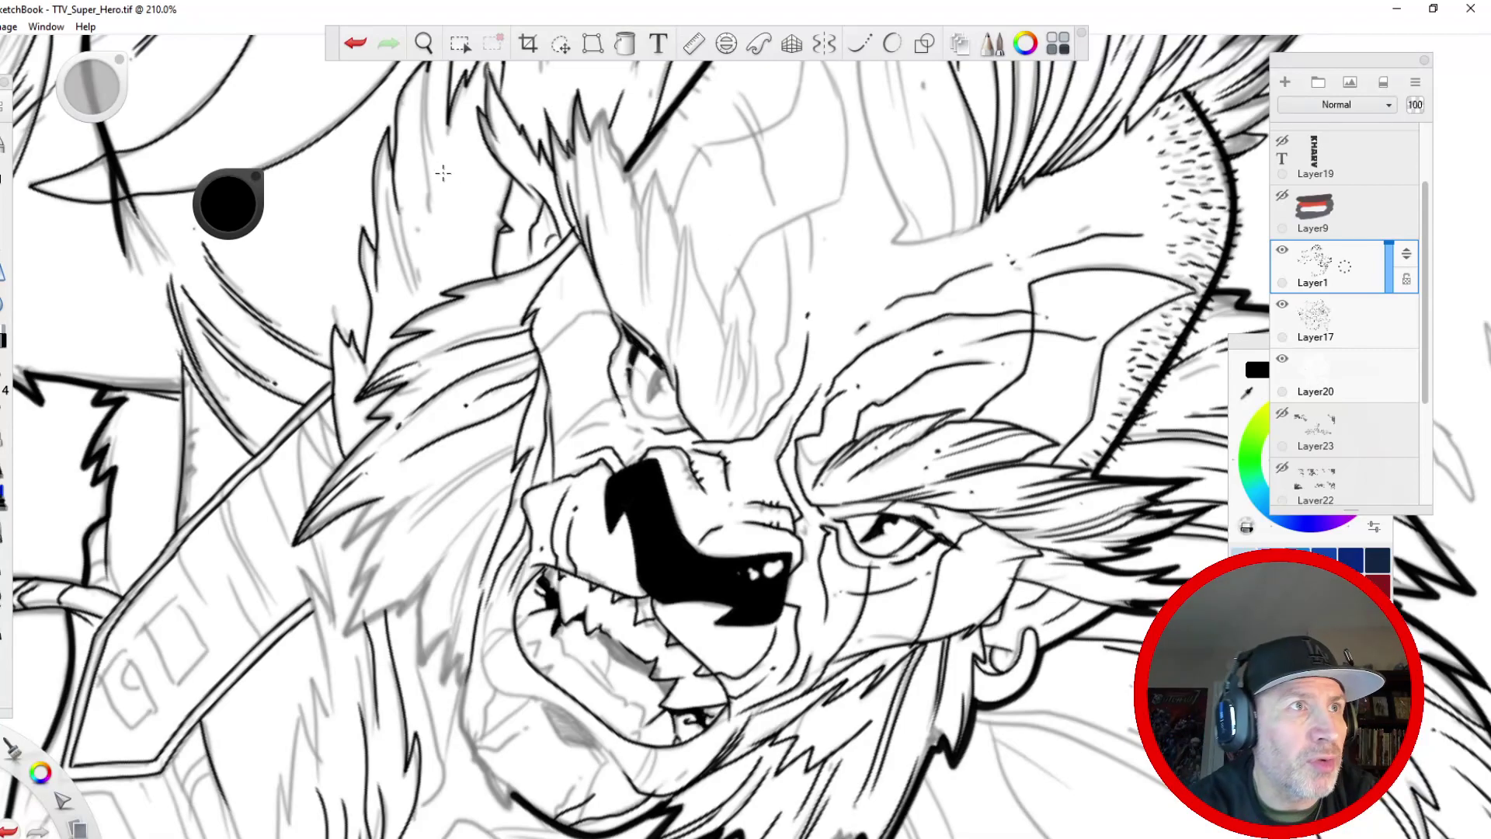
{"action": "key", "text": "space"}
{"action": "left_click_drag", "start_coordinate": [437, 165], "coordinate": [412, 396]}
{"action": "left_click_drag", "start_coordinate": [519, 454], "coordinate": [540, 582]}
{"action": "mouse_move", "coordinate": [552, 517]}
{"action": "left_mouse_down"}
{"action": "mouse_move", "coordinate": [476, 484]}
{"action": "mouse_move", "coordinate": [284, 276]}
{"action": "mouse_move", "coordinate": [528, 378]}
{"action": "mouse_move", "coordinate": [529, 399]}
{"action": "mouse_move", "coordinate": [522, 373]}
{"action": "mouse_move", "coordinate": [553, 445]}
{"action": "left_mouse_up"}
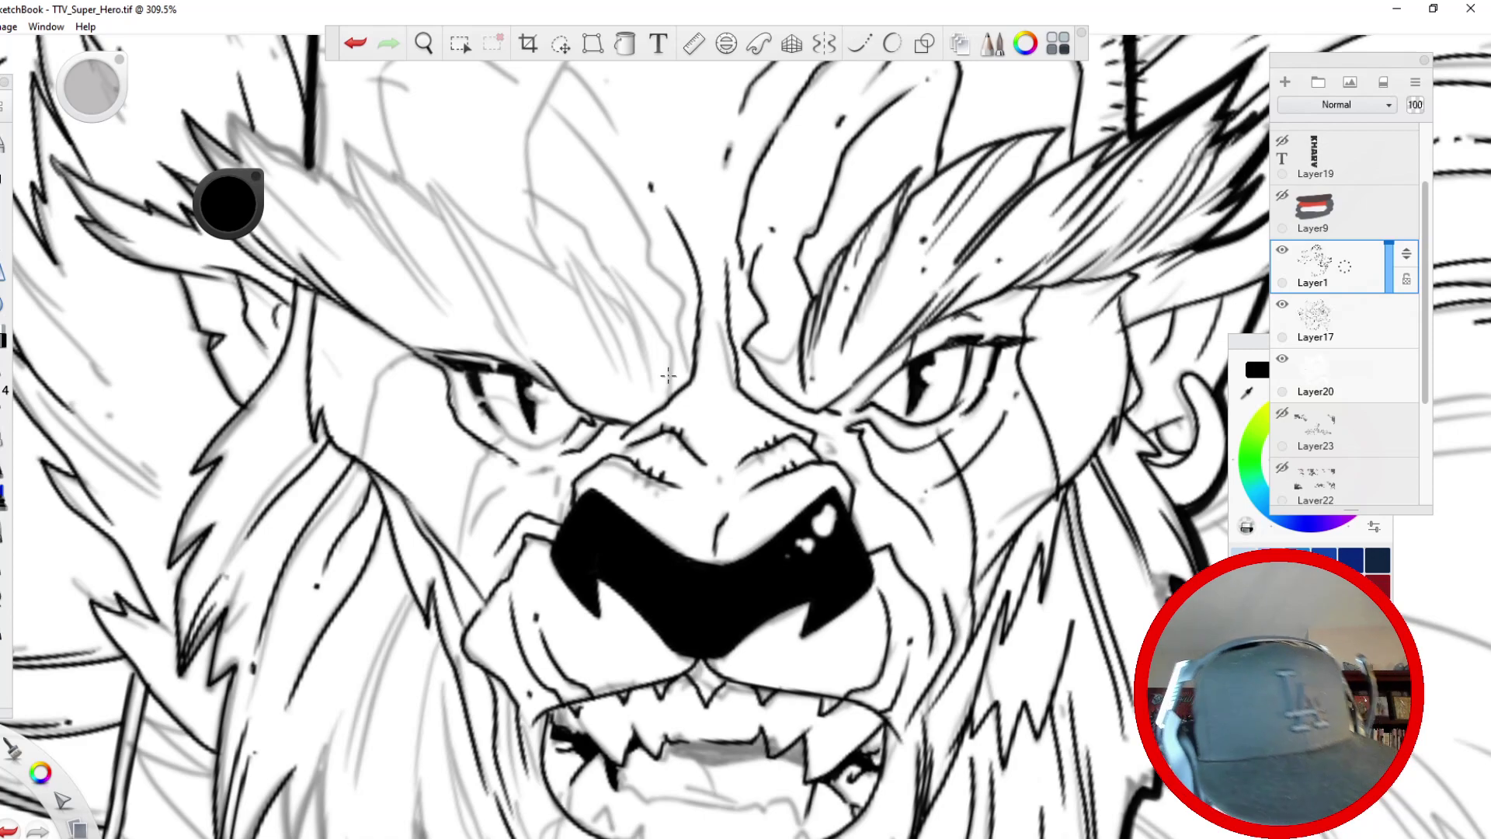
- Ink the inner brow tufts and strands beside the nose bridge and the crease rising from it
{"action": "mouse_move", "coordinate": [669, 398]}
{"action": "left_mouse_down"}
{"action": "mouse_move", "coordinate": [662, 335]}
{"action": "mouse_move", "coordinate": [612, 261]}
{"action": "mouse_move", "coordinate": [631, 311]}
{"action": "mouse_move", "coordinate": [564, 250]}
{"action": "mouse_move", "coordinate": [651, 393]}
{"action": "left_mouse_up"}
{"action": "mouse_move", "coordinate": [620, 305]}
{"action": "left_mouse_down"}
{"action": "mouse_move", "coordinate": [648, 392]}
{"action": "mouse_move", "coordinate": [670, 381]}
{"action": "mouse_move", "coordinate": [676, 303]}
{"action": "mouse_move", "coordinate": [558, 118]}
{"action": "left_mouse_up"}
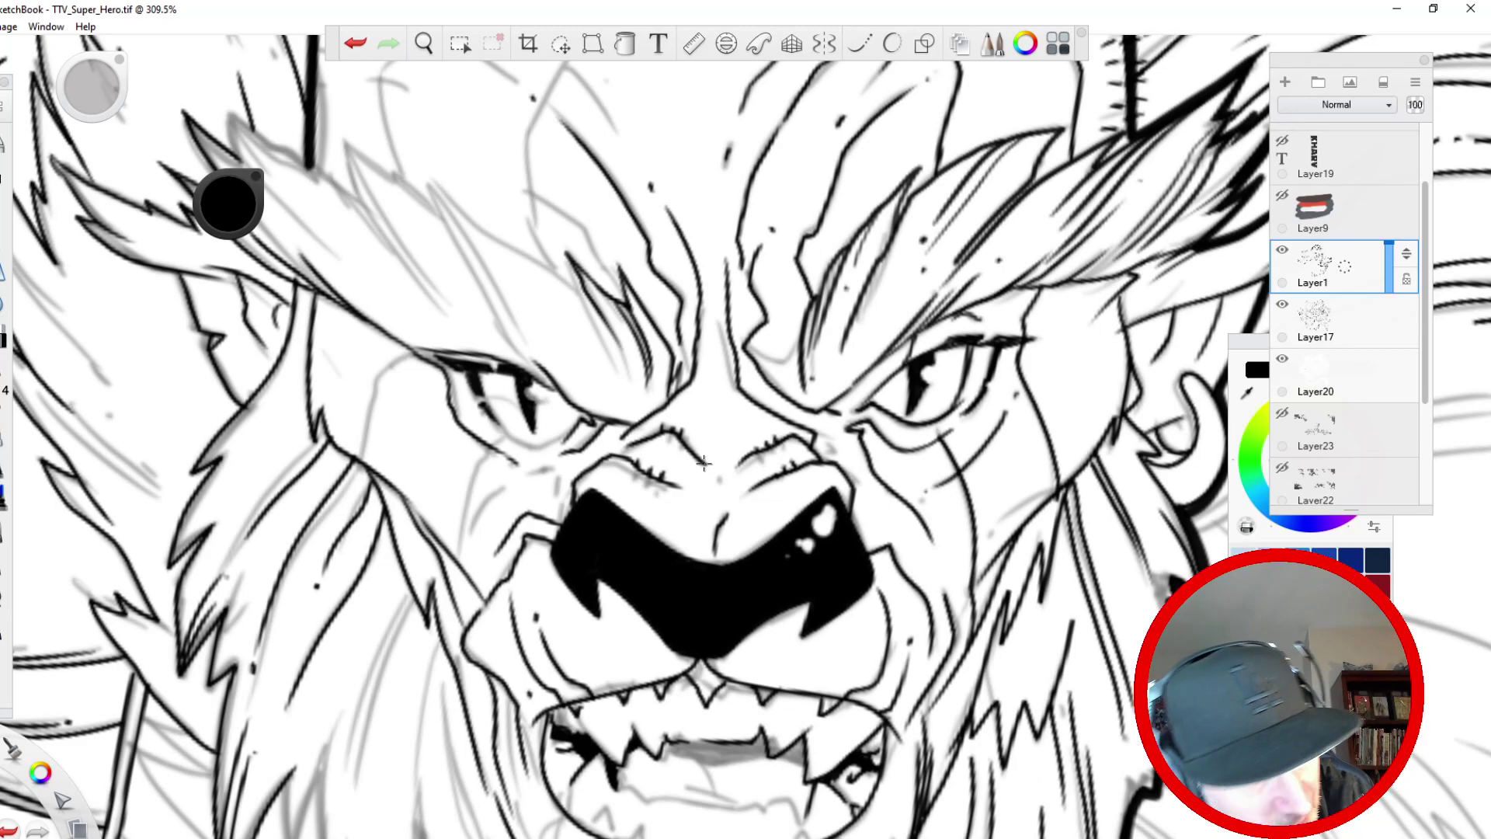
{"action": "mouse_move", "coordinate": [568, 269]}
{"action": "left_mouse_down"}
{"action": "mouse_move", "coordinate": [598, 329]}
{"action": "mouse_move", "coordinate": [449, 200]}
{"action": "mouse_move", "coordinate": [497, 320]}
{"action": "left_mouse_up"}
- Ink the middle brow tufts and strands with stroke smoothing on, turning it off for the tufts at the outer end
{"action": "left_click", "coordinate": [859, 44]}
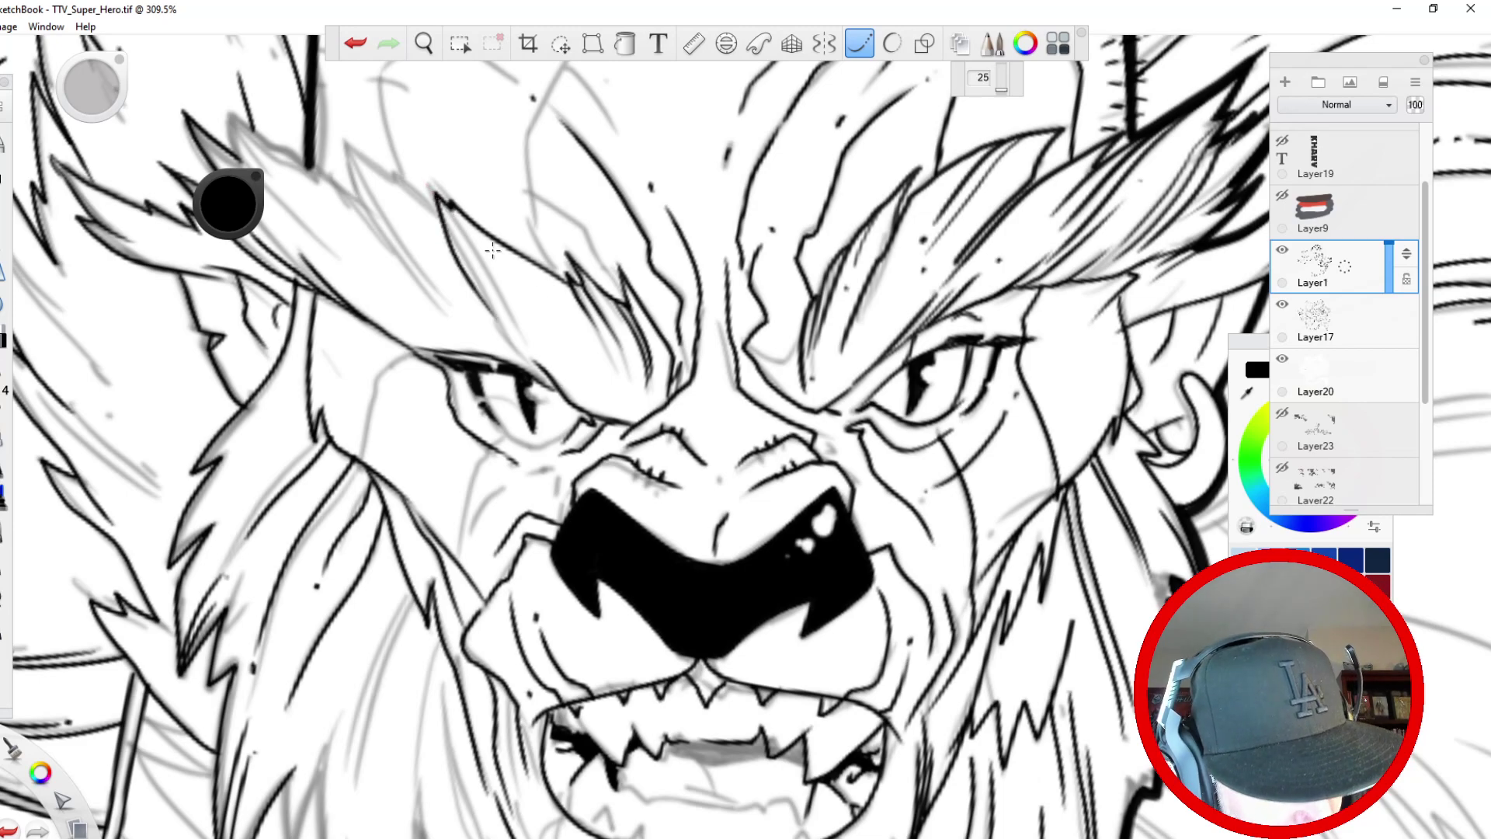
{"action": "mouse_move", "coordinate": [448, 204]}
{"action": "left_mouse_down"}
{"action": "mouse_move", "coordinate": [509, 320]}
{"action": "mouse_move", "coordinate": [502, 255]}
{"action": "mouse_move", "coordinate": [557, 353]}
{"action": "left_mouse_up"}
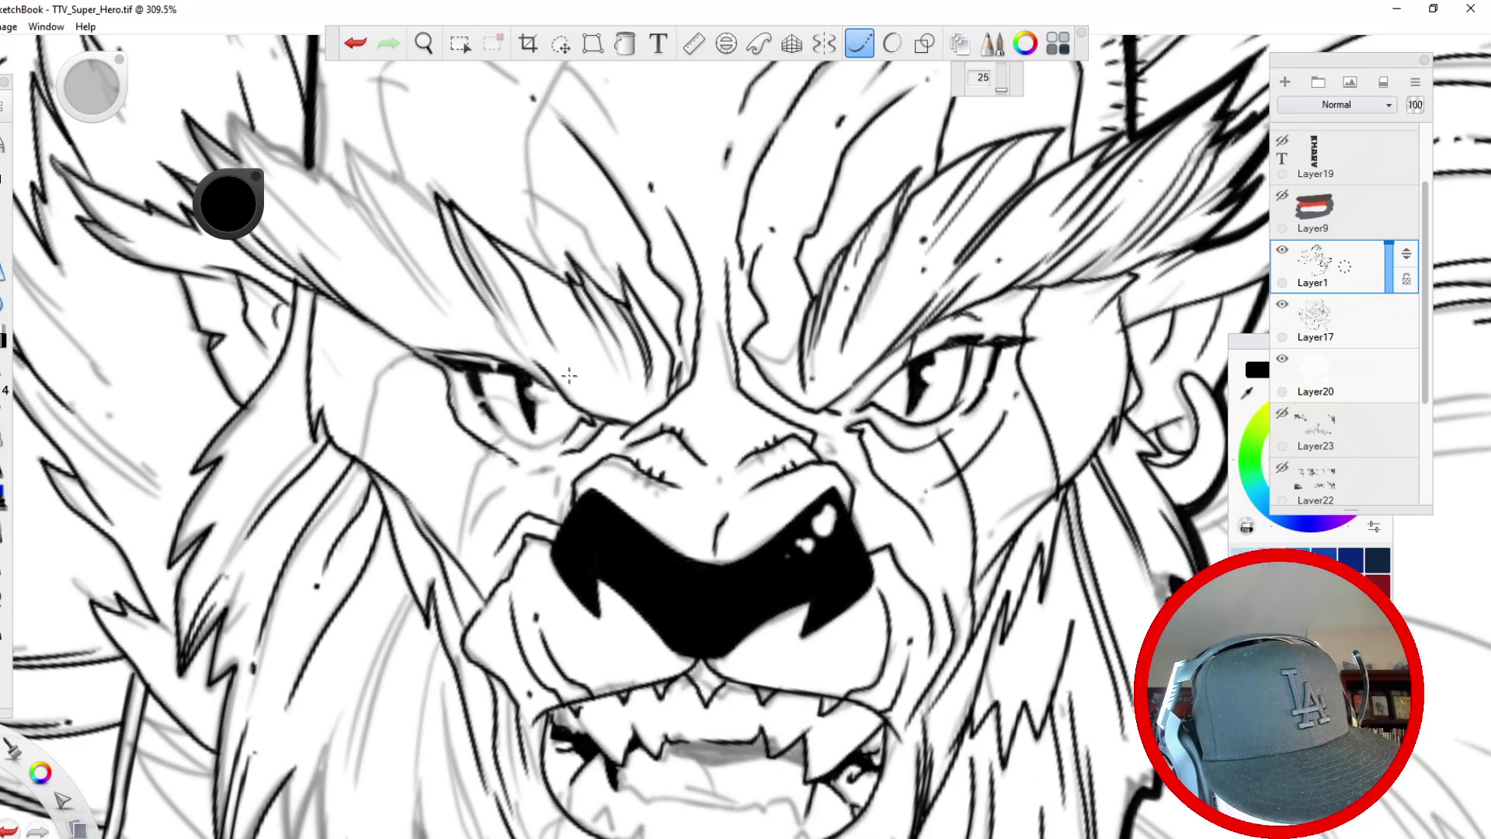
{"action": "mouse_move", "coordinate": [439, 215]}
{"action": "left_mouse_down"}
{"action": "mouse_move", "coordinate": [339, 136]}
{"action": "mouse_move", "coordinate": [430, 289]}
{"action": "left_mouse_up"}
{"action": "left_click_drag", "start_coordinate": [348, 150], "coordinate": [387, 220]}
{"action": "left_click", "coordinate": [859, 44]}
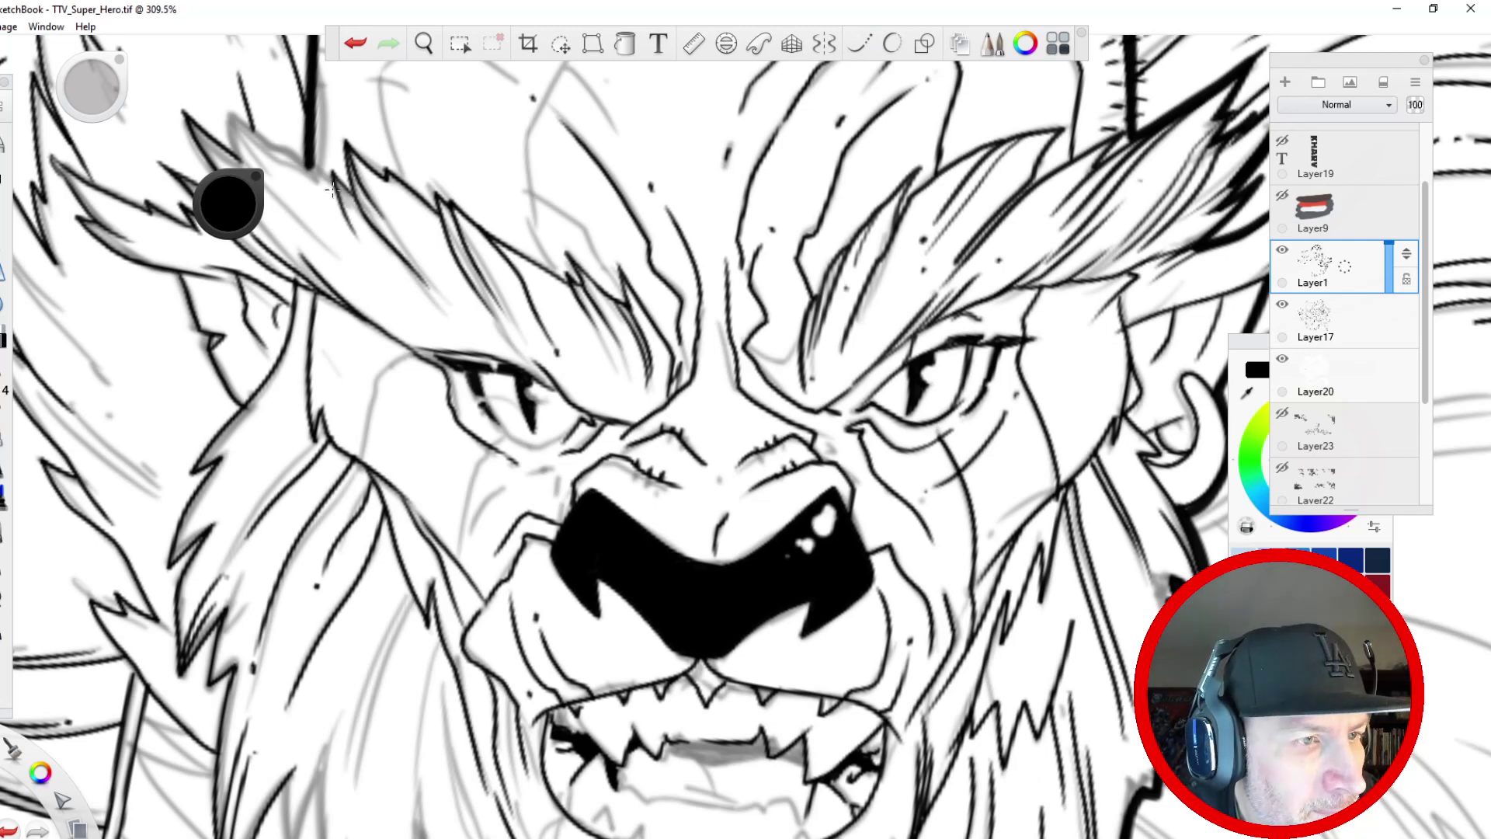
{"action": "mouse_move", "coordinate": [338, 189]}
{"action": "left_mouse_down"}
{"action": "mouse_move", "coordinate": [272, 144]}
{"action": "mouse_move", "coordinate": [255, 166]}
{"action": "left_mouse_up"}
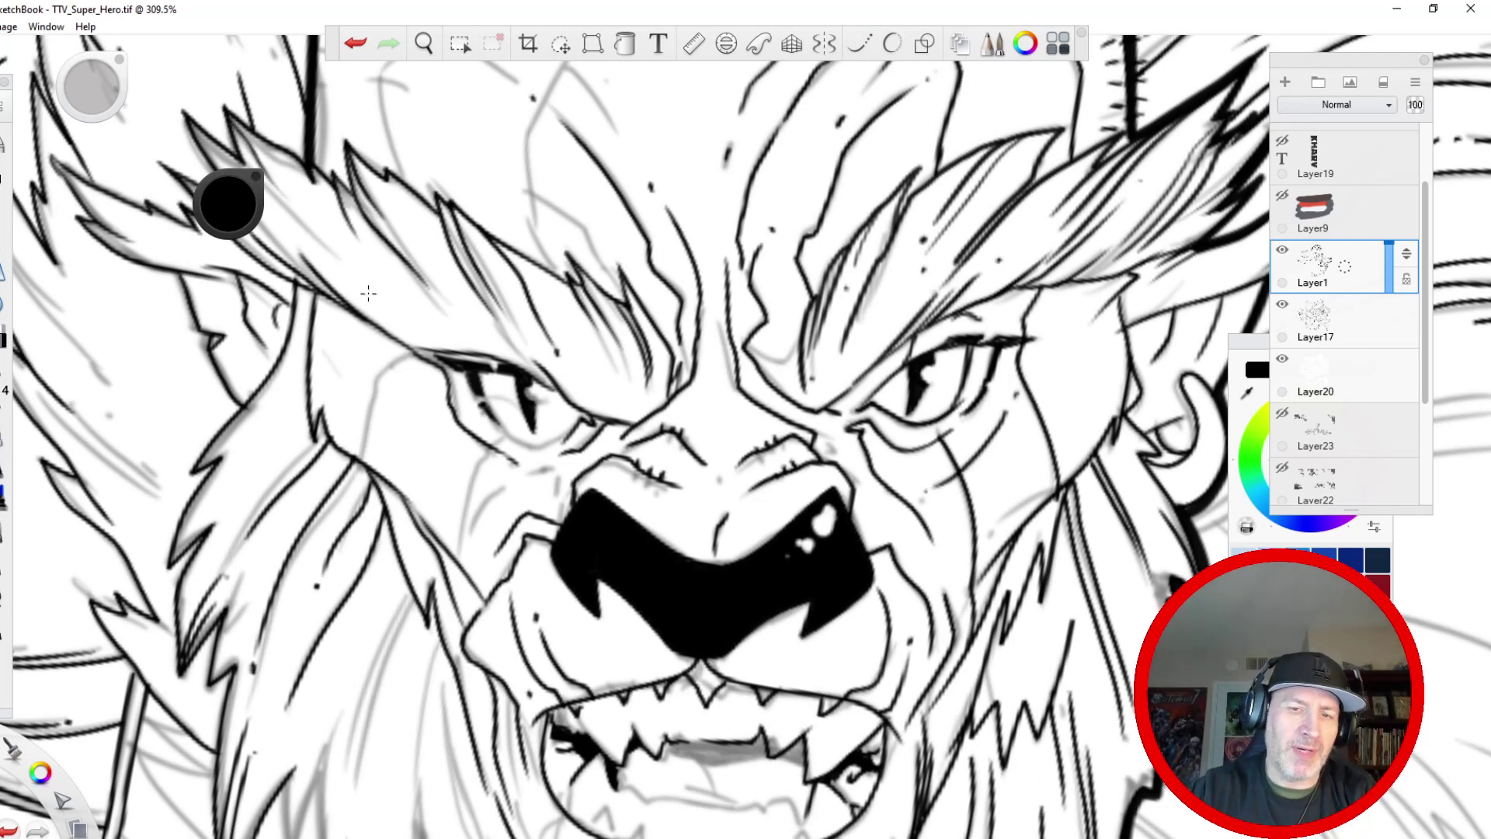
- Add strands to the brow fur and ink the jagged forehead wrinkles above it, out to the hairline
{"action": "key", "text": "space"}
{"action": "left_click_drag", "start_coordinate": [419, 382], "coordinate": [418, 543]}
{"action": "left_click_drag", "start_coordinate": [346, 602], "coordinate": [383, 576]}
{"action": "mouse_move", "coordinate": [359, 509]}
{"action": "left_mouse_down"}
{"action": "mouse_move", "coordinate": [353, 599]}
{"action": "mouse_move", "coordinate": [313, 330]}
{"action": "mouse_move", "coordinate": [347, 619]}
{"action": "left_mouse_up"}
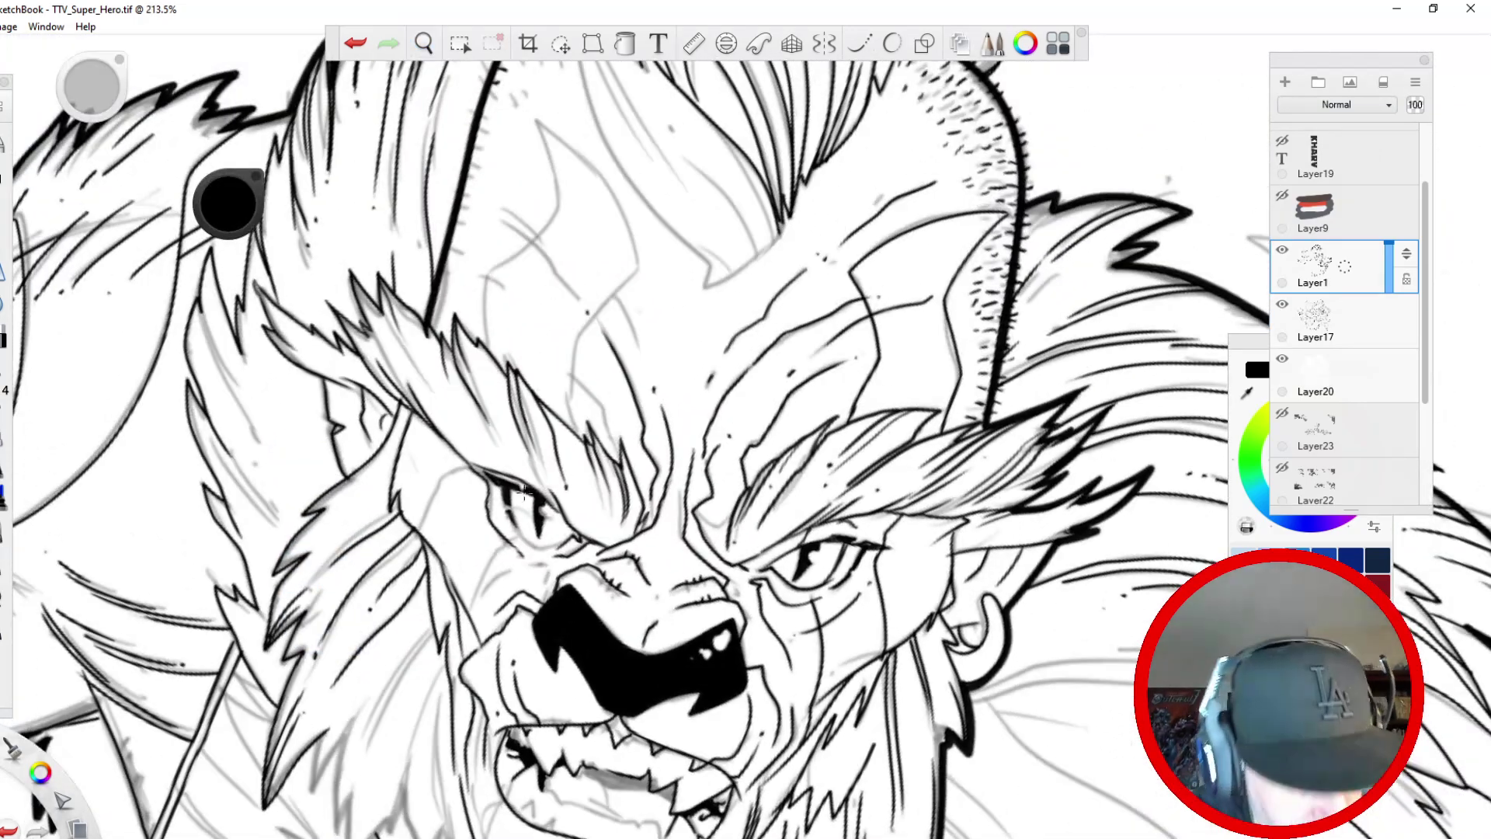
{"action": "mouse_move", "coordinate": [466, 435]}
{"action": "left_mouse_down"}
{"action": "mouse_move", "coordinate": [503, 471]}
{"action": "mouse_move", "coordinate": [451, 419]}
{"action": "mouse_move", "coordinate": [403, 326]}
{"action": "left_mouse_up"}
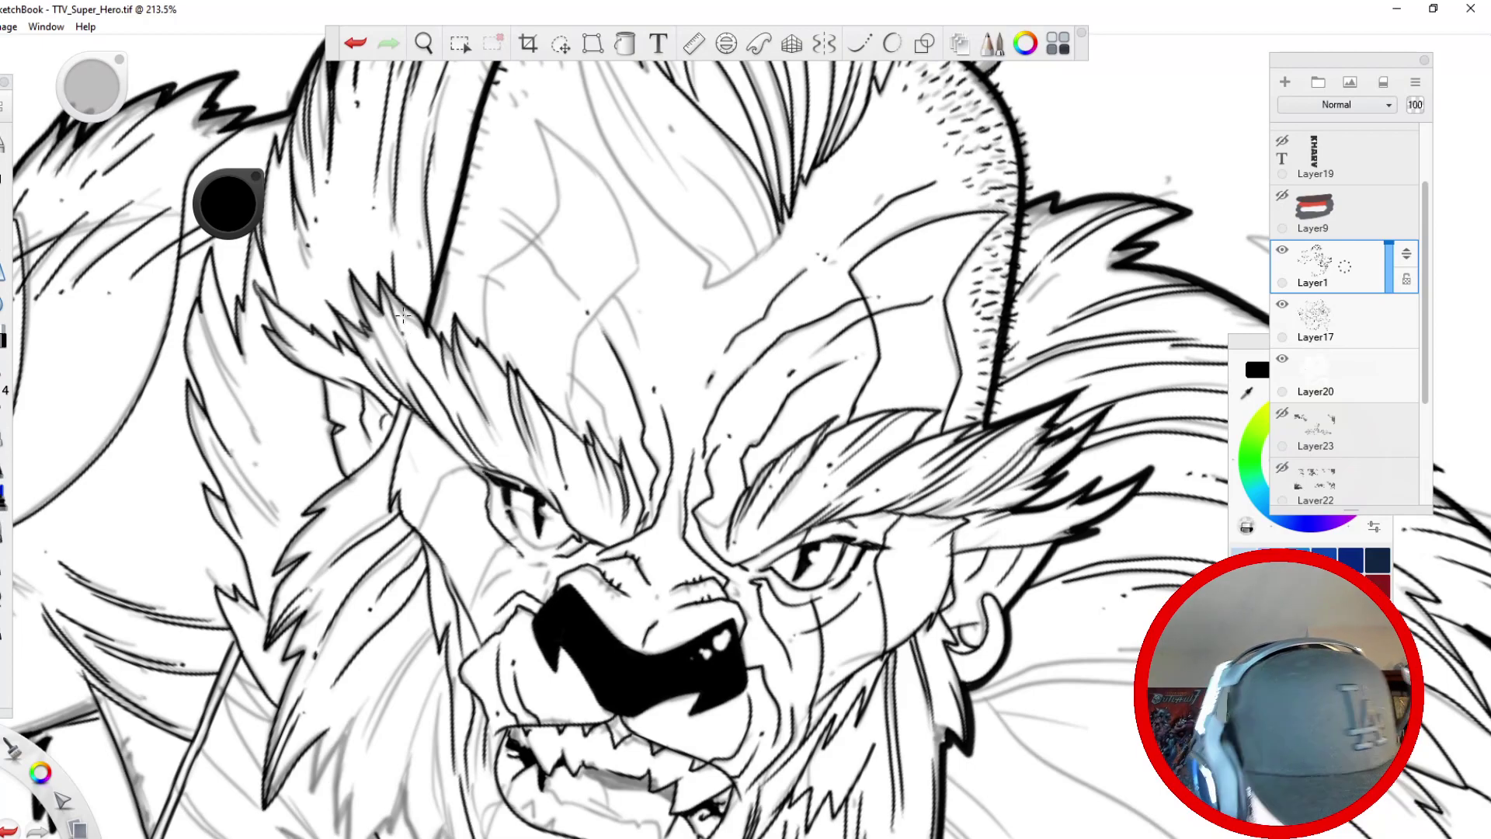
{"action": "left_click_drag", "start_coordinate": [620, 454], "coordinate": [553, 358]}
{"action": "left_click", "coordinate": [526, 343]}
{"action": "left_click_drag", "start_coordinate": [594, 275], "coordinate": [639, 338]}
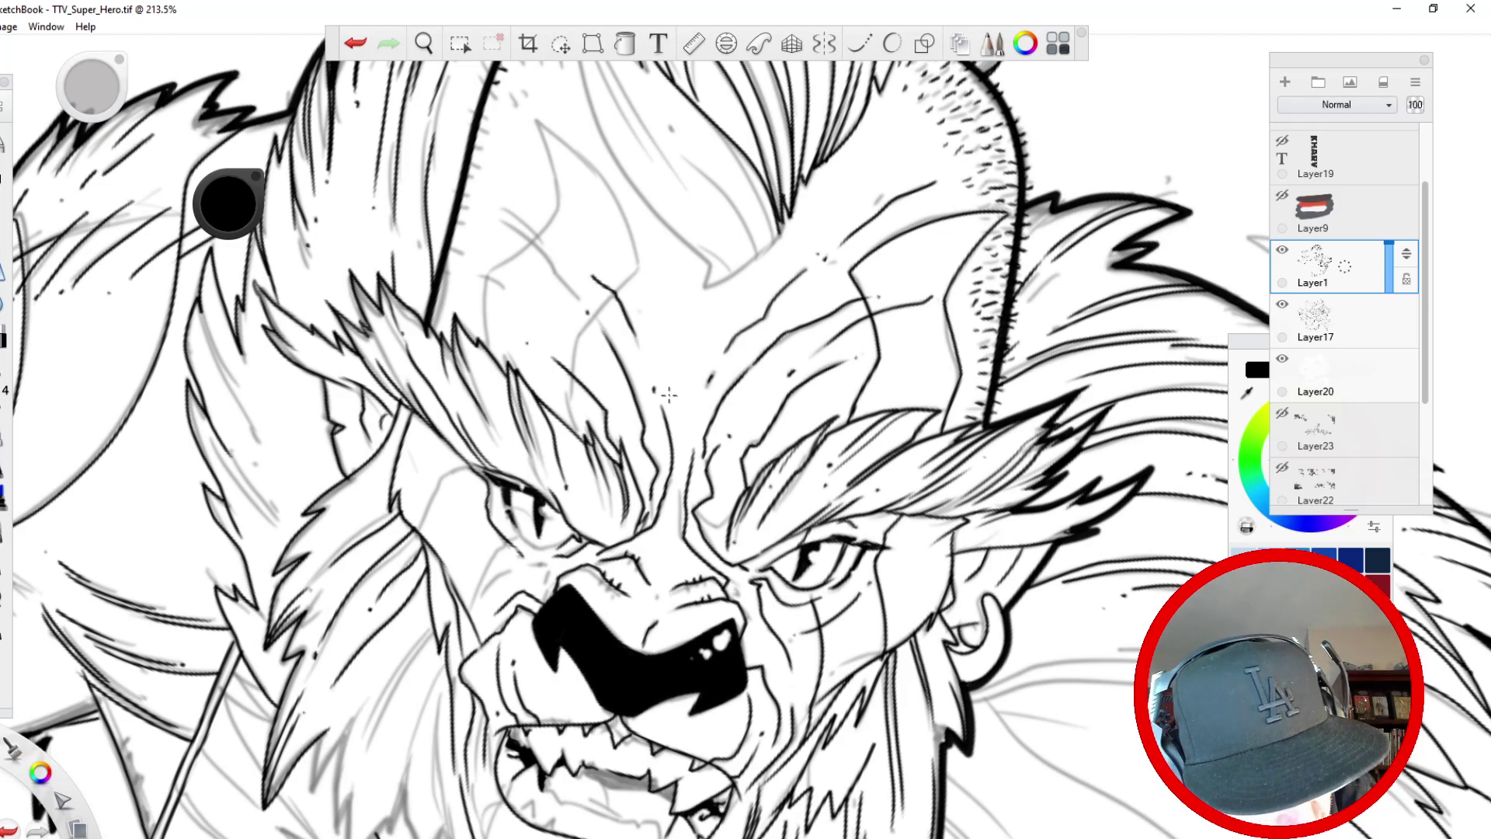
{"action": "left_click_drag", "start_coordinate": [482, 212], "coordinate": [588, 315]}
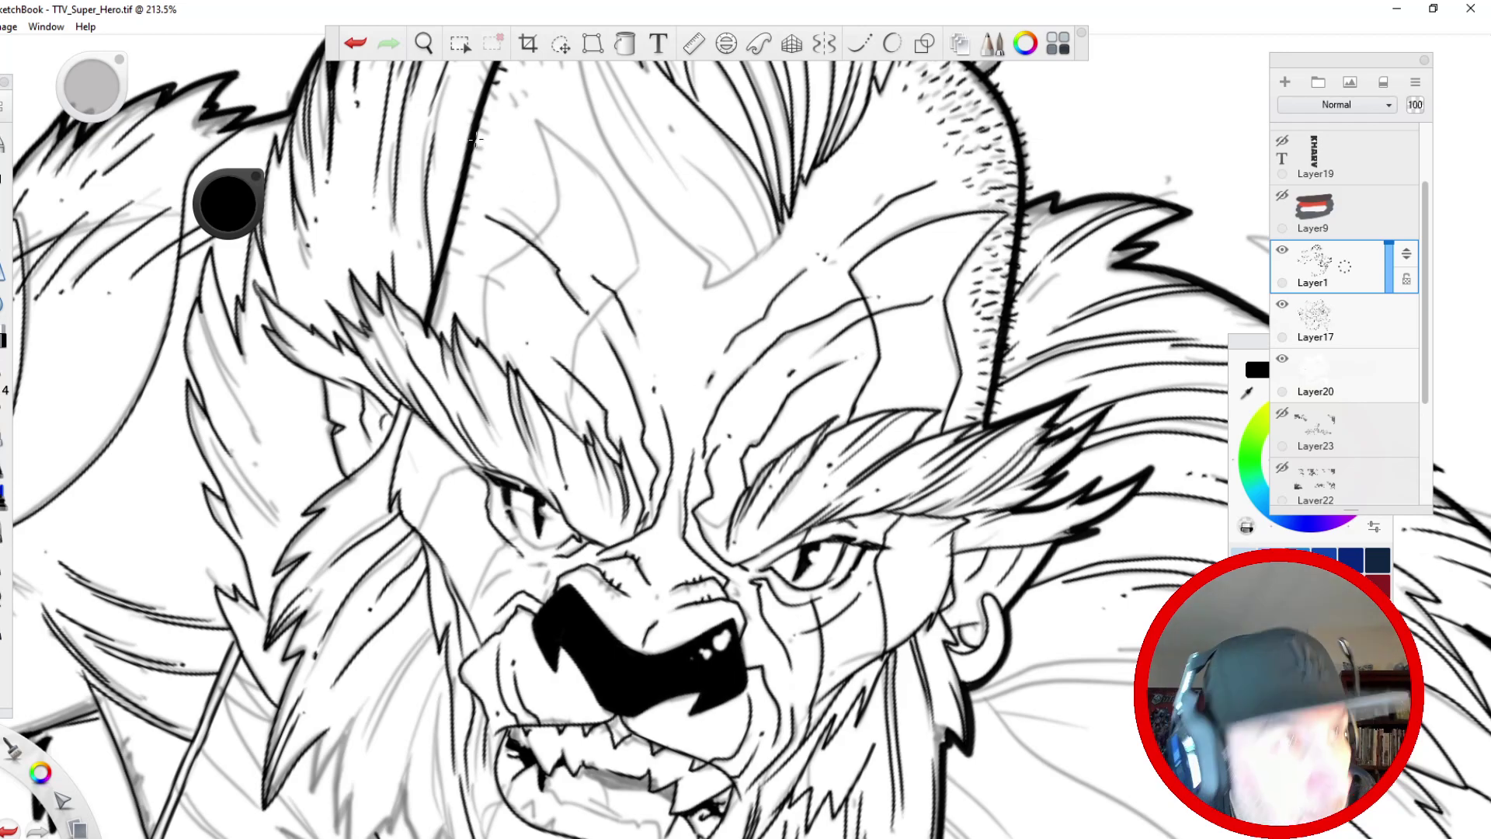
{"action": "mouse_move", "coordinate": [446, 263]}
{"action": "left_mouse_down"}
{"action": "mouse_move", "coordinate": [504, 282]}
{"action": "mouse_move", "coordinate": [534, 326]}
{"action": "left_mouse_up"}
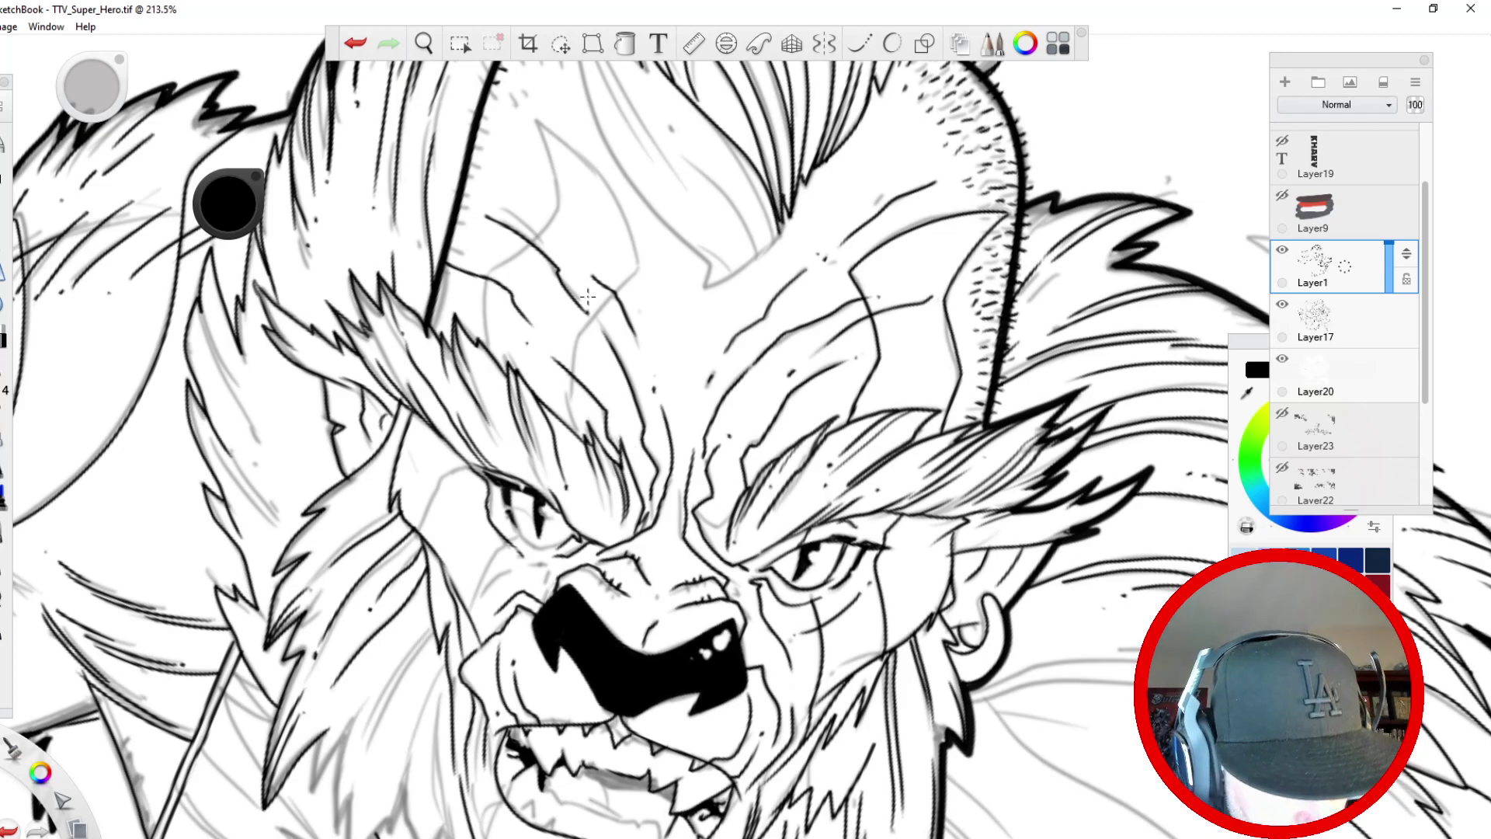
- Turn on stroke smoothing and ink the pointed marking on the forehead down to the brow
{"action": "left_click", "coordinate": [860, 44]}
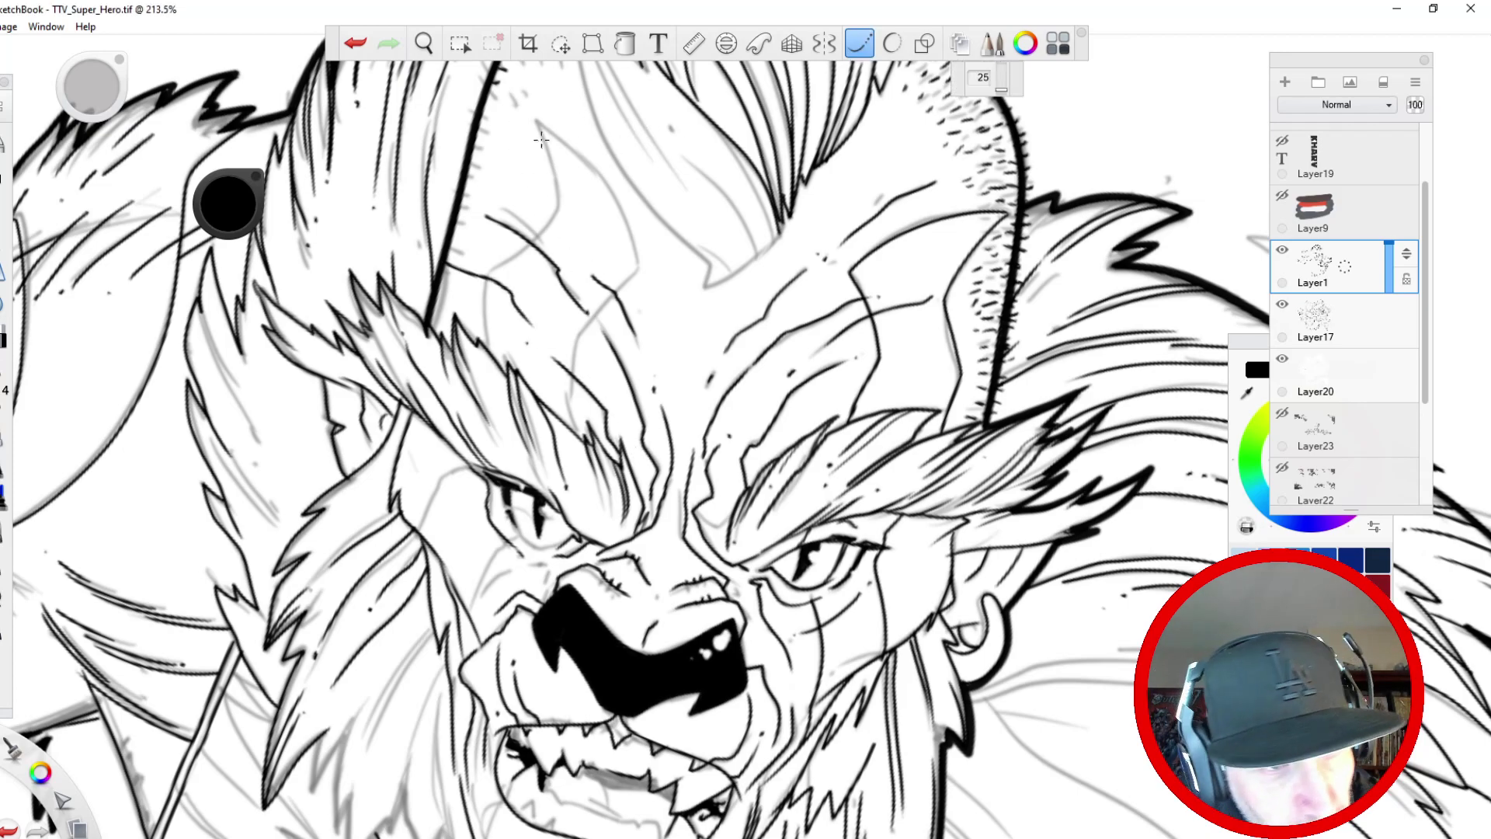
{"action": "mouse_move", "coordinate": [635, 267]}
{"action": "left_mouse_down"}
{"action": "mouse_move", "coordinate": [600, 193]}
{"action": "mouse_move", "coordinate": [536, 122]}
{"action": "mouse_move", "coordinate": [560, 229]}
{"action": "mouse_move", "coordinate": [486, 281]}
{"action": "mouse_move", "coordinate": [487, 351]}
{"action": "left_mouse_up"}
{"action": "mouse_move", "coordinate": [634, 269]}
{"action": "left_mouse_down"}
{"action": "mouse_move", "coordinate": [579, 334]}
{"action": "mouse_move", "coordinate": [571, 422]}
{"action": "left_mouse_up"}
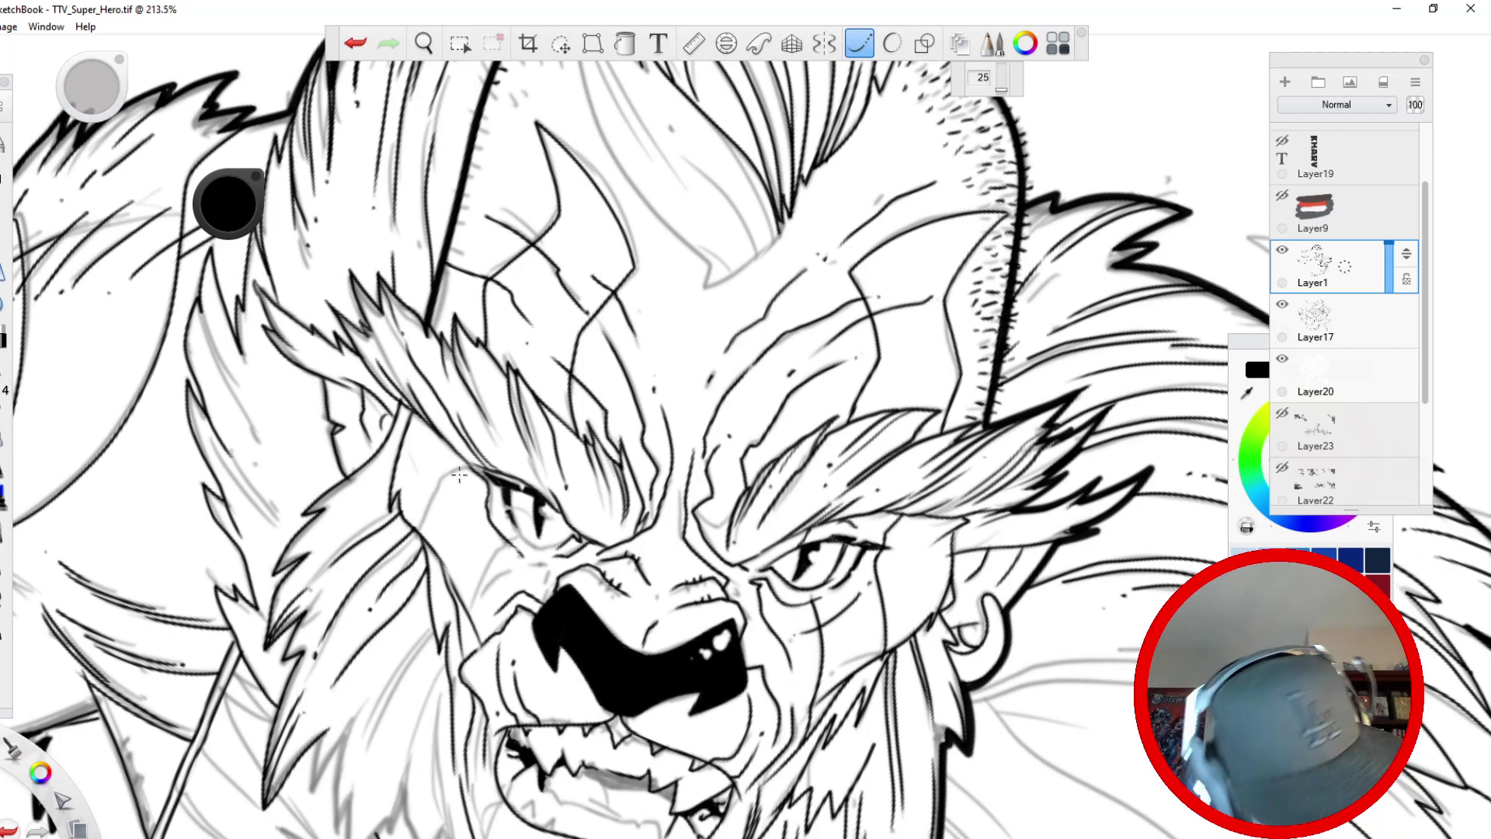
- Ink the curved socket line from the brow to the cheek fur and the crease running down beneath the eye
{"action": "left_click_drag", "start_coordinate": [470, 470], "coordinate": [426, 513]}
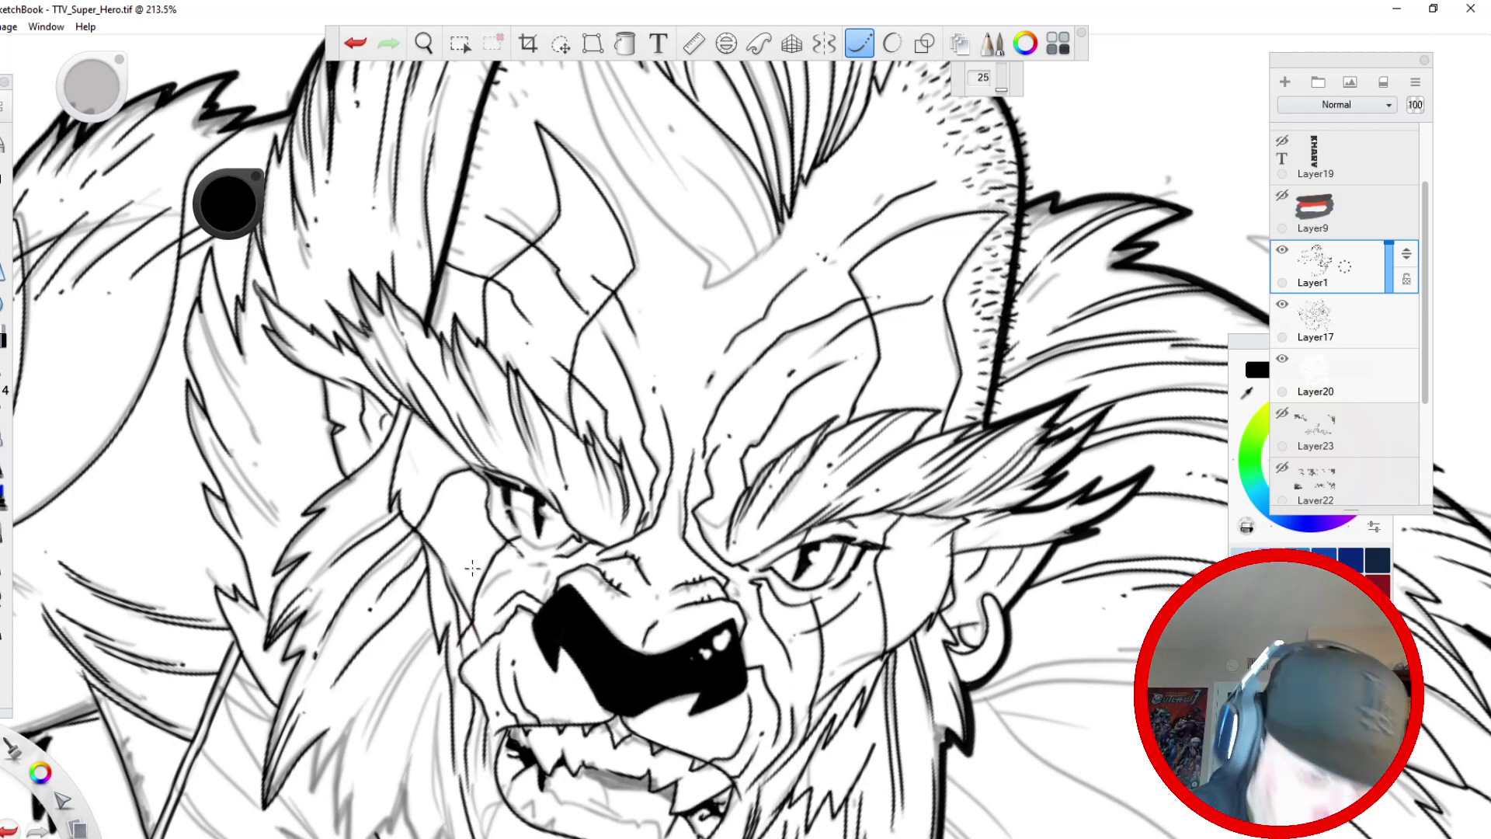
{"action": "key", "text": "space"}
{"action": "left_click_drag", "start_coordinate": [403, 403], "coordinate": [410, 289]}
{"action": "left_click_drag", "start_coordinate": [509, 346], "coordinate": [427, 220]}
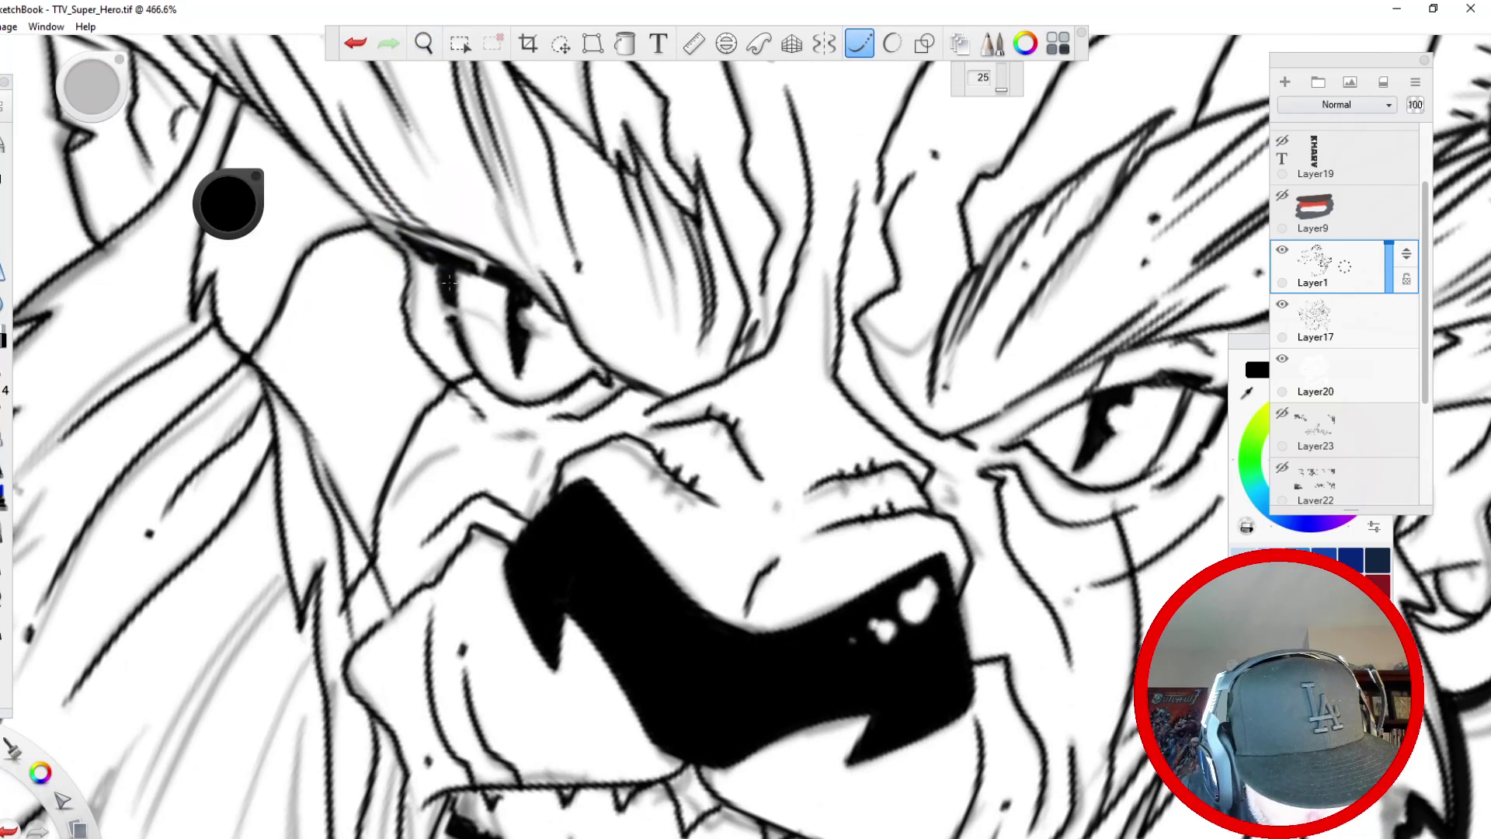
- Undo the last two strokes and ink a long strand down the cheek fur beside the muzzle
{"action": "key", "text": "space"}
{"action": "left_click_drag", "start_coordinate": [442, 296], "coordinate": [402, 566]}
{"action": "left_click_drag", "start_coordinate": [404, 525], "coordinate": [404, 298]}
{"action": "left_click_drag", "start_coordinate": [402, 360], "coordinate": [393, 639]}
{"action": "mouse_move", "coordinate": [350, 241]}
{"action": "left_mouse_down"}
{"action": "mouse_move", "coordinate": [394, 361]}
{"action": "mouse_move", "coordinate": [404, 621]}
{"action": "mouse_move", "coordinate": [357, 617]}
{"action": "mouse_move", "coordinate": [350, 651]}
{"action": "mouse_move", "coordinate": [320, 631]}
{"action": "left_mouse_up"}
{"action": "left_click_drag", "start_coordinate": [320, 645], "coordinate": [327, 632]}
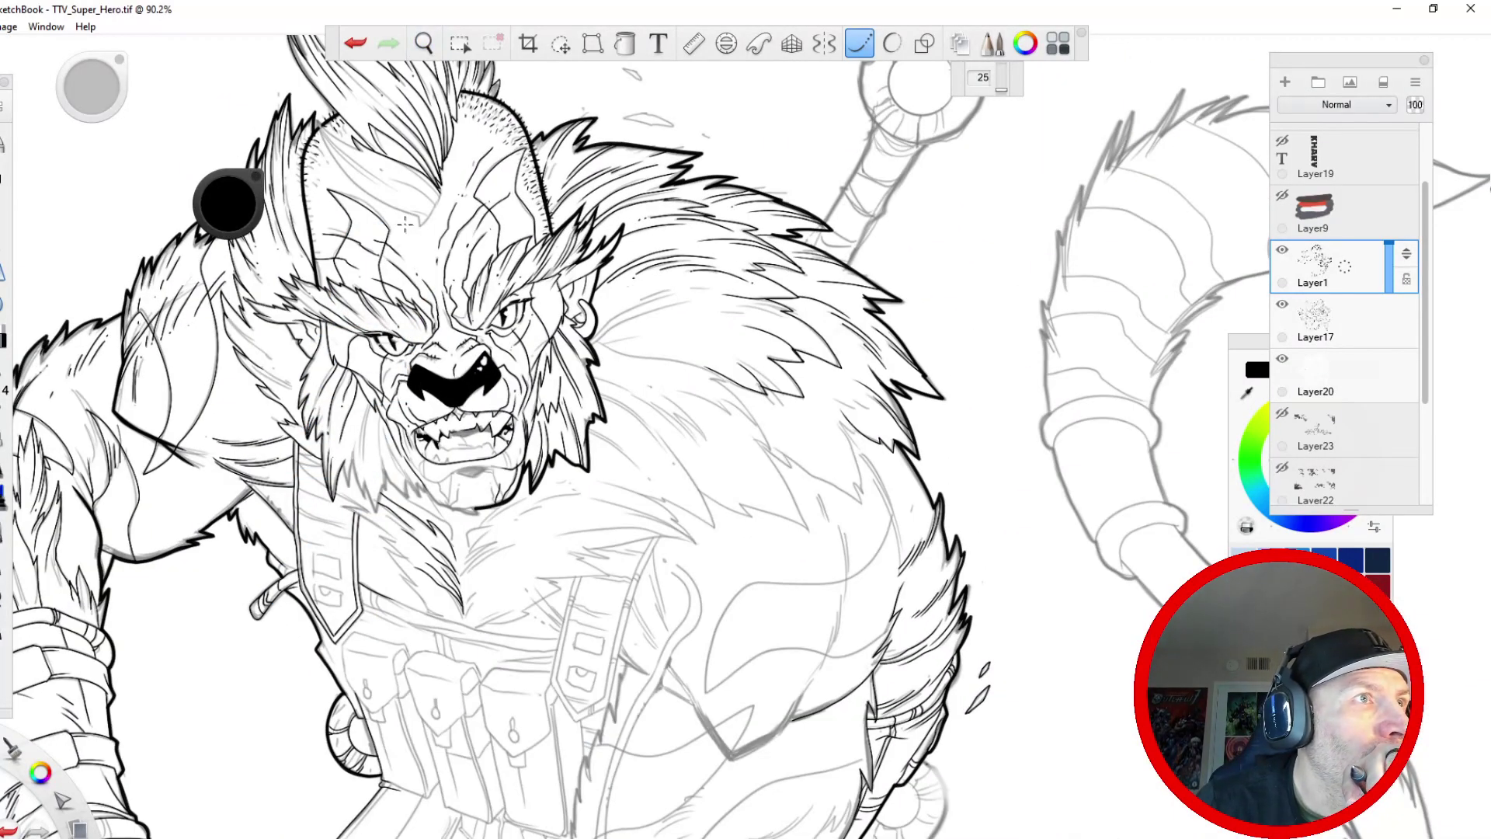
{"action": "mouse_move", "coordinate": [337, 497]}
{"action": "left_mouse_down"}
{"action": "mouse_move", "coordinate": [236, 435]}
{"action": "mouse_move", "coordinate": [258, 451]}
{"action": "left_mouse_up"}
{"action": "left_click_drag", "start_coordinate": [399, 393], "coordinate": [366, 249]}
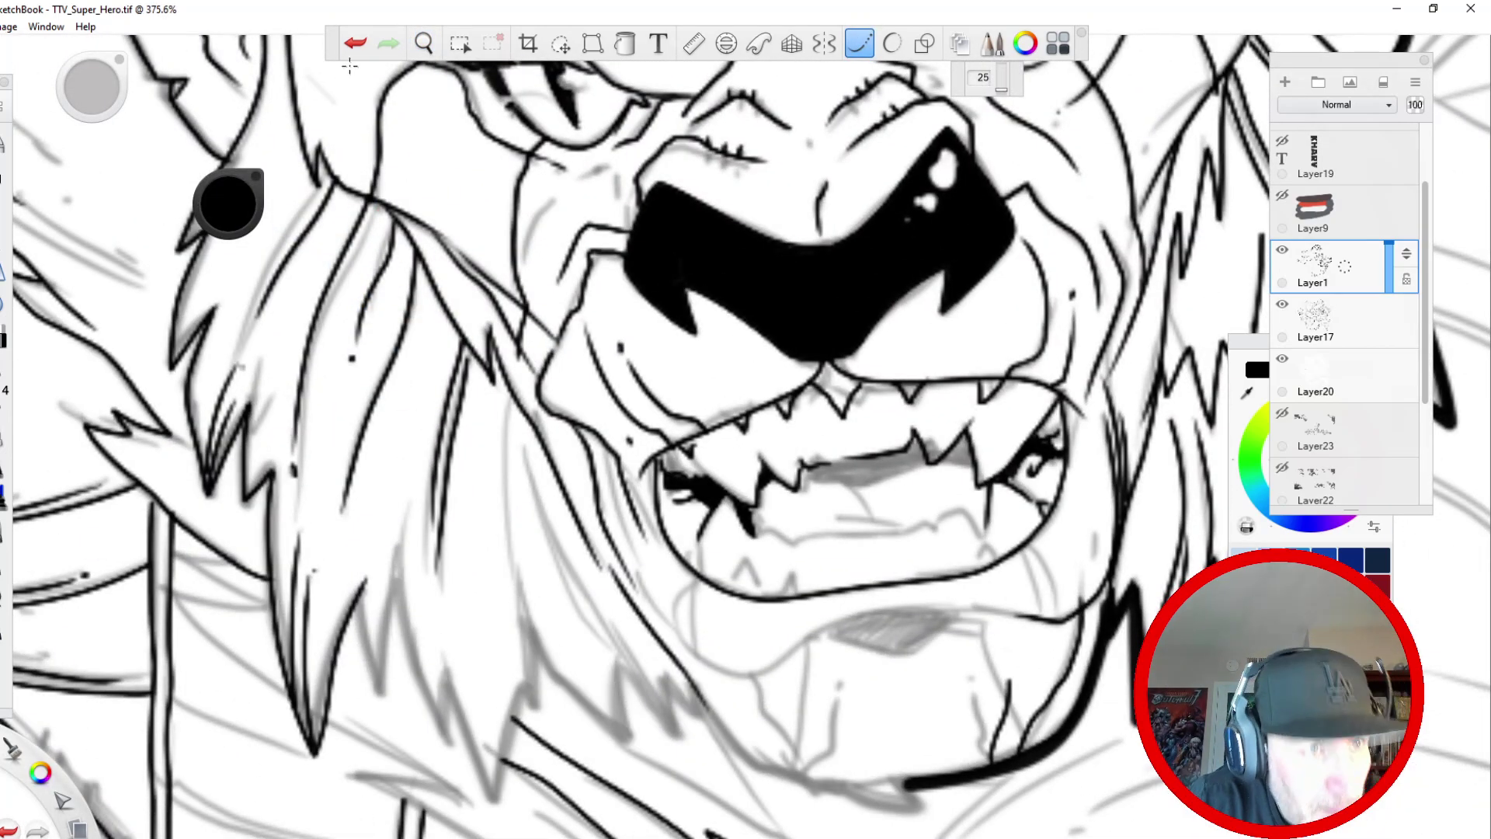
{"action": "left_click", "coordinate": [357, 47]}
{"action": "left_click", "coordinate": [357, 50]}
{"action": "mouse_move", "coordinate": [470, 349]}
{"action": "left_mouse_down"}
{"action": "mouse_move", "coordinate": [448, 552]}
{"action": "mouse_move", "coordinate": [431, 556]}
{"action": "mouse_move", "coordinate": [510, 393]}
{"action": "left_mouse_up"}
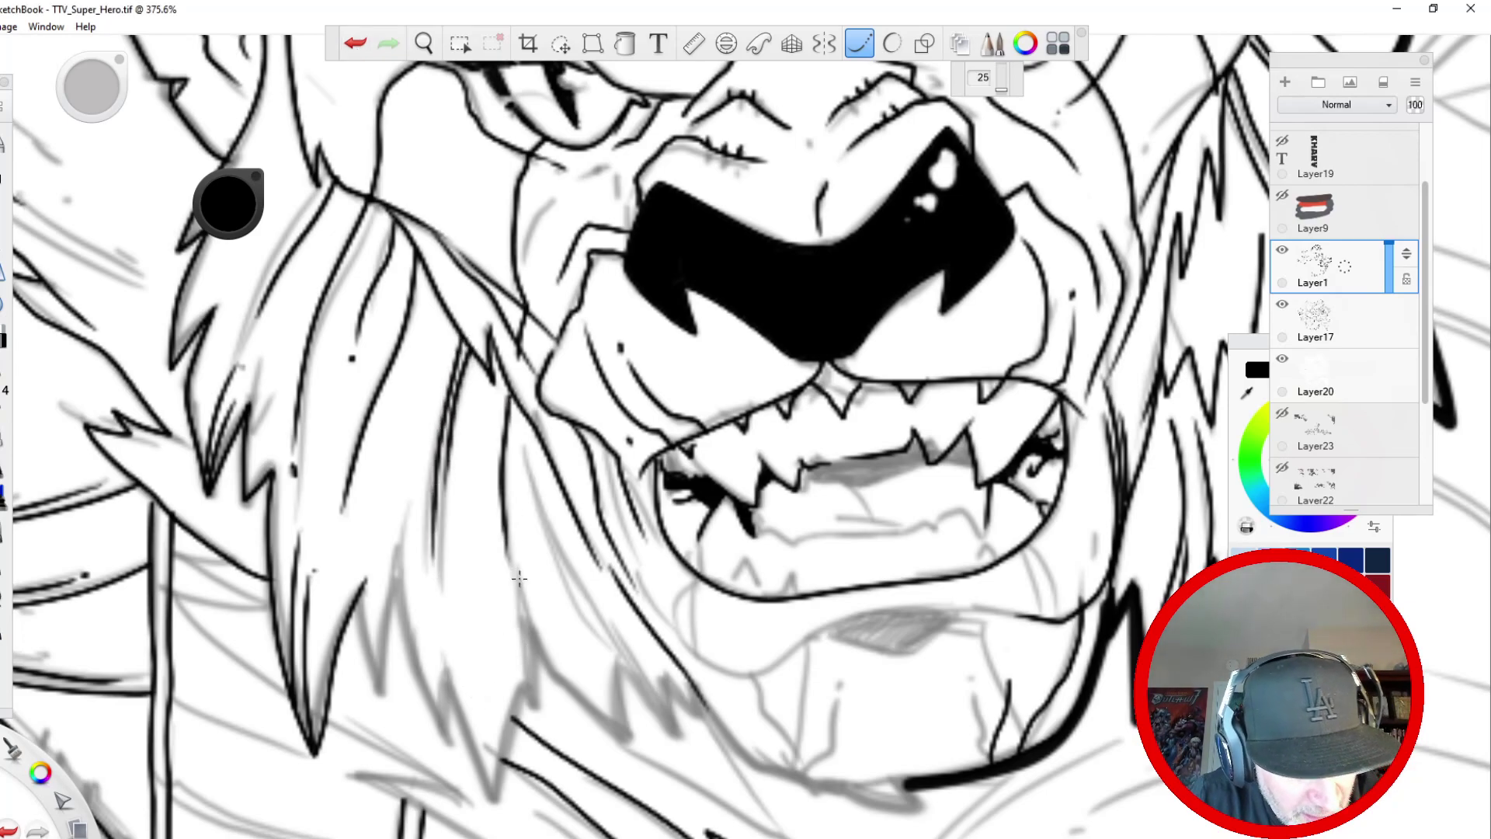
- Ink the jagged lower tips of the cheek fur and the strands running down to them along the jaw
{"action": "left_click_drag", "start_coordinate": [398, 555], "coordinate": [375, 695]}
{"action": "mouse_move", "coordinate": [375, 695]}
{"action": "left_mouse_down"}
{"action": "mouse_move", "coordinate": [360, 595]}
{"action": "mouse_move", "coordinate": [408, 639]}
{"action": "mouse_move", "coordinate": [446, 734]}
{"action": "mouse_move", "coordinate": [458, 665]}
{"action": "mouse_move", "coordinate": [494, 792]}
{"action": "mouse_move", "coordinate": [516, 675]}
{"action": "mouse_move", "coordinate": [540, 730]}
{"action": "mouse_move", "coordinate": [525, 612]}
{"action": "left_mouse_up"}
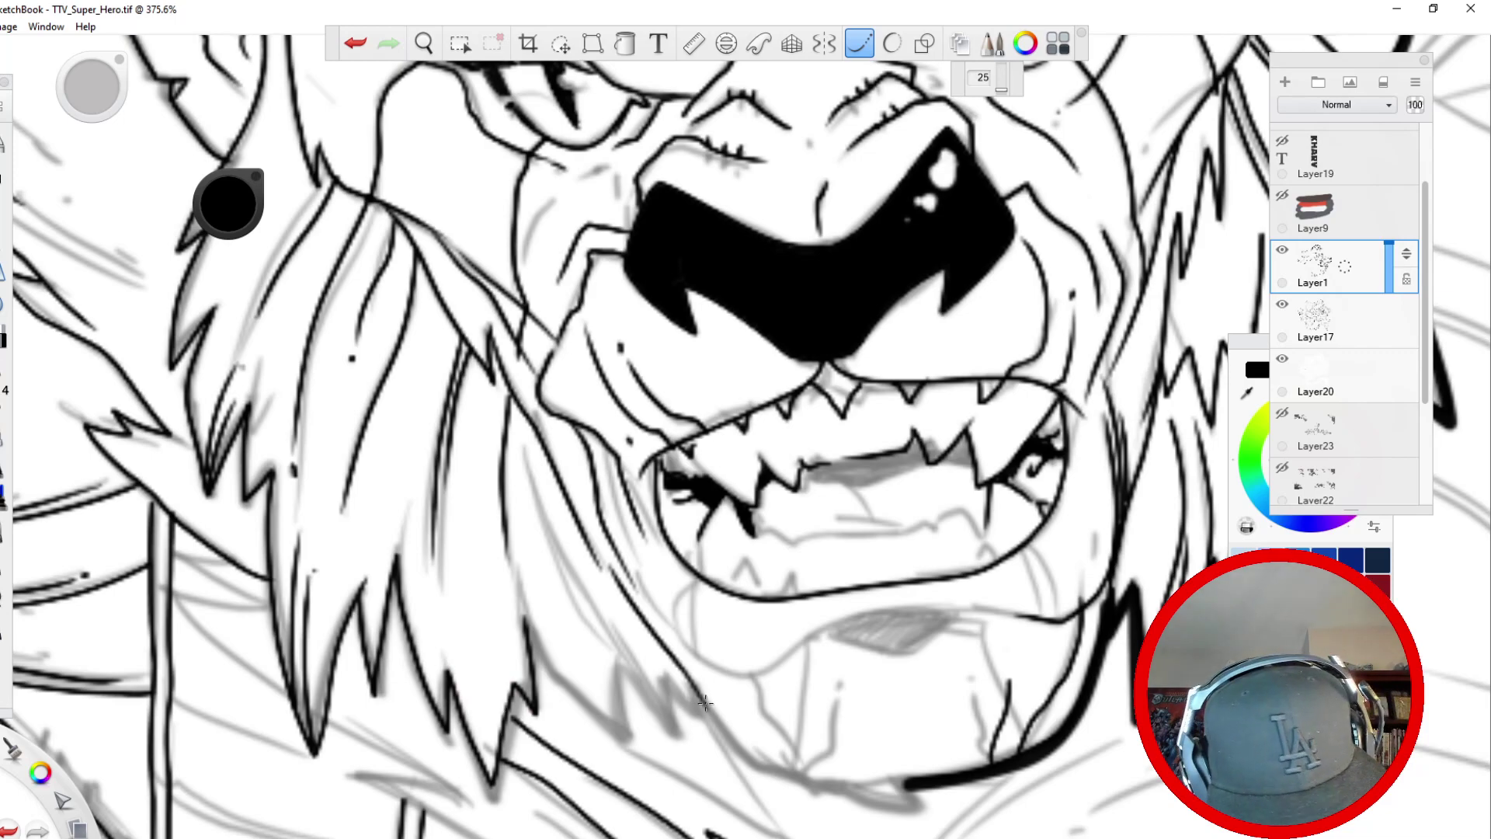
{"action": "mouse_move", "coordinate": [626, 629]}
{"action": "left_mouse_down"}
{"action": "mouse_move", "coordinate": [684, 703]}
{"action": "mouse_move", "coordinate": [629, 633]}
{"action": "mouse_move", "coordinate": [674, 734]}
{"action": "mouse_move", "coordinate": [661, 721]}
{"action": "left_mouse_up"}
{"action": "left_click_drag", "start_coordinate": [567, 577], "coordinate": [614, 649]}
{"action": "left_click_drag", "start_coordinate": [524, 465], "coordinate": [572, 584]}
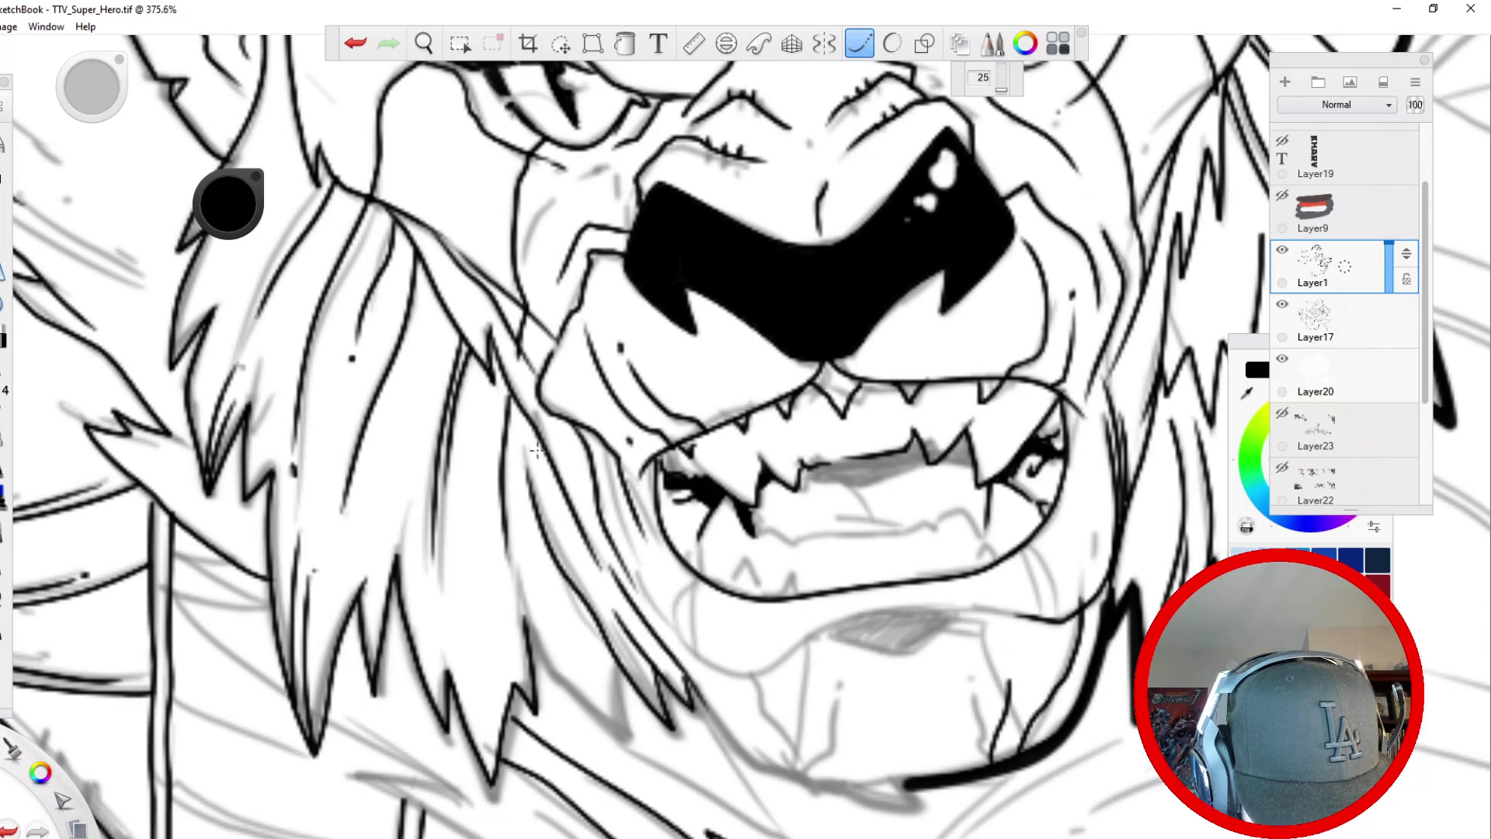
{"action": "mouse_move", "coordinate": [619, 665]}
{"action": "left_mouse_down"}
{"action": "mouse_move", "coordinate": [627, 752]}
{"action": "mouse_move", "coordinate": [548, 665]}
{"action": "mouse_move", "coordinate": [550, 713]}
{"action": "mouse_move", "coordinate": [539, 657]}
{"action": "left_mouse_up"}
{"action": "mouse_move", "coordinate": [491, 381]}
{"action": "left_mouse_down"}
{"action": "mouse_move", "coordinate": [529, 670]}
{"action": "mouse_move", "coordinate": [629, 747]}
{"action": "left_mouse_up"}
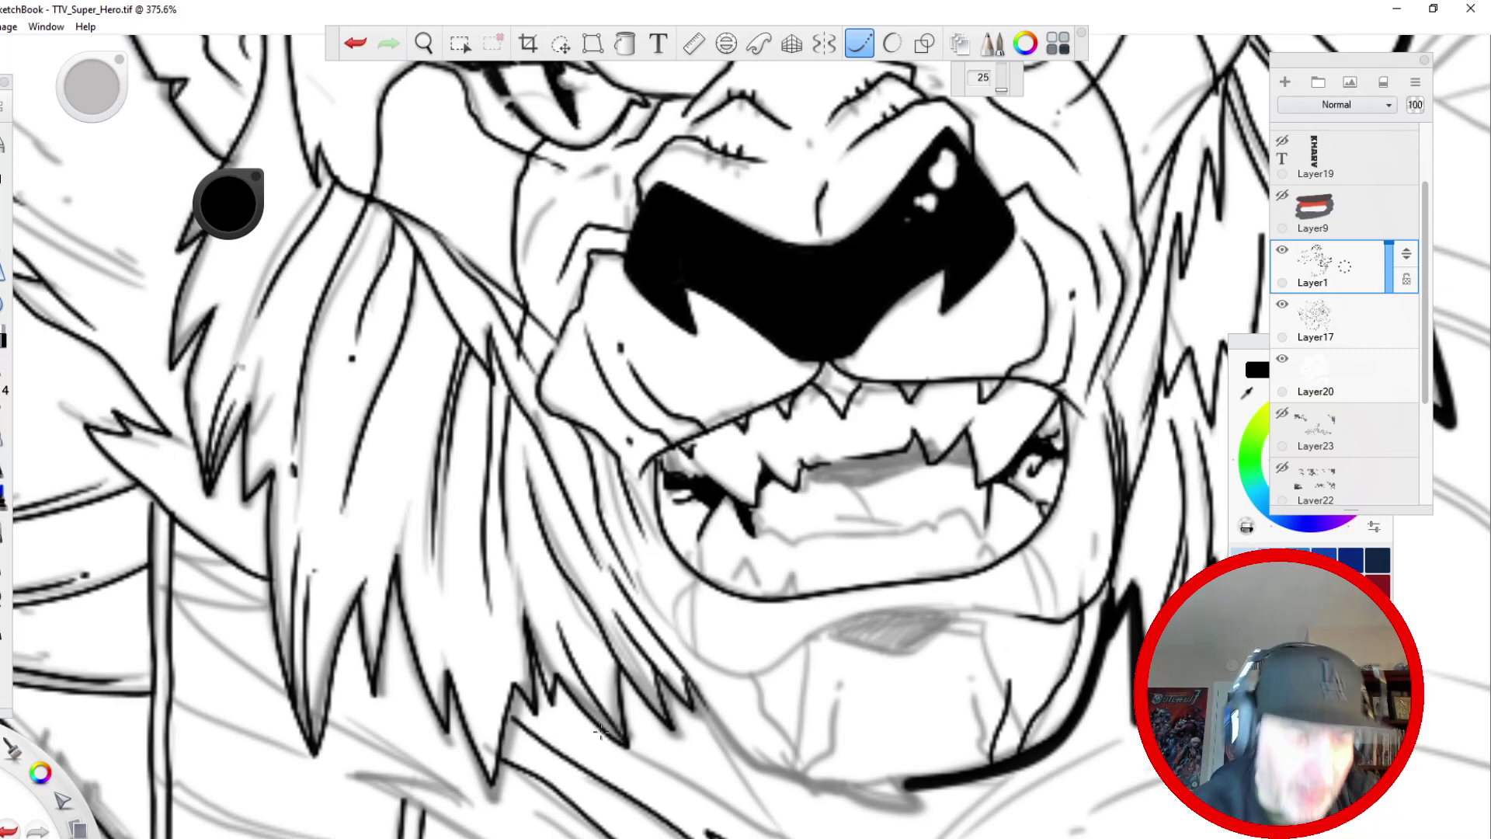
- Ink the crease lines on the unfinished side of the chin, undoing two strokes and redrawing the line
{"action": "key", "text": "space"}
{"action": "mouse_move", "coordinate": [429, 356]}
{"action": "left_mouse_down"}
{"action": "mouse_move", "coordinate": [333, 417]}
{"action": "mouse_move", "coordinate": [400, 652]}
{"action": "left_mouse_up"}
{"action": "left_click_drag", "start_coordinate": [520, 327], "coordinate": [481, 387]}
{"action": "key", "text": "space"}
{"action": "left_click_drag", "start_coordinate": [377, 641], "coordinate": [349, 555]}
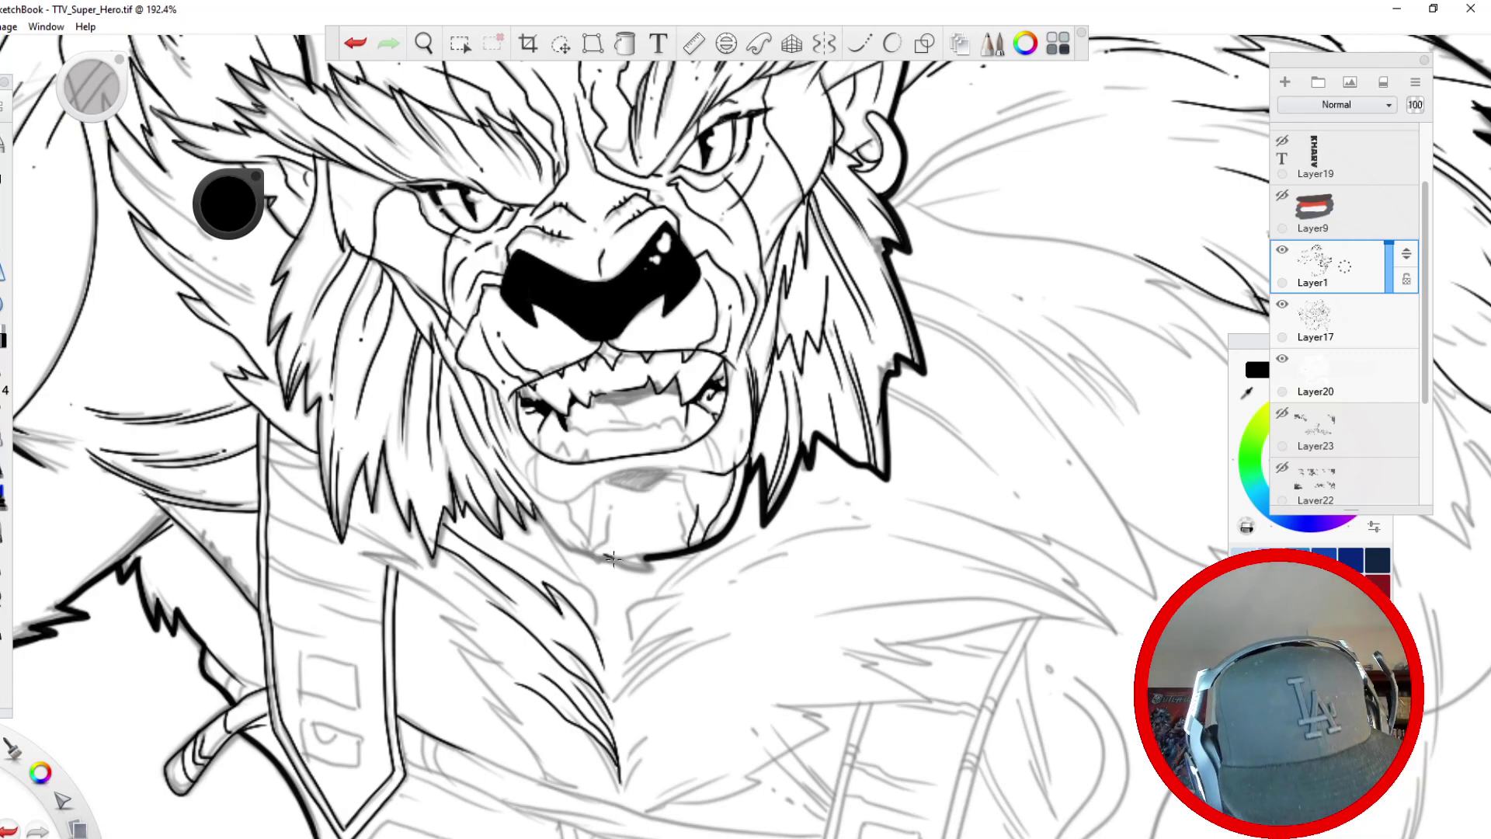
{"action": "left_click", "coordinate": [356, 45]}
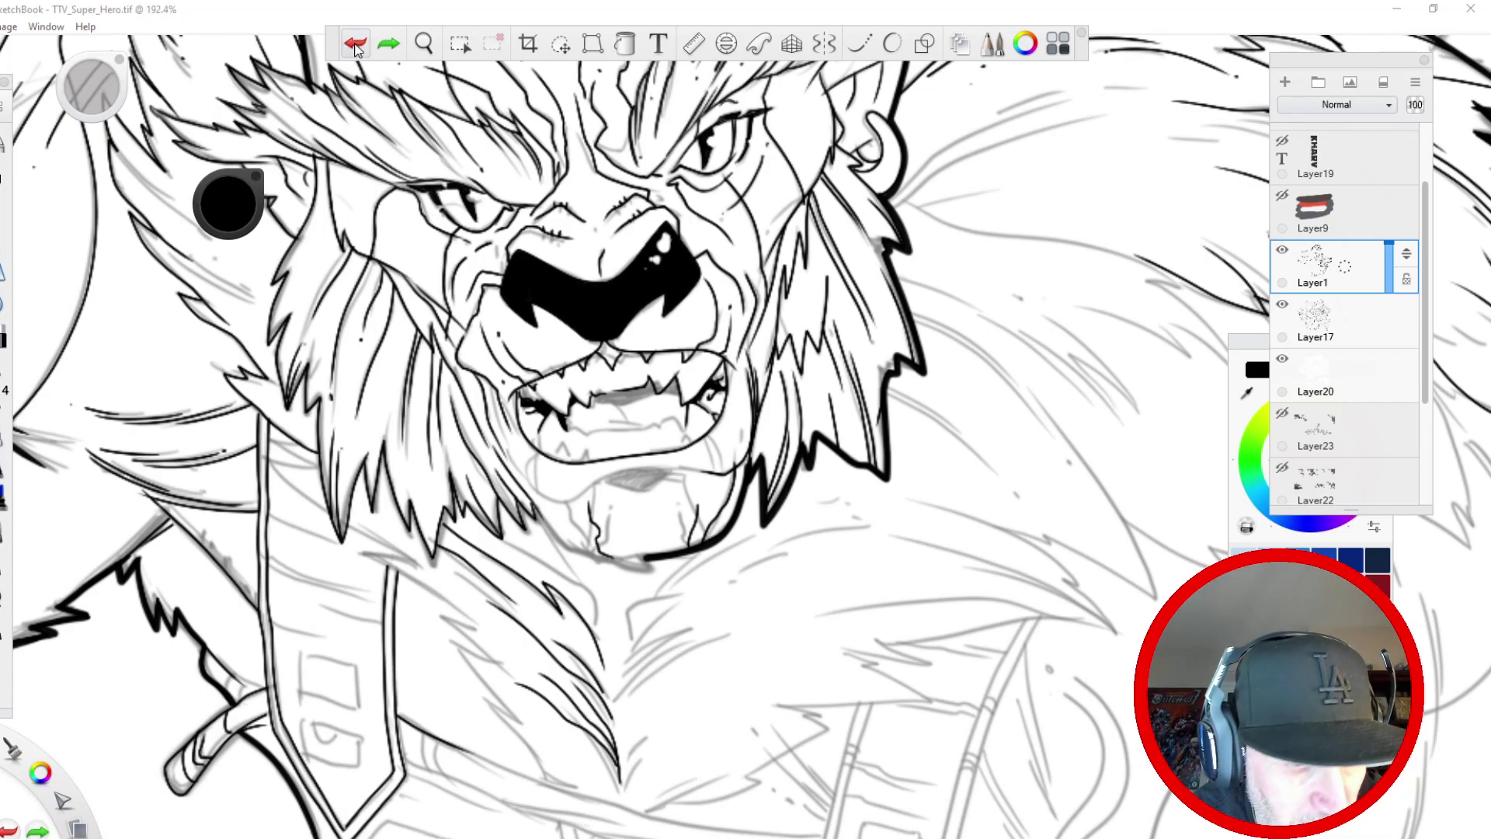
{"action": "left_click", "coordinate": [358, 53]}
{"action": "left_click_drag", "start_coordinate": [598, 557], "coordinate": [583, 496]}
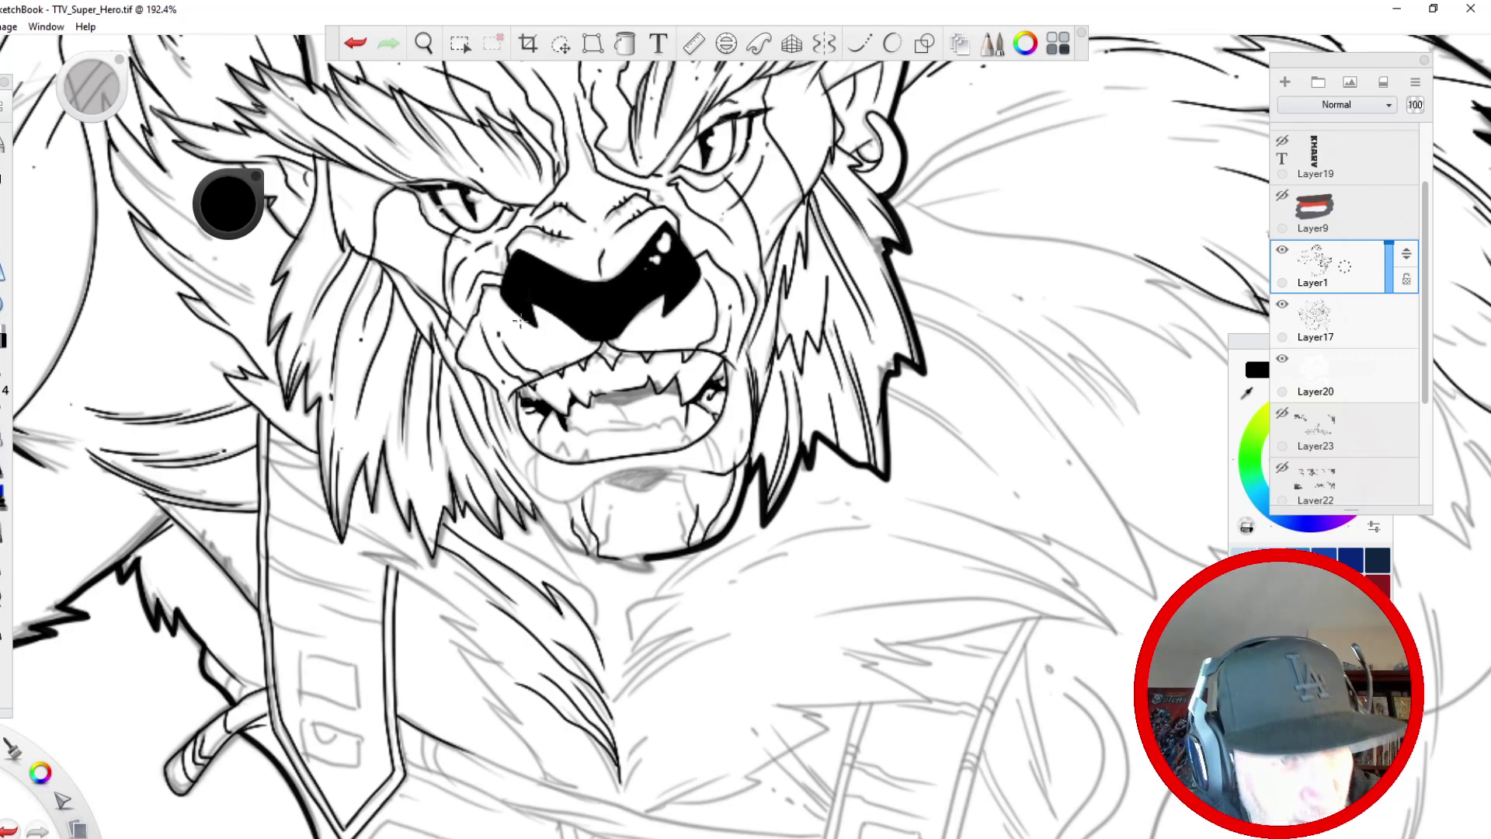
- With stroke smoothing turned on, ink the edge beneath the lower lip and the heavy outline of the chin and adjoining fur tips
{"action": "left_click", "coordinate": [858, 46]}
{"action": "mouse_move", "coordinate": [683, 470]}
{"action": "left_mouse_down"}
{"action": "mouse_move", "coordinate": [557, 506]}
{"action": "mouse_move", "coordinate": [511, 450]}
{"action": "left_mouse_up"}
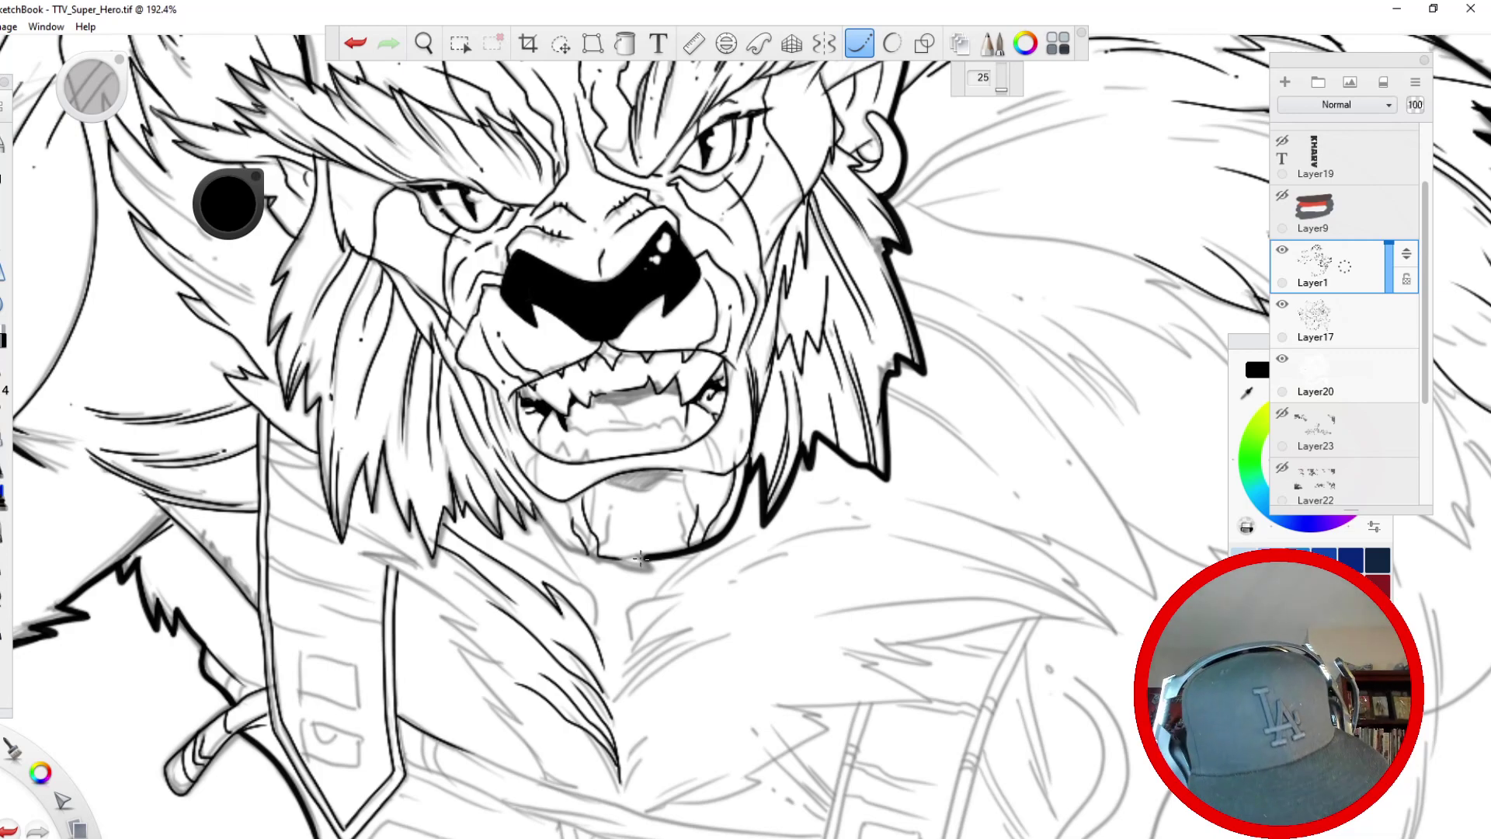
{"action": "mouse_move", "coordinate": [644, 556]}
{"action": "left_mouse_down"}
{"action": "mouse_move", "coordinate": [575, 553]}
{"action": "mouse_move", "coordinate": [531, 503]}
{"action": "left_mouse_up"}
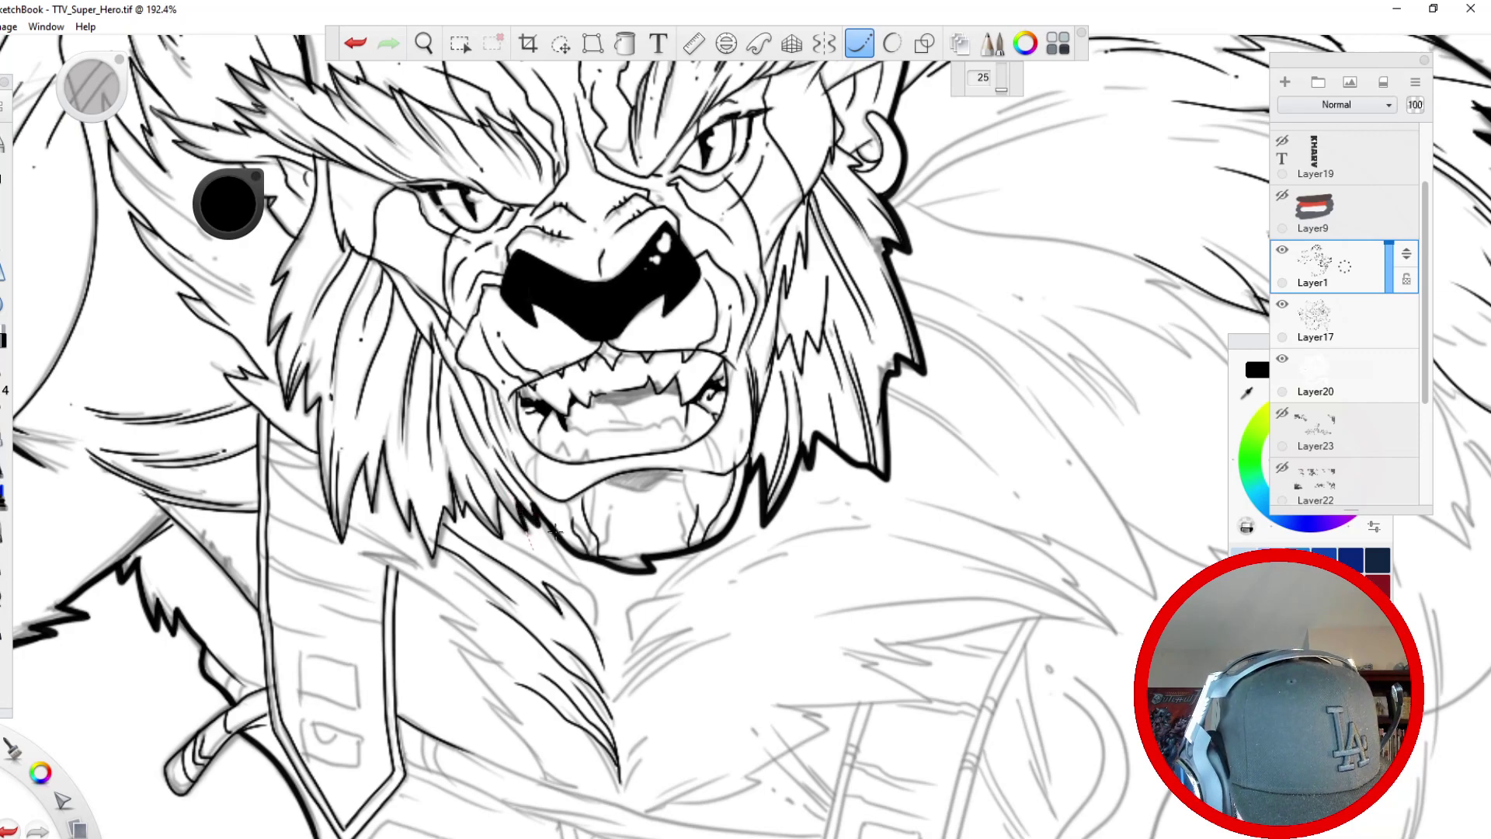
{"action": "mouse_move", "coordinate": [504, 542]}
{"action": "left_mouse_down"}
{"action": "mouse_move", "coordinate": [499, 505]}
{"action": "mouse_move", "coordinate": [468, 509]}
{"action": "mouse_move", "coordinate": [461, 485]}
{"action": "left_mouse_up"}
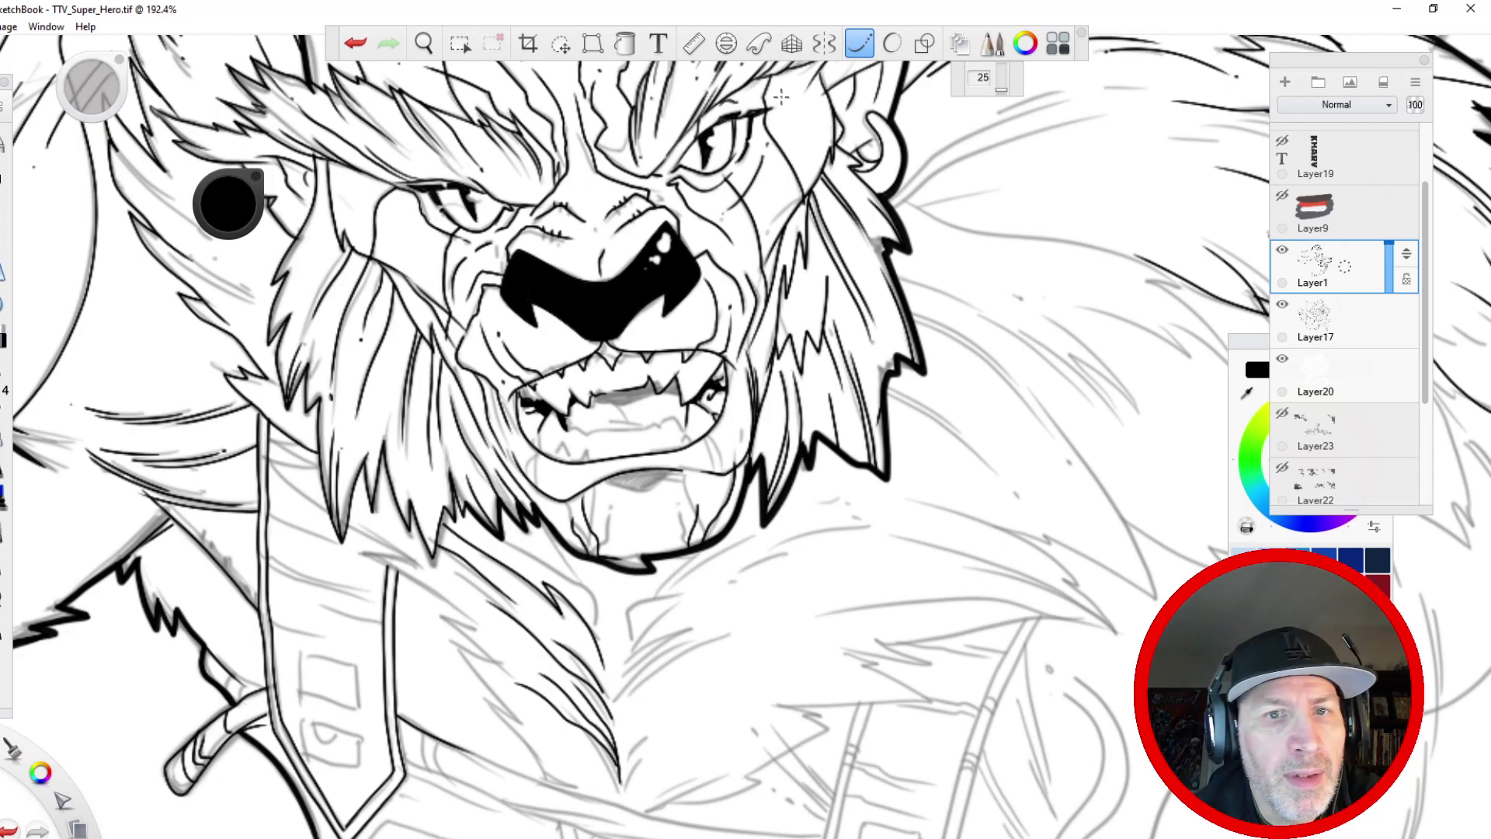
- With stroke smoothing turned off, fill the shadow beneath the lower lip with black and ink the lip's edge and corner creases
{"action": "left_click", "coordinate": [859, 44]}
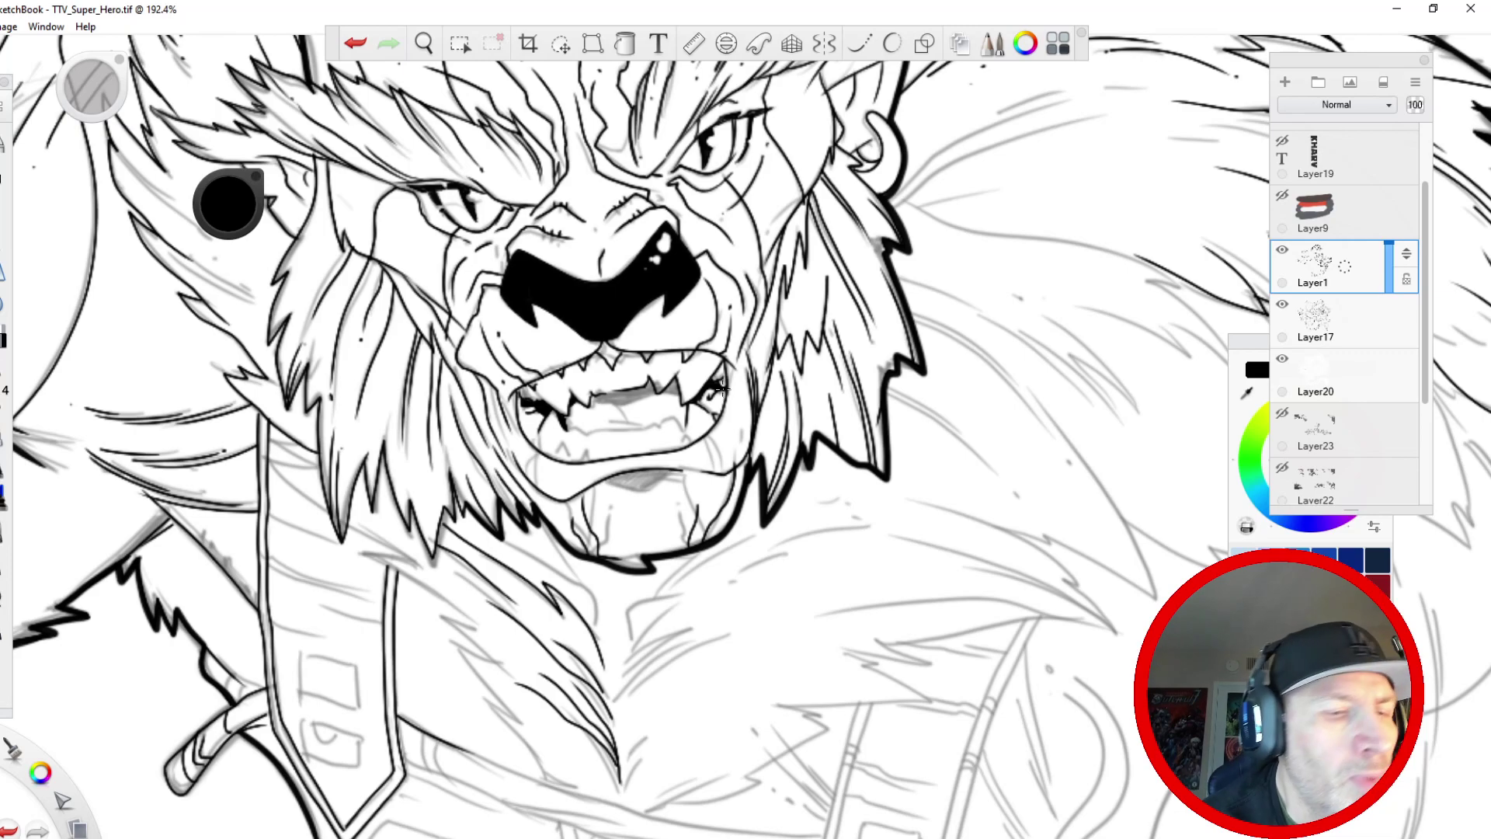
{"action": "mouse_move", "coordinate": [638, 487]}
{"action": "left_mouse_down"}
{"action": "mouse_move", "coordinate": [669, 471]}
{"action": "mouse_move", "coordinate": [589, 497]}
{"action": "left_mouse_up"}
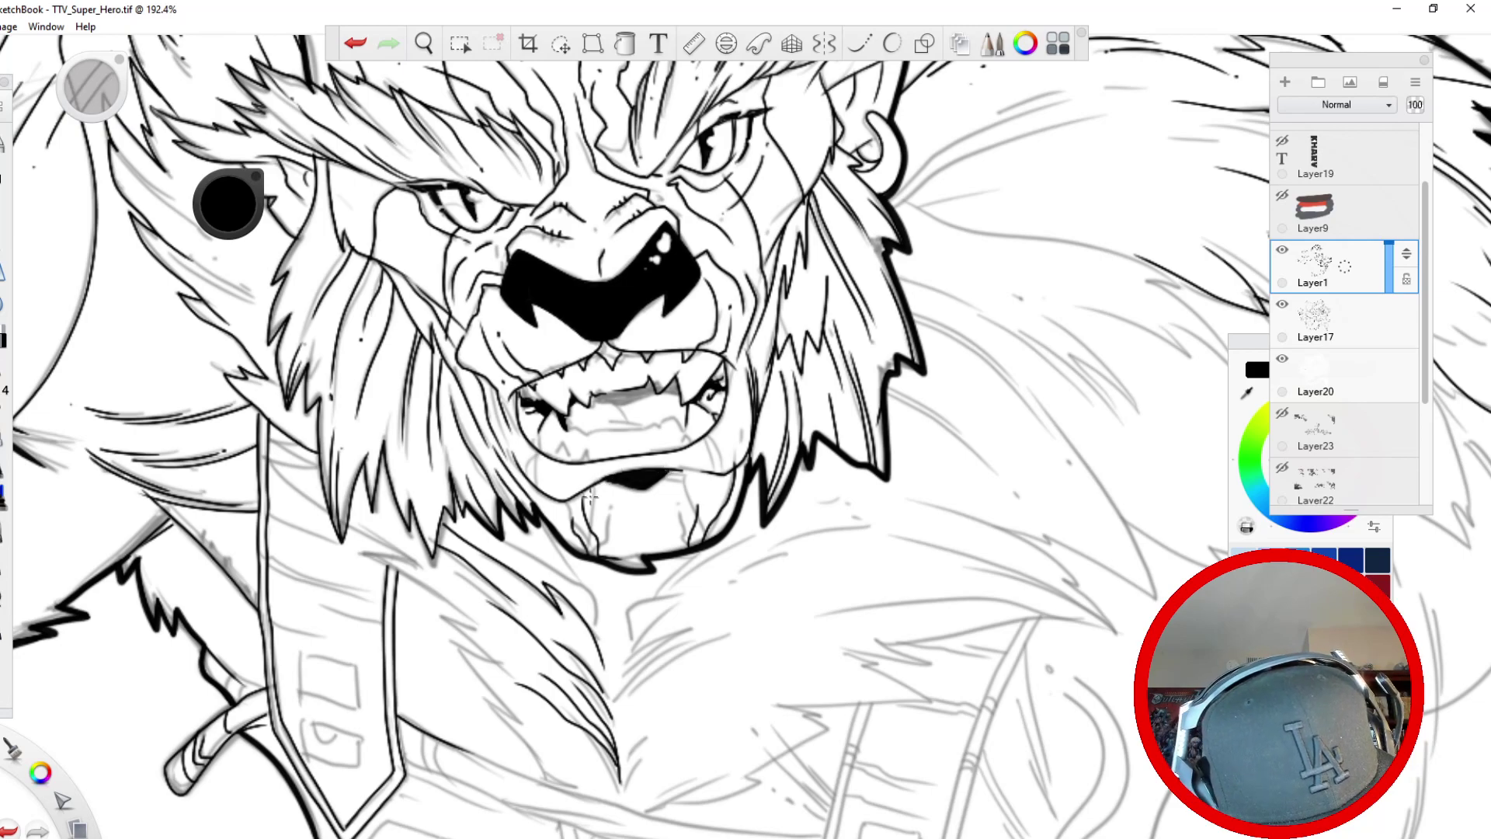
{"action": "left_click_drag", "start_coordinate": [674, 471], "coordinate": [690, 497]}
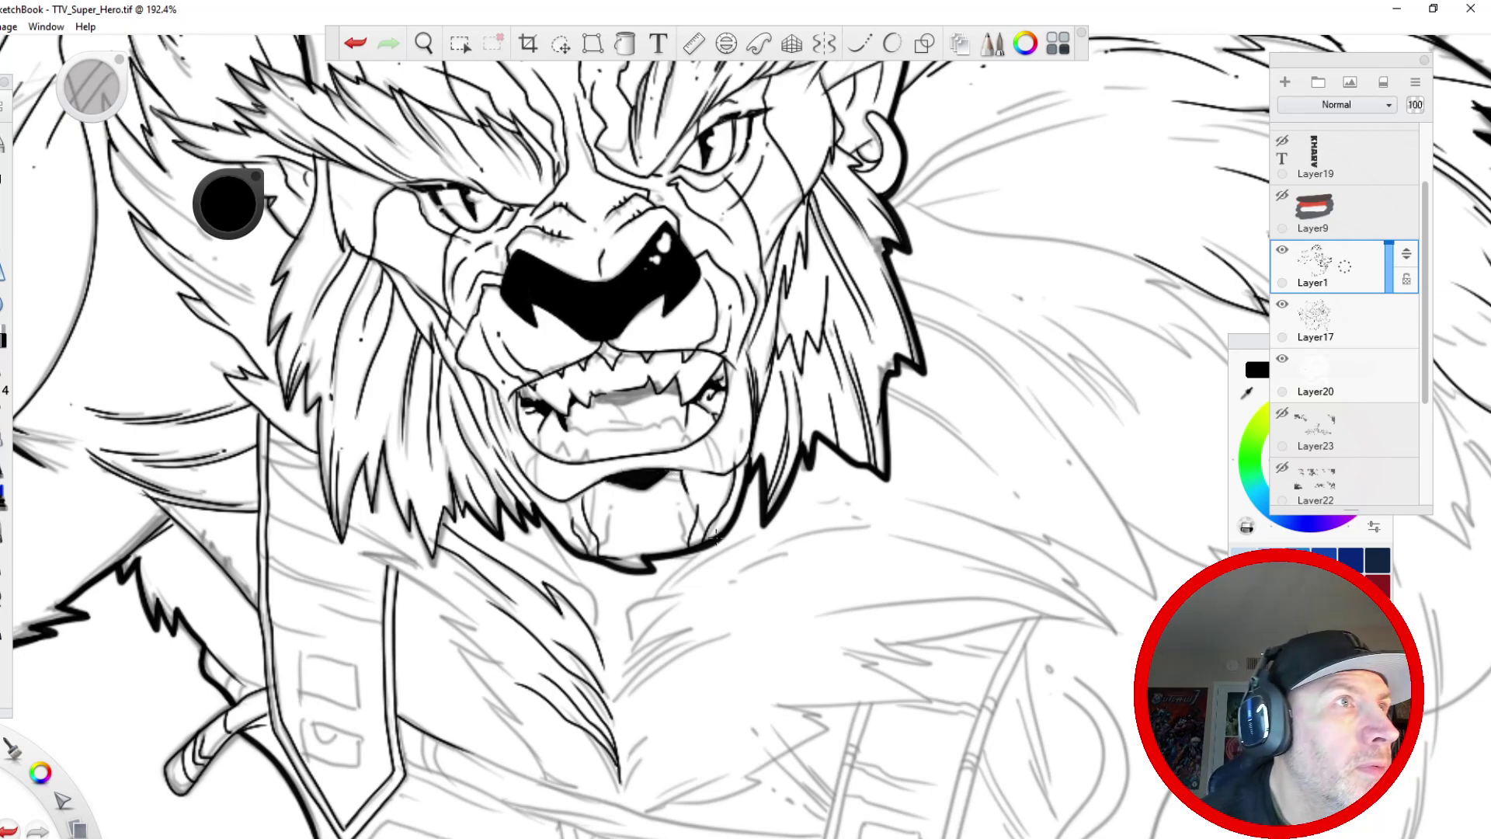
{"action": "left_click_drag", "start_coordinate": [538, 489], "coordinate": [550, 447]}
{"action": "mouse_move", "coordinate": [730, 468]}
{"action": "left_mouse_down"}
{"action": "mouse_move", "coordinate": [713, 432]}
{"action": "mouse_move", "coordinate": [697, 444]}
{"action": "mouse_move", "coordinate": [660, 429]}
{"action": "mouse_move", "coordinate": [688, 446]}
{"action": "left_mouse_up"}
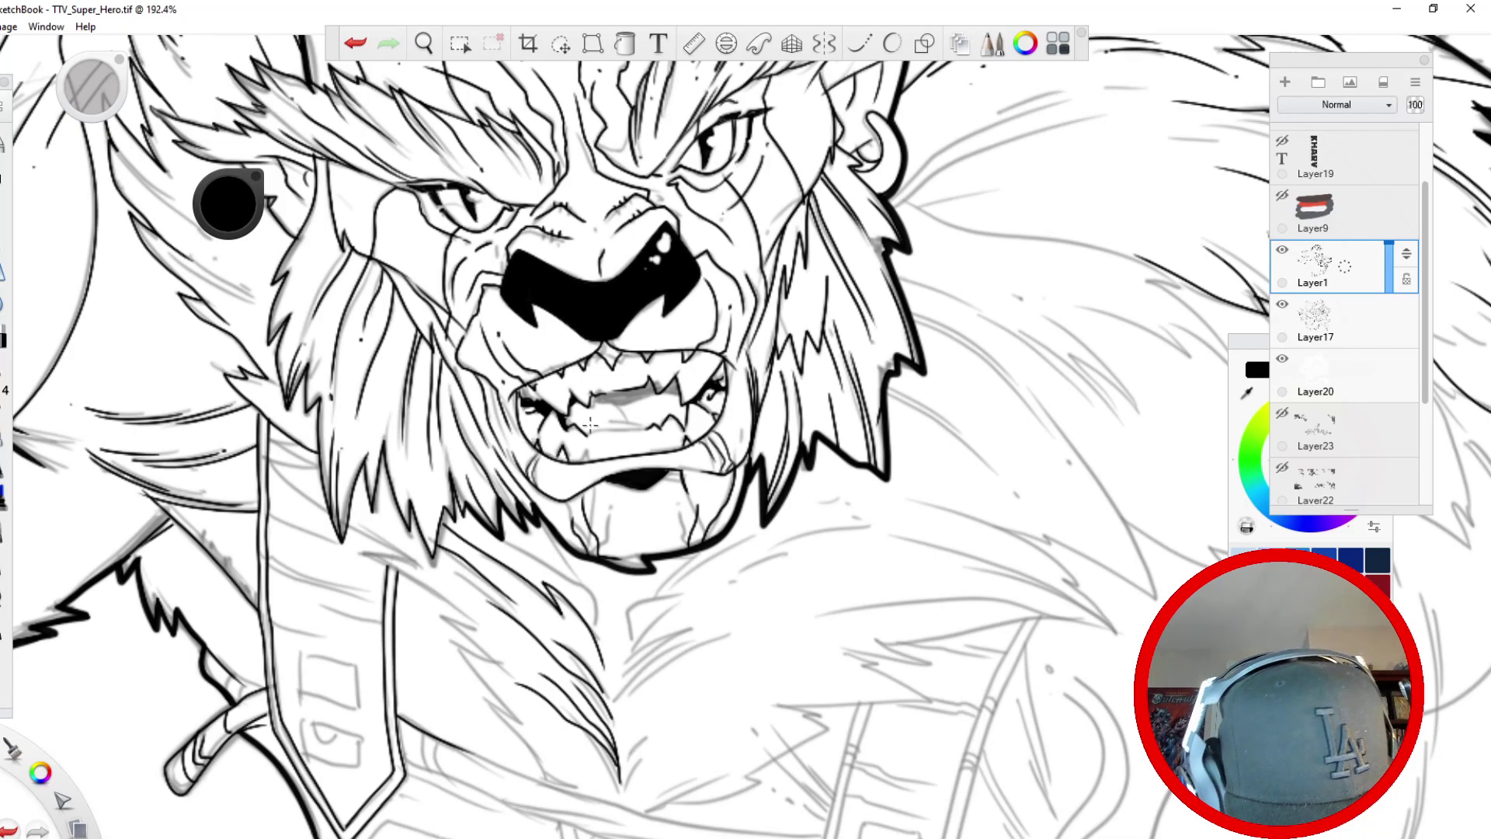
- Ink the tongue and the dark mouth interior, redrawing one small mark between the fangs, and hatch below the lip shadow
{"action": "mouse_move", "coordinate": [589, 431]}
{"action": "left_mouse_down"}
{"action": "mouse_move", "coordinate": [664, 432]}
{"action": "mouse_move", "coordinate": [638, 390]}
{"action": "mouse_move", "coordinate": [636, 430]}
{"action": "mouse_move", "coordinate": [648, 428]}
{"action": "mouse_move", "coordinate": [622, 428]}
{"action": "mouse_move", "coordinate": [593, 396]}
{"action": "mouse_move", "coordinate": [620, 409]}
{"action": "mouse_move", "coordinate": [691, 395]}
{"action": "left_mouse_up"}
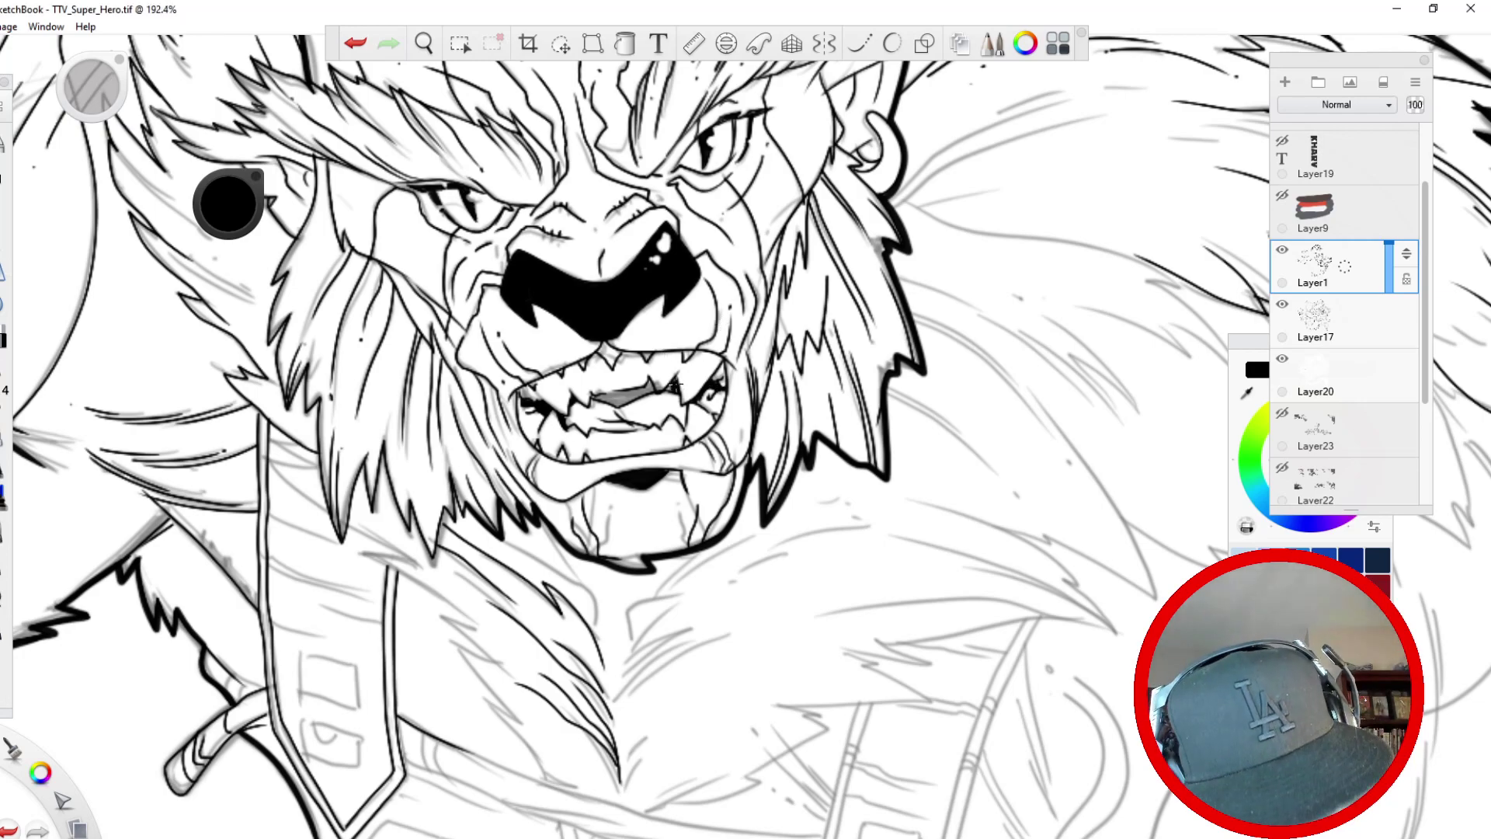
{"action": "left_click_drag", "start_coordinate": [621, 400], "coordinate": [651, 391]}
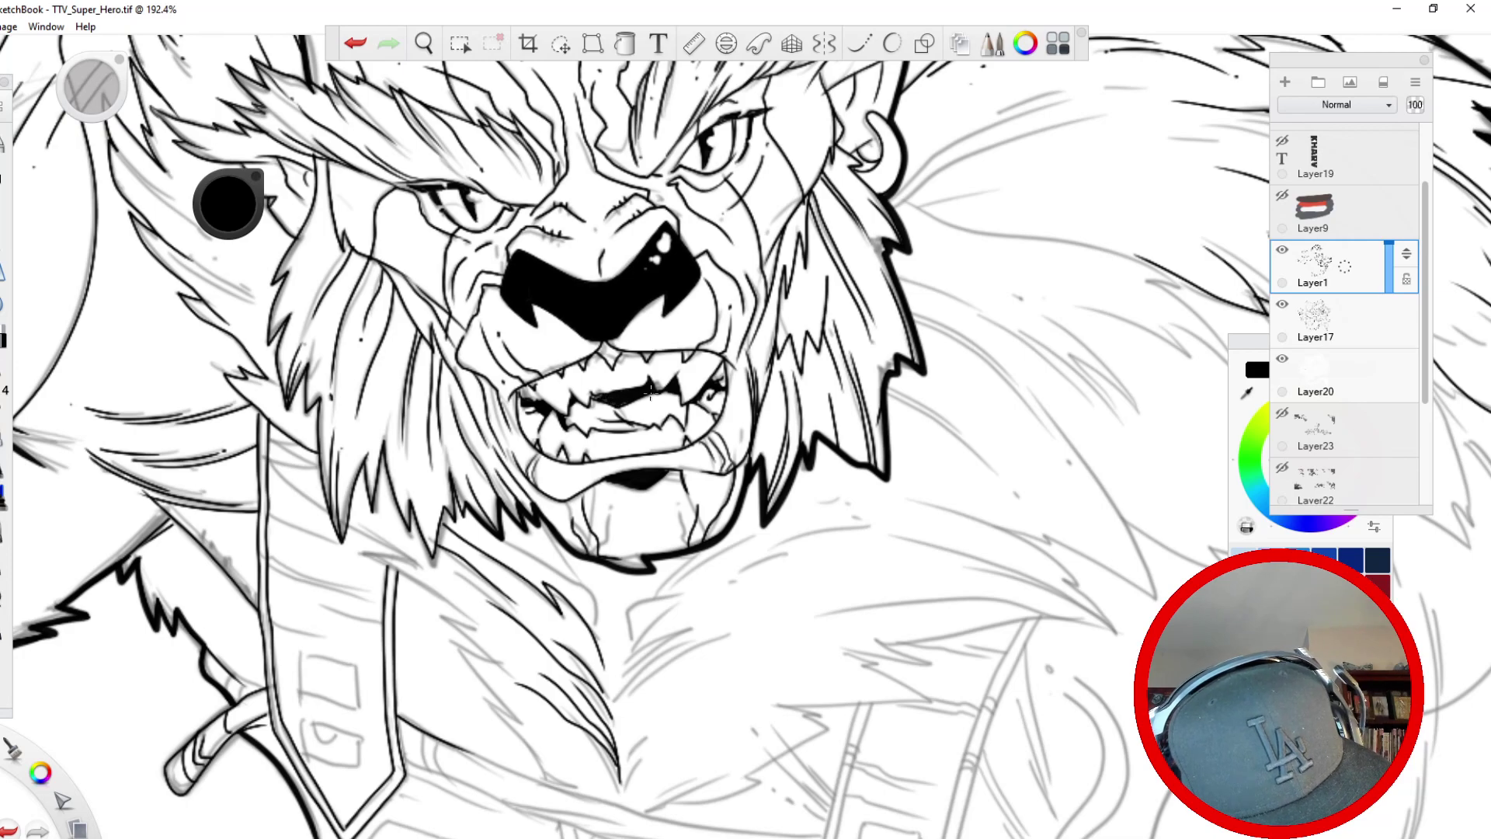
{"action": "left_click_drag", "start_coordinate": [593, 398], "coordinate": [588, 417]}
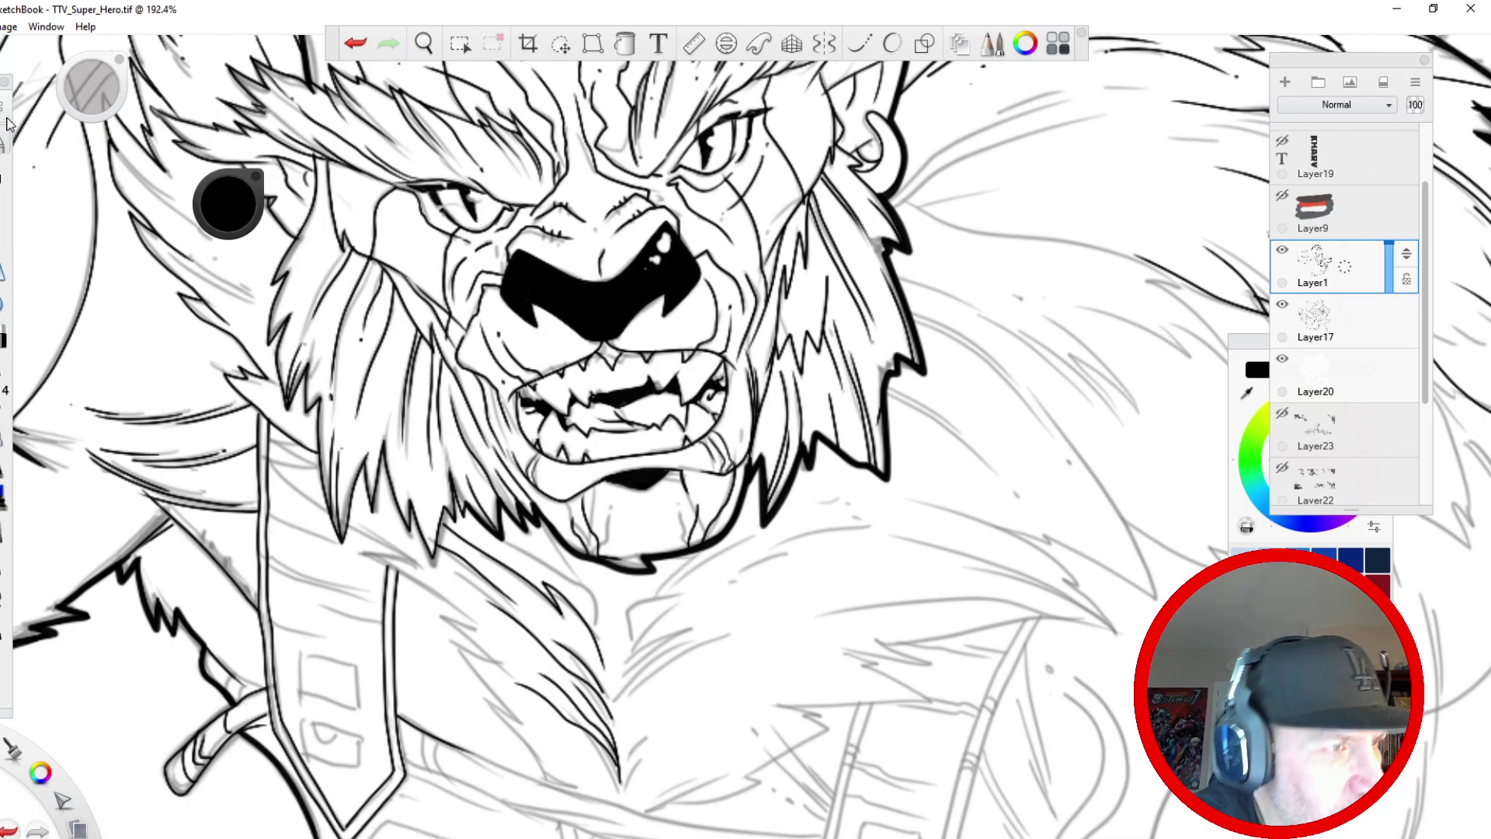
{"action": "left_click", "coordinate": [360, 47]}
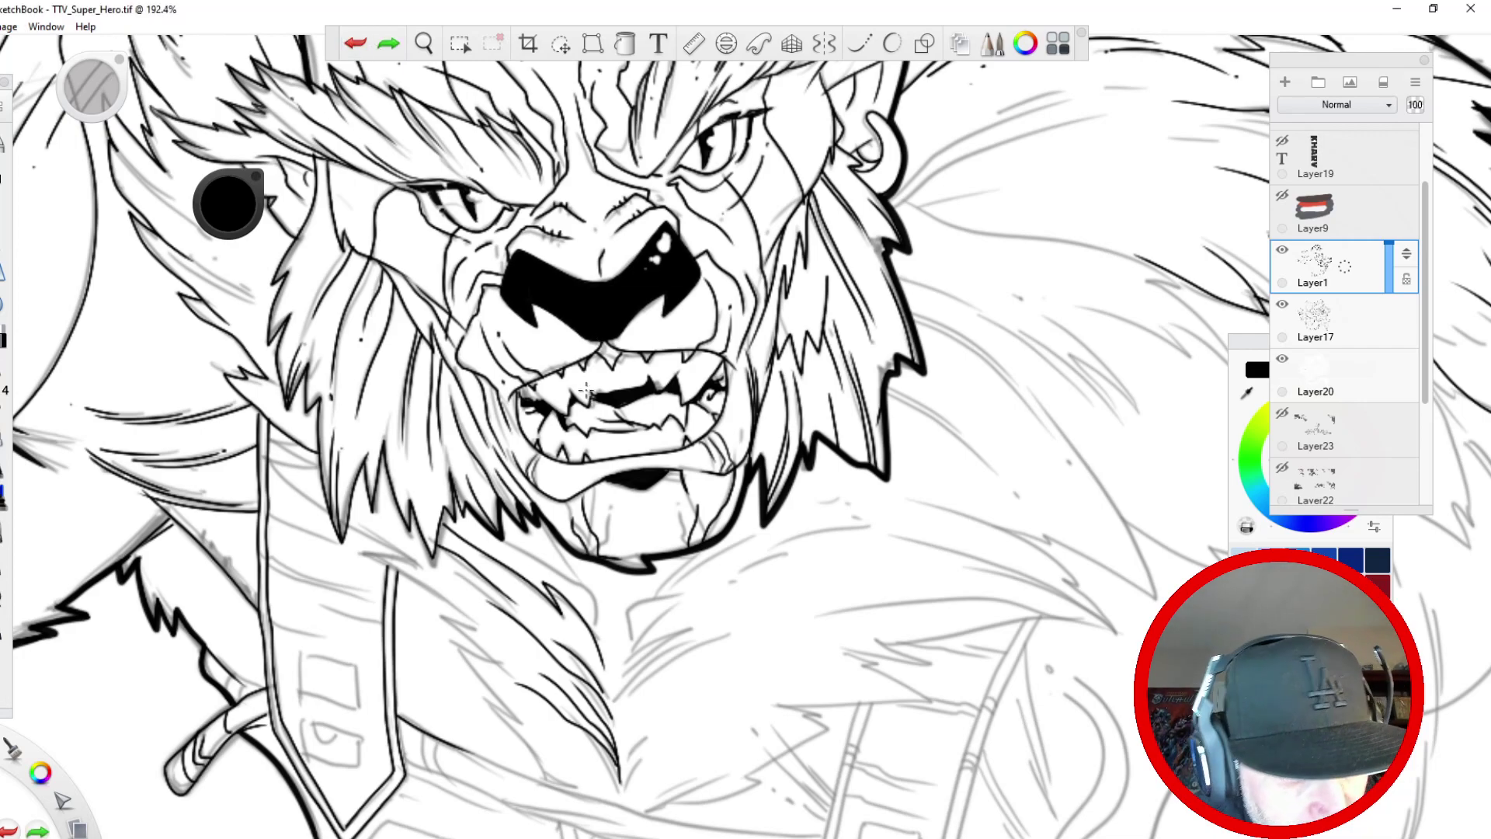
{"action": "left_click_drag", "start_coordinate": [595, 398], "coordinate": [599, 404]}
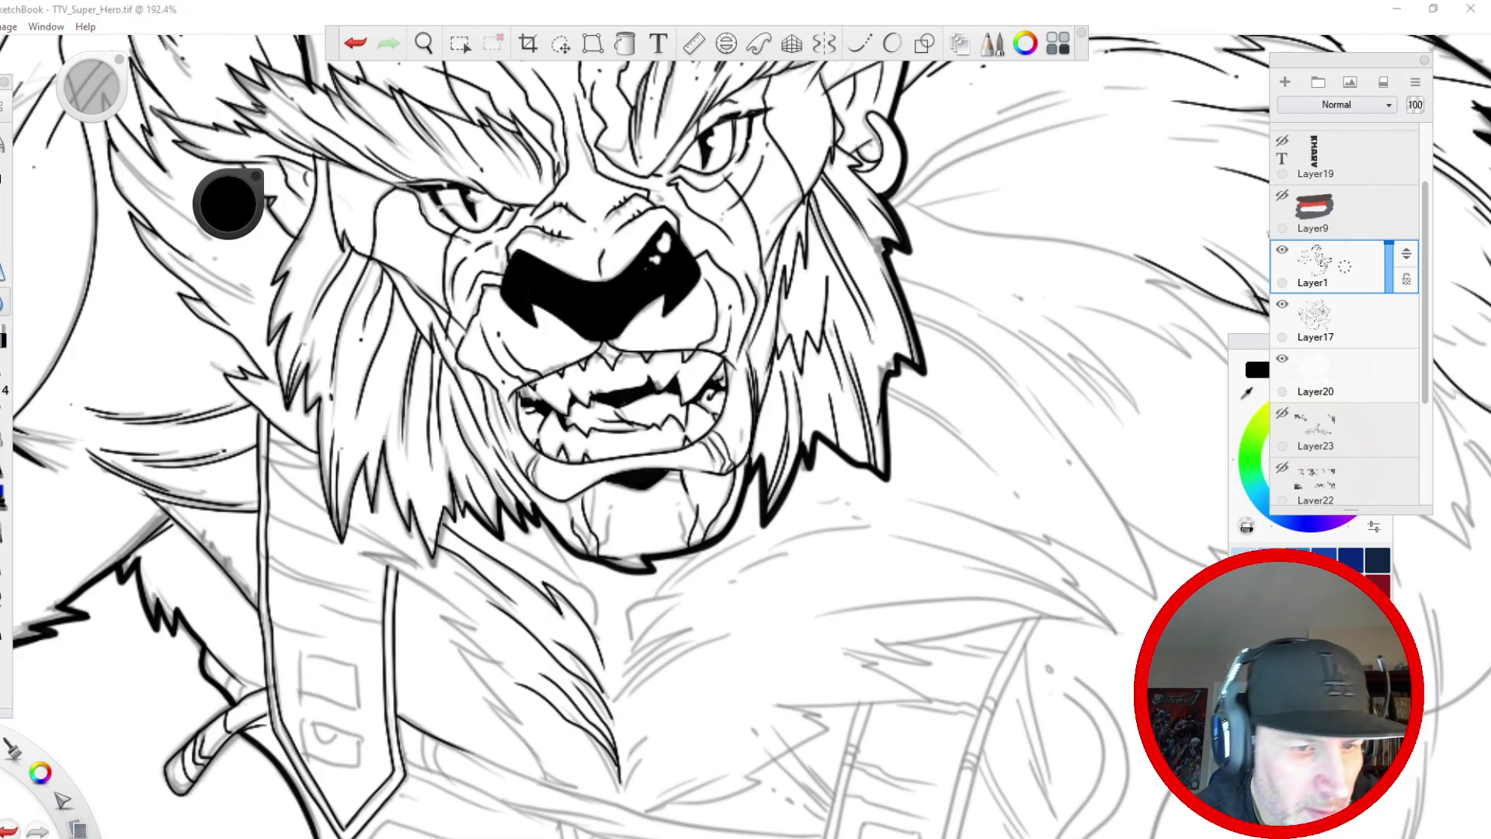
{"action": "mouse_move", "coordinate": [647, 484]}
{"action": "left_mouse_down"}
{"action": "mouse_move", "coordinate": [673, 536]}
{"action": "mouse_move", "coordinate": [636, 488]}
{"action": "mouse_move", "coordinate": [666, 540]}
{"action": "mouse_move", "coordinate": [641, 515]}
{"action": "left_mouse_up"}
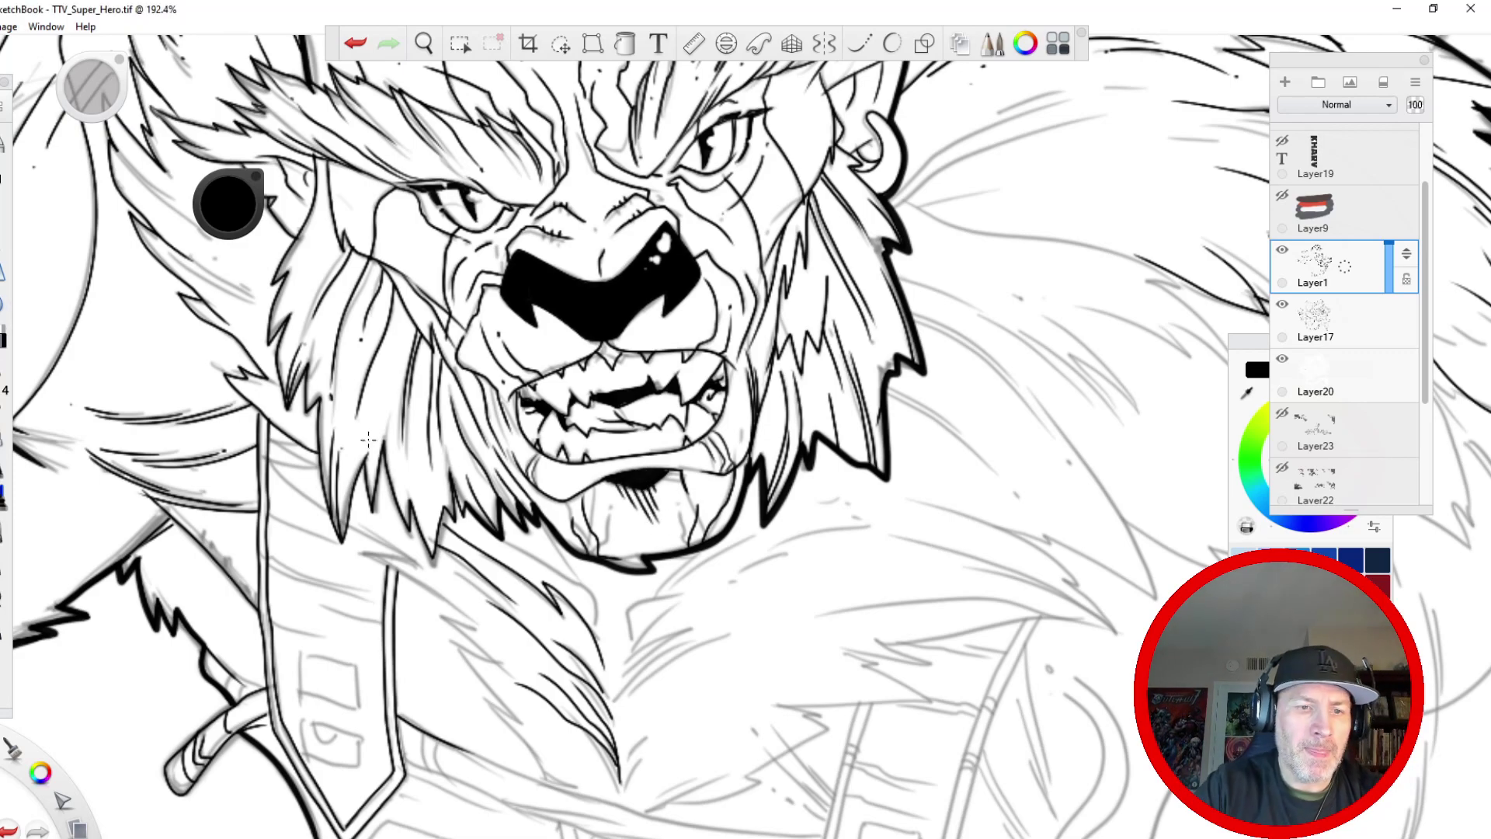
- With stroke smoothing turned on, ink the neck lines on both sides below the chin and reinforce the chin's outline
{"action": "left_click_drag", "start_coordinate": [401, 590], "coordinate": [393, 357]}
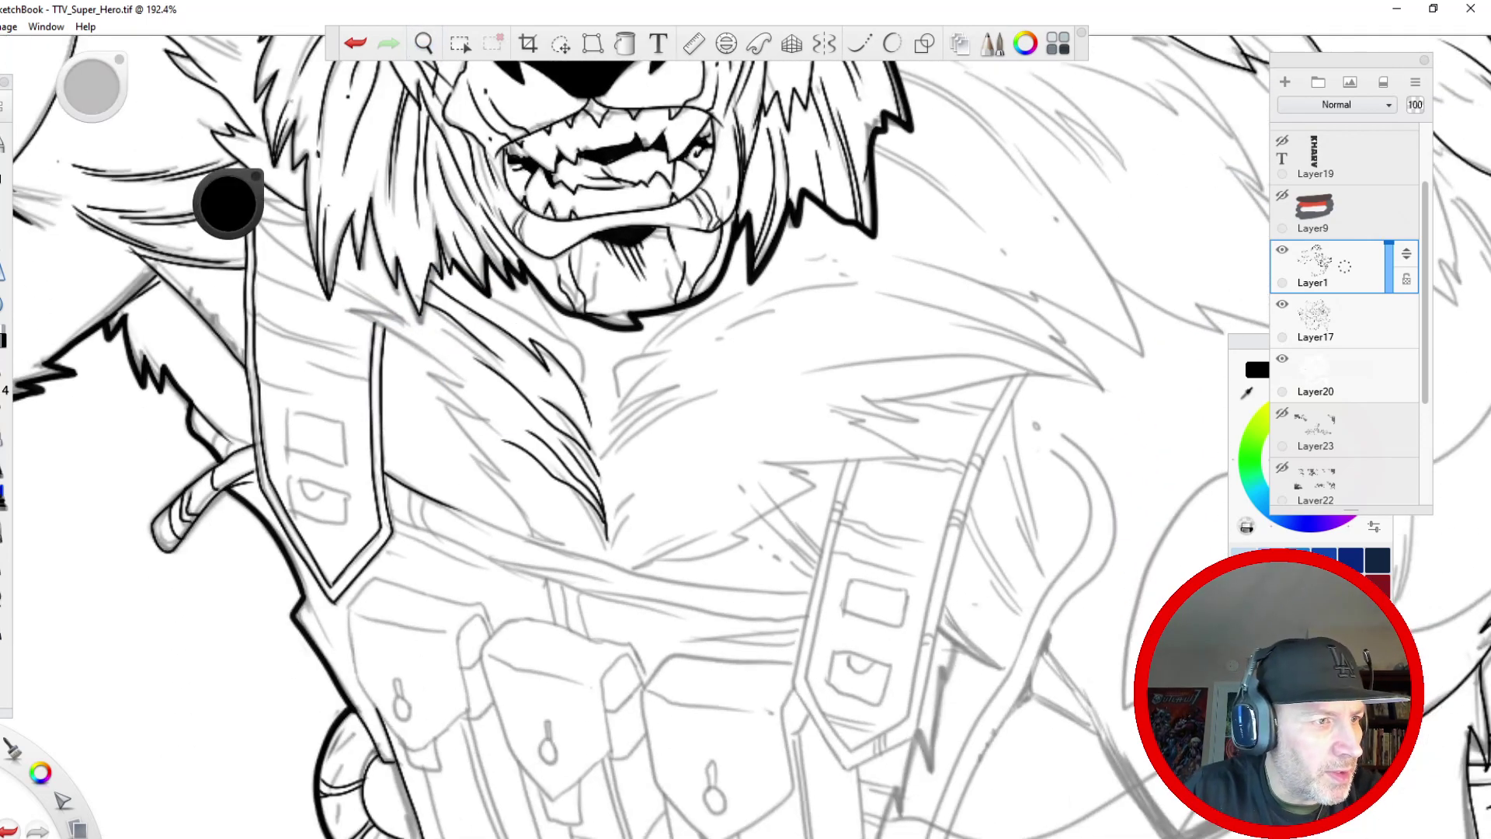
{"action": "left_click", "coordinate": [858, 43]}
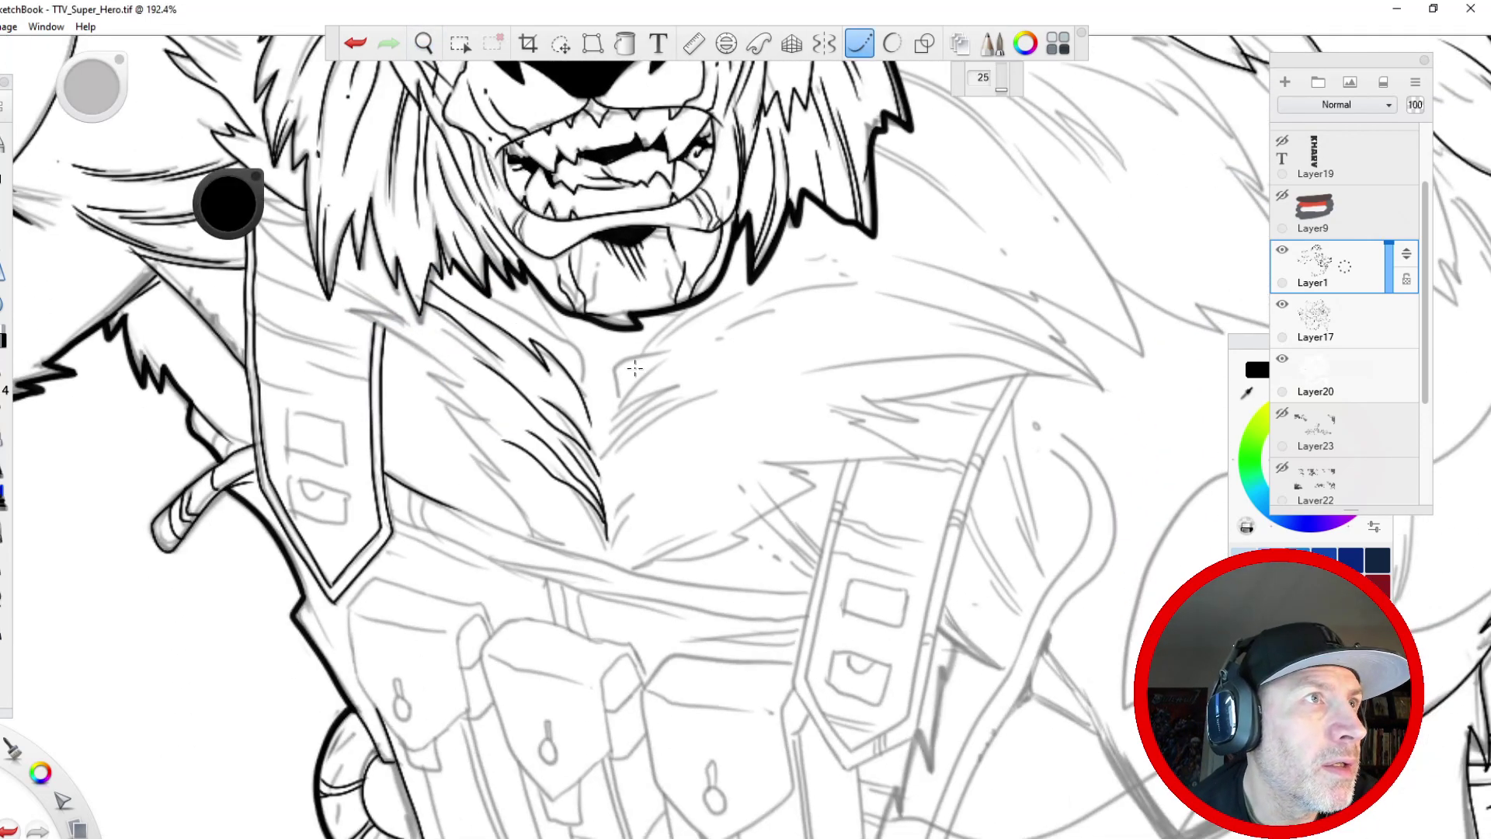
{"action": "mouse_move", "coordinate": [579, 386]}
{"action": "left_mouse_down"}
{"action": "mouse_move", "coordinate": [587, 362]}
{"action": "mouse_move", "coordinate": [562, 328]}
{"action": "mouse_move", "coordinate": [524, 329]}
{"action": "left_mouse_up"}
{"action": "mouse_move", "coordinate": [621, 400]}
{"action": "left_mouse_down"}
{"action": "mouse_move", "coordinate": [614, 345]}
{"action": "mouse_move", "coordinate": [732, 313]}
{"action": "left_mouse_up"}
{"action": "mouse_move", "coordinate": [536, 284]}
{"action": "left_mouse_down"}
{"action": "mouse_move", "coordinate": [561, 329]}
{"action": "mouse_move", "coordinate": [709, 308]}
{"action": "mouse_move", "coordinate": [747, 261]}
{"action": "left_mouse_up"}
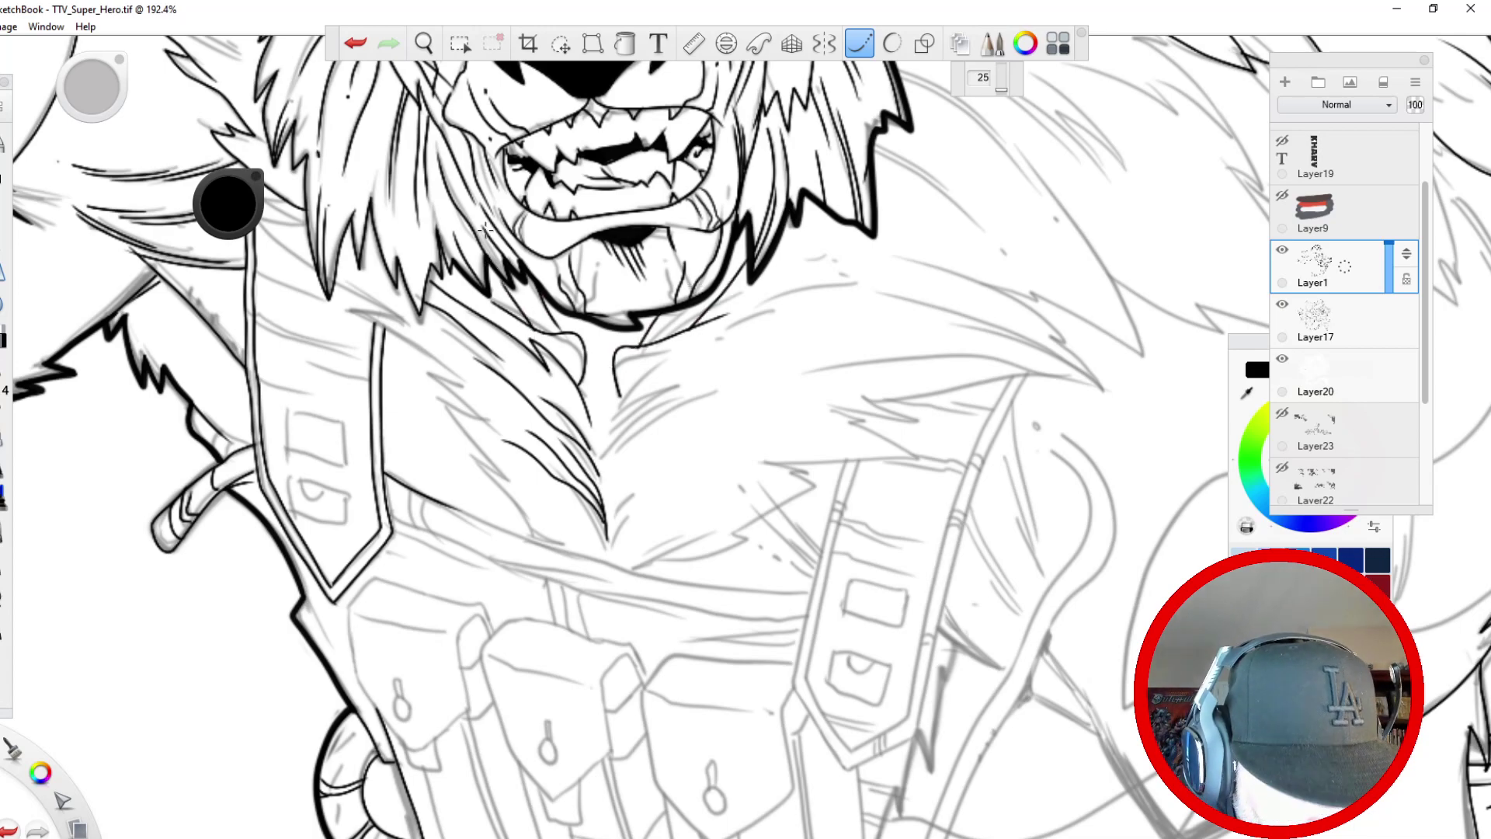
- Ink the fur strands on the unfinished side of the chest centre, down to the jagged point where both sides meet
{"action": "left_click_drag", "start_coordinate": [619, 398], "coordinate": [660, 365]}
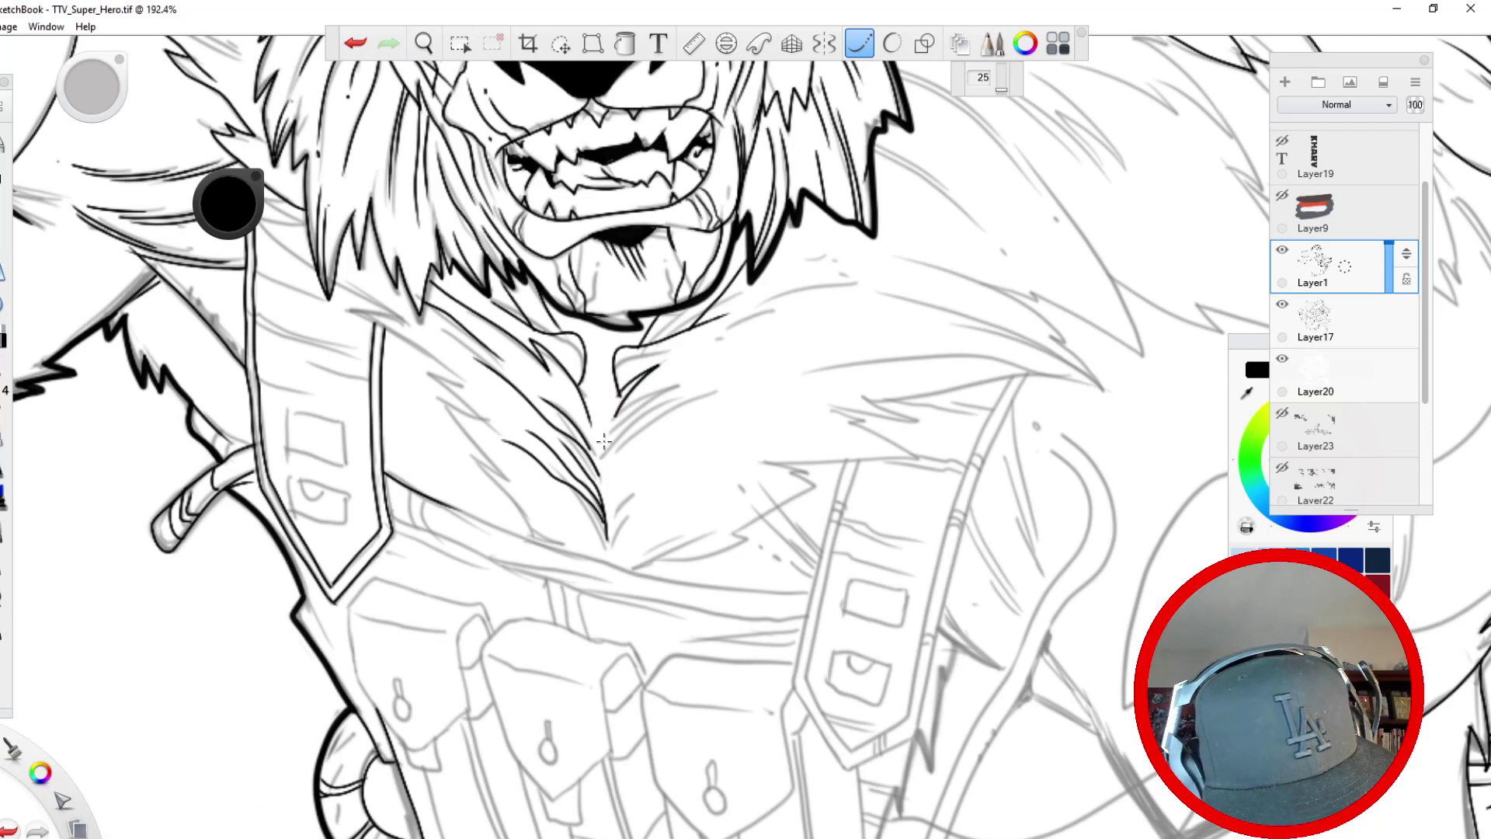
{"action": "left_click_drag", "start_coordinate": [620, 419], "coordinate": [776, 334]}
{"action": "mouse_move", "coordinate": [691, 391]}
{"action": "left_mouse_down"}
{"action": "mouse_move", "coordinate": [623, 417]}
{"action": "mouse_move", "coordinate": [602, 456]}
{"action": "mouse_move", "coordinate": [635, 440]}
{"action": "left_mouse_up"}
{"action": "mouse_move", "coordinate": [635, 441]}
{"action": "left_mouse_down"}
{"action": "mouse_move", "coordinate": [615, 470]}
{"action": "mouse_move", "coordinate": [614, 536]}
{"action": "left_mouse_up"}
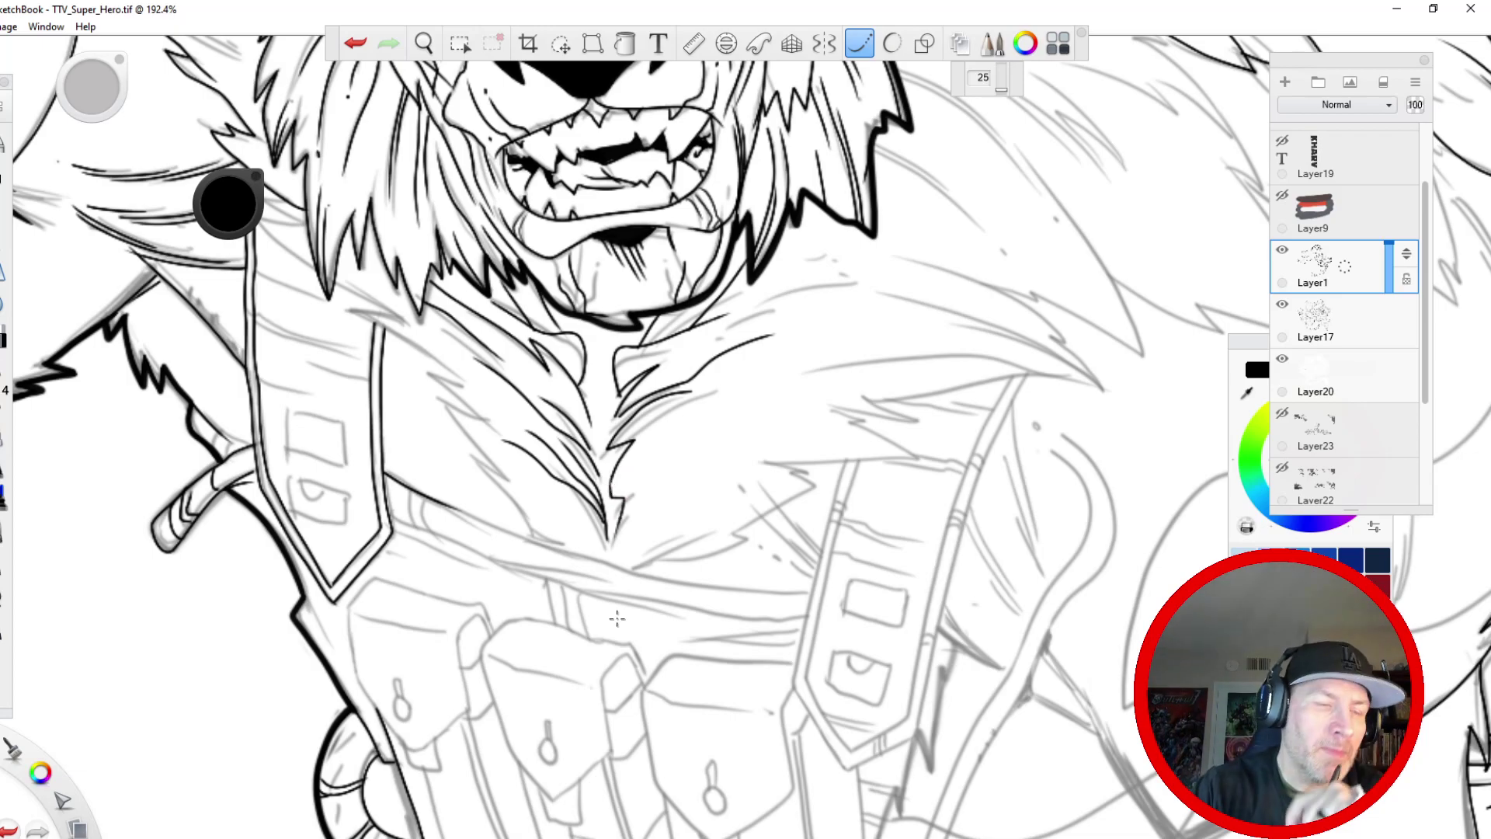
- Ink a short strand in the fur between the shoulder and the side of the head
{"action": "key", "text": "space"}
{"action": "left_click_drag", "start_coordinate": [399, 295], "coordinate": [452, 144]}
{"action": "left_click_drag", "start_coordinate": [437, 381], "coordinate": [260, 205]}
{"action": "left_click_drag", "start_coordinate": [280, 349], "coordinate": [503, 772]}
{"action": "left_click_drag", "start_coordinate": [340, 373], "coordinate": [420, 738]}
{"action": "left_click_drag", "start_coordinate": [206, 656], "coordinate": [385, 734]}
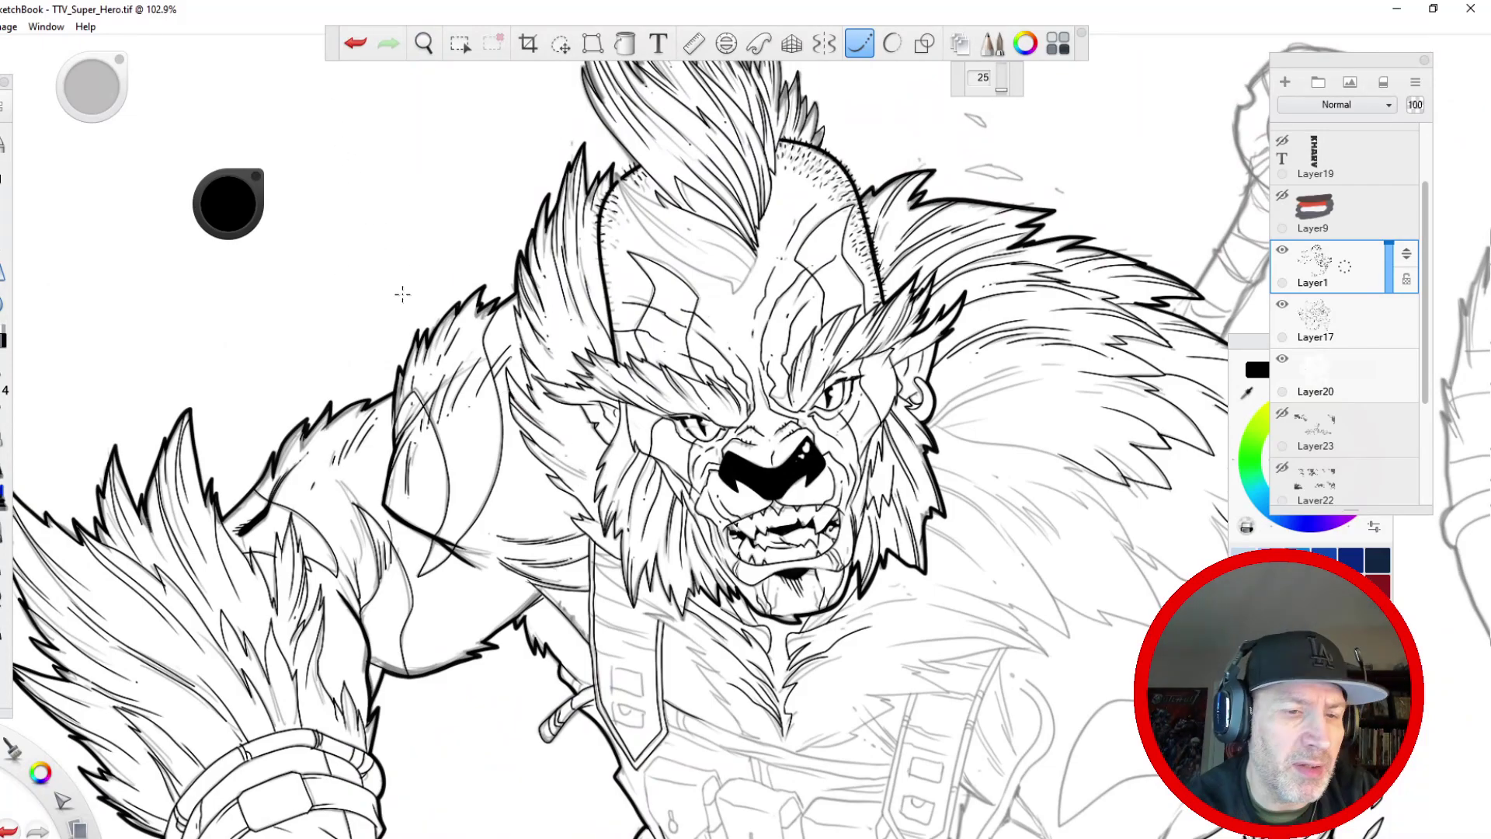
{"action": "key", "text": "space"}
{"action": "left_click_drag", "start_coordinate": [455, 461], "coordinate": [461, 451]}
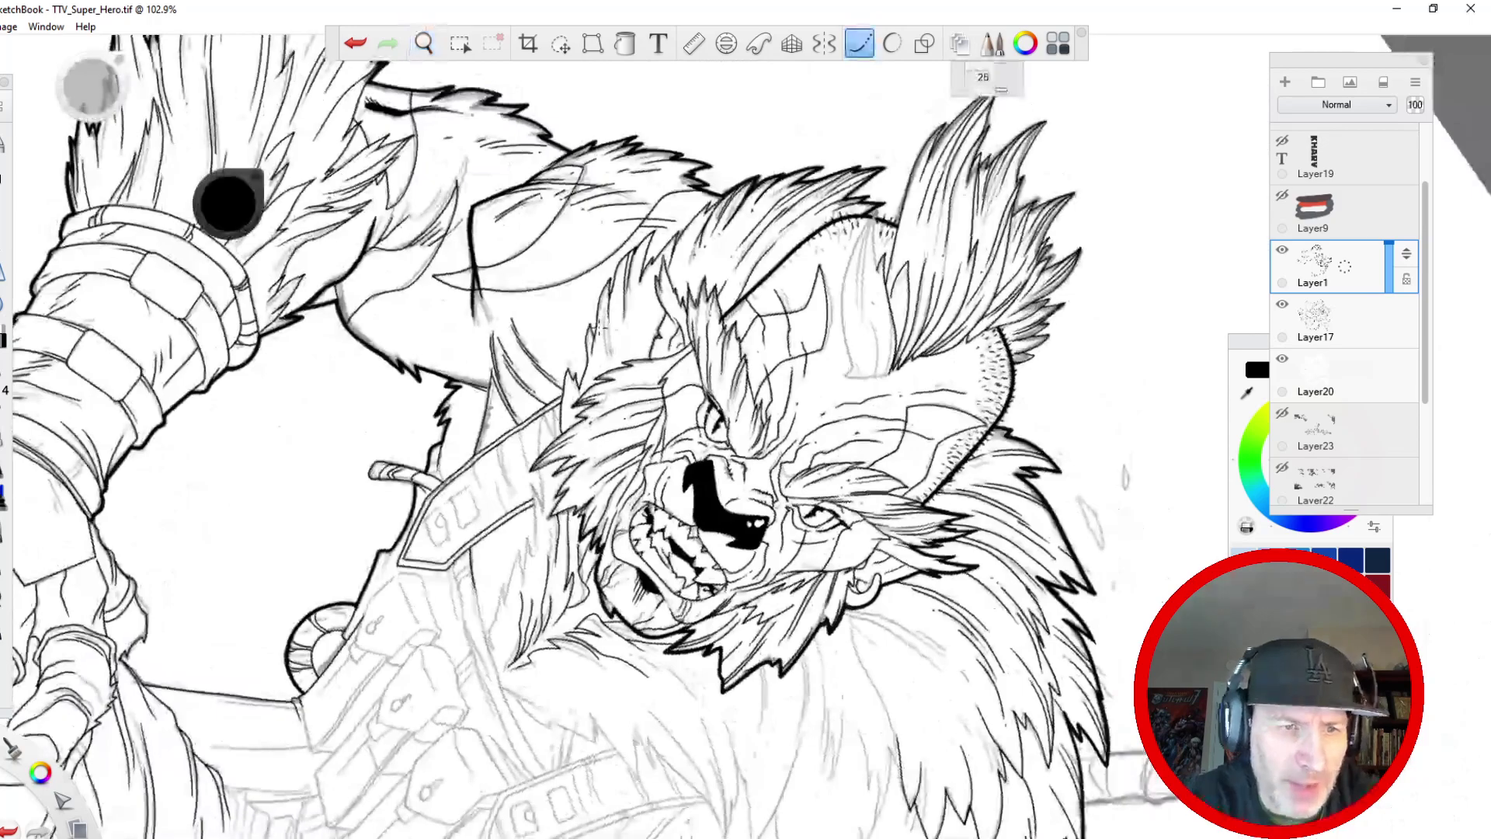
{"action": "left_click_drag", "start_coordinate": [614, 295], "coordinate": [598, 342]}
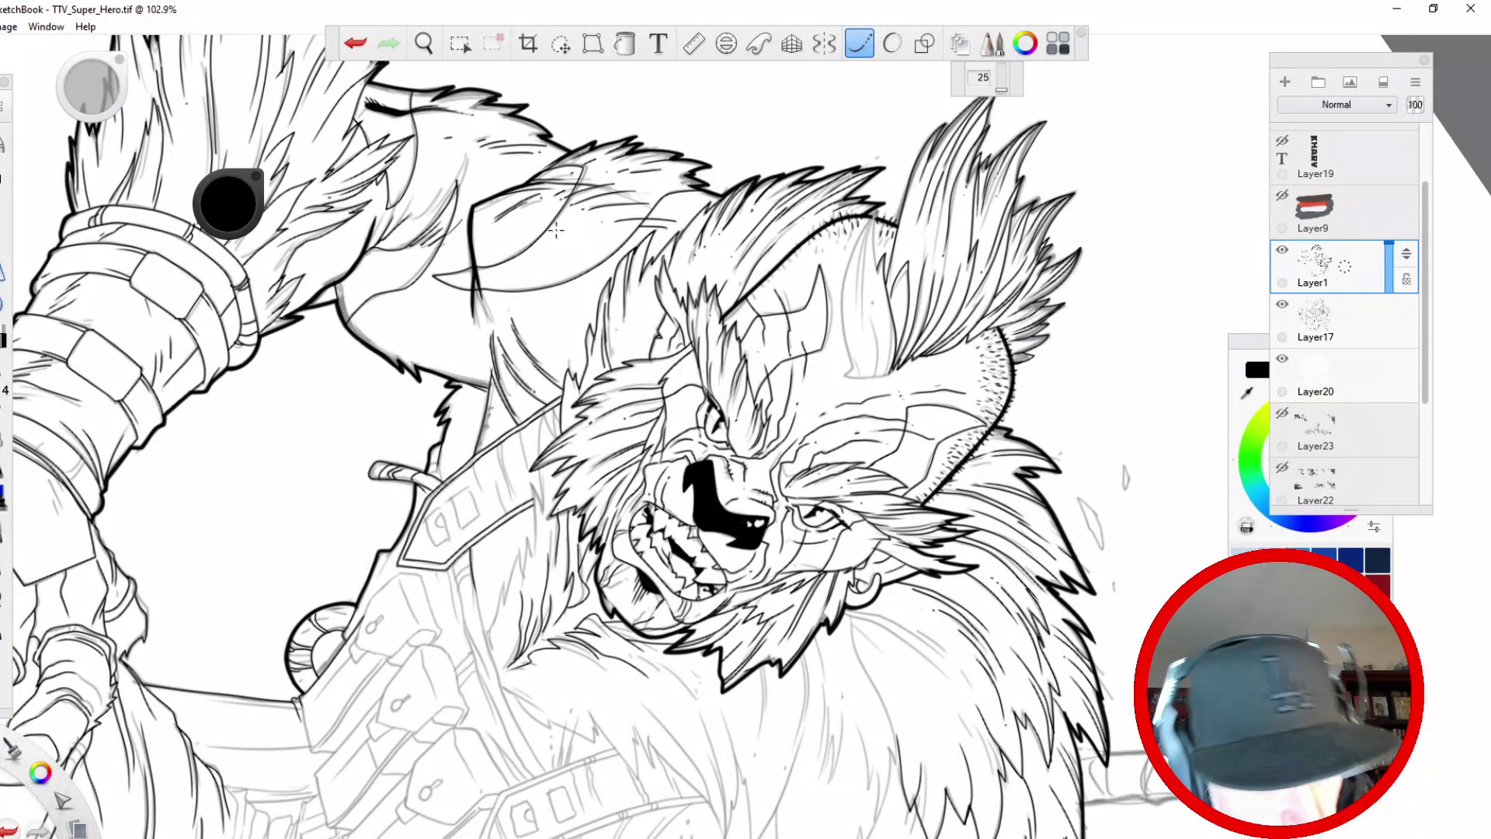
- Ink the heavy V-shaped lower edge of the shoulder beside the chest strap, with a tapered branch on each arm of the V
{"action": "key", "text": "space"}
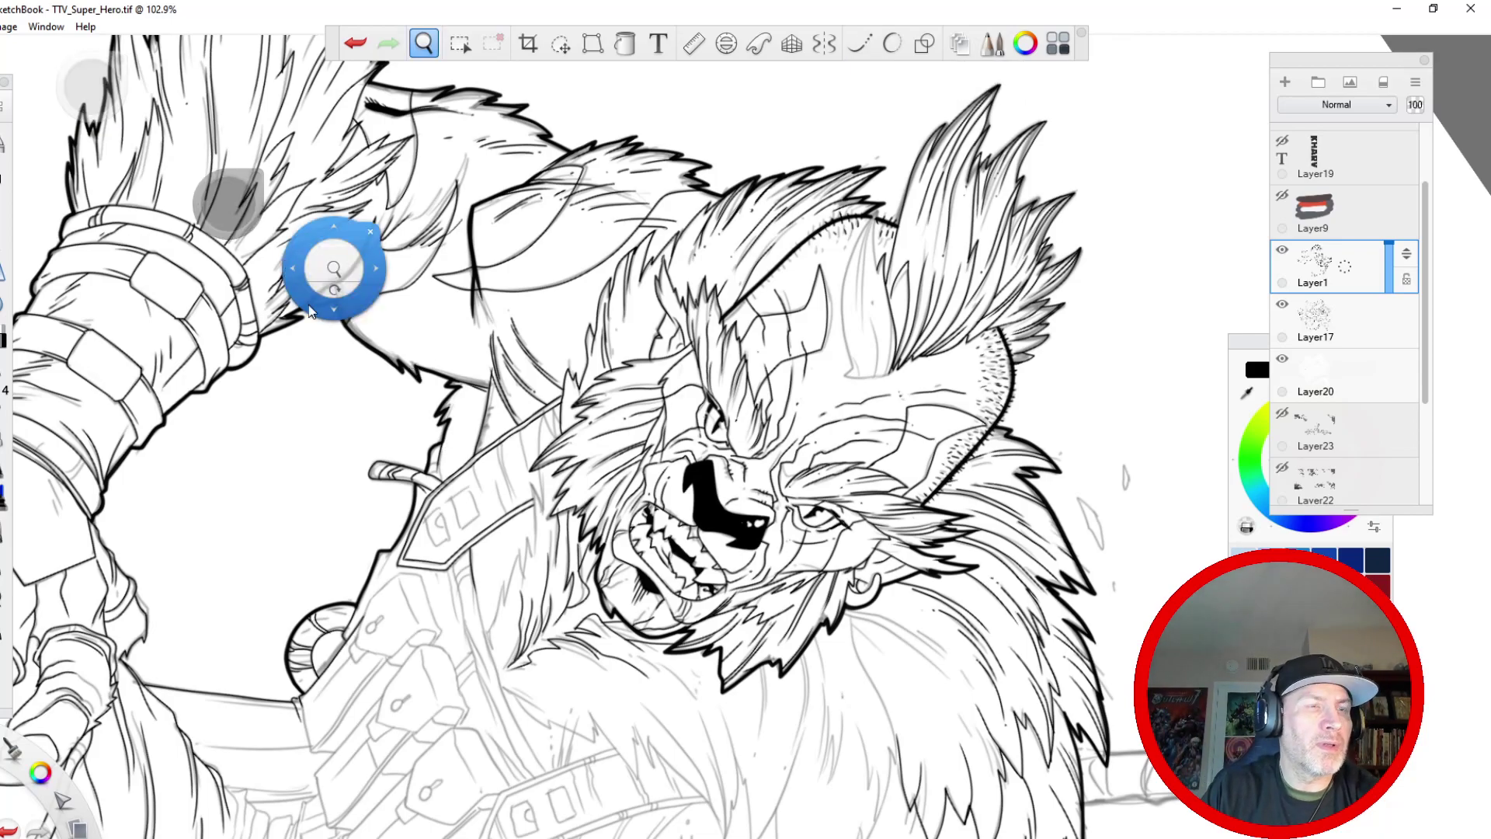
{"action": "left_click_drag", "start_coordinate": [332, 540], "coordinate": [576, 527]}
{"action": "left_click_drag", "start_coordinate": [409, 586], "coordinate": [536, 760]}
{"action": "mouse_move", "coordinate": [306, 536]}
{"action": "left_mouse_down"}
{"action": "mouse_move", "coordinate": [288, 714]}
{"action": "mouse_move", "coordinate": [291, 530]}
{"action": "left_mouse_up"}
{"action": "left_click_drag", "start_coordinate": [290, 590], "coordinate": [539, 487]}
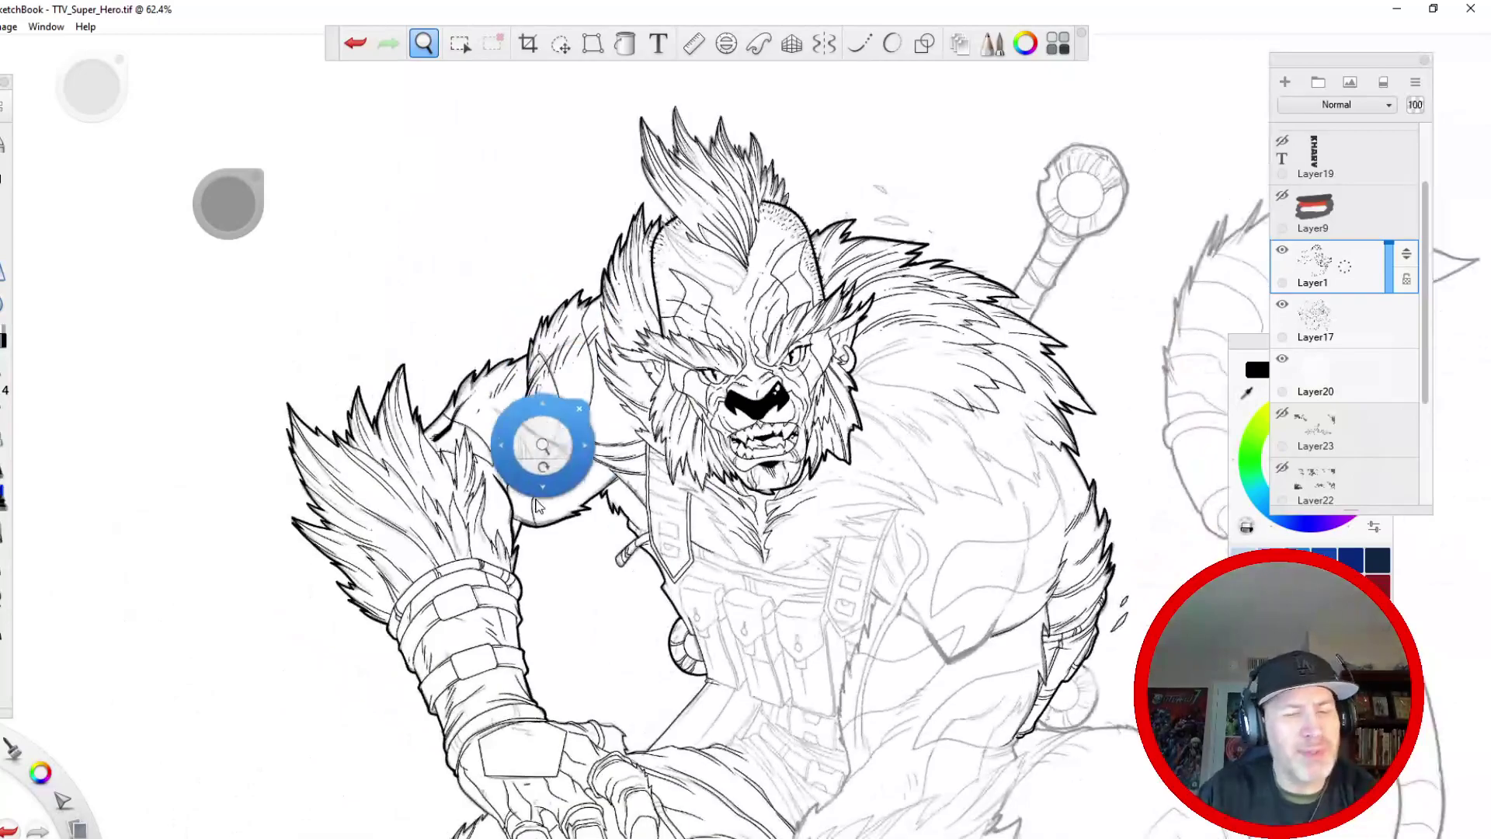
{"action": "left_click_drag", "start_coordinate": [622, 553], "coordinate": [356, 389]}
{"action": "left_click_drag", "start_coordinate": [396, 472], "coordinate": [365, 300]}
{"action": "left_click_drag", "start_coordinate": [455, 506], "coordinate": [277, 474]}
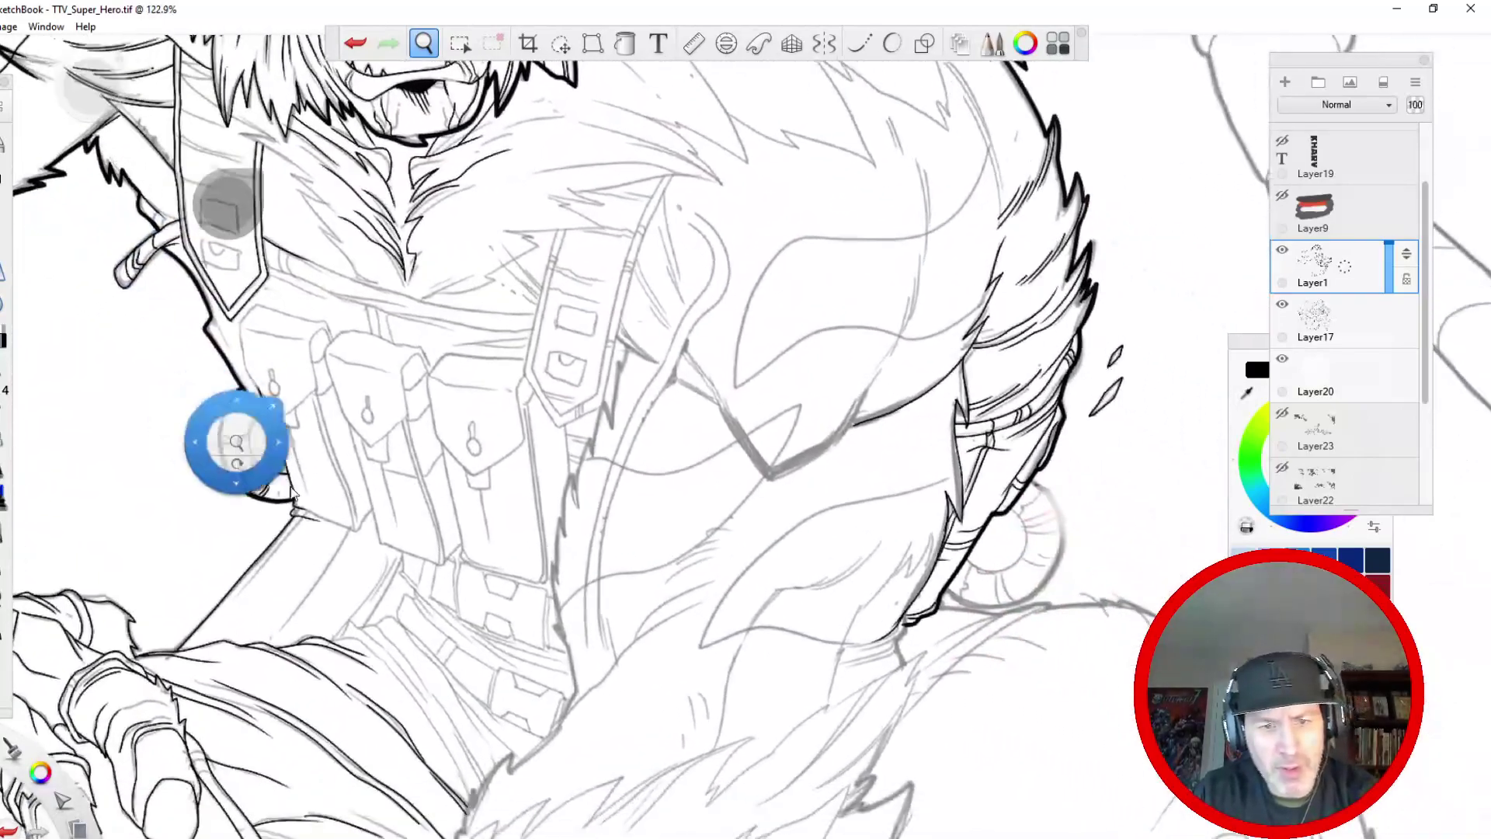
{"action": "key", "text": "space"}
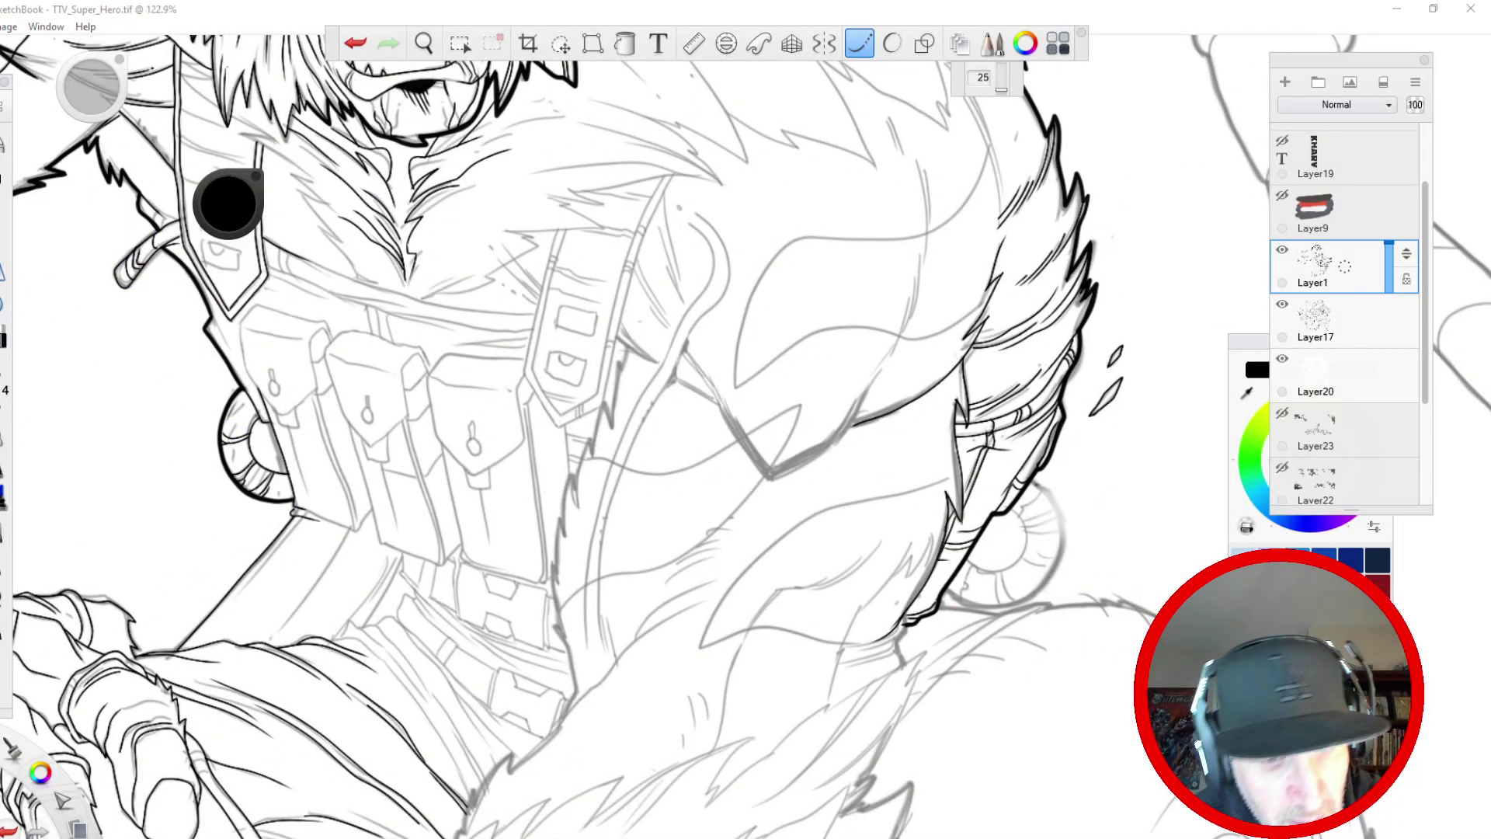
{"action": "mouse_move", "coordinate": [774, 472]}
{"action": "left_mouse_down"}
{"action": "mouse_move", "coordinate": [832, 441]}
{"action": "mouse_move", "coordinate": [864, 385]}
{"action": "left_mouse_up"}
{"action": "mouse_move", "coordinate": [774, 469]}
{"action": "left_mouse_down"}
{"action": "mouse_move", "coordinate": [823, 444]}
{"action": "mouse_move", "coordinate": [863, 389]}
{"action": "left_mouse_up"}
{"action": "left_click_drag", "start_coordinate": [772, 474], "coordinate": [843, 439]}
{"action": "left_click_drag", "start_coordinate": [772, 472], "coordinate": [978, 356]}
{"action": "left_click_drag", "start_coordinate": [853, 423], "coordinate": [942, 380]}
{"action": "left_click_drag", "start_coordinate": [772, 472], "coordinate": [714, 372]}
{"action": "mouse_move", "coordinate": [768, 472]}
{"action": "left_mouse_down"}
{"action": "mouse_move", "coordinate": [706, 359]}
{"action": "mouse_move", "coordinate": [708, 386]}
{"action": "left_mouse_up"}
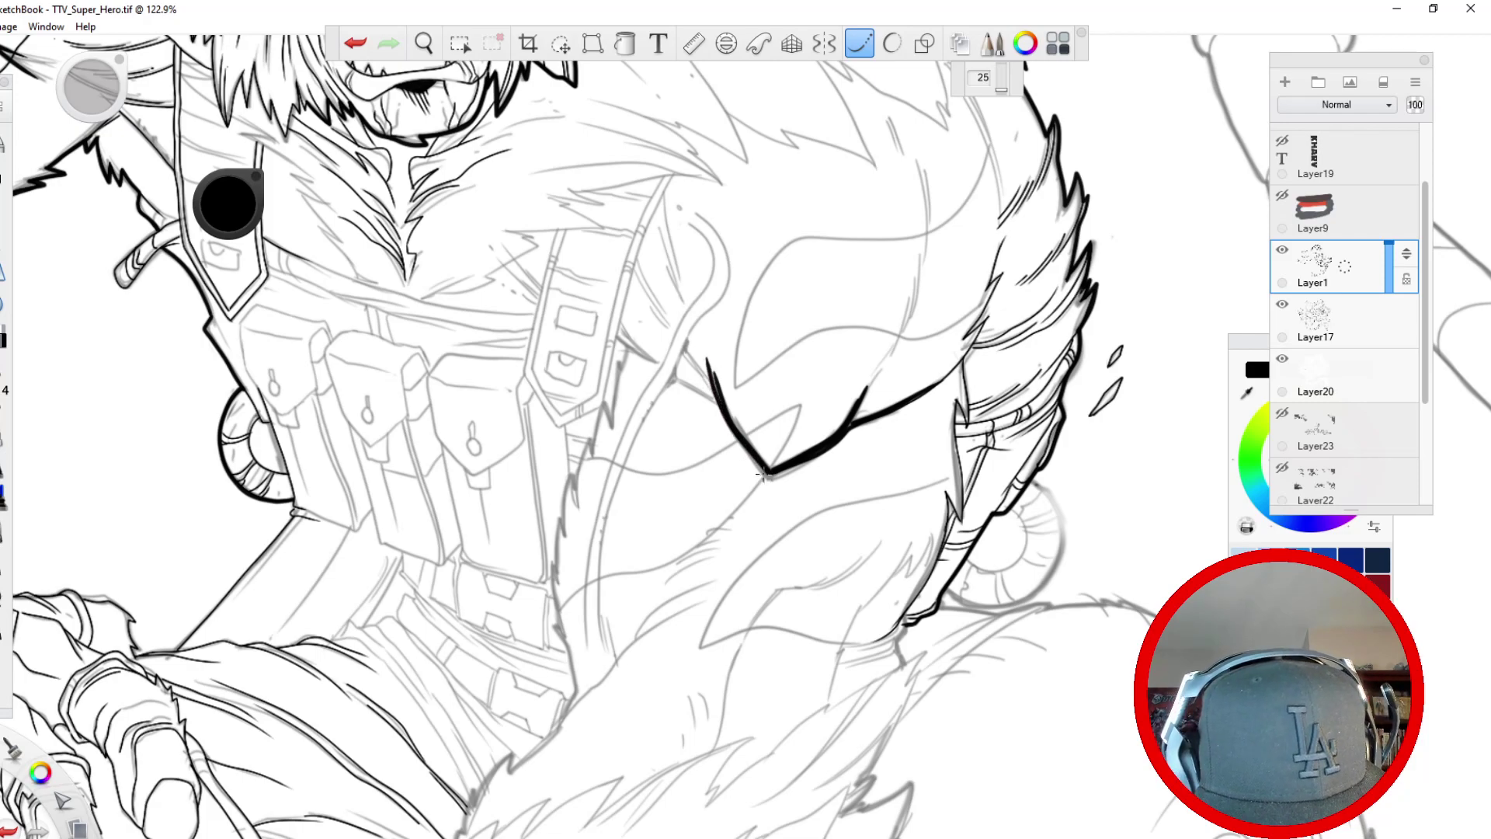
- Extend the shoulder's heavy lower line to the chest strap and thicken the V's bottom edge, undoing and redrawing one stroke
{"action": "left_click_drag", "start_coordinate": [771, 470], "coordinate": [619, 319]}
{"action": "left_click_drag", "start_coordinate": [657, 368], "coordinate": [621, 321]}
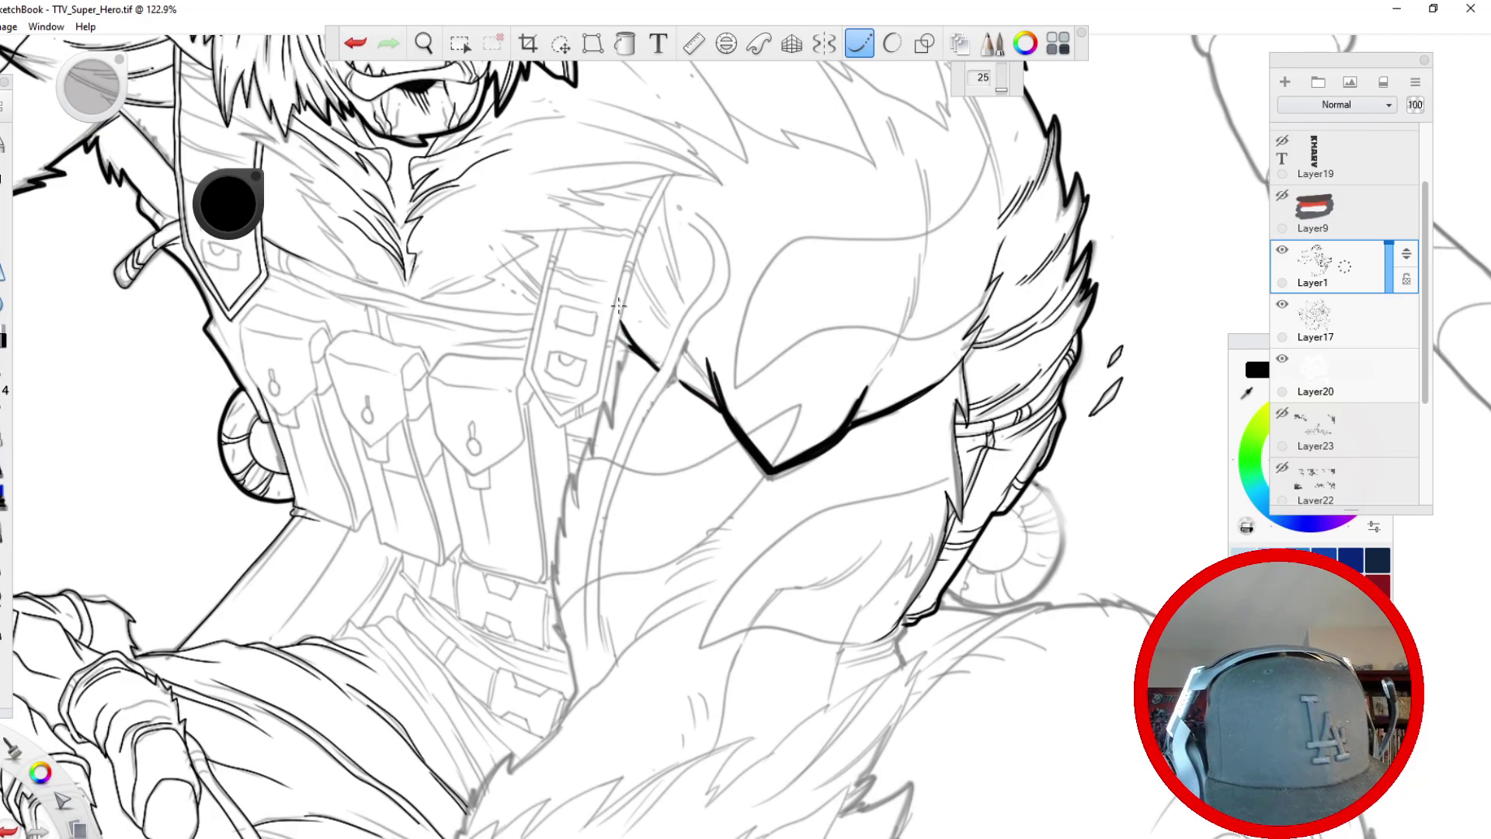
{"action": "mouse_move", "coordinate": [842, 438]}
{"action": "left_mouse_down"}
{"action": "mouse_move", "coordinate": [774, 479]}
{"action": "mouse_move", "coordinate": [822, 450]}
{"action": "left_mouse_up"}
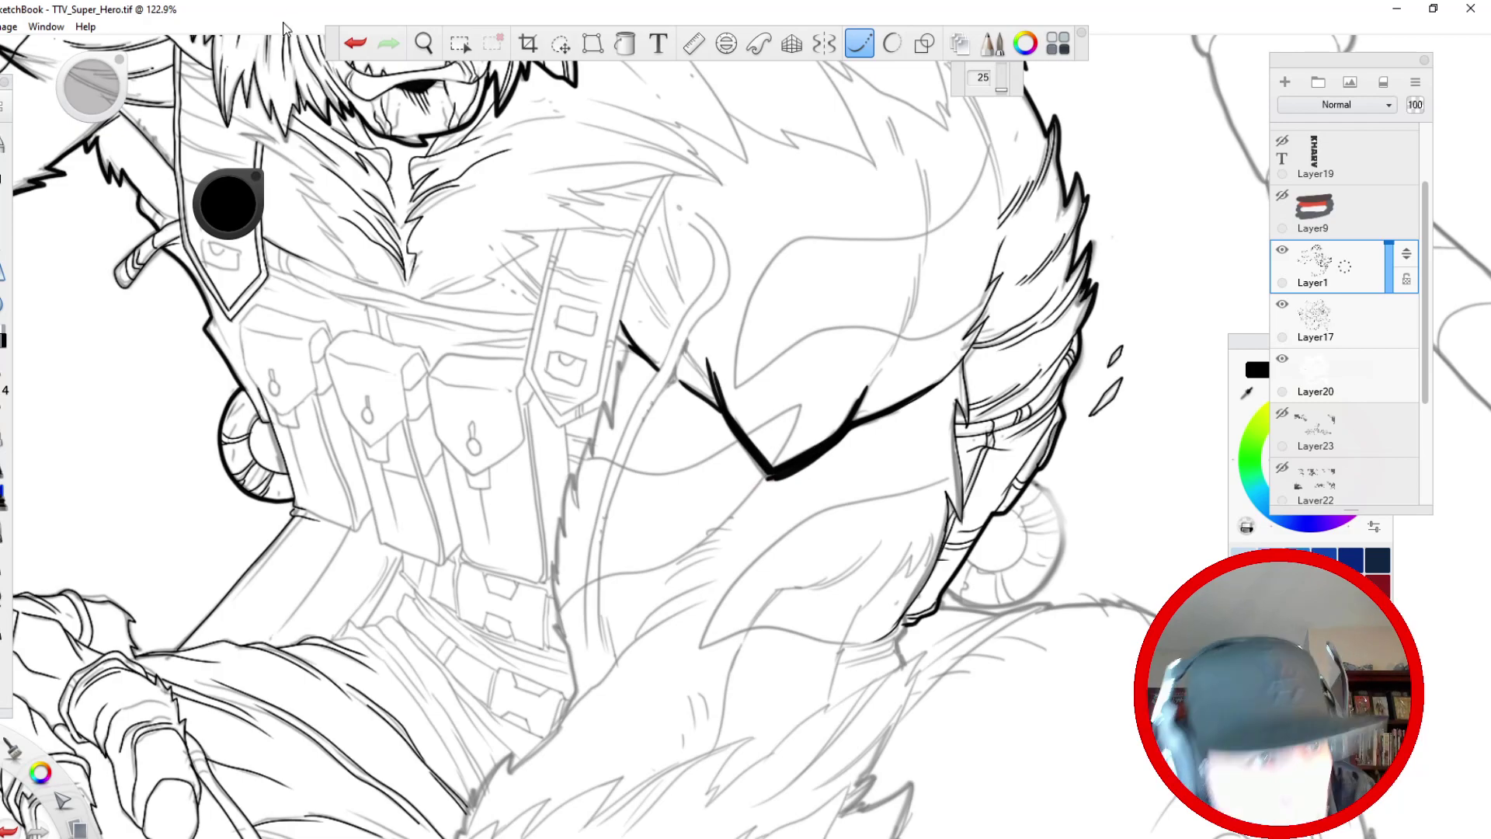
{"action": "left_click", "coordinate": [349, 42]}
{"action": "mouse_move", "coordinate": [828, 446]}
{"action": "left_mouse_down"}
{"action": "mouse_move", "coordinate": [765, 477]}
{"action": "mouse_move", "coordinate": [781, 475]}
{"action": "left_mouse_up"}
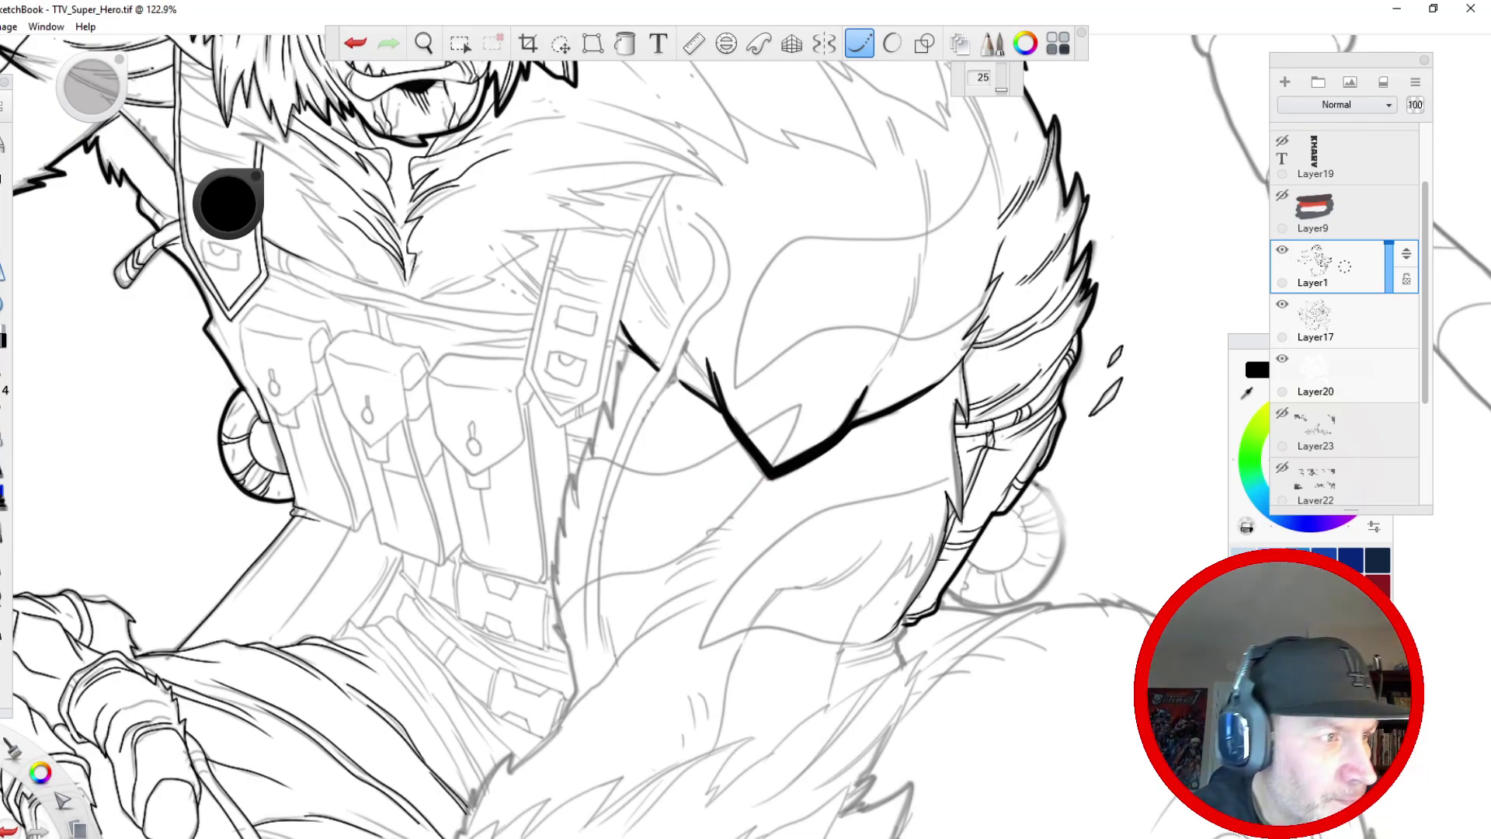
- Build up a feathered tip on the V's branch nearest the chest strap, turning stroke smoothing off for the finishing strokes
{"action": "key", "text": "space"}
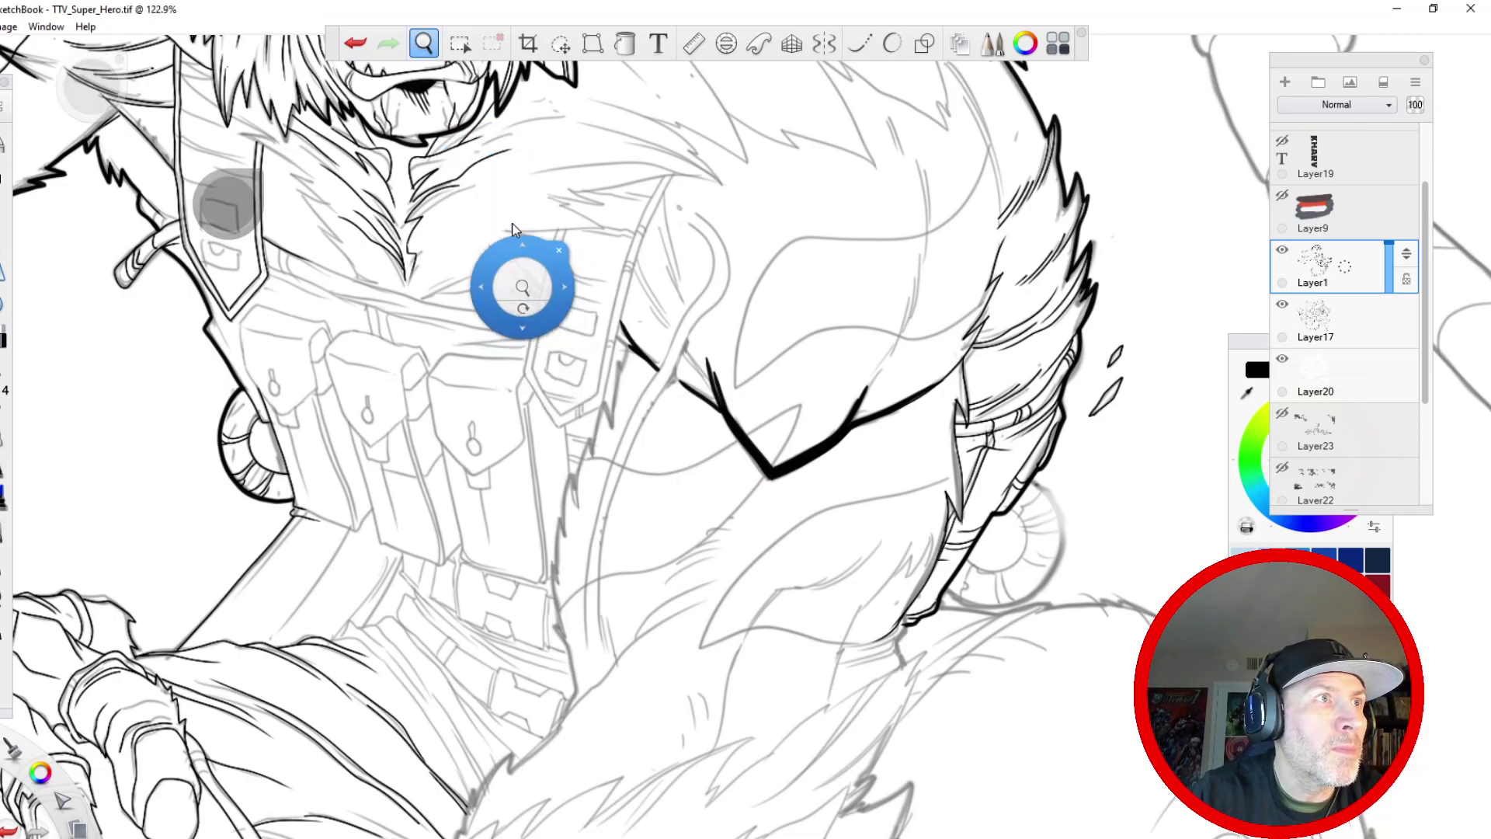
{"action": "left_click_drag", "start_coordinate": [594, 326], "coordinate": [542, 194]}
{"action": "left_click_drag", "start_coordinate": [549, 300], "coordinate": [414, 204]}
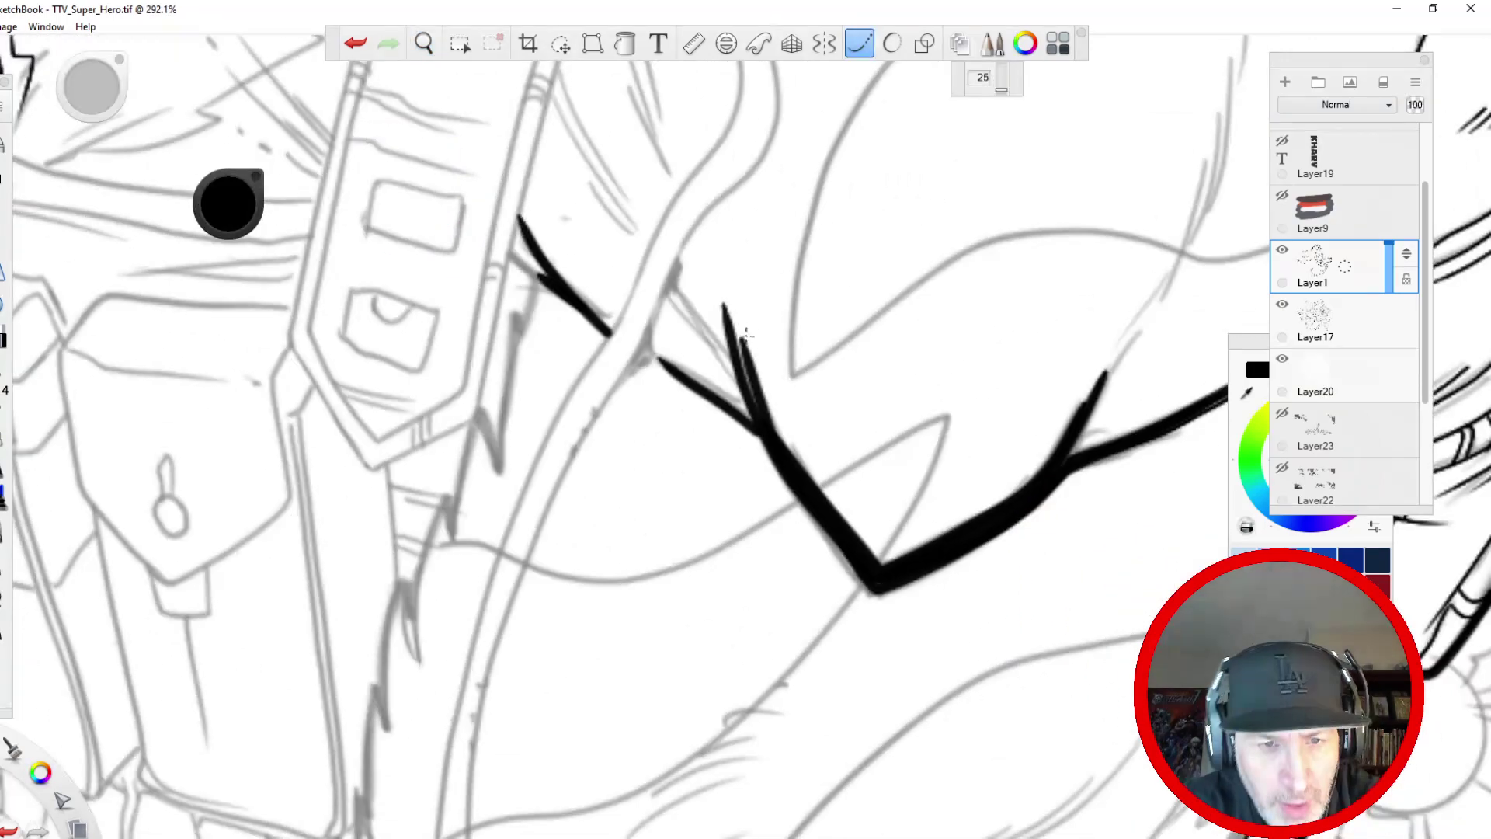
{"action": "left_click_drag", "start_coordinate": [759, 414], "coordinate": [734, 300]}
{"action": "left_click_drag", "start_coordinate": [759, 416], "coordinate": [736, 305]}
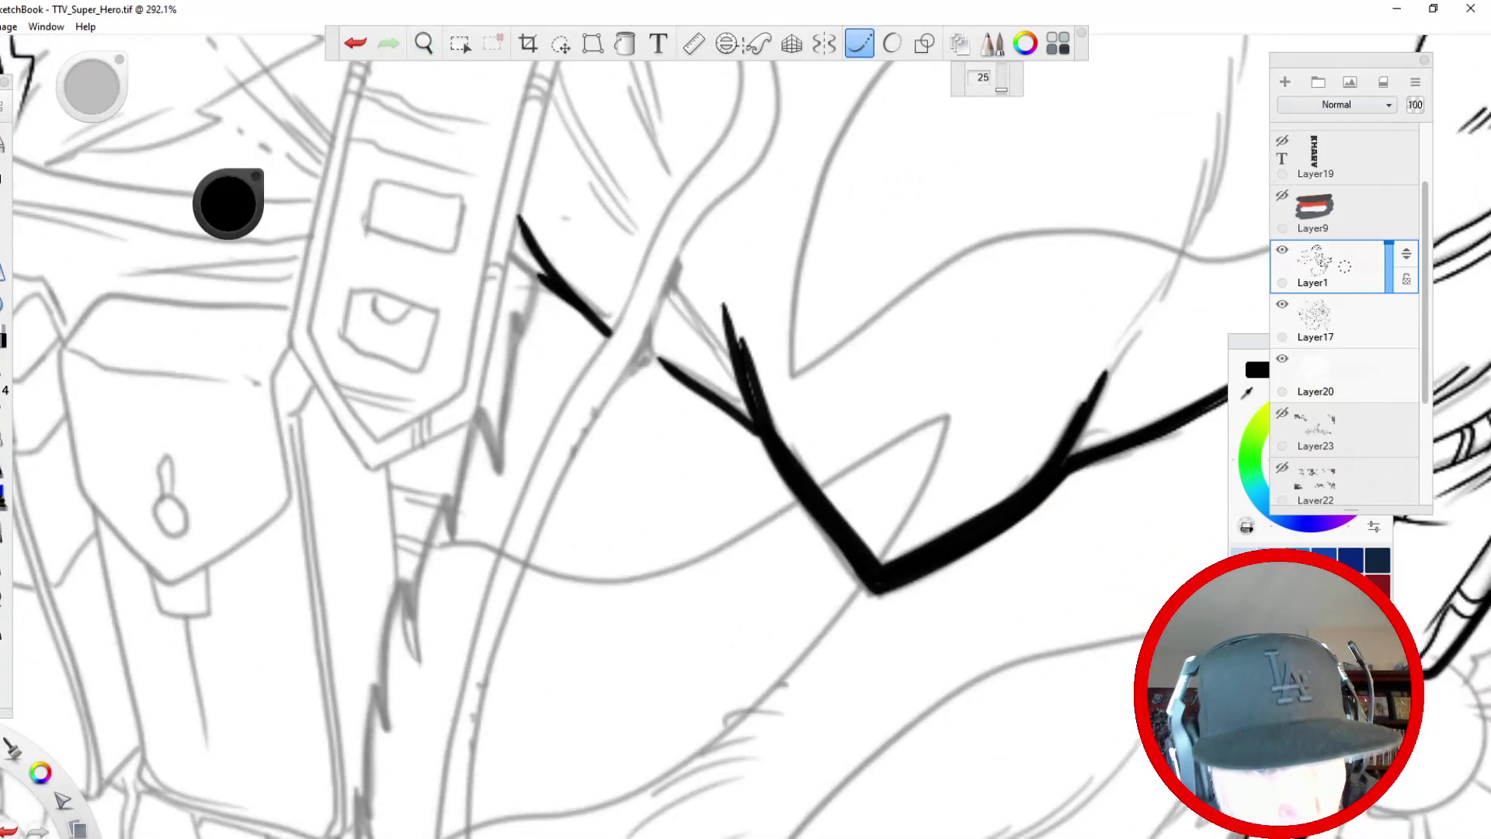
{"action": "left_click", "coordinate": [860, 48]}
{"action": "left_click_drag", "start_coordinate": [755, 423], "coordinate": [720, 308]}
{"action": "left_click_drag", "start_coordinate": [758, 419], "coordinate": [716, 271]}
{"action": "left_click_drag", "start_coordinate": [729, 346], "coordinate": [714, 261]}
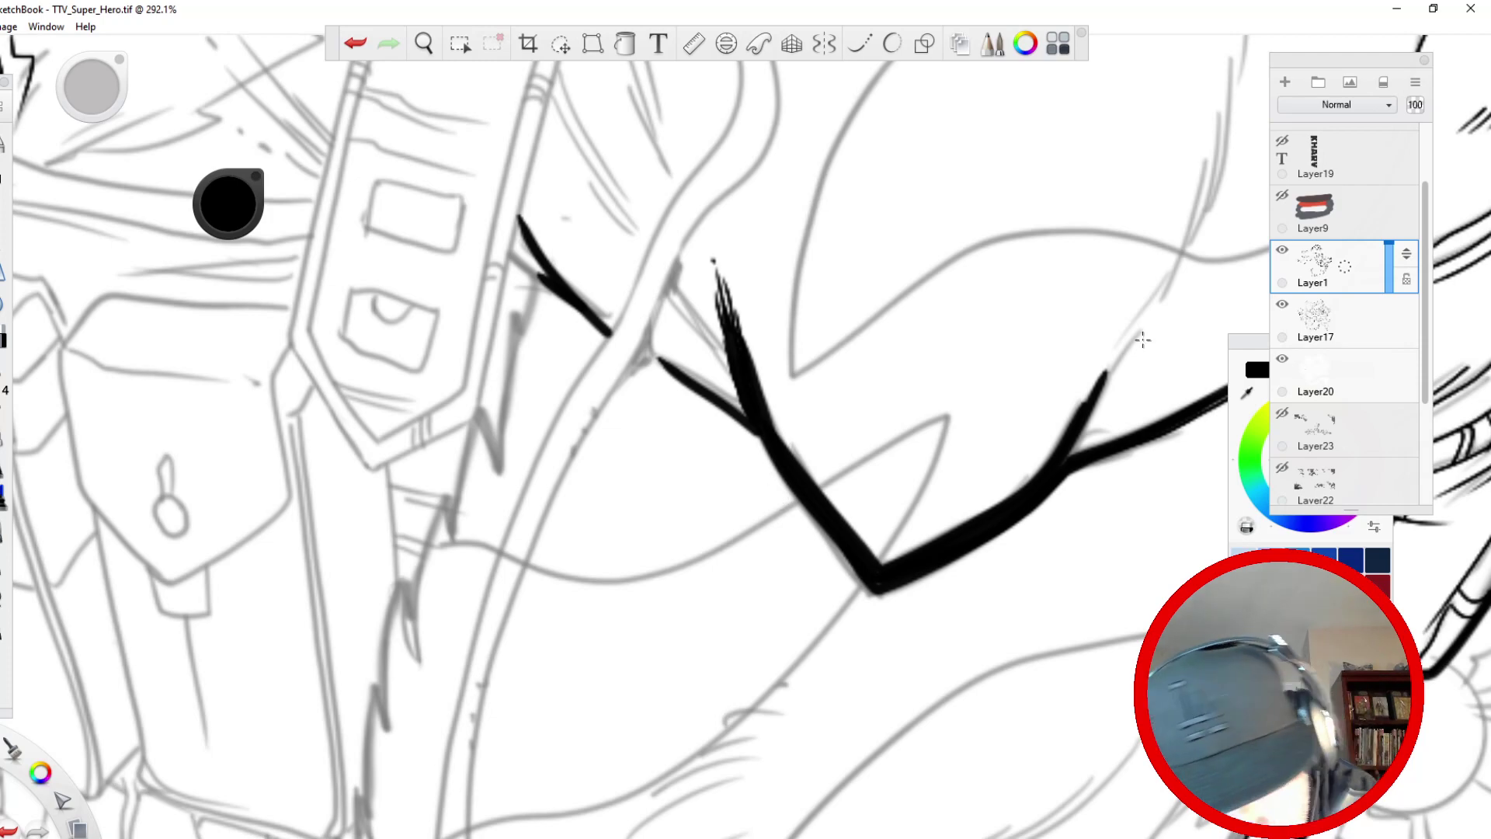
- Feather the tip of the V's far branch, undoing two strokes and redrawing them, and thicken the line running from its fork
{"action": "mouse_move", "coordinate": [1089, 417]}
{"action": "left_mouse_down"}
{"action": "mouse_move", "coordinate": [1141, 320]}
{"action": "mouse_move", "coordinate": [1086, 408]}
{"action": "left_mouse_up"}
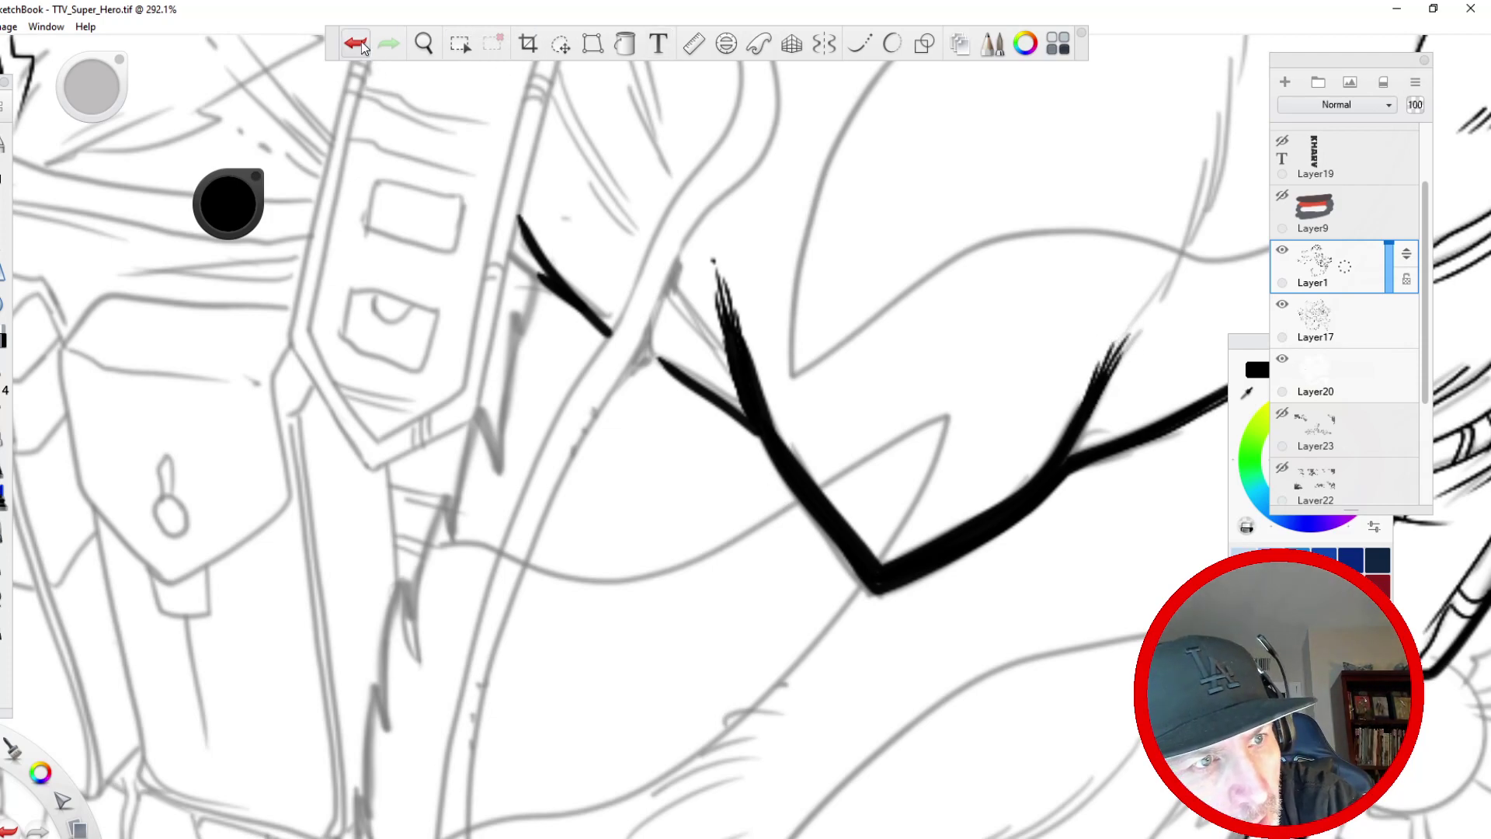
{"action": "left_click", "coordinate": [355, 43]}
{"action": "left_click", "coordinate": [355, 42]}
{"action": "mouse_move", "coordinate": [1100, 387]}
{"action": "left_mouse_down"}
{"action": "mouse_move", "coordinate": [1134, 327]}
{"action": "mouse_move", "coordinate": [1114, 338]}
{"action": "left_mouse_up"}
{"action": "left_click_drag", "start_coordinate": [1083, 405], "coordinate": [1114, 342]}
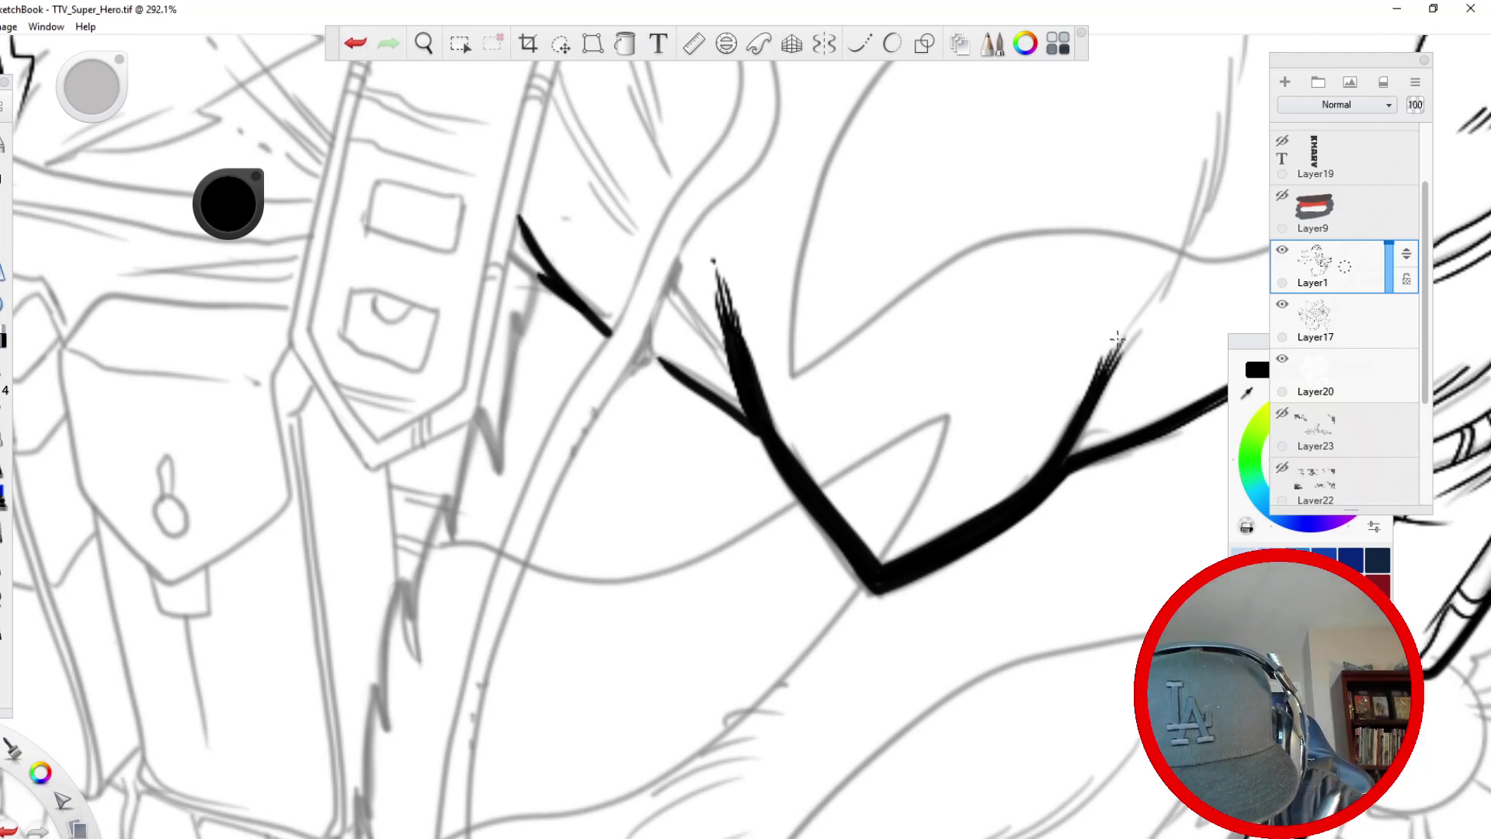
{"action": "left_click_drag", "start_coordinate": [1071, 457], "coordinate": [1188, 415]}
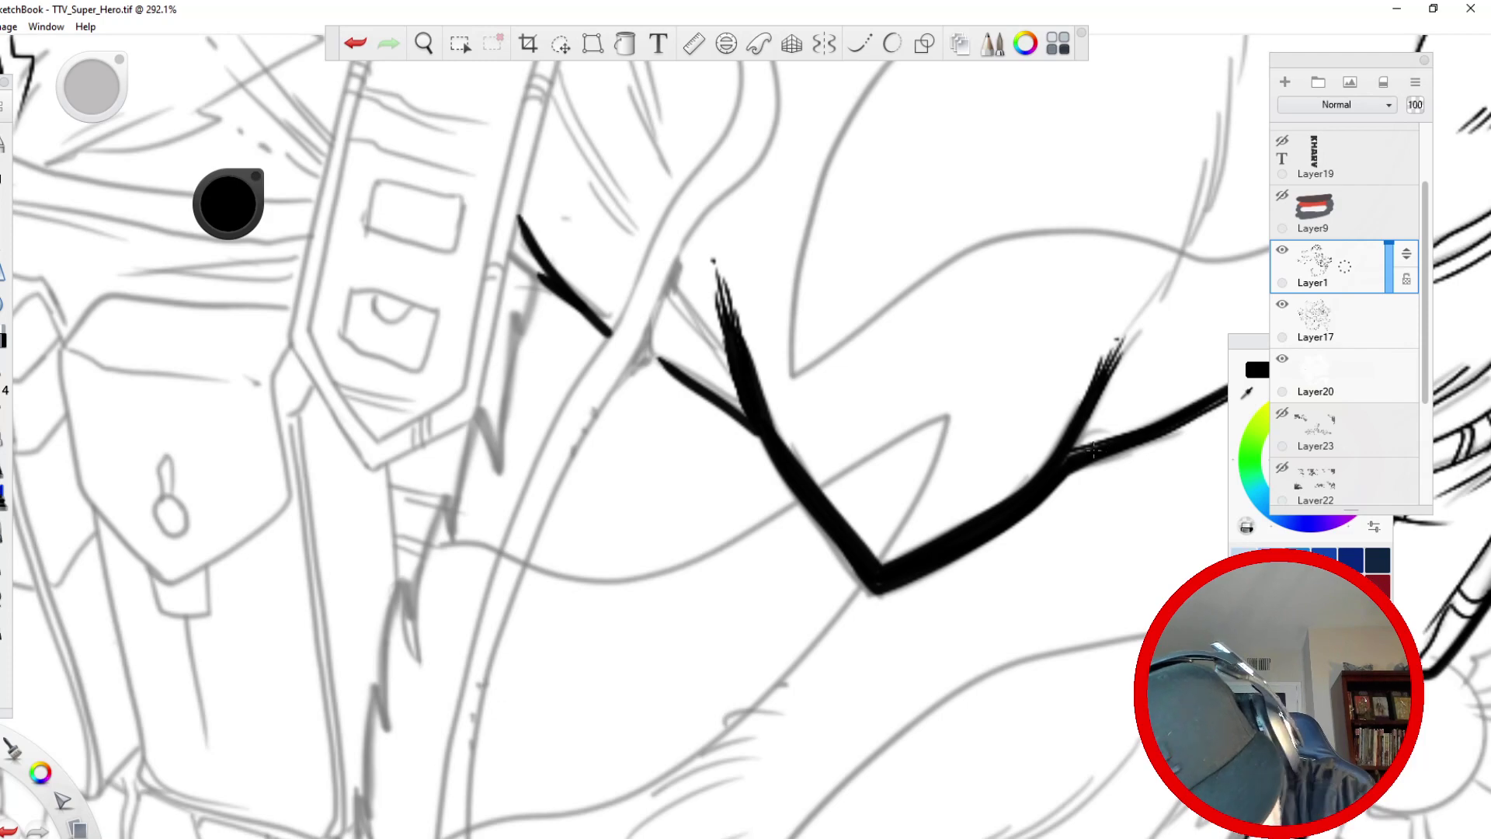
- Thicken the underarm line segments on both sides of the narrow band and extend the fork beside the chest strap
{"action": "left_click_drag", "start_coordinate": [748, 410], "coordinate": [664, 359]}
{"action": "left_click_drag", "start_coordinate": [582, 300], "coordinate": [611, 331]}
{"action": "mouse_move", "coordinate": [547, 280]}
{"action": "left_mouse_down"}
{"action": "mouse_move", "coordinate": [504, 238]}
{"action": "mouse_move", "coordinate": [593, 310]}
{"action": "mouse_move", "coordinate": [535, 275]}
{"action": "left_mouse_up"}
{"action": "left_click_drag", "start_coordinate": [497, 184], "coordinate": [486, 164]}
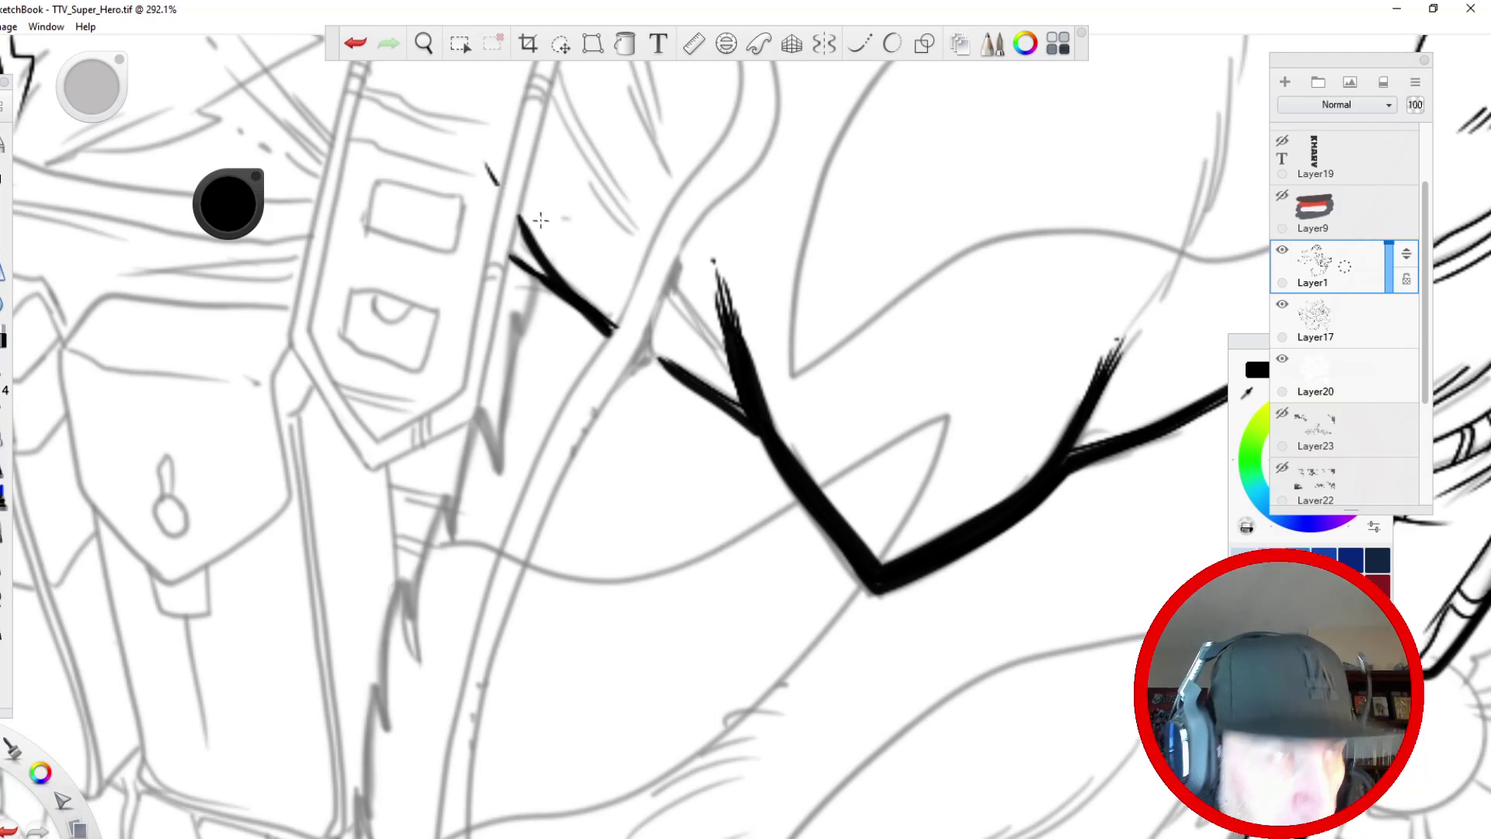
- Ink both parallel lines of the chest strap's long edge nearest the arm down to its pointed end, with stroke smoothing at 25
{"action": "key", "text": "space"}
{"action": "left_click_drag", "start_coordinate": [372, 321], "coordinate": [366, 484]}
{"action": "left_click_drag", "start_coordinate": [348, 273], "coordinate": [402, 487]}
{"action": "left_click", "coordinate": [859, 44]}
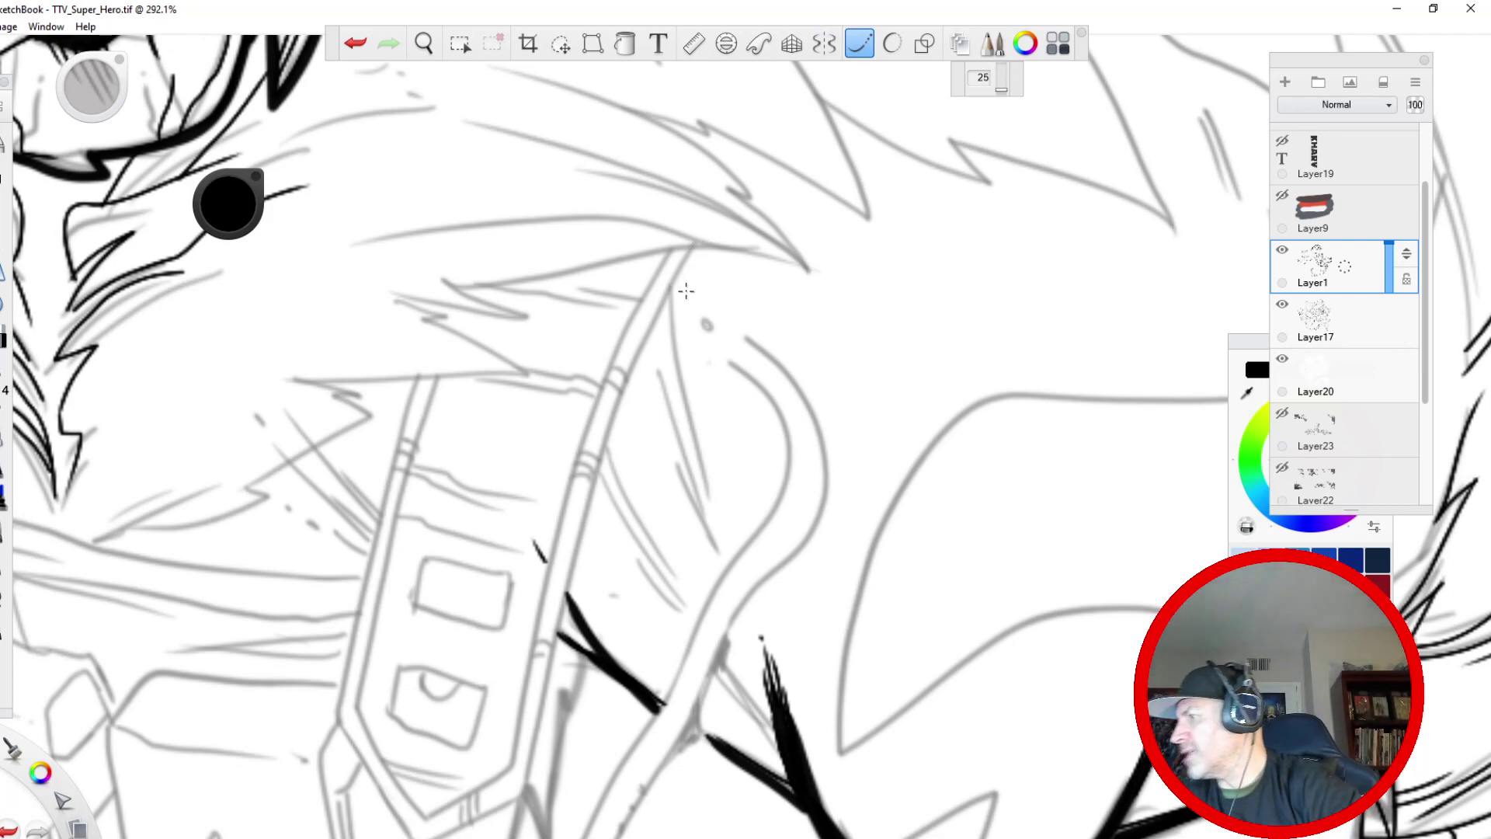
{"action": "mouse_move", "coordinate": [695, 246]}
{"action": "left_mouse_down"}
{"action": "mouse_move", "coordinate": [590, 487]}
{"action": "mouse_move", "coordinate": [526, 779]}
{"action": "mouse_move", "coordinate": [493, 808]}
{"action": "left_mouse_up"}
{"action": "mouse_move", "coordinate": [665, 255]}
{"action": "left_mouse_down"}
{"action": "mouse_move", "coordinate": [581, 442]}
{"action": "mouse_move", "coordinate": [508, 766]}
{"action": "mouse_move", "coordinate": [426, 819]}
{"action": "left_mouse_up"}
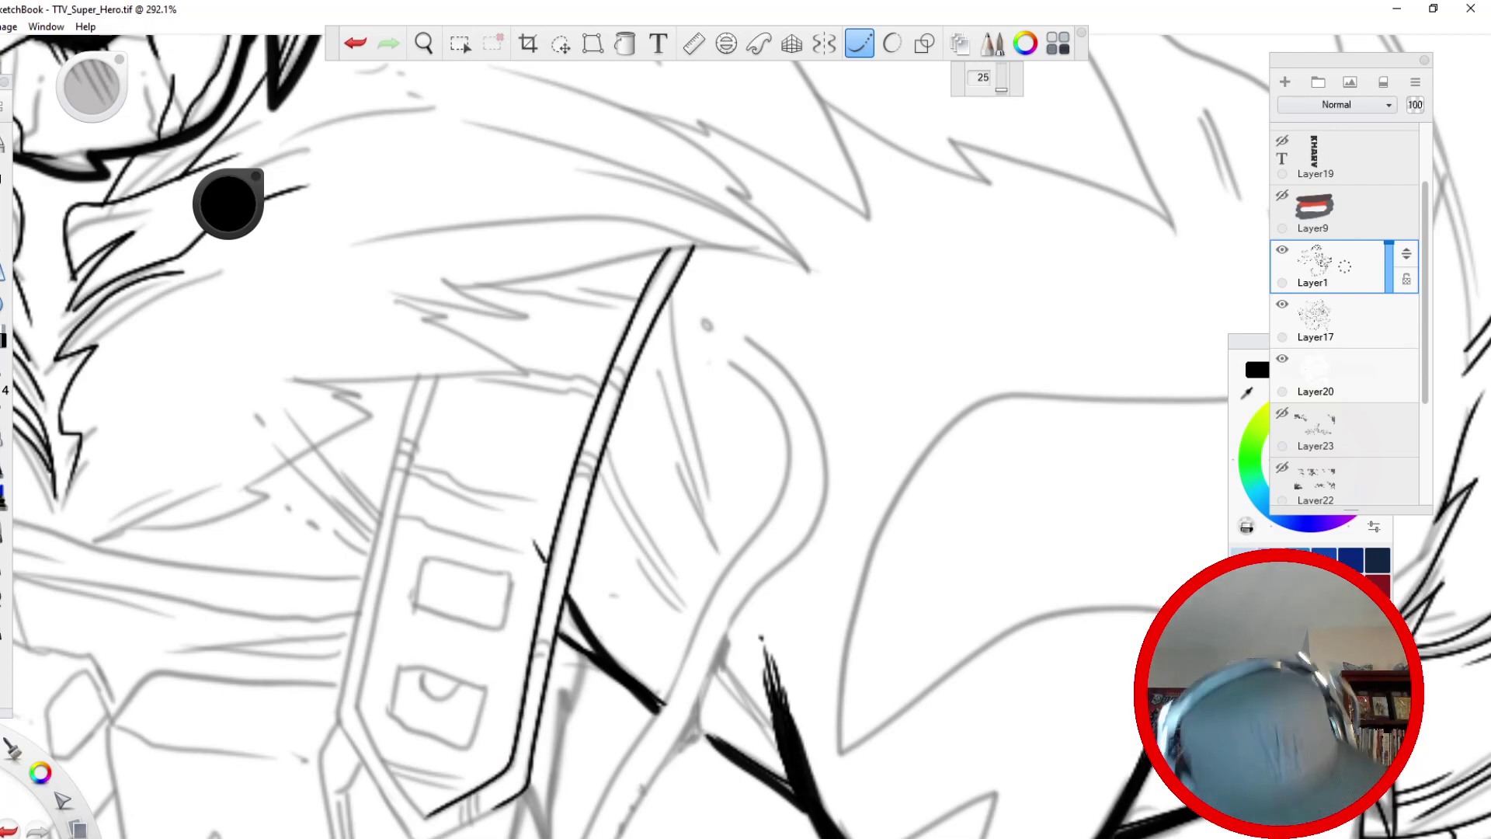
{"action": "mouse_move", "coordinate": [389, 837]}
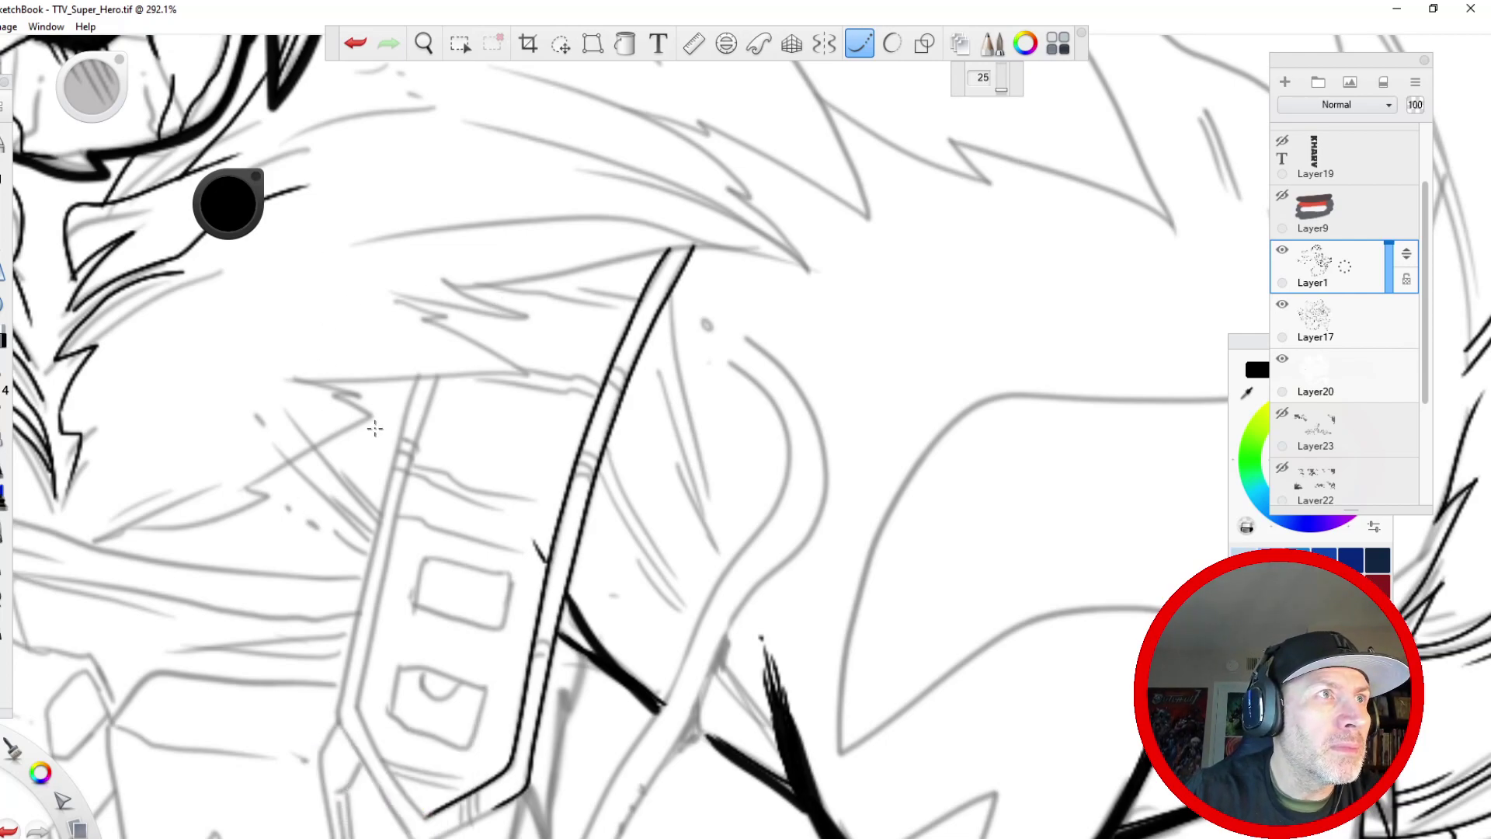
- Ink the double border along the strap's opposite edge and around its pointed end, closing the outline
{"action": "key", "text": "space"}
{"action": "left_click_drag", "start_coordinate": [241, 685], "coordinate": [480, 494]}
{"action": "left_click", "coordinate": [861, 49]}
{"action": "left_click", "coordinate": [861, 51]}
{"action": "mouse_move", "coordinate": [677, 183]}
{"action": "left_mouse_down"}
{"action": "mouse_move", "coordinate": [595, 515]}
{"action": "mouse_move", "coordinate": [667, 626]}
{"action": "left_mouse_up"}
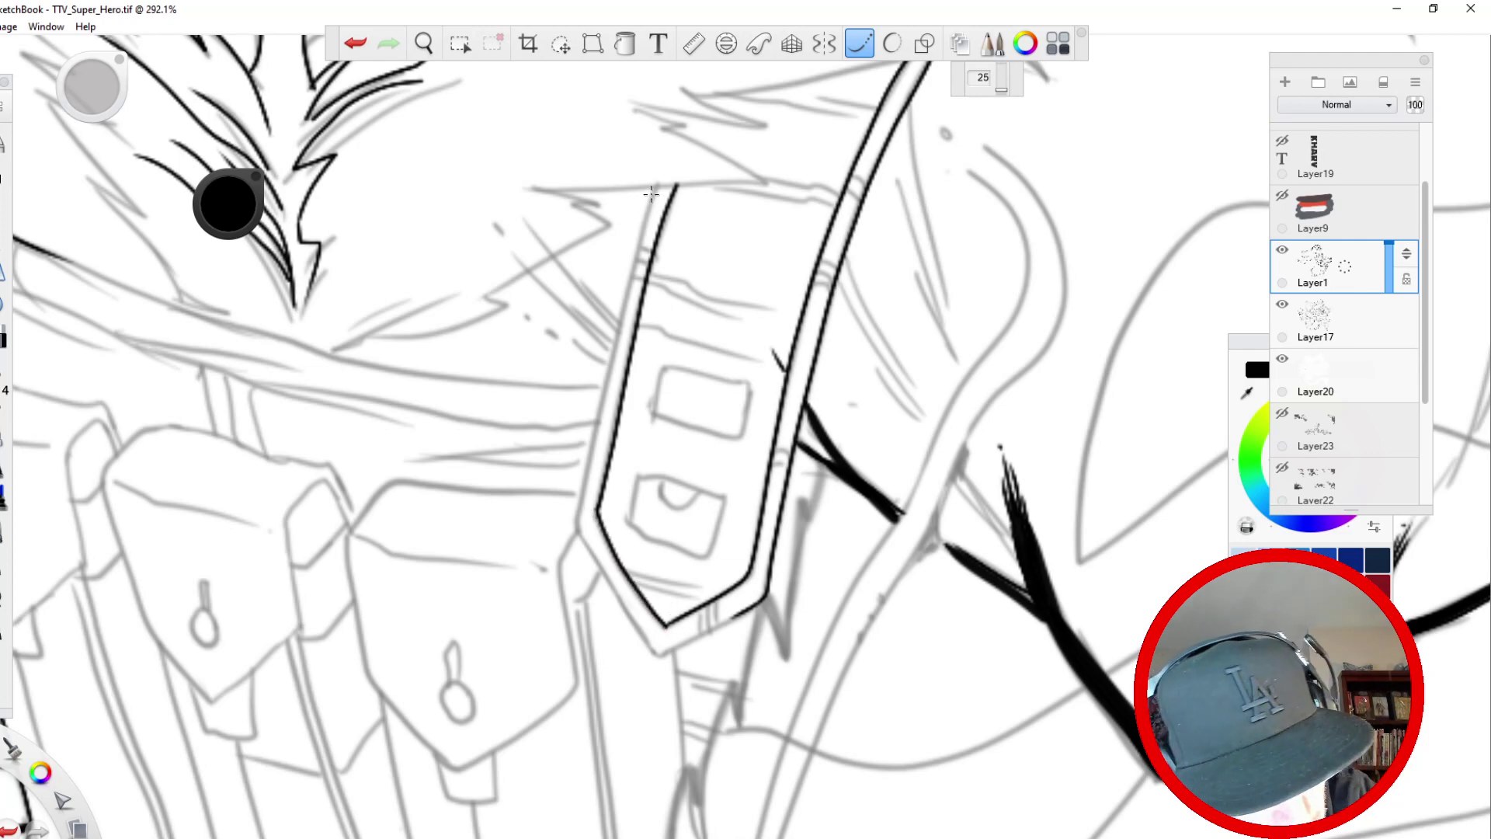
{"action": "left_click_drag", "start_coordinate": [655, 187], "coordinate": [574, 528]}
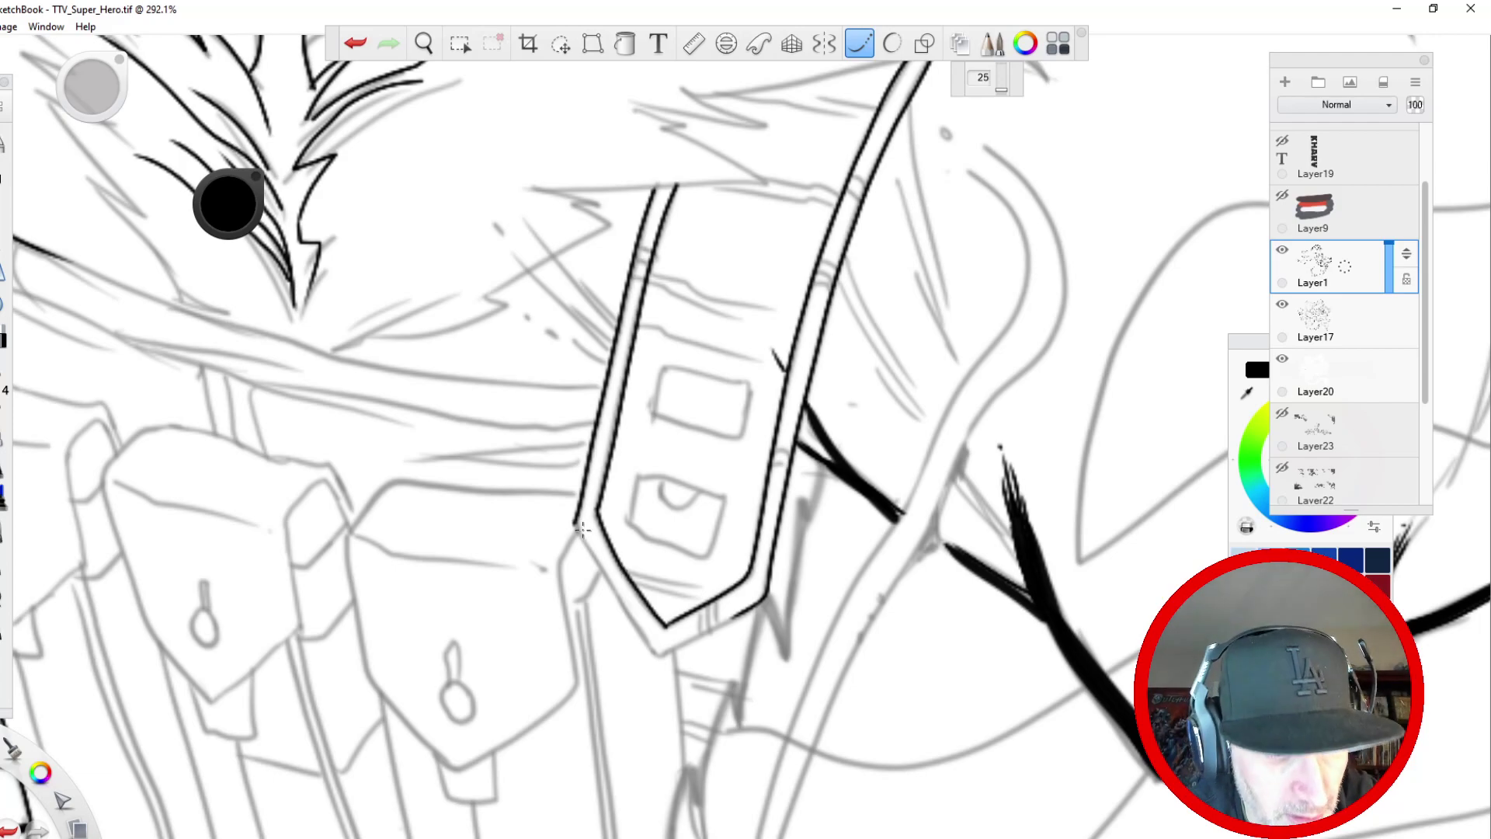
{"action": "left_click_drag", "start_coordinate": [575, 522], "coordinate": [655, 653]}
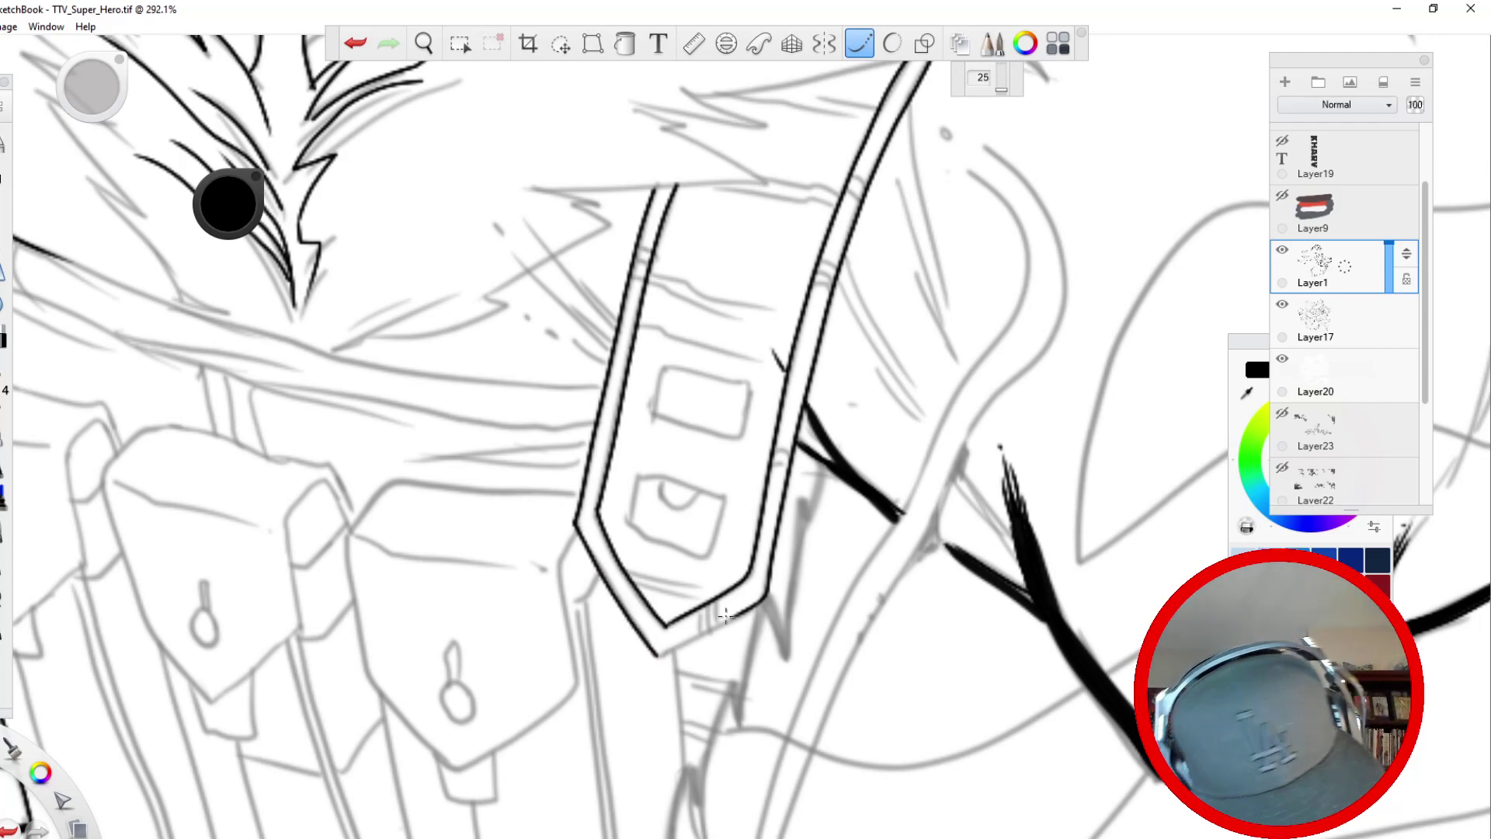
{"action": "left_click_drag", "start_coordinate": [742, 612], "coordinate": [653, 662]}
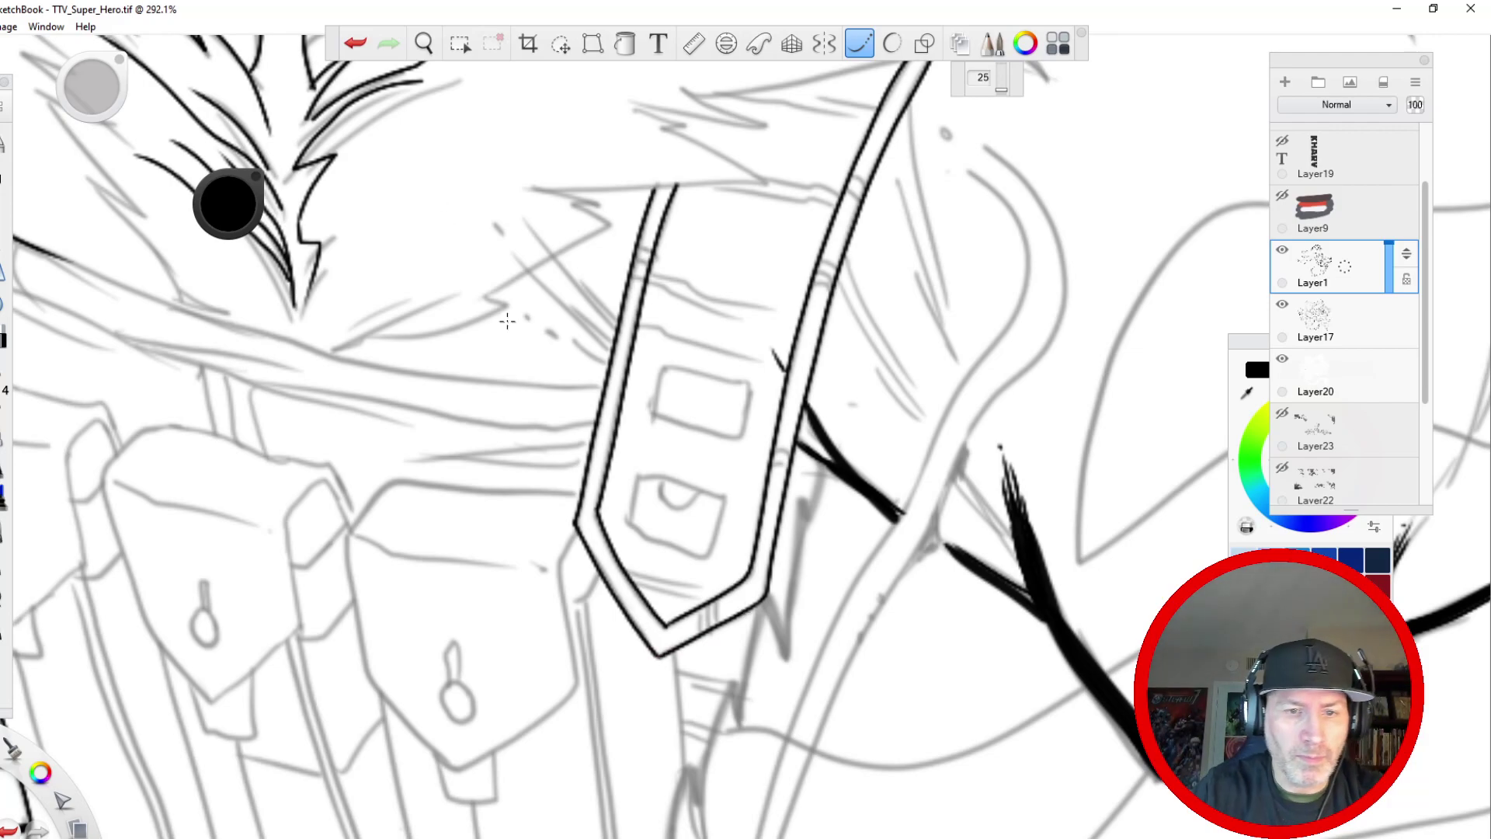
- Ink the curved creases around the strap's two sketched rectangular patches, undoing and redrawing one short stroke
{"action": "key", "text": "space"}
{"action": "mouse_move", "coordinate": [538, 418]}
{"action": "left_mouse_down"}
{"action": "mouse_move", "coordinate": [549, 389]}
{"action": "mouse_move", "coordinate": [525, 409]}
{"action": "mouse_move", "coordinate": [535, 466]}
{"action": "left_mouse_up"}
{"action": "left_click_drag", "start_coordinate": [534, 482], "coordinate": [436, 401]}
{"action": "mouse_move", "coordinate": [725, 397]}
{"action": "left_mouse_down"}
{"action": "mouse_move", "coordinate": [626, 305]}
{"action": "mouse_move", "coordinate": [613, 268]}
{"action": "left_mouse_up"}
{"action": "mouse_move", "coordinate": [648, 471]}
{"action": "left_mouse_down"}
{"action": "mouse_move", "coordinate": [640, 434]}
{"action": "mouse_move", "coordinate": [539, 351]}
{"action": "left_mouse_up"}
{"action": "left_click_drag", "start_coordinate": [603, 272], "coordinate": [624, 310]}
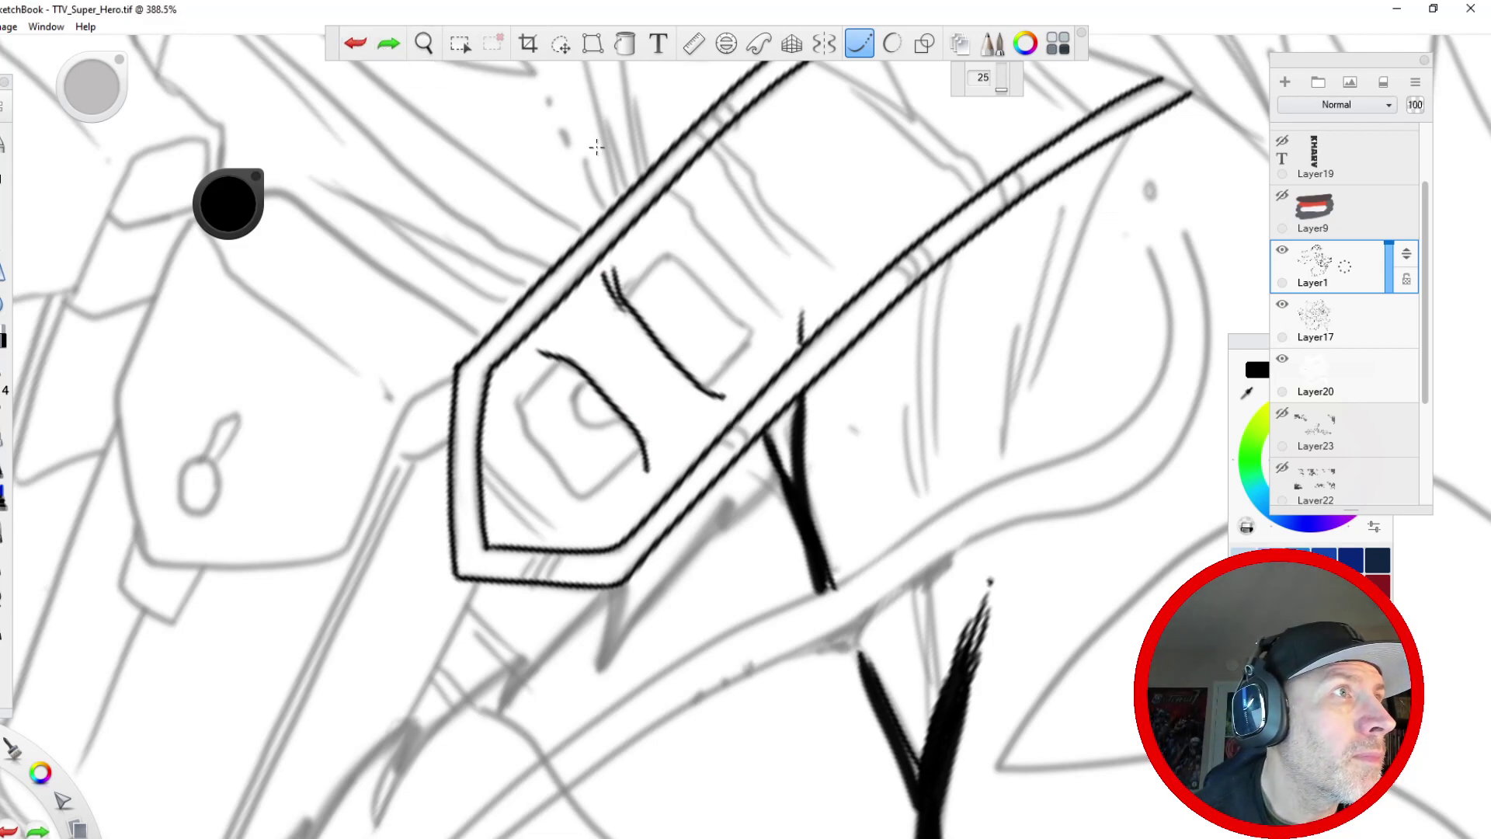
{"action": "left_click", "coordinate": [358, 47]}
{"action": "left_click_drag", "start_coordinate": [602, 256], "coordinate": [621, 320]}
{"action": "left_click_drag", "start_coordinate": [696, 399], "coordinate": [719, 404]}
{"action": "left_click_drag", "start_coordinate": [662, 501], "coordinate": [631, 405]}
{"action": "left_click_drag", "start_coordinate": [532, 334], "coordinate": [582, 352]}
- Ink the outlines of the two rectangular patches and add a partial double ring inside the lower one with the ellipse guide
{"action": "mouse_move", "coordinate": [701, 390]}
{"action": "left_mouse_down"}
{"action": "mouse_move", "coordinate": [748, 338]}
{"action": "mouse_move", "coordinate": [689, 268]}
{"action": "mouse_move", "coordinate": [660, 263]}
{"action": "mouse_move", "coordinate": [630, 300]}
{"action": "left_mouse_up"}
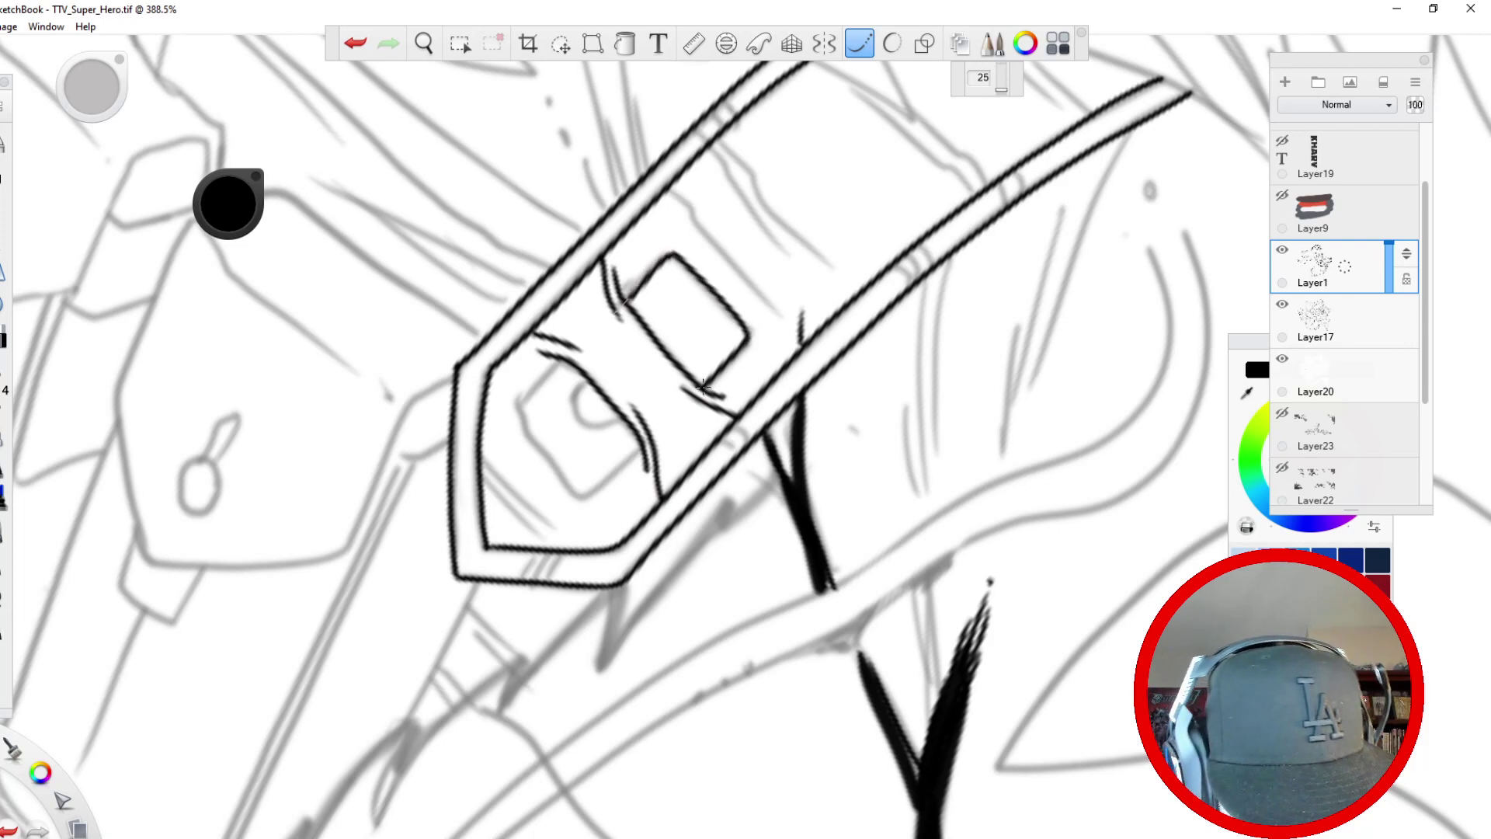
{"action": "mouse_move", "coordinate": [561, 358]}
{"action": "left_mouse_down"}
{"action": "mouse_move", "coordinate": [519, 399]}
{"action": "mouse_move", "coordinate": [592, 489]}
{"action": "mouse_move", "coordinate": [658, 426]}
{"action": "left_mouse_up"}
{"action": "left_click", "coordinate": [726, 43]}
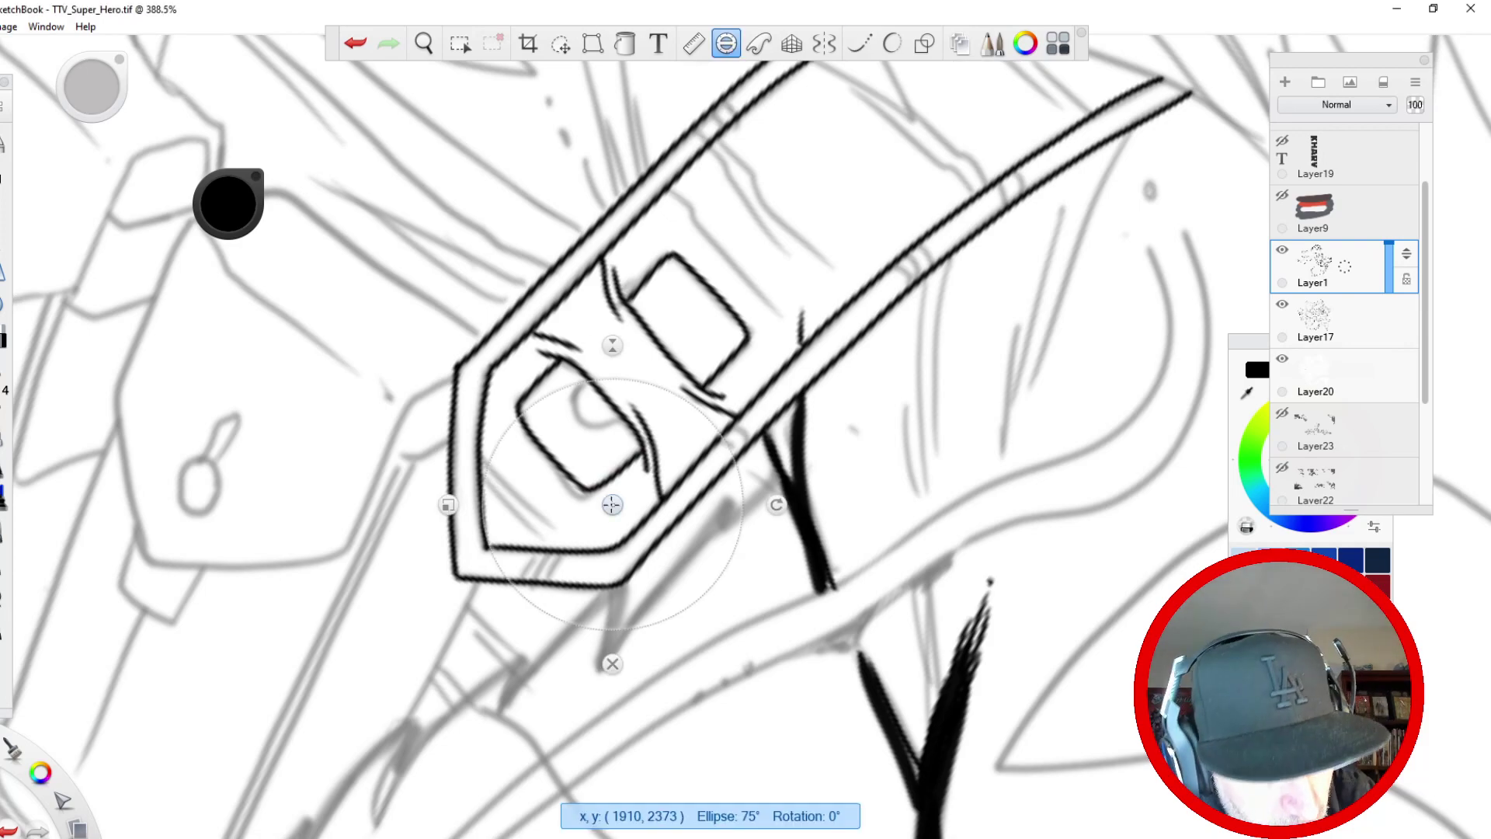
{"action": "mouse_move", "coordinate": [437, 410]}
{"action": "left_mouse_down"}
{"action": "mouse_move", "coordinate": [628, 416]}
{"action": "mouse_move", "coordinate": [586, 368]}
{"action": "mouse_move", "coordinate": [537, 404]}
{"action": "mouse_move", "coordinate": [578, 410]}
{"action": "mouse_move", "coordinate": [592, 381]}
{"action": "left_mouse_up"}
{"action": "left_click", "coordinate": [598, 459]}
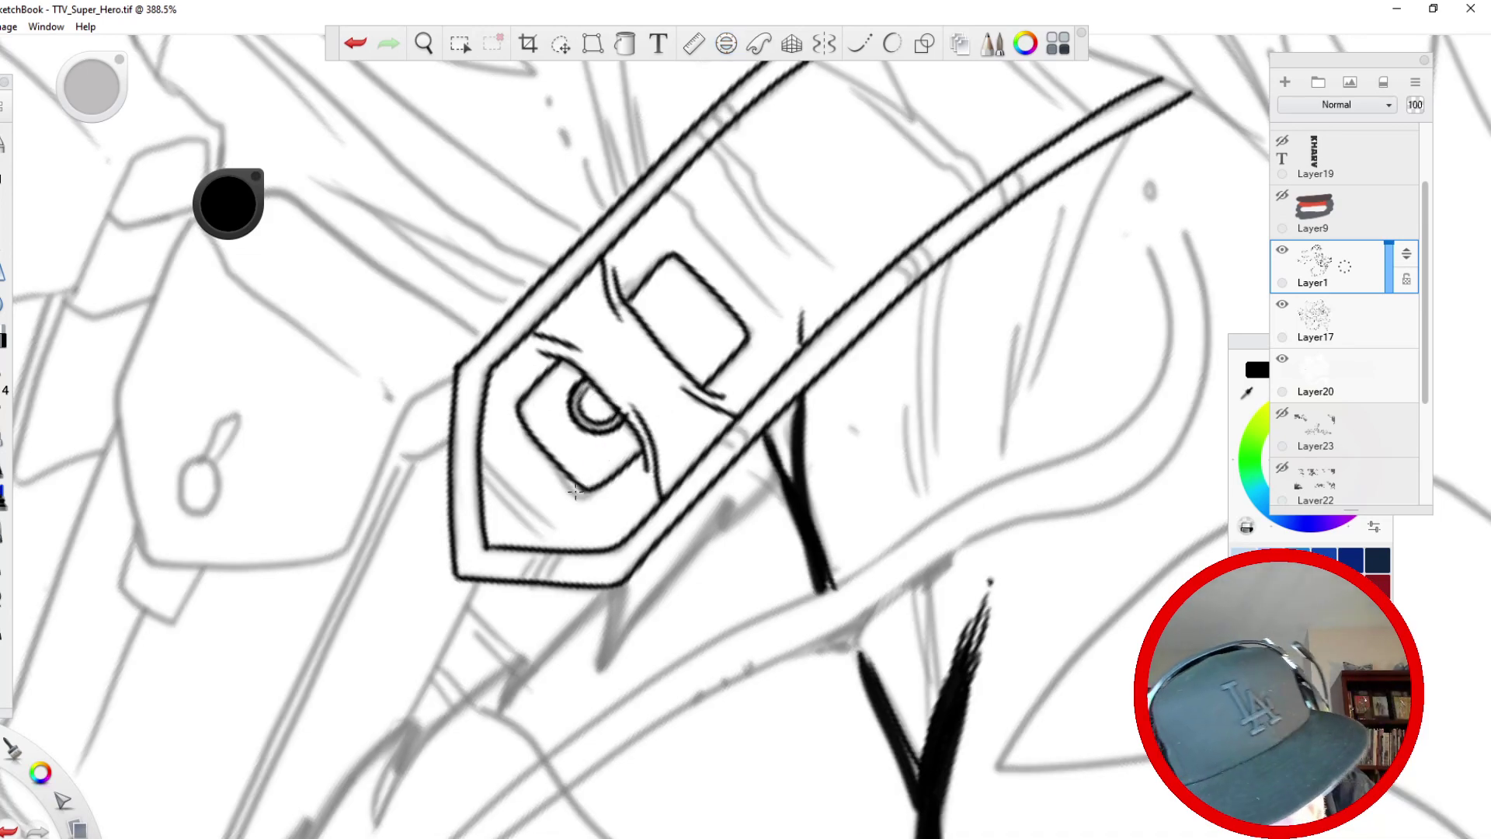
- Ink the fabric wrinkles across the strap, from the pointed end up past the upper patch, without stroke smoothing
{"action": "mouse_move", "coordinate": [485, 385]}
{"action": "left_mouse_down"}
{"action": "mouse_move", "coordinate": [518, 443]}
{"action": "mouse_move", "coordinate": [518, 493]}
{"action": "mouse_move", "coordinate": [561, 541]}
{"action": "mouse_move", "coordinate": [485, 479]}
{"action": "left_mouse_up"}
{"action": "left_click_drag", "start_coordinate": [668, 190], "coordinate": [752, 280]}
{"action": "mouse_move", "coordinate": [755, 173]}
{"action": "left_mouse_down"}
{"action": "mouse_move", "coordinate": [720, 141]}
{"action": "mouse_move", "coordinate": [835, 290]}
{"action": "left_mouse_up"}
{"action": "left_click_drag", "start_coordinate": [706, 150], "coordinate": [754, 199]}
{"action": "left_click_drag", "start_coordinate": [854, 292], "coordinate": [811, 229]}
{"action": "key", "text": "space"}
{"action": "left_click_drag", "start_coordinate": [486, 357], "coordinate": [336, 537]}
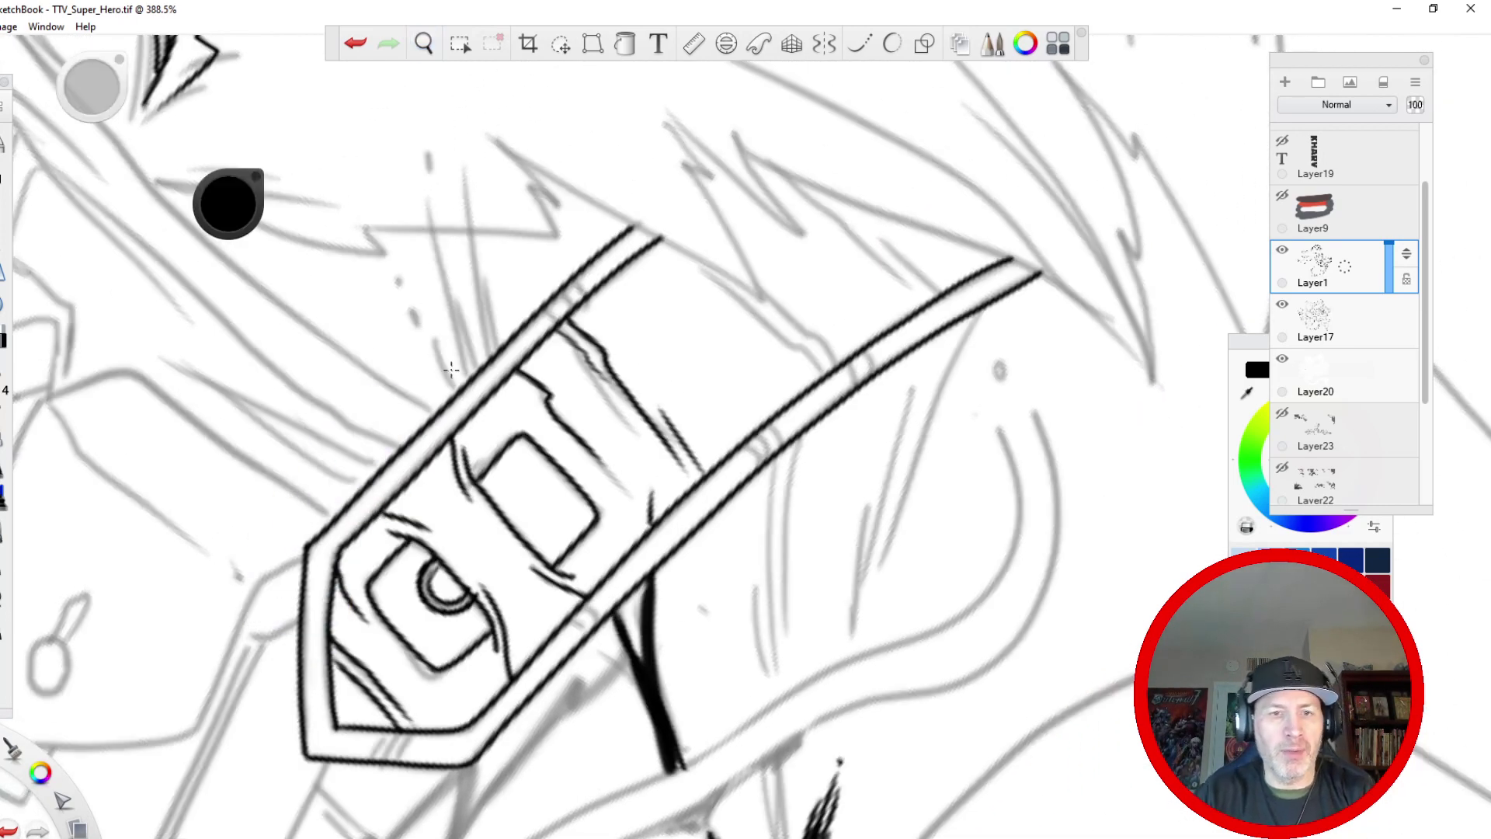
{"action": "left_click_drag", "start_coordinate": [835, 365], "coordinate": [771, 293]}
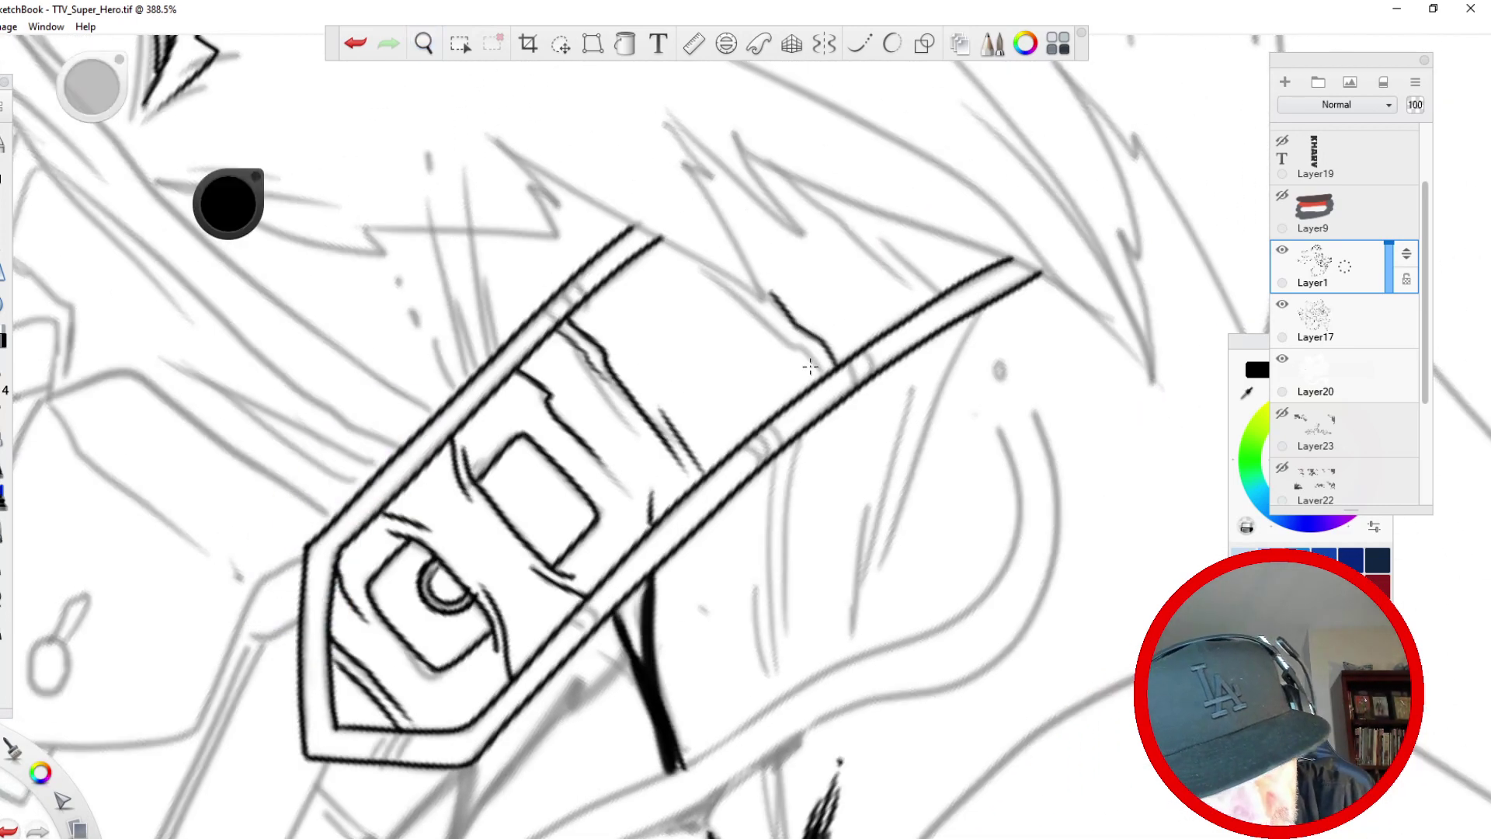
- Add pairs of short cross lines over the strap's border at the sketched band positions on both edges
{"action": "mouse_move", "coordinate": [870, 353]}
{"action": "left_mouse_down"}
{"action": "mouse_move", "coordinate": [847, 395]}
{"action": "mouse_move", "coordinate": [763, 442]}
{"action": "left_mouse_up"}
{"action": "left_click_drag", "start_coordinate": [783, 433], "coordinate": [763, 469]}
{"action": "mouse_move", "coordinate": [573, 280]}
{"action": "left_mouse_down"}
{"action": "mouse_move", "coordinate": [585, 300]}
{"action": "mouse_move", "coordinate": [568, 308]}
{"action": "left_mouse_up"}
{"action": "left_click_drag", "start_coordinate": [580, 283], "coordinate": [550, 320]}
{"action": "left_click_drag", "start_coordinate": [397, 477], "coordinate": [370, 506]}
{"action": "left_click_drag", "start_coordinate": [395, 464], "coordinate": [377, 486]}
{"action": "left_click_drag", "start_coordinate": [599, 602], "coordinate": [569, 642]}
{"action": "left_click_drag", "start_coordinate": [578, 620], "coordinate": [557, 647]}
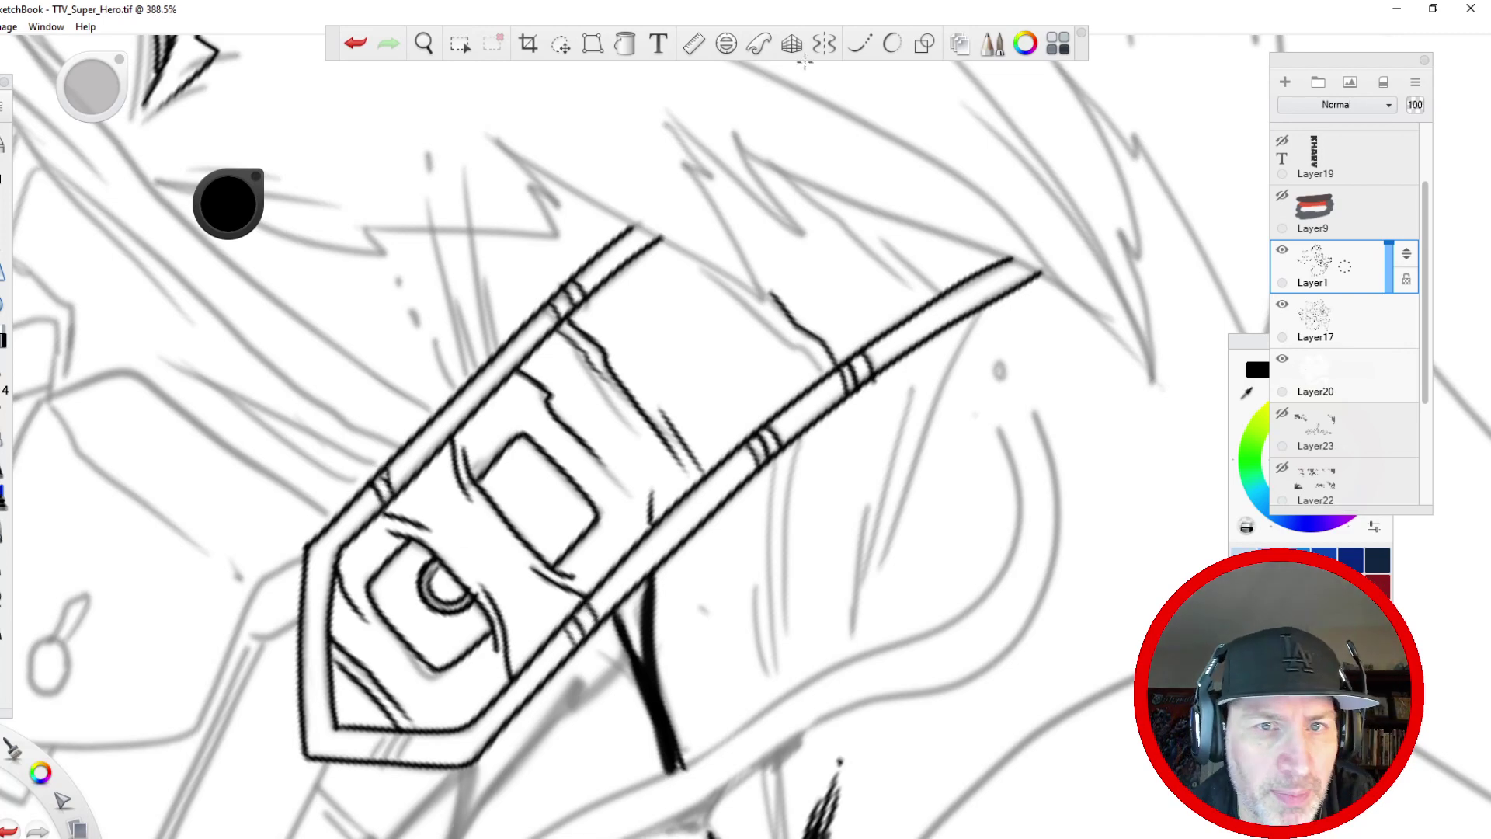
- Ink a tapered chest crease with a heavy base beside the strap, redrawing one stroke, and fold lines on the arm side
{"action": "left_click", "coordinate": [860, 45]}
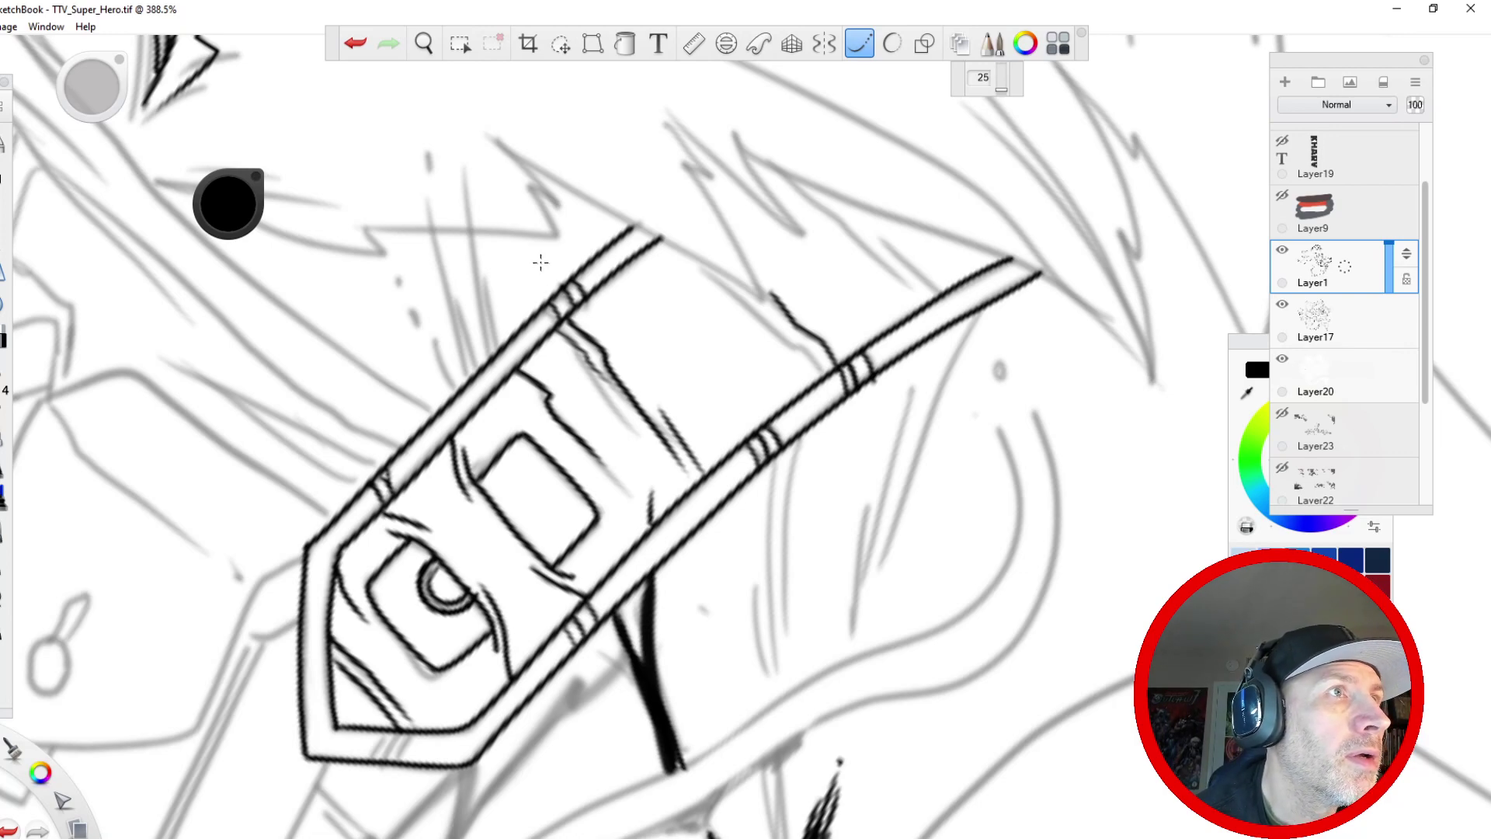
{"action": "mouse_move", "coordinate": [488, 305]}
{"action": "left_mouse_down"}
{"action": "mouse_move", "coordinate": [495, 349]}
{"action": "mouse_move", "coordinate": [458, 194]}
{"action": "left_mouse_up"}
{"action": "left_click_drag", "start_coordinate": [483, 369], "coordinate": [471, 303]}
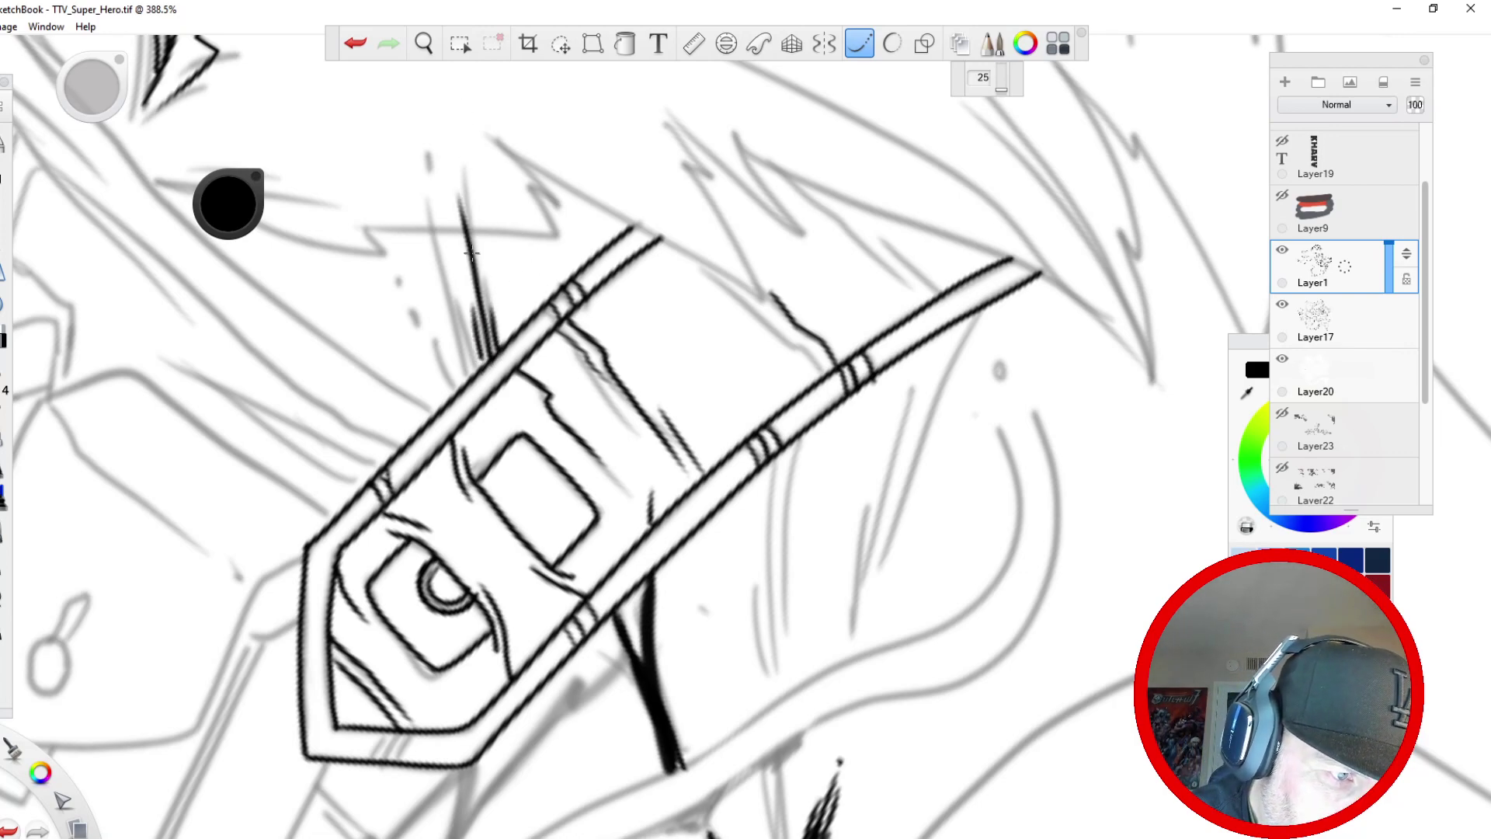
{"action": "left_click", "coordinate": [356, 44]}
{"action": "left_click_drag", "start_coordinate": [487, 364], "coordinate": [477, 320]}
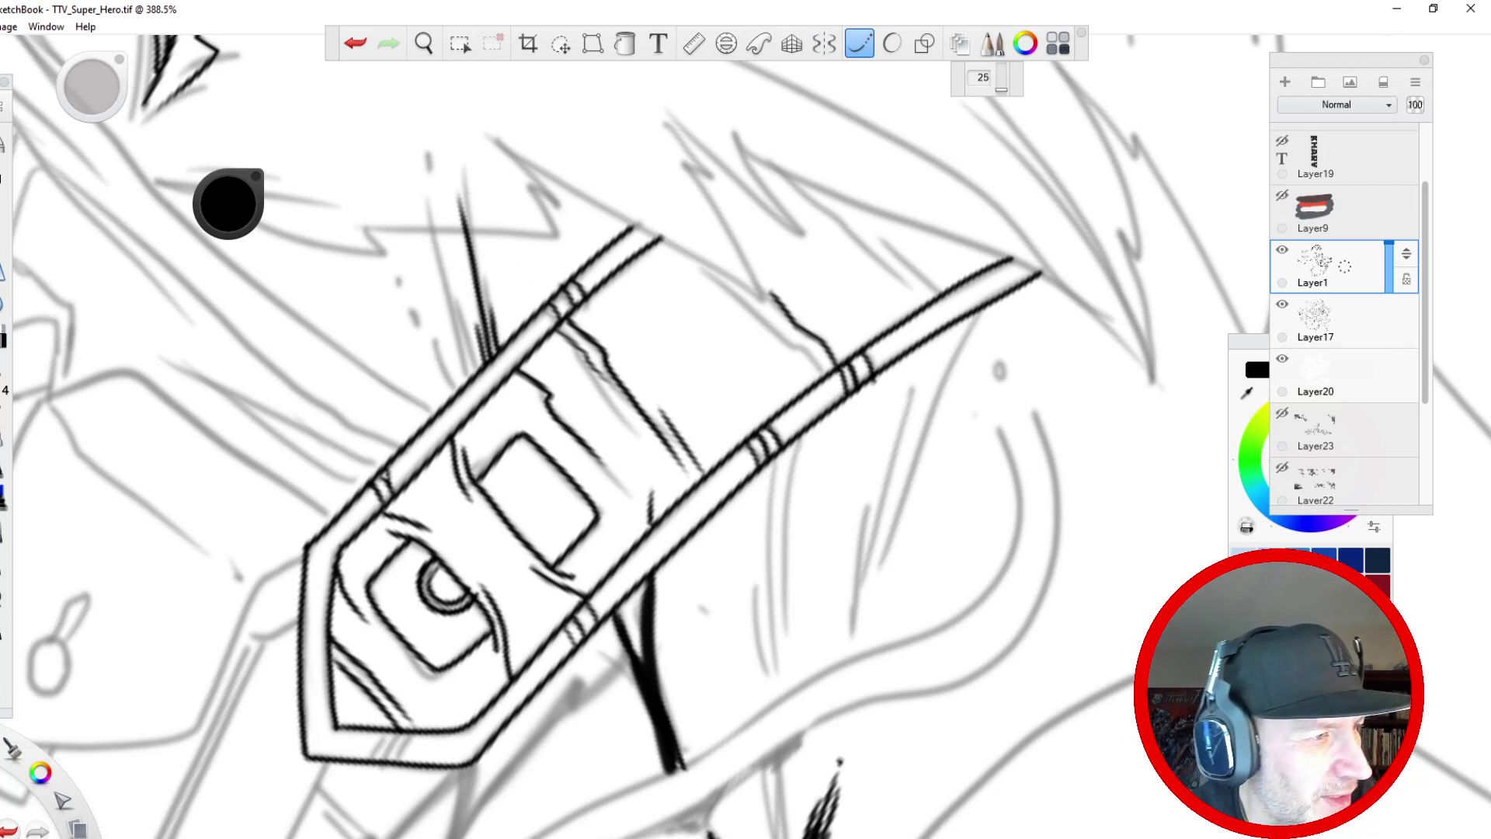
{"action": "left_click", "coordinate": [857, 45]}
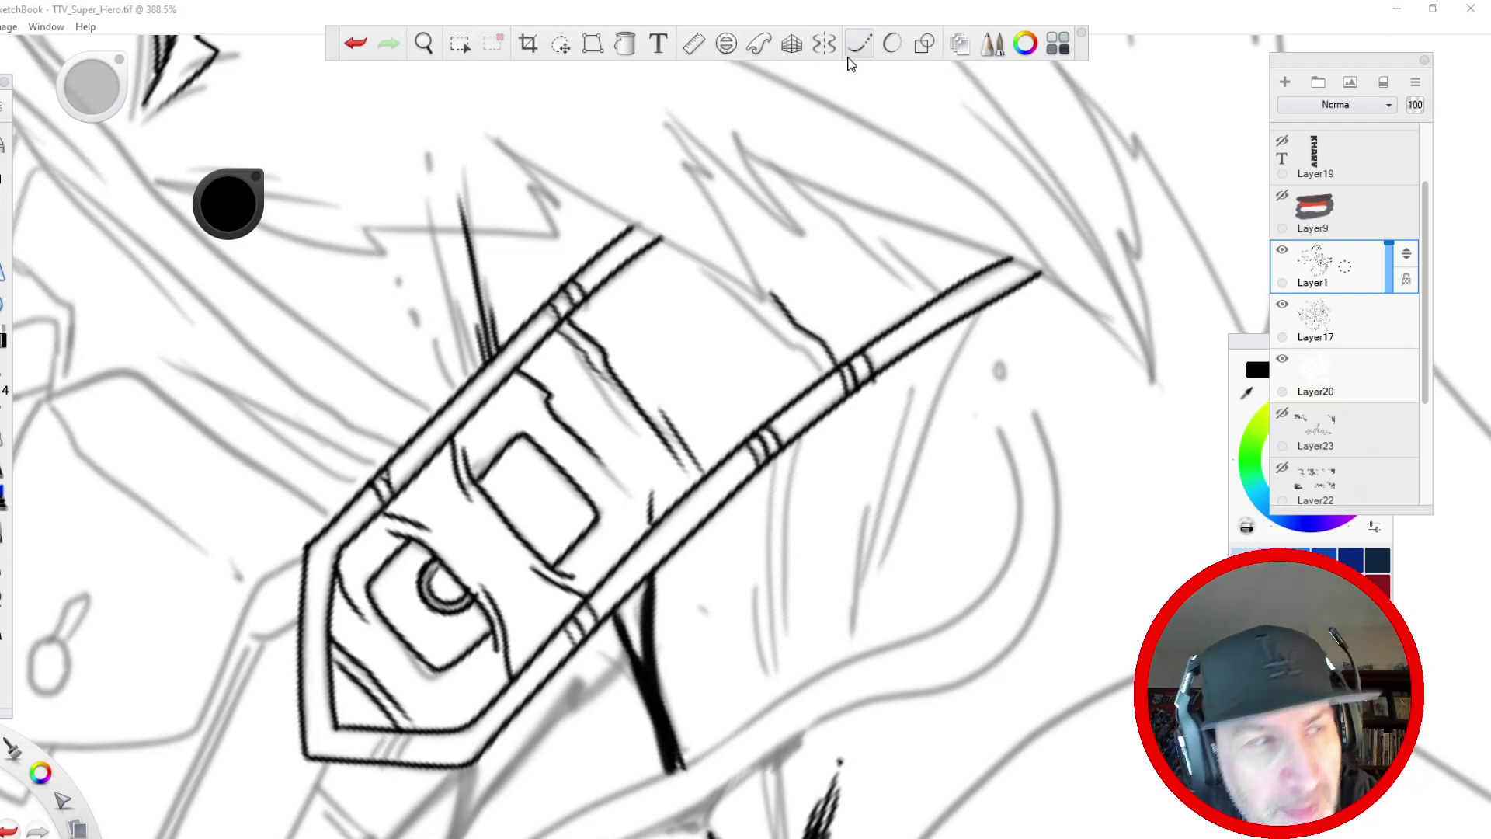
{"action": "mouse_move", "coordinate": [491, 348]}
{"action": "left_mouse_down"}
{"action": "mouse_move", "coordinate": [484, 332]}
{"action": "mouse_move", "coordinate": [491, 356]}
{"action": "left_mouse_up"}
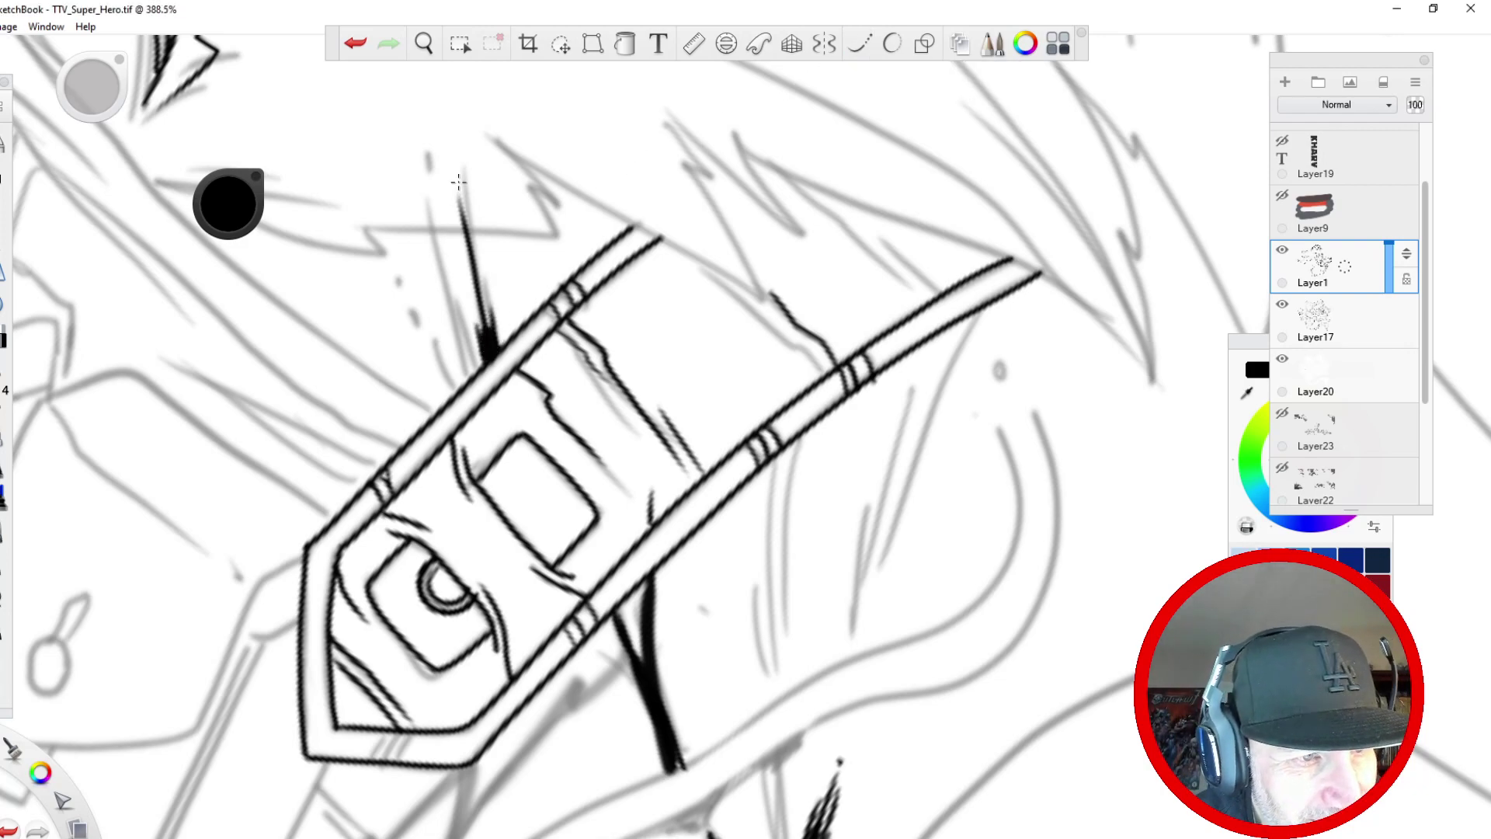
{"action": "left_click", "coordinate": [456, 178]}
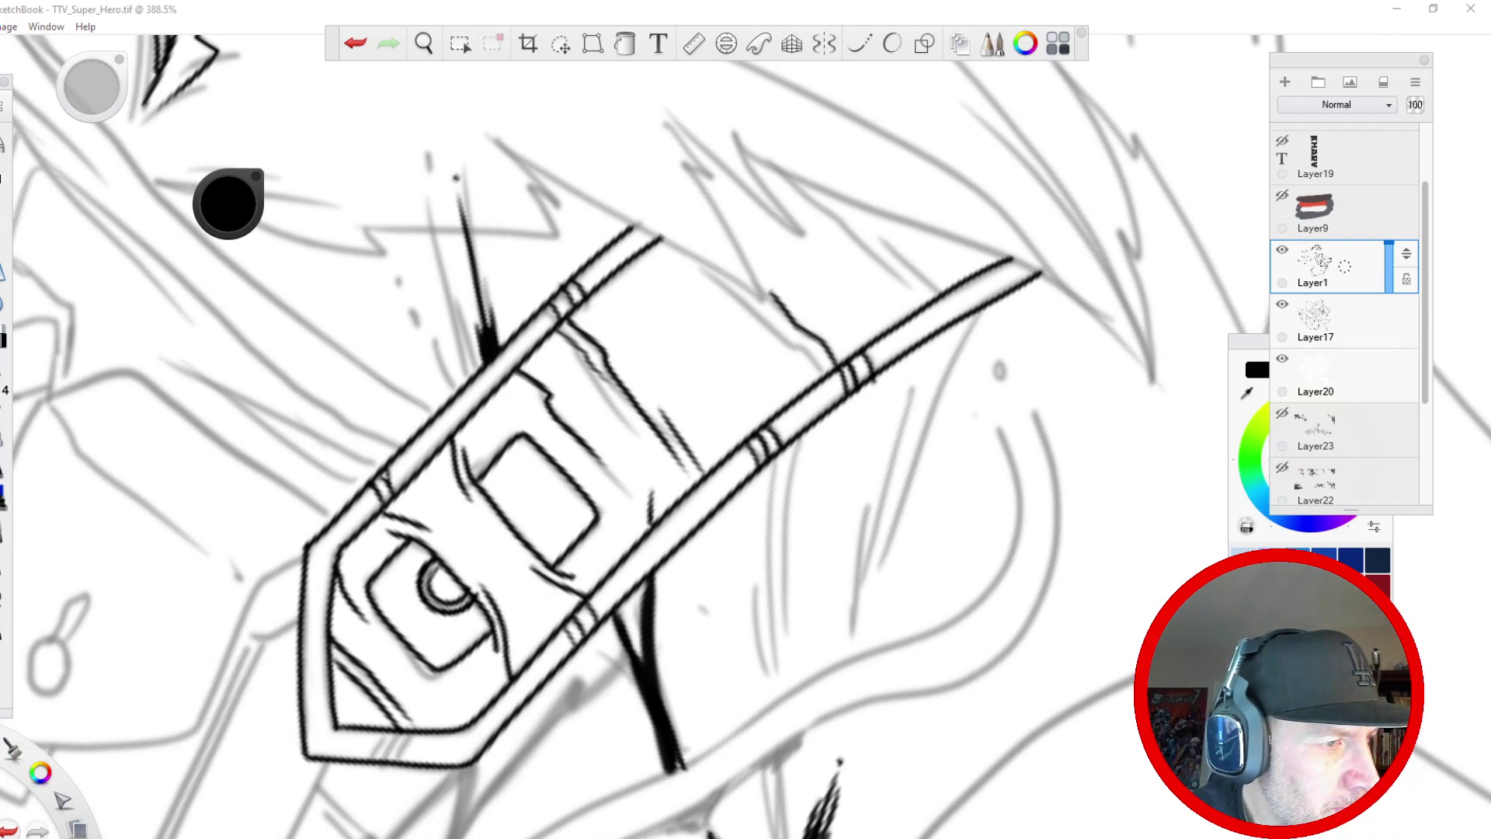
{"action": "mouse_move", "coordinate": [802, 435]}
{"action": "left_mouse_down"}
{"action": "mouse_move", "coordinate": [788, 669]}
{"action": "mouse_move", "coordinate": [775, 510]}
{"action": "mouse_move", "coordinate": [774, 691]}
{"action": "left_mouse_up"}
{"action": "left_click_drag", "start_coordinate": [758, 594], "coordinate": [773, 723]}
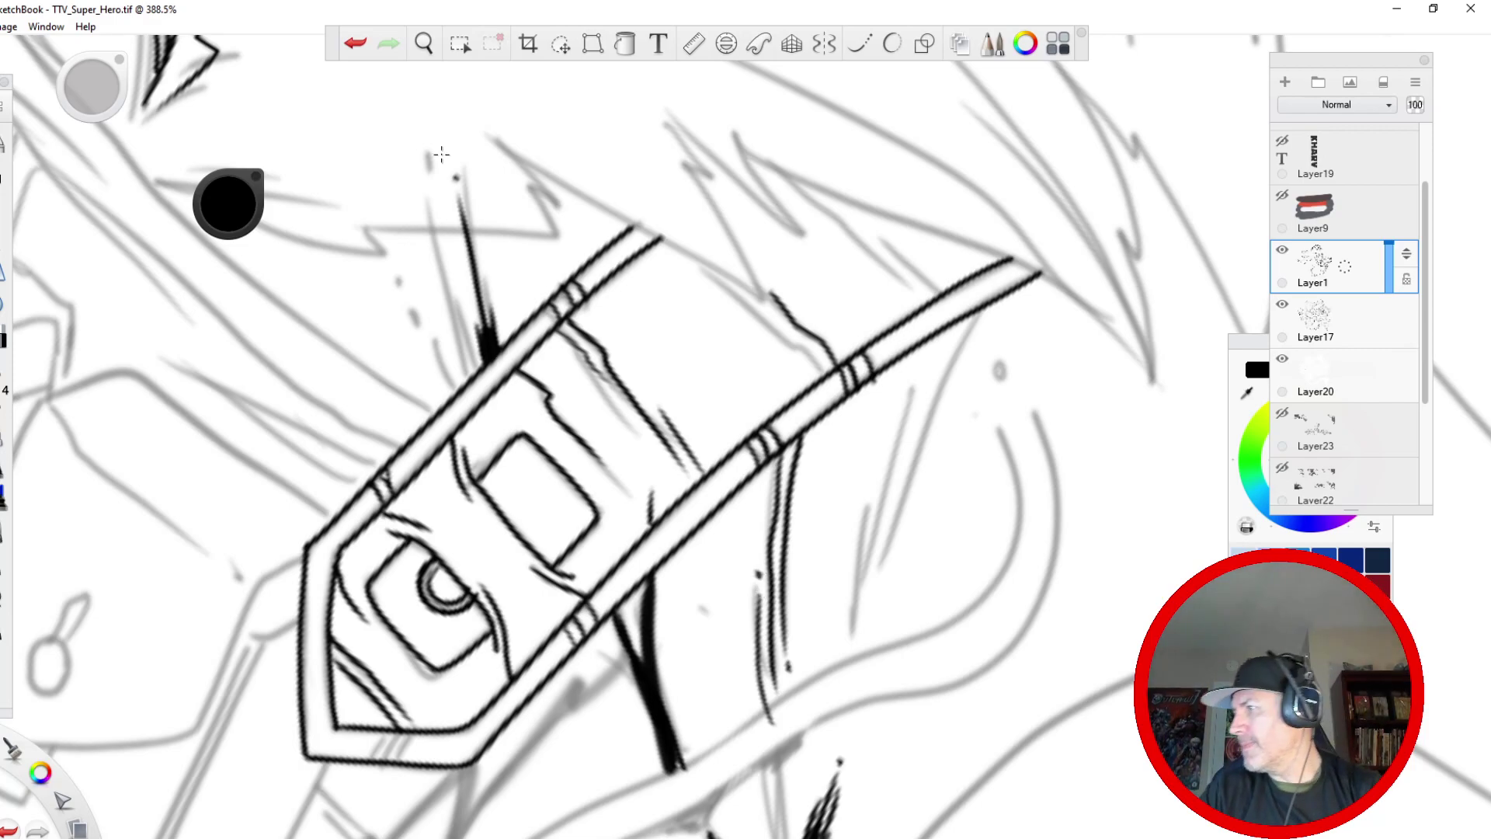
- Ink thin contour lines down the upper arm above the heavy V, with stroke smoothing off
{"action": "key", "text": "space"}
{"action": "left_click_drag", "start_coordinate": [612, 256], "coordinate": [542, 626]}
{"action": "left_click_drag", "start_coordinate": [560, 538], "coordinate": [500, 669]}
{"action": "left_click_drag", "start_coordinate": [426, 574], "coordinate": [565, 678]}
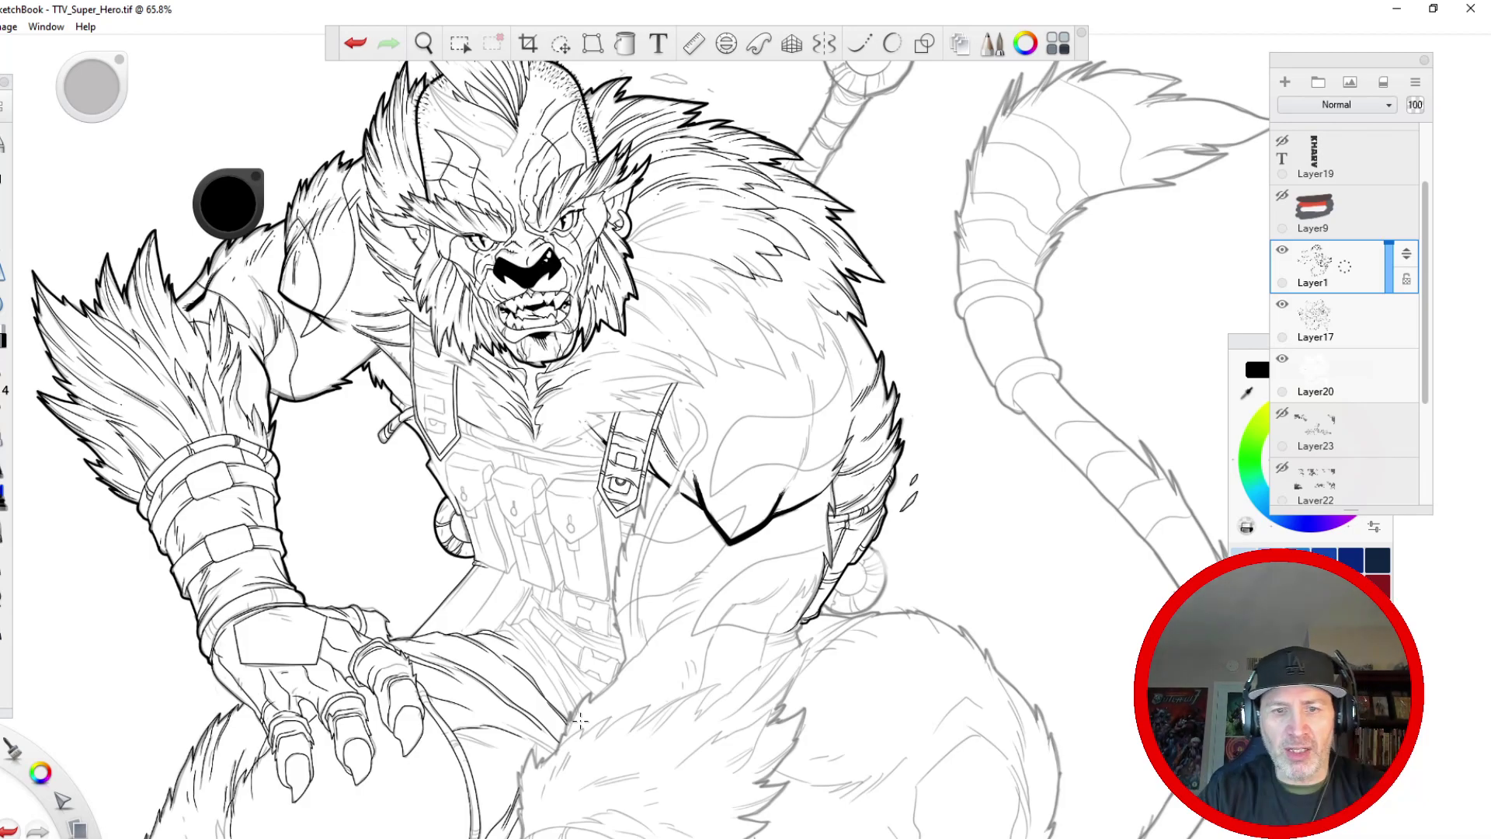
{"action": "left_click", "coordinate": [860, 45]}
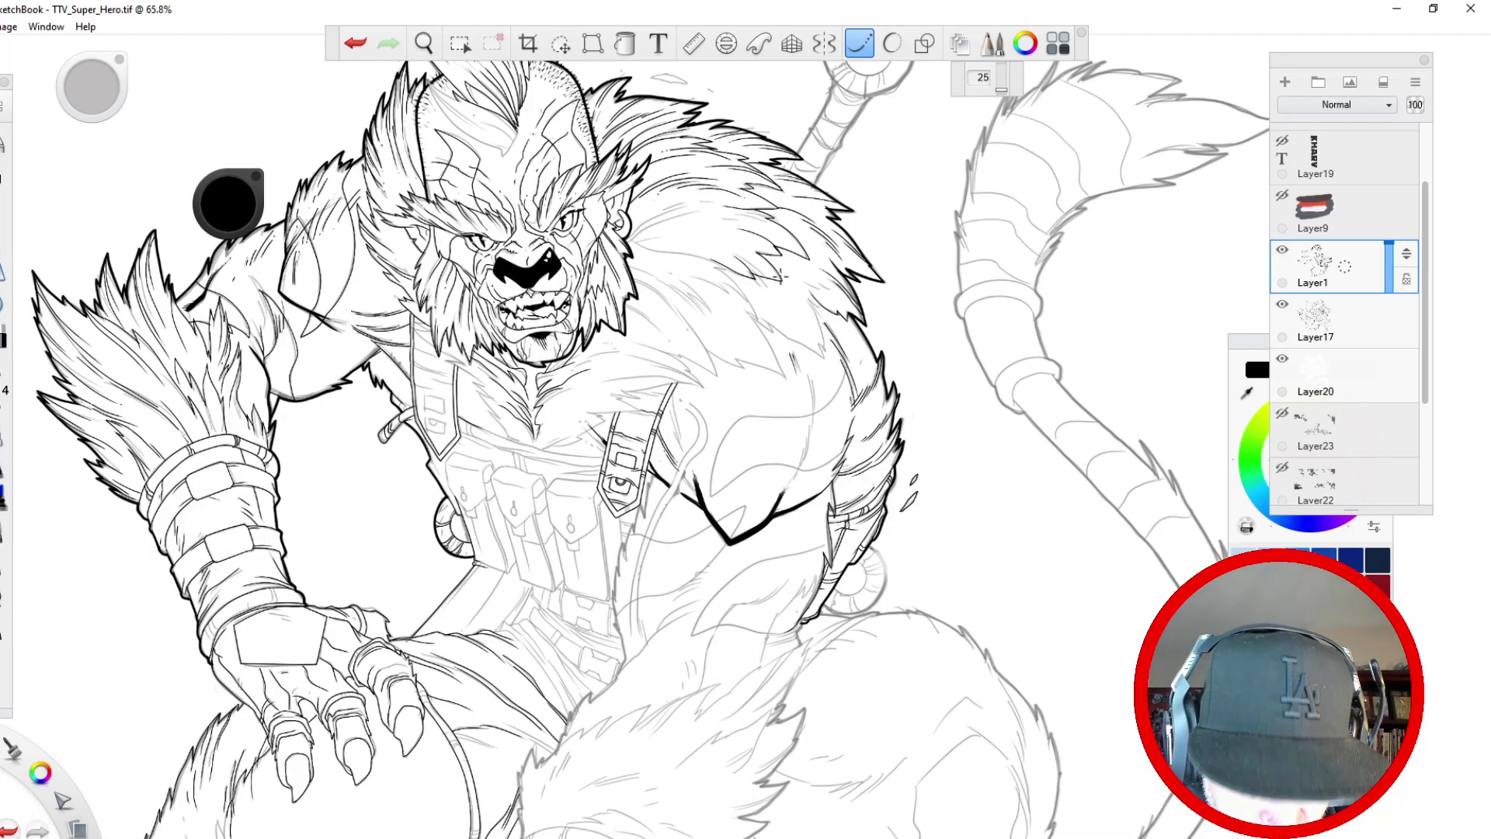
{"action": "left_click", "coordinate": [860, 44]}
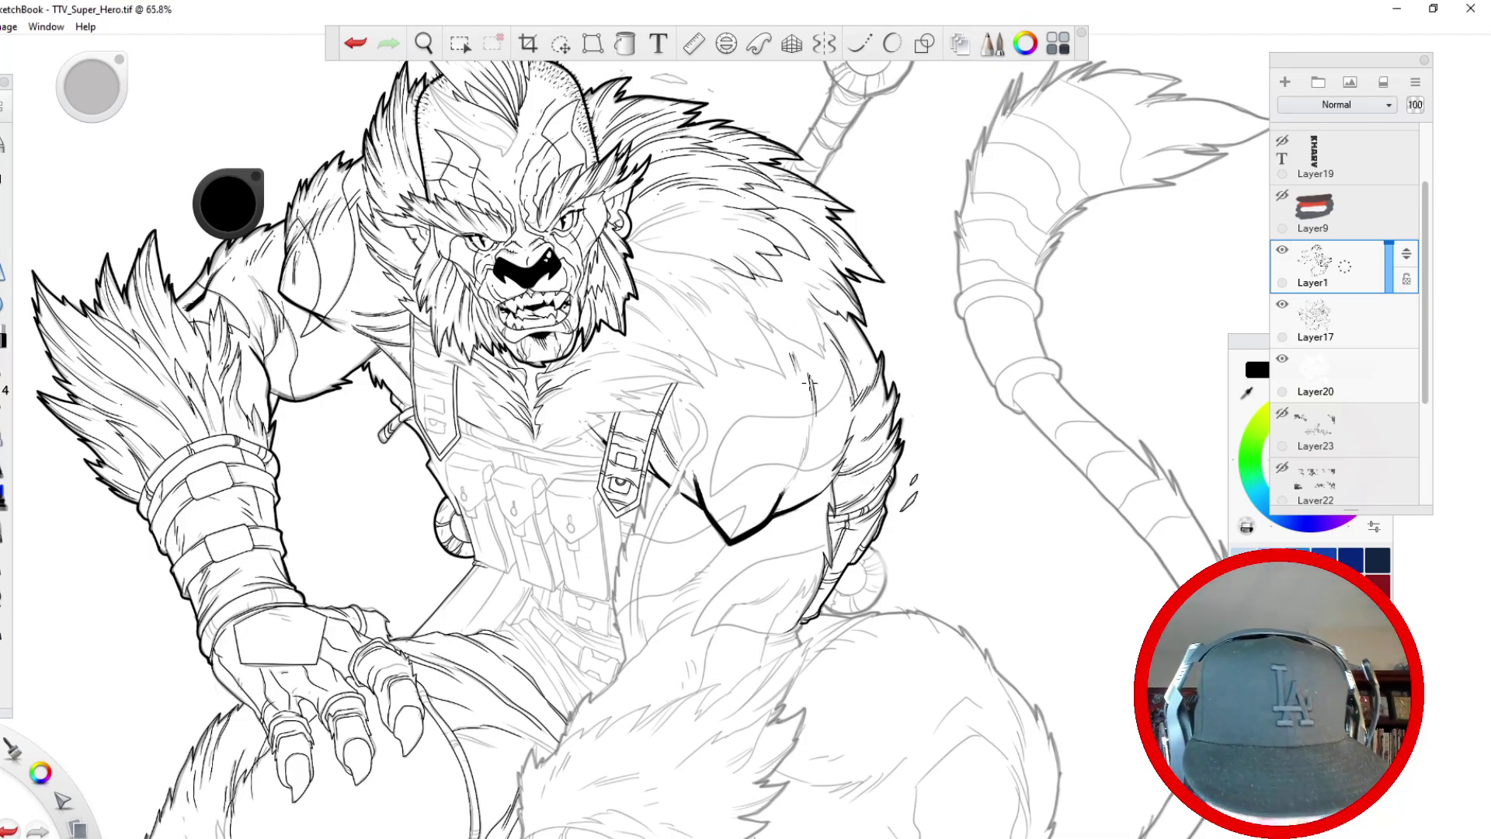
{"action": "left_click_drag", "start_coordinate": [811, 425], "coordinate": [799, 472]}
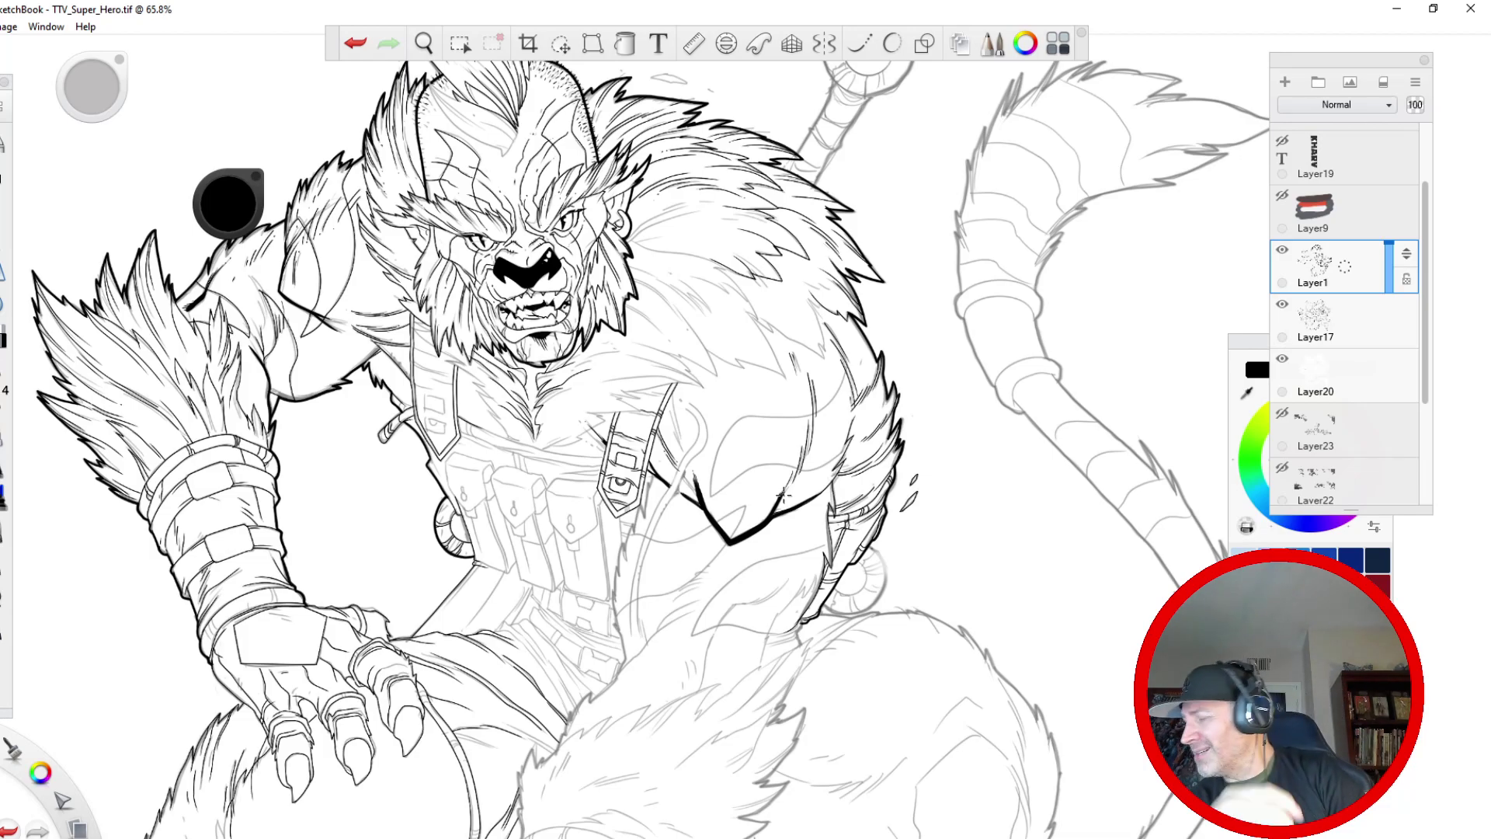
- Ink jagged fur strokes on the chest between the other strap and the chin fur
{"action": "key", "text": "space"}
{"action": "left_click_drag", "start_coordinate": [470, 388], "coordinate": [393, 236]}
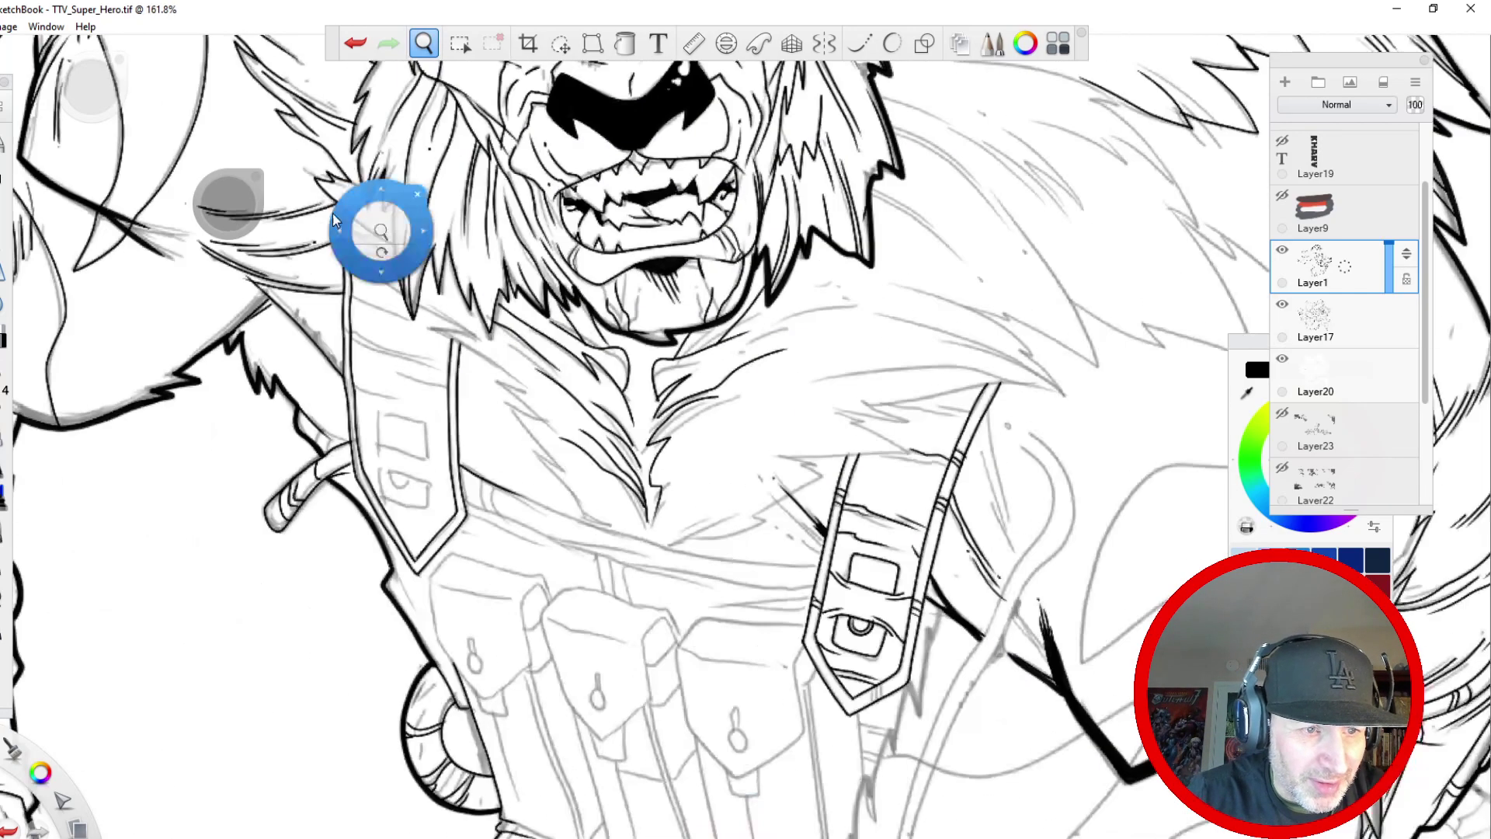
{"action": "left_click_drag", "start_coordinate": [311, 388], "coordinate": [386, 296]}
{"action": "left_click_drag", "start_coordinate": [441, 435], "coordinate": [404, 189]}
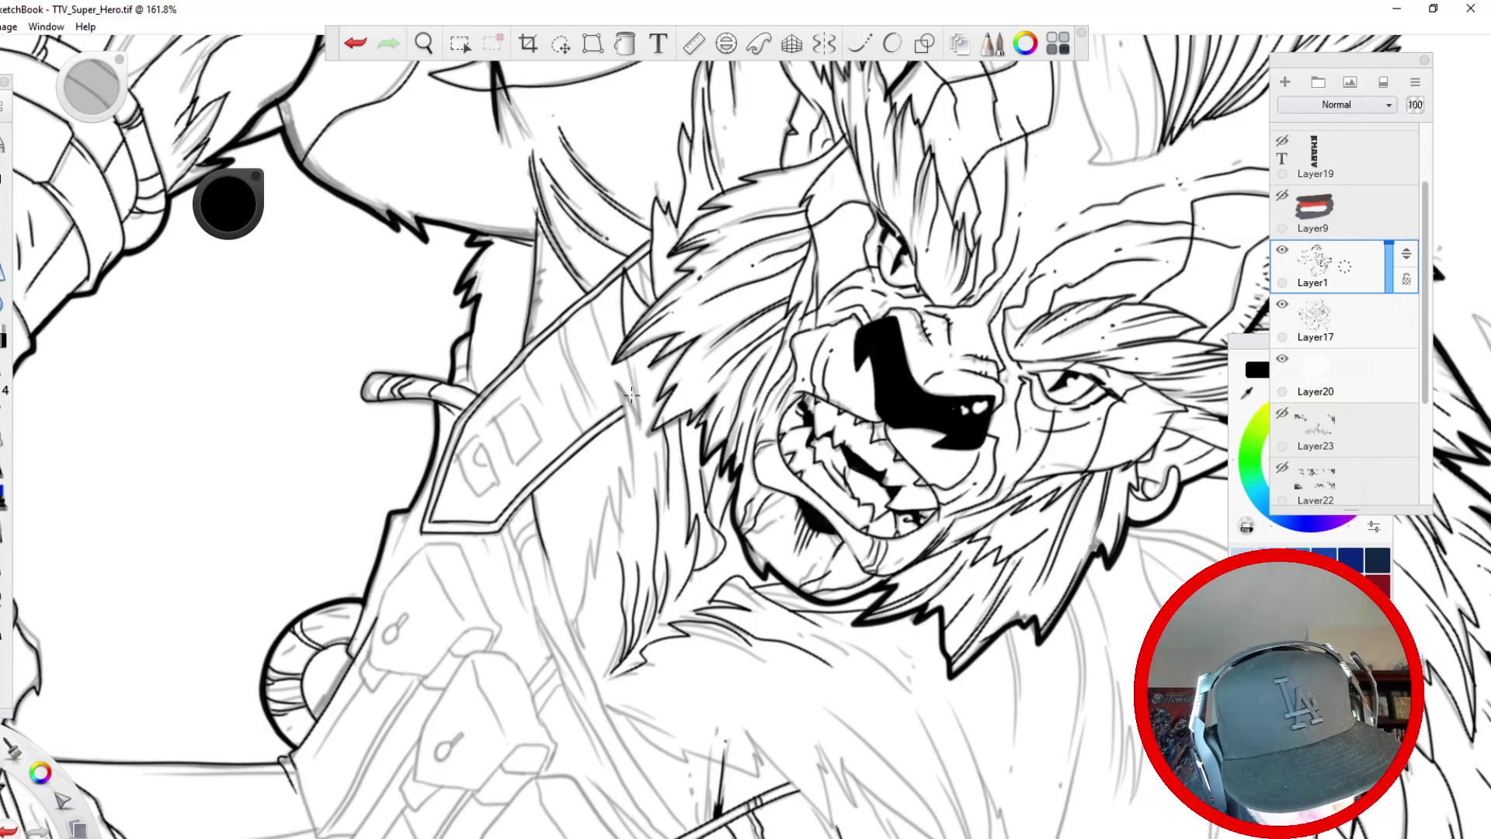
{"action": "mouse_move", "coordinate": [619, 381]}
{"action": "left_mouse_down"}
{"action": "mouse_move", "coordinate": [641, 554]}
{"action": "mouse_move", "coordinate": [630, 466]}
{"action": "mouse_move", "coordinate": [615, 546]}
{"action": "left_mouse_up"}
{"action": "left_click_drag", "start_coordinate": [612, 488], "coordinate": [575, 655]}
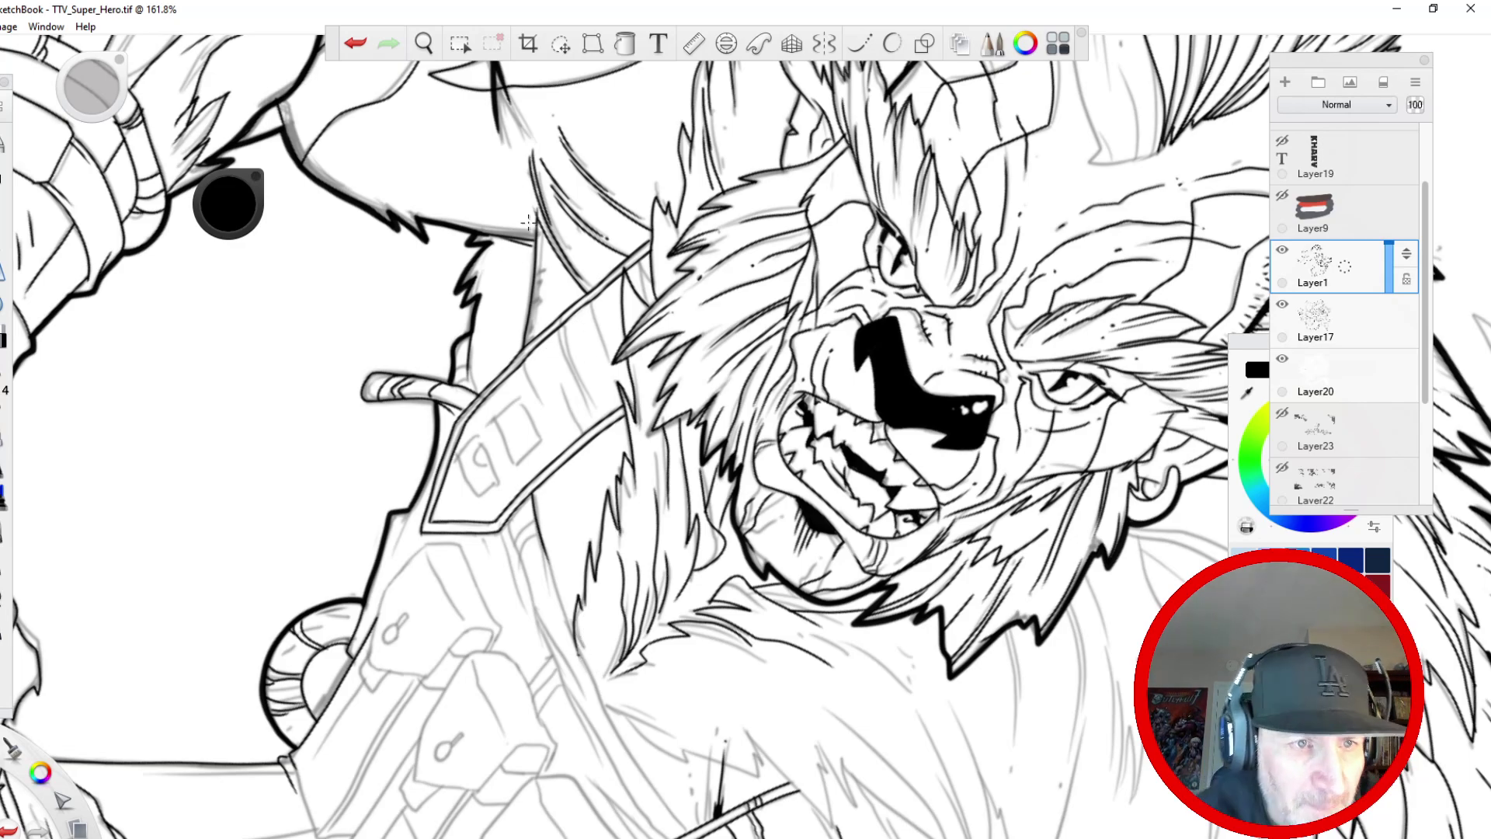
- Ink a heavy line from the shoulder fur to the other strap's outer edge, undoing attempts and finishing it with feathered strokes
{"action": "left_click_drag", "start_coordinate": [536, 199], "coordinate": [532, 345]}
{"action": "left_click", "coordinate": [355, 43]}
{"action": "left_click_drag", "start_coordinate": [536, 208], "coordinate": [526, 341]}
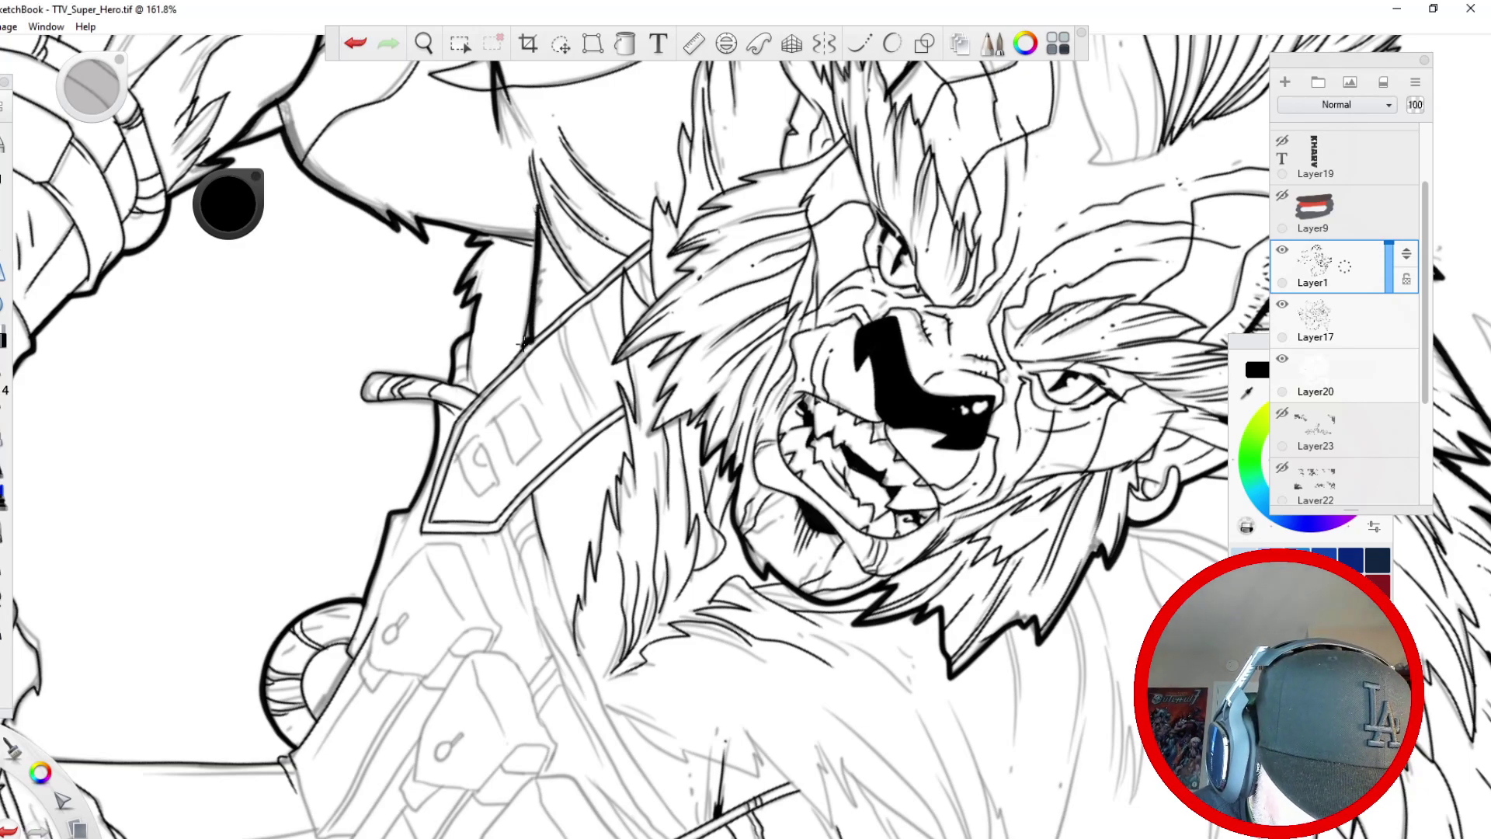
{"action": "key", "text": "ctrl+z"}
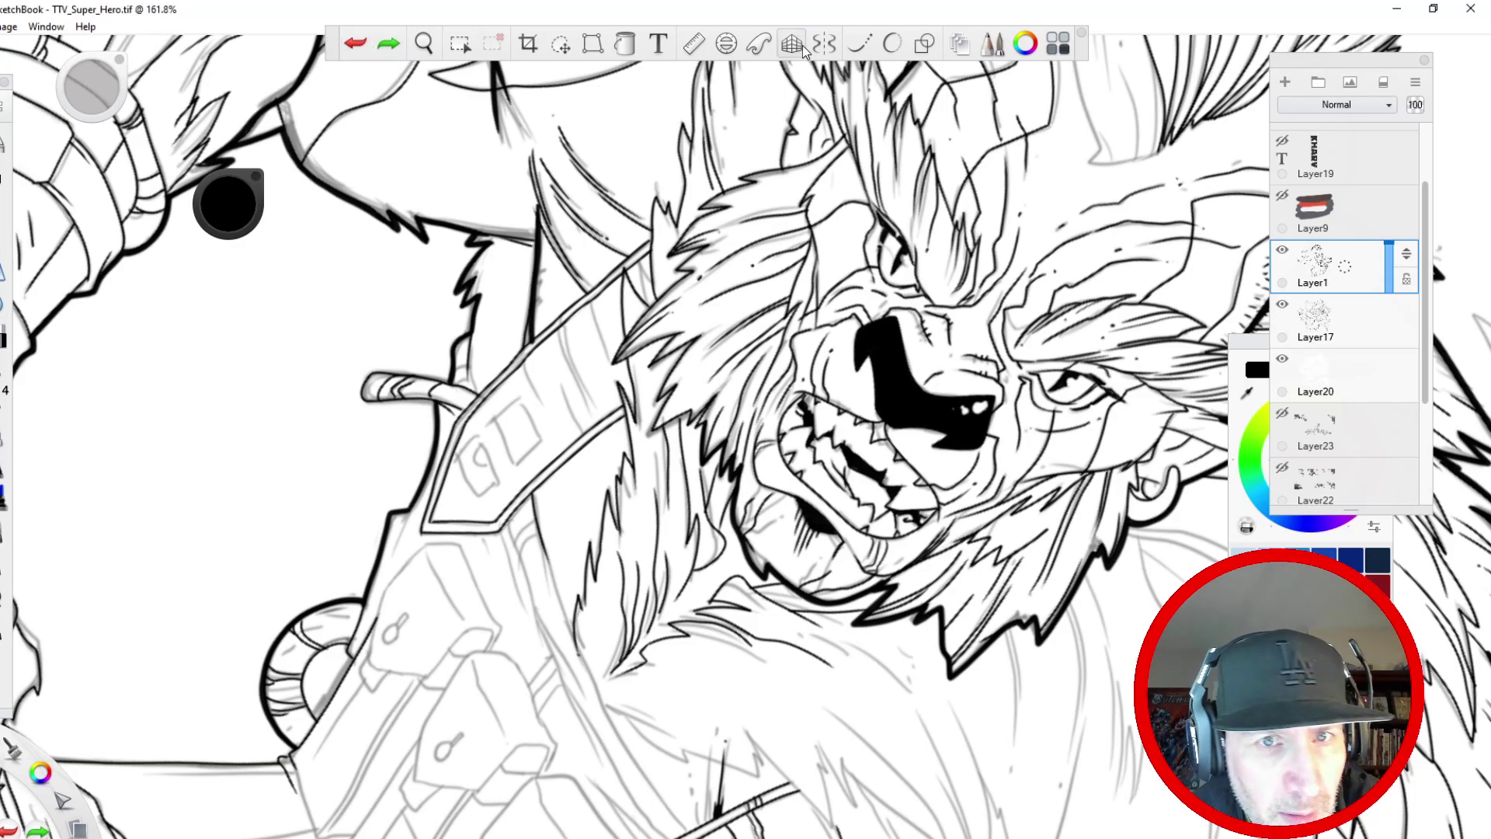
{"action": "left_click", "coordinate": [346, 45]}
{"action": "left_click", "coordinate": [860, 44]}
{"action": "mouse_move", "coordinate": [539, 207]}
{"action": "left_mouse_down"}
{"action": "mouse_move", "coordinate": [532, 341]}
{"action": "mouse_move", "coordinate": [534, 279]}
{"action": "left_mouse_up"}
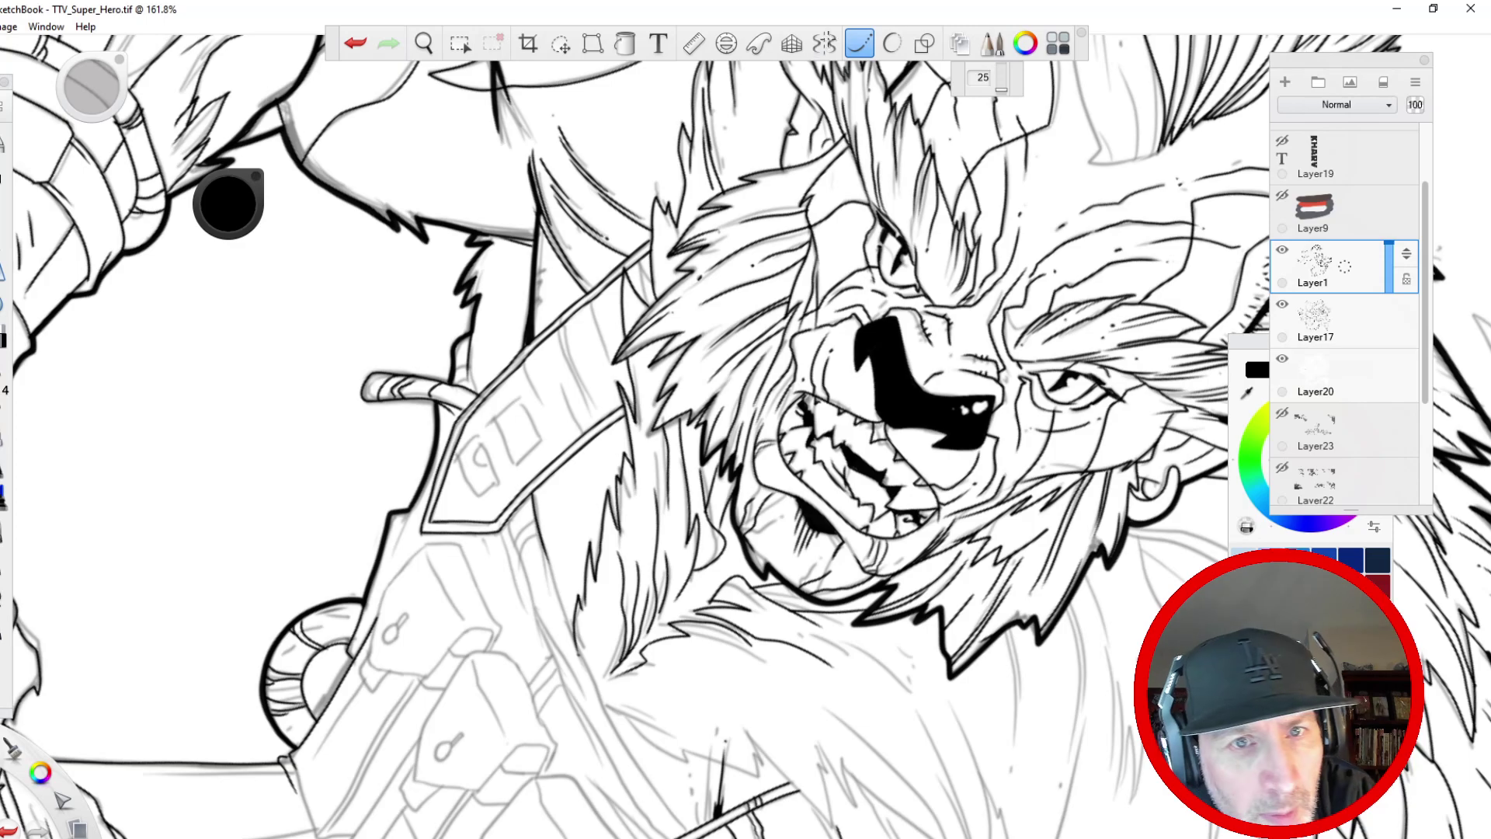
{"action": "left_click", "coordinate": [860, 43]}
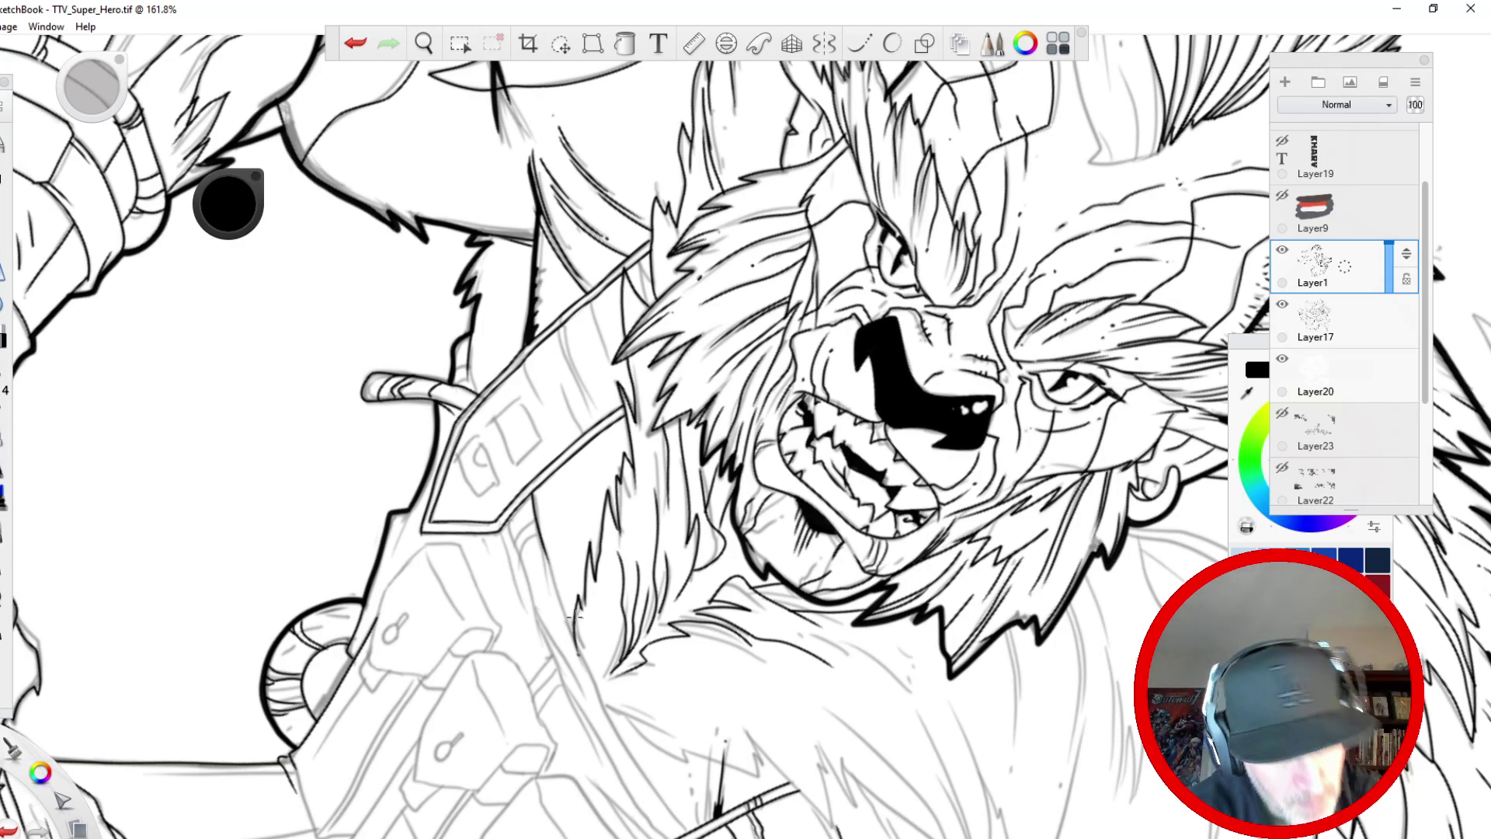
- Ink the fold lines of the band crossing the shoulder strap's pointed end, between the two sketched buckle squares
{"action": "key", "text": "space"}
{"action": "left_click_drag", "start_coordinate": [421, 282], "coordinate": [383, 327]}
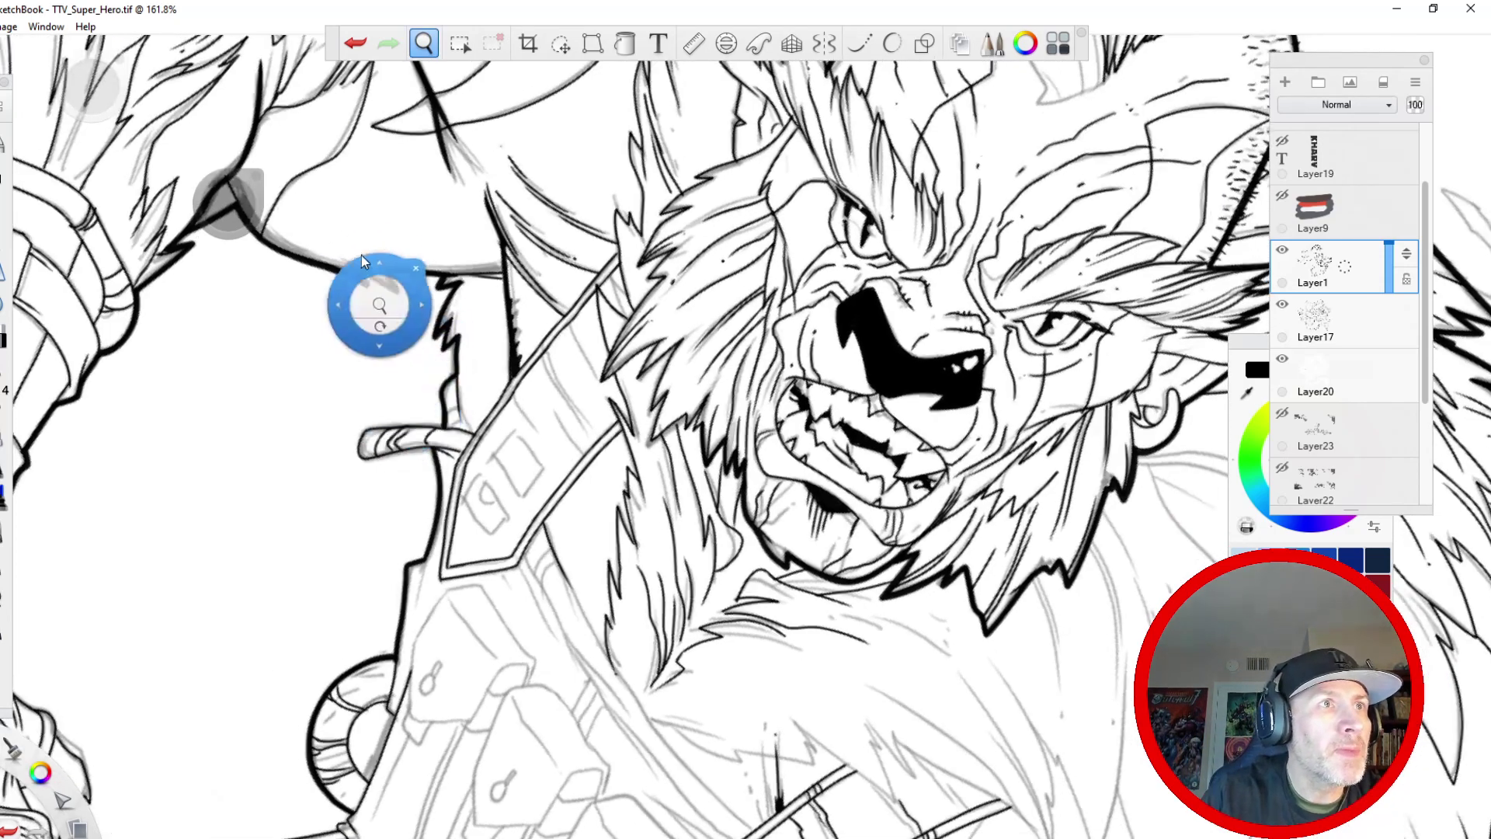
{"action": "left_click_drag", "start_coordinate": [332, 240], "coordinate": [311, 536]}
{"action": "left_click_drag", "start_coordinate": [381, 528], "coordinate": [332, 272]}
{"action": "key", "text": "space"}
{"action": "left_click_drag", "start_coordinate": [428, 414], "coordinate": [485, 292]}
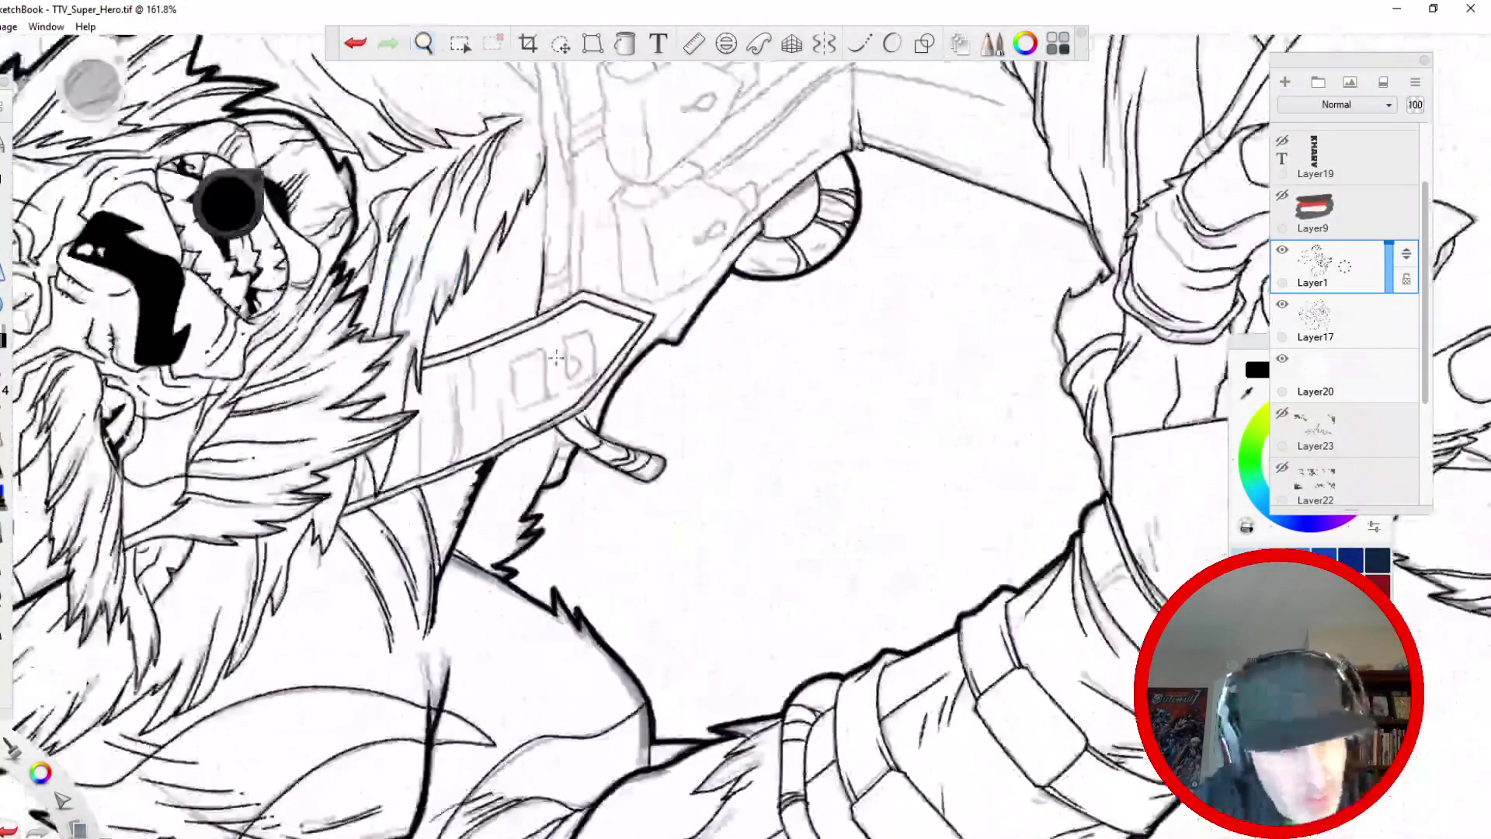
{"action": "key", "text": "space"}
{"action": "left_click_drag", "start_coordinate": [497, 373], "coordinate": [440, 342]}
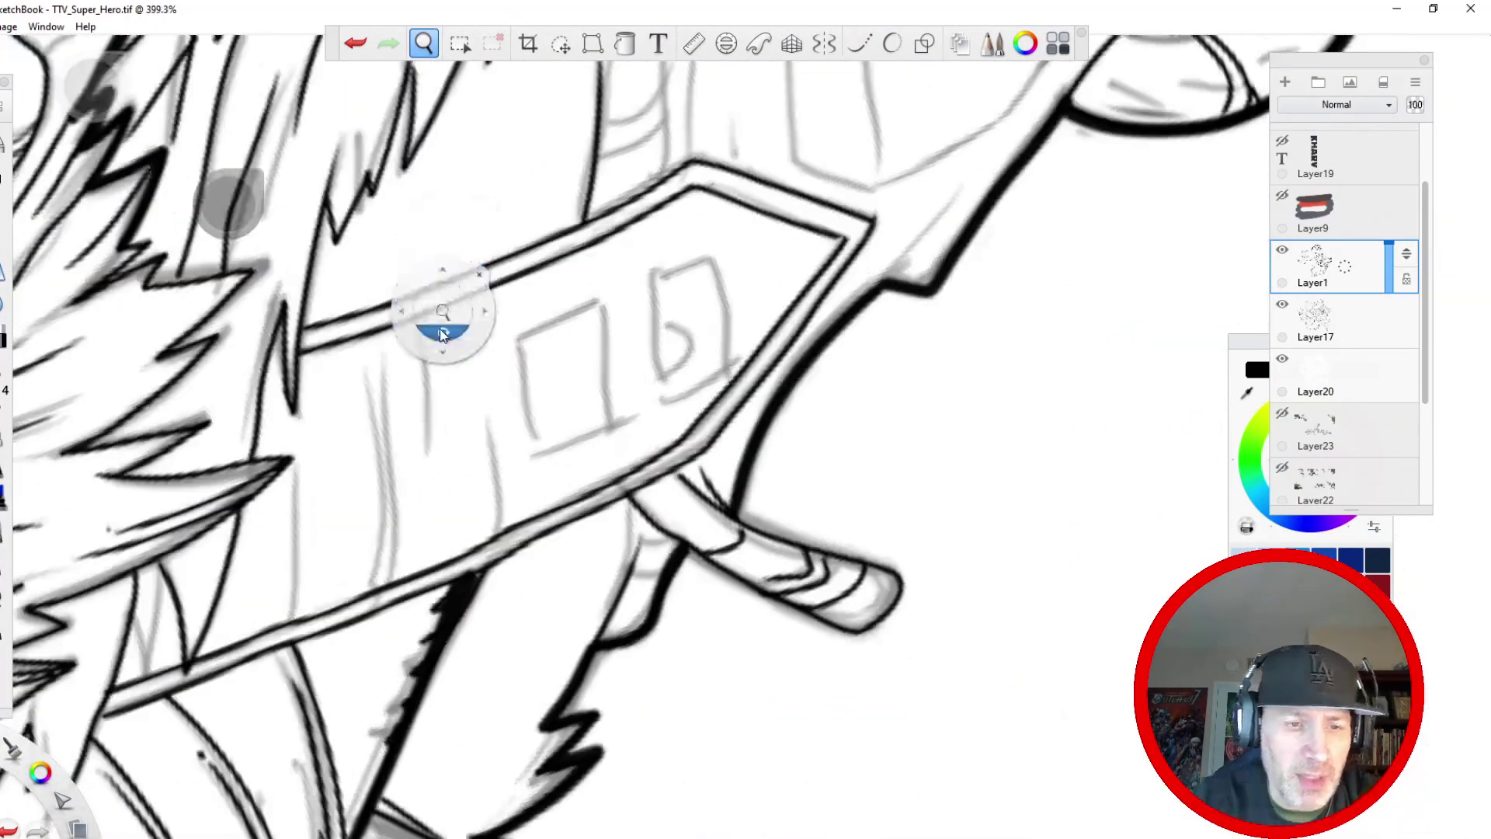
{"action": "mouse_move", "coordinate": [690, 417]}
{"action": "left_mouse_down"}
{"action": "mouse_move", "coordinate": [666, 398]}
{"action": "mouse_move", "coordinate": [651, 226]}
{"action": "mouse_move", "coordinate": [647, 282]}
{"action": "mouse_move", "coordinate": [688, 425]}
{"action": "left_mouse_up"}
{"action": "mouse_move", "coordinate": [579, 272]}
{"action": "left_mouse_down"}
{"action": "mouse_move", "coordinate": [602, 302]}
{"action": "mouse_move", "coordinate": [621, 466]}
{"action": "mouse_move", "coordinate": [629, 402]}
{"action": "left_mouse_up"}
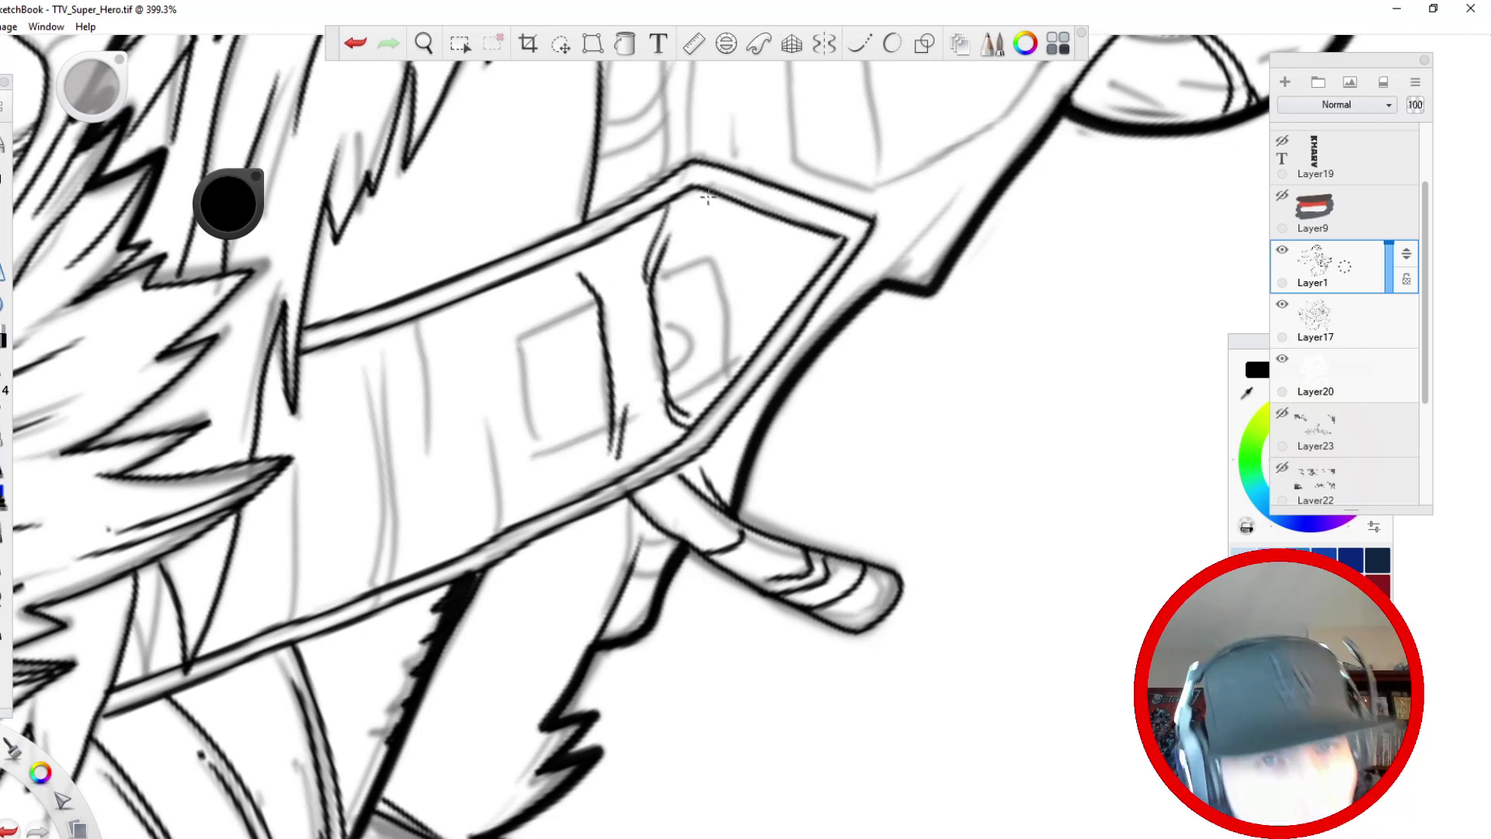
- Ink the two buckle squares on the shoulder strap with stroke smoothing at 25, undoing the unsteady attempts
{"action": "mouse_move", "coordinate": [704, 259]}
{"action": "left_mouse_down"}
{"action": "mouse_move", "coordinate": [722, 374]}
{"action": "mouse_move", "coordinate": [668, 396]}
{"action": "left_mouse_up"}
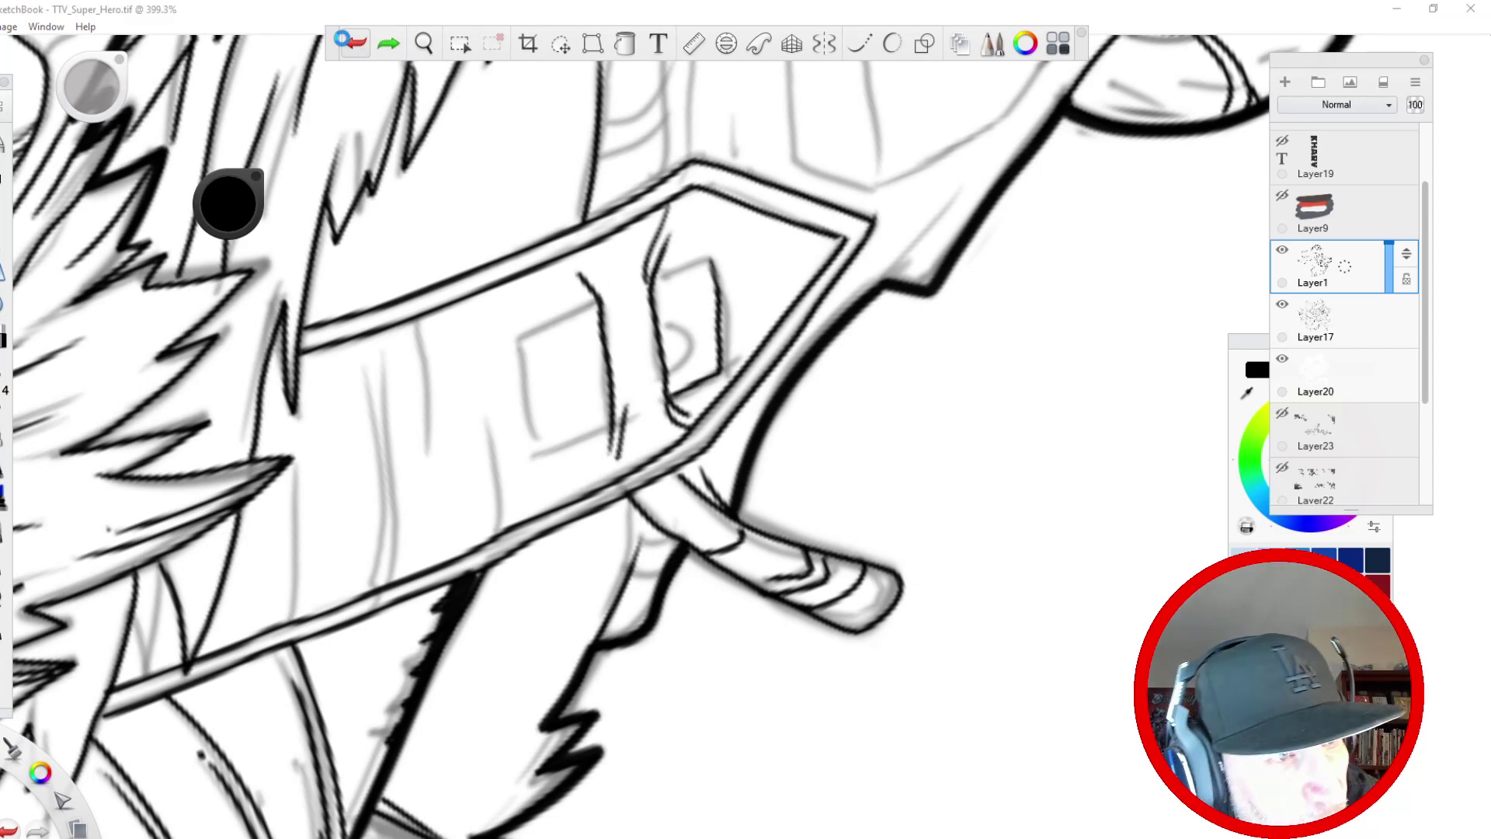
{"action": "left_click", "coordinate": [345, 41]}
{"action": "left_click", "coordinate": [860, 43]}
{"action": "mouse_move", "coordinate": [705, 258]}
{"action": "left_mouse_down"}
{"action": "mouse_move", "coordinate": [711, 390]}
{"action": "mouse_move", "coordinate": [672, 403]}
{"action": "left_mouse_up"}
{"action": "mouse_move", "coordinate": [705, 259]}
{"action": "left_mouse_down"}
{"action": "mouse_move", "coordinate": [528, 336]}
{"action": "mouse_move", "coordinate": [534, 415]}
{"action": "mouse_move", "coordinate": [579, 444]}
{"action": "mouse_move", "coordinate": [614, 425]}
{"action": "mouse_move", "coordinate": [533, 457]}
{"action": "mouse_move", "coordinate": [523, 359]}
{"action": "mouse_move", "coordinate": [604, 307]}
{"action": "left_mouse_up"}
{"action": "key", "text": "ctrl+z"}
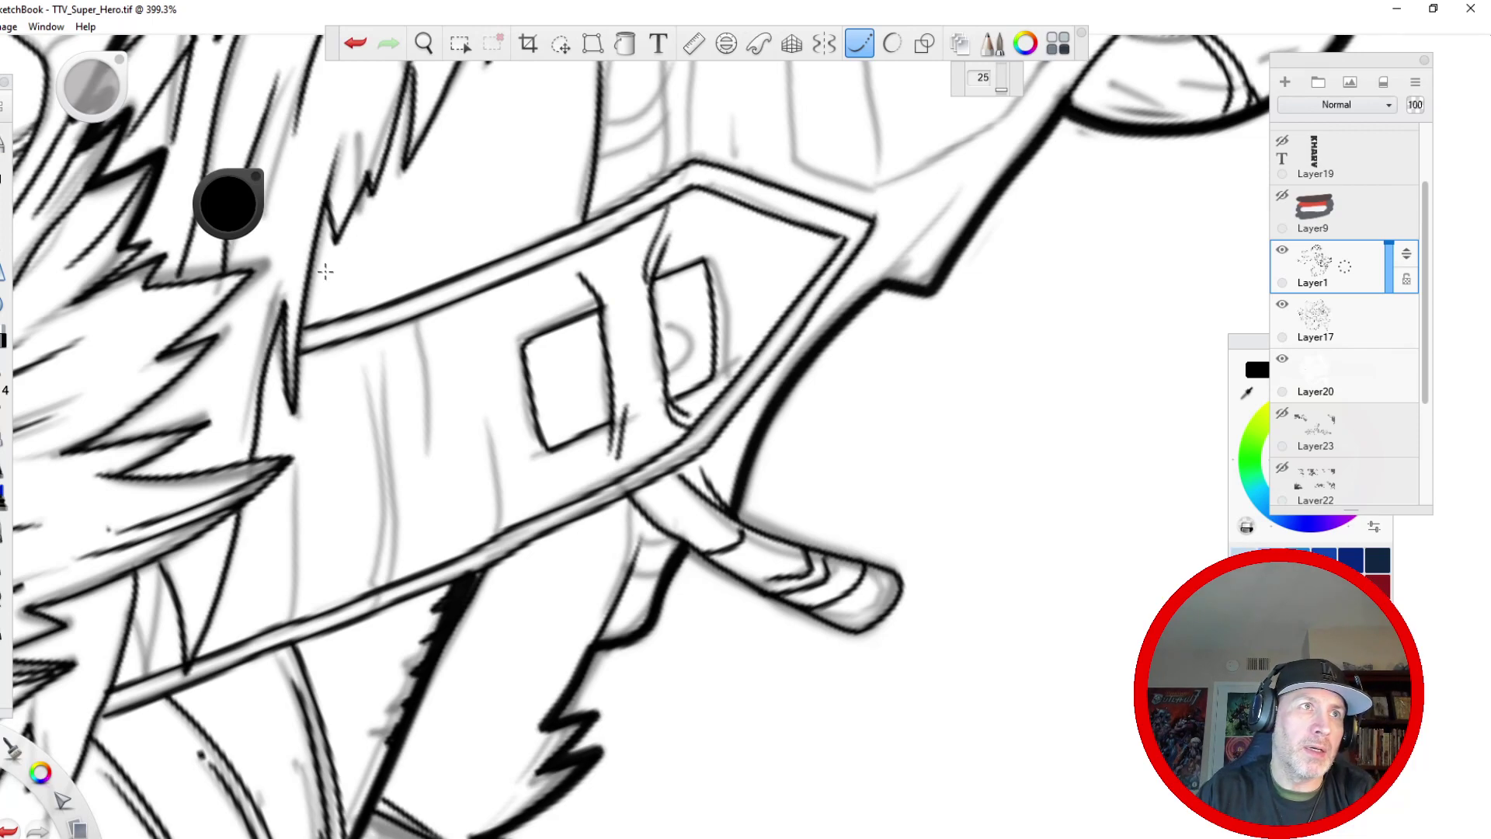
- Ink two concentric rings inside the buckle square nearest the strap's point using the ellipse guide, and close the guide
{"action": "key", "text": "space"}
{"action": "left_click_drag", "start_coordinate": [354, 441], "coordinate": [862, 206]}
{"action": "left_click_drag", "start_coordinate": [653, 494], "coordinate": [349, 340]}
{"action": "left_click_drag", "start_coordinate": [313, 409], "coordinate": [284, 445]}
{"action": "left_click", "coordinate": [725, 51]}
{"action": "mouse_move", "coordinate": [599, 401]}
{"action": "left_mouse_down"}
{"action": "mouse_move", "coordinate": [575, 334]}
{"action": "mouse_move", "coordinate": [517, 343]}
{"action": "mouse_move", "coordinate": [545, 335]}
{"action": "mouse_move", "coordinate": [609, 364]}
{"action": "mouse_move", "coordinate": [618, 352]}
{"action": "left_mouse_up"}
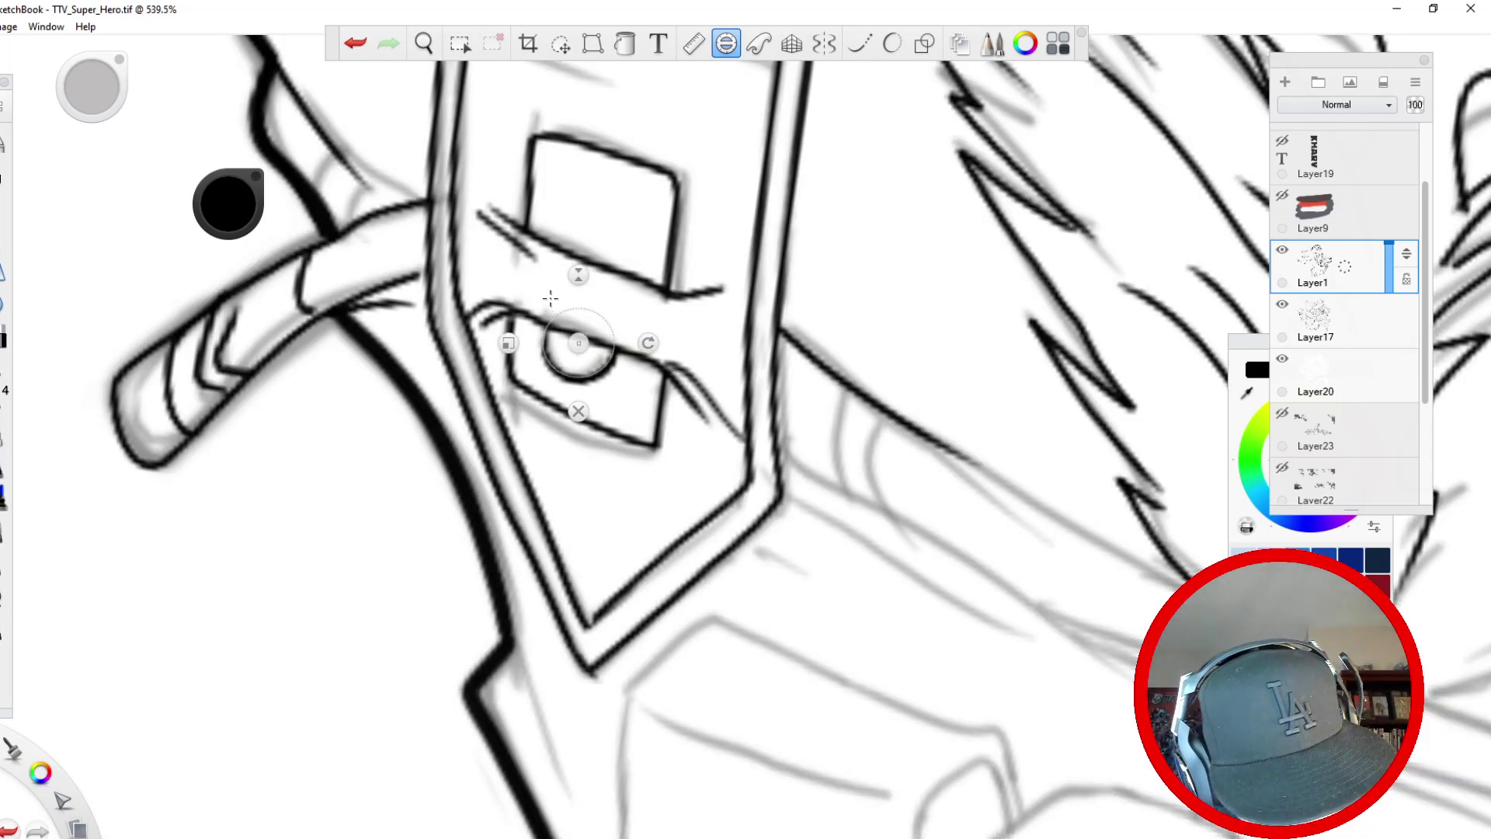
{"action": "mouse_move", "coordinate": [507, 342]}
{"action": "left_mouse_down"}
{"action": "mouse_move", "coordinate": [589, 368]}
{"action": "mouse_move", "coordinate": [556, 333]}
{"action": "left_mouse_up"}
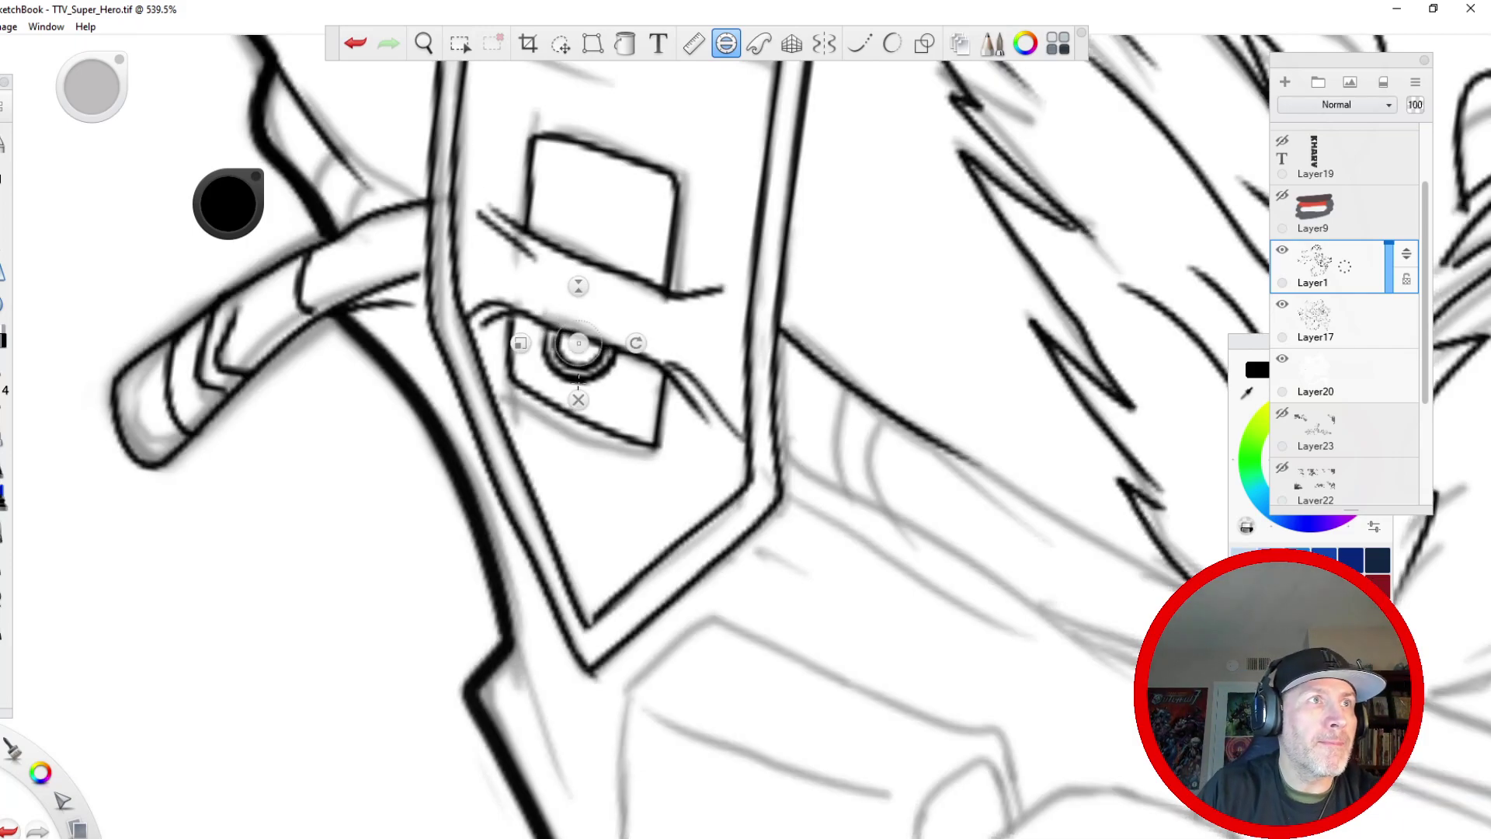
{"action": "left_click", "coordinate": [578, 401]}
- Ink crease lines across the shoulder strap between the buckle and the beard fur, with stroke smoothing at 25
{"action": "key", "text": "space"}
{"action": "left_click_drag", "start_coordinate": [426, 194], "coordinate": [416, 579]}
{"action": "left_click_drag", "start_coordinate": [365, 294], "coordinate": [411, 389]}
{"action": "left_click_drag", "start_coordinate": [424, 239], "coordinate": [411, 122]}
{"action": "left_click_drag", "start_coordinate": [397, 284], "coordinate": [382, 151]}
{"action": "left_click_drag", "start_coordinate": [399, 321], "coordinate": [389, 271]}
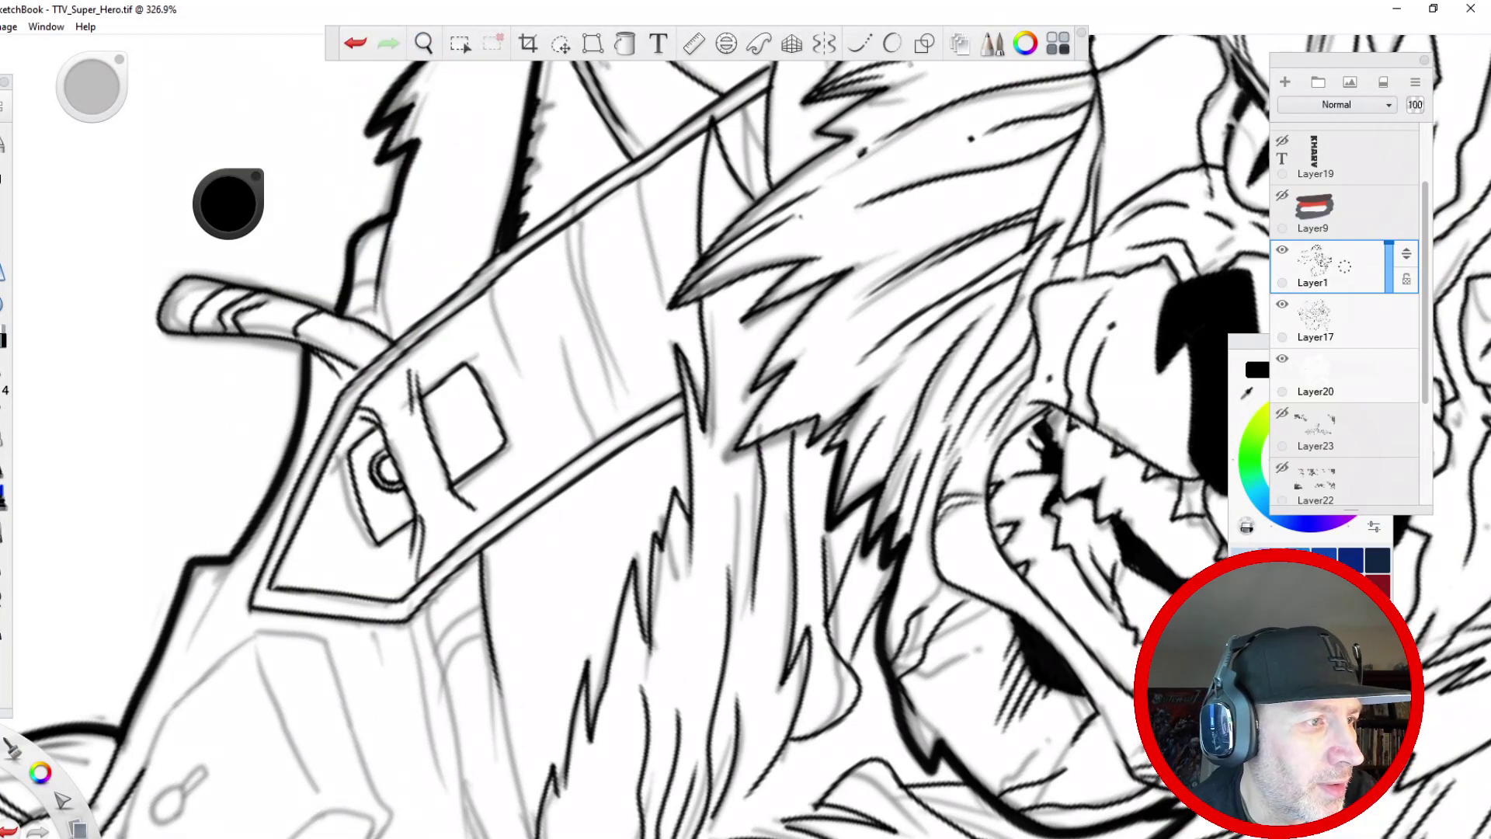
{"action": "left_click", "coordinate": [860, 44]}
{"action": "mouse_move", "coordinate": [489, 288]}
{"action": "left_mouse_down"}
{"action": "mouse_move", "coordinate": [546, 424]}
{"action": "mouse_move", "coordinate": [573, 385]}
{"action": "mouse_move", "coordinate": [548, 330]}
{"action": "left_mouse_up"}
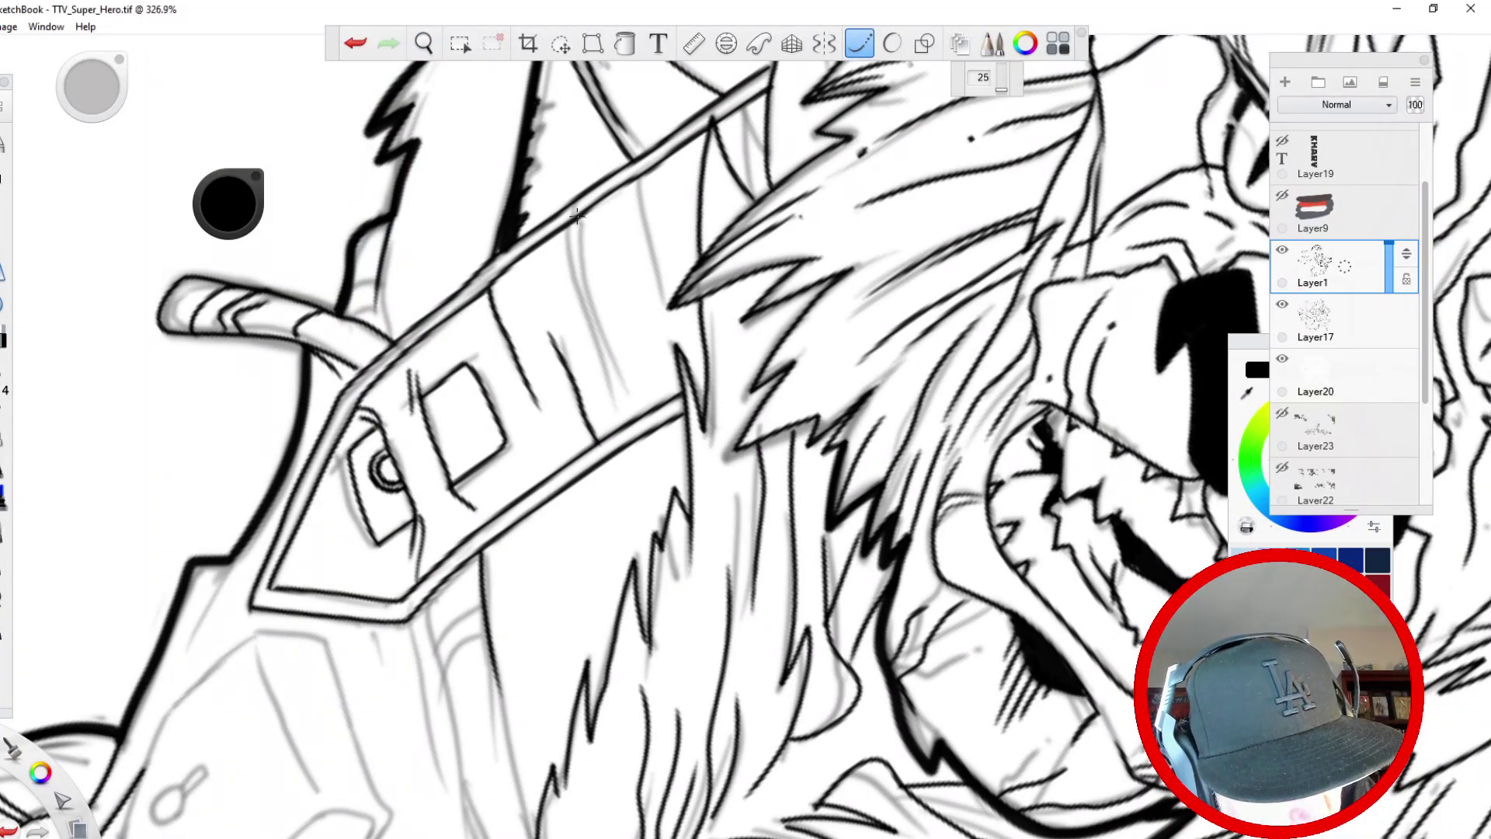
{"action": "left_click_drag", "start_coordinate": [577, 215], "coordinate": [622, 365]}
{"action": "left_click_drag", "start_coordinate": [567, 226], "coordinate": [636, 420]}
{"action": "left_click_drag", "start_coordinate": [639, 179], "coordinate": [666, 310]}
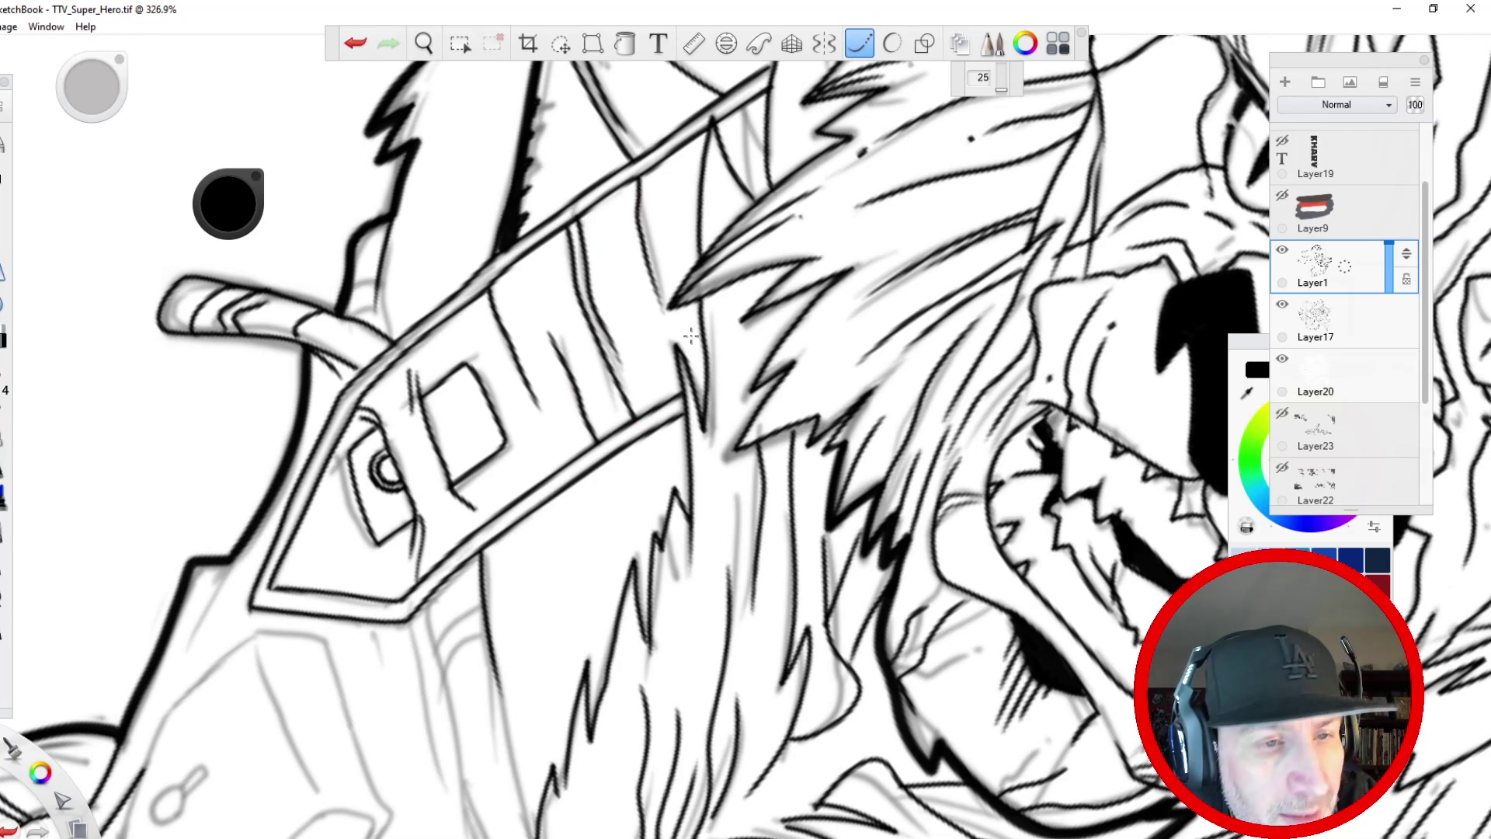
{"action": "left_click_drag", "start_coordinate": [631, 182], "coordinate": [631, 228]}
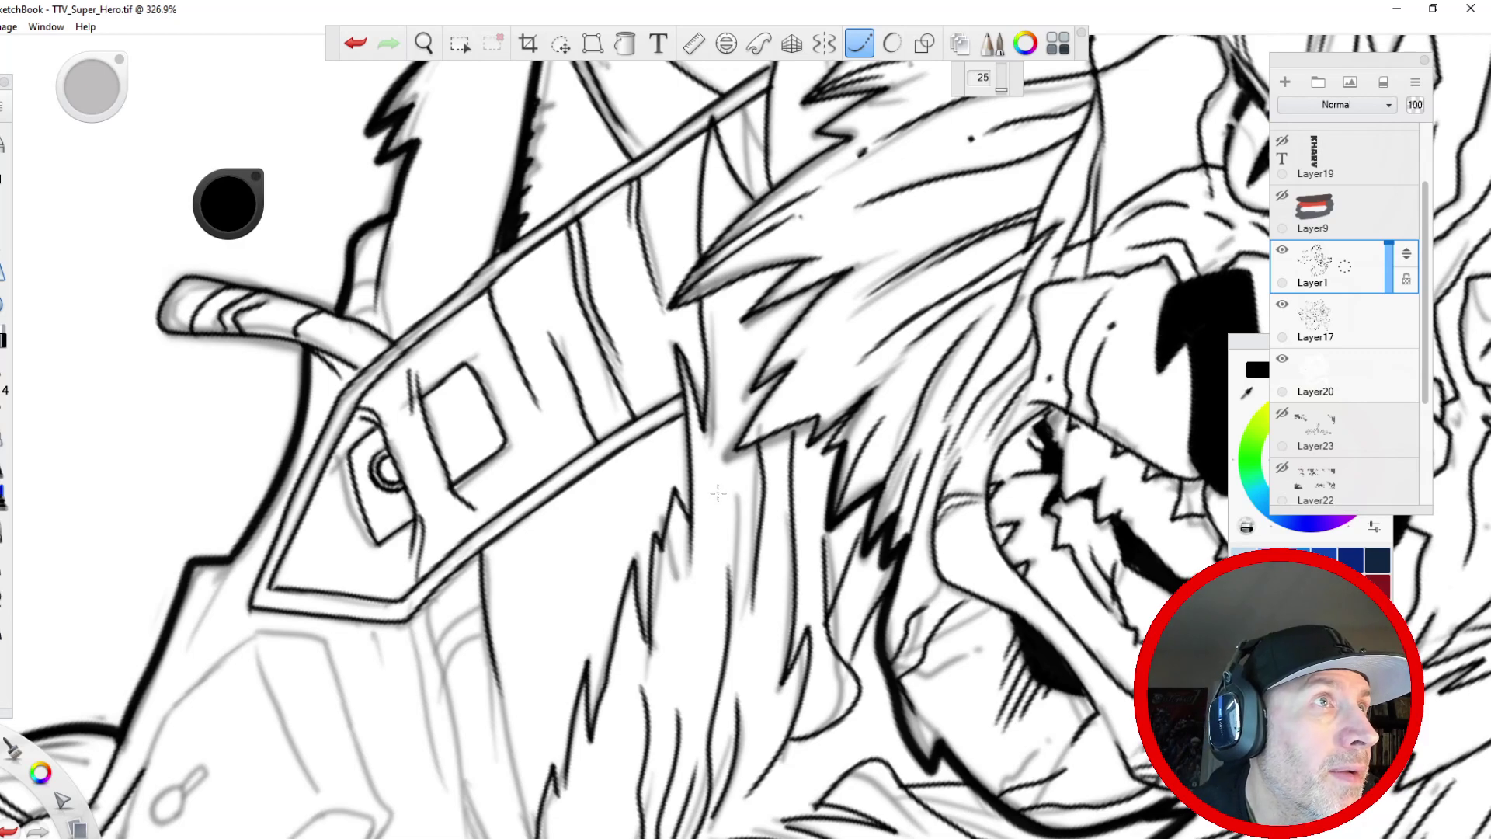
- Ink both edges of the narrow strap running down the chest from the shoulder strap, with a tapered fold between them
{"action": "key", "text": "space"}
{"action": "left_click_drag", "start_coordinate": [718, 434], "coordinate": [298, 179]}
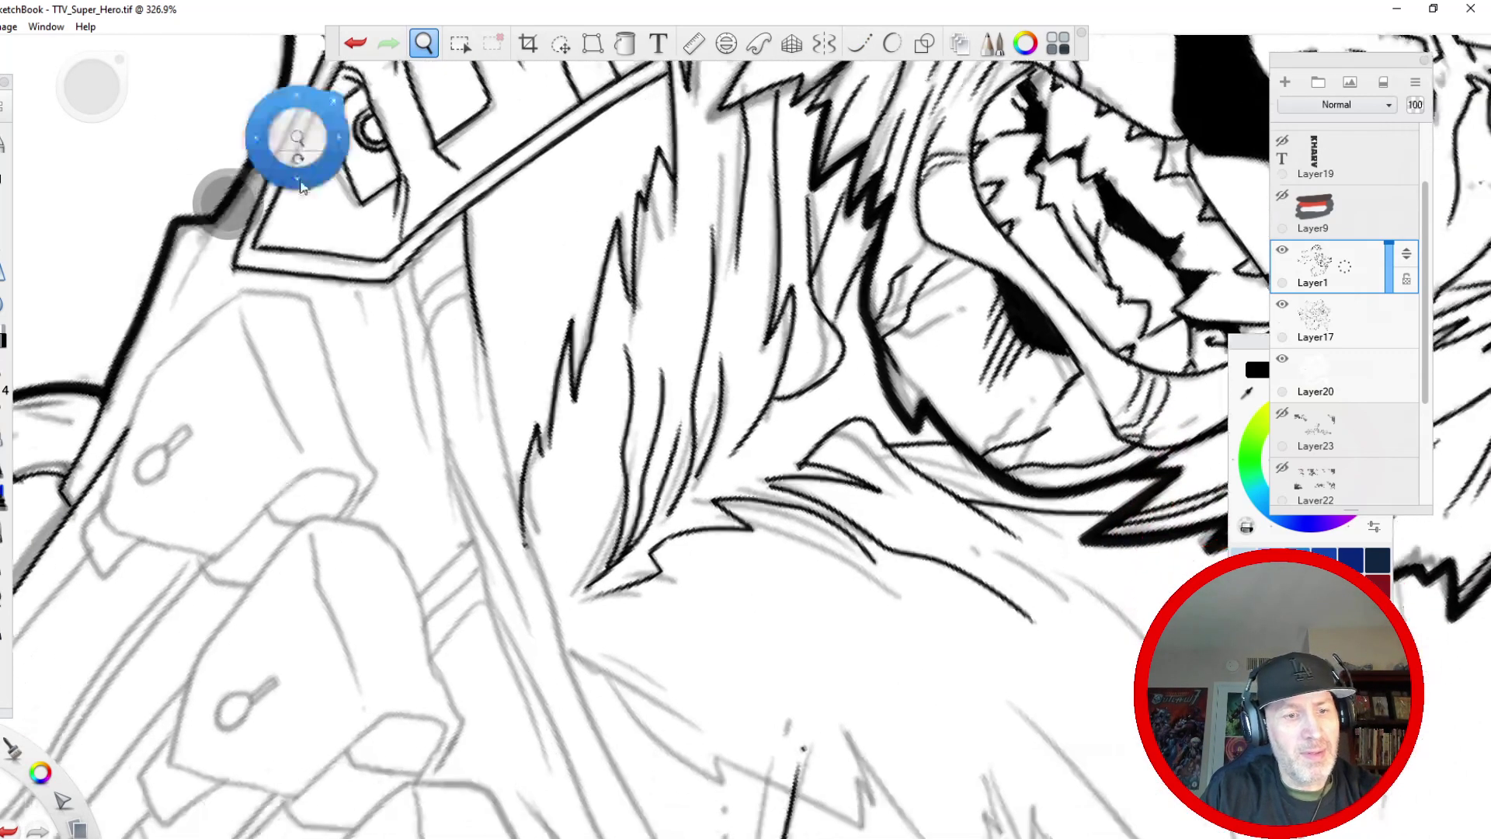
{"action": "left_click_drag", "start_coordinate": [469, 281], "coordinate": [502, 557]}
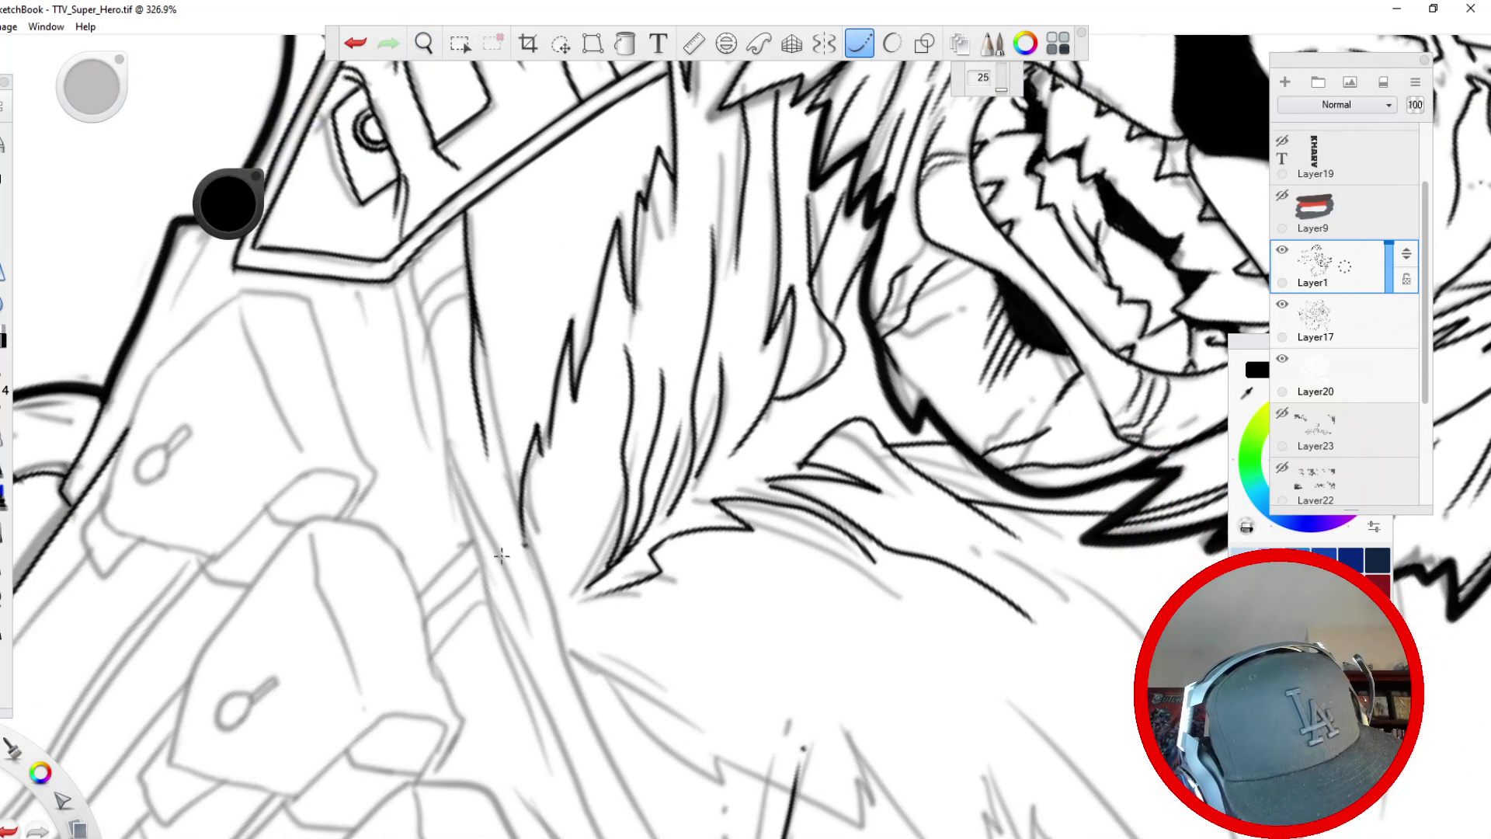
{"action": "mouse_move", "coordinate": [409, 260]}
{"action": "left_mouse_down"}
{"action": "mouse_move", "coordinate": [459, 490]}
{"action": "mouse_move", "coordinate": [529, 643]}
{"action": "left_mouse_up"}
{"action": "left_click_drag", "start_coordinate": [488, 560], "coordinate": [519, 625]}
{"action": "left_click_drag", "start_coordinate": [453, 468], "coordinate": [564, 752]}
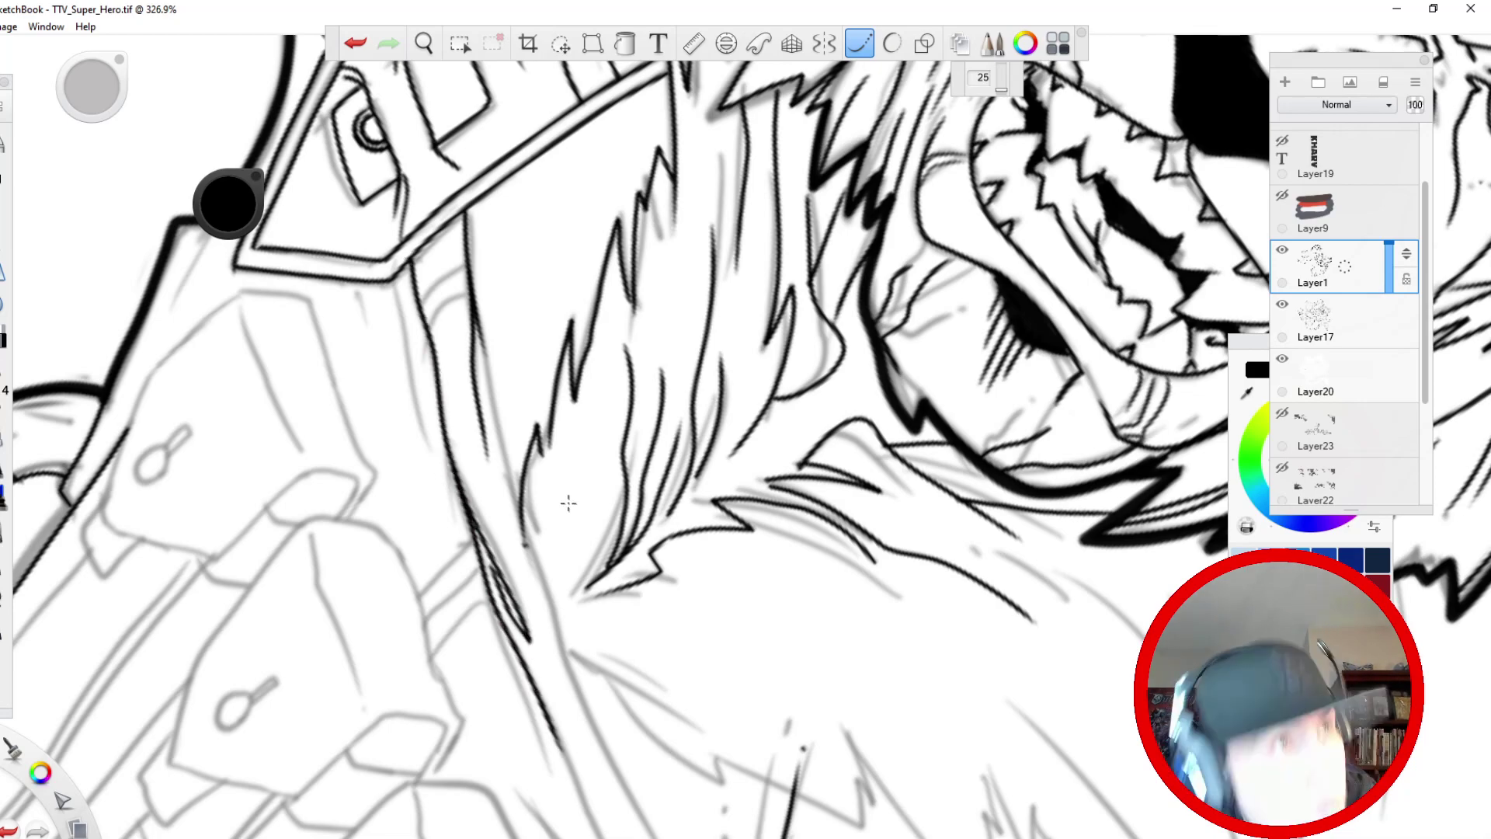
{"action": "mouse_move", "coordinate": [475, 330]}
{"action": "left_mouse_down"}
{"action": "mouse_move", "coordinate": [515, 525]}
{"action": "mouse_move", "coordinate": [608, 780]}
{"action": "left_mouse_up"}
- Extend the narrow strap's edges down to the lower buckled strap and ink two tapered fold lines beside it
{"action": "key", "text": "space"}
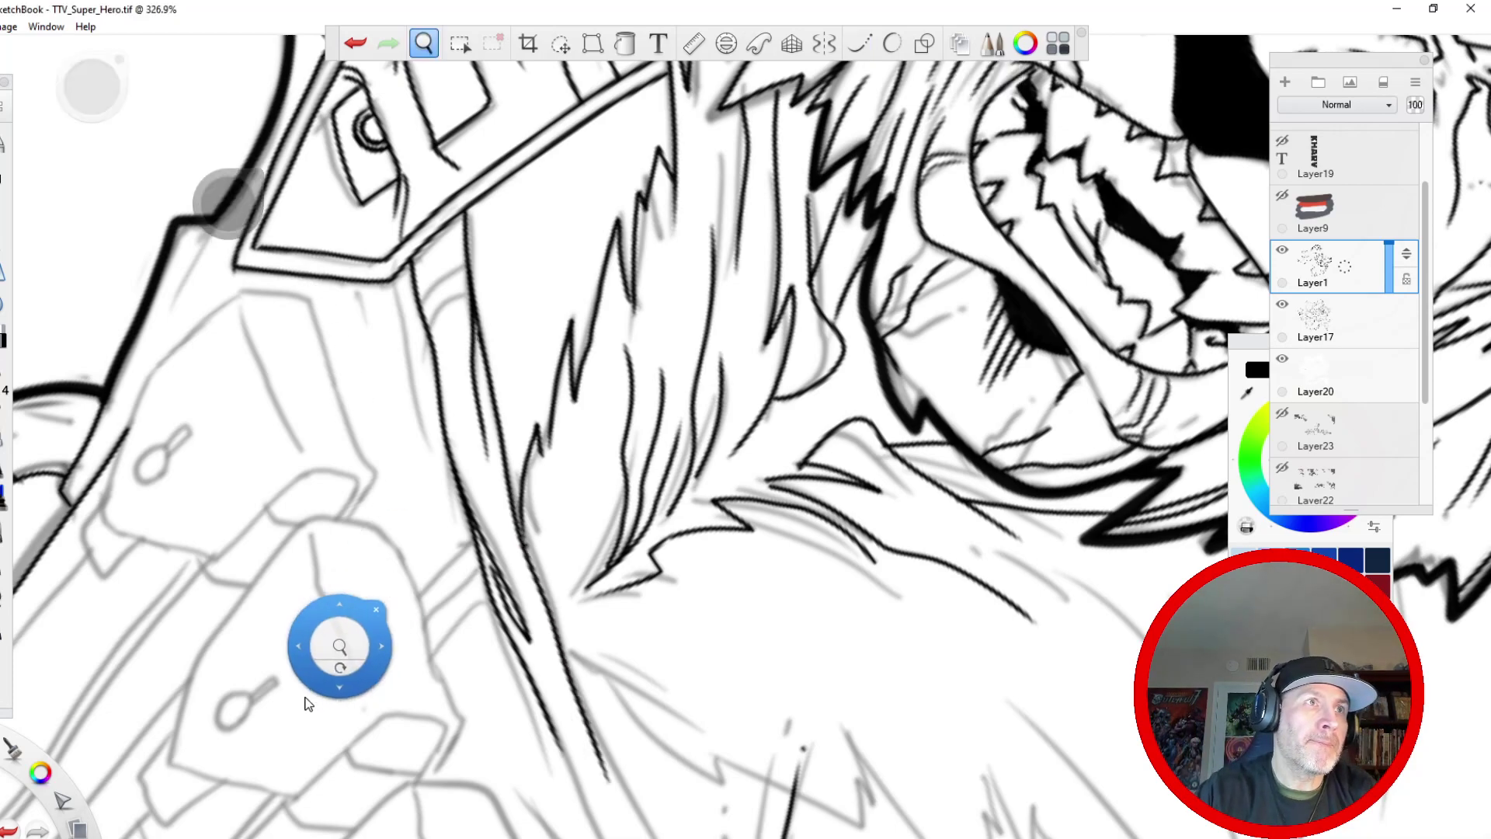
{"action": "left_click_drag", "start_coordinate": [393, 657], "coordinate": [189, 146]}
{"action": "mouse_move", "coordinate": [504, 412]}
{"action": "left_mouse_down"}
{"action": "mouse_move", "coordinate": [396, 204]}
{"action": "mouse_move", "coordinate": [359, 80]}
{"action": "left_mouse_up"}
{"action": "mouse_move", "coordinate": [466, 433]}
{"action": "left_mouse_down"}
{"action": "mouse_move", "coordinate": [387, 307]}
{"action": "mouse_move", "coordinate": [336, 158]}
{"action": "left_mouse_up"}
{"action": "left_click_drag", "start_coordinate": [386, 310], "coordinate": [340, 177]}
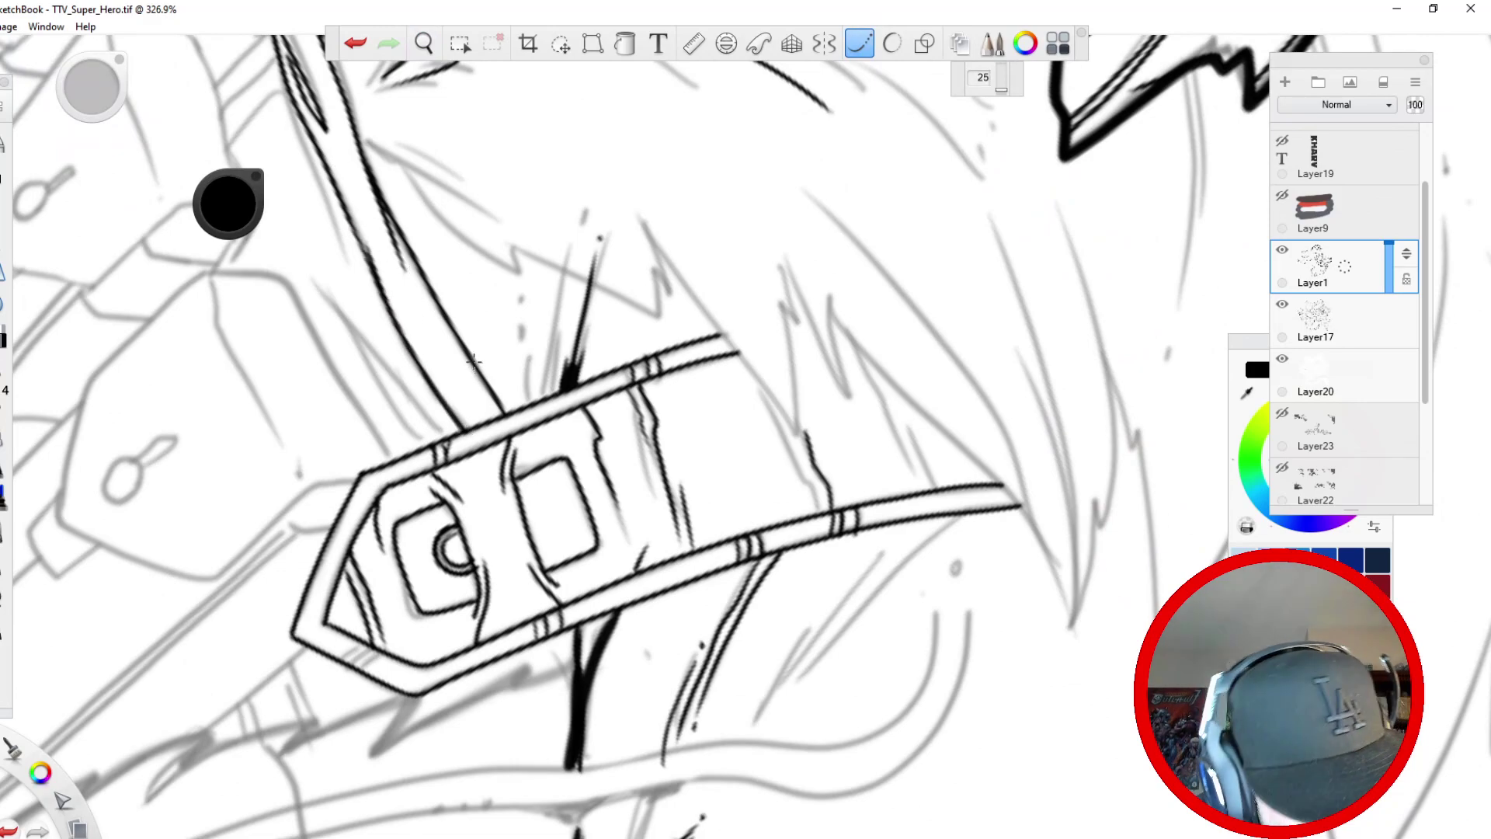
{"action": "left_click_drag", "start_coordinate": [445, 435], "coordinate": [289, 245]}
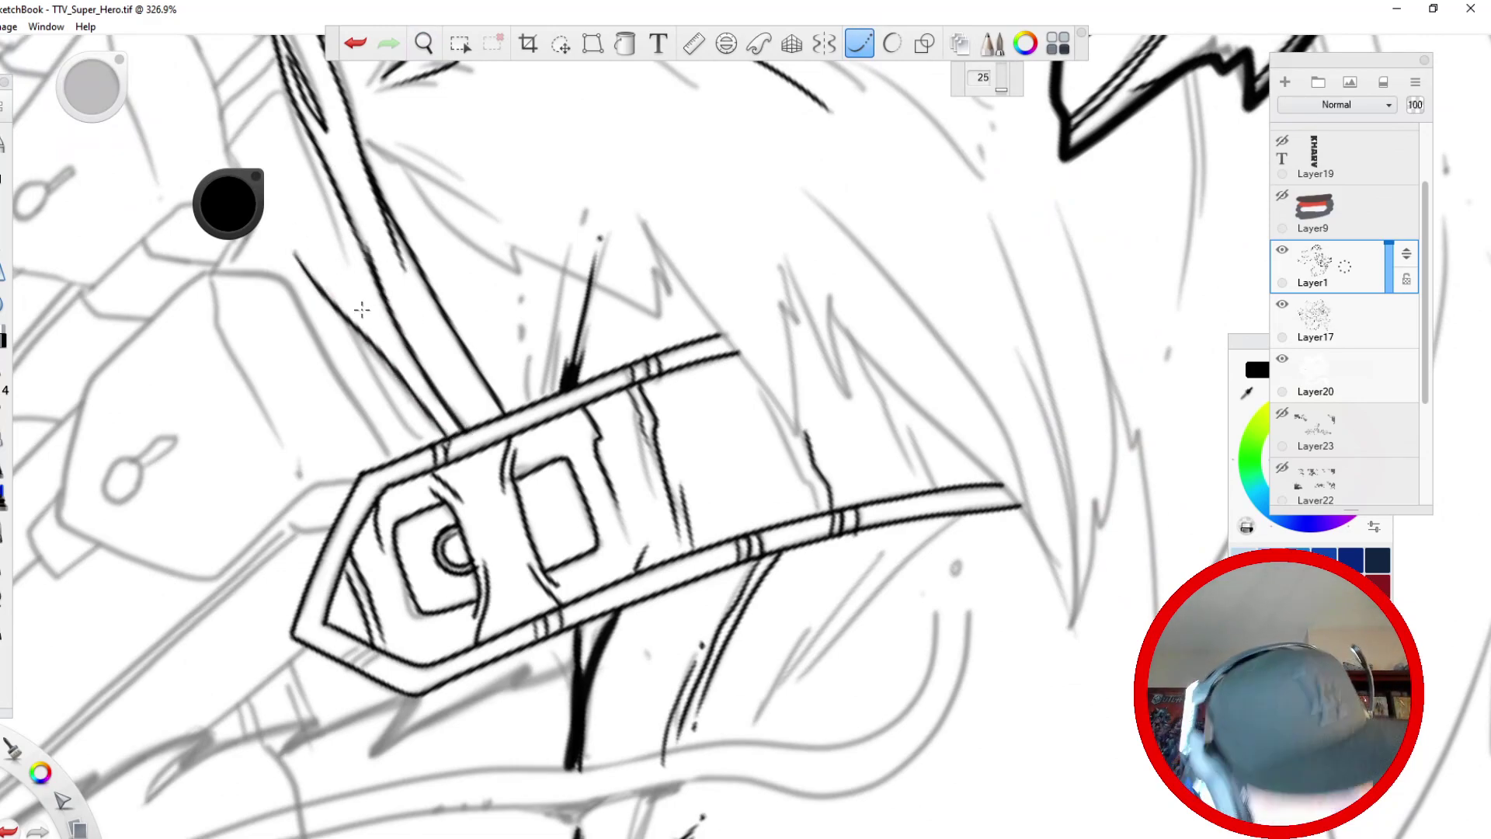
{"action": "mouse_move", "coordinate": [415, 449]}
{"action": "left_mouse_down"}
{"action": "mouse_move", "coordinate": [359, 351]}
{"action": "mouse_move", "coordinate": [241, 241]}
{"action": "left_mouse_up"}
{"action": "left_click_drag", "start_coordinate": [299, 112], "coordinate": [352, 271]}
- Ink thin tapered strokes rising from the lower strap's upper edge beside the heavy crease, undoing and redrawing one
{"action": "key", "text": "space"}
{"action": "left_click_drag", "start_coordinate": [194, 440], "coordinate": [272, 593]}
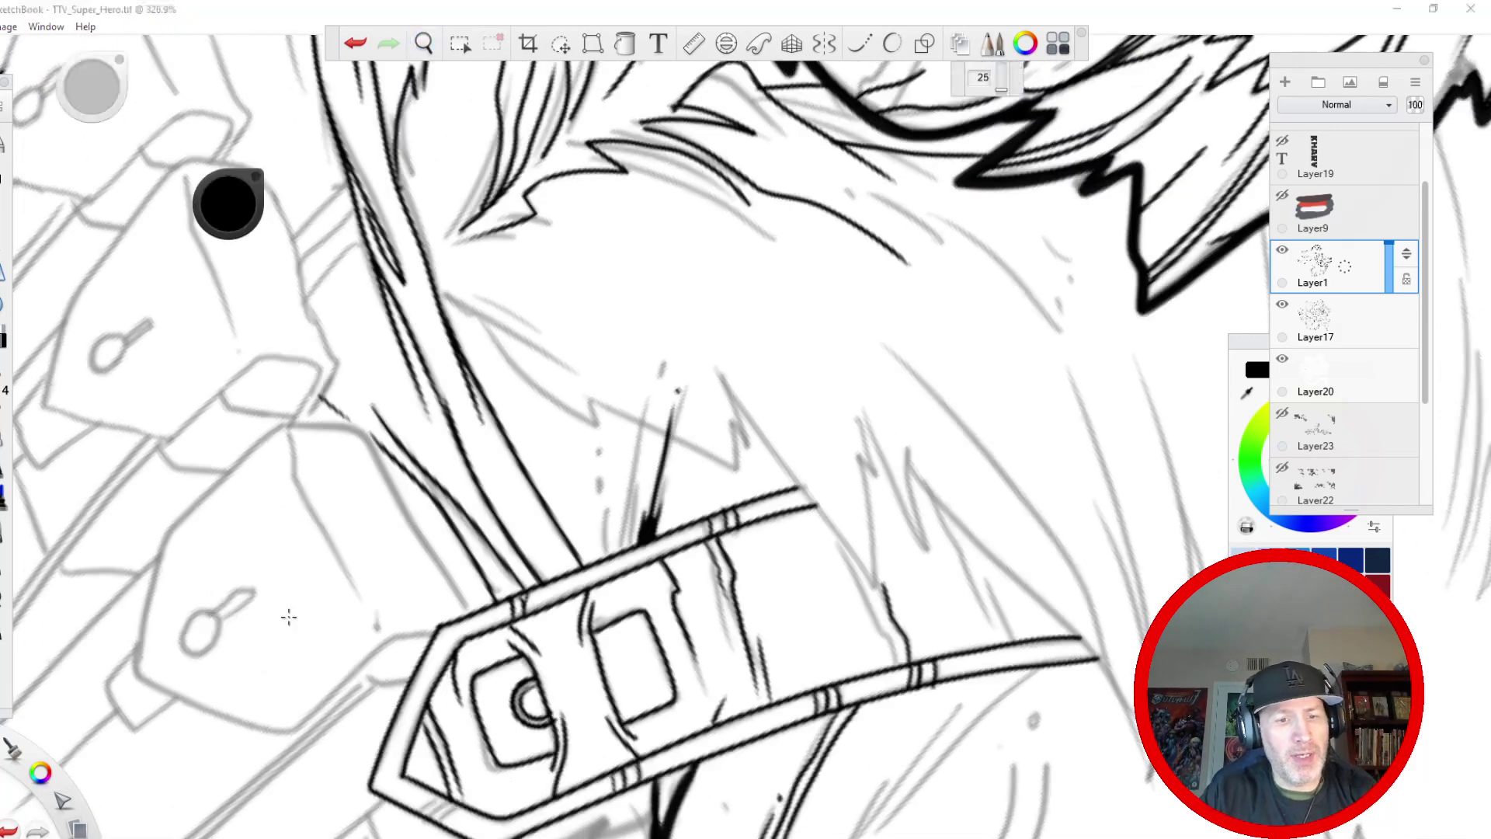
{"action": "left_click_drag", "start_coordinate": [628, 549], "coordinate": [643, 461]}
{"action": "left_click_drag", "start_coordinate": [622, 548], "coordinate": [646, 410]}
{"action": "left_click_drag", "start_coordinate": [614, 556], "coordinate": [628, 471]}
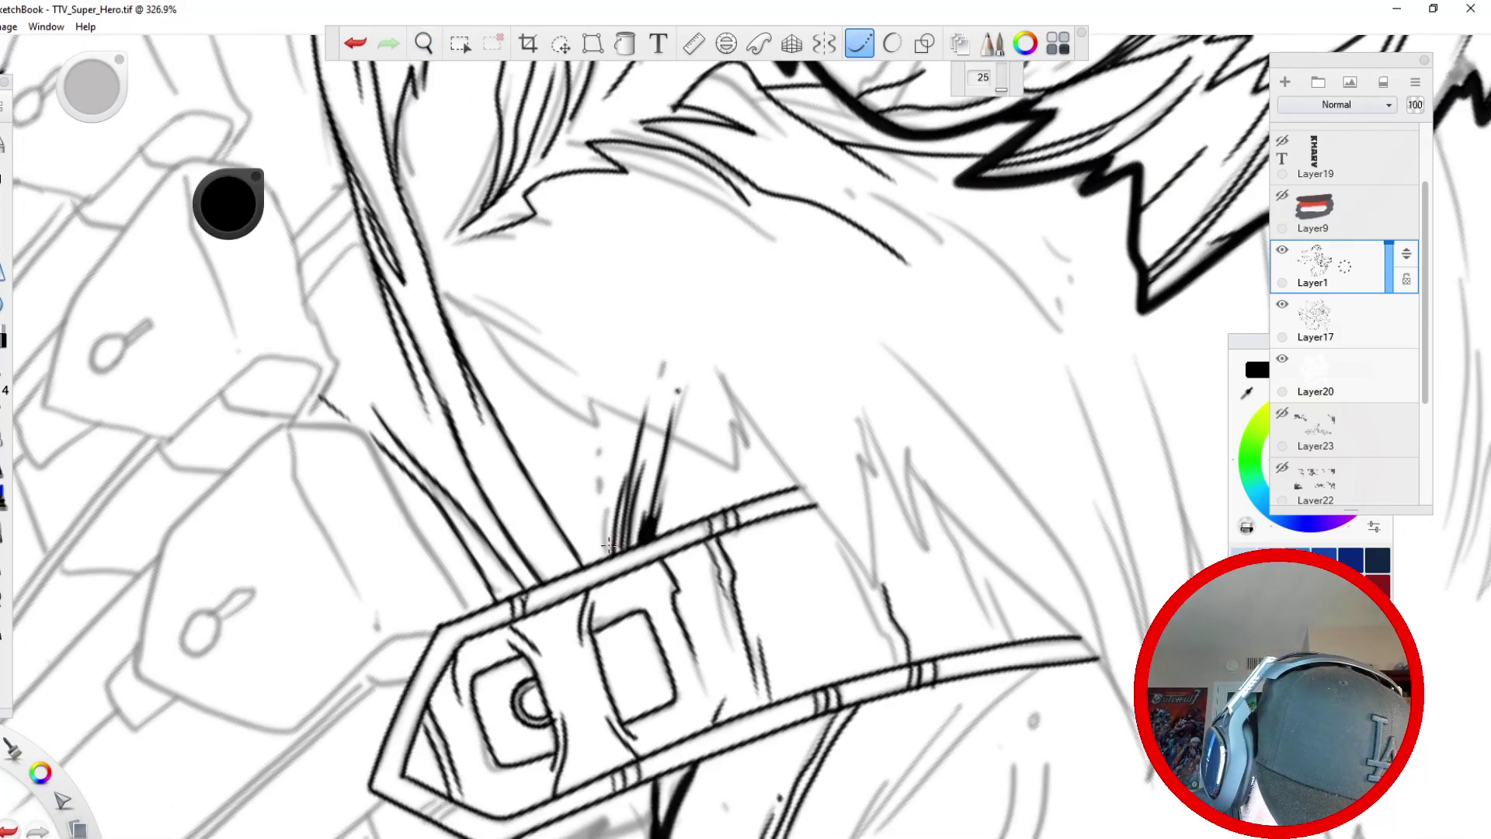
{"action": "left_click", "coordinate": [355, 42]}
{"action": "mouse_move", "coordinate": [614, 555]}
{"action": "left_mouse_down"}
{"action": "mouse_move", "coordinate": [626, 483]}
{"action": "mouse_move", "coordinate": [613, 508]}
{"action": "left_mouse_up"}
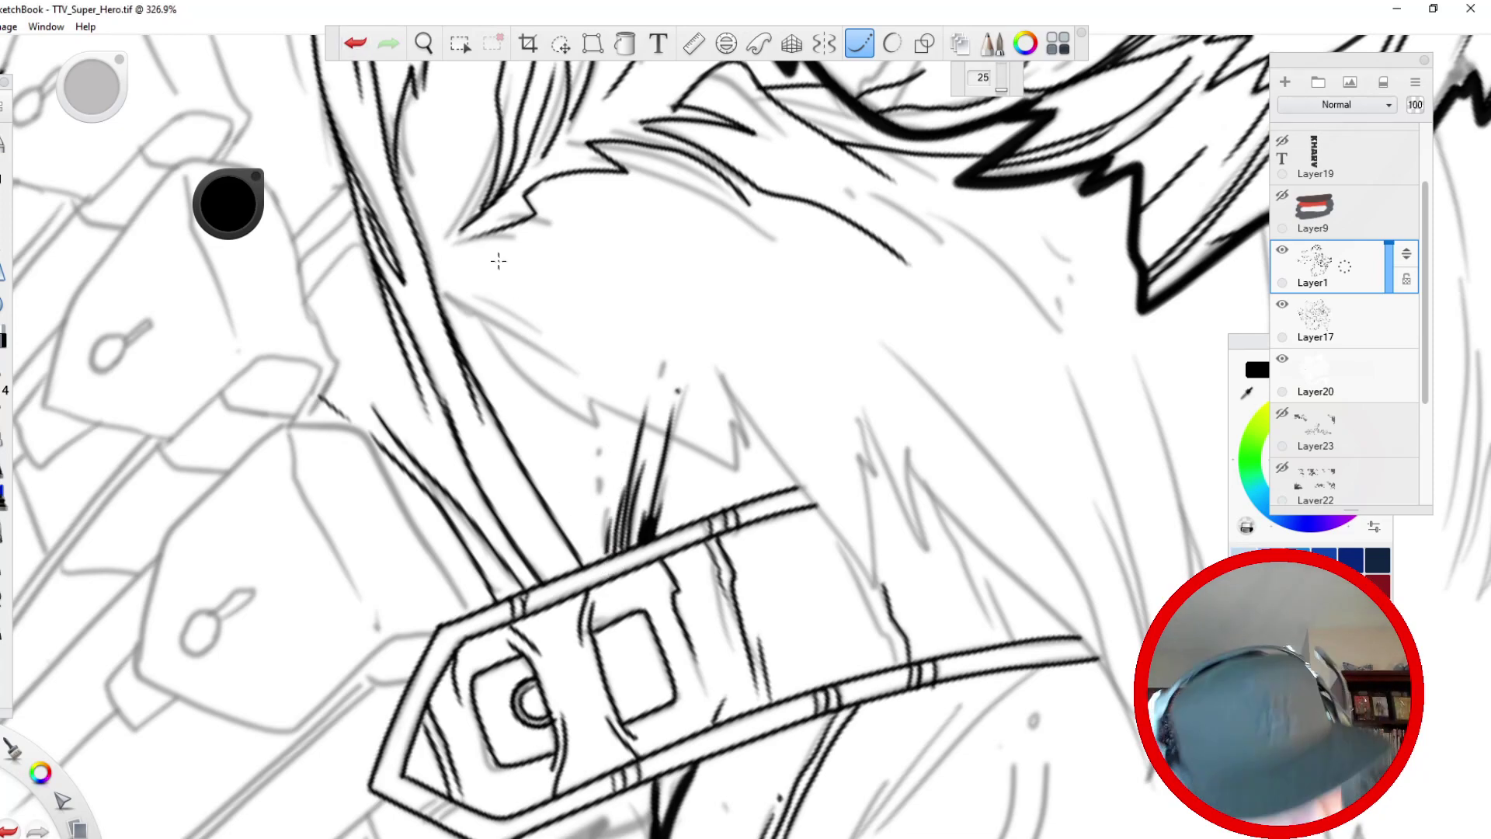
- Turn stroke smoothing off and thicken the base of the crease strokes along the lower strap's upper edge
{"action": "left_click", "coordinate": [859, 42]}
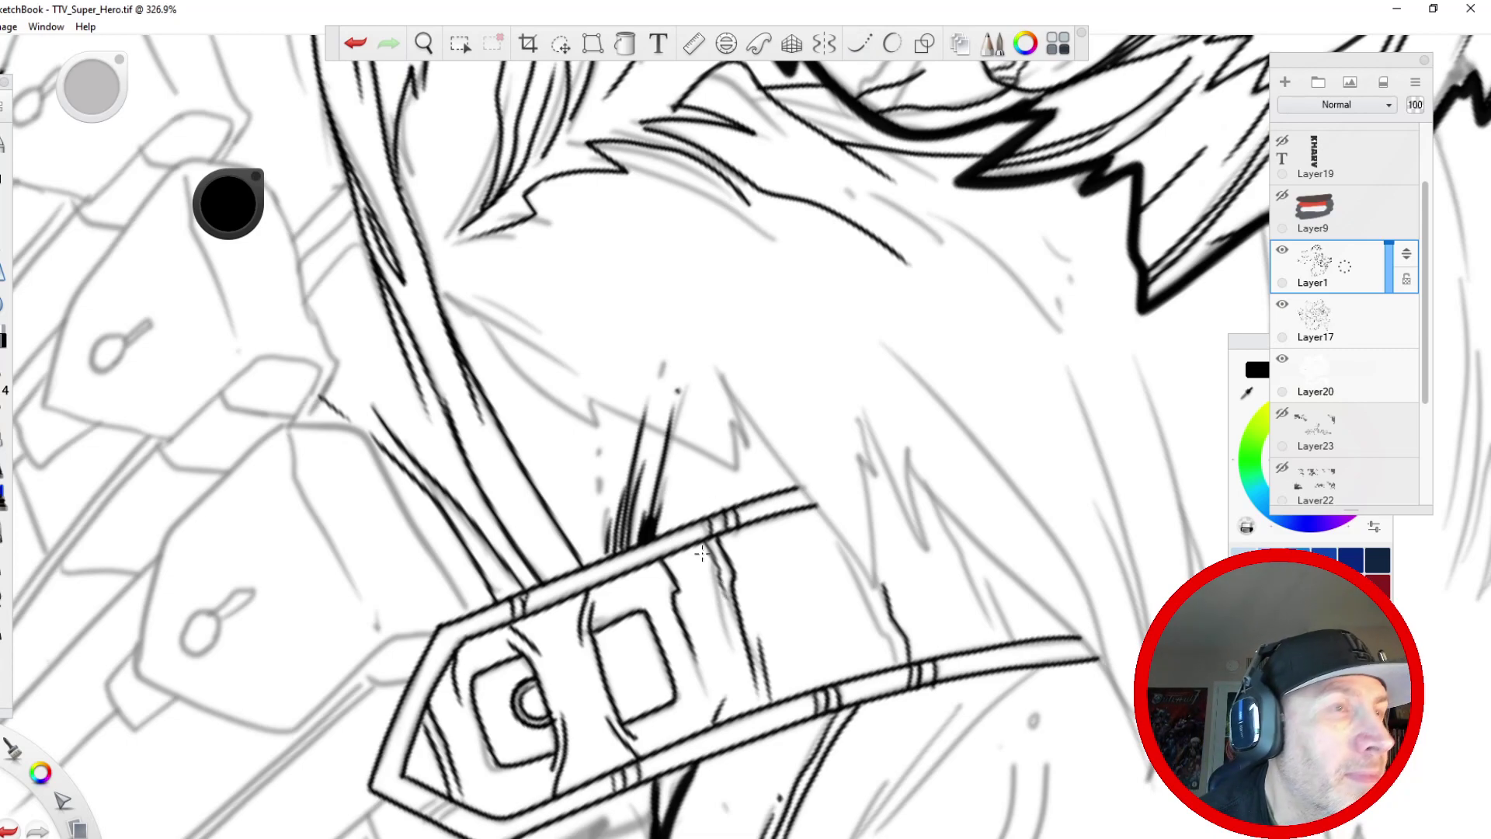
{"action": "left_click_drag", "start_coordinate": [623, 549], "coordinate": [623, 517]}
{"action": "left_click_drag", "start_coordinate": [609, 553], "coordinate": [624, 524]}
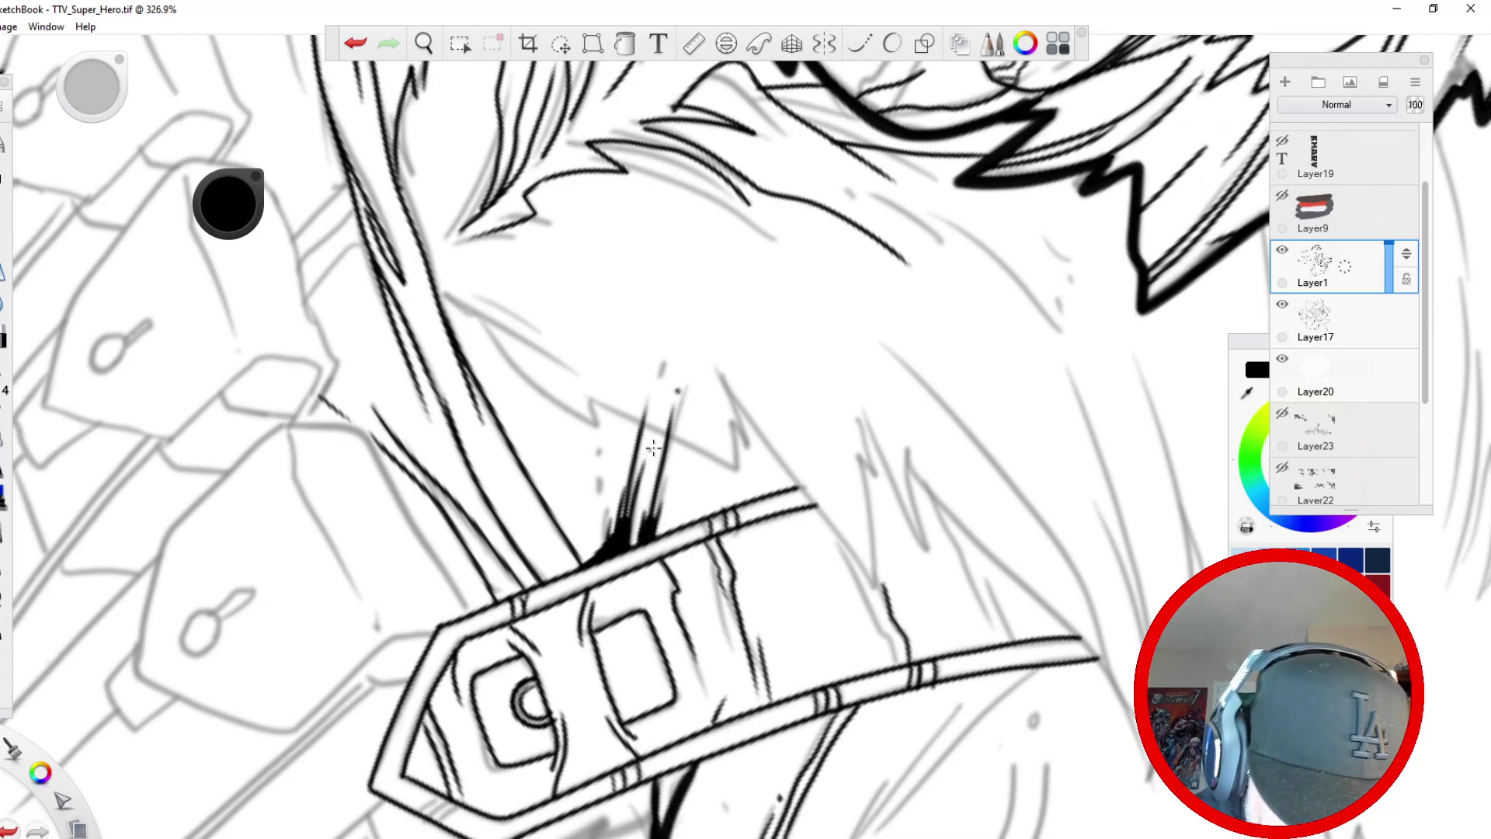
- Ink three short lines from the narrow strap to the middle pouch and thin folds beneath the strap, with stroke smoothing at 25
{"action": "key", "text": "space"}
{"action": "left_click_drag", "start_coordinate": [365, 371], "coordinate": [385, 560]}
{"action": "left_click_drag", "start_coordinate": [406, 533], "coordinate": [757, 673]}
{"action": "left_click_drag", "start_coordinate": [515, 264], "coordinate": [490, 557]}
{"action": "left_click_drag", "start_coordinate": [543, 490], "coordinate": [409, 450]}
{"action": "left_click_drag", "start_coordinate": [423, 393], "coordinate": [466, 376]}
{"action": "left_click_drag", "start_coordinate": [441, 398], "coordinate": [301, 344]}
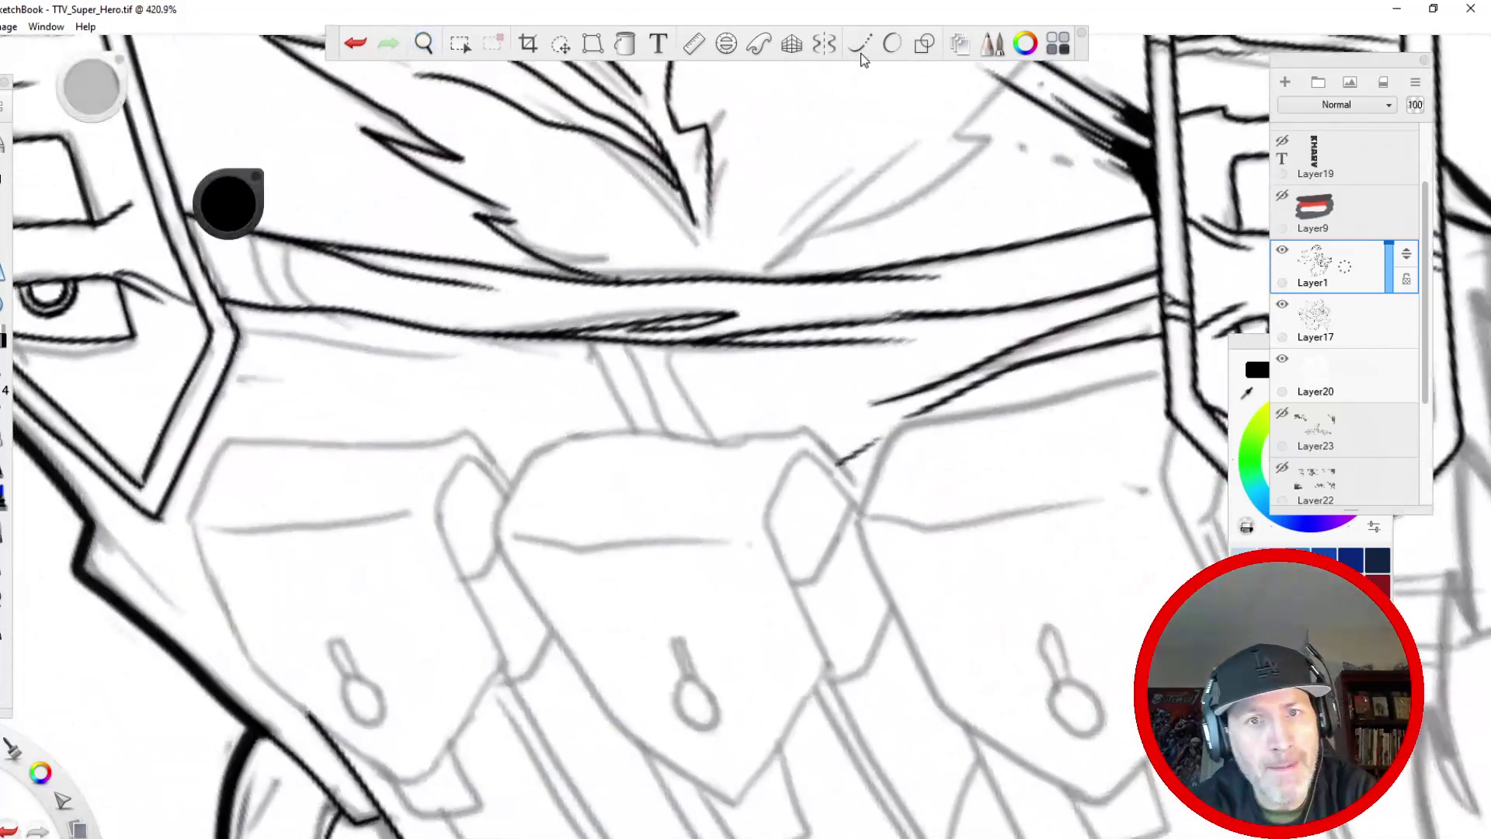
{"action": "left_click", "coordinate": [860, 44]}
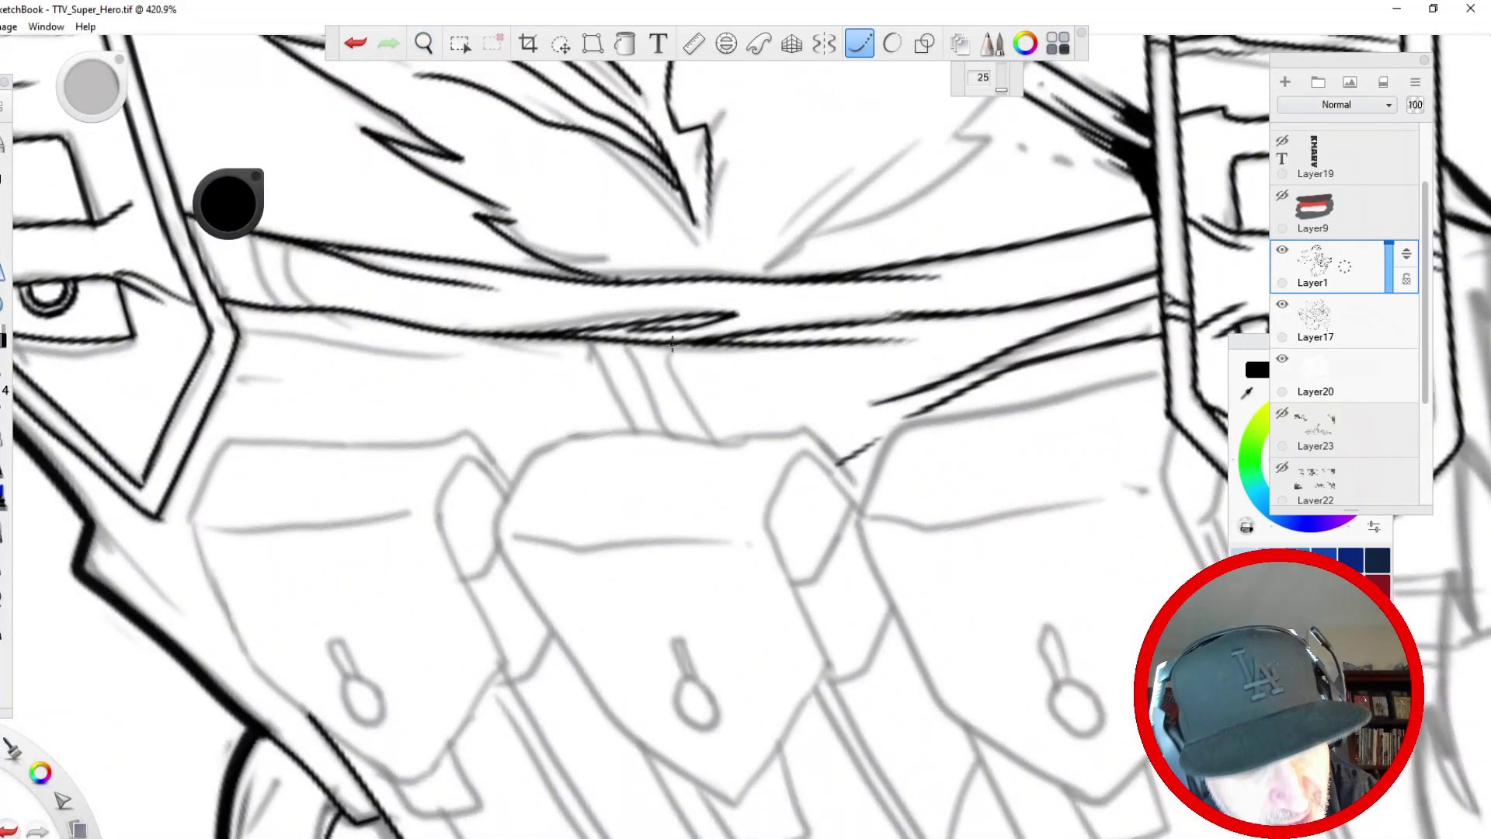
{"action": "left_click_drag", "start_coordinate": [673, 347], "coordinate": [708, 440]}
{"action": "left_click_drag", "start_coordinate": [633, 347], "coordinate": [665, 433]}
{"action": "left_click_drag", "start_coordinate": [598, 336], "coordinate": [630, 431]}
{"action": "left_click_drag", "start_coordinate": [504, 356], "coordinate": [714, 382]}
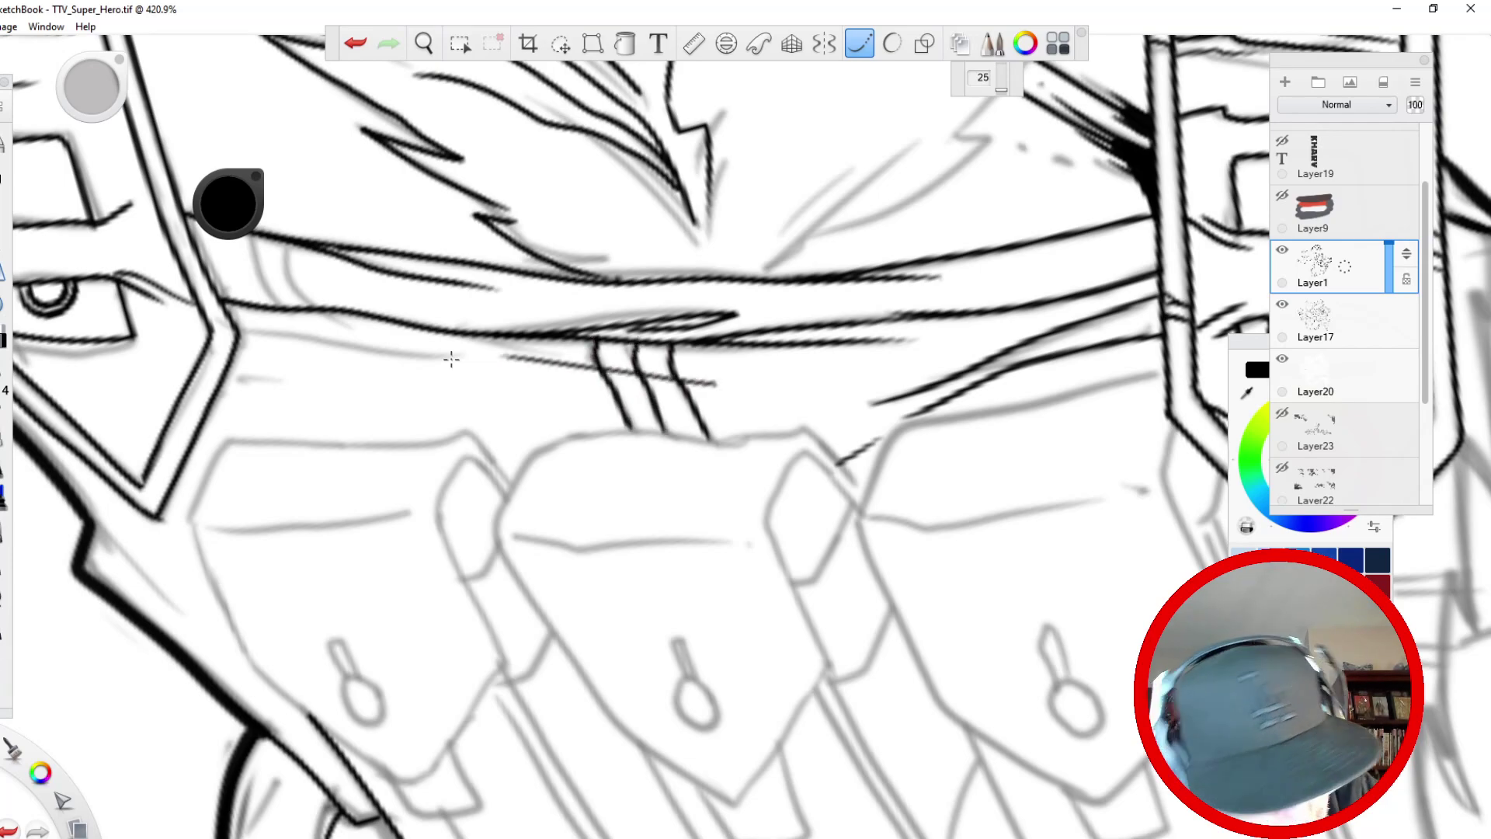
{"action": "left_click_drag", "start_coordinate": [237, 331], "coordinate": [439, 354]}
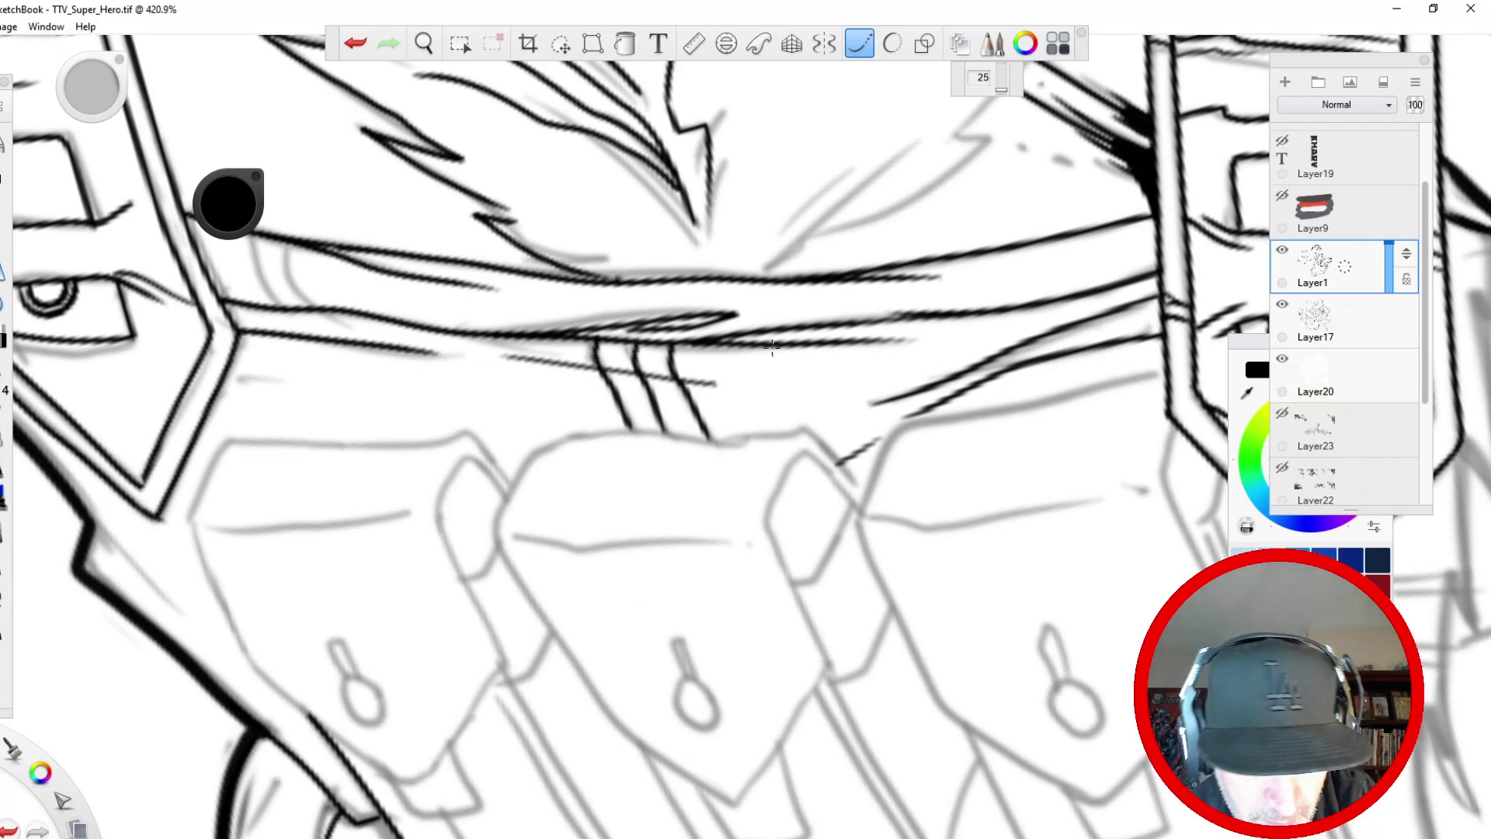
- Ink the middle pouch's flap outline down to its pointed tip, including its side fold and the small connecting edge
{"action": "mouse_move", "coordinate": [852, 509]}
{"action": "left_mouse_down"}
{"action": "mouse_move", "coordinate": [815, 581]}
{"action": "mouse_move", "coordinate": [859, 664]}
{"action": "mouse_move", "coordinate": [833, 678]}
{"action": "left_mouse_up"}
{"action": "mouse_move", "coordinate": [854, 509]}
{"action": "left_mouse_down"}
{"action": "mouse_move", "coordinate": [808, 452]}
{"action": "mouse_move", "coordinate": [772, 515]}
{"action": "mouse_move", "coordinate": [824, 639]}
{"action": "mouse_move", "coordinate": [739, 801]}
{"action": "left_mouse_up"}
{"action": "mouse_move", "coordinate": [864, 499]}
{"action": "left_mouse_down"}
{"action": "mouse_move", "coordinate": [804, 435]}
{"action": "mouse_move", "coordinate": [537, 445]}
{"action": "mouse_move", "coordinate": [505, 511]}
{"action": "mouse_move", "coordinate": [617, 734]}
{"action": "mouse_move", "coordinate": [726, 804]}
{"action": "left_mouse_up"}
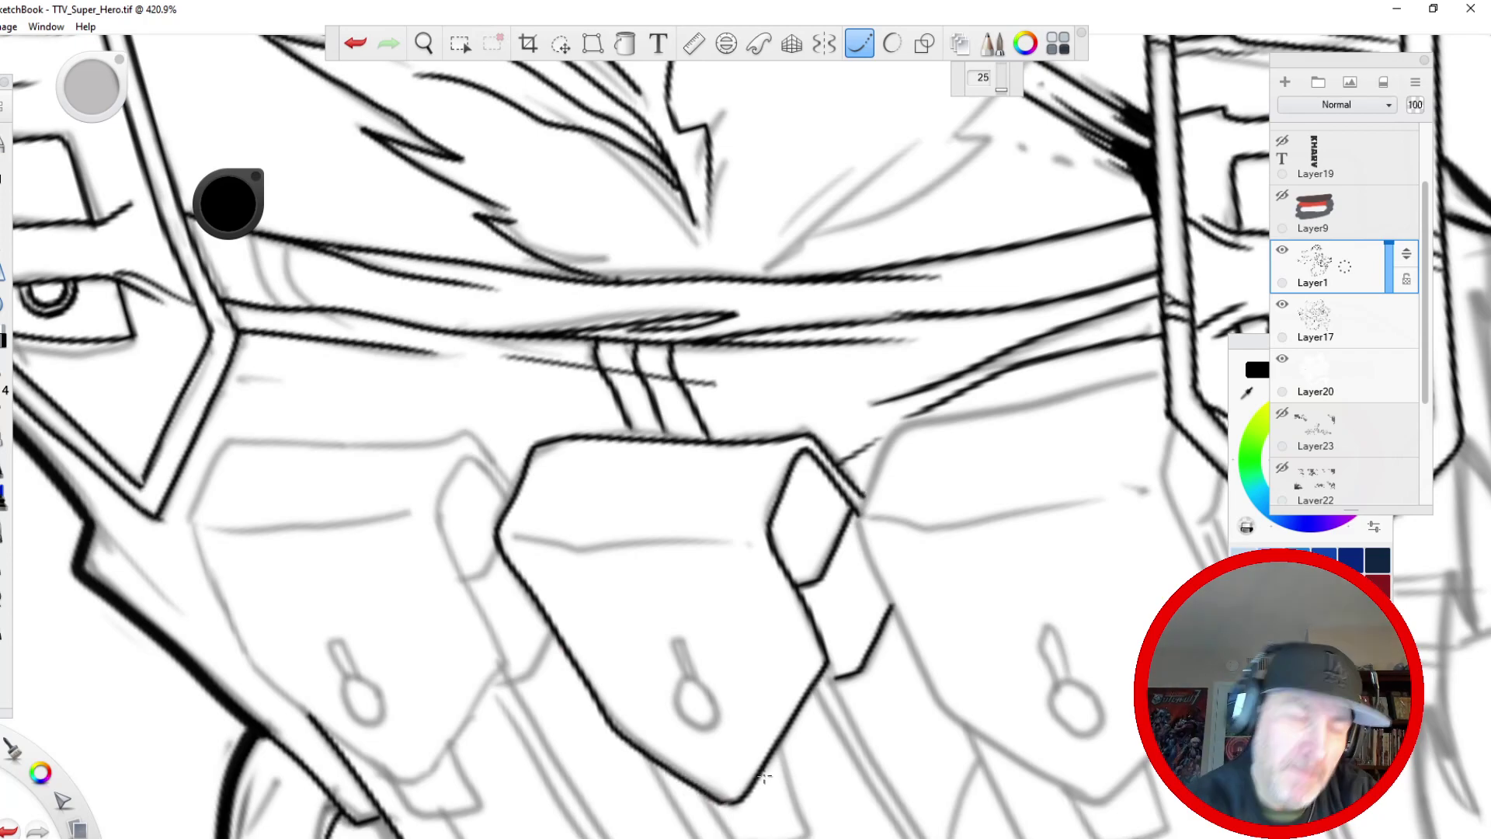
- Ink the doubled side edge of the middle pouch's body down to its lower corner, with a short connecting line there
{"action": "left_click_drag", "start_coordinate": [347, 679], "coordinate": [90, 197]}
{"action": "left_click_drag", "start_coordinate": [565, 186], "coordinate": [715, 427]}
{"action": "left_click_drag", "start_coordinate": [819, 637], "coordinate": [803, 663]}
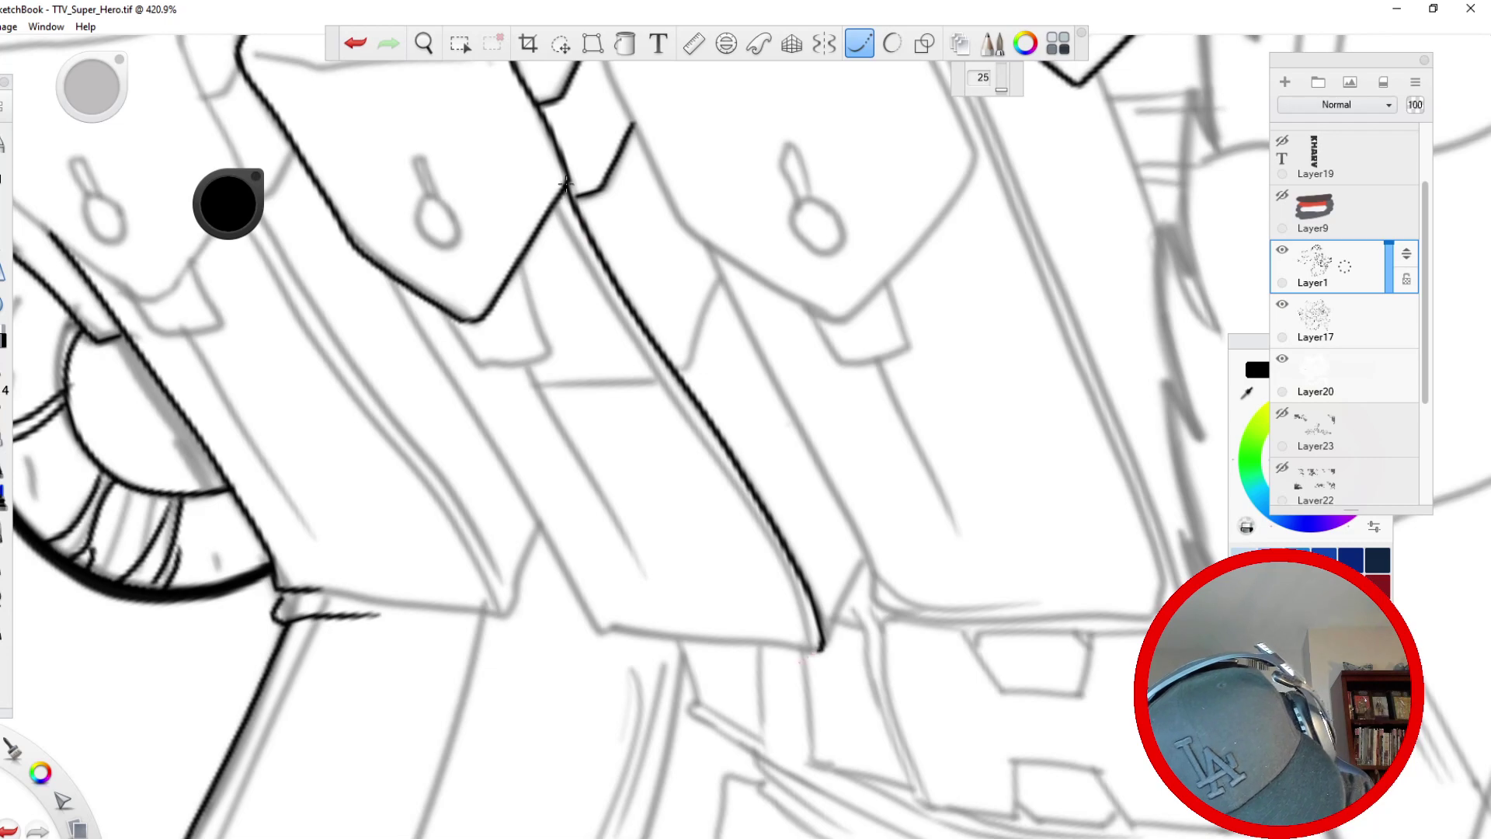
{"action": "mouse_move", "coordinate": [755, 514]}
{"action": "left_mouse_down"}
{"action": "mouse_move", "coordinate": [816, 639]}
{"action": "mouse_move", "coordinate": [863, 559]}
{"action": "left_mouse_up"}
{"action": "left_click_drag", "start_coordinate": [559, 199], "coordinate": [724, 456]}
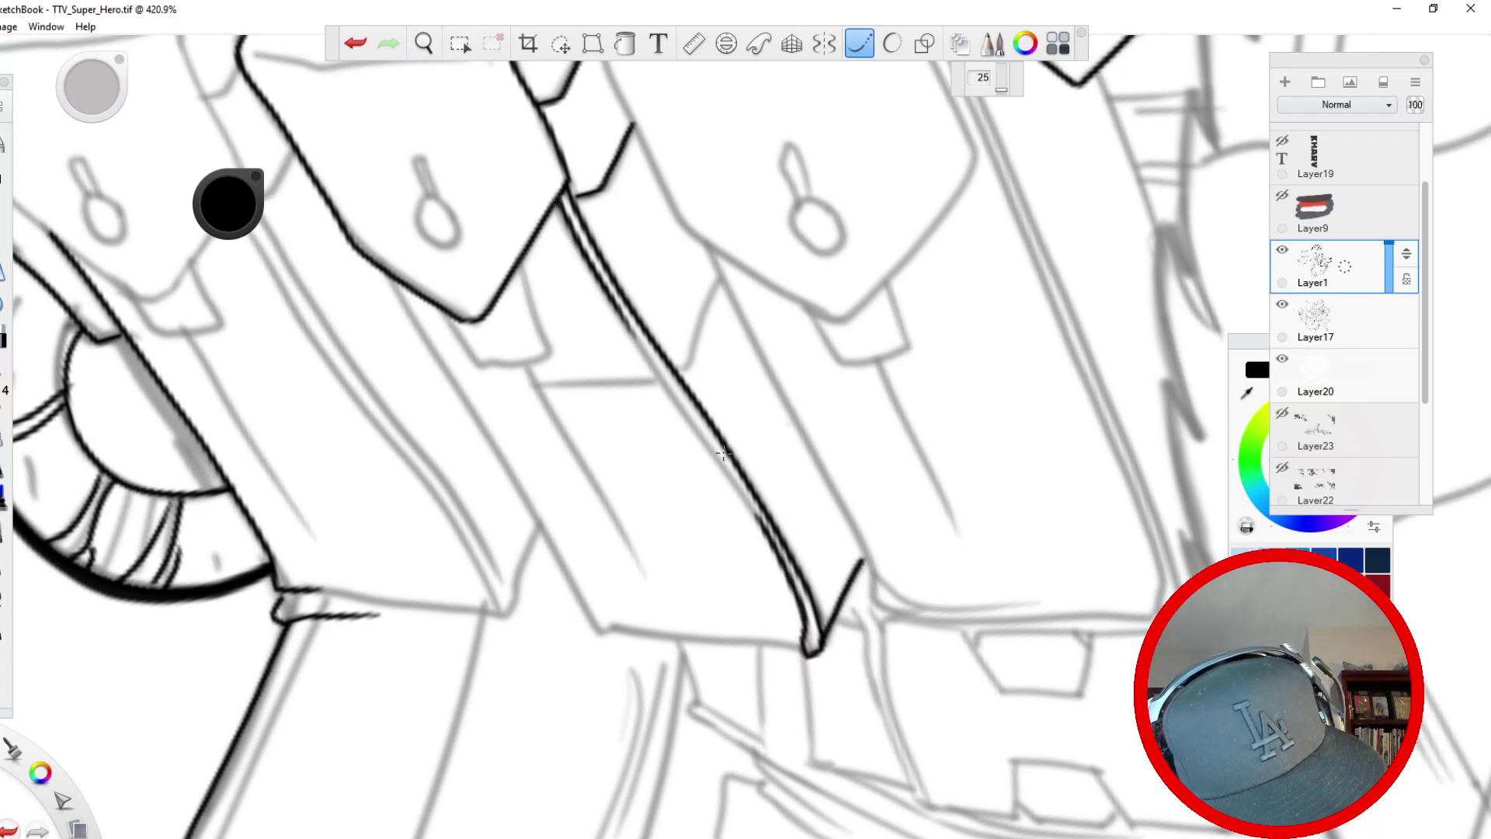
- Ink the short cross lines between the middle pouch and its neighbour, and complete the pouch's inner side line
{"action": "left_click_drag", "start_coordinate": [722, 273], "coordinate": [687, 359]}
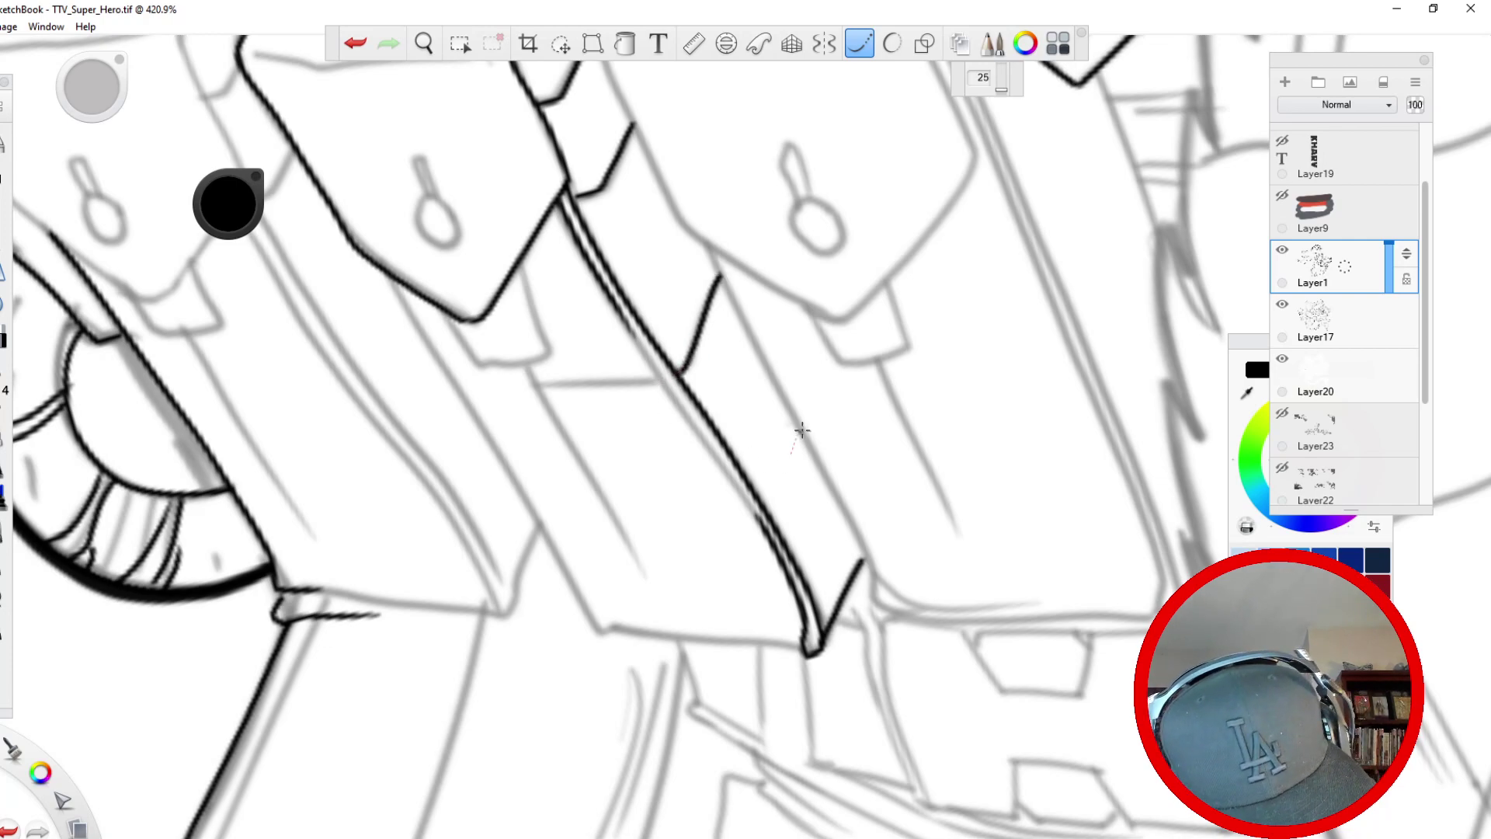
{"action": "left_click_drag", "start_coordinate": [802, 430], "coordinate": [767, 505]}
{"action": "left_click_drag", "start_coordinate": [811, 444], "coordinate": [775, 523]}
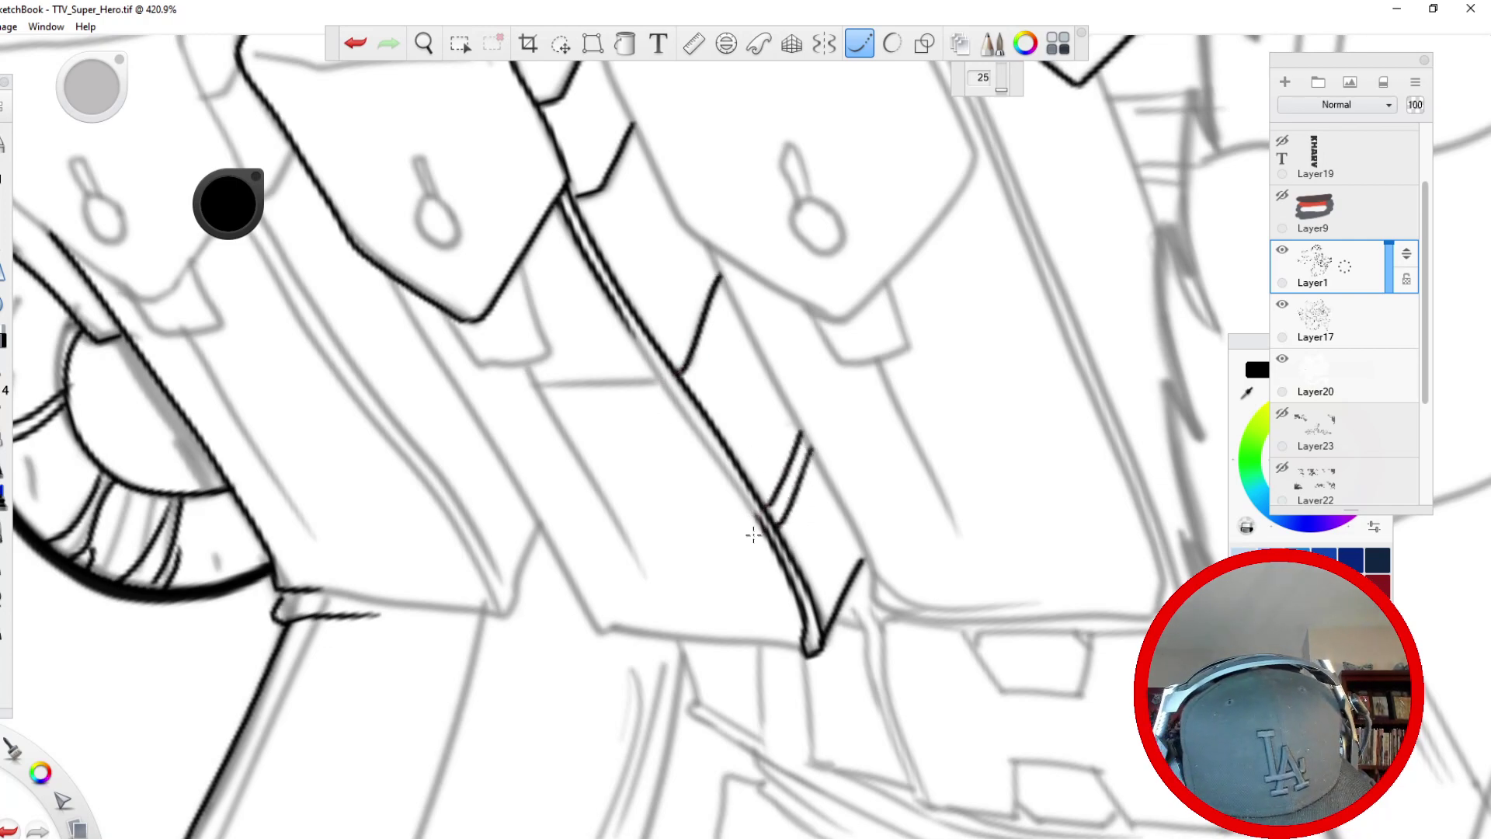
{"action": "left_click_drag", "start_coordinate": [640, 338], "coordinate": [742, 493]}
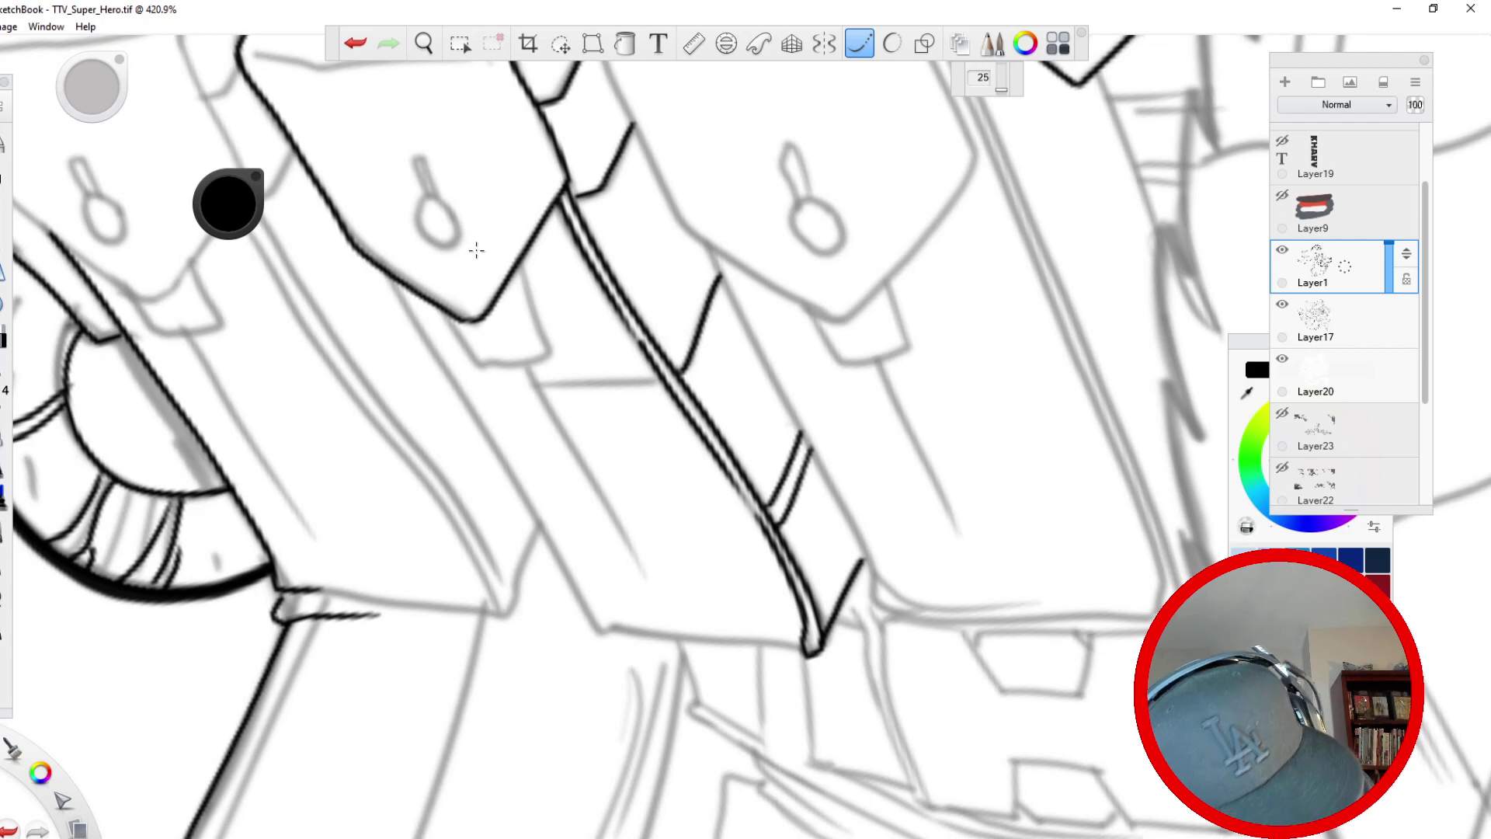
- Ink the small tab under the middle pouch's flap tip, and the body's other side and bottom edge
{"action": "mouse_move", "coordinate": [515, 269]}
{"action": "left_mouse_down"}
{"action": "mouse_move", "coordinate": [544, 326]}
{"action": "mouse_move", "coordinate": [513, 371]}
{"action": "mouse_move", "coordinate": [463, 362]}
{"action": "mouse_move", "coordinate": [443, 313]}
{"action": "left_mouse_up"}
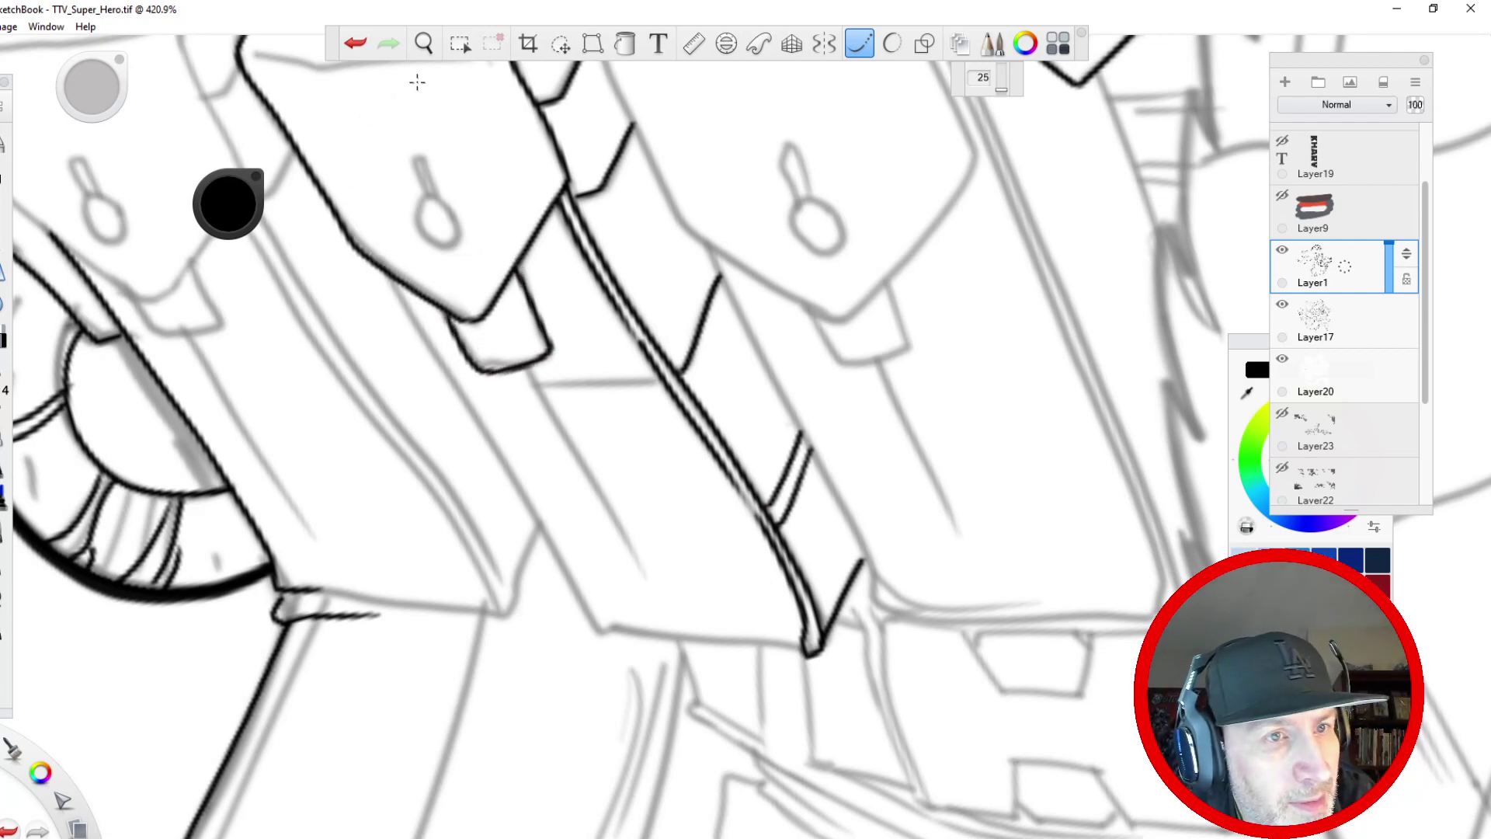
{"action": "mouse_move", "coordinate": [387, 274]}
{"action": "left_mouse_down"}
{"action": "mouse_move", "coordinate": [612, 648]}
{"action": "mouse_move", "coordinate": [626, 624]}
{"action": "mouse_move", "coordinate": [567, 532]}
{"action": "left_mouse_up"}
{"action": "left_click_drag", "start_coordinate": [618, 634], "coordinate": [792, 644]}
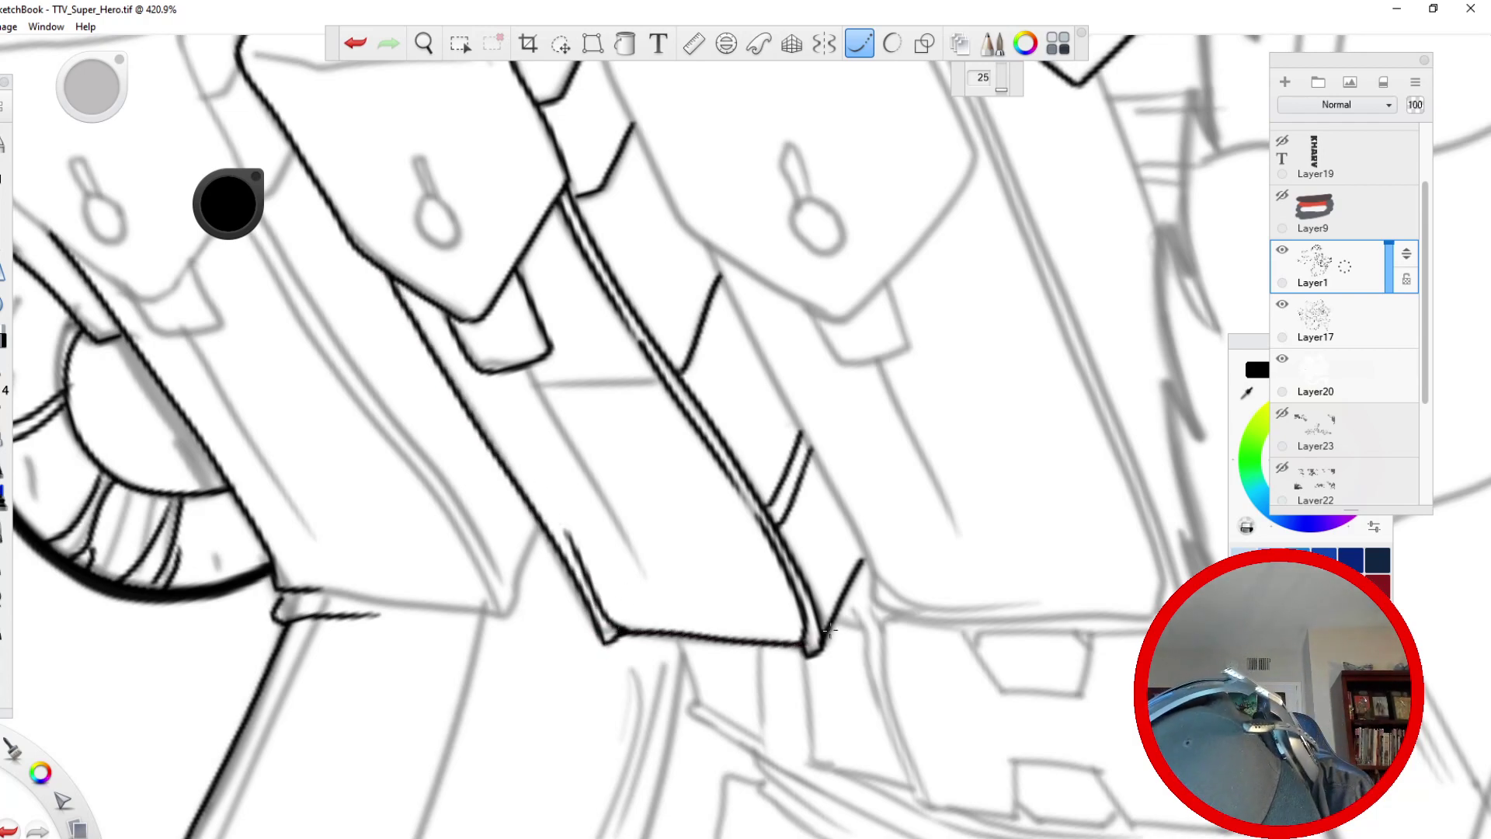
- Ink the lengthwise crease on the middle pouch's body from the tab to the bottom edge, and its short horizontal seam lines
{"action": "left_click_drag", "start_coordinate": [677, 635], "coordinate": [649, 584]}
{"action": "mouse_move", "coordinate": [529, 371]}
{"action": "left_mouse_down"}
{"action": "mouse_move", "coordinate": [649, 577]}
{"action": "mouse_move", "coordinate": [637, 561]}
{"action": "left_mouse_up"}
{"action": "left_click", "coordinate": [860, 43]}
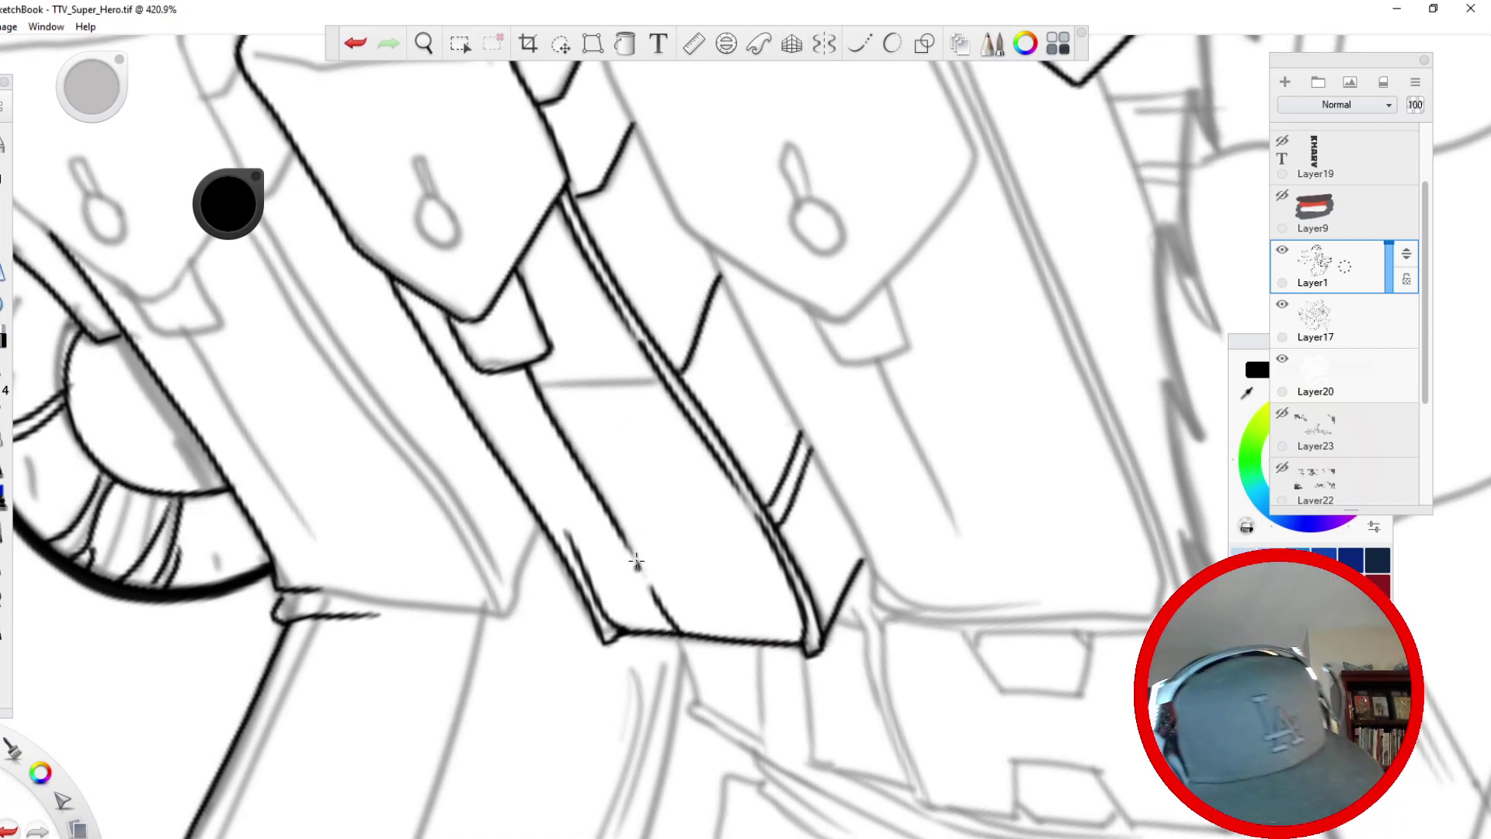
{"action": "left_click_drag", "start_coordinate": [655, 378], "coordinate": [467, 407]}
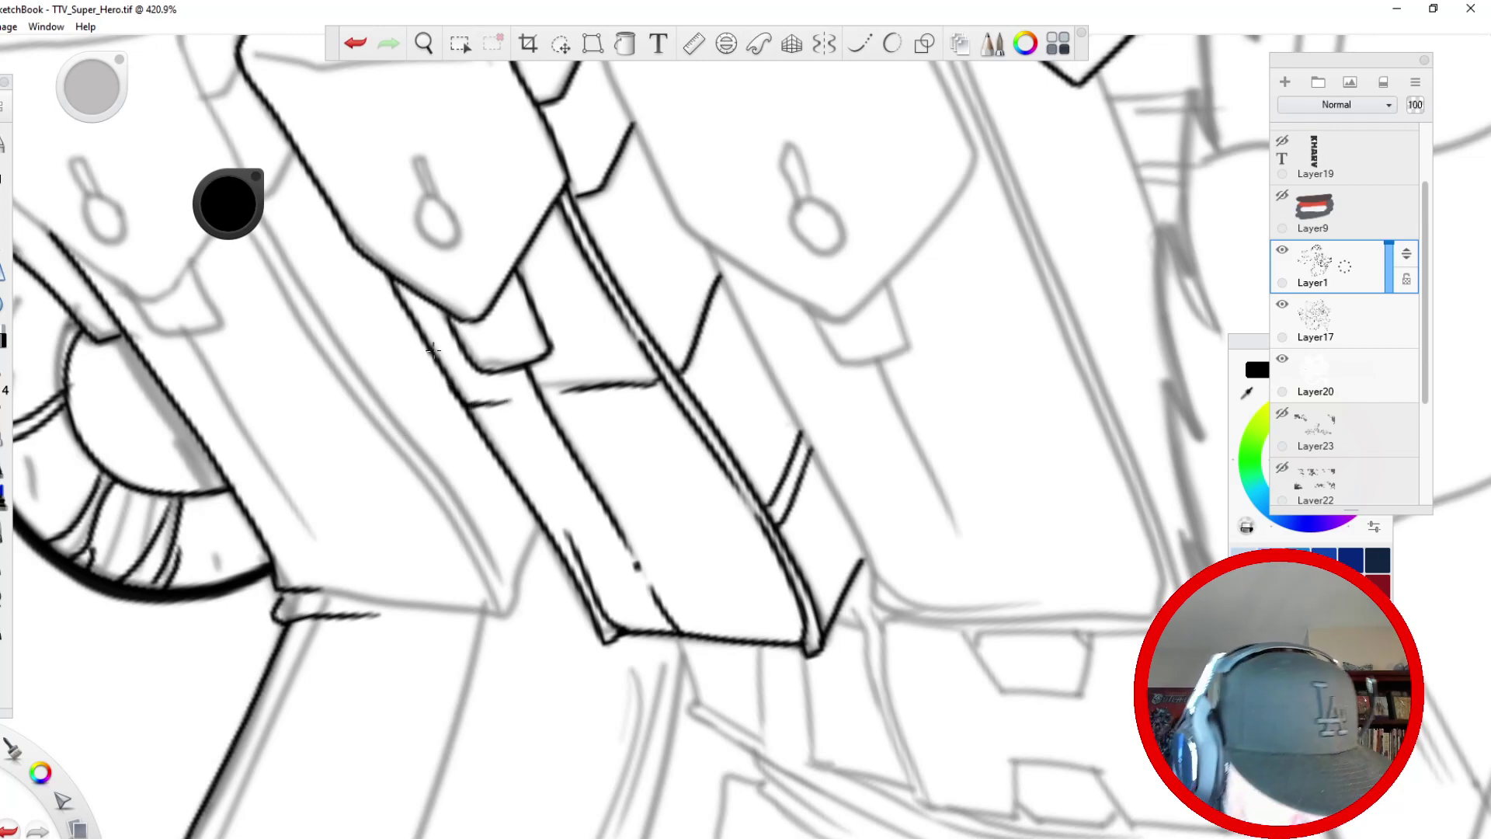
- Review the inked line art across the character's face, arms, chest straps and pouches
{"action": "key", "text": "space"}
{"action": "left_click_drag", "start_coordinate": [478, 334], "coordinate": [339, 406]}
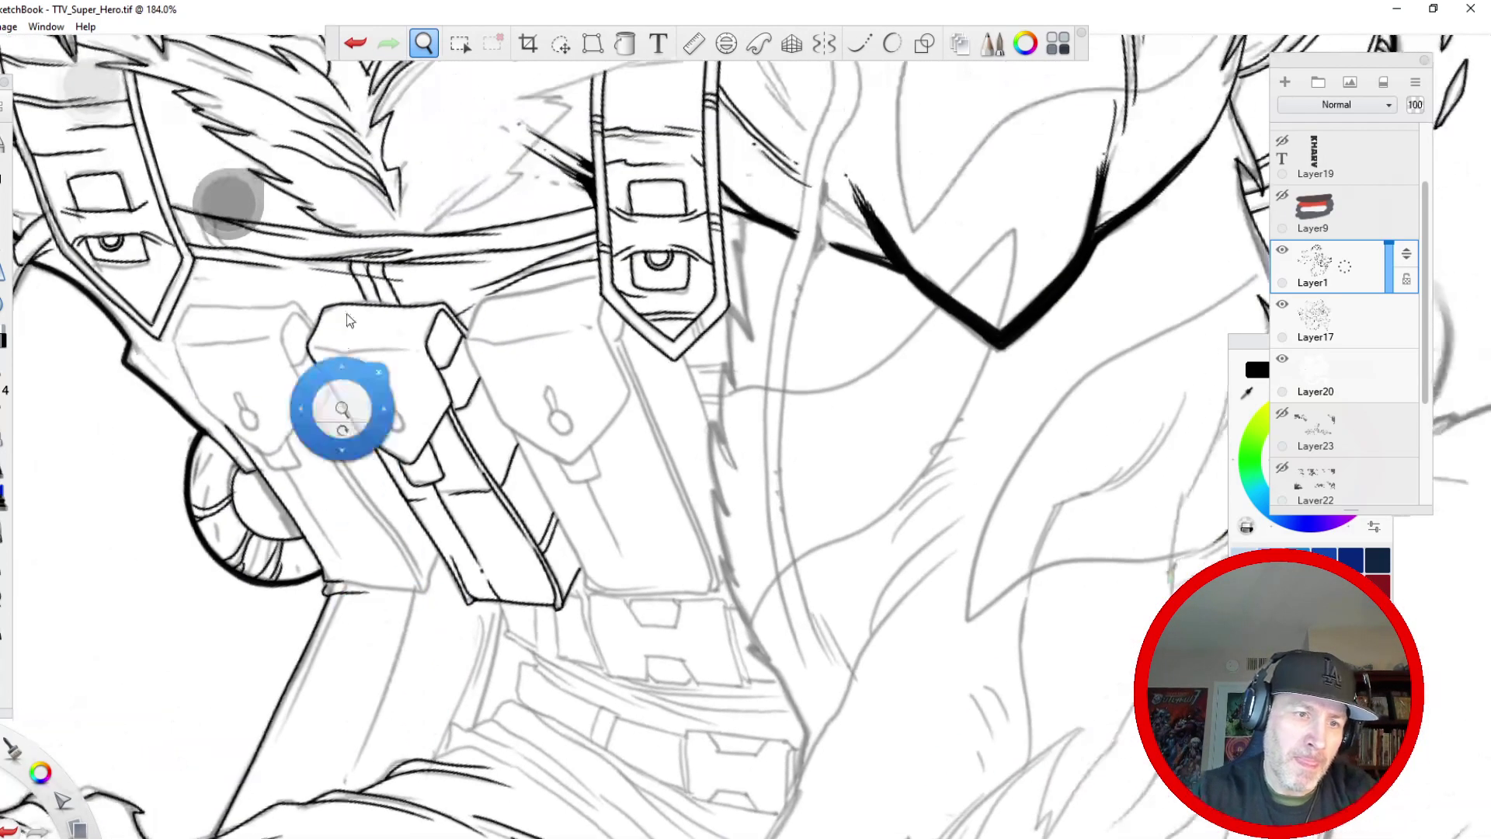
{"action": "left_click_drag", "start_coordinate": [423, 441], "coordinate": [393, 366]}
{"action": "left_click_drag", "start_coordinate": [397, 429], "coordinate": [395, 413]}
{"action": "left_click_drag", "start_coordinate": [389, 380], "coordinate": [436, 472]}
{"action": "left_click_drag", "start_coordinate": [398, 413], "coordinate": [732, 775]}
{"action": "left_click", "coordinate": [0, 26]}
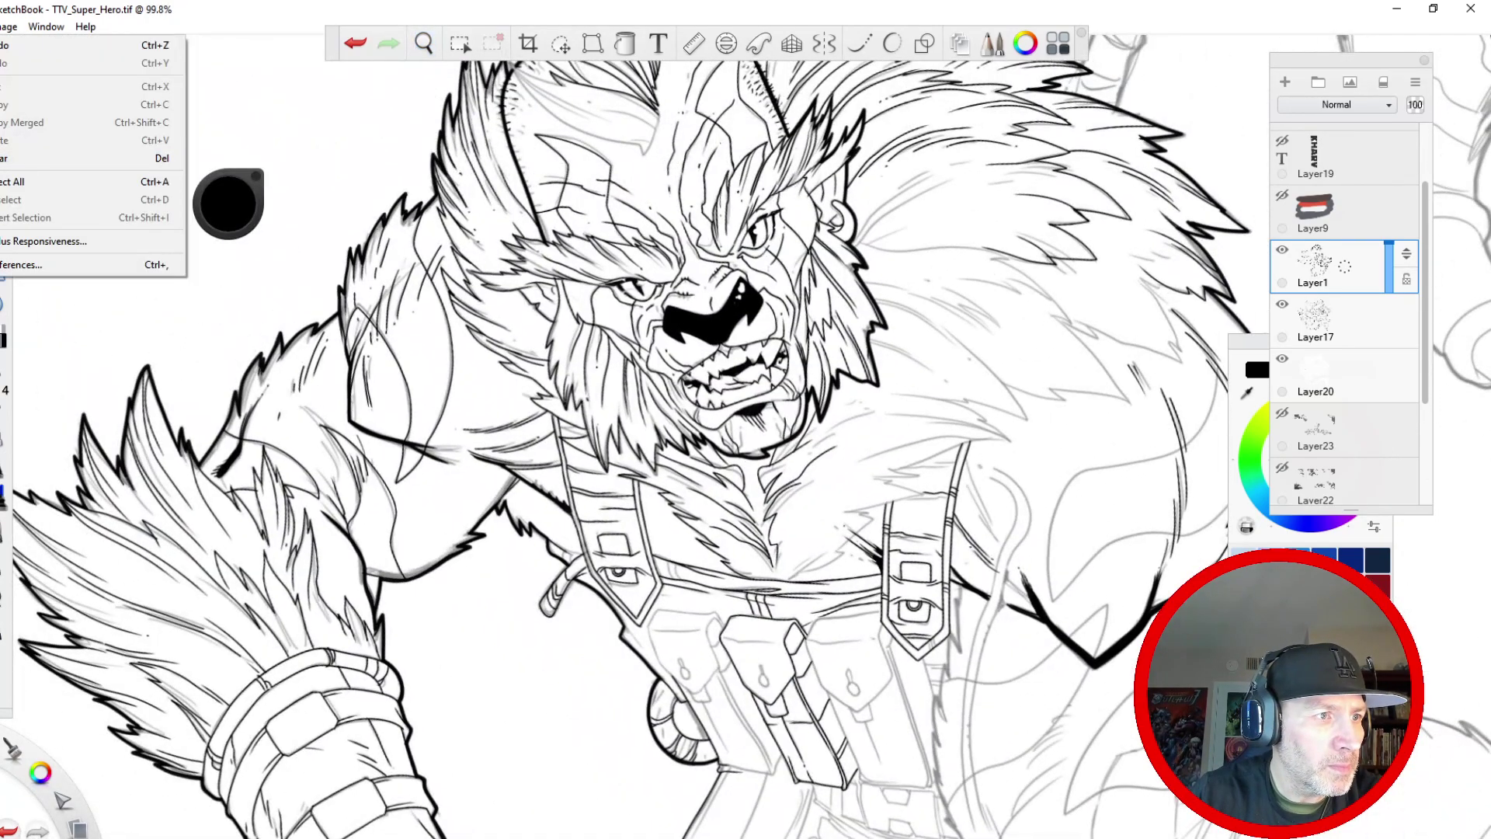
{"action": "mouse_move", "coordinate": [0, 27]}
{"action": "left_click", "coordinate": [46, 122]}
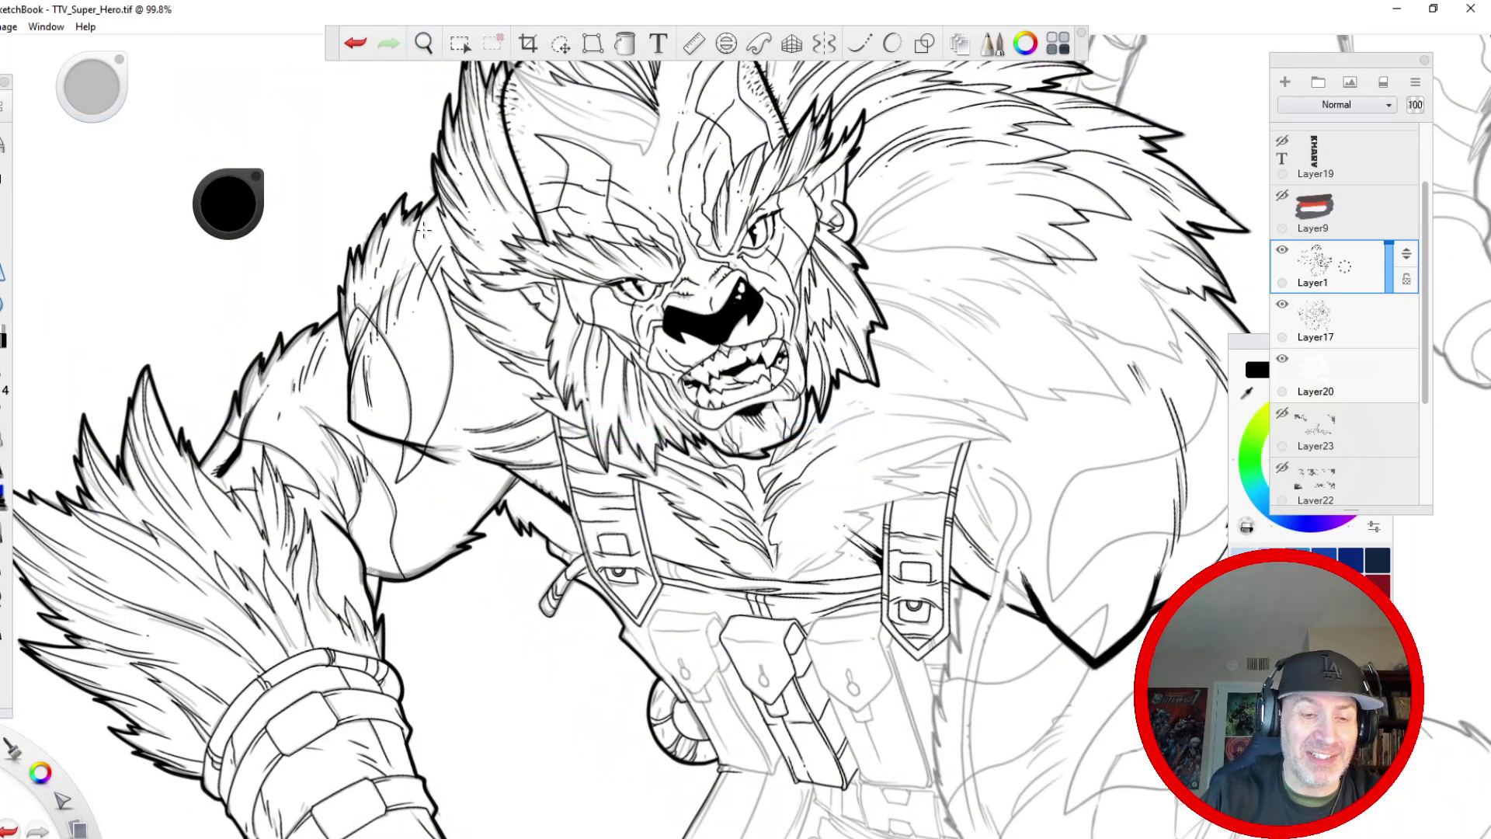
- Ink the belt's upper edge from beneath the middle pouch, stepping inward and running along the waist with a second parallel line
{"action": "key", "text": "space"}
{"action": "left_click_drag", "start_coordinate": [491, 529], "coordinate": [497, 396]}
{"action": "left_click_drag", "start_coordinate": [425, 511], "coordinate": [236, 162]}
{"action": "left_click_drag", "start_coordinate": [466, 550], "coordinate": [340, 339]}
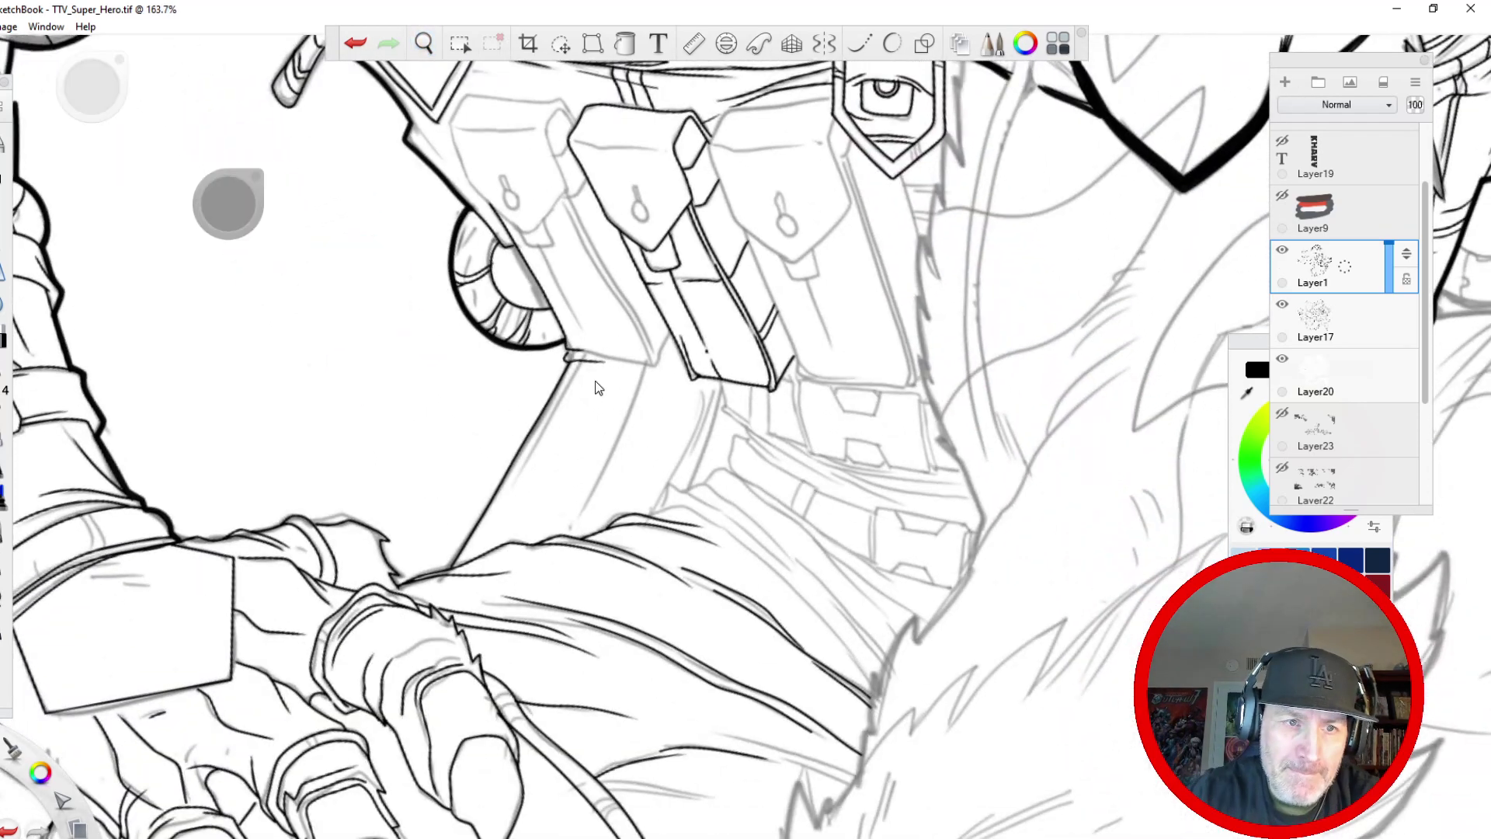
{"action": "key", "text": "space"}
{"action": "left_click_drag", "start_coordinate": [605, 435], "coordinate": [603, 423]}
{"action": "left_click_drag", "start_coordinate": [588, 350], "coordinate": [435, 253]}
{"action": "left_click_drag", "start_coordinate": [432, 305], "coordinate": [370, 317]}
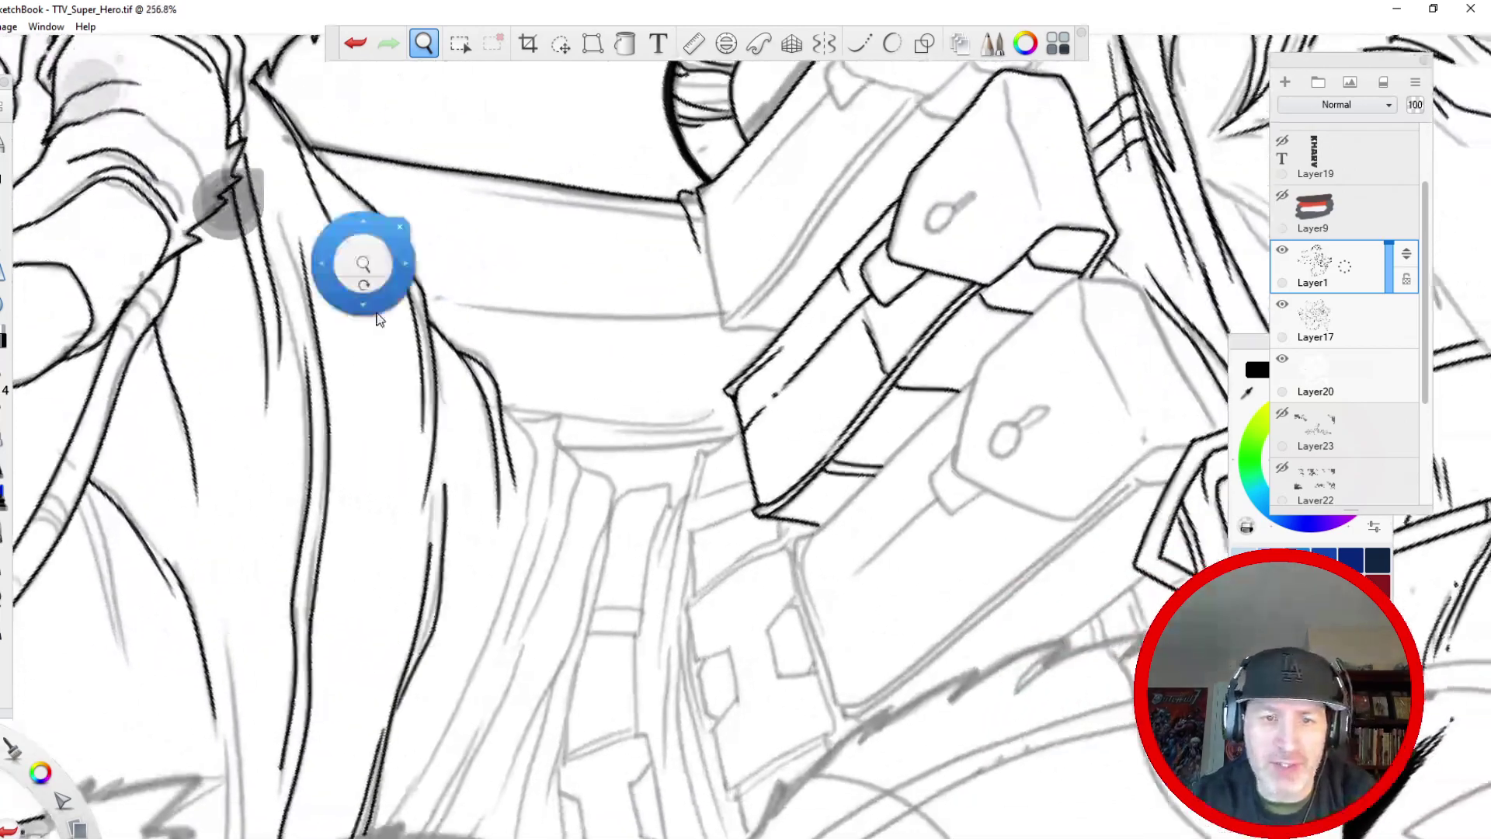
{"action": "left_click_drag", "start_coordinate": [744, 425], "coordinate": [699, 468]}
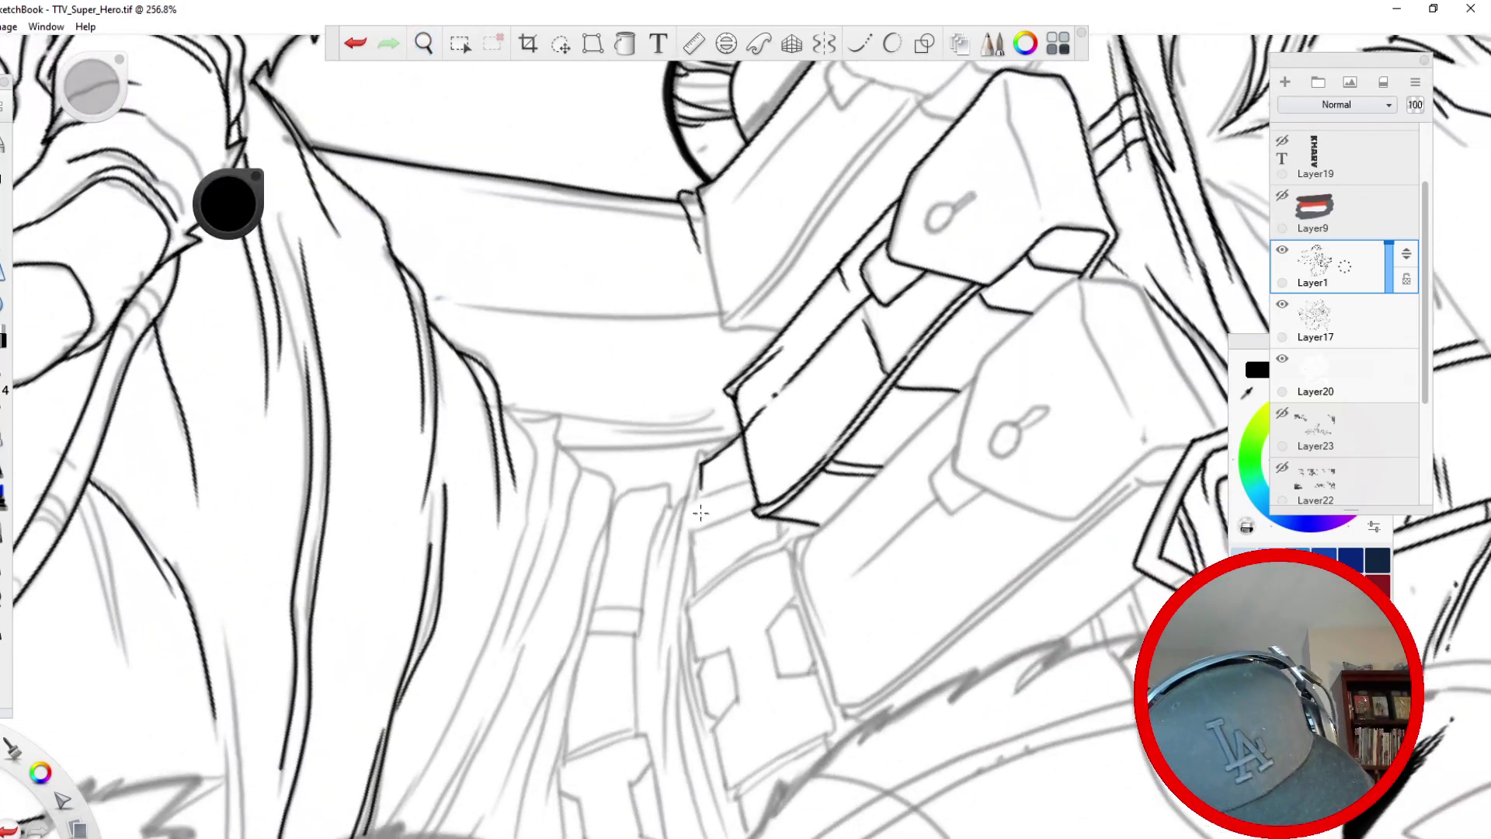
{"action": "left_click", "coordinate": [356, 43]}
{"action": "mouse_move", "coordinate": [742, 429]}
{"action": "left_mouse_down"}
{"action": "mouse_move", "coordinate": [674, 526]}
{"action": "mouse_move", "coordinate": [674, 595]}
{"action": "left_mouse_up"}
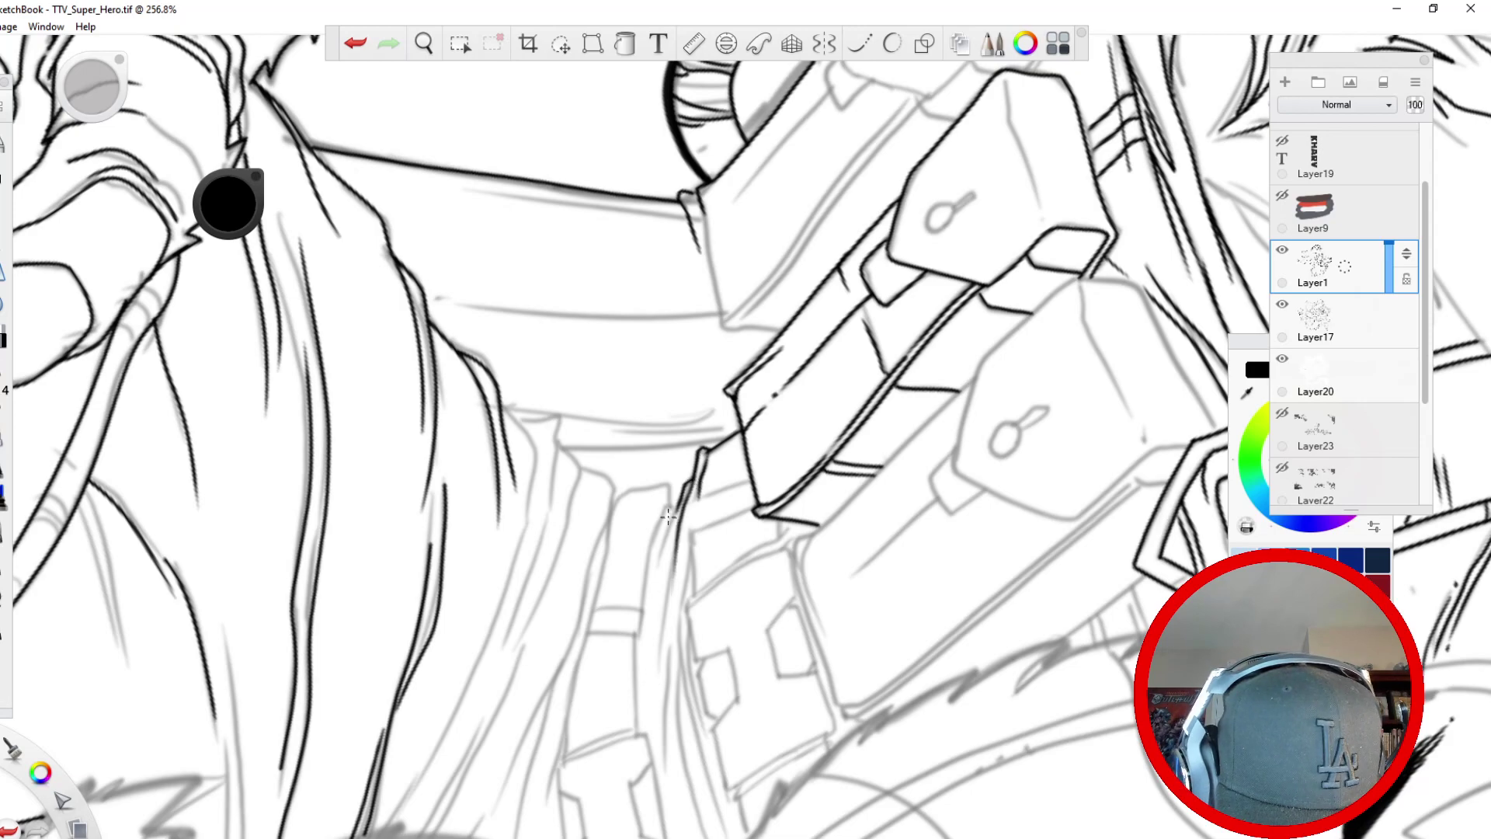
{"action": "left_click_drag", "start_coordinate": [672, 522], "coordinate": [645, 620]}
{"action": "left_click_drag", "start_coordinate": [673, 563], "coordinate": [655, 685]}
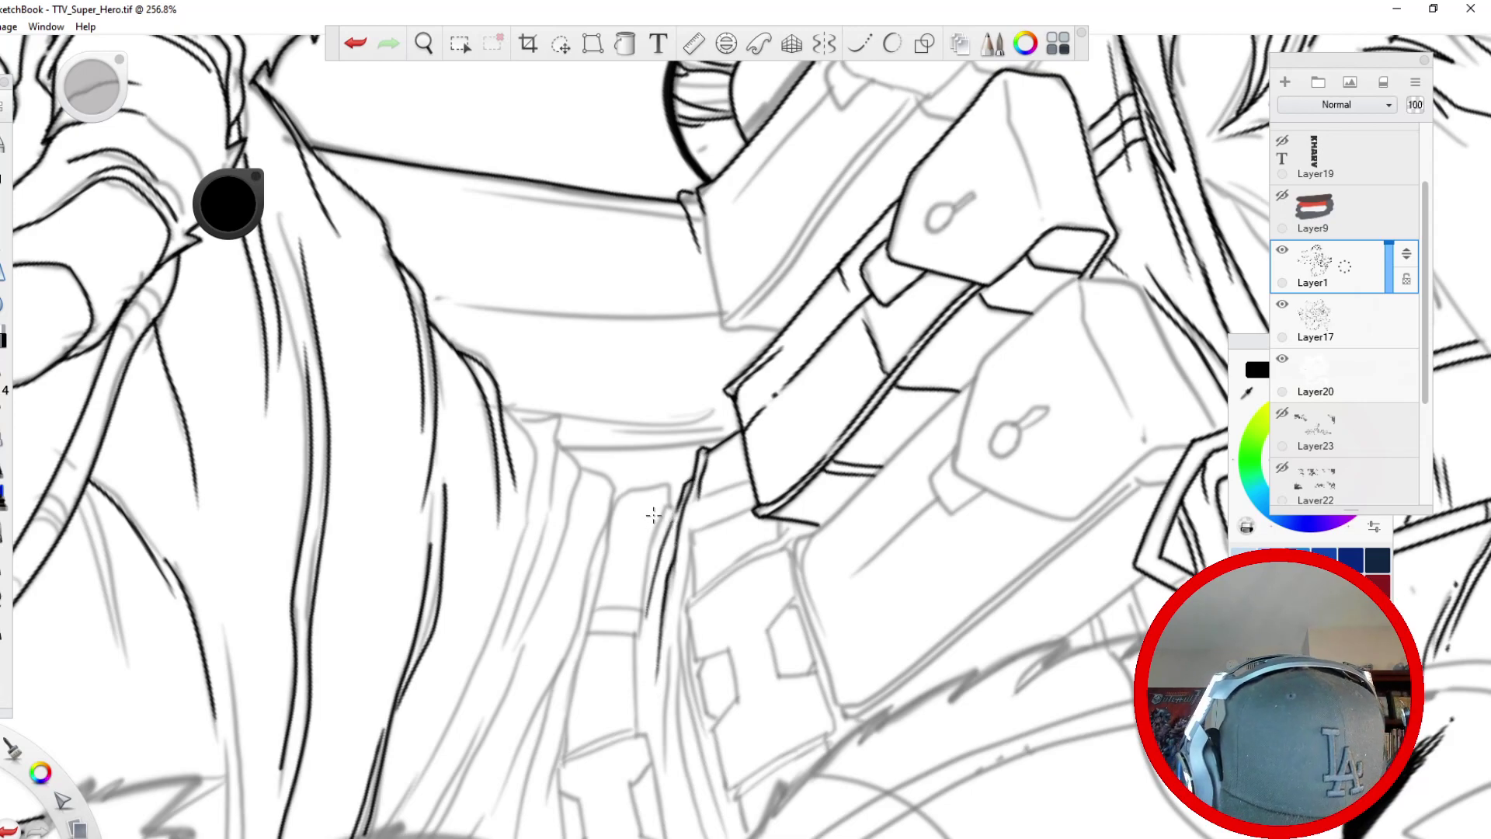
- Ink the small rectangular belt segment below the middle pouch, with its end, both long sides and closing cross lines
{"action": "left_click_drag", "start_coordinate": [674, 510], "coordinate": [651, 614]}
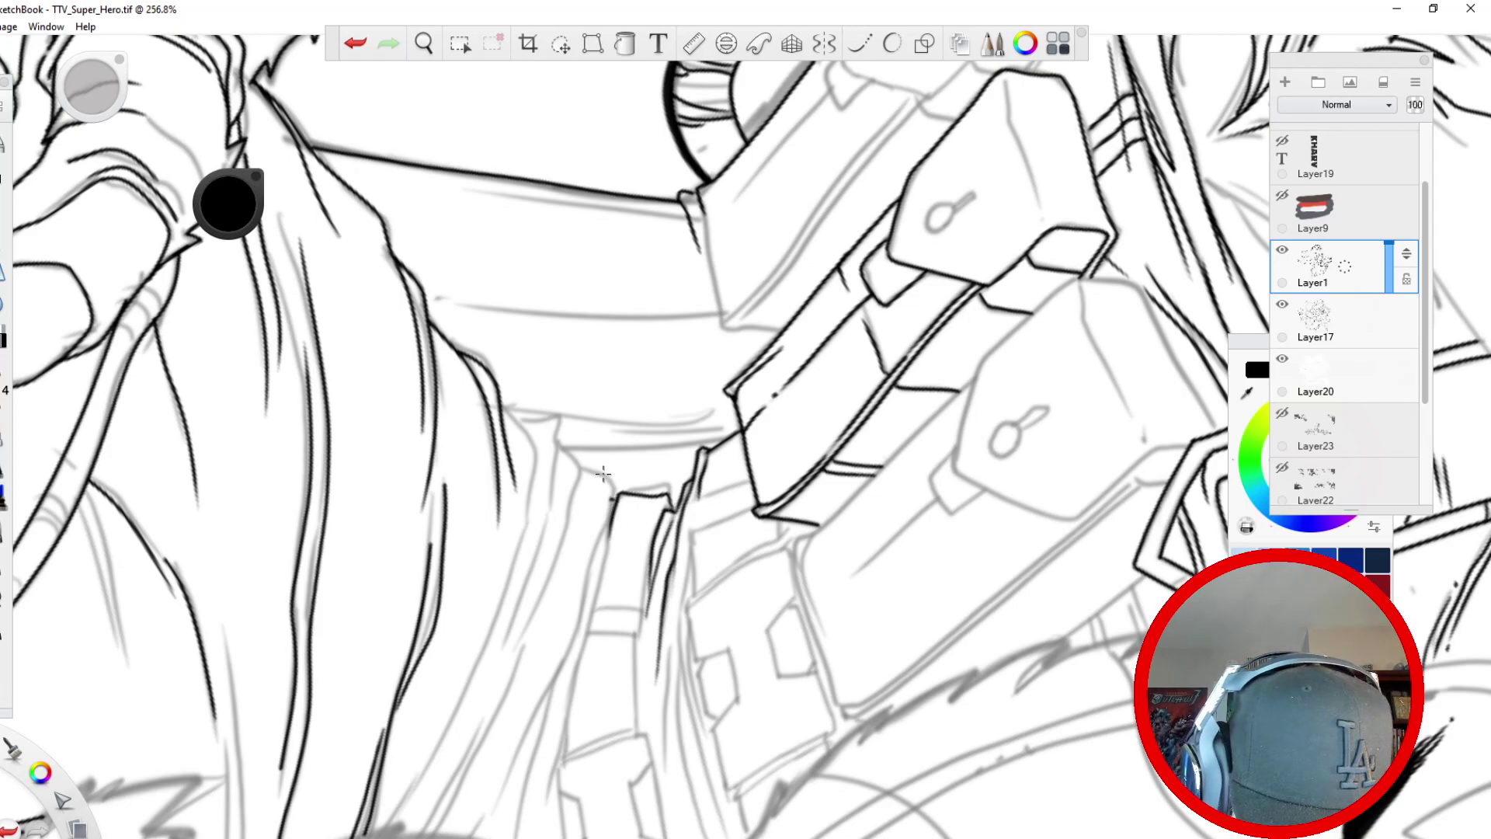
{"action": "left_click_drag", "start_coordinate": [609, 504], "coordinate": [582, 613]}
{"action": "mouse_move", "coordinate": [609, 535]}
{"action": "left_mouse_down"}
{"action": "mouse_move", "coordinate": [593, 610]}
{"action": "mouse_move", "coordinate": [641, 635]}
{"action": "mouse_move", "coordinate": [587, 633]}
{"action": "mouse_move", "coordinate": [649, 565]}
{"action": "left_mouse_up"}
{"action": "left_click_drag", "start_coordinate": [635, 641], "coordinate": [637, 721]}
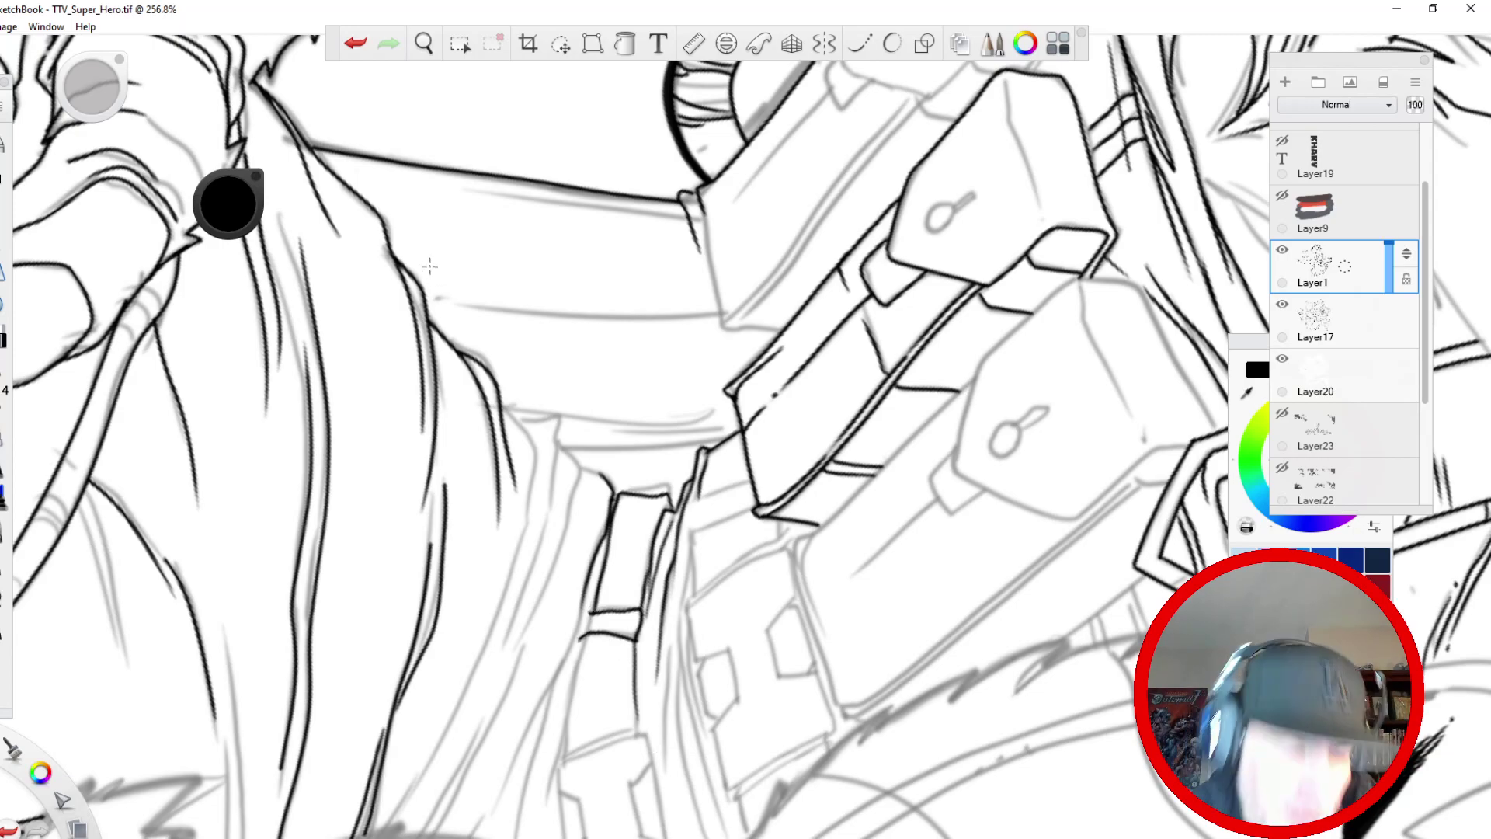
- Ink the narrow loop across the belt beside the rectangular segment, and the start of the belt's lower edge beyond it
{"action": "key", "text": "space"}
{"action": "left_click_drag", "start_coordinate": [522, 374], "coordinate": [407, 229]}
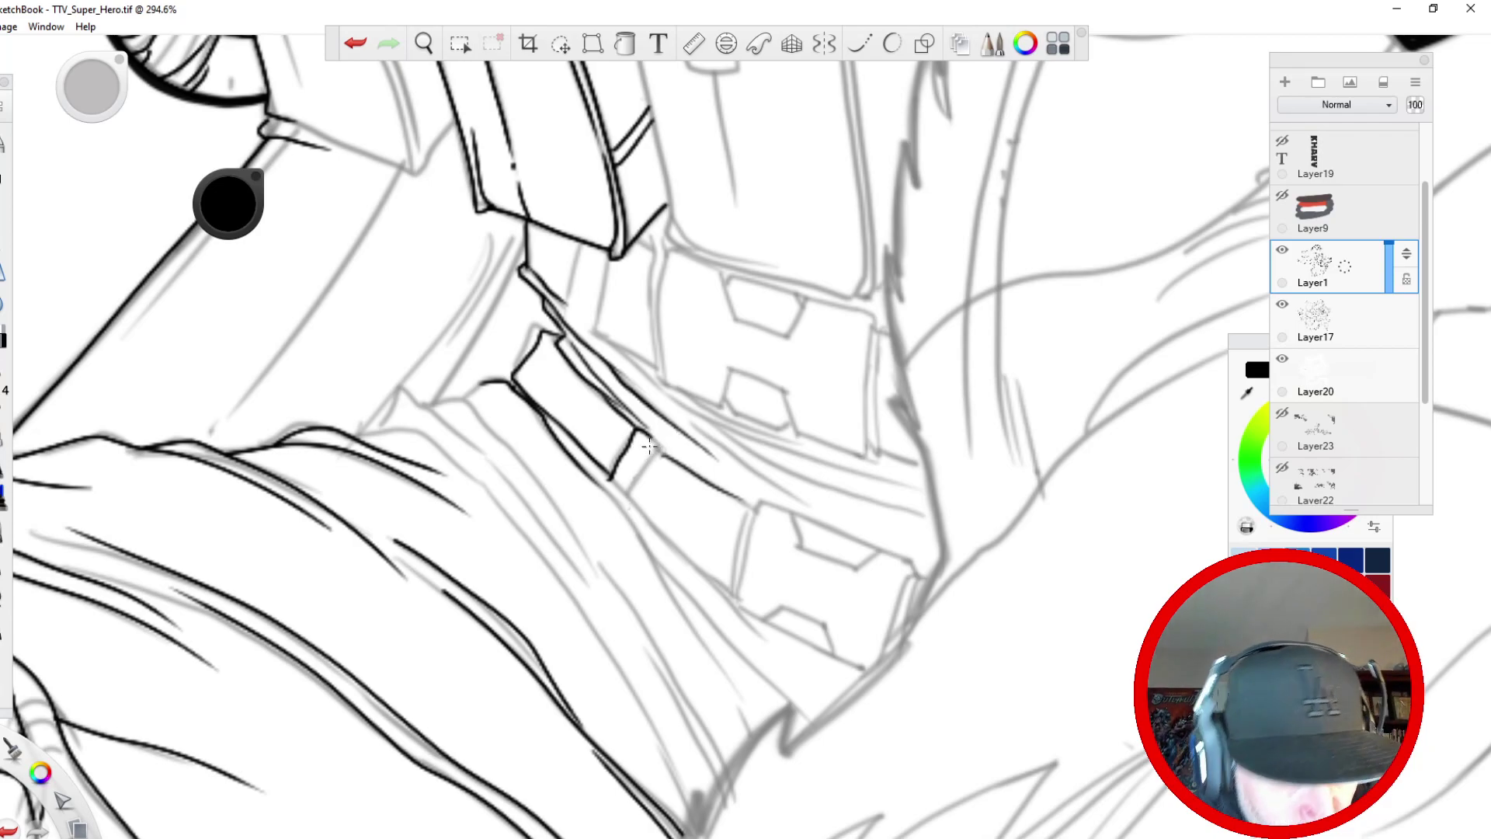
{"action": "mouse_move", "coordinate": [665, 453]}
{"action": "left_mouse_down"}
{"action": "mouse_move", "coordinate": [630, 524]}
{"action": "mouse_move", "coordinate": [632, 506]}
{"action": "mouse_move", "coordinate": [665, 551]}
{"action": "mouse_move", "coordinate": [634, 501]}
{"action": "mouse_move", "coordinate": [687, 558]}
{"action": "left_mouse_up"}
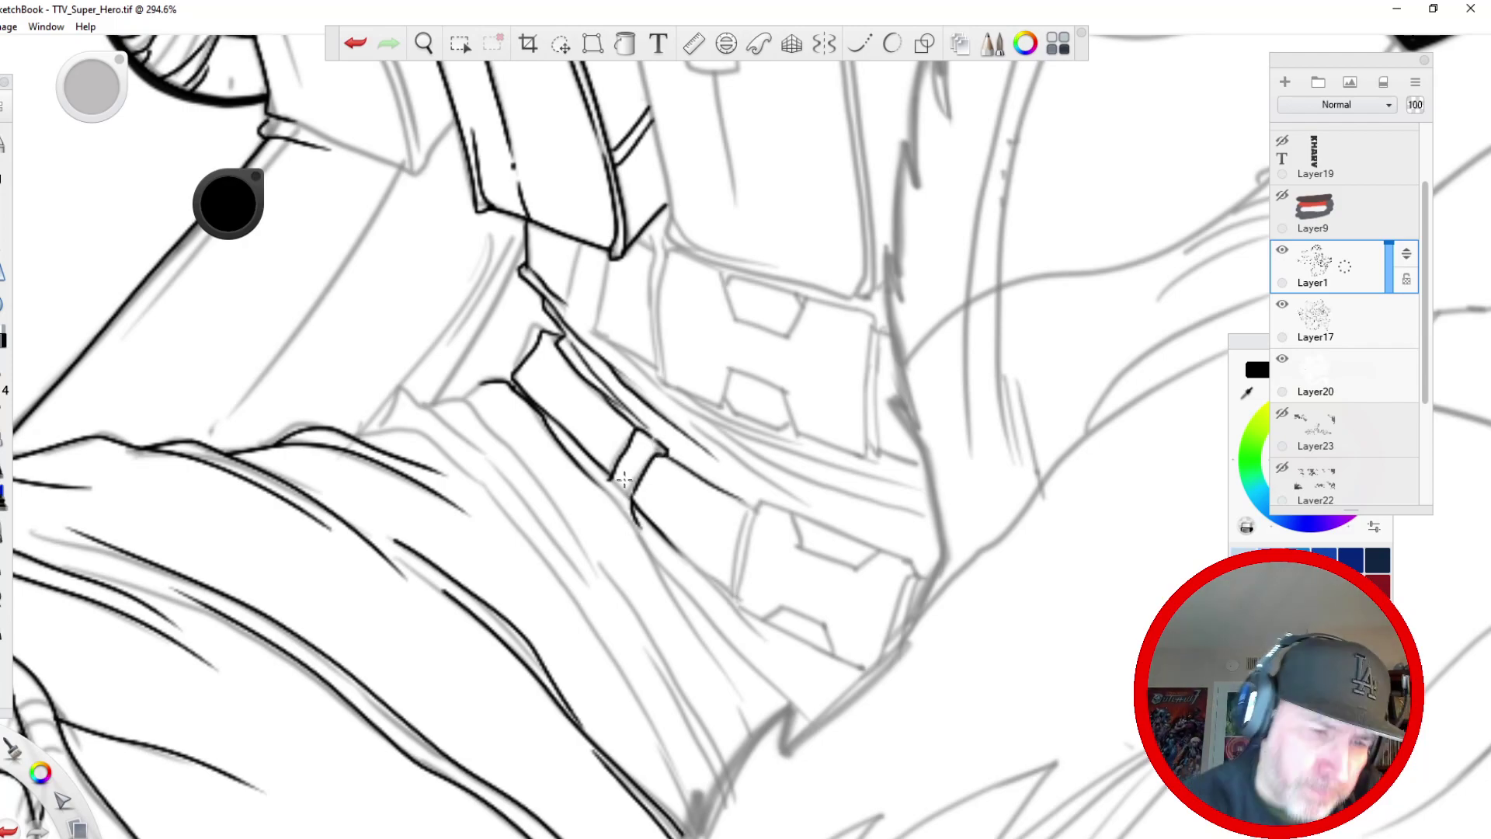
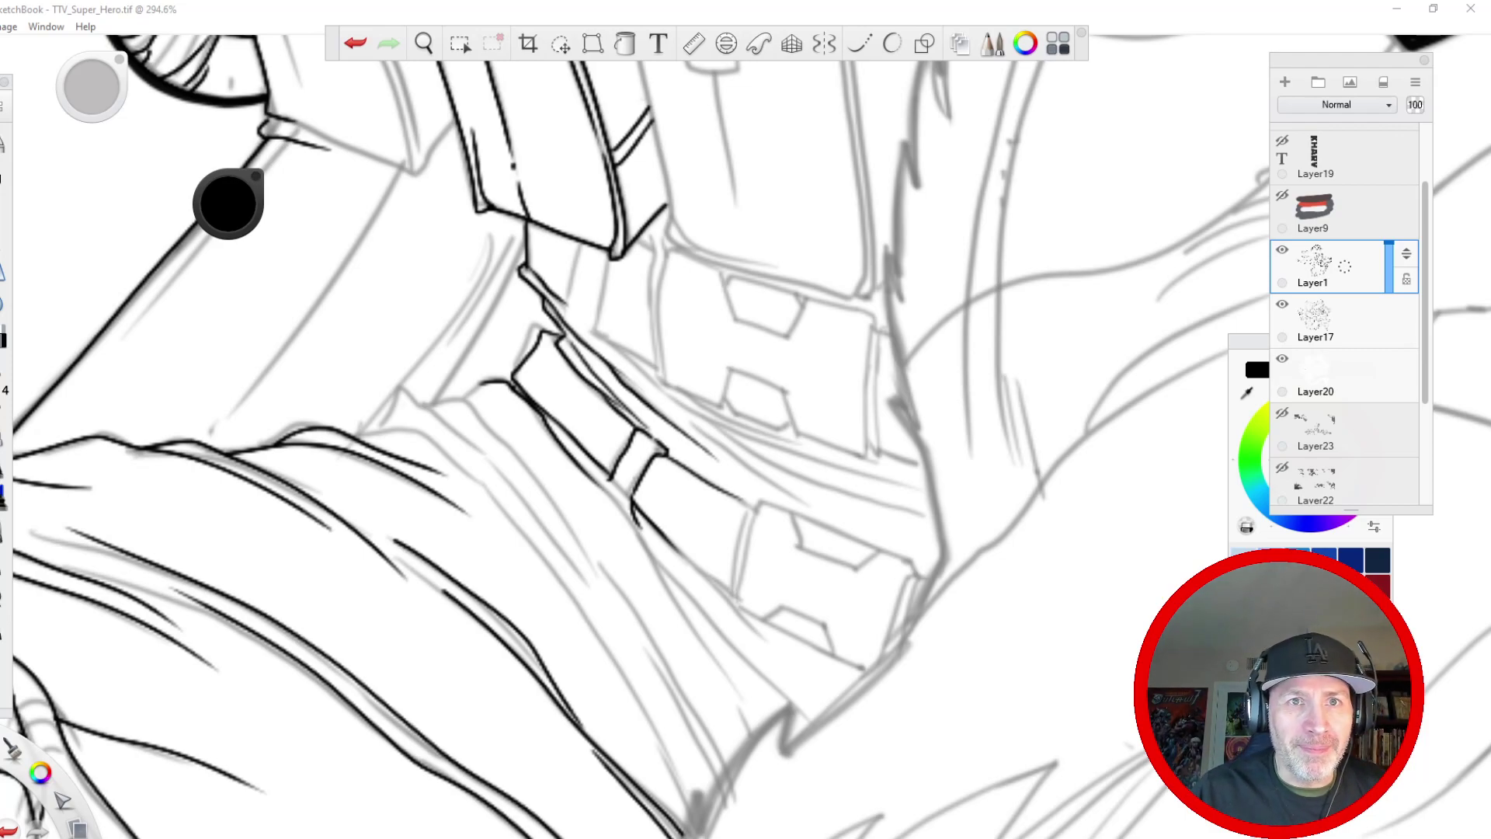
{"action": "left_click_drag", "start_coordinate": [471, 676], "coordinate": [324, 473]}
{"action": "left_click", "coordinate": [357, 45]}
{"action": "key", "text": "space"}
{"action": "left_click_drag", "start_coordinate": [427, 536], "coordinate": [329, 326]}
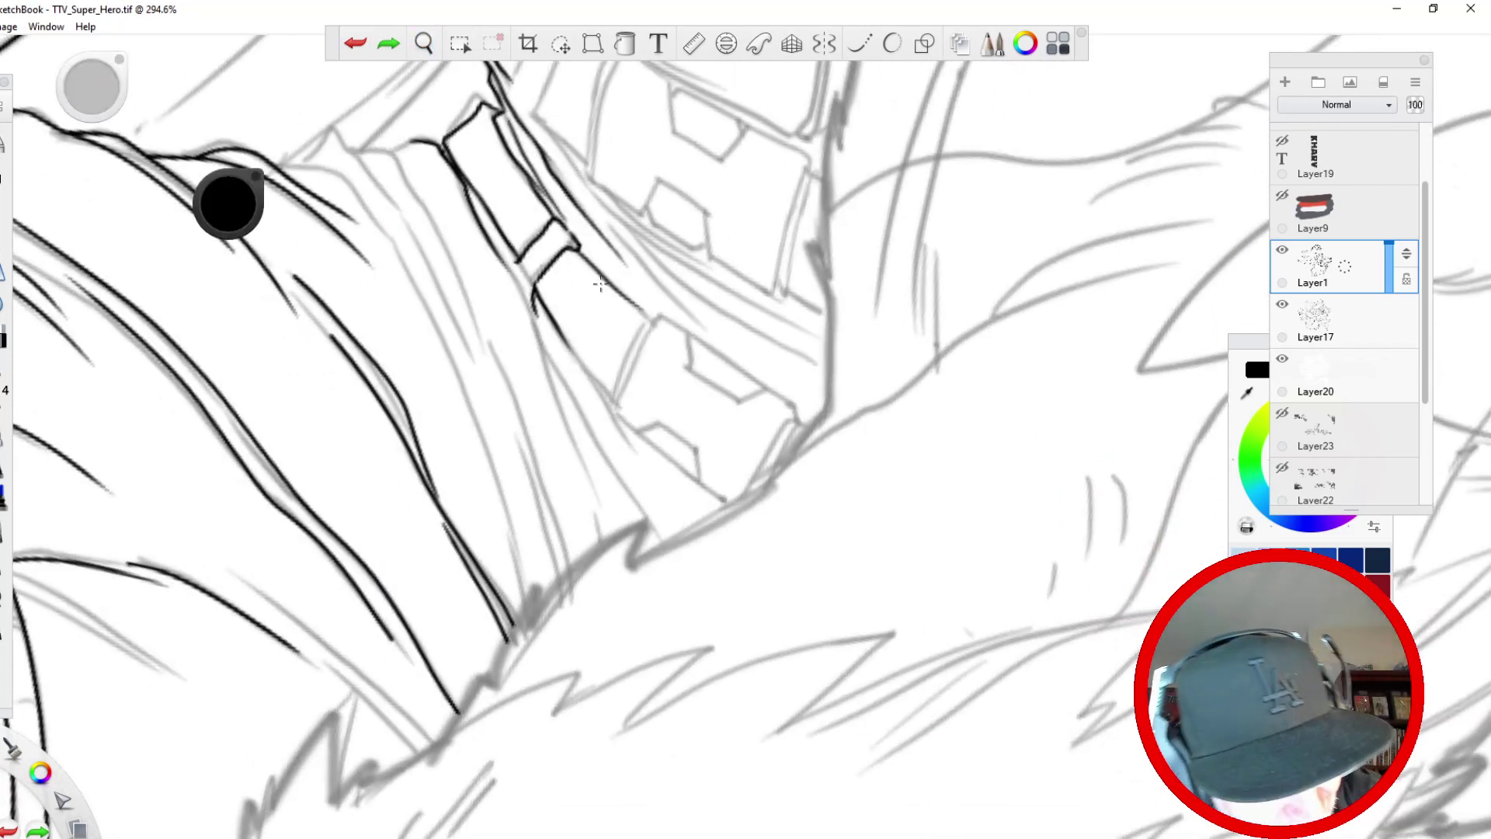
- Ink the sides and double lower edge of the second belt segment, plus the end edge of the buckle segment below it
{"action": "mouse_move", "coordinate": [648, 320]}
{"action": "left_mouse_down"}
{"action": "mouse_move", "coordinate": [615, 410]}
{"action": "mouse_move", "coordinate": [555, 307]}
{"action": "left_mouse_up"}
{"action": "left_click_drag", "start_coordinate": [652, 320], "coordinate": [571, 254]}
{"action": "left_click_drag", "start_coordinate": [614, 398], "coordinate": [580, 344]}
{"action": "mouse_move", "coordinate": [797, 419]}
{"action": "left_mouse_down"}
{"action": "mouse_move", "coordinate": [752, 490]}
{"action": "mouse_move", "coordinate": [766, 485]}
{"action": "left_mouse_up"}
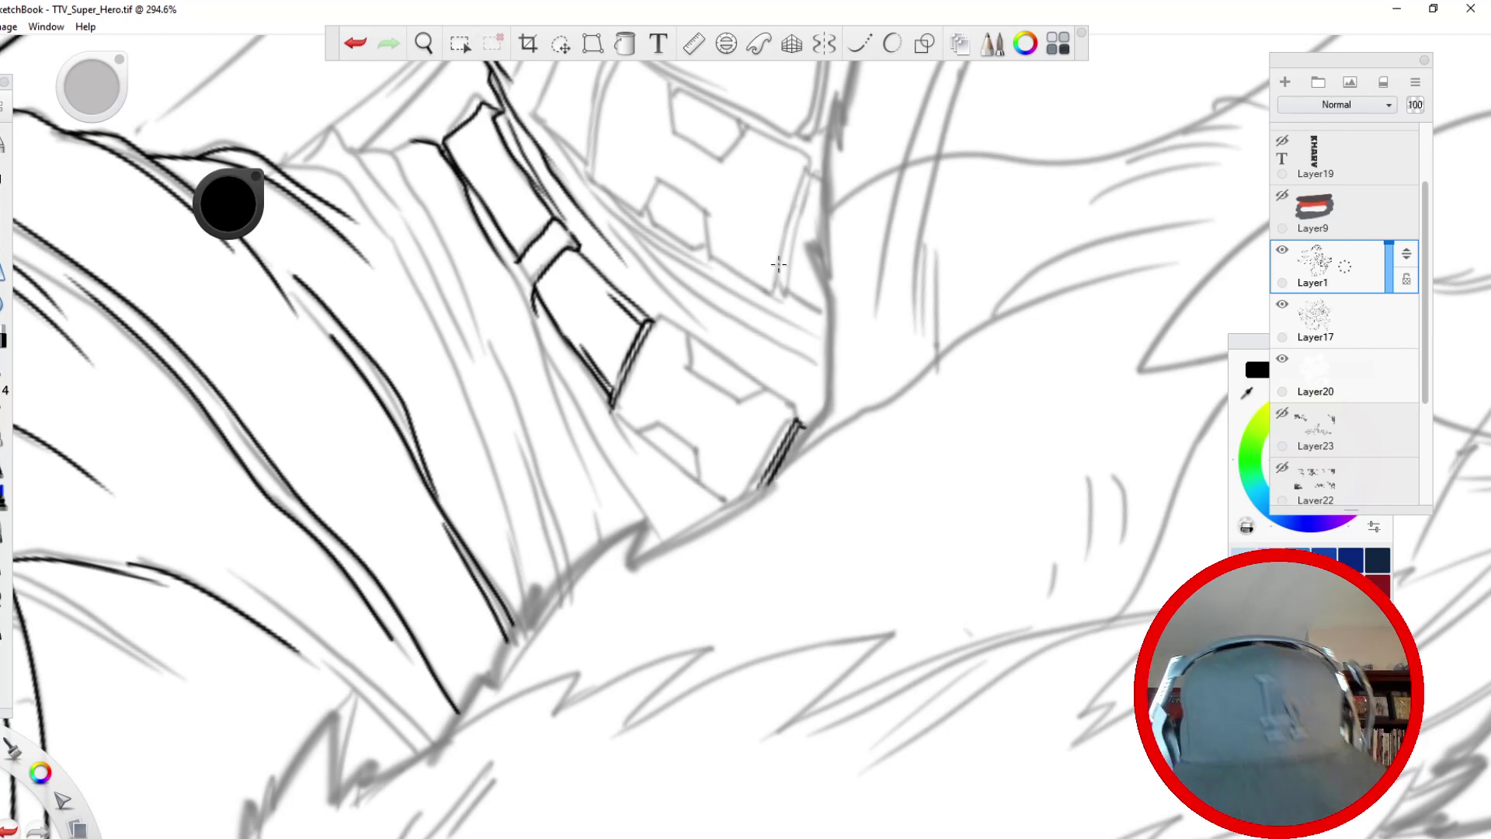
- Ink the jagged fur edge beside the belt and the limb contour meeting it, adding short crease strokes above the contour
{"action": "mouse_move", "coordinate": [845, 154]}
{"action": "left_mouse_down"}
{"action": "mouse_move", "coordinate": [831, 85]}
{"action": "mouse_move", "coordinate": [816, 247]}
{"action": "mouse_move", "coordinate": [827, 435]}
{"action": "mouse_move", "coordinate": [788, 481]}
{"action": "mouse_move", "coordinate": [893, 393]}
{"action": "mouse_move", "coordinate": [1115, 284]}
{"action": "mouse_move", "coordinate": [989, 326]}
{"action": "mouse_move", "coordinate": [1193, 220]}
{"action": "left_mouse_up"}
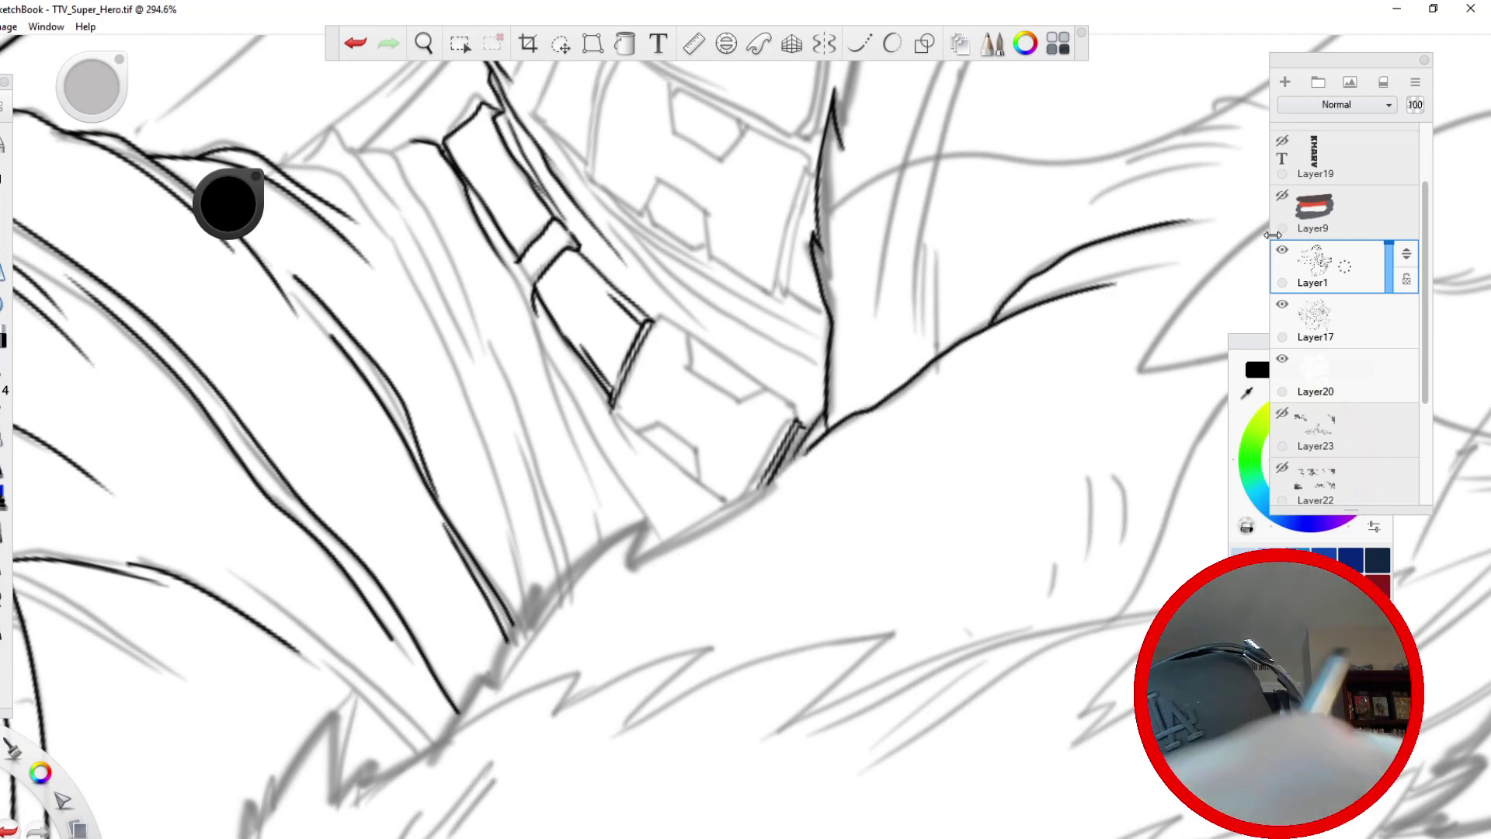
{"action": "left_click_drag", "start_coordinate": [938, 355], "coordinate": [944, 205]}
{"action": "left_click_drag", "start_coordinate": [923, 315], "coordinate": [941, 203]}
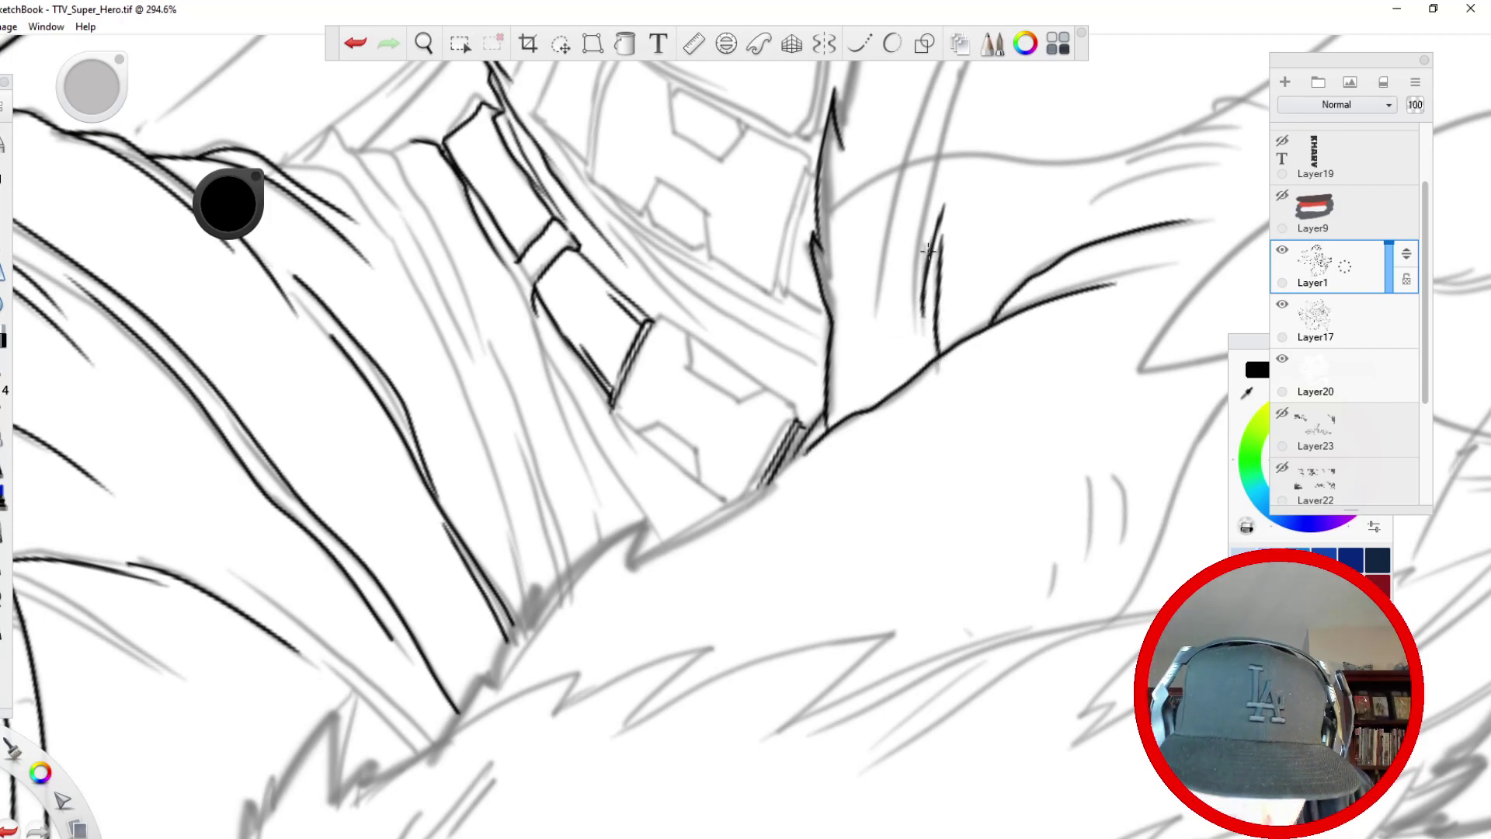
- Undo the first side stroke on the lowest belt segment, enable Steady Stroke, and ink the segment's sides and both angular notches
{"action": "key", "text": "space"}
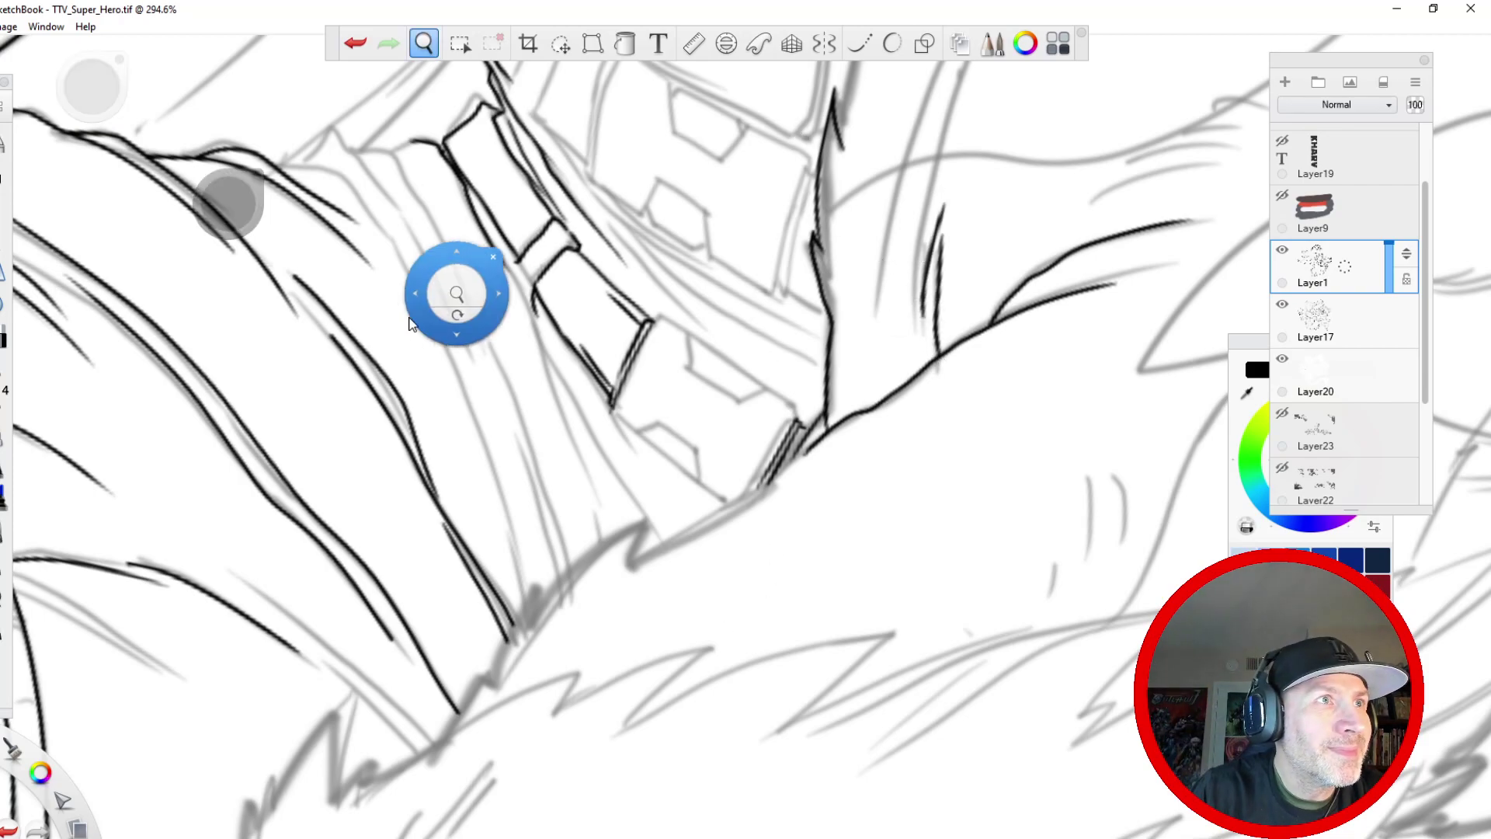
{"action": "left_click_drag", "start_coordinate": [399, 358], "coordinate": [524, 132]}
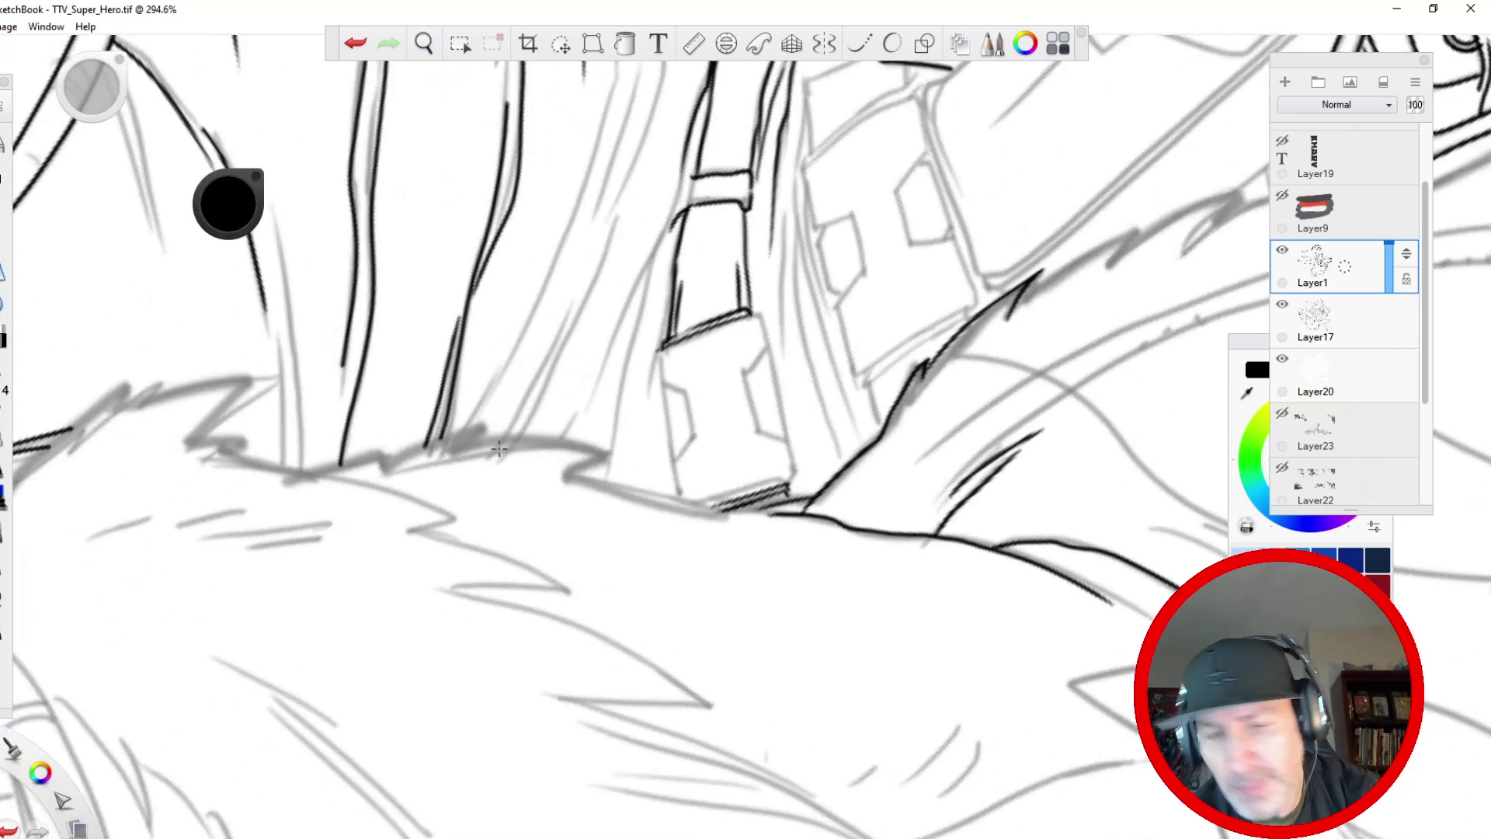
{"action": "left_click_drag", "start_coordinate": [752, 317], "coordinate": [797, 466]}
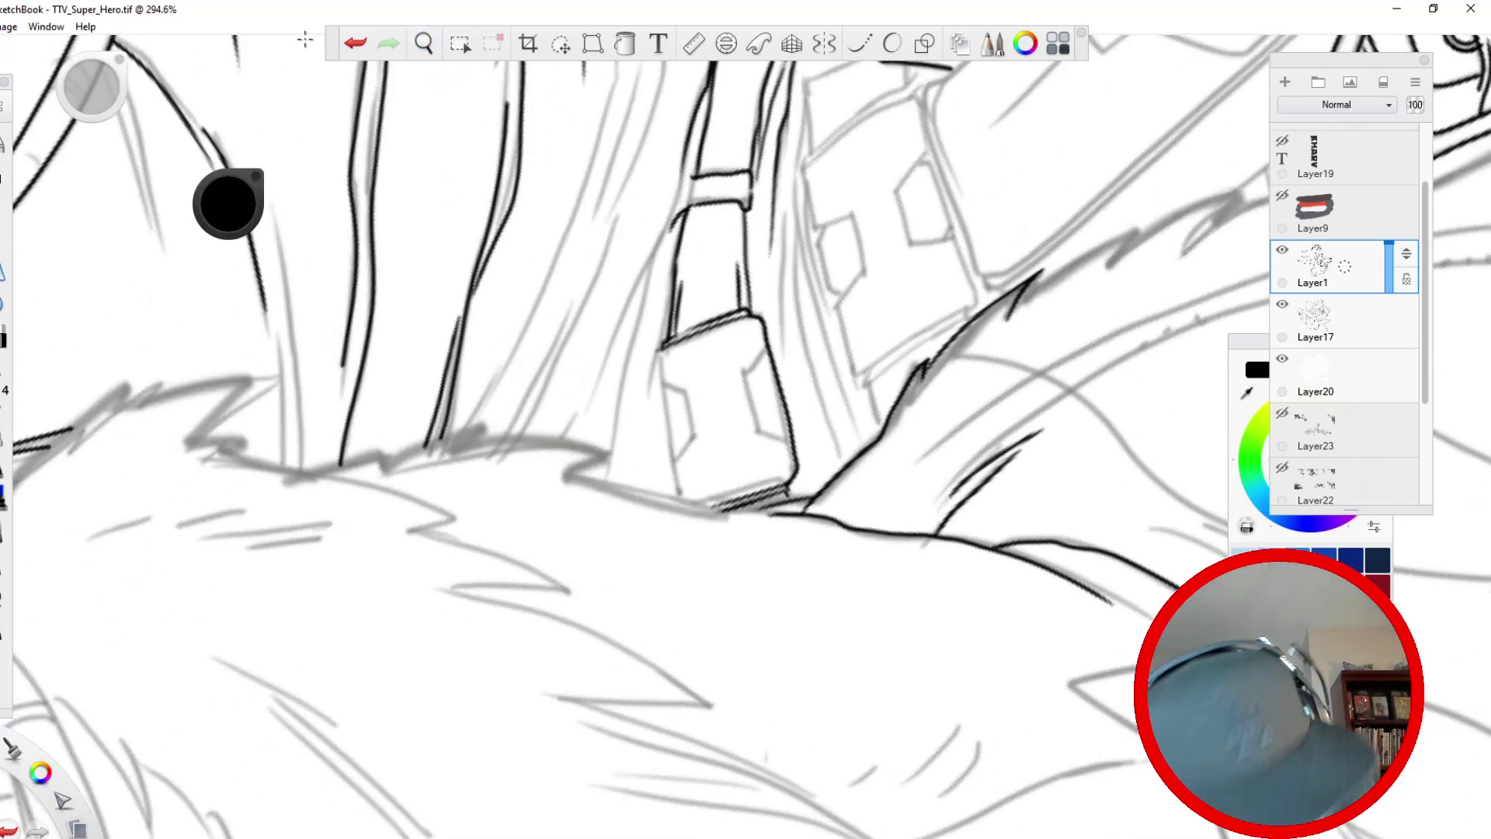
{"action": "left_click", "coordinate": [356, 42]}
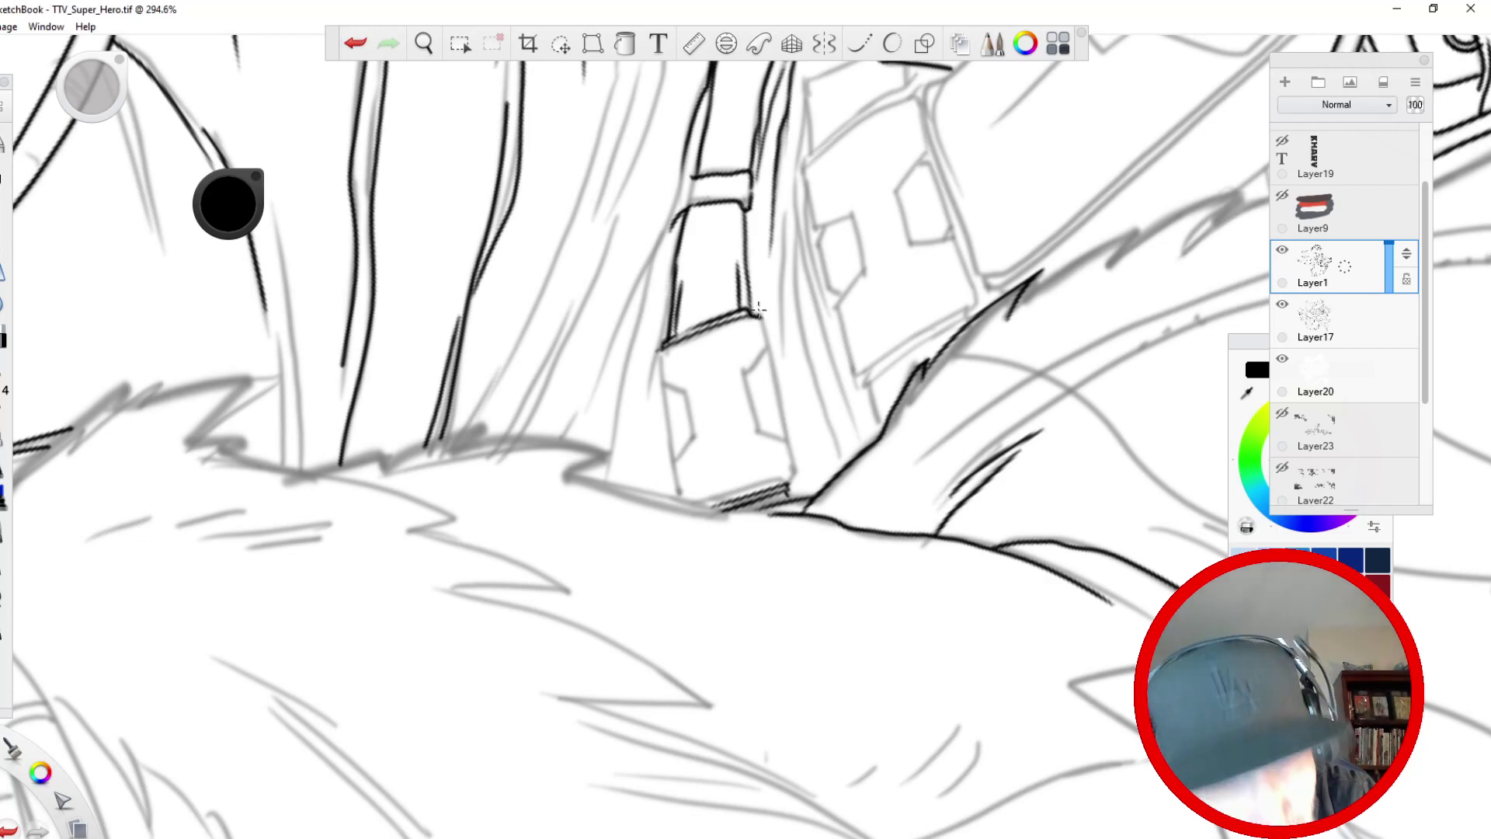
{"action": "left_click", "coordinate": [860, 42]}
{"action": "mouse_move", "coordinate": [758, 311]}
{"action": "left_mouse_down"}
{"action": "mouse_move", "coordinate": [792, 463]}
{"action": "mouse_move", "coordinate": [780, 509]}
{"action": "left_mouse_up"}
{"action": "left_click_drag", "start_coordinate": [665, 351], "coordinate": [674, 485]}
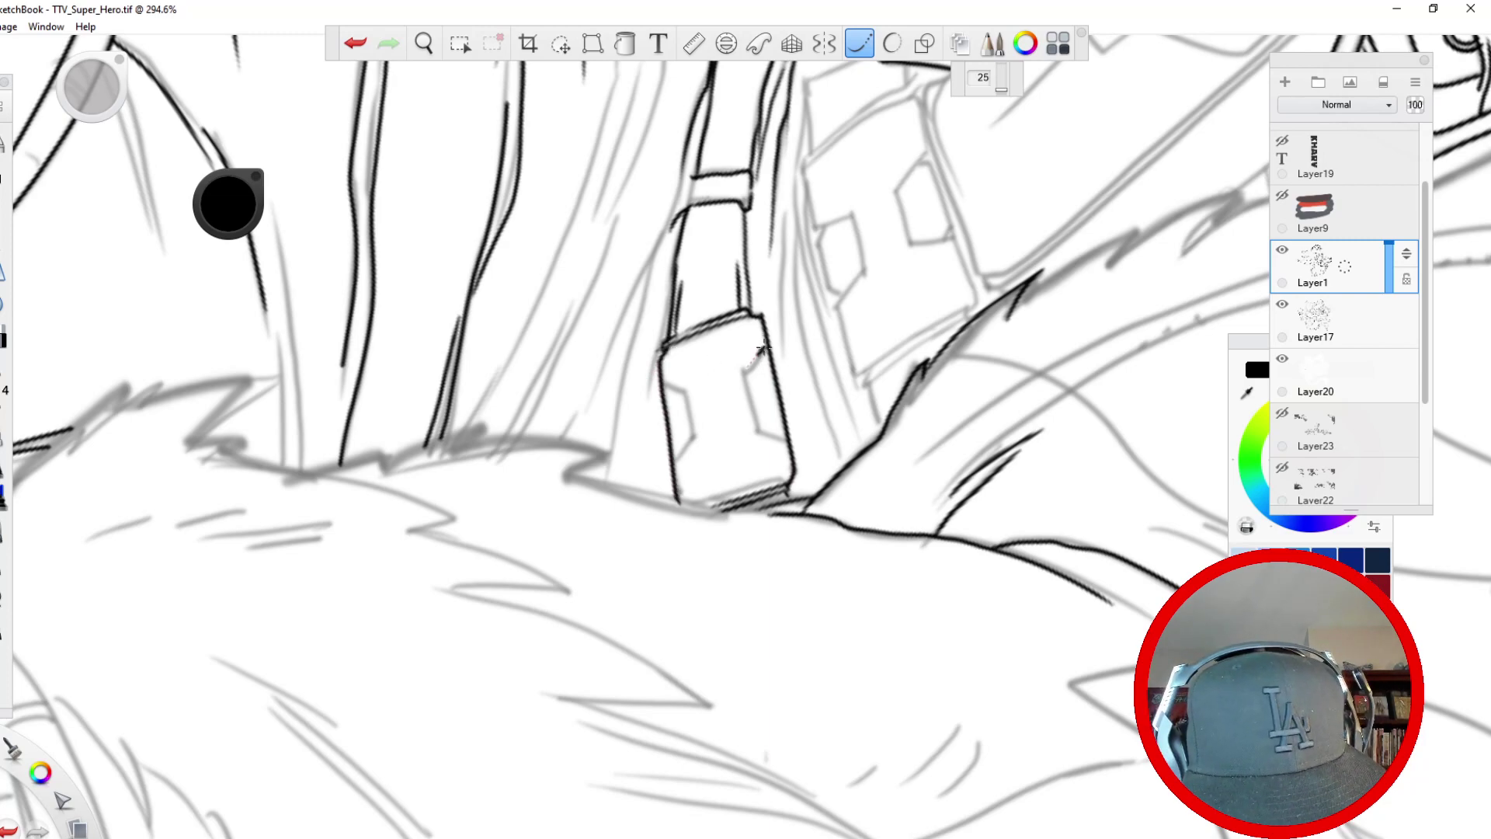
{"action": "left_click_drag", "start_coordinate": [748, 379], "coordinate": [767, 439]}
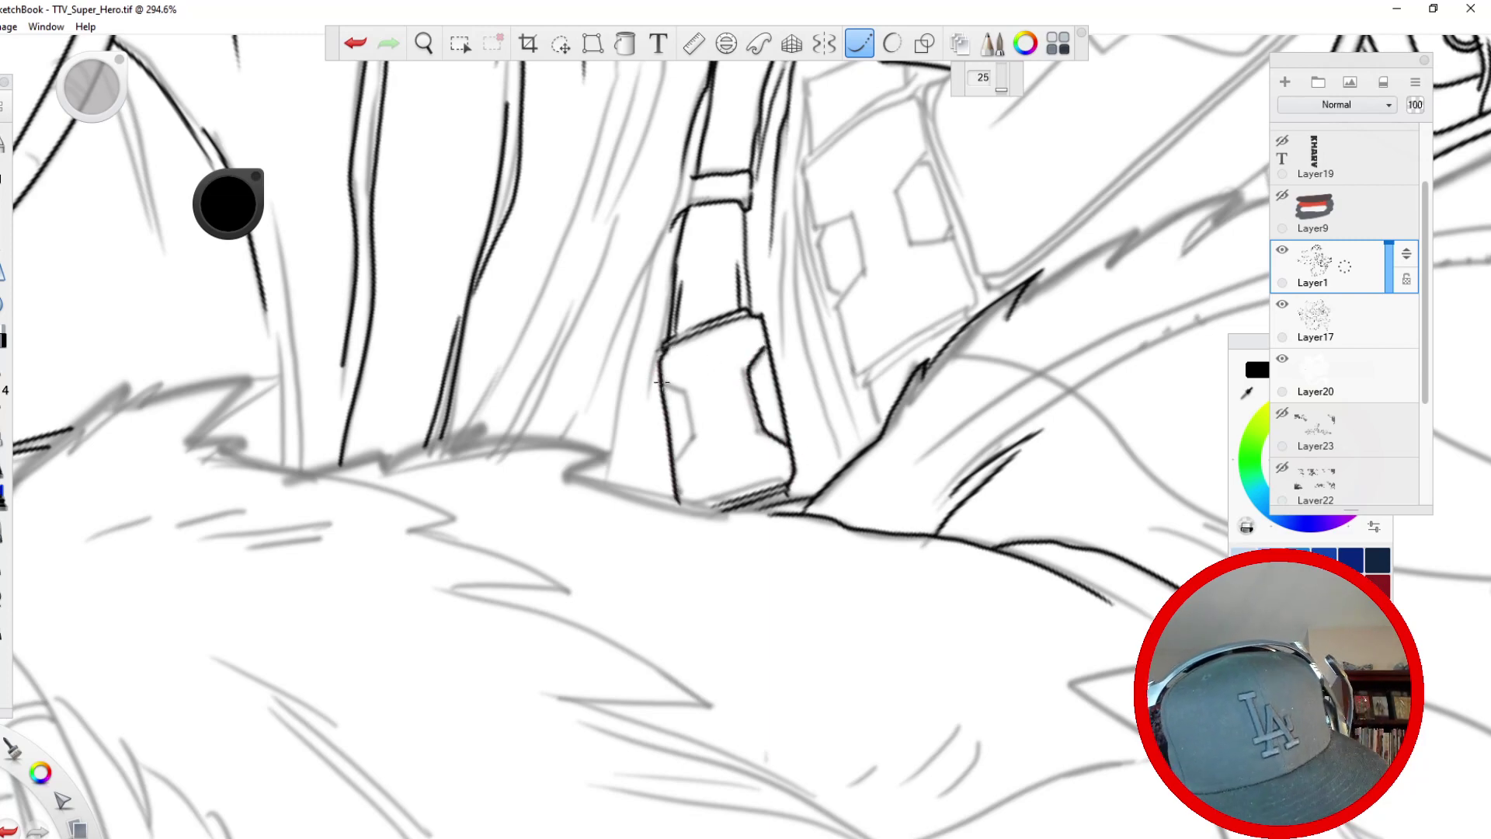
{"action": "mouse_move", "coordinate": [661, 383]}
{"action": "left_mouse_down"}
{"action": "mouse_move", "coordinate": [694, 432]}
{"action": "mouse_move", "coordinate": [671, 471]}
{"action": "left_mouse_up"}
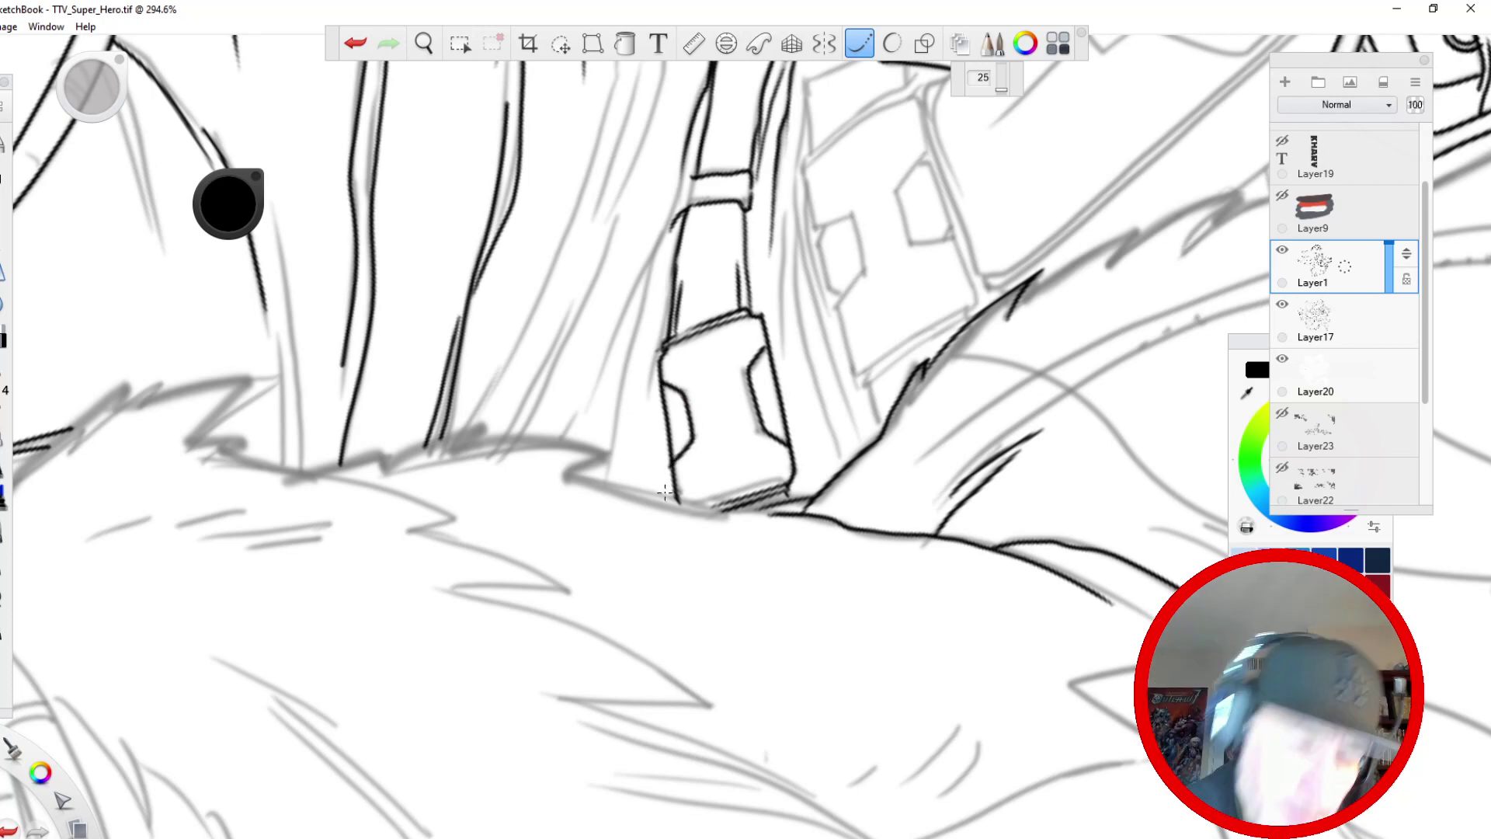
- Ink the cloth fold lines running down both sides of the lower belt segments to the fur
{"action": "left_click_drag", "start_coordinate": [683, 180], "coordinate": [592, 388]}
{"action": "mouse_move", "coordinate": [663, 239]}
{"action": "left_mouse_down"}
{"action": "mouse_move", "coordinate": [615, 447]}
{"action": "mouse_move", "coordinate": [668, 299]}
{"action": "left_mouse_up"}
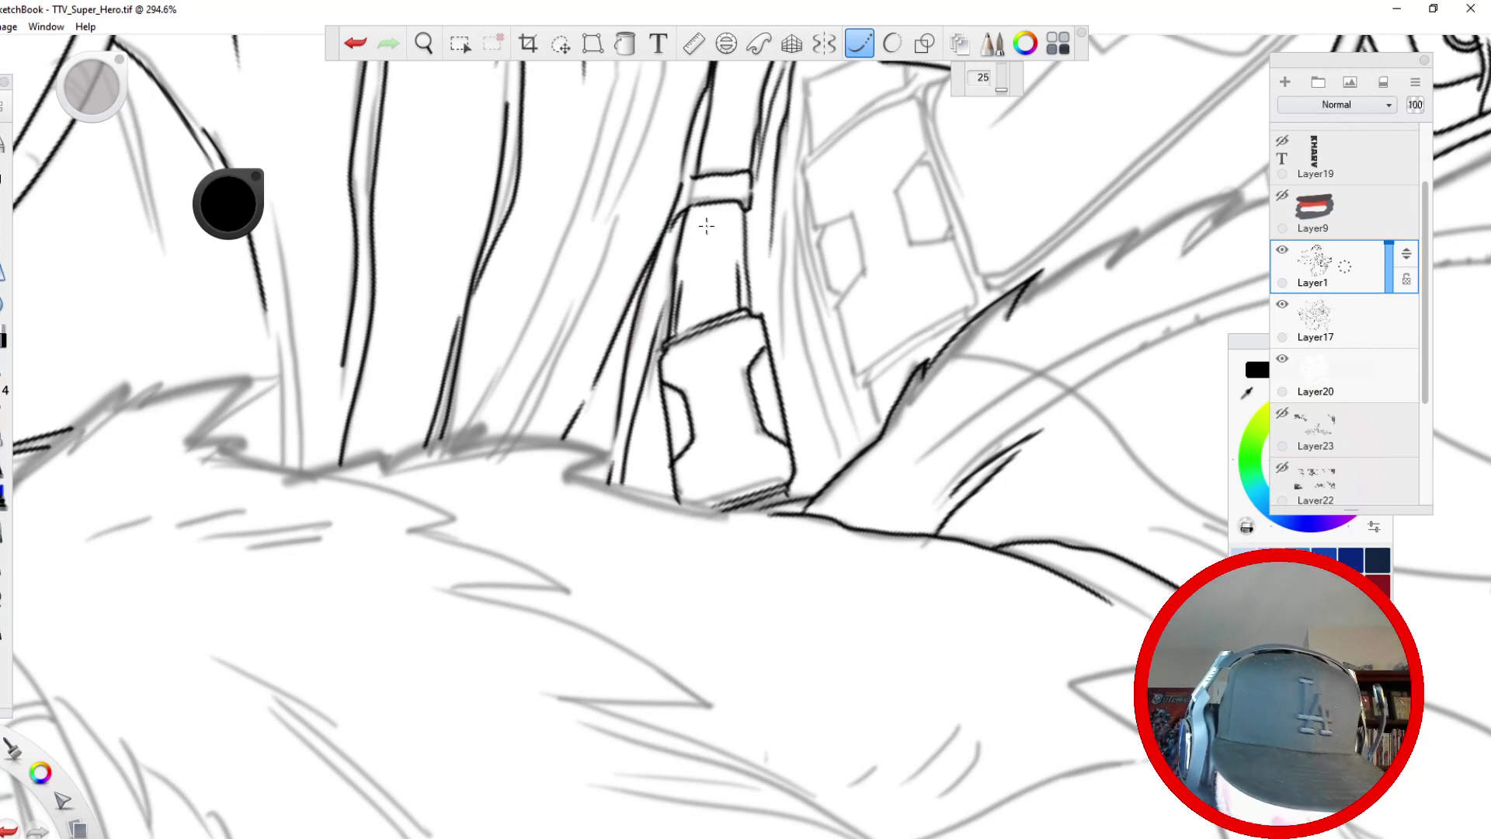
{"action": "mouse_move", "coordinate": [808, 101]}
{"action": "left_mouse_down"}
{"action": "mouse_move", "coordinate": [798, 257]}
{"action": "mouse_move", "coordinate": [837, 368]}
{"action": "left_mouse_up"}
{"action": "left_click_drag", "start_coordinate": [797, 249], "coordinate": [847, 470]}
{"action": "mouse_move", "coordinate": [788, 203]}
{"action": "left_mouse_down"}
{"action": "mouse_move", "coordinate": [831, 497]}
{"action": "mouse_move", "coordinate": [786, 351]}
{"action": "mouse_move", "coordinate": [787, 253]}
{"action": "left_mouse_up"}
{"action": "left_click", "coordinate": [349, 39]}
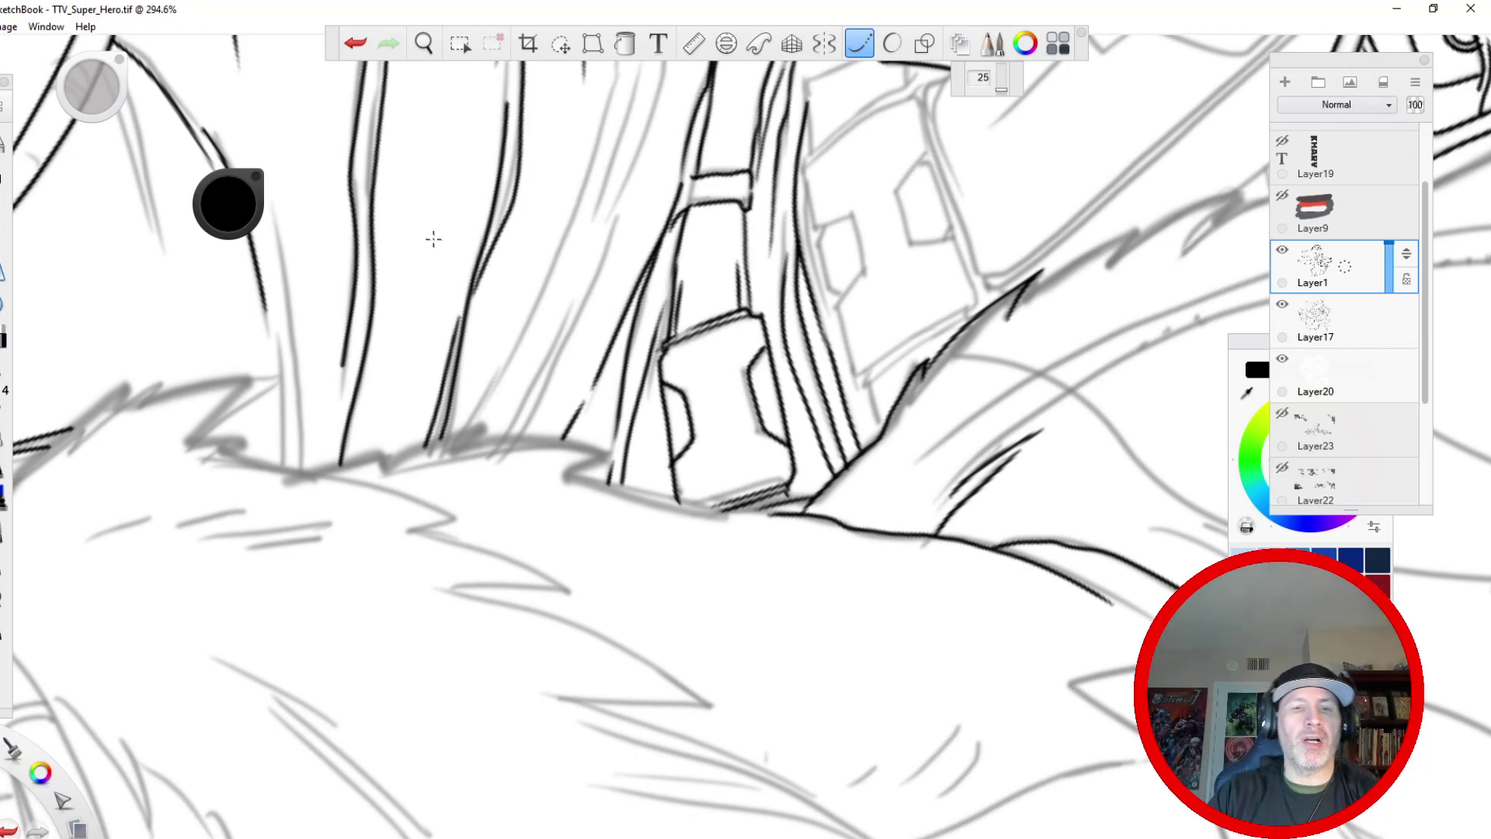
- Ink the rounded top edges of the gathered cloth beside the belt and the long fold lines descending from them
{"action": "key", "text": "space"}
{"action": "left_click_drag", "start_coordinate": [536, 307], "coordinate": [497, 598]}
{"action": "left_click_drag", "start_coordinate": [508, 394], "coordinate": [600, 651]}
{"action": "left_click_drag", "start_coordinate": [481, 490], "coordinate": [436, 368]}
{"action": "left_click_drag", "start_coordinate": [436, 361], "coordinate": [434, 344]}
{"action": "scroll", "coordinate": [433, 344], "scroll_direction": "up", "scroll_amount": 2}
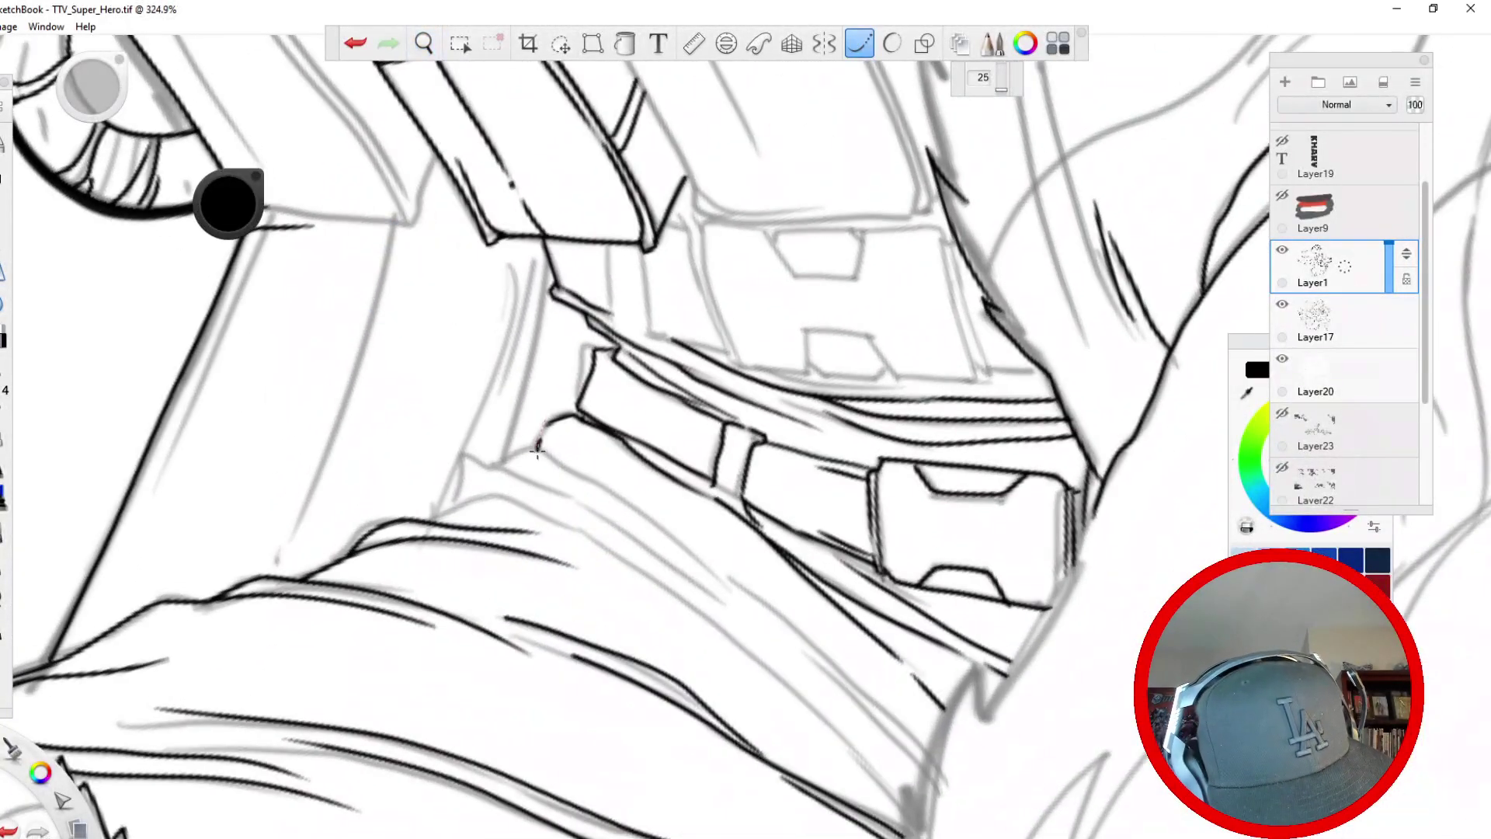
{"action": "key", "text": "space"}
{"action": "key", "text": "space"}
{"action": "mouse_move", "coordinate": [506, 581]}
{"action": "left_mouse_down"}
{"action": "mouse_move", "coordinate": [400, 520]}
{"action": "mouse_move", "coordinate": [419, 529]}
{"action": "mouse_move", "coordinate": [412, 420]}
{"action": "left_mouse_up"}
{"action": "left_click_drag", "start_coordinate": [426, 438], "coordinate": [300, 614]}
{"action": "mouse_move", "coordinate": [238, 433]}
{"action": "left_mouse_down"}
{"action": "mouse_move", "coordinate": [288, 437]}
{"action": "mouse_move", "coordinate": [362, 514]}
{"action": "mouse_move", "coordinate": [434, 709]}
{"action": "left_mouse_up"}
{"action": "mouse_move", "coordinate": [267, 433]}
{"action": "left_mouse_down"}
{"action": "mouse_move", "coordinate": [335, 443]}
{"action": "mouse_move", "coordinate": [508, 819]}
{"action": "left_mouse_up"}
{"action": "mouse_move", "coordinate": [315, 419]}
{"action": "left_mouse_down"}
{"action": "mouse_move", "coordinate": [412, 509]}
{"action": "mouse_move", "coordinate": [474, 676]}
{"action": "mouse_move", "coordinate": [491, 792]}
{"action": "left_mouse_up"}
- Extend the cloth fold lines beside the belt down to the fur edge with additional crease strokes
{"action": "key", "text": "space"}
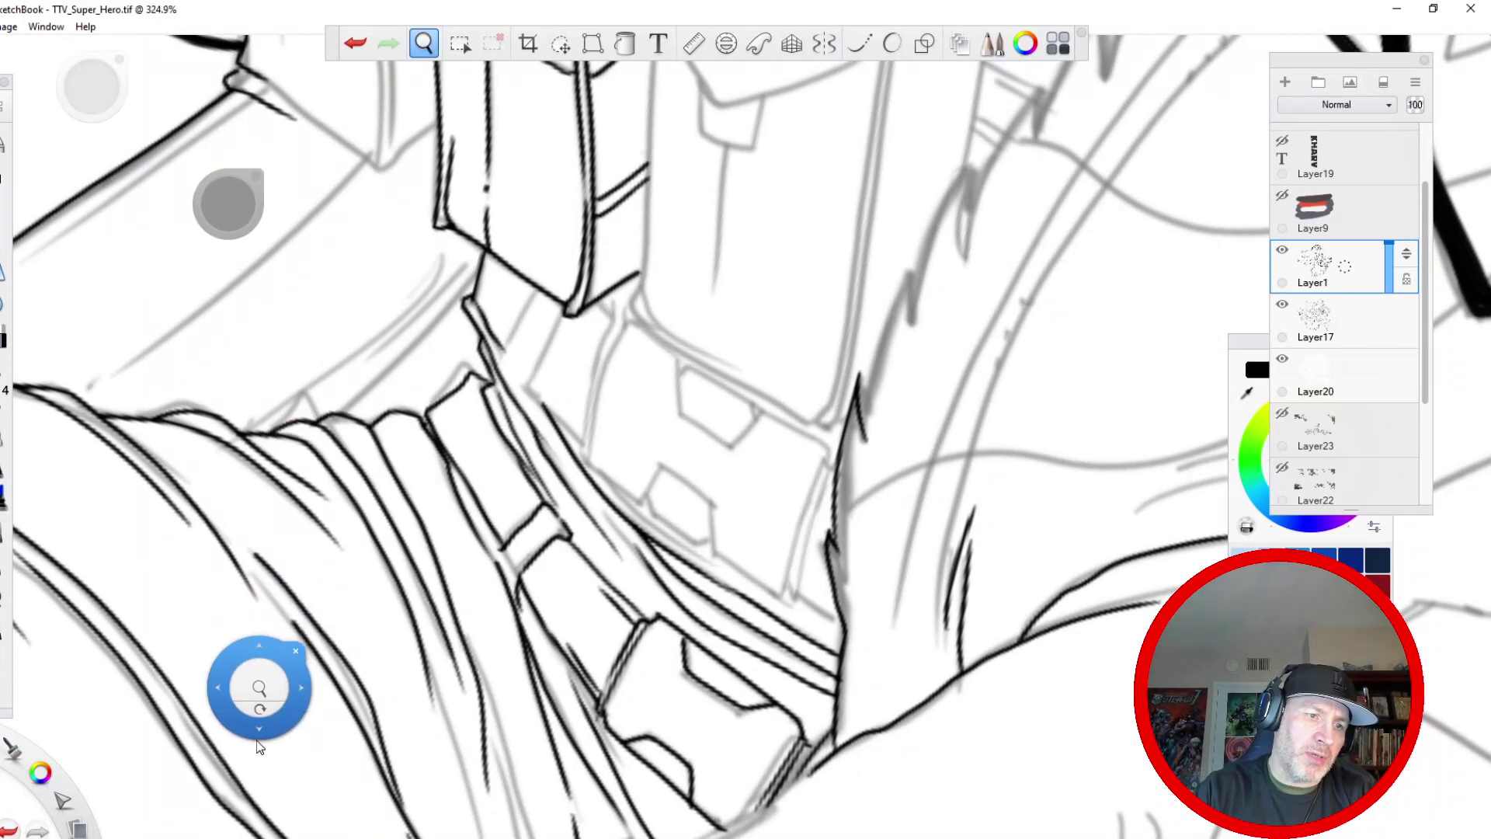
{"action": "left_click_drag", "start_coordinate": [259, 737], "coordinate": [227, 336]}
{"action": "left_click_drag", "start_coordinate": [512, 494], "coordinate": [448, 228]}
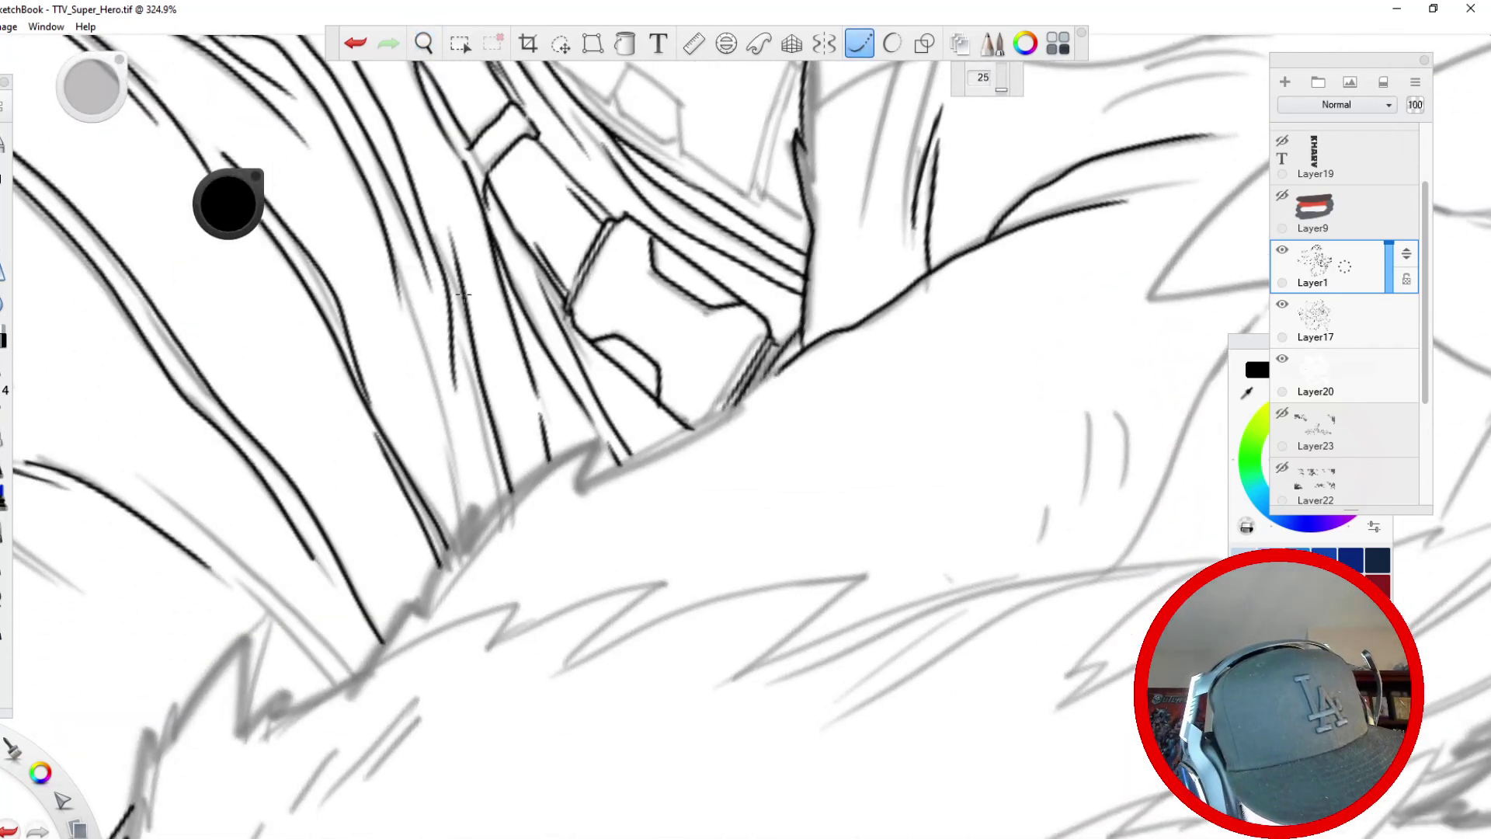
{"action": "left_click_drag", "start_coordinate": [502, 503], "coordinate": [462, 363]}
{"action": "left_click_drag", "start_coordinate": [406, 278], "coordinate": [466, 564]}
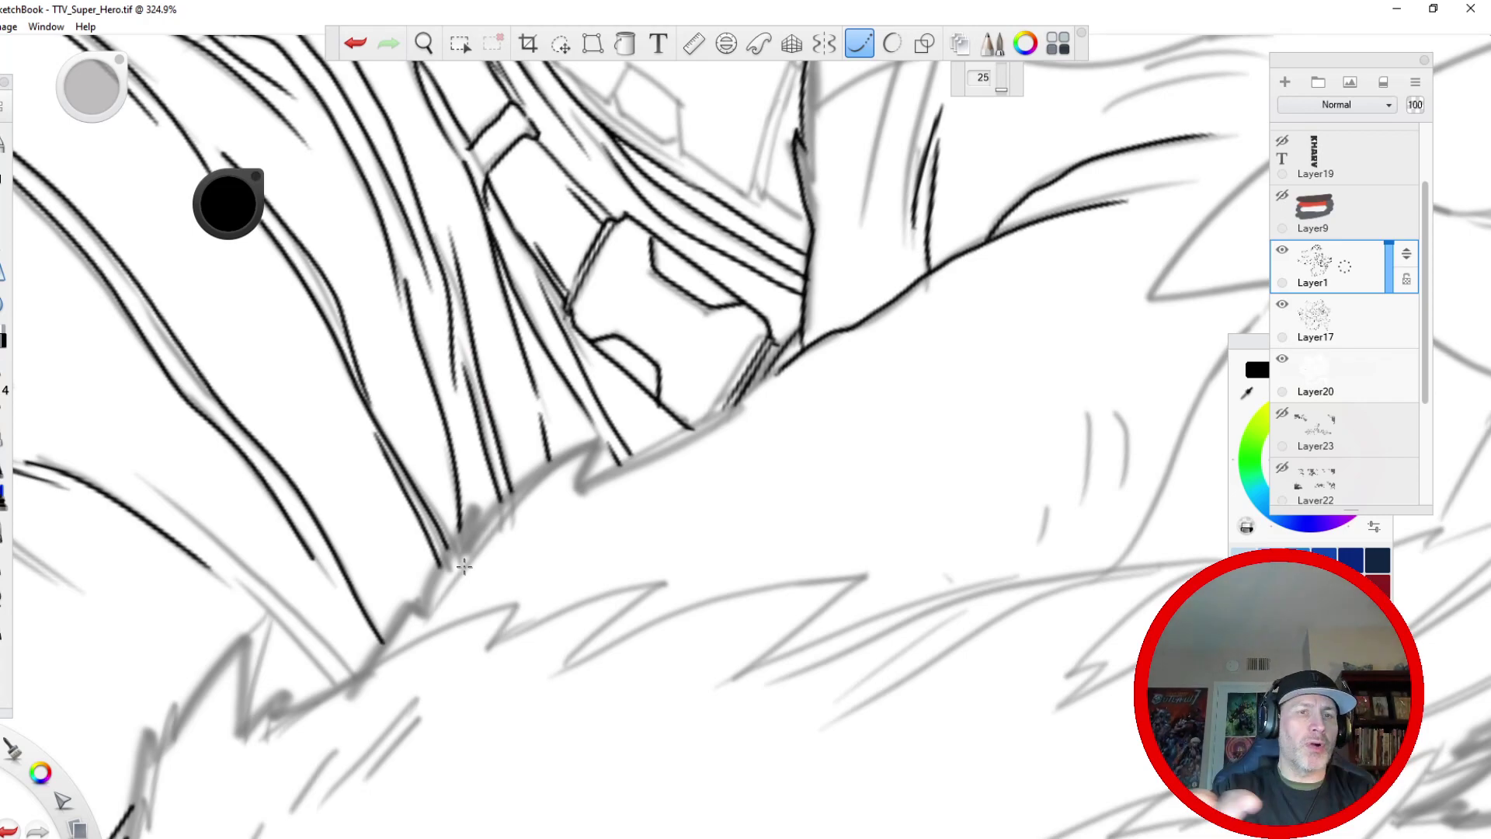
- Ink the jagged fur outline where the cloth folds and lower belt segment meet it
{"action": "key", "text": "space"}
{"action": "mouse_move", "coordinate": [548, 334]}
{"action": "left_mouse_down"}
{"action": "mouse_move", "coordinate": [480, 419]}
{"action": "mouse_move", "coordinate": [662, 459]}
{"action": "mouse_move", "coordinate": [599, 545]}
{"action": "mouse_move", "coordinate": [781, 460]}
{"action": "mouse_move", "coordinate": [795, 329]}
{"action": "left_mouse_up"}
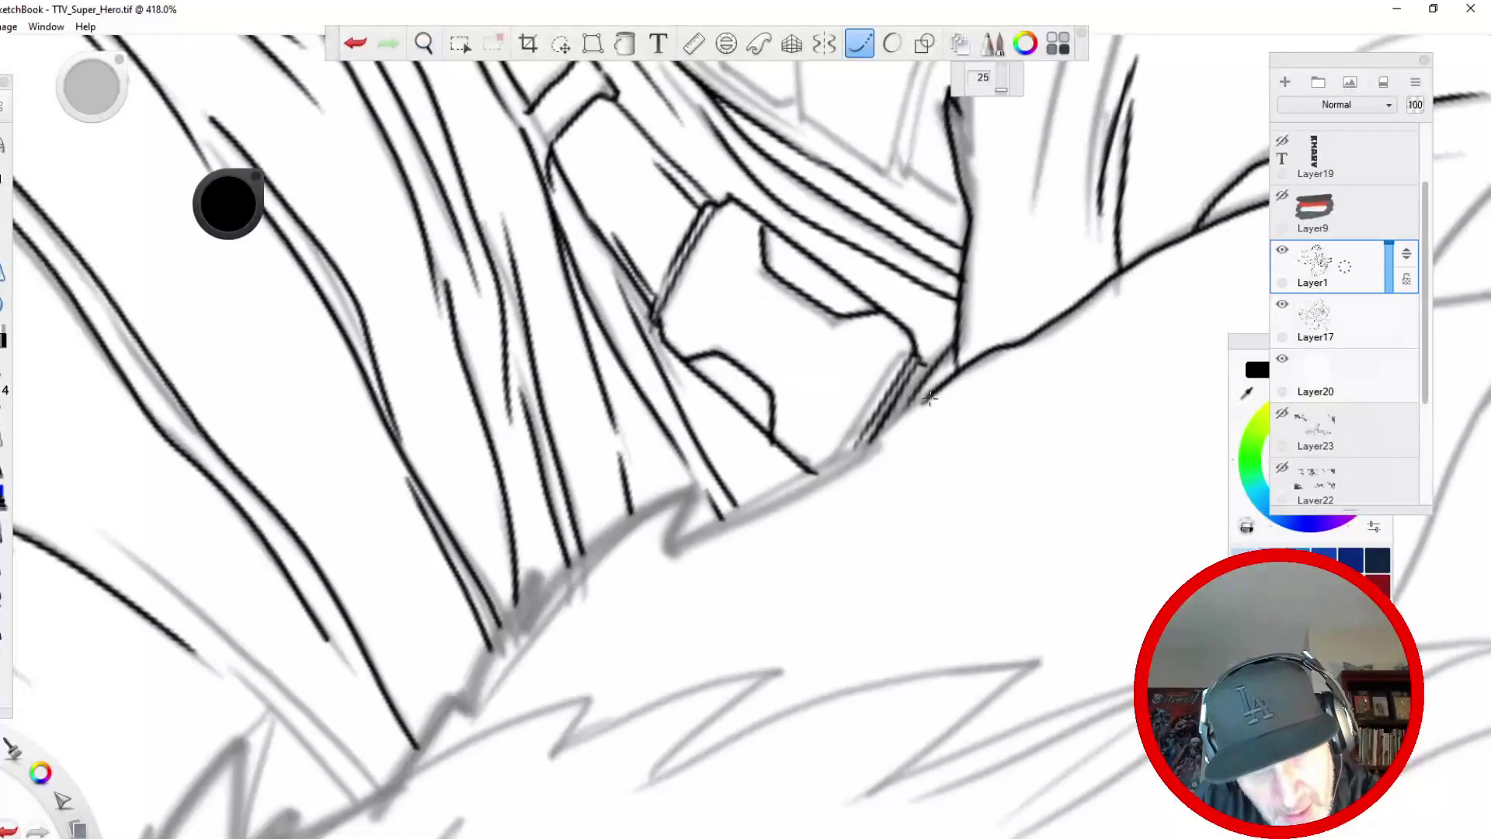
{"action": "mouse_move", "coordinate": [909, 415]}
{"action": "left_mouse_down"}
{"action": "mouse_move", "coordinate": [703, 529]}
{"action": "mouse_move", "coordinate": [680, 516]}
{"action": "mouse_move", "coordinate": [699, 481]}
{"action": "mouse_move", "coordinate": [567, 571]}
{"action": "mouse_move", "coordinate": [534, 572]}
{"action": "mouse_move", "coordinate": [466, 703]}
{"action": "mouse_move", "coordinate": [380, 797]}
{"action": "left_mouse_up"}
- Ink the double top edge of the upper belt's buckle segment and its side facing the unfinished pouch, including the notch
{"action": "key", "text": "space"}
{"action": "left_click_drag", "start_coordinate": [429, 370], "coordinate": [393, 719]}
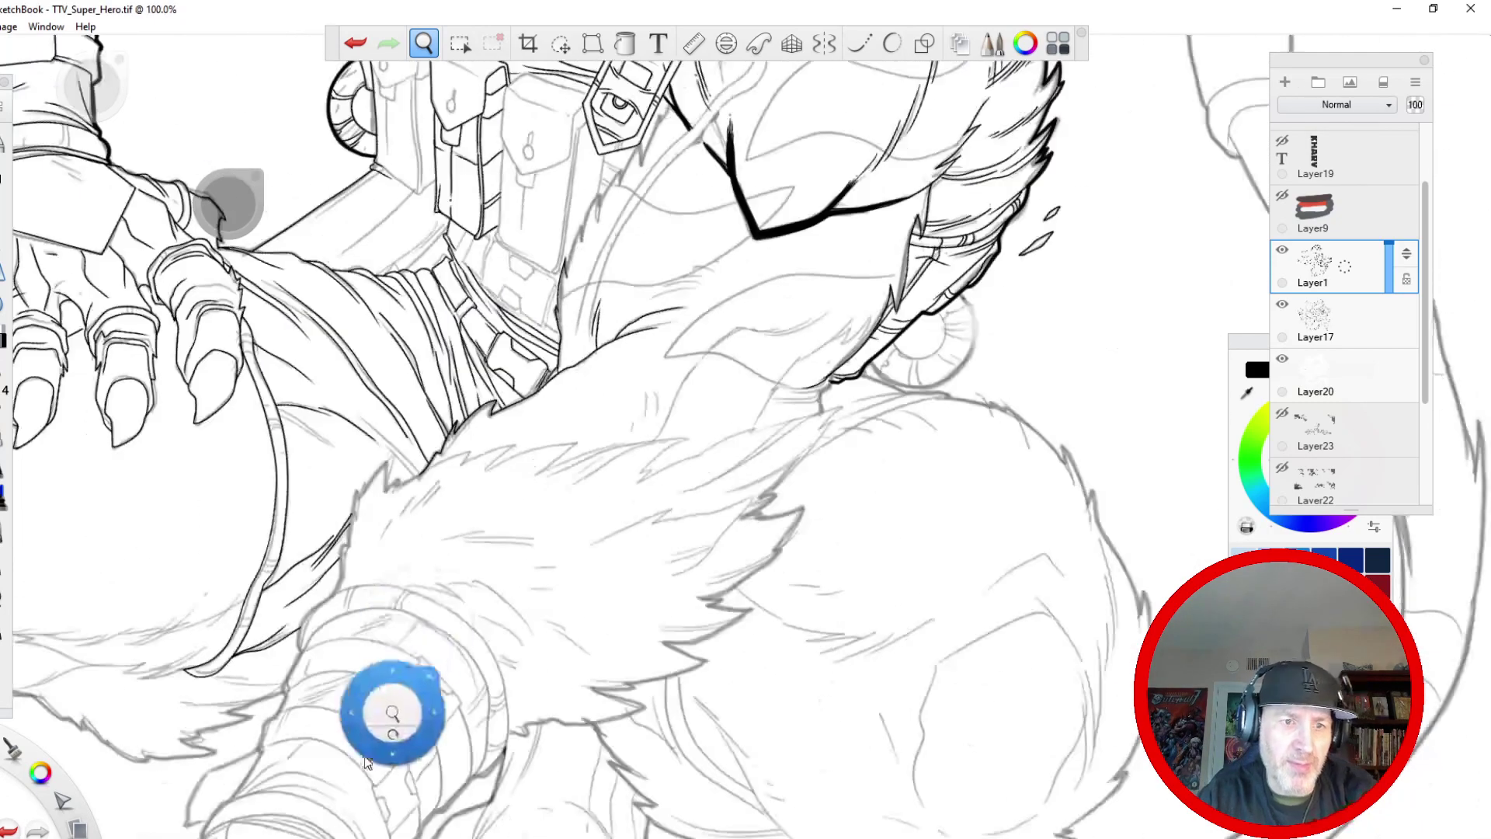
{"action": "left_click_drag", "start_coordinate": [448, 404], "coordinate": [447, 533]}
{"action": "left_click_drag", "start_coordinate": [470, 342], "coordinate": [454, 270]}
{"action": "left_click_drag", "start_coordinate": [381, 369], "coordinate": [384, 442]}
{"action": "left_click_drag", "start_coordinate": [362, 351], "coordinate": [475, 170]}
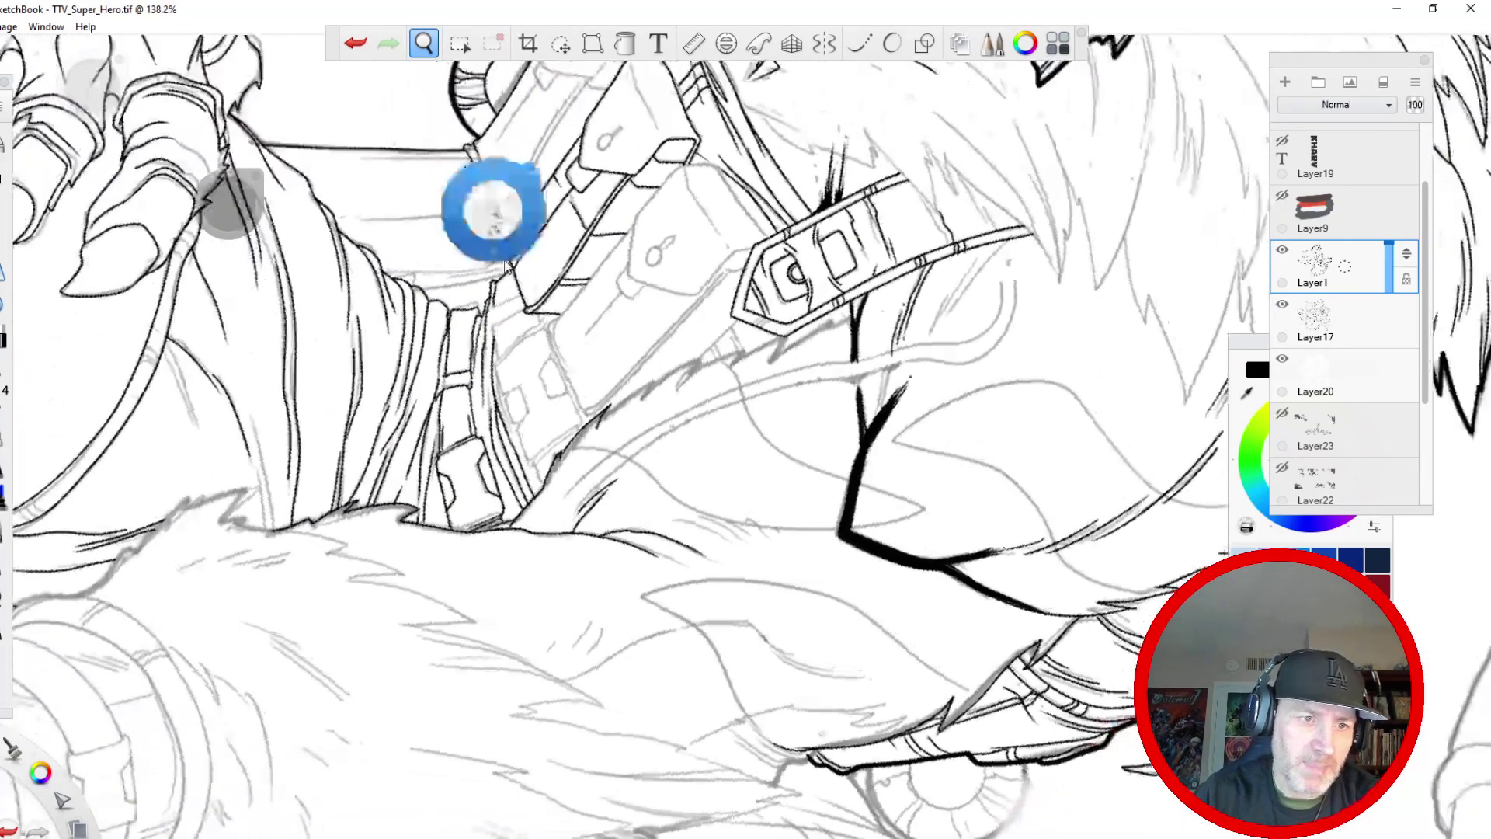
{"action": "left_click_drag", "start_coordinate": [470, 301], "coordinate": [418, 162]}
{"action": "key", "text": "space"}
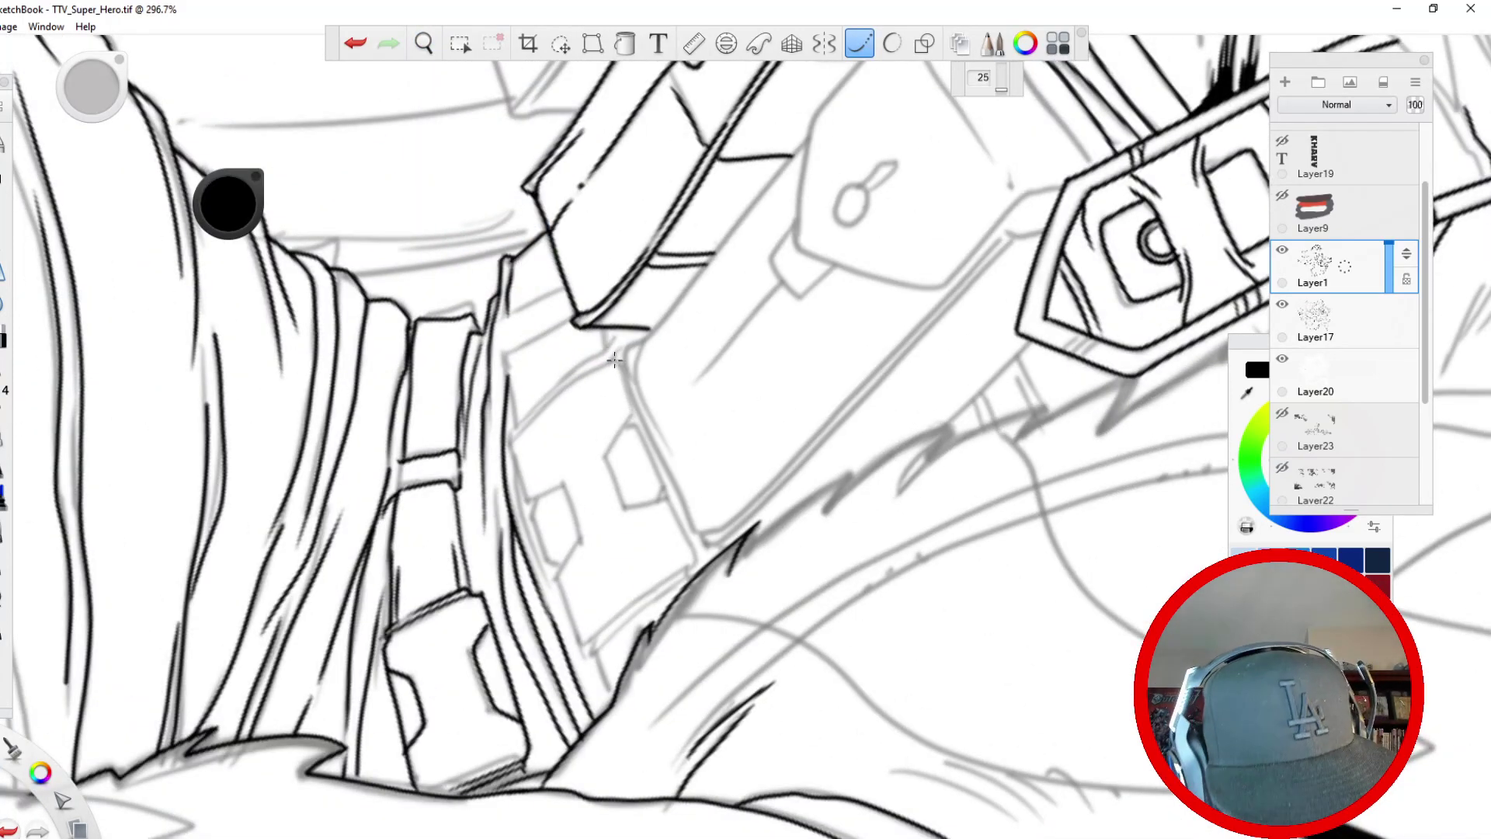
{"action": "left_click_drag", "start_coordinate": [571, 376], "coordinate": [519, 418]}
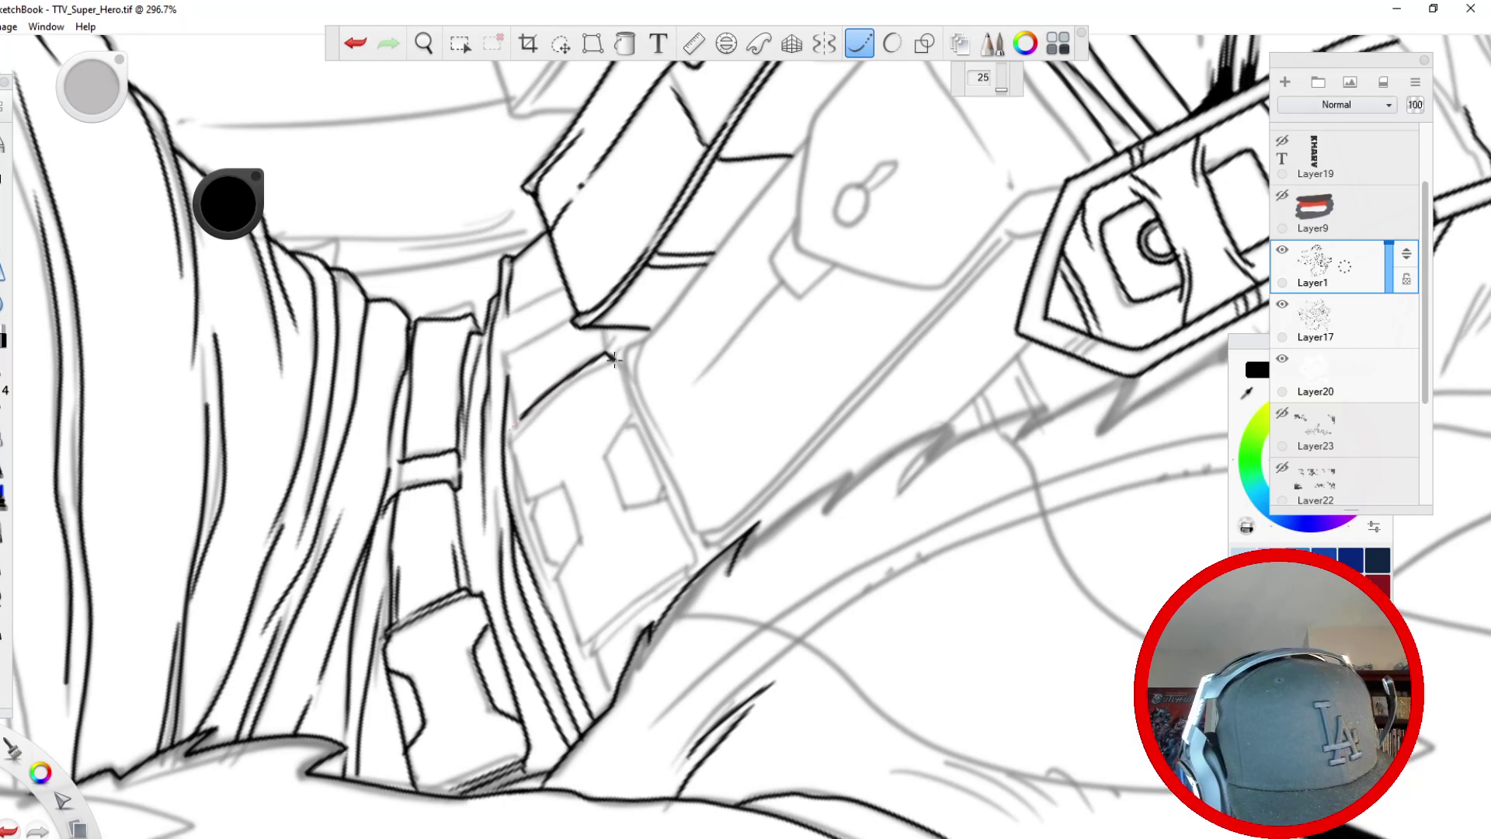
{"action": "left_click_drag", "start_coordinate": [619, 359], "coordinate": [512, 435]}
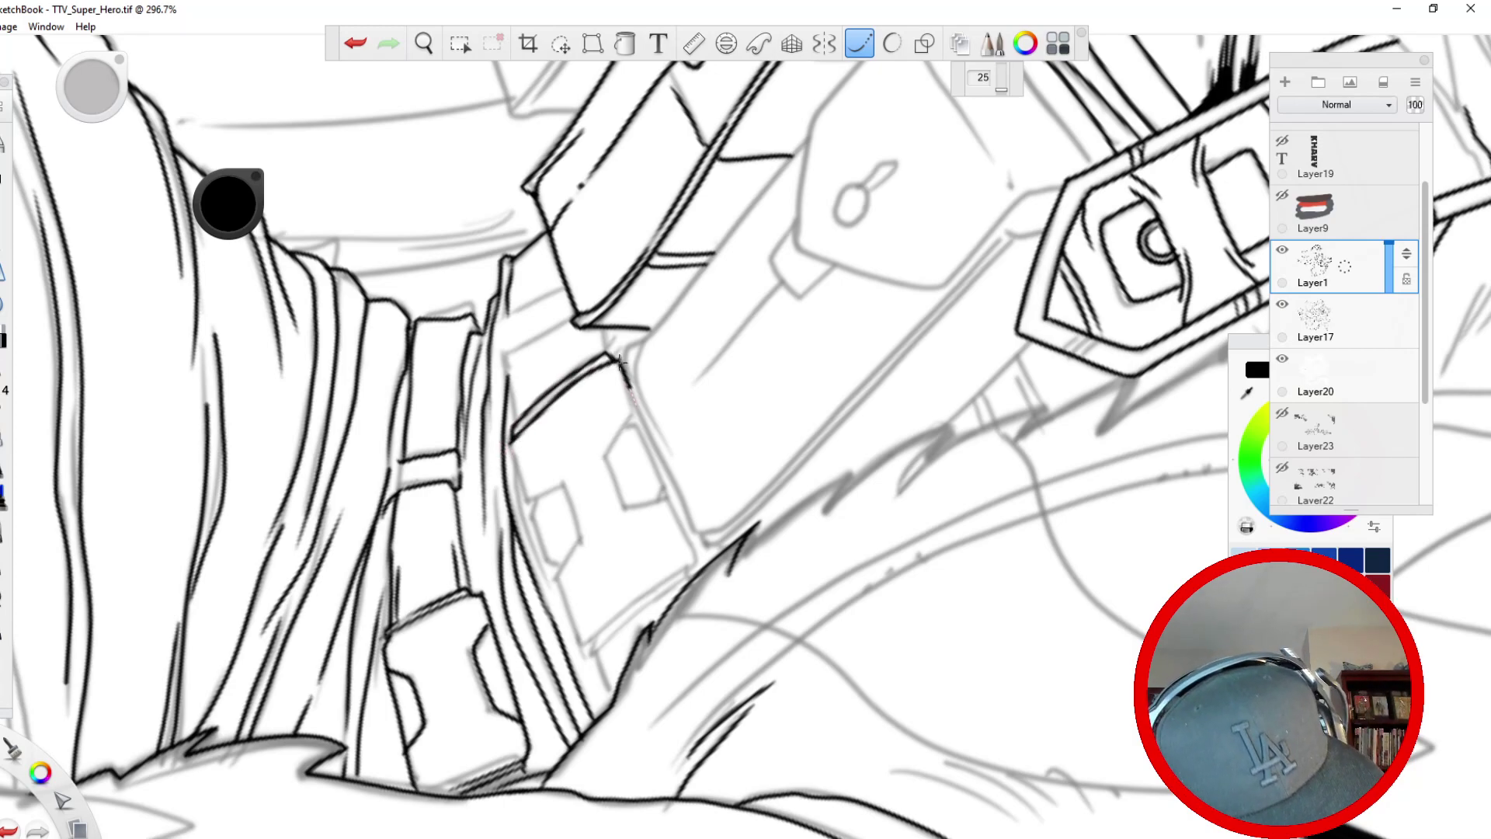
{"action": "mouse_move", "coordinate": [604, 457]}
{"action": "left_mouse_down"}
{"action": "mouse_move", "coordinate": [629, 510]}
{"action": "mouse_move", "coordinate": [689, 490]}
{"action": "mouse_move", "coordinate": [683, 518]}
{"action": "mouse_move", "coordinate": [674, 505]}
{"action": "mouse_move", "coordinate": [699, 547]}
{"action": "left_mouse_up"}
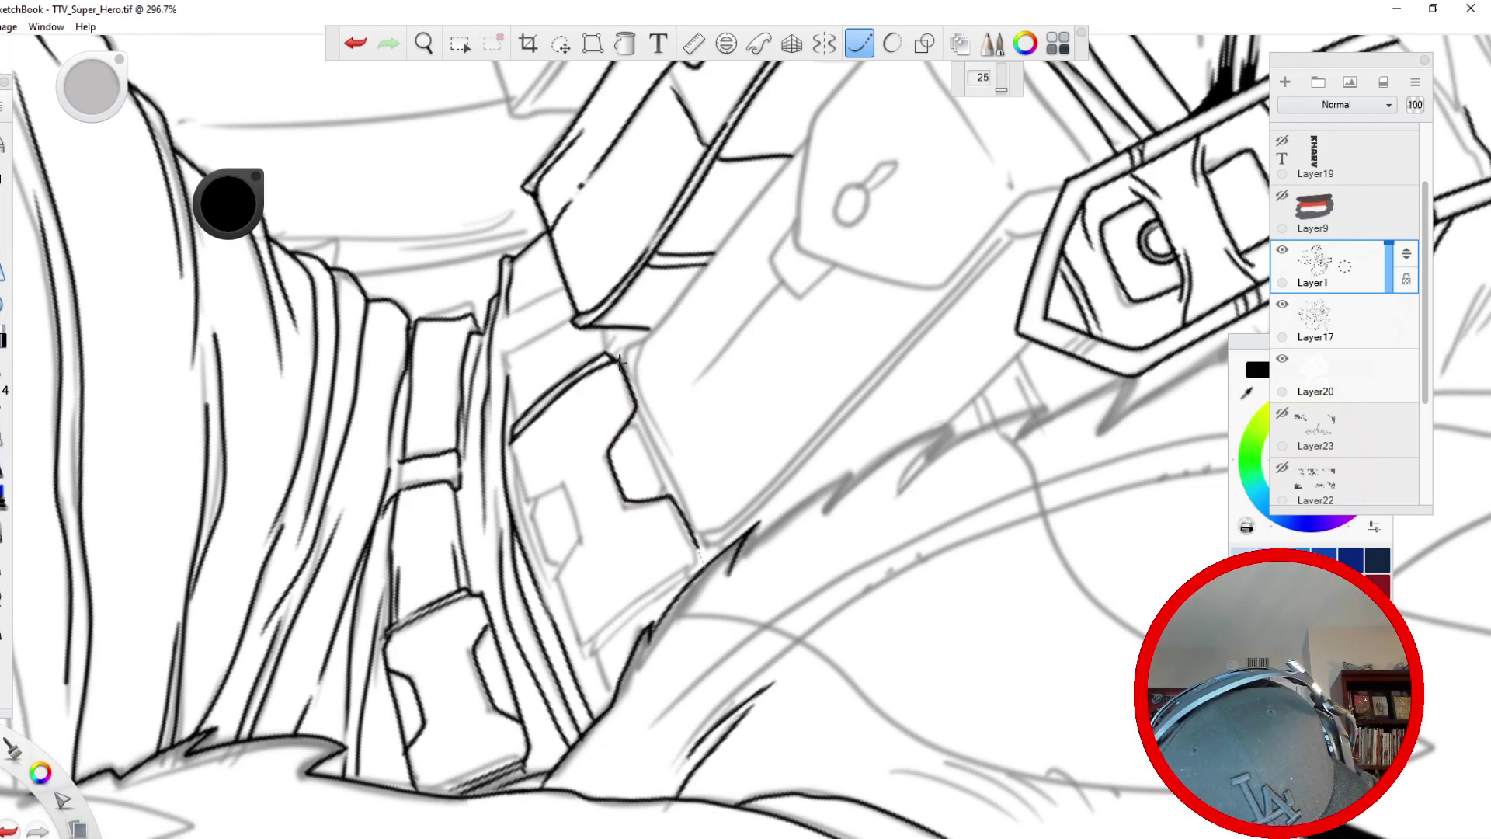
- Finish inking the upper buckle segment's notches and lower edges, and ink the short belt sections above it
{"action": "left_click_drag", "start_coordinate": [567, 503], "coordinate": [581, 544]}
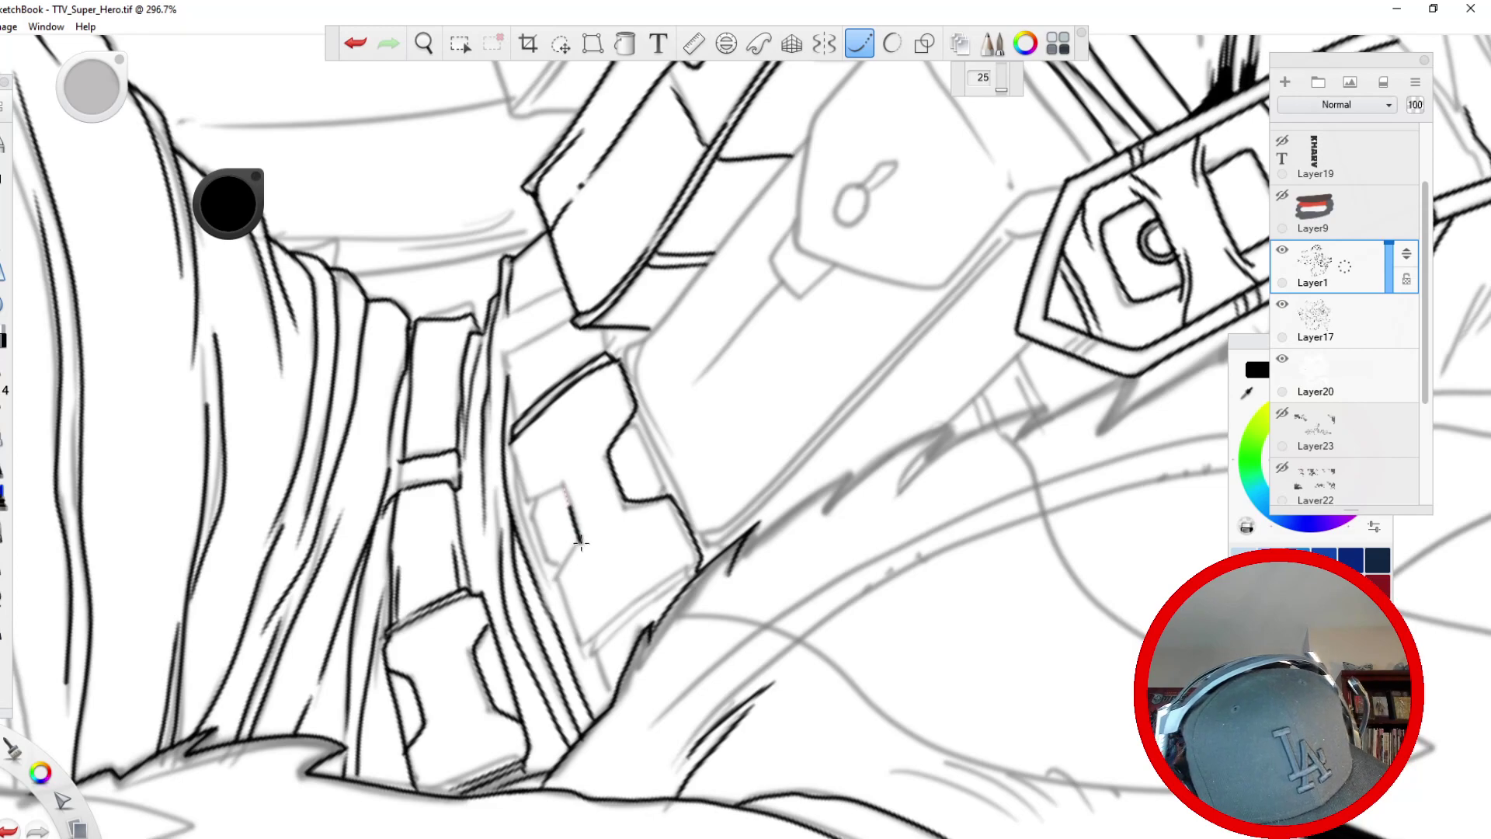
{"action": "left_click_drag", "start_coordinate": [563, 487], "coordinate": [527, 492]}
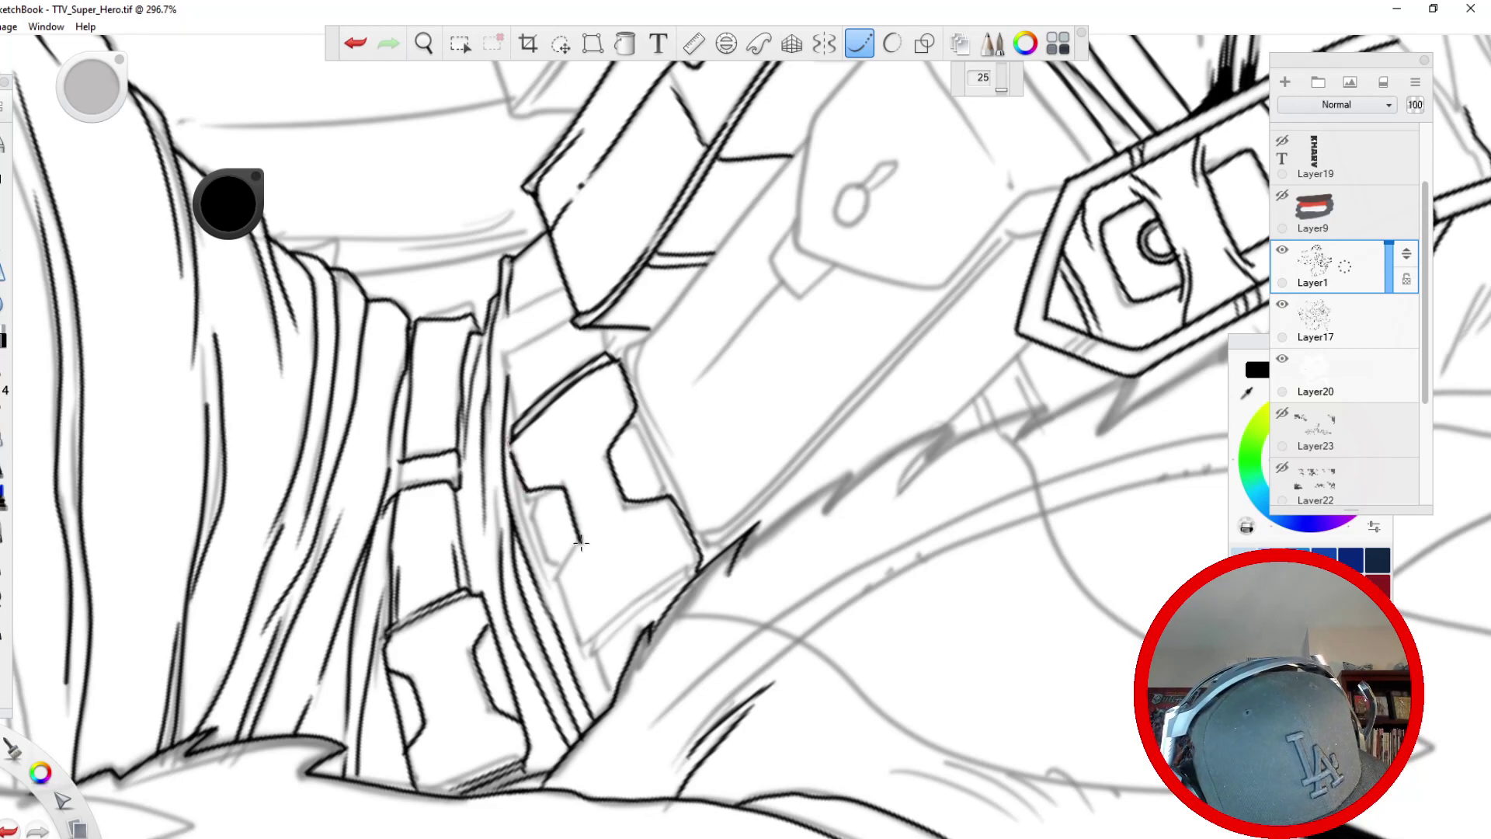
{"action": "left_click_drag", "start_coordinate": [577, 540], "coordinate": [595, 648]}
{"action": "mouse_move", "coordinate": [696, 573]}
{"action": "left_mouse_down"}
{"action": "mouse_move", "coordinate": [592, 649]}
{"action": "mouse_move", "coordinate": [649, 605]}
{"action": "mouse_move", "coordinate": [601, 647]}
{"action": "mouse_move", "coordinate": [613, 697]}
{"action": "left_mouse_up"}
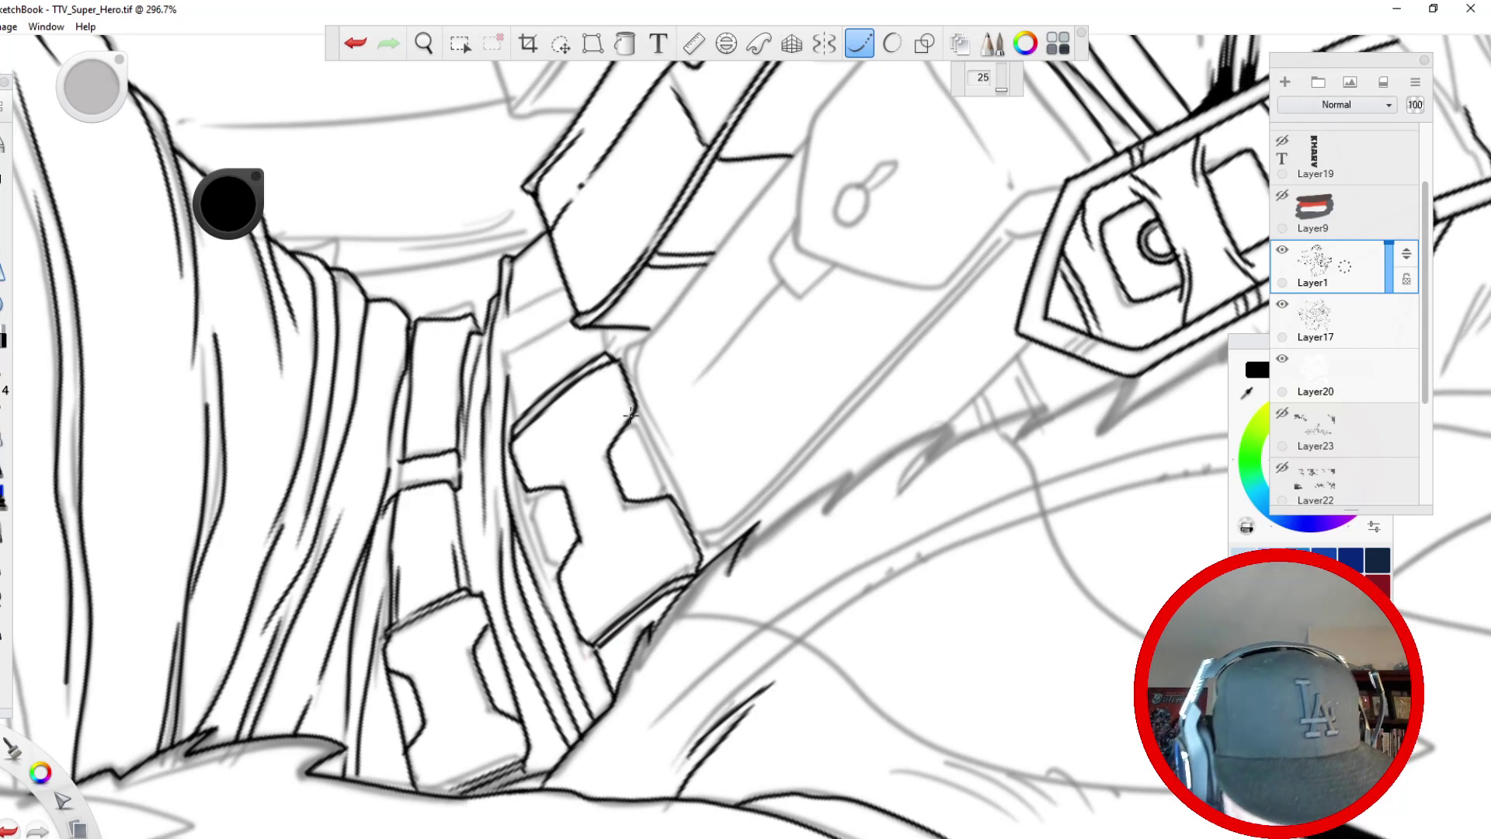
{"action": "left_click_drag", "start_coordinate": [631, 415], "coordinate": [669, 477]}
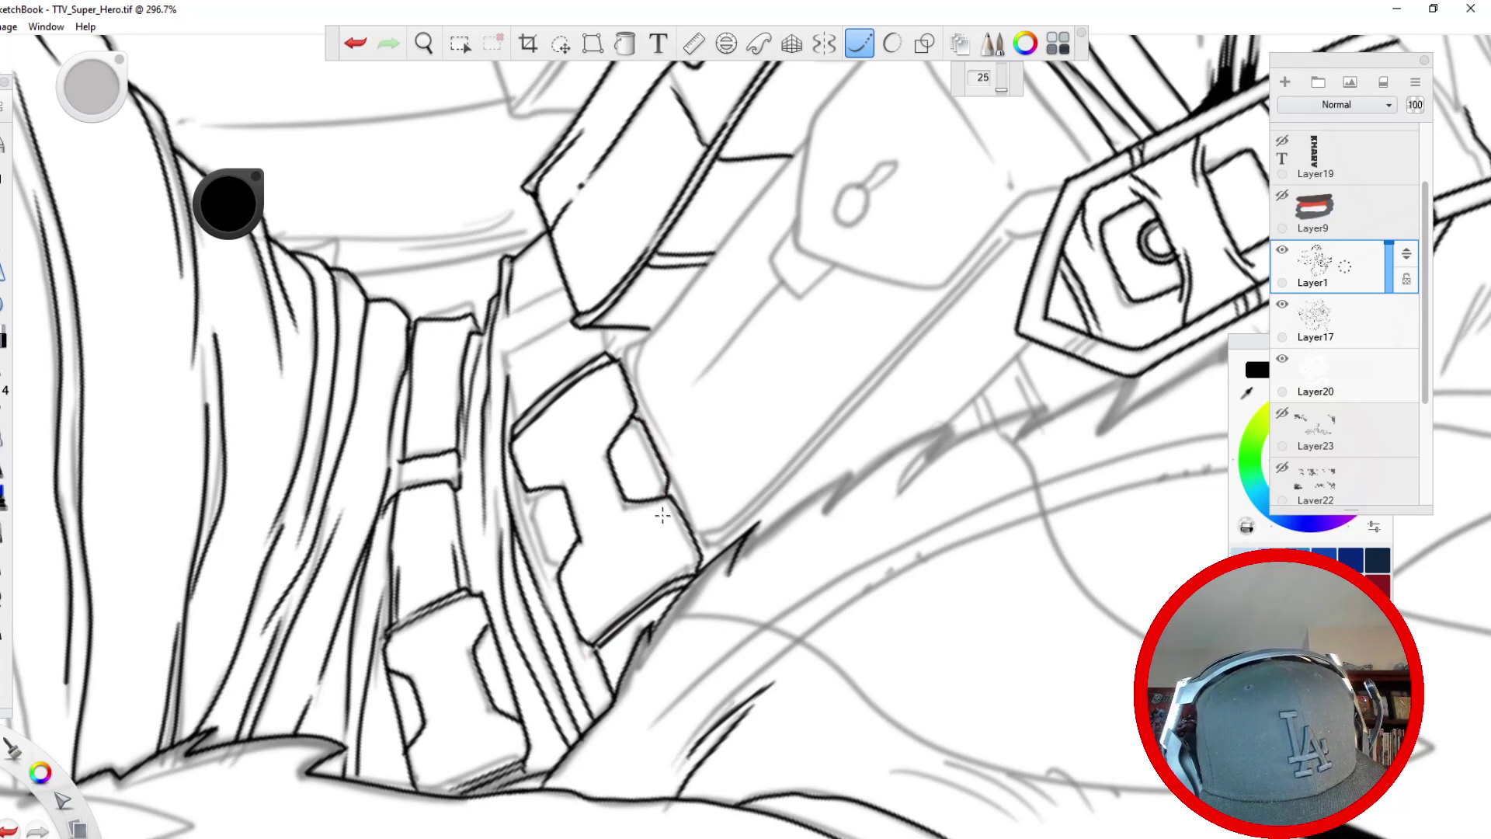
{"action": "left_click_drag", "start_coordinate": [530, 491], "coordinate": [576, 585]}
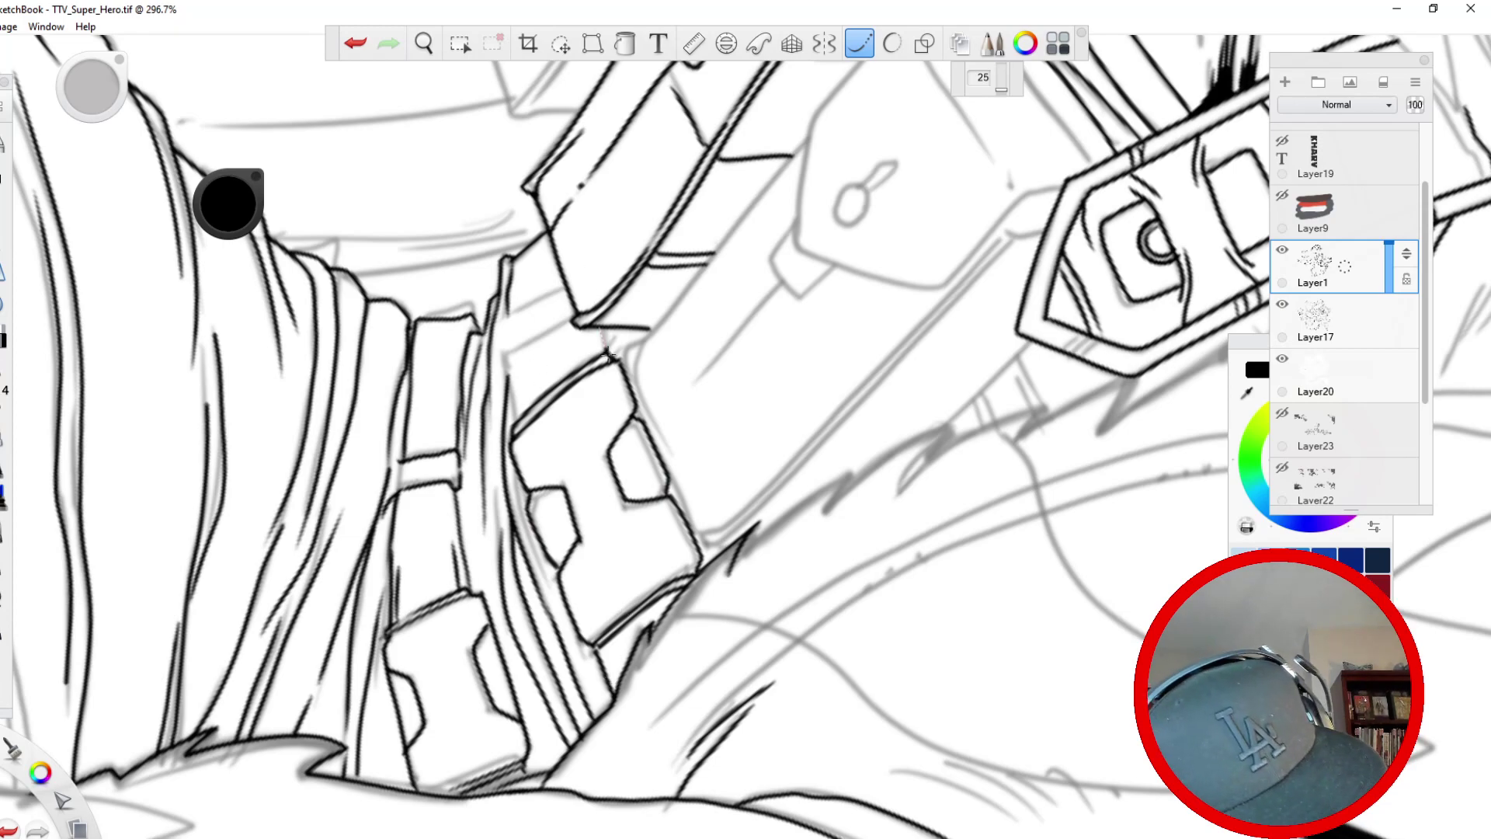
{"action": "mouse_move", "coordinate": [592, 325]}
{"action": "left_mouse_down"}
{"action": "mouse_move", "coordinate": [603, 351]}
{"action": "mouse_move", "coordinate": [513, 358]}
{"action": "mouse_move", "coordinate": [507, 394]}
{"action": "left_mouse_up"}
{"action": "left_click_drag", "start_coordinate": [575, 289], "coordinate": [496, 336]}
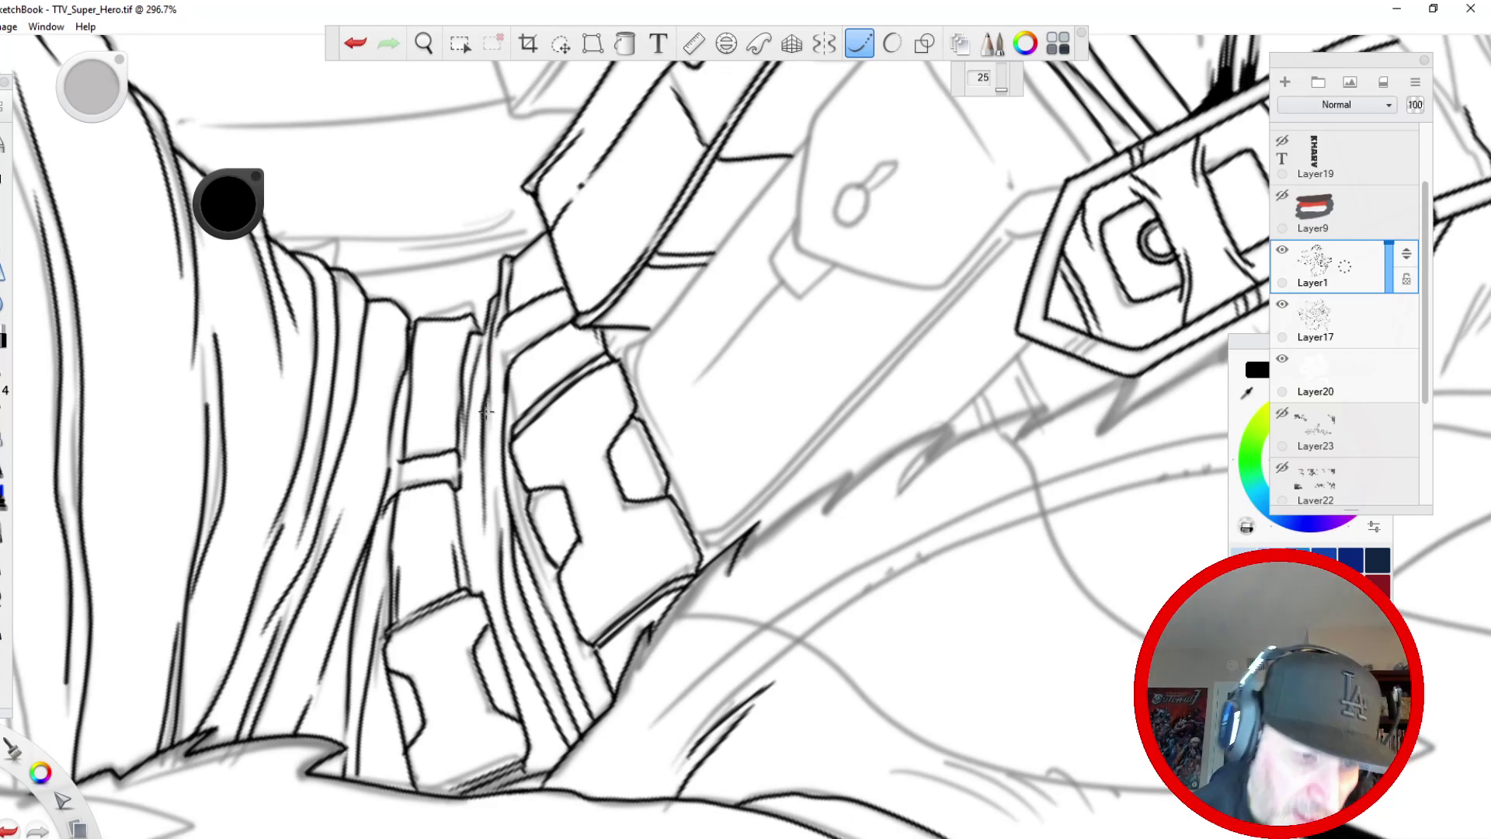
- Ink the long side edges of the large pouch above the upper belt, doubling the edge nearest the fur
{"action": "key", "text": "space"}
{"action": "left_click_drag", "start_coordinate": [484, 408], "coordinate": [394, 755]}
{"action": "left_click_drag", "start_coordinate": [379, 499], "coordinate": [388, 586]}
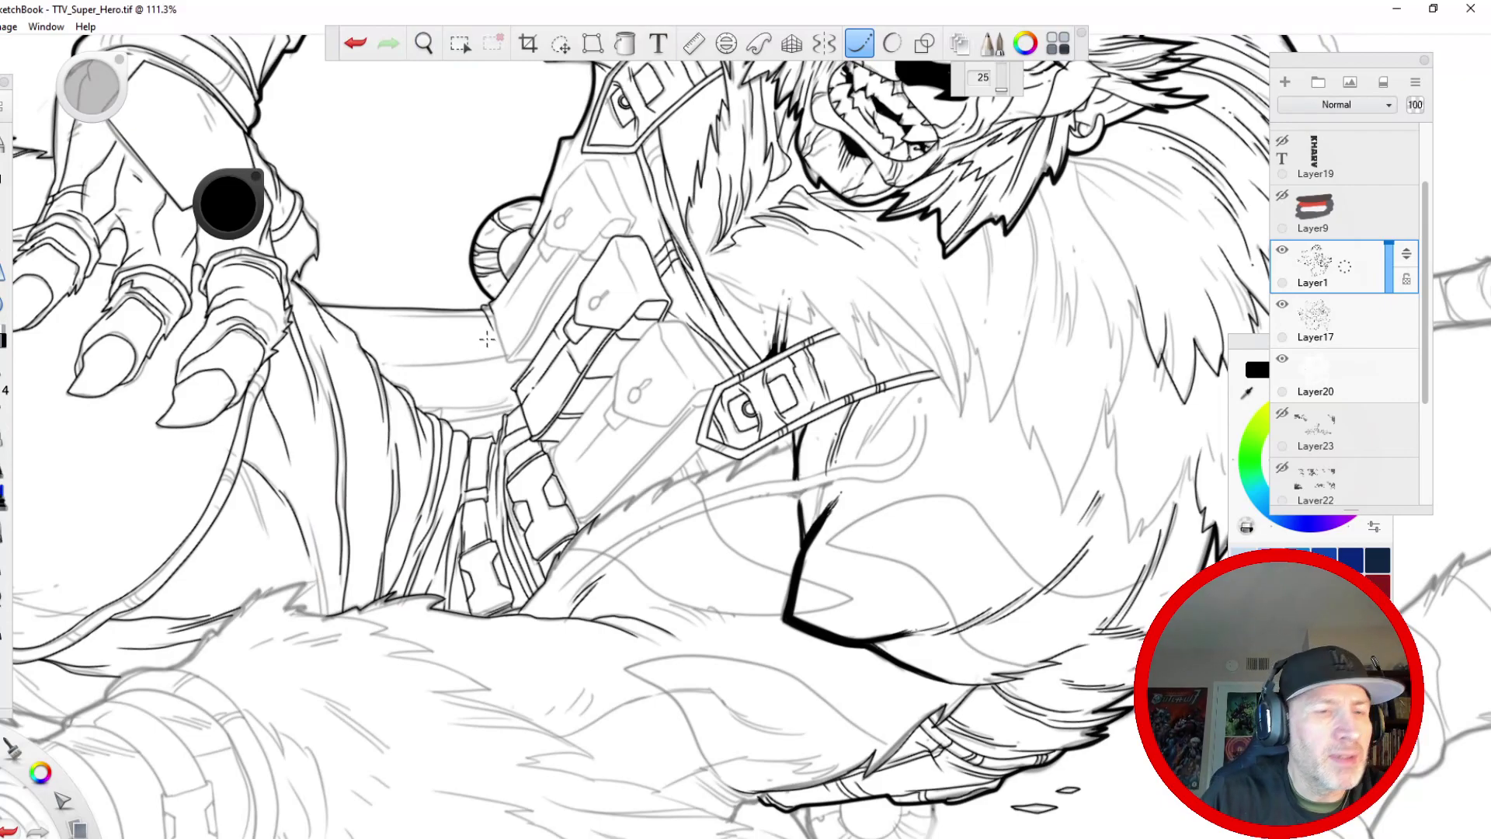
{"action": "key", "text": "space"}
{"action": "left_click_drag", "start_coordinate": [458, 298], "coordinate": [355, 248]}
{"action": "mouse_move", "coordinate": [483, 366]}
{"action": "left_mouse_down"}
{"action": "mouse_move", "coordinate": [458, 273]}
{"action": "mouse_move", "coordinate": [416, 258]}
{"action": "left_mouse_up"}
{"action": "left_click_drag", "start_coordinate": [623, 215], "coordinate": [699, 504]}
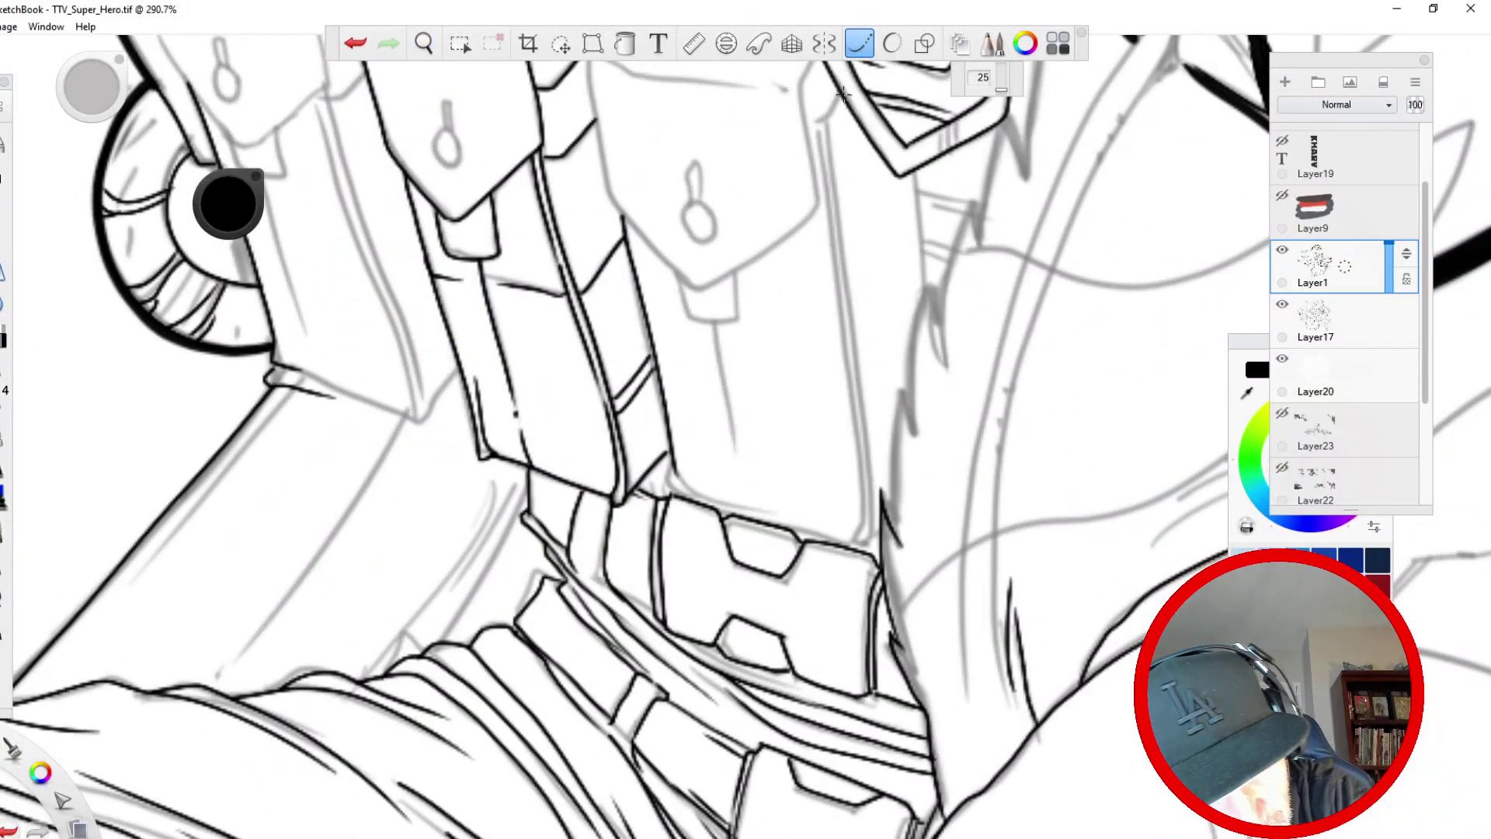
{"action": "mouse_move", "coordinate": [828, 119]}
{"action": "left_mouse_down"}
{"action": "mouse_move", "coordinate": [871, 472]}
{"action": "mouse_move", "coordinate": [861, 545]}
{"action": "left_mouse_up"}
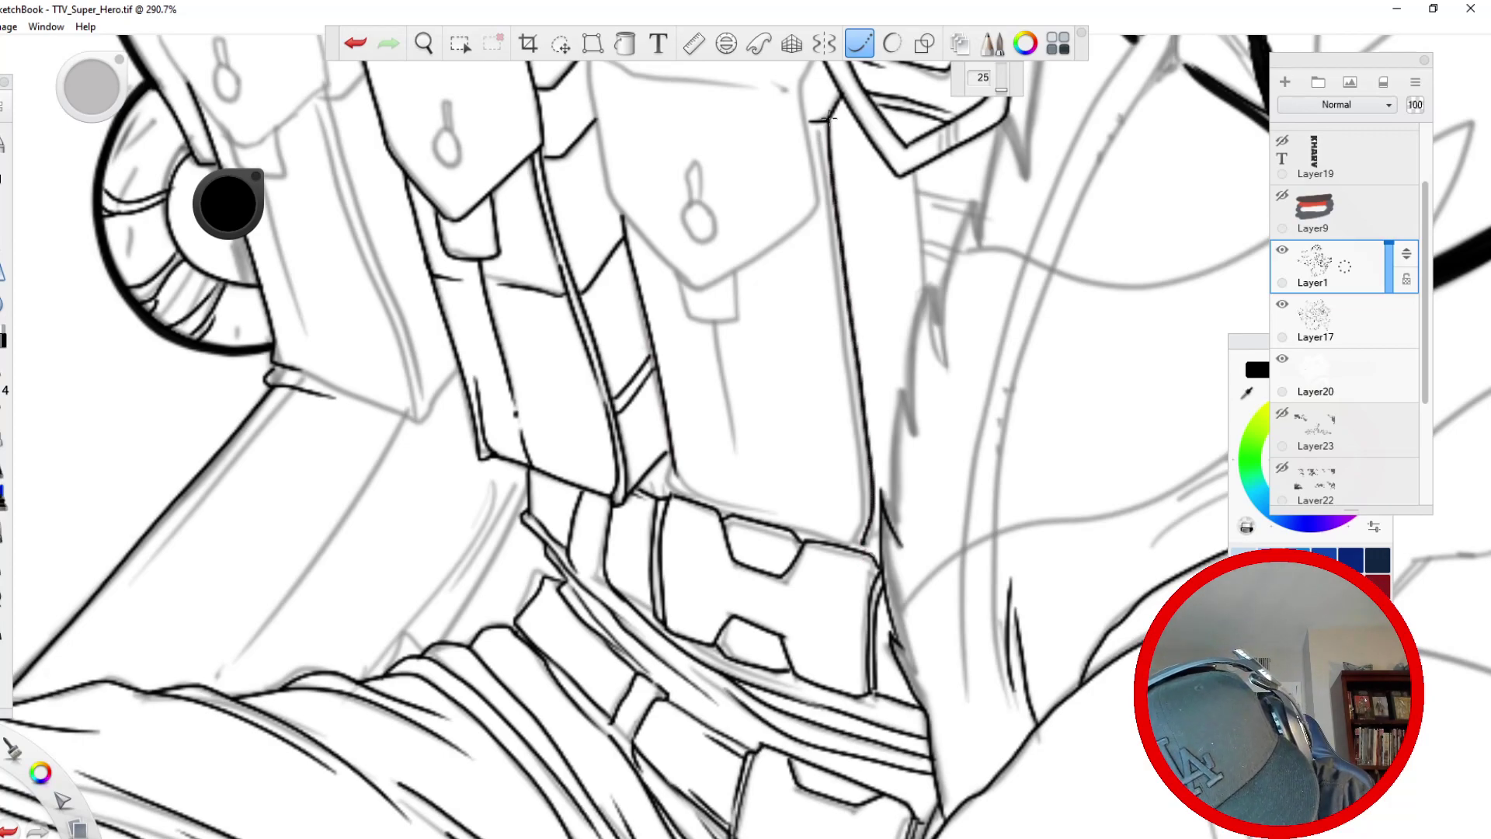
{"action": "left_click_drag", "start_coordinate": [818, 124], "coordinate": [863, 515]}
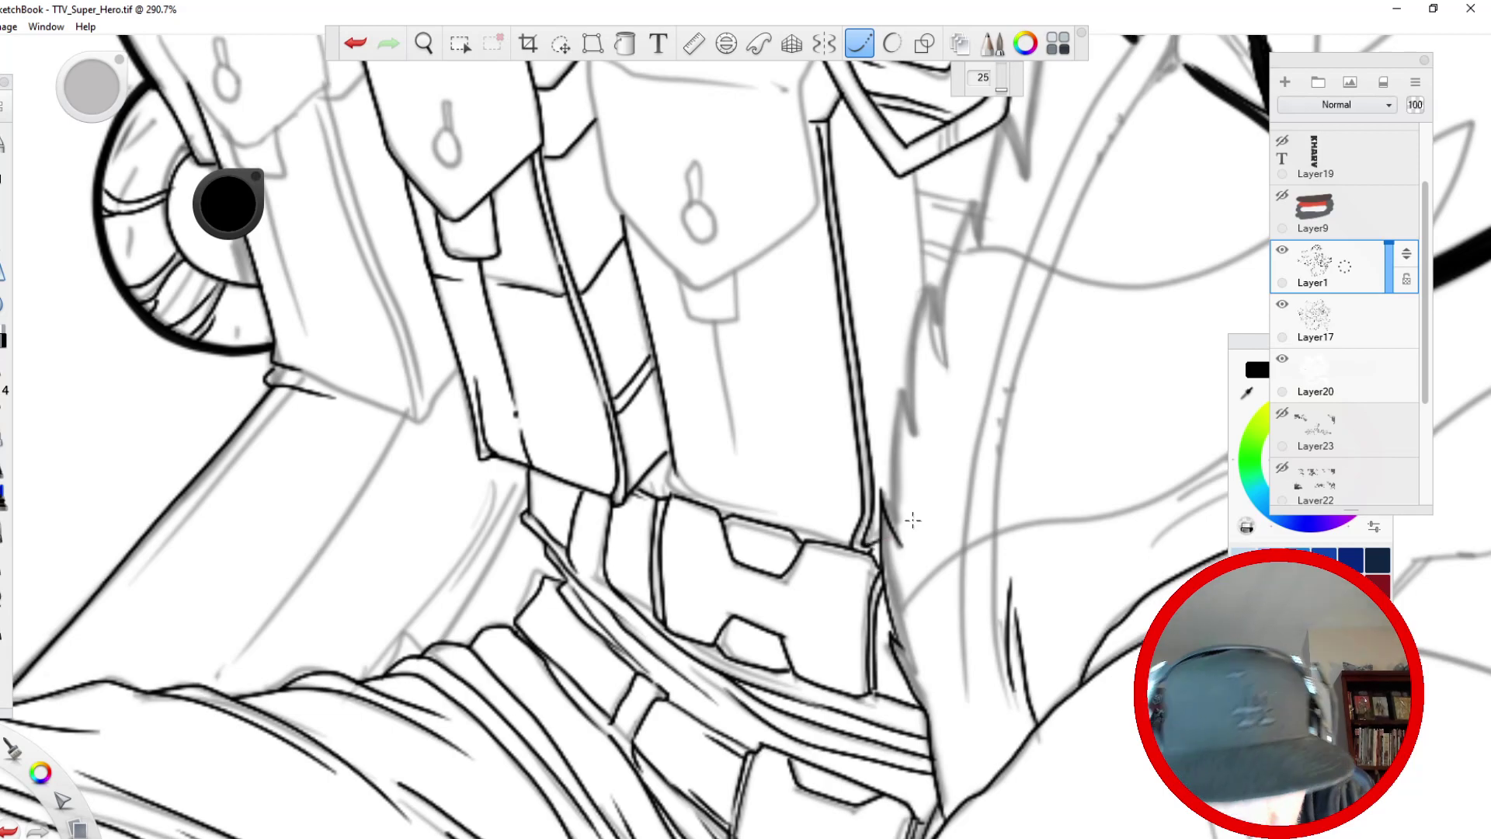
- Ink the short contour below the harness strap tip, then the large pouch's closure tab and central crease
{"action": "left_click_drag", "start_coordinate": [916, 168], "coordinate": [927, 281]}
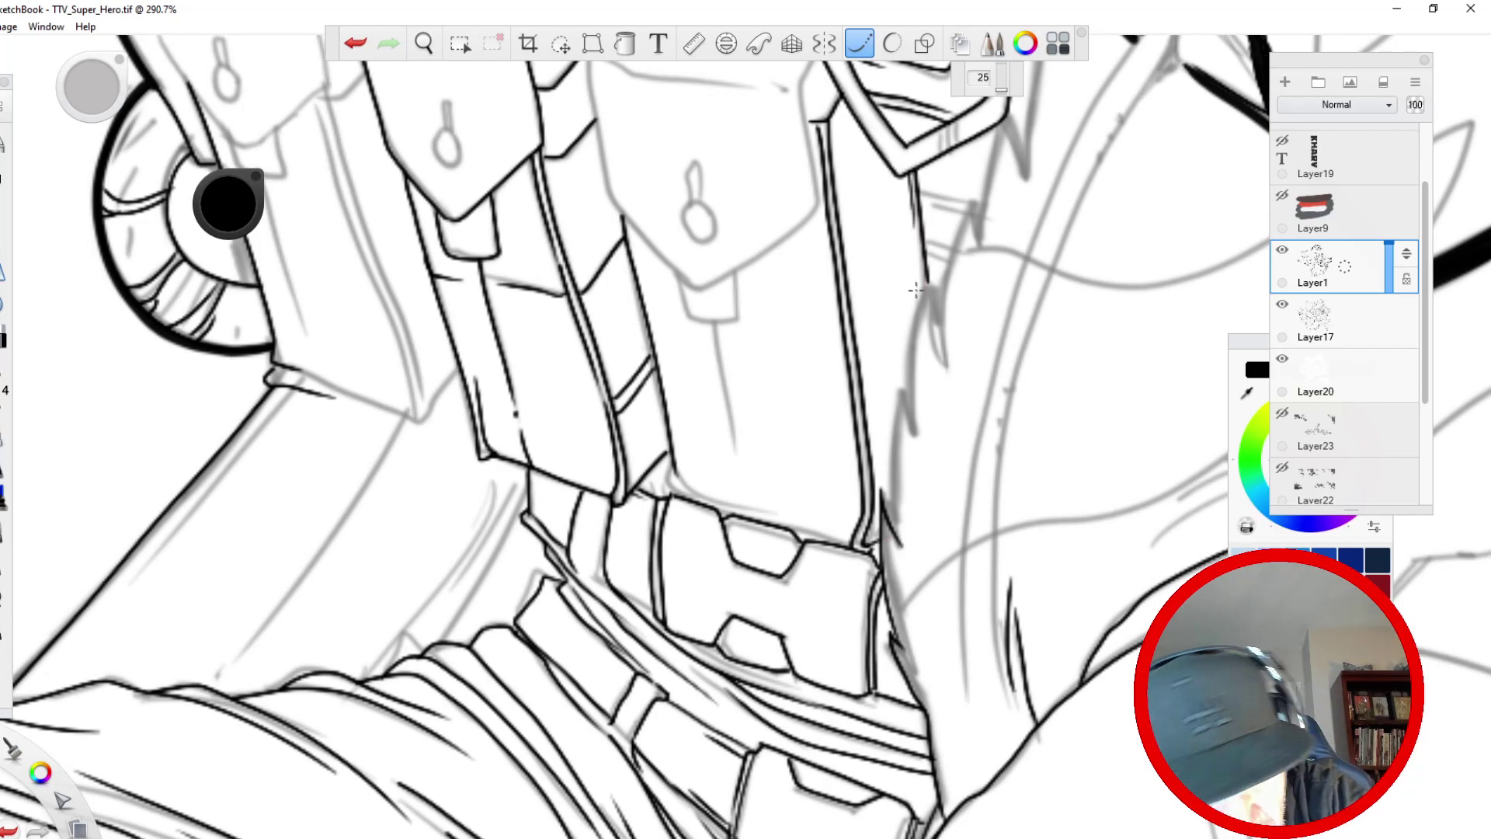
{"action": "mouse_move", "coordinate": [736, 272]}
{"action": "left_mouse_down"}
{"action": "mouse_move", "coordinate": [744, 334]}
{"action": "mouse_move", "coordinate": [668, 304]}
{"action": "mouse_move", "coordinate": [673, 260]}
{"action": "left_mouse_up"}
{"action": "left_click_drag", "start_coordinate": [713, 327], "coordinate": [742, 495]}
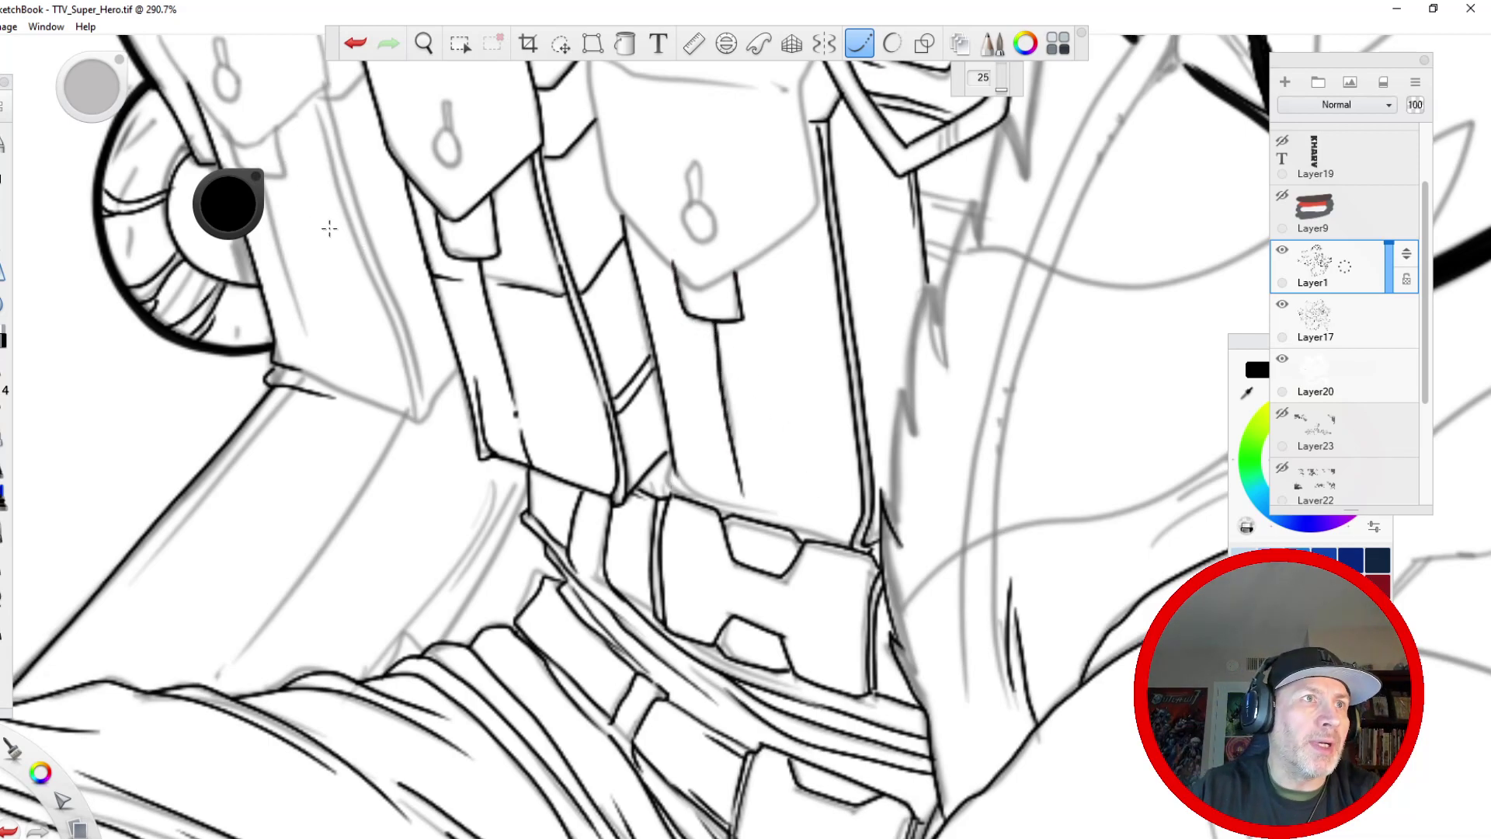
- Ink the lower edge and bottom corner of the large pouch just above the upper belt's buckle segment
{"action": "key", "text": "space"}
{"action": "left_click_drag", "start_coordinate": [357, 347], "coordinate": [568, 21]}
{"action": "left_click_drag", "start_coordinate": [824, 244], "coordinate": [766, 327]}
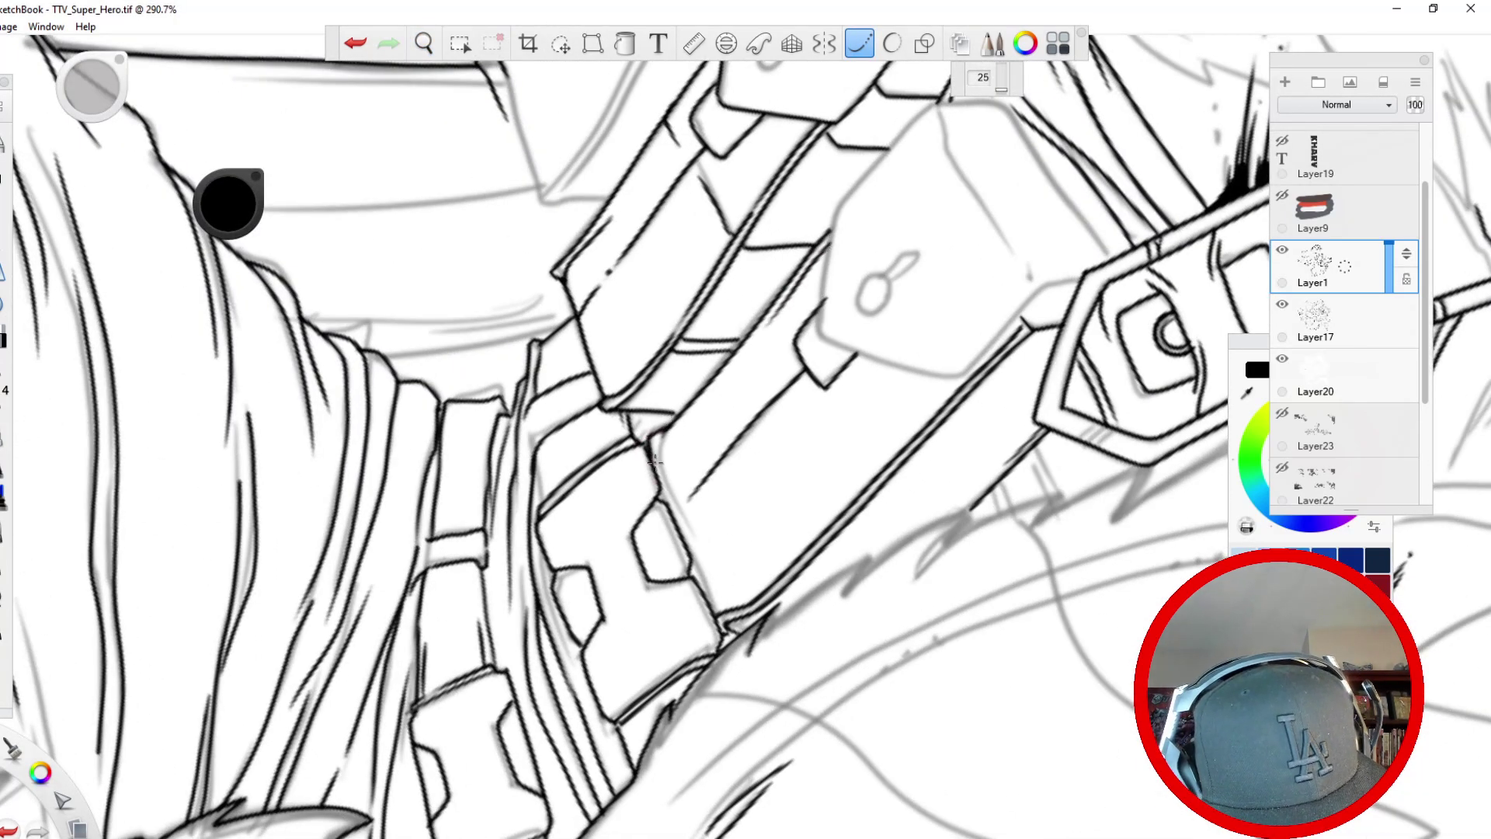
{"action": "left_click_drag", "start_coordinate": [660, 444], "coordinate": [706, 393]}
{"action": "left_click_drag", "start_coordinate": [663, 444], "coordinate": [694, 549]}
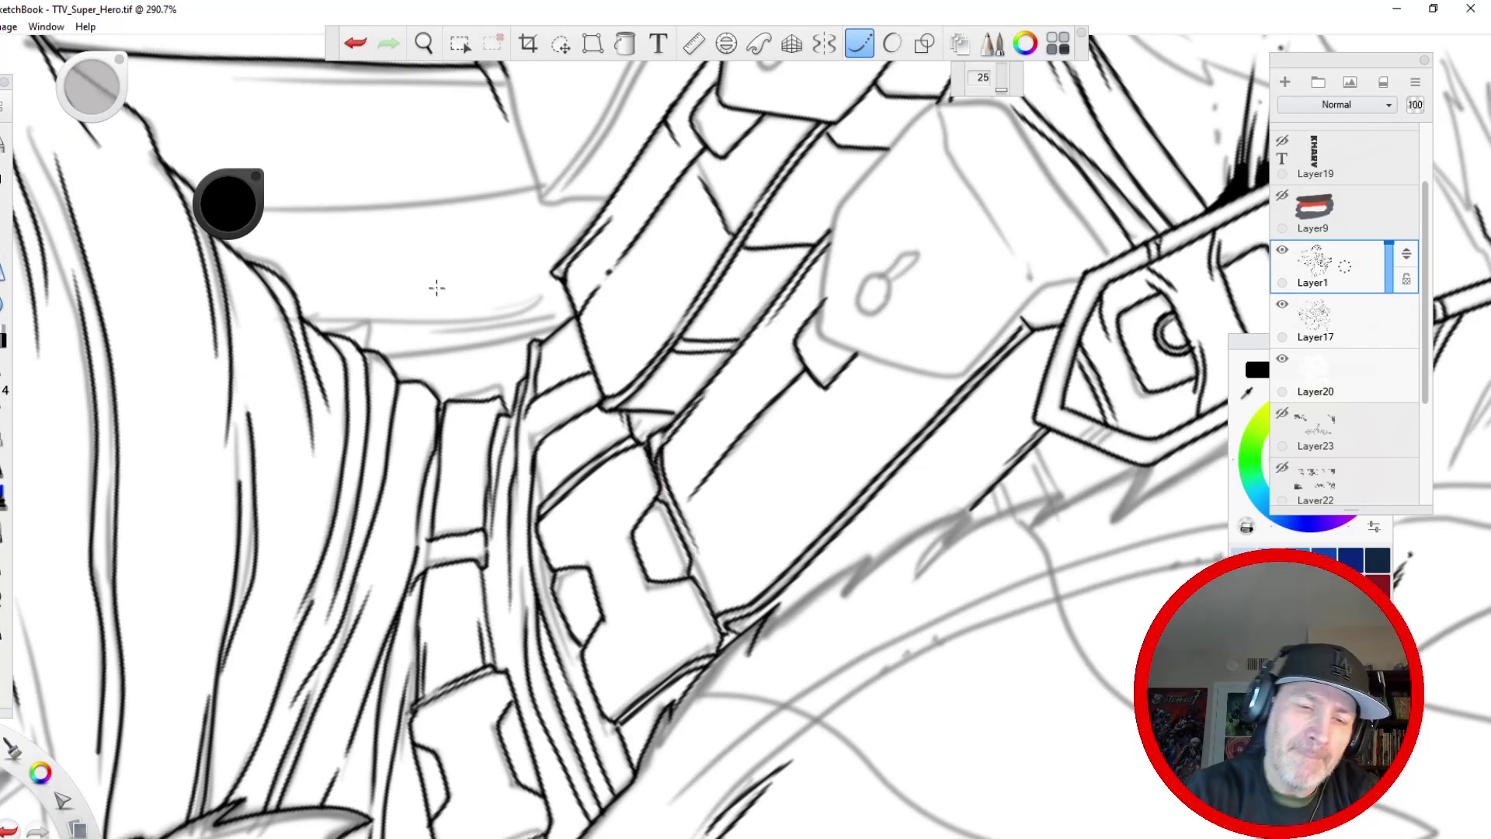
- Ink the lower outline and side fold of the large pouch's flap, and the front creases of the large and middle flaps
{"action": "left_click_drag", "start_coordinate": [400, 376], "coordinate": [217, 683]}
{"action": "mouse_move", "coordinate": [952, 534]}
{"action": "left_mouse_down"}
{"action": "mouse_move", "coordinate": [779, 399]}
{"action": "mouse_move", "coordinate": [825, 357]}
{"action": "mouse_move", "coordinate": [847, 391]}
{"action": "mouse_move", "coordinate": [753, 380]}
{"action": "mouse_move", "coordinate": [682, 464]}
{"action": "mouse_move", "coordinate": [659, 618]}
{"action": "left_mouse_up"}
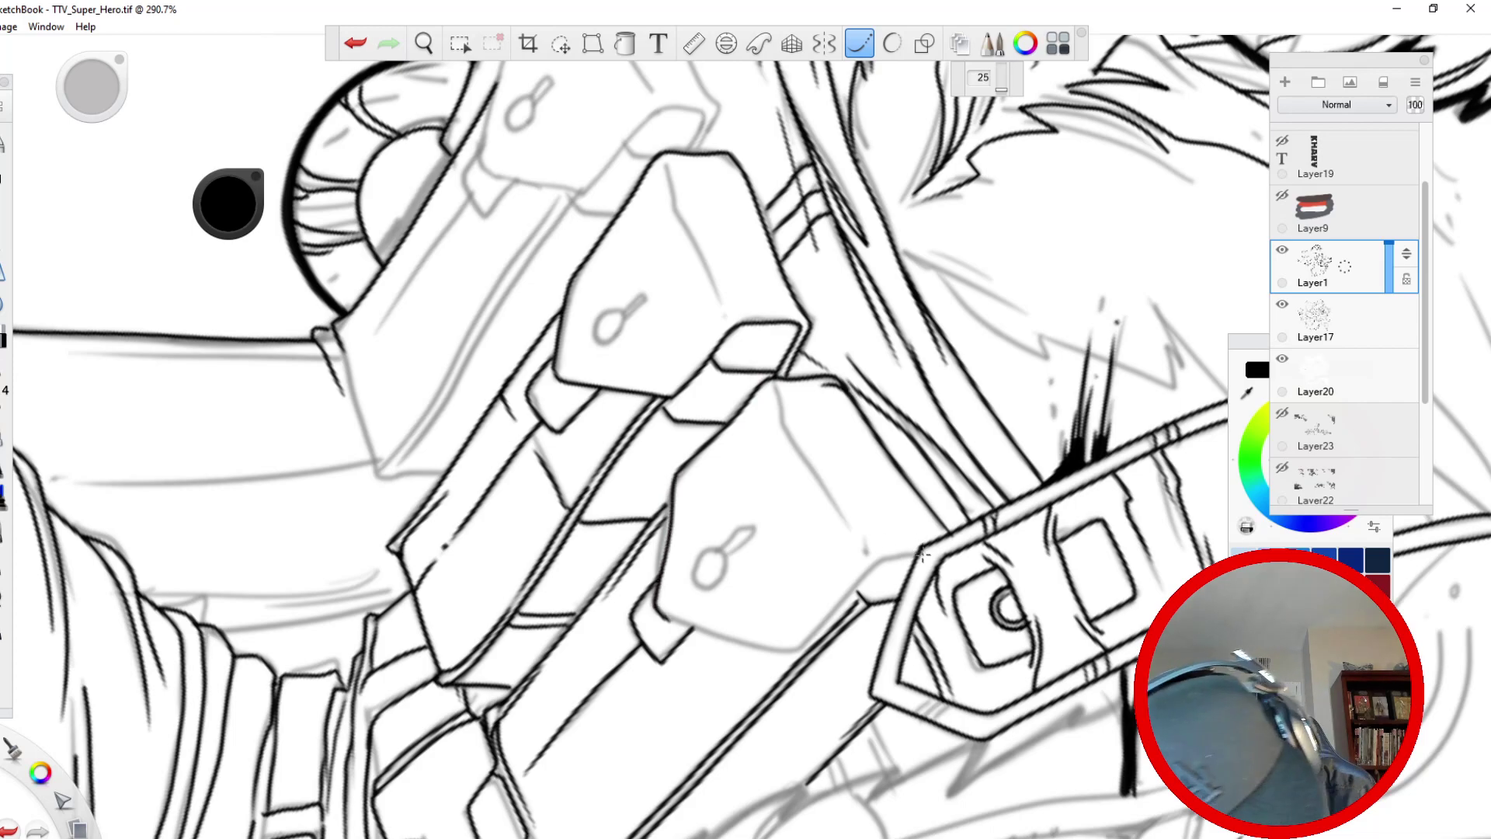
{"action": "mouse_move", "coordinate": [909, 554]}
{"action": "left_mouse_down"}
{"action": "mouse_move", "coordinate": [797, 651]}
{"action": "mouse_move", "coordinate": [692, 633]}
{"action": "left_mouse_up"}
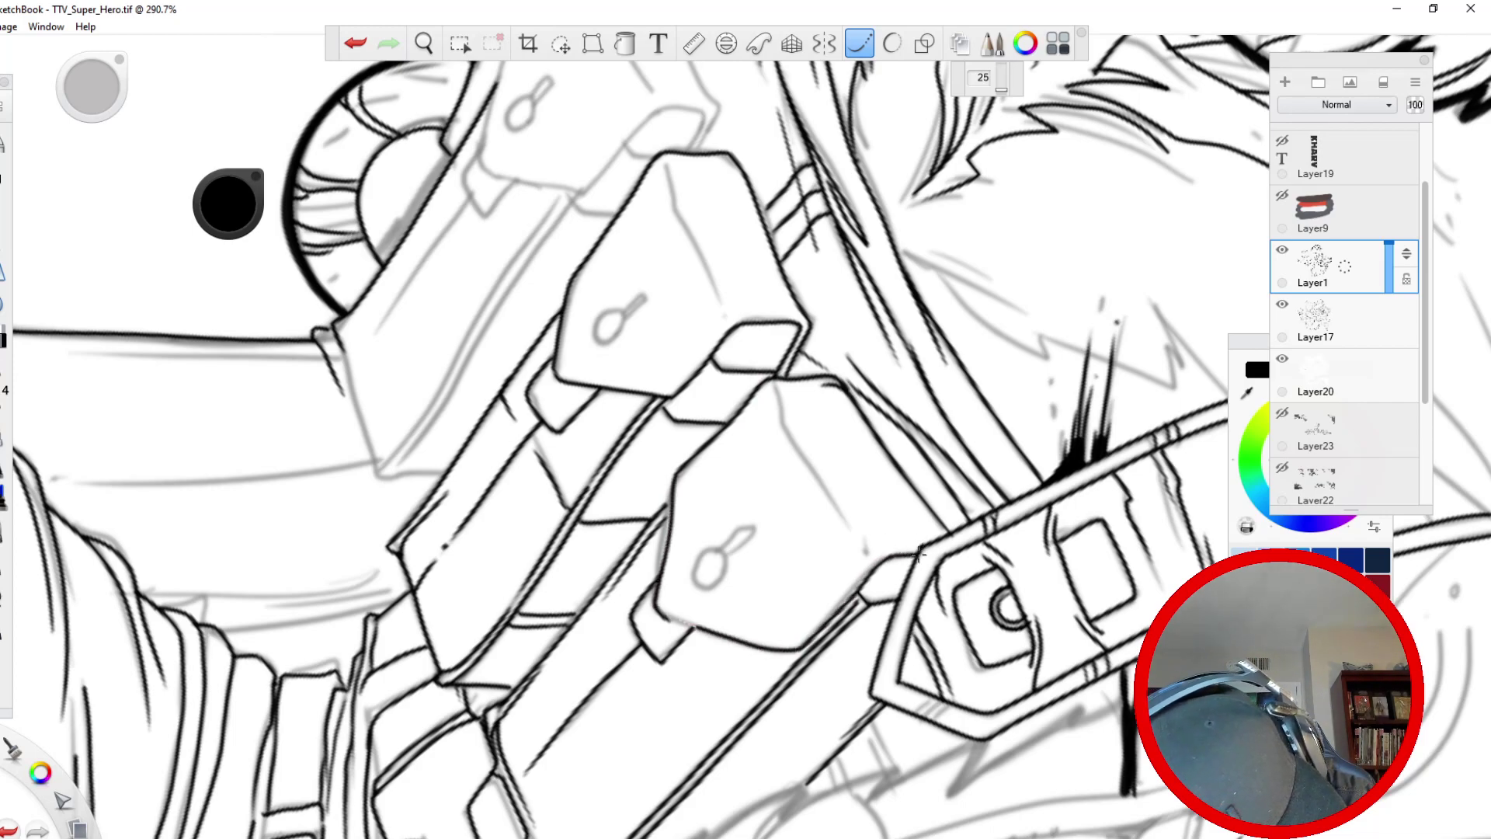
{"action": "mouse_move", "coordinate": [773, 380]}
{"action": "left_mouse_down"}
{"action": "mouse_move", "coordinate": [860, 536]}
{"action": "mouse_move", "coordinate": [847, 522]}
{"action": "left_mouse_up"}
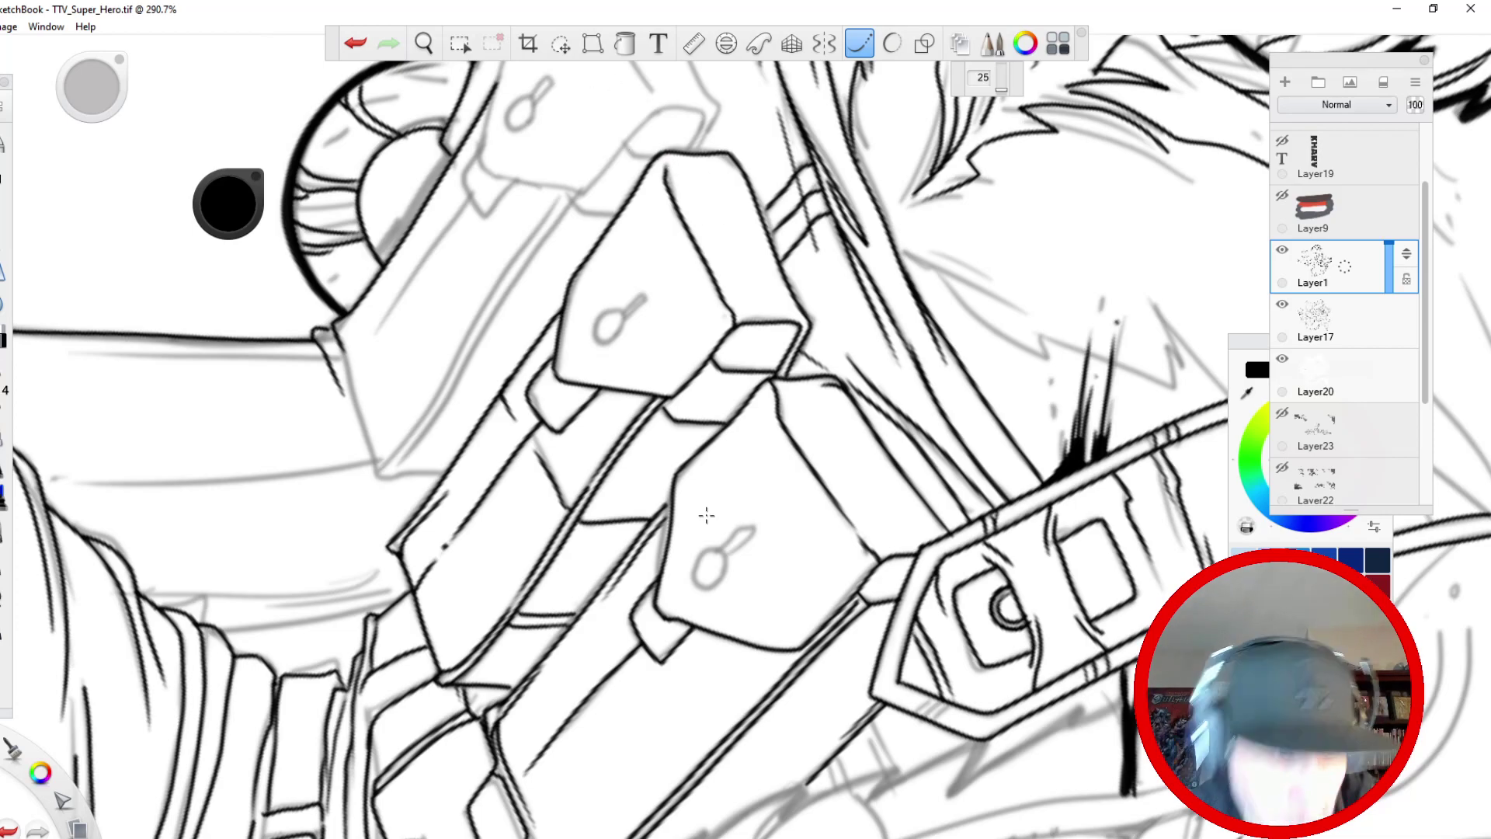
- Ink the outline of the outermost pouch's flap and the folded side facing the middle pouch
{"action": "key", "text": "space"}
{"action": "left_click_drag", "start_coordinate": [363, 649], "coordinate": [334, 263]}
{"action": "mouse_move", "coordinate": [340, 328]}
{"action": "left_mouse_down"}
{"action": "mouse_move", "coordinate": [339, 459]}
{"action": "mouse_move", "coordinate": [389, 609]}
{"action": "left_mouse_up"}
{"action": "left_click_drag", "start_coordinate": [391, 447], "coordinate": [398, 459]}
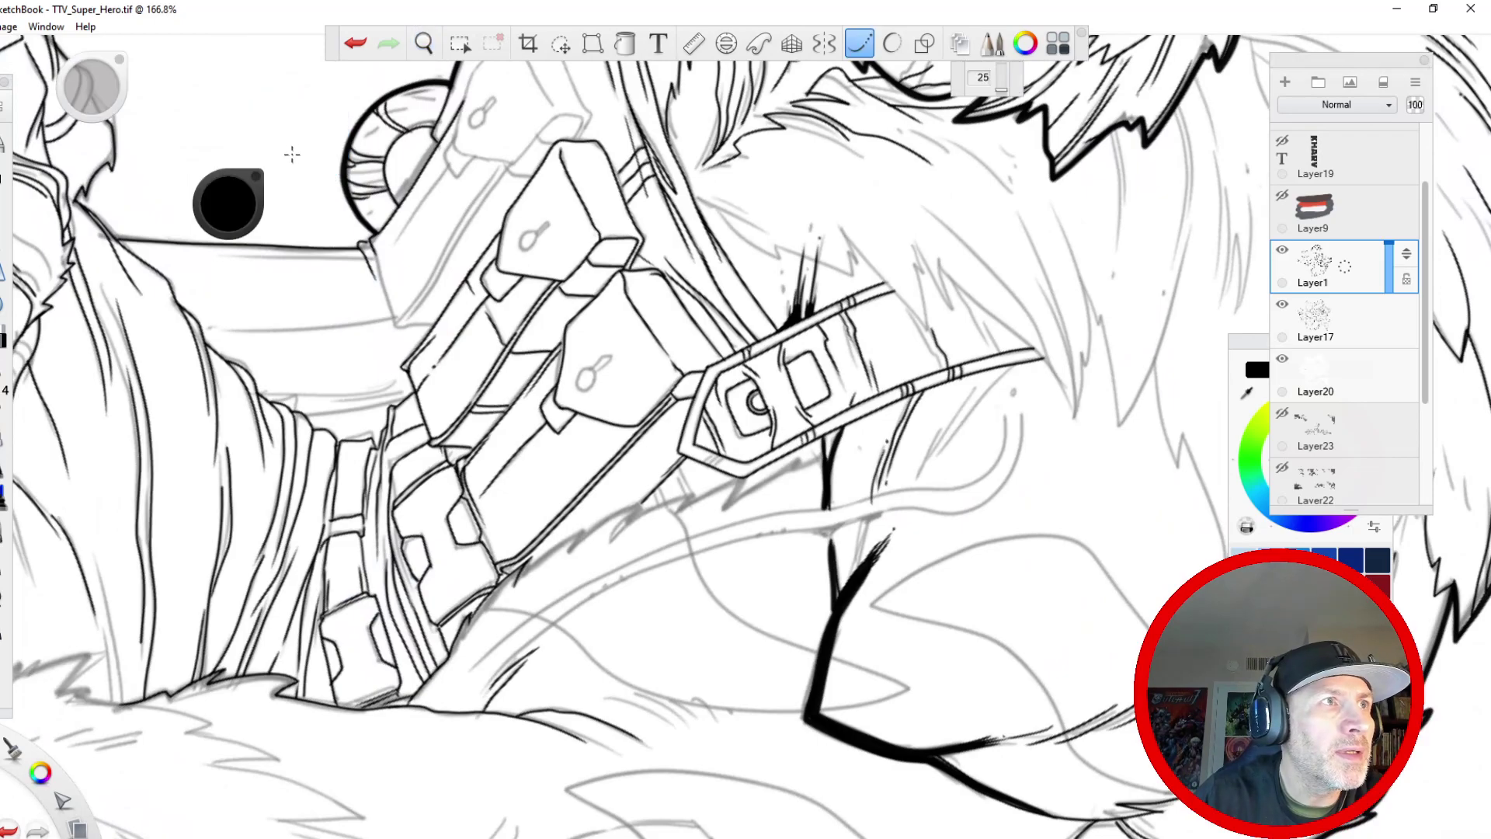
{"action": "key", "text": "space"}
{"action": "left_click_drag", "start_coordinate": [295, 251], "coordinate": [459, 644]}
{"action": "left_click_drag", "start_coordinate": [459, 525], "coordinate": [453, 433]}
{"action": "left_click_drag", "start_coordinate": [373, 466], "coordinate": [645, 523]}
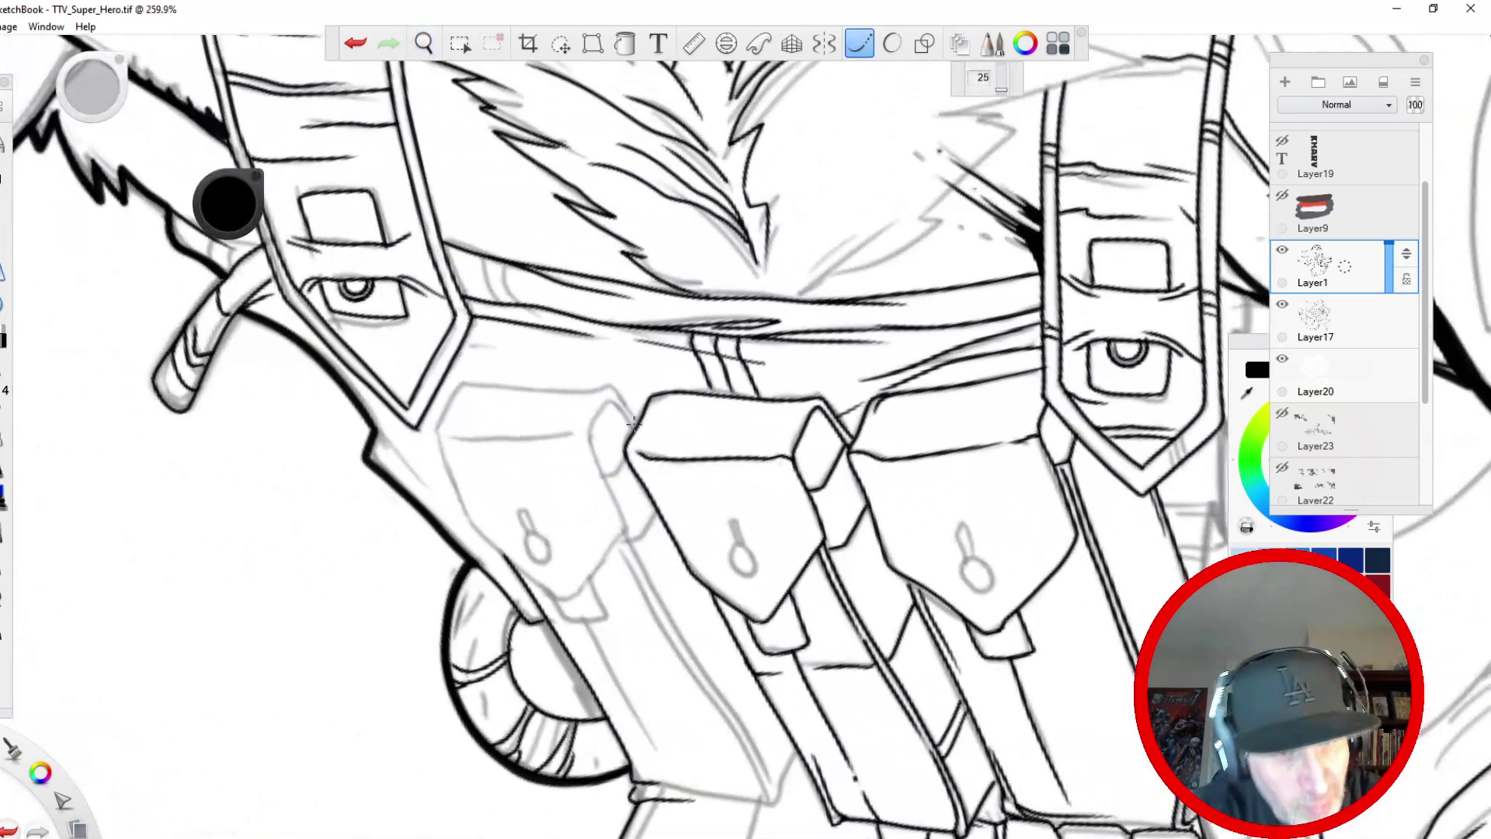
{"action": "mouse_move", "coordinate": [621, 392]}
{"action": "left_mouse_down"}
{"action": "mouse_move", "coordinate": [453, 389]}
{"action": "mouse_move", "coordinate": [441, 415]}
{"action": "mouse_move", "coordinate": [439, 469]}
{"action": "mouse_move", "coordinate": [475, 532]}
{"action": "mouse_move", "coordinate": [588, 596]}
{"action": "left_mouse_up"}
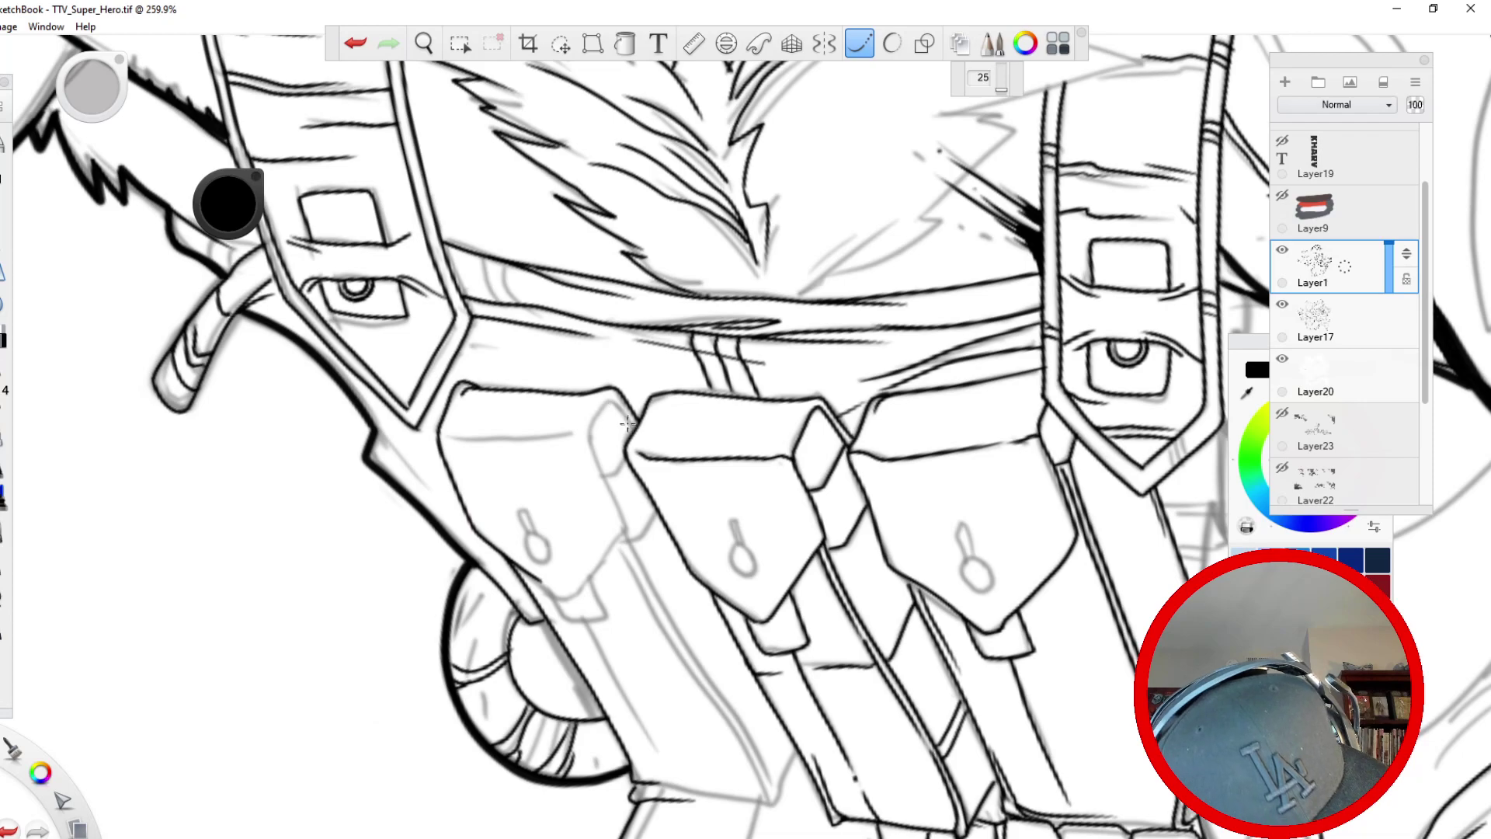
{"action": "mouse_move", "coordinate": [622, 416]}
{"action": "left_mouse_down"}
{"action": "mouse_move", "coordinate": [620, 505]}
{"action": "mouse_move", "coordinate": [597, 565]}
{"action": "mouse_move", "coordinate": [563, 606]}
{"action": "mouse_move", "coordinate": [530, 578]}
{"action": "left_mouse_up"}
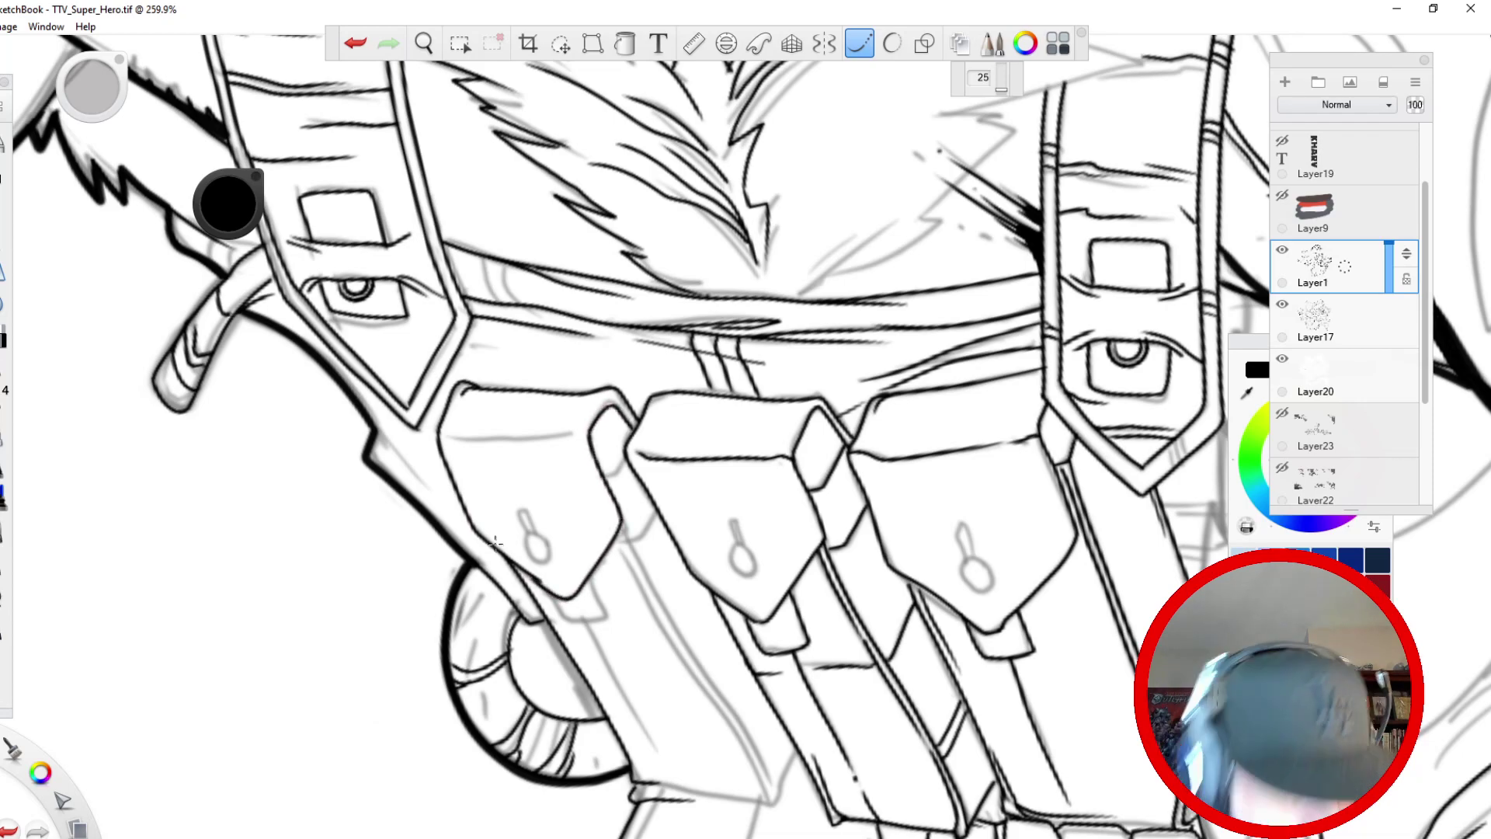
- Ink the side panel edges between the outermost pouch's flap and the middle pouch
{"action": "key", "text": "space"}
{"action": "mouse_move", "coordinate": [322, 473]}
{"action": "left_mouse_down"}
{"action": "mouse_move", "coordinate": [293, 356]}
{"action": "mouse_move", "coordinate": [229, 268]}
{"action": "mouse_move", "coordinate": [322, 479]}
{"action": "mouse_move", "coordinate": [326, 236]}
{"action": "left_mouse_up"}
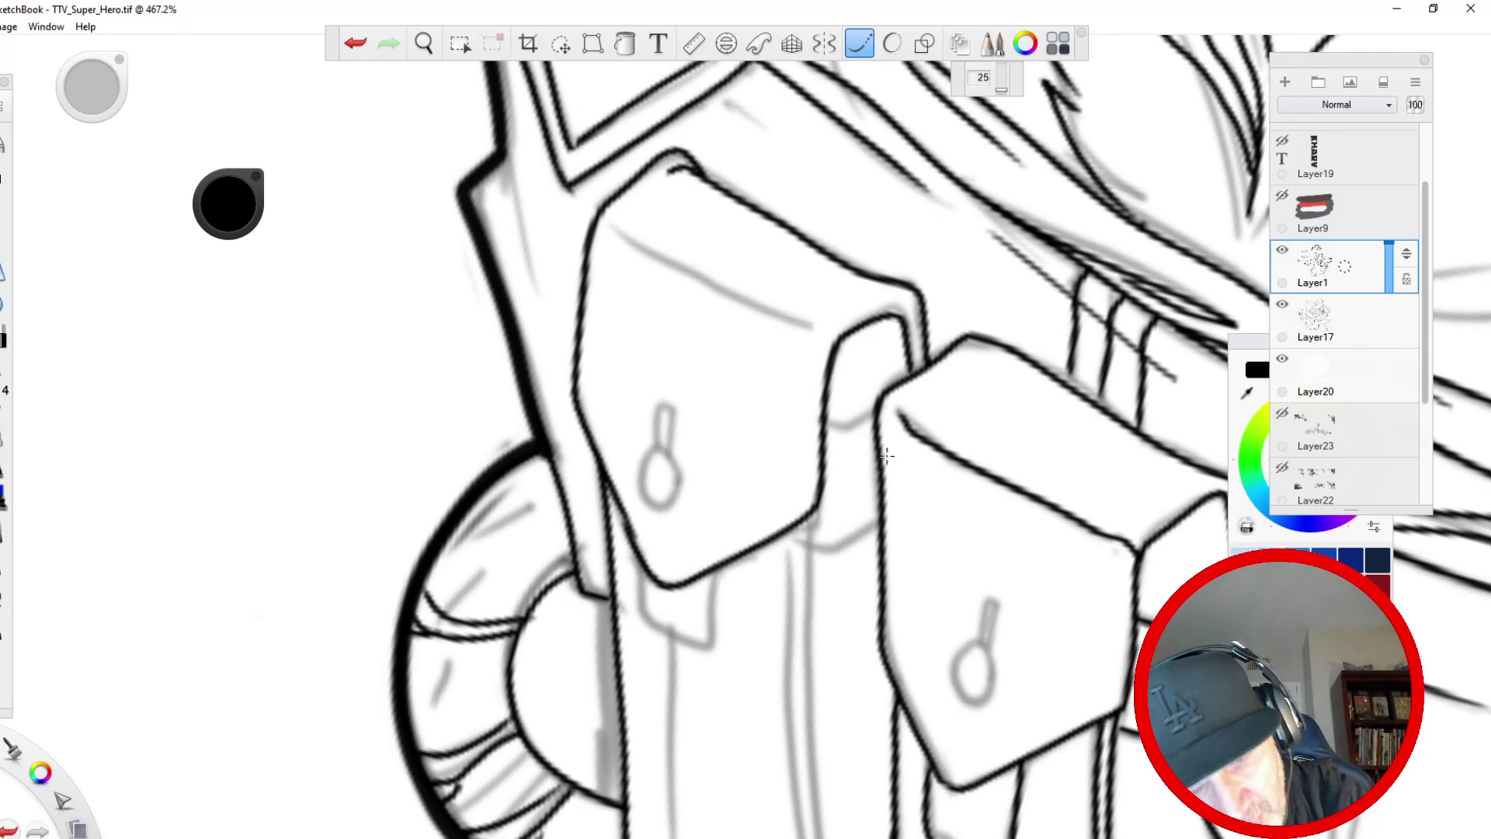
{"action": "mouse_move", "coordinate": [882, 520]}
{"action": "left_mouse_down"}
{"action": "mouse_move", "coordinate": [839, 547]}
{"action": "mouse_move", "coordinate": [747, 536]}
{"action": "left_mouse_up"}
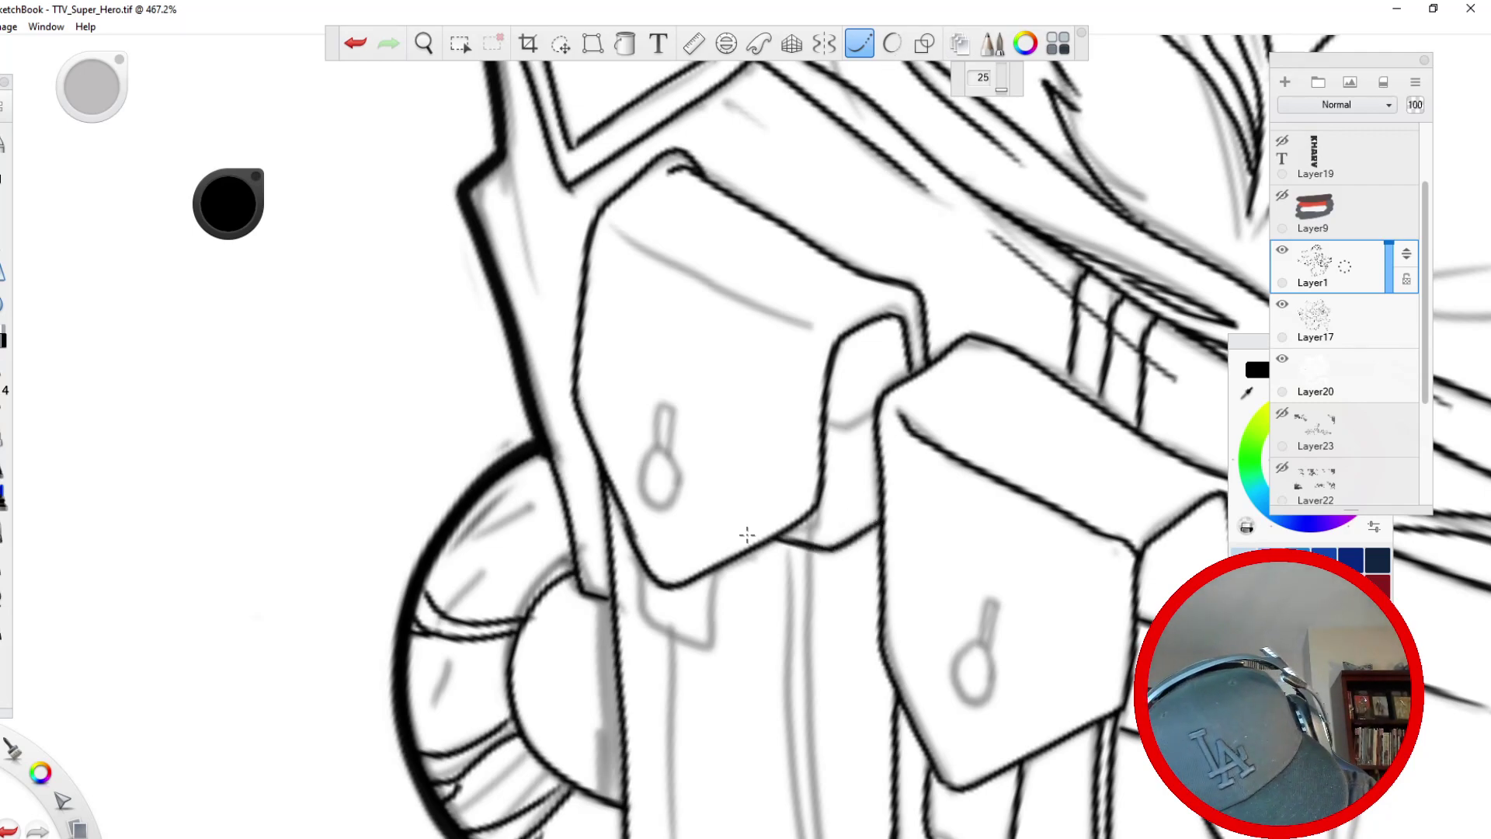
{"action": "left_click_drag", "start_coordinate": [845, 422], "coordinate": [803, 412]}
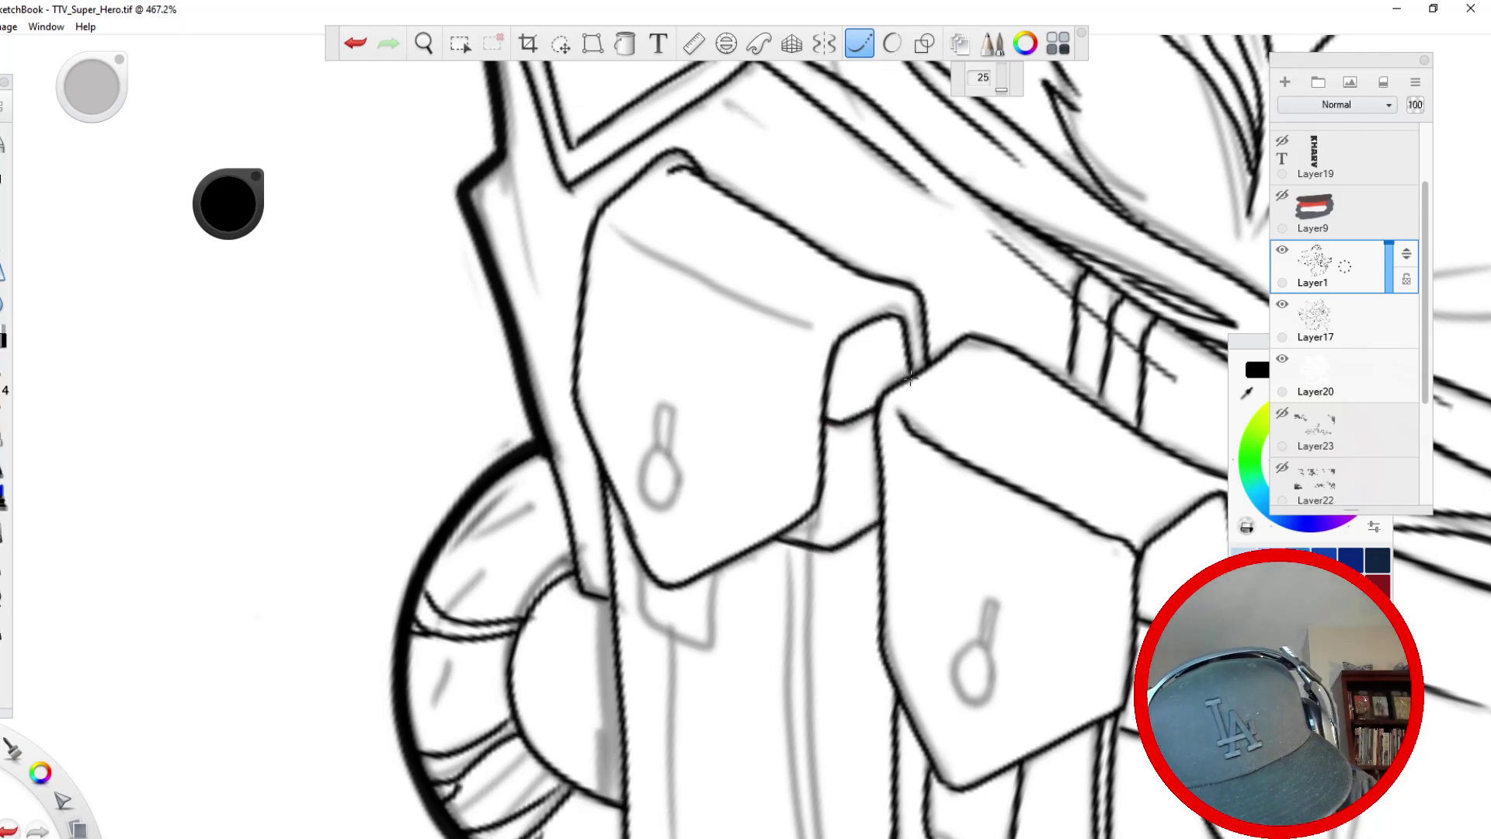
- Add a diagonal crease inside the side folds of the outermost and middle pouch flaps, undoing the first attempt
{"action": "left_click_drag", "start_coordinate": [911, 379], "coordinate": [842, 359]}
{"action": "key", "text": "space"}
{"action": "left_click_drag", "start_coordinate": [456, 640], "coordinate": [114, 440]}
{"action": "left_click", "coordinate": [355, 44]}
{"action": "left_click_drag", "start_coordinate": [563, 182], "coordinate": [476, 141]}
{"action": "left_click_drag", "start_coordinate": [890, 370], "coordinate": [798, 323]}
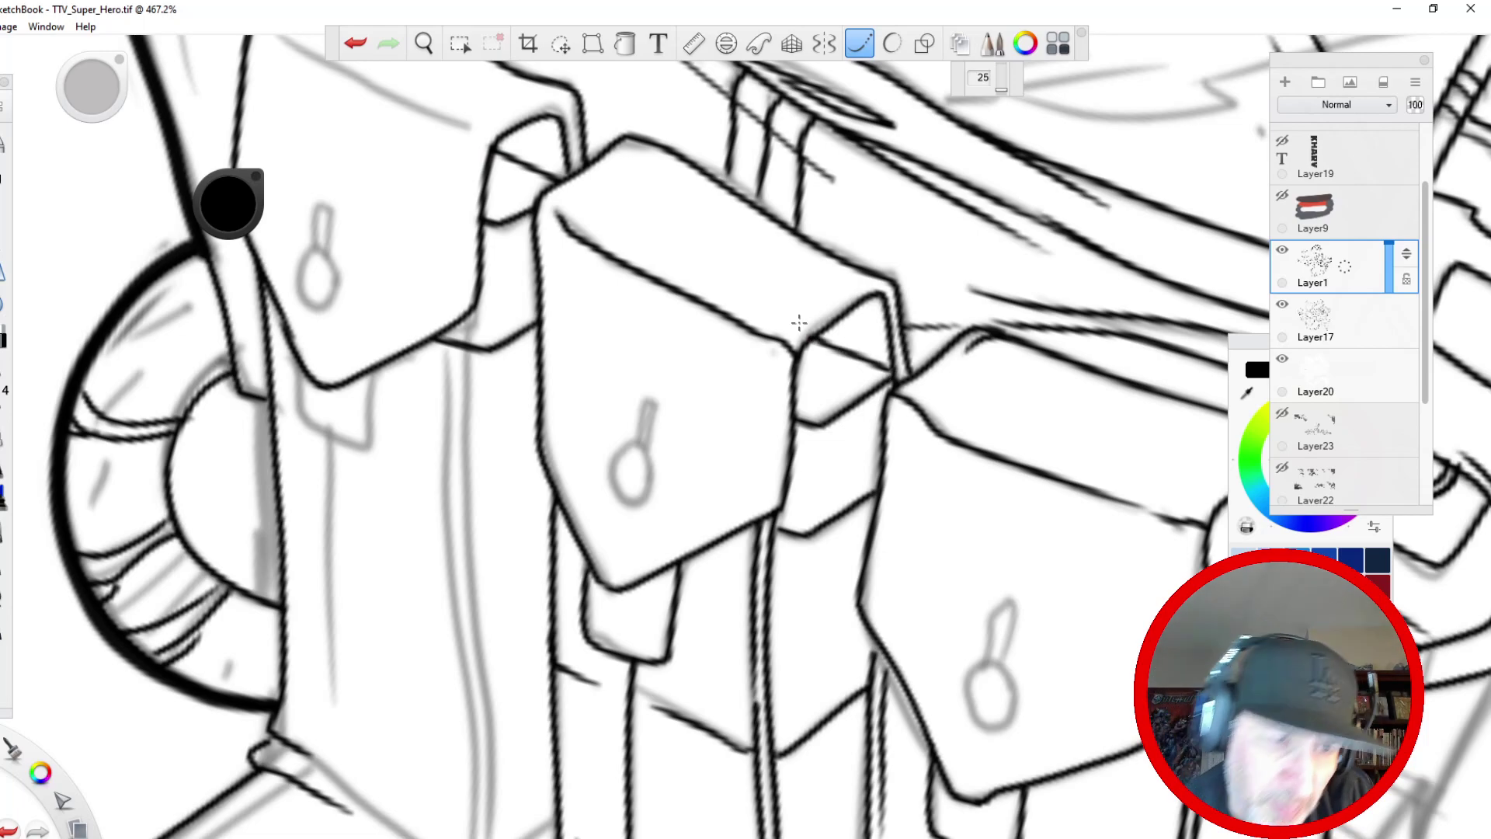
- Ink the outermost pouch's closure tab beneath the flap and the vertical crease running down from it
{"action": "mouse_move", "coordinate": [376, 361]}
{"action": "left_mouse_down"}
{"action": "mouse_move", "coordinate": [368, 466]}
{"action": "mouse_move", "coordinate": [283, 406]}
{"action": "mouse_move", "coordinate": [288, 361]}
{"action": "mouse_move", "coordinate": [373, 367]}
{"action": "mouse_move", "coordinate": [365, 462]}
{"action": "mouse_move", "coordinate": [288, 412]}
{"action": "mouse_move", "coordinate": [294, 342]}
{"action": "left_mouse_up"}
{"action": "left_click", "coordinate": [355, 44]}
{"action": "left_click_drag", "start_coordinate": [332, 443], "coordinate": [326, 724]}
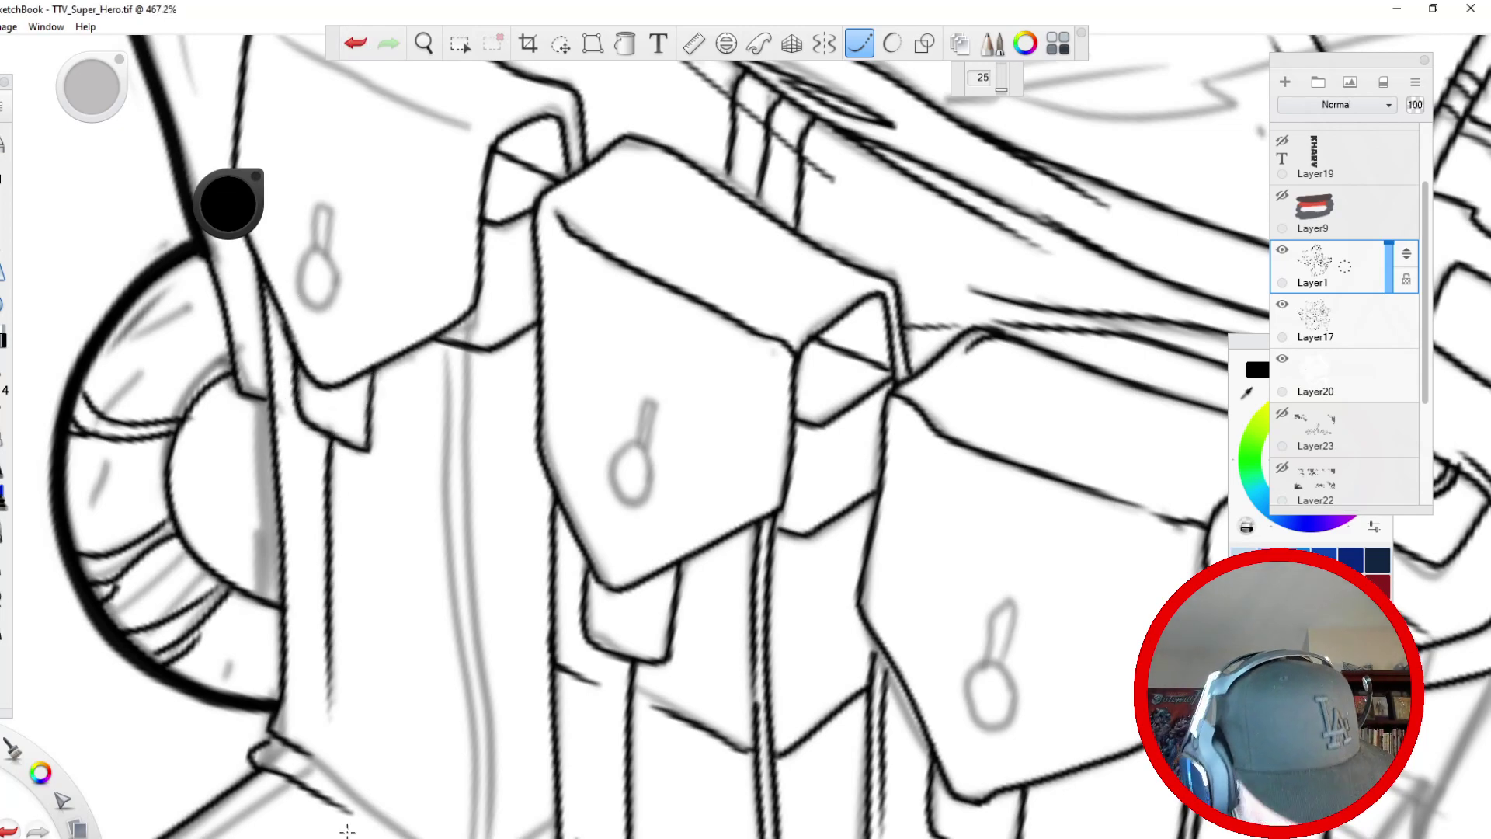
- Ink the double long side edge of the outermost pouch and its bottom edge
{"action": "left_click_drag", "start_coordinate": [332, 588], "coordinate": [382, 350]}
{"action": "mouse_move", "coordinate": [539, 114]}
{"action": "left_mouse_down"}
{"action": "mouse_move", "coordinate": [548, 622]}
{"action": "mouse_move", "coordinate": [532, 656]}
{"action": "left_mouse_up"}
{"action": "mouse_move", "coordinate": [519, 163]}
{"action": "left_mouse_down"}
{"action": "mouse_move", "coordinate": [525, 112]}
{"action": "mouse_move", "coordinate": [509, 340]}
{"action": "mouse_move", "coordinate": [528, 512]}
{"action": "mouse_move", "coordinate": [510, 654]}
{"action": "mouse_move", "coordinate": [606, 580]}
{"action": "left_mouse_up"}
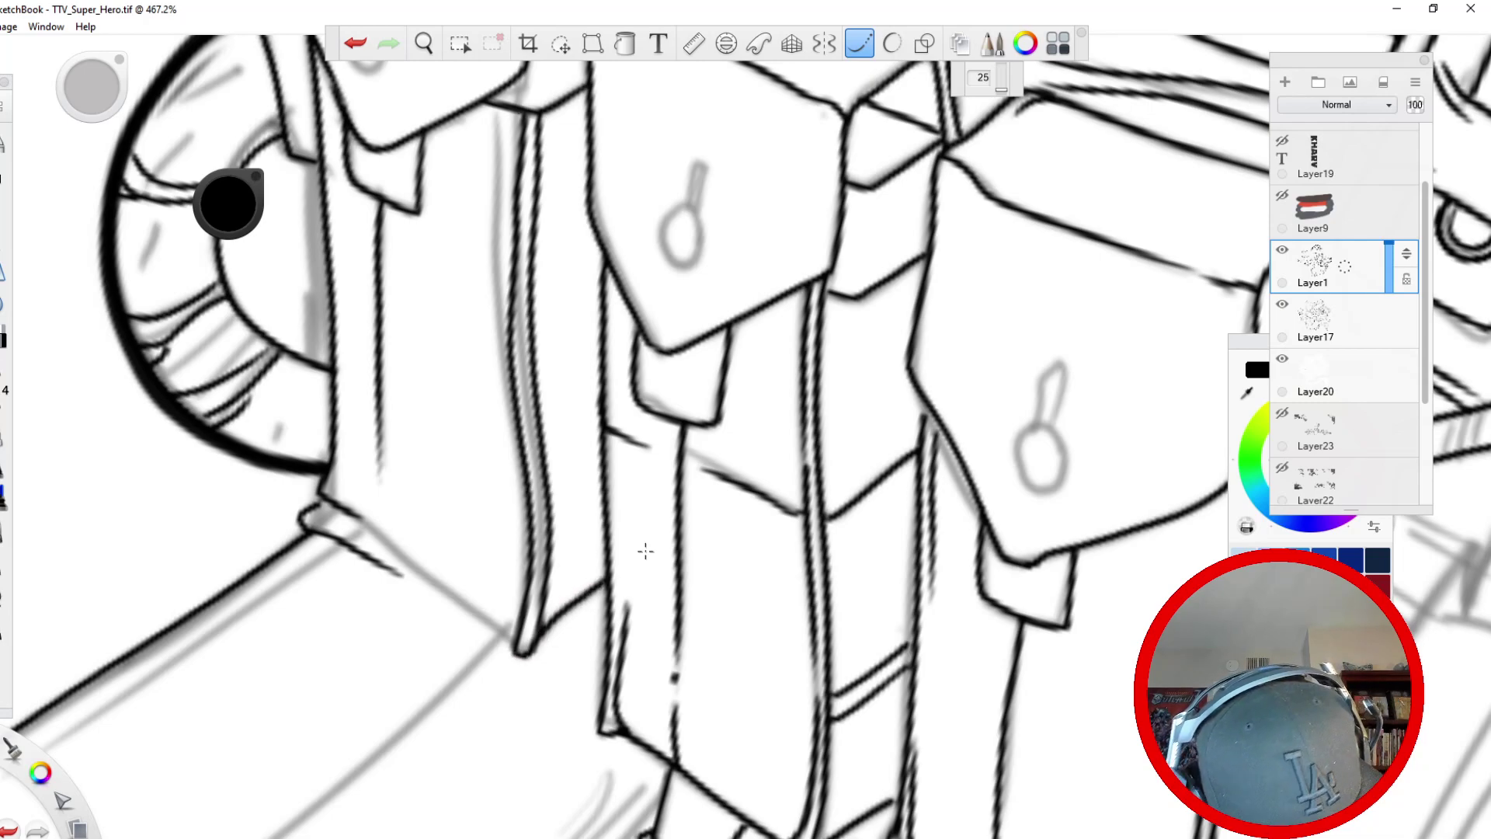
{"action": "mouse_move", "coordinate": [519, 640]}
{"action": "left_mouse_down"}
{"action": "mouse_move", "coordinate": [342, 509]}
{"action": "mouse_move", "coordinate": [344, 422]}
{"action": "left_mouse_up"}
- Ink the seam across the outermost pouch's body and the front crease of its flap
{"action": "left_click_drag", "start_coordinate": [325, 94], "coordinate": [325, 315]}
{"action": "key", "text": "space"}
{"action": "left_click_drag", "start_coordinate": [264, 531], "coordinate": [284, 734]}
{"action": "mouse_move", "coordinate": [352, 465]}
{"action": "left_mouse_down"}
{"action": "mouse_move", "coordinate": [529, 572]}
{"action": "mouse_move", "coordinate": [594, 559]}
{"action": "left_mouse_up"}
{"action": "key", "text": "space"}
{"action": "left_click_drag", "start_coordinate": [266, 429], "coordinate": [259, 599]}
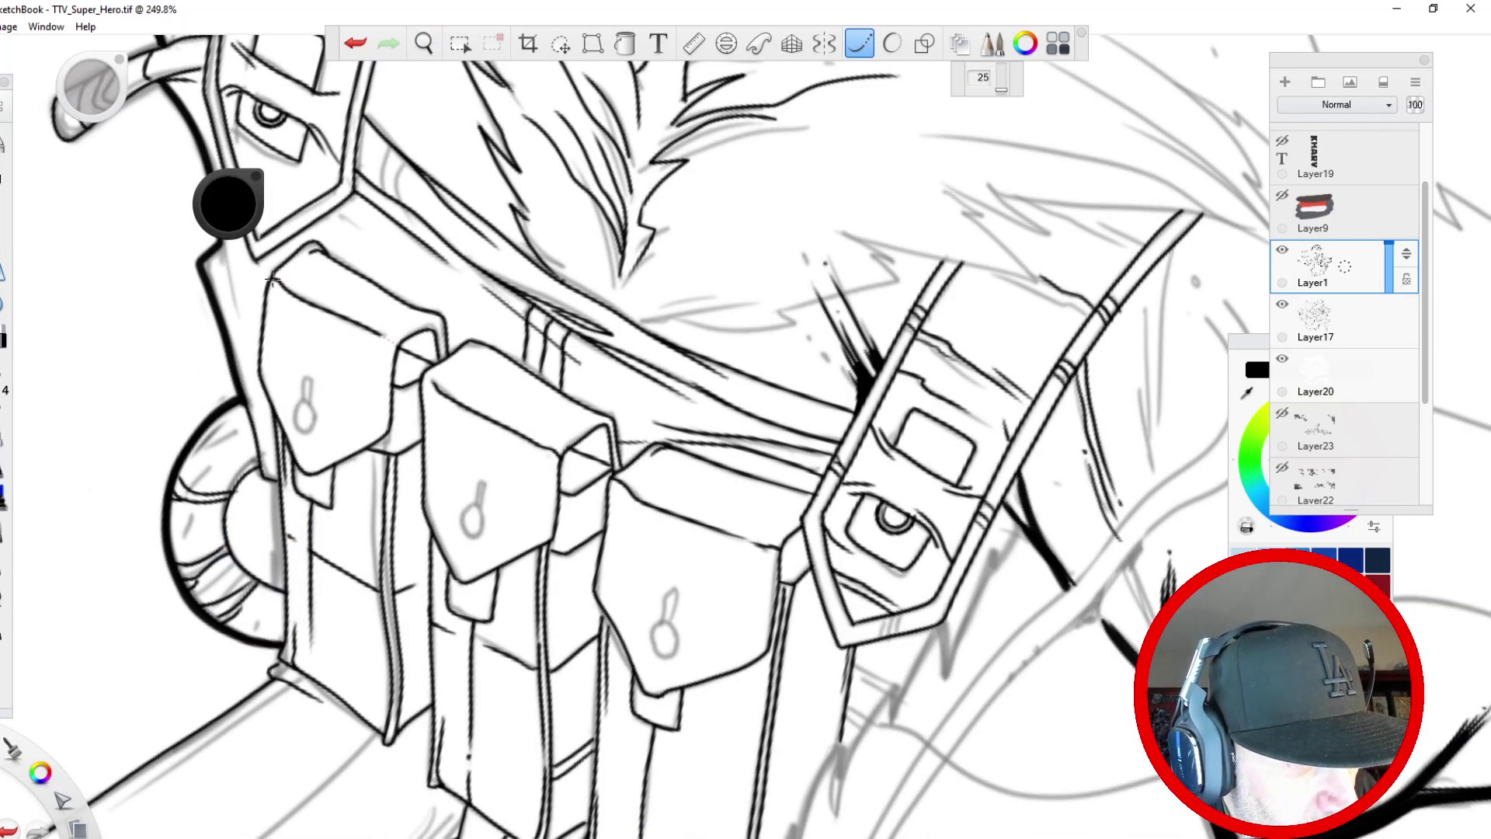
- Ink the oval fastener knobs on all three pouch flaps with the Ellipse tool
{"action": "key", "text": "space"}
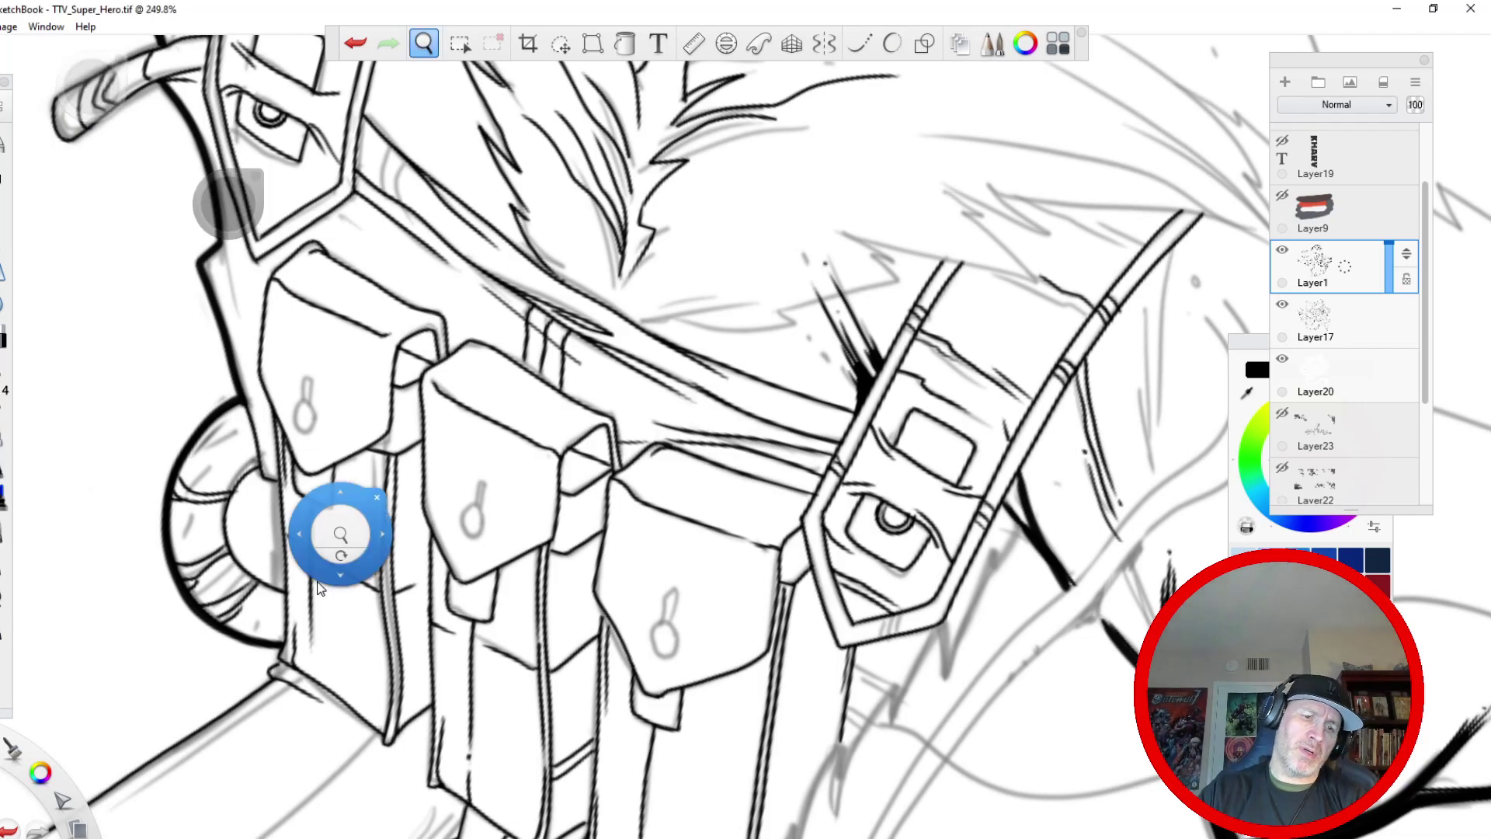
{"action": "left_click_drag", "start_coordinate": [357, 730], "coordinate": [328, 432]}
{"action": "left_click_drag", "start_coordinate": [279, 575], "coordinate": [317, 706]}
{"action": "mouse_move", "coordinate": [204, 584]}
{"action": "left_mouse_down"}
{"action": "mouse_move", "coordinate": [243, 599]}
{"action": "mouse_move", "coordinate": [287, 740]}
{"action": "left_mouse_up"}
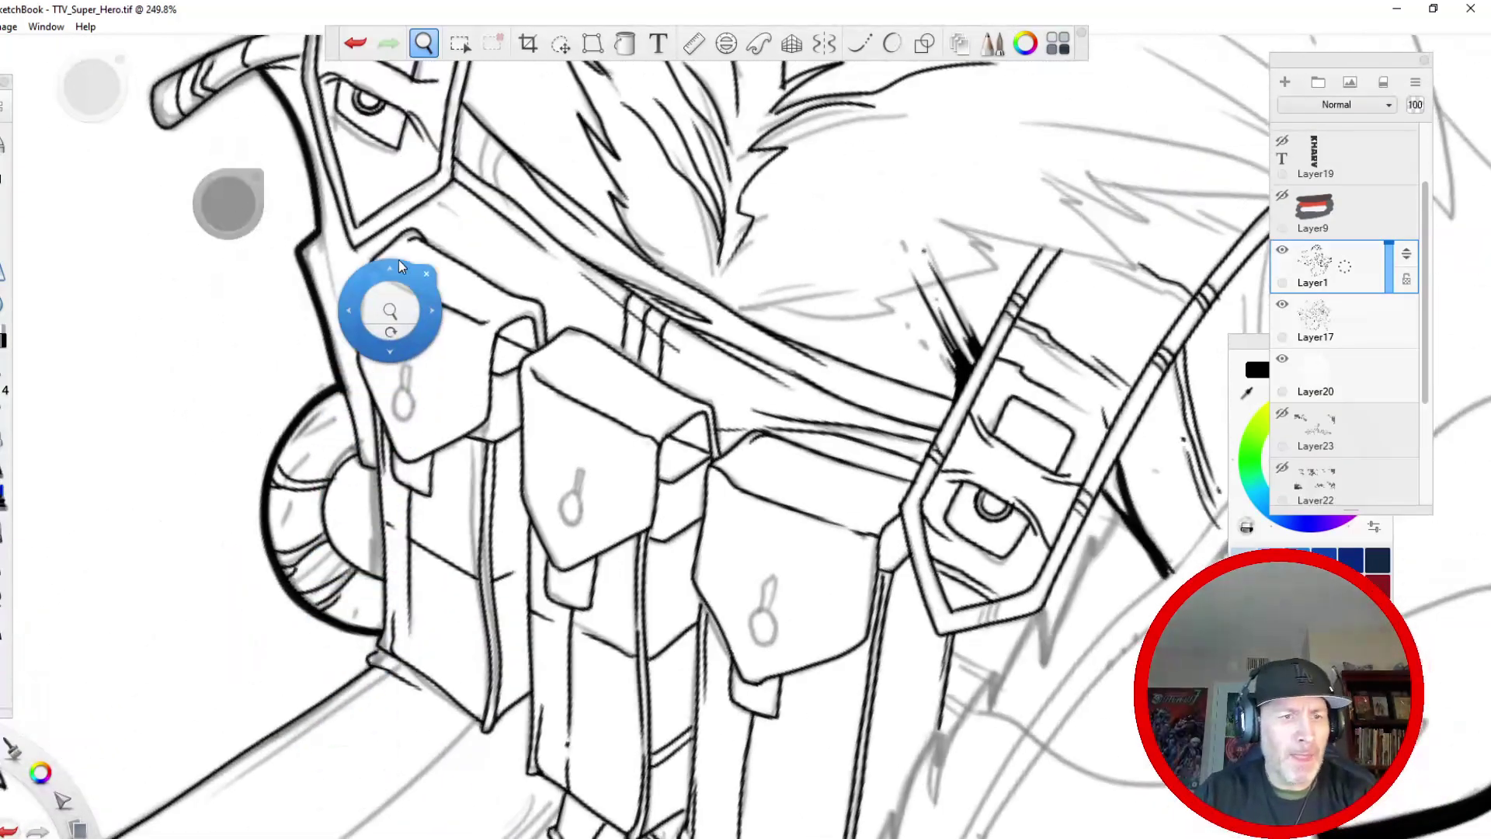
{"action": "left_click", "coordinate": [726, 44]}
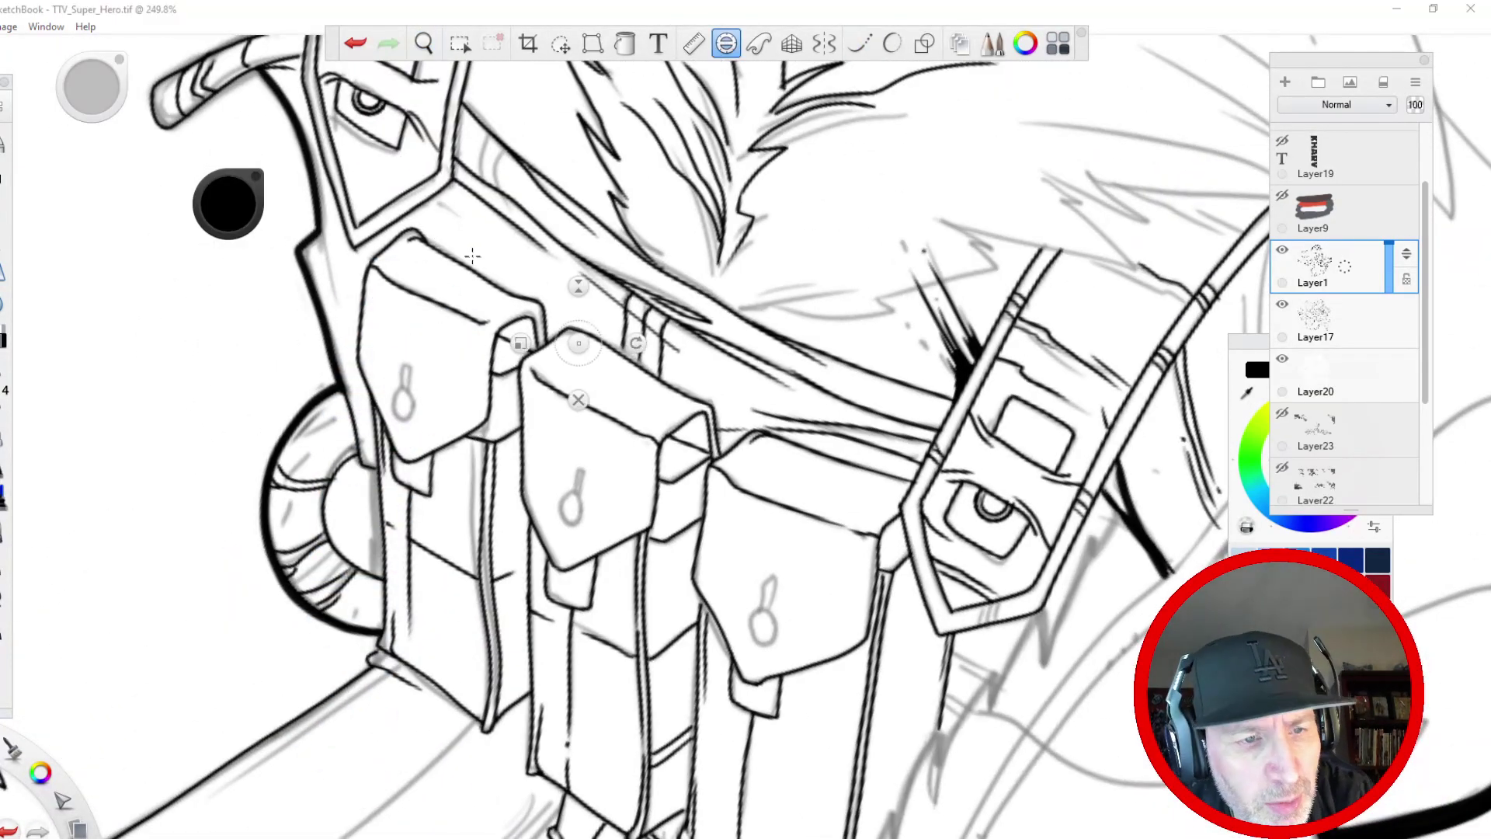
{"action": "left_click_drag", "start_coordinate": [569, 452], "coordinate": [571, 457]}
{"action": "left_click_drag", "start_coordinate": [620, 511], "coordinate": [619, 517]}
{"action": "left_click_drag", "start_coordinate": [518, 504], "coordinate": [521, 499]}
{"action": "mouse_move", "coordinate": [577, 450]}
{"action": "left_mouse_down"}
{"action": "mouse_move", "coordinate": [561, 518]}
{"action": "mouse_move", "coordinate": [583, 501]}
{"action": "mouse_move", "coordinate": [700, 605]}
{"action": "mouse_move", "coordinate": [807, 624]}
{"action": "mouse_move", "coordinate": [599, 540]}
{"action": "mouse_move", "coordinate": [399, 403]}
{"action": "mouse_move", "coordinate": [452, 407]}
{"action": "left_mouse_up"}
{"action": "left_click_drag", "start_coordinate": [365, 293], "coordinate": [397, 286]}
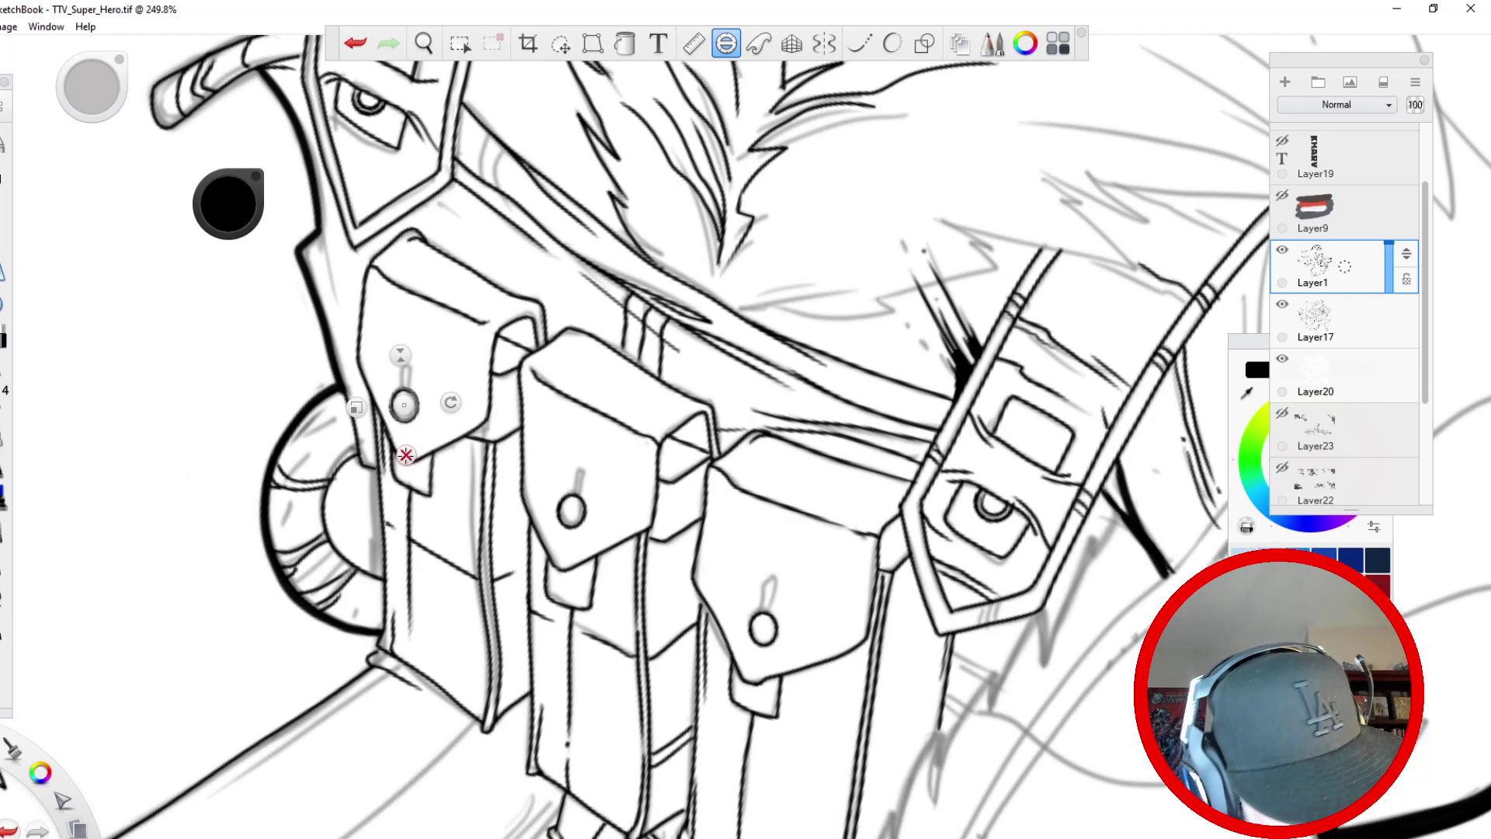
{"action": "left_click", "coordinate": [406, 457]}
- Ink the short slots above the oval fasteners on the three pouch flaps
{"action": "left_click_drag", "start_coordinate": [410, 372], "coordinate": [410, 389]}
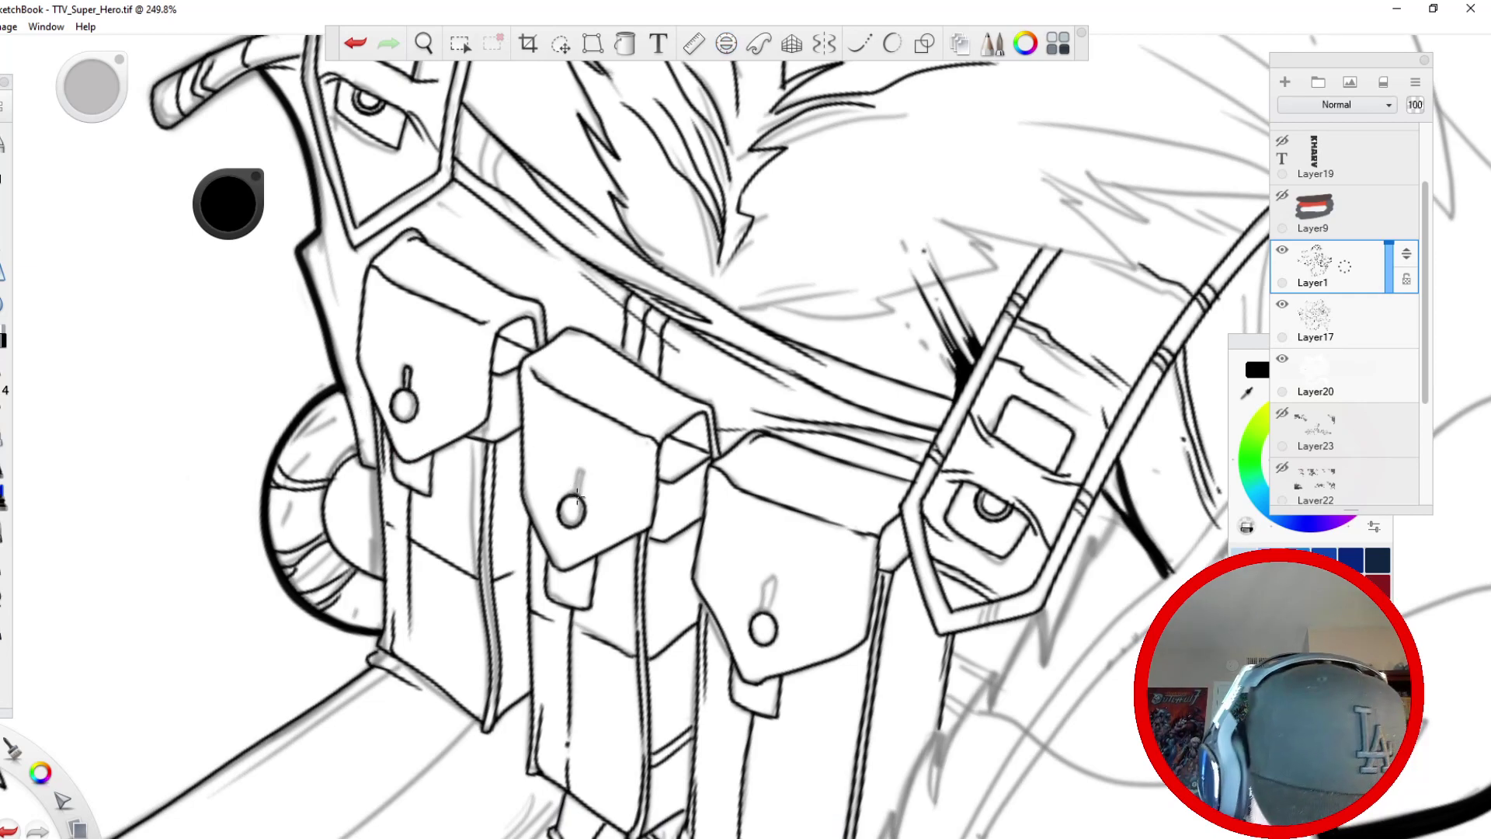
{"action": "left_click_drag", "start_coordinate": [577, 498], "coordinate": [577, 500]}
{"action": "left_click_drag", "start_coordinate": [767, 592], "coordinate": [765, 616]}
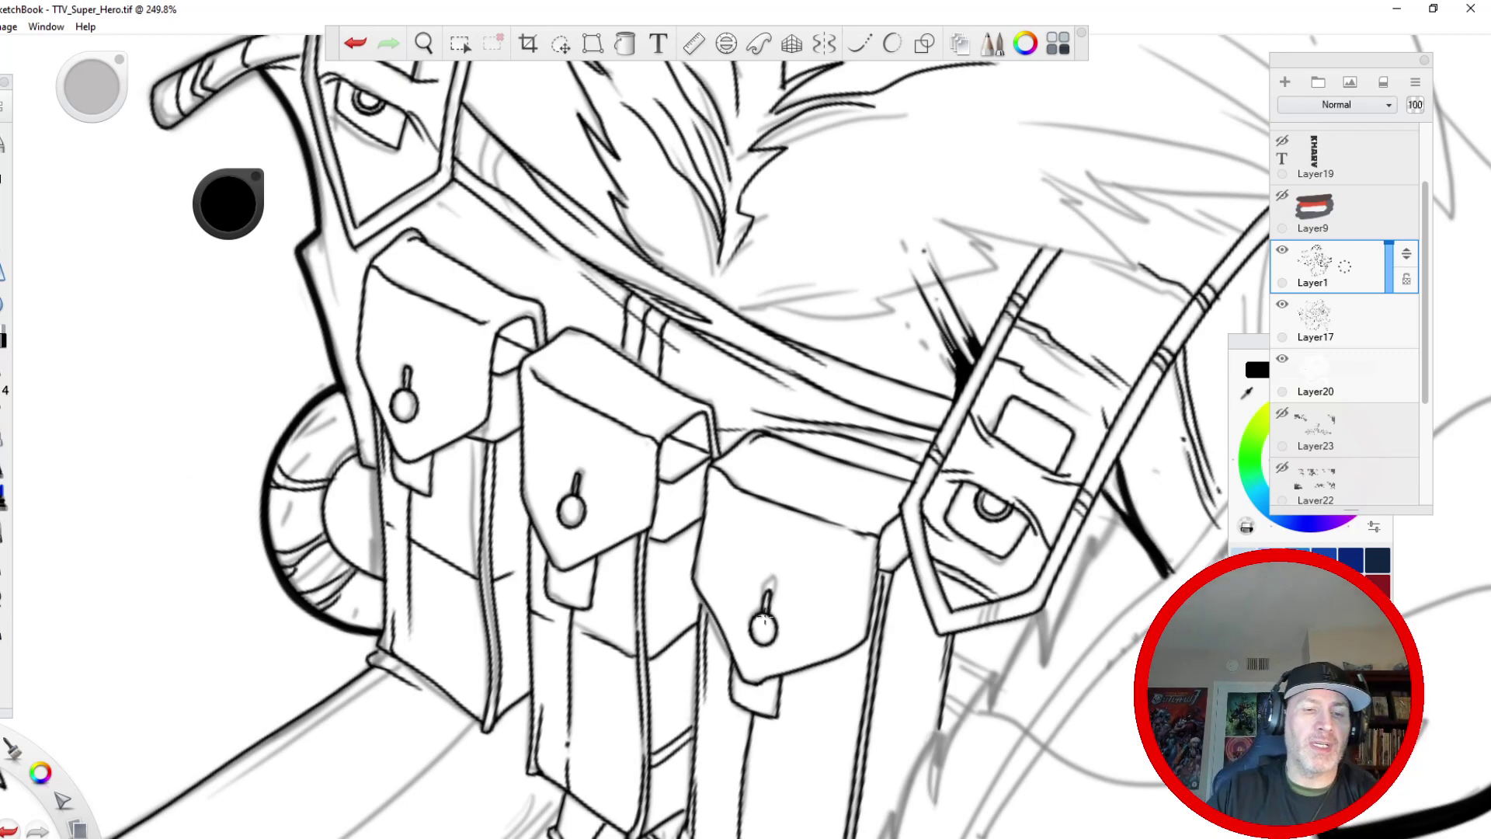
- Ink the short seam bands across both ends of the horizontal strap above the pouches
{"action": "mouse_move", "coordinate": [493, 138]}
{"action": "left_mouse_down"}
{"action": "mouse_move", "coordinate": [478, 165]}
{"action": "mouse_move", "coordinate": [499, 195]}
{"action": "left_mouse_up"}
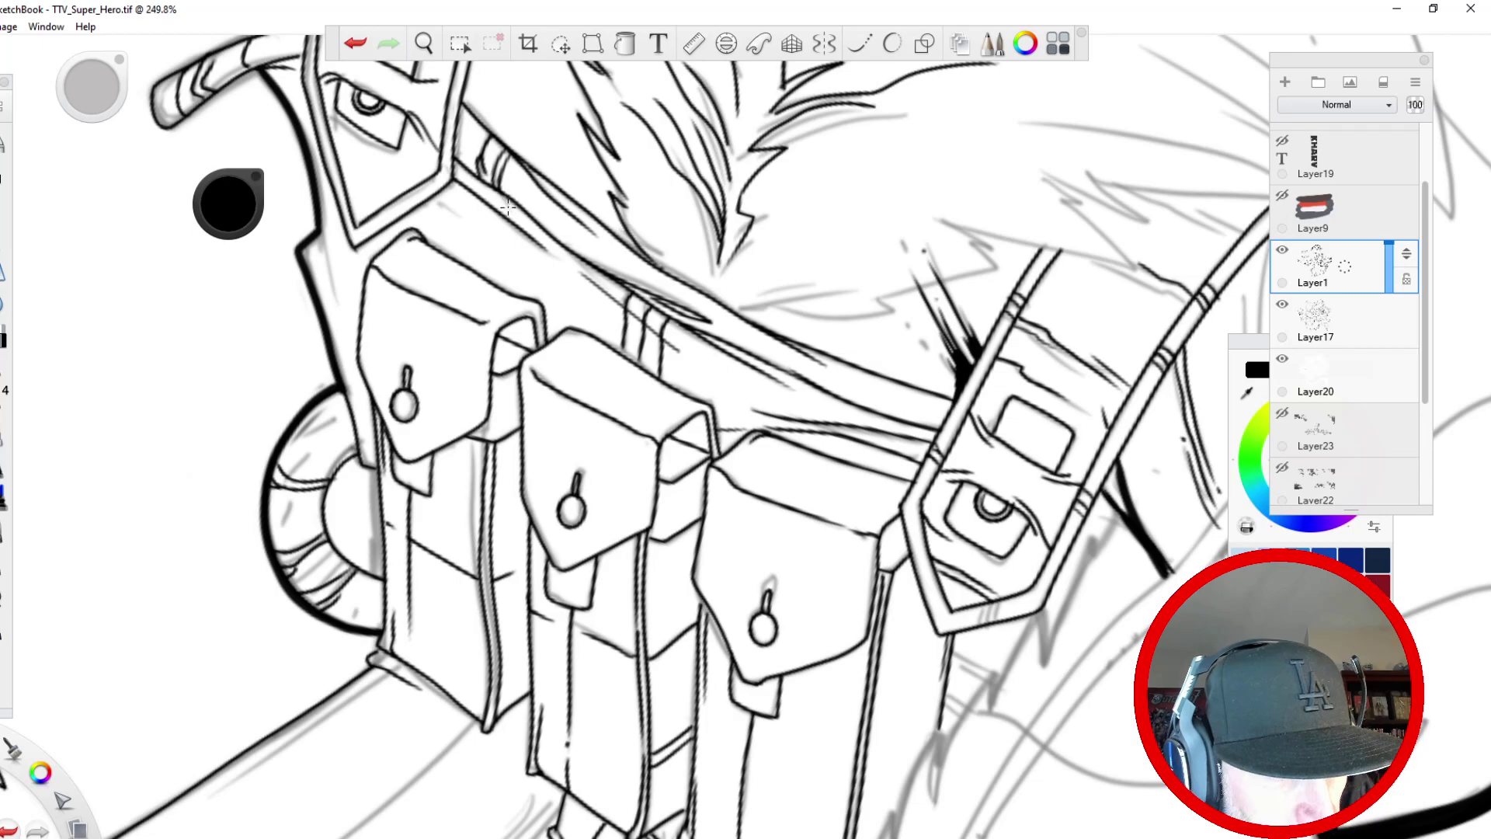
{"action": "left_click_drag", "start_coordinate": [758, 336], "coordinate": [771, 362]}
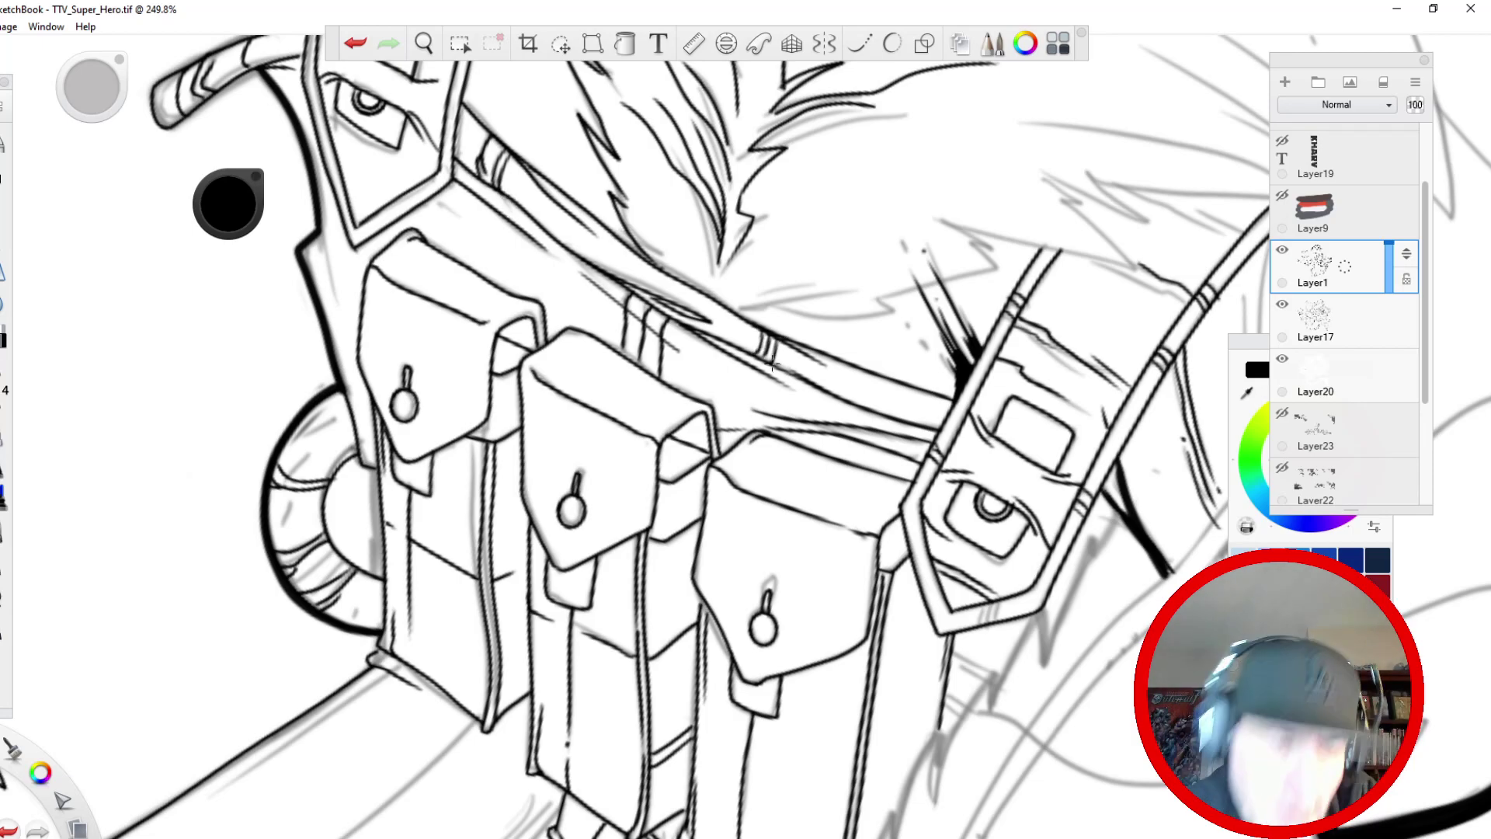
- Ink the long sketch lines of the waist below the outermost pouch with the steady stroke tool
{"action": "key", "text": "space"}
{"action": "left_click_drag", "start_coordinate": [365, 473], "coordinate": [350, 783]}
{"action": "mouse_move", "coordinate": [332, 407]}
{"action": "left_mouse_down"}
{"action": "mouse_move", "coordinate": [346, 771]}
{"action": "mouse_move", "coordinate": [366, 787]}
{"action": "left_mouse_up"}
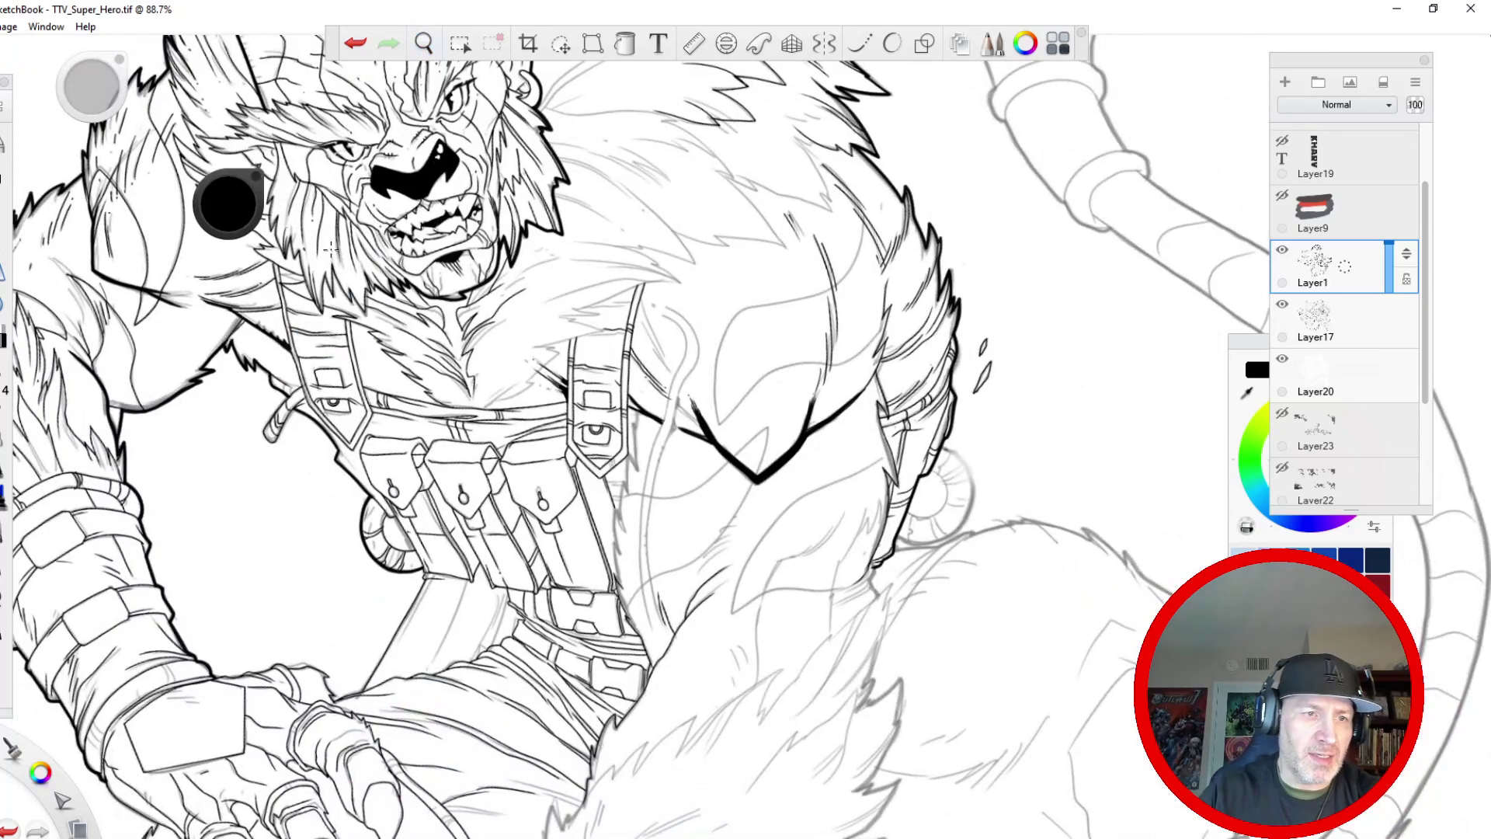
{"action": "key", "text": "space"}
{"action": "left_click_drag", "start_coordinate": [336, 582], "coordinate": [570, 668]}
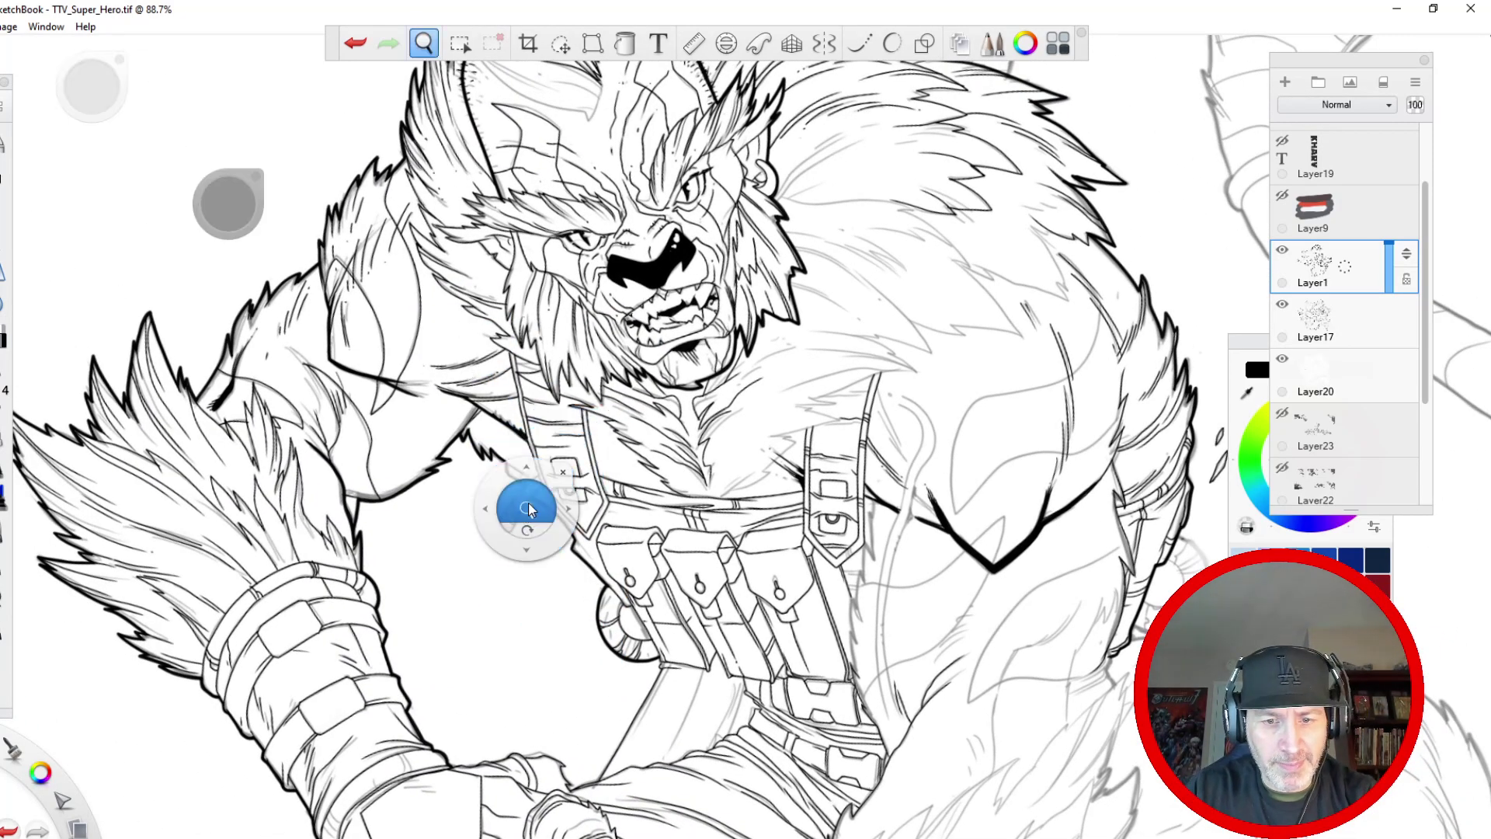
{"action": "mouse_move", "coordinate": [520, 520]}
{"action": "left_mouse_down"}
{"action": "mouse_move", "coordinate": [456, 409]}
{"action": "mouse_move", "coordinate": [452, 372]}
{"action": "left_mouse_up"}
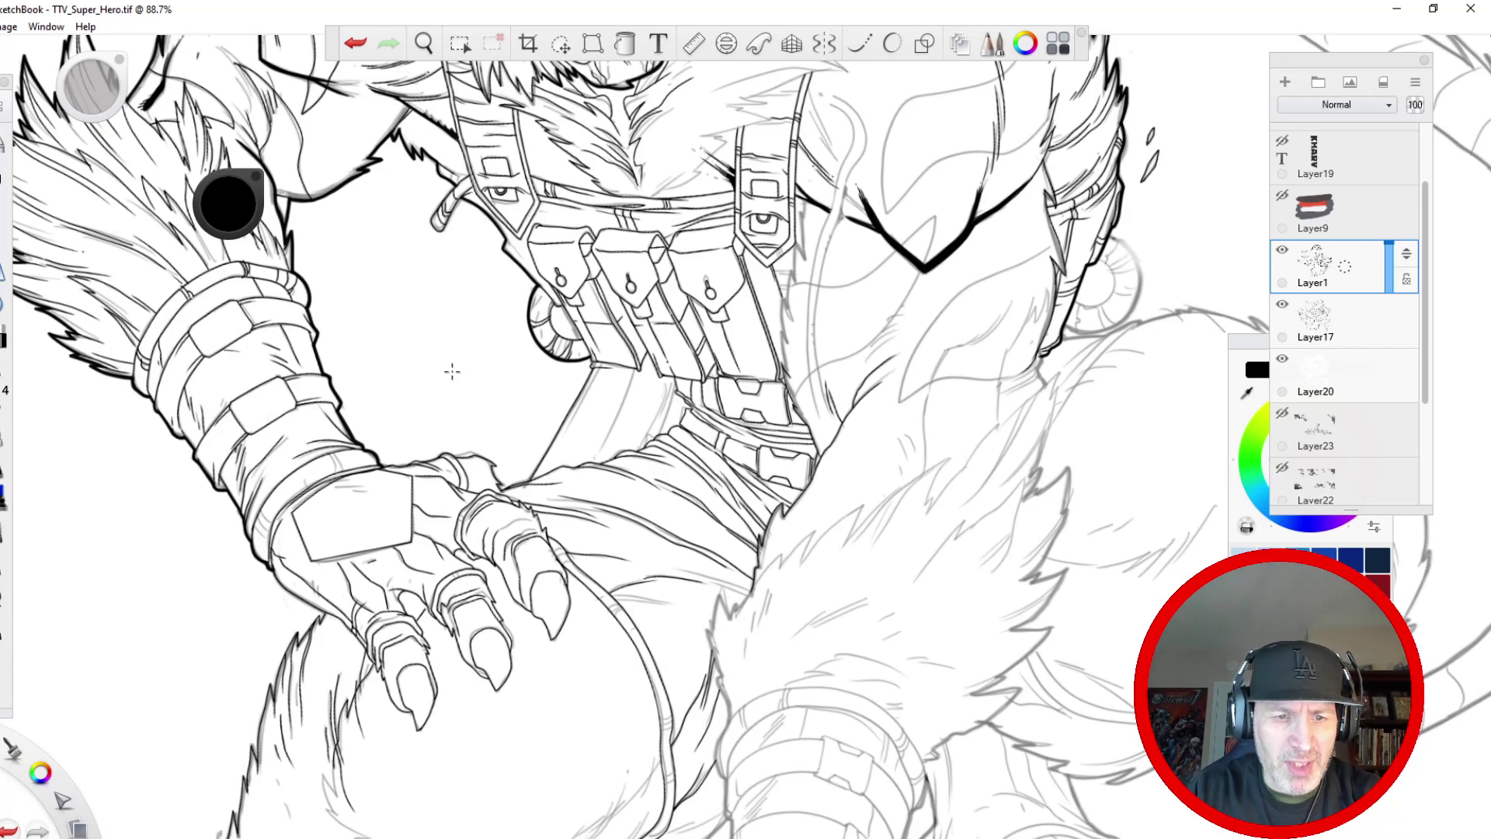
{"action": "left_click", "coordinate": [857, 47]}
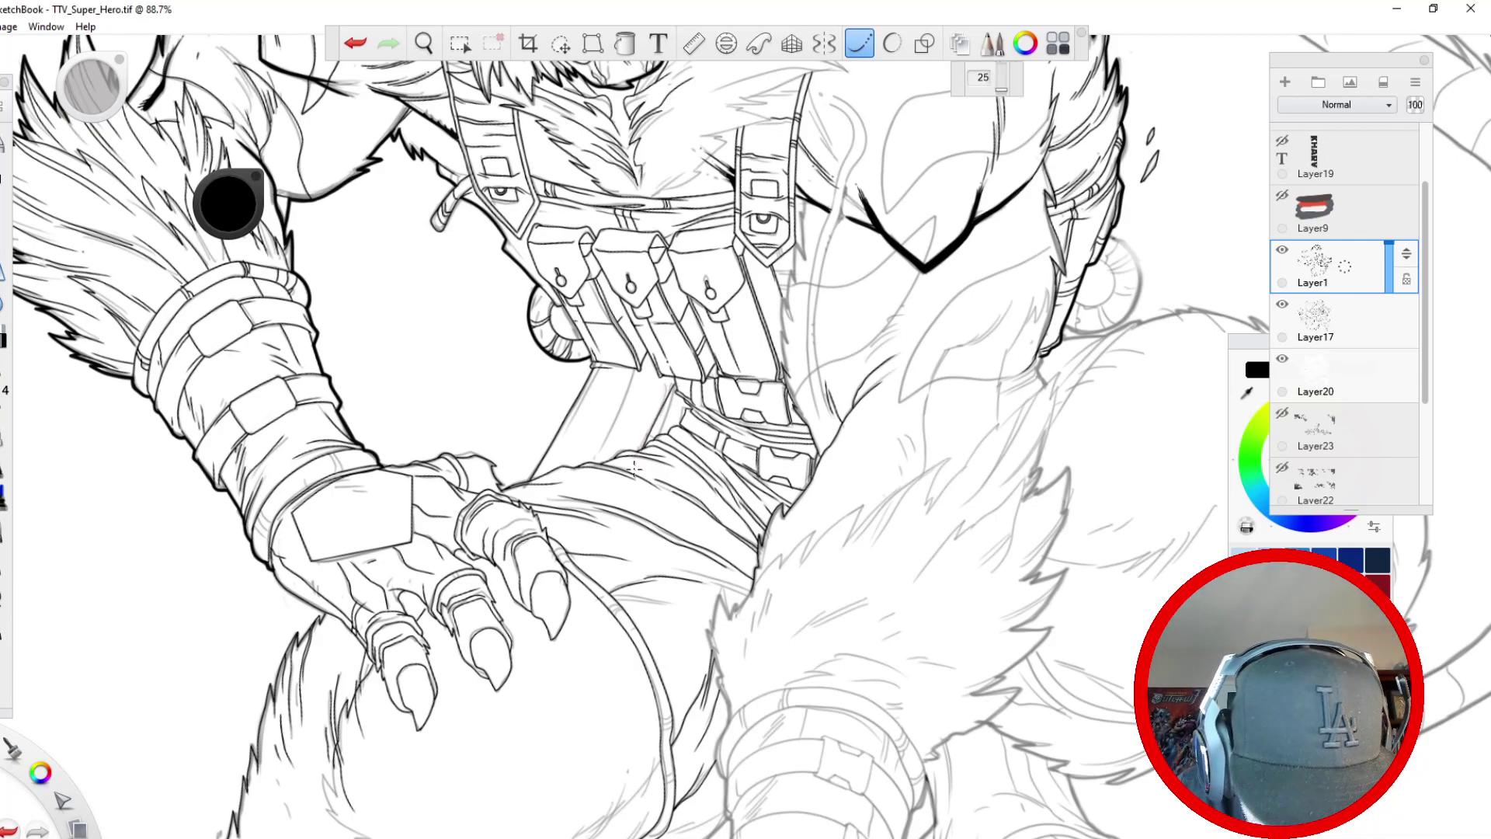
{"action": "key", "text": "ctrl+z"}
{"action": "left_click_drag", "start_coordinate": [670, 382], "coordinate": [668, 374]}
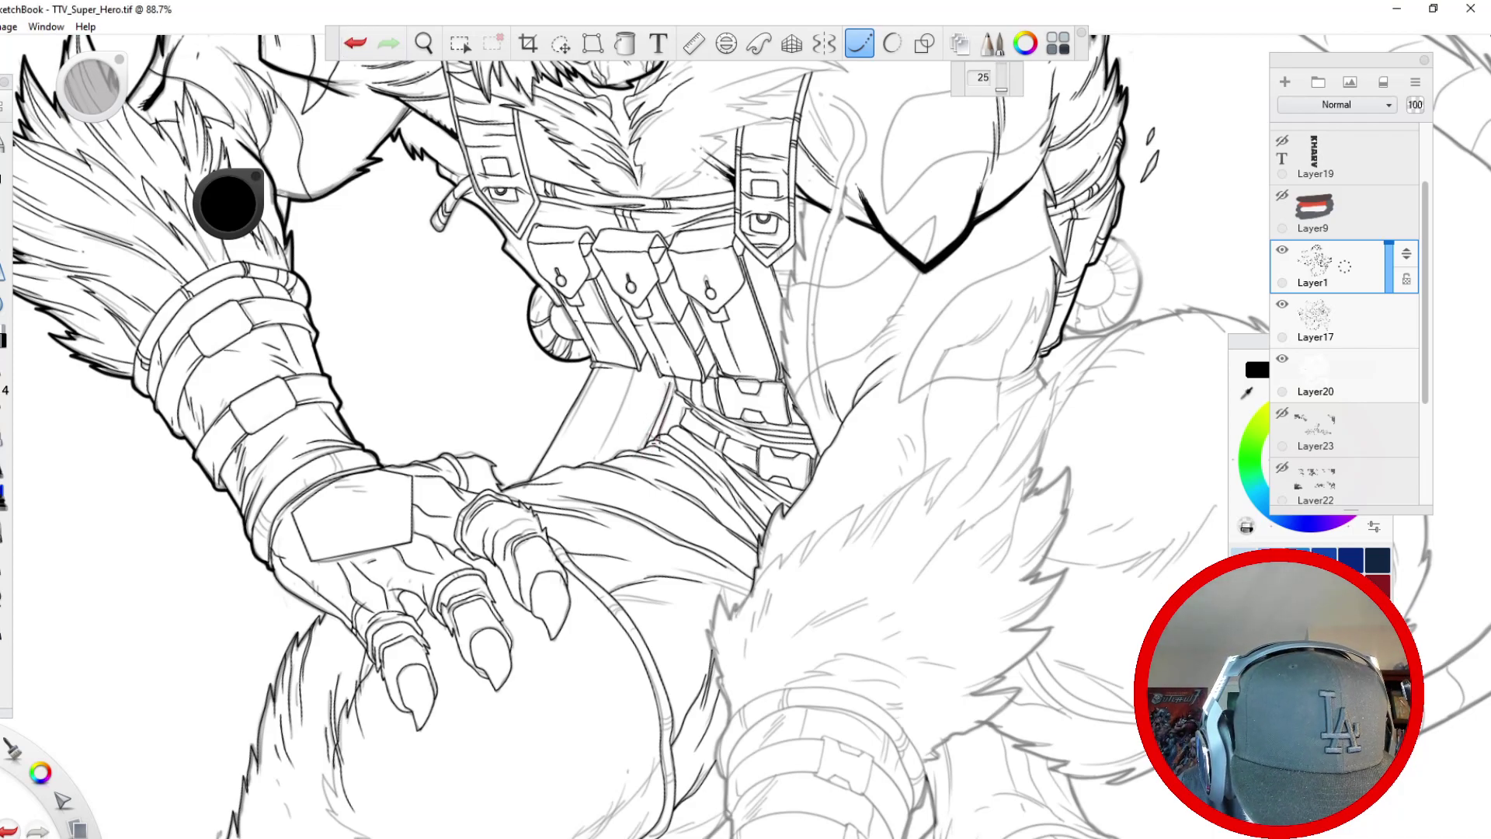
- Ink both edges of the long curved cord running from beside the chest strap down to the waist with the steady stroke tool
{"action": "key", "text": "space"}
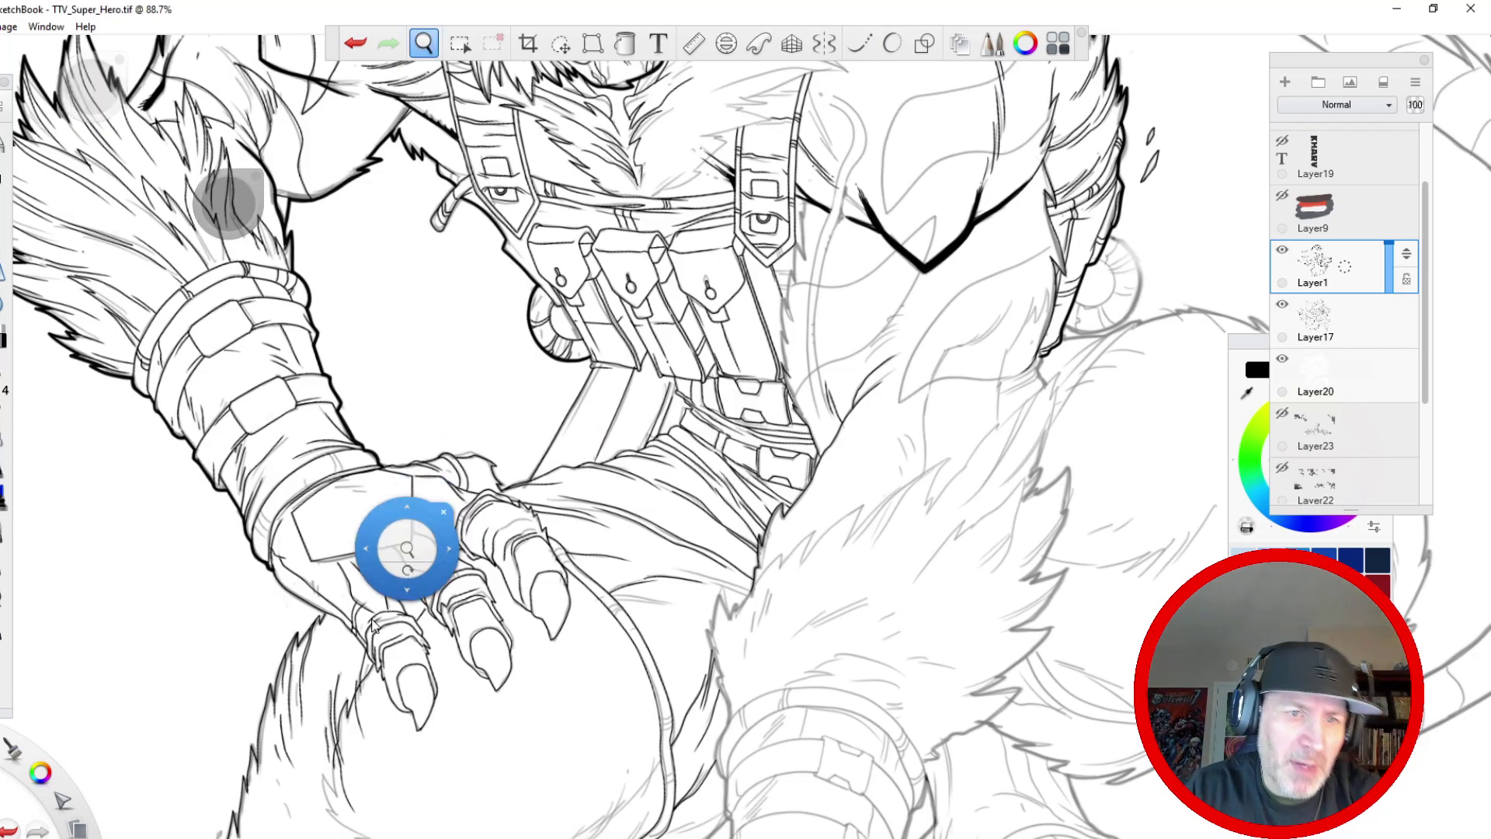
{"action": "left_click_drag", "start_coordinate": [385, 602], "coordinate": [318, 810]}
{"action": "mouse_move", "coordinate": [615, 402]}
{"action": "left_mouse_down"}
{"action": "mouse_move", "coordinate": [584, 375]}
{"action": "mouse_move", "coordinate": [466, 504]}
{"action": "left_mouse_up"}
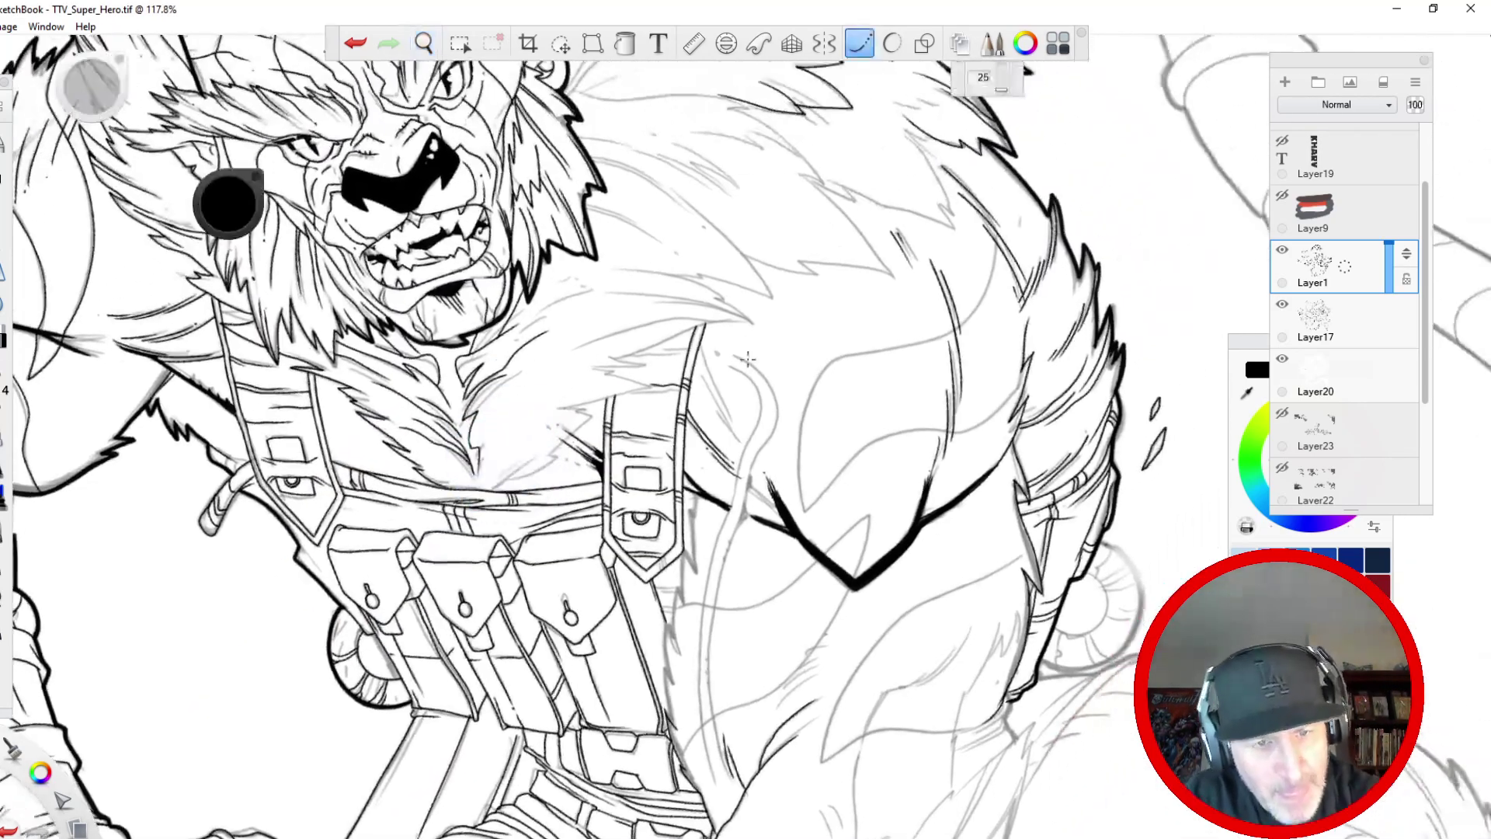
{"action": "mouse_move", "coordinate": [734, 353]}
{"action": "left_mouse_down"}
{"action": "mouse_move", "coordinate": [772, 394]}
{"action": "mouse_move", "coordinate": [760, 456]}
{"action": "left_mouse_up"}
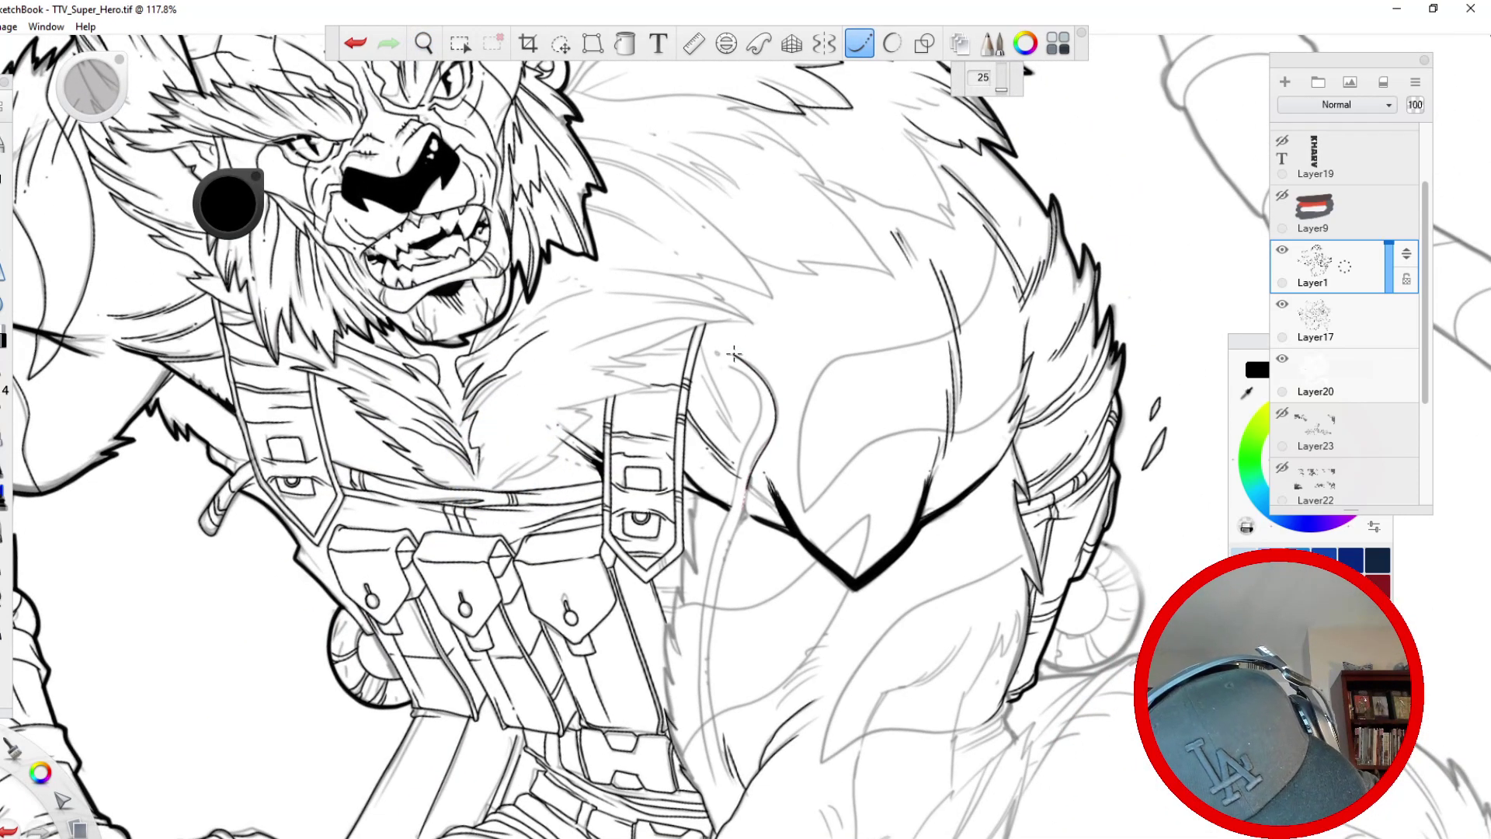
{"action": "mouse_move", "coordinate": [714, 597]}
{"action": "left_mouse_down"}
{"action": "mouse_move", "coordinate": [711, 741]}
{"action": "mouse_move", "coordinate": [737, 797]}
{"action": "left_mouse_up"}
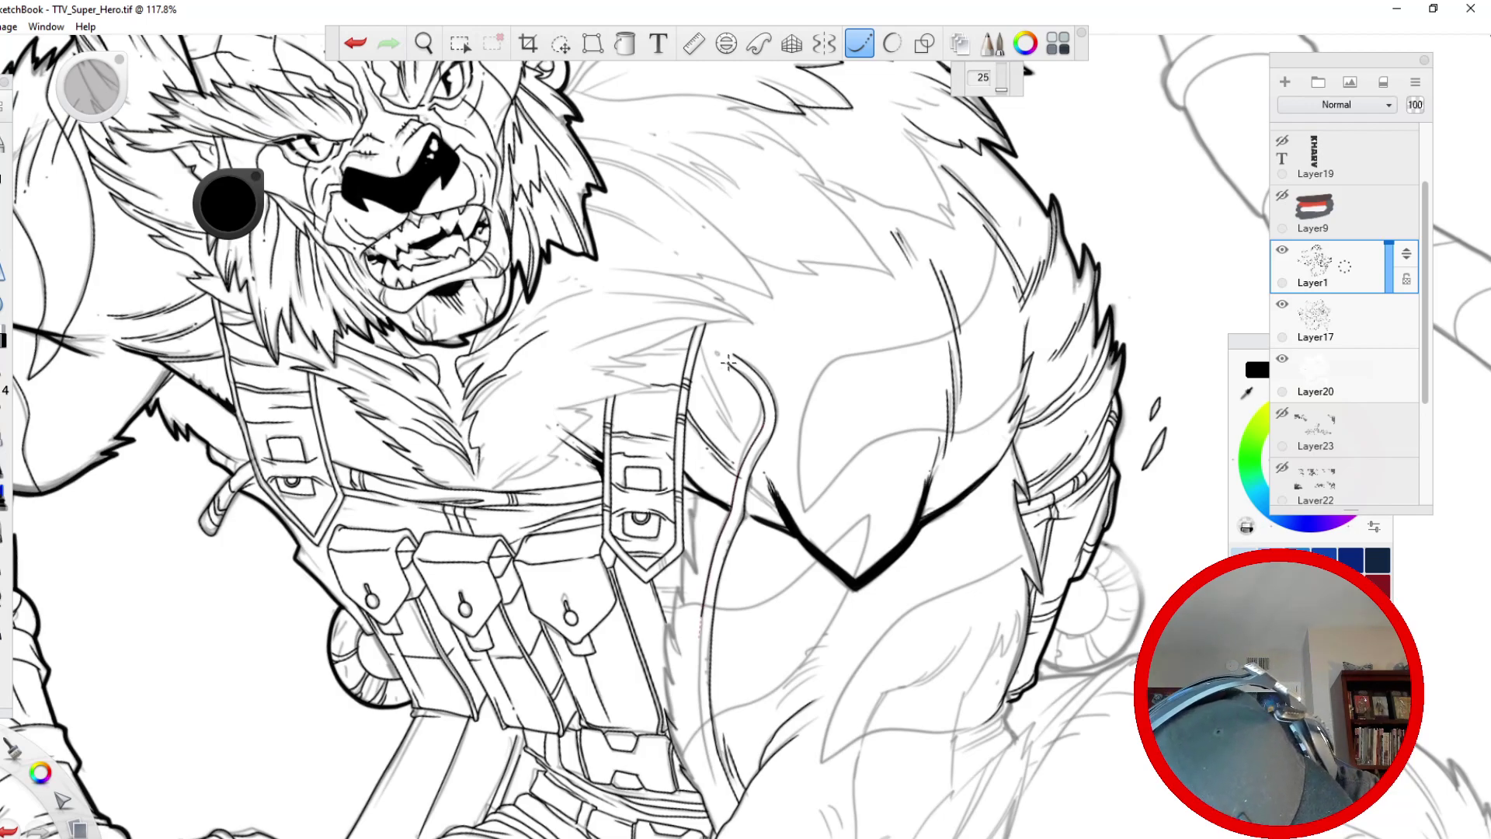
{"action": "left_click_drag", "start_coordinate": [700, 732], "coordinate": [727, 816]}
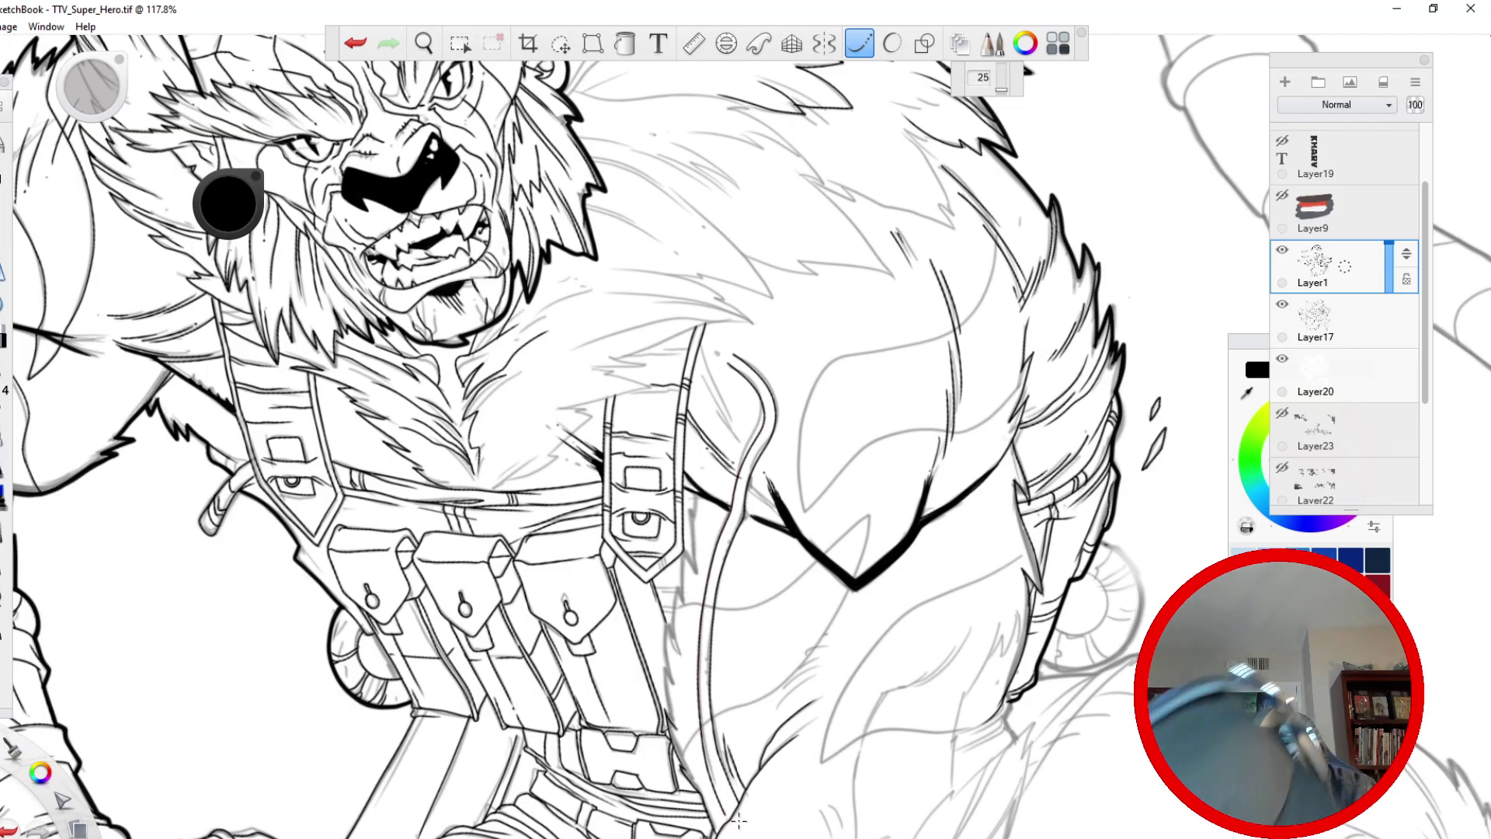
{"action": "key", "text": "ctrl+z"}
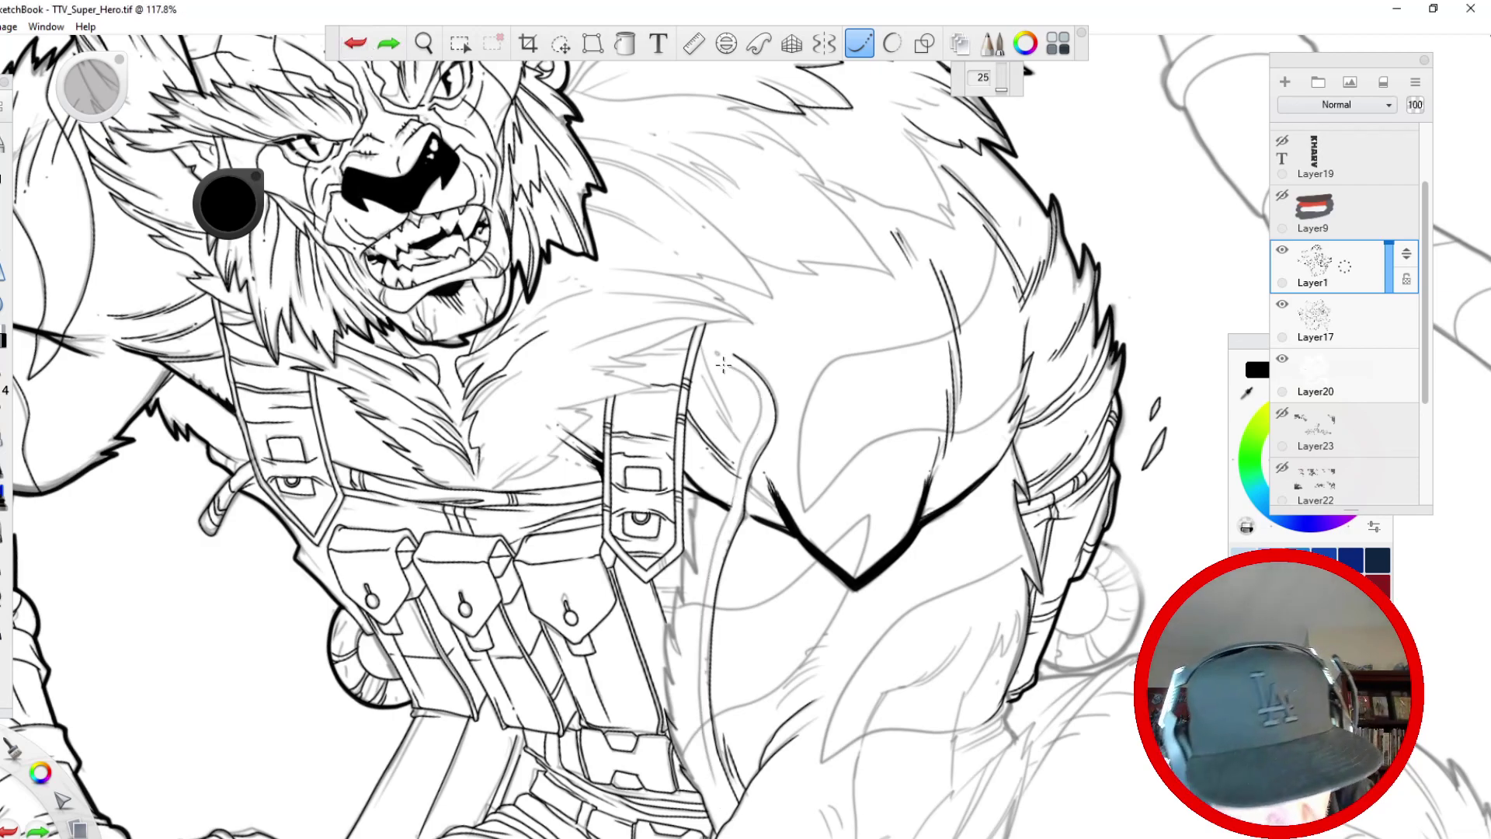
{"action": "left_click_drag", "start_coordinate": [749, 381], "coordinate": [765, 426]}
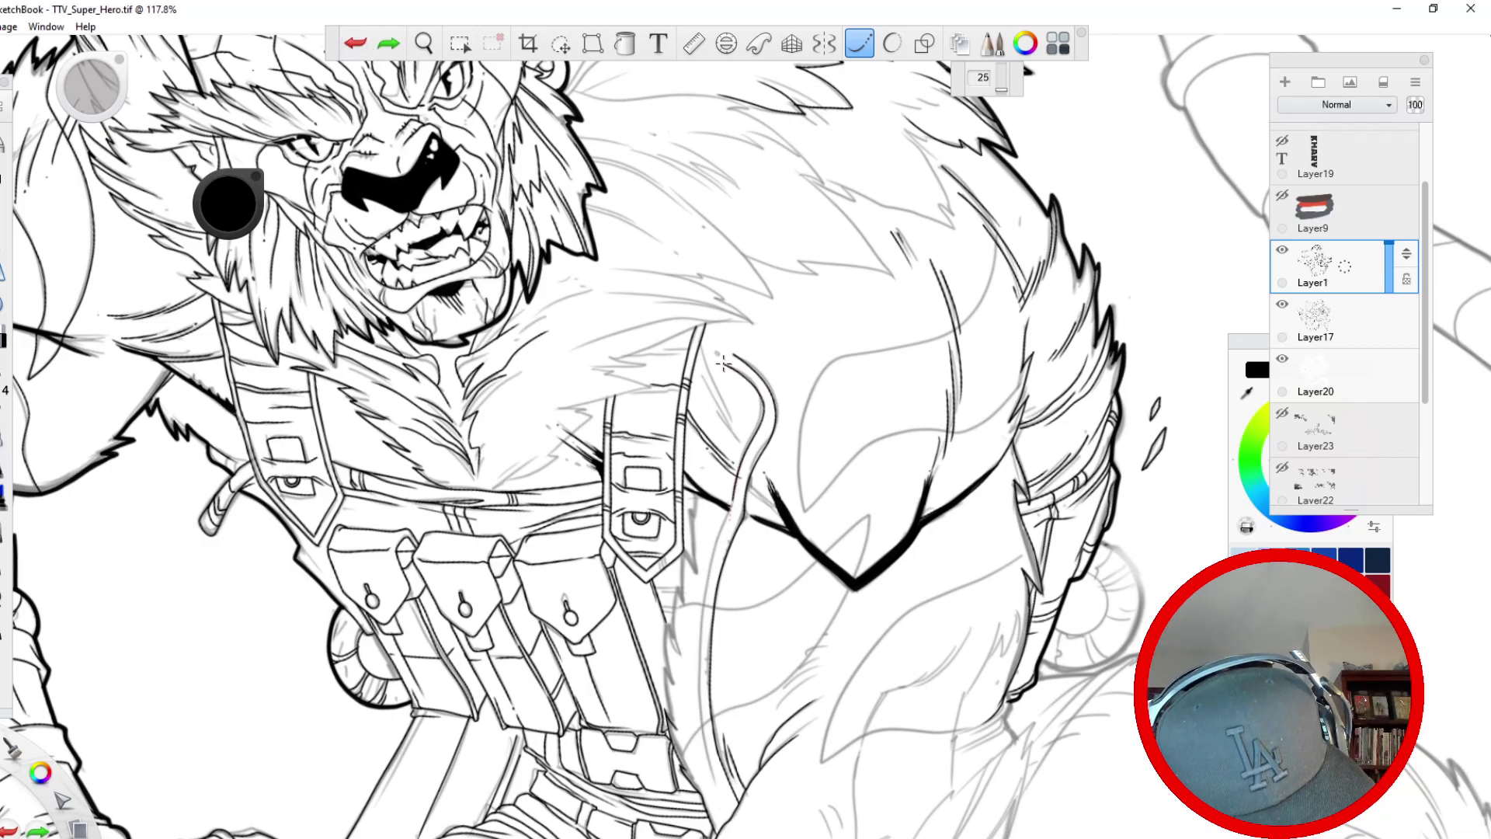
{"action": "mouse_move", "coordinate": [698, 646]}
{"action": "left_mouse_down"}
{"action": "mouse_move", "coordinate": [702, 734]}
{"action": "mouse_move", "coordinate": [738, 813]}
{"action": "left_mouse_up"}
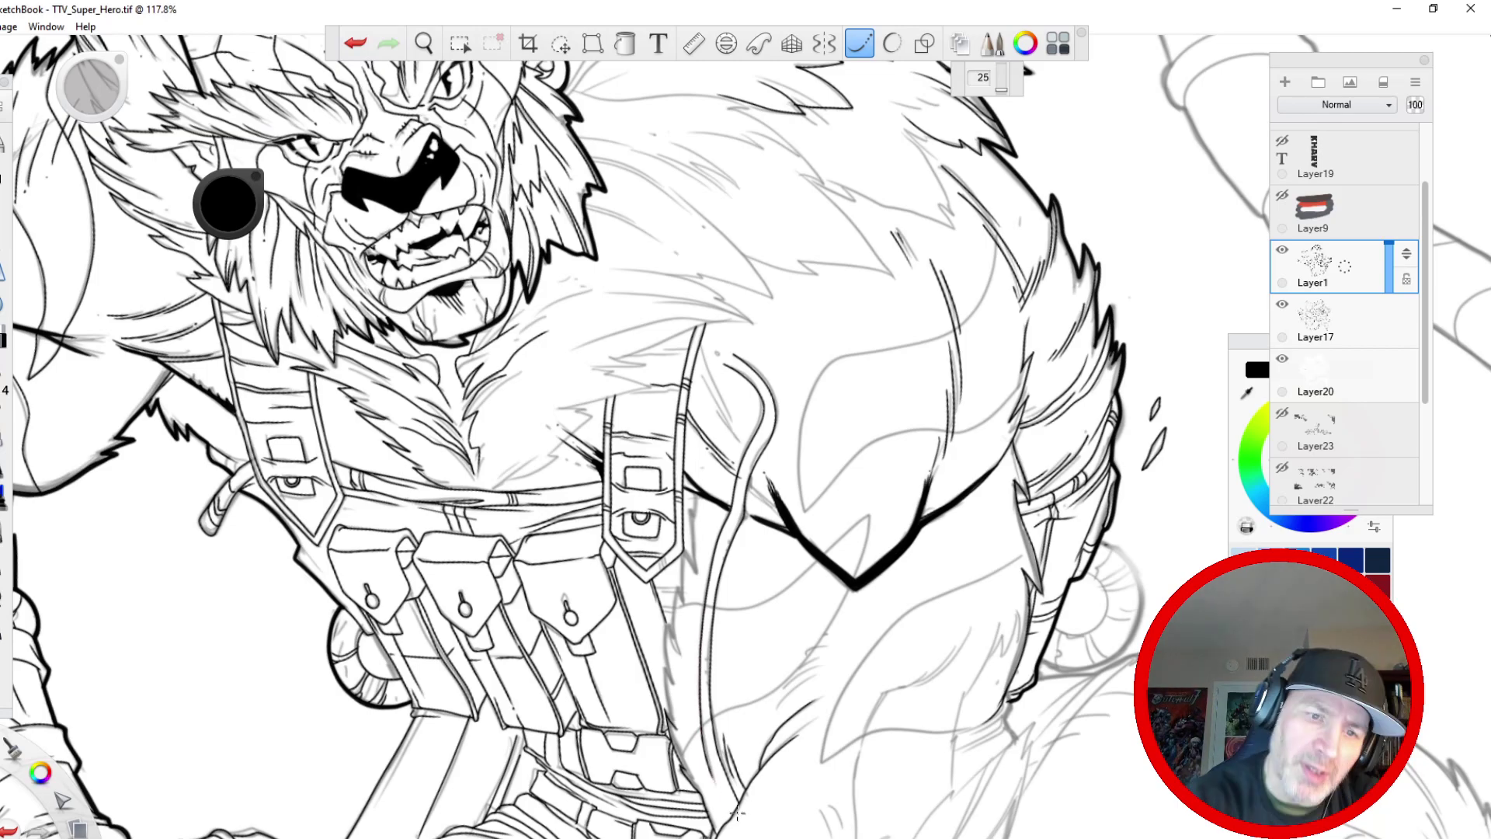
- Ink the tapered freehand fold lines between the chest strap and the curved cord
{"action": "key", "text": "space"}
{"action": "left_click_drag", "start_coordinate": [457, 445], "coordinate": [316, 235]}
{"action": "left_click_drag", "start_coordinate": [548, 353], "coordinate": [185, 296]}
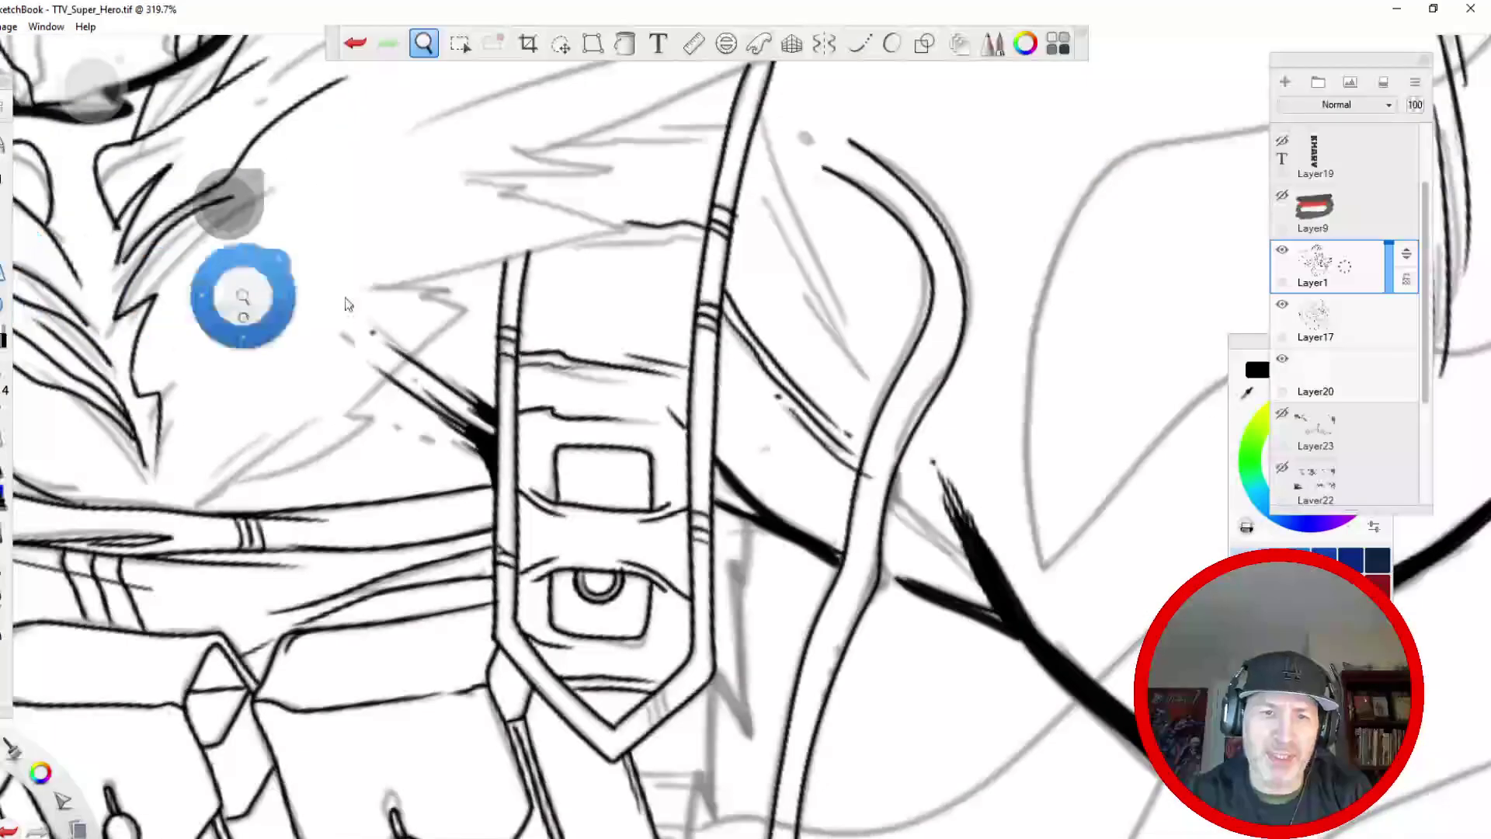
{"action": "left_click", "coordinate": [859, 43]}
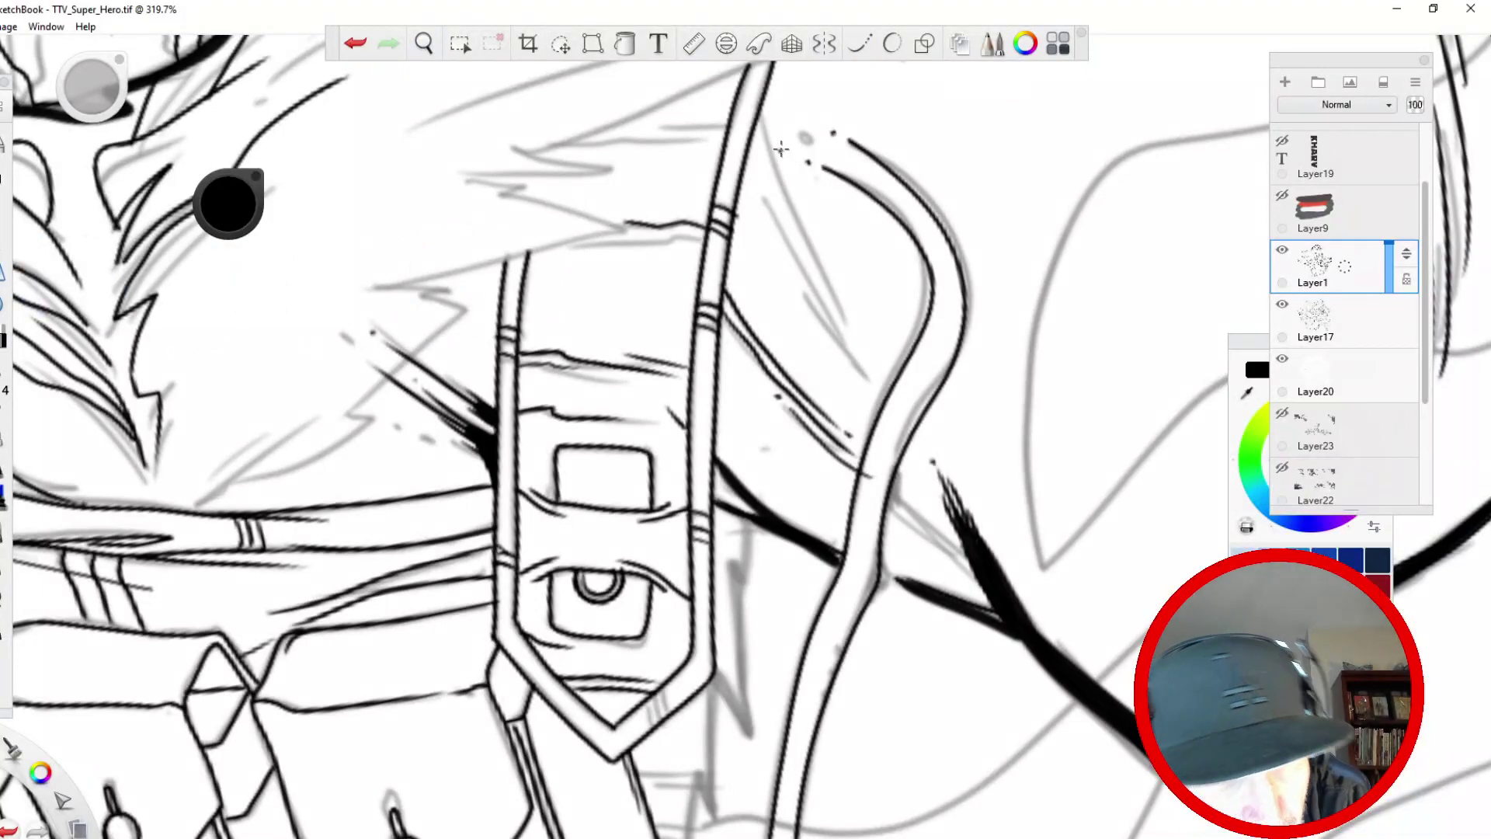
{"action": "left_click_drag", "start_coordinate": [759, 108], "coordinate": [831, 285]}
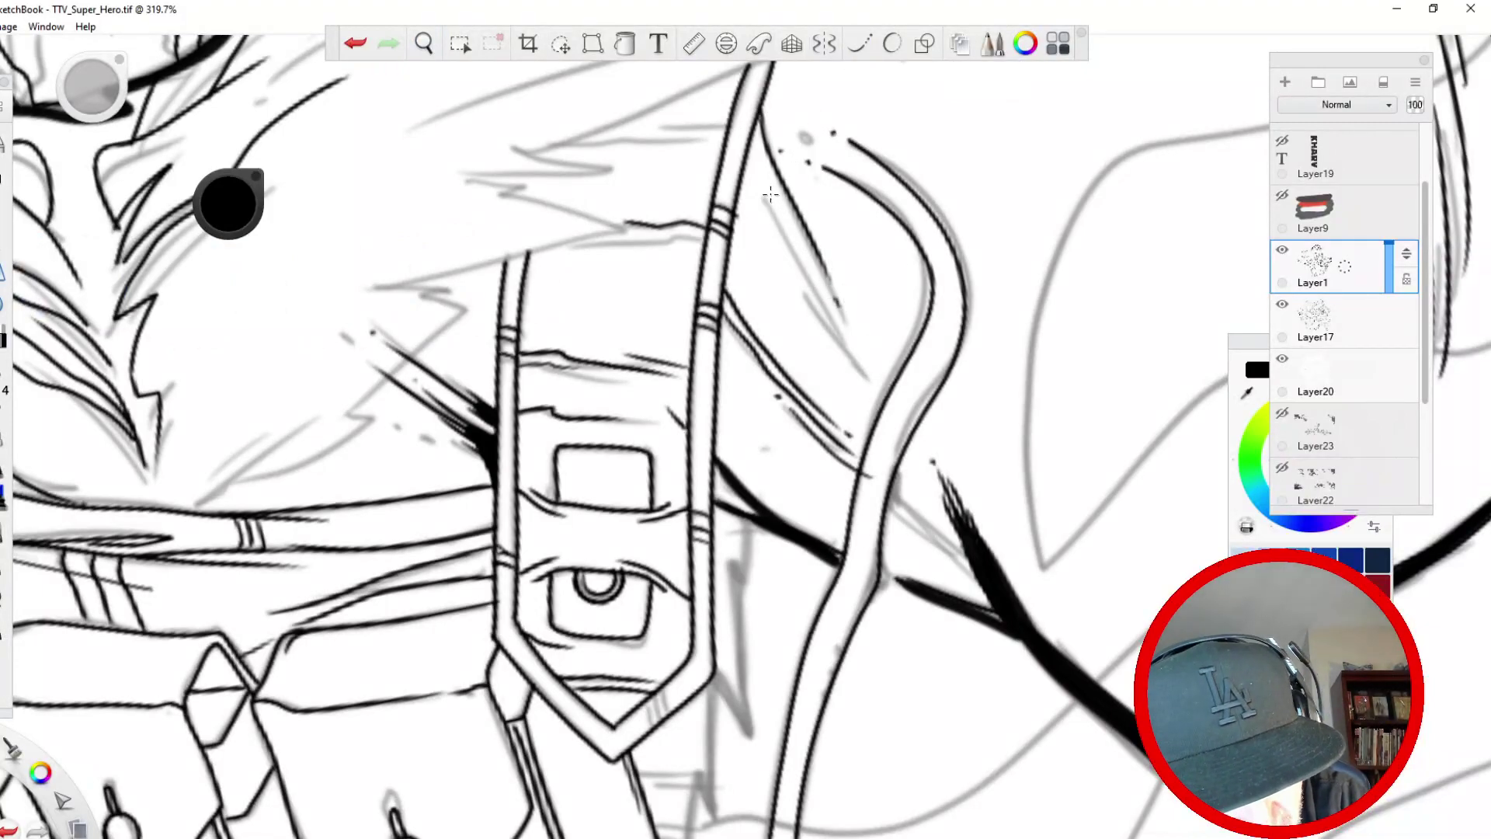
{"action": "left_click_drag", "start_coordinate": [765, 187], "coordinate": [876, 394]}
{"action": "left_click_drag", "start_coordinate": [810, 298], "coordinate": [884, 408]}
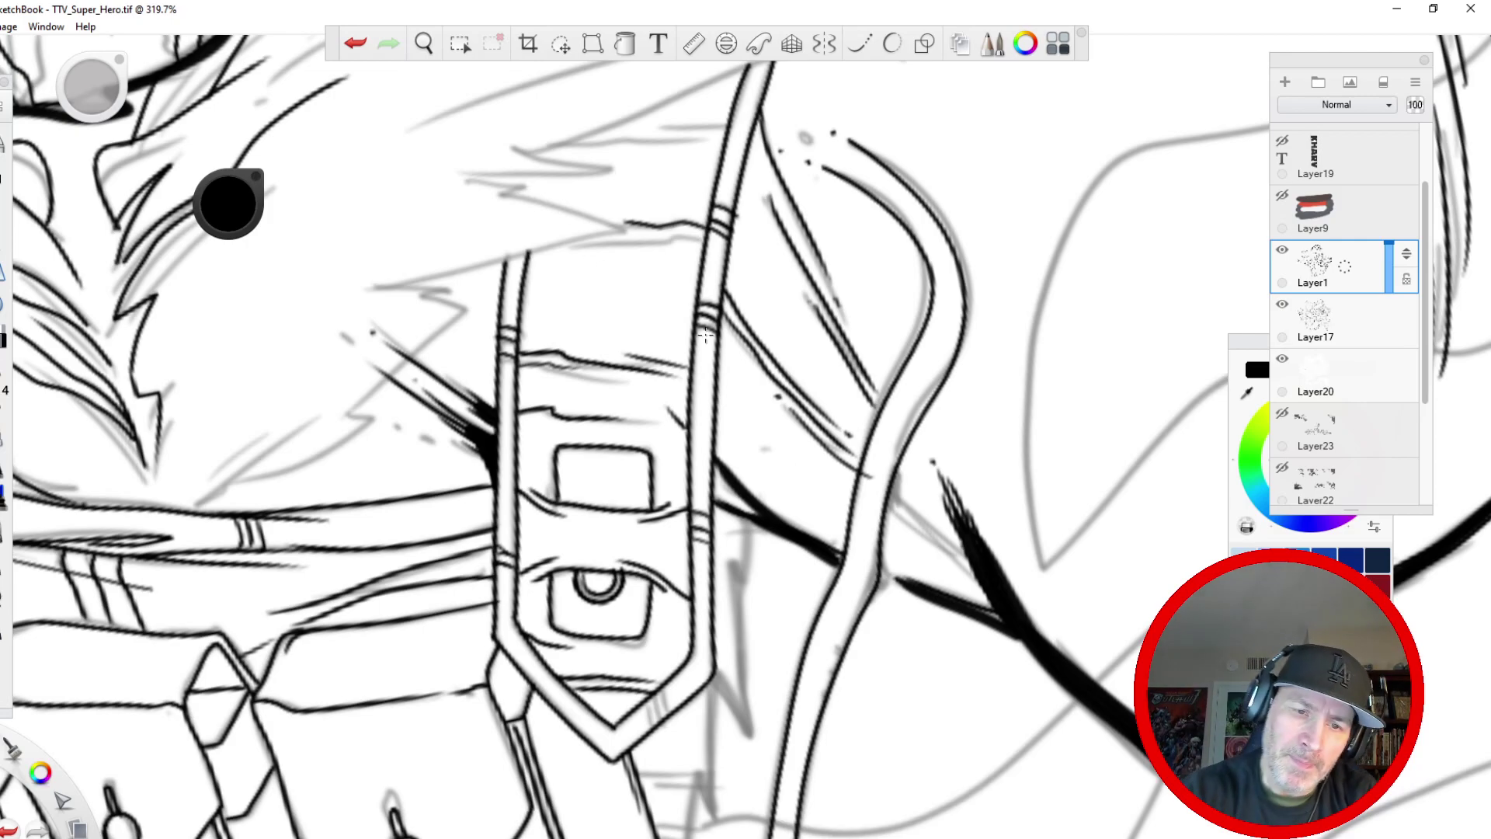
- Ink the curved, pointed stripe across the shoulder above the thick V-shaped crease with the steady stroke tool
{"action": "key", "text": "space"}
{"action": "left_click_drag", "start_coordinate": [568, 226], "coordinate": [566, 573]}
{"action": "mouse_move", "coordinate": [532, 627]}
{"action": "left_mouse_down"}
{"action": "mouse_move", "coordinate": [476, 463]}
{"action": "mouse_move", "coordinate": [536, 491]}
{"action": "left_mouse_up"}
{"action": "left_click_drag", "start_coordinate": [359, 660], "coordinate": [347, 820]}
{"action": "left_click_drag", "start_coordinate": [366, 347], "coordinate": [351, 529]}
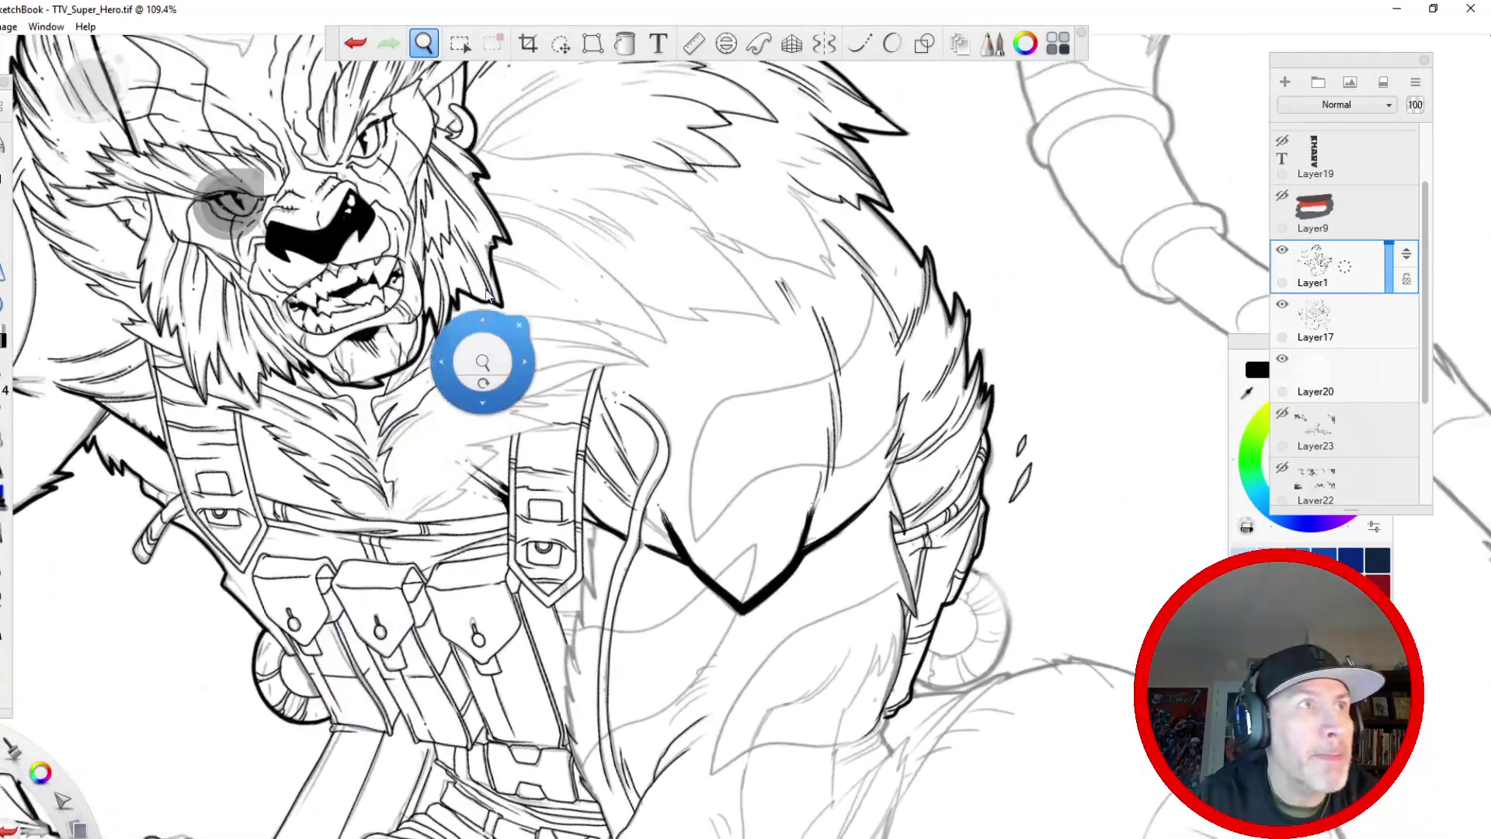
{"action": "left_click_drag", "start_coordinate": [420, 216], "coordinate": [427, 498]}
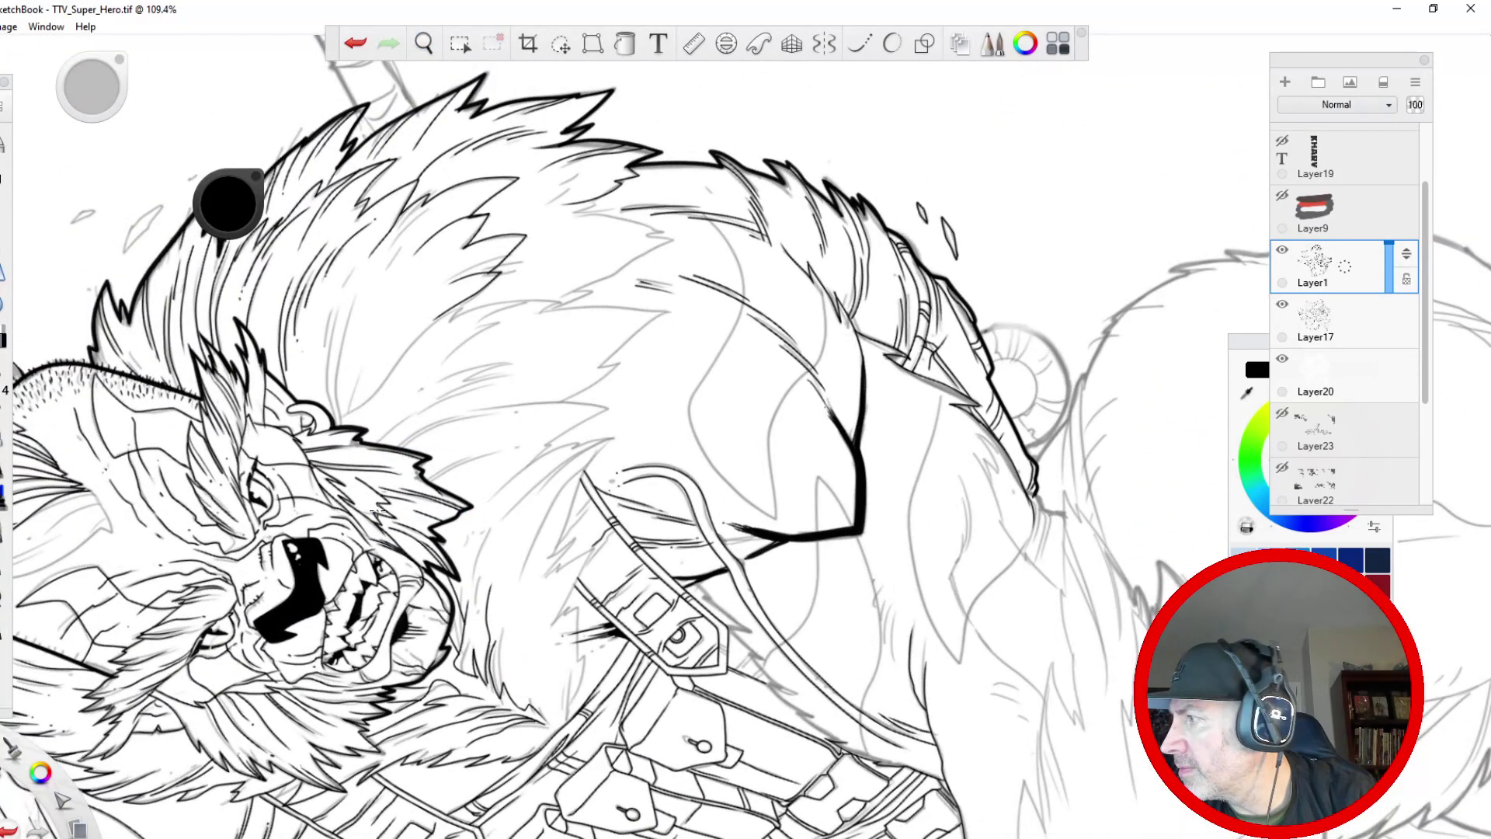
{"action": "left_click", "coordinate": [858, 47]}
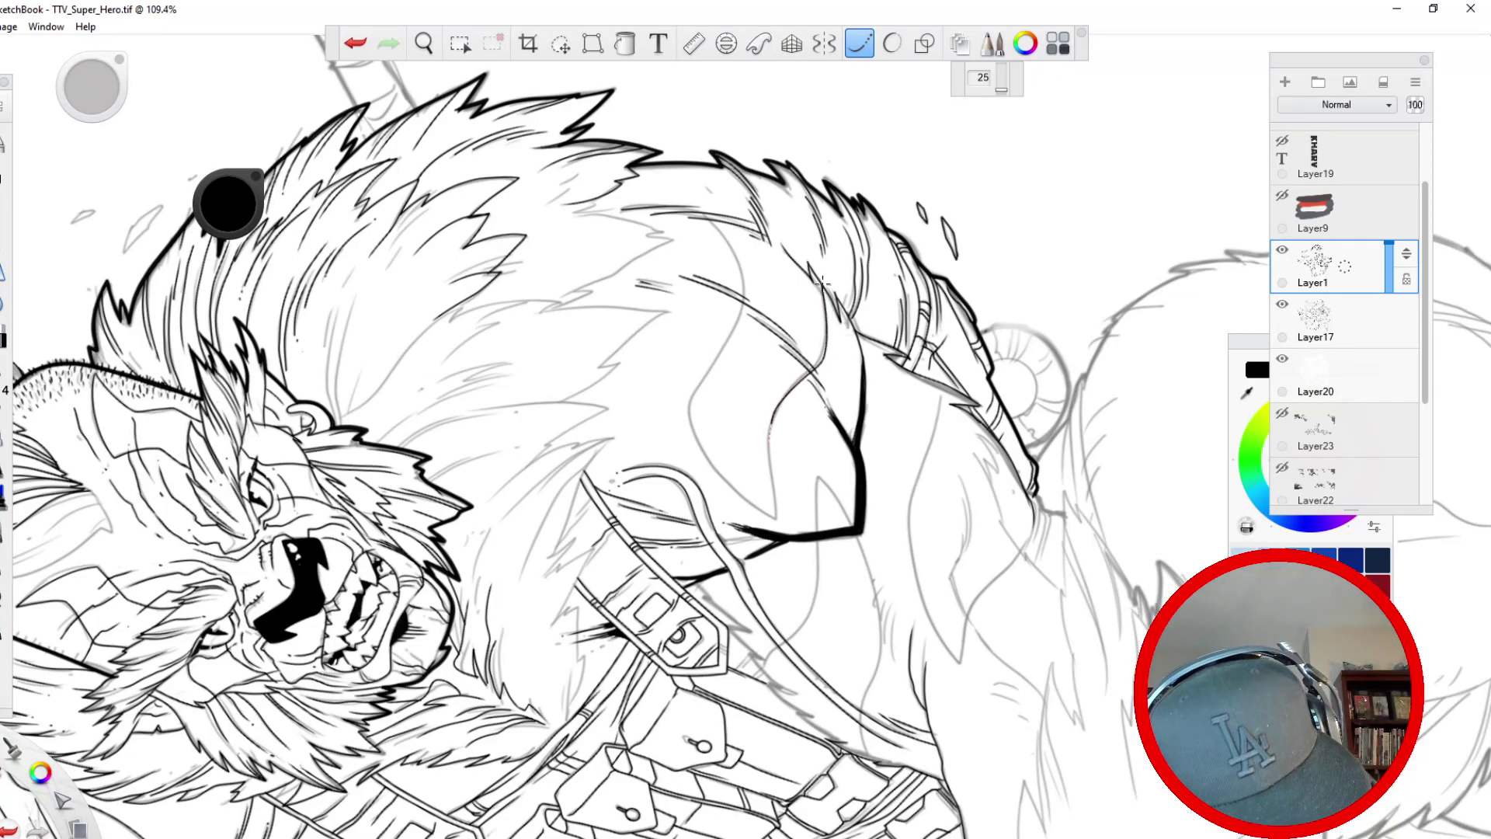
{"action": "mouse_move", "coordinate": [727, 237]}
{"action": "left_mouse_down"}
{"action": "mouse_move", "coordinate": [745, 319]}
{"action": "mouse_move", "coordinate": [683, 417]}
{"action": "mouse_move", "coordinate": [765, 518]}
{"action": "left_mouse_up"}
{"action": "left_click", "coordinate": [353, 43]}
{"action": "mouse_move", "coordinate": [744, 289]}
{"action": "left_mouse_down"}
{"action": "mouse_move", "coordinate": [697, 391]}
{"action": "mouse_move", "coordinate": [736, 495]}
{"action": "mouse_move", "coordinate": [794, 513]}
{"action": "left_mouse_up"}
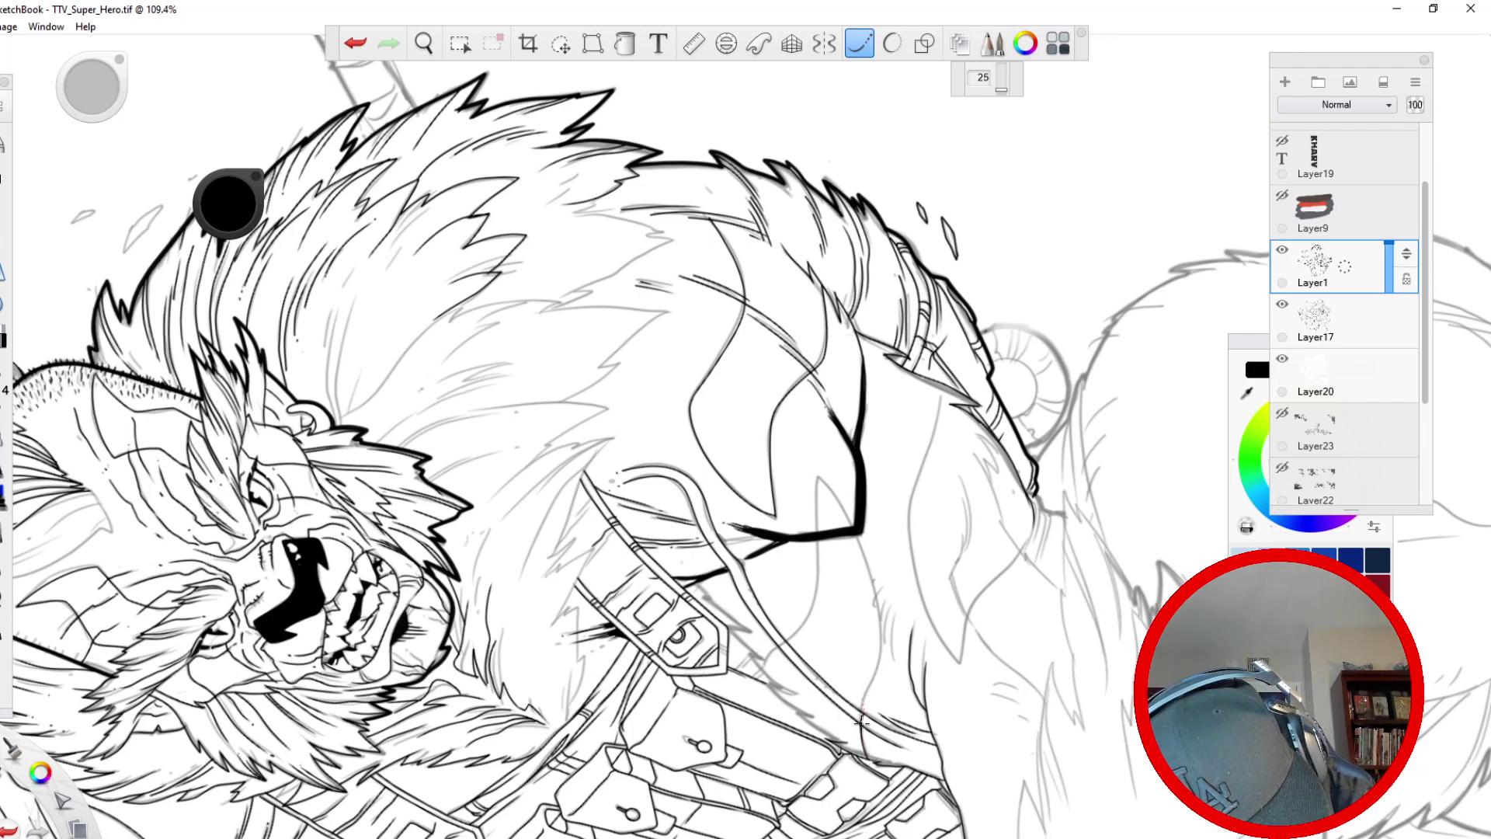
- Ink the two curved edges of the pointed stripe that crosses the cord beneath the V-shaped crease, redoing the first attempt
{"action": "mouse_move", "coordinate": [871, 703]}
{"action": "left_mouse_down"}
{"action": "mouse_move", "coordinate": [877, 606]}
{"action": "mouse_move", "coordinate": [822, 483]}
{"action": "mouse_move", "coordinate": [800, 633]}
{"action": "left_mouse_up"}
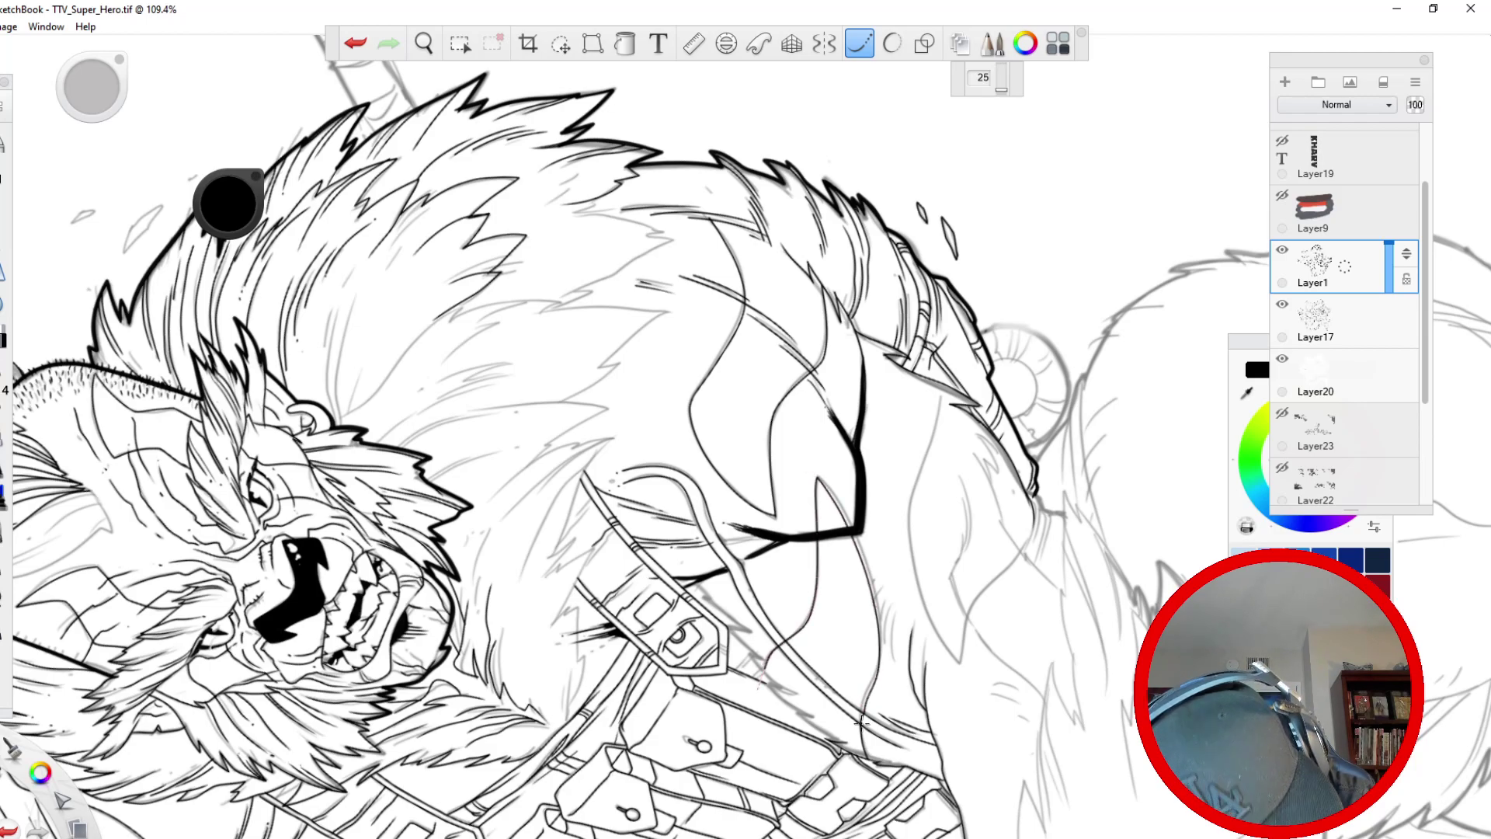
{"action": "key", "text": "space"}
{"action": "left_click_drag", "start_coordinate": [466, 566], "coordinate": [431, 450]}
{"action": "left_click", "coordinate": [352, 45]}
{"action": "left_click", "coordinate": [352, 46]}
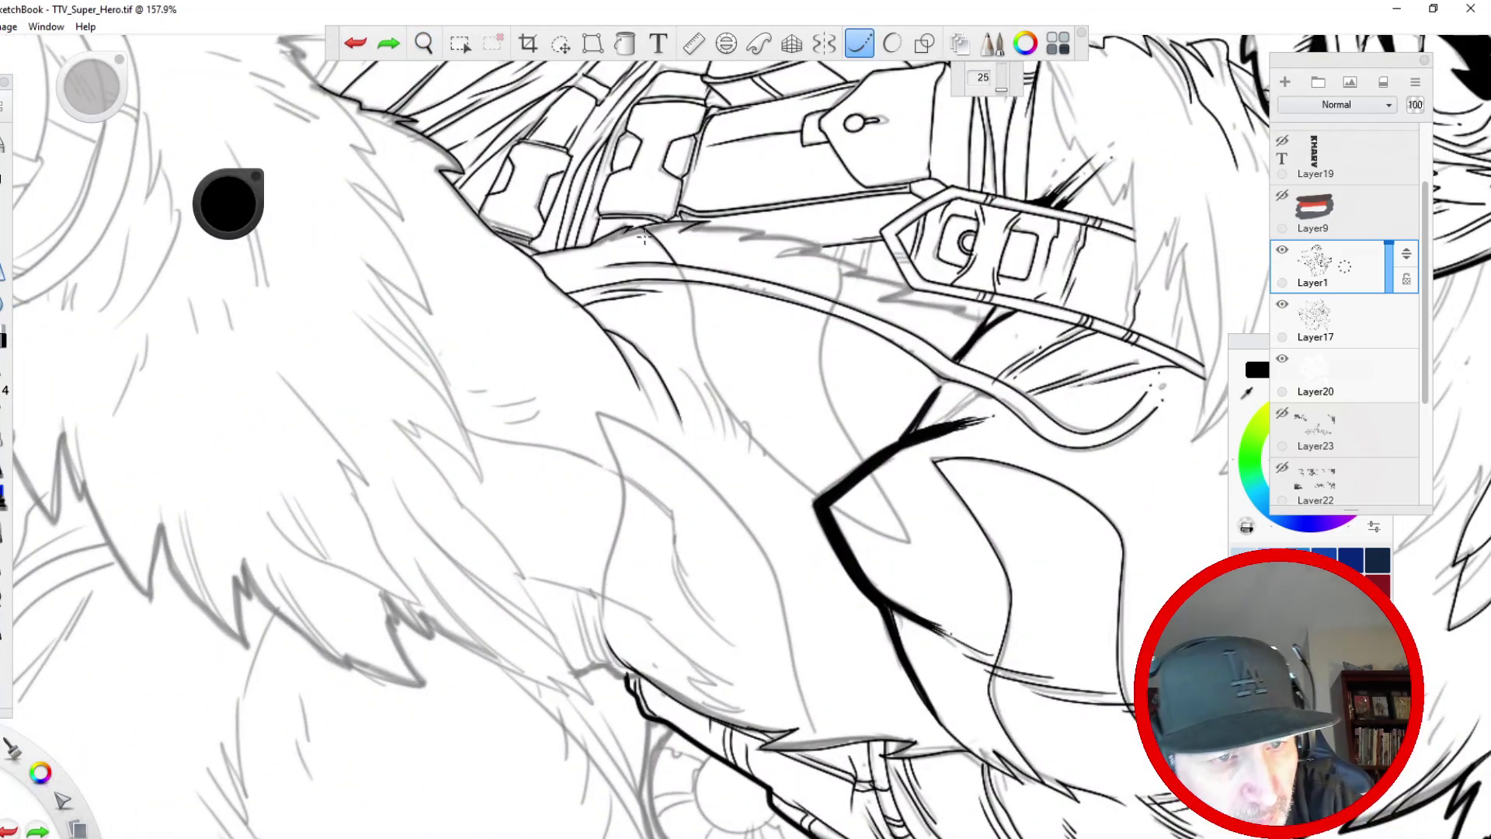
{"action": "mouse_move", "coordinate": [687, 284]}
{"action": "left_mouse_down"}
{"action": "mouse_move", "coordinate": [703, 364]}
{"action": "mouse_move", "coordinate": [746, 433]}
{"action": "mouse_move", "coordinate": [876, 533]}
{"action": "left_mouse_up"}
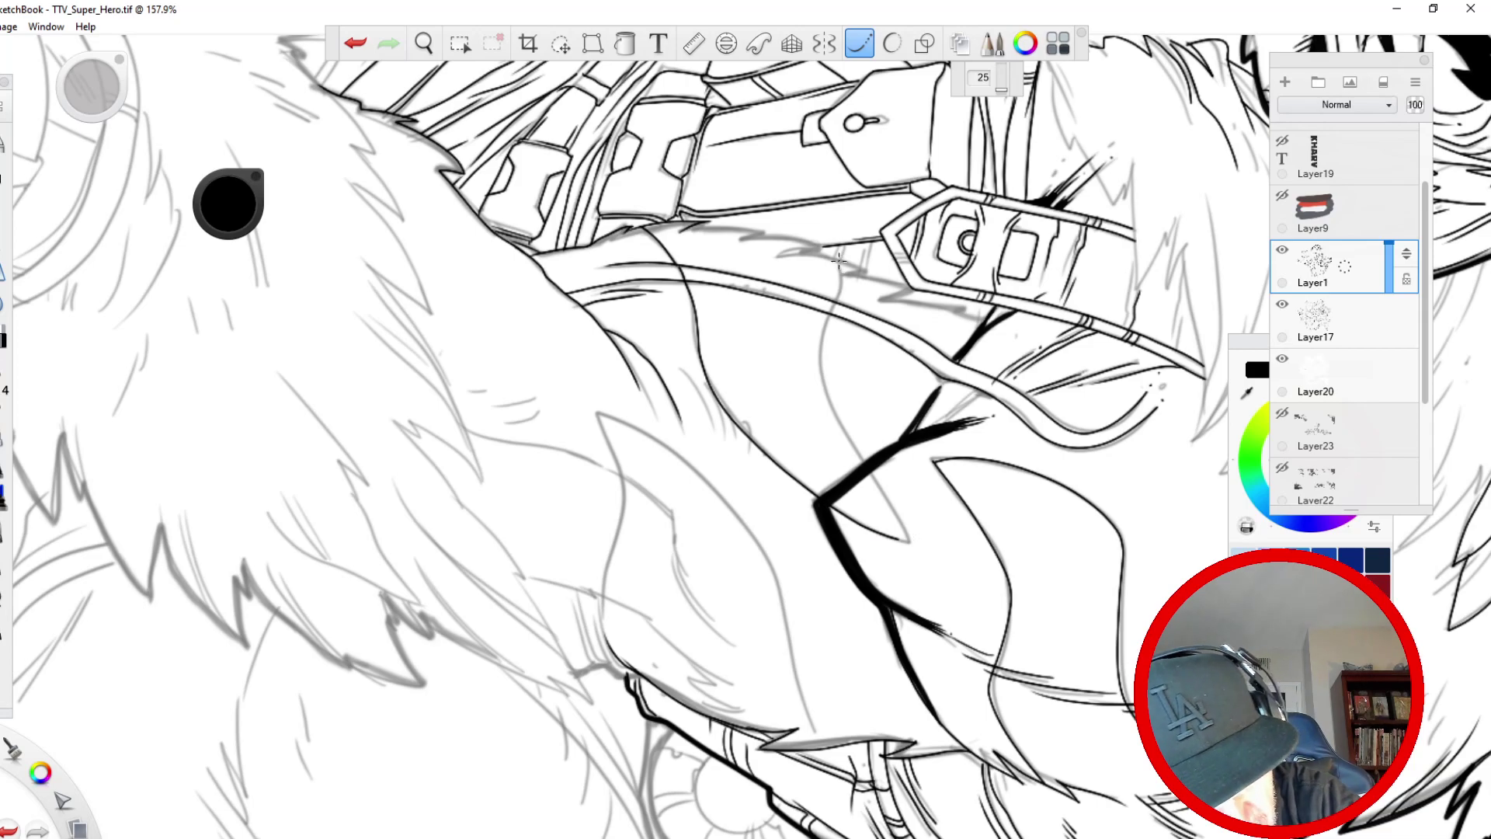
{"action": "mouse_move", "coordinate": [825, 322]}
{"action": "left_mouse_down"}
{"action": "mouse_move", "coordinate": [835, 421]}
{"action": "mouse_move", "coordinate": [909, 541]}
{"action": "left_mouse_up"}
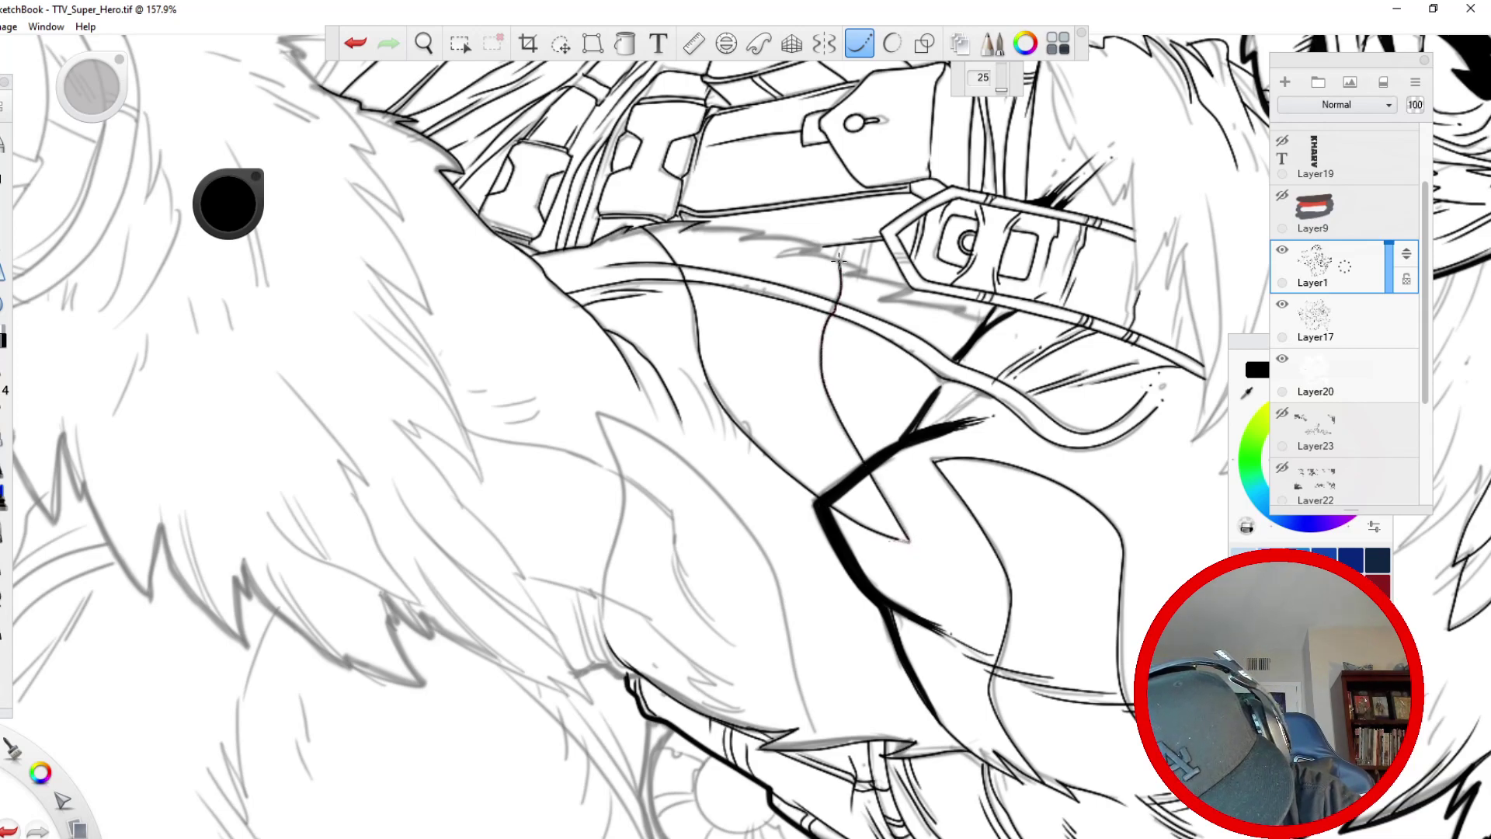
- Ink both curved edges of the pointed stripe on the lower side of the torso, undoing the stray stroke at its end
{"action": "key", "text": "space"}
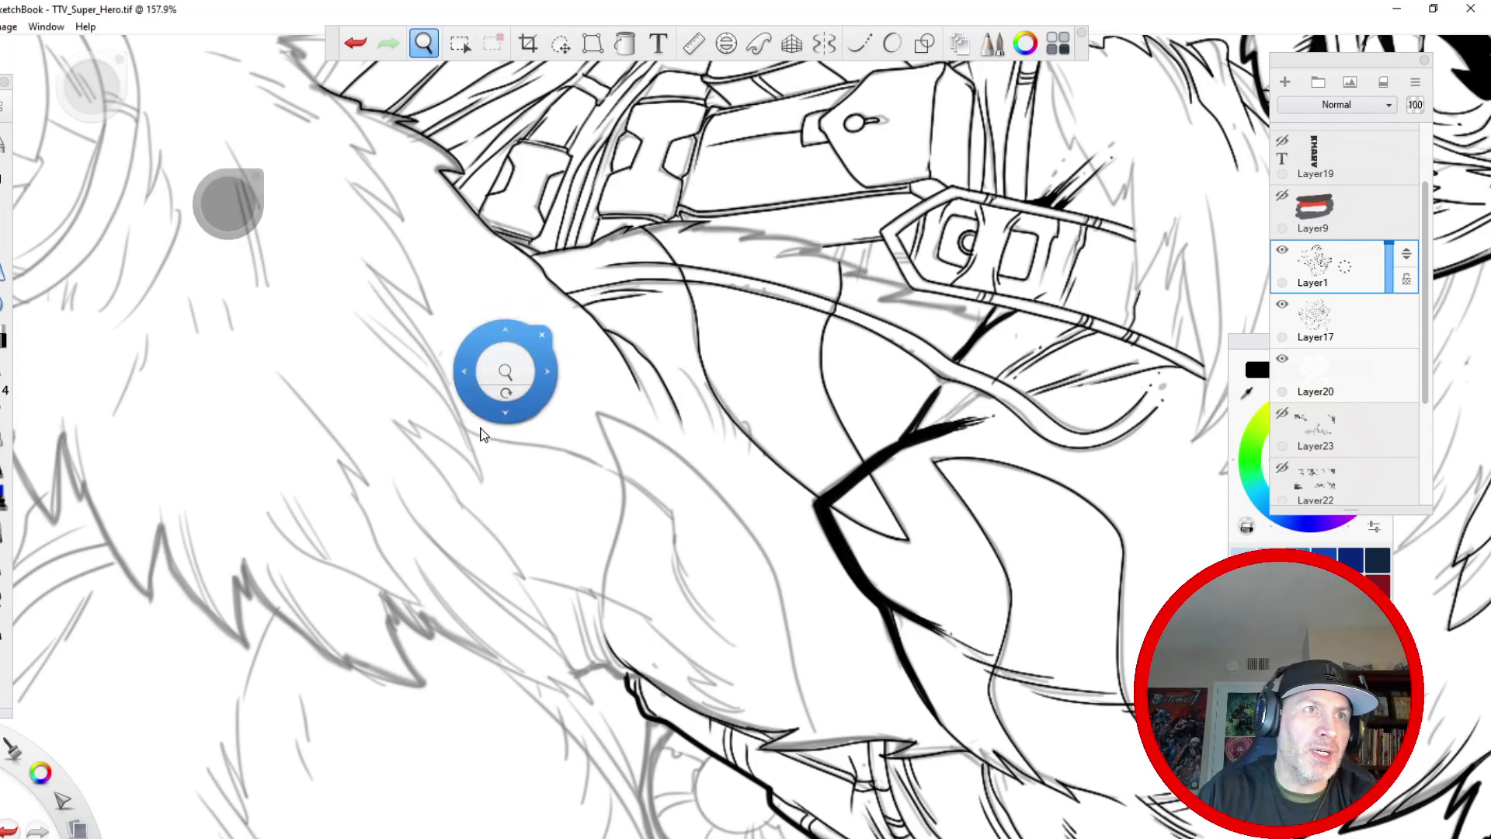
{"action": "left_click_drag", "start_coordinate": [479, 418], "coordinate": [394, 286]}
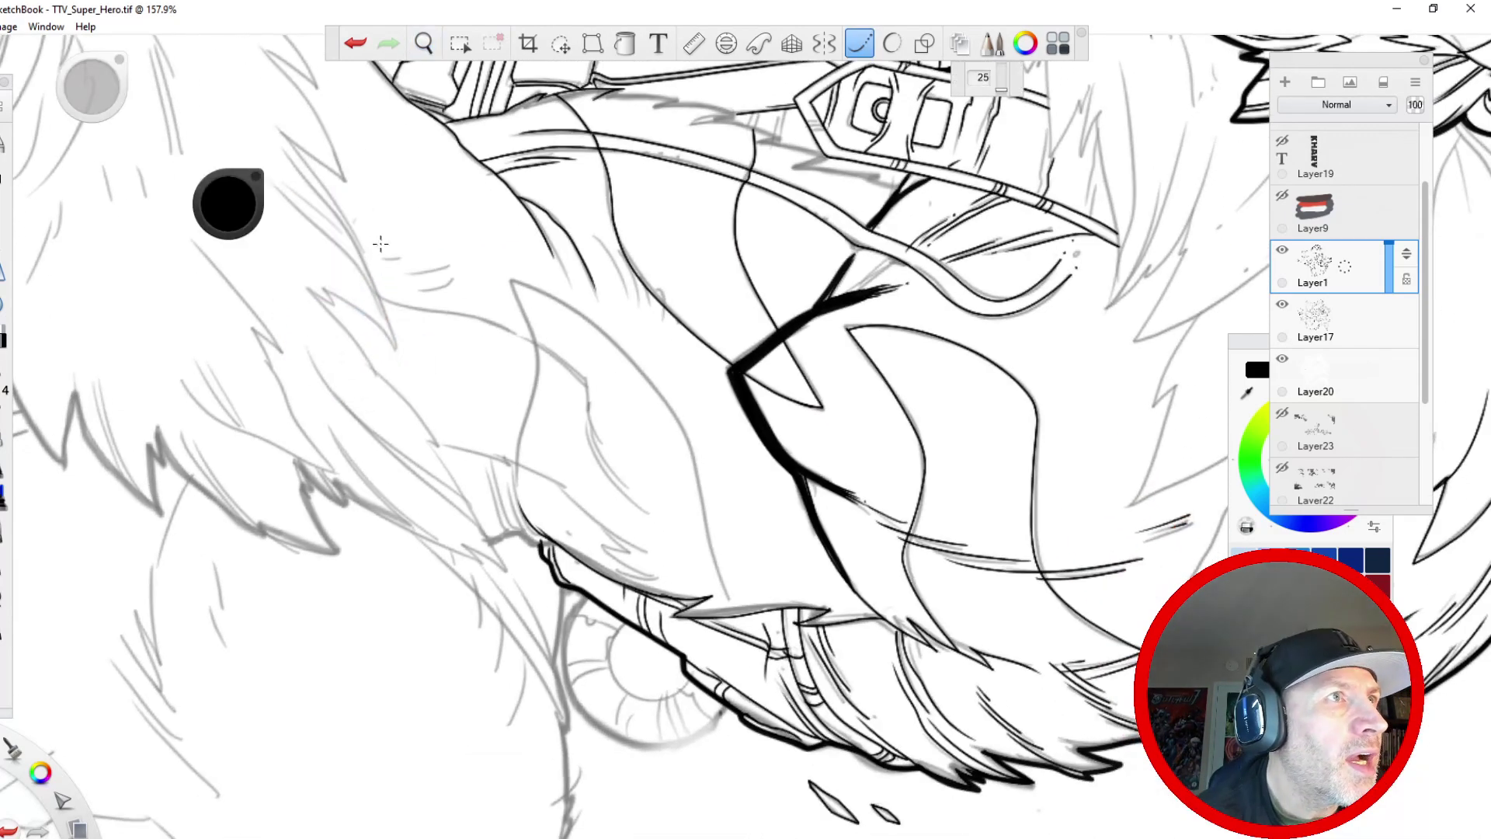
{"action": "mouse_move", "coordinate": [512, 281]}
{"action": "left_mouse_down"}
{"action": "mouse_move", "coordinate": [584, 321]}
{"action": "mouse_move", "coordinate": [674, 419]}
{"action": "mouse_move", "coordinate": [754, 625]}
{"action": "left_mouse_up"}
{"action": "mouse_move", "coordinate": [511, 282]}
{"action": "left_mouse_down"}
{"action": "mouse_move", "coordinate": [542, 376]}
{"action": "mouse_move", "coordinate": [516, 467]}
{"action": "mouse_move", "coordinate": [536, 540]}
{"action": "mouse_move", "coordinate": [501, 479]}
{"action": "left_mouse_up"}
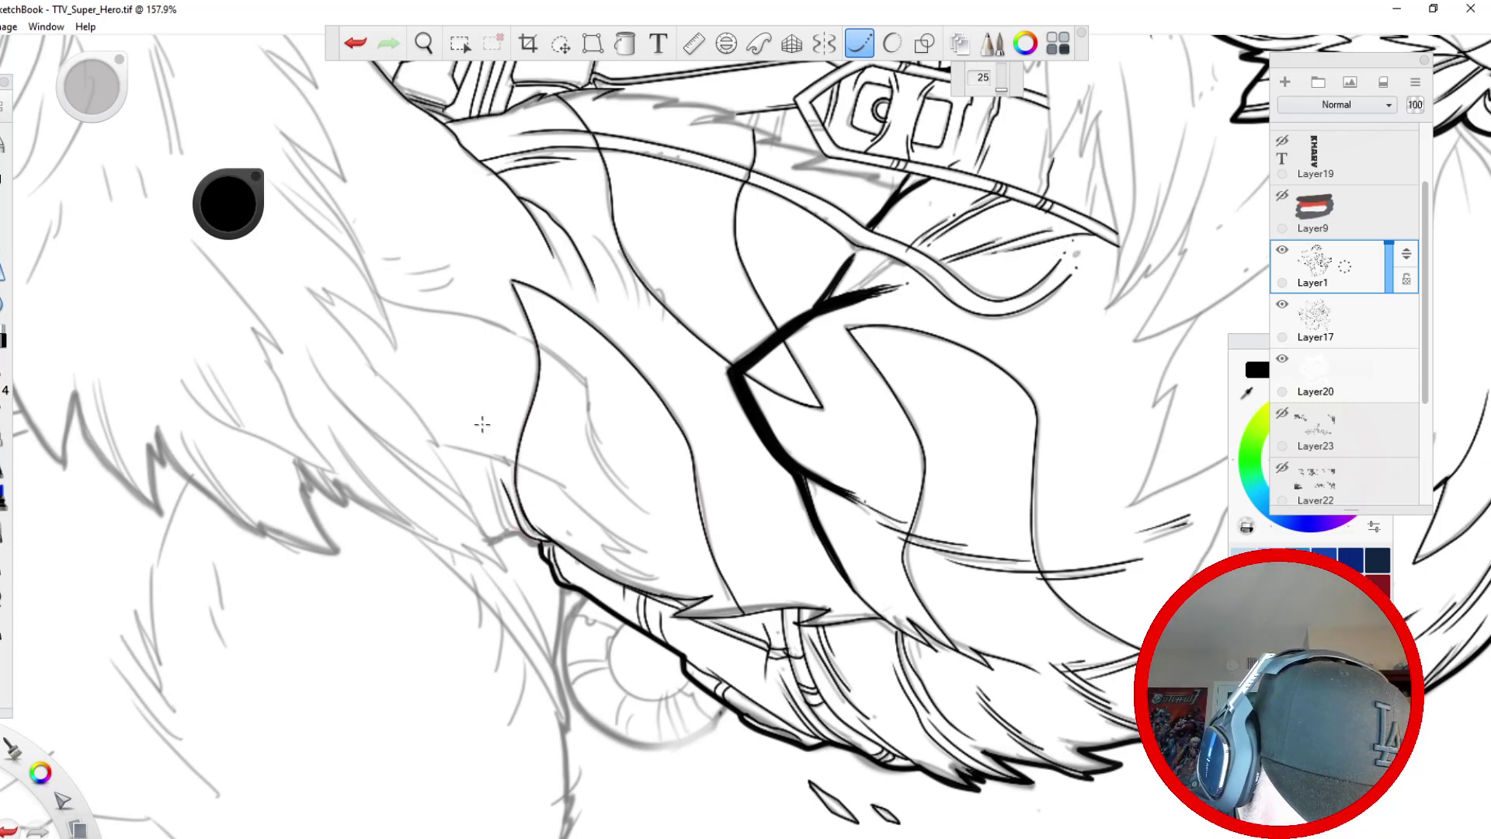
{"action": "key", "text": "ctrl+z"}
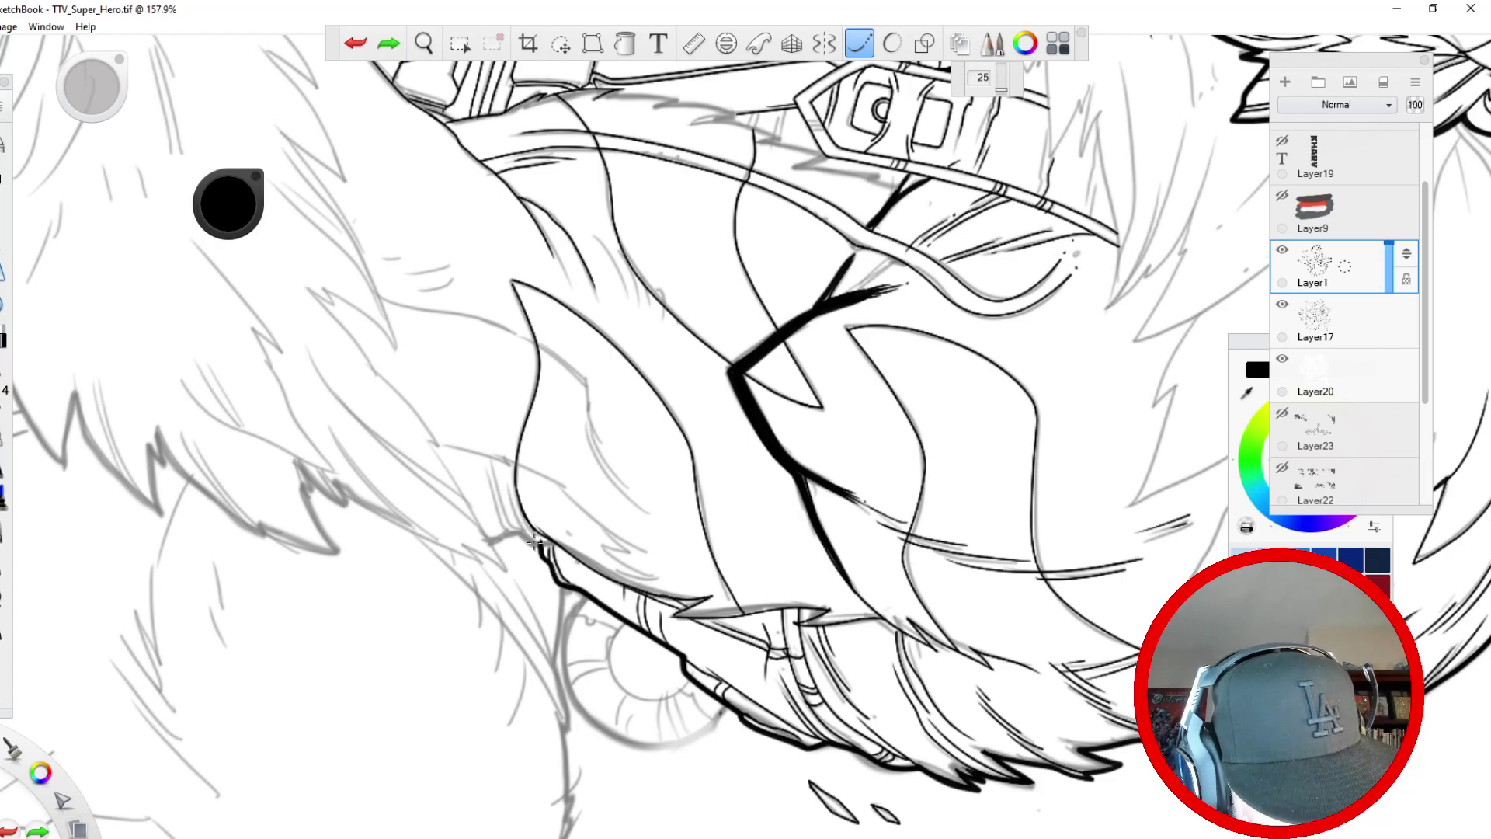
{"action": "left_click_drag", "start_coordinate": [549, 537], "coordinate": [550, 535]}
{"action": "left_click", "coordinate": [860, 43]}
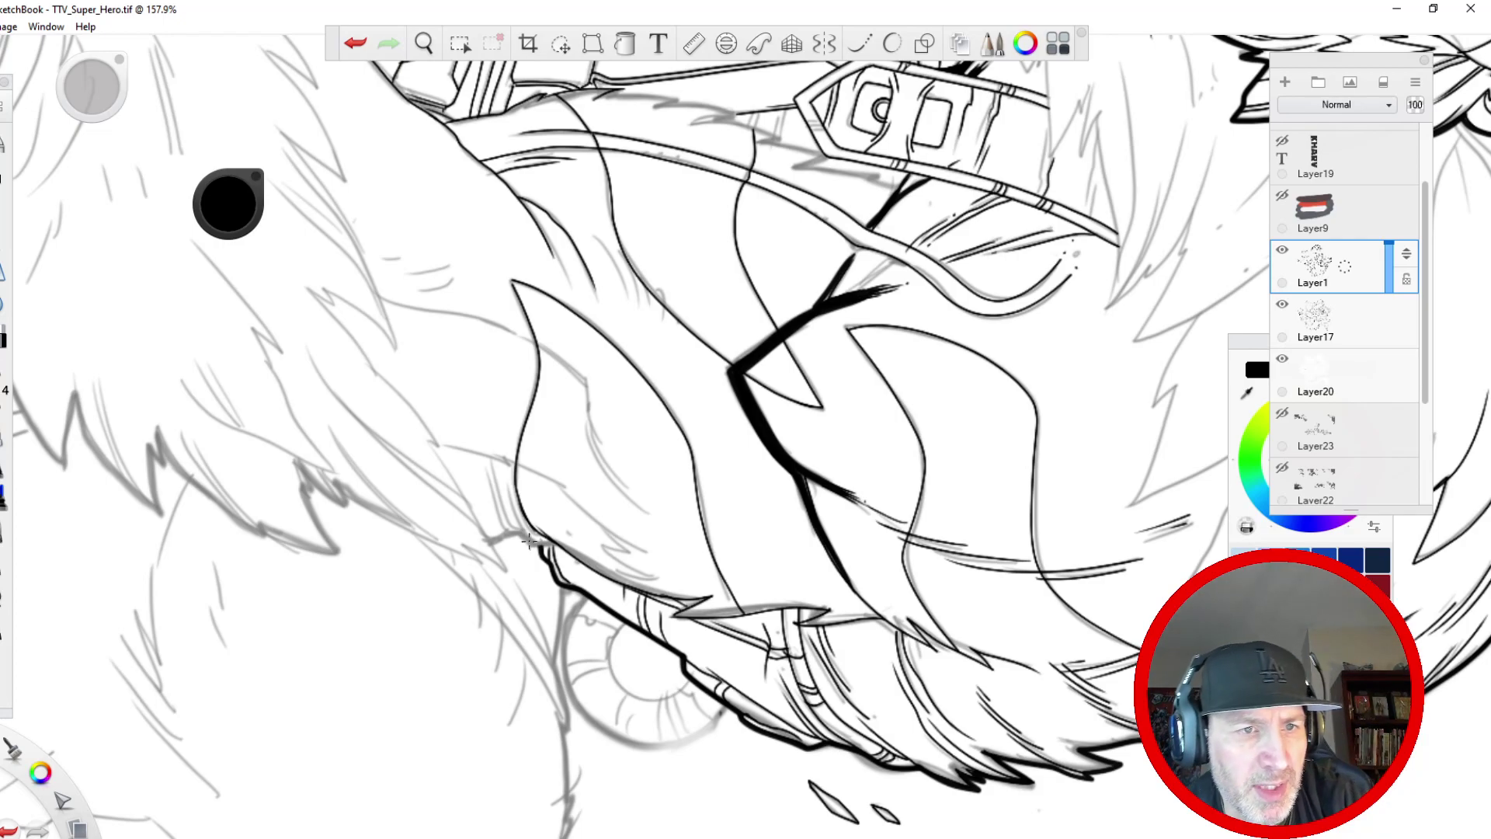
- Ink the thick angular crease inside the lower torso stripe and taper its upper arm with repeated steady strokes
{"action": "key", "text": "space"}
{"action": "left_click_drag", "start_coordinate": [395, 409], "coordinate": [563, 536]}
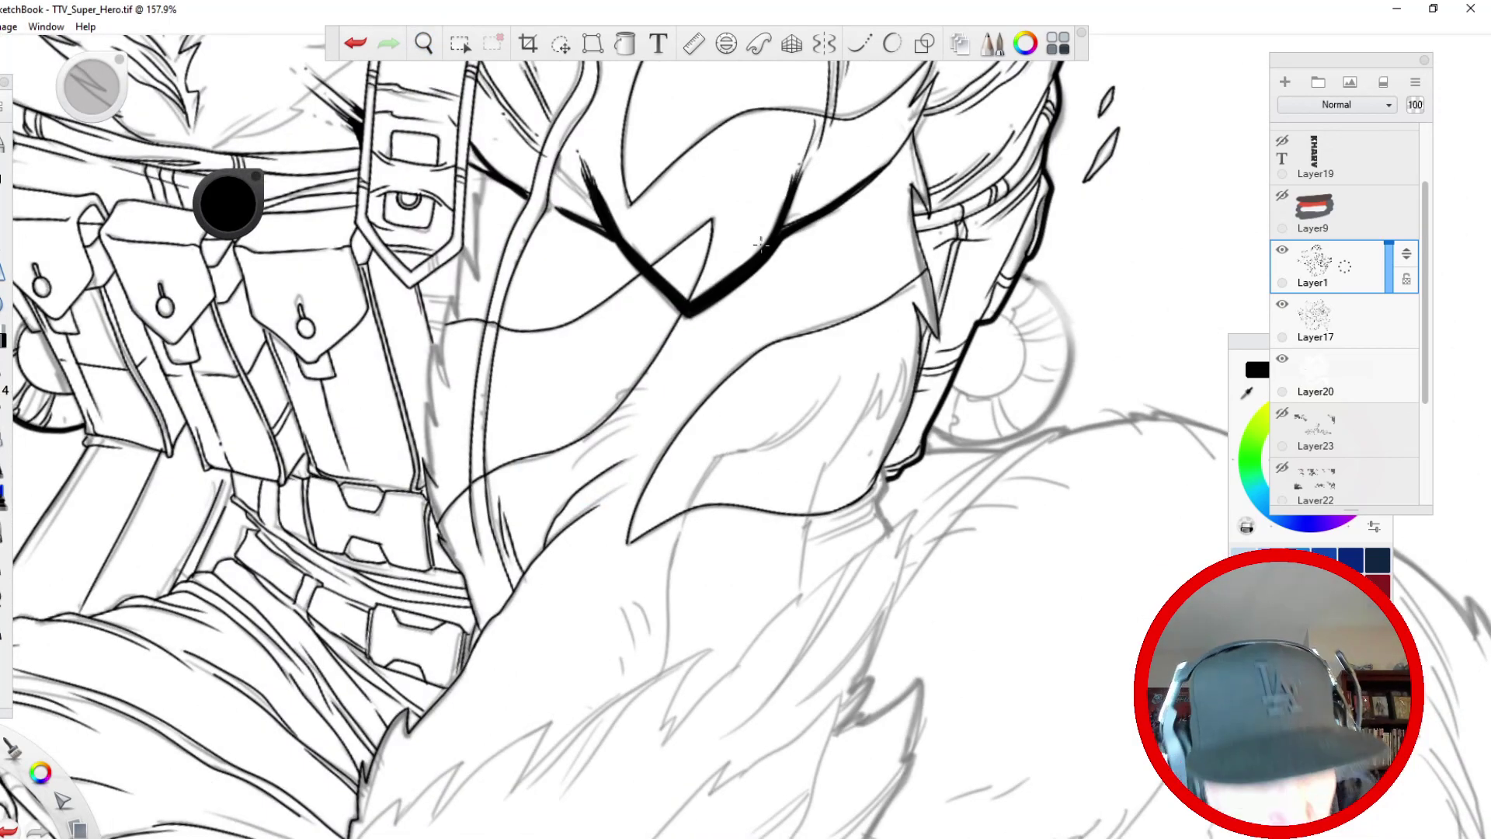
{"action": "left_click", "coordinate": [857, 50]}
{"action": "left_click_drag", "start_coordinate": [725, 458], "coordinate": [678, 538]}
{"action": "left_click_drag", "start_coordinate": [721, 459], "coordinate": [684, 538]}
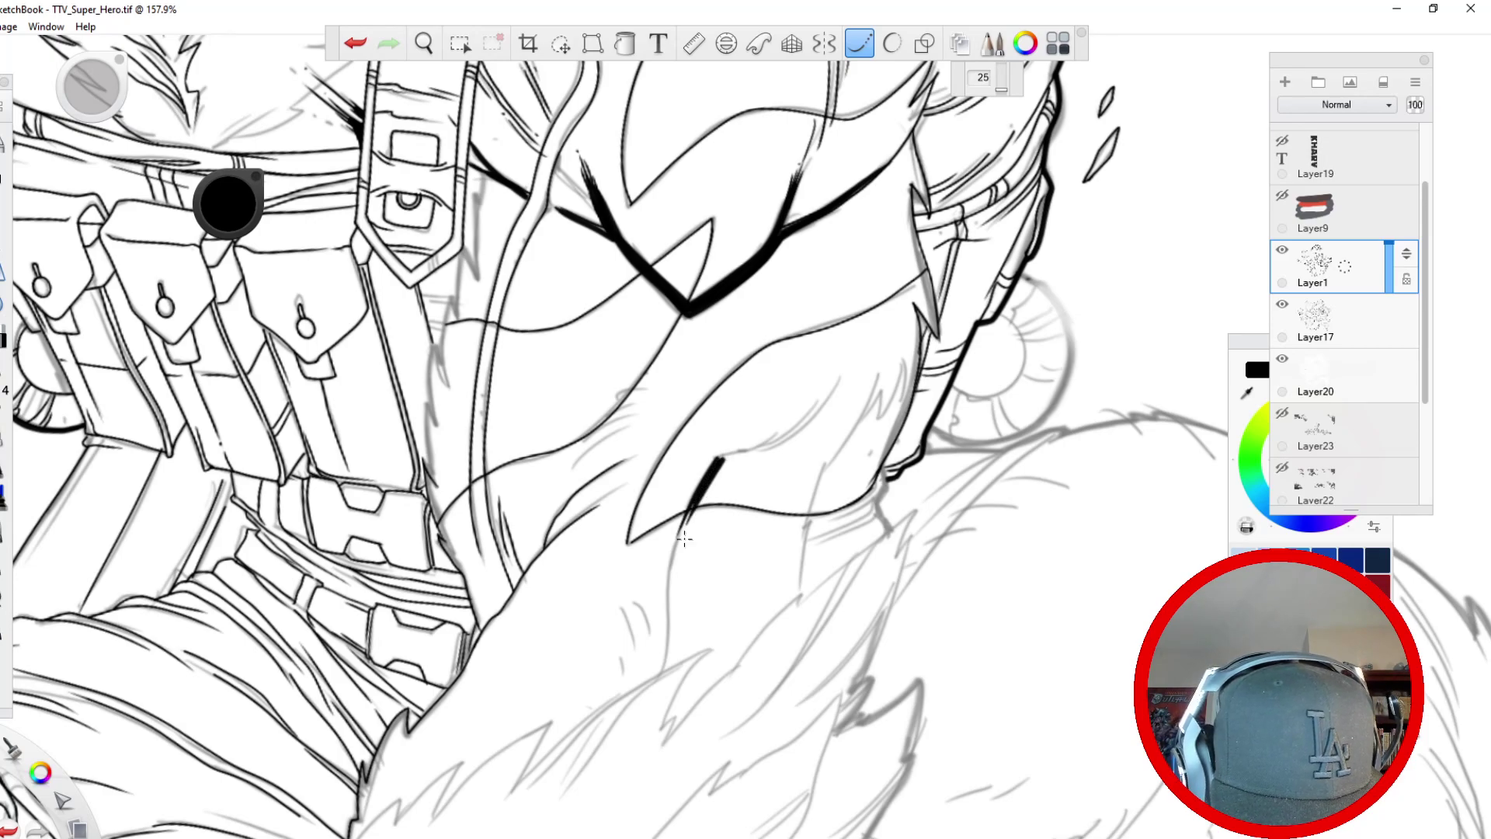
{"action": "left_click_drag", "start_coordinate": [804, 428], "coordinate": [729, 451]}
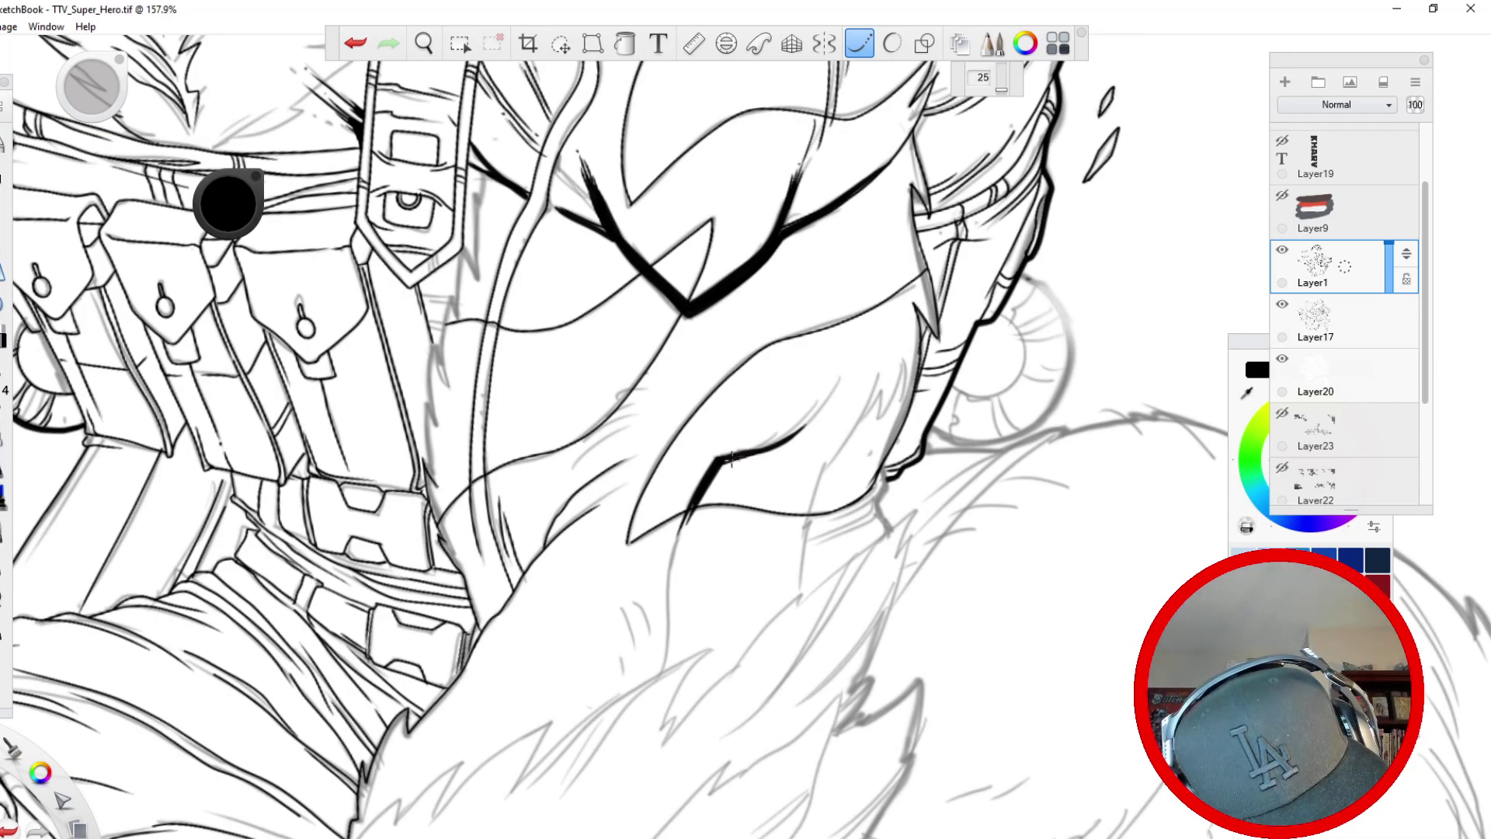
{"action": "left_click_drag", "start_coordinate": [722, 460], "coordinate": [806, 427]}
{"action": "left_click_drag", "start_coordinate": [730, 463], "coordinate": [808, 428]}
{"action": "left_click_drag", "start_coordinate": [708, 470], "coordinate": [747, 454]}
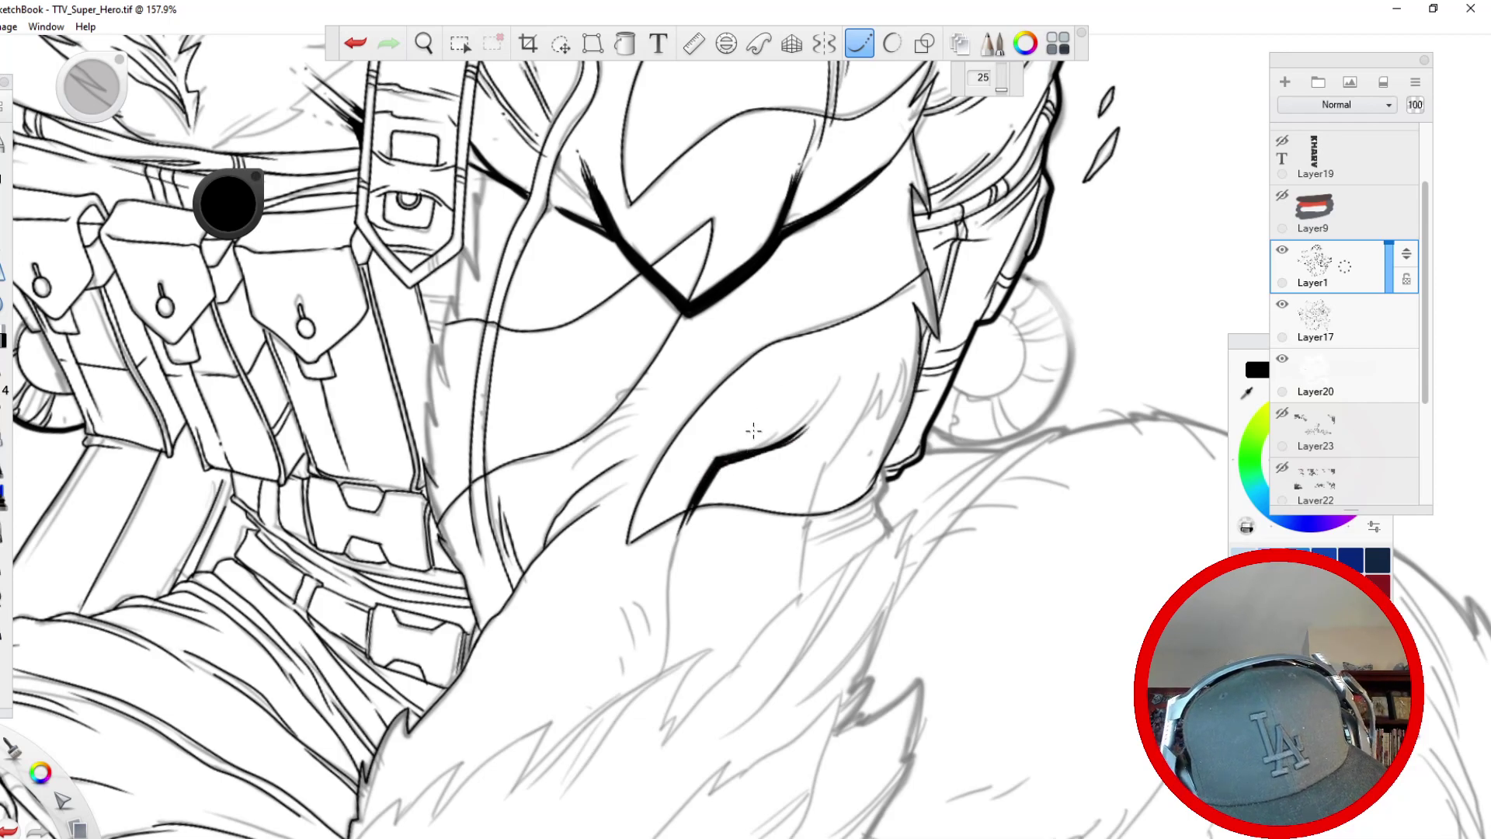
- Ink the thin tapered fold lines rising from the end of the thick angular crease
{"action": "mouse_move", "coordinate": [852, 350]}
{"action": "left_mouse_down"}
{"action": "mouse_move", "coordinate": [808, 426]}
{"action": "mouse_move", "coordinate": [777, 441]}
{"action": "left_mouse_up"}
{"action": "key", "text": "ctrl+z"}
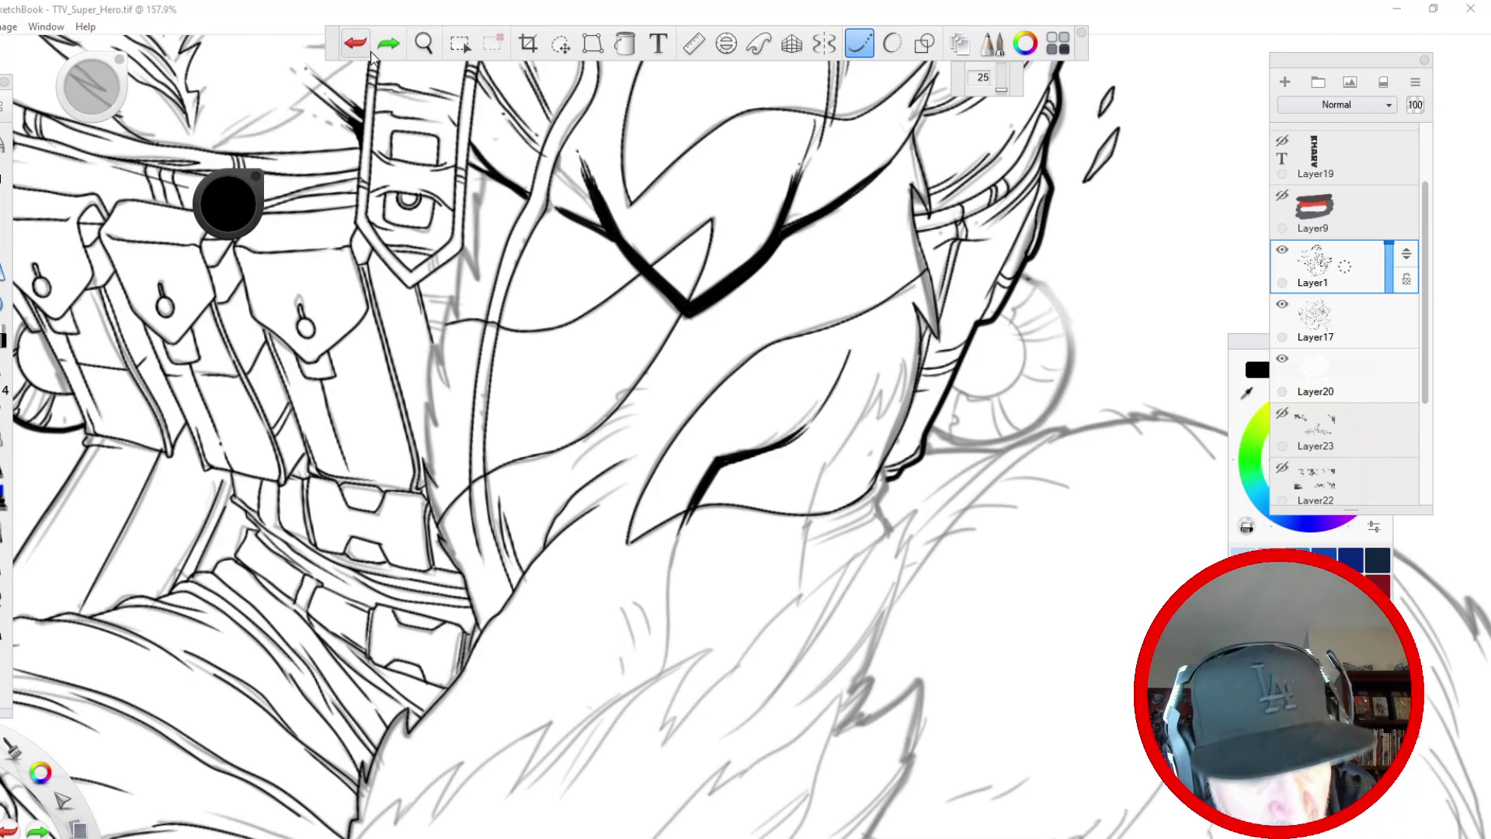
{"action": "left_click_drag", "start_coordinate": [783, 434], "coordinate": [812, 425]}
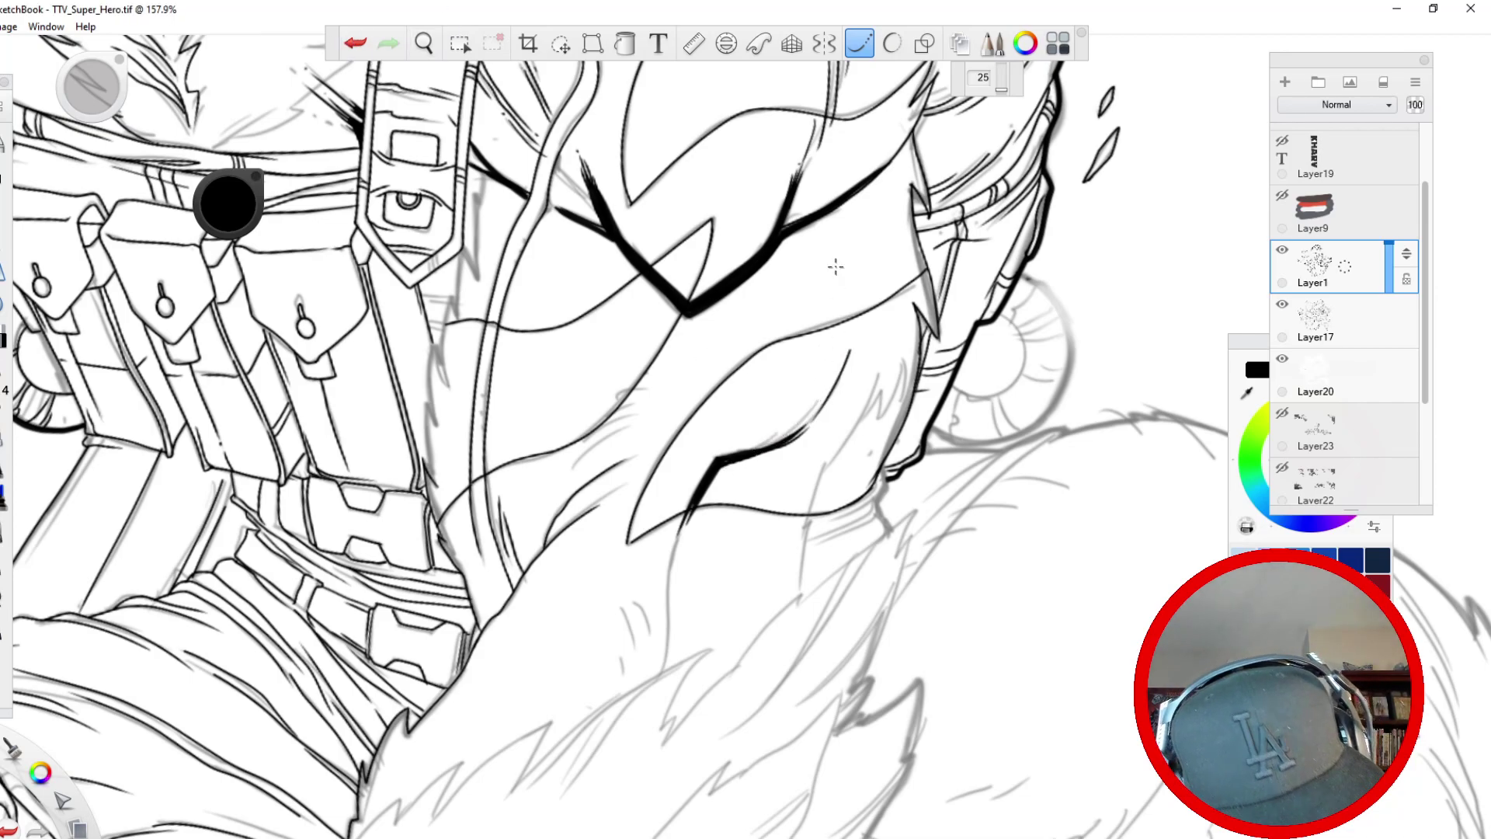
{"action": "left_click_drag", "start_coordinate": [852, 333], "coordinate": [817, 397]}
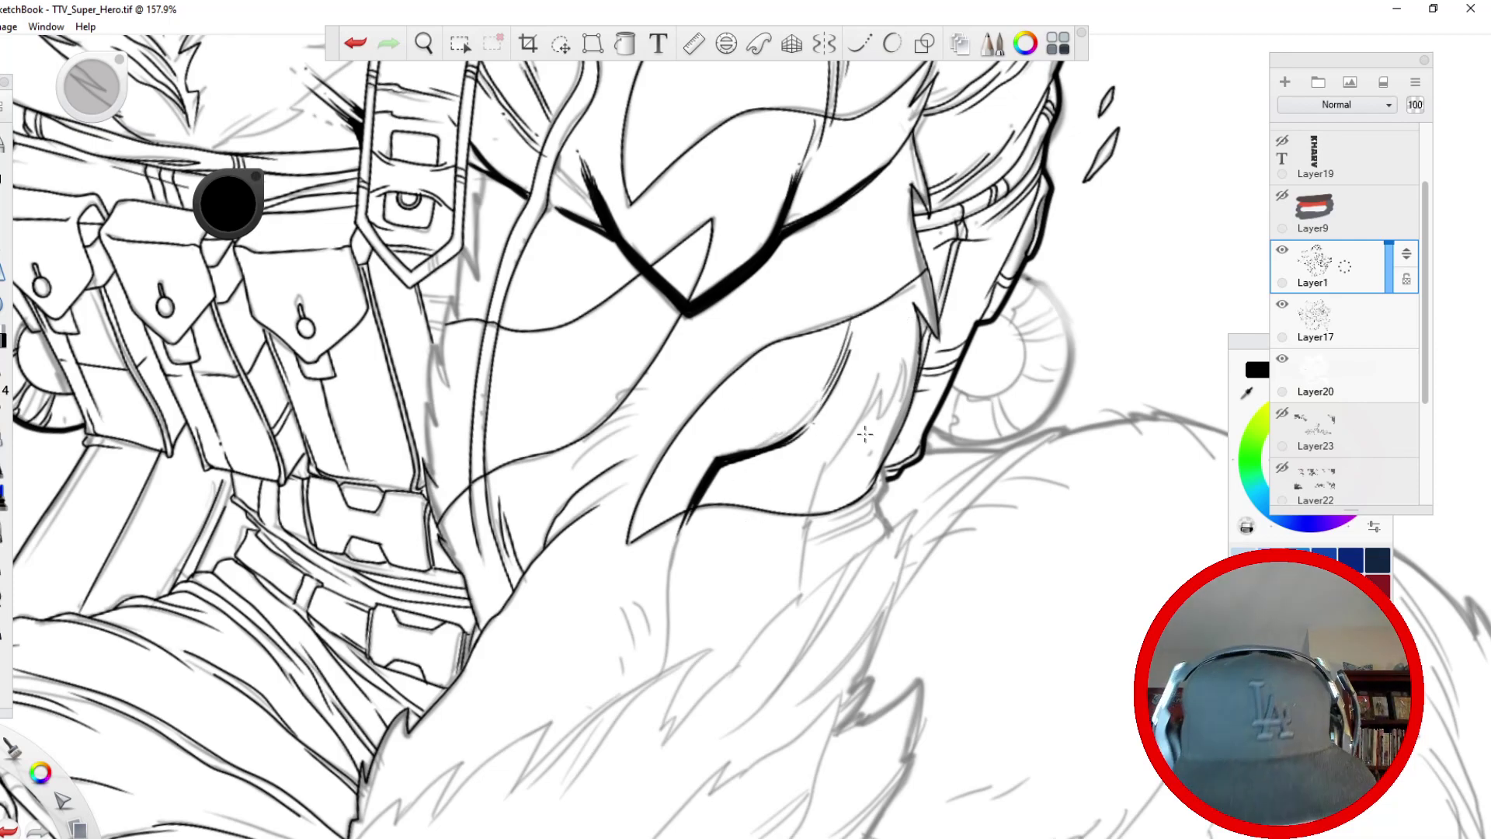
- Ink the freehand folds and jagged wrinkles at the outer end of the lower torso stripe
{"action": "mouse_move", "coordinate": [880, 376]}
{"action": "left_mouse_down"}
{"action": "mouse_move", "coordinate": [804, 542]}
{"action": "mouse_move", "coordinate": [801, 575]}
{"action": "left_mouse_up"}
{"action": "left_click_drag", "start_coordinate": [882, 480], "coordinate": [846, 511]}
{"action": "left_click_drag", "start_coordinate": [823, 533], "coordinate": [816, 540]}
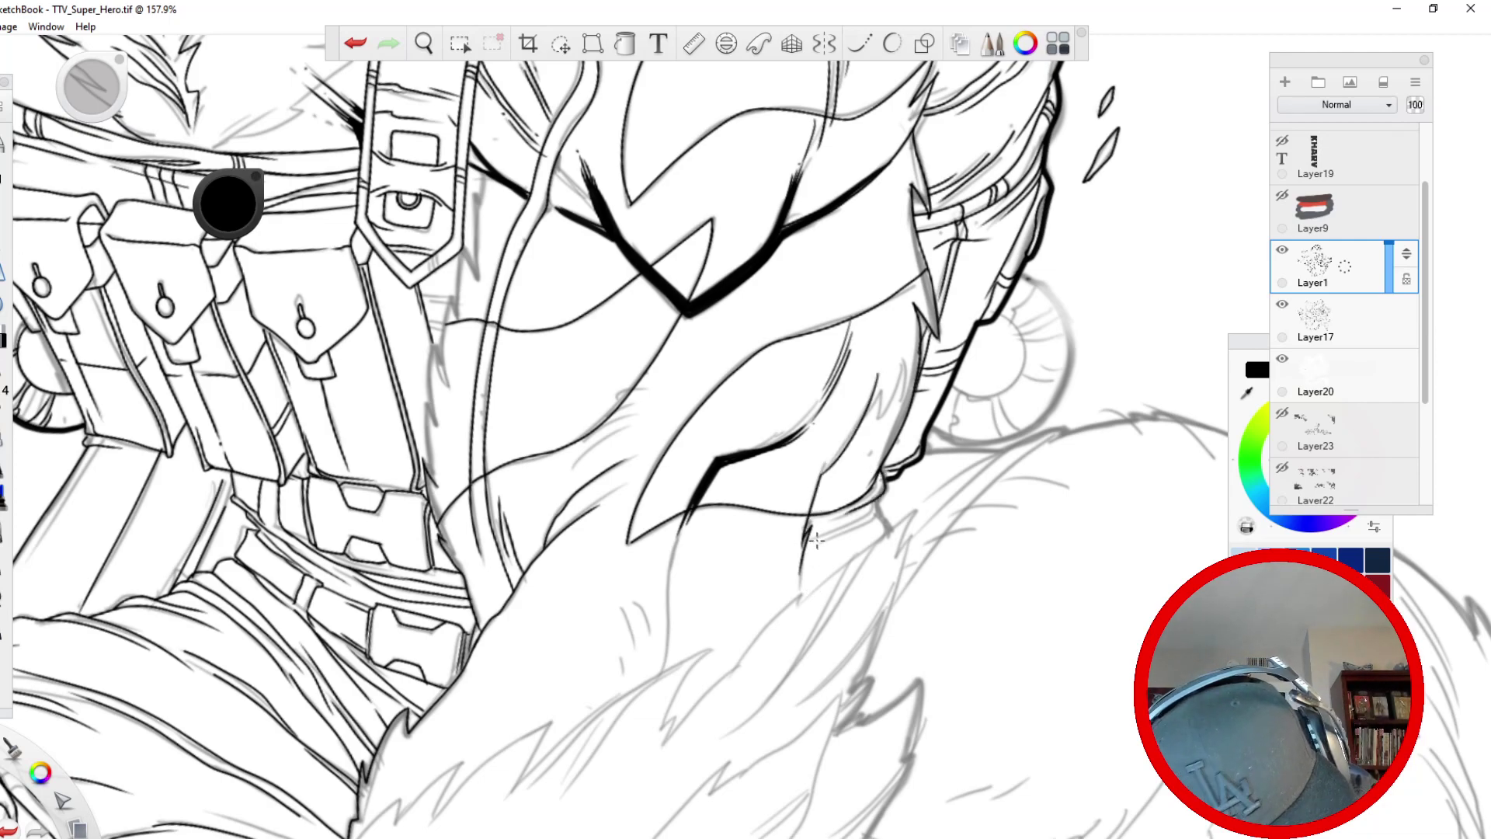
{"action": "mouse_move", "coordinate": [877, 501]}
{"action": "left_mouse_down"}
{"action": "mouse_move", "coordinate": [859, 540]}
{"action": "mouse_move", "coordinate": [893, 540]}
{"action": "left_mouse_up"}
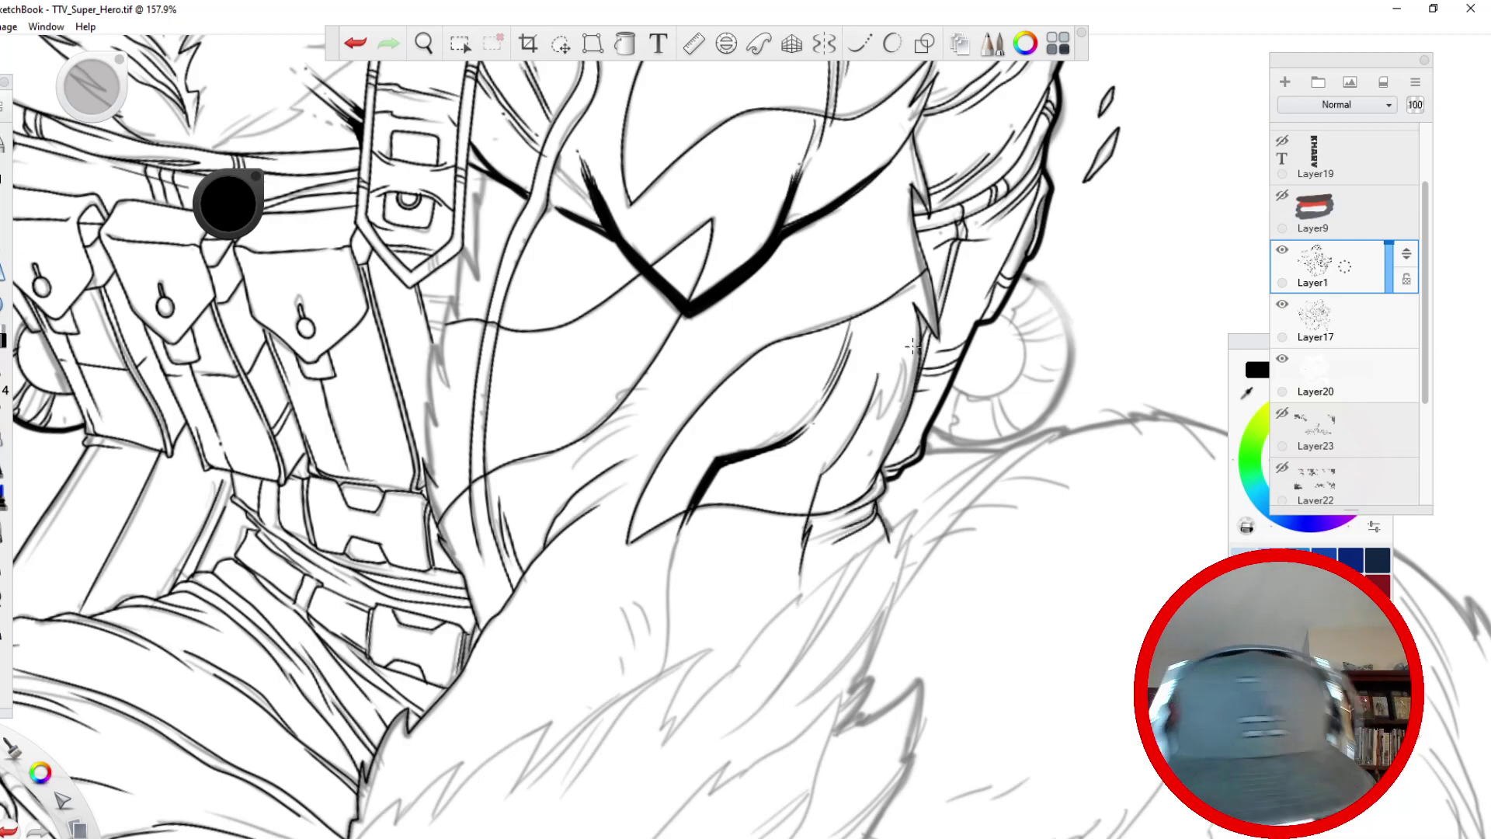
{"action": "mouse_move", "coordinate": [921, 344]}
{"action": "left_mouse_down"}
{"action": "mouse_move", "coordinate": [901, 426]}
{"action": "mouse_move", "coordinate": [900, 371]}
{"action": "mouse_move", "coordinate": [881, 417]}
{"action": "left_mouse_up"}
{"action": "mouse_move", "coordinate": [887, 414]}
{"action": "left_mouse_down"}
{"action": "mouse_move", "coordinate": [871, 432]}
{"action": "mouse_move", "coordinate": [877, 374]}
{"action": "left_mouse_up"}
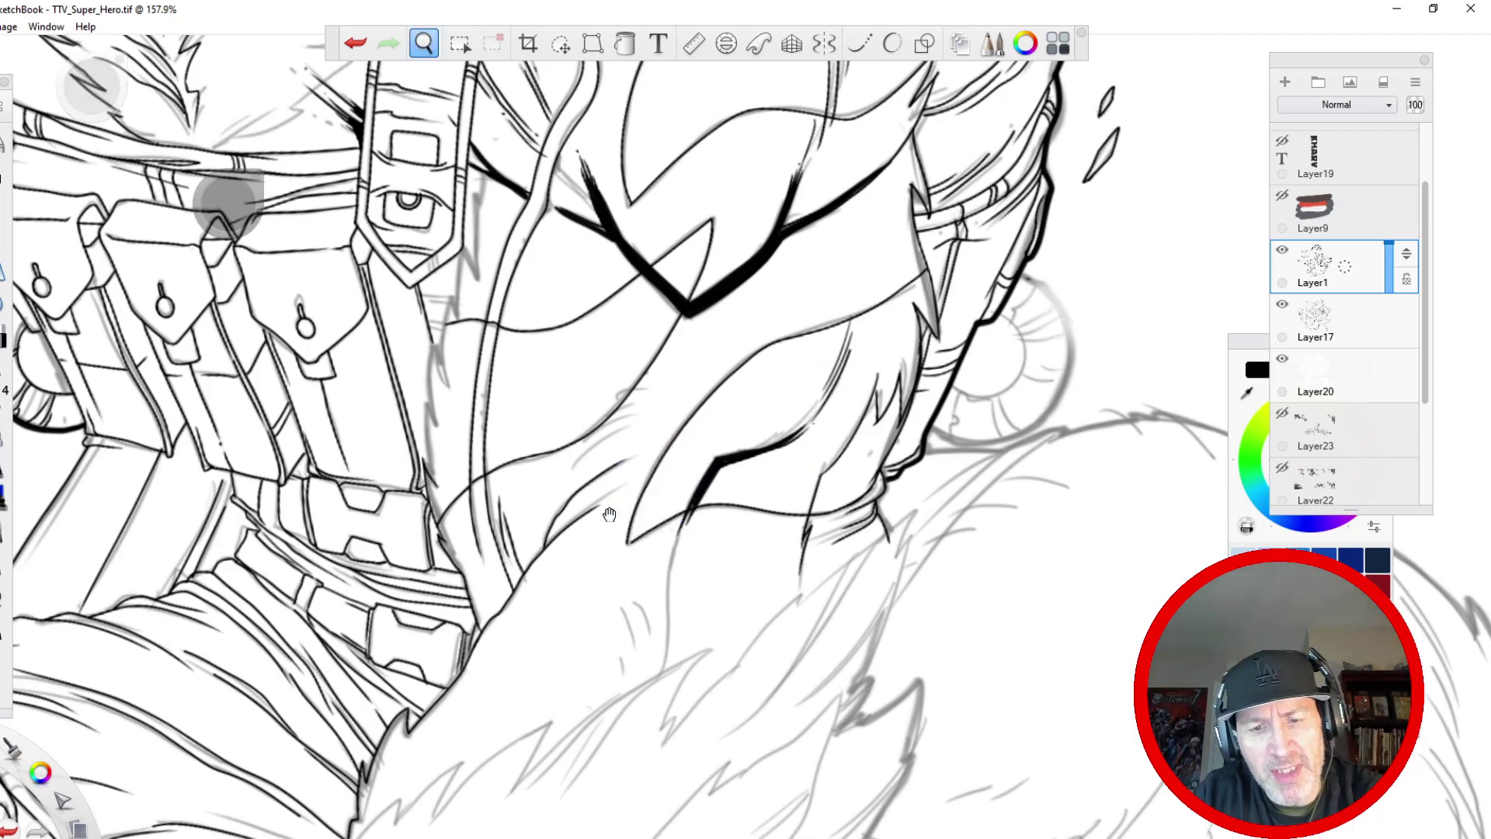
- Ink the pointed fur tufts along the top and inner side of the forearm with steady strokes
{"action": "left_click_drag", "start_coordinate": [649, 500], "coordinate": [625, 370]}
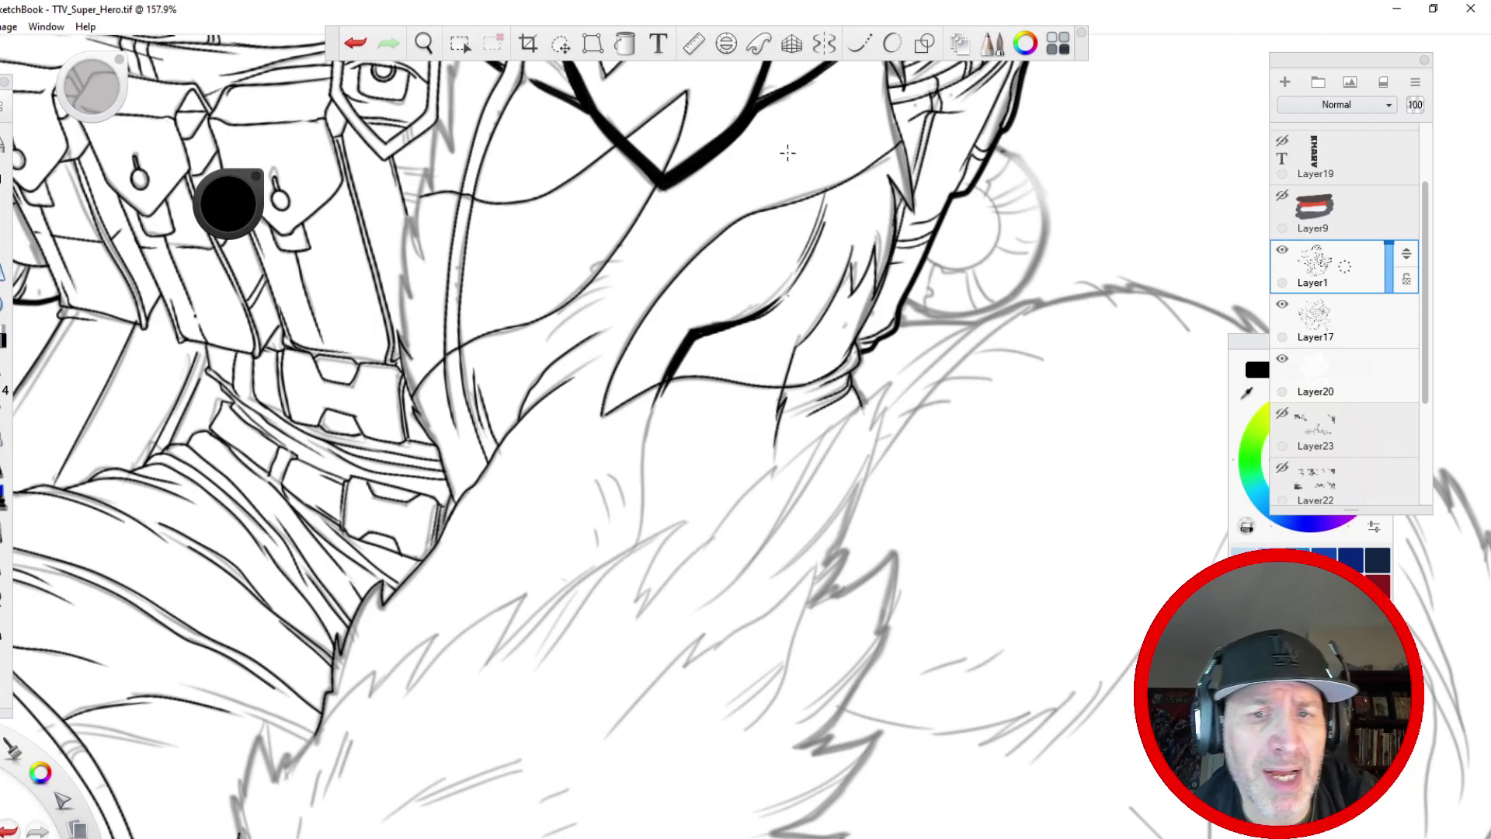
{"action": "left_click", "coordinate": [860, 43]}
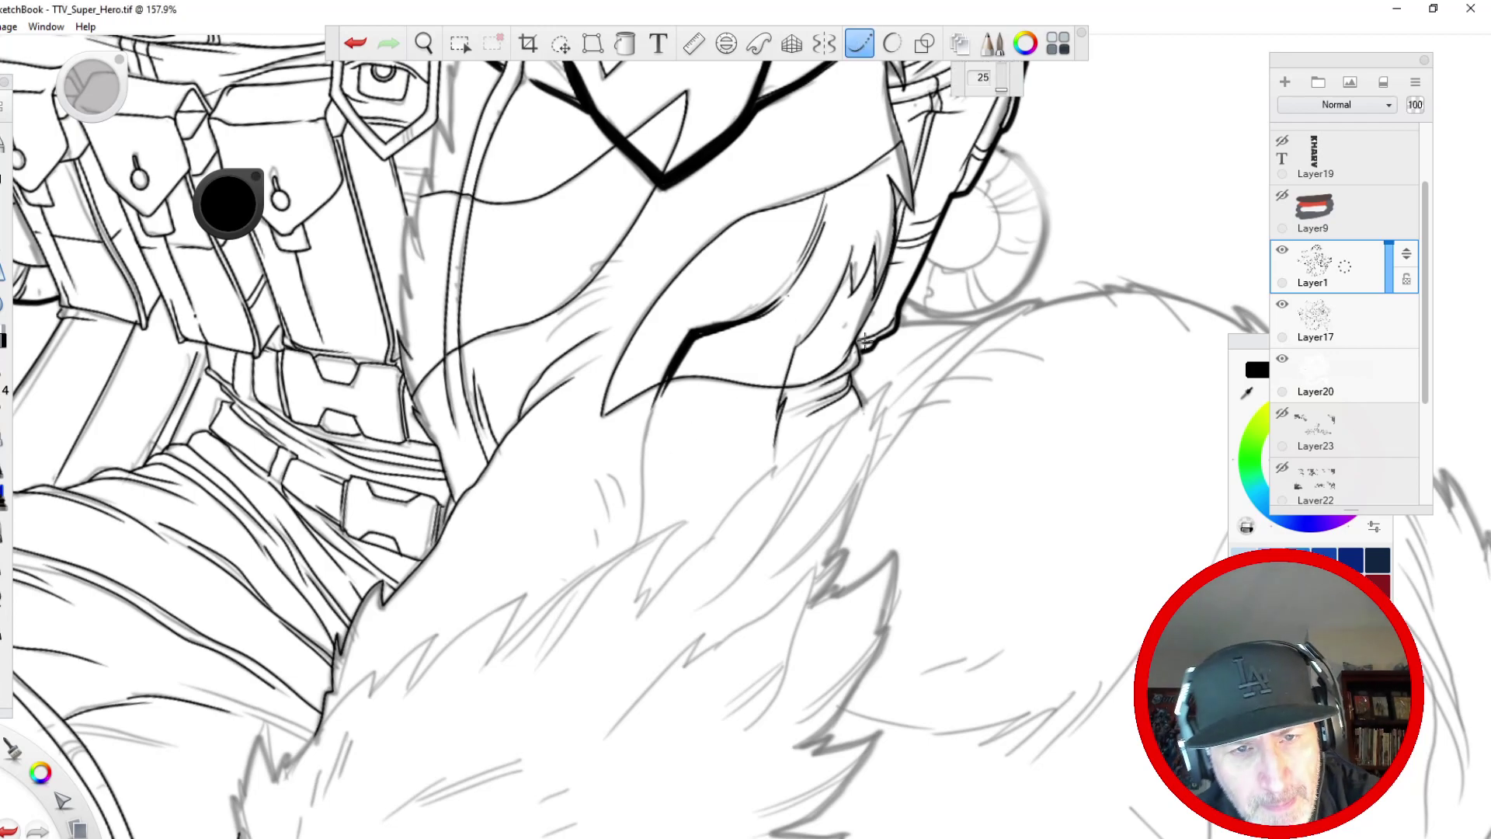
{"action": "mouse_move", "coordinate": [804, 746]}
{"action": "left_mouse_down"}
{"action": "mouse_move", "coordinate": [892, 620]}
{"action": "mouse_move", "coordinate": [896, 555]}
{"action": "mouse_move", "coordinate": [805, 631]}
{"action": "mouse_move", "coordinate": [851, 548]}
{"action": "mouse_move", "coordinate": [884, 392]}
{"action": "mouse_move", "coordinate": [691, 547]}
{"action": "mouse_move", "coordinate": [640, 629]}
{"action": "left_mouse_up"}
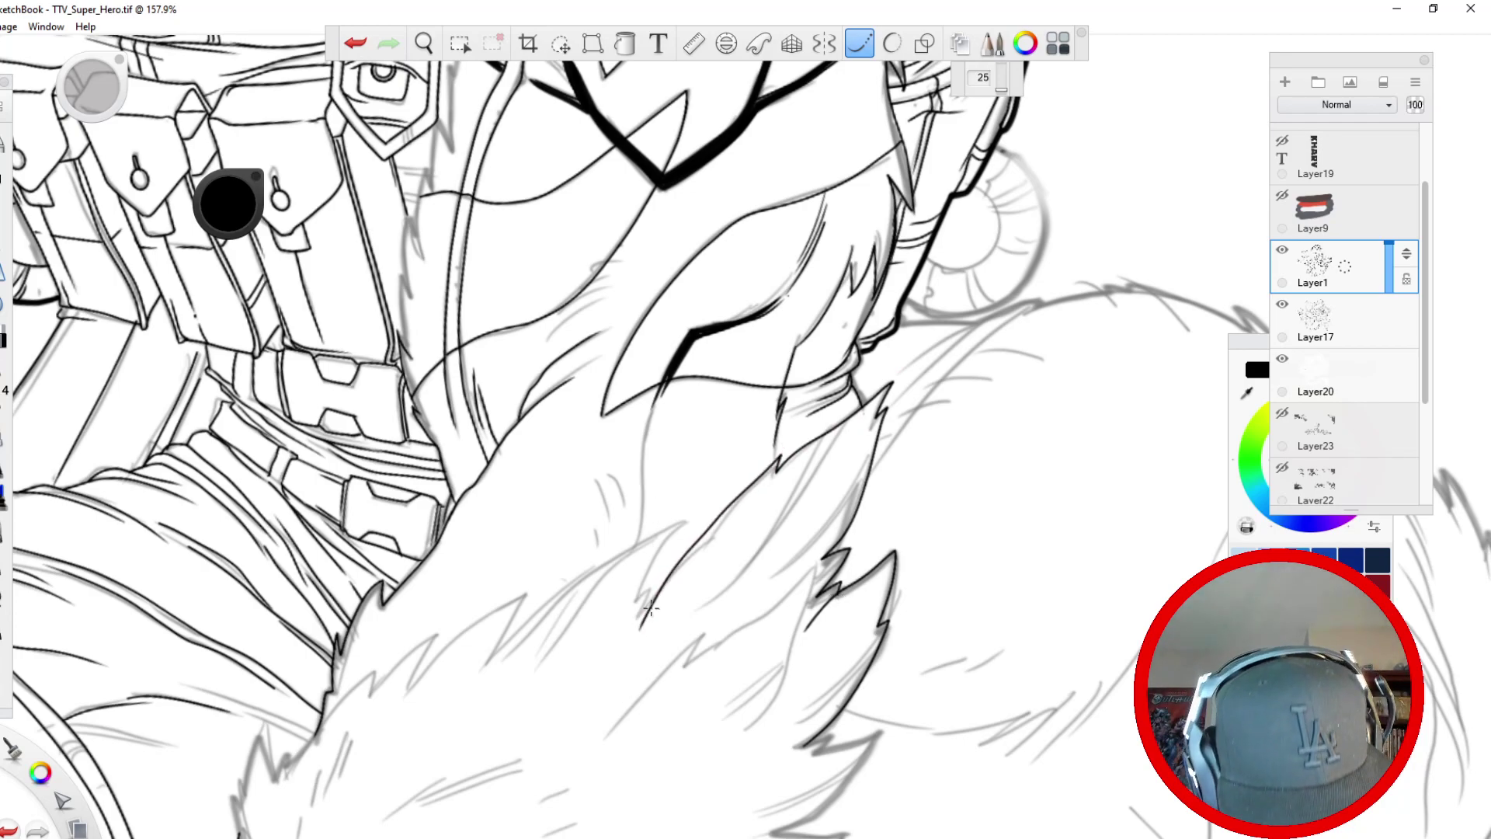
{"action": "mouse_move", "coordinate": [651, 611]}
{"action": "left_mouse_down"}
{"action": "mouse_move", "coordinate": [659, 584]}
{"action": "mouse_move", "coordinate": [629, 606]}
{"action": "mouse_move", "coordinate": [692, 511]}
{"action": "mouse_move", "coordinate": [578, 583]}
{"action": "left_mouse_up"}
{"action": "left_click_drag", "start_coordinate": [578, 580], "coordinate": [471, 687]}
{"action": "mouse_move", "coordinate": [848, 419]}
{"action": "left_mouse_down"}
{"action": "mouse_move", "coordinate": [777, 536]}
{"action": "mouse_move", "coordinate": [794, 498]}
{"action": "mouse_move", "coordinate": [672, 633]}
{"action": "left_mouse_up"}
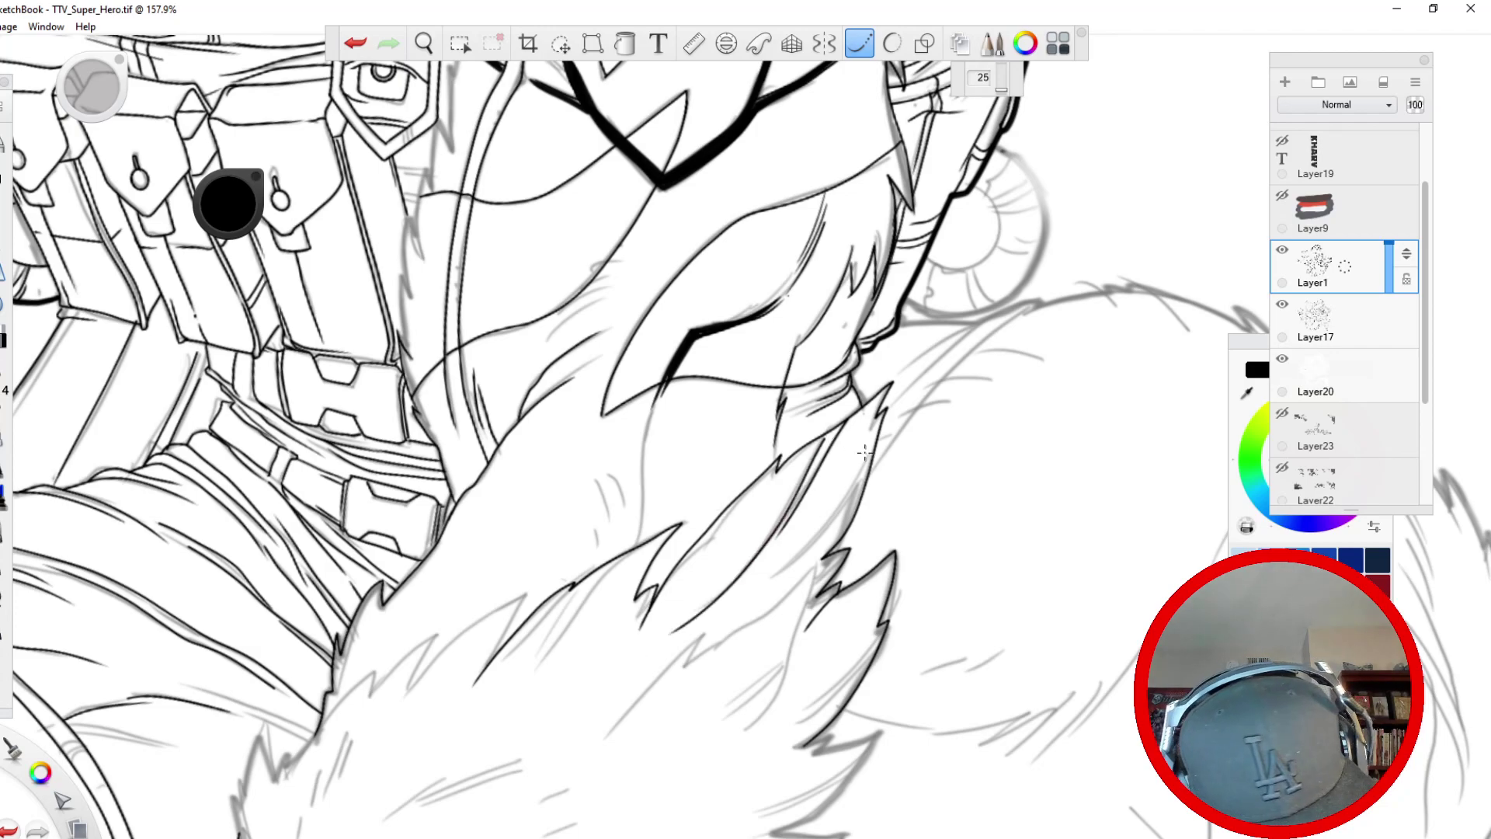
- Ink the long inner hair line of the tallest forearm tuft, undoing and redrawing it until it is clean
{"action": "left_click_drag", "start_coordinate": [866, 464], "coordinate": [800, 559]}
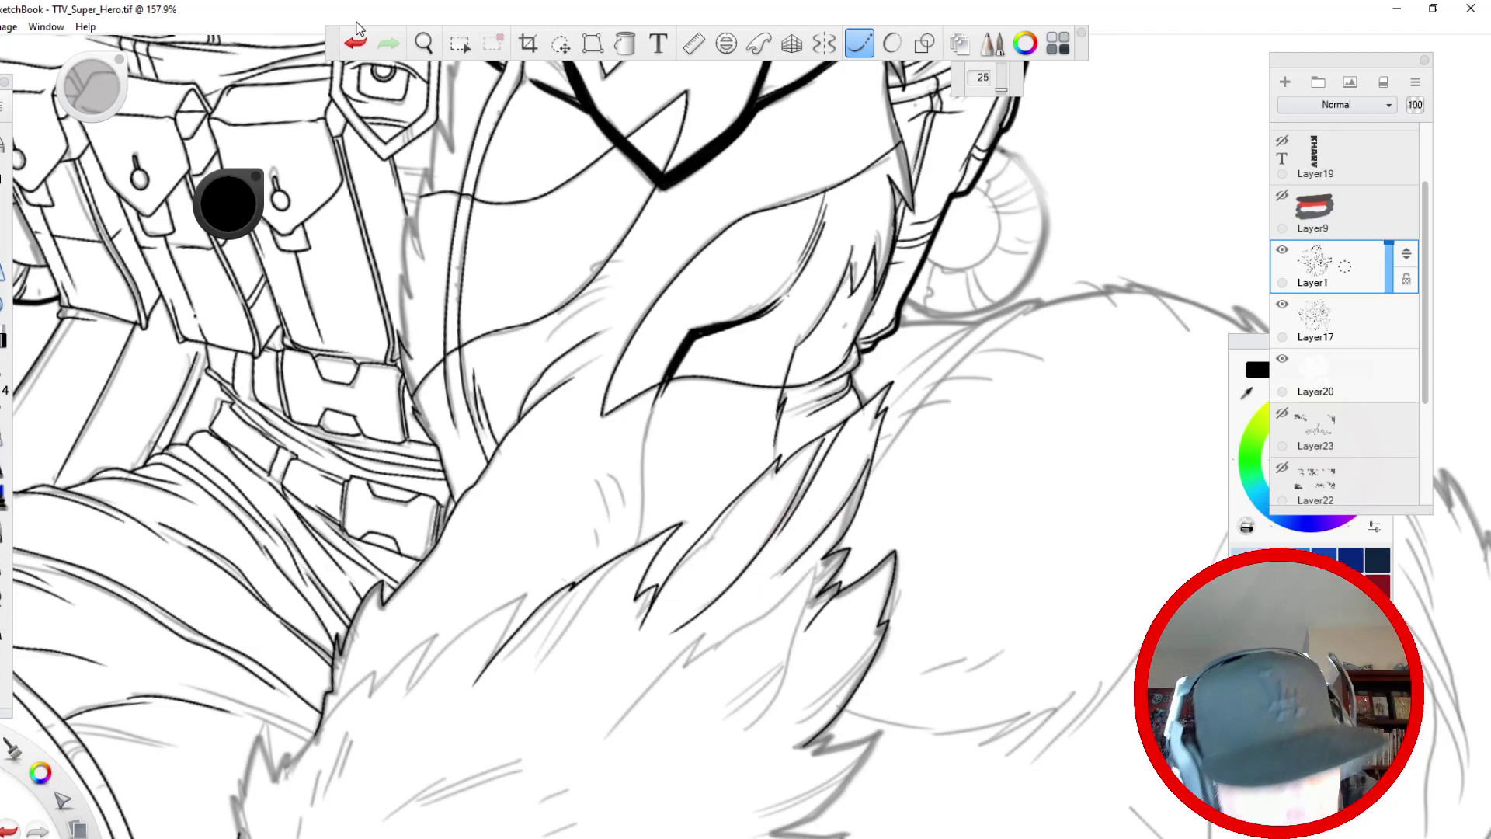
{"action": "left_click", "coordinate": [369, 49]}
{"action": "left_click", "coordinate": [362, 46]}
{"action": "left_click", "coordinate": [389, 45]}
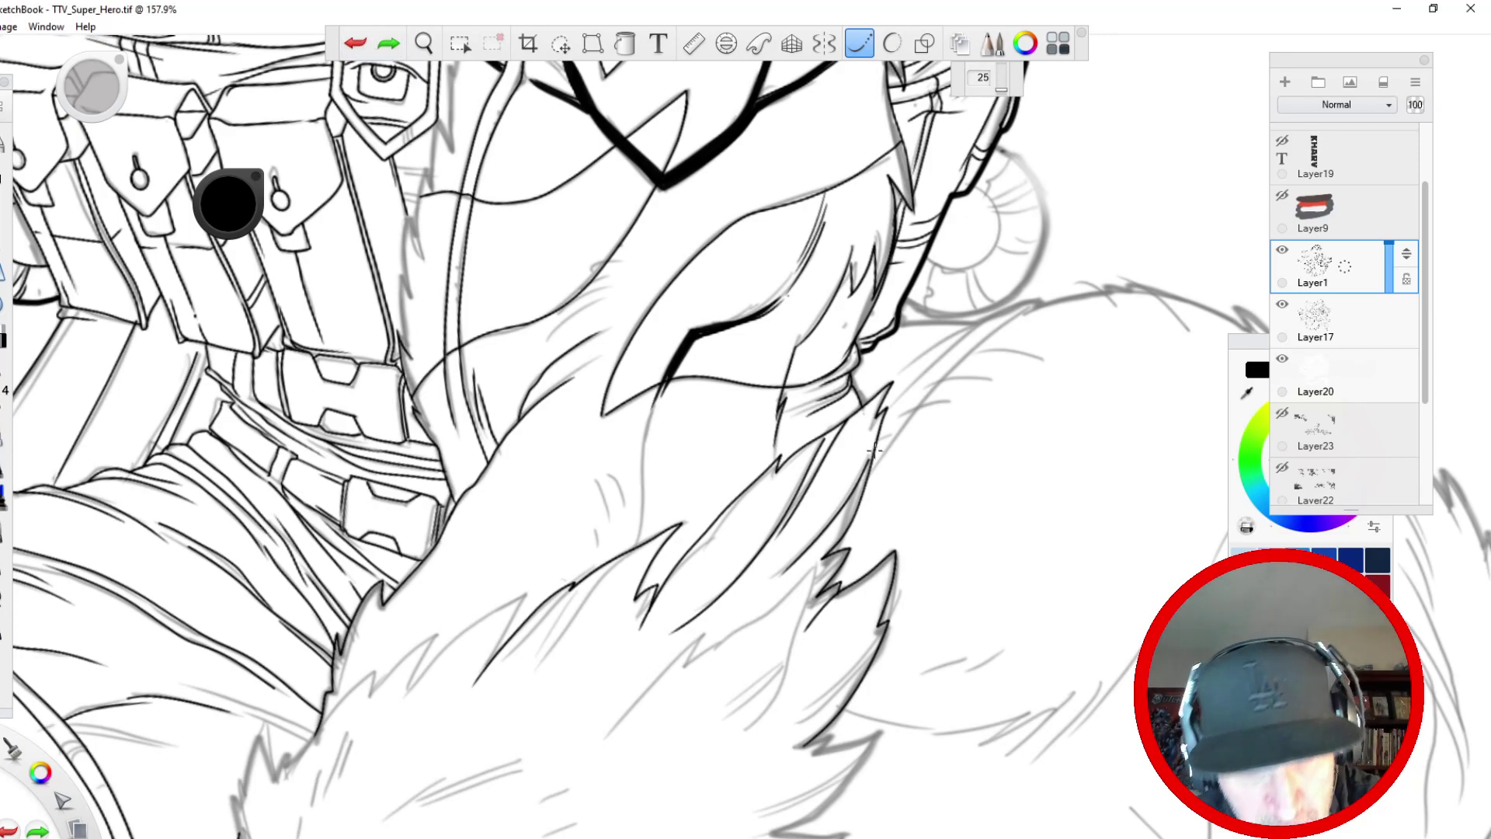
{"action": "left_click", "coordinate": [356, 44]}
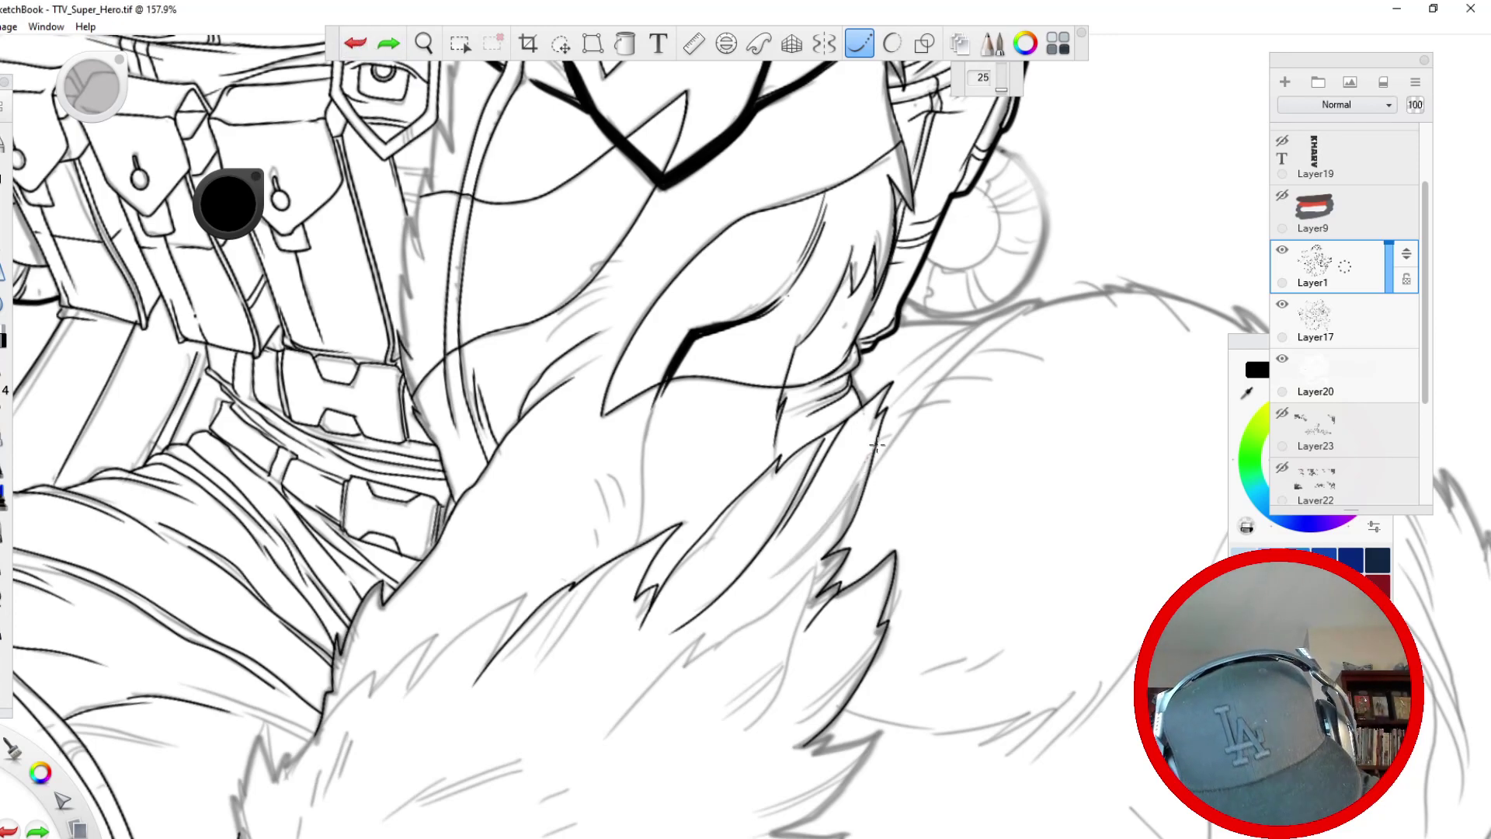
{"action": "left_click_drag", "start_coordinate": [876, 445], "coordinate": [769, 590]}
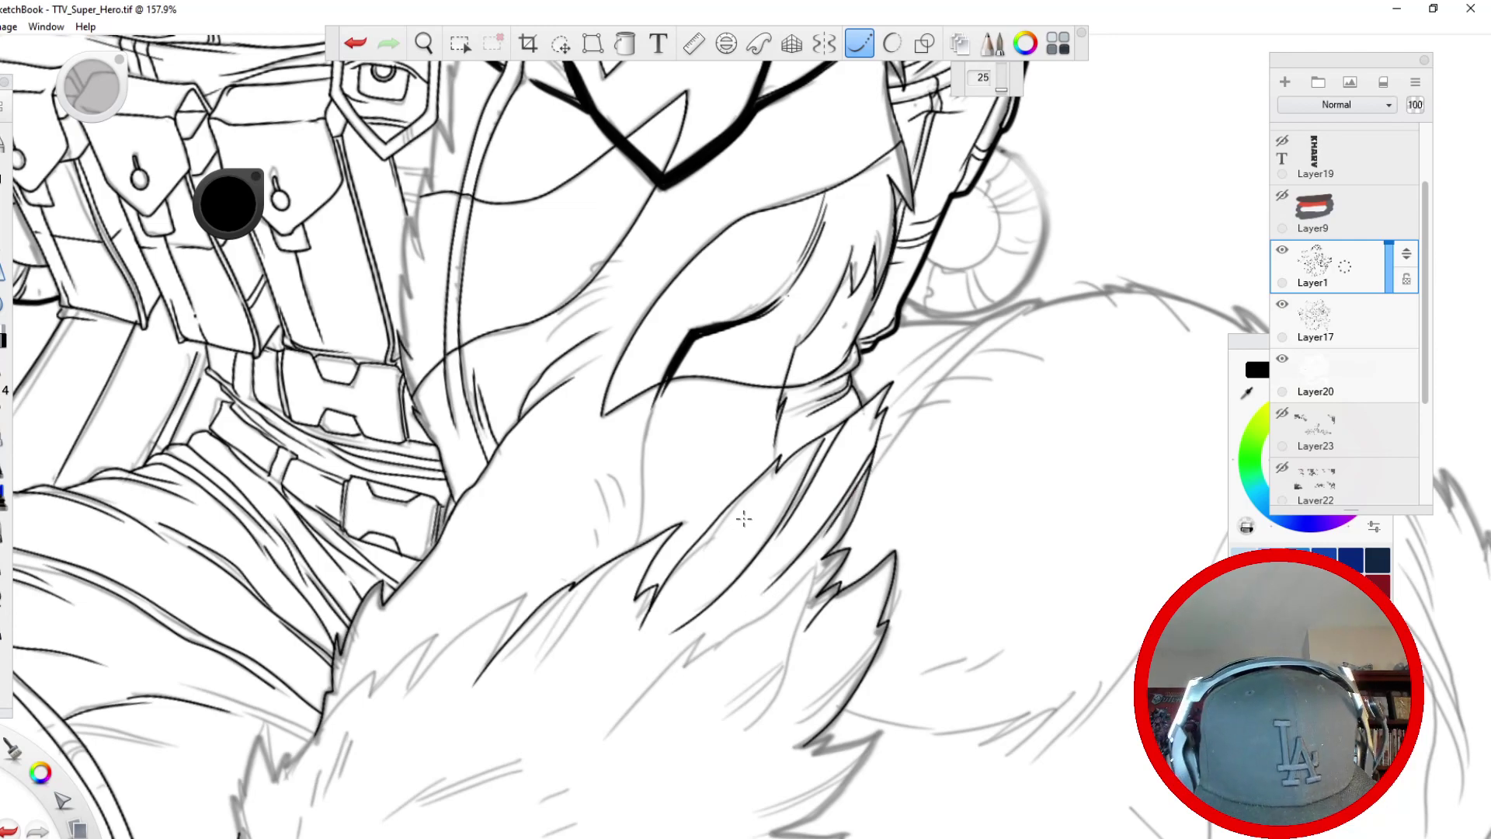
- Add freehand tapered hair strands inside the tuft on the inner side of the forearm
{"action": "left_click", "coordinate": [860, 43]}
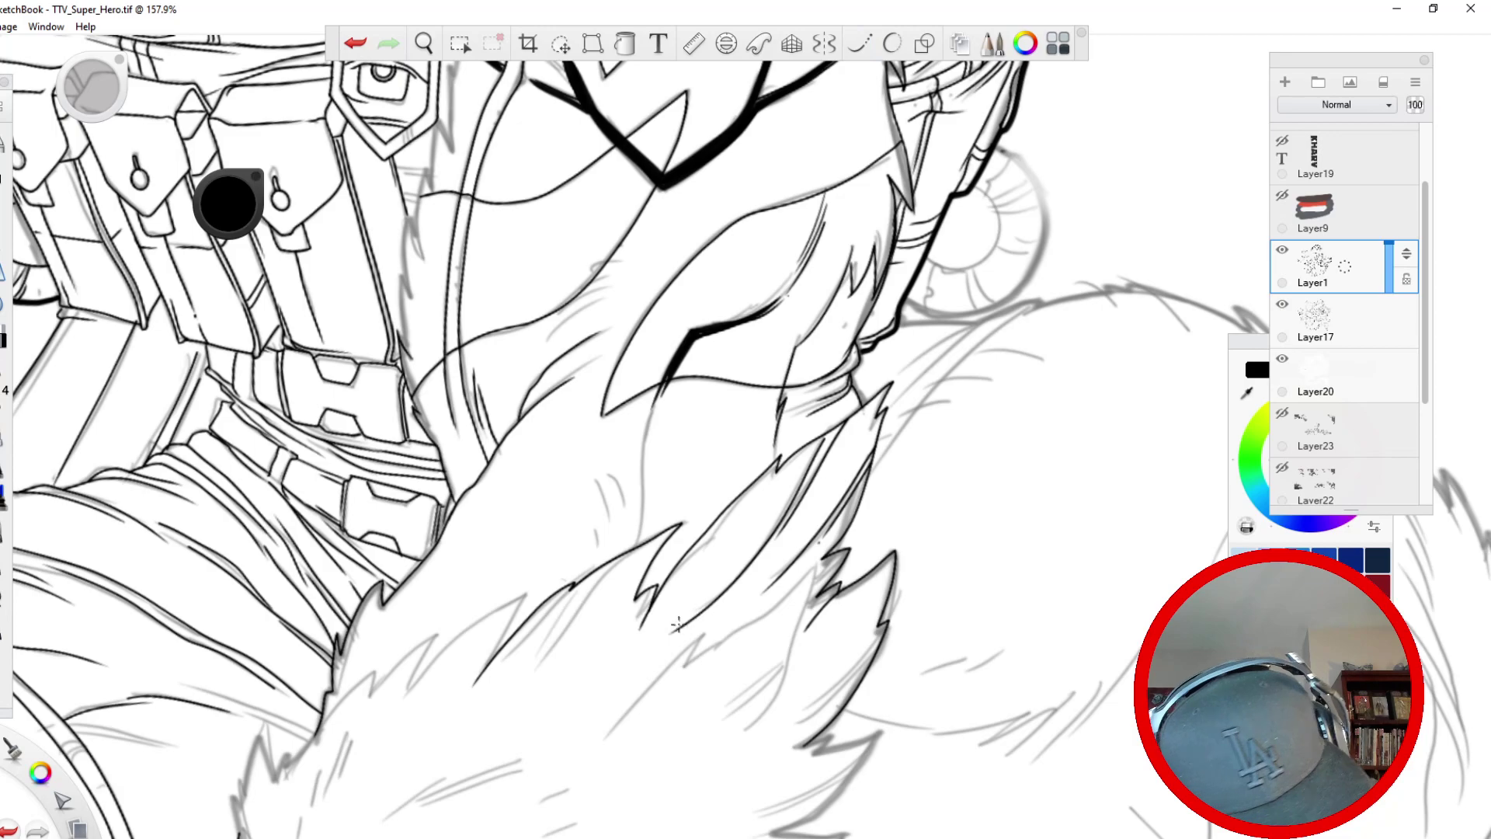
{"action": "left_click_drag", "start_coordinate": [629, 552], "coordinate": [536, 667]}
{"action": "left_click_drag", "start_coordinate": [584, 589], "coordinate": [487, 734]}
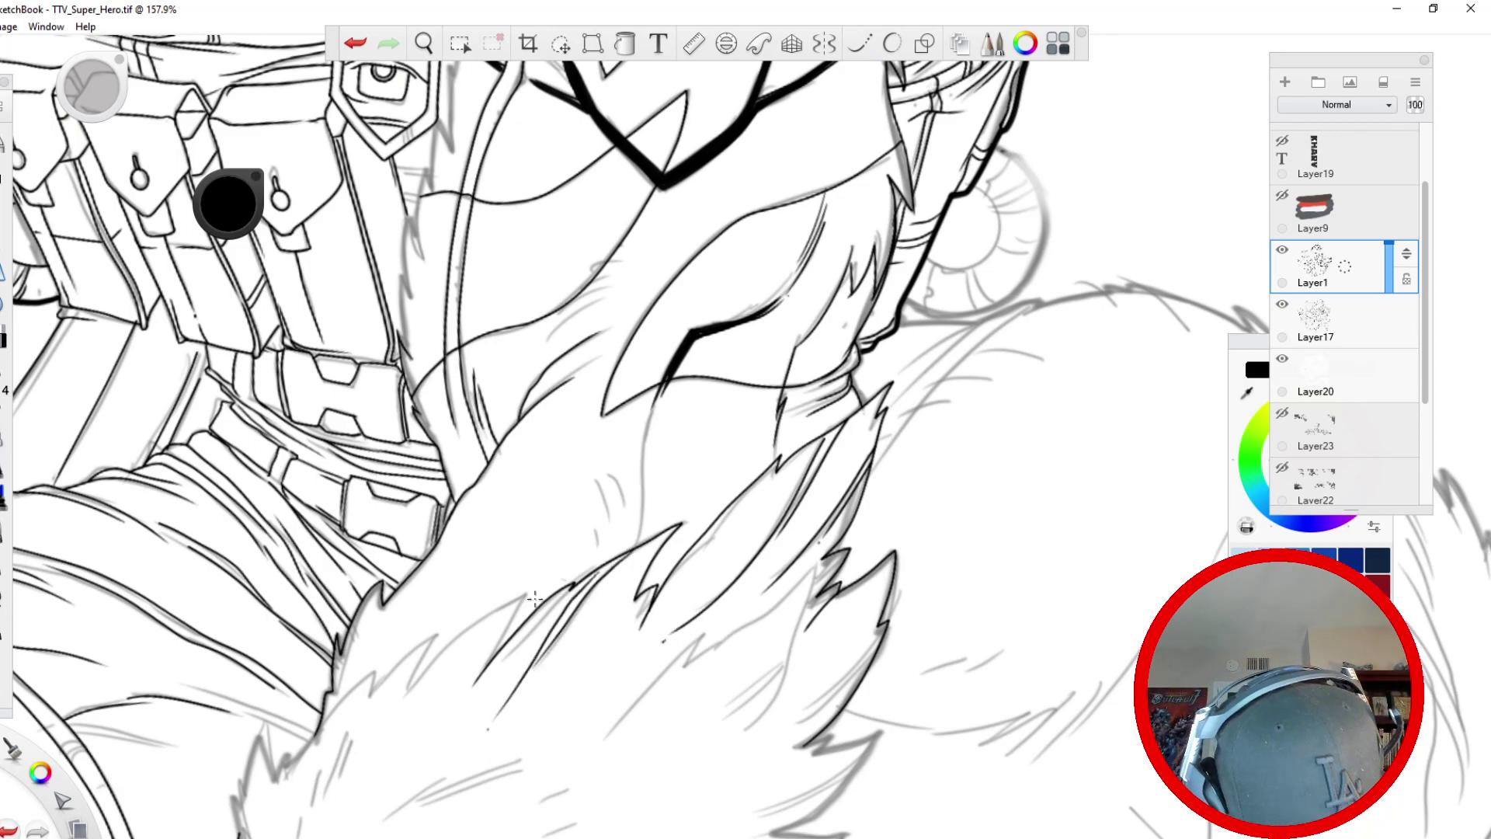
{"action": "left_click_drag", "start_coordinate": [569, 588], "coordinate": [491, 676]}
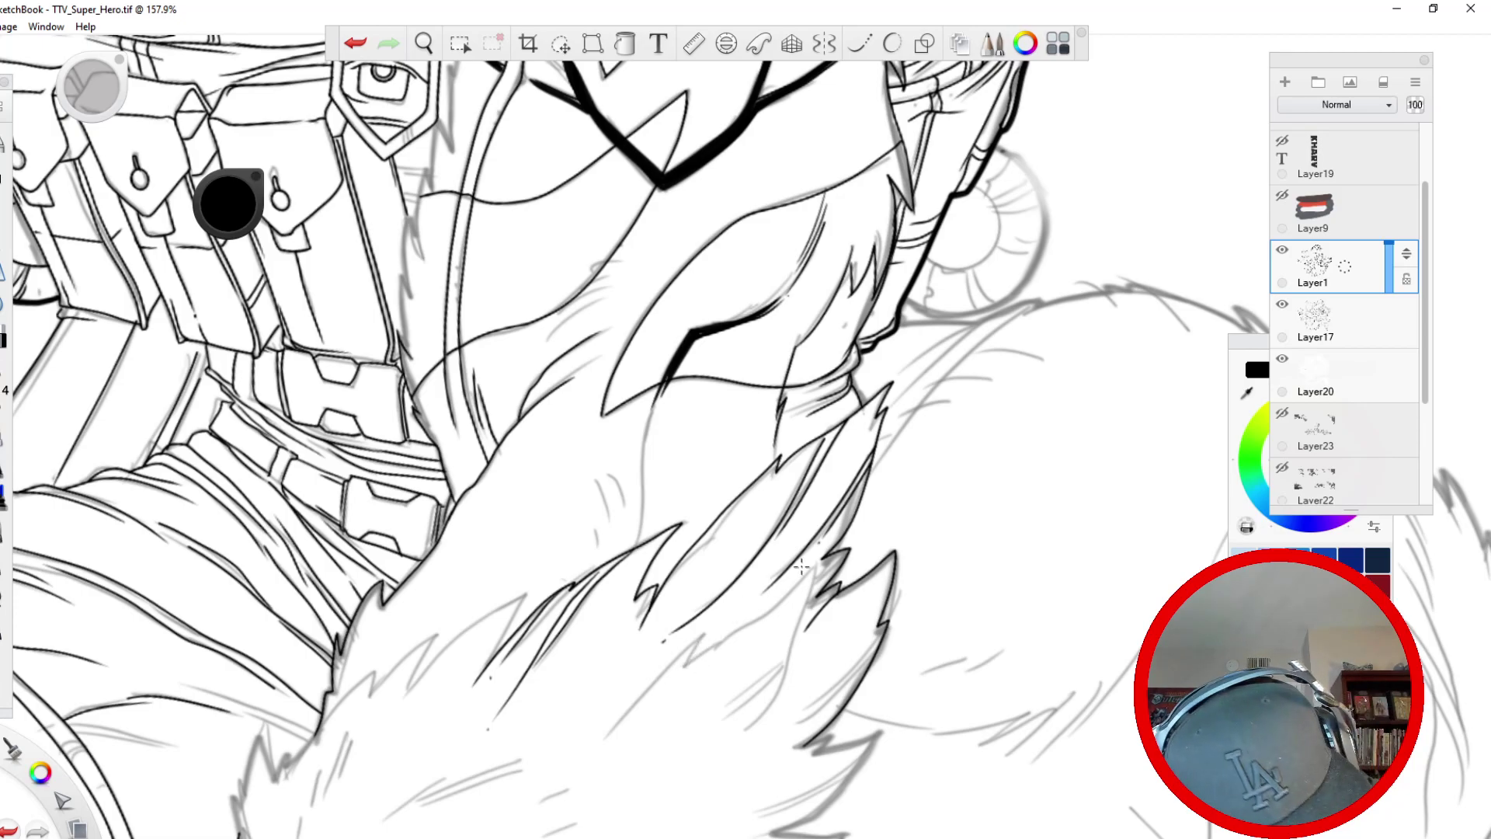
- Ink the lower jagged fur tufts on the forearm's outer edge with steady strokes, undoing the stray stroke
{"action": "key", "text": "space"}
{"action": "mouse_move", "coordinate": [417, 499]}
{"action": "left_mouse_down"}
{"action": "mouse_move", "coordinate": [411, 253]}
{"action": "mouse_move", "coordinate": [361, 484]}
{"action": "left_mouse_up"}
{"action": "left_click_drag", "start_coordinate": [372, 570], "coordinate": [359, 596]}
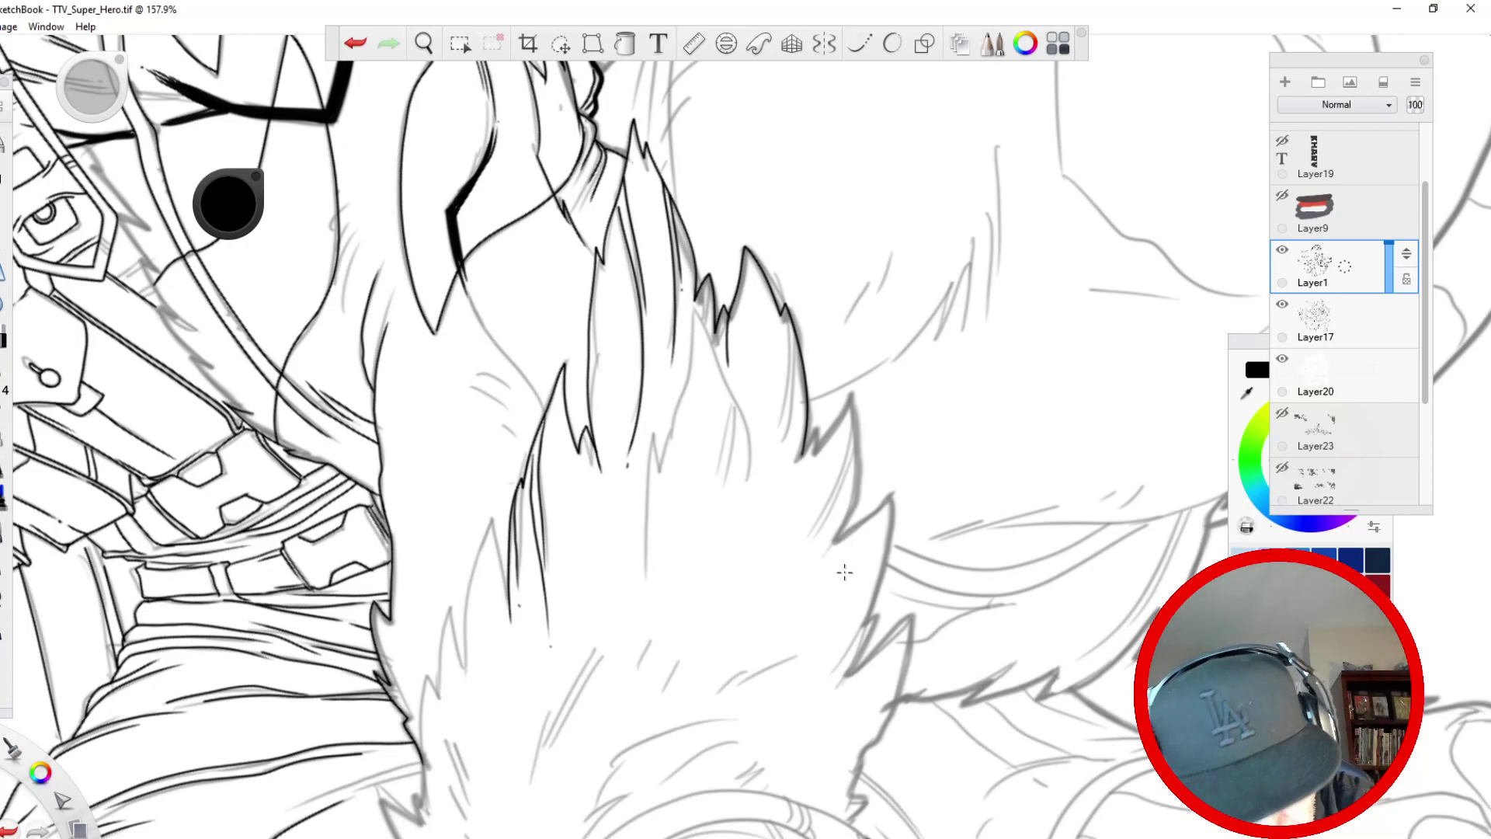
{"action": "left_click", "coordinate": [860, 43]}
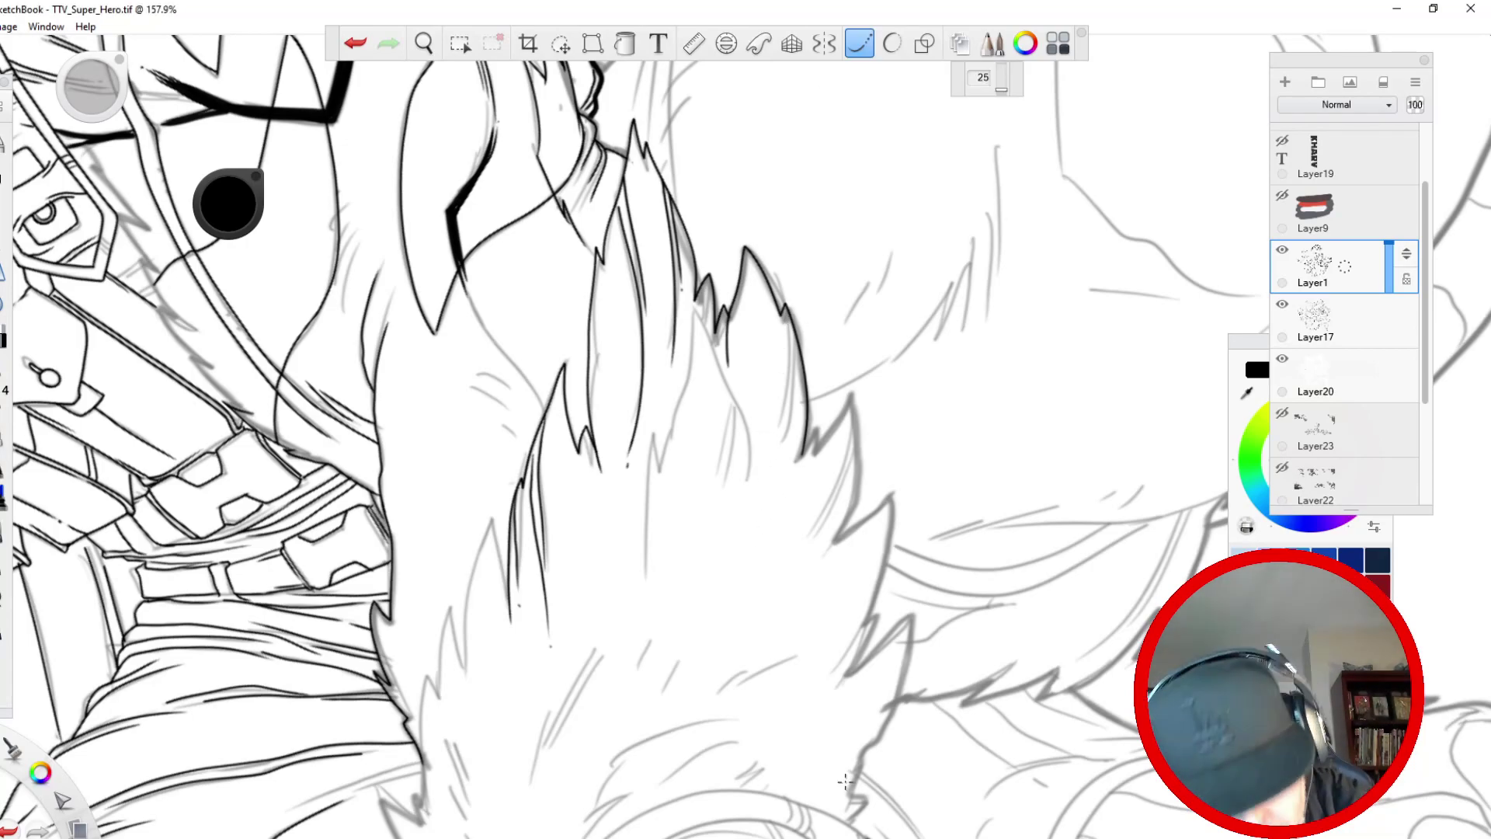
{"action": "mouse_move", "coordinate": [853, 794]}
{"action": "left_mouse_down"}
{"action": "mouse_move", "coordinate": [913, 618]}
{"action": "mouse_move", "coordinate": [814, 713]}
{"action": "left_mouse_up"}
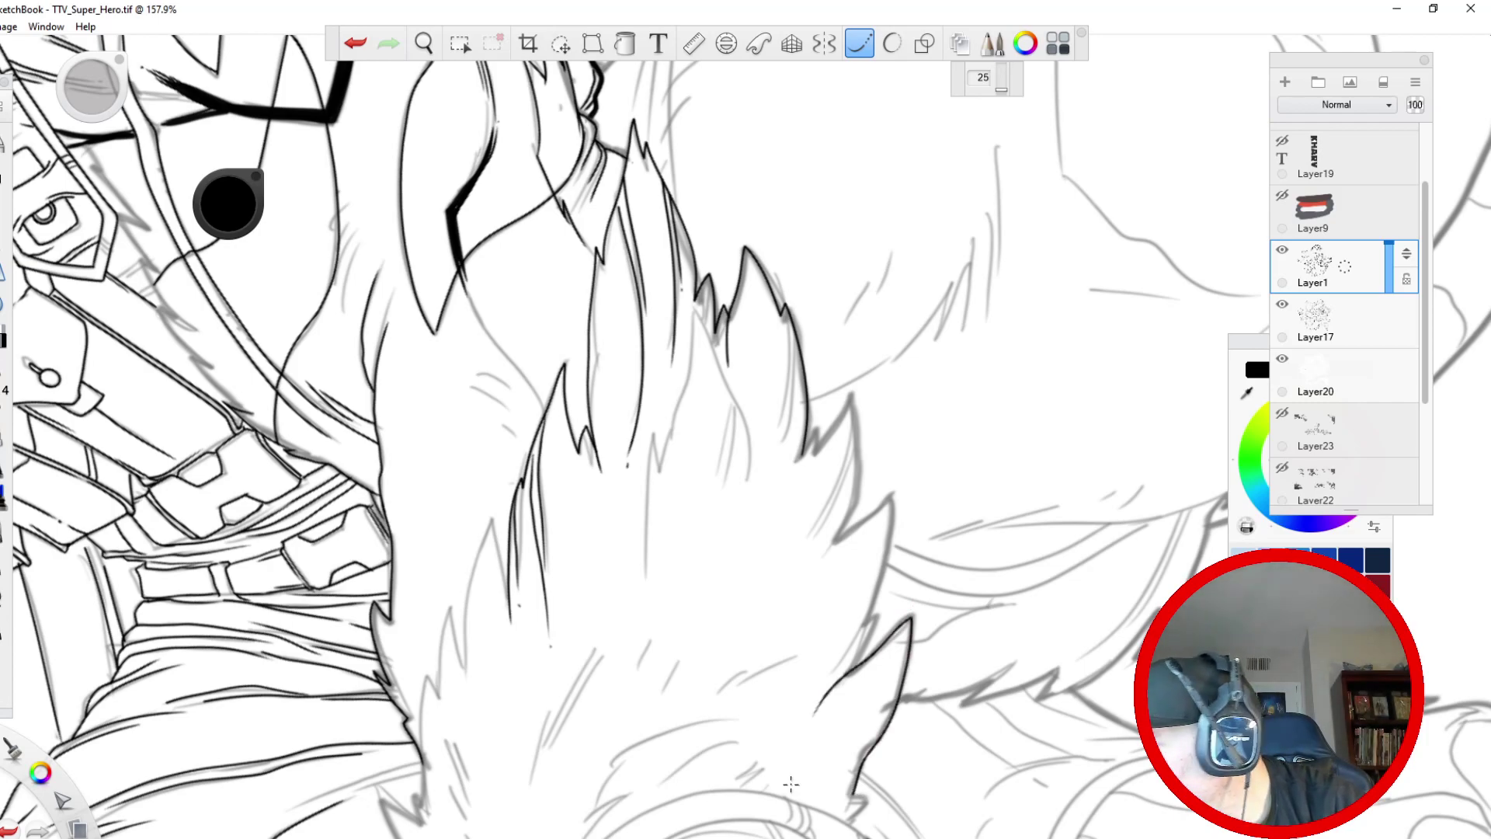
{"action": "mouse_move", "coordinate": [880, 613]}
{"action": "left_mouse_down"}
{"action": "mouse_move", "coordinate": [837, 657]}
{"action": "mouse_move", "coordinate": [889, 544]}
{"action": "mouse_move", "coordinate": [894, 499]}
{"action": "mouse_move", "coordinate": [817, 575]}
{"action": "mouse_move", "coordinate": [863, 466]}
{"action": "left_mouse_up"}
{"action": "left_click", "coordinate": [355, 43]}
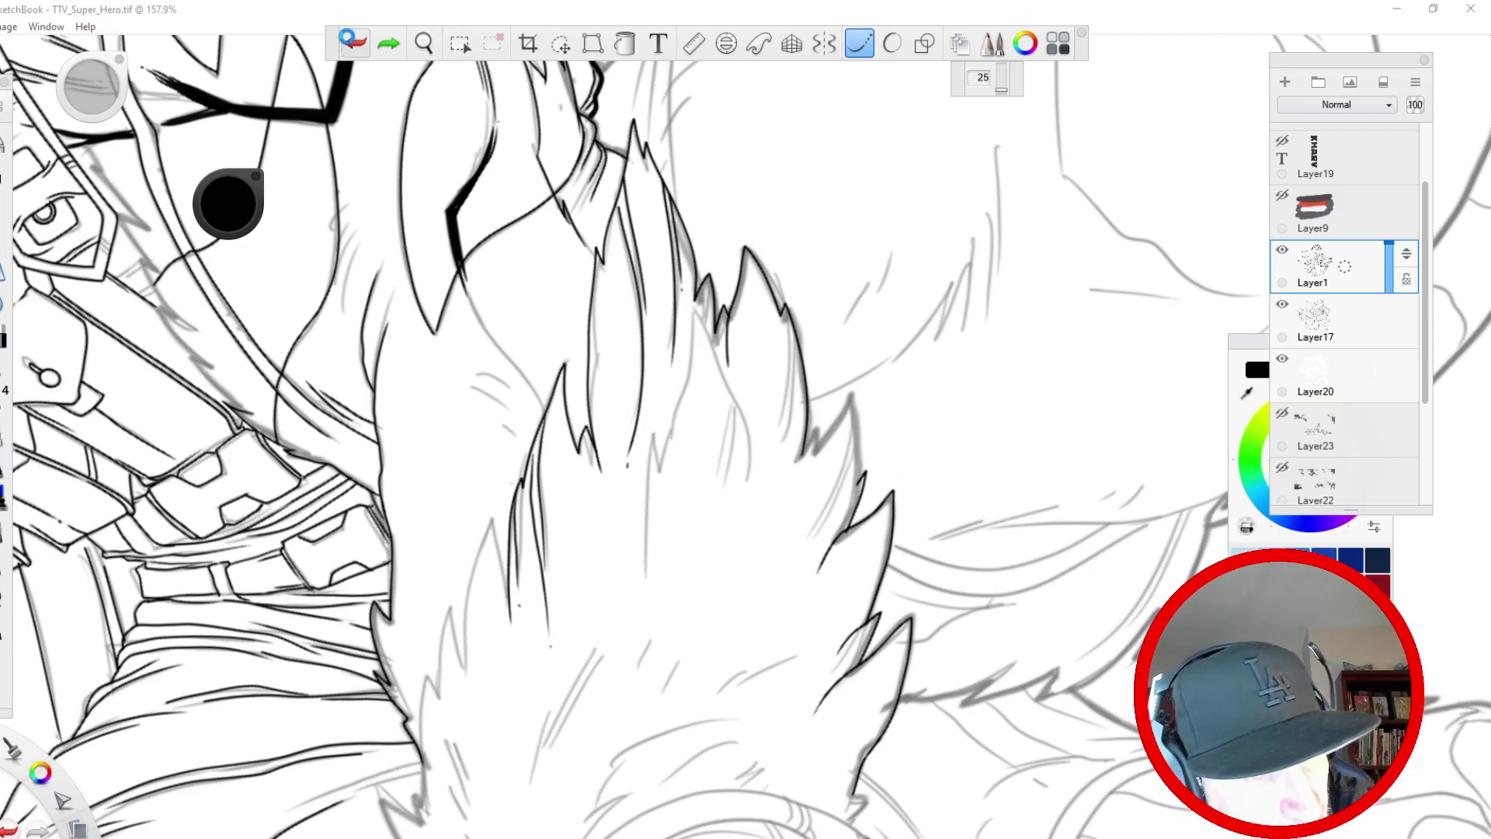
- Ink the remaining spiky tufts on the forearm's outer edge and the hair strands running inward from them
{"action": "mouse_move", "coordinate": [851, 527]}
{"action": "left_mouse_down"}
{"action": "mouse_move", "coordinate": [853, 394]}
{"action": "mouse_move", "coordinate": [800, 462]}
{"action": "left_mouse_up"}
{"action": "left_click_drag", "start_coordinate": [853, 396], "coordinate": [809, 533]}
{"action": "left_click_drag", "start_coordinate": [857, 420], "coordinate": [757, 619]}
{"action": "mouse_move", "coordinate": [892, 497]}
{"action": "left_mouse_down"}
{"action": "mouse_move", "coordinate": [874, 568]}
{"action": "mouse_move", "coordinate": [896, 519]}
{"action": "mouse_move", "coordinate": [834, 603]}
{"action": "left_mouse_up"}
{"action": "left_click_drag", "start_coordinate": [890, 553], "coordinate": [844, 607]}
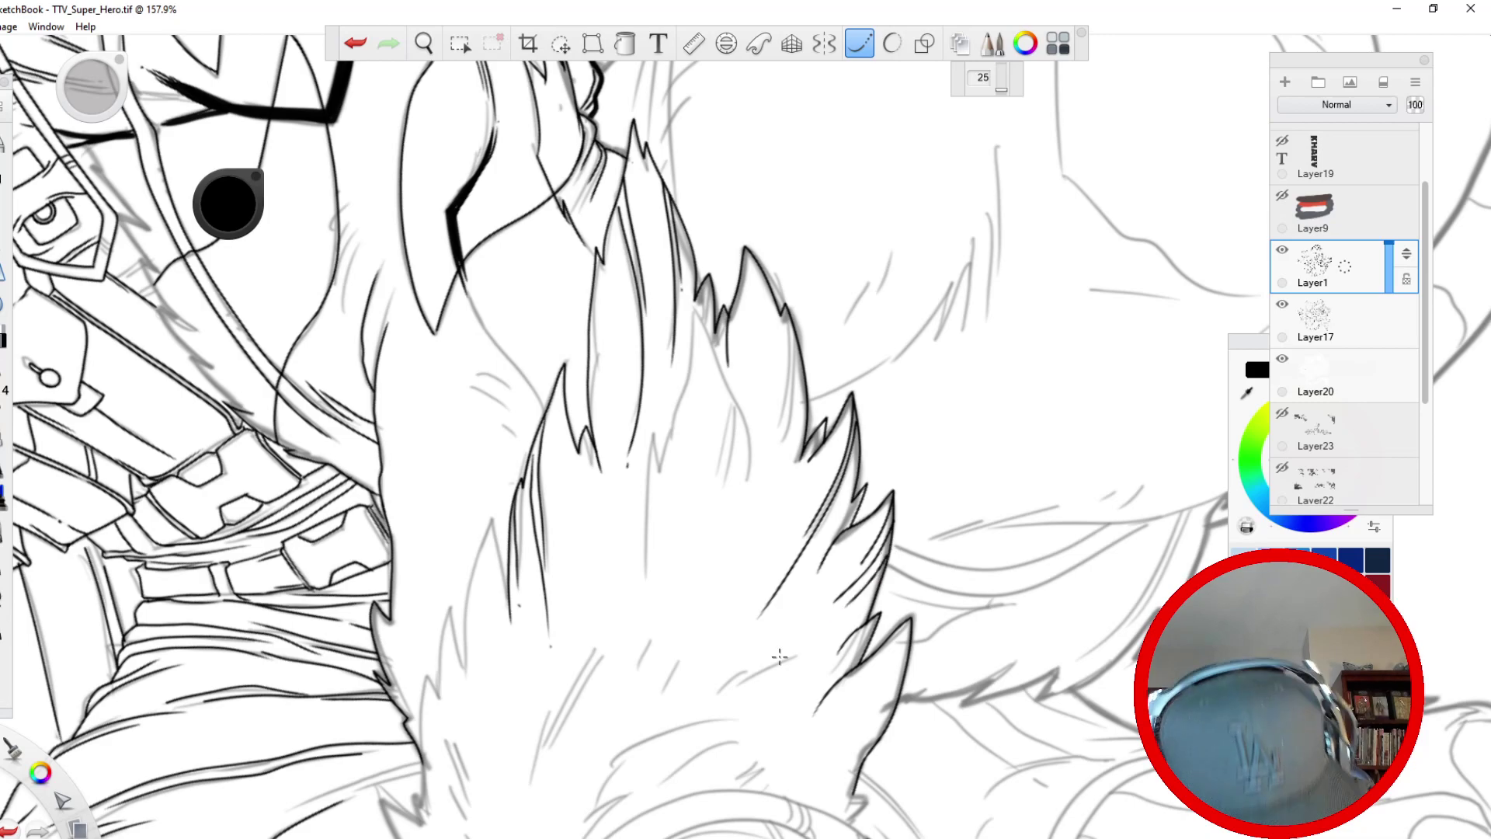
- Ink the central pointed tuft and long flowing hair strands inside the upper forearm fur
{"action": "left_click_drag", "start_coordinate": [789, 311], "coordinate": [773, 455]}
{"action": "mouse_move", "coordinate": [794, 326]}
{"action": "left_mouse_down"}
{"action": "mouse_move", "coordinate": [781, 484]}
{"action": "mouse_move", "coordinate": [702, 336]}
{"action": "mouse_move", "coordinate": [650, 497]}
{"action": "mouse_move", "coordinate": [641, 606]}
{"action": "left_mouse_up"}
{"action": "left_click_drag", "start_coordinate": [751, 485], "coordinate": [730, 559]}
{"action": "left_click_drag", "start_coordinate": [737, 565], "coordinate": [718, 620]}
{"action": "mouse_move", "coordinate": [723, 372]}
{"action": "left_mouse_down"}
{"action": "mouse_move", "coordinate": [714, 487]}
{"action": "mouse_move", "coordinate": [734, 438]}
{"action": "left_mouse_up"}
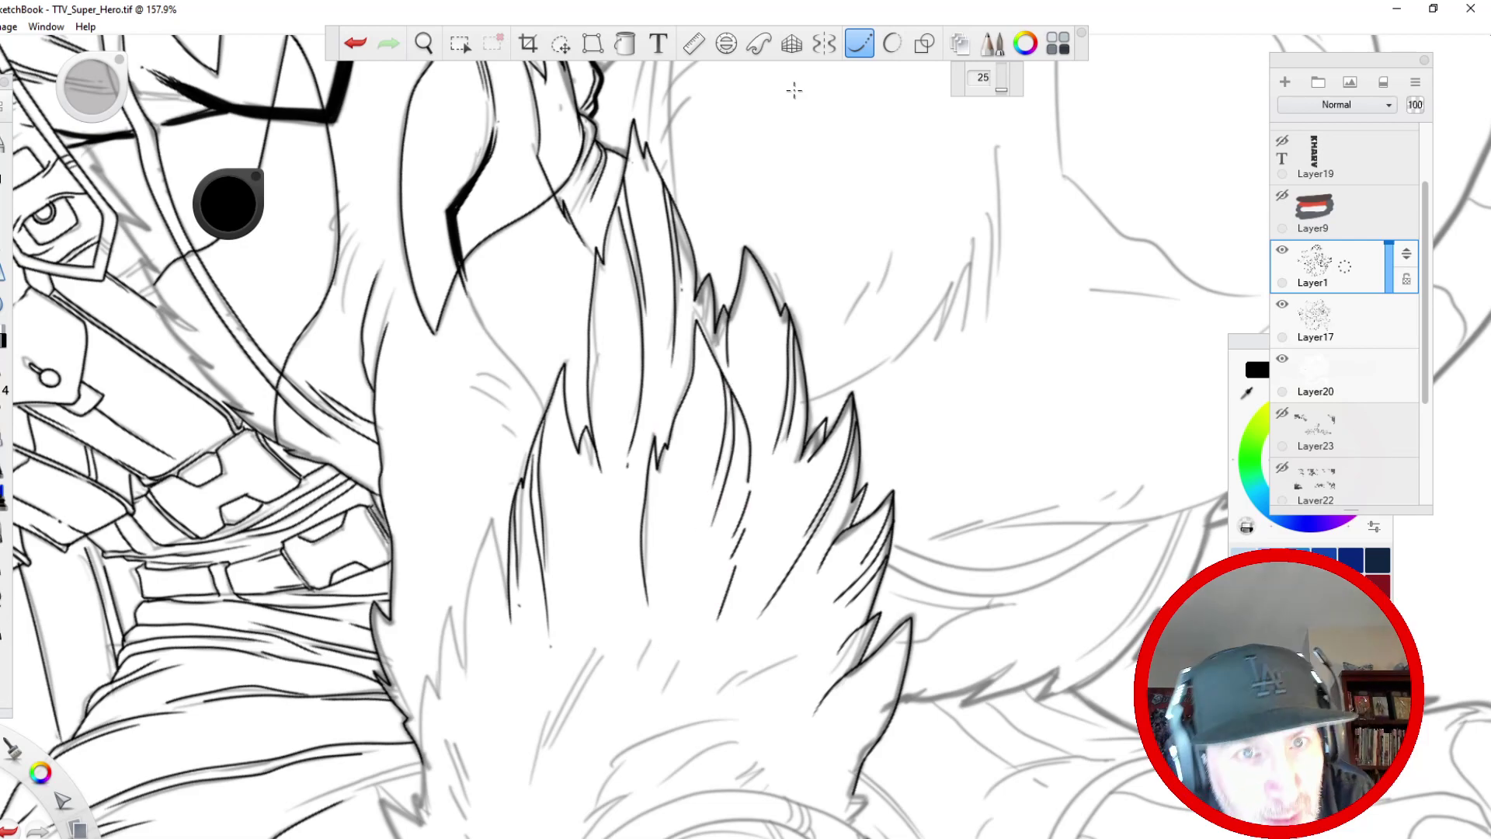
- Draw short freehand hair strokes across the middle of the forearm fur above the wrist wraps
{"action": "left_click", "coordinate": [859, 45]}
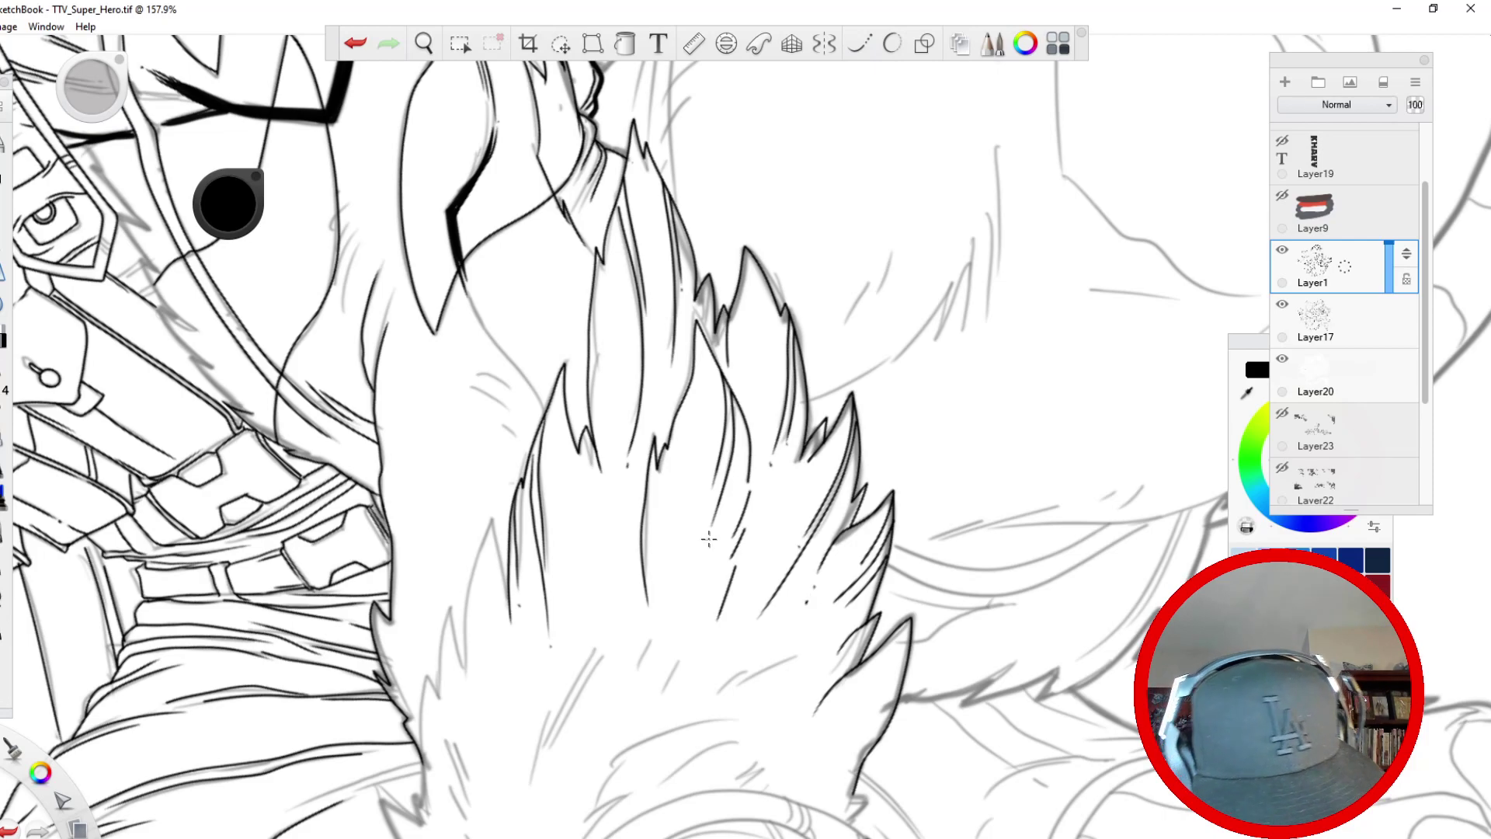
{"action": "key", "text": "space"}
{"action": "left_click_drag", "start_coordinate": [578, 568], "coordinate": [516, 303]}
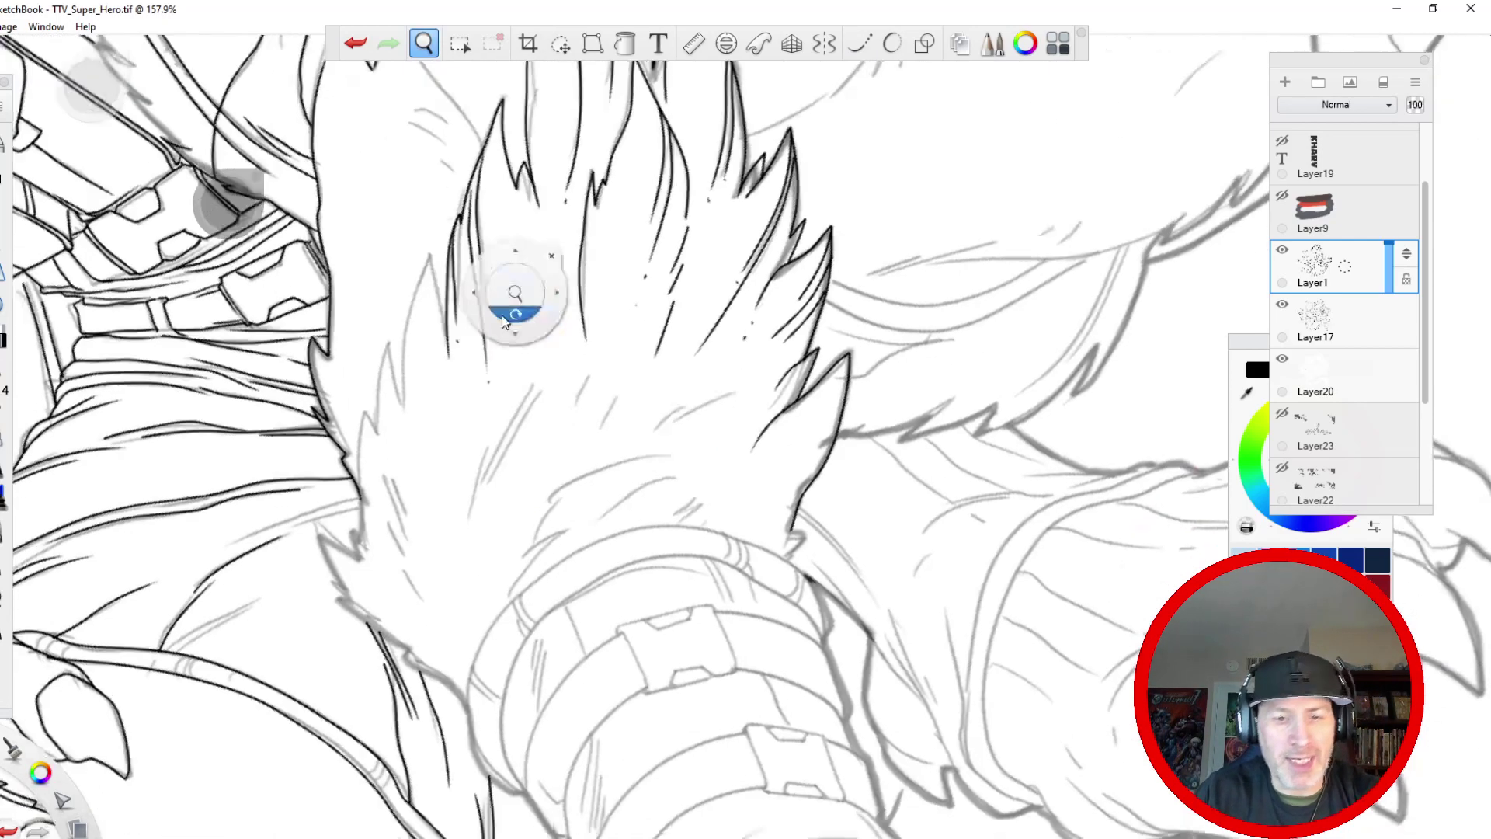
{"action": "left_click_drag", "start_coordinate": [737, 395], "coordinate": [633, 450]}
{"action": "mouse_move", "coordinate": [613, 394]}
{"action": "left_mouse_down"}
{"action": "mouse_move", "coordinate": [593, 384]}
{"action": "mouse_move", "coordinate": [505, 394]}
{"action": "mouse_move", "coordinate": [530, 412]}
{"action": "mouse_move", "coordinate": [544, 401]}
{"action": "mouse_move", "coordinate": [479, 512]}
{"action": "left_mouse_up"}
{"action": "left_click_drag", "start_coordinate": [526, 410], "coordinate": [469, 522]}
{"action": "left_click_drag", "start_coordinate": [478, 471], "coordinate": [457, 540]}
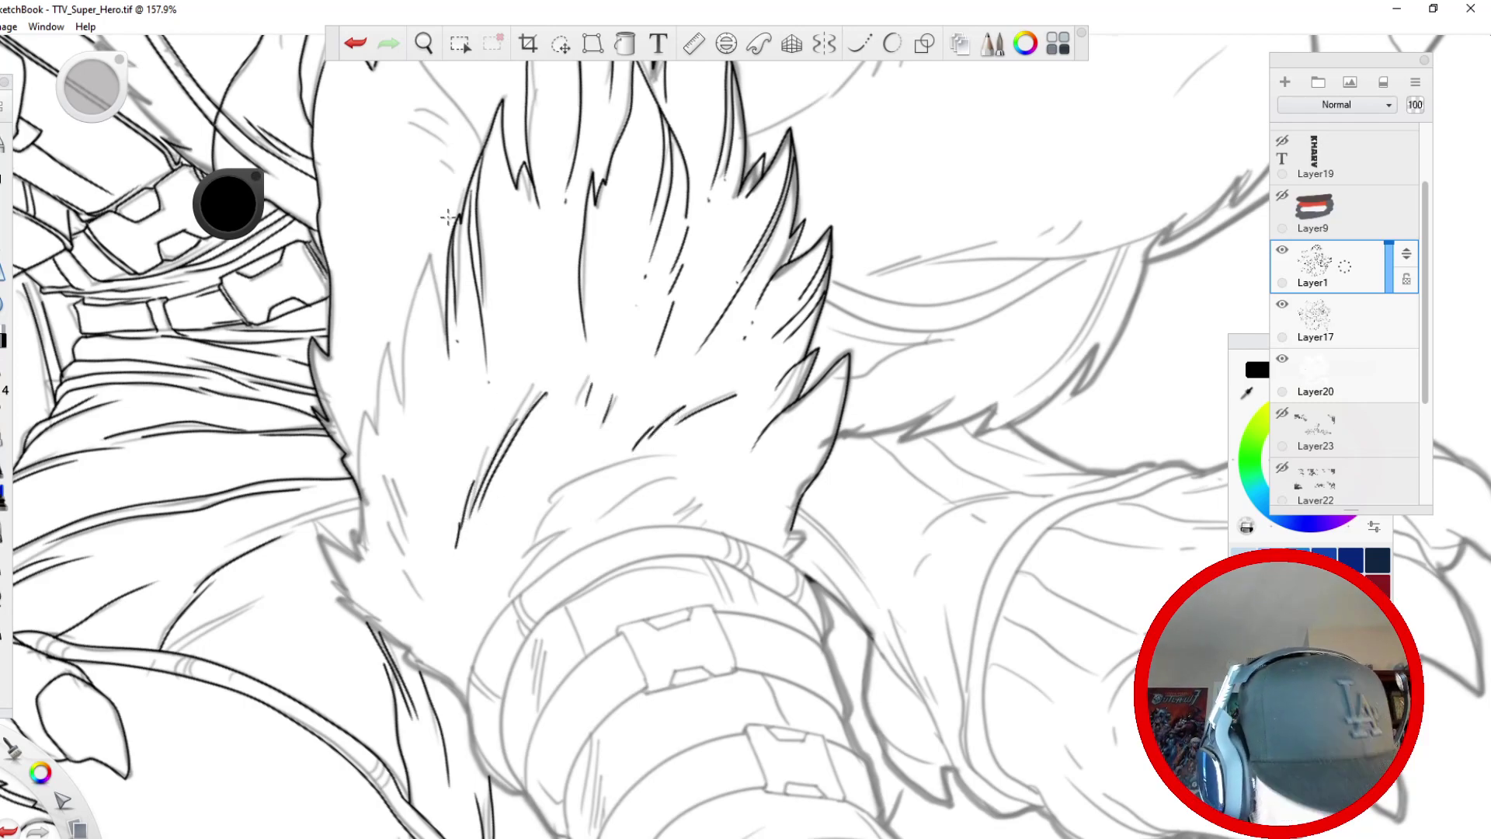
- Ink the jagged fur tufts down the forearm's inner edge to the wrist wraps with steady strokes
{"action": "left_click", "coordinate": [860, 43]}
{"action": "mouse_move", "coordinate": [436, 292]}
{"action": "left_mouse_down"}
{"action": "mouse_move", "coordinate": [446, 333]}
{"action": "mouse_move", "coordinate": [430, 234]}
{"action": "mouse_move", "coordinate": [399, 404]}
{"action": "mouse_move", "coordinate": [389, 321]}
{"action": "mouse_move", "coordinate": [379, 452]}
{"action": "left_mouse_up"}
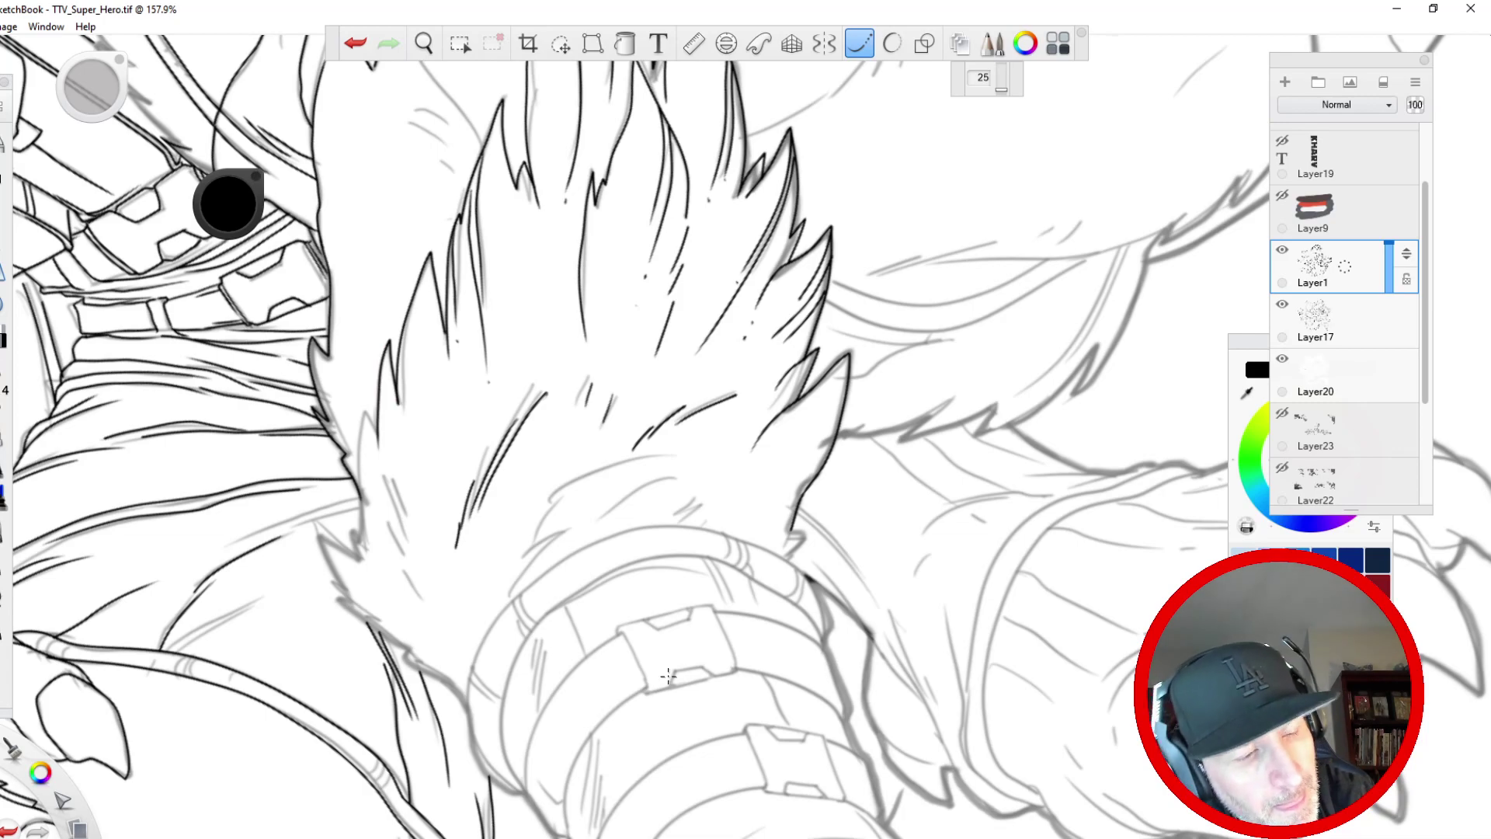
{"action": "left_click_drag", "start_coordinate": [358, 400], "coordinate": [360, 528]}
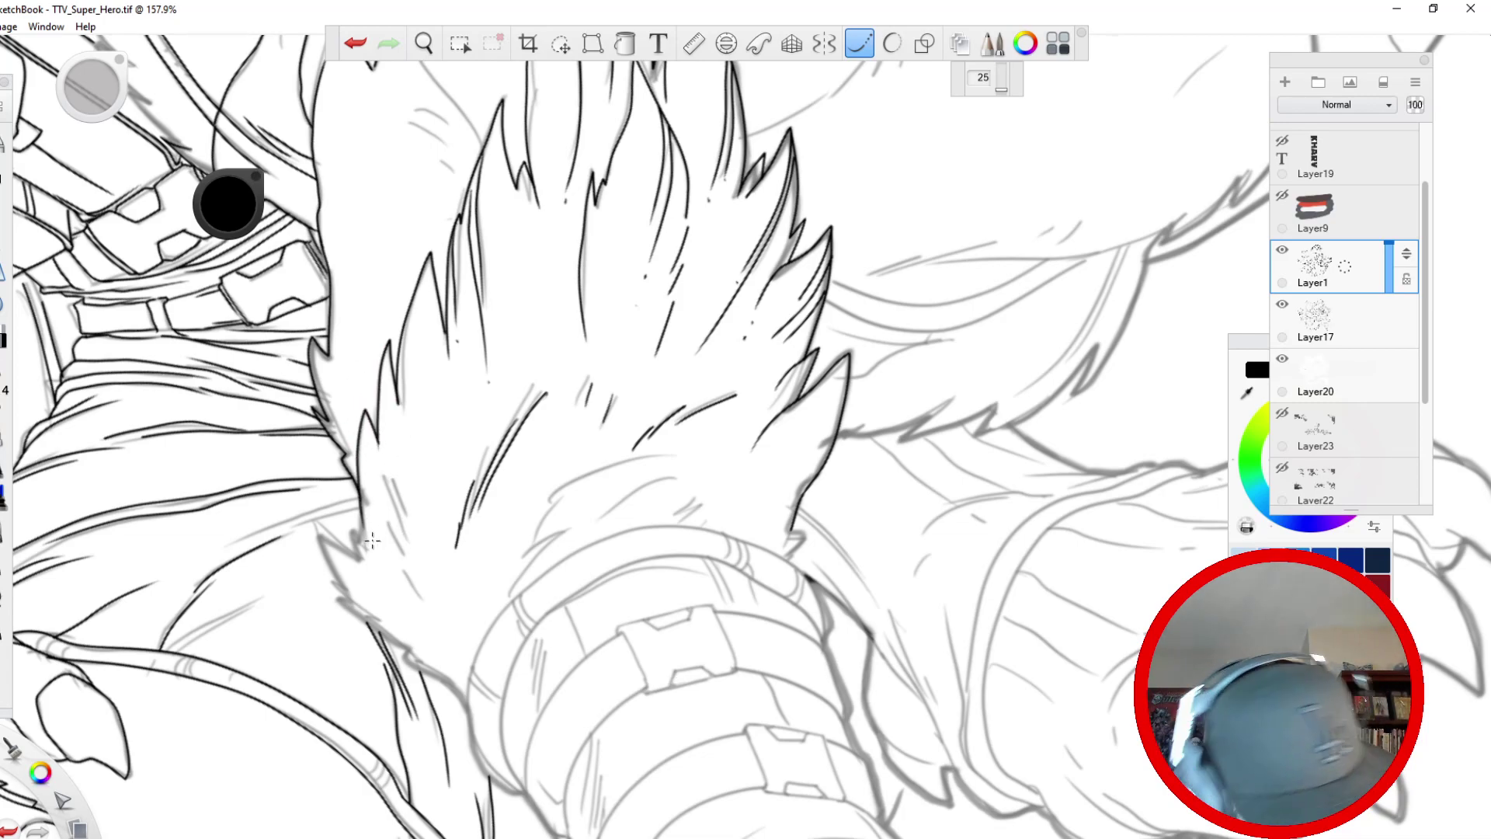
{"action": "mouse_move", "coordinate": [355, 515]}
{"action": "left_mouse_down"}
{"action": "mouse_move", "coordinate": [378, 554]}
{"action": "mouse_move", "coordinate": [324, 494]}
{"action": "mouse_move", "coordinate": [362, 616]}
{"action": "mouse_move", "coordinate": [414, 649]}
{"action": "mouse_move", "coordinate": [395, 660]}
{"action": "mouse_move", "coordinate": [450, 682]}
{"action": "left_mouse_up"}
{"action": "left_click_drag", "start_coordinate": [419, 598], "coordinate": [464, 699]}
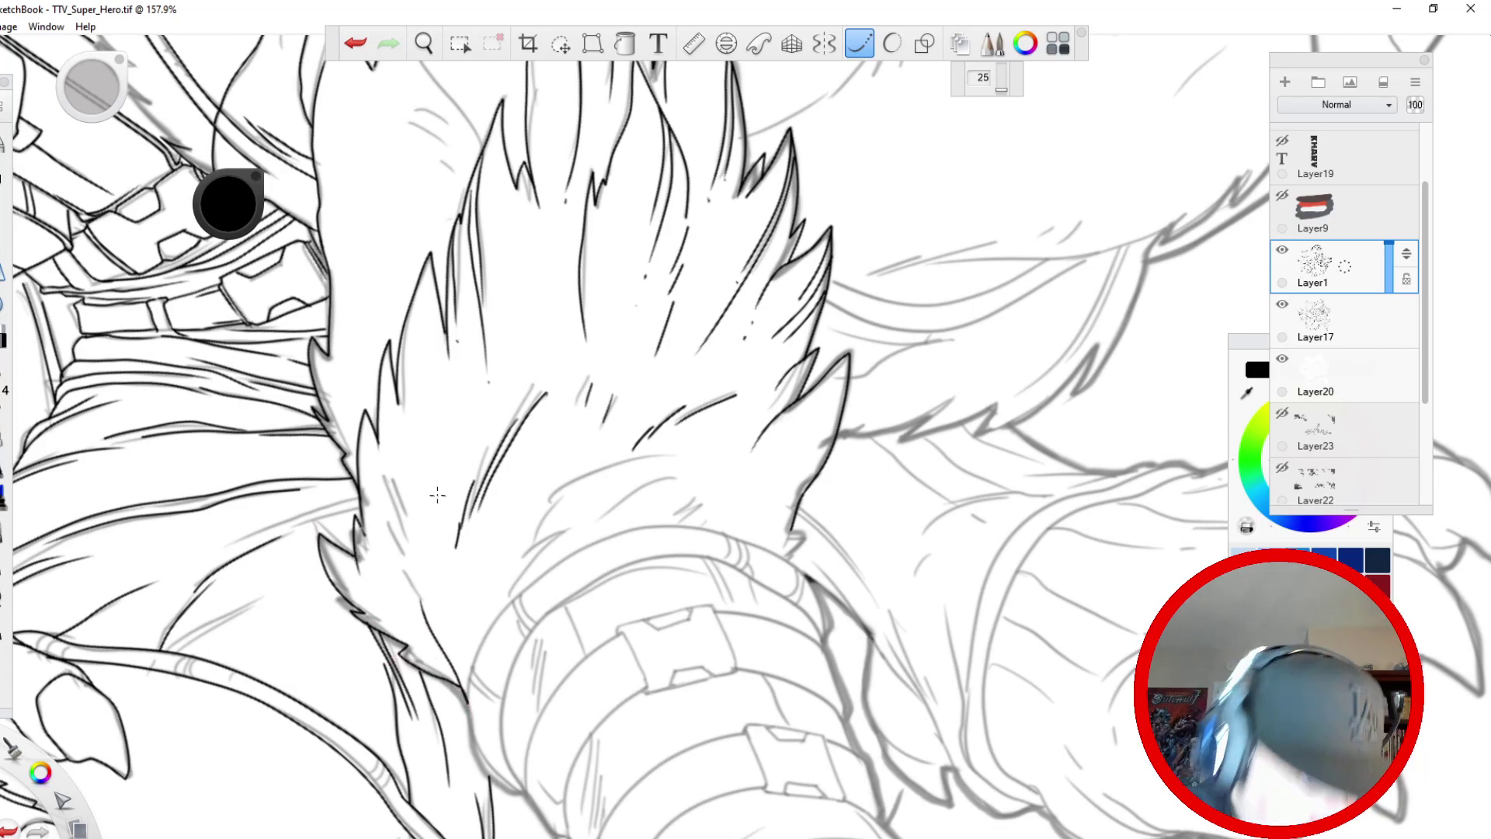
- Ink the upper arm's muscle contour between the torso stripe and the forearm fur, undoing the unwanted stroke
{"action": "key", "text": "space"}
{"action": "left_click_drag", "start_coordinate": [533, 334], "coordinate": [416, 791]}
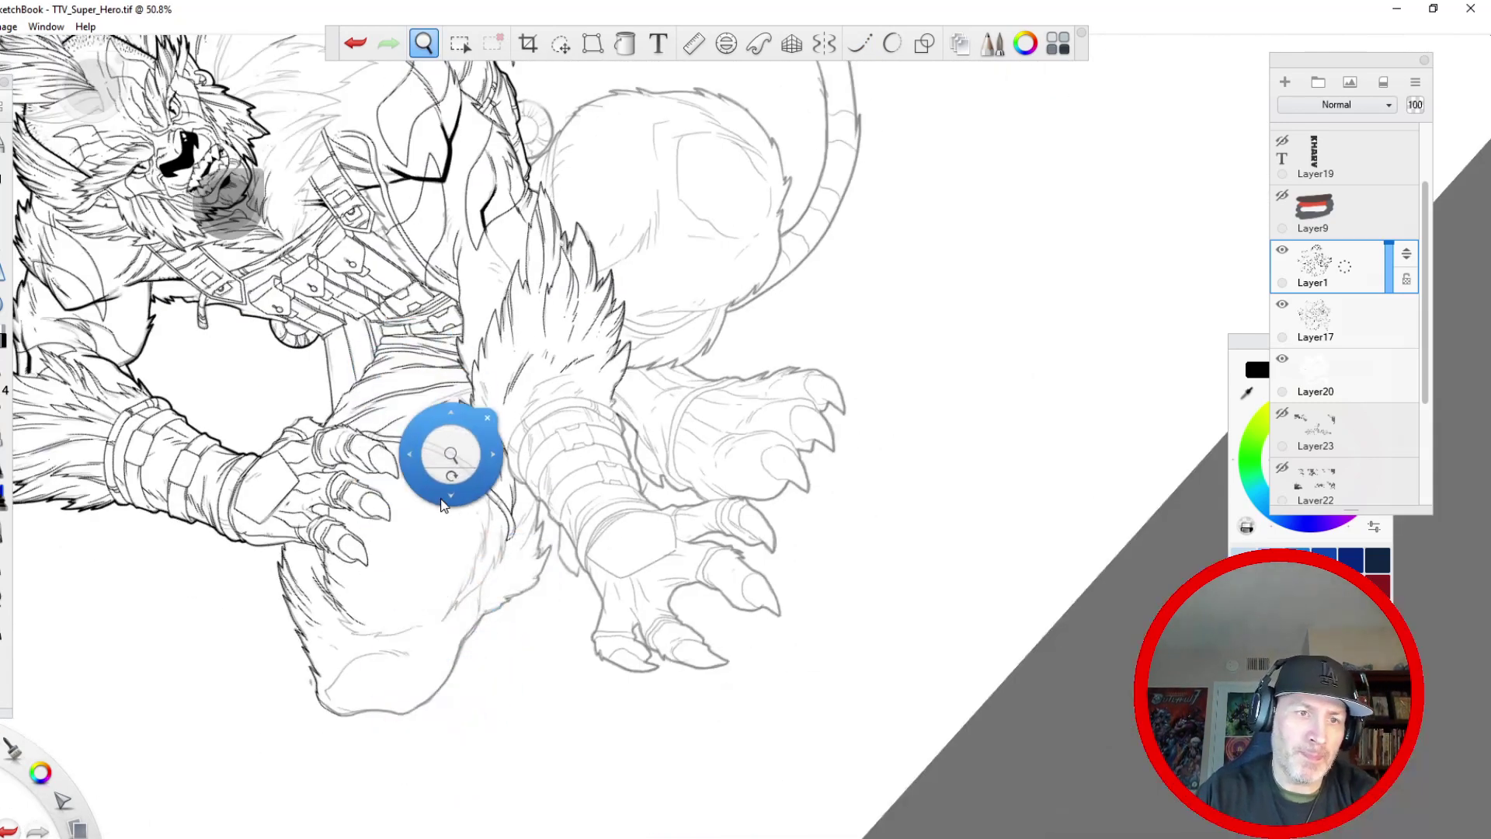
{"action": "mouse_move", "coordinate": [416, 450]}
{"action": "left_mouse_down"}
{"action": "mouse_move", "coordinate": [404, 350]}
{"action": "mouse_move", "coordinate": [415, 627]}
{"action": "left_mouse_up"}
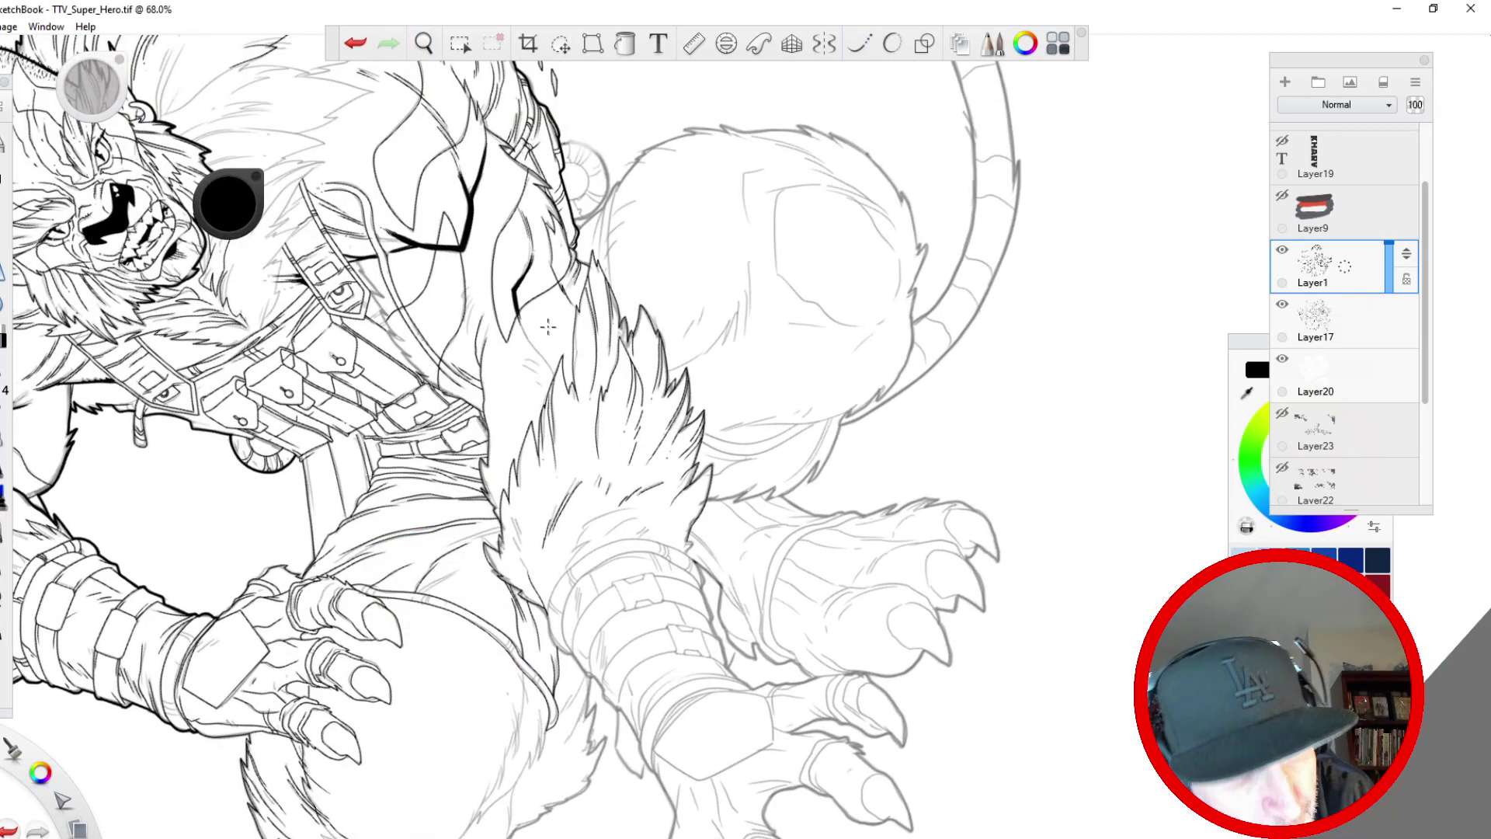
{"action": "left_click_drag", "start_coordinate": [525, 361], "coordinate": [538, 366]}
{"action": "mouse_move", "coordinate": [526, 368]}
{"action": "left_mouse_down"}
{"action": "mouse_move", "coordinate": [541, 390]}
{"action": "mouse_move", "coordinate": [531, 422]}
{"action": "left_mouse_up"}
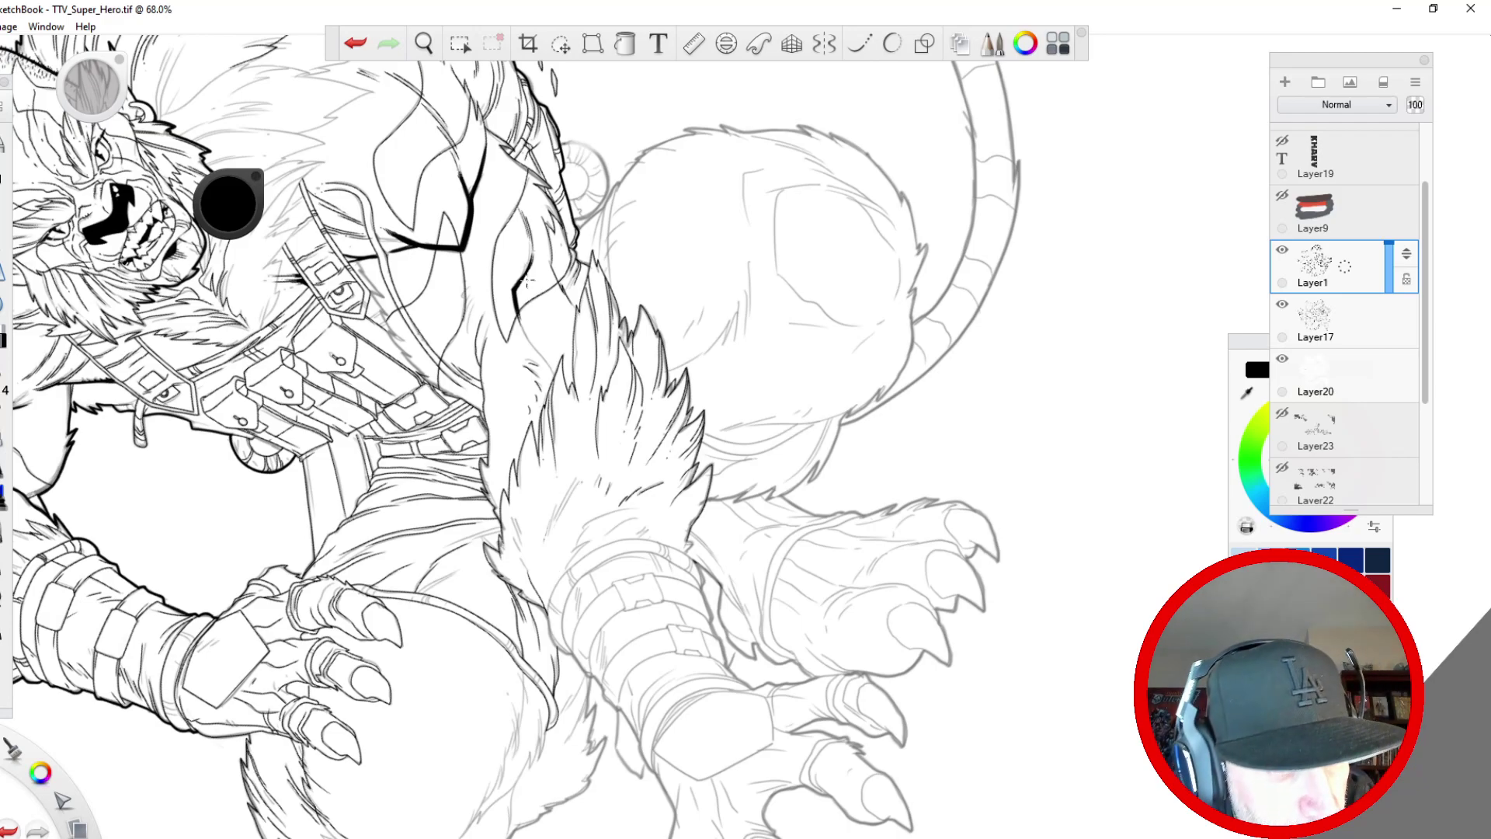
{"action": "left_click", "coordinate": [857, 45]}
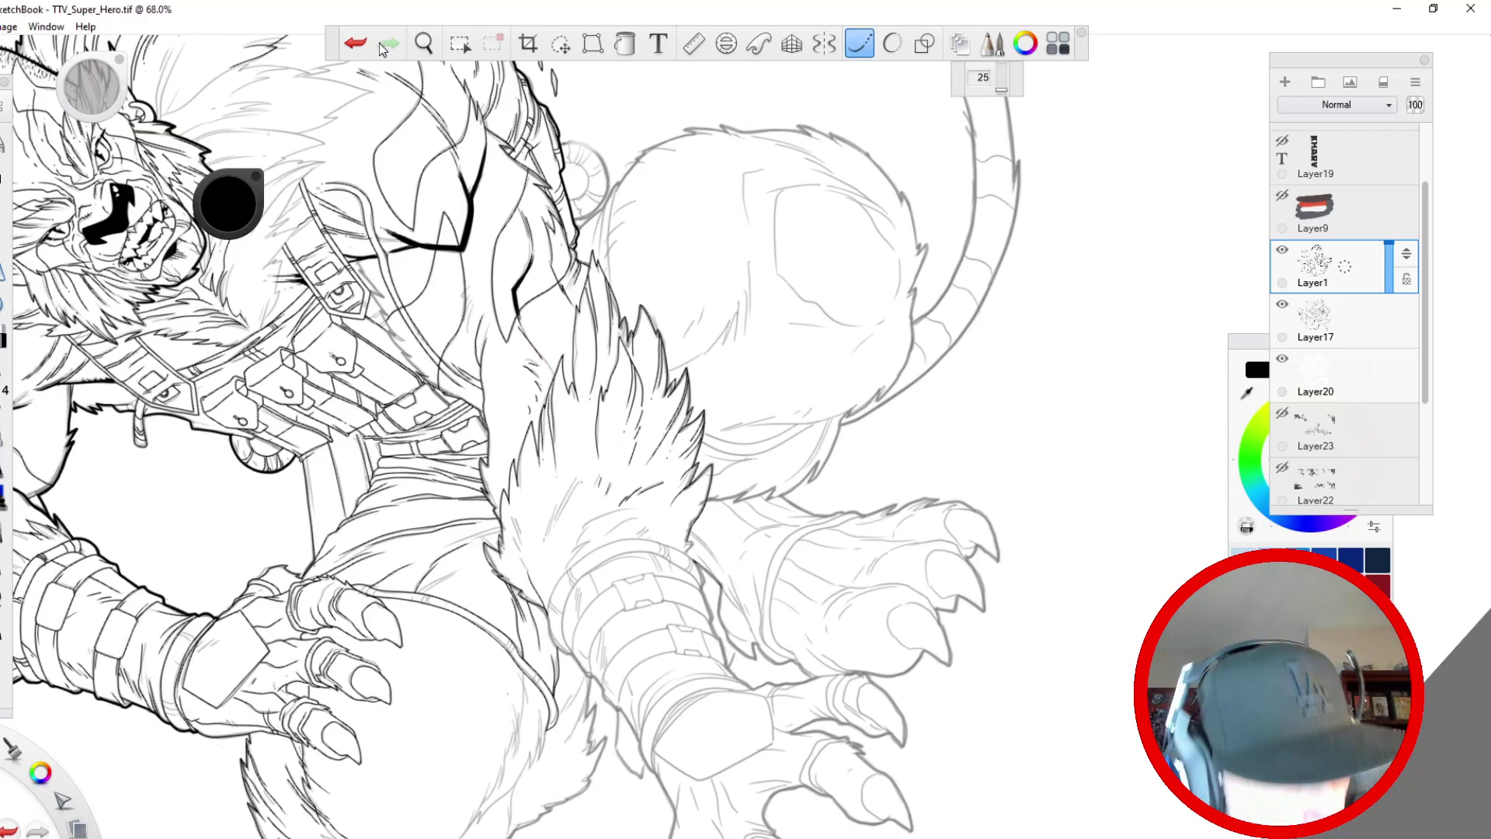
{"action": "left_click", "coordinate": [356, 43]}
{"action": "left_click_drag", "start_coordinate": [523, 332], "coordinate": [557, 371]}
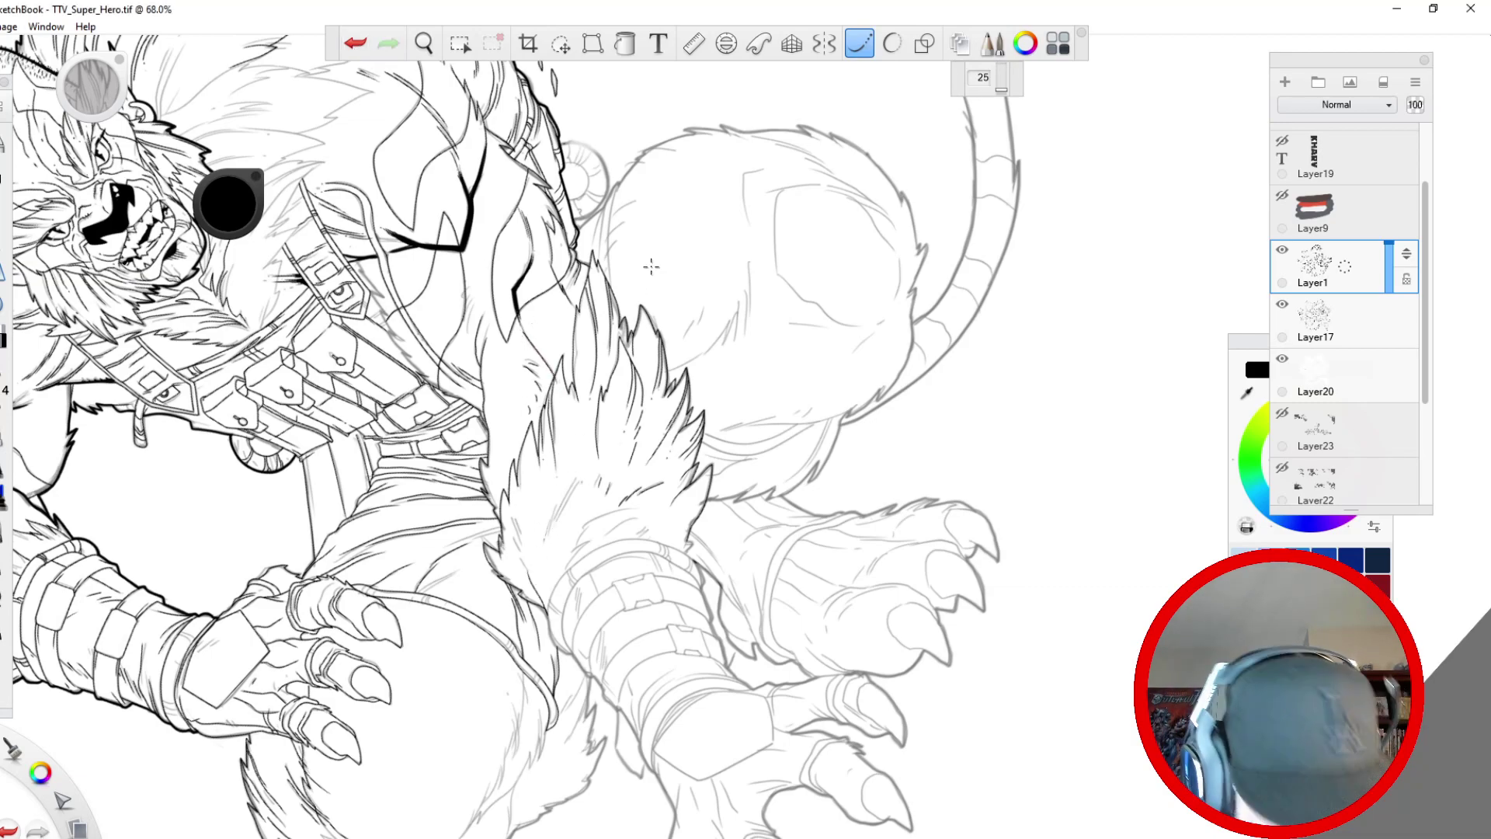
- Ink the jagged fur tufts and short loose hairs directly above the top band of the forearm wraps
{"action": "left_click", "coordinate": [857, 48]}
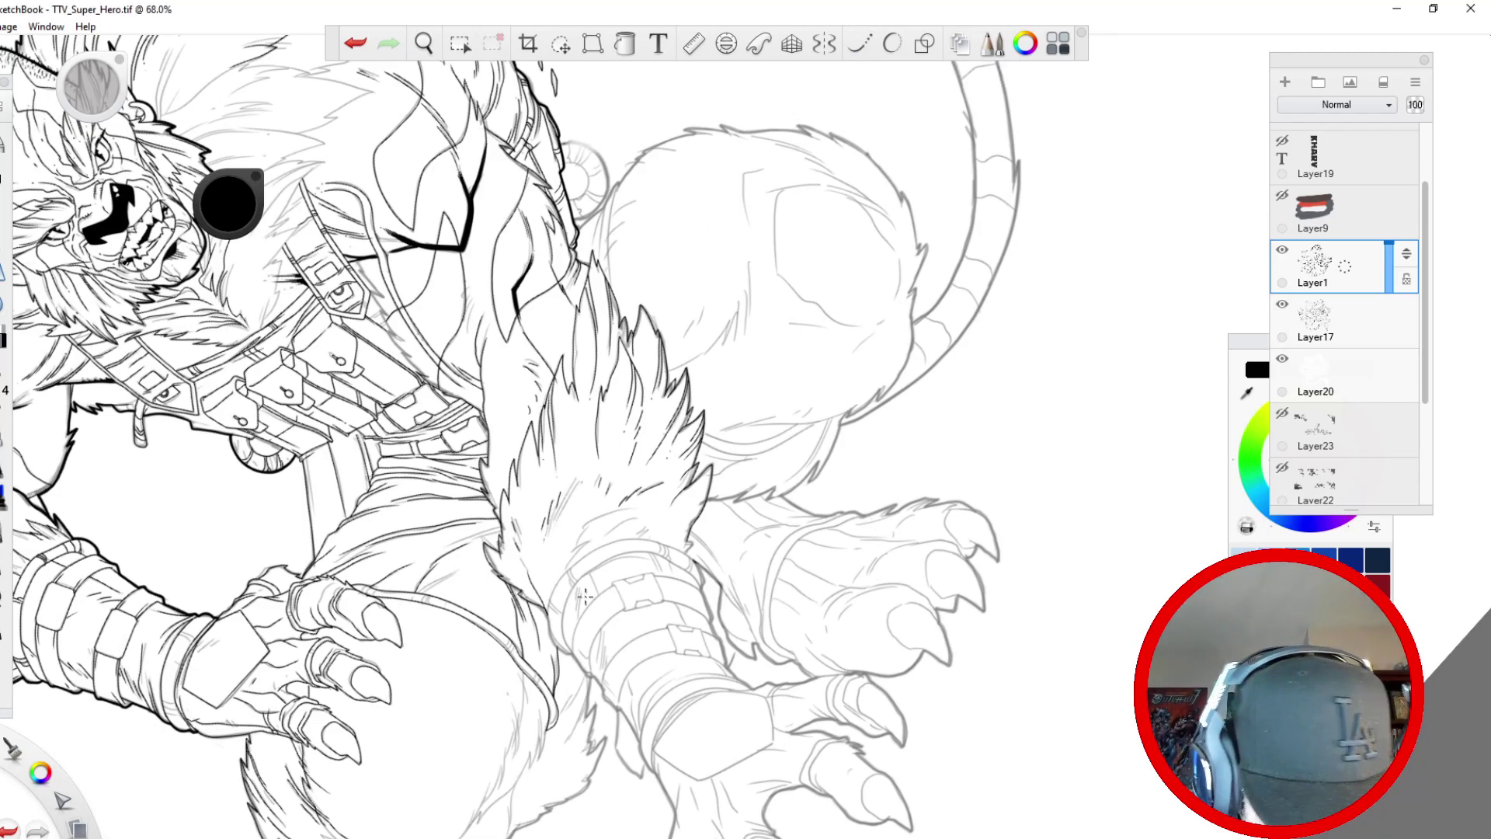
{"action": "key", "text": "space"}
{"action": "left_click_drag", "start_coordinate": [467, 396], "coordinate": [235, 295]}
{"action": "left_click", "coordinate": [860, 44]}
{"action": "mouse_move", "coordinate": [818, 173]}
{"action": "left_mouse_down"}
{"action": "mouse_move", "coordinate": [679, 311]}
{"action": "mouse_move", "coordinate": [666, 368]}
{"action": "mouse_move", "coordinate": [696, 334]}
{"action": "mouse_move", "coordinate": [683, 423]}
{"action": "mouse_move", "coordinate": [726, 373]}
{"action": "mouse_move", "coordinate": [698, 536]}
{"action": "left_mouse_up"}
{"action": "mouse_move", "coordinate": [884, 199]}
{"action": "left_mouse_down"}
{"action": "mouse_move", "coordinate": [894, 230]}
{"action": "mouse_move", "coordinate": [885, 259]}
{"action": "left_mouse_up"}
{"action": "left_click", "coordinate": [869, 52]}
{"action": "left_click_drag", "start_coordinate": [594, 517], "coordinate": [613, 550]}
- Ink the outer and inner curved edges of the top band around the forearm wraps with steady strokes
{"action": "left_click", "coordinate": [859, 42]}
{"action": "mouse_move", "coordinate": [1202, 313]}
{"action": "left_mouse_down"}
{"action": "mouse_move", "coordinate": [1158, 255]}
{"action": "mouse_move", "coordinate": [1049, 230]}
{"action": "mouse_move", "coordinate": [926, 258]}
{"action": "mouse_move", "coordinate": [811, 338]}
{"action": "mouse_move", "coordinate": [746, 427]}
{"action": "mouse_move", "coordinate": [710, 534]}
{"action": "mouse_move", "coordinate": [708, 648]}
{"action": "mouse_move", "coordinate": [731, 716]}
{"action": "left_mouse_up"}
{"action": "mouse_move", "coordinate": [1201, 315]}
{"action": "left_mouse_down"}
{"action": "mouse_move", "coordinate": [1105, 279]}
{"action": "mouse_move", "coordinate": [1037, 277]}
{"action": "mouse_move", "coordinate": [923, 311]}
{"action": "mouse_move", "coordinate": [835, 385]}
{"action": "mouse_move", "coordinate": [776, 502]}
{"action": "mouse_move", "coordinate": [772, 659]}
{"action": "mouse_move", "coordinate": [813, 753]}
{"action": "mouse_move", "coordinate": [886, 798]}
{"action": "left_mouse_up"}
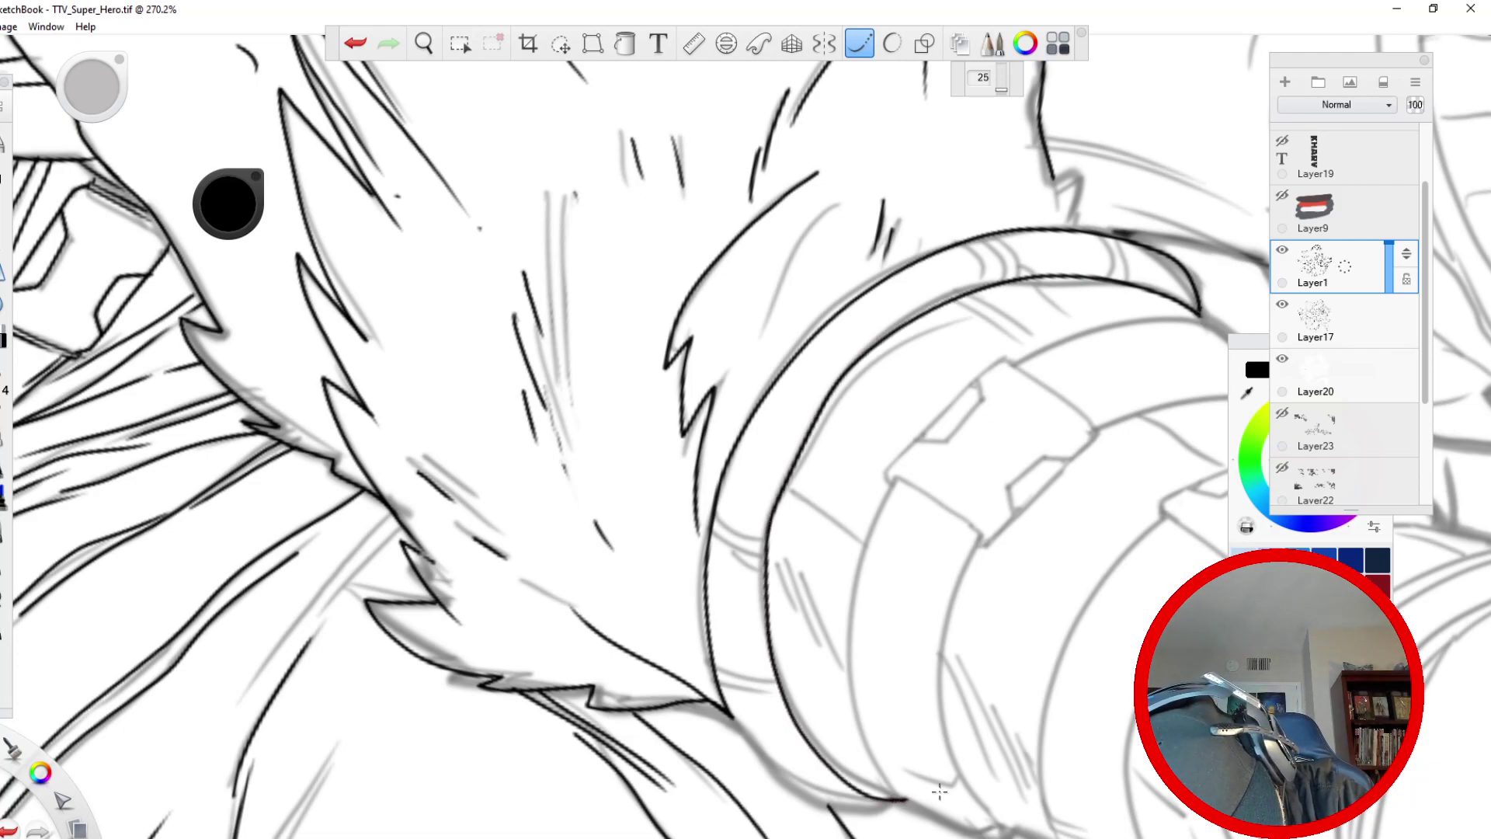
- Add freehand creases and hatching to the wrap sections between the forearm bands, including the short contour at their edge
{"action": "key", "text": "space"}
{"action": "left_click_drag", "start_coordinate": [460, 572], "coordinate": [446, 323]}
{"action": "mouse_move", "coordinate": [332, 744]}
{"action": "left_mouse_down"}
{"action": "mouse_move", "coordinate": [375, 576]}
{"action": "mouse_move", "coordinate": [445, 473]}
{"action": "left_mouse_up"}
{"action": "mouse_move", "coordinate": [690, 521]}
{"action": "left_mouse_down"}
{"action": "mouse_move", "coordinate": [642, 475]}
{"action": "mouse_move", "coordinate": [634, 418]}
{"action": "mouse_move", "coordinate": [691, 268]}
{"action": "left_mouse_up"}
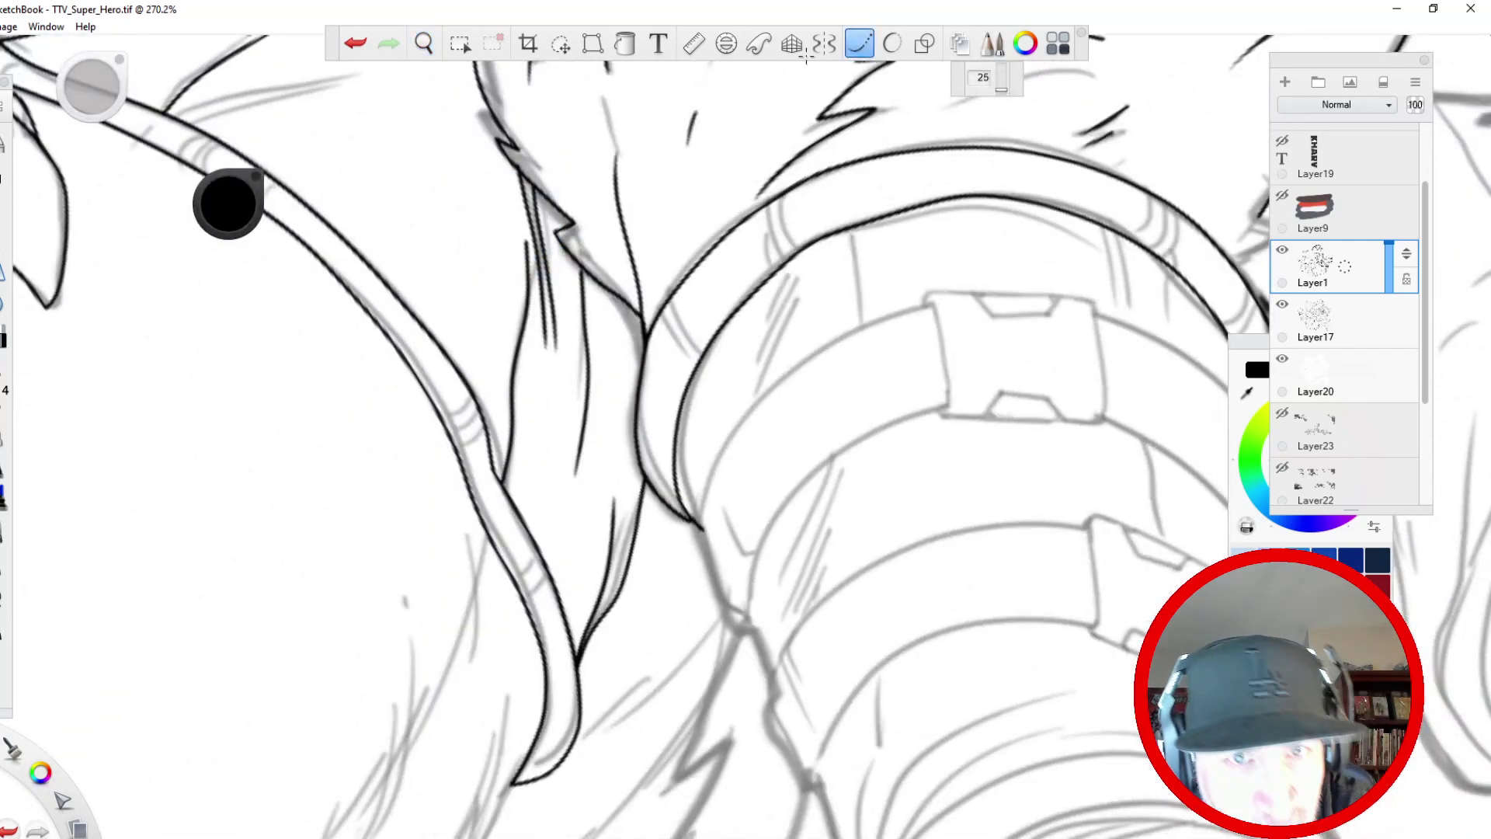
{"action": "left_click", "coordinate": [860, 42]}
{"action": "mouse_move", "coordinate": [806, 248]}
{"action": "left_mouse_down"}
{"action": "mouse_move", "coordinate": [767, 324]}
{"action": "mouse_move", "coordinate": [756, 405]}
{"action": "left_mouse_up"}
{"action": "left_click_drag", "start_coordinate": [852, 228], "coordinate": [859, 311]}
{"action": "left_click_drag", "start_coordinate": [867, 435], "coordinate": [887, 501]}
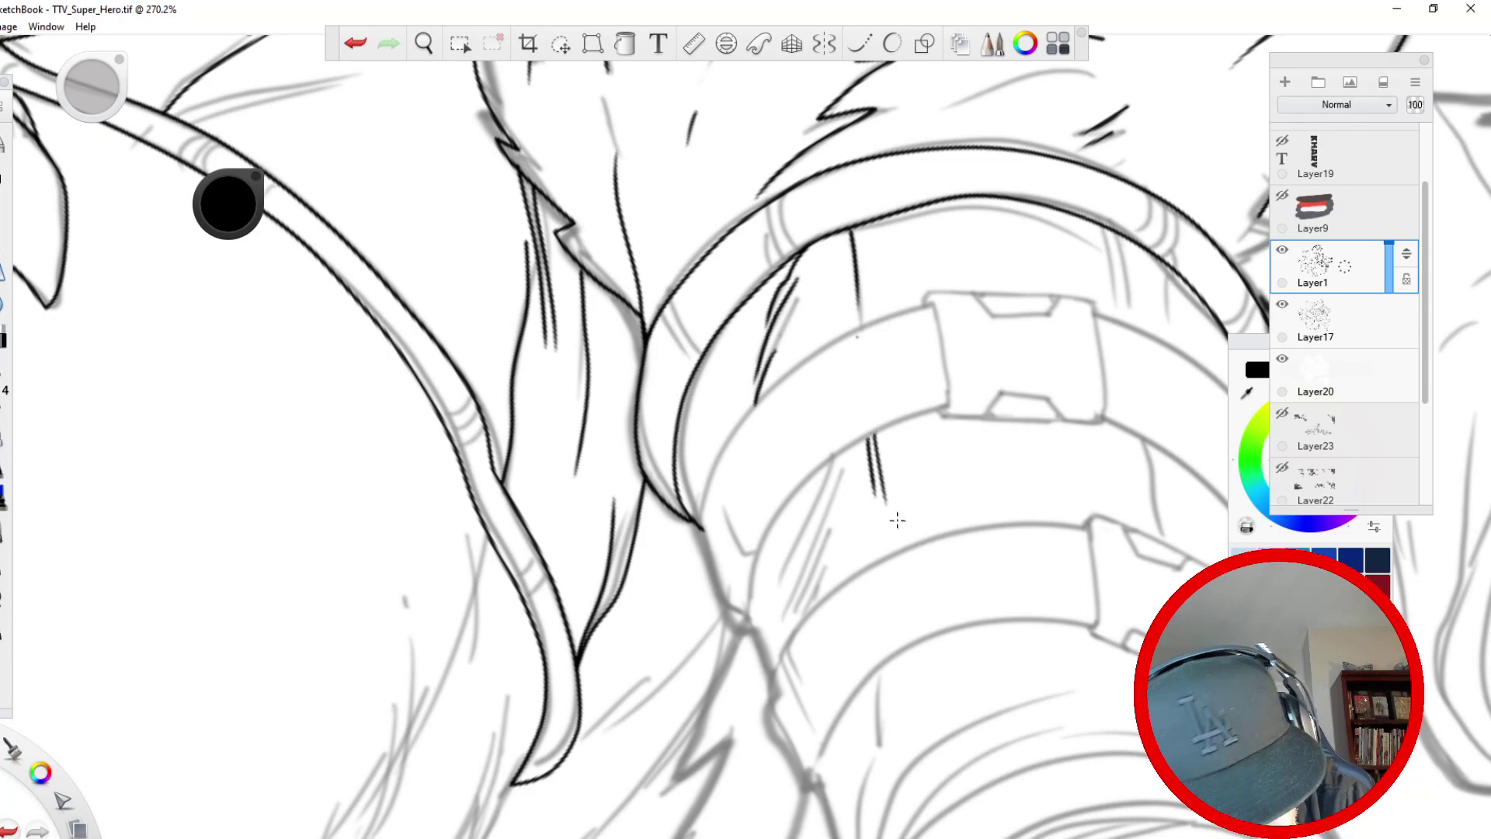
{"action": "left_click_drag", "start_coordinate": [860, 224], "coordinate": [865, 268]}
{"action": "mouse_move", "coordinate": [832, 460]}
{"action": "left_mouse_down"}
{"action": "mouse_move", "coordinate": [787, 563]}
{"action": "mouse_move", "coordinate": [777, 635]}
{"action": "left_mouse_up"}
{"action": "mouse_move", "coordinate": [822, 561]}
{"action": "left_mouse_down"}
{"action": "mouse_move", "coordinate": [793, 635]}
{"action": "mouse_move", "coordinate": [750, 616]}
{"action": "left_mouse_up"}
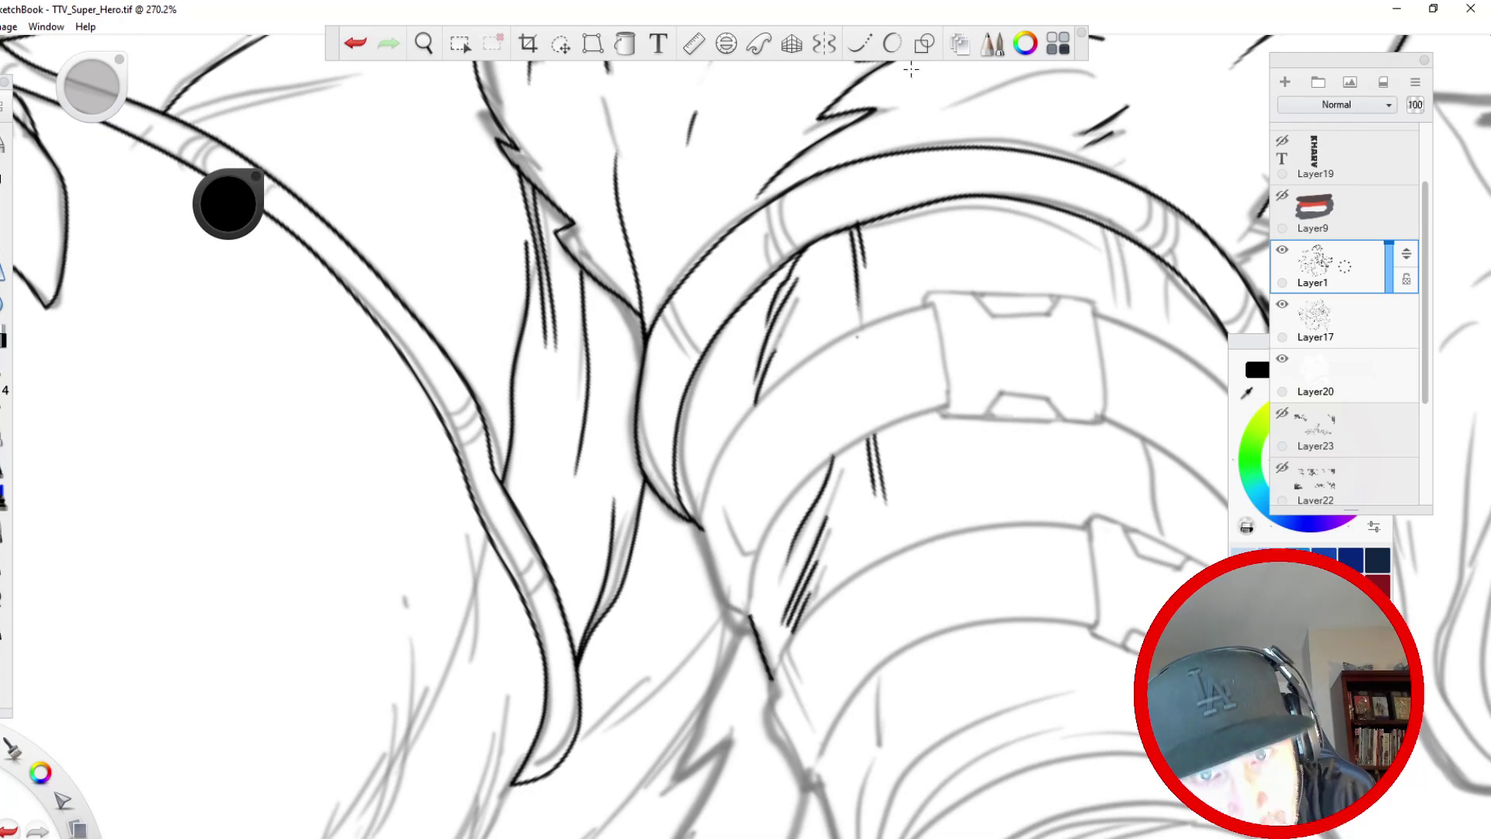
- Ink both curved edges of the second forearm band from its buckle plate down to its folded end
{"action": "left_click", "coordinate": [859, 43]}
{"action": "mouse_move", "coordinate": [929, 307]}
{"action": "left_mouse_down"}
{"action": "mouse_move", "coordinate": [796, 372]}
{"action": "mouse_move", "coordinate": [714, 466]}
{"action": "mouse_move", "coordinate": [699, 527]}
{"action": "mouse_move", "coordinate": [722, 600]}
{"action": "left_mouse_up"}
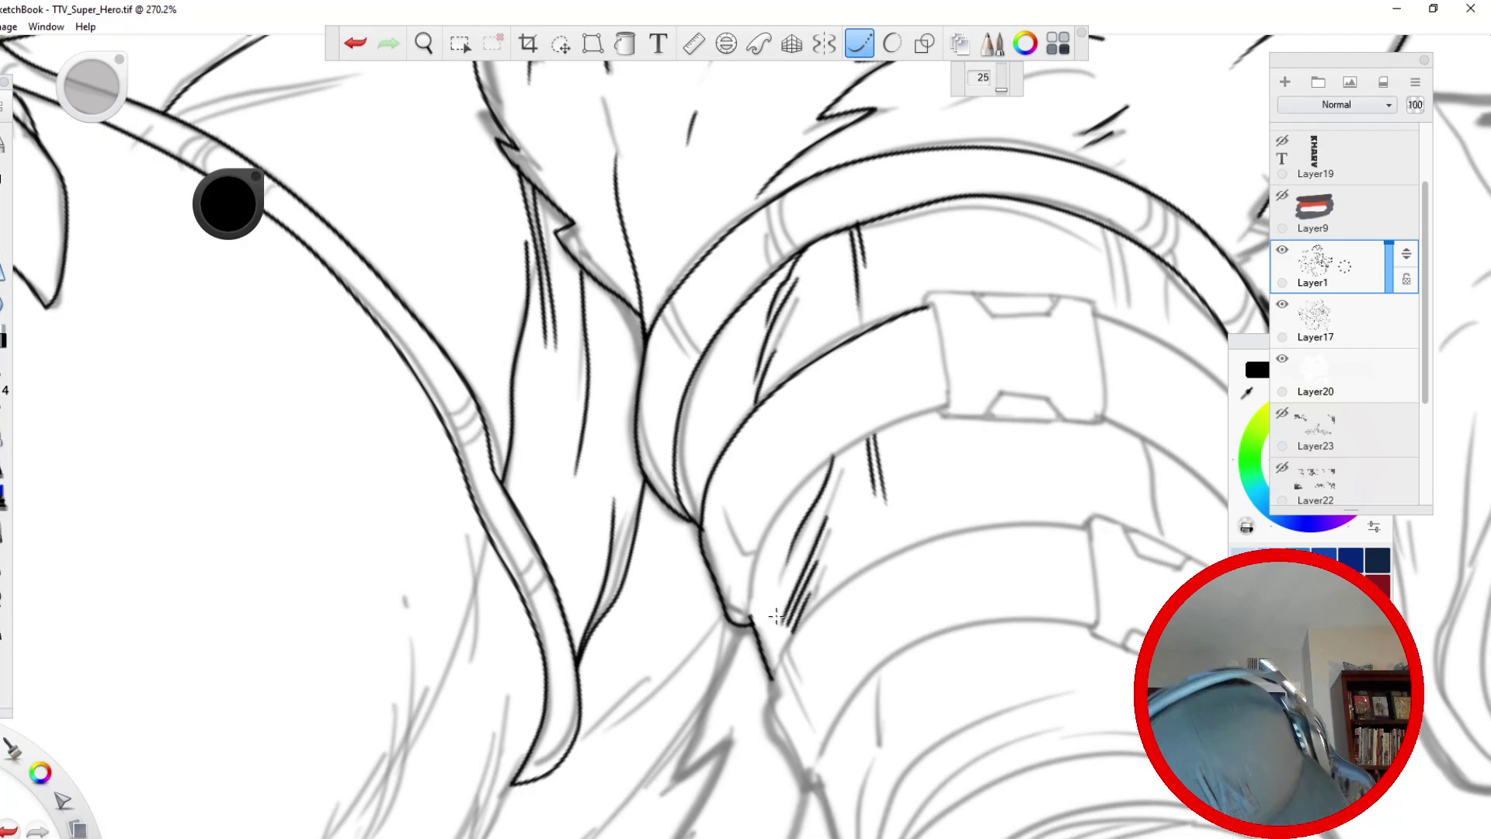
{"action": "mouse_move", "coordinate": [944, 409]}
{"action": "left_mouse_down"}
{"action": "mouse_move", "coordinate": [864, 440]}
{"action": "mouse_move", "coordinate": [773, 520]}
{"action": "mouse_move", "coordinate": [746, 599]}
{"action": "mouse_move", "coordinate": [721, 501]}
{"action": "mouse_move", "coordinate": [709, 541]}
{"action": "mouse_move", "coordinate": [731, 585]}
{"action": "left_mouse_up"}
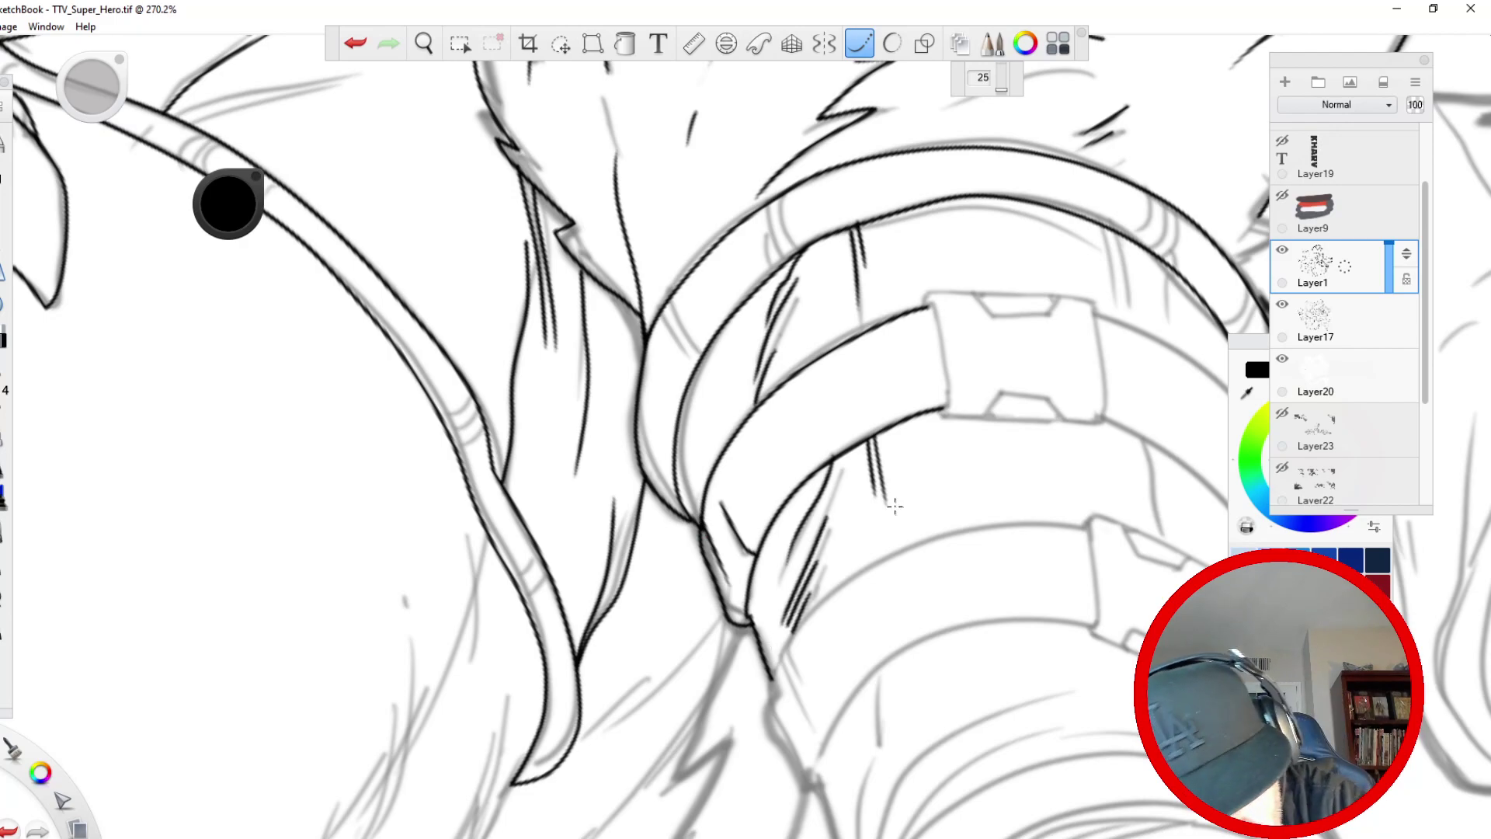
- Ink the inner curved edge of the lowest wrist wrap beside the hand plate and add short creases where it meets the hand
{"action": "key", "text": "space"}
{"action": "left_click_drag", "start_coordinate": [464, 267], "coordinate": [457, 543]}
{"action": "left_click_drag", "start_coordinate": [457, 557], "coordinate": [423, 625]}
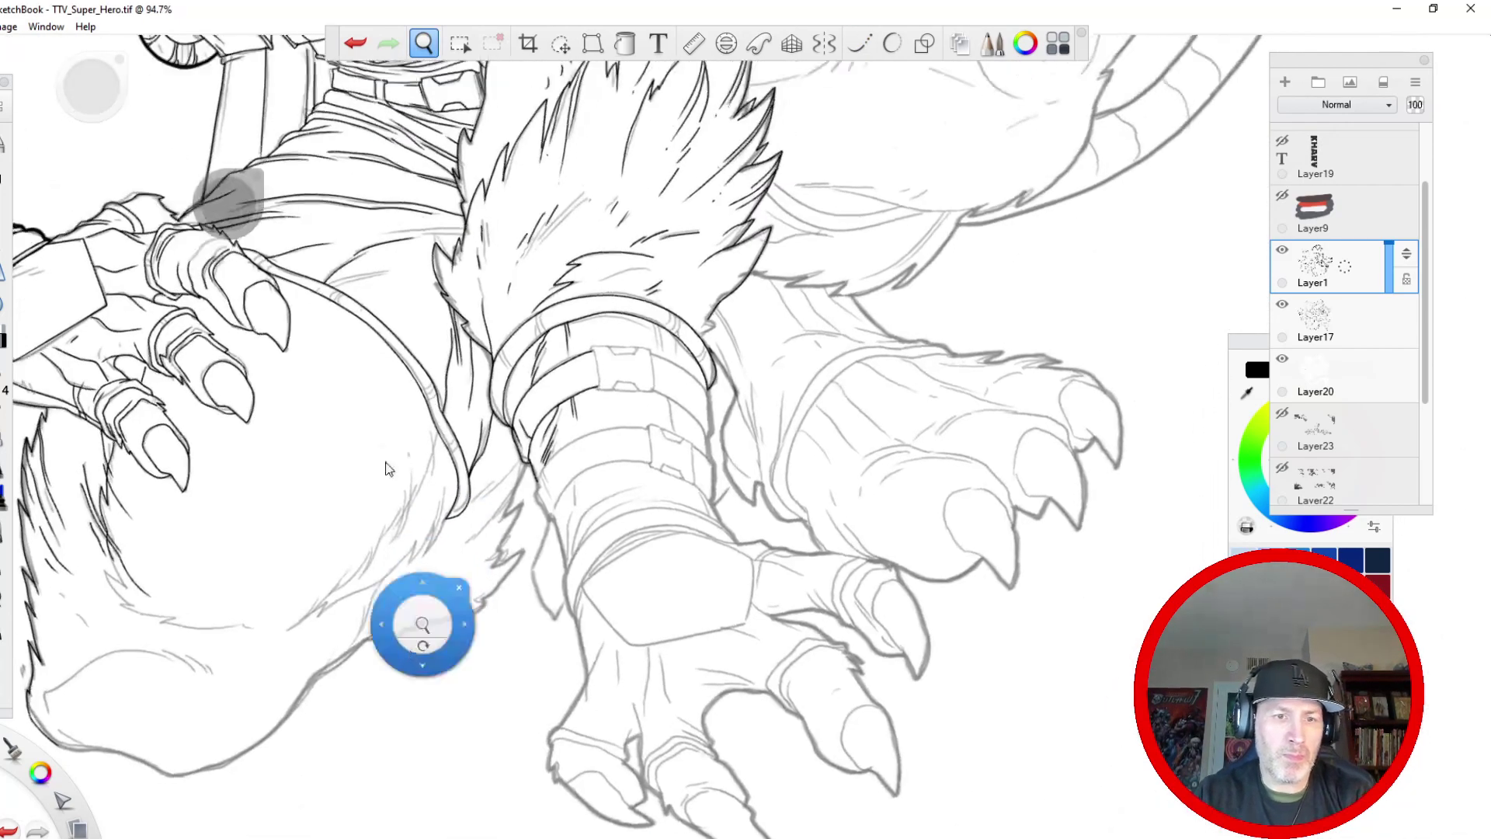
{"action": "left_click_drag", "start_coordinate": [523, 448], "coordinate": [514, 280]}
{"action": "left_click_drag", "start_coordinate": [505, 311], "coordinate": [443, 365]}
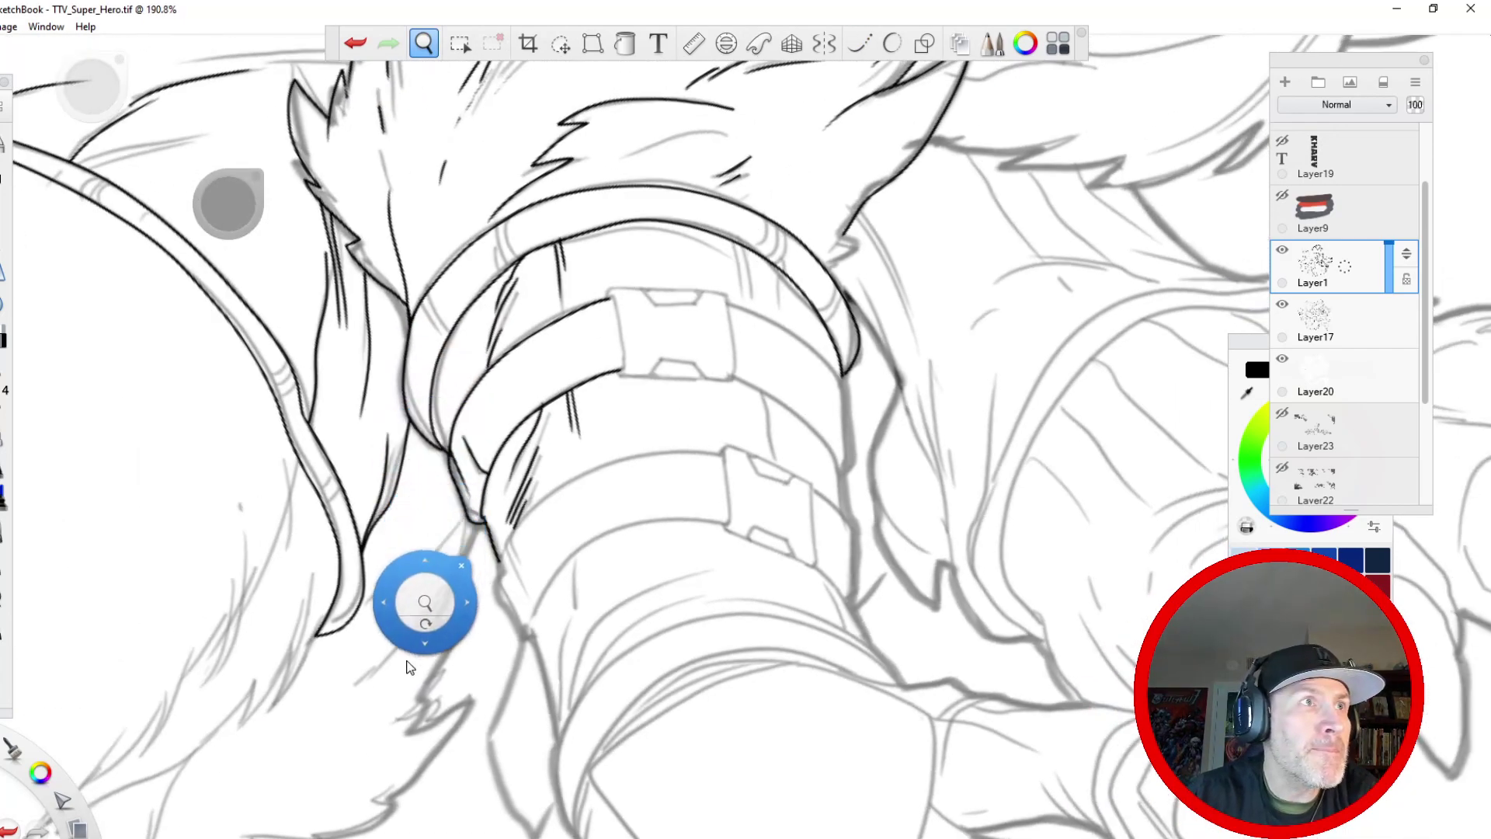
{"action": "left_click_drag", "start_coordinate": [414, 659], "coordinate": [396, 501]}
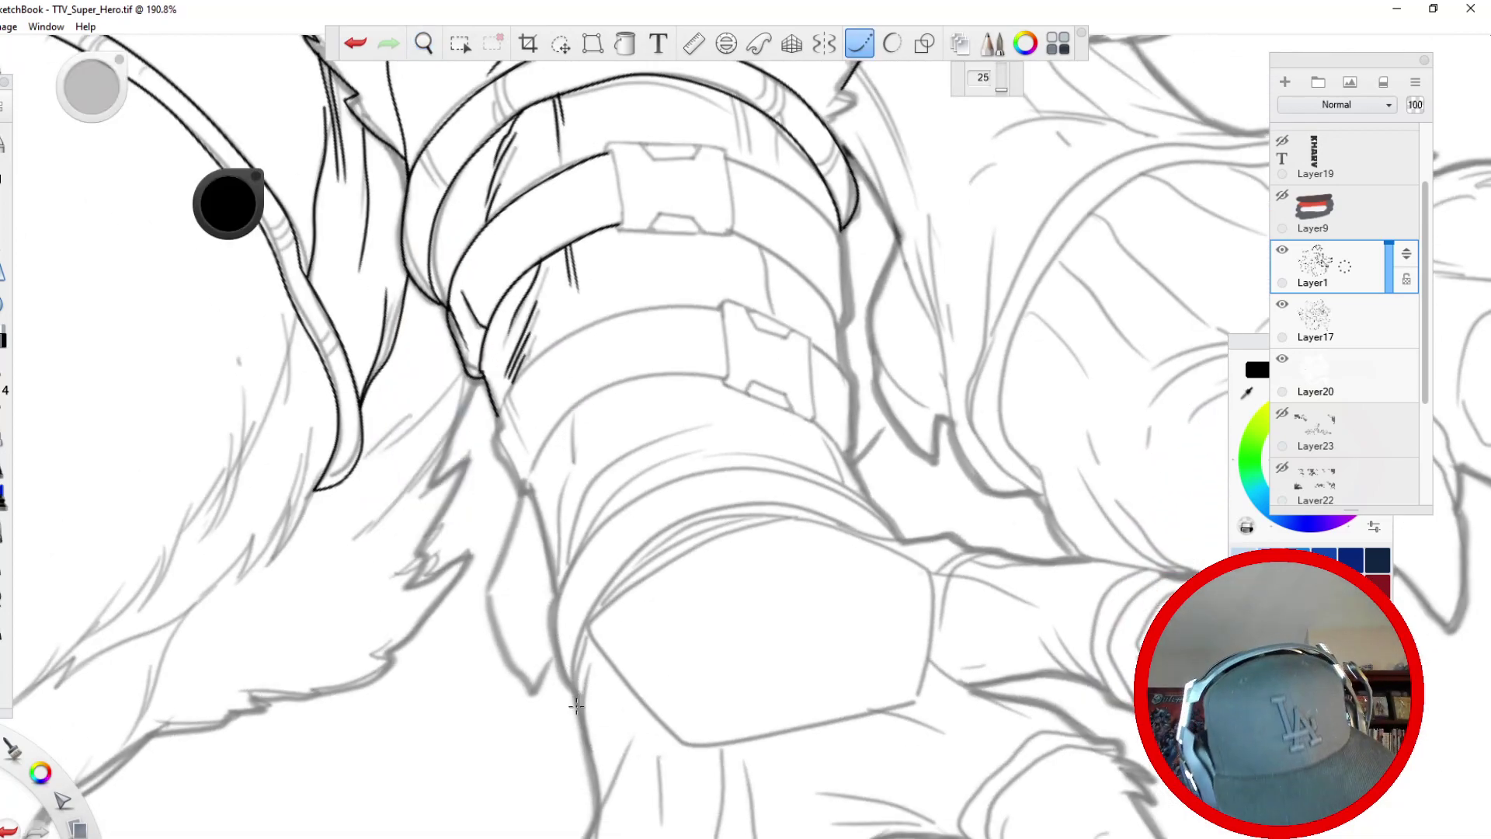
{"action": "mouse_move", "coordinate": [576, 708]}
{"action": "left_mouse_down"}
{"action": "mouse_move", "coordinate": [575, 647]}
{"action": "mouse_move", "coordinate": [610, 582]}
{"action": "mouse_move", "coordinate": [776, 506]}
{"action": "left_mouse_up"}
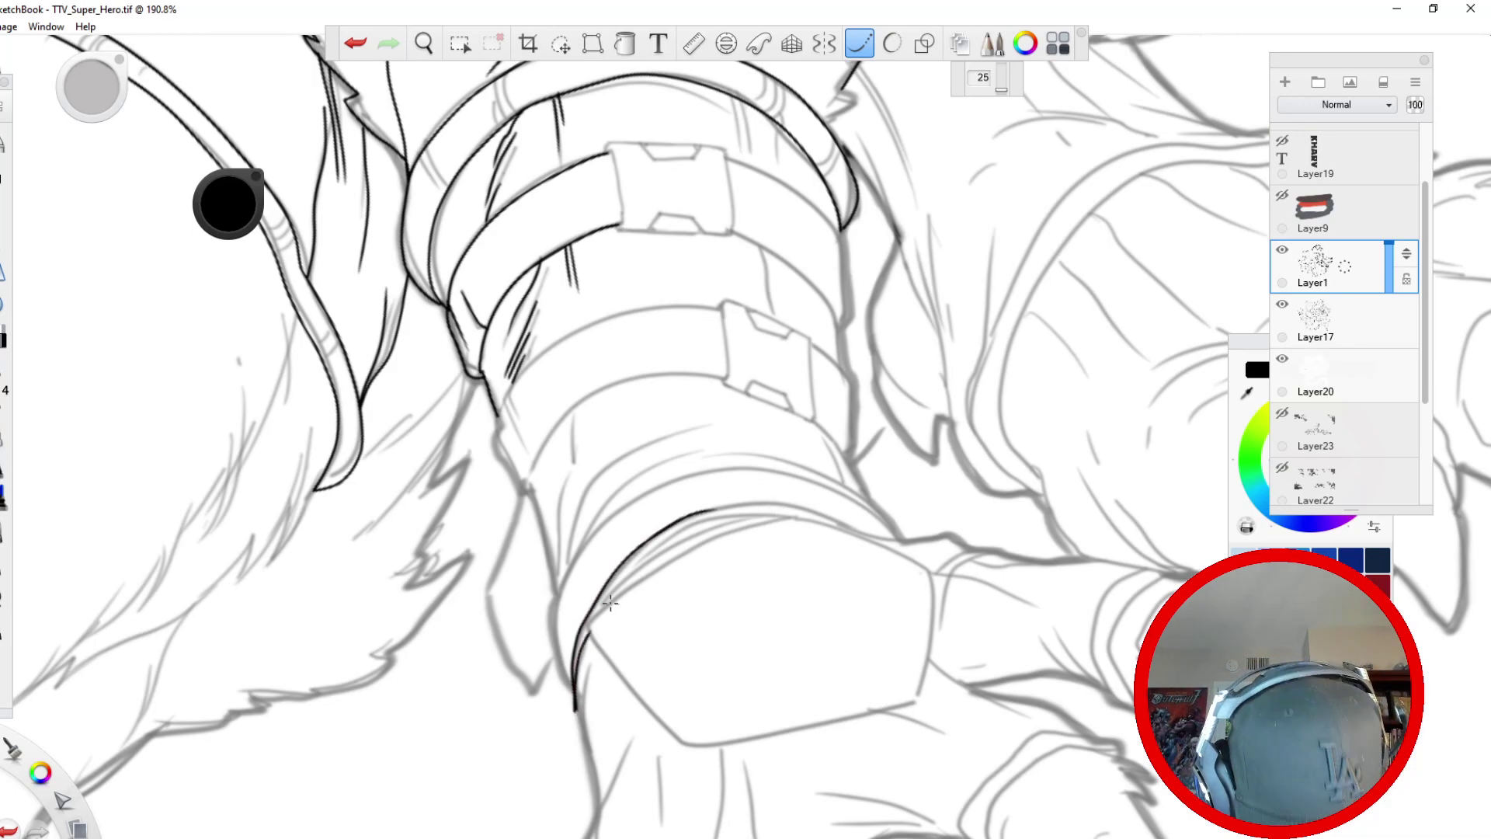
{"action": "left_click", "coordinate": [355, 43]}
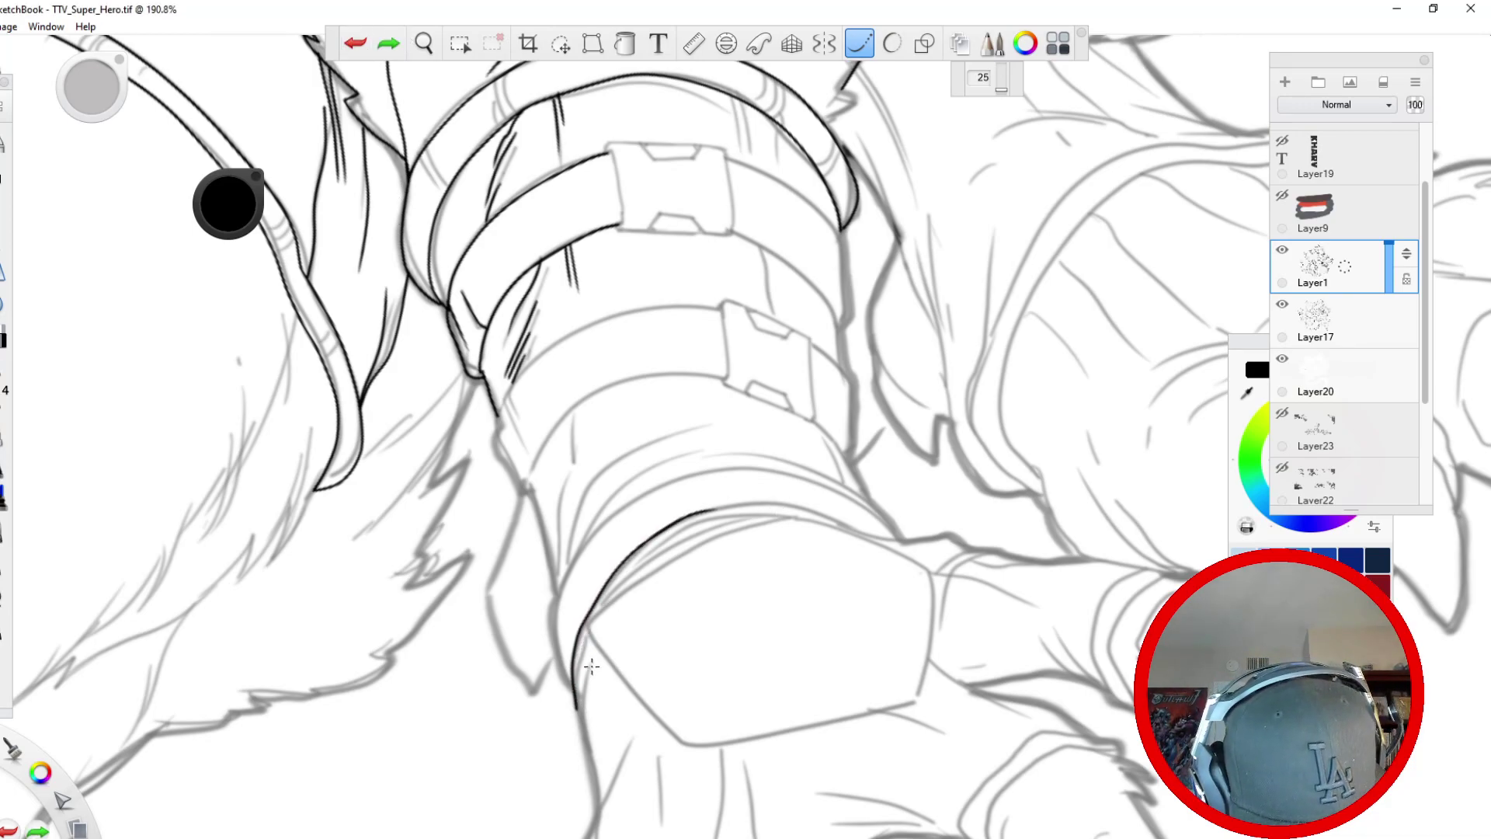
{"action": "left_click_drag", "start_coordinate": [590, 660], "coordinate": [606, 799]}
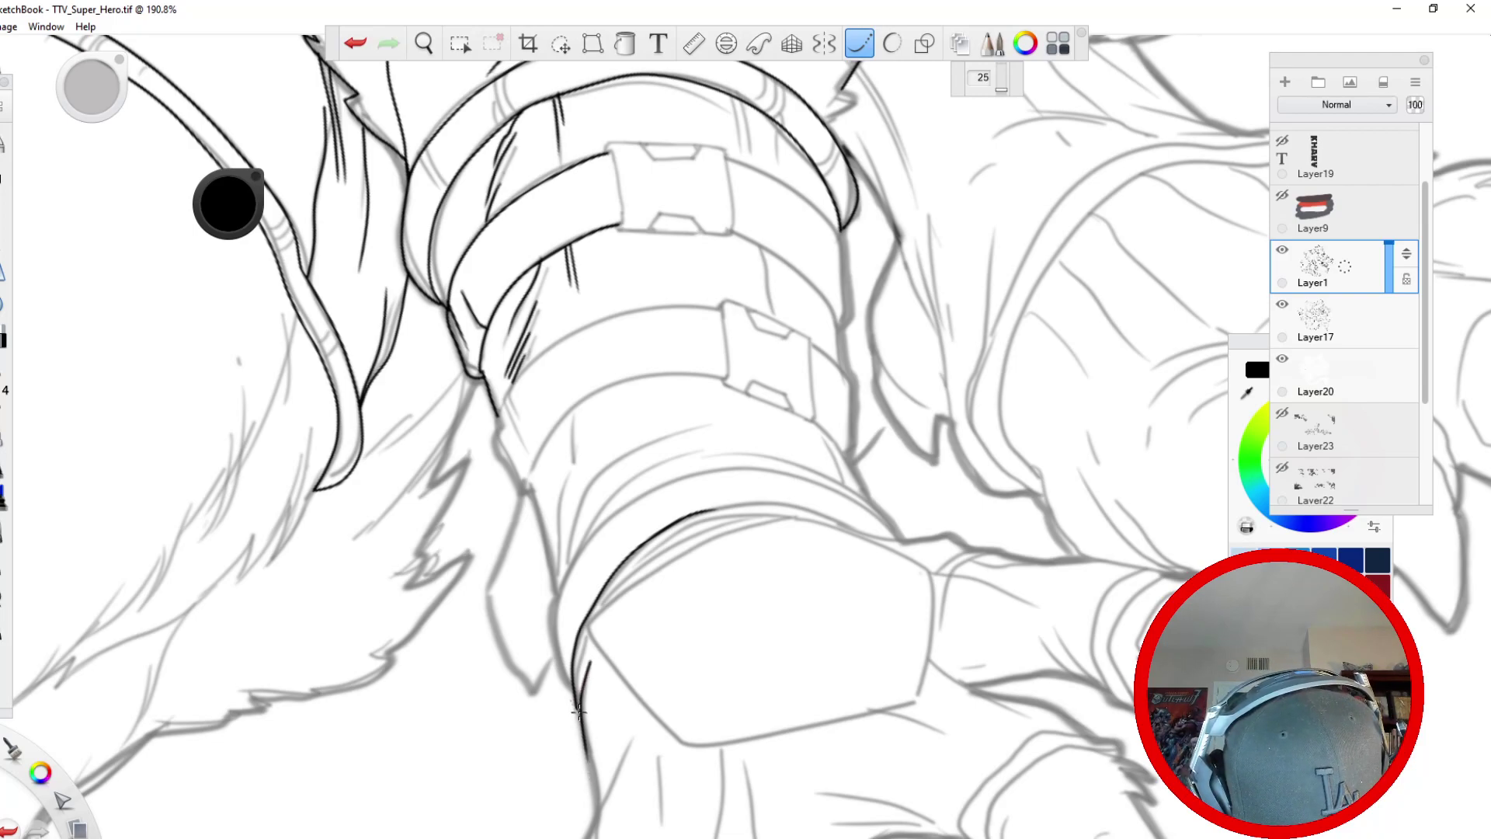
{"action": "left_click_drag", "start_coordinate": [590, 642], "coordinate": [588, 748]}
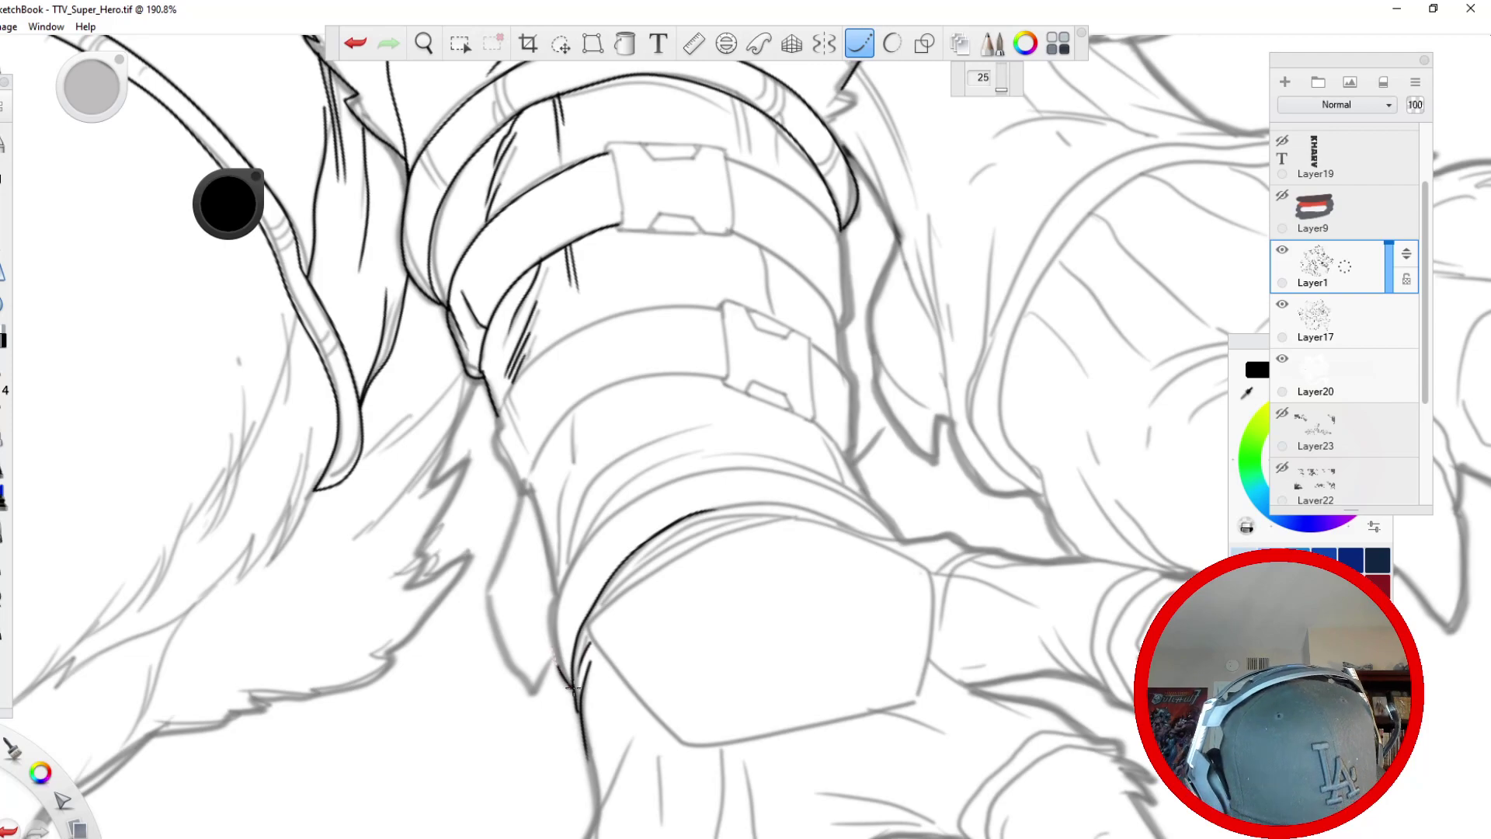
- Ink the near end of the lowest wrist wrap's outer edge, the folds rising above it and the adjoining forearm contour
{"action": "left_click_drag", "start_coordinate": [555, 617], "coordinate": [600, 527]}
{"action": "left_click_drag", "start_coordinate": [556, 596], "coordinate": [574, 465]}
{"action": "mouse_move", "coordinate": [565, 580]}
{"action": "left_mouse_down"}
{"action": "mouse_move", "coordinate": [606, 471]}
{"action": "mouse_move", "coordinate": [703, 427]}
{"action": "left_mouse_up"}
{"action": "left_click_drag", "start_coordinate": [546, 538], "coordinate": [554, 584]}
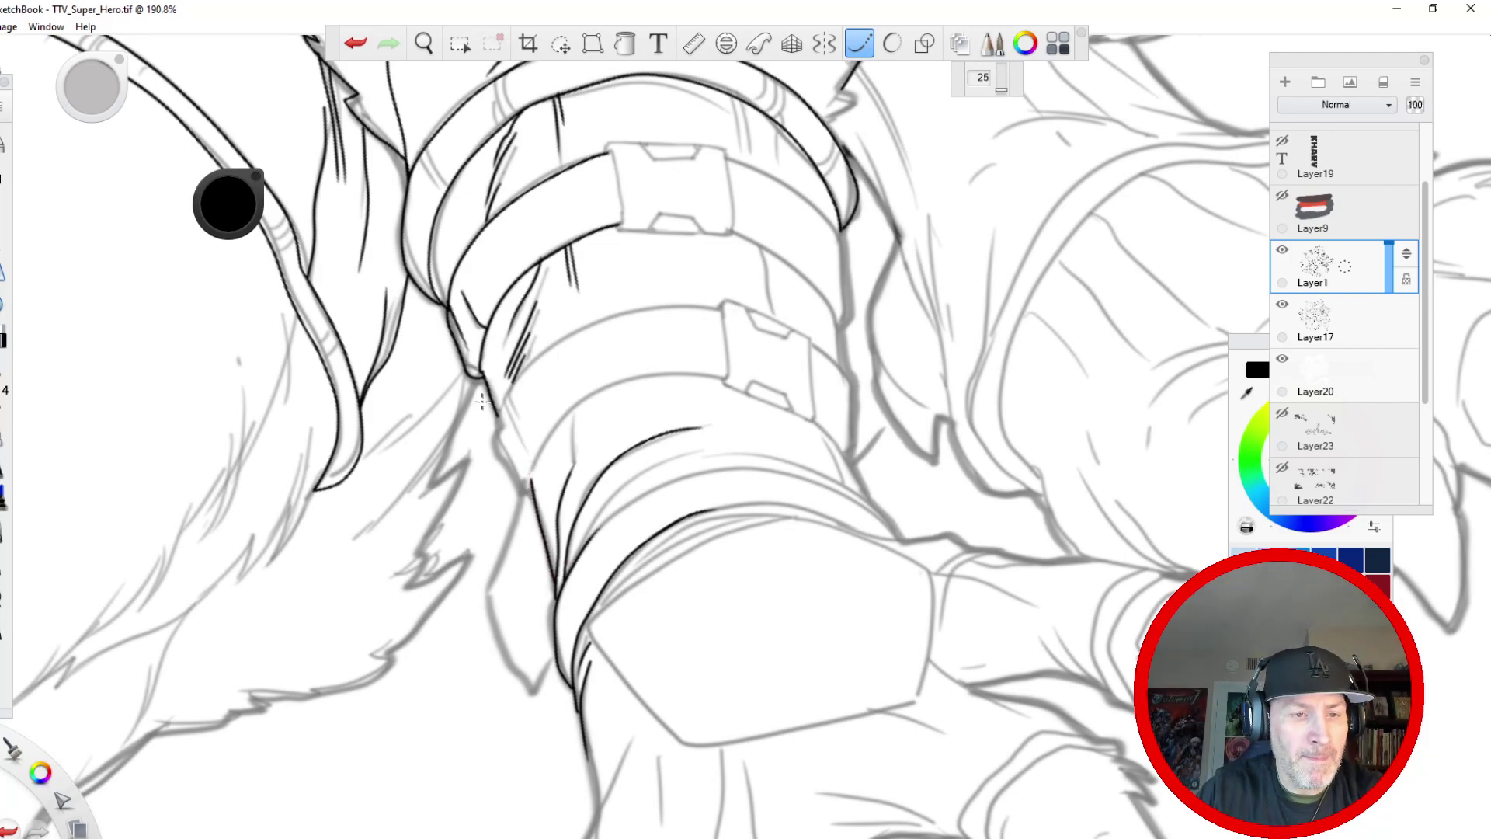
- Continue the lowest wrist wrap's edges around to the far side of the wrist and ink the folds running toward the lower buckle
{"action": "key", "text": "space"}
{"action": "left_click_drag", "start_coordinate": [499, 342], "coordinate": [478, 578]}
{"action": "left_click_drag", "start_coordinate": [580, 435], "coordinate": [575, 225]}
{"action": "left_click_drag", "start_coordinate": [459, 234], "coordinate": [175, 173]}
{"action": "left_click_drag", "start_coordinate": [479, 217], "coordinate": [491, 73]}
{"action": "left_click_drag", "start_coordinate": [495, 66], "coordinate": [392, 244]}
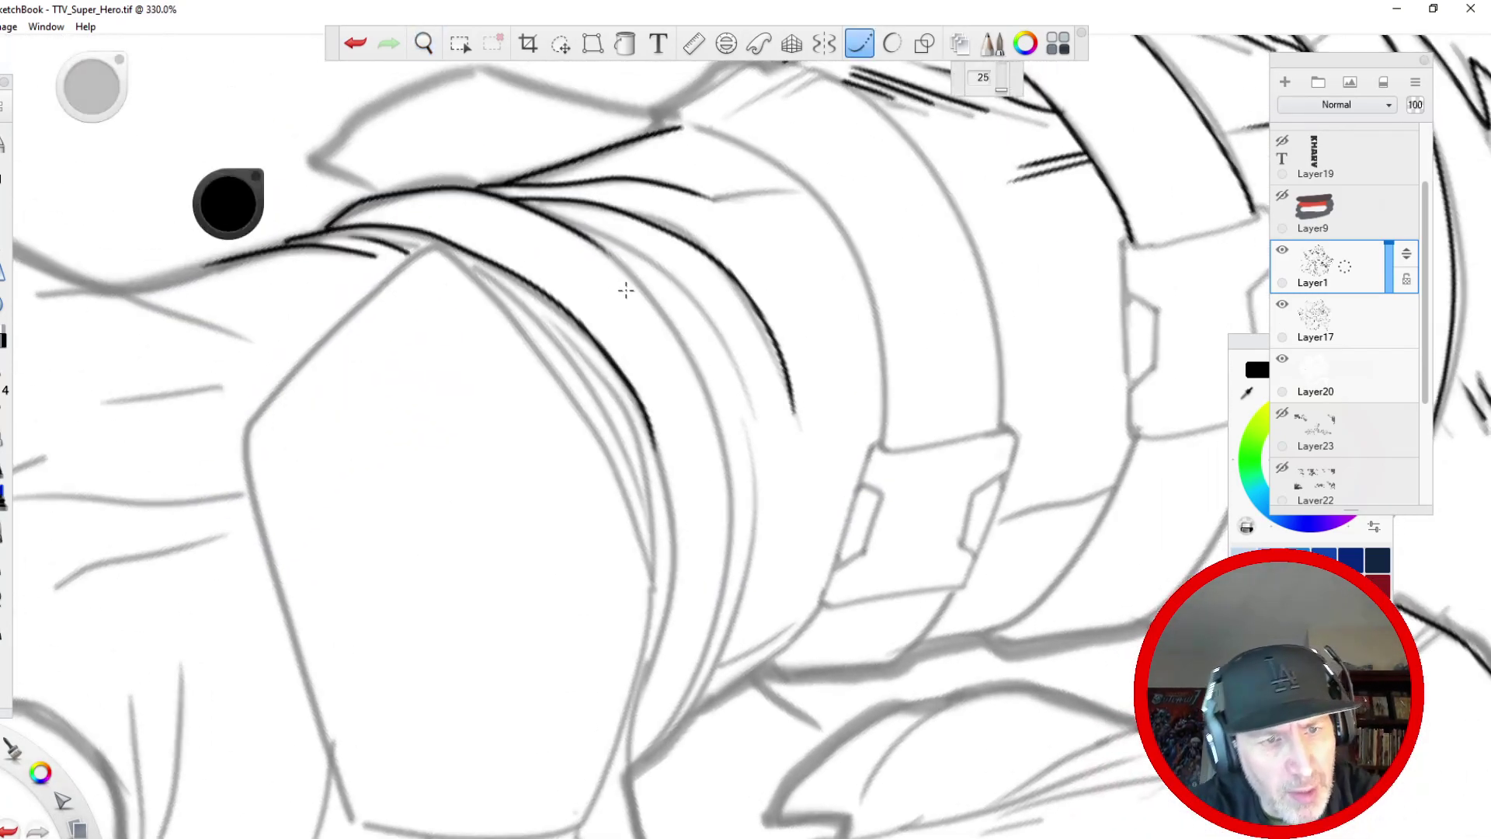
{"action": "mouse_move", "coordinate": [596, 242]}
{"action": "left_mouse_down"}
{"action": "mouse_move", "coordinate": [685, 343]}
{"action": "mouse_move", "coordinate": [737, 559]}
{"action": "mouse_move", "coordinate": [635, 758]}
{"action": "mouse_move", "coordinate": [631, 707]}
{"action": "mouse_move", "coordinate": [669, 590]}
{"action": "mouse_move", "coordinate": [626, 316]}
{"action": "left_mouse_up"}
{"action": "mouse_move", "coordinate": [676, 730]}
{"action": "left_mouse_down"}
{"action": "mouse_move", "coordinate": [724, 639]}
{"action": "mouse_move", "coordinate": [750, 466]}
{"action": "left_mouse_up"}
{"action": "mouse_move", "coordinate": [700, 704]}
{"action": "left_mouse_down"}
{"action": "mouse_move", "coordinate": [785, 651]}
{"action": "mouse_move", "coordinate": [825, 583]}
{"action": "left_mouse_up"}
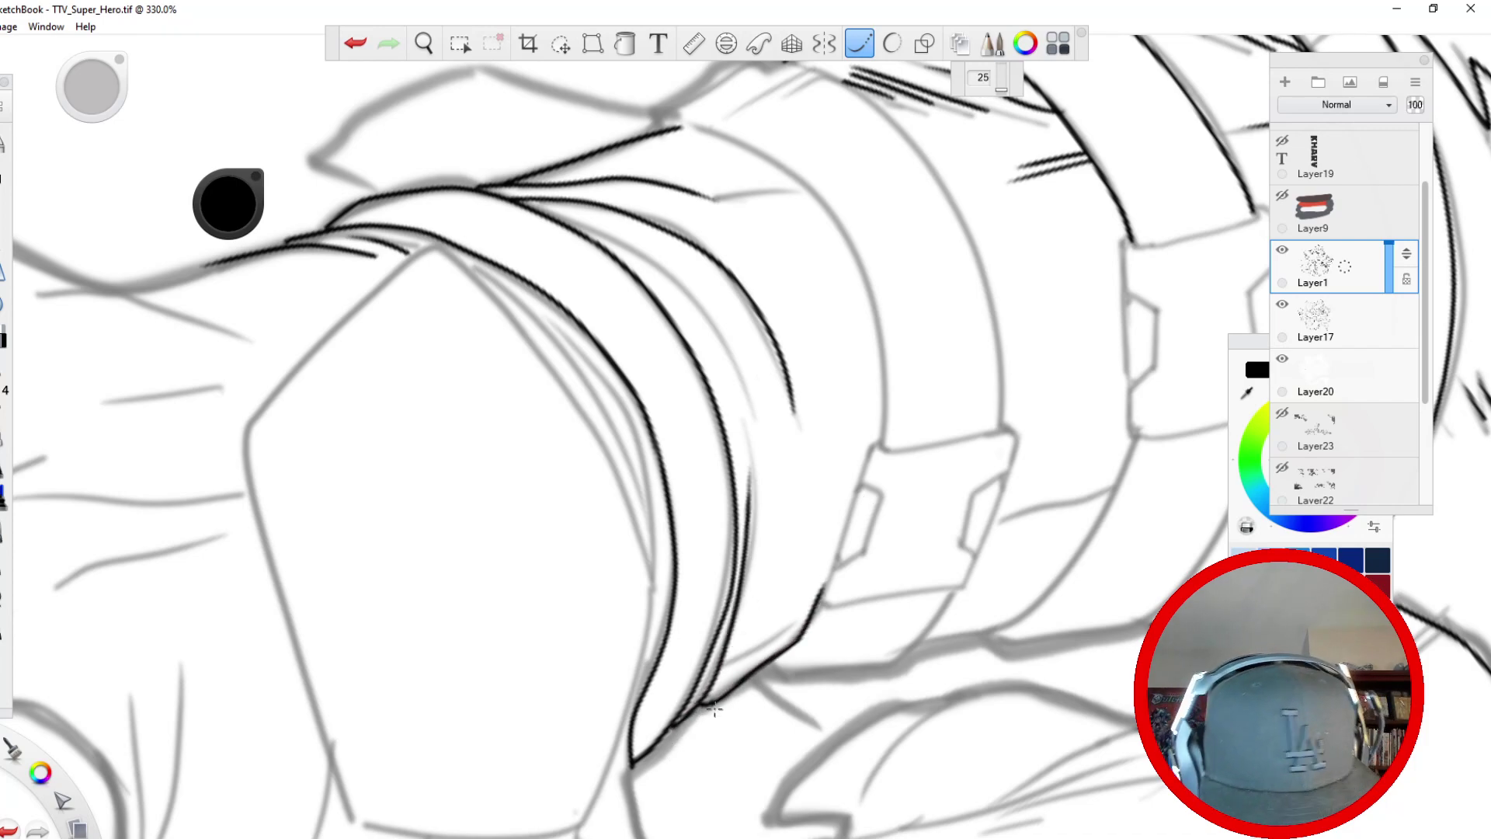
- Ink the end contour of the band below the lower buckle and the layered fold lines between the lowest wrap and the hand plate
{"action": "mouse_move", "coordinate": [768, 664]}
{"action": "left_mouse_down"}
{"action": "mouse_move", "coordinate": [815, 662]}
{"action": "mouse_move", "coordinate": [829, 677]}
{"action": "mouse_move", "coordinate": [799, 670]}
{"action": "mouse_move", "coordinate": [896, 663]}
{"action": "mouse_move", "coordinate": [963, 578]}
{"action": "left_mouse_up"}
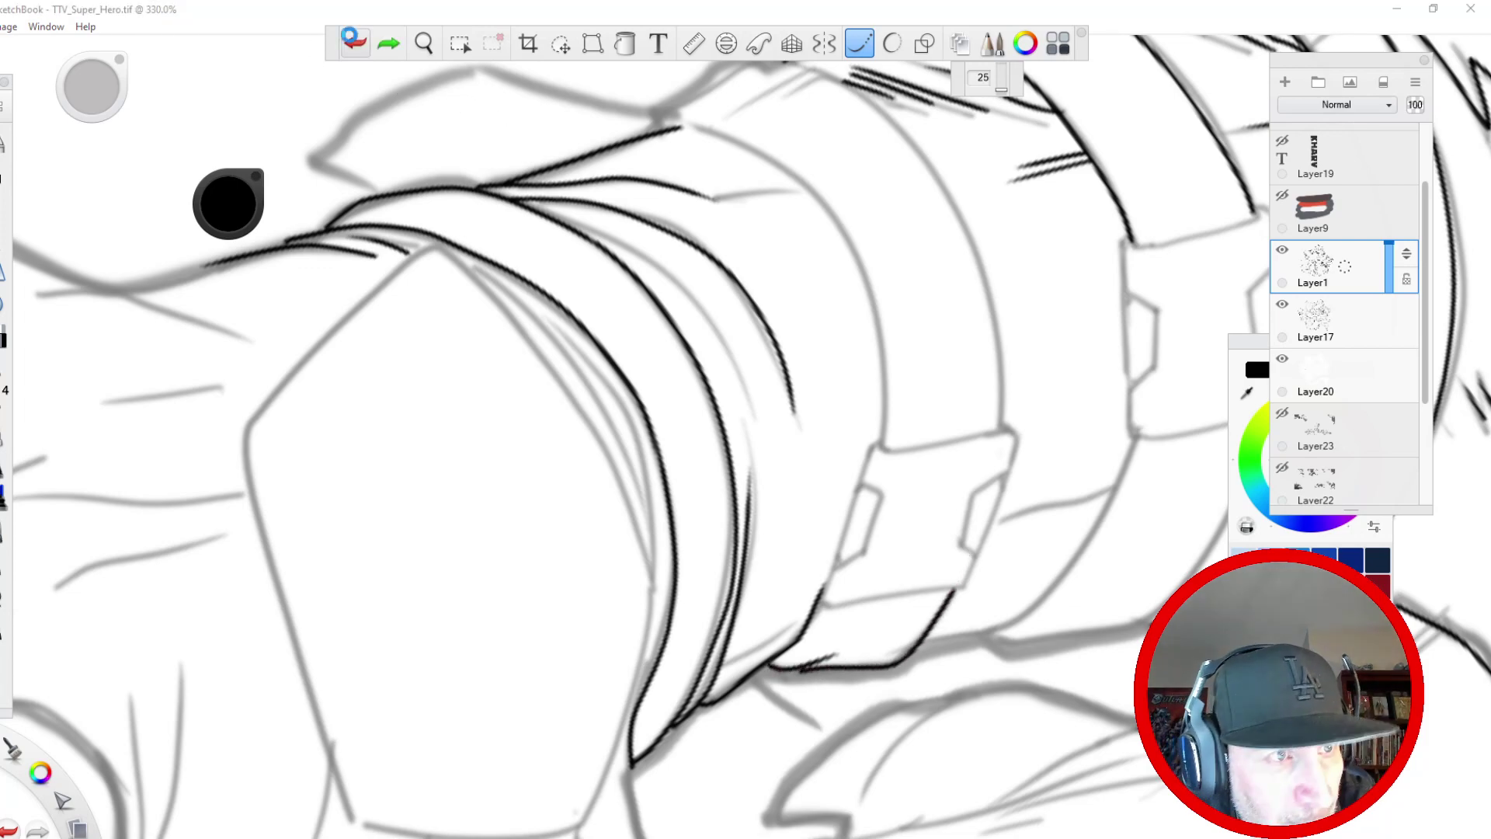
{"action": "left_click", "coordinate": [355, 43]}
{"action": "mouse_move", "coordinate": [792, 670]}
{"action": "left_mouse_down"}
{"action": "mouse_move", "coordinate": [909, 651]}
{"action": "mouse_move", "coordinate": [963, 581]}
{"action": "left_mouse_up"}
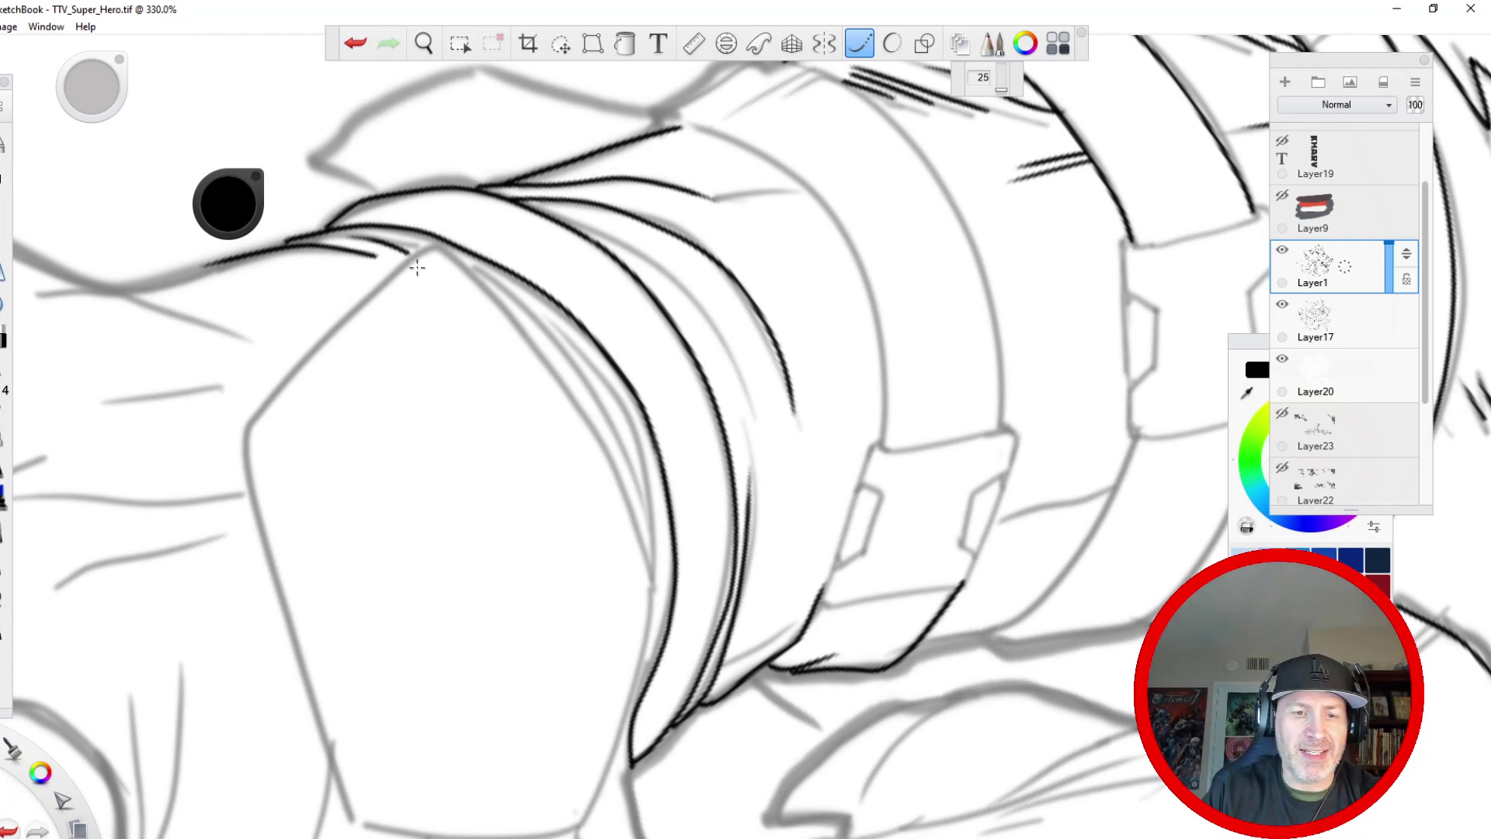
{"action": "left_click_drag", "start_coordinate": [461, 391], "coordinate": [422, 516]}
{"action": "mouse_move", "coordinate": [439, 327]}
{"action": "left_mouse_down"}
{"action": "mouse_move", "coordinate": [547, 423]}
{"action": "mouse_move", "coordinate": [621, 560]}
{"action": "left_mouse_up"}
{"action": "mouse_move", "coordinate": [438, 352]}
{"action": "left_mouse_down"}
{"action": "mouse_move", "coordinate": [522, 421]}
{"action": "mouse_move", "coordinate": [614, 602]}
{"action": "left_mouse_up"}
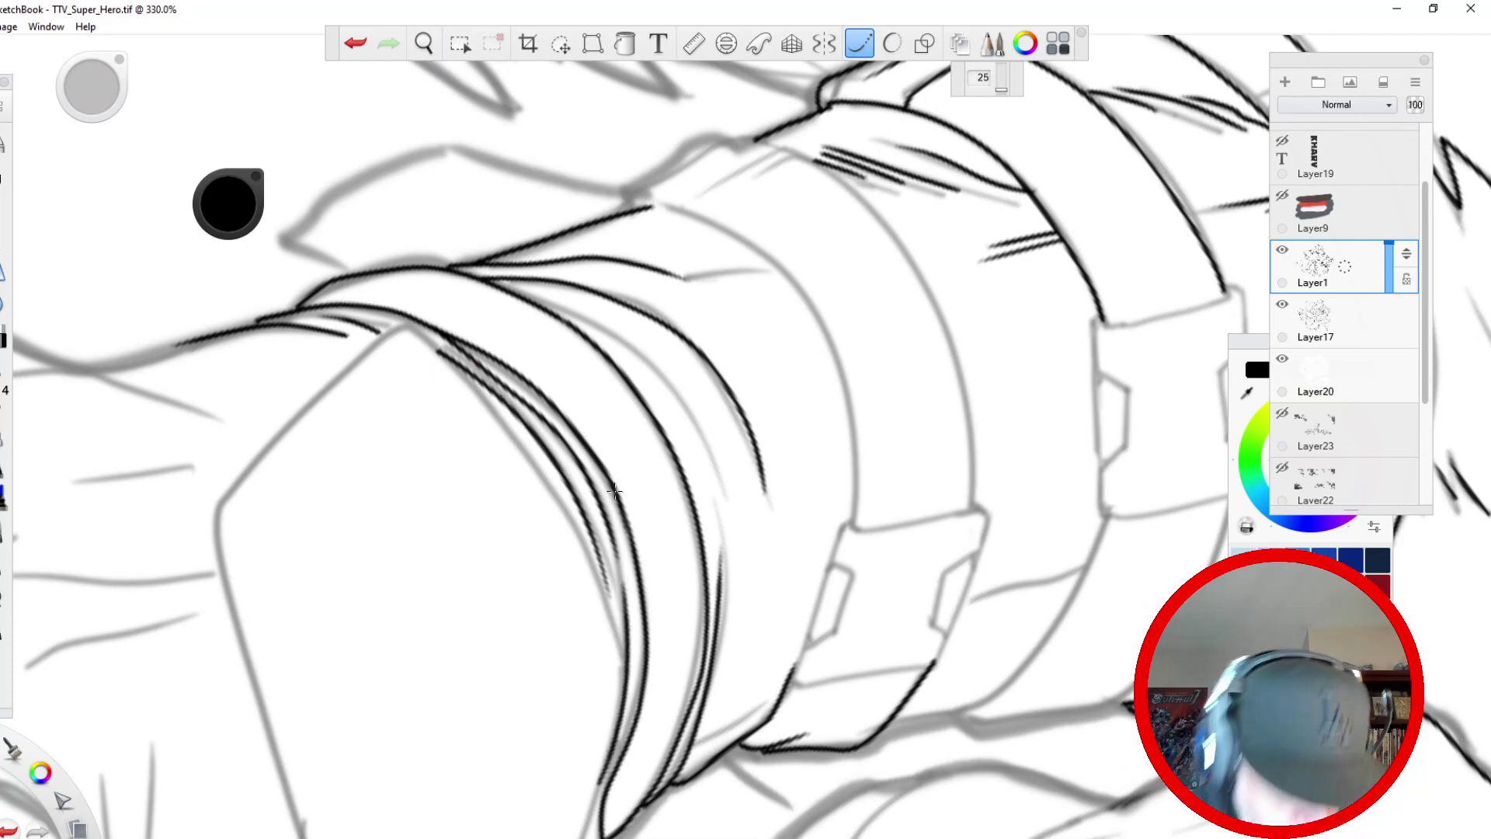
- Outline the angular hand plate using a polyline for its straight sides and steady strokes for its curved sides
{"action": "key", "text": "space"}
{"action": "left_click_drag", "start_coordinate": [448, 575], "coordinate": [466, 373]}
{"action": "left_click_drag", "start_coordinate": [467, 317], "coordinate": [404, 342]}
{"action": "left_click_drag", "start_coordinate": [350, 179], "coordinate": [435, 365]}
{"action": "left_click", "coordinate": [925, 44]}
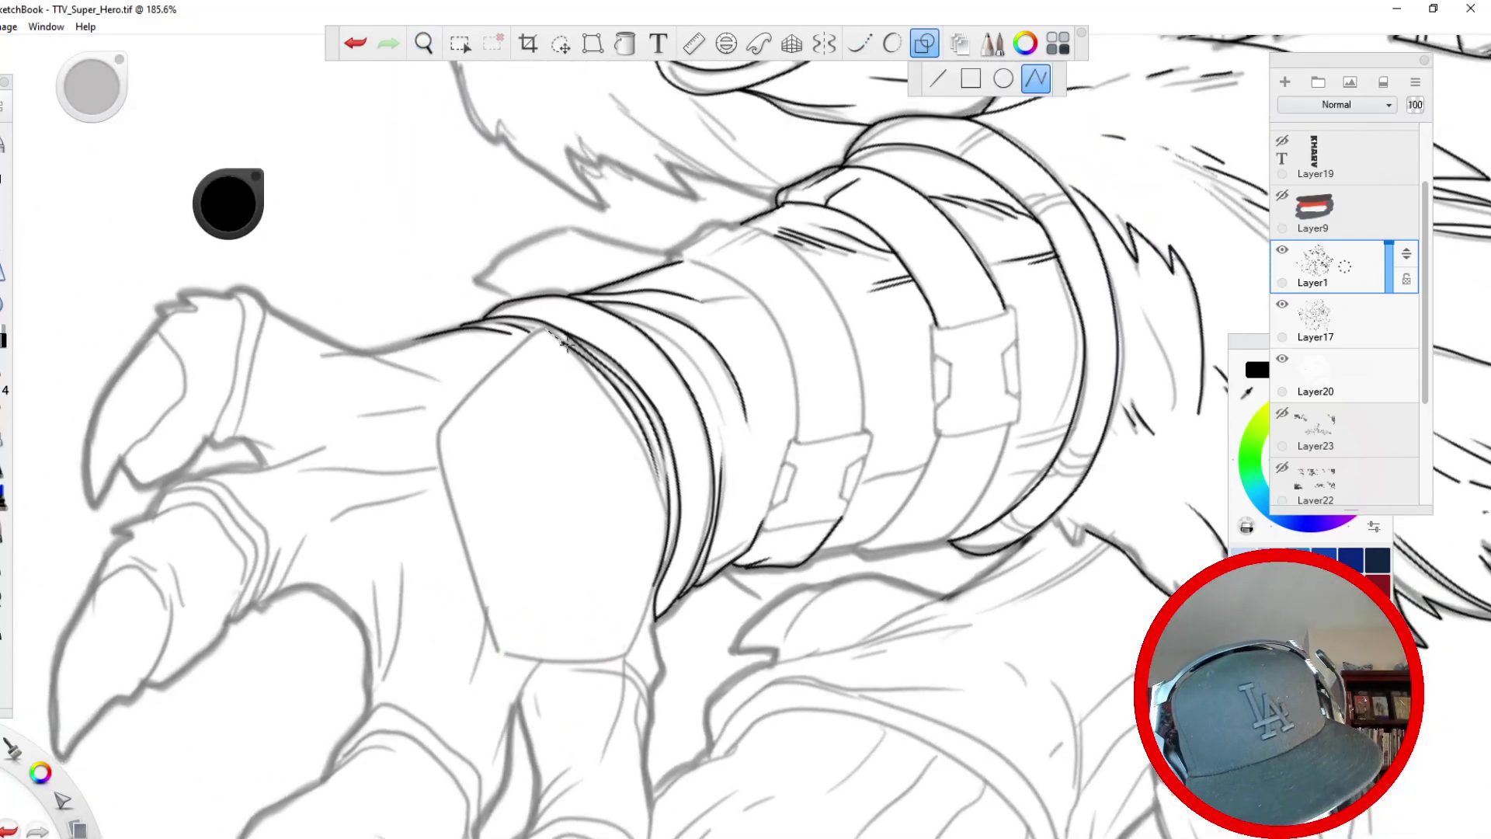
{"action": "left_click", "coordinate": [439, 430]}
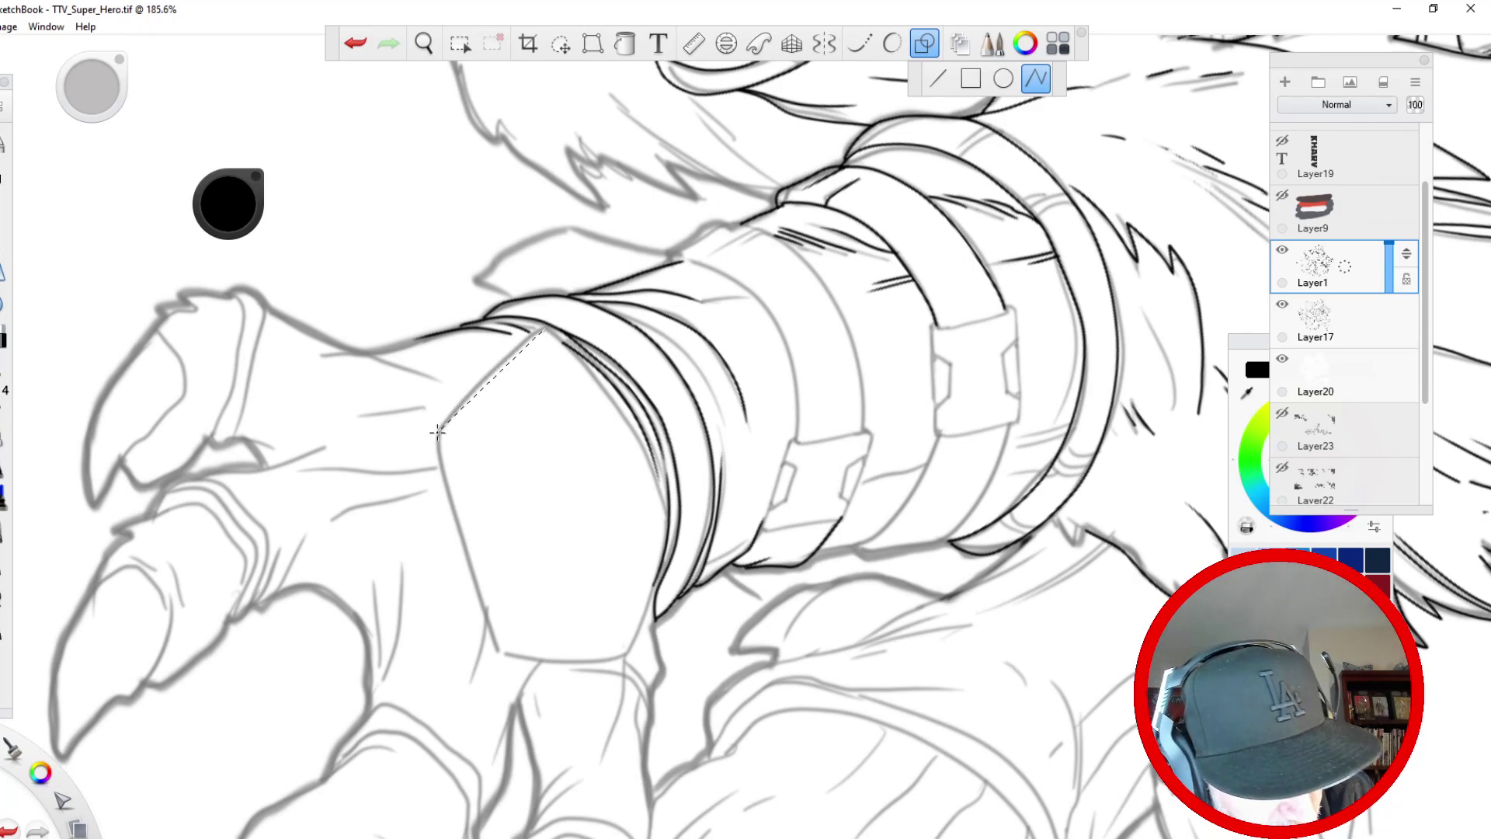
{"action": "double_click", "coordinate": [499, 655]}
{"action": "left_click", "coordinate": [859, 44]}
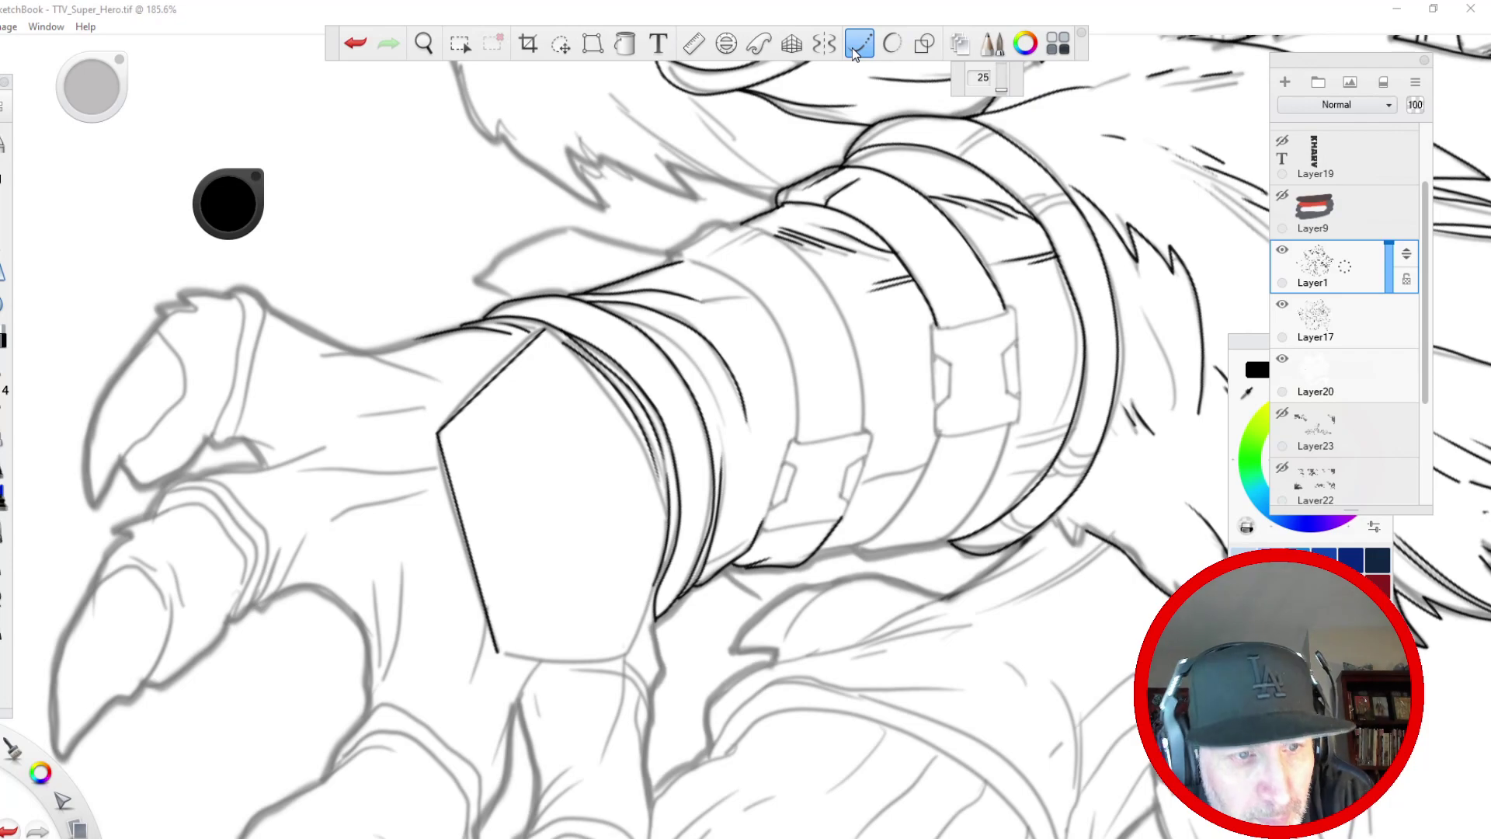
{"action": "mouse_move", "coordinate": [546, 328]}
{"action": "left_mouse_down"}
{"action": "mouse_move", "coordinate": [612, 396]}
{"action": "mouse_move", "coordinate": [659, 479]}
{"action": "left_mouse_up"}
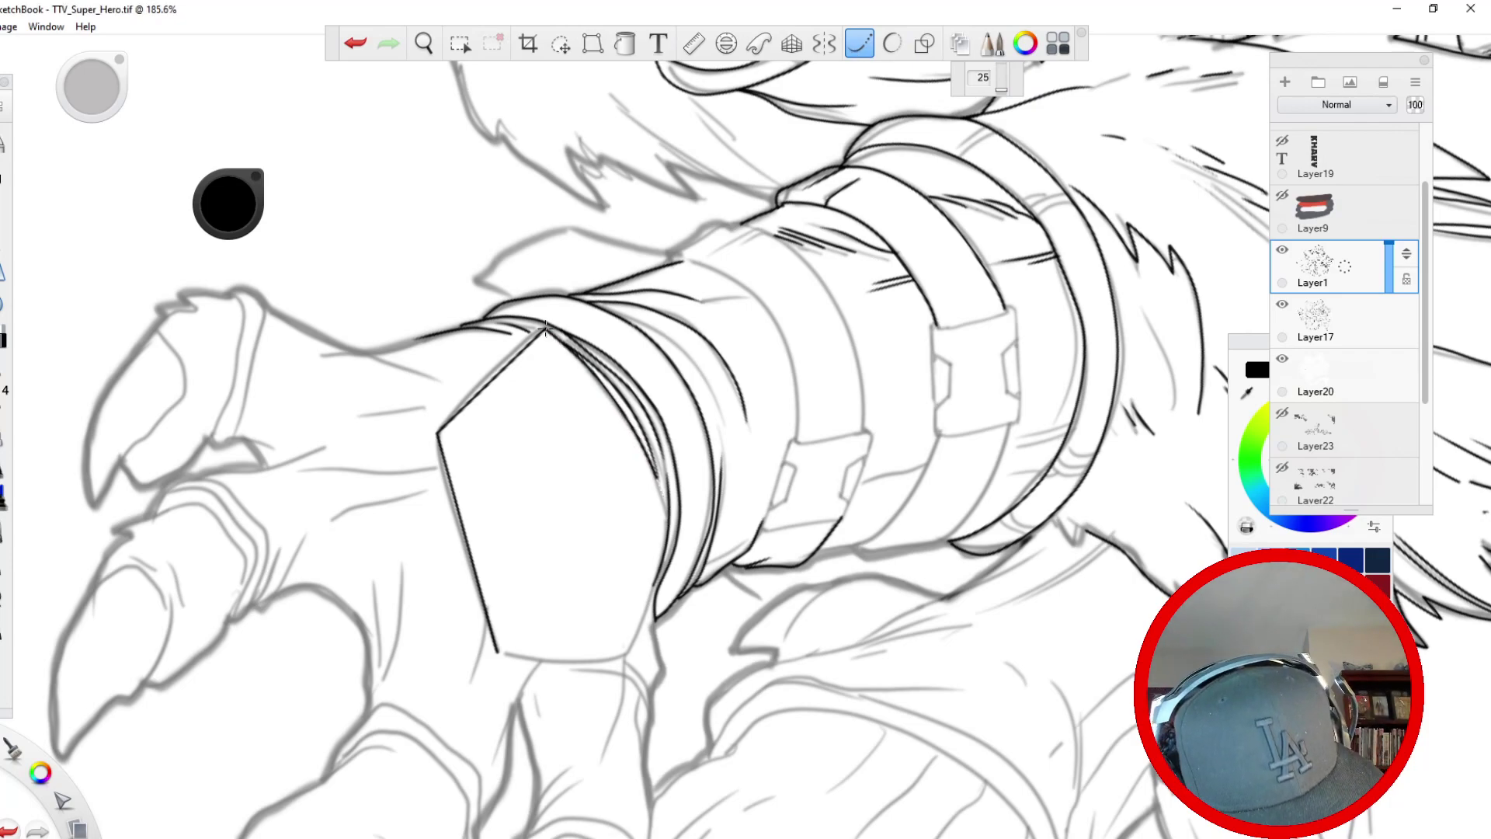
{"action": "mouse_move", "coordinate": [665, 547]}
{"action": "left_mouse_down"}
{"action": "mouse_move", "coordinate": [615, 661]}
{"action": "mouse_move", "coordinate": [543, 661]}
{"action": "left_mouse_up"}
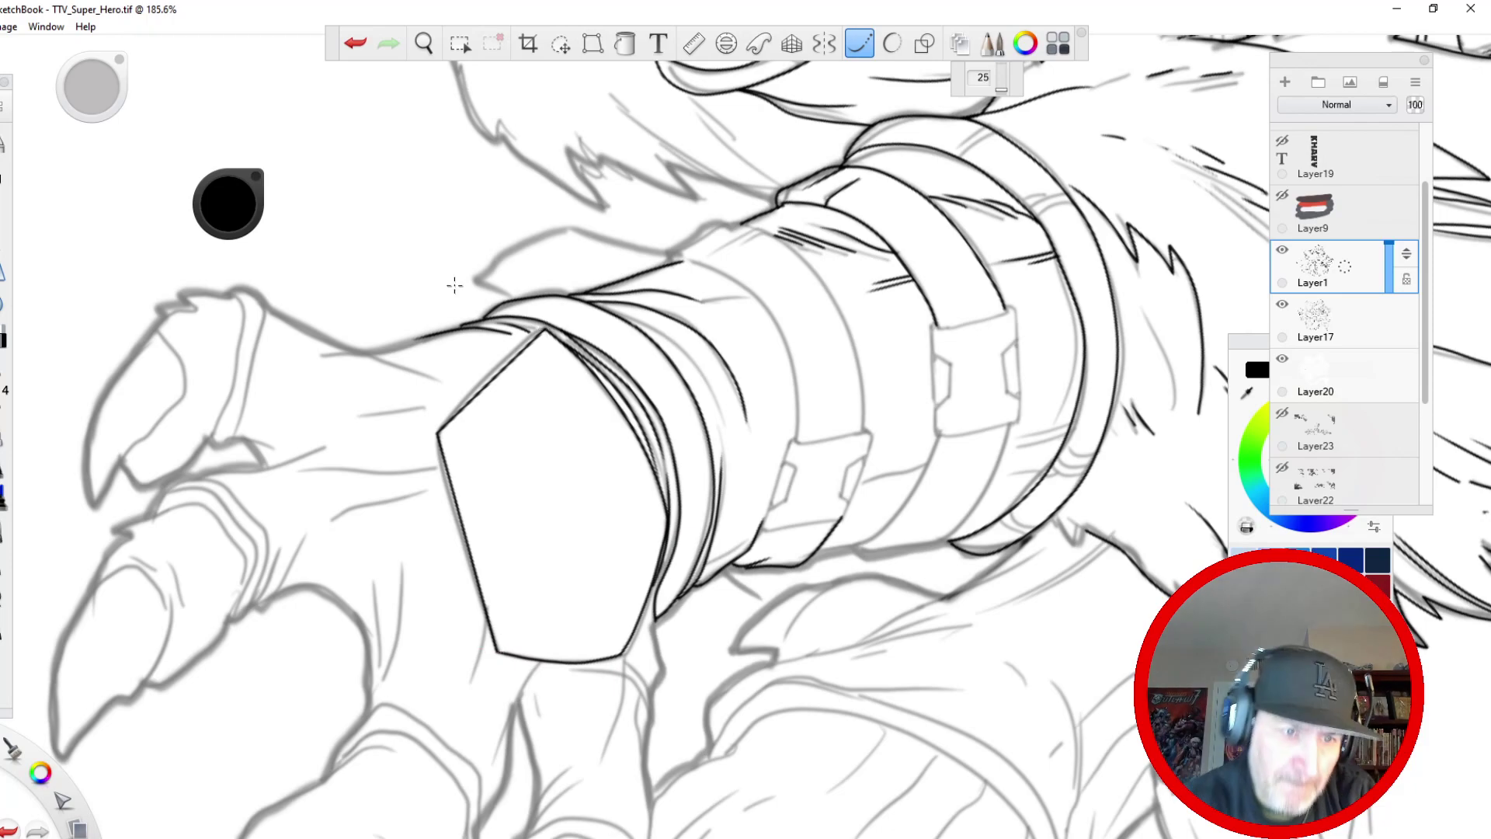
- Ink both curved edges of the upper buckled band beyond its buckle and the forearm wrap contour down to the next band
{"action": "key", "text": "space"}
{"action": "left_click_drag", "start_coordinate": [569, 296], "coordinate": [483, 534]}
{"action": "left_click_drag", "start_coordinate": [473, 590], "coordinate": [432, 531]}
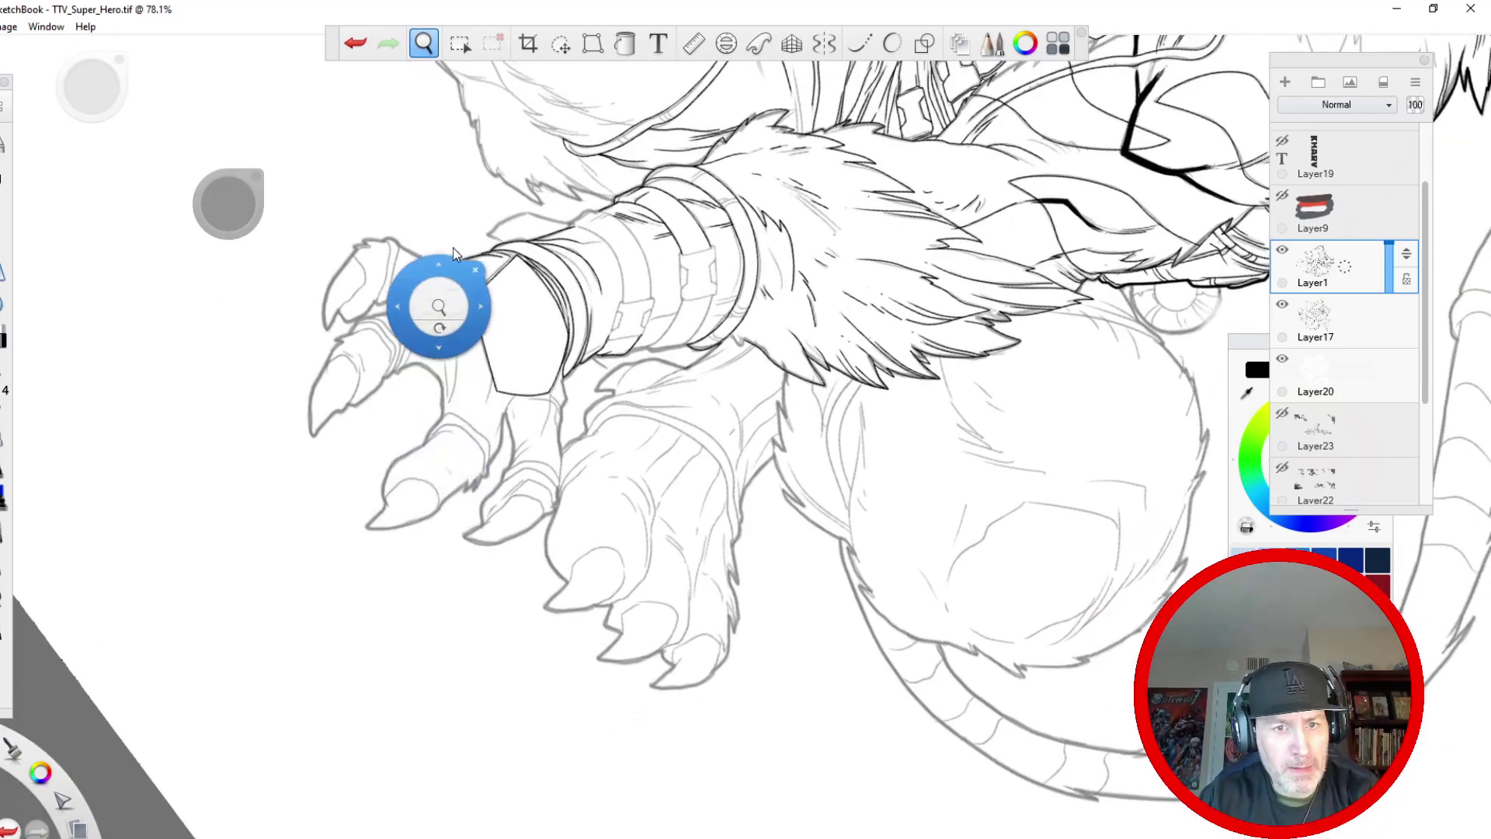
{"action": "left_click_drag", "start_coordinate": [435, 285], "coordinate": [404, 575]}
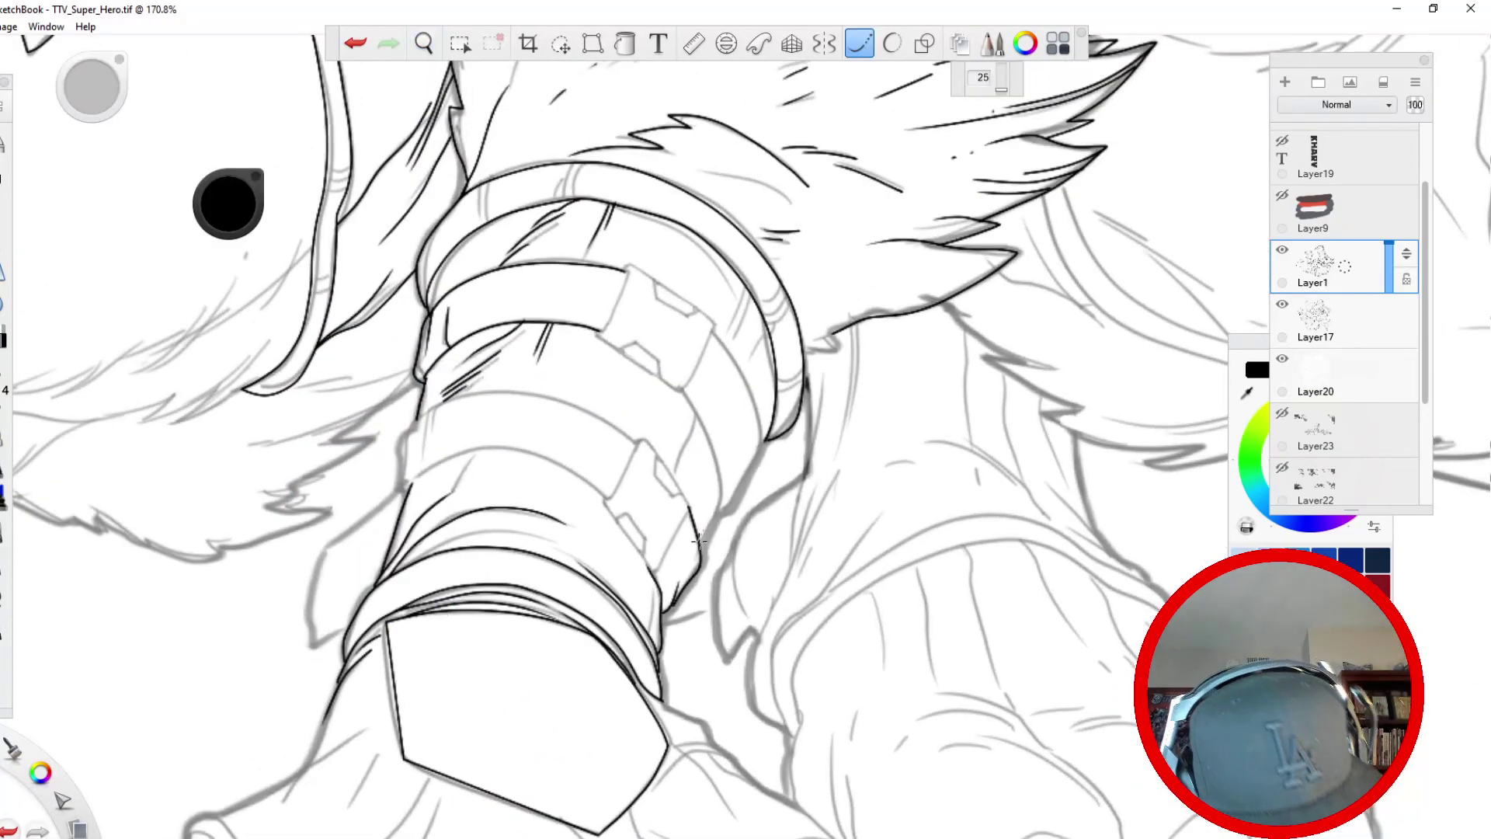
{"action": "left_click_drag", "start_coordinate": [715, 512], "coordinate": [745, 466]}
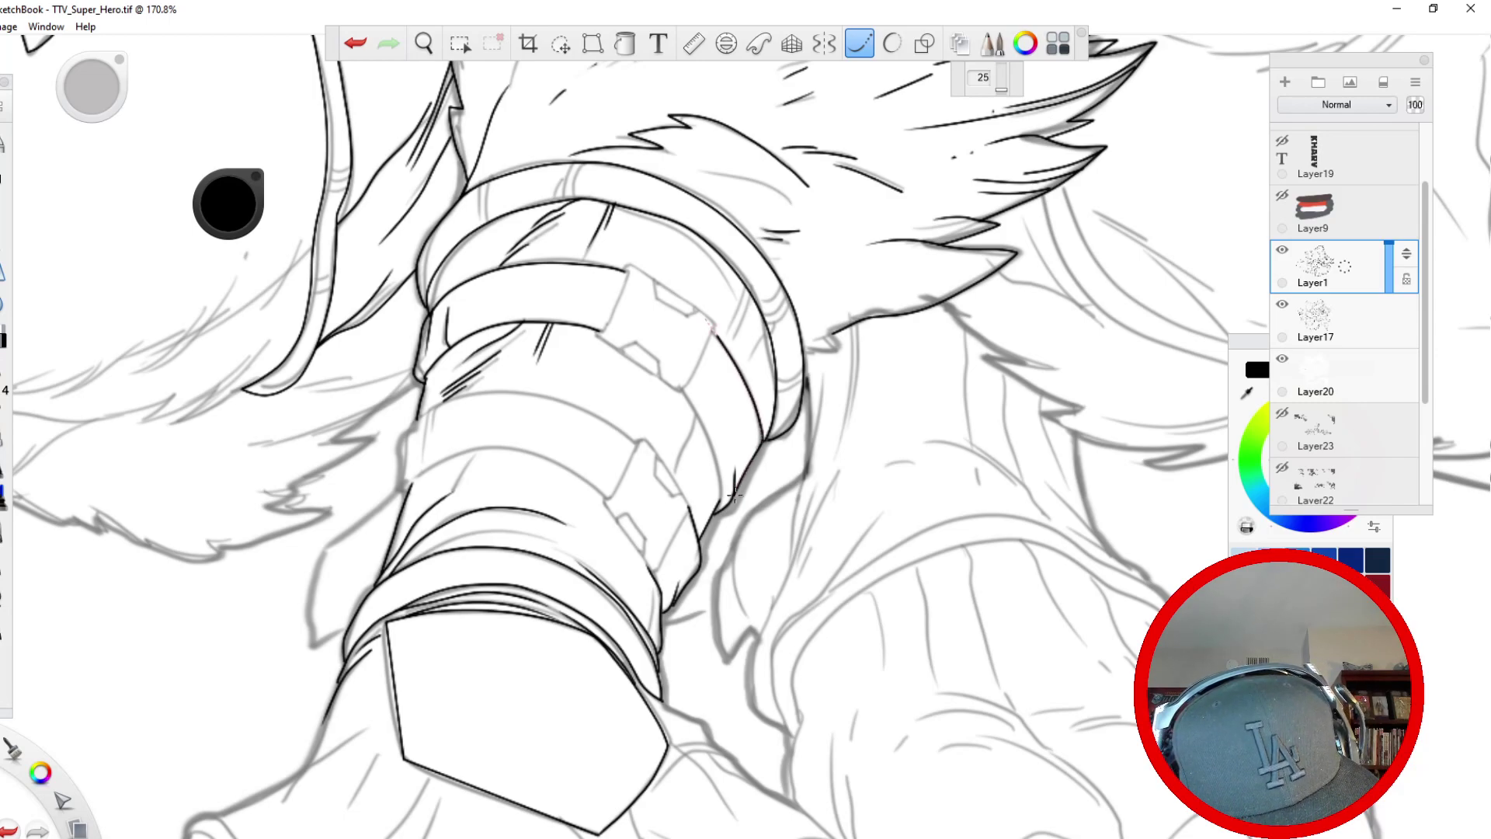
{"action": "left_click_drag", "start_coordinate": [720, 465], "coordinate": [680, 390]}
{"action": "key", "text": "ctrl+z"}
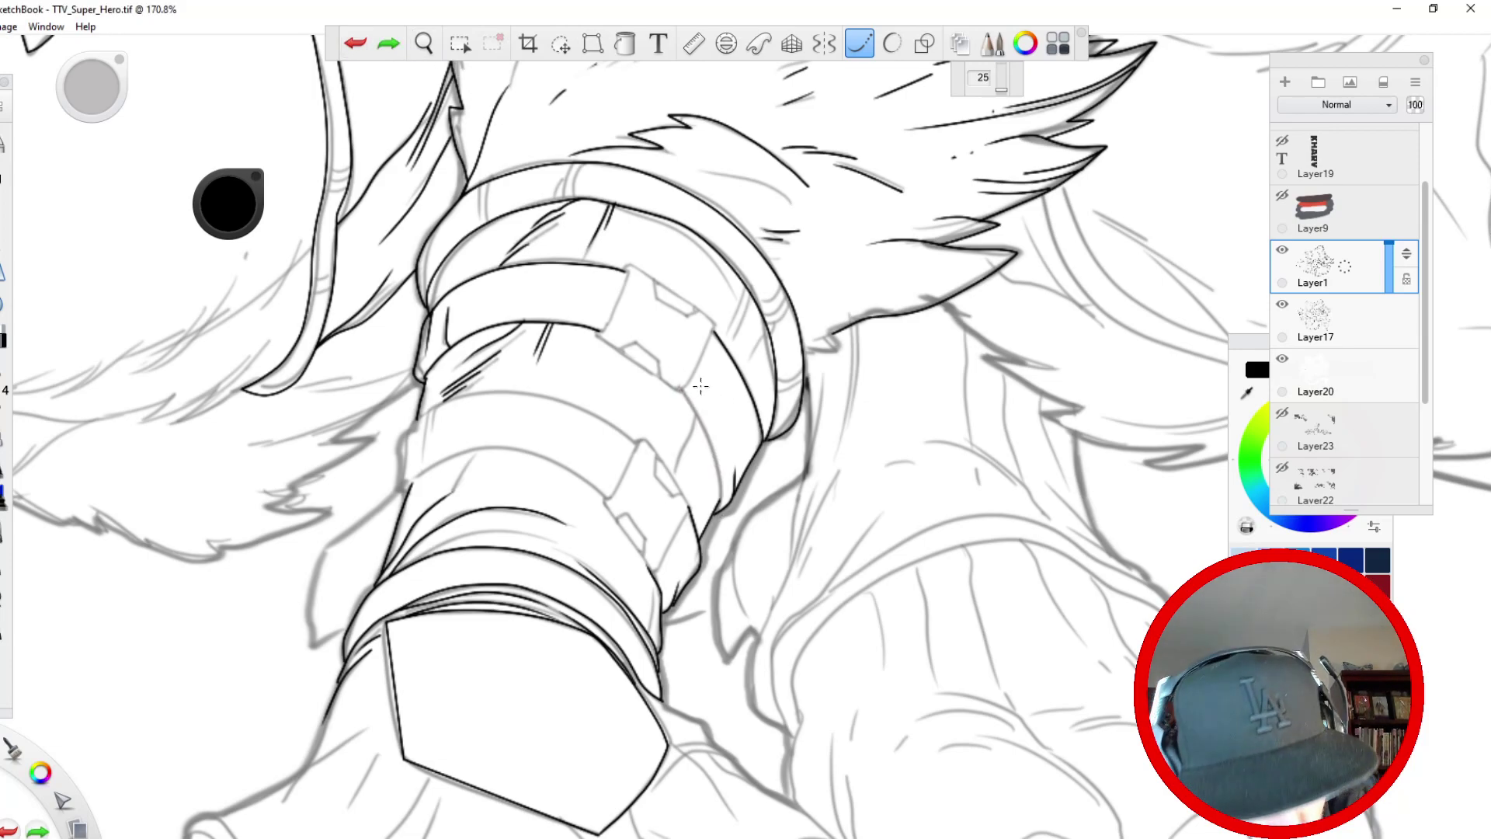
{"action": "left_click_drag", "start_coordinate": [723, 459], "coordinate": [721, 488]}
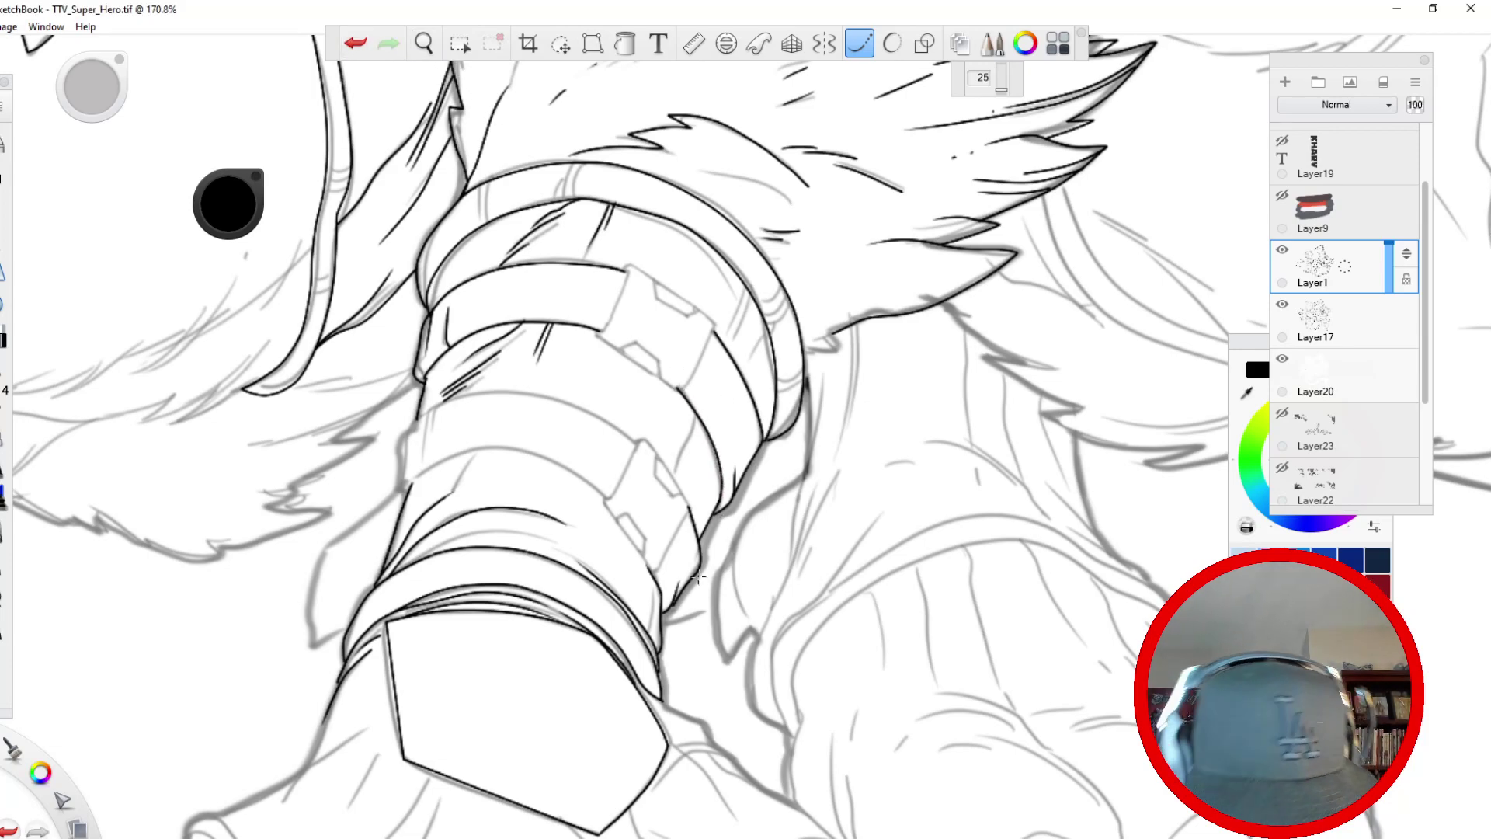
- Ink the leg creases beside the forearm wraps and outline the jagged fur tuft between the arm and leg
{"action": "mouse_move", "coordinate": [807, 363]}
{"action": "left_mouse_down"}
{"action": "mouse_move", "coordinate": [804, 482]}
{"action": "mouse_move", "coordinate": [820, 372]}
{"action": "left_mouse_up"}
{"action": "mouse_move", "coordinate": [857, 321]}
{"action": "left_mouse_down"}
{"action": "mouse_move", "coordinate": [858, 402]}
{"action": "mouse_move", "coordinate": [805, 565]}
{"action": "left_mouse_up"}
{"action": "left_click_drag", "start_coordinate": [802, 489], "coordinate": [790, 563]}
{"action": "left_click_drag", "start_coordinate": [754, 663], "coordinate": [811, 486]}
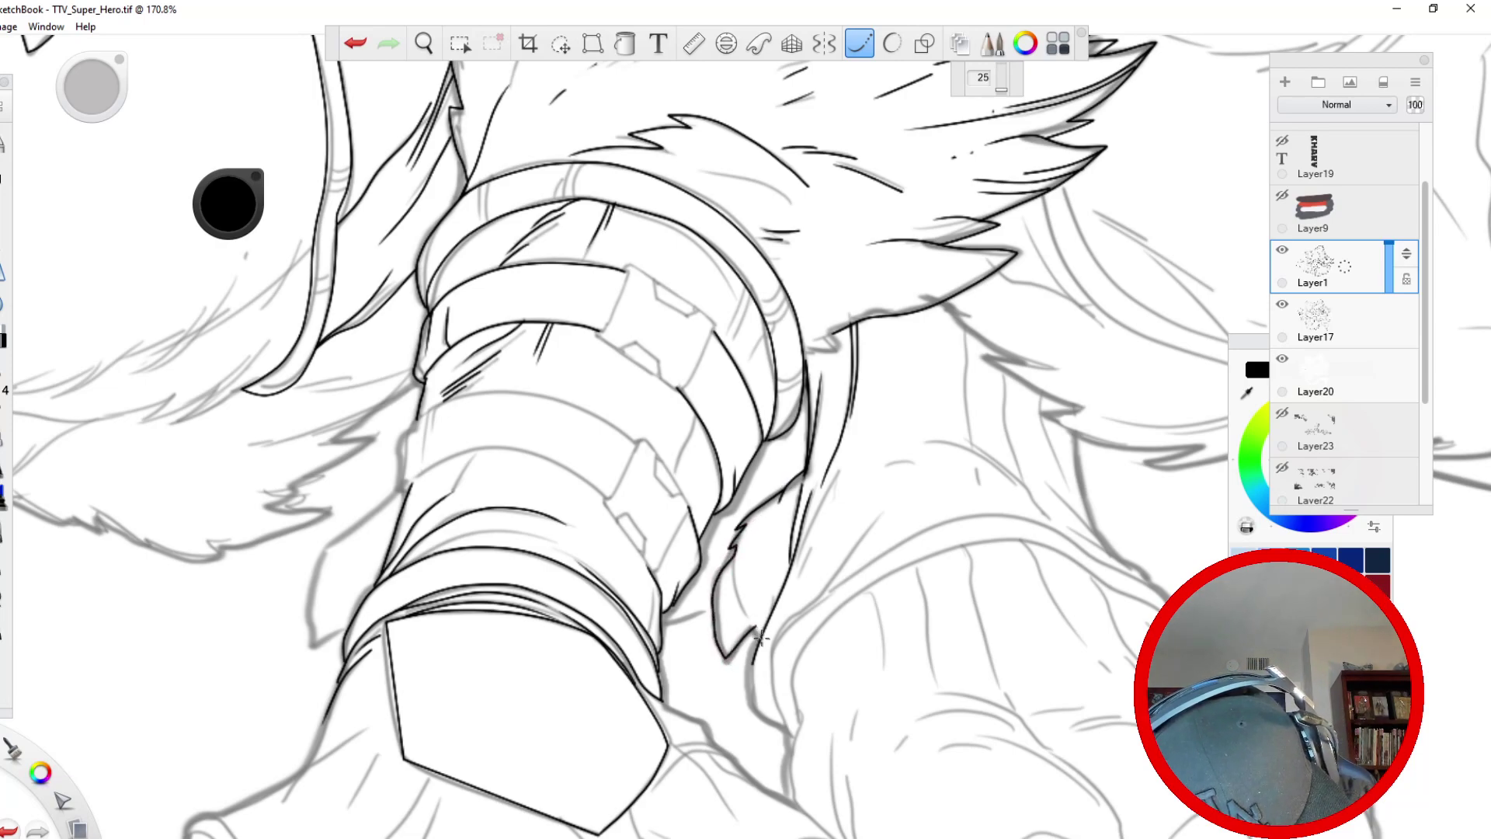
{"action": "left_click_drag", "start_coordinate": [762, 639], "coordinate": [740, 572]}
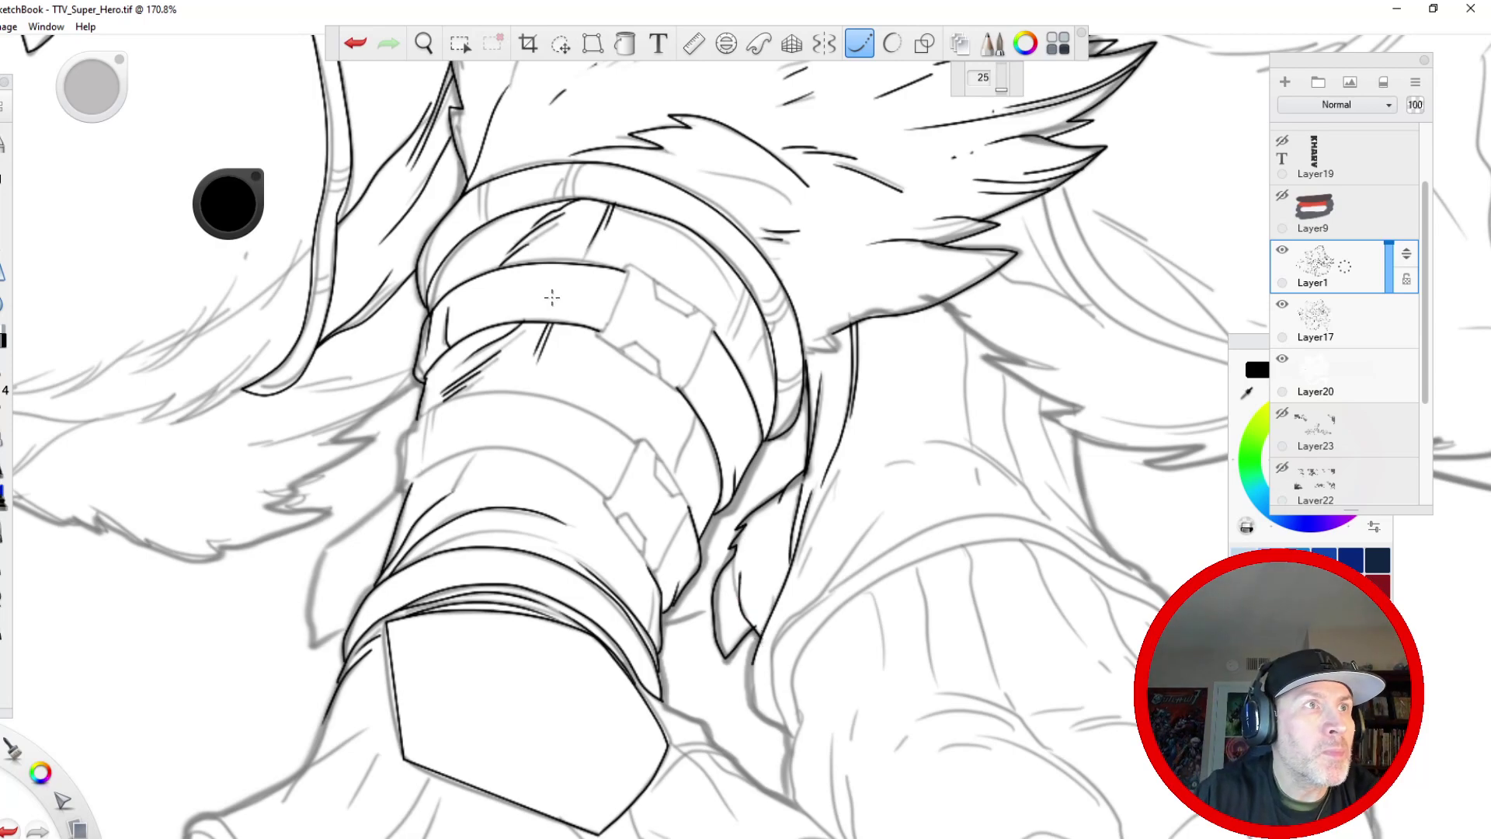
- Ink the lower leg's outer contour and the long curved fabric creases above the foot band
{"action": "key", "text": "space"}
{"action": "left_click_drag", "start_coordinate": [450, 538], "coordinate": [328, 365]}
{"action": "key", "text": "l"}
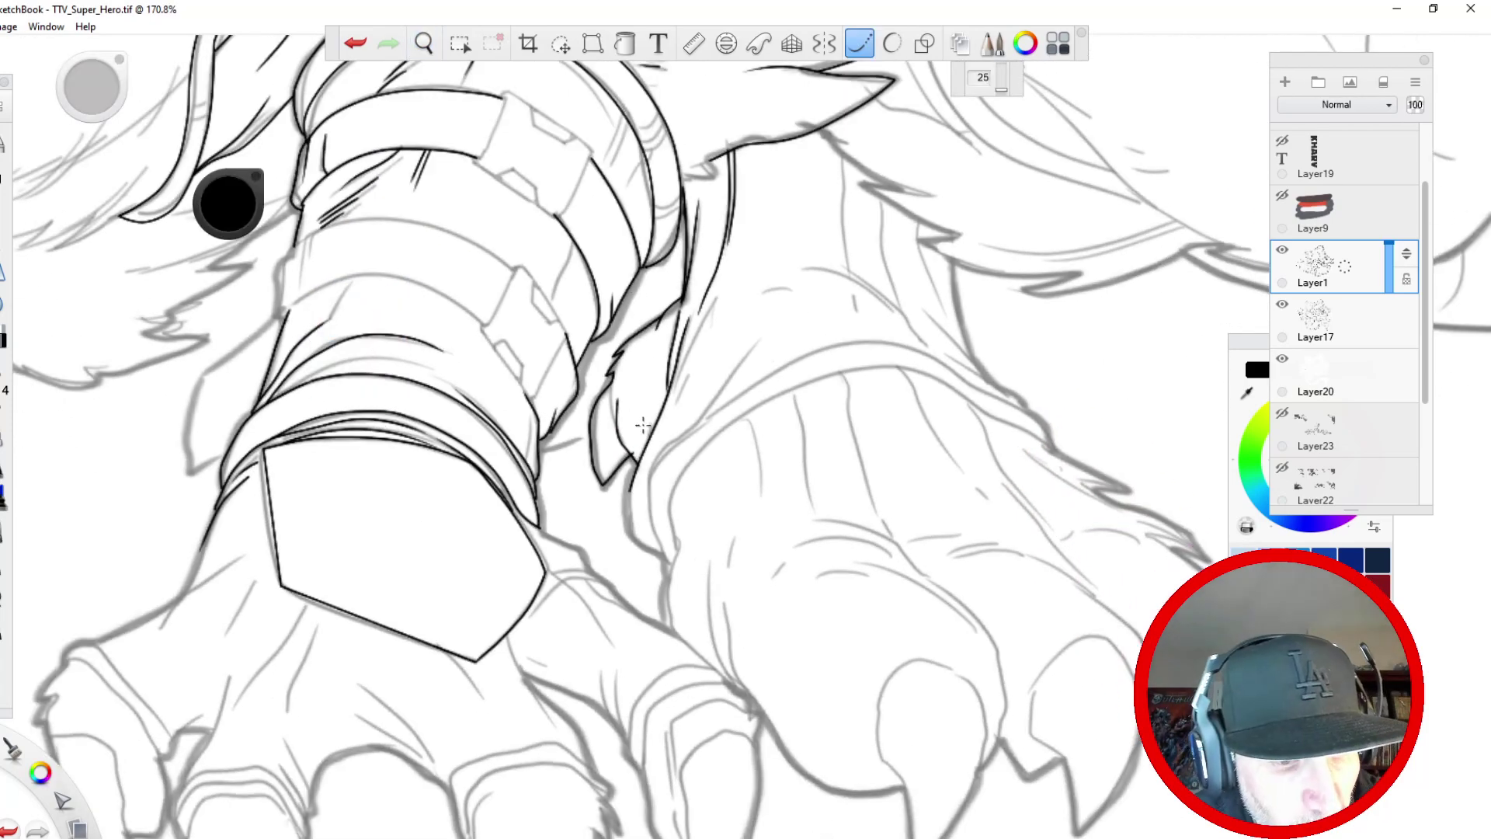
{"action": "left_click", "coordinate": [857, 40]}
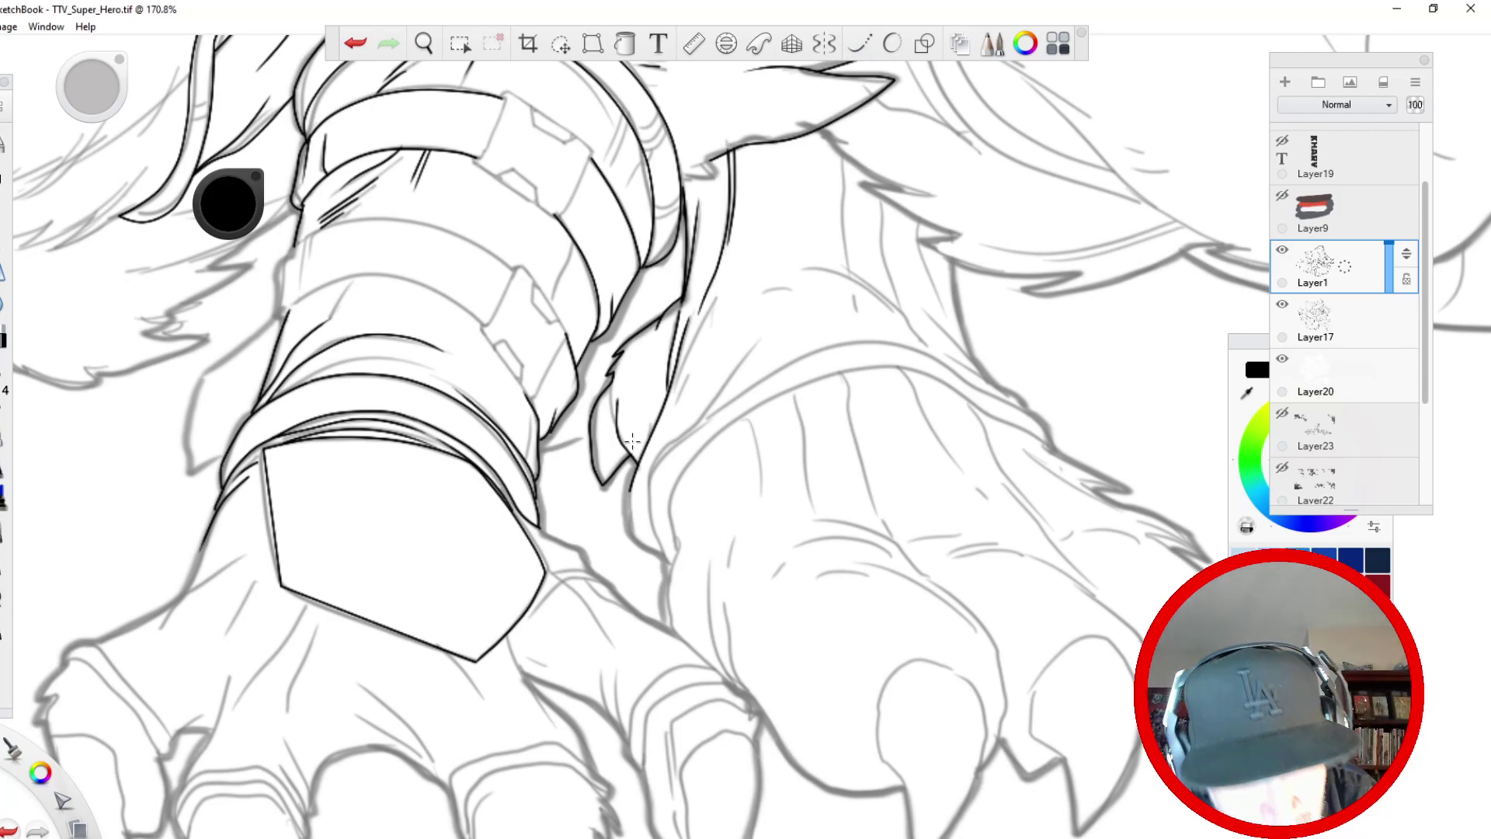
{"action": "key", "text": "l"}
{"action": "left_click_drag", "start_coordinate": [956, 261], "coordinate": [977, 359]}
{"action": "key", "text": "space"}
{"action": "left_click_drag", "start_coordinate": [489, 554], "coordinate": [470, 337]}
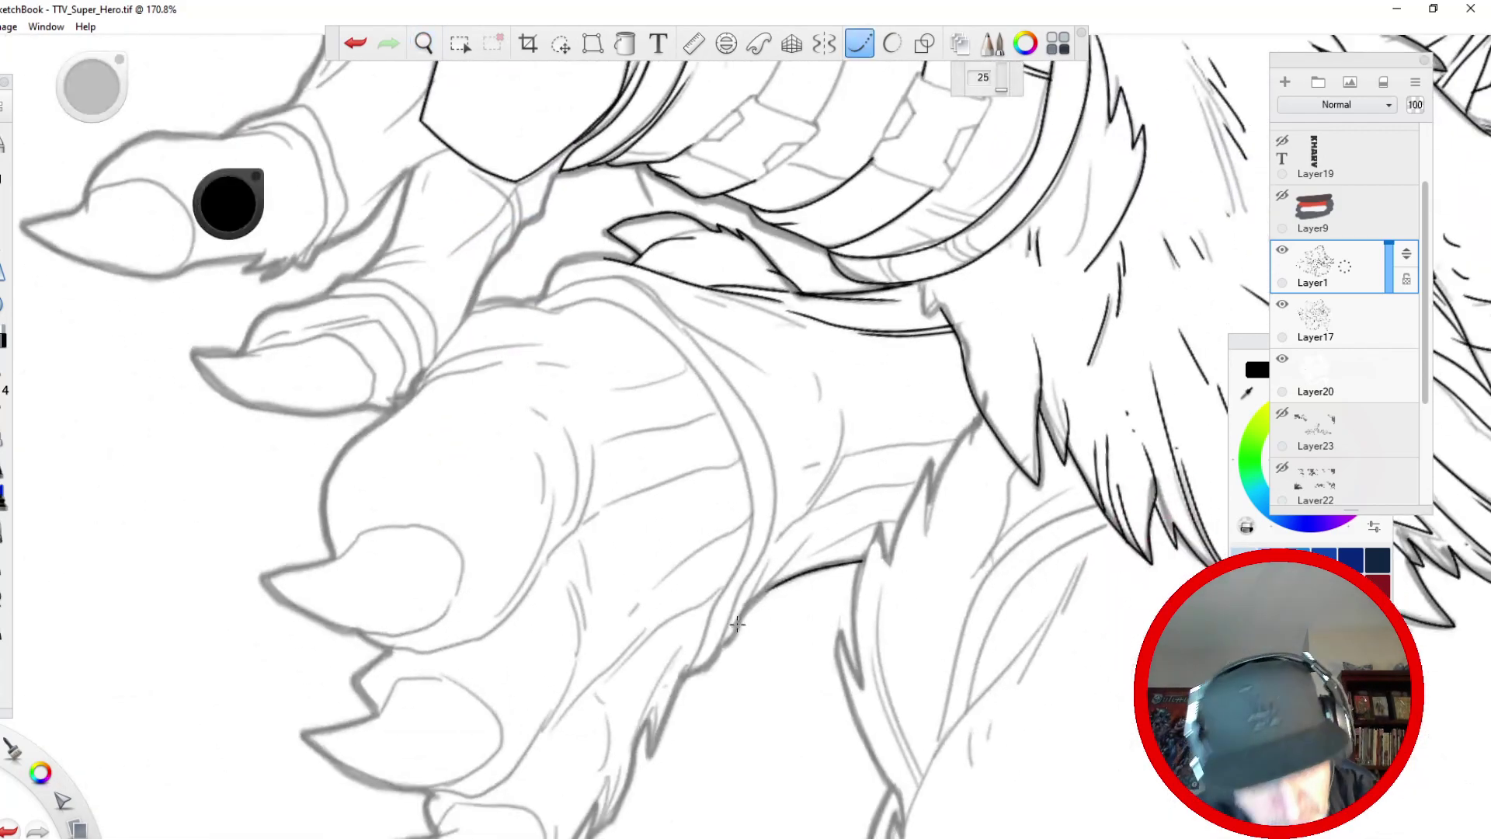
{"action": "mouse_move", "coordinate": [721, 646]}
{"action": "left_mouse_down"}
{"action": "mouse_move", "coordinate": [759, 590]}
{"action": "mouse_move", "coordinate": [917, 503]}
{"action": "mouse_move", "coordinate": [811, 553]}
{"action": "left_mouse_up"}
{"action": "left_click_drag", "start_coordinate": [919, 484], "coordinate": [813, 519]}
{"action": "mouse_move", "coordinate": [635, 289]}
{"action": "left_mouse_down"}
{"action": "mouse_move", "coordinate": [754, 366]}
{"action": "mouse_move", "coordinate": [792, 452]}
{"action": "left_mouse_up"}
{"action": "left_click_drag", "start_coordinate": [811, 365], "coordinate": [823, 473]}
{"action": "mouse_move", "coordinate": [841, 405]}
{"action": "left_mouse_down"}
{"action": "mouse_move", "coordinate": [823, 491]}
{"action": "mouse_move", "coordinate": [763, 563]}
{"action": "mouse_move", "coordinate": [826, 497]}
{"action": "left_mouse_up"}
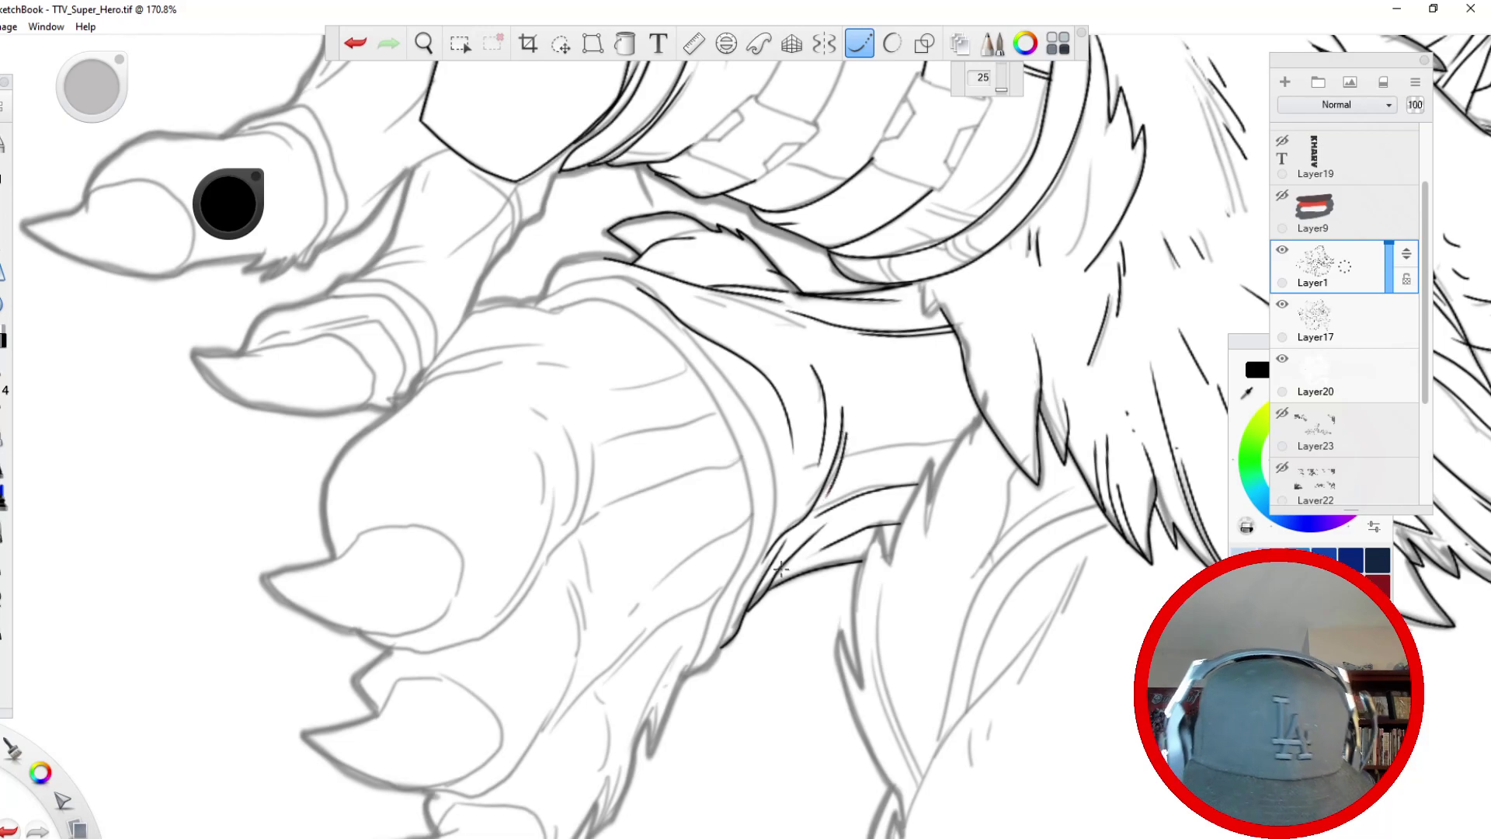
- Ink the inner and outer edges of the band around the foot and add short creases along the adjoining leg fabric
{"action": "key", "text": "space"}
{"action": "mouse_move", "coordinate": [546, 368]}
{"action": "left_mouse_down"}
{"action": "mouse_move", "coordinate": [571, 457]}
{"action": "mouse_move", "coordinate": [501, 396]}
{"action": "left_mouse_up"}
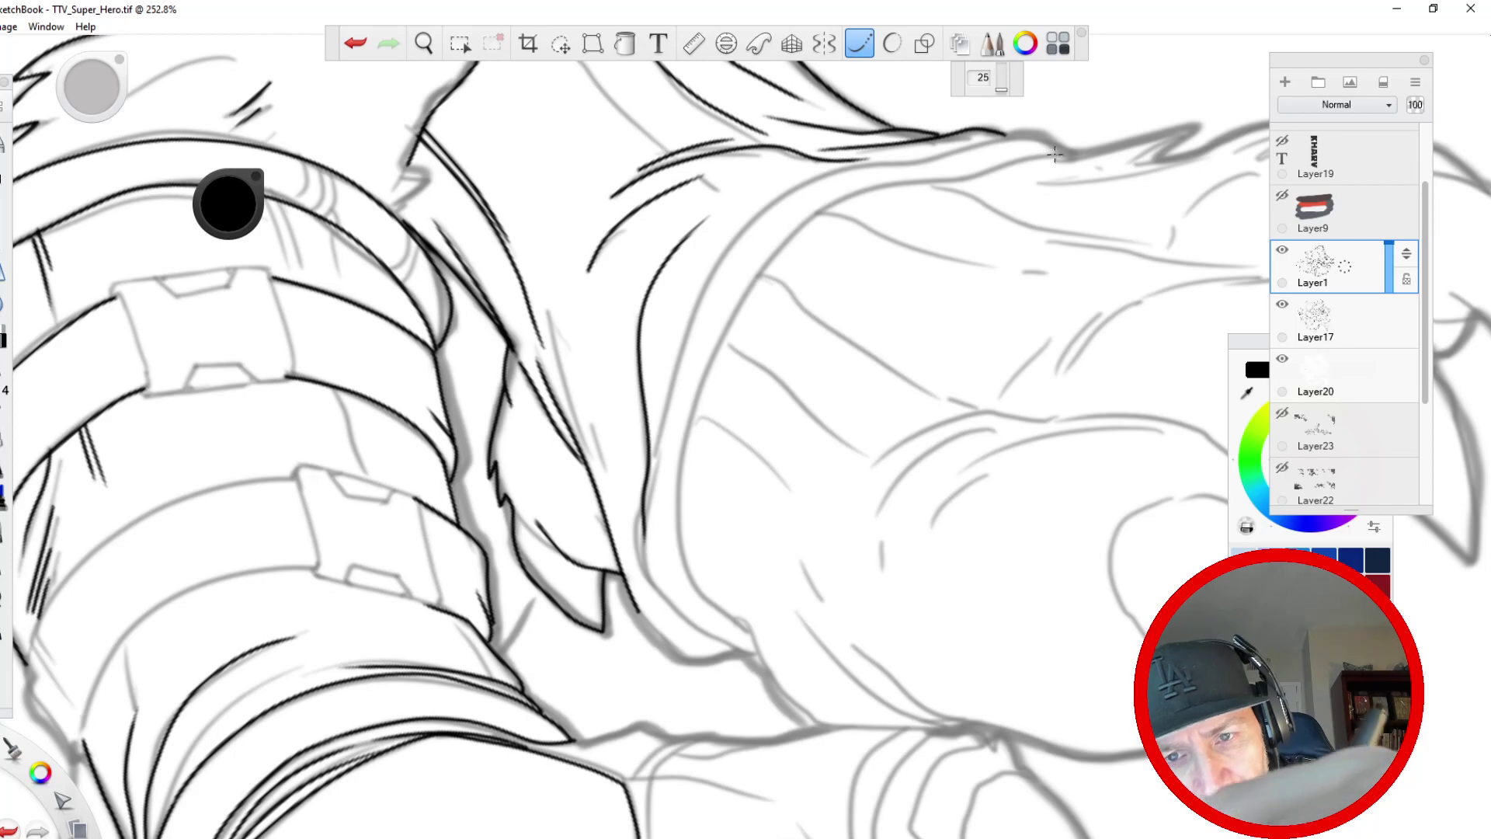
{"action": "mouse_move", "coordinate": [1072, 152]}
{"action": "left_mouse_down"}
{"action": "mouse_move", "coordinate": [845, 195]}
{"action": "mouse_move", "coordinate": [738, 305]}
{"action": "mouse_move", "coordinate": [685, 433]}
{"action": "mouse_move", "coordinate": [679, 536]}
{"action": "mouse_move", "coordinate": [689, 586]}
{"action": "mouse_move", "coordinate": [751, 634]}
{"action": "left_mouse_up"}
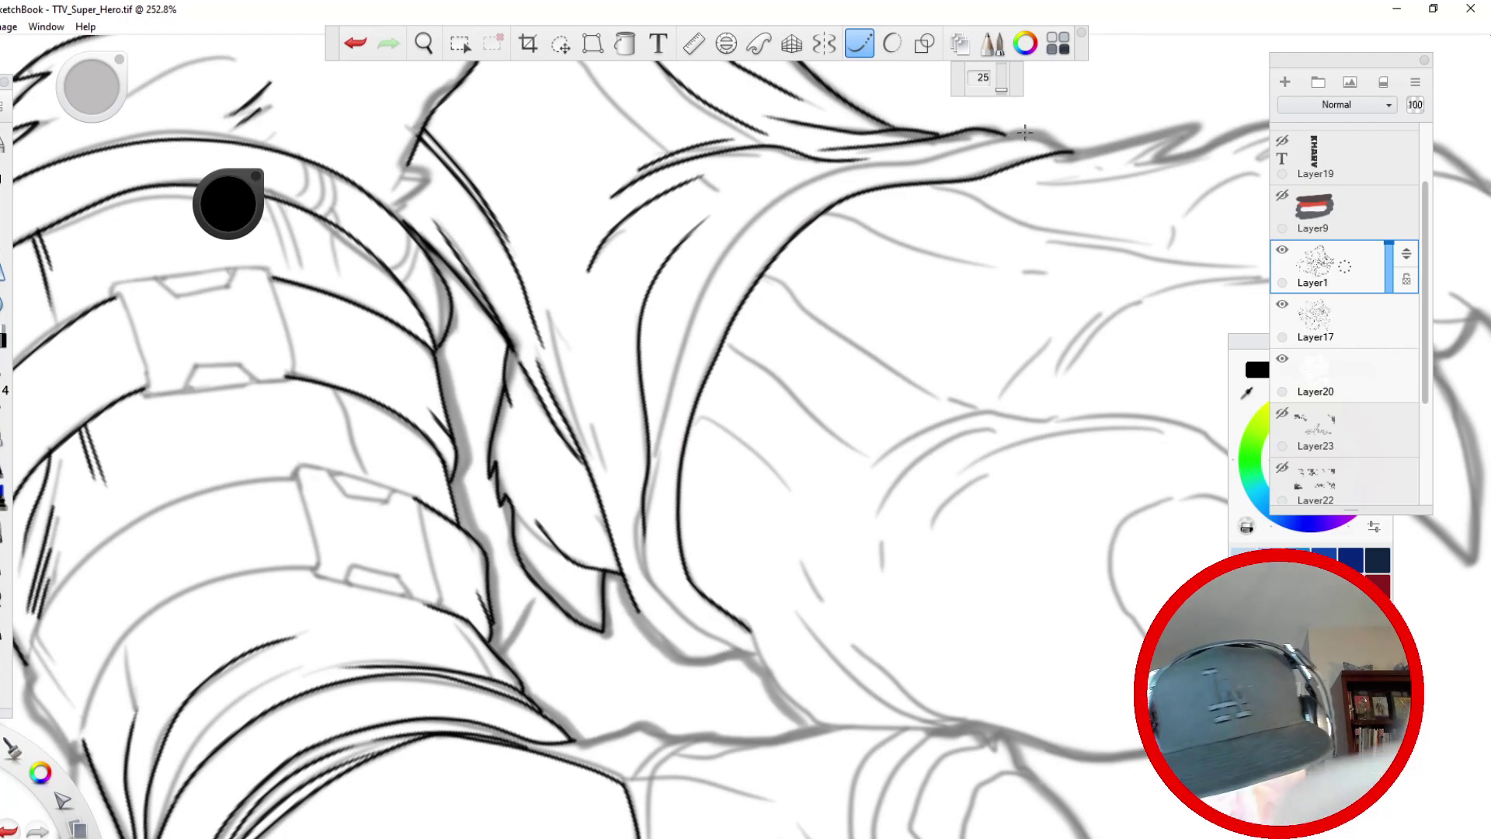
{"action": "mouse_move", "coordinate": [1068, 152]}
{"action": "left_mouse_down"}
{"action": "mouse_move", "coordinate": [1016, 136]}
{"action": "mouse_move", "coordinate": [860, 167]}
{"action": "mouse_move", "coordinate": [765, 232]}
{"action": "mouse_move", "coordinate": [714, 309]}
{"action": "mouse_move", "coordinate": [676, 404]}
{"action": "mouse_move", "coordinate": [657, 569]}
{"action": "mouse_move", "coordinate": [670, 605]}
{"action": "mouse_move", "coordinate": [748, 655]}
{"action": "left_mouse_up"}
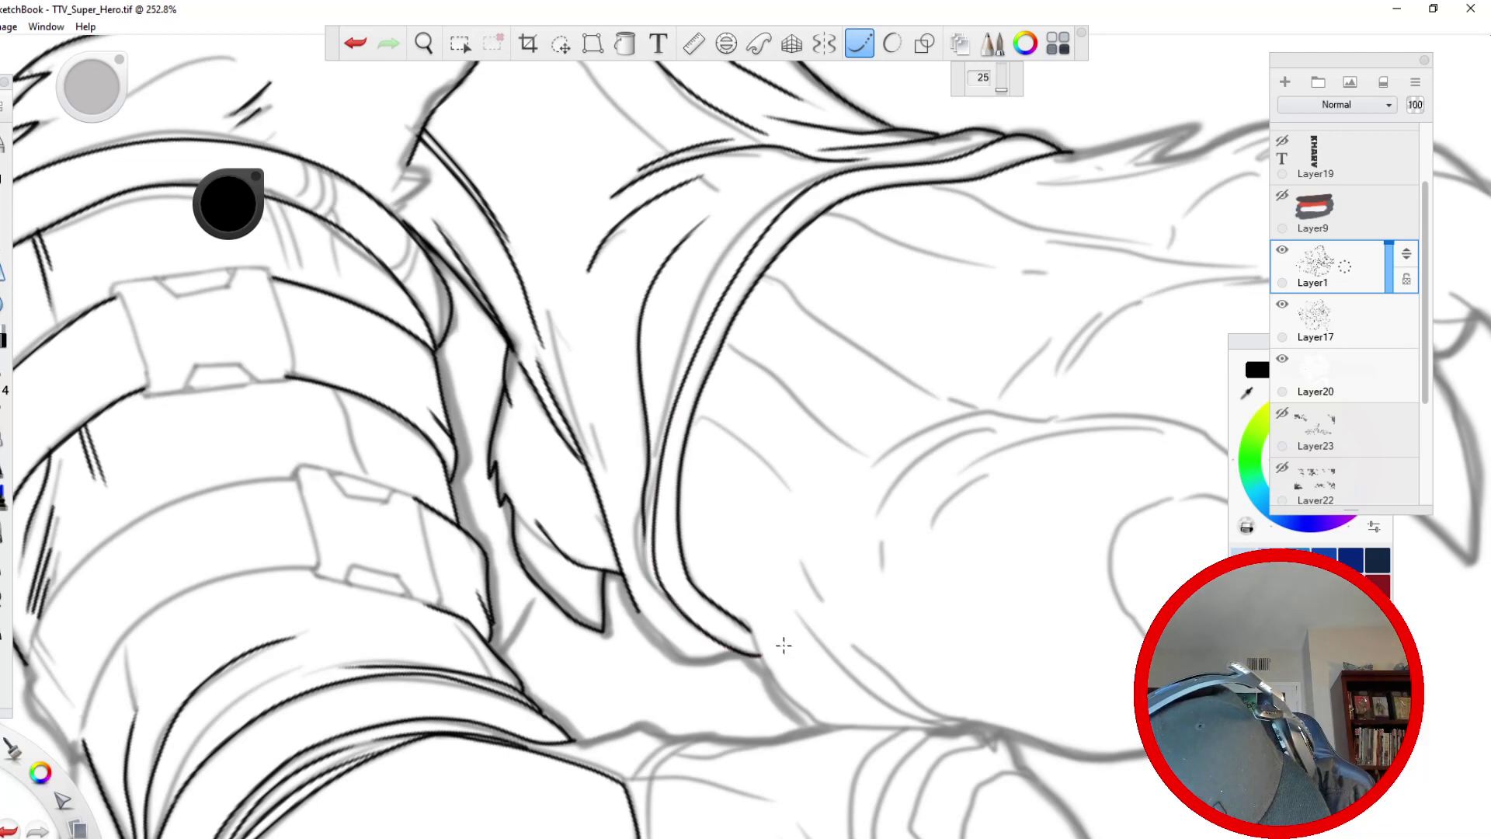
{"action": "mouse_move", "coordinate": [668, 595]}
{"action": "left_mouse_down"}
{"action": "mouse_move", "coordinate": [644, 564]}
{"action": "mouse_move", "coordinate": [637, 490]}
{"action": "mouse_move", "coordinate": [592, 428]}
{"action": "left_mouse_up"}
{"action": "left_click_drag", "start_coordinate": [549, 307], "coordinate": [594, 466]}
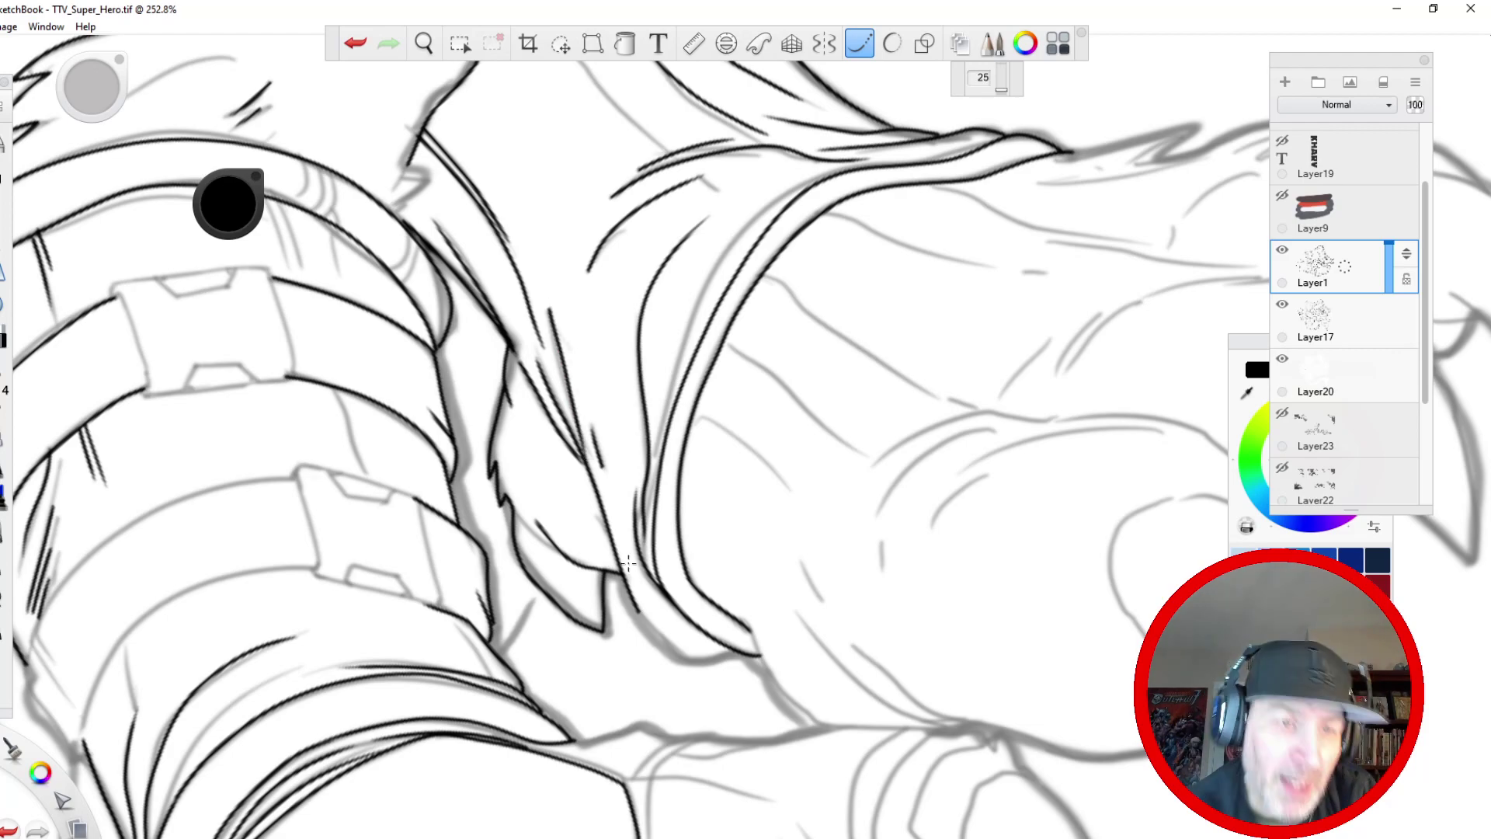
- Ink the foot's outer contour just below the cuff band and the row of curved creases running down from it
{"action": "key", "text": "space"}
{"action": "left_click_drag", "start_coordinate": [435, 346], "coordinate": [693, 62]}
{"action": "mouse_move", "coordinate": [523, 541]}
{"action": "left_mouse_down"}
{"action": "mouse_move", "coordinate": [497, 481]}
{"action": "mouse_move", "coordinate": [532, 424]}
{"action": "left_mouse_up"}
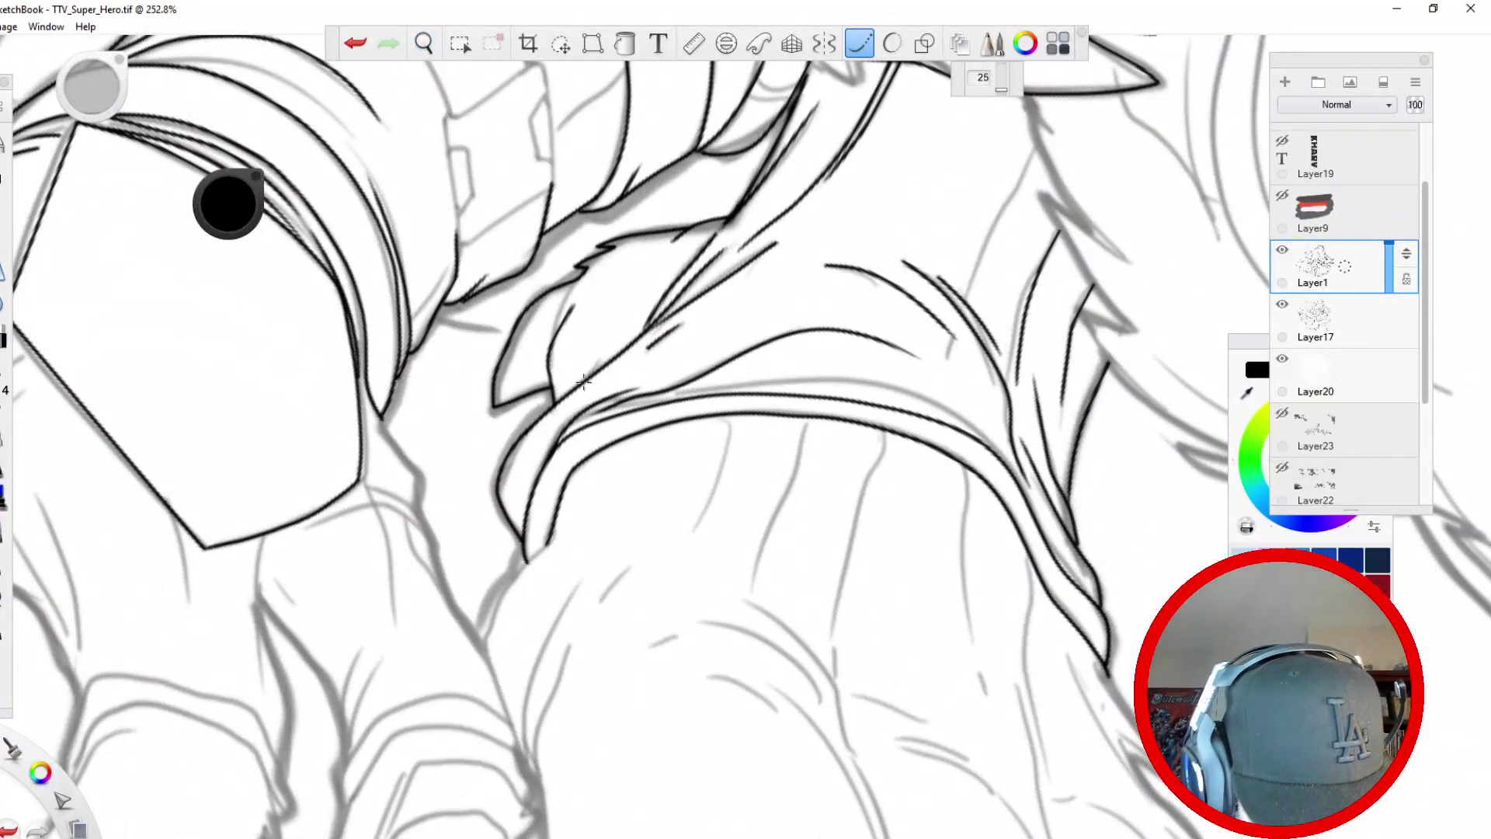
{"action": "left_click_drag", "start_coordinate": [484, 644], "coordinate": [584, 476]}
{"action": "left_click_drag", "start_coordinate": [728, 416], "coordinate": [694, 530]}
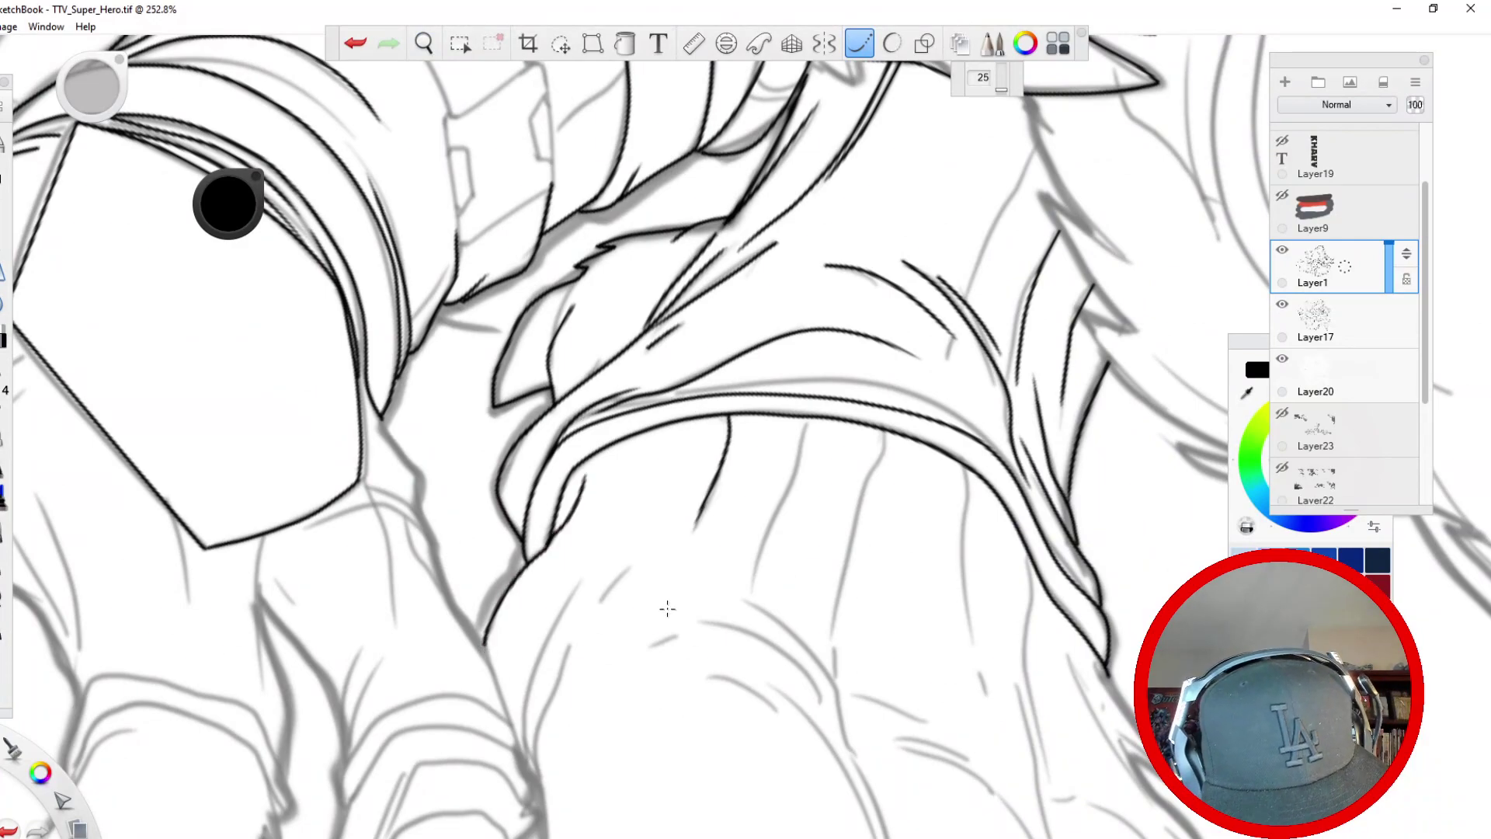
{"action": "left_click_drag", "start_coordinate": [806, 424], "coordinate": [746, 597]}
{"action": "left_click_drag", "start_coordinate": [886, 429], "coordinate": [846, 553]}
{"action": "left_click_drag", "start_coordinate": [966, 470], "coordinate": [971, 645]}
{"action": "left_click_drag", "start_coordinate": [1027, 549], "coordinate": [1023, 691]}
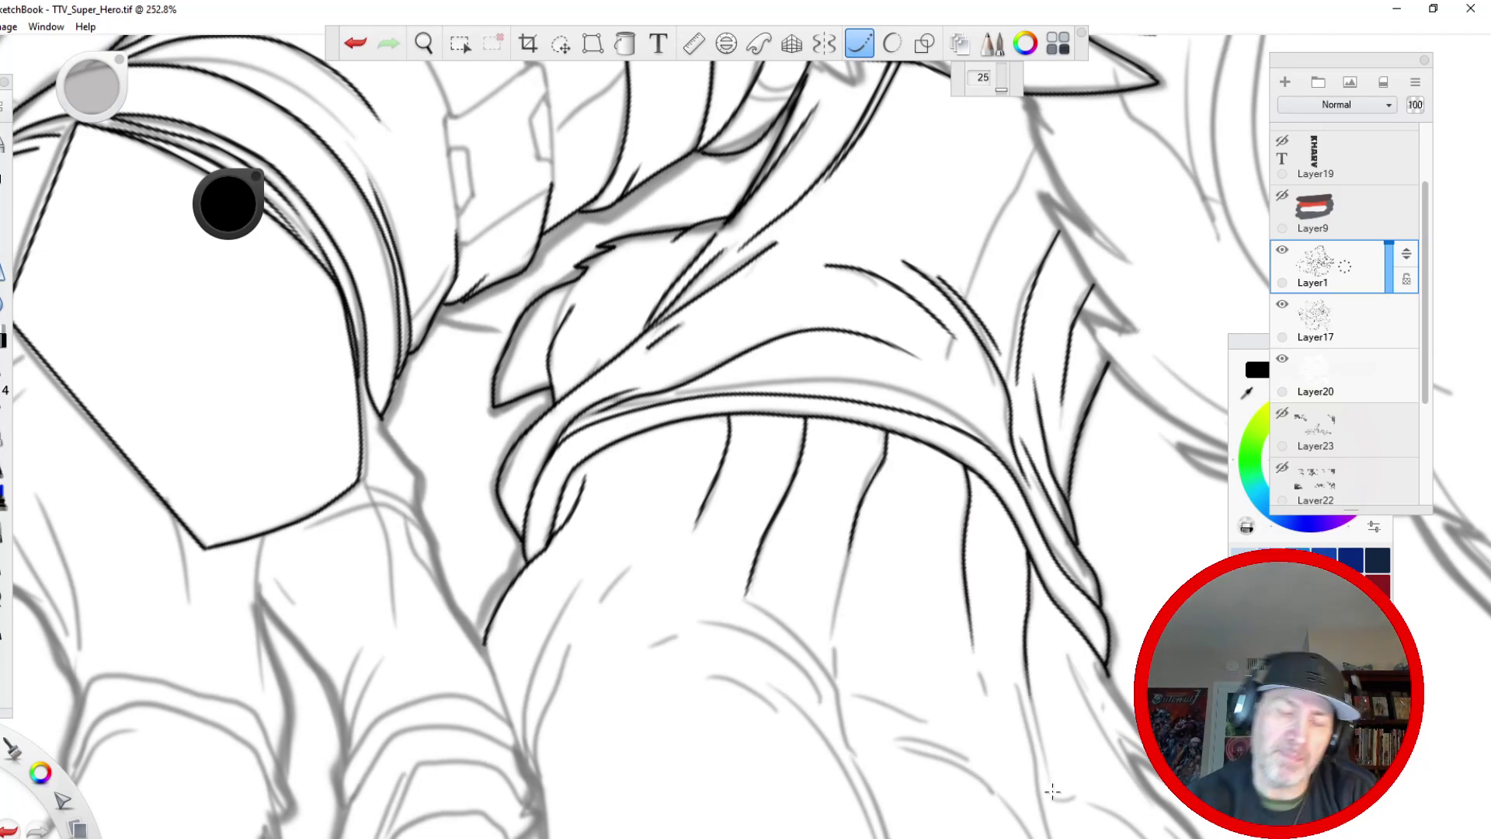
- Ink the lower leg's crease from the forearm fur down to the creases above the foot cuff
{"action": "key", "text": "space"}
{"action": "left_click_drag", "start_coordinate": [644, 410], "coordinate": [499, 579]}
{"action": "left_click_drag", "start_coordinate": [892, 313], "coordinate": [808, 478]}
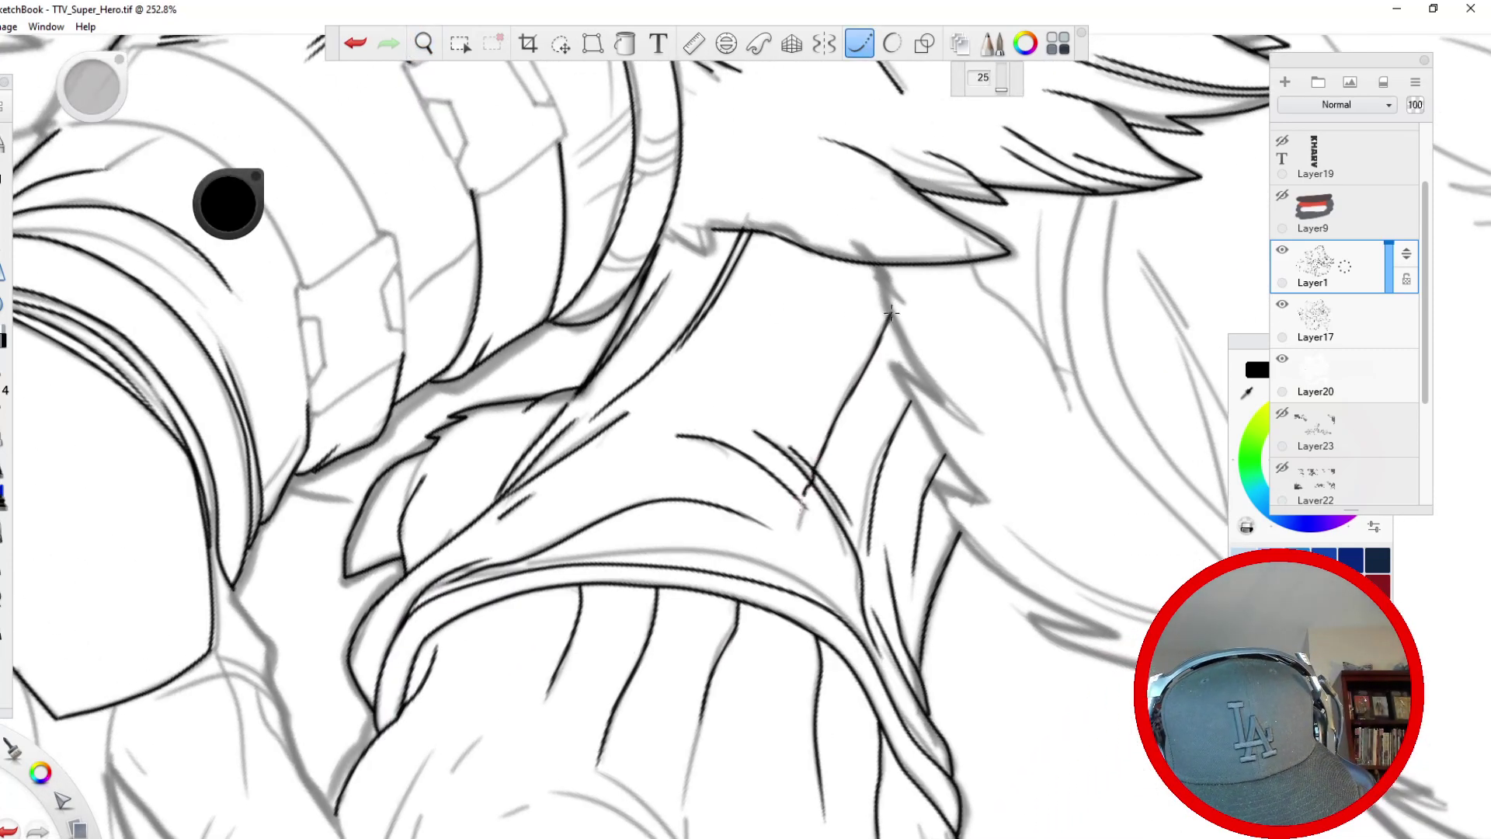
{"action": "left_click_drag", "start_coordinate": [789, 541], "coordinate": [784, 557]}
{"action": "key", "text": "space"}
{"action": "mouse_move", "coordinate": [366, 603]}
{"action": "left_mouse_down"}
{"action": "mouse_move", "coordinate": [297, 345]}
{"action": "mouse_move", "coordinate": [359, 497]}
{"action": "left_mouse_up"}
{"action": "mouse_move", "coordinate": [370, 539]}
{"action": "left_mouse_down"}
{"action": "mouse_move", "coordinate": [399, 358]}
{"action": "mouse_move", "coordinate": [223, 256]}
{"action": "mouse_move", "coordinate": [685, 690]}
{"action": "mouse_move", "coordinate": [377, 360]}
{"action": "mouse_move", "coordinate": [407, 629]}
{"action": "mouse_move", "coordinate": [406, 486]}
{"action": "mouse_move", "coordinate": [444, 556]}
{"action": "mouse_move", "coordinate": [427, 597]}
{"action": "left_mouse_up"}
{"action": "mouse_move", "coordinate": [436, 350]}
{"action": "left_mouse_down"}
{"action": "mouse_move", "coordinate": [408, 491]}
{"action": "mouse_move", "coordinate": [448, 697]}
{"action": "left_mouse_up"}
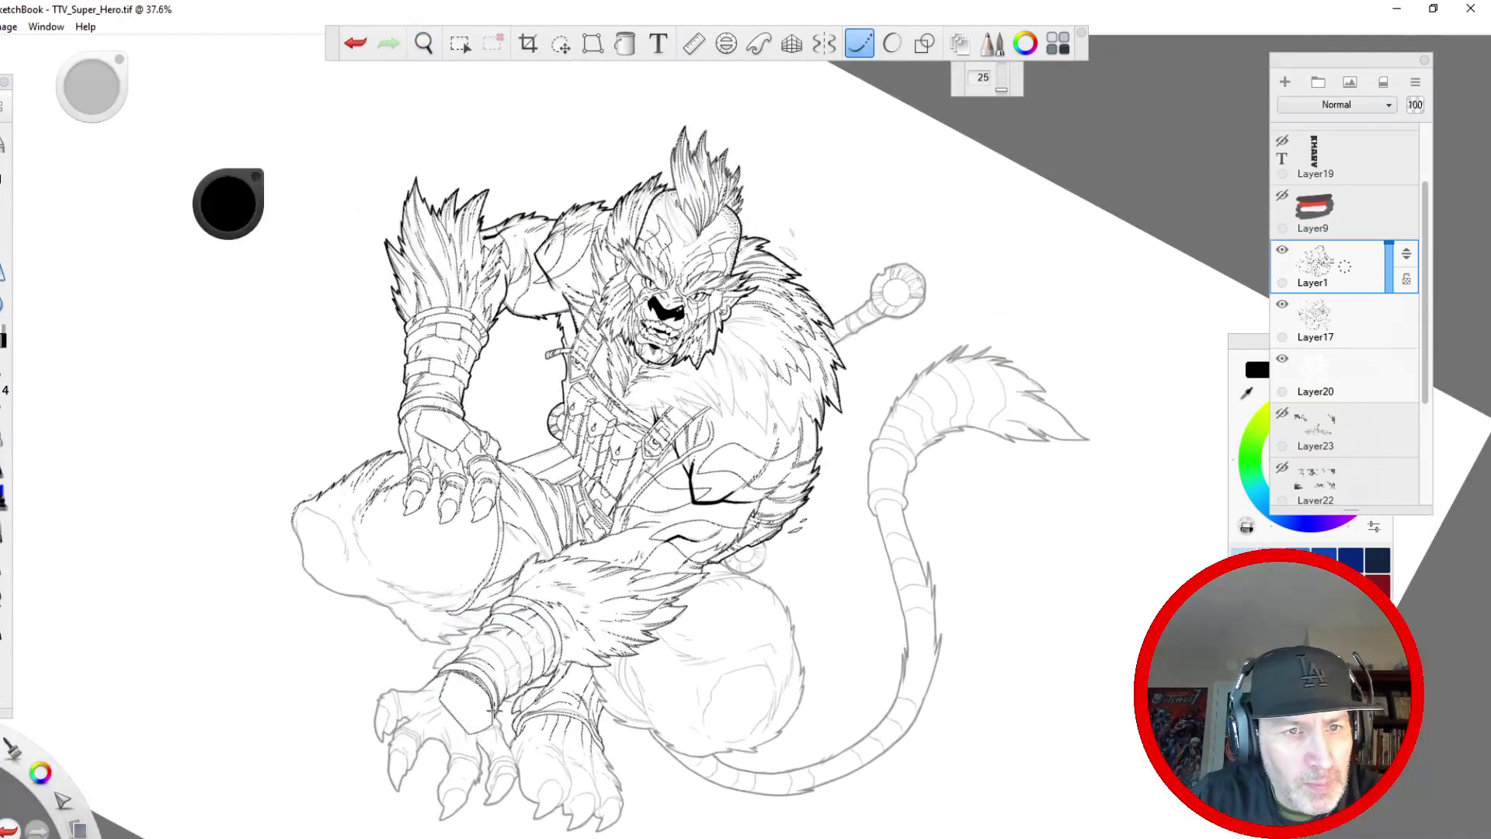
{"action": "left_click", "coordinate": [2, 27]}
{"action": "left_click", "coordinate": [31, 122]}
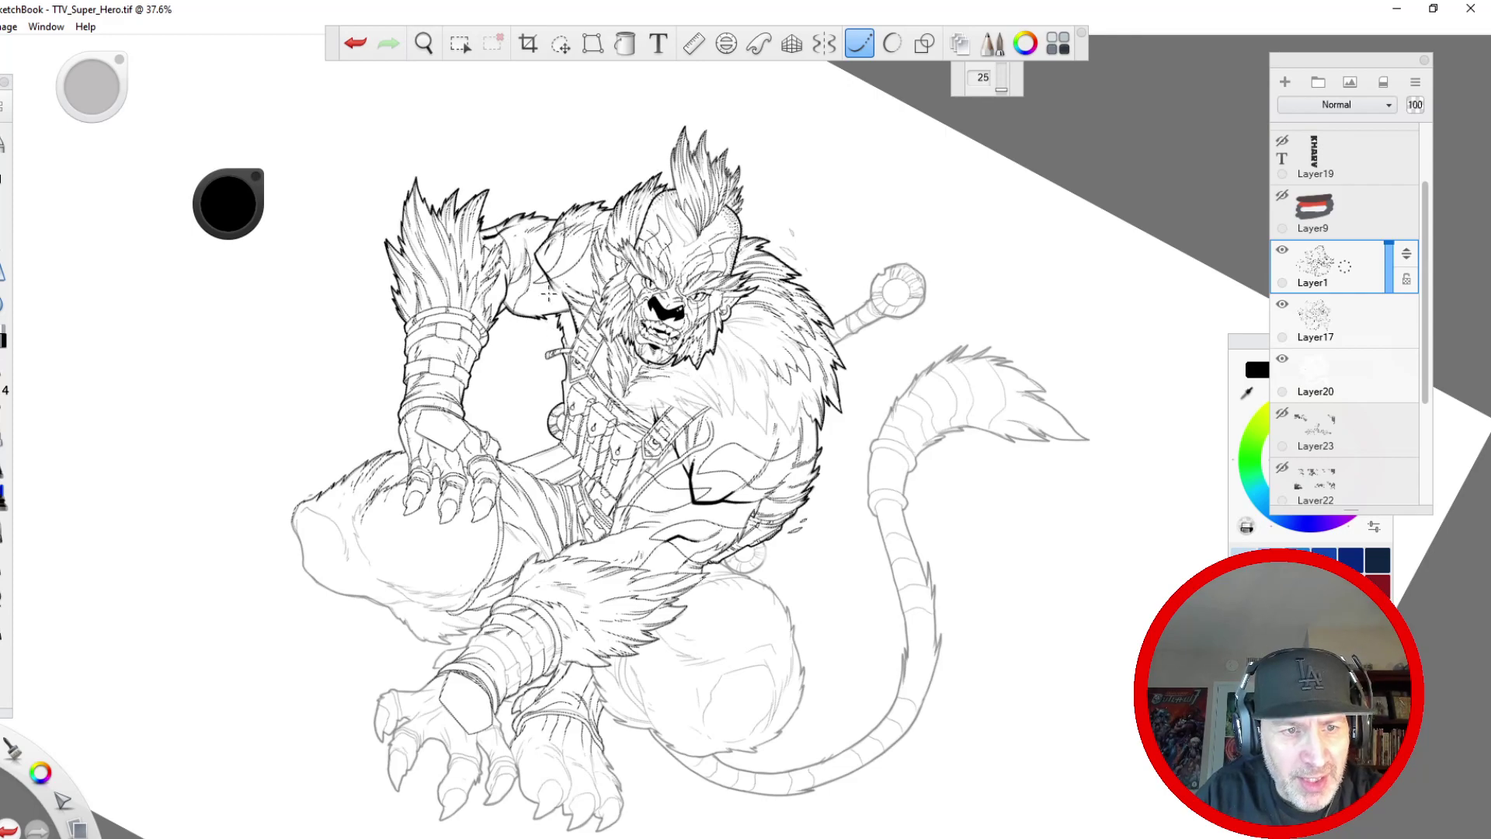
{"action": "key", "text": "space"}
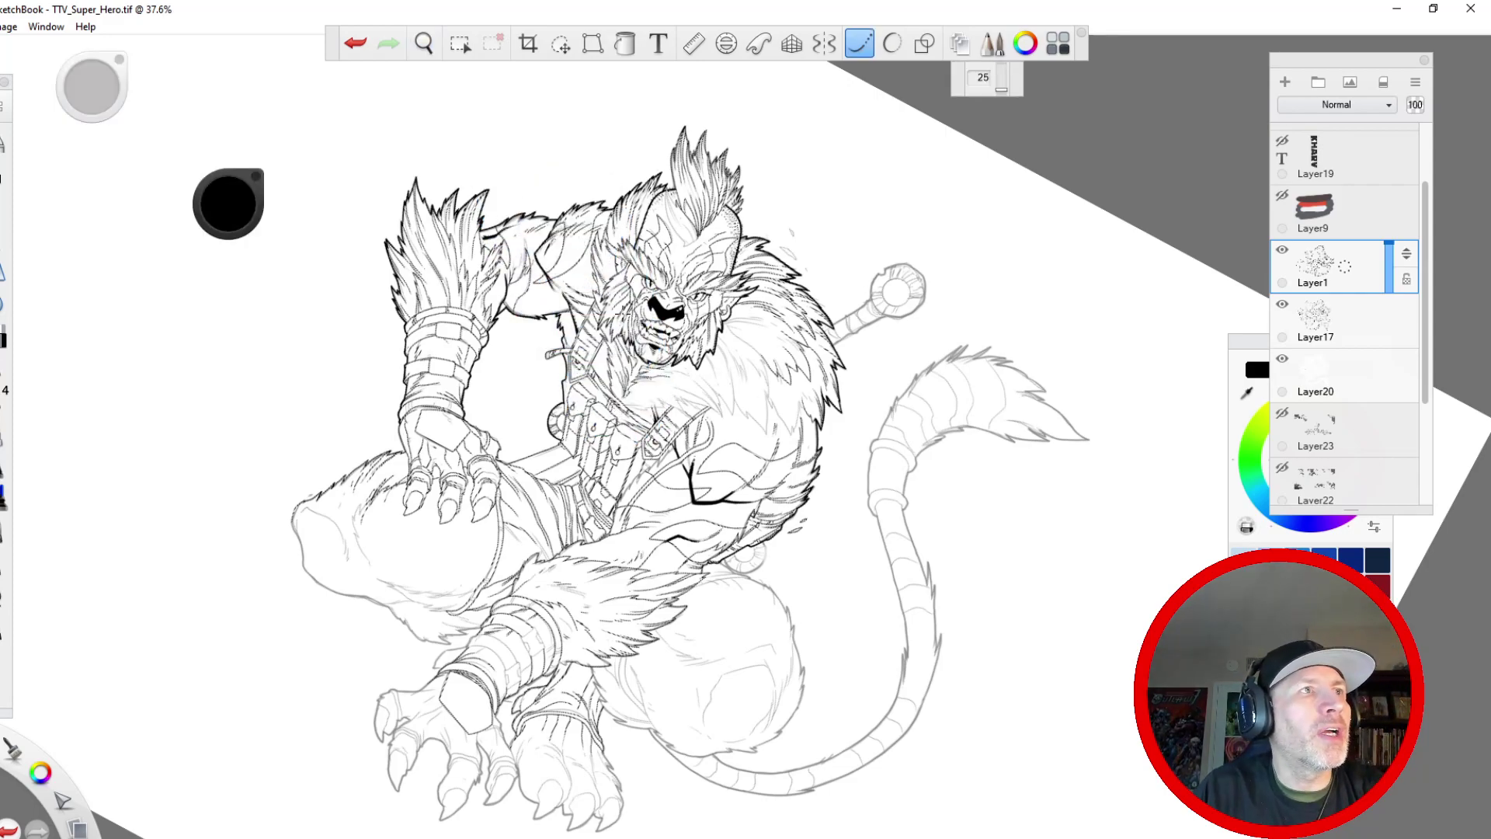
- Ink the paired curved fur strands flowing down the chest from the beard's lower edge
{"action": "key", "text": "space"}
{"action": "left_click_drag", "start_coordinate": [693, 342], "coordinate": [753, 284]}
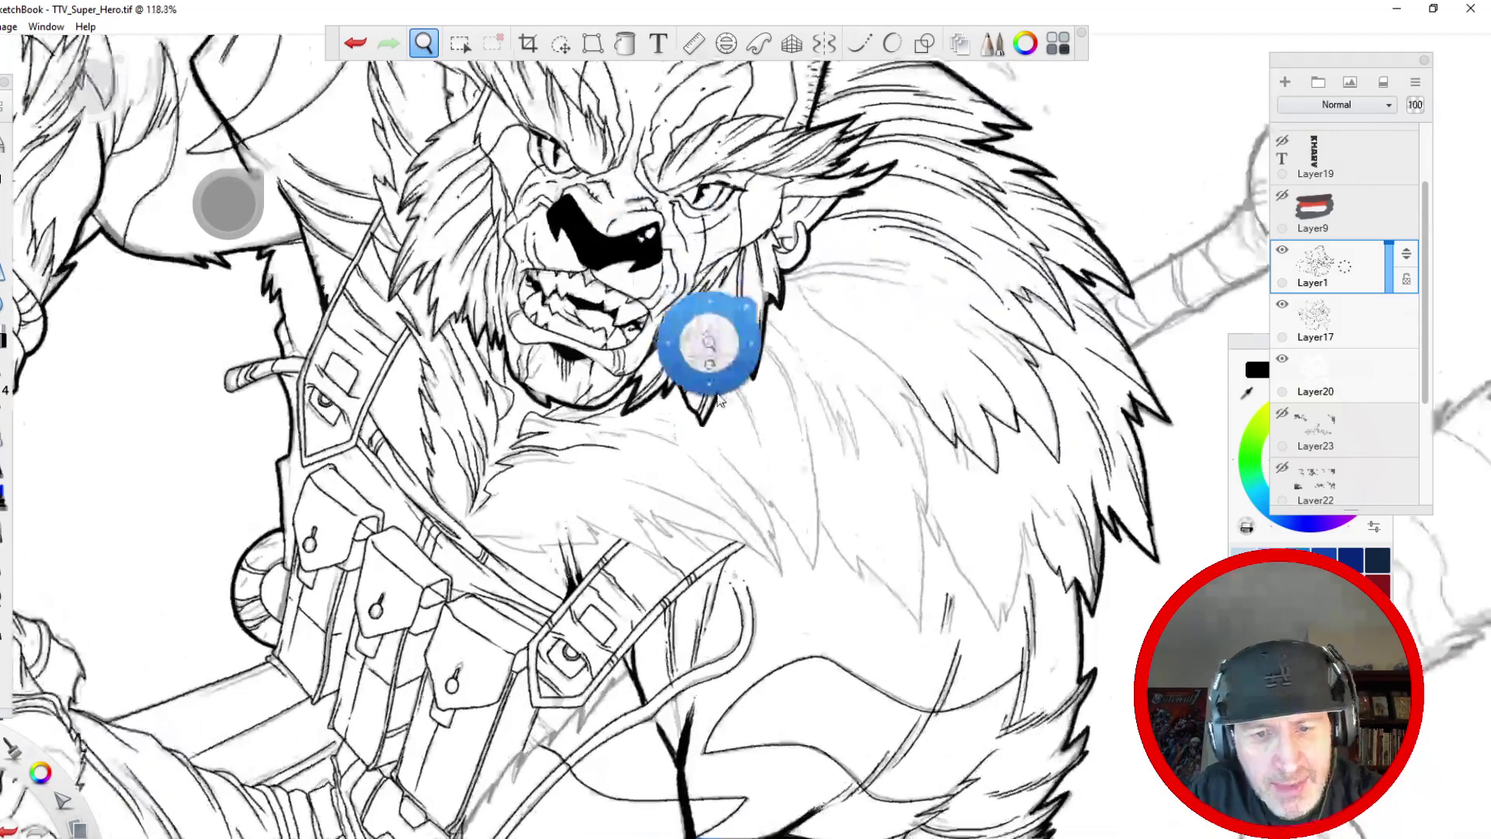
{"action": "left_click_drag", "start_coordinate": [684, 371], "coordinate": [711, 346]}
{"action": "left_click_drag", "start_coordinate": [686, 441], "coordinate": [468, 277]}
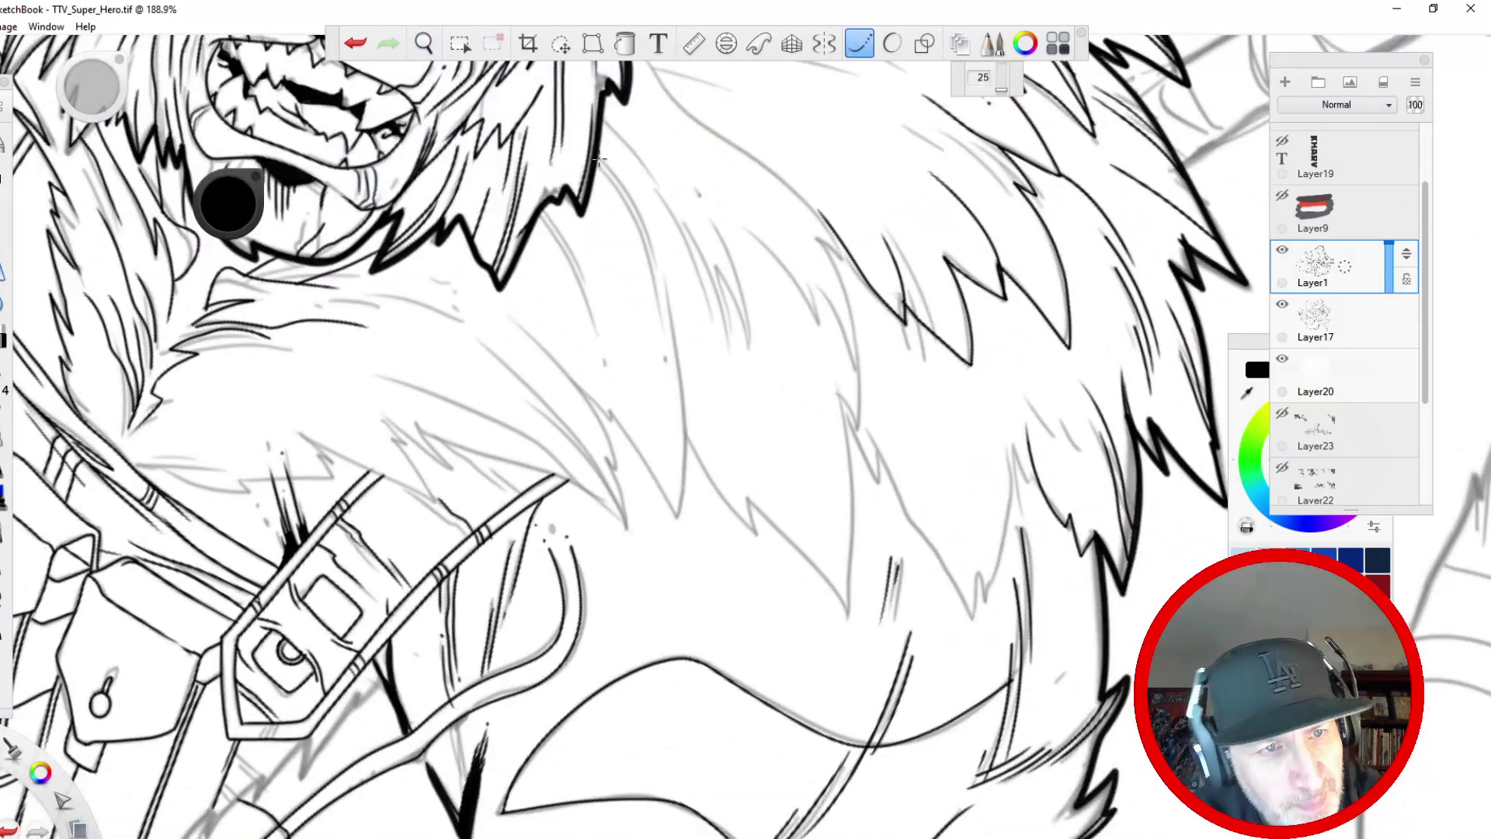
{"action": "left_click_drag", "start_coordinate": [599, 158], "coordinate": [657, 260]}
{"action": "left_click_drag", "start_coordinate": [597, 161], "coordinate": [685, 373]}
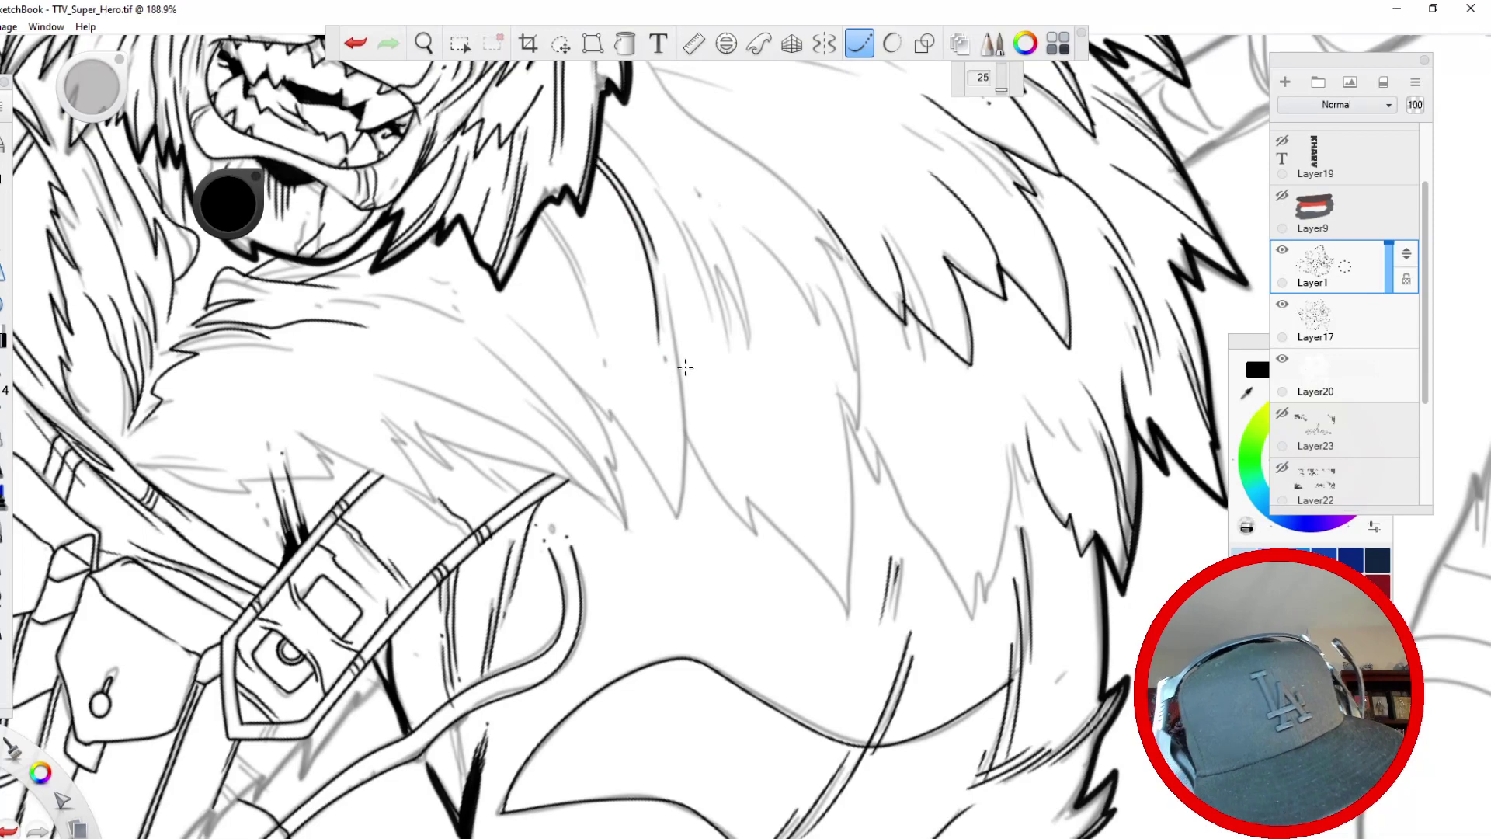
{"action": "mouse_move", "coordinate": [661, 273]}
{"action": "left_mouse_down"}
{"action": "mouse_move", "coordinate": [688, 439]}
{"action": "mouse_move", "coordinate": [678, 525]}
{"action": "mouse_move", "coordinate": [619, 410]}
{"action": "left_mouse_up"}
{"action": "left_click", "coordinate": [355, 43]}
{"action": "left_click", "coordinate": [355, 43]}
- Ink the two pointed chest fur clumps above the end of the strap, plus the loose strands beneath the beard
{"action": "mouse_move", "coordinate": [660, 266]}
{"action": "left_mouse_down"}
{"action": "mouse_move", "coordinate": [686, 423]}
{"action": "mouse_move", "coordinate": [676, 539]}
{"action": "mouse_move", "coordinate": [615, 410]}
{"action": "mouse_move", "coordinate": [575, 386]}
{"action": "left_mouse_up"}
{"action": "mouse_move", "coordinate": [515, 327]}
{"action": "left_mouse_down"}
{"action": "mouse_move", "coordinate": [575, 385]}
{"action": "mouse_move", "coordinate": [624, 517]}
{"action": "mouse_move", "coordinate": [561, 473]}
{"action": "left_mouse_up"}
{"action": "left_click_drag", "start_coordinate": [541, 212], "coordinate": [610, 374]}
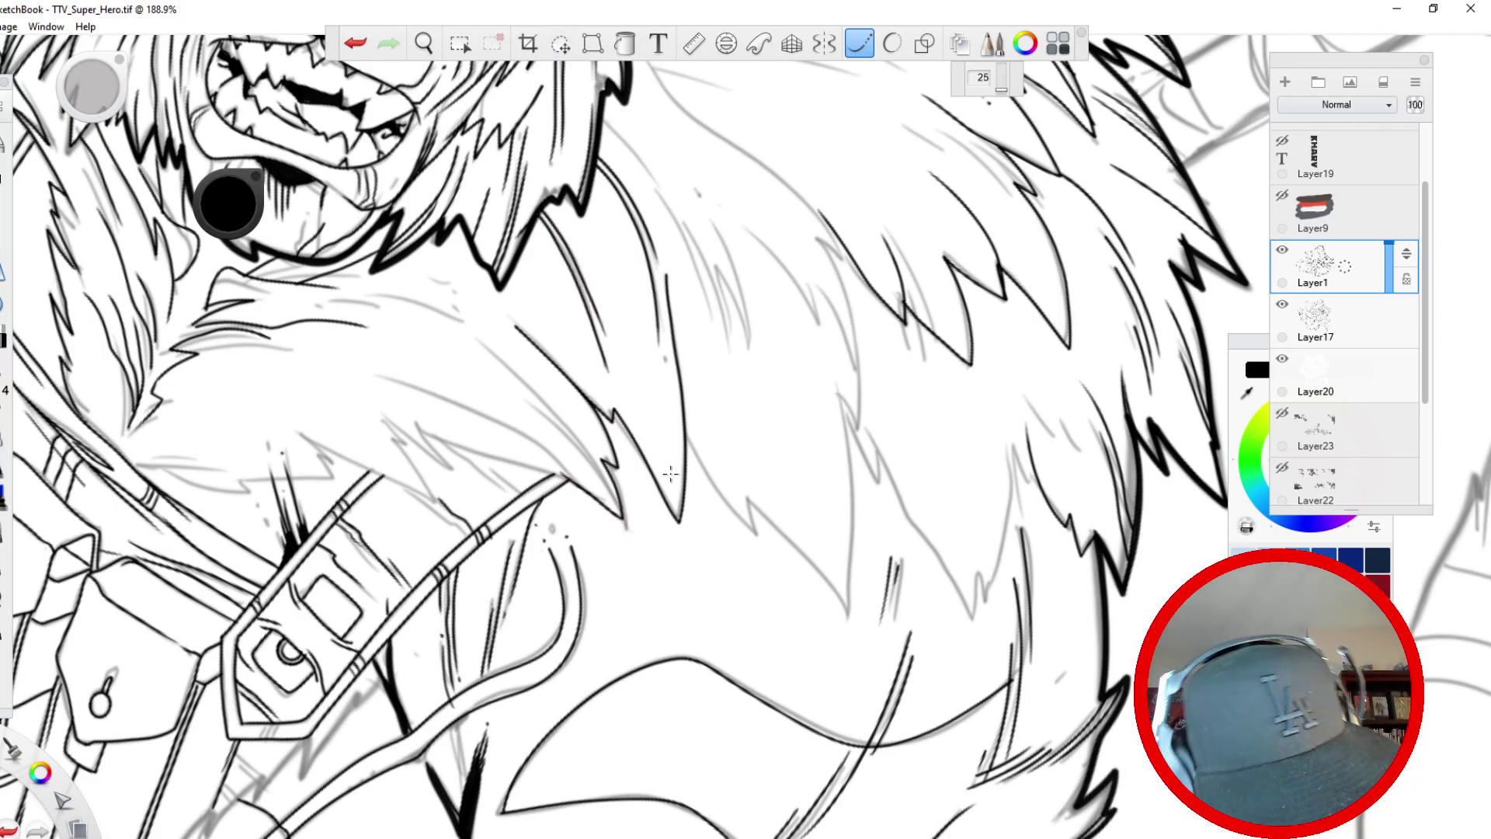
{"action": "left_click_drag", "start_coordinate": [678, 521], "coordinate": [665, 377]}
{"action": "mouse_move", "coordinate": [603, 122]}
{"action": "left_mouse_down"}
{"action": "mouse_move", "coordinate": [663, 194]}
{"action": "mouse_move", "coordinate": [721, 362]}
{"action": "left_mouse_up"}
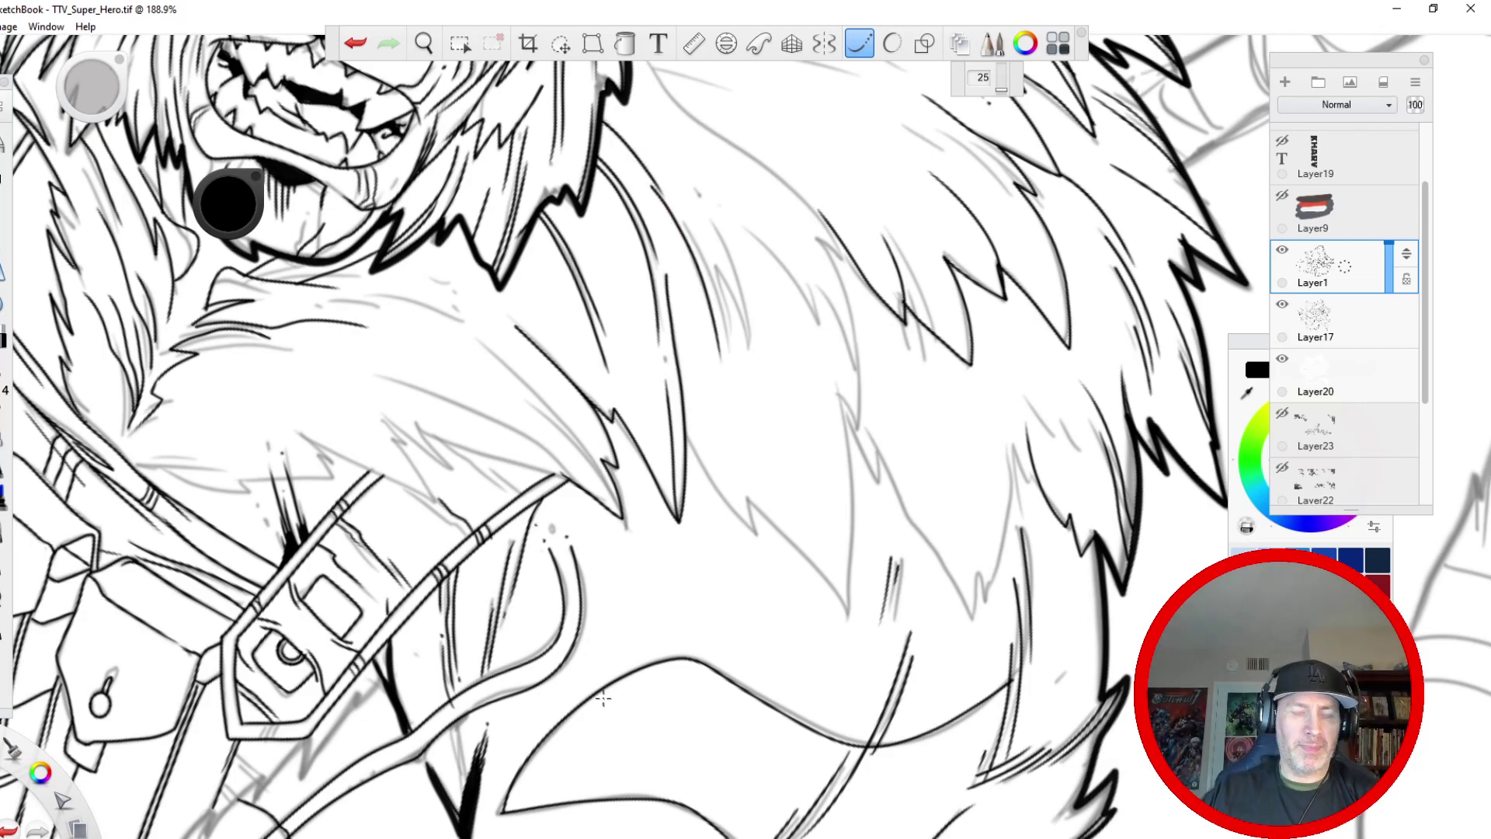
- Ink the large pointed fur clump over the upper arm, with its jagged notches and an inner strand at the tip
{"action": "mouse_move", "coordinate": [880, 452]}
{"action": "left_mouse_down"}
{"action": "mouse_move", "coordinate": [839, 389]}
{"action": "mouse_move", "coordinate": [849, 621]}
{"action": "left_mouse_up"}
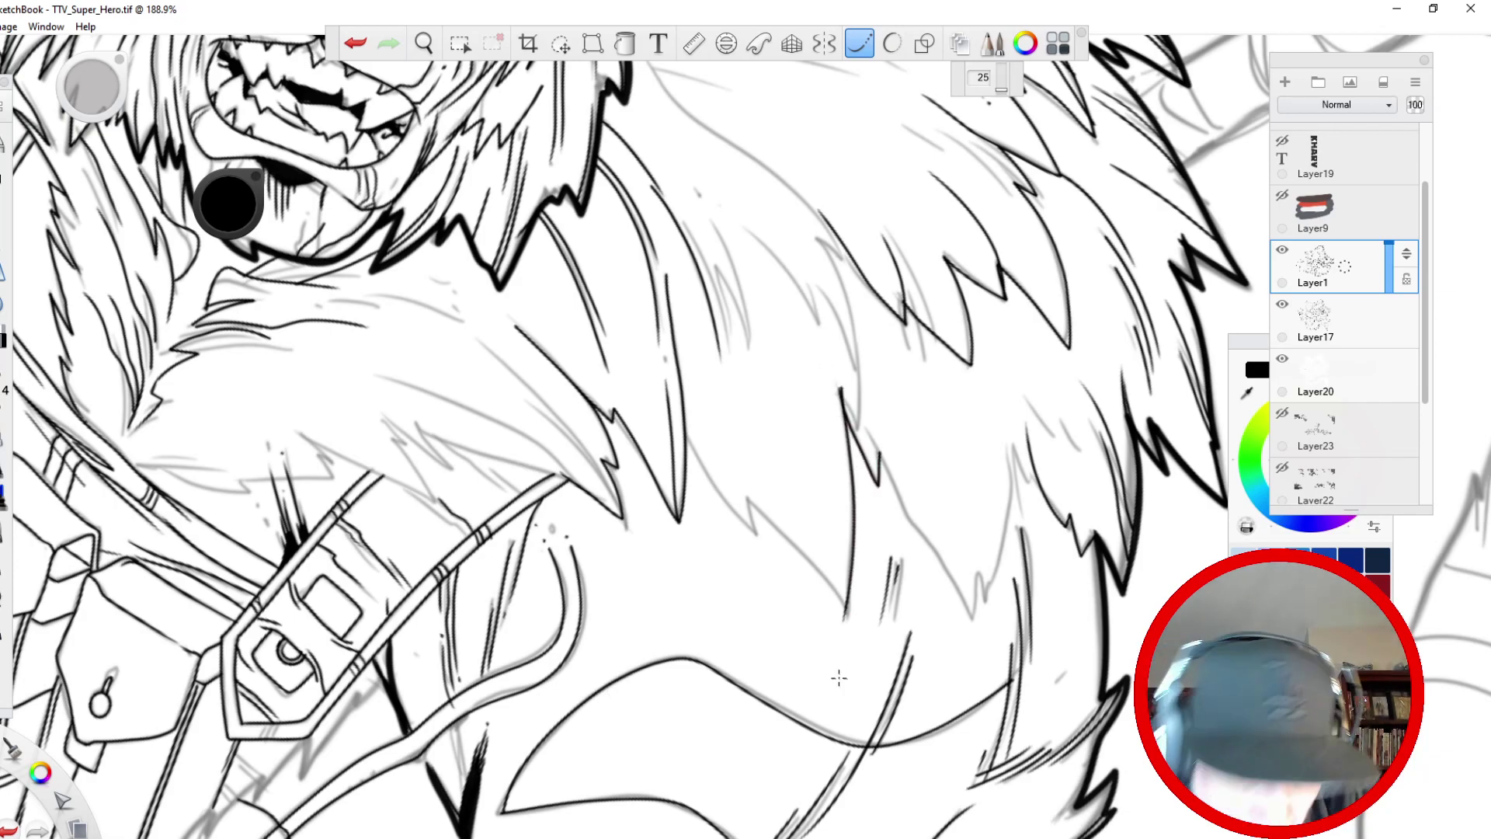
{"action": "left_click", "coordinate": [363, 47]}
{"action": "mouse_move", "coordinate": [839, 392]}
{"action": "left_mouse_down"}
{"action": "mouse_move", "coordinate": [855, 485]}
{"action": "mouse_move", "coordinate": [845, 622]}
{"action": "mouse_move", "coordinate": [754, 501]}
{"action": "left_mouse_up"}
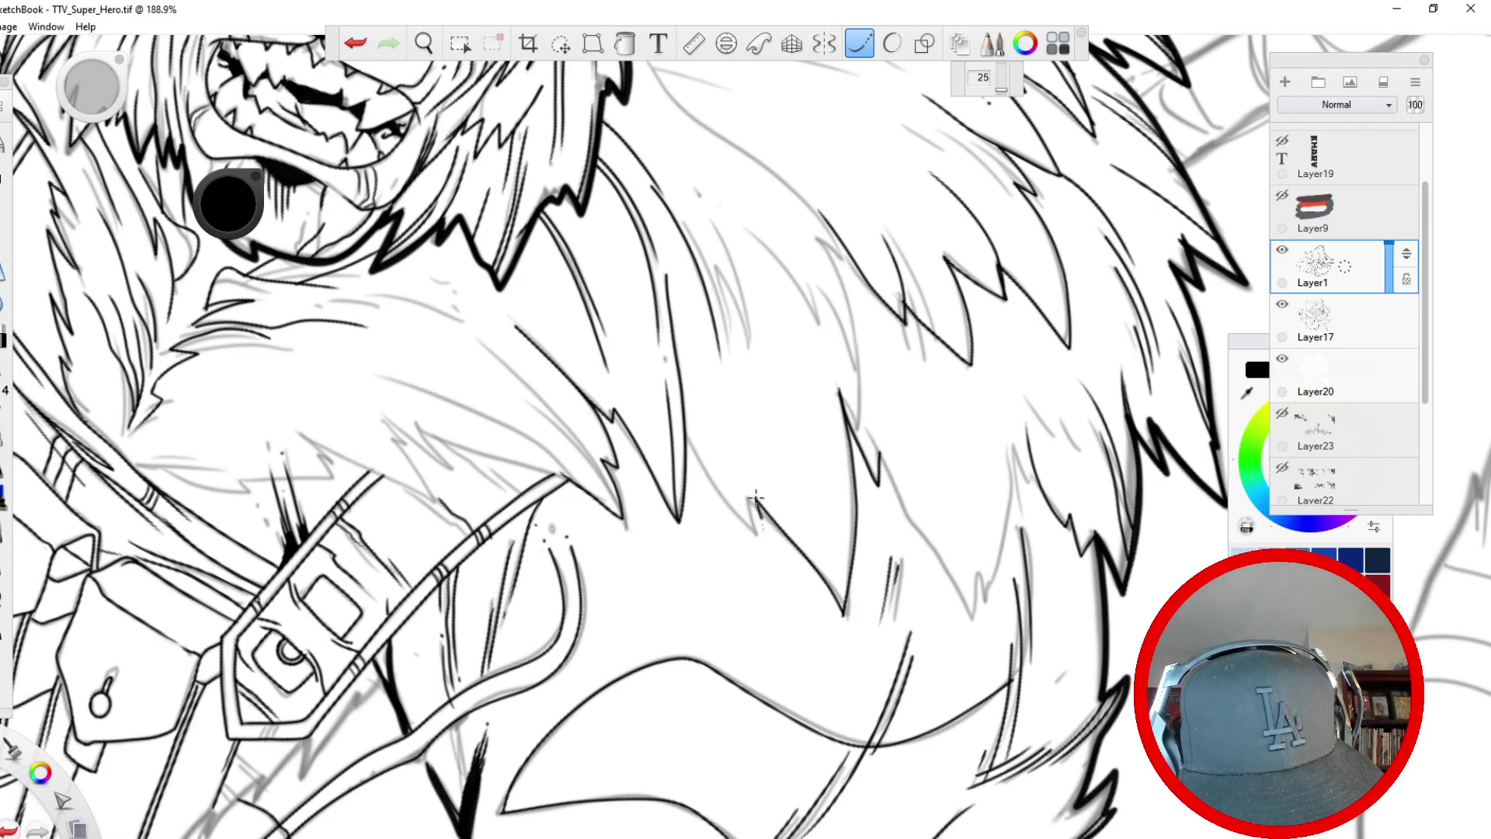
{"action": "mouse_move", "coordinate": [756, 498]}
{"action": "left_mouse_down"}
{"action": "mouse_move", "coordinate": [704, 470]}
{"action": "mouse_move", "coordinate": [683, 416]}
{"action": "left_mouse_up"}
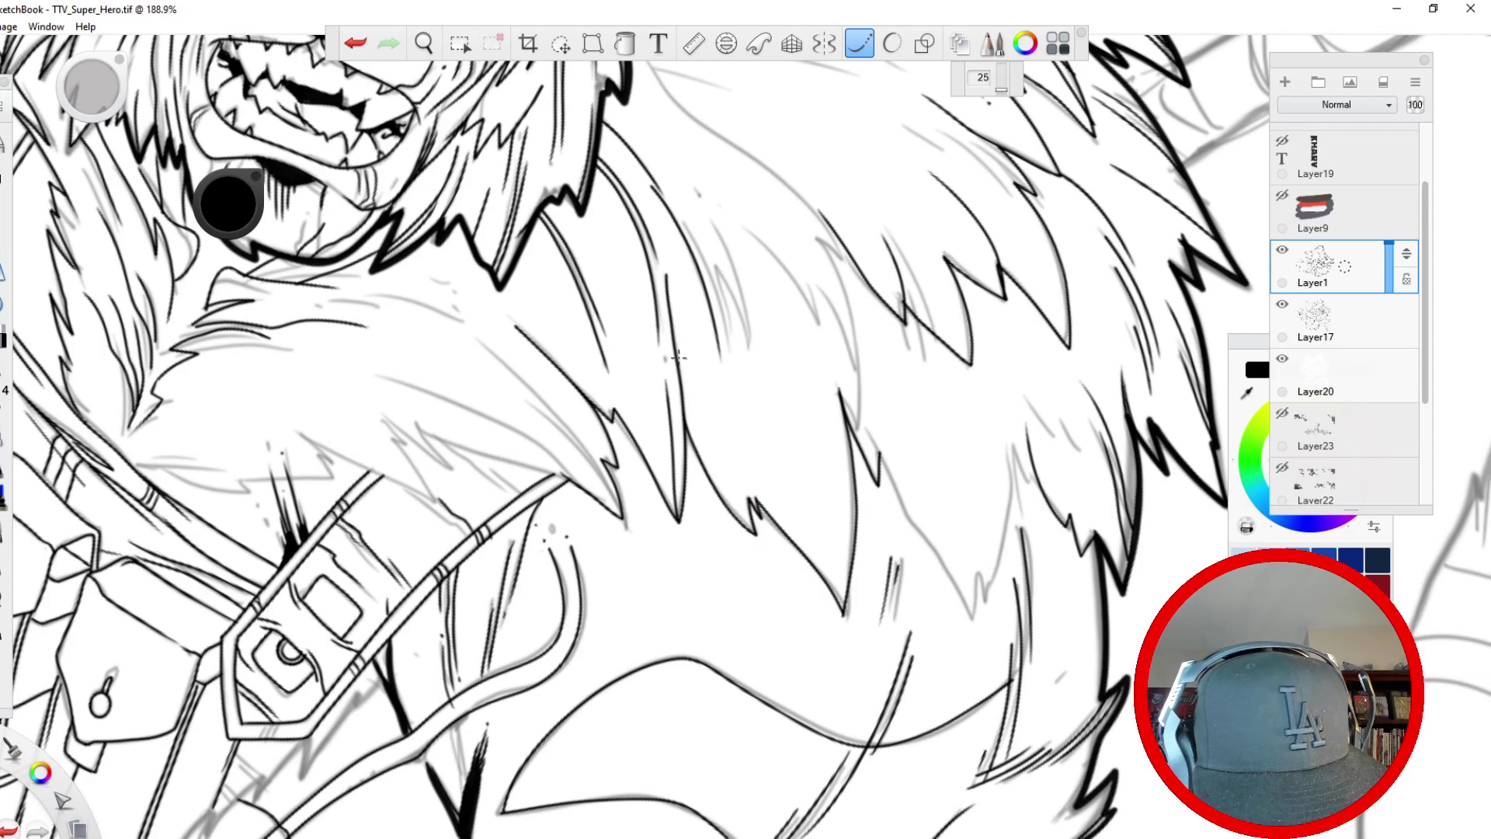
{"action": "left_click_drag", "start_coordinate": [844, 613], "coordinate": [828, 474]}
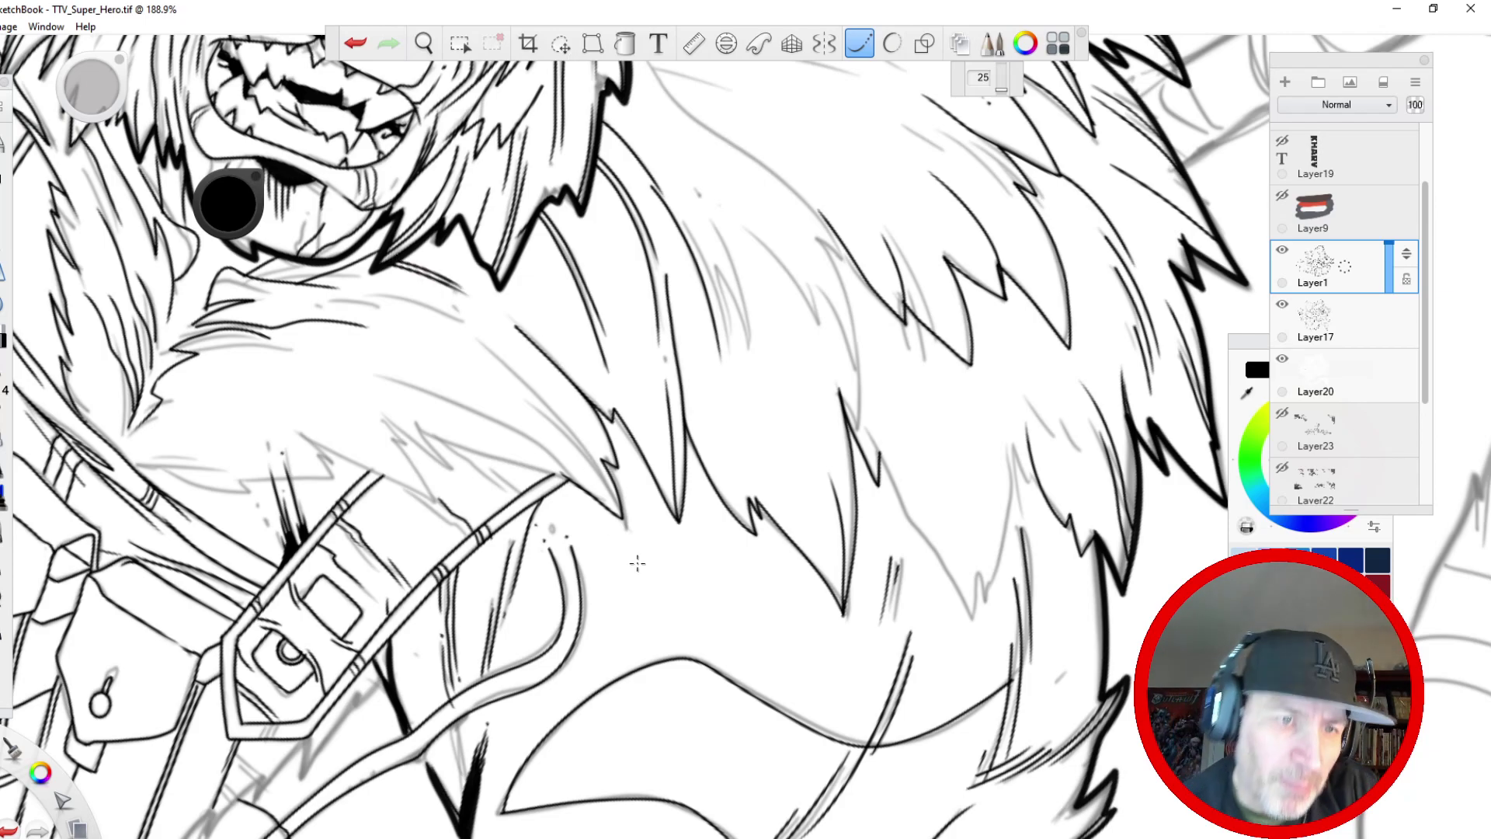
- Ink the remaining pointed fur clump between the upper arm's central and outer clumps, adding inner strands near its tip
{"action": "key", "text": "space"}
{"action": "left_click_drag", "start_coordinate": [544, 365], "coordinate": [482, 483]}
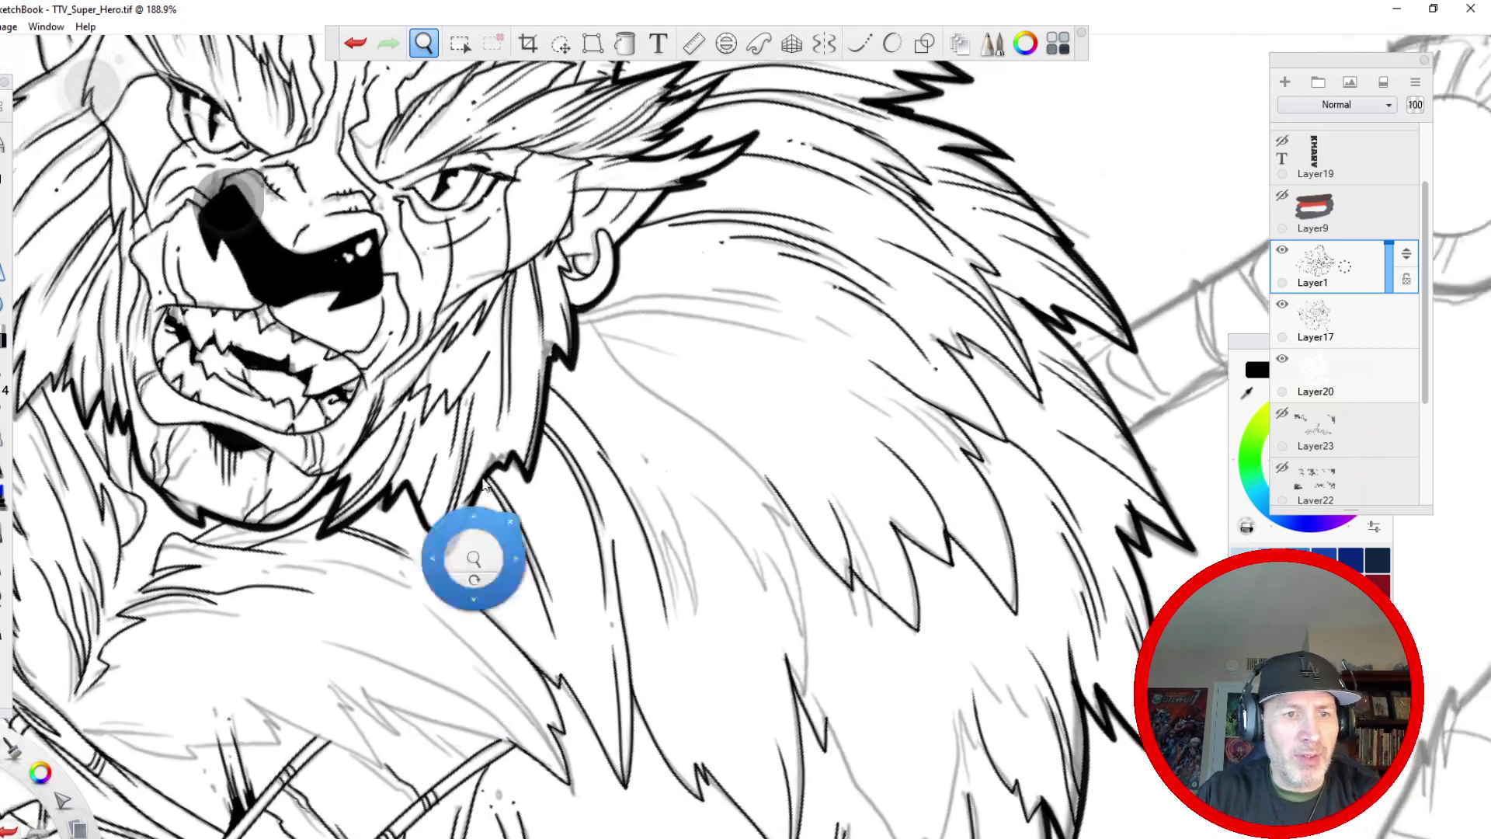
{"action": "key", "text": "space"}
{"action": "left_click_drag", "start_coordinate": [400, 609], "coordinate": [233, 404]}
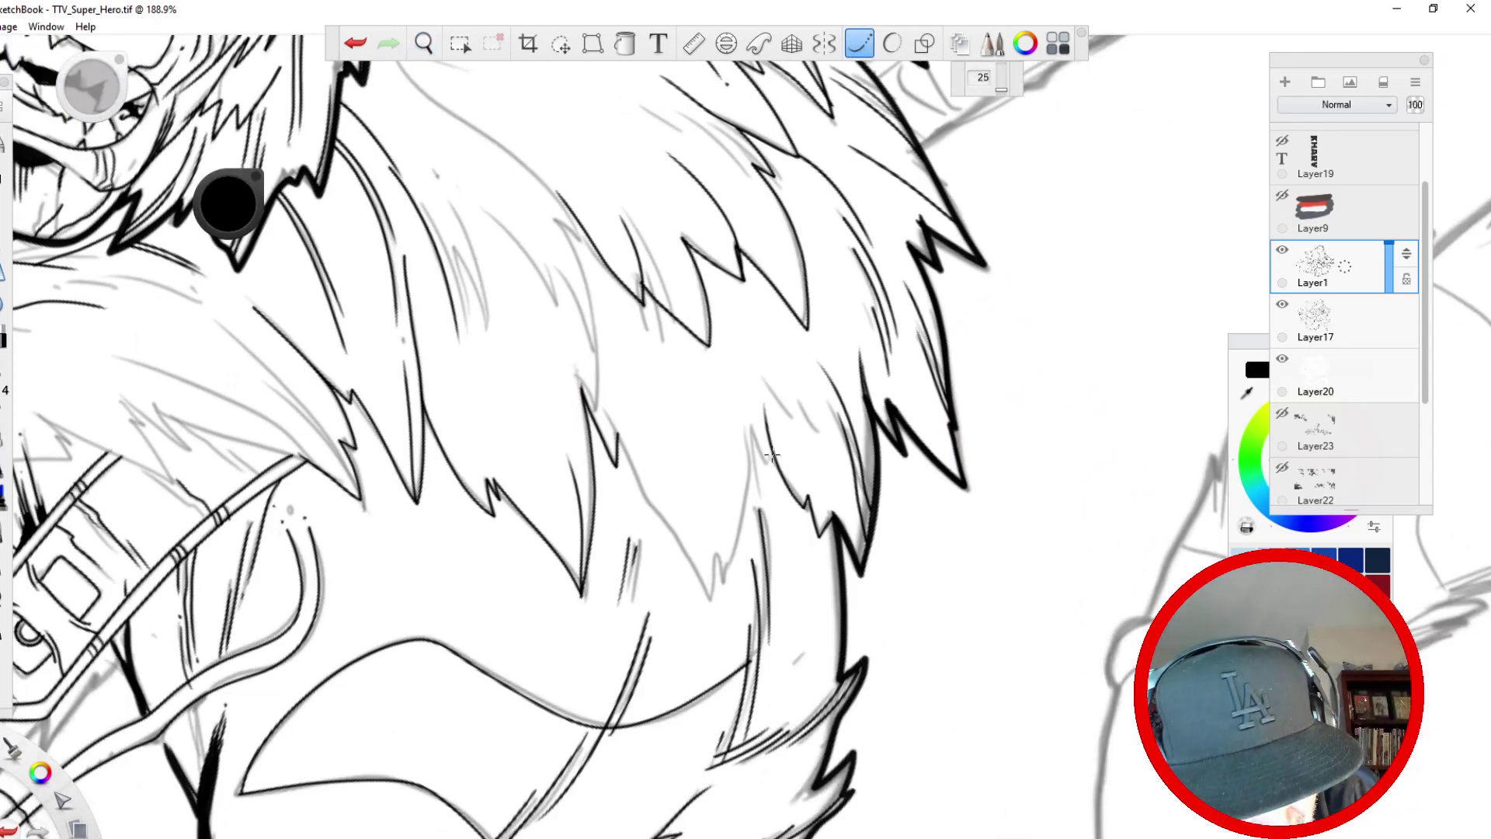
{"action": "mouse_move", "coordinate": [769, 458]}
{"action": "left_mouse_down"}
{"action": "mouse_move", "coordinate": [738, 394]}
{"action": "mouse_move", "coordinate": [750, 463]}
{"action": "mouse_move", "coordinate": [710, 594]}
{"action": "mouse_move", "coordinate": [621, 451]}
{"action": "mouse_move", "coordinate": [612, 388]}
{"action": "left_mouse_up"}
{"action": "left_click_drag", "start_coordinate": [727, 577], "coordinate": [712, 414]}
{"action": "left_click_drag", "start_coordinate": [706, 592], "coordinate": [657, 463]}
{"action": "left_click_drag", "start_coordinate": [685, 550], "coordinate": [645, 412]}
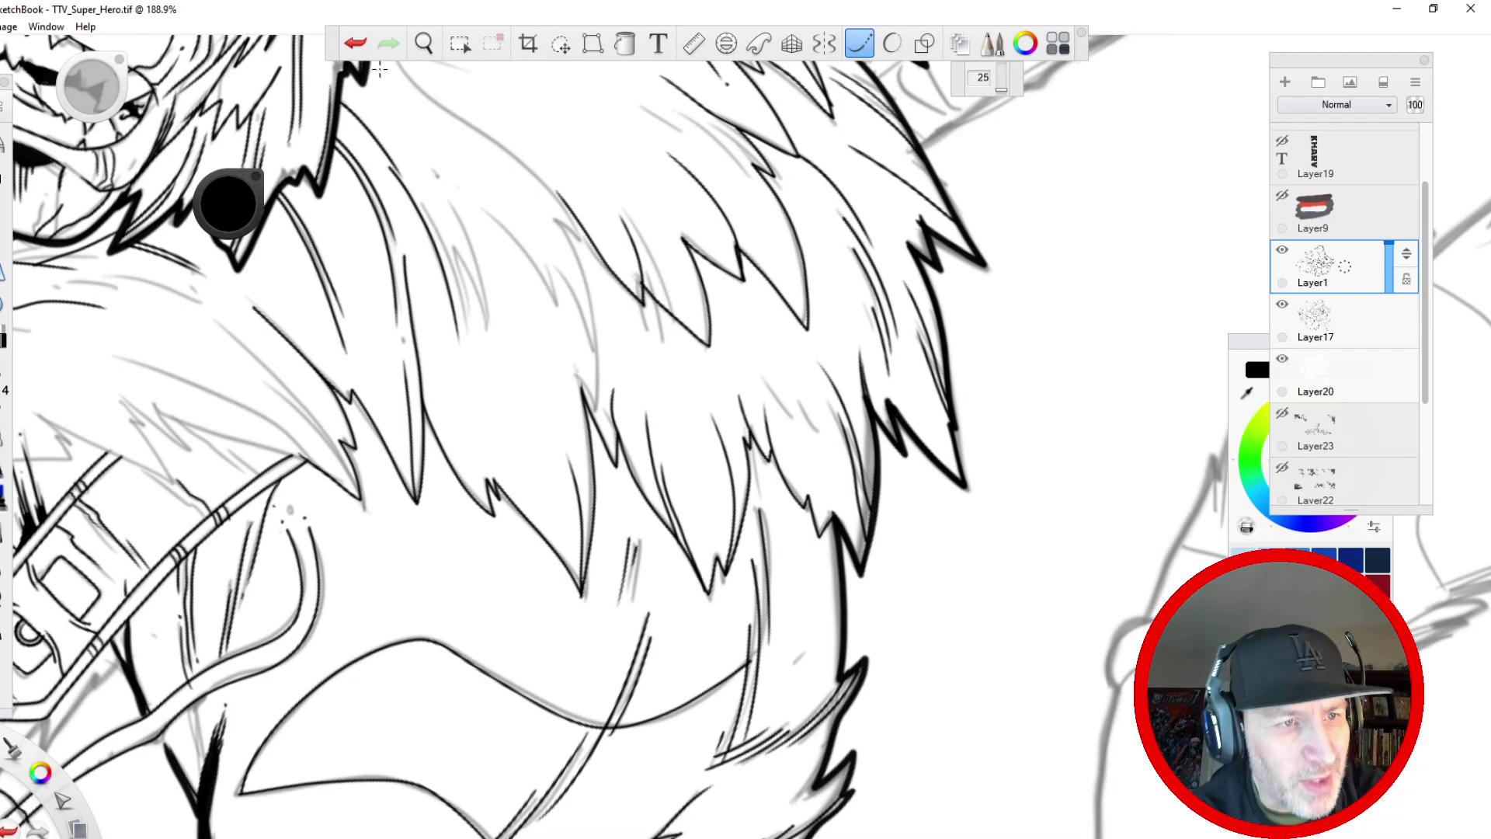
- Ink the long shoulder fur strands and small pointed tufts between the beard and the arm's lower fur clumps
{"action": "key", "text": "space"}
{"action": "left_click_drag", "start_coordinate": [455, 550], "coordinate": [419, 731]}
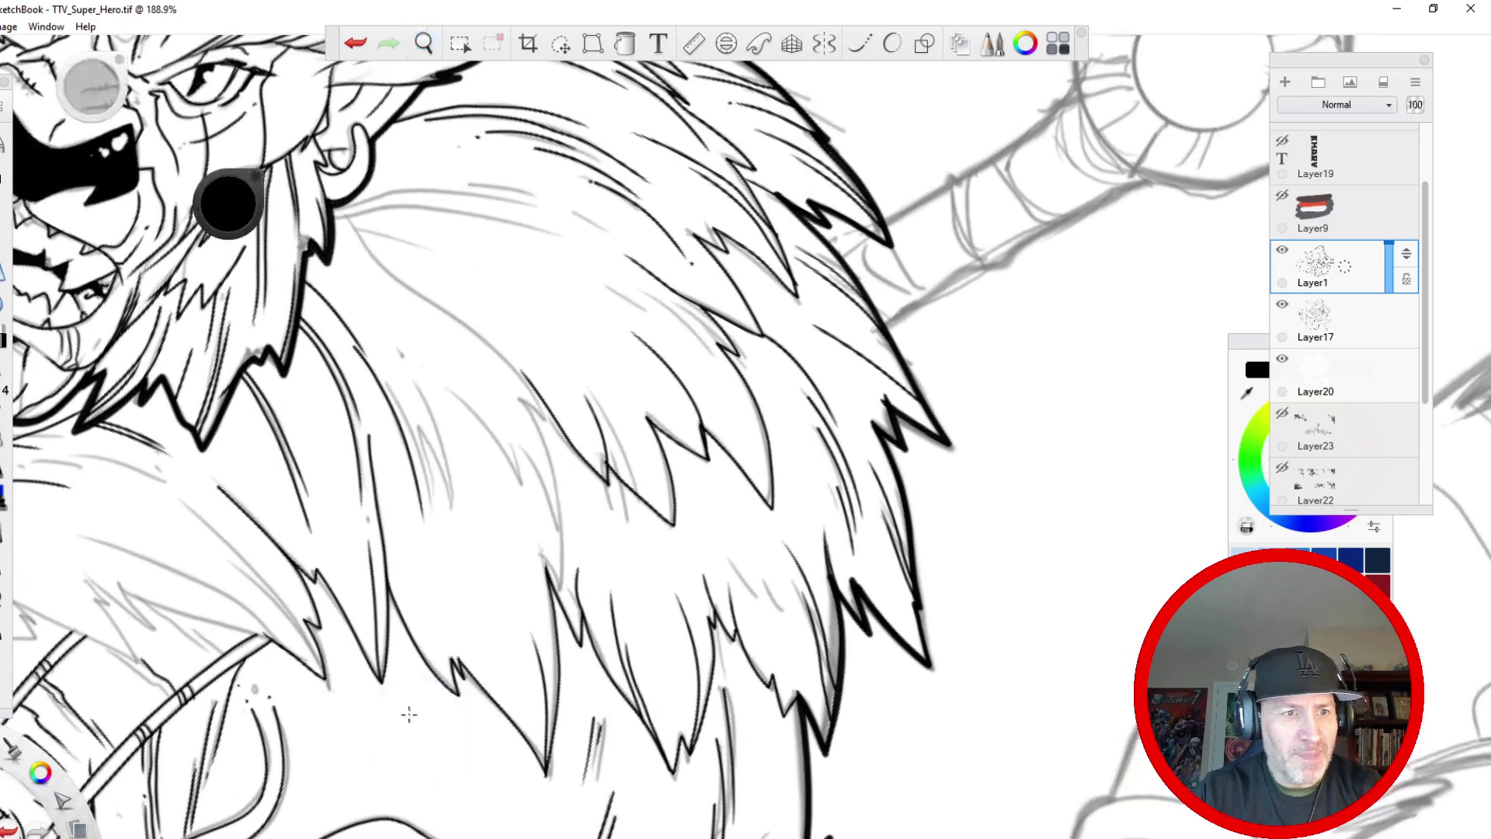
{"action": "mouse_move", "coordinate": [349, 219]}
{"action": "left_mouse_down"}
{"action": "mouse_move", "coordinate": [555, 429]}
{"action": "mouse_move", "coordinate": [508, 371]}
{"action": "mouse_move", "coordinate": [546, 423]}
{"action": "mouse_move", "coordinate": [512, 395]}
{"action": "mouse_move", "coordinate": [560, 491]}
{"action": "mouse_move", "coordinate": [560, 542]}
{"action": "mouse_move", "coordinate": [534, 472]}
{"action": "mouse_move", "coordinate": [512, 442]}
{"action": "mouse_move", "coordinate": [520, 499]}
{"action": "mouse_move", "coordinate": [438, 370]}
{"action": "mouse_move", "coordinate": [407, 375]}
{"action": "mouse_move", "coordinate": [417, 439]}
{"action": "left_mouse_up"}
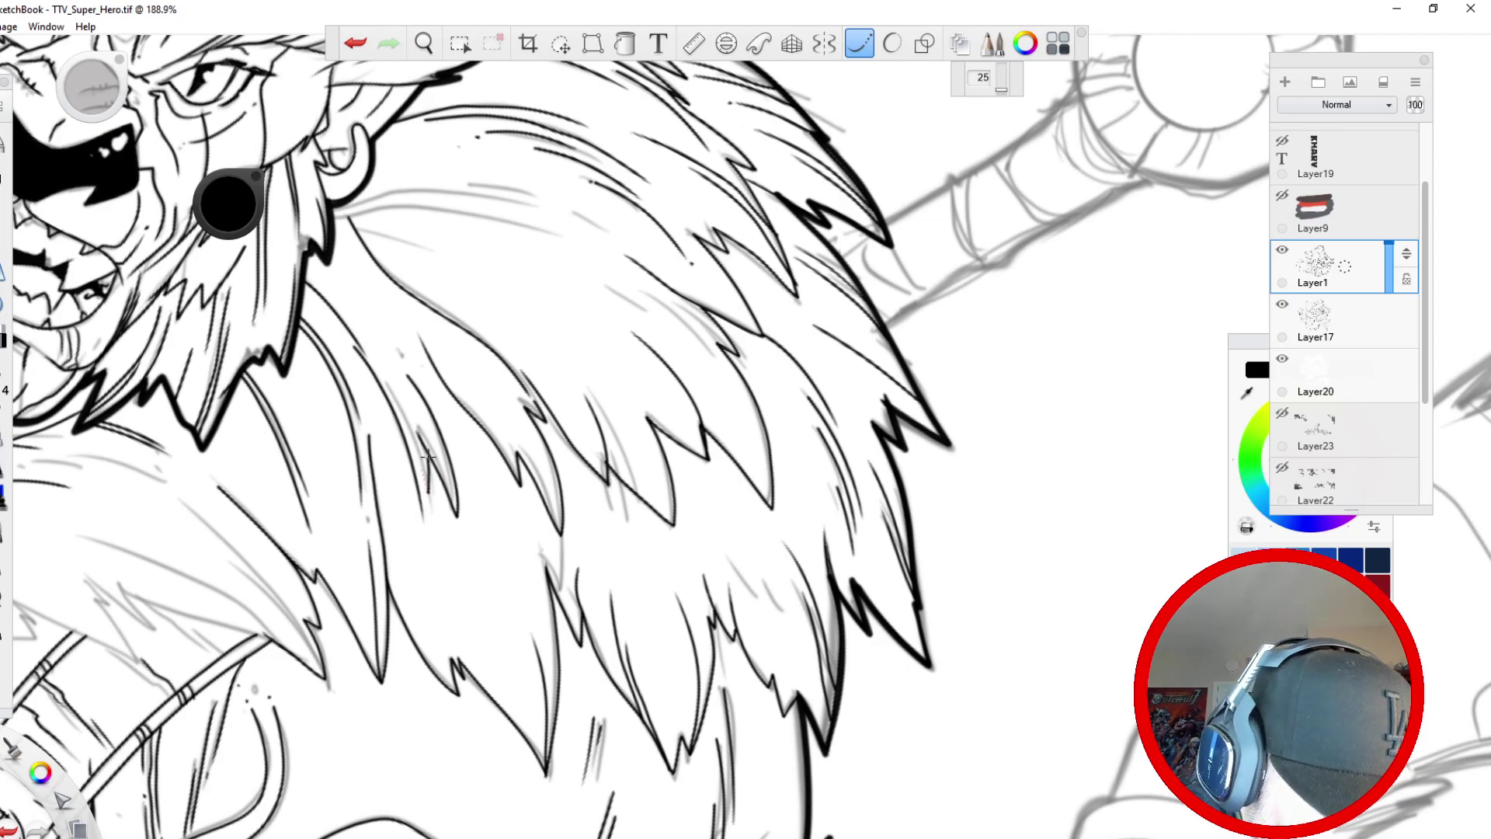
{"action": "key", "text": "ctrl+z"}
{"action": "left_click_drag", "start_coordinate": [429, 488], "coordinate": [367, 337]}
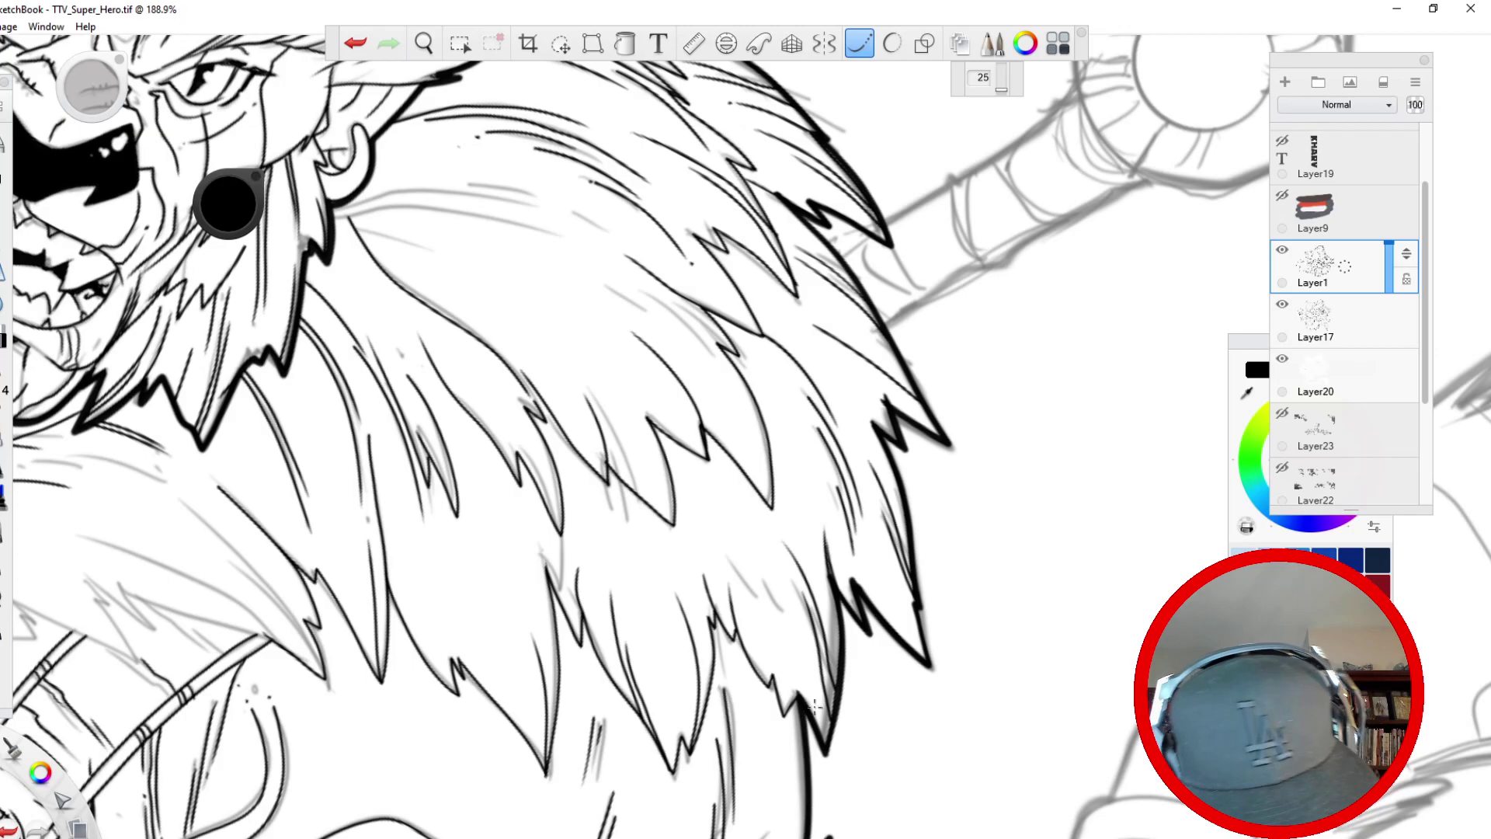
{"action": "left_click_drag", "start_coordinate": [808, 713], "coordinate": [747, 560]}
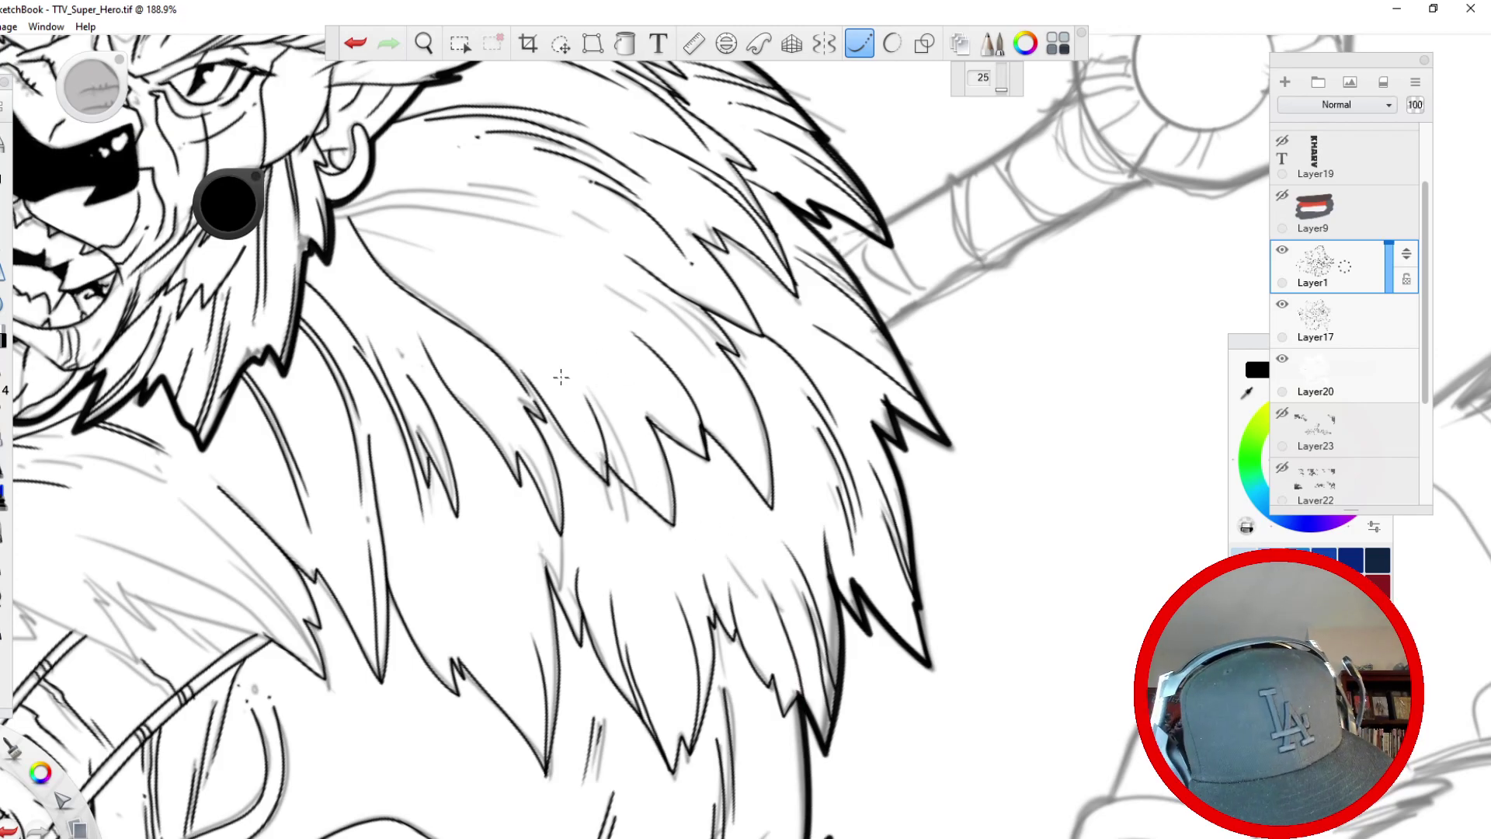
- Ink the long fur strands fanning out from behind the earring across the shoulder mane
{"action": "key", "text": "space"}
{"action": "left_click_drag", "start_coordinate": [334, 292], "coordinate": [360, 182]}
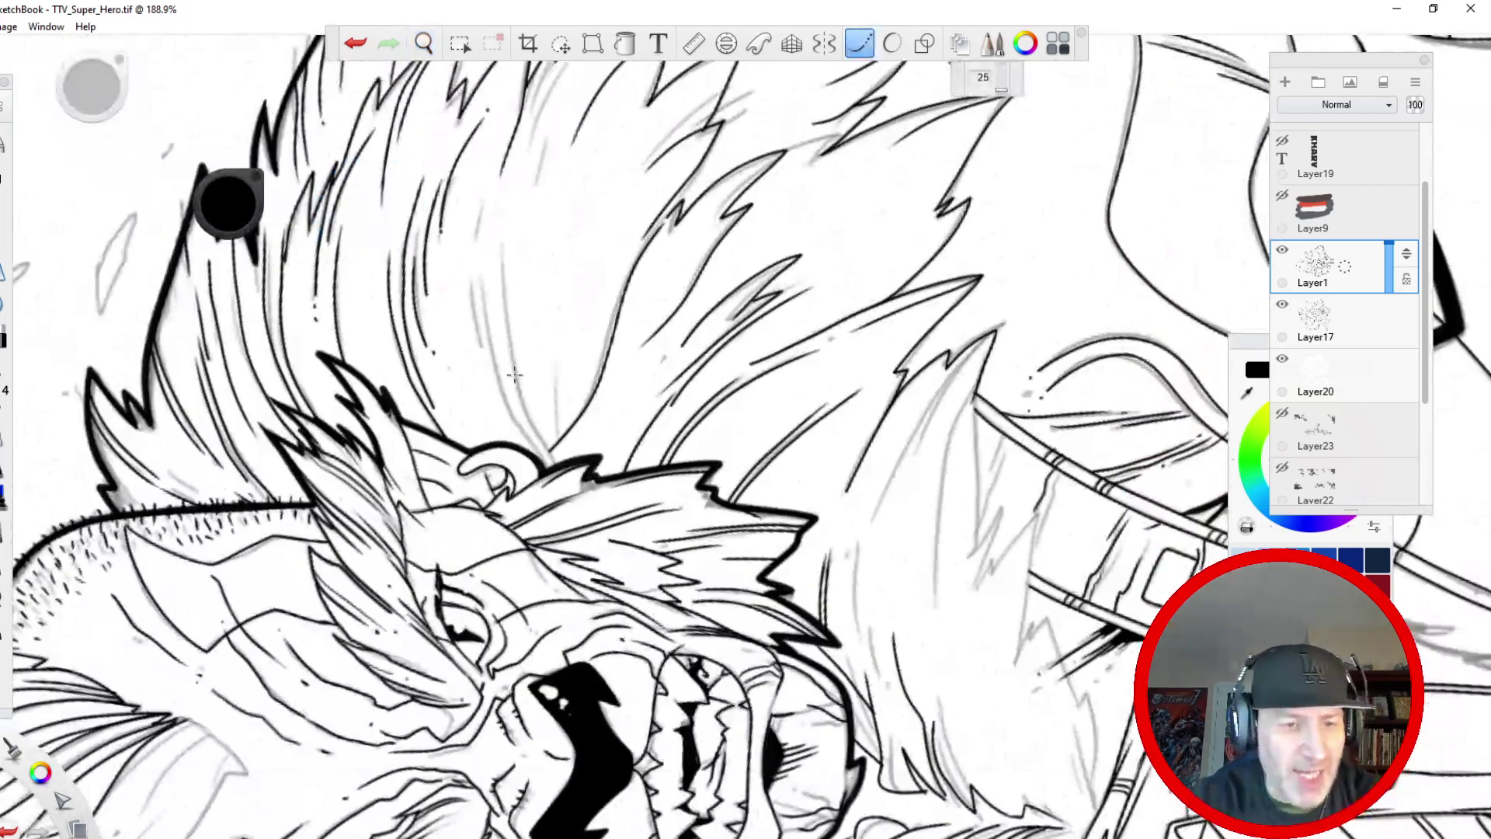
{"action": "mouse_move", "coordinate": [555, 466]}
{"action": "left_mouse_down"}
{"action": "mouse_move", "coordinate": [513, 375]}
{"action": "mouse_move", "coordinate": [501, 233]}
{"action": "left_mouse_up"}
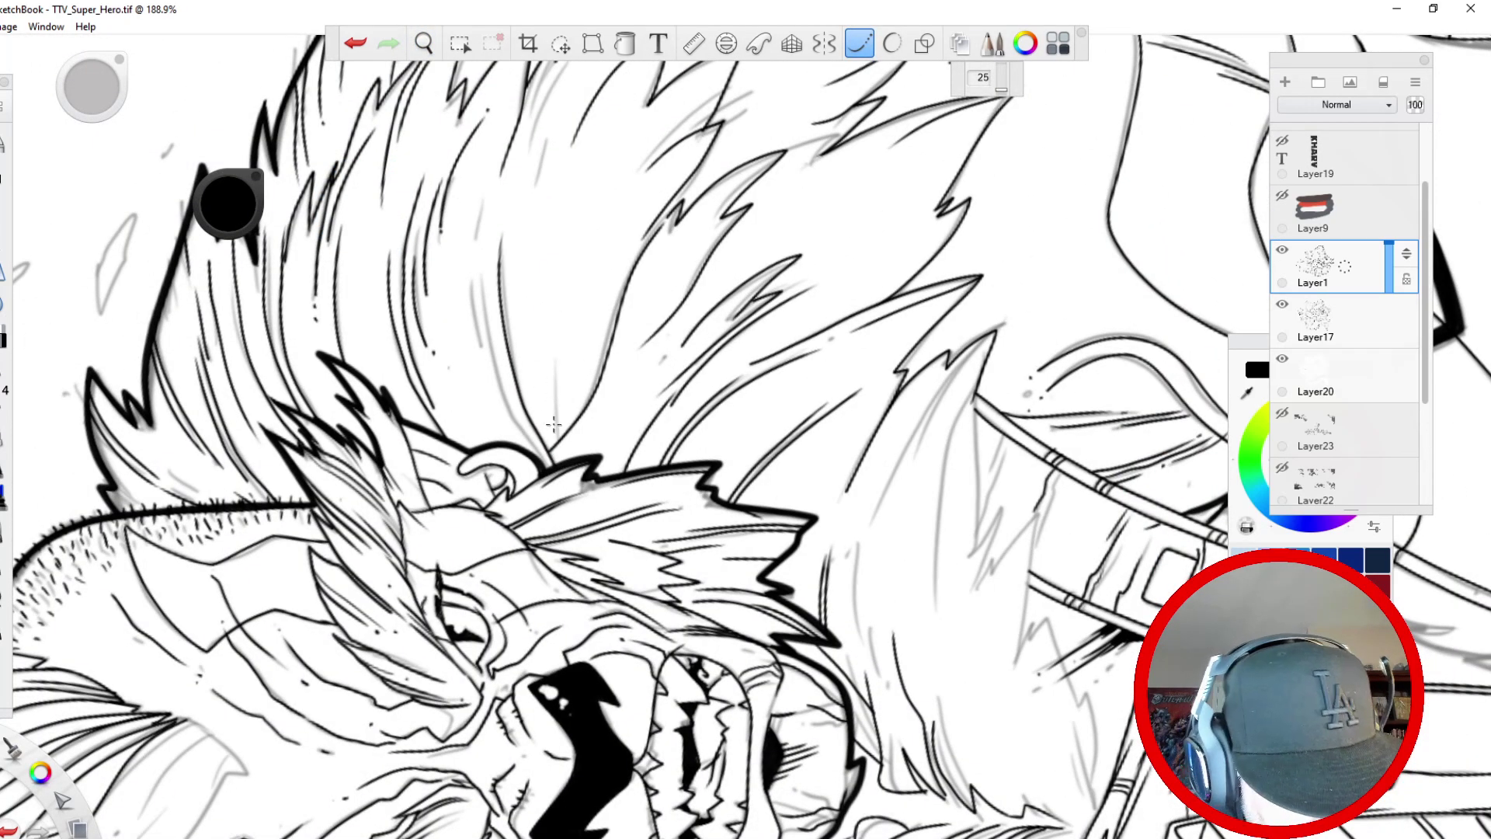
{"action": "mouse_move", "coordinate": [547, 470]}
{"action": "left_mouse_down"}
{"action": "mouse_move", "coordinate": [504, 395]}
{"action": "mouse_move", "coordinate": [486, 313]}
{"action": "mouse_move", "coordinate": [487, 405]}
{"action": "left_mouse_up"}
{"action": "mouse_move", "coordinate": [542, 158]}
{"action": "left_mouse_down"}
{"action": "mouse_move", "coordinate": [530, 214]}
{"action": "mouse_move", "coordinate": [480, 214]}
{"action": "mouse_move", "coordinate": [477, 242]}
{"action": "left_mouse_up"}
{"action": "left_click_drag", "start_coordinate": [561, 438], "coordinate": [565, 323]}
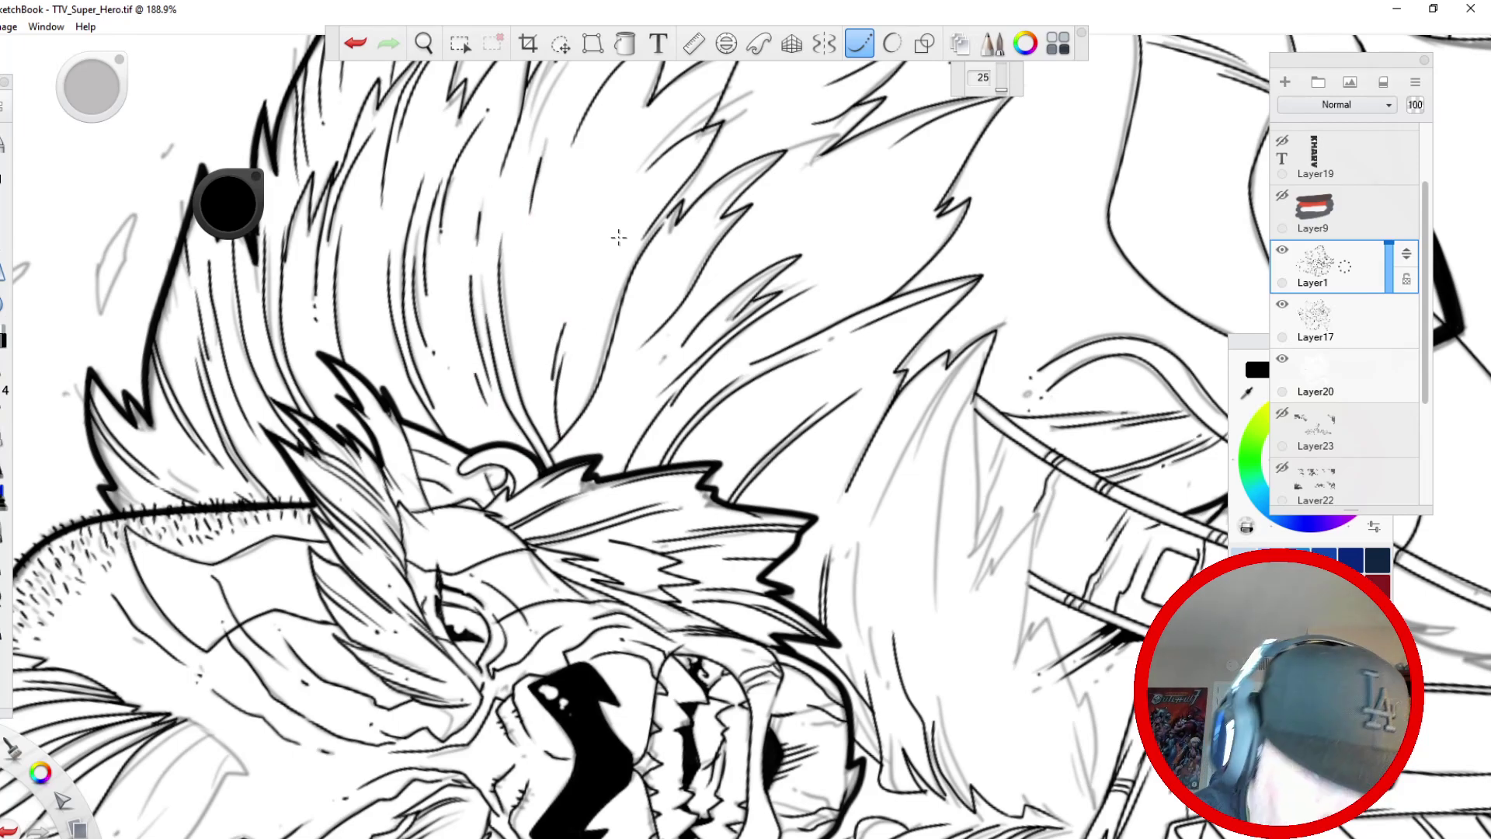
- Add short inner strands to the pointed fur clumps in the middle of the shoulder mane
{"action": "key", "text": "space"}
{"action": "mouse_move", "coordinate": [471, 276]}
{"action": "left_mouse_down"}
{"action": "mouse_move", "coordinate": [446, 427]}
{"action": "mouse_move", "coordinate": [524, 381]}
{"action": "left_mouse_up"}
{"action": "key", "text": "space"}
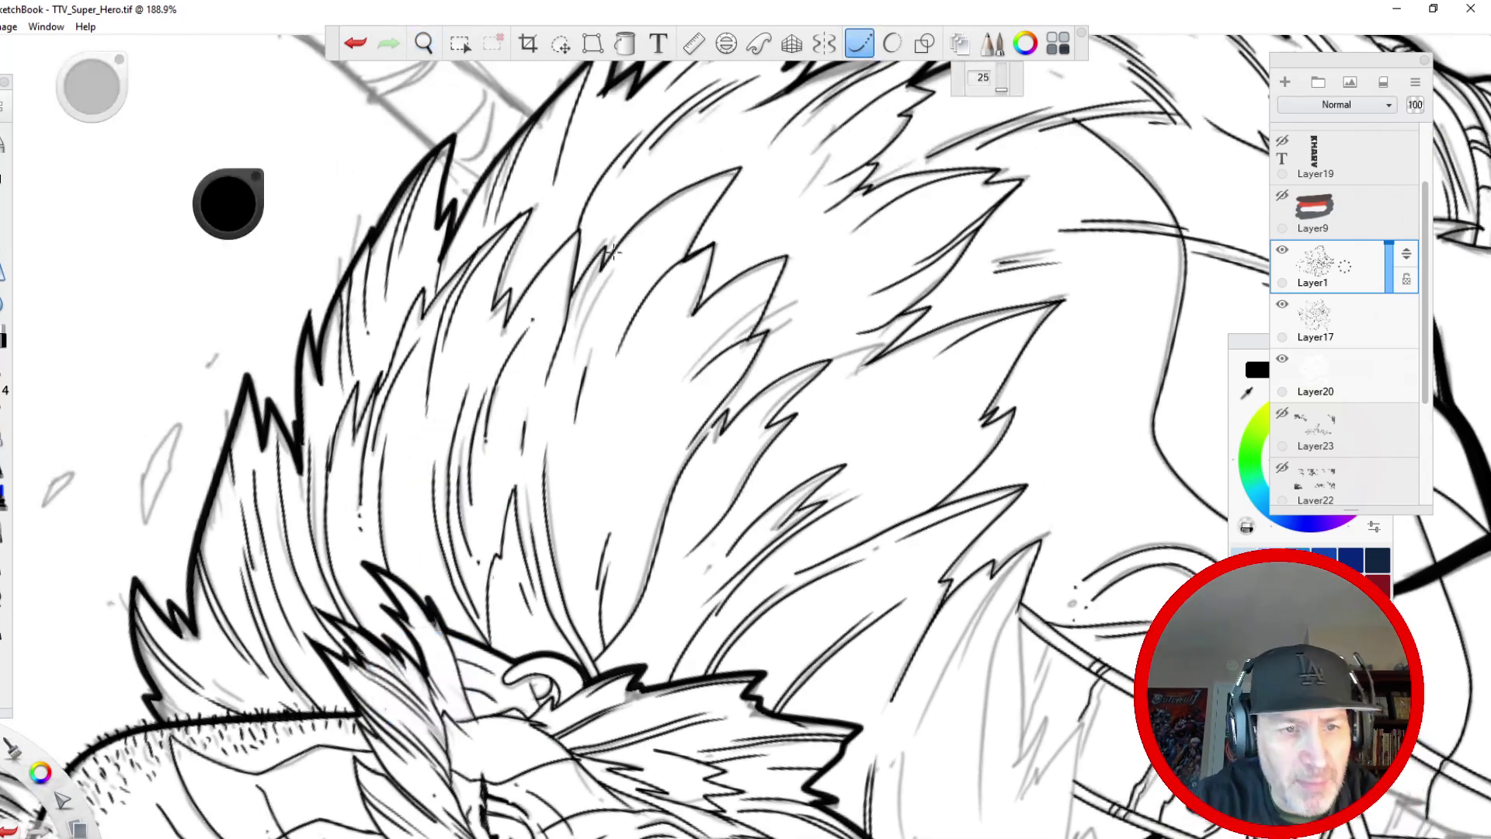
{"action": "mouse_move", "coordinate": [712, 186]}
{"action": "left_mouse_down"}
{"action": "mouse_move", "coordinate": [572, 361]}
{"action": "mouse_move", "coordinate": [548, 442]}
{"action": "left_mouse_up"}
{"action": "left_click_drag", "start_coordinate": [786, 255], "coordinate": [688, 351]}
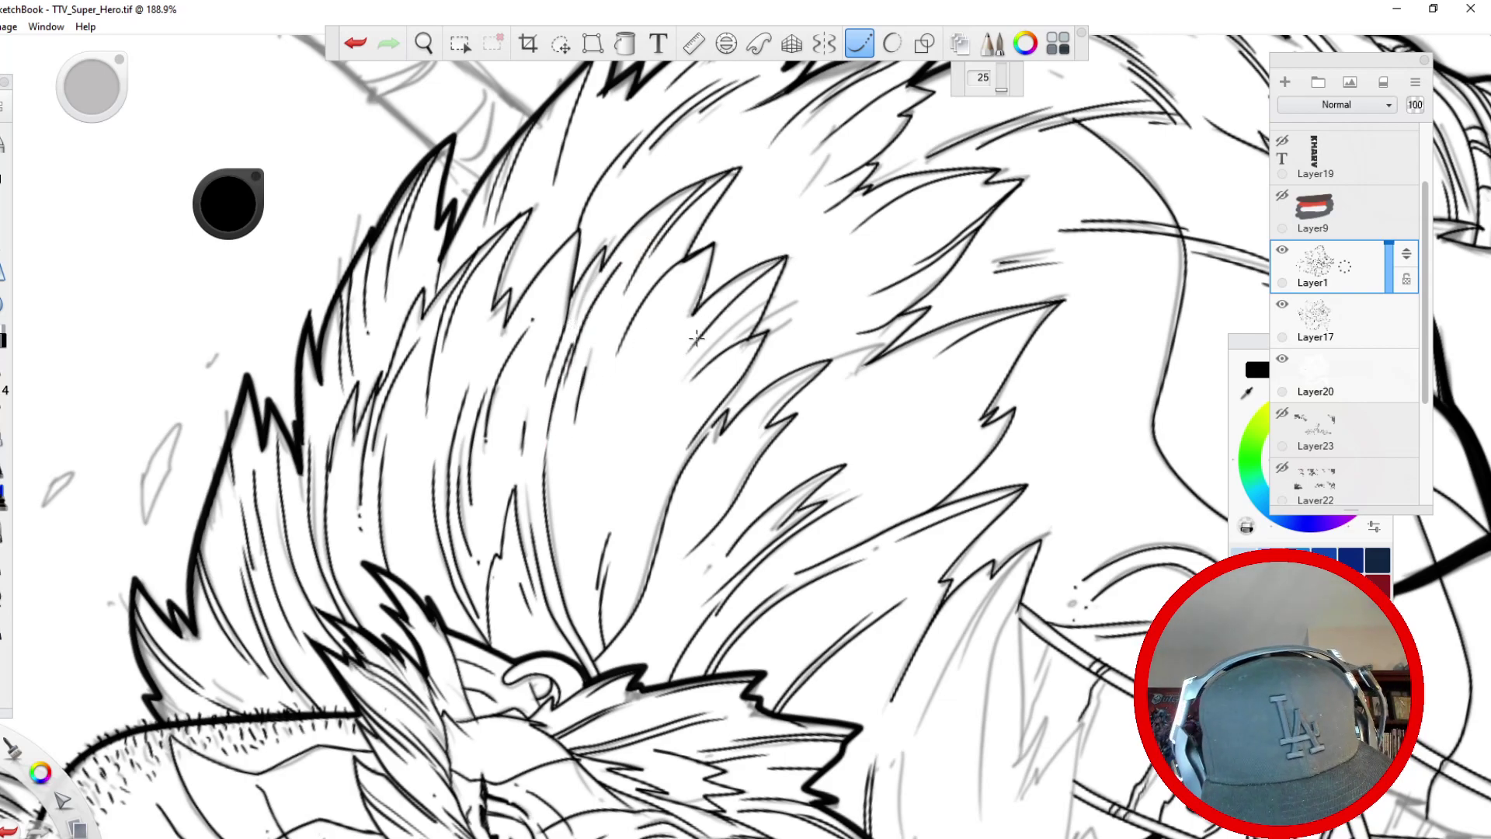
{"action": "left_click_drag", "start_coordinate": [769, 261], "coordinate": [646, 436]}
{"action": "left_click_drag", "start_coordinate": [722, 291], "coordinate": [649, 408]}
- Ink the jagged edge of the chest fur where it overlaps the upper end of the strap
{"action": "key", "text": "space"}
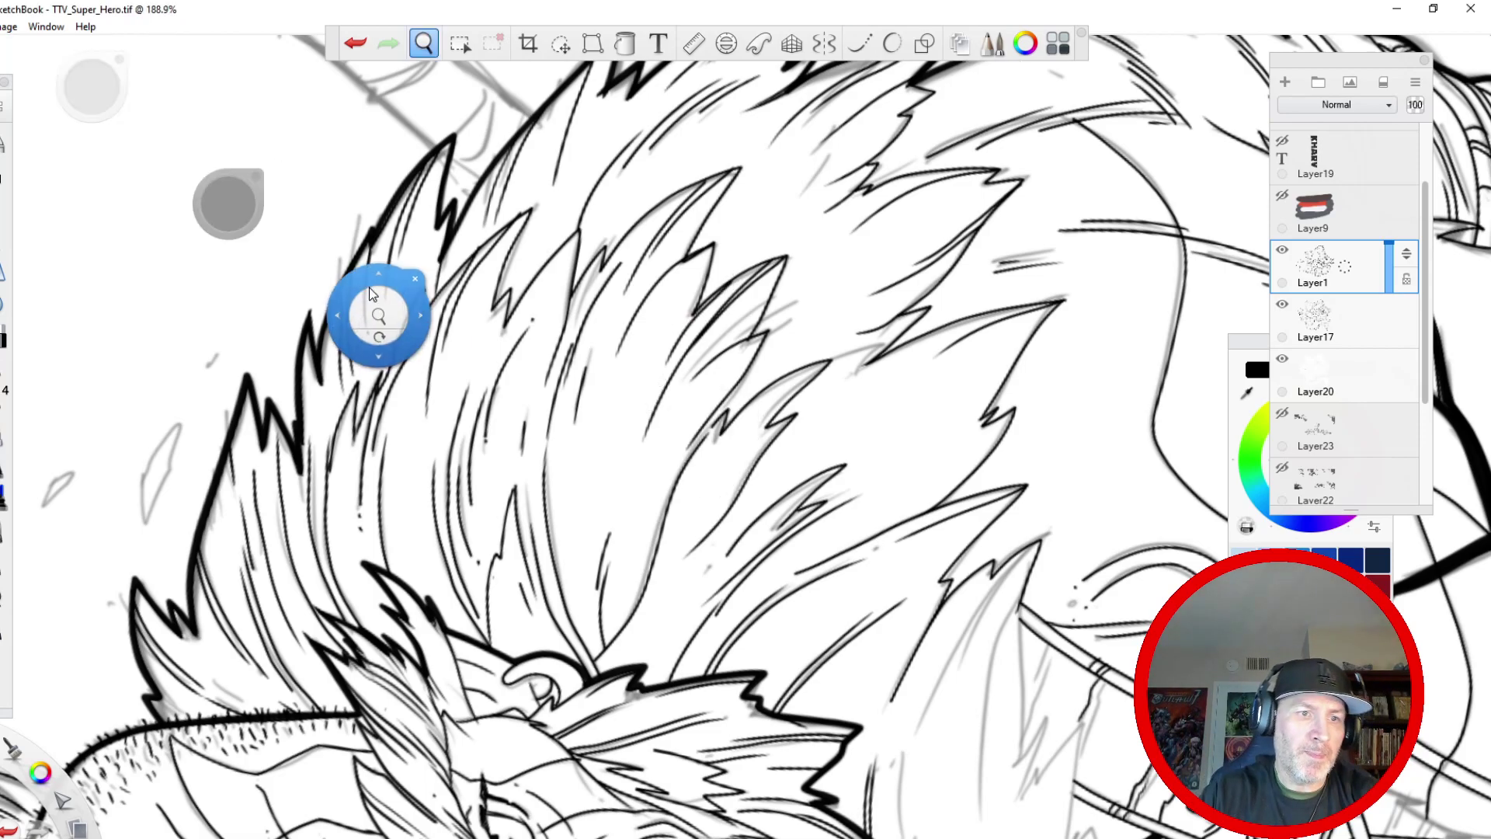
{"action": "left_click_drag", "start_coordinate": [363, 312], "coordinate": [392, 454]}
{"action": "left_click_drag", "start_coordinate": [333, 502], "coordinate": [834, 209]}
{"action": "left_click_drag", "start_coordinate": [407, 446], "coordinate": [467, 342]}
{"action": "left_click_drag", "start_coordinate": [474, 412], "coordinate": [373, 532]}
{"action": "mouse_move", "coordinate": [376, 590]}
{"action": "left_mouse_down"}
{"action": "mouse_move", "coordinate": [359, 543]}
{"action": "mouse_move", "coordinate": [358, 373]}
{"action": "left_mouse_up"}
{"action": "left_click_drag", "start_coordinate": [823, 358], "coordinate": [744, 542]}
{"action": "mouse_move", "coordinate": [825, 456]}
{"action": "left_mouse_down"}
{"action": "mouse_move", "coordinate": [761, 517]}
{"action": "mouse_move", "coordinate": [742, 626]}
{"action": "mouse_move", "coordinate": [758, 646]}
{"action": "mouse_move", "coordinate": [796, 637]}
{"action": "mouse_move", "coordinate": [846, 513]}
{"action": "left_mouse_up"}
{"action": "left_click_drag", "start_coordinate": [857, 343], "coordinate": [844, 443]}
{"action": "mouse_move", "coordinate": [794, 632]}
{"action": "left_mouse_down"}
{"action": "mouse_move", "coordinate": [675, 781]}
{"action": "mouse_move", "coordinate": [798, 742]}
{"action": "mouse_move", "coordinate": [858, 639]}
{"action": "left_mouse_up"}
{"action": "mouse_move", "coordinate": [784, 753]}
{"action": "left_mouse_down"}
{"action": "mouse_move", "coordinate": [752, 368]}
{"action": "mouse_move", "coordinate": [689, 430]}
{"action": "mouse_move", "coordinate": [728, 436]}
{"action": "mouse_move", "coordinate": [613, 629]}
{"action": "left_mouse_up"}
- Ink the long curved edges and inner strands of the pointed chest fur clump beside the strap, and turn off Steady Stroke
{"action": "mouse_move", "coordinate": [867, 244]}
{"action": "left_mouse_down"}
{"action": "mouse_move", "coordinate": [800, 401]}
{"action": "mouse_move", "coordinate": [712, 527]}
{"action": "mouse_move", "coordinate": [611, 615]}
{"action": "left_mouse_up"}
{"action": "mouse_move", "coordinate": [548, 663]}
{"action": "left_mouse_down"}
{"action": "mouse_move", "coordinate": [684, 610]}
{"action": "mouse_move", "coordinate": [804, 519]}
{"action": "left_mouse_up"}
{"action": "mouse_move", "coordinate": [560, 664]}
{"action": "left_mouse_down"}
{"action": "mouse_move", "coordinate": [757, 589]}
{"action": "mouse_move", "coordinate": [886, 493]}
{"action": "left_mouse_up"}
{"action": "left_click_drag", "start_coordinate": [979, 281], "coordinate": [895, 496]}
{"action": "left_click", "coordinate": [860, 44]}
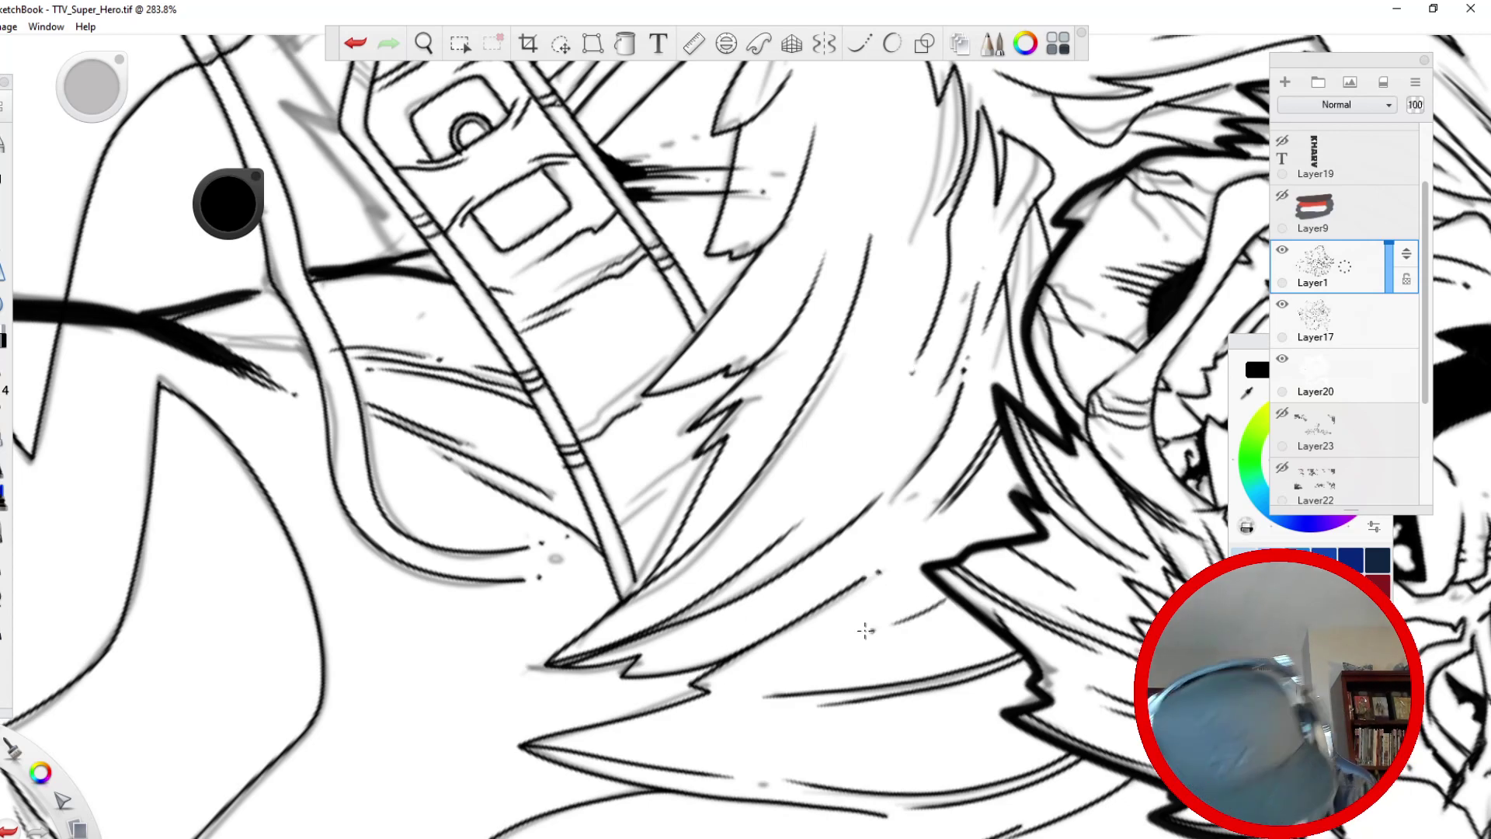
- Turn Steady Stroke back on and ink the jagged torso contour beside the pouches from the waist up to the strap
{"action": "key", "text": "space"}
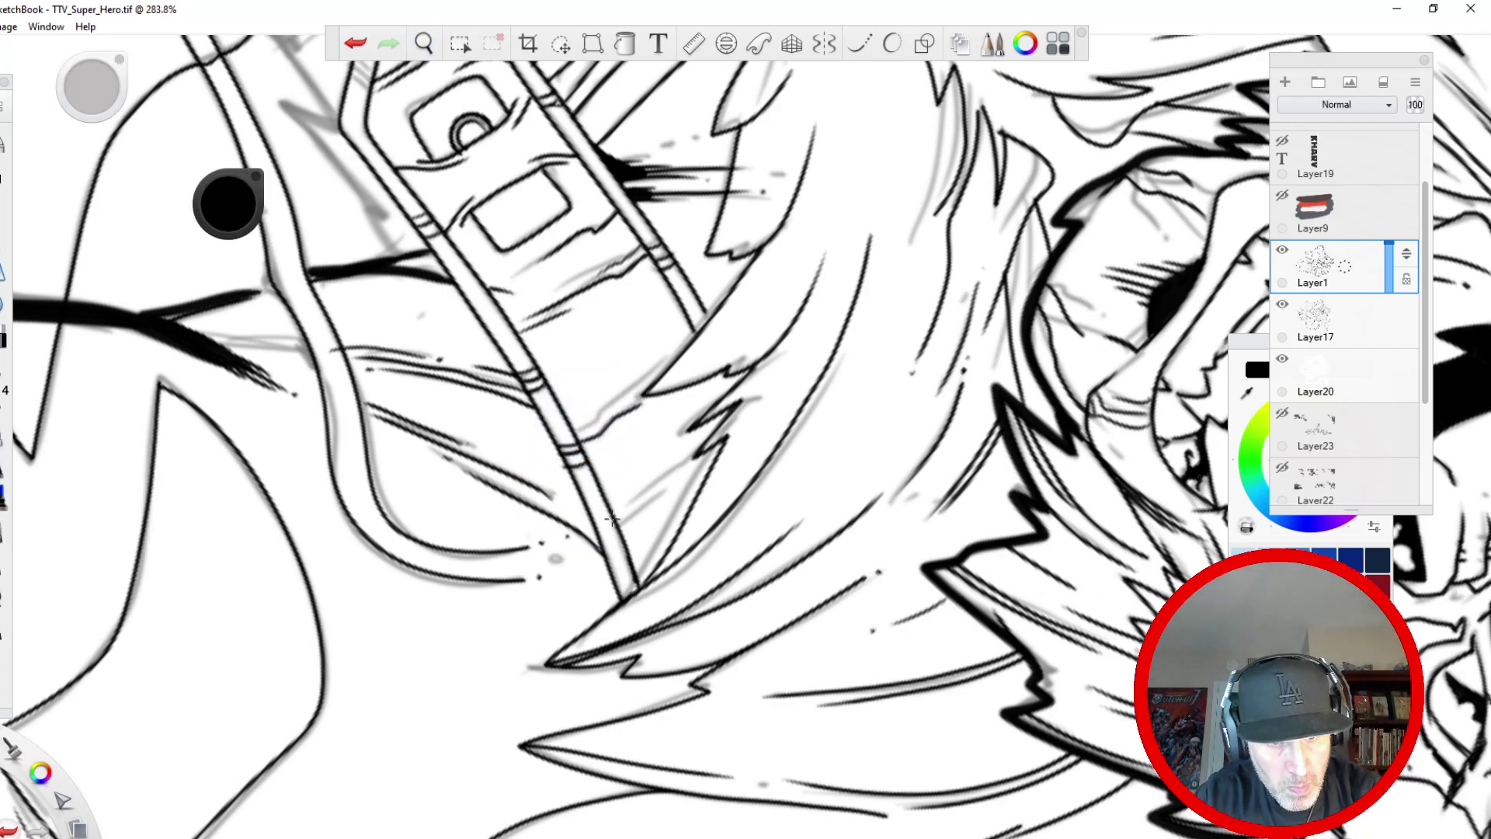
{"action": "key", "text": "space"}
{"action": "left_click_drag", "start_coordinate": [349, 367], "coordinate": [596, 703]}
{"action": "key", "text": "space"}
{"action": "left_click_drag", "start_coordinate": [392, 339], "coordinate": [658, 677]}
{"action": "key", "text": "space"}
{"action": "left_click_drag", "start_coordinate": [520, 490], "coordinate": [360, 506]}
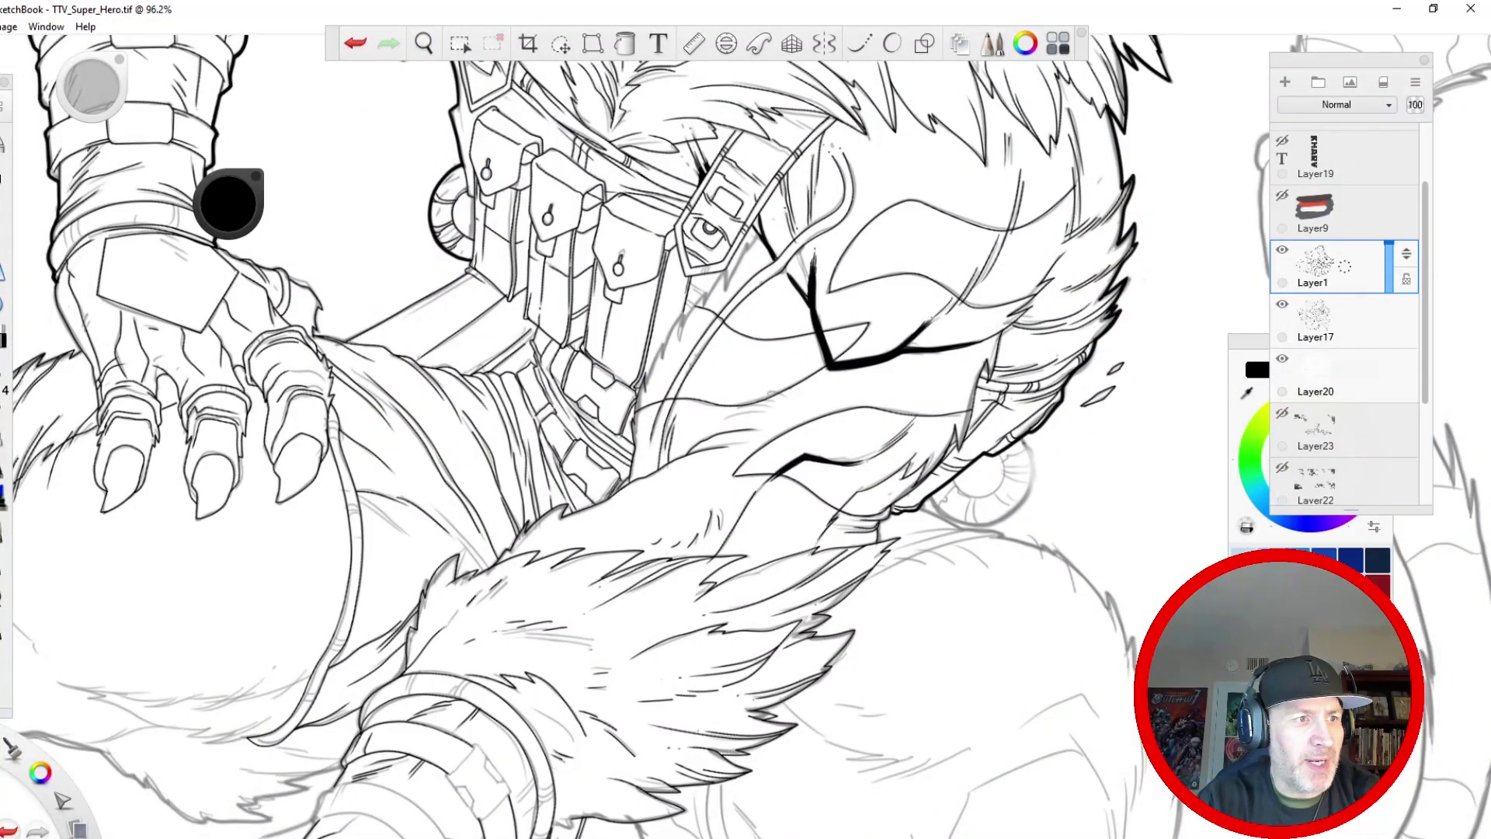
{"action": "left_click", "coordinate": [860, 44]}
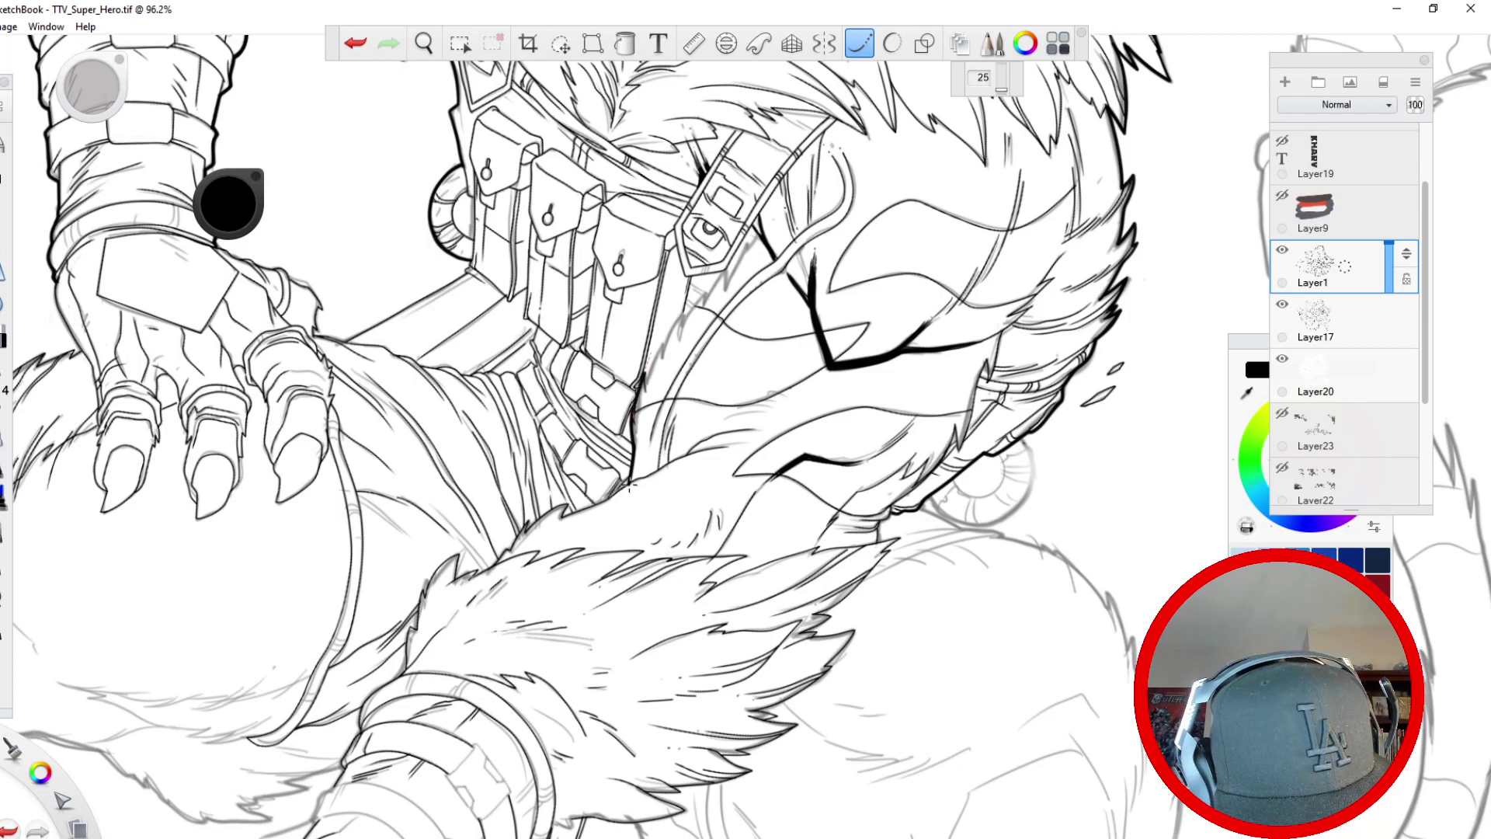
{"action": "left_click_drag", "start_coordinate": [651, 367], "coordinate": [666, 335]}
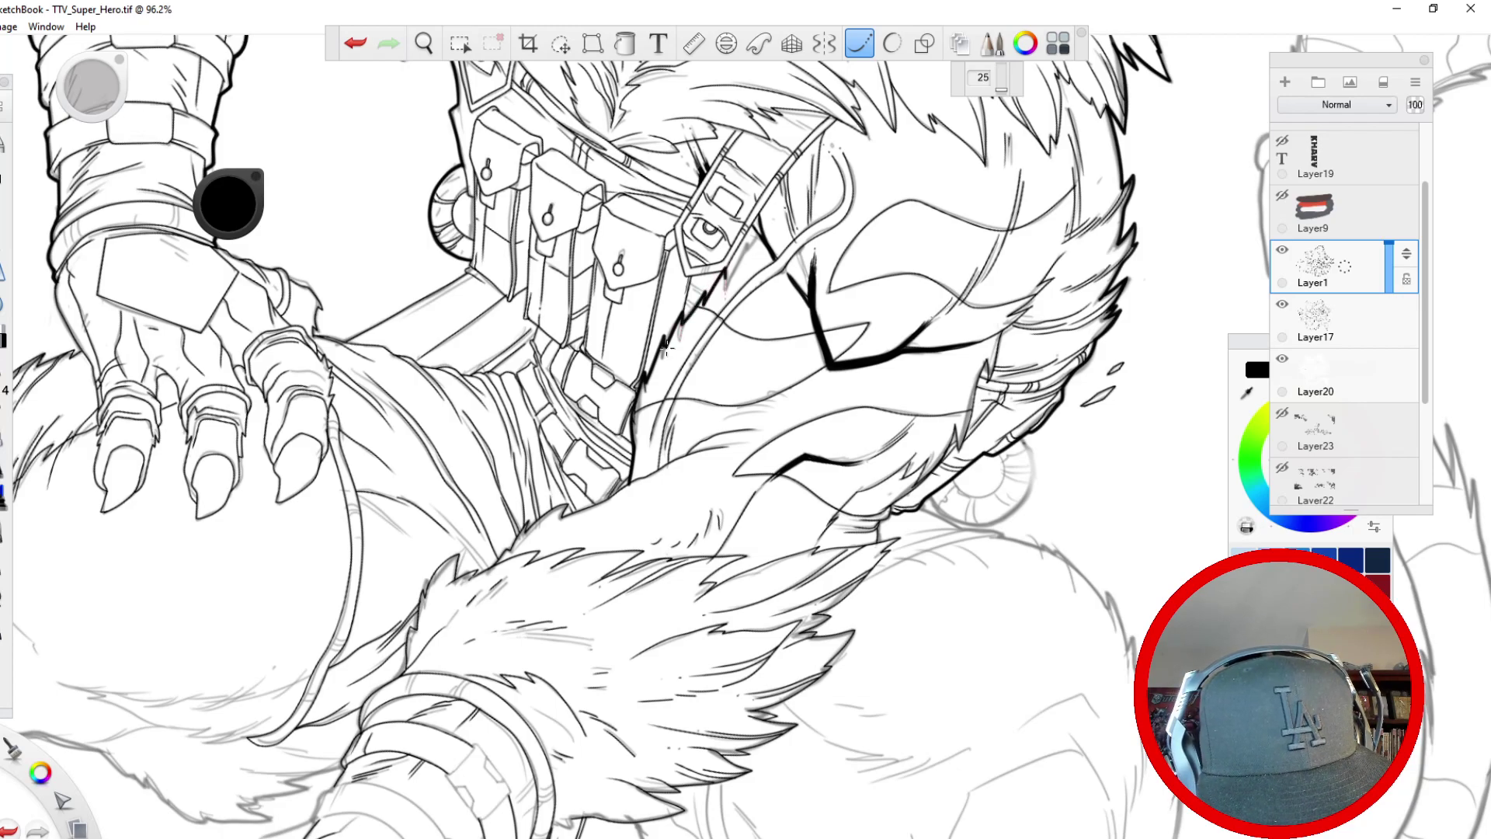
{"action": "left_click_drag", "start_coordinate": [726, 284], "coordinate": [756, 234]}
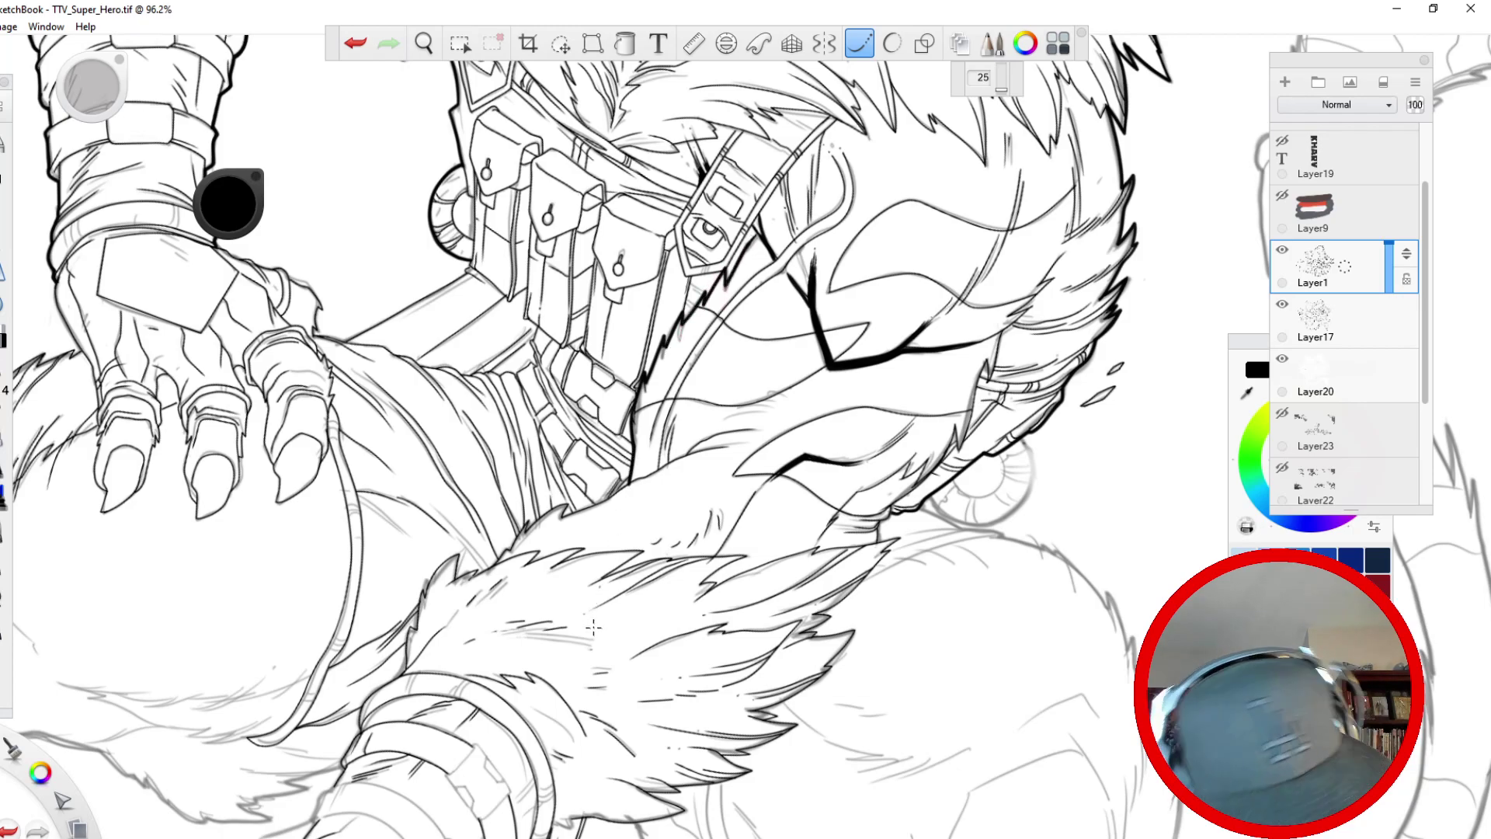
- Thicken the jagged fur contour on the outer side of the foreground arm, in front of the wrapped band at the elbow
{"action": "left_click_drag", "start_coordinate": [995, 373], "coordinate": [1002, 336]}
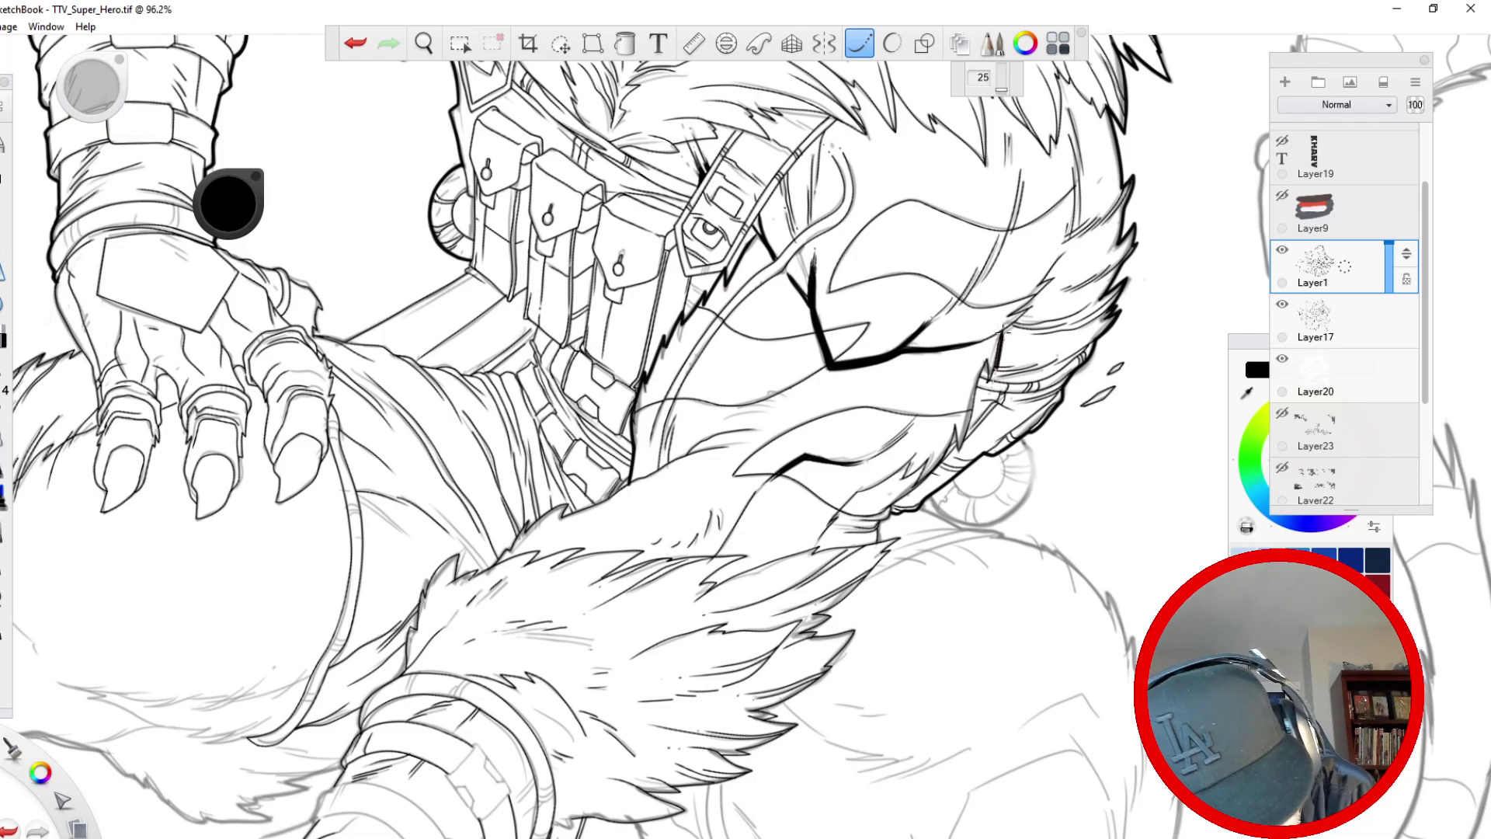
{"action": "key", "text": "ctrl+z"}
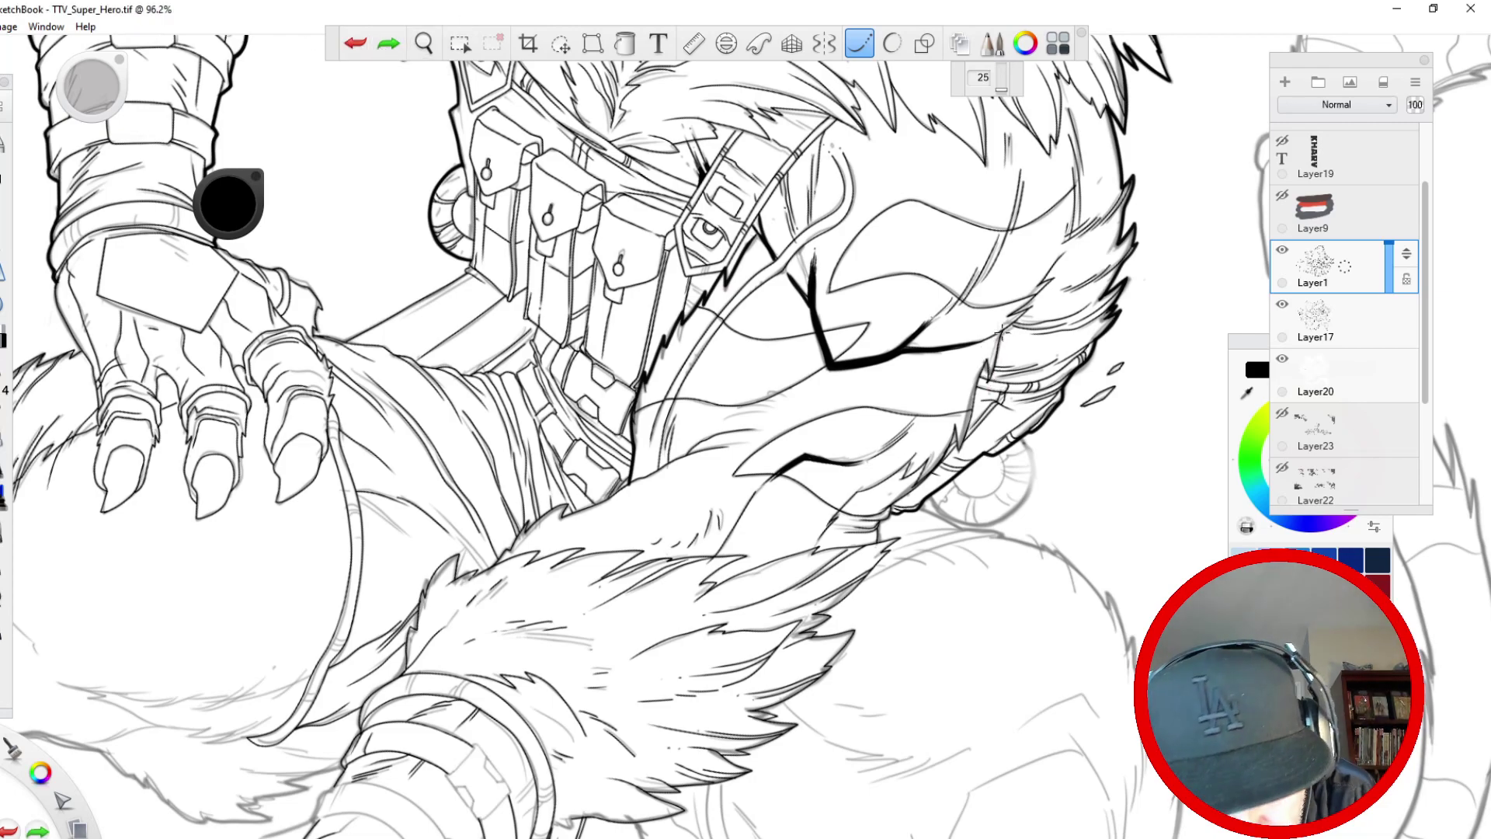
{"action": "left_click_drag", "start_coordinate": [989, 385], "coordinate": [1002, 333]}
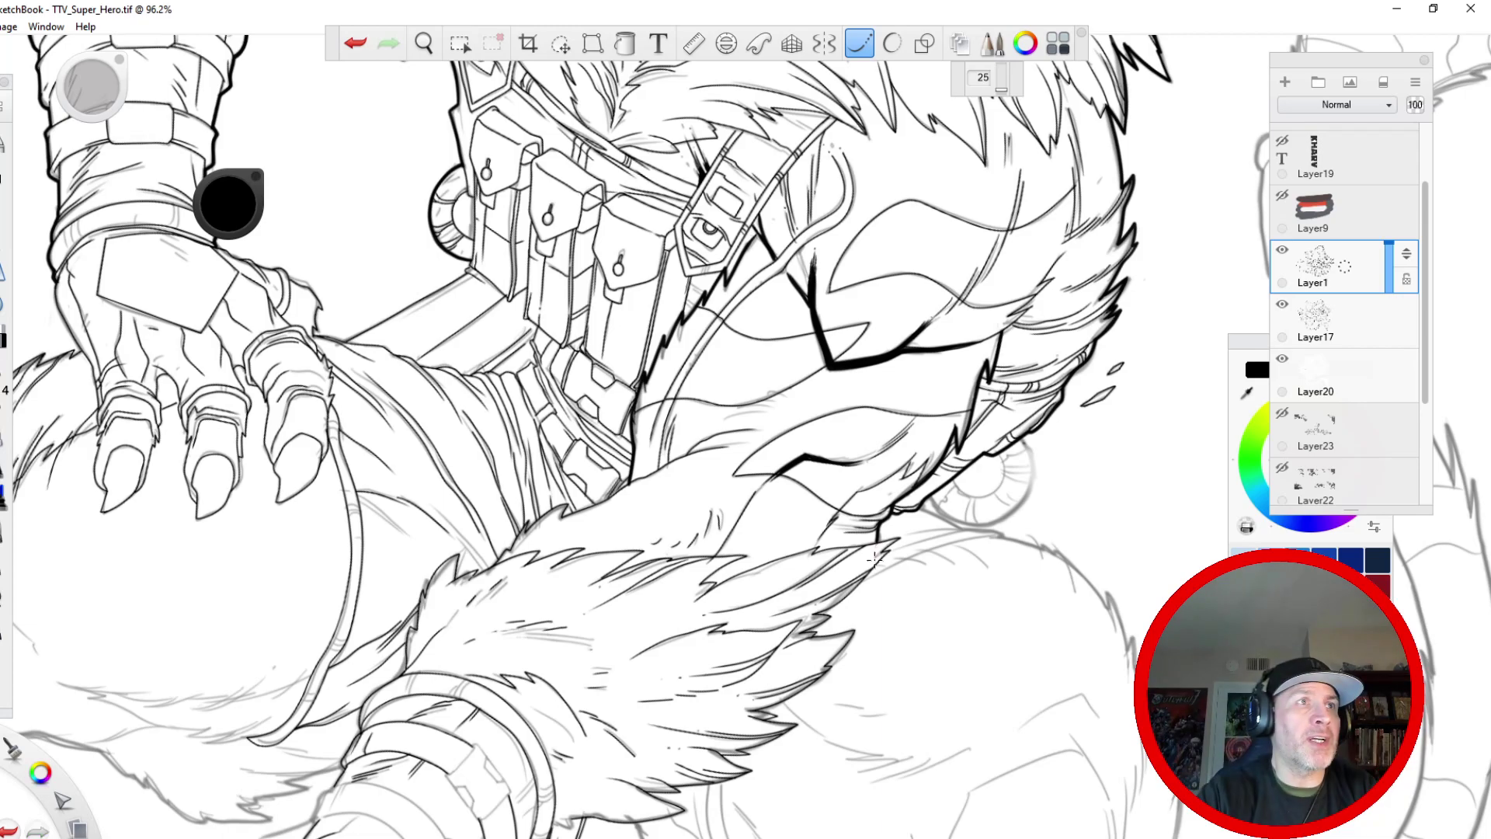
- Thicken the jagged contour of the foreground arm from the belt down to the forearm fur tuft
{"action": "key", "text": "space"}
{"action": "left_click_drag", "start_coordinate": [515, 241], "coordinate": [487, 462]}
{"action": "left_click_drag", "start_coordinate": [490, 521], "coordinate": [420, 264]}
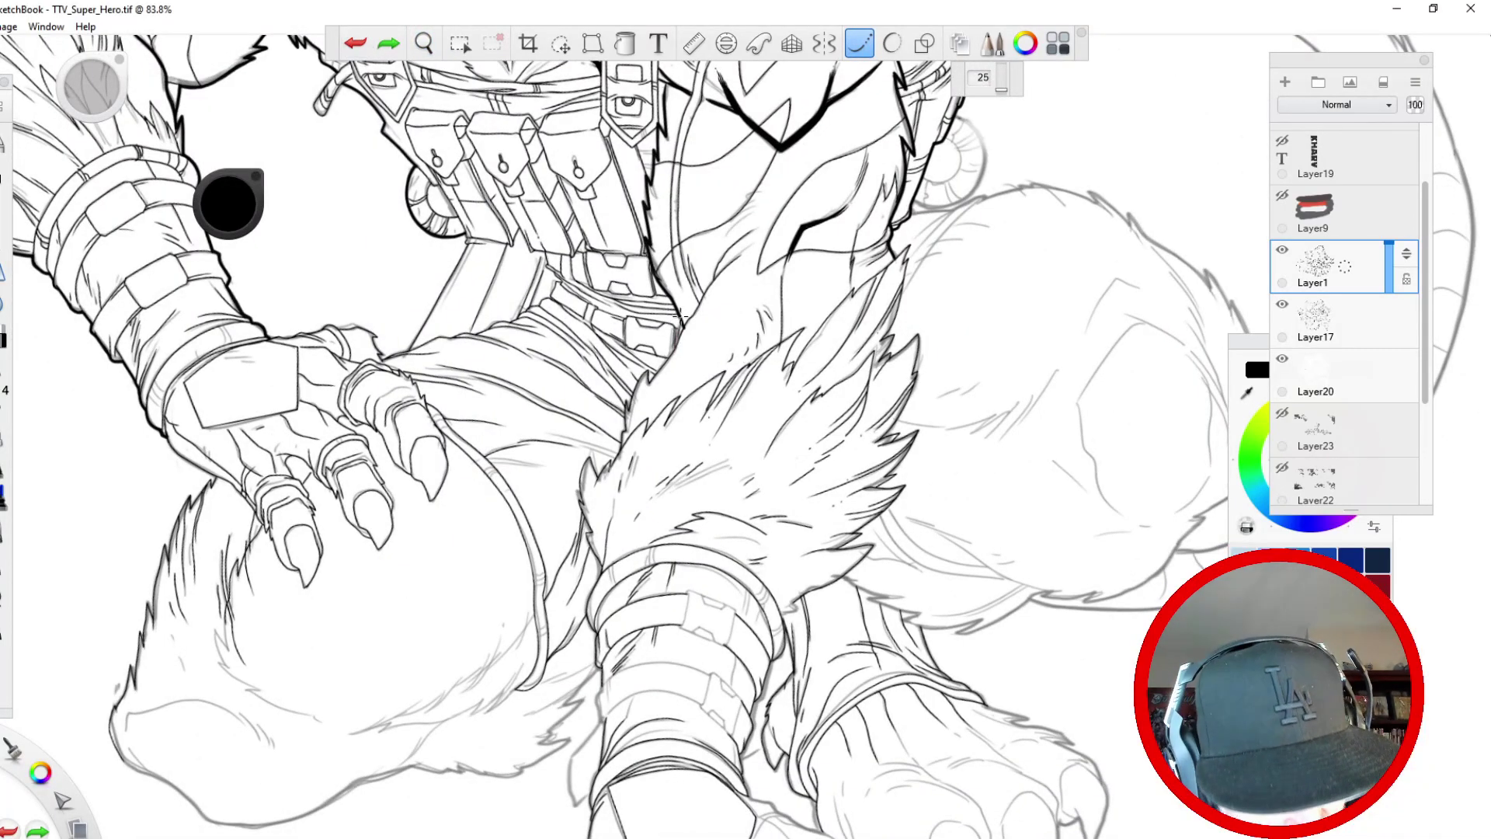
{"action": "left_click_drag", "start_coordinate": [674, 348], "coordinate": [626, 416]}
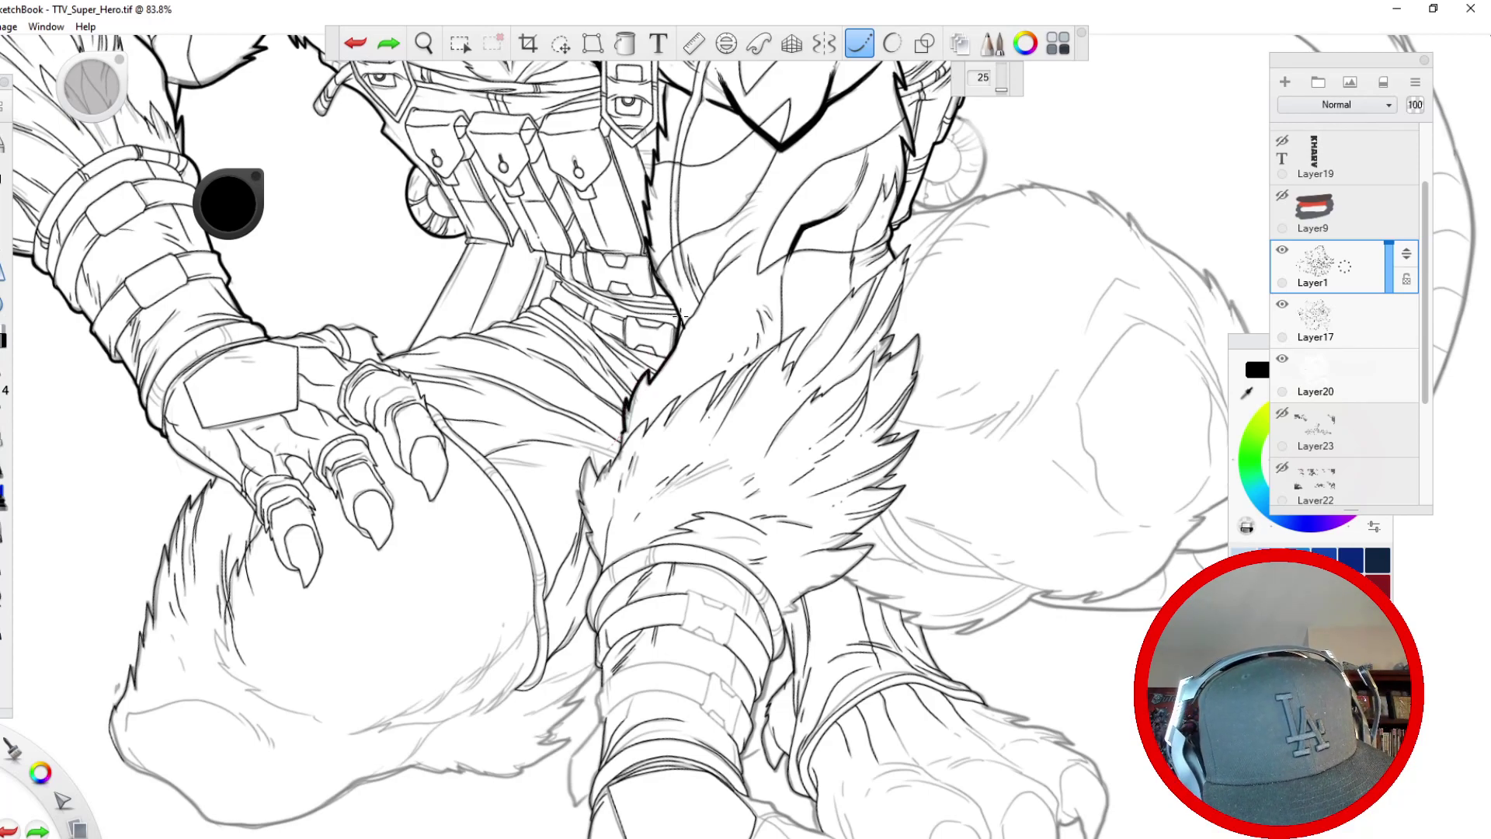
{"action": "left_click_drag", "start_coordinate": [682, 318], "coordinate": [631, 426]}
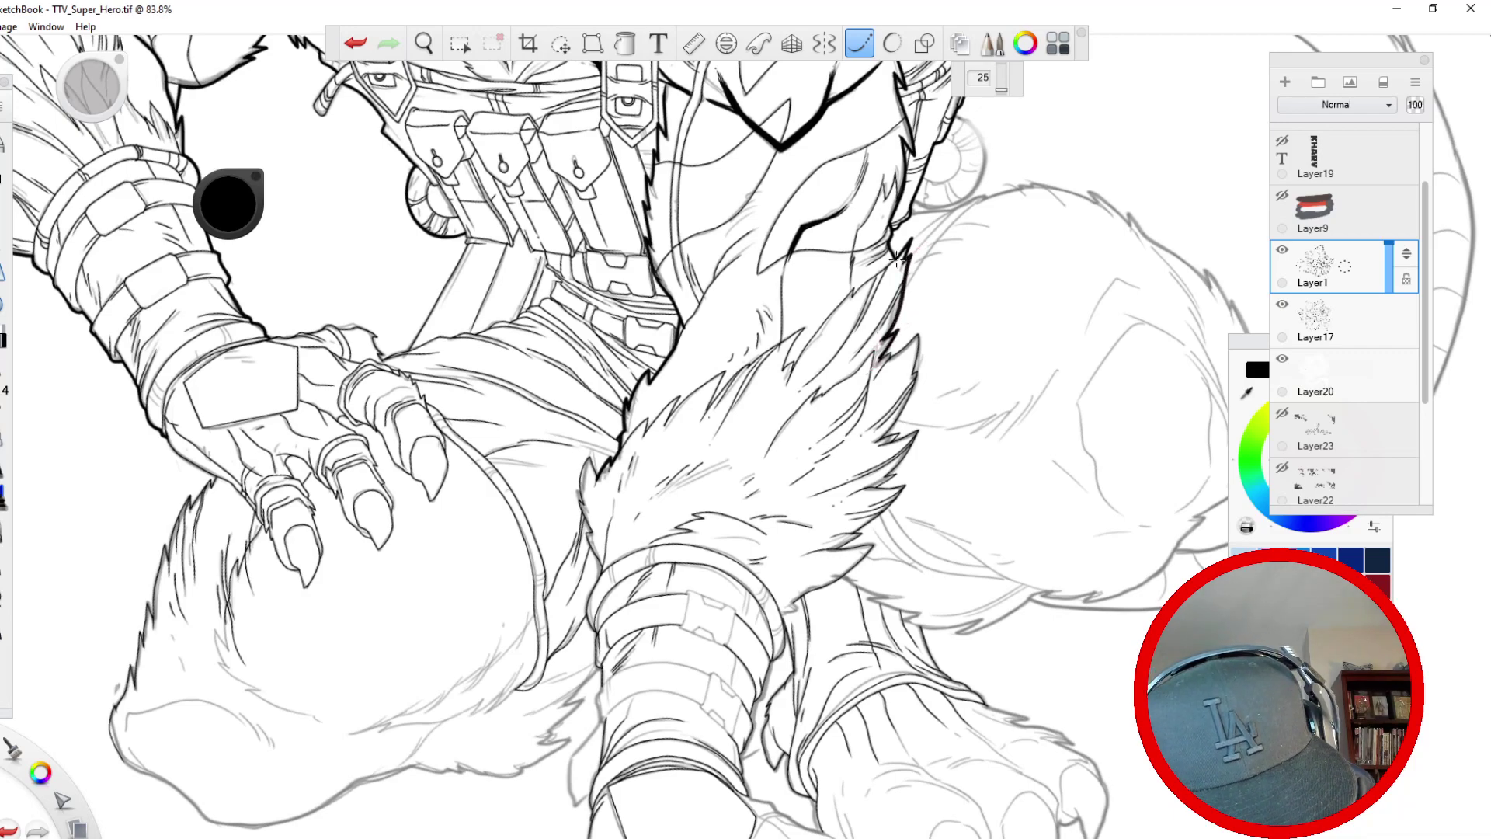
- Examine the inked figure as a whole, briefly showing and hiding the KHARV text layer
{"action": "key", "text": "space"}
{"action": "left_click_drag", "start_coordinate": [367, 256], "coordinate": [414, 726]}
{"action": "key", "text": "space"}
{"action": "left_click_drag", "start_coordinate": [374, 383], "coordinate": [394, 501]}
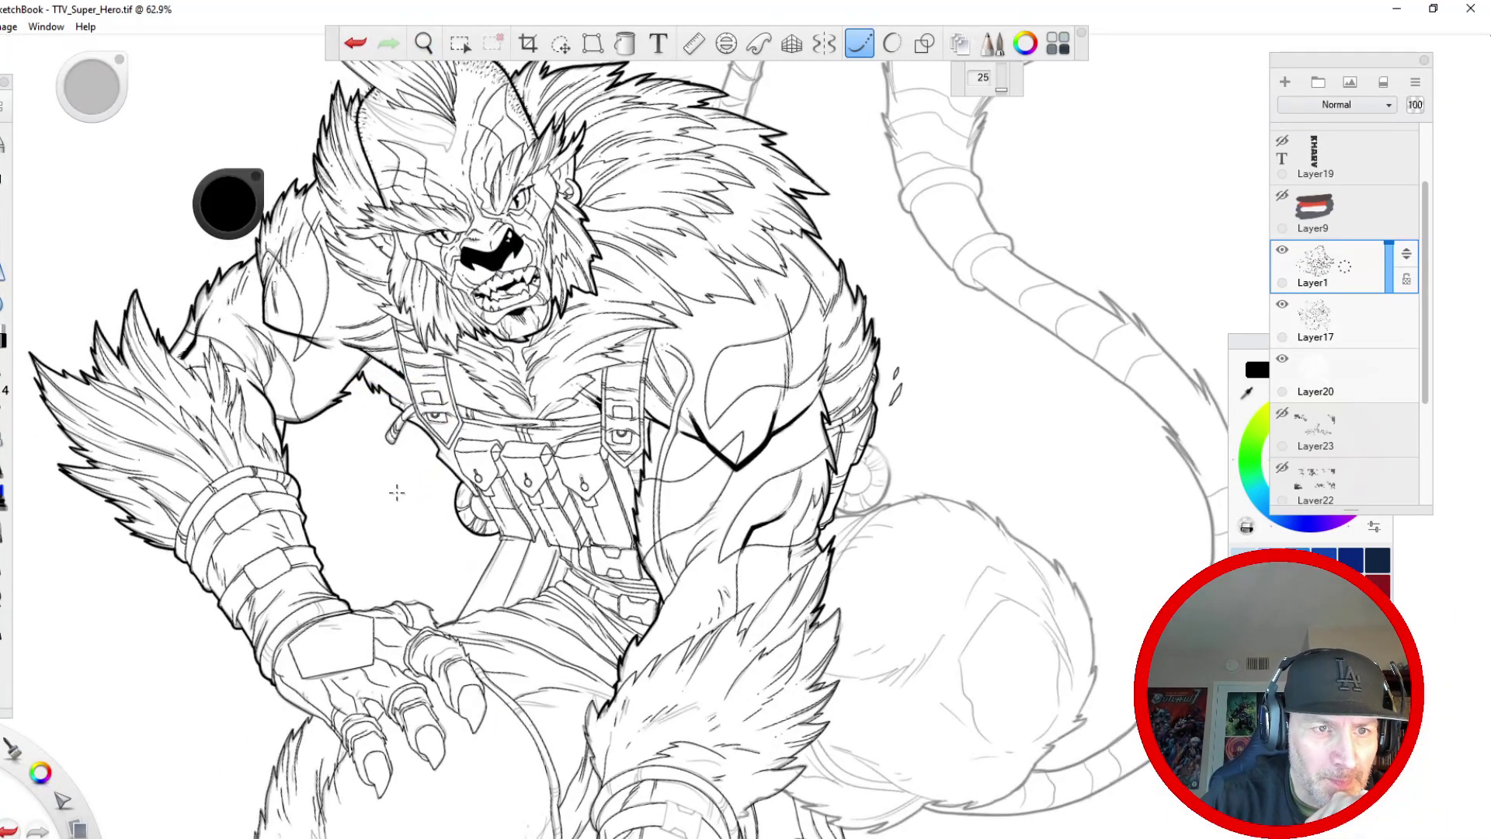
{"action": "key", "text": "space"}
{"action": "left_click_drag", "start_coordinate": [466, 255], "coordinate": [473, 351]}
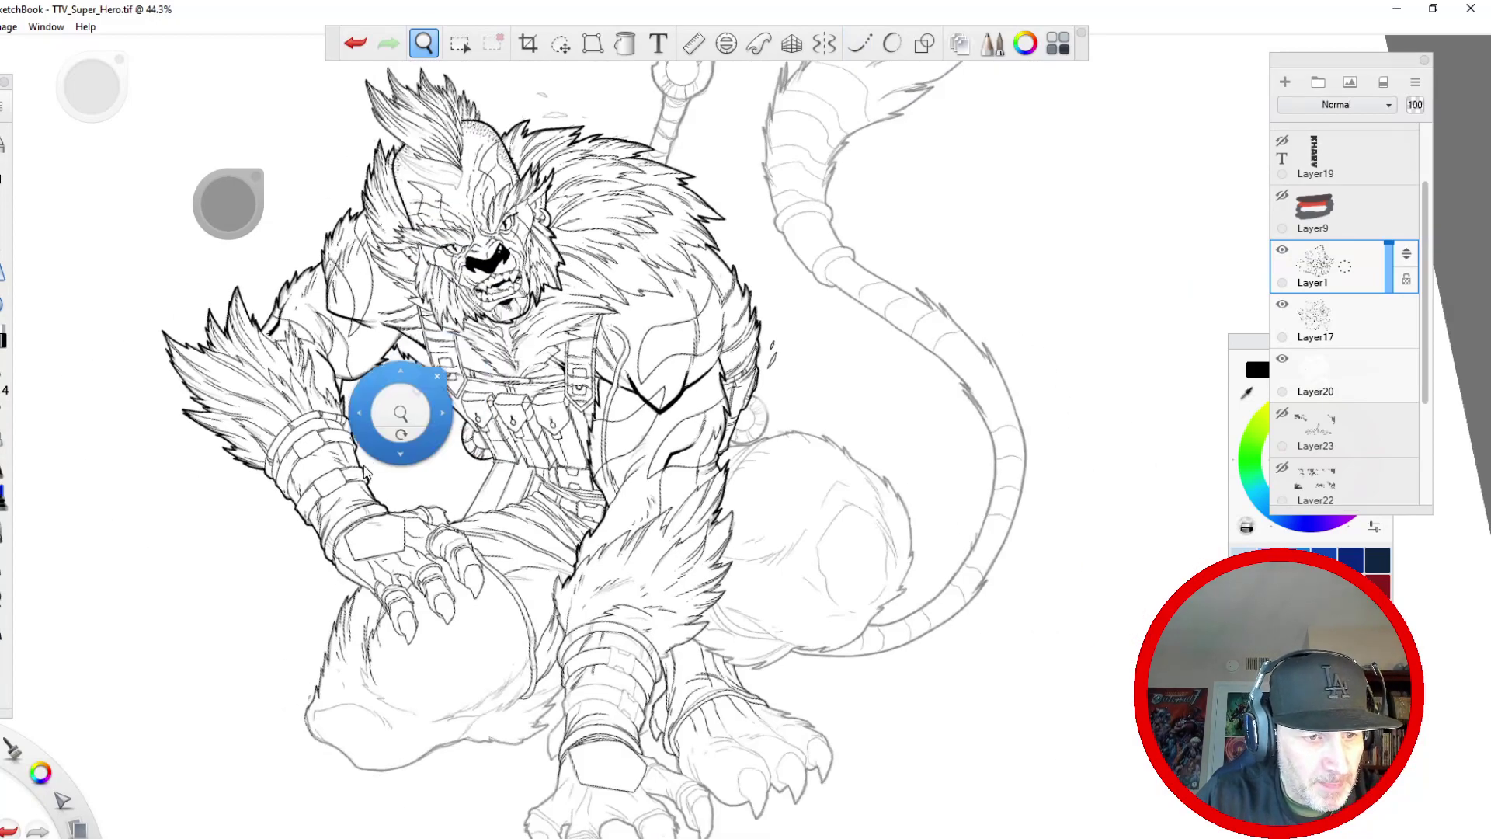
{"action": "left_click_drag", "start_coordinate": [362, 455], "coordinate": [321, 505]}
{"action": "left_click_drag", "start_coordinate": [499, 431], "coordinate": [482, 537]}
{"action": "left_click_drag", "start_coordinate": [439, 585], "coordinate": [468, 605]}
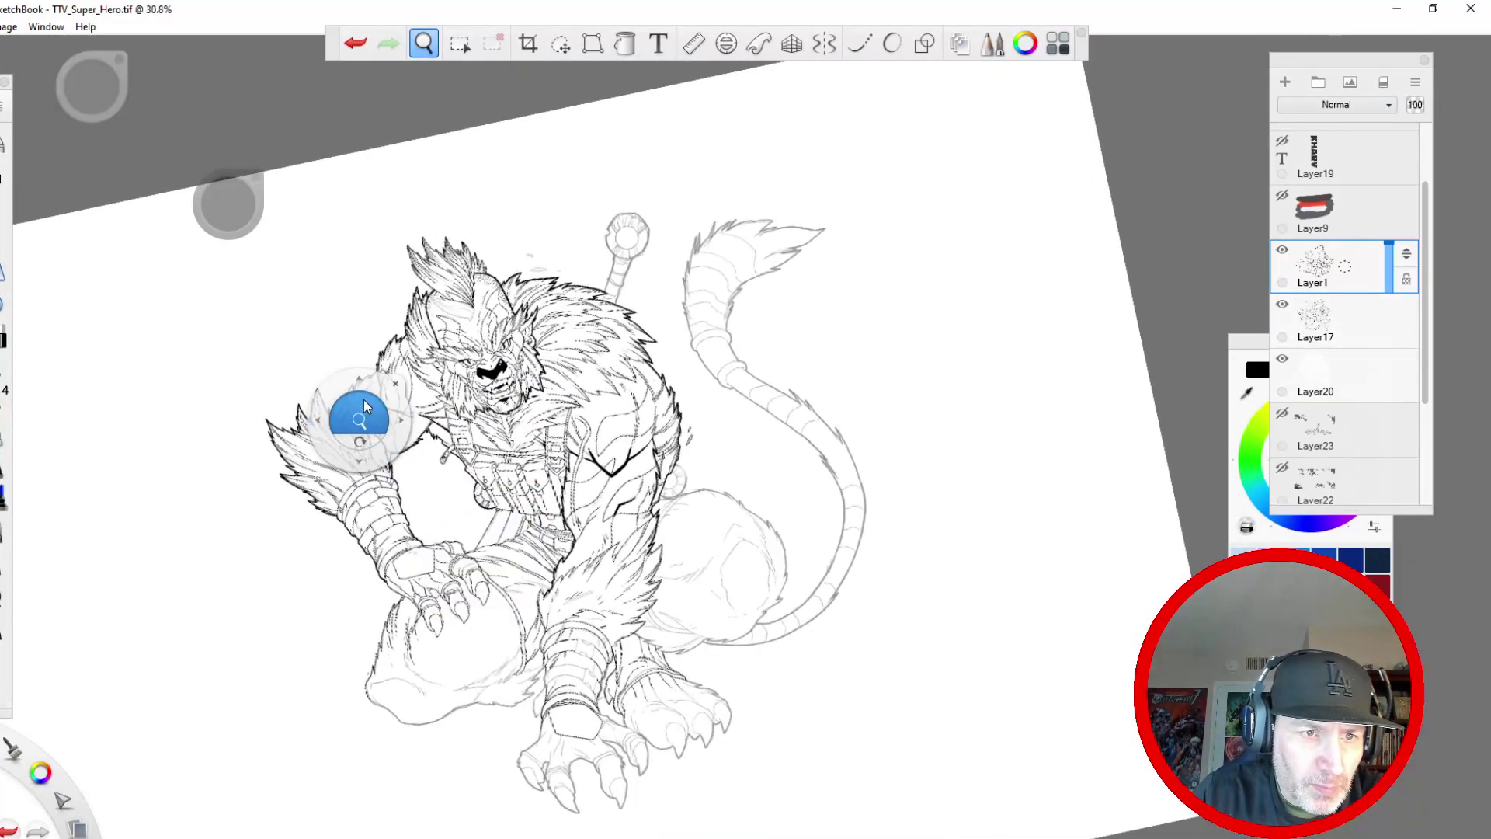
{"action": "left_click_drag", "start_coordinate": [365, 401], "coordinate": [332, 308]}
{"action": "key", "text": "space"}
{"action": "left_click_drag", "start_coordinate": [423, 299], "coordinate": [435, 420]}
{"action": "left_click", "coordinate": [1283, 142]}
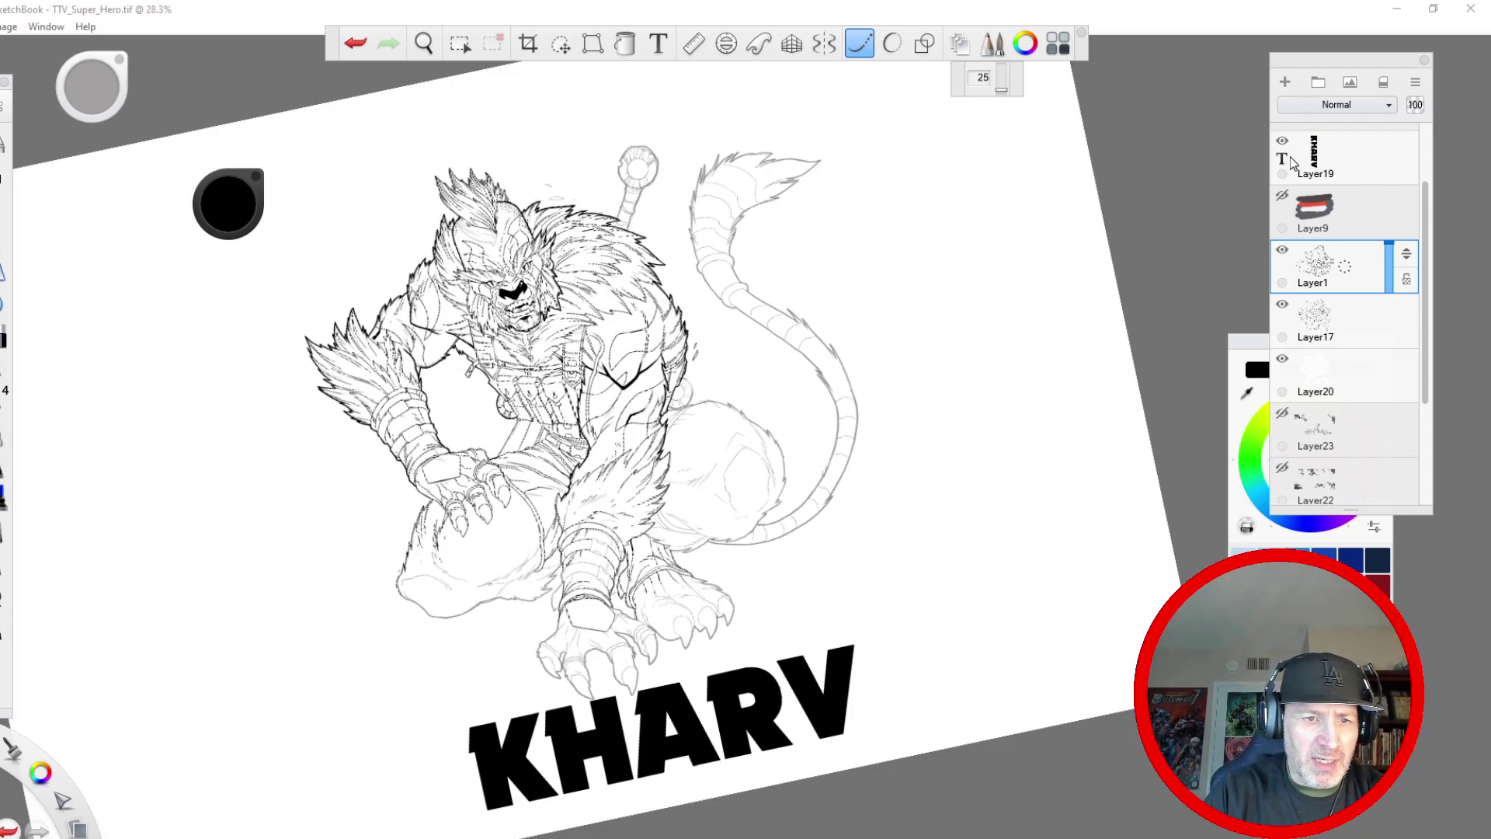
{"action": "left_click", "coordinate": [1283, 140]}
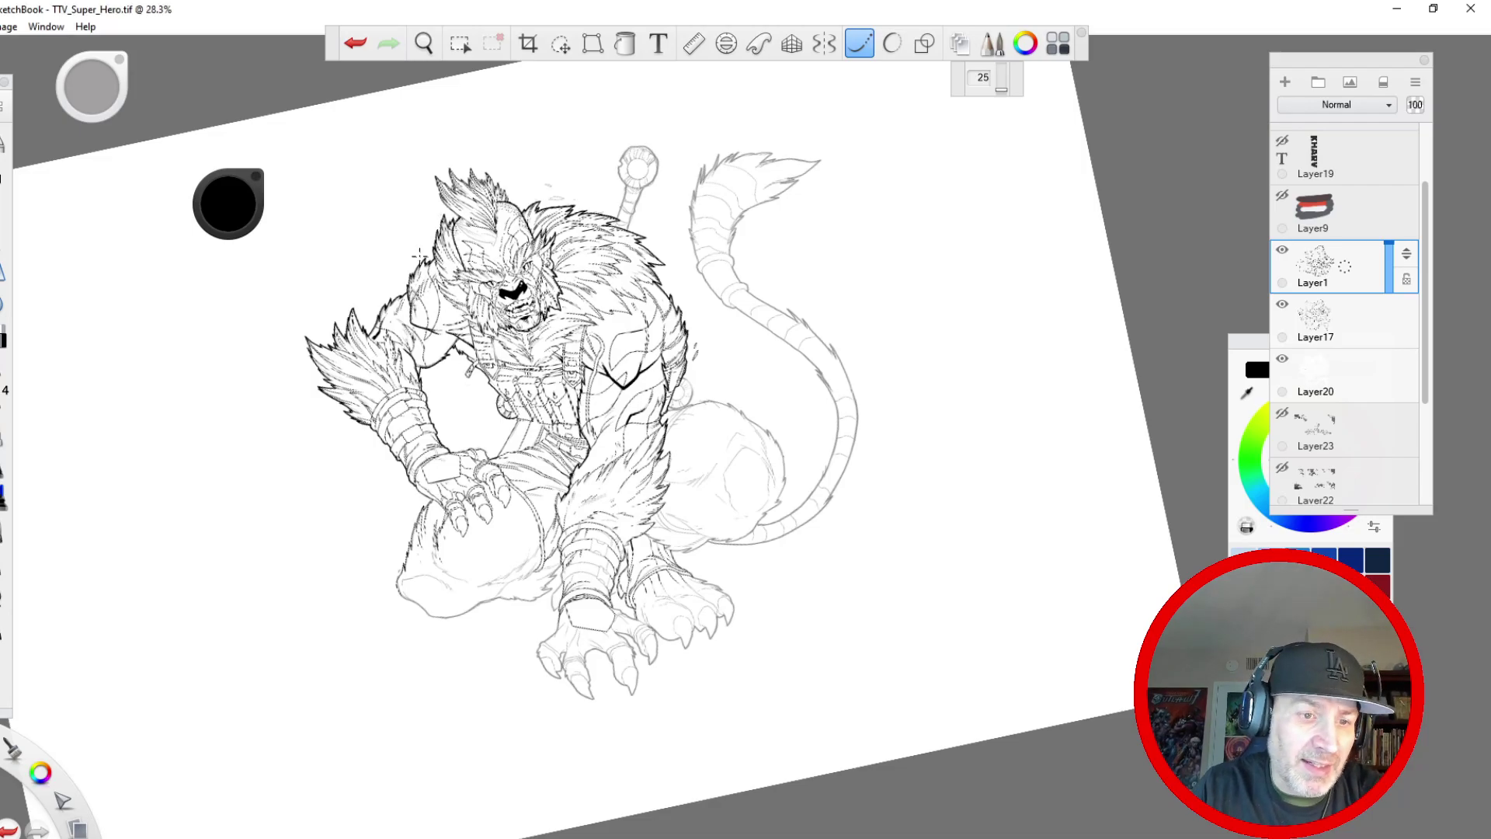
- Examine the line weights of the head, shoulder mane, chest and foreground arm up close
{"action": "key", "text": "space"}
{"action": "left_click_drag", "start_coordinate": [542, 357], "coordinate": [412, 196]}
{"action": "mouse_move", "coordinate": [395, 495]}
{"action": "left_mouse_down"}
{"action": "mouse_move", "coordinate": [438, 291]}
{"action": "mouse_move", "coordinate": [435, 319]}
{"action": "mouse_move", "coordinate": [614, 512]}
{"action": "mouse_move", "coordinate": [421, 826]}
{"action": "left_mouse_up"}
{"action": "left_click_drag", "start_coordinate": [526, 332], "coordinate": [536, 320]}
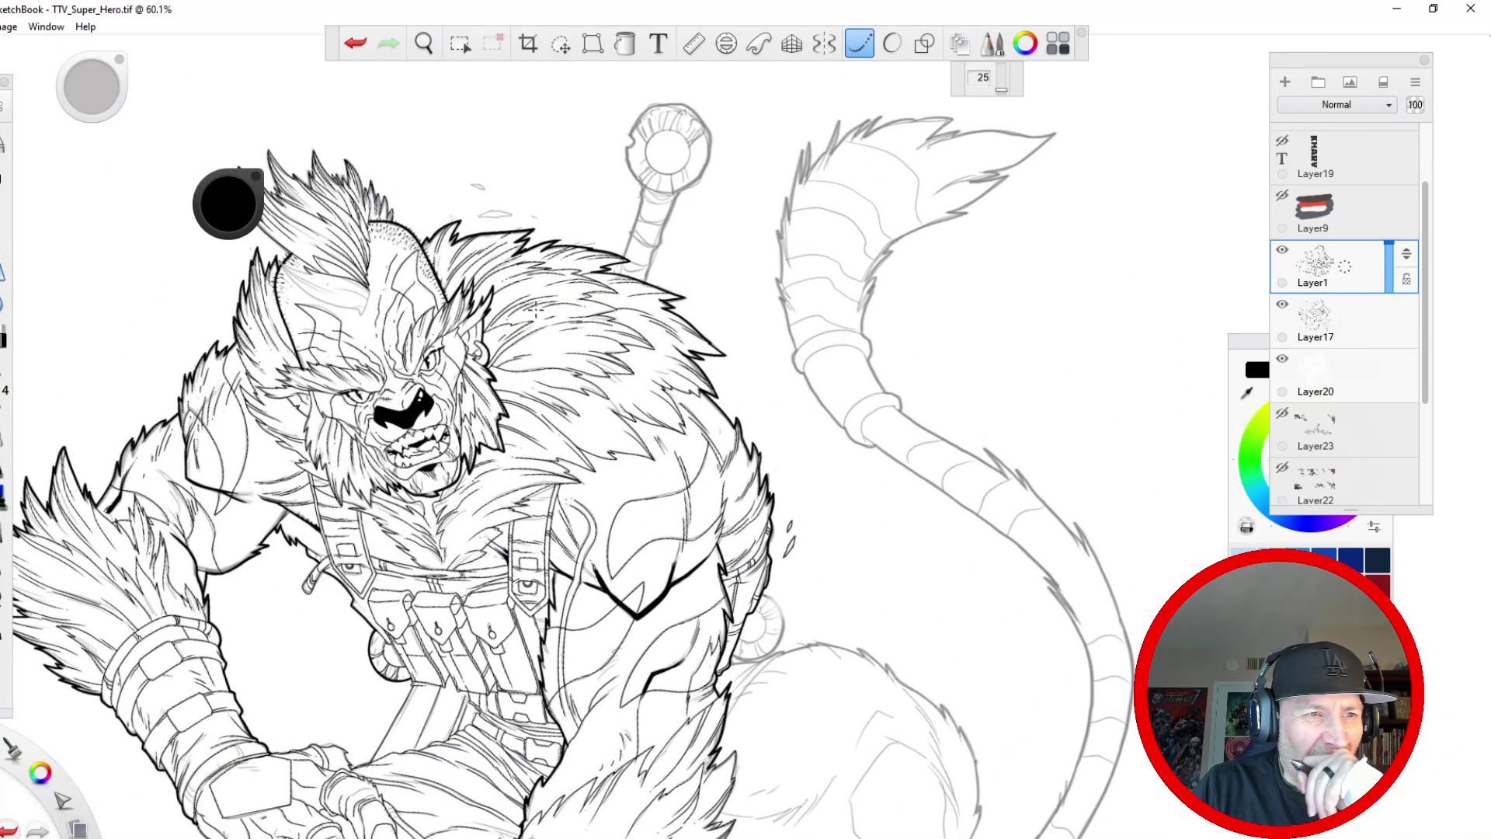
{"action": "key", "text": "space"}
{"action": "left_click_drag", "start_coordinate": [547, 380], "coordinate": [532, 299]}
{"action": "left_click_drag", "start_coordinate": [511, 420], "coordinate": [509, 342]}
{"action": "left_click_drag", "start_coordinate": [553, 578], "coordinate": [498, 524]}
{"action": "left_click_drag", "start_coordinate": [477, 582], "coordinate": [466, 567]}
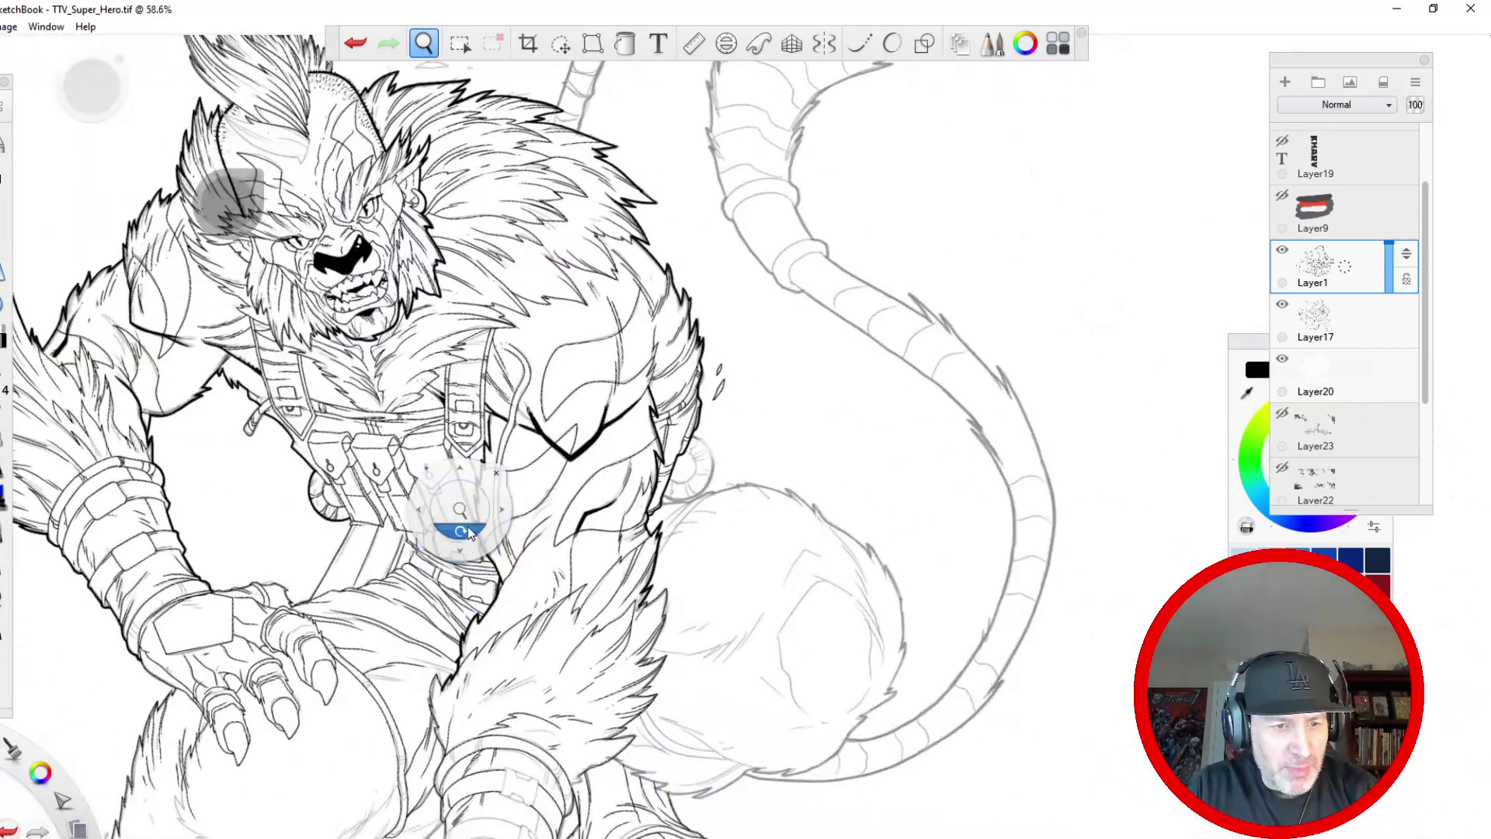
{"action": "left_click_drag", "start_coordinate": [460, 509], "coordinate": [434, 436]}
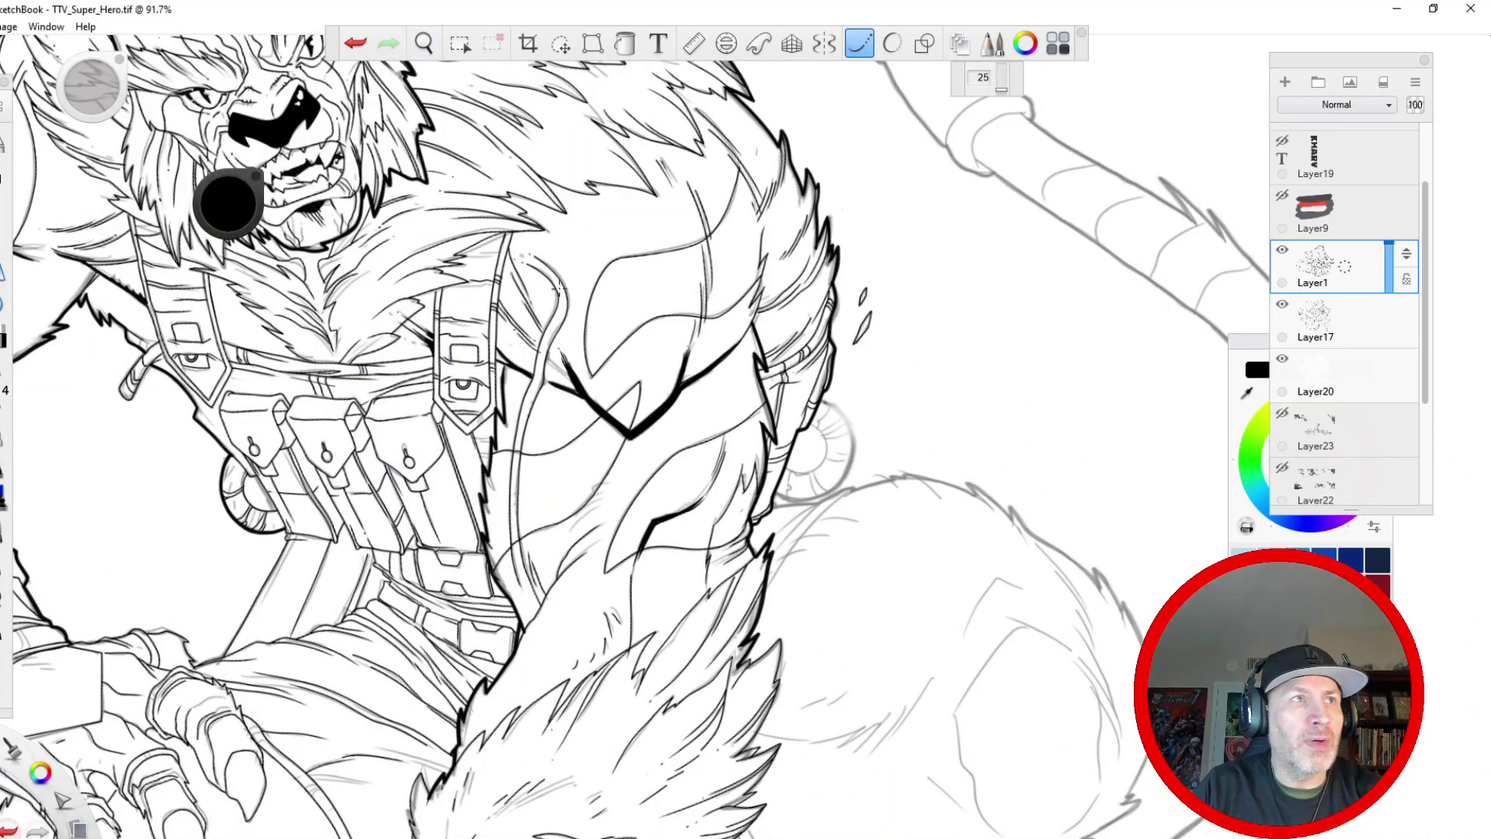
- Ink the curved fur strands at the top of the tail-side thigh where it emerges behind the foreground arm
{"action": "key", "text": "space"}
{"action": "left_click_drag", "start_coordinate": [690, 543], "coordinate": [662, 351]}
{"action": "left_click_drag", "start_coordinate": [666, 300], "coordinate": [661, 235]}
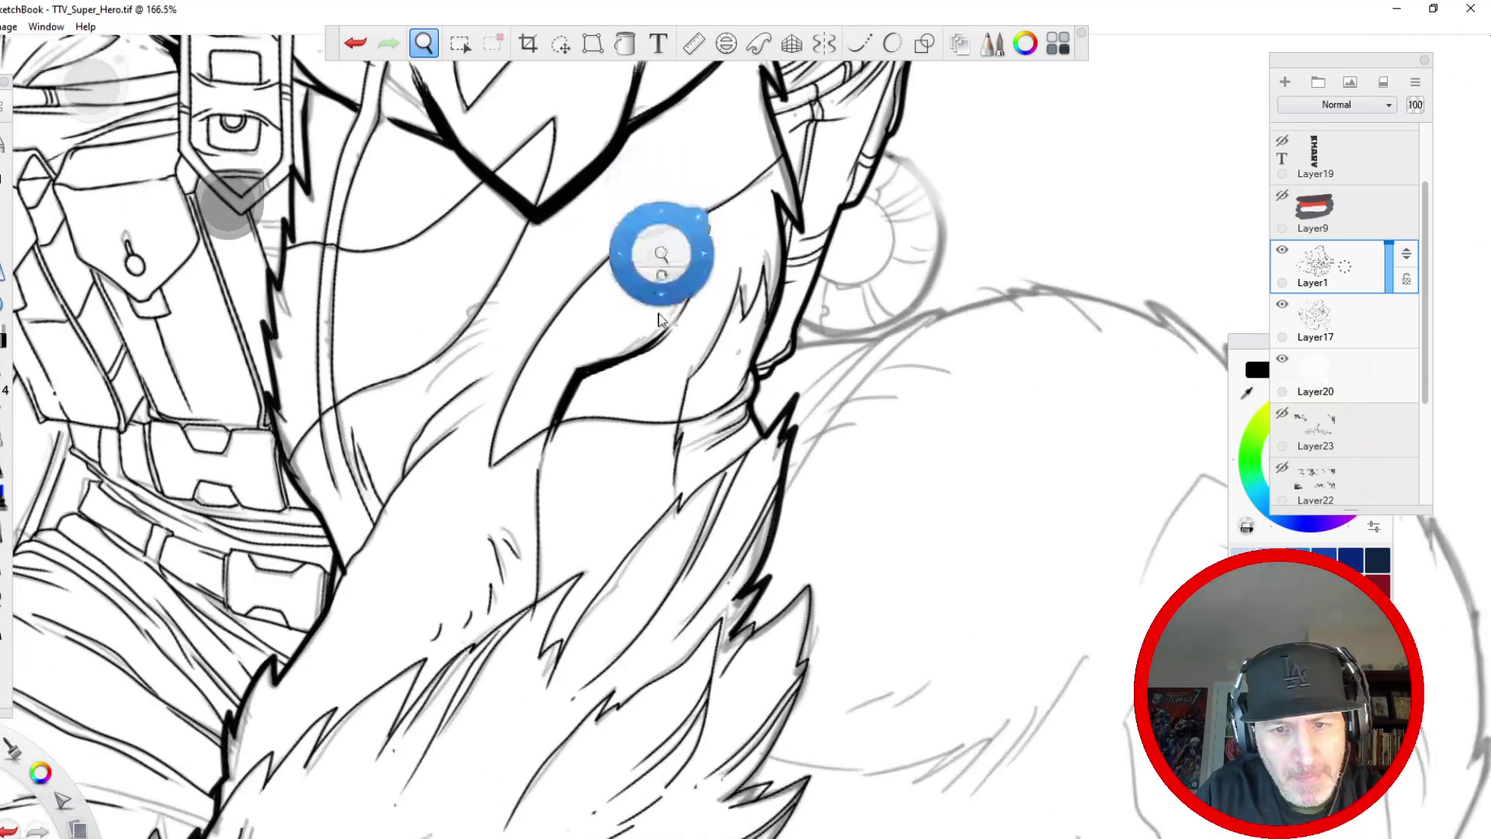
{"action": "mouse_move", "coordinate": [957, 310]}
{"action": "left_mouse_down"}
{"action": "mouse_move", "coordinate": [863, 355]}
{"action": "mouse_move", "coordinate": [793, 453]}
{"action": "mouse_move", "coordinate": [777, 501]}
{"action": "left_mouse_up"}
{"action": "left_click_drag", "start_coordinate": [953, 313], "coordinate": [755, 506]}
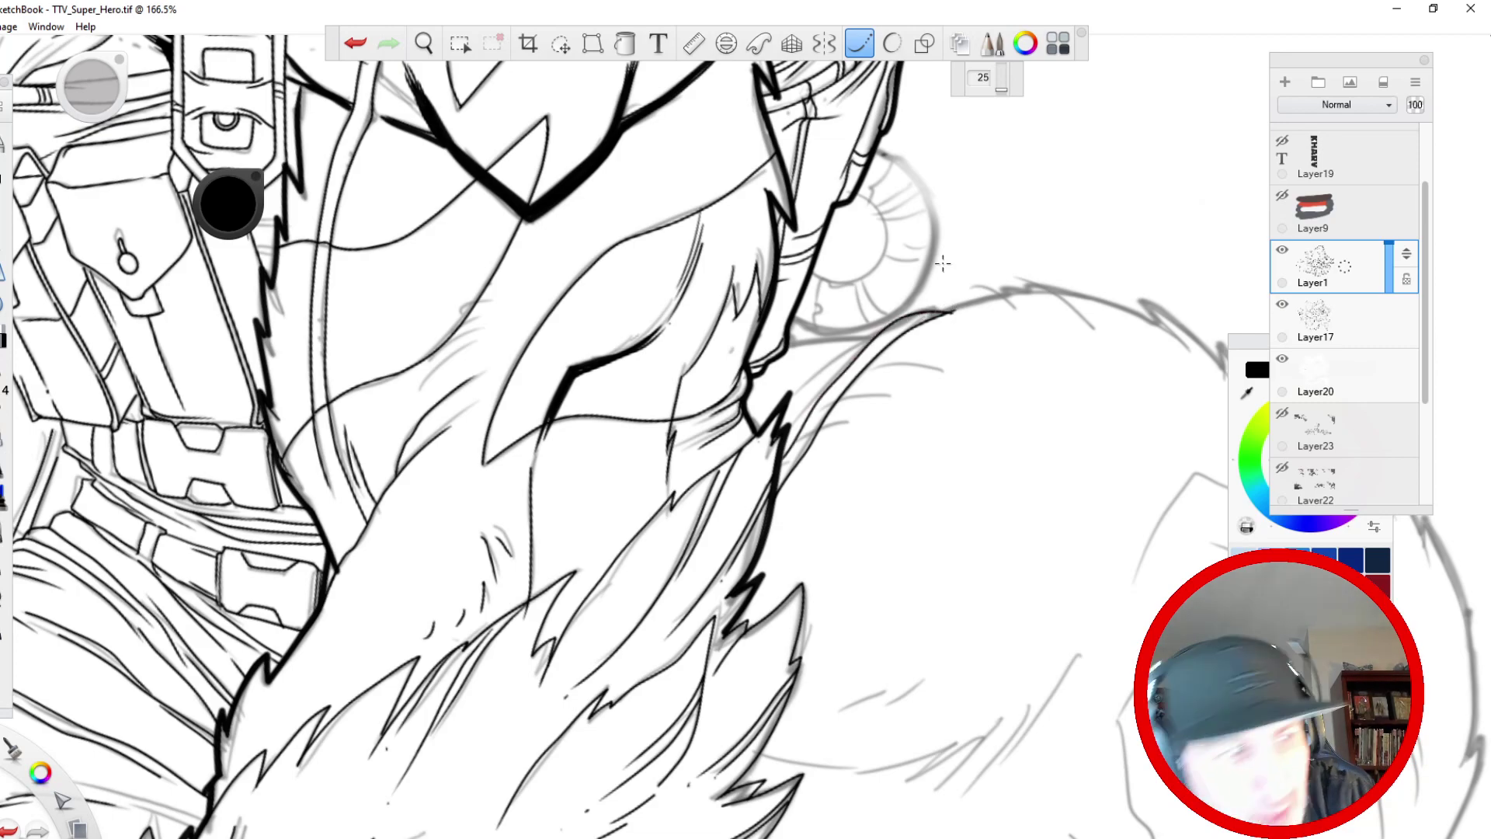
{"action": "left_click", "coordinate": [863, 49]}
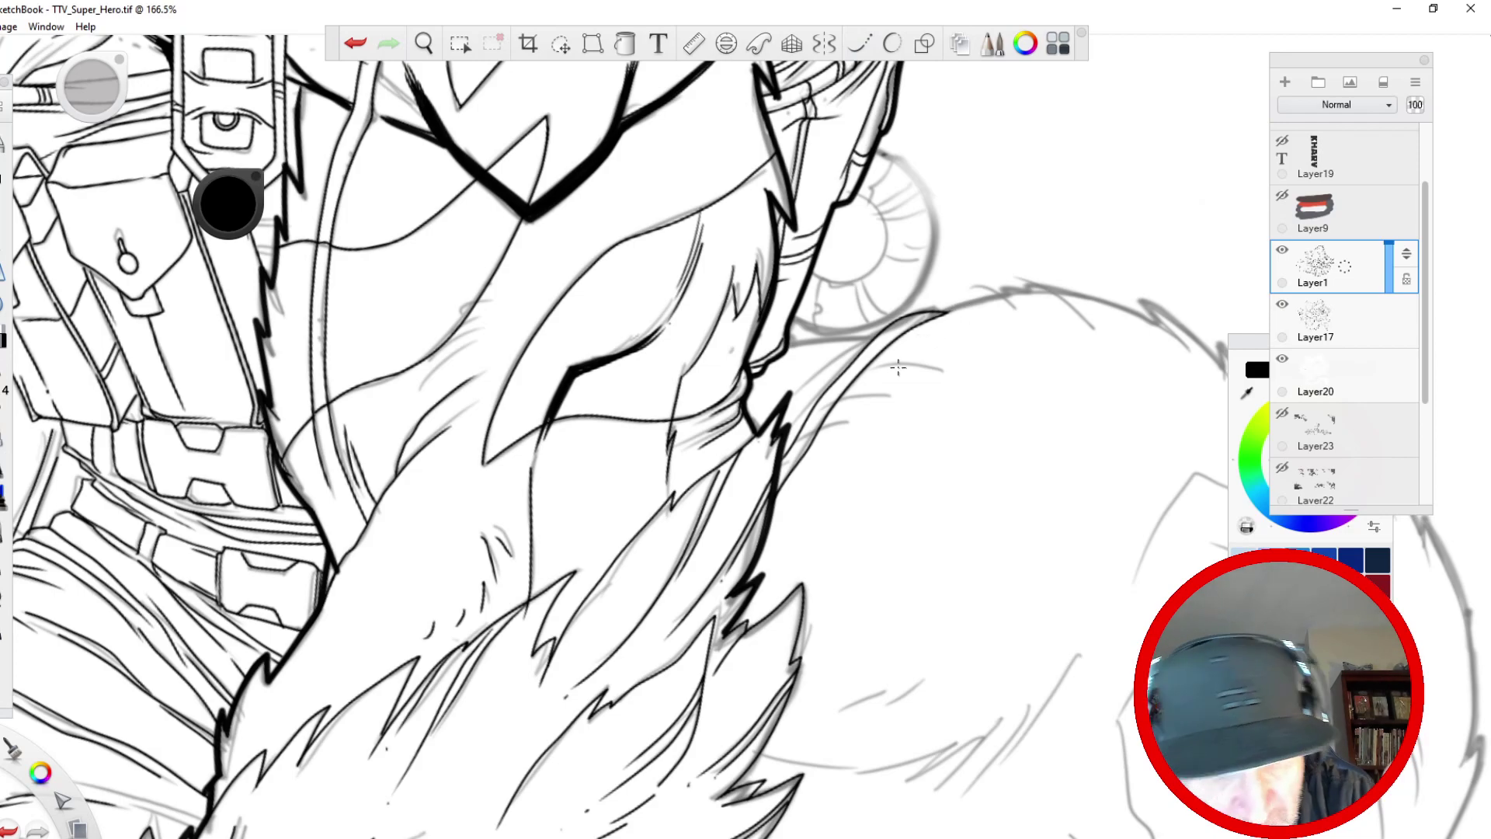
{"action": "left_click", "coordinate": [859, 46]}
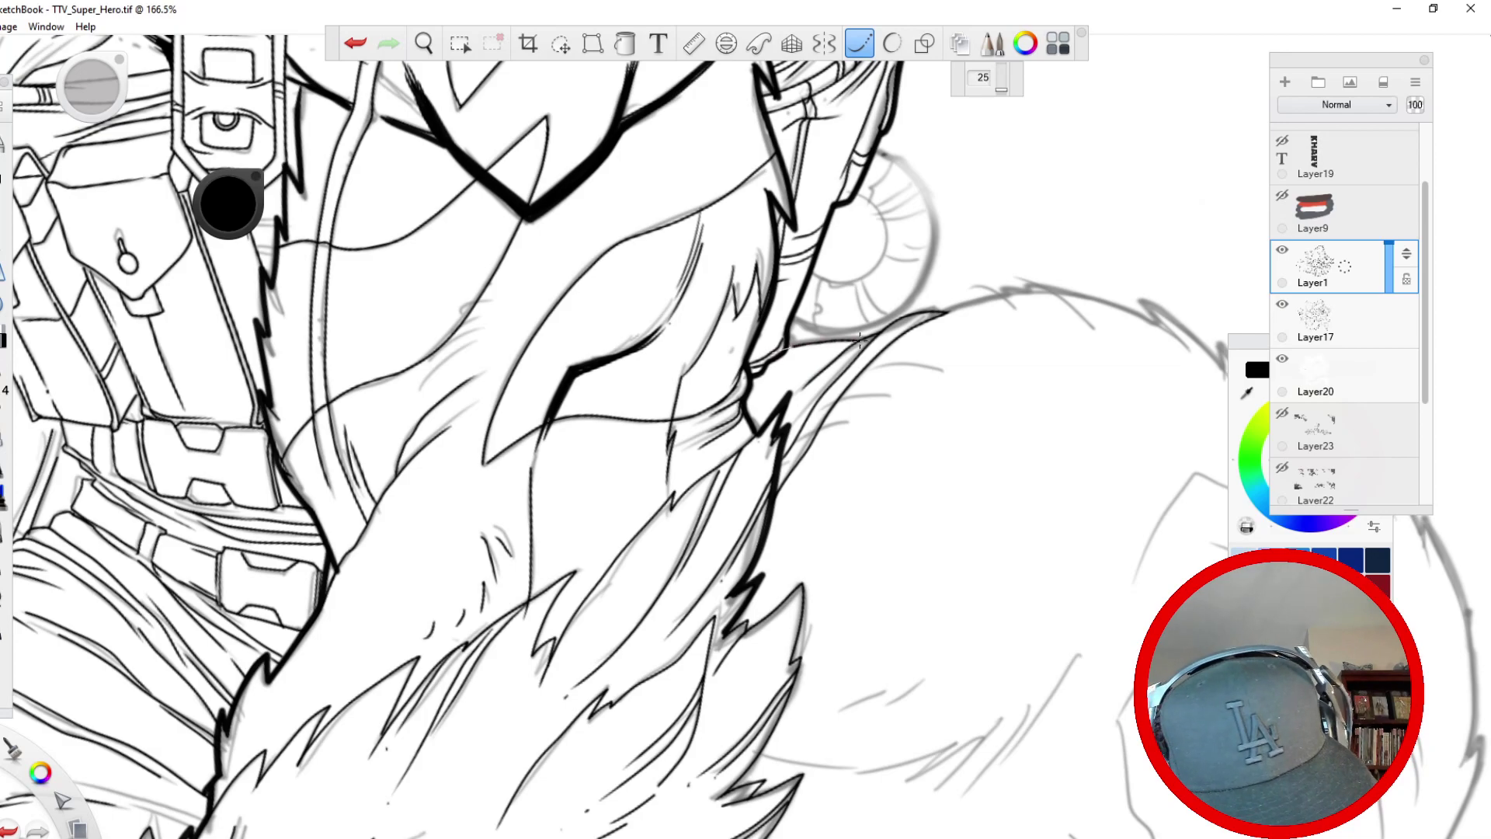
{"action": "left_click_drag", "start_coordinate": [770, 516], "coordinate": [884, 398]}
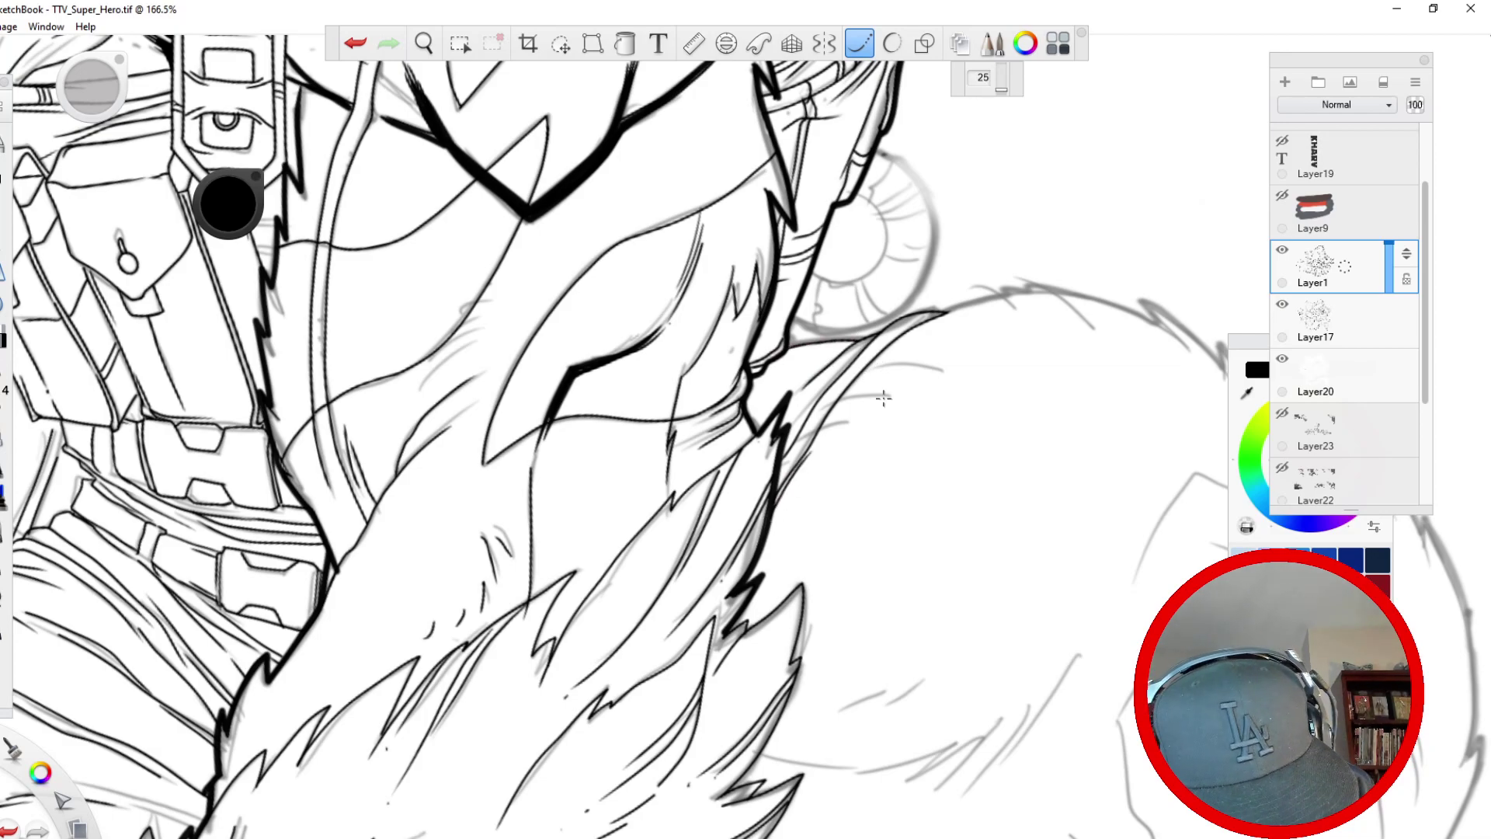
- Ink the upper jagged contour of the tail-side thigh and add short fur strands along its inner edge
{"action": "key", "text": "space"}
{"action": "mouse_move", "coordinate": [409, 618]}
{"action": "left_mouse_down"}
{"action": "mouse_move", "coordinate": [384, 592]}
{"action": "mouse_move", "coordinate": [405, 544]}
{"action": "mouse_move", "coordinate": [736, 120]}
{"action": "left_mouse_up"}
{"action": "mouse_move", "coordinate": [543, 820]}
{"action": "left_mouse_down"}
{"action": "mouse_move", "coordinate": [529, 496]}
{"action": "mouse_move", "coordinate": [562, 451]}
{"action": "left_mouse_up"}
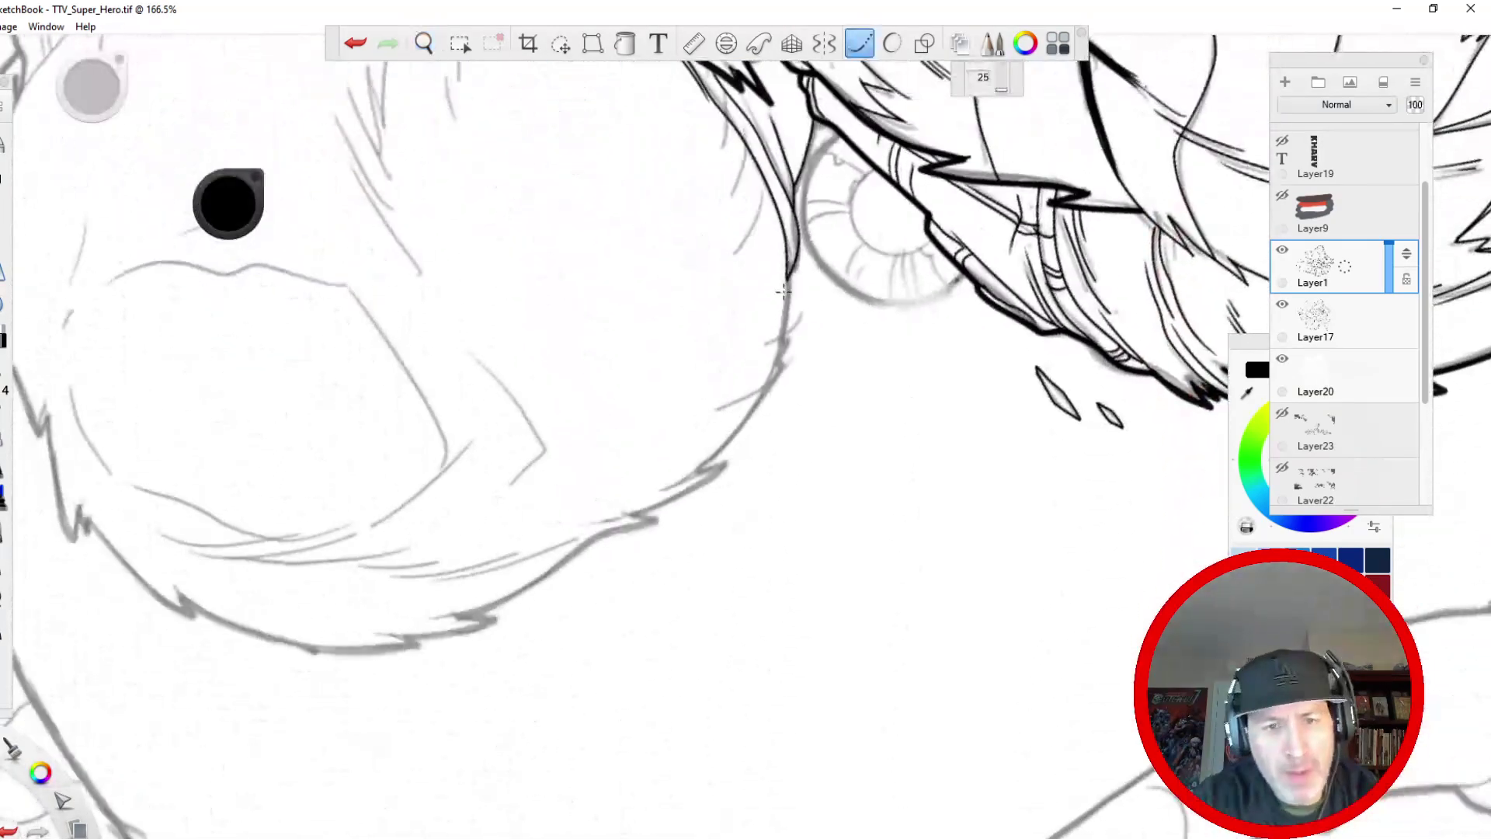
{"action": "mouse_move", "coordinate": [784, 266]}
{"action": "left_mouse_down"}
{"action": "mouse_move", "coordinate": [769, 377]}
{"action": "mouse_move", "coordinate": [697, 469]}
{"action": "mouse_move", "coordinate": [747, 453]}
{"action": "mouse_move", "coordinate": [629, 517]}
{"action": "left_mouse_up"}
{"action": "left_click_drag", "start_coordinate": [797, 322], "coordinate": [724, 417]}
{"action": "mouse_move", "coordinate": [767, 183]}
{"action": "left_mouse_down"}
{"action": "mouse_move", "coordinate": [716, 293]}
{"action": "mouse_move", "coordinate": [668, 345]}
{"action": "left_mouse_up"}
{"action": "left_click_drag", "start_coordinate": [739, 188], "coordinate": [720, 236]}
{"action": "left_click_drag", "start_coordinate": [735, 120], "coordinate": [719, 165]}
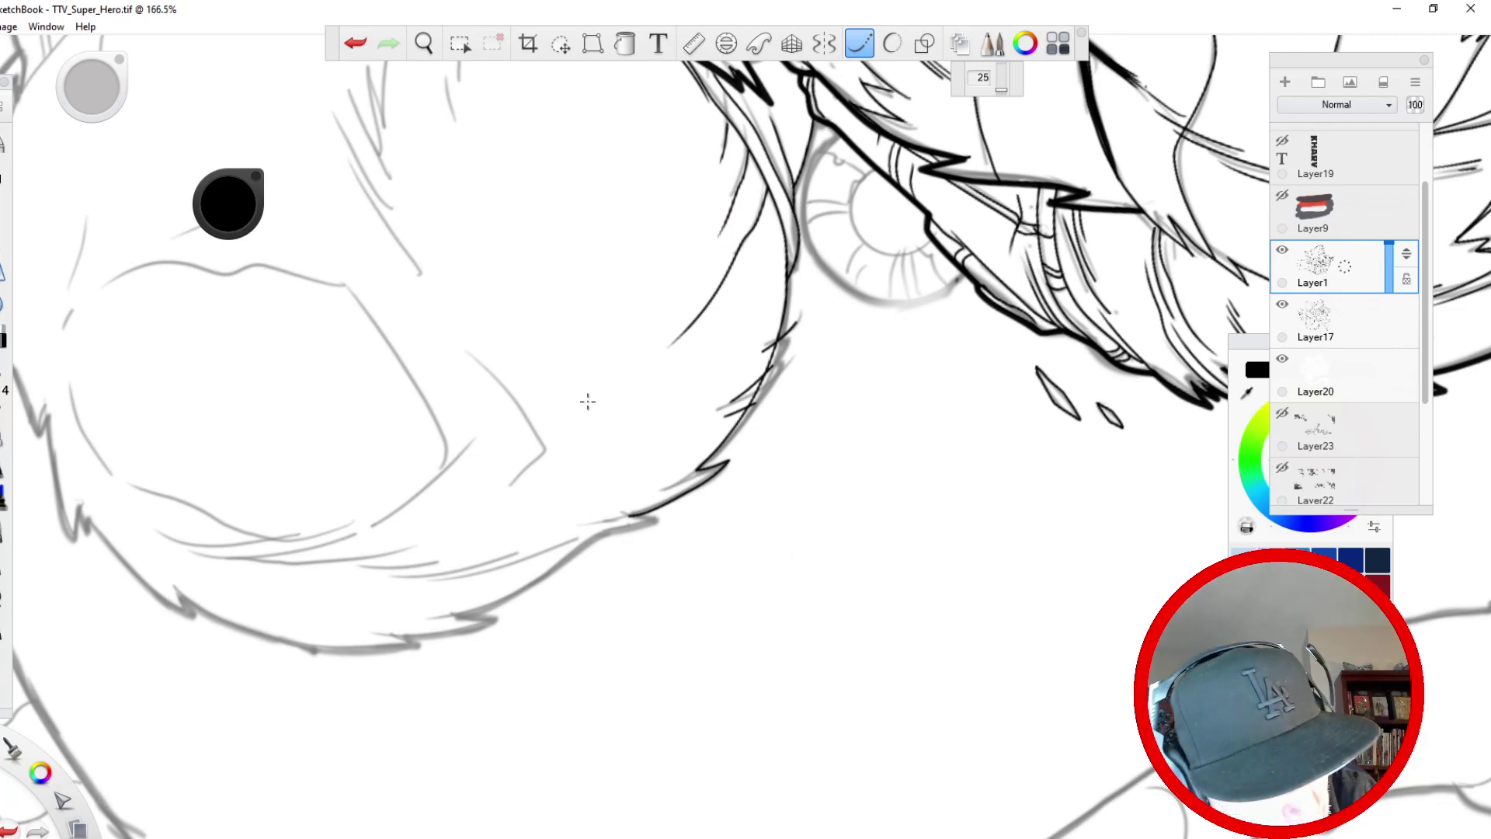
- Ink the inner form lines of the tail-side thigh, including the jagged fur marks and the angular line above the knee
{"action": "left_click_drag", "start_coordinate": [596, 370], "coordinate": [488, 350]}
{"action": "mouse_move", "coordinate": [437, 292]}
{"action": "left_mouse_down"}
{"action": "mouse_move", "coordinate": [361, 173]}
{"action": "mouse_move", "coordinate": [374, 92]}
{"action": "left_mouse_up"}
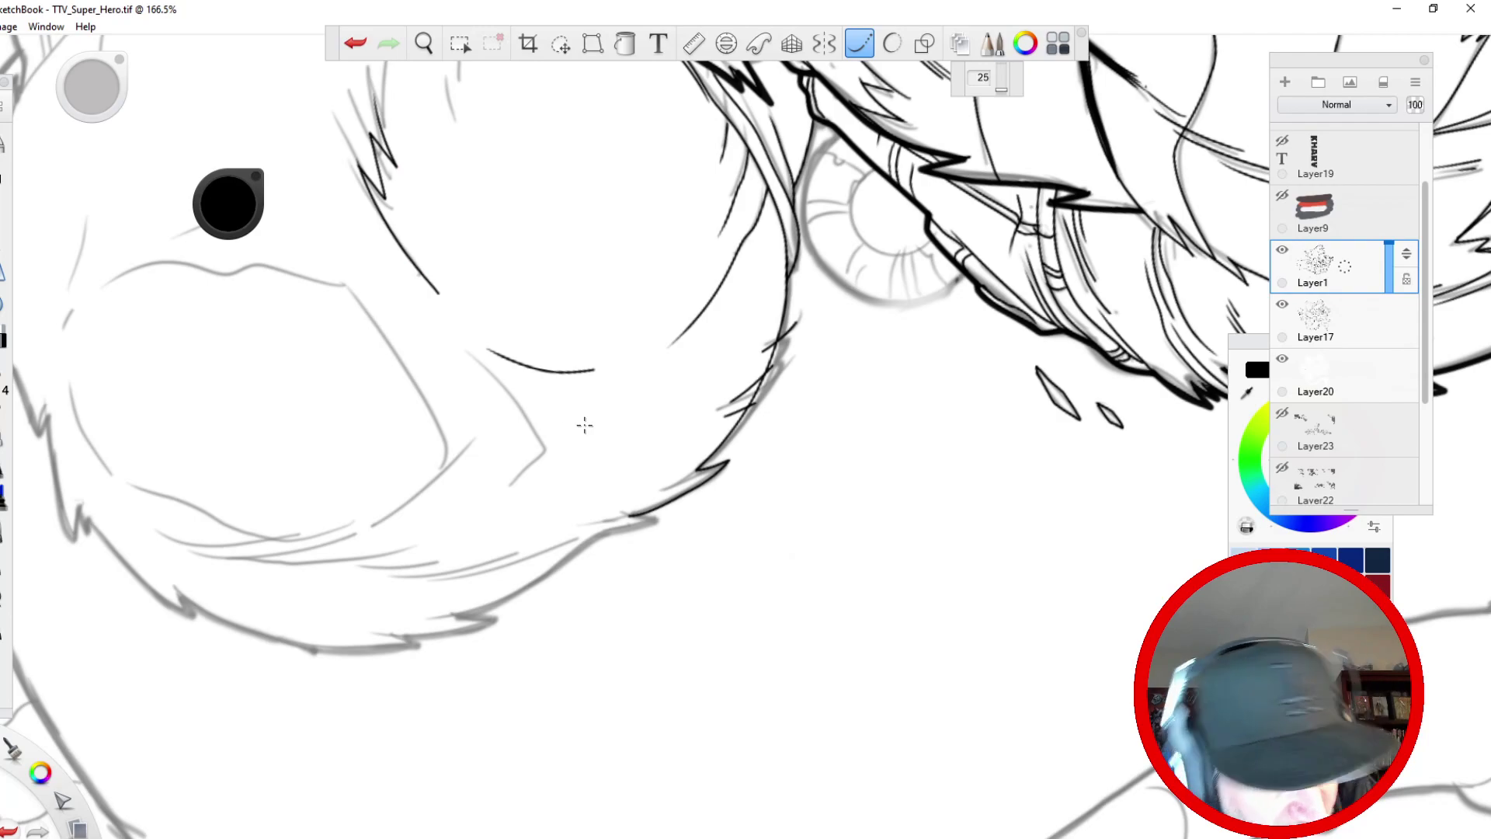
{"action": "mouse_move", "coordinate": [469, 351]}
{"action": "left_mouse_down"}
{"action": "mouse_move", "coordinate": [546, 449]}
{"action": "mouse_move", "coordinate": [474, 511]}
{"action": "left_mouse_up"}
- Continue the jagged outer contour around the tail-side knee and add long fur strands just inside it
{"action": "key", "text": "space"}
{"action": "mouse_move", "coordinate": [276, 161]}
{"action": "left_mouse_down"}
{"action": "mouse_move", "coordinate": [313, 464]}
{"action": "mouse_move", "coordinate": [300, 486]}
{"action": "mouse_move", "coordinate": [533, 592]}
{"action": "mouse_move", "coordinate": [371, 315]}
{"action": "left_mouse_up"}
{"action": "mouse_move", "coordinate": [795, 226]}
{"action": "left_mouse_down"}
{"action": "mouse_move", "coordinate": [818, 170]}
{"action": "mouse_move", "coordinate": [802, 250]}
{"action": "mouse_move", "coordinate": [842, 424]}
{"action": "mouse_move", "coordinate": [833, 490]}
{"action": "left_mouse_up"}
{"action": "key", "text": "ctrl+z"}
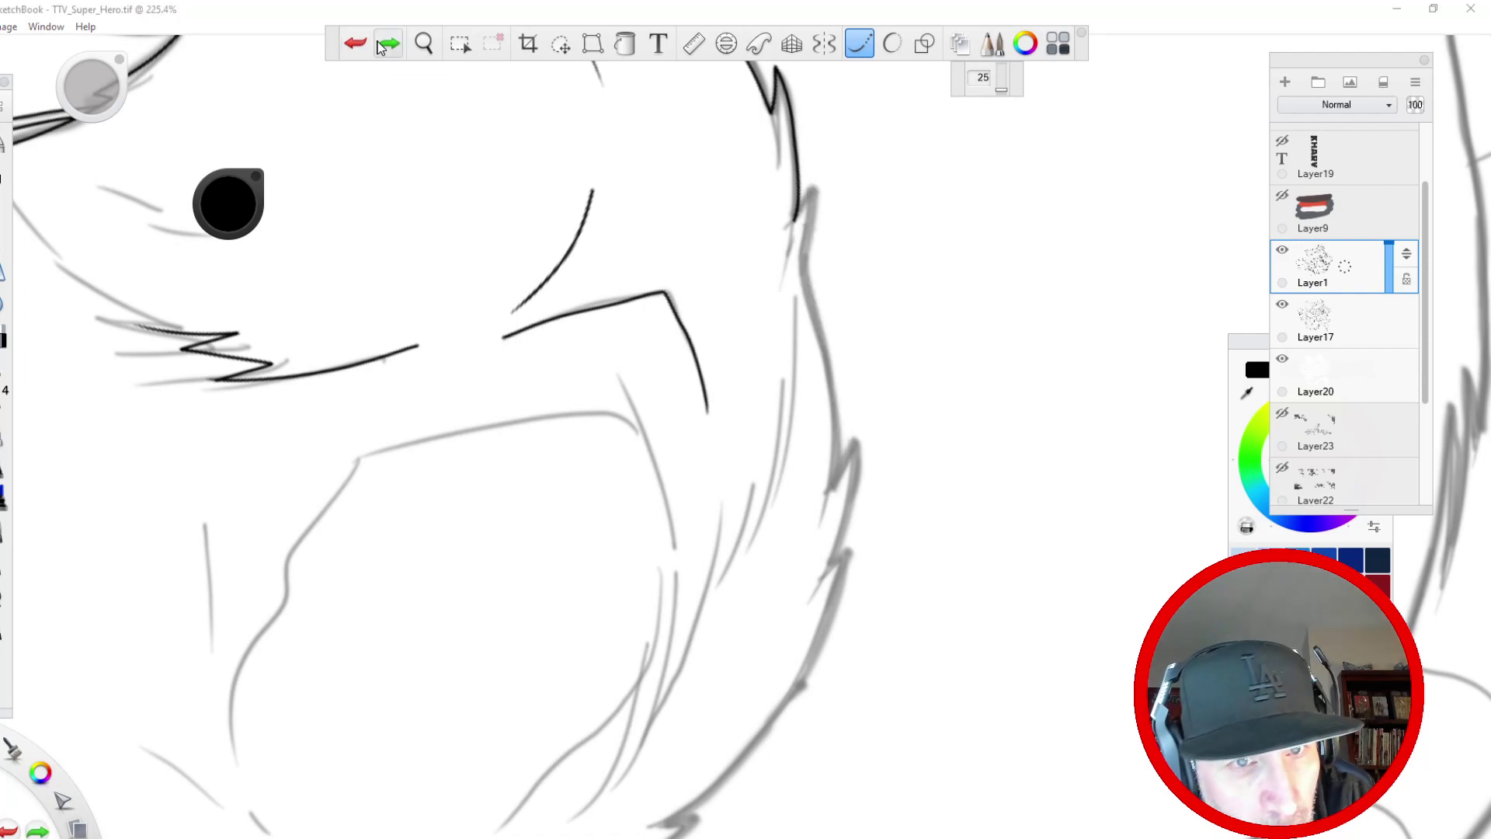
{"action": "mouse_move", "coordinate": [795, 221]}
{"action": "left_mouse_down"}
{"action": "mouse_move", "coordinate": [818, 162]}
{"action": "mouse_move", "coordinate": [800, 272]}
{"action": "mouse_move", "coordinate": [835, 448]}
{"action": "mouse_move", "coordinate": [824, 504]}
{"action": "mouse_move", "coordinate": [856, 440]}
{"action": "mouse_move", "coordinate": [806, 602]}
{"action": "mouse_move", "coordinate": [851, 540]}
{"action": "mouse_move", "coordinate": [798, 680]}
{"action": "mouse_move", "coordinate": [729, 770]}
{"action": "mouse_move", "coordinate": [649, 835]}
{"action": "left_mouse_up"}
{"action": "left_click_drag", "start_coordinate": [796, 288], "coordinate": [775, 483]}
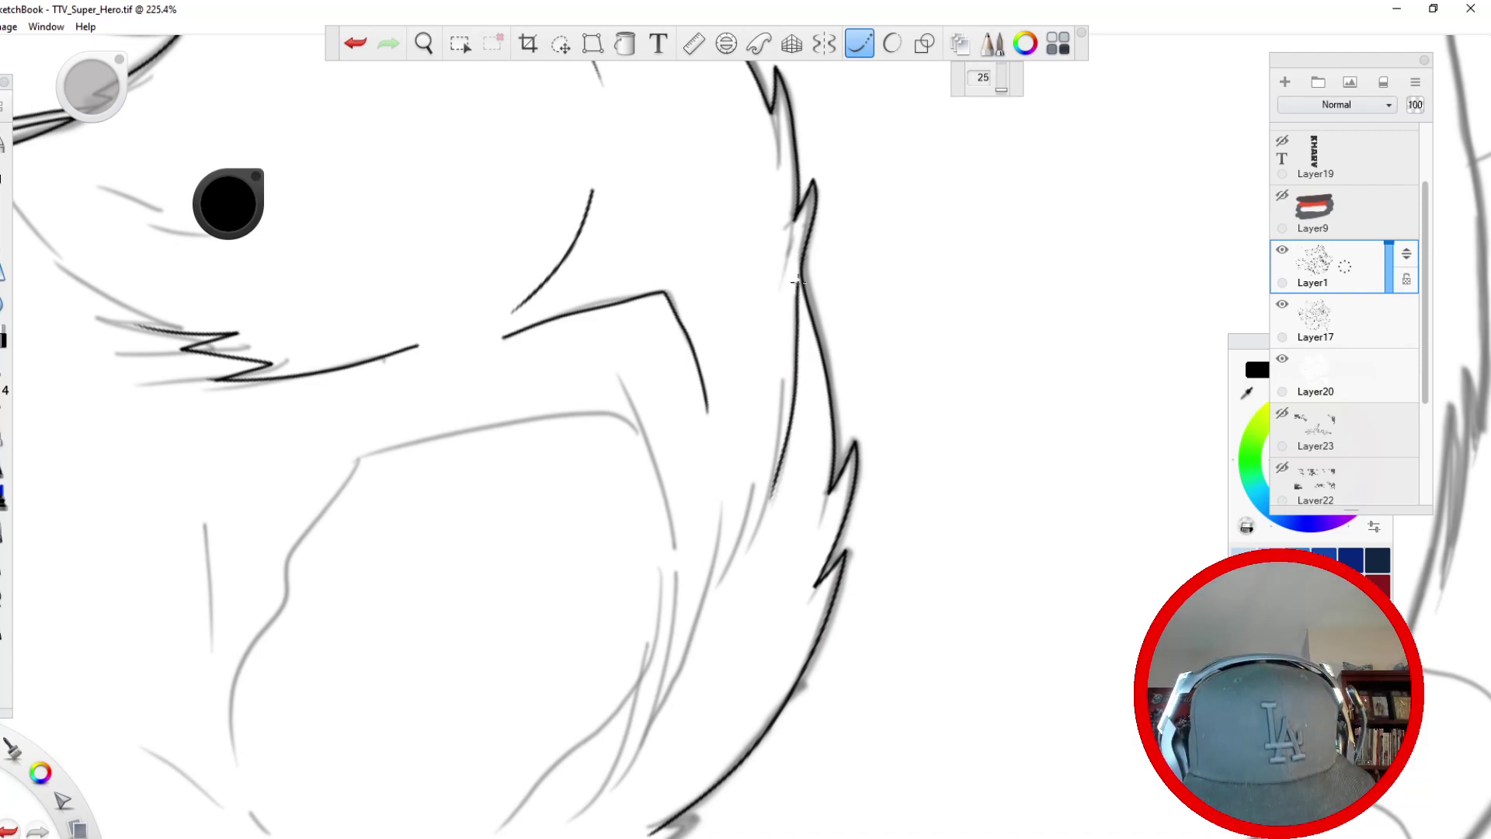
{"action": "left_click_drag", "start_coordinate": [786, 375], "coordinate": [769, 497]}
{"action": "left_click_drag", "start_coordinate": [752, 485], "coordinate": [715, 609]}
{"action": "mouse_move", "coordinate": [753, 483]}
{"action": "left_mouse_down"}
{"action": "mouse_move", "coordinate": [695, 641]}
{"action": "mouse_move", "coordinate": [719, 532]}
{"action": "mouse_move", "coordinate": [647, 736]}
{"action": "mouse_move", "coordinate": [679, 577]}
{"action": "left_mouse_up"}
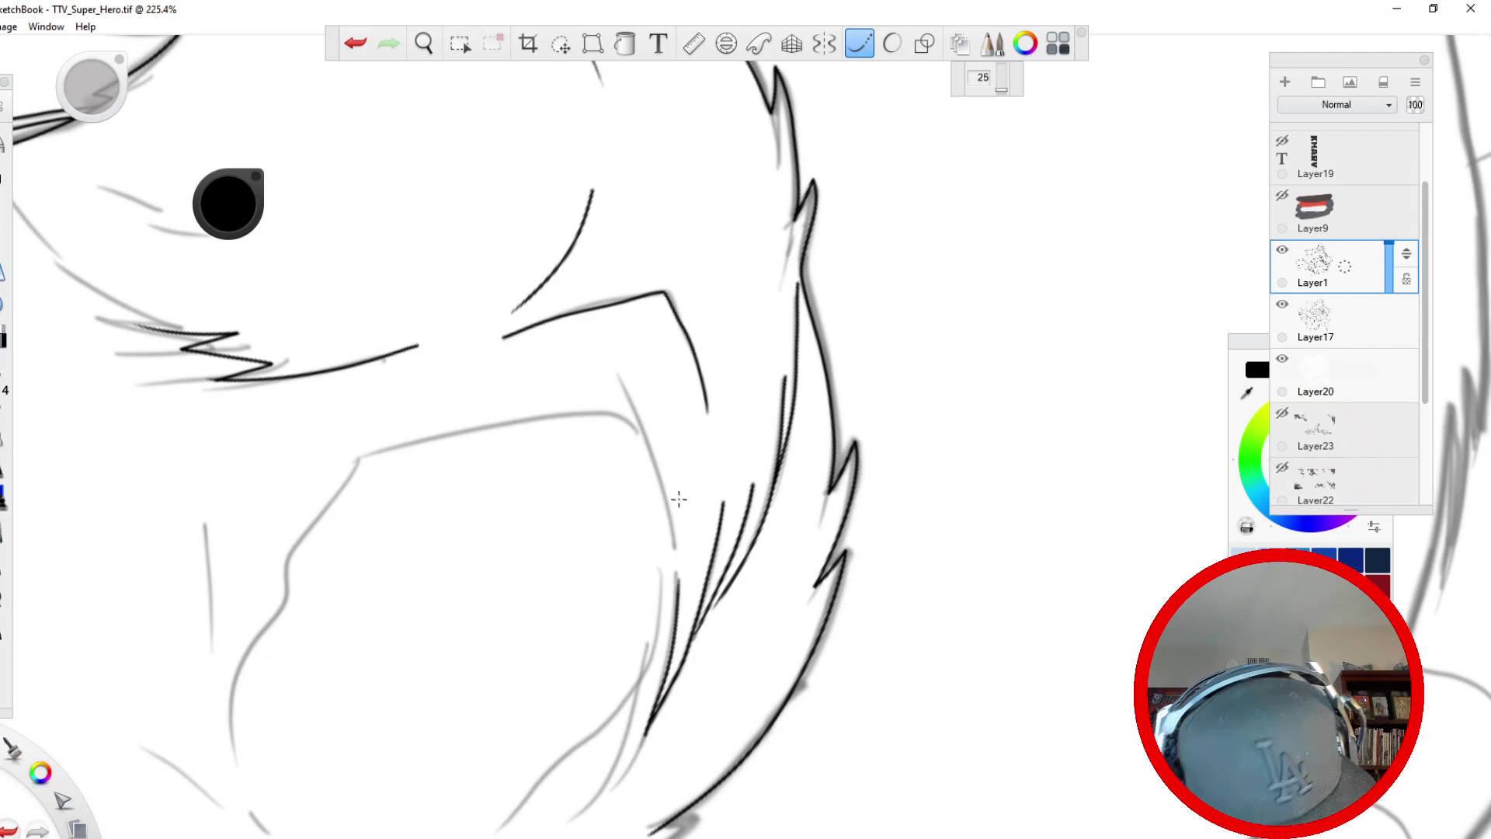
- Ink the curved contour lines on the outer side of the tail-side kneecap, redoing the lower line as a broken stroke
{"action": "key", "text": "space"}
{"action": "left_click_drag", "start_coordinate": [450, 624], "coordinate": [532, 310]}
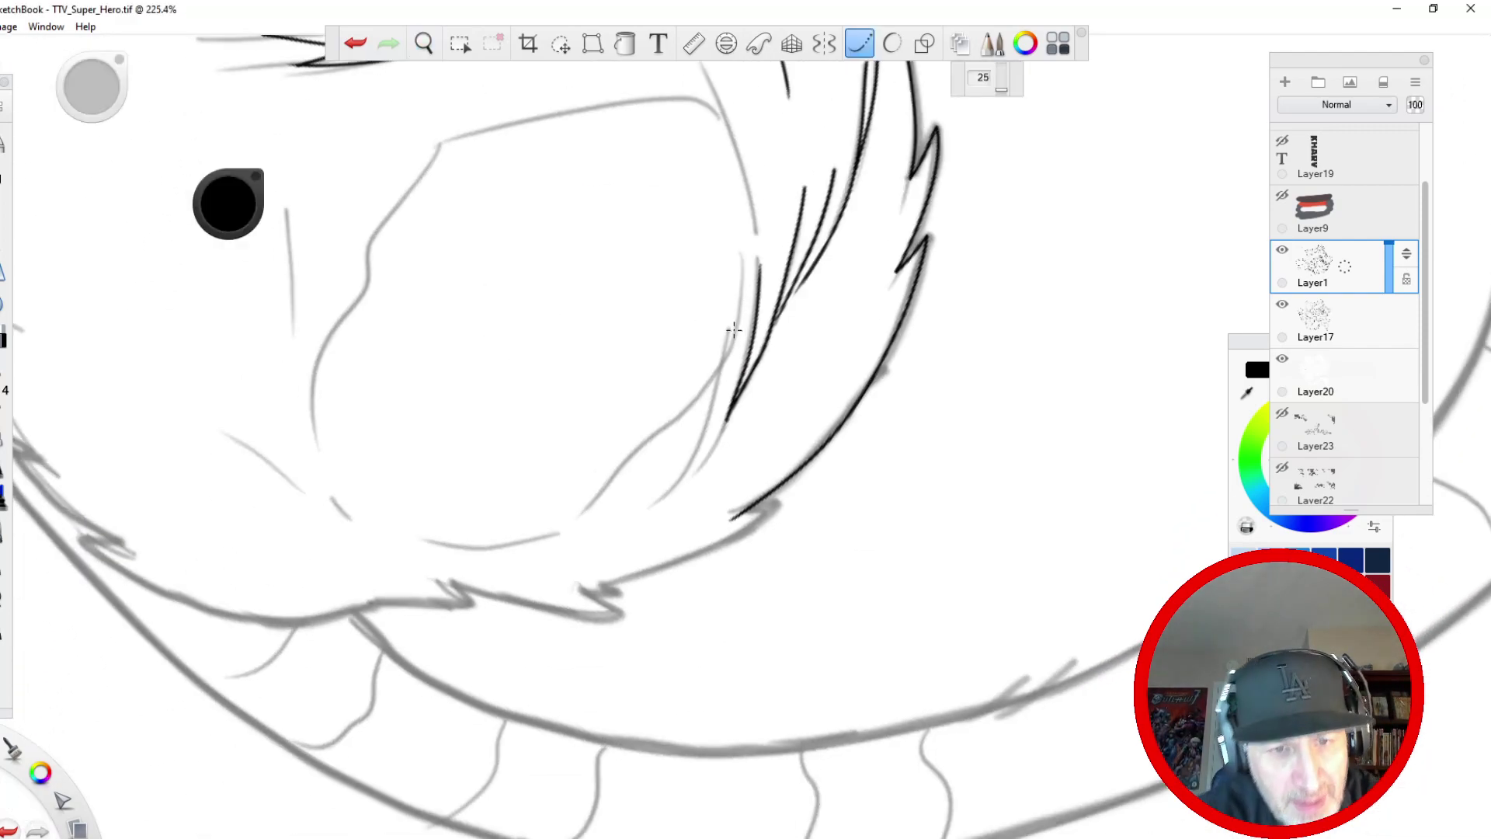
{"action": "mouse_move", "coordinate": [742, 260]}
{"action": "left_mouse_down"}
{"action": "mouse_move", "coordinate": [724, 363]}
{"action": "mouse_move", "coordinate": [583, 512]}
{"action": "mouse_move", "coordinate": [508, 519]}
{"action": "left_mouse_up"}
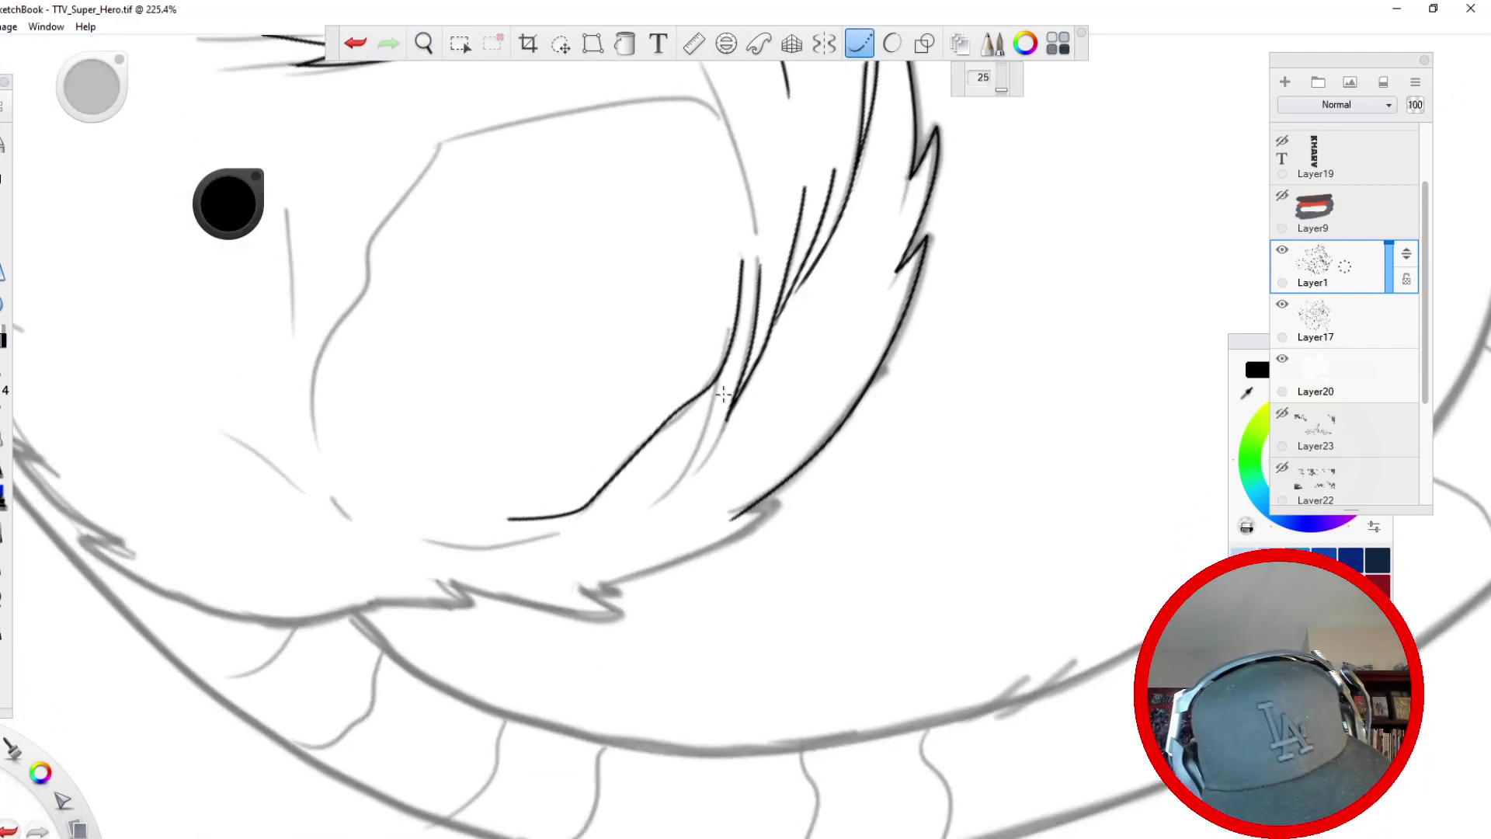
{"action": "mouse_move", "coordinate": [719, 381]}
{"action": "left_mouse_down"}
{"action": "mouse_move", "coordinate": [665, 483]}
{"action": "mouse_move", "coordinate": [608, 521]}
{"action": "left_mouse_up"}
{"action": "key", "text": "ctrl+z"}
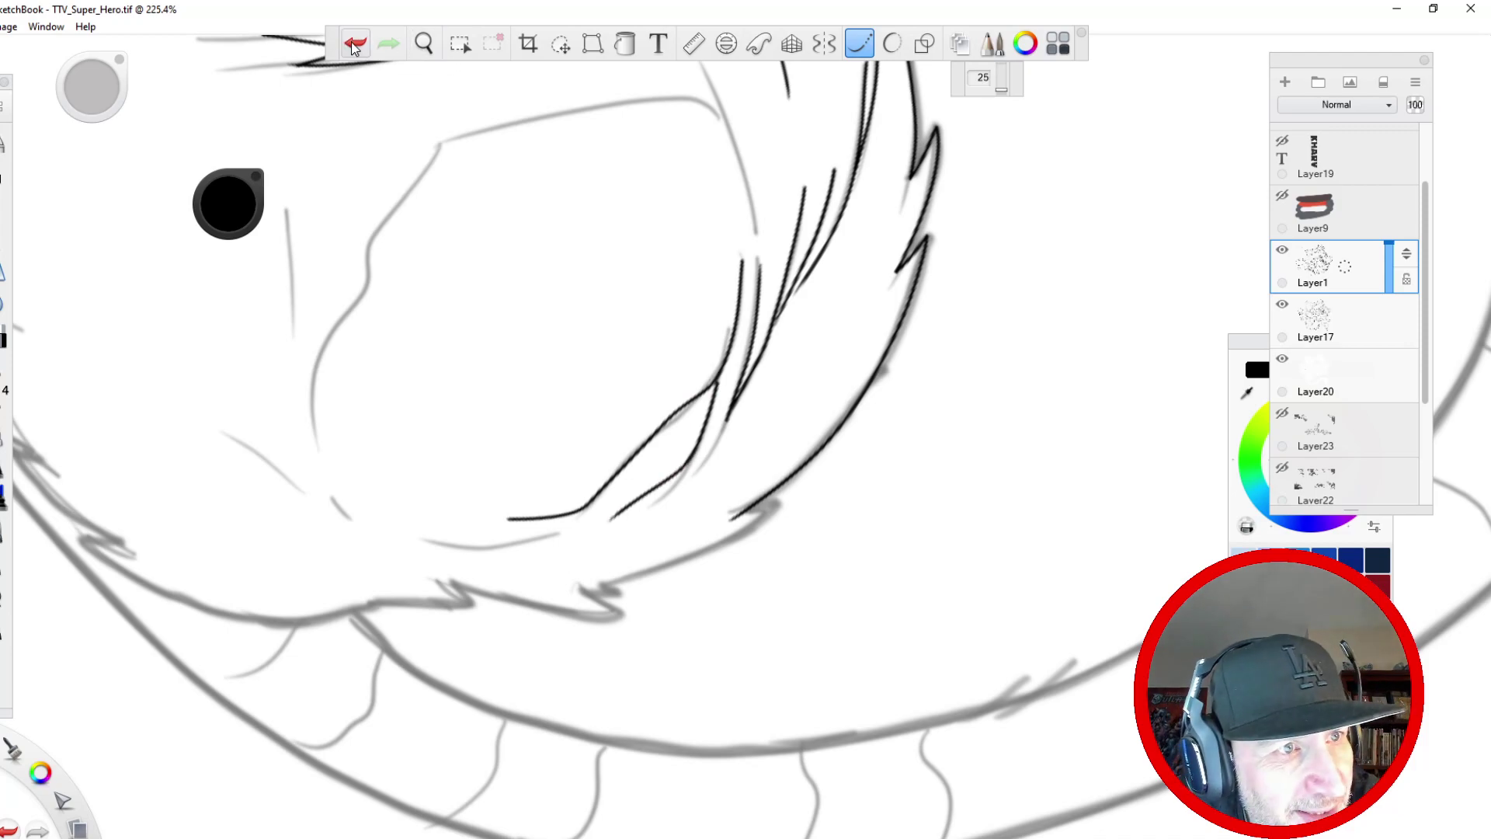
{"action": "mouse_move", "coordinate": [715, 391]}
{"action": "left_mouse_down"}
{"action": "mouse_move", "coordinate": [621, 507]}
{"action": "mouse_move", "coordinate": [512, 536]}
{"action": "left_mouse_up"}
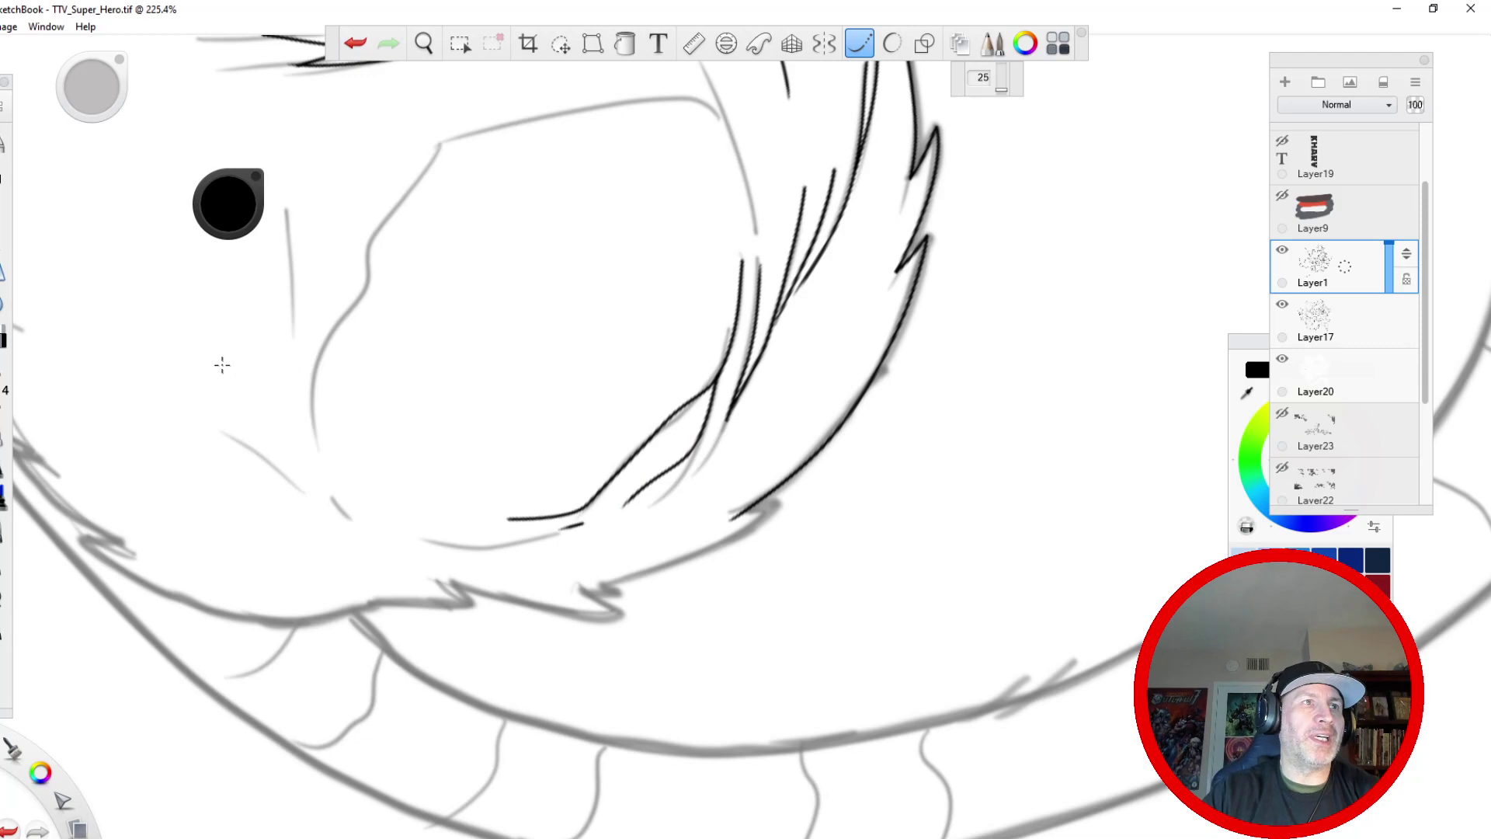
- Ink the jagged fur contour of the tail-side knee down to where it meets the tail
{"action": "key", "text": "space"}
{"action": "left_click_drag", "start_coordinate": [262, 487], "coordinate": [302, 561]}
{"action": "key", "text": "space"}
{"action": "left_click_drag", "start_coordinate": [296, 304], "coordinate": [286, 376]}
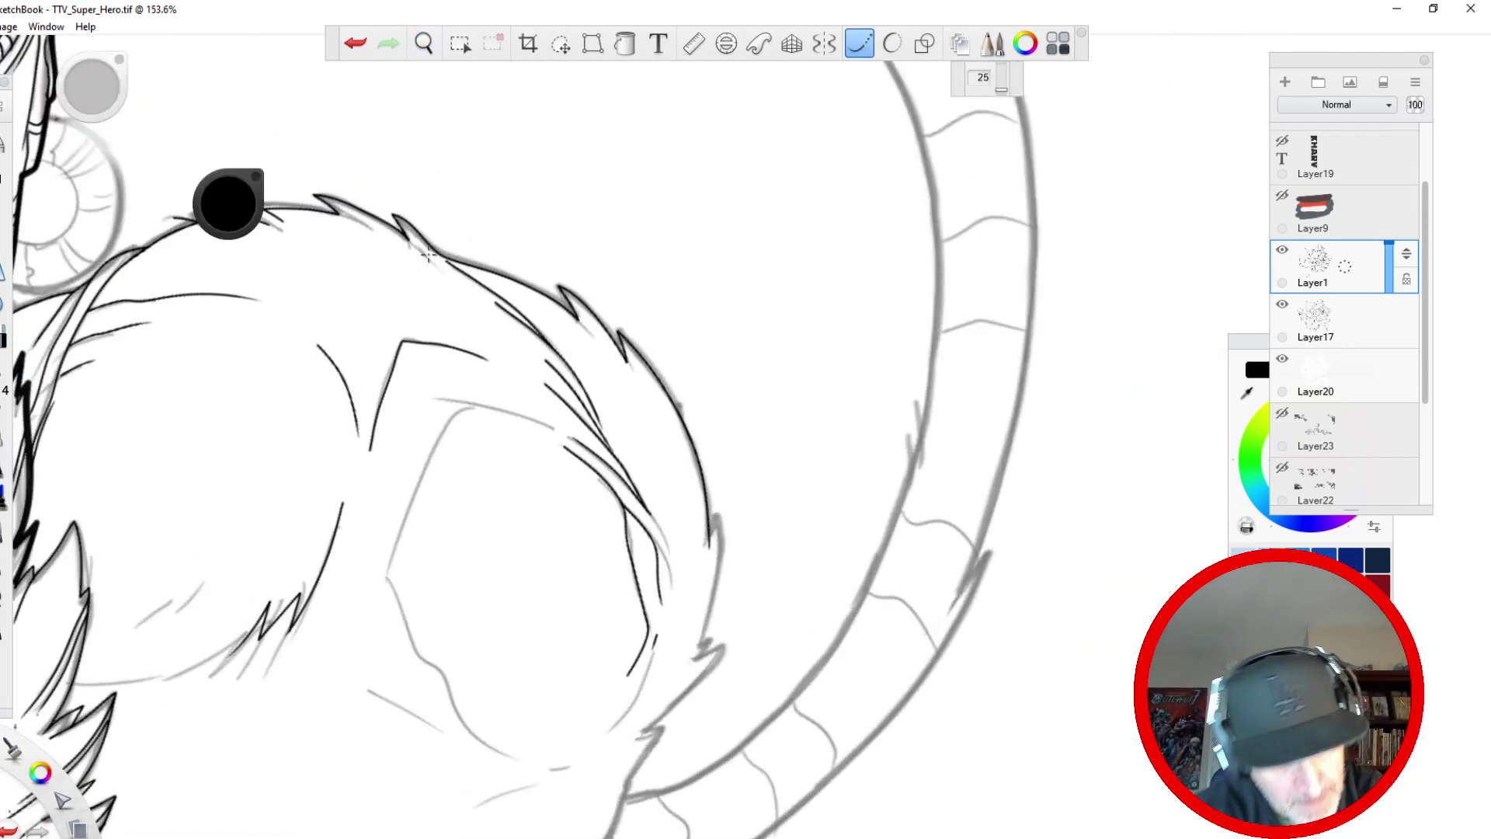
{"action": "mouse_move", "coordinate": [708, 534]}
{"action": "left_mouse_down"}
{"action": "mouse_move", "coordinate": [697, 649]}
{"action": "mouse_move", "coordinate": [634, 769]}
{"action": "left_mouse_up"}
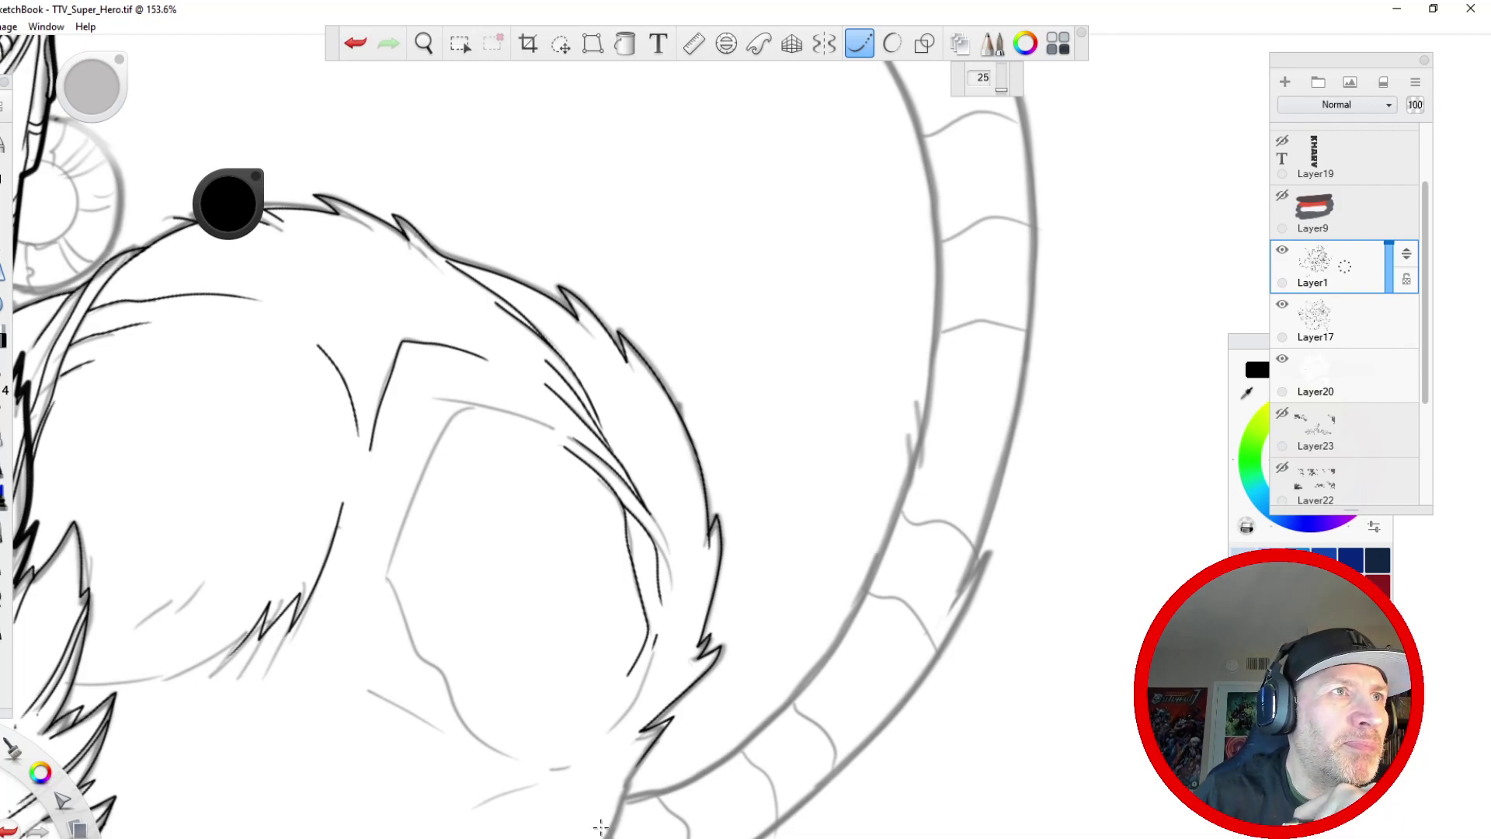
- Look over the inked figure from the face and chest down to the hands, knees and feet
{"action": "key", "text": "space"}
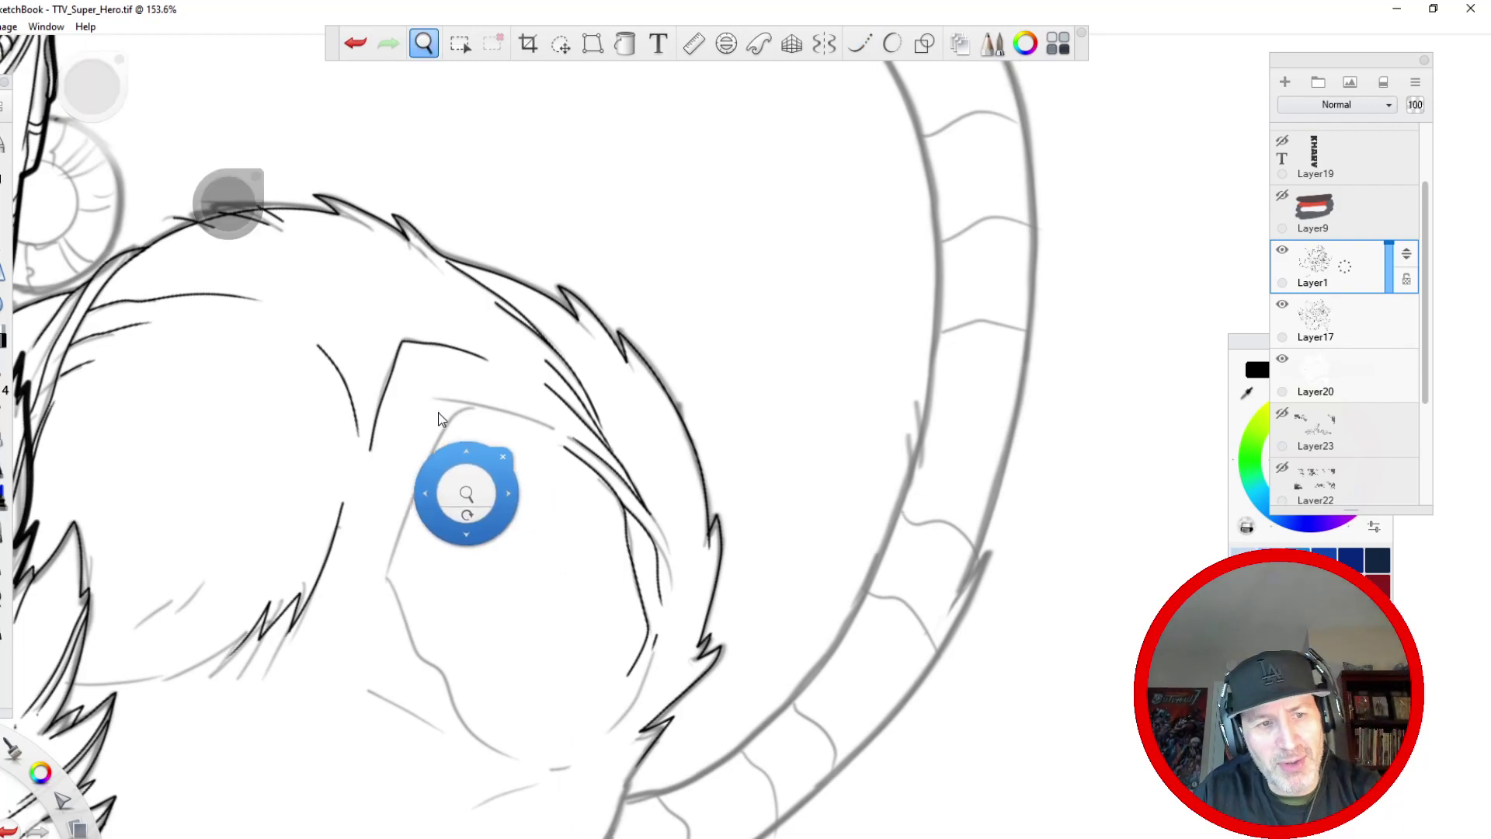
{"action": "left_click_drag", "start_coordinate": [443, 371], "coordinate": [470, 511]}
{"action": "left_click_drag", "start_coordinate": [480, 598], "coordinate": [819, 724]}
{"action": "left_click_drag", "start_coordinate": [231, 460], "coordinate": [614, 561]}
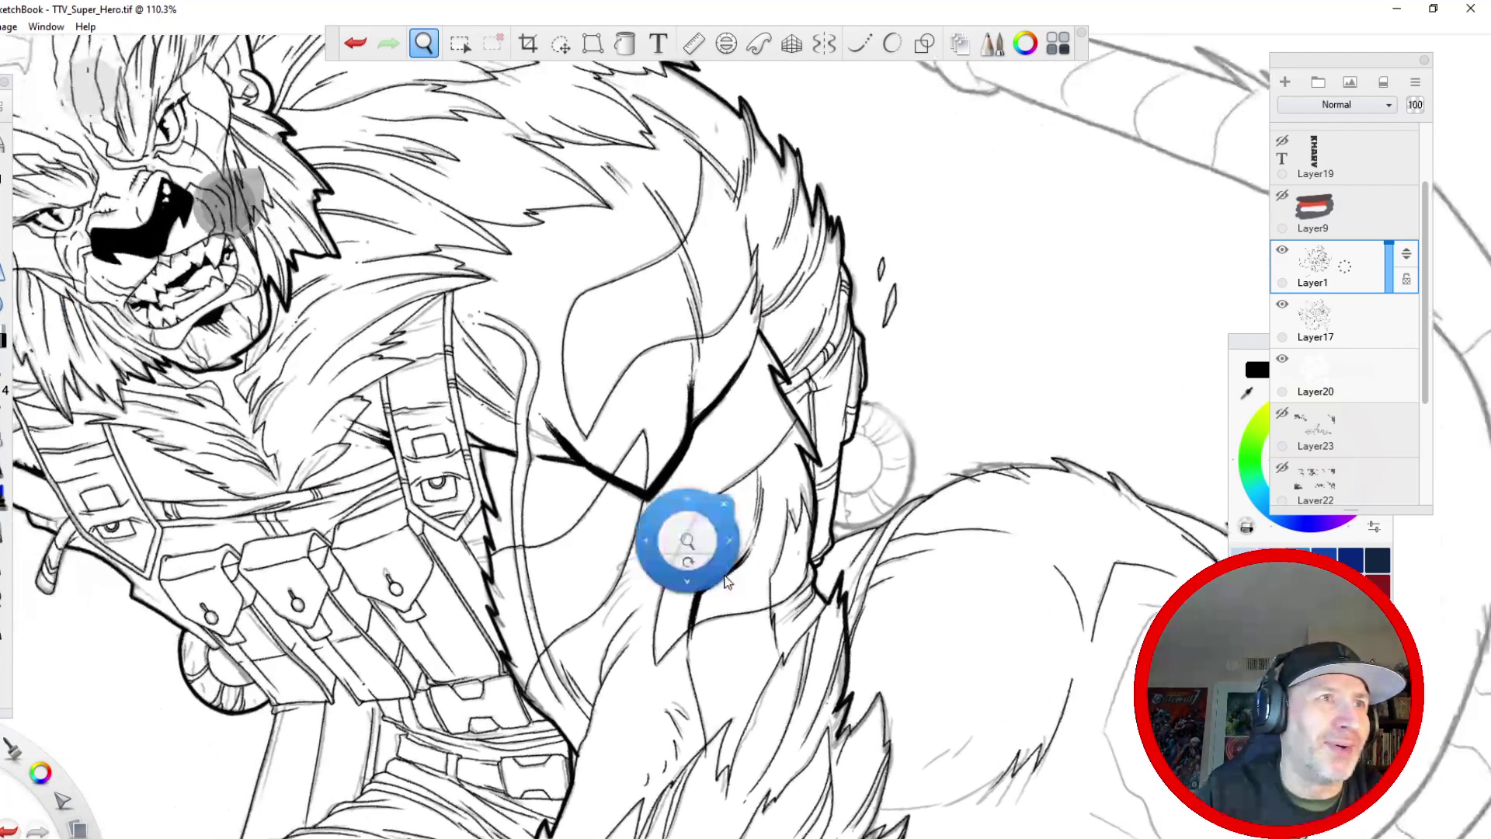
{"action": "left_click_drag", "start_coordinate": [368, 210], "coordinate": [384, 310]}
{"action": "left_click_drag", "start_coordinate": [424, 476], "coordinate": [679, 589]}
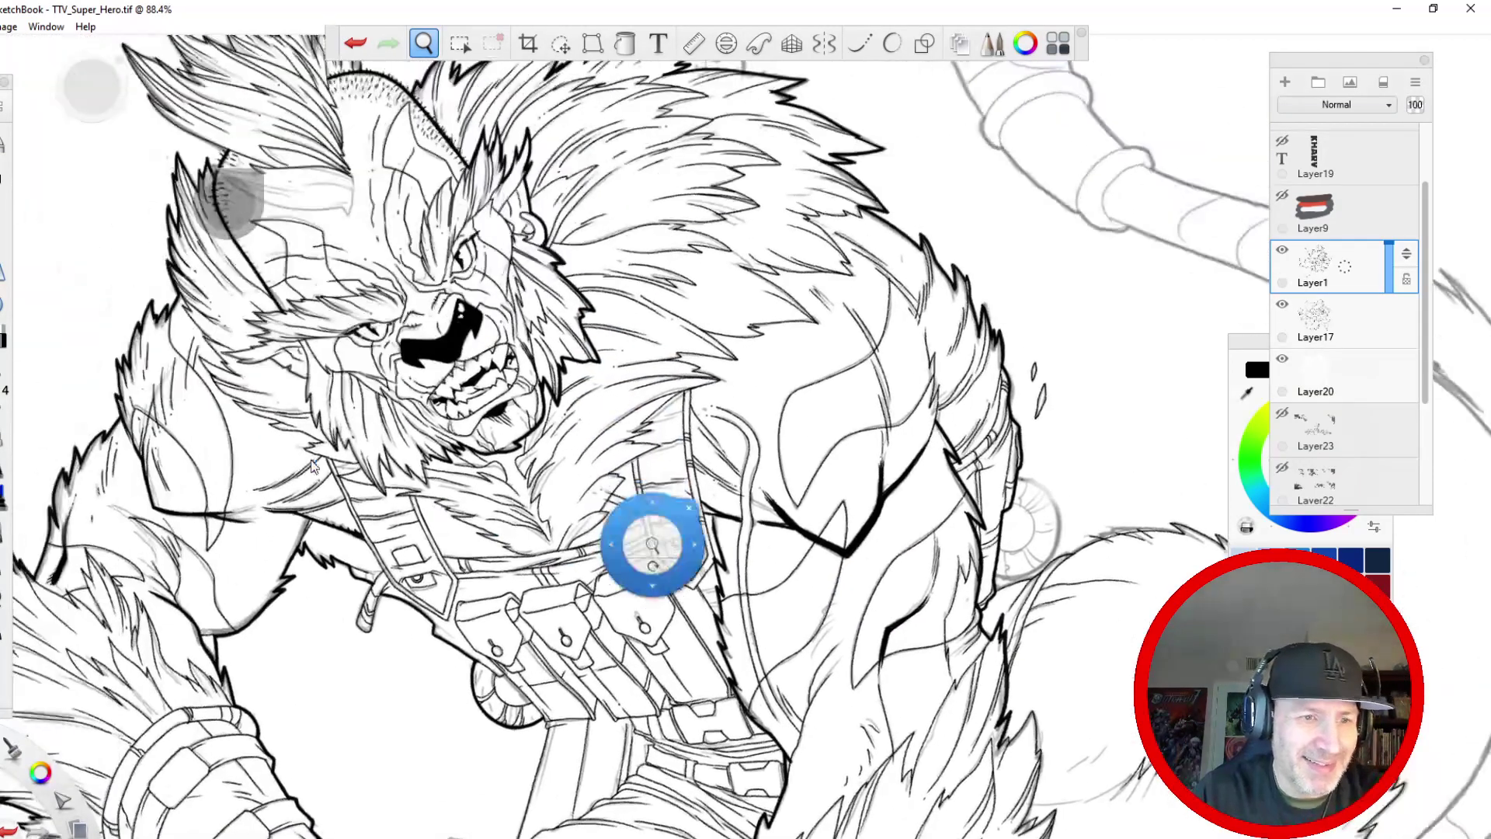
{"action": "key", "text": "space"}
{"action": "left_click_drag", "start_coordinate": [310, 329], "coordinate": [322, 449]}
{"action": "left_click_drag", "start_coordinate": [400, 764], "coordinate": [309, 503]}
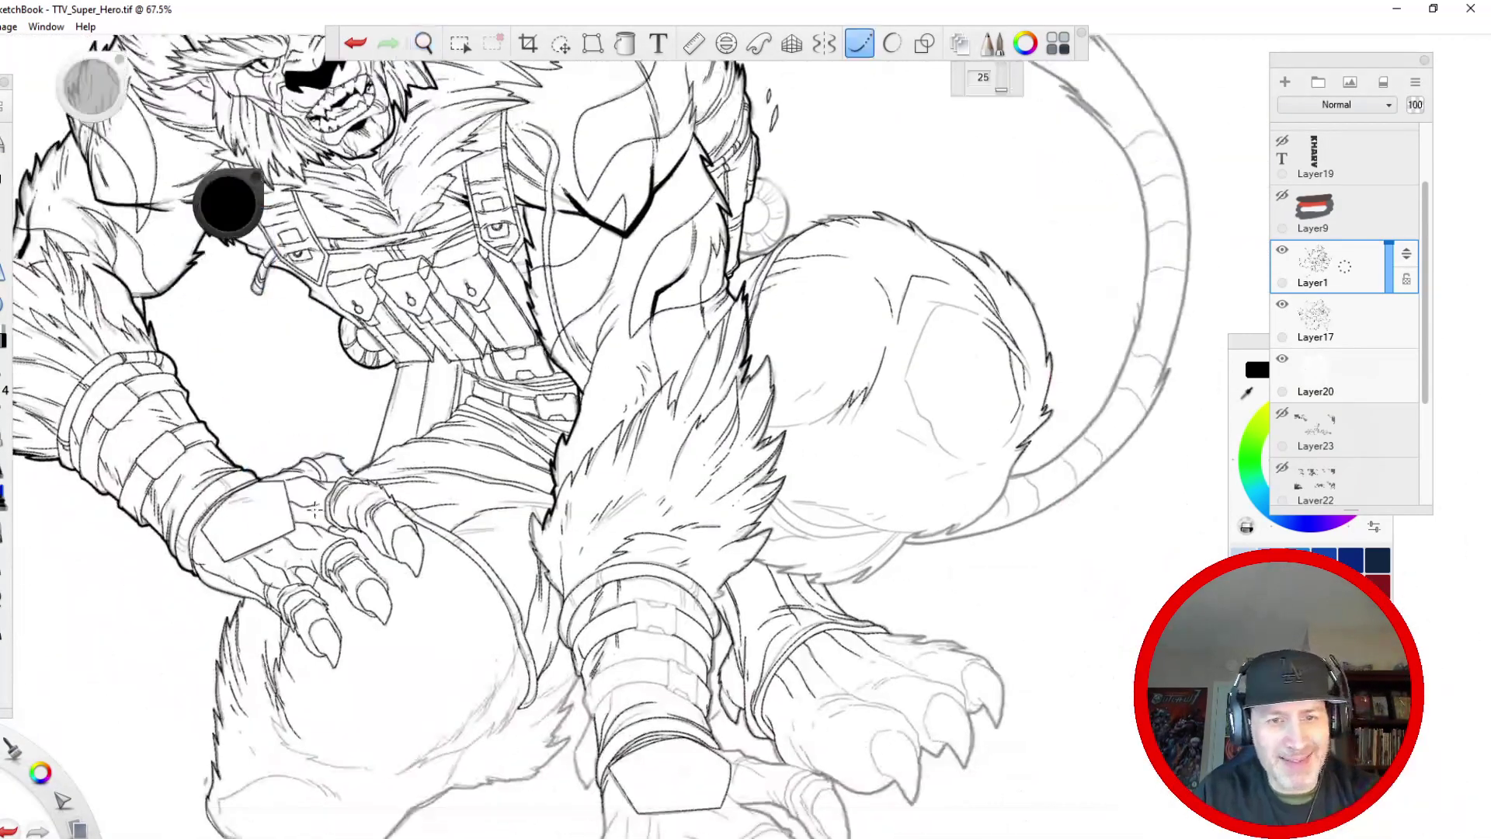
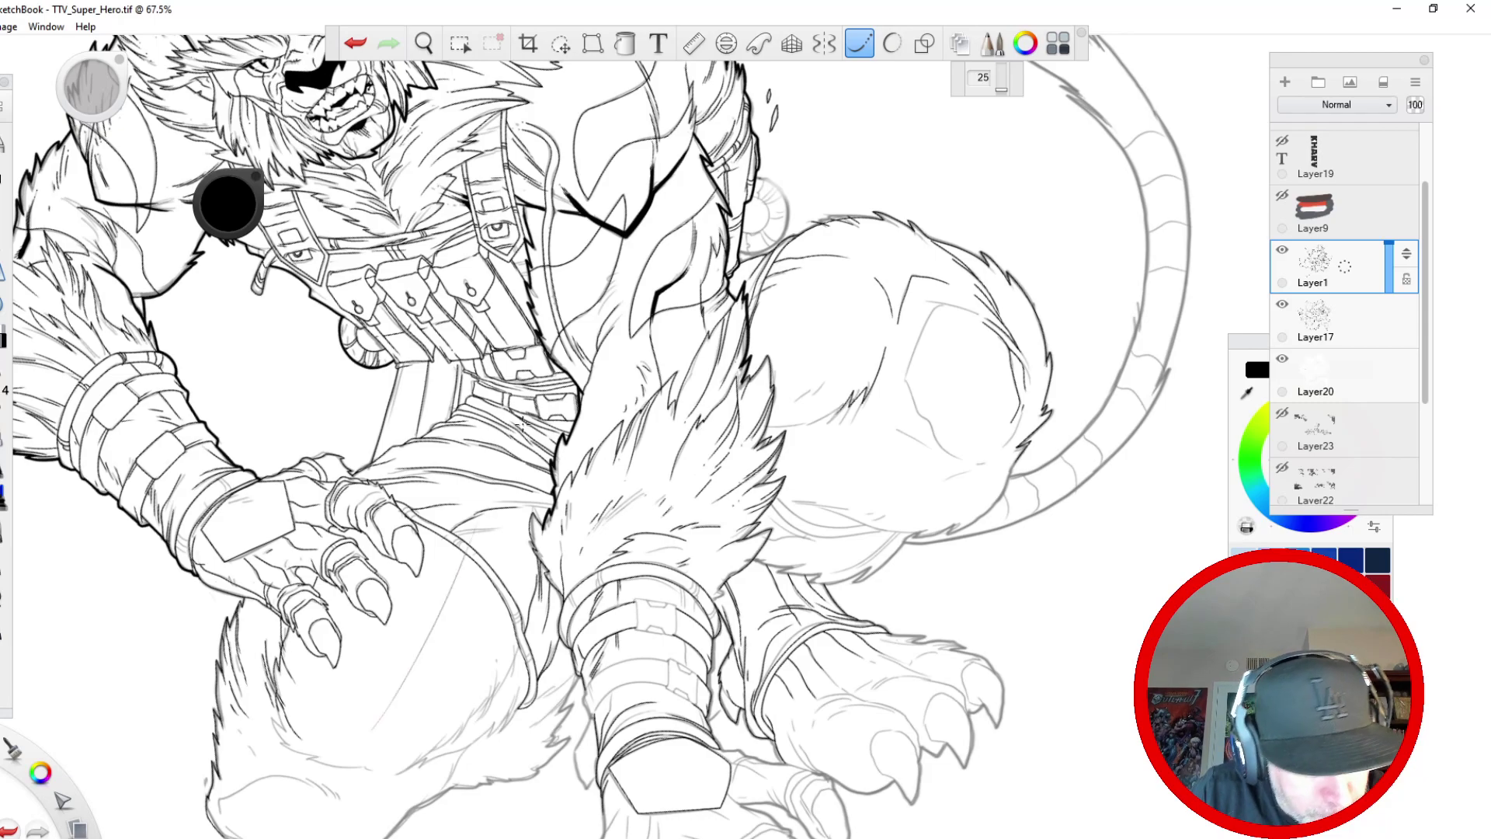
- Ink the sides and upper wrap bands of the weapon handle just below its ring-shaped pommel
{"action": "key", "text": "space"}
{"action": "left_click_drag", "start_coordinate": [458, 536], "coordinate": [450, 161]}
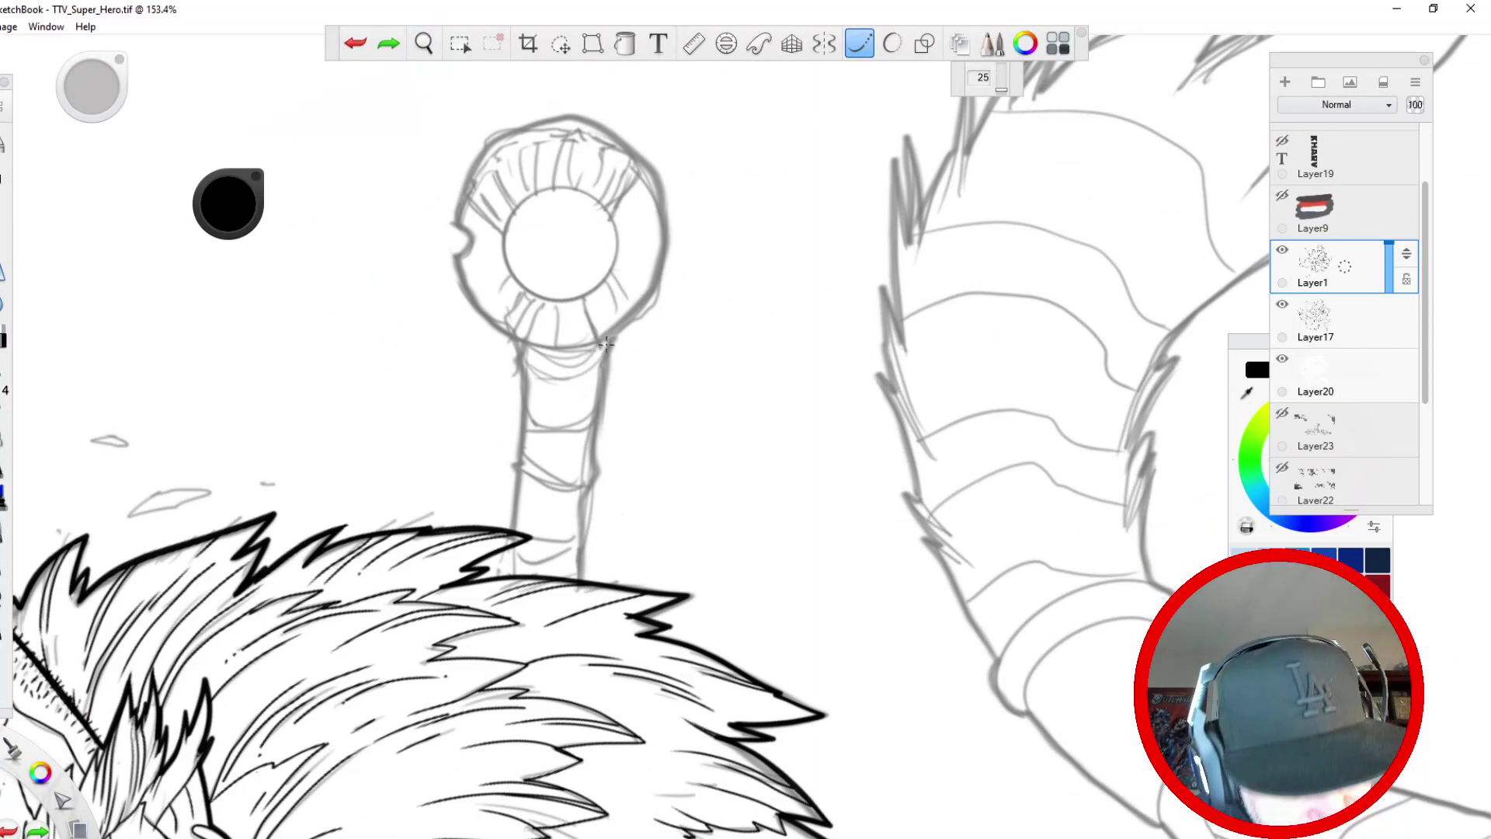
{"action": "mouse_move", "coordinate": [610, 340]}
{"action": "left_mouse_down"}
{"action": "mouse_move", "coordinate": [565, 395]}
{"action": "mouse_move", "coordinate": [528, 332]}
{"action": "left_mouse_up"}
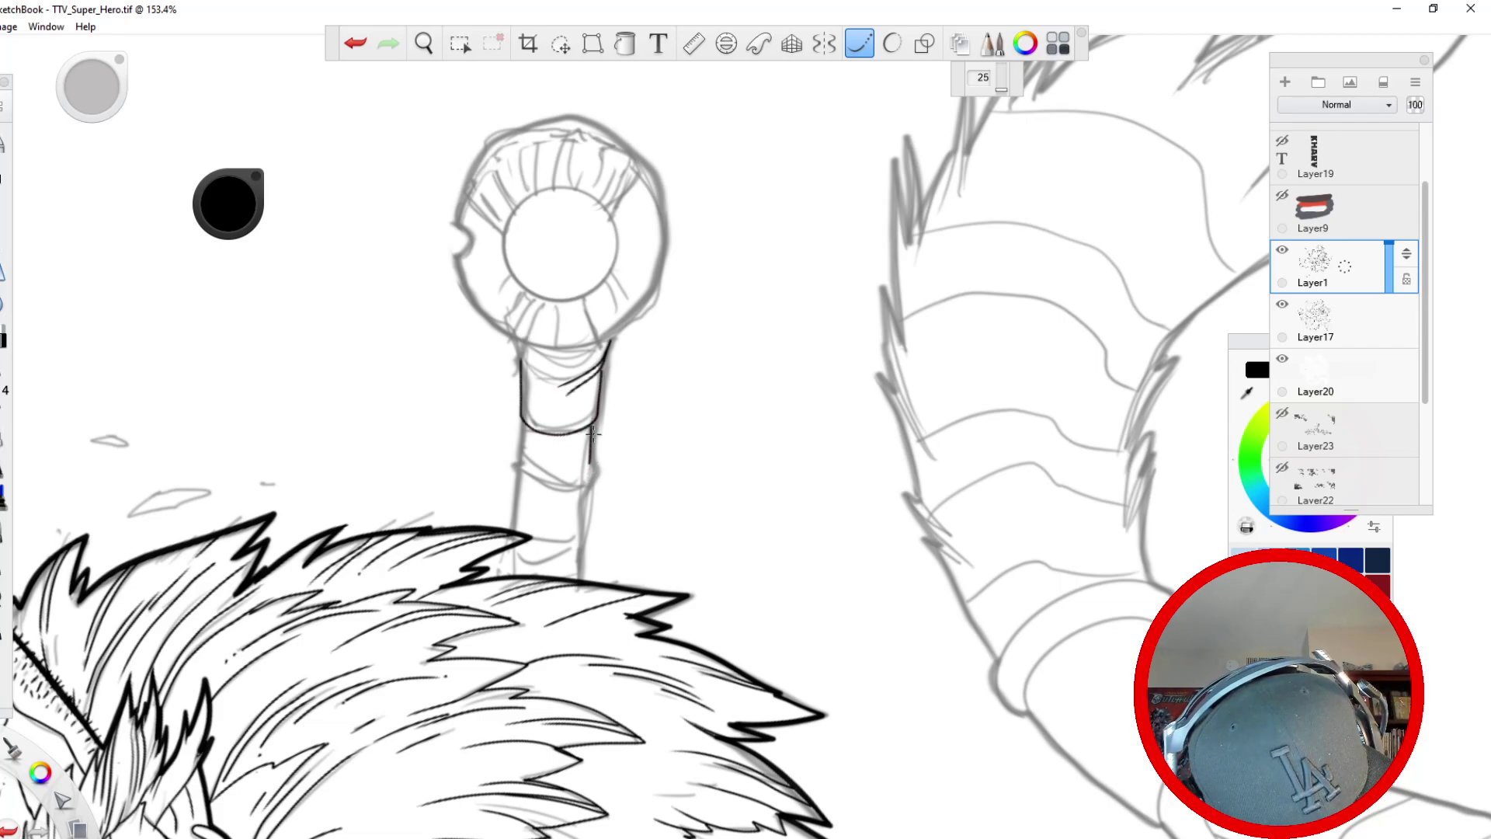
{"action": "left_click_drag", "start_coordinate": [594, 427], "coordinate": [579, 485]}
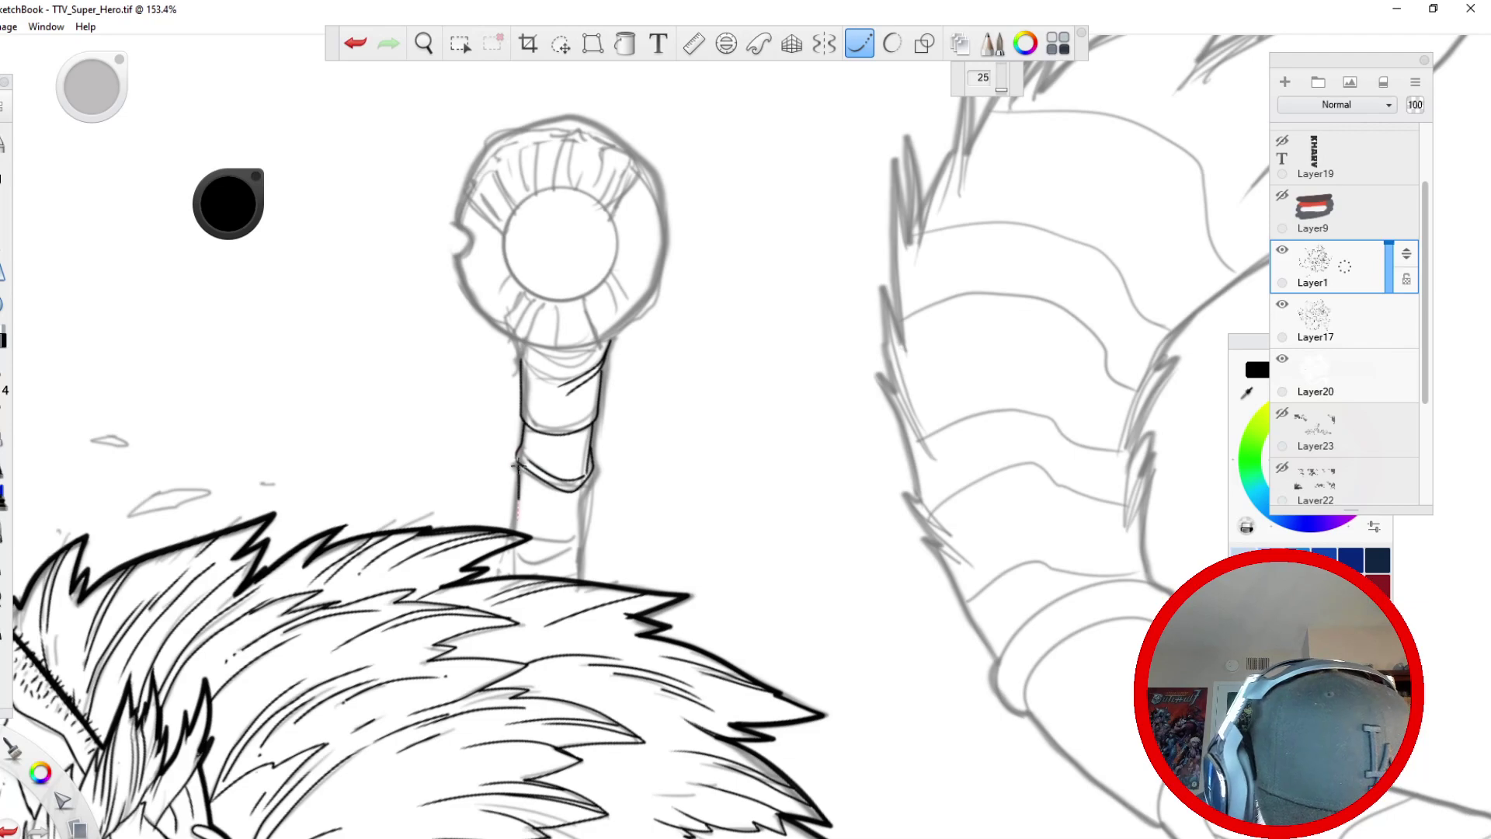
- Ink the handle's lower section down to the fur, redoing its right edge, and add curved bands directly beneath the pommel
{"action": "mouse_move", "coordinate": [545, 541]}
{"action": "left_mouse_down"}
{"action": "mouse_move", "coordinate": [585, 536]}
{"action": "mouse_move", "coordinate": [534, 557]}
{"action": "left_mouse_up"}
{"action": "left_click_drag", "start_coordinate": [585, 495], "coordinate": [583, 535]}
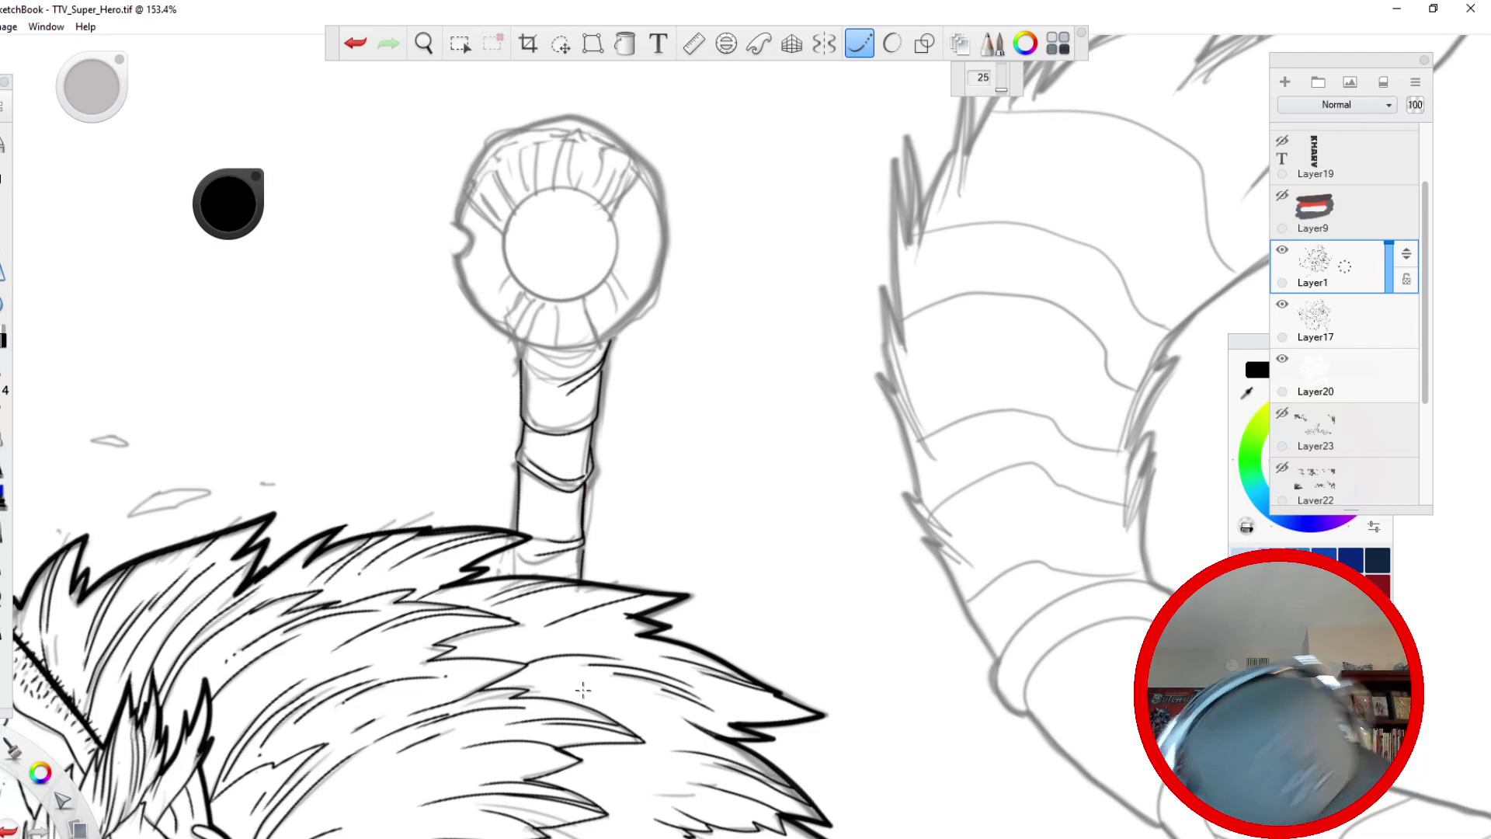
{"action": "left_click", "coordinate": [356, 44]}
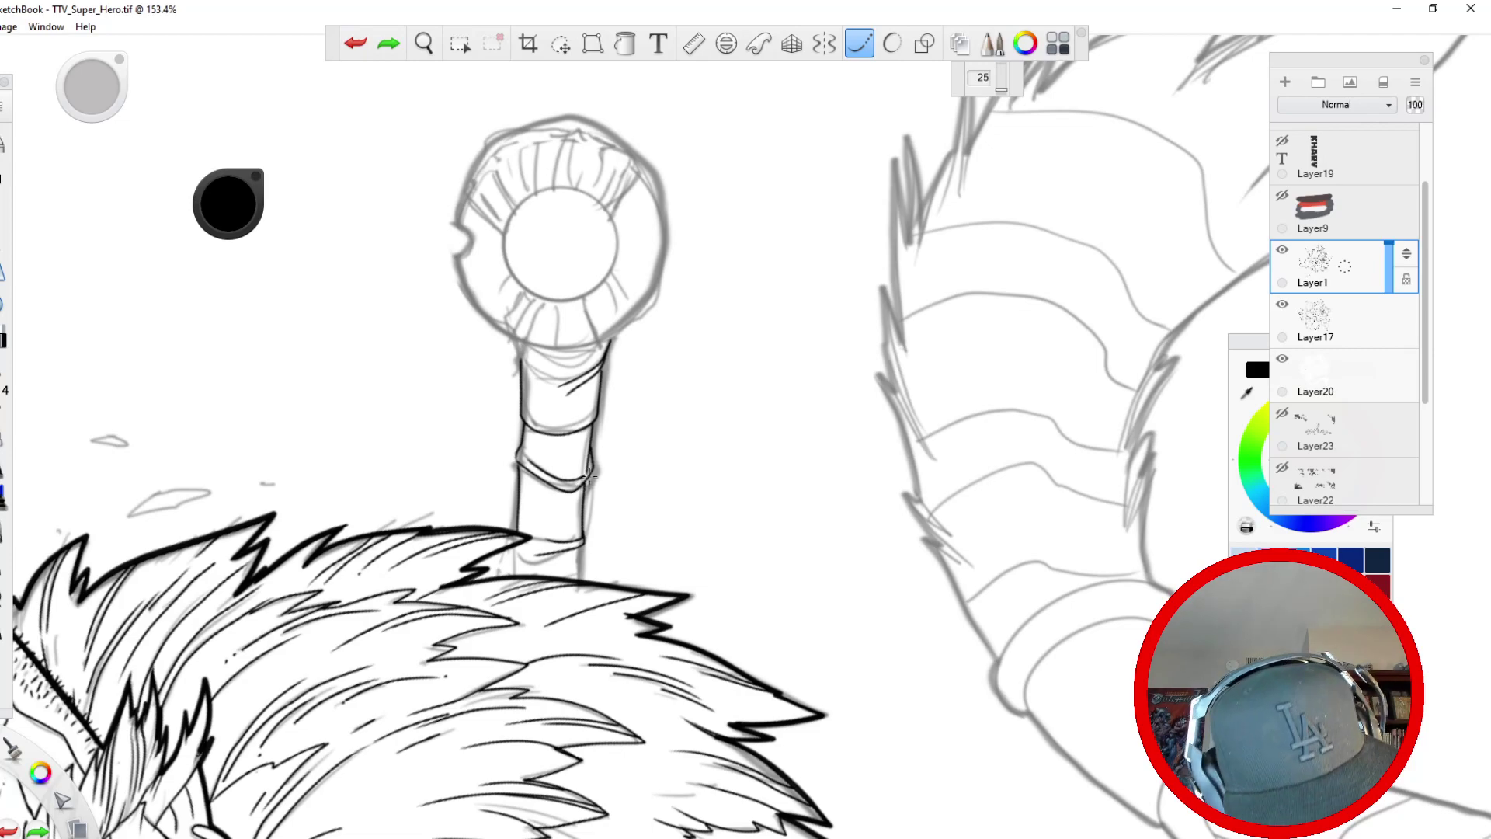
{"action": "left_click_drag", "start_coordinate": [592, 475], "coordinate": [583, 534]}
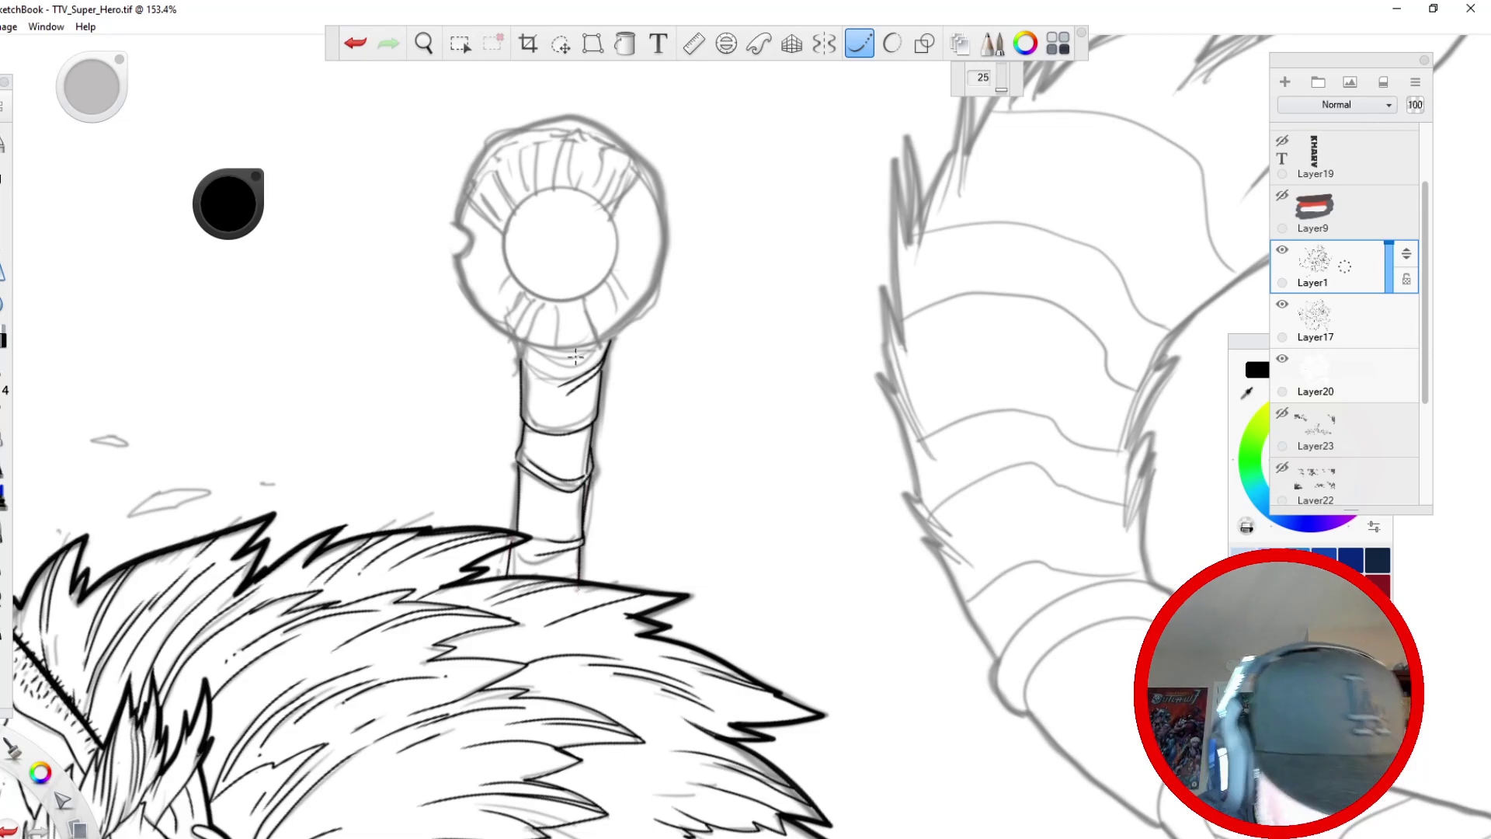
{"action": "mouse_move", "coordinate": [610, 335]}
{"action": "left_mouse_down"}
{"action": "mouse_move", "coordinate": [543, 361]}
{"action": "mouse_move", "coordinate": [528, 350]}
{"action": "mouse_move", "coordinate": [574, 370]}
{"action": "left_mouse_up"}
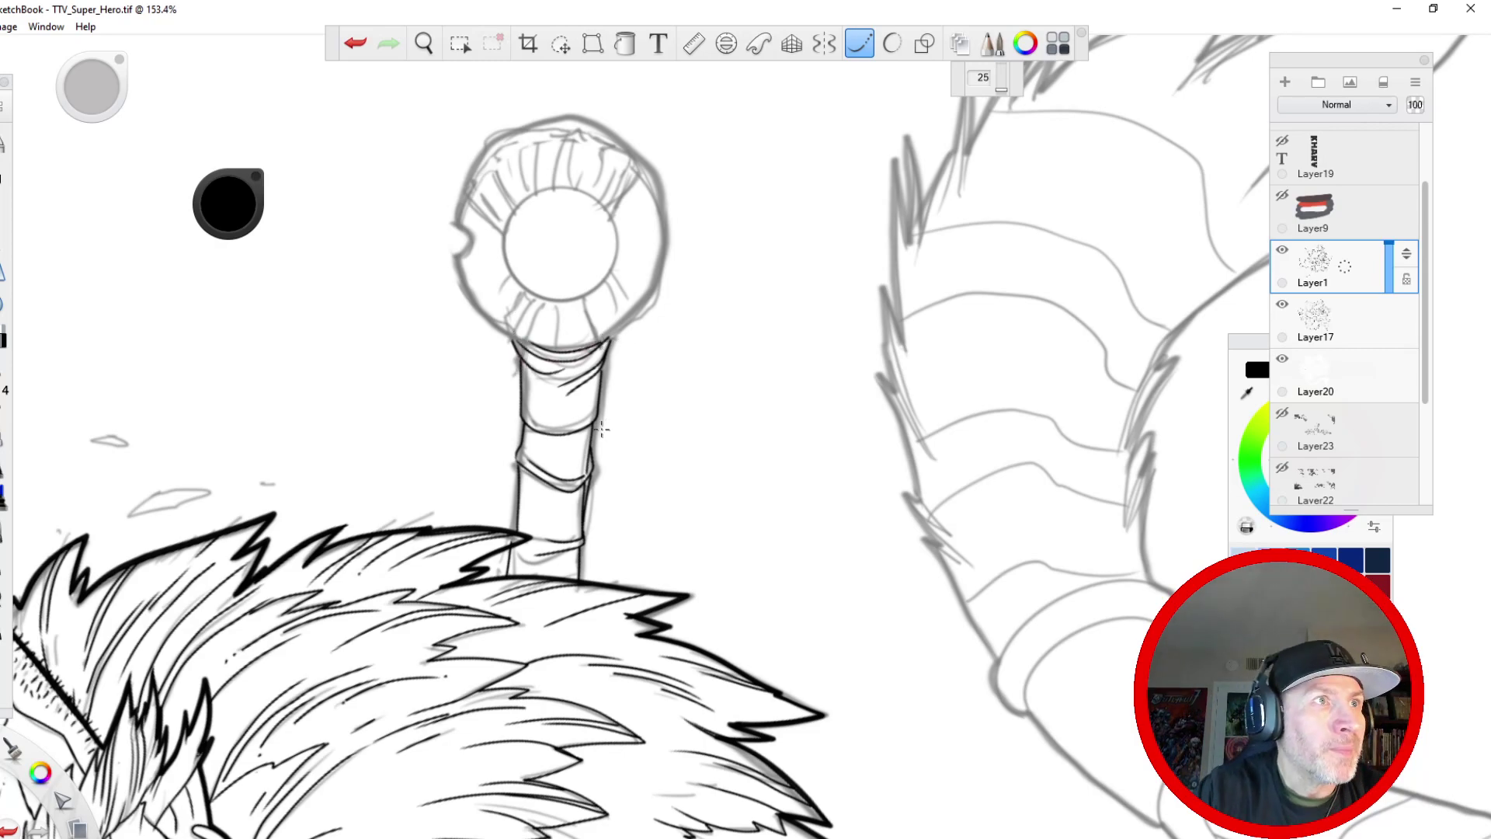
- Fit an ellipse guide to the pommel's inner circle and ink that circle
{"action": "key", "text": "space"}
{"action": "left_click_drag", "start_coordinate": [391, 263], "coordinate": [385, 407]}
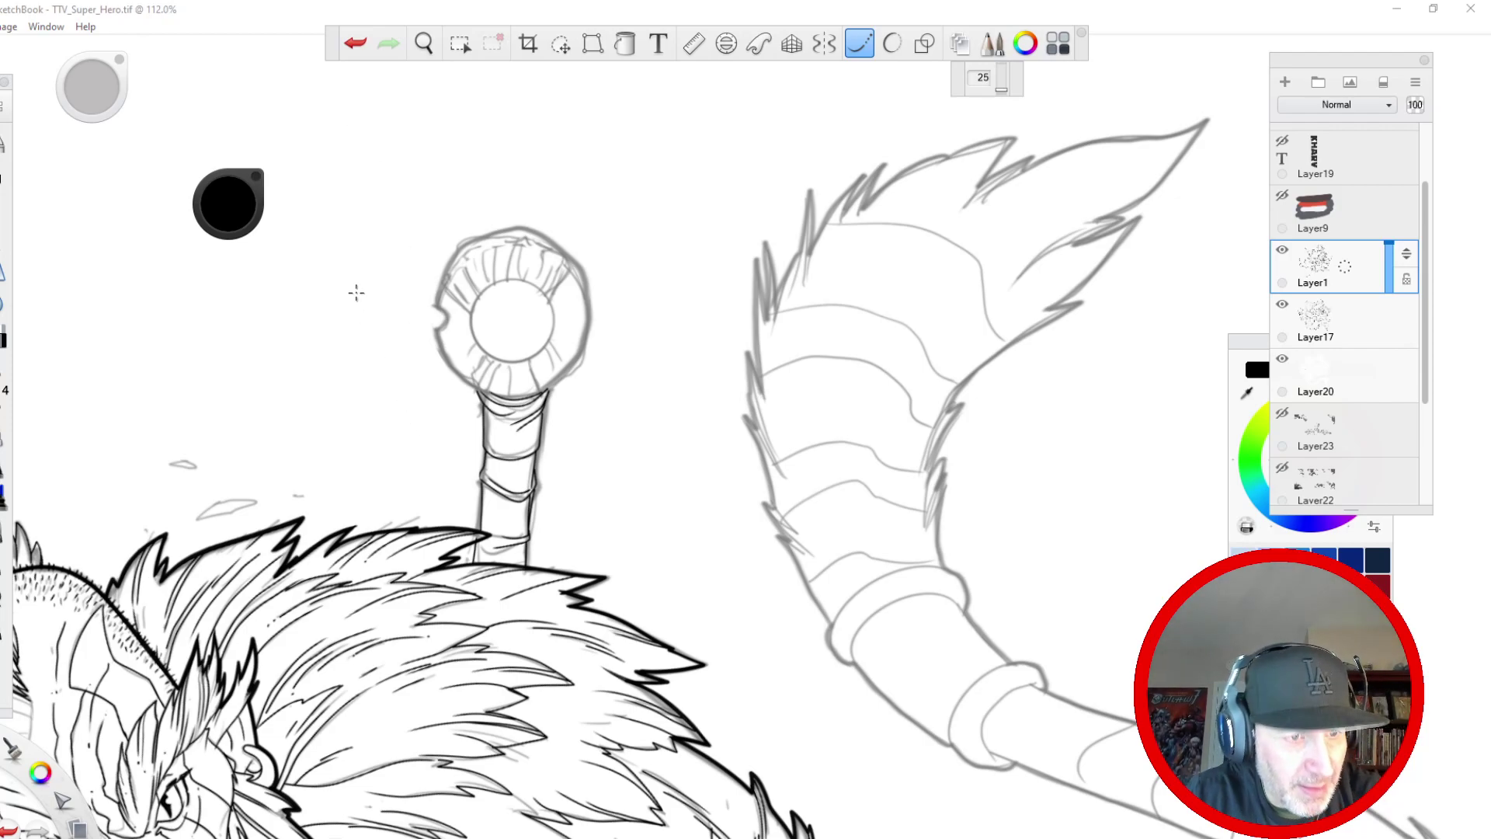
{"action": "key", "text": "space"}
{"action": "left_click_drag", "start_coordinate": [439, 354], "coordinate": [386, 418]}
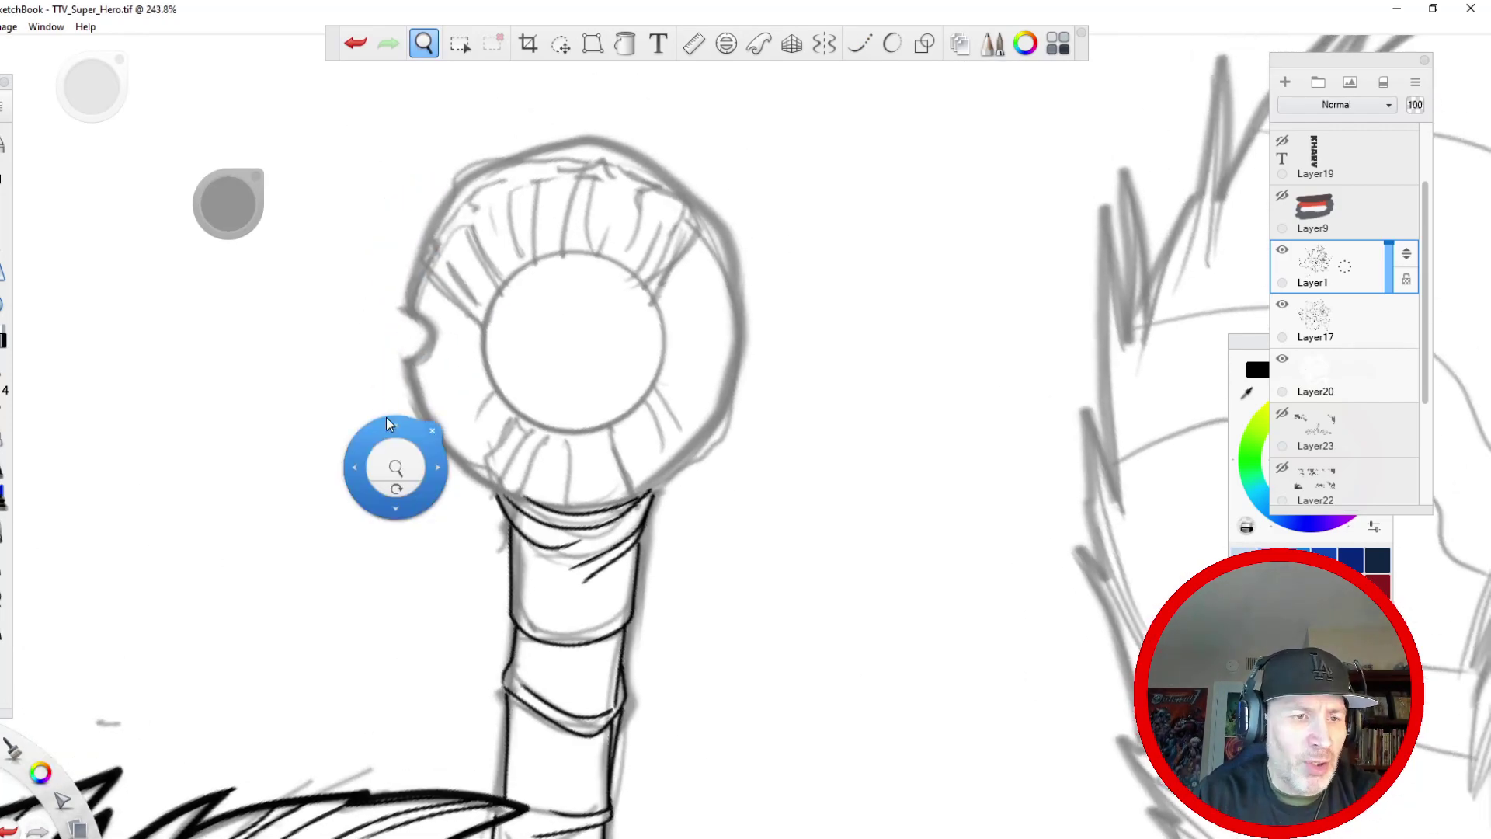
{"action": "left_click", "coordinate": [727, 43]}
{"action": "left_click_drag", "start_coordinate": [522, 360], "coordinate": [451, 349]}
{"action": "left_click_drag", "start_coordinate": [574, 345], "coordinate": [585, 343]}
{"action": "left_click_drag", "start_coordinate": [473, 341], "coordinate": [463, 342]}
{"action": "left_click_drag", "start_coordinate": [584, 341], "coordinate": [584, 345]}
{"action": "mouse_move", "coordinate": [506, 401]}
{"action": "left_mouse_down"}
{"action": "mouse_move", "coordinate": [533, 265]}
{"action": "mouse_move", "coordinate": [573, 252]}
{"action": "left_mouse_up"}
- Ink the pommel's outer circle with an enlarged ellipse guide, then erase its top arc and the overlap with the handle
{"action": "left_click_drag", "start_coordinate": [449, 348], "coordinate": [453, 339]}
{"action": "left_click_drag", "start_coordinate": [574, 351], "coordinate": [581, 342]}
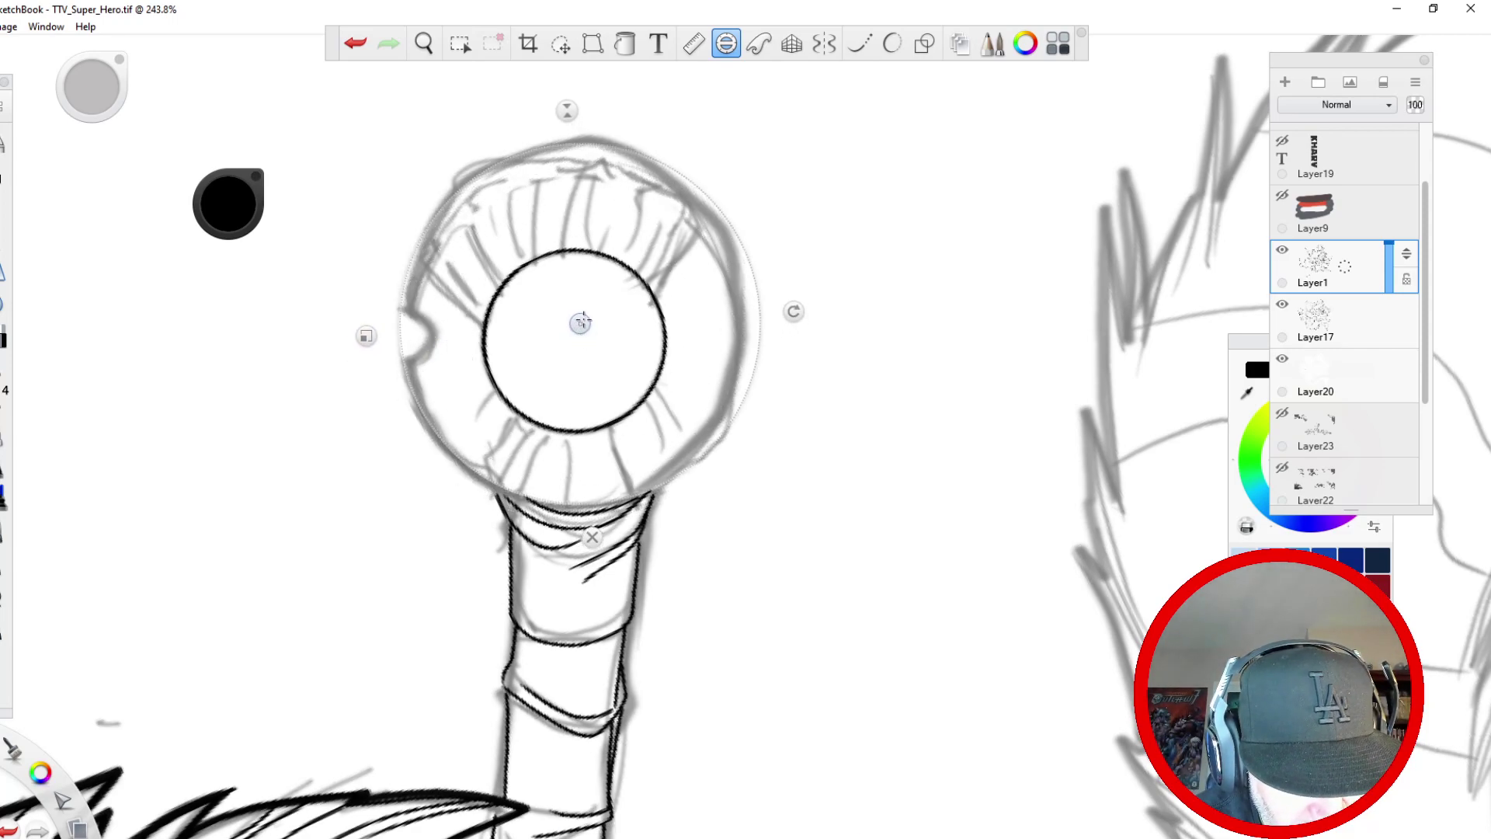
{"action": "mouse_move", "coordinate": [593, 140]}
{"action": "left_mouse_down"}
{"action": "mouse_move", "coordinate": [468, 184]}
{"action": "mouse_move", "coordinate": [401, 311]}
{"action": "mouse_move", "coordinate": [520, 497]}
{"action": "mouse_move", "coordinate": [762, 315]}
{"action": "mouse_move", "coordinate": [592, 142]}
{"action": "left_mouse_up"}
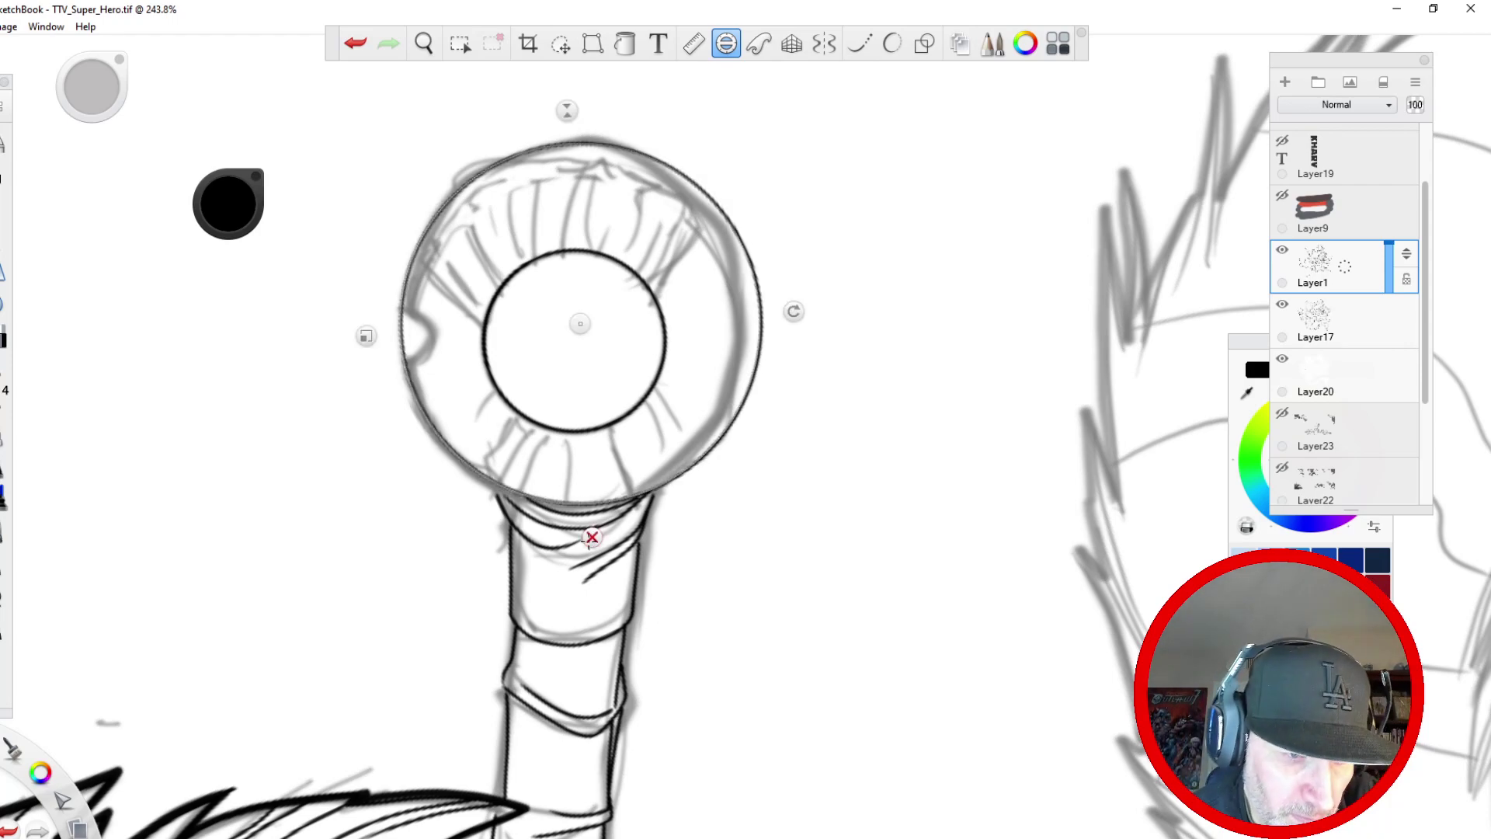
{"action": "left_click", "coordinate": [592, 537]}
{"action": "left_click_drag", "start_coordinate": [631, 495], "coordinate": [527, 497]}
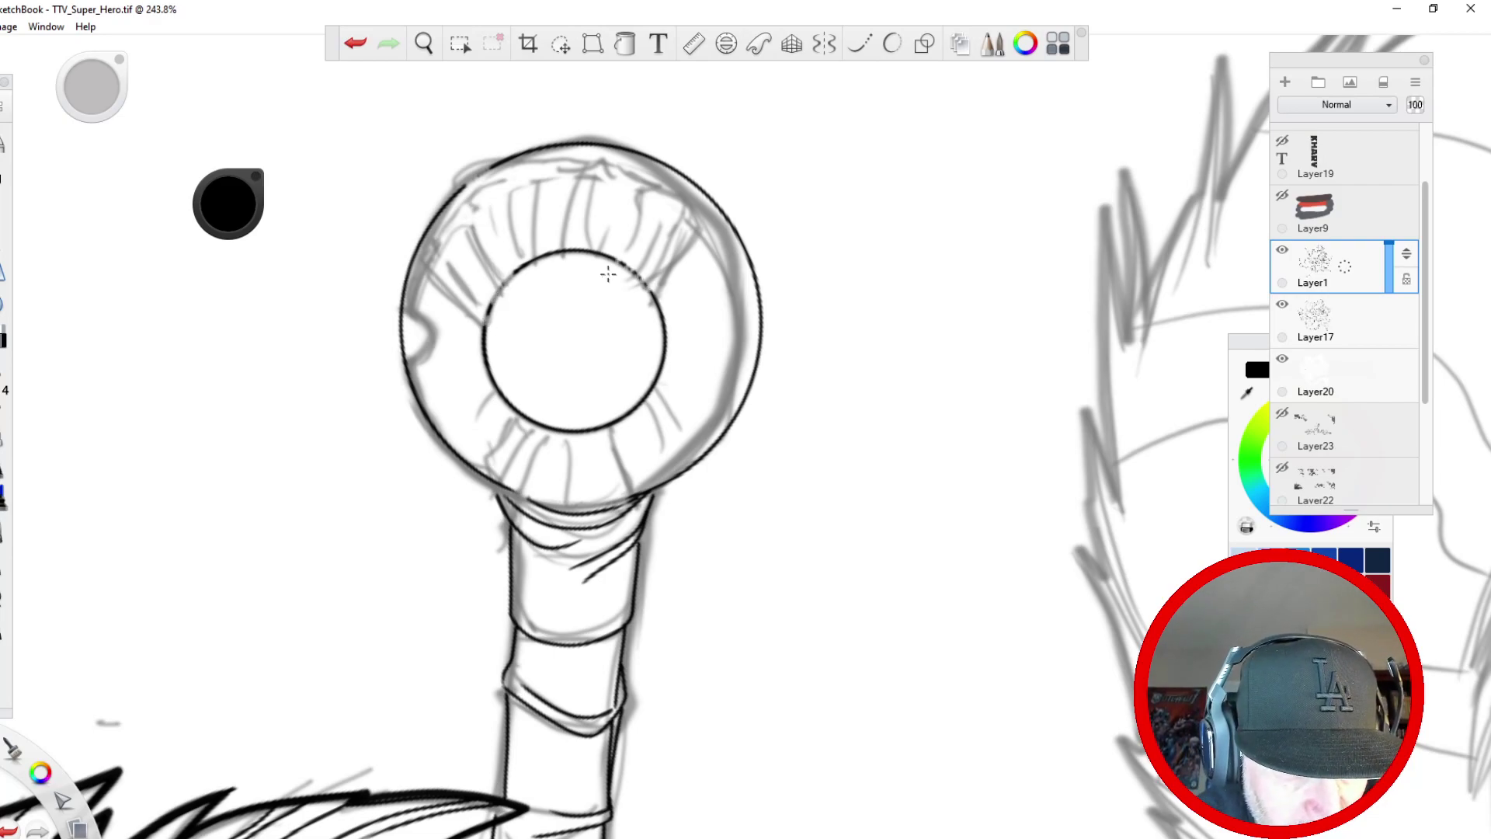
{"action": "mouse_move", "coordinate": [704, 189]}
{"action": "left_mouse_down"}
{"action": "mouse_move", "coordinate": [575, 139]}
{"action": "mouse_move", "coordinate": [495, 164]}
{"action": "left_mouse_up"}
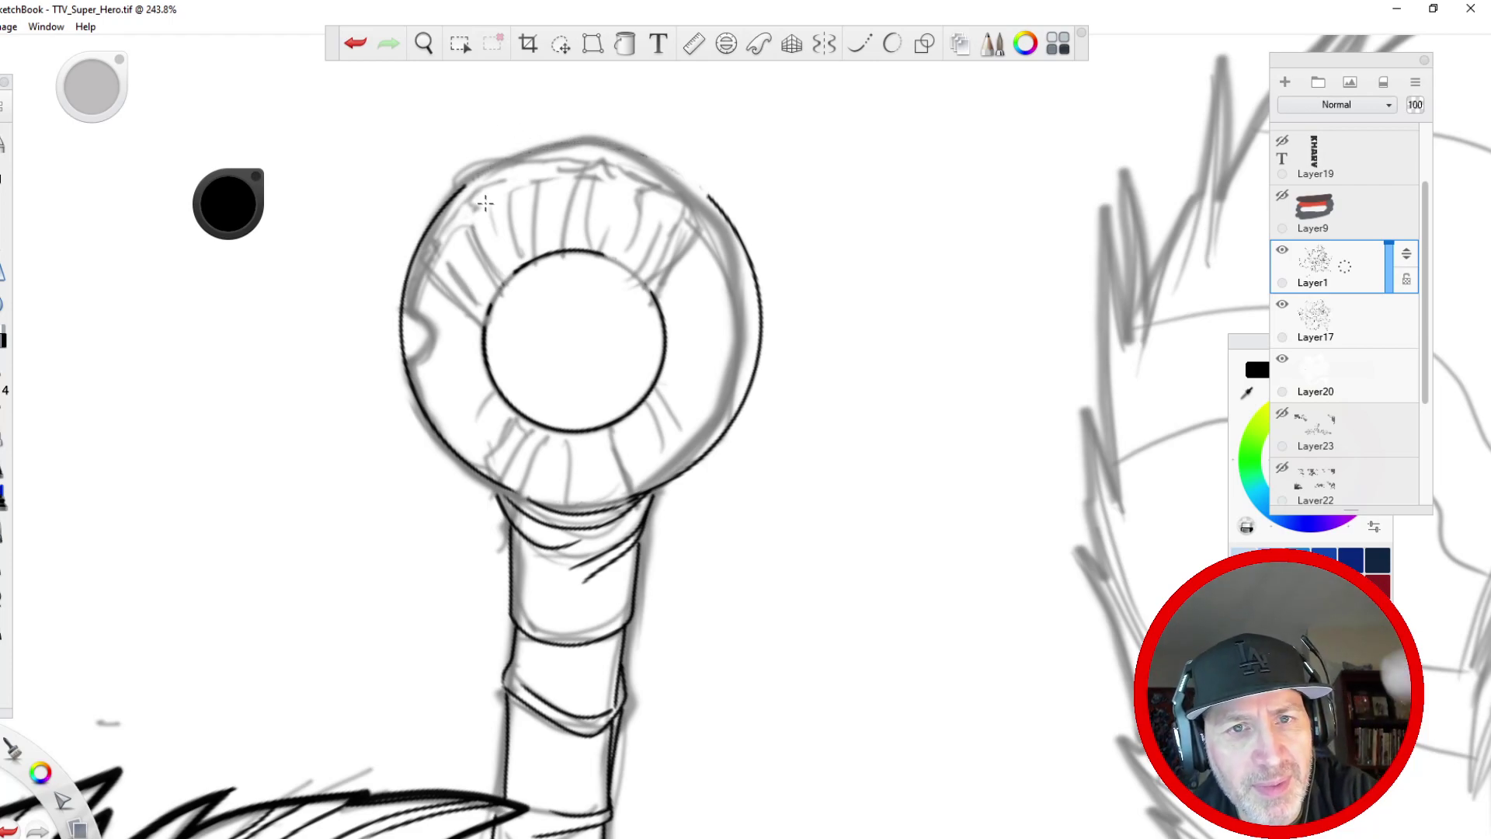
- Ink the wrap strands across the top and upper right of the pommel ring, including the rim where they fold over
{"action": "left_click", "coordinate": [857, 44]}
{"action": "mouse_move", "coordinate": [707, 195]}
{"action": "left_mouse_down"}
{"action": "mouse_move", "coordinate": [633, 300]}
{"action": "mouse_move", "coordinate": [694, 145]}
{"action": "left_mouse_up"}
{"action": "left_click_drag", "start_coordinate": [602, 255], "coordinate": [614, 192]}
{"action": "left_click_drag", "start_coordinate": [595, 256], "coordinate": [611, 180]}
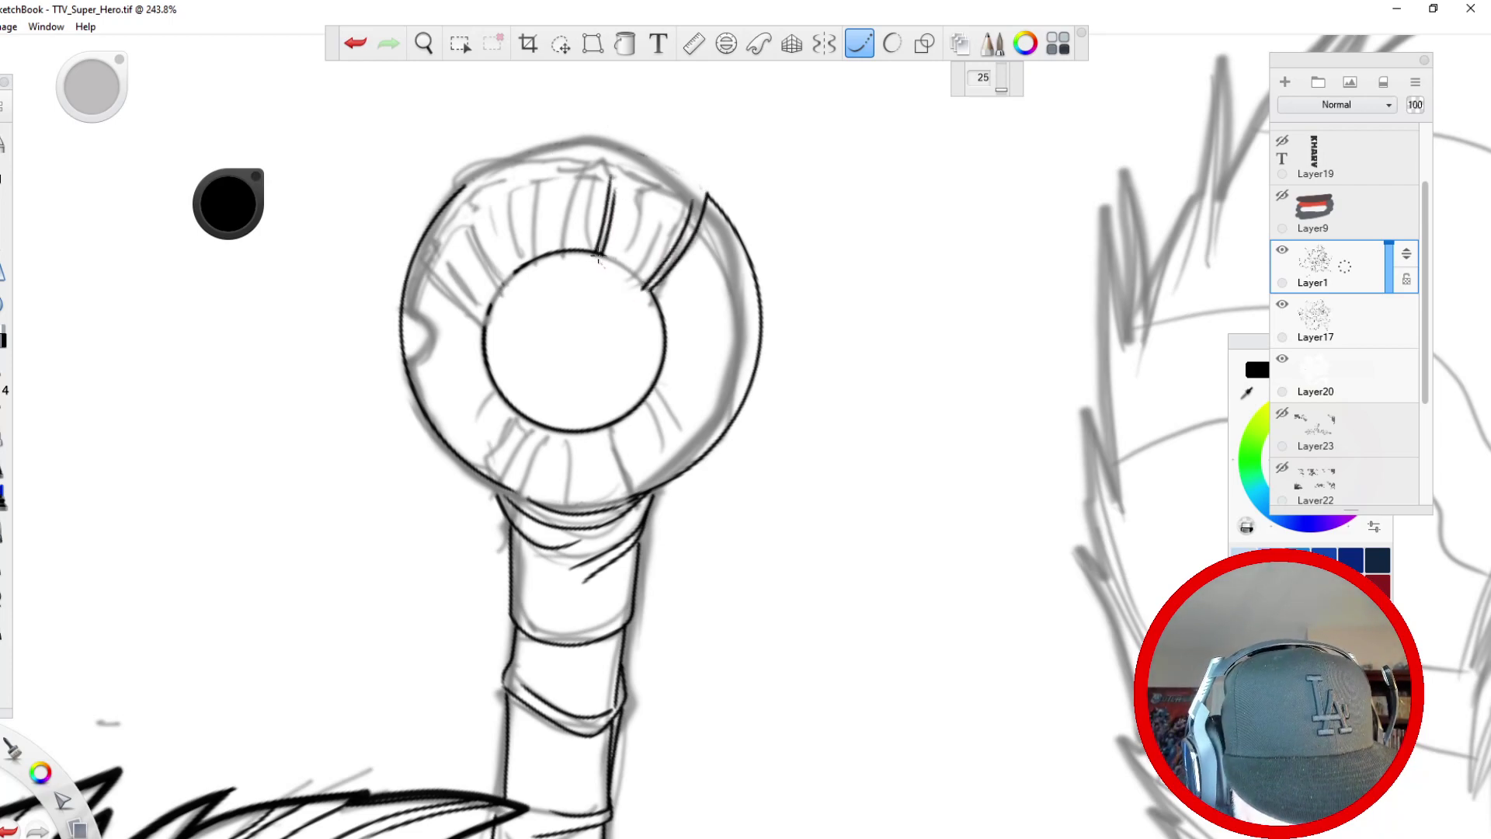
{"action": "left_click_drag", "start_coordinate": [633, 279], "coordinate": [654, 289]}
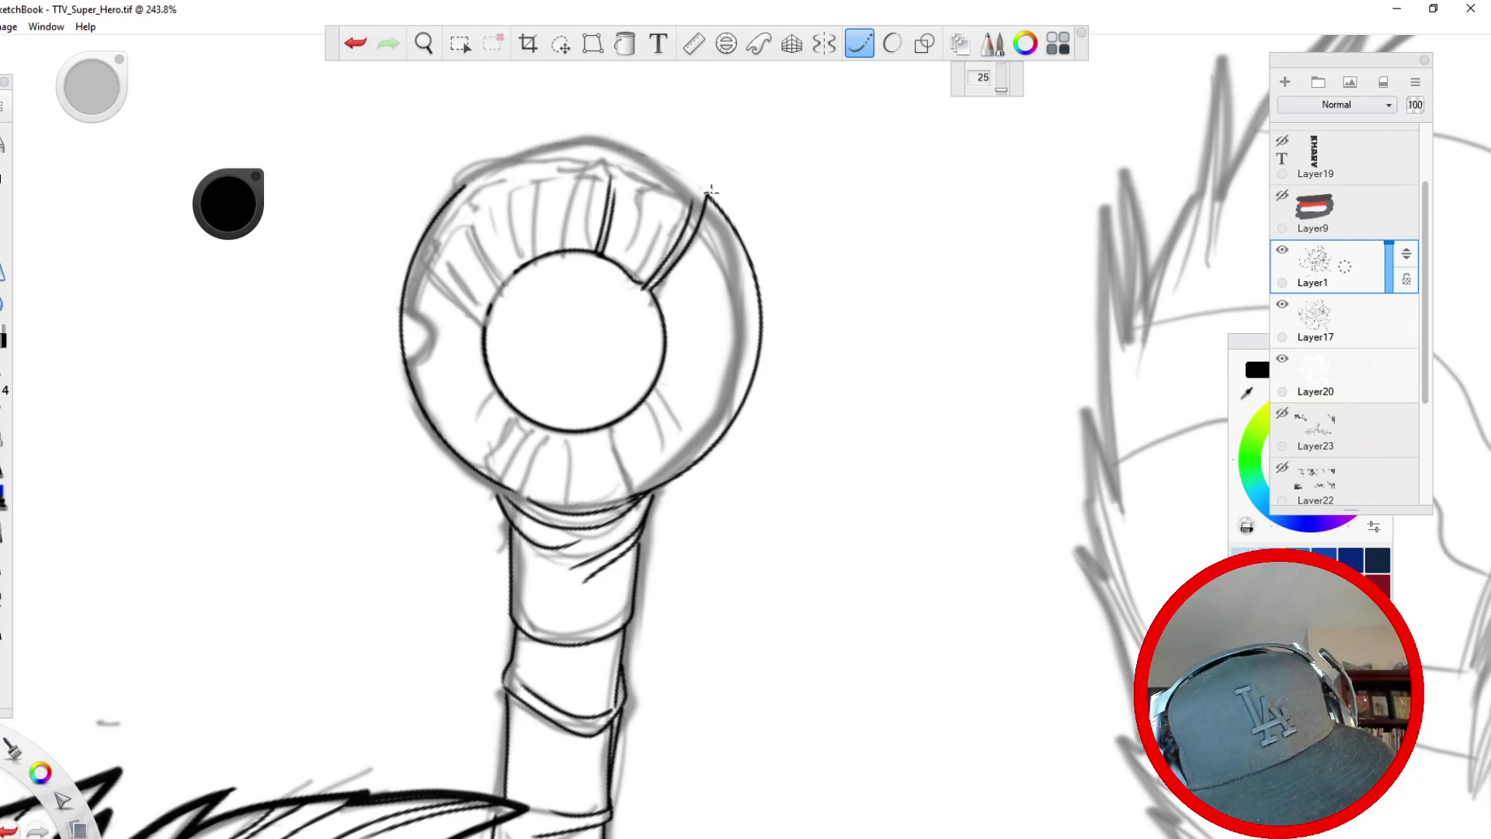
{"action": "mouse_move", "coordinate": [711, 194]}
{"action": "left_mouse_down"}
{"action": "mouse_move", "coordinate": [642, 154]}
{"action": "mouse_move", "coordinate": [664, 245]}
{"action": "mouse_move", "coordinate": [636, 278]}
{"action": "mouse_move", "coordinate": [678, 204]}
{"action": "left_mouse_up"}
- Ink paired wrap lines across the upper left of the pommel ring
{"action": "mouse_move", "coordinate": [485, 327]}
{"action": "left_mouse_down"}
{"action": "mouse_move", "coordinate": [421, 282]}
{"action": "mouse_move", "coordinate": [416, 252]}
{"action": "left_mouse_up"}
{"action": "left_click_drag", "start_coordinate": [505, 276], "coordinate": [439, 208]}
{"action": "left_click_drag", "start_coordinate": [444, 223], "coordinate": [502, 292]}
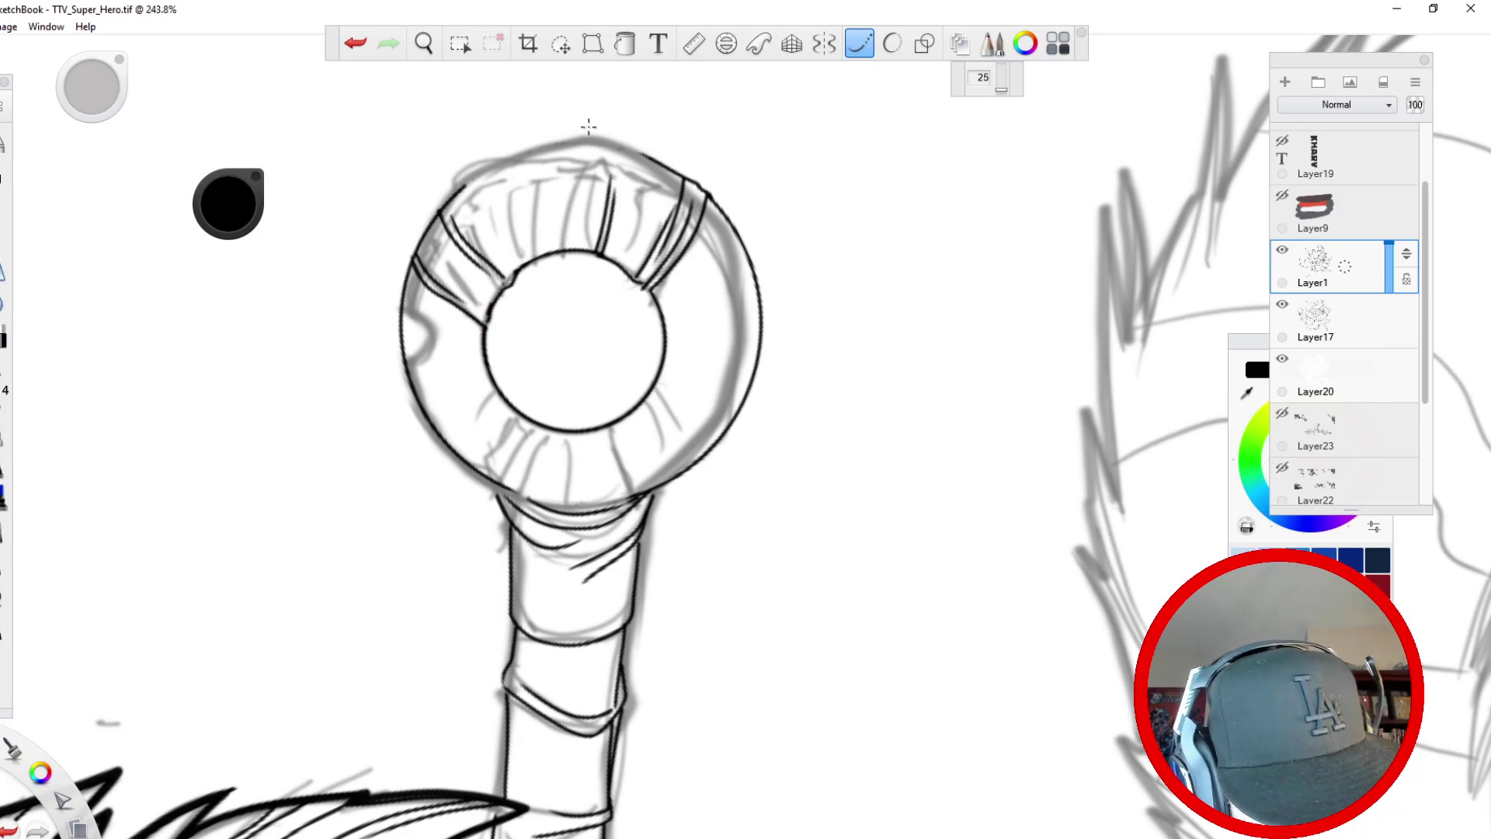
- Ink the wrap strands across the bottom of the pommel ring, between the inner circle and the handle
{"action": "mouse_move", "coordinate": [613, 423]}
{"action": "left_mouse_down"}
{"action": "mouse_move", "coordinate": [640, 496]}
{"action": "mouse_move", "coordinate": [619, 466]}
{"action": "left_mouse_up"}
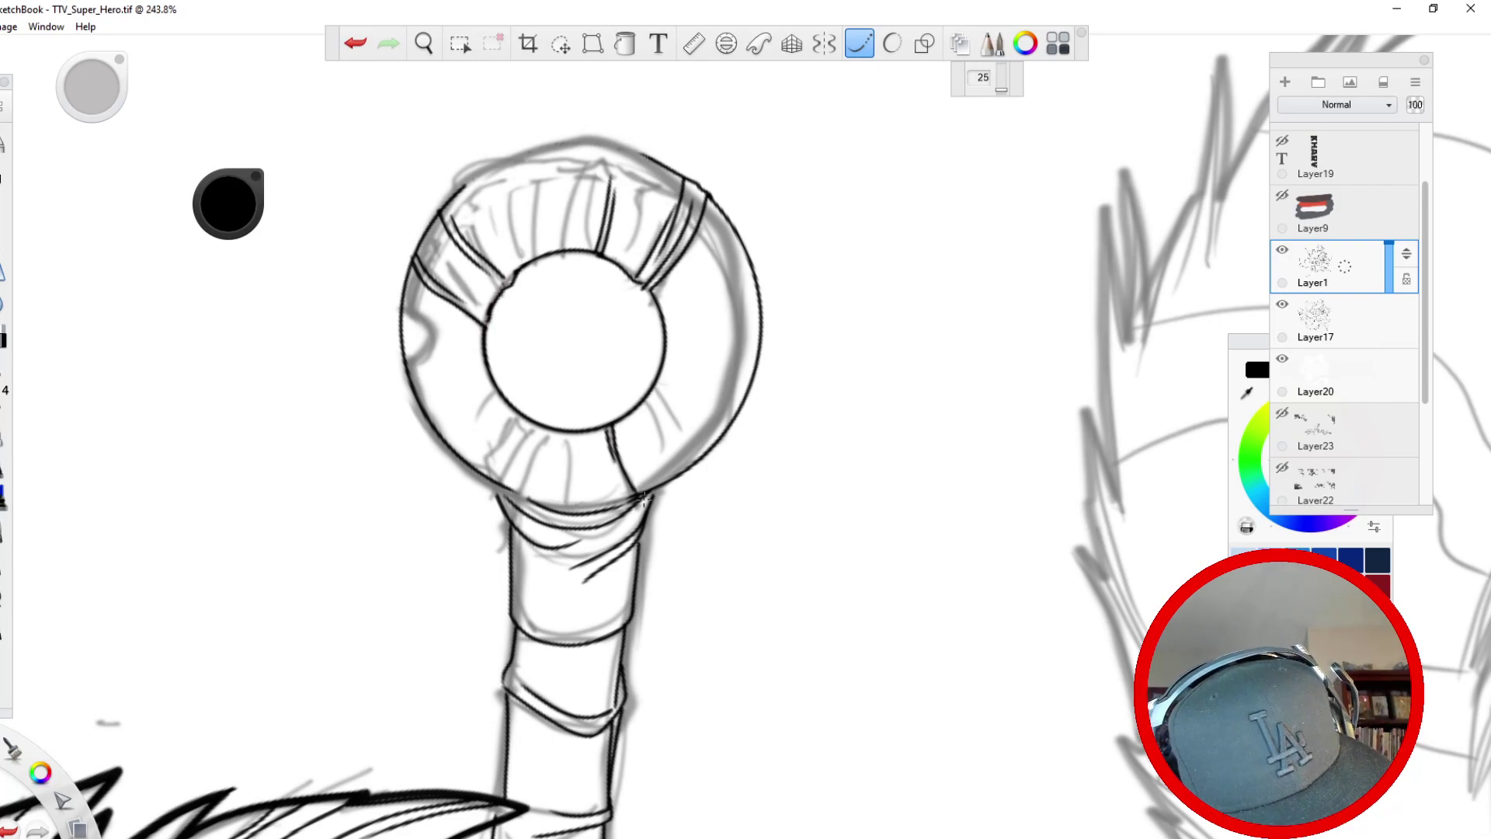
{"action": "left_click_drag", "start_coordinate": [520, 412], "coordinate": [497, 480]}
{"action": "left_click_drag", "start_coordinate": [589, 443], "coordinate": [600, 508]}
{"action": "left_click_drag", "start_coordinate": [583, 434], "coordinate": [584, 504]}
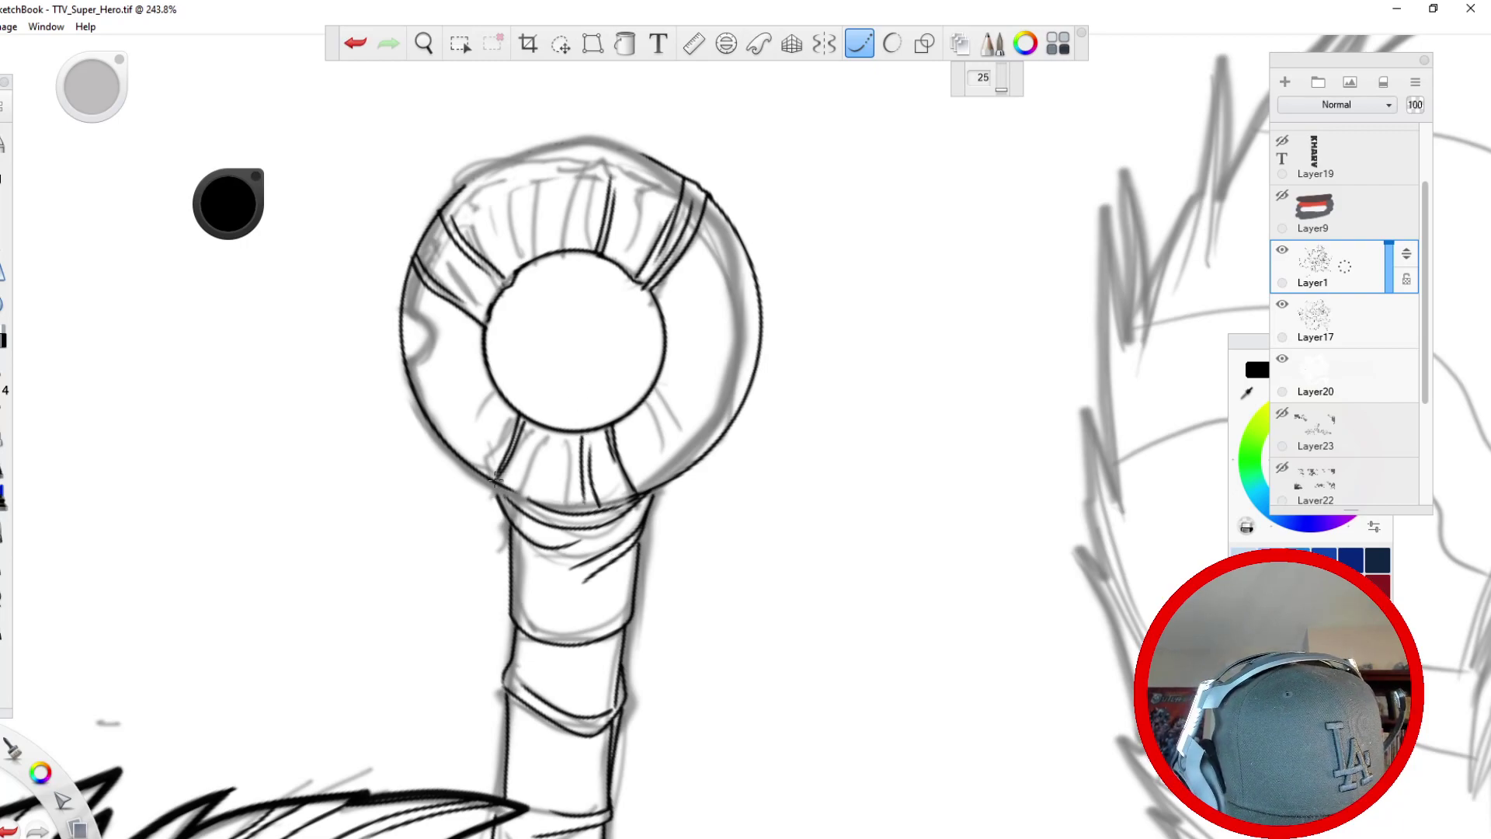
{"action": "left_click_drag", "start_coordinate": [543, 431], "coordinate": [519, 505]}
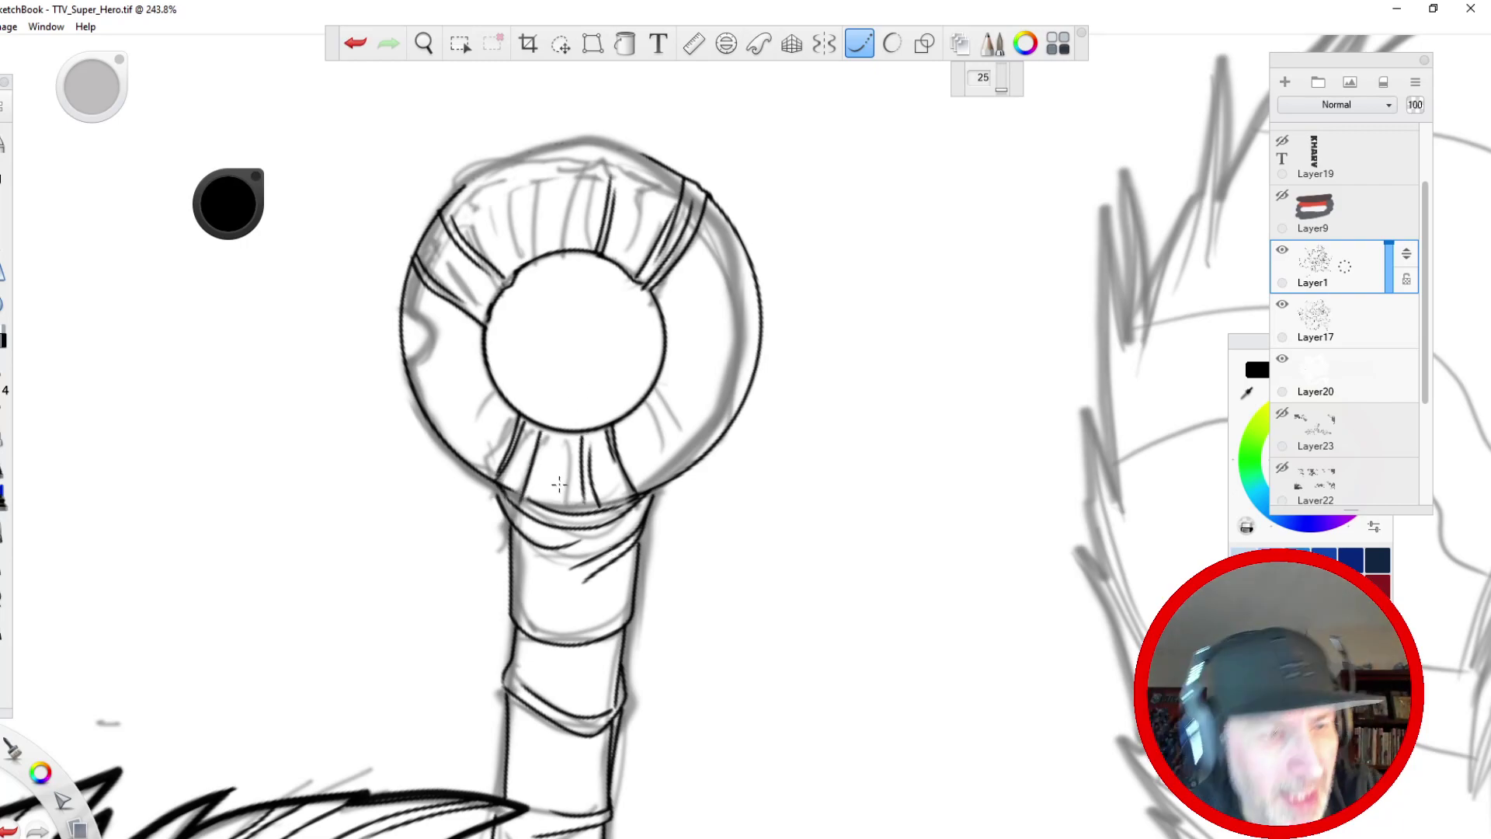
- Ink the remaining wrap strands across the top of the pommel ring between the existing strap lines
{"action": "key", "text": "space"}
{"action": "mouse_move", "coordinate": [395, 448]}
{"action": "left_mouse_down"}
{"action": "mouse_move", "coordinate": [705, 624]}
{"action": "mouse_move", "coordinate": [808, 491]}
{"action": "left_mouse_up"}
{"action": "mouse_move", "coordinate": [626, 497]}
{"action": "left_mouse_down"}
{"action": "mouse_move", "coordinate": [569, 542]}
{"action": "mouse_move", "coordinate": [506, 435]}
{"action": "mouse_move", "coordinate": [504, 405]}
{"action": "mouse_move", "coordinate": [536, 350]}
{"action": "left_mouse_up"}
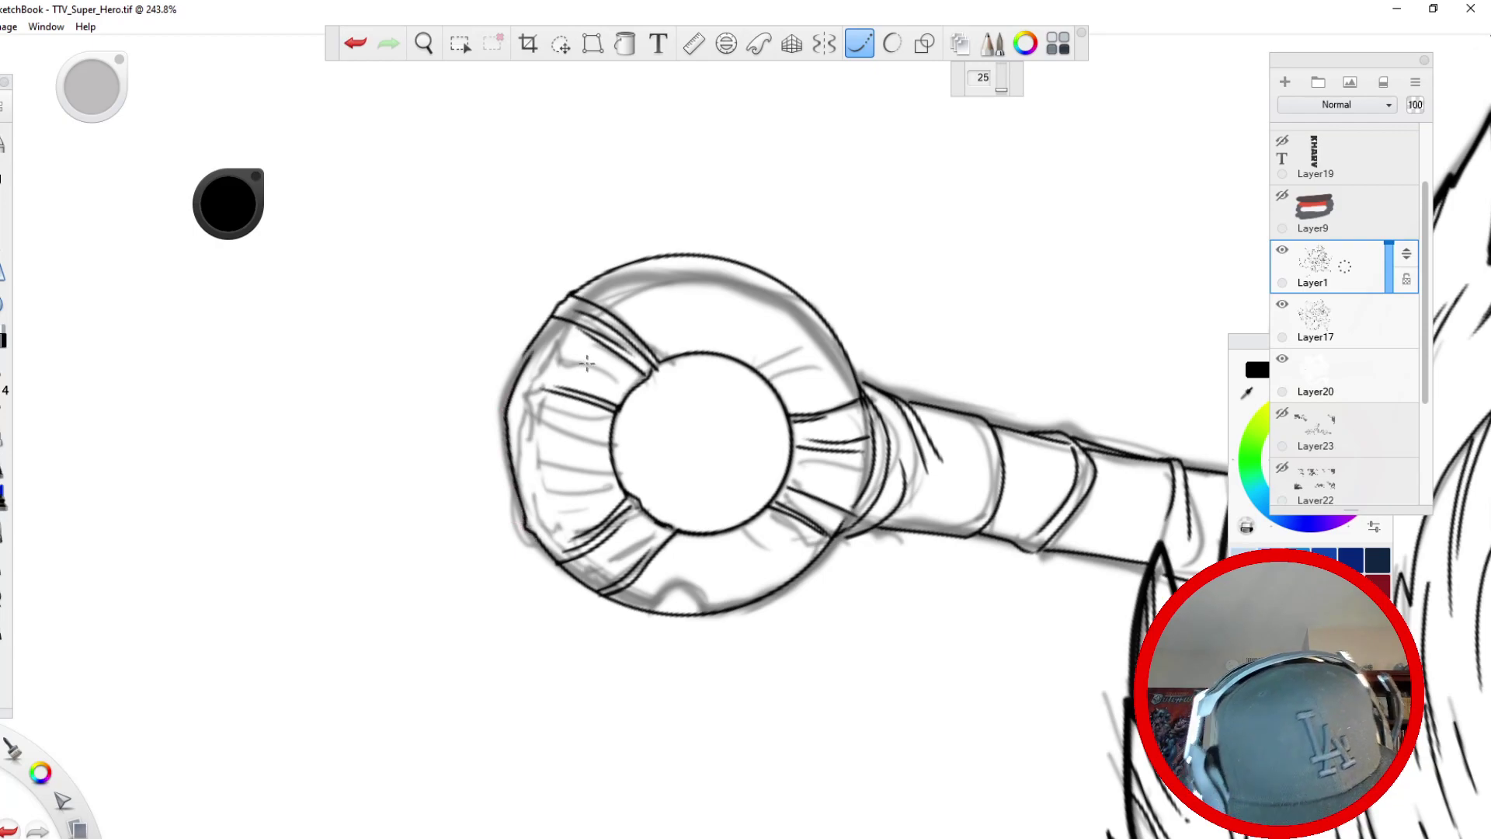
{"action": "left_click_drag", "start_coordinate": [625, 390], "coordinate": [536, 348]}
{"action": "mouse_move", "coordinate": [616, 447]}
{"action": "left_mouse_down"}
{"action": "mouse_move", "coordinate": [525, 455]}
{"action": "mouse_move", "coordinate": [602, 467]}
{"action": "mouse_move", "coordinate": [531, 544]}
{"action": "left_mouse_up"}
- Thicken the outer contour over the pommel's top and left side and down the left edge of the handle
{"action": "key", "text": "space"}
{"action": "mouse_move", "coordinate": [531, 355]}
{"action": "left_mouse_down"}
{"action": "mouse_move", "coordinate": [478, 553]}
{"action": "mouse_move", "coordinate": [372, 468]}
{"action": "mouse_move", "coordinate": [404, 412]}
{"action": "left_mouse_up"}
{"action": "left_click_drag", "start_coordinate": [404, 412], "coordinate": [311, 588]}
{"action": "key", "text": "space"}
{"action": "left_click_drag", "start_coordinate": [476, 339], "coordinate": [265, 178]}
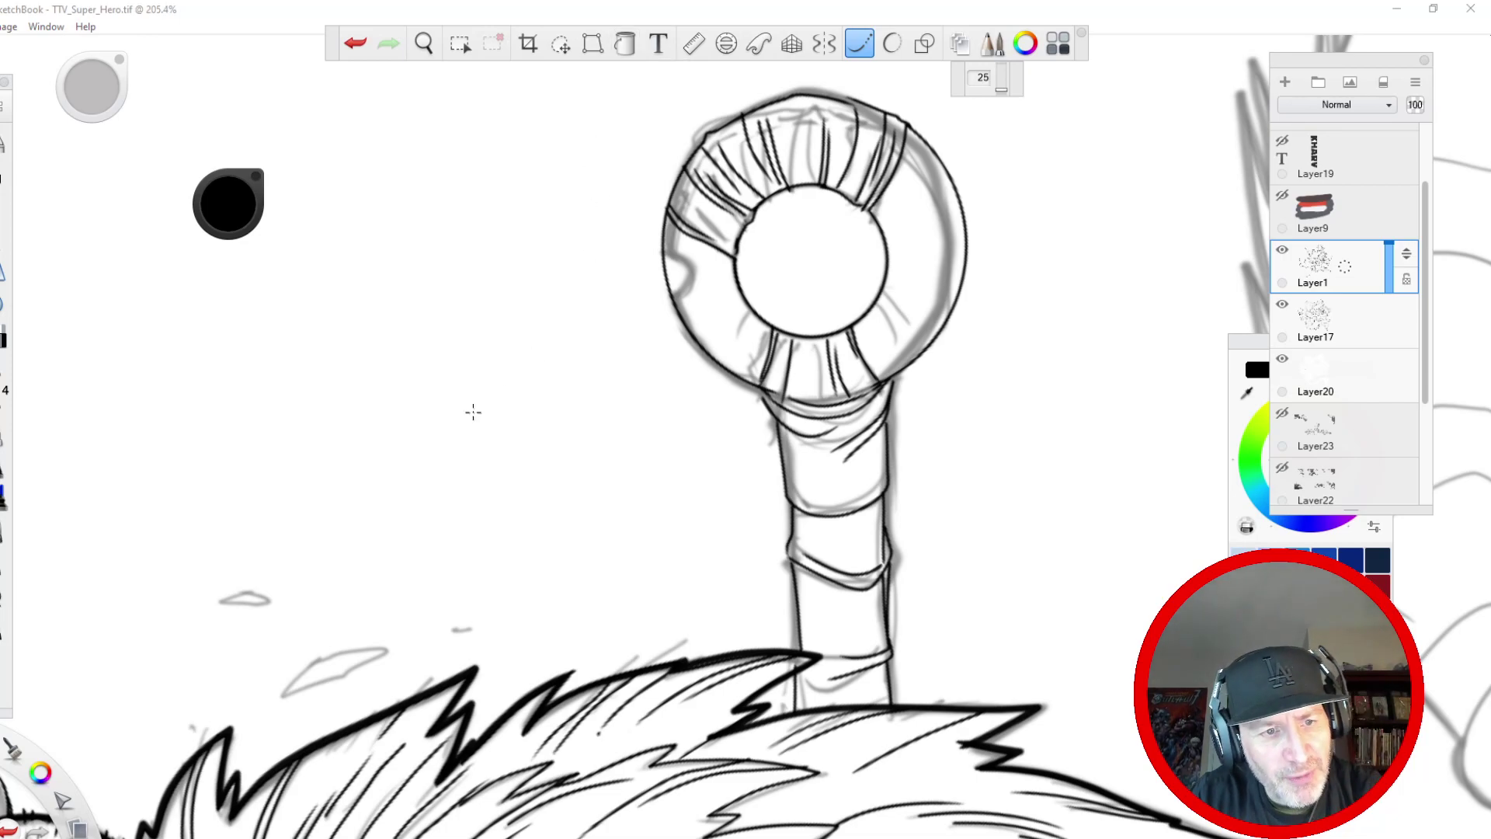
{"action": "left_click_drag", "start_coordinate": [437, 468], "coordinate": [394, 611]}
{"action": "left_click", "coordinate": [350, 47]}
{"action": "key", "text": "space"}
{"action": "left_click_drag", "start_coordinate": [437, 390], "coordinate": [390, 577]}
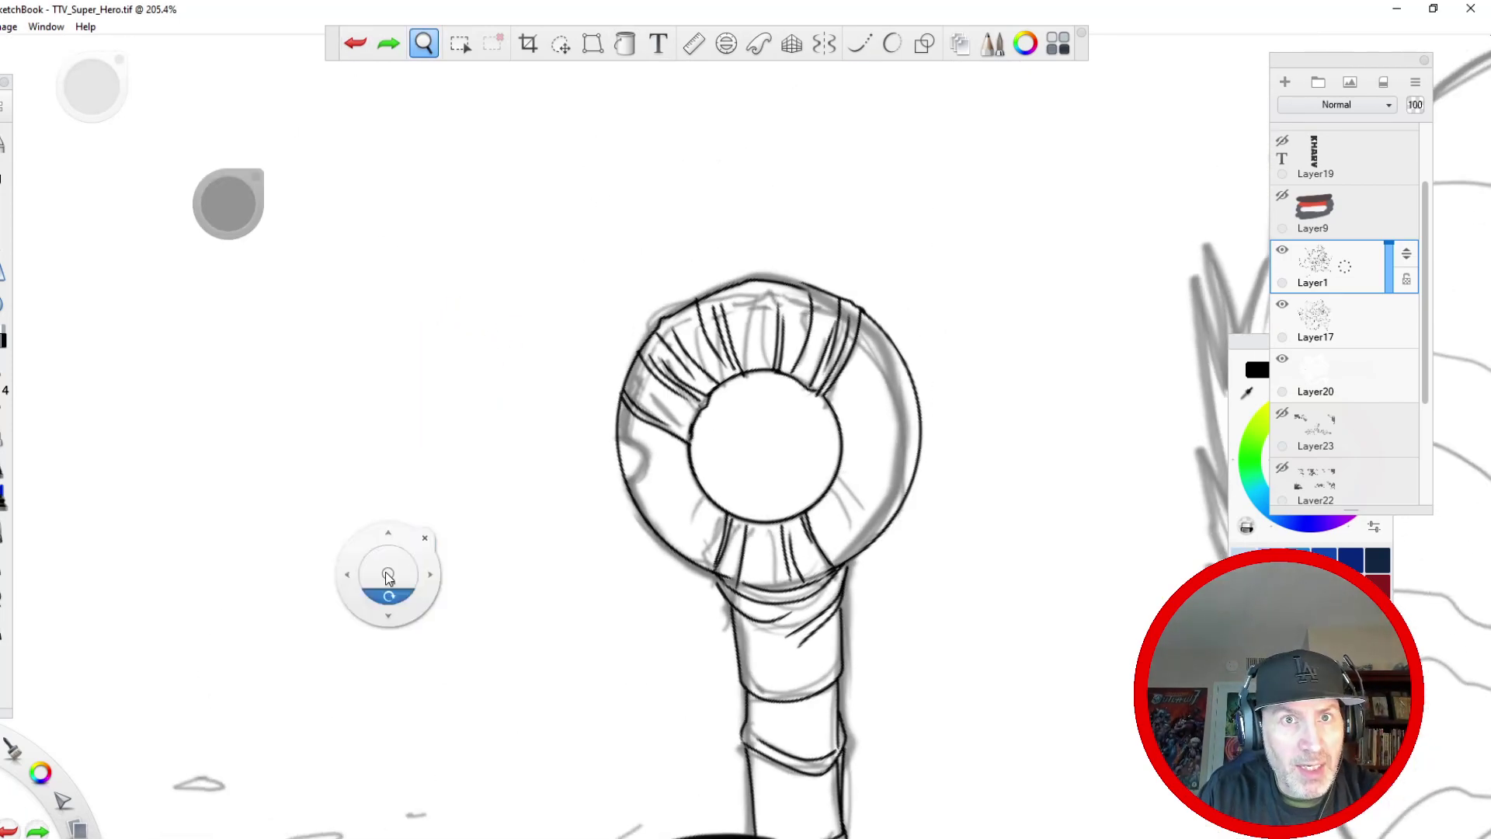
{"action": "left_click_drag", "start_coordinate": [547, 271], "coordinate": [536, 285]}
{"action": "mouse_move", "coordinate": [517, 339]}
{"action": "left_mouse_down"}
{"action": "mouse_move", "coordinate": [503, 373]}
{"action": "mouse_move", "coordinate": [501, 361]}
{"action": "left_mouse_up"}
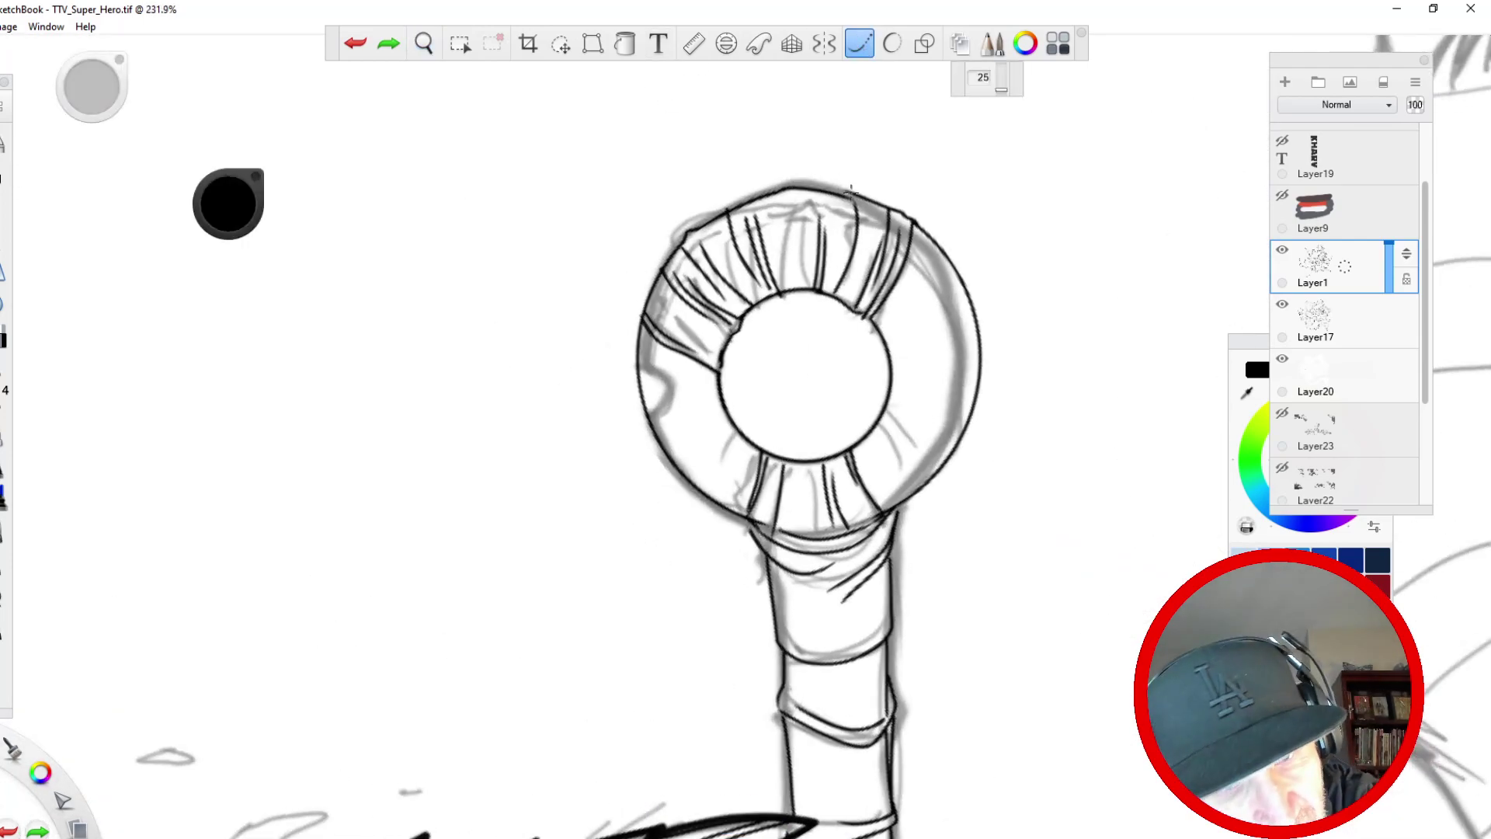
{"action": "mouse_move", "coordinate": [842, 195]}
{"action": "left_mouse_down"}
{"action": "mouse_move", "coordinate": [779, 190]}
{"action": "mouse_move", "coordinate": [689, 234]}
{"action": "mouse_move", "coordinate": [638, 316]}
{"action": "left_mouse_up"}
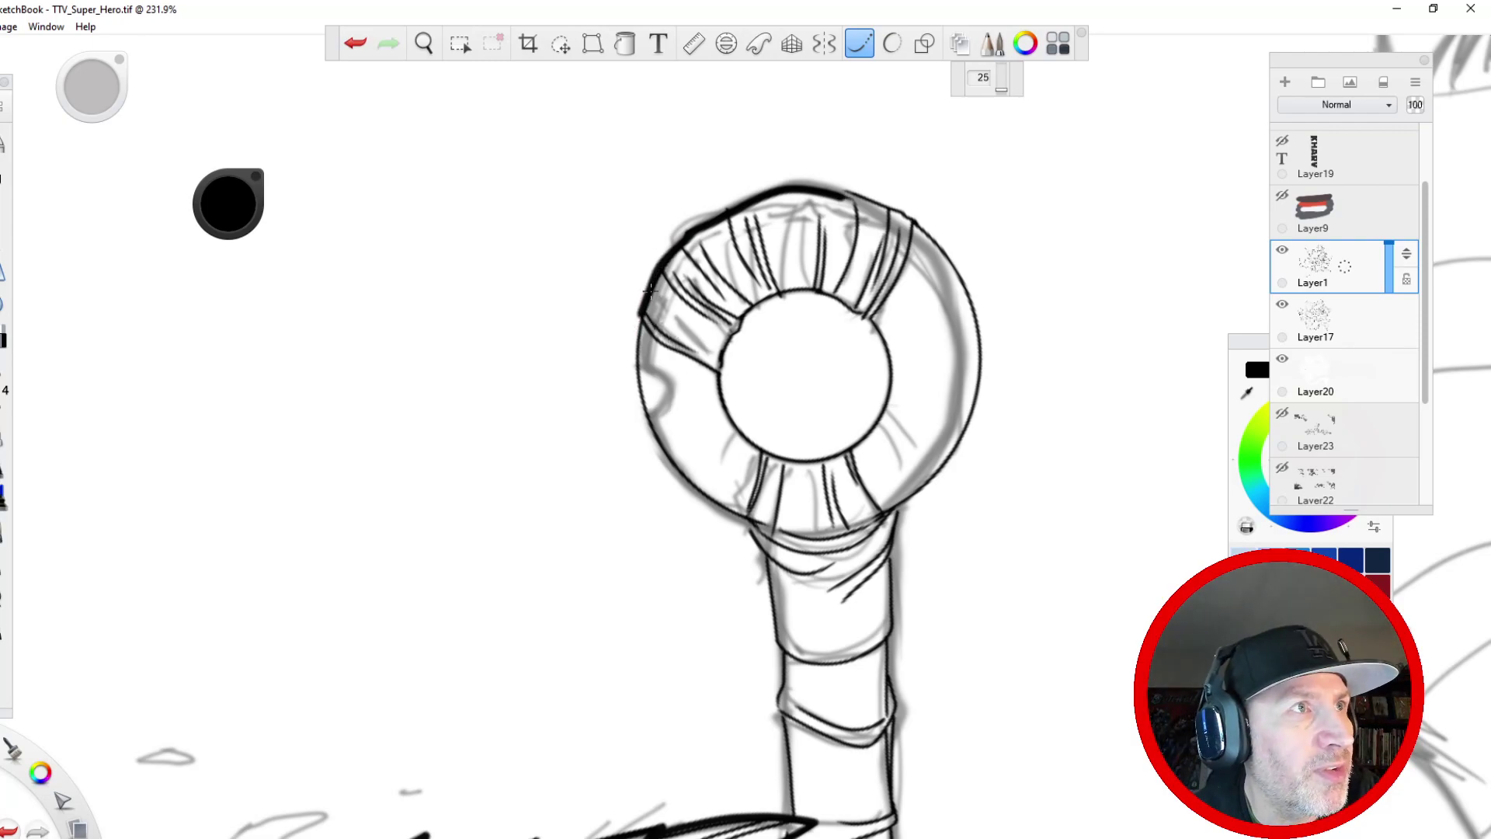
{"action": "mouse_move", "coordinate": [640, 319]}
{"action": "left_mouse_down"}
{"action": "mouse_move", "coordinate": [637, 389]}
{"action": "mouse_move", "coordinate": [674, 474]}
{"action": "mouse_move", "coordinate": [762, 550]}
{"action": "mouse_move", "coordinate": [794, 818]}
{"action": "left_mouse_up"}
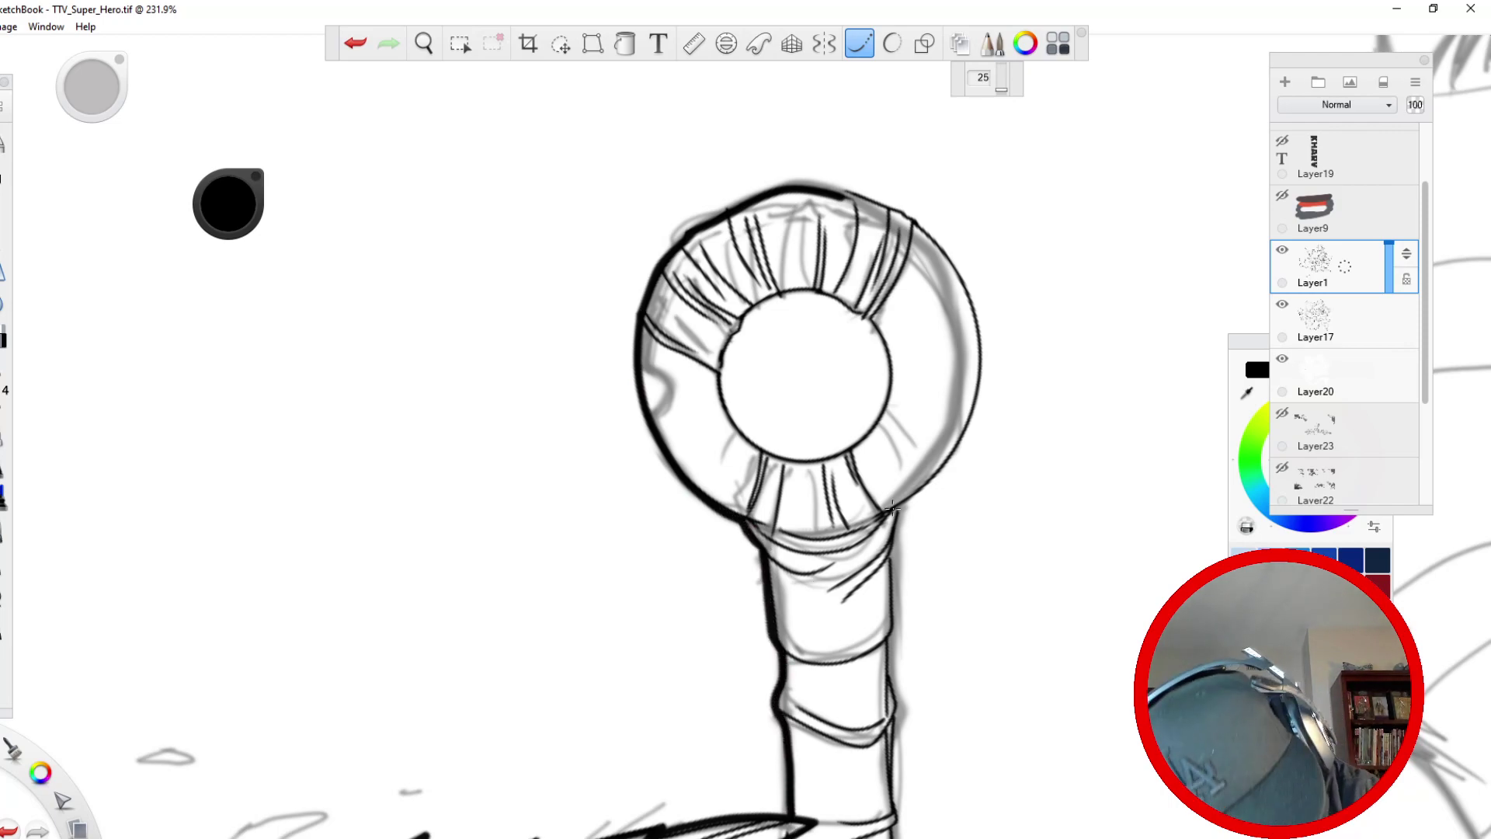
- Thicken the handle's right edge and both edges down to the fur, plus the right side of the pommel's rim
{"action": "left_click_drag", "start_coordinate": [900, 505], "coordinate": [895, 835]}
{"action": "key", "text": "space"}
{"action": "mouse_move", "coordinate": [448, 760]}
{"action": "left_mouse_down"}
{"action": "mouse_move", "coordinate": [450, 699]}
{"action": "mouse_move", "coordinate": [319, 274]}
{"action": "left_mouse_up"}
{"action": "left_click_drag", "start_coordinate": [758, 343], "coordinate": [765, 399]}
{"action": "left_click_drag", "start_coordinate": [657, 354], "coordinate": [653, 400]}
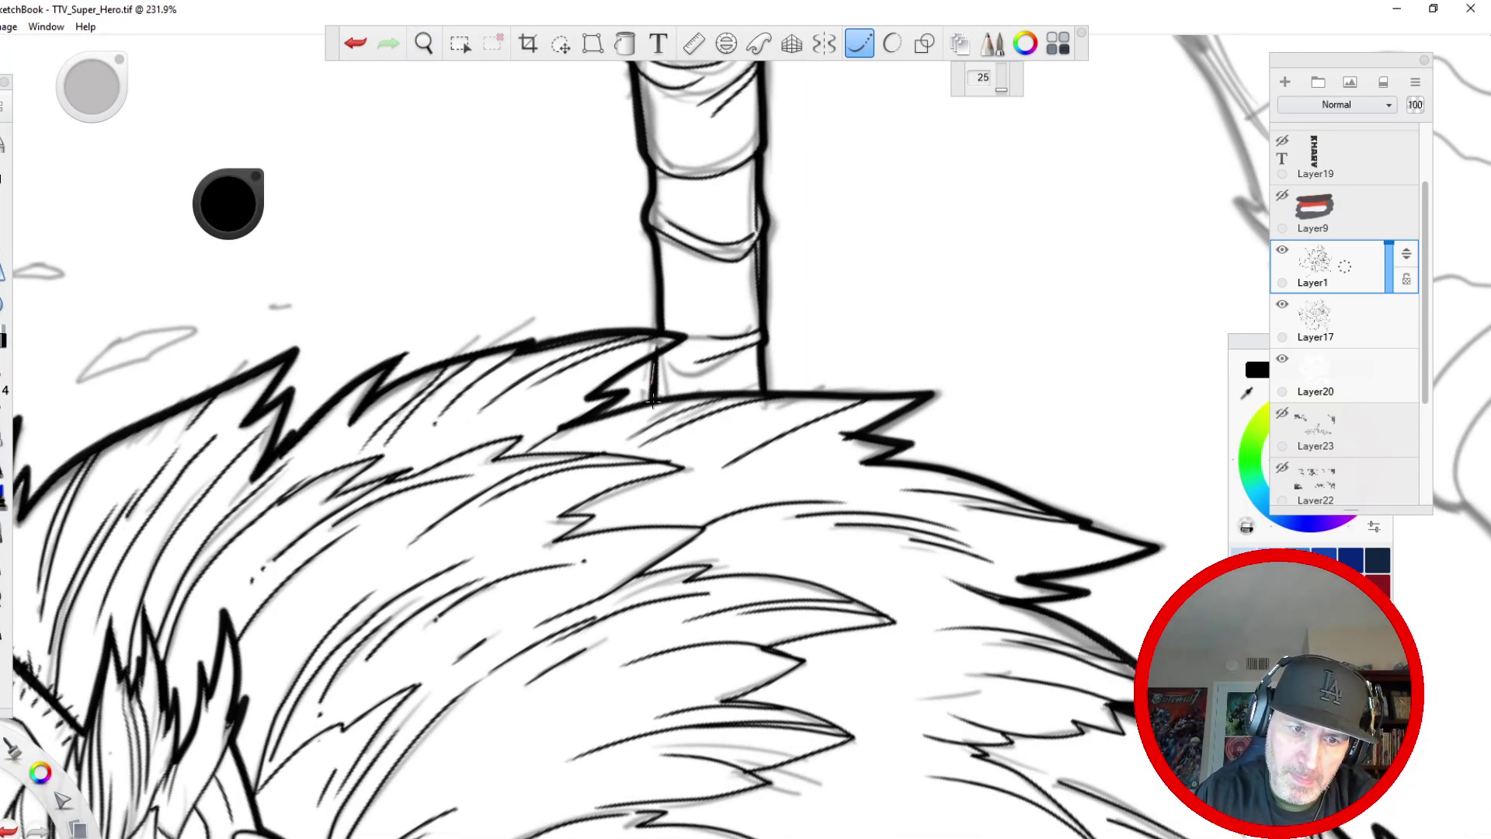
{"action": "left_click_drag", "start_coordinate": [509, 240], "coordinate": [499, 603]}
{"action": "mouse_move", "coordinate": [660, 77]}
{"action": "left_mouse_down"}
{"action": "mouse_move", "coordinate": [752, 118]}
{"action": "mouse_move", "coordinate": [799, 194]}
{"action": "mouse_move", "coordinate": [811, 268]}
{"action": "mouse_move", "coordinate": [773, 356]}
{"action": "mouse_move", "coordinate": [726, 400]}
{"action": "left_mouse_up"}
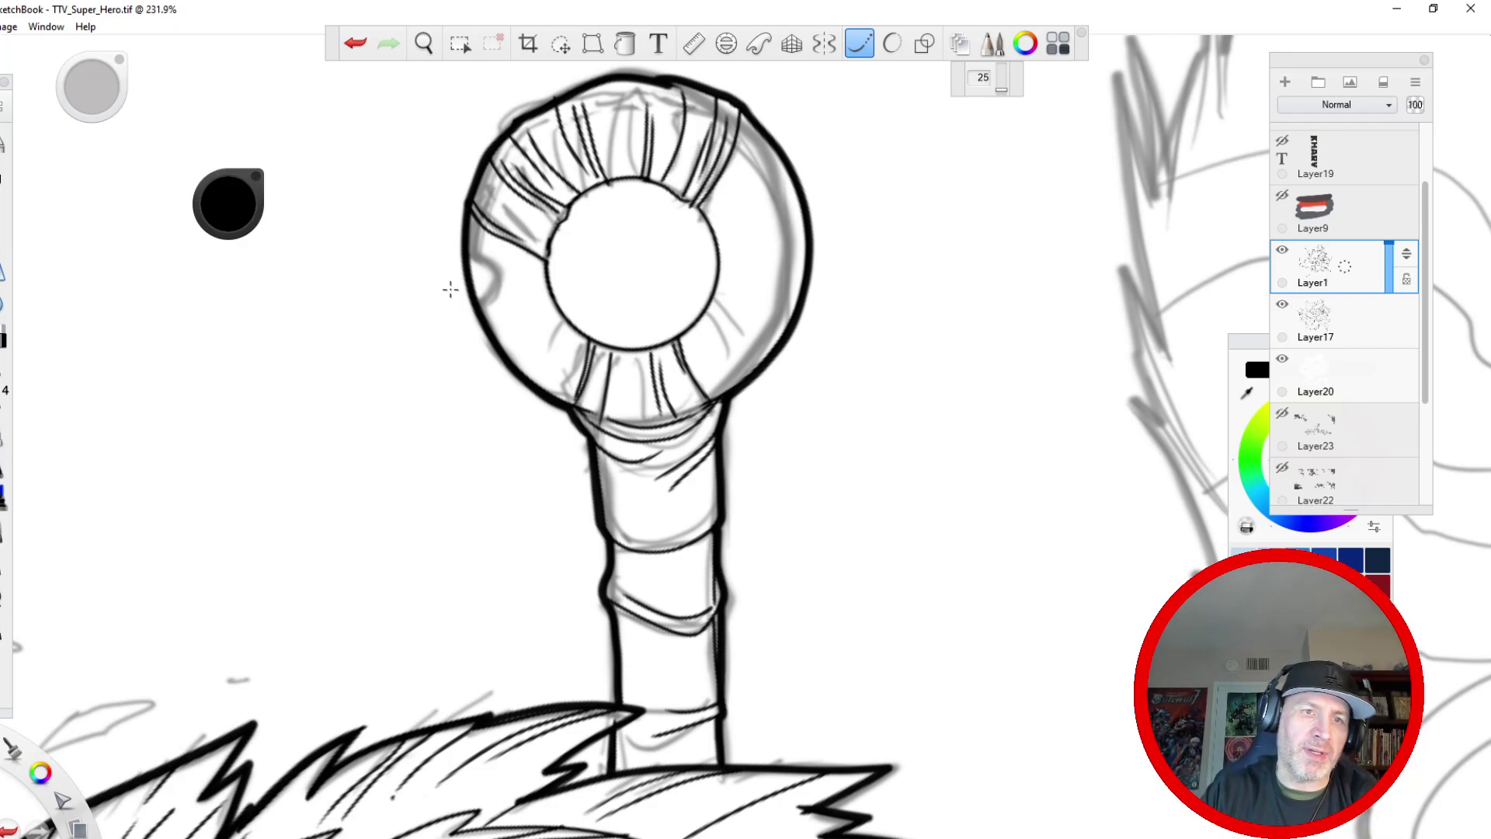
- Ink the fur strands and jagged contour of the tail-side lower leg between the furry forearm and the foot
{"action": "key", "text": "space"}
{"action": "mouse_move", "coordinate": [404, 245]}
{"action": "left_mouse_down"}
{"action": "mouse_move", "coordinate": [350, 771]}
{"action": "mouse_move", "coordinate": [328, 546]}
{"action": "mouse_move", "coordinate": [311, 614]}
{"action": "mouse_move", "coordinate": [295, 466]}
{"action": "mouse_move", "coordinate": [282, 528]}
{"action": "mouse_move", "coordinate": [326, 303]}
{"action": "mouse_move", "coordinate": [447, 179]}
{"action": "left_mouse_up"}
{"action": "mouse_move", "coordinate": [459, 470]}
{"action": "left_mouse_down"}
{"action": "mouse_move", "coordinate": [473, 604]}
{"action": "mouse_move", "coordinate": [476, 365]}
{"action": "mouse_move", "coordinate": [505, 302]}
{"action": "left_mouse_up"}
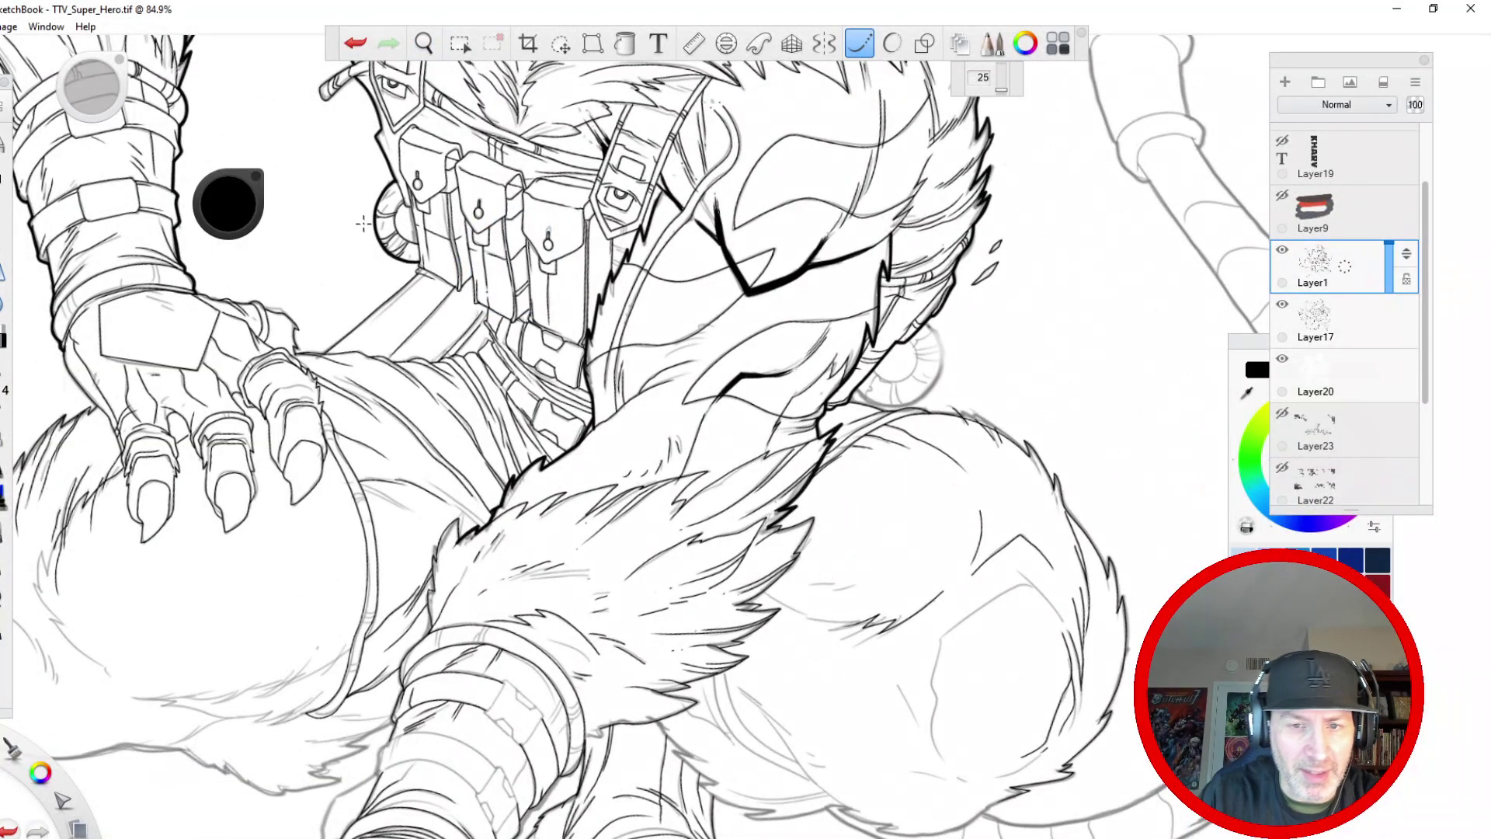
{"action": "key", "text": "space"}
{"action": "left_click_drag", "start_coordinate": [442, 466], "coordinate": [373, 253]}
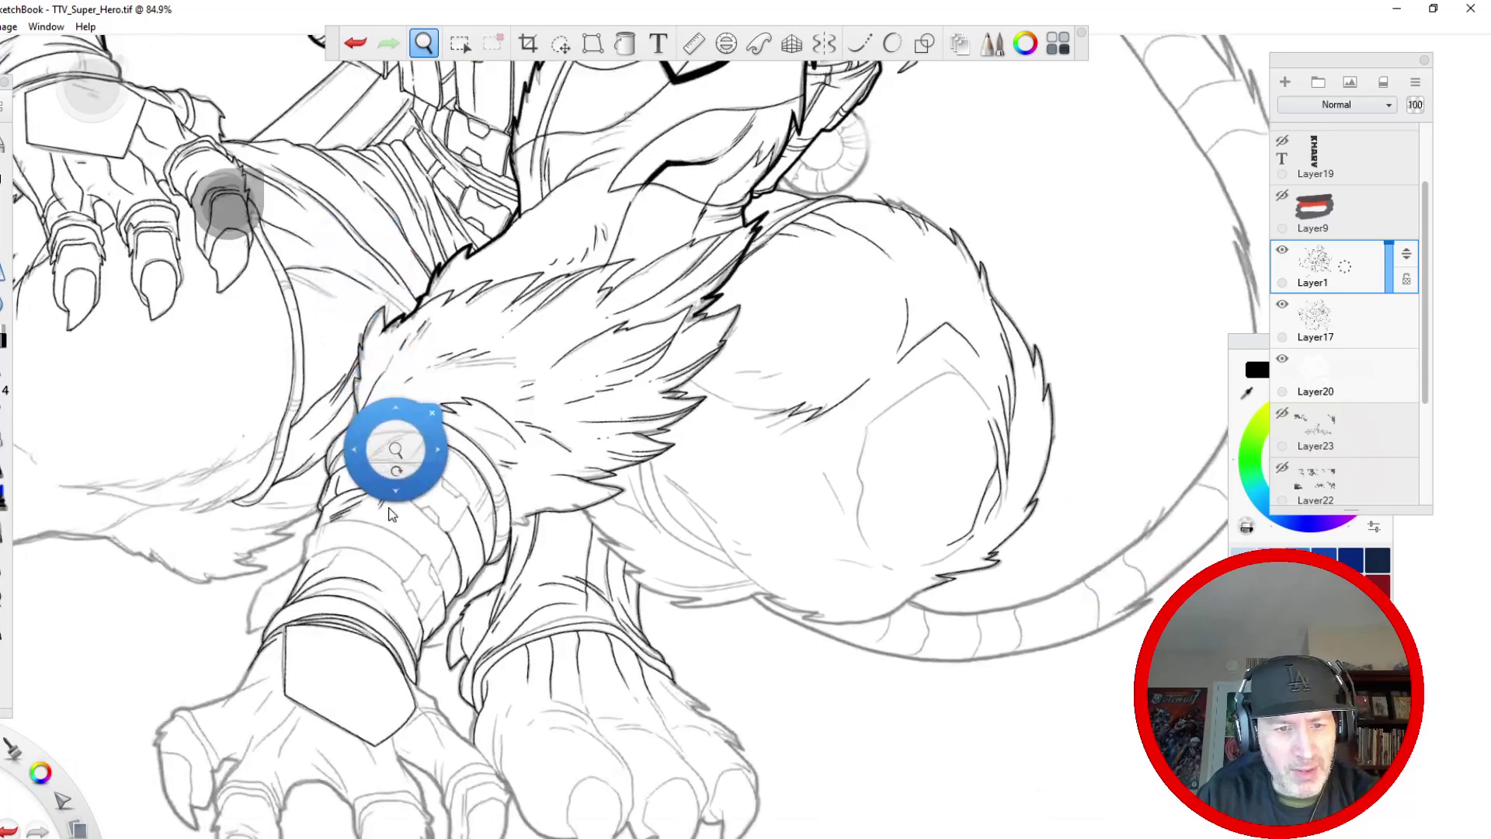
{"action": "left_click_drag", "start_coordinate": [393, 508], "coordinate": [389, 392]}
{"action": "key", "text": "space"}
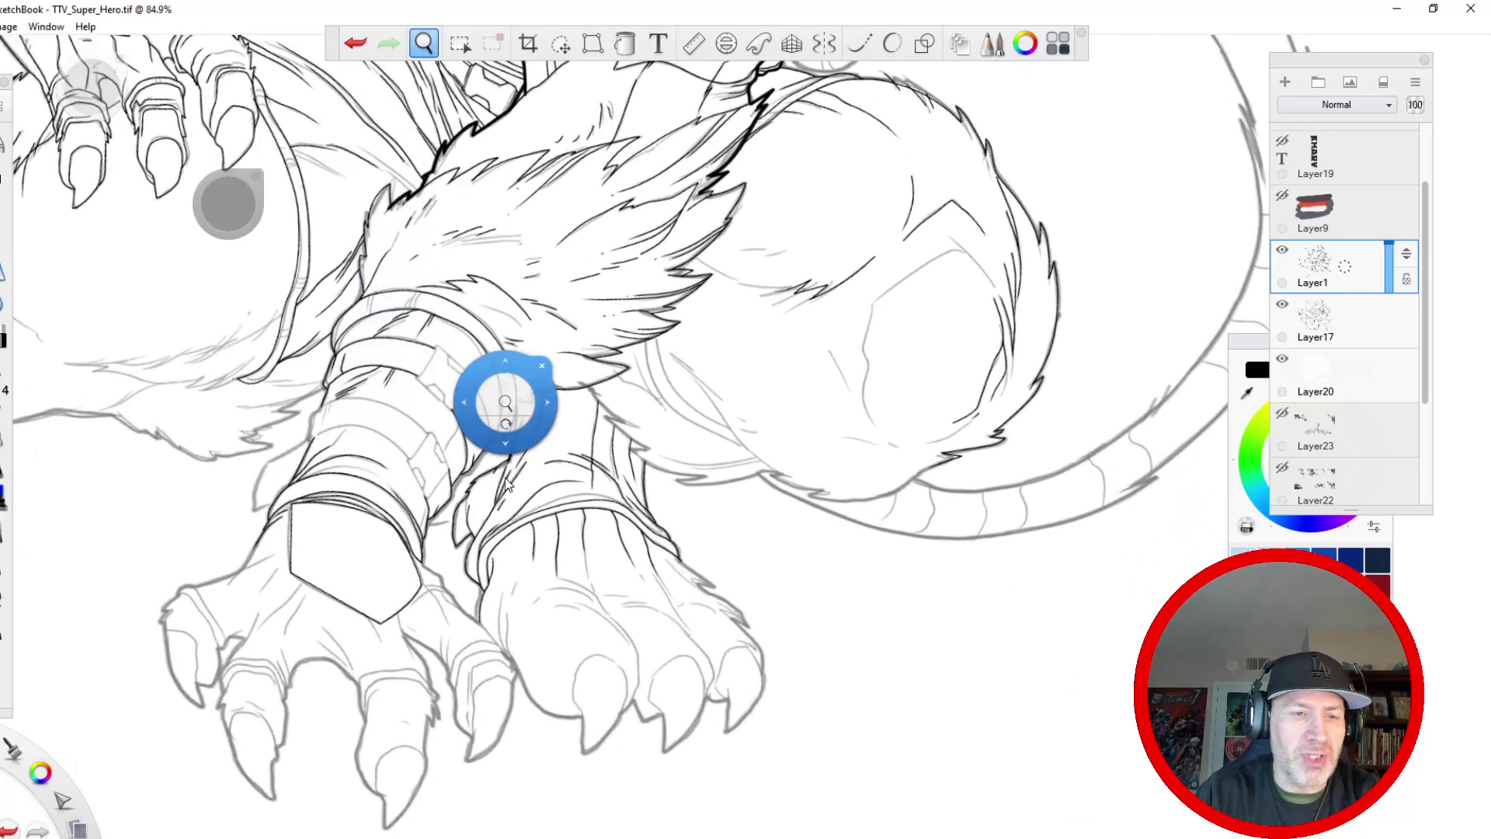
{"action": "left_click_drag", "start_coordinate": [490, 471], "coordinate": [342, 356]}
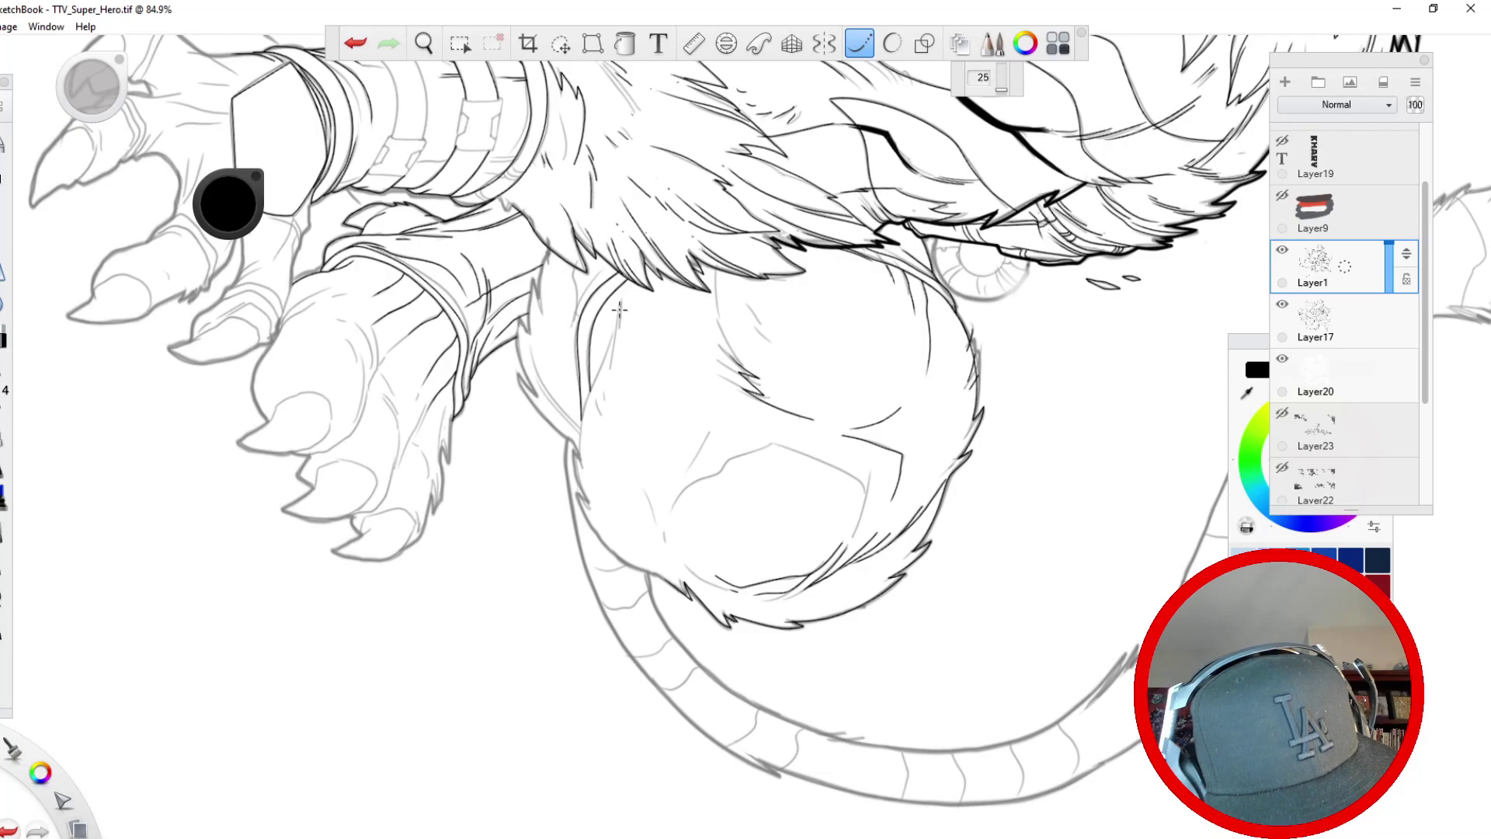
{"action": "mouse_move", "coordinate": [619, 300]}
{"action": "left_mouse_down"}
{"action": "mouse_move", "coordinate": [609, 371]}
{"action": "mouse_move", "coordinate": [617, 317]}
{"action": "left_mouse_up"}
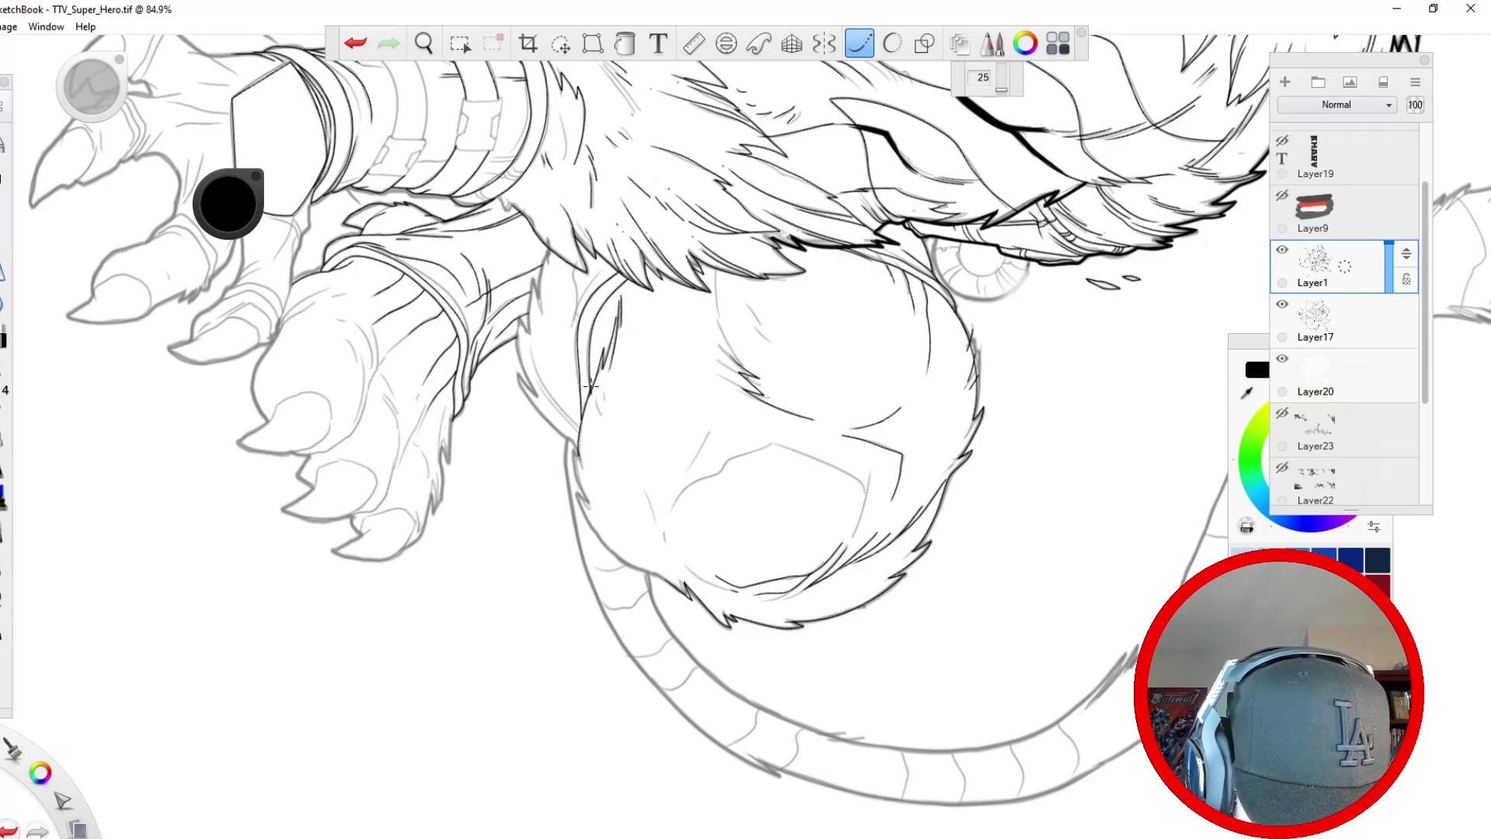
{"action": "left_click_drag", "start_coordinate": [579, 438], "coordinate": [545, 385]}
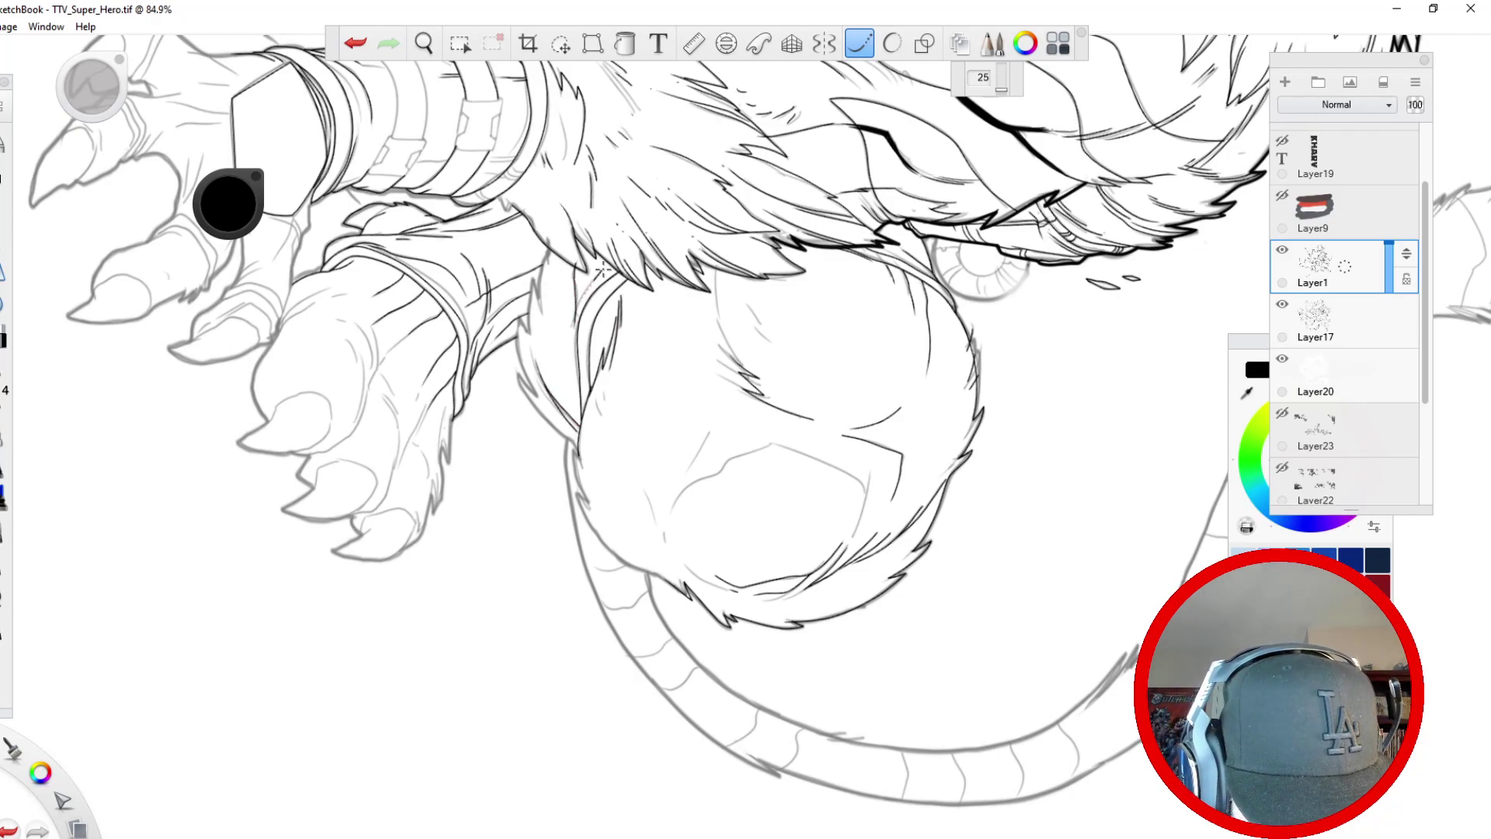
{"action": "left_click_drag", "start_coordinate": [574, 325], "coordinate": [576, 365]}
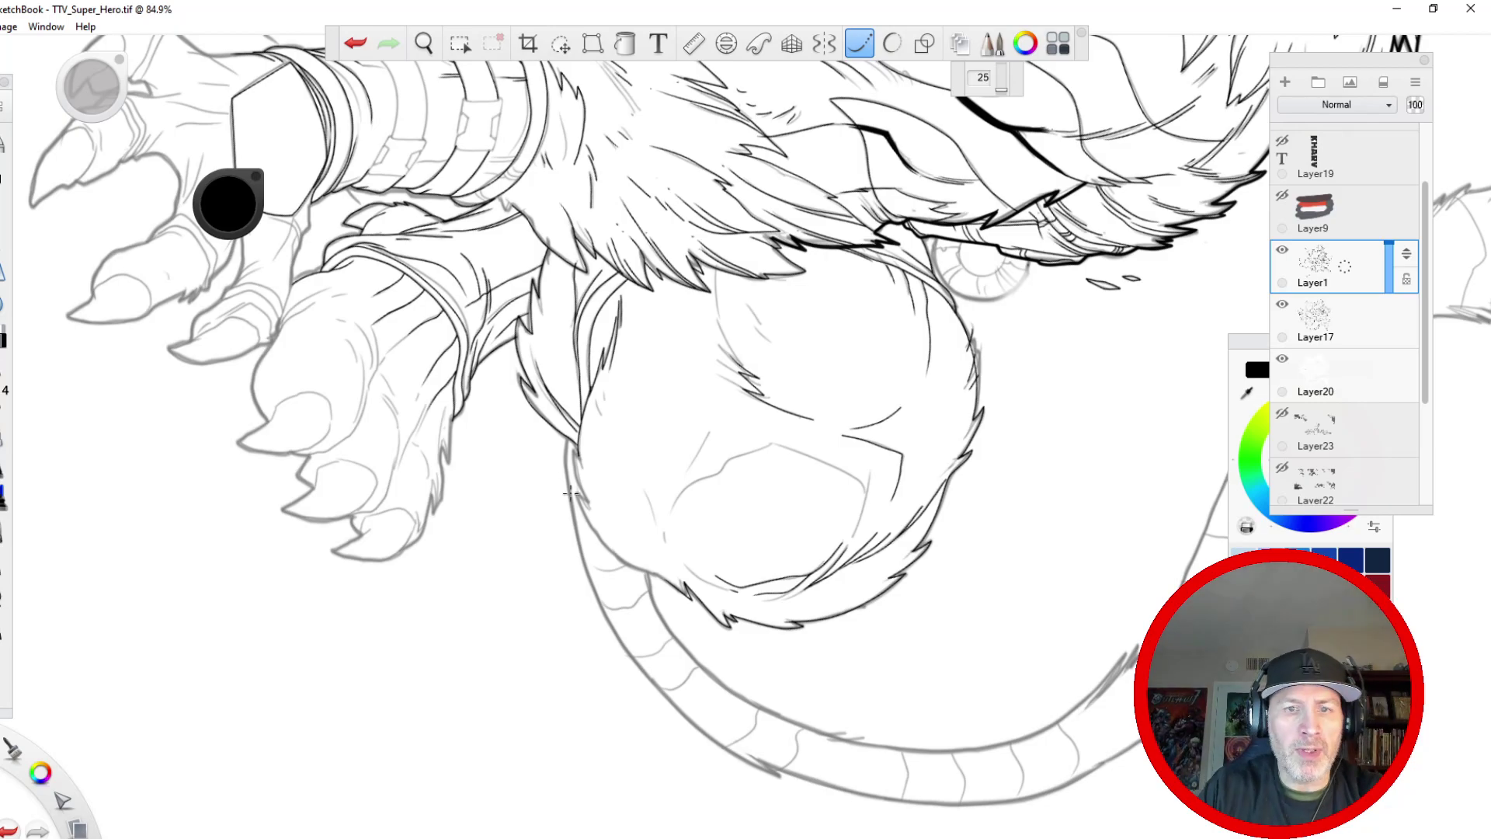
- Hide the Layer17 sketch to examine the inked line art across the figure, and show it again
{"action": "key", "text": "space"}
{"action": "left_click_drag", "start_coordinate": [396, 314], "coordinate": [391, 557]}
{"action": "mouse_move", "coordinate": [325, 520]}
{"action": "left_mouse_down"}
{"action": "mouse_move", "coordinate": [659, 575]}
{"action": "mouse_move", "coordinate": [654, 557]}
{"action": "left_mouse_up"}
{"action": "left_click", "coordinate": [1283, 305]}
{"action": "key", "text": "space"}
{"action": "left_click_drag", "start_coordinate": [518, 292], "coordinate": [518, 455]}
{"action": "left_click_drag", "start_coordinate": [510, 478], "coordinate": [548, 573]}
{"action": "key", "text": "space"}
{"action": "left_click_drag", "start_coordinate": [524, 471], "coordinate": [531, 334]}
{"action": "left_click_drag", "start_coordinate": [518, 505], "coordinate": [543, 691]}
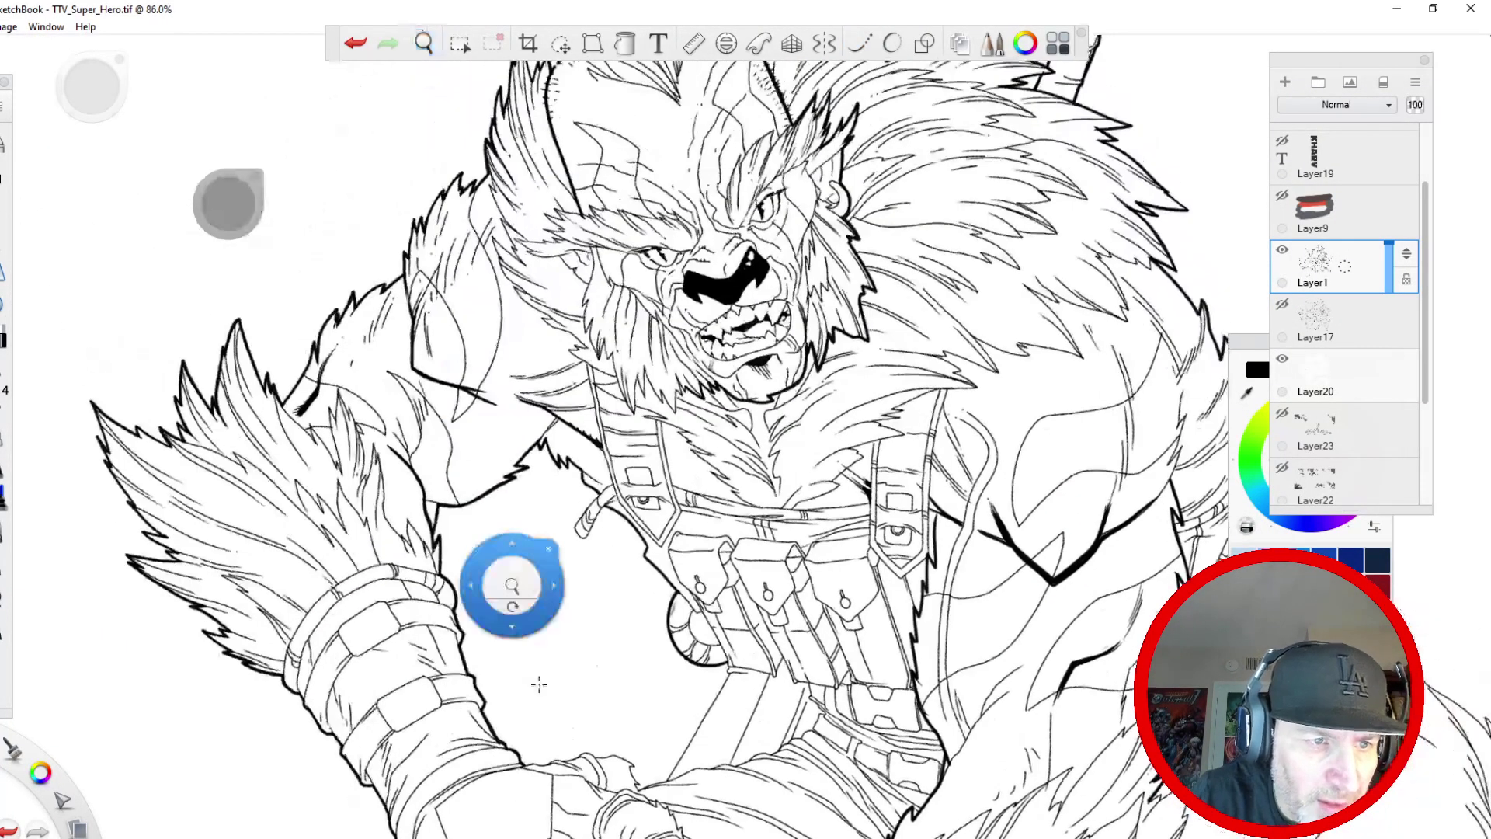
{"action": "left_click", "coordinate": [1282, 305]}
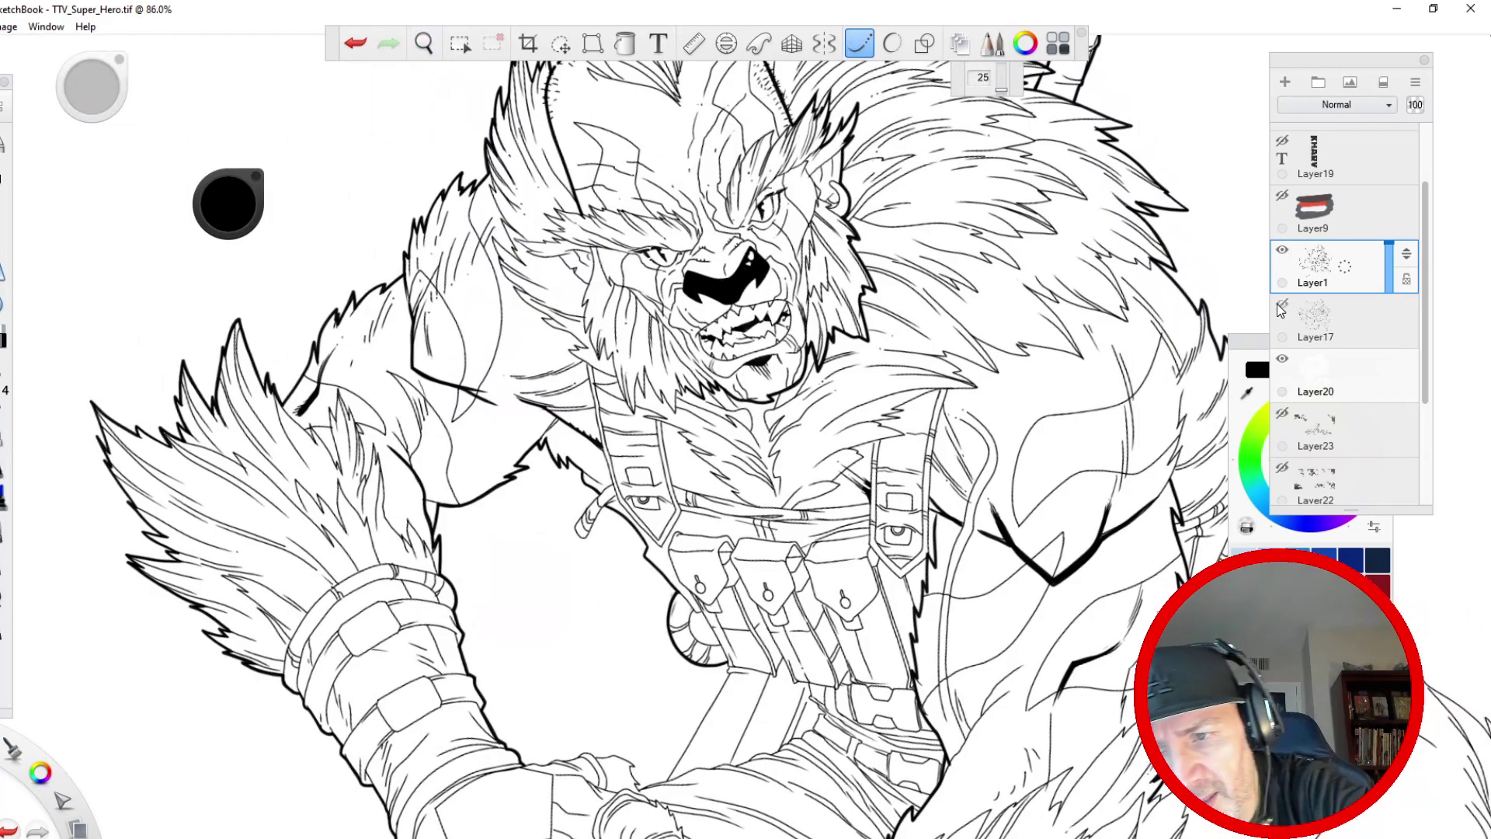
- Ink the oval kneecap outline and the short curved line beside it on the tail-side leg
{"action": "key", "text": "space"}
{"action": "left_click_drag", "start_coordinate": [630, 543], "coordinate": [433, 407]}
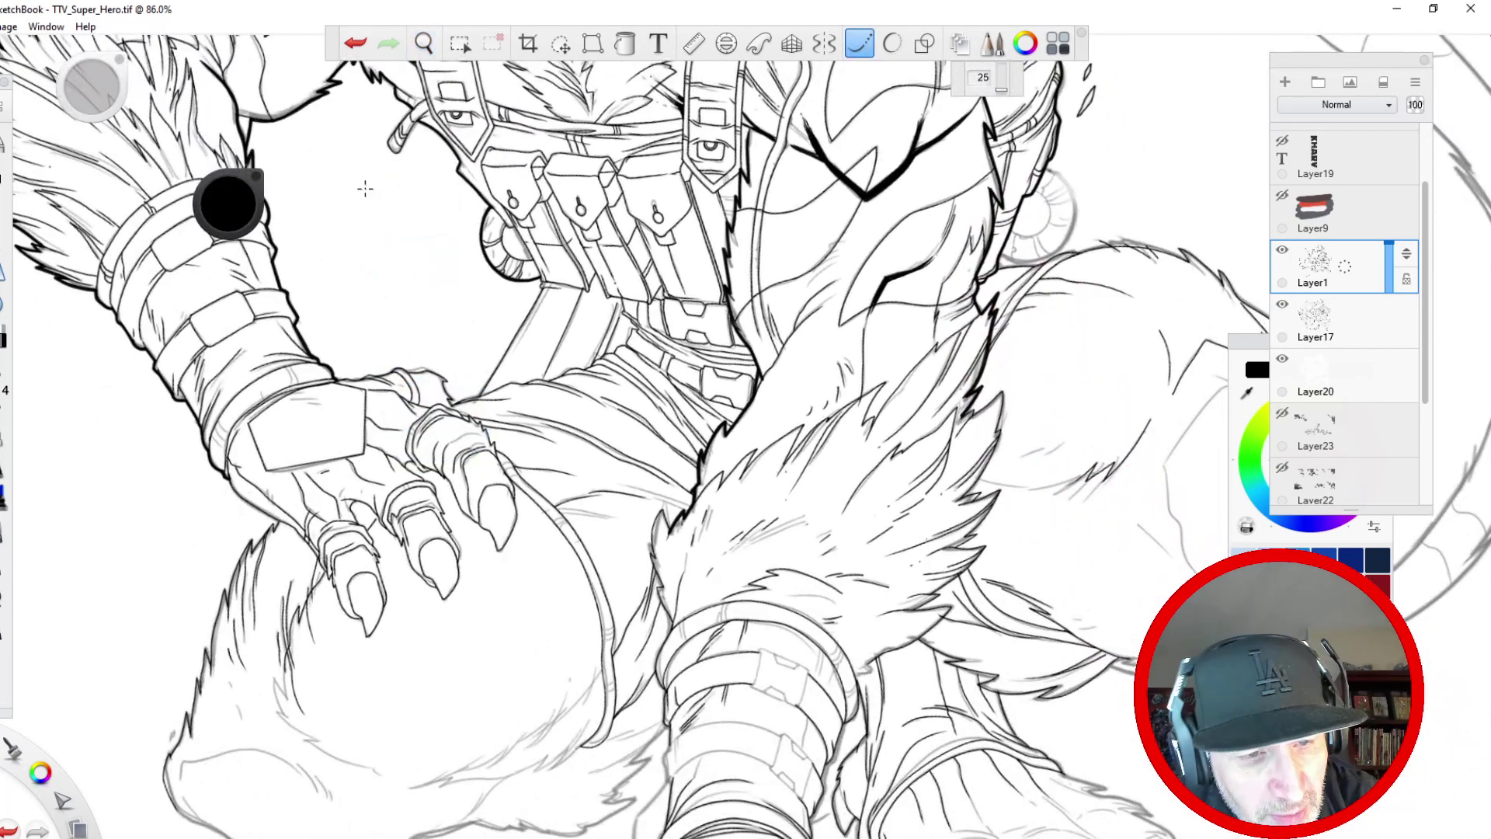
{"action": "key", "text": "space"}
{"action": "left_click_drag", "start_coordinate": [532, 808], "coordinate": [429, 364]}
{"action": "left_click_drag", "start_coordinate": [489, 633], "coordinate": [387, 608]}
{"action": "mouse_move", "coordinate": [520, 668]}
{"action": "left_mouse_down"}
{"action": "mouse_move", "coordinate": [363, 682]}
{"action": "mouse_move", "coordinate": [375, 726]}
{"action": "left_mouse_up"}
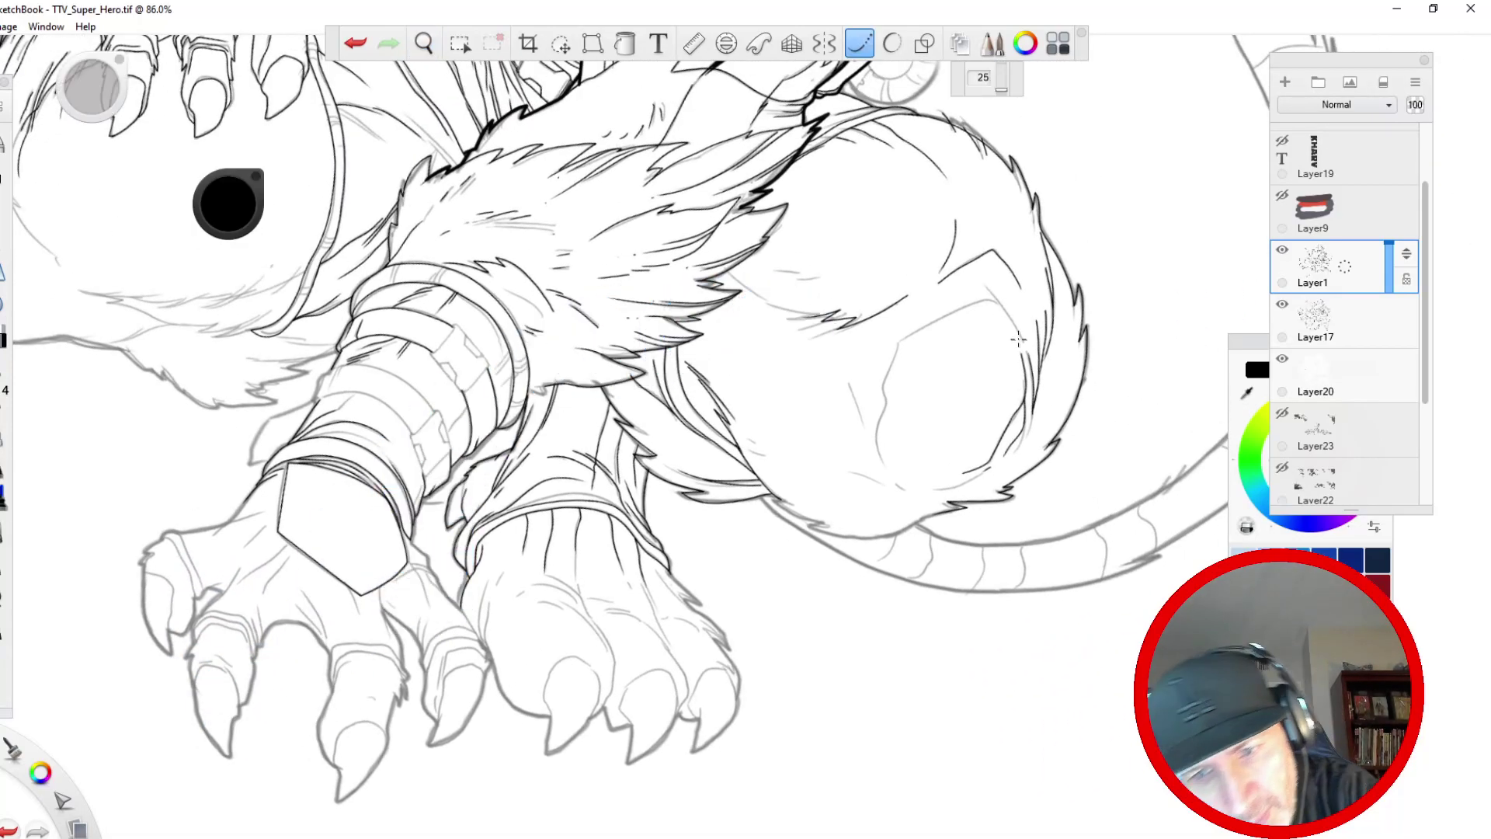
{"action": "mouse_move", "coordinate": [965, 276]}
{"action": "left_mouse_down"}
{"action": "mouse_move", "coordinate": [1000, 301]}
{"action": "mouse_move", "coordinate": [901, 342]}
{"action": "mouse_move", "coordinate": [880, 435]}
{"action": "mouse_move", "coordinate": [901, 478]}
{"action": "left_mouse_up"}
{"action": "left_click", "coordinate": [356, 44]}
{"action": "mouse_move", "coordinate": [850, 382]}
{"action": "left_mouse_down"}
{"action": "mouse_move", "coordinate": [962, 484]}
{"action": "mouse_move", "coordinate": [836, 465]}
{"action": "left_mouse_up"}
{"action": "left_click_drag", "start_coordinate": [688, 337], "coordinate": [748, 381]}
- Add short freehand fur ticks on the tail-side thigh and inside the kneecap oval with Steady Stroke off
{"action": "mouse_move", "coordinate": [729, 274]}
{"action": "left_mouse_down"}
{"action": "mouse_move", "coordinate": [790, 315]}
{"action": "mouse_move", "coordinate": [773, 270]}
{"action": "left_mouse_up"}
{"action": "left_click", "coordinate": [860, 44]}
{"action": "left_click_drag", "start_coordinate": [814, 282], "coordinate": [791, 291]}
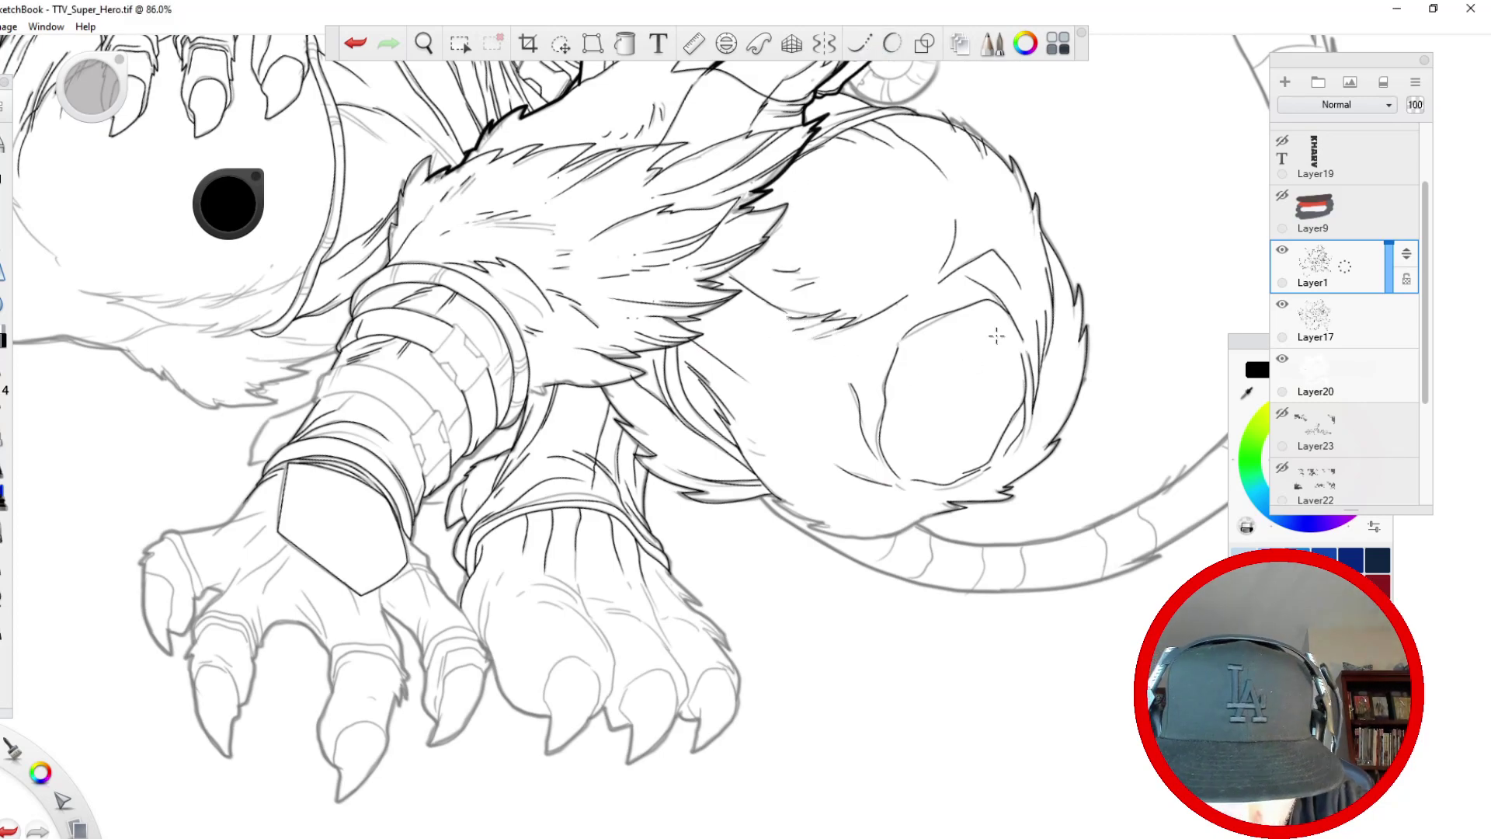
{"action": "left_click_drag", "start_coordinate": [981, 320], "coordinate": [946, 316]}
{"action": "left_click_drag", "start_coordinate": [919, 423], "coordinate": [909, 422]}
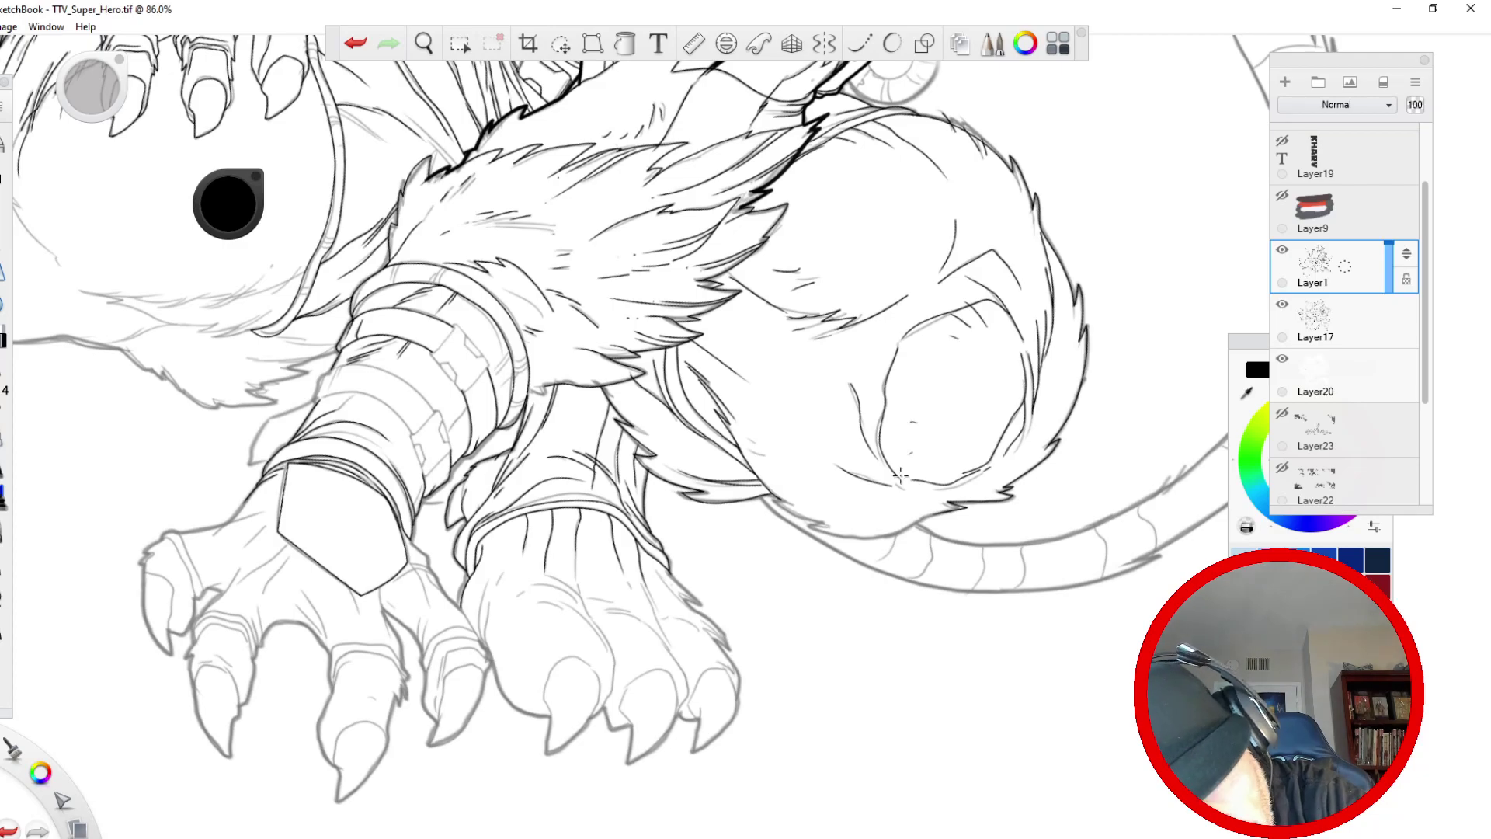
- Thicken the tail-side thigh's outer contour from the arm crease around to the first fur spikes
{"action": "key", "text": "space"}
{"action": "left_click_drag", "start_coordinate": [582, 404], "coordinate": [654, 287]}
{"action": "left_click_drag", "start_coordinate": [625, 433], "coordinate": [665, 556]}
{"action": "left_click_drag", "start_coordinate": [534, 405], "coordinate": [306, 291]}
{"action": "left_click_drag", "start_coordinate": [616, 350], "coordinate": [622, 230]}
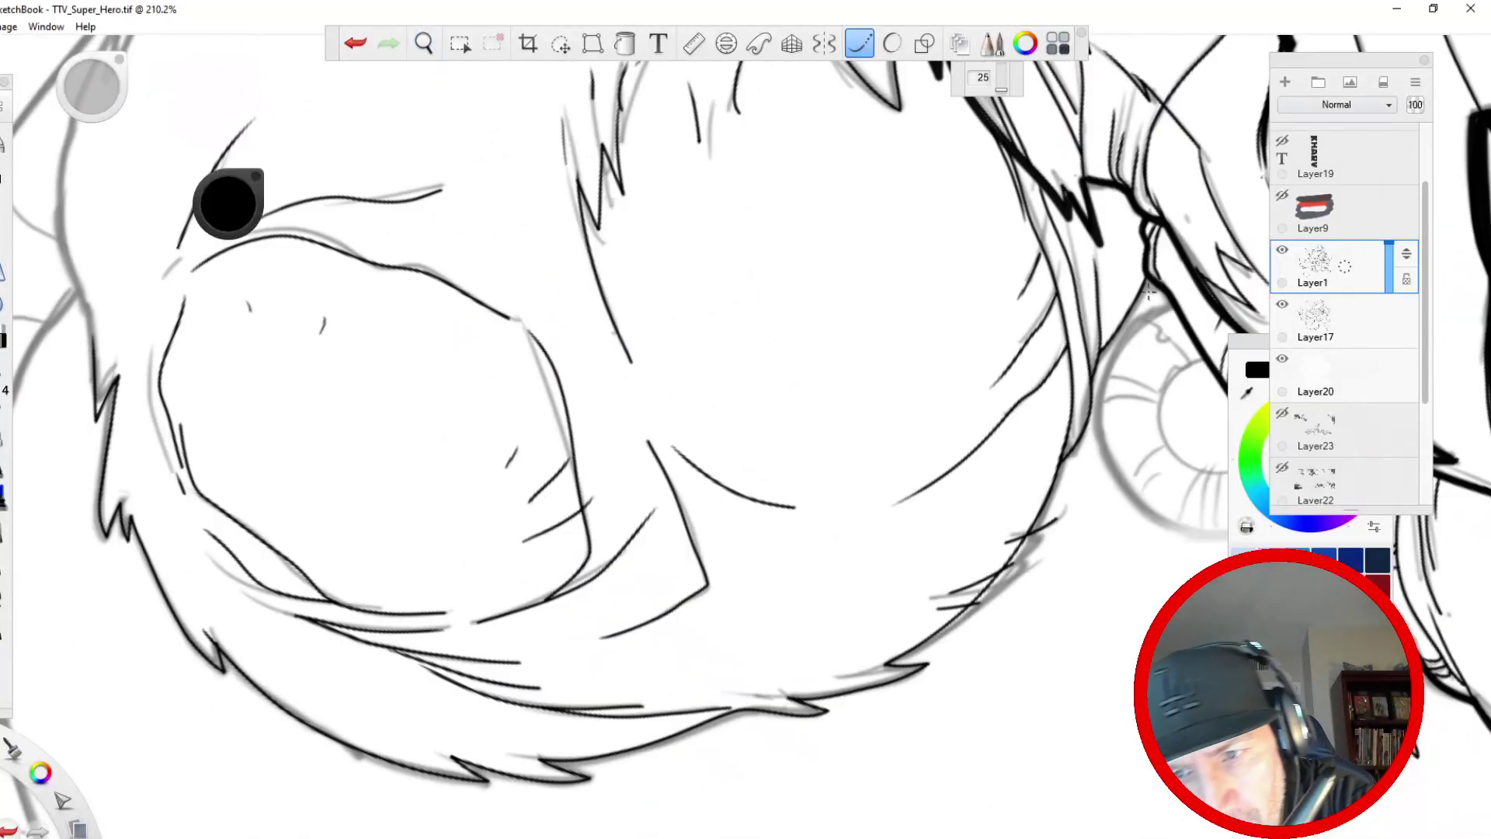
{"action": "mouse_move", "coordinate": [1153, 278]}
{"action": "left_mouse_down"}
{"action": "mouse_move", "coordinate": [1100, 356]}
{"action": "mouse_move", "coordinate": [1090, 423]}
{"action": "mouse_move", "coordinate": [1025, 545]}
{"action": "mouse_move", "coordinate": [938, 637]}
{"action": "mouse_move", "coordinate": [886, 663]}
{"action": "left_mouse_up"}
{"action": "mouse_move", "coordinate": [932, 666]}
{"action": "left_mouse_down"}
{"action": "mouse_move", "coordinate": [845, 697]}
{"action": "mouse_move", "coordinate": [767, 694]}
{"action": "left_mouse_up"}
{"action": "left_click", "coordinate": [355, 44]}
{"action": "mouse_move", "coordinate": [1063, 454]}
{"action": "left_mouse_down"}
{"action": "mouse_move", "coordinate": [976, 603]}
{"action": "mouse_move", "coordinate": [889, 664]}
{"action": "mouse_move", "coordinate": [949, 660]}
{"action": "mouse_move", "coordinate": [776, 693]}
{"action": "mouse_move", "coordinate": [849, 717]}
{"action": "mouse_move", "coordinate": [697, 723]}
{"action": "left_mouse_up"}
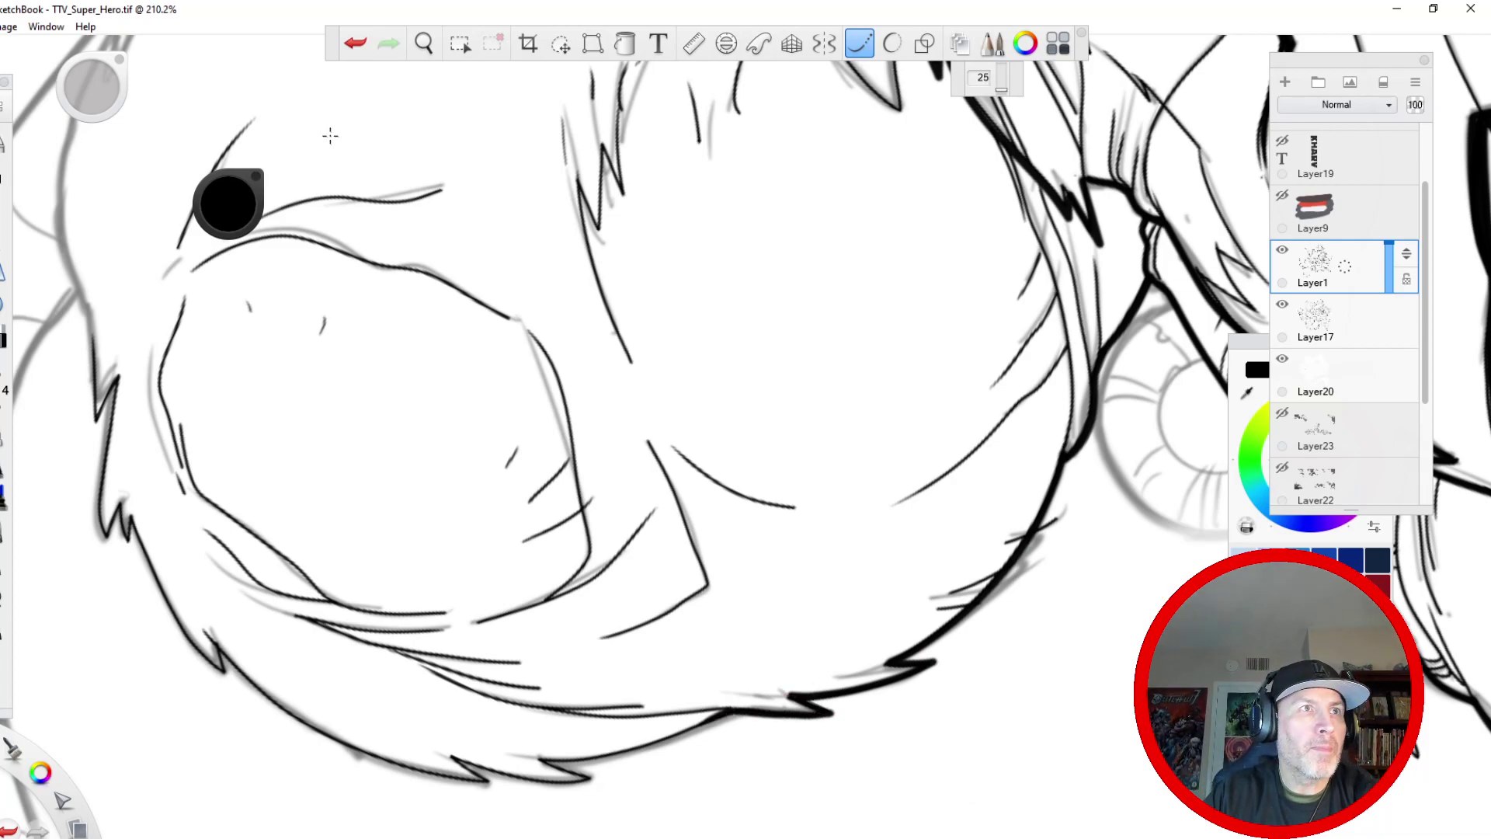
- Thicken the jagged outer contour around the kneecap side of the tail-side leg, including its fur spikes
{"action": "key", "text": "space"}
{"action": "left_click_drag", "start_coordinate": [297, 162], "coordinate": [422, 267]}
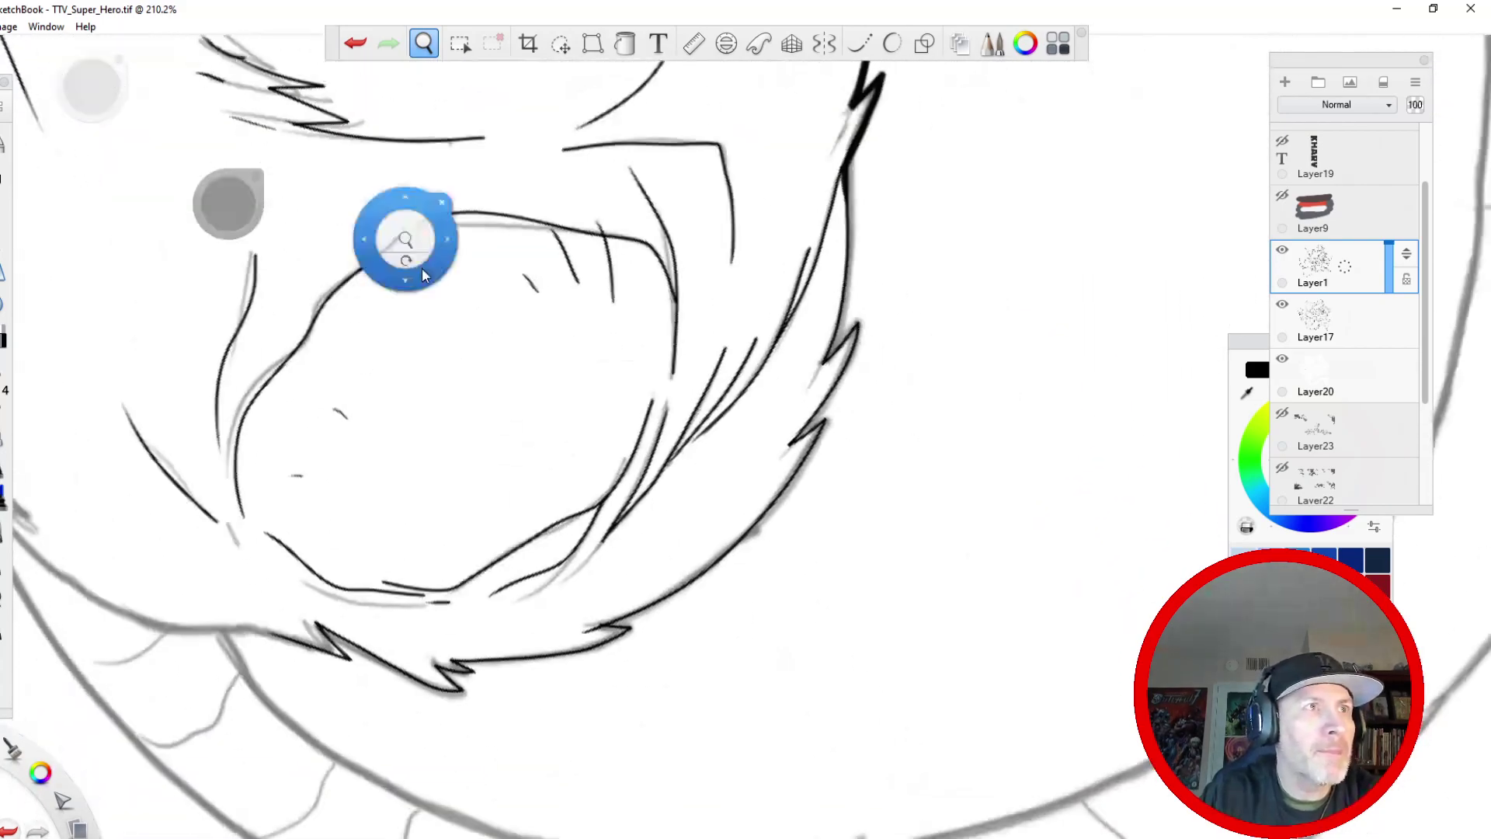
{"action": "key", "text": "space"}
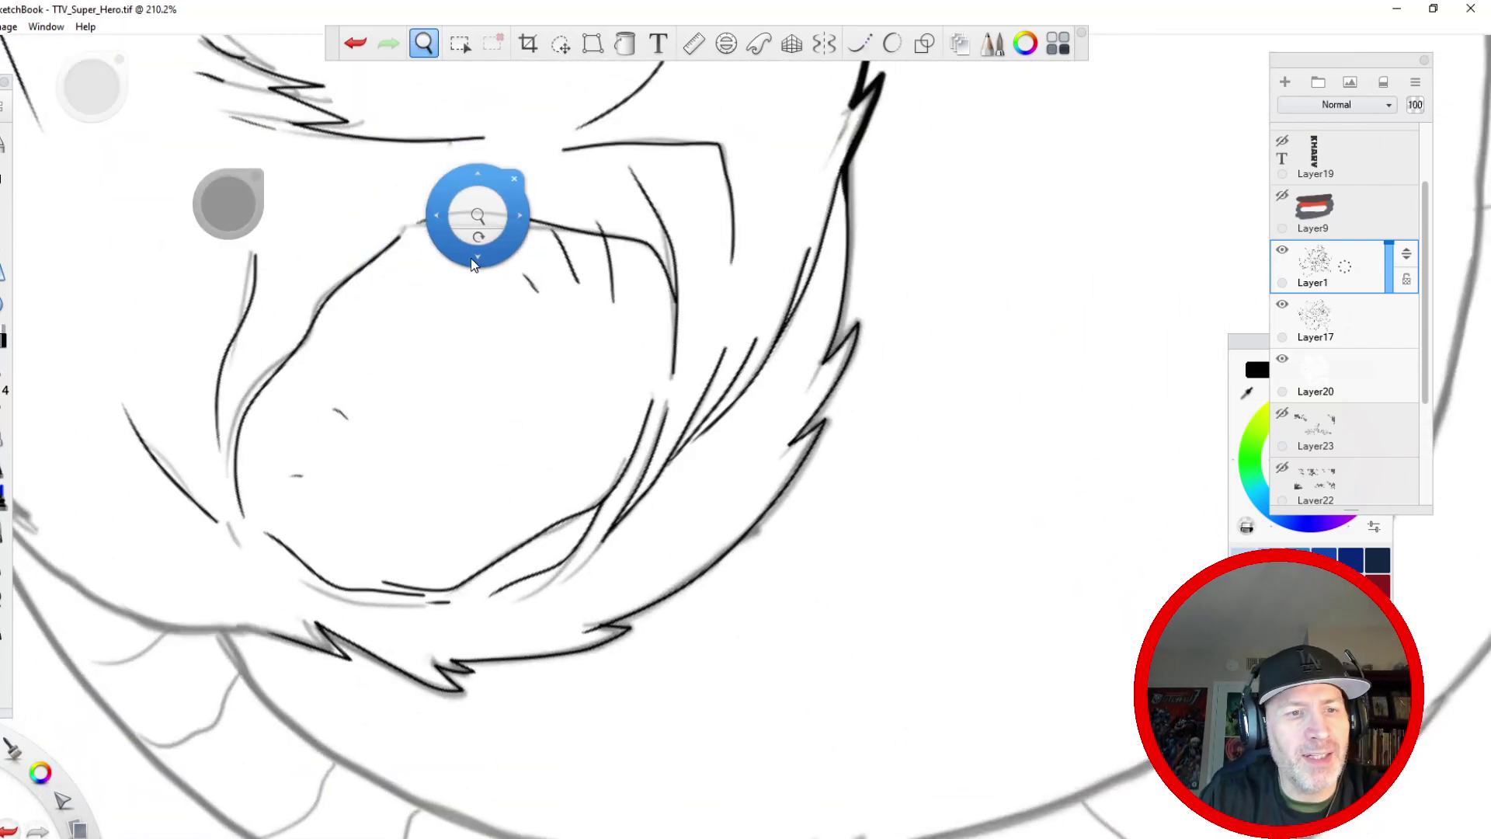
{"action": "left_click_drag", "start_coordinate": [477, 205], "coordinate": [487, 310]}
{"action": "mouse_move", "coordinate": [750, 148]}
{"action": "left_mouse_down"}
{"action": "mouse_move", "coordinate": [800, 327]}
{"action": "mouse_move", "coordinate": [815, 268]}
{"action": "mouse_move", "coordinate": [813, 346]}
{"action": "mouse_move", "coordinate": [786, 412]}
{"action": "mouse_move", "coordinate": [813, 381]}
{"action": "mouse_move", "coordinate": [800, 457]}
{"action": "mouse_move", "coordinate": [742, 578]}
{"action": "mouse_move", "coordinate": [679, 641]}
{"action": "left_mouse_up"}
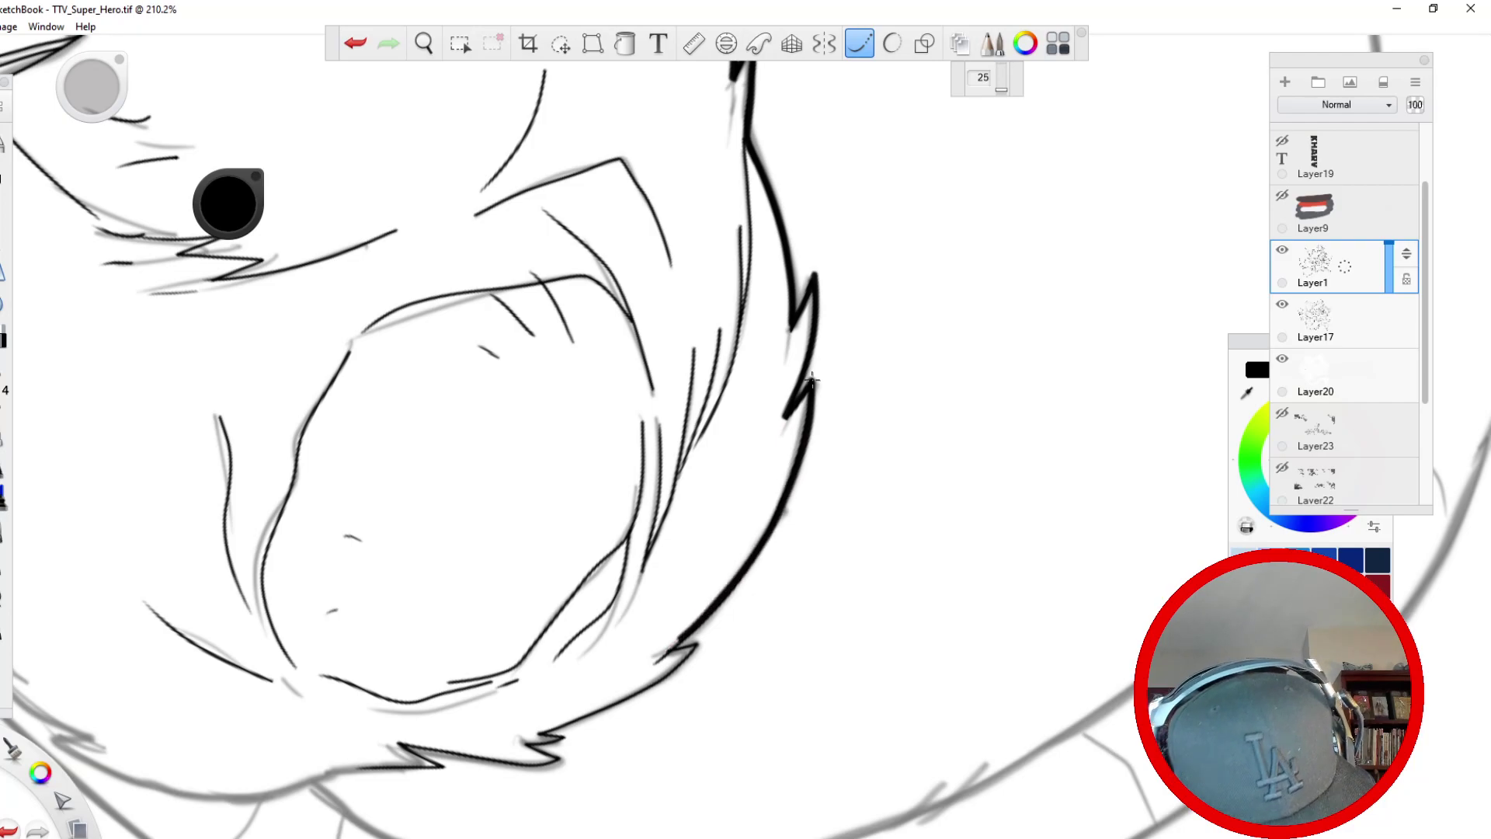
{"action": "mouse_move", "coordinate": [812, 381]}
{"action": "left_mouse_down"}
{"action": "mouse_move", "coordinate": [697, 649]}
{"action": "mouse_move", "coordinate": [636, 699]}
{"action": "mouse_move", "coordinate": [544, 732]}
{"action": "left_mouse_up"}
{"action": "left_click", "coordinate": [355, 43]}
{"action": "mouse_move", "coordinate": [699, 642]}
{"action": "left_mouse_down"}
{"action": "mouse_move", "coordinate": [608, 710]}
{"action": "mouse_move", "coordinate": [524, 744]}
{"action": "left_mouse_up"}
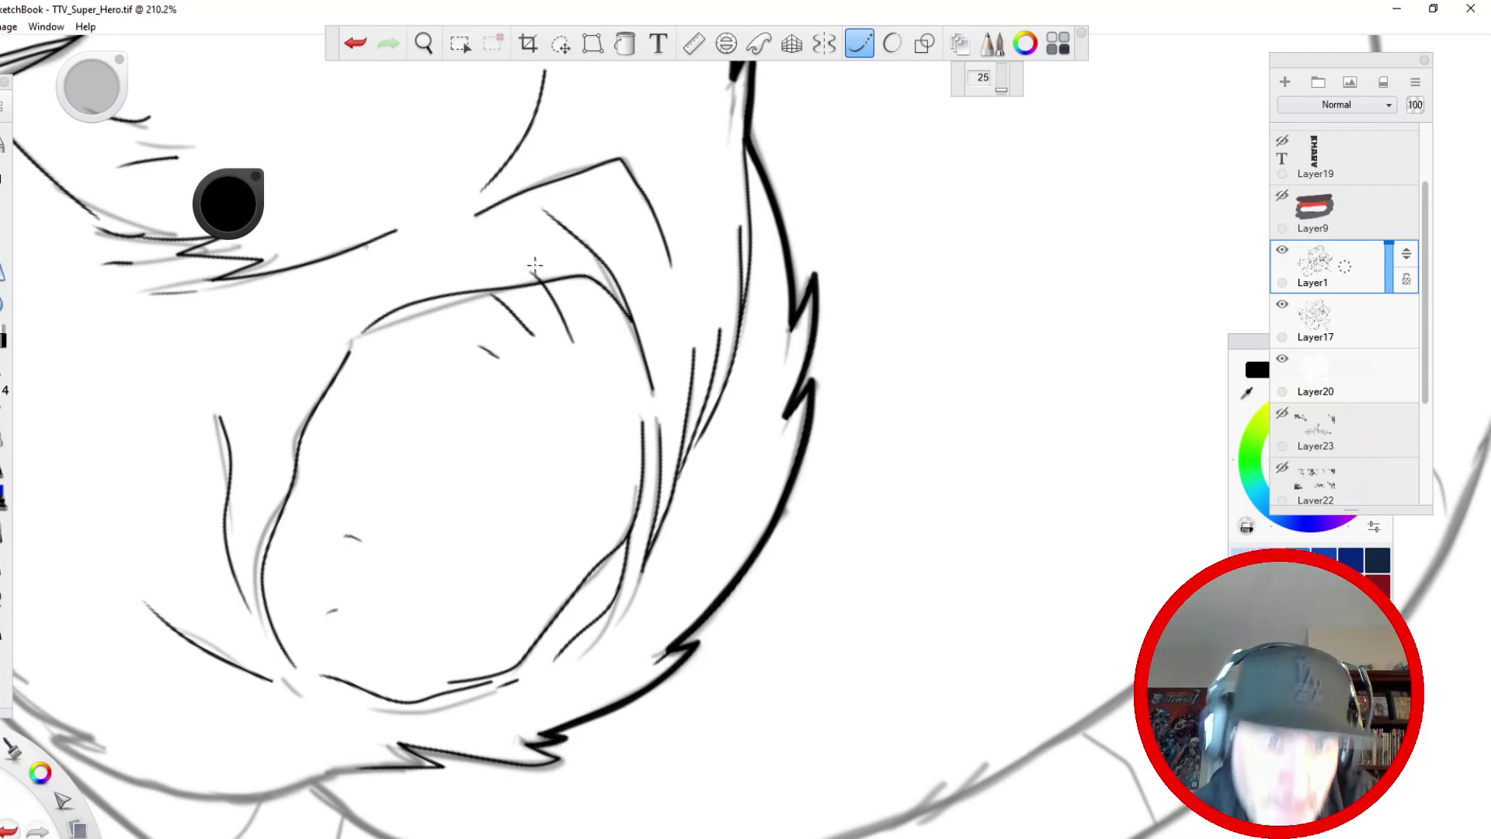
- Thicken the bent leg's lower fur contour past the base of the tail to the fur tuft underneath
{"action": "key", "text": "space"}
{"action": "mouse_move", "coordinate": [490, 233]}
{"action": "left_mouse_down"}
{"action": "mouse_move", "coordinate": [478, 343]}
{"action": "mouse_move", "coordinate": [579, 430]}
{"action": "left_mouse_up"}
{"action": "left_click_drag", "start_coordinate": [566, 505], "coordinate": [499, 185]}
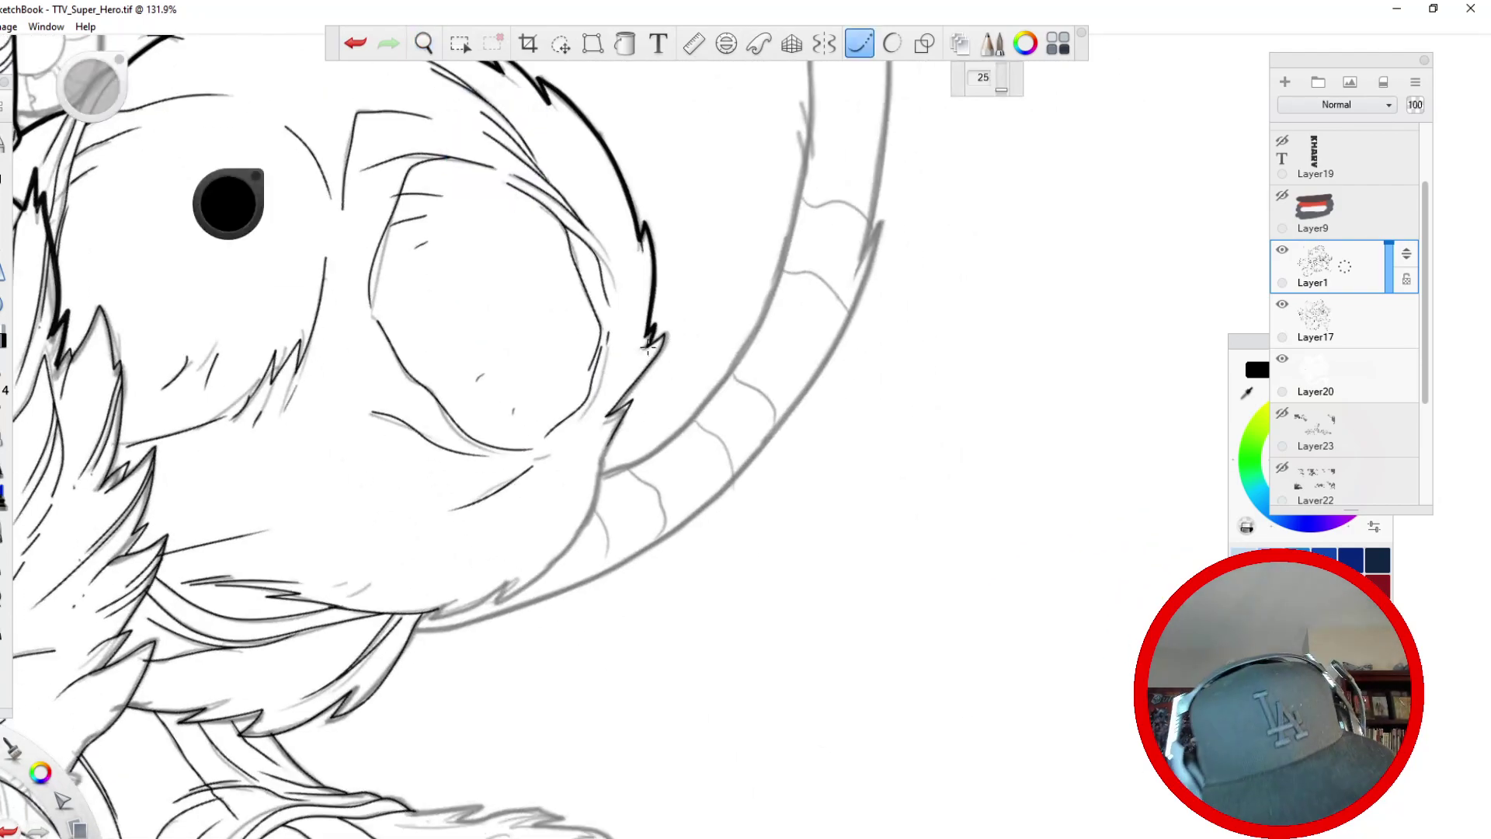
{"action": "mouse_move", "coordinate": [649, 350]}
{"action": "left_mouse_down"}
{"action": "mouse_move", "coordinate": [605, 420]}
{"action": "mouse_move", "coordinate": [641, 389]}
{"action": "mouse_move", "coordinate": [561, 555]}
{"action": "mouse_move", "coordinate": [496, 606]}
{"action": "mouse_move", "coordinate": [510, 579]}
{"action": "mouse_move", "coordinate": [426, 623]}
{"action": "left_mouse_up"}
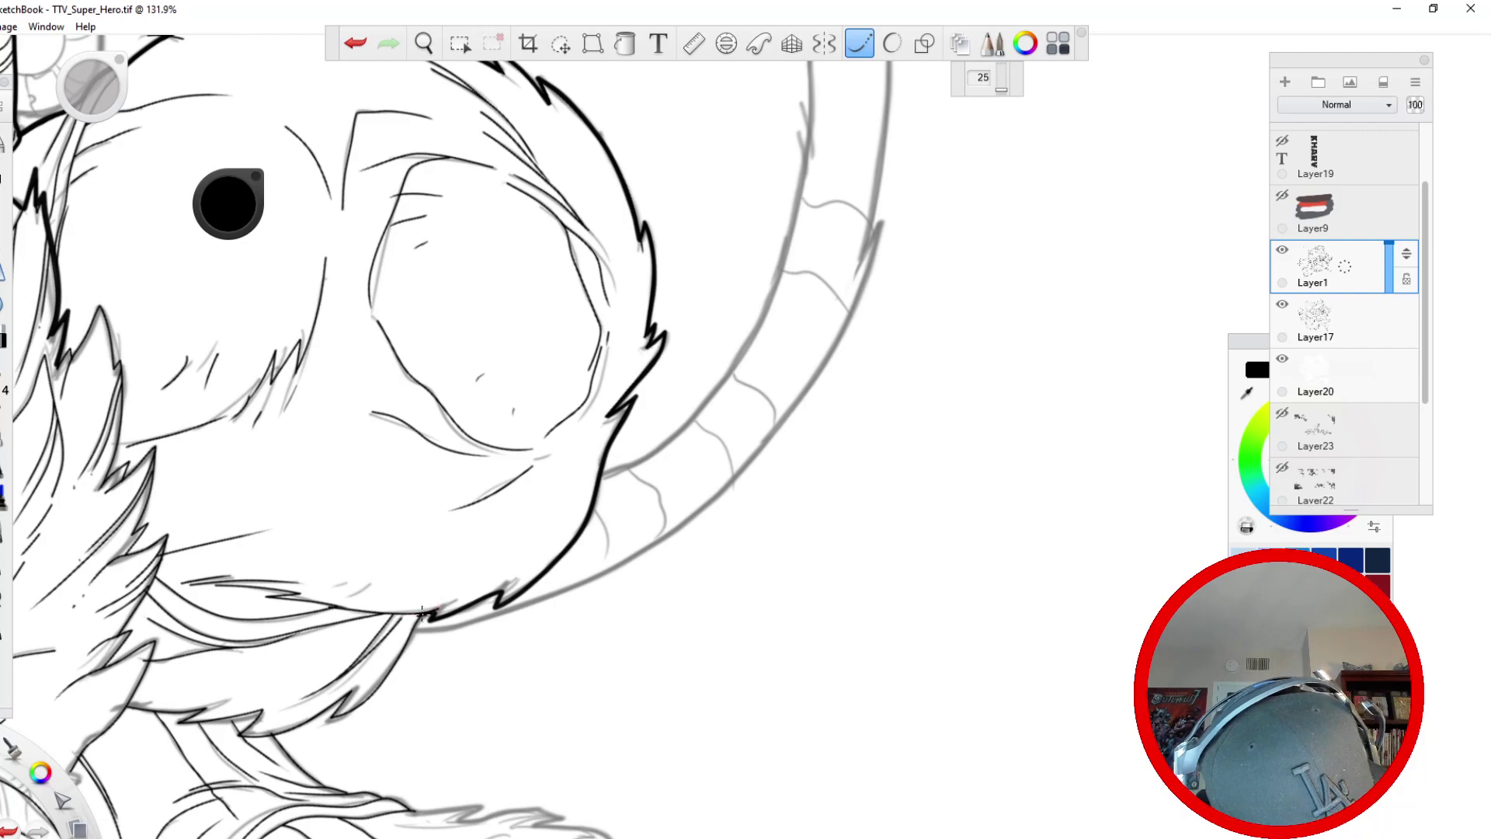
- Thicken the jagged outer edge of the fur tuft between the bent leg and the foot wrap
{"action": "key", "text": "space"}
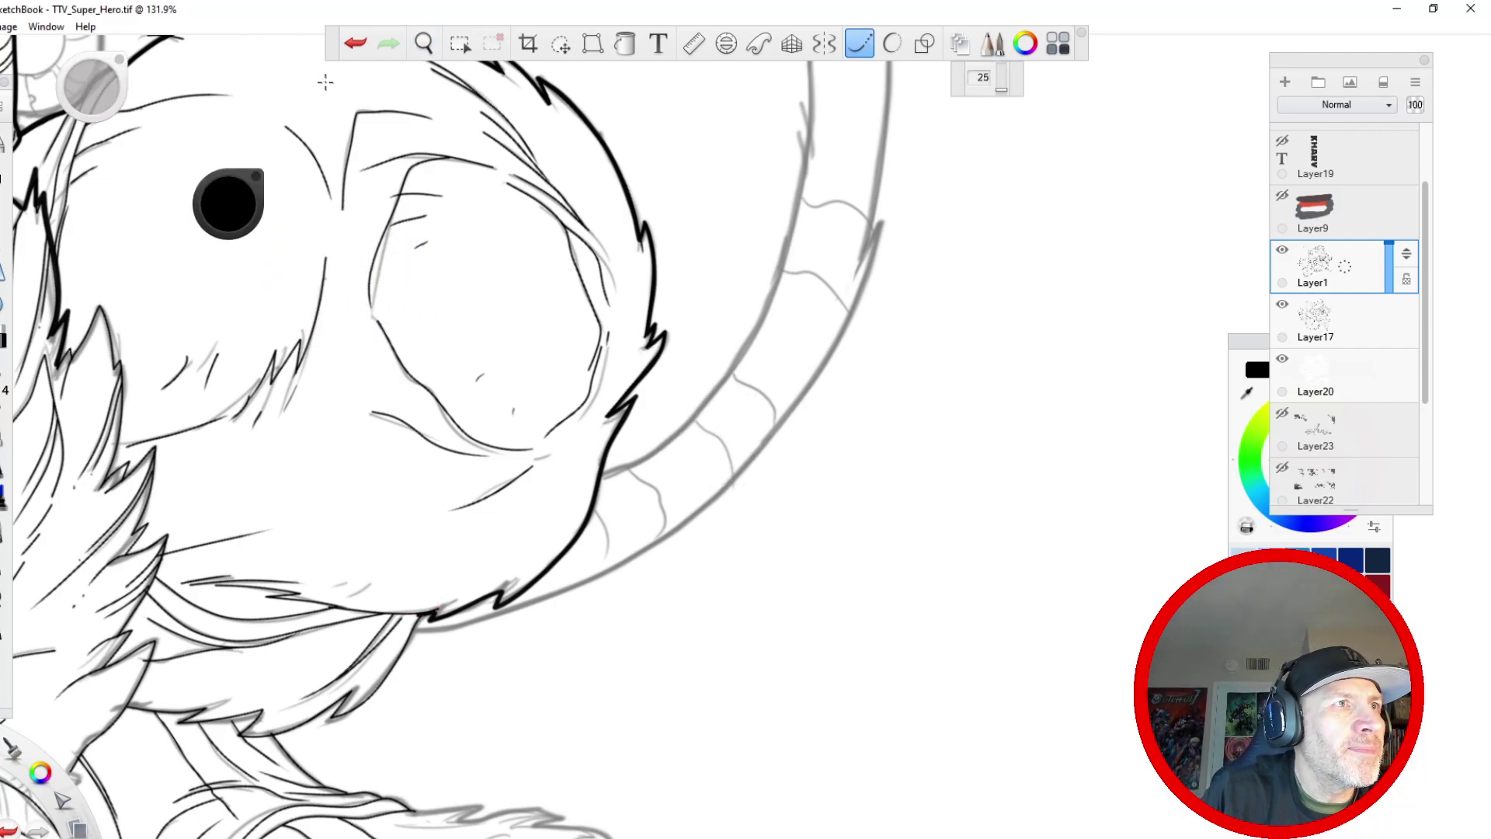
{"action": "key", "text": "space"}
{"action": "left_click_drag", "start_coordinate": [364, 154], "coordinate": [388, 480]}
{"action": "left_click_drag", "start_coordinate": [334, 421], "coordinate": [510, 403]}
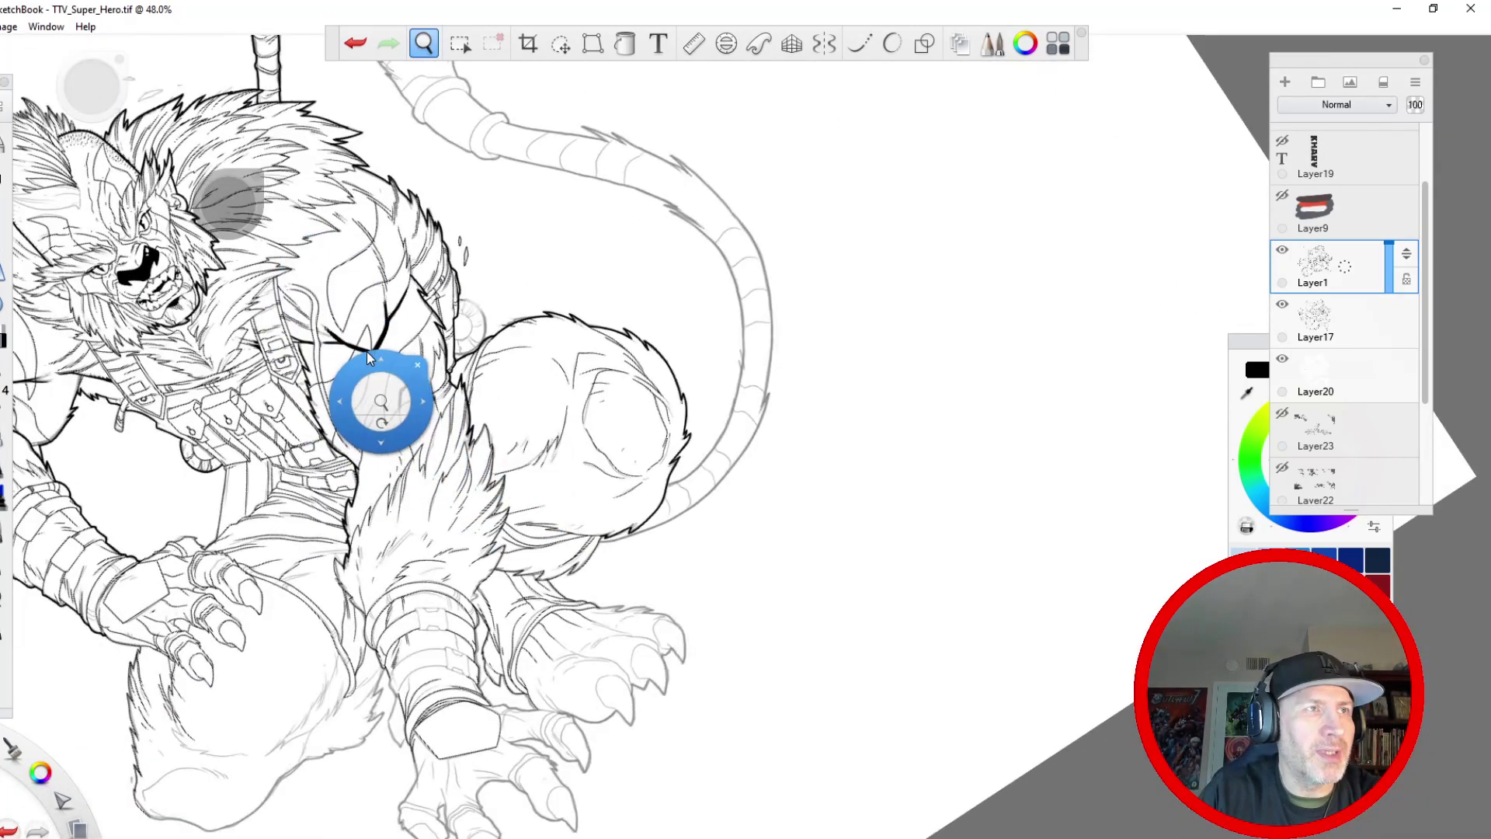
{"action": "mouse_move", "coordinate": [376, 421]}
{"action": "left_mouse_down"}
{"action": "mouse_move", "coordinate": [590, 620]}
{"action": "mouse_move", "coordinate": [633, 435]}
{"action": "left_mouse_up"}
{"action": "left_click_drag", "start_coordinate": [645, 419], "coordinate": [395, 241]}
{"action": "left_click_drag", "start_coordinate": [696, 373], "coordinate": [741, 475]}
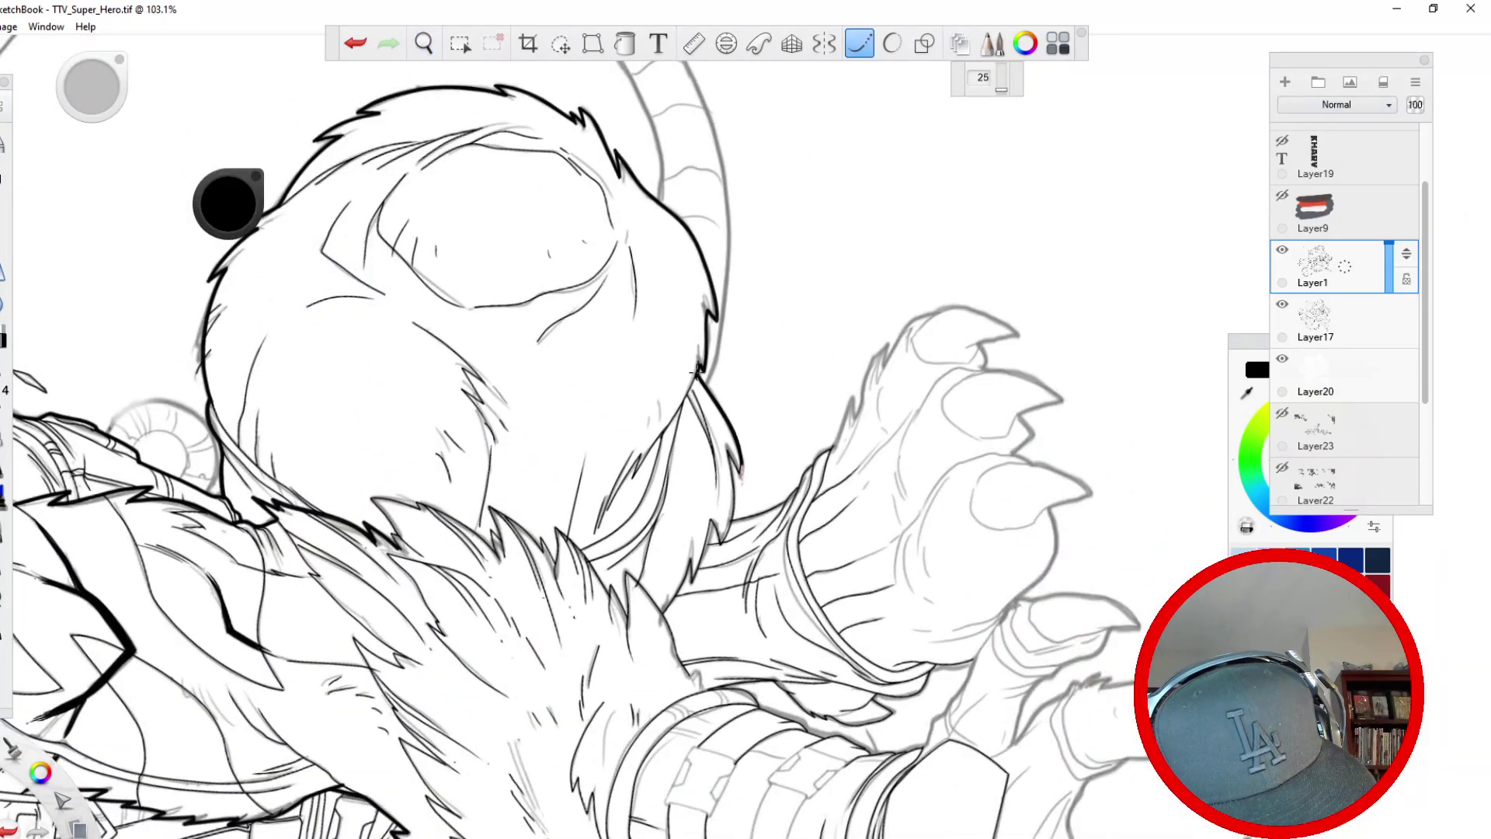
{"action": "left_click", "coordinate": [355, 44]}
{"action": "mouse_move", "coordinate": [698, 373]}
{"action": "left_mouse_down"}
{"action": "mouse_move", "coordinate": [742, 474]}
{"action": "mouse_move", "coordinate": [729, 534]}
{"action": "mouse_move", "coordinate": [716, 529]}
{"action": "mouse_move", "coordinate": [662, 621]}
{"action": "left_mouse_up"}
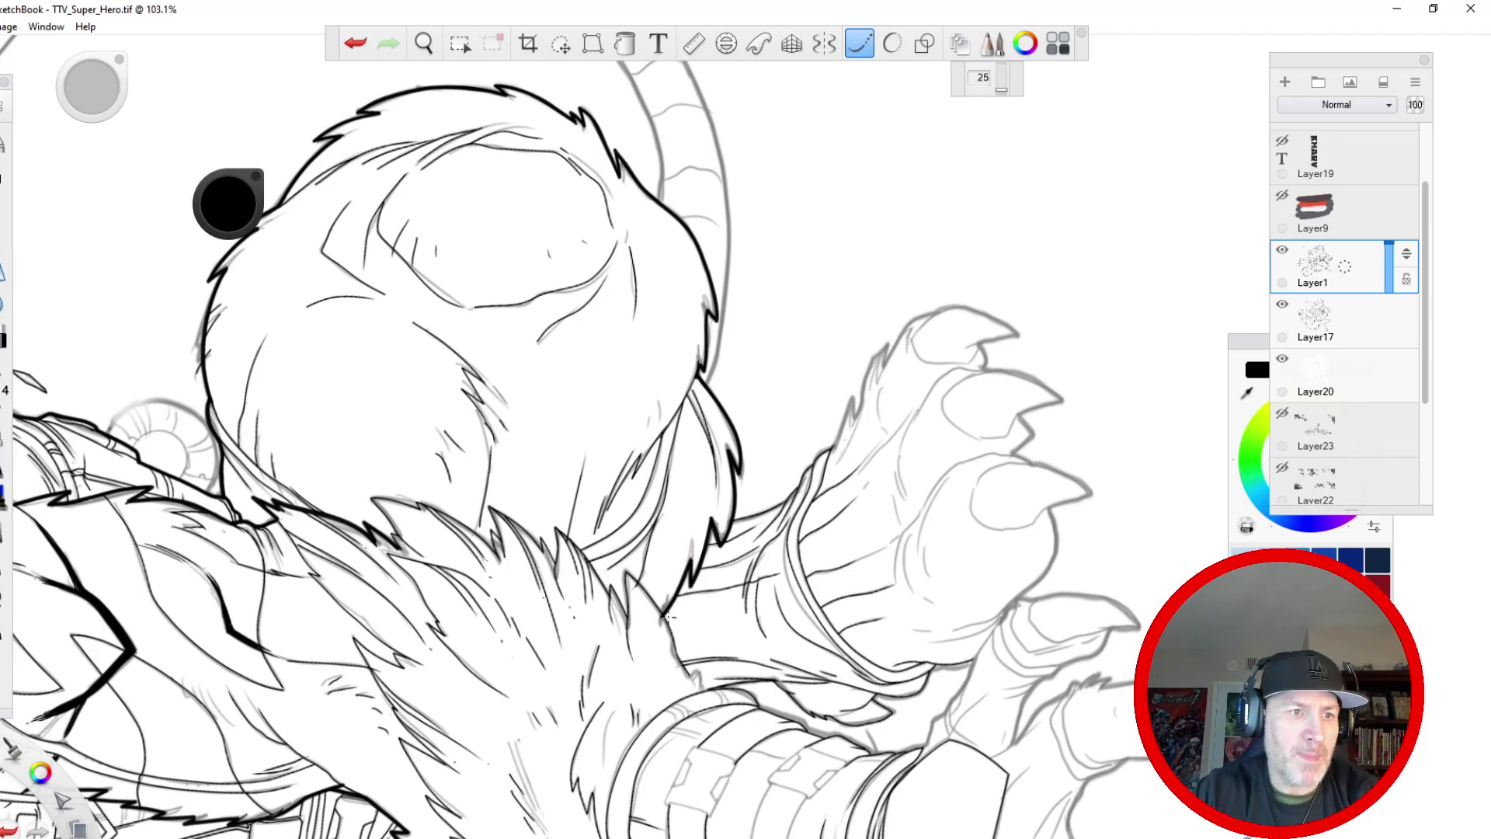
- Thicken the bent leg's lower contour where it overlaps the fur tuft, ending in a spike
{"action": "key", "text": "space"}
{"action": "left_click_drag", "start_coordinate": [566, 393], "coordinate": [506, 249]}
{"action": "mouse_move", "coordinate": [864, 359]}
{"action": "left_mouse_down"}
{"action": "mouse_move", "coordinate": [767, 529]}
{"action": "mouse_move", "coordinate": [786, 495]}
{"action": "mouse_move", "coordinate": [738, 545]}
{"action": "left_mouse_up"}
{"action": "left_click_drag", "start_coordinate": [825, 445], "coordinate": [798, 541]}
- Thicken the forearm fur's edge from the tuft down to the wrist cuff and turn Steady Stroke off
{"action": "key", "text": "space"}
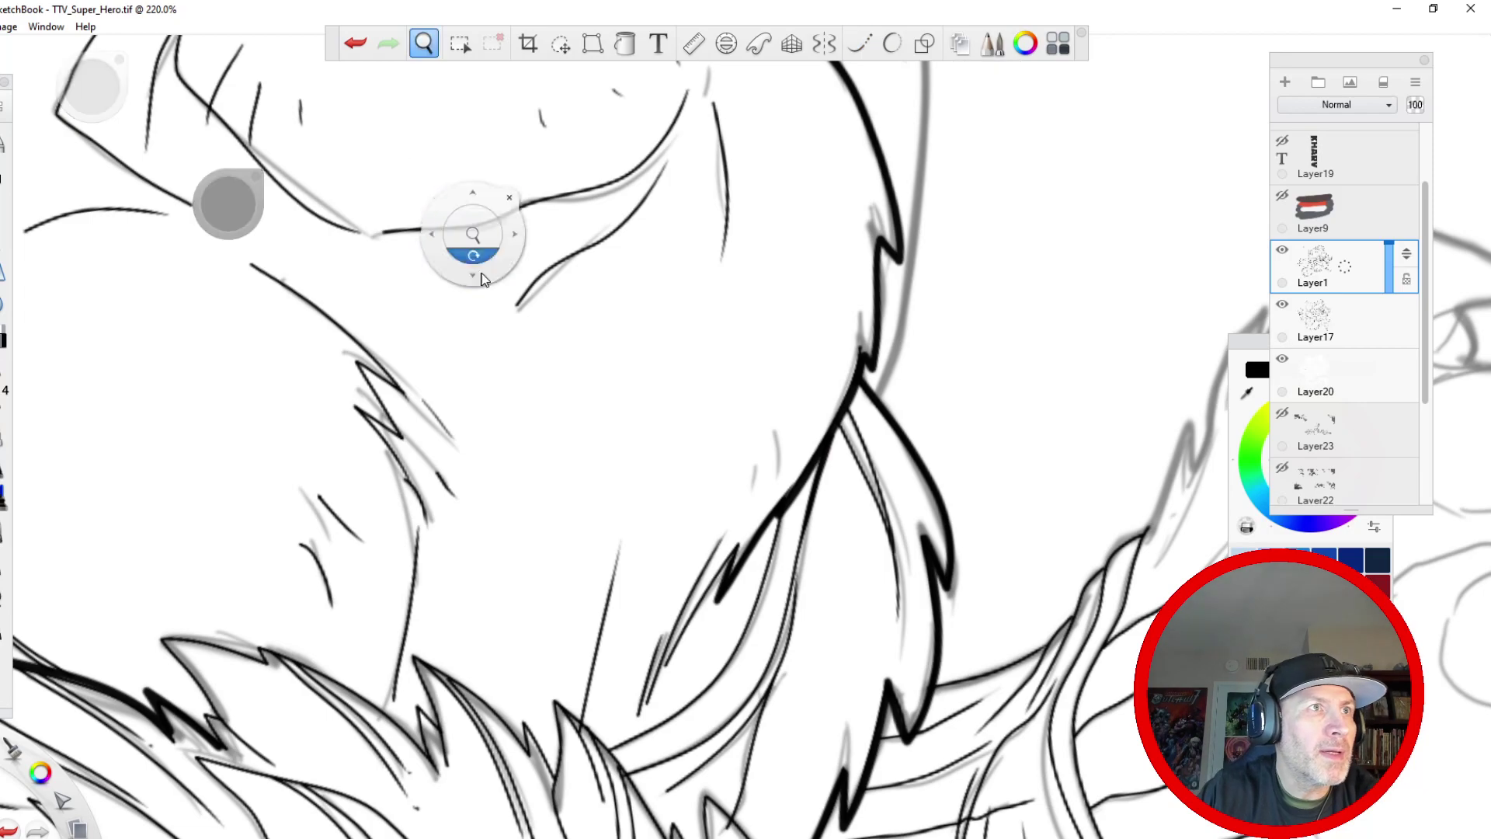
{"action": "left_click_drag", "start_coordinate": [476, 501], "coordinate": [306, 152]}
{"action": "left_click_drag", "start_coordinate": [369, 443], "coordinate": [348, 306]}
{"action": "mouse_move", "coordinate": [688, 544]}
{"action": "left_mouse_down"}
{"action": "mouse_move", "coordinate": [689, 560]}
{"action": "mouse_move", "coordinate": [675, 510]}
{"action": "mouse_move", "coordinate": [658, 528]}
{"action": "mouse_move", "coordinate": [602, 405]}
{"action": "left_mouse_up"}
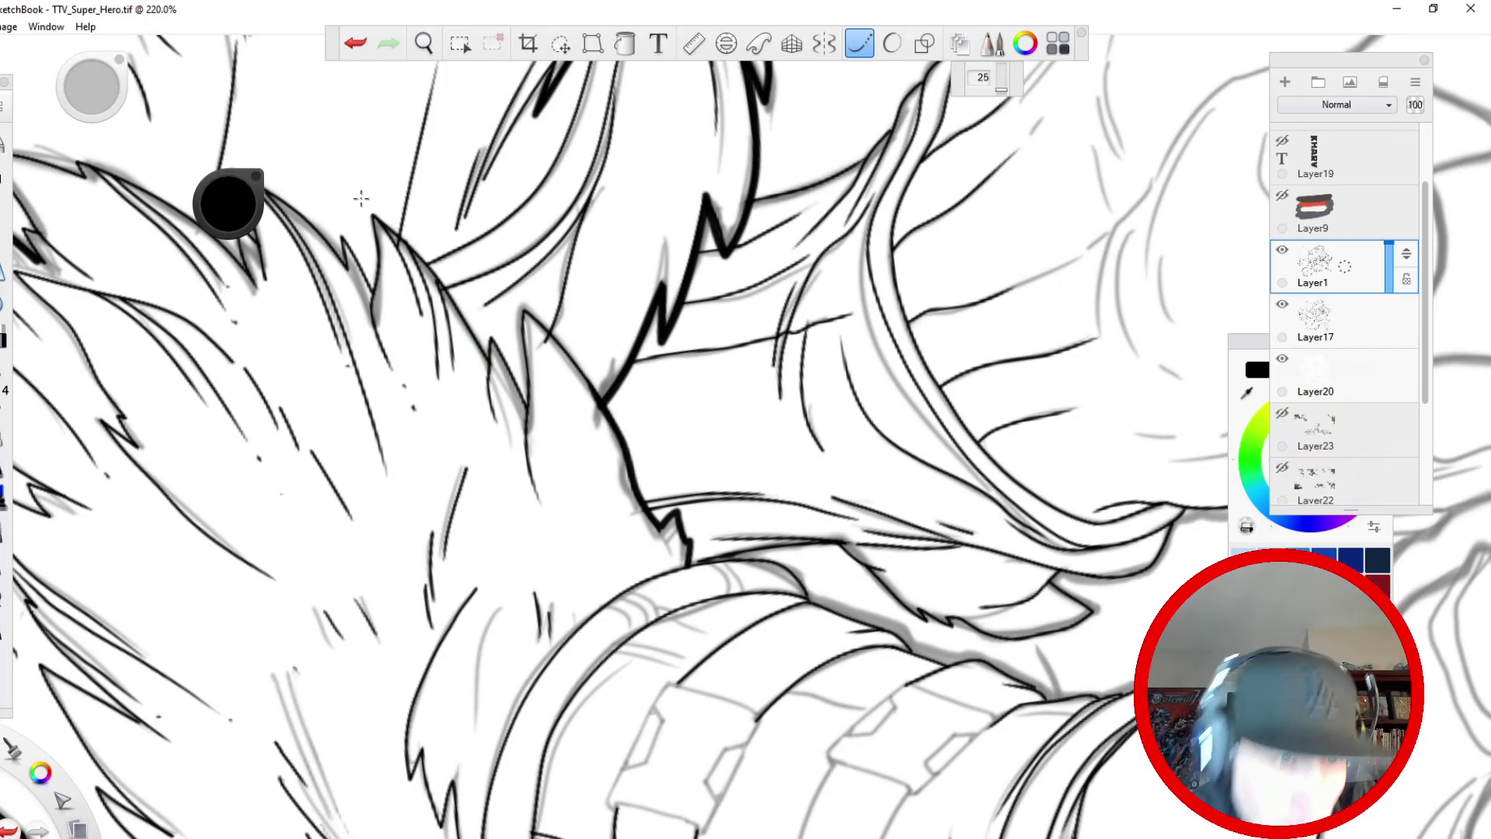
{"action": "left_click", "coordinate": [859, 50]}
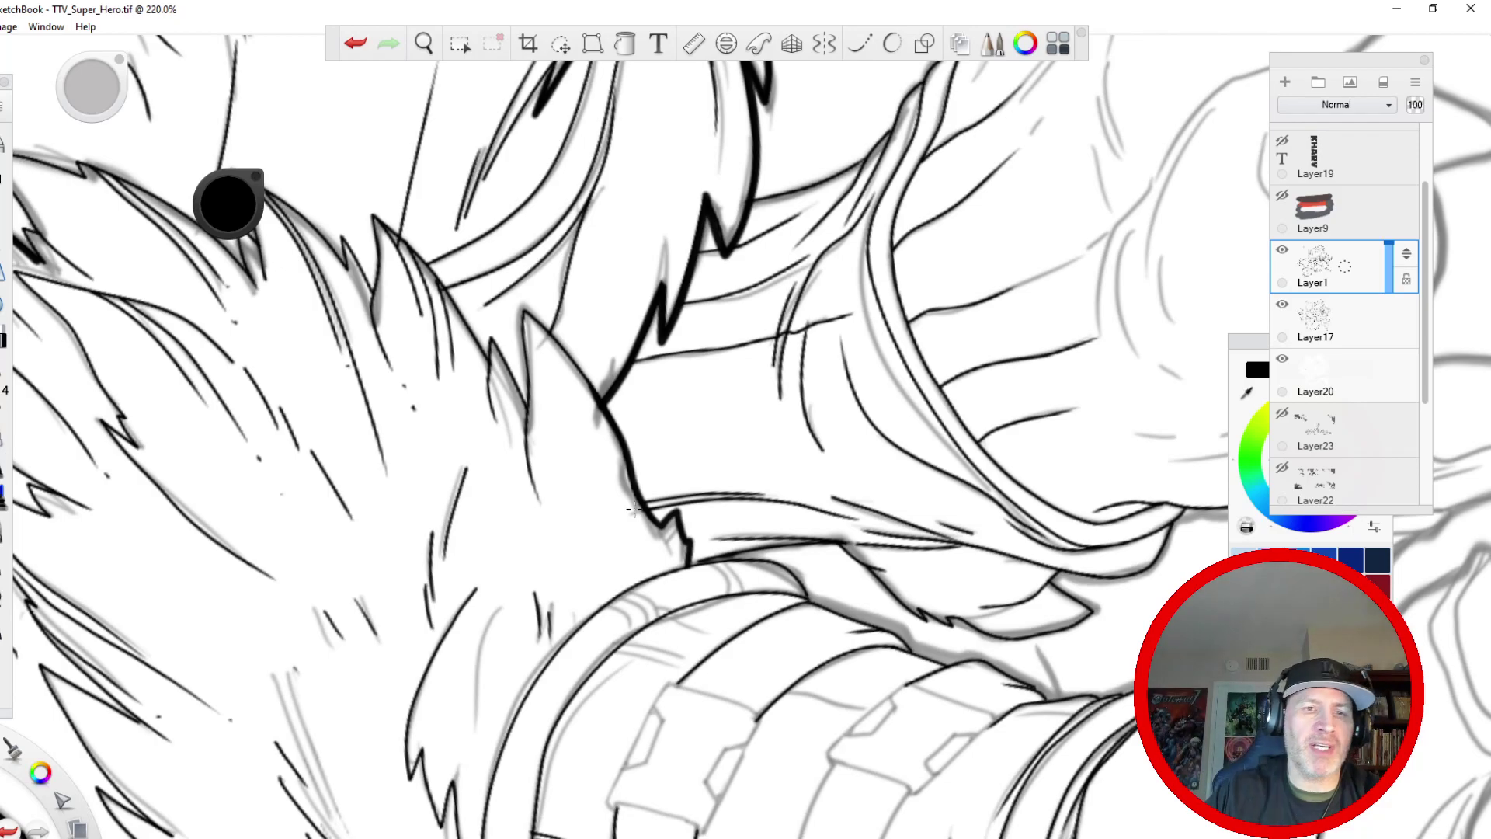
- Thicken the forearm fur's jagged spikes from the tuft along the edge overlapping the bent leg
{"action": "key", "text": "space"}
{"action": "mouse_move", "coordinate": [456, 240]}
{"action": "left_mouse_down"}
{"action": "mouse_move", "coordinate": [430, 742]}
{"action": "mouse_move", "coordinate": [457, 211]}
{"action": "left_mouse_up"}
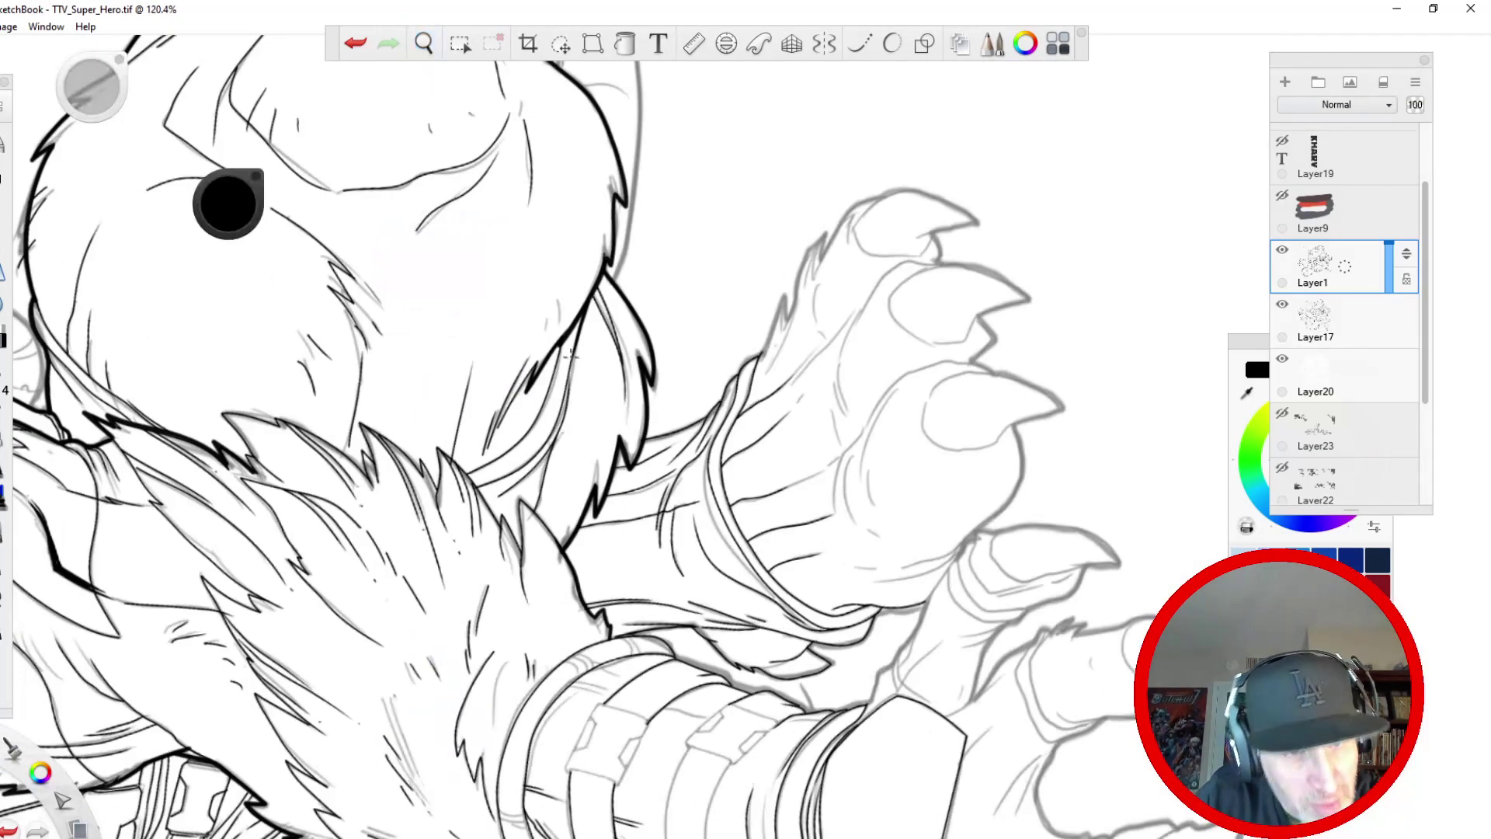
{"action": "key", "text": "space"}
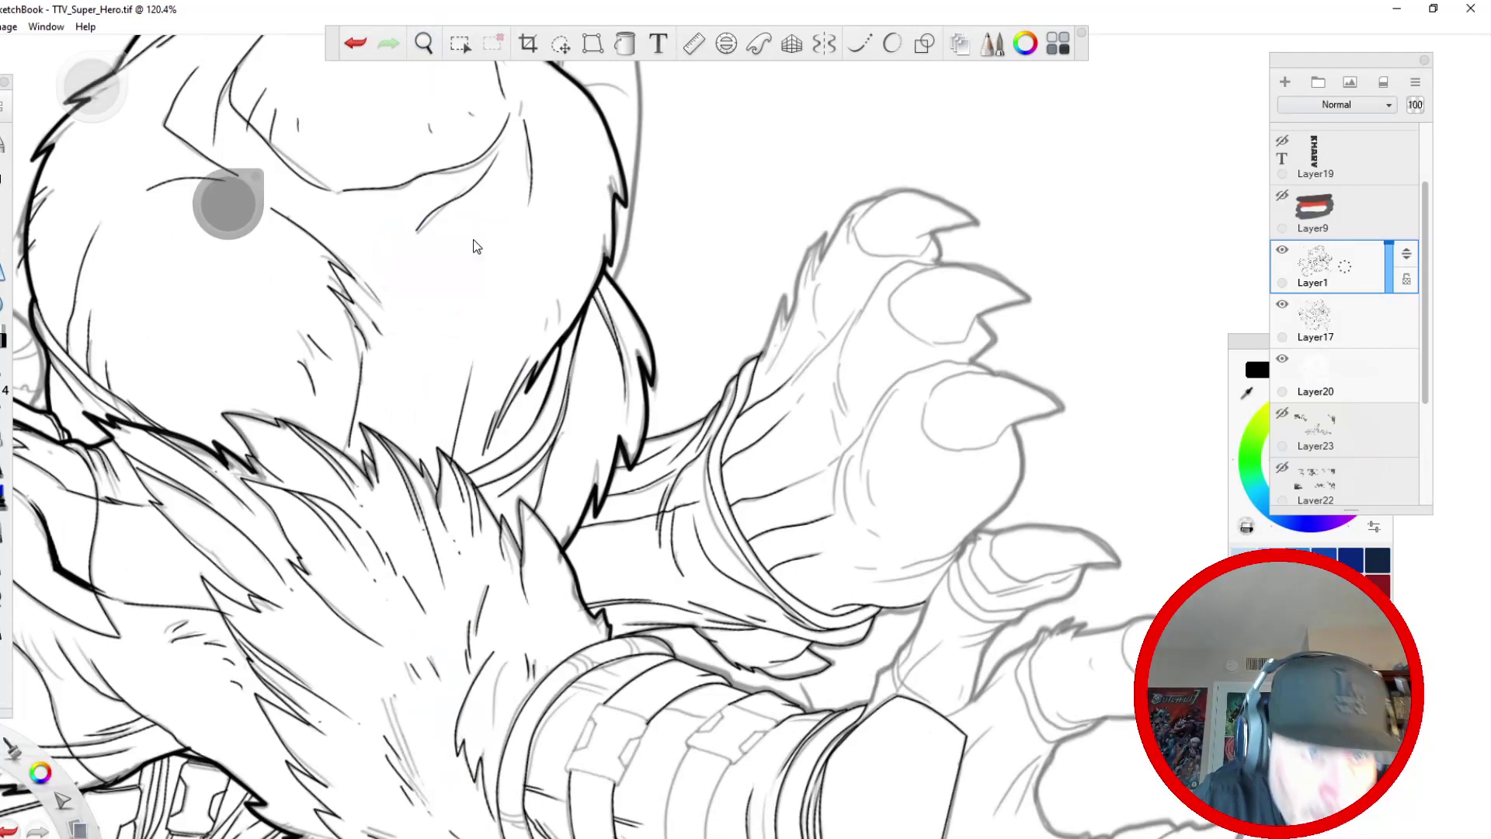
{"action": "left_click_drag", "start_coordinate": [483, 367], "coordinate": [619, 499]}
{"action": "mouse_move", "coordinate": [524, 467]}
{"action": "left_mouse_down"}
{"action": "mouse_move", "coordinate": [293, 393]}
{"action": "mouse_move", "coordinate": [486, 539]}
{"action": "mouse_move", "coordinate": [625, 381]}
{"action": "mouse_move", "coordinate": [530, 344]}
{"action": "mouse_move", "coordinate": [398, 565]}
{"action": "left_mouse_up"}
{"action": "key", "text": "space"}
{"action": "left_click_drag", "start_coordinate": [626, 378], "coordinate": [609, 231]}
{"action": "mouse_move", "coordinate": [582, 482]}
{"action": "left_mouse_down"}
{"action": "mouse_move", "coordinate": [590, 400]}
{"action": "mouse_move", "coordinate": [581, 555]}
{"action": "mouse_move", "coordinate": [688, 421]}
{"action": "mouse_move", "coordinate": [626, 555]}
{"action": "mouse_move", "coordinate": [658, 536]}
{"action": "mouse_move", "coordinate": [631, 675]}
{"action": "mouse_move", "coordinate": [643, 750]}
{"action": "mouse_move", "coordinate": [713, 674]}
{"action": "left_mouse_up"}
{"action": "key", "text": "space"}
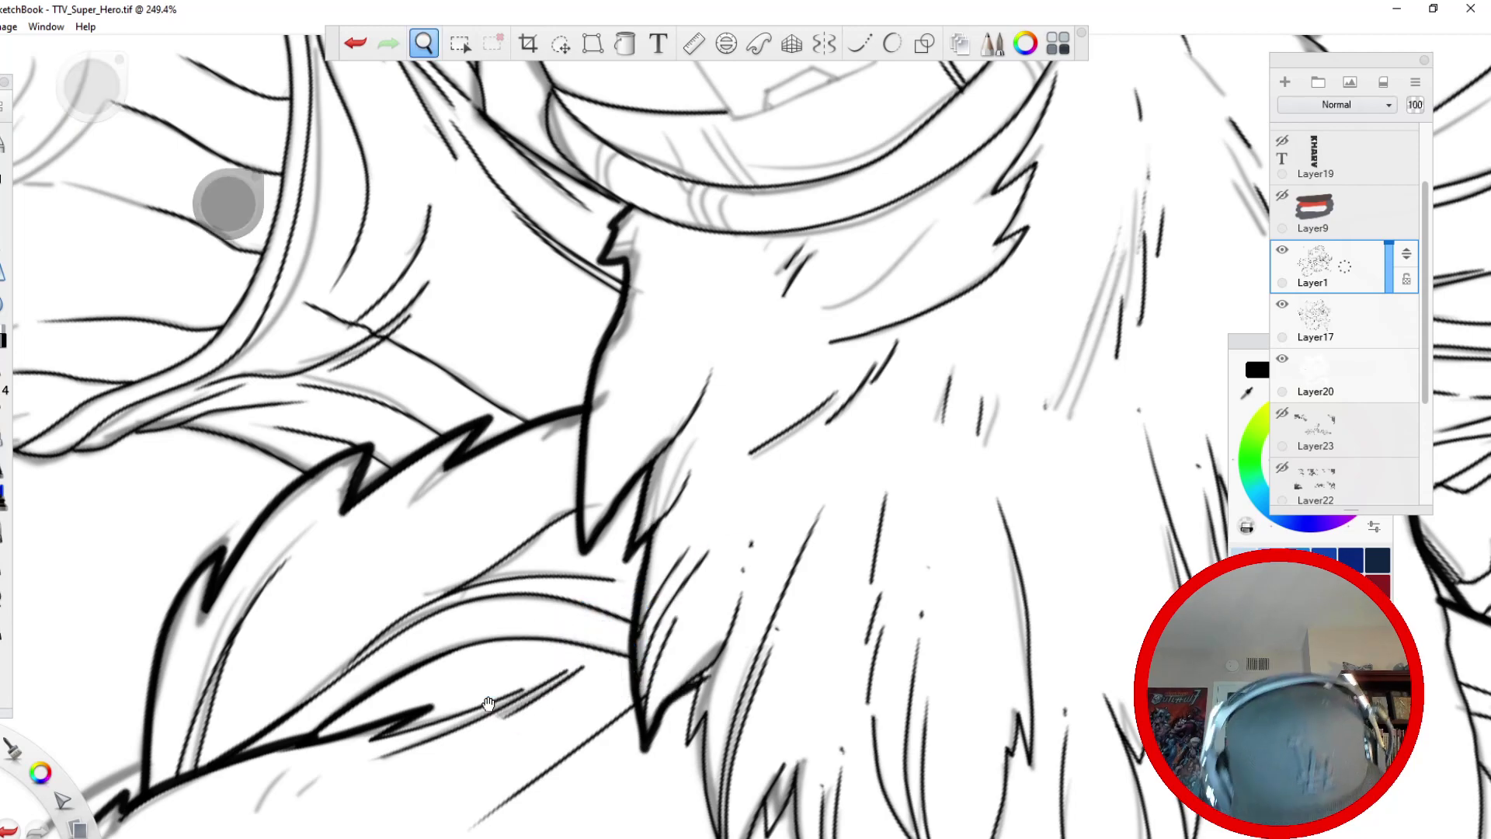
- Continue the heavy jagged fur contour up the arm to where it meets the bent leg's far edge
{"action": "left_click_drag", "start_coordinate": [488, 703], "coordinate": [441, 427]}
{"action": "mouse_move", "coordinate": [653, 404]}
{"action": "left_mouse_down"}
{"action": "mouse_move", "coordinate": [641, 475]}
{"action": "mouse_move", "coordinate": [661, 443]}
{"action": "mouse_move", "coordinate": [658, 514]}
{"action": "mouse_move", "coordinate": [699, 617]}
{"action": "mouse_move", "coordinate": [734, 494]}
{"action": "mouse_move", "coordinate": [719, 572]}
{"action": "mouse_move", "coordinate": [750, 517]}
{"action": "mouse_move", "coordinate": [751, 575]}
{"action": "mouse_move", "coordinate": [816, 743]}
{"action": "left_mouse_up"}
{"action": "mouse_move", "coordinate": [816, 743]}
{"action": "left_mouse_down"}
{"action": "mouse_move", "coordinate": [824, 713]}
{"action": "mouse_move", "coordinate": [486, 344]}
{"action": "mouse_move", "coordinate": [571, 493]}
{"action": "left_mouse_up"}
{"action": "key", "text": "space"}
{"action": "mouse_move", "coordinate": [570, 493]}
{"action": "left_mouse_down"}
{"action": "mouse_move", "coordinate": [578, 382]}
{"action": "mouse_move", "coordinate": [589, 395]}
{"action": "mouse_move", "coordinate": [600, 336]}
{"action": "left_mouse_up"}
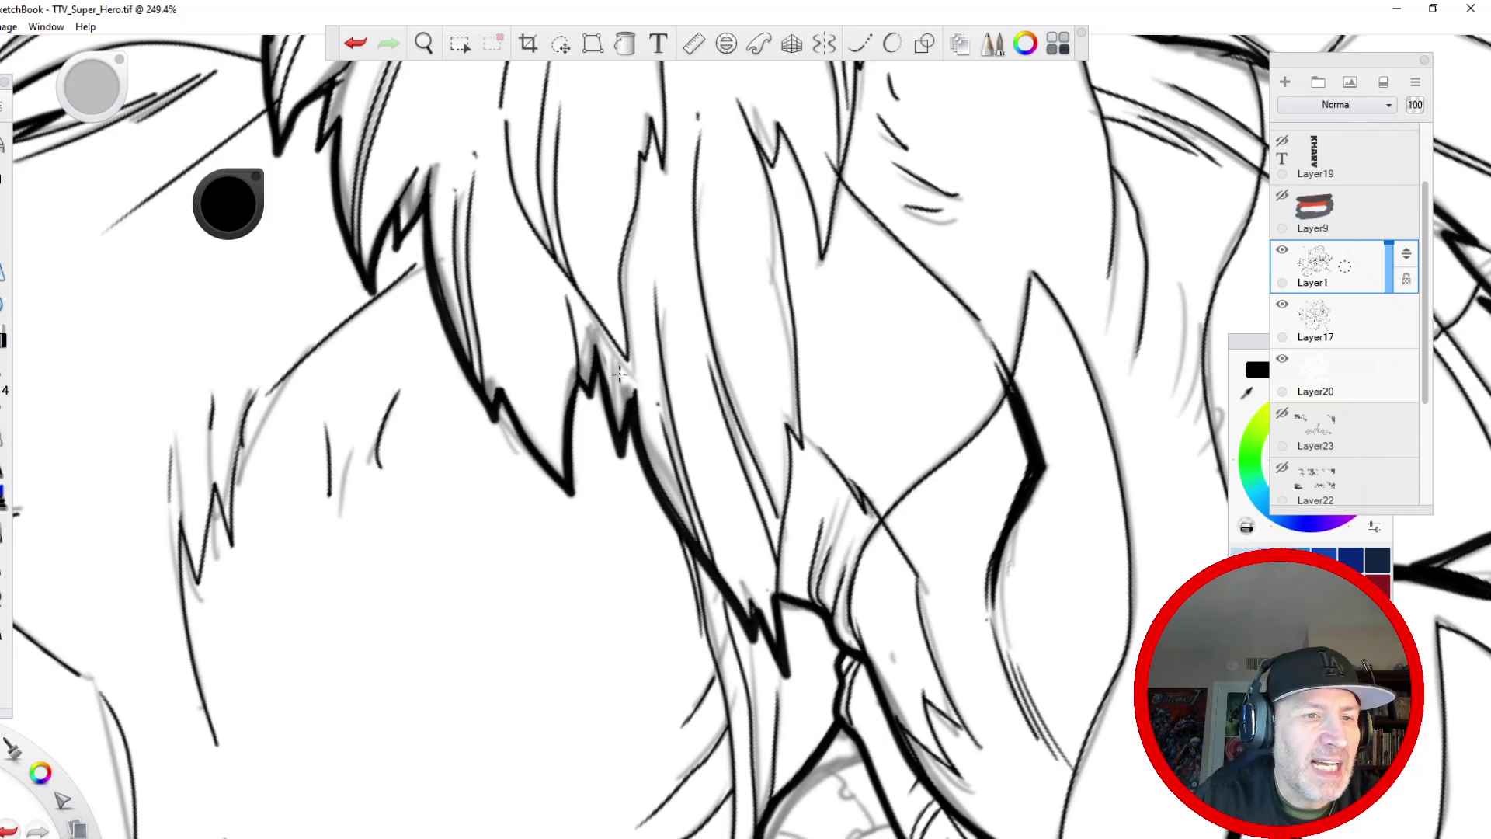
- Thicken the forearm fur's inner edge, on the side facing the other knee, down to the wrist cuff
{"action": "key", "text": "space"}
{"action": "left_click_drag", "start_coordinate": [360, 281], "coordinate": [536, 722]}
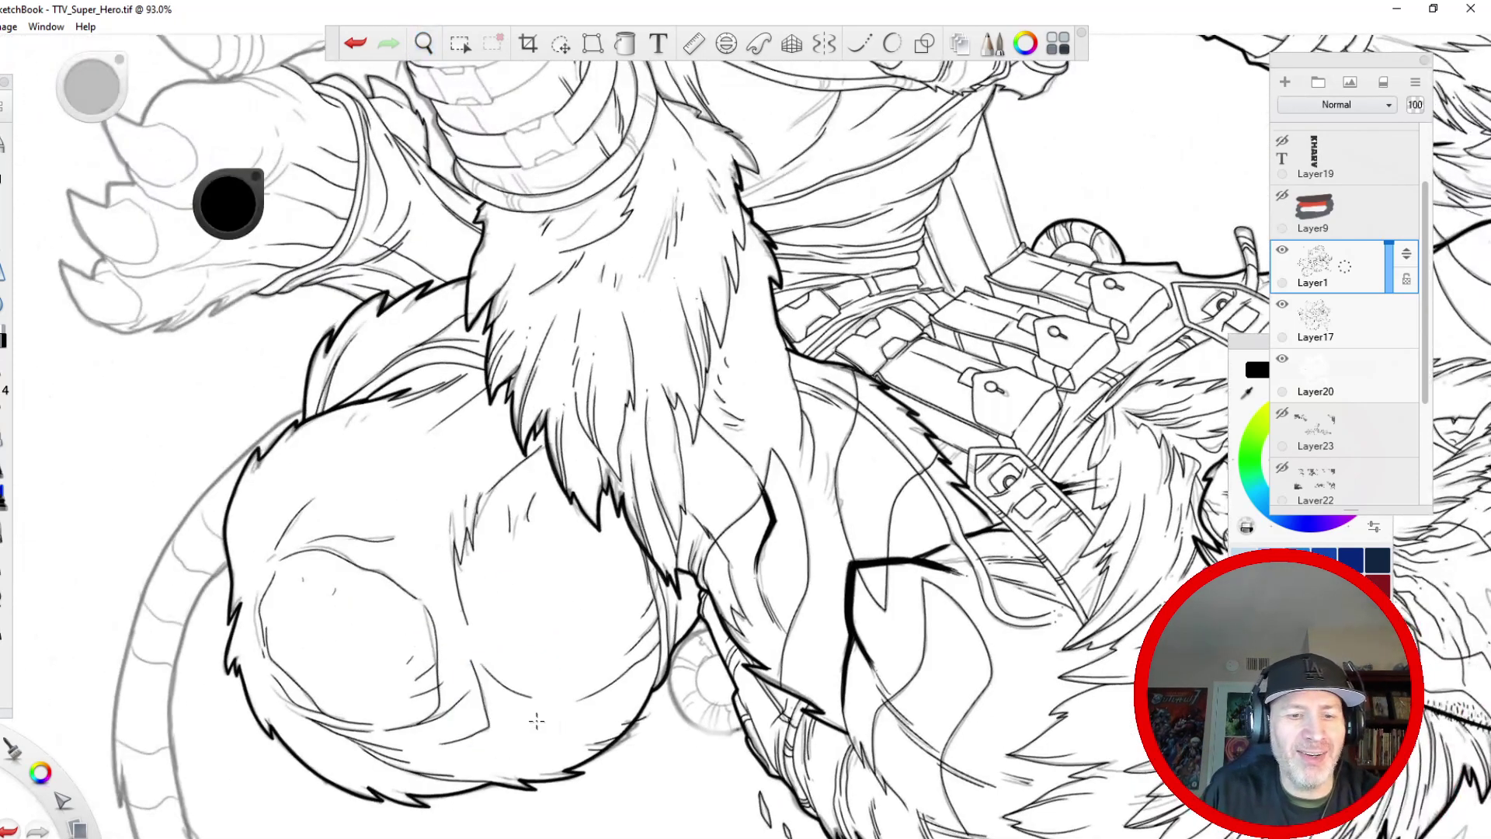
{"action": "key", "text": "space"}
{"action": "left_click_drag", "start_coordinate": [341, 222], "coordinate": [744, 645]}
{"action": "left_click_drag", "start_coordinate": [530, 392], "coordinate": [406, 97]}
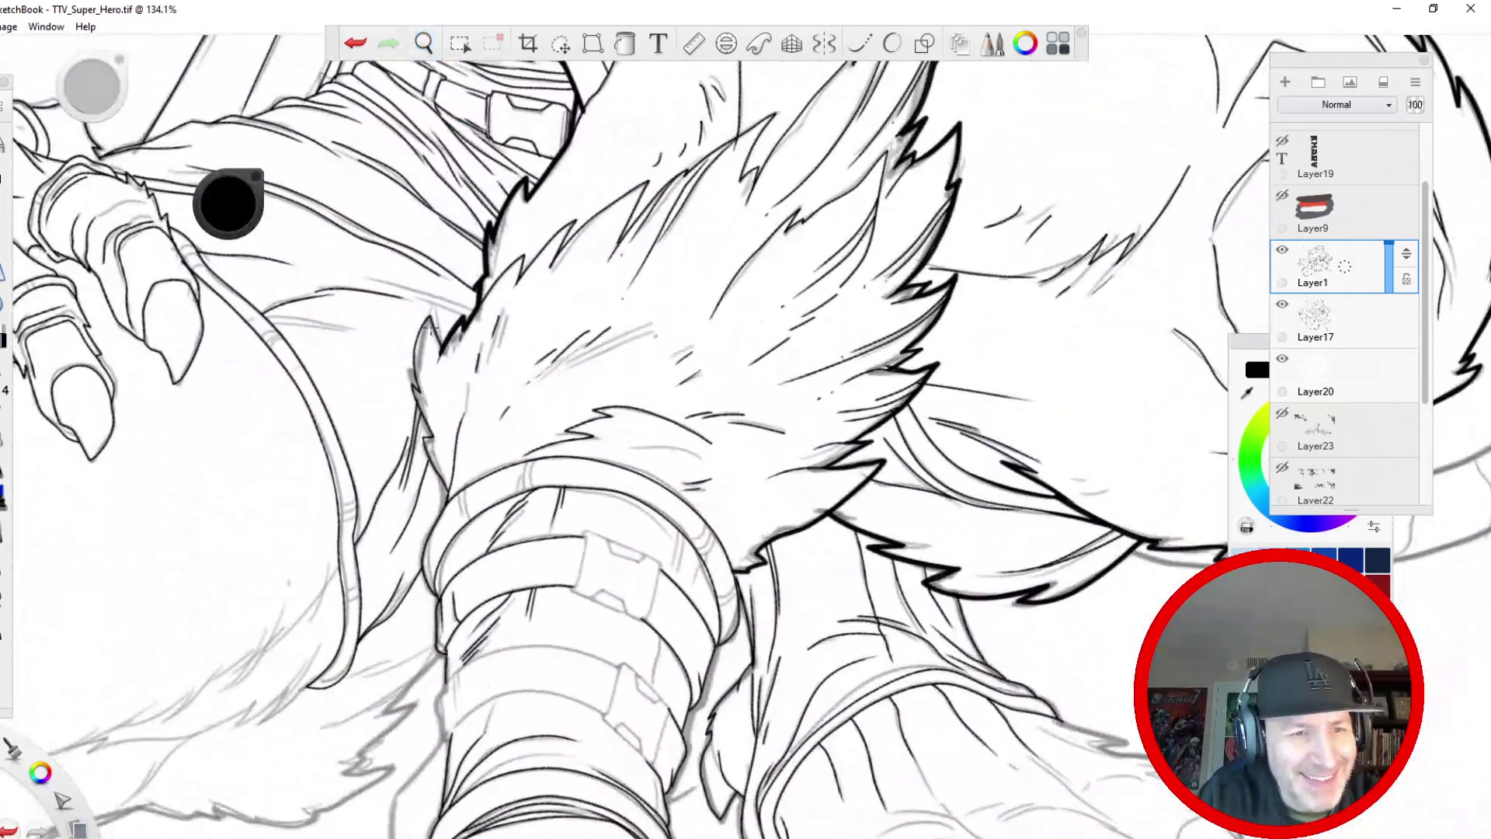
{"action": "mouse_move", "coordinate": [441, 345]}
{"action": "left_mouse_down"}
{"action": "mouse_move", "coordinate": [426, 310]}
{"action": "mouse_move", "coordinate": [416, 368]}
{"action": "mouse_move", "coordinate": [457, 510]}
{"action": "left_mouse_up"}
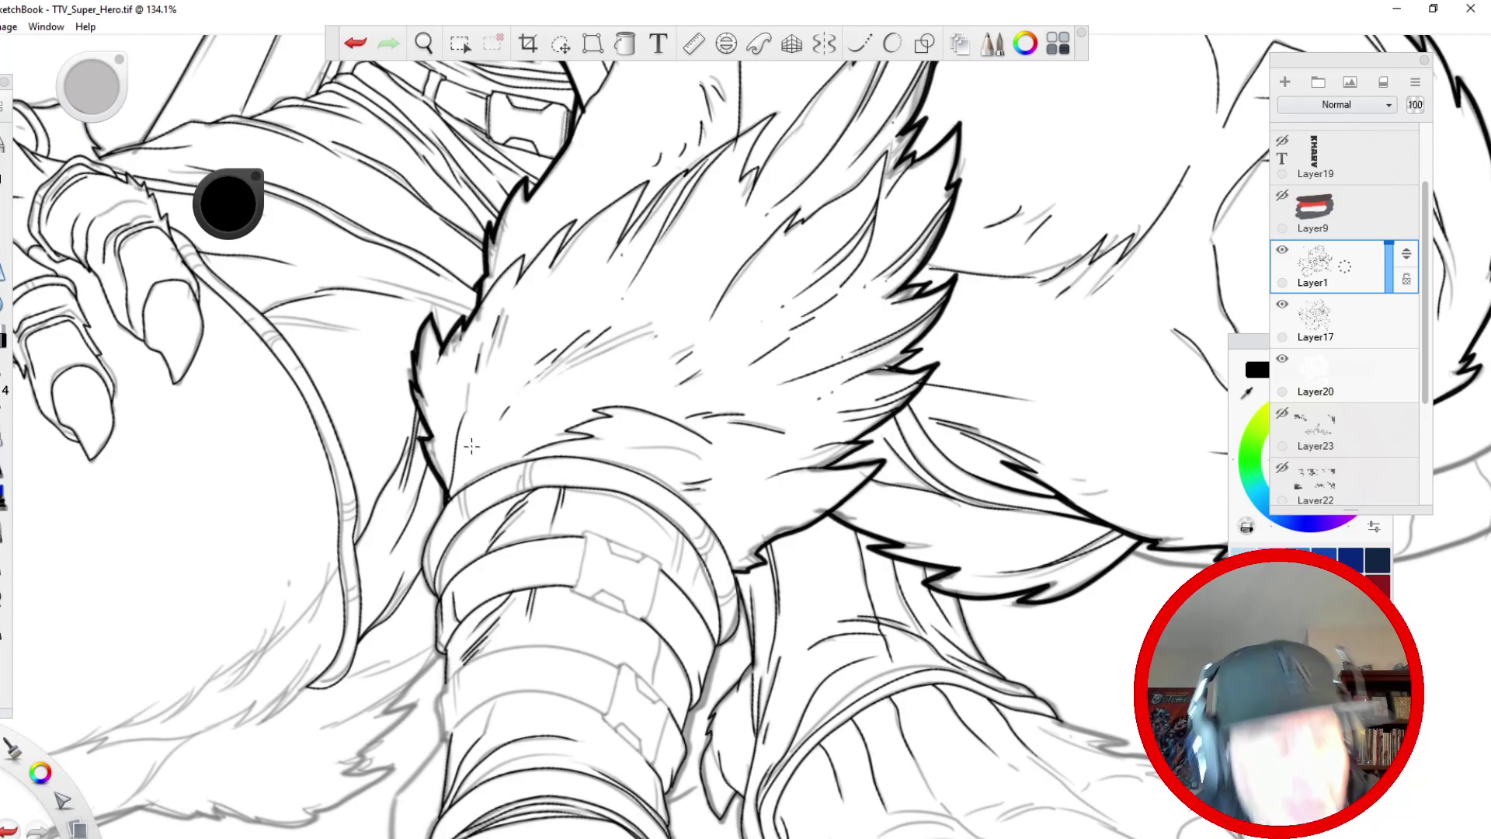
- Thicken both outer edges of the forearm wraps from the upper cuff down to the hand plate using Steady Stroke
{"action": "left_click_drag", "start_coordinate": [255, 635], "coordinate": [387, 305]}
{"action": "left_click", "coordinate": [853, 53]}
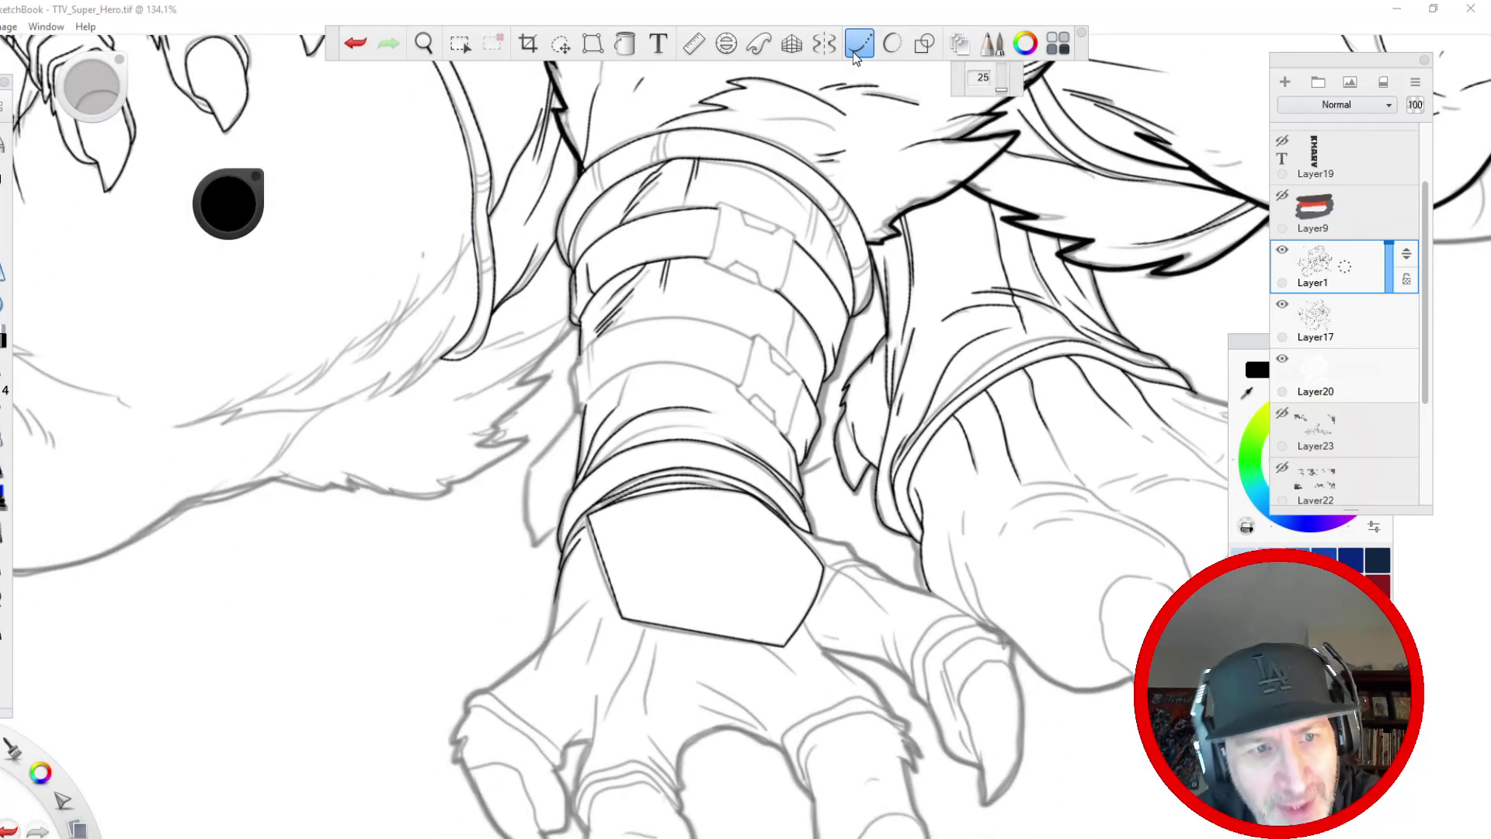
{"action": "mouse_move", "coordinate": [583, 173]}
{"action": "left_mouse_down"}
{"action": "mouse_move", "coordinate": [551, 256]}
{"action": "mouse_move", "coordinate": [568, 320]}
{"action": "left_mouse_up"}
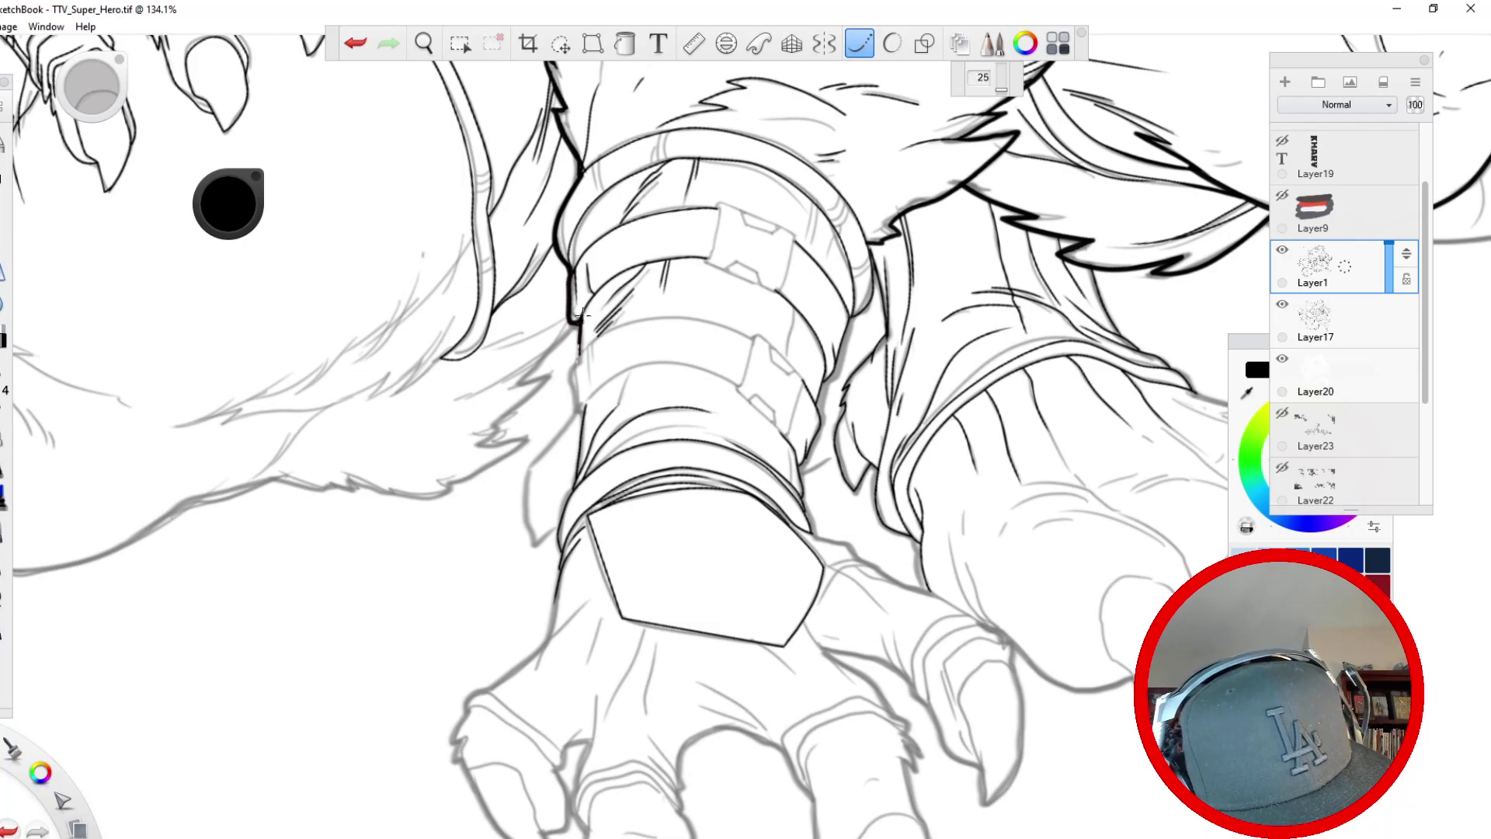
{"action": "mouse_move", "coordinate": [583, 314]}
{"action": "left_mouse_down"}
{"action": "mouse_move", "coordinate": [581, 492]}
{"action": "mouse_move", "coordinate": [555, 565]}
{"action": "left_mouse_up"}
{"action": "left_click_drag", "start_coordinate": [798, 464], "coordinate": [825, 536]}
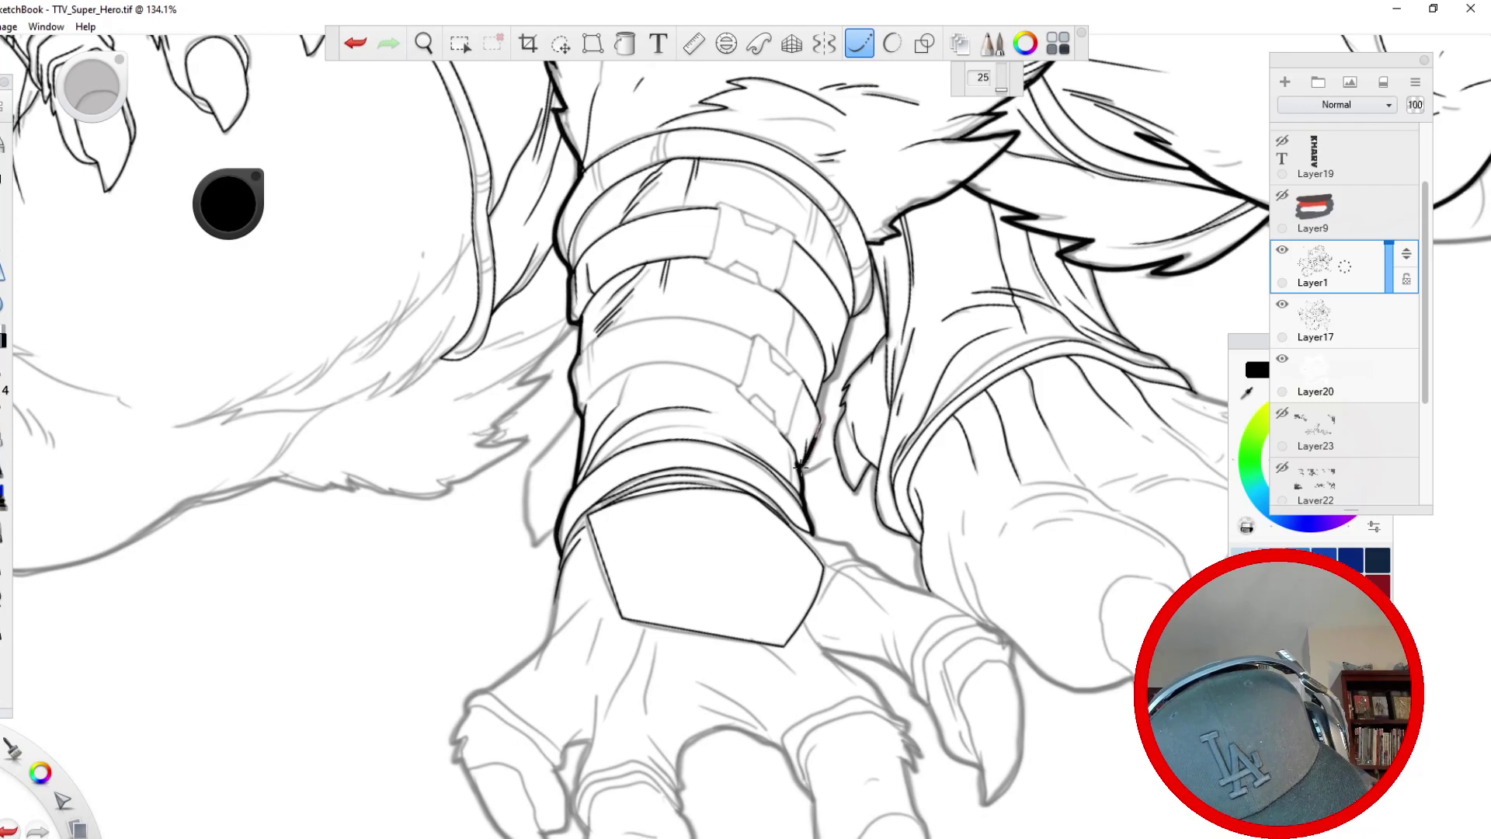
{"action": "left_click", "coordinate": [355, 43]}
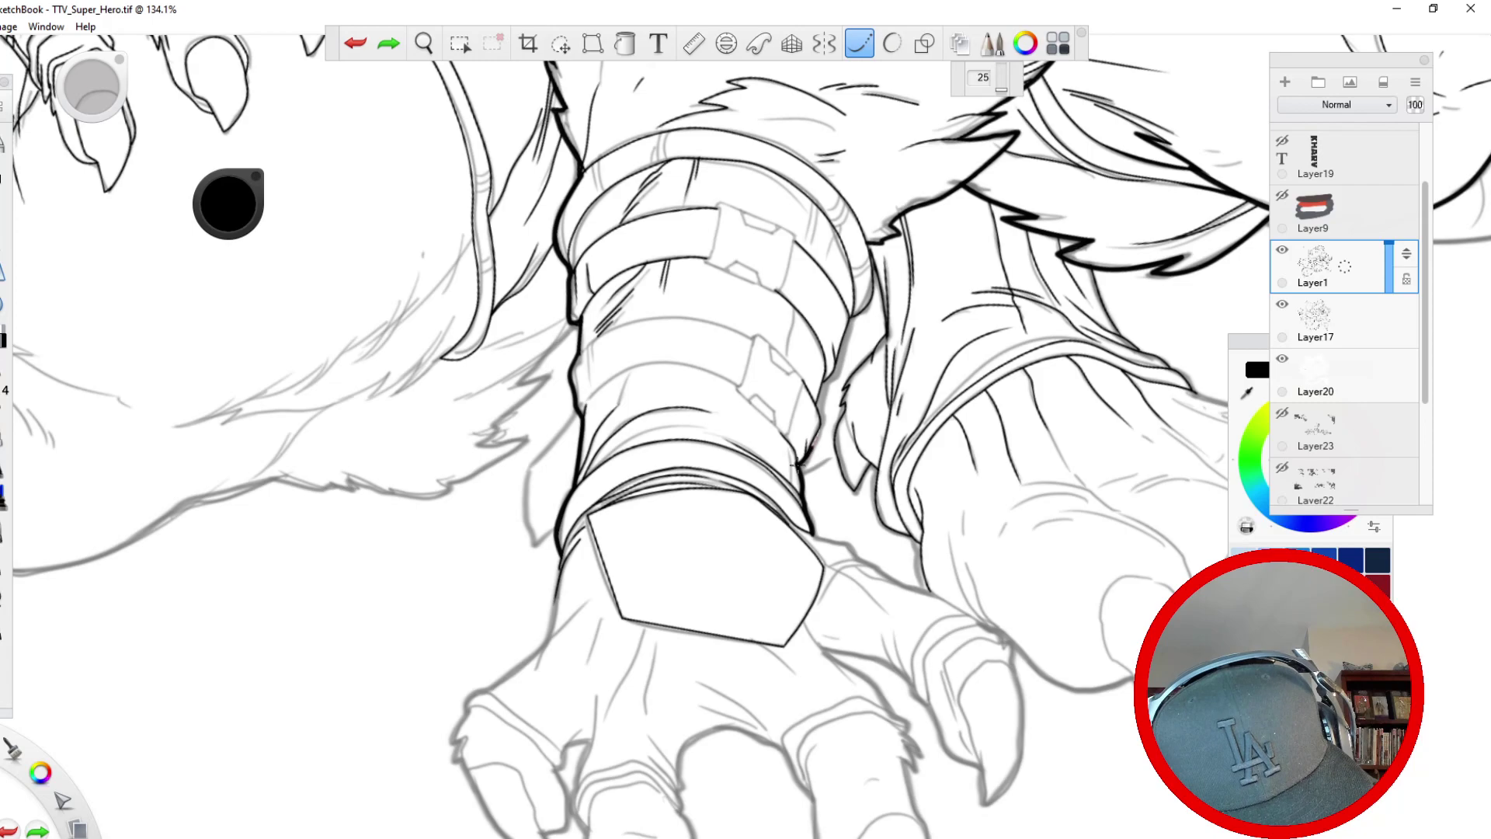
{"action": "left_click_drag", "start_coordinate": [798, 465], "coordinate": [815, 394]}
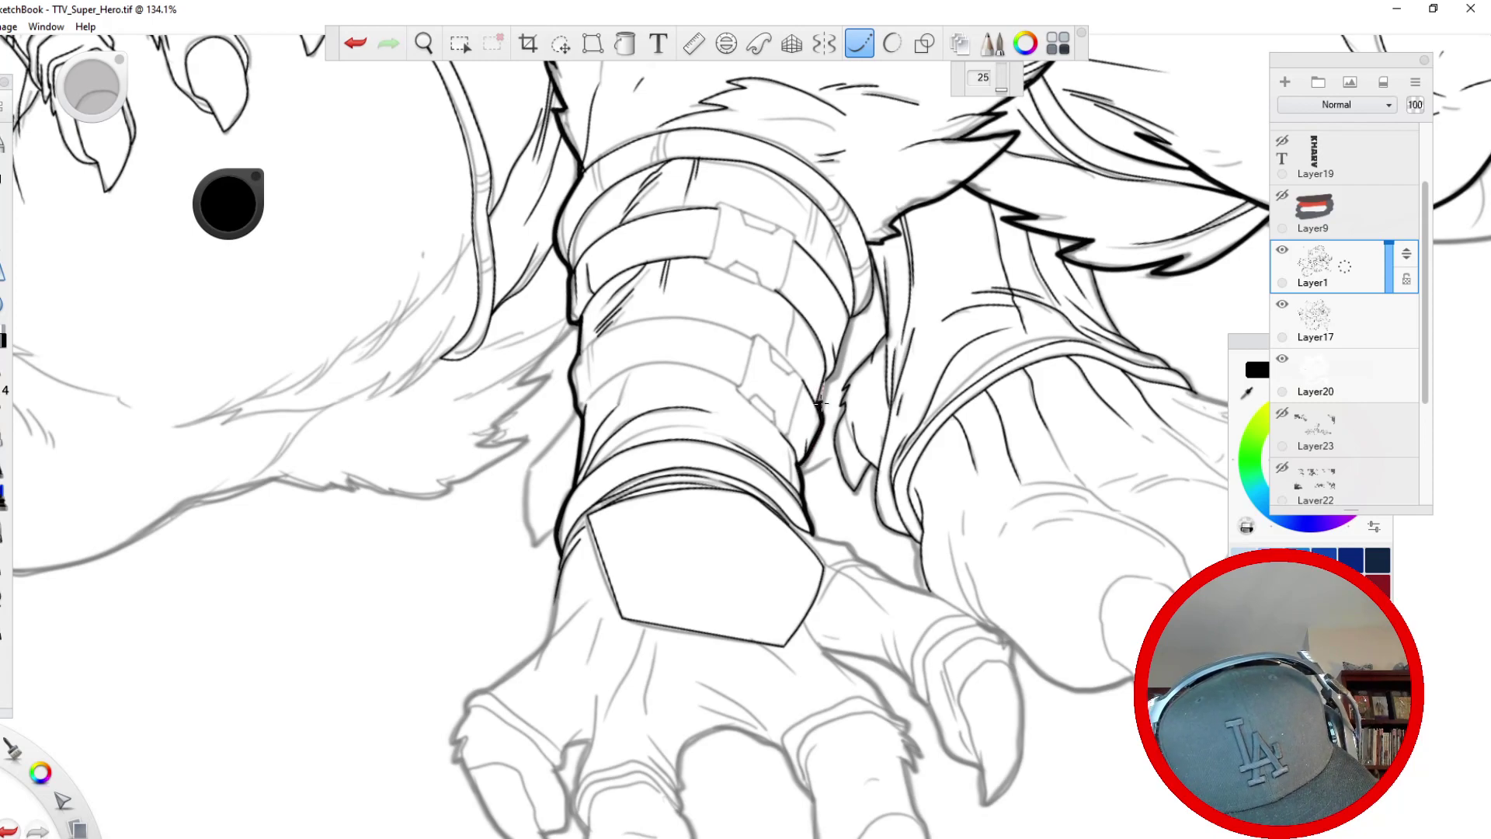
{"action": "left_click", "coordinate": [355, 43]}
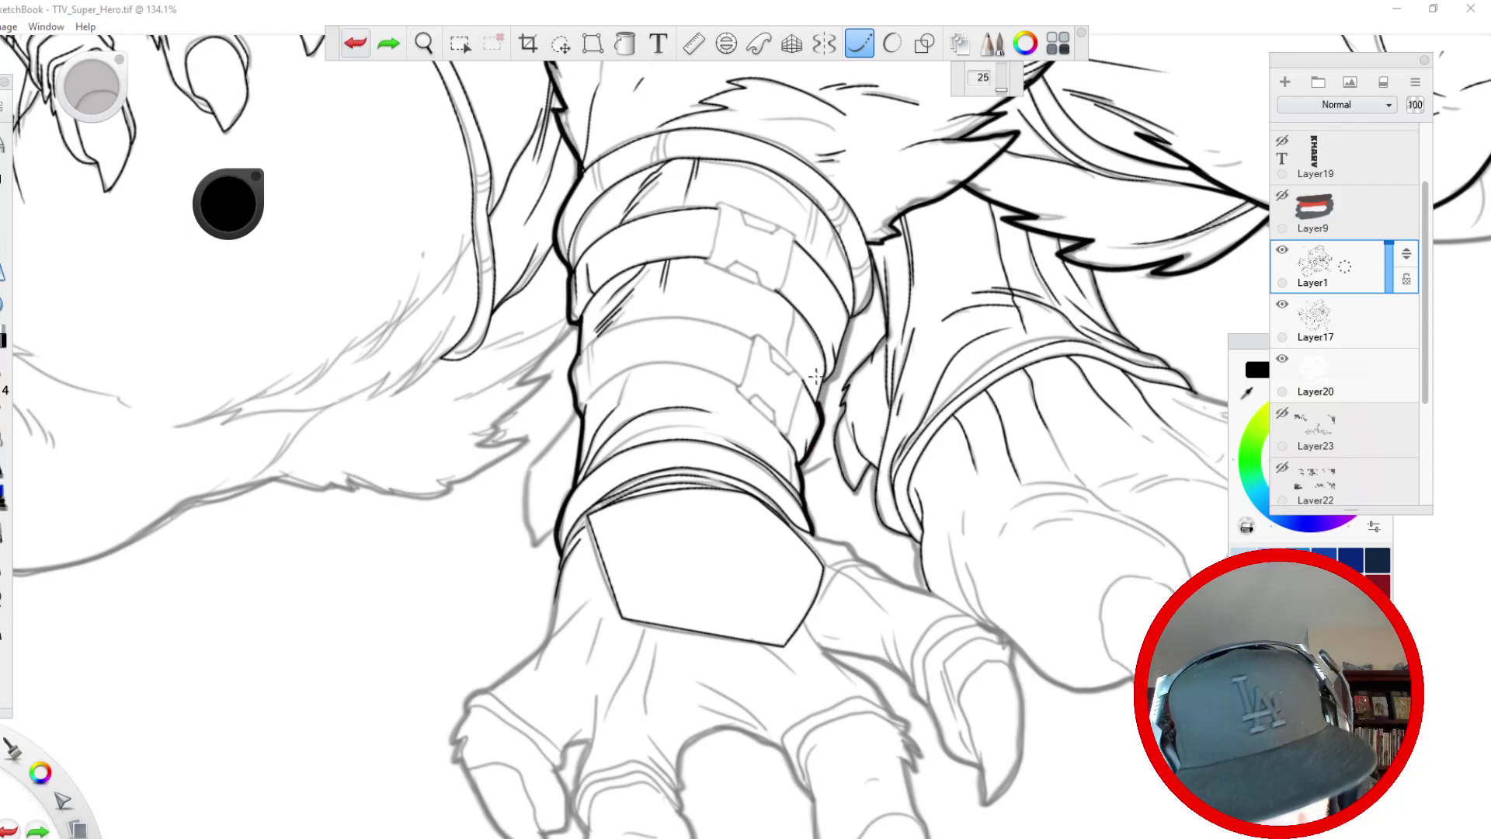
{"action": "left_click_drag", "start_coordinate": [829, 371], "coordinate": [877, 247]}
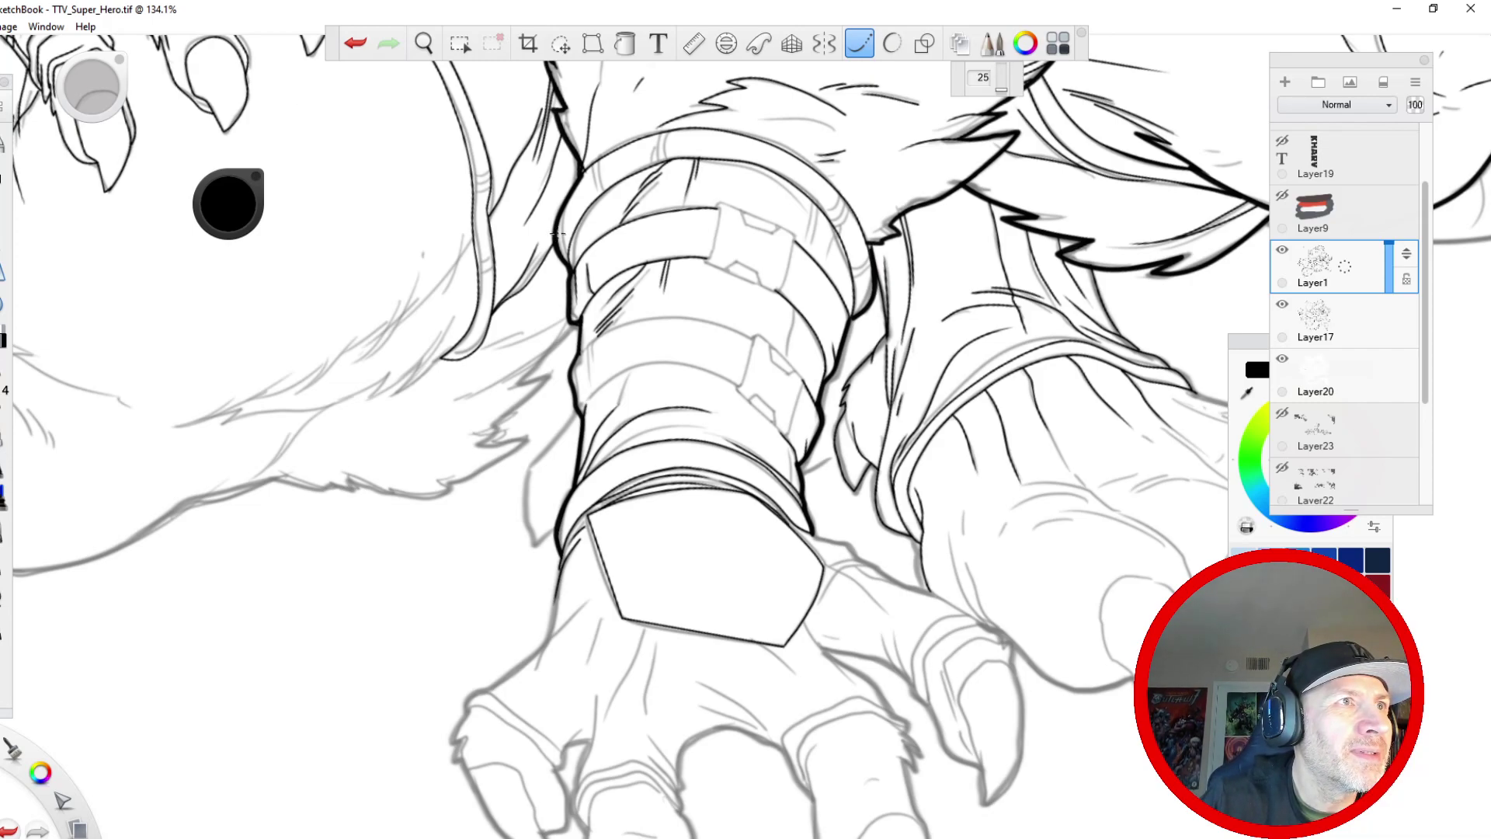
- Thicken the outline of the small fur tuft between the forearm wraps and the adjacent foot
{"action": "key", "text": "space"}
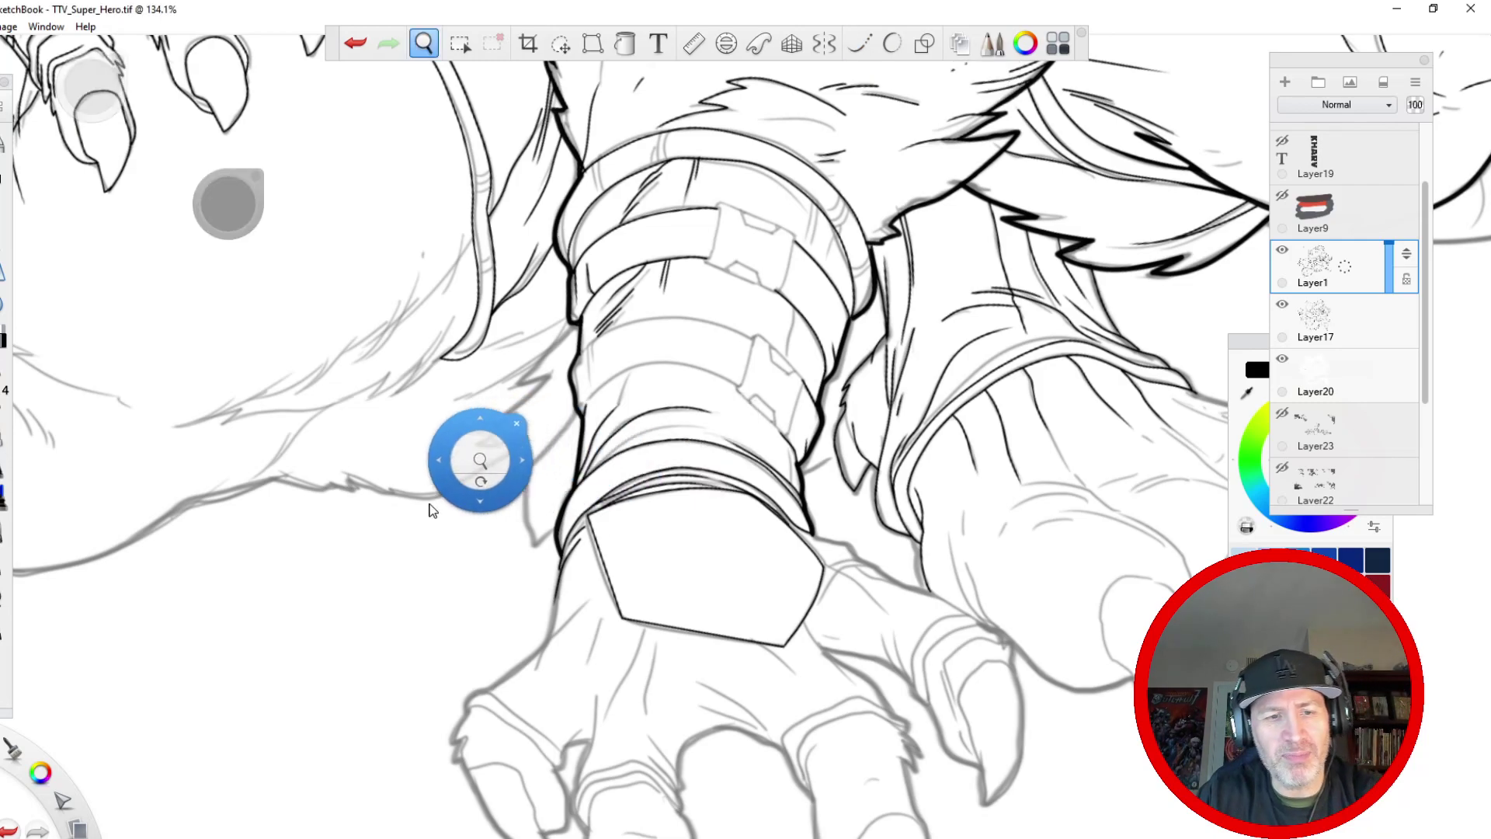
{"action": "left_click_drag", "start_coordinate": [490, 456], "coordinate": [359, 666]}
{"action": "mouse_move", "coordinate": [767, 466]}
{"action": "left_mouse_down"}
{"action": "mouse_move", "coordinate": [780, 543]}
{"action": "mouse_move", "coordinate": [737, 579]}
{"action": "left_mouse_up"}
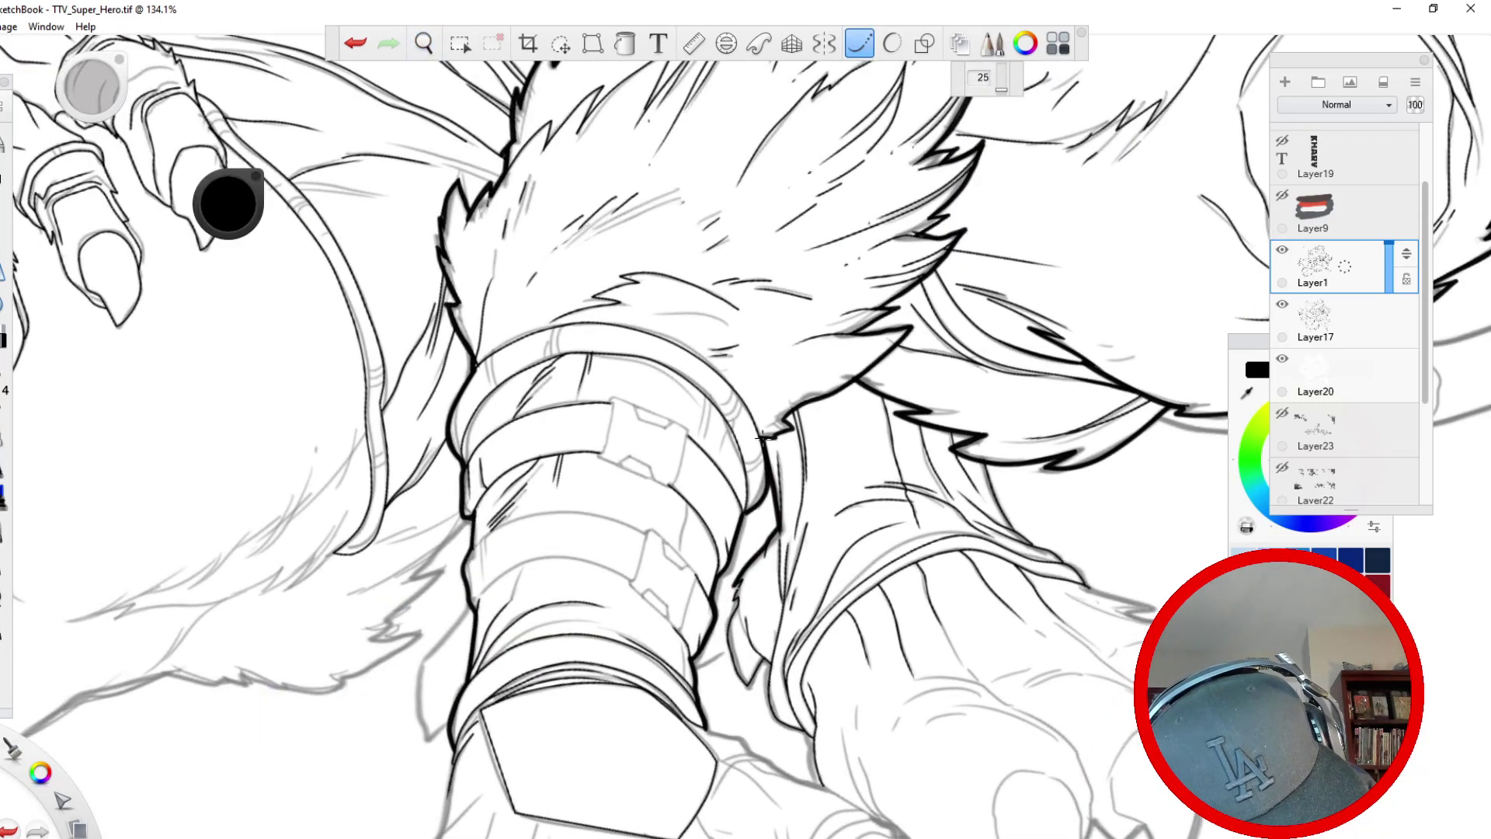
{"action": "left_click_drag", "start_coordinate": [729, 609], "coordinate": [732, 667]}
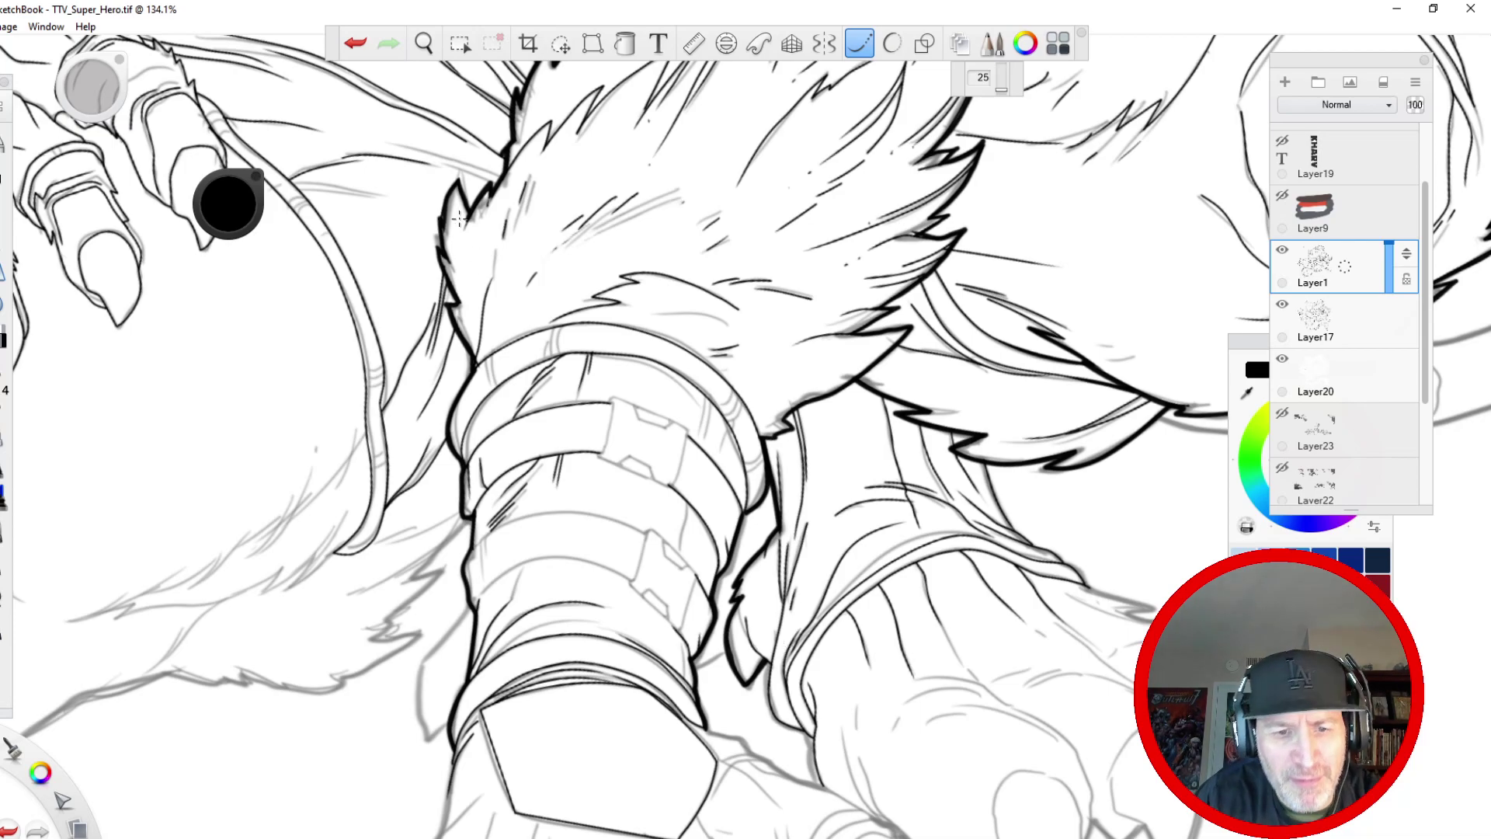
- Thicken both outer contours of the clawed hand from the wrist cuff toward the outermost fingers
{"action": "left_click_drag", "start_coordinate": [470, 443], "coordinate": [466, 290]}
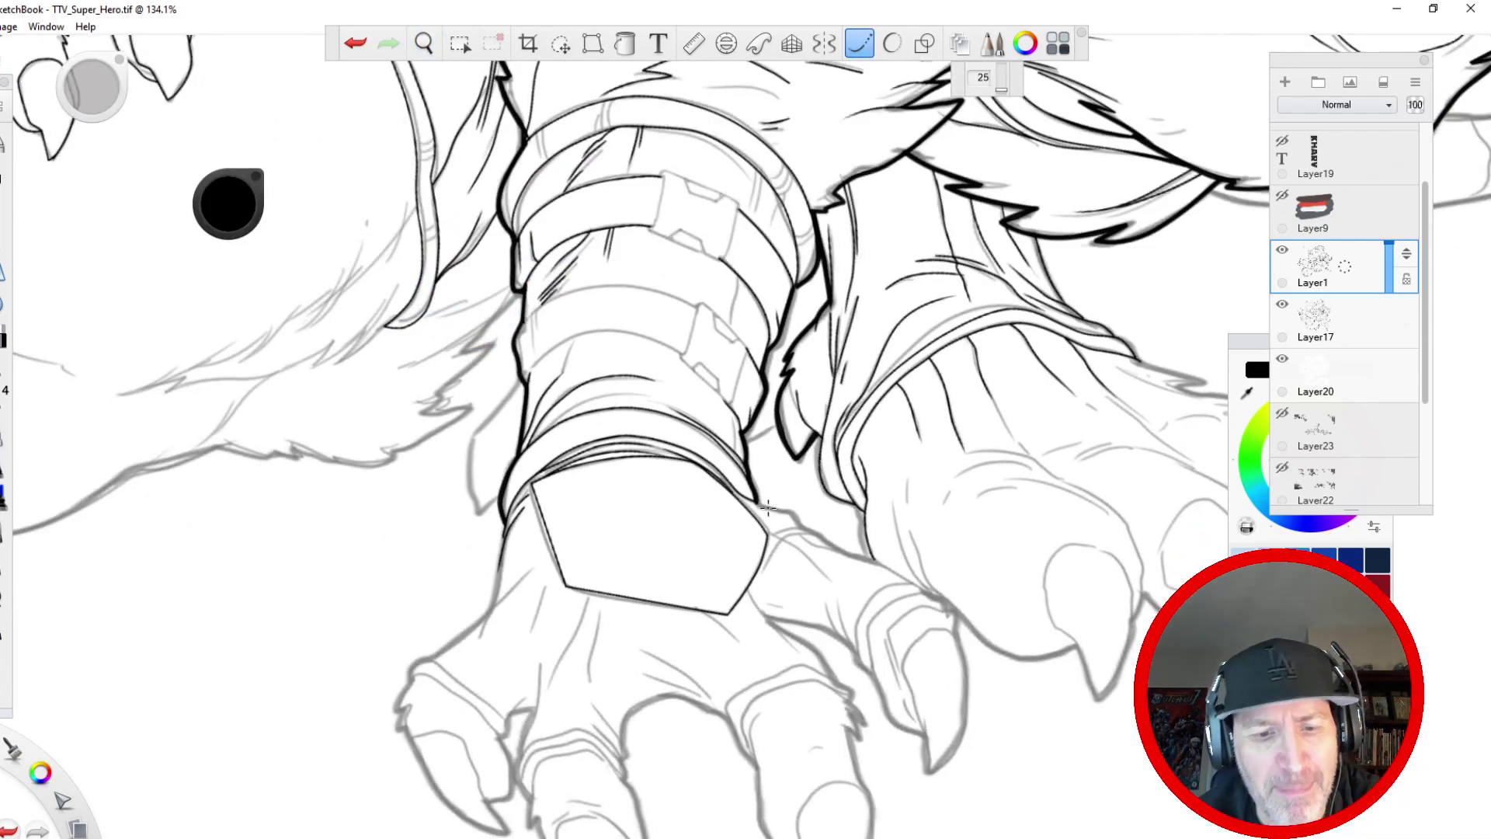
{"action": "mouse_move", "coordinate": [786, 512]}
{"action": "left_mouse_down"}
{"action": "mouse_move", "coordinate": [755, 504]}
{"action": "mouse_move", "coordinate": [829, 544]}
{"action": "left_mouse_up"}
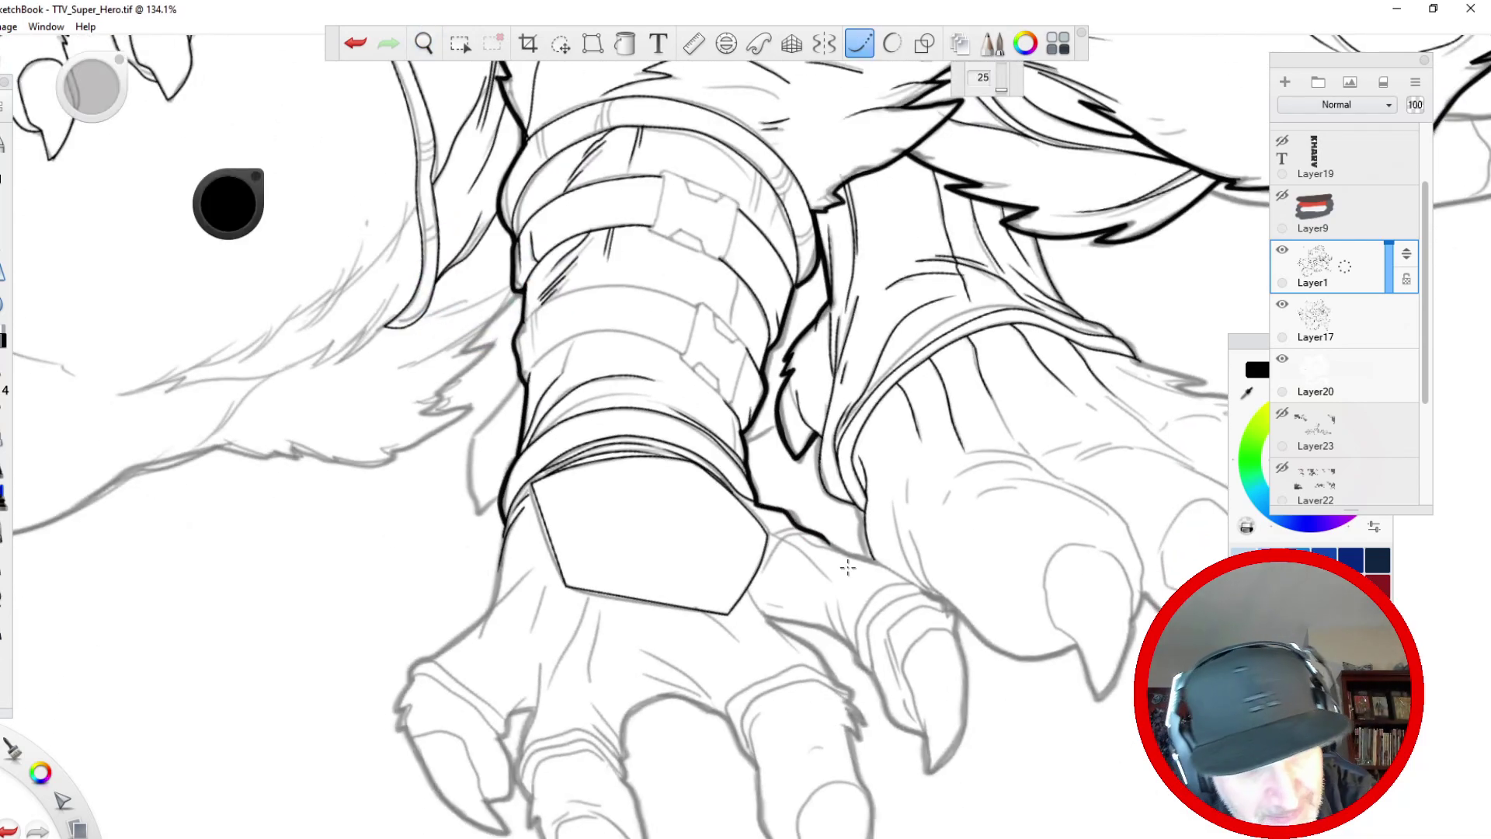
{"action": "mouse_move", "coordinate": [503, 525]}
{"action": "left_mouse_down"}
{"action": "mouse_move", "coordinate": [483, 624]}
{"action": "mouse_move", "coordinate": [432, 658]}
{"action": "left_mouse_up"}
- Ink the second finger's knuckle contour with its tendon line, and the arched web across to the third finger
{"action": "key", "text": "space"}
{"action": "left_click_drag", "start_coordinate": [311, 640], "coordinate": [289, 377]}
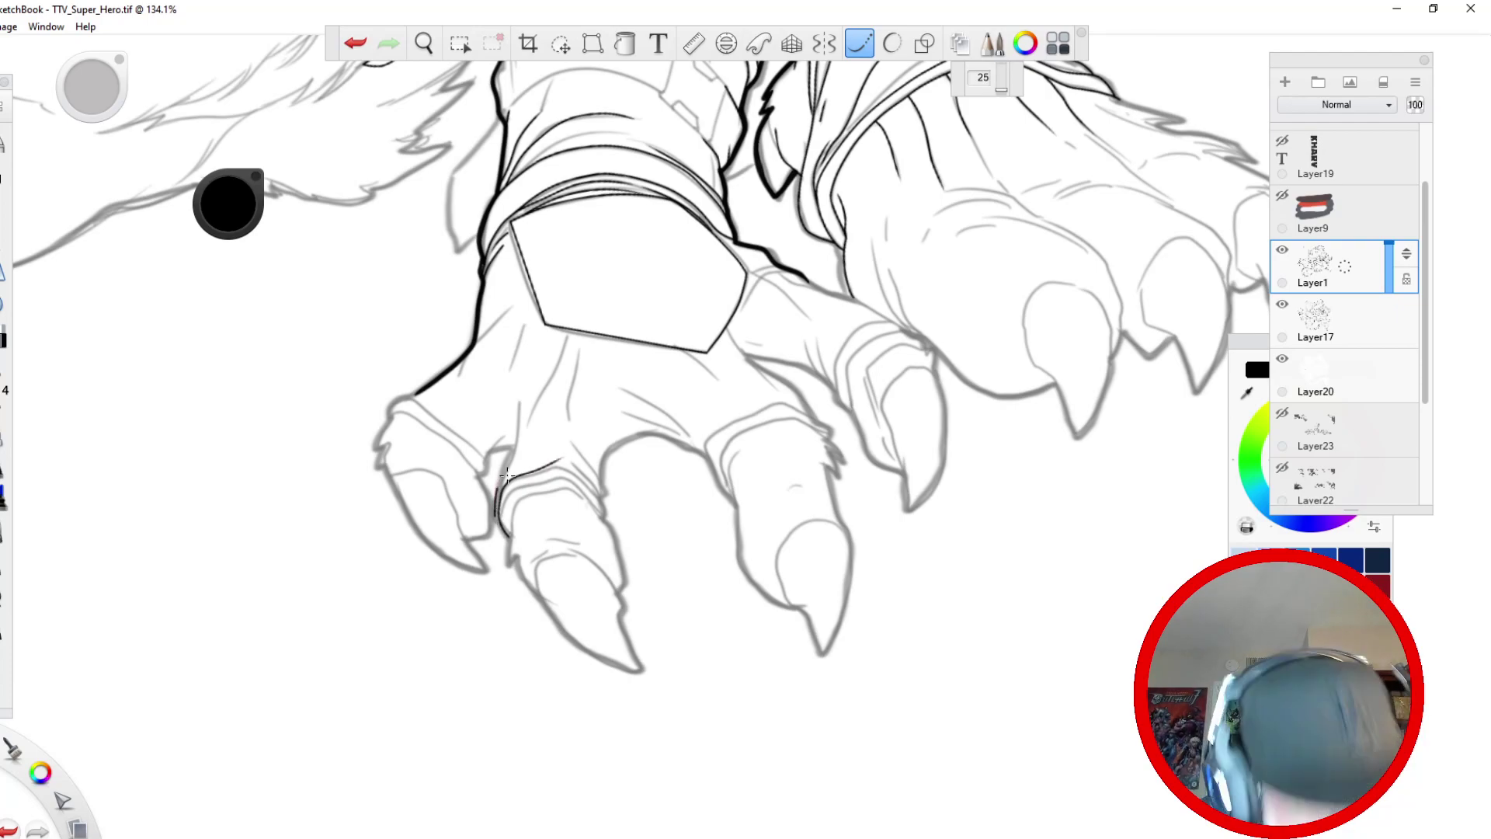
{"action": "left_click", "coordinate": [356, 43]}
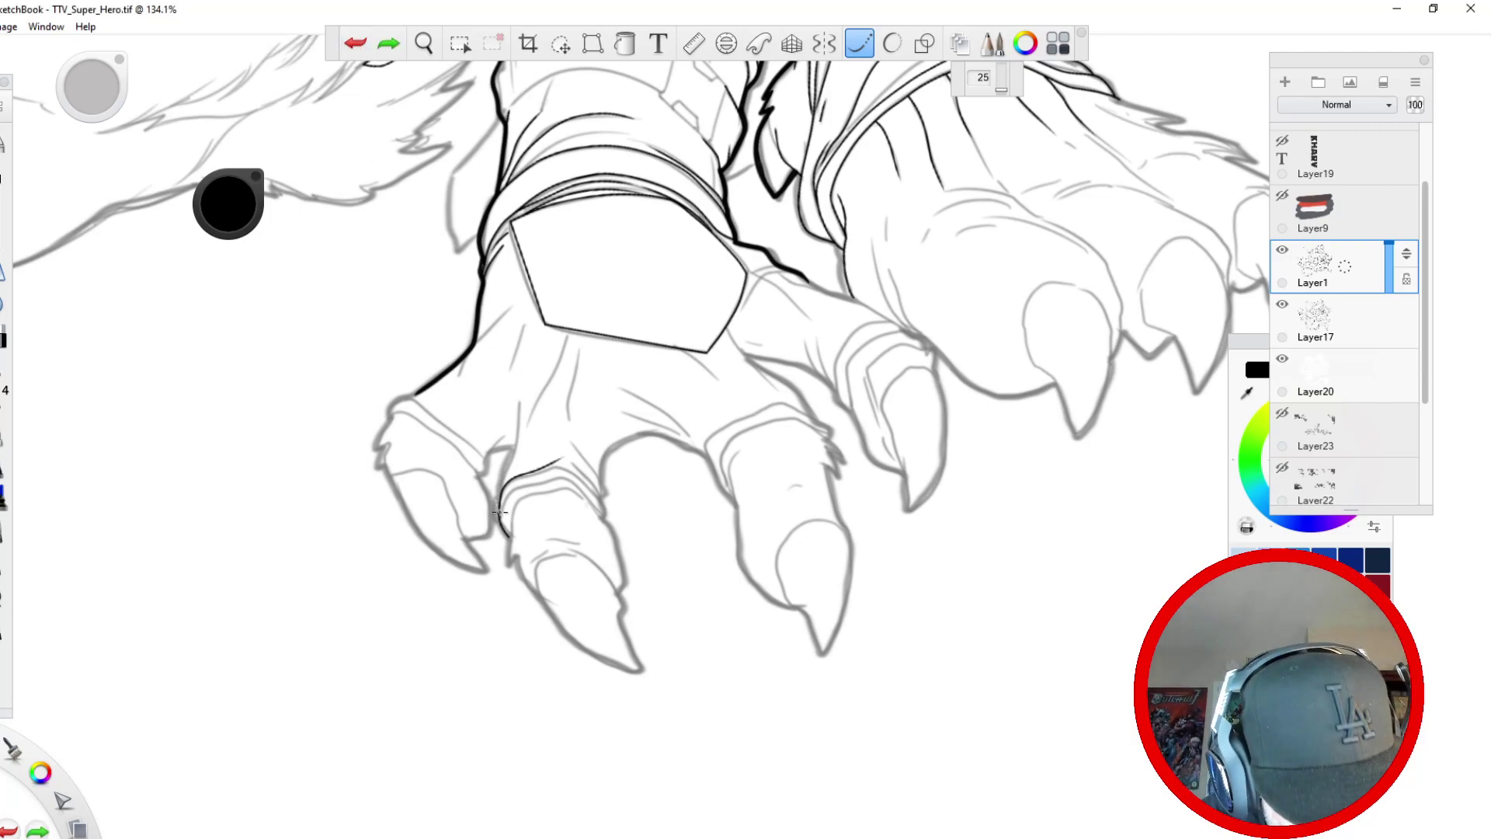
{"action": "left_click_drag", "start_coordinate": [515, 438], "coordinate": [536, 365]}
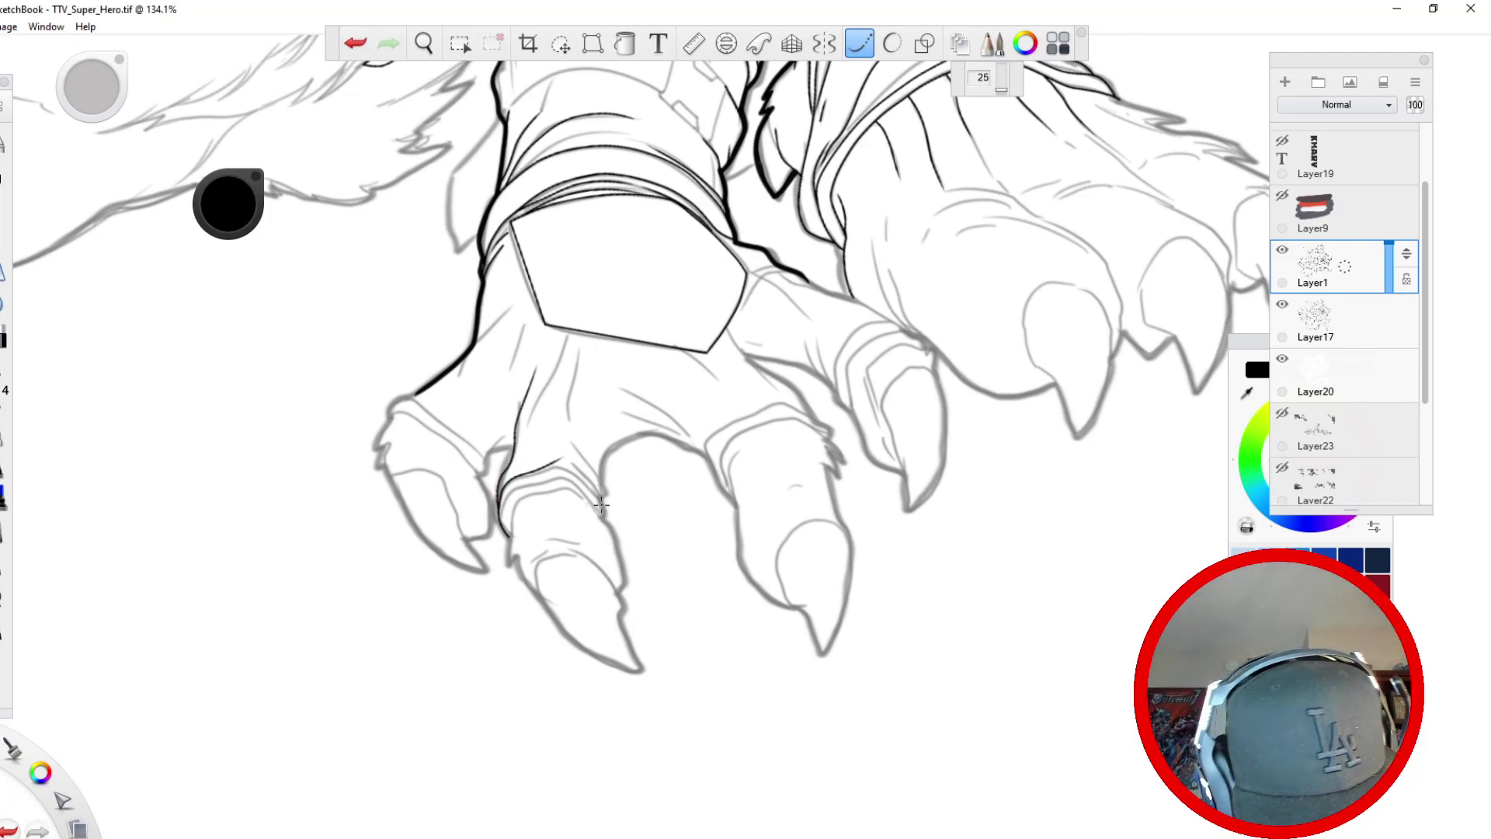
{"action": "left_click_drag", "start_coordinate": [573, 444], "coordinate": [600, 482]}
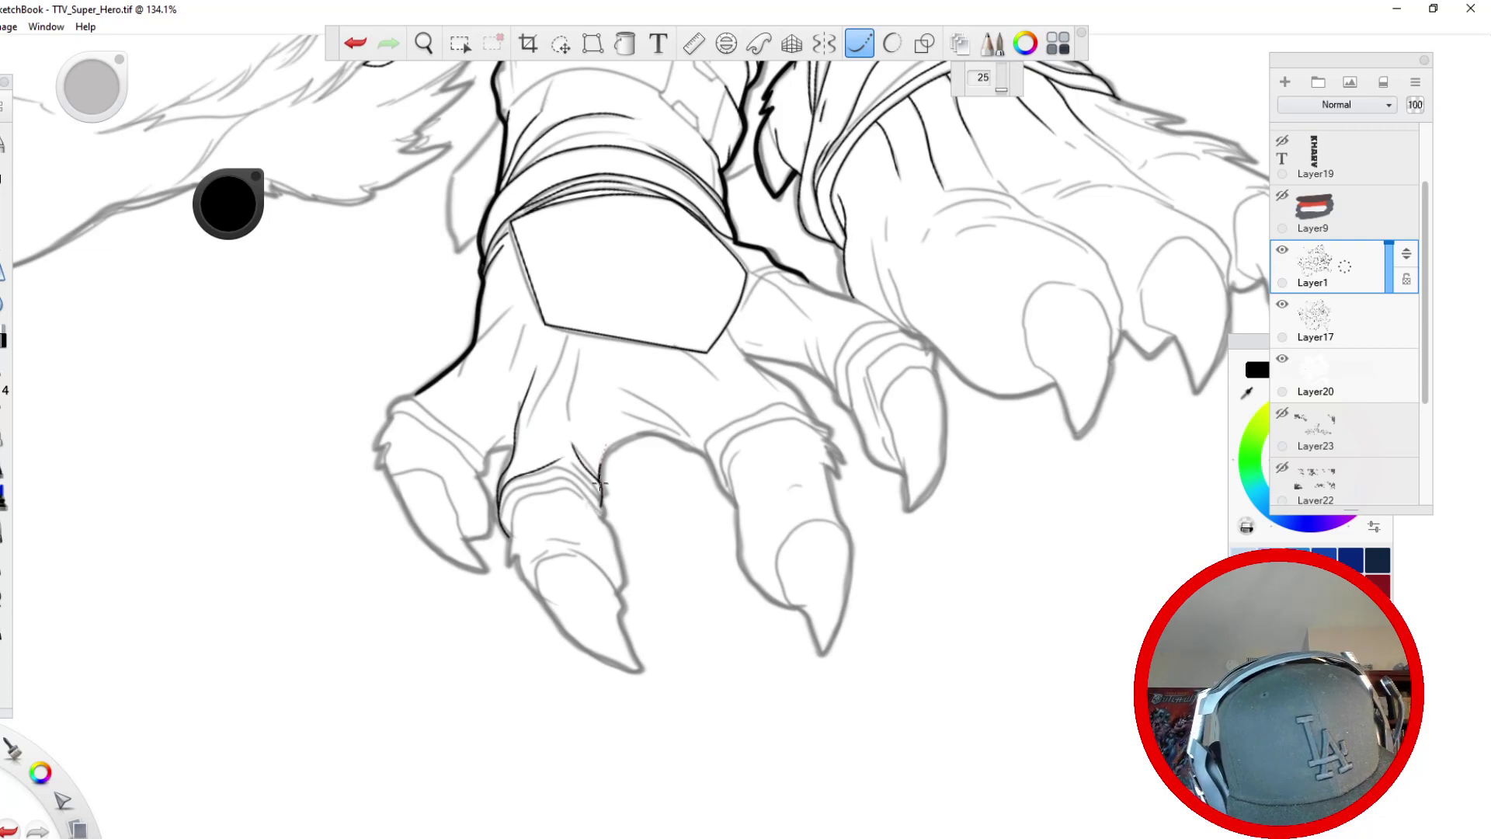
{"action": "mouse_move", "coordinate": [637, 433]}
{"action": "left_mouse_down"}
{"action": "mouse_move", "coordinate": [687, 447]}
{"action": "mouse_move", "coordinate": [730, 499]}
{"action": "left_mouse_up"}
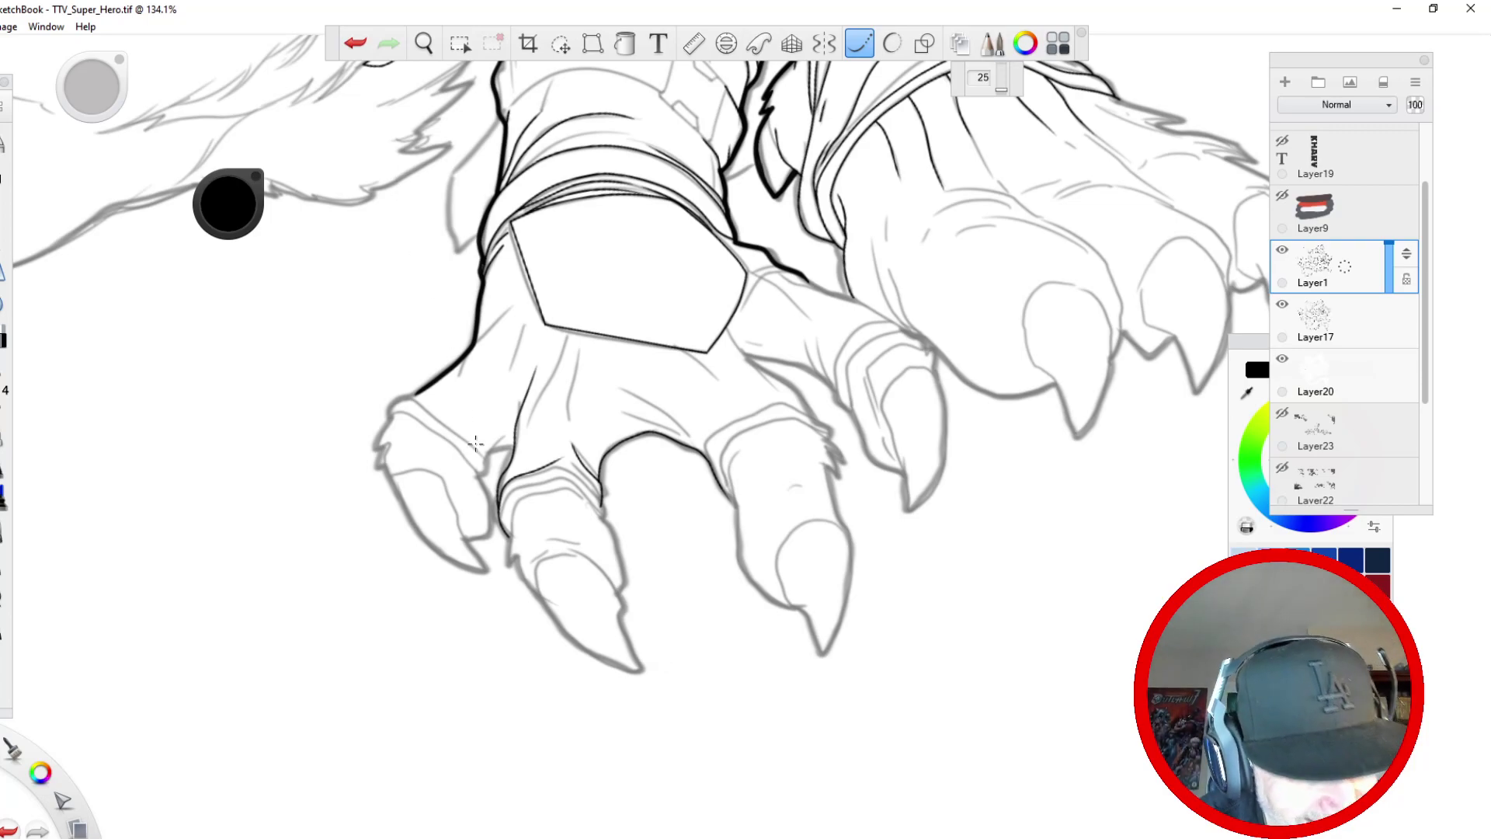
- Ink the knuckle cuff of the finger farthest from the foot and the short gap joining it to the second finger
{"action": "mouse_move", "coordinate": [501, 449]}
{"action": "left_mouse_down"}
{"action": "mouse_move", "coordinate": [479, 477]}
{"action": "mouse_move", "coordinate": [432, 407]}
{"action": "left_mouse_up"}
{"action": "left_click_drag", "start_coordinate": [476, 474], "coordinate": [415, 417]}
{"action": "mouse_move", "coordinate": [477, 476]}
{"action": "left_mouse_down"}
{"action": "mouse_move", "coordinate": [406, 395]}
{"action": "mouse_move", "coordinate": [451, 409]}
{"action": "left_mouse_up"}
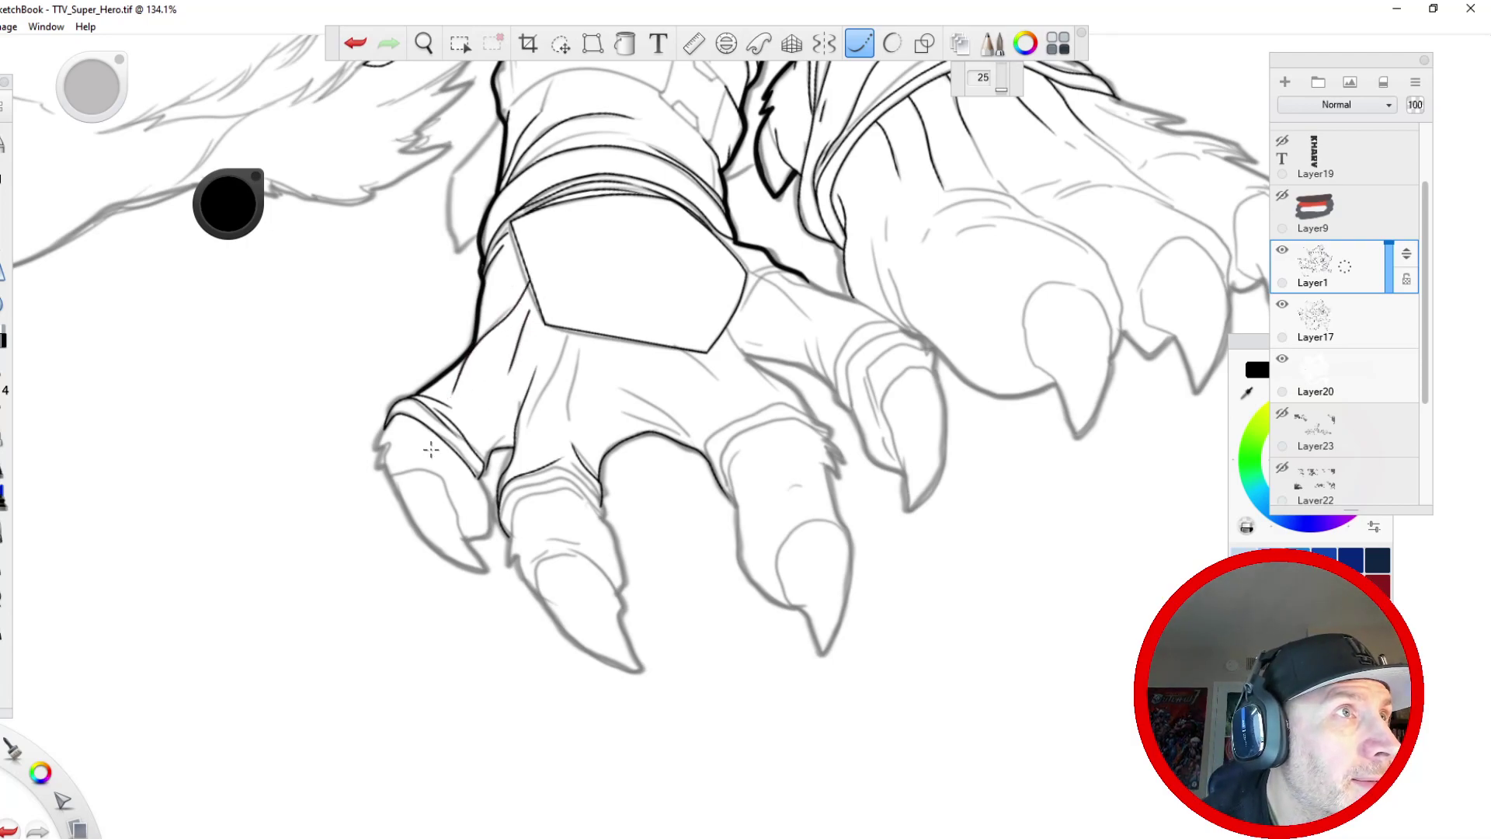
- Ink the remaining tendon lines below the hand plate and outline the first finger with its fur edge and claw
{"action": "mouse_move", "coordinate": [582, 333]}
{"action": "left_mouse_down"}
{"action": "mouse_move", "coordinate": [561, 430]}
{"action": "mouse_move", "coordinate": [546, 387]}
{"action": "mouse_move", "coordinate": [493, 530]}
{"action": "left_mouse_up"}
{"action": "left_click", "coordinate": [356, 44]}
{"action": "left_click_drag", "start_coordinate": [473, 471], "coordinate": [490, 533]}
{"action": "mouse_move", "coordinate": [473, 470]}
{"action": "left_mouse_down"}
{"action": "mouse_move", "coordinate": [452, 548]}
{"action": "mouse_move", "coordinate": [436, 475]}
{"action": "mouse_move", "coordinate": [413, 462]}
{"action": "mouse_move", "coordinate": [394, 489]}
{"action": "mouse_move", "coordinate": [436, 552]}
{"action": "mouse_move", "coordinate": [488, 571]}
{"action": "left_mouse_up"}
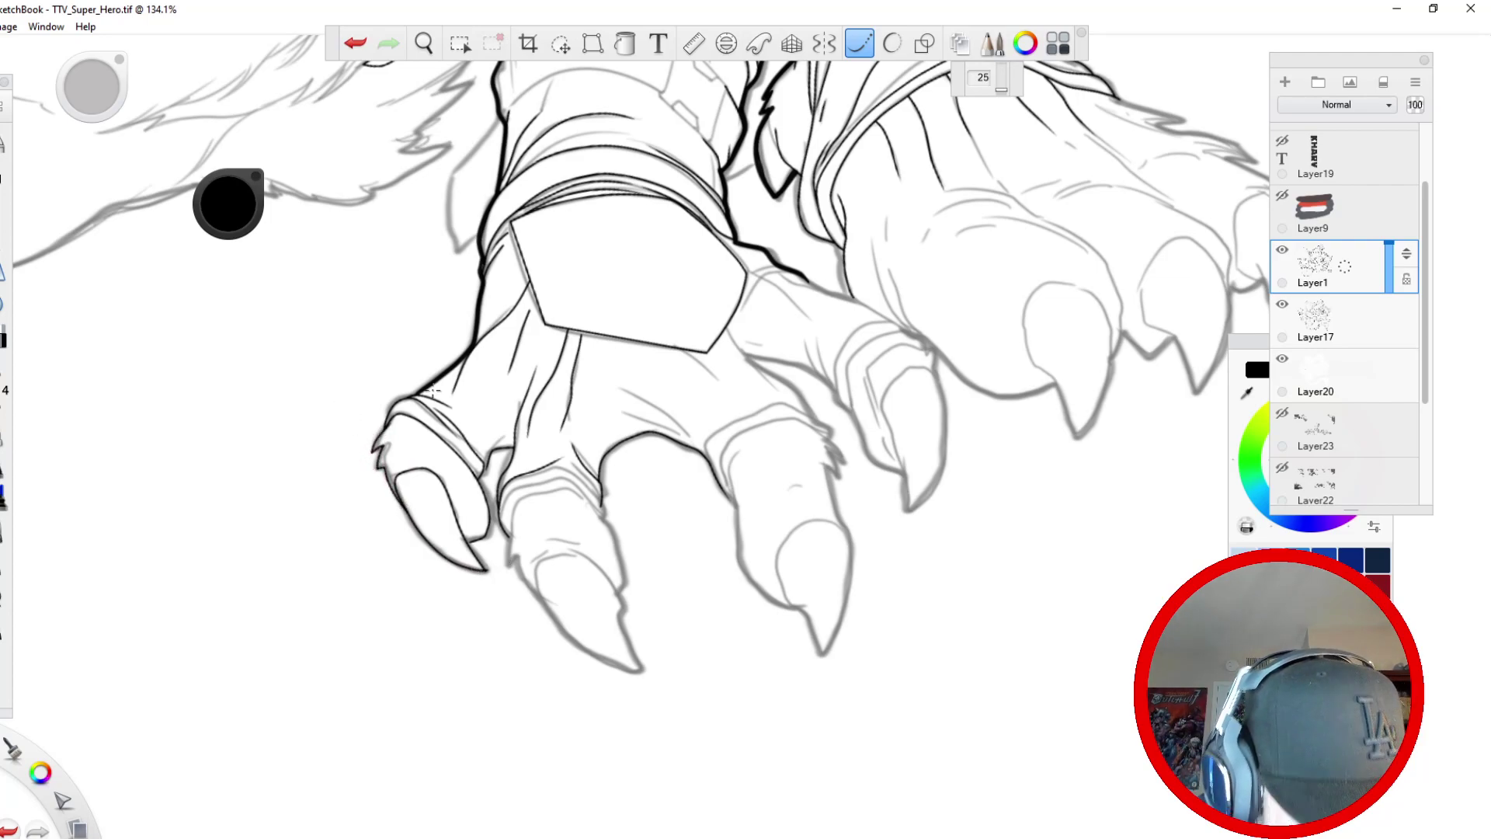
- Ink the layered skin folds of the second finger's knuckle cuff
{"action": "key", "text": "space"}
{"action": "mouse_move", "coordinate": [385, 464]}
{"action": "left_mouse_down"}
{"action": "mouse_move", "coordinate": [381, 392]}
{"action": "mouse_move", "coordinate": [328, 390]}
{"action": "mouse_move", "coordinate": [275, 241]}
{"action": "left_mouse_up"}
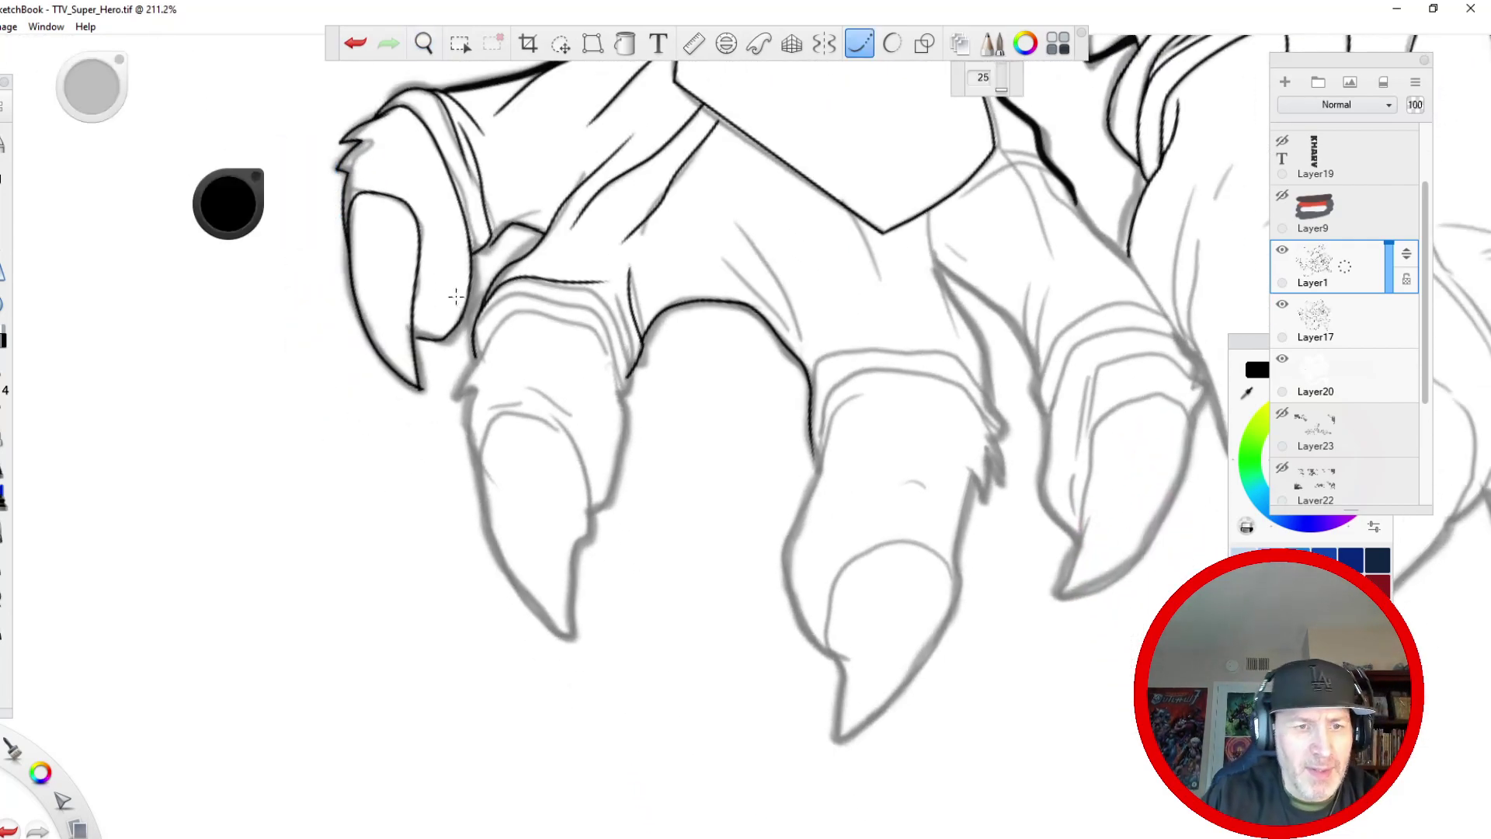
{"action": "mouse_move", "coordinate": [624, 396]}
{"action": "left_mouse_down"}
{"action": "mouse_move", "coordinate": [633, 369]}
{"action": "mouse_move", "coordinate": [616, 318]}
{"action": "mouse_move", "coordinate": [531, 266]}
{"action": "left_mouse_up"}
{"action": "mouse_move", "coordinate": [622, 394]}
{"action": "left_mouse_down"}
{"action": "mouse_move", "coordinate": [571, 303]}
{"action": "mouse_move", "coordinate": [501, 302]}
{"action": "mouse_move", "coordinate": [472, 388]}
{"action": "mouse_move", "coordinate": [510, 311]}
{"action": "mouse_move", "coordinate": [538, 303]}
{"action": "left_mouse_up"}
{"action": "mouse_move", "coordinate": [472, 369]}
{"action": "left_mouse_down"}
{"action": "mouse_move", "coordinate": [613, 330]}
{"action": "mouse_move", "coordinate": [660, 476]}
{"action": "left_mouse_up"}
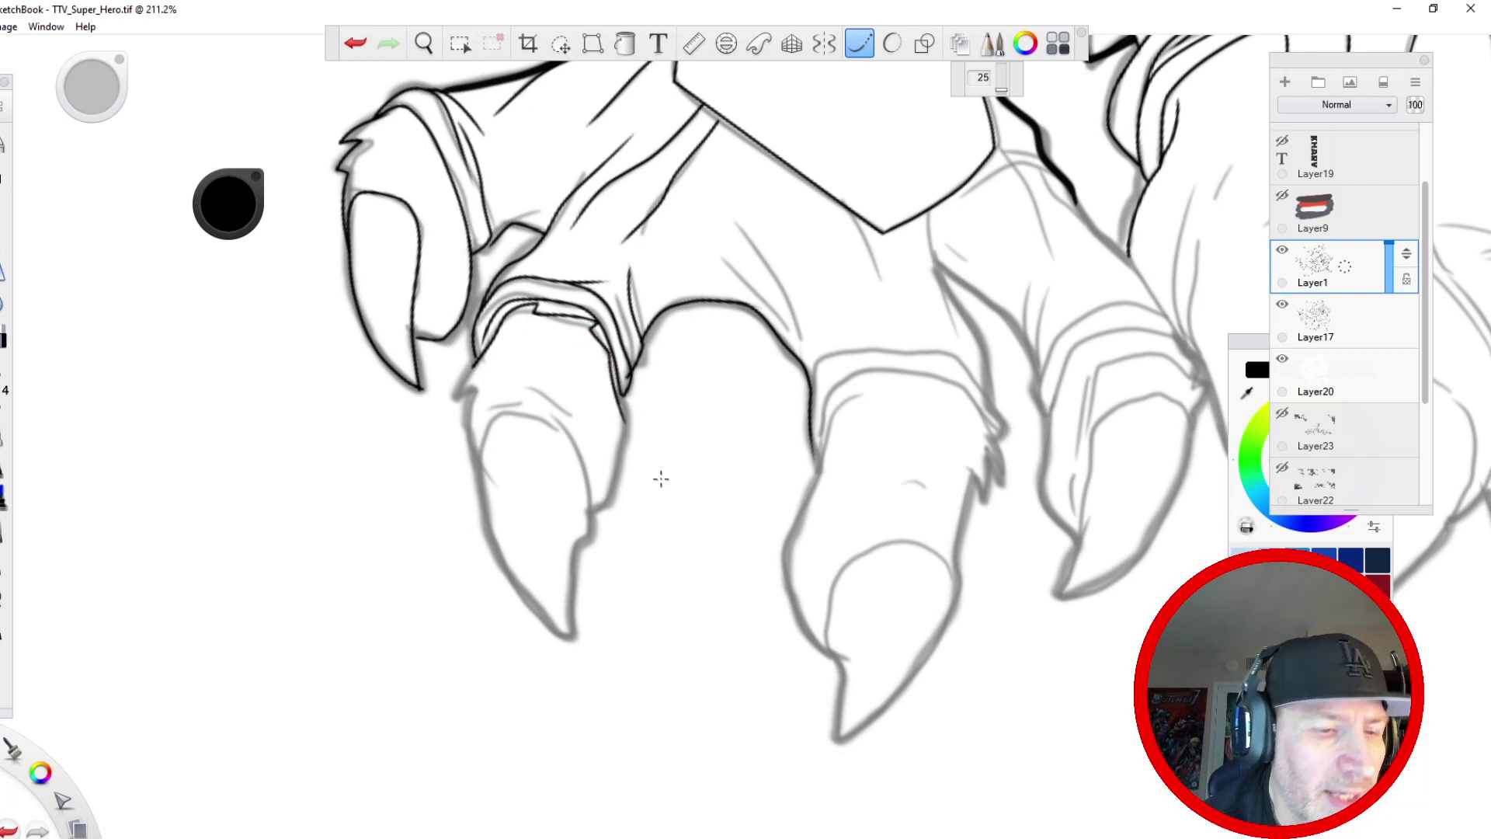
- Outline the second finger's furry sides and claw, and add short crease marks above the first two claws
{"action": "mouse_move", "coordinate": [479, 363]}
{"action": "left_mouse_down"}
{"action": "mouse_move", "coordinate": [456, 441]}
{"action": "mouse_move", "coordinate": [477, 415]}
{"action": "mouse_move", "coordinate": [471, 471]}
{"action": "mouse_move", "coordinate": [501, 529]}
{"action": "left_mouse_up"}
{"action": "mouse_move", "coordinate": [625, 420]}
{"action": "left_mouse_down"}
{"action": "mouse_move", "coordinate": [594, 519]}
{"action": "mouse_move", "coordinate": [570, 436]}
{"action": "mouse_move", "coordinate": [524, 411]}
{"action": "mouse_move", "coordinate": [492, 415]}
{"action": "mouse_move", "coordinate": [477, 447]}
{"action": "mouse_move", "coordinate": [504, 569]}
{"action": "mouse_move", "coordinate": [578, 647]}
{"action": "mouse_move", "coordinate": [592, 538]}
{"action": "left_mouse_up"}
{"action": "mouse_move", "coordinate": [522, 381]}
{"action": "left_mouse_down"}
{"action": "mouse_move", "coordinate": [576, 426]}
{"action": "mouse_move", "coordinate": [497, 403]}
{"action": "mouse_move", "coordinate": [511, 406]}
{"action": "left_mouse_up"}
{"action": "mouse_move", "coordinate": [397, 178]}
{"action": "left_mouse_down"}
{"action": "mouse_move", "coordinate": [412, 194]}
{"action": "mouse_move", "coordinate": [395, 184]}
{"action": "left_mouse_up"}
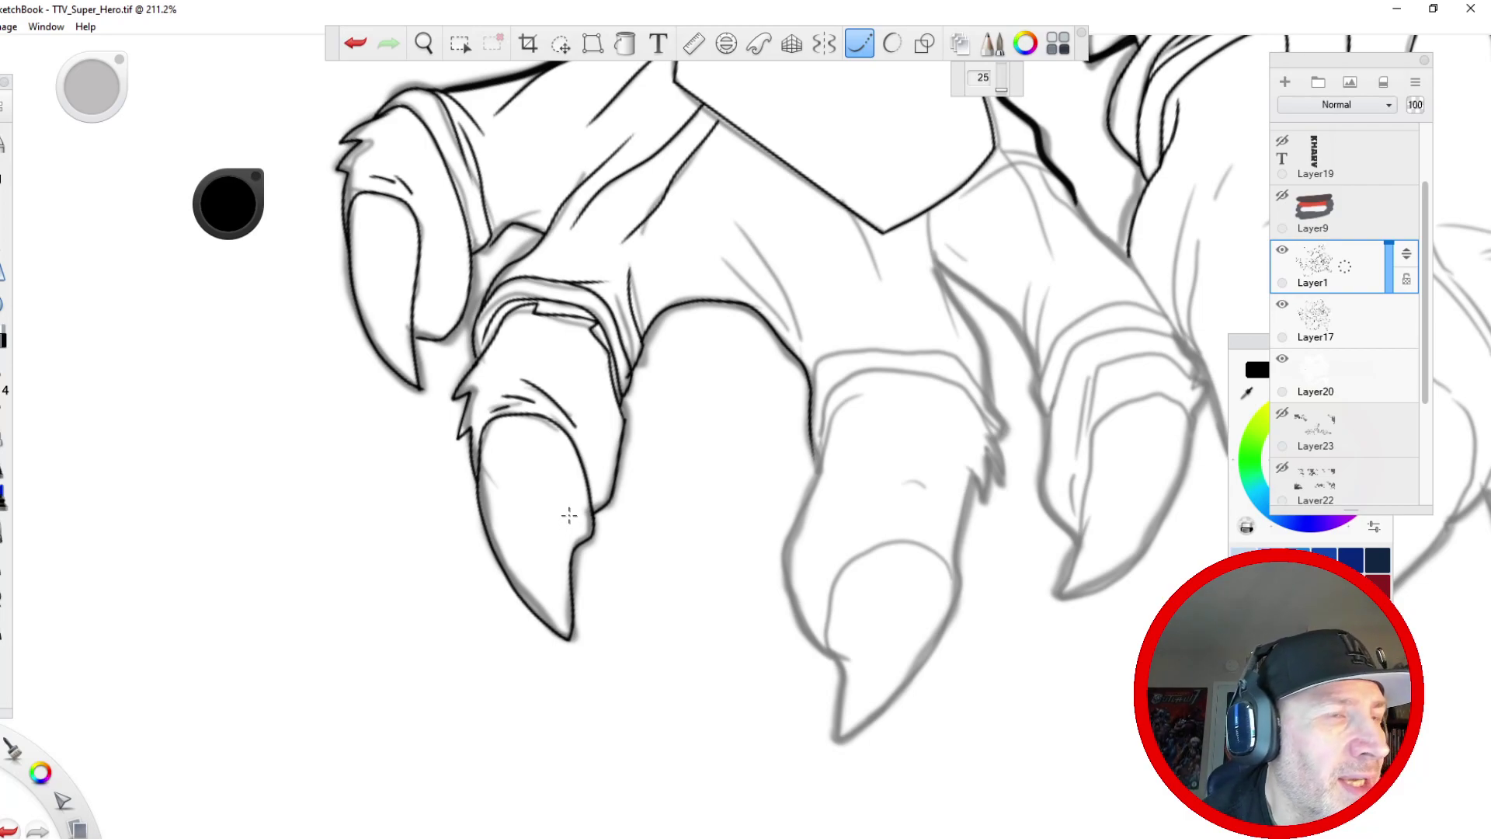
- Ink the third finger's outline, jagged fur edge, claw and layered knuckle cuff
{"action": "mouse_move", "coordinate": [964, 409]}
{"action": "left_mouse_down"}
{"action": "mouse_move", "coordinate": [874, 388]}
{"action": "mouse_move", "coordinate": [839, 404]}
{"action": "mouse_move", "coordinate": [818, 467]}
{"action": "mouse_move", "coordinate": [839, 388]}
{"action": "mouse_move", "coordinate": [808, 495]}
{"action": "left_mouse_up"}
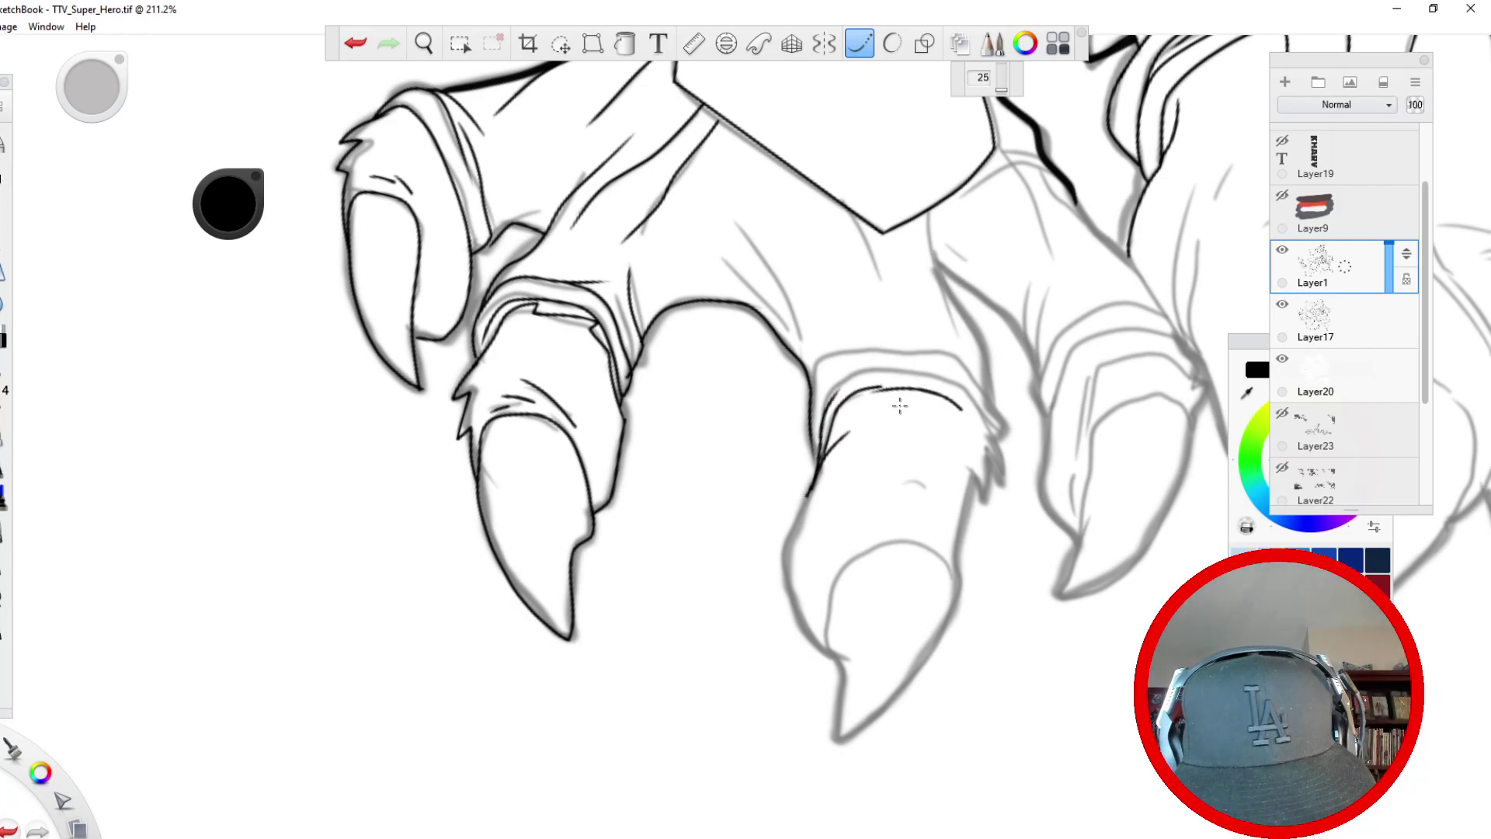
{"action": "mouse_move", "coordinate": [982, 501]}
{"action": "left_mouse_down"}
{"action": "mouse_move", "coordinate": [965, 464]}
{"action": "mouse_move", "coordinate": [959, 598]}
{"action": "left_mouse_up"}
{"action": "mouse_move", "coordinate": [810, 488]}
{"action": "left_mouse_down"}
{"action": "mouse_move", "coordinate": [783, 569]}
{"action": "mouse_move", "coordinate": [796, 616]}
{"action": "mouse_move", "coordinate": [839, 661]}
{"action": "left_mouse_up"}
{"action": "mouse_move", "coordinate": [857, 738]}
{"action": "left_mouse_down"}
{"action": "mouse_move", "coordinate": [948, 626]}
{"action": "mouse_move", "coordinate": [916, 540]}
{"action": "mouse_move", "coordinate": [831, 610]}
{"action": "mouse_move", "coordinate": [840, 683]}
{"action": "mouse_move", "coordinate": [826, 742]}
{"action": "mouse_move", "coordinate": [854, 741]}
{"action": "mouse_move", "coordinate": [889, 711]}
{"action": "mouse_move", "coordinate": [960, 576]}
{"action": "mouse_move", "coordinate": [938, 517]}
{"action": "left_mouse_up"}
{"action": "mouse_move", "coordinate": [990, 444]}
{"action": "left_mouse_down"}
{"action": "mouse_move", "coordinate": [960, 391]}
{"action": "mouse_move", "coordinate": [897, 370]}
{"action": "mouse_move", "coordinate": [844, 385]}
{"action": "mouse_move", "coordinate": [827, 449]}
{"action": "left_mouse_up"}
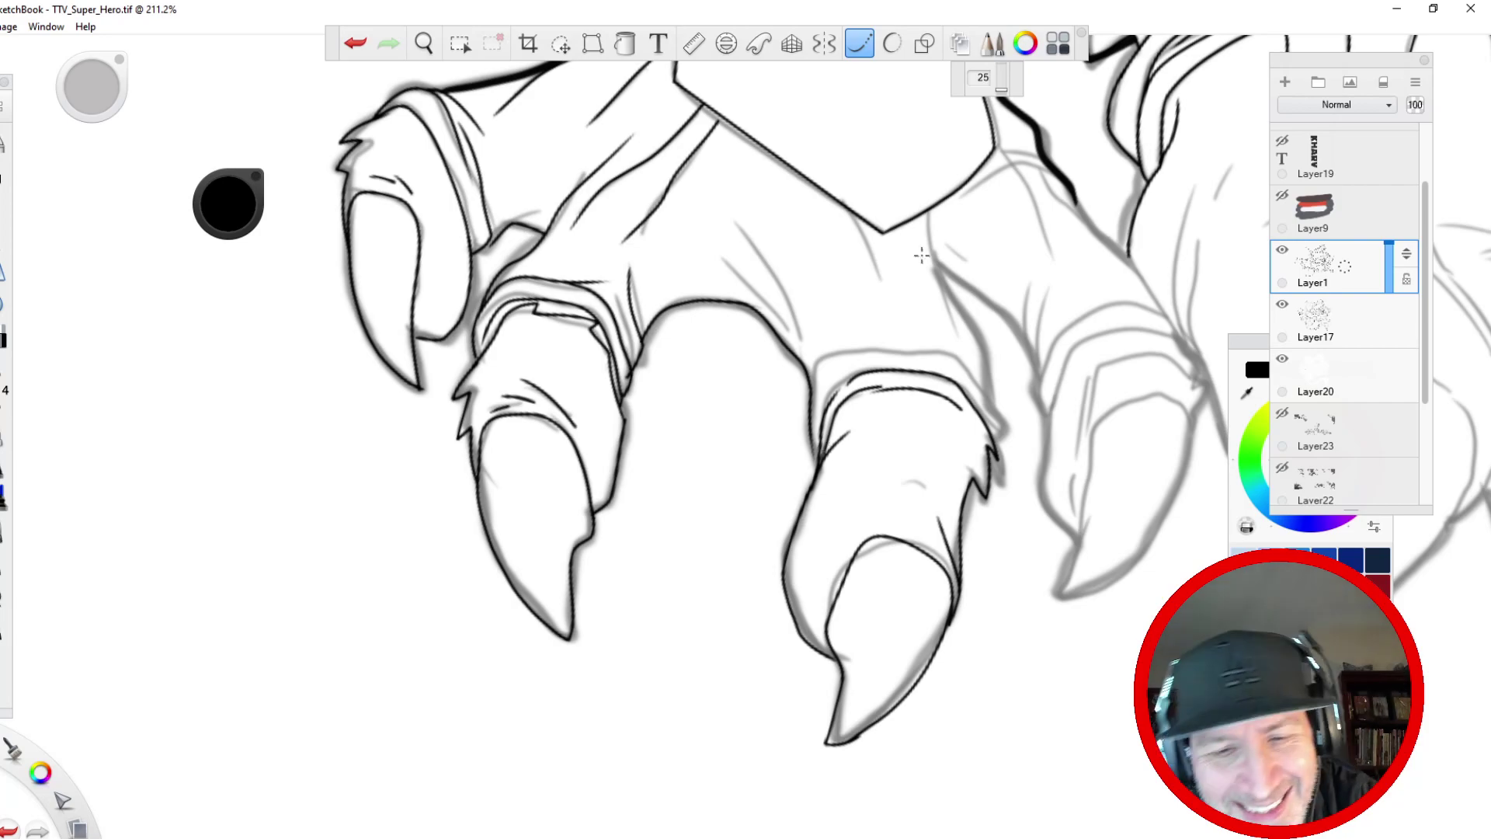
{"action": "mouse_move", "coordinate": [997, 441]}
{"action": "left_mouse_down"}
{"action": "mouse_move", "coordinate": [957, 362]}
{"action": "mouse_move", "coordinate": [877, 349]}
{"action": "mouse_move", "coordinate": [825, 371]}
{"action": "mouse_move", "coordinate": [844, 481]}
{"action": "left_mouse_up"}
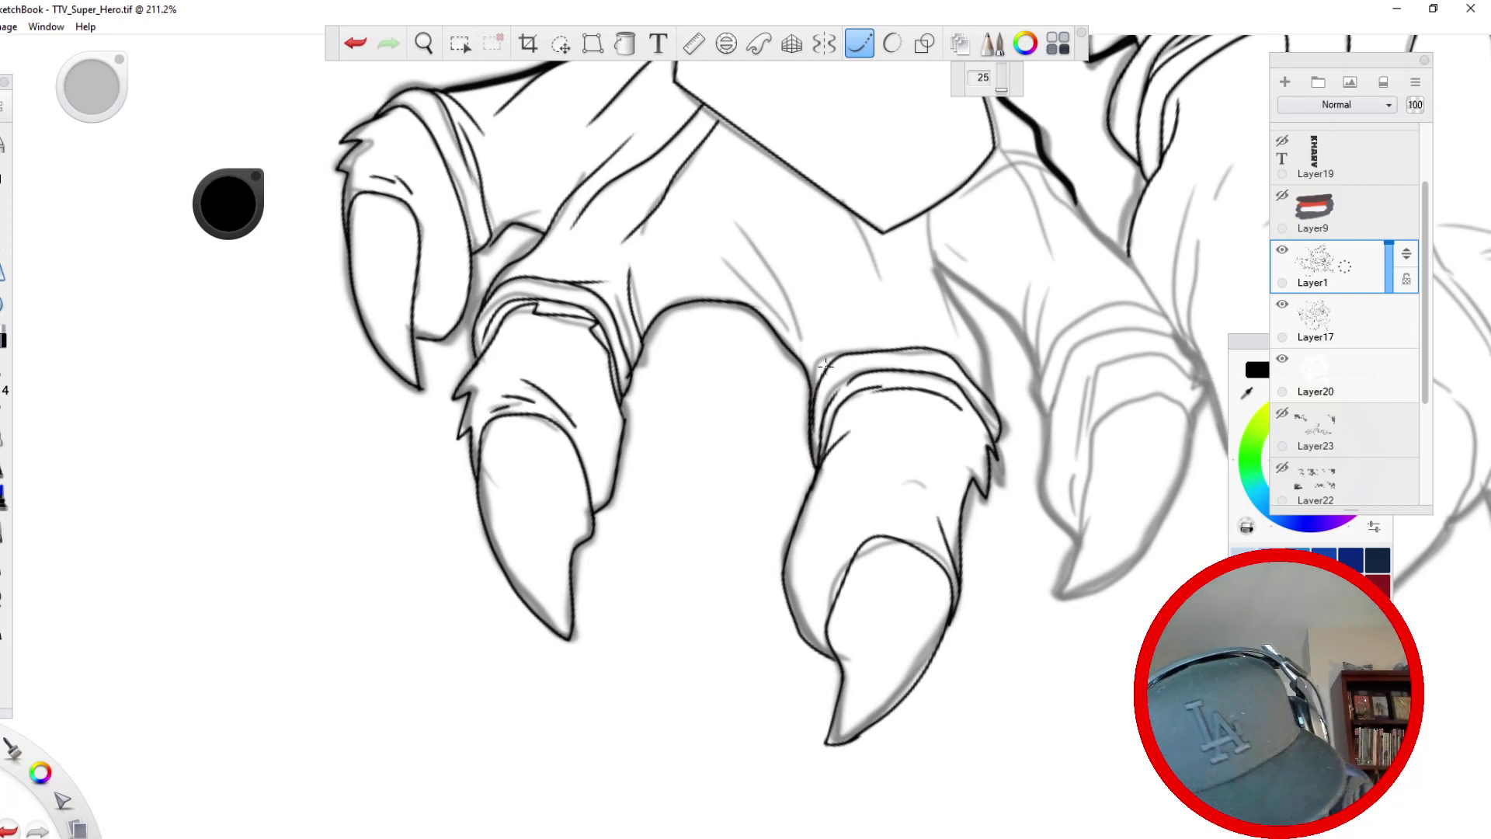
- Ink the third finger's outer base edge and the tendon lines running from the hand plate to its knuckle
{"action": "mouse_move", "coordinate": [988, 403]}
{"action": "left_mouse_down"}
{"action": "mouse_move", "coordinate": [932, 238]}
{"action": "mouse_move", "coordinate": [930, 322]}
{"action": "left_mouse_up"}
{"action": "left_click_drag", "start_coordinate": [860, 223], "coordinate": [897, 334]}
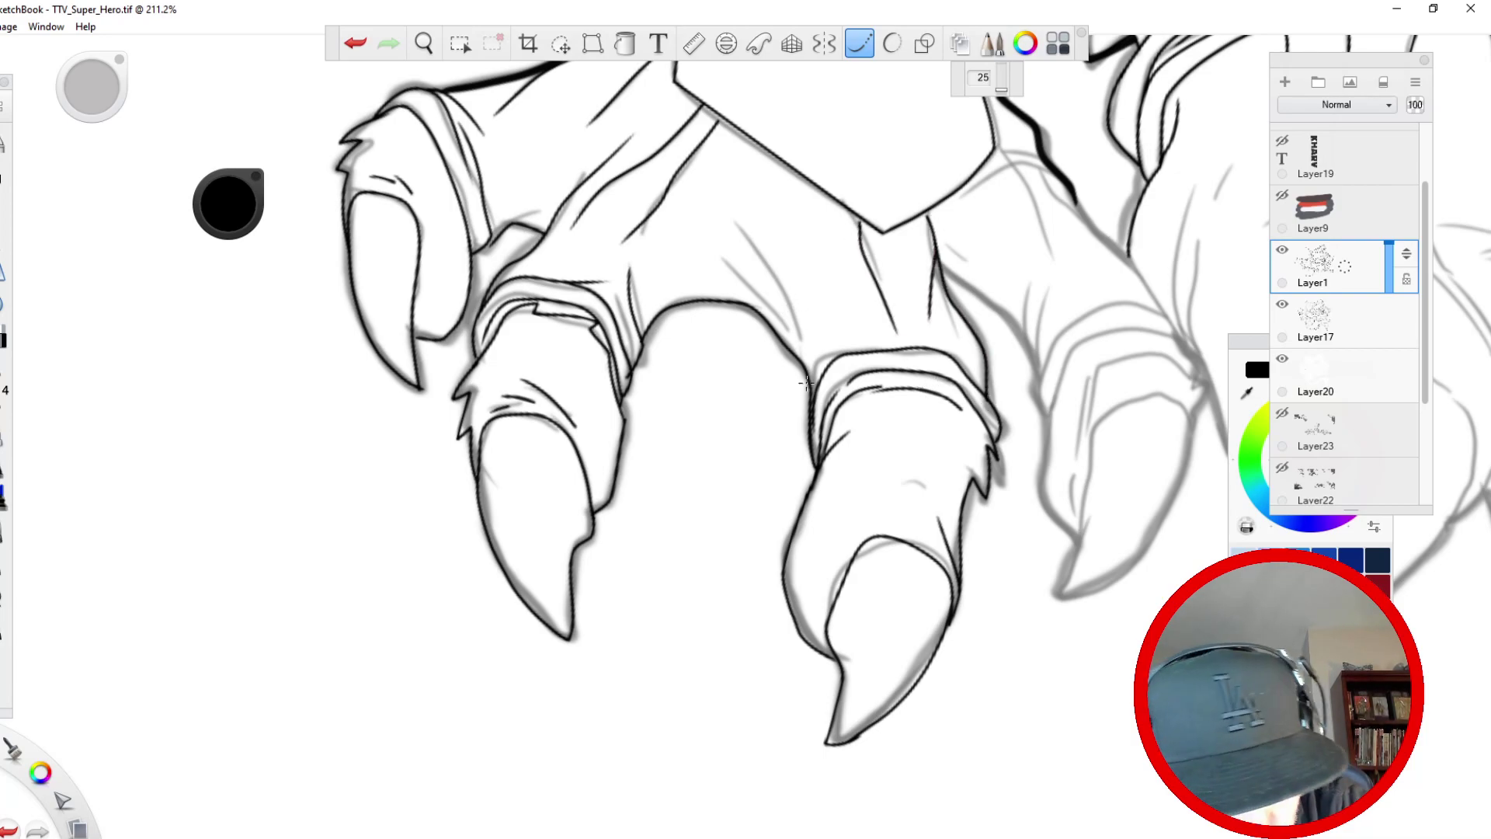
{"action": "left_click_drag", "start_coordinate": [812, 402], "coordinate": [734, 190]}
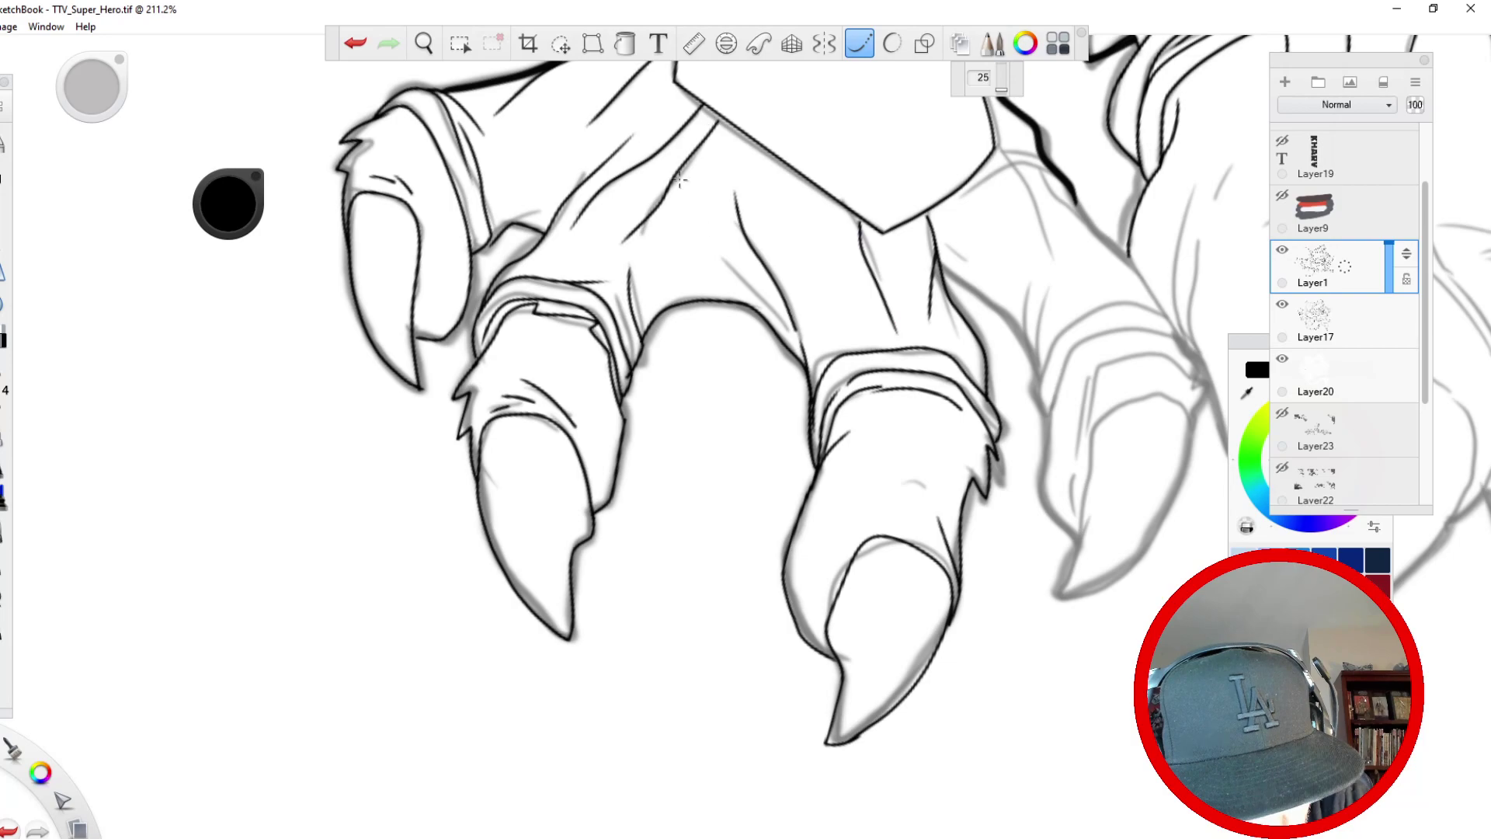
{"action": "left_click_drag", "start_coordinate": [801, 363], "coordinate": [727, 259]}
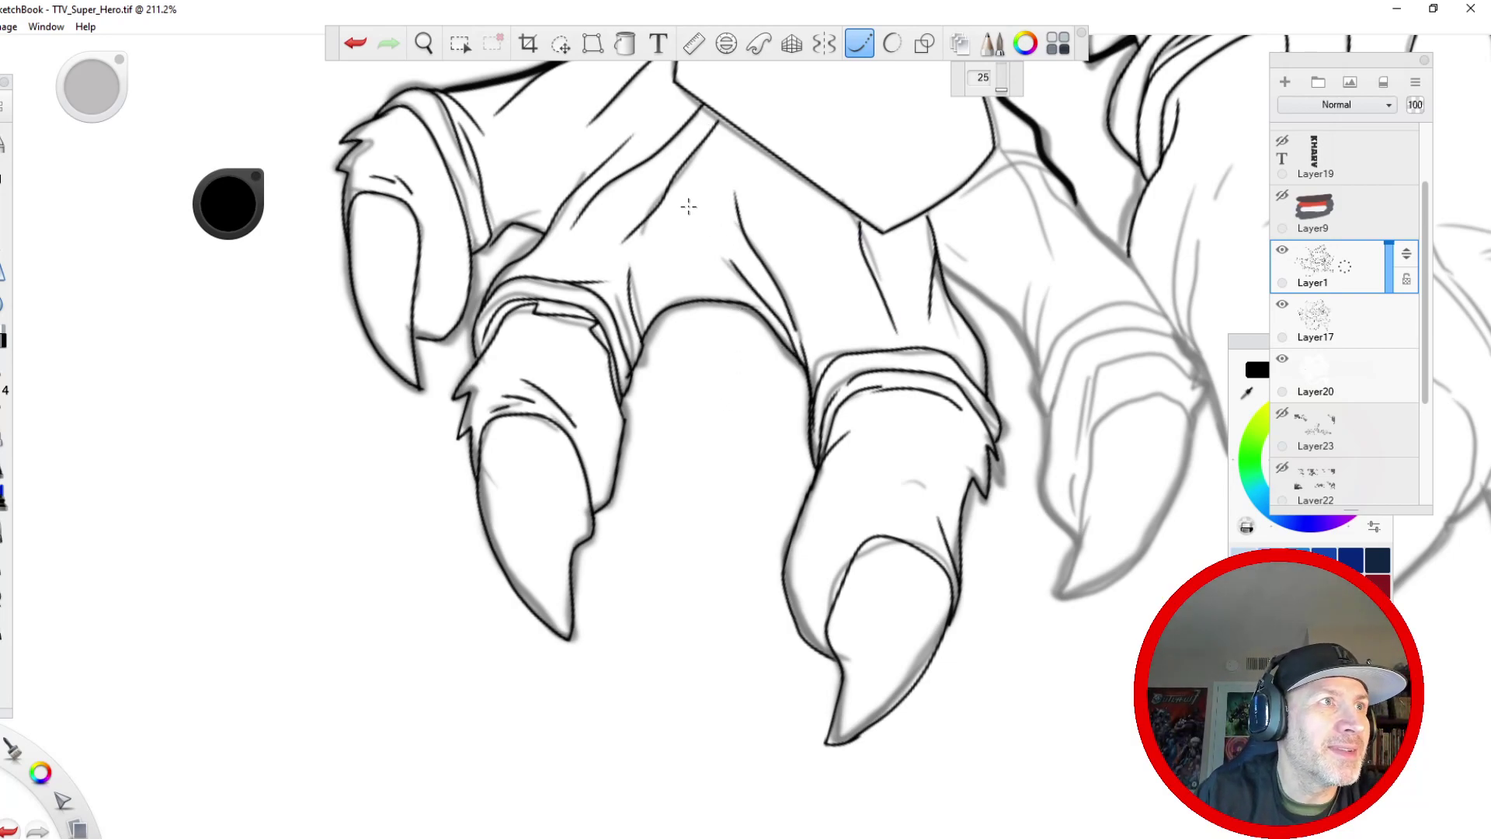
- Ink the inner edge of the finger nearest the foot and the short crease lines above its knuckle
{"action": "key", "text": "space"}
{"action": "left_click_drag", "start_coordinate": [641, 235], "coordinate": [468, 519]}
{"action": "left_click_drag", "start_coordinate": [587, 383], "coordinate": [209, 225]}
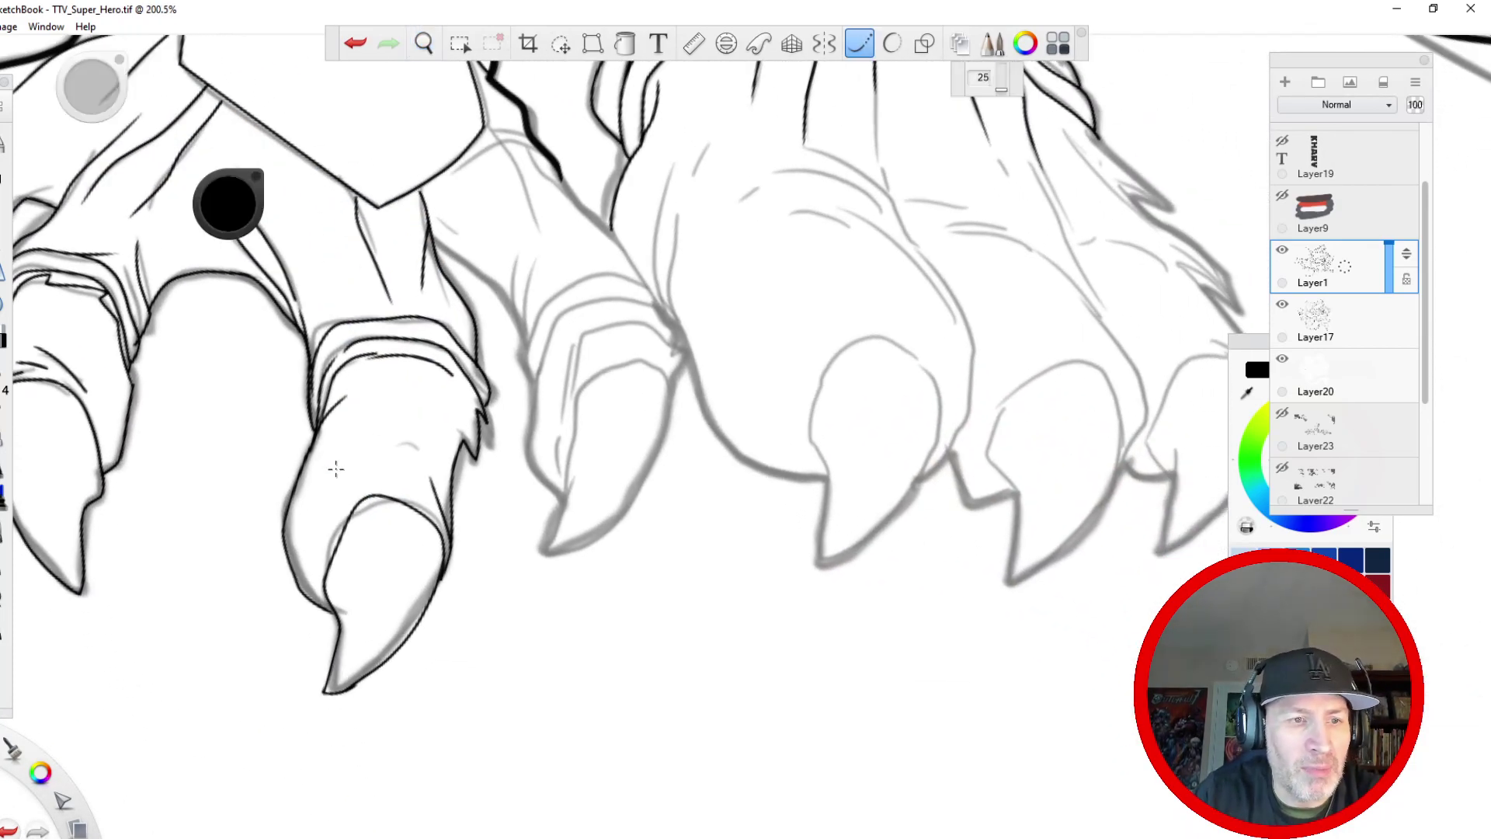
{"action": "mouse_move", "coordinate": [429, 237]}
{"action": "left_mouse_down"}
{"action": "mouse_move", "coordinate": [478, 272]}
{"action": "mouse_move", "coordinate": [520, 342]}
{"action": "left_mouse_up"}
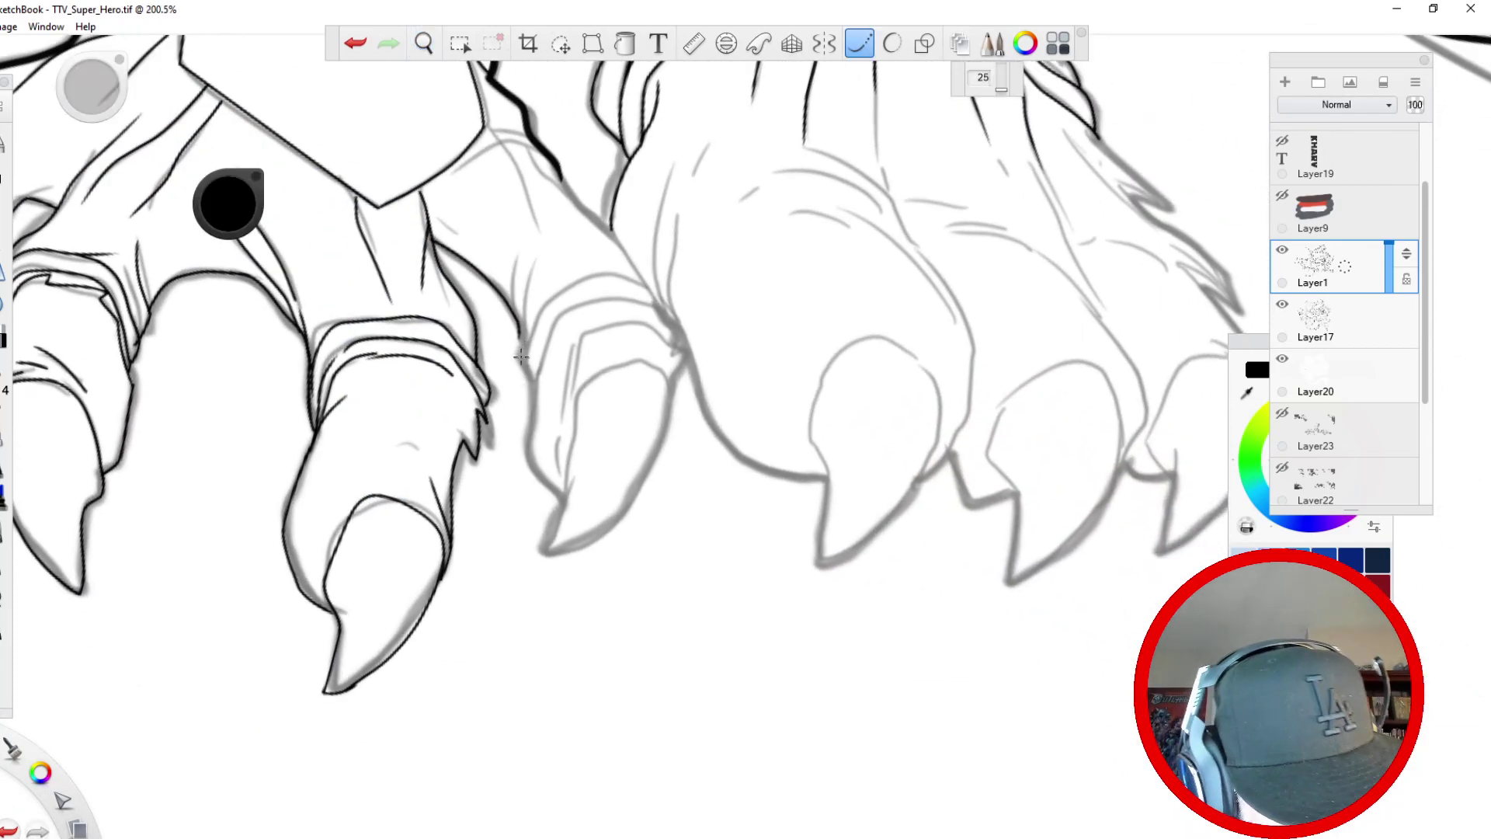
{"action": "left_click_drag", "start_coordinate": [537, 250], "coordinate": [516, 325]}
{"action": "left_click_drag", "start_coordinate": [527, 264], "coordinate": [517, 324]}
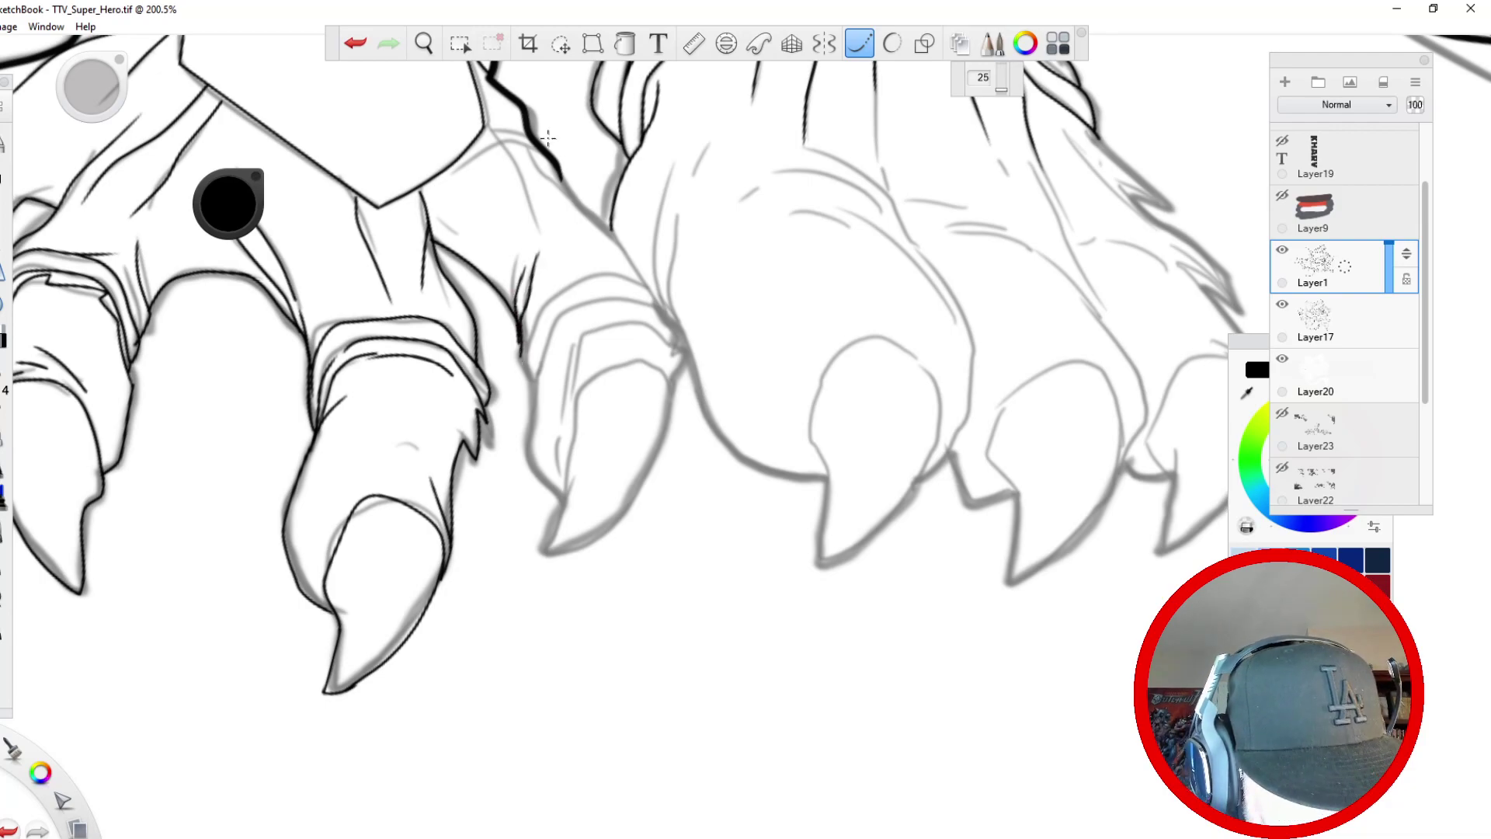
- Ink the outer edge, base crease and upper knuckle folds of the finger nearest the foot
{"action": "mouse_move", "coordinate": [522, 145]}
{"action": "left_mouse_down"}
{"action": "mouse_move", "coordinate": [583, 208]}
{"action": "mouse_move", "coordinate": [598, 260]}
{"action": "left_mouse_up"}
{"action": "left_click_drag", "start_coordinate": [557, 171], "coordinate": [681, 325]}
{"action": "mouse_move", "coordinate": [486, 126]}
{"action": "left_mouse_down"}
{"action": "mouse_move", "coordinate": [521, 169]}
{"action": "mouse_move", "coordinate": [544, 247]}
{"action": "left_mouse_up"}
{"action": "mouse_move", "coordinate": [651, 295]}
{"action": "left_mouse_down"}
{"action": "mouse_move", "coordinate": [624, 280]}
{"action": "mouse_move", "coordinate": [674, 331]}
{"action": "mouse_move", "coordinate": [577, 300]}
{"action": "mouse_move", "coordinate": [534, 369]}
{"action": "mouse_move", "coordinate": [530, 415]}
{"action": "mouse_move", "coordinate": [522, 338]}
{"action": "mouse_move", "coordinate": [578, 279]}
{"action": "mouse_move", "coordinate": [616, 274]}
{"action": "left_mouse_up"}
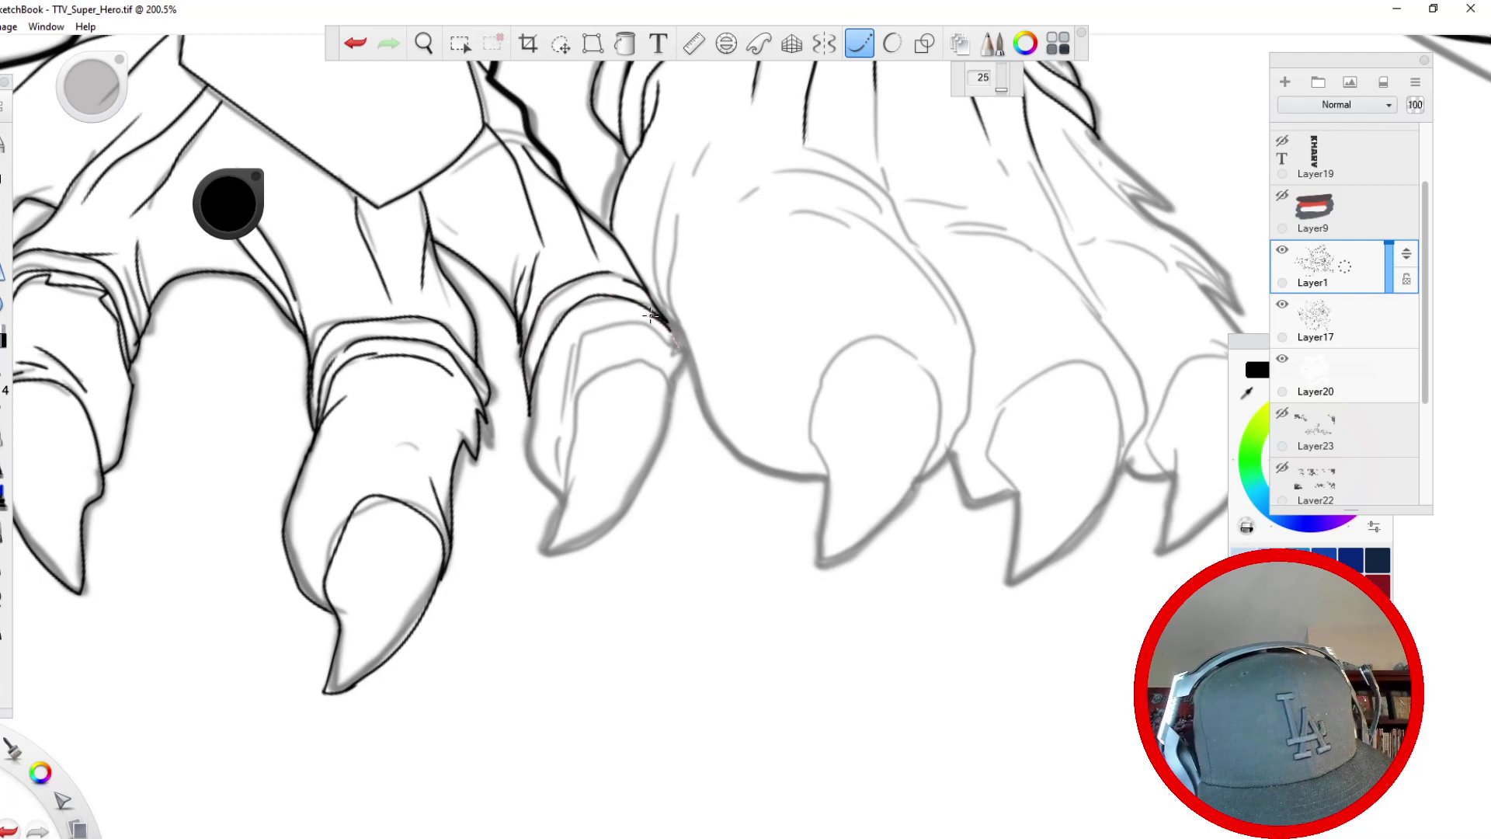
- Undo the last stroke and ink the jagged fur tuft on that finger's outer knuckle with Steady Stroke off
{"action": "left_click", "coordinate": [355, 43]}
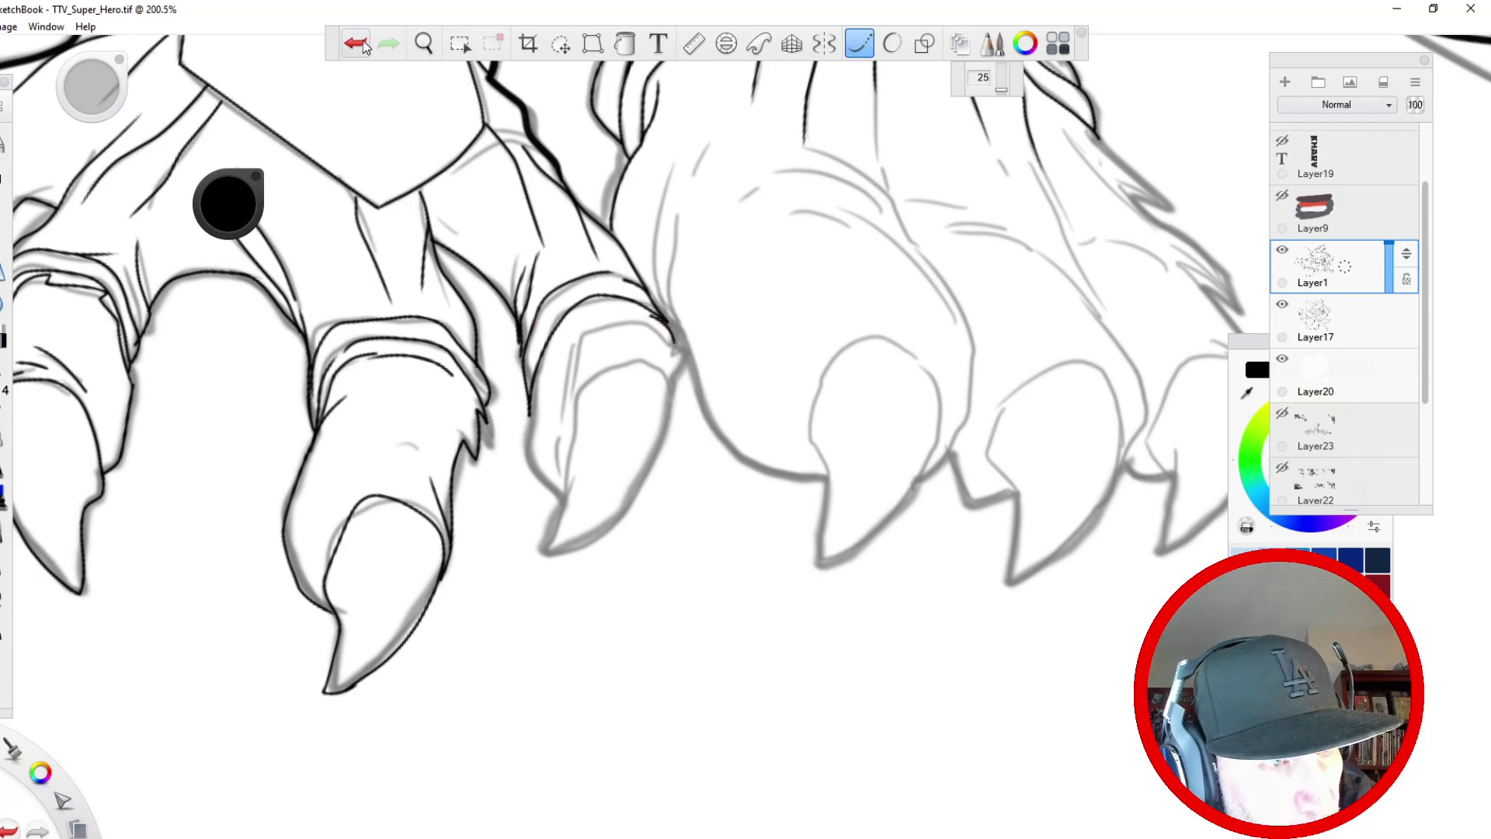
{"action": "left_click", "coordinate": [860, 43]}
{"action": "mouse_move", "coordinate": [666, 320]}
{"action": "left_mouse_down"}
{"action": "mouse_move", "coordinate": [684, 315]}
{"action": "mouse_move", "coordinate": [697, 342]}
{"action": "mouse_move", "coordinate": [676, 375]}
{"action": "left_mouse_up"}
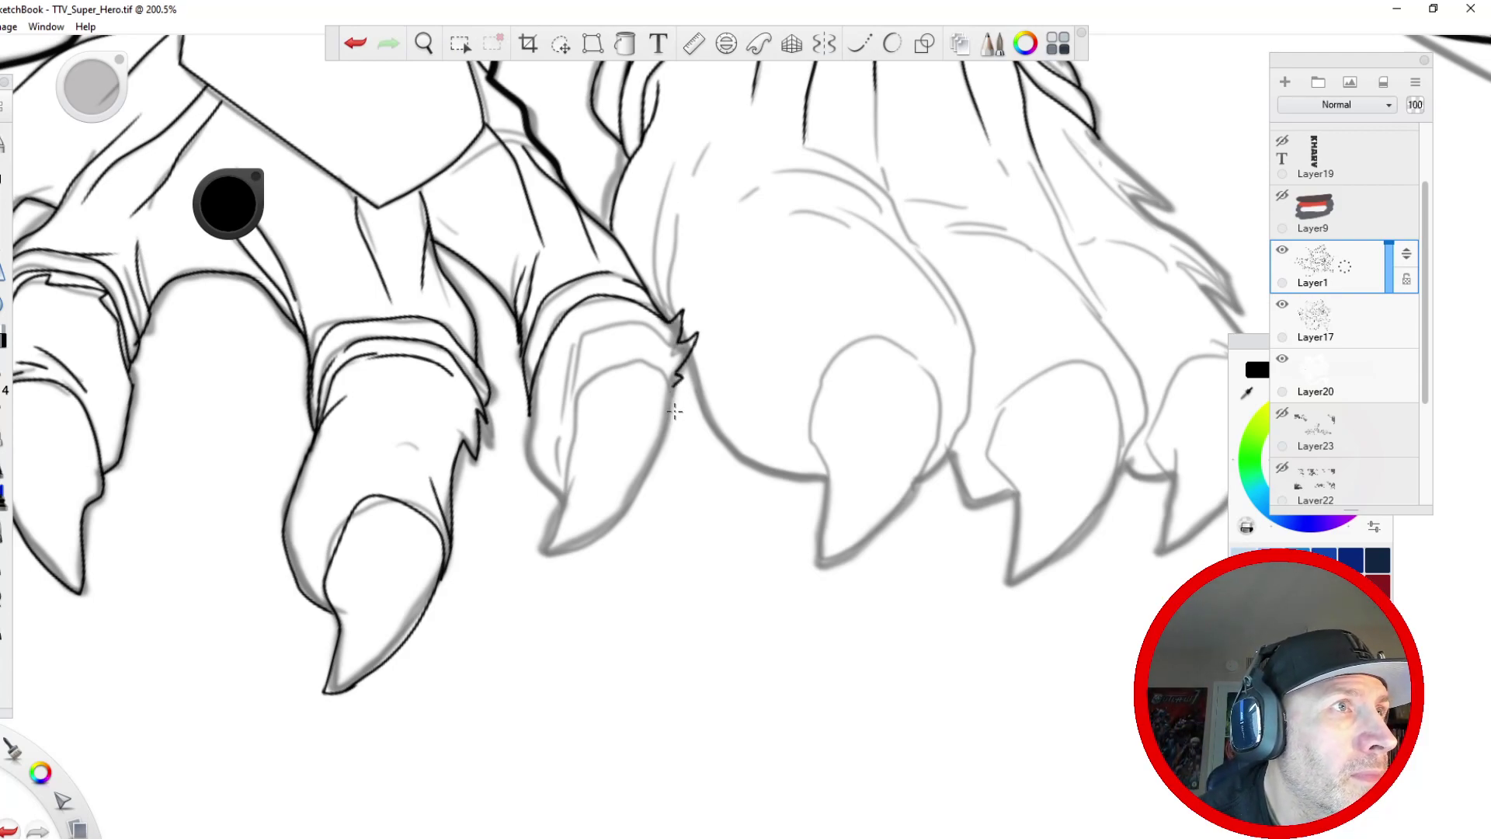
- Ink the remaining folds, inner side and claw of the finger nearest the foot
{"action": "mouse_move", "coordinate": [563, 503]}
{"action": "left_mouse_down"}
{"action": "mouse_move", "coordinate": [540, 457]}
{"action": "mouse_move", "coordinate": [549, 330]}
{"action": "left_mouse_up"}
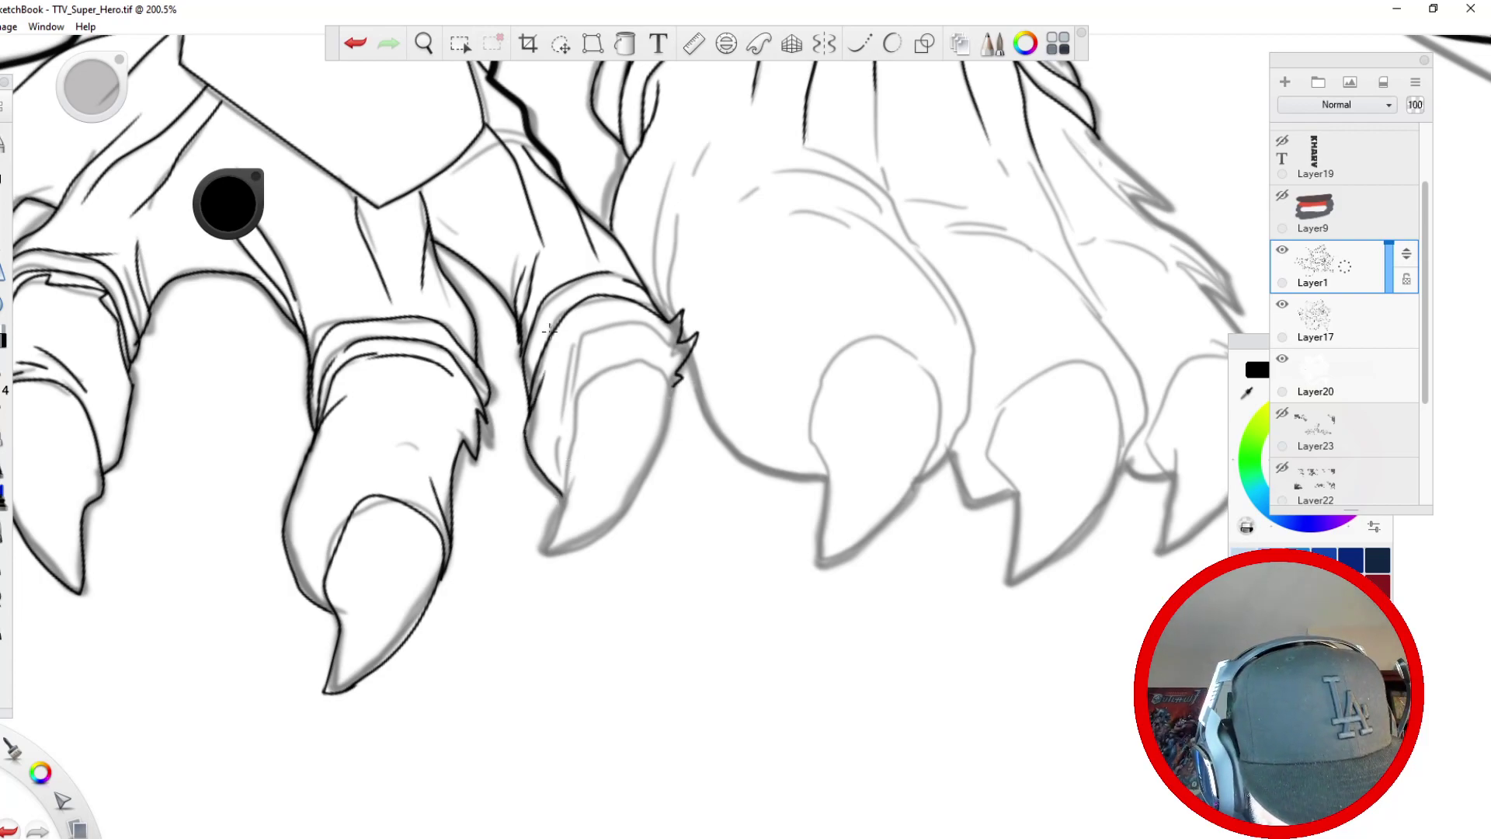
{"action": "left_click", "coordinate": [354, 46]}
{"action": "mouse_move", "coordinate": [561, 505]}
{"action": "left_mouse_down"}
{"action": "mouse_move", "coordinate": [536, 464]}
{"action": "mouse_move", "coordinate": [555, 364]}
{"action": "left_mouse_up"}
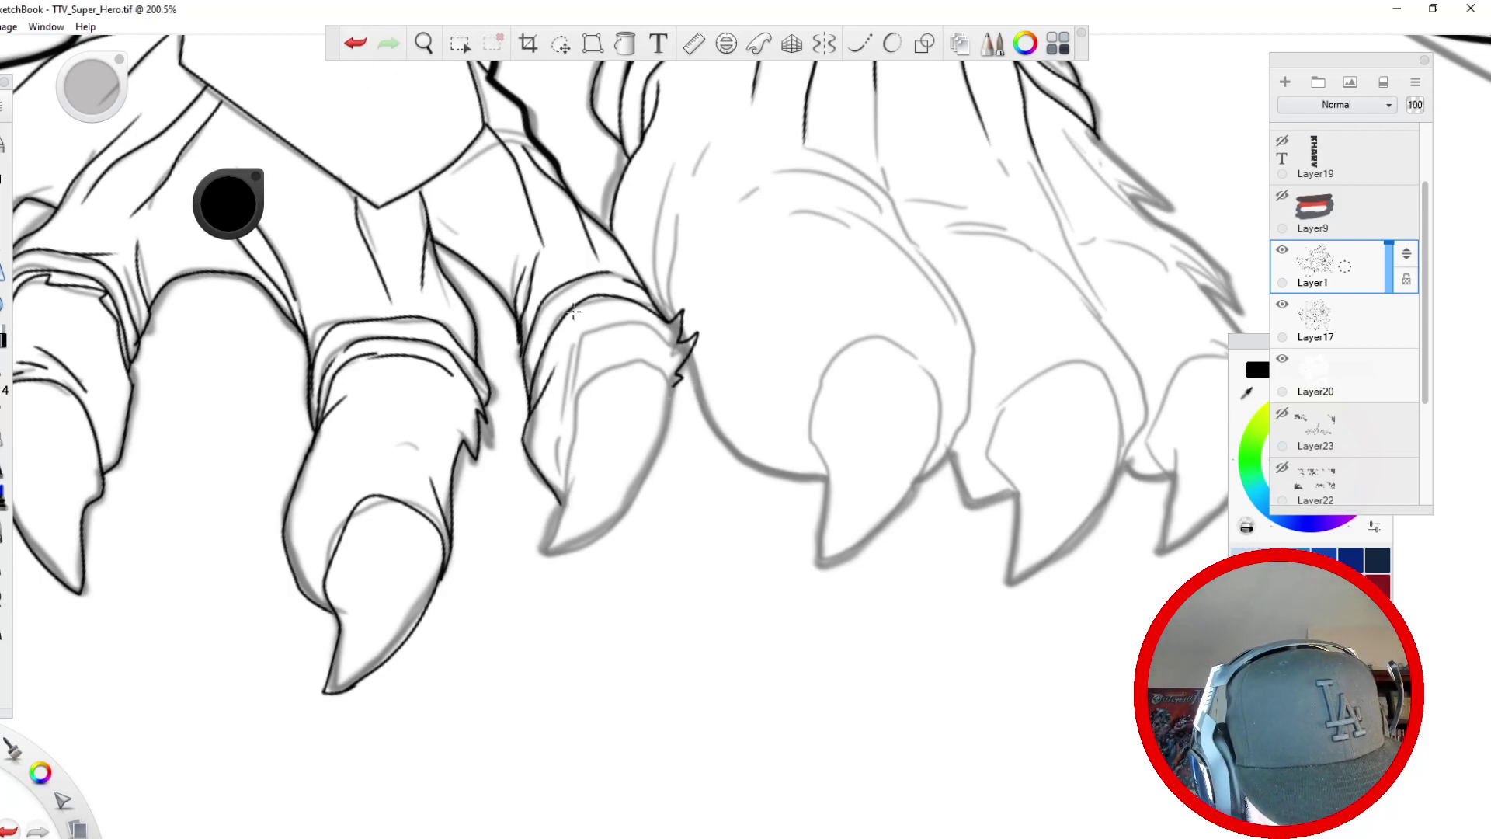
{"action": "mouse_move", "coordinate": [653, 336]}
{"action": "left_mouse_down"}
{"action": "mouse_move", "coordinate": [564, 464]}
{"action": "mouse_move", "coordinate": [559, 428]}
{"action": "mouse_move", "coordinate": [561, 503]}
{"action": "left_mouse_up"}
{"action": "mouse_move", "coordinate": [671, 391]}
{"action": "left_mouse_down"}
{"action": "mouse_move", "coordinate": [627, 361]}
{"action": "mouse_move", "coordinate": [586, 377]}
{"action": "mouse_move", "coordinate": [540, 548]}
{"action": "mouse_move", "coordinate": [610, 526]}
{"action": "mouse_move", "coordinate": [662, 428]}
{"action": "mouse_move", "coordinate": [661, 361]}
{"action": "left_mouse_up"}
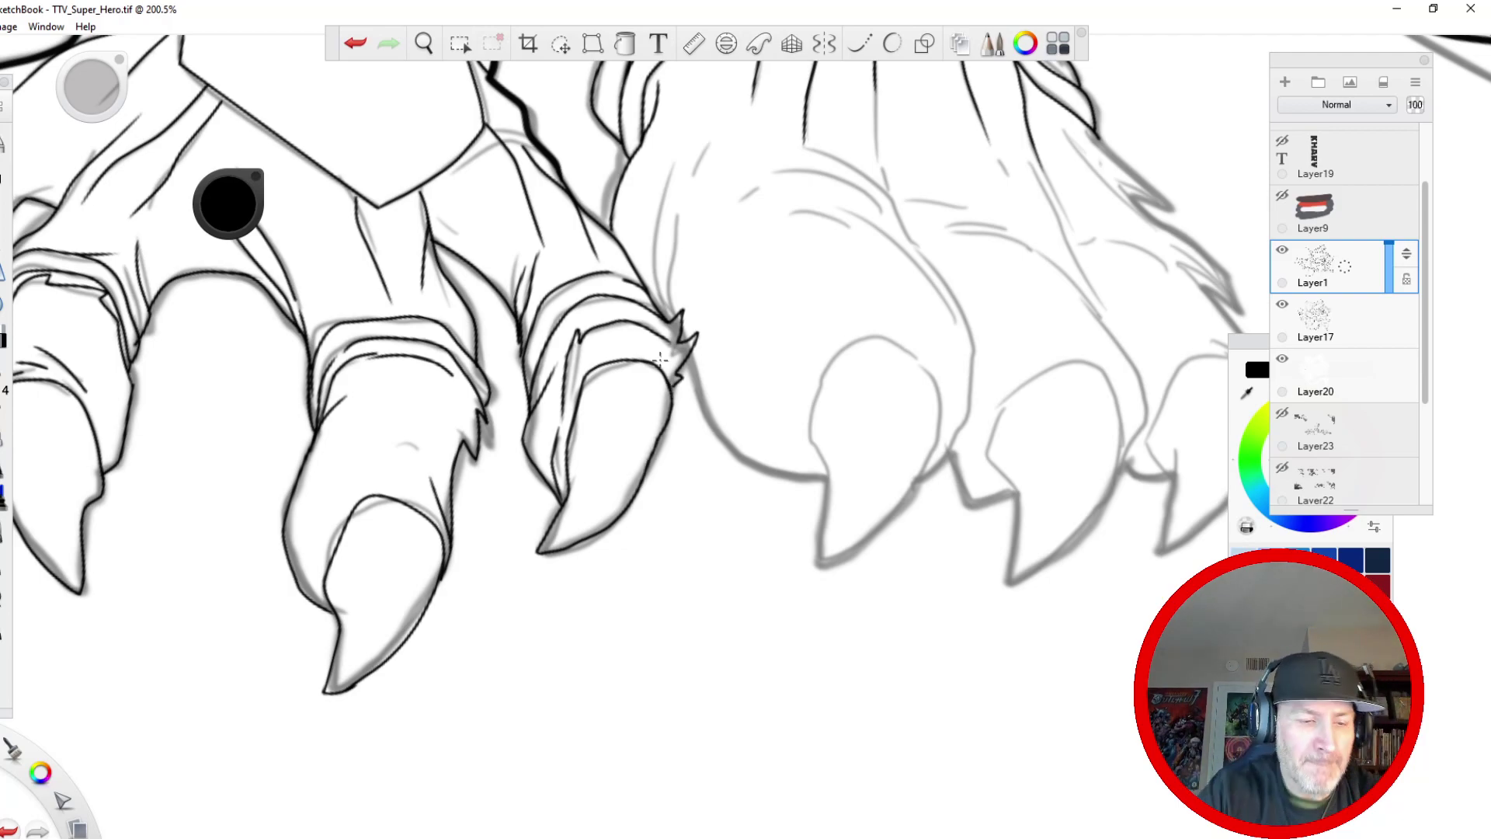
- Add short detail marks to the hand plate and ink the lower forearm strap's edges using Steady Stroke
{"action": "key", "text": "space"}
{"action": "left_click_drag", "start_coordinate": [433, 333], "coordinate": [433, 784]}
{"action": "left_click_drag", "start_coordinate": [342, 568], "coordinate": [433, 681]}
{"action": "left_click_drag", "start_coordinate": [515, 407], "coordinate": [484, 447]}
{"action": "left_click_drag", "start_coordinate": [467, 429], "coordinate": [417, 420]}
{"action": "key", "text": "space"}
{"action": "left_click_drag", "start_coordinate": [362, 483], "coordinate": [332, 633]}
{"action": "left_click_drag", "start_coordinate": [428, 384], "coordinate": [435, 233]}
{"action": "left_click_drag", "start_coordinate": [379, 373], "coordinate": [525, 158]}
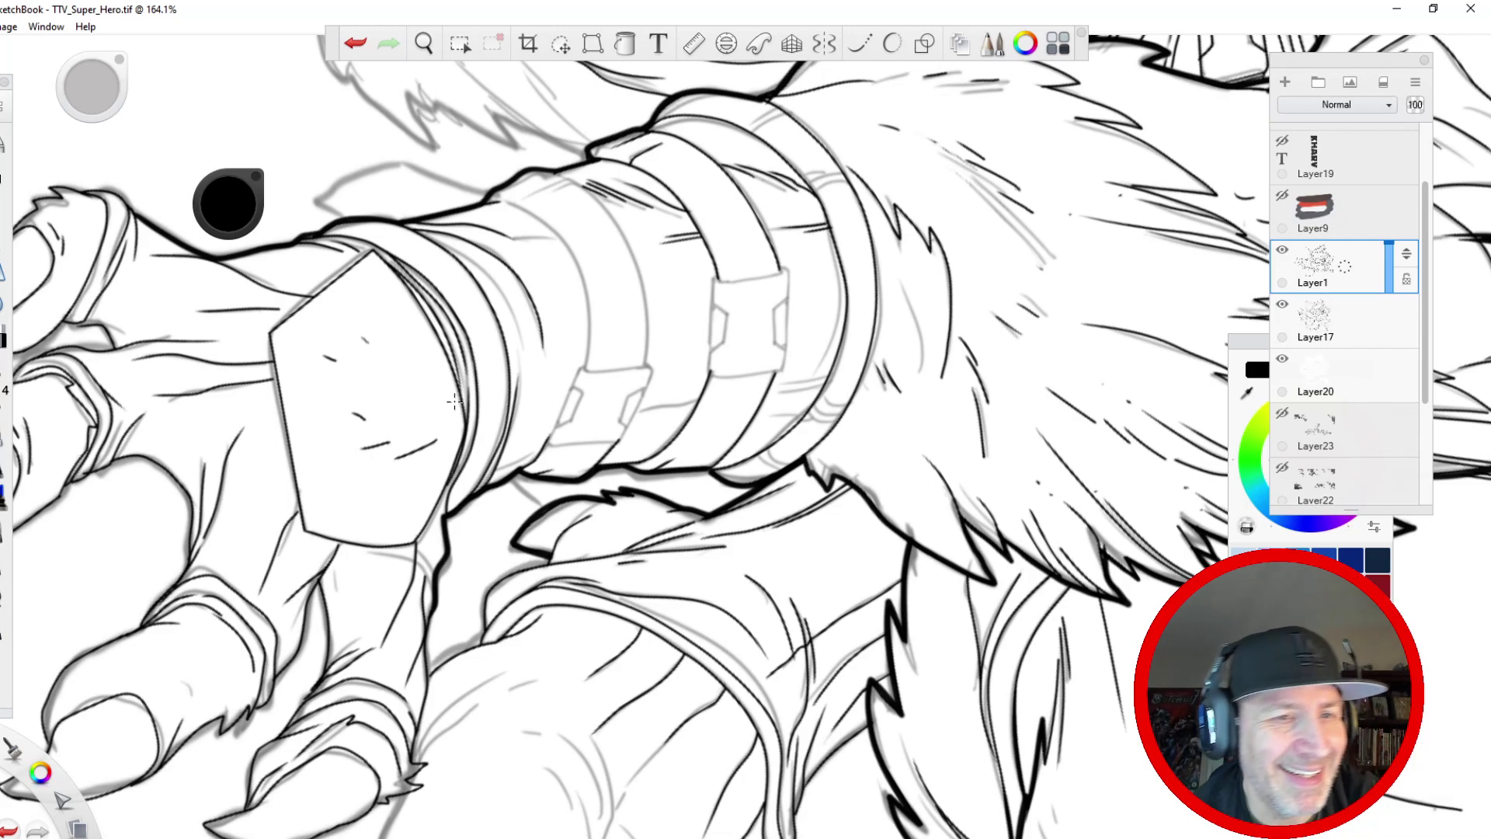
{"action": "left_click", "coordinate": [859, 44]}
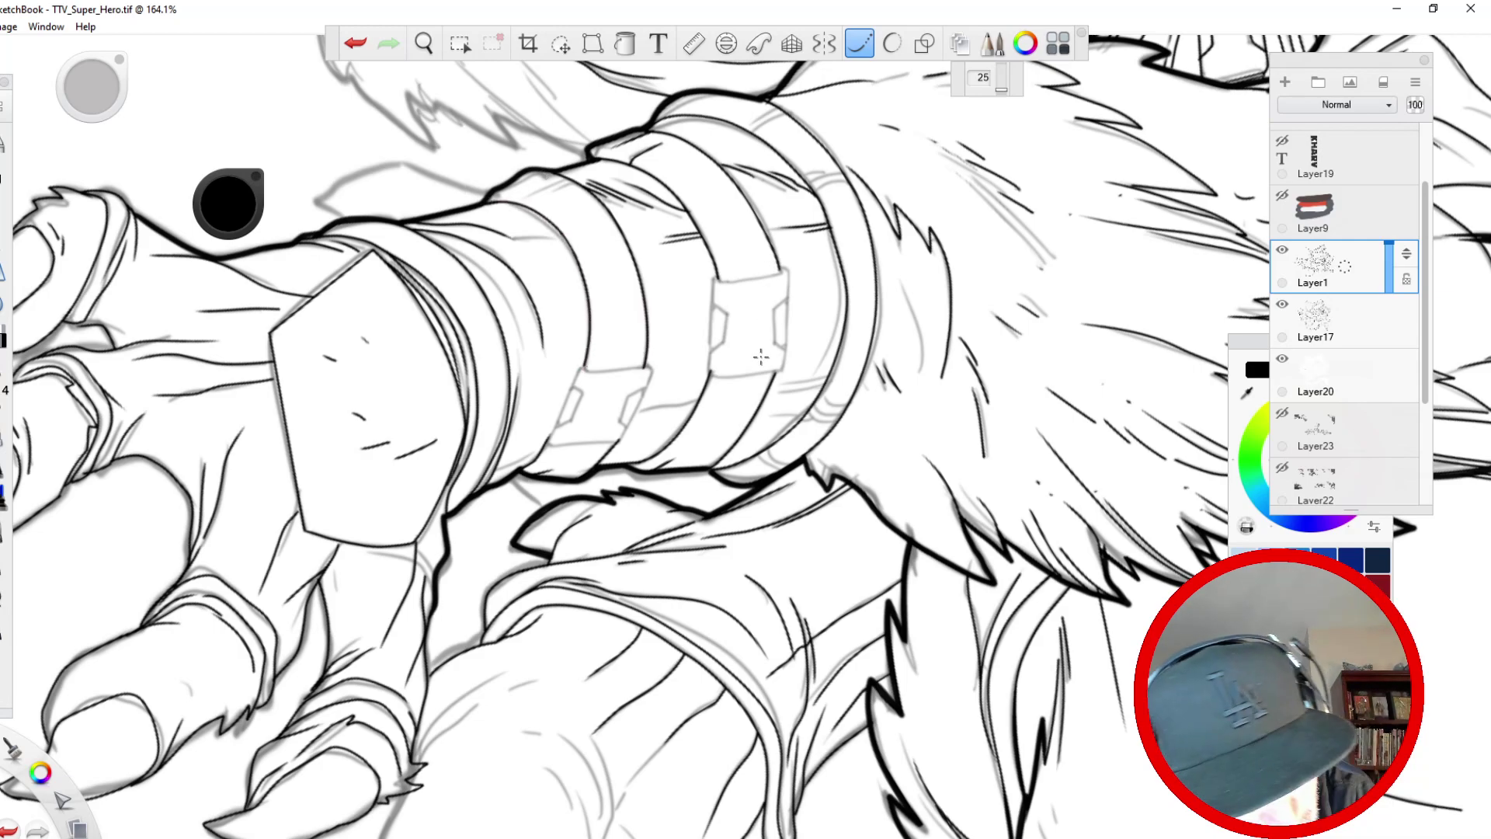
{"action": "key", "text": "space"}
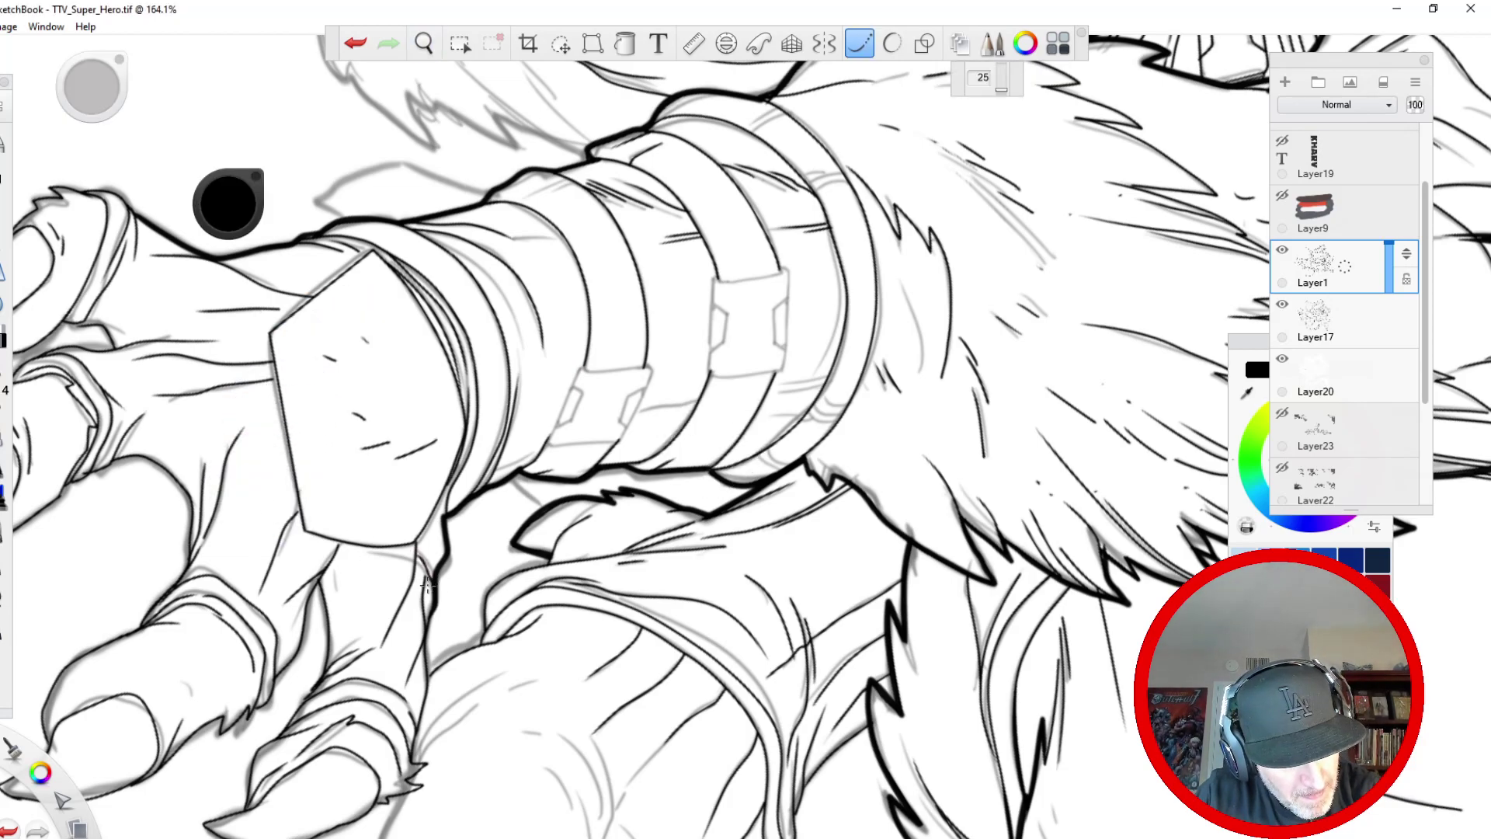
- Ink the upper forearm buckle's two short sides and its notched upper edge
{"action": "key", "text": "space"}
{"action": "left_click_drag", "start_coordinate": [243, 460], "coordinate": [614, 629]}
{"action": "left_click_drag", "start_coordinate": [528, 394], "coordinate": [434, 449]}
{"action": "left_click_drag", "start_coordinate": [603, 320], "coordinate": [546, 477]}
{"action": "mouse_move", "coordinate": [826, 424]}
{"action": "left_mouse_down"}
{"action": "mouse_move", "coordinate": [836, 462]}
{"action": "mouse_move", "coordinate": [769, 597]}
{"action": "mouse_move", "coordinate": [735, 603]}
{"action": "left_mouse_up"}
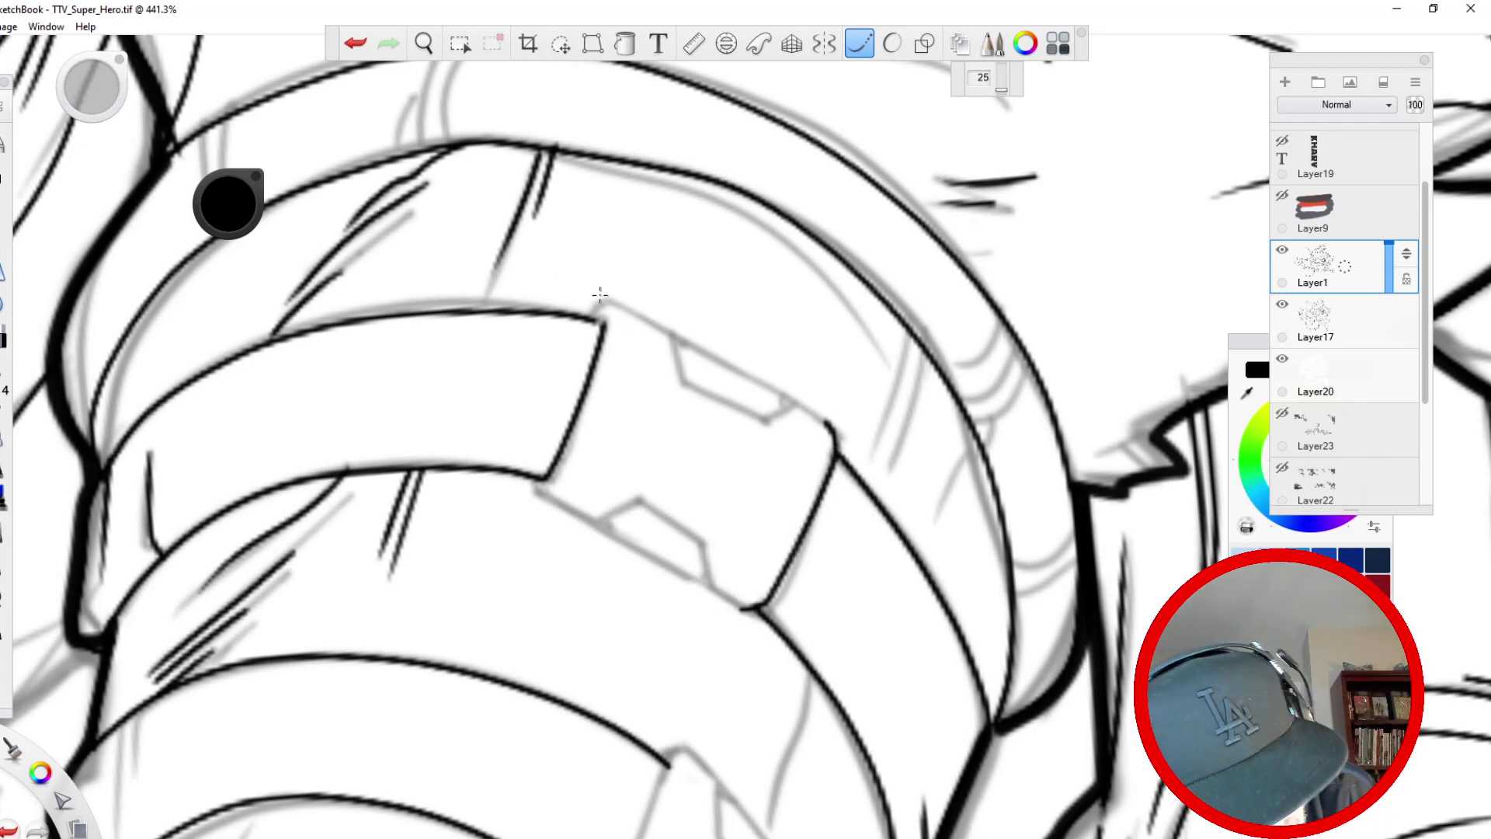
{"action": "mouse_move", "coordinate": [602, 304]}
{"action": "left_mouse_down"}
{"action": "mouse_move", "coordinate": [670, 334]}
{"action": "mouse_move", "coordinate": [678, 389]}
{"action": "left_mouse_up"}
{"action": "left_click_drag", "start_coordinate": [822, 421], "coordinate": [676, 376]}
{"action": "mouse_move", "coordinate": [781, 404]}
{"action": "left_mouse_down"}
{"action": "mouse_move", "coordinate": [755, 375]}
{"action": "mouse_move", "coordinate": [662, 345]}
{"action": "left_mouse_up"}
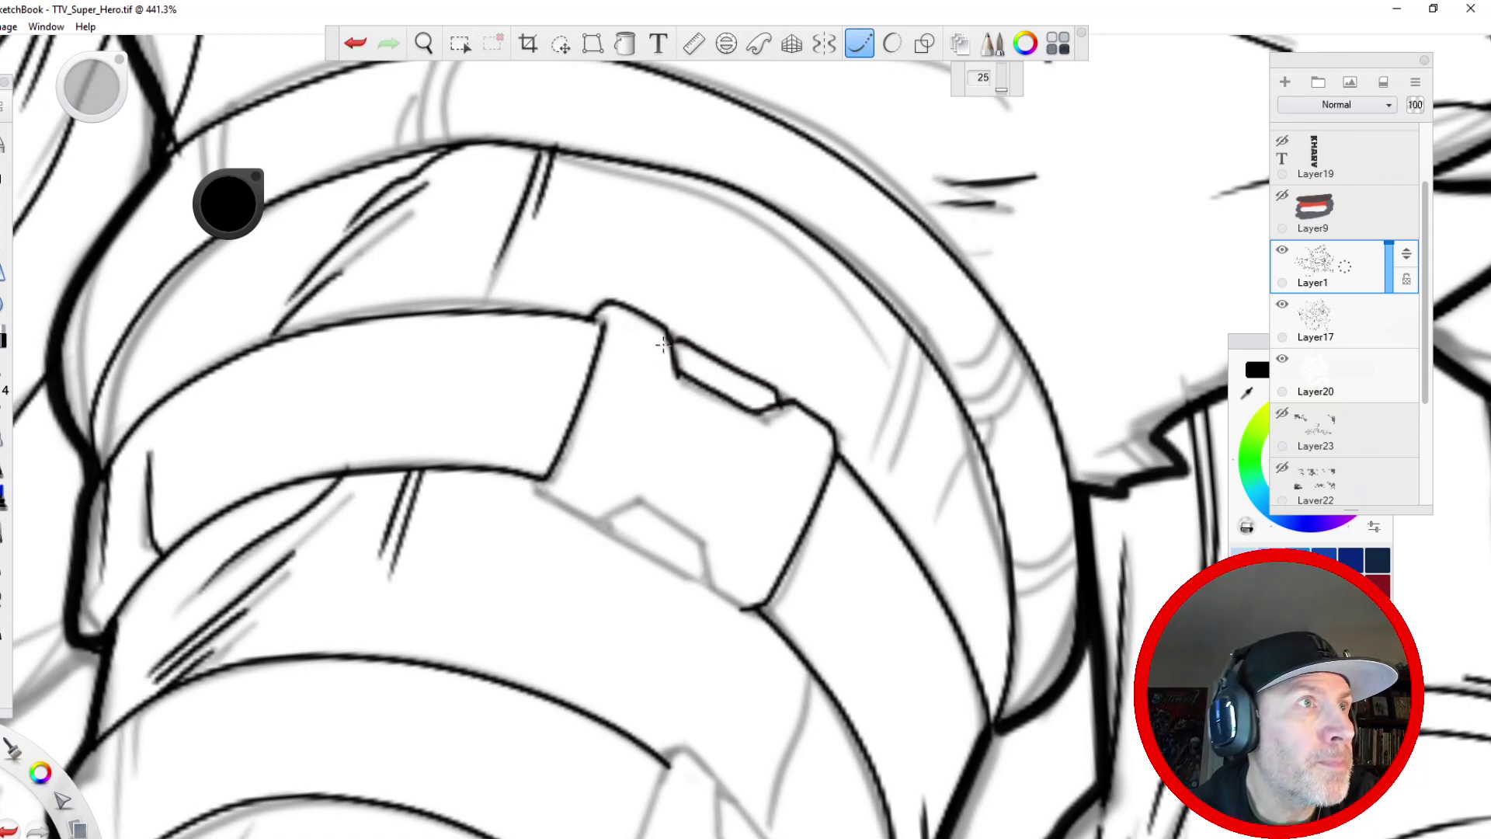
- Ink the remaining long edge of the upper forearm buckle, including its notched clip
{"action": "key", "text": "space"}
{"action": "left_click_drag", "start_coordinate": [455, 540], "coordinate": [450, 244]}
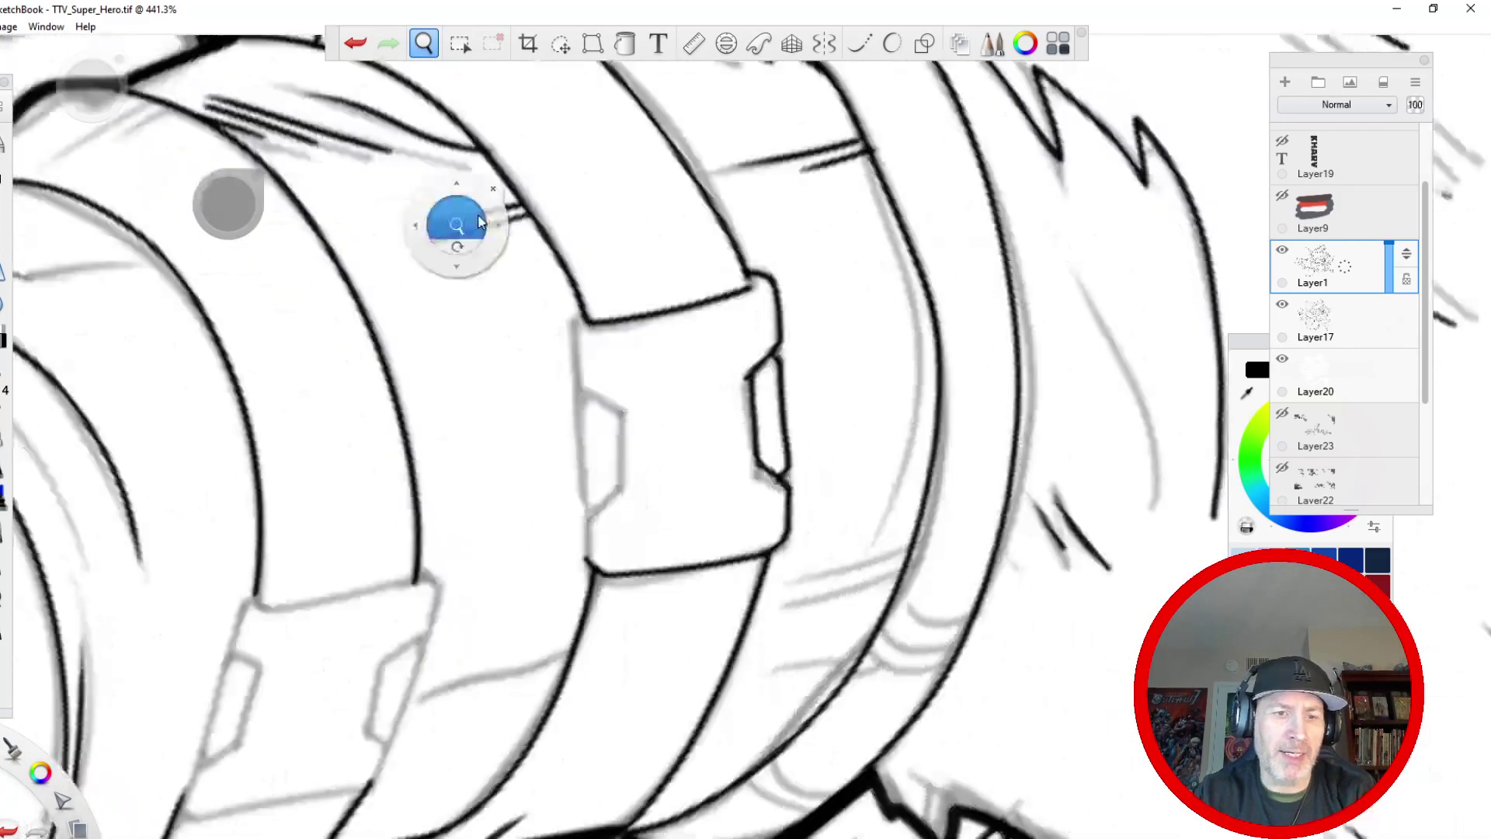
{"action": "mouse_move", "coordinate": [575, 303]}
{"action": "left_mouse_down"}
{"action": "mouse_move", "coordinate": [586, 393]}
{"action": "mouse_move", "coordinate": [621, 427]}
{"action": "mouse_move", "coordinate": [621, 494]}
{"action": "mouse_move", "coordinate": [592, 517]}
{"action": "mouse_move", "coordinate": [598, 530]}
{"action": "left_mouse_up"}
{"action": "mouse_move", "coordinate": [586, 390]}
{"action": "left_mouse_down"}
{"action": "mouse_move", "coordinate": [573, 418]}
{"action": "mouse_move", "coordinate": [605, 517]}
{"action": "left_mouse_up"}
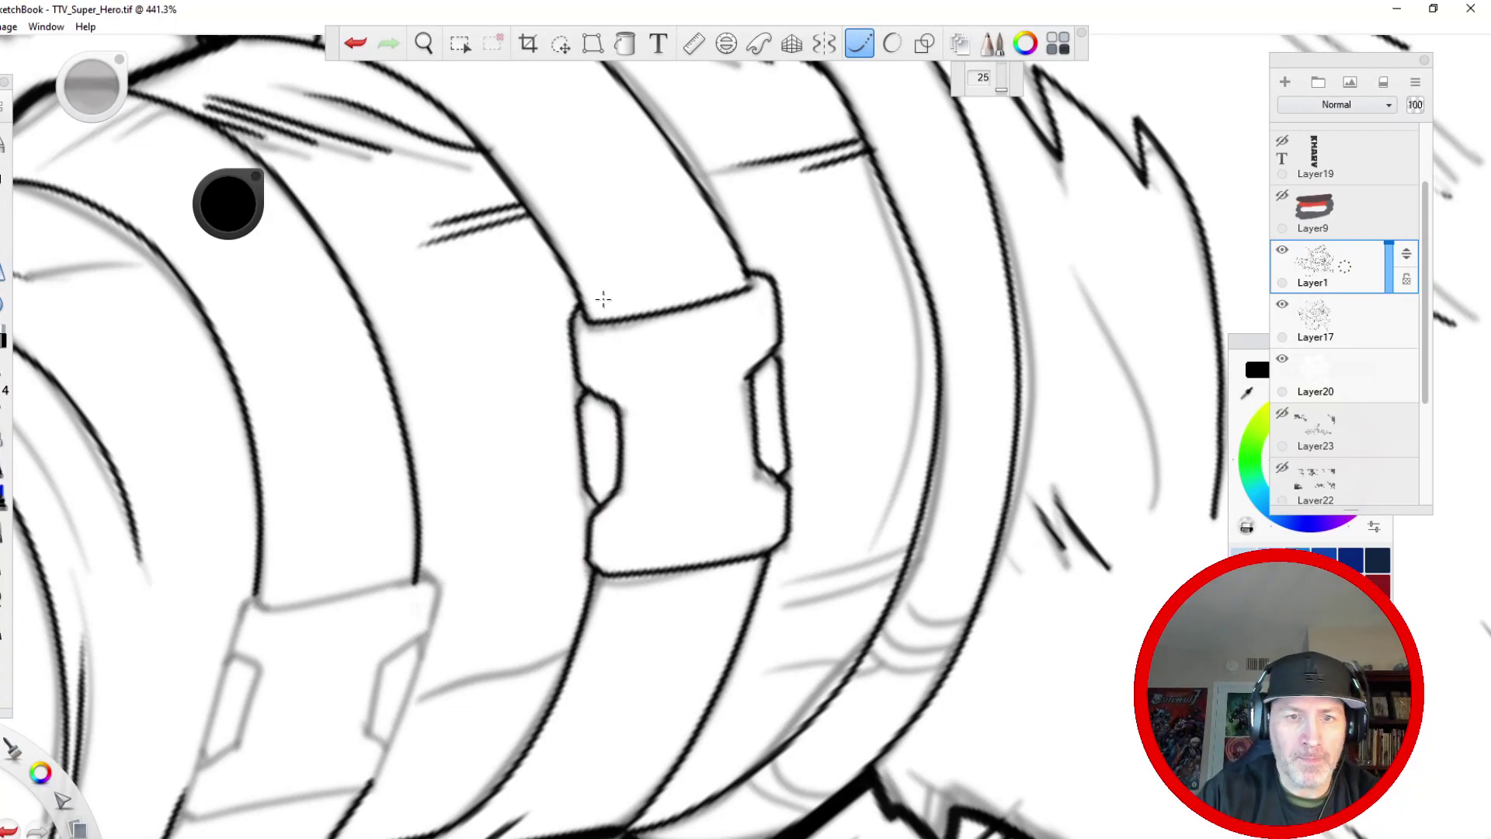
- Add inner edge lines along both sides of the strap, above and below the upper forearm buckle
{"action": "left_click_drag", "start_coordinate": [737, 295], "coordinate": [665, 163]}
{"action": "left_click_drag", "start_coordinate": [605, 324], "coordinate": [544, 201]}
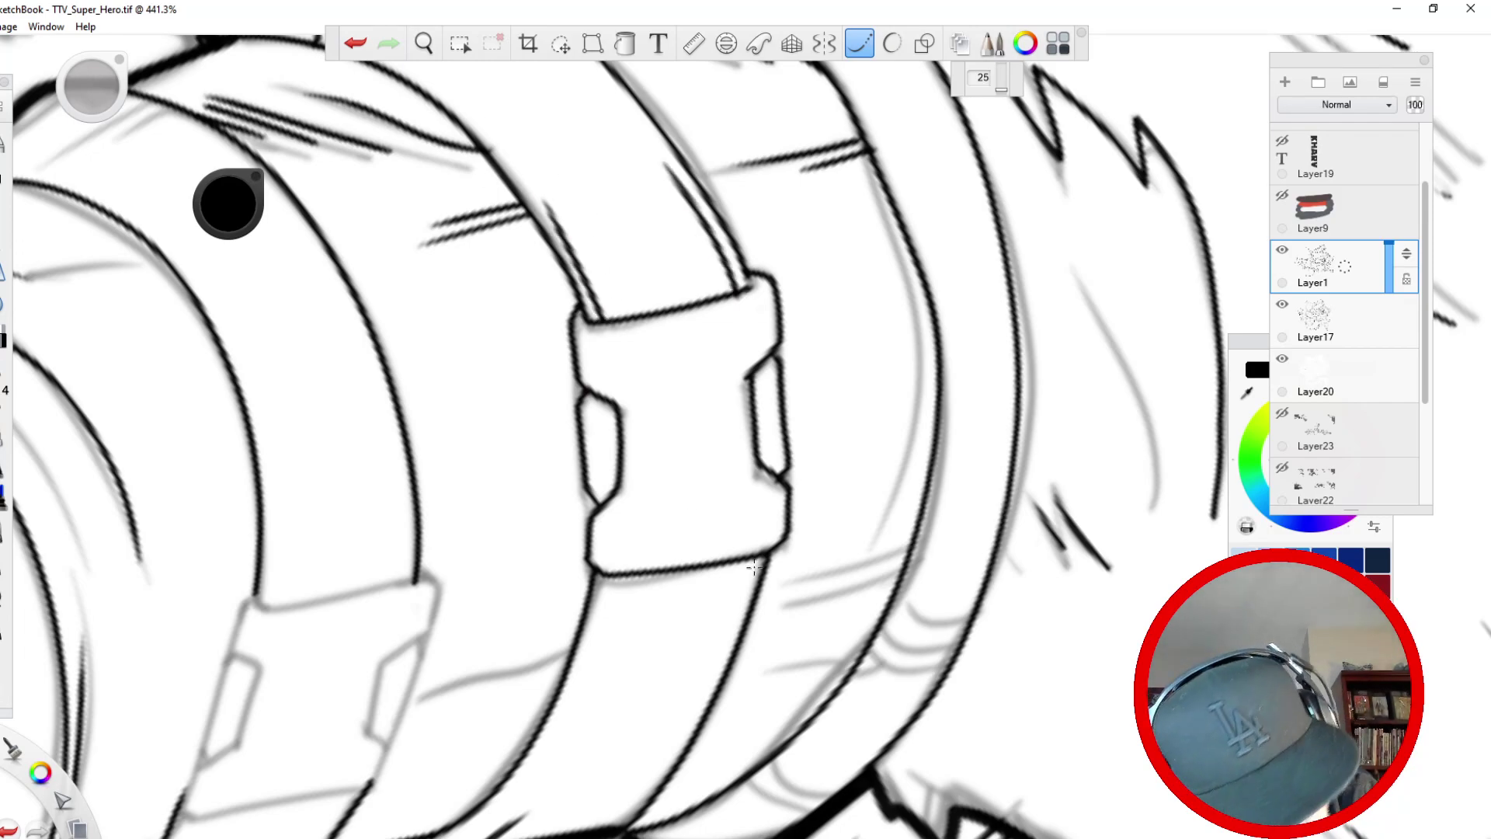
{"action": "left_click_drag", "start_coordinate": [752, 556], "coordinate": [707, 666]}
{"action": "left_click_drag", "start_coordinate": [604, 575], "coordinate": [558, 725]}
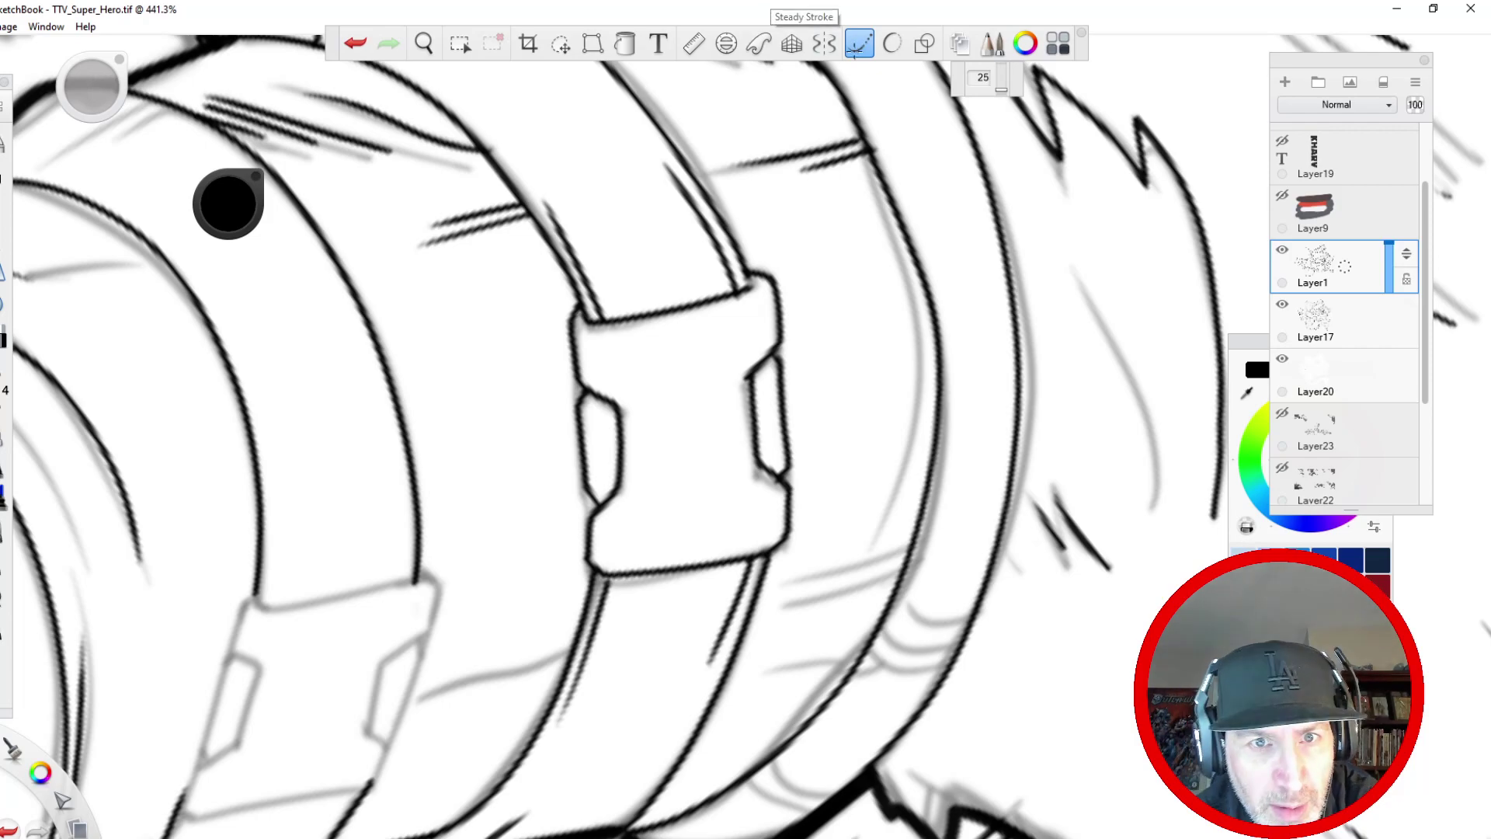
- Turn off Steady Stroke and add four short texture marks down the middle of the upper buckle
{"action": "left_click", "coordinate": [859, 43]}
{"action": "left_click_drag", "start_coordinate": [684, 351], "coordinate": [674, 365]}
{"action": "left_click_drag", "start_coordinate": [697, 414], "coordinate": [670, 475]}
{"action": "left_click_drag", "start_coordinate": [676, 521], "coordinate": [662, 517]}
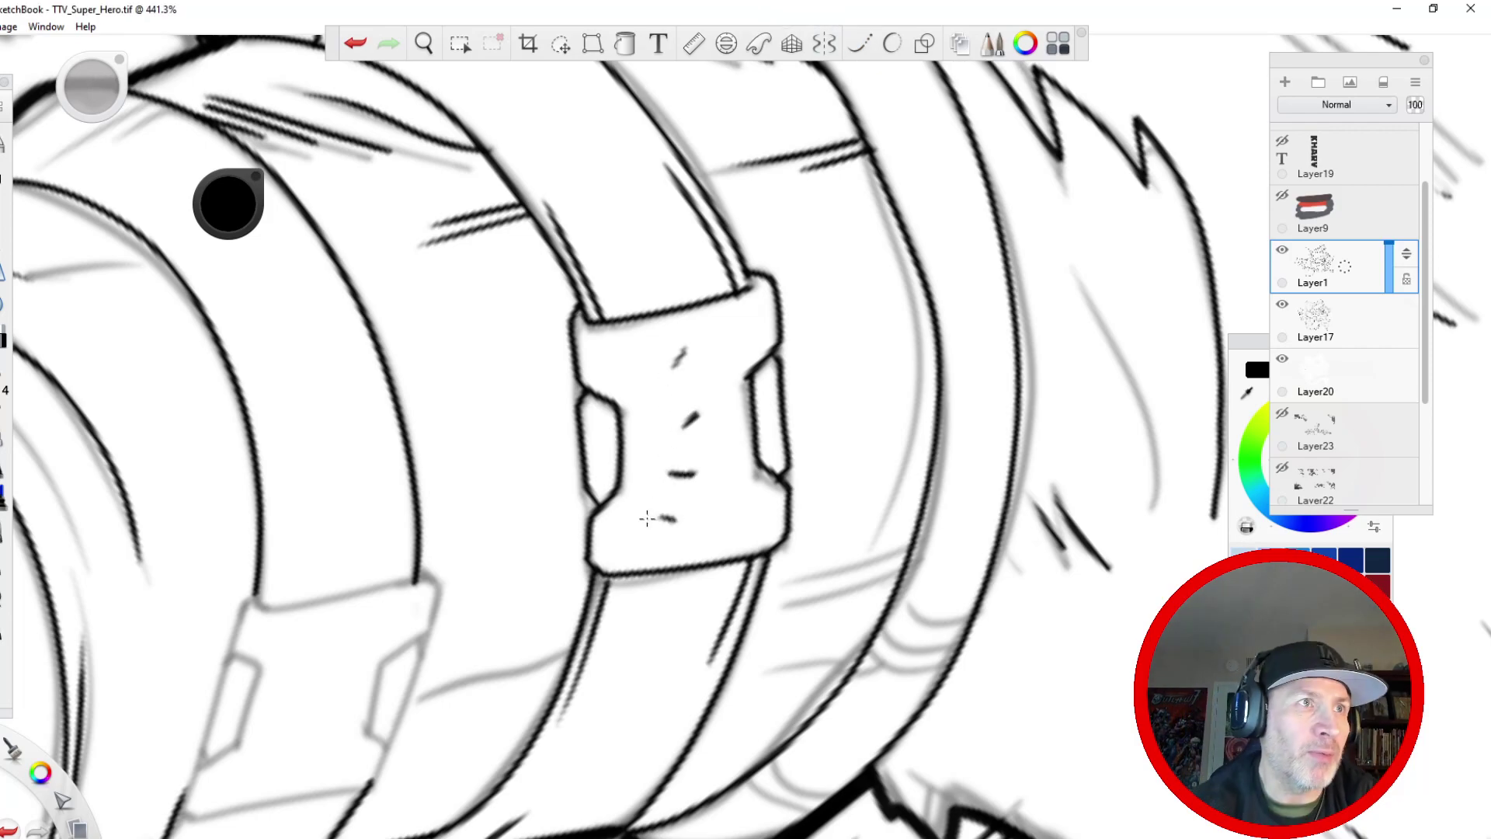
- Ink the sketched fold lines in the forearm wrap on either side of the upper buckle's strap
{"action": "key", "text": "space"}
{"action": "left_click_drag", "start_coordinate": [343, 203], "coordinate": [347, 269]}
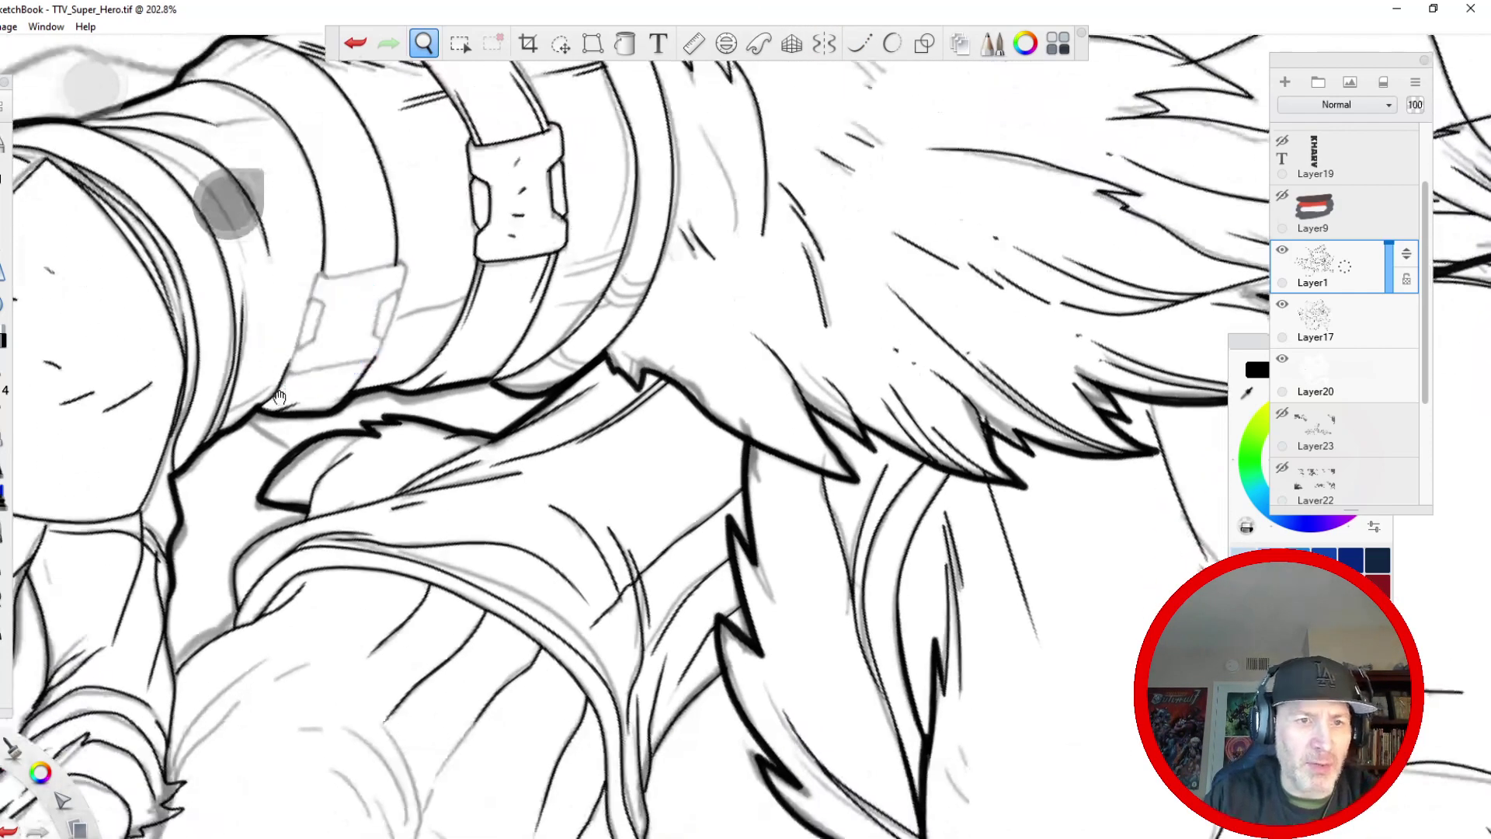
{"action": "left_click_drag", "start_coordinate": [347, 416], "coordinate": [369, 597]}
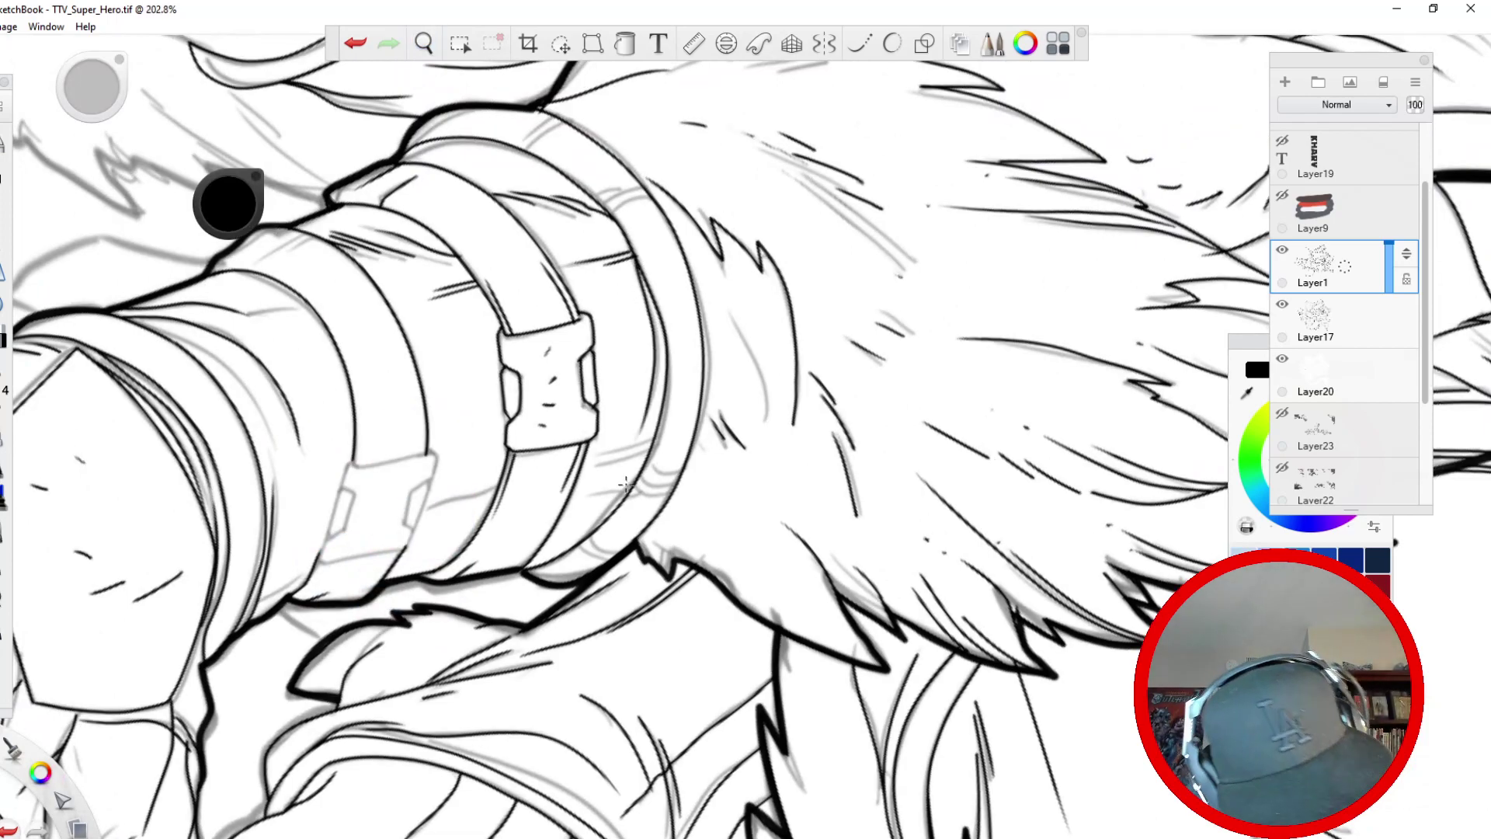
{"action": "key", "text": "space"}
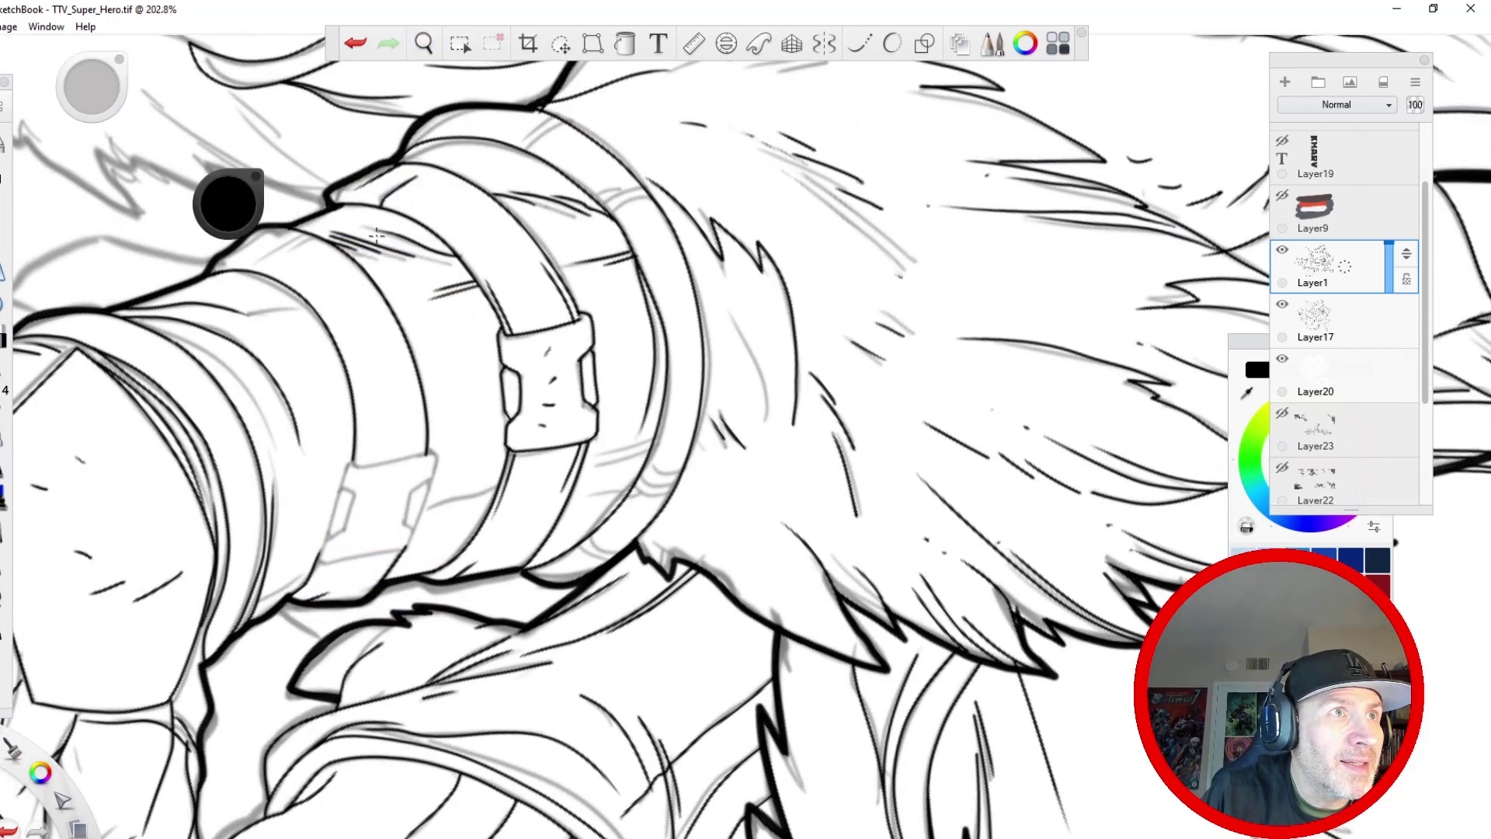
{"action": "key", "text": "space"}
{"action": "left_click_drag", "start_coordinate": [415, 266], "coordinate": [509, 251]}
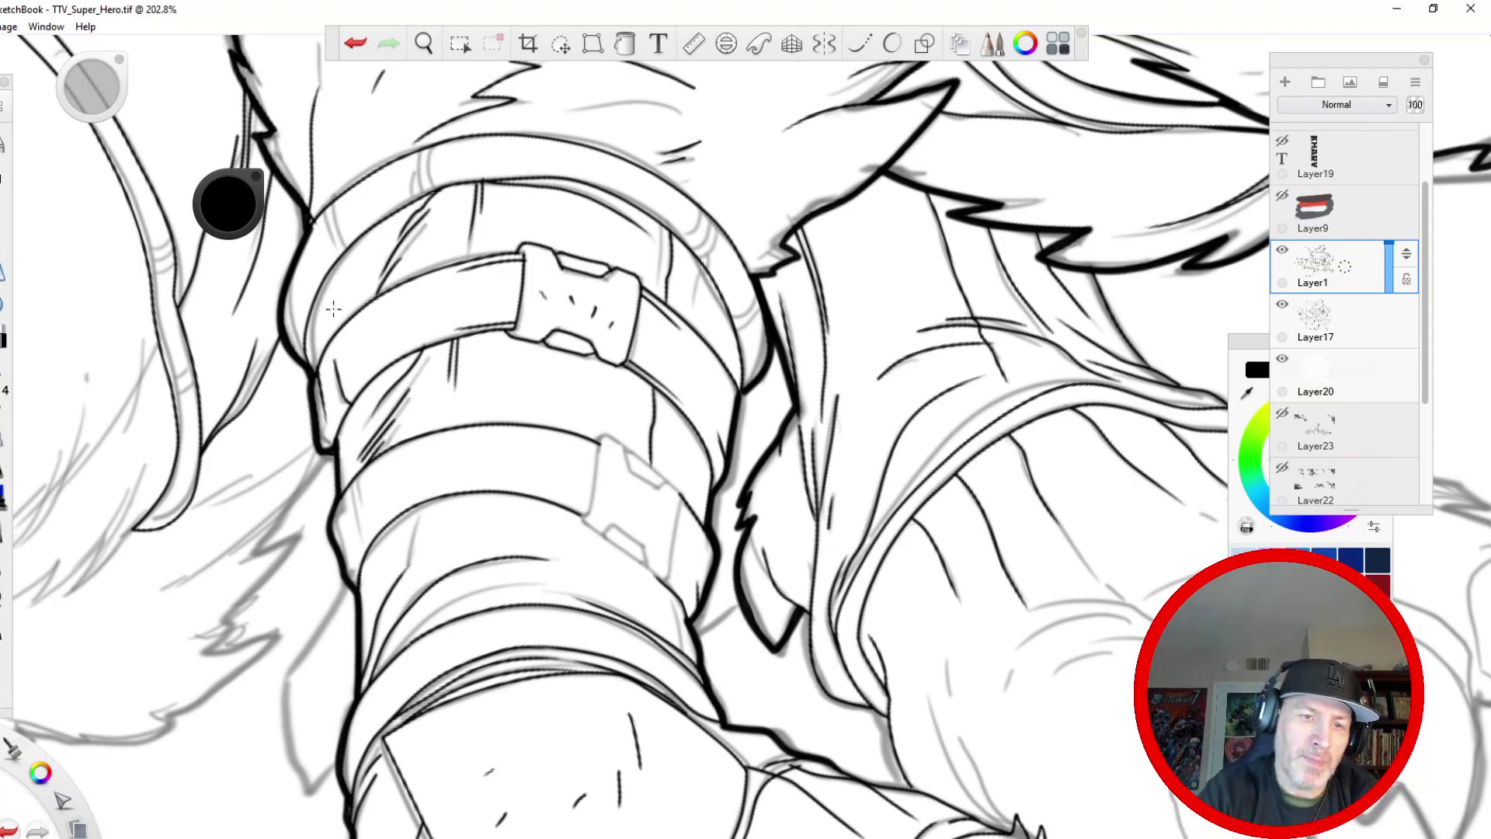
- Ink the lower forearm buckle's outline, including the notched clips on both of its sides
{"action": "key", "text": "space"}
{"action": "left_click_drag", "start_coordinate": [409, 497], "coordinate": [392, 630]}
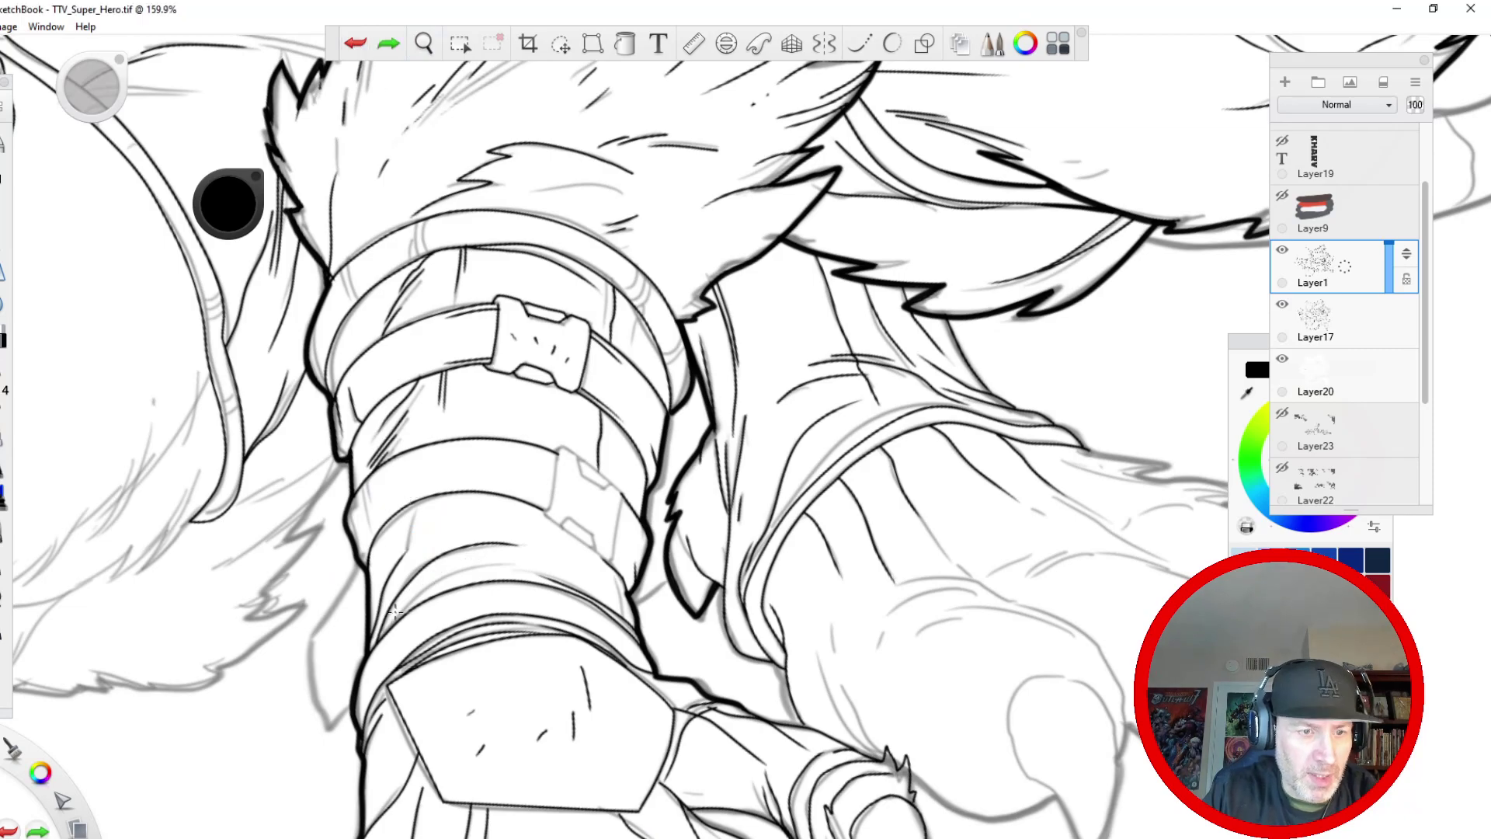
{"action": "key", "text": "space"}
{"action": "left_click_drag", "start_coordinate": [354, 362], "coordinate": [203, 408]}
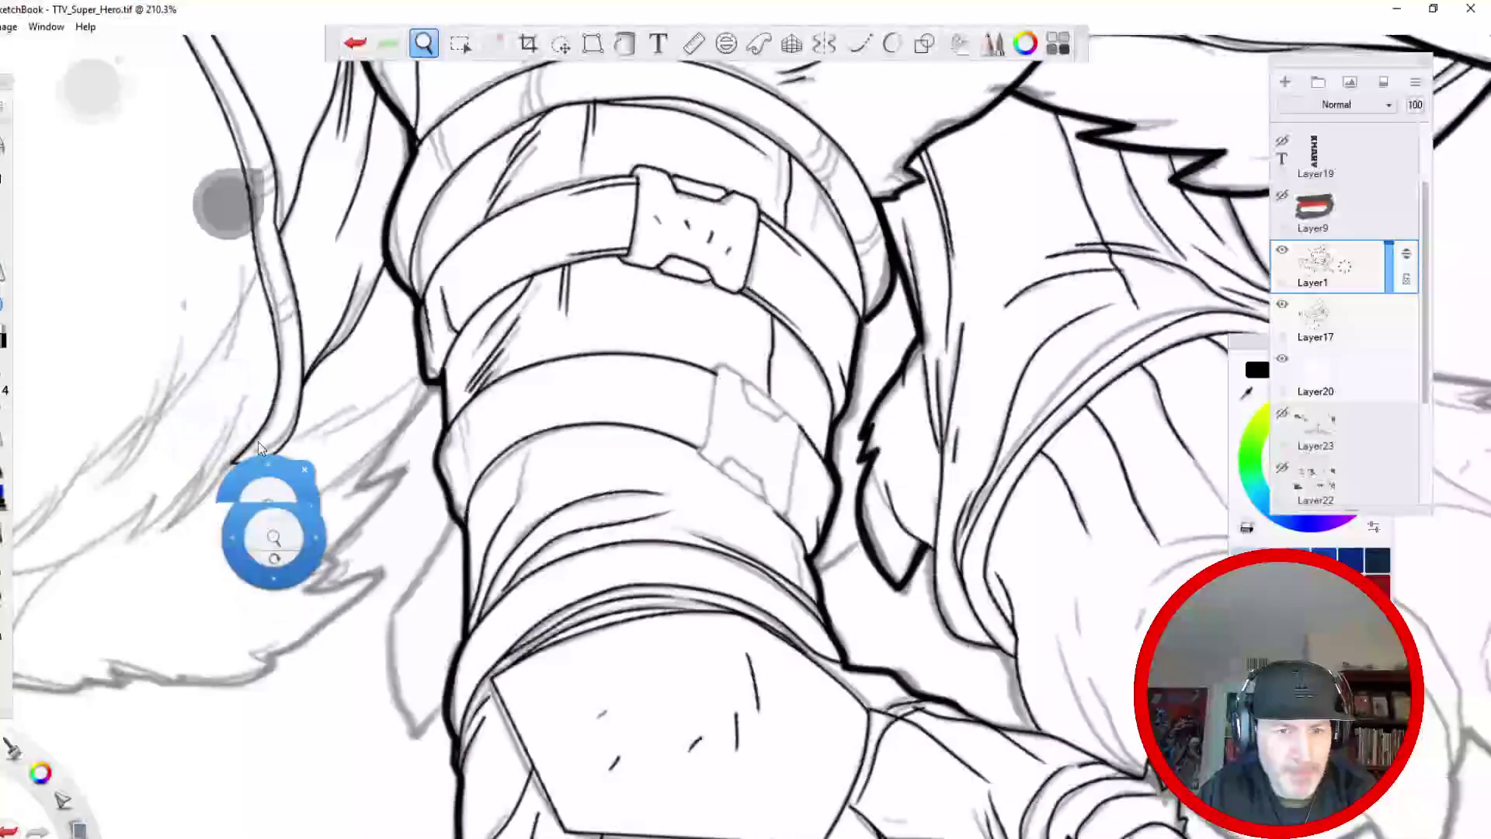
{"action": "left_click_drag", "start_coordinate": [553, 490], "coordinate": [523, 249]}
{"action": "left_click_drag", "start_coordinate": [503, 424], "coordinate": [397, 359]}
{"action": "mouse_move", "coordinate": [858, 341]}
{"action": "left_mouse_down"}
{"action": "mouse_move", "coordinate": [873, 362]}
{"action": "mouse_move", "coordinate": [848, 463]}
{"action": "mouse_move", "coordinate": [861, 481]}
{"action": "left_mouse_up"}
{"action": "mouse_move", "coordinate": [855, 348]}
{"action": "left_mouse_down"}
{"action": "mouse_move", "coordinate": [749, 393]}
{"action": "mouse_move", "coordinate": [762, 371]}
{"action": "mouse_move", "coordinate": [724, 400]}
{"action": "mouse_move", "coordinate": [759, 435]}
{"action": "mouse_move", "coordinate": [759, 492]}
{"action": "mouse_move", "coordinate": [724, 544]}
{"action": "left_mouse_up"}
{"action": "left_click_drag", "start_coordinate": [859, 494], "coordinate": [730, 544]}
{"action": "left_click_drag", "start_coordinate": [736, 436], "coordinate": [735, 507]}
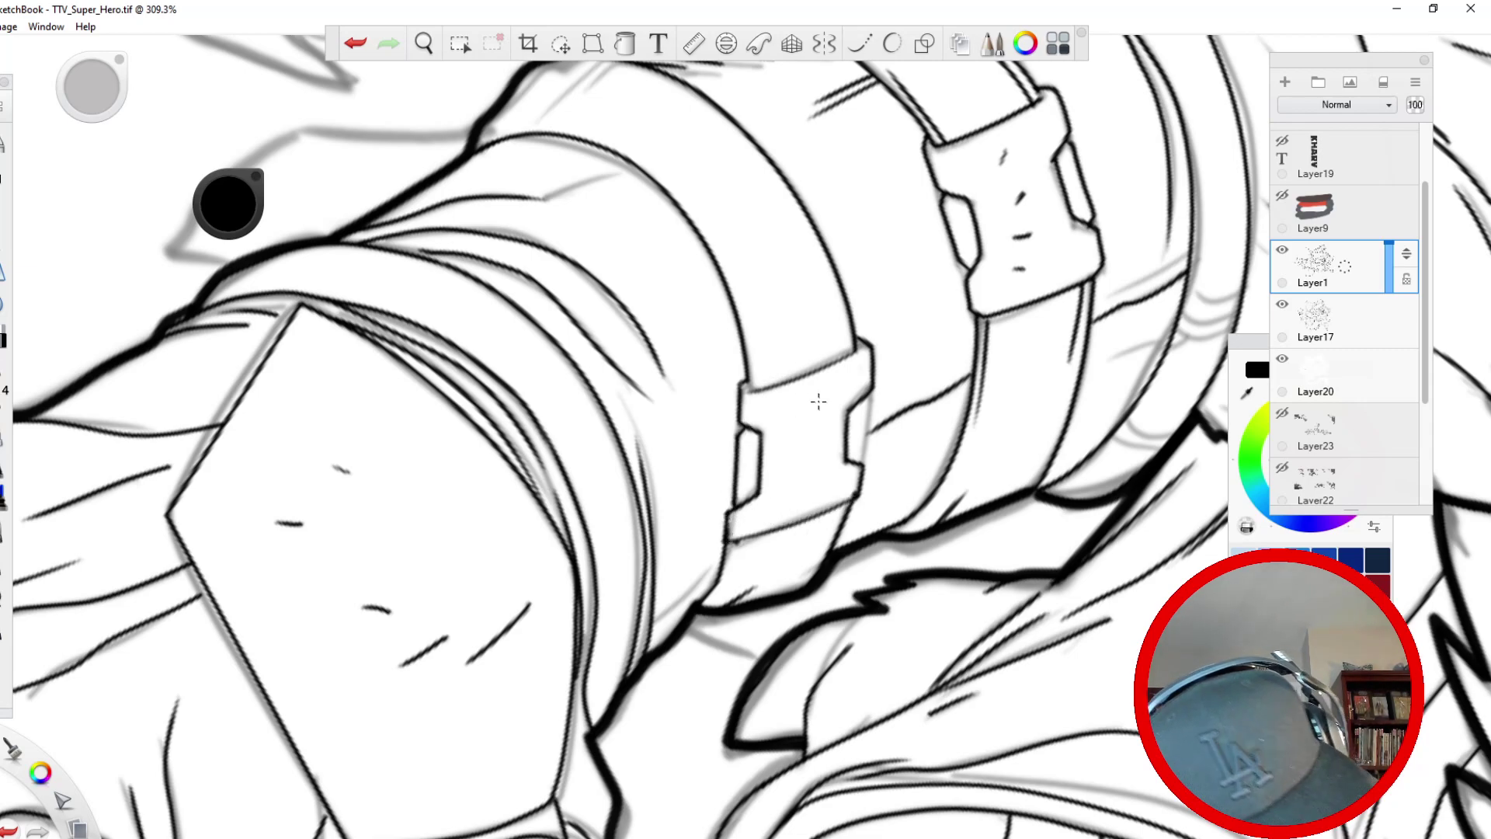
{"action": "left_click_drag", "start_coordinate": [872, 402], "coordinate": [865, 463]}
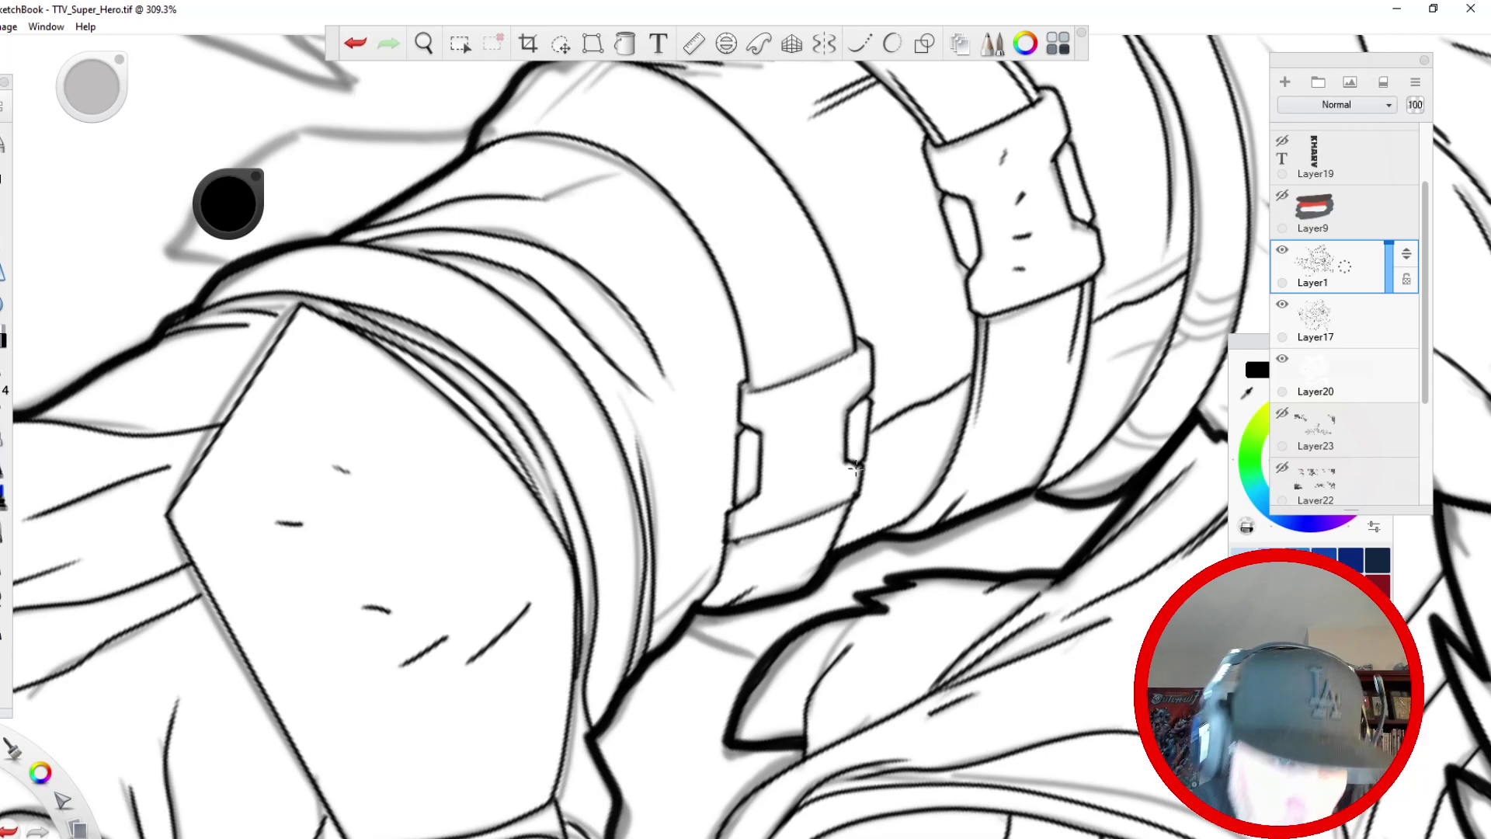
- Add short fold lines to the forearm wraps and ink the paired seam lines across the wrist band
{"action": "left_click_drag", "start_coordinate": [542, 200], "coordinate": [621, 166]}
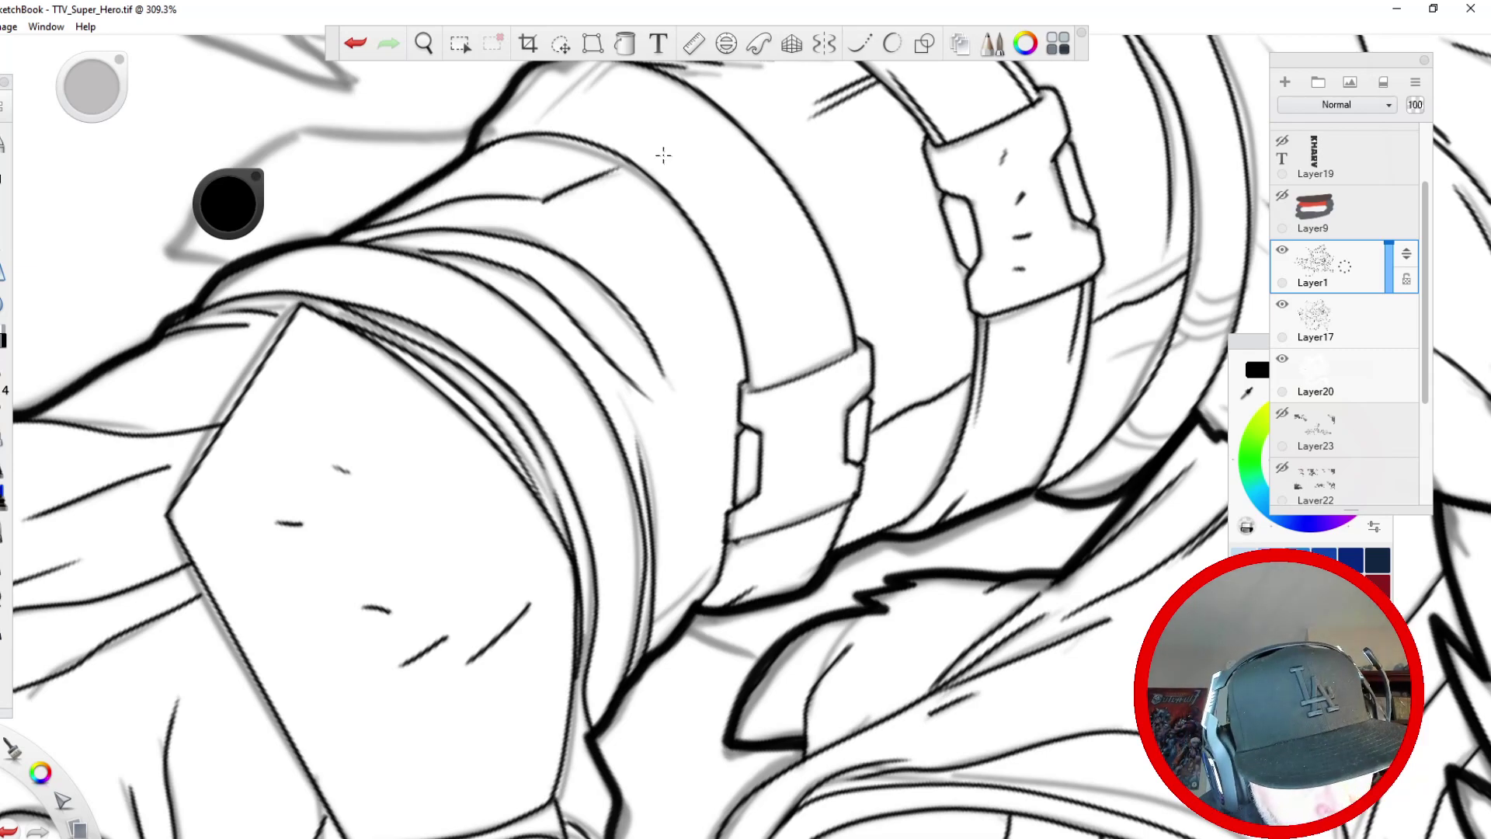
{"action": "left_click_drag", "start_coordinate": [971, 363], "coordinate": [910, 401]}
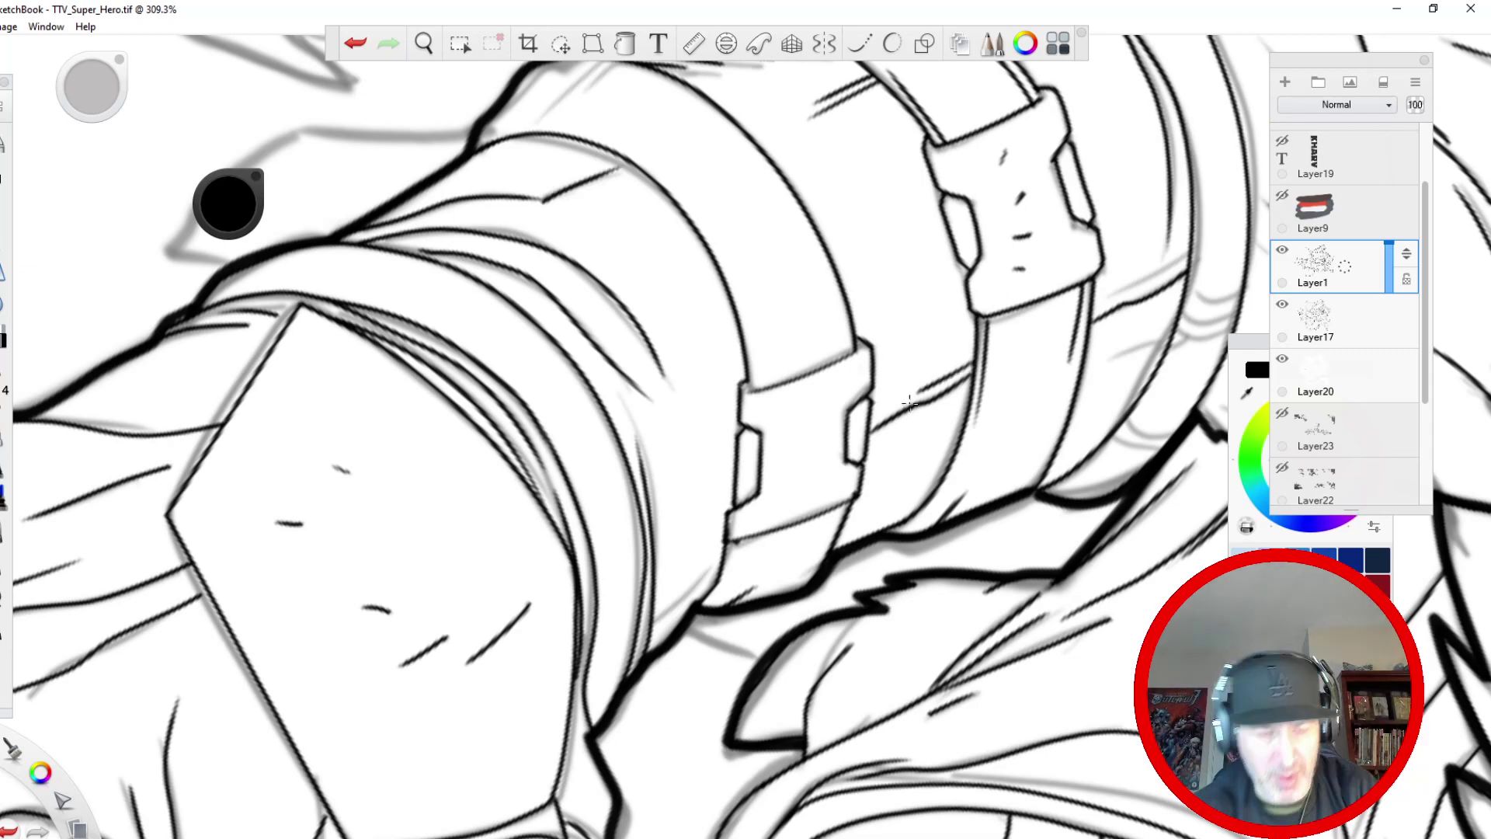
{"action": "mouse_move", "coordinate": [436, 262]}
{"action": "left_mouse_down"}
{"action": "mouse_move", "coordinate": [414, 338]}
{"action": "mouse_move", "coordinate": [395, 309]}
{"action": "left_mouse_up"}
{"action": "mouse_move", "coordinate": [638, 488]}
{"action": "left_mouse_down"}
{"action": "mouse_move", "coordinate": [581, 542]}
{"action": "mouse_move", "coordinate": [594, 558]}
{"action": "left_mouse_up"}
{"action": "mouse_move", "coordinate": [646, 612]}
{"action": "left_mouse_down"}
{"action": "mouse_move", "coordinate": [597, 621]}
{"action": "mouse_move", "coordinate": [633, 639]}
{"action": "mouse_move", "coordinate": [592, 673]}
{"action": "left_mouse_up"}
{"action": "left_click_drag", "start_coordinate": [258, 260], "coordinate": [256, 293]}
{"action": "left_click_drag", "start_coordinate": [252, 266], "coordinate": [249, 294]}
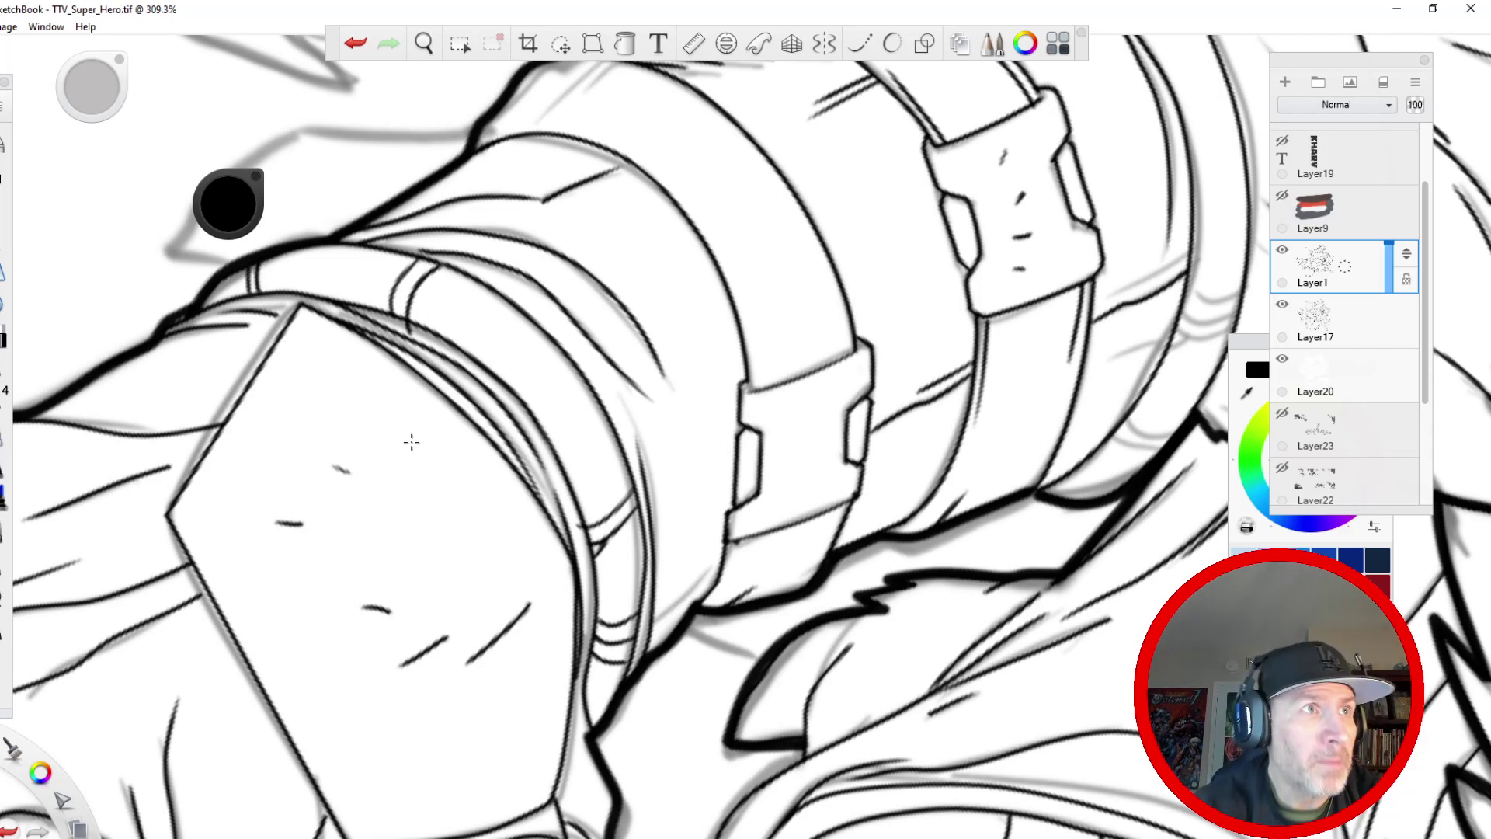
- Ink paired seam lines across the rim band at the furry upper end of the forearm wrap
{"action": "key", "text": "space"}
{"action": "left_click_drag", "start_coordinate": [432, 399], "coordinate": [326, 785]}
{"action": "left_click_drag", "start_coordinate": [546, 348], "coordinate": [594, 132]}
{"action": "mouse_move", "coordinate": [668, 259]}
{"action": "left_mouse_down"}
{"action": "mouse_move", "coordinate": [624, 320]}
{"action": "mouse_move", "coordinate": [592, 321]}
{"action": "left_mouse_up"}
{"action": "left_click_drag", "start_coordinate": [488, 268], "coordinate": [454, 337]}
{"action": "mouse_move", "coordinate": [847, 349]}
{"action": "left_mouse_down"}
{"action": "mouse_move", "coordinate": [792, 400]}
{"action": "mouse_move", "coordinate": [816, 349]}
{"action": "mouse_move", "coordinate": [758, 398]}
{"action": "left_mouse_up"}
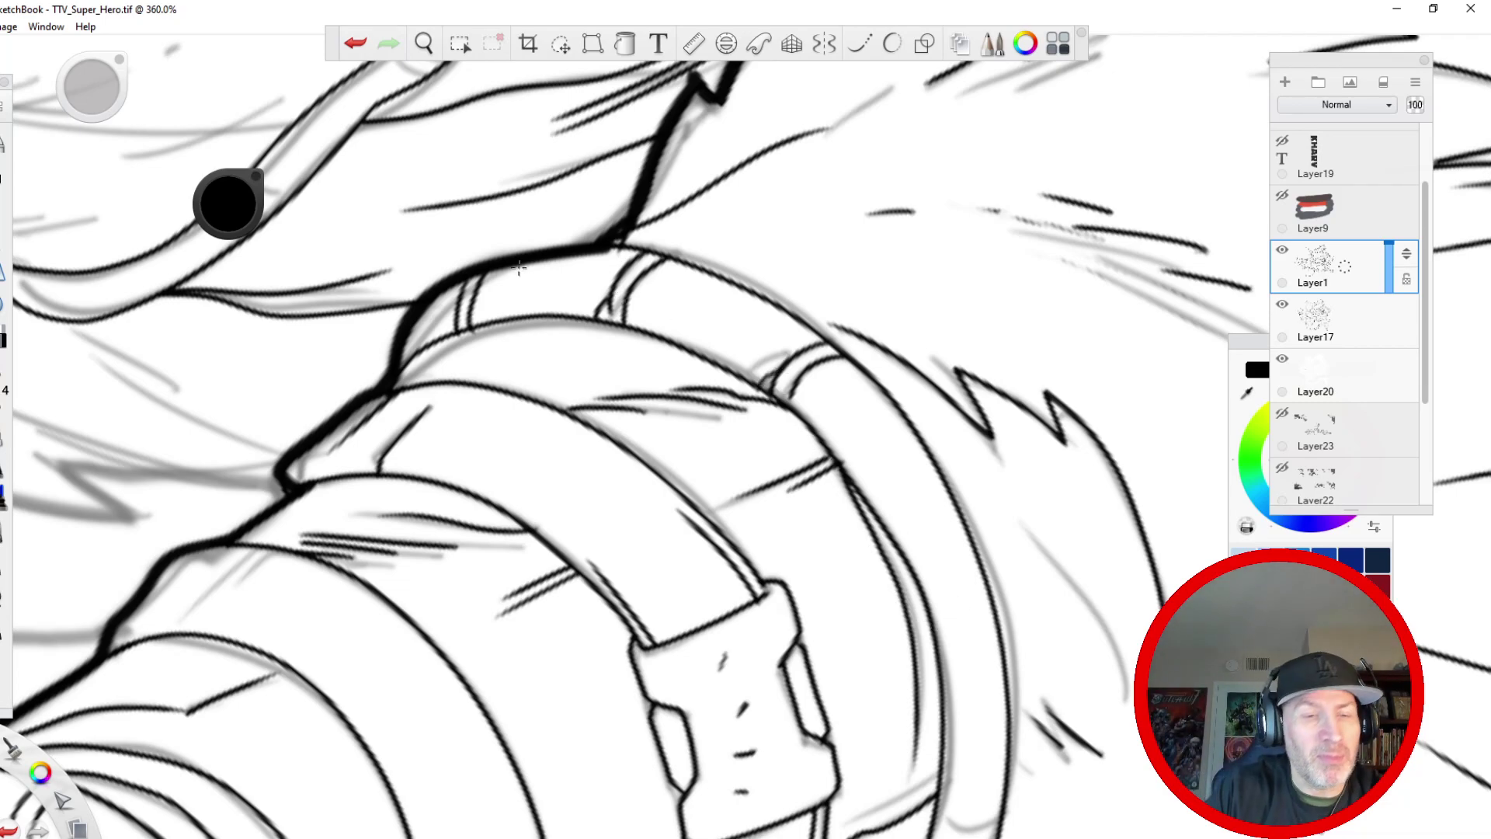
- Ink short seam lines across the upper band of the planted arm's wrist wrap
{"action": "key", "text": "space"}
{"action": "left_click_drag", "start_coordinate": [539, 378], "coordinate": [273, 666]}
{"action": "mouse_move", "coordinate": [888, 286]}
{"action": "left_mouse_down"}
{"action": "mouse_move", "coordinate": [892, 322]}
{"action": "mouse_move", "coordinate": [910, 296]}
{"action": "mouse_move", "coordinate": [893, 362]}
{"action": "left_mouse_up"}
{"action": "left_click_drag", "start_coordinate": [931, 305], "coordinate": [923, 359]}
{"action": "mouse_move", "coordinate": [1033, 398]}
{"action": "left_mouse_down"}
{"action": "mouse_move", "coordinate": [1000, 447]}
{"action": "mouse_move", "coordinate": [1040, 418]}
{"action": "mouse_move", "coordinate": [1035, 448]}
{"action": "mouse_move", "coordinate": [1052, 417]}
{"action": "mouse_move", "coordinate": [1036, 461]}
{"action": "left_mouse_up"}
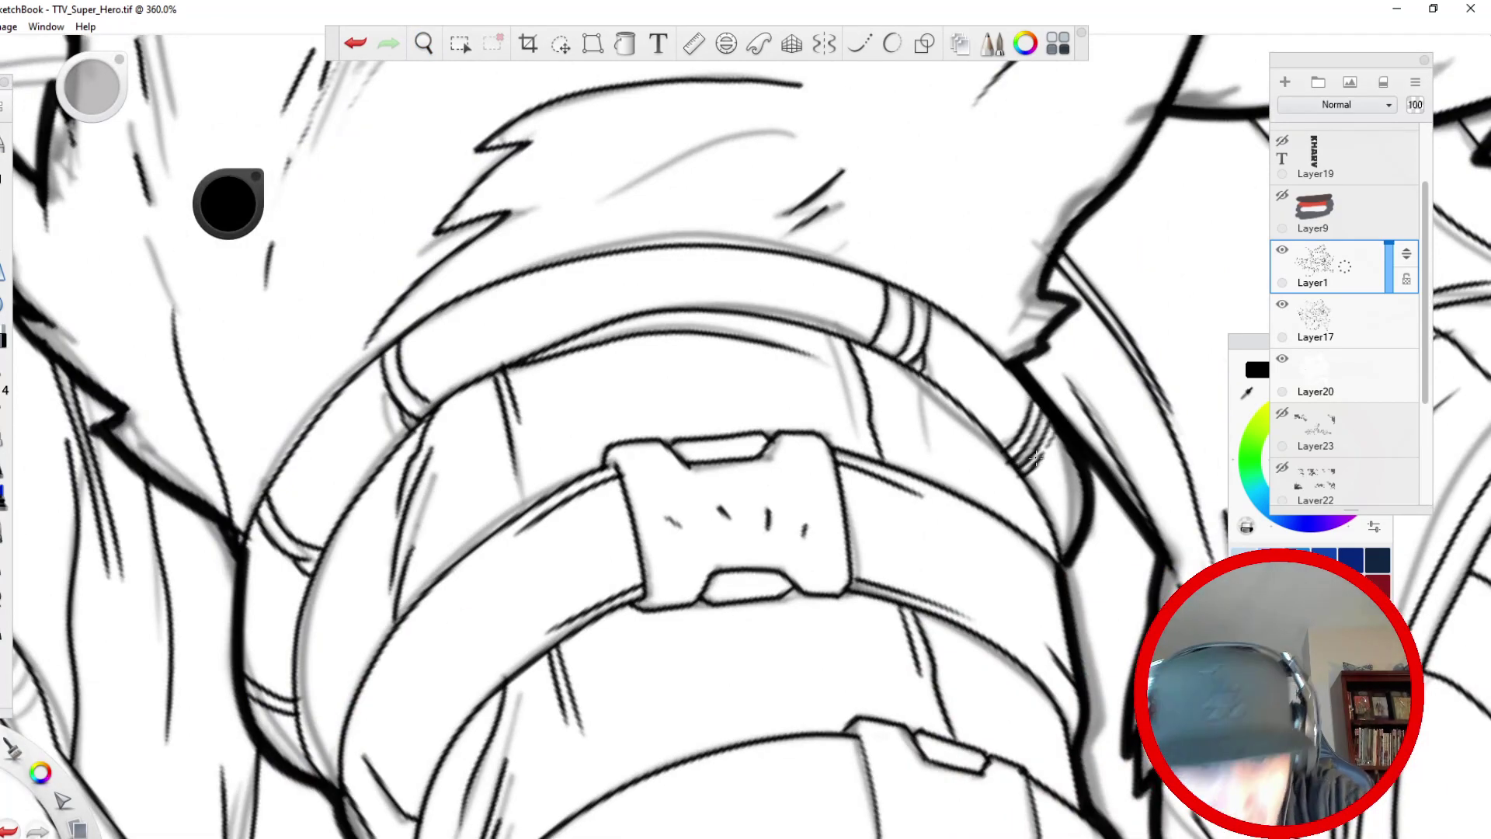
- Ink the claw behind the planted wrist, and give its outer contour a heavier line using a steady stroke of 25
{"action": "key", "text": "space"}
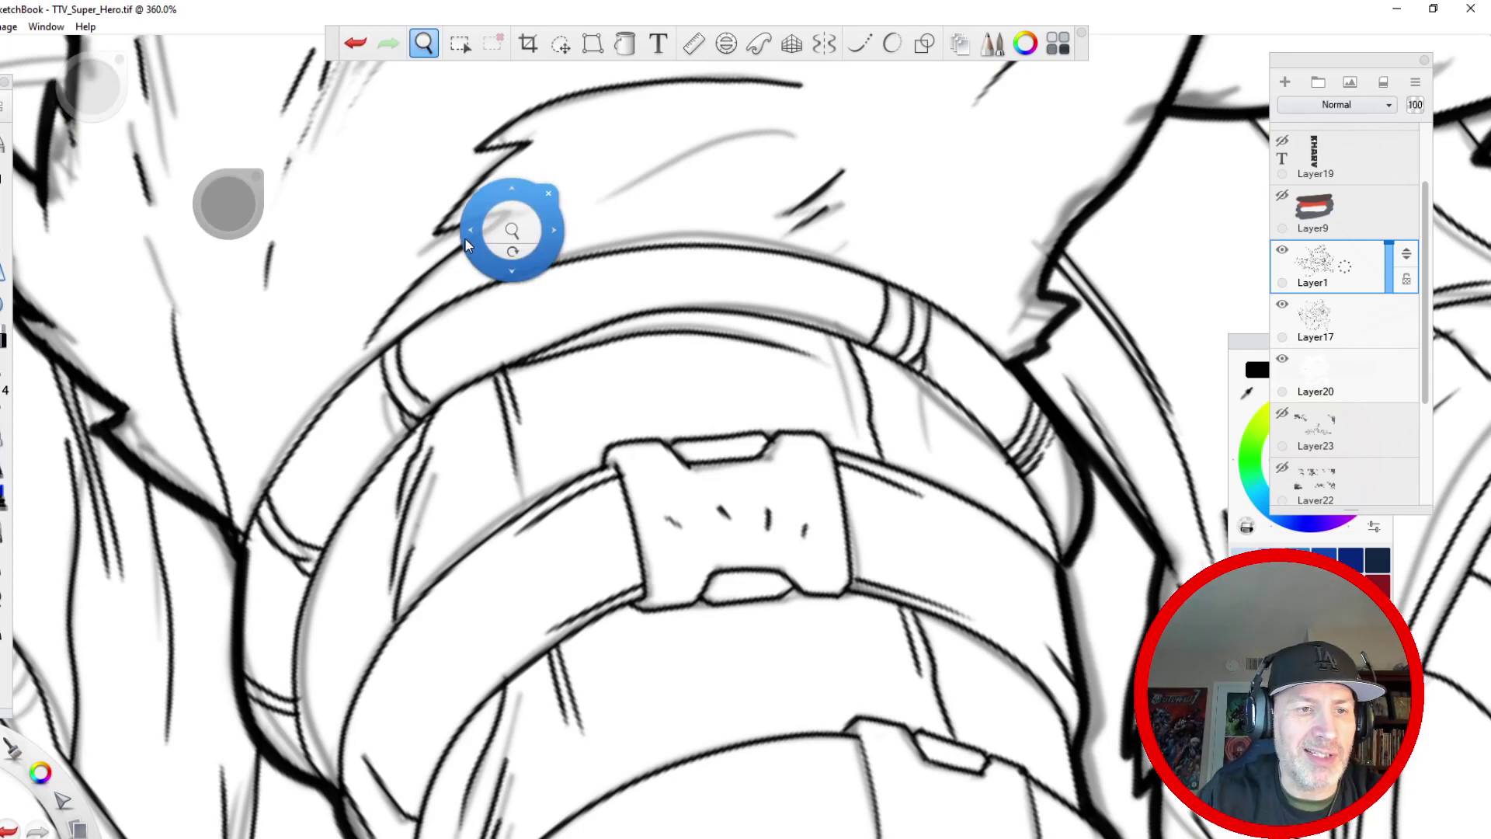
{"action": "left_click_drag", "start_coordinate": [513, 230], "coordinate": [431, 482]}
{"action": "left_click_drag", "start_coordinate": [426, 544], "coordinate": [374, 617]}
{"action": "left_click_drag", "start_coordinate": [363, 784], "coordinate": [268, 759]}
{"action": "left_click_drag", "start_coordinate": [305, 584], "coordinate": [298, 608]}
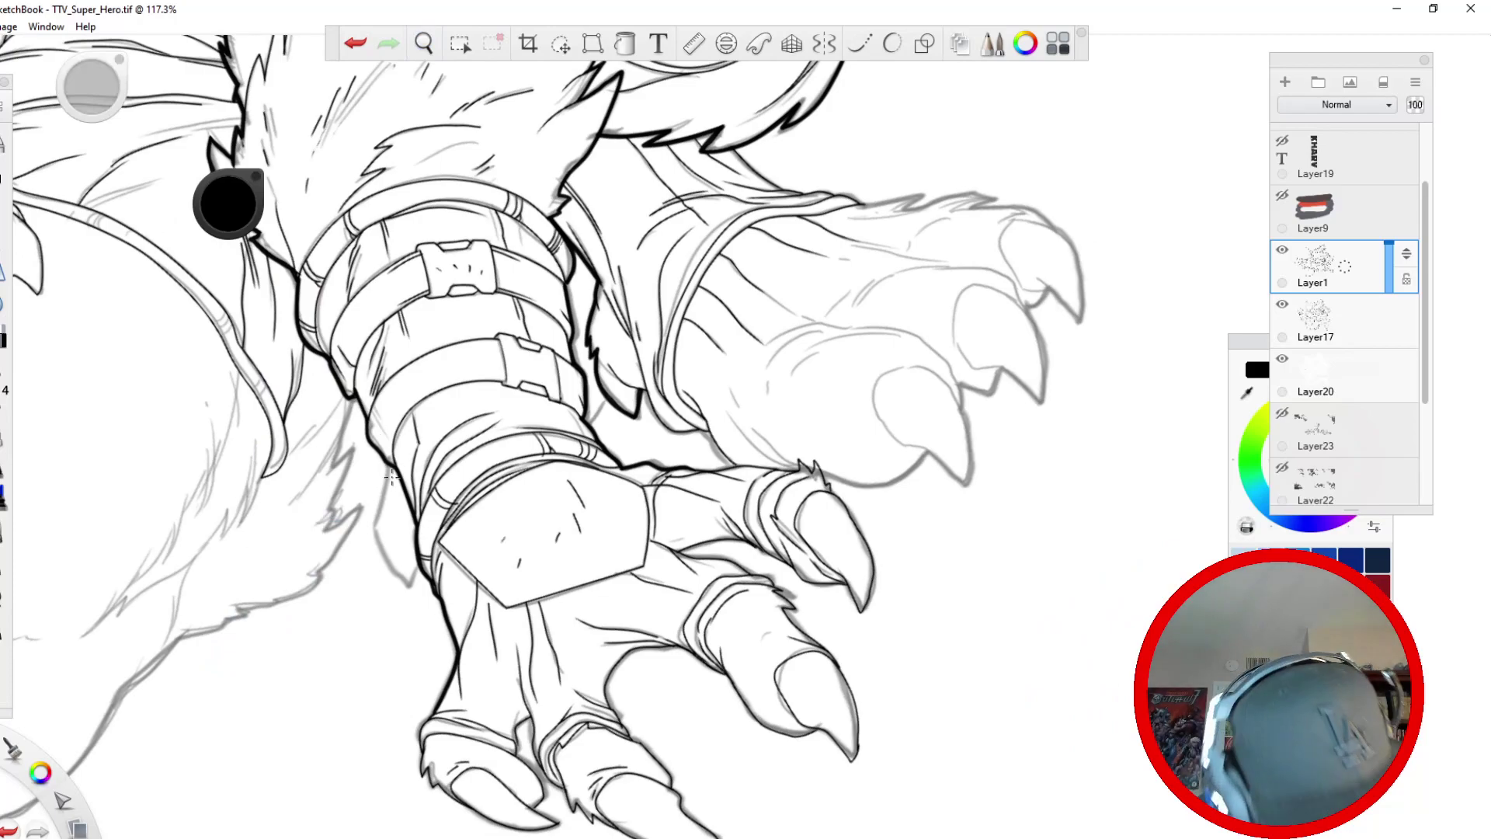
{"action": "left_click_drag", "start_coordinate": [383, 503], "coordinate": [408, 586]}
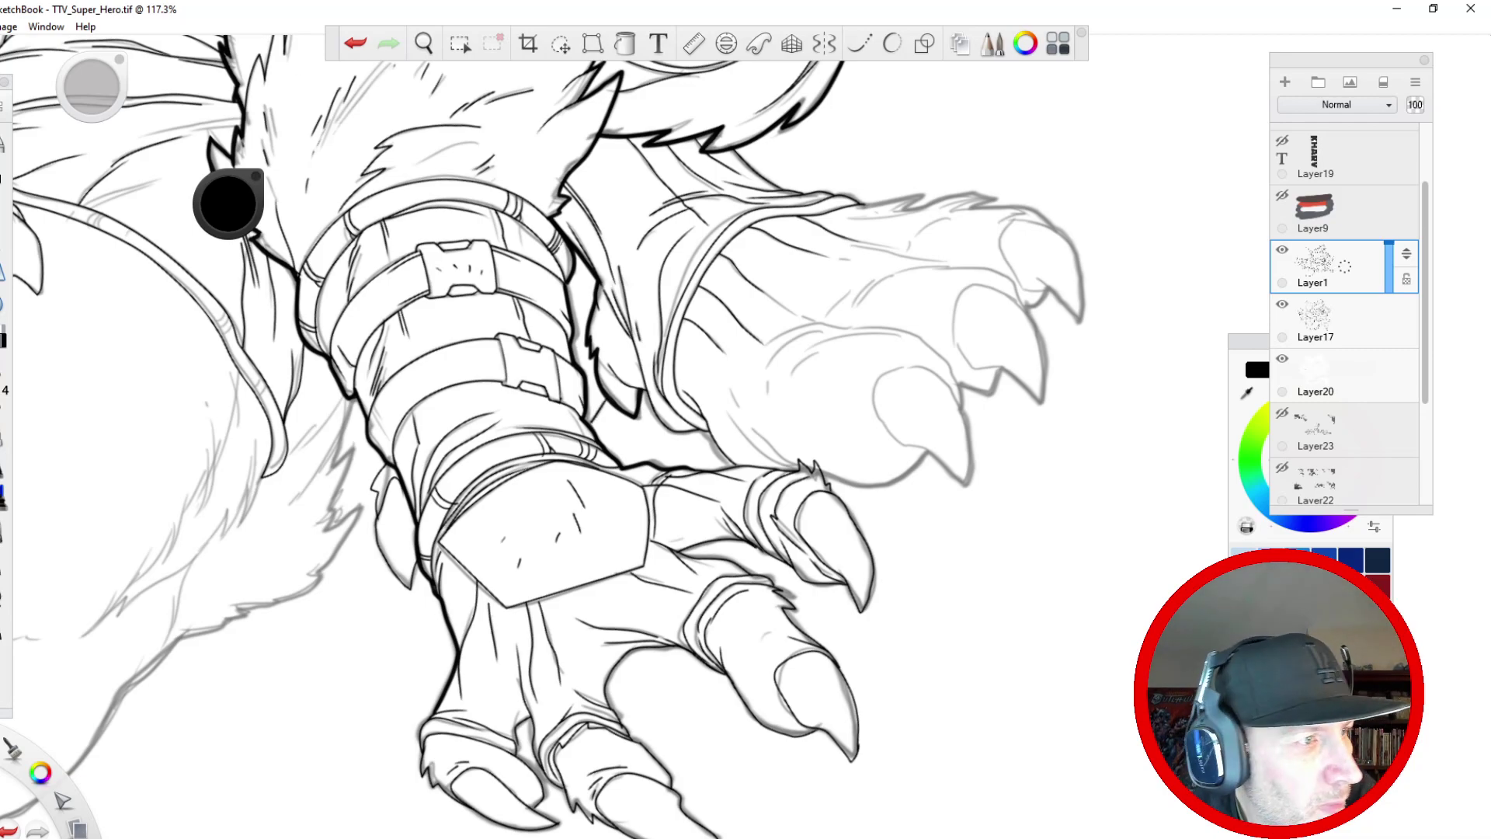
{"action": "left_click", "coordinate": [860, 44]}
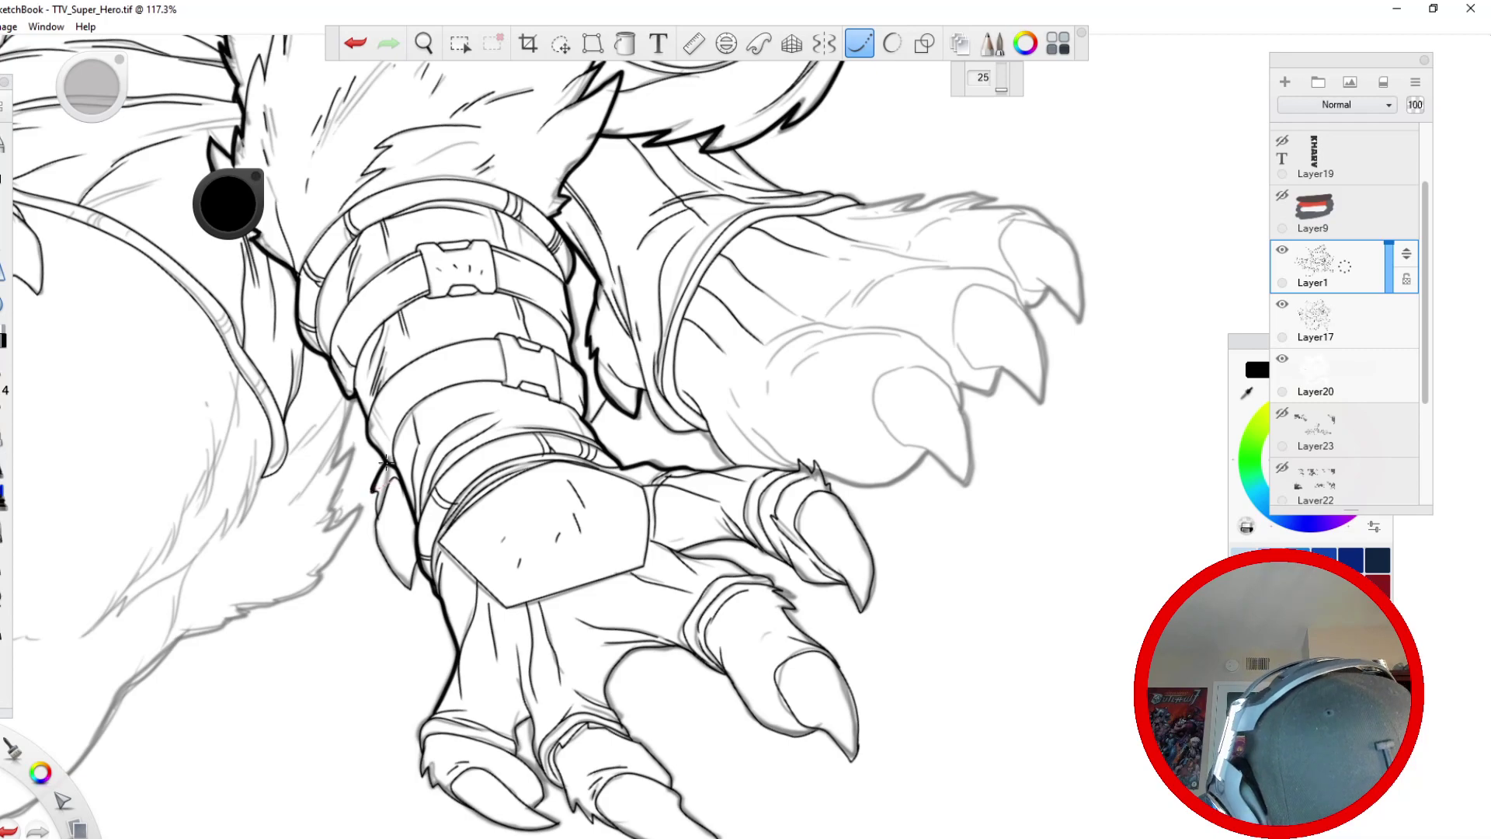
{"action": "mouse_move", "coordinate": [379, 498]}
{"action": "left_mouse_down"}
{"action": "mouse_move", "coordinate": [376, 526]}
{"action": "mouse_move", "coordinate": [420, 597]}
{"action": "mouse_move", "coordinate": [429, 536]}
{"action": "left_mouse_up"}
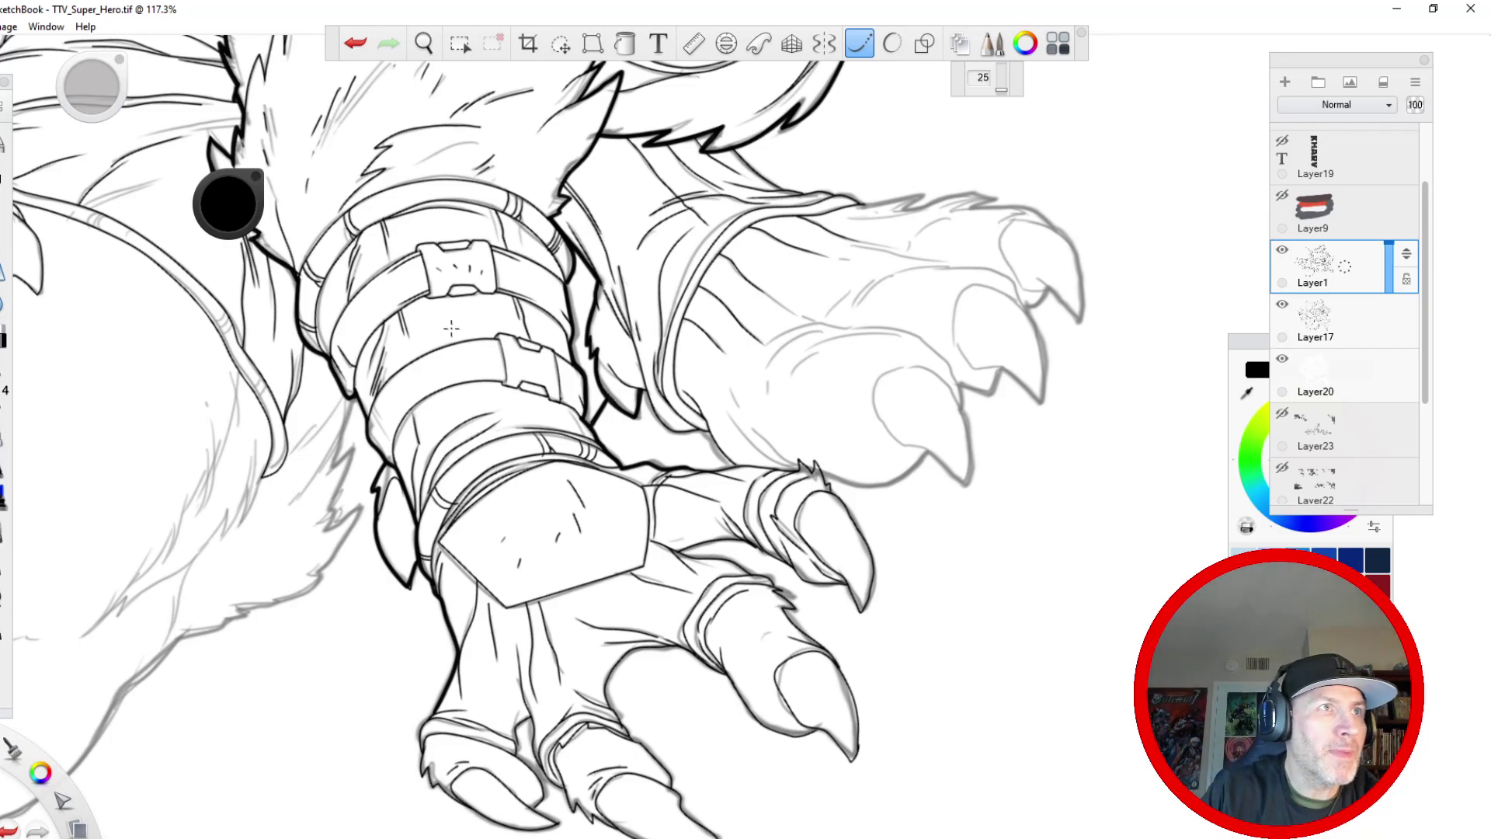
- Ink the jagged fur along the outer edge of the clawed foot behind the planted hand
{"action": "key", "text": "space"}
{"action": "left_click_drag", "start_coordinate": [439, 253], "coordinate": [416, 426]}
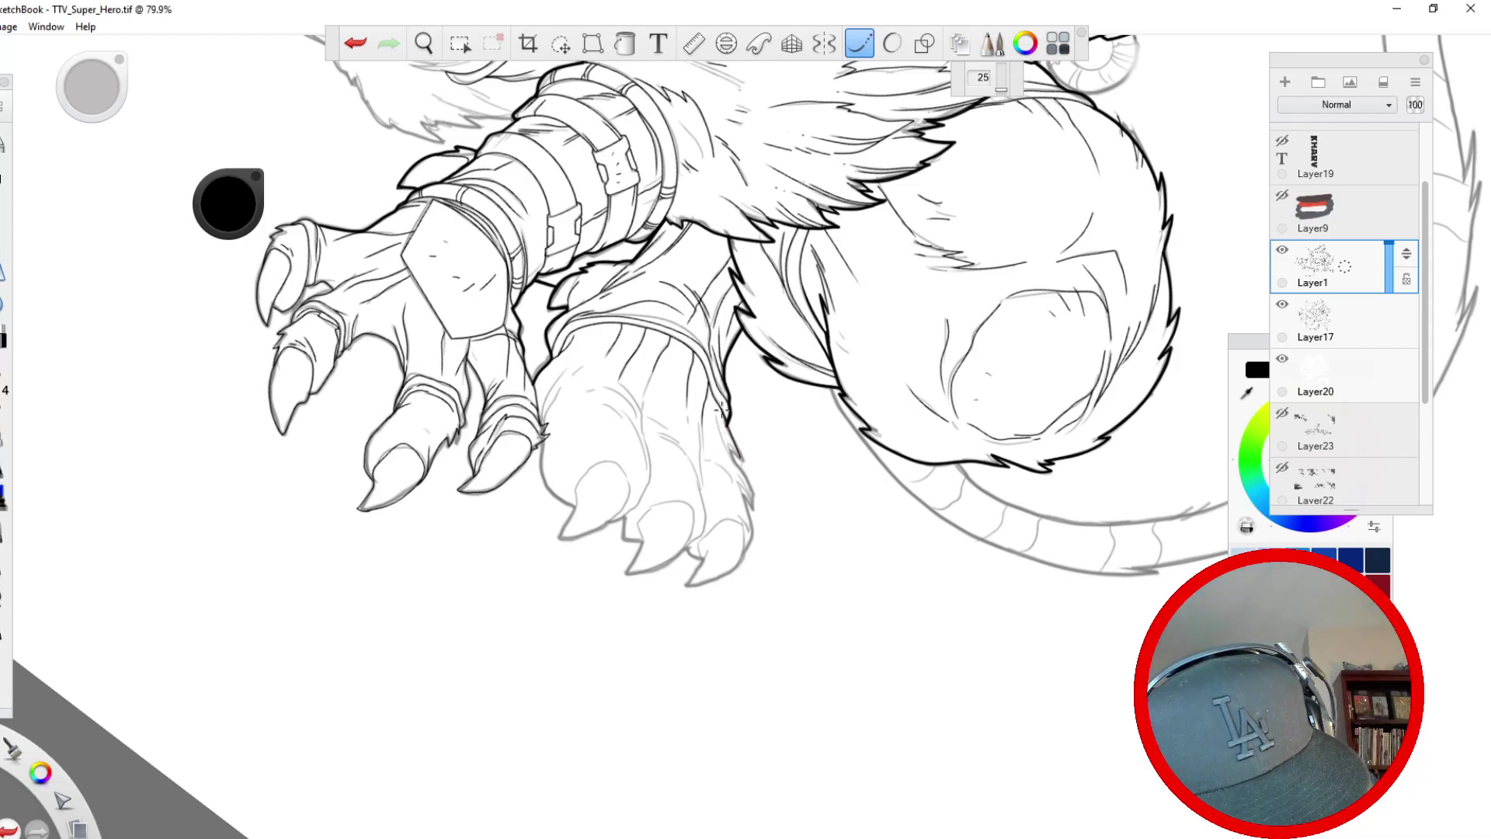
{"action": "left_click_drag", "start_coordinate": [727, 450], "coordinate": [755, 521]}
{"action": "left_click_drag", "start_coordinate": [723, 412], "coordinate": [755, 550]}
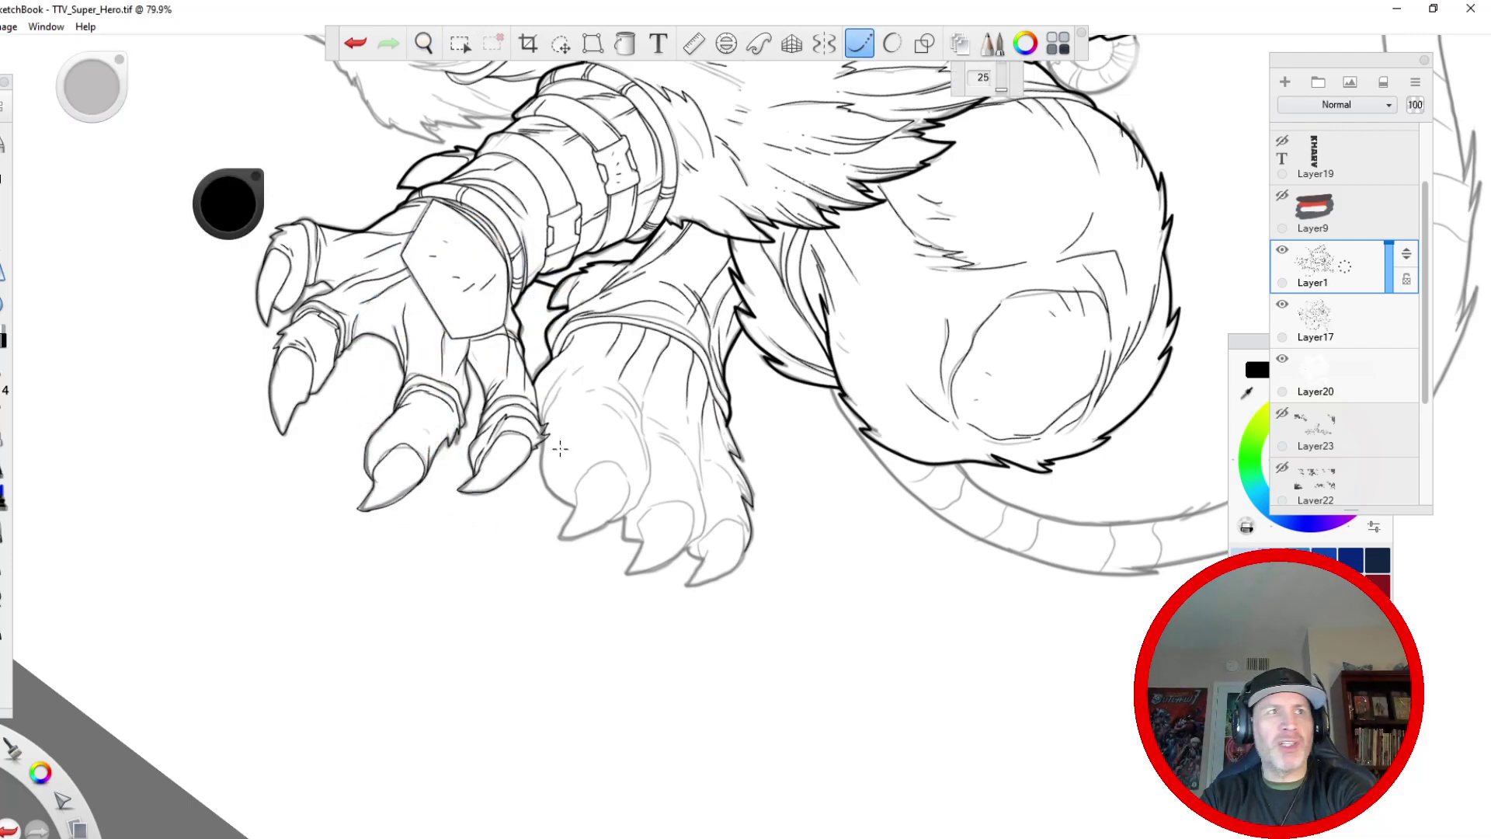
- Ink the foot's big toe and middle toe with their claws and the tendon and fur lines above them
{"action": "key", "text": "space"}
{"action": "left_click_drag", "start_coordinate": [610, 360], "coordinate": [563, 346]}
{"action": "left_click_drag", "start_coordinate": [604, 619], "coordinate": [695, 510]}
{"action": "left_click_drag", "start_coordinate": [672, 404], "coordinate": [693, 528]}
{"action": "left_click_drag", "start_coordinate": [691, 470], "coordinate": [644, 315]}
{"action": "left_click_drag", "start_coordinate": [675, 383], "coordinate": [697, 294]}
{"action": "mouse_move", "coordinate": [487, 310]}
{"action": "left_mouse_down"}
{"action": "mouse_move", "coordinate": [451, 402]}
{"action": "mouse_move", "coordinate": [453, 516]}
{"action": "mouse_move", "coordinate": [525, 588]}
{"action": "left_mouse_up"}
{"action": "mouse_move", "coordinate": [494, 651]}
{"action": "left_mouse_down"}
{"action": "mouse_move", "coordinate": [542, 524]}
{"action": "mouse_move", "coordinate": [625, 478]}
{"action": "mouse_move", "coordinate": [659, 573]}
{"action": "mouse_move", "coordinate": [600, 622]}
{"action": "mouse_move", "coordinate": [503, 654]}
{"action": "left_mouse_up"}
{"action": "left_click_drag", "start_coordinate": [637, 604], "coordinate": [643, 659]}
{"action": "mouse_move", "coordinate": [645, 732]}
{"action": "left_mouse_down"}
{"action": "mouse_move", "coordinate": [695, 593]}
{"action": "mouse_move", "coordinate": [781, 575]}
{"action": "mouse_move", "coordinate": [779, 676]}
{"action": "mouse_move", "coordinate": [644, 731]}
{"action": "left_mouse_up"}
{"action": "mouse_move", "coordinate": [754, 693]}
{"action": "left_mouse_down"}
{"action": "mouse_move", "coordinate": [804, 657]}
{"action": "mouse_move", "coordinate": [816, 596]}
{"action": "mouse_move", "coordinate": [822, 333]}
{"action": "left_mouse_up"}
{"action": "left_click_drag", "start_coordinate": [804, 489], "coordinate": [826, 375]}
{"action": "mouse_move", "coordinate": [679, 390]}
{"action": "left_mouse_down"}
{"action": "mouse_move", "coordinate": [724, 404]}
{"action": "mouse_move", "coordinate": [772, 458]}
{"action": "mouse_move", "coordinate": [803, 534]}
{"action": "mouse_move", "coordinate": [809, 609]}
{"action": "left_mouse_up"}
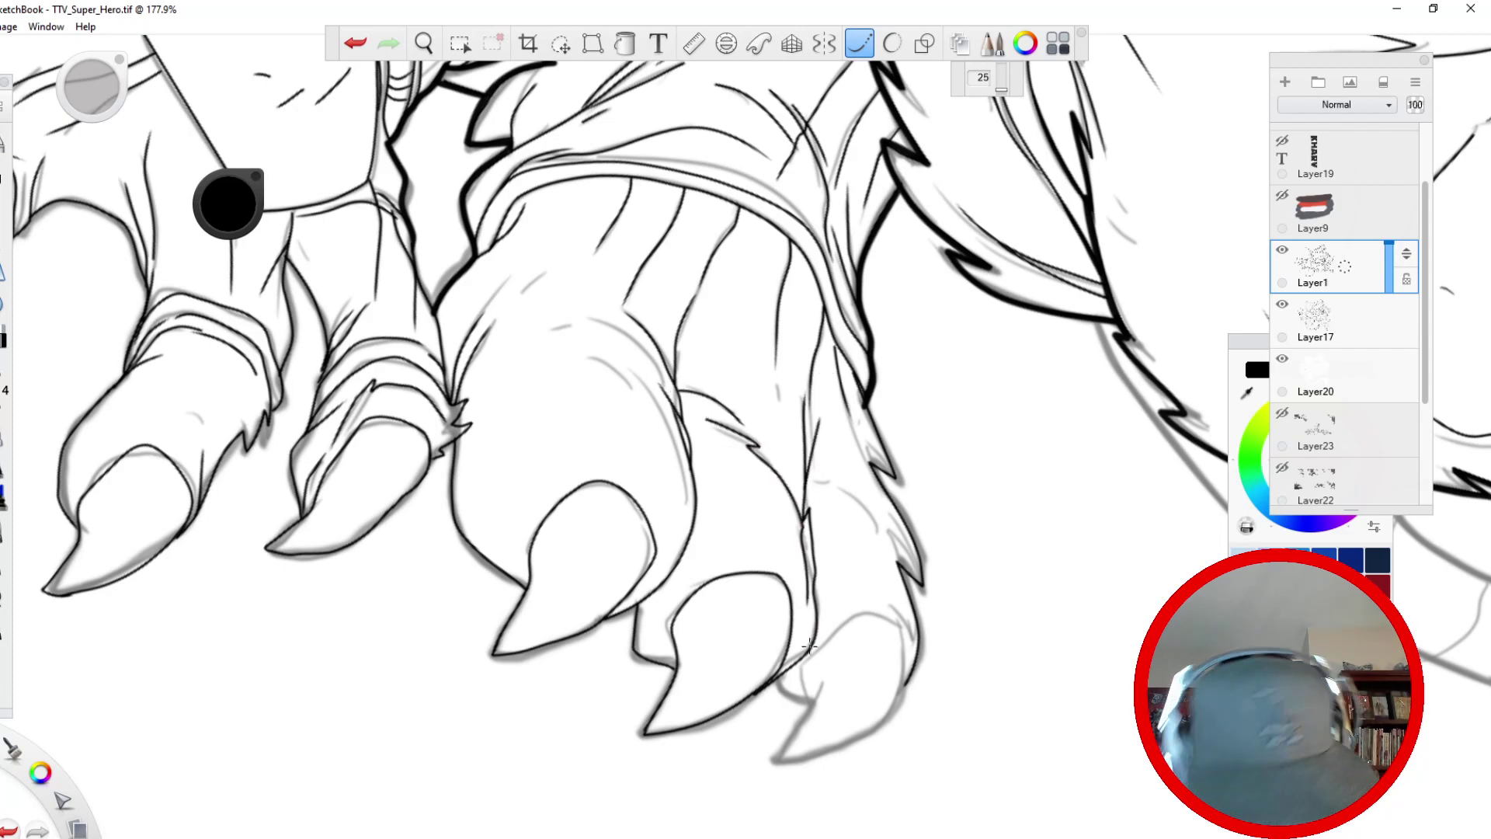
- Ink the foot's outer toe and its claw, and add a jagged fur line across the top of the big toe
{"action": "left_click_drag", "start_coordinate": [807, 485], "coordinate": [925, 684]}
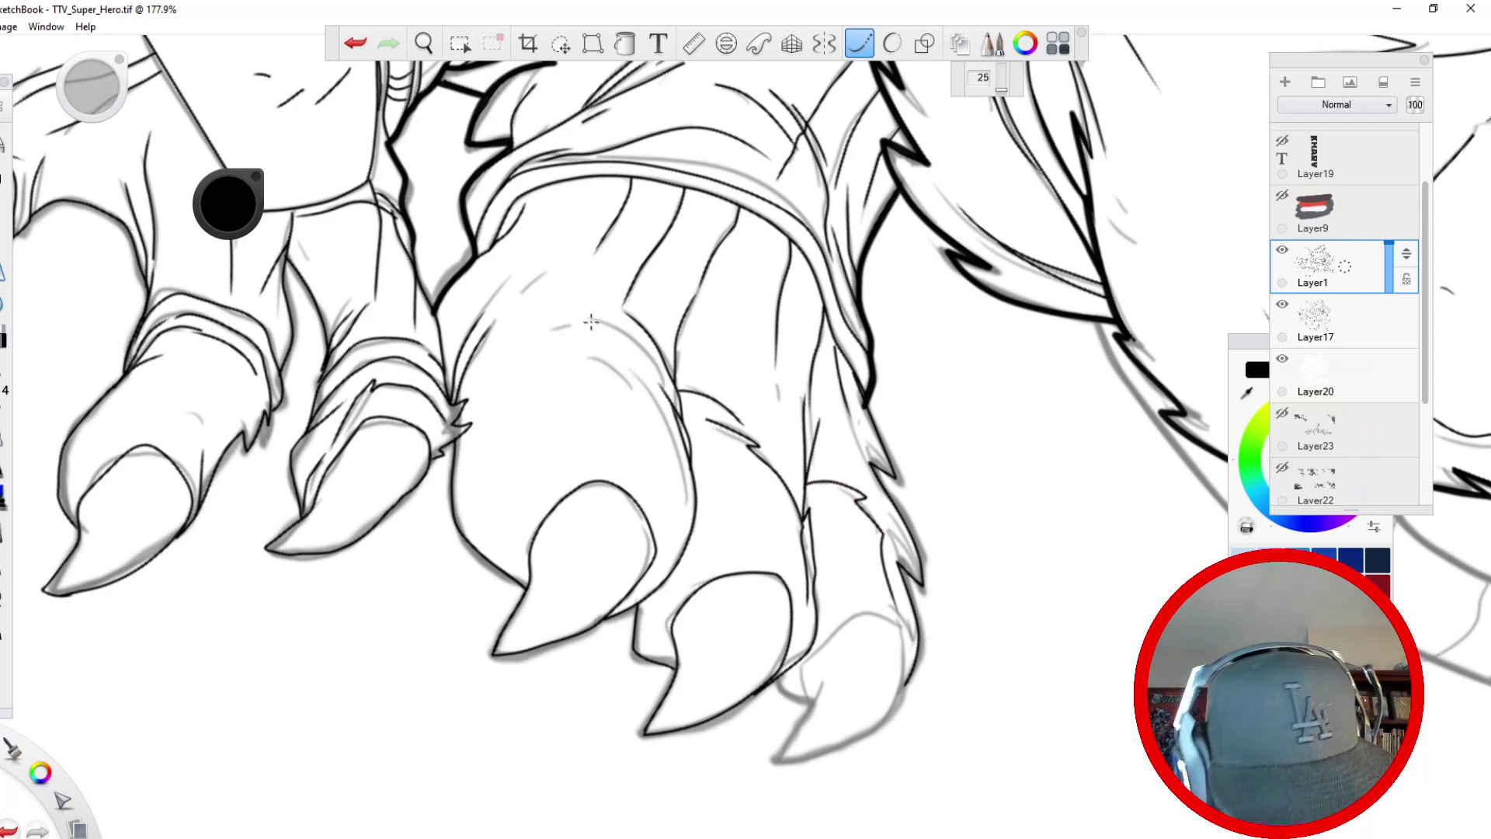
{"action": "mouse_move", "coordinate": [518, 294]}
{"action": "left_mouse_down"}
{"action": "mouse_move", "coordinate": [573, 263]}
{"action": "mouse_move", "coordinate": [678, 424]}
{"action": "left_mouse_up"}
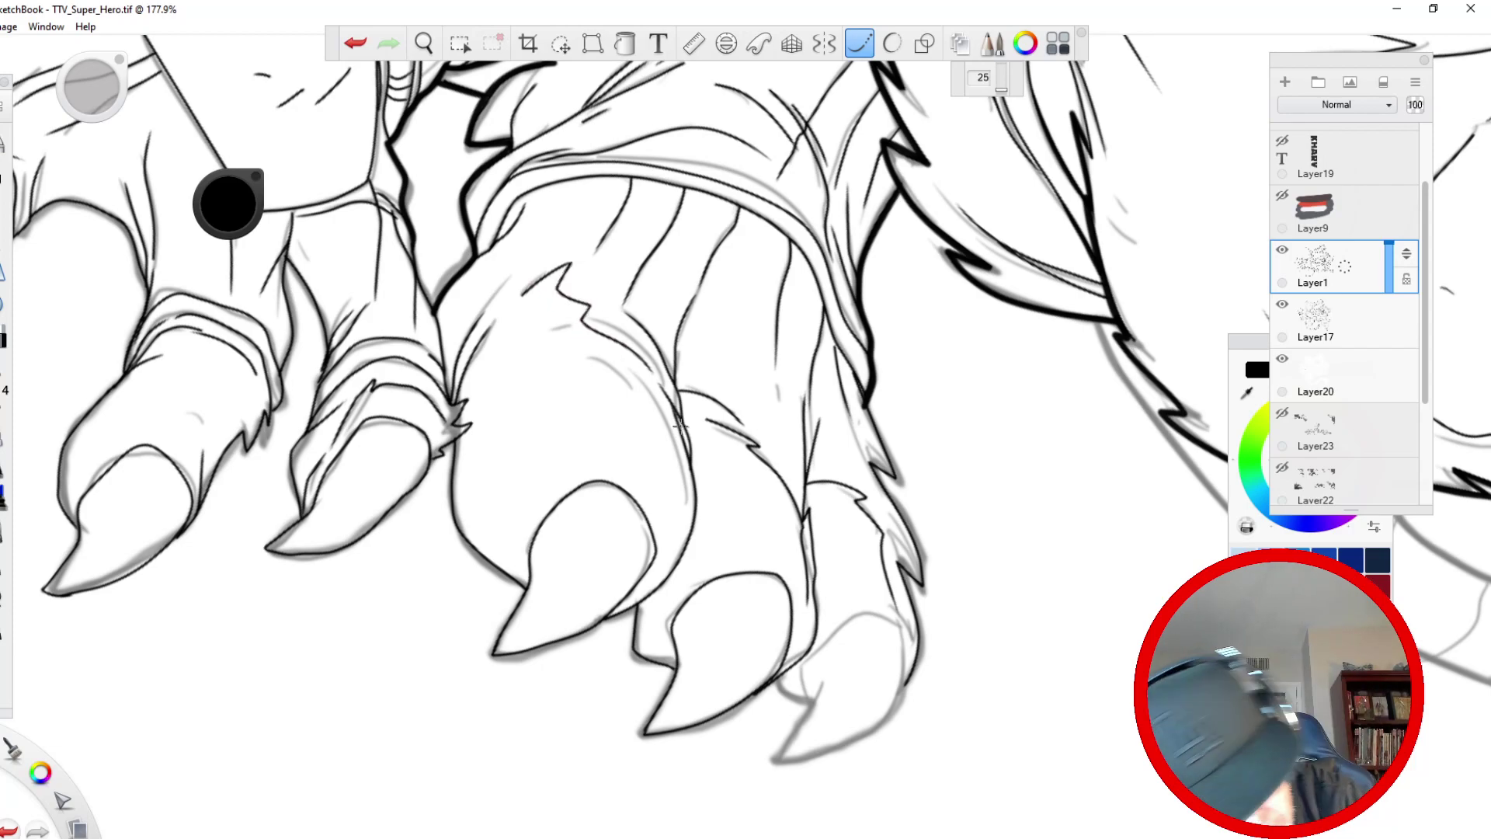
{"action": "mouse_move", "coordinate": [901, 697]}
{"action": "left_mouse_down"}
{"action": "mouse_move", "coordinate": [891, 612]}
{"action": "mouse_move", "coordinate": [851, 609]}
{"action": "mouse_move", "coordinate": [798, 675]}
{"action": "mouse_move", "coordinate": [807, 722]}
{"action": "mouse_move", "coordinate": [764, 765]}
{"action": "mouse_move", "coordinate": [836, 752]}
{"action": "mouse_move", "coordinate": [885, 718]}
{"action": "left_mouse_up"}
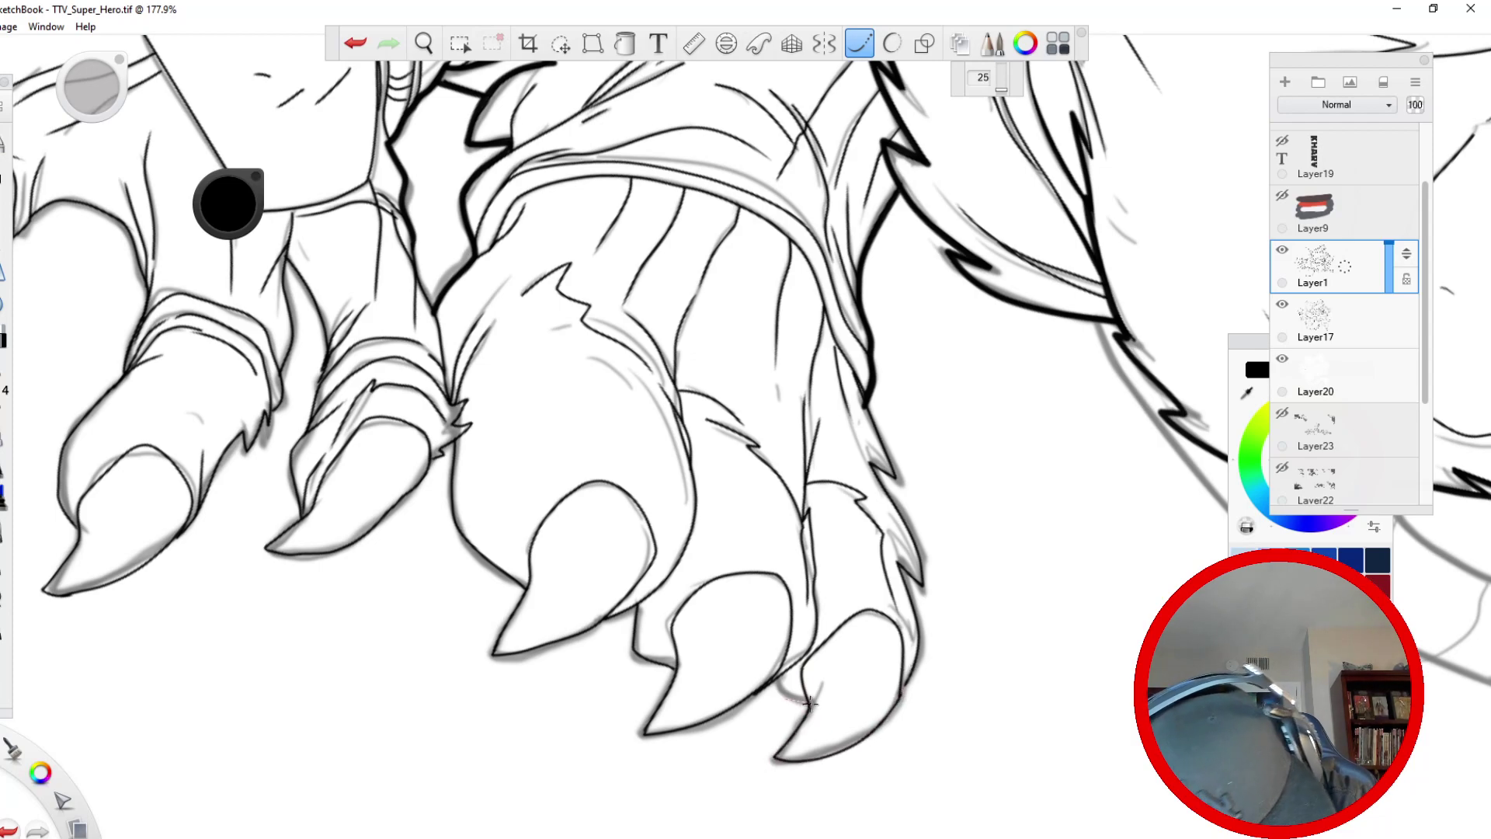
{"action": "left_click_drag", "start_coordinate": [902, 697], "coordinate": [915, 672]}
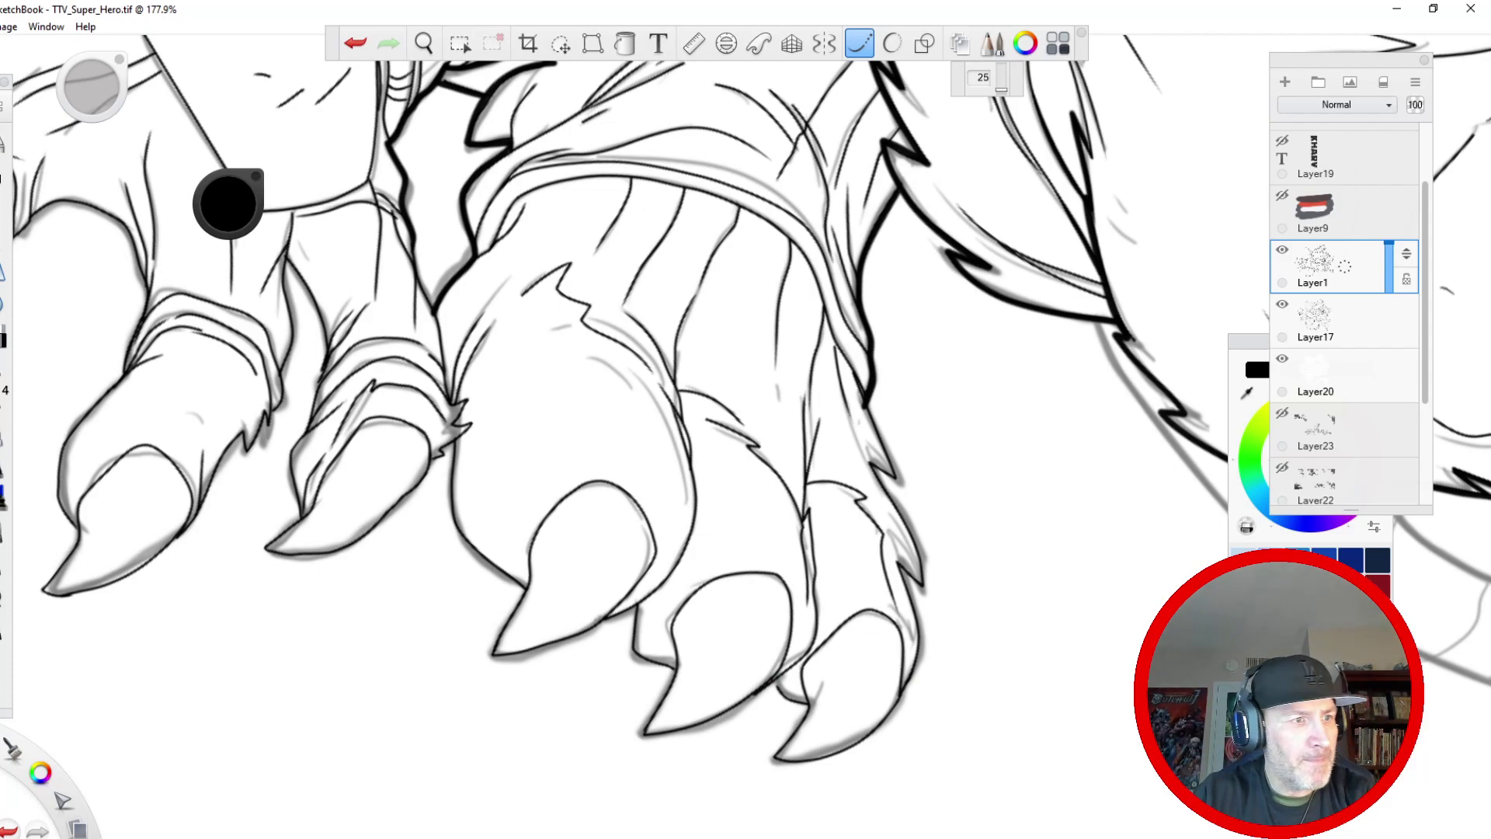
- Thicken the outer contour of the foot's toes and claws and of the planted hand's nearest finger
{"action": "mouse_move", "coordinate": [857, 386]}
{"action": "left_mouse_down"}
{"action": "mouse_move", "coordinate": [901, 481]}
{"action": "mouse_move", "coordinate": [870, 464]}
{"action": "mouse_move", "coordinate": [919, 539]}
{"action": "mouse_move", "coordinate": [925, 593]}
{"action": "mouse_move", "coordinate": [887, 551]}
{"action": "mouse_move", "coordinate": [924, 645]}
{"action": "mouse_move", "coordinate": [901, 707]}
{"action": "mouse_move", "coordinate": [862, 742]}
{"action": "mouse_move", "coordinate": [788, 768]}
{"action": "mouse_move", "coordinate": [811, 703]}
{"action": "mouse_move", "coordinate": [769, 674]}
{"action": "mouse_move", "coordinate": [742, 708]}
{"action": "mouse_move", "coordinate": [625, 737]}
{"action": "mouse_move", "coordinate": [676, 669]}
{"action": "mouse_move", "coordinate": [666, 653]}
{"action": "mouse_move", "coordinate": [633, 657]}
{"action": "mouse_move", "coordinate": [634, 603]}
{"action": "mouse_move", "coordinate": [493, 654]}
{"action": "mouse_move", "coordinate": [528, 563]}
{"action": "mouse_move", "coordinate": [483, 557]}
{"action": "mouse_move", "coordinate": [452, 515]}
{"action": "mouse_move", "coordinate": [454, 415]}
{"action": "left_mouse_up"}
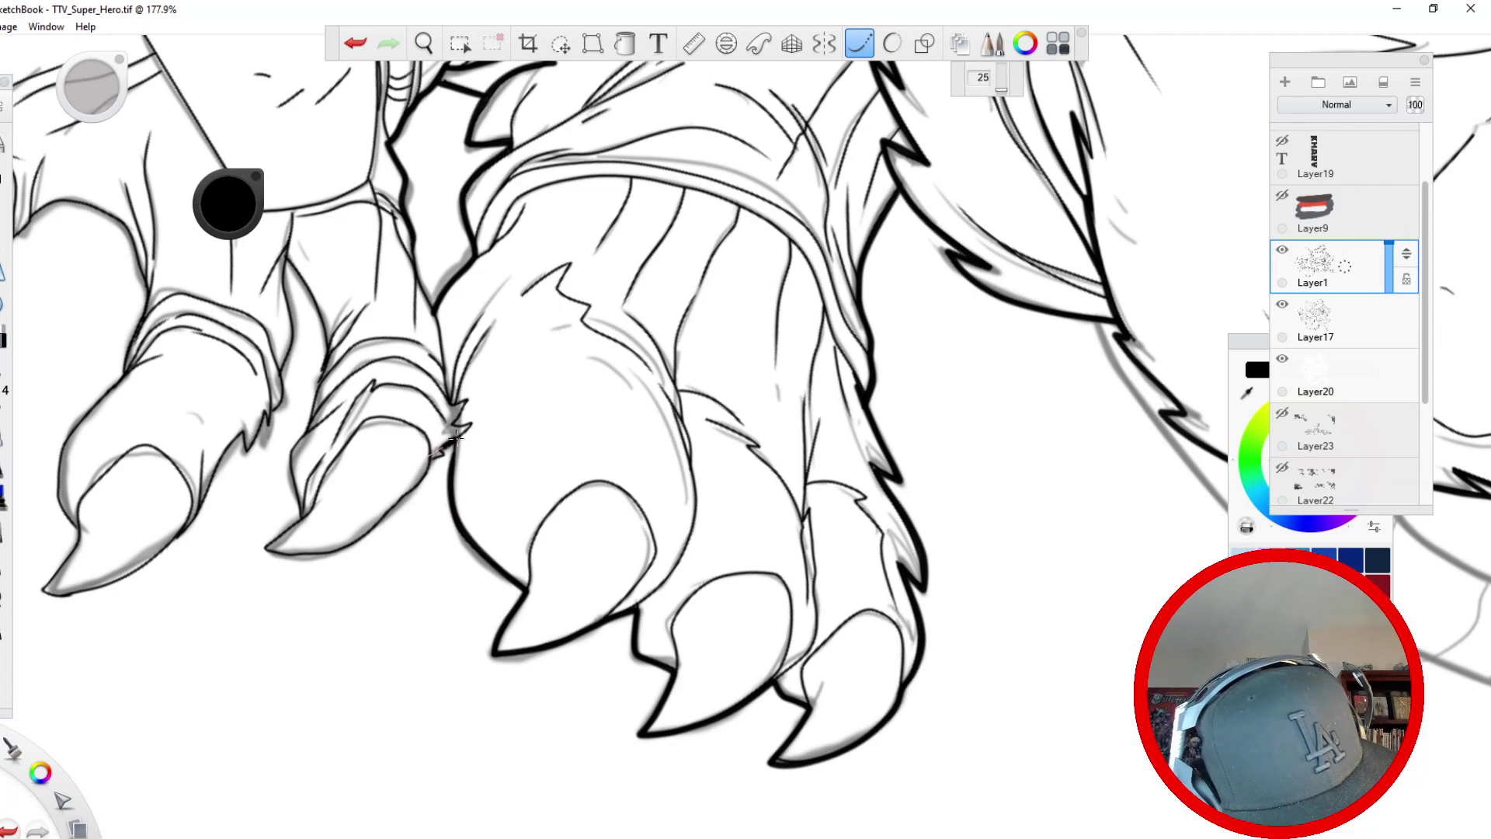
{"action": "mouse_move", "coordinate": [449, 455]}
{"action": "left_mouse_down"}
{"action": "mouse_move", "coordinate": [418, 469]}
{"action": "mouse_move", "coordinate": [422, 482]}
{"action": "mouse_move", "coordinate": [334, 553]}
{"action": "mouse_move", "coordinate": [247, 542]}
{"action": "mouse_move", "coordinate": [266, 549]}
{"action": "mouse_move", "coordinate": [301, 514]}
{"action": "mouse_move", "coordinate": [324, 340]}
{"action": "mouse_move", "coordinate": [281, 247]}
{"action": "mouse_move", "coordinate": [289, 331]}
{"action": "mouse_move", "coordinate": [264, 440]}
{"action": "mouse_move", "coordinate": [264, 412]}
{"action": "mouse_move", "coordinate": [237, 467]}
{"action": "mouse_move", "coordinate": [243, 420]}
{"action": "mouse_move", "coordinate": [230, 421]}
{"action": "mouse_move", "coordinate": [244, 432]}
{"action": "mouse_move", "coordinate": [165, 545]}
{"action": "left_mouse_up"}
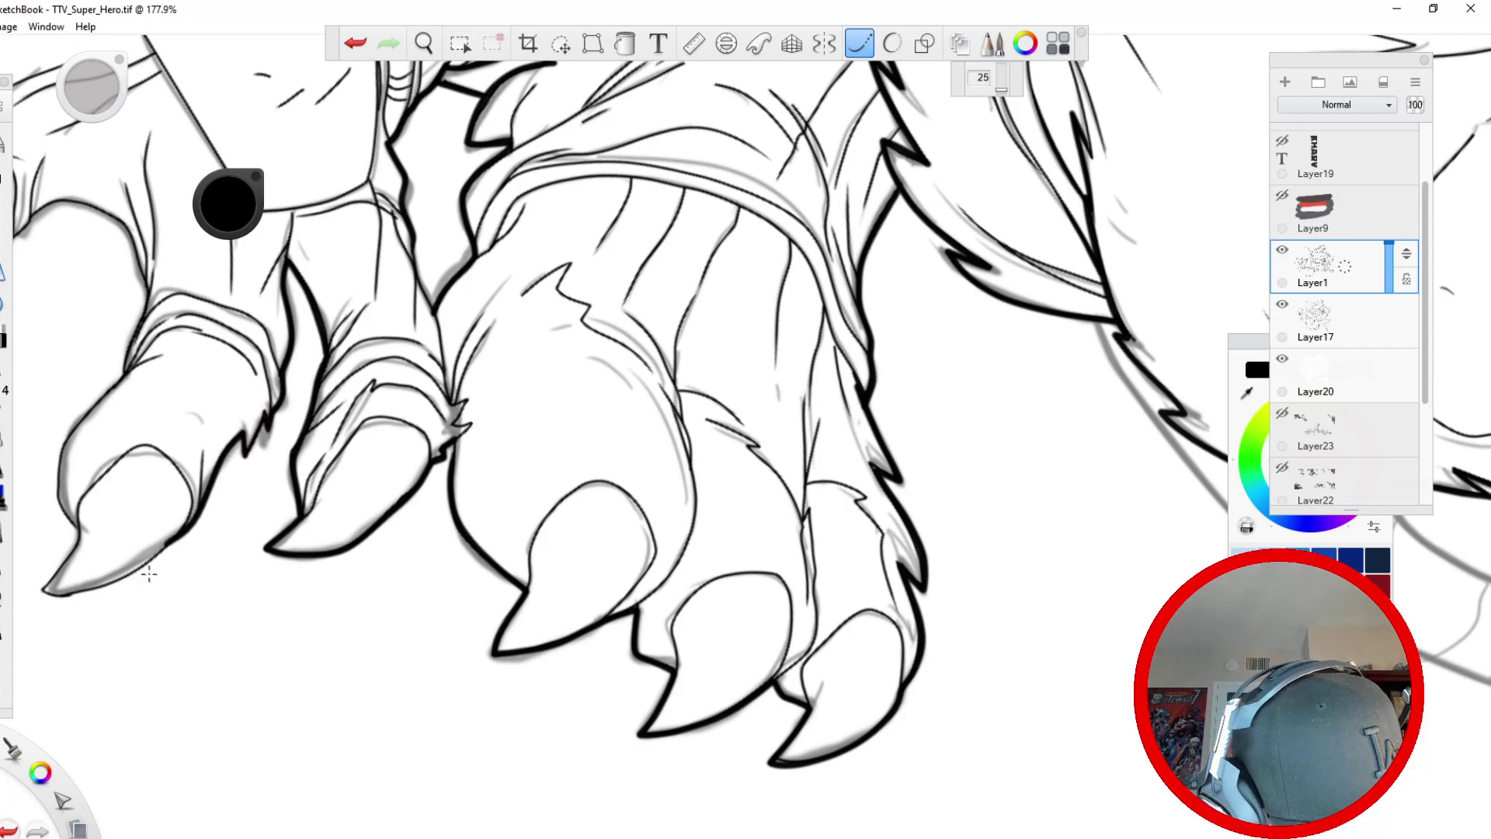
- Thicken the contours of the planted hand's two middle fingers and claws, including the arch of skin between them, undoing faulty strokes
{"action": "key", "text": "space"}
{"action": "left_click_drag", "start_coordinate": [323, 199], "coordinate": [313, 206]}
{"action": "left_click_drag", "start_coordinate": [310, 263], "coordinate": [385, 429]}
{"action": "left_click_drag", "start_coordinate": [298, 514], "coordinate": [438, 339]}
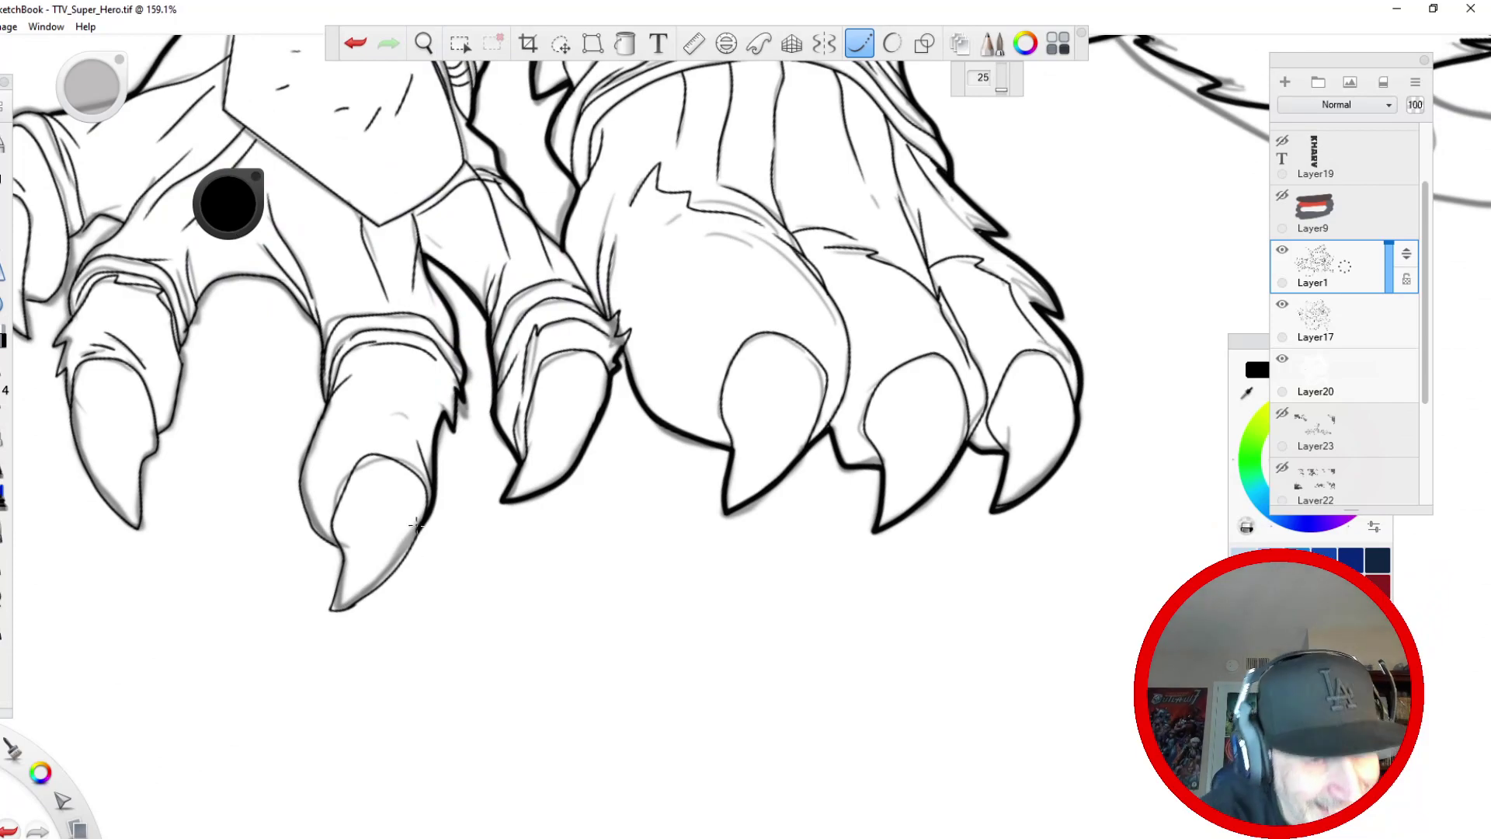
{"action": "mouse_move", "coordinate": [422, 531]}
{"action": "left_mouse_down"}
{"action": "mouse_move", "coordinate": [333, 614]}
{"action": "mouse_move", "coordinate": [340, 543]}
{"action": "mouse_move", "coordinate": [422, 524]}
{"action": "mouse_move", "coordinate": [332, 613]}
{"action": "mouse_move", "coordinate": [343, 542]}
{"action": "mouse_move", "coordinate": [314, 534]}
{"action": "mouse_move", "coordinate": [299, 487]}
{"action": "mouse_move", "coordinate": [328, 388]}
{"action": "mouse_move", "coordinate": [320, 320]}
{"action": "mouse_move", "coordinate": [254, 272]}
{"action": "mouse_move", "coordinate": [204, 289]}
{"action": "mouse_move", "coordinate": [192, 373]}
{"action": "mouse_move", "coordinate": [157, 438]}
{"action": "left_mouse_up"}
{"action": "left_click", "coordinate": [363, 41]}
{"action": "left_click", "coordinate": [363, 40]}
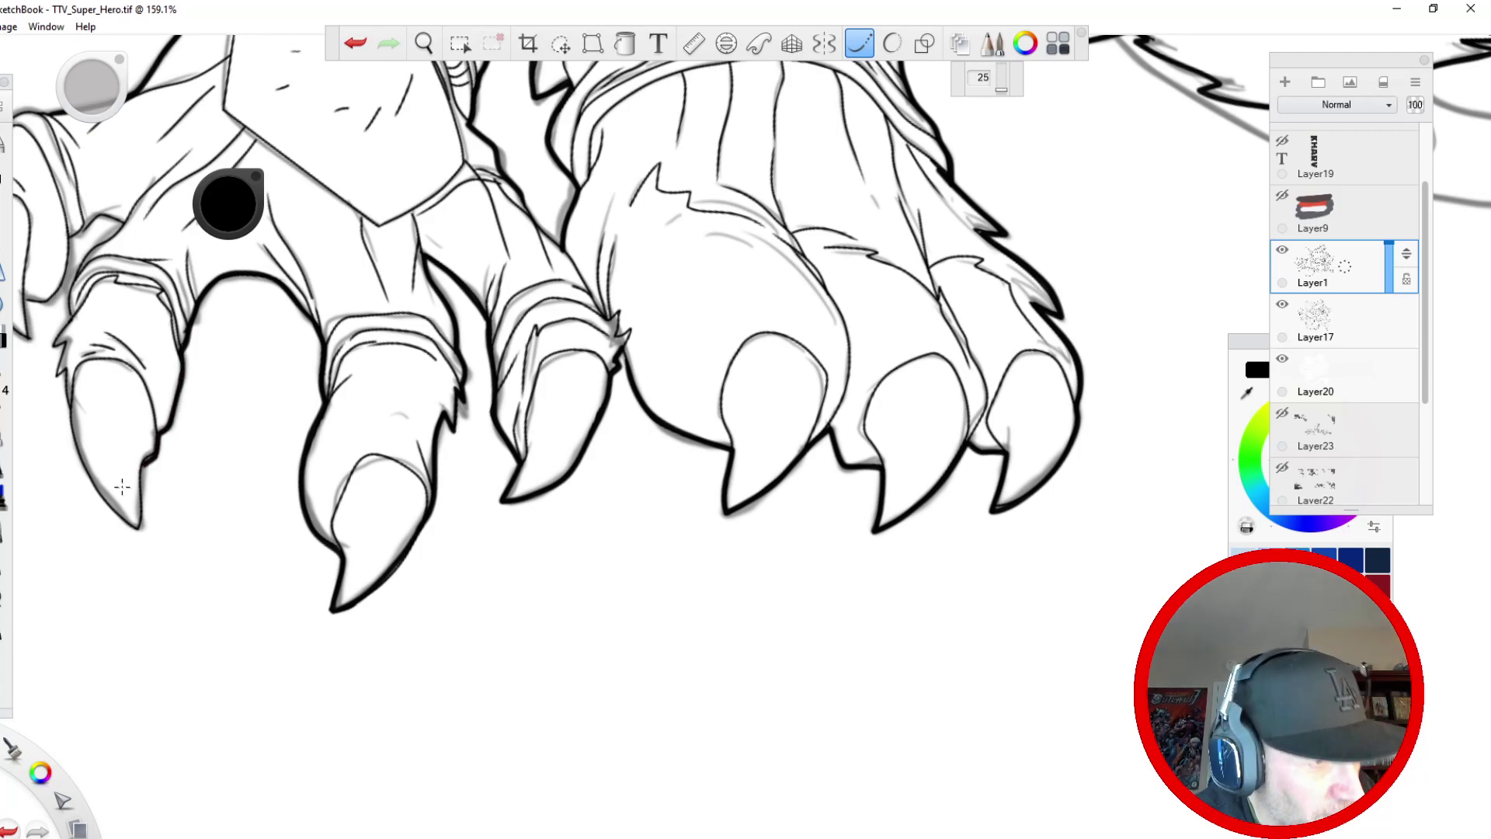
{"action": "mouse_move", "coordinate": [144, 468]}
{"action": "left_mouse_down"}
{"action": "mouse_move", "coordinate": [141, 527]}
{"action": "mouse_move", "coordinate": [65, 405]}
{"action": "mouse_move", "coordinate": [120, 522]}
{"action": "left_mouse_up"}
- Thicken the furry outer edge of the adjacent finger and the full contour of the planted hand's outermost finger and claw
{"action": "key", "text": "space"}
{"action": "left_click_drag", "start_coordinate": [137, 688], "coordinate": [701, 725]}
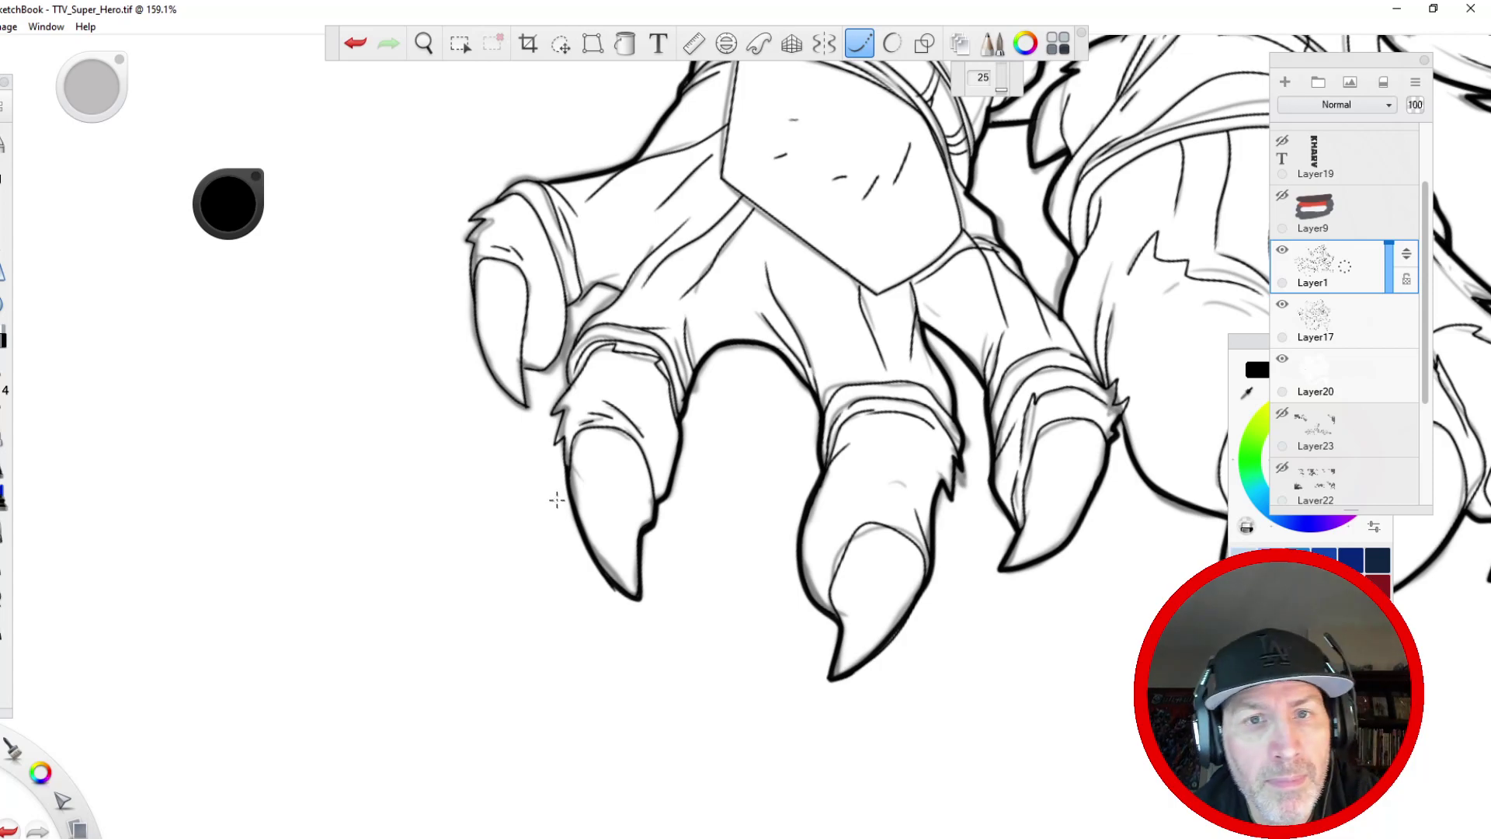
{"action": "left_click", "coordinate": [861, 45]}
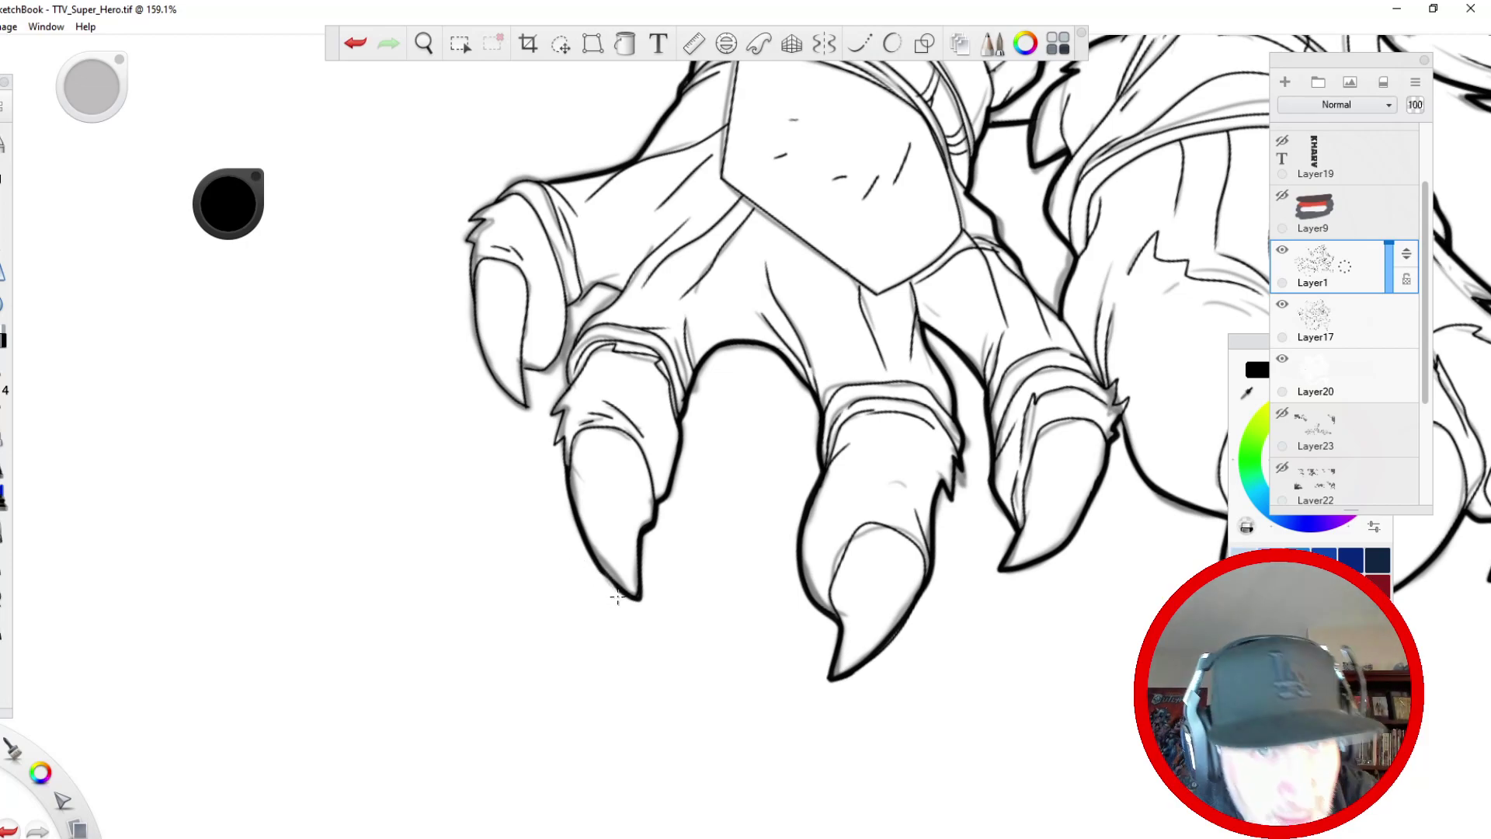
{"action": "left_click", "coordinate": [857, 45]}
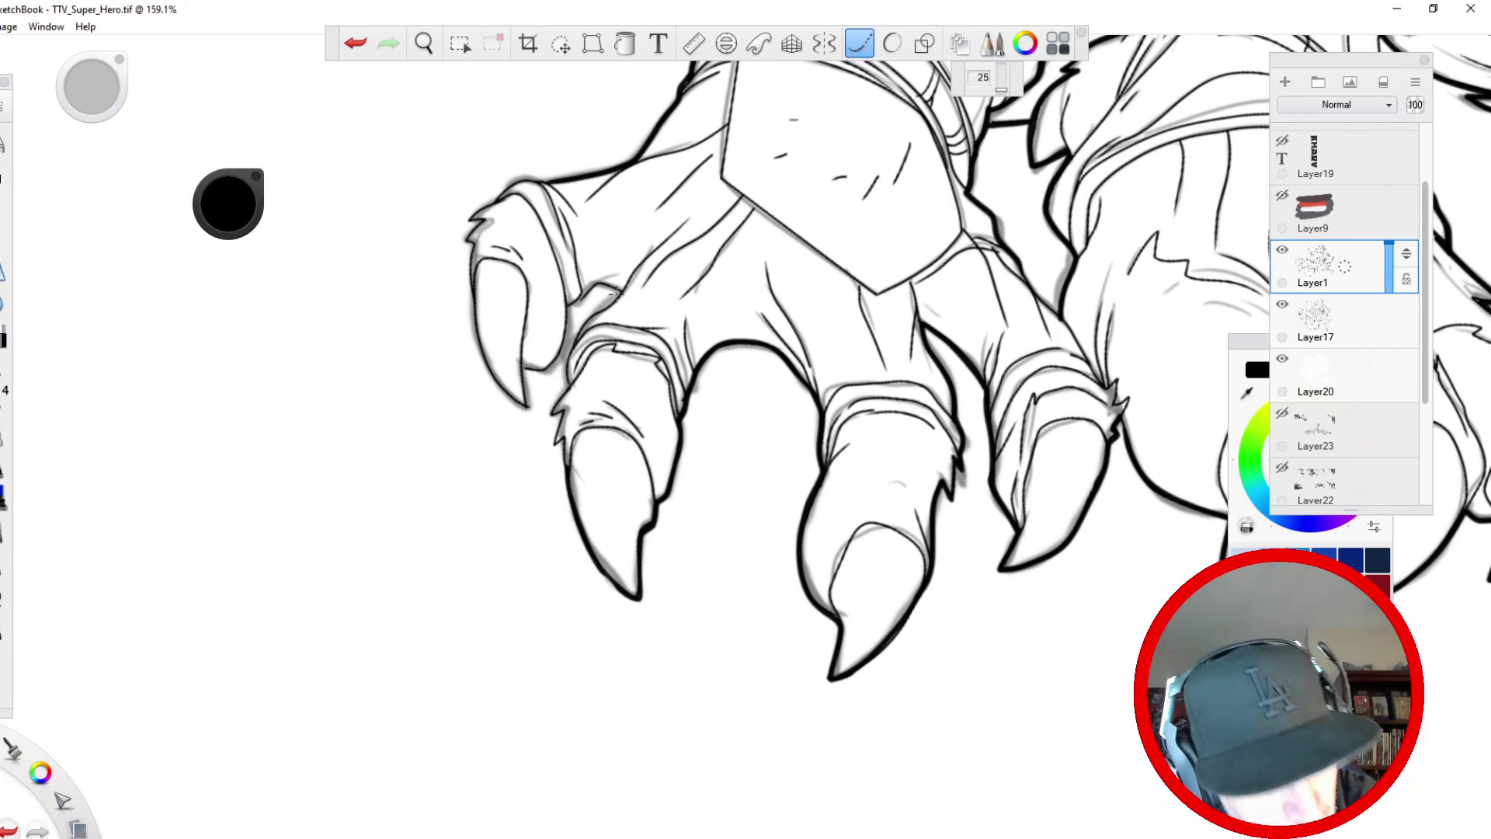
{"action": "mouse_move", "coordinate": [617, 291]}
{"action": "left_mouse_down"}
{"action": "mouse_move", "coordinate": [548, 418]}
{"action": "mouse_move", "coordinate": [552, 466]}
{"action": "mouse_move", "coordinate": [589, 516]}
{"action": "left_mouse_up"}
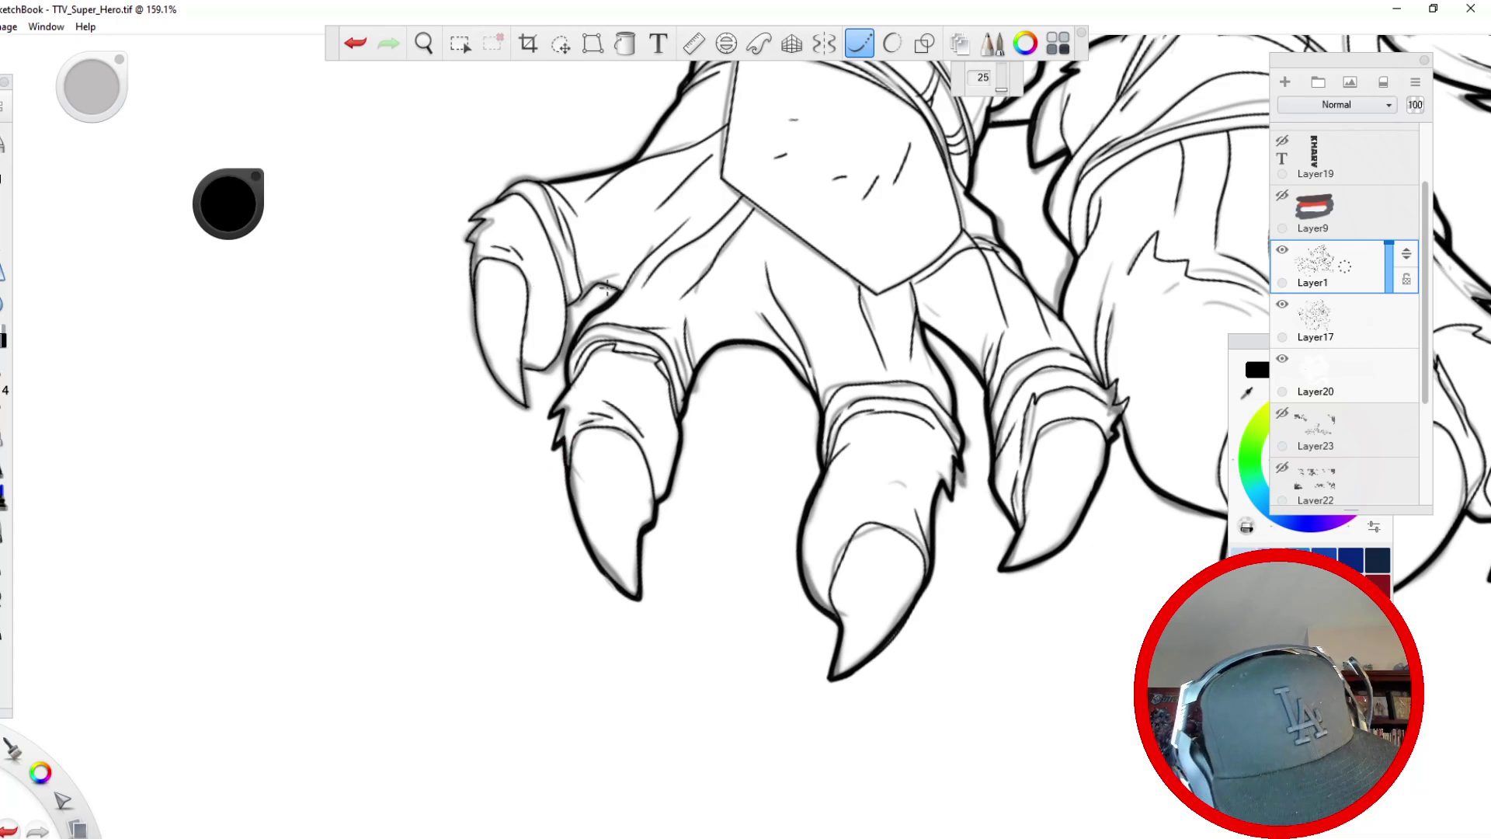
{"action": "mouse_move", "coordinate": [598, 284]}
{"action": "left_mouse_down"}
{"action": "mouse_move", "coordinate": [554, 309]}
{"action": "mouse_move", "coordinate": [561, 340]}
{"action": "mouse_move", "coordinate": [528, 410]}
{"action": "mouse_move", "coordinate": [474, 333]}
{"action": "mouse_move", "coordinate": [466, 244]}
{"action": "mouse_move", "coordinate": [513, 186]}
{"action": "mouse_move", "coordinate": [557, 177]}
{"action": "left_mouse_up"}
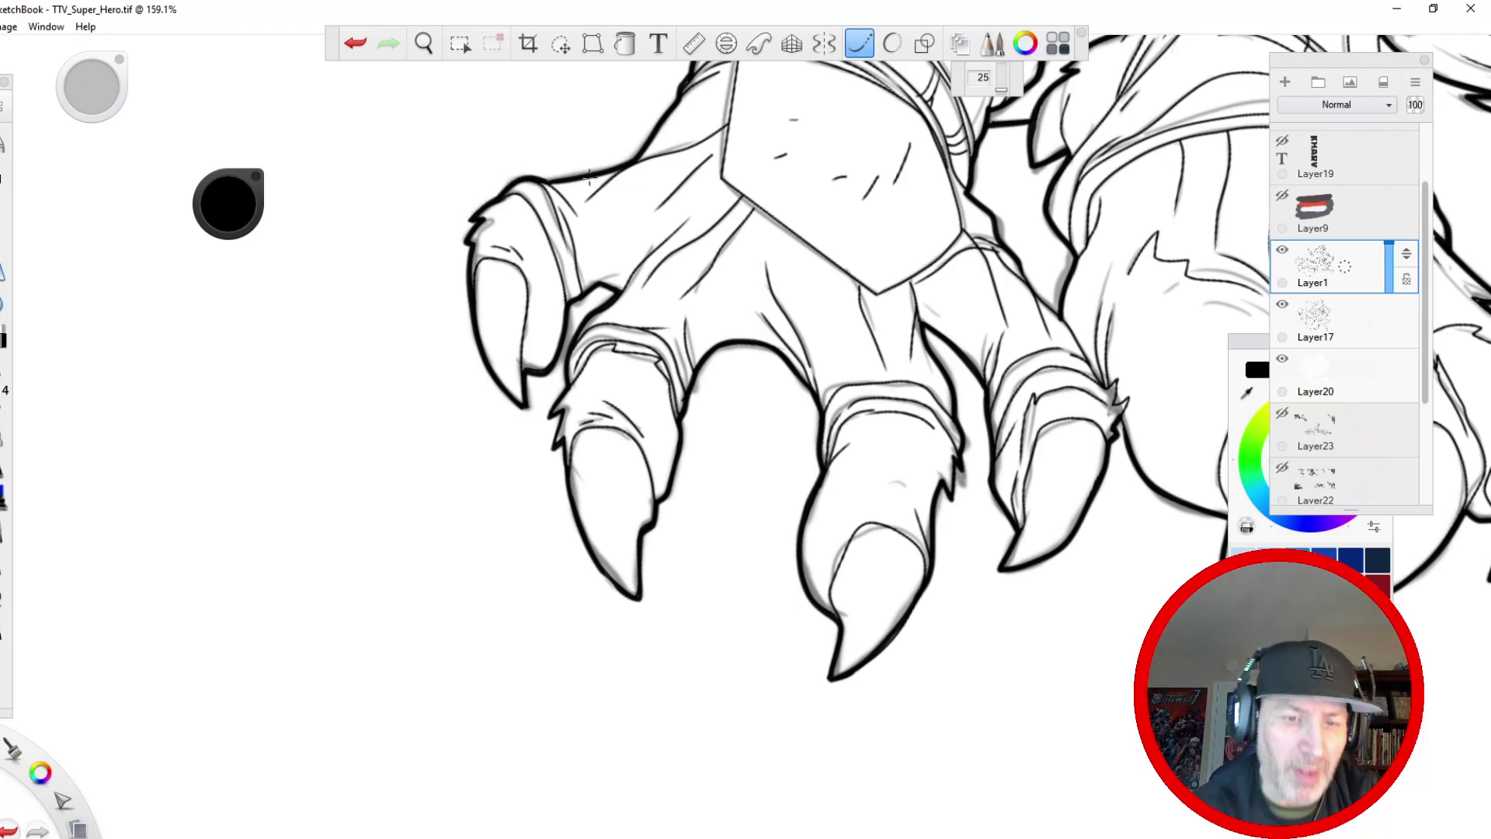
- Thicken the thigh's upper contour from the belt down to the hand resting on the knee
{"action": "key", "text": "space"}
{"action": "left_click_drag", "start_coordinate": [637, 255], "coordinate": [570, 511]}
{"action": "left_click_drag", "start_coordinate": [570, 511], "coordinate": [477, 720]}
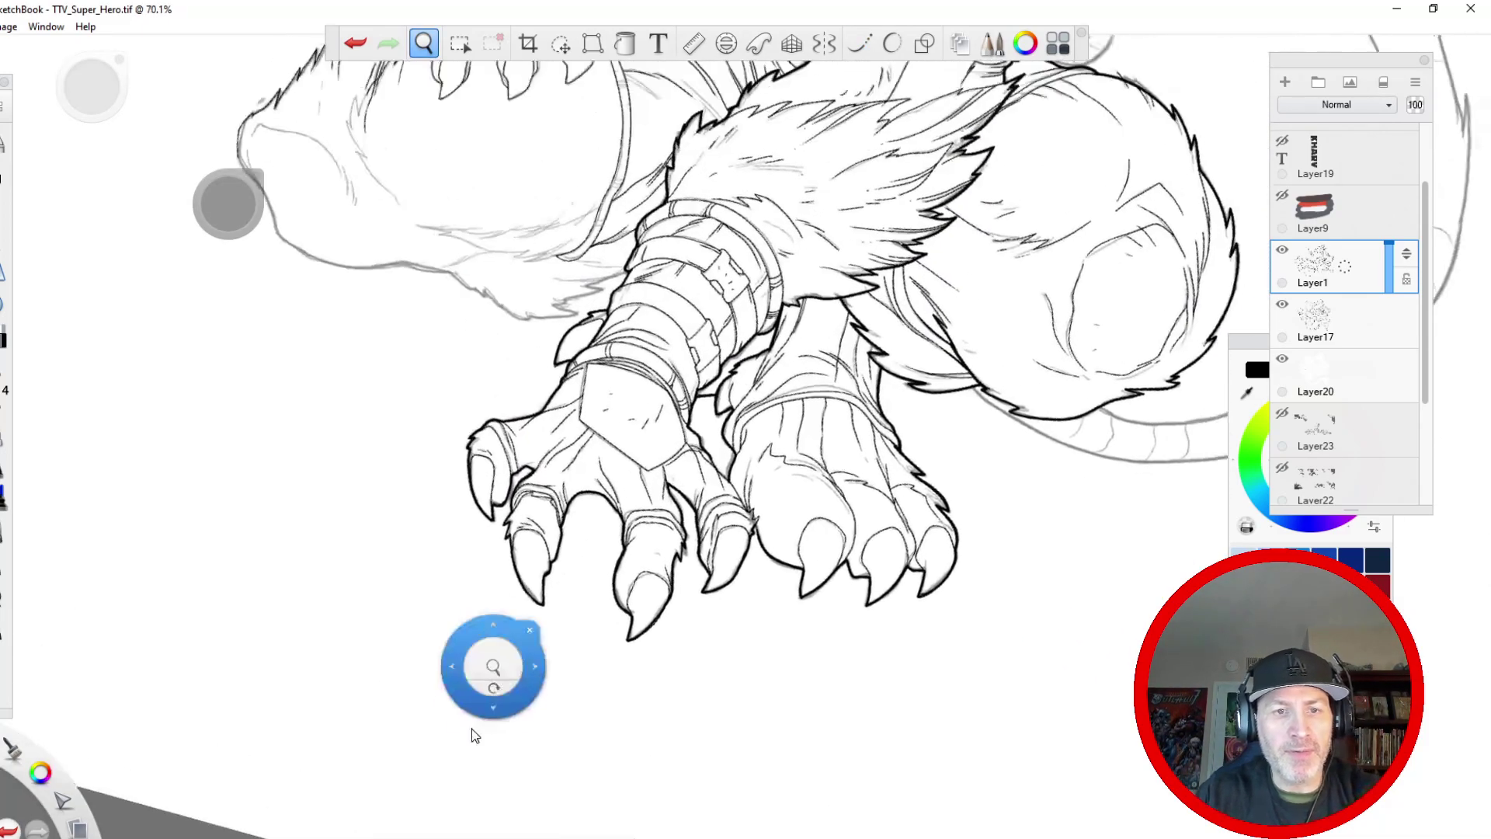
{"action": "left_click_drag", "start_coordinate": [463, 506], "coordinate": [429, 495]}
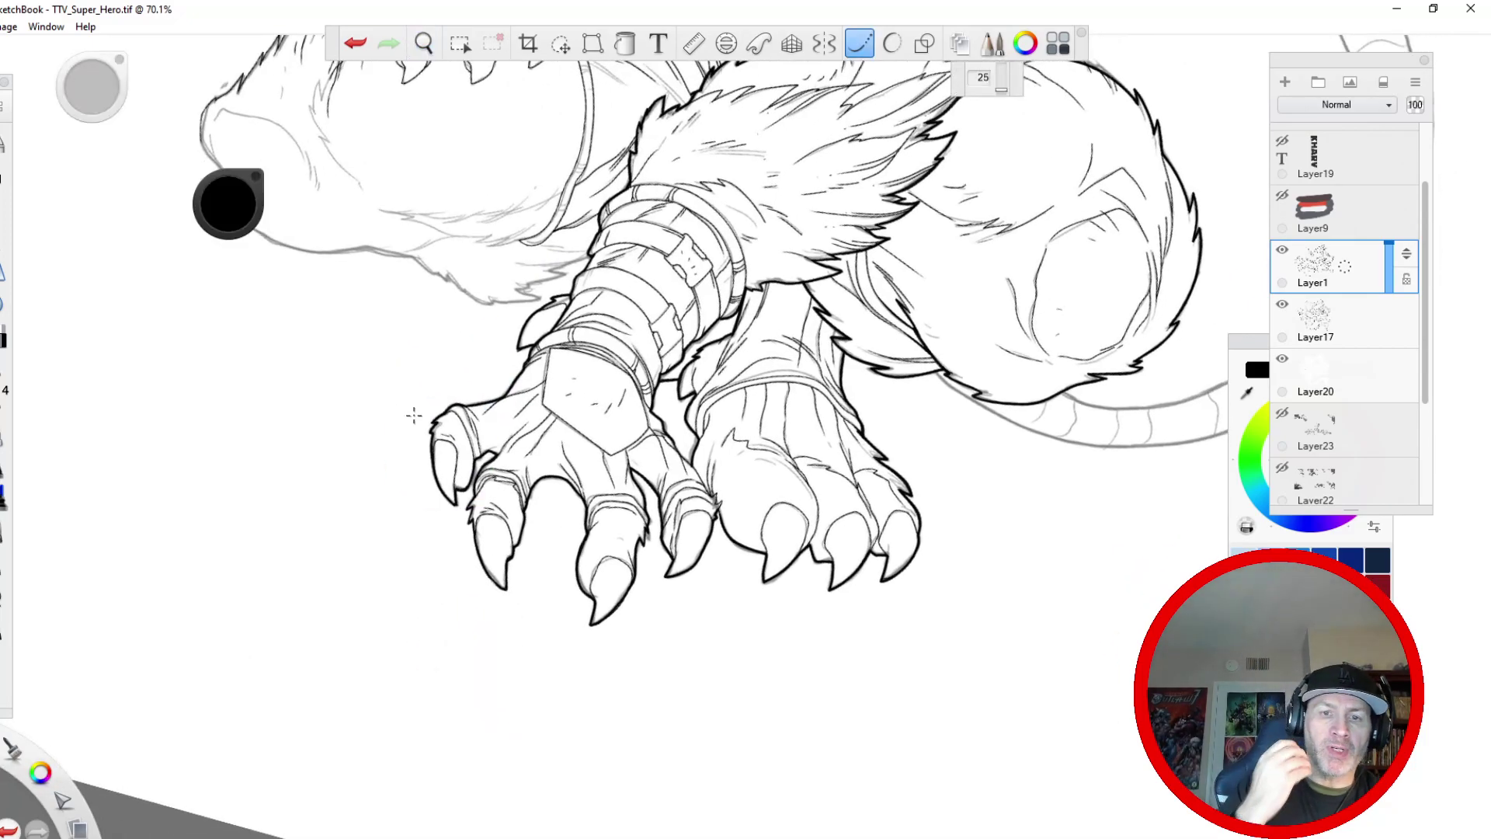
{"action": "key", "text": "space"}
{"action": "left_click_drag", "start_coordinate": [472, 394], "coordinate": [435, 513]}
{"action": "mouse_move", "coordinate": [457, 118]}
{"action": "left_mouse_down"}
{"action": "mouse_move", "coordinate": [469, 505]}
{"action": "mouse_move", "coordinate": [543, 649]}
{"action": "left_mouse_up"}
{"action": "left_click_drag", "start_coordinate": [389, 373], "coordinate": [492, 538]}
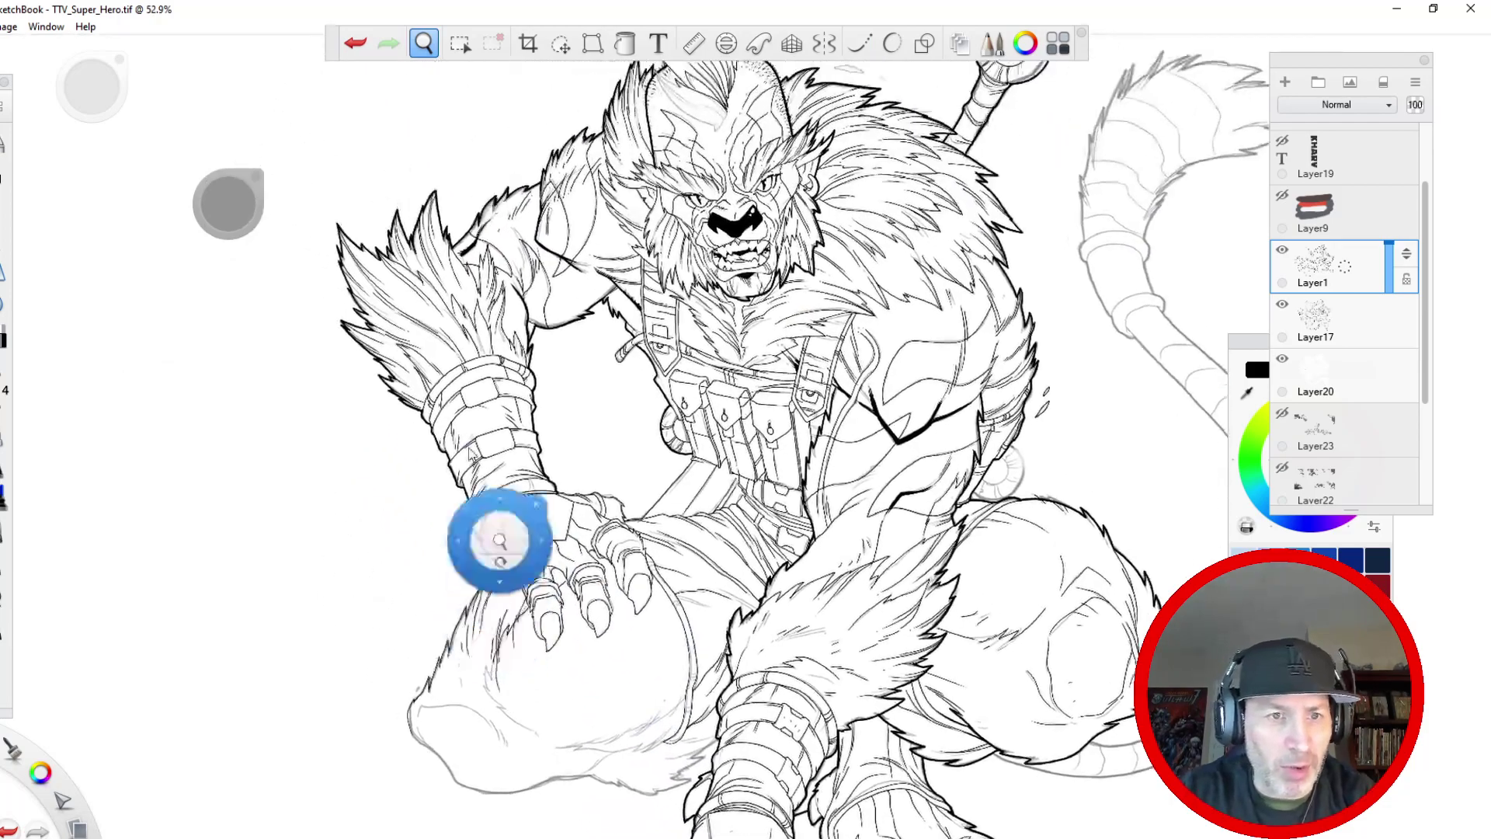
{"action": "left_click_drag", "start_coordinate": [421, 438], "coordinate": [280, 435]}
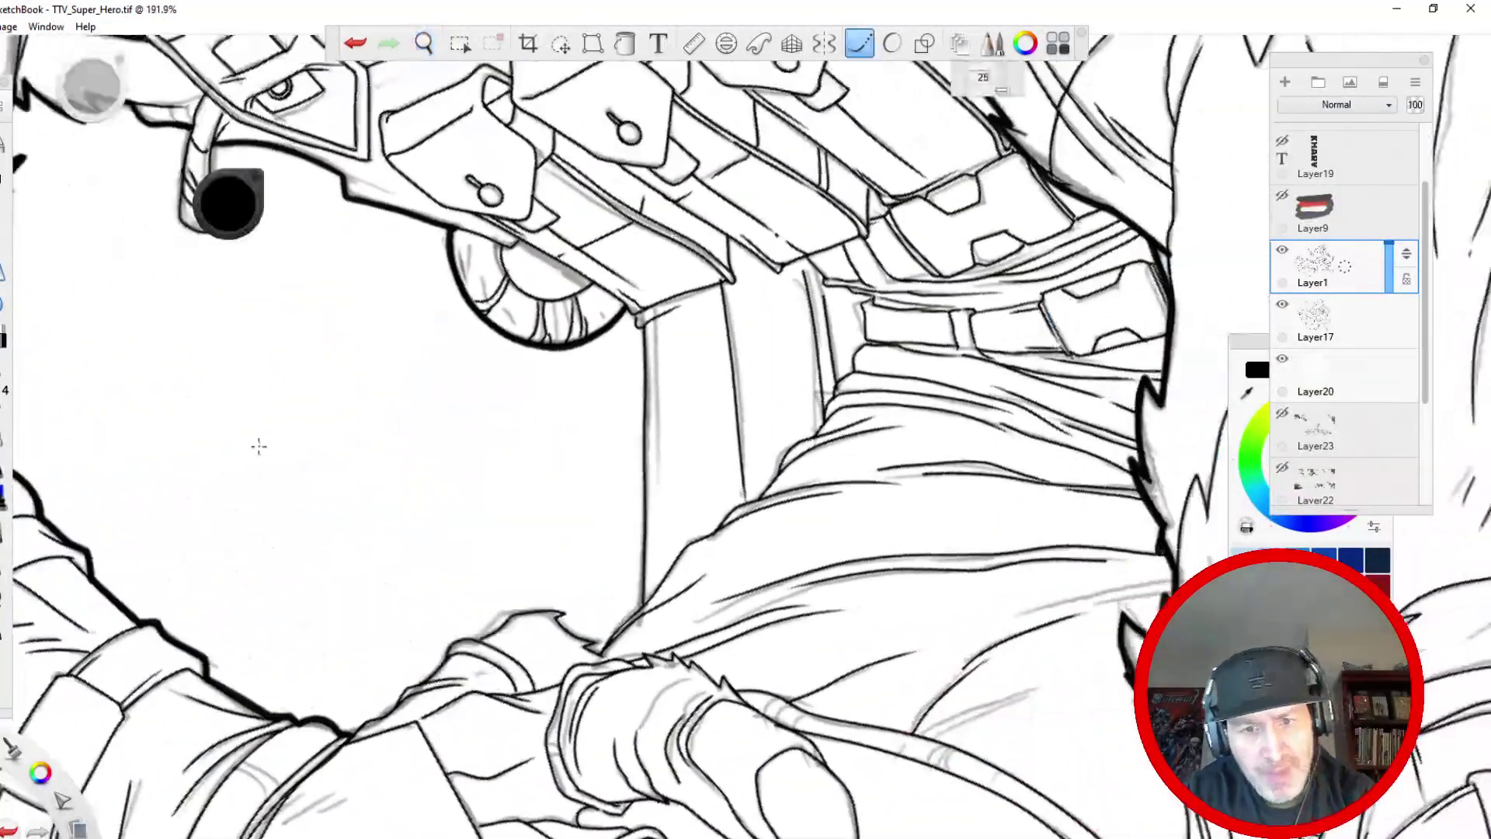
{"action": "mouse_move", "coordinate": [862, 311]}
{"action": "left_mouse_down"}
{"action": "mouse_move", "coordinate": [812, 436]}
{"action": "mouse_move", "coordinate": [757, 500]}
{"action": "mouse_move", "coordinate": [679, 551]}
{"action": "mouse_move", "coordinate": [602, 670]}
{"action": "left_mouse_up"}
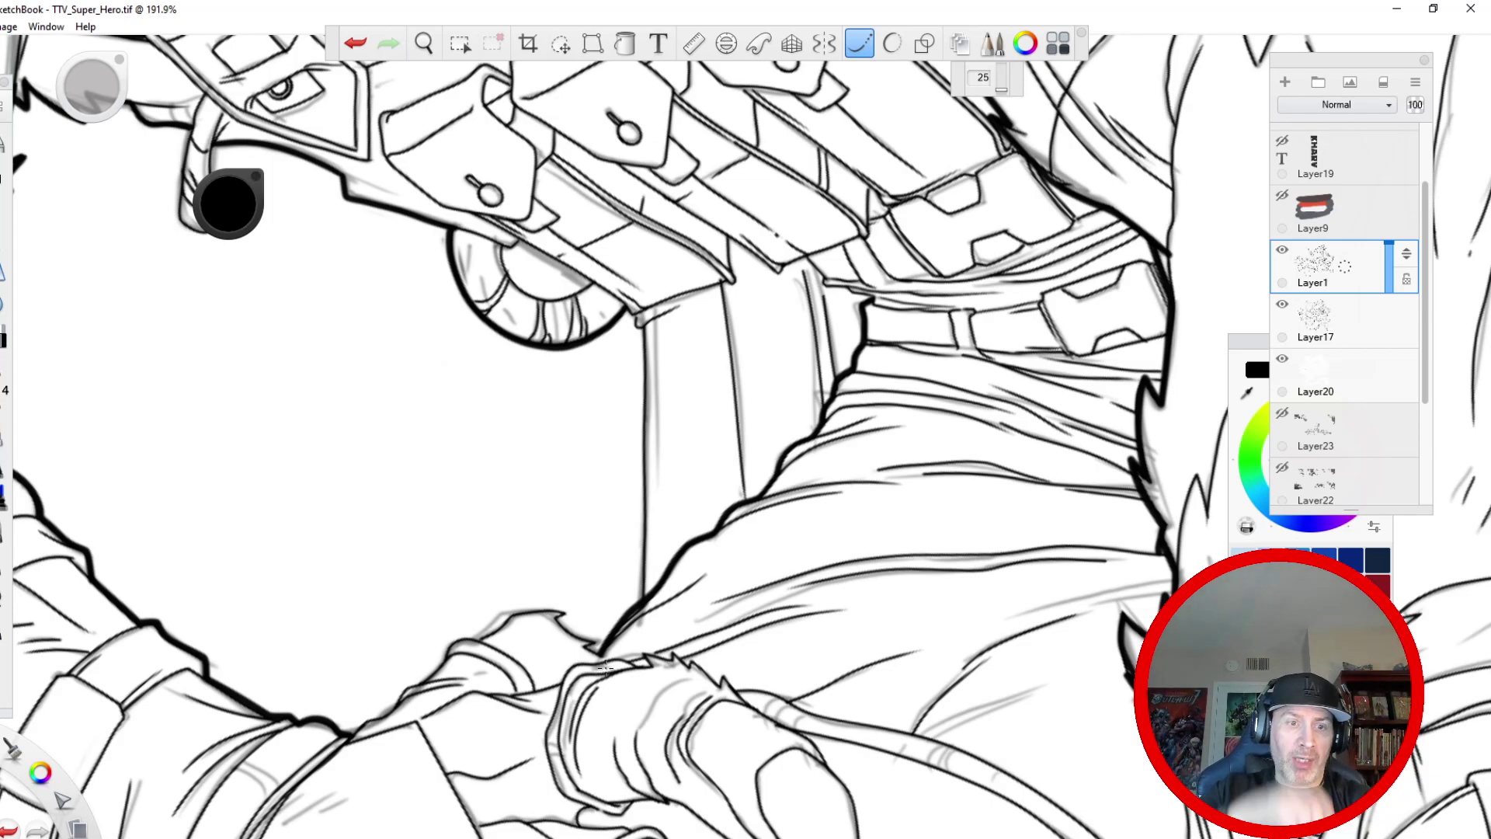
- Thicken the outer contour of the resting hand from the thigh line down to the wrist wrap
{"action": "key", "text": "space"}
{"action": "mouse_move", "coordinate": [499, 418]}
{"action": "left_mouse_down"}
{"action": "mouse_move", "coordinate": [709, 439]}
{"action": "mouse_move", "coordinate": [648, 573]}
{"action": "mouse_move", "coordinate": [528, 320]}
{"action": "left_mouse_up"}
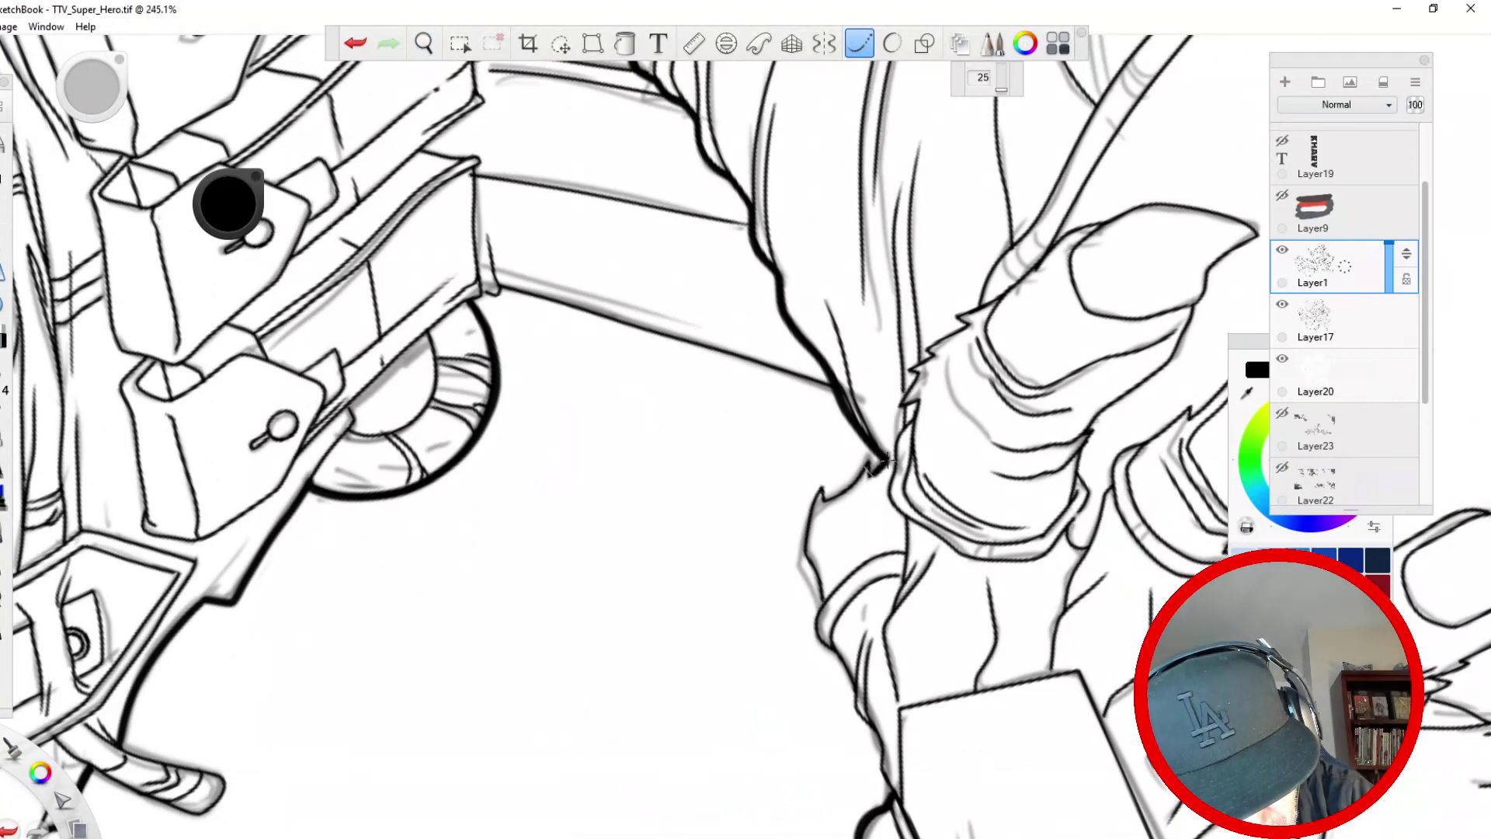
{"action": "mouse_move", "coordinate": [869, 459]}
{"action": "left_mouse_down"}
{"action": "mouse_move", "coordinate": [816, 503]}
{"action": "mouse_move", "coordinate": [821, 459]}
{"action": "mouse_move", "coordinate": [804, 540]}
{"action": "mouse_move", "coordinate": [823, 609]}
{"action": "left_mouse_up"}
{"action": "key", "text": "space"}
{"action": "left_click_drag", "start_coordinate": [609, 770], "coordinate": [416, 528]}
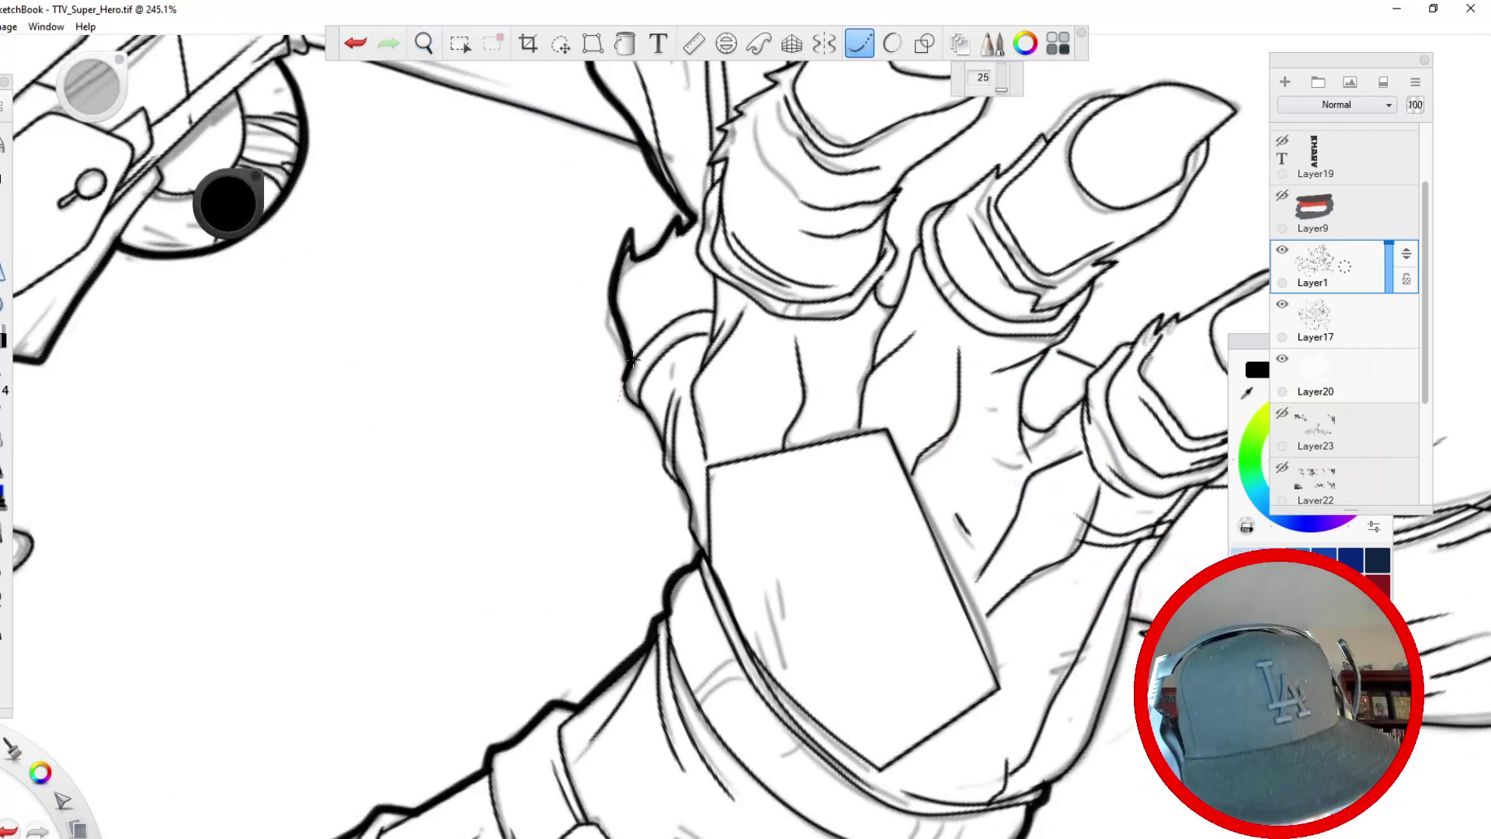
{"action": "mouse_move", "coordinate": [631, 400]}
{"action": "left_mouse_down"}
{"action": "mouse_move", "coordinate": [685, 490]}
{"action": "mouse_move", "coordinate": [702, 552]}
{"action": "left_mouse_up"}
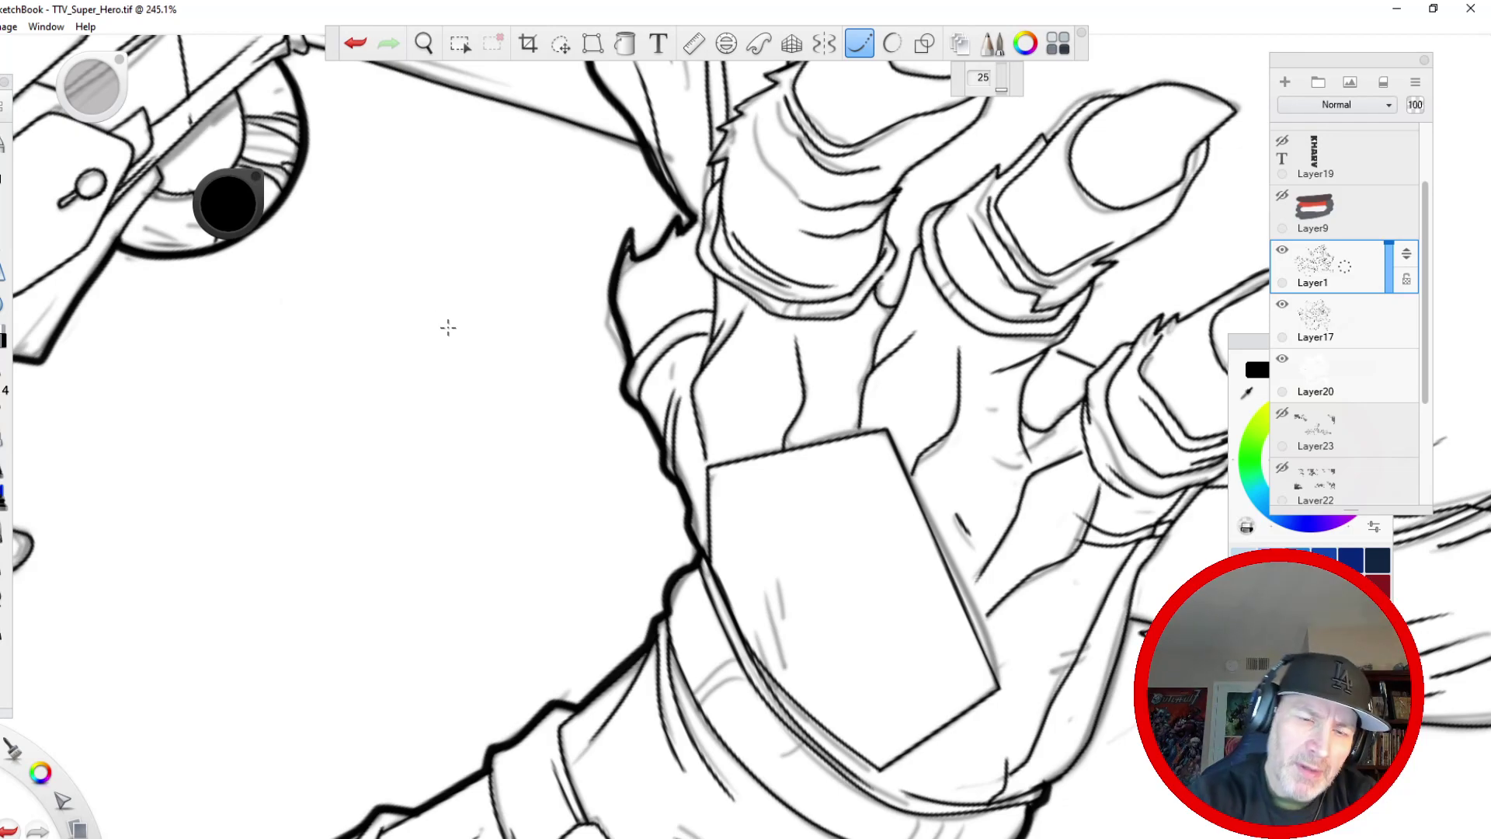
- Thicken the lower edge of the belt pouch nearest the resting arm
{"action": "key", "text": "space"}
{"action": "left_click_drag", "start_coordinate": [512, 332], "coordinate": [483, 622]}
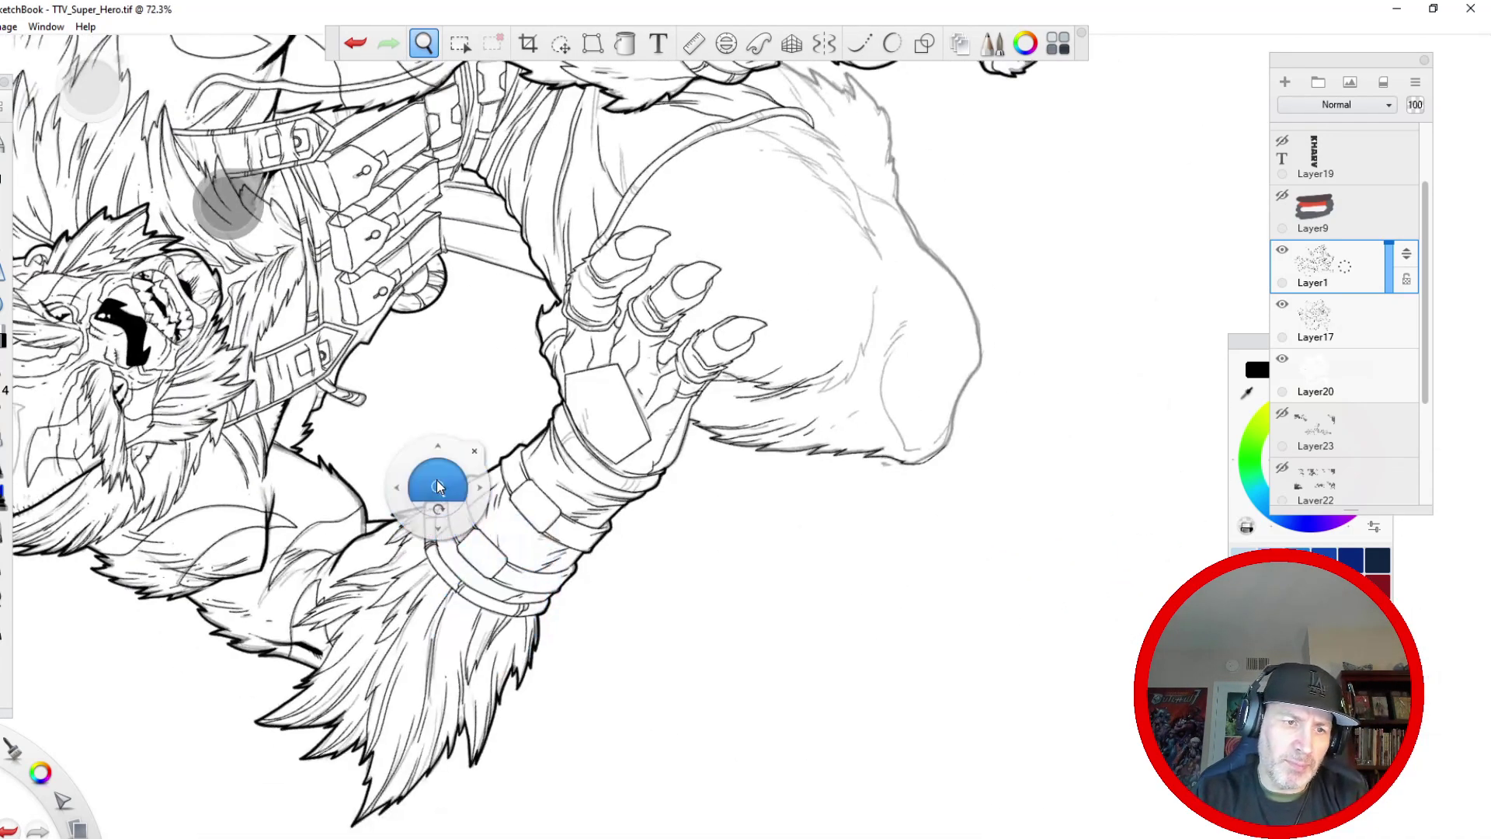
{"action": "left_click_drag", "start_coordinate": [447, 522], "coordinate": [432, 619]}
{"action": "left_click_drag", "start_coordinate": [579, 450], "coordinate": [571, 224]}
{"action": "left_click_drag", "start_coordinate": [771, 401], "coordinate": [736, 496]}
{"action": "key", "text": "space"}
{"action": "left_click_drag", "start_coordinate": [710, 435], "coordinate": [574, 703]}
{"action": "mouse_move", "coordinate": [415, 527]}
{"action": "left_mouse_down"}
{"action": "mouse_move", "coordinate": [762, 558]}
{"action": "mouse_move", "coordinate": [351, 379]}
{"action": "mouse_move", "coordinate": [347, 494]}
{"action": "mouse_move", "coordinate": [376, 372]}
{"action": "mouse_move", "coordinate": [356, 457]}
{"action": "mouse_move", "coordinate": [676, 352]}
{"action": "mouse_move", "coordinate": [400, 410]}
{"action": "mouse_move", "coordinate": [413, 366]}
{"action": "mouse_move", "coordinate": [417, 399]}
{"action": "mouse_move", "coordinate": [360, 512]}
{"action": "left_mouse_up"}
{"action": "left_click", "coordinate": [859, 43]}
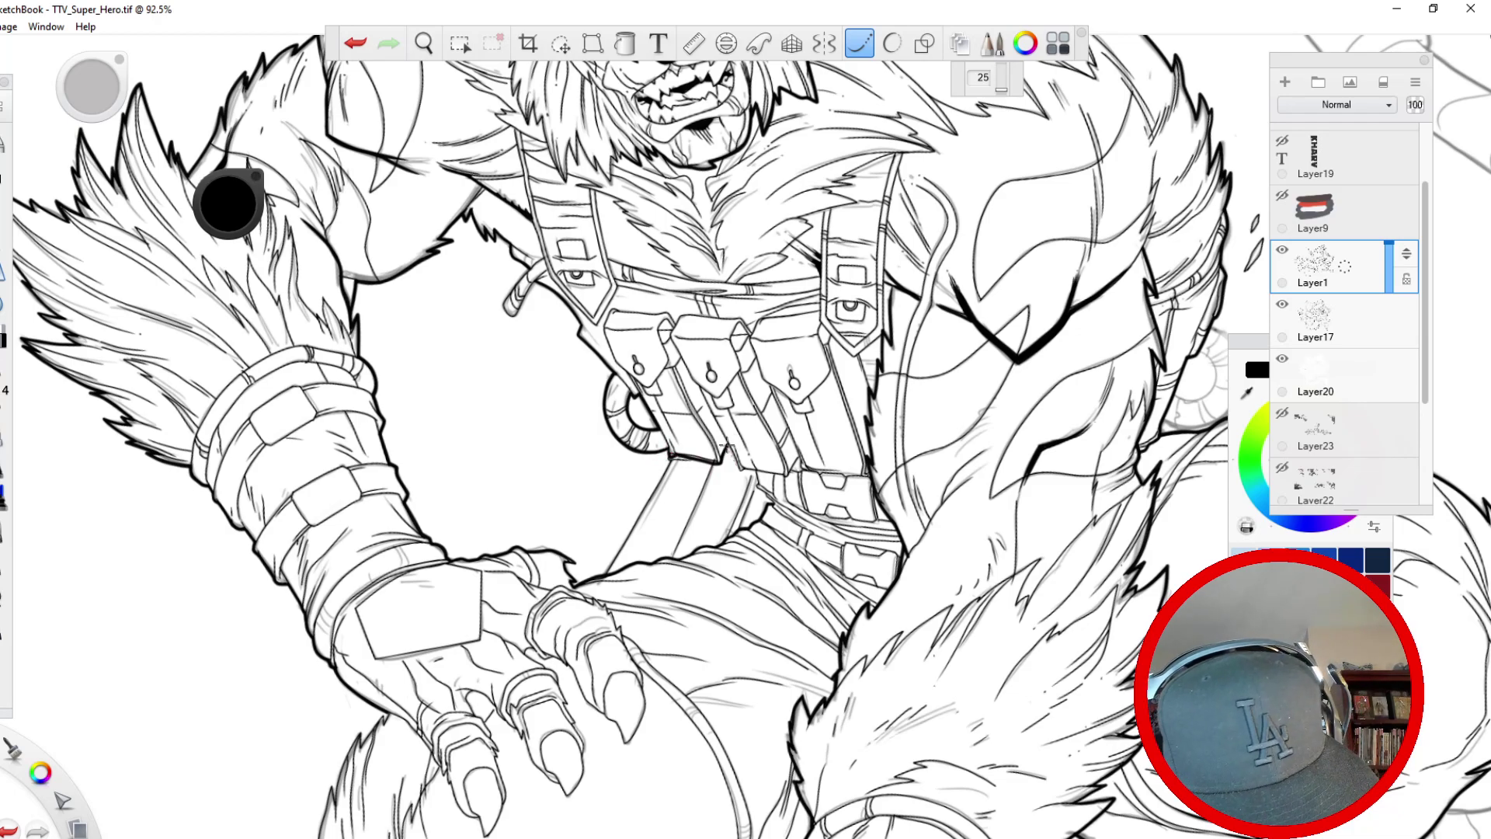
- Try to thicken the lower edge of the middle belt pouch
{"action": "key", "text": "ctrl+z"}
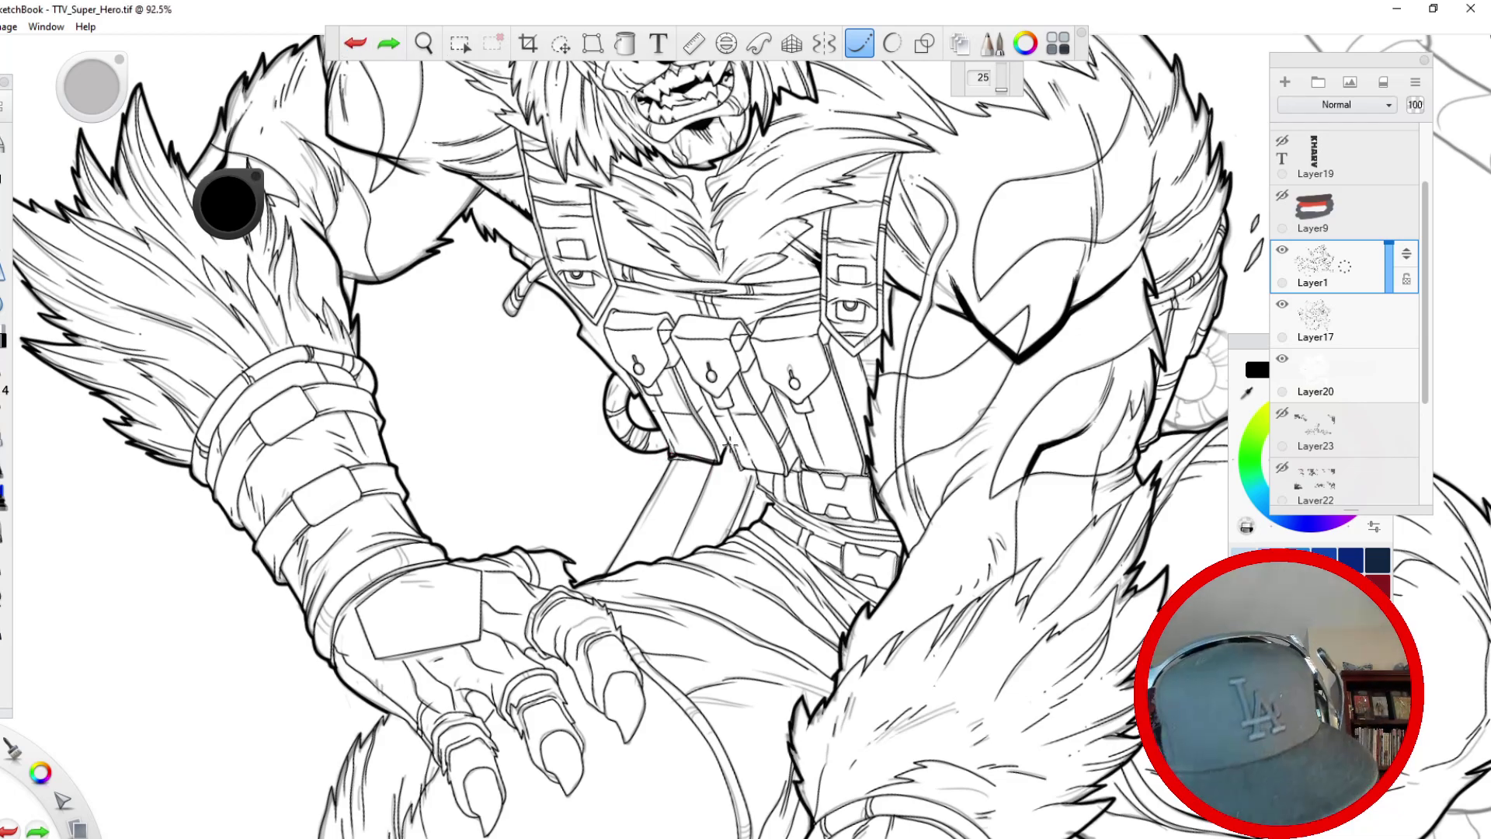
{"action": "left_click_drag", "start_coordinate": [729, 445], "coordinate": [751, 484]}
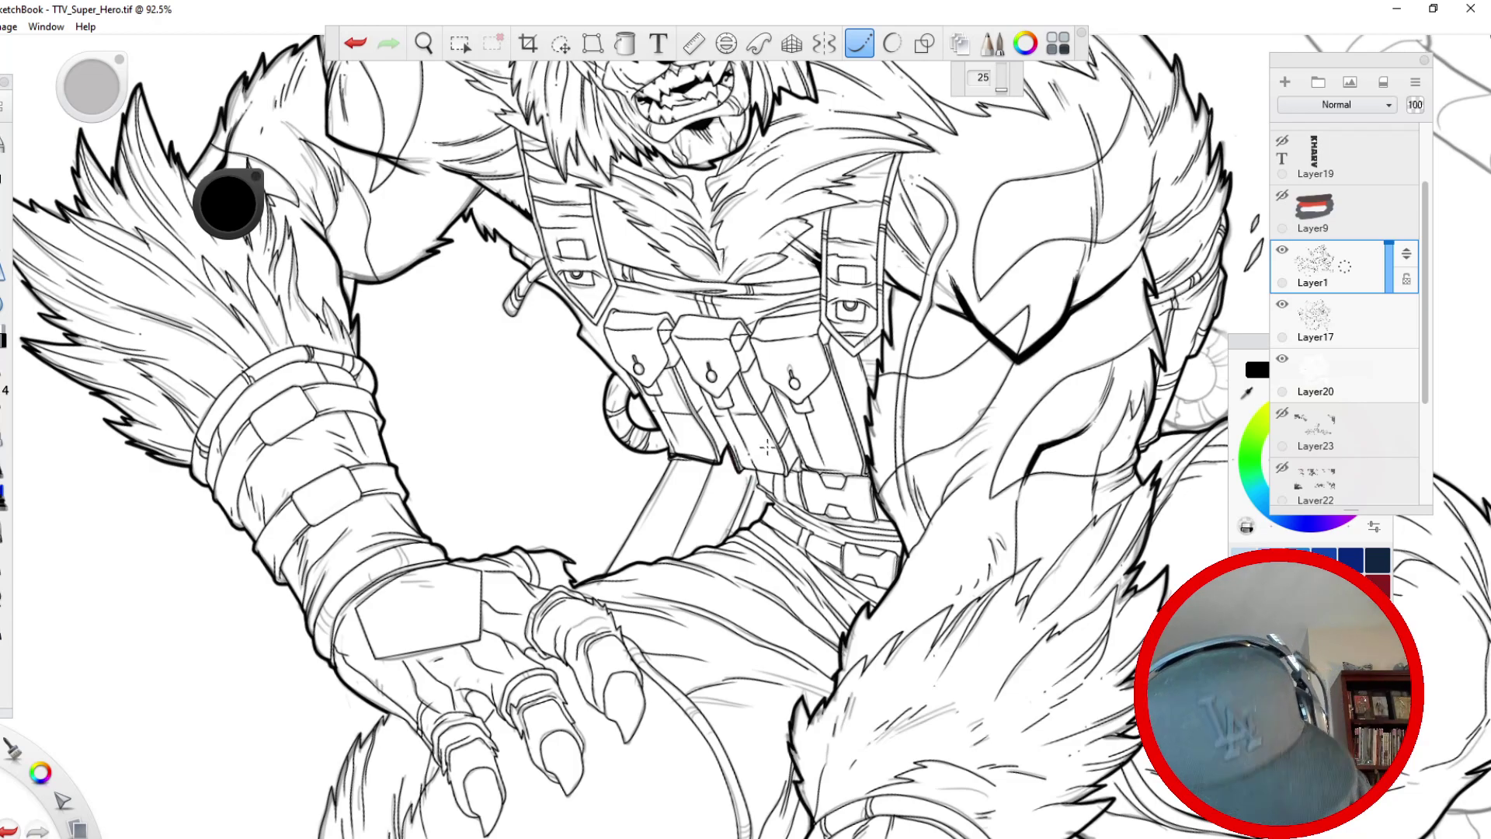
{"action": "key", "text": "space"}
{"action": "mouse_move", "coordinate": [552, 415]}
{"action": "left_mouse_down"}
{"action": "mouse_move", "coordinate": [488, 289]}
{"action": "mouse_move", "coordinate": [486, 416]}
{"action": "mouse_move", "coordinate": [382, 178]}
{"action": "left_mouse_up"}
{"action": "left_click", "coordinate": [361, 48]}
{"action": "key", "text": "space"}
{"action": "left_click_drag", "start_coordinate": [599, 438], "coordinate": [404, 199]}
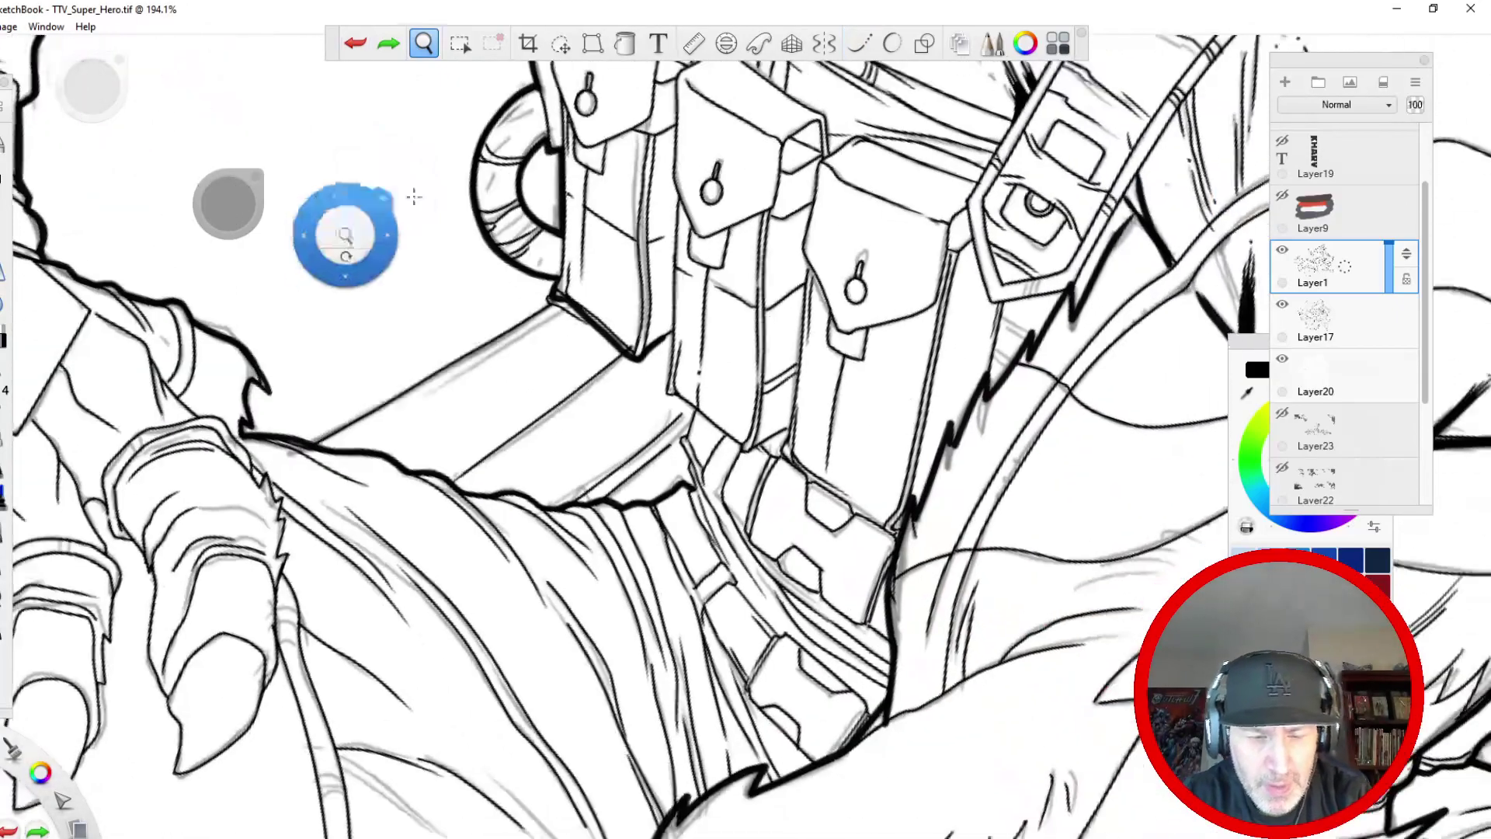
- Thicken the lower edges of the middle belt pouch and the neighbouring pouch beside the chest strap
{"action": "mouse_move", "coordinate": [673, 332]}
{"action": "left_mouse_down"}
{"action": "mouse_move", "coordinate": [664, 411]}
{"action": "mouse_move", "coordinate": [695, 412]}
{"action": "mouse_move", "coordinate": [740, 448]}
{"action": "mouse_move", "coordinate": [789, 429]}
{"action": "left_mouse_up"}
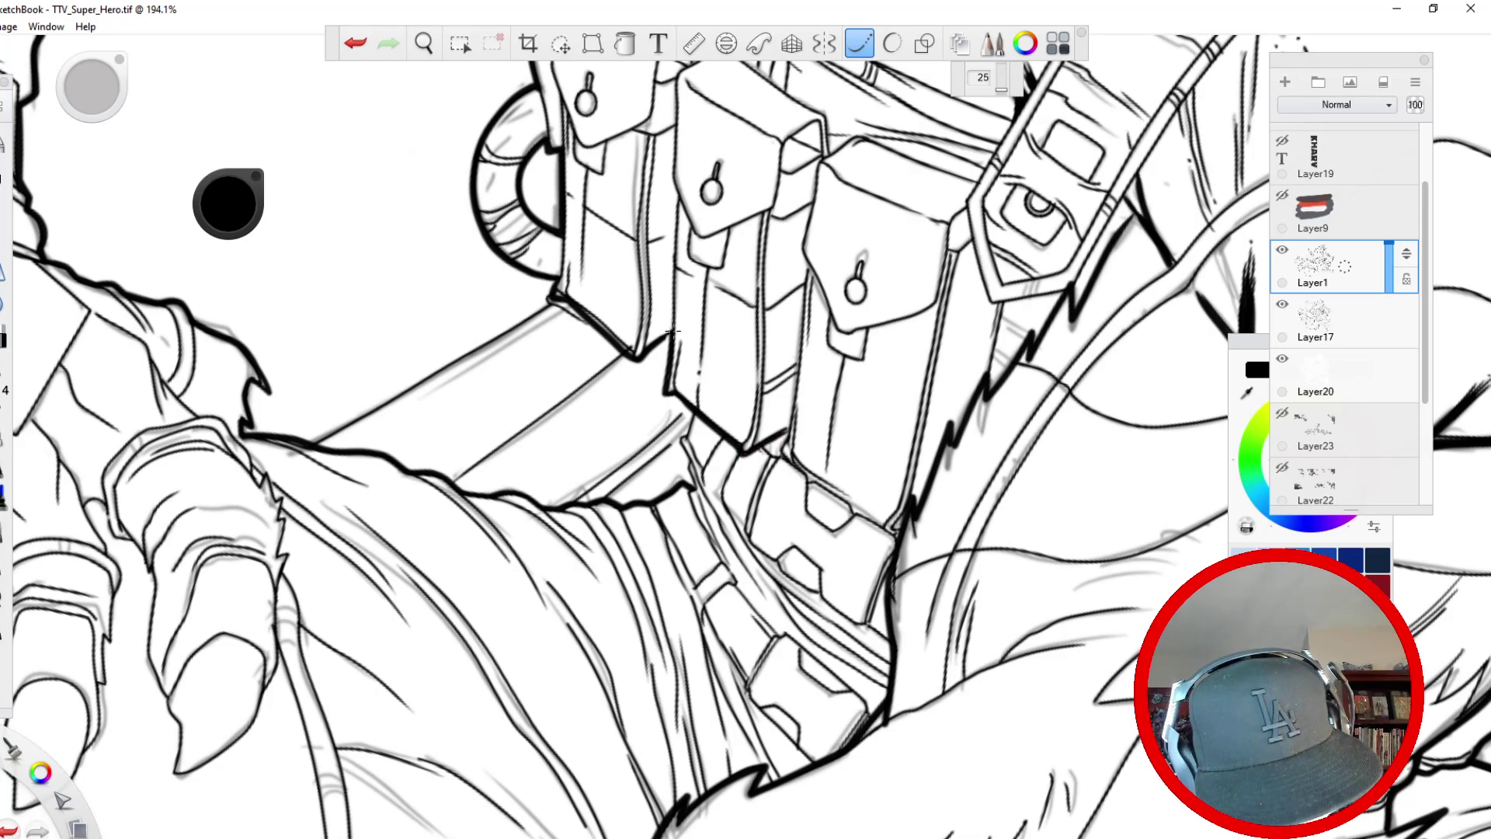
{"action": "key", "text": "space"}
{"action": "left_click_drag", "start_coordinate": [418, 456], "coordinate": [419, 546]}
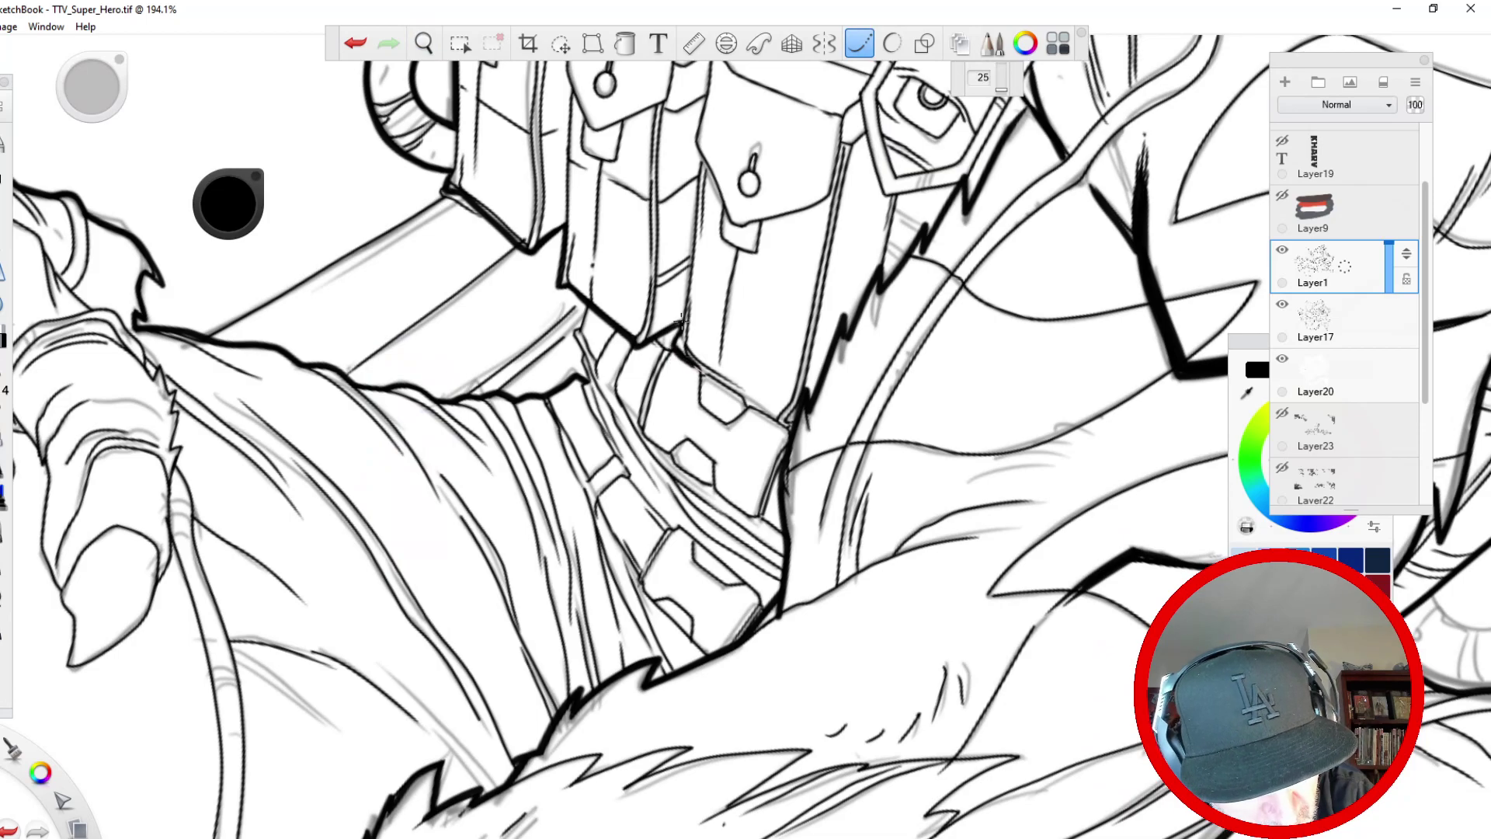
{"action": "key", "text": "space"}
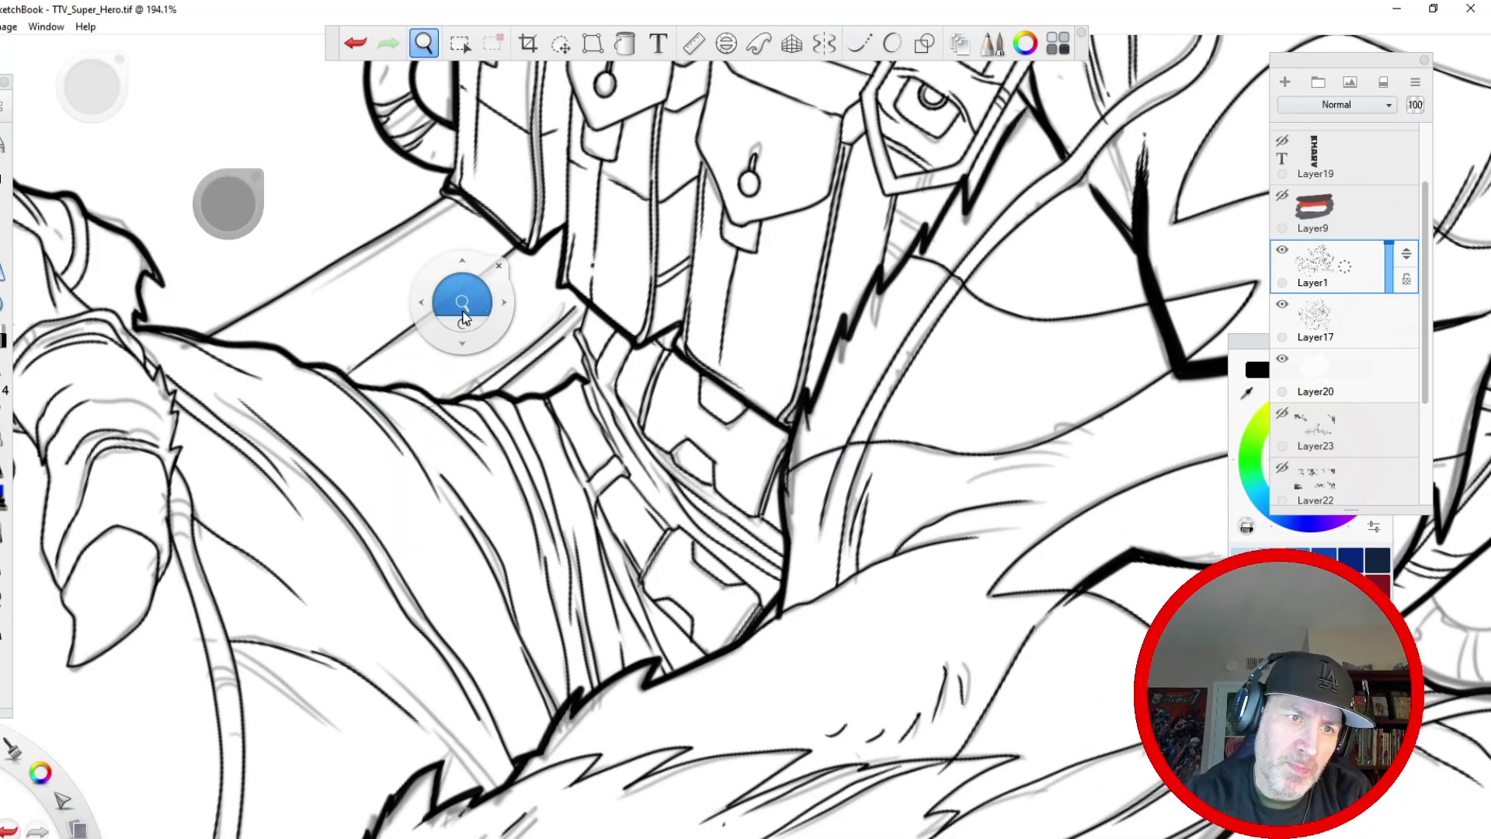
- Thicken the jagged outer fur contour of the bent leg from beneath the resting hand down to the knee
{"action": "left_click_drag", "start_coordinate": [463, 307], "coordinate": [481, 738]}
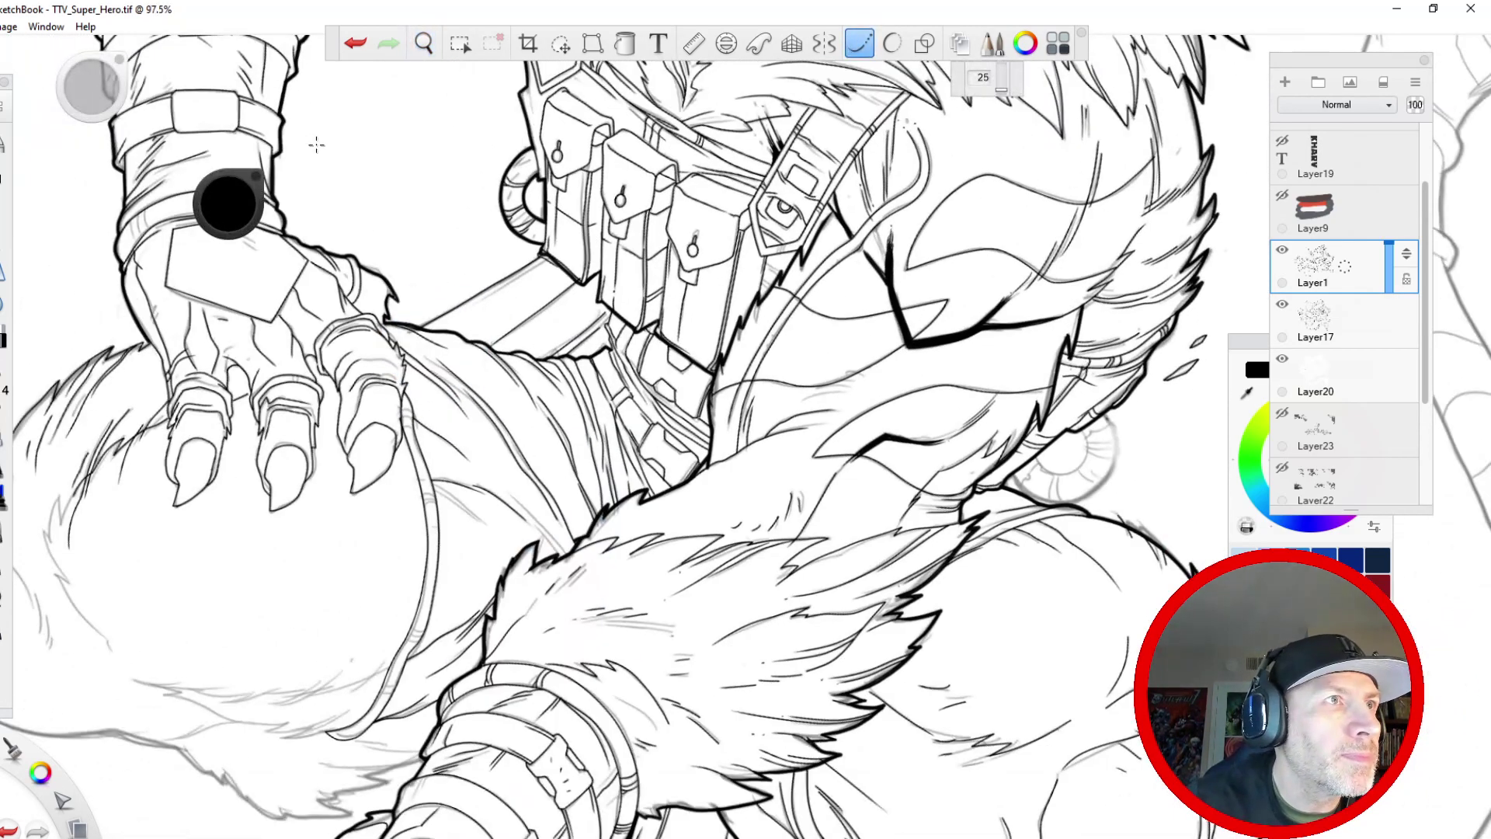
{"action": "key", "text": "space"}
{"action": "left_click_drag", "start_coordinate": [359, 191], "coordinate": [497, 438]}
{"action": "key", "text": "space"}
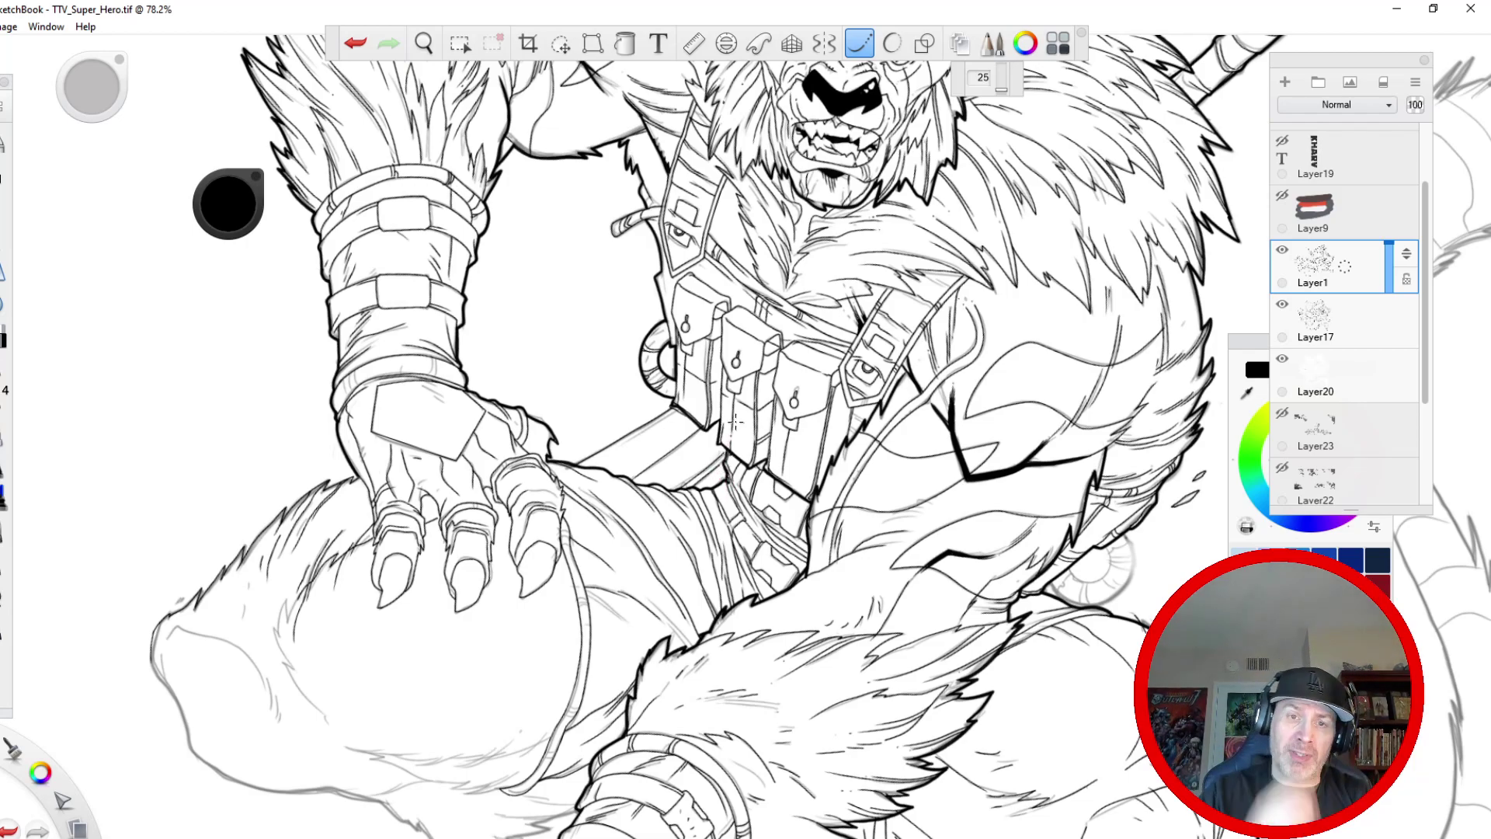
{"action": "key", "text": "space"}
{"action": "left_click_drag", "start_coordinate": [268, 240], "coordinate": [272, 536]}
{"action": "left_click_drag", "start_coordinate": [342, 660], "coordinate": [504, 345]}
{"action": "key", "text": "space"}
{"action": "left_click_drag", "start_coordinate": [523, 359], "coordinate": [455, 508]}
{"action": "mouse_move", "coordinate": [326, 523]}
{"action": "left_mouse_down"}
{"action": "mouse_move", "coordinate": [340, 533]}
{"action": "mouse_move", "coordinate": [406, 491]}
{"action": "mouse_move", "coordinate": [420, 436]}
{"action": "mouse_move", "coordinate": [474, 404]}
{"action": "left_mouse_up"}
{"action": "left_click_drag", "start_coordinate": [798, 329], "coordinate": [807, 312]}
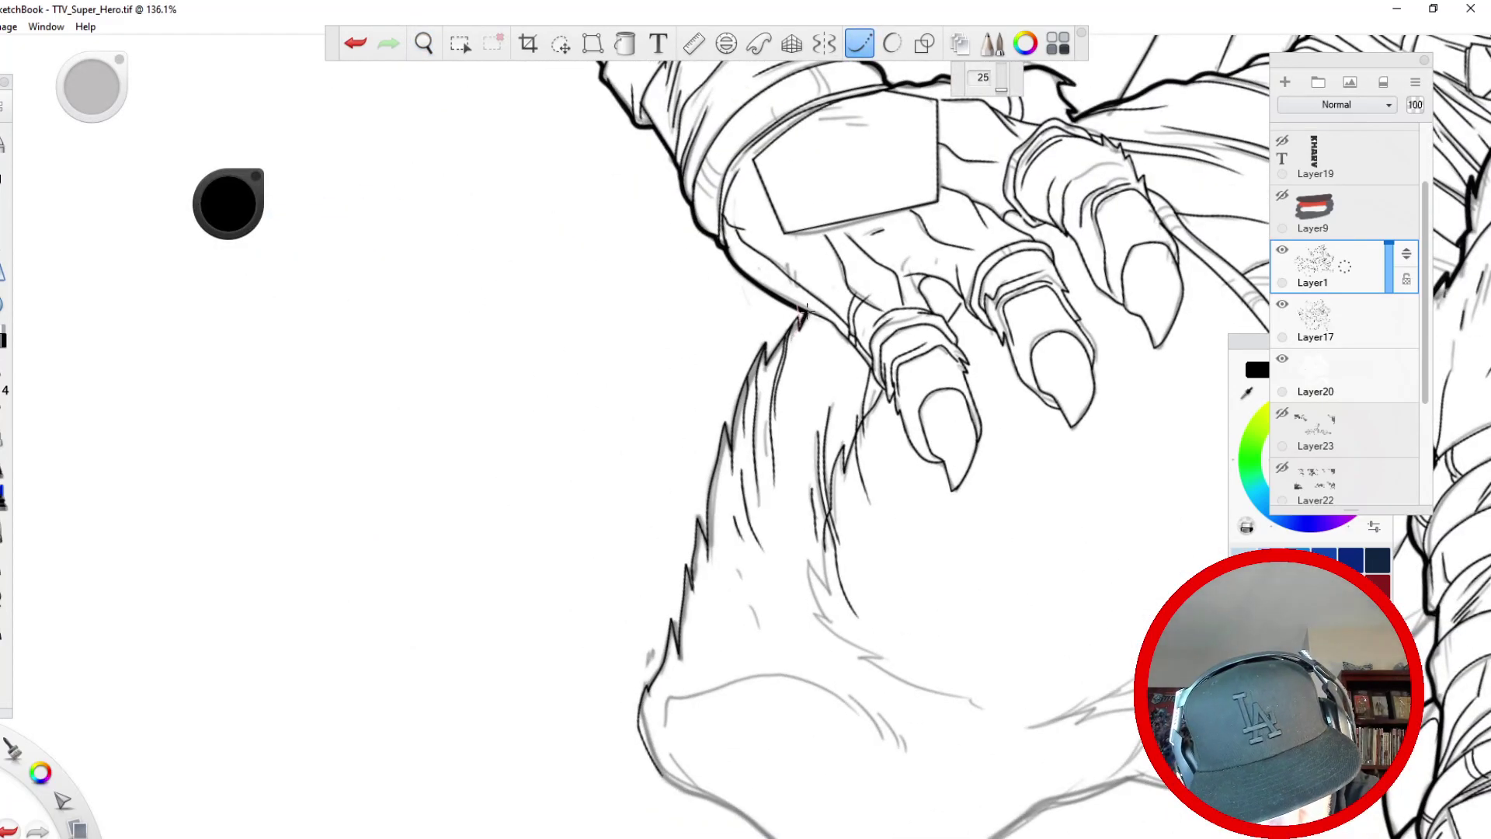
{"action": "mouse_move", "coordinate": [769, 333]}
{"action": "left_mouse_down"}
{"action": "mouse_move", "coordinate": [729, 427]}
{"action": "mouse_move", "coordinate": [677, 656]}
{"action": "mouse_move", "coordinate": [647, 696]}
{"action": "left_mouse_up"}
- Thicken the rounded outer contour of the knee just below the jagged fur edge
{"action": "key", "text": "space"}
{"action": "mouse_move", "coordinate": [533, 649]}
{"action": "left_mouse_down"}
{"action": "mouse_move", "coordinate": [311, 516]}
{"action": "mouse_move", "coordinate": [300, 734]}
{"action": "left_mouse_up"}
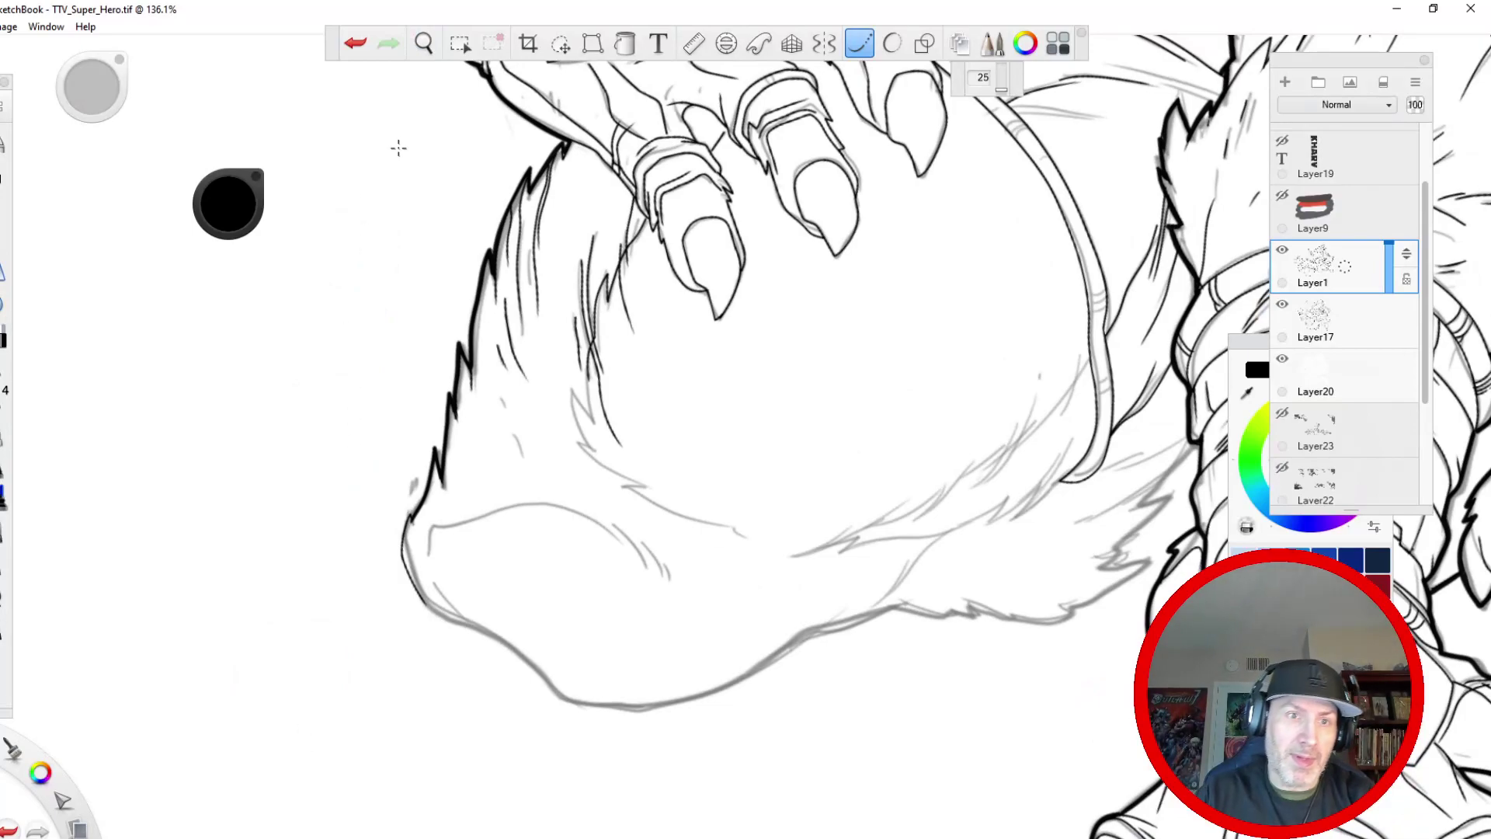
{"action": "key", "text": "space"}
{"action": "left_click_drag", "start_coordinate": [481, 219], "coordinate": [404, 116]}
{"action": "left_click_drag", "start_coordinate": [373, 115], "coordinate": [375, 308]}
{"action": "key", "text": "space"}
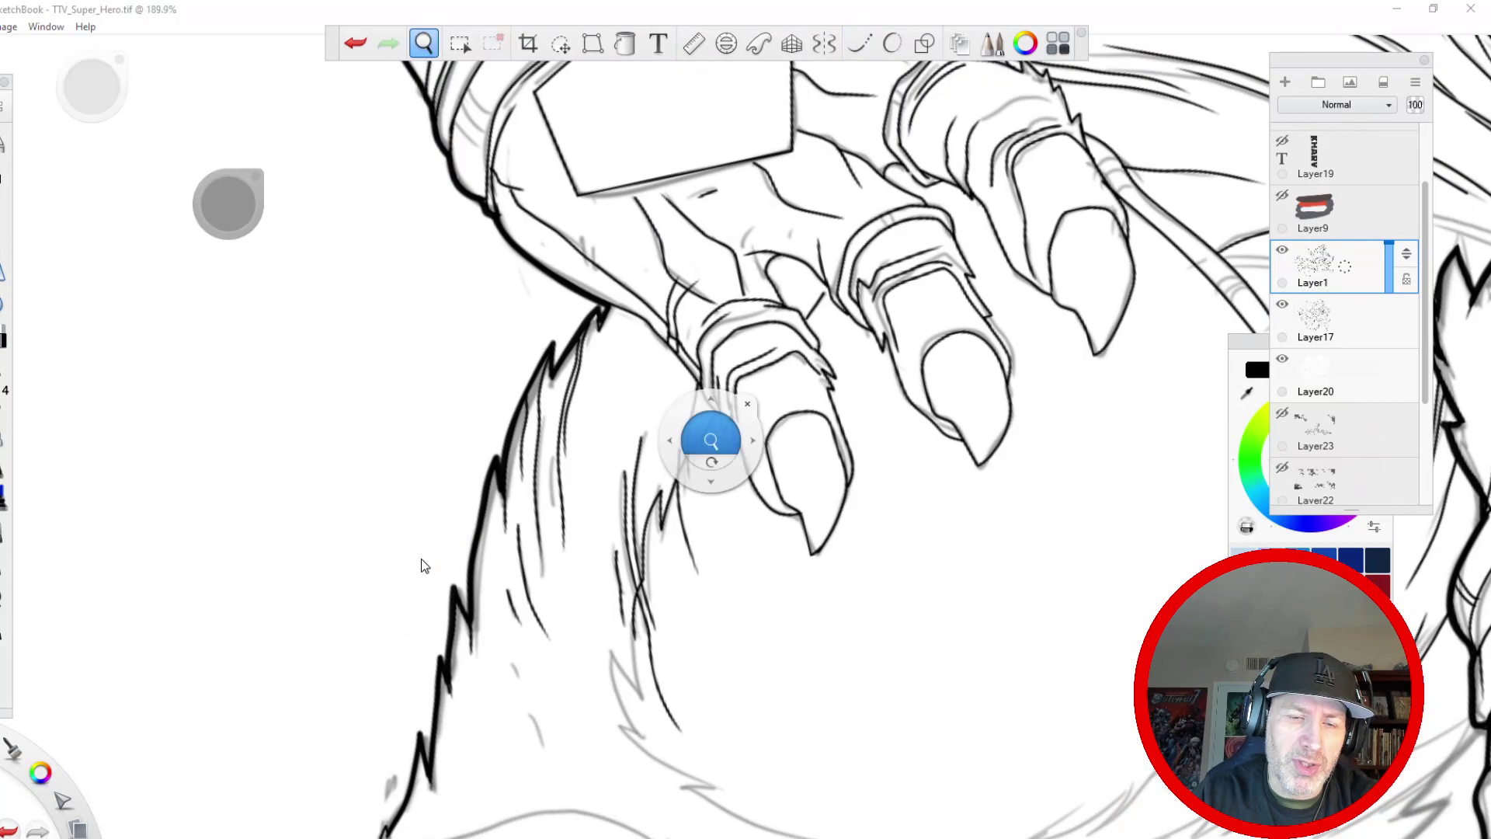
{"action": "left_click_drag", "start_coordinate": [456, 227], "coordinate": [435, 683]}
{"action": "left_click_drag", "start_coordinate": [431, 730], "coordinate": [386, 490]}
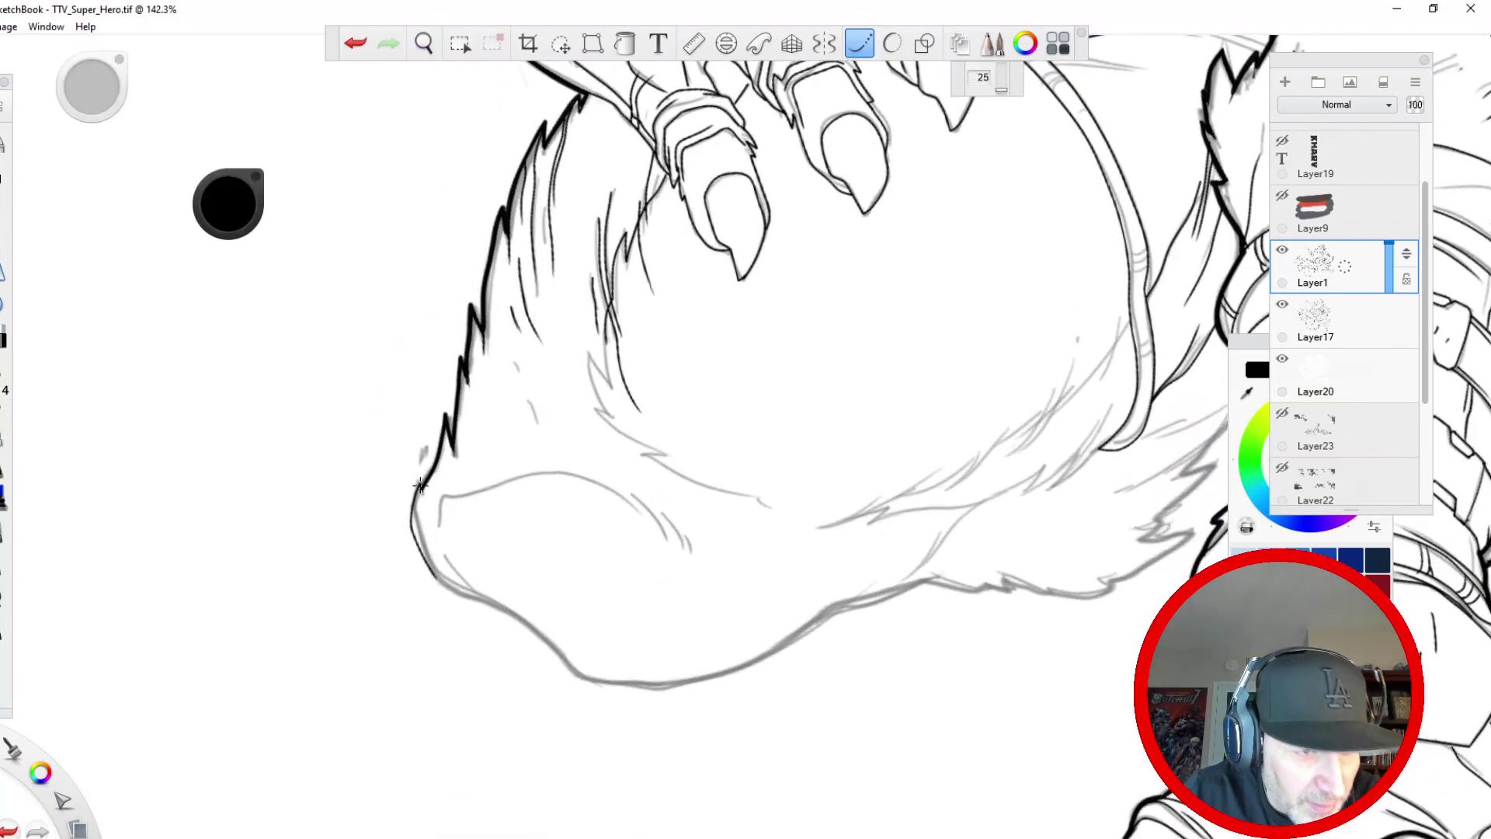
{"action": "mouse_move", "coordinate": [418, 486]}
{"action": "left_mouse_down"}
{"action": "mouse_move", "coordinate": [421, 553]}
{"action": "mouse_move", "coordinate": [441, 584]}
{"action": "mouse_move", "coordinate": [497, 605]}
{"action": "left_mouse_up"}
- Thicken the thigh edge between the leg strap and the wrapped forearm, undoing the misplaced strokes
{"action": "key", "text": "space"}
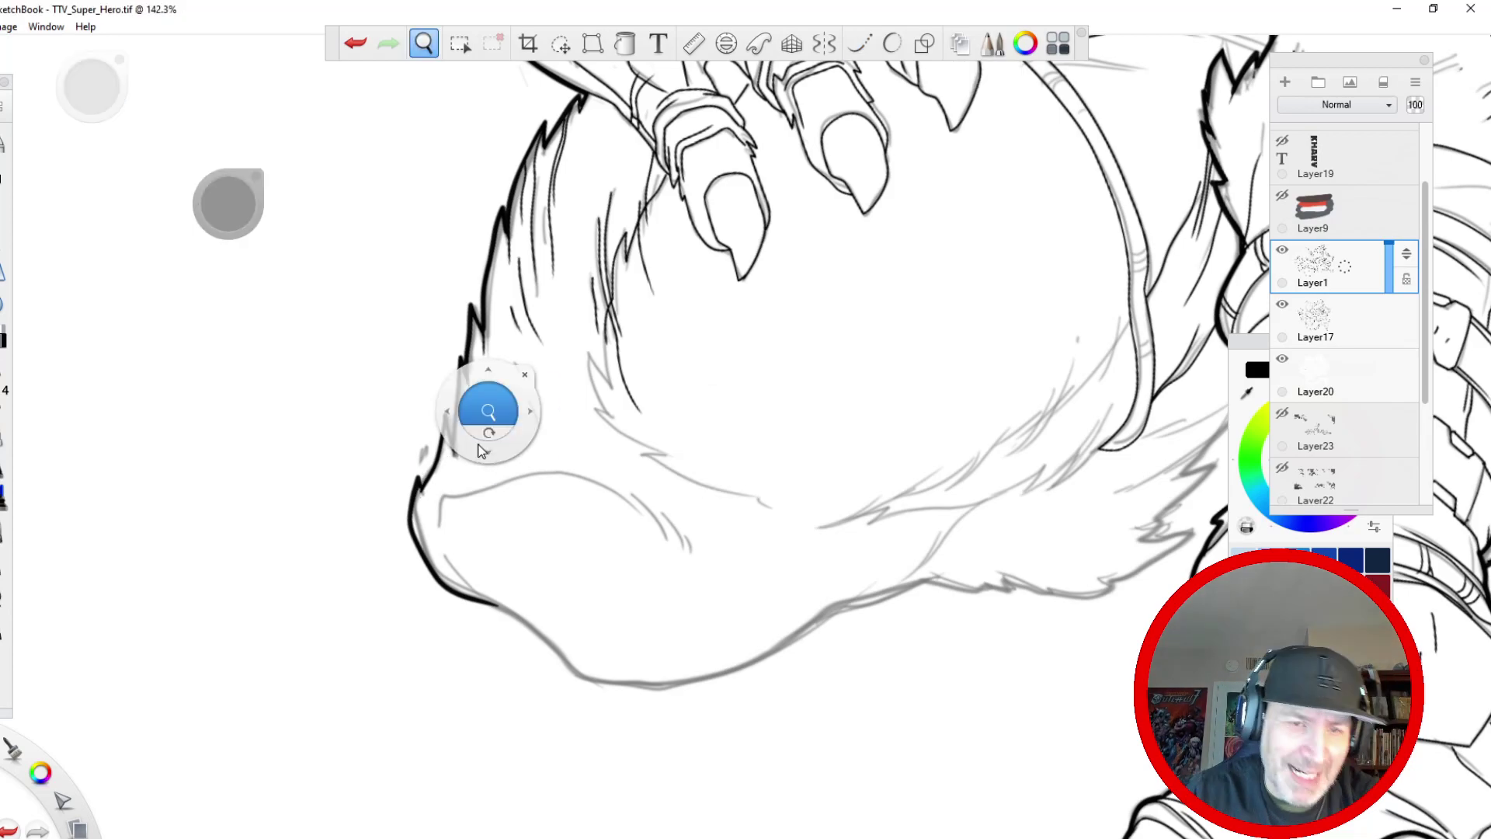
{"action": "left_click_drag", "start_coordinate": [472, 427], "coordinate": [243, 387]}
{"action": "mouse_move", "coordinate": [994, 292]}
{"action": "left_mouse_down"}
{"action": "mouse_move", "coordinate": [915, 402]}
{"action": "mouse_move", "coordinate": [874, 410]}
{"action": "mouse_move", "coordinate": [949, 378]}
{"action": "mouse_move", "coordinate": [955, 434]}
{"action": "mouse_move", "coordinate": [994, 422]}
{"action": "mouse_move", "coordinate": [899, 513]}
{"action": "mouse_move", "coordinate": [915, 502]}
{"action": "left_mouse_up"}
{"action": "key", "text": "ctrl+z"}
{"action": "key", "text": "ctrl+z"}
{"action": "key", "text": "ctrl+z"}
{"action": "key", "text": "ctrl+z"}
{"action": "key", "text": "ctrl+z"}
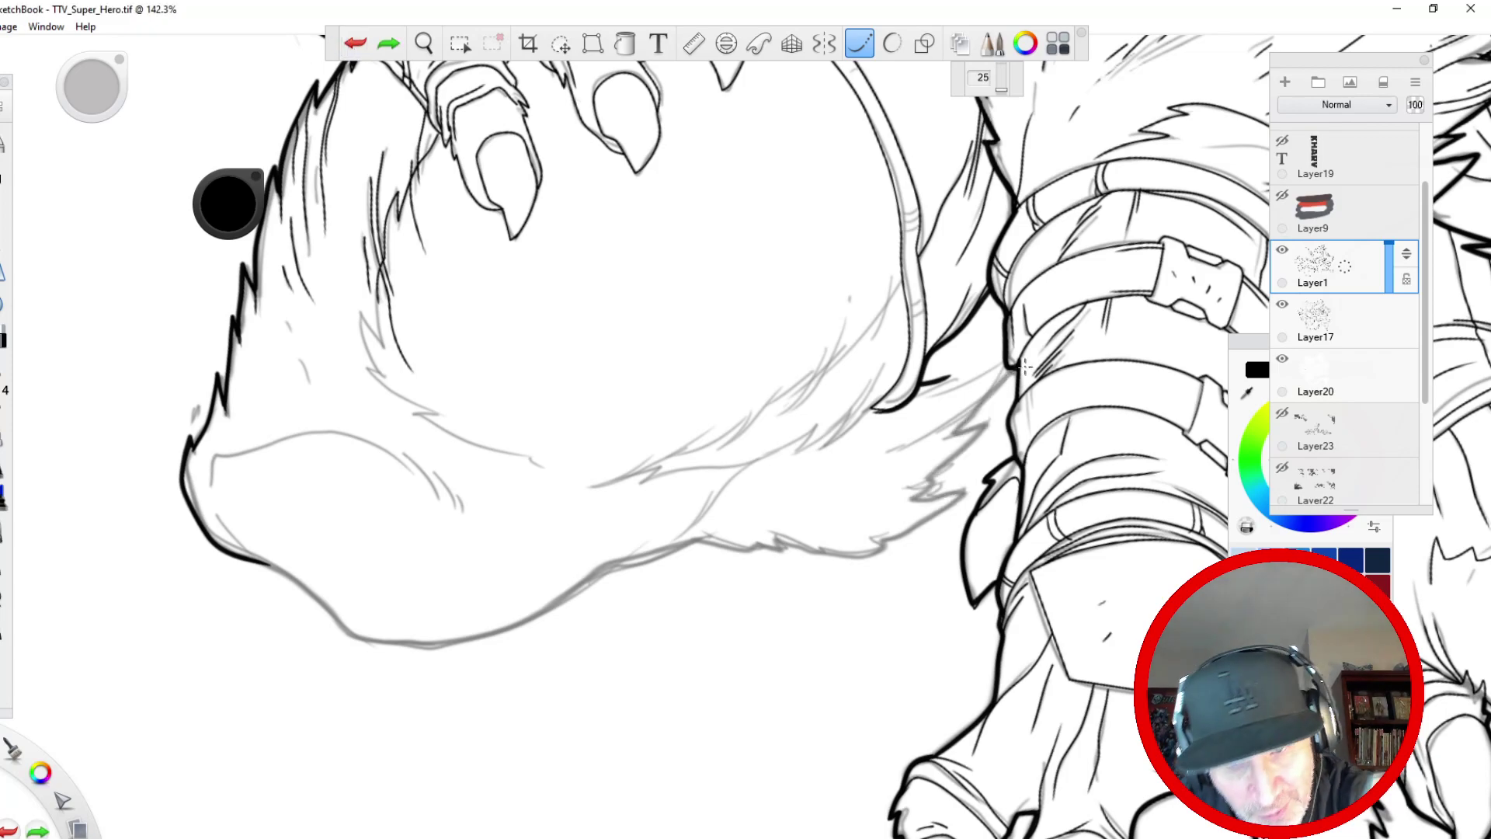
- Ink a heavy underside contour on the bent leg from the wrapped forearm's fur tufts back to the knee
{"action": "mouse_move", "coordinate": [1012, 370]}
{"action": "left_mouse_down"}
{"action": "mouse_move", "coordinate": [944, 442]}
{"action": "mouse_move", "coordinate": [994, 419]}
{"action": "mouse_move", "coordinate": [916, 484]}
{"action": "mouse_move", "coordinate": [954, 478]}
{"action": "mouse_move", "coordinate": [910, 502]}
{"action": "mouse_move", "coordinate": [971, 491]}
{"action": "mouse_move", "coordinate": [899, 534]}
{"action": "left_mouse_up"}
{"action": "mouse_move", "coordinate": [904, 529]}
{"action": "left_mouse_down"}
{"action": "mouse_move", "coordinate": [800, 556]}
{"action": "mouse_move", "coordinate": [666, 550]}
{"action": "mouse_move", "coordinate": [505, 625]}
{"action": "mouse_move", "coordinate": [388, 644]}
{"action": "mouse_move", "coordinate": [303, 579]}
{"action": "left_mouse_up"}
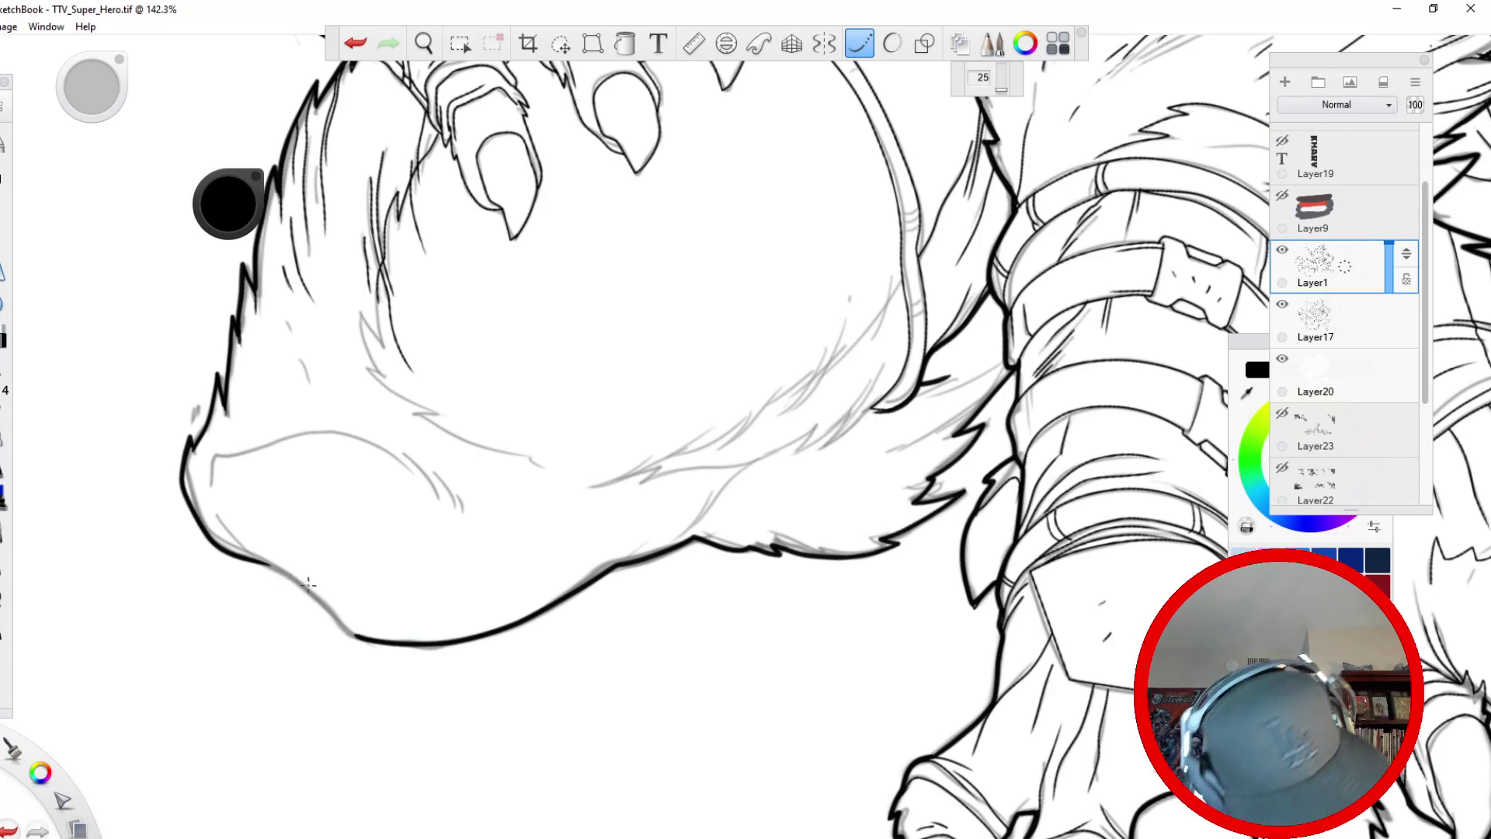
{"action": "left_click_drag", "start_coordinate": [361, 638], "coordinate": [233, 553]}
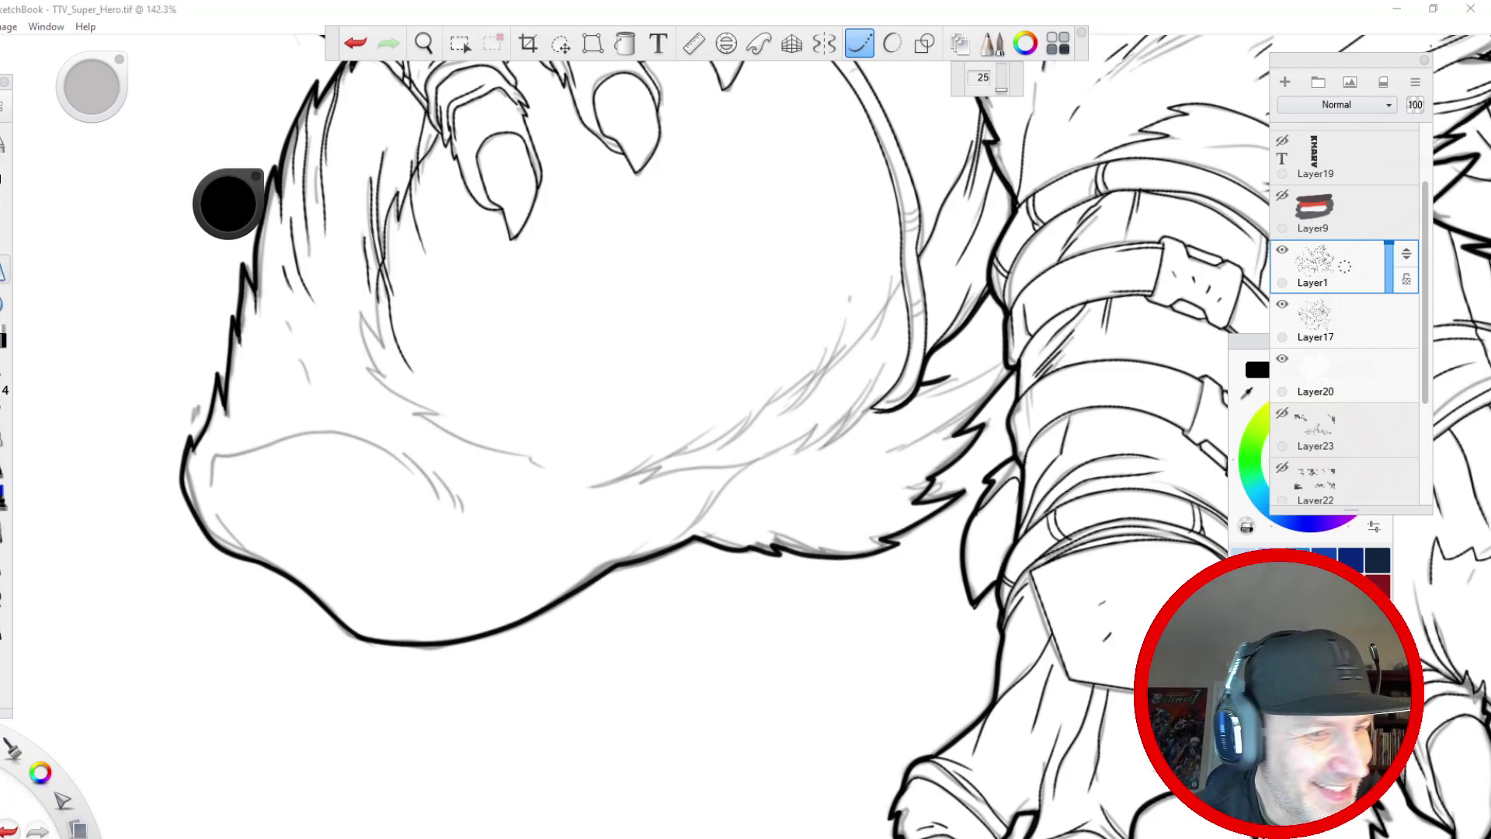
- Ink the fur strands along the underside of the thigh and the tufts beside the leg strap
{"action": "mouse_move", "coordinate": [902, 281]}
{"action": "left_mouse_down"}
{"action": "mouse_move", "coordinate": [808, 382]}
{"action": "mouse_move", "coordinate": [693, 465]}
{"action": "mouse_move", "coordinate": [727, 438]}
{"action": "mouse_move", "coordinate": [617, 472]}
{"action": "left_mouse_up"}
{"action": "mouse_move", "coordinate": [876, 404]}
{"action": "left_mouse_down"}
{"action": "mouse_move", "coordinate": [838, 429]}
{"action": "mouse_move", "coordinate": [888, 345]}
{"action": "mouse_move", "coordinate": [790, 442]}
{"action": "mouse_move", "coordinate": [815, 427]}
{"action": "mouse_move", "coordinate": [617, 493]}
{"action": "left_mouse_up"}
{"action": "mouse_move", "coordinate": [696, 517]}
{"action": "left_mouse_down"}
{"action": "mouse_move", "coordinate": [753, 464]}
{"action": "mouse_move", "coordinate": [600, 565]}
{"action": "left_mouse_up"}
{"action": "left_click_drag", "start_coordinate": [893, 228], "coordinate": [843, 330]}
{"action": "left_click_drag", "start_coordinate": [870, 278], "coordinate": [750, 416]}
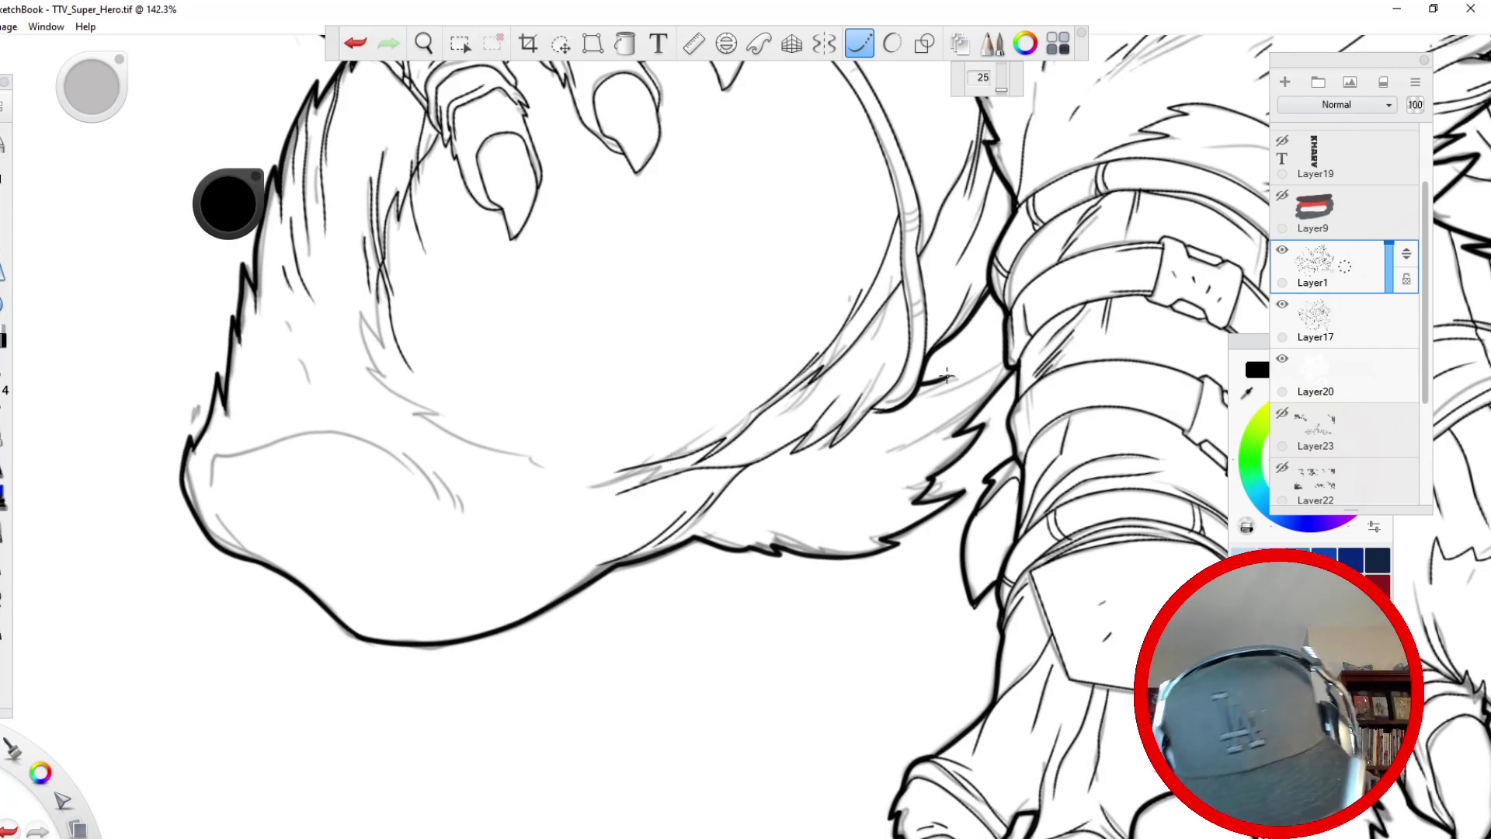
{"action": "left_click_drag", "start_coordinate": [978, 355], "coordinate": [929, 386]}
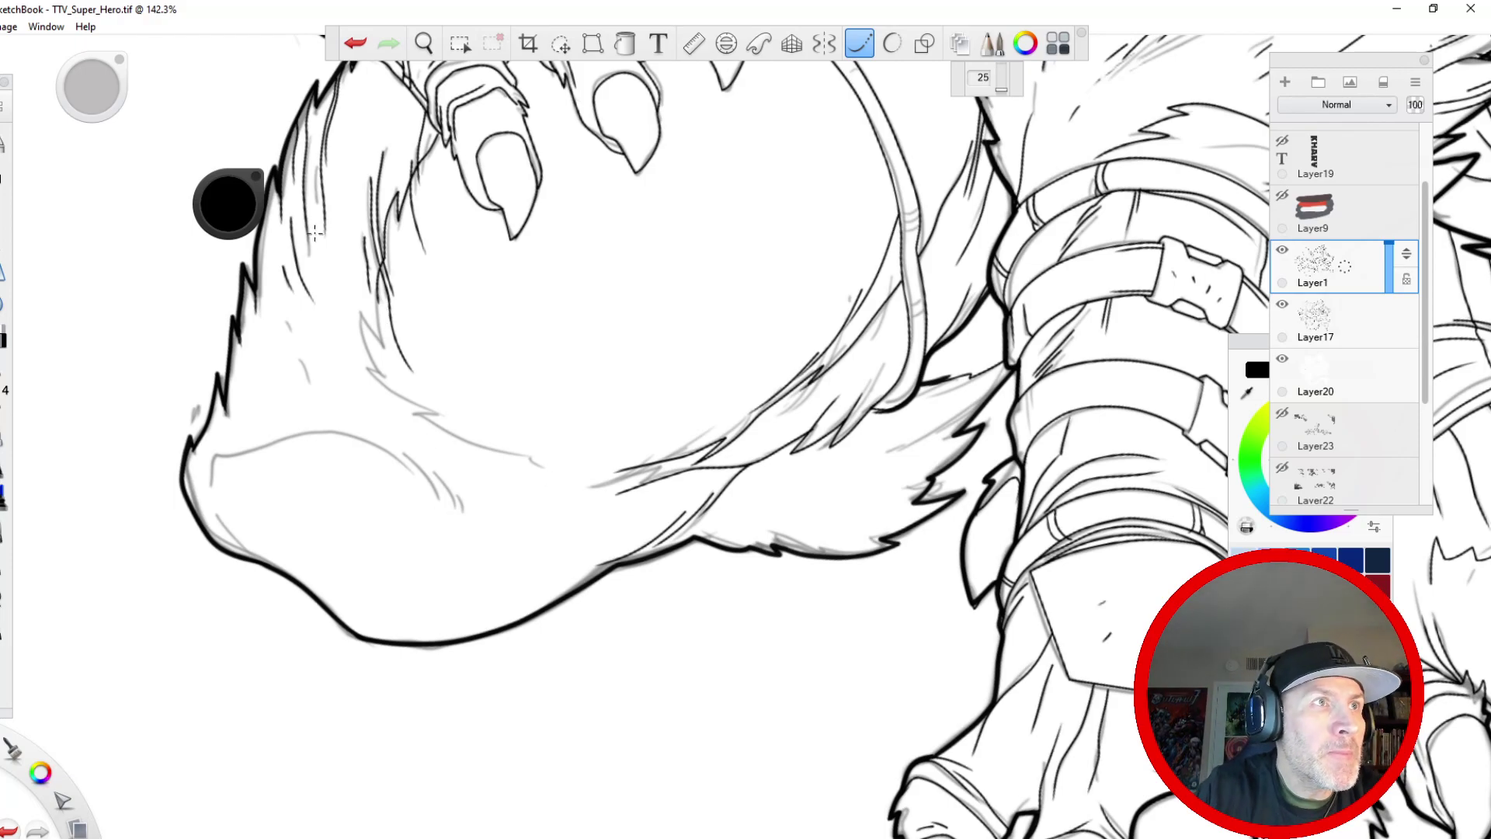
- Ink the curved fur line across the thigh above the knee and the kneecap's inner contour with its accent lines
{"action": "key", "text": "space"}
{"action": "left_click_drag", "start_coordinate": [344, 311], "coordinate": [451, 366]}
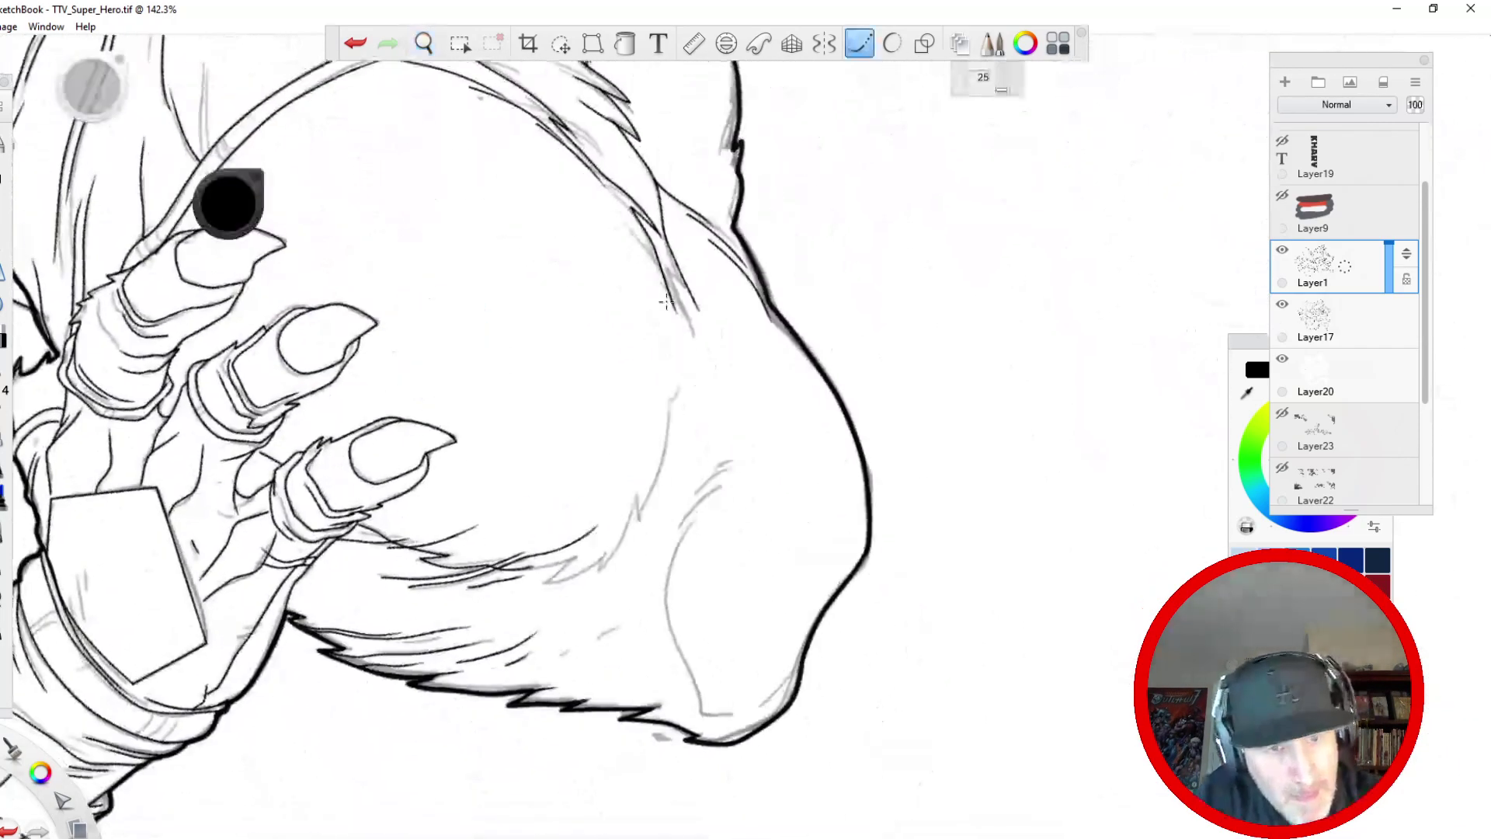
{"action": "mouse_move", "coordinate": [674, 337]}
{"action": "left_mouse_down"}
{"action": "mouse_move", "coordinate": [634, 528]}
{"action": "mouse_move", "coordinate": [637, 487]}
{"action": "mouse_move", "coordinate": [641, 516]}
{"action": "mouse_move", "coordinate": [586, 584]}
{"action": "mouse_move", "coordinate": [603, 551]}
{"action": "mouse_move", "coordinate": [529, 568]}
{"action": "left_mouse_up"}
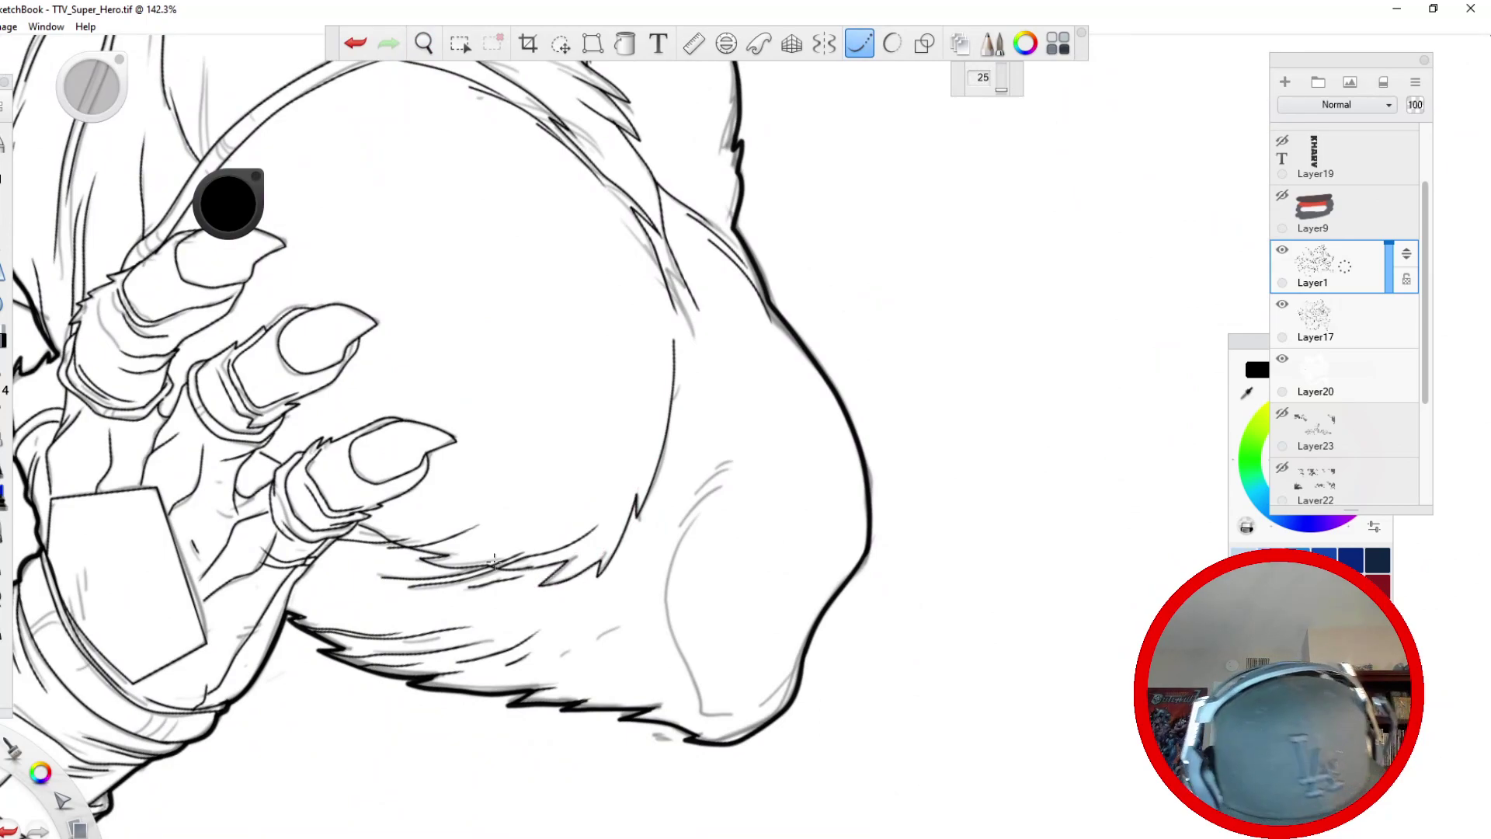
{"action": "left_click_drag", "start_coordinate": [733, 459], "coordinate": [686, 517]}
{"action": "mouse_move", "coordinate": [746, 470]}
{"action": "left_mouse_down"}
{"action": "mouse_move", "coordinate": [683, 554]}
{"action": "mouse_move", "coordinate": [668, 642]}
{"action": "mouse_move", "coordinate": [691, 703]}
{"action": "mouse_move", "coordinate": [739, 705]}
{"action": "mouse_move", "coordinate": [774, 692]}
{"action": "mouse_move", "coordinate": [800, 641]}
{"action": "left_mouse_up"}
{"action": "left_click_drag", "start_coordinate": [855, 471], "coordinate": [828, 588]}
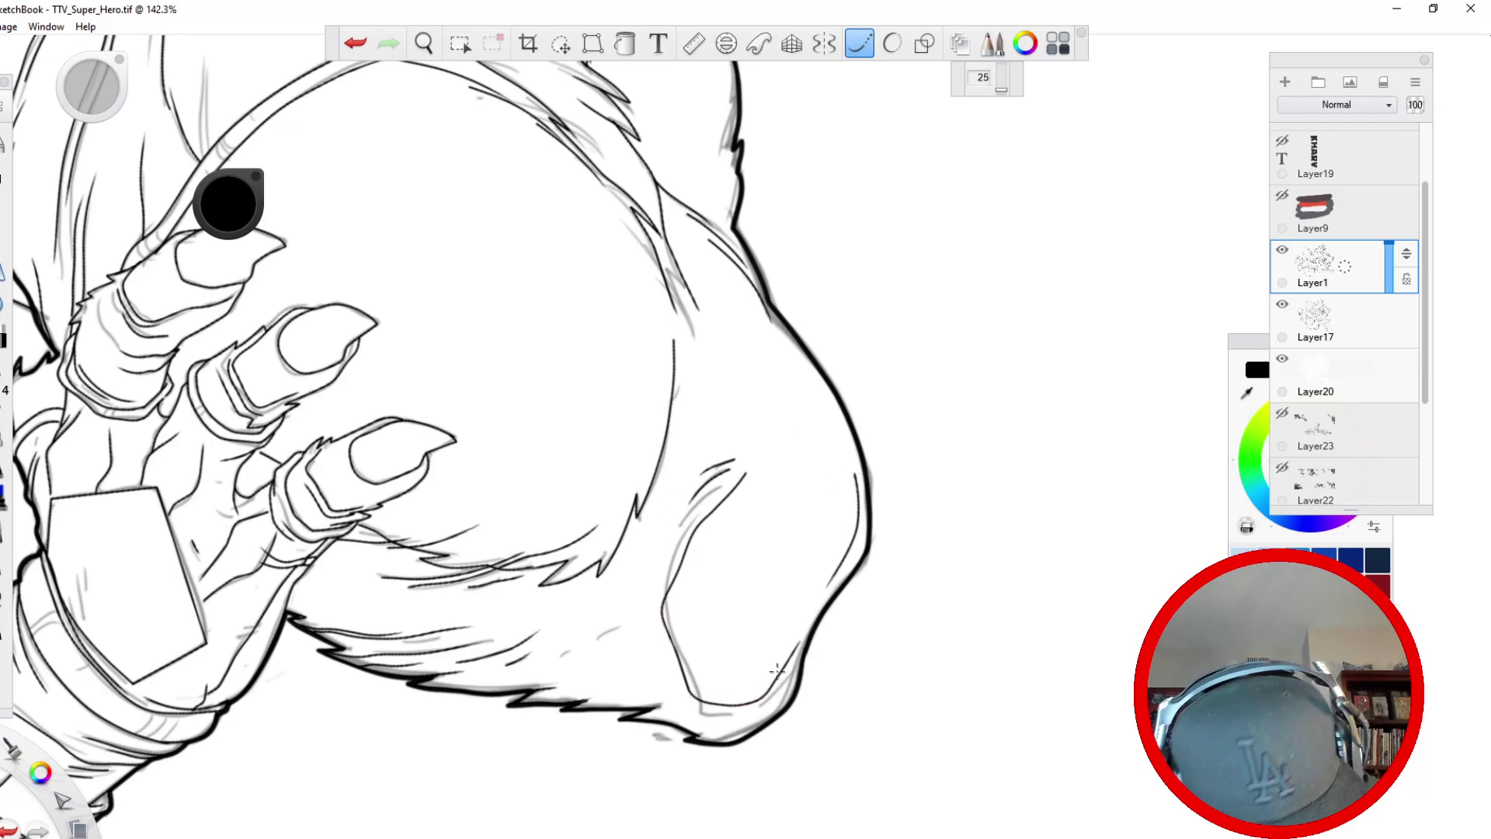
- Save the drawing
{"action": "key", "text": "space"}
{"action": "left_click_drag", "start_coordinate": [489, 266], "coordinate": [560, 412]}
{"action": "left_click_drag", "start_coordinate": [573, 445], "coordinate": [258, 598]}
{"action": "mouse_move", "coordinate": [364, 226]}
{"action": "left_mouse_down"}
{"action": "mouse_move", "coordinate": [368, 348]}
{"action": "mouse_move", "coordinate": [421, 501]}
{"action": "left_mouse_up"}
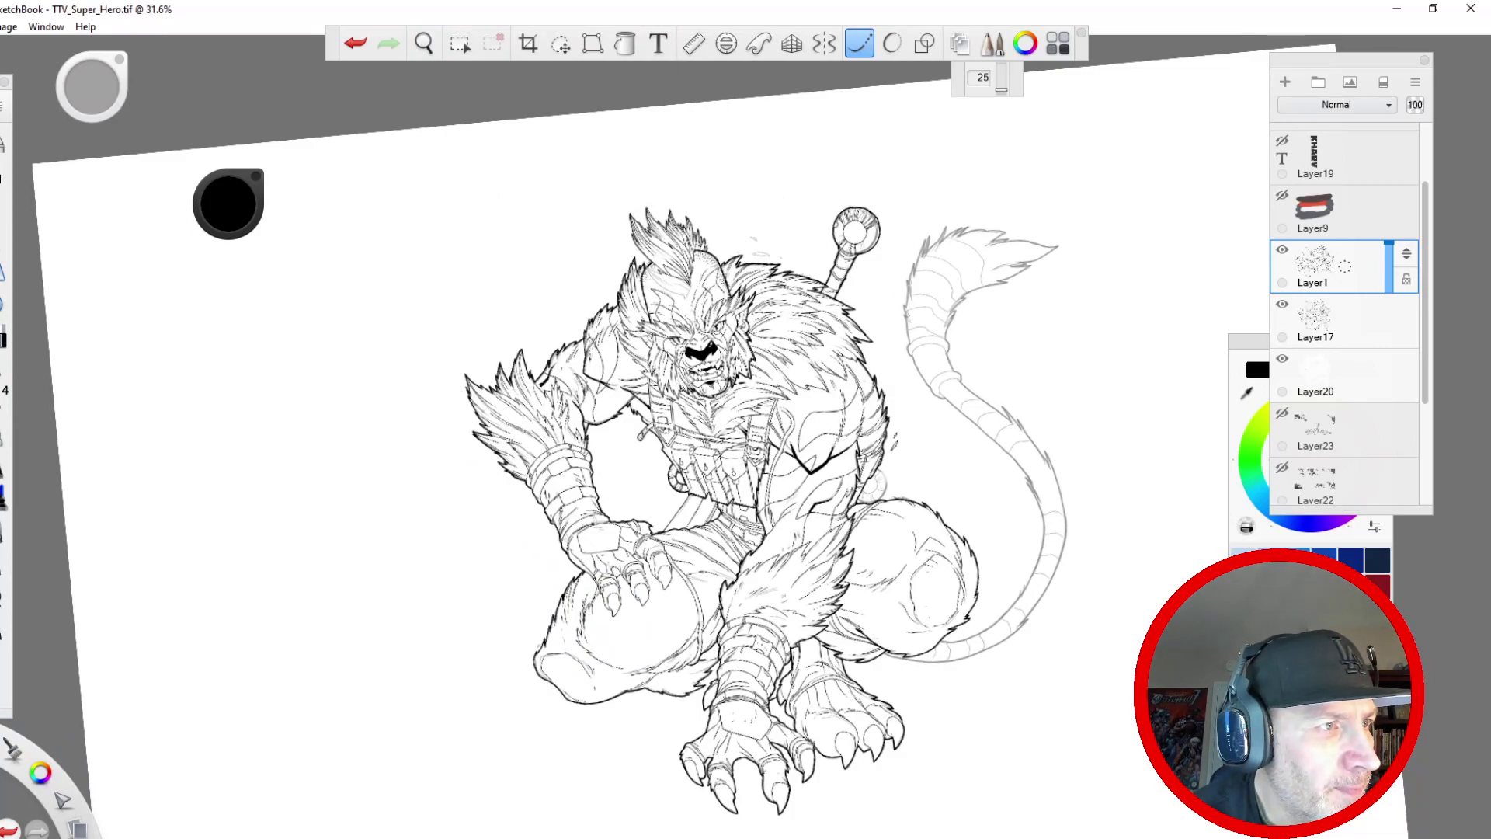
{"action": "left_click", "coordinate": [0, 27]}
{"action": "mouse_move", "coordinate": [0, 26]}
{"action": "left_click", "coordinate": [9, 123]}
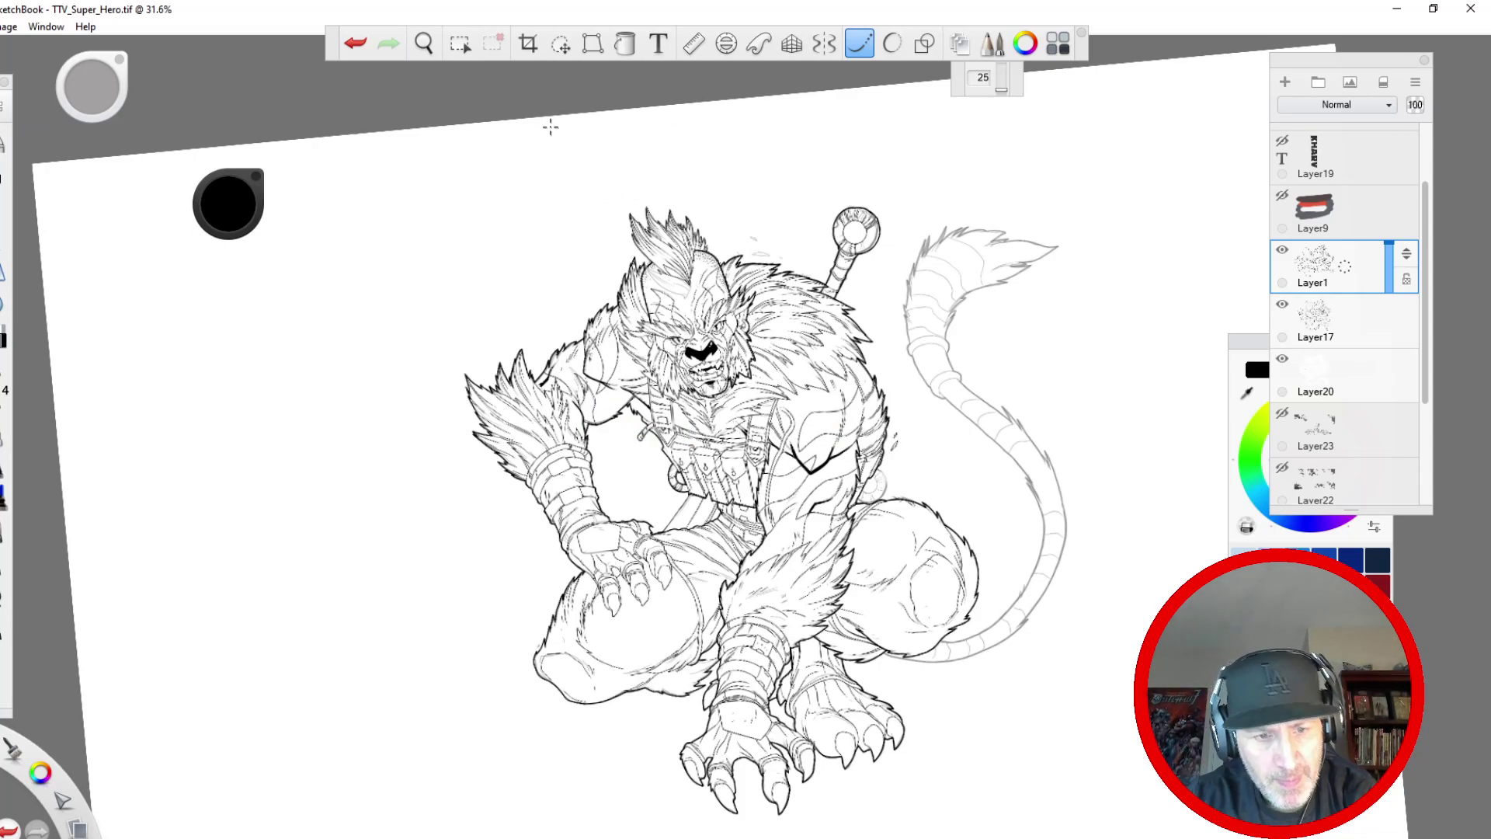
- Ink the outer and inner circles of the ring behind the upper arm using an ellipse guide
{"action": "key", "text": "space"}
{"action": "left_click_drag", "start_coordinate": [686, 368], "coordinate": [643, 404]}
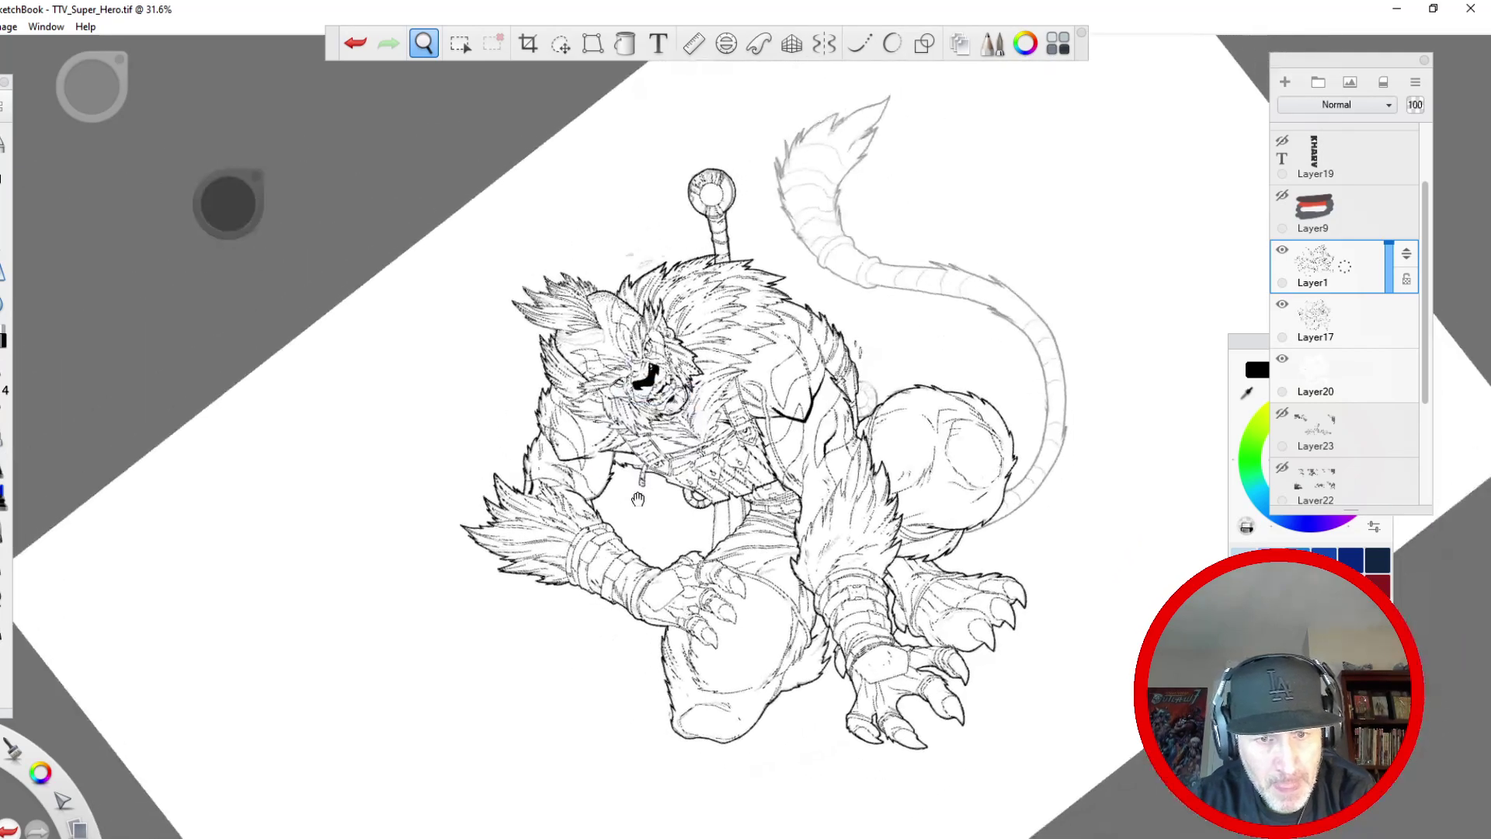
{"action": "left_click_drag", "start_coordinate": [639, 500], "coordinate": [581, 557]}
{"action": "left_click_drag", "start_coordinate": [730, 435], "coordinate": [489, 193]}
{"action": "left_click", "coordinate": [728, 47]}
{"action": "left_click_drag", "start_coordinate": [580, 324], "coordinate": [765, 412]}
{"action": "left_click_drag", "start_coordinate": [550, 425], "coordinate": [672, 417]}
{"action": "left_click_drag", "start_coordinate": [764, 412], "coordinate": [764, 412]}
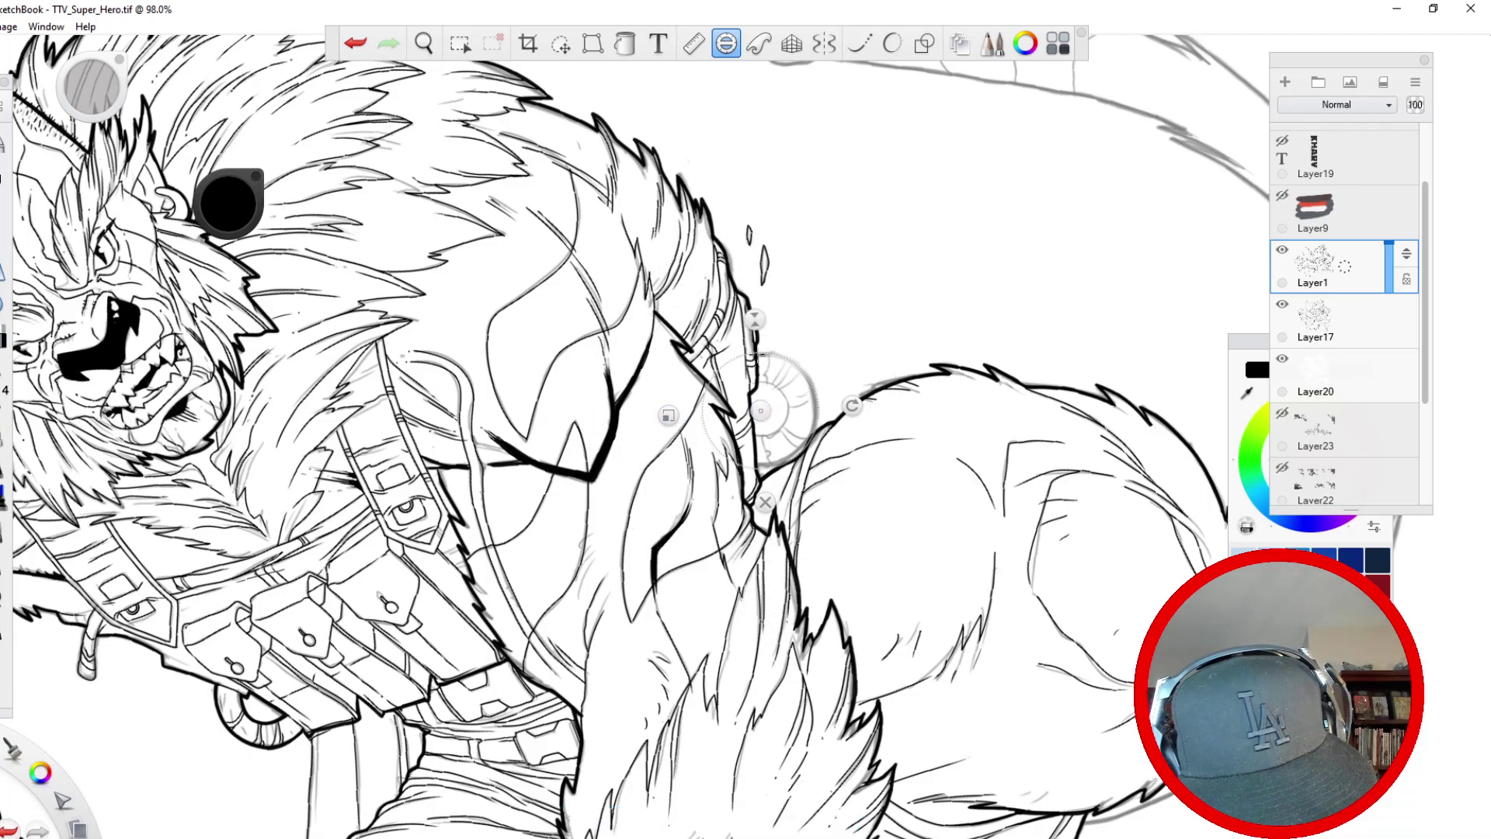
{"action": "left_click_drag", "start_coordinate": [754, 355], "coordinate": [759, 355]}
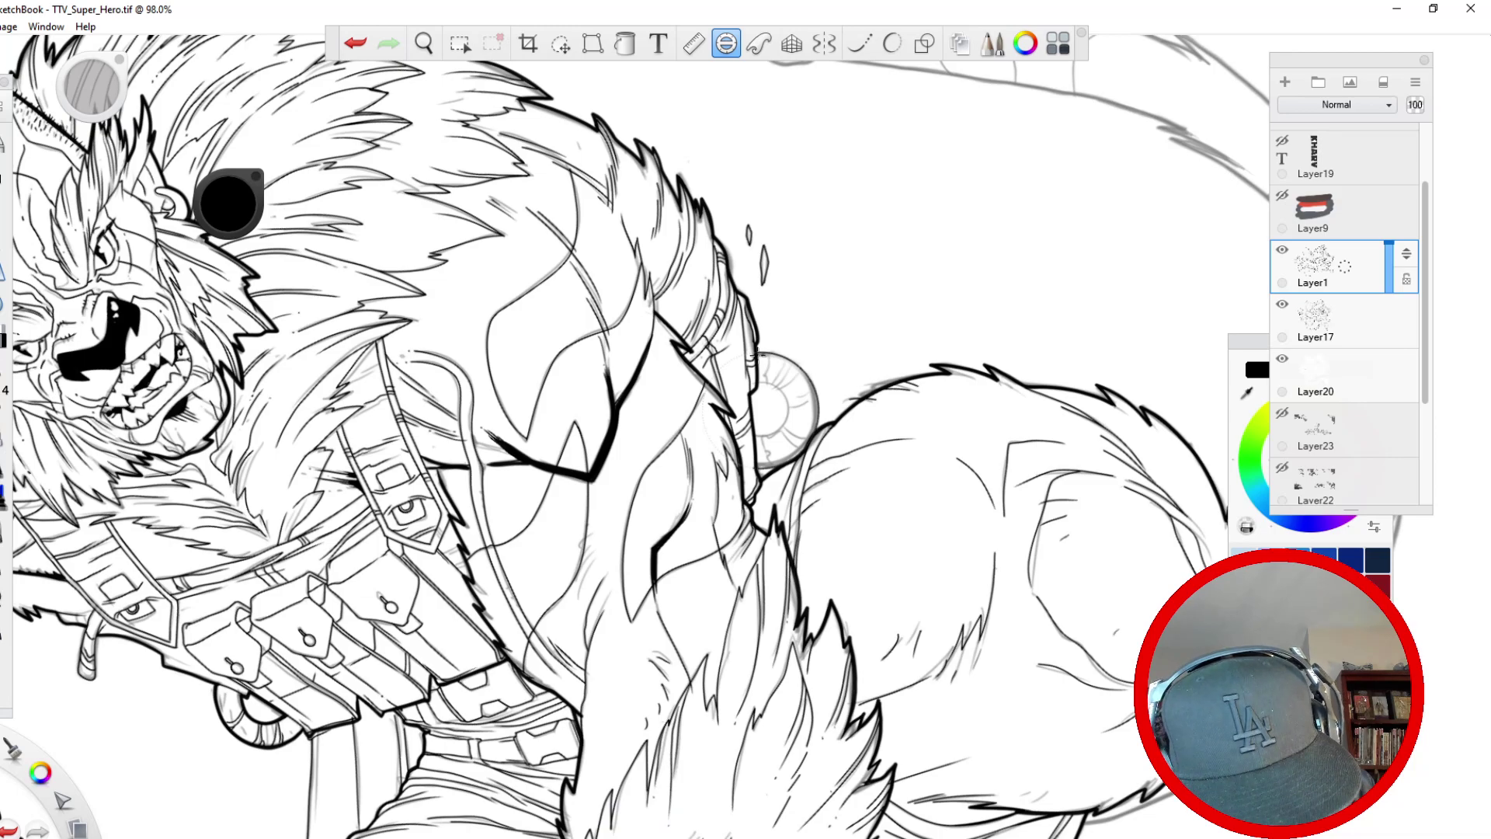
{"action": "left_click_drag", "start_coordinate": [804, 437], "coordinate": [771, 468]}
{"action": "mouse_move", "coordinate": [668, 416]}
{"action": "left_mouse_down"}
{"action": "mouse_move", "coordinate": [698, 414]}
{"action": "mouse_move", "coordinate": [678, 412]}
{"action": "left_mouse_up"}
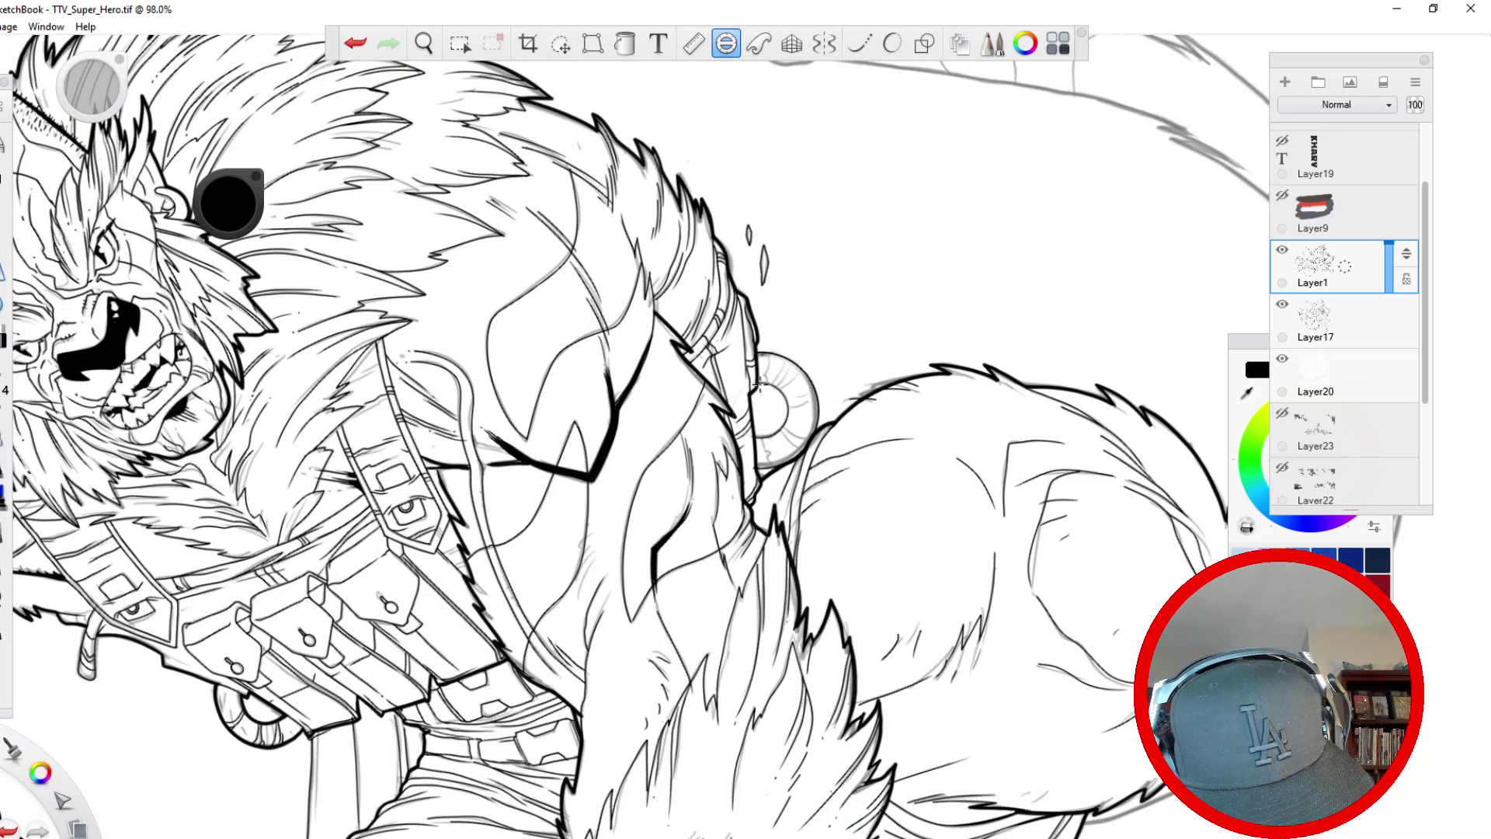
- Ink the wrapping bands and fold lines across the ring behind the arm
{"action": "key", "text": "space"}
{"action": "left_click_drag", "start_coordinate": [682, 440], "coordinate": [564, 210]}
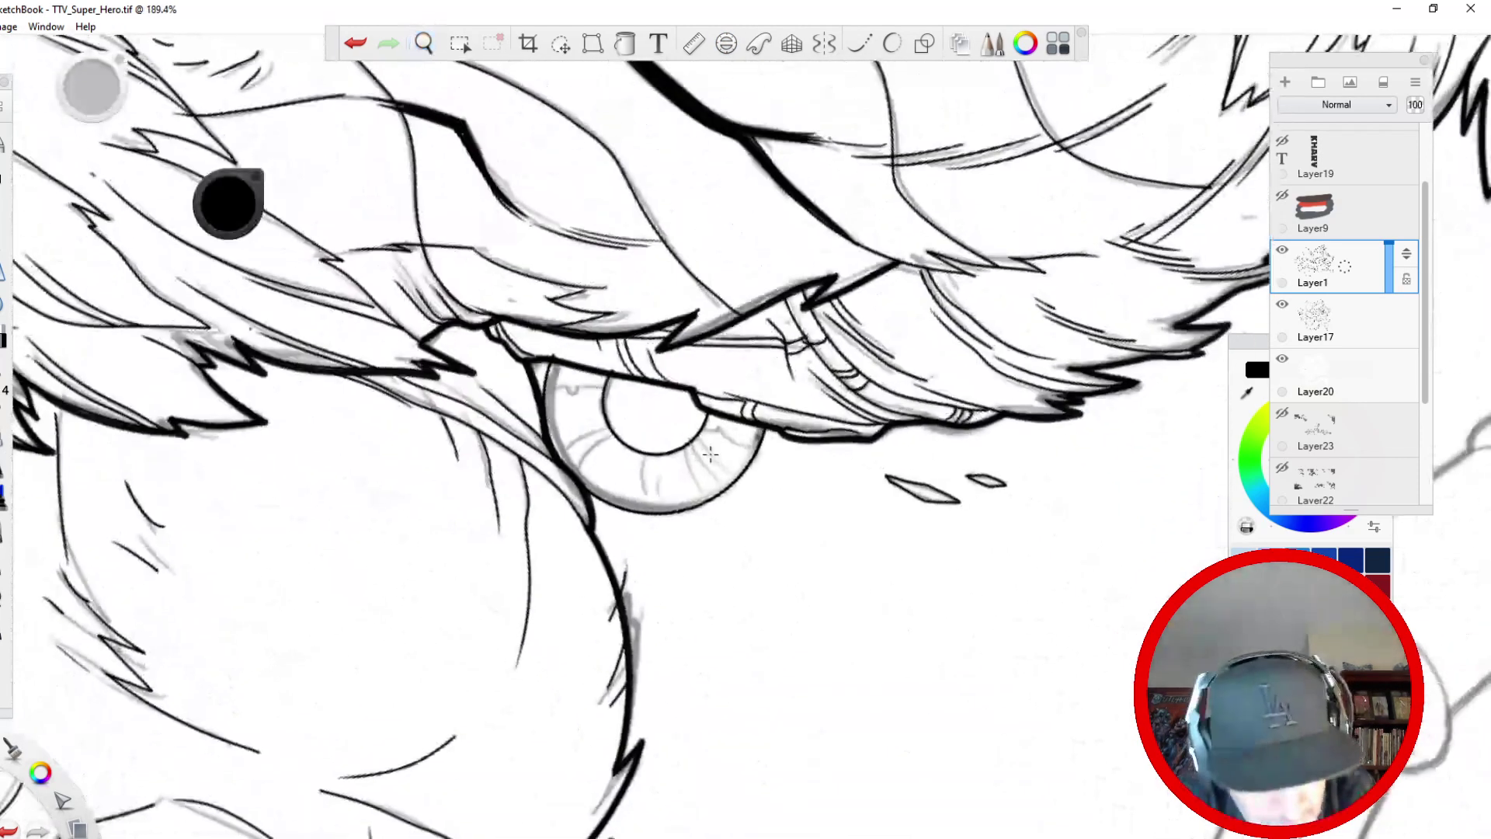
{"action": "mouse_move", "coordinate": [706, 423]}
{"action": "left_mouse_down"}
{"action": "mouse_move", "coordinate": [753, 463]}
{"action": "mouse_move", "coordinate": [699, 503]}
{"action": "left_mouse_up"}
{"action": "left_click_drag", "start_coordinate": [649, 451], "coordinate": [643, 506]}
{"action": "left_click_drag", "start_coordinate": [613, 427], "coordinate": [563, 461]}
{"action": "left_click_drag", "start_coordinate": [604, 386], "coordinate": [565, 386]}
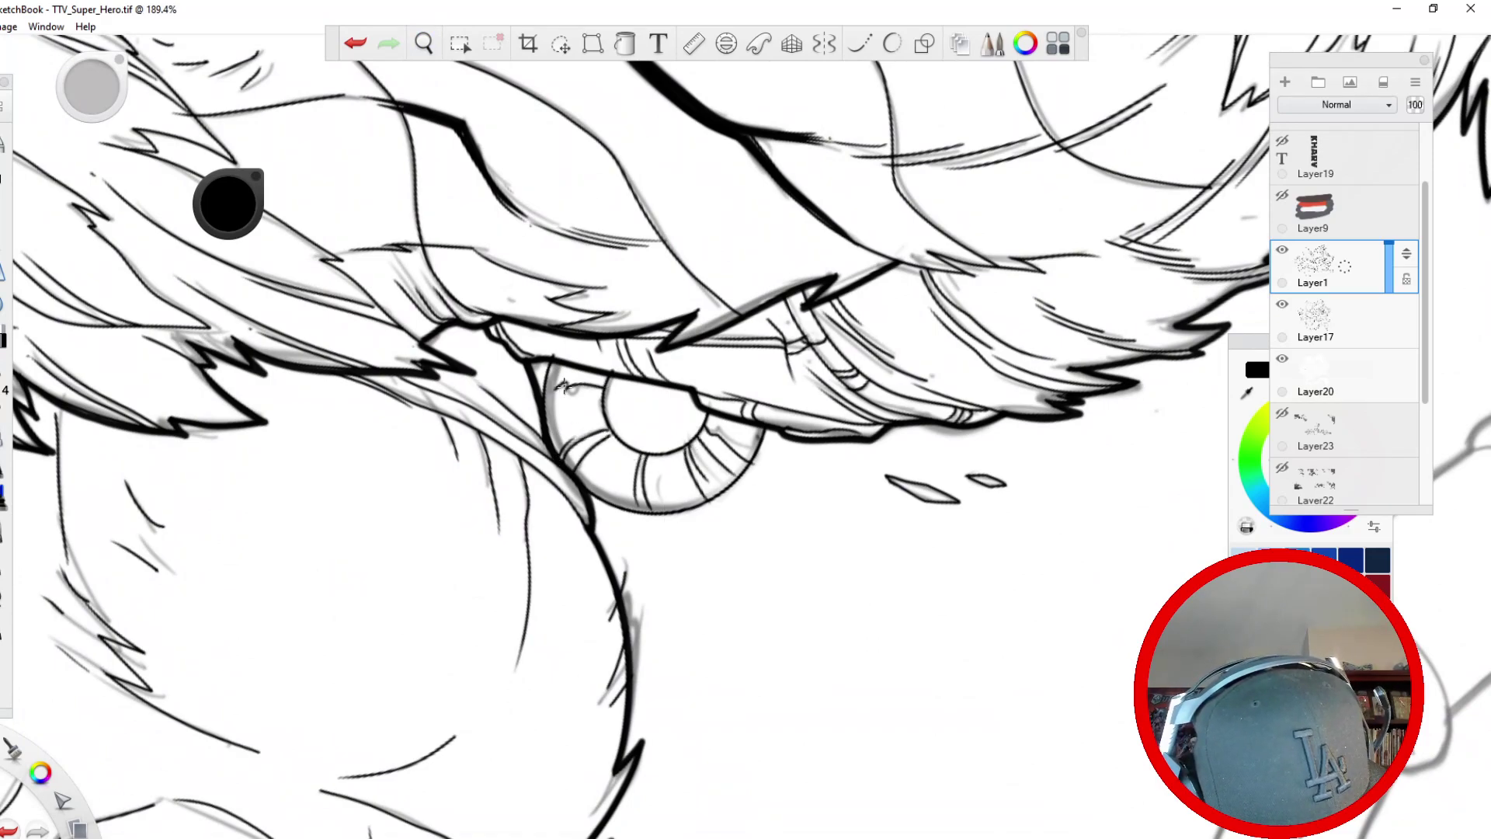
- Thicken the outer contour of the ring behind the arm, giving it slightly bulging wrapped edges
{"action": "key", "text": "space"}
{"action": "left_click_drag", "start_coordinate": [521, 263], "coordinate": [497, 466]}
{"action": "left_click", "coordinate": [859, 43]}
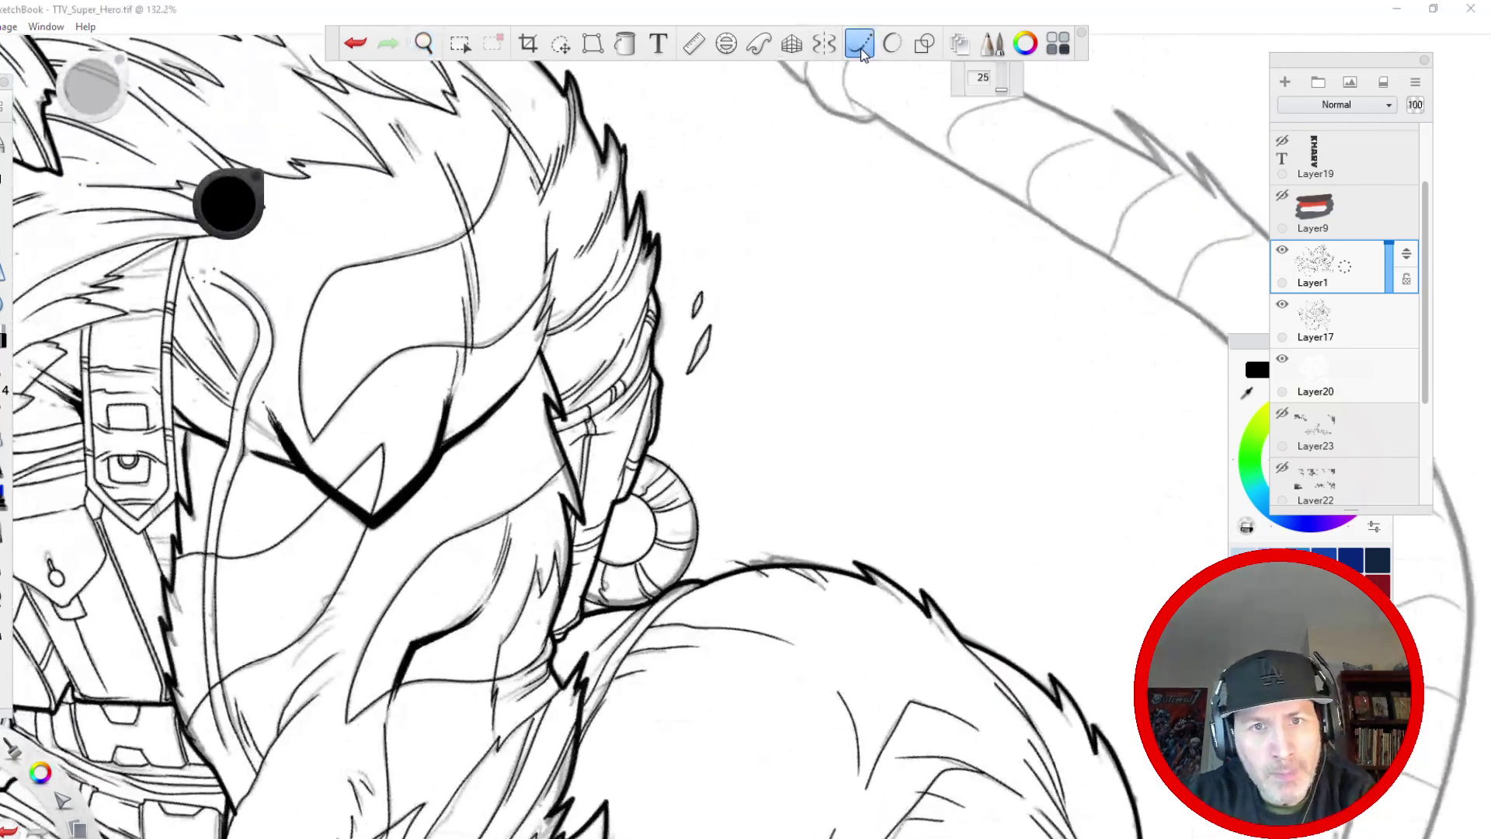
{"action": "key", "text": "space"}
{"action": "mouse_move", "coordinate": [522, 432]}
{"action": "left_mouse_down"}
{"action": "mouse_move", "coordinate": [400, 376]}
{"action": "mouse_move", "coordinate": [584, 352]}
{"action": "mouse_move", "coordinate": [635, 369]}
{"action": "mouse_move", "coordinate": [696, 478]}
{"action": "mouse_move", "coordinate": [678, 575]}
{"action": "mouse_move", "coordinate": [653, 604]}
{"action": "left_mouse_up"}
{"action": "mouse_move", "coordinate": [506, 659]}
{"action": "left_mouse_down"}
{"action": "mouse_move", "coordinate": [468, 647]}
{"action": "mouse_move", "coordinate": [444, 612]}
{"action": "left_mouse_up"}
{"action": "left_click", "coordinate": [859, 47]}
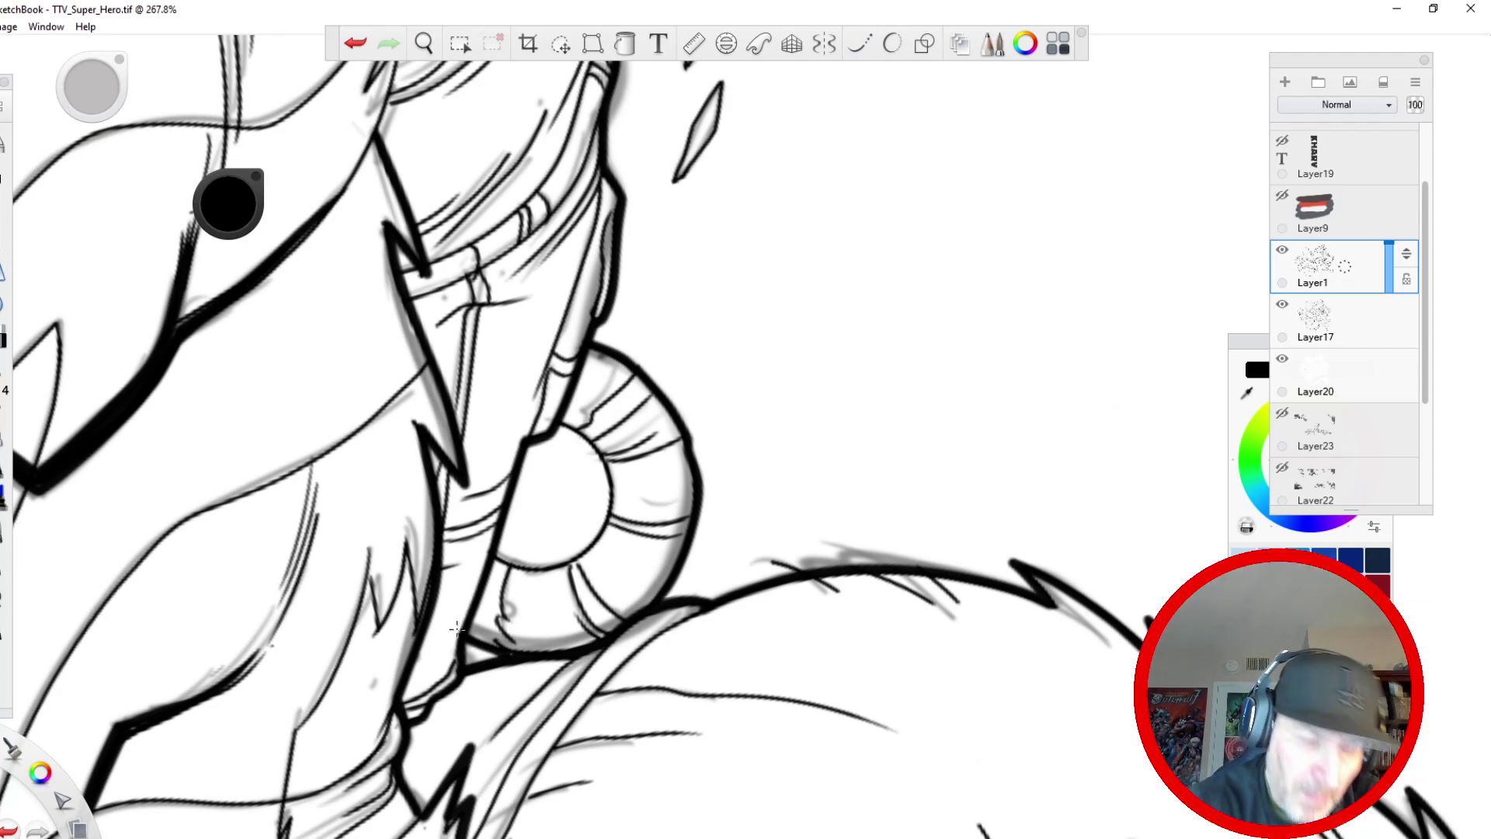
- Ink the jagged outer fur edge of the tail from the spikes near the tip down to the first band
{"action": "key", "text": "space"}
{"action": "left_click_drag", "start_coordinate": [522, 236], "coordinate": [510, 582]}
{"action": "left_click_drag", "start_coordinate": [483, 523], "coordinate": [475, 660]}
{"action": "left_click_drag", "start_coordinate": [423, 683], "coordinate": [690, 677]}
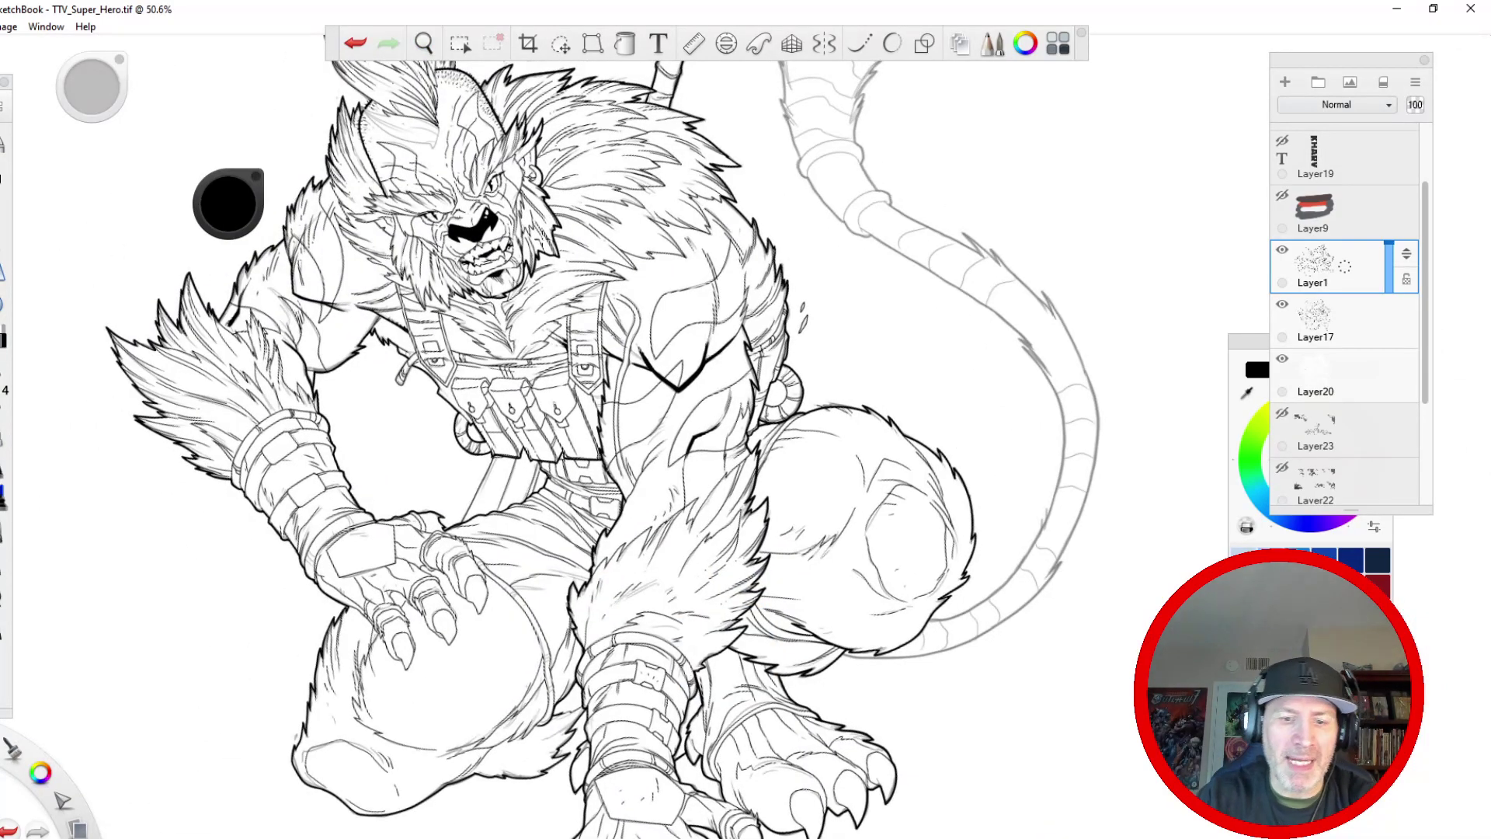
{"action": "key", "text": "space"}
{"action": "left_click_drag", "start_coordinate": [609, 323], "coordinate": [513, 689]}
{"action": "left_click_drag", "start_coordinate": [546, 380], "coordinate": [507, 252]}
{"action": "left_click_drag", "start_coordinate": [522, 304], "coordinate": [406, 566]}
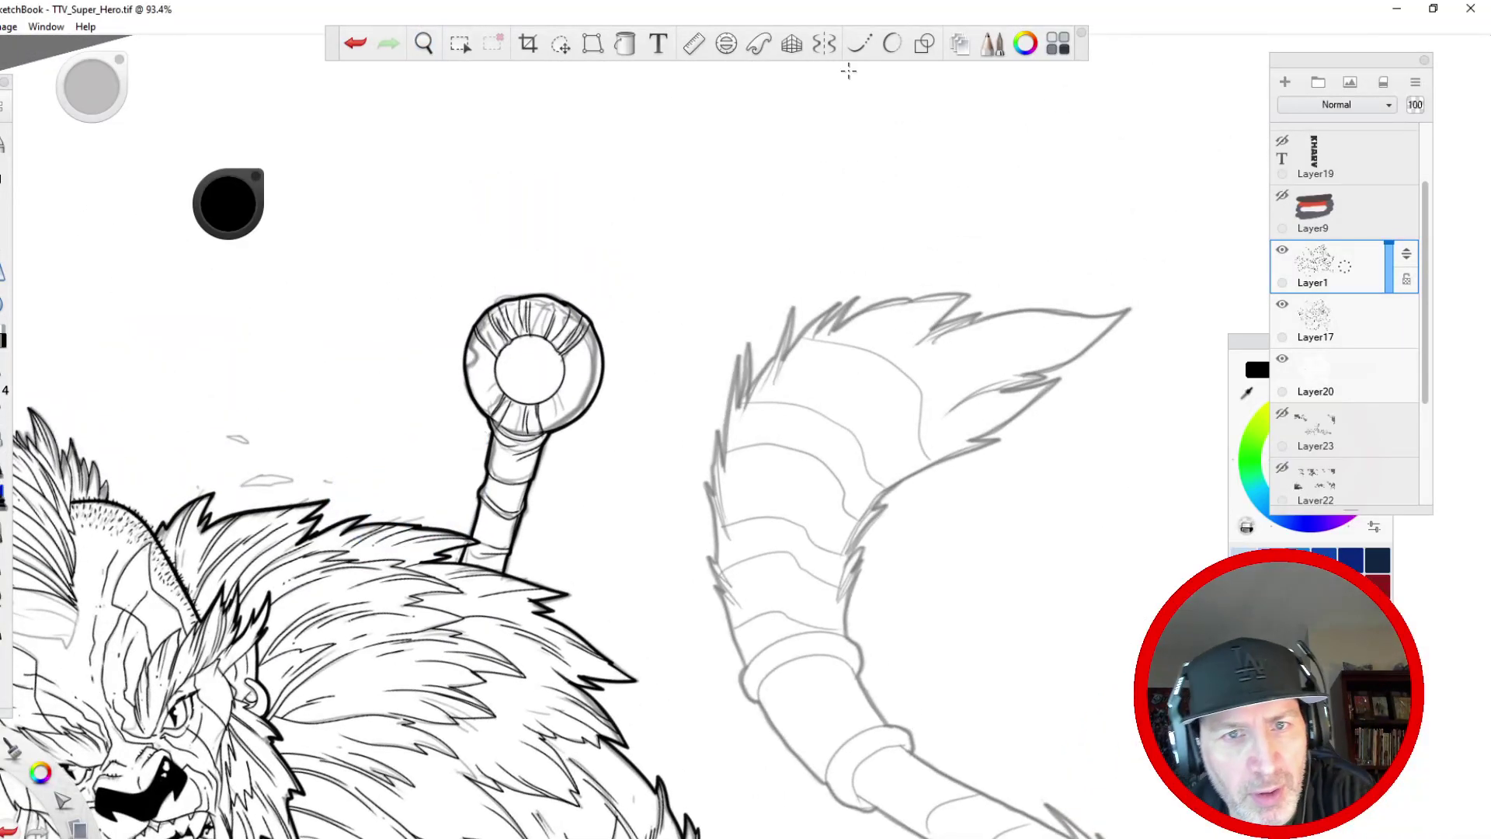
{"action": "left_click", "coordinate": [859, 43]}
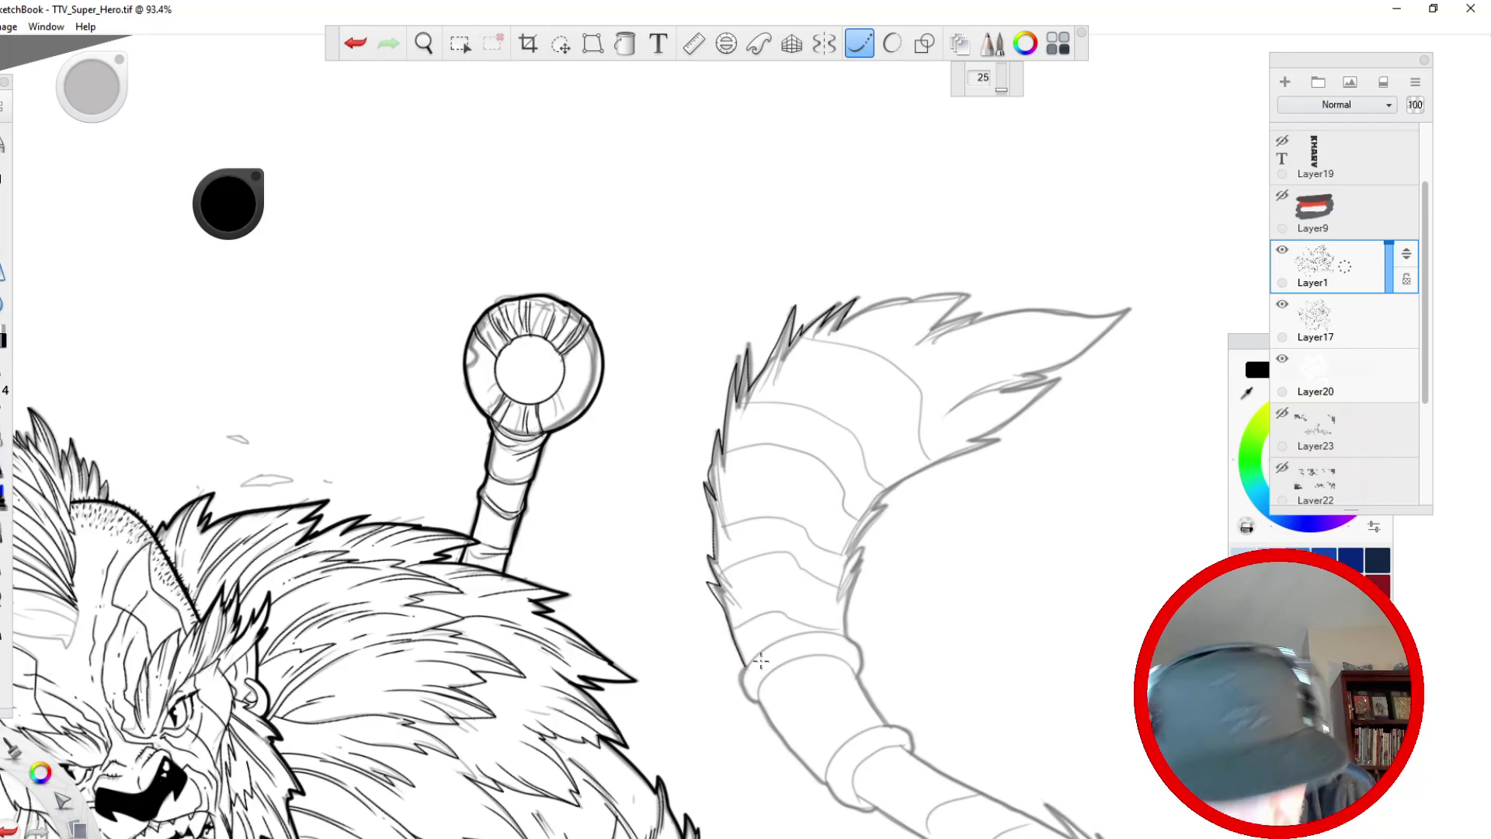
- Ink the inner jagged fur edge of the tail from the first band to the tufts near the tip
{"action": "key", "text": "space"}
{"action": "left_click_drag", "start_coordinate": [468, 472], "coordinate": [317, 519]}
{"action": "left_click_drag", "start_coordinate": [348, 396], "coordinate": [360, 383]}
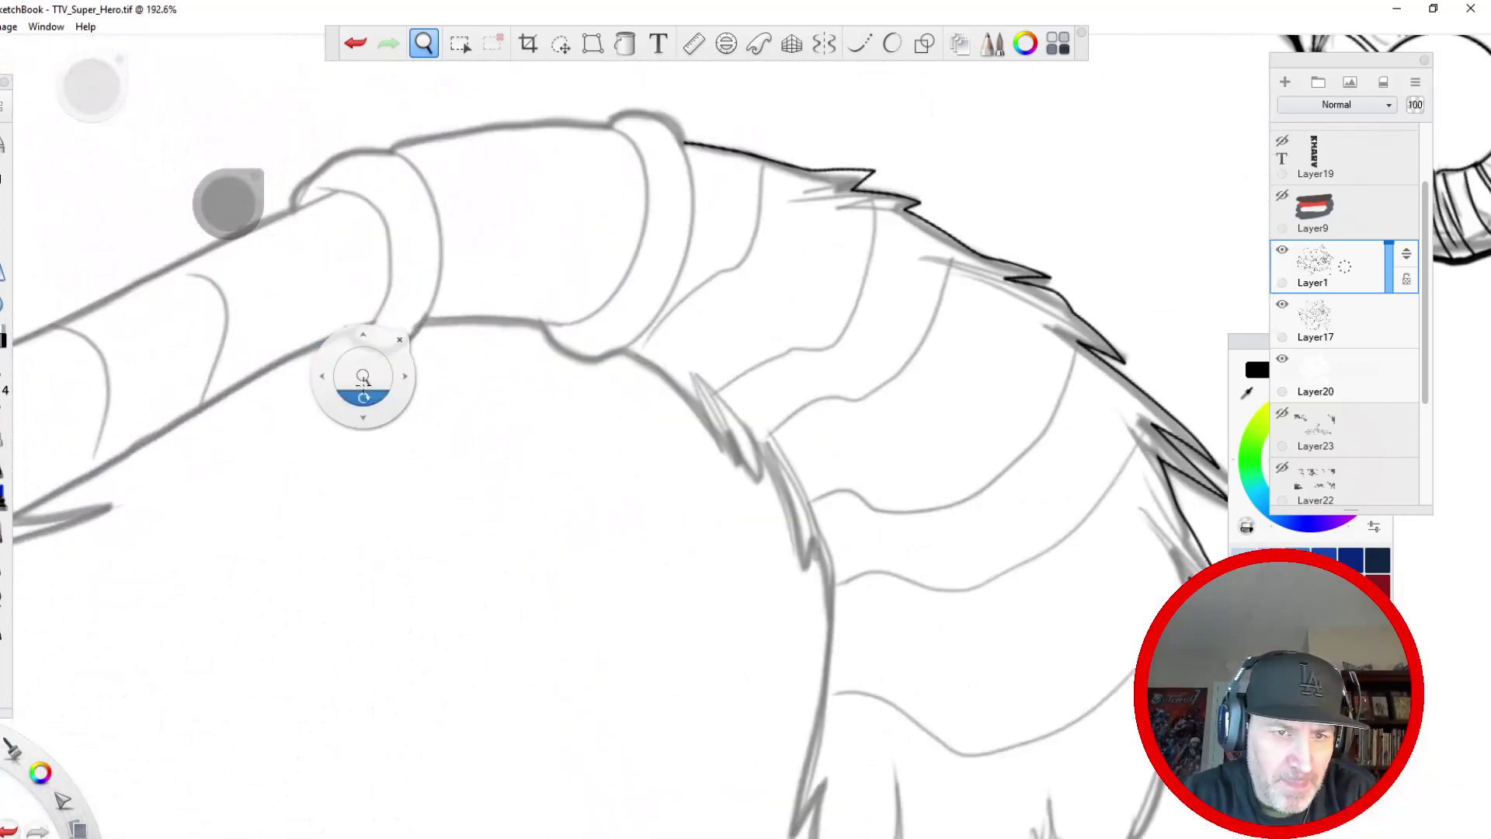
{"action": "left_click_drag", "start_coordinate": [622, 346], "coordinate": [730, 459]}
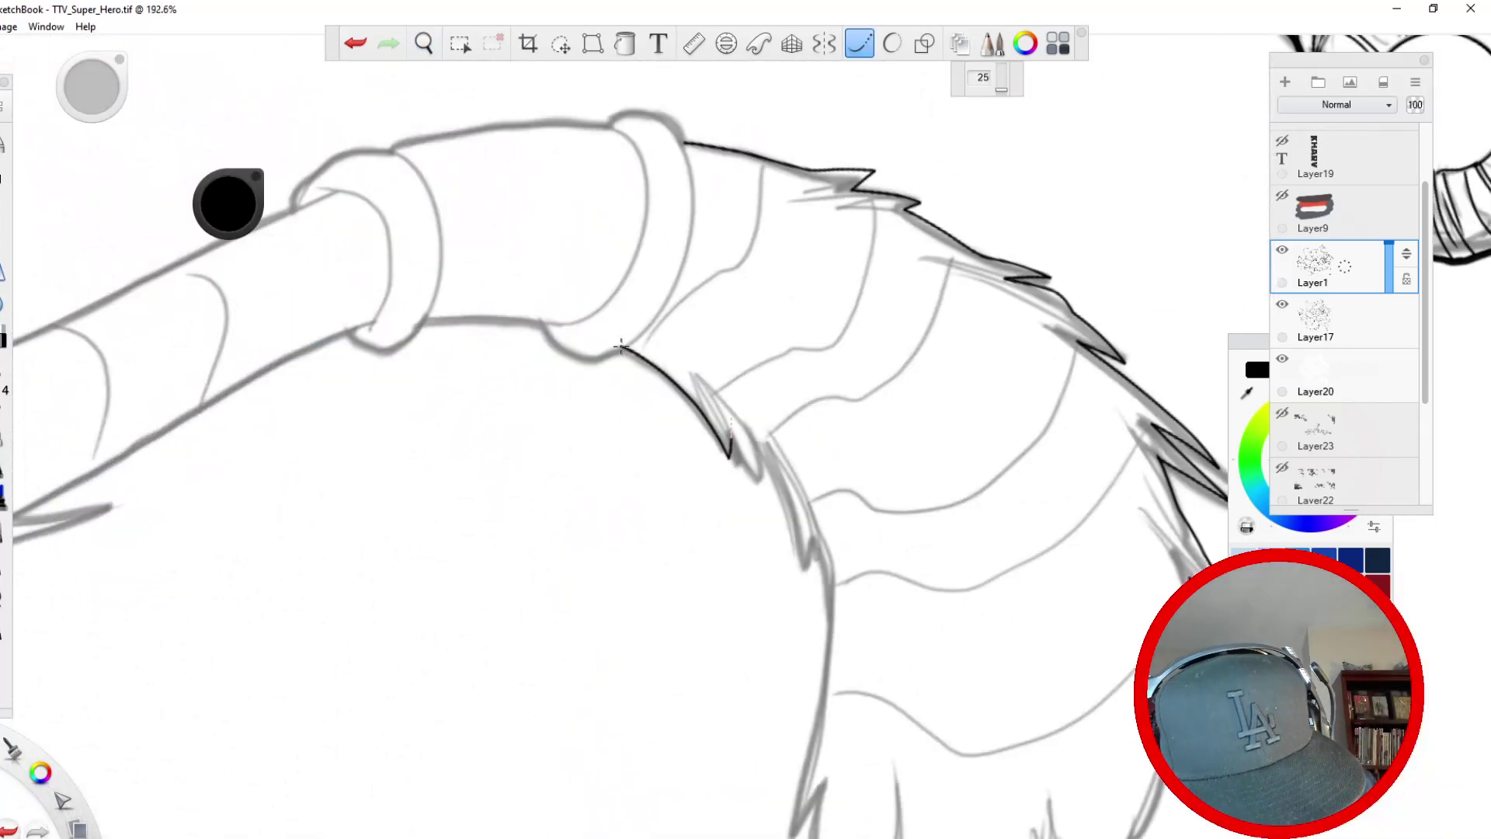
{"action": "left_click_drag", "start_coordinate": [785, 501], "coordinate": [811, 571]}
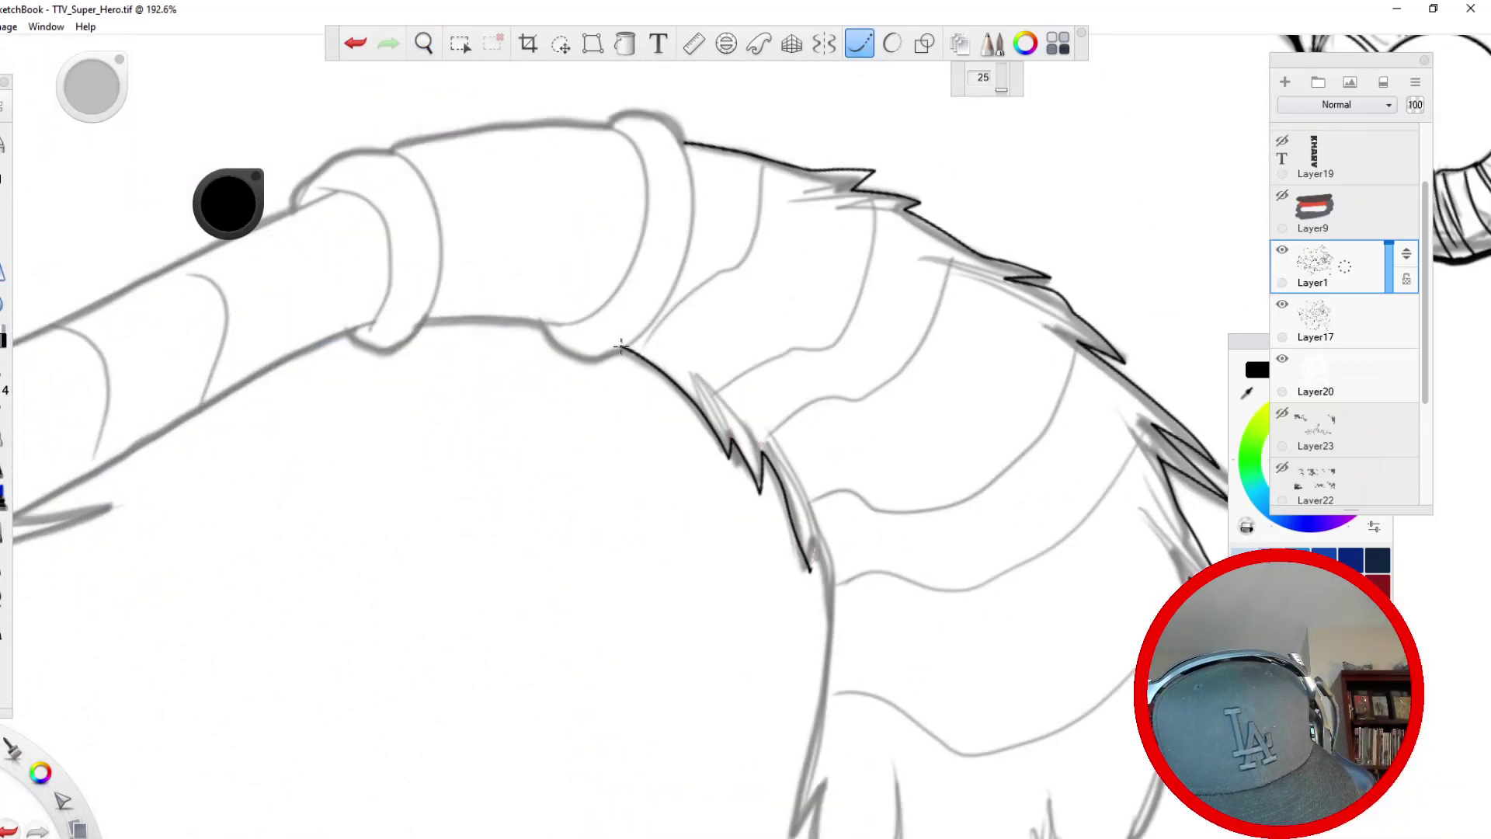
{"action": "left_click_drag", "start_coordinate": [517, 650], "coordinate": [383, 327]}
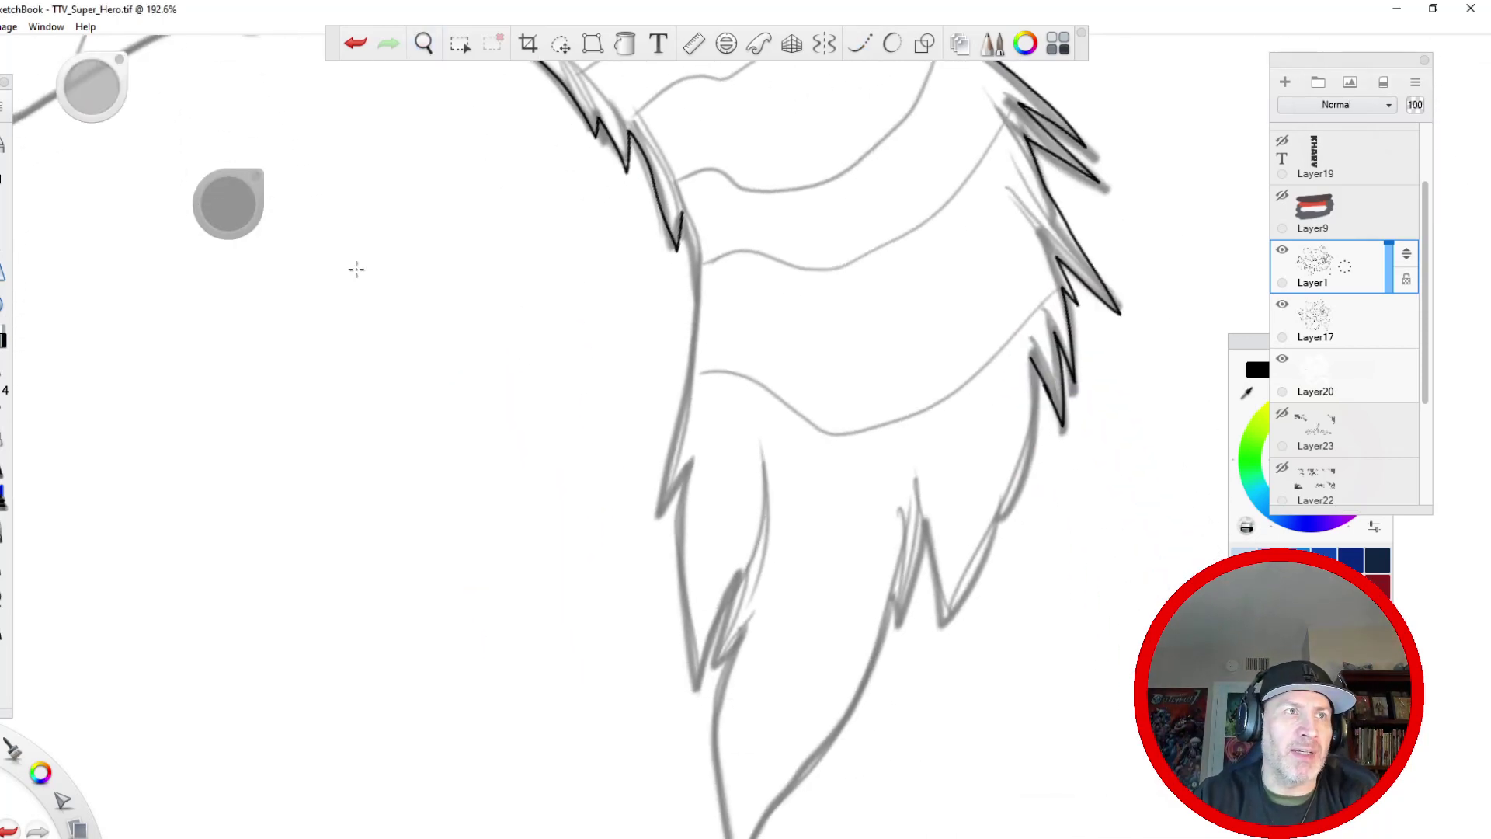
{"action": "mouse_move", "coordinate": [681, 208]}
{"action": "left_mouse_down"}
{"action": "mouse_move", "coordinate": [692, 353]}
{"action": "mouse_move", "coordinate": [660, 482]}
{"action": "mouse_move", "coordinate": [693, 463]}
{"action": "left_mouse_up"}
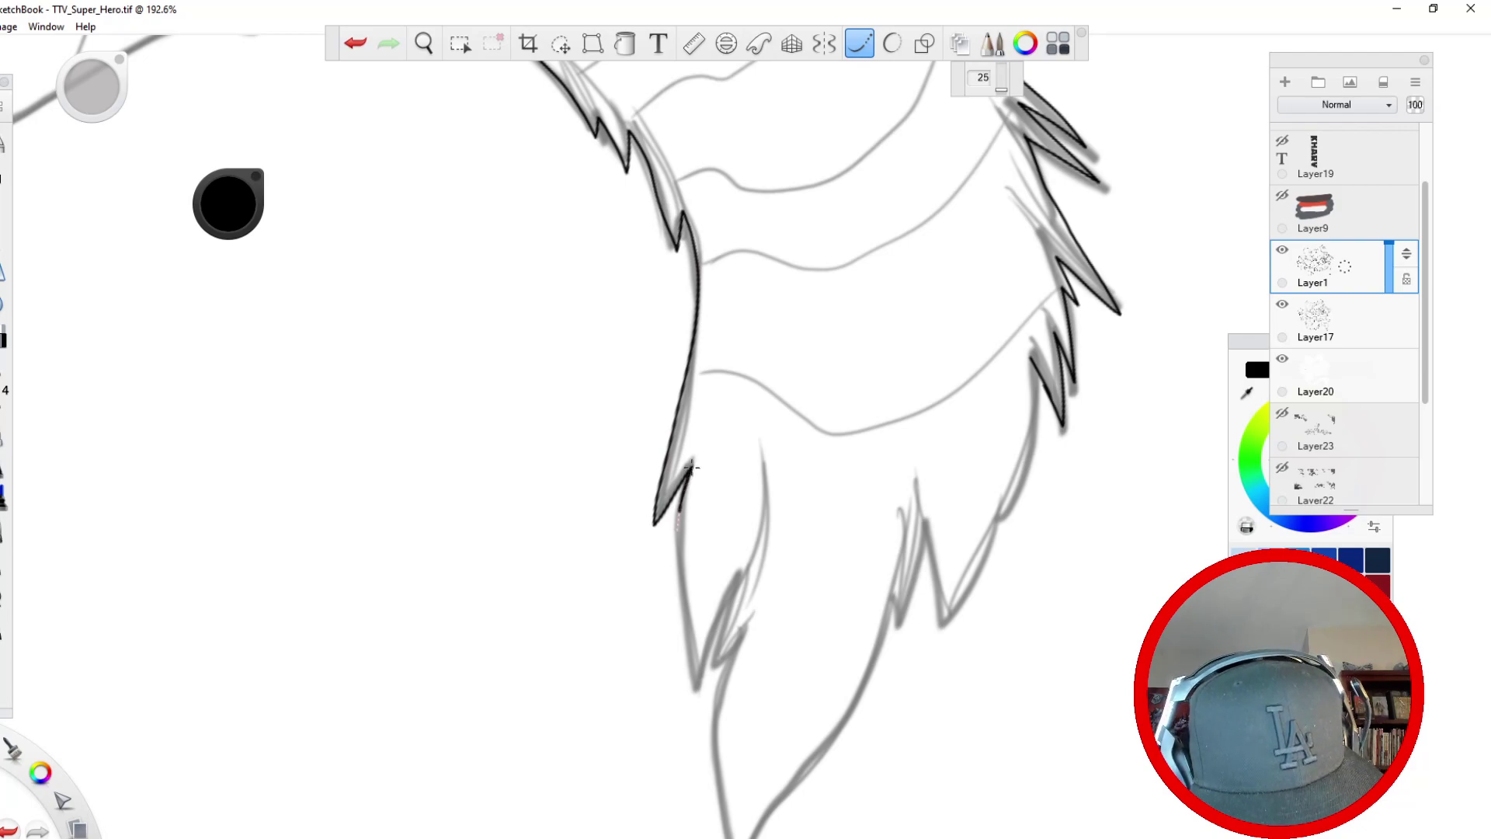
{"action": "left_click_drag", "start_coordinate": [686, 602], "coordinate": [699, 684]}
{"action": "left_click_drag", "start_coordinate": [770, 471], "coordinate": [724, 614]}
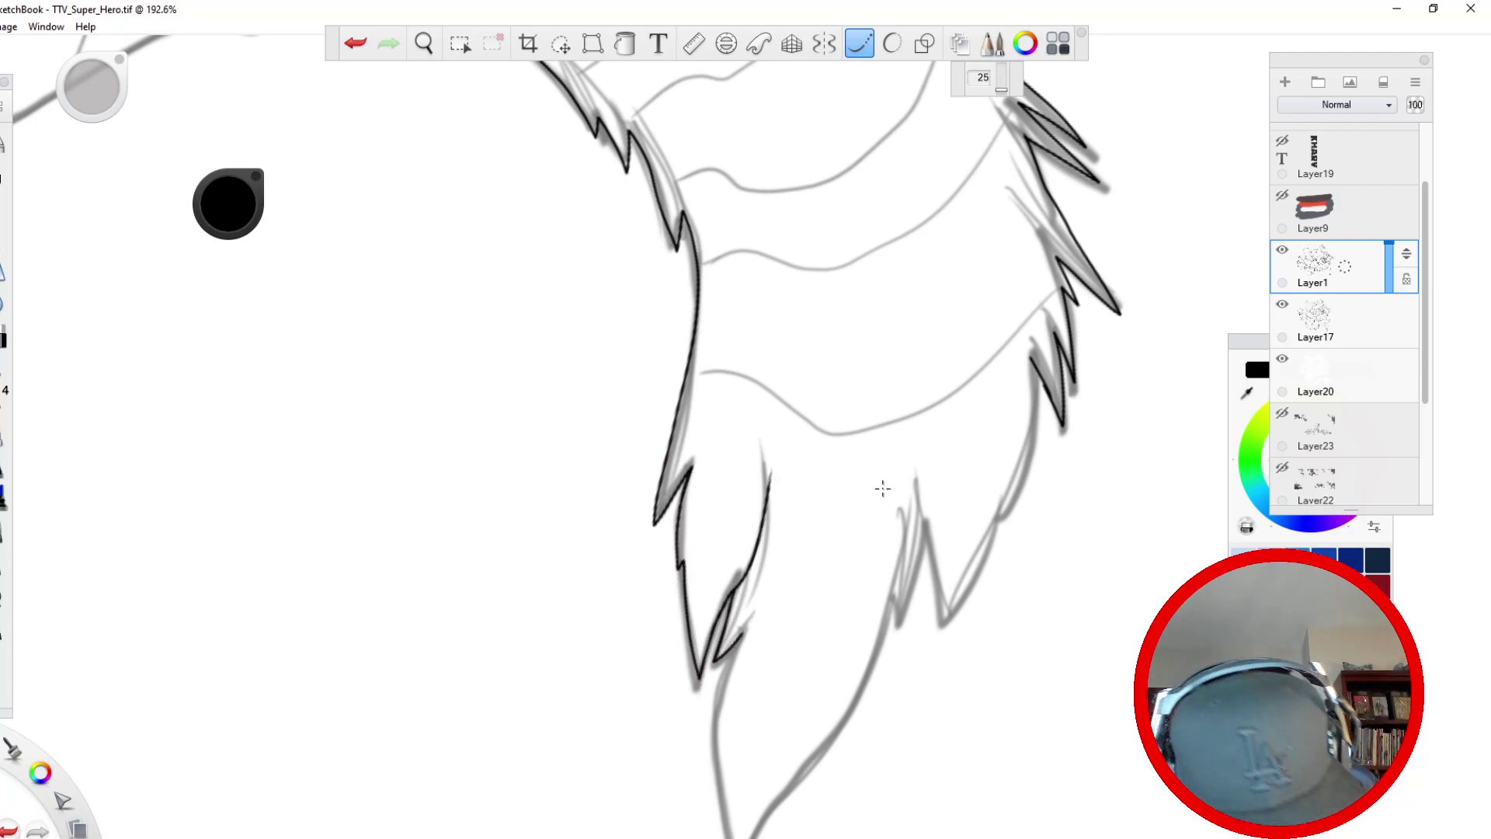
- Ink the remaining fur tufts on the tail's outer edge and close the long pointed tail tip
{"action": "mouse_move", "coordinate": [1036, 388]}
{"action": "left_mouse_down"}
{"action": "mouse_move", "coordinate": [1002, 524]}
{"action": "mouse_move", "coordinate": [981, 404]}
{"action": "left_mouse_up"}
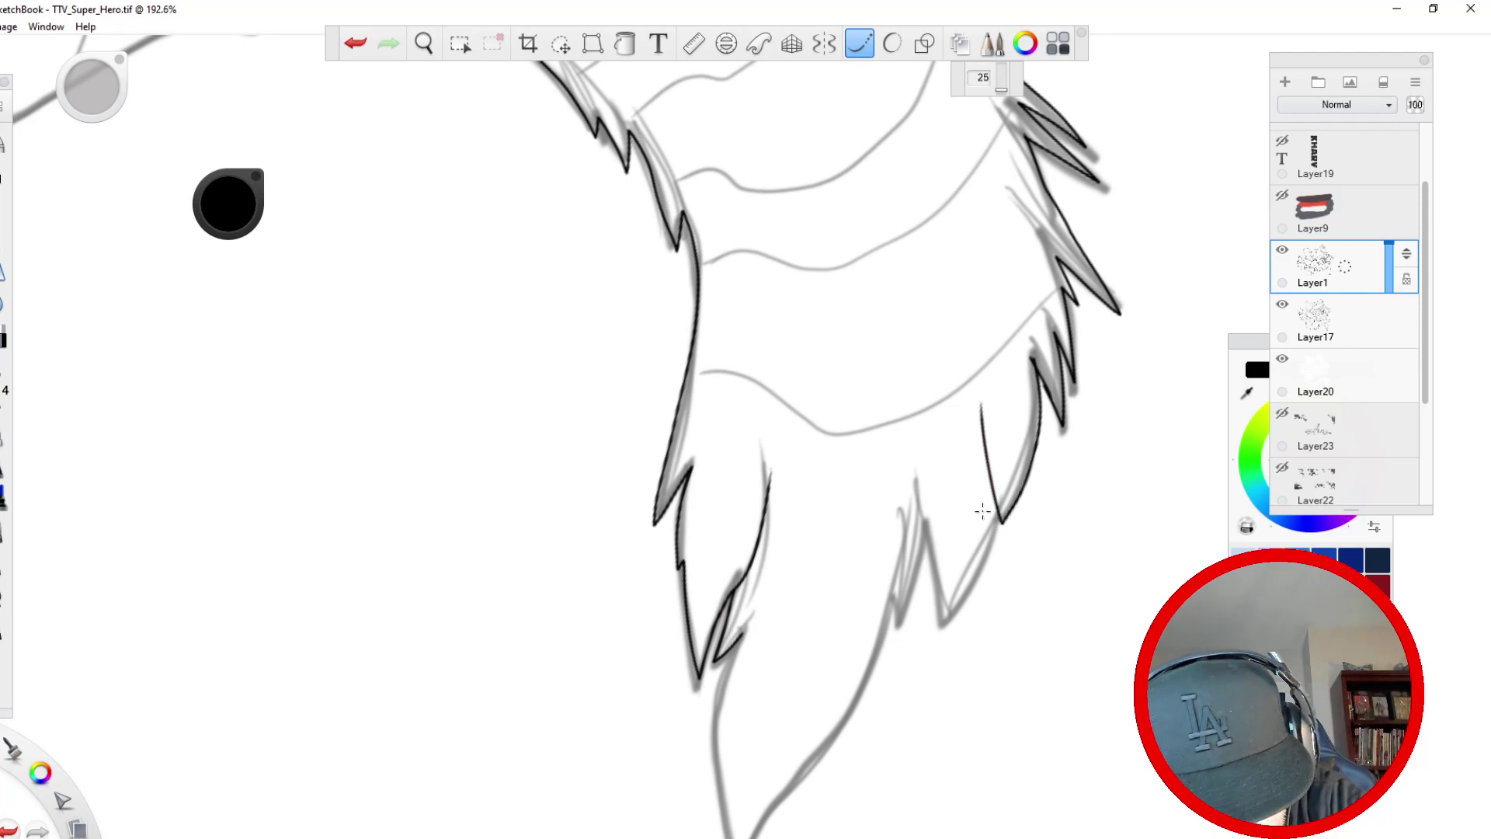
{"action": "left_click_drag", "start_coordinate": [1001, 522], "coordinate": [940, 627]}
{"action": "left_click_drag", "start_coordinate": [926, 515], "coordinate": [900, 627]}
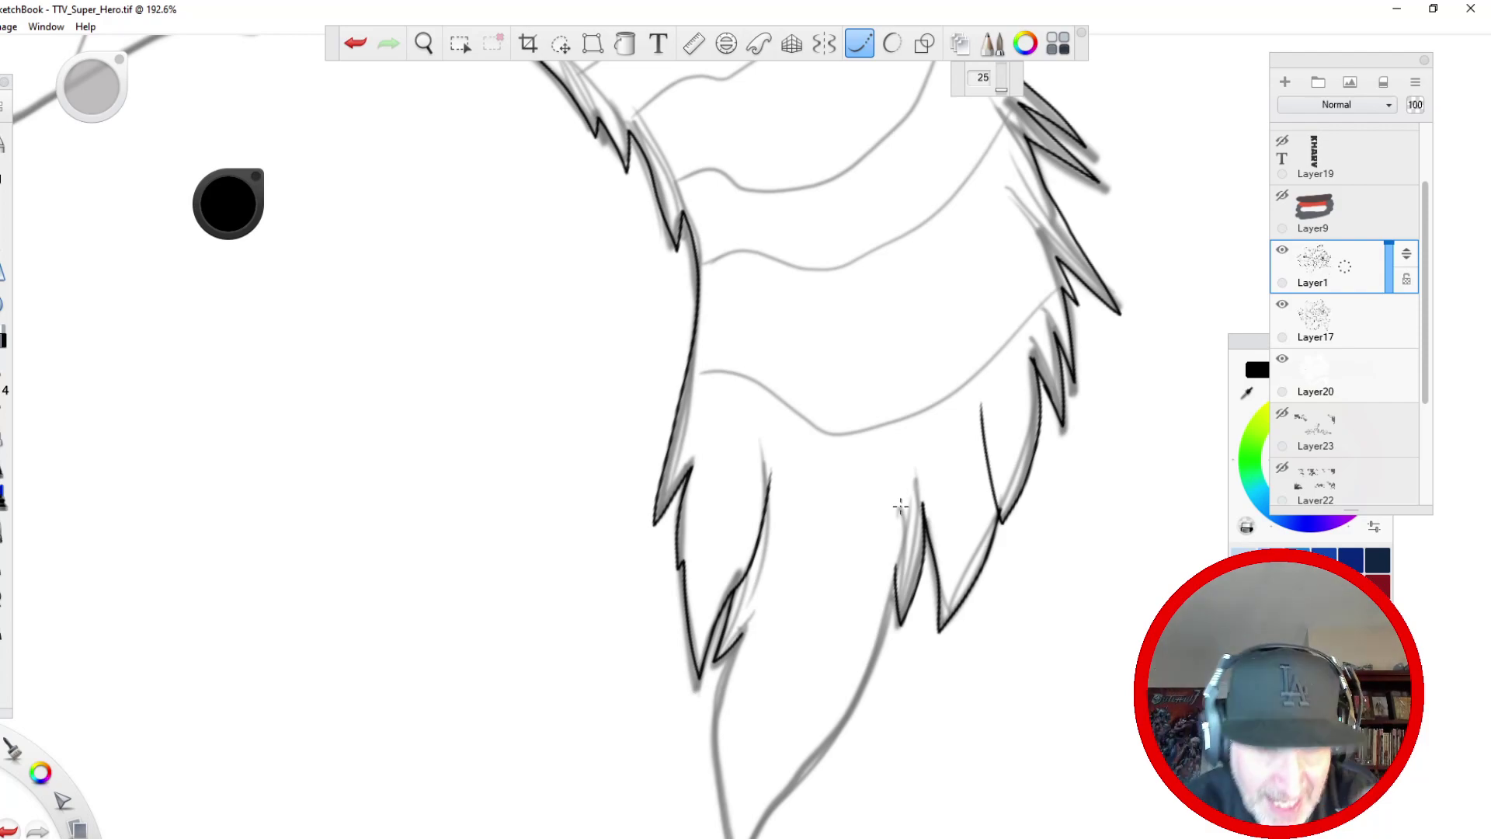
{"action": "key", "text": "space"}
{"action": "left_click_drag", "start_coordinate": [386, 622], "coordinate": [322, 389]}
{"action": "mouse_move", "coordinate": [833, 336]}
{"action": "left_mouse_down"}
{"action": "mouse_move", "coordinate": [811, 433]}
{"action": "mouse_move", "coordinate": [715, 579]}
{"action": "left_mouse_up"}
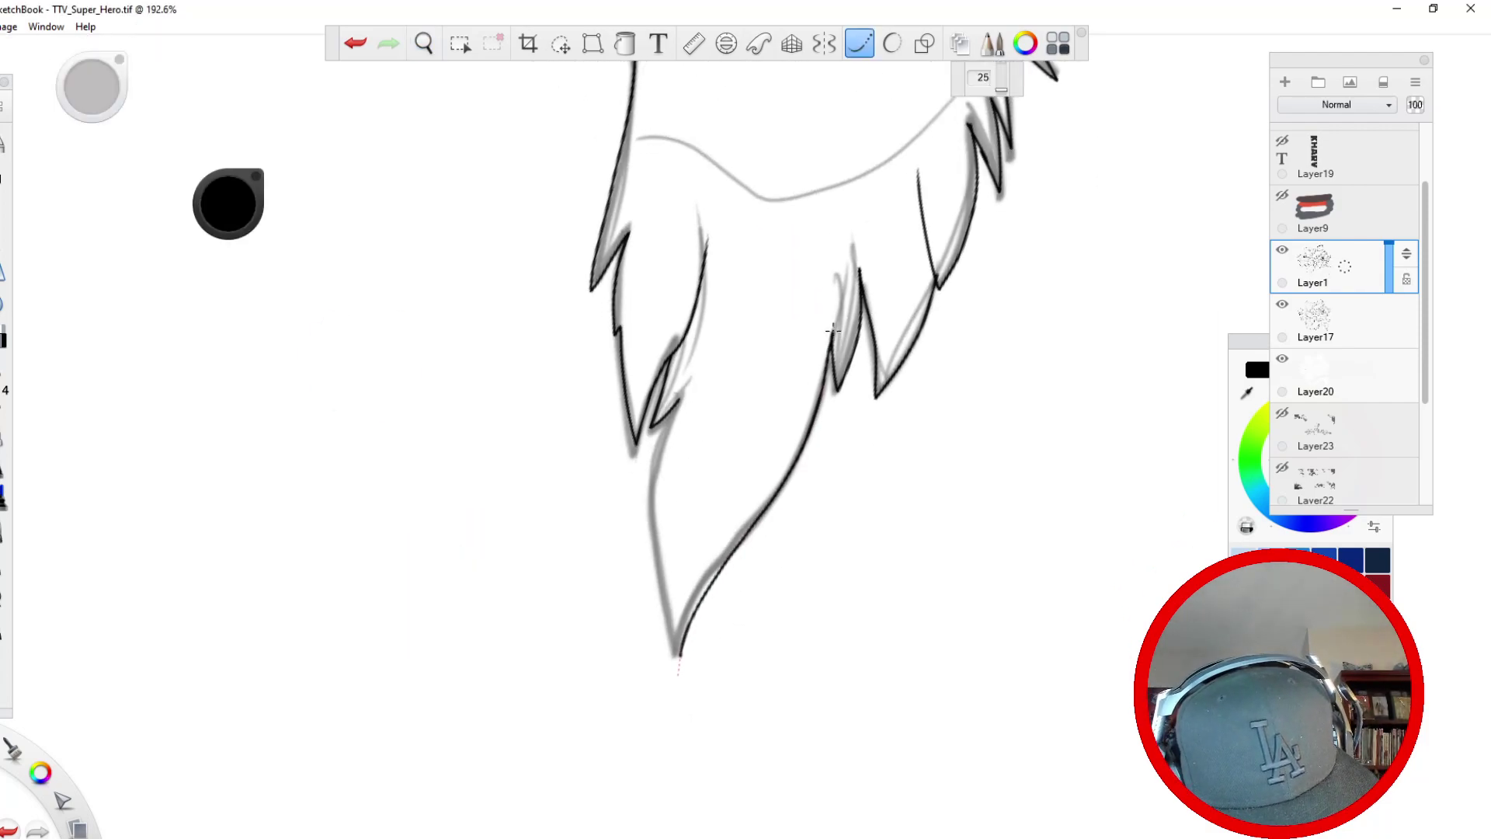
{"action": "left_click_drag", "start_coordinate": [649, 466], "coordinate": [685, 390]}
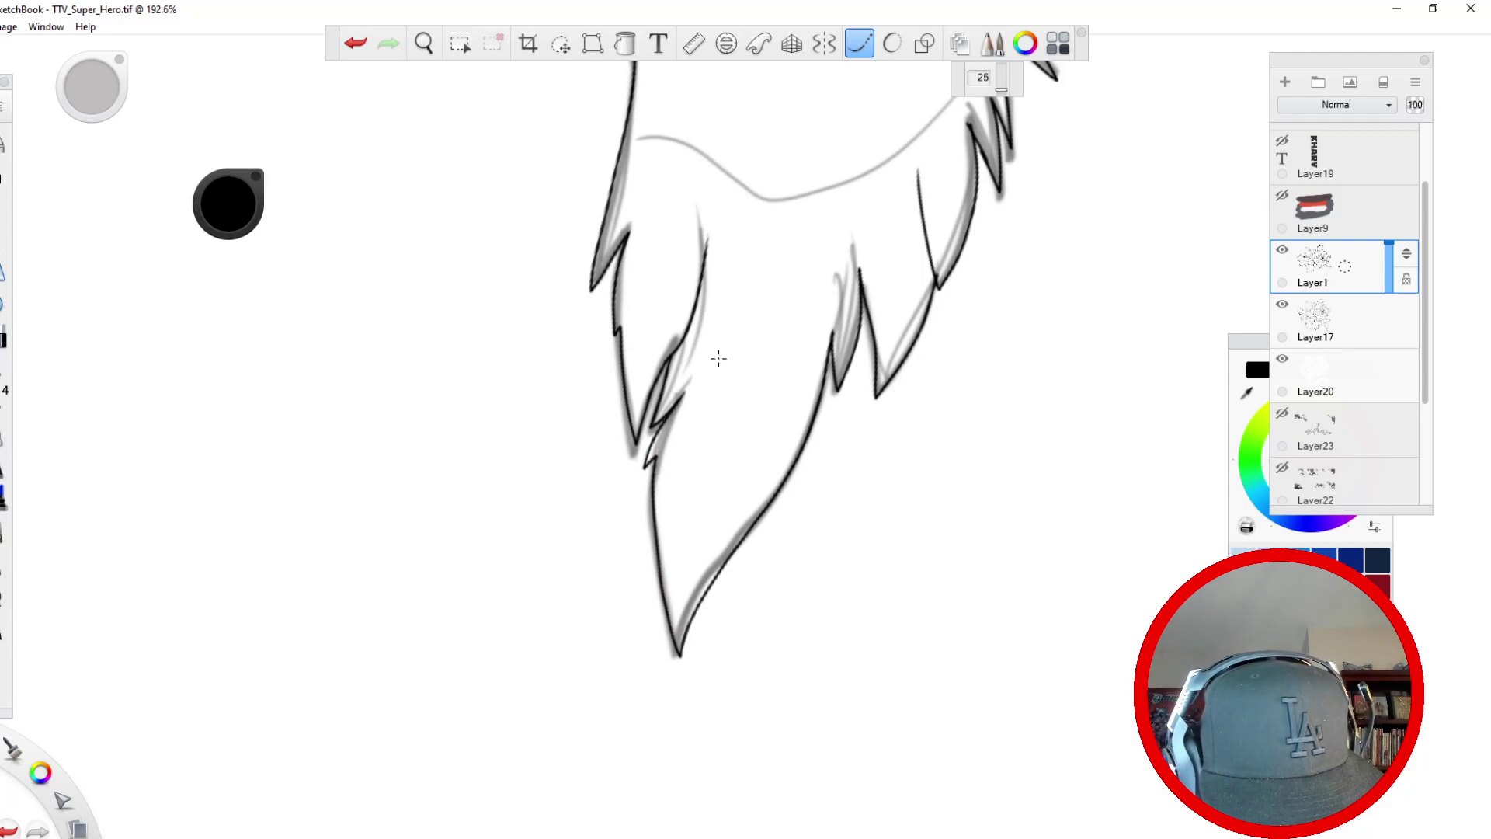
- Add thin fur strokes inside the tail tip and short hair lines across the furry end of the tail
{"action": "key", "text": "space"}
{"action": "left_click_drag", "start_coordinate": [575, 300], "coordinate": [494, 688]}
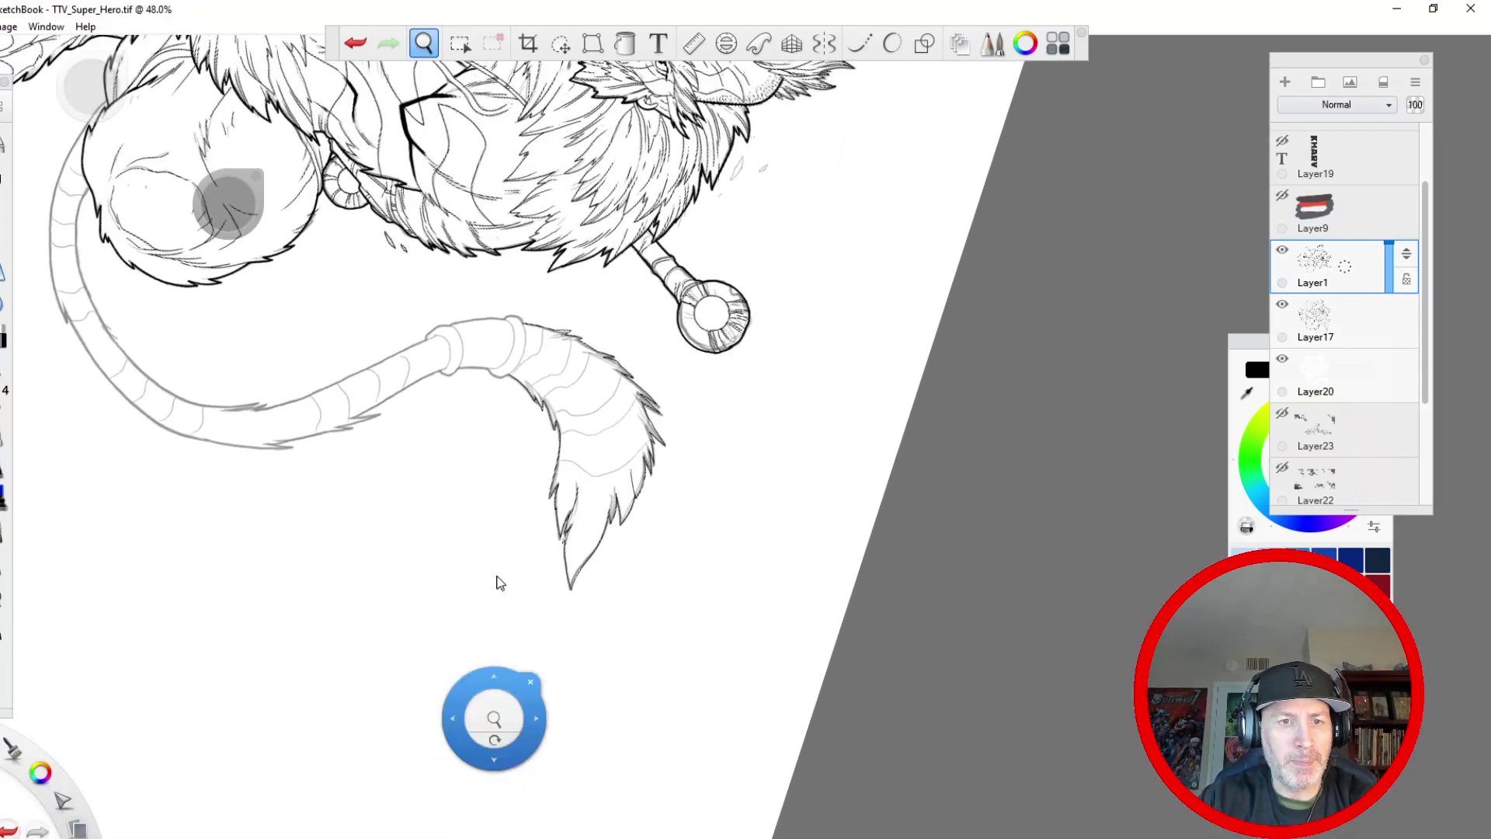
{"action": "mouse_move", "coordinate": [455, 358]}
{"action": "left_mouse_down"}
{"action": "mouse_move", "coordinate": [497, 509]}
{"action": "mouse_move", "coordinate": [715, 469]}
{"action": "mouse_move", "coordinate": [482, 292]}
{"action": "left_mouse_up"}
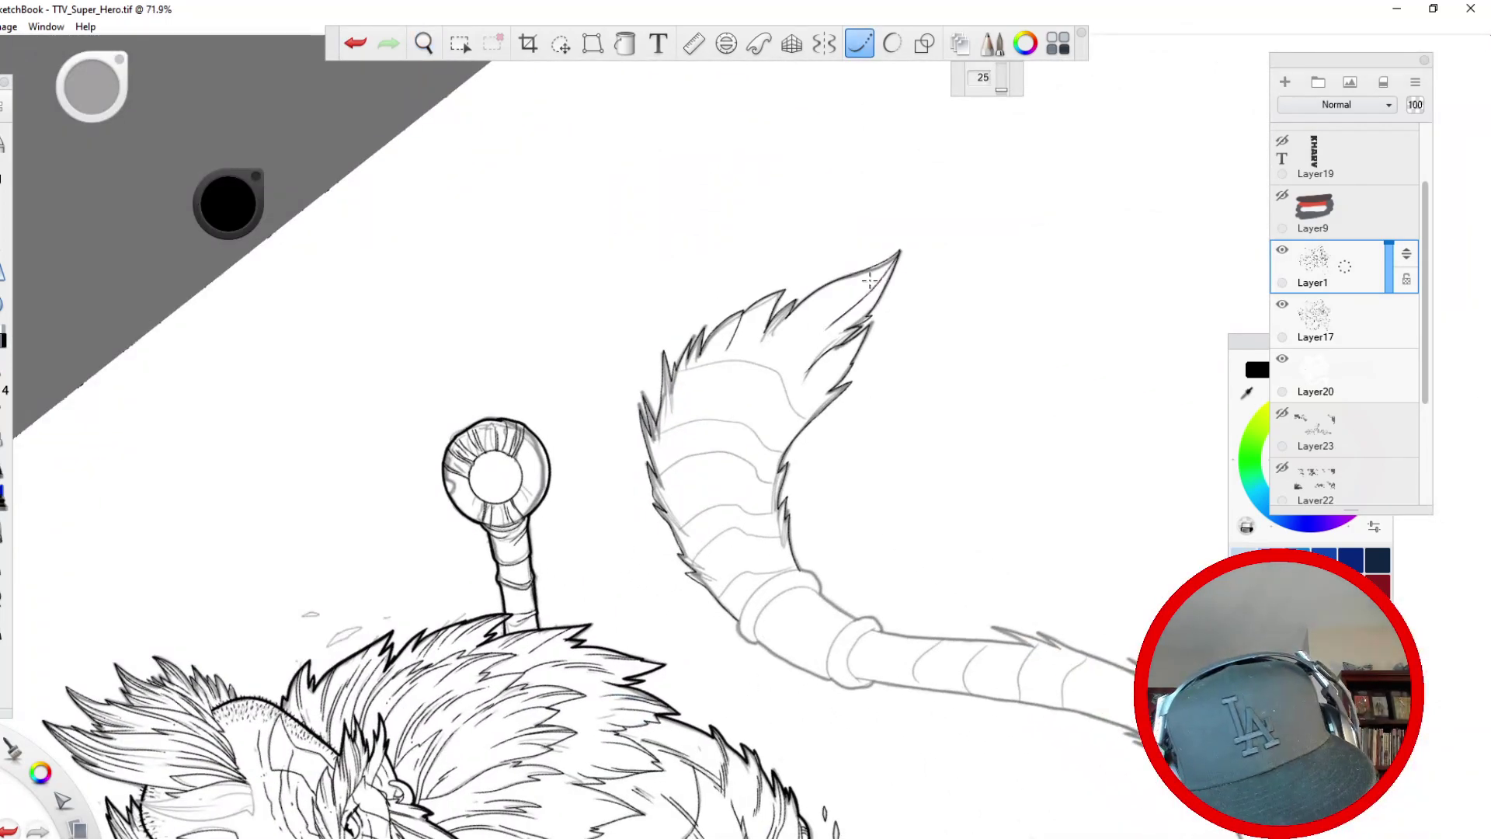
{"action": "left_click_drag", "start_coordinate": [892, 258], "coordinate": [812, 338]}
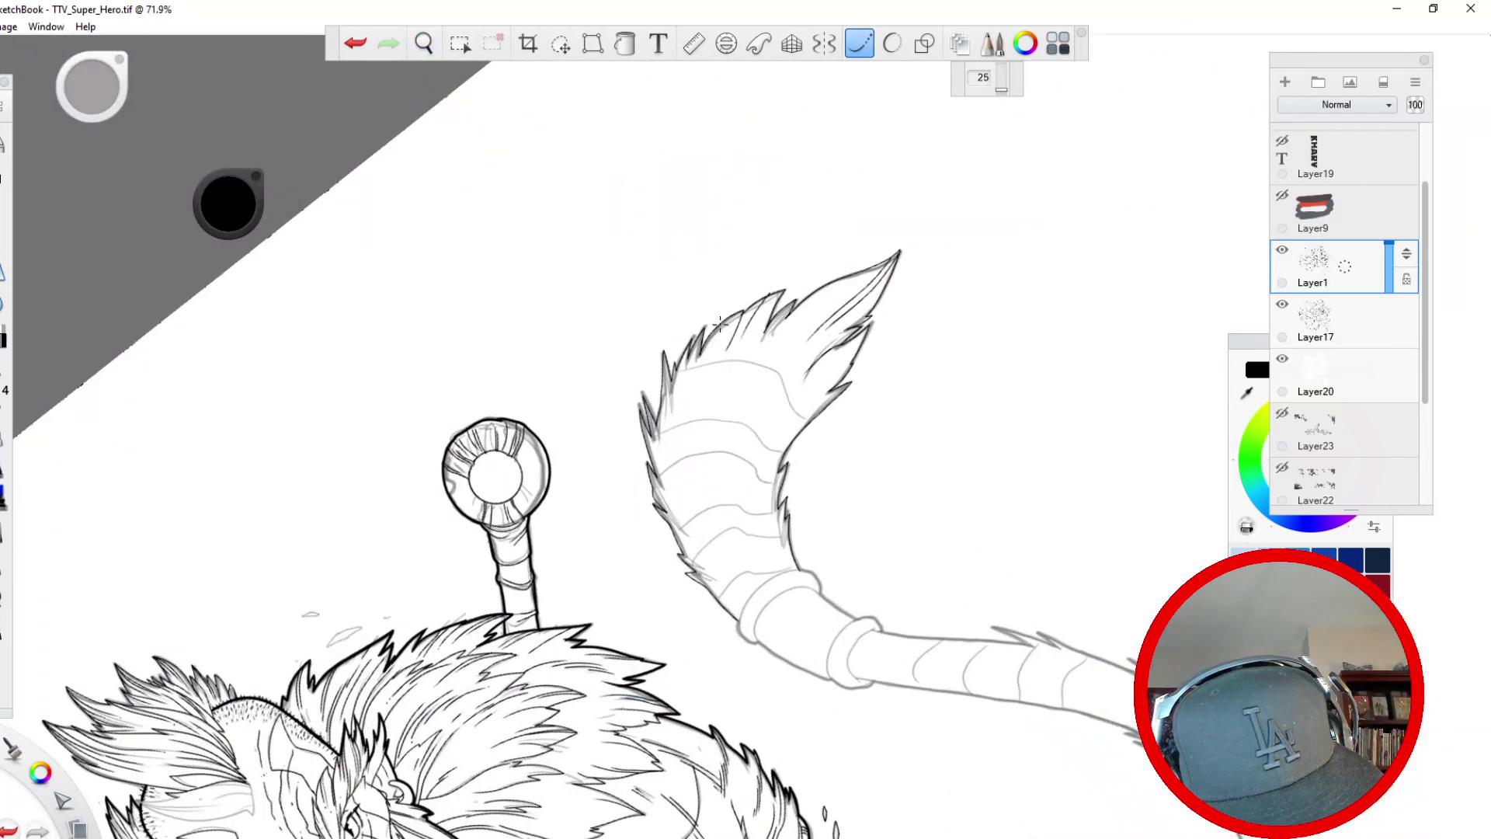
{"action": "left_click_drag", "start_coordinate": [681, 358], "coordinate": [682, 491]}
{"action": "left_click_drag", "start_coordinate": [665, 422], "coordinate": [691, 530]}
{"action": "left_click_drag", "start_coordinate": [835, 386], "coordinate": [761, 470]}
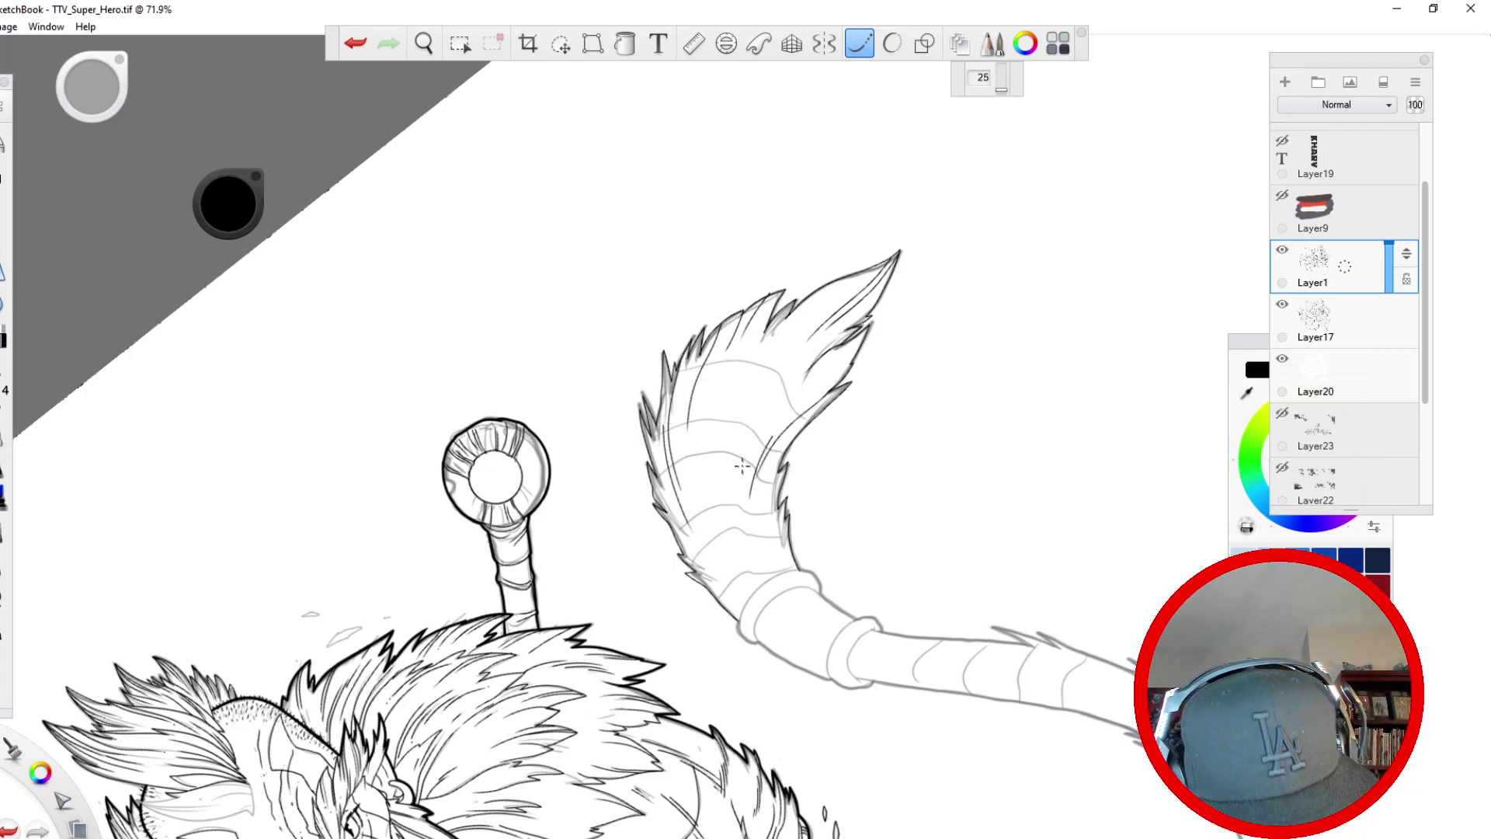
{"action": "left_click", "coordinate": [860, 44]}
{"action": "left_click_drag", "start_coordinate": [757, 430], "coordinate": [778, 397]}
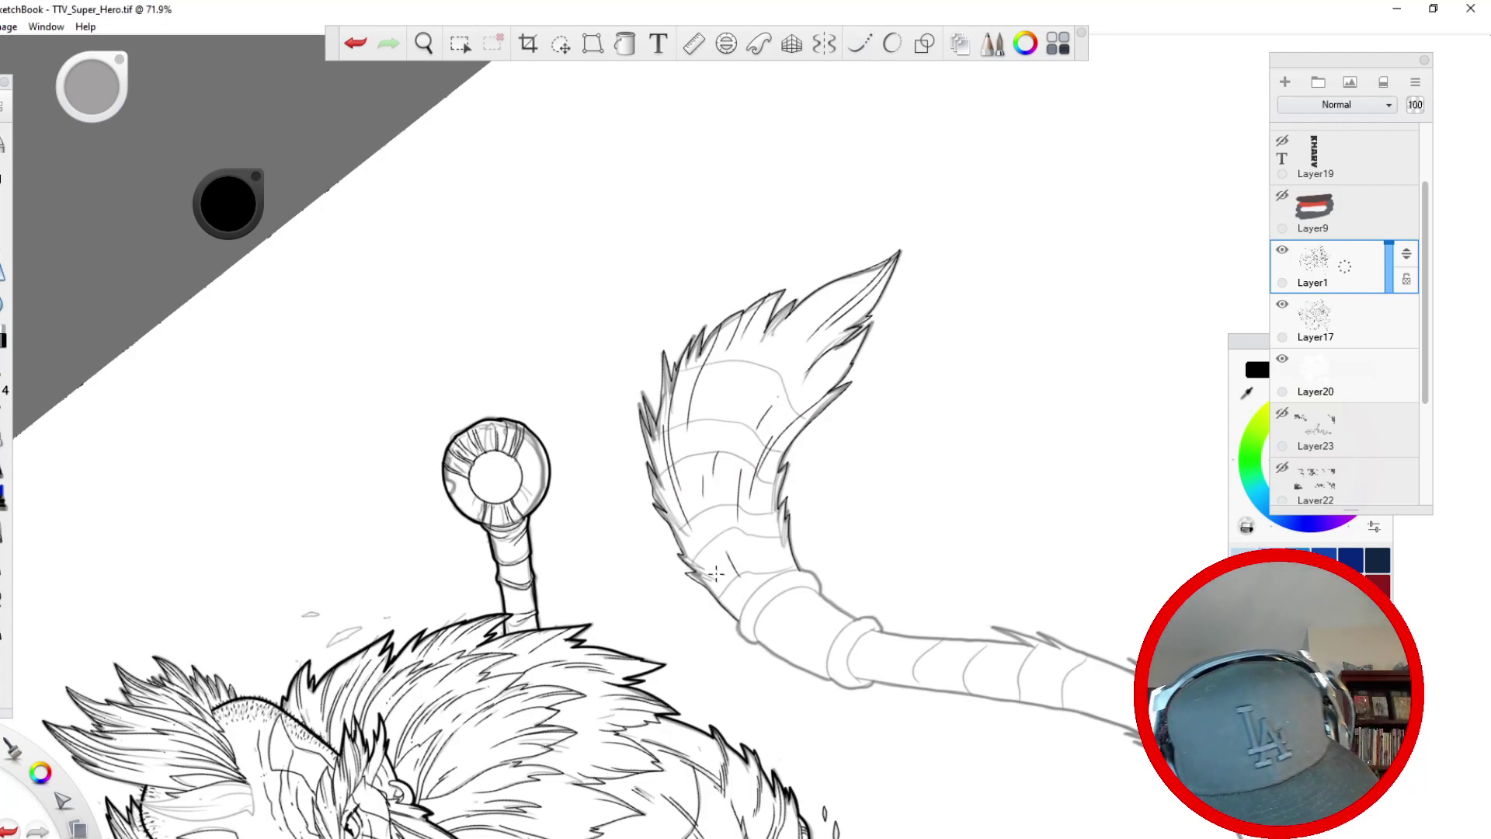
- Ink the curved stripe lines across the furry end of the tail with Steady Stroke at 25
{"action": "key", "text": "space"}
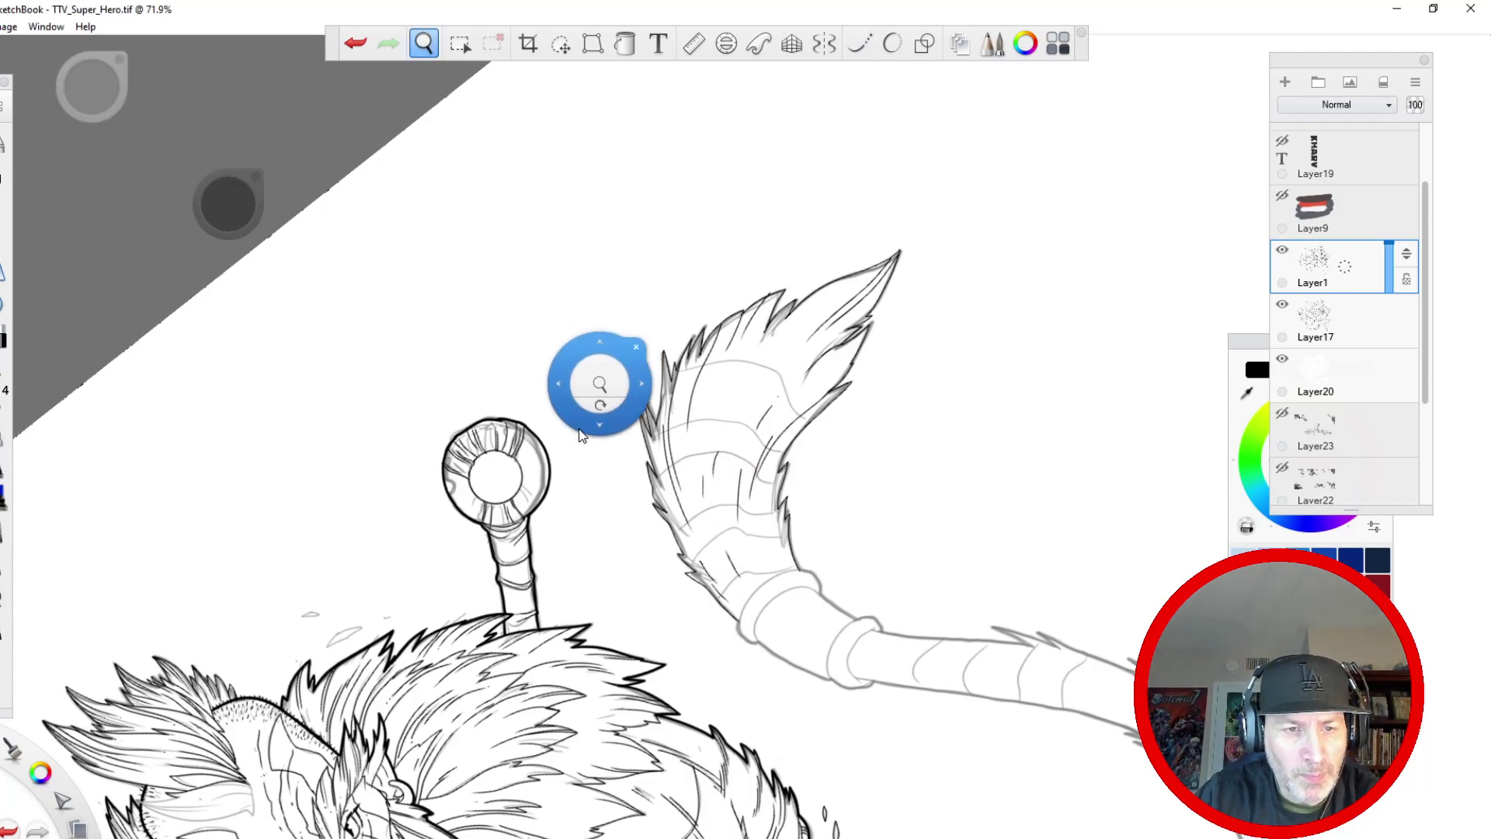
{"action": "left_click_drag", "start_coordinate": [599, 399], "coordinate": [585, 403]}
{"action": "left_click", "coordinate": [857, 45]}
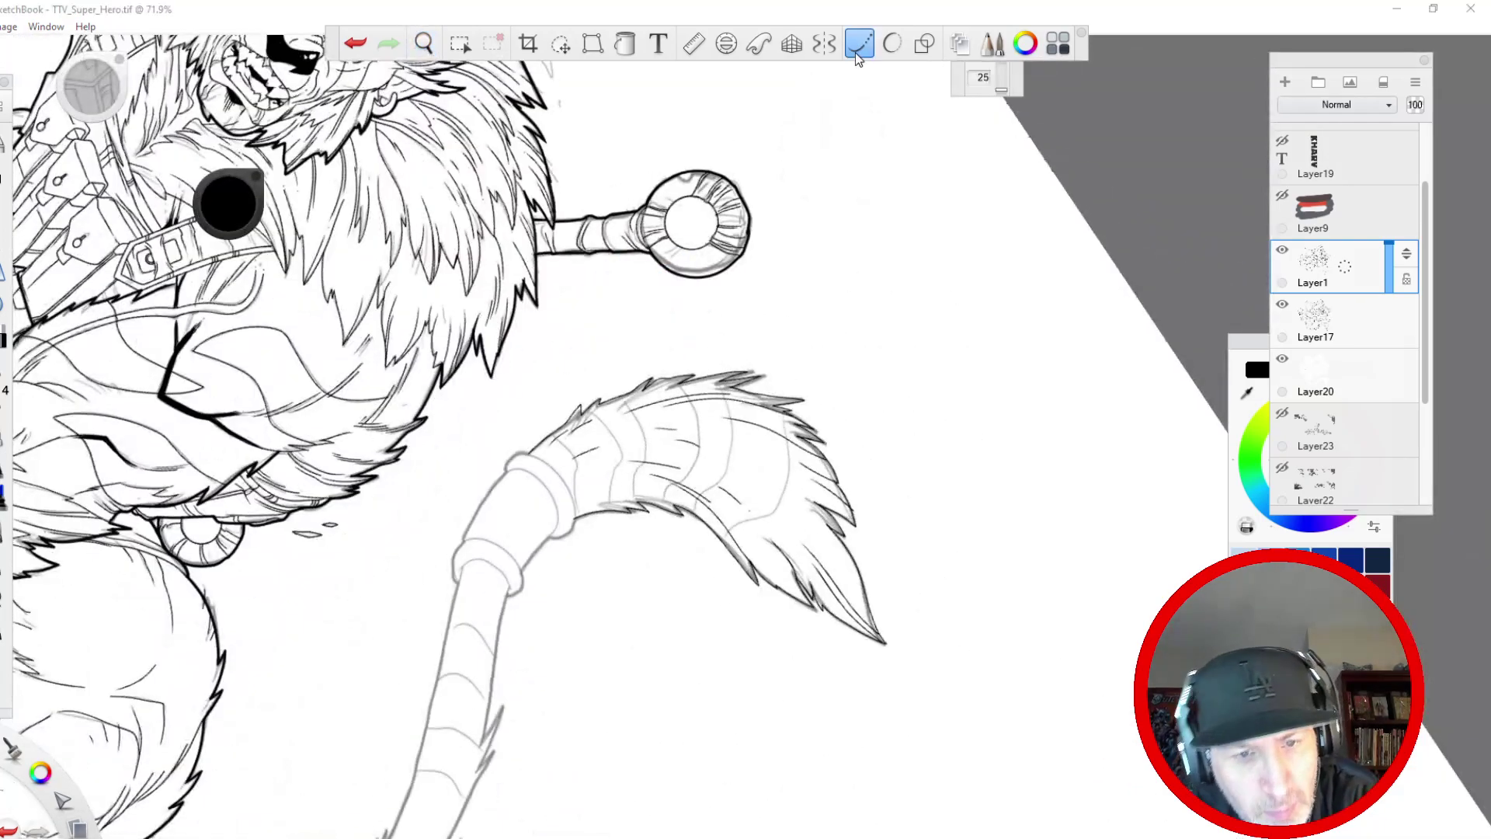
{"action": "left_click_drag", "start_coordinate": [779, 403], "coordinate": [790, 476]}
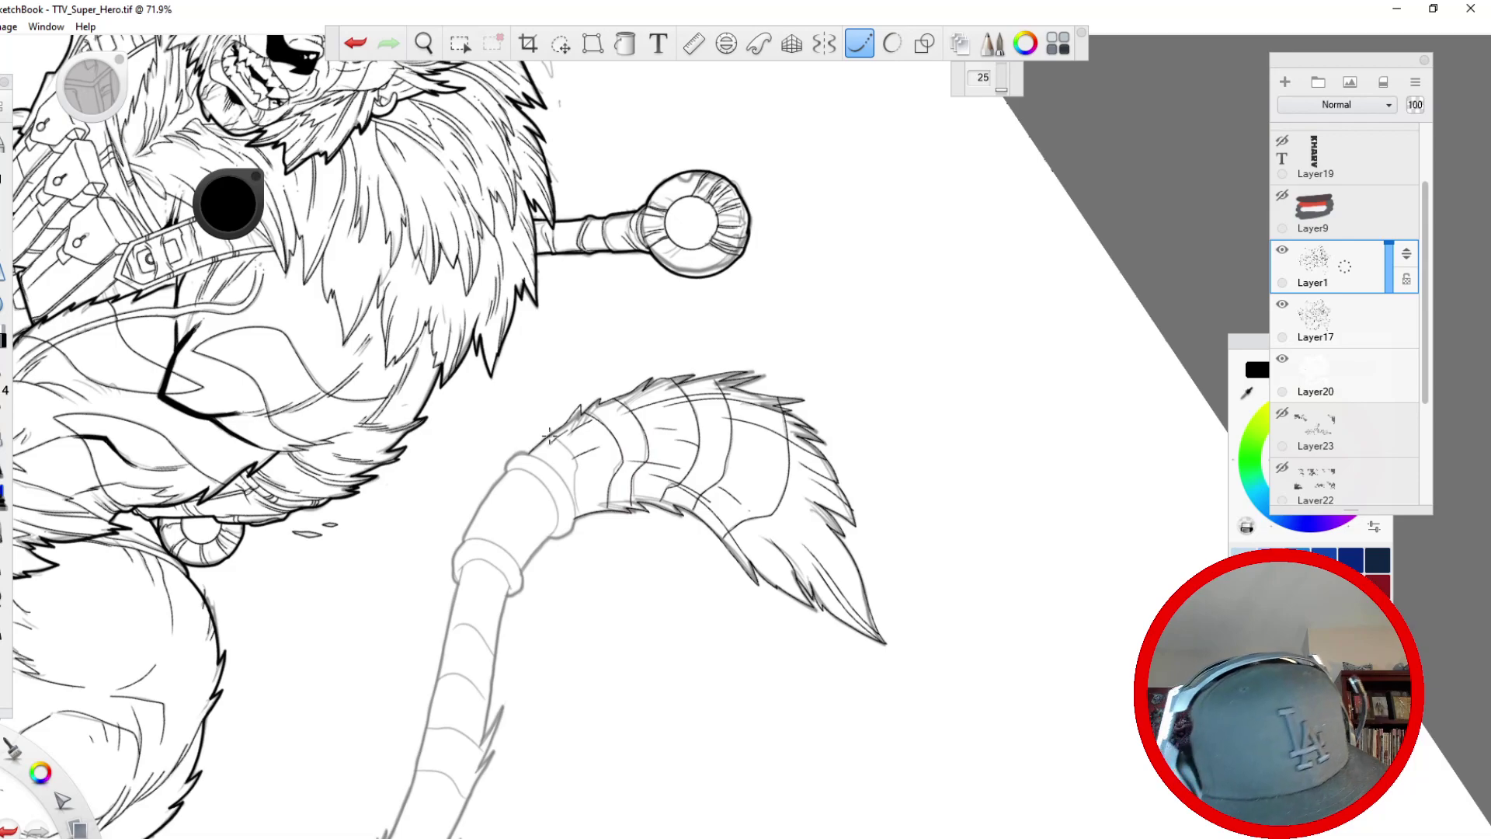
{"action": "key", "text": "space"}
{"action": "mouse_move", "coordinate": [385, 346]}
{"action": "left_mouse_down"}
{"action": "mouse_move", "coordinate": [478, 686]}
{"action": "mouse_move", "coordinate": [435, 329]}
{"action": "left_mouse_up"}
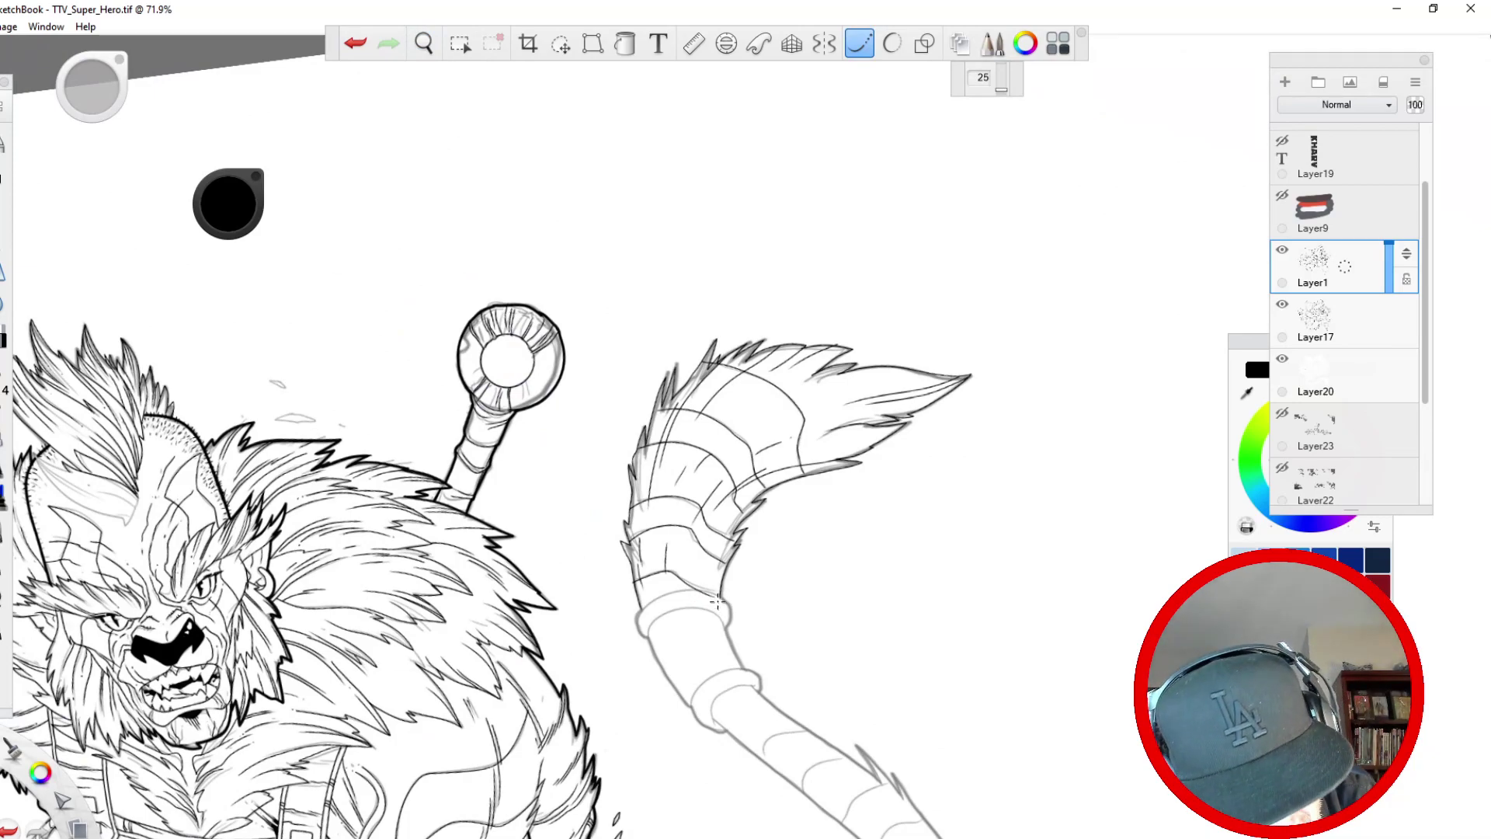
{"action": "left_click", "coordinate": [860, 43]}
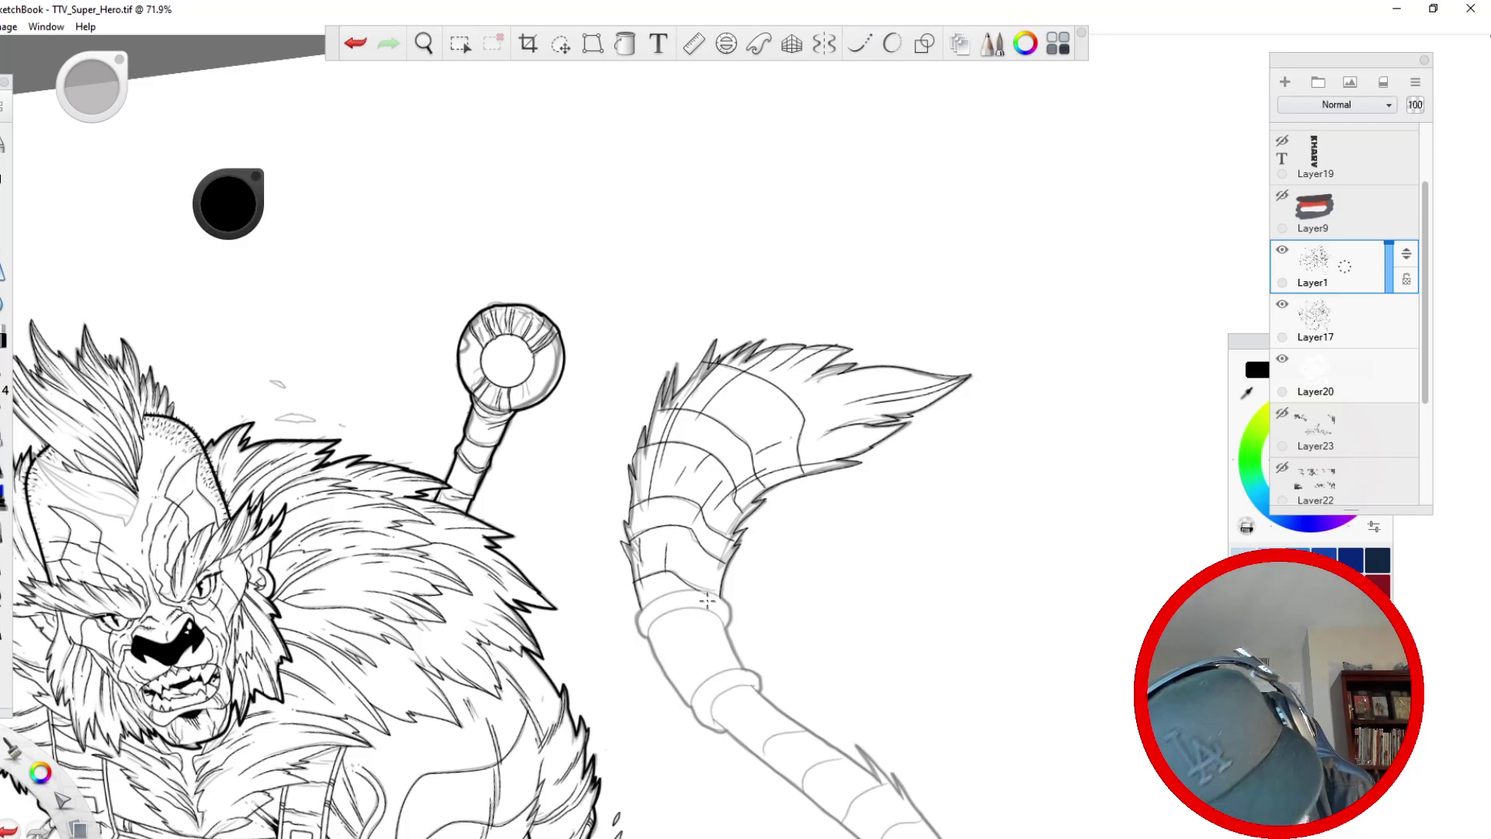
- Ink the thick outline of the tail band nearest the fur with Predictive Stroke at level 3, trimming its overshooting end
{"action": "key", "text": "space"}
{"action": "left_click_drag", "start_coordinate": [441, 513], "coordinate": [573, 334]}
{"action": "left_click_drag", "start_coordinate": [536, 652], "coordinate": [67, 320]}
{"action": "left_click_drag", "start_coordinate": [500, 400], "coordinate": [466, 614]}
{"action": "left_click_drag", "start_coordinate": [460, 695], "coordinate": [484, 376]}
{"action": "left_click_drag", "start_coordinate": [499, 426], "coordinate": [568, 283]}
{"action": "left_click_drag", "start_coordinate": [697, 710], "coordinate": [419, 19]}
{"action": "left_click_drag", "start_coordinate": [422, 436], "coordinate": [253, 438]}
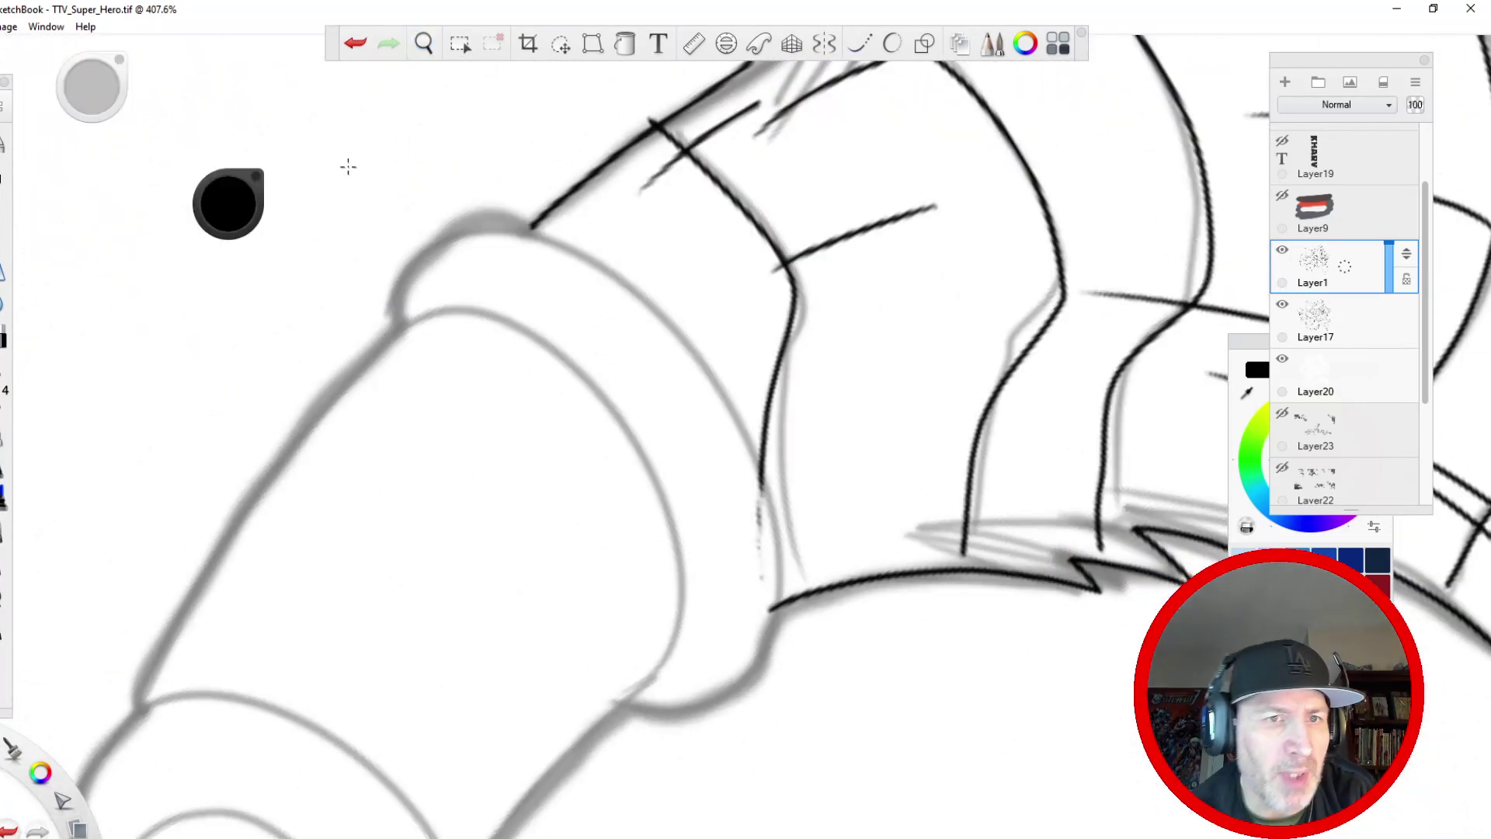
{"action": "left_click", "coordinate": [891, 45]}
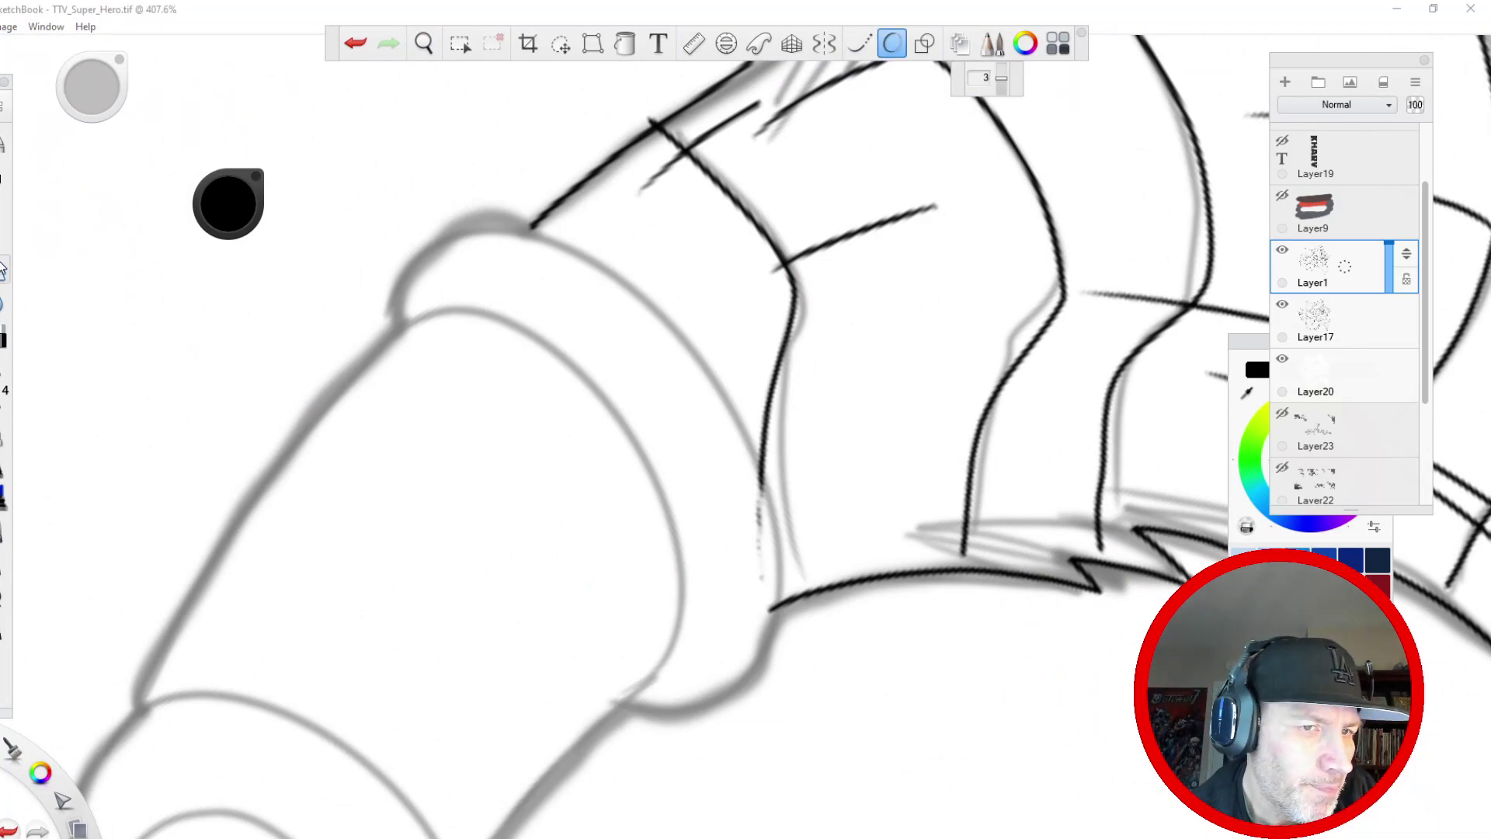
{"action": "mouse_move", "coordinate": [393, 319]}
{"action": "left_mouse_down"}
{"action": "mouse_move", "coordinate": [426, 237]}
{"action": "mouse_move", "coordinate": [562, 239]}
{"action": "mouse_move", "coordinate": [694, 360]}
{"action": "mouse_move", "coordinate": [777, 572]}
{"action": "mouse_move", "coordinate": [609, 693]}
{"action": "left_mouse_up"}
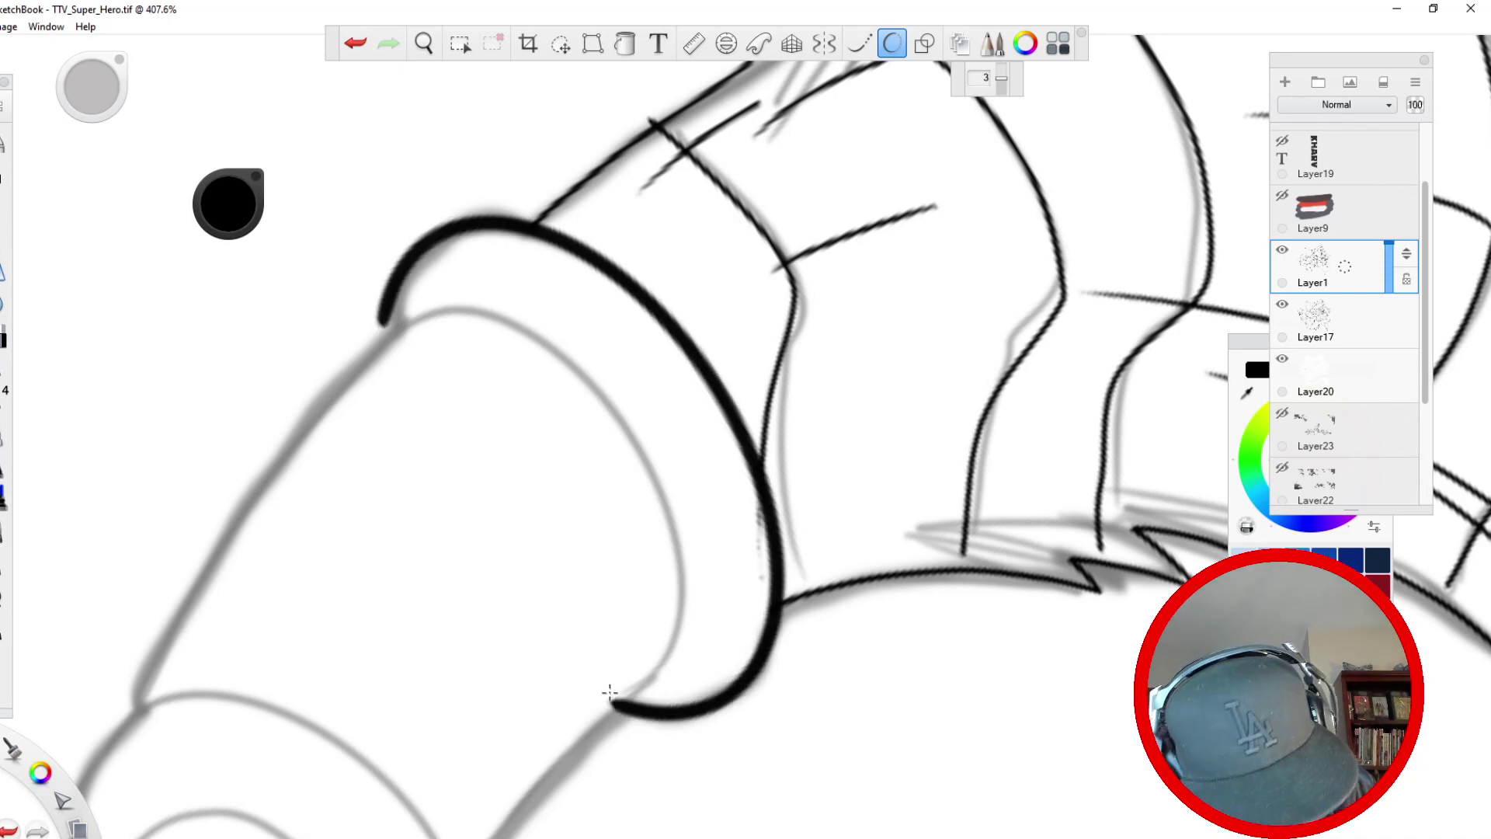
{"action": "mouse_move", "coordinate": [379, 331]}
{"action": "left_mouse_down"}
{"action": "mouse_move", "coordinate": [499, 299]}
{"action": "mouse_move", "coordinate": [630, 412]}
{"action": "mouse_move", "coordinate": [686, 583]}
{"action": "mouse_move", "coordinate": [603, 724]}
{"action": "left_mouse_up"}
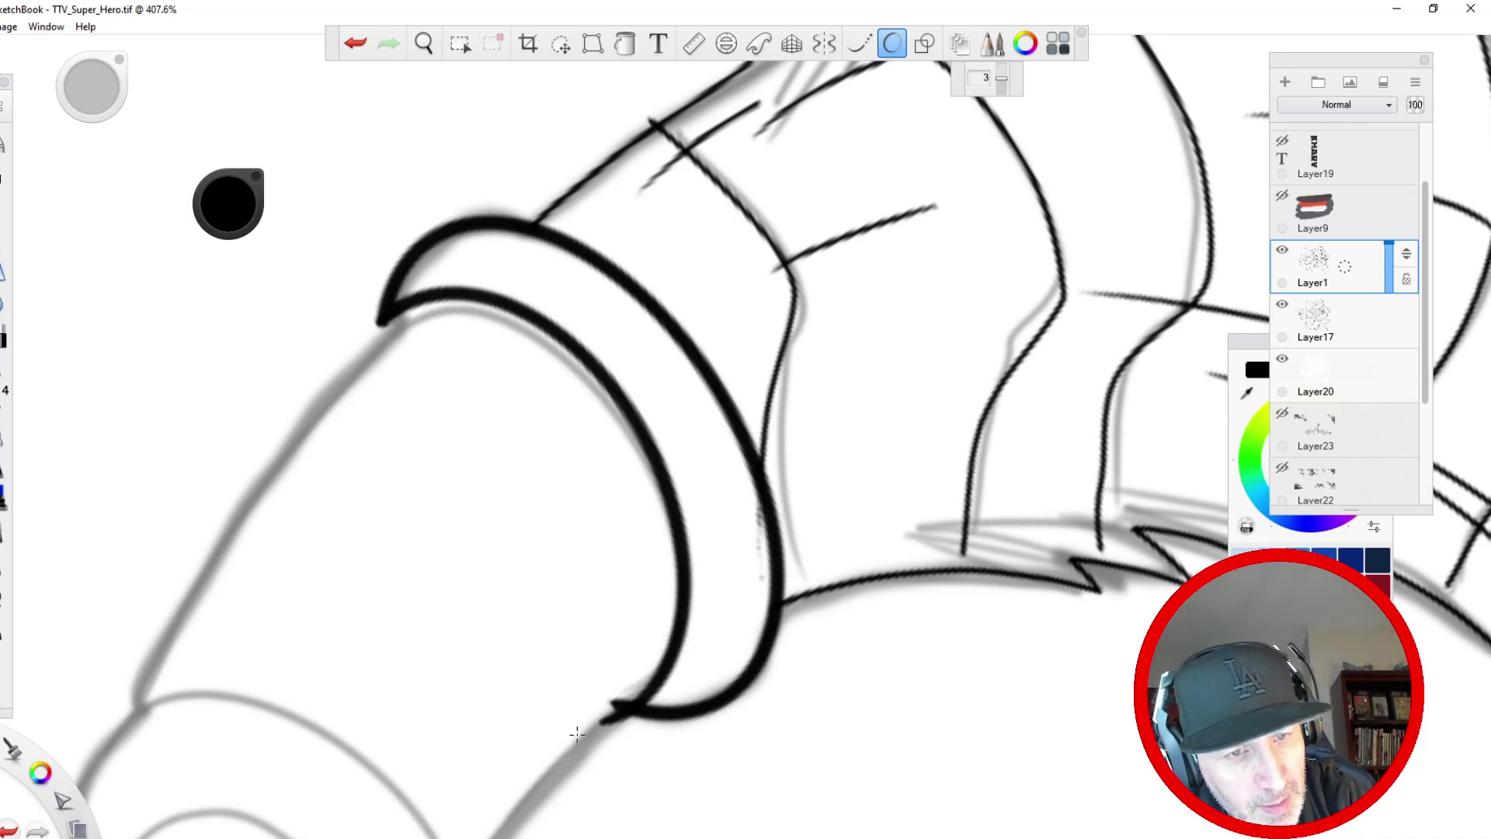
{"action": "key", "text": "Escape"}
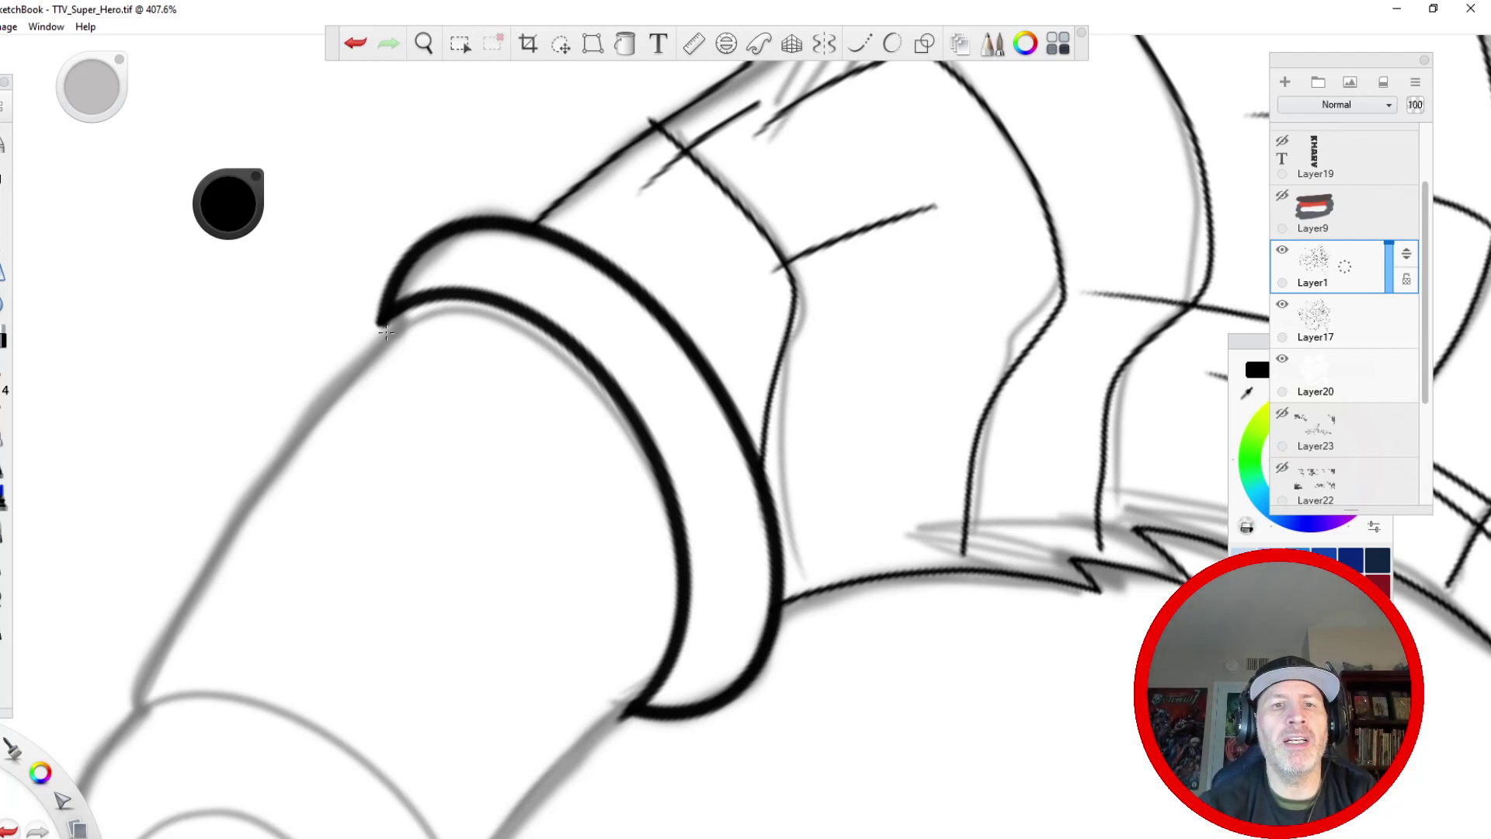
- Ink both tail edges between the two bands with Steady Stroke at 25, adding a small fur spike on the inner edge
{"action": "left_click", "coordinate": [859, 47]}
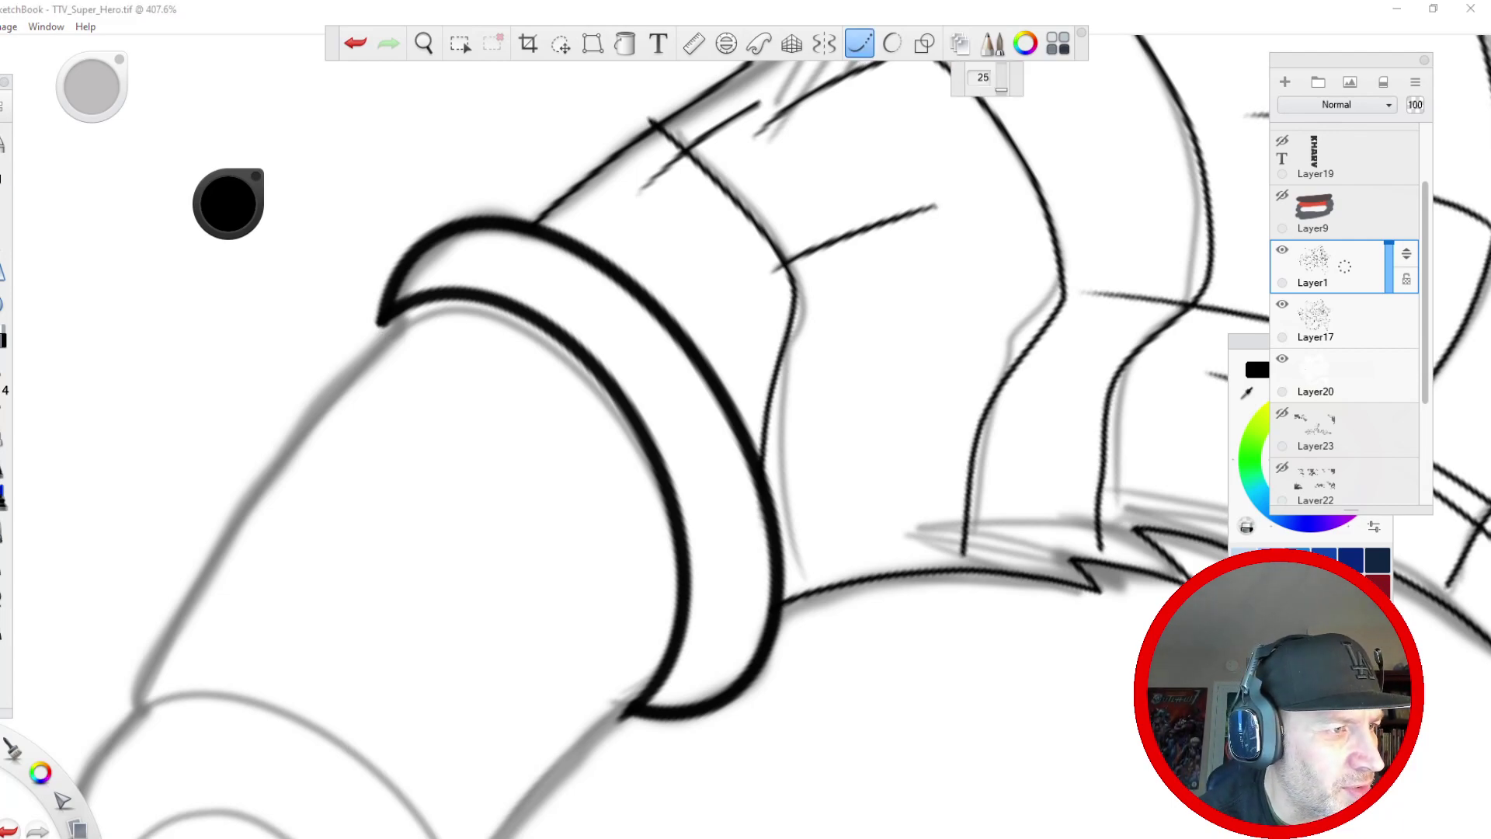
{"action": "mouse_move", "coordinate": [387, 318]}
{"action": "left_mouse_down"}
{"action": "mouse_move", "coordinate": [171, 608]}
{"action": "mouse_move", "coordinate": [137, 691]}
{"action": "left_mouse_up"}
{"action": "left_click_drag", "start_coordinate": [641, 701], "coordinate": [478, 837]}
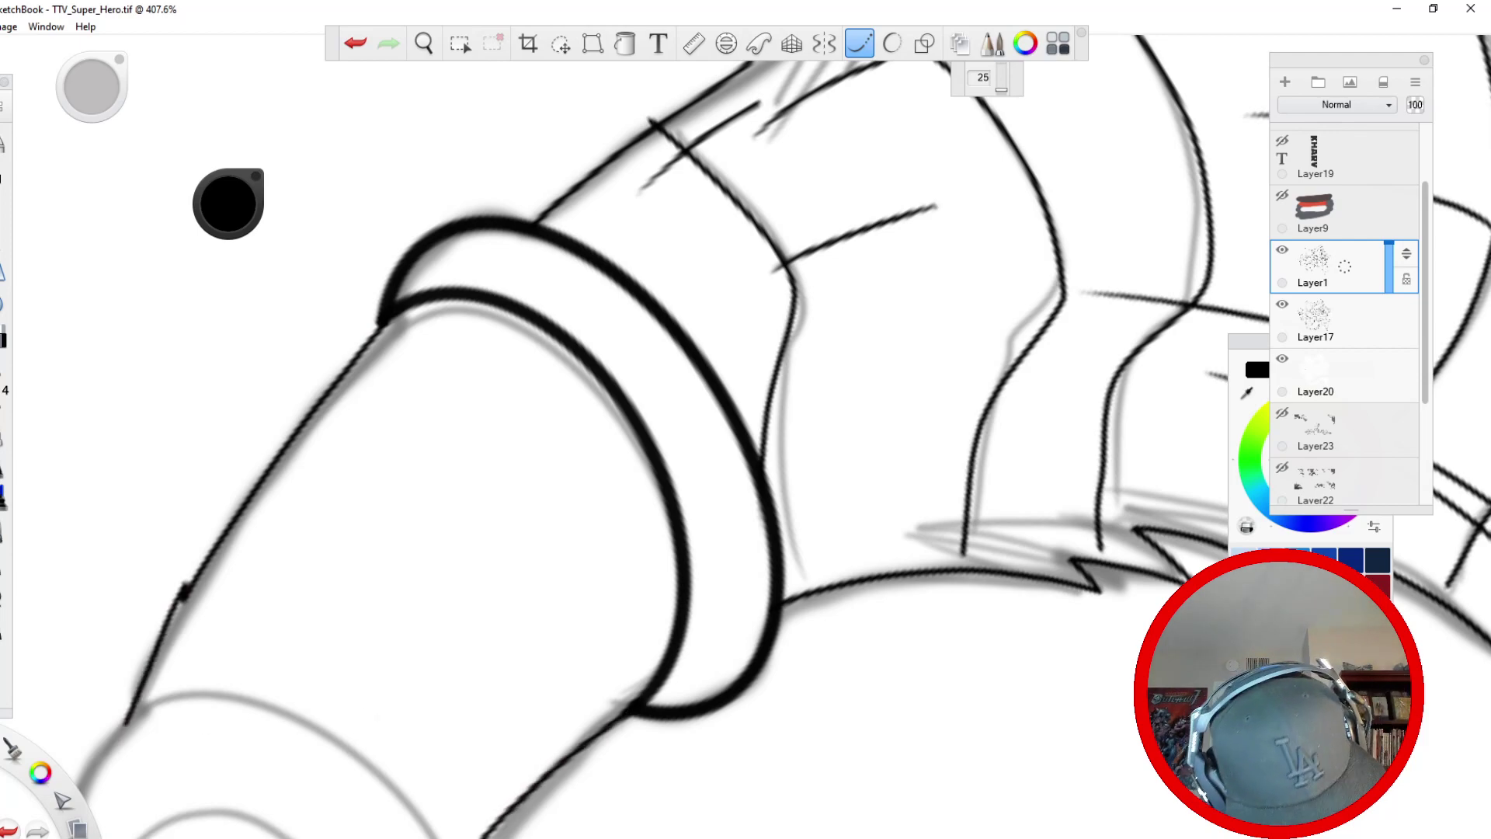
{"action": "key", "text": "space"}
{"action": "left_click_drag", "start_coordinate": [249, 657], "coordinate": [450, 247]}
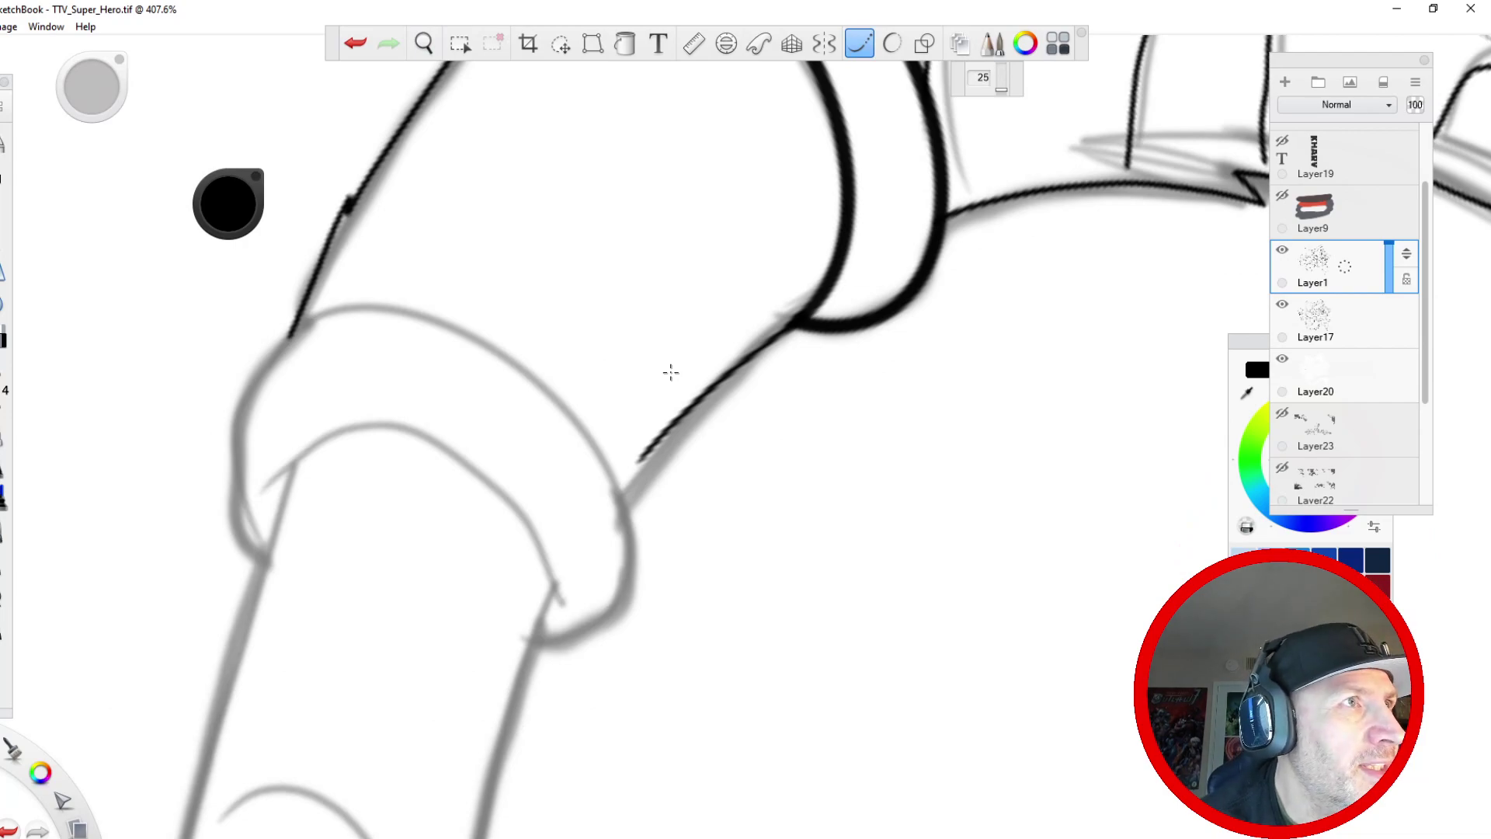
{"action": "mouse_move", "coordinate": [642, 464]}
{"action": "left_mouse_down"}
{"action": "mouse_move", "coordinate": [678, 436]}
{"action": "mouse_move", "coordinate": [642, 460]}
{"action": "left_mouse_up"}
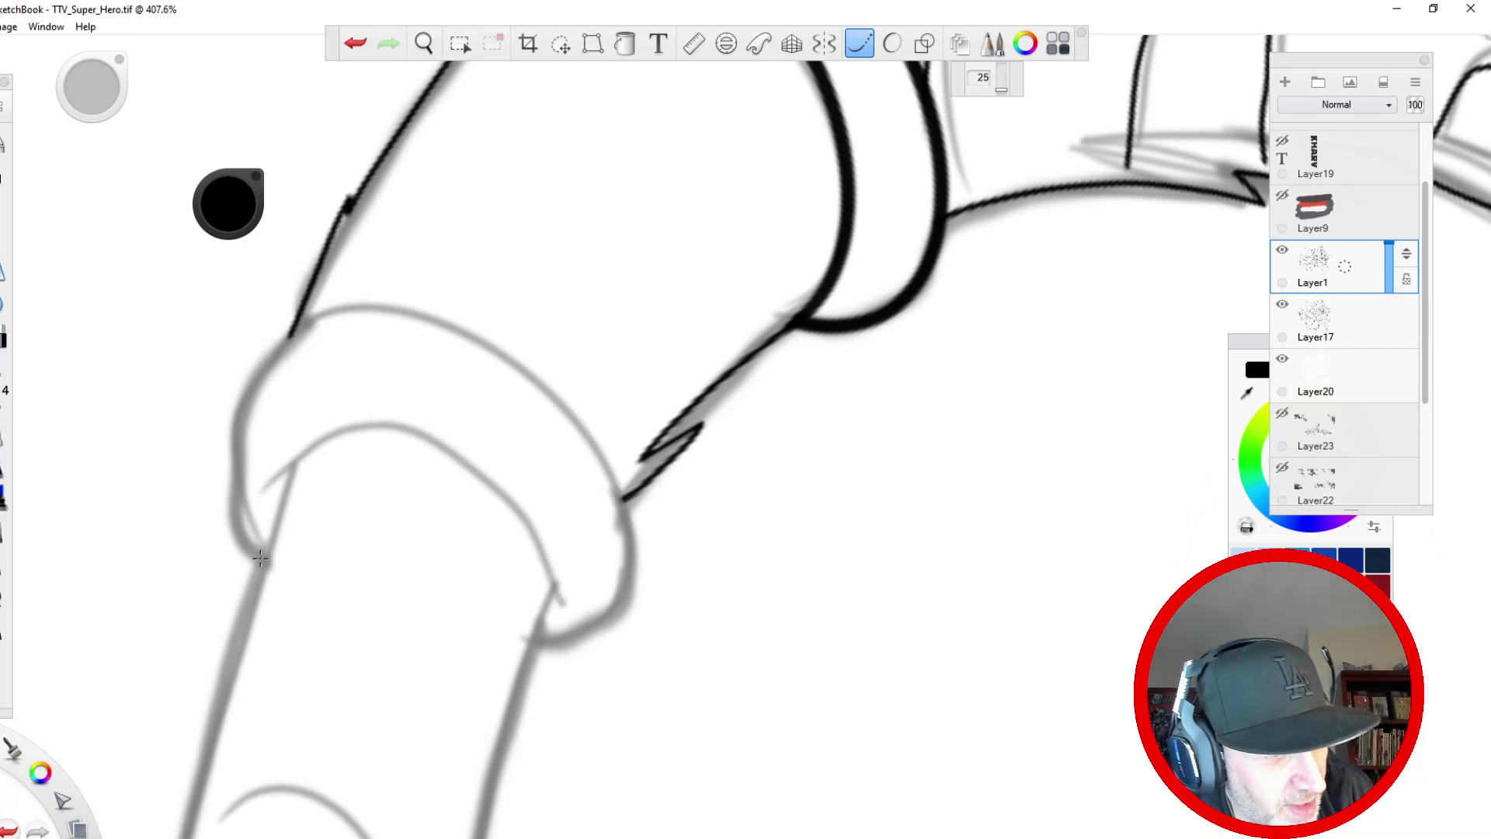
{"action": "left_click", "coordinate": [859, 44]}
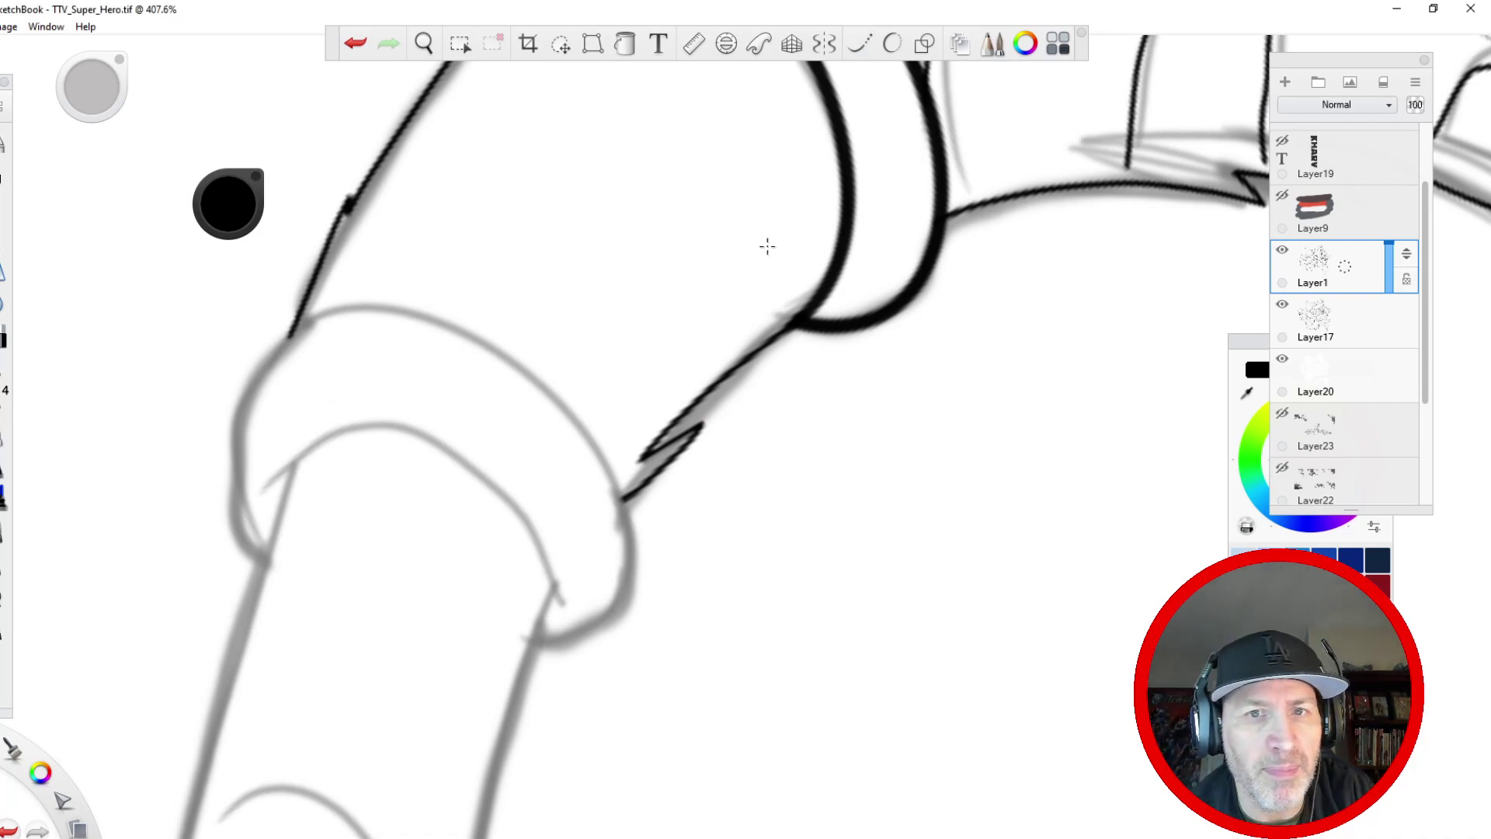
- Ink the second tail band's outer and inner curves as a thick crescent with Predictive Stroke at level 3
{"action": "left_click", "coordinate": [893, 45]}
{"action": "mouse_move", "coordinate": [263, 553]}
{"action": "left_mouse_down"}
{"action": "mouse_move", "coordinate": [225, 358]}
{"action": "mouse_move", "coordinate": [573, 412]}
{"action": "mouse_move", "coordinate": [492, 645]}
{"action": "left_mouse_up"}
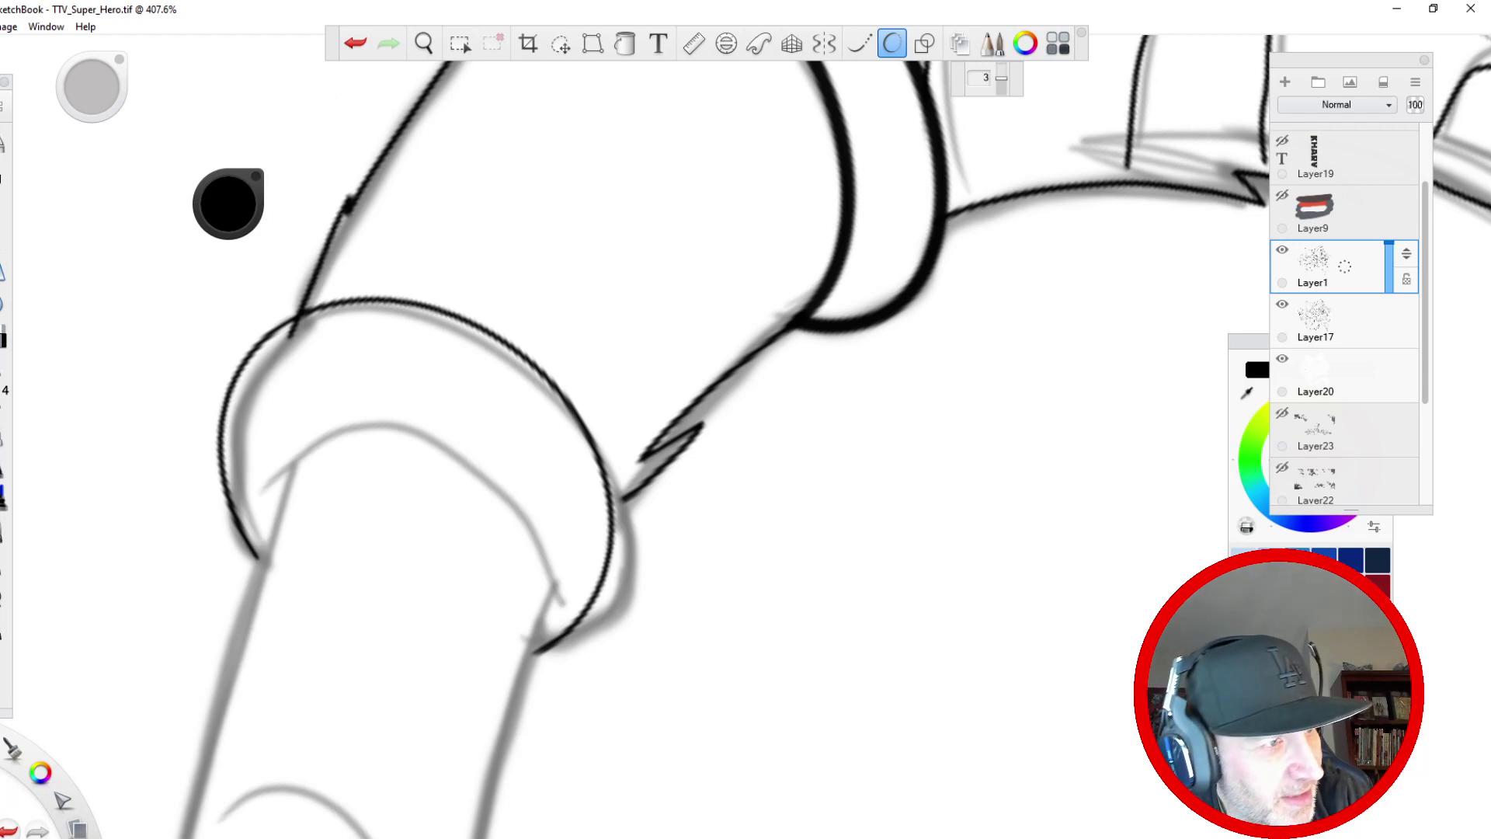
{"action": "left_click", "coordinate": [355, 43]}
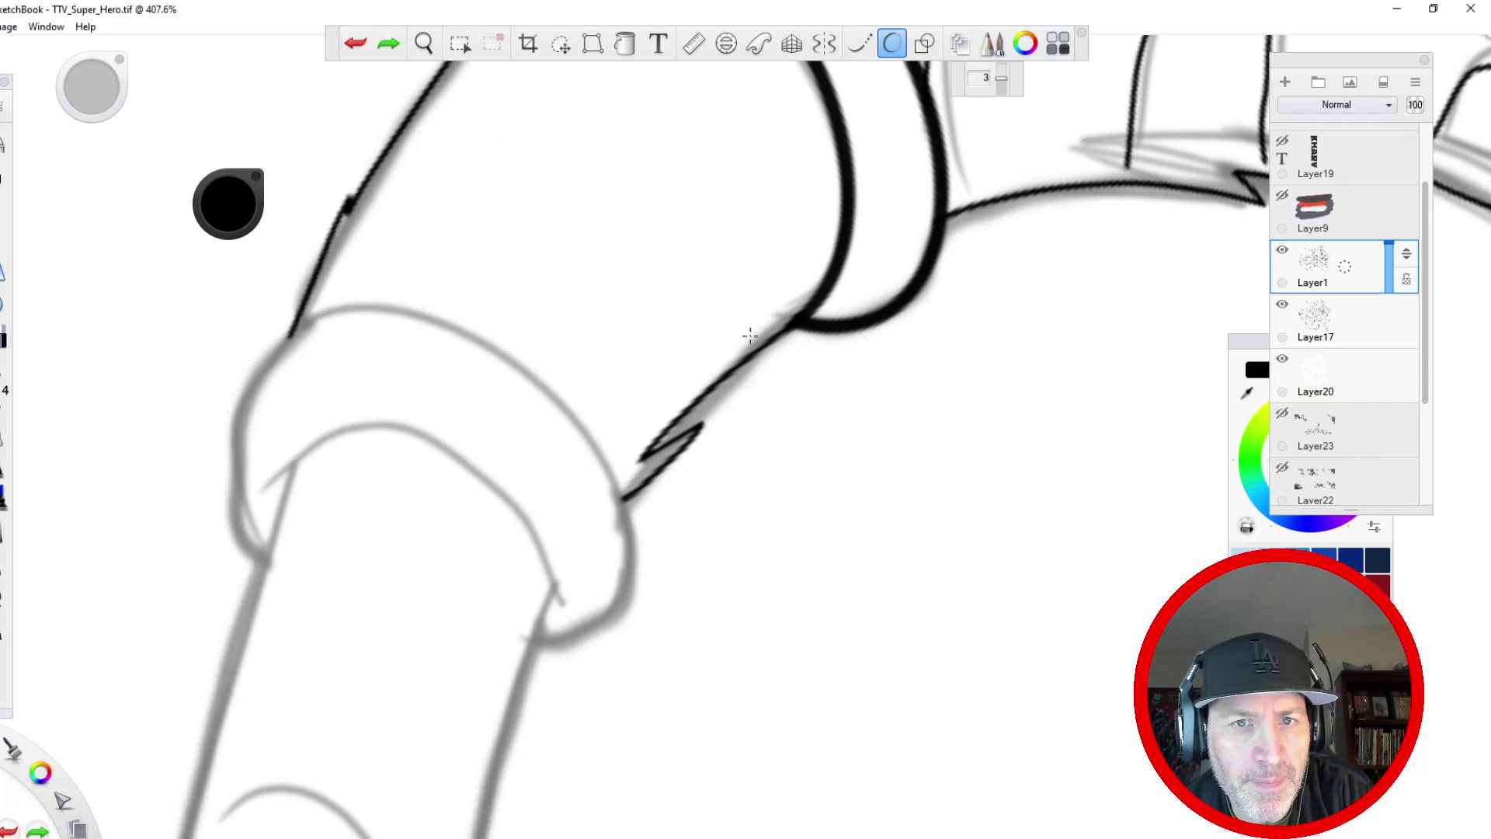
{"action": "mouse_move", "coordinate": [266, 551]}
{"action": "left_mouse_down"}
{"action": "mouse_move", "coordinate": [234, 435]}
{"action": "mouse_move", "coordinate": [579, 381]}
{"action": "mouse_move", "coordinate": [506, 652]}
{"action": "left_mouse_up"}
{"action": "mouse_move", "coordinate": [267, 544]}
{"action": "left_mouse_down"}
{"action": "mouse_move", "coordinate": [350, 404]}
{"action": "mouse_move", "coordinate": [532, 652]}
{"action": "left_mouse_up"}
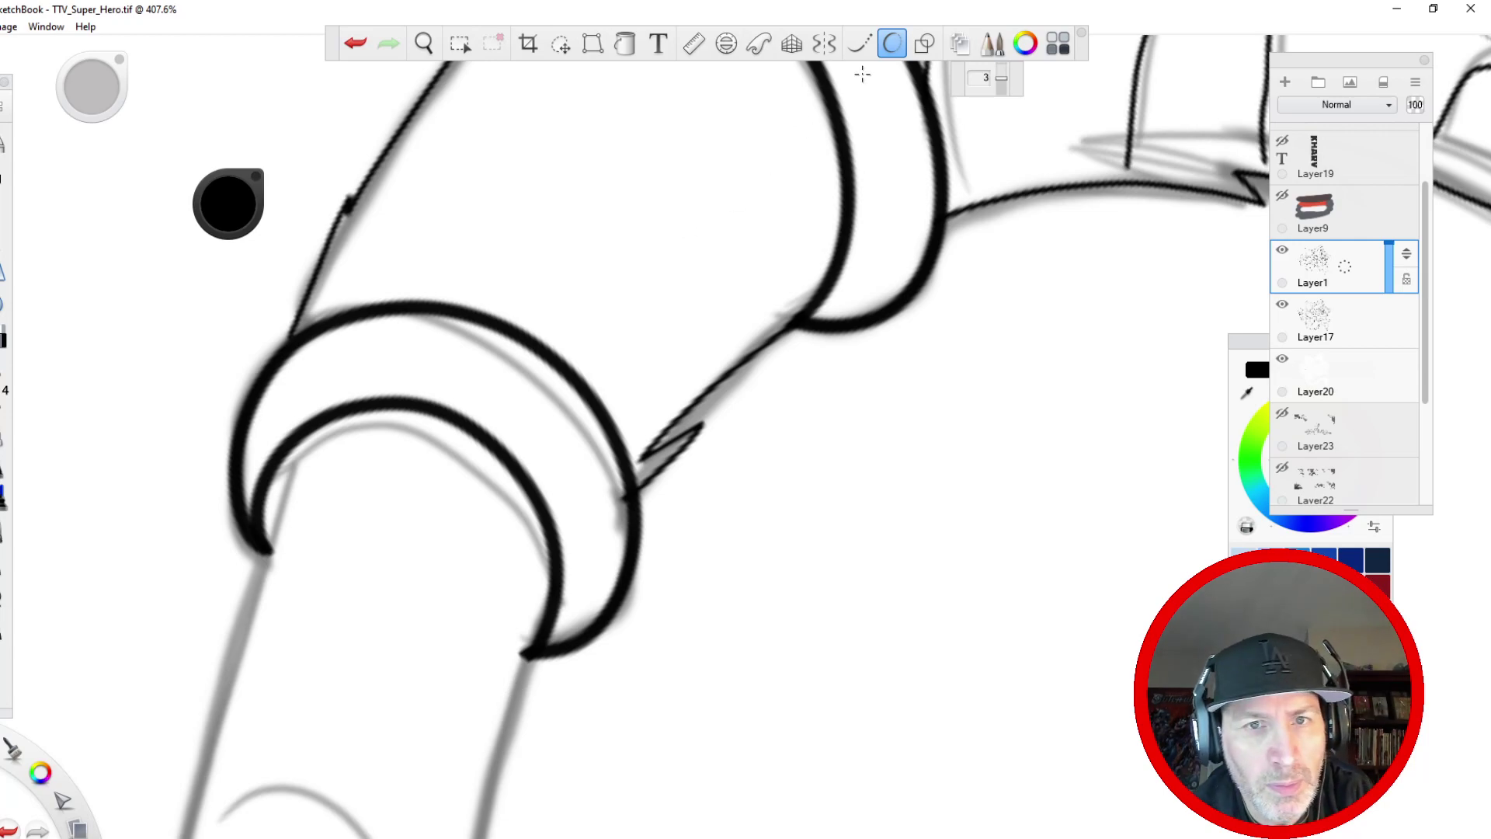
{"action": "left_click", "coordinate": [891, 44]}
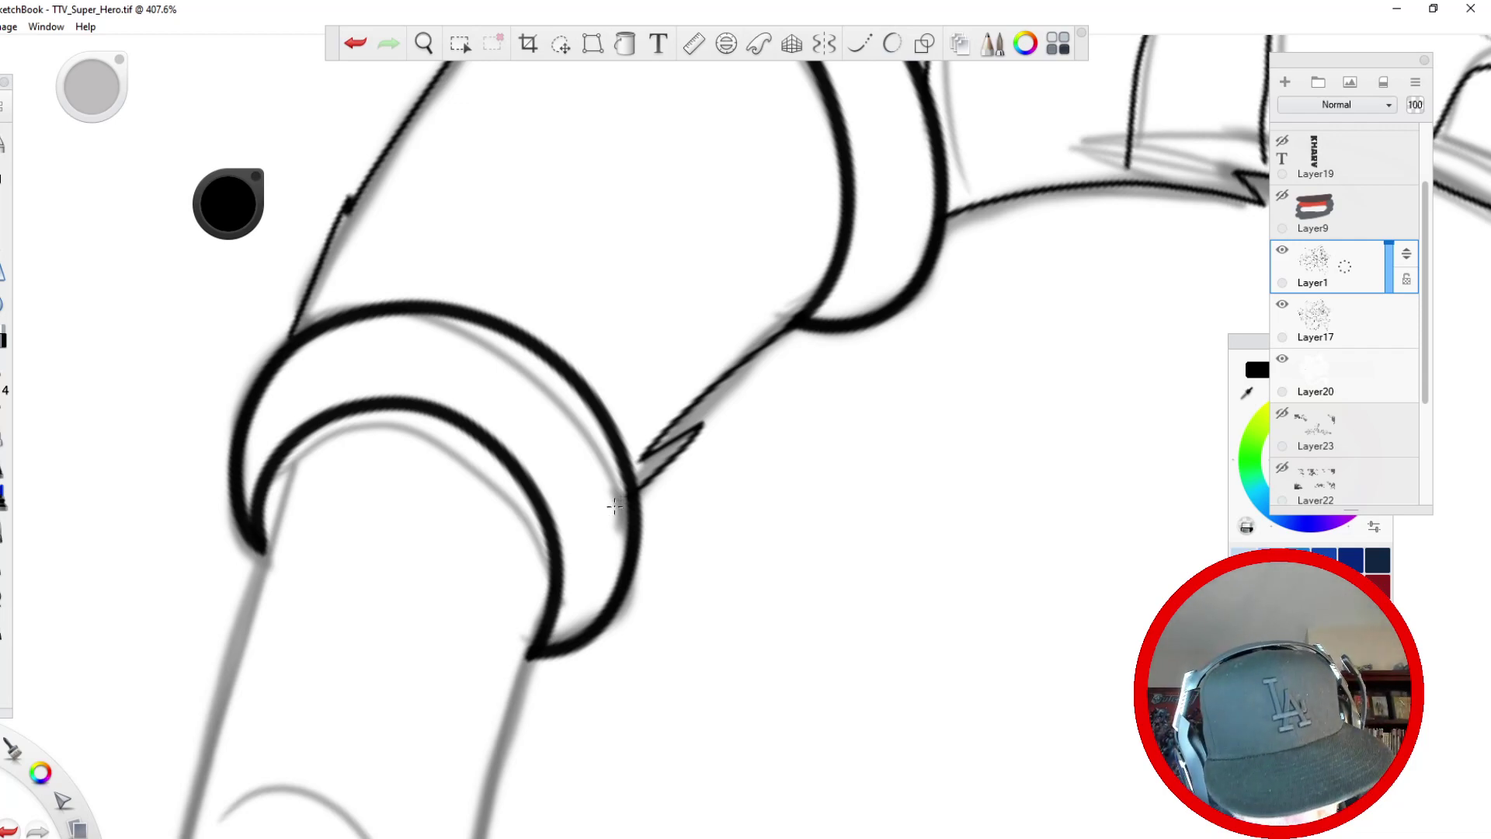
{"action": "key", "text": "space"}
{"action": "left_click_drag", "start_coordinate": [198, 657], "coordinate": [422, 356]}
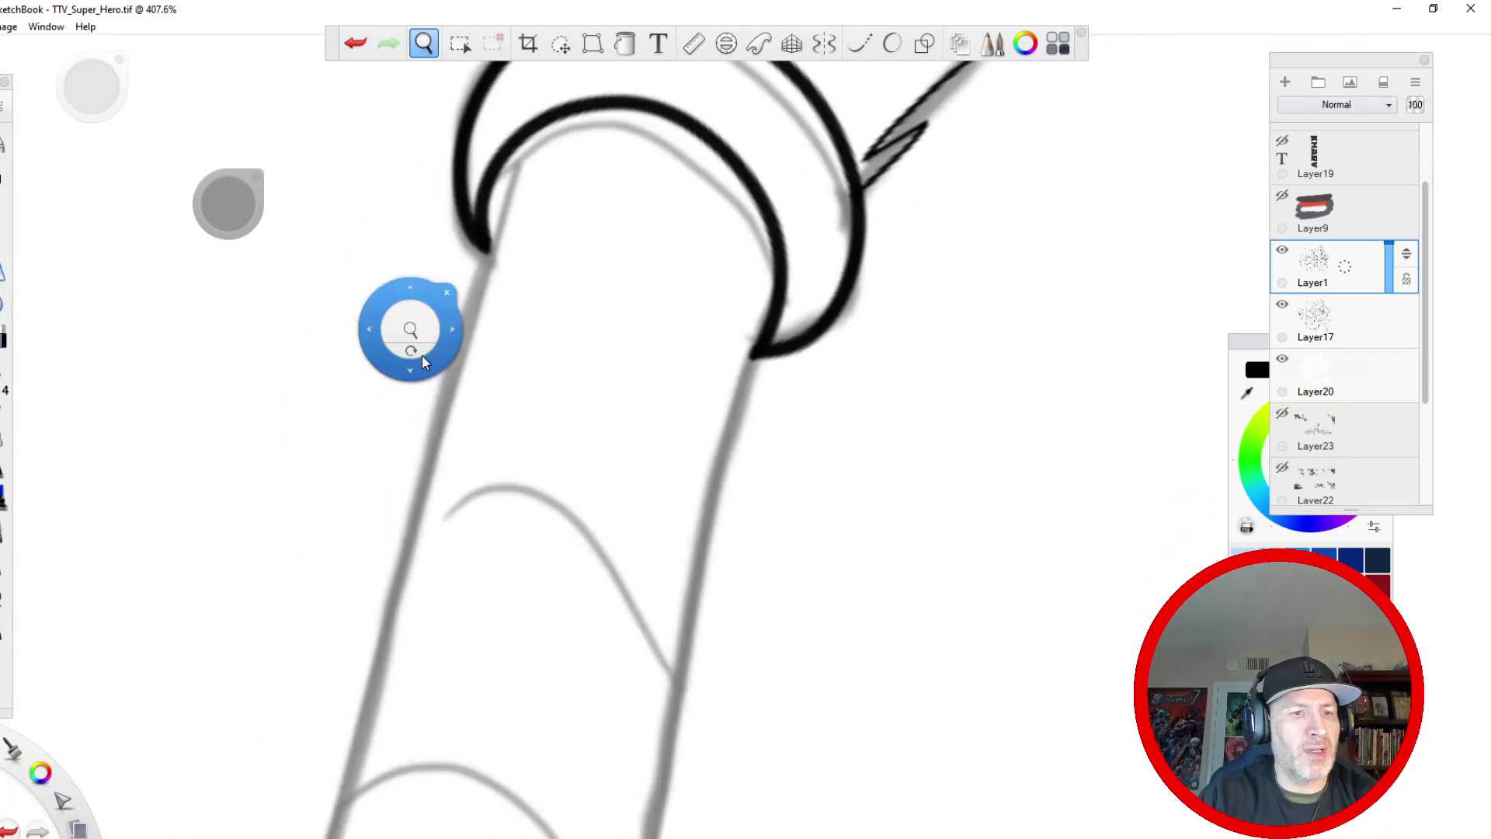
- Ink both tail edges just past the second band with Steady Stroke at 25, adding a small fur spike on each side
{"action": "left_click", "coordinate": [860, 45]}
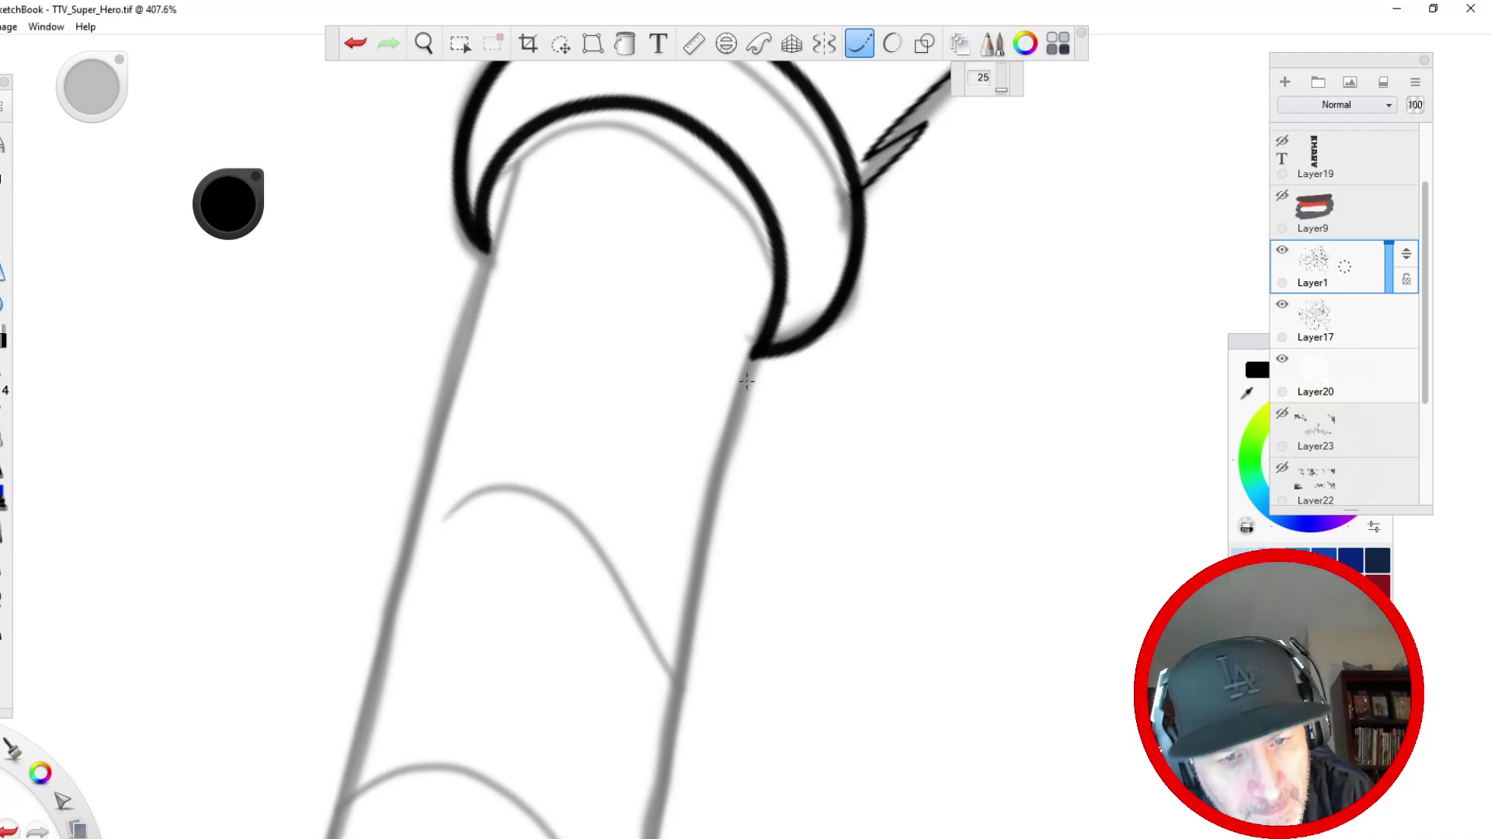
{"action": "left_click_drag", "start_coordinate": [752, 358], "coordinate": [660, 763]}
{"action": "mouse_move", "coordinate": [489, 203]}
{"action": "left_mouse_down"}
{"action": "mouse_move", "coordinate": [479, 294]}
{"action": "mouse_move", "coordinate": [409, 538]}
{"action": "mouse_move", "coordinate": [405, 503]}
{"action": "mouse_move", "coordinate": [387, 555]}
{"action": "mouse_move", "coordinate": [378, 637]}
{"action": "mouse_move", "coordinate": [366, 615]}
{"action": "mouse_move", "coordinate": [352, 760]}
{"action": "left_mouse_up"}
{"action": "key", "text": "space"}
{"action": "left_click_drag", "start_coordinate": [234, 696], "coordinate": [251, 200]}
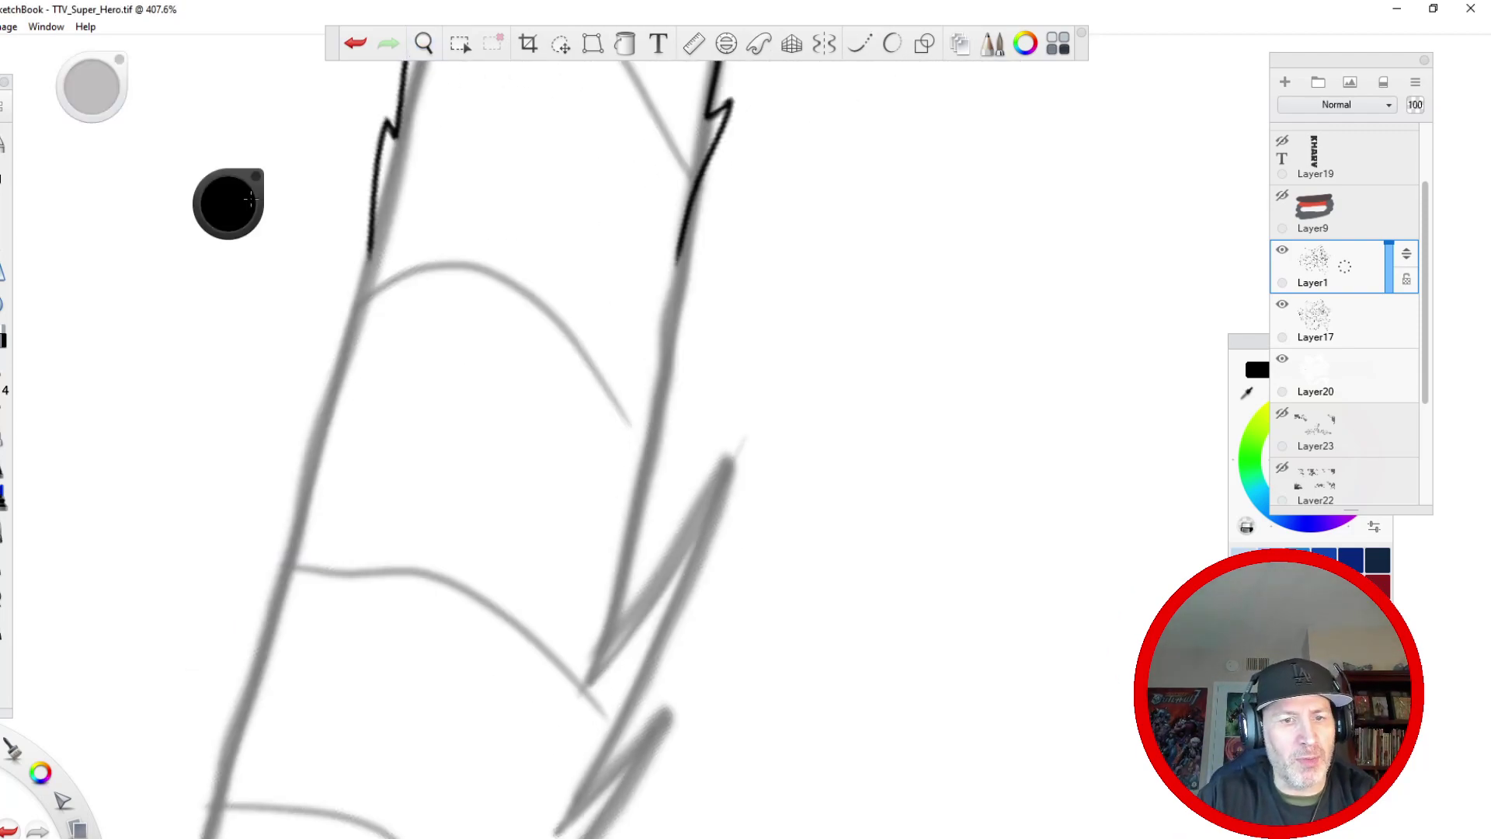
- Ink the next stretch of both tail edges over the sketch, breaking the lines with pointed fur tufts
{"action": "left_click", "coordinate": [859, 44]}
{"action": "mouse_move", "coordinate": [701, 179]}
{"action": "left_mouse_down"}
{"action": "mouse_move", "coordinate": [599, 658]}
{"action": "mouse_move", "coordinate": [722, 474]}
{"action": "mouse_move", "coordinate": [689, 597]}
{"action": "mouse_move", "coordinate": [575, 800]}
{"action": "left_mouse_up"}
{"action": "mouse_move", "coordinate": [372, 230]}
{"action": "left_mouse_down"}
{"action": "mouse_move", "coordinate": [346, 375]}
{"action": "mouse_move", "coordinate": [260, 611]}
{"action": "mouse_move", "coordinate": [351, 283]}
{"action": "left_mouse_up"}
{"action": "key", "text": "space"}
{"action": "left_click_drag", "start_coordinate": [292, 343], "coordinate": [349, 699]}
{"action": "mouse_move", "coordinate": [300, 692]}
{"action": "left_mouse_down"}
{"action": "mouse_move", "coordinate": [315, 464]}
{"action": "mouse_move", "coordinate": [369, 303]}
{"action": "mouse_move", "coordinate": [365, 622]}
{"action": "left_mouse_up"}
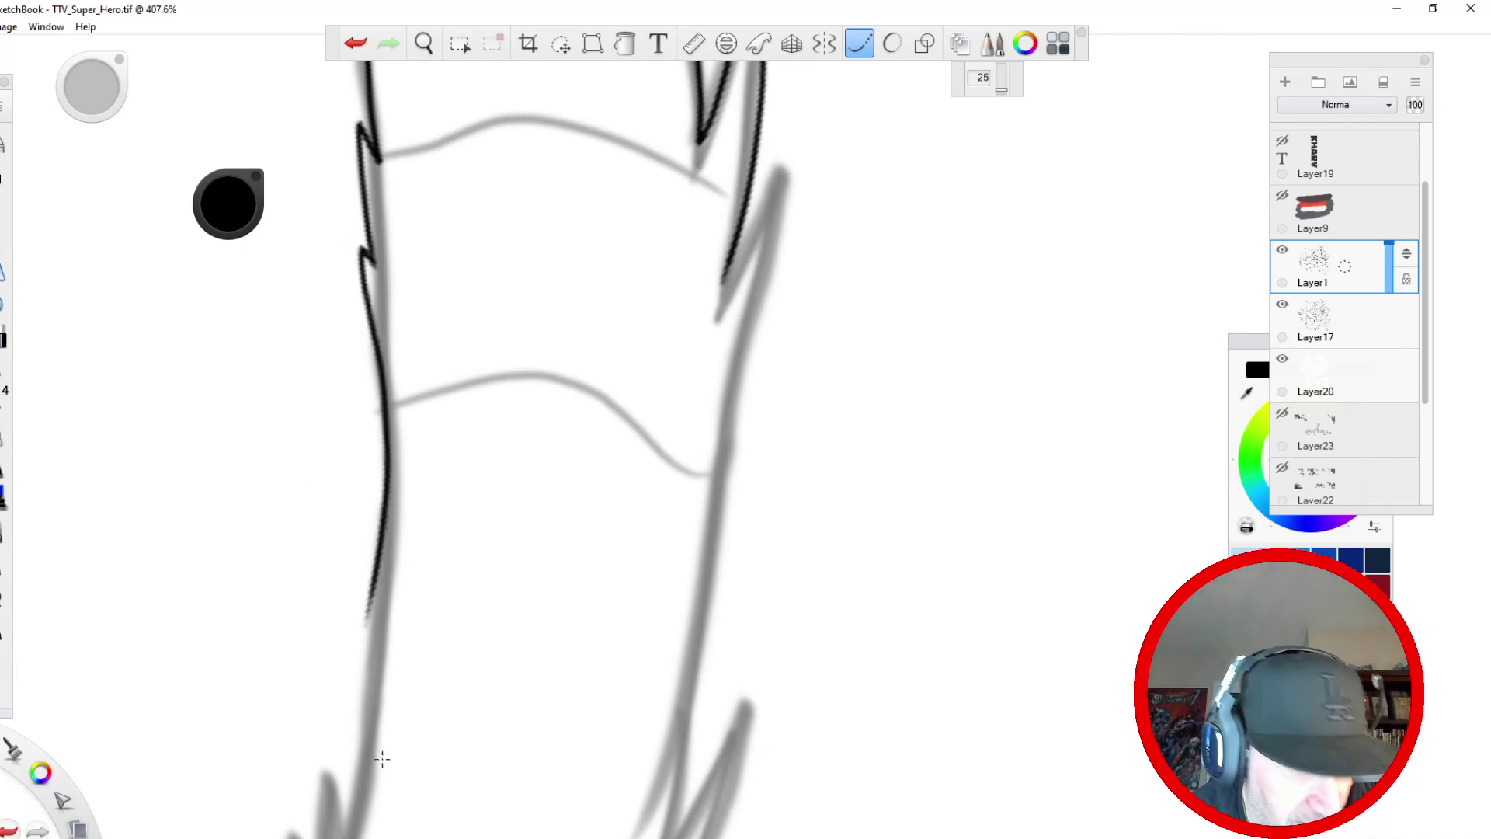
- Ink the smooth mid-tail edges down to the sketched tufts and draw jagged fur spikes on both sides
{"action": "mouse_move", "coordinate": [716, 280]}
{"action": "left_mouse_down"}
{"action": "mouse_move", "coordinate": [777, 233]}
{"action": "mouse_move", "coordinate": [689, 693]}
{"action": "left_mouse_up"}
{"action": "left_click_drag", "start_coordinate": [379, 673], "coordinate": [383, 316]}
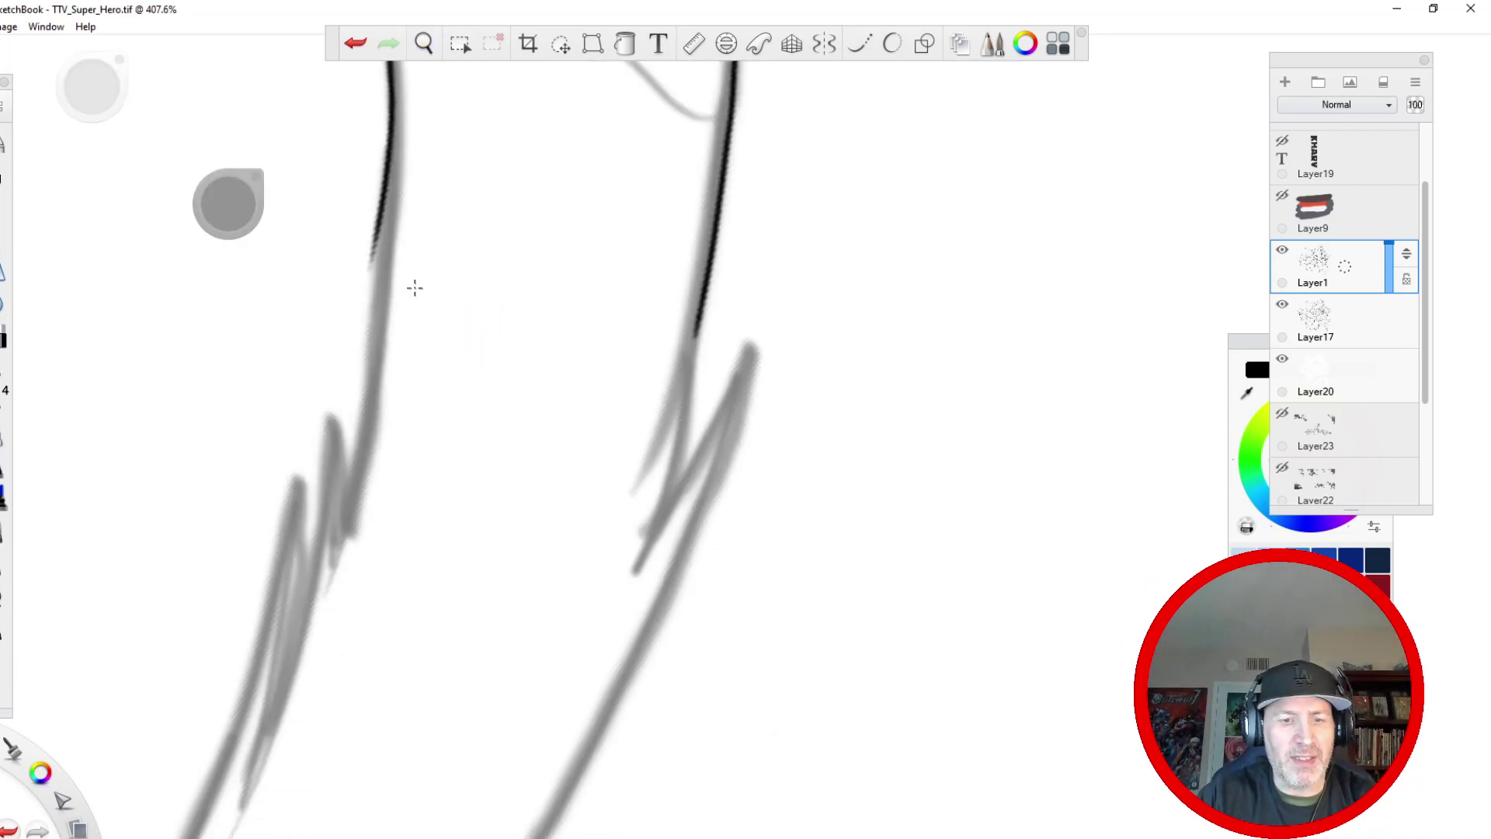
{"action": "mouse_move", "coordinate": [694, 336]}
{"action": "left_mouse_down"}
{"action": "mouse_move", "coordinate": [691, 393]}
{"action": "mouse_move", "coordinate": [630, 421]}
{"action": "mouse_move", "coordinate": [748, 435]}
{"action": "mouse_move", "coordinate": [727, 544]}
{"action": "mouse_move", "coordinate": [616, 679]}
{"action": "left_mouse_up"}
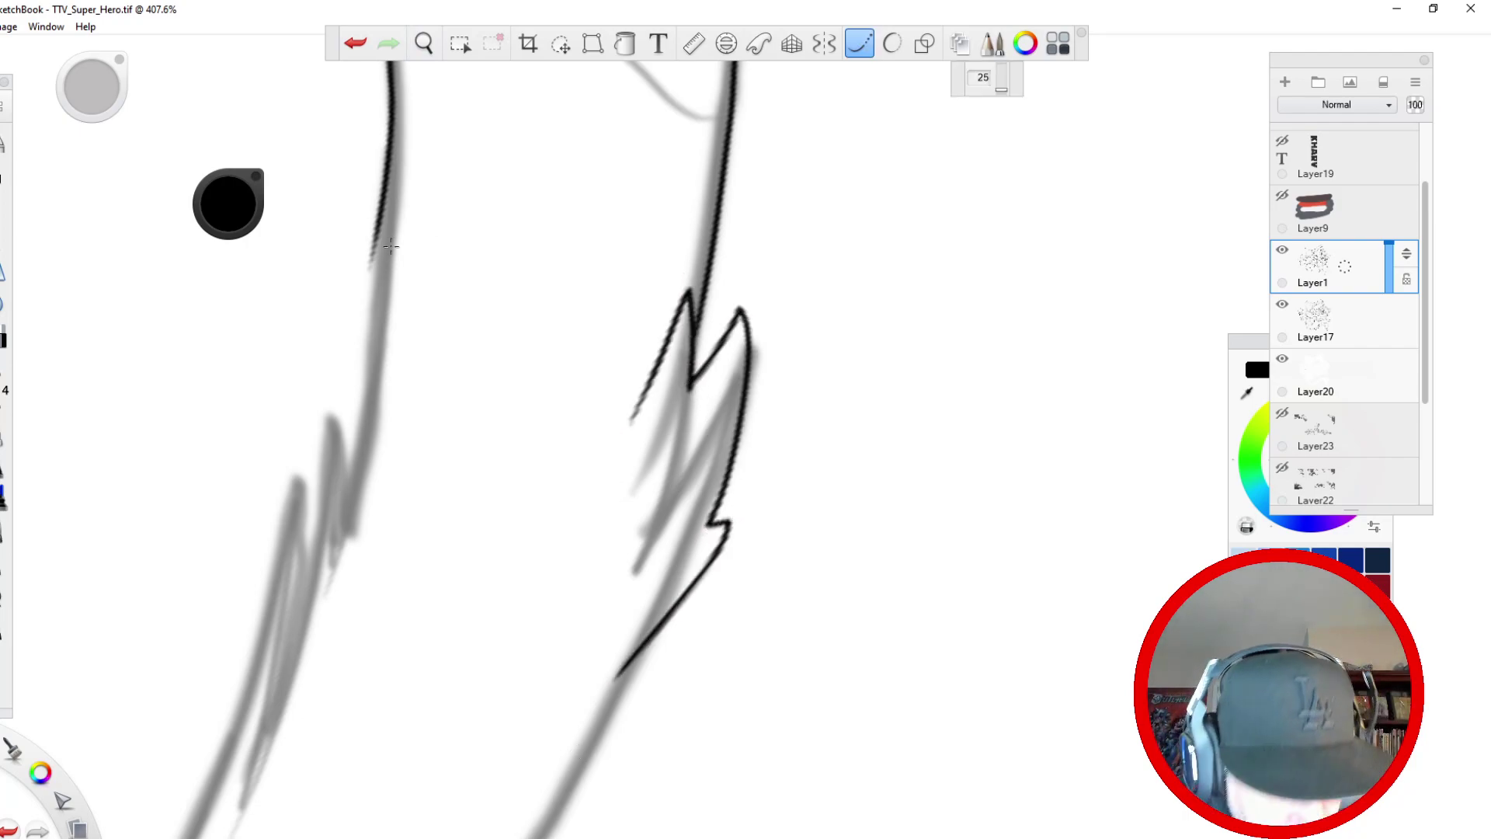
{"action": "mouse_move", "coordinate": [386, 203]}
{"action": "left_mouse_down"}
{"action": "mouse_move", "coordinate": [364, 338]}
{"action": "mouse_move", "coordinate": [326, 427]}
{"action": "mouse_move", "coordinate": [302, 612]}
{"action": "left_mouse_up"}
{"action": "mouse_move", "coordinate": [376, 423]}
{"action": "left_mouse_down"}
{"action": "mouse_move", "coordinate": [346, 495]}
{"action": "mouse_move", "coordinate": [429, 472]}
{"action": "mouse_move", "coordinate": [401, 669]}
{"action": "left_mouse_up"}
- Ink both edges where the tail starts to bend, redrawing the long outer curve below its fur spike
{"action": "key", "text": "space"}
{"action": "mouse_move", "coordinate": [200, 715]}
{"action": "left_mouse_down"}
{"action": "mouse_move", "coordinate": [330, 515]}
{"action": "mouse_move", "coordinate": [287, 698]}
{"action": "left_mouse_up"}
{"action": "mouse_move", "coordinate": [515, 267]}
{"action": "left_mouse_down"}
{"action": "mouse_move", "coordinate": [408, 627]}
{"action": "mouse_move", "coordinate": [351, 739]}
{"action": "left_mouse_up"}
{"action": "left_click_drag", "start_coordinate": [886, 404], "coordinate": [615, 838]}
{"action": "key", "text": "space"}
{"action": "left_click_drag", "start_coordinate": [226, 673], "coordinate": [419, 166]}
{"action": "mouse_move", "coordinate": [773, 379]}
{"action": "left_mouse_down"}
{"action": "mouse_move", "coordinate": [536, 614]}
{"action": "mouse_move", "coordinate": [241, 784]}
{"action": "left_mouse_up"}
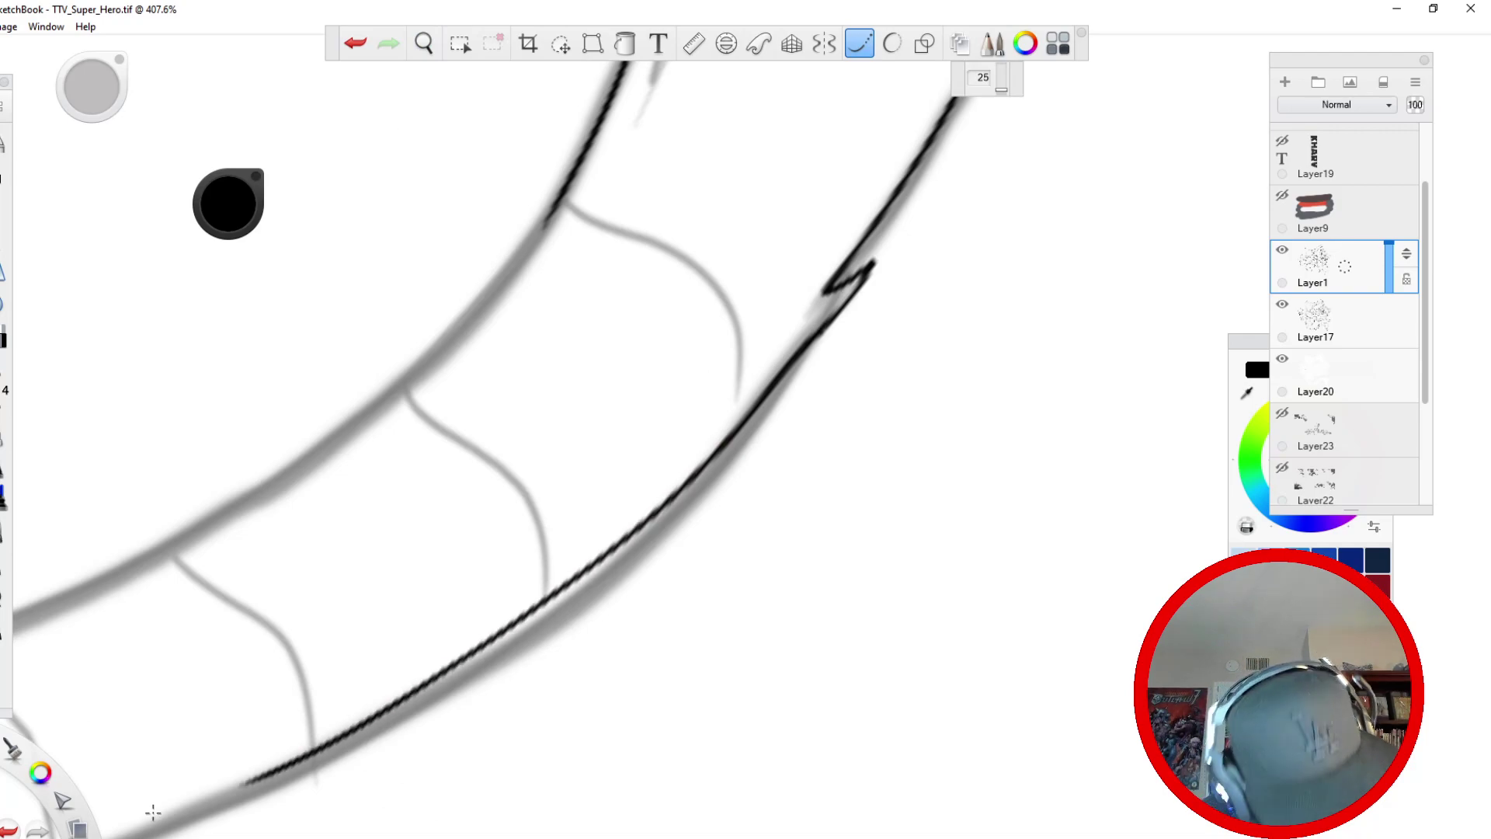
{"action": "left_click", "coordinate": [355, 43]}
{"action": "mouse_move", "coordinate": [813, 338]}
{"action": "left_mouse_down"}
{"action": "mouse_move", "coordinate": [532, 615]}
{"action": "mouse_move", "coordinate": [131, 831]}
{"action": "left_mouse_up"}
- Ink the long inner curve of the tail bend, ending it in a fur spike and a zigzag tuft inside the tail
{"action": "key", "text": "space"}
{"action": "mouse_move", "coordinate": [93, 497]}
{"action": "left_mouse_down"}
{"action": "mouse_move", "coordinate": [150, 462]}
{"action": "mouse_move", "coordinate": [1022, 303]}
{"action": "left_mouse_up"}
{"action": "mouse_move", "coordinate": [1109, 221]}
{"action": "left_mouse_down"}
{"action": "mouse_move", "coordinate": [866, 470]}
{"action": "mouse_move", "coordinate": [509, 666]}
{"action": "mouse_move", "coordinate": [270, 761]}
{"action": "left_mouse_up"}
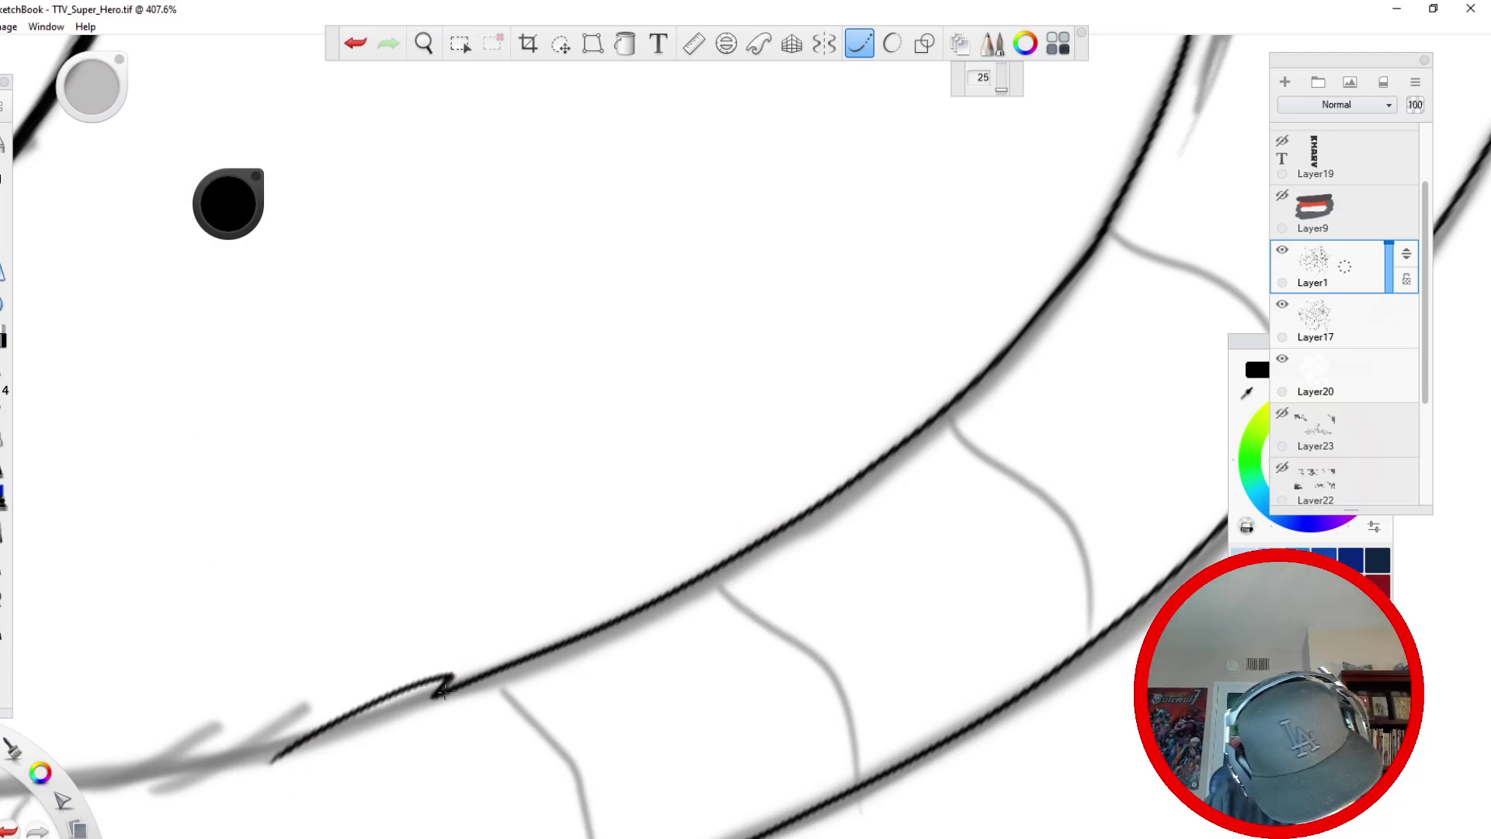
{"action": "mouse_move", "coordinate": [444, 684]}
{"action": "left_mouse_down"}
{"action": "mouse_move", "coordinate": [442, 734]}
{"action": "mouse_move", "coordinate": [341, 800]}
{"action": "left_mouse_up"}
{"action": "key", "text": "space"}
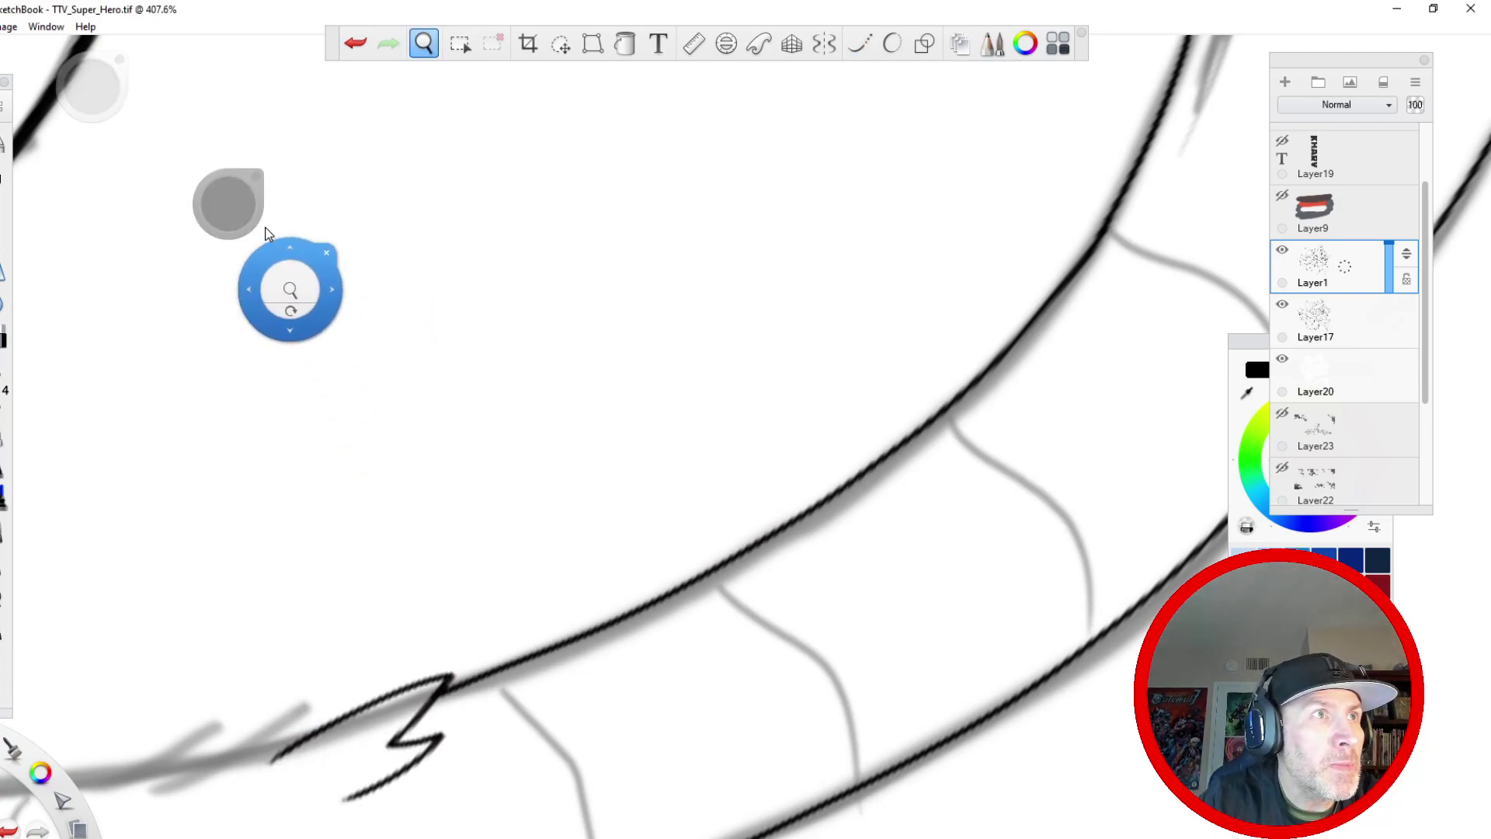
{"action": "mouse_move", "coordinate": [282, 262]}
{"action": "left_mouse_down"}
{"action": "mouse_move", "coordinate": [269, 256]}
{"action": "mouse_move", "coordinate": [310, 613]}
{"action": "mouse_move", "coordinate": [223, 463]}
{"action": "mouse_move", "coordinate": [274, 297]}
{"action": "mouse_move", "coordinate": [261, 538]}
{"action": "left_mouse_up"}
{"action": "left_click_drag", "start_coordinate": [269, 601], "coordinate": [298, 339]}
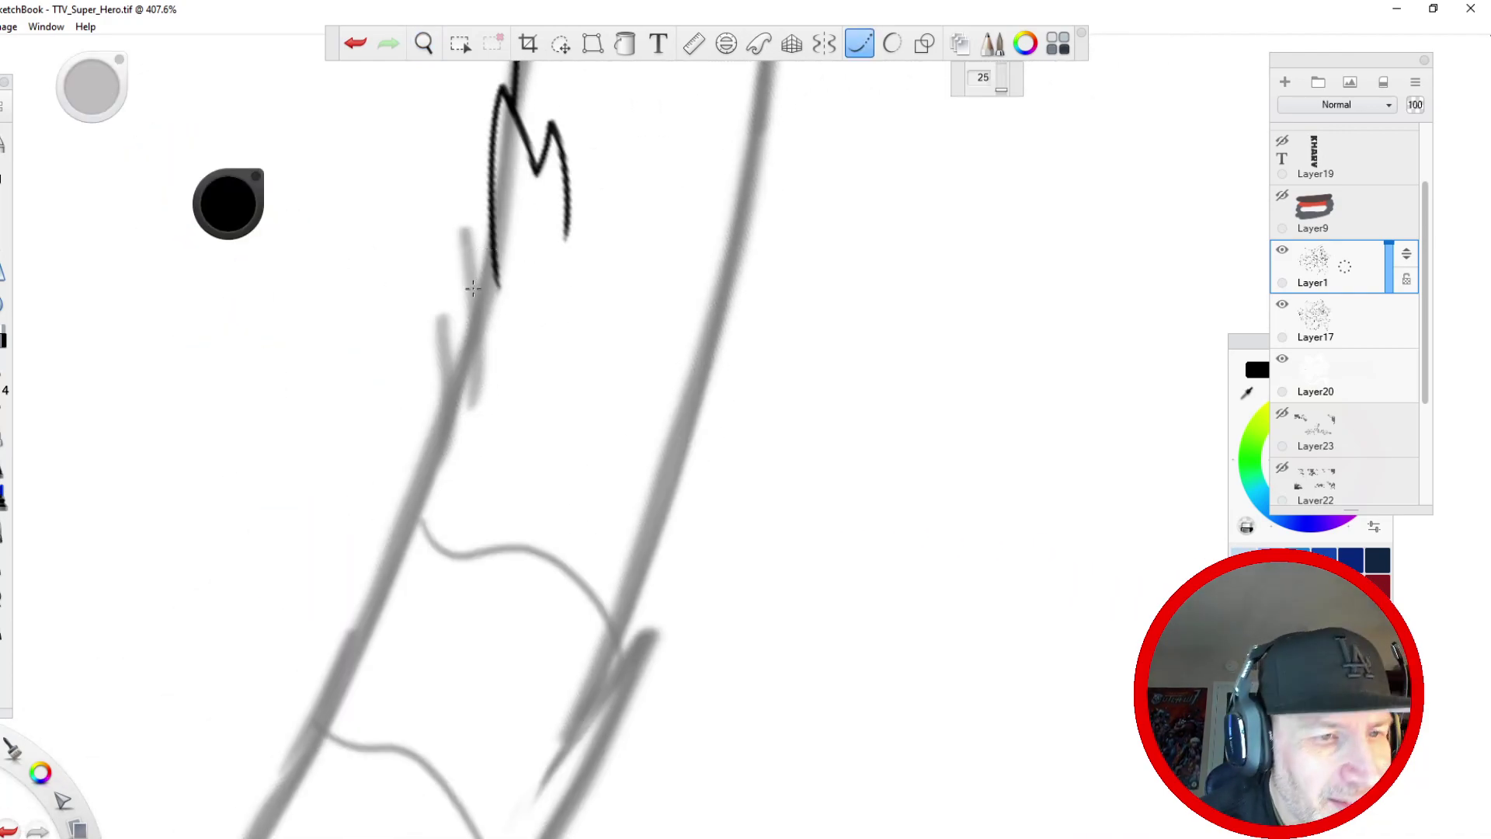
- Ink both tail edges beyond the zigzag tuft, with a small fur spike on the inner edge
{"action": "mouse_move", "coordinate": [491, 201]}
{"action": "left_mouse_down"}
{"action": "mouse_move", "coordinate": [466, 350]}
{"action": "mouse_move", "coordinate": [339, 675]}
{"action": "left_mouse_up"}
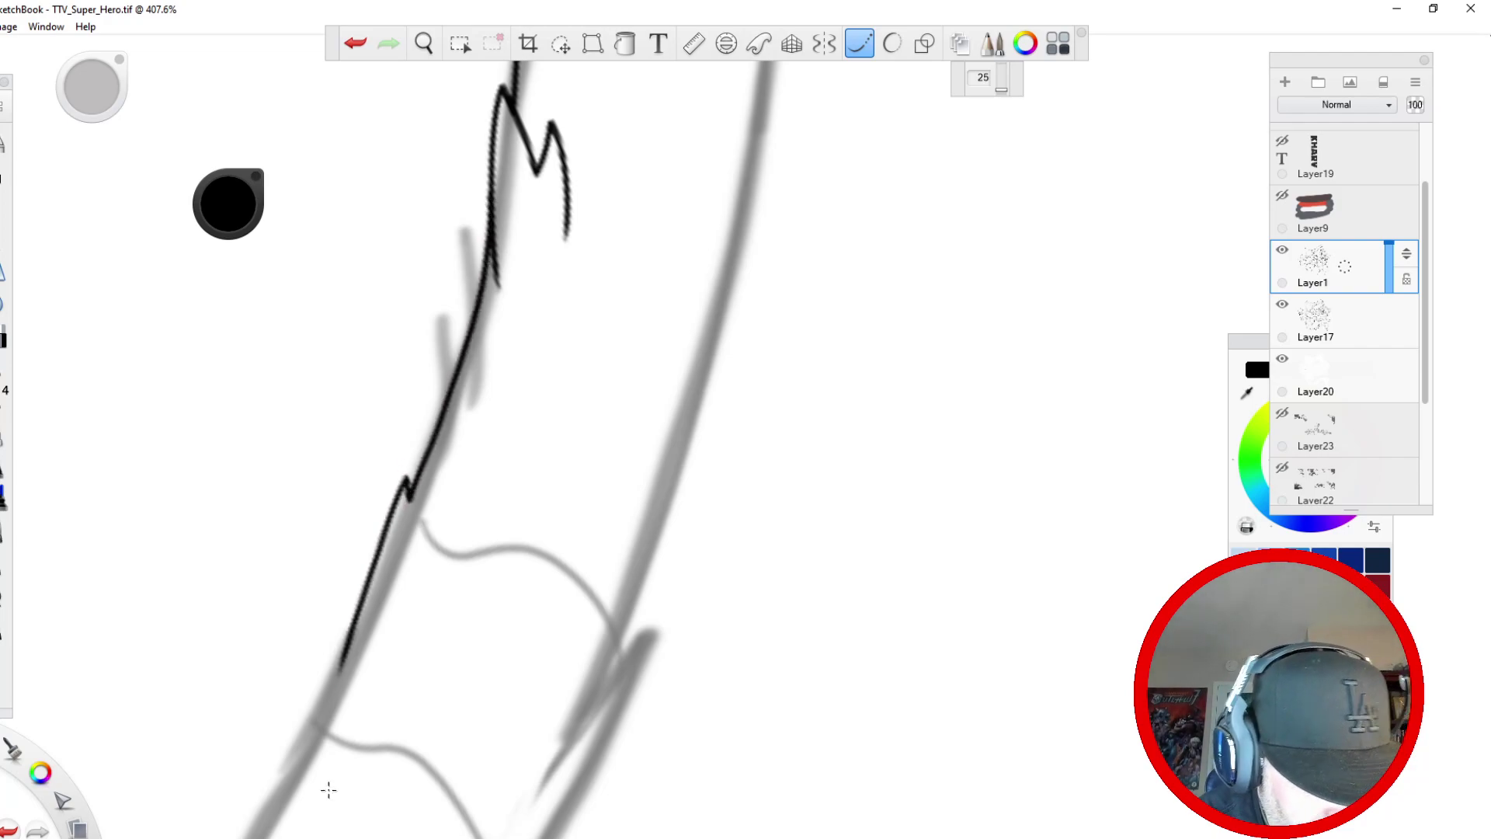
{"action": "mouse_move", "coordinate": [762, 89]}
{"action": "left_mouse_down"}
{"action": "mouse_move", "coordinate": [745, 198]}
{"action": "mouse_move", "coordinate": [559, 804]}
{"action": "left_mouse_up"}
{"action": "left_click_drag", "start_coordinate": [296, 404], "coordinate": [271, 755]}
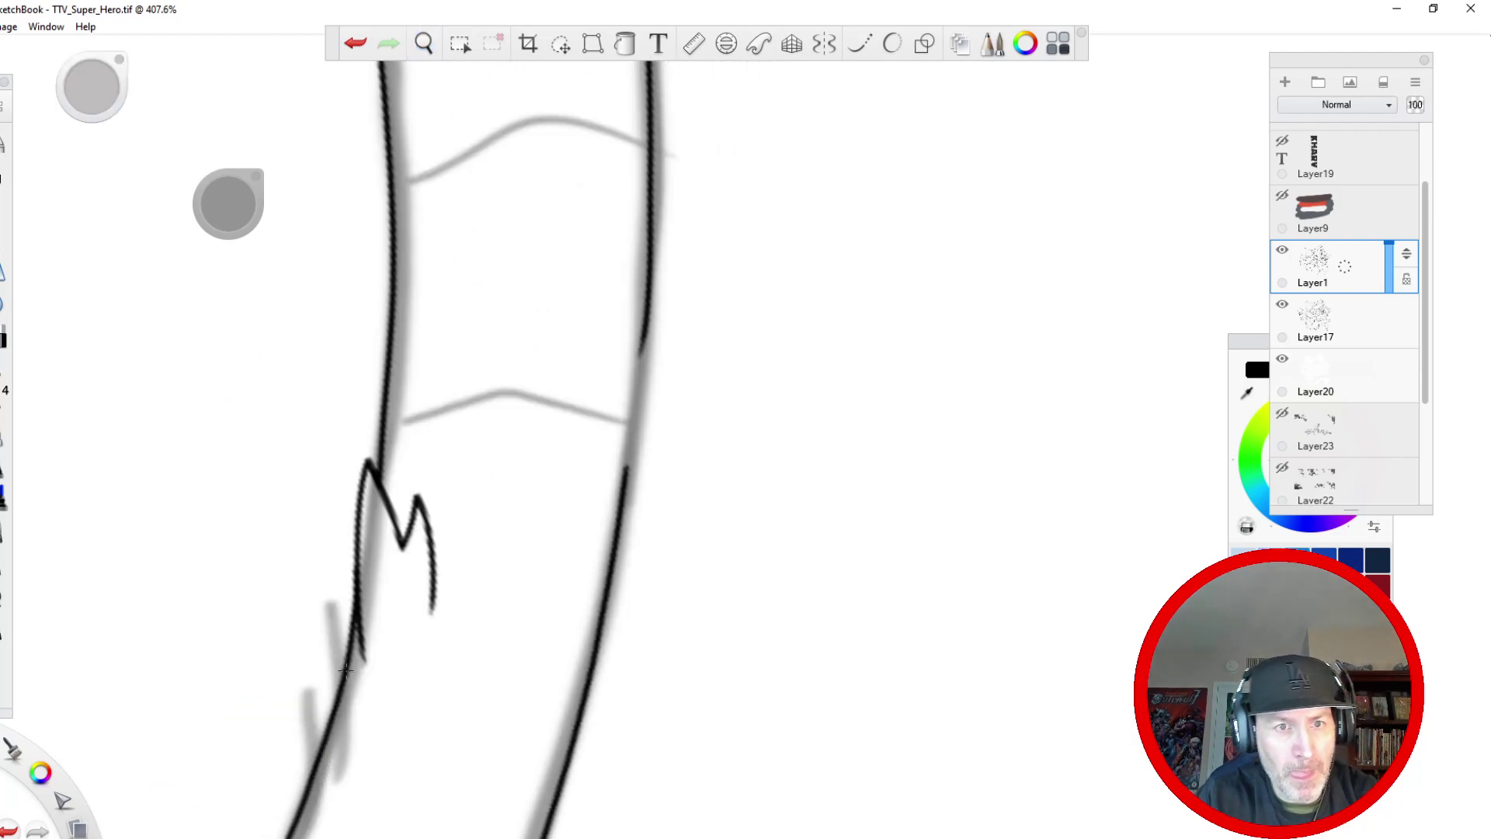
{"action": "mouse_move", "coordinate": [628, 482]}
{"action": "left_mouse_down"}
{"action": "mouse_move", "coordinate": [684, 320]}
{"action": "mouse_move", "coordinate": [638, 351]}
{"action": "mouse_move", "coordinate": [569, 354]}
{"action": "mouse_move", "coordinate": [509, 497]}
{"action": "left_mouse_up"}
- Ink both tail edges along the section curving down toward the rump, adding small fur spikes
{"action": "left_click_drag", "start_coordinate": [128, 831], "coordinate": [505, 112]}
{"action": "mouse_move", "coordinate": [555, 351]}
{"action": "left_mouse_down"}
{"action": "mouse_move", "coordinate": [551, 320]}
{"action": "mouse_move", "coordinate": [432, 567]}
{"action": "mouse_move", "coordinate": [210, 809]}
{"action": "left_mouse_up"}
{"action": "left_click_drag", "start_coordinate": [807, 438], "coordinate": [514, 837]}
{"action": "key", "text": "space"}
{"action": "left_click", "coordinate": [437, 195]}
{"action": "mouse_move", "coordinate": [436, 199]}
{"action": "left_mouse_down"}
{"action": "mouse_move", "coordinate": [385, 506]}
{"action": "mouse_move", "coordinate": [367, 796]}
{"action": "left_mouse_up"}
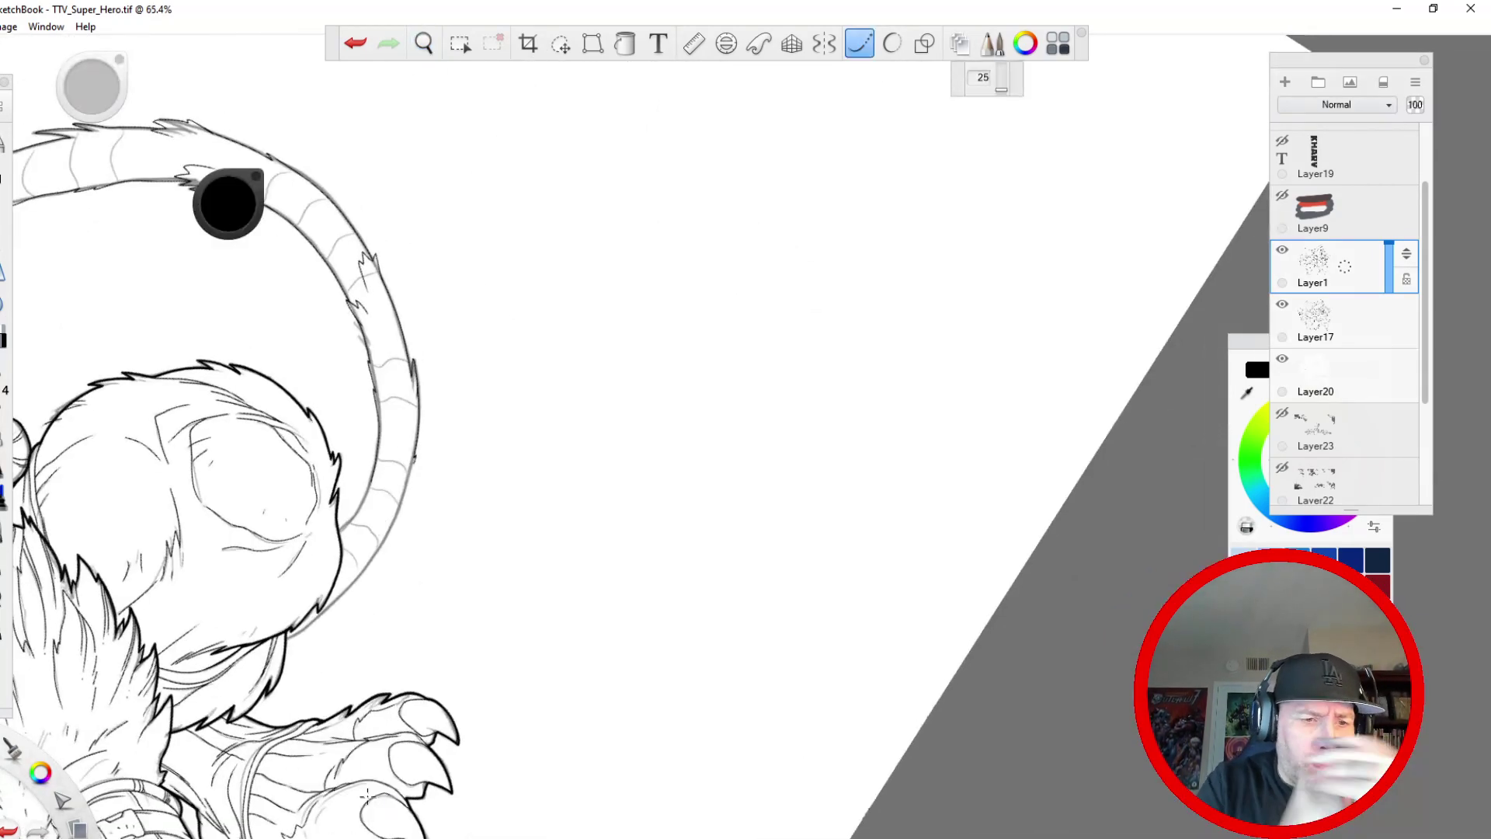
- Ink the last stretch of the tail down to the rump, layering fur spikes on the outer edge and closing the inner edge
{"action": "key", "text": "space"}
{"action": "left_click_drag", "start_coordinate": [426, 466], "coordinate": [277, 386]}
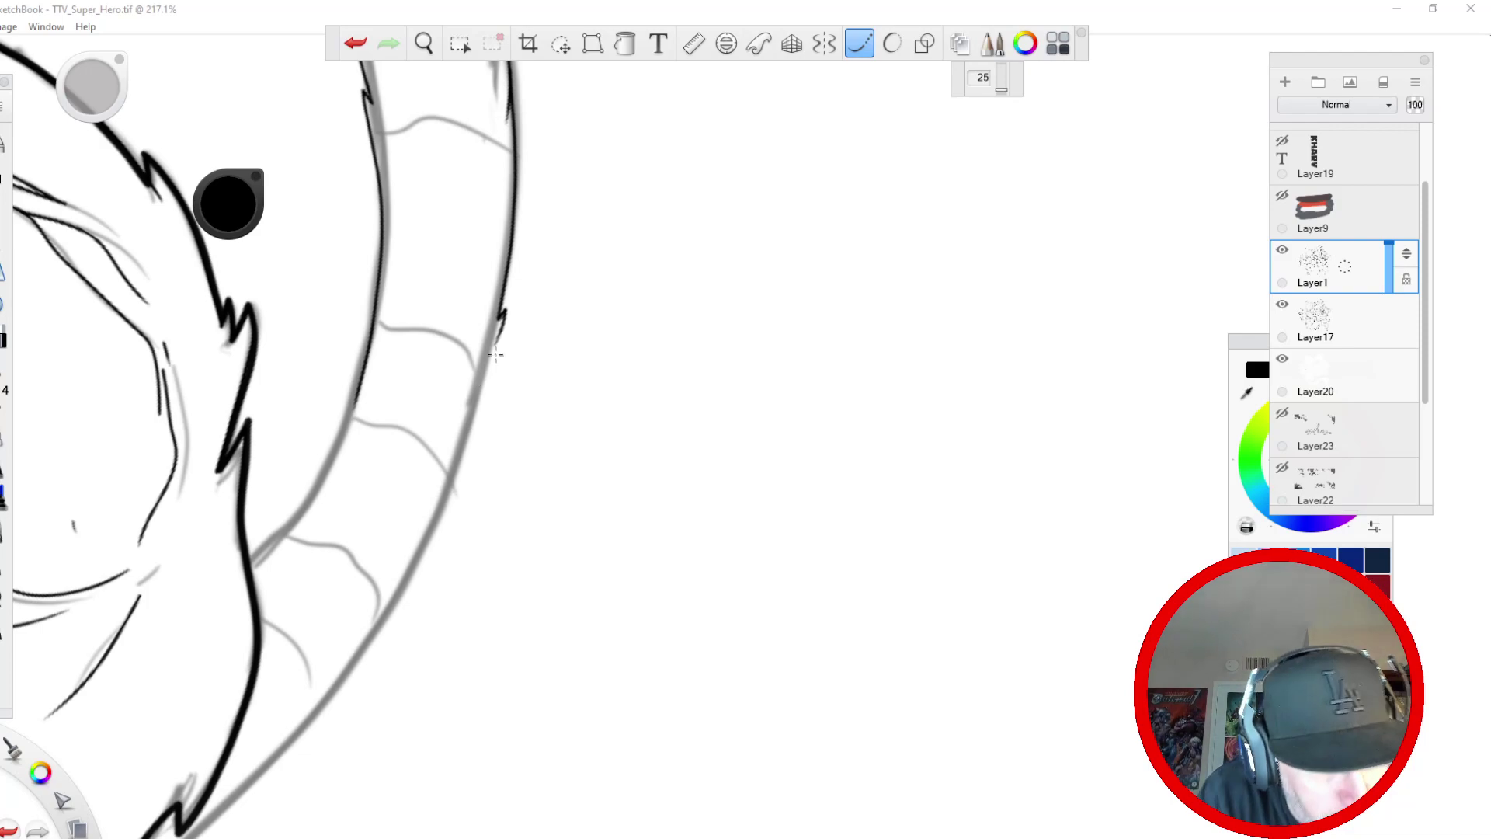
{"action": "left_click_drag", "start_coordinate": [498, 340], "coordinate": [439, 447]}
{"action": "left_click_drag", "start_coordinate": [499, 340], "coordinate": [433, 500]}
{"action": "mouse_move", "coordinate": [490, 418]}
{"action": "left_mouse_down"}
{"action": "mouse_move", "coordinate": [423, 561]}
{"action": "mouse_move", "coordinate": [330, 694]}
{"action": "mouse_move", "coordinate": [190, 837]}
{"action": "left_mouse_up"}
{"action": "mouse_move", "coordinate": [250, 558]}
{"action": "left_mouse_down"}
{"action": "mouse_move", "coordinate": [328, 459]}
{"action": "mouse_move", "coordinate": [381, 325]}
{"action": "left_mouse_up"}
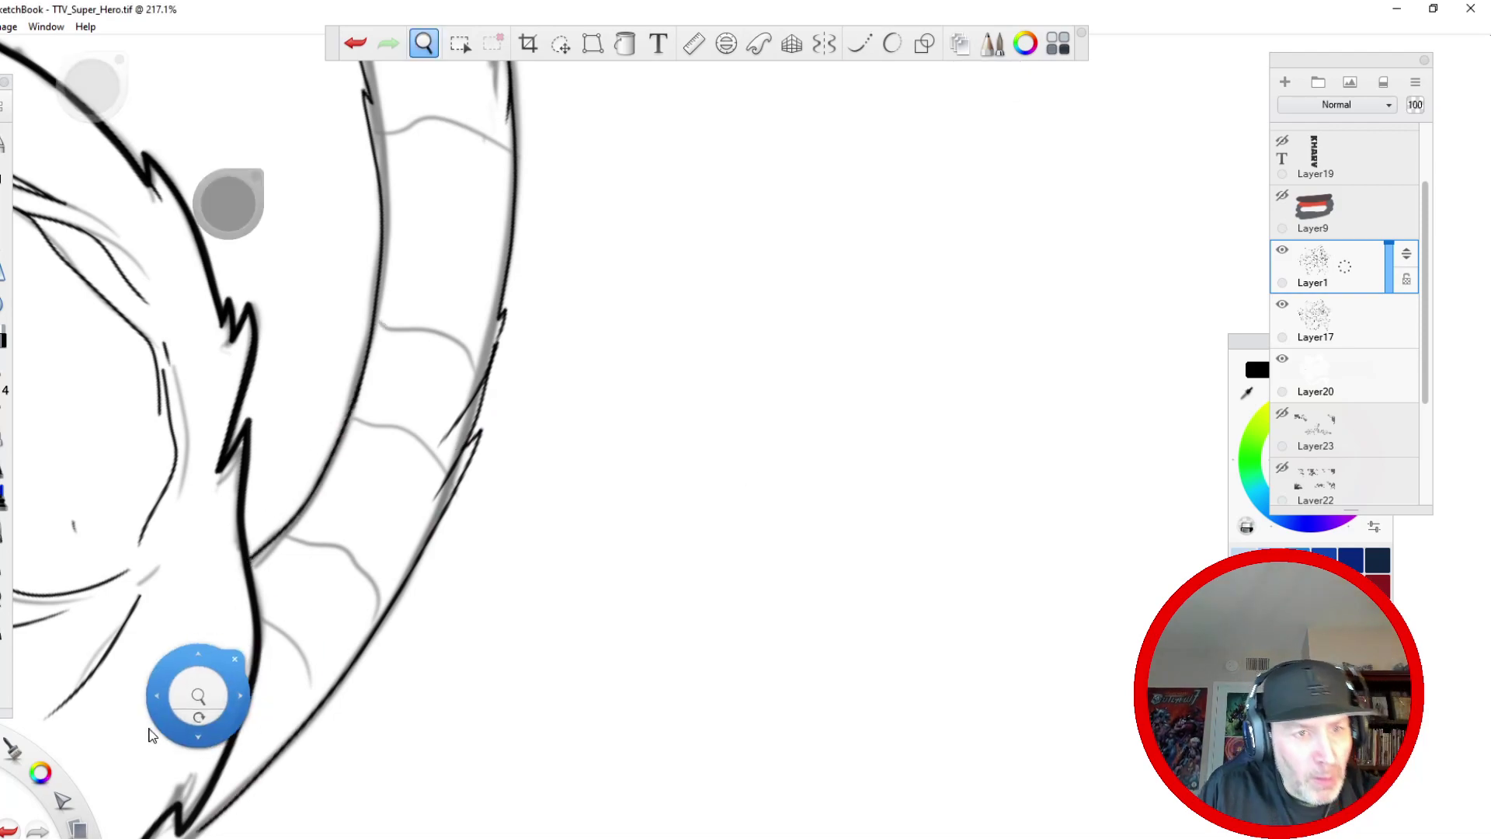
- Ink a small fur spike and the closing line where the tail's outer edge passes behind the rump, using Steady Stroke
{"action": "left_click_drag", "start_coordinate": [207, 689], "coordinate": [672, 303]}
{"action": "left_click_drag", "start_coordinate": [681, 436], "coordinate": [554, 528]}
{"action": "mouse_move", "coordinate": [535, 376]}
{"action": "left_mouse_down"}
{"action": "mouse_move", "coordinate": [516, 373]}
{"action": "mouse_move", "coordinate": [435, 466]}
{"action": "left_mouse_up"}
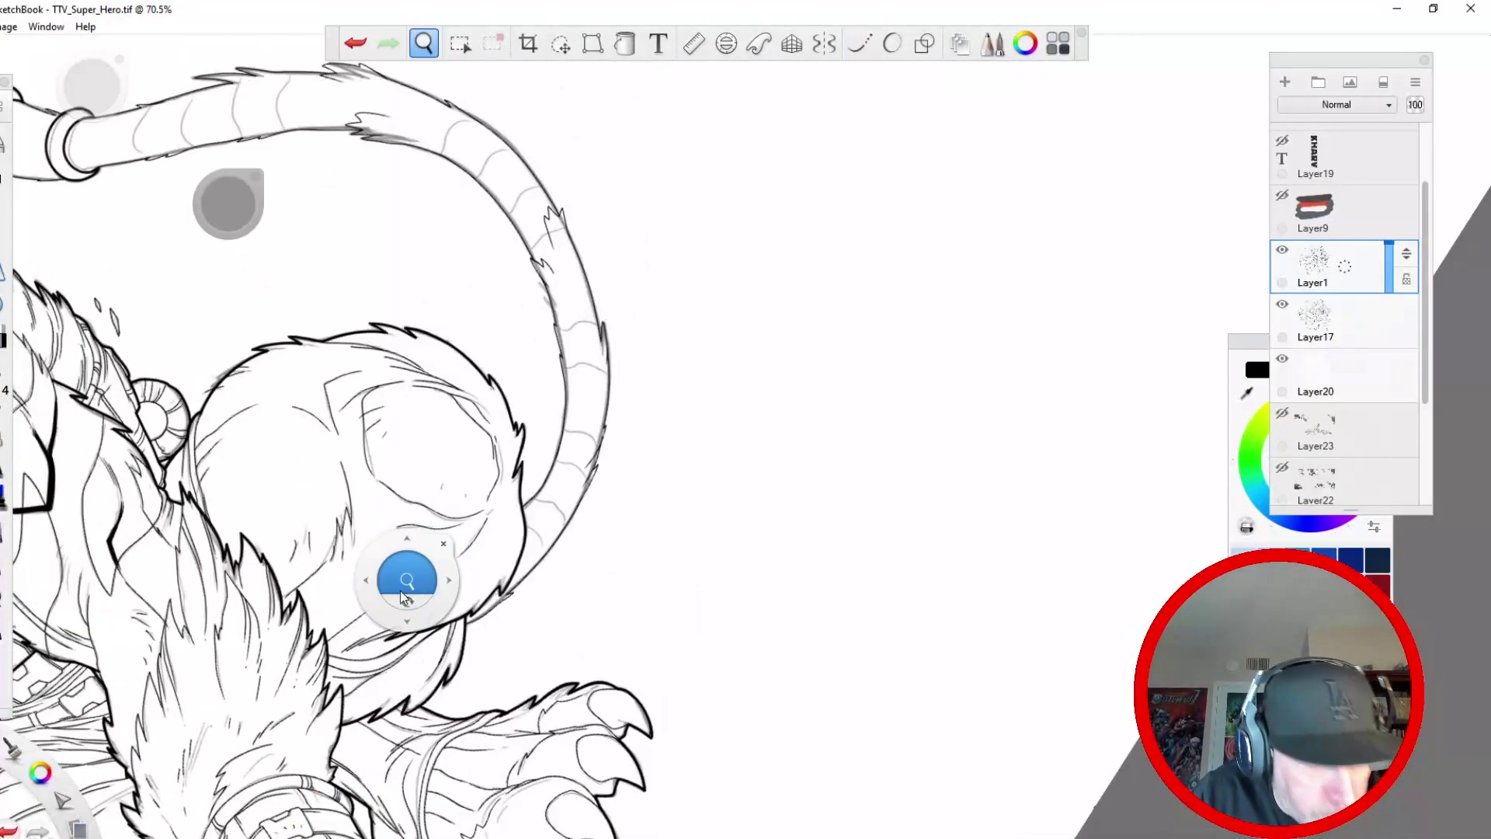
{"action": "left_click_drag", "start_coordinate": [401, 566], "coordinate": [478, 505]}
{"action": "left_click_drag", "start_coordinate": [333, 533], "coordinate": [488, 369]}
{"action": "left_click", "coordinate": [863, 49]}
{"action": "left_click_drag", "start_coordinate": [658, 487], "coordinate": [606, 565]}
{"action": "mouse_move", "coordinate": [637, 509]}
{"action": "left_mouse_down"}
{"action": "mouse_move", "coordinate": [596, 561]}
{"action": "mouse_move", "coordinate": [567, 563]}
{"action": "left_mouse_up"}
{"action": "left_click_drag", "start_coordinate": [680, 442], "coordinate": [677, 451]}
{"action": "key", "text": "space"}
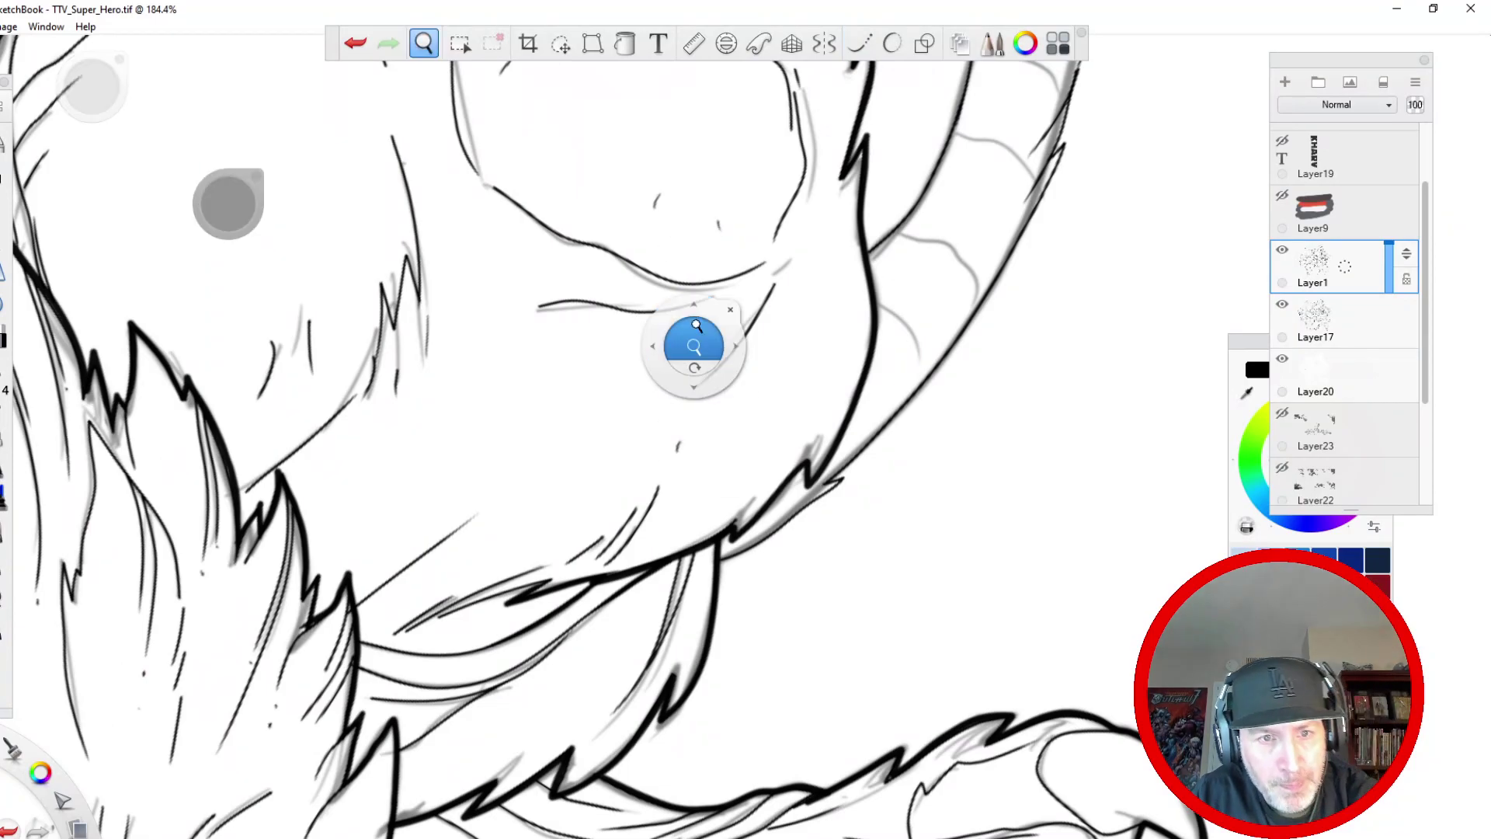
- Examine the whole inked tail against the rest of the figure from several view angles
{"action": "left_click_drag", "start_coordinate": [694, 339], "coordinate": [578, 555]}
{"action": "left_click_drag", "start_coordinate": [570, 606], "coordinate": [453, 816]}
{"action": "left_click_drag", "start_coordinate": [567, 455], "coordinate": [540, 435]}
{"action": "left_click_drag", "start_coordinate": [486, 481], "coordinate": [428, 636]}
{"action": "left_click_drag", "start_coordinate": [606, 426], "coordinate": [489, 554]}
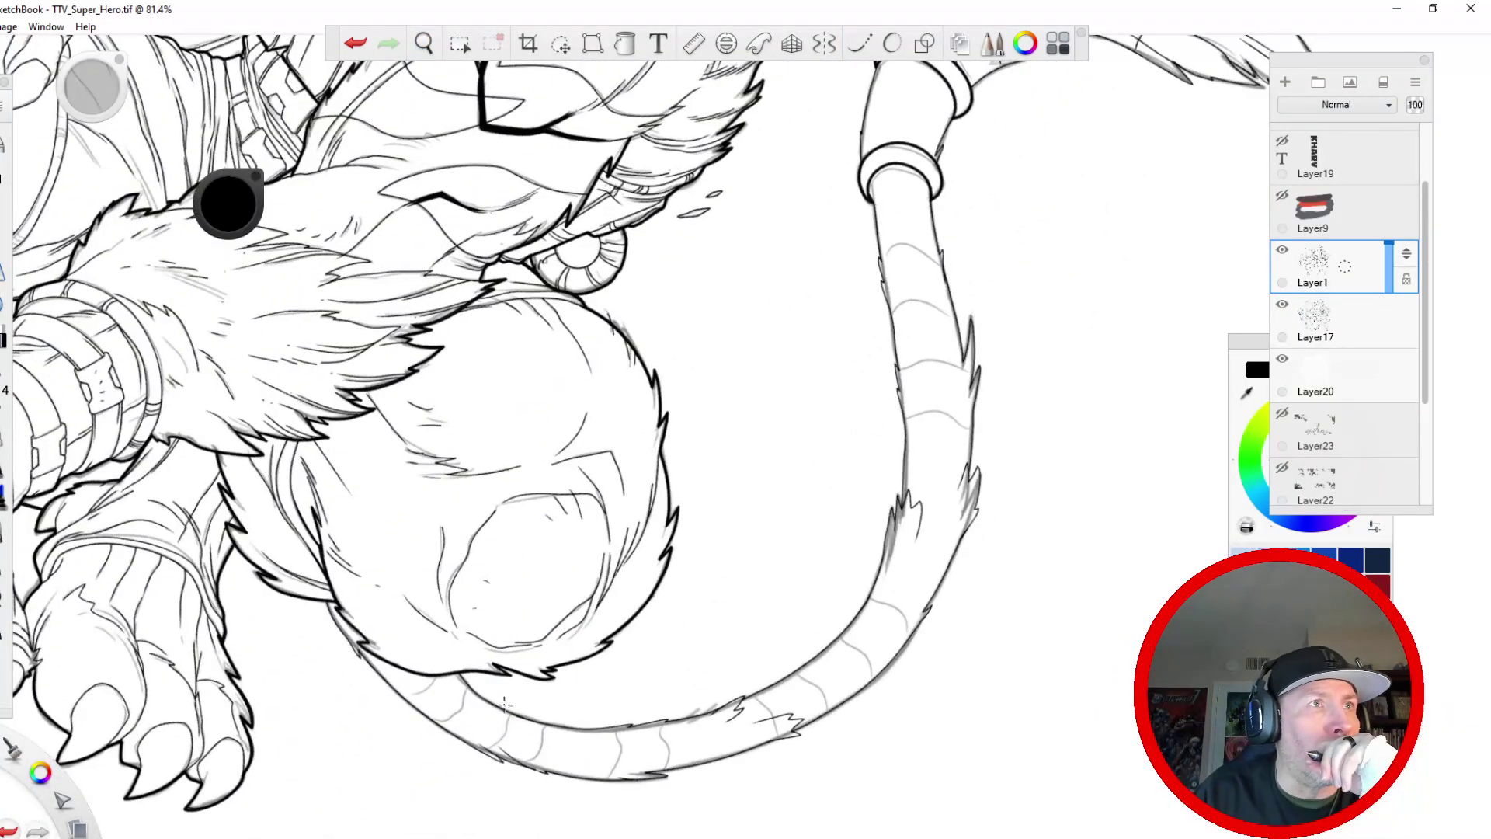
{"action": "key", "text": "space"}
{"action": "left_click_drag", "start_coordinate": [705, 354], "coordinate": [765, 370]}
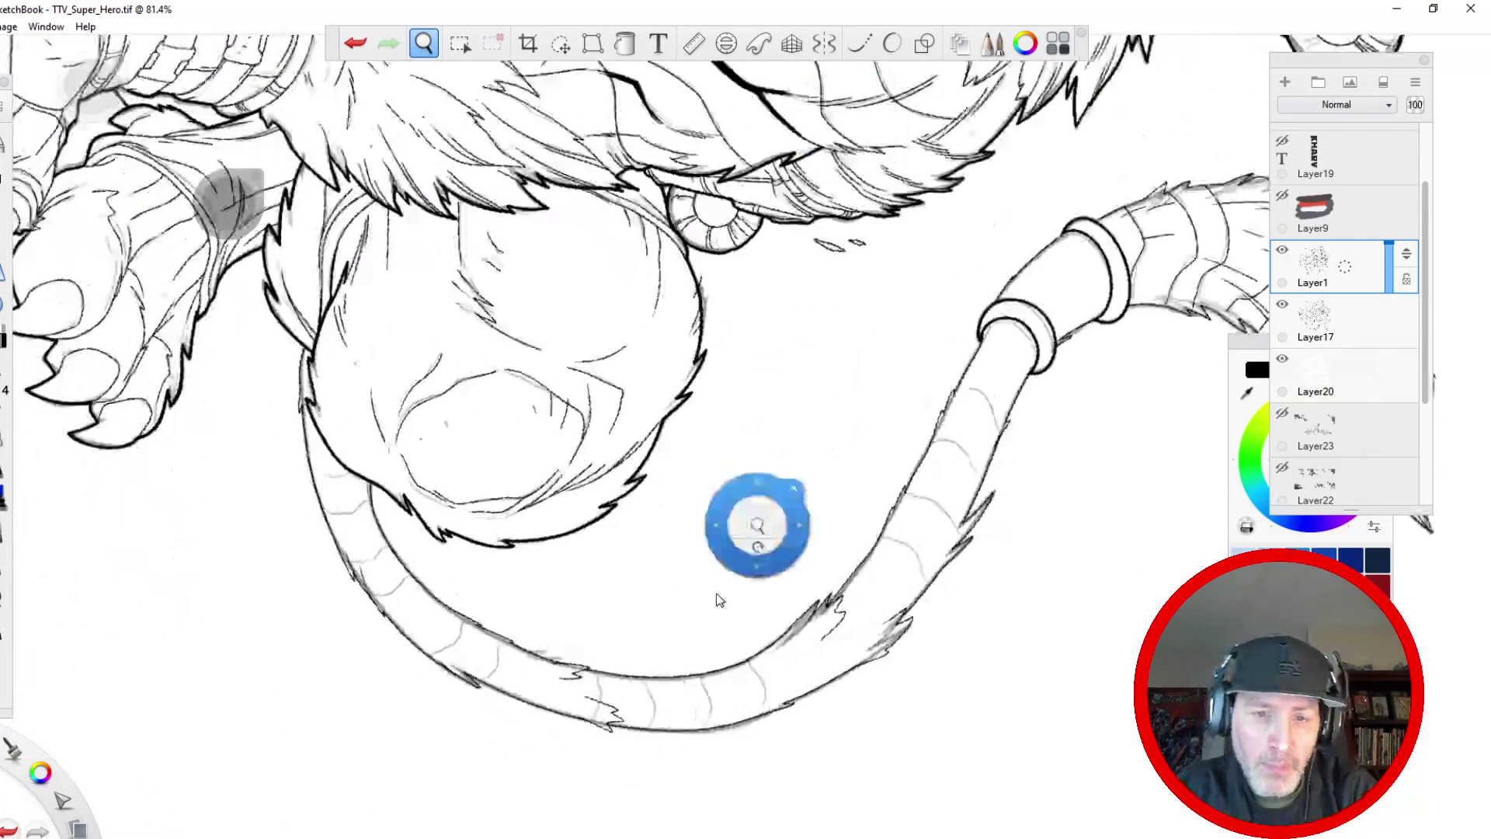
{"action": "left_click_drag", "start_coordinate": [661, 589], "coordinate": [483, 635]}
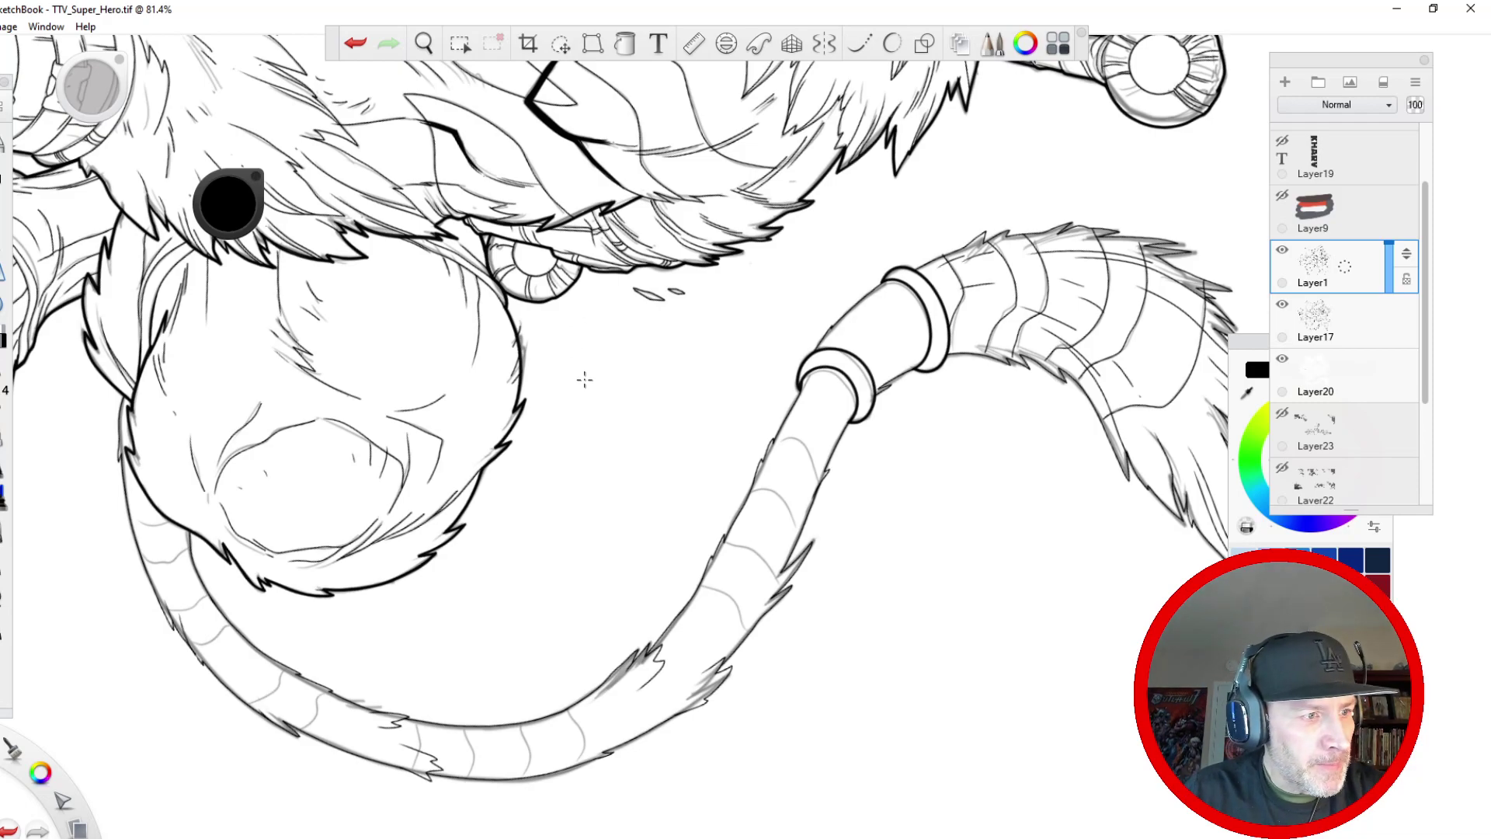
- Thicken the fur spike at the base of the tail beside the rump with Steady Stroke at 25, redrawing the stroke once
{"action": "left_click", "coordinate": [859, 43]}
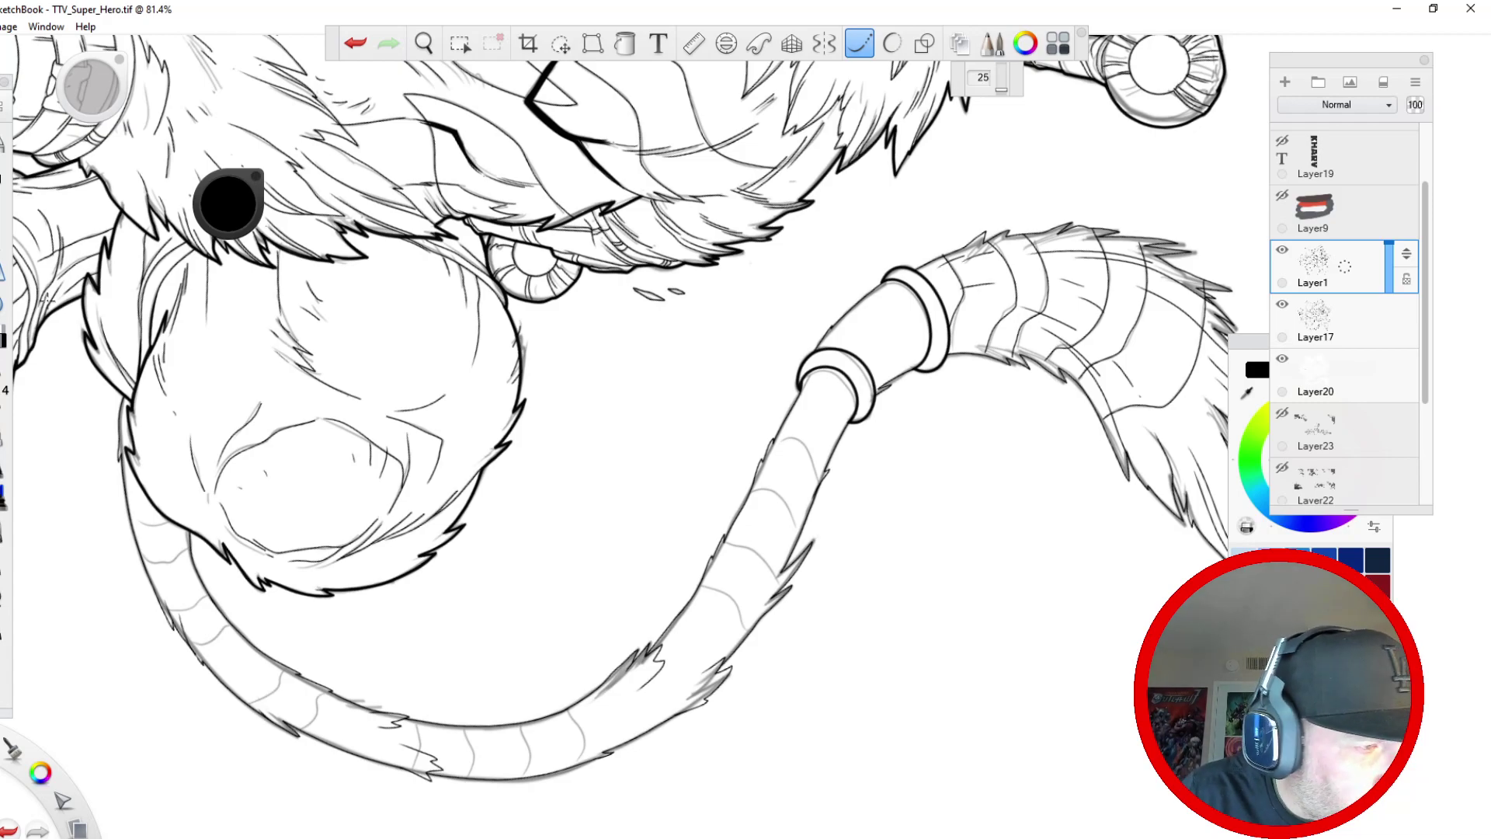
{"action": "key", "text": "space"}
{"action": "left_click_drag", "start_coordinate": [224, 579], "coordinate": [288, 555]}
{"action": "left_click_drag", "start_coordinate": [90, 566], "coordinate": [364, 562]}
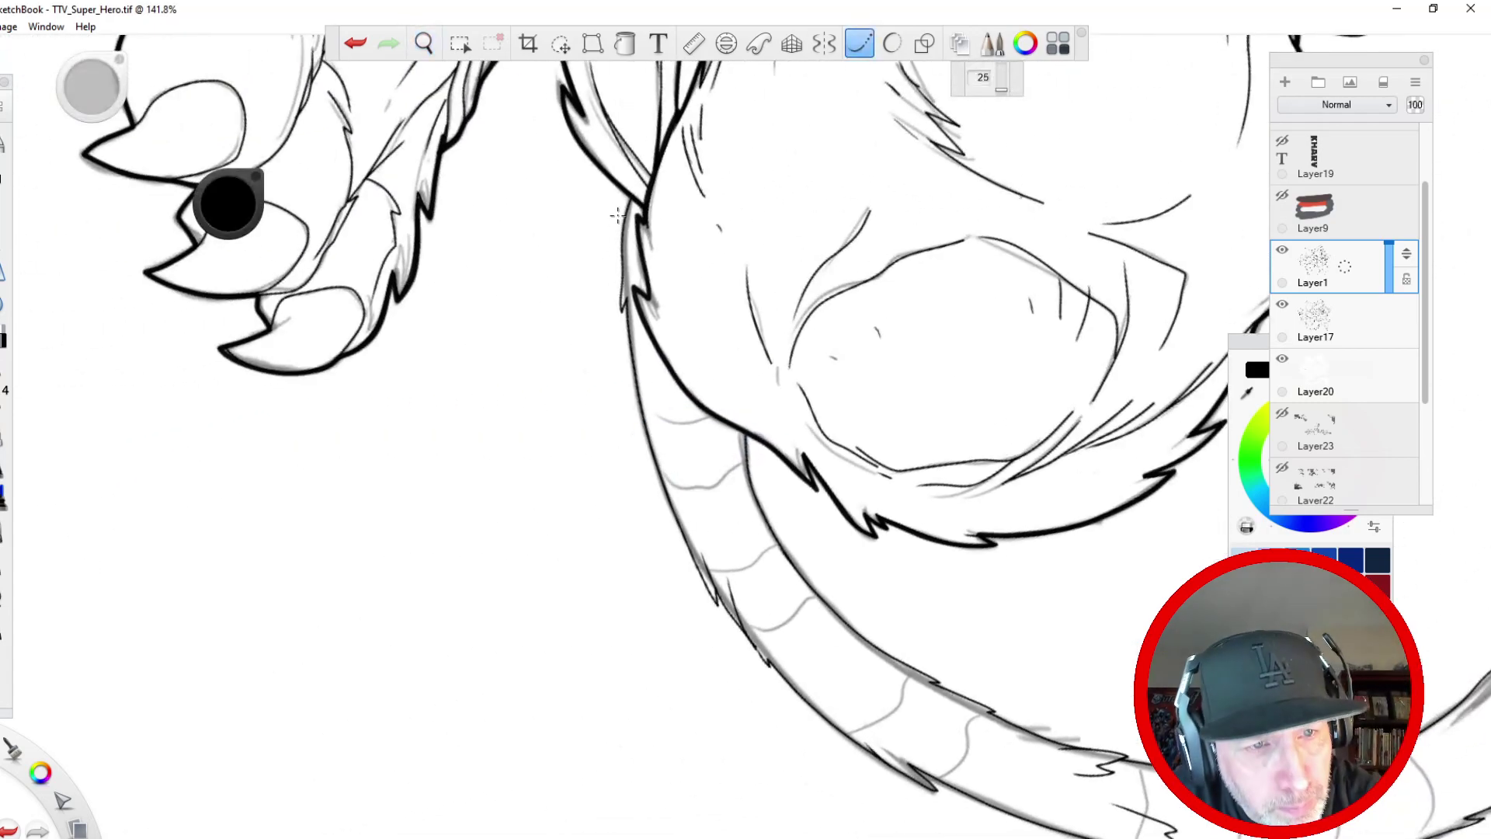
{"action": "left_click_drag", "start_coordinate": [631, 194], "coordinate": [620, 334]}
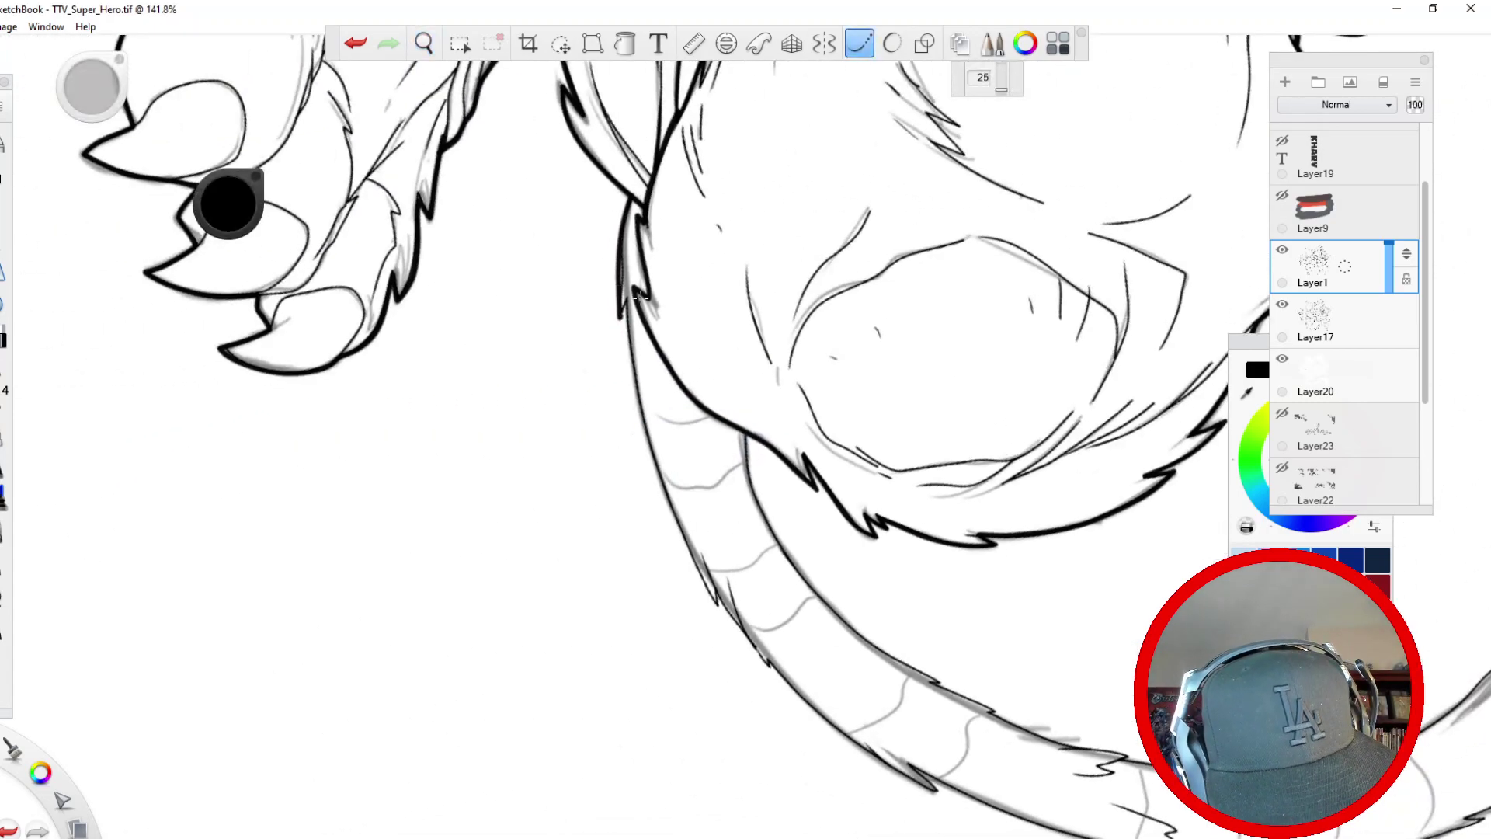
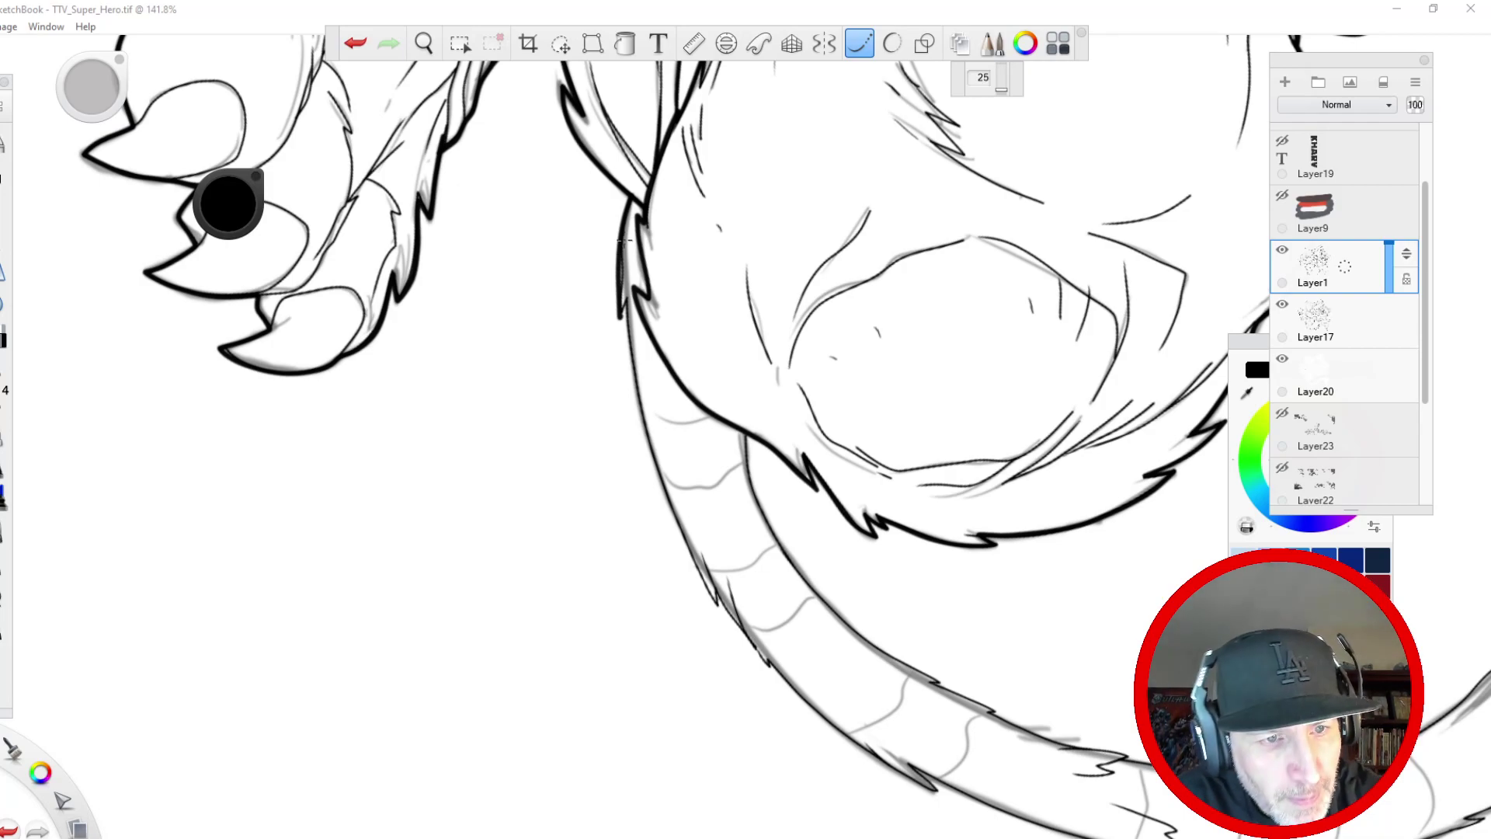
{"action": "left_click", "coordinate": [356, 43]}
{"action": "left_click_drag", "start_coordinate": [628, 198], "coordinate": [616, 342]}
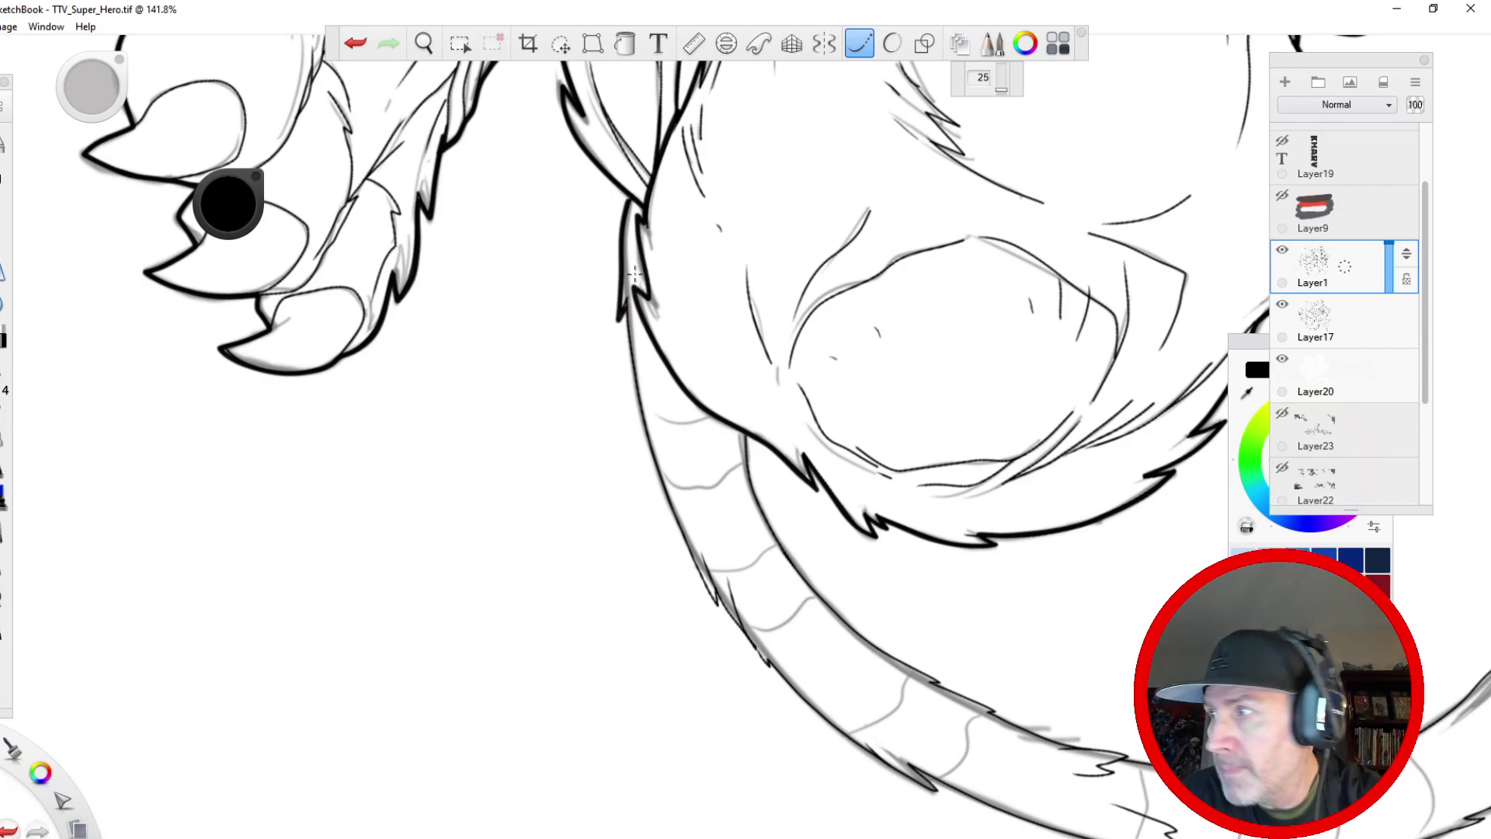
- Thicken the tail's outer edge from the rump down to its next fur spike
{"action": "key", "text": "space"}
{"action": "left_click_drag", "start_coordinate": [453, 509], "coordinate": [284, 284]}
{"action": "mouse_move", "coordinate": [458, 80]}
{"action": "left_mouse_down"}
{"action": "mouse_move", "coordinate": [475, 208]}
{"action": "mouse_move", "coordinate": [549, 388]}
{"action": "left_mouse_up"}
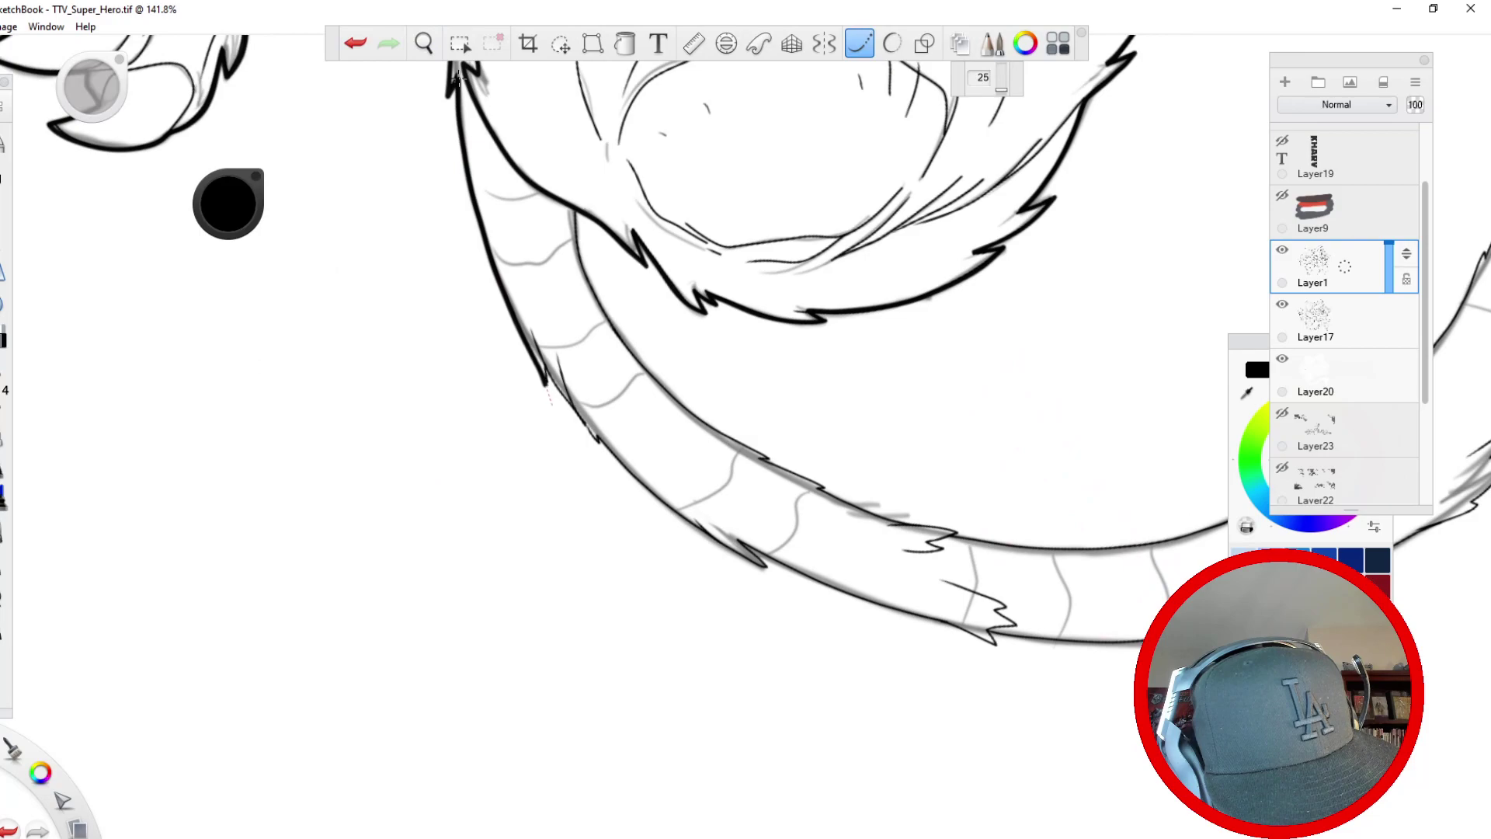
{"action": "mouse_move", "coordinate": [579, 210]}
{"action": "left_mouse_down"}
{"action": "mouse_move", "coordinate": [582, 271]}
{"action": "mouse_move", "coordinate": [676, 396]}
{"action": "mouse_move", "coordinate": [751, 434]}
{"action": "left_mouse_up"}
{"action": "left_click", "coordinate": [356, 44]}
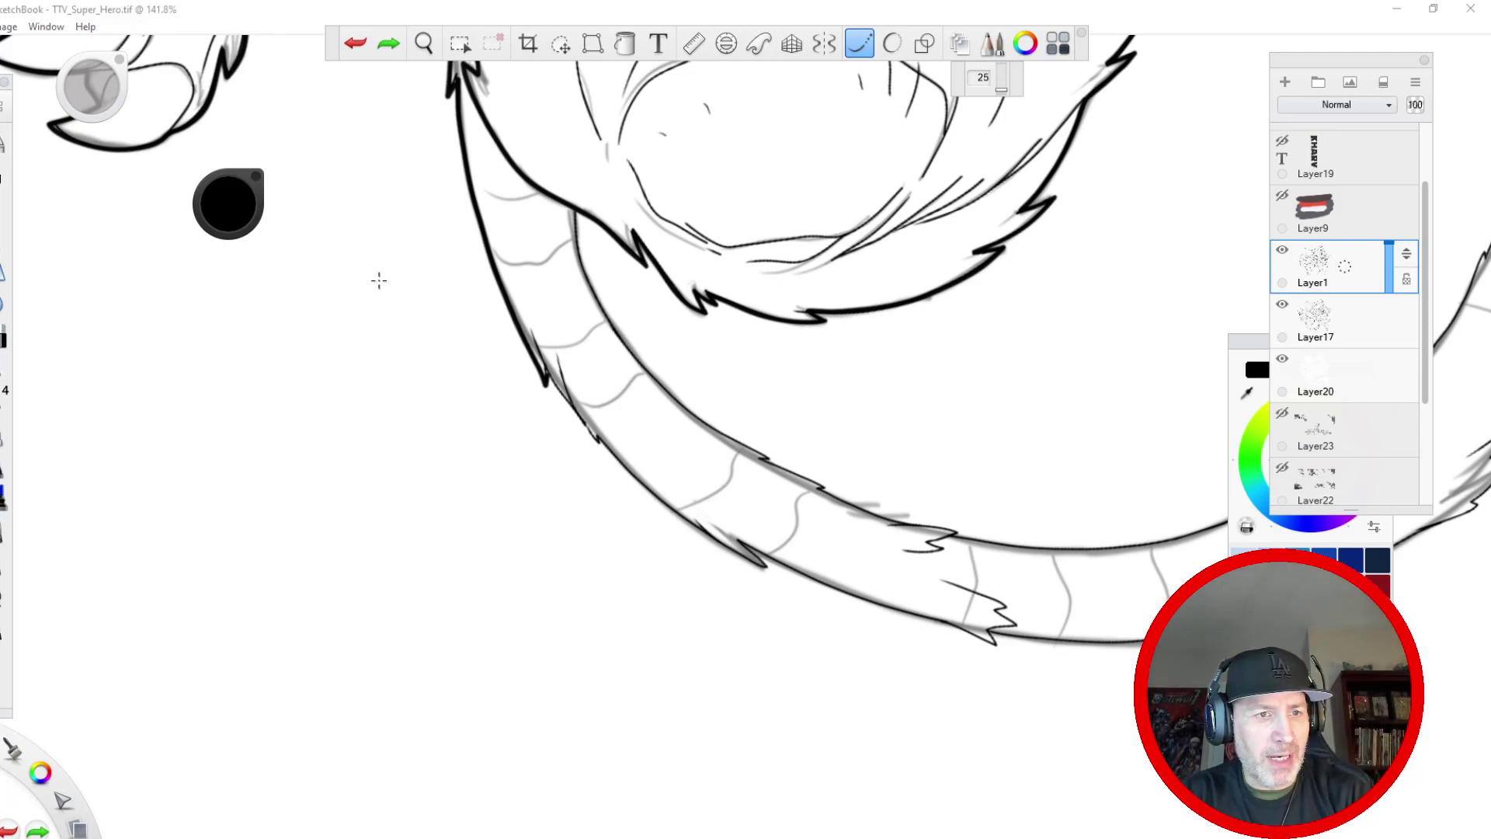
{"action": "left_click", "coordinate": [391, 335]}
- Thicken the short overlapping fur spike that follows on the tail's outer edge
{"action": "key", "text": "space"}
{"action": "left_click_drag", "start_coordinate": [467, 470], "coordinate": [373, 296]}
{"action": "left_click_drag", "start_coordinate": [397, 416], "coordinate": [300, 211]}
{"action": "left_click_drag", "start_coordinate": [418, 450], "coordinate": [113, 212]}
{"action": "key", "text": "space"}
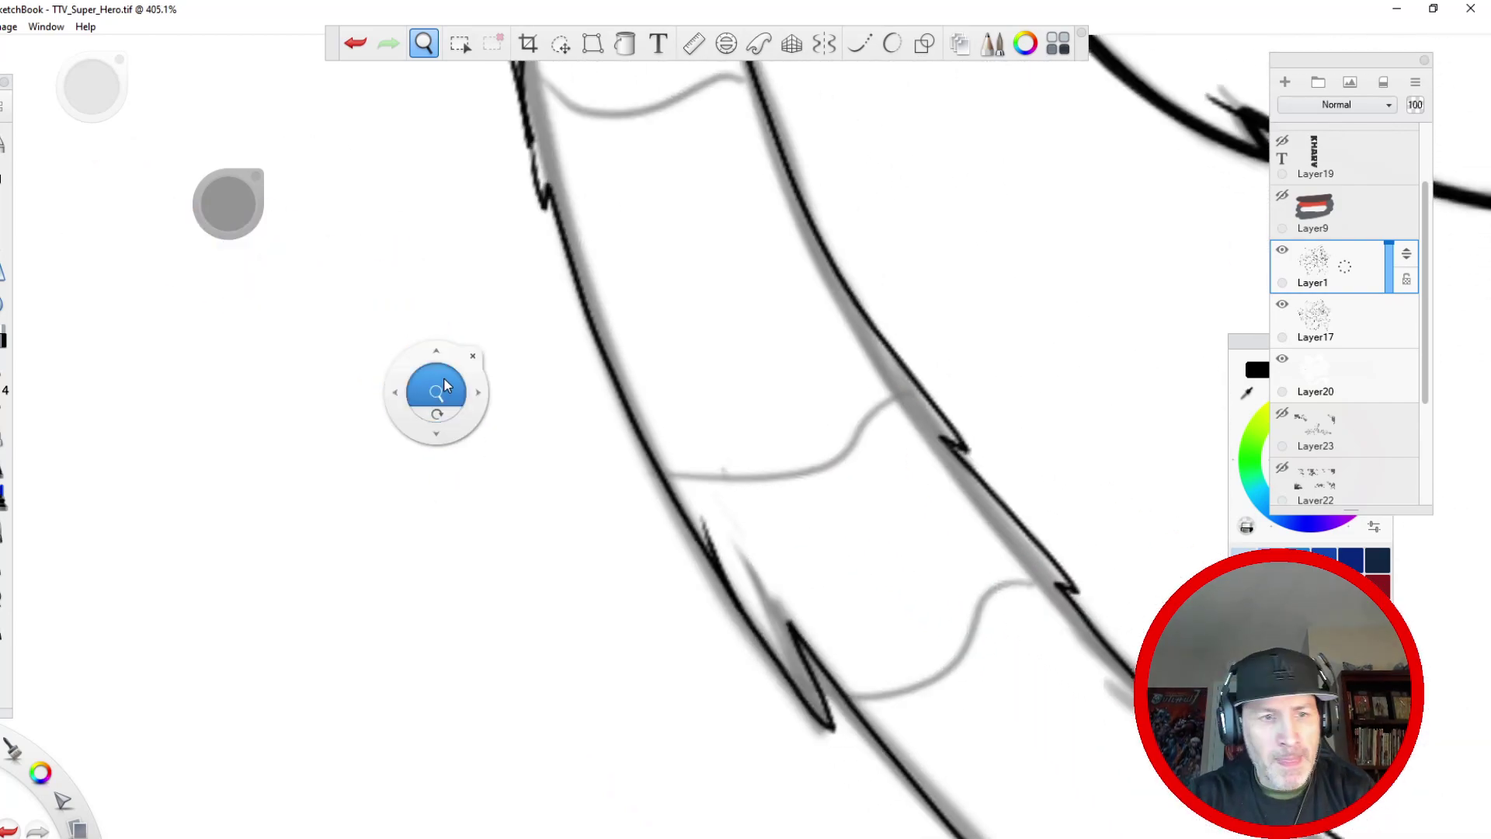
{"action": "key", "text": "space"}
{"action": "left_click_drag", "start_coordinate": [482, 302], "coordinate": [436, 436]}
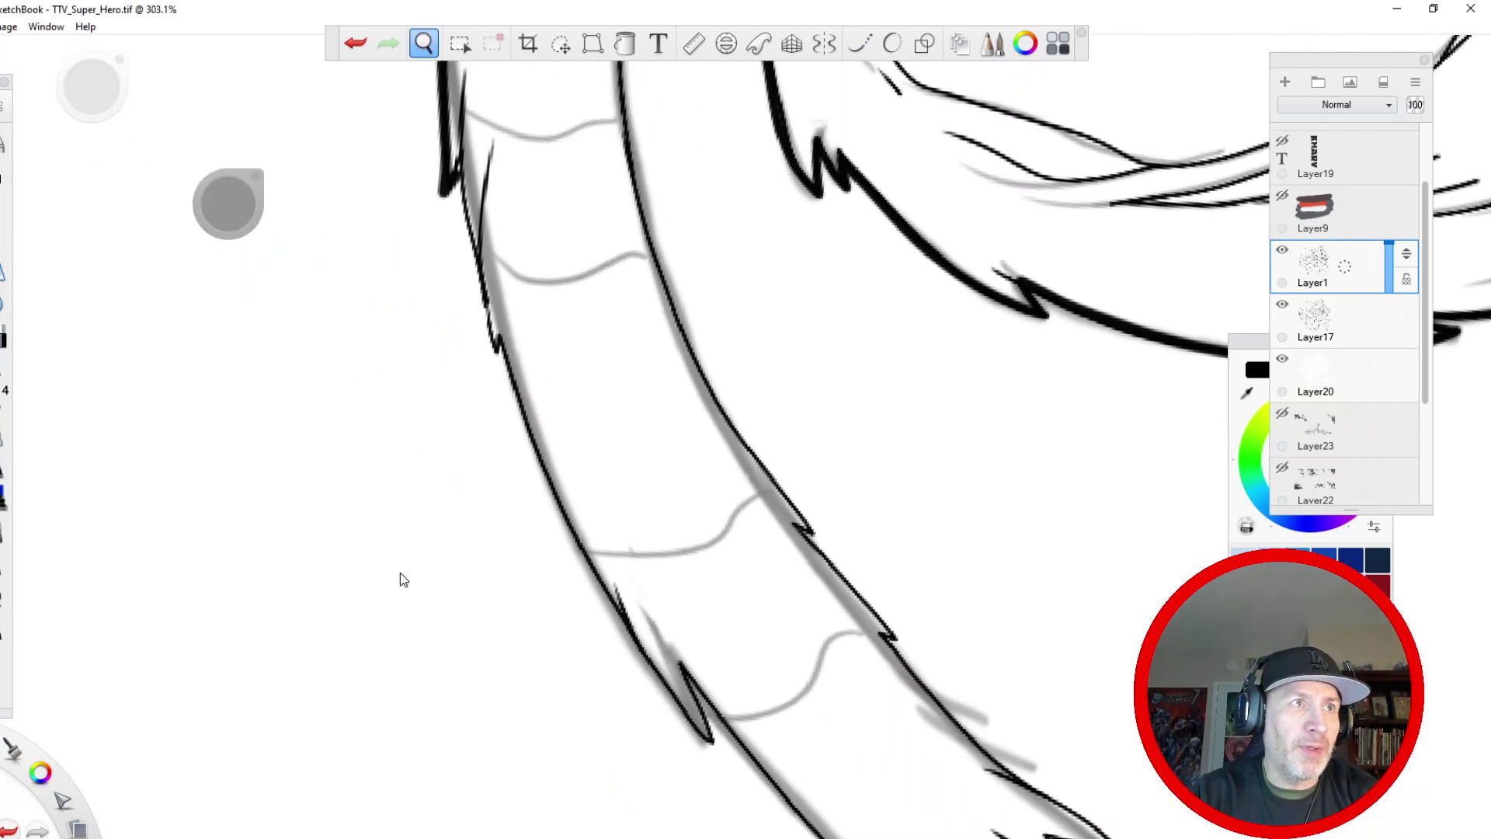
{"action": "key", "text": "l"}
{"action": "left_click_drag", "start_coordinate": [457, 177], "coordinate": [489, 382]}
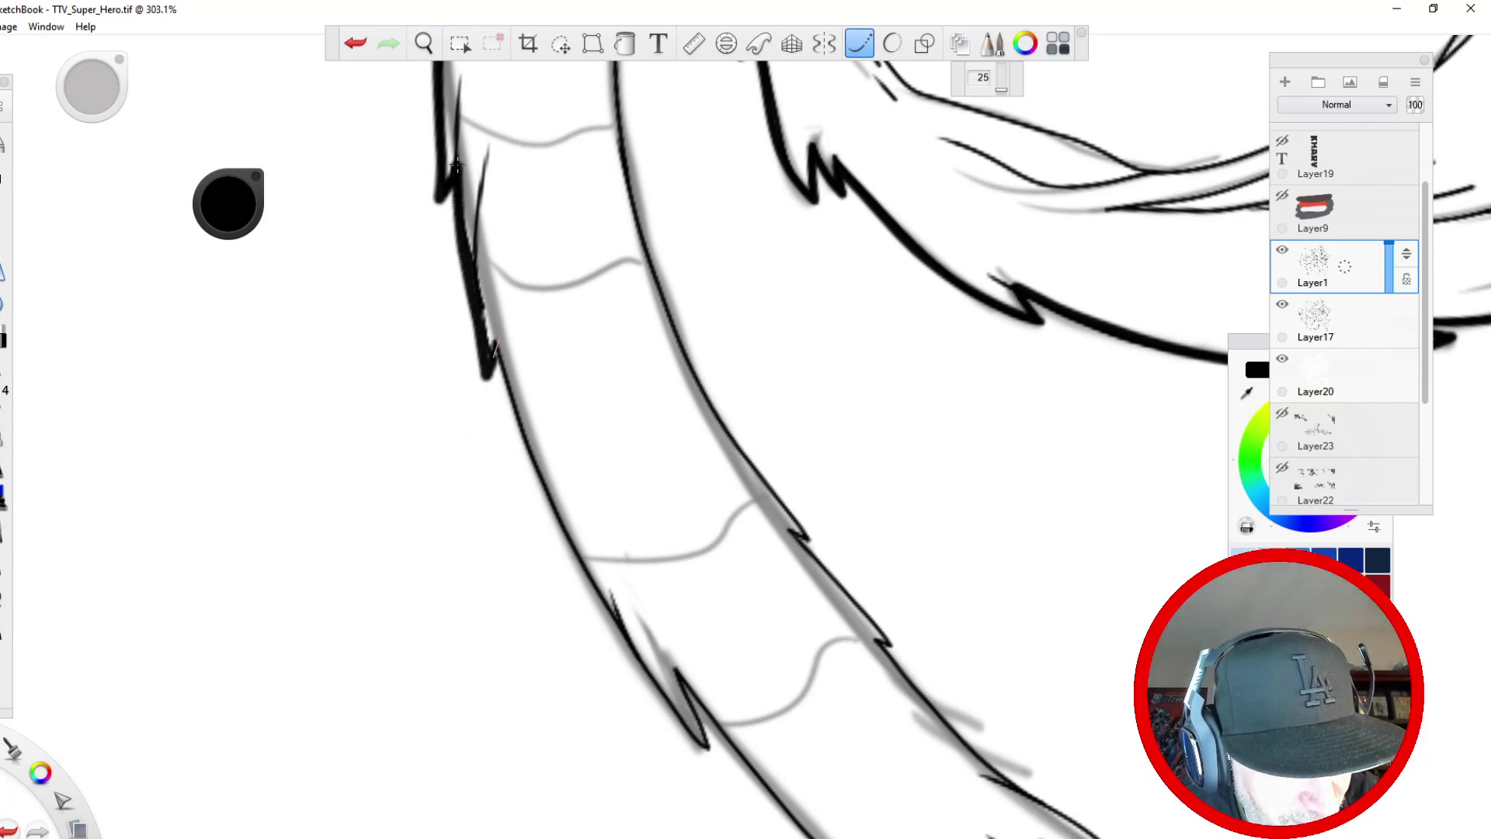
- Thicken the long outer tail edge from that spike to the large fur tuft farther along
{"action": "key", "text": "space"}
{"action": "left_click_drag", "start_coordinate": [501, 487], "coordinate": [299, 282]}
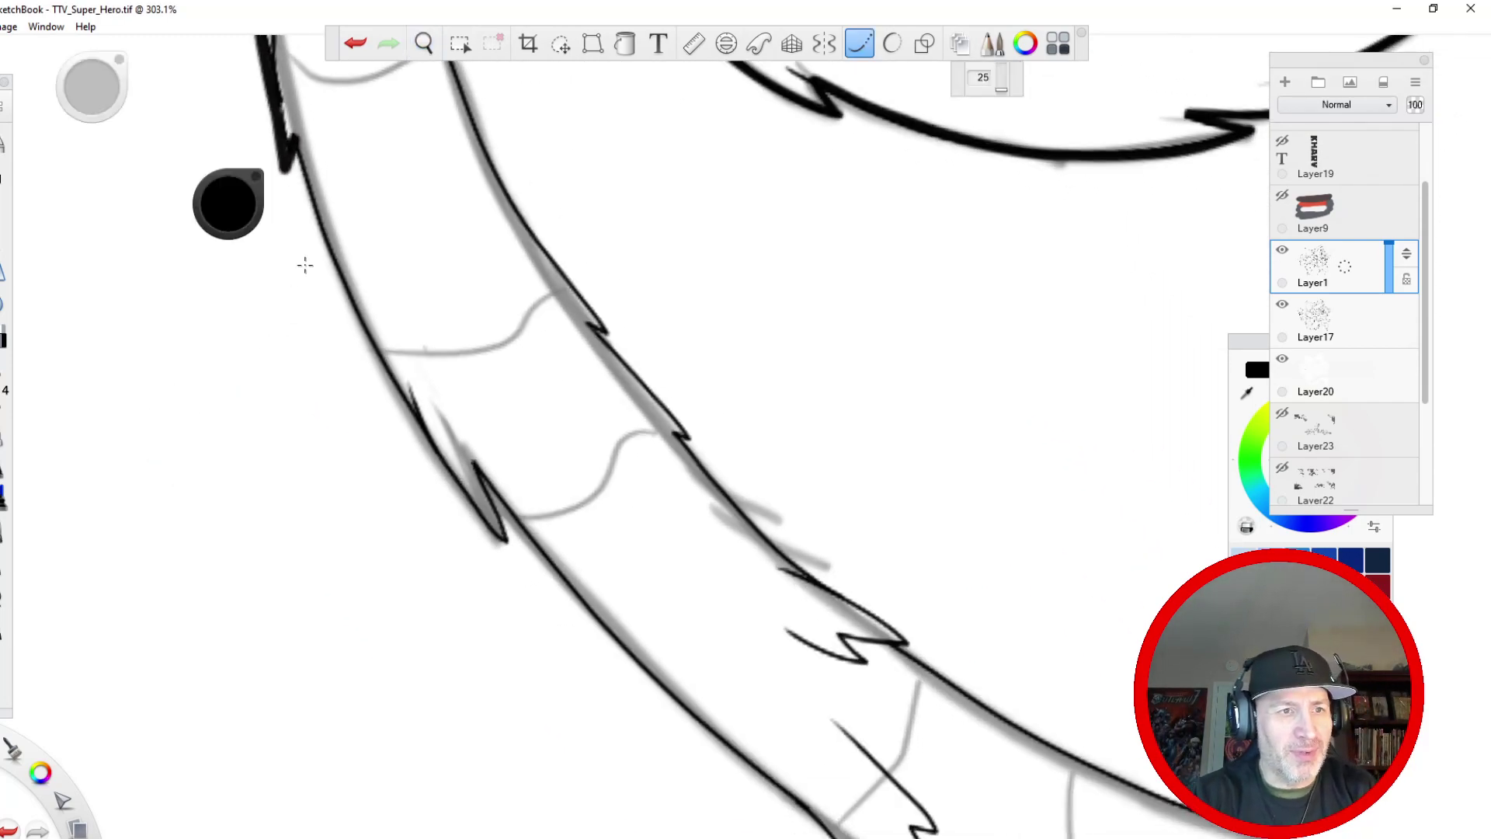
{"action": "mouse_move", "coordinate": [299, 133]}
{"action": "left_mouse_down"}
{"action": "mouse_move", "coordinate": [365, 340]}
{"action": "mouse_move", "coordinate": [510, 553]}
{"action": "mouse_move", "coordinate": [470, 432]}
{"action": "left_mouse_up"}
{"action": "left_click_drag", "start_coordinate": [490, 531], "coordinate": [464, 491]}
- Thicken both tail edges between the two bands, redrawing the stroke on the spiked side
{"action": "key", "text": "space"}
{"action": "mouse_move", "coordinate": [379, 272]}
{"action": "left_mouse_down"}
{"action": "mouse_move", "coordinate": [360, 273]}
{"action": "mouse_move", "coordinate": [369, 547]}
{"action": "left_mouse_up"}
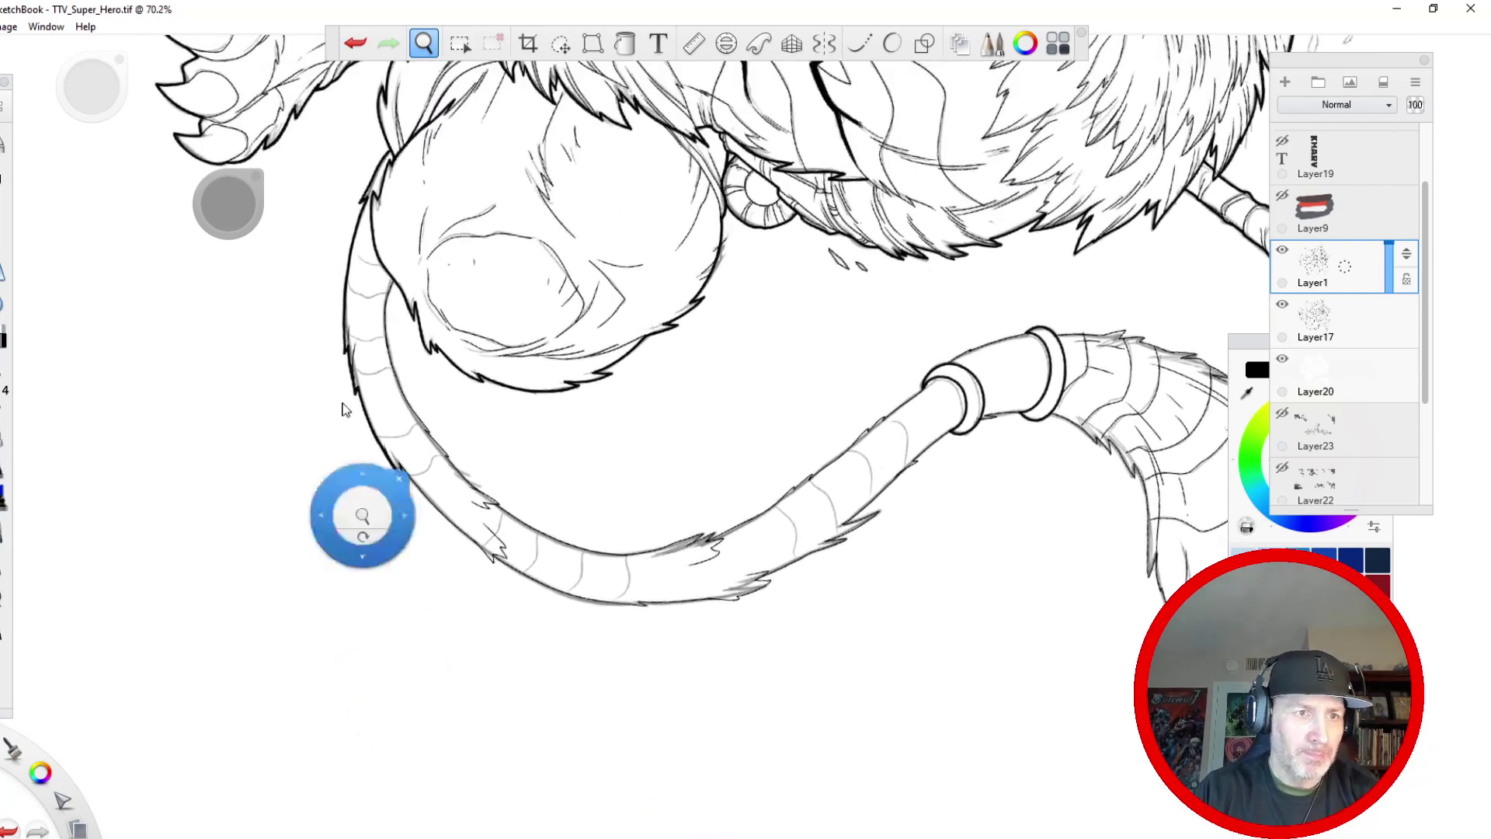
{"action": "left_click_drag", "start_coordinate": [340, 330], "coordinate": [687, 698]}
{"action": "left_click_drag", "start_coordinate": [517, 320], "coordinate": [450, 599]}
{"action": "left_click_drag", "start_coordinate": [676, 337], "coordinate": [694, 392]}
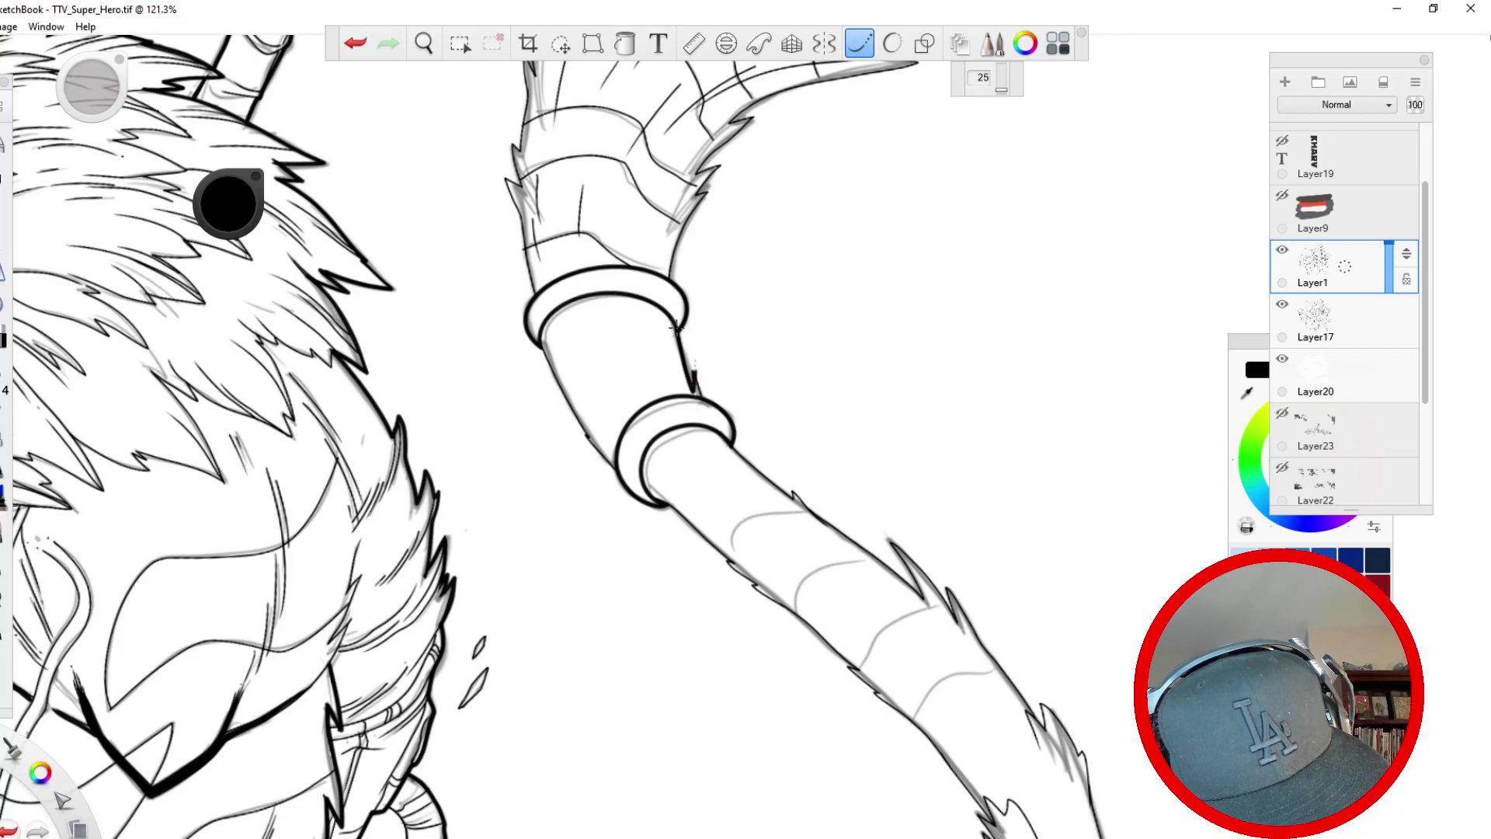
{"action": "key", "text": "ctrl+z"}
{"action": "left_click_drag", "start_coordinate": [681, 362], "coordinate": [694, 400]}
{"action": "left_click_drag", "start_coordinate": [678, 327], "coordinate": [676, 322]}
{"action": "left_click_drag", "start_coordinate": [542, 335], "coordinate": [625, 478]}
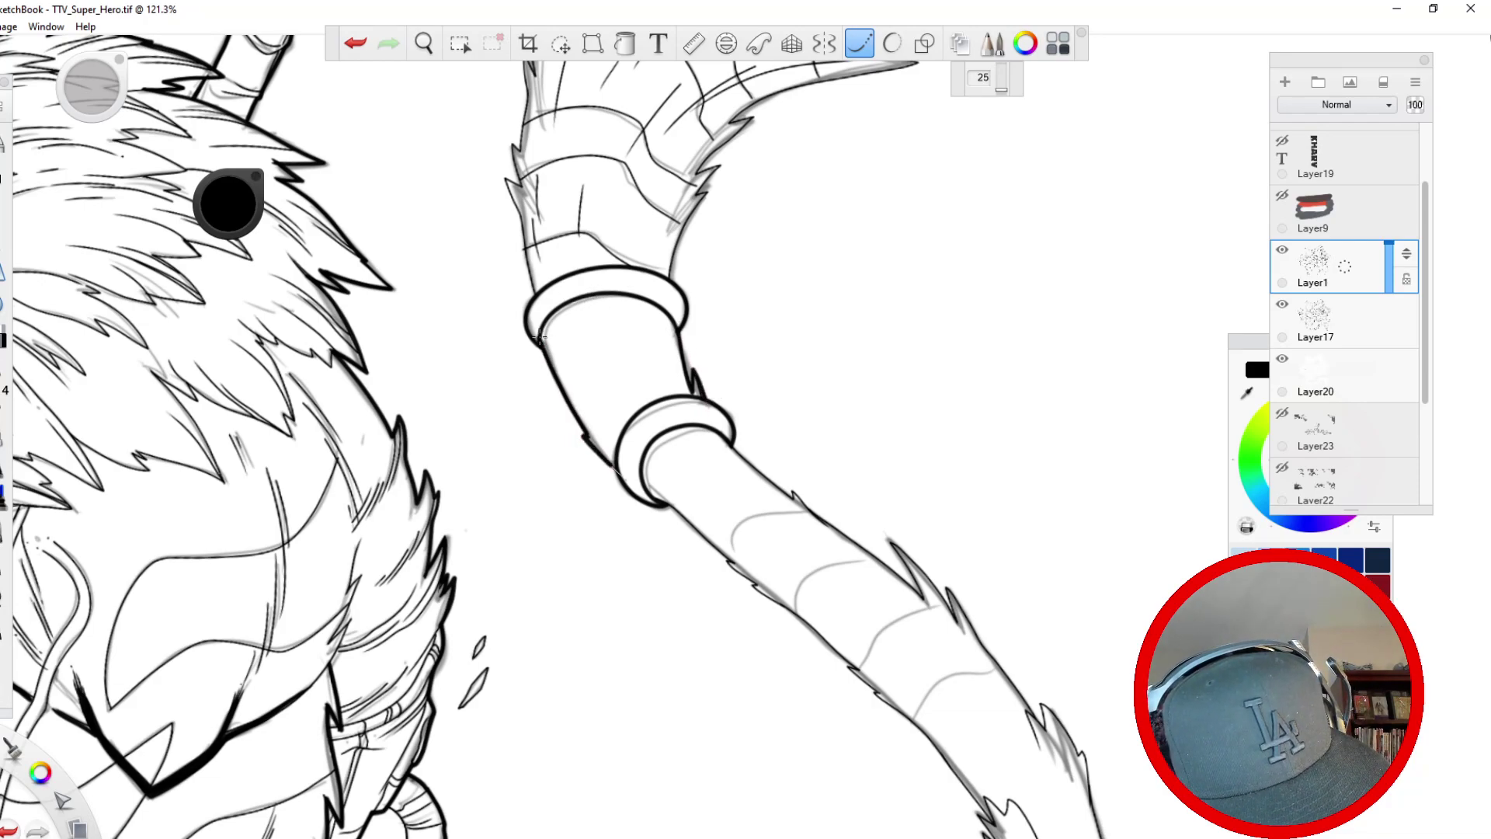
- Thicken the spiky edge of the furry tail end next to its band
{"action": "mouse_move", "coordinate": [535, 299]}
{"action": "left_mouse_down"}
{"action": "mouse_move", "coordinate": [505, 142]}
{"action": "mouse_move", "coordinate": [584, 318]}
{"action": "mouse_move", "coordinate": [583, 285]}
{"action": "mouse_move", "coordinate": [563, 384]}
{"action": "mouse_move", "coordinate": [549, 338]}
{"action": "mouse_move", "coordinate": [552, 444]}
{"action": "mouse_move", "coordinate": [584, 324]}
{"action": "mouse_move", "coordinate": [550, 470]}
{"action": "left_mouse_up"}
{"action": "key", "text": "space"}
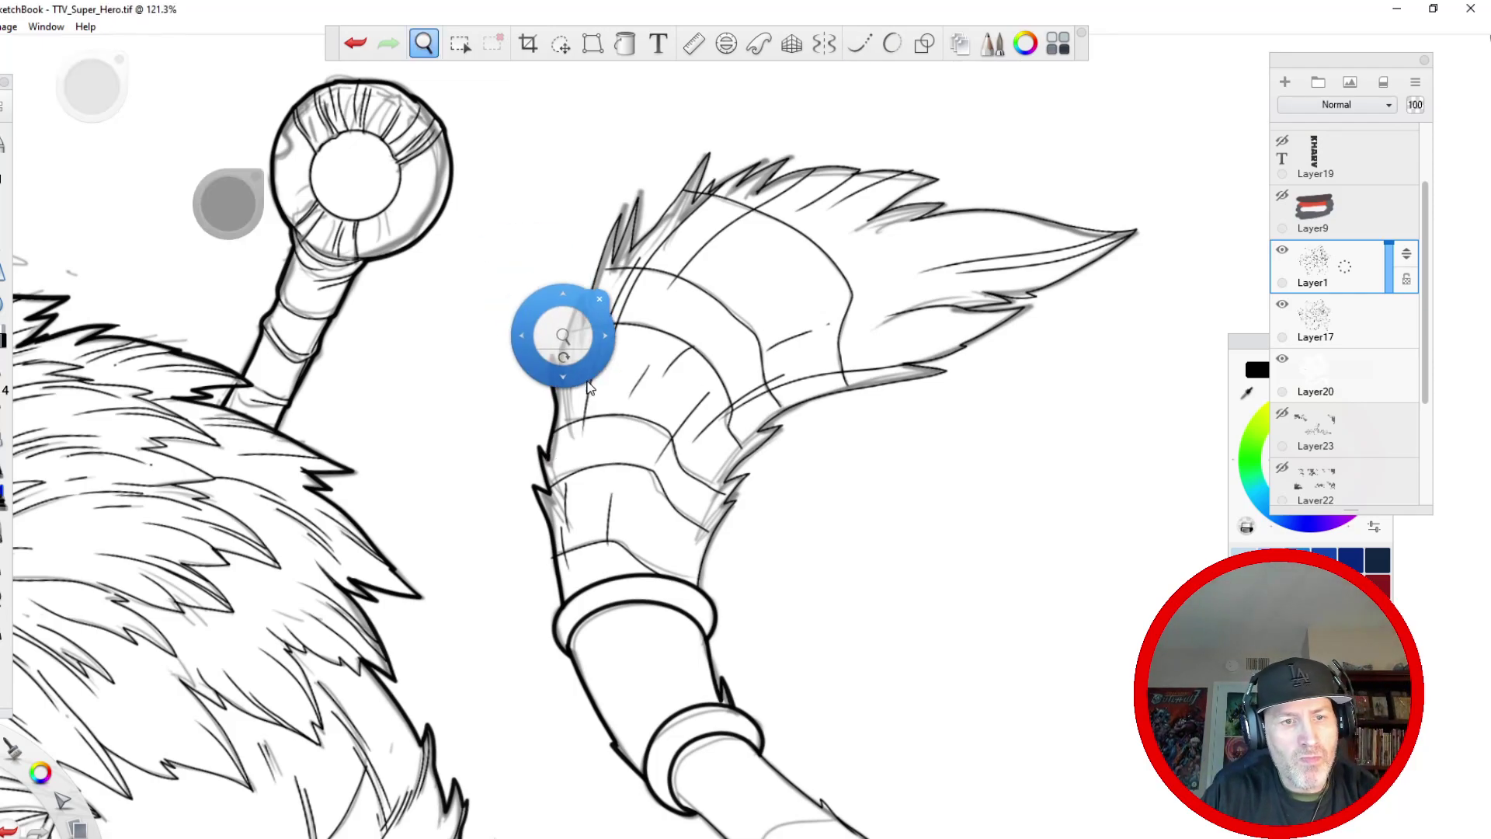
{"action": "left_click_drag", "start_coordinate": [564, 337], "coordinate": [512, 543]}
{"action": "mouse_move", "coordinate": [436, 634]}
{"action": "left_mouse_down"}
{"action": "mouse_move", "coordinate": [426, 644]}
{"action": "mouse_move", "coordinate": [716, 268]}
{"action": "left_mouse_up"}
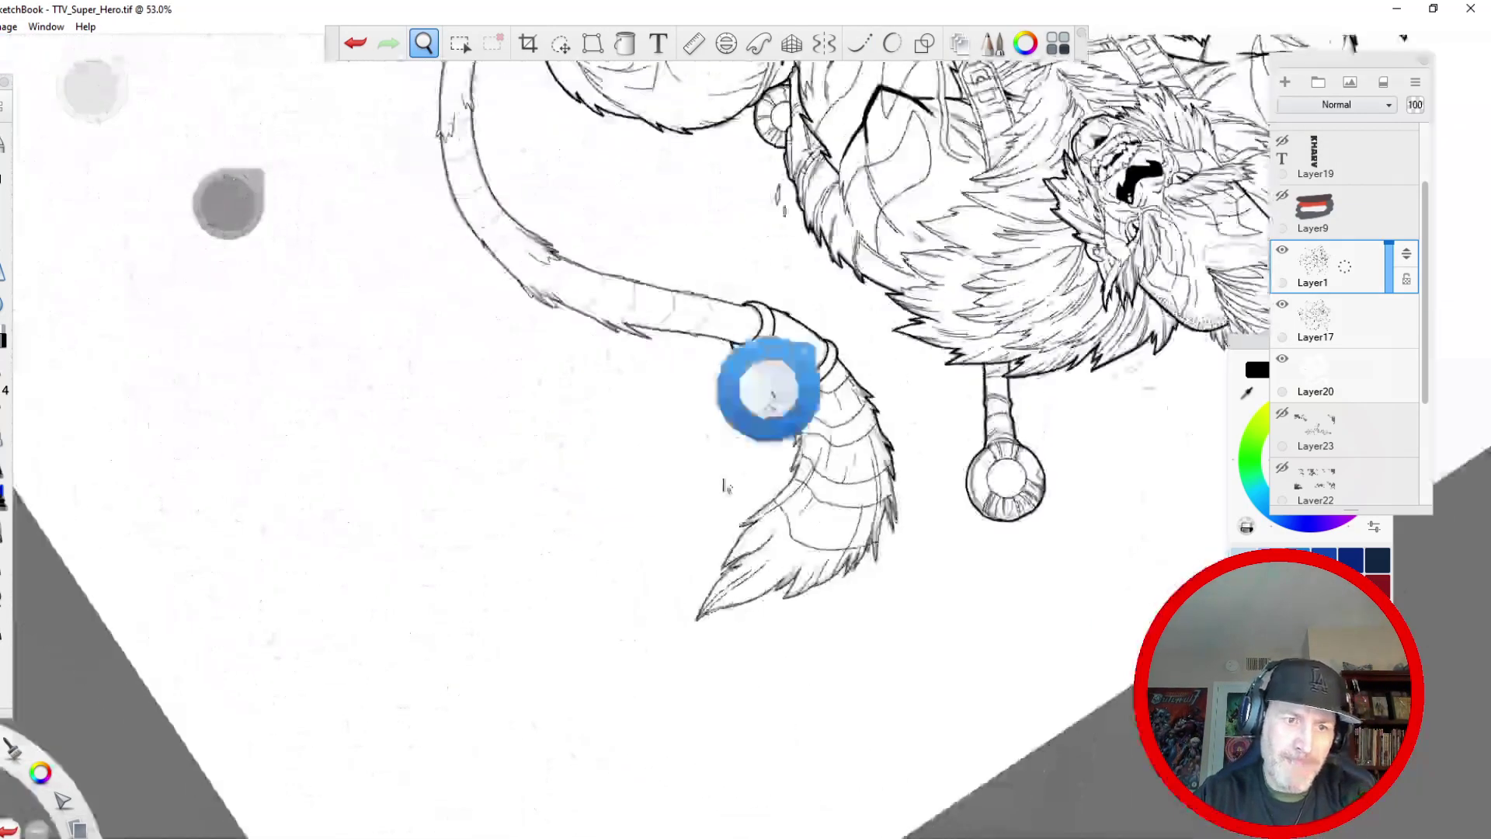
- Add a new layer above the line art and paint a broad black area down the middle of the furry tail end
{"action": "left_click_drag", "start_coordinate": [676, 473], "coordinate": [614, 373]}
{"action": "left_click_drag", "start_coordinate": [596, 381], "coordinate": [436, 244]}
{"action": "left_click_drag", "start_coordinate": [780, 171], "coordinate": [779, 372]}
{"action": "left_click_drag", "start_coordinate": [1305, 274], "coordinate": [1319, 210]}
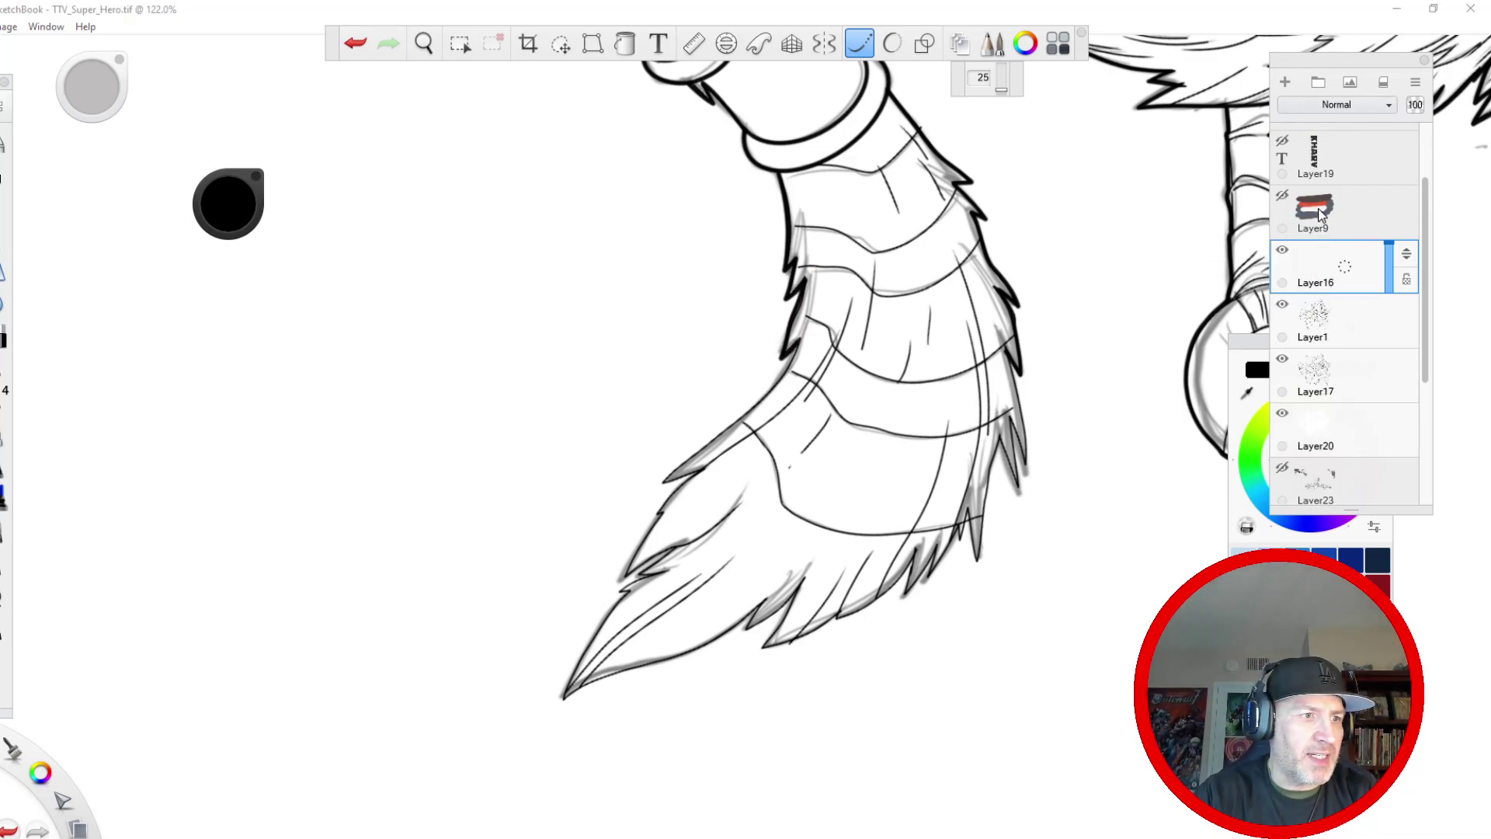
{"action": "left_click", "coordinate": [4, 235]}
{"action": "left_click", "coordinate": [897, 280]}
{"action": "key", "text": "ctrl+z"}
{"action": "left_click", "coordinate": [4, 203]}
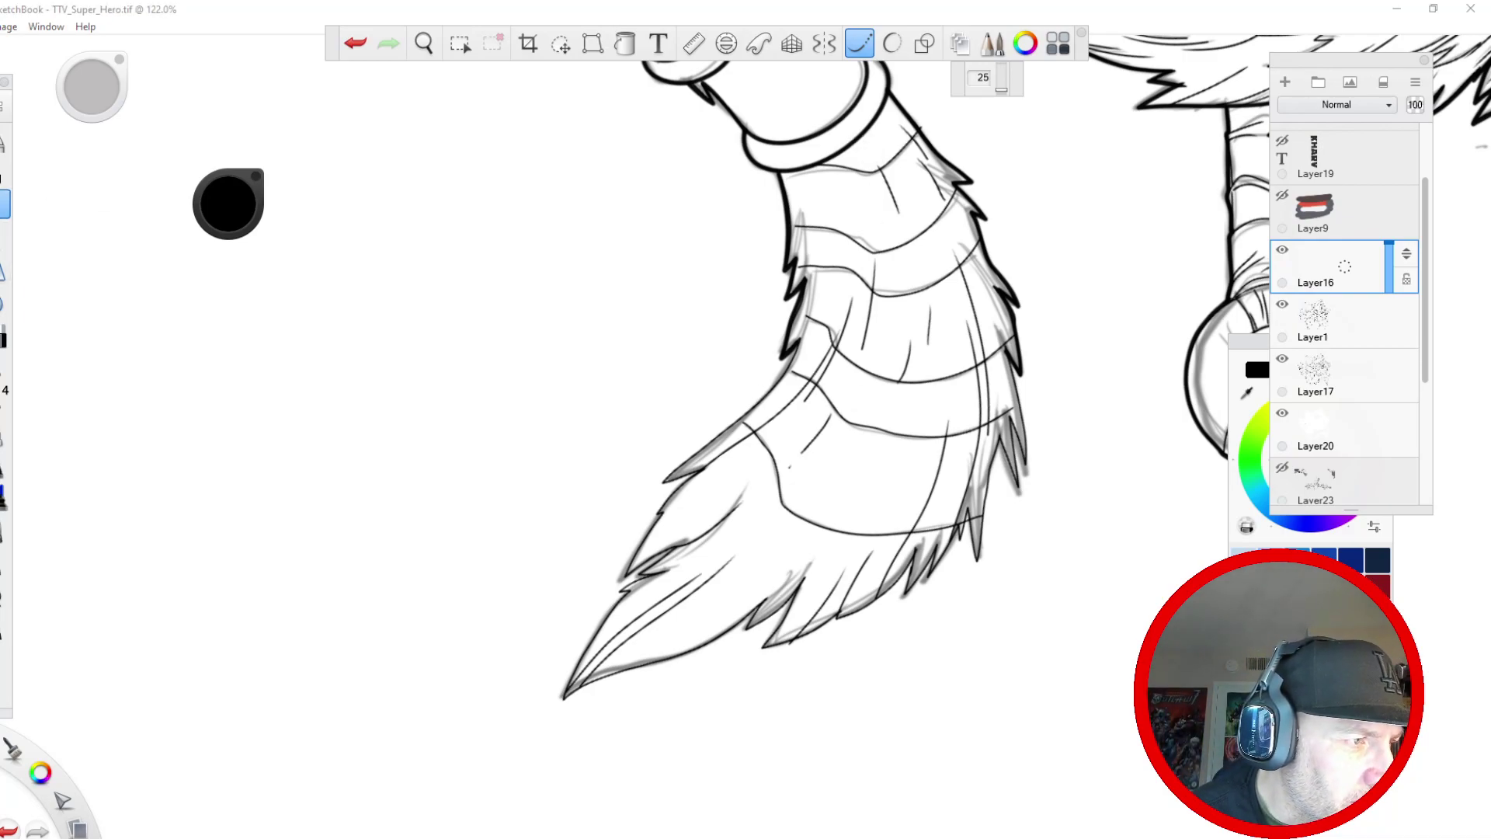
{"action": "mouse_move", "coordinate": [915, 309]}
{"action": "left_mouse_down"}
{"action": "mouse_move", "coordinate": [894, 219]}
{"action": "mouse_move", "coordinate": [862, 310]}
{"action": "mouse_move", "coordinate": [910, 294]}
{"action": "mouse_move", "coordinate": [843, 156]}
{"action": "mouse_move", "coordinate": [823, 233]}
{"action": "mouse_move", "coordinate": [924, 376]}
{"action": "left_mouse_up"}
{"action": "mouse_move", "coordinate": [907, 204]}
{"action": "left_mouse_down"}
{"action": "mouse_move", "coordinate": [885, 393]}
{"action": "mouse_move", "coordinate": [905, 442]}
{"action": "mouse_move", "coordinate": [823, 528]}
{"action": "mouse_move", "coordinate": [699, 594]}
{"action": "left_mouse_up"}
{"action": "mouse_move", "coordinate": [854, 353]}
{"action": "left_mouse_down"}
{"action": "mouse_move", "coordinate": [707, 579]}
{"action": "mouse_move", "coordinate": [870, 459]}
{"action": "left_mouse_up"}
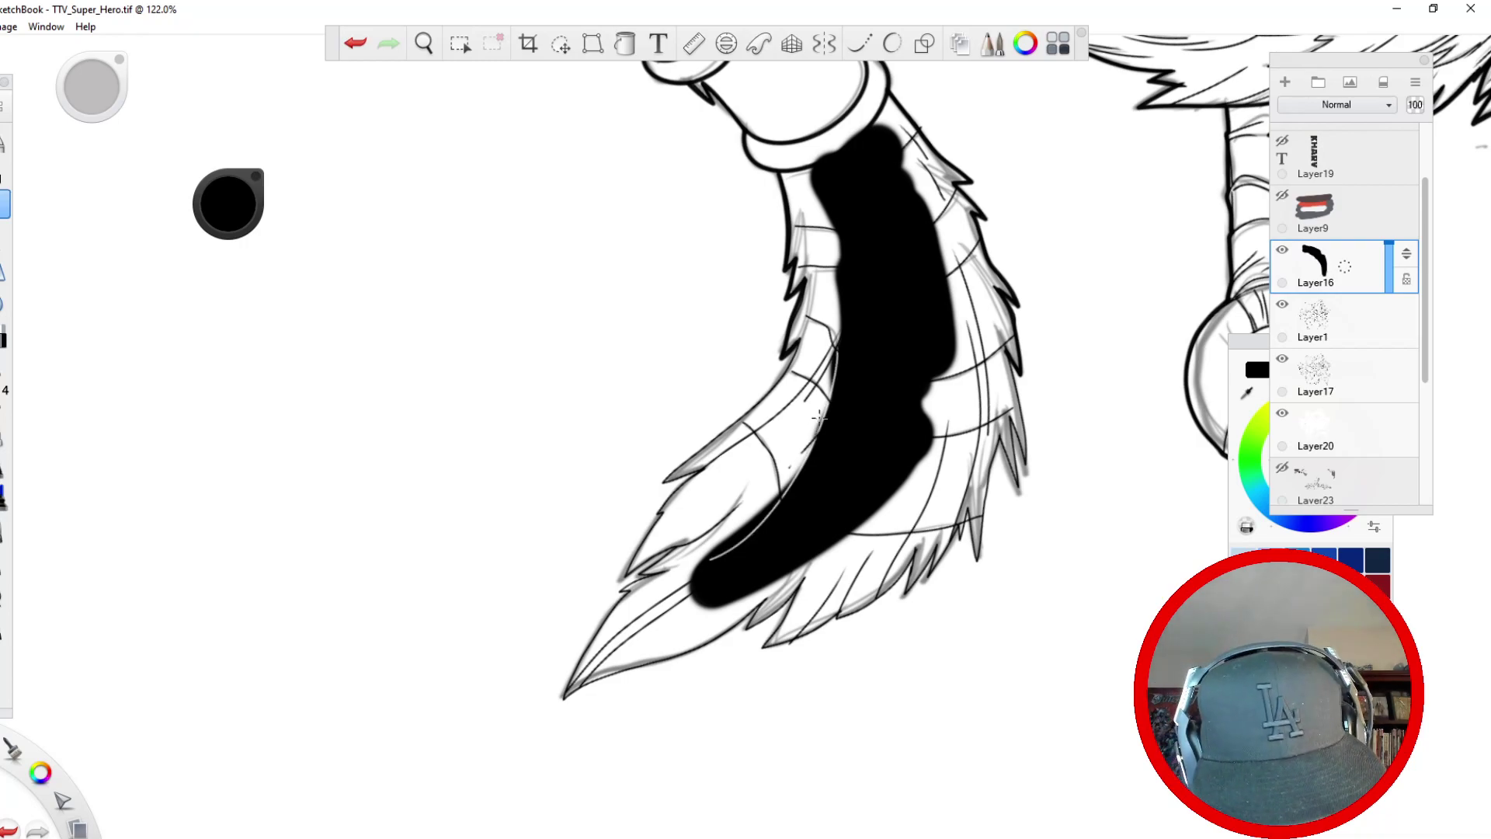
- Erase along the black area's inner edge and end with a larger eraser, tapering it to a sharp point towards the tail tip
{"action": "left_click", "coordinate": [4, 335]}
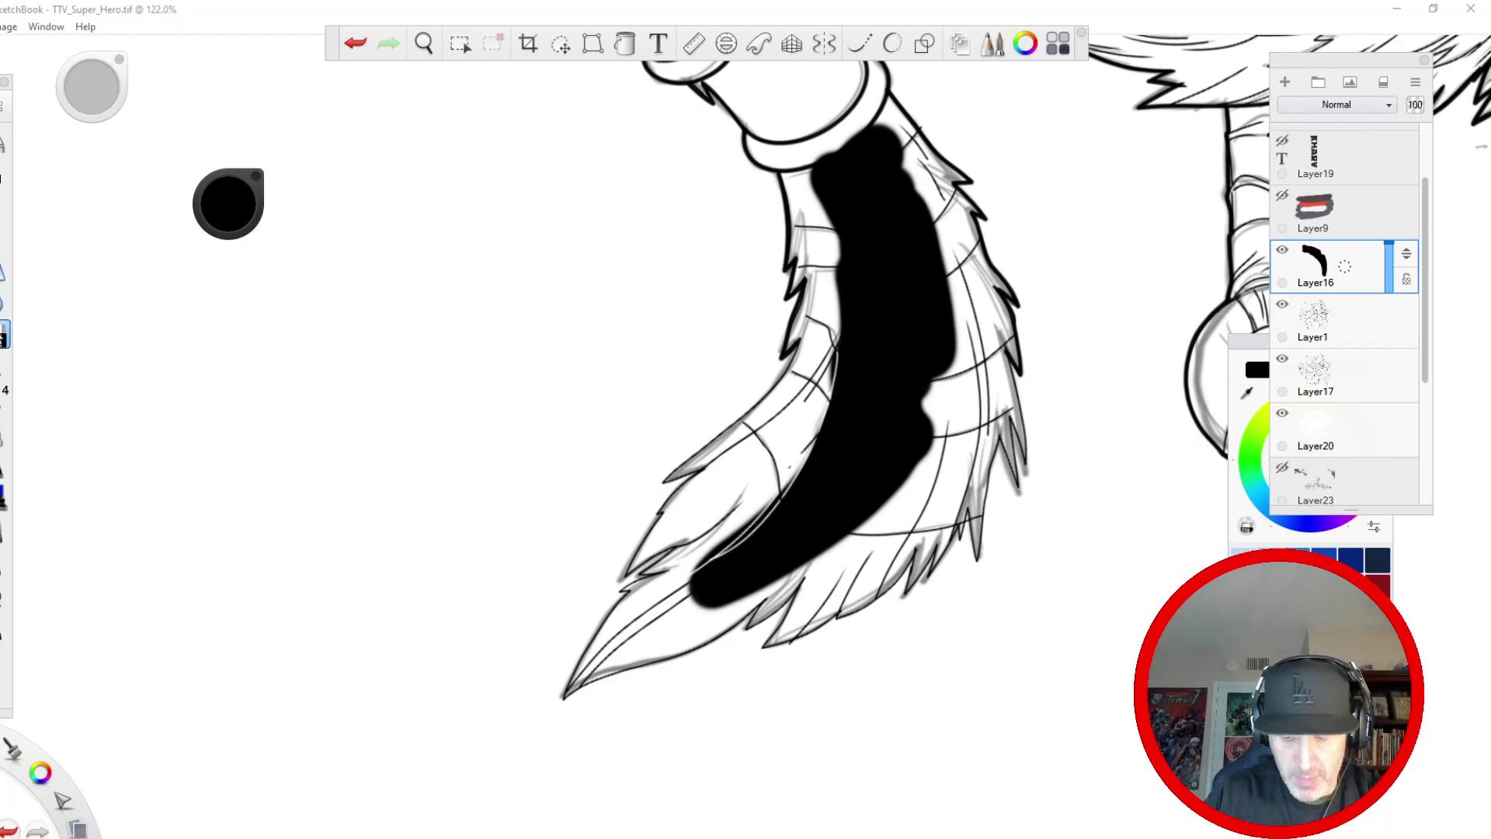
{"action": "key", "text": "bracketright"}
{"action": "key", "text": "bracketright"}
{"action": "key", "text": "bracketright"}
{"action": "key", "text": "bracketright"}
{"action": "key", "text": "bracketright"}
{"action": "left_click_drag", "start_coordinate": [834, 319], "coordinate": [674, 588]}
{"action": "mouse_move", "coordinate": [833, 366]}
{"action": "left_mouse_down"}
{"action": "mouse_move", "coordinate": [672, 583]}
{"action": "mouse_move", "coordinate": [901, 527]}
{"action": "left_mouse_up"}
{"action": "mouse_move", "coordinate": [687, 601]}
{"action": "left_mouse_down"}
{"action": "mouse_move", "coordinate": [871, 531]}
{"action": "mouse_move", "coordinate": [818, 566]}
{"action": "left_mouse_up"}
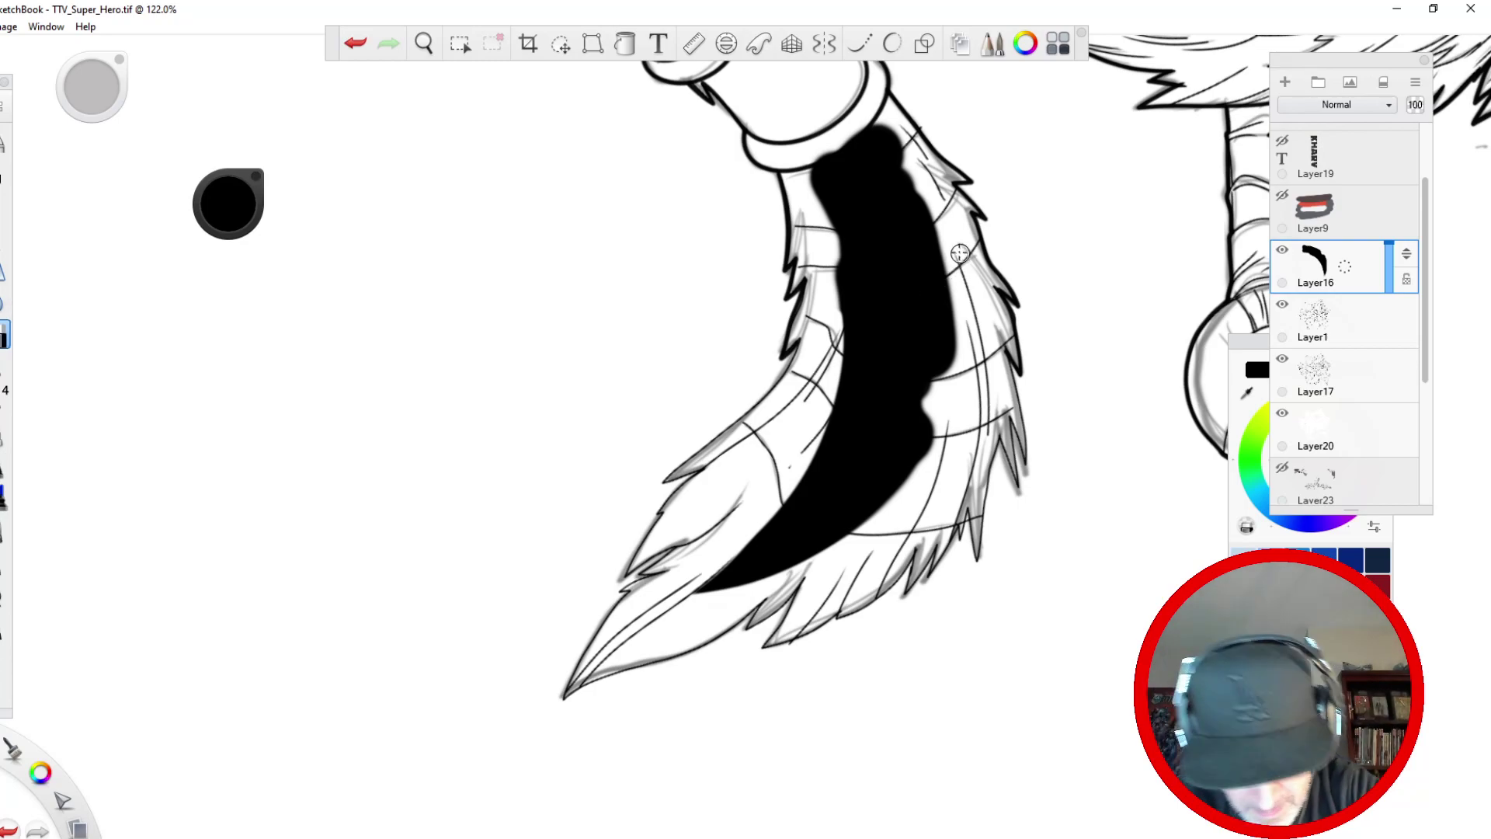
- Cut thin curved lines through the black tail area with a size 4.0 eraser, following the tail's contour segments
{"action": "key", "text": "bracketleft"}
{"action": "key", "text": "bracketleft"}
{"action": "key", "text": "bracketleft"}
{"action": "key", "text": "bracketleft"}
{"action": "key", "text": "bracketleft"}
{"action": "key", "text": "bracketleft"}
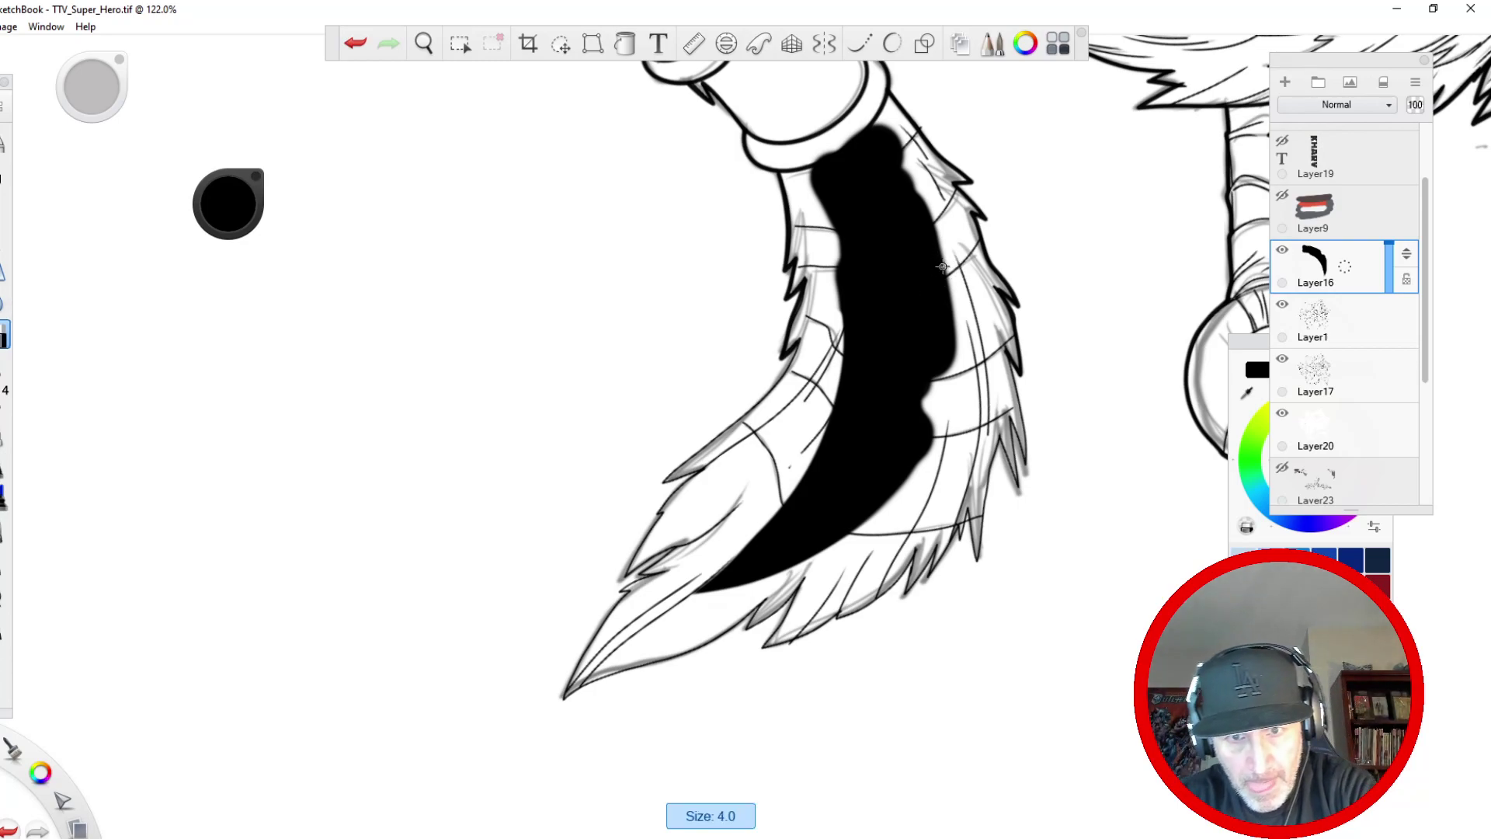
{"action": "left_click_drag", "start_coordinate": [952, 282], "coordinate": [857, 259]}
{"action": "mouse_move", "coordinate": [820, 188]}
{"action": "left_mouse_down"}
{"action": "mouse_move", "coordinate": [928, 380]}
{"action": "mouse_move", "coordinate": [887, 505]}
{"action": "left_mouse_up"}
{"action": "left_click_drag", "start_coordinate": [816, 436], "coordinate": [829, 547]}
{"action": "mouse_move", "coordinate": [924, 397]}
{"action": "left_mouse_down"}
{"action": "mouse_move", "coordinate": [952, 365]}
{"action": "mouse_move", "coordinate": [947, 257]}
{"action": "left_mouse_up"}
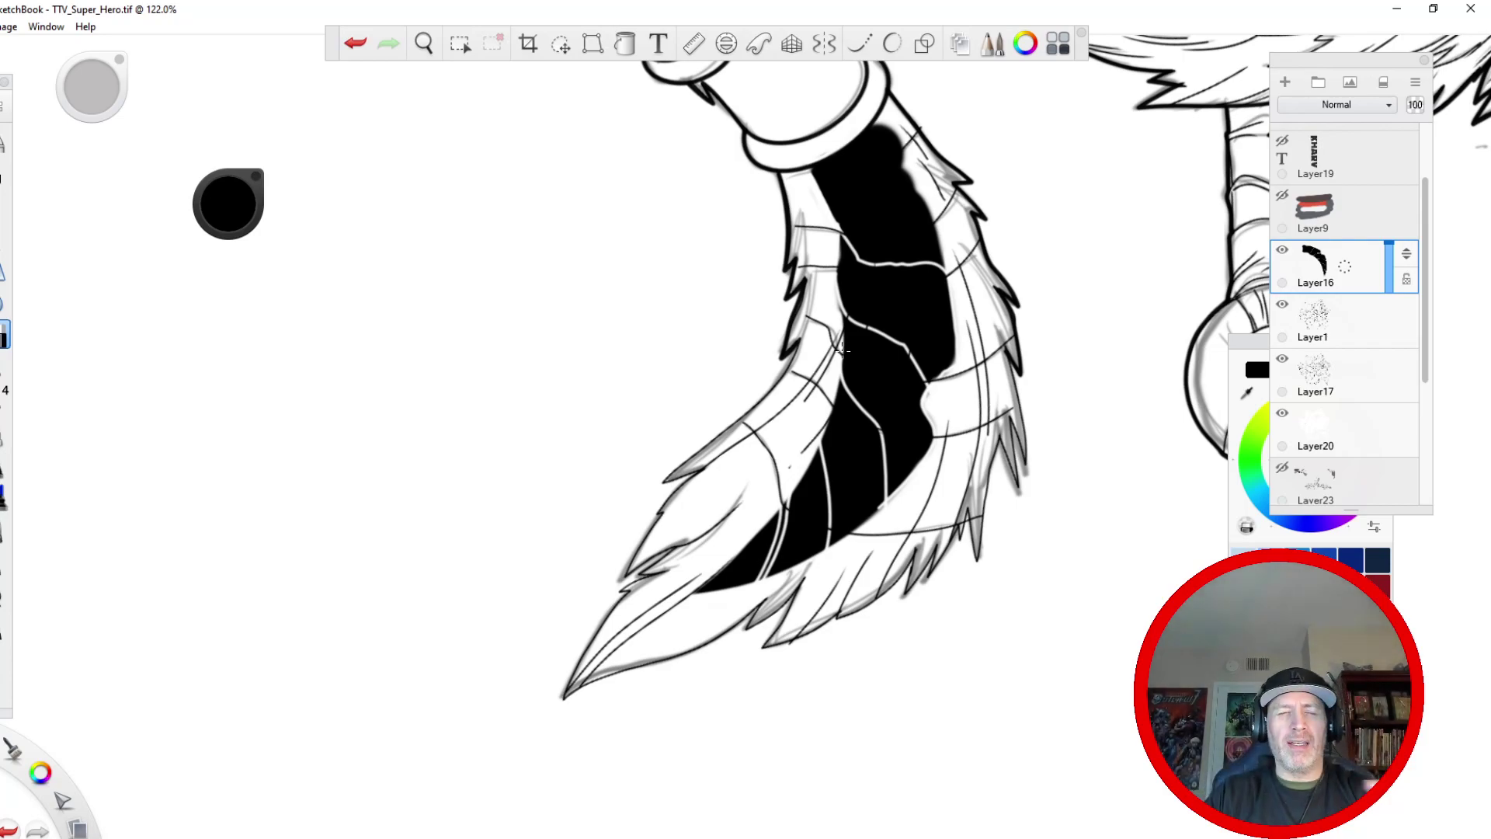
- Hide and delete the layer holding the black tail area
{"action": "key", "text": "space"}
{"action": "left_click_drag", "start_coordinate": [651, 260], "coordinate": [610, 346]}
{"action": "left_click_drag", "start_coordinate": [593, 454], "coordinate": [820, 606]}
{"action": "left_click_drag", "start_coordinate": [392, 486], "coordinate": [473, 303]}
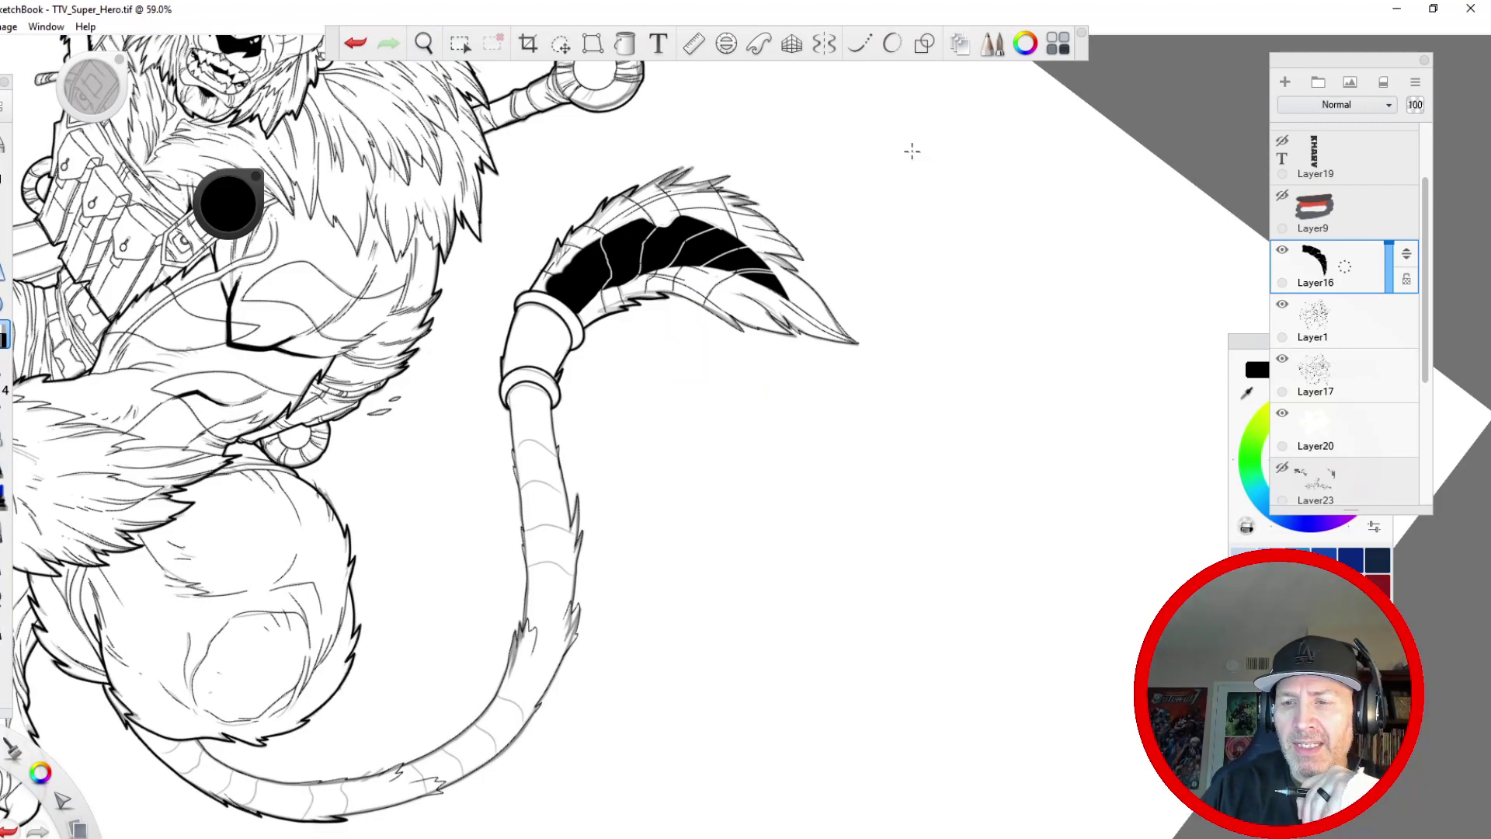
{"action": "left_click", "coordinate": [1282, 250]}
{"action": "left_click", "coordinate": [1352, 272]}
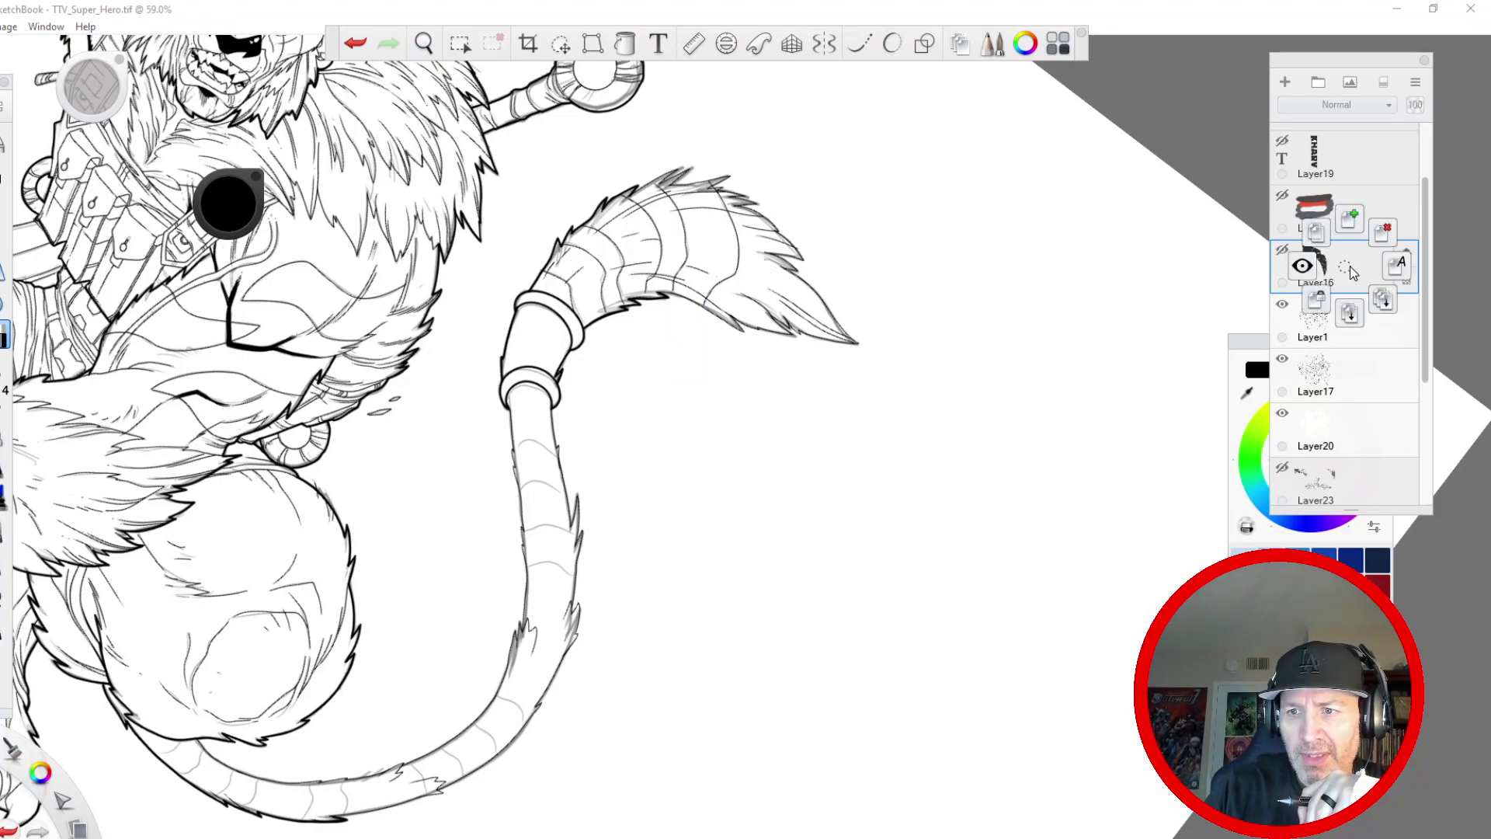
{"action": "left_click", "coordinate": [1385, 231]}
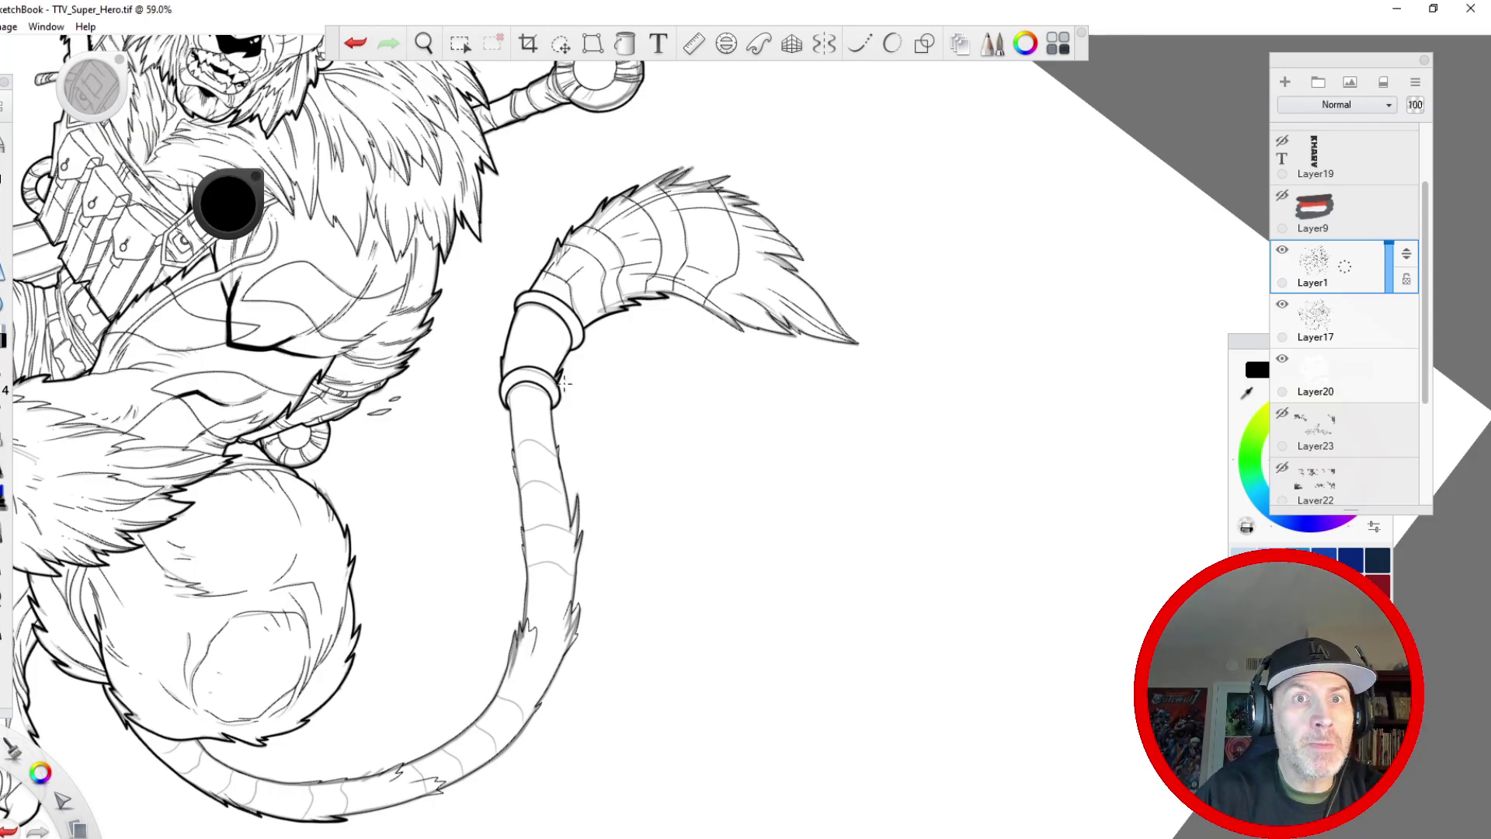
- Turn on steady stroke at 25 and thicken the spiky outer tail edge from the band to the tuft beyond the large spikes
{"action": "key", "text": "space"}
{"action": "mouse_move", "coordinate": [554, 405]}
{"action": "left_mouse_down"}
{"action": "mouse_move", "coordinate": [452, 255]}
{"action": "mouse_move", "coordinate": [435, 367]}
{"action": "left_mouse_up"}
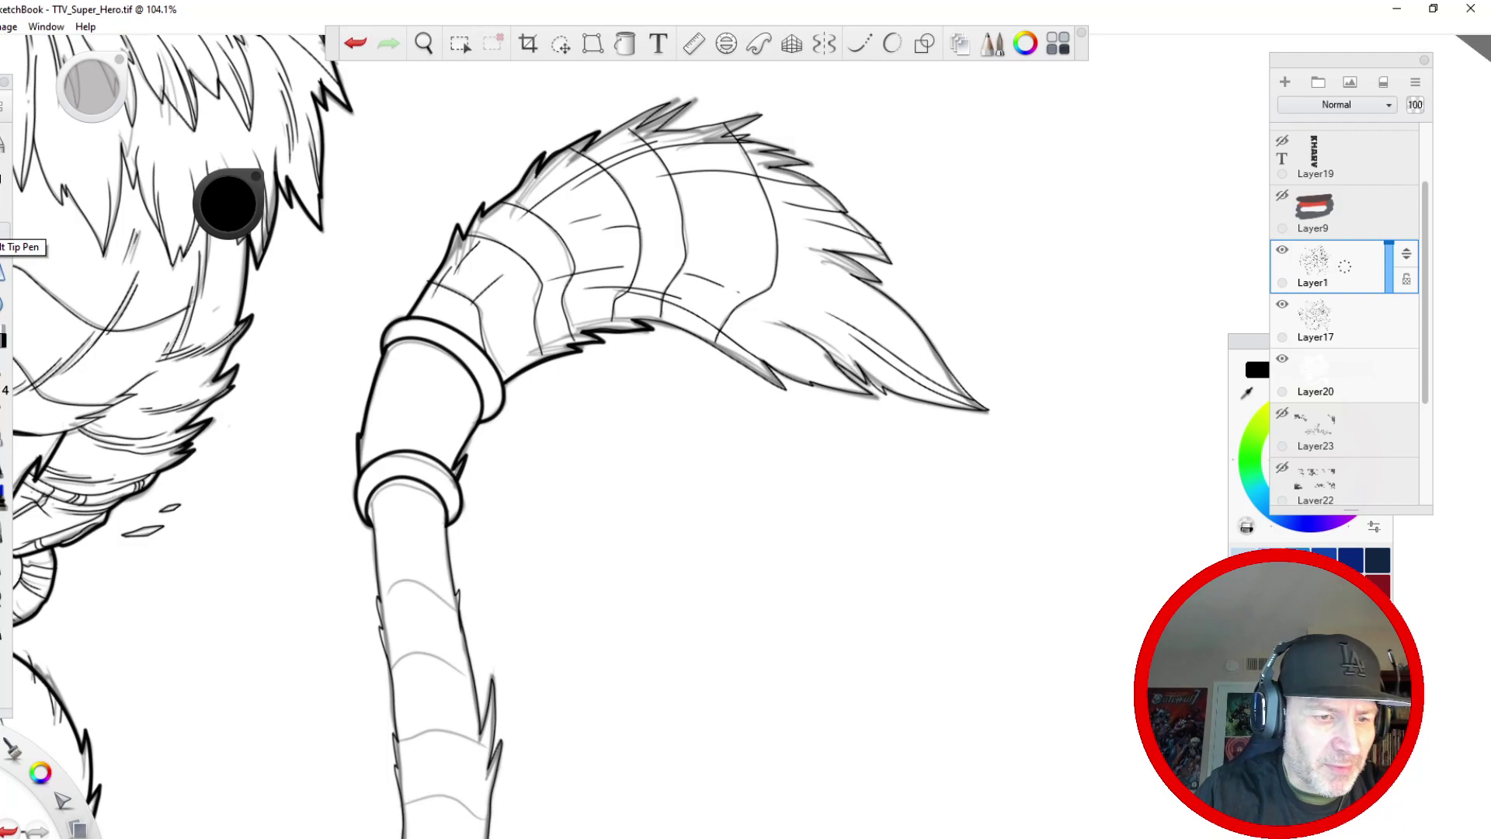
{"action": "key", "text": "space"}
{"action": "left_click_drag", "start_coordinate": [273, 738], "coordinate": [304, 450]}
{"action": "left_click", "coordinate": [859, 43]}
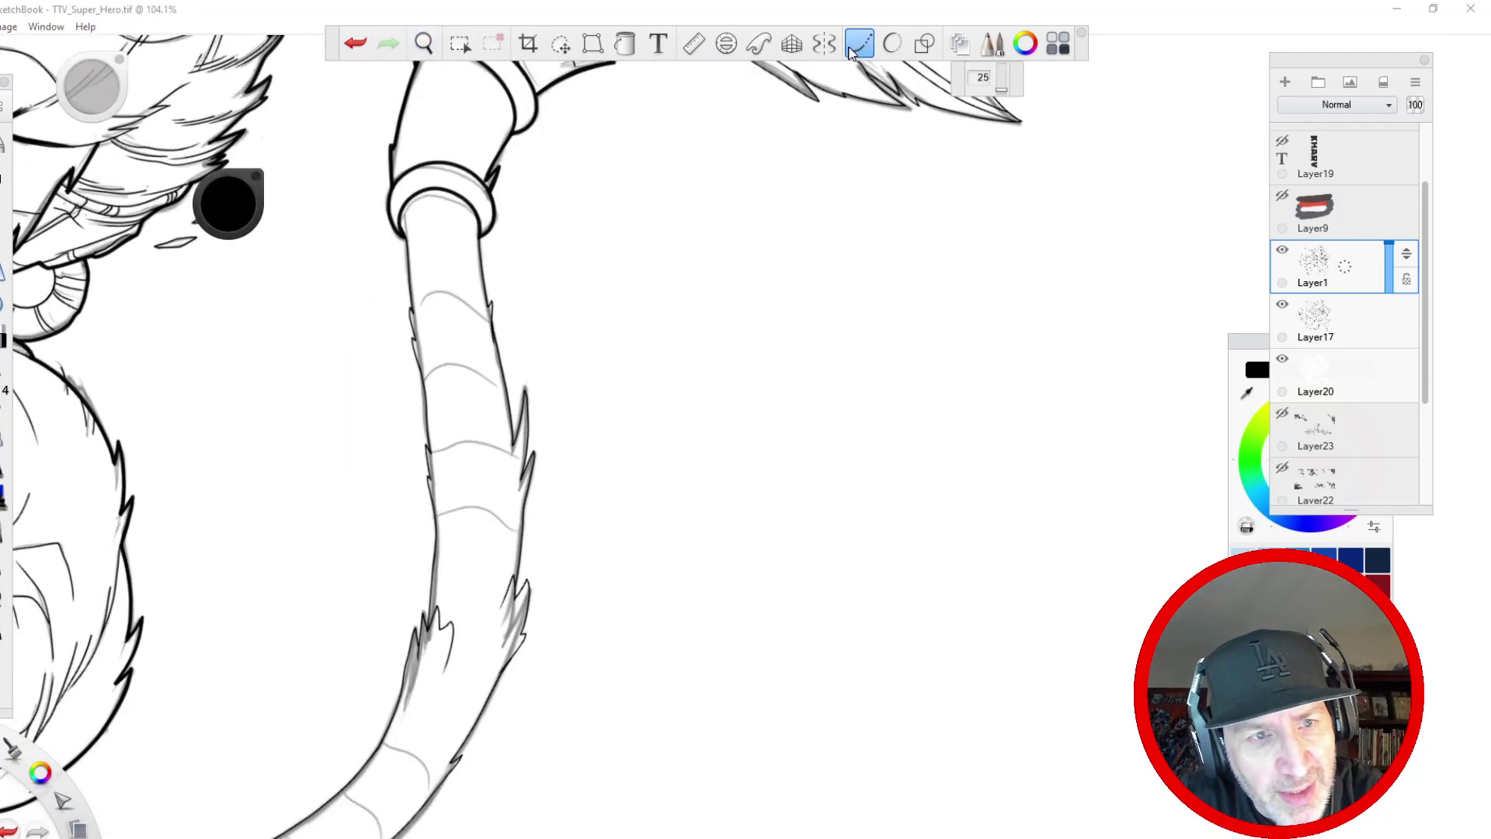
{"action": "mouse_move", "coordinate": [479, 235]}
{"action": "left_mouse_down"}
{"action": "mouse_move", "coordinate": [513, 453]}
{"action": "mouse_move", "coordinate": [526, 386]}
{"action": "mouse_move", "coordinate": [525, 481]}
{"action": "left_mouse_up"}
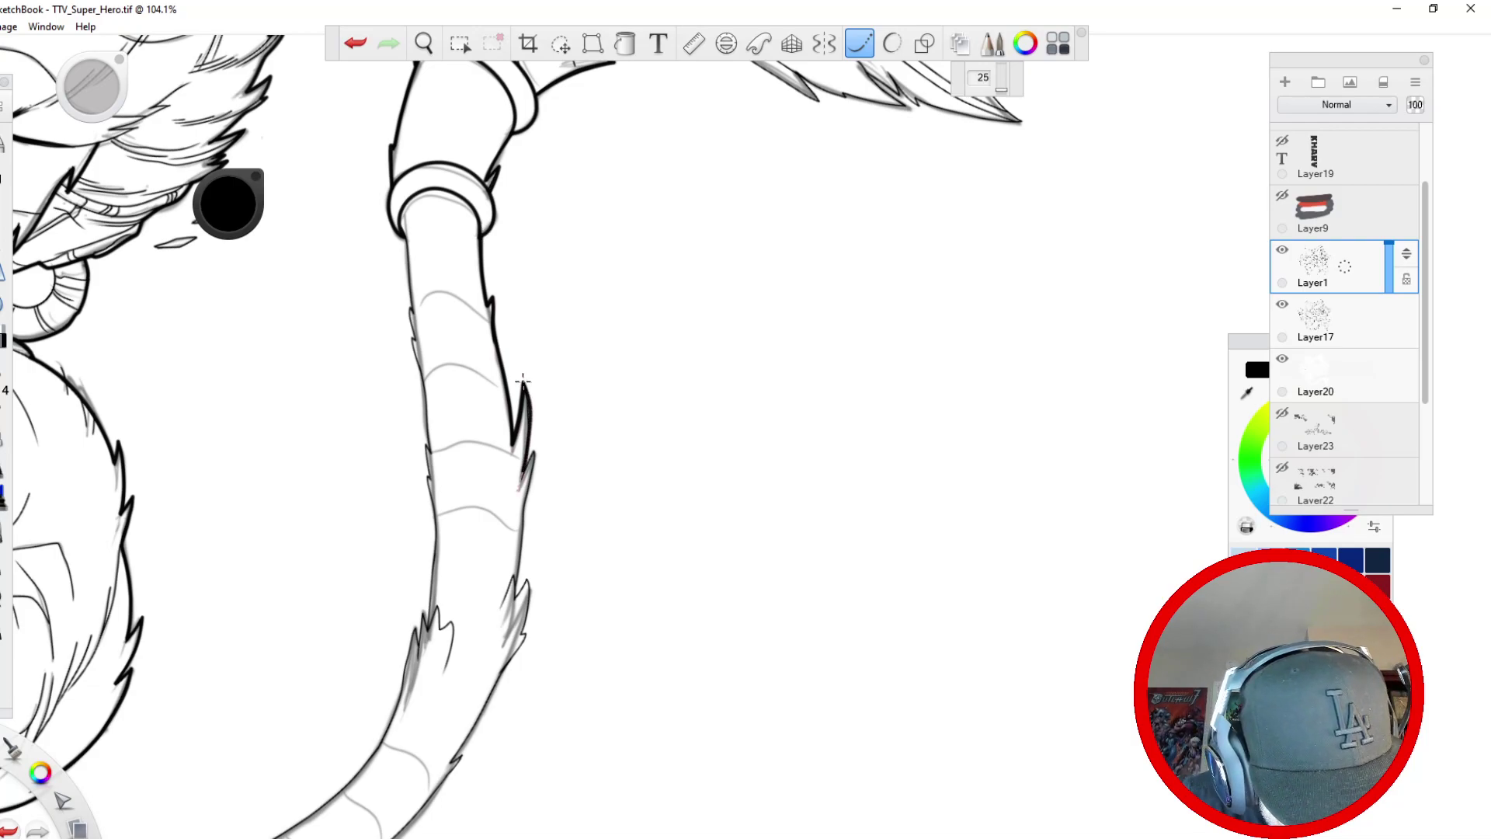
{"action": "mouse_move", "coordinate": [524, 380]}
{"action": "left_mouse_down"}
{"action": "mouse_move", "coordinate": [533, 474]}
{"action": "mouse_move", "coordinate": [516, 606]}
{"action": "mouse_move", "coordinate": [532, 568]}
{"action": "left_mouse_up"}
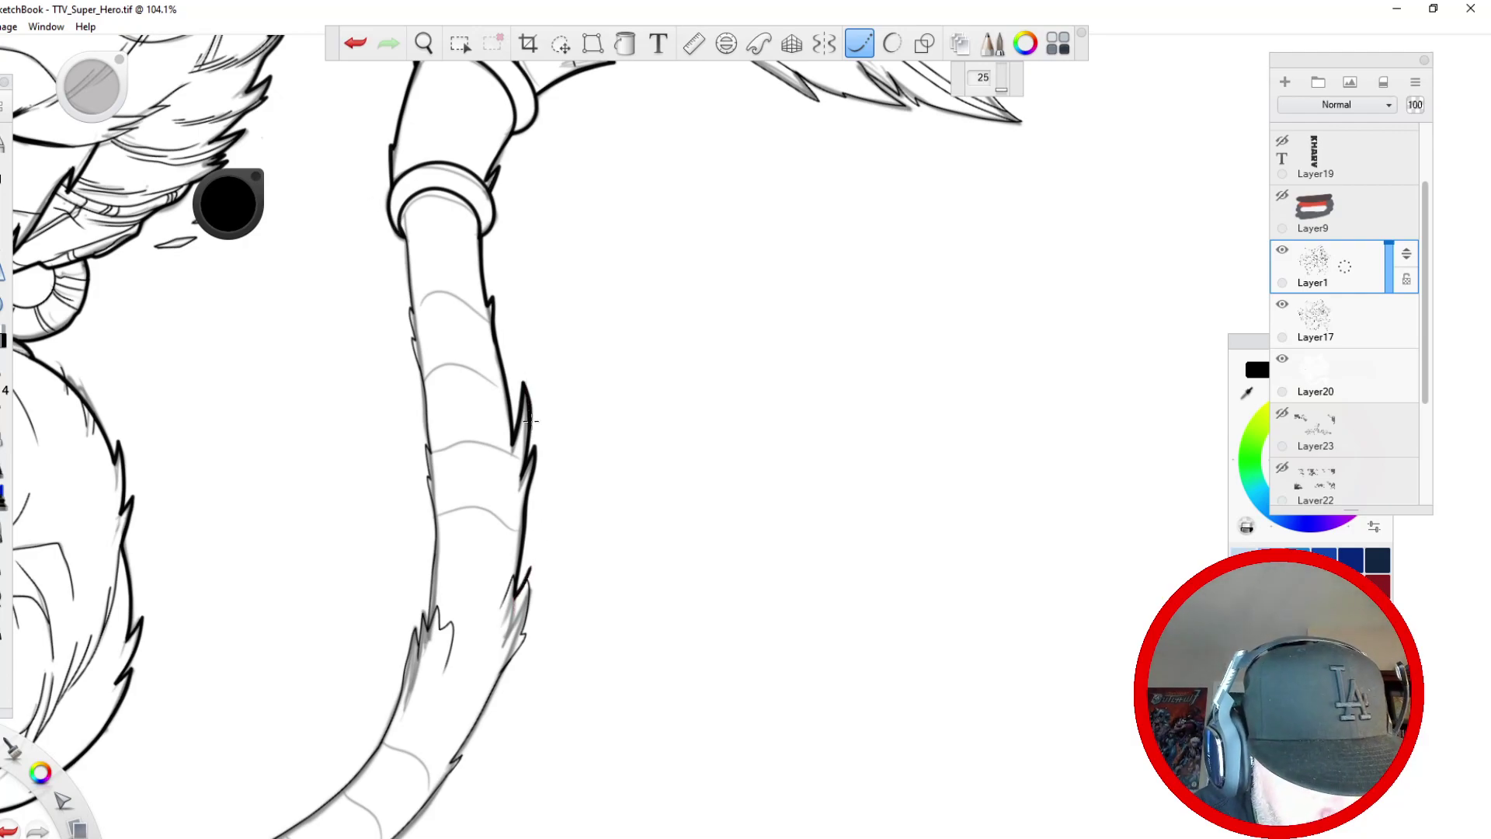
- Thicken the tail's inner edge from the band past its fur tuft, and continue the outer edge to the next small spike
{"action": "mouse_move", "coordinate": [402, 235]}
{"action": "left_mouse_down"}
{"action": "mouse_move", "coordinate": [417, 345]}
{"action": "mouse_move", "coordinate": [393, 327]}
{"action": "mouse_move", "coordinate": [439, 449]}
{"action": "mouse_move", "coordinate": [429, 634]}
{"action": "left_mouse_up"}
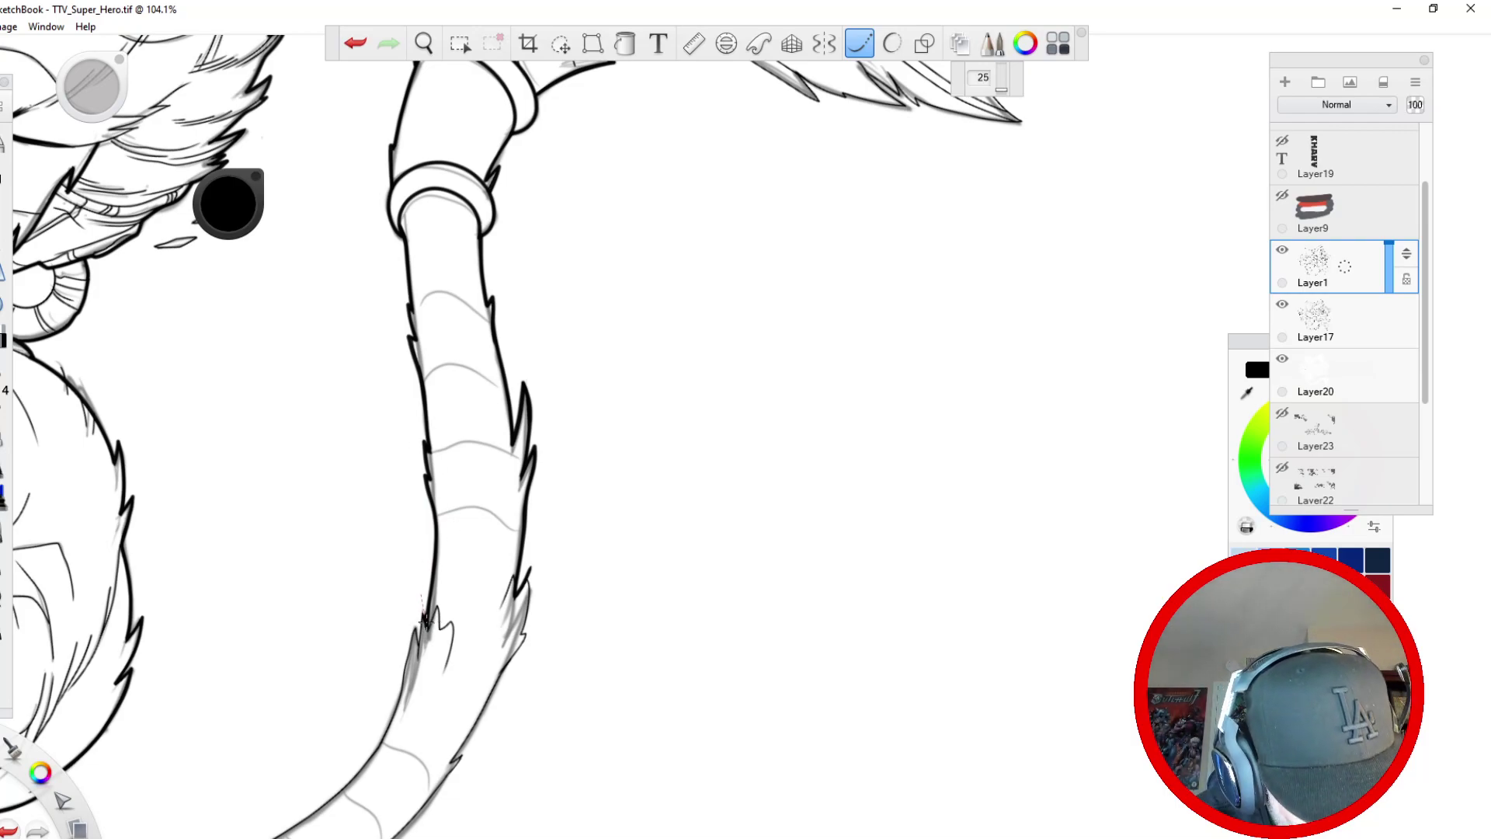
{"action": "left_click_drag", "start_coordinate": [421, 626], "coordinate": [377, 750]}
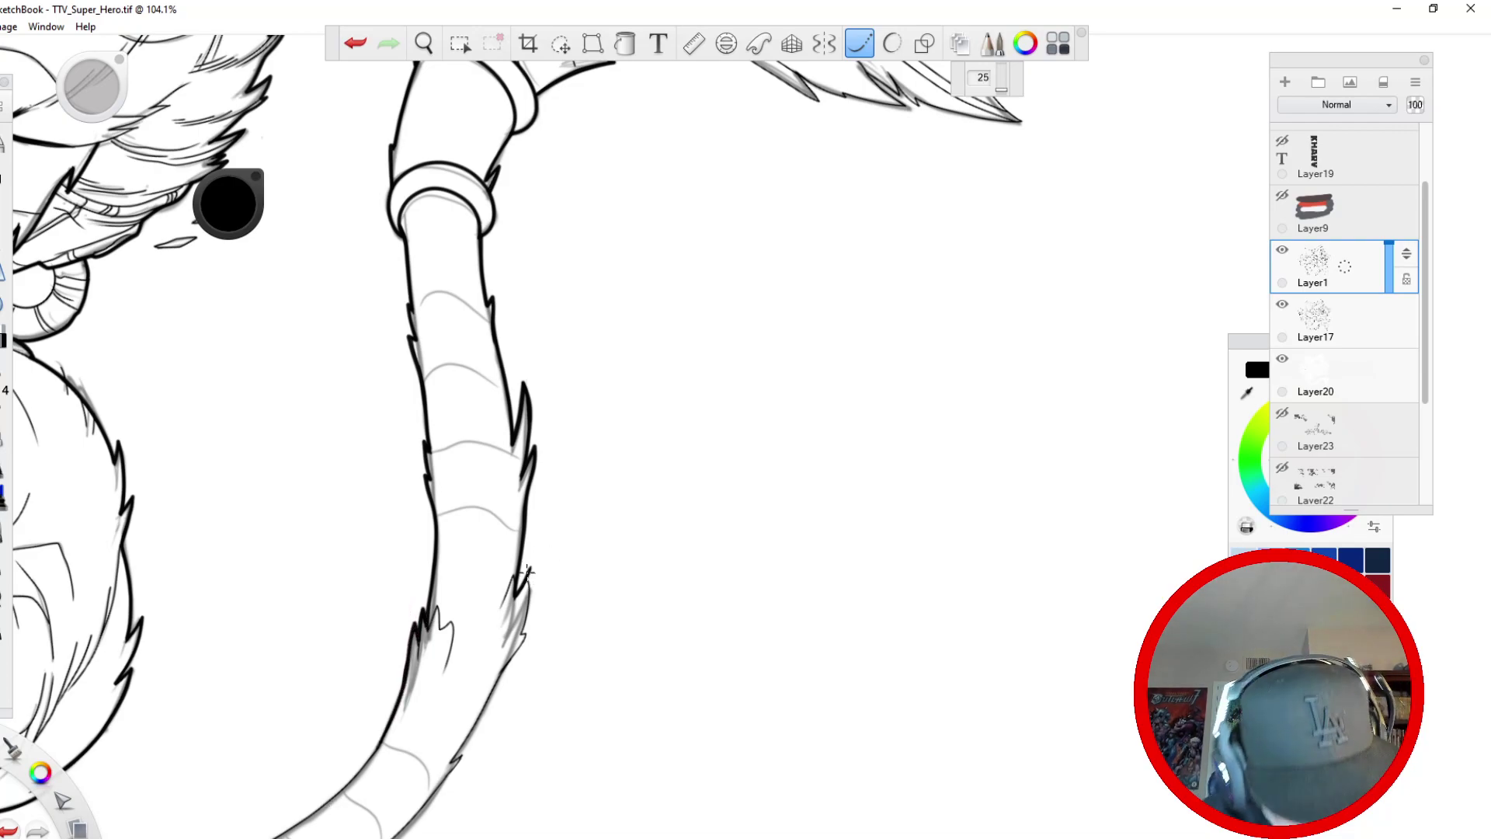
{"action": "mouse_move", "coordinate": [527, 573]}
{"action": "left_mouse_down"}
{"action": "mouse_move", "coordinate": [521, 637]}
{"action": "mouse_move", "coordinate": [544, 621]}
{"action": "mouse_move", "coordinate": [447, 781]}
{"action": "left_mouse_up"}
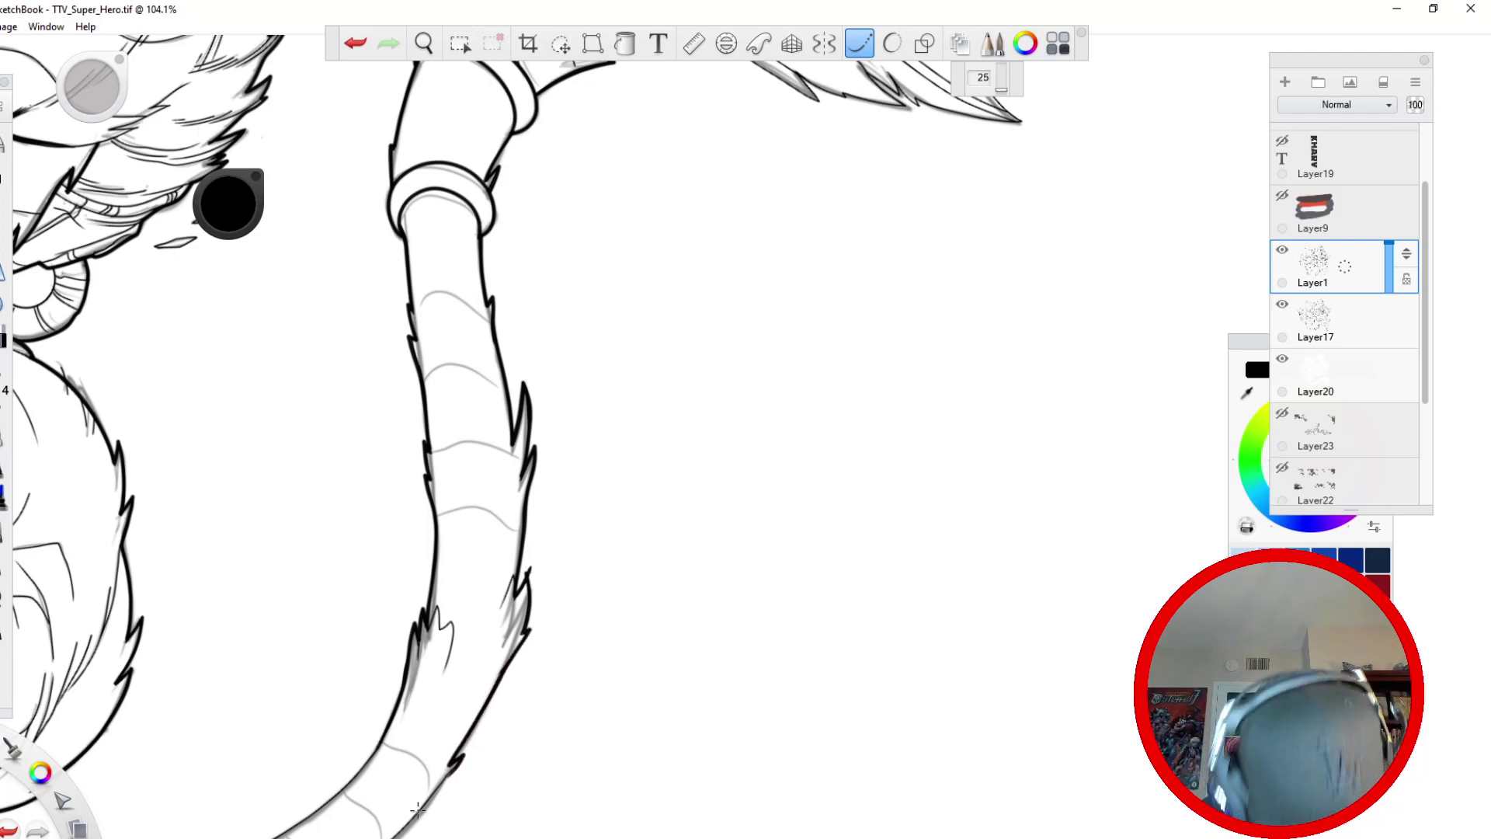
{"action": "left_click", "coordinate": [860, 44]}
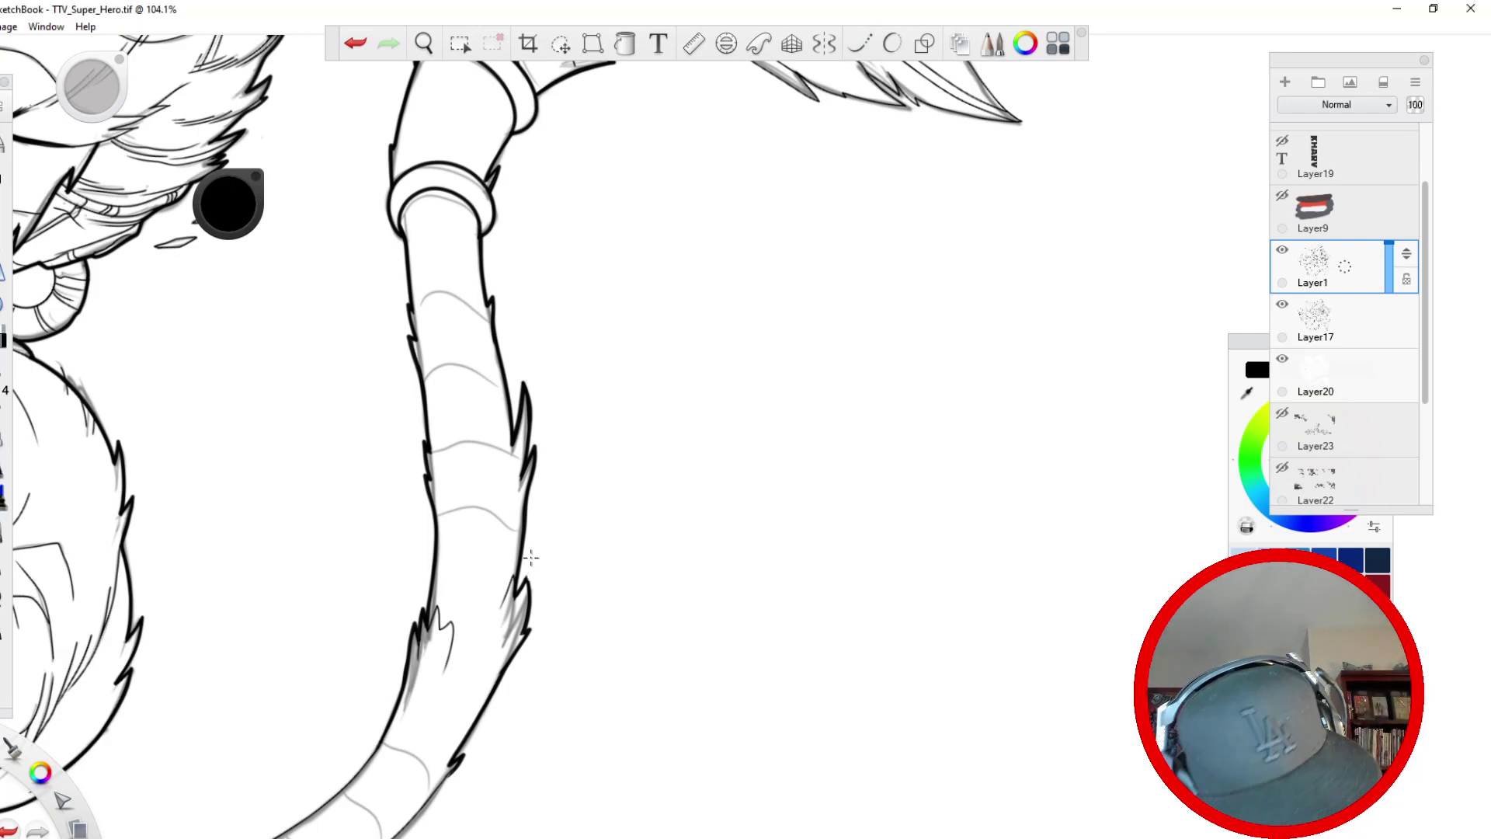
- Thicken both edges of the tail's sweeping curve as far as the next pair of fur tufts, using steady stroke
{"action": "left_click_drag", "start_coordinate": [294, 706], "coordinate": [552, 233]}
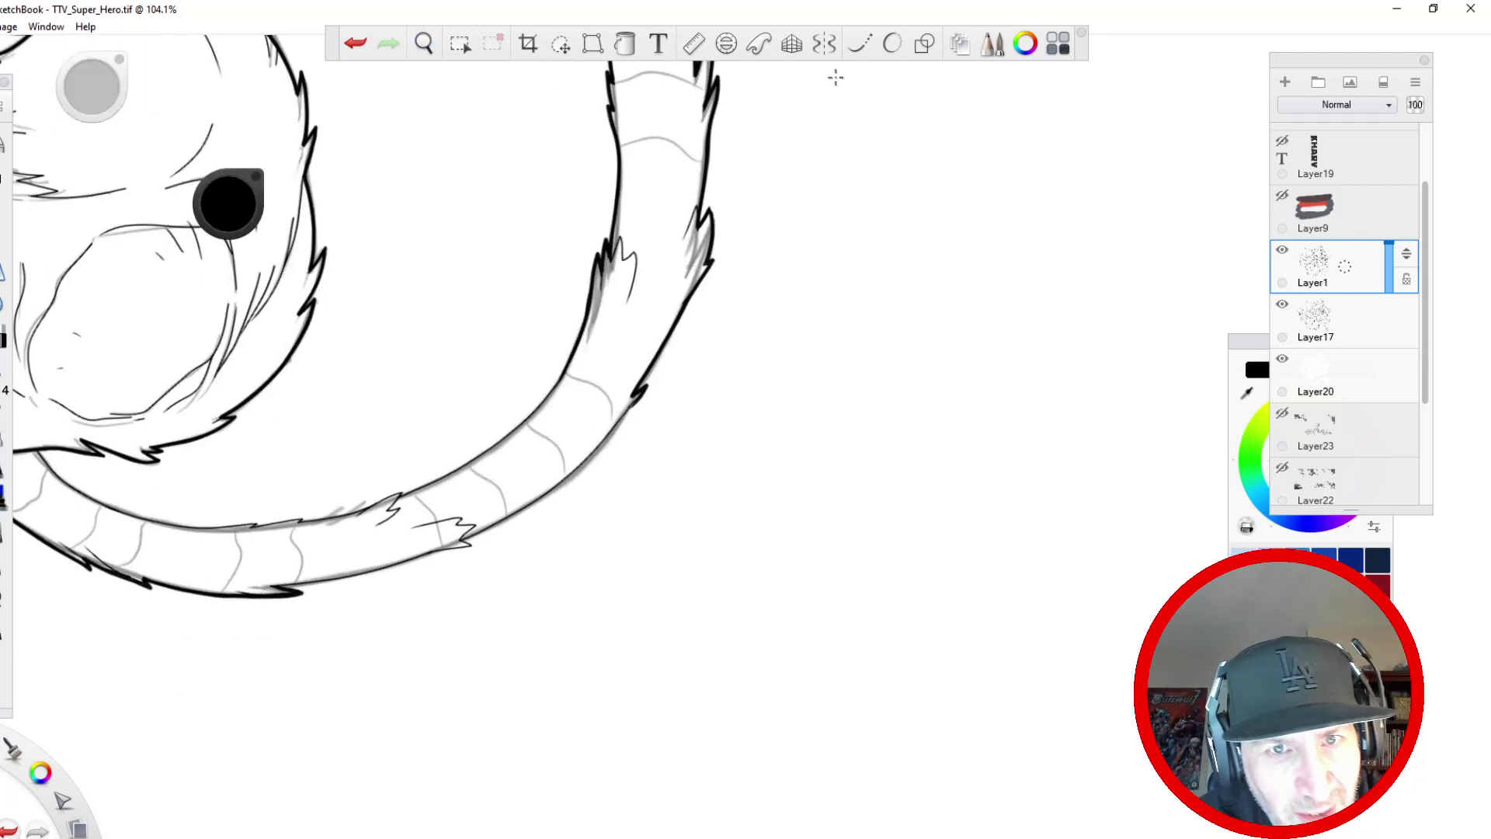
{"action": "left_click", "coordinate": [859, 43]}
{"action": "mouse_move", "coordinate": [626, 406]}
{"action": "left_mouse_down"}
{"action": "mouse_move", "coordinate": [567, 480]}
{"action": "mouse_move", "coordinate": [458, 539]}
{"action": "left_mouse_up"}
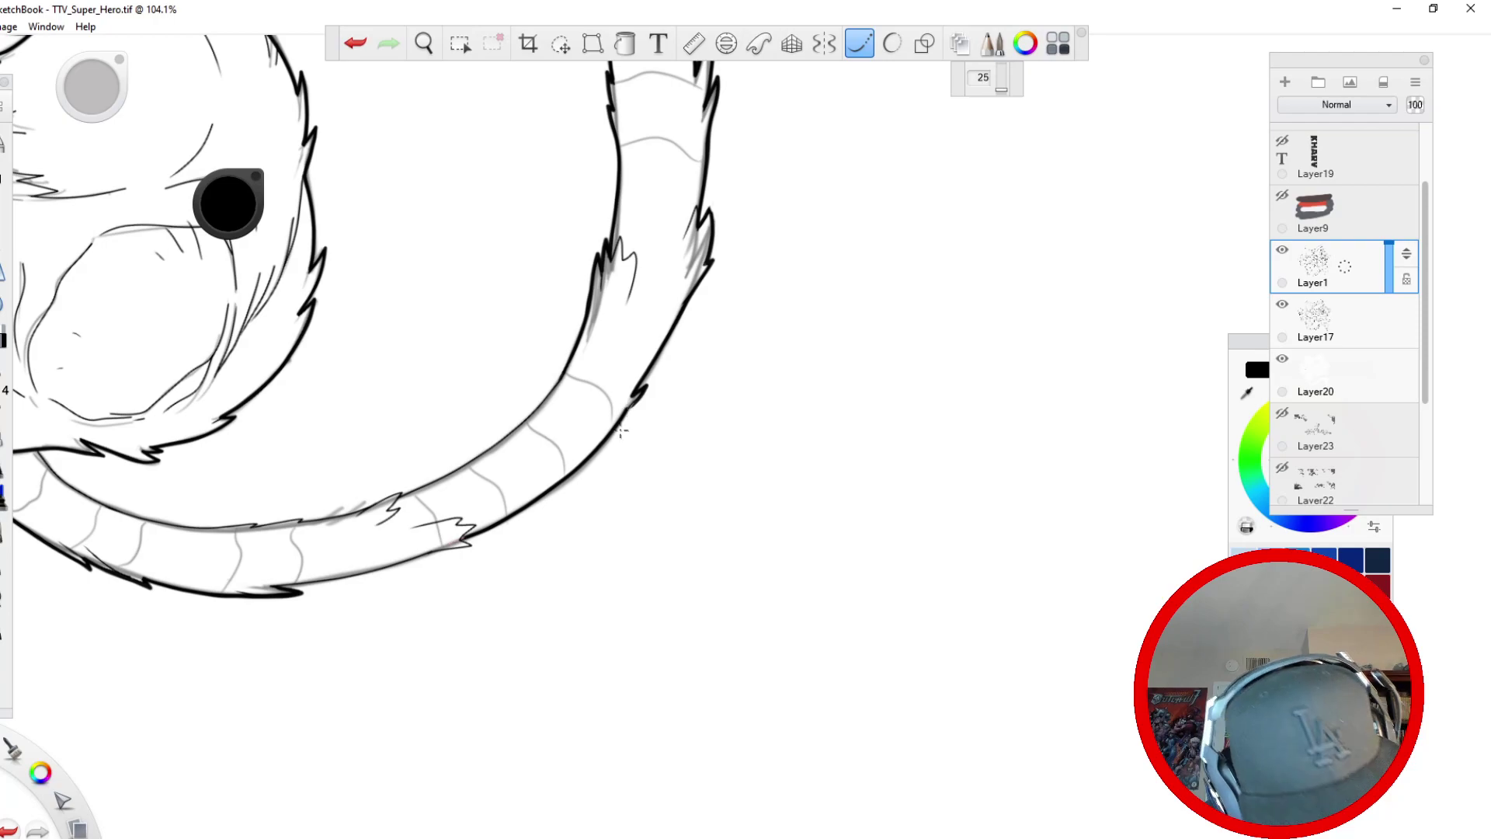
{"action": "mouse_move", "coordinate": [568, 364]}
{"action": "left_mouse_down"}
{"action": "mouse_move", "coordinate": [530, 422]}
{"action": "mouse_move", "coordinate": [359, 513]}
{"action": "left_mouse_up"}
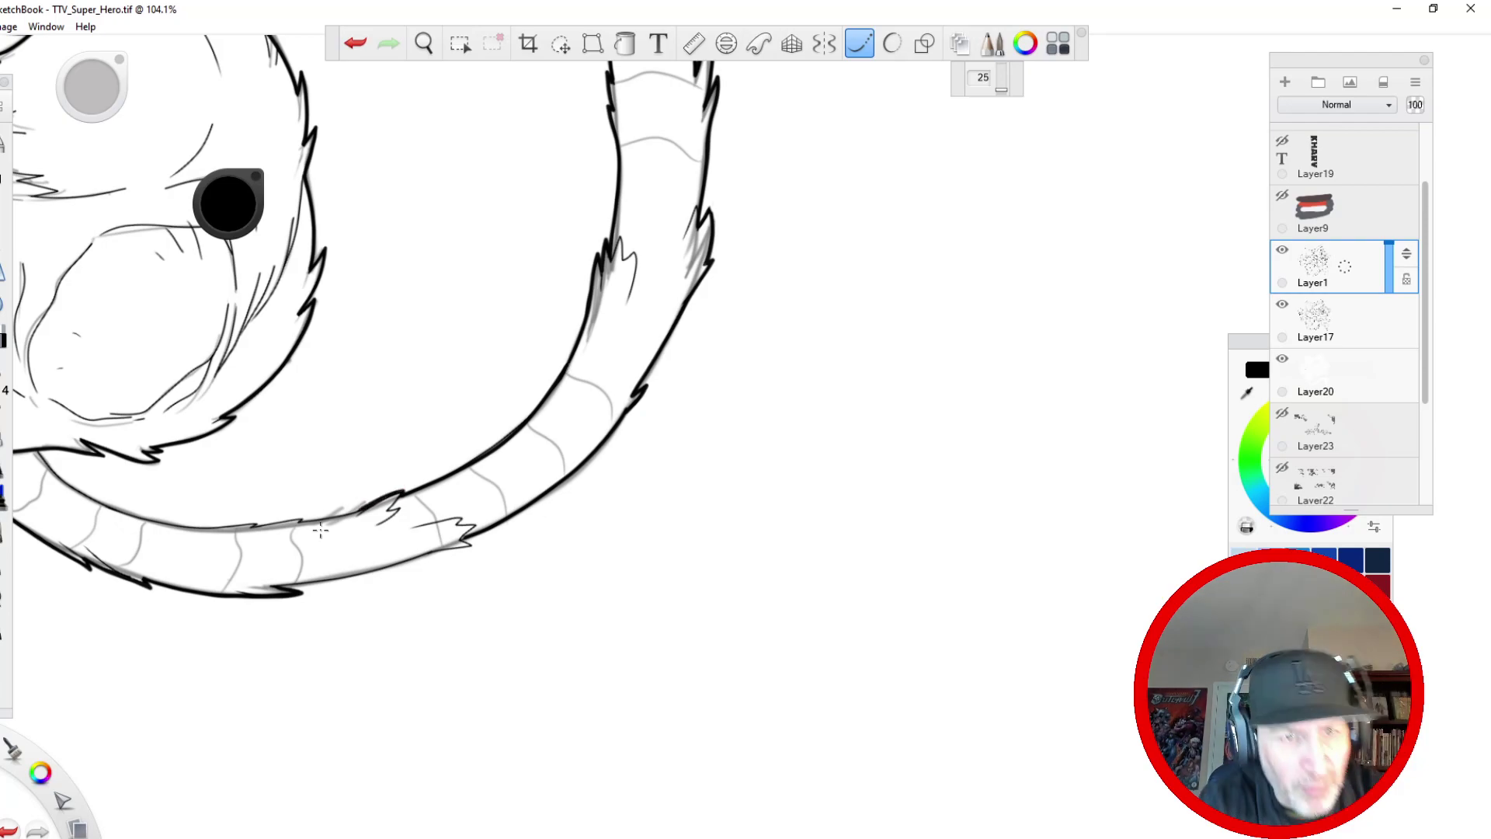
- Thicken the remaining tail edges from the fur tufts to the body, redoing the first outer-edge stroke
{"action": "key", "text": "space"}
{"action": "mouse_move", "coordinate": [254, 343]}
{"action": "left_mouse_down"}
{"action": "mouse_move", "coordinate": [709, 436]}
{"action": "mouse_move", "coordinate": [692, 365]}
{"action": "mouse_move", "coordinate": [699, 295]}
{"action": "left_mouse_up"}
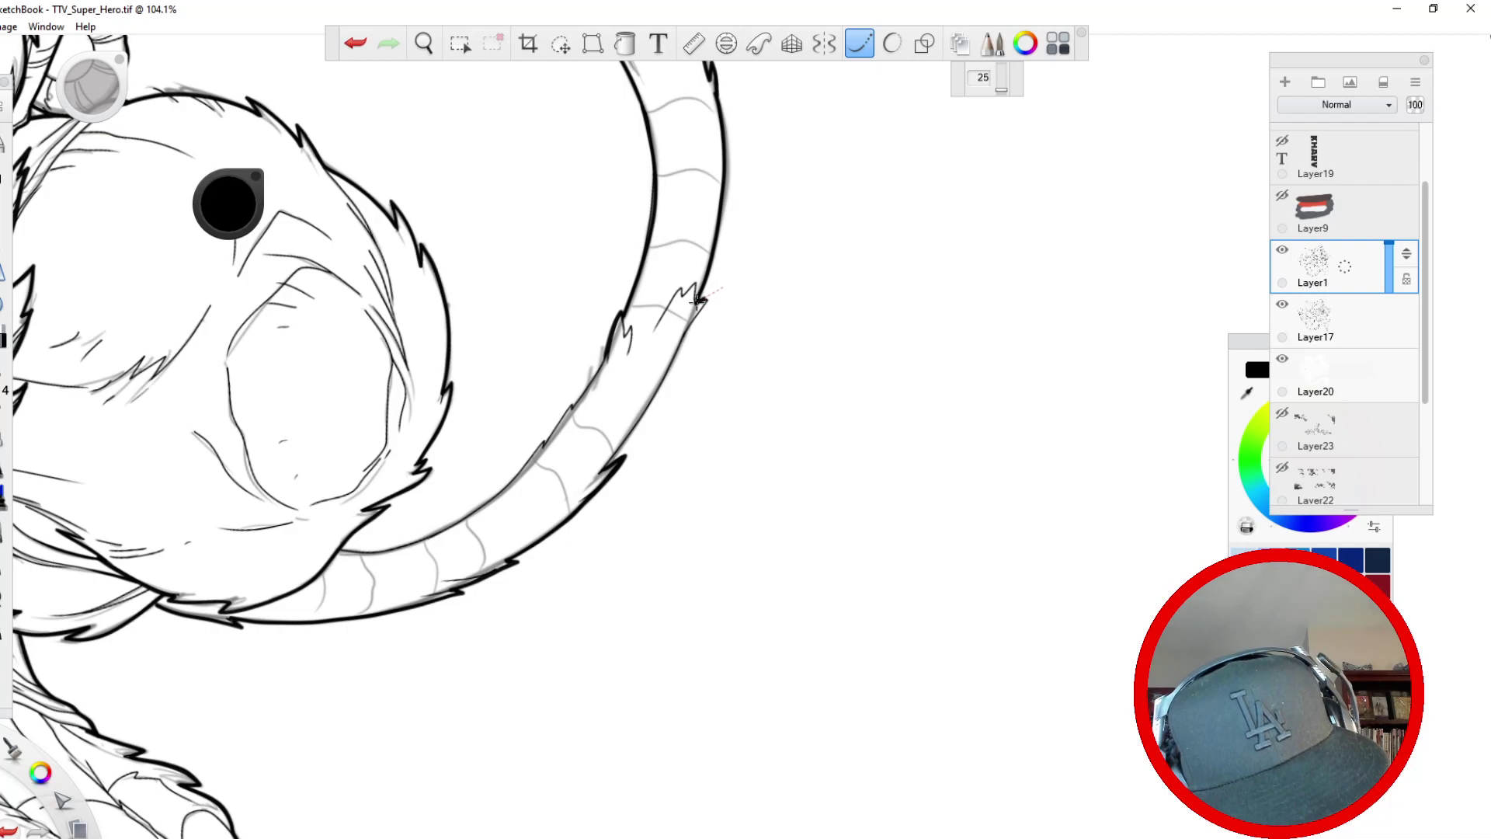
{"action": "left_click_drag", "start_coordinate": [690, 320], "coordinate": [592, 480]}
{"action": "key", "text": "ctrl+z"}
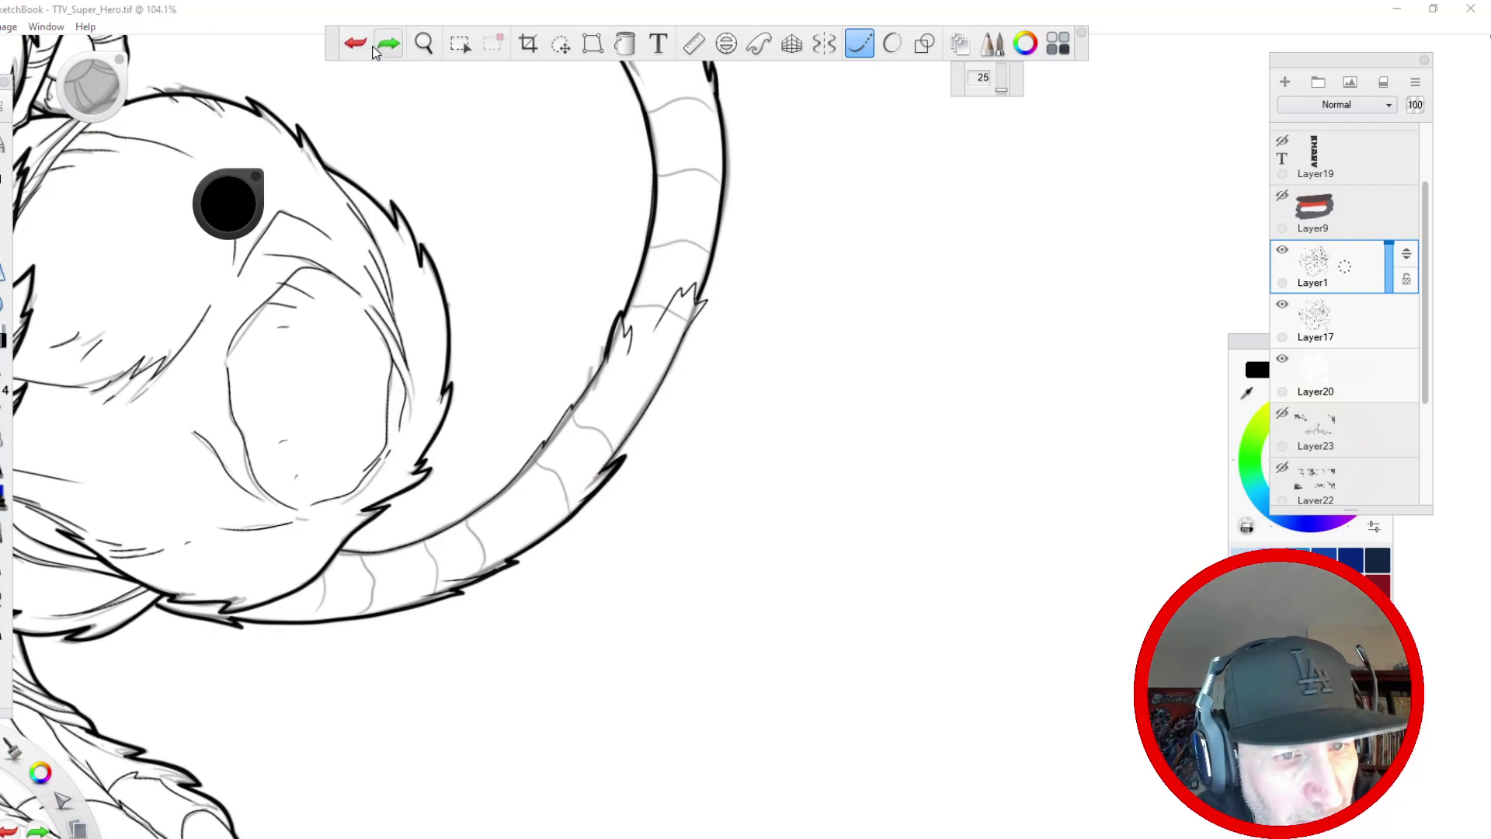
{"action": "mouse_move", "coordinate": [697, 307]}
{"action": "left_mouse_down"}
{"action": "mouse_move", "coordinate": [589, 491]}
{"action": "mouse_move", "coordinate": [607, 352]}
{"action": "mouse_move", "coordinate": [517, 475]}
{"action": "mouse_move", "coordinate": [427, 538]}
{"action": "mouse_move", "coordinate": [323, 552]}
{"action": "left_mouse_up"}
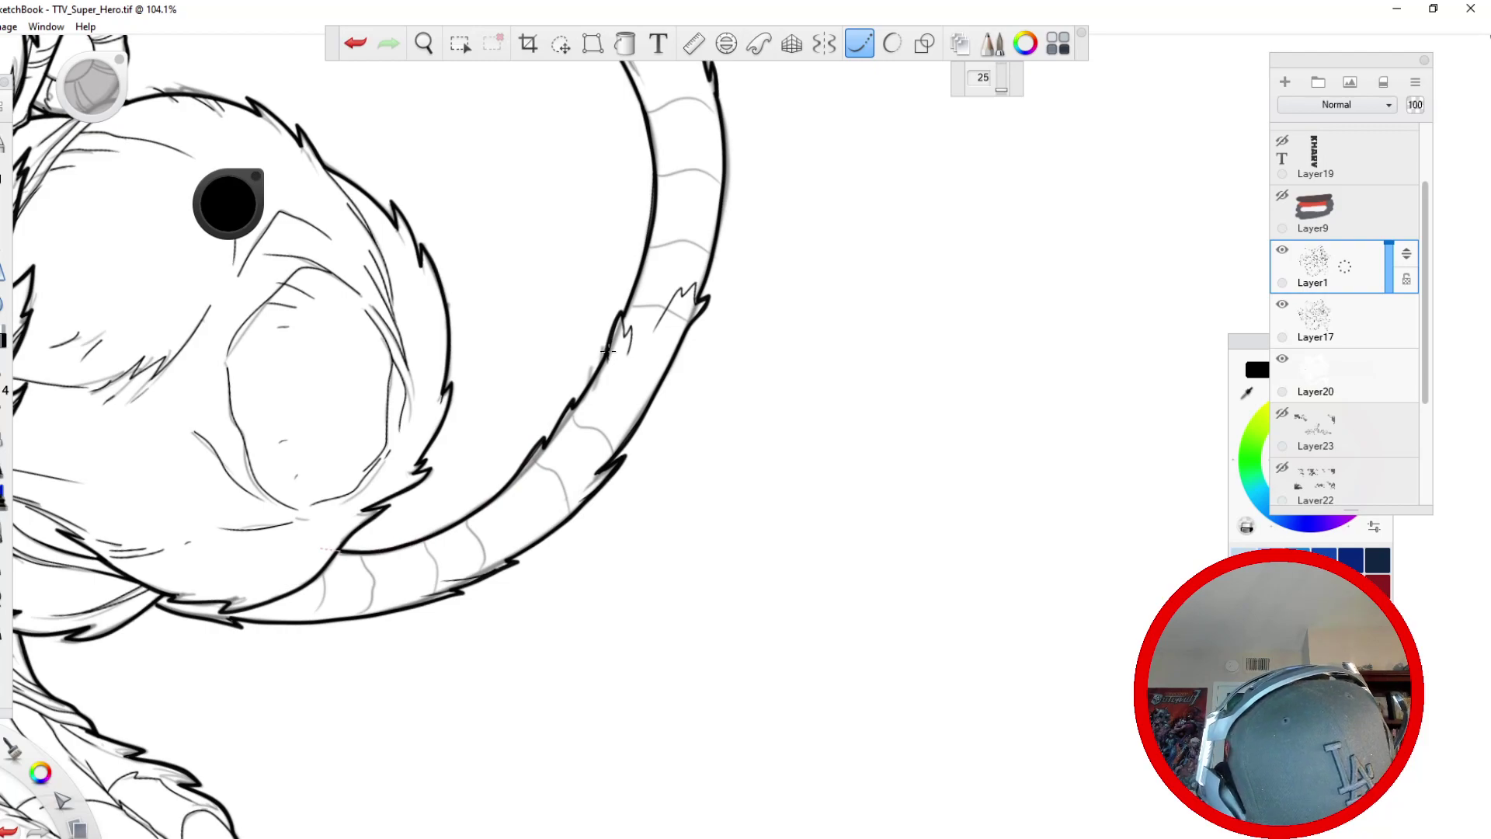
- Thicken the spiky inner edge of the furry tail end and continue along the outer edge's spikes
{"action": "key", "text": "space"}
{"action": "left_click_drag", "start_coordinate": [289, 356], "coordinate": [288, 412]}
{"action": "left_click_drag", "start_coordinate": [292, 423], "coordinate": [288, 482]}
{"action": "left_click_drag", "start_coordinate": [424, 493], "coordinate": [415, 713]}
{"action": "left_click_drag", "start_coordinate": [303, 373], "coordinate": [304, 415]}
{"action": "left_click_drag", "start_coordinate": [315, 561], "coordinate": [410, 684]}
{"action": "left_click_drag", "start_coordinate": [236, 453], "coordinate": [442, 167]}
{"action": "left_click_drag", "start_coordinate": [513, 519], "coordinate": [416, 726]}
{"action": "mouse_move", "coordinate": [332, 478]}
{"action": "left_mouse_down"}
{"action": "mouse_move", "coordinate": [317, 473]}
{"action": "mouse_move", "coordinate": [569, 225]}
{"action": "left_mouse_up"}
{"action": "left_click_drag", "start_coordinate": [488, 475], "coordinate": [361, 718]}
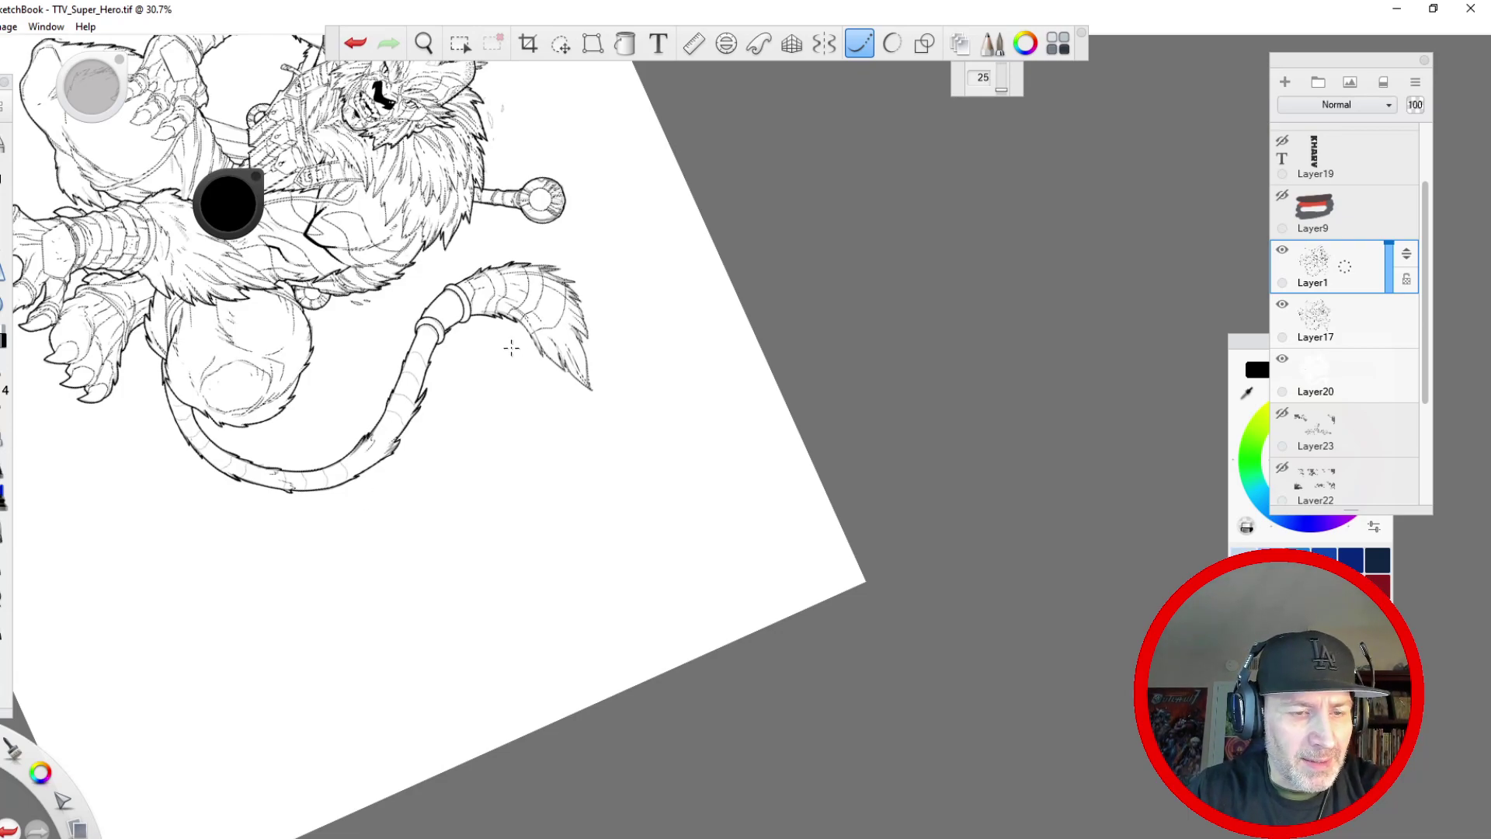
{"action": "key", "text": "space"}
{"action": "left_click_drag", "start_coordinate": [531, 306], "coordinate": [462, 184]}
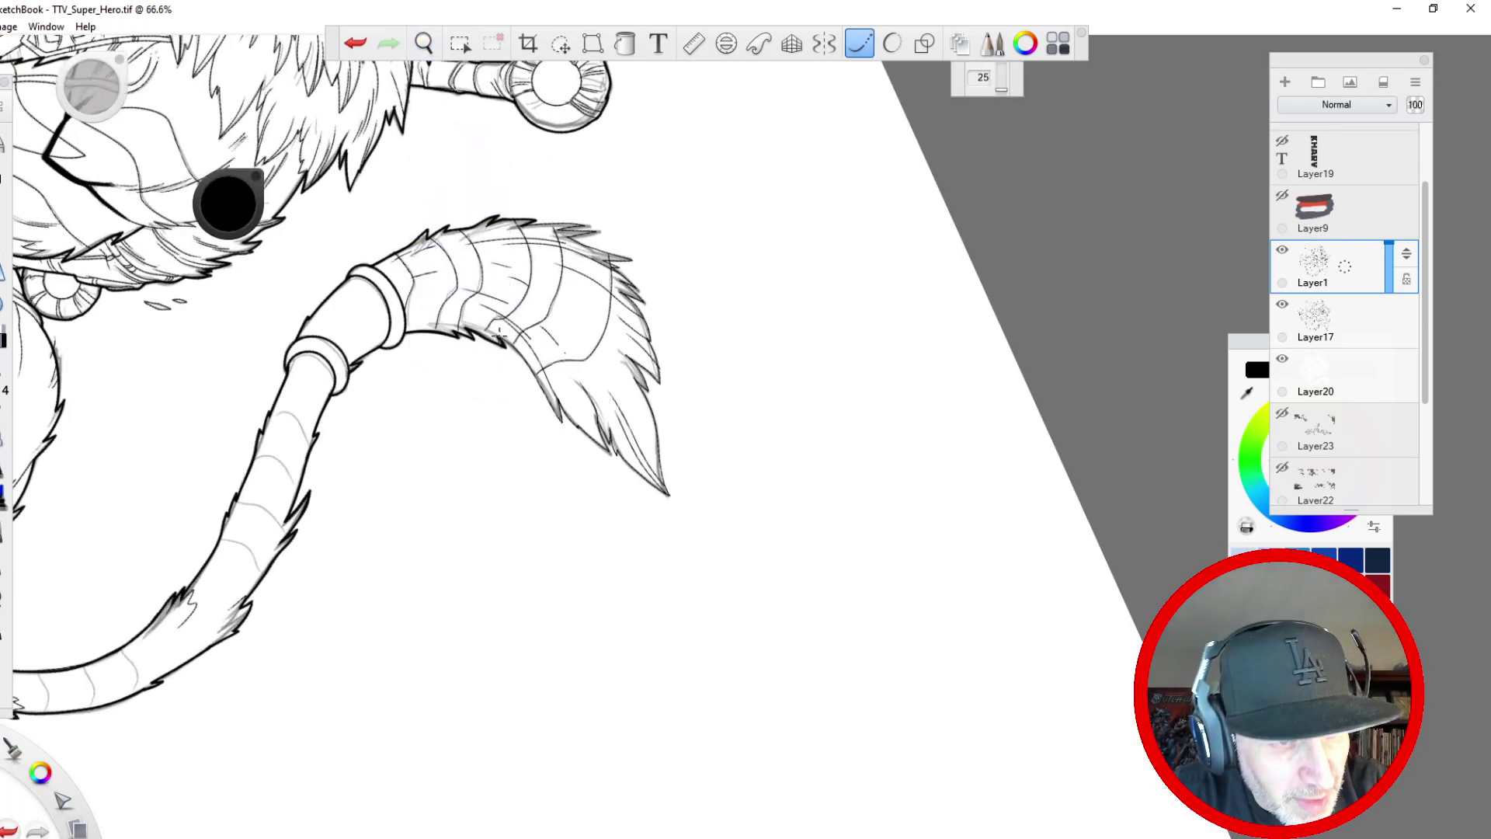
{"action": "mouse_move", "coordinate": [500, 337]}
{"action": "left_mouse_down"}
{"action": "mouse_move", "coordinate": [571, 435]}
{"action": "mouse_move", "coordinate": [564, 278]}
{"action": "mouse_move", "coordinate": [623, 248]}
{"action": "left_mouse_up"}
- Thicken the outer spikes of the furry tail end down to the last tuft before its pointed tip
{"action": "key", "text": "space"}
{"action": "left_click_drag", "start_coordinate": [637, 326], "coordinate": [486, 491]}
{"action": "mouse_move", "coordinate": [666, 338]}
{"action": "left_mouse_down"}
{"action": "mouse_move", "coordinate": [699, 420]}
{"action": "mouse_move", "coordinate": [672, 426]}
{"action": "left_mouse_up"}
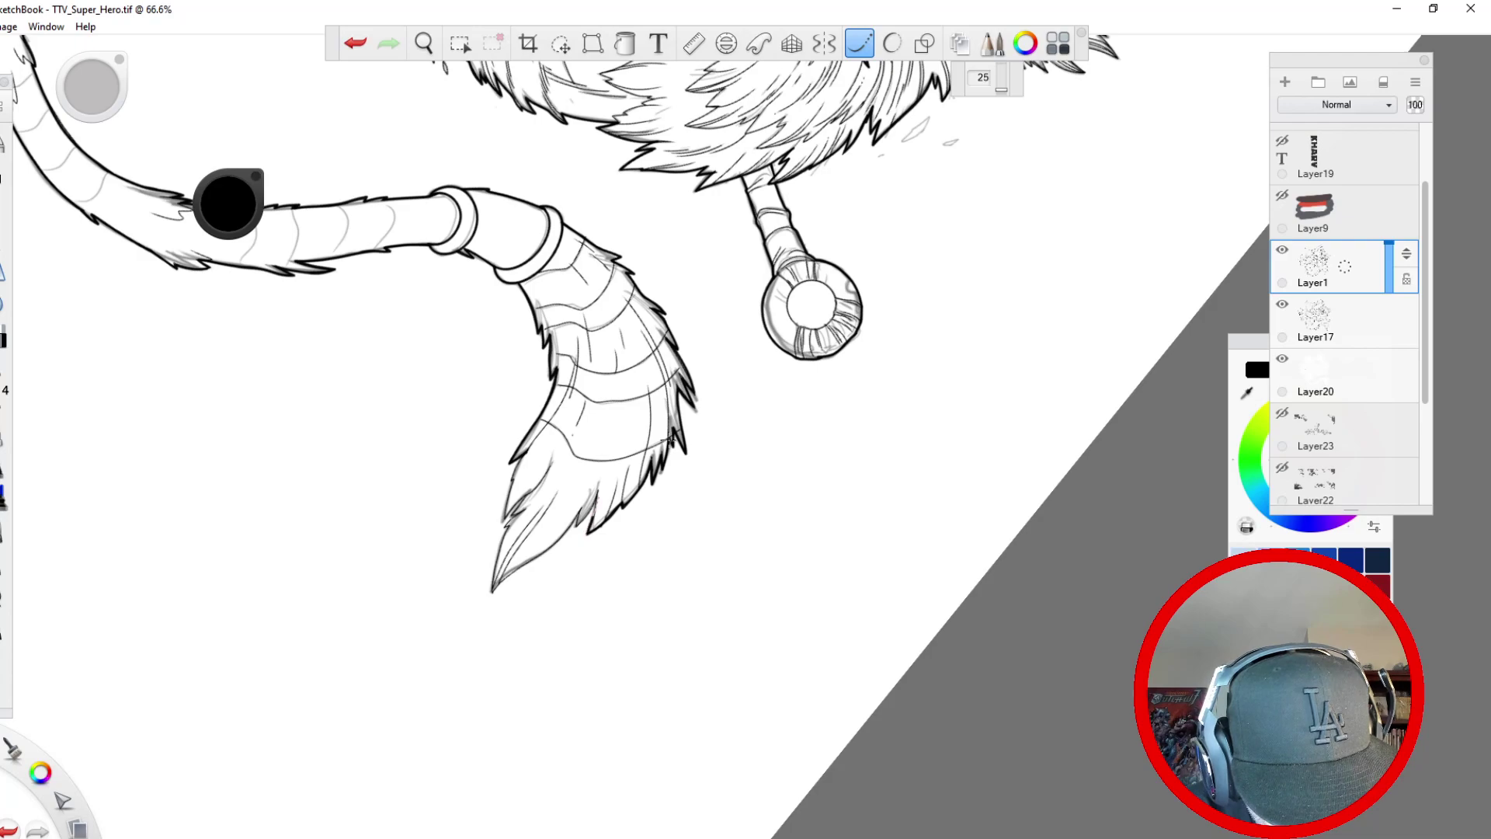
{"action": "left_click_drag", "start_coordinate": [594, 486], "coordinate": [576, 525]}
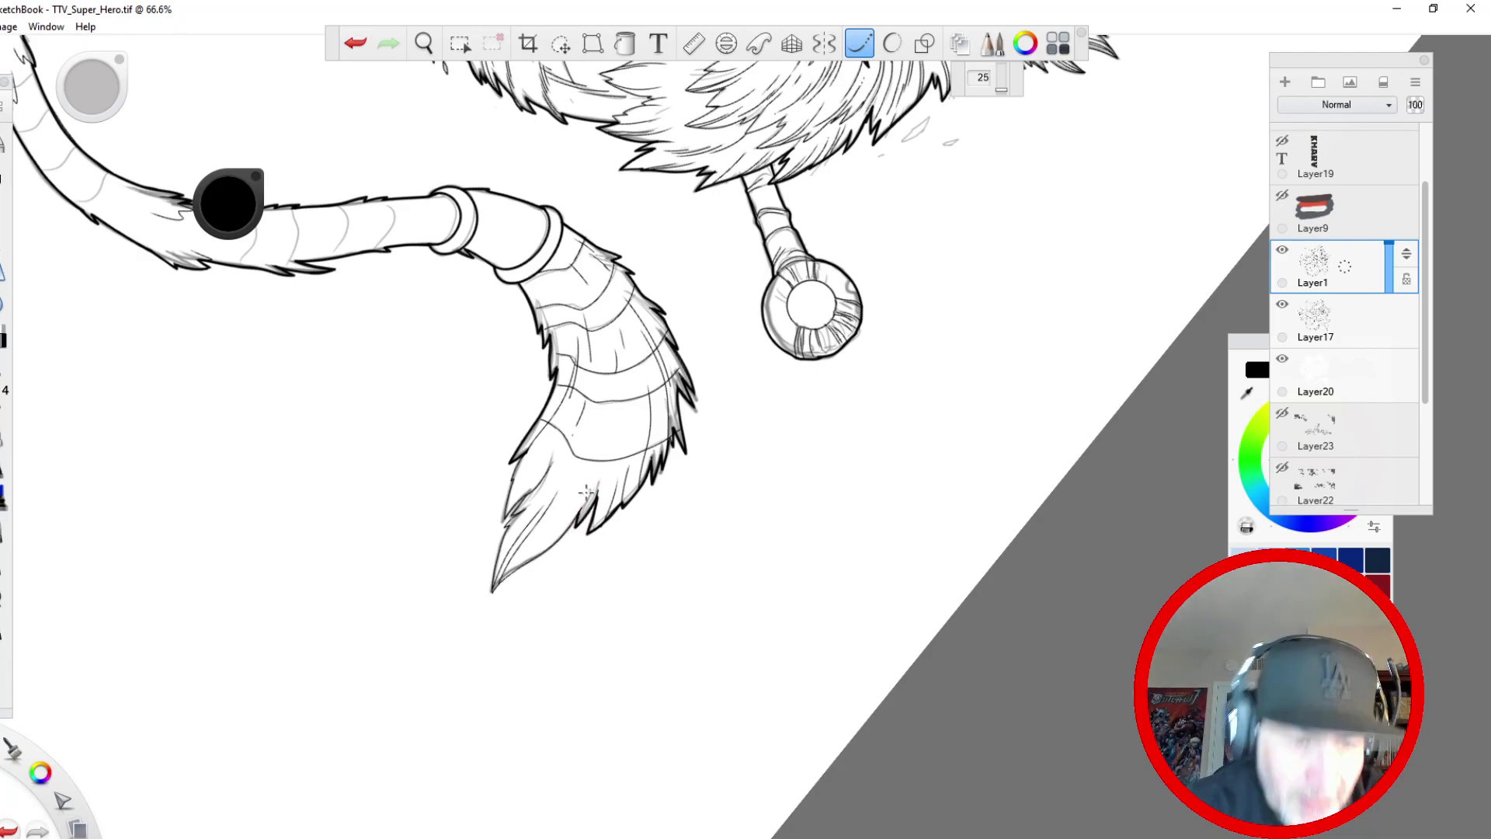
- Thicken both edges of the tail's pointed tip and its small side tufts, redrawing the long curved edge
{"action": "key", "text": "space"}
{"action": "left_click_drag", "start_coordinate": [356, 230], "coordinate": [323, 326]}
{"action": "left_click_drag", "start_coordinate": [407, 507], "coordinate": [390, 211]}
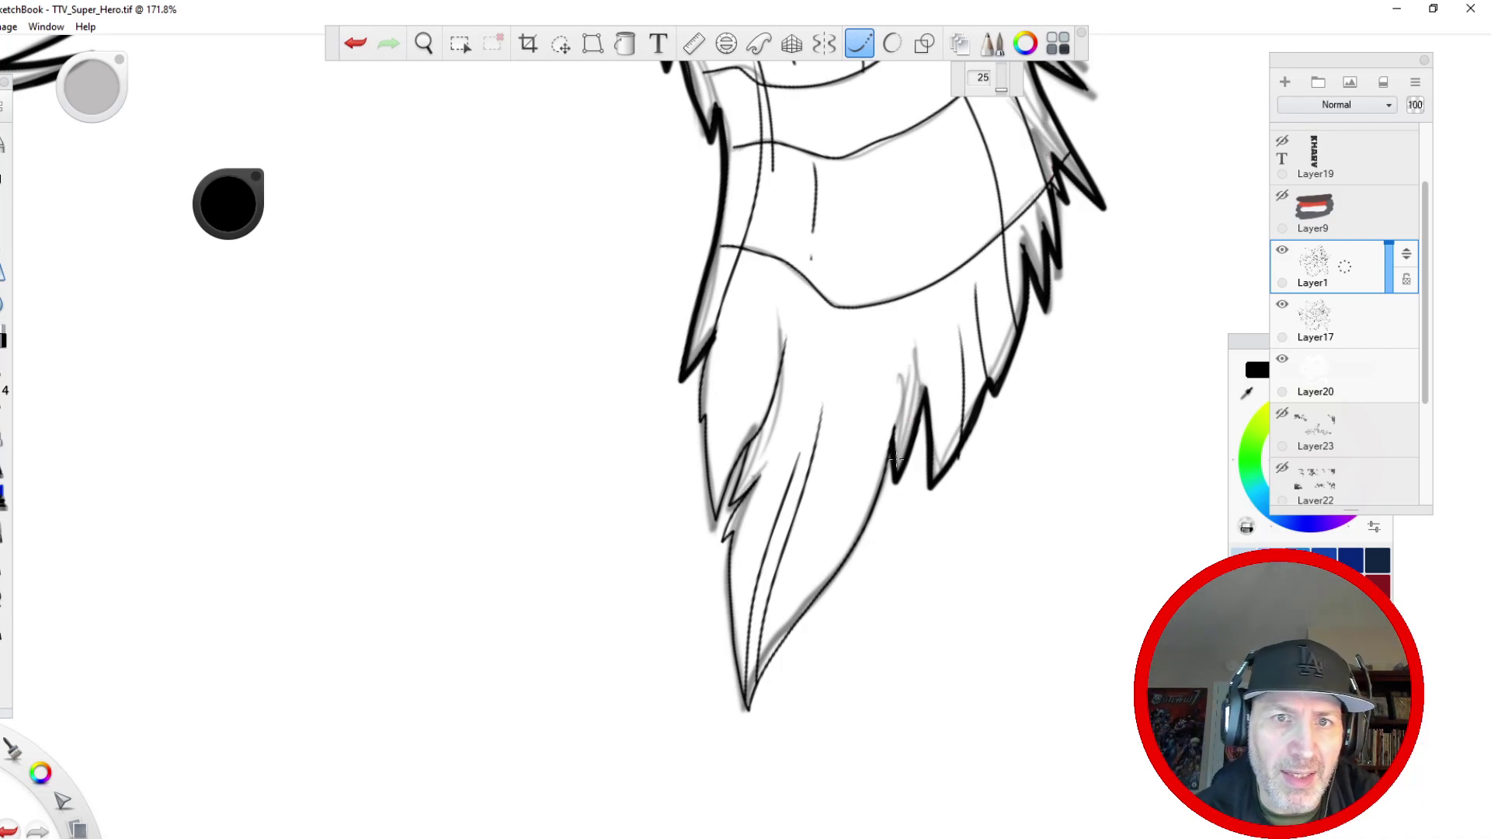
{"action": "mouse_move", "coordinate": [897, 425]}
{"action": "left_mouse_down"}
{"action": "mouse_move", "coordinate": [876, 510]}
{"action": "mouse_move", "coordinate": [743, 727]}
{"action": "left_mouse_up"}
{"action": "mouse_move", "coordinate": [897, 415]}
{"action": "left_mouse_down"}
{"action": "mouse_move", "coordinate": [863, 528]}
{"action": "mouse_move", "coordinate": [746, 710]}
{"action": "left_mouse_up"}
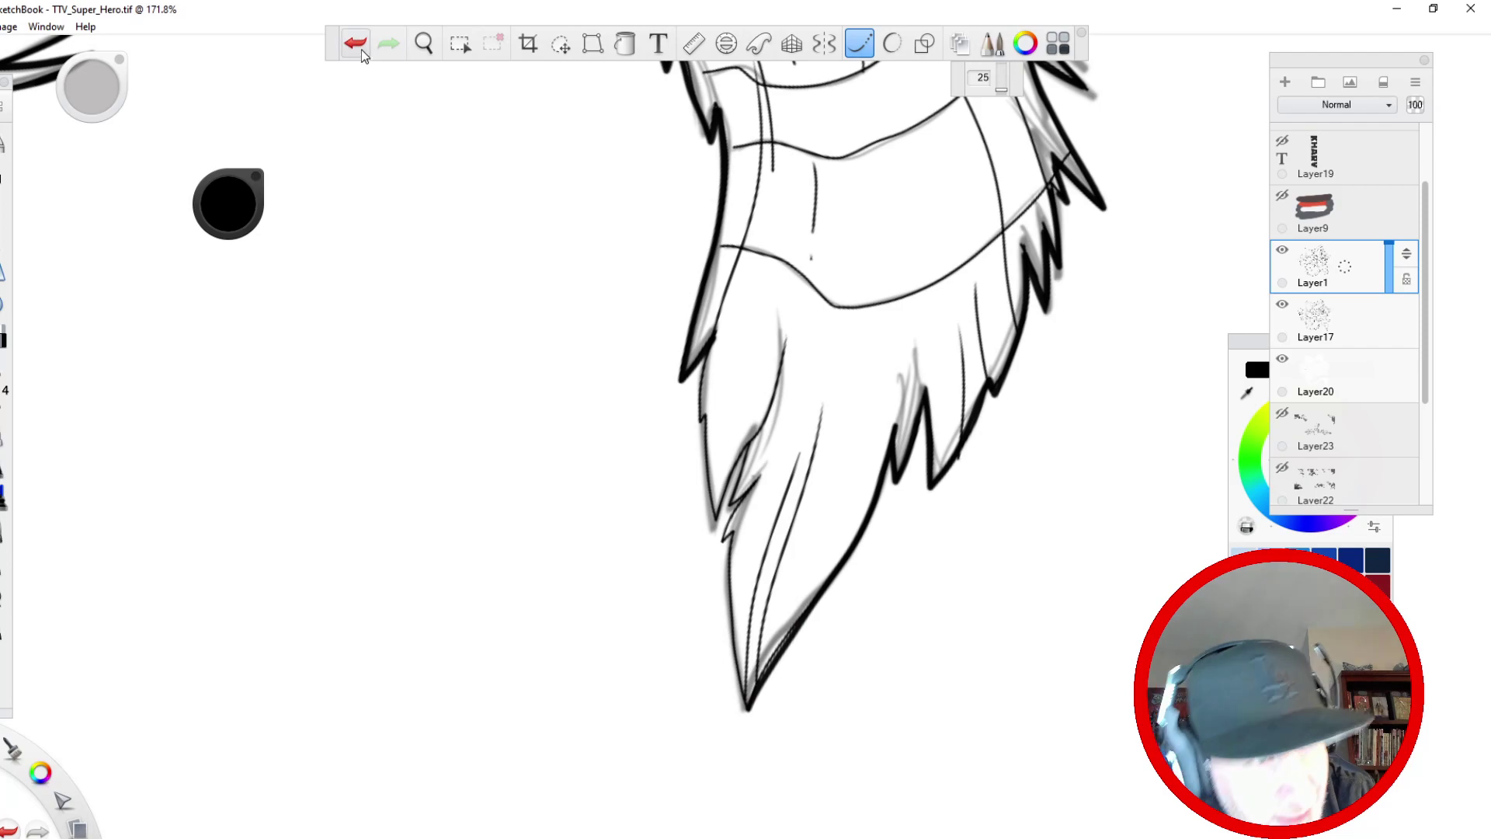
{"action": "left_click", "coordinate": [358, 45]}
{"action": "mouse_move", "coordinate": [894, 420]}
{"action": "left_mouse_down"}
{"action": "mouse_move", "coordinate": [835, 571]}
{"action": "mouse_move", "coordinate": [746, 710]}
{"action": "left_mouse_up"}
{"action": "left_click", "coordinate": [356, 44]}
{"action": "mouse_move", "coordinate": [895, 425]}
{"action": "left_mouse_down"}
{"action": "mouse_move", "coordinate": [847, 563]}
{"action": "mouse_move", "coordinate": [747, 711]}
{"action": "mouse_move", "coordinate": [729, 526]}
{"action": "mouse_move", "coordinate": [759, 481]}
{"action": "mouse_move", "coordinate": [722, 517]}
{"action": "mouse_move", "coordinate": [704, 420]}
{"action": "mouse_move", "coordinate": [716, 336]}
{"action": "left_mouse_up"}
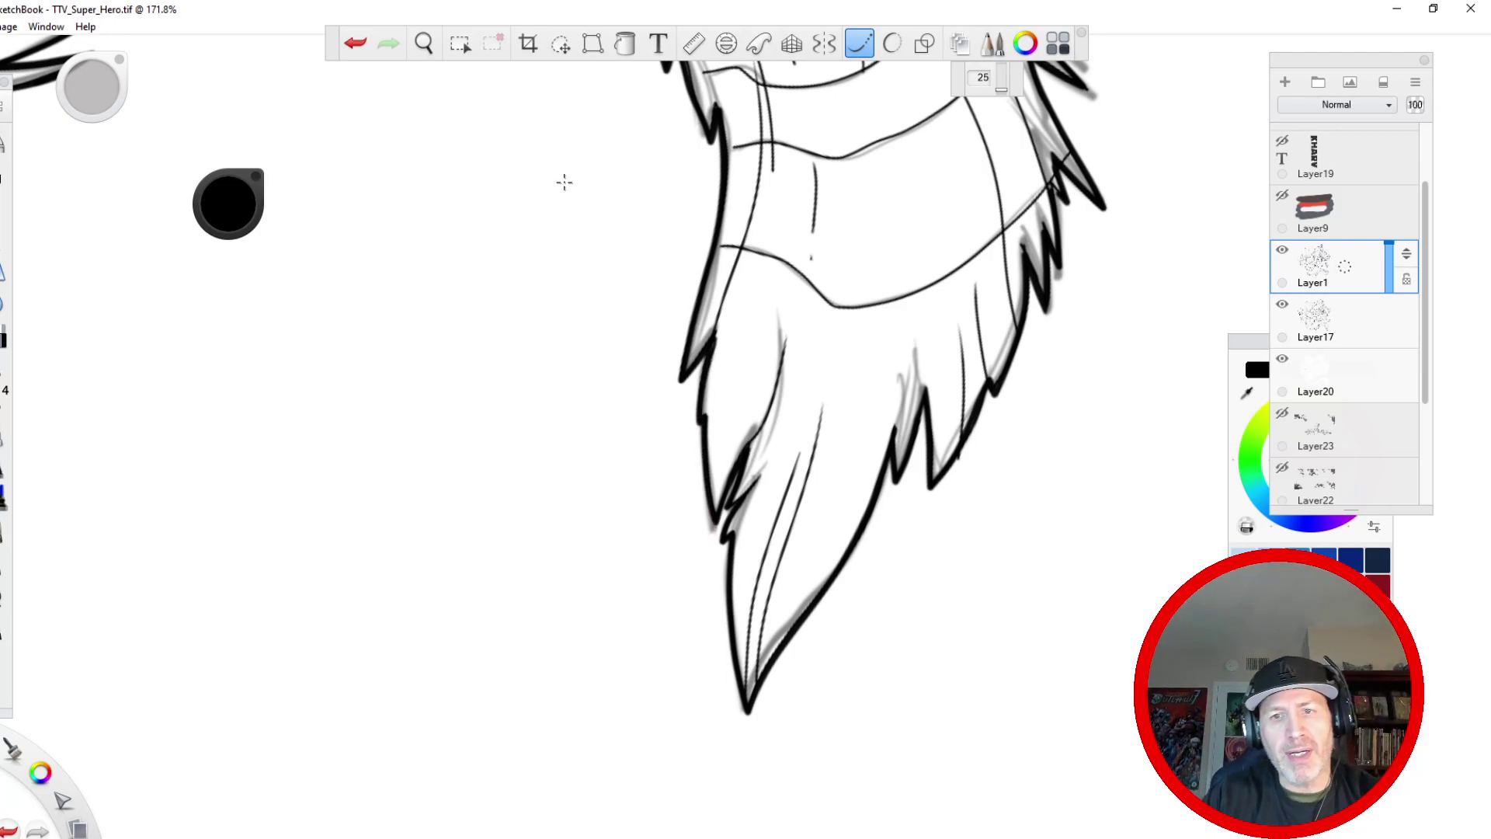
- Add small detail lines across the two tail bands and short fur ticks on the section between them
{"action": "left_click_drag", "start_coordinate": [611, 306], "coordinate": [528, 567]}
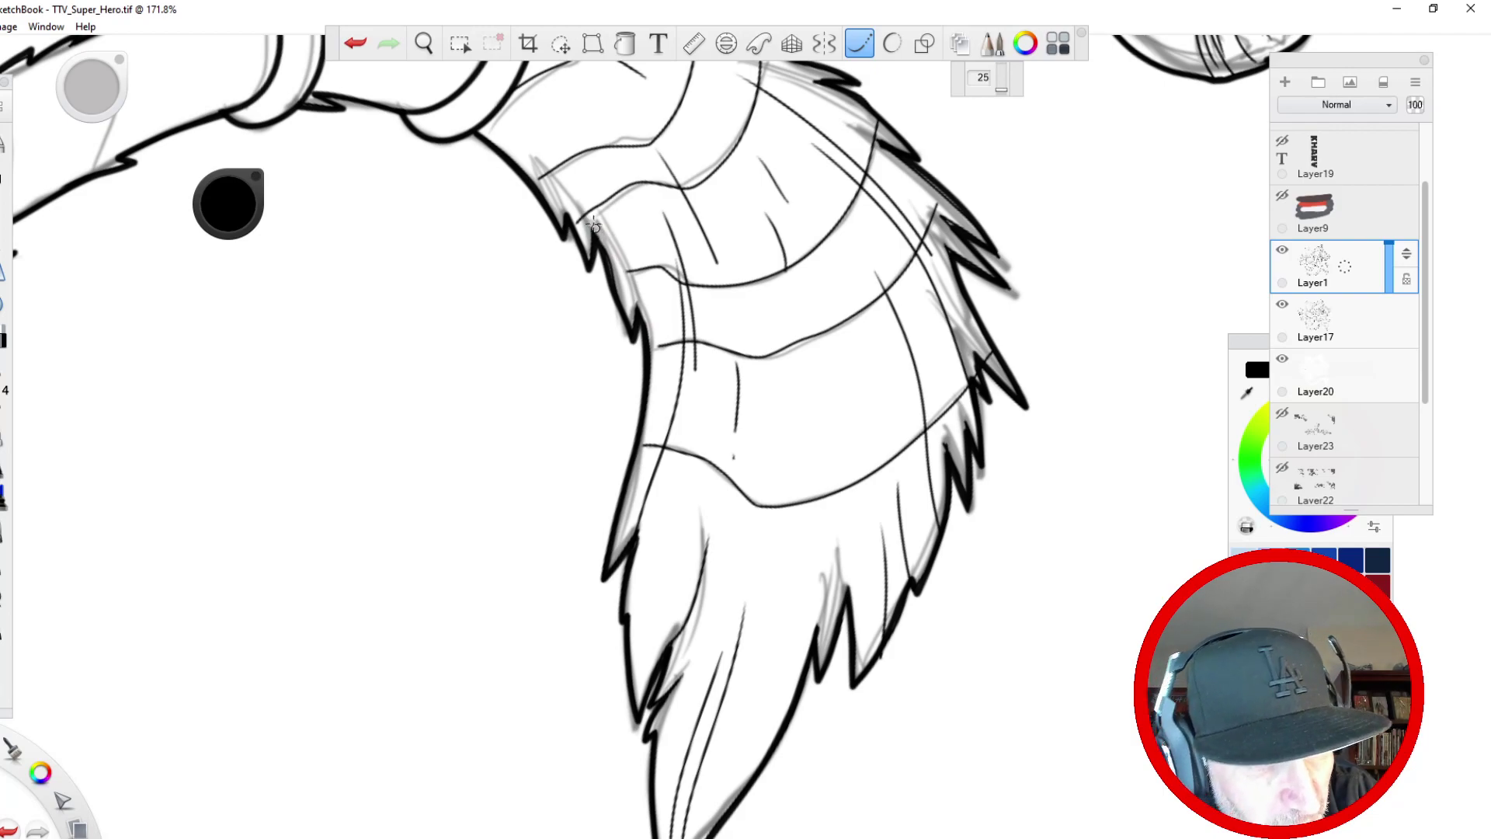
{"action": "key", "text": "space"}
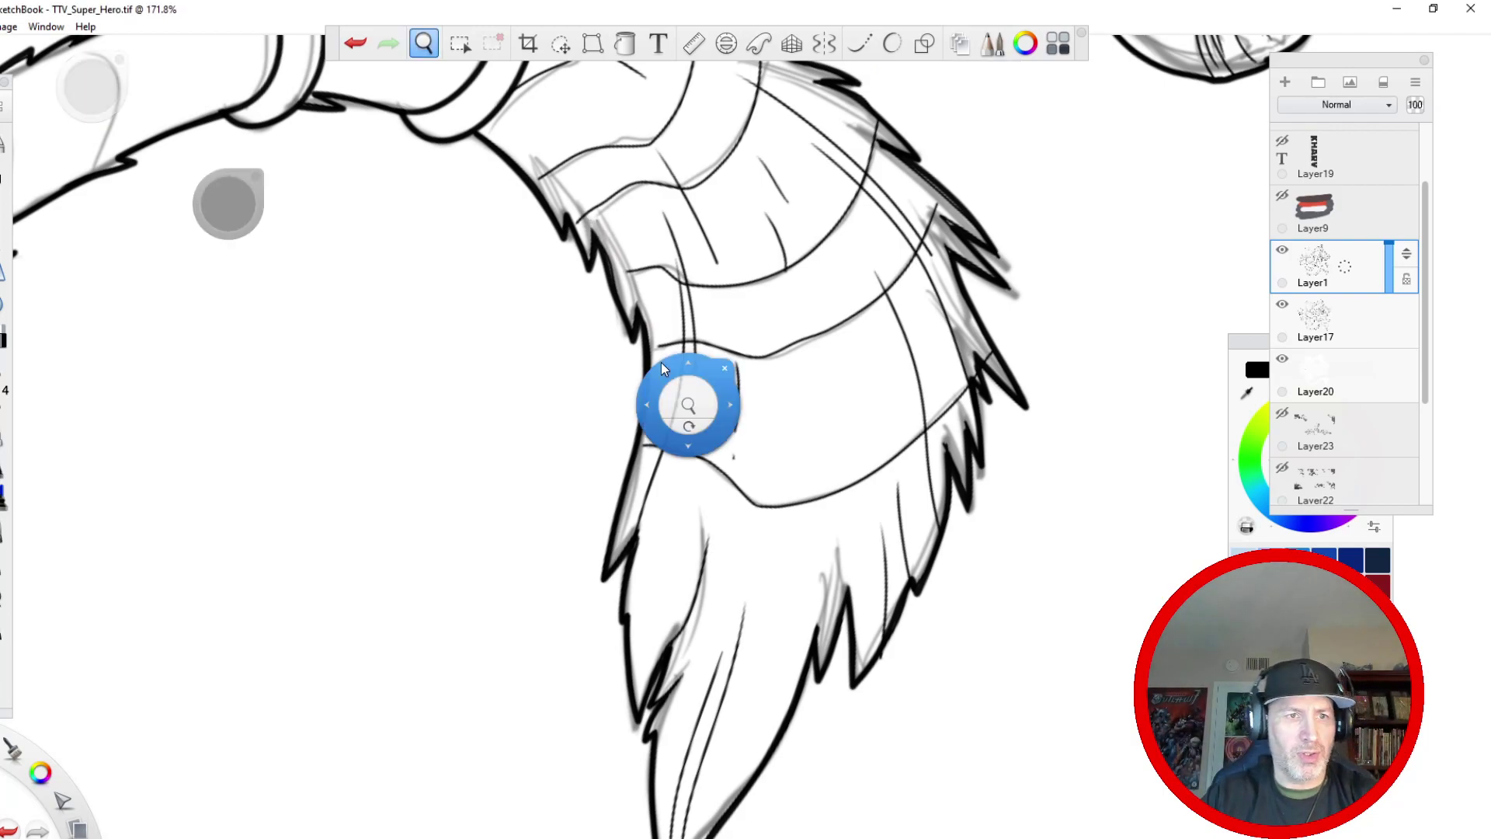
{"action": "left_click_drag", "start_coordinate": [710, 435], "coordinate": [505, 438]}
{"action": "left_click_drag", "start_coordinate": [466, 220], "coordinate": [516, 626]}
{"action": "mouse_move", "coordinate": [440, 311]}
{"action": "left_mouse_down"}
{"action": "mouse_move", "coordinate": [427, 331]}
{"action": "mouse_move", "coordinate": [472, 614]}
{"action": "mouse_move", "coordinate": [426, 305]}
{"action": "mouse_move", "coordinate": [534, 303]}
{"action": "left_mouse_up"}
{"action": "left_click", "coordinate": [860, 43]}
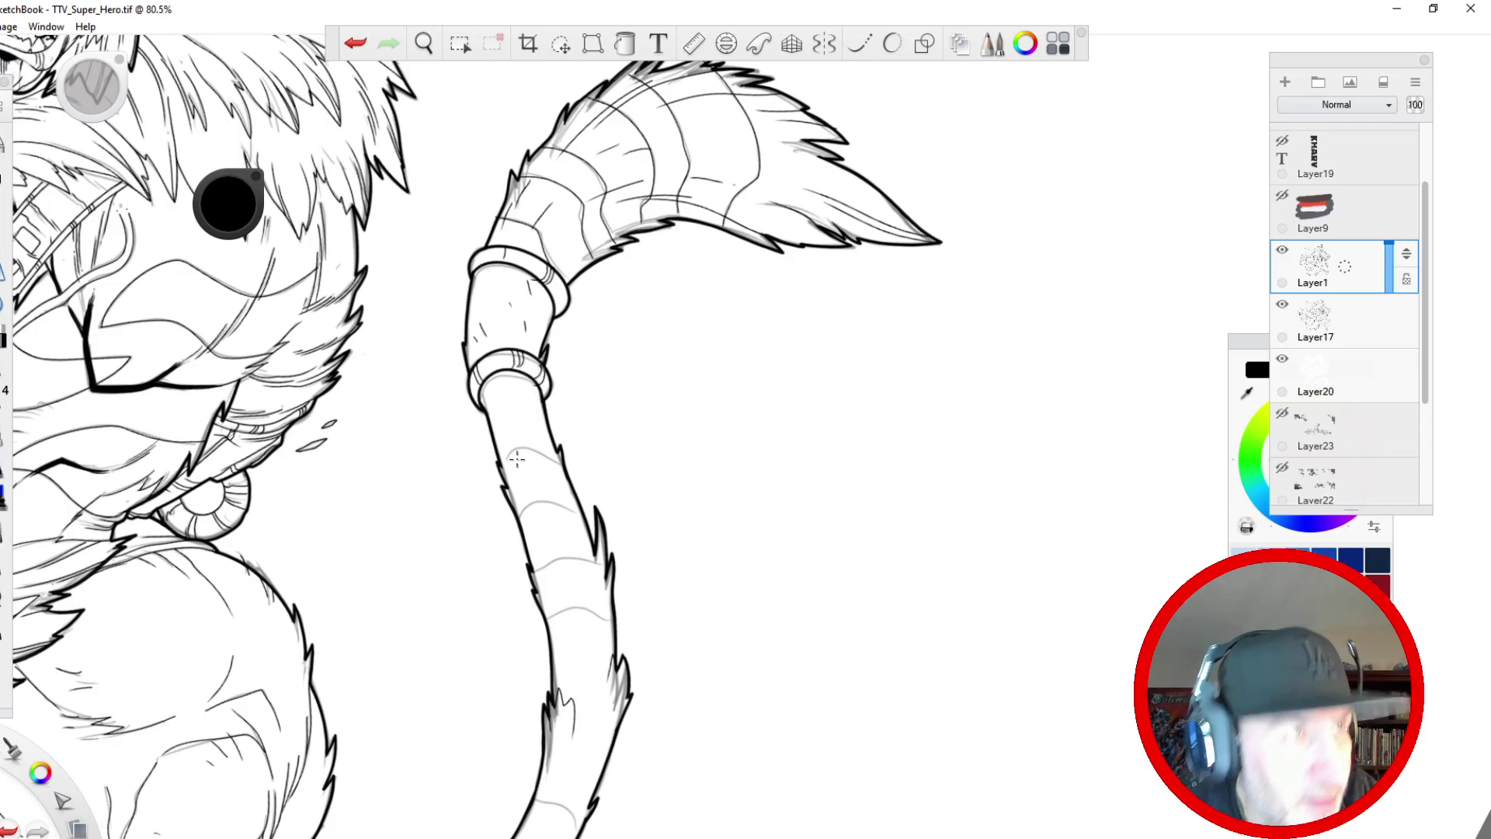
- Ink four curved contour lines across the tail section just below the lower band, following the grey sketch
{"action": "key", "text": "space"}
{"action": "left_click_drag", "start_coordinate": [412, 513], "coordinate": [399, 413]}
{"action": "left_click_drag", "start_coordinate": [538, 461], "coordinate": [491, 528]}
{"action": "left_click_drag", "start_coordinate": [525, 285], "coordinate": [462, 155]}
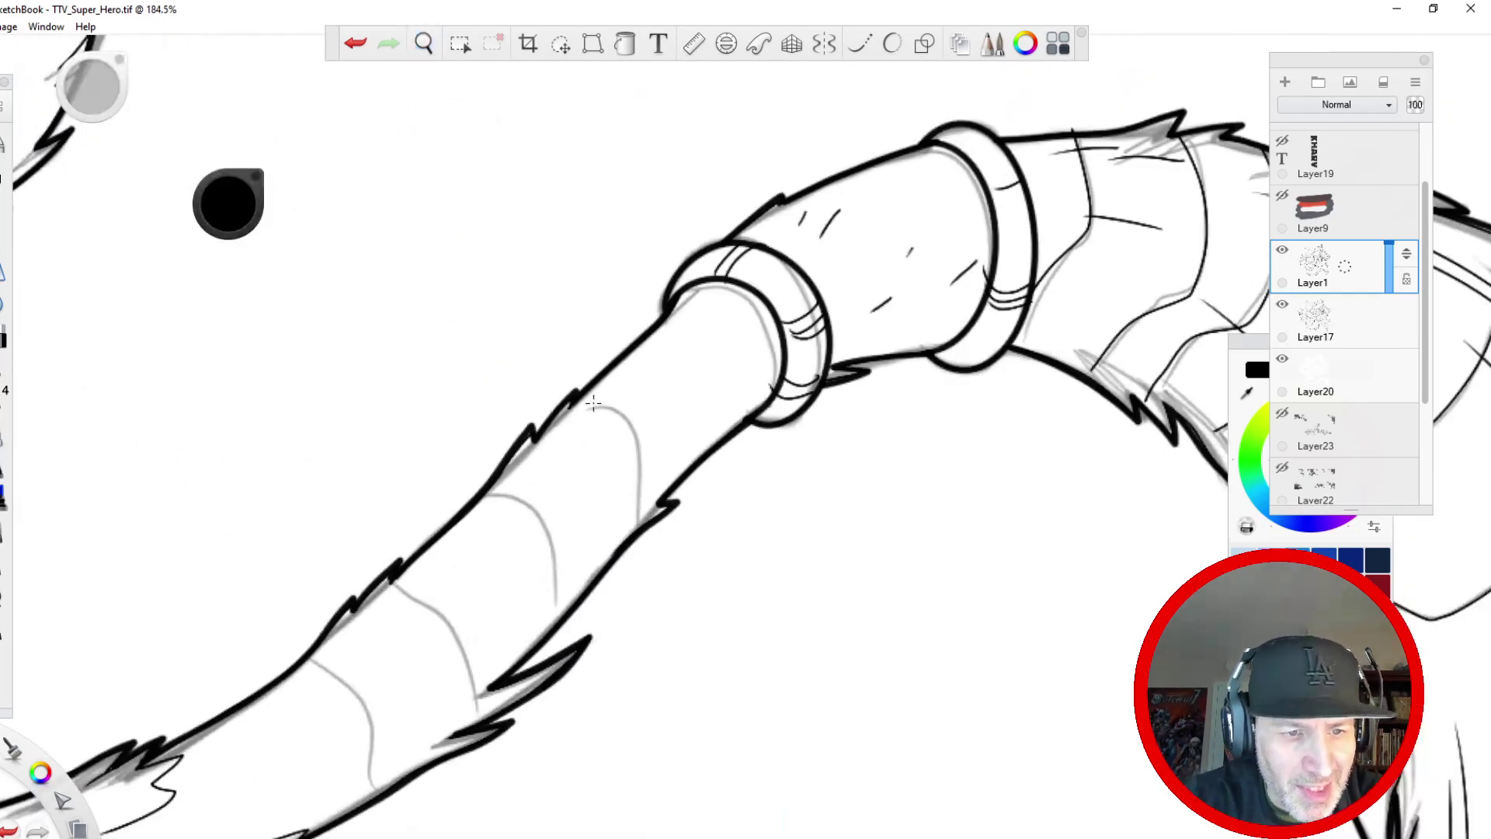
{"action": "mouse_move", "coordinate": [578, 398]}
{"action": "left_mouse_down"}
{"action": "mouse_move", "coordinate": [639, 425]}
{"action": "mouse_move", "coordinate": [637, 533]}
{"action": "left_mouse_up"}
{"action": "mouse_move", "coordinate": [479, 494]}
{"action": "left_mouse_down"}
{"action": "mouse_move", "coordinate": [547, 518]}
{"action": "mouse_move", "coordinate": [553, 625]}
{"action": "left_mouse_up"}
{"action": "left_click_drag", "start_coordinate": [388, 577], "coordinate": [472, 757]}
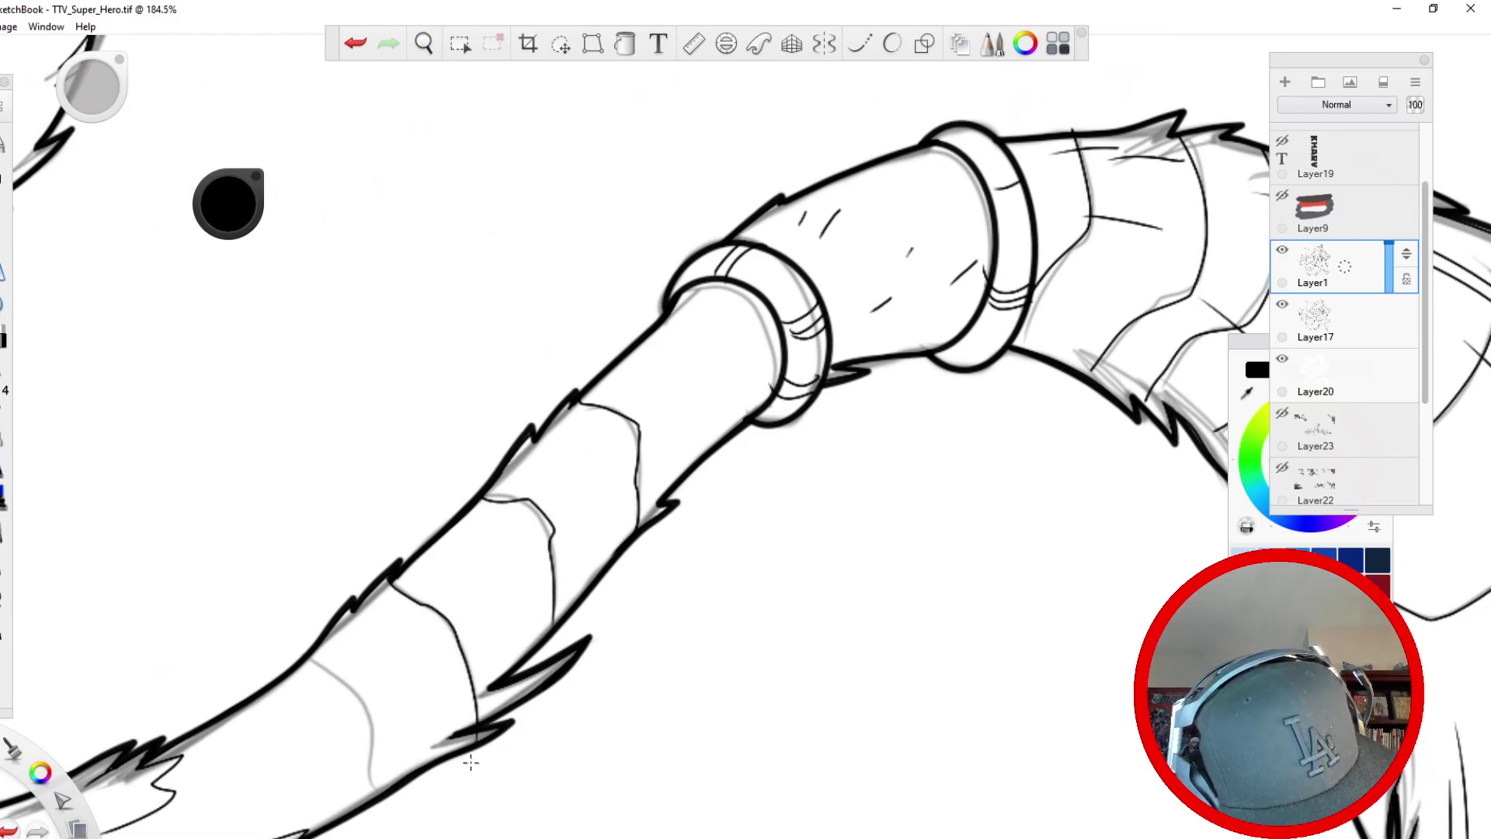
{"action": "mouse_move", "coordinate": [306, 662]}
{"action": "left_mouse_down"}
{"action": "mouse_move", "coordinate": [354, 694]}
{"action": "mouse_move", "coordinate": [373, 796]}
{"action": "left_mouse_up"}
- Ink the curved contour lines across the tail's lower bend, following its sketched stripes around the curve
{"action": "key", "text": "space"}
{"action": "left_click_drag", "start_coordinate": [188, 696], "coordinate": [639, 223]}
{"action": "mouse_move", "coordinate": [358, 390]}
{"action": "left_mouse_down"}
{"action": "mouse_move", "coordinate": [373, 450]}
{"action": "mouse_move", "coordinate": [342, 509]}
{"action": "left_mouse_up"}
{"action": "left_click_drag", "start_coordinate": [240, 388], "coordinate": [235, 479]}
{"action": "mouse_move", "coordinate": [119, 354]}
{"action": "left_mouse_down"}
{"action": "mouse_move", "coordinate": [126, 408]}
{"action": "mouse_move", "coordinate": [95, 463]}
{"action": "left_mouse_up"}
{"action": "key", "text": "space"}
{"action": "mouse_move", "coordinate": [4, 644]}
{"action": "left_mouse_down"}
{"action": "mouse_move", "coordinate": [180, 665]}
{"action": "mouse_move", "coordinate": [672, 373]}
{"action": "mouse_move", "coordinate": [697, 491]}
{"action": "left_mouse_up"}
{"action": "left_click_drag", "start_coordinate": [580, 265], "coordinate": [483, 321]}
{"action": "left_click_drag", "start_coordinate": [515, 183], "coordinate": [426, 232]}
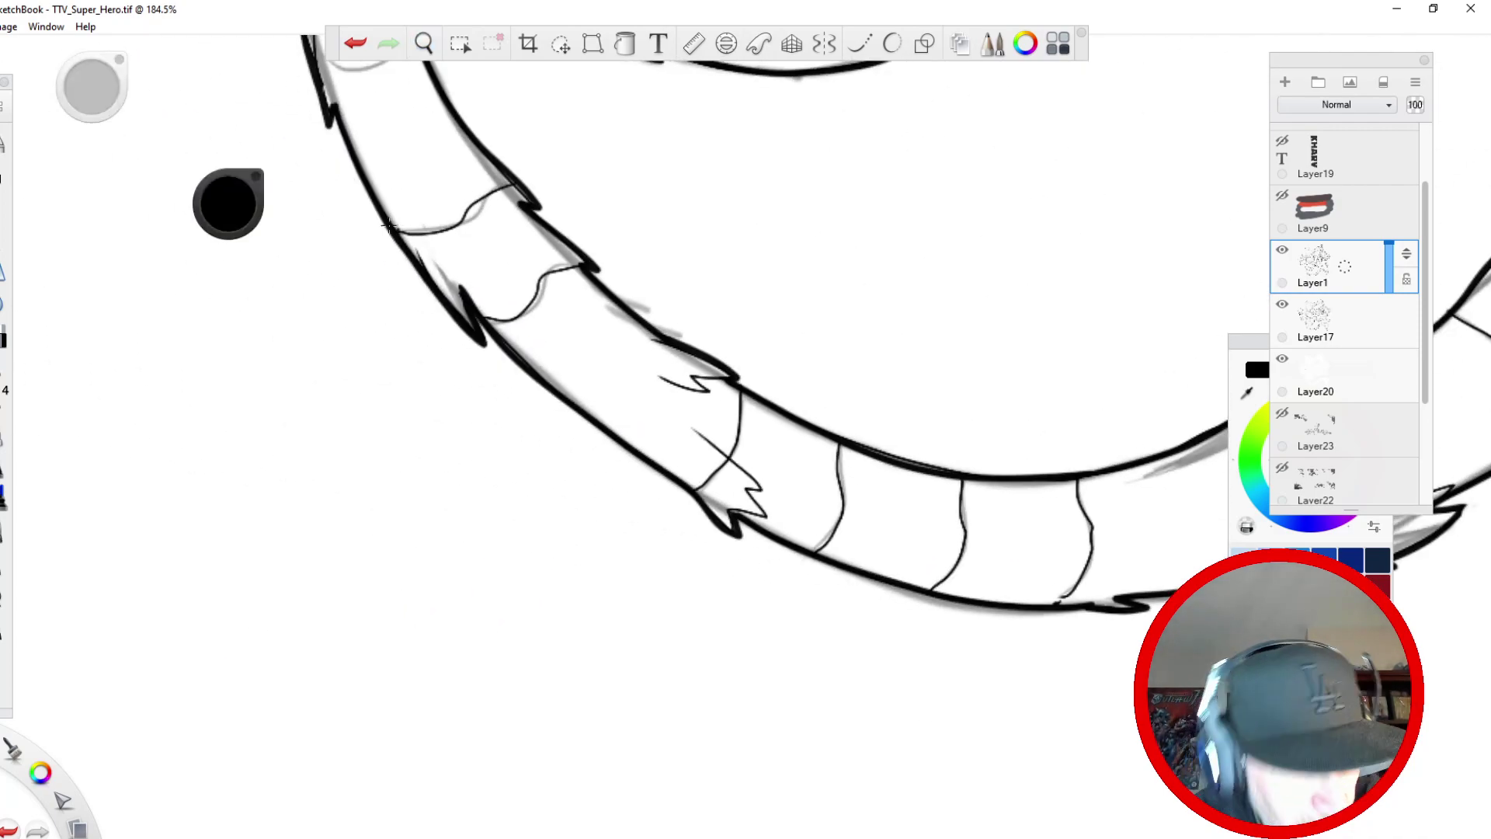
- Ink the remaining contour lines across the tail's base, up to where it passes behind the thigh
{"action": "left_click_drag", "start_coordinate": [344, 406], "coordinate": [523, 808]}
{"action": "left_click_drag", "start_coordinate": [597, 452], "coordinate": [525, 473]}
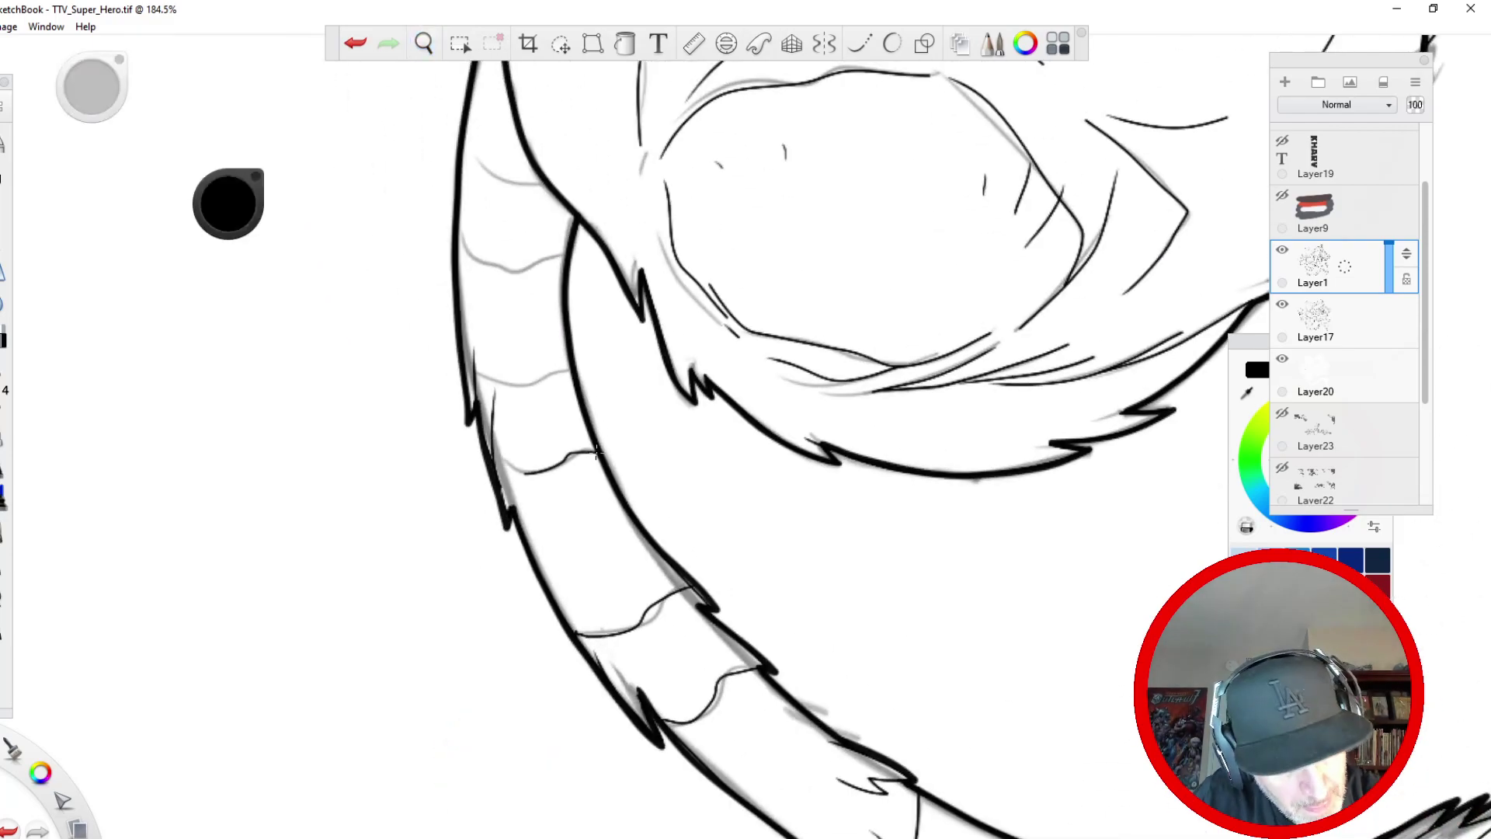
{"action": "left_click_drag", "start_coordinate": [578, 370], "coordinate": [466, 374]}
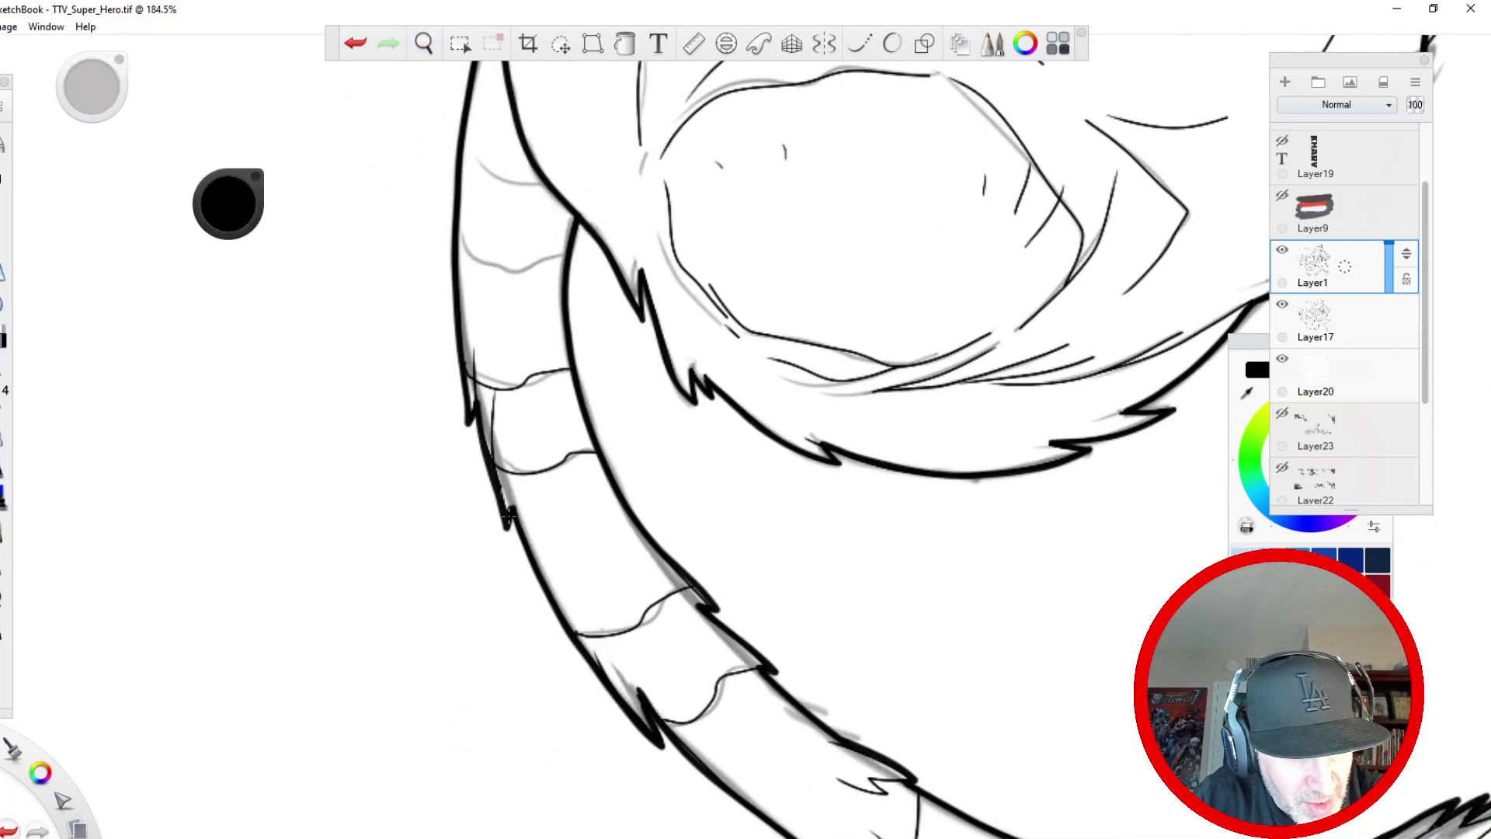
{"action": "left_click_drag", "start_coordinate": [383, 348], "coordinate": [376, 538]}
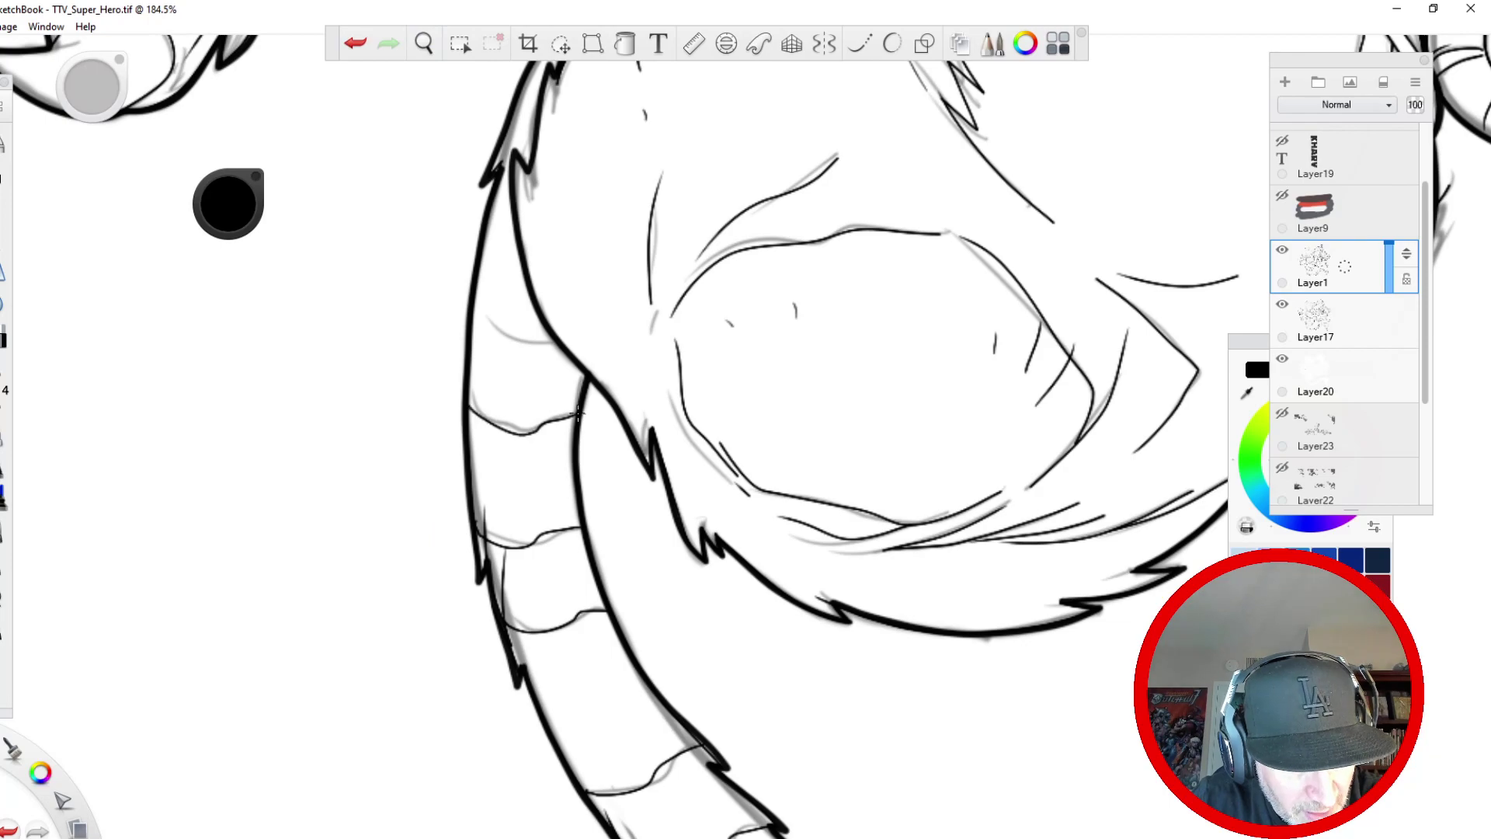
{"action": "left_click_drag", "start_coordinate": [436, 277], "coordinate": [563, 691]}
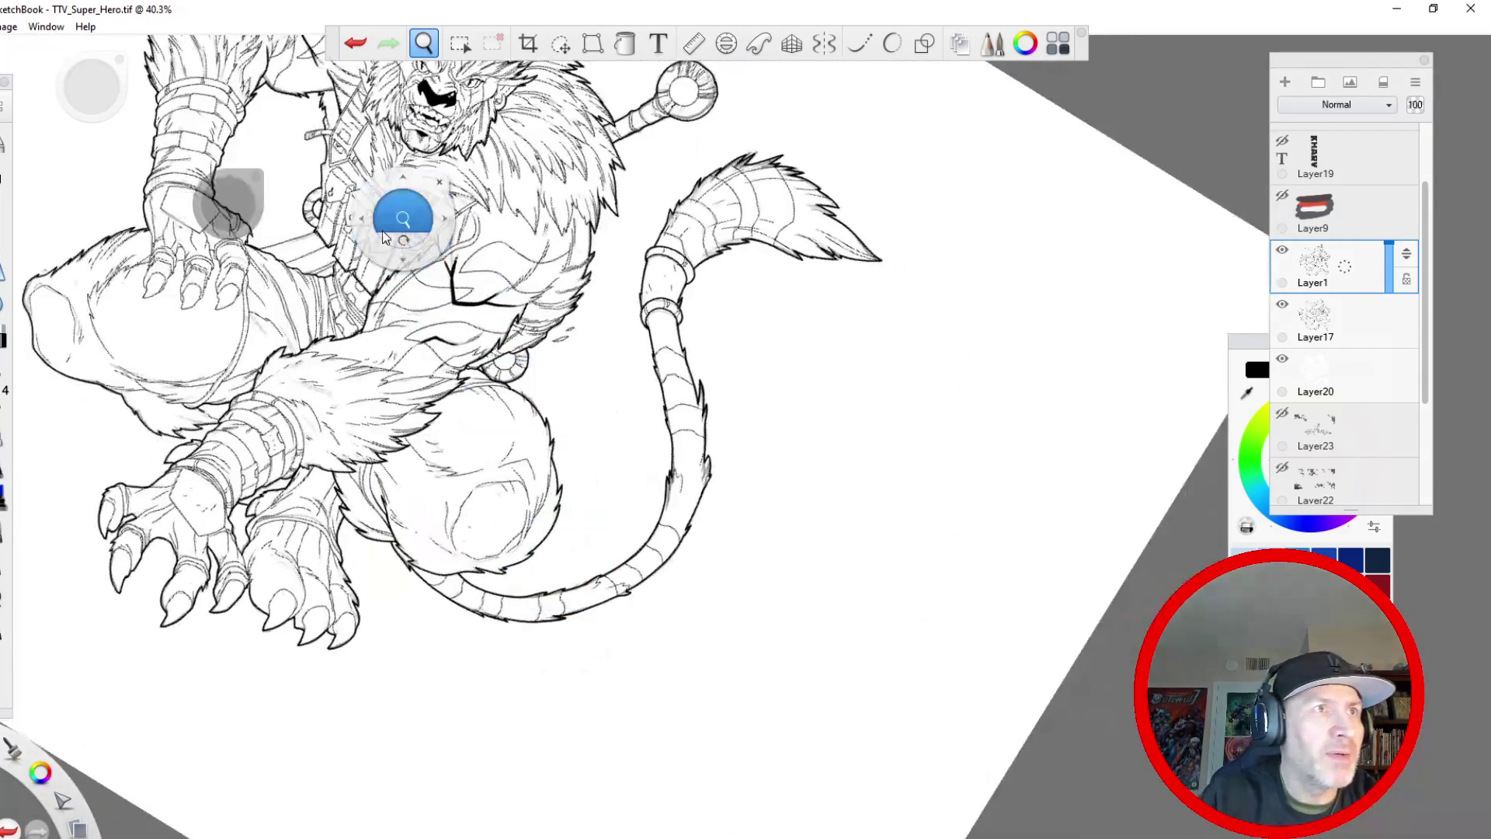
- Enable Steady Stroke at 25 and ink the sketched lock of hair hanging from the mohawk onto the forehead
{"action": "left_click_drag", "start_coordinate": [398, 267], "coordinate": [483, 584]}
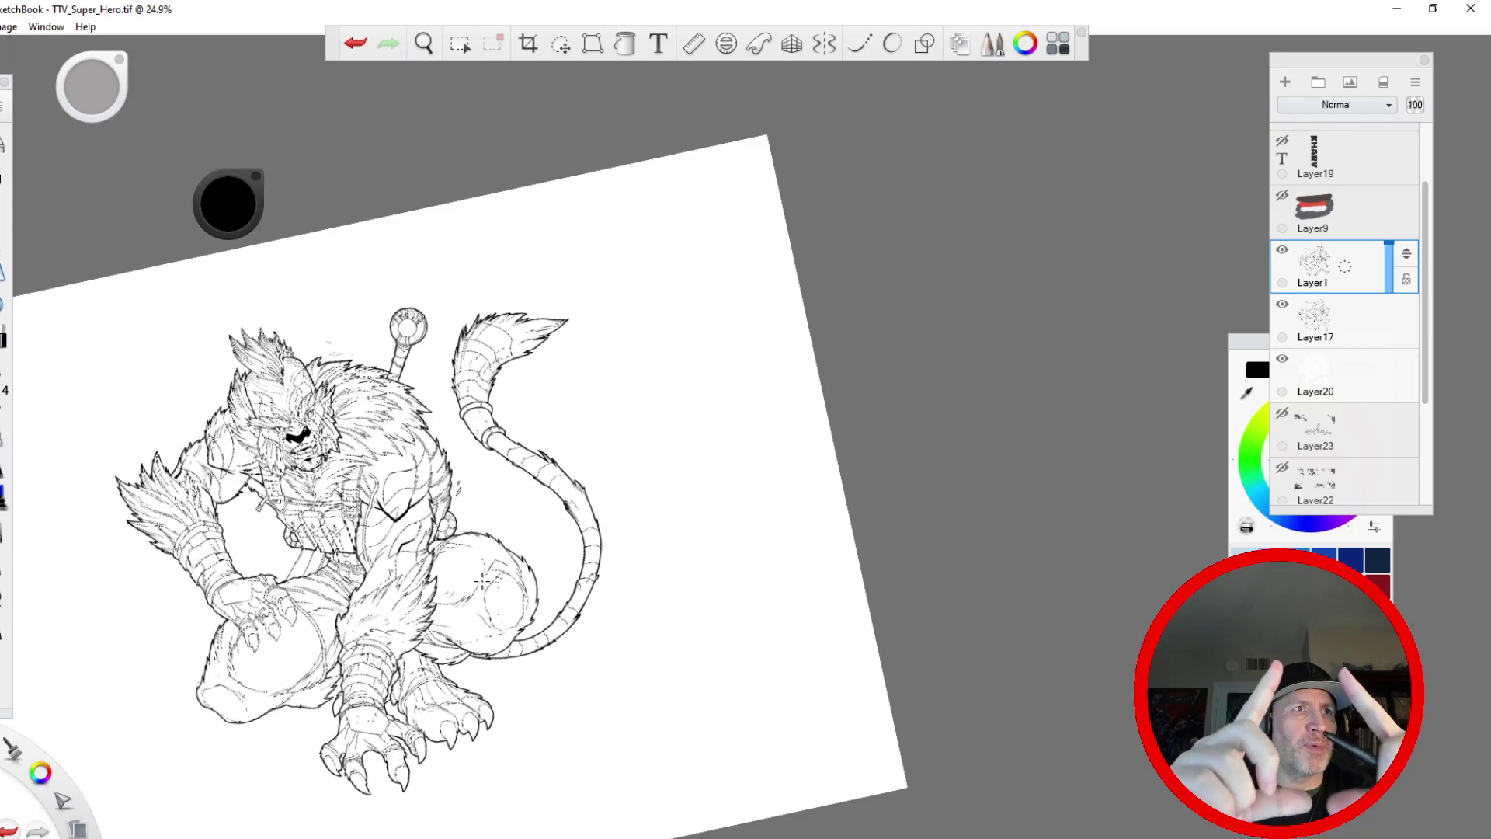
{"action": "left_click_drag", "start_coordinate": [314, 475], "coordinate": [473, 502]}
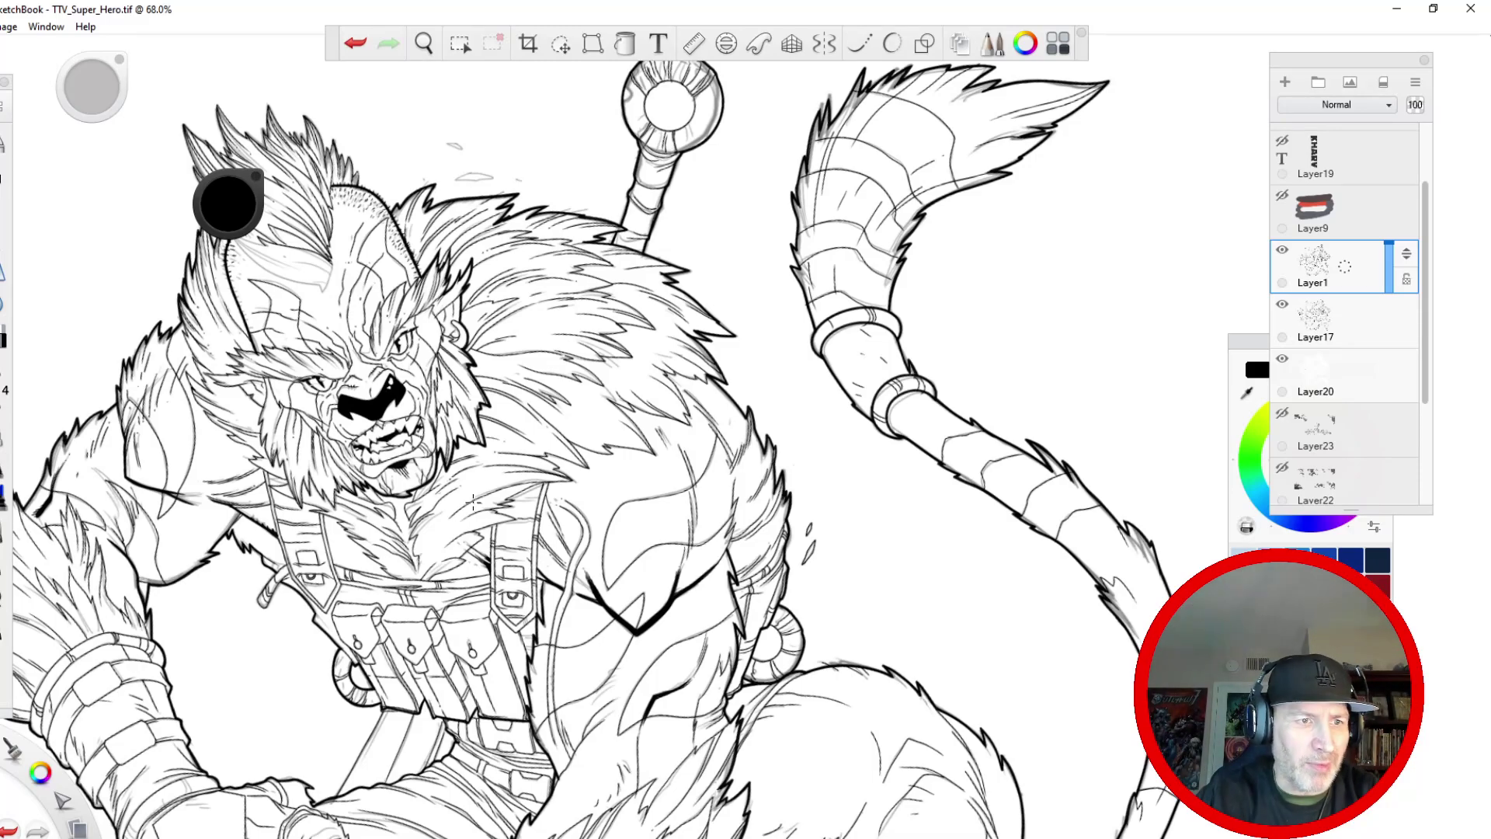
{"action": "key", "text": "space"}
{"action": "mouse_move", "coordinate": [363, 392]}
{"action": "left_mouse_down"}
{"action": "mouse_move", "coordinate": [252, 260]}
{"action": "mouse_move", "coordinate": [462, 576]}
{"action": "mouse_move", "coordinate": [404, 365]}
{"action": "left_mouse_up"}
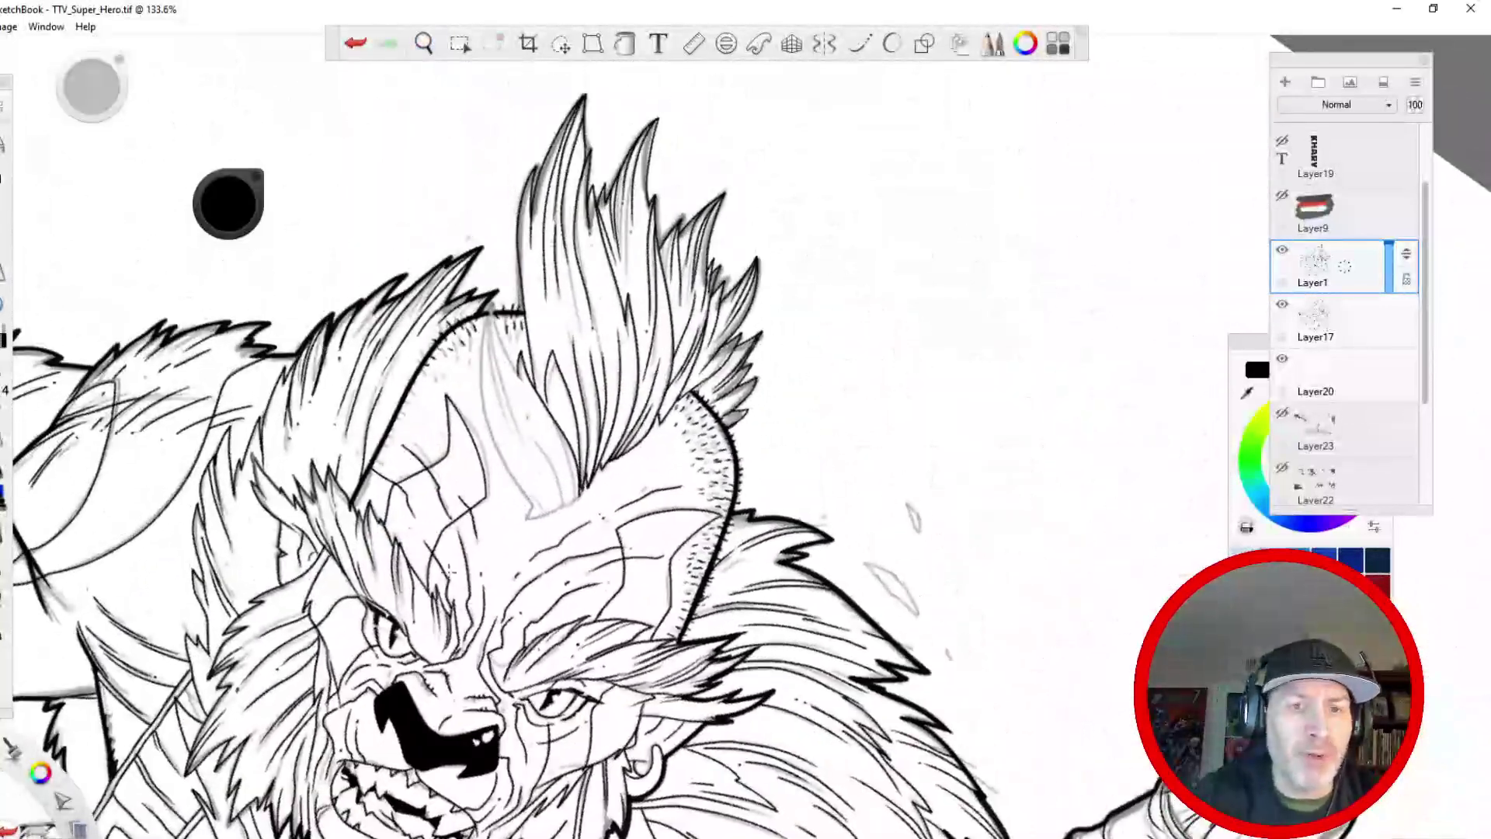
{"action": "left_click", "coordinate": [860, 45]}
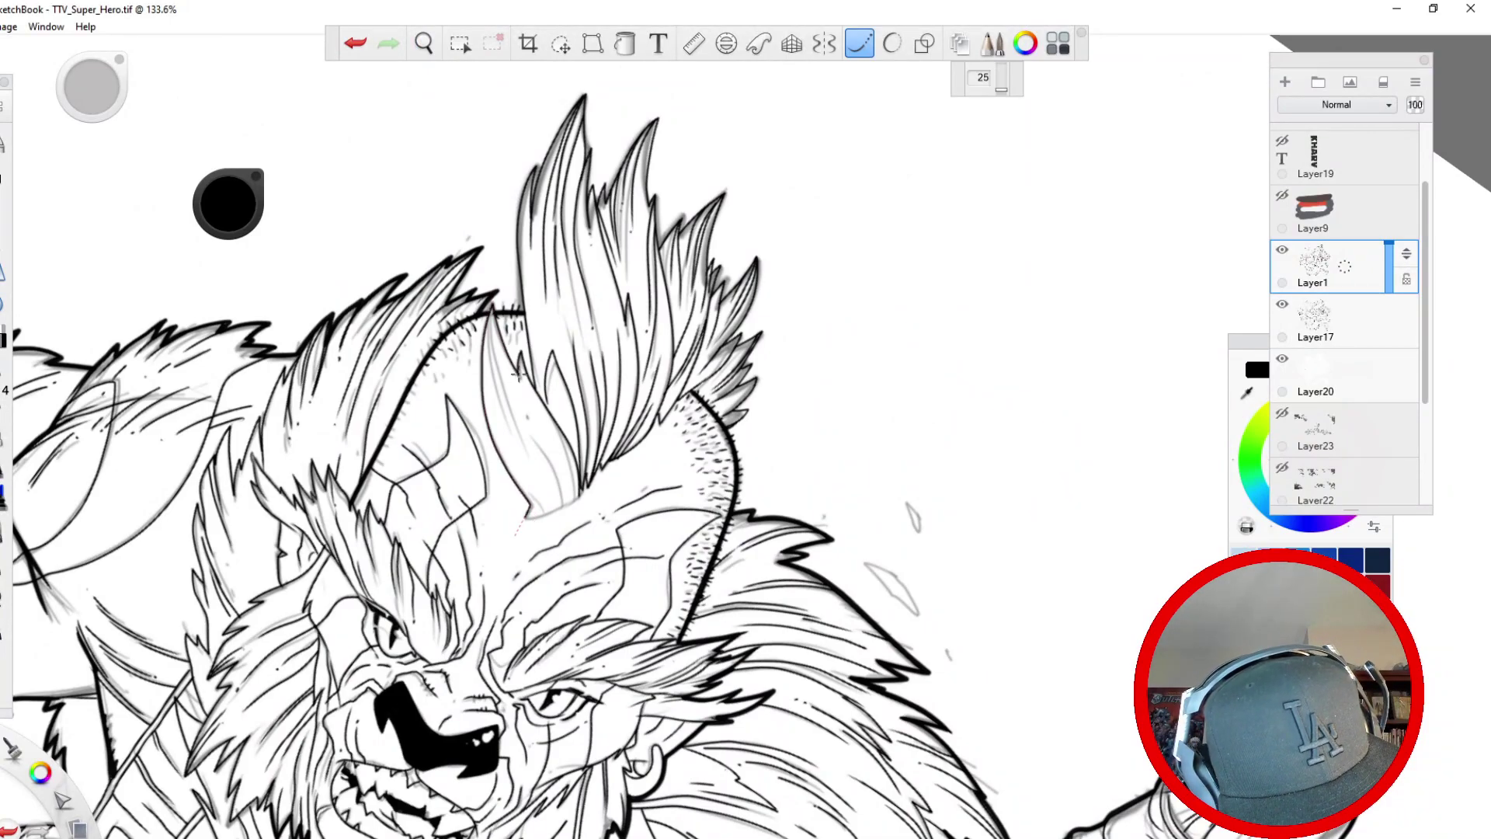
{"action": "mouse_move", "coordinate": [548, 403]}
{"action": "left_mouse_down"}
{"action": "mouse_move", "coordinate": [574, 503]}
{"action": "mouse_move", "coordinate": [529, 416]}
{"action": "left_mouse_up"}
{"action": "left_click_drag", "start_coordinate": [492, 307], "coordinate": [514, 441]}
{"action": "left_click_drag", "start_coordinate": [542, 513], "coordinate": [506, 373]}
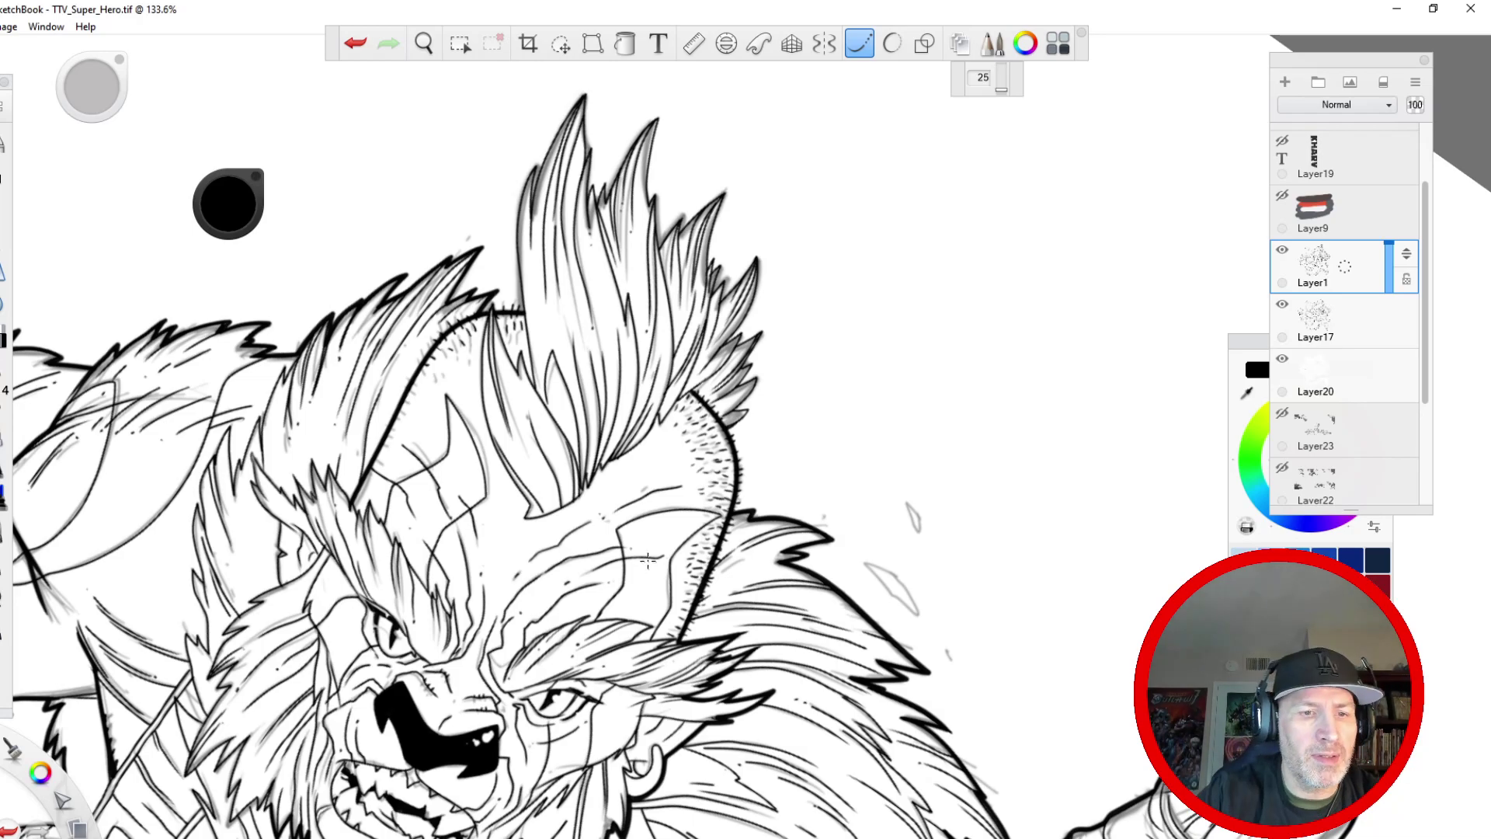
- Thicken the outer outline of the mohawk's spikes, from the rear tufts across the tips and down the front edge
{"action": "key", "text": "space"}
{"action": "left_click_drag", "start_coordinate": [415, 342], "coordinate": [426, 564]}
{"action": "mouse_move", "coordinate": [434, 385]}
{"action": "left_mouse_down"}
{"action": "mouse_move", "coordinate": [378, 280]}
{"action": "mouse_move", "coordinate": [343, 303]}
{"action": "left_mouse_up"}
{"action": "mouse_move", "coordinate": [936, 494]}
{"action": "left_mouse_down"}
{"action": "mouse_move", "coordinate": [944, 427]}
{"action": "mouse_move", "coordinate": [922, 458]}
{"action": "mouse_move", "coordinate": [914, 379]}
{"action": "mouse_move", "coordinate": [889, 425]}
{"action": "mouse_move", "coordinate": [859, 289]}
{"action": "mouse_move", "coordinate": [824, 391]}
{"action": "mouse_move", "coordinate": [823, 313]}
{"action": "mouse_move", "coordinate": [766, 219]}
{"action": "mouse_move", "coordinate": [755, 207]}
{"action": "mouse_move", "coordinate": [763, 320]}
{"action": "mouse_move", "coordinate": [741, 280]}
{"action": "mouse_move", "coordinate": [743, 324]}
{"action": "mouse_move", "coordinate": [711, 245]}
{"action": "left_mouse_up"}
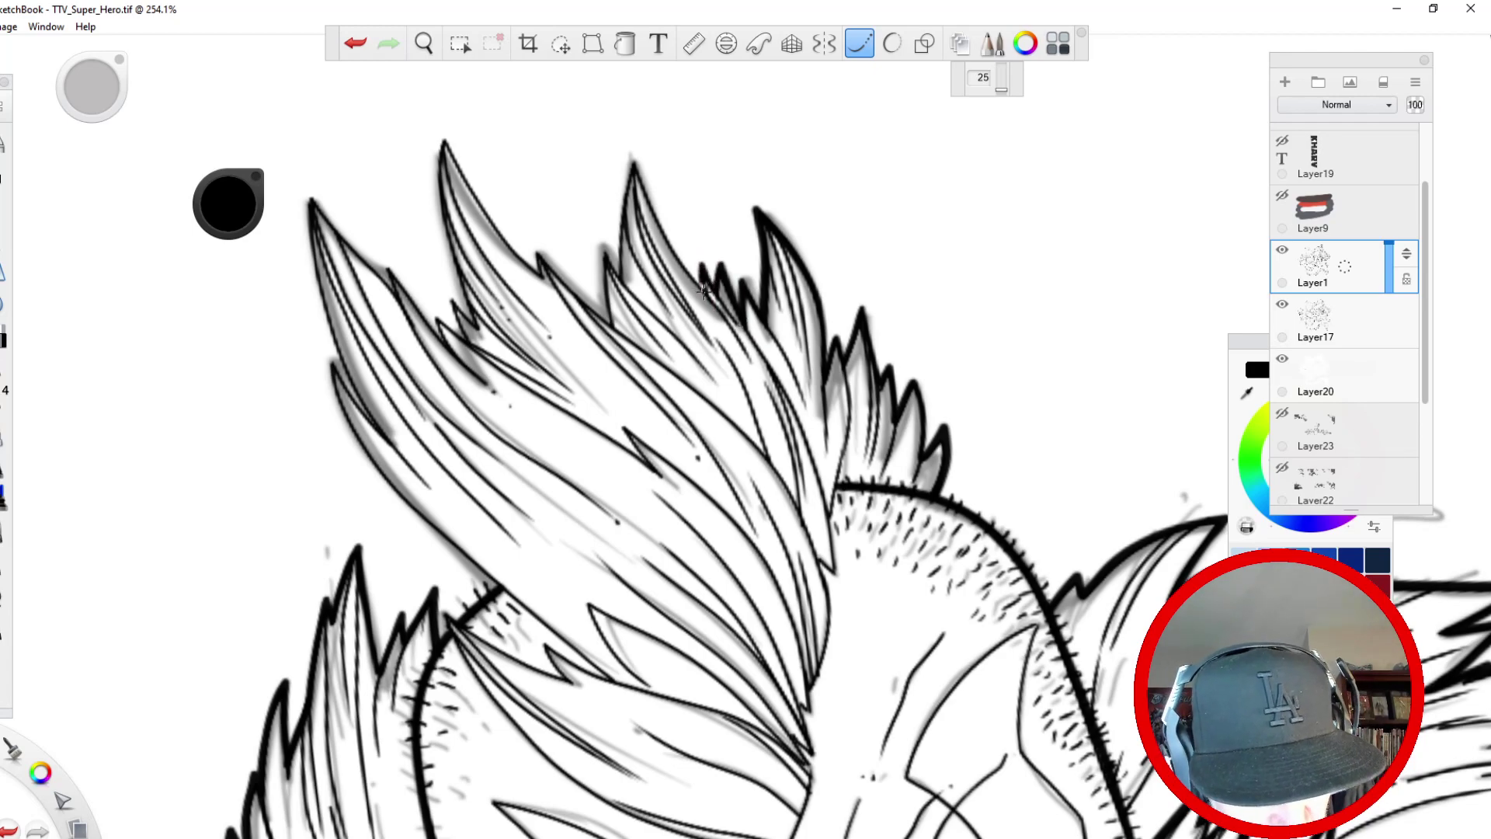
{"action": "mouse_move", "coordinate": [697, 285]}
{"action": "left_mouse_down"}
{"action": "mouse_move", "coordinate": [632, 141]}
{"action": "mouse_move", "coordinate": [615, 280]}
{"action": "left_mouse_up"}
{"action": "left_click_drag", "start_coordinate": [598, 224], "coordinate": [608, 335]}
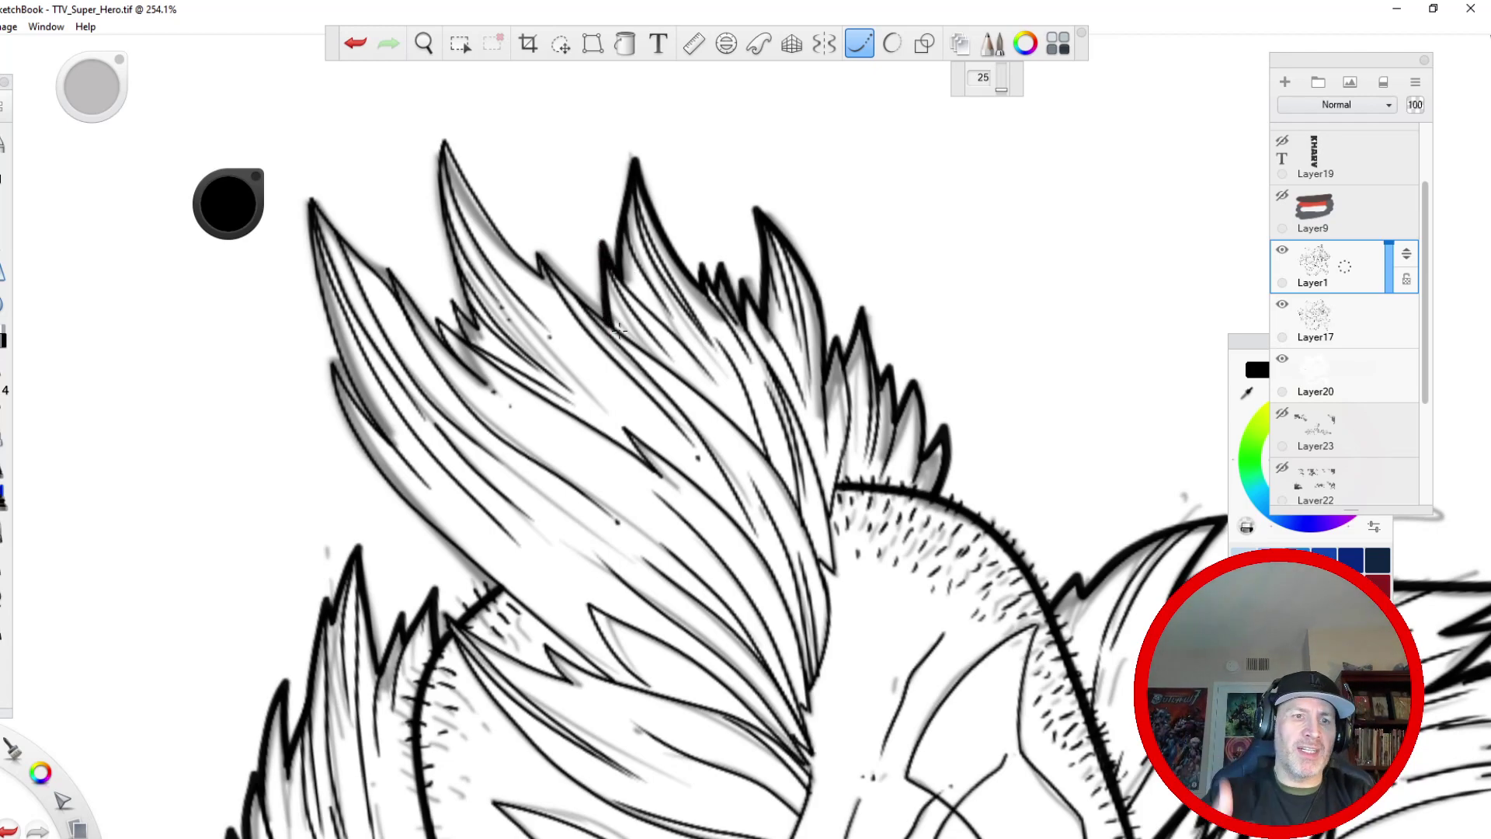
{"action": "mouse_move", "coordinate": [604, 322]}
{"action": "left_mouse_down"}
{"action": "mouse_move", "coordinate": [483, 210]}
{"action": "mouse_move", "coordinate": [437, 118]}
{"action": "mouse_move", "coordinate": [481, 331]}
{"action": "mouse_move", "coordinate": [441, 286]}
{"action": "mouse_move", "coordinate": [466, 350]}
{"action": "mouse_move", "coordinate": [454, 334]}
{"action": "mouse_move", "coordinate": [466, 342]}
{"action": "mouse_move", "coordinate": [442, 348]}
{"action": "mouse_move", "coordinate": [379, 257]}
{"action": "mouse_move", "coordinate": [346, 247]}
{"action": "mouse_move", "coordinate": [303, 190]}
{"action": "mouse_move", "coordinate": [322, 303]}
{"action": "mouse_move", "coordinate": [368, 405]}
{"action": "mouse_move", "coordinate": [323, 338]}
{"action": "mouse_move", "coordinate": [346, 420]}
{"action": "left_mouse_up"}
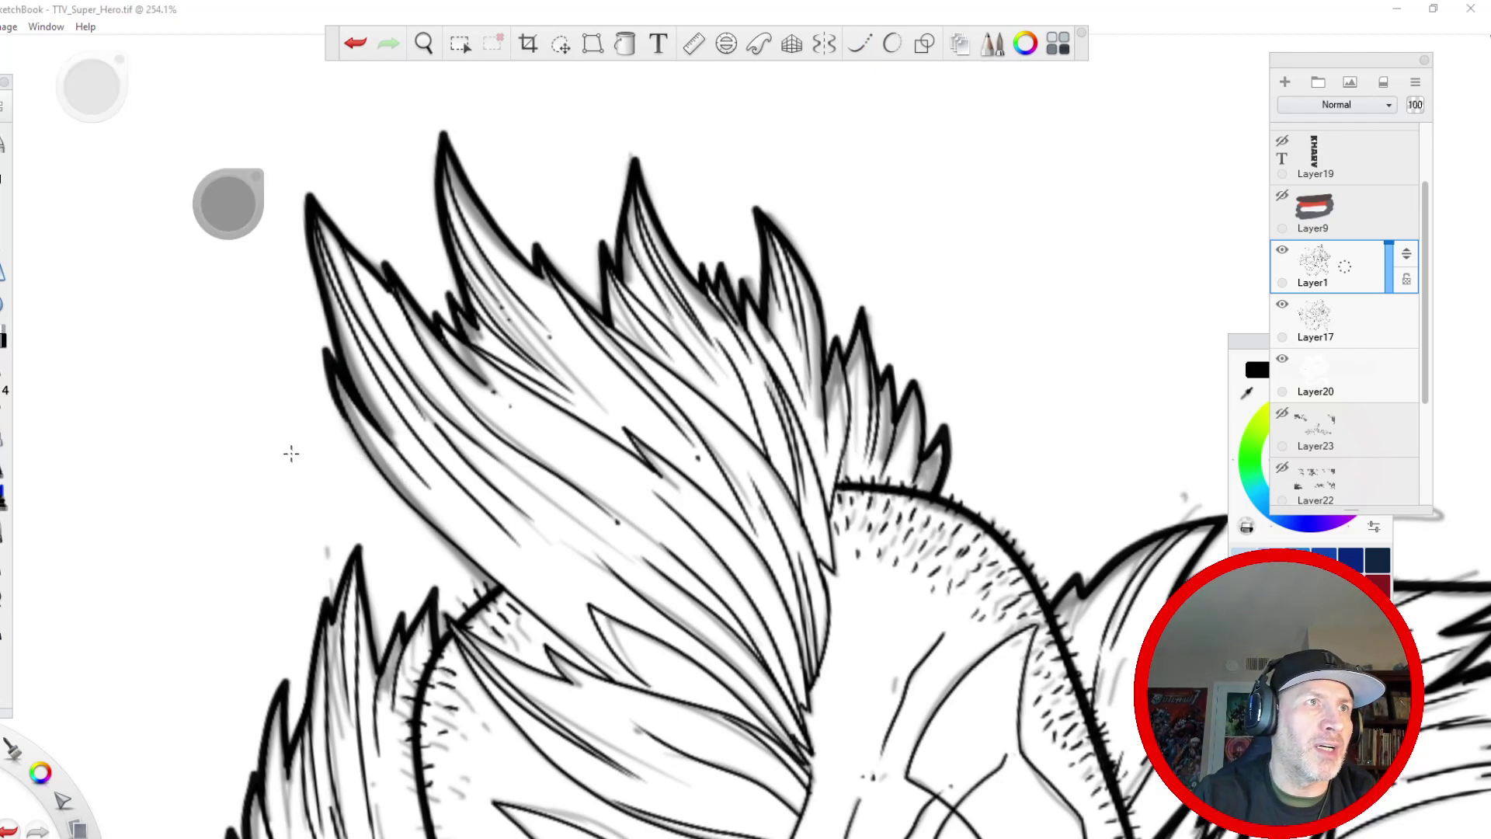
{"action": "left_click_drag", "start_coordinate": [290, 450], "coordinate": [293, 303]}
{"action": "mouse_move", "coordinate": [327, 218]}
{"action": "left_mouse_down"}
{"action": "mouse_move", "coordinate": [385, 317]}
{"action": "mouse_move", "coordinate": [513, 430]}
{"action": "left_mouse_up"}
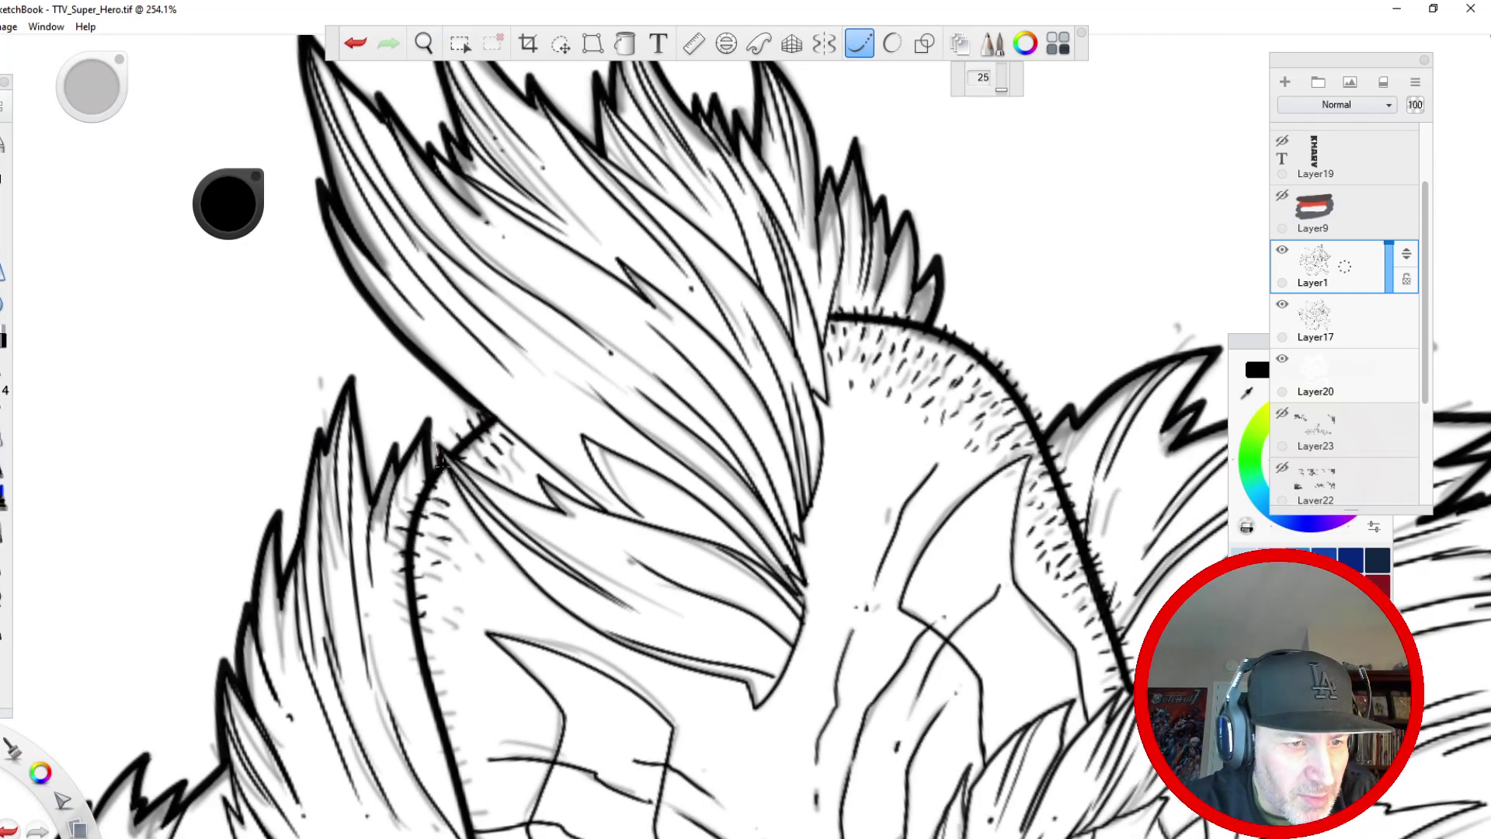
- Examine the line weight of the head, arms and whole crouching figure at several magnifications
{"action": "key", "text": "space"}
{"action": "left_click_drag", "start_coordinate": [467, 313], "coordinate": [435, 551]}
{"action": "left_click_drag", "start_coordinate": [425, 563], "coordinate": [443, 424]}
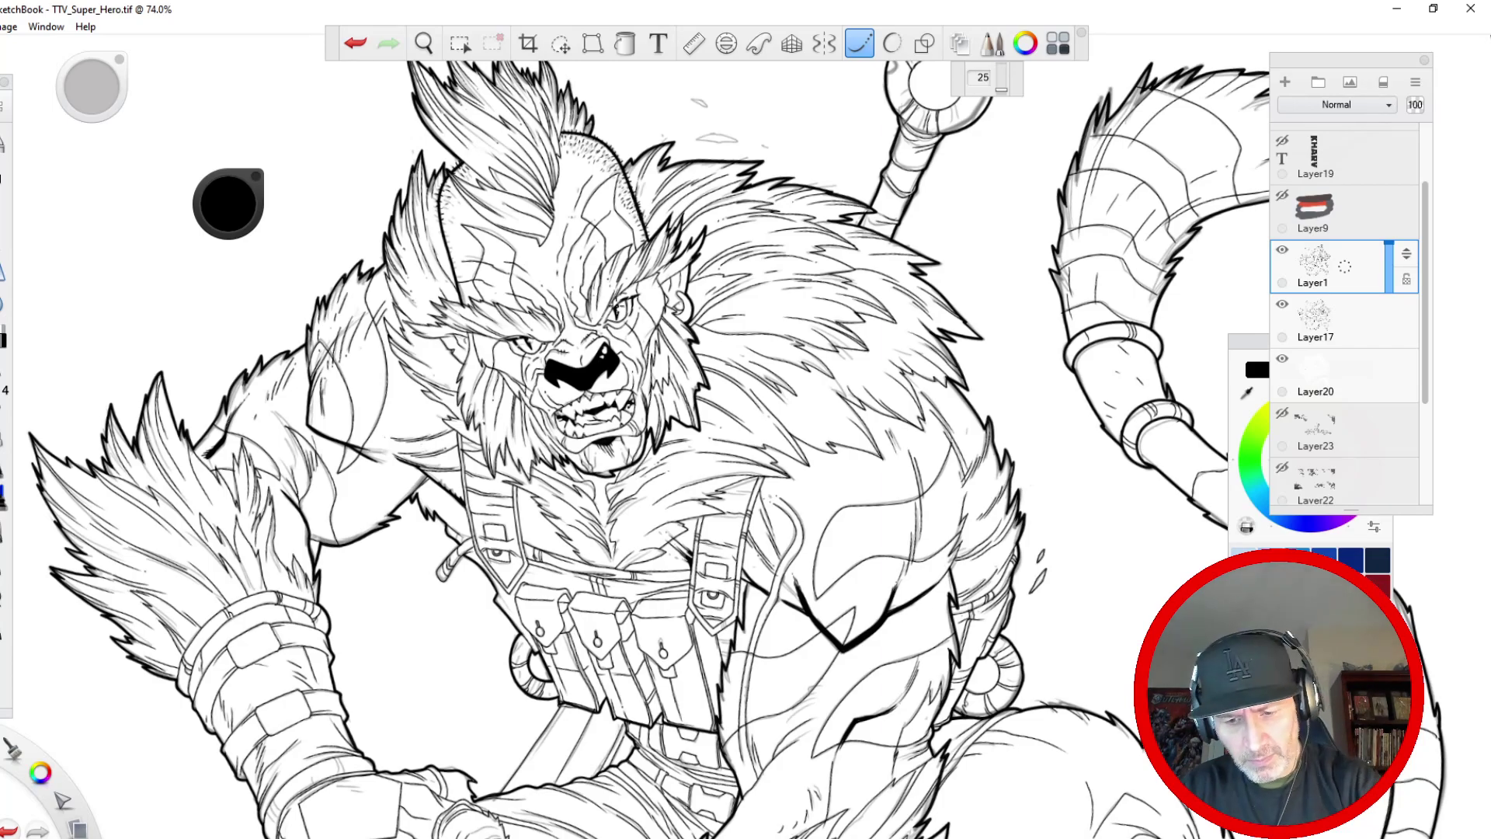
{"action": "key", "text": "space"}
{"action": "left_click_drag", "start_coordinate": [499, 264], "coordinate": [484, 394]}
{"action": "left_click_drag", "start_coordinate": [473, 454], "coordinate": [466, 559]}
{"action": "left_click_drag", "start_coordinate": [443, 582], "coordinate": [435, 385]}
{"action": "mouse_move", "coordinate": [418, 545]}
{"action": "left_mouse_down"}
{"action": "mouse_move", "coordinate": [416, 411]}
{"action": "mouse_move", "coordinate": [394, 439]}
{"action": "mouse_move", "coordinate": [411, 543]}
{"action": "left_mouse_up"}
{"action": "key", "text": "space"}
{"action": "left_click_drag", "start_coordinate": [520, 617], "coordinate": [519, 750]}
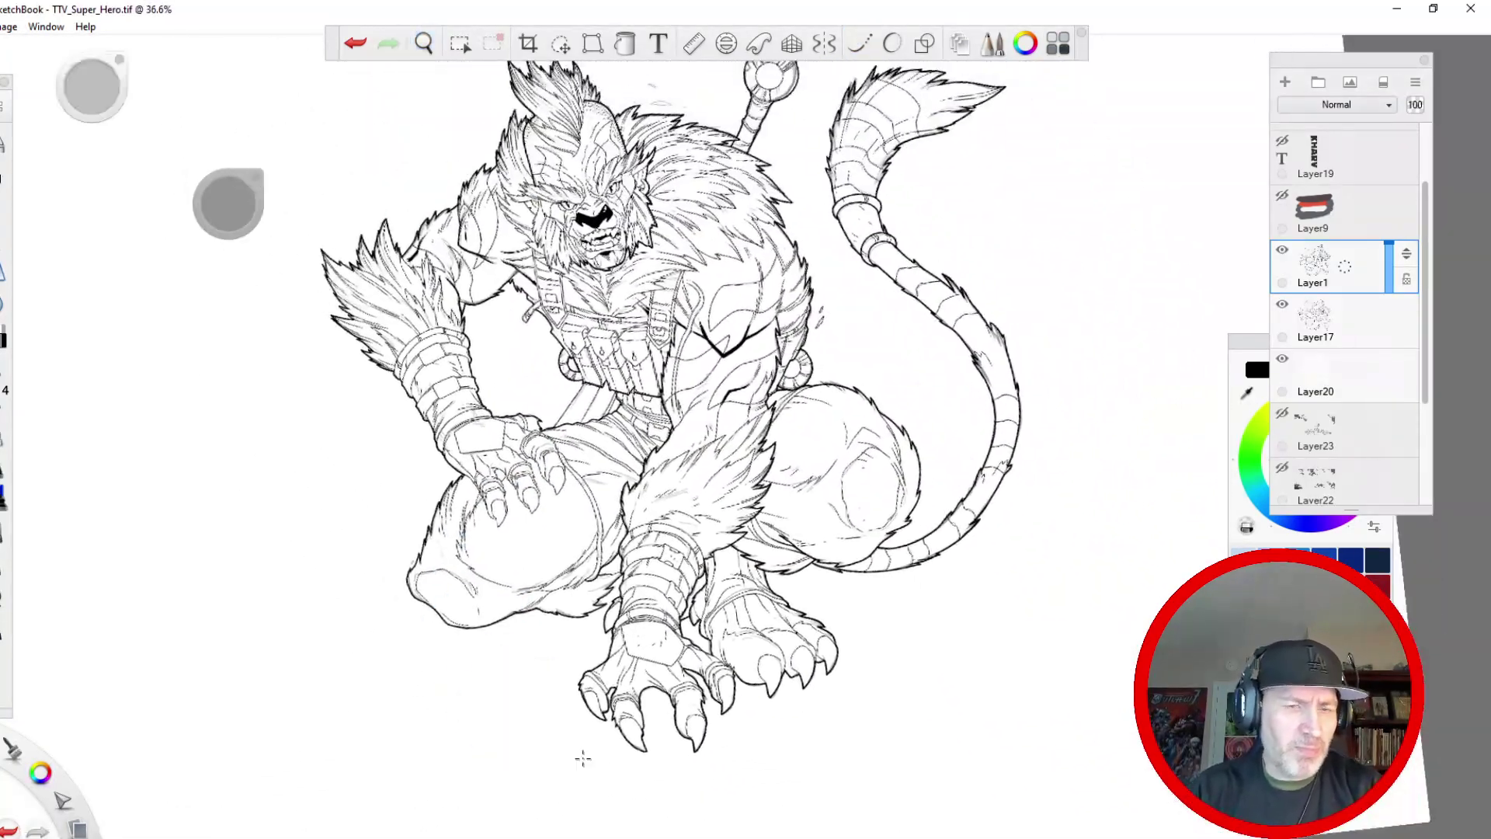
{"action": "left_click_drag", "start_coordinate": [475, 438], "coordinate": [447, 542]}
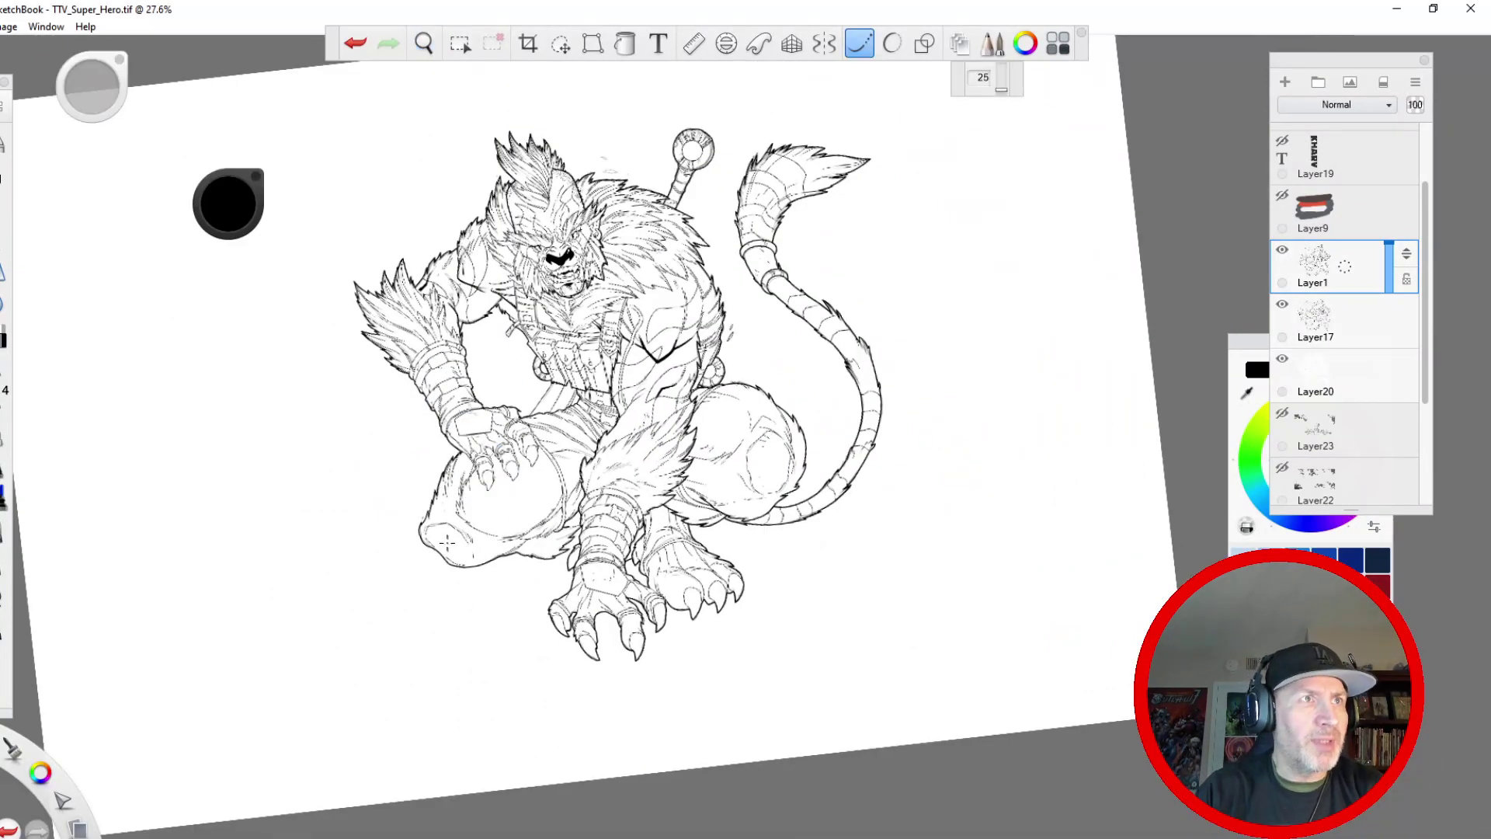
{"action": "scroll", "coordinate": [494, 141], "scroll_direction": "up", "scroll_amount": 6}
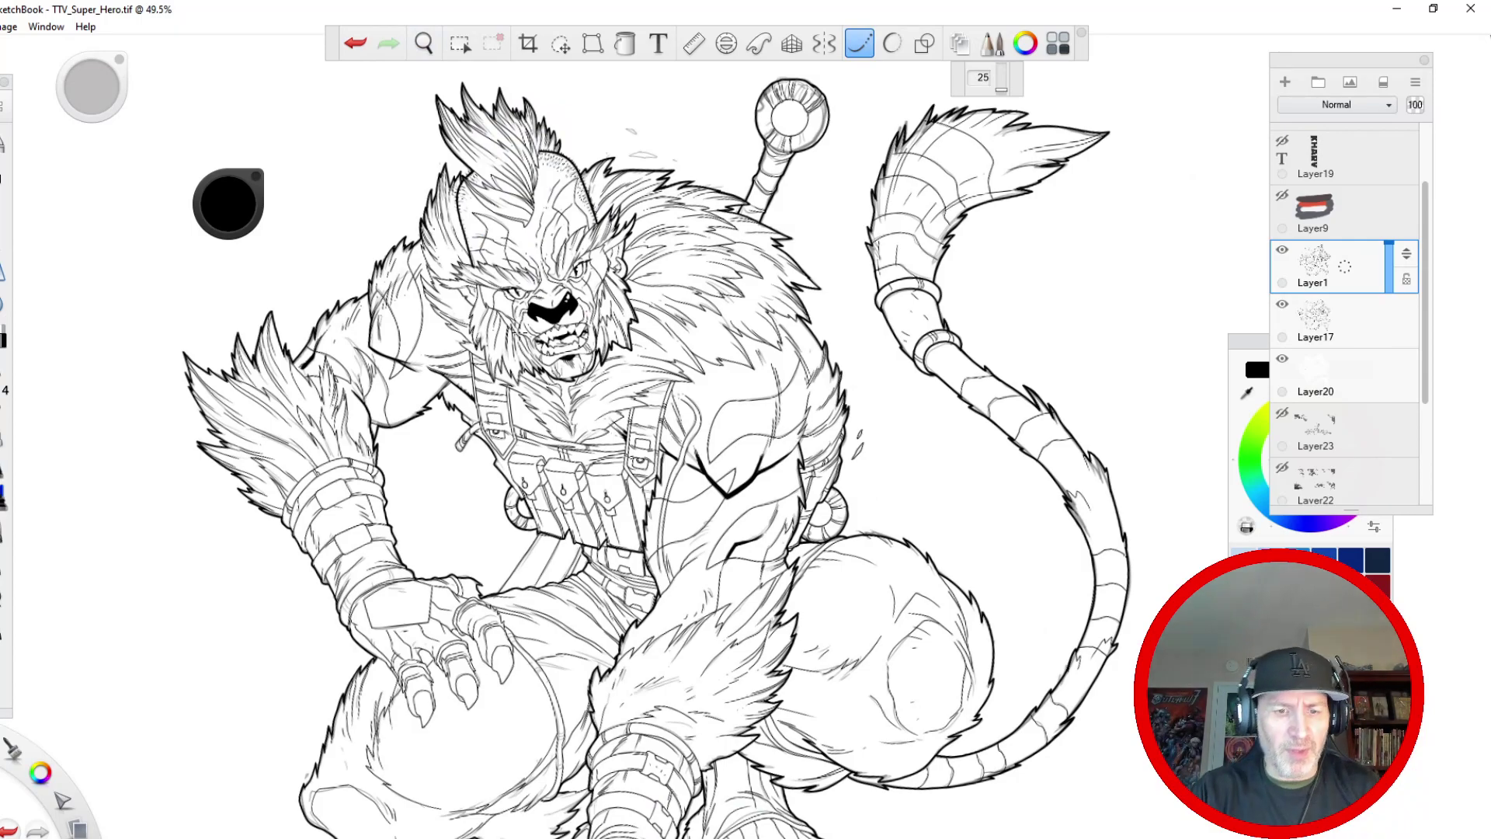
- Check the chest harness and upper-arm line work up close and turn off Steady Stroke
{"action": "key", "text": "space"}
{"action": "left_click_drag", "start_coordinate": [676, 505], "coordinate": [696, 326]}
{"action": "mouse_move", "coordinate": [731, 615]}
{"action": "left_mouse_down"}
{"action": "mouse_move", "coordinate": [767, 595]}
{"action": "mouse_move", "coordinate": [804, 625]}
{"action": "left_mouse_up"}
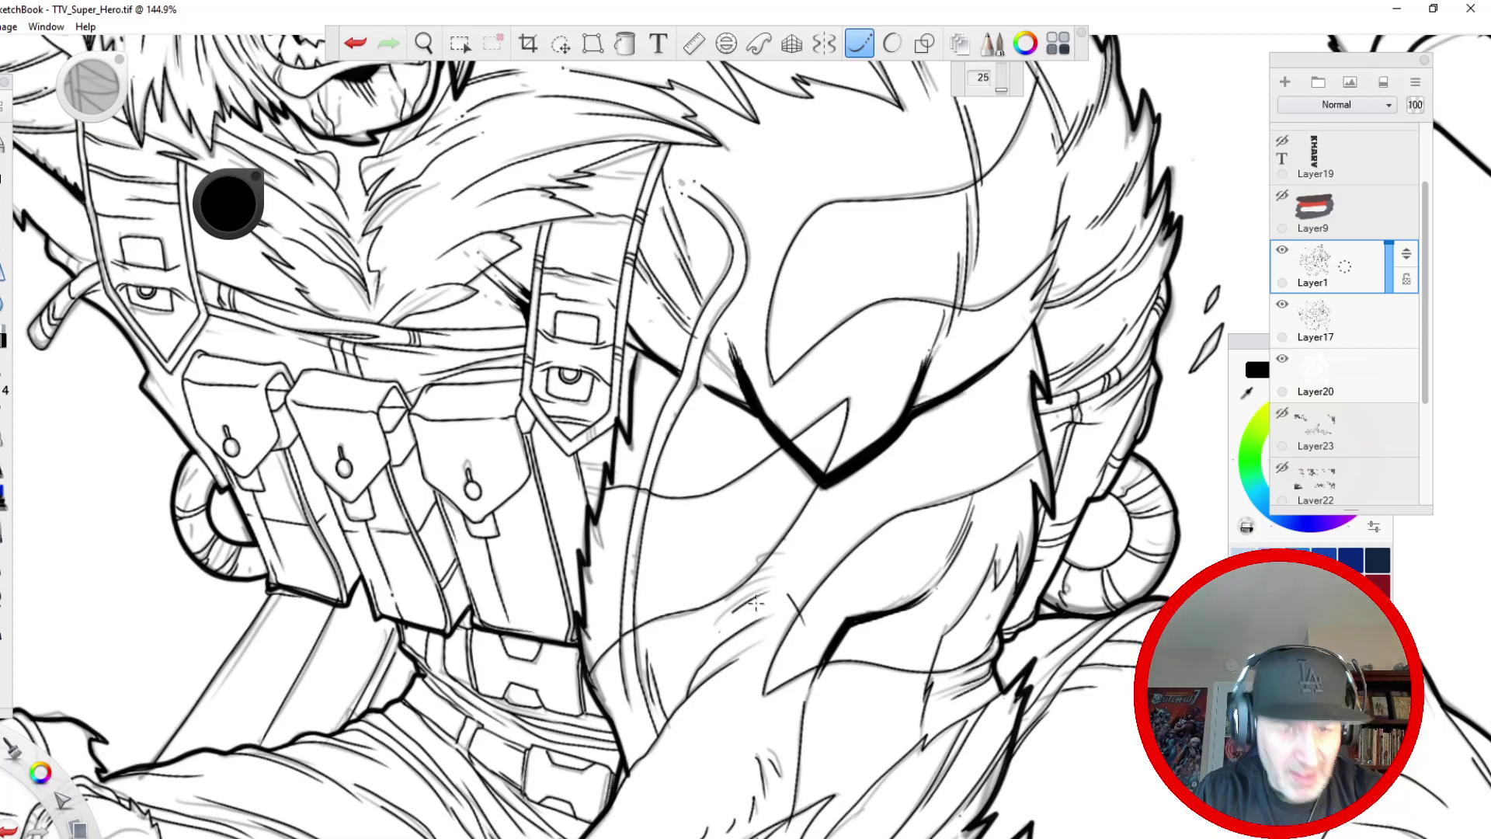
{"action": "key", "text": "space"}
{"action": "left_click_drag", "start_coordinate": [494, 281], "coordinate": [661, 606]}
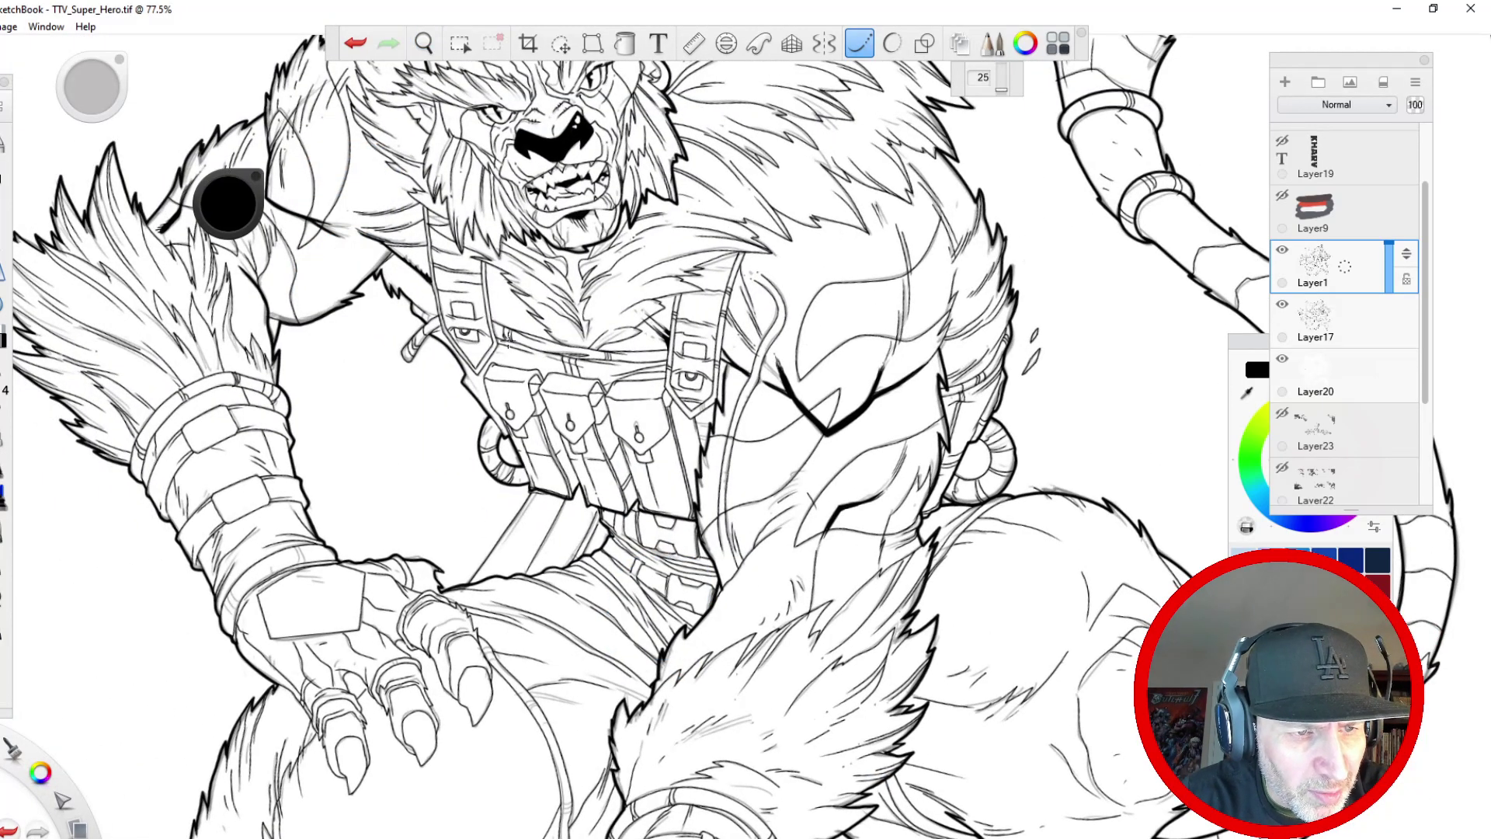
{"action": "left_click", "coordinate": [860, 44]}
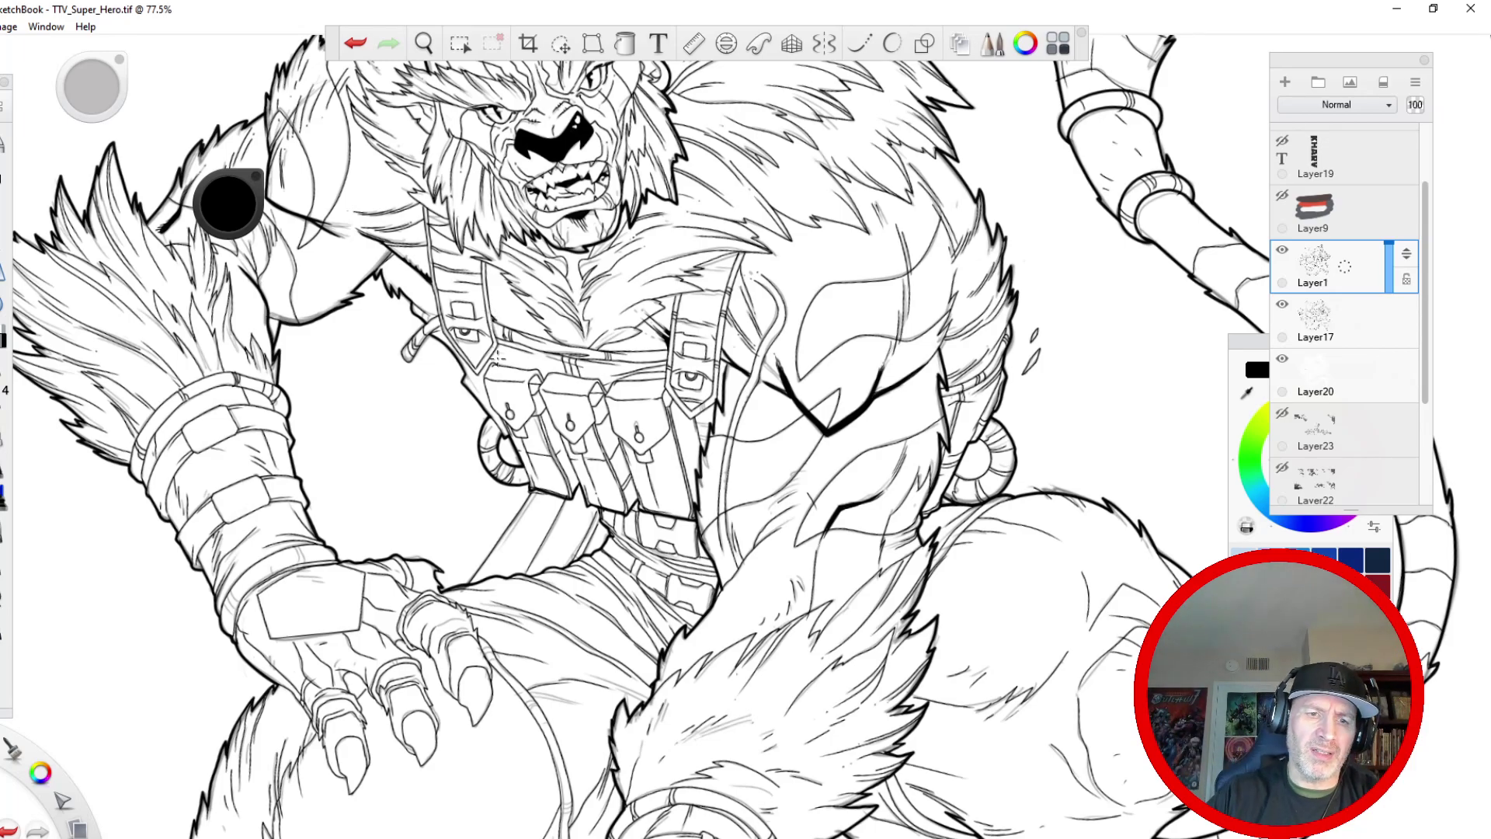
- Review the complete inked figure at reduced size and save the drawing
{"action": "key", "text": "space"}
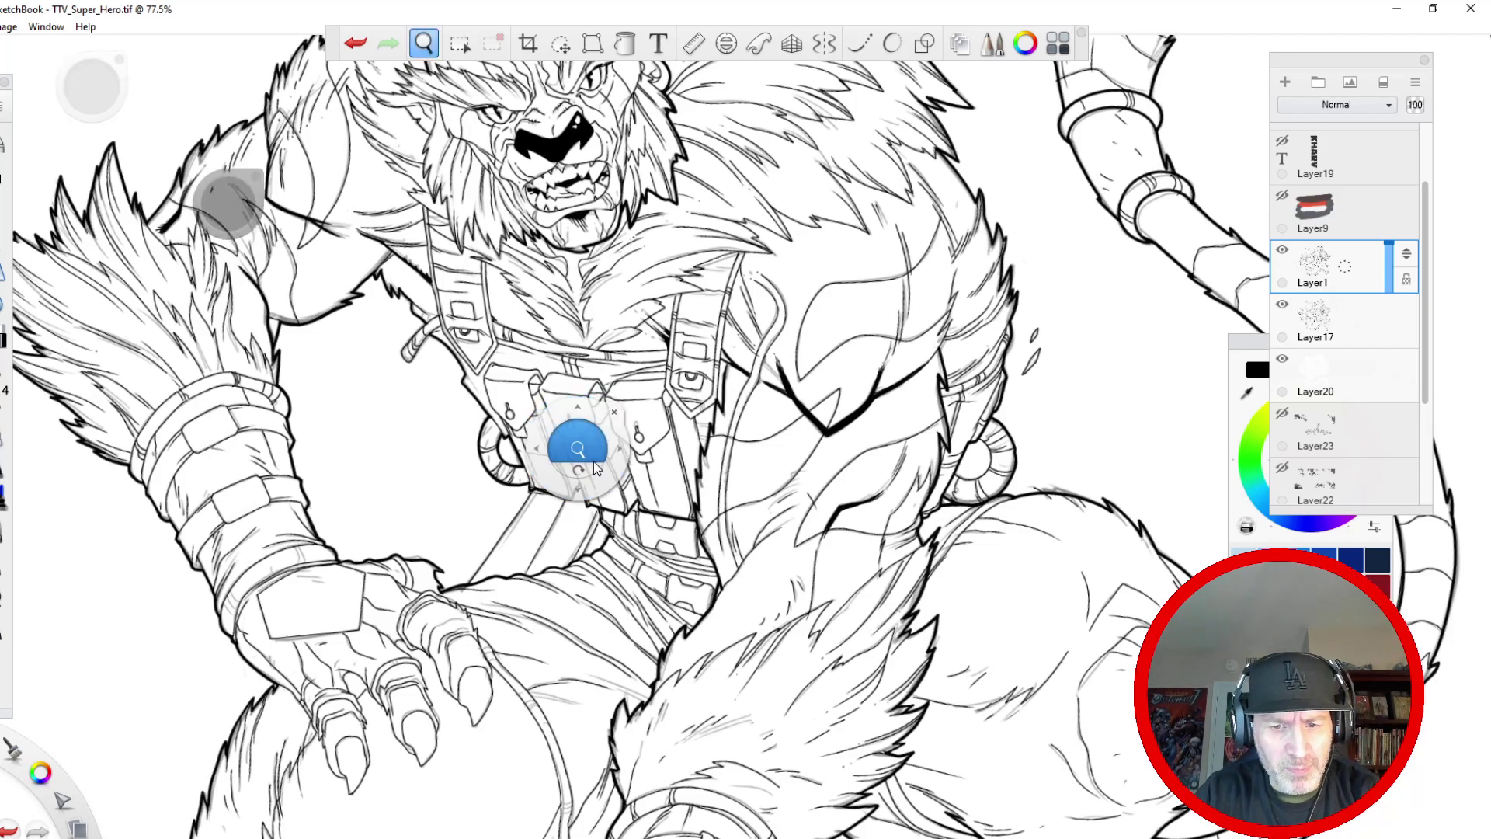
{"action": "mouse_move", "coordinate": [581, 448]}
{"action": "left_mouse_down"}
{"action": "mouse_move", "coordinate": [426, 632]}
{"action": "mouse_move", "coordinate": [433, 566]}
{"action": "mouse_move", "coordinate": [449, 609]}
{"action": "left_mouse_up"}
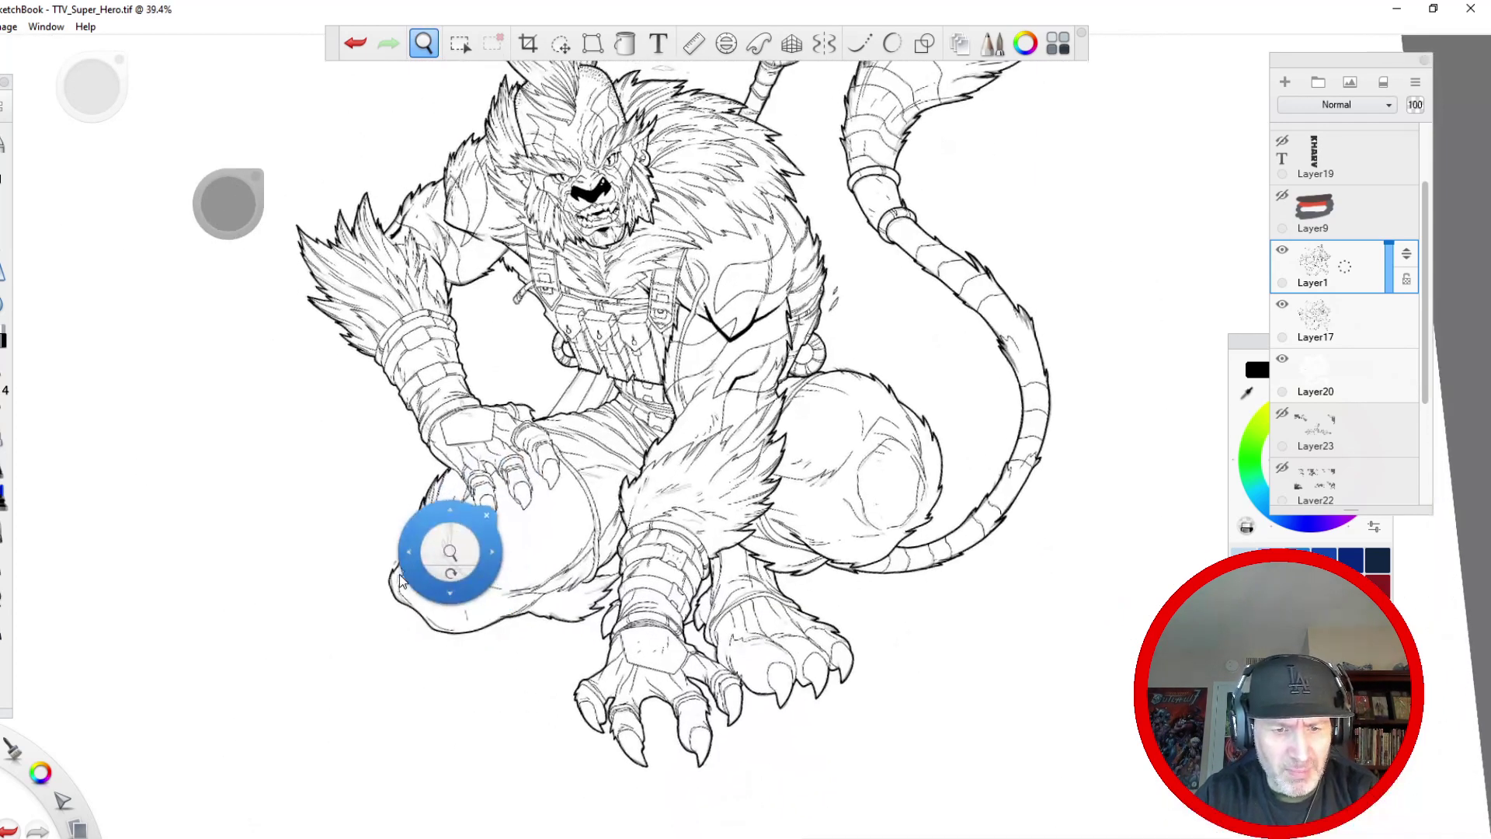
{"action": "left_click_drag", "start_coordinate": [452, 553], "coordinate": [453, 607]}
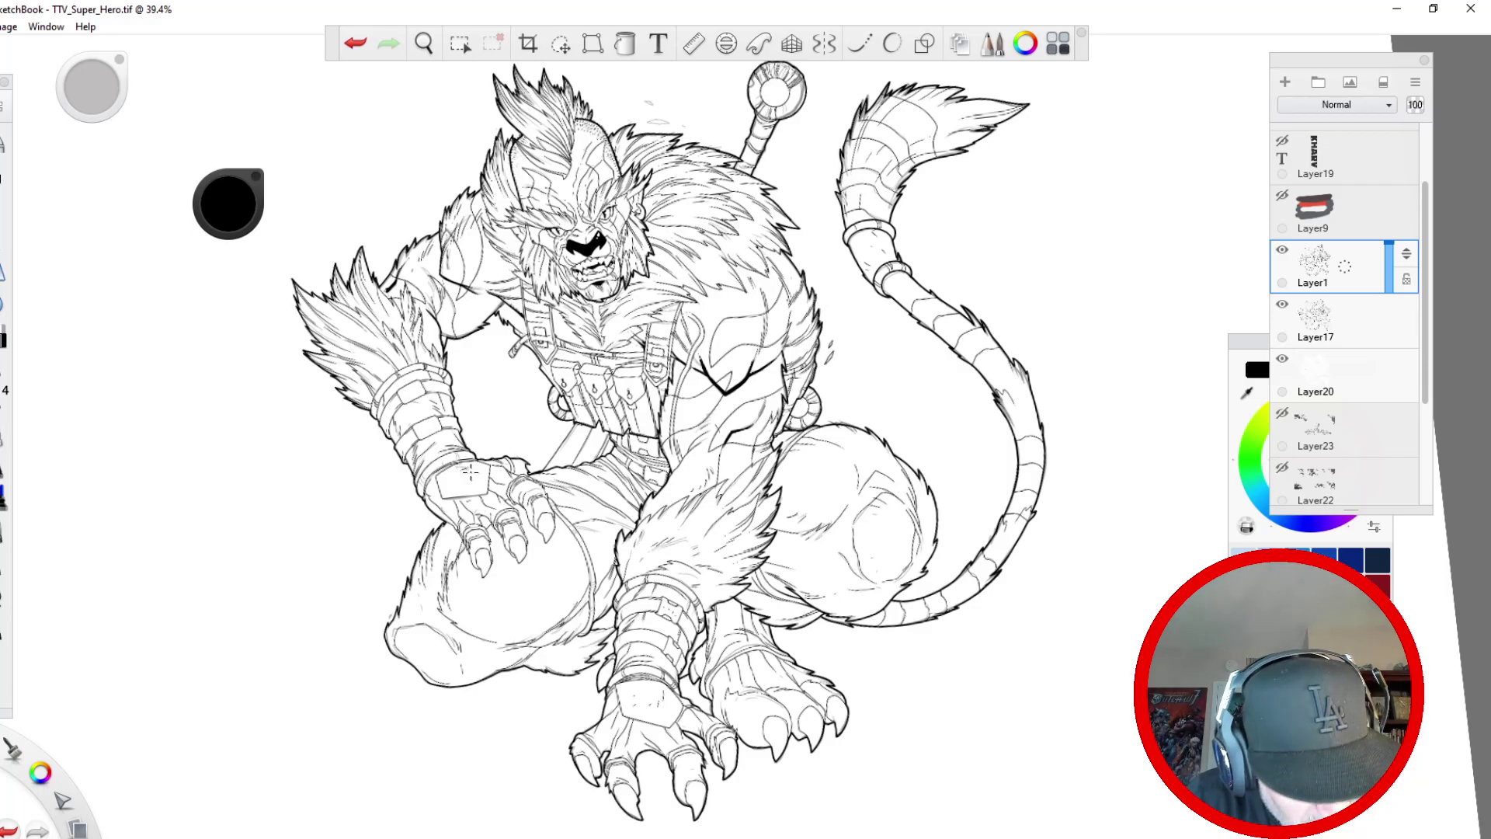
{"action": "key", "text": "space"}
{"action": "left_click_drag", "start_coordinate": [403, 273], "coordinate": [412, 435]}
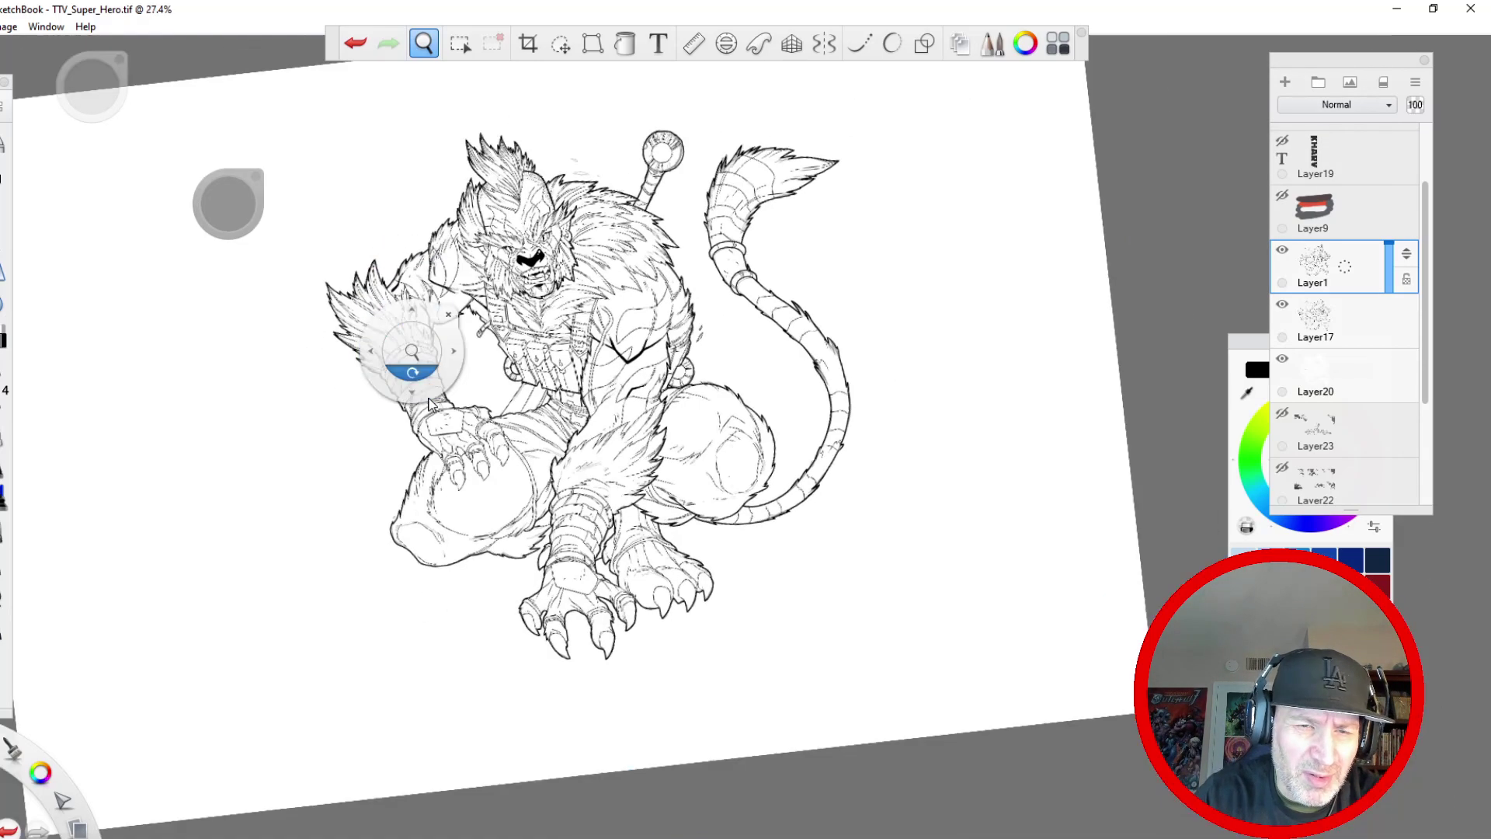
{"action": "left_click_drag", "start_coordinate": [432, 530], "coordinate": [436, 614]}
{"action": "left_click_drag", "start_coordinate": [401, 308], "coordinate": [410, 369]}
{"action": "left_click_drag", "start_coordinate": [383, 470], "coordinate": [394, 547]}
{"action": "left_click_drag", "start_coordinate": [428, 430], "coordinate": [400, 665]}
{"action": "left_click_drag", "start_coordinate": [368, 673], "coordinate": [369, 575]}
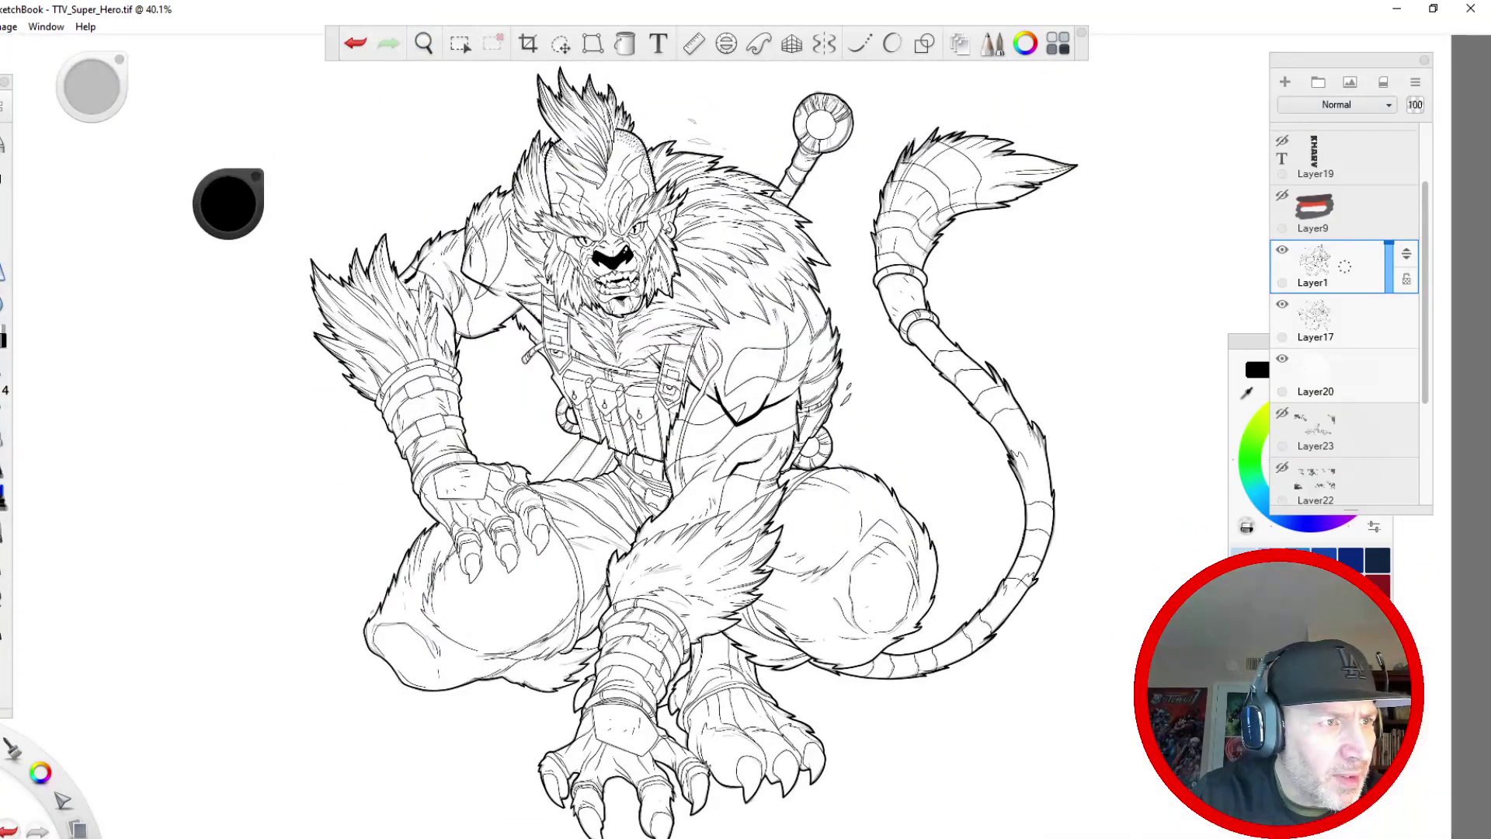
{"action": "left_click", "coordinate": [0, 26]}
{"action": "left_click", "coordinate": [6, 123]}
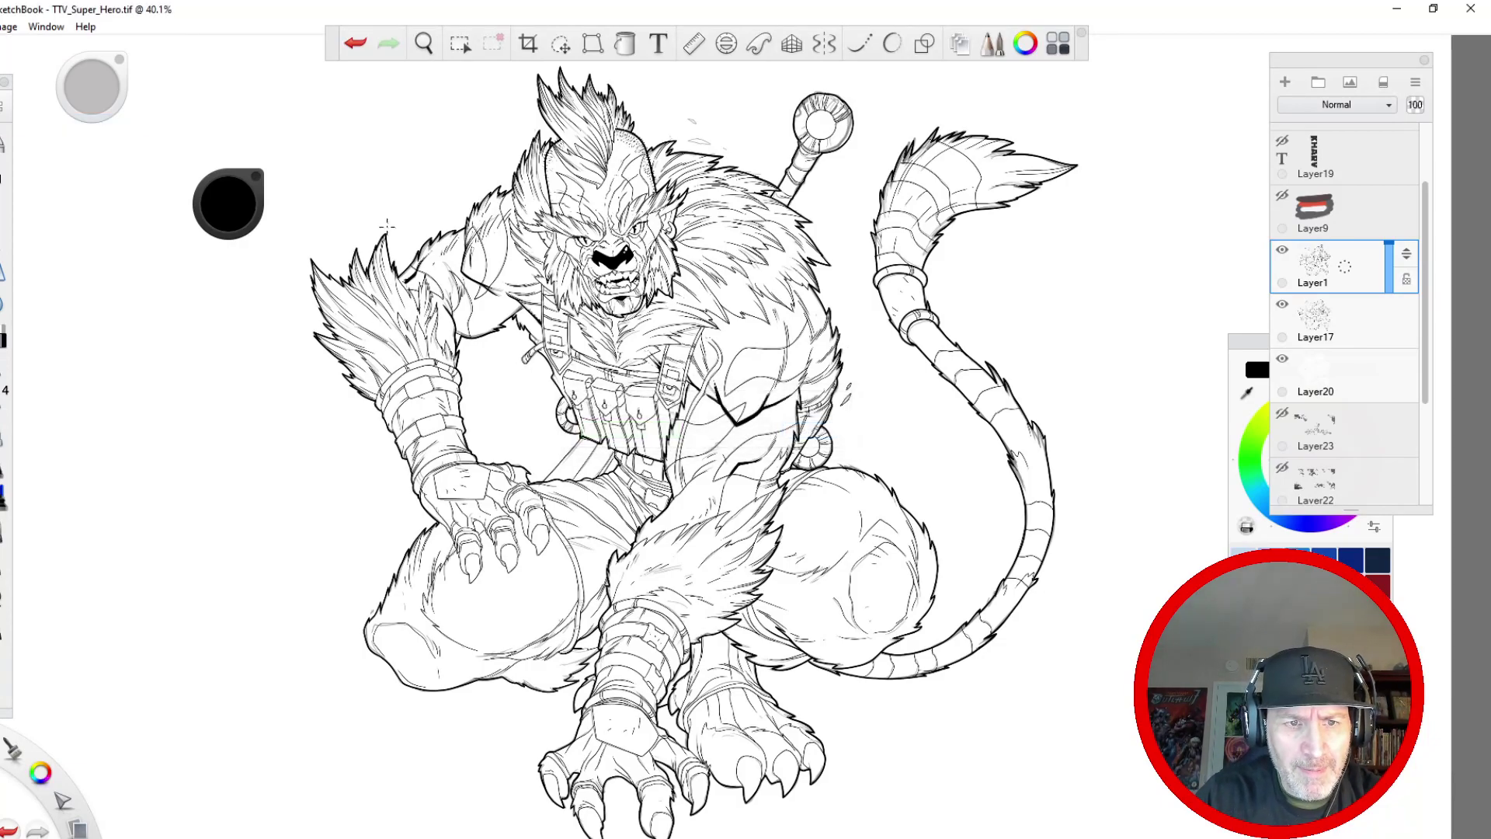
- Straighten the canvas and draw three small, pointed debris shards floating above the shoulder of the arm resting on the knee
{"action": "key", "text": "space"}
{"action": "left_click_drag", "start_coordinate": [477, 349], "coordinate": [465, 425]}
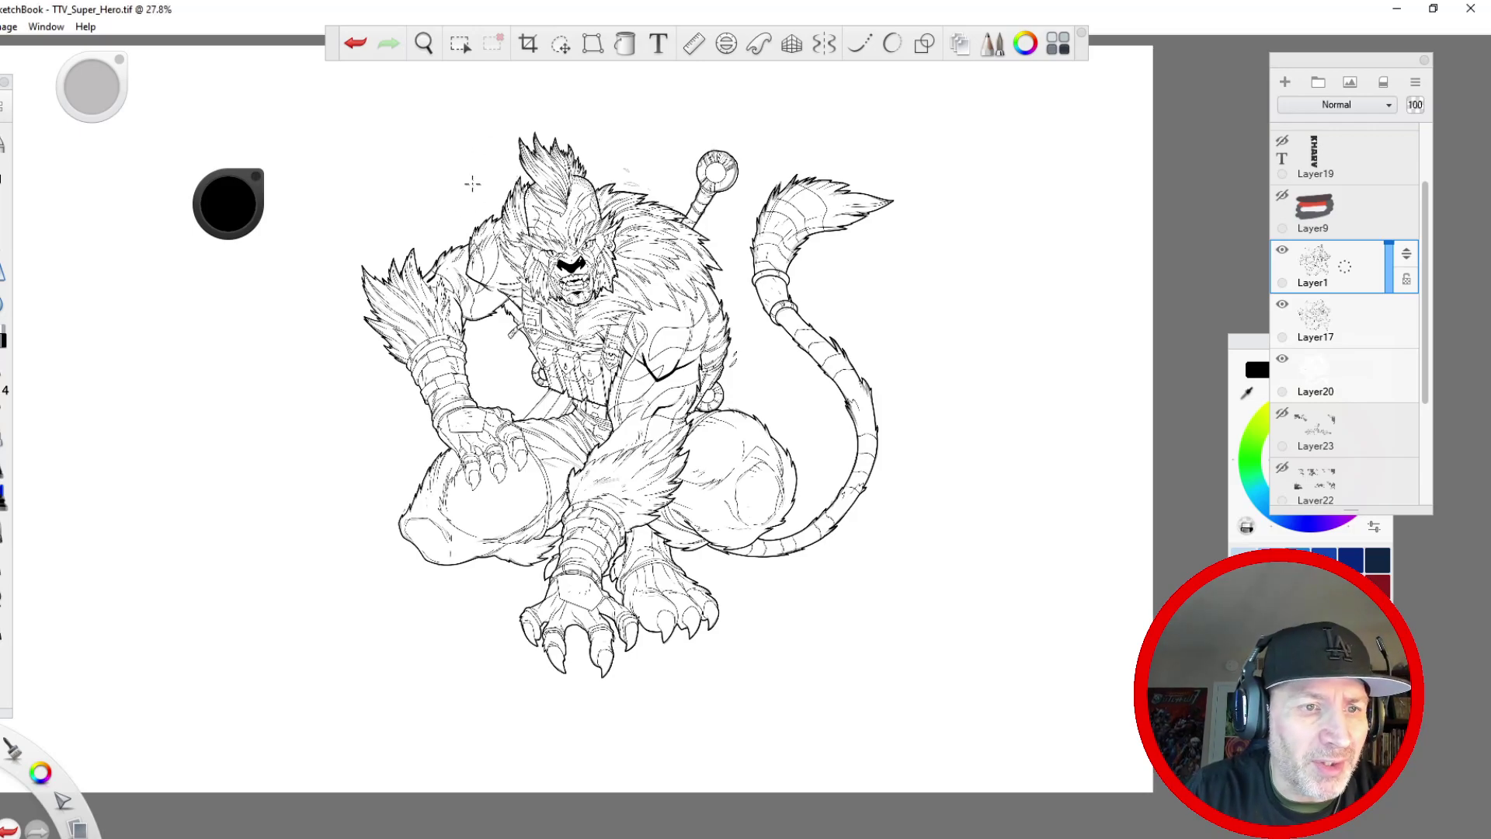
{"action": "scroll", "coordinate": [482, 155], "scroll_direction": "up", "scroll_amount": 8}
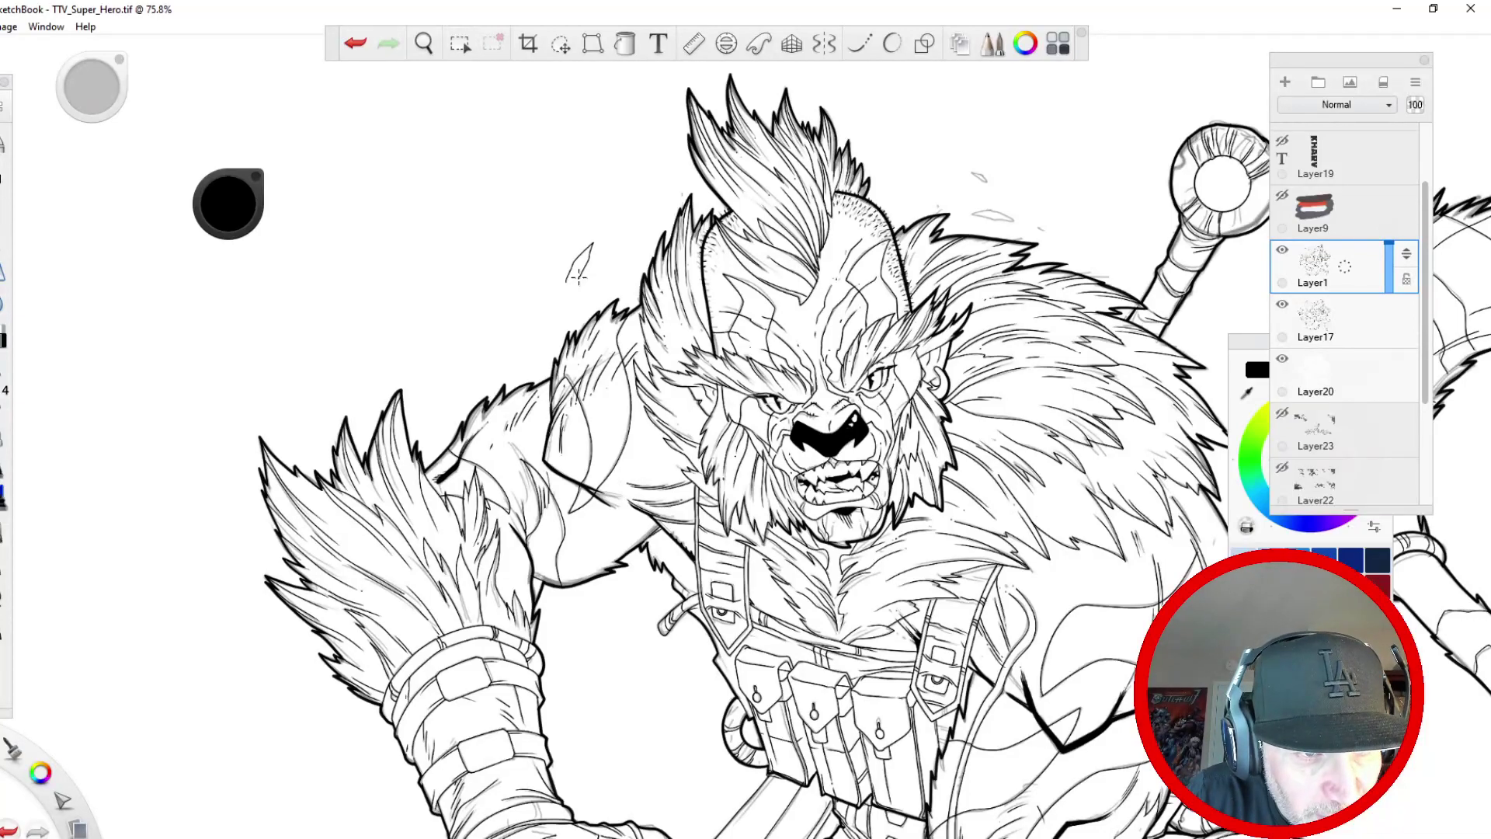
{"action": "left_click_drag", "start_coordinate": [544, 306], "coordinate": [557, 286]}
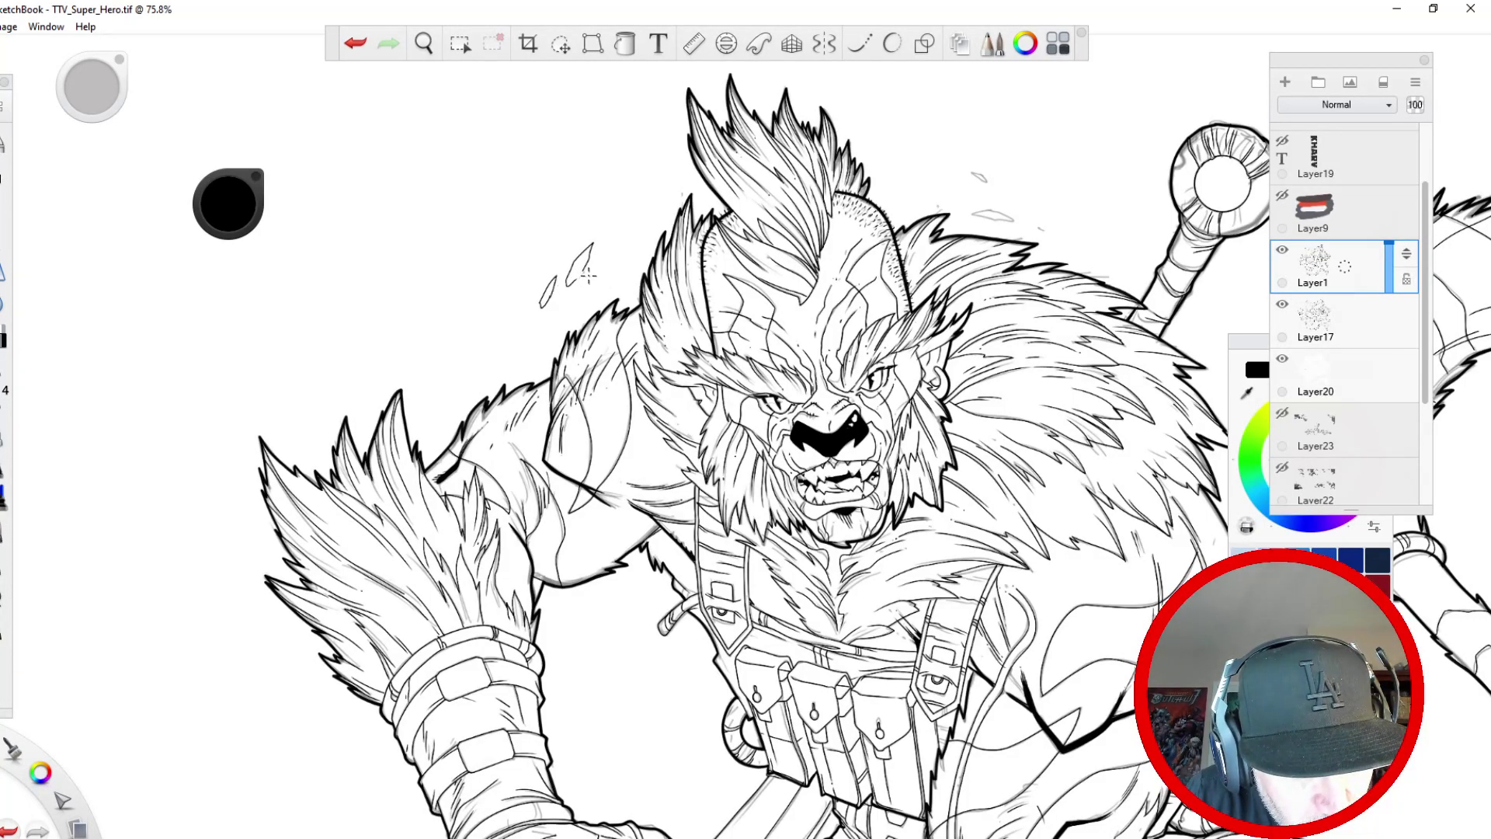
{"action": "scroll", "coordinate": [579, 268], "scroll_direction": "up", "scroll_amount": 4}
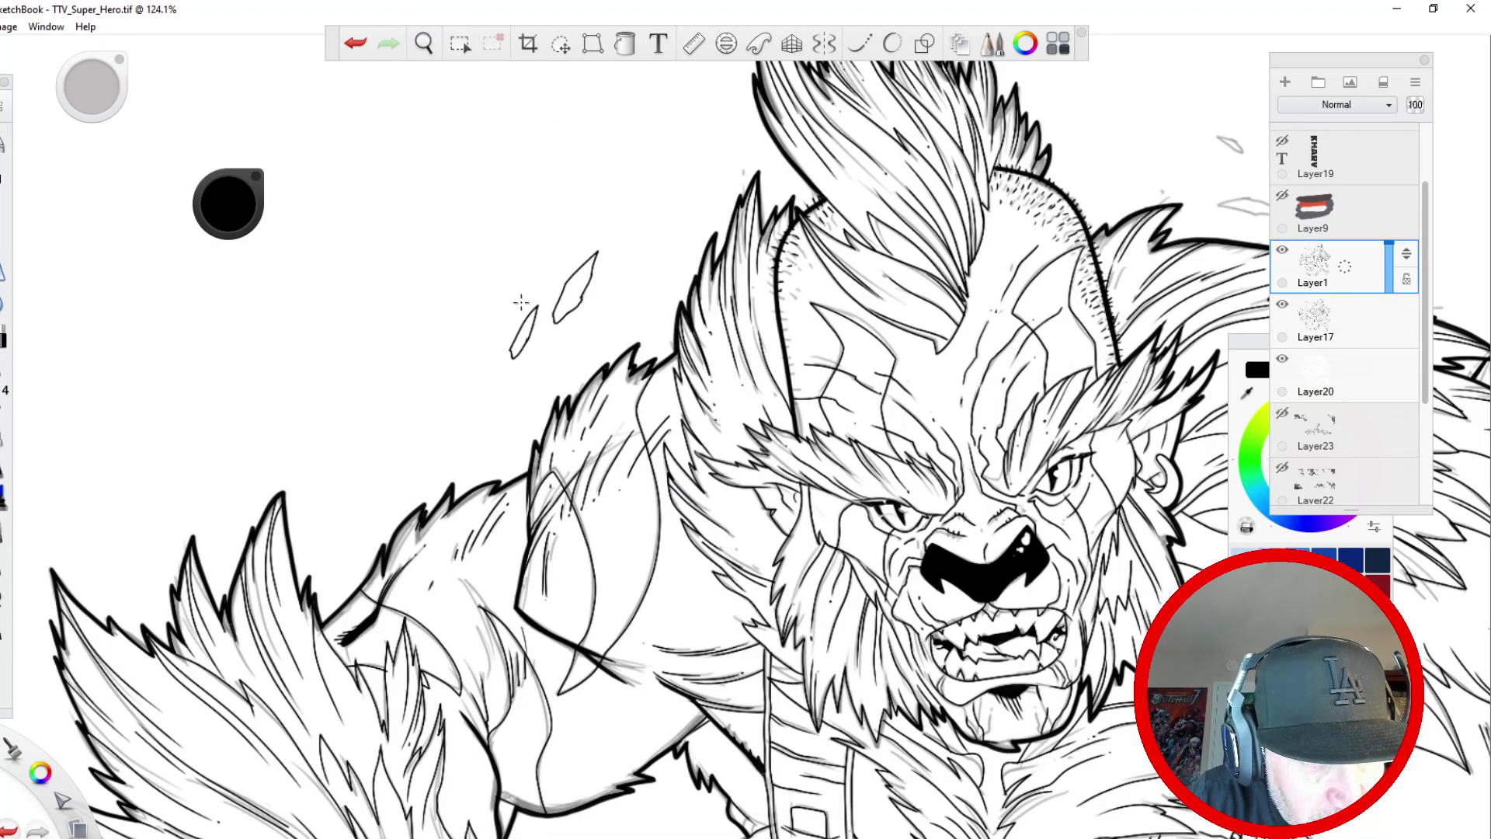
{"action": "left_click_drag", "start_coordinate": [538, 356], "coordinate": [282, 543]}
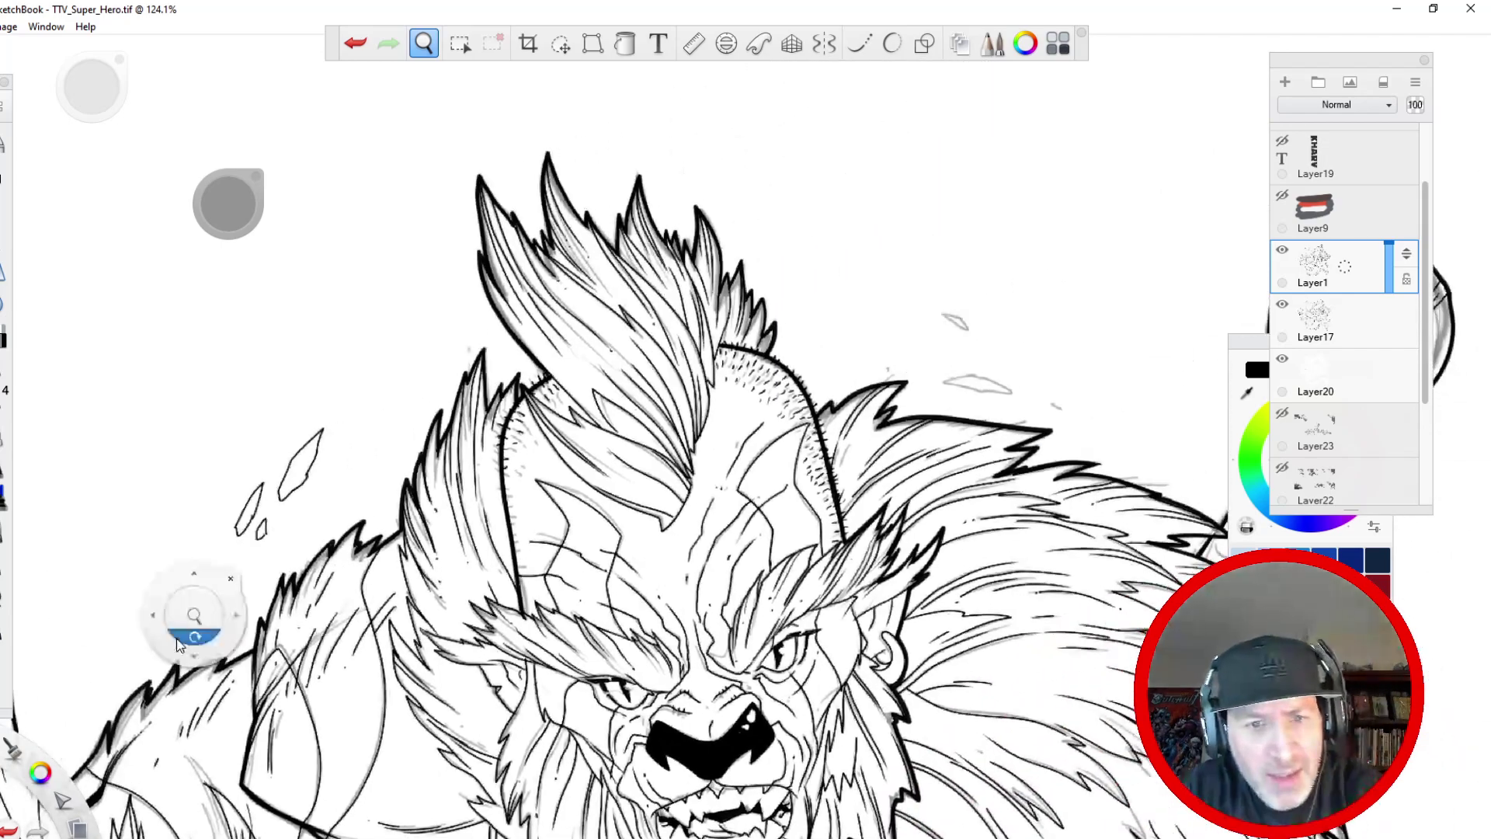
- Ink the sketched debris shards floating above the furry shoulder behind the head
{"action": "left_click_drag", "start_coordinate": [962, 316], "coordinate": [945, 313]}
{"action": "mouse_move", "coordinate": [946, 313]}
{"action": "left_mouse_down"}
{"action": "mouse_move", "coordinate": [1010, 392]}
{"action": "mouse_move", "coordinate": [947, 384]}
{"action": "mouse_move", "coordinate": [1009, 394]}
{"action": "left_mouse_up"}
{"action": "mouse_move", "coordinate": [941, 361]}
{"action": "left_mouse_down"}
{"action": "mouse_move", "coordinate": [952, 378]}
{"action": "mouse_move", "coordinate": [940, 361]}
{"action": "left_mouse_up"}
{"action": "key", "text": "space"}
{"action": "left_click_drag", "start_coordinate": [712, 441], "coordinate": [341, 61]}
{"action": "left_click_drag", "start_coordinate": [573, 709], "coordinate": [409, 550]}
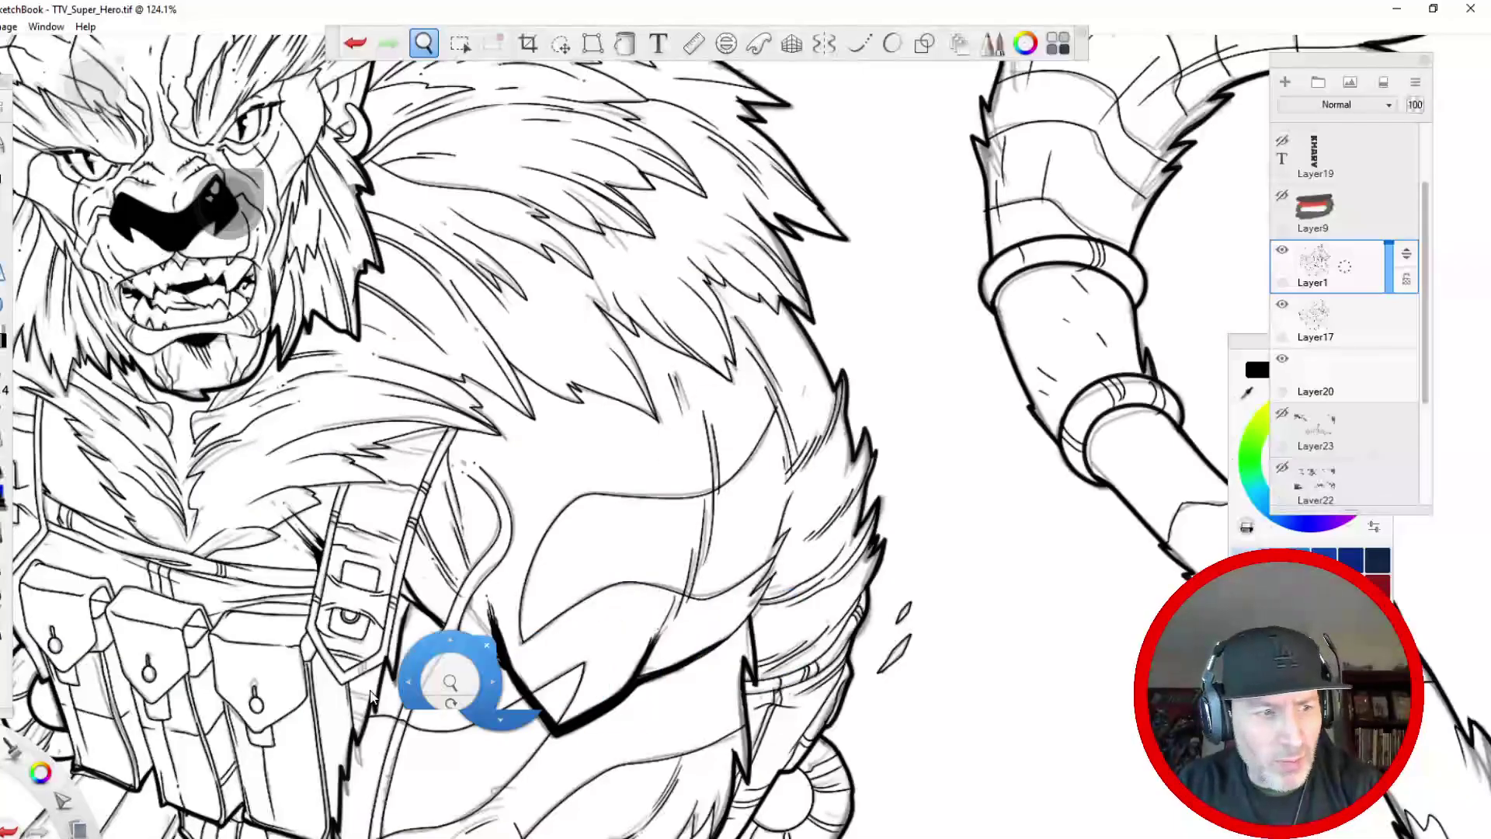
- Draw small pointed debris shards floating beside the chest pouches and outside the bracer of the arm resting on the knee
{"action": "left_click_drag", "start_coordinate": [501, 676], "coordinate": [1222, 378]}
{"action": "mouse_move", "coordinate": [696, 295]}
{"action": "left_mouse_down"}
{"action": "mouse_move", "coordinate": [690, 353]}
{"action": "mouse_move", "coordinate": [696, 298]}
{"action": "left_mouse_up"}
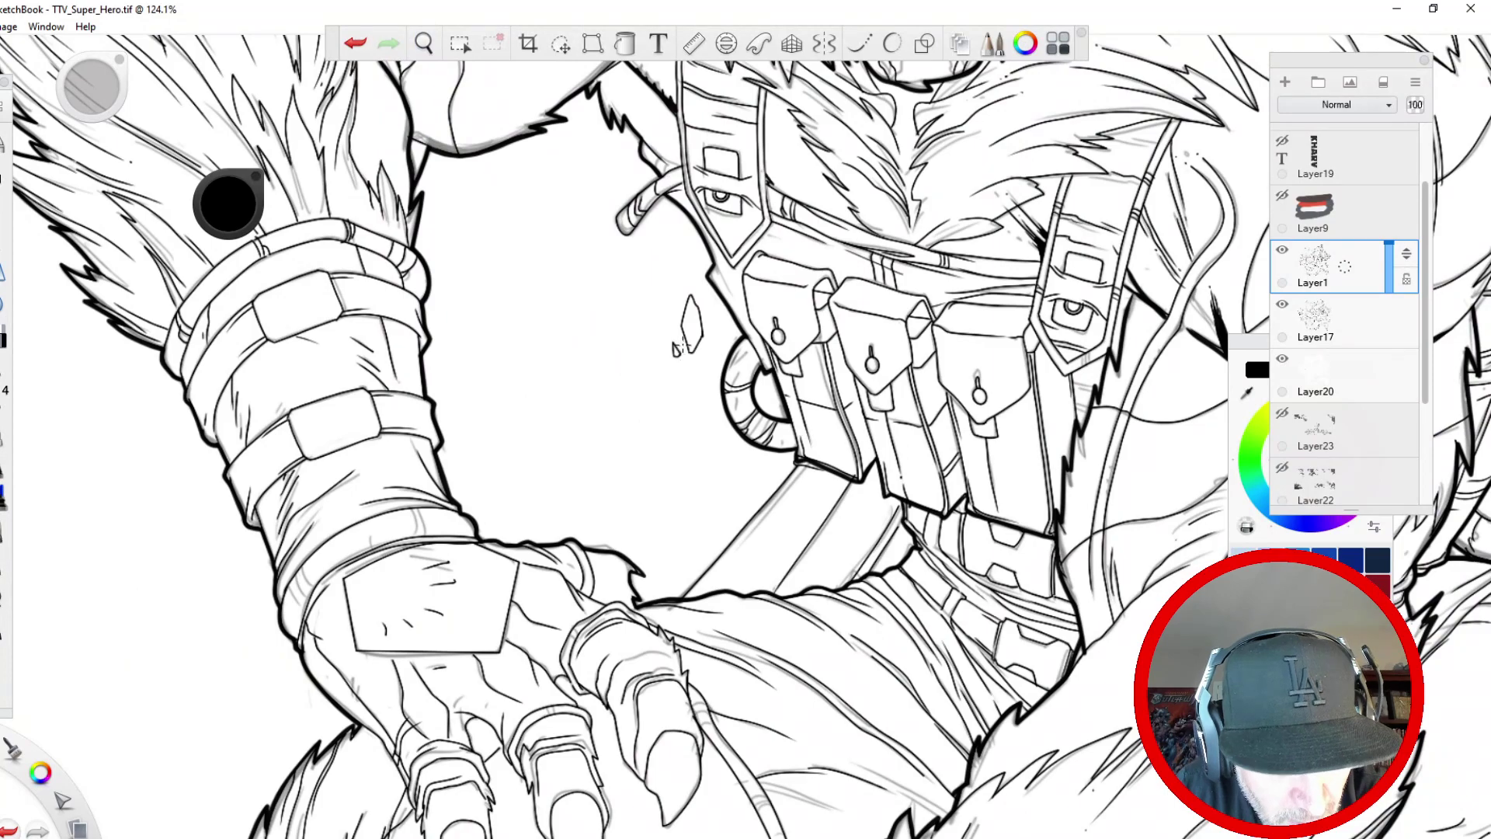
{"action": "mouse_move", "coordinate": [202, 509]}
{"action": "left_mouse_down"}
{"action": "mouse_move", "coordinate": [180, 474]}
{"action": "mouse_move", "coordinate": [156, 489]}
{"action": "mouse_move", "coordinate": [217, 522]}
{"action": "mouse_move", "coordinate": [207, 531]}
{"action": "left_mouse_up"}
{"action": "left_click_drag", "start_coordinate": [206, 510], "coordinate": [218, 525]}
{"action": "key", "text": "space"}
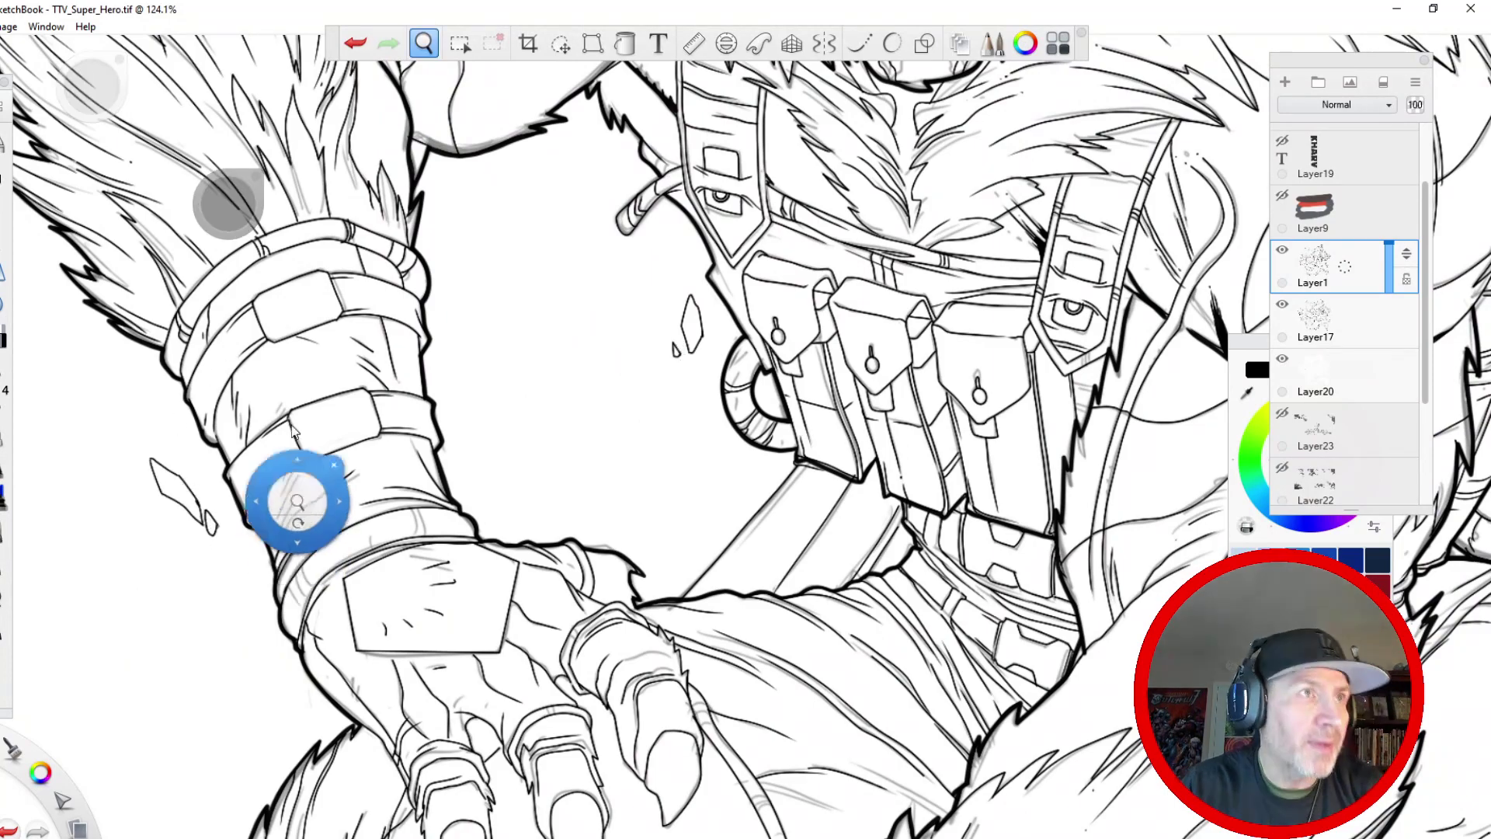
- Draw a few thin debris shards floating in the gap between the bent knee and the curve of the tail
{"action": "key", "text": "space"}
{"action": "left_click_drag", "start_coordinate": [436, 200], "coordinate": [446, 497]}
{"action": "left_click_drag", "start_coordinate": [450, 621], "coordinate": [390, 621]}
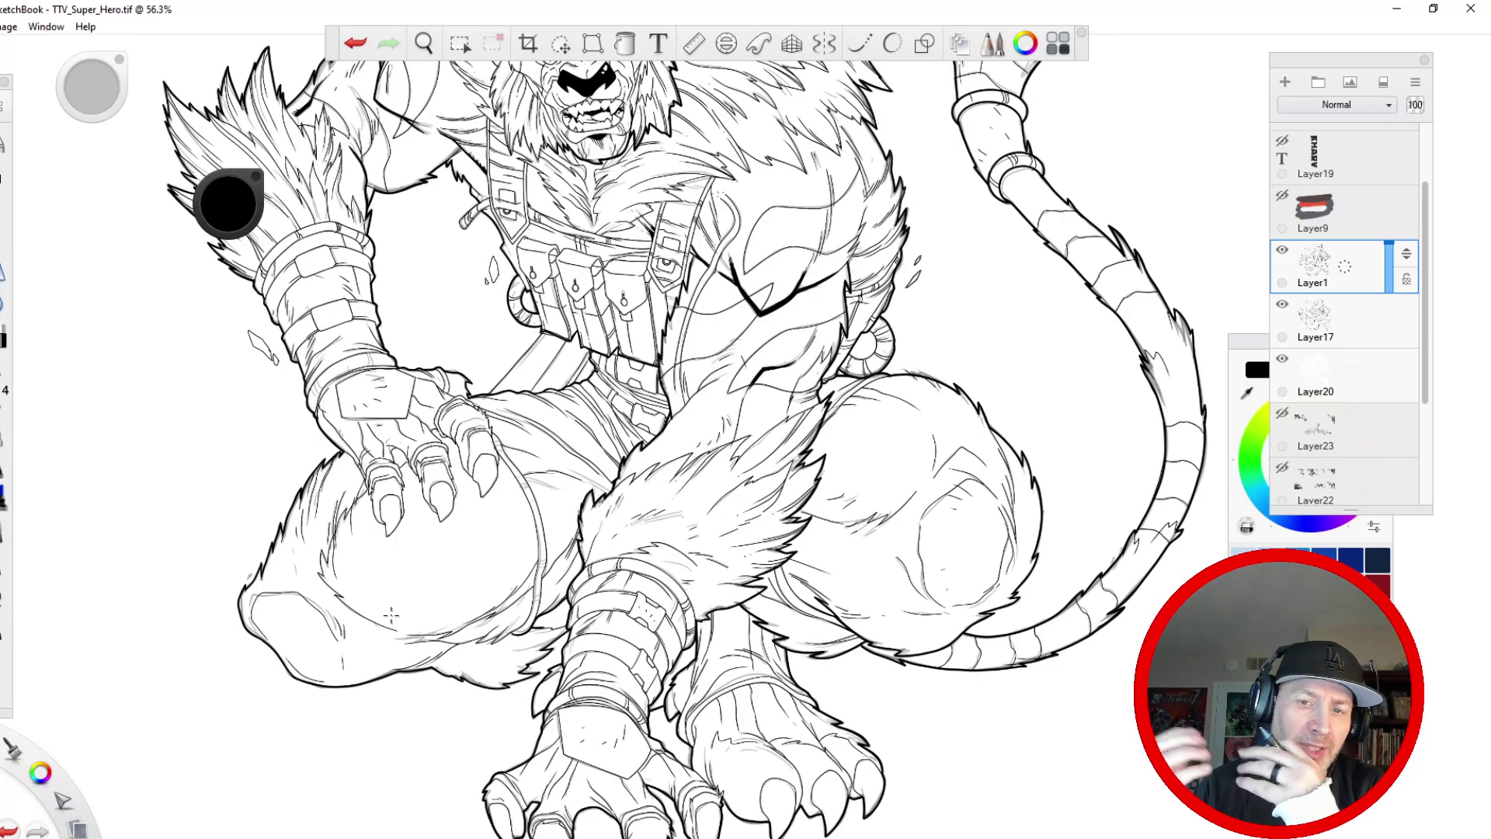
{"action": "key", "text": "space"}
{"action": "left_click_drag", "start_coordinate": [611, 512], "coordinate": [442, 489]}
{"action": "left_click_drag", "start_coordinate": [912, 501], "coordinate": [901, 503]}
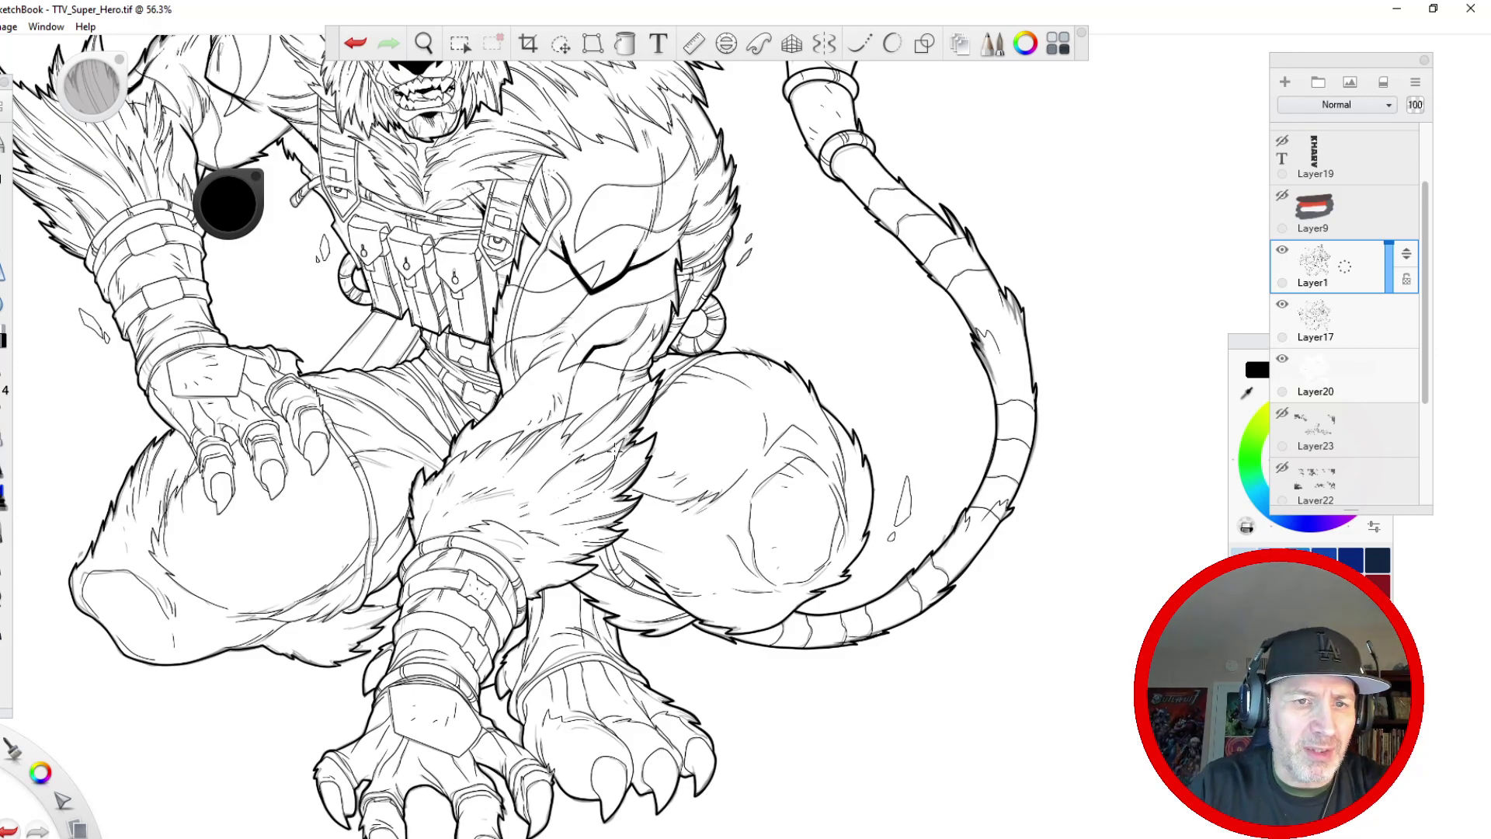
- Examine the inked figure and its floating shards from the mohawk down to the knees and feet
{"action": "key", "text": "space"}
{"action": "left_click_drag", "start_coordinate": [545, 325], "coordinate": [404, 151]}
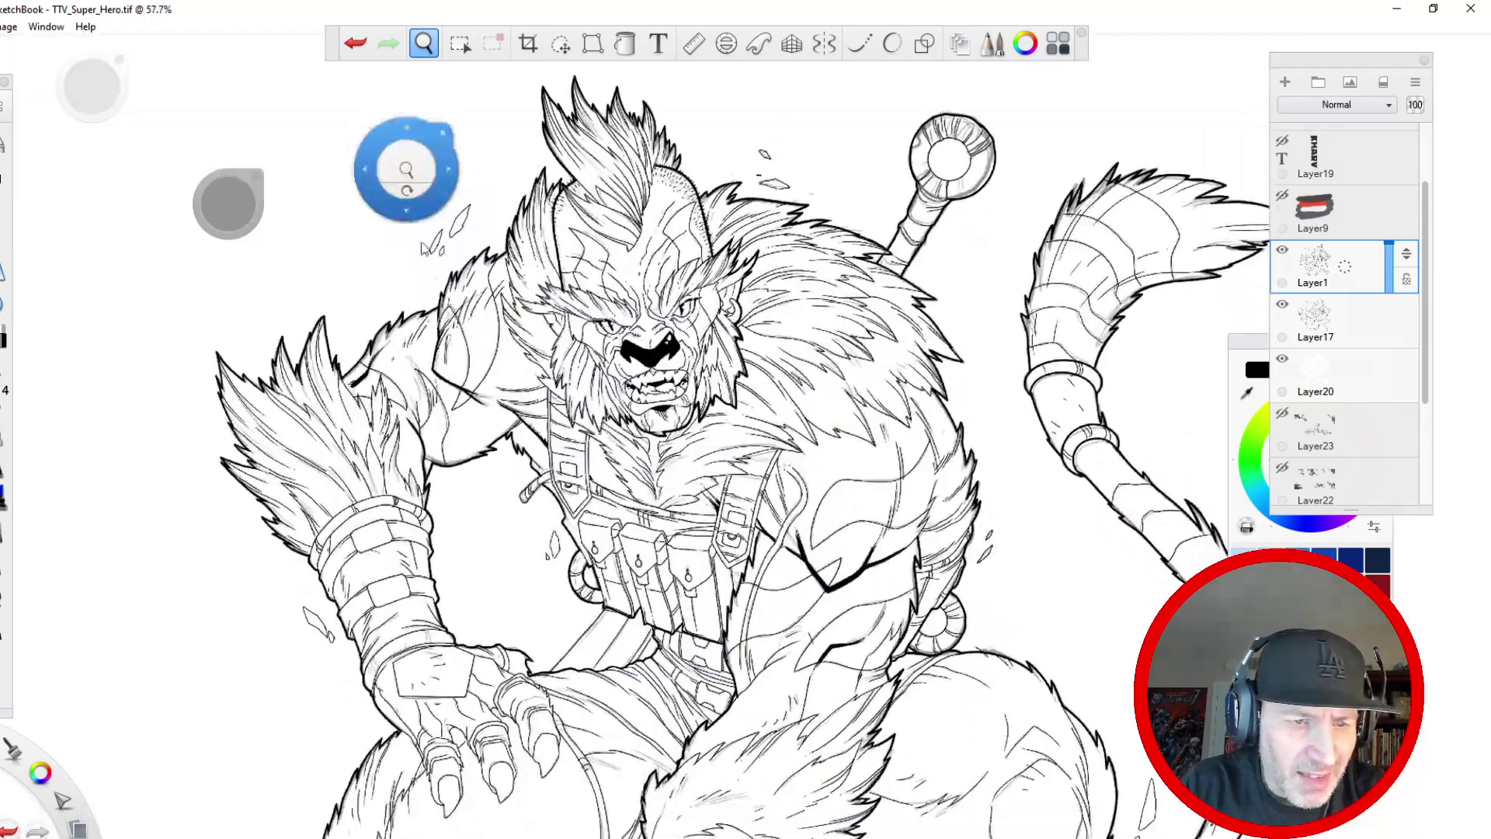
{"action": "left_click_drag", "start_coordinate": [431, 397], "coordinate": [395, 295]}
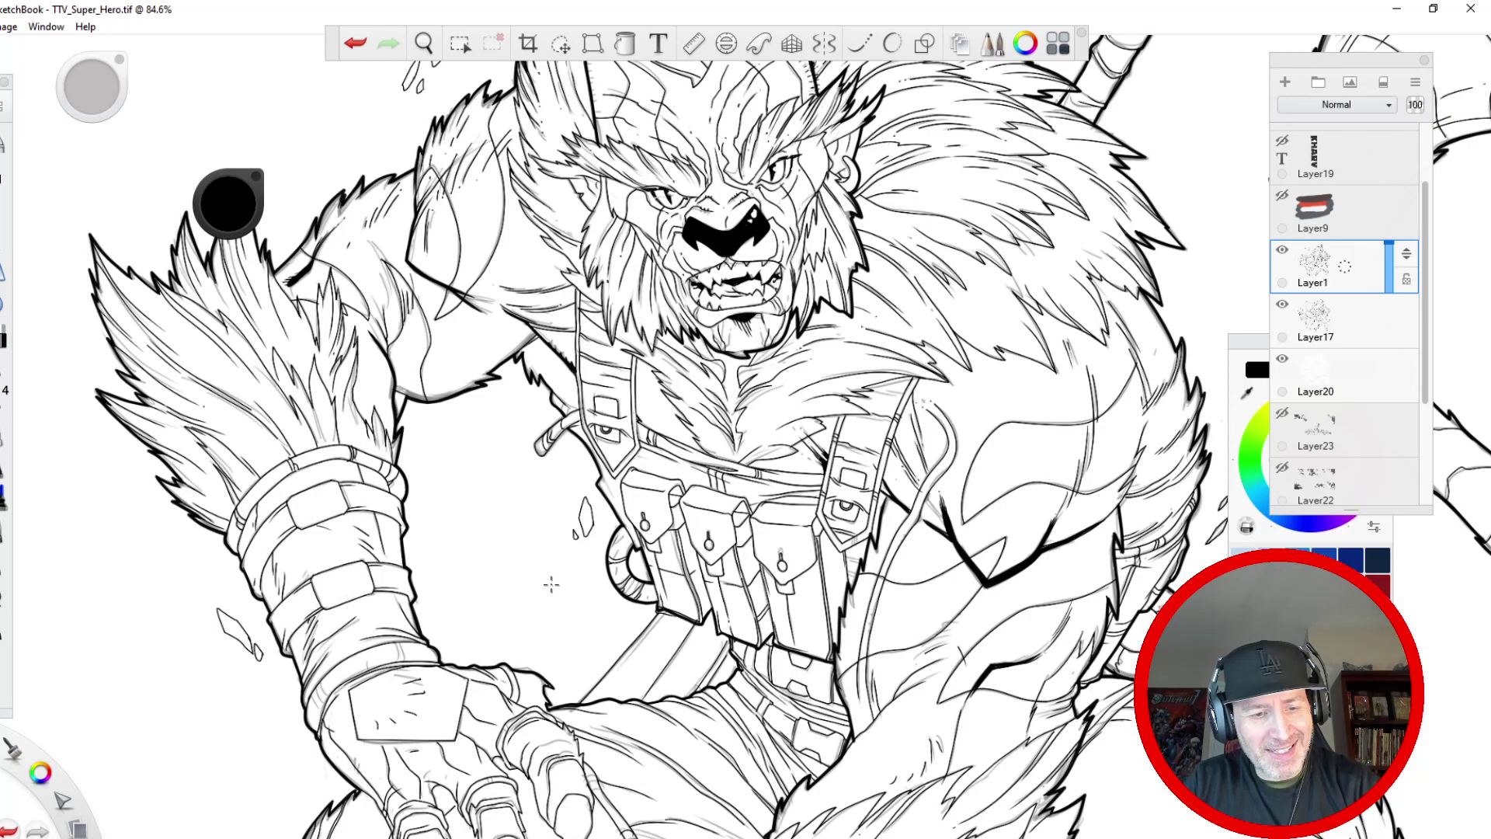
{"action": "key", "text": "space"}
{"action": "left_click_drag", "start_coordinate": [486, 688], "coordinate": [416, 302]}
{"action": "mouse_move", "coordinate": [463, 501]}
{"action": "left_mouse_down"}
{"action": "mouse_move", "coordinate": [449, 485]}
{"action": "mouse_move", "coordinate": [499, 626]}
{"action": "left_mouse_up"}
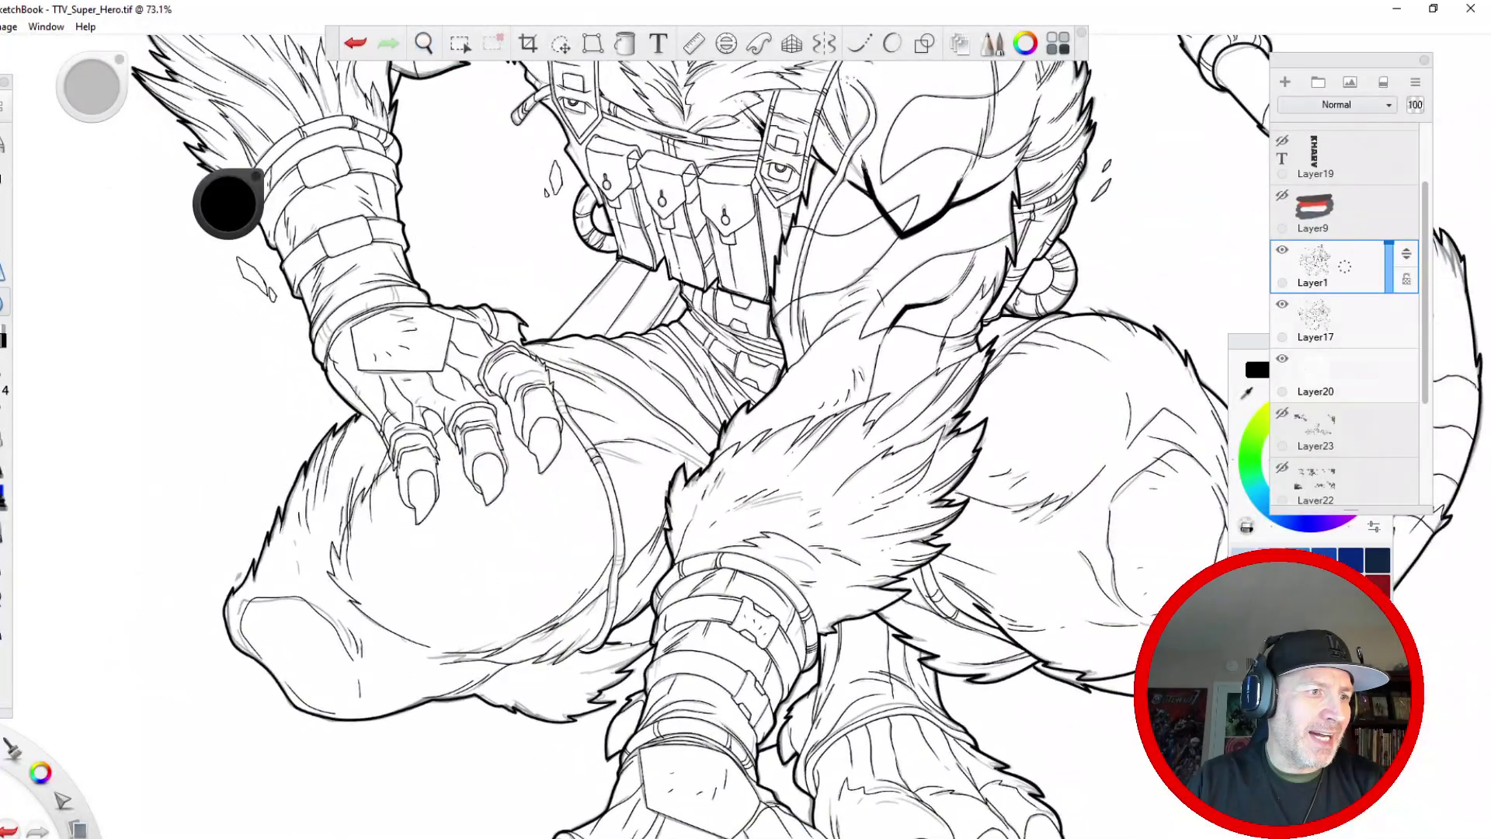
- Turn on Steady Stroke and ink heavier contours around the three clawed fingers resting on the knee
{"action": "key", "text": "space"}
{"action": "left_click_drag", "start_coordinate": [472, 337], "coordinate": [461, 317]}
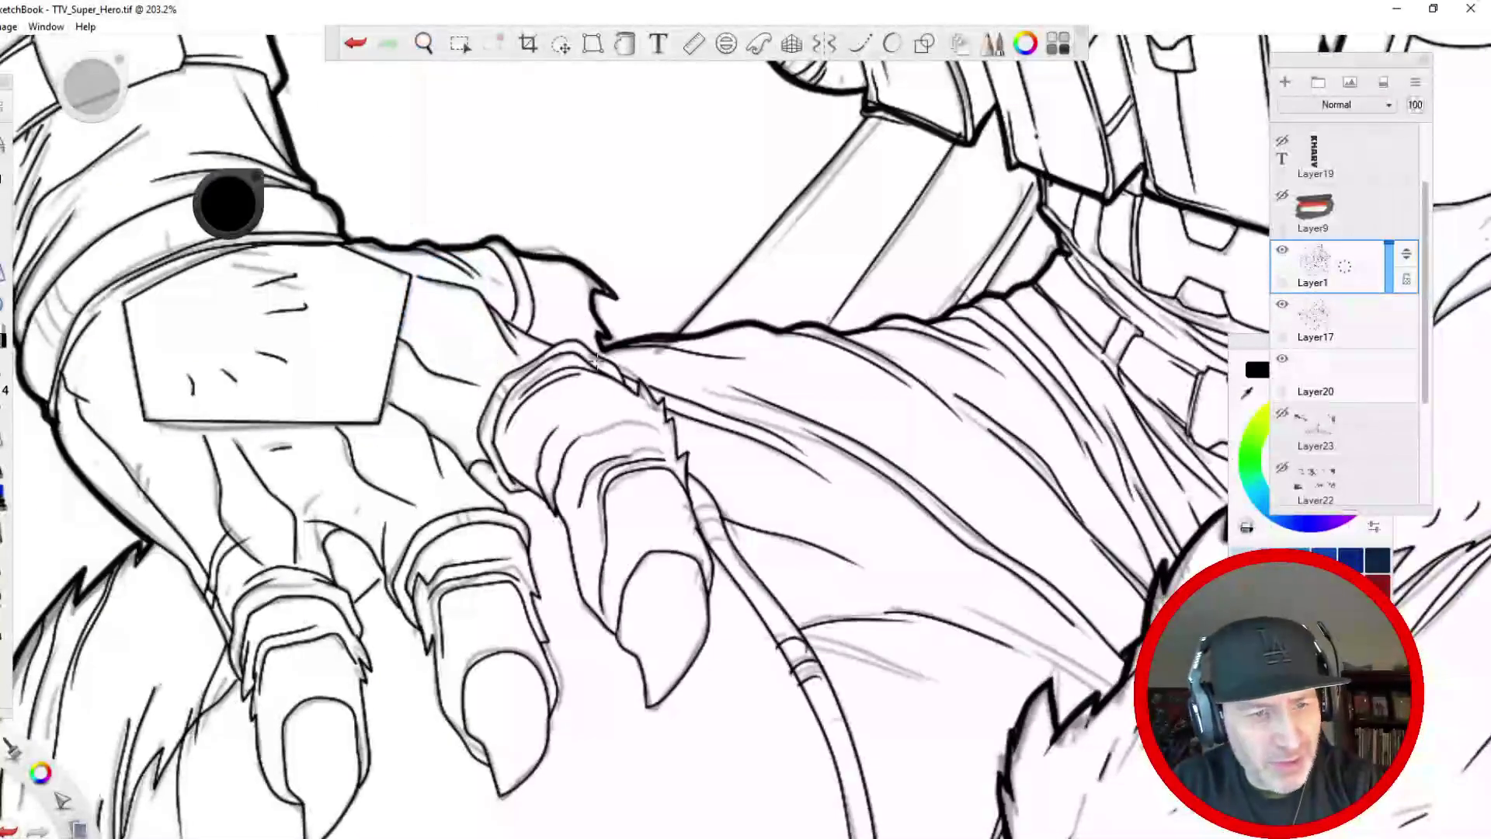
{"action": "left_click", "coordinate": [860, 43]}
{"action": "mouse_move", "coordinate": [577, 342]}
{"action": "left_mouse_down"}
{"action": "mouse_move", "coordinate": [672, 375]}
{"action": "mouse_move", "coordinate": [666, 419]}
{"action": "mouse_move", "coordinate": [686, 403]}
{"action": "mouse_move", "coordinate": [680, 466]}
{"action": "mouse_move", "coordinate": [690, 446]}
{"action": "mouse_move", "coordinate": [706, 608]}
{"action": "left_mouse_up"}
{"action": "key", "text": "space"}
{"action": "left_click_drag", "start_coordinate": [712, 441], "coordinate": [683, 246]}
{"action": "mouse_move", "coordinate": [682, 388]}
{"action": "left_mouse_down"}
{"action": "mouse_move", "coordinate": [660, 475]}
{"action": "mouse_move", "coordinate": [619, 513]}
{"action": "mouse_move", "coordinate": [610, 466]}
{"action": "mouse_move", "coordinate": [555, 412]}
{"action": "mouse_move", "coordinate": [527, 306]}
{"action": "mouse_move", "coordinate": [466, 294]}
{"action": "mouse_move", "coordinate": [459, 261]}
{"action": "left_mouse_up"}
{"action": "mouse_move", "coordinate": [432, 292]}
{"action": "left_mouse_down"}
{"action": "mouse_move", "coordinate": [473, 304]}
{"action": "mouse_move", "coordinate": [501, 342]}
{"action": "mouse_move", "coordinate": [510, 400]}
{"action": "left_mouse_up"}
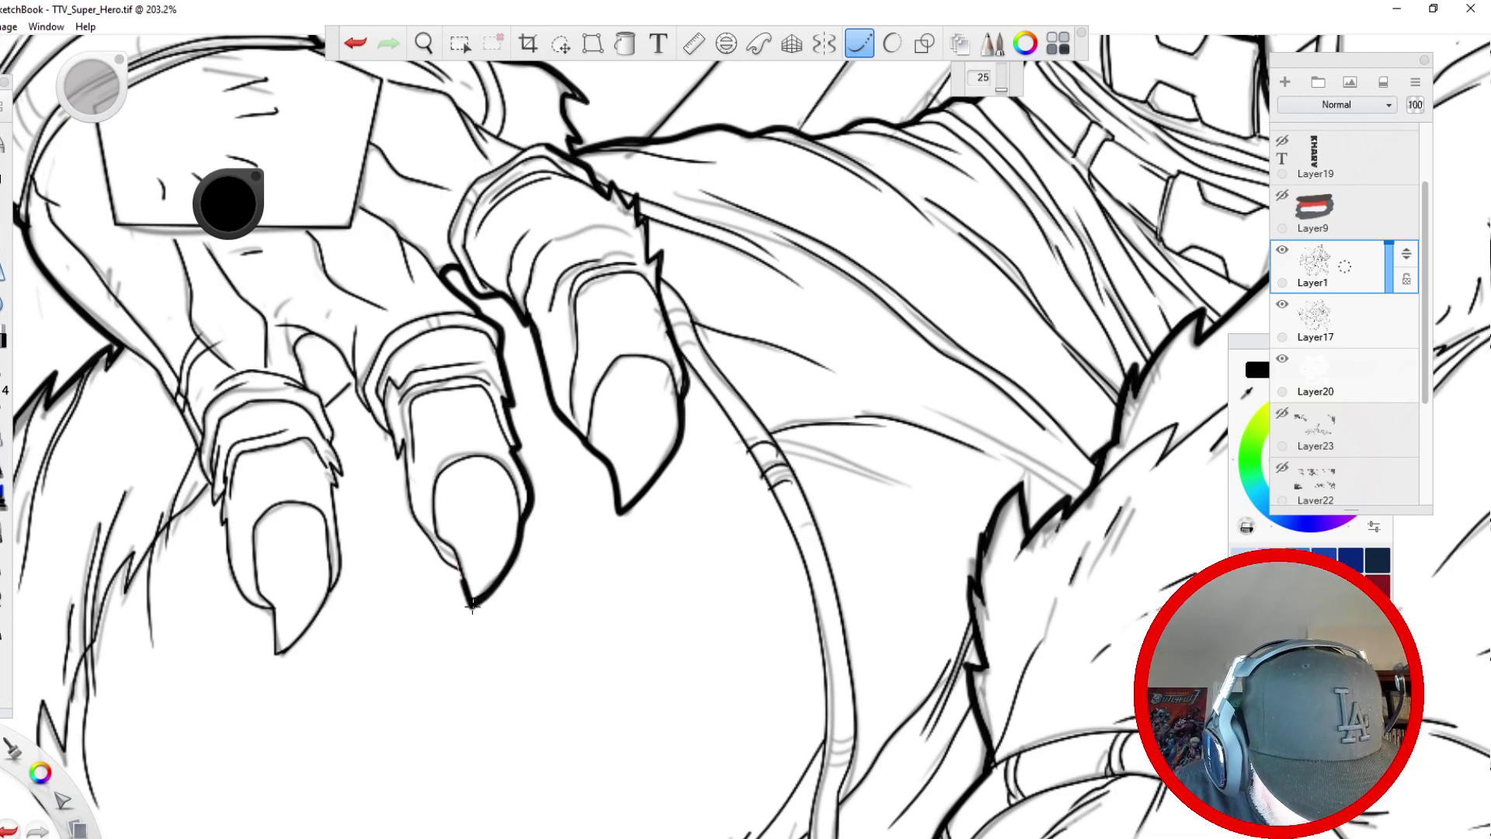
{"action": "mouse_move", "coordinate": [472, 604]}
{"action": "left_mouse_down"}
{"action": "mouse_move", "coordinate": [354, 367]}
{"action": "mouse_move", "coordinate": [295, 333]}
{"action": "mouse_move", "coordinate": [346, 494]}
{"action": "left_mouse_up"}
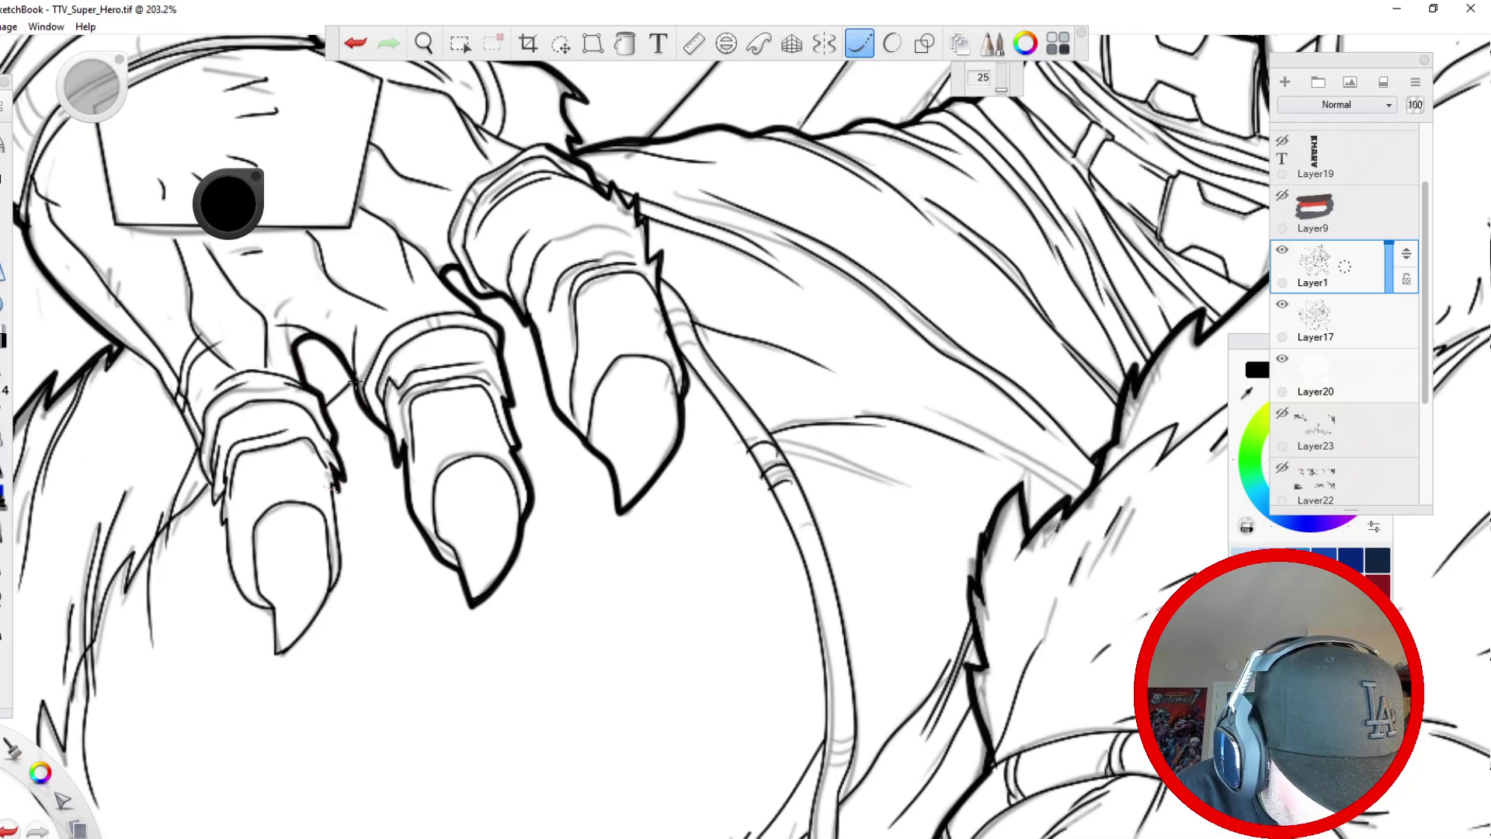
{"action": "mouse_move", "coordinate": [334, 488]}
{"action": "left_mouse_down"}
{"action": "mouse_move", "coordinate": [332, 598]}
{"action": "mouse_move", "coordinate": [277, 655]}
{"action": "mouse_move", "coordinate": [268, 598]}
{"action": "mouse_move", "coordinate": [230, 562]}
{"action": "mouse_move", "coordinate": [228, 476]}
{"action": "left_mouse_up"}
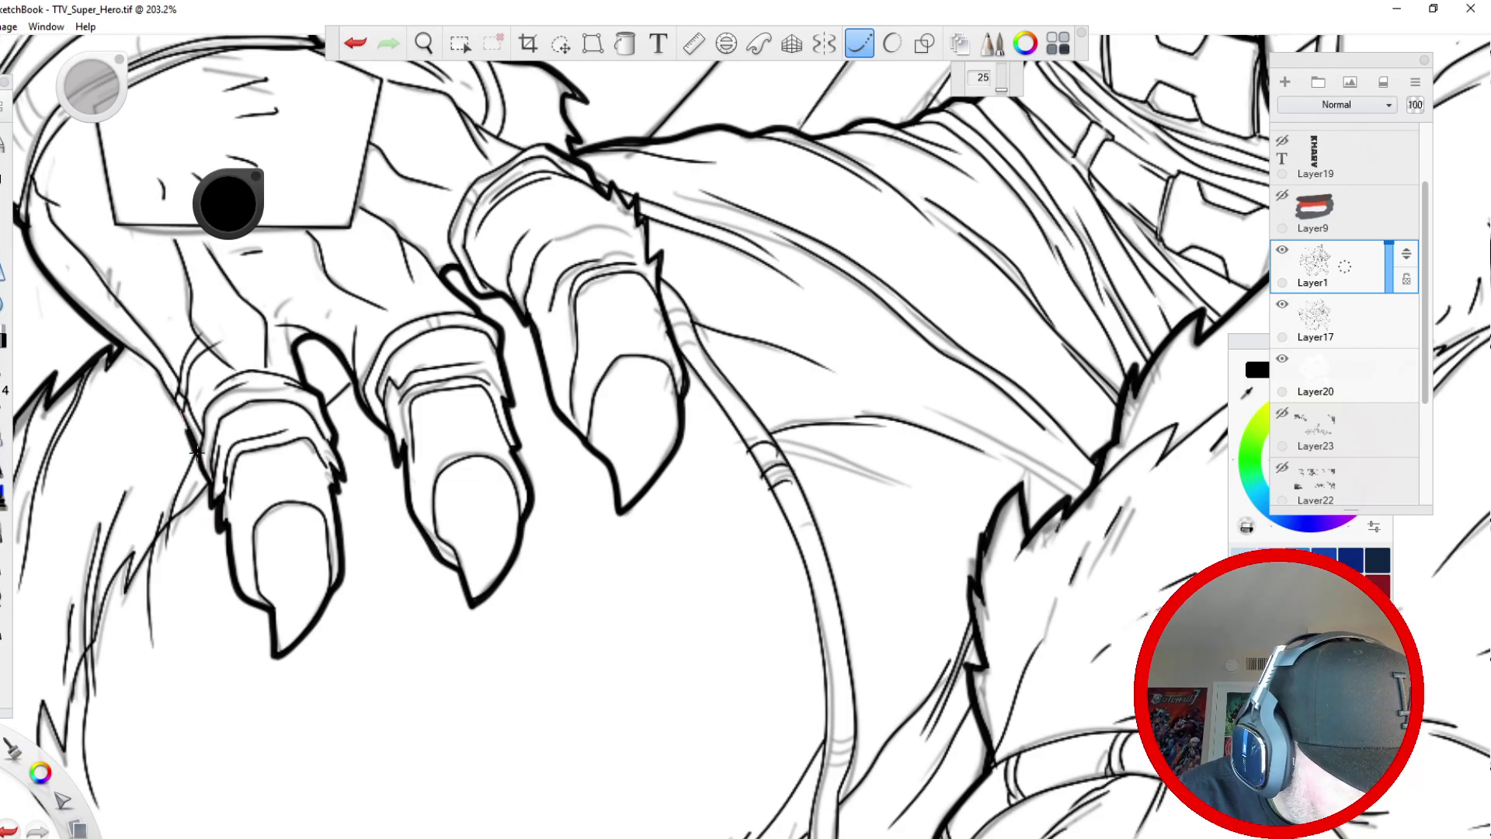
- Examine the line weight of the thickened fingers and the balance of the whole figure at reduced size
{"action": "key", "text": "space"}
{"action": "left_click_drag", "start_coordinate": [286, 431], "coordinate": [293, 477]}
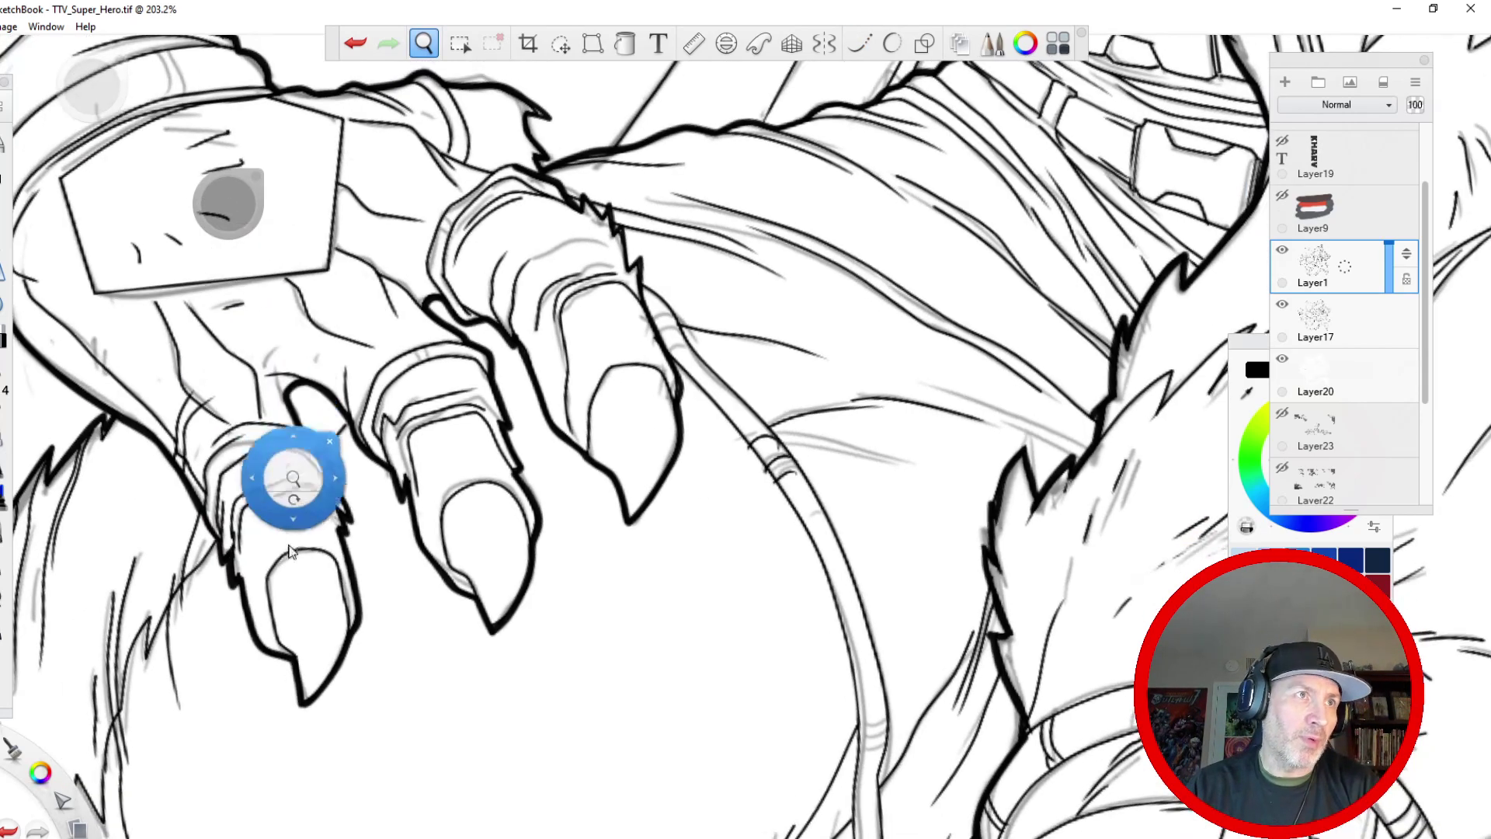
{"action": "left_click_drag", "start_coordinate": [338, 528], "coordinate": [591, 653]}
{"action": "key", "text": "space"}
{"action": "left_click_drag", "start_coordinate": [329, 186], "coordinate": [332, 485]}
{"action": "mouse_move", "coordinate": [334, 539]}
{"action": "left_mouse_down"}
{"action": "mouse_move", "coordinate": [310, 391]}
{"action": "mouse_move", "coordinate": [306, 552]}
{"action": "mouse_move", "coordinate": [359, 413]}
{"action": "mouse_move", "coordinate": [381, 551]}
{"action": "left_mouse_up"}
{"action": "left_click_drag", "start_coordinate": [380, 553], "coordinate": [502, 828]}
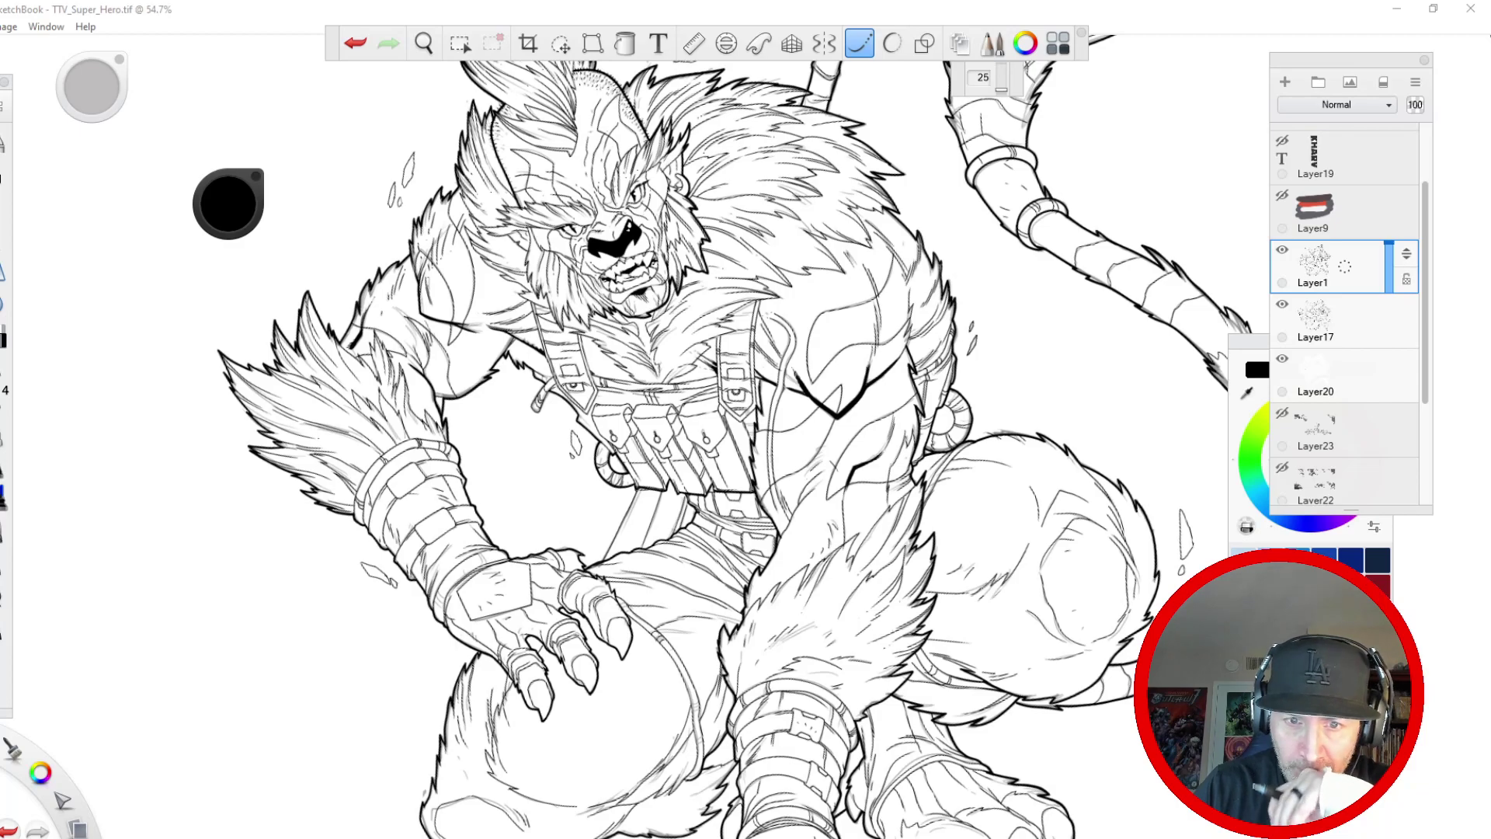
{"action": "left_click_drag", "start_coordinate": [506, 276], "coordinate": [501, 417]}
{"action": "left_click_drag", "start_coordinate": [499, 418], "coordinate": [493, 466]}
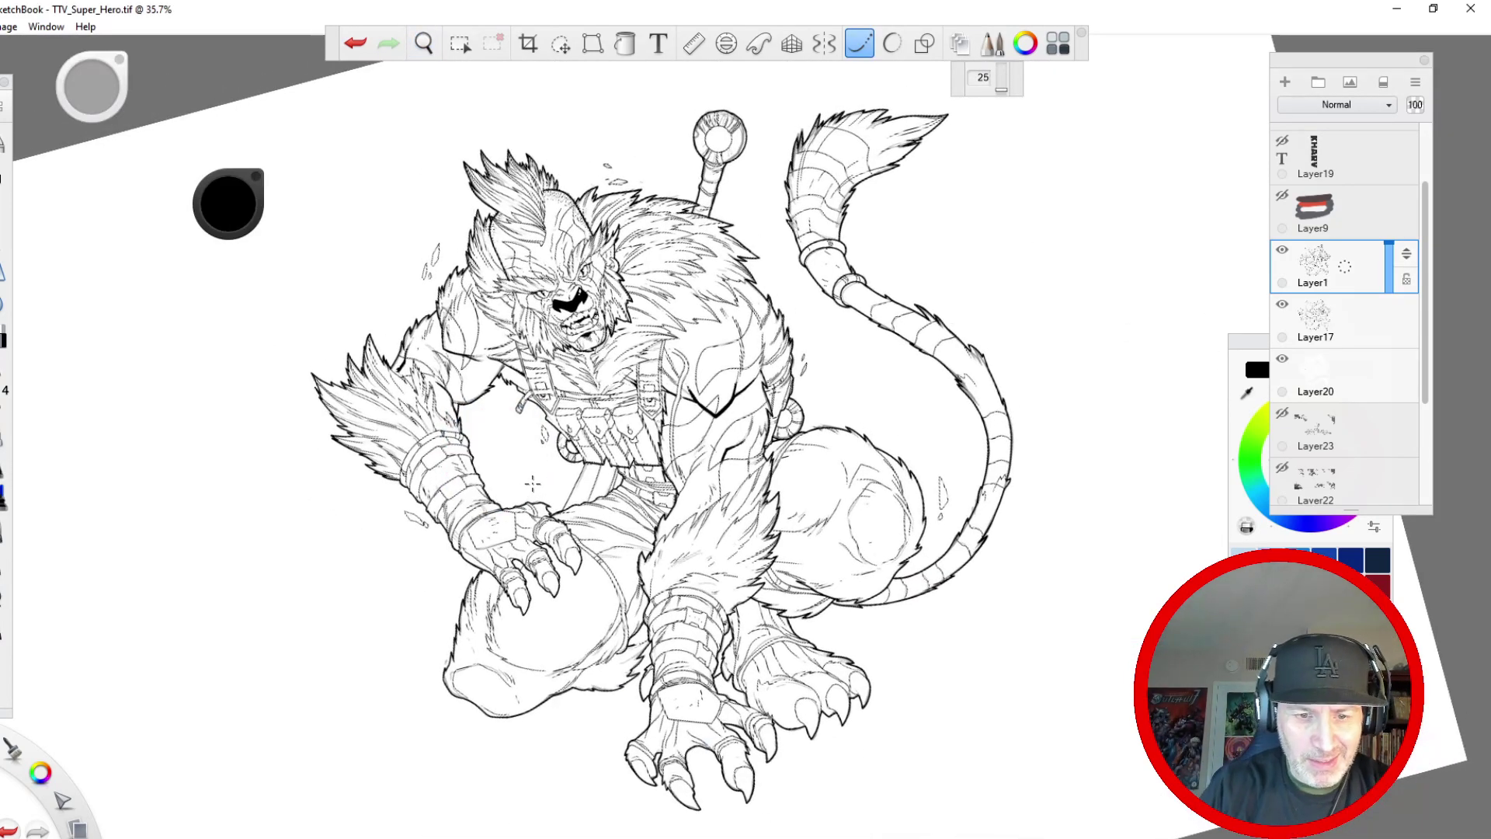
{"action": "left_click_drag", "start_coordinate": [493, 293], "coordinate": [385, 156]}
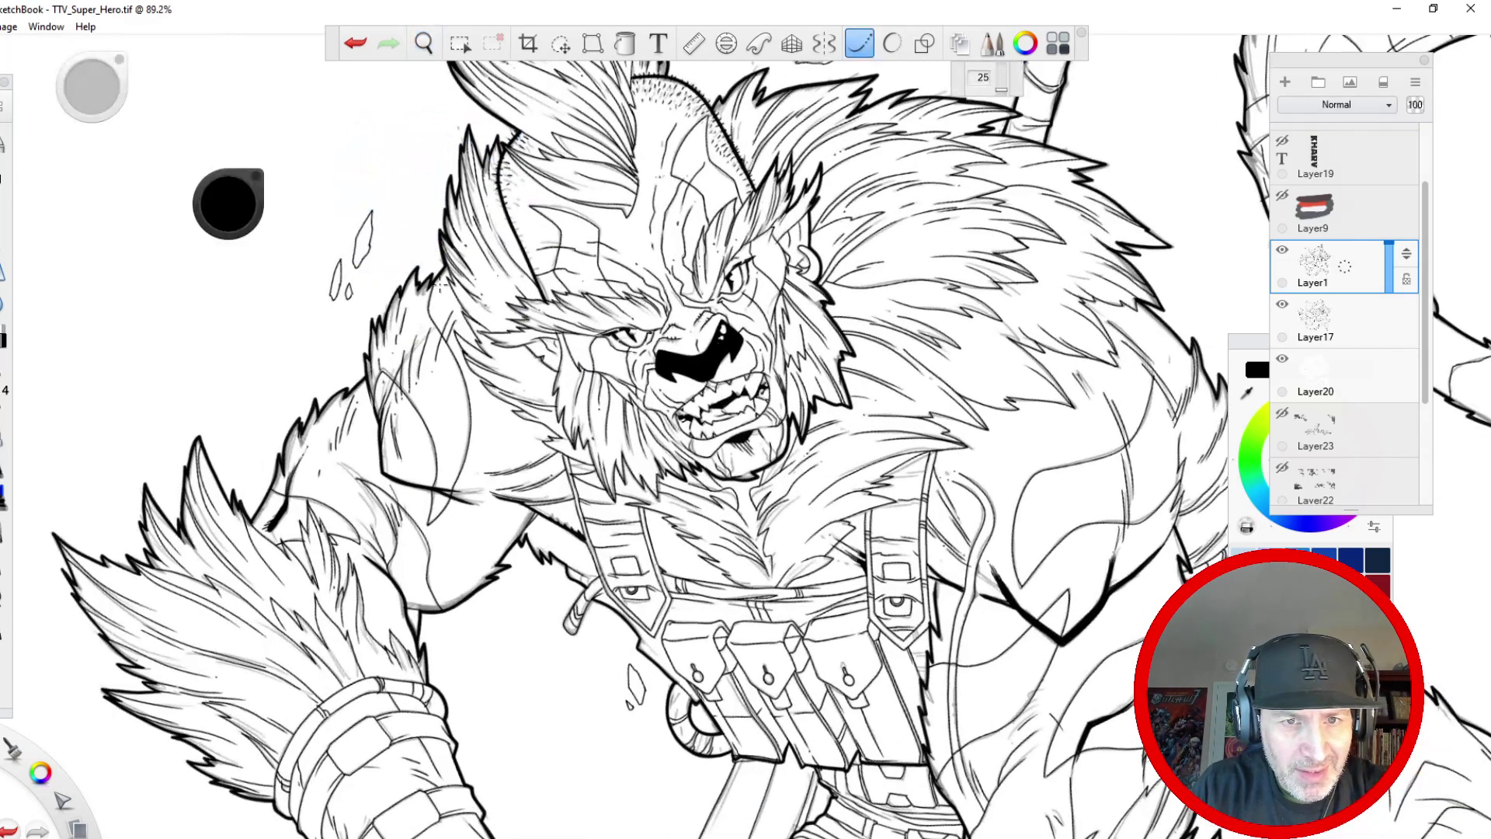
- Thicken the jagged outlines of the brow fur tips and the ear on the side of the face nearest the raised forearm
{"action": "left_click_drag", "start_coordinate": [469, 313], "coordinate": [457, 91]}
{"action": "mouse_move", "coordinate": [796, 323]}
{"action": "left_mouse_down"}
{"action": "mouse_move", "coordinate": [654, 300]}
{"action": "mouse_move", "coordinate": [707, 356]}
{"action": "mouse_move", "coordinate": [618, 327]}
{"action": "left_mouse_up"}
{"action": "left_click", "coordinate": [355, 43]}
{"action": "mouse_move", "coordinate": [715, 358]}
{"action": "left_mouse_down"}
{"action": "mouse_move", "coordinate": [609, 334]}
{"action": "mouse_move", "coordinate": [729, 402]}
{"action": "mouse_move", "coordinate": [606, 405]}
{"action": "mouse_move", "coordinate": [740, 454]}
{"action": "left_mouse_up"}
{"action": "key", "text": "space"}
{"action": "mouse_move", "coordinate": [515, 411]}
{"action": "left_mouse_down"}
{"action": "mouse_move", "coordinate": [409, 317]}
{"action": "mouse_move", "coordinate": [606, 622]}
{"action": "mouse_move", "coordinate": [533, 511]}
{"action": "left_mouse_up"}
{"action": "mouse_move", "coordinate": [849, 233]}
{"action": "left_mouse_down"}
{"action": "mouse_move", "coordinate": [760, 288]}
{"action": "mouse_move", "coordinate": [757, 314]}
{"action": "mouse_move", "coordinate": [681, 348]}
{"action": "mouse_move", "coordinate": [703, 336]}
{"action": "mouse_move", "coordinate": [702, 369]}
{"action": "mouse_move", "coordinate": [641, 489]}
{"action": "left_mouse_up"}
{"action": "mouse_move", "coordinate": [658, 439]}
{"action": "left_mouse_down"}
{"action": "mouse_move", "coordinate": [637, 494]}
{"action": "mouse_move", "coordinate": [586, 517]}
{"action": "mouse_move", "coordinate": [629, 380]}
{"action": "mouse_move", "coordinate": [590, 415]}
{"action": "mouse_move", "coordinate": [637, 330]}
{"action": "mouse_move", "coordinate": [598, 365]}
{"action": "left_mouse_up"}
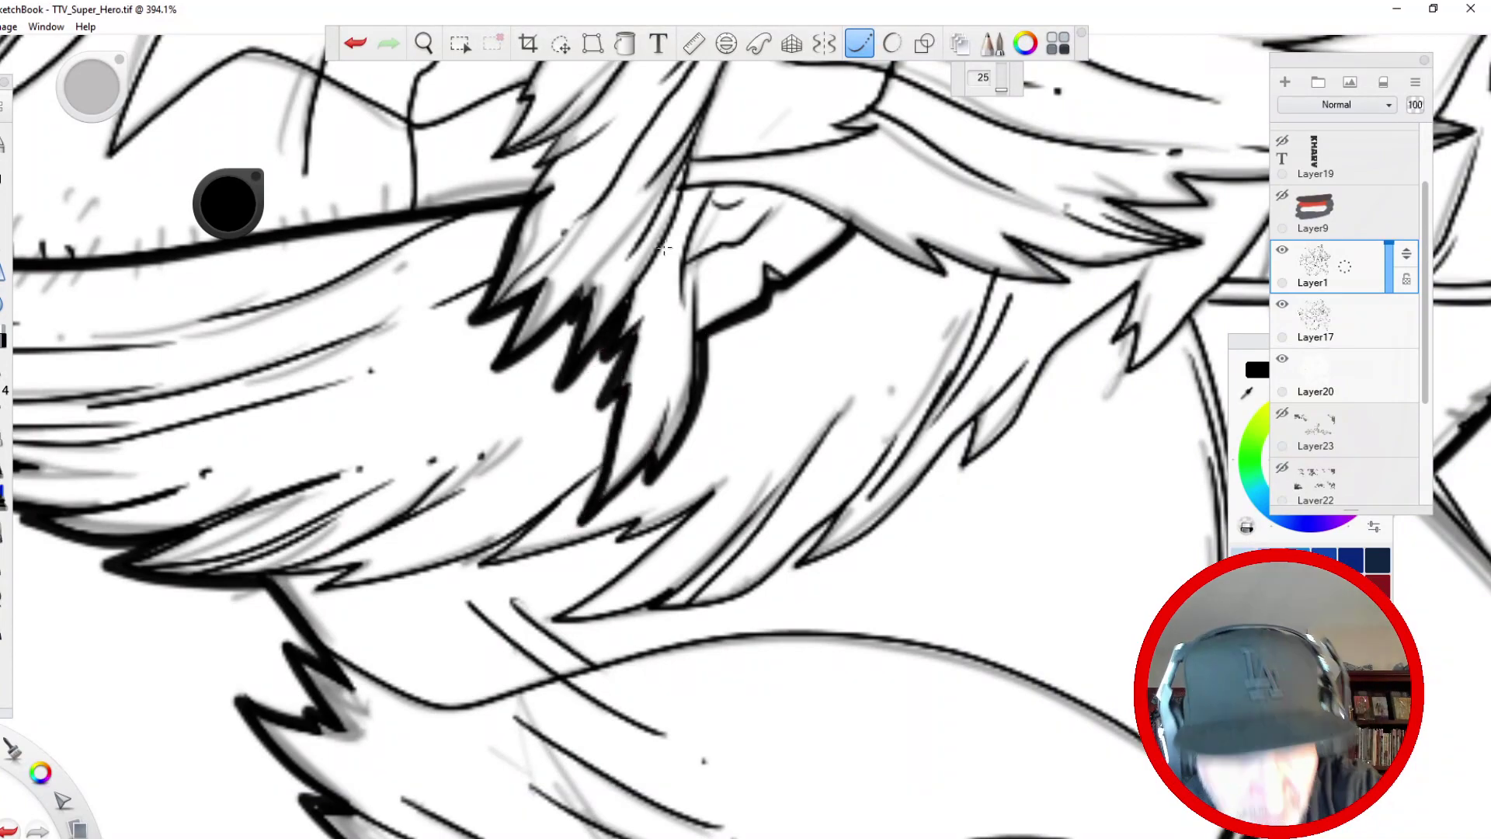
- Ink a heavier contour along the jagged cheek fur below the ear, redoing the fur tip stroke near the jaw
{"action": "key", "text": "space"}
{"action": "left_click_drag", "start_coordinate": [463, 301], "coordinate": [455, 402]}
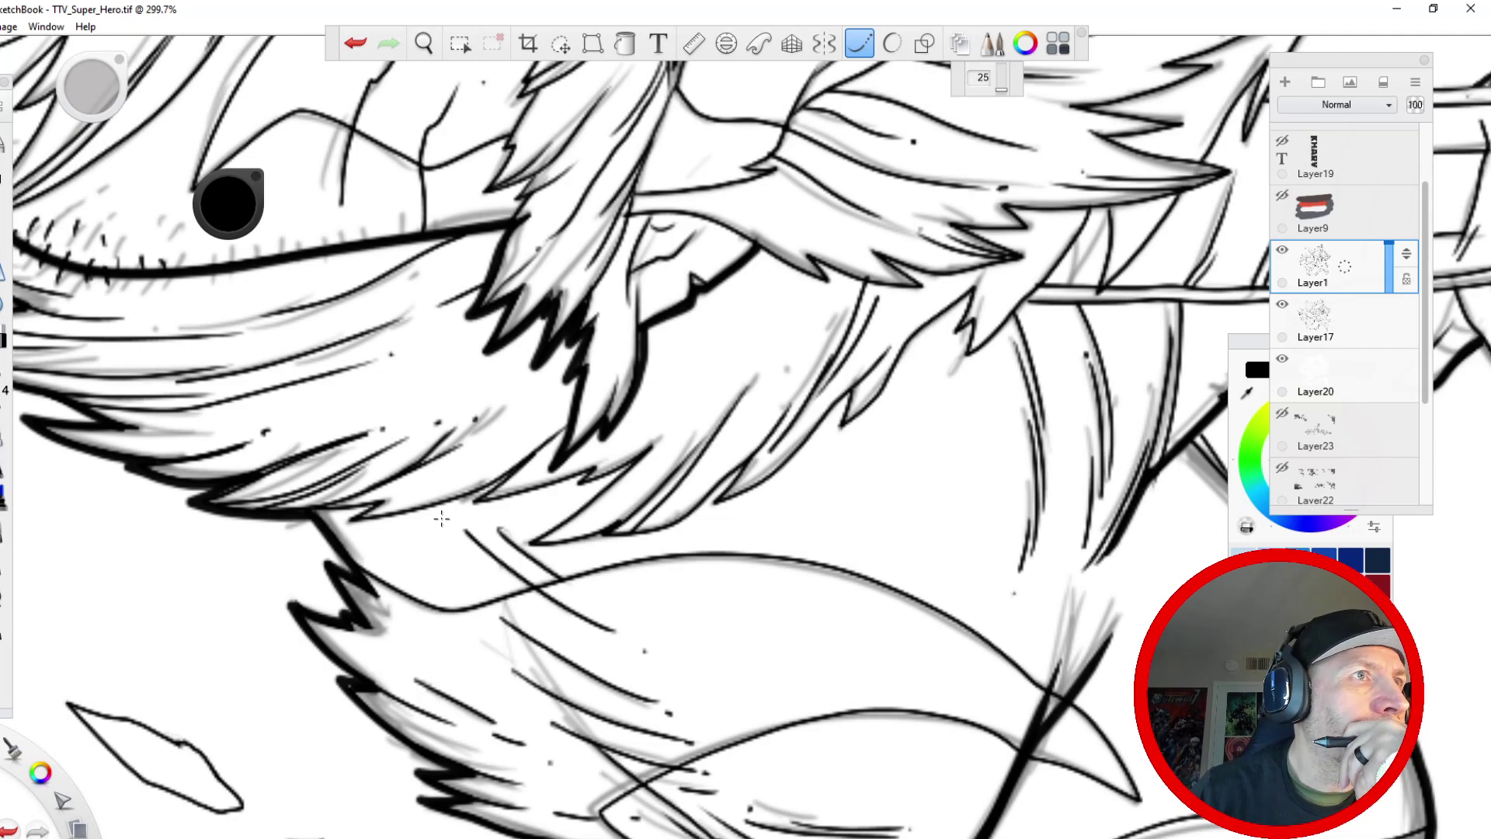
{"action": "key", "text": "space"}
{"action": "mouse_move", "coordinate": [516, 416]}
{"action": "left_mouse_down"}
{"action": "mouse_move", "coordinate": [651, 417]}
{"action": "mouse_move", "coordinate": [496, 250]}
{"action": "left_mouse_up"}
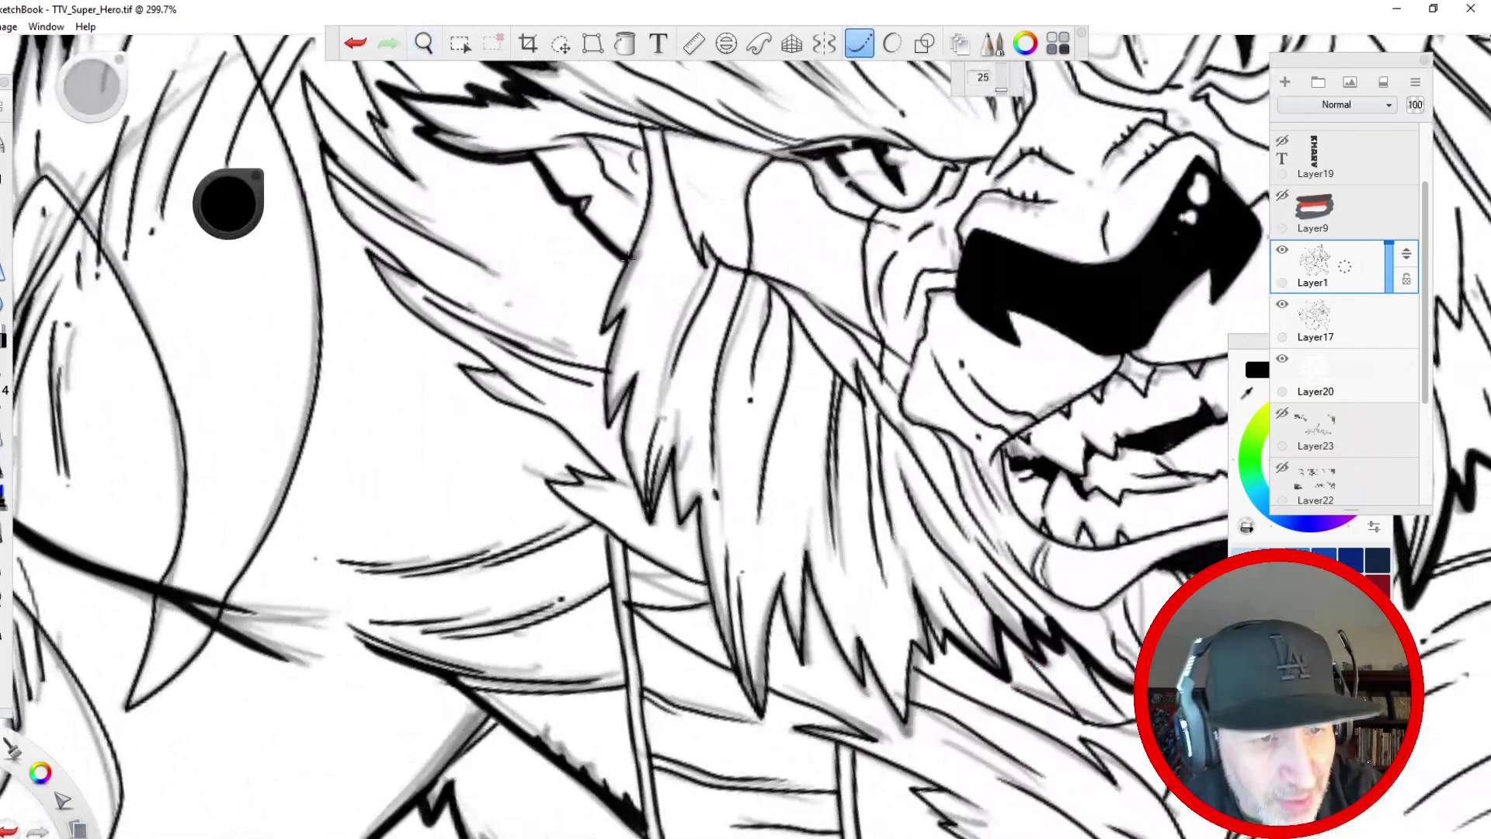
{"action": "left_click_drag", "start_coordinate": [628, 260], "coordinate": [597, 346]}
{"action": "mouse_move", "coordinate": [599, 339]}
{"action": "left_mouse_down"}
{"action": "mouse_move", "coordinate": [625, 310]}
{"action": "mouse_move", "coordinate": [603, 373]}
{"action": "mouse_move", "coordinate": [610, 432]}
{"action": "mouse_move", "coordinate": [638, 375]}
{"action": "mouse_move", "coordinate": [628, 478]}
{"action": "mouse_move", "coordinate": [659, 522]}
{"action": "mouse_move", "coordinate": [672, 450]}
{"action": "mouse_move", "coordinate": [688, 513]}
{"action": "mouse_move", "coordinate": [703, 493]}
{"action": "mouse_move", "coordinate": [707, 583]}
{"action": "mouse_move", "coordinate": [699, 495]}
{"action": "left_mouse_up"}
{"action": "mouse_move", "coordinate": [747, 701]}
{"action": "left_mouse_down"}
{"action": "mouse_move", "coordinate": [767, 725]}
{"action": "mouse_move", "coordinate": [765, 643]}
{"action": "mouse_move", "coordinate": [792, 643]}
{"action": "mouse_move", "coordinate": [804, 677]}
{"action": "mouse_move", "coordinate": [804, 577]}
{"action": "mouse_move", "coordinate": [780, 594]}
{"action": "mouse_move", "coordinate": [814, 557]}
{"action": "mouse_move", "coordinate": [808, 570]}
{"action": "mouse_move", "coordinate": [856, 604]}
{"action": "left_mouse_up"}
{"action": "left_click_drag", "start_coordinate": [862, 657], "coordinate": [901, 722]}
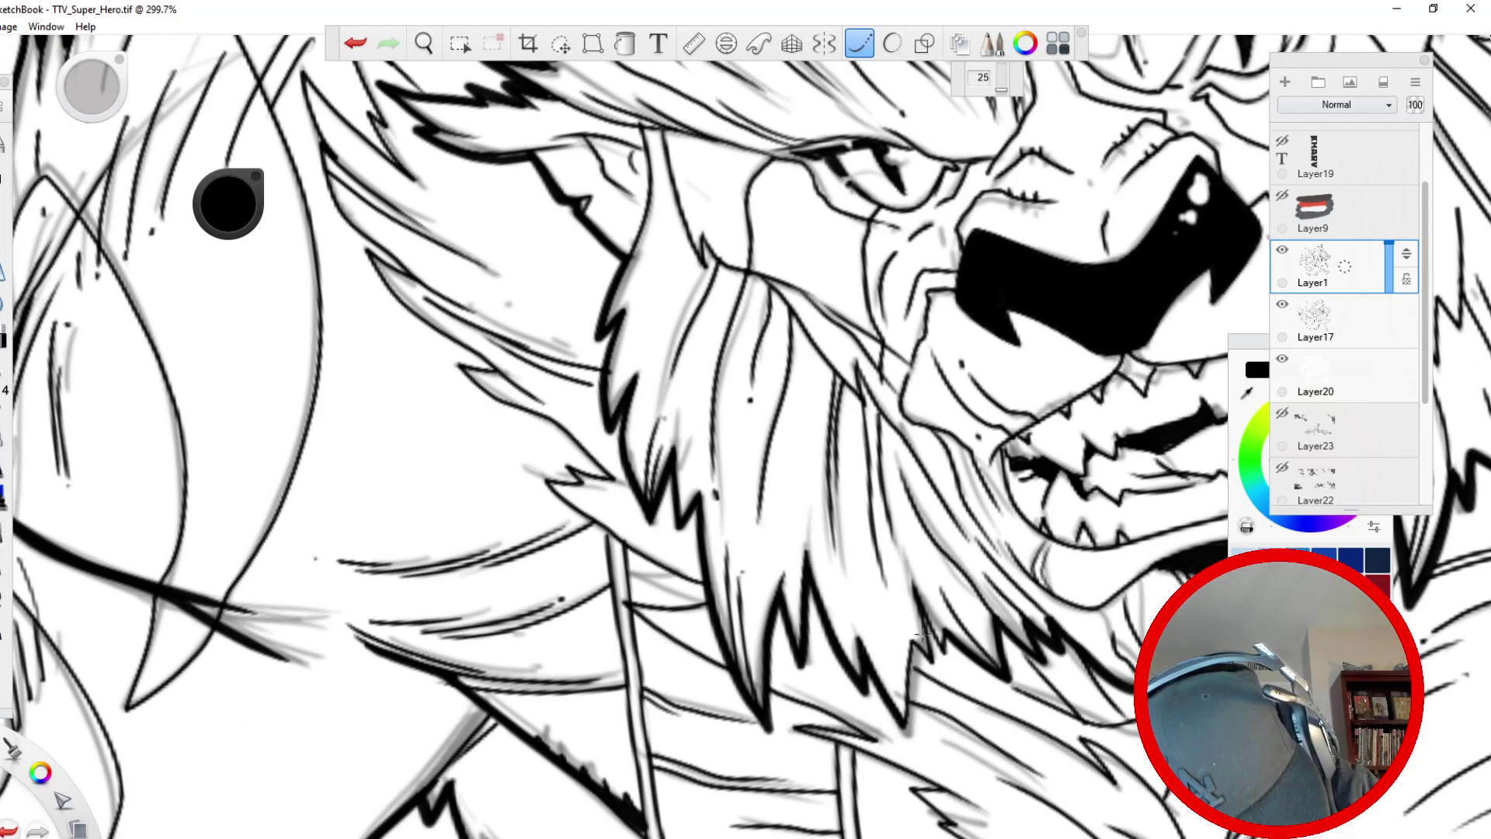
{"action": "left_click_drag", "start_coordinate": [908, 653], "coordinate": [901, 734]}
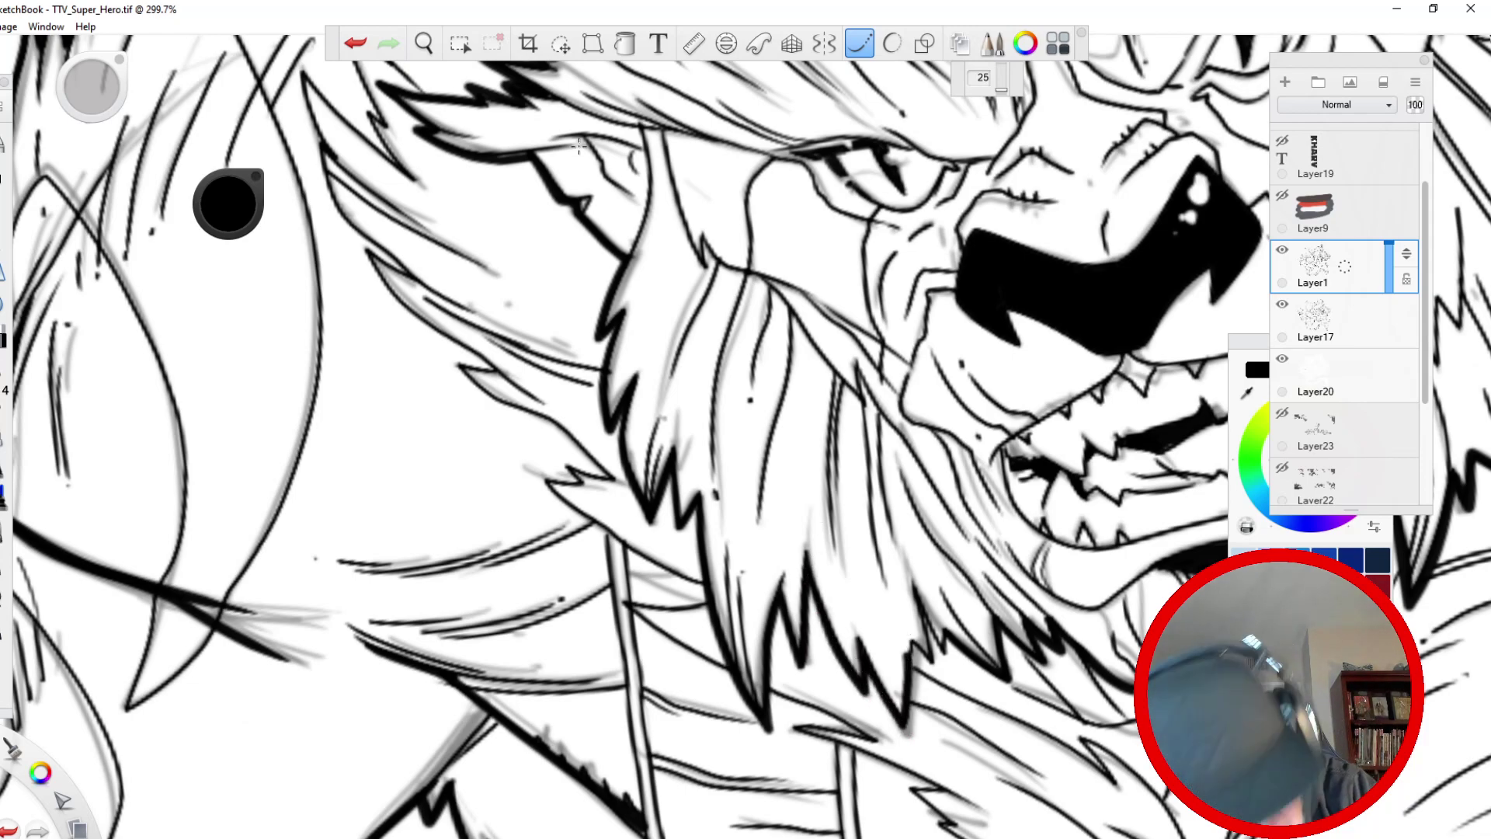
{"action": "left_click", "coordinate": [355, 42]}
{"action": "left_click_drag", "start_coordinate": [918, 633], "coordinate": [902, 730]}
{"action": "mouse_move", "coordinate": [915, 646]}
{"action": "left_mouse_down"}
{"action": "mouse_move", "coordinate": [935, 670]}
{"action": "mouse_move", "coordinate": [931, 626]}
{"action": "mouse_move", "coordinate": [946, 665]}
{"action": "mouse_move", "coordinate": [948, 634]}
{"action": "left_mouse_up"}
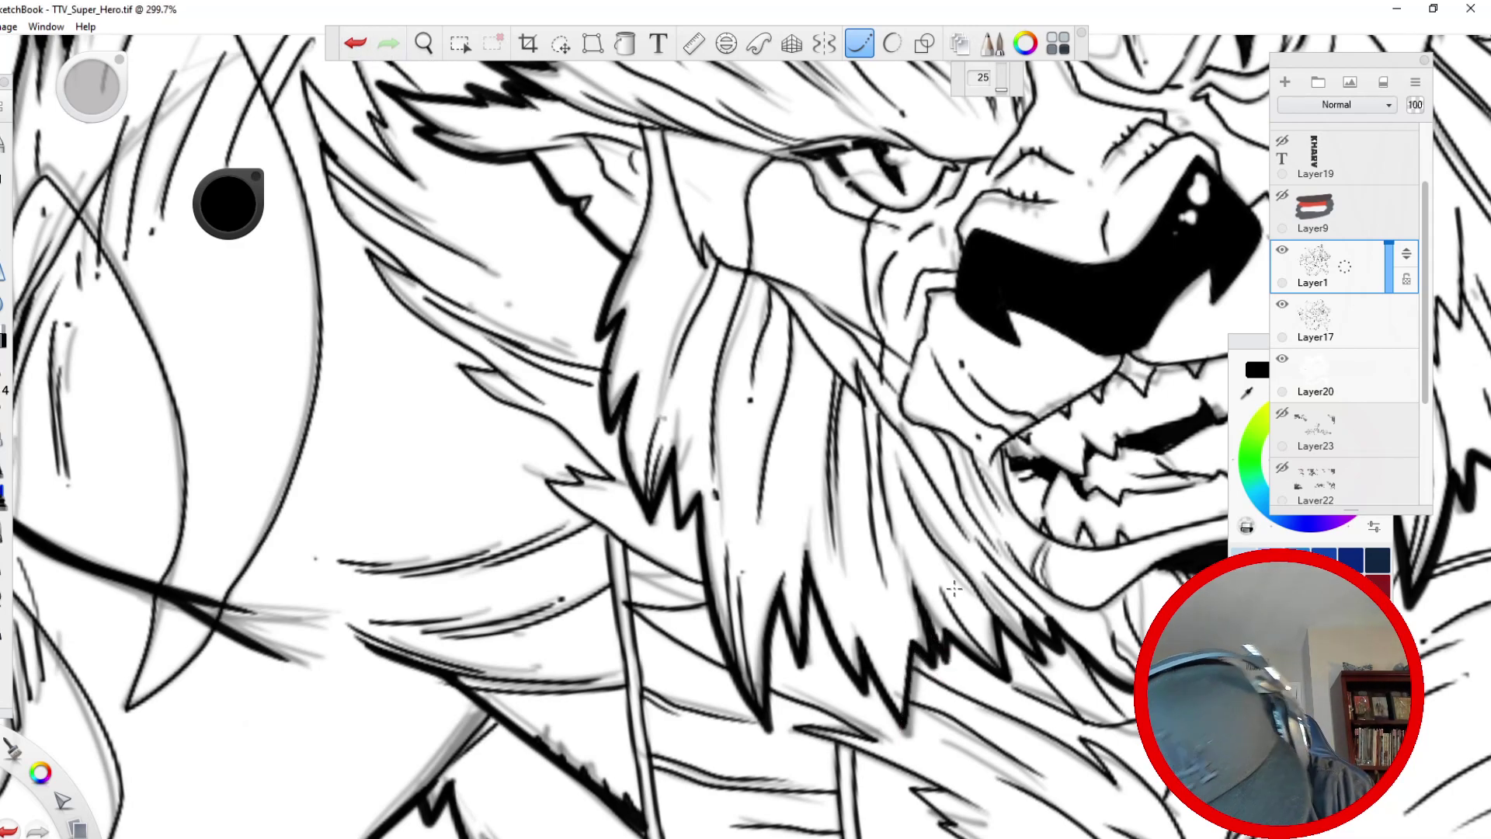
- Thicken the outline of the short tube sticking out behind the chest harness strap near the raised arm
{"action": "key", "text": "space"}
{"action": "left_click_drag", "start_coordinate": [596, 293], "coordinate": [536, 509]}
{"action": "left_click_drag", "start_coordinate": [534, 543], "coordinate": [532, 583]}
{"action": "left_click_drag", "start_coordinate": [449, 379], "coordinate": [446, 314]}
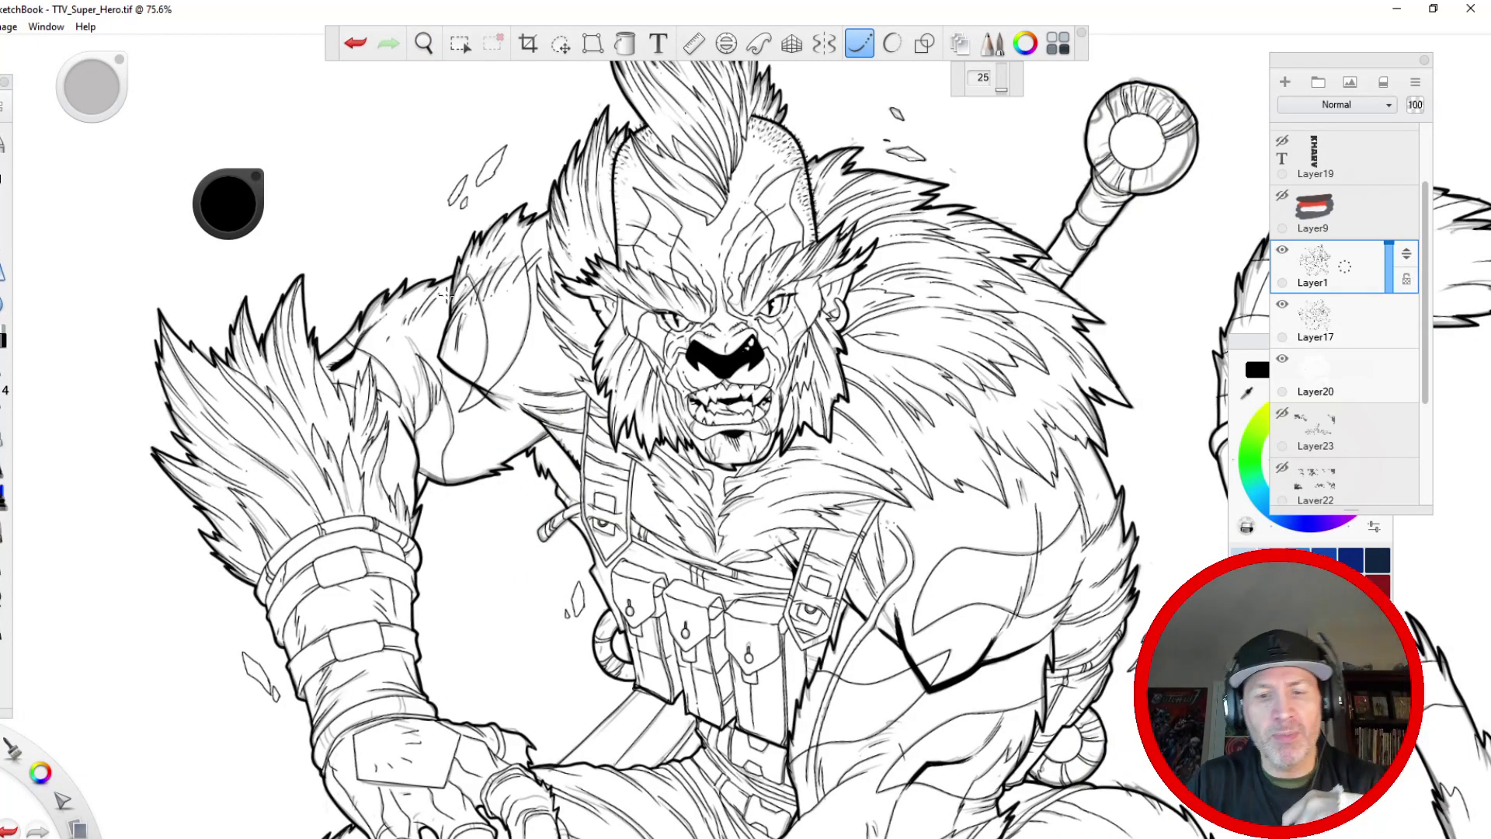
{"action": "key", "text": "space"}
{"action": "left_click_drag", "start_coordinate": [483, 563], "coordinate": [669, 373]}
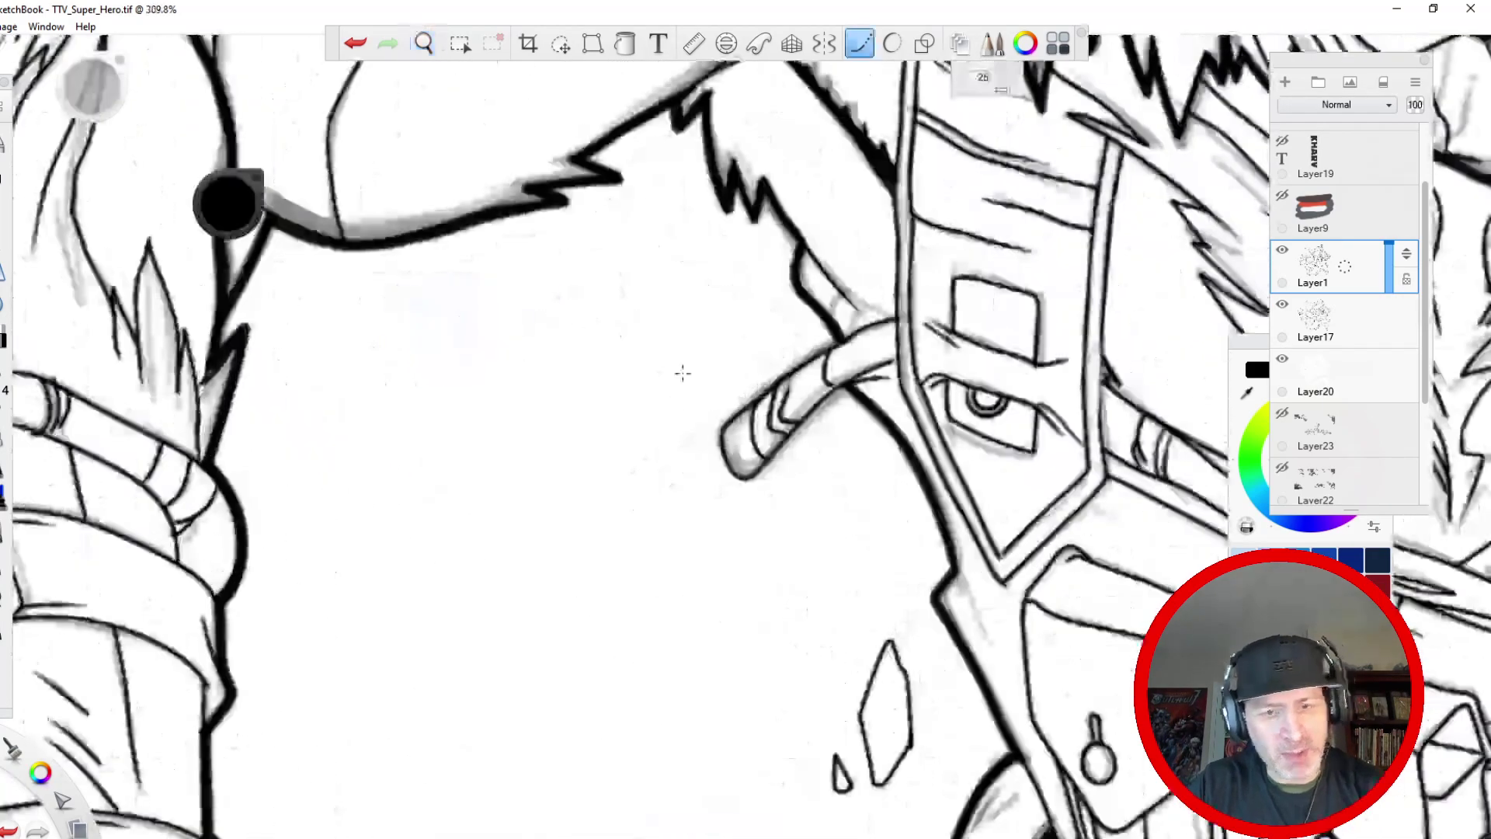
{"action": "mouse_move", "coordinate": [843, 340]}
{"action": "left_mouse_down"}
{"action": "mouse_move", "coordinate": [709, 435]}
{"action": "mouse_move", "coordinate": [731, 488]}
{"action": "mouse_move", "coordinate": [783, 441]}
{"action": "mouse_move", "coordinate": [713, 443]}
{"action": "mouse_move", "coordinate": [727, 418]}
{"action": "left_mouse_up"}
{"action": "key", "text": "s"}
- Review the complete figure at reduced size and save the TTV_Super_Hero drawing
{"action": "left_click_drag", "start_coordinate": [659, 372], "coordinate": [573, 684]}
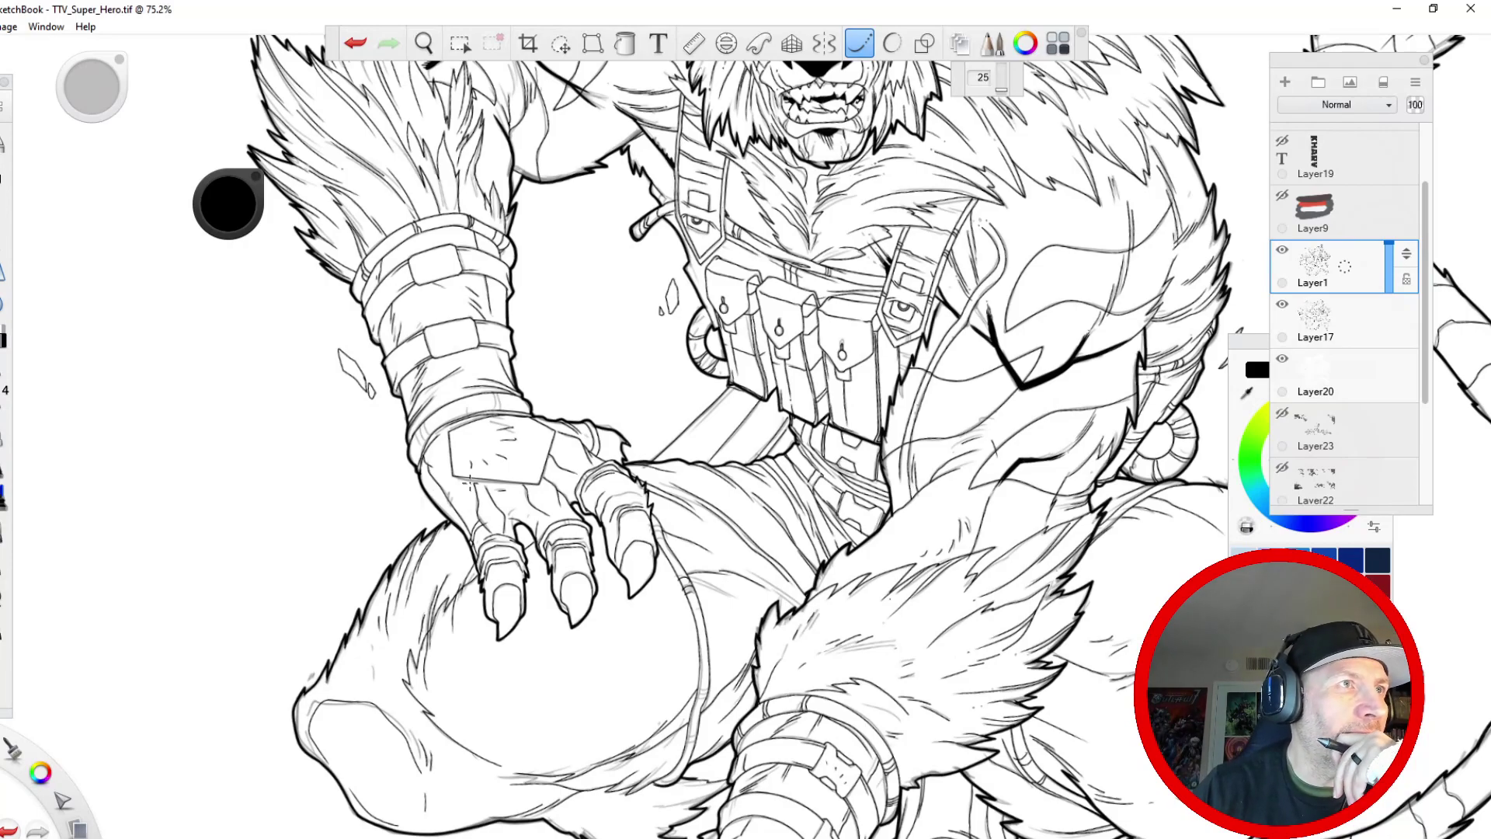
{"action": "key", "text": "space"}
{"action": "left_click_drag", "start_coordinate": [509, 272], "coordinate": [525, 571]}
{"action": "left_click_drag", "start_coordinate": [469, 451], "coordinate": [454, 466]}
{"action": "left_click", "coordinate": [0, 27]}
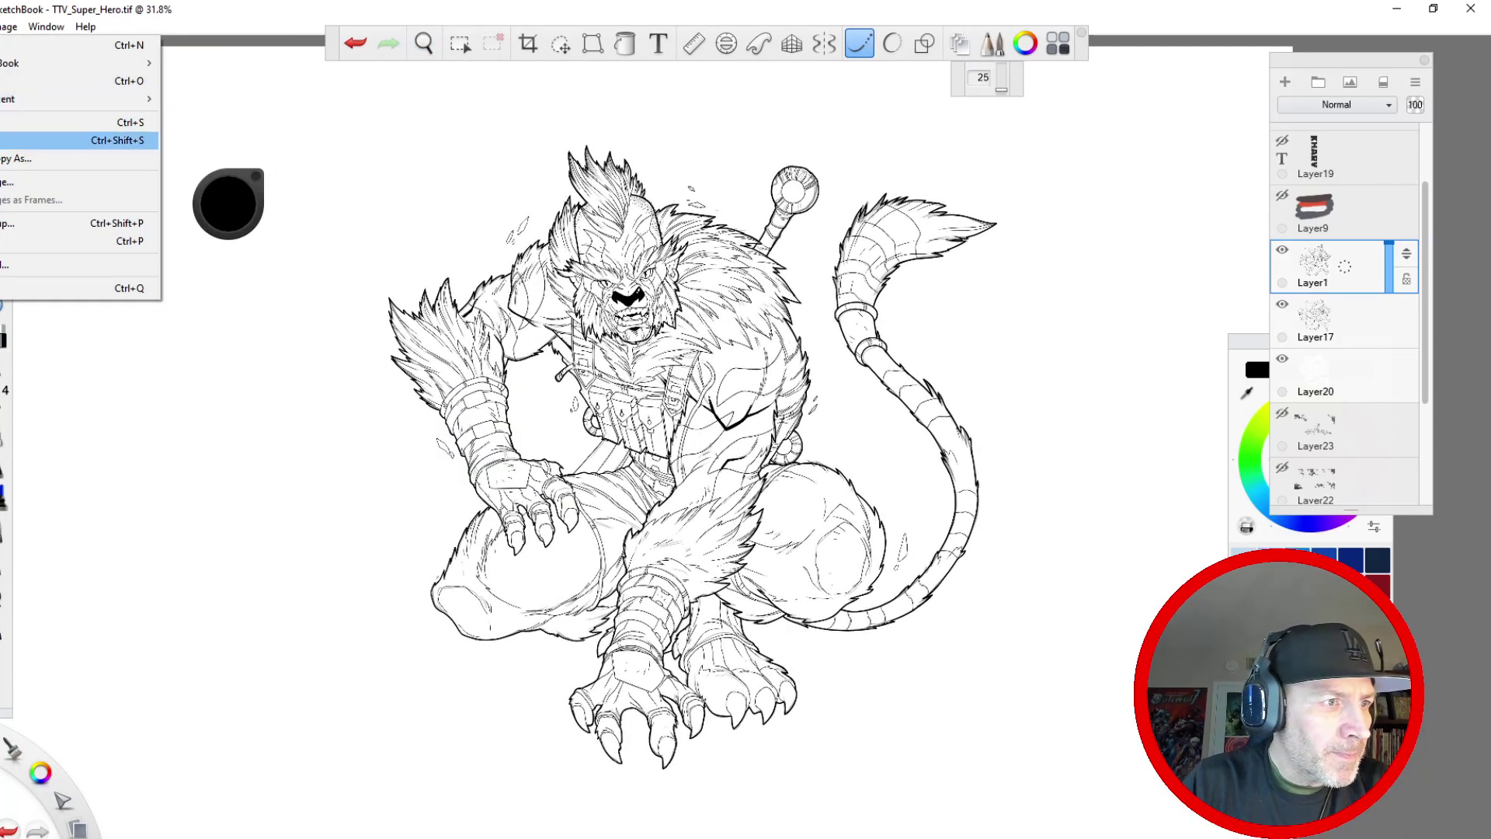
{"action": "left_click", "coordinate": [31, 122]}
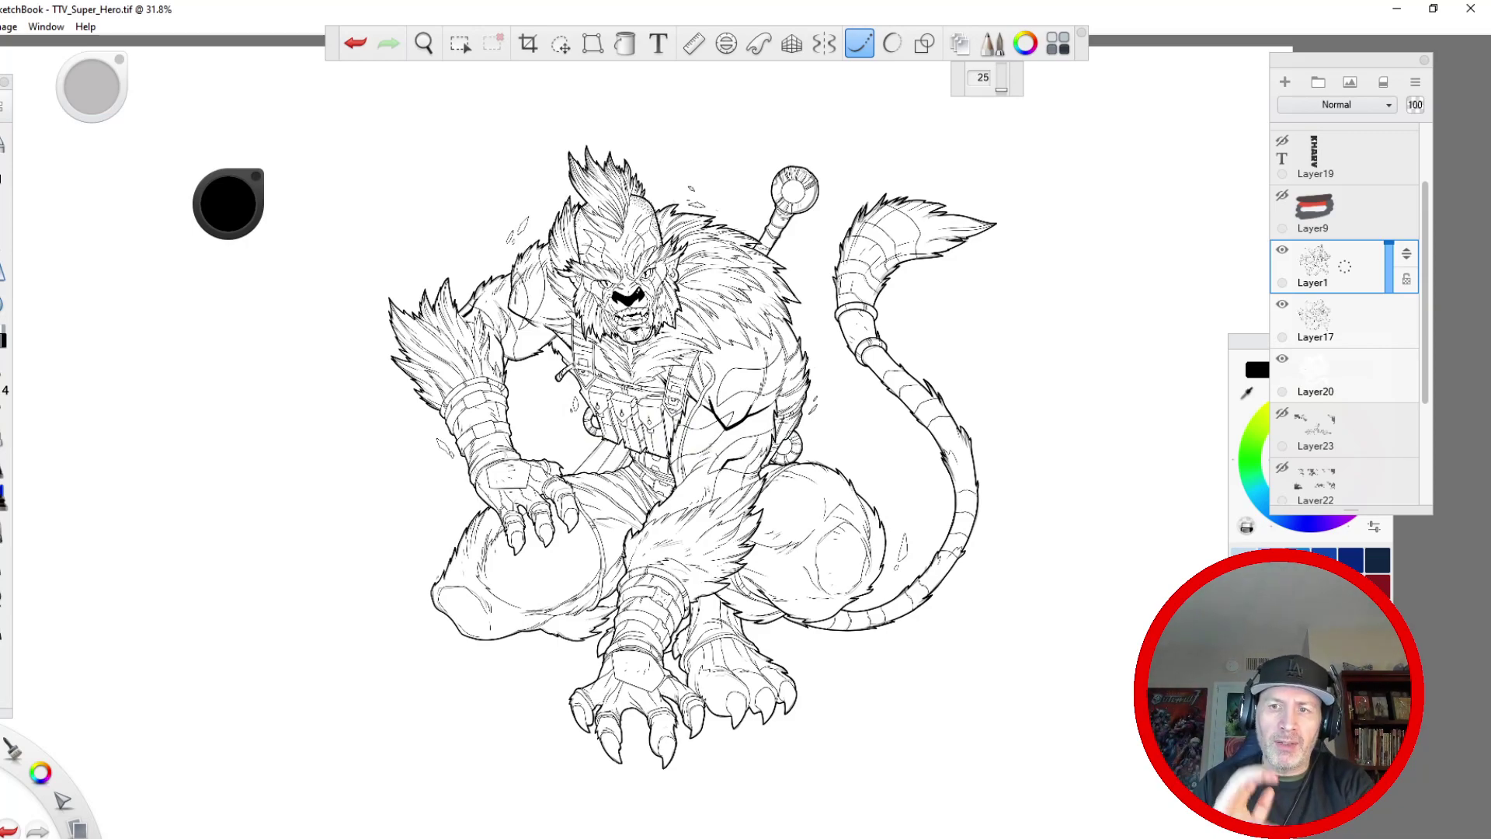
- Save the drawing as an Adobe Photoshop PSD file named TTV_Super_Hero in Download folder 2021
{"action": "left_click", "coordinate": [0, 27]}
{"action": "key", "text": "Return"}
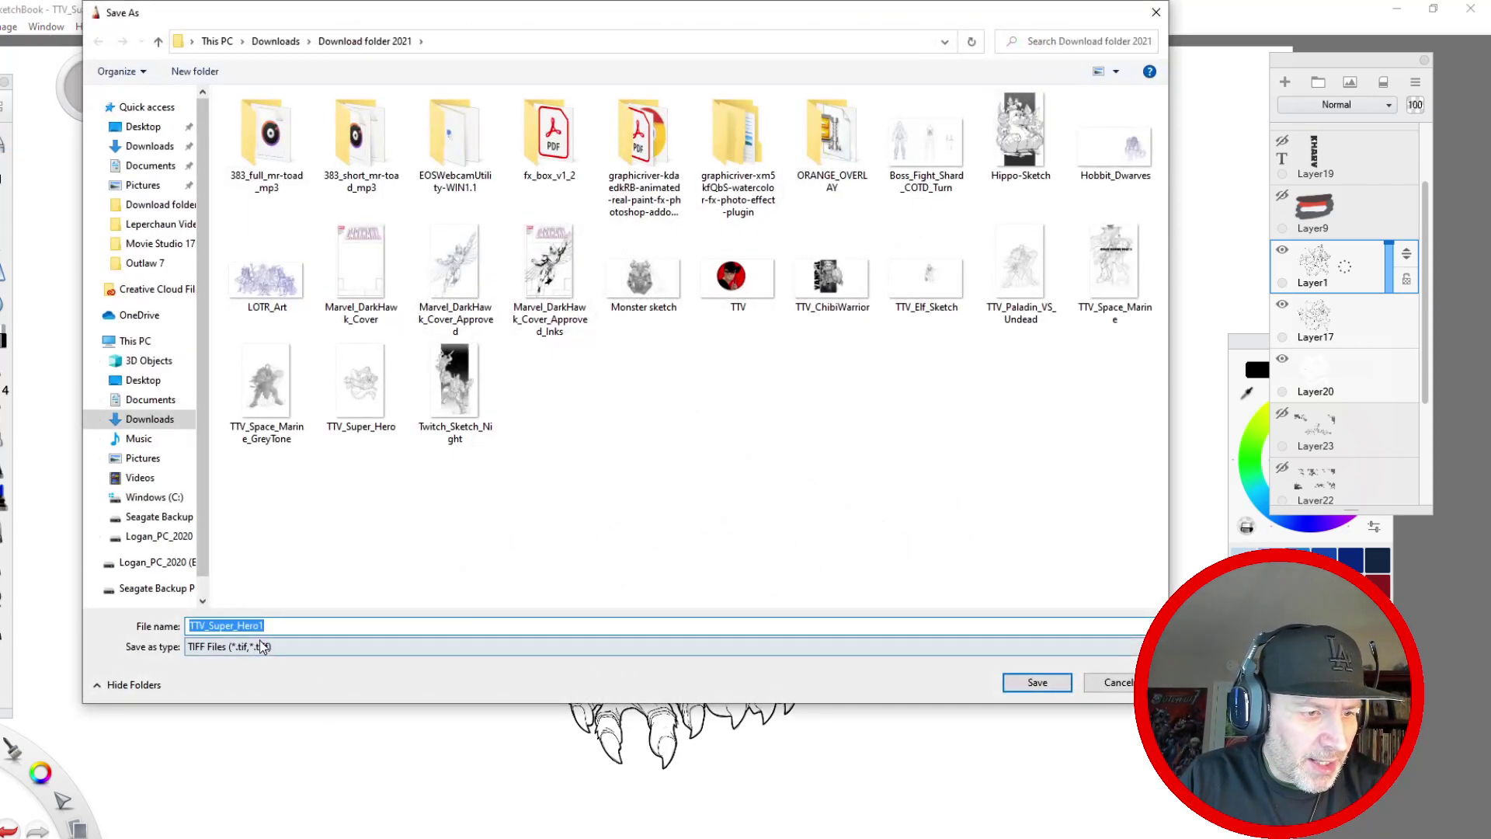
{"action": "left_click", "coordinate": [251, 649]}
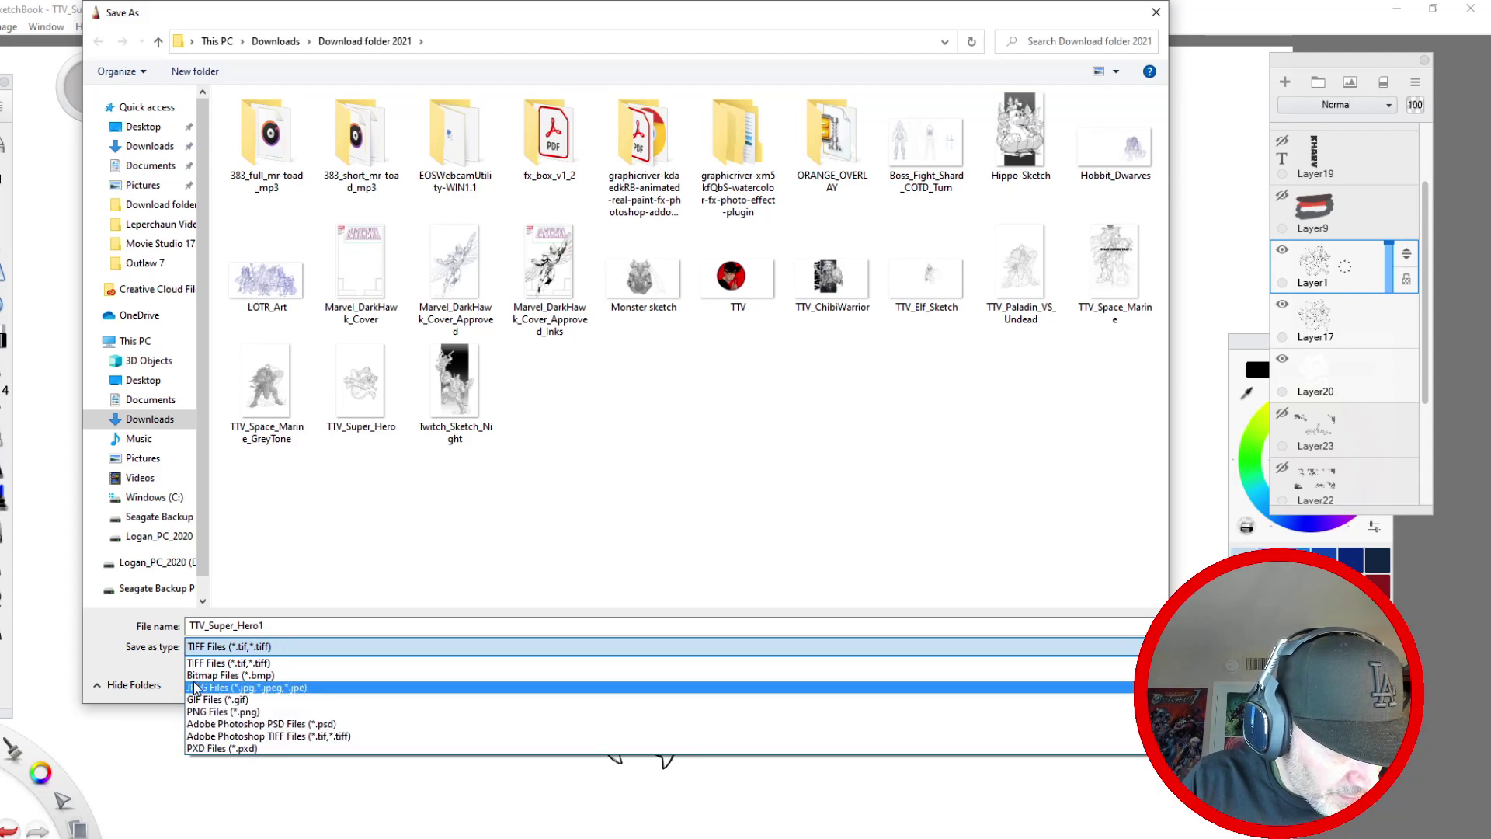
{"action": "left_click", "coordinate": [199, 724]}
{"action": "left_click", "coordinate": [257, 626]}
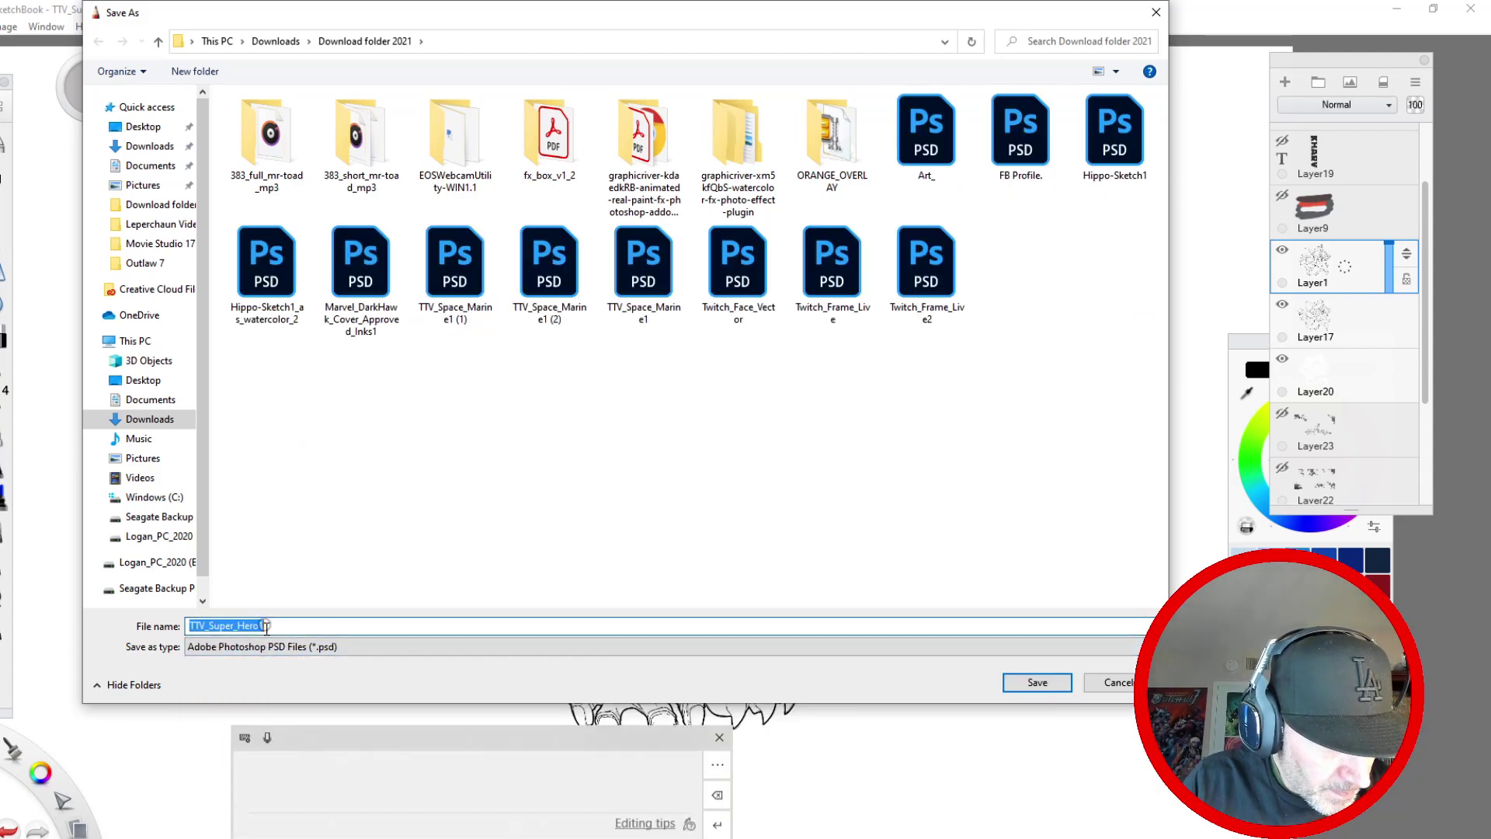
{"action": "left_click", "coordinate": [273, 592]}
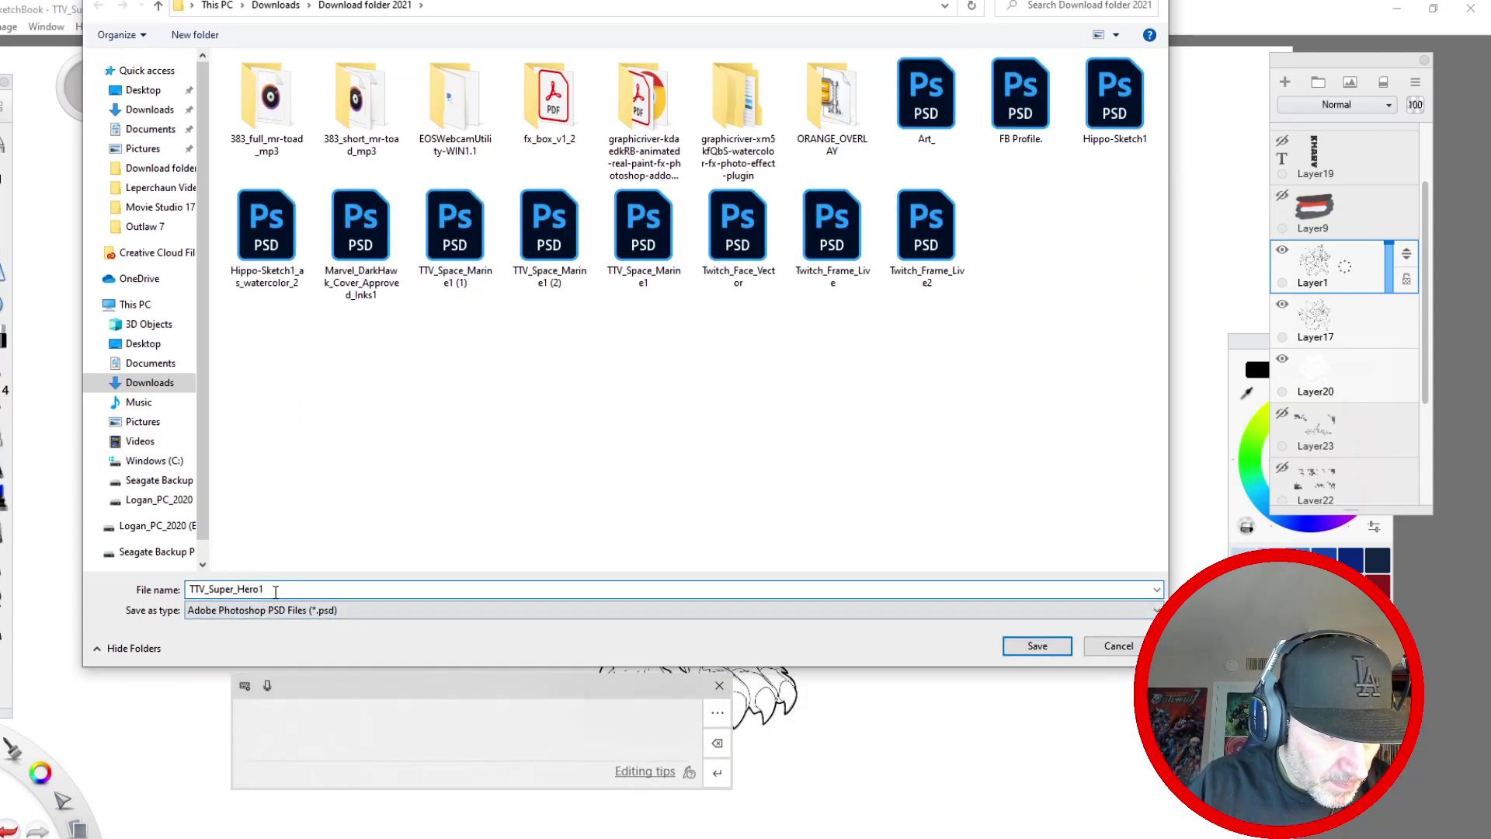
{"action": "key", "text": "BackSpace"}
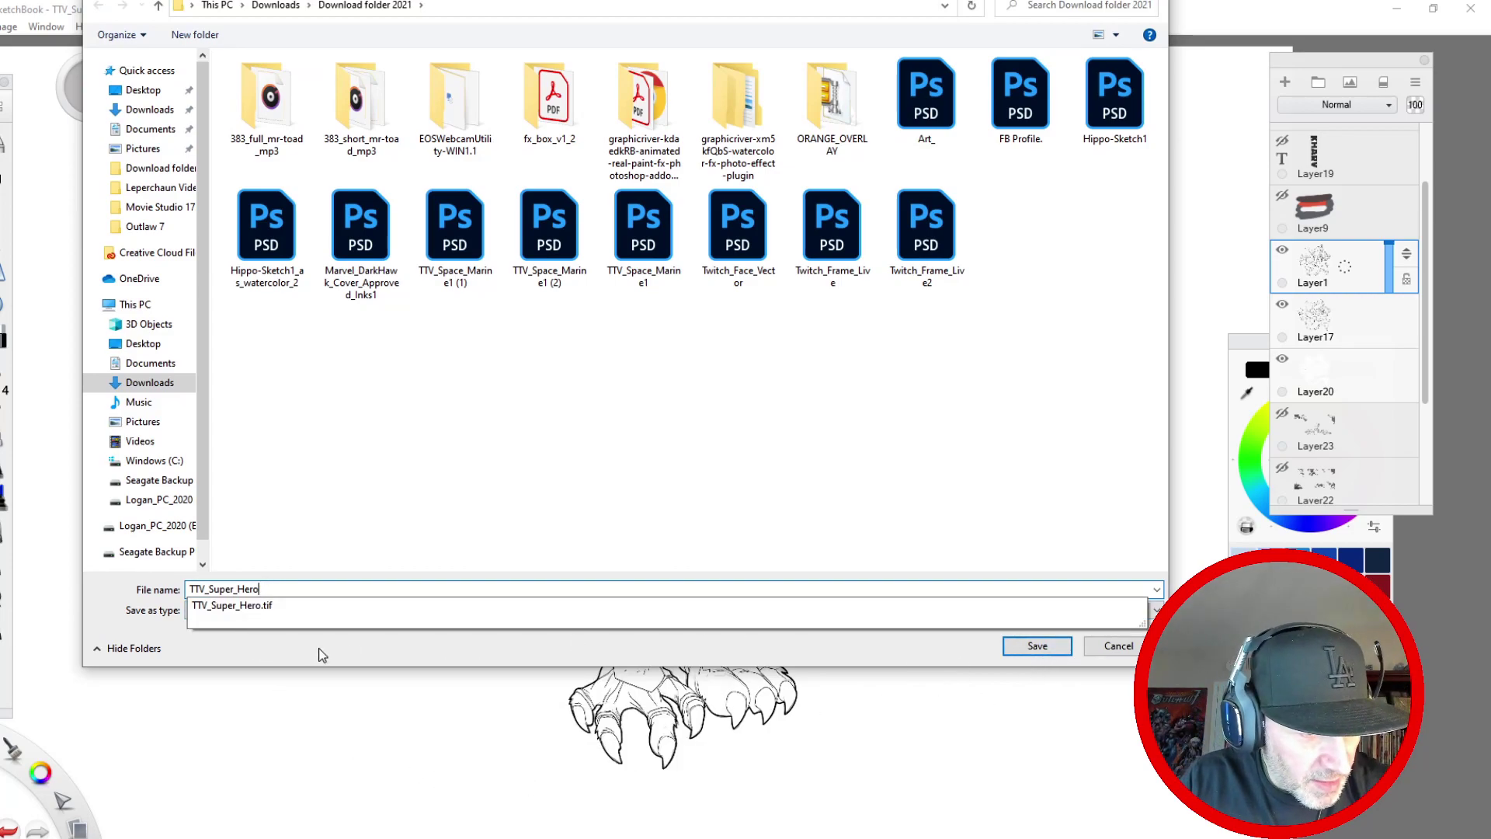
{"action": "left_click", "coordinate": [1015, 646]}
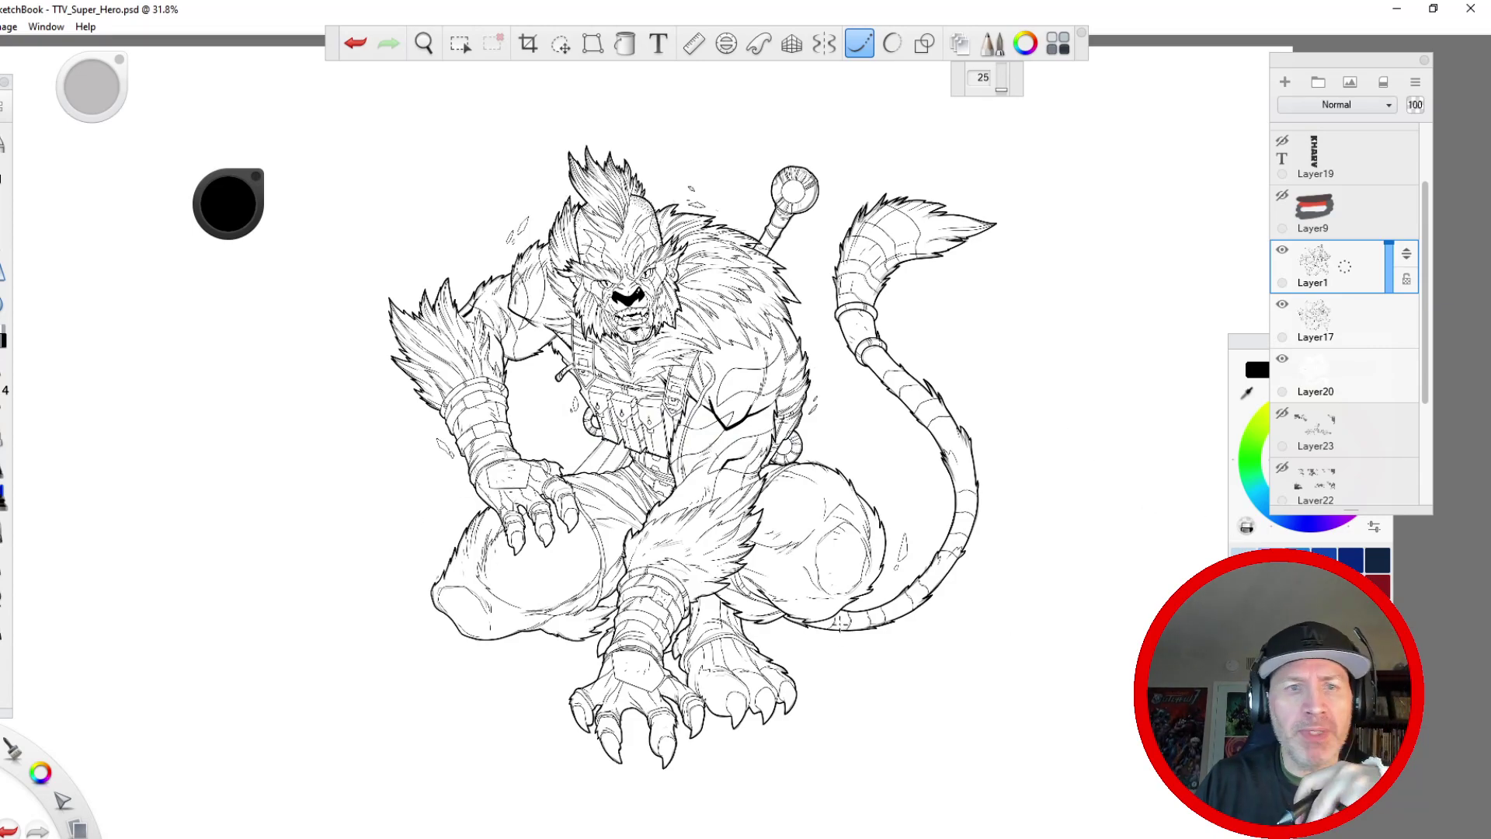
- Save the drawing as a TIFF file named TTV_Super_Hero.tif in Download folder 2021, replacing the existing file
{"action": "left_click", "coordinate": [2, 27]}
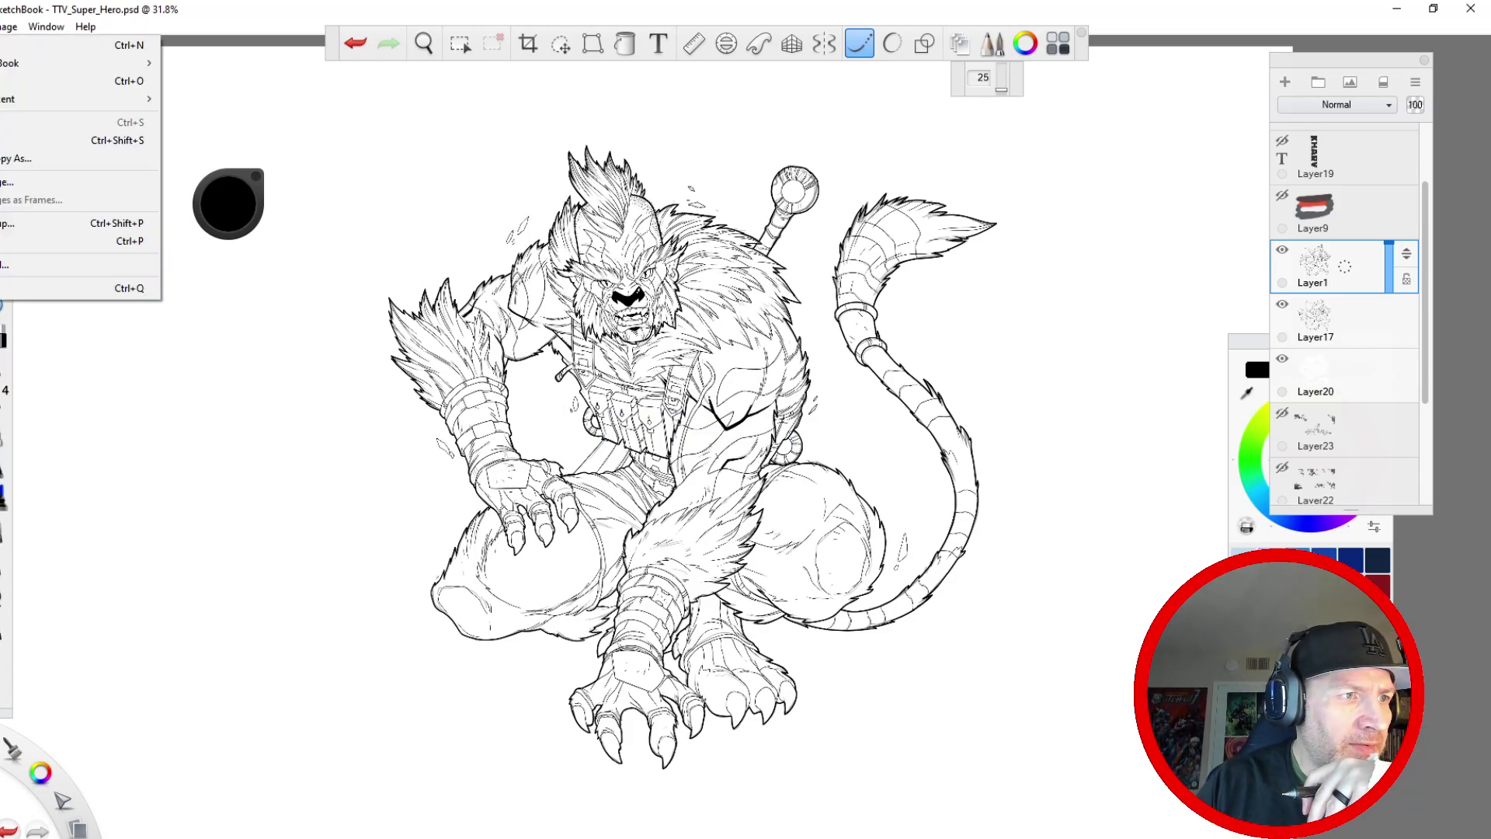
{"action": "left_click", "coordinate": [16, 140]}
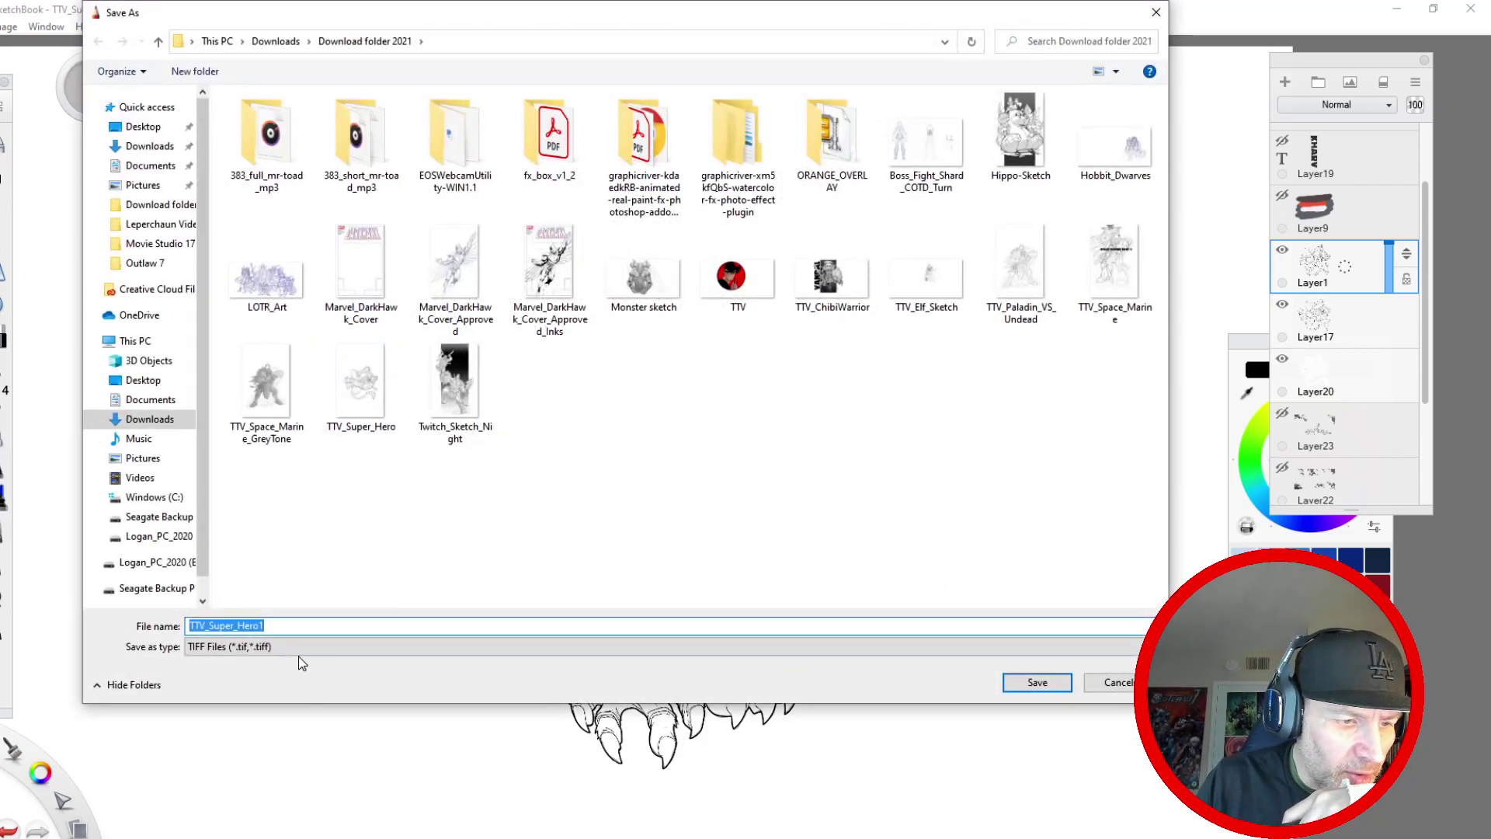
{"action": "left_click", "coordinate": [279, 626]}
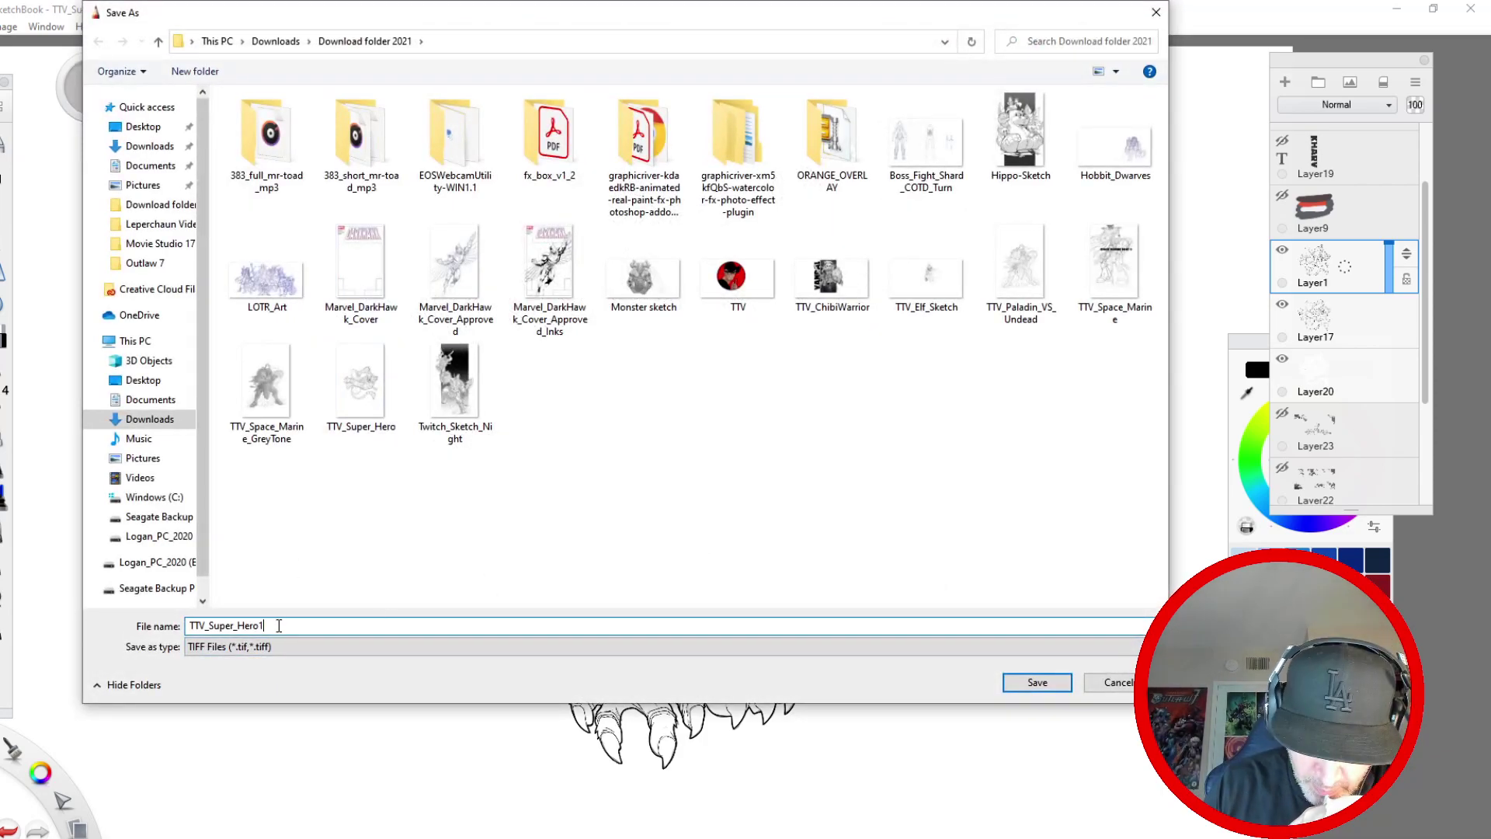
{"action": "key", "text": "BackSpace"}
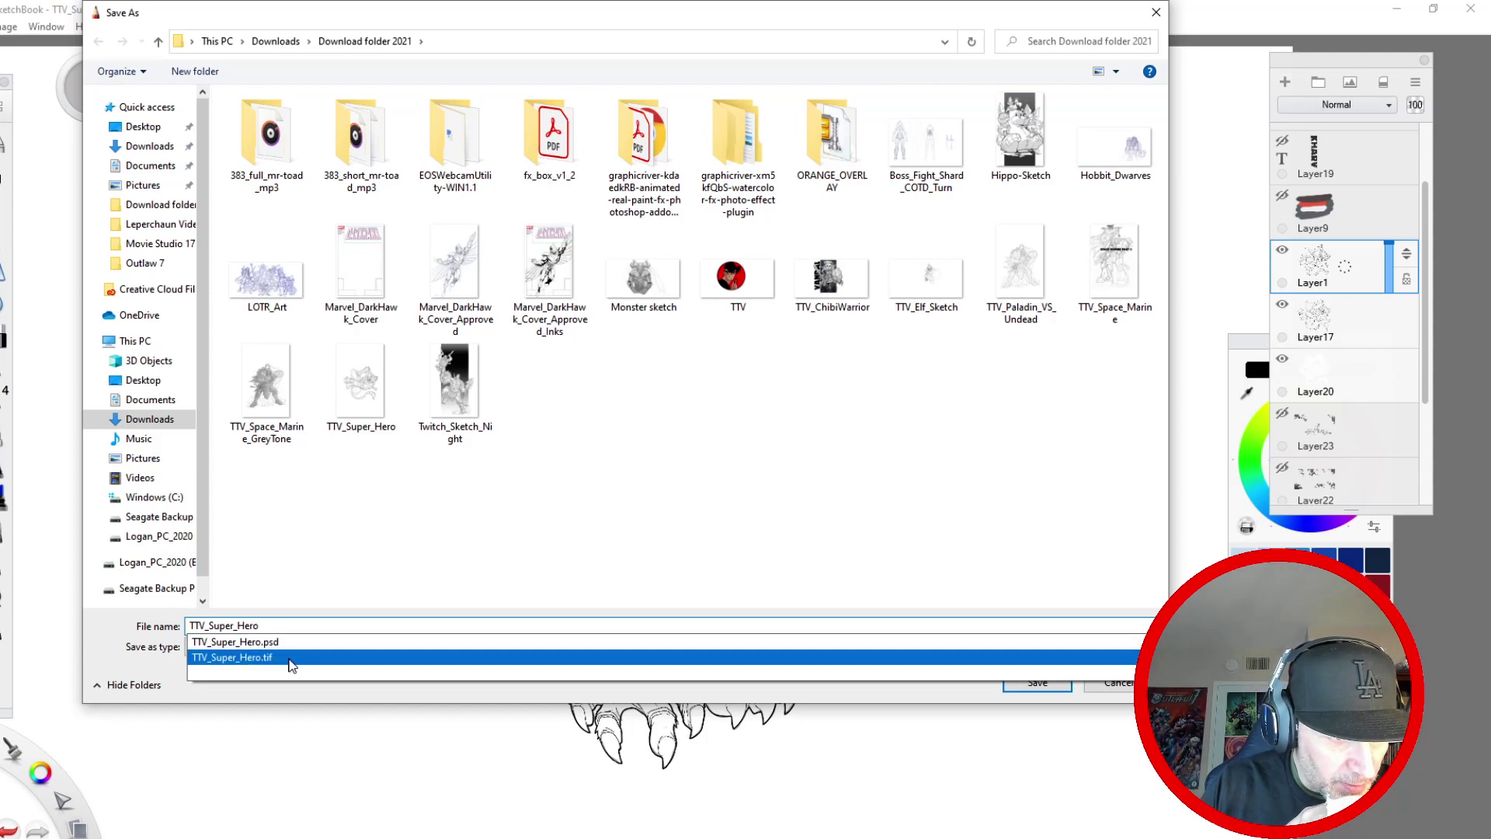
{"action": "left_click", "coordinate": [731, 660]}
{"action": "left_click", "coordinate": [1038, 682]}
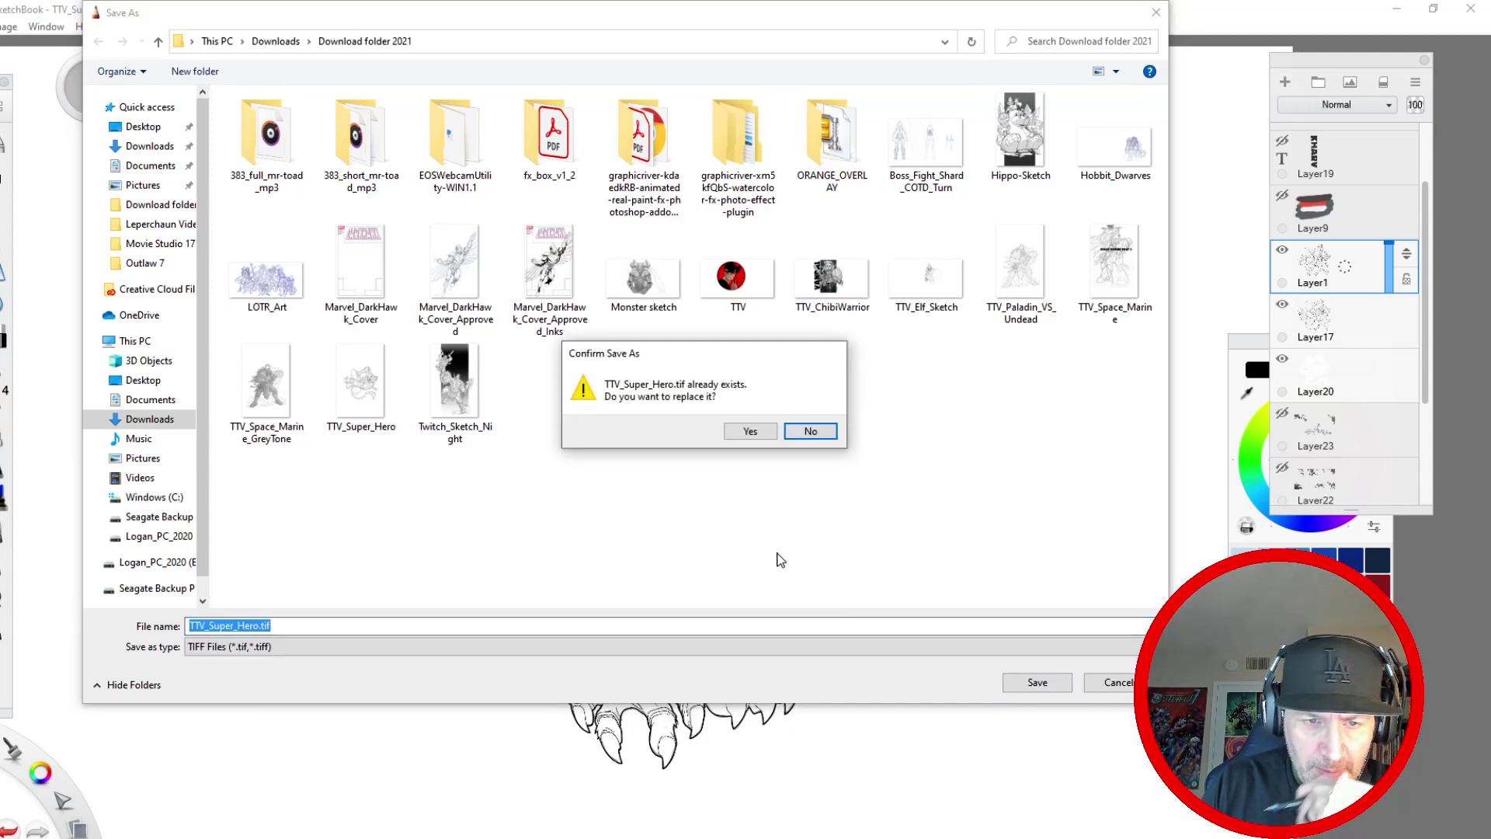
{"action": "left_click", "coordinate": [749, 431]}
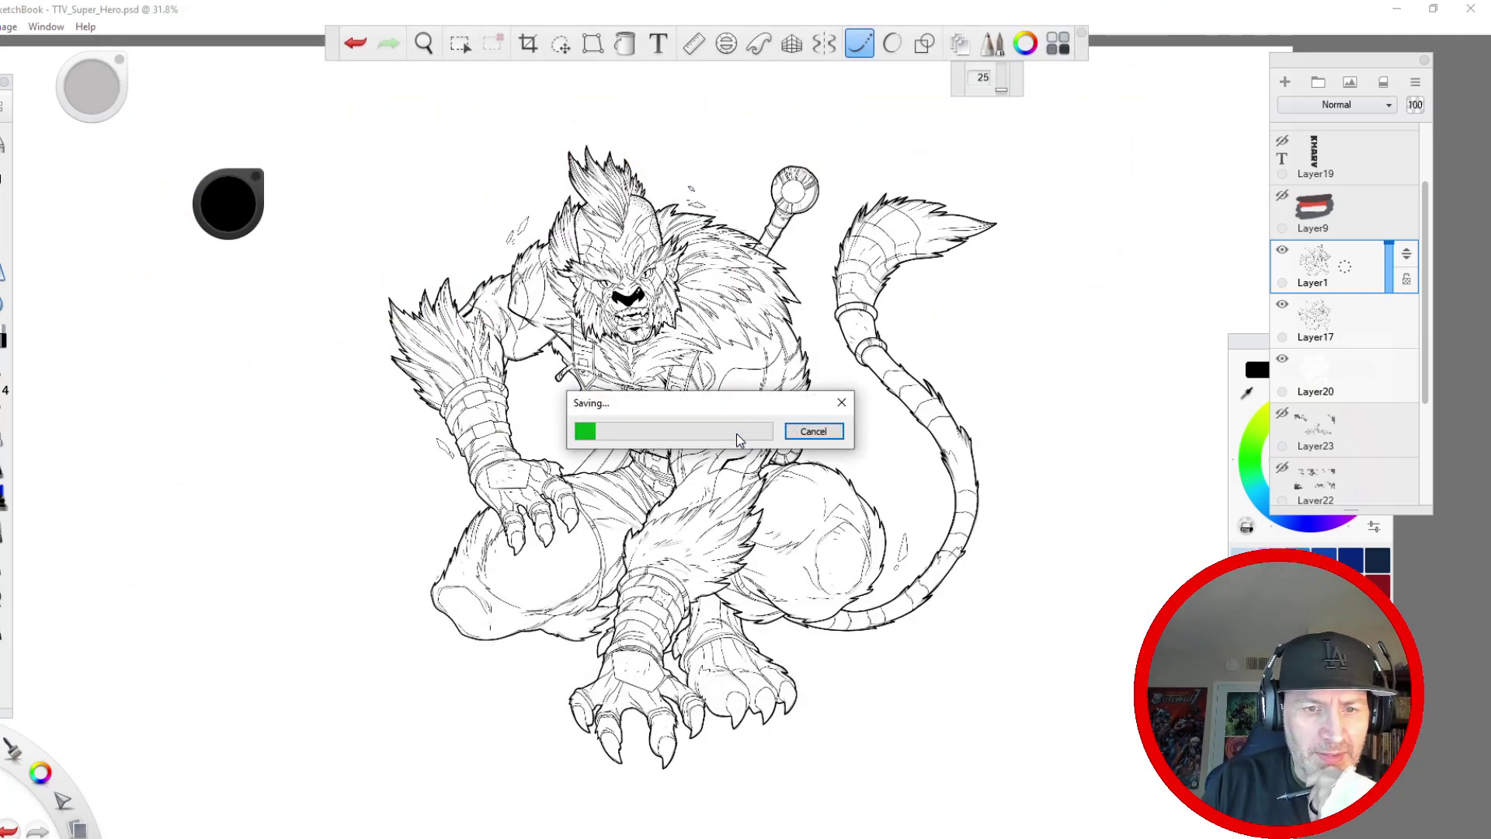
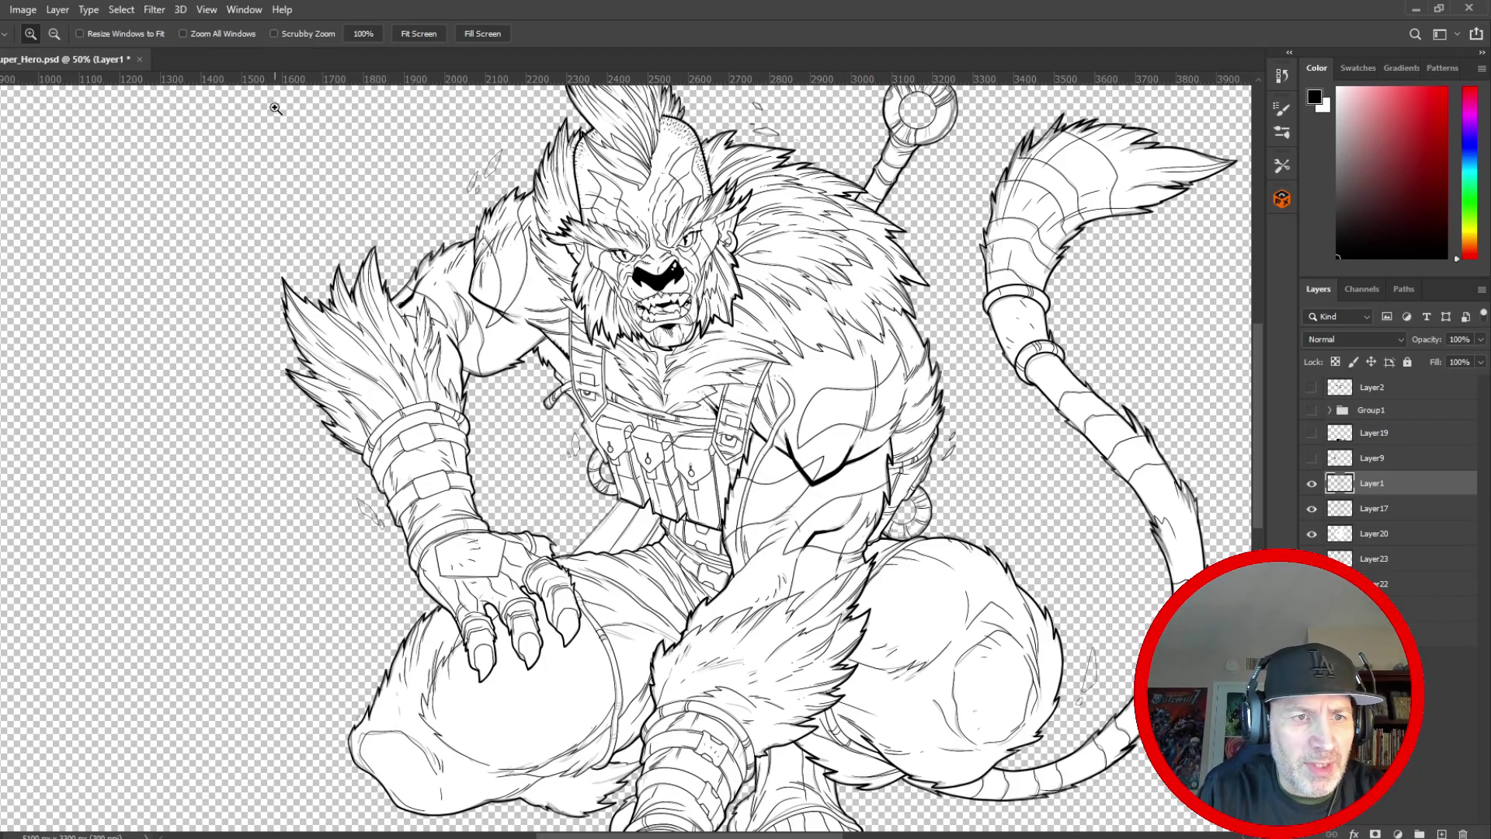
- In Photoshop, select the transparent area surrounding the figure on Layer1 with the Magic Wand
{"action": "left_click", "coordinate": [488, 278]}
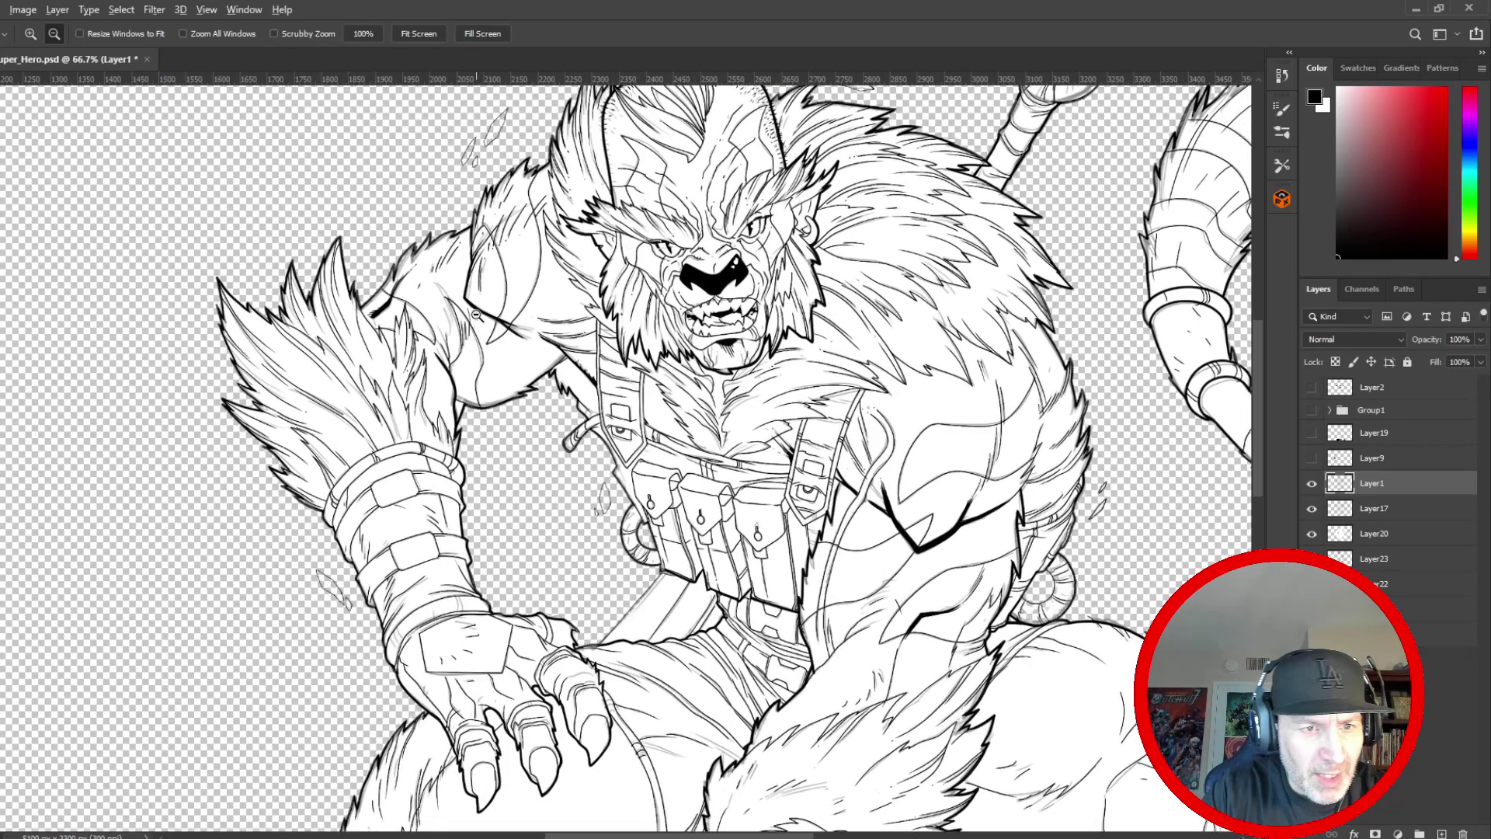
{"action": "left_click", "coordinate": [450, 312], "text": "alt"}
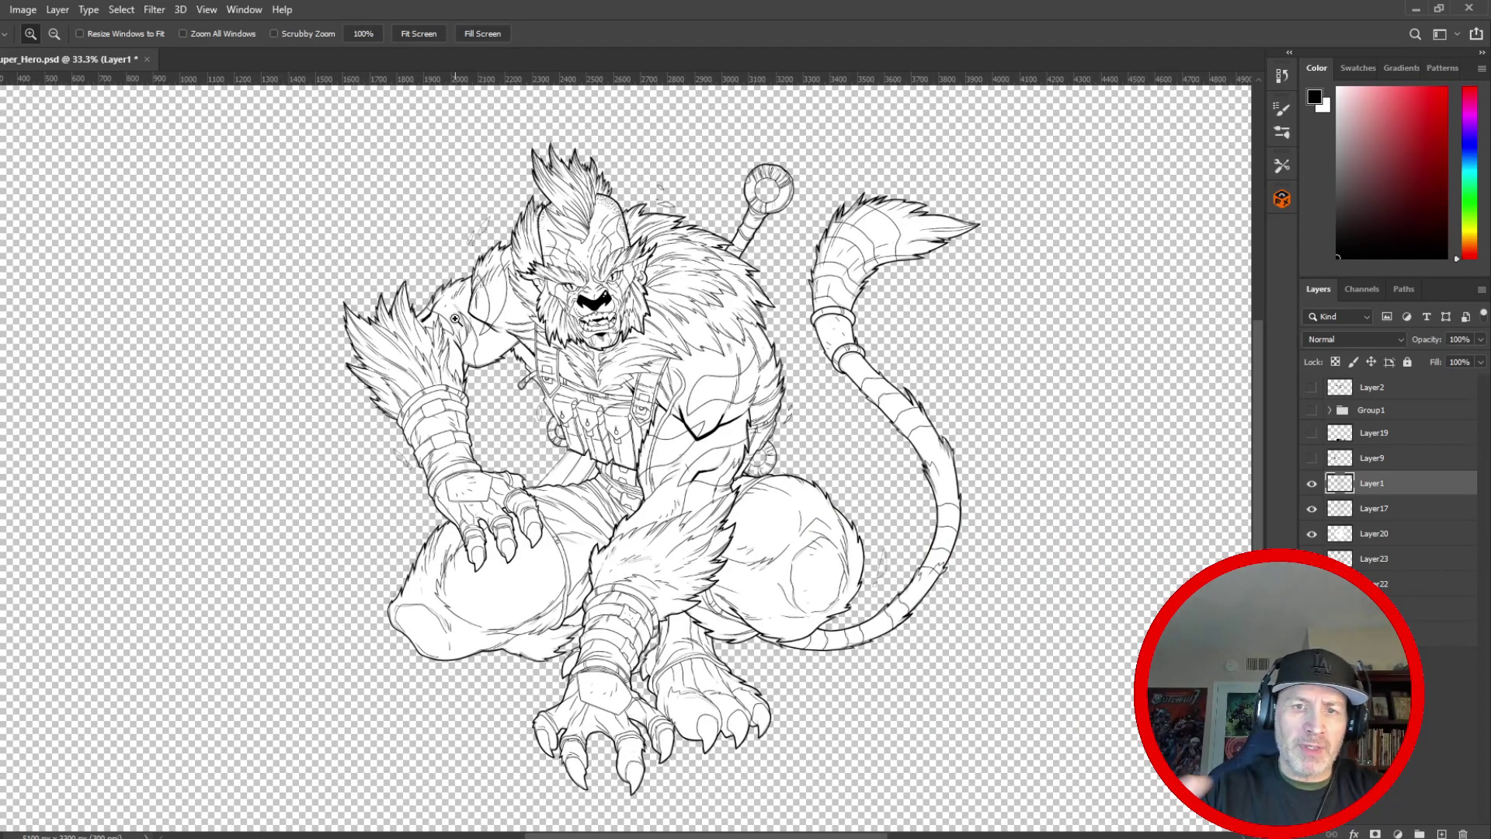
{"action": "left_click", "coordinate": [121, 9]}
{"action": "left_click", "coordinate": [124, 29]}
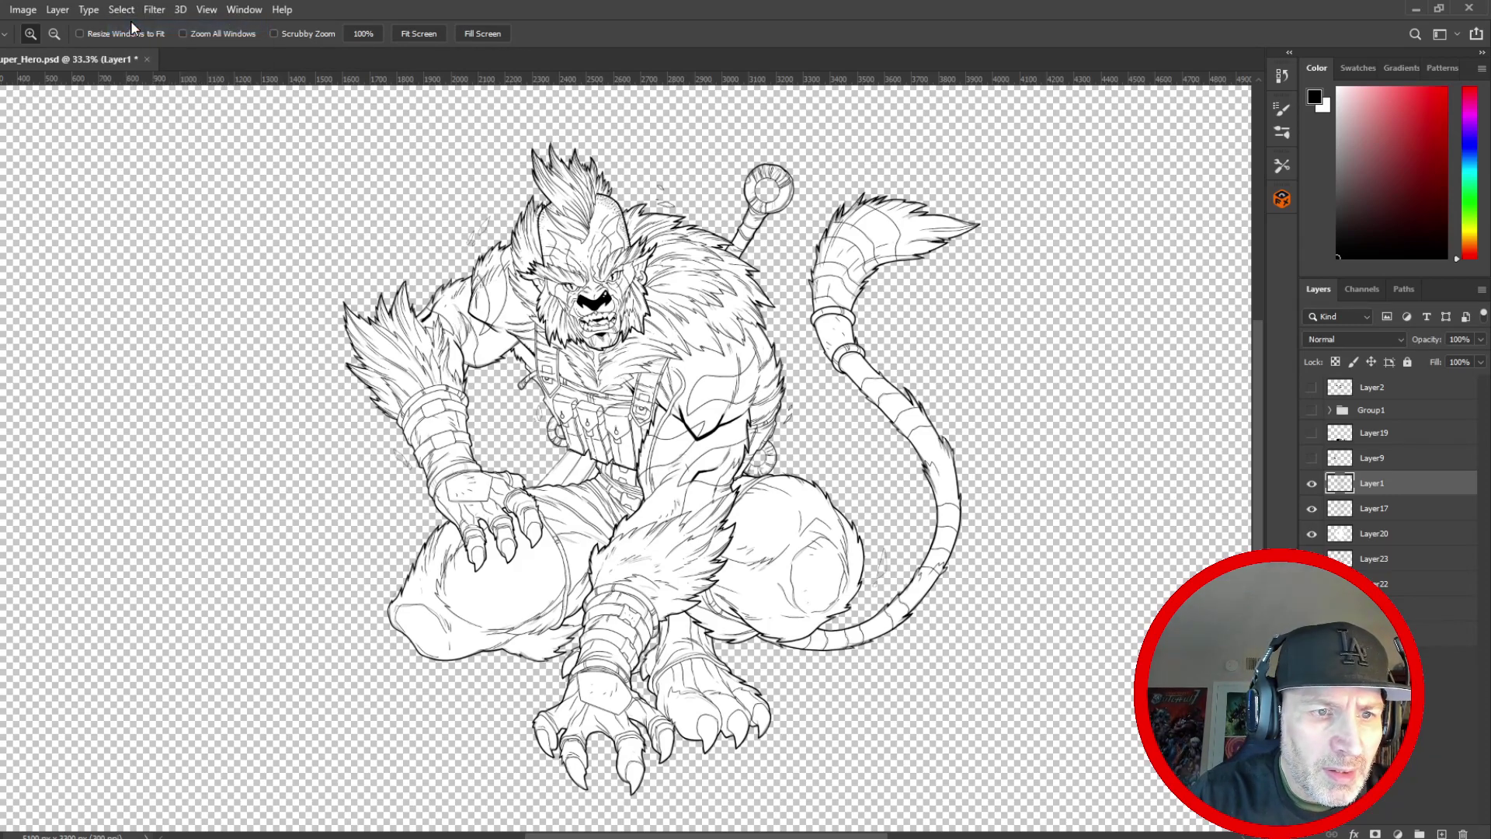
{"action": "key", "text": "w"}
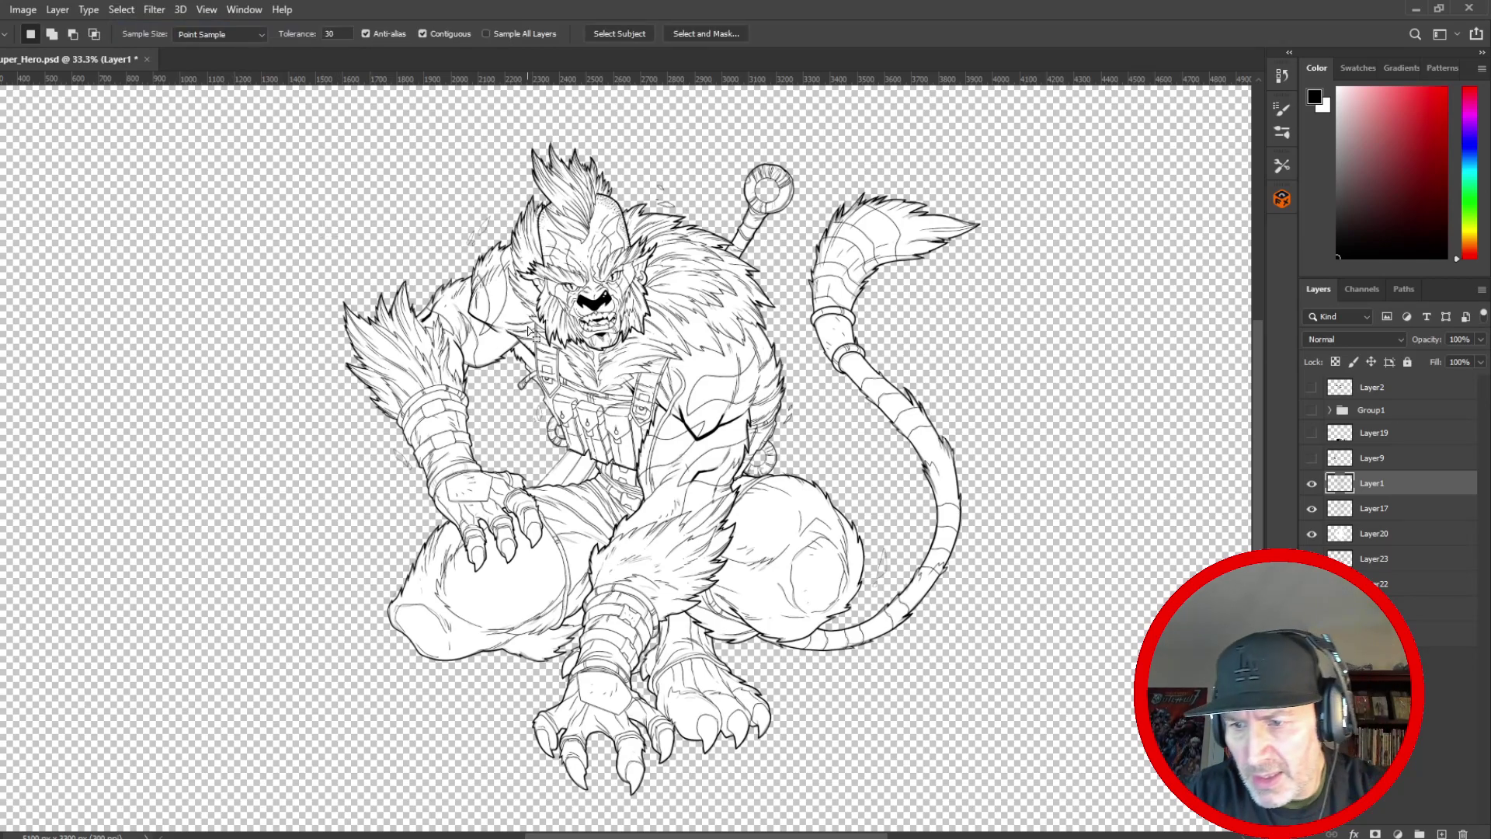
{"action": "left_click", "coordinate": [317, 223]}
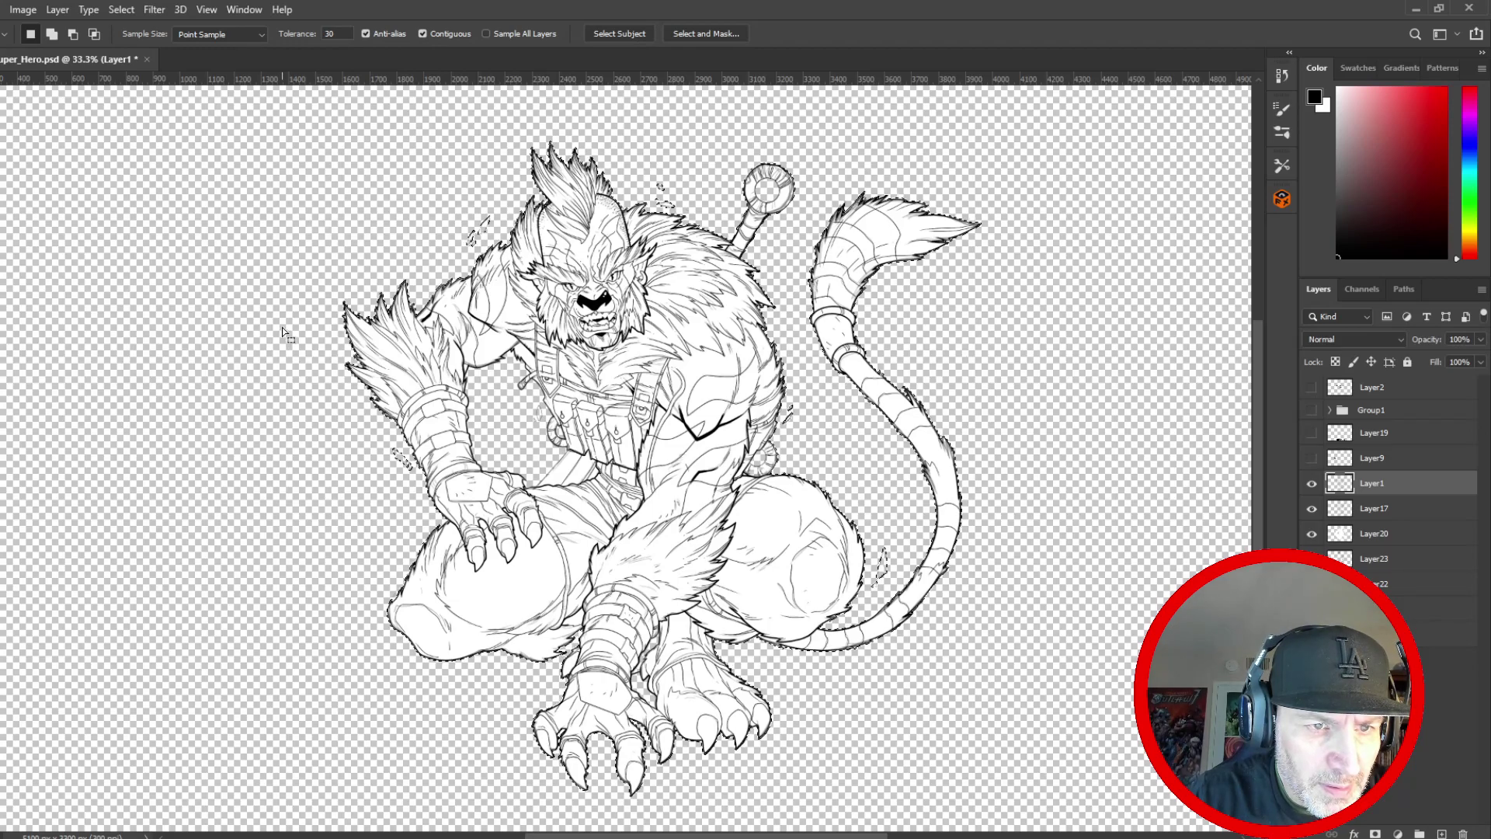
{"action": "left_click", "coordinate": [480, 419]}
{"action": "key", "text": "Return"}
{"action": "left_click", "coordinate": [812, 399]}
{"action": "key", "text": "Return"}
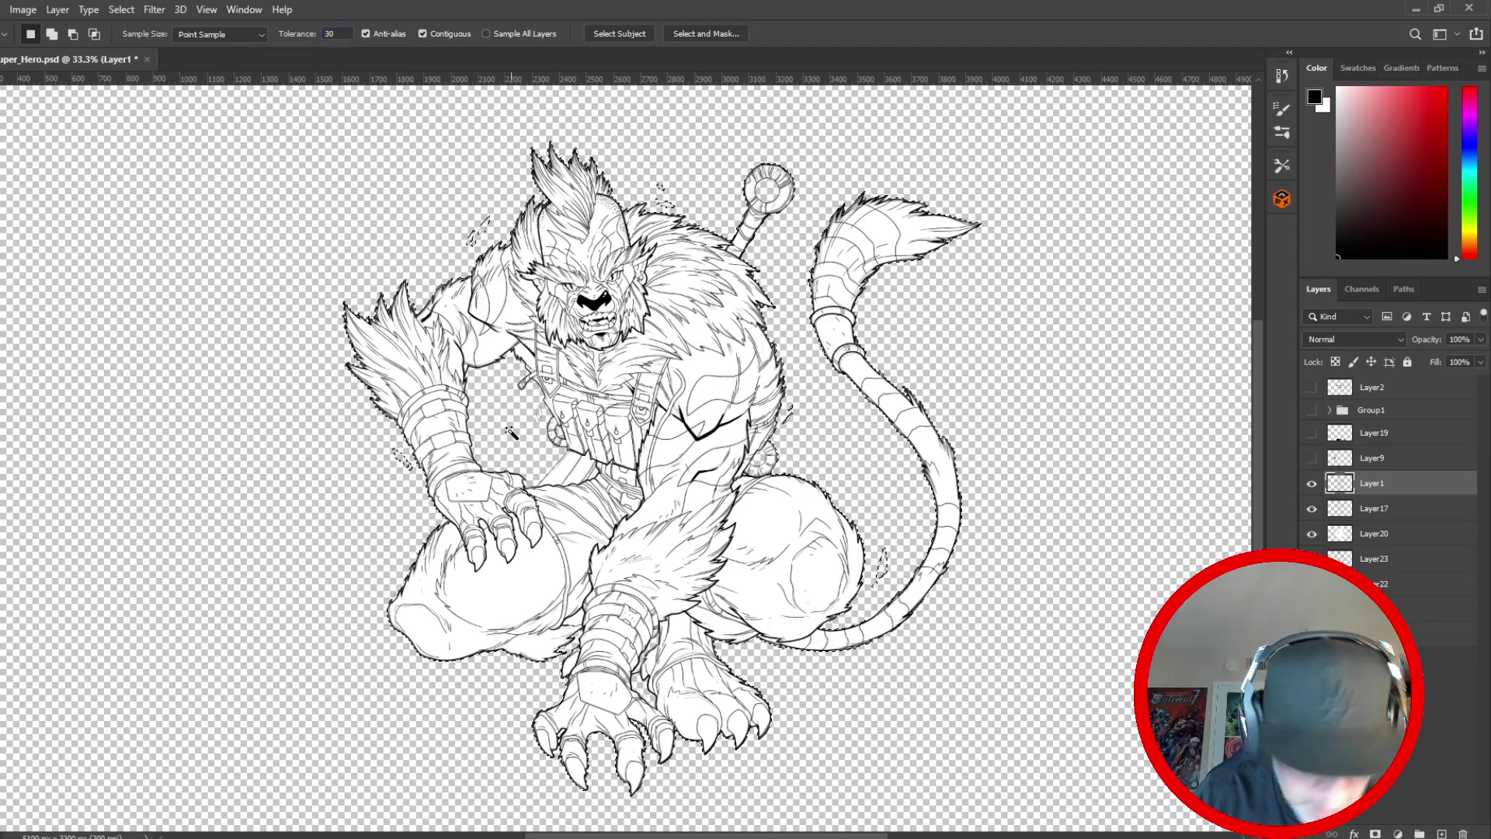
- Add the enclosed gaps beside the torso, in the sword pommel, between the legs and at the hip ring, and invert the selection
{"action": "left_click", "coordinate": [502, 426], "text": "shift"}
{"action": "left_click", "coordinate": [771, 198], "text": "shift"}
{"action": "left_click", "coordinate": [635, 686], "text": "shift"}
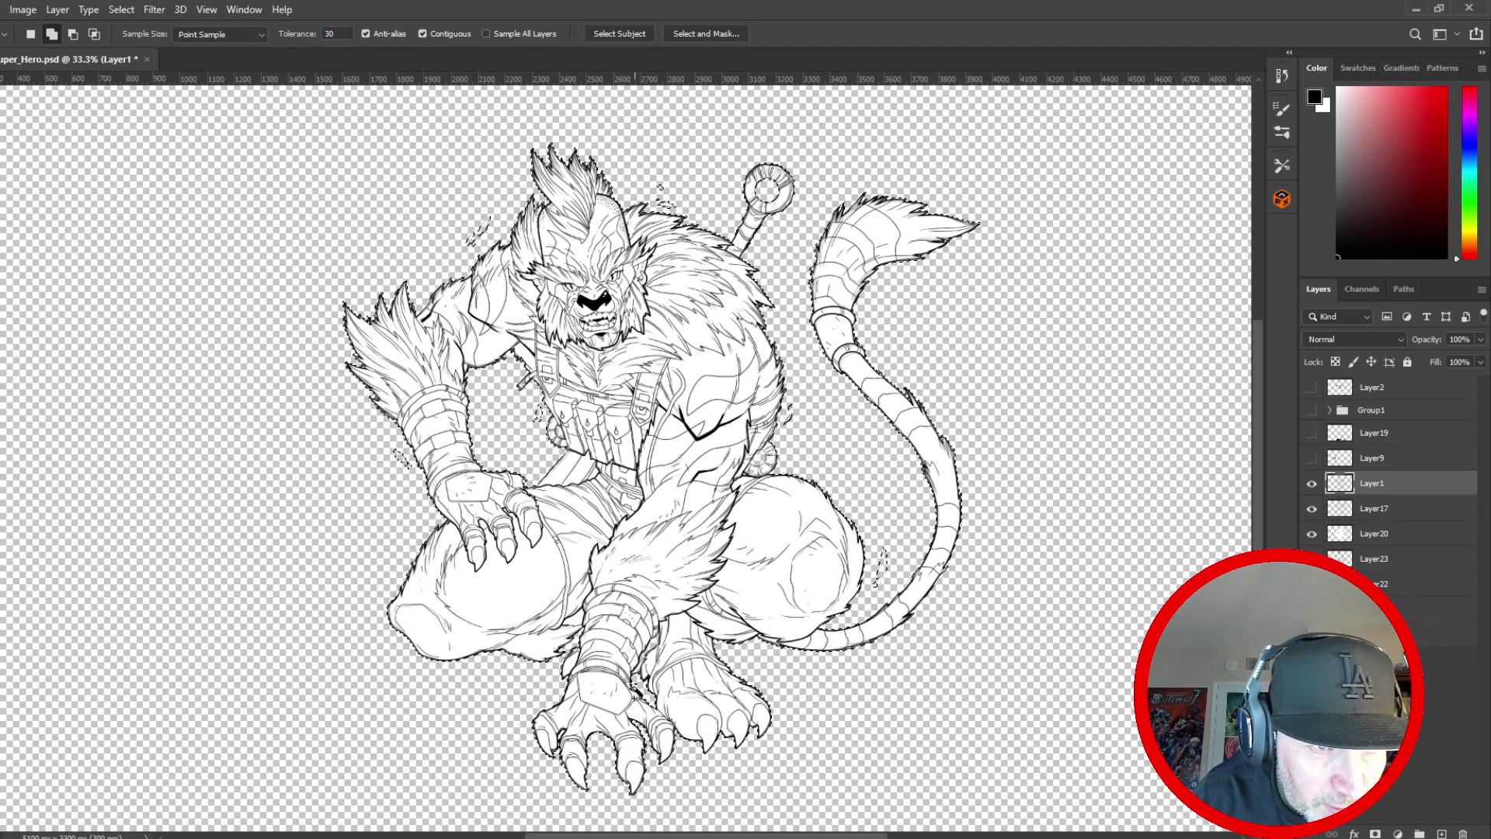
{"action": "left_click", "coordinate": [761, 458], "text": "shift"}
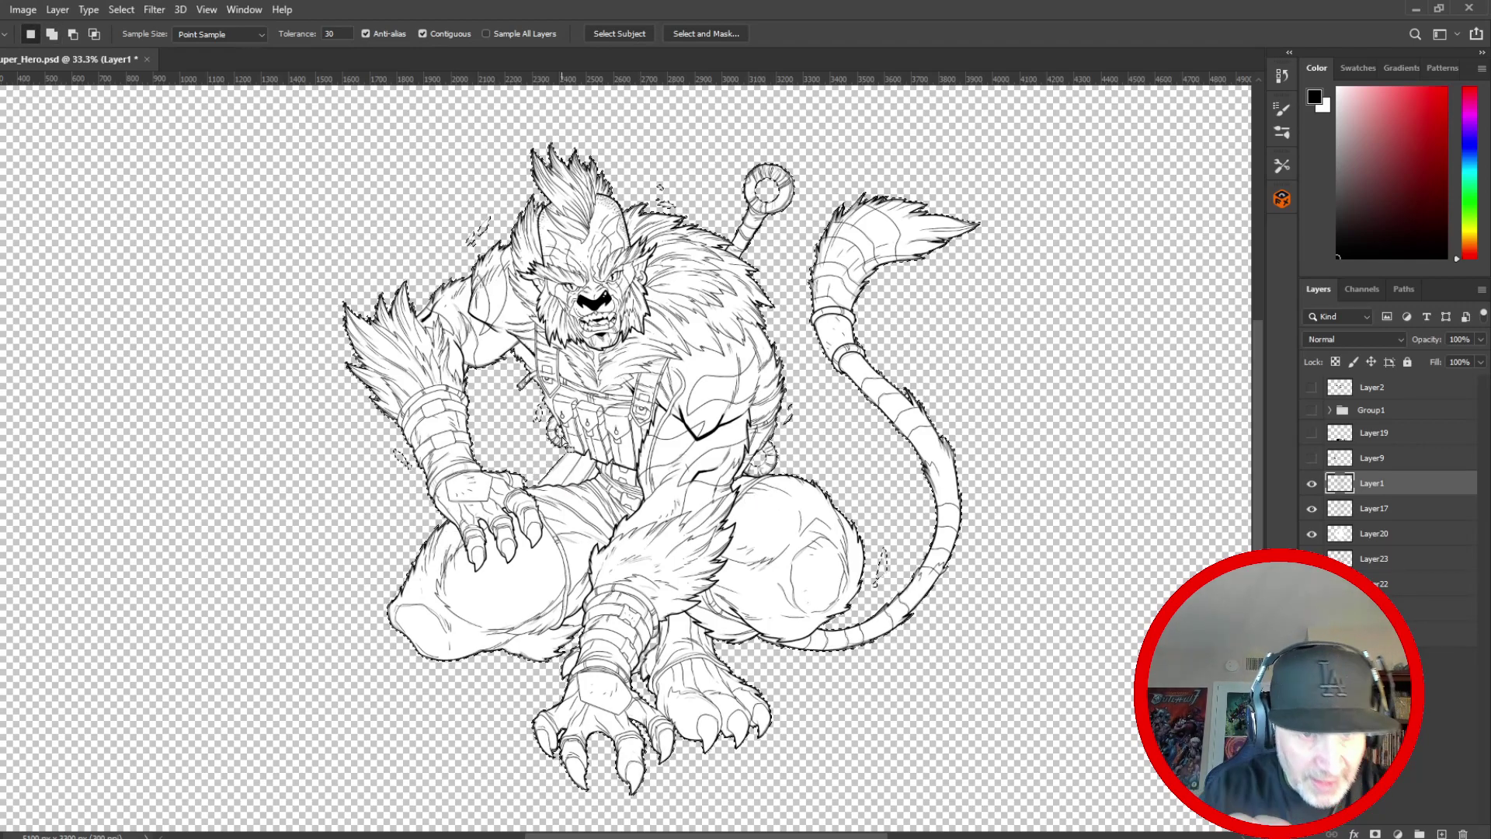
{"action": "left_click", "coordinate": [122, 9]}
{"action": "left_click", "coordinate": [124, 73]}
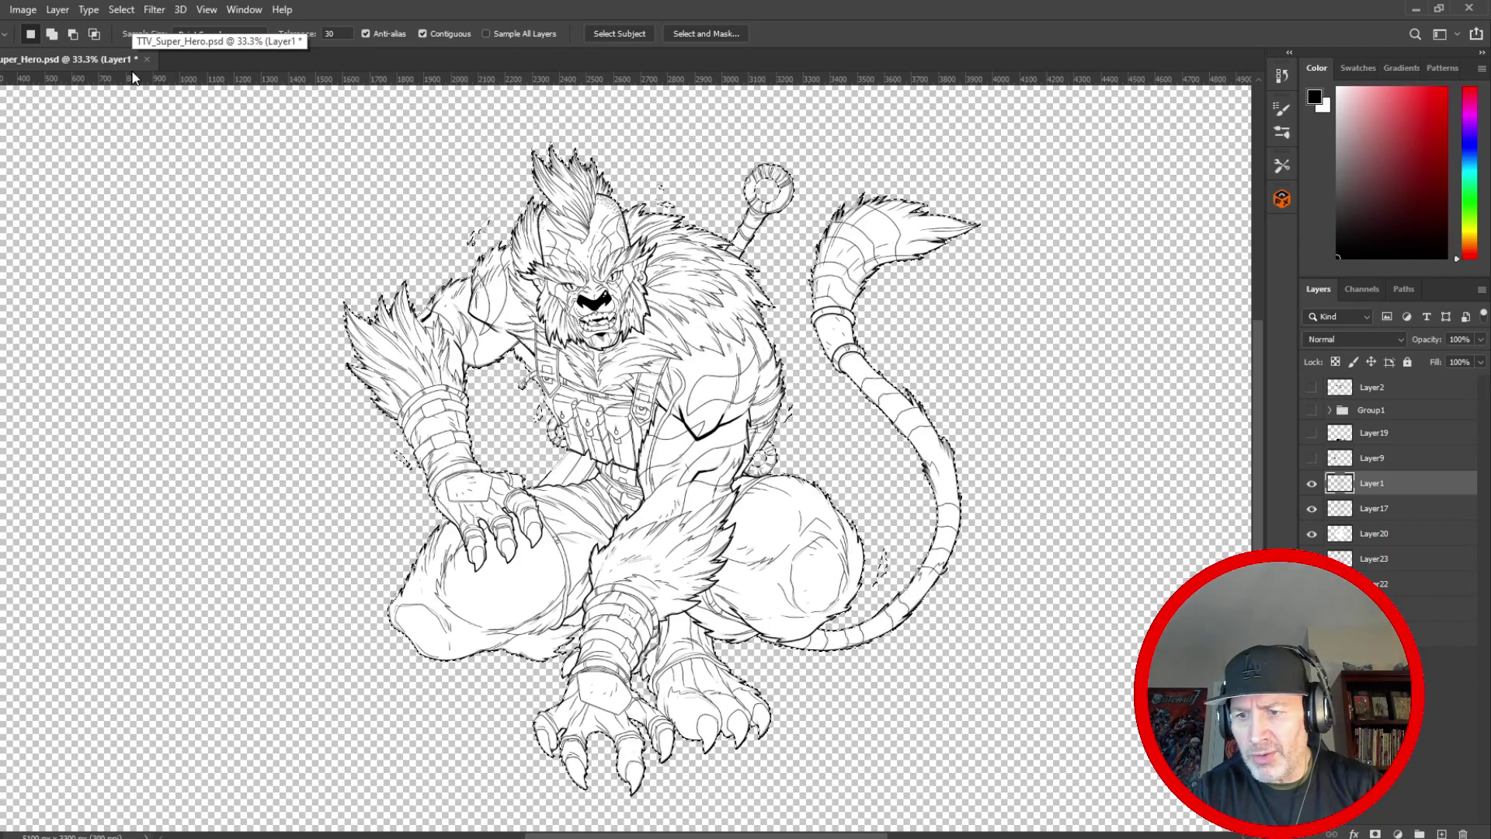
- Create a new alpha channel whose color indicates selected areas, using black at 100% opacity
{"action": "left_click", "coordinate": [1361, 289]}
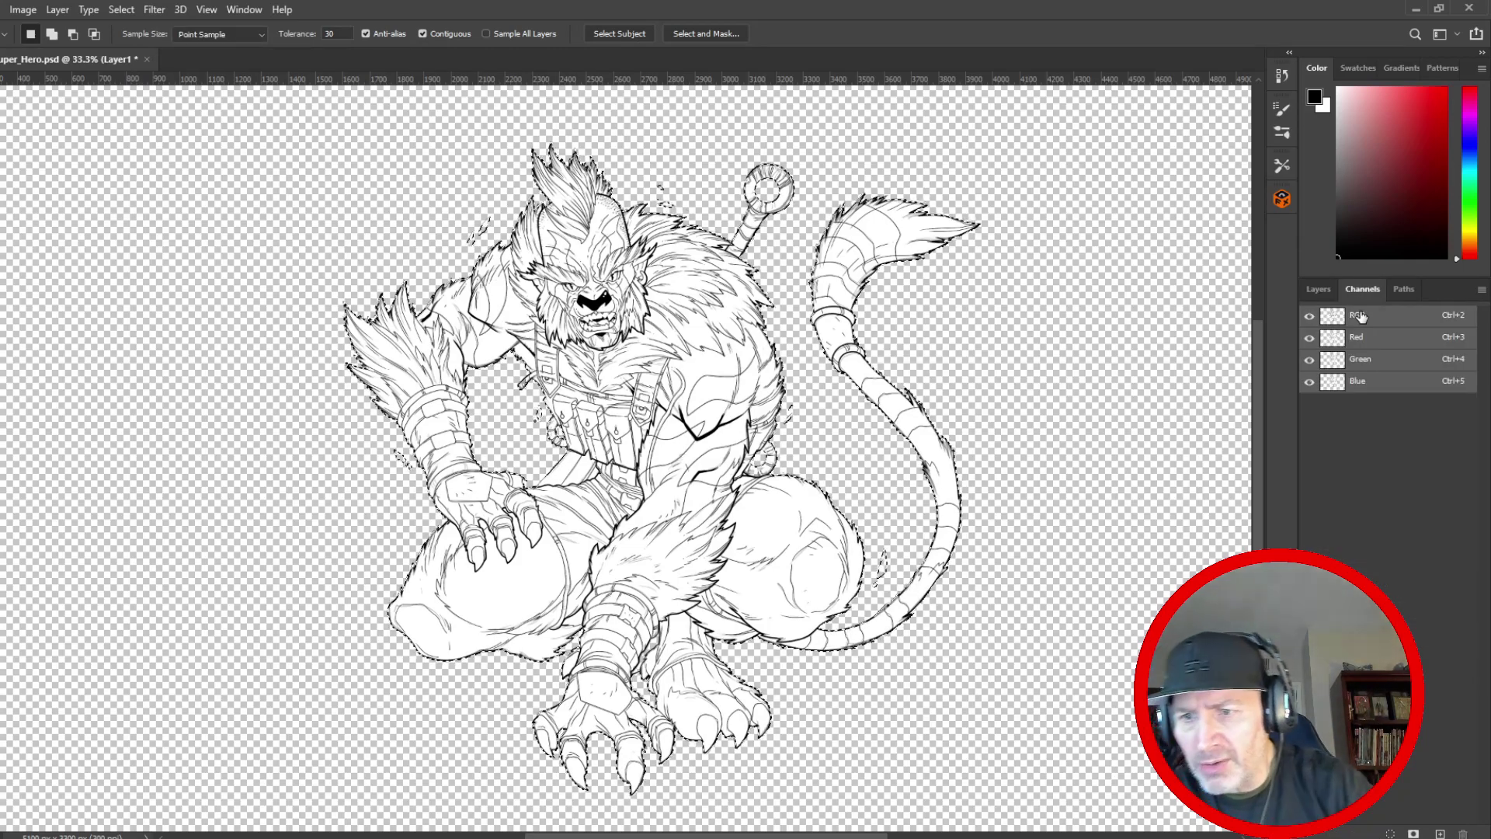
{"action": "left_click", "coordinate": [1483, 289]}
{"action": "left_click", "coordinate": [1443, 303]}
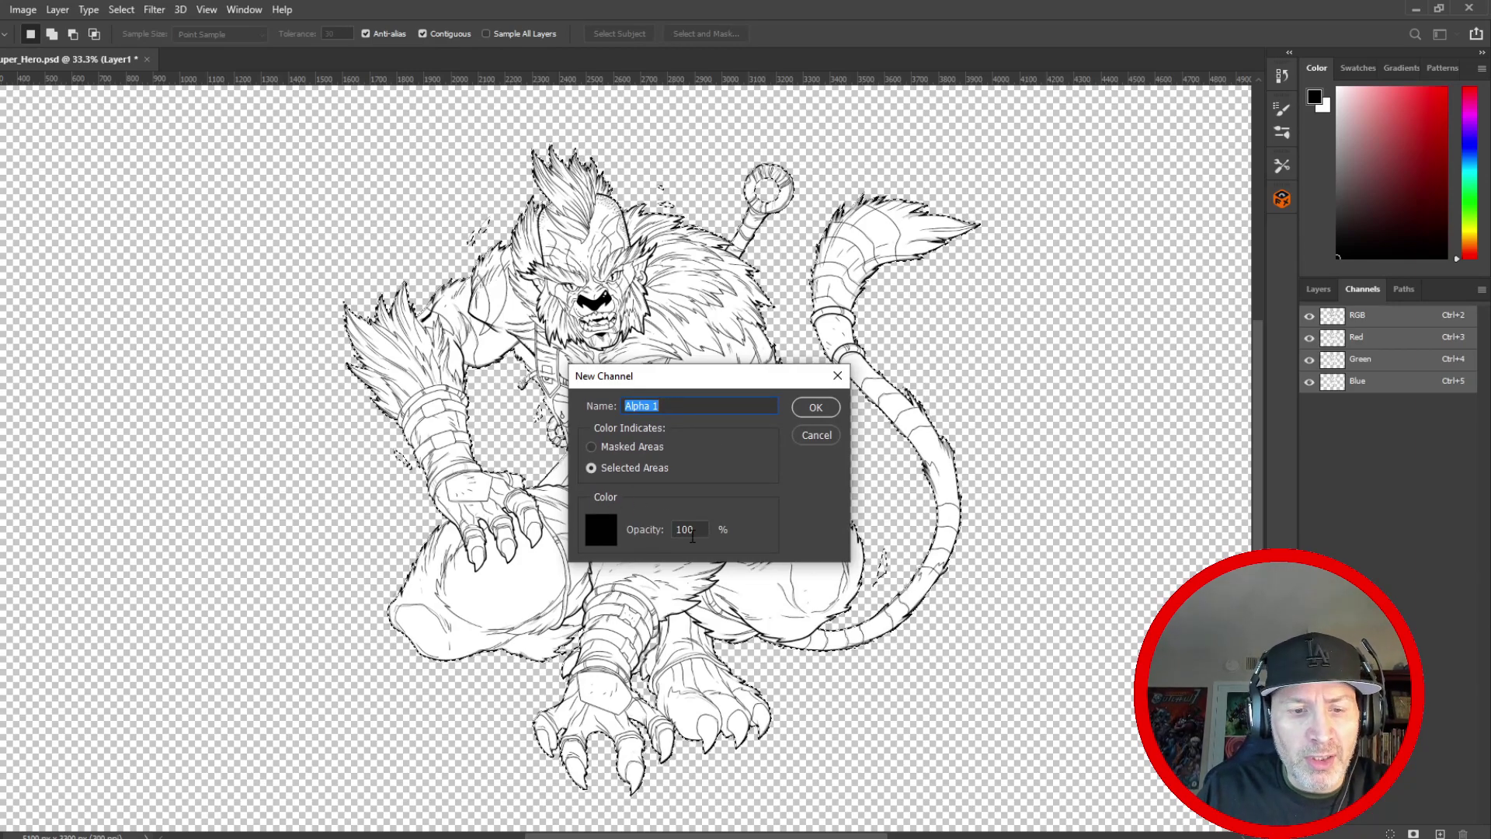
{"action": "left_click", "coordinate": [822, 407]}
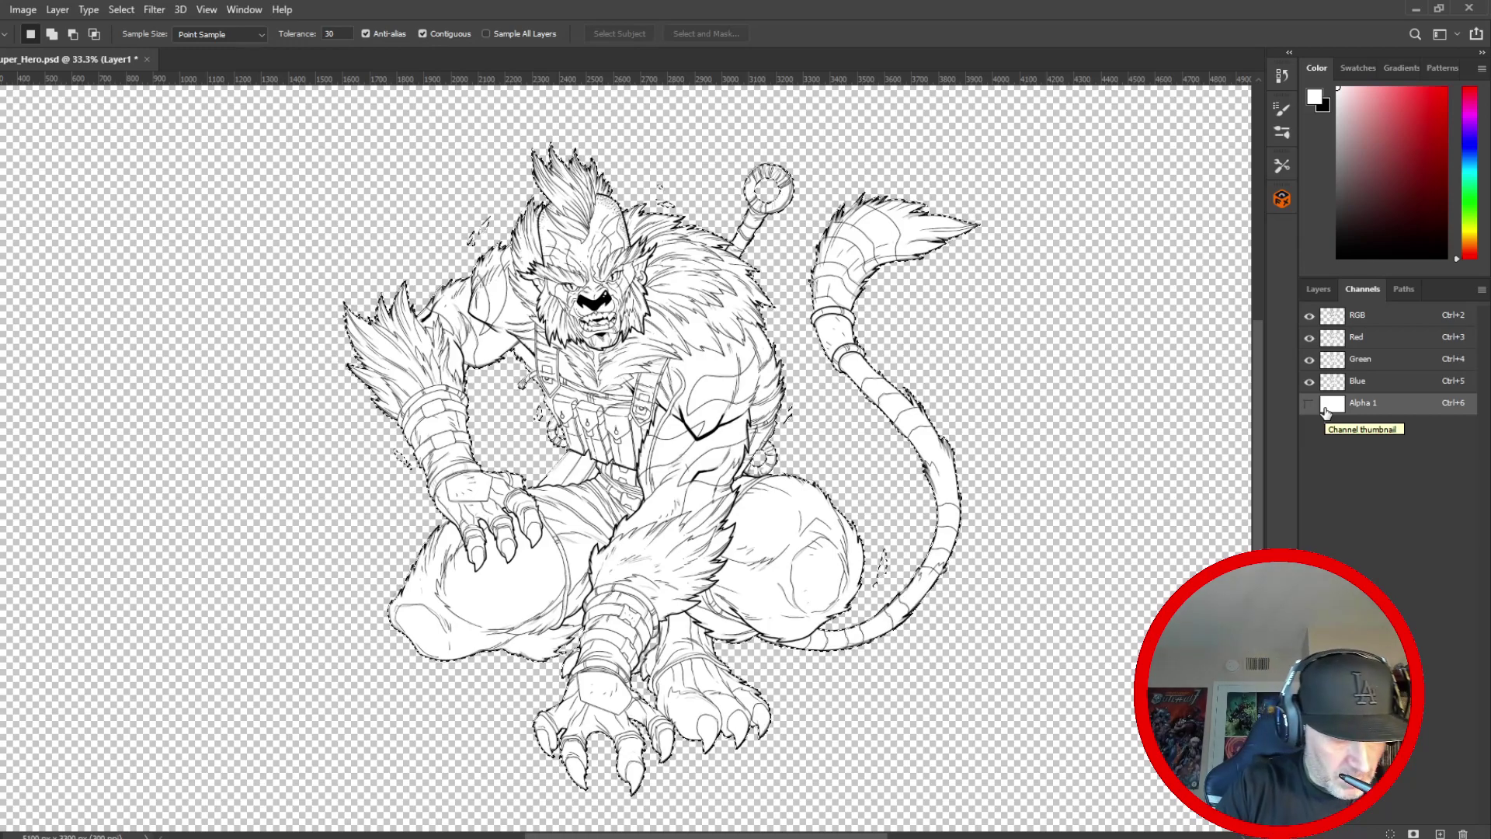
- Paste the copied line art into the Alpha 1 channel, show that channel with the RGB channels, and deselect
{"action": "key", "text": "ctrl+v"}
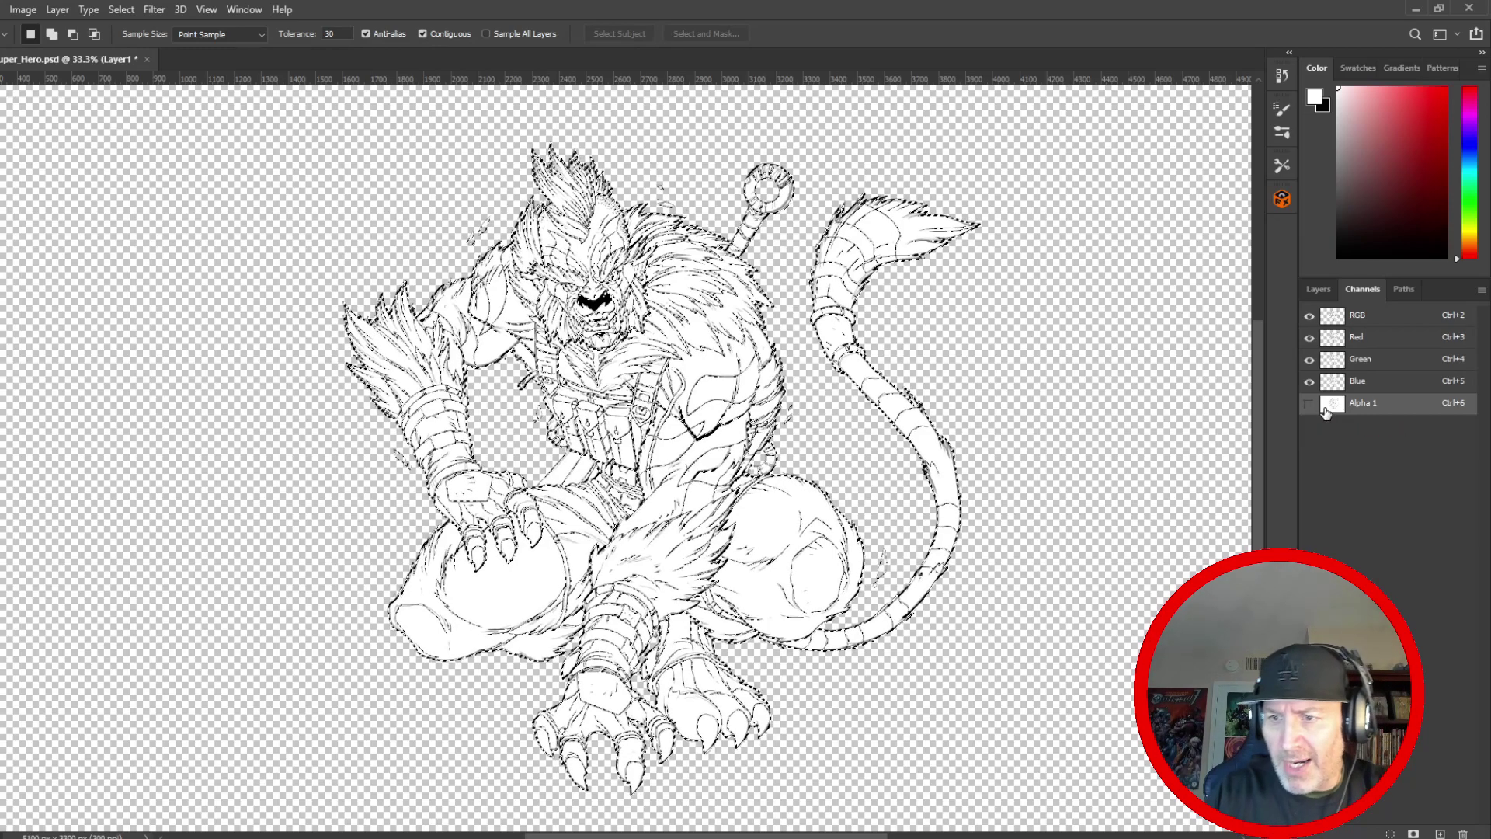
{"action": "left_click", "coordinate": [1310, 403]}
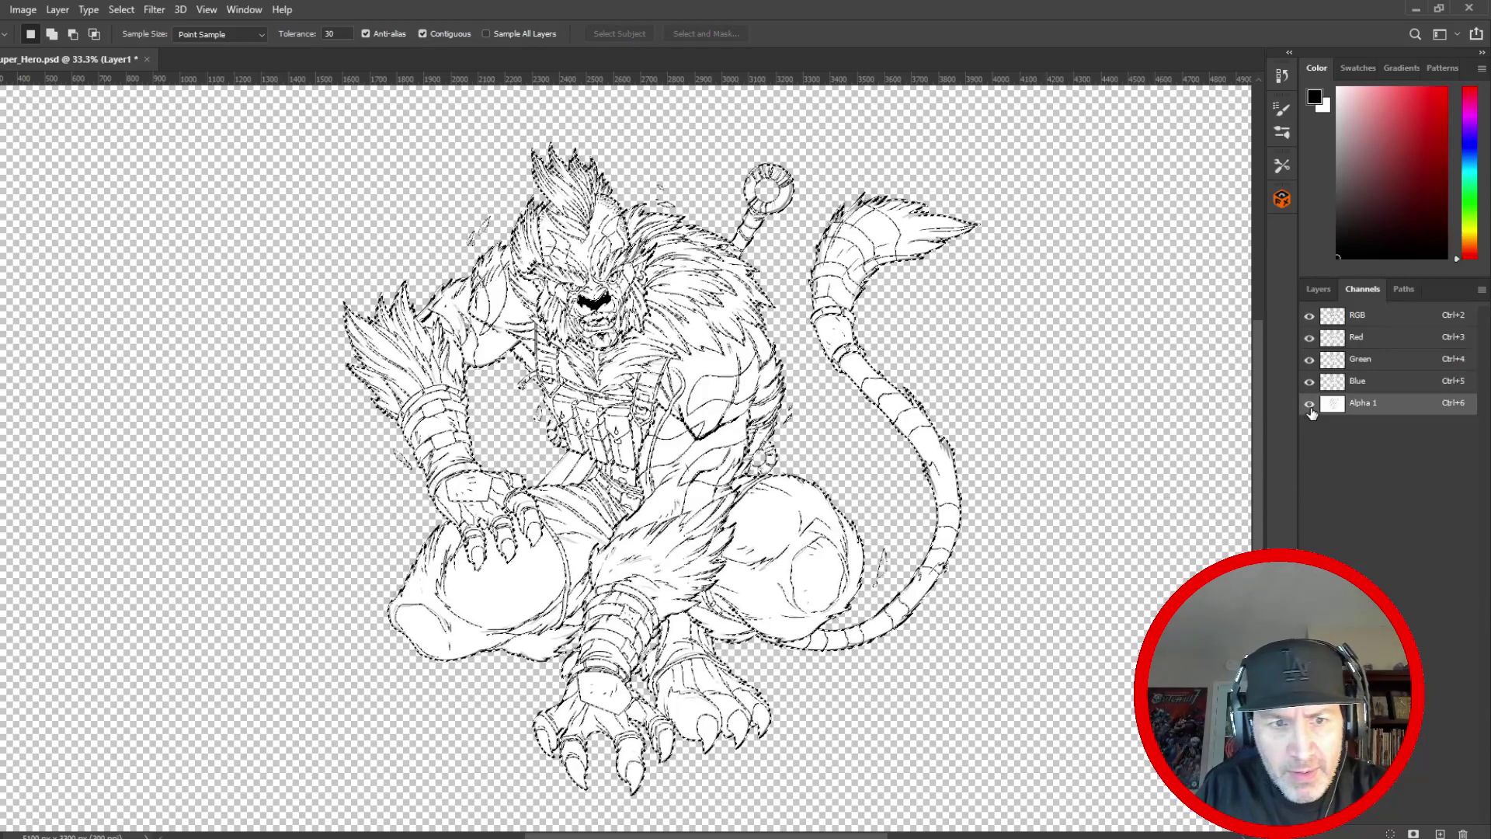
{"action": "left_click", "coordinate": [1, 11]}
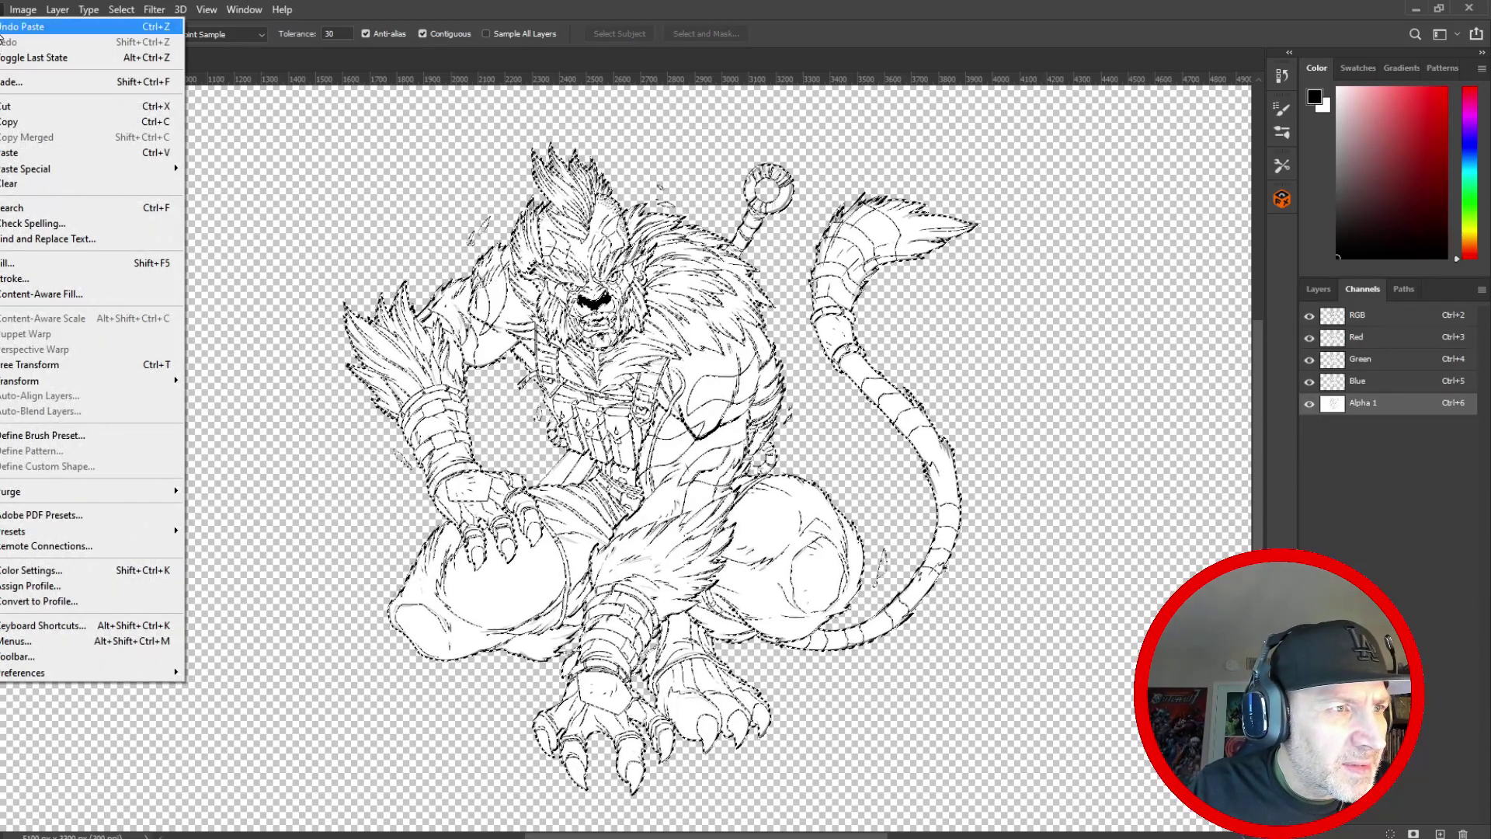
{"action": "mouse_move", "coordinate": [122, 9]}
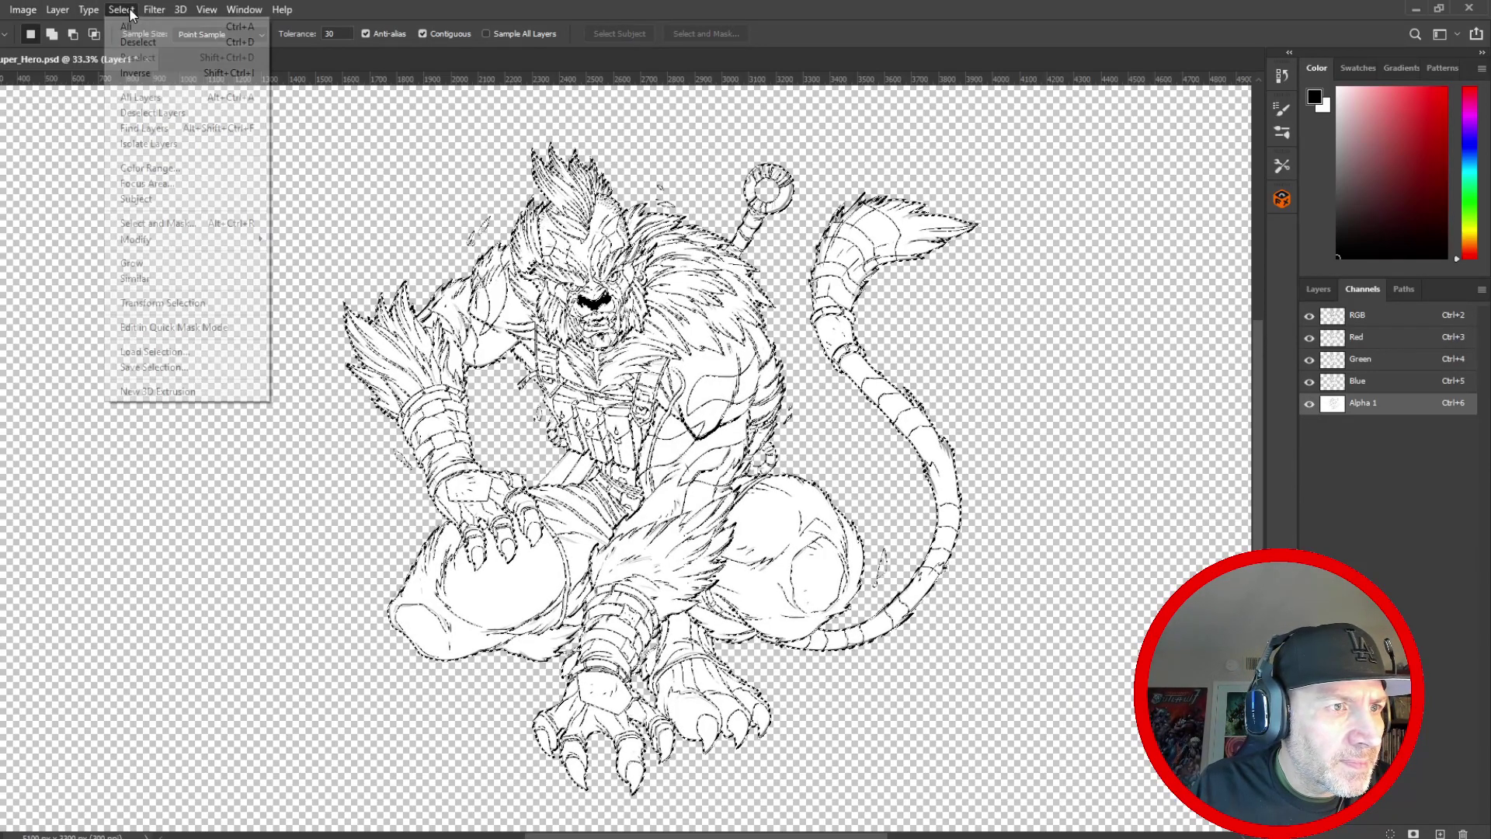
{"action": "left_click", "coordinate": [146, 38]}
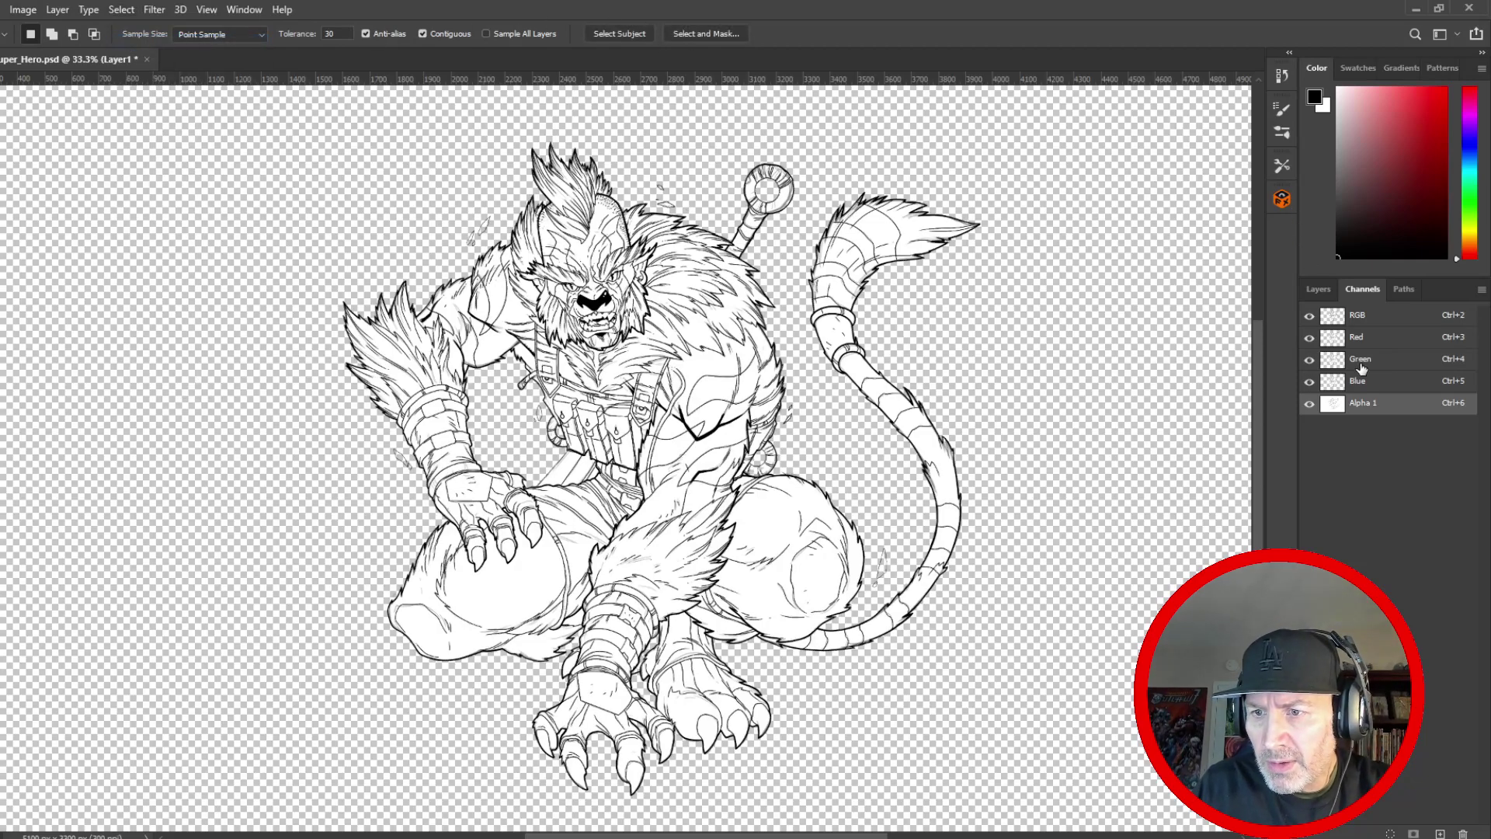
- Reactivate the RGB channels, select the bottom layer, Layer8, and hide Layer20, Layer17 and Layer1
{"action": "left_click", "coordinate": [1385, 314]}
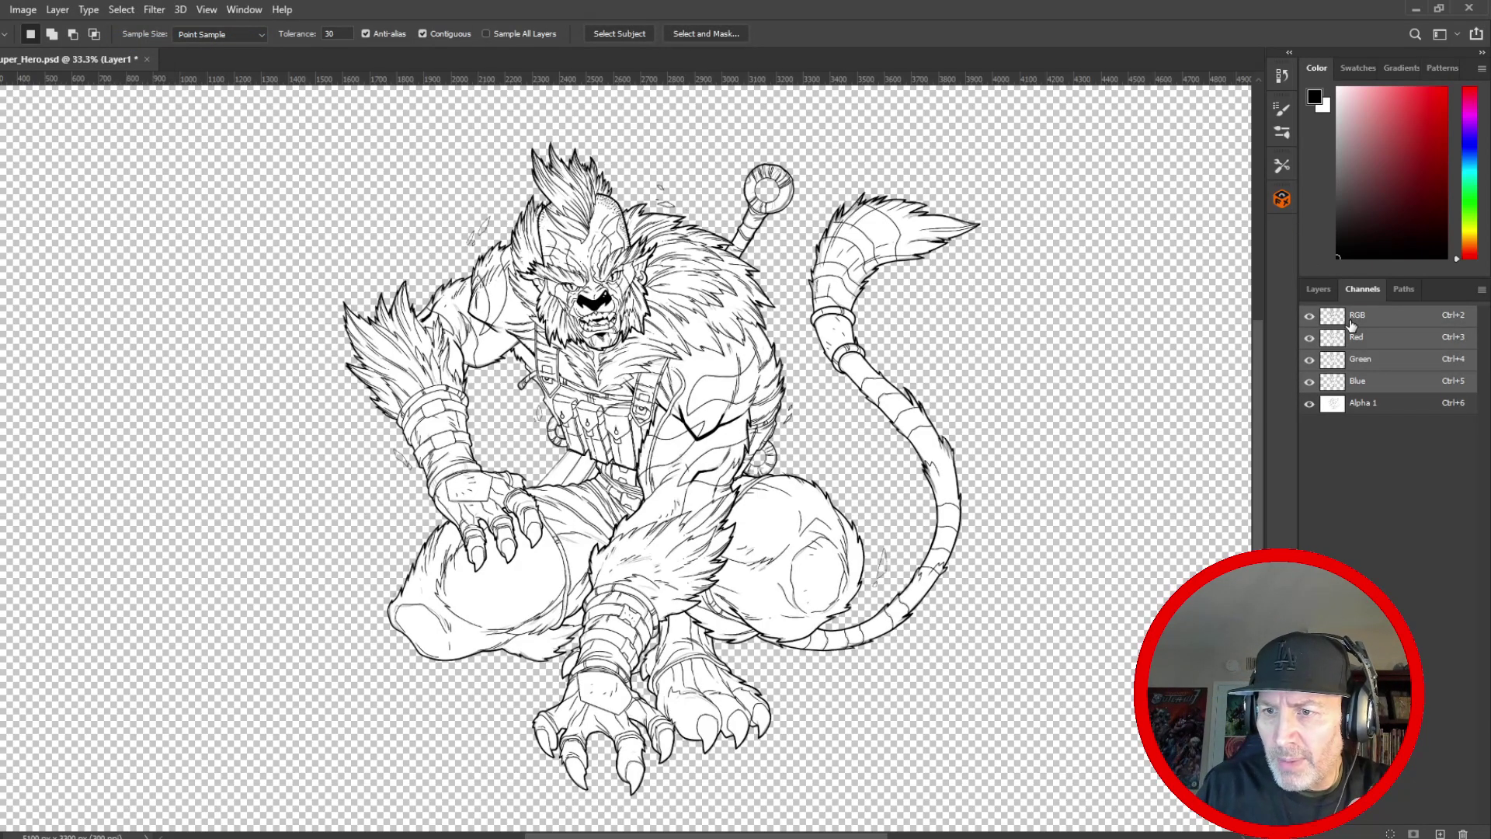
{"action": "left_click", "coordinate": [1316, 294]}
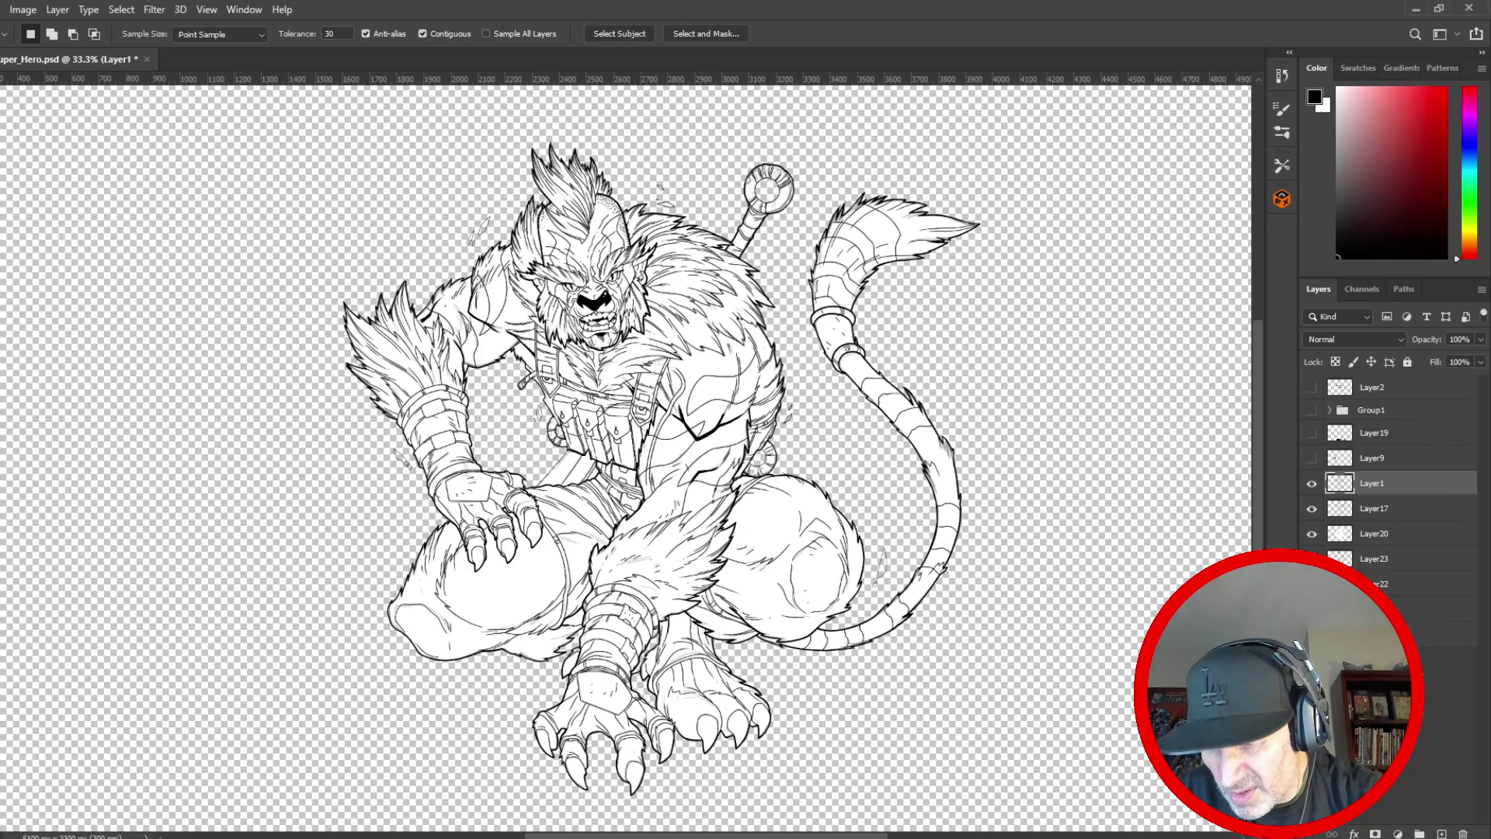
{"action": "left_click", "coordinate": [1382, 635]}
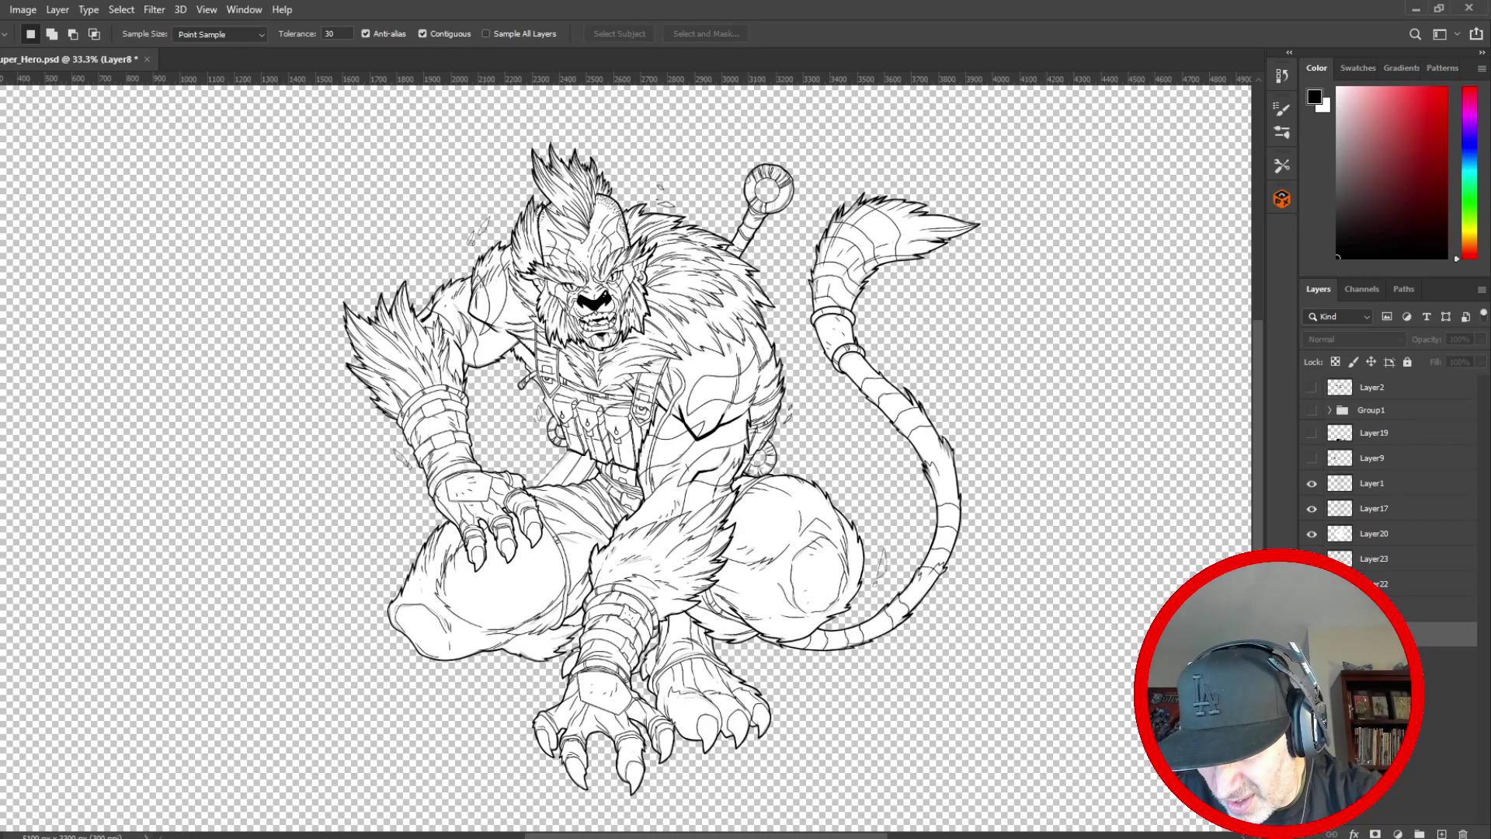
{"action": "left_click", "coordinate": [1312, 533]}
{"action": "left_click", "coordinate": [1312, 508]}
{"action": "left_click", "coordinate": [1312, 483]}
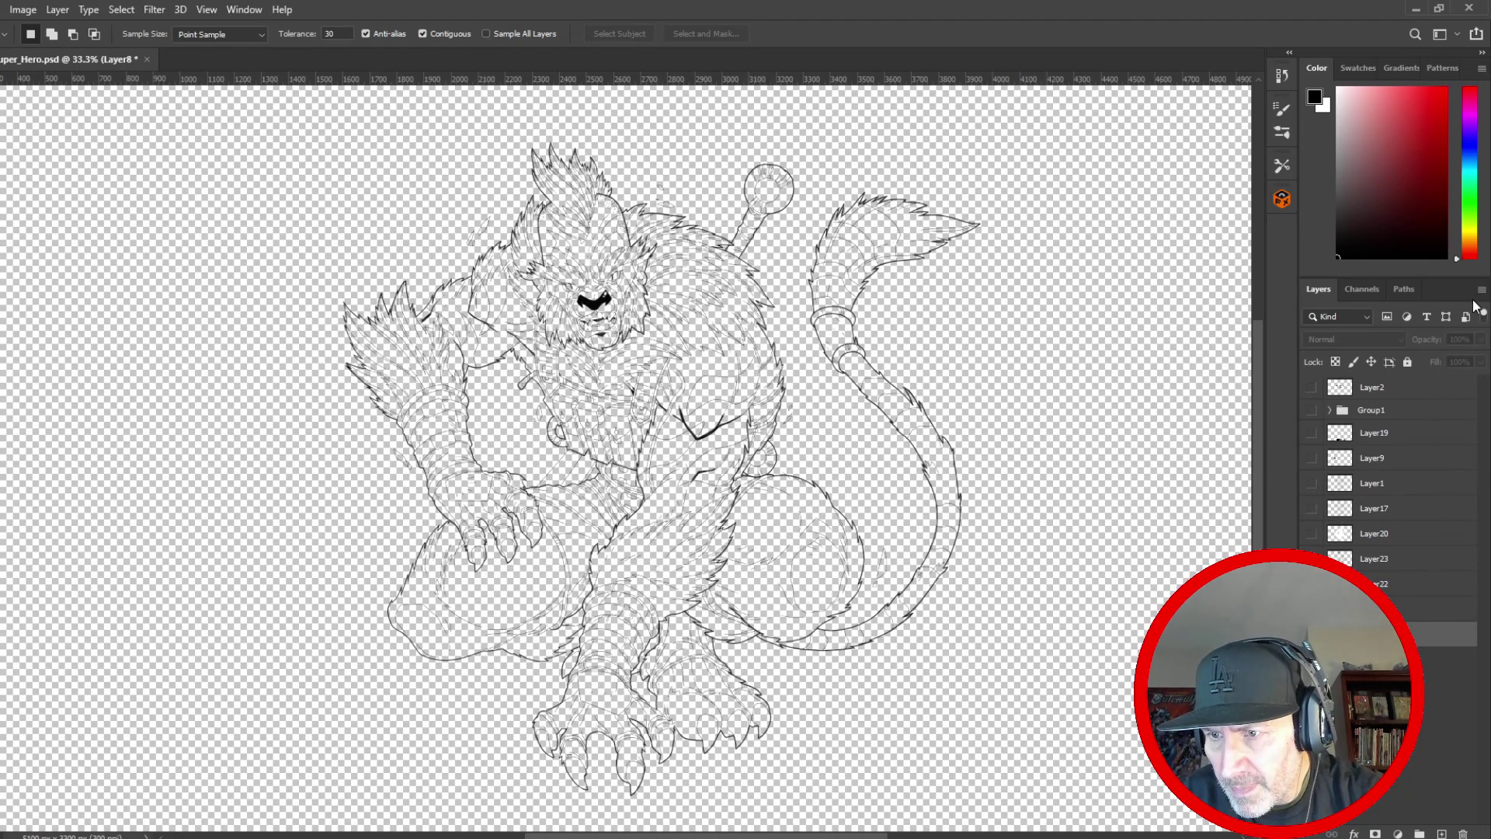
- Create a new layer named Background/Flats and move it to the very bottom of the layer stack
{"action": "left_click", "coordinate": [1481, 290]}
{"action": "left_click", "coordinate": [1393, 263]}
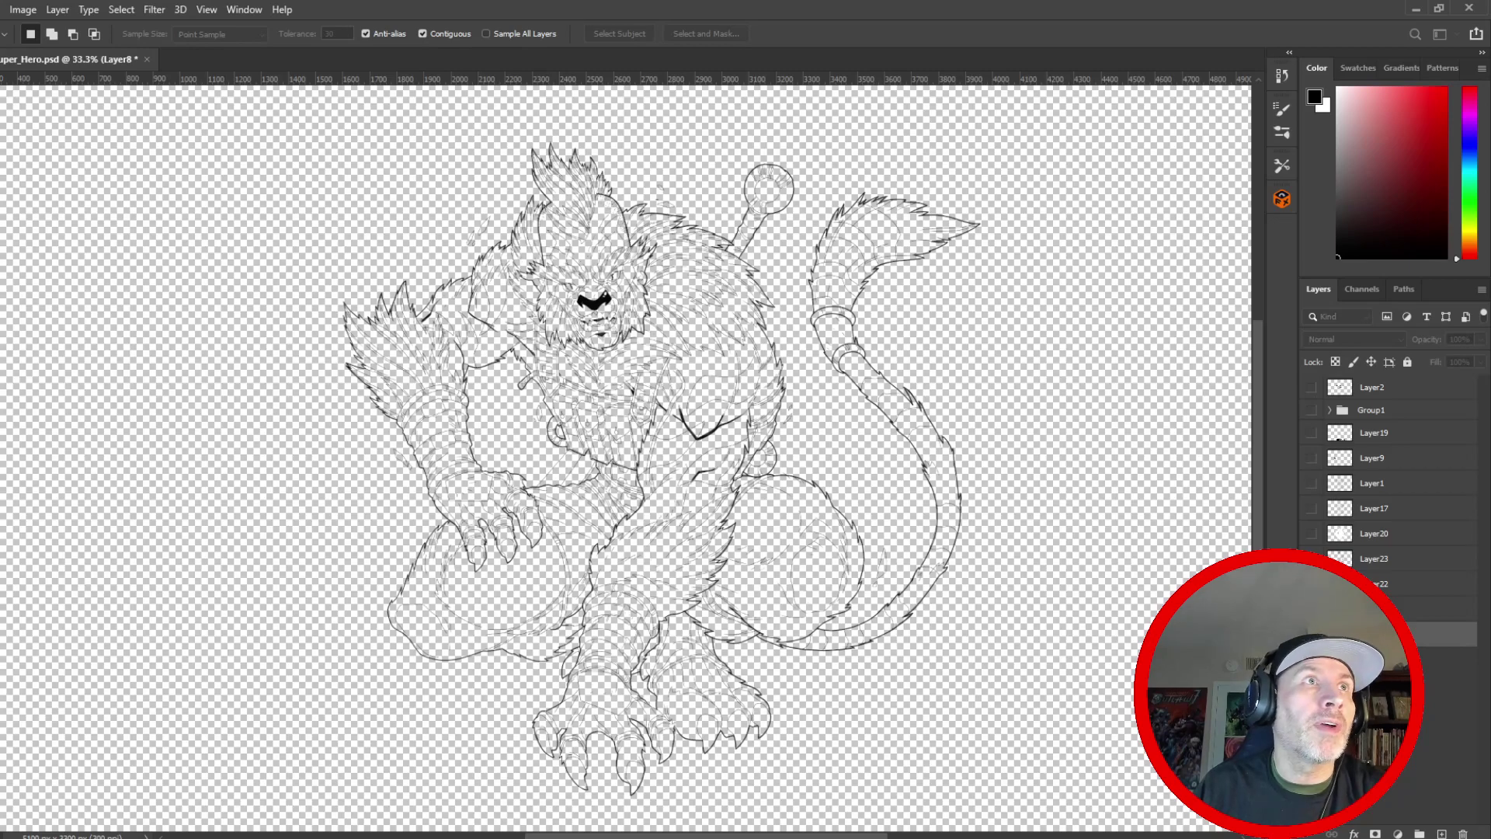
{"action": "key", "text": "Return"}
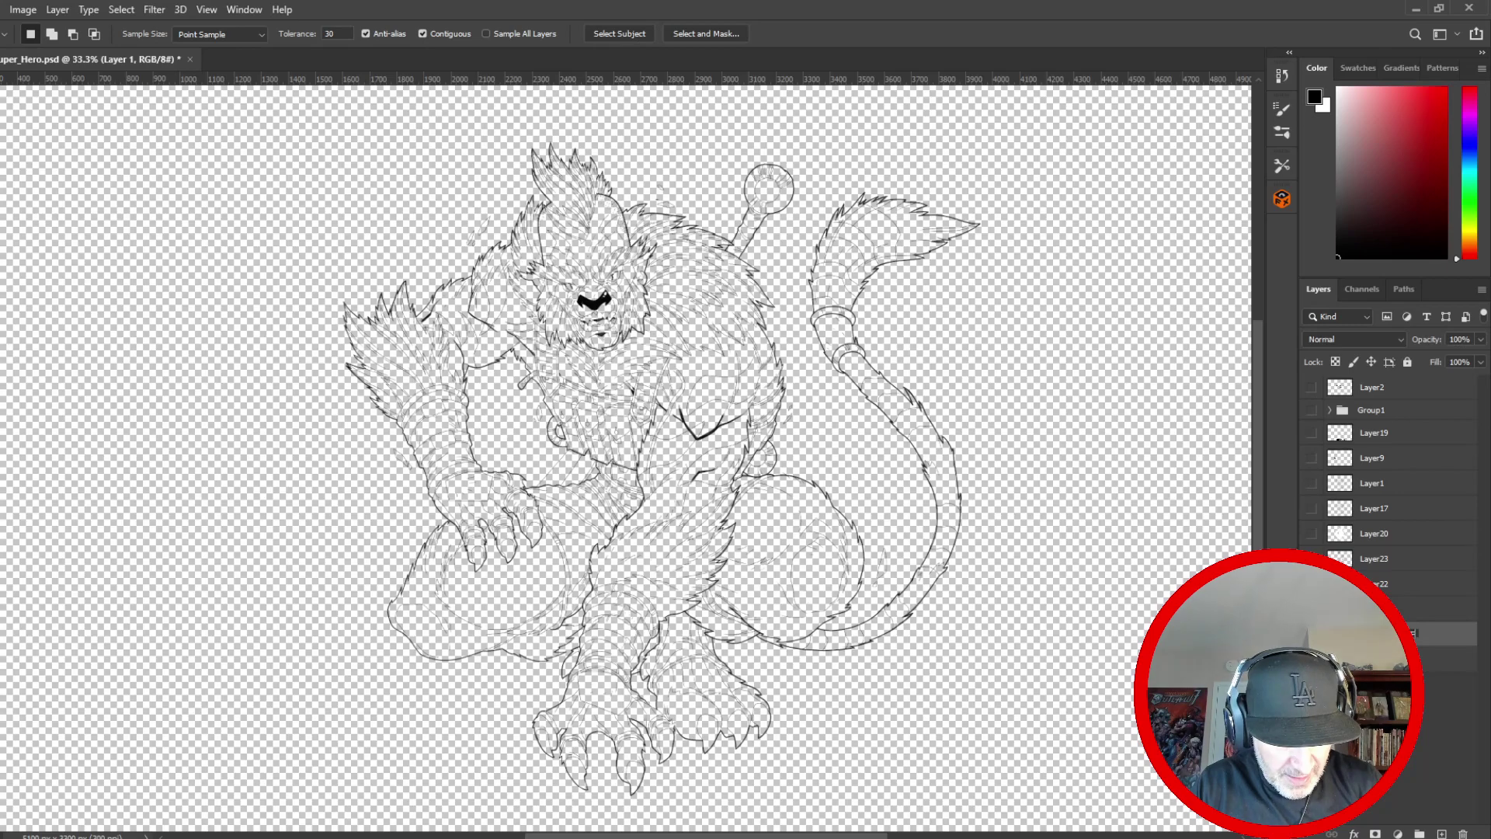
{"action": "type", "text": "s"}
{"action": "left_click", "coordinate": [1440, 637]}
{"action": "left_click_drag", "start_coordinate": [1447, 637], "coordinate": [1437, 668]}
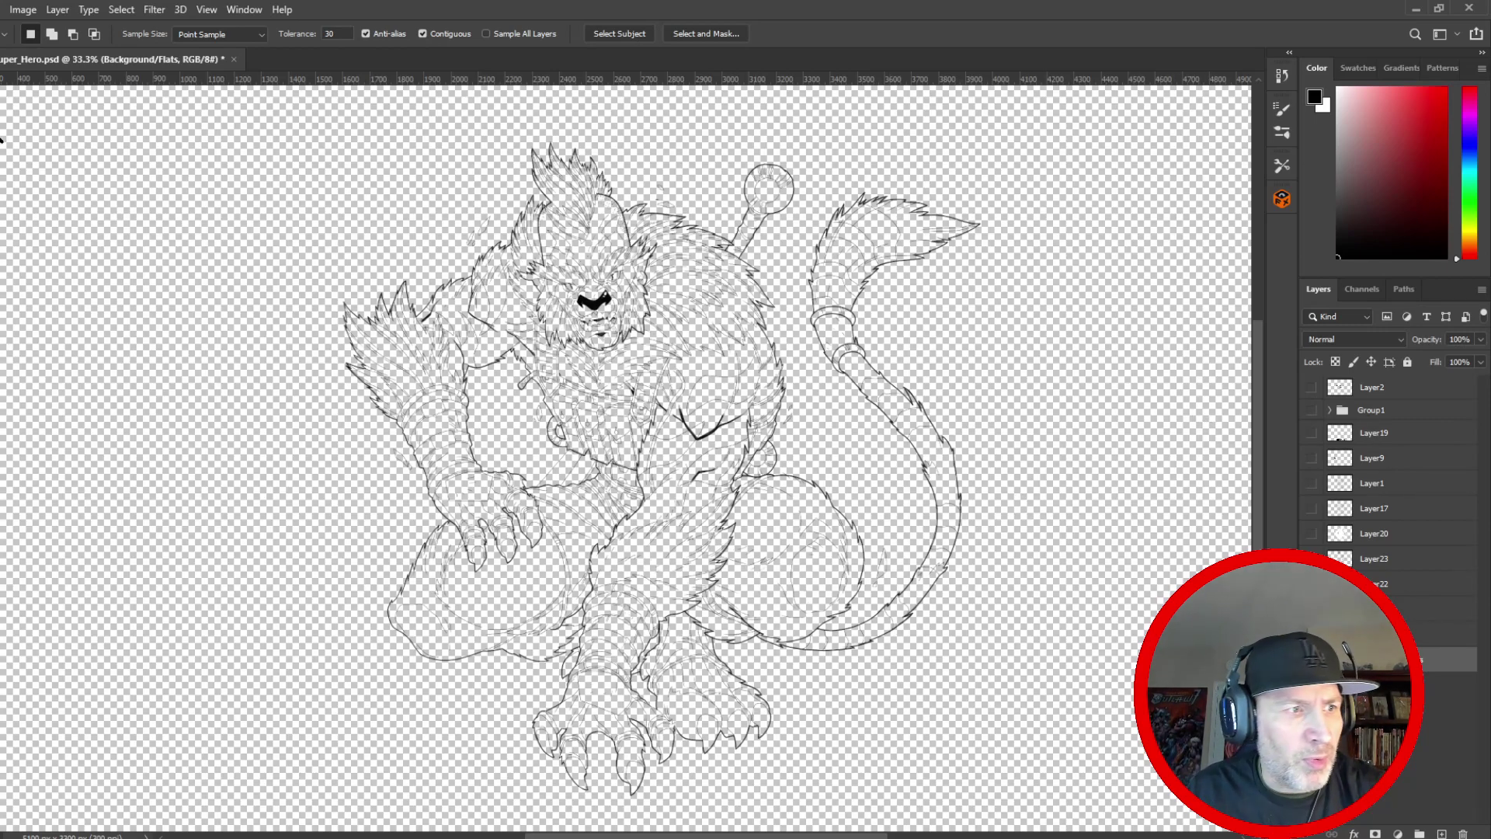
- Fill the Background/Flats layer with white using the Paint Bucket
{"action": "key", "text": "x"}
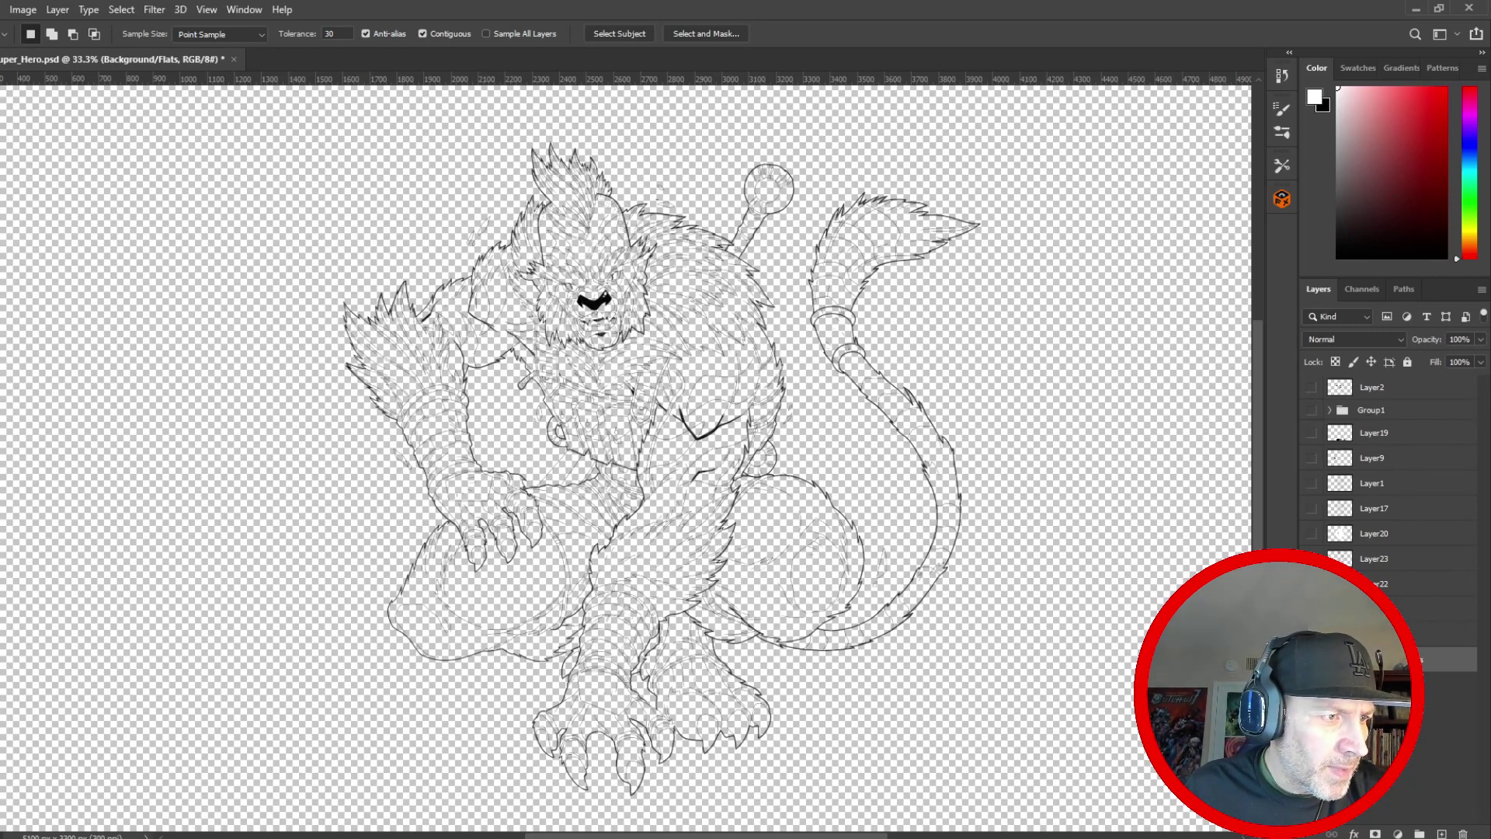
{"action": "key", "text": "g"}
{"action": "left_click", "coordinate": [216, 477]}
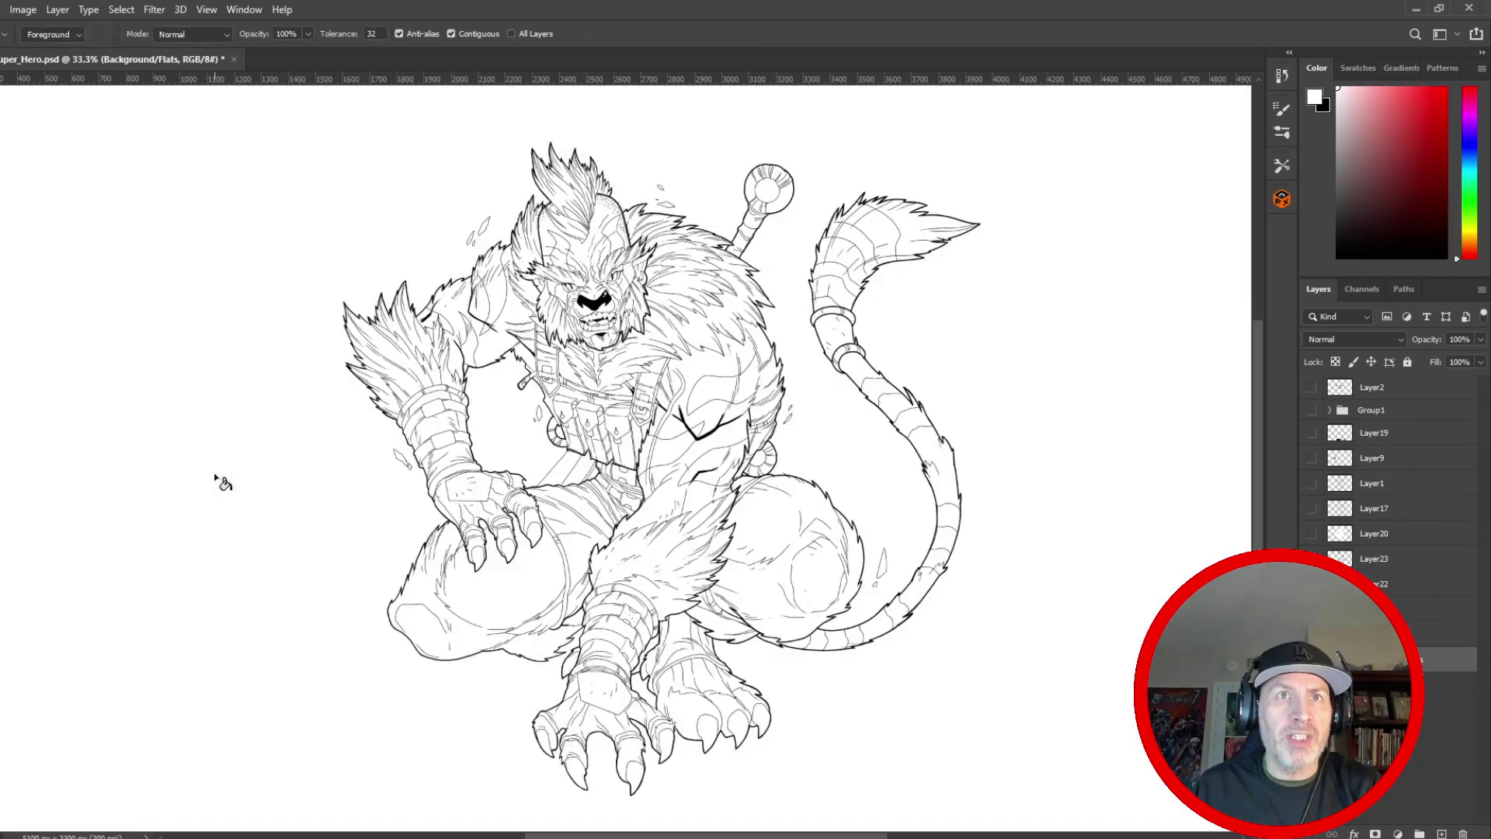
- Reorder the grouped panels so that Channels comes after Paths
{"action": "left_click", "coordinate": [1366, 291]}
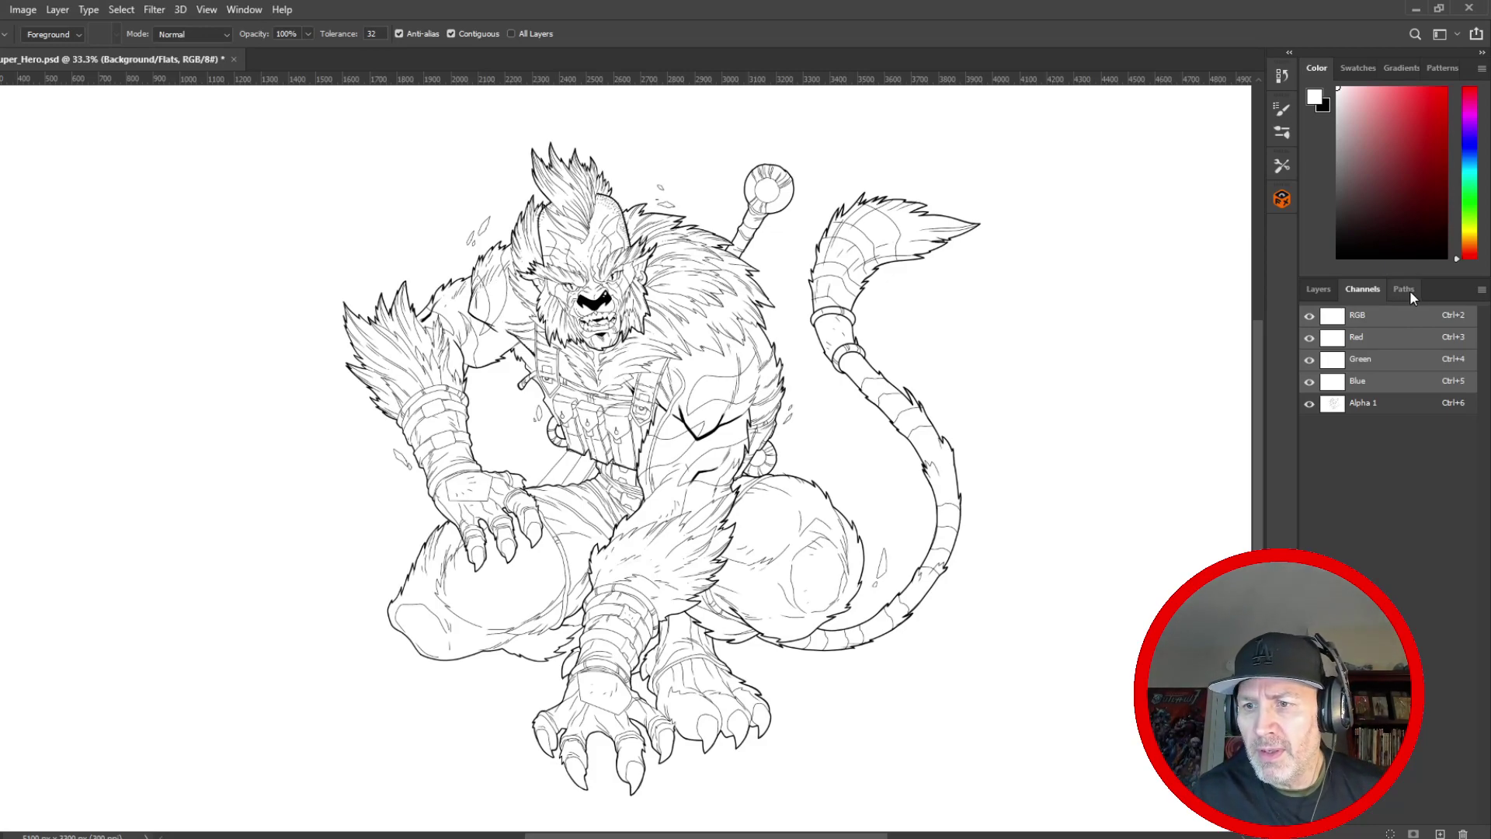
{"action": "left_click_drag", "start_coordinate": [1365, 296], "coordinate": [1328, 294]}
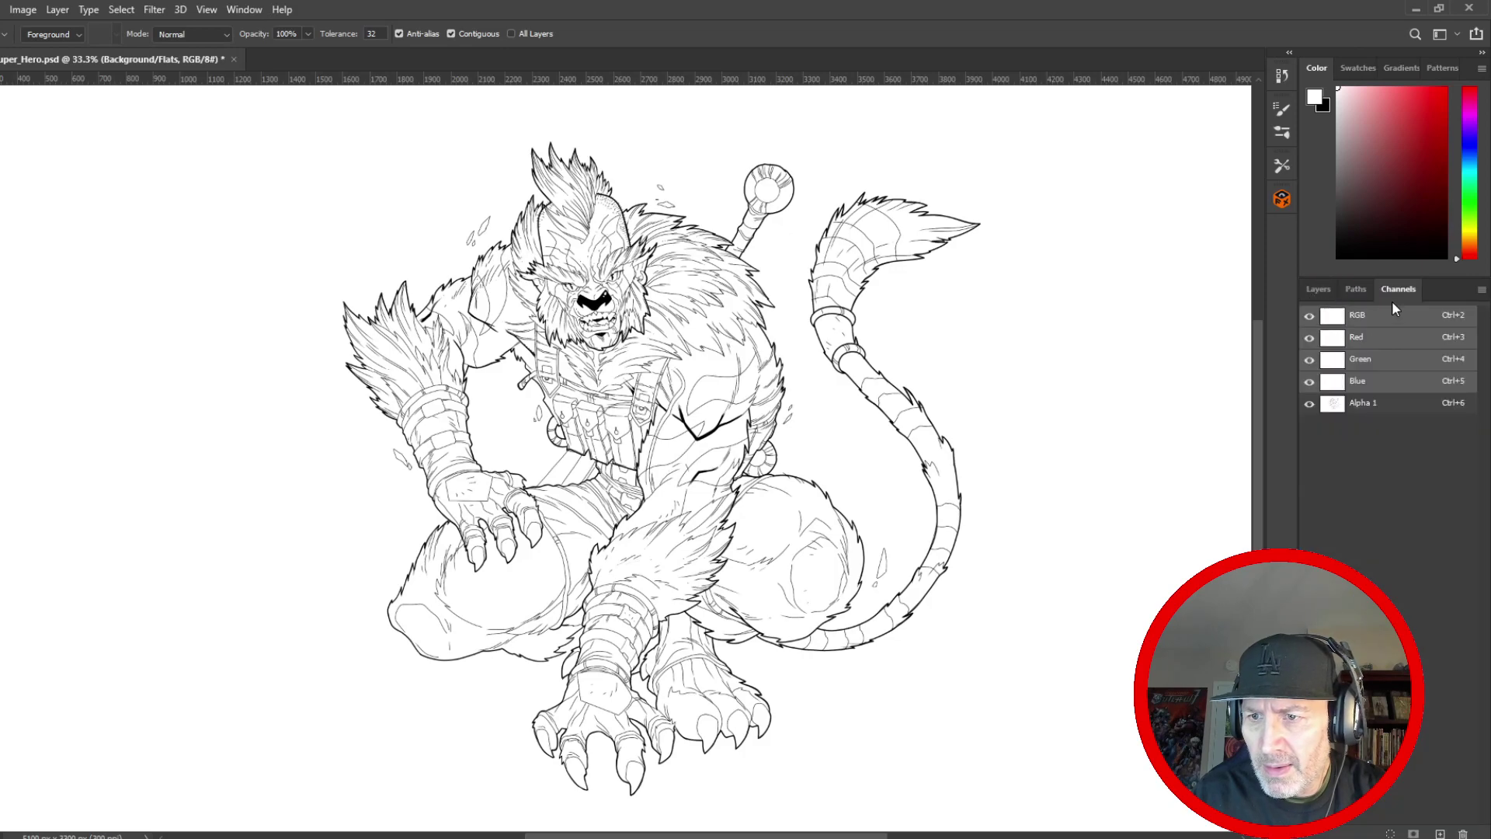
- Reorder the grouped panels so that Channels sits between Layers and Paths
{"action": "left_click", "coordinate": [1354, 289]}
{"action": "left_click", "coordinate": [1309, 291]}
{"action": "left_click", "coordinate": [1390, 288]}
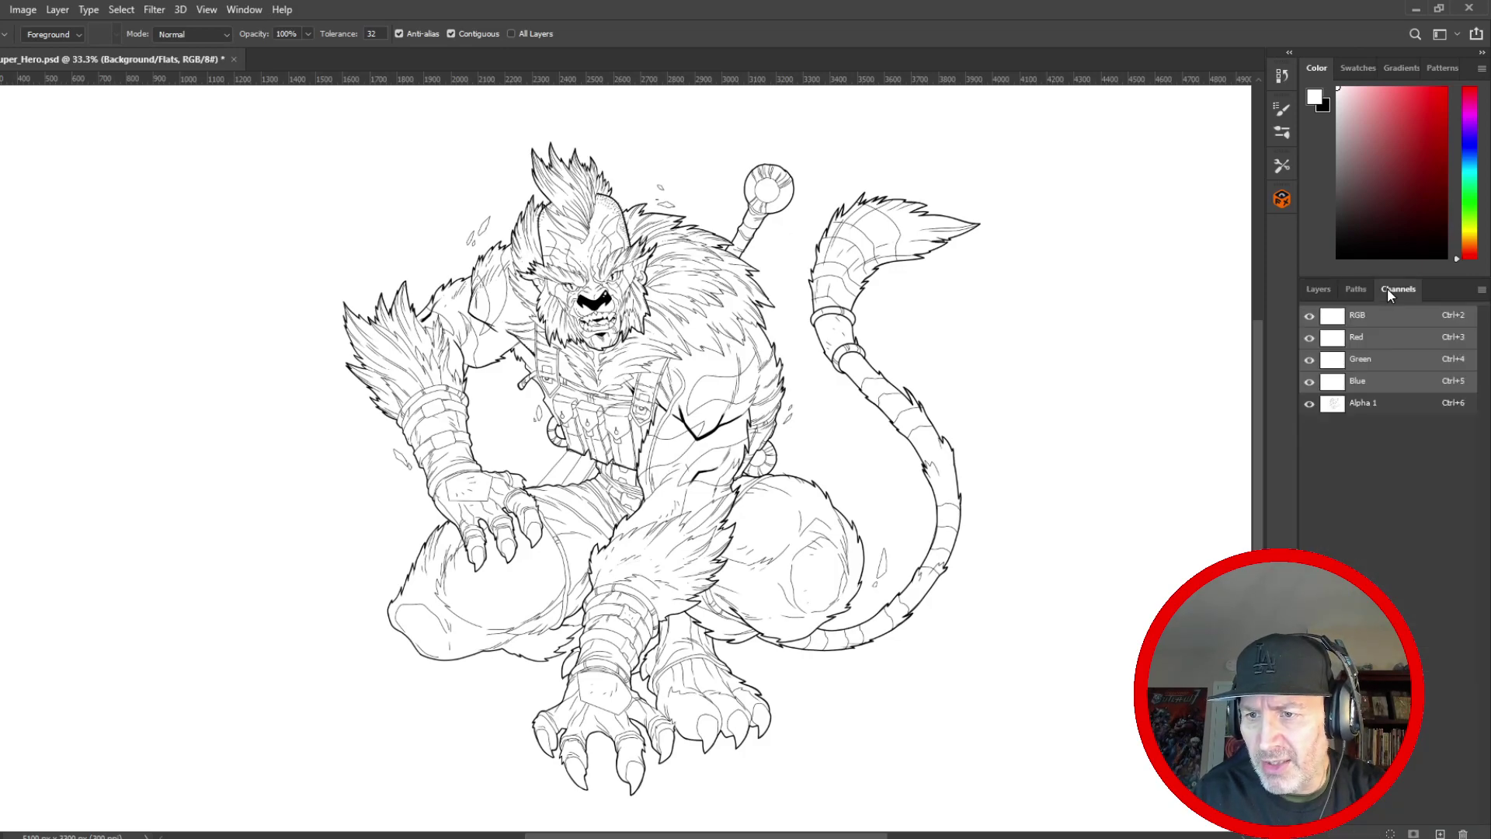
{"action": "left_click_drag", "start_coordinate": [1357, 293], "coordinate": [1330, 292]}
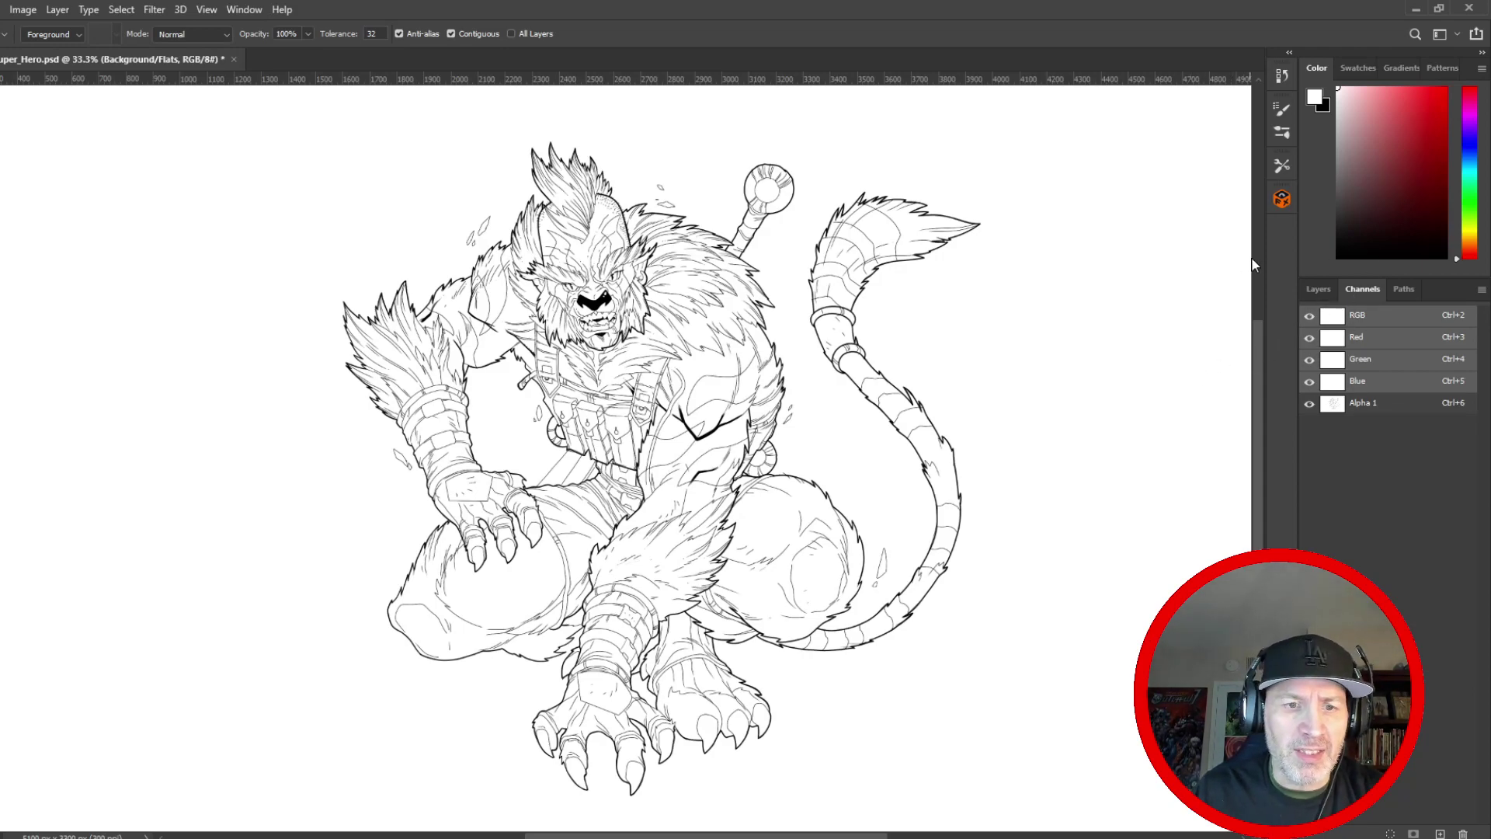
- Show Layer9 with the color swatches beside the figure and return to the channel list
{"action": "left_click", "coordinate": [1321, 290]}
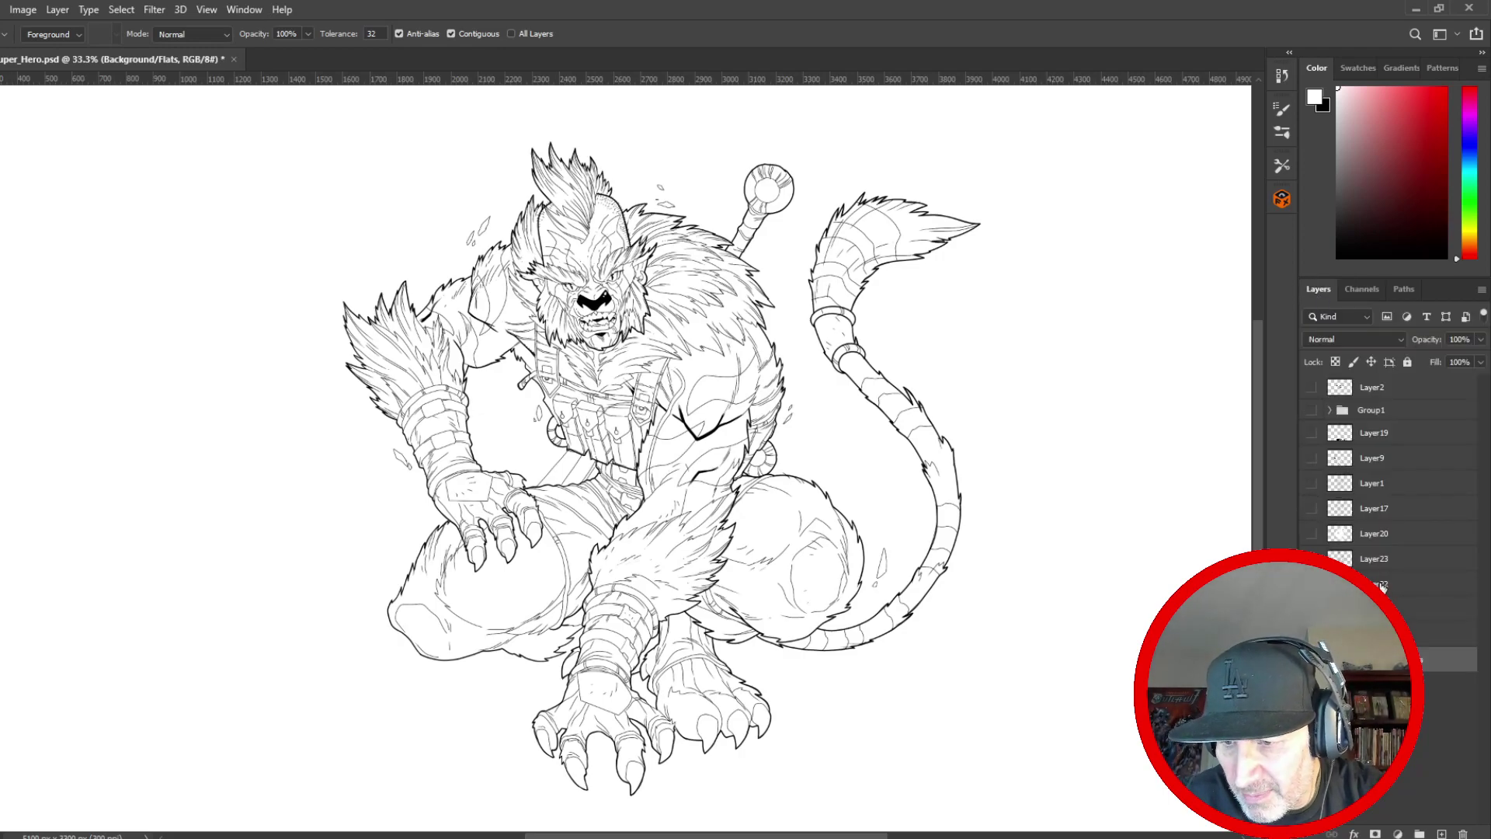
{"action": "left_click", "coordinate": [1312, 459]}
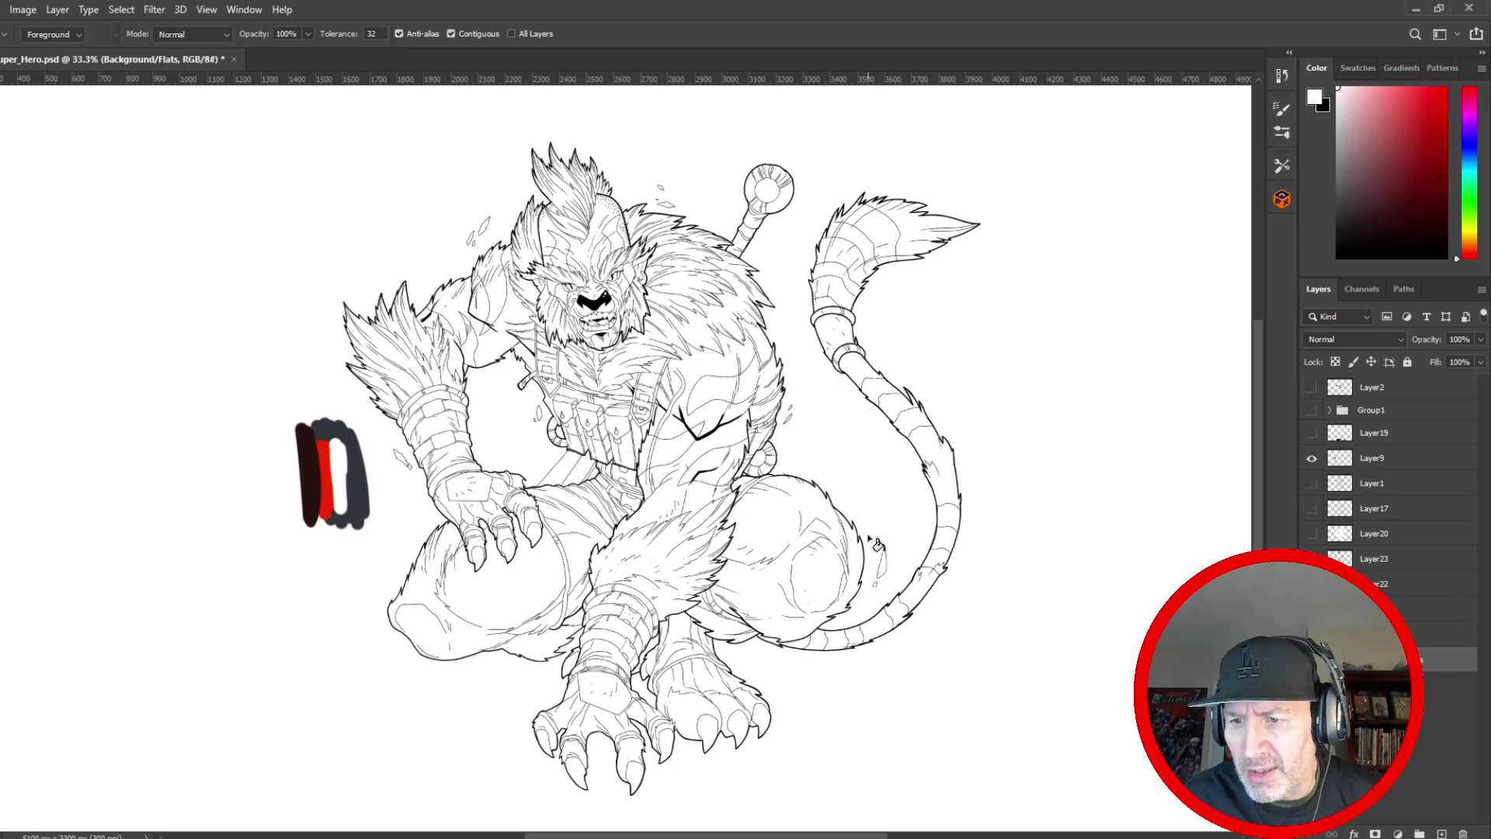
{"action": "left_click", "coordinate": [1362, 288]}
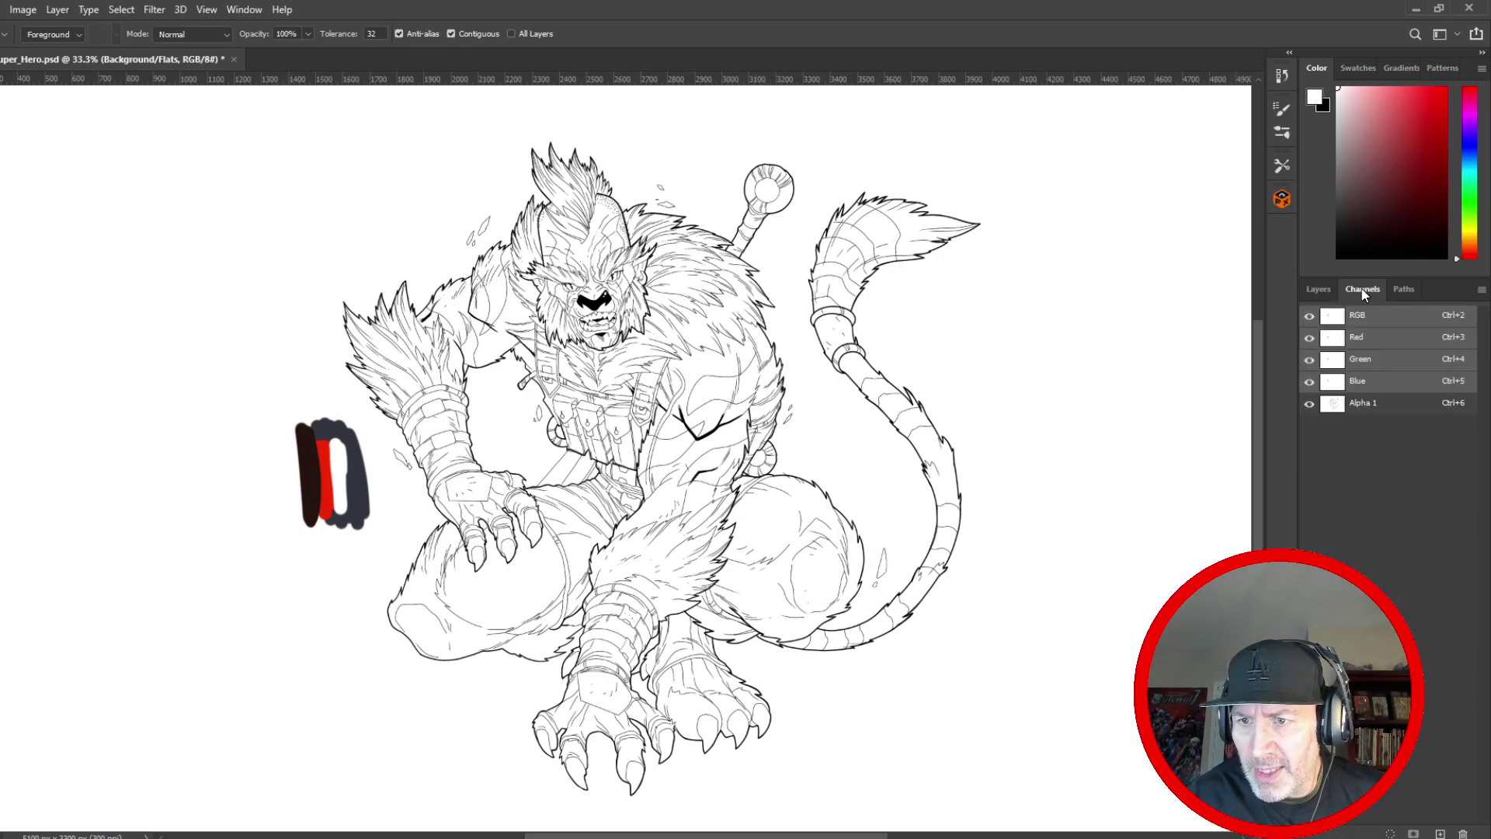
- Switch to the Pencil tool for painting hard-edged flats
{"action": "key", "text": "i"}
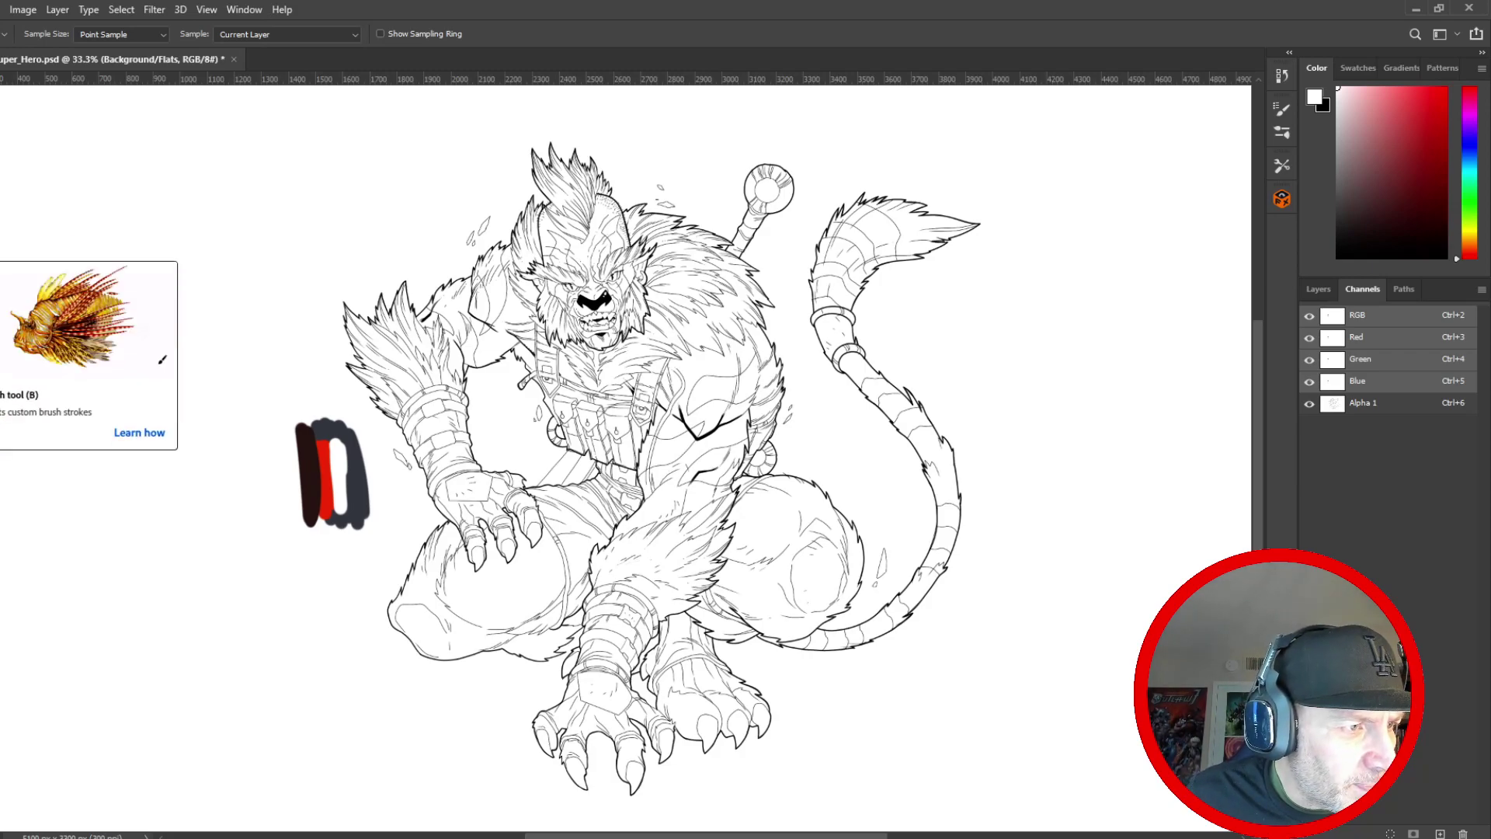
{"action": "left_click", "coordinate": [2, 278]}
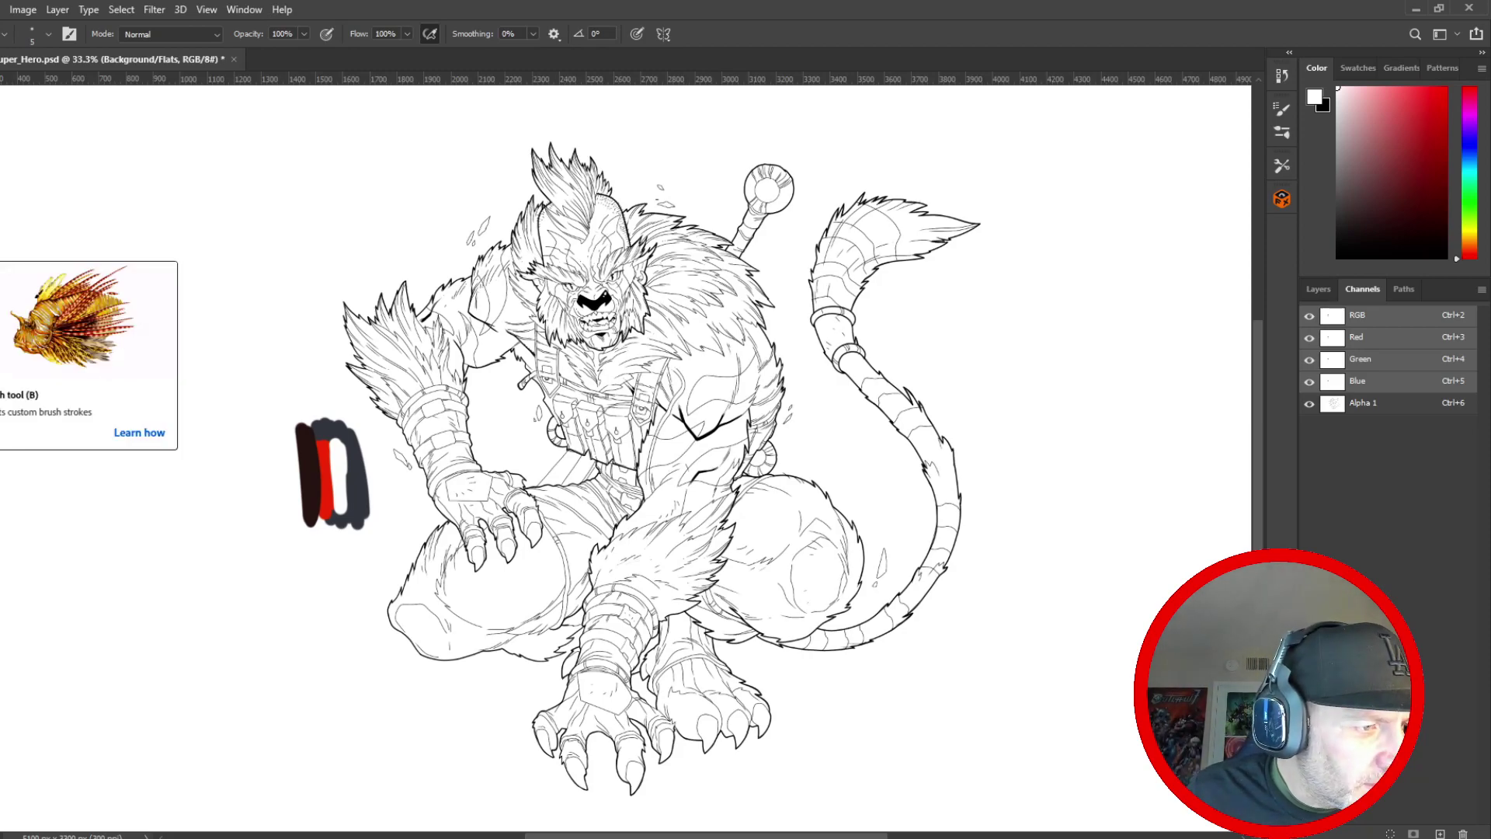
{"action": "left_click", "coordinate": [0, 251]}
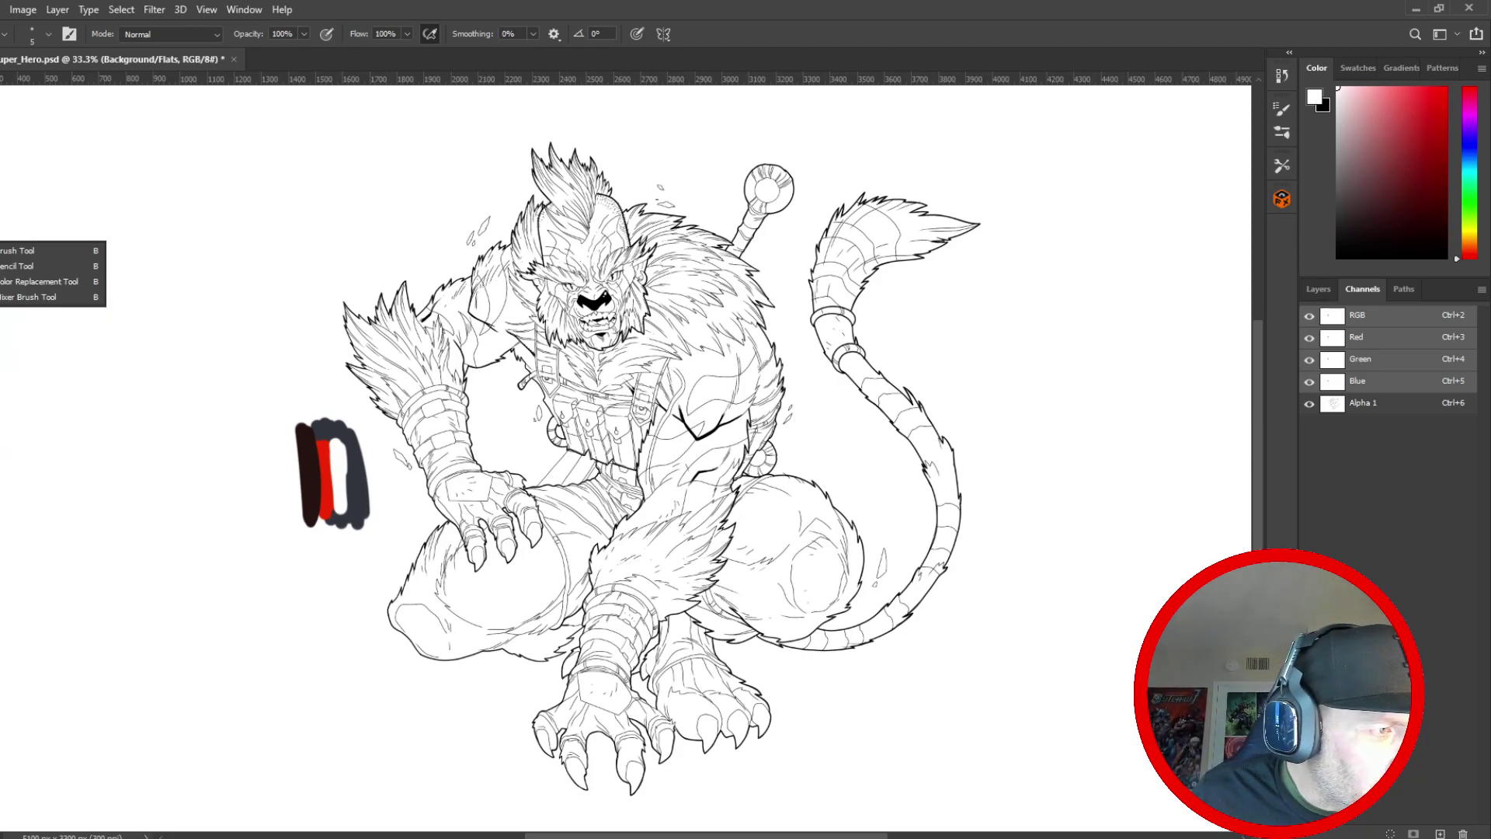
{"action": "left_click", "coordinate": [15, 266]}
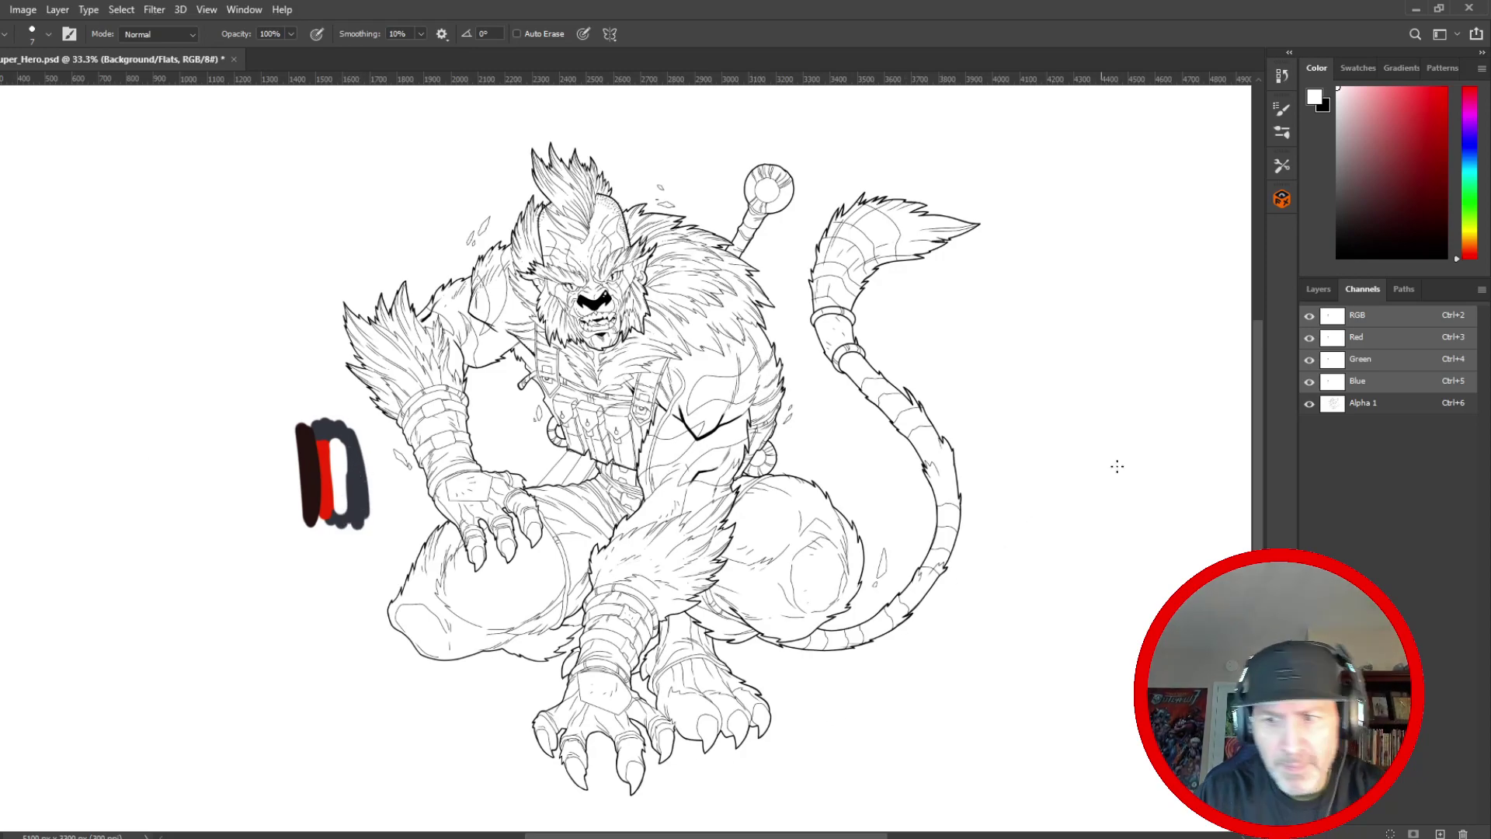
- Select Layer9, sample the dark slate color from its swatches as the foreground color, and return to the channel list
{"action": "left_click", "coordinate": [1318, 289]}
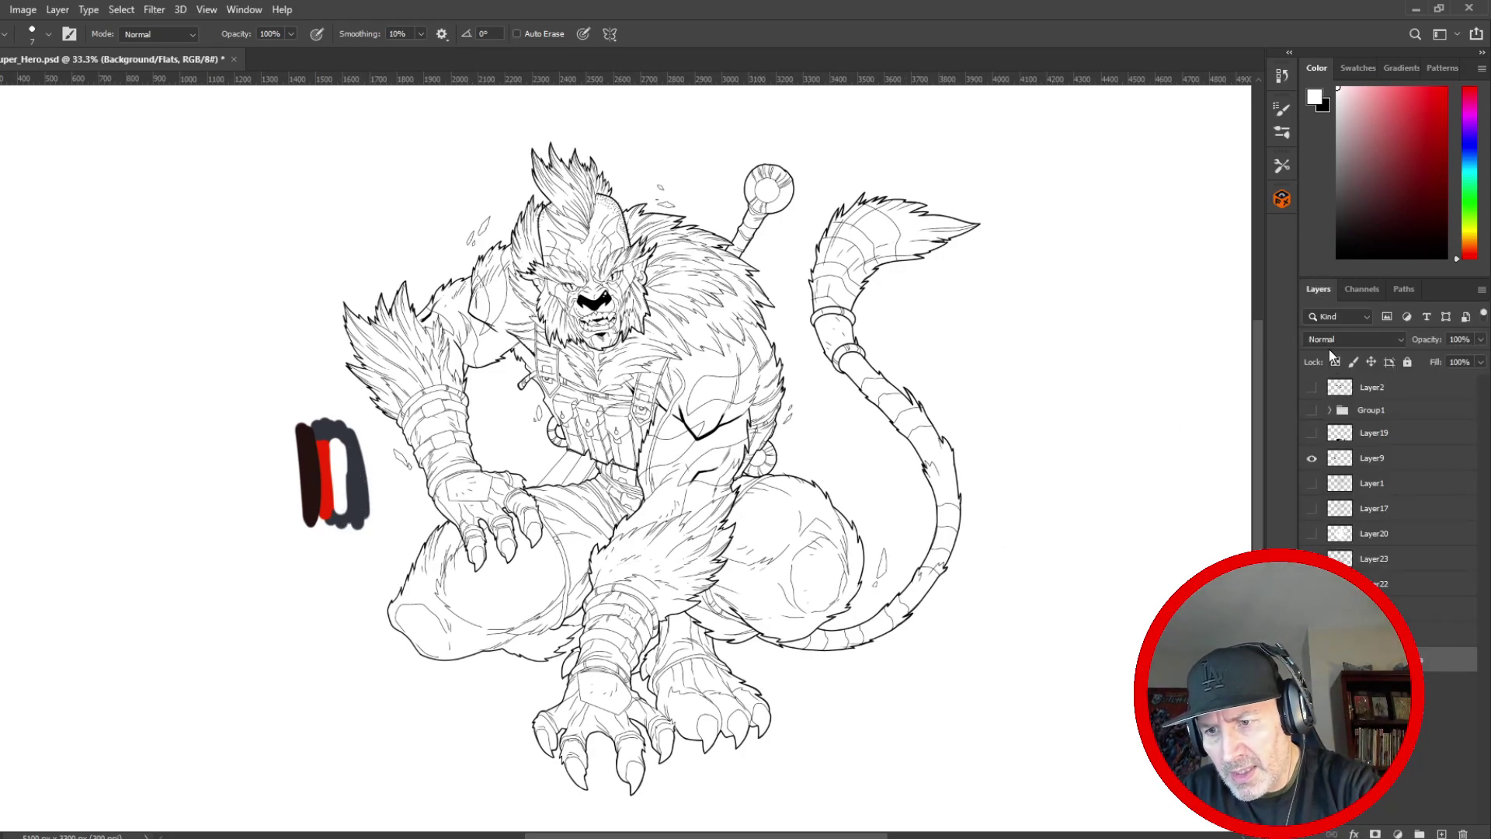
{"action": "left_click", "coordinate": [1370, 463]}
{"action": "left_click", "coordinate": [359, 505], "text": "alt"}
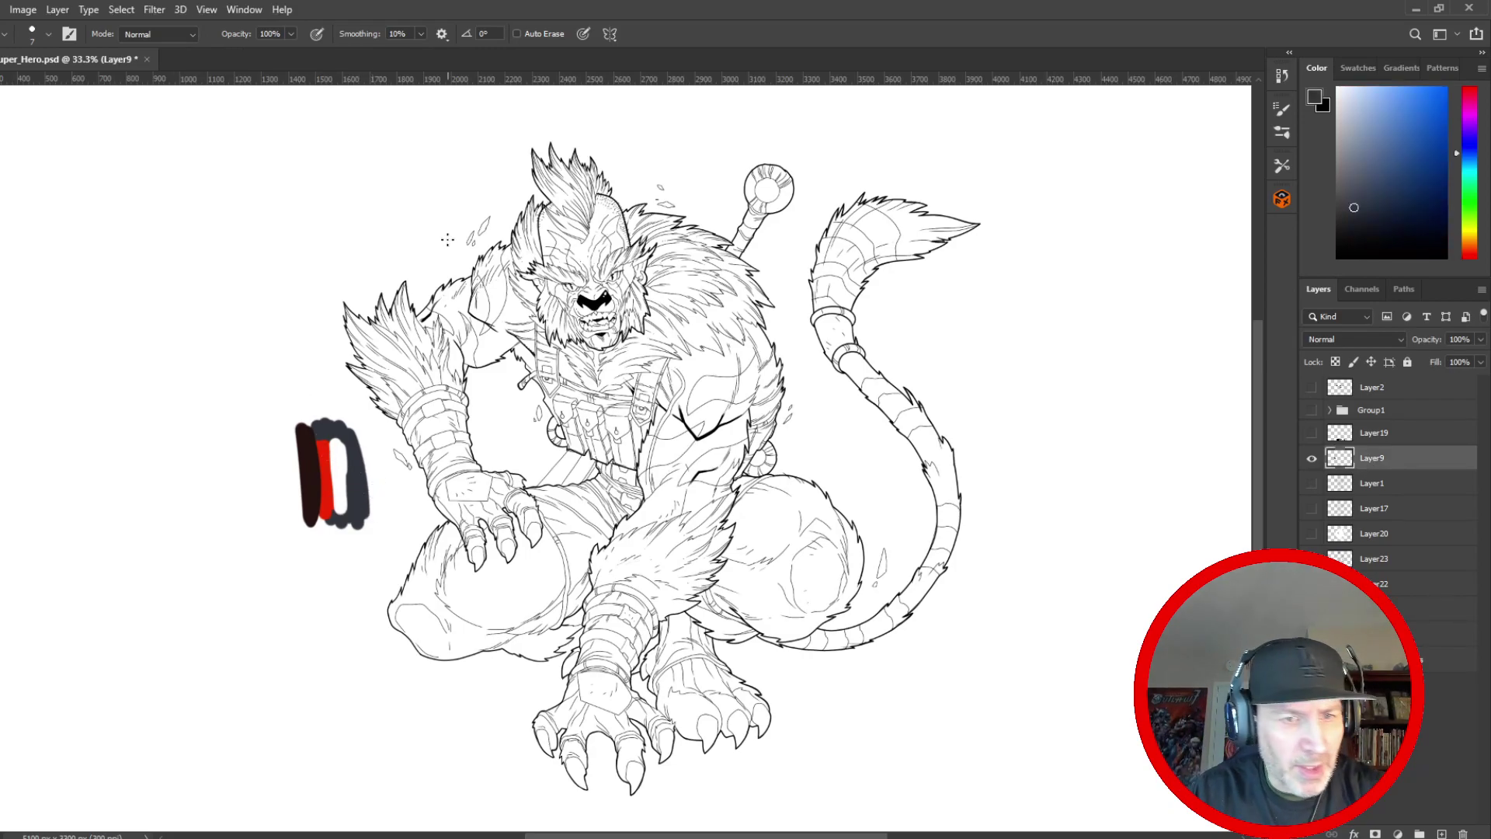
{"action": "left_click", "coordinate": [1362, 289]}
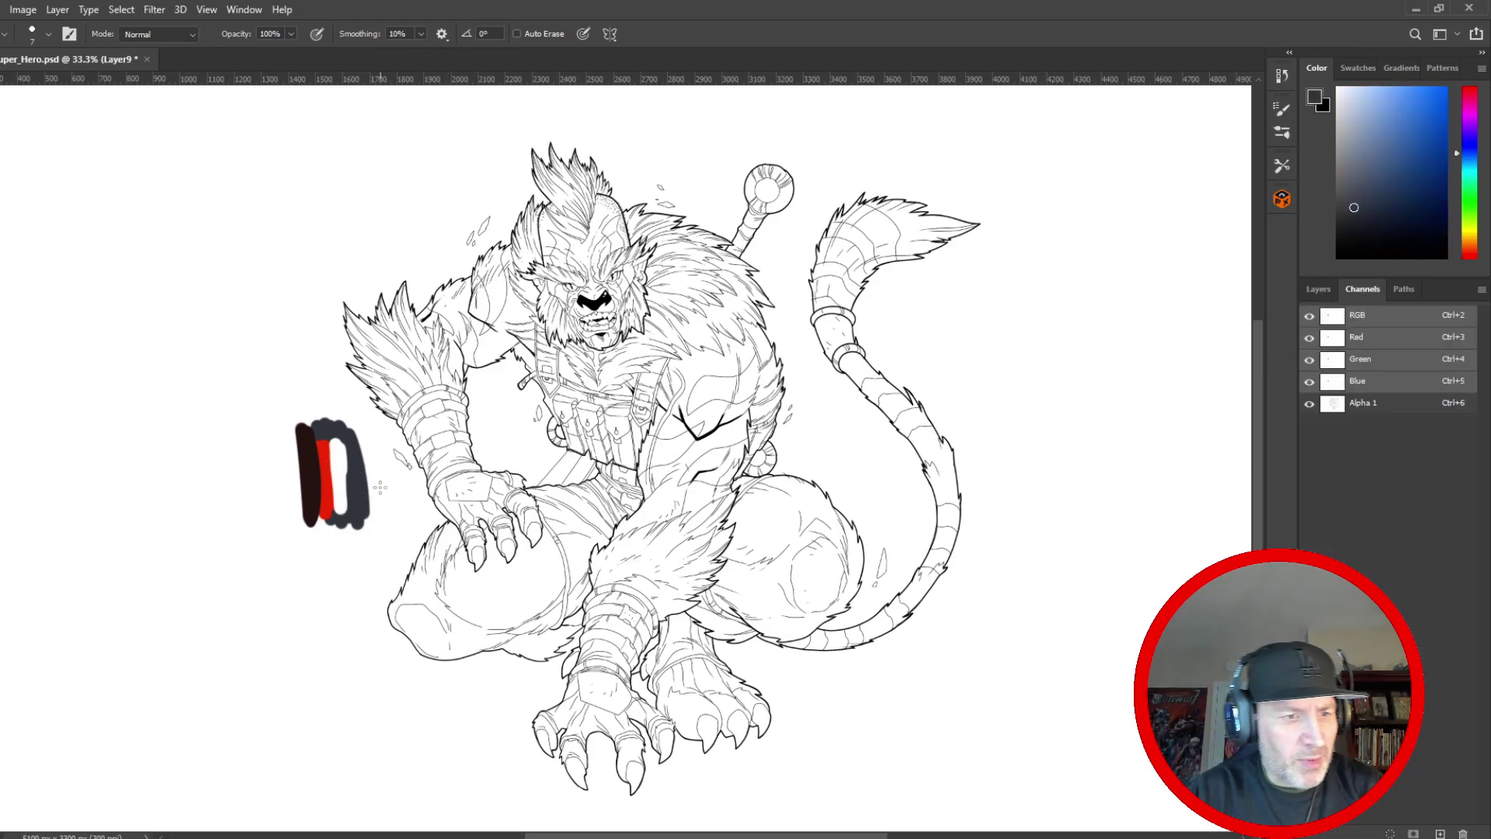
- Trace inside the jagged outer fur edge of the upper arm beside the tail with the dark slate pencil
{"action": "key", "text": "z"}
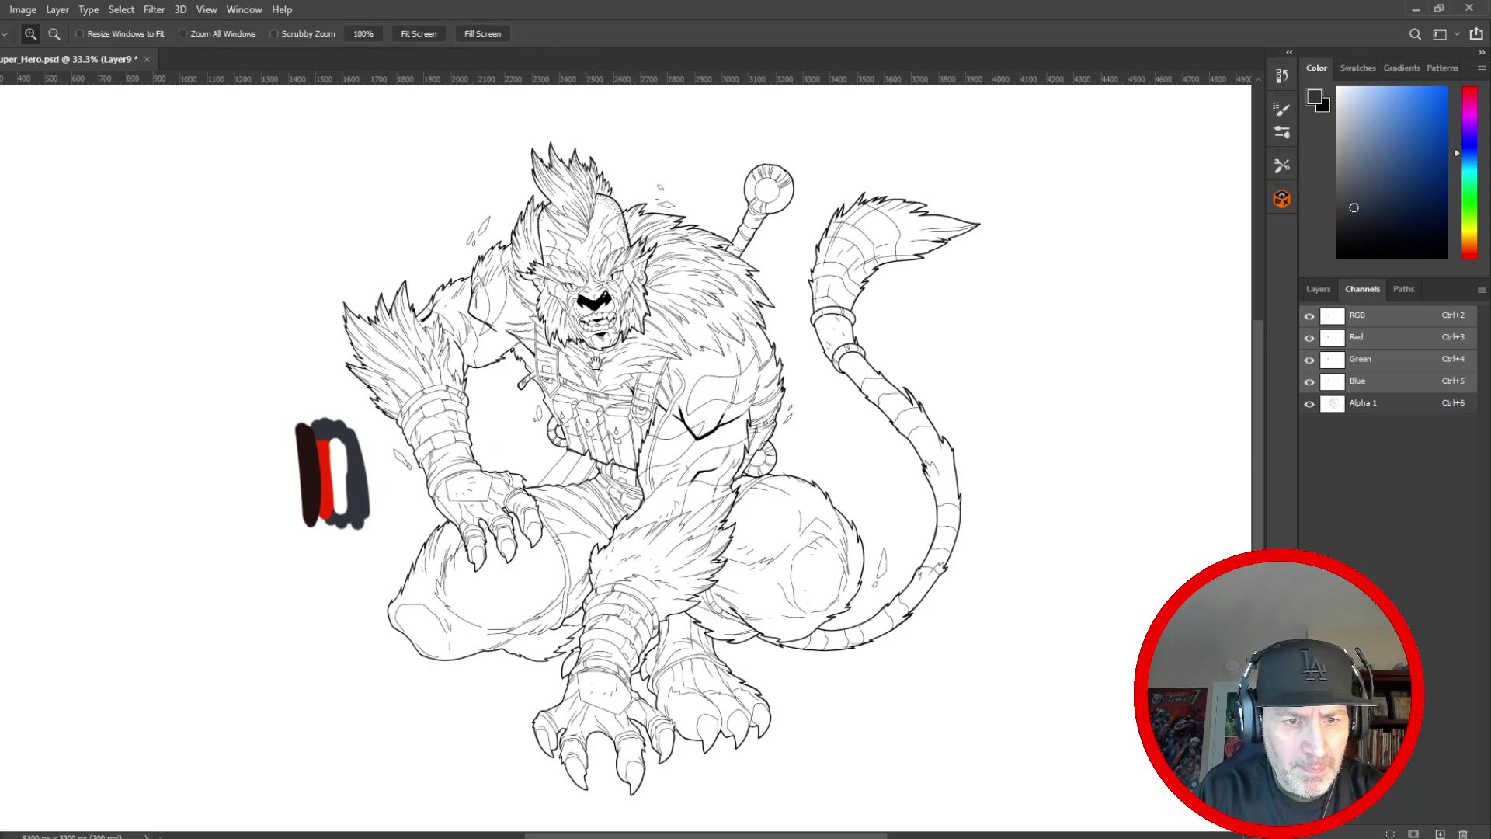
{"action": "left_click_drag", "start_coordinate": [580, 355], "coordinate": [567, 479]}
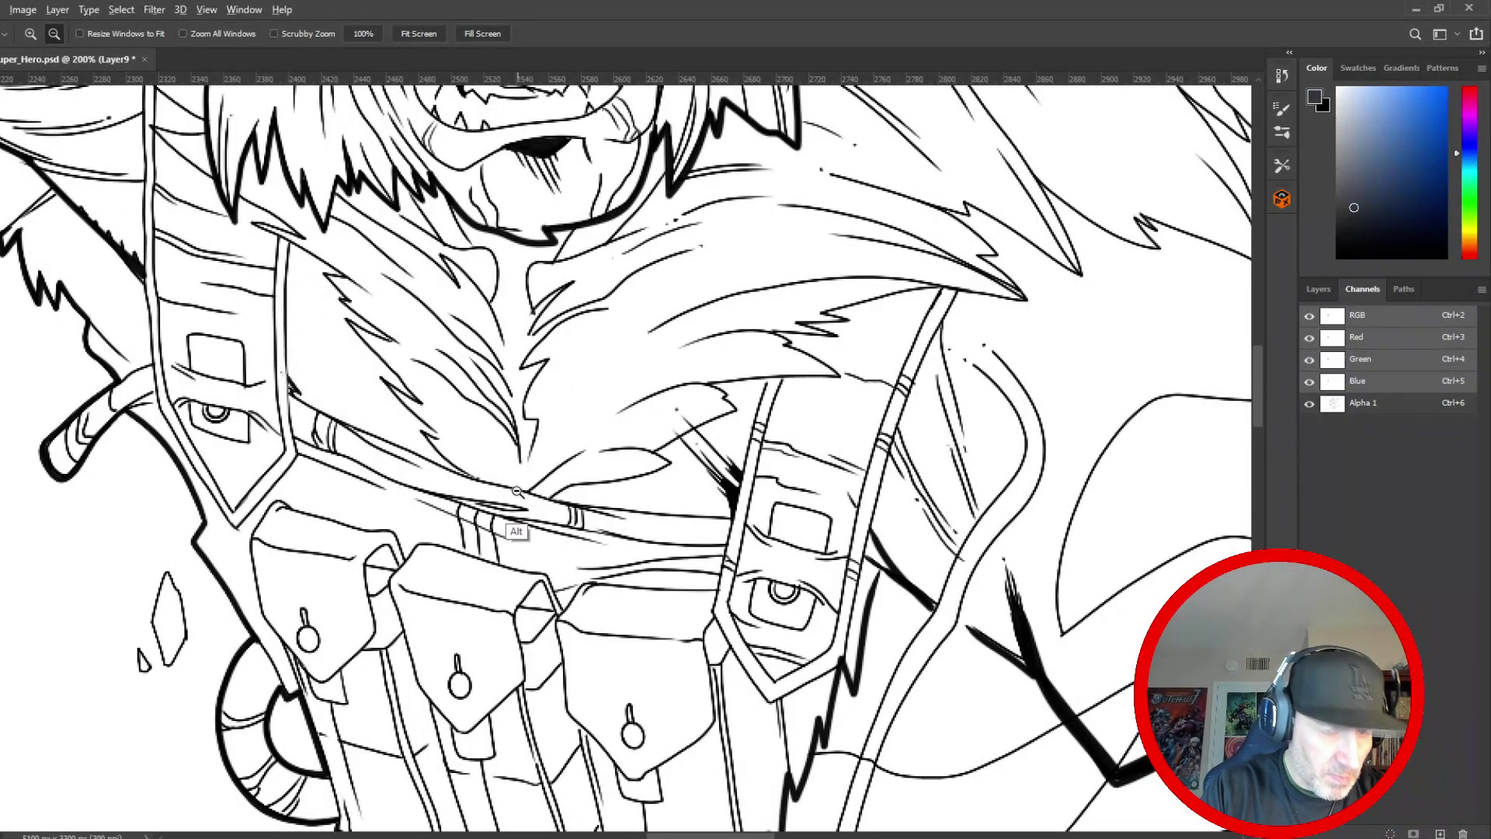
{"action": "left_click", "coordinate": [532, 489], "text": "alt"}
{"action": "left_click", "coordinate": [532, 489], "text": "alt"}
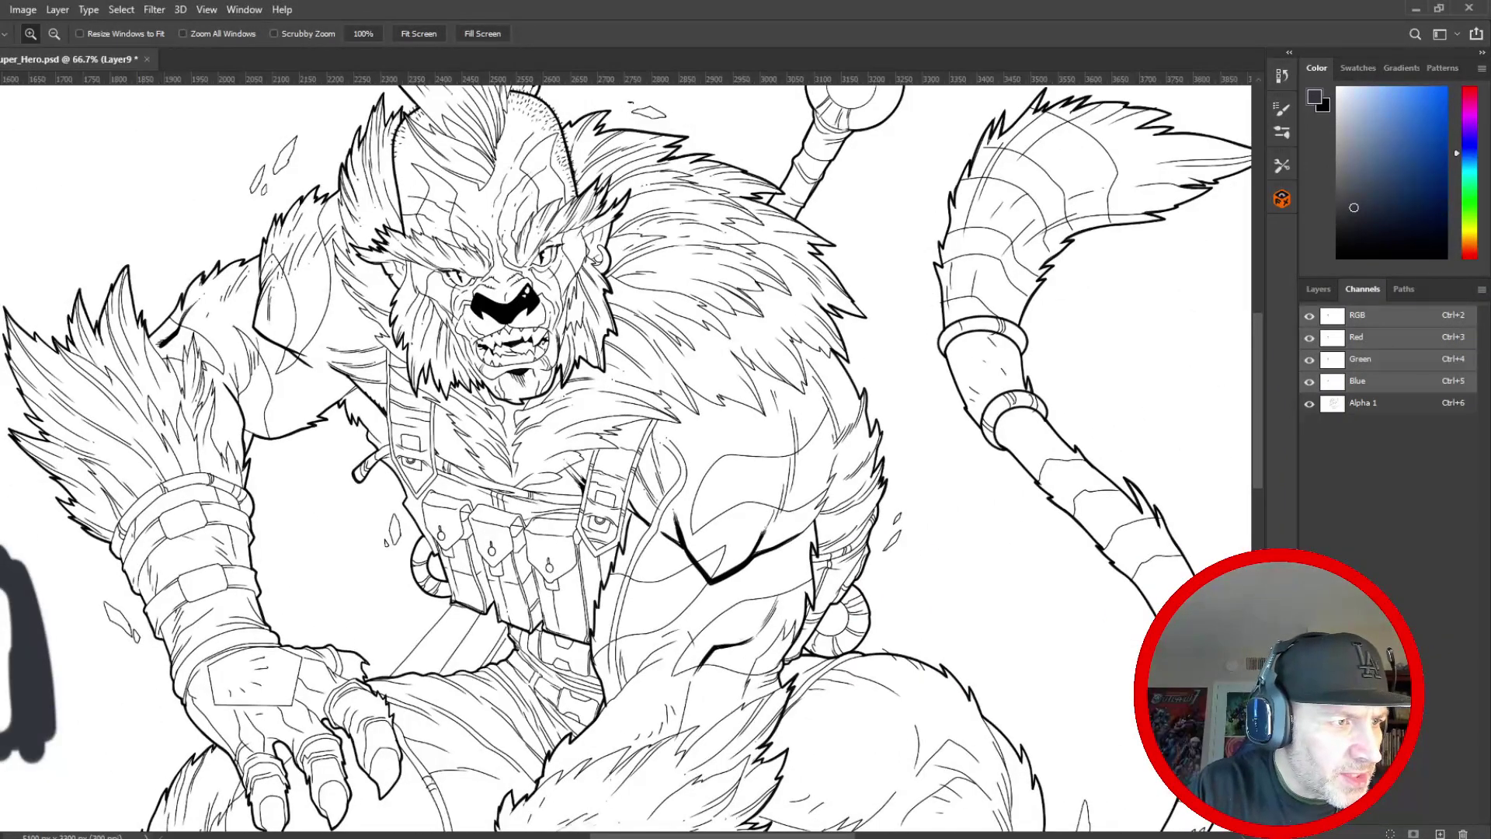
{"action": "key", "text": "b"}
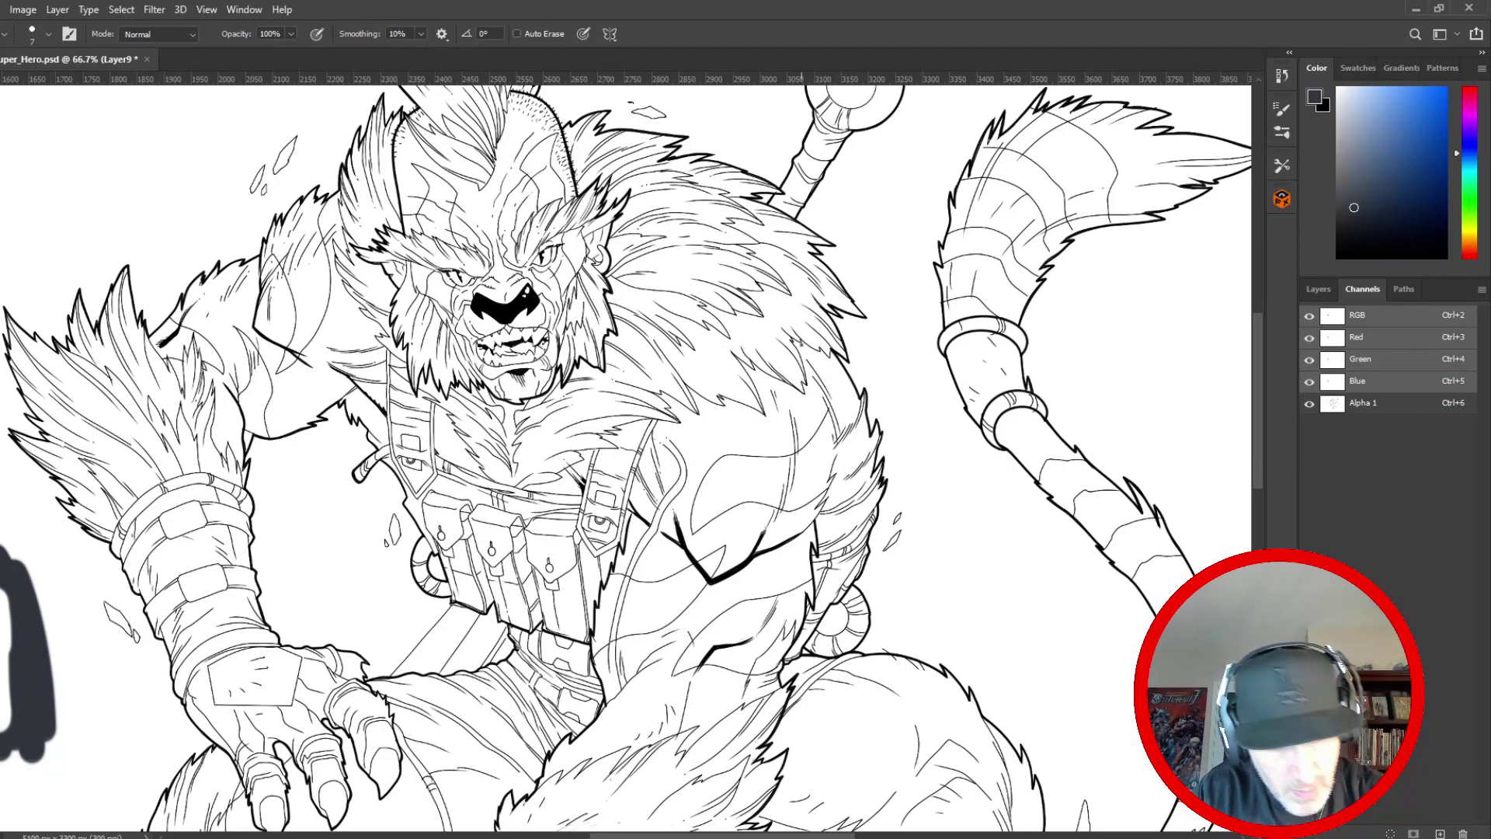
{"action": "left_click", "coordinate": [841, 418]}
{"action": "left_click", "coordinate": [841, 418]}
{"action": "key", "text": "b"}
{"action": "left_click_drag", "start_coordinate": [816, 209], "coordinate": [901, 354]}
{"action": "mouse_move", "coordinate": [869, 296]}
{"action": "left_mouse_down"}
{"action": "mouse_move", "coordinate": [909, 369]}
{"action": "mouse_move", "coordinate": [919, 329]}
{"action": "mouse_move", "coordinate": [928, 470]}
{"action": "mouse_move", "coordinate": [953, 479]}
{"action": "mouse_move", "coordinate": [963, 462]}
{"action": "mouse_move", "coordinate": [941, 506]}
{"action": "mouse_move", "coordinate": [955, 423]}
{"action": "mouse_move", "coordinate": [928, 488]}
{"action": "mouse_move", "coordinate": [945, 481]}
{"action": "mouse_move", "coordinate": [946, 539]}
{"action": "mouse_move", "coordinate": [951, 495]}
{"action": "mouse_move", "coordinate": [920, 621]}
{"action": "mouse_move", "coordinate": [938, 554]}
{"action": "mouse_move", "coordinate": [937, 589]}
{"action": "mouse_move", "coordinate": [973, 540]}
{"action": "mouse_move", "coordinate": [949, 613]}
{"action": "mouse_move", "coordinate": [969, 553]}
{"action": "mouse_move", "coordinate": [930, 599]}
{"action": "mouse_move", "coordinate": [960, 565]}
{"action": "mouse_move", "coordinate": [931, 596]}
{"action": "mouse_move", "coordinate": [955, 574]}
{"action": "mouse_move", "coordinate": [953, 632]}
{"action": "mouse_move", "coordinate": [978, 610]}
{"action": "mouse_move", "coordinate": [952, 666]}
{"action": "left_mouse_up"}
{"action": "left_click_drag", "start_coordinate": [444, 651], "coordinate": [410, 329]}
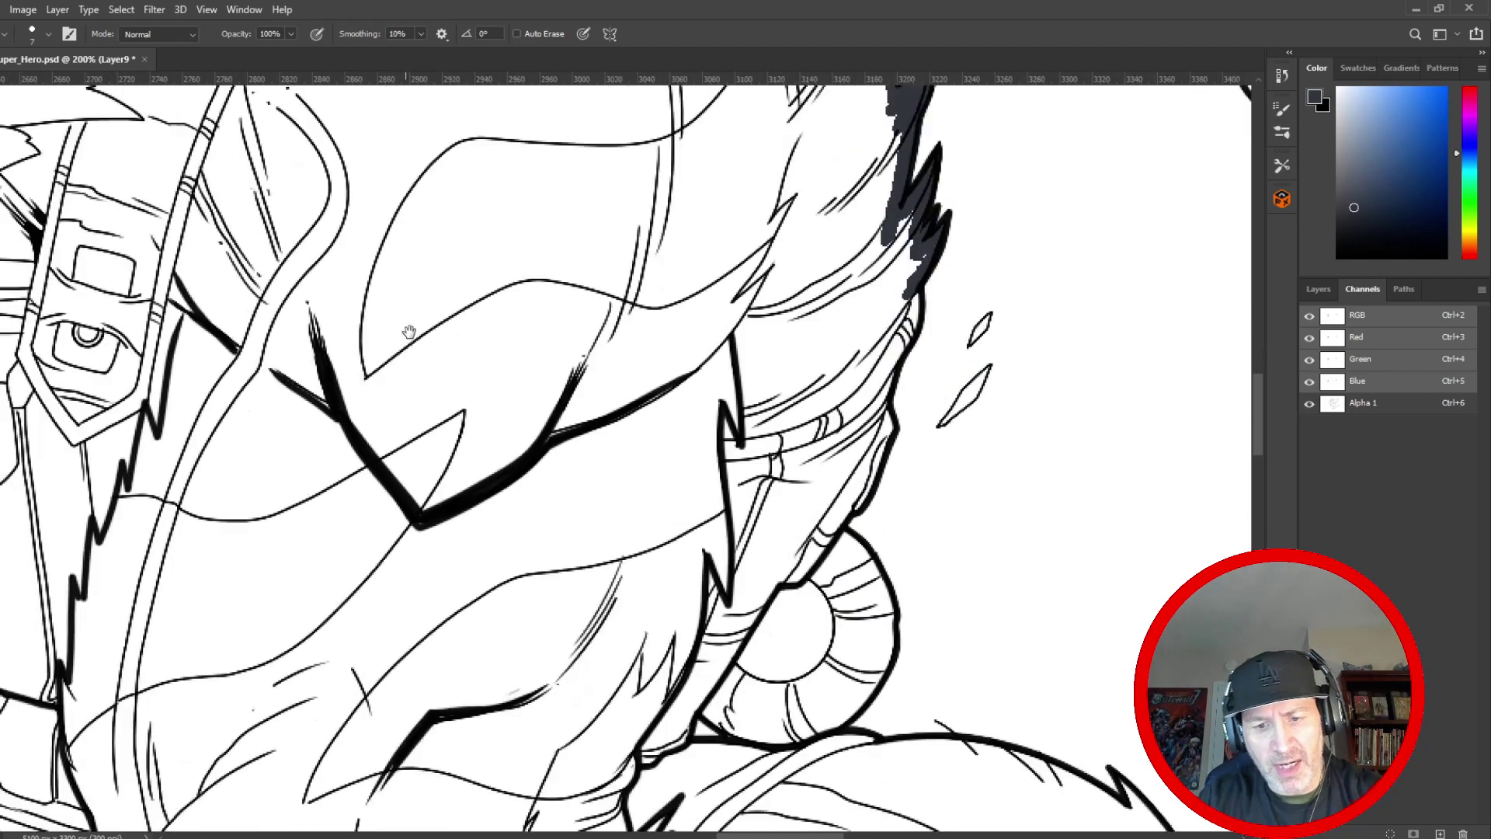
- Close the pencil outline around the upper-arm fur and fill the enclosed area with dark slate using the Paint Bucket
{"action": "left_click_drag", "start_coordinate": [379, 252], "coordinate": [409, 822]}
{"action": "left_click_drag", "start_coordinate": [314, 186], "coordinate": [322, 361]}
{"action": "mouse_move", "coordinate": [879, 421]}
{"action": "left_mouse_down"}
{"action": "mouse_move", "coordinate": [811, 527]}
{"action": "mouse_move", "coordinate": [842, 494]}
{"action": "mouse_move", "coordinate": [787, 543]}
{"action": "mouse_move", "coordinate": [819, 526]}
{"action": "mouse_move", "coordinate": [725, 564]}
{"action": "mouse_move", "coordinate": [689, 565]}
{"action": "mouse_move", "coordinate": [742, 545]}
{"action": "mouse_move", "coordinate": [668, 549]}
{"action": "mouse_move", "coordinate": [678, 565]}
{"action": "mouse_move", "coordinate": [630, 365]}
{"action": "mouse_move", "coordinate": [759, 155]}
{"action": "mouse_move", "coordinate": [831, 105]}
{"action": "left_mouse_up"}
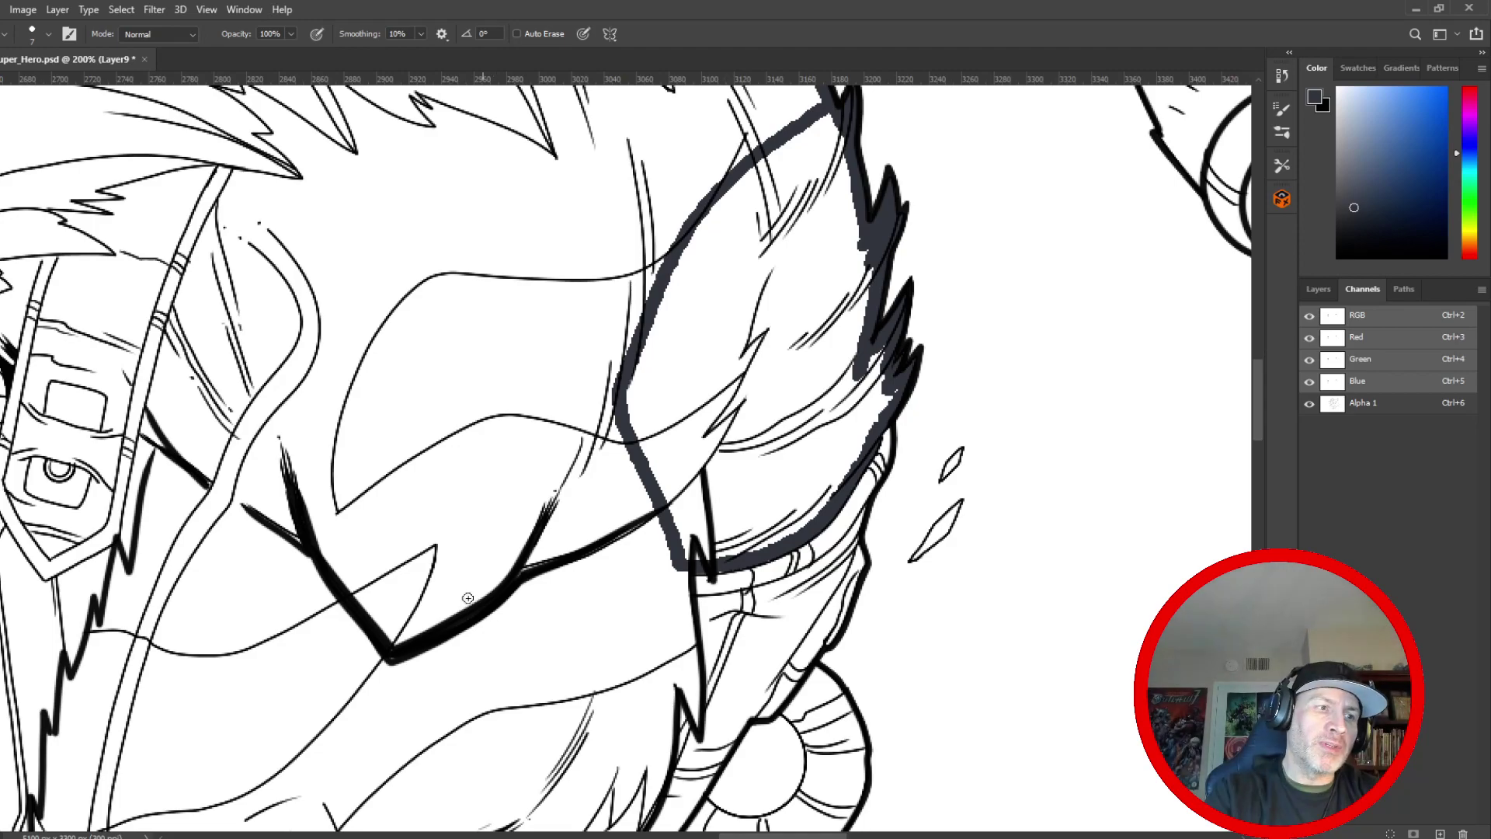
{"action": "key", "text": "g"}
{"action": "left_click", "coordinate": [802, 368]}
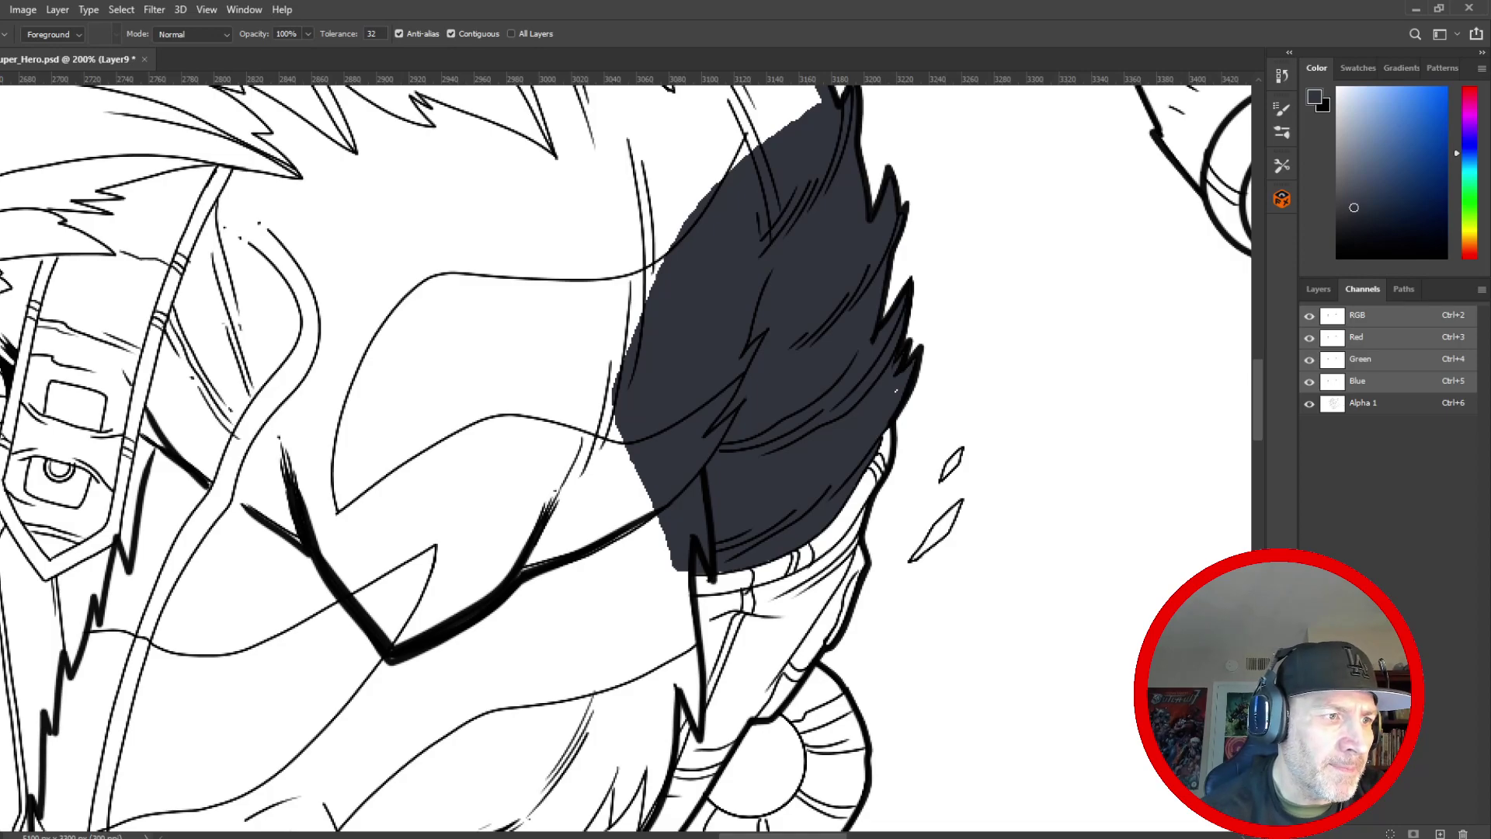
- Extend the dark slate pencil outline from the upper arm up along the jagged fur tips of the back
{"action": "key", "text": "b"}
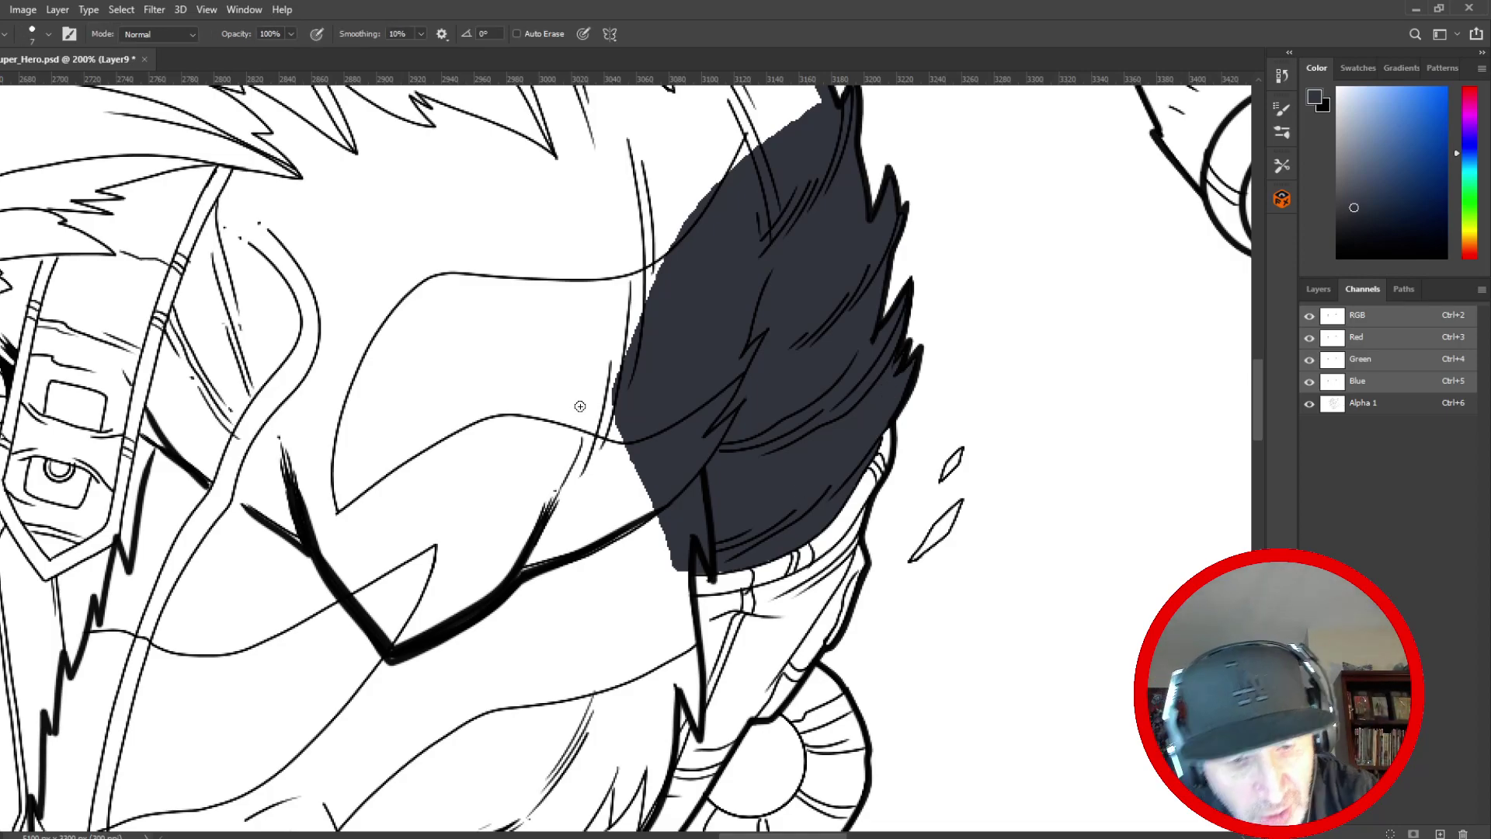
{"action": "left_click_drag", "start_coordinate": [456, 369], "coordinate": [356, 650]}
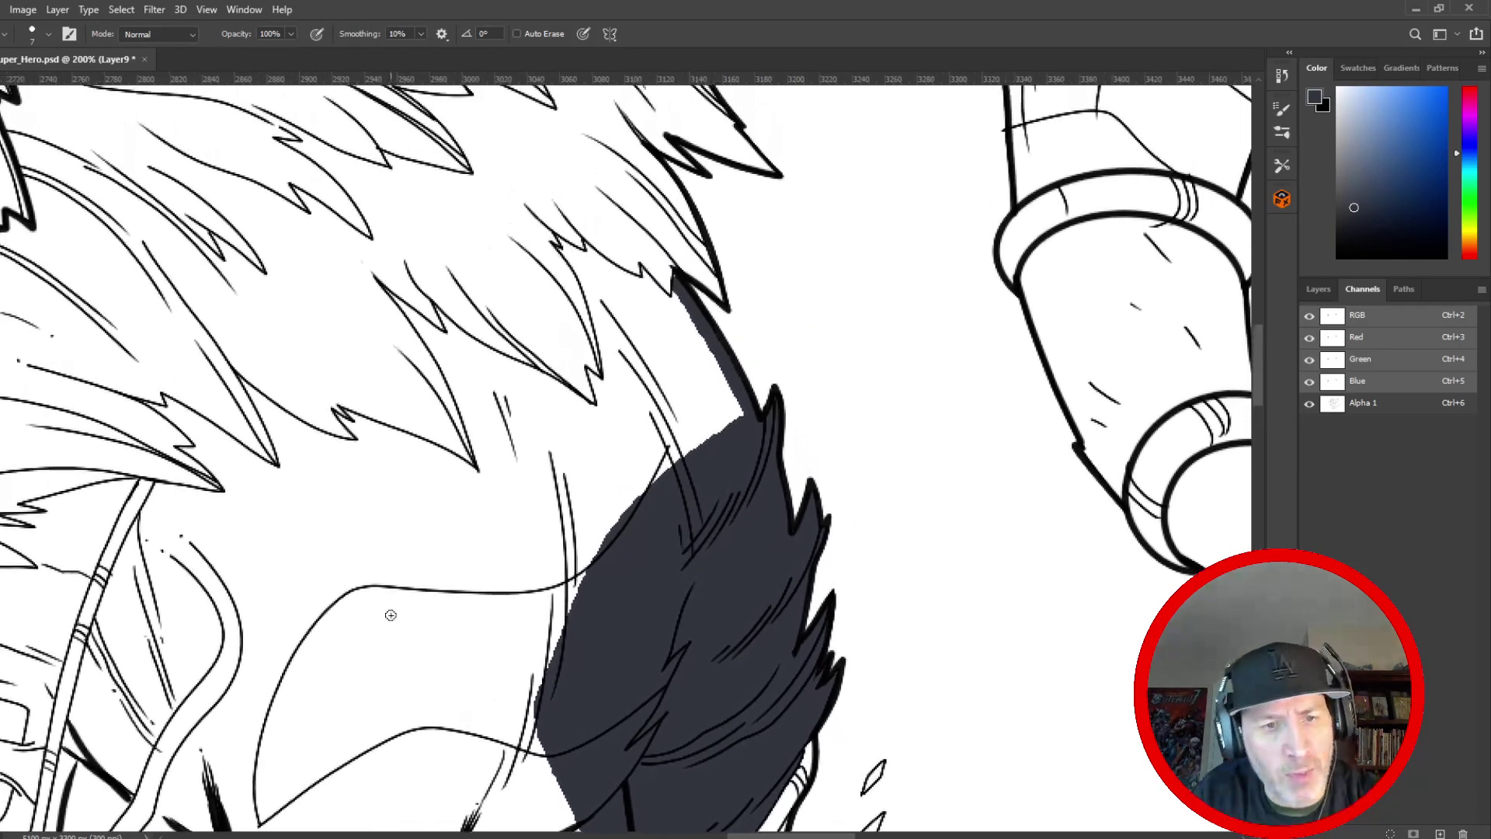
{"action": "mouse_move", "coordinate": [651, 277]}
{"action": "left_mouse_down"}
{"action": "mouse_move", "coordinate": [727, 449]}
{"action": "mouse_move", "coordinate": [749, 437]}
{"action": "mouse_move", "coordinate": [664, 272]}
{"action": "mouse_move", "coordinate": [675, 254]}
{"action": "mouse_move", "coordinate": [722, 295]}
{"action": "mouse_move", "coordinate": [639, 146]}
{"action": "mouse_move", "coordinate": [694, 234]}
{"action": "mouse_move", "coordinate": [625, 147]}
{"action": "mouse_move", "coordinate": [464, 596]}
{"action": "mouse_move", "coordinate": [471, 370]}
{"action": "mouse_move", "coordinate": [399, 347]}
{"action": "left_mouse_up"}
{"action": "mouse_move", "coordinate": [473, 403]}
{"action": "left_mouse_down"}
{"action": "mouse_move", "coordinate": [533, 455]}
{"action": "mouse_move", "coordinate": [469, 403]}
{"action": "left_mouse_up"}
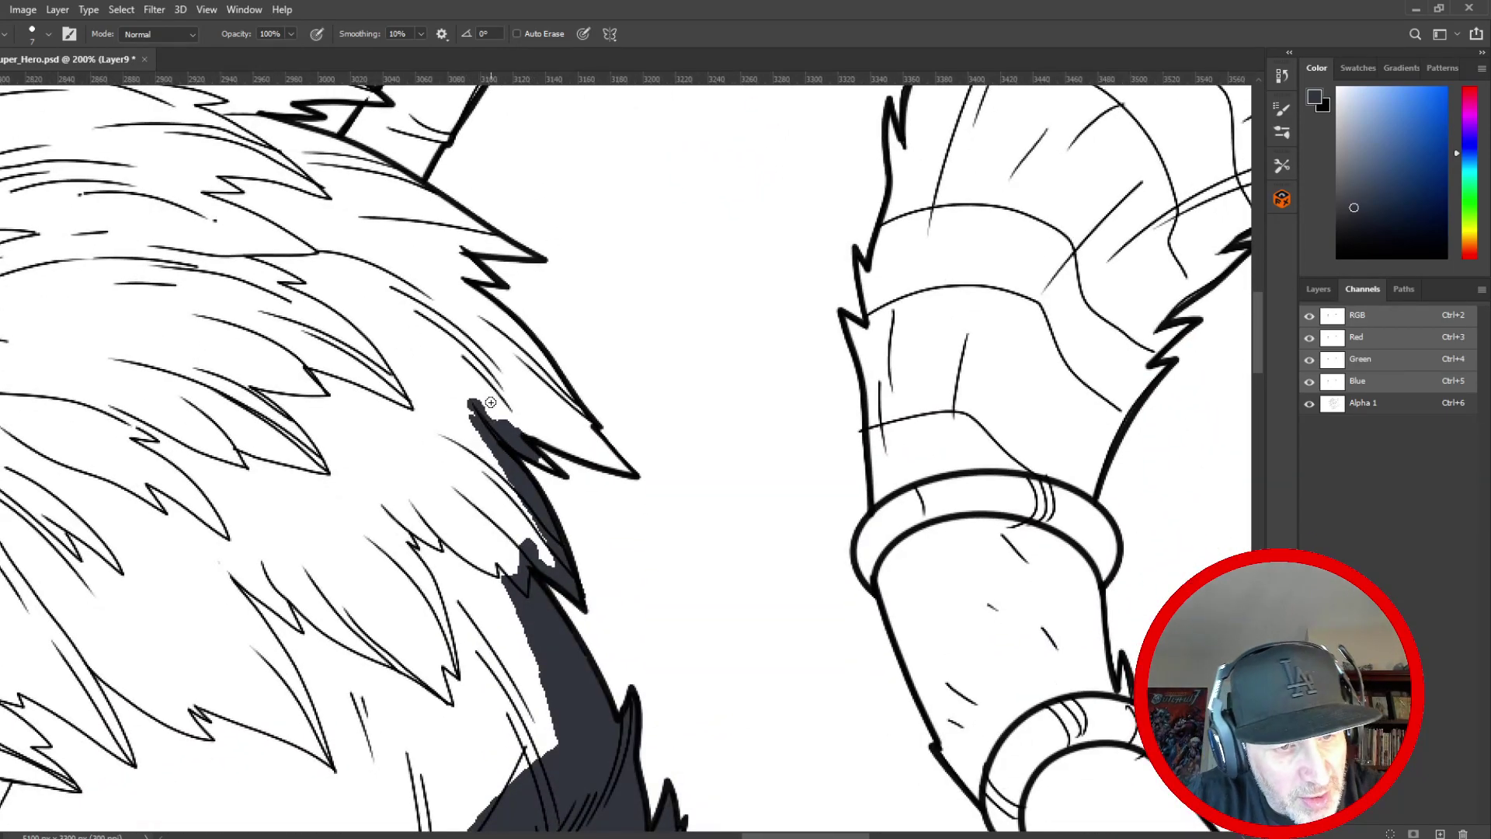
{"action": "key", "text": "ctrl+z"}
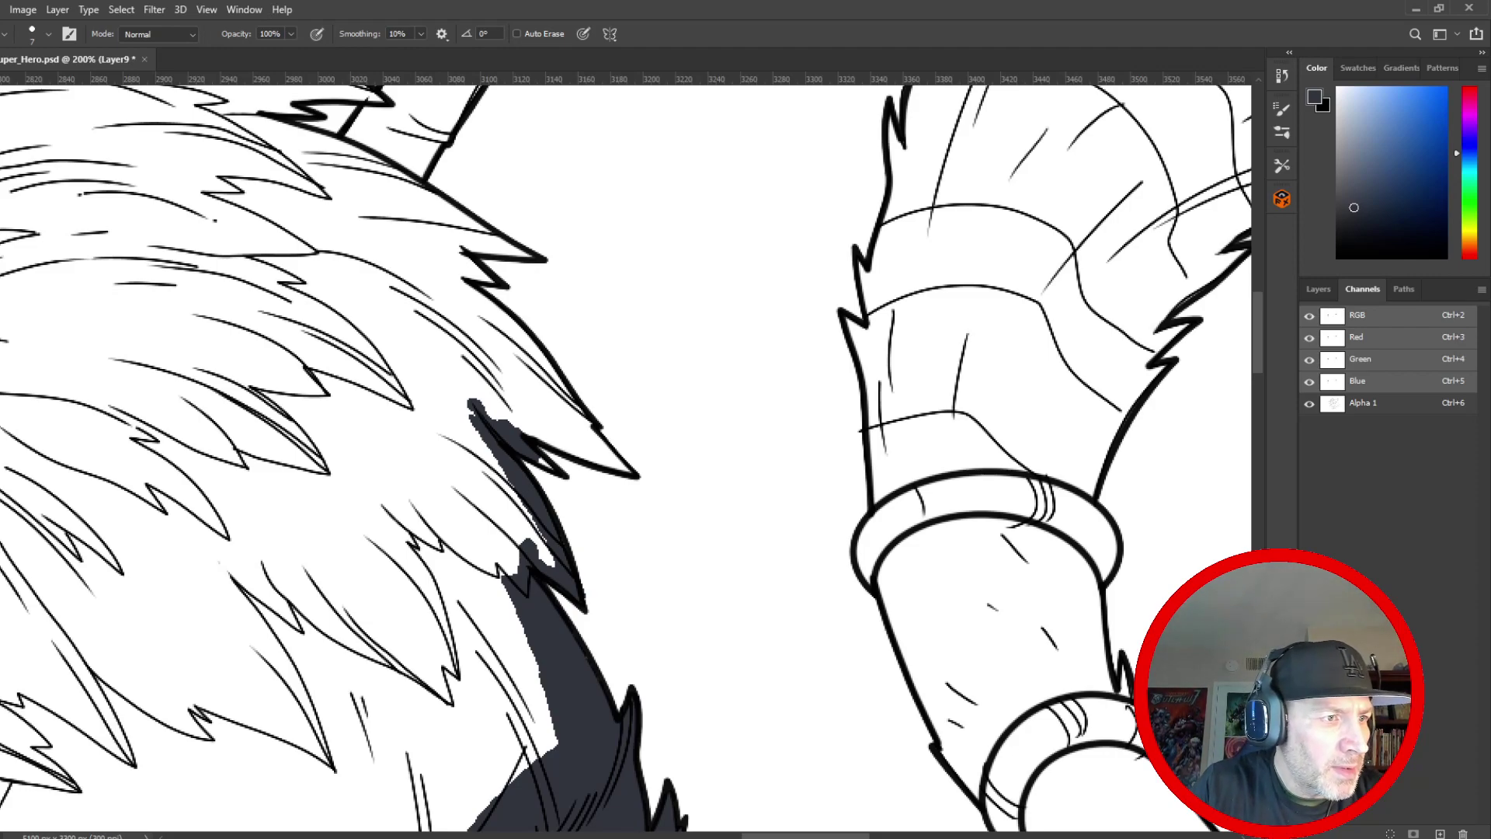
{"action": "mouse_move", "coordinate": [460, 281]}
{"action": "left_mouse_down"}
{"action": "mouse_move", "coordinate": [629, 471]}
{"action": "mouse_move", "coordinate": [496, 416]}
{"action": "mouse_move", "coordinate": [548, 462]}
{"action": "left_mouse_up"}
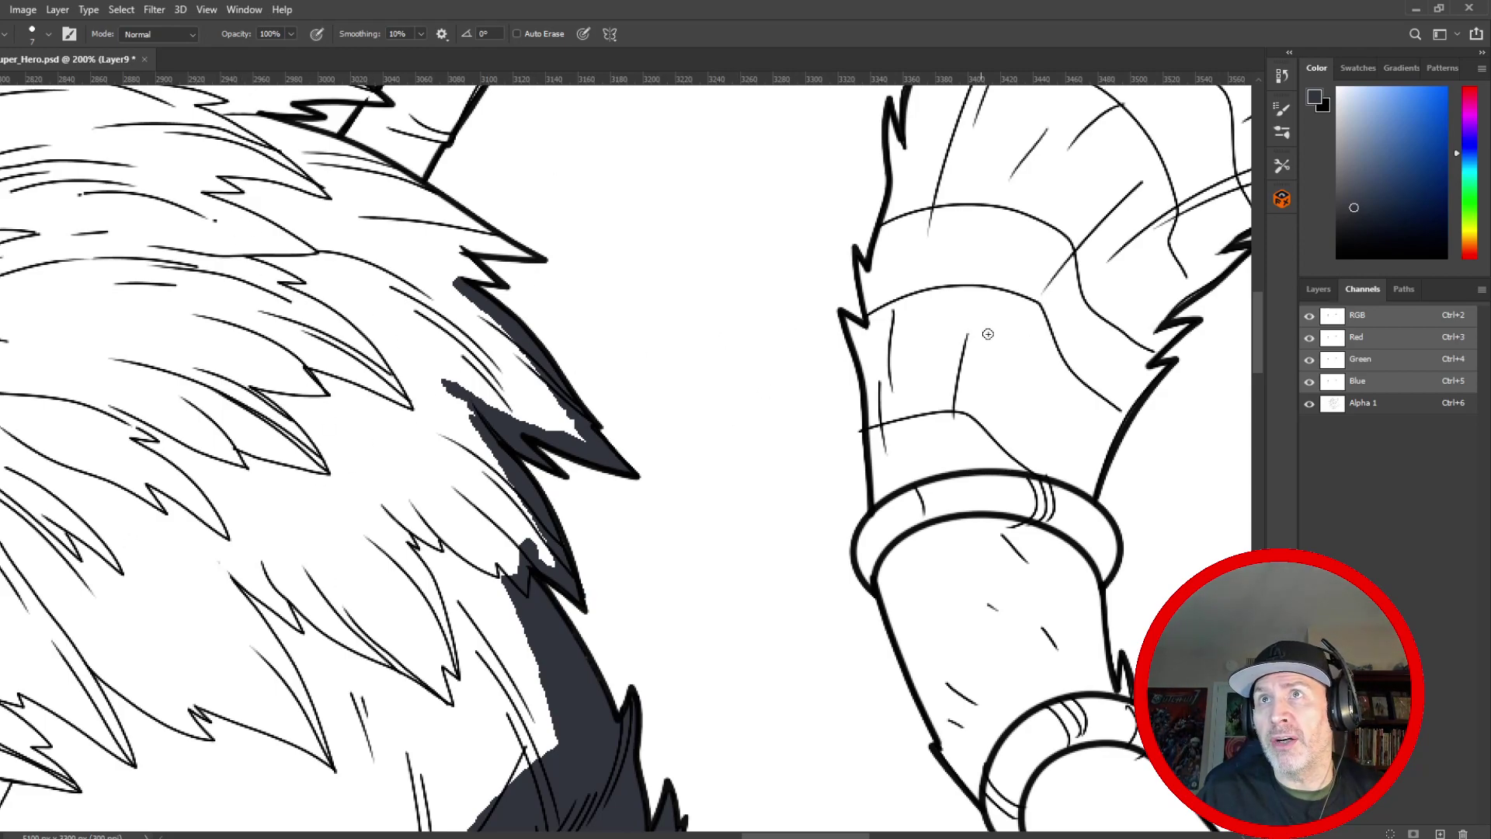
- Check the Alpha 1 line art channel by toggling its visibility, and reactivate the RGB channels
{"action": "left_click", "coordinate": [1383, 410]}
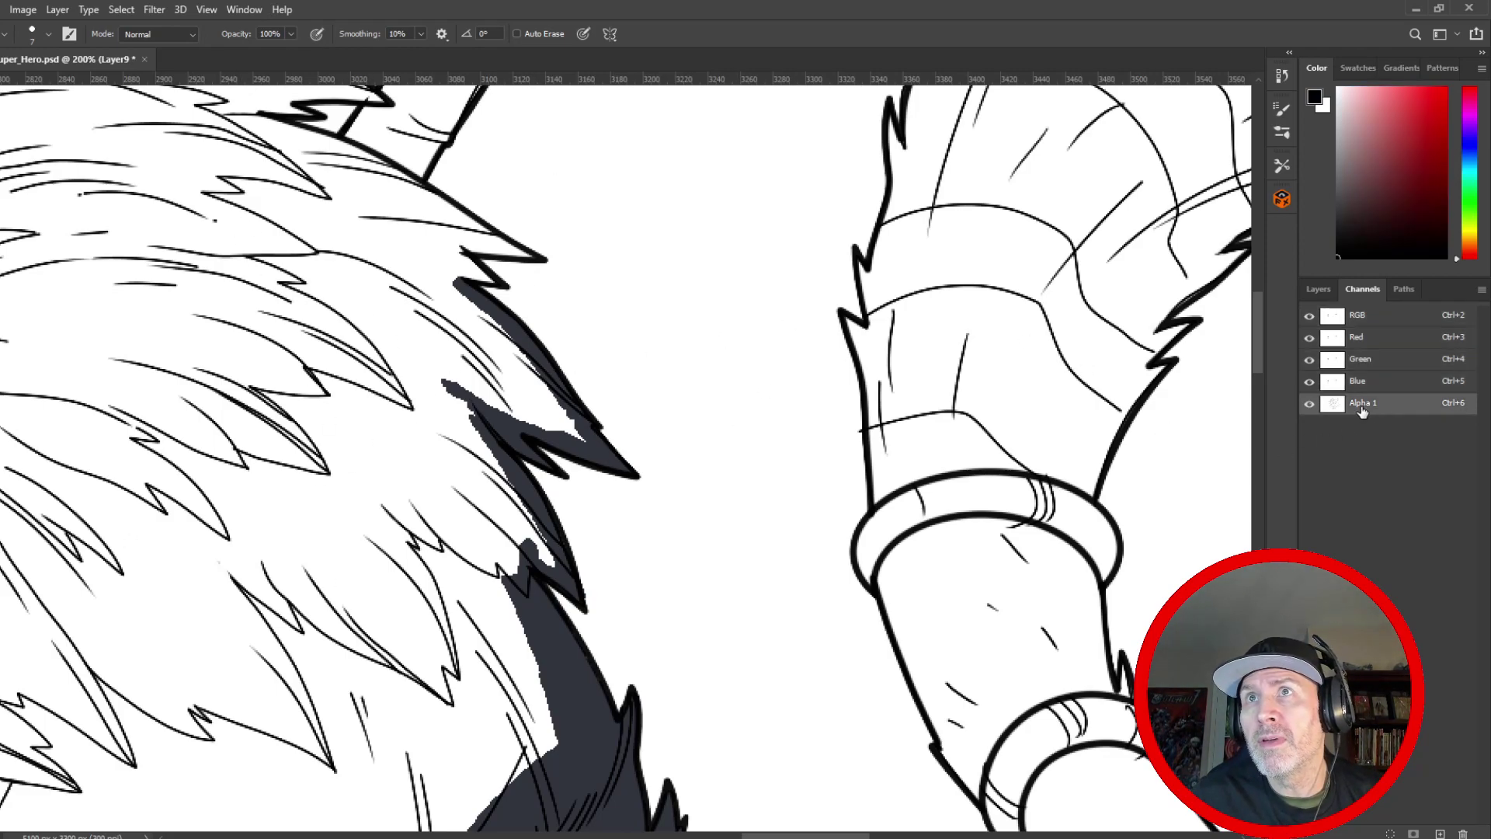
{"action": "left_click", "coordinate": [1310, 404]}
{"action": "left_click", "coordinate": [1311, 406]}
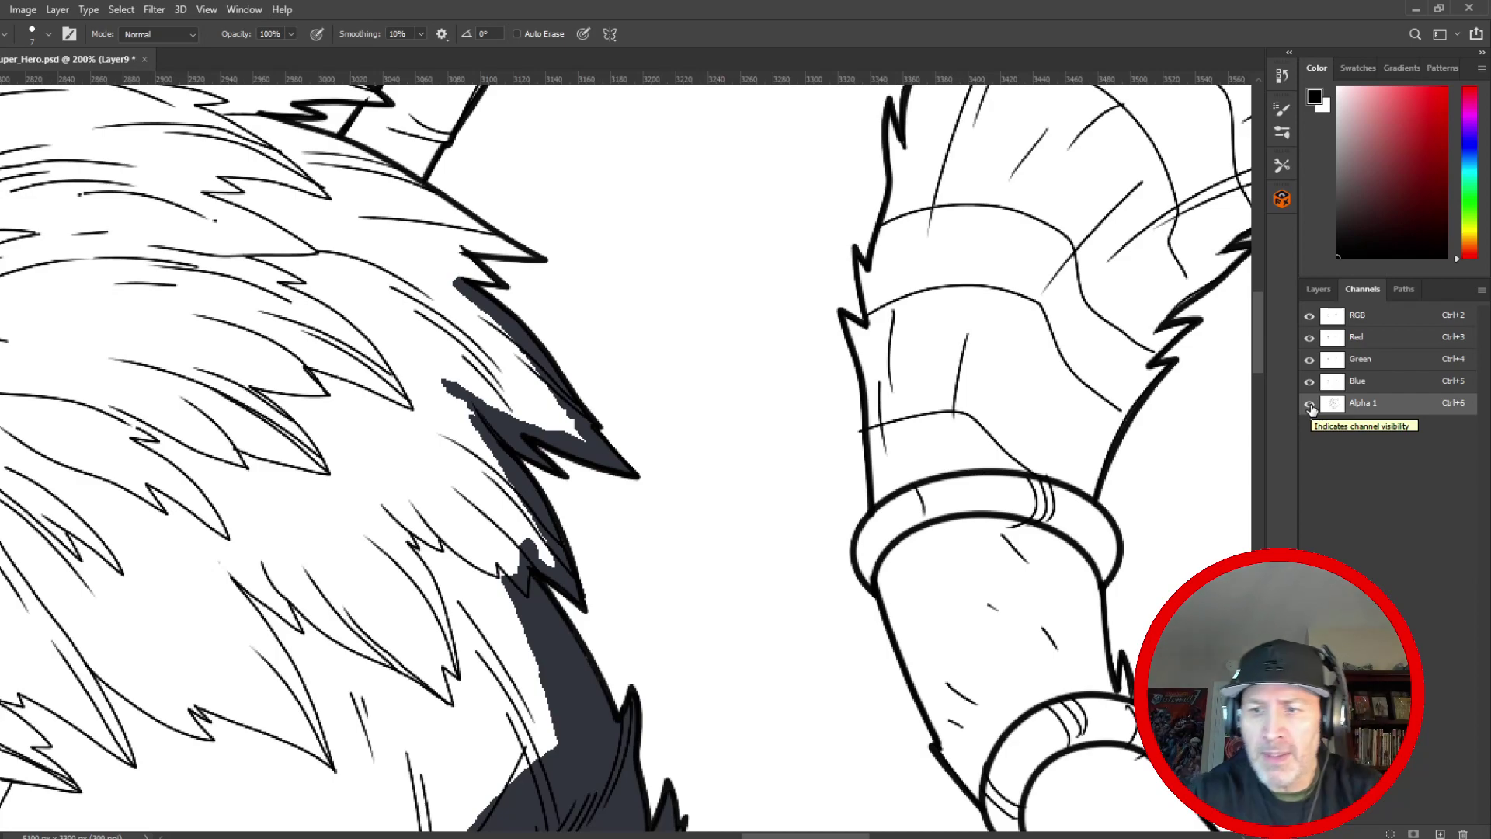
{"action": "left_click", "coordinate": [1361, 321]}
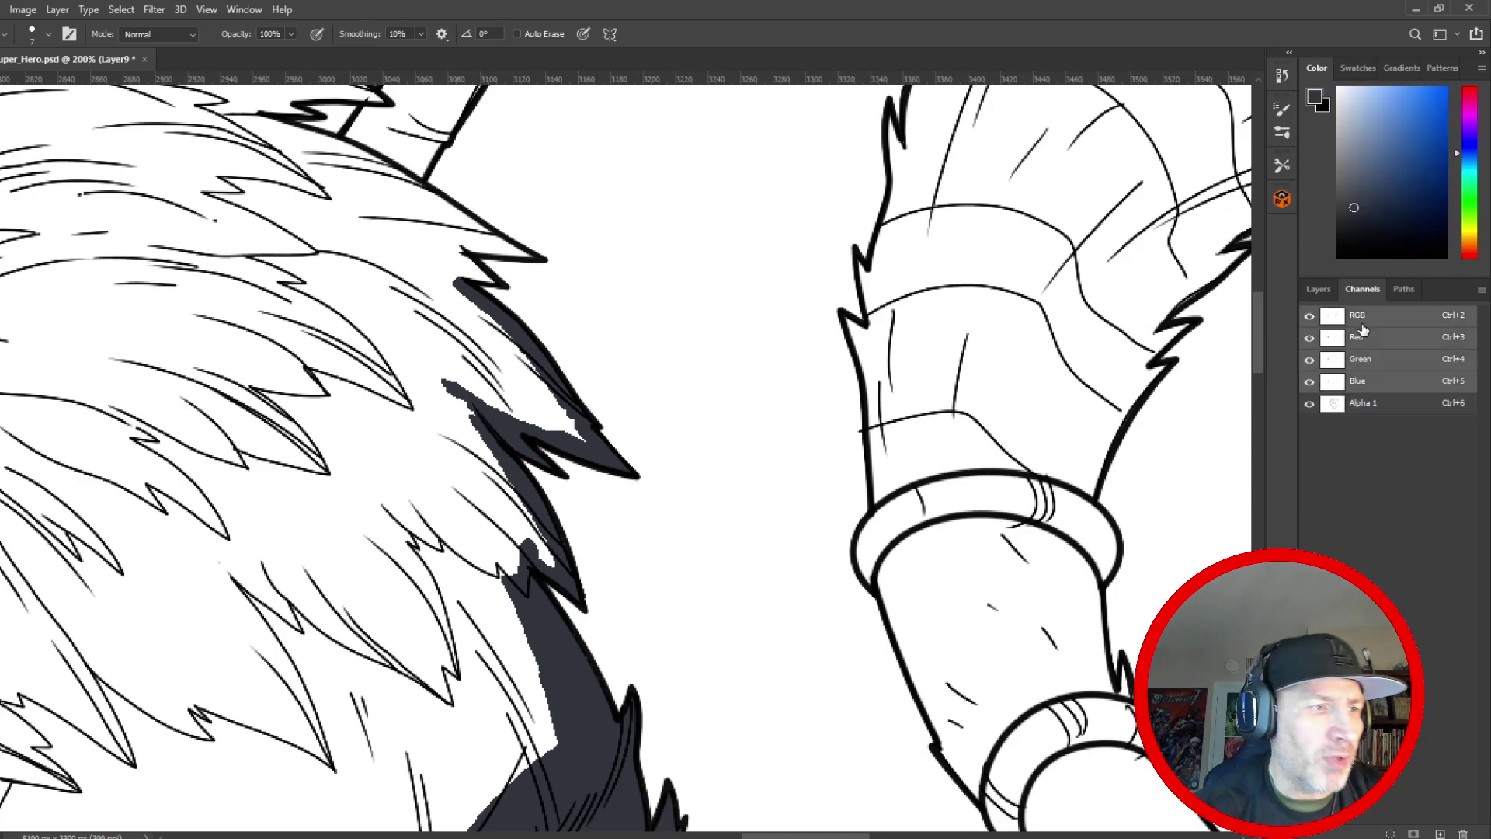
- Pencil in the large fur tips on the outer back and continue the dark slate edge up to the weapon handle
{"action": "mouse_move", "coordinate": [575, 433]}
{"action": "left_mouse_down"}
{"action": "mouse_move", "coordinate": [435, 275]}
{"action": "mouse_move", "coordinate": [466, 302]}
{"action": "left_mouse_up"}
{"action": "mouse_move", "coordinate": [539, 381]}
{"action": "left_mouse_down"}
{"action": "mouse_move", "coordinate": [529, 404]}
{"action": "mouse_move", "coordinate": [400, 346]}
{"action": "left_mouse_up"}
{"action": "mouse_move", "coordinate": [454, 244]}
{"action": "left_mouse_down"}
{"action": "mouse_move", "coordinate": [490, 280]}
{"action": "mouse_move", "coordinate": [416, 258]}
{"action": "left_mouse_up"}
{"action": "mouse_move", "coordinate": [525, 250]}
{"action": "left_mouse_down"}
{"action": "mouse_move", "coordinate": [384, 166]}
{"action": "mouse_move", "coordinate": [358, 154]}
{"action": "mouse_move", "coordinate": [398, 177]}
{"action": "mouse_move", "coordinate": [241, 117]}
{"action": "left_mouse_up"}
{"action": "left_click_drag", "start_coordinate": [369, 155], "coordinate": [392, 172]}
{"action": "mouse_move", "coordinate": [480, 242]}
{"action": "left_mouse_down"}
{"action": "mouse_move", "coordinate": [435, 237]}
{"action": "mouse_move", "coordinate": [474, 252]}
{"action": "mouse_move", "coordinate": [428, 260]}
{"action": "mouse_move", "coordinate": [394, 184]}
{"action": "left_mouse_up"}
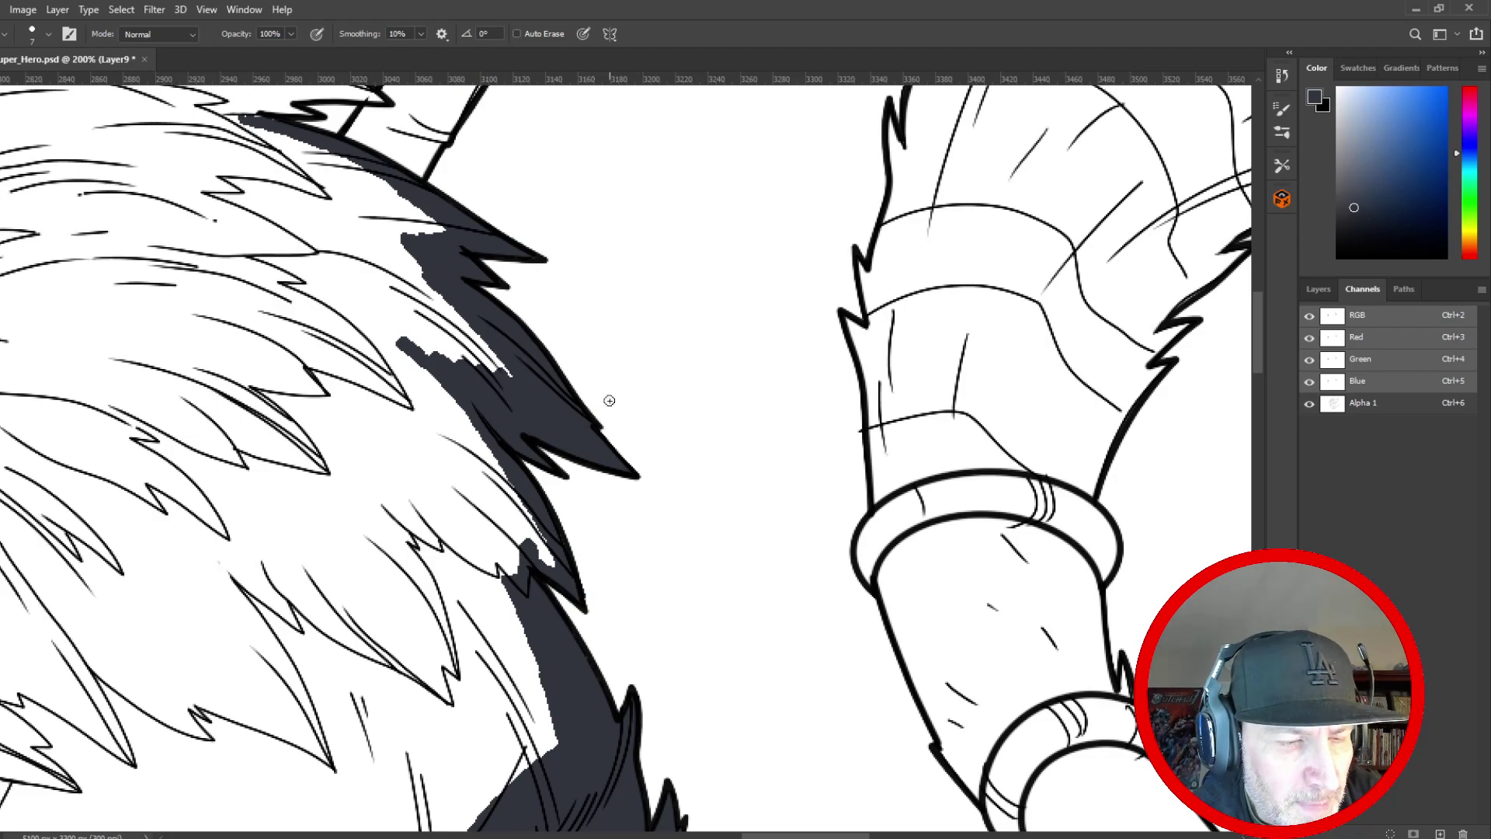
{"action": "mouse_move", "coordinate": [504, 373]}
{"action": "left_mouse_down"}
{"action": "mouse_move", "coordinate": [455, 309]}
{"action": "mouse_move", "coordinate": [489, 363]}
{"action": "left_mouse_up"}
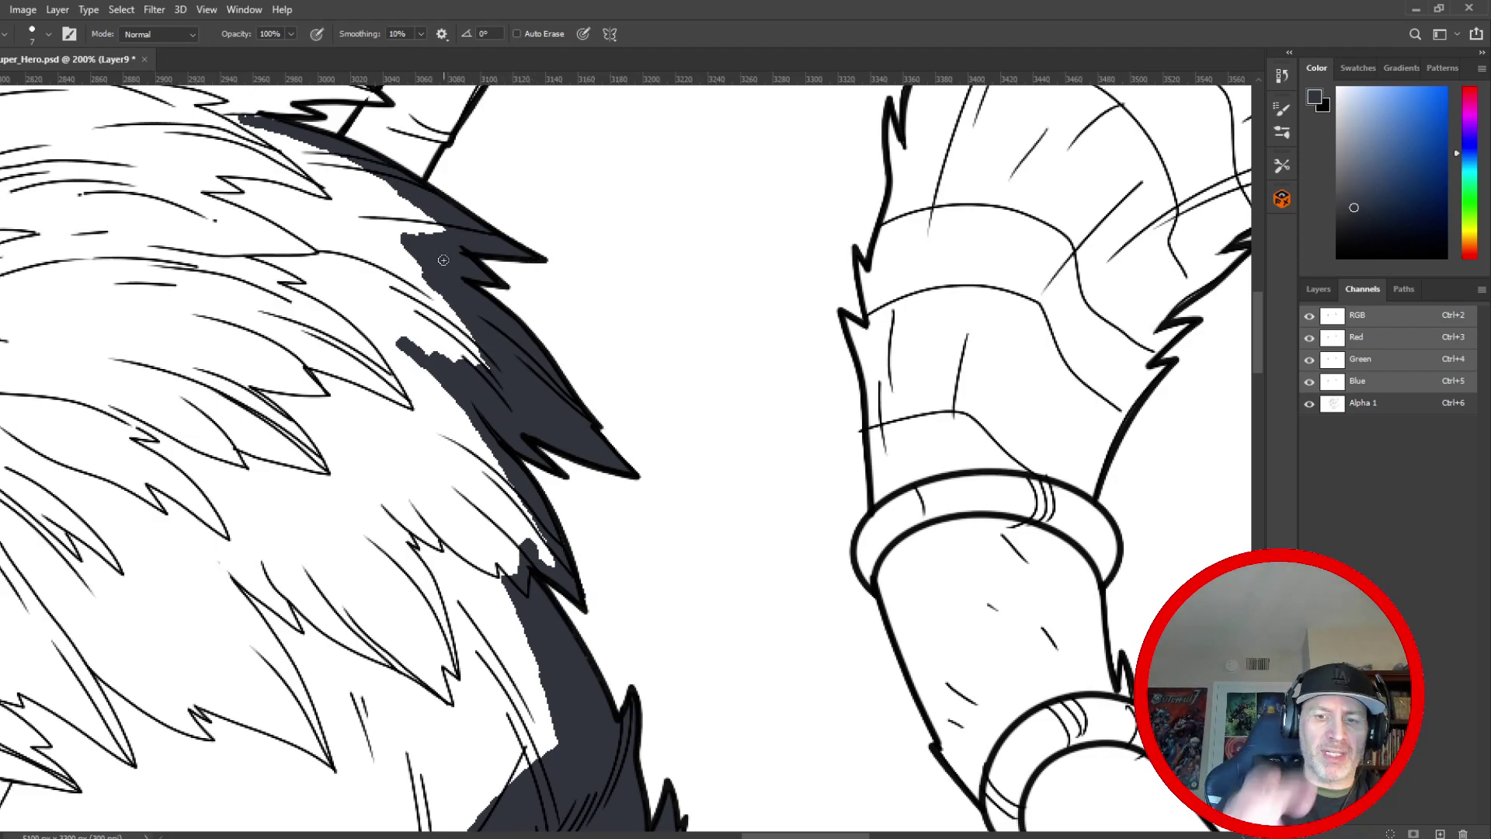
- Continue the dark slate pencil outline along the mane's upper edge to the head and down beside the ear and cheek
{"action": "left_click_drag", "start_coordinate": [233, 262], "coordinate": [339, 551]}
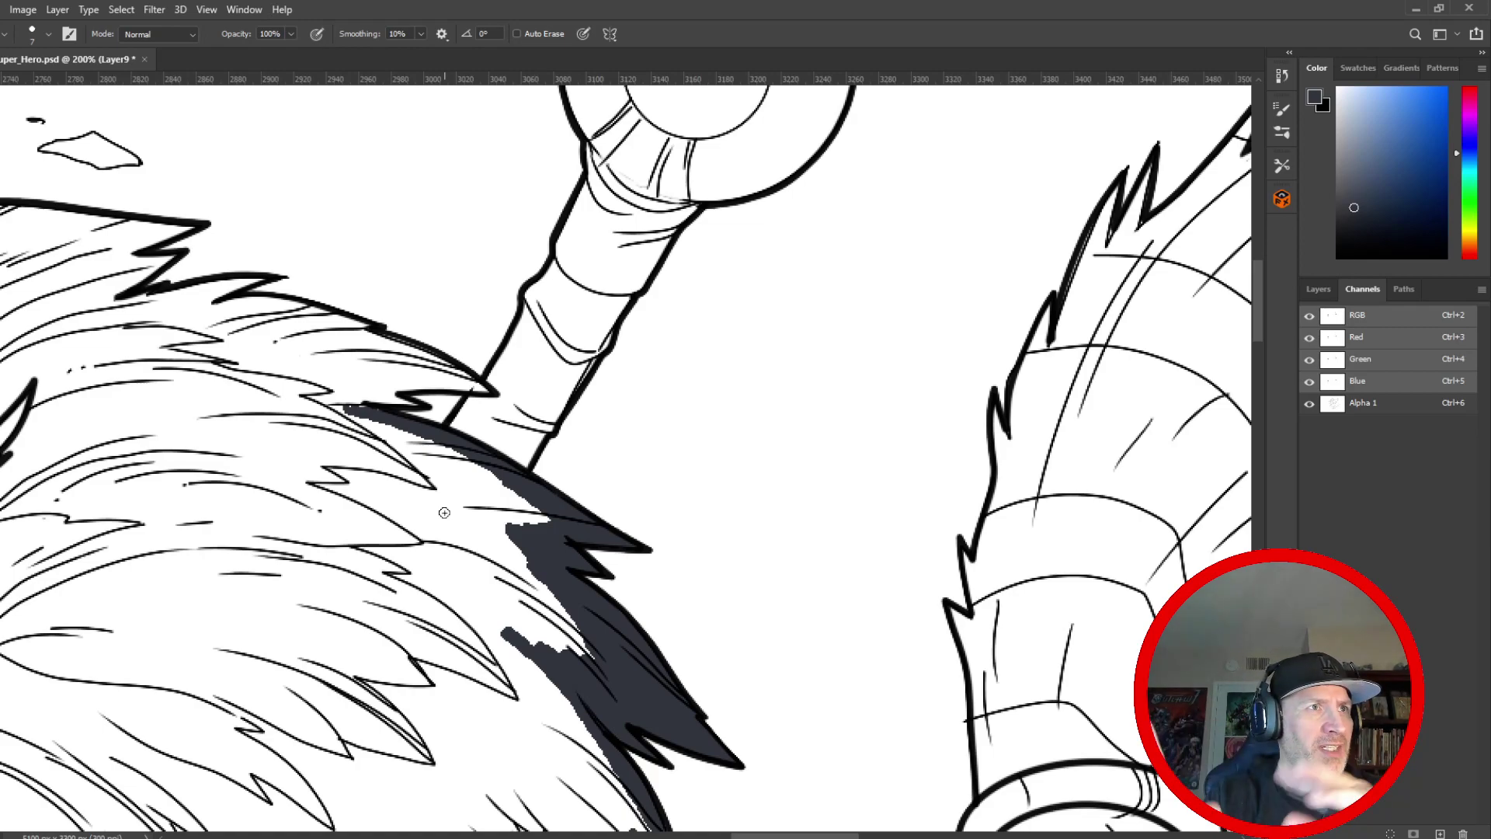
{"action": "mouse_move", "coordinate": [424, 355]}
{"action": "left_mouse_down"}
{"action": "mouse_move", "coordinate": [477, 384]}
{"action": "mouse_move", "coordinate": [350, 333]}
{"action": "mouse_move", "coordinate": [465, 384]}
{"action": "mouse_move", "coordinate": [344, 398]}
{"action": "mouse_move", "coordinate": [383, 417]}
{"action": "mouse_move", "coordinate": [340, 340]}
{"action": "mouse_move", "coordinate": [379, 337]}
{"action": "mouse_move", "coordinate": [278, 300]}
{"action": "mouse_move", "coordinate": [306, 311]}
{"action": "mouse_move", "coordinate": [185, 314]}
{"action": "left_mouse_up"}
{"action": "left_click_drag", "start_coordinate": [300, 644], "coordinate": [330, 259]}
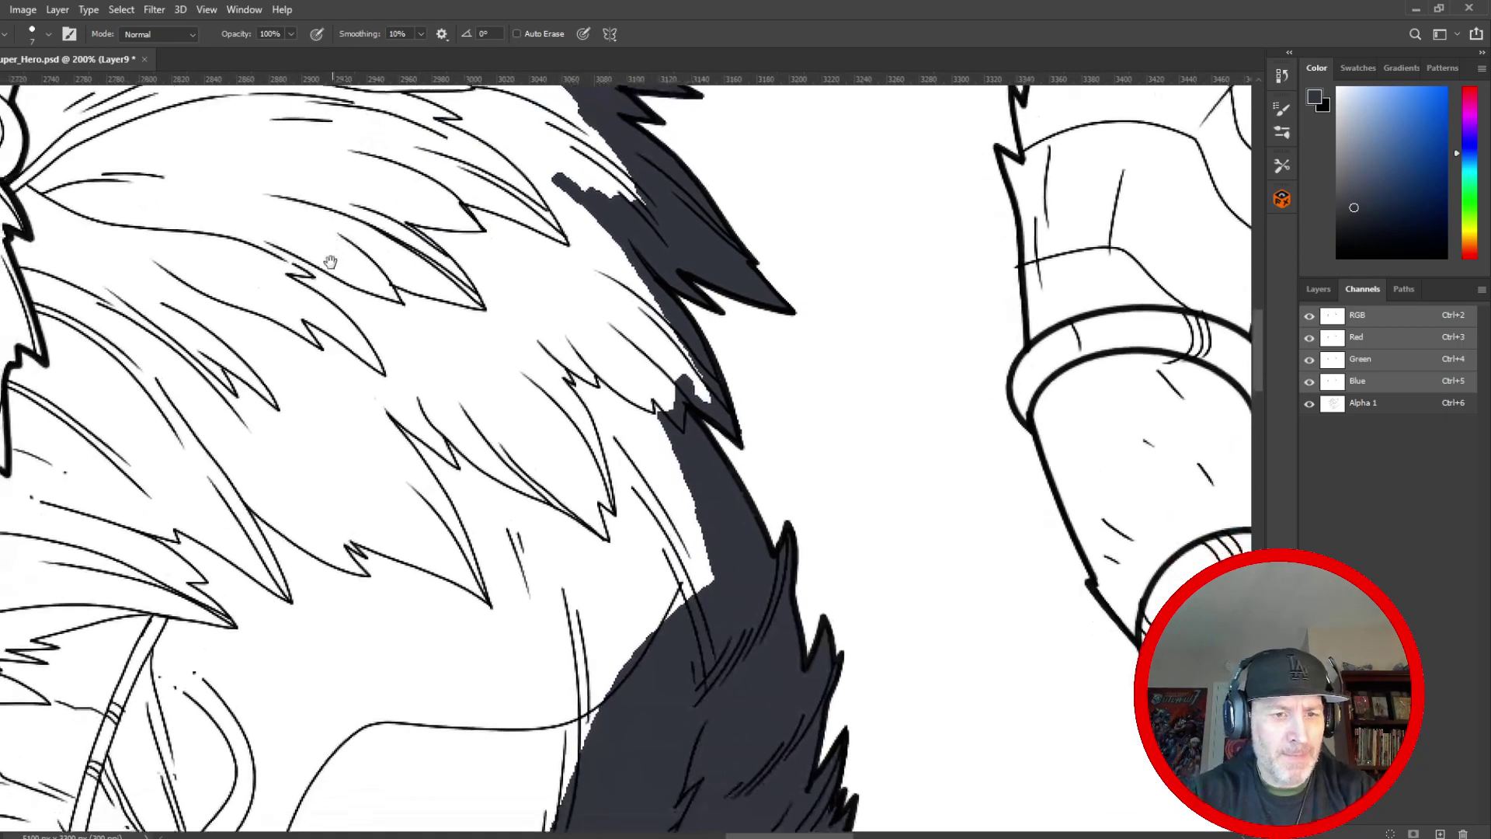
{"action": "left_click_drag", "start_coordinate": [183, 626], "coordinate": [562, 779]}
{"action": "mouse_move", "coordinate": [199, 367]}
{"action": "left_mouse_down"}
{"action": "mouse_move", "coordinate": [365, 483]}
{"action": "mouse_move", "coordinate": [305, 654]}
{"action": "left_mouse_up"}
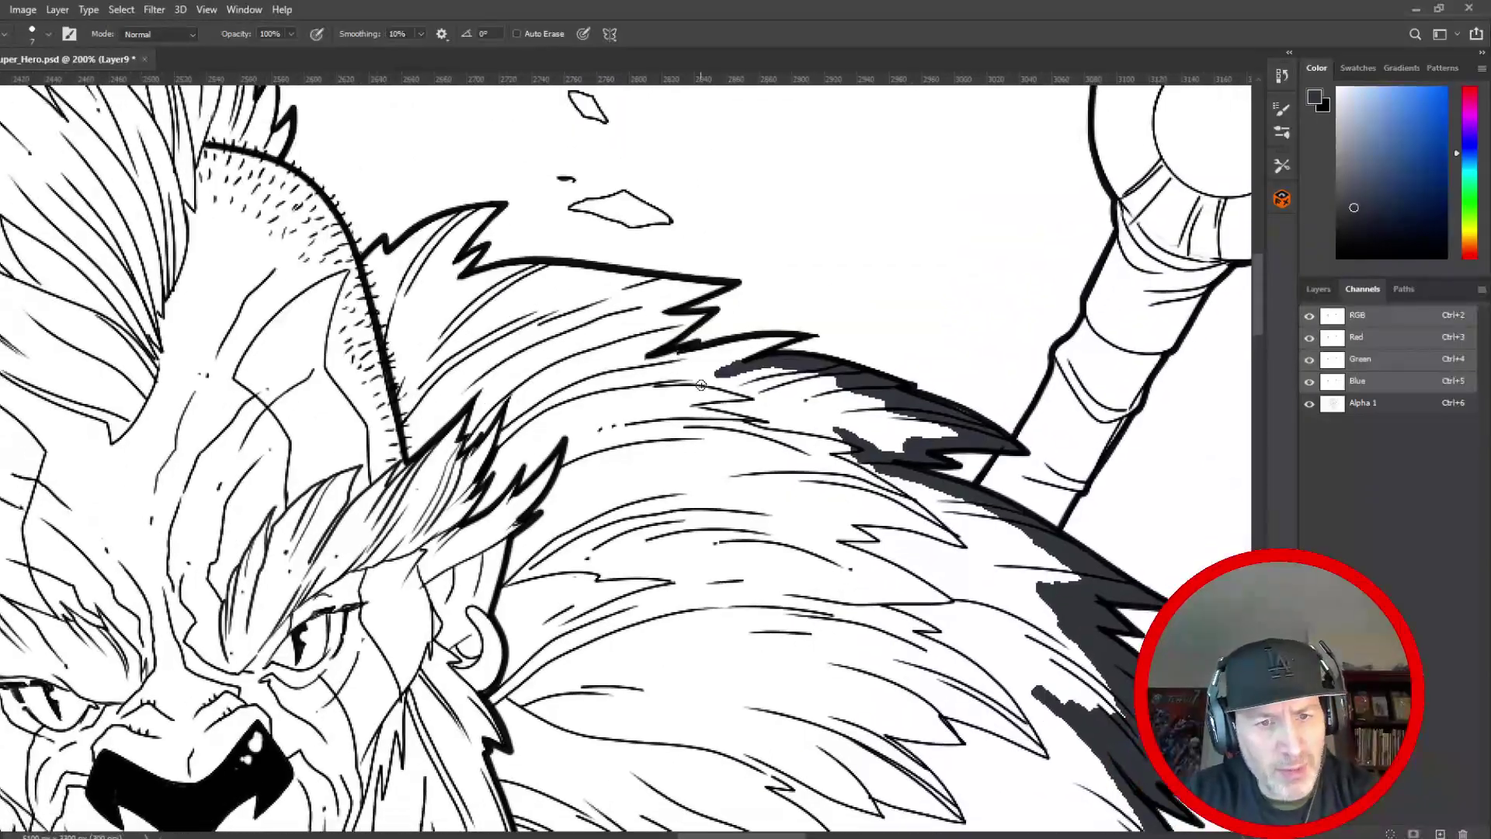
{"action": "mouse_move", "coordinate": [715, 379]}
{"action": "left_mouse_down"}
{"action": "mouse_move", "coordinate": [758, 350]}
{"action": "mouse_move", "coordinate": [648, 359]}
{"action": "mouse_move", "coordinate": [676, 299]}
{"action": "mouse_move", "coordinate": [711, 287]}
{"action": "mouse_move", "coordinate": [522, 275]}
{"action": "mouse_move", "coordinate": [427, 295]}
{"action": "mouse_move", "coordinate": [462, 264]}
{"action": "mouse_move", "coordinate": [435, 282]}
{"action": "mouse_move", "coordinate": [466, 219]}
{"action": "mouse_move", "coordinate": [409, 238]}
{"action": "mouse_move", "coordinate": [415, 256]}
{"action": "mouse_move", "coordinate": [381, 246]}
{"action": "mouse_move", "coordinate": [410, 459]}
{"action": "mouse_move", "coordinate": [470, 401]}
{"action": "mouse_move", "coordinate": [465, 454]}
{"action": "mouse_move", "coordinate": [524, 373]}
{"action": "mouse_move", "coordinate": [499, 457]}
{"action": "mouse_move", "coordinate": [512, 475]}
{"action": "mouse_move", "coordinate": [487, 497]}
{"action": "mouse_move", "coordinate": [531, 483]}
{"action": "mouse_move", "coordinate": [575, 407]}
{"action": "mouse_move", "coordinate": [567, 477]}
{"action": "mouse_move", "coordinate": [519, 541]}
{"action": "mouse_move", "coordinate": [504, 601]}
{"action": "mouse_move", "coordinate": [372, 279]}
{"action": "mouse_move", "coordinate": [381, 435]}
{"action": "mouse_move", "coordinate": [361, 420]}
{"action": "mouse_move", "coordinate": [396, 536]}
{"action": "mouse_move", "coordinate": [369, 459]}
{"action": "mouse_move", "coordinate": [387, 555]}
{"action": "mouse_move", "coordinate": [371, 537]}
{"action": "mouse_move", "coordinate": [358, 659]}
{"action": "left_mouse_up"}
{"action": "left_click_drag", "start_coordinate": [283, 769], "coordinate": [206, 442]}
- Close the mane outline with a diagonal line from the neck to the upper-arm fur and fill the mane with dark slate
{"action": "left_click_drag", "start_coordinate": [263, 233], "coordinate": [808, 617]}
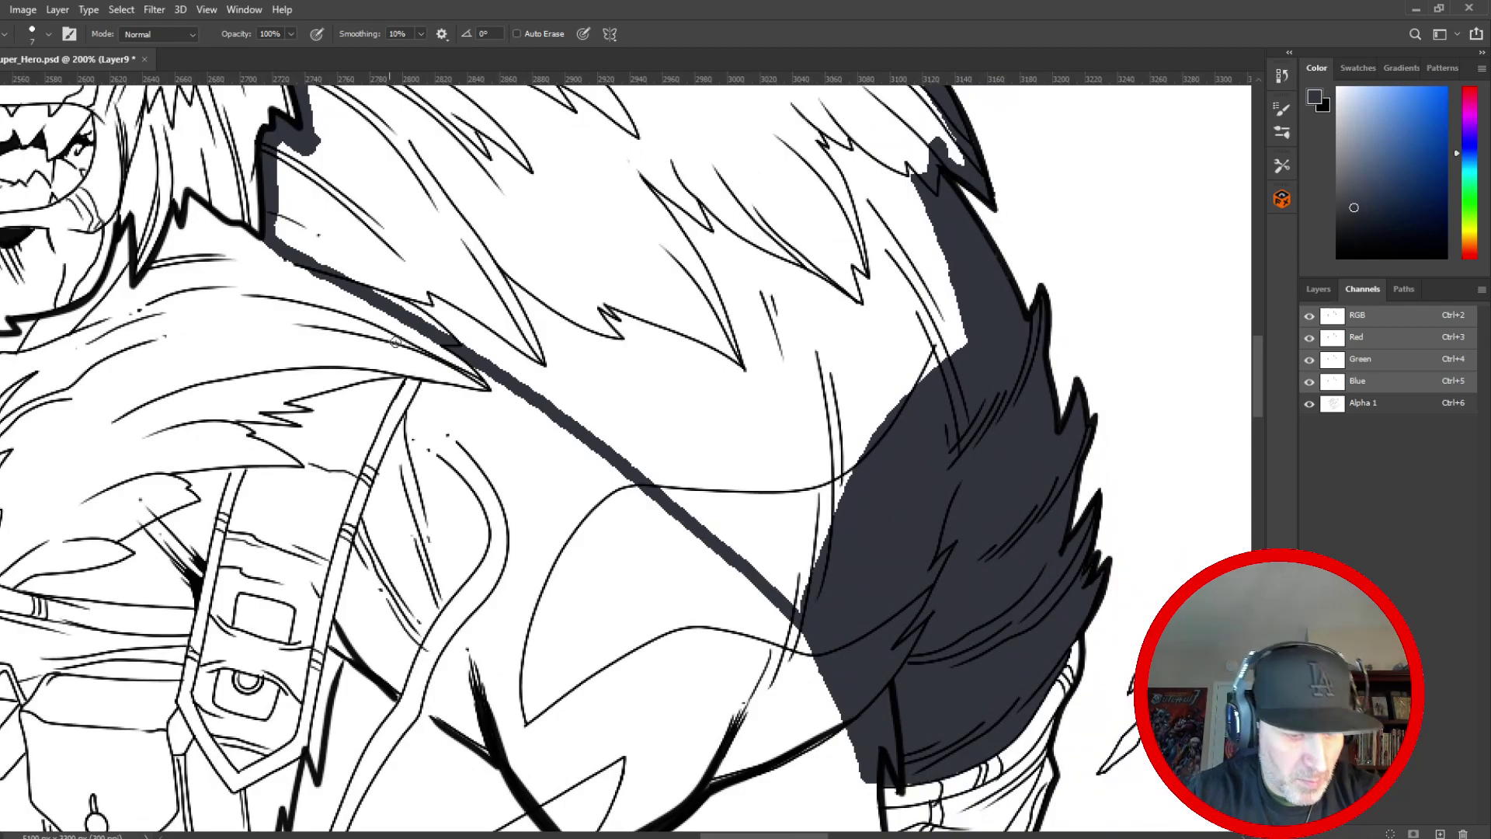
{"action": "key", "text": "g"}
{"action": "left_click", "coordinate": [666, 314]}
{"action": "left_click_drag", "start_coordinate": [244, 440], "coordinate": [306, 746]}
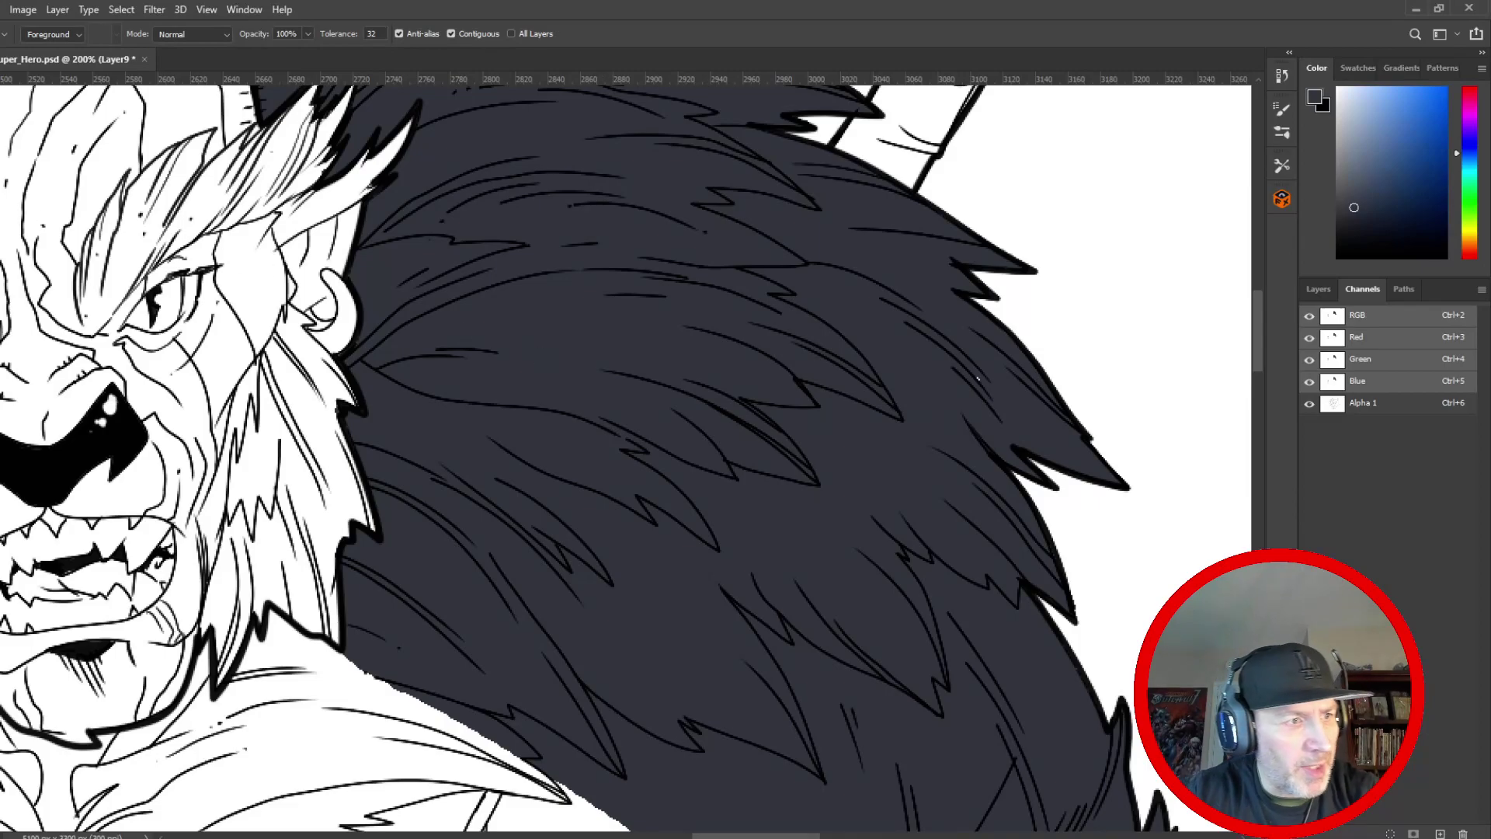
{"action": "key", "text": "b"}
{"action": "left_click_drag", "start_coordinate": [495, 318], "coordinate": [609, 649]}
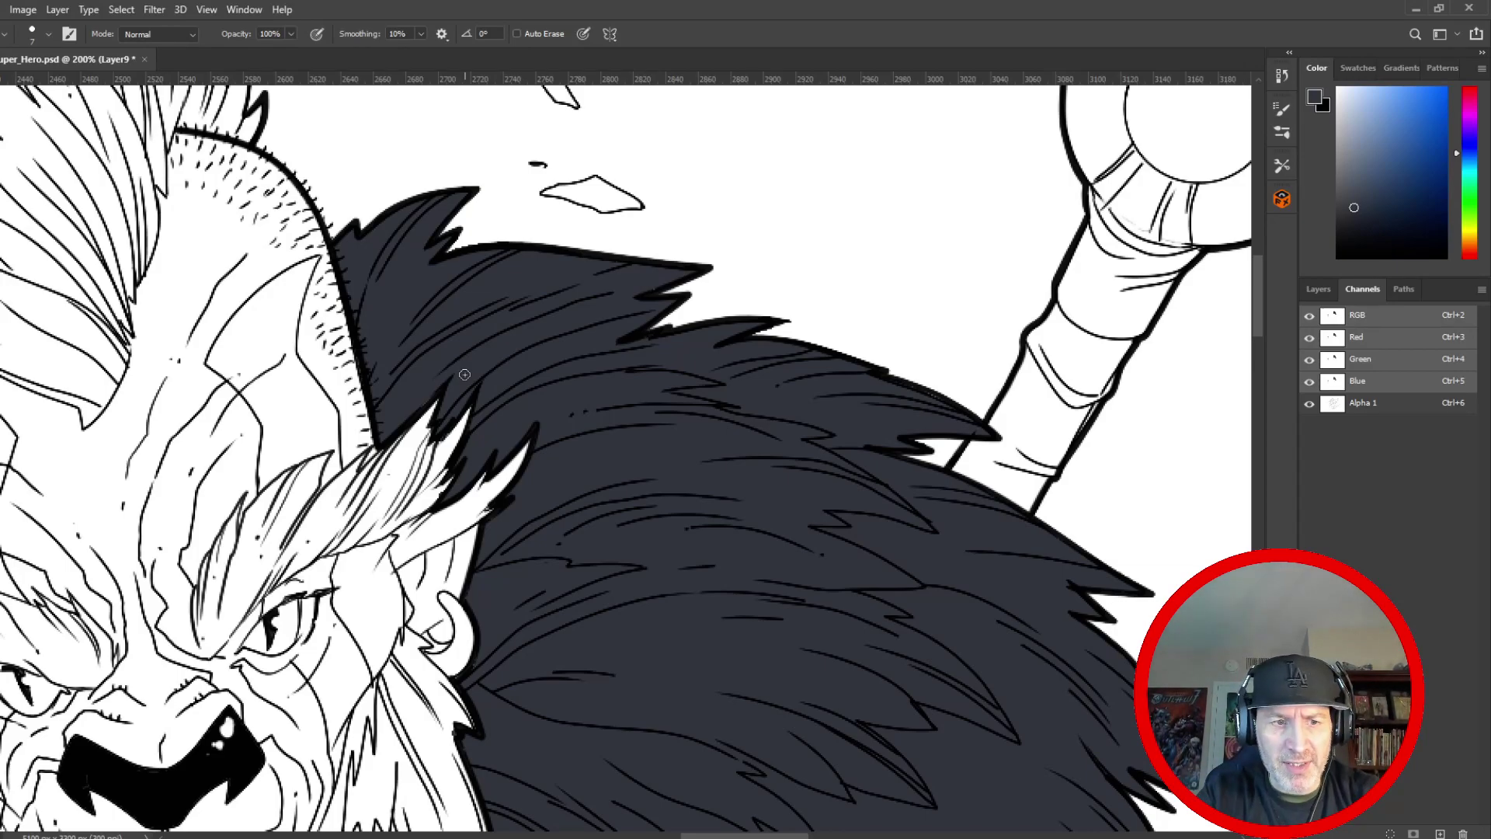
- Pencil a curved dark slate boundary across the upper arm below the mane and fill the enclosed arm area with dark slate
{"action": "left_click_drag", "start_coordinate": [327, 654], "coordinate": [231, 85]}
{"action": "mouse_move", "coordinate": [295, 537]}
{"action": "left_mouse_down"}
{"action": "mouse_move", "coordinate": [198, 196]}
{"action": "mouse_move", "coordinate": [208, 173]}
{"action": "left_mouse_up"}
{"action": "mouse_move", "coordinate": [471, 144]}
{"action": "left_mouse_down"}
{"action": "mouse_move", "coordinate": [524, 213]}
{"action": "mouse_move", "coordinate": [459, 185]}
{"action": "mouse_move", "coordinate": [411, 286]}
{"action": "left_mouse_up"}
{"action": "left_click_drag", "start_coordinate": [442, 220], "coordinate": [390, 365]}
{"action": "left_click_drag", "start_coordinate": [391, 339], "coordinate": [343, 561]}
{"action": "left_click_drag", "start_coordinate": [354, 445], "coordinate": [347, 530]}
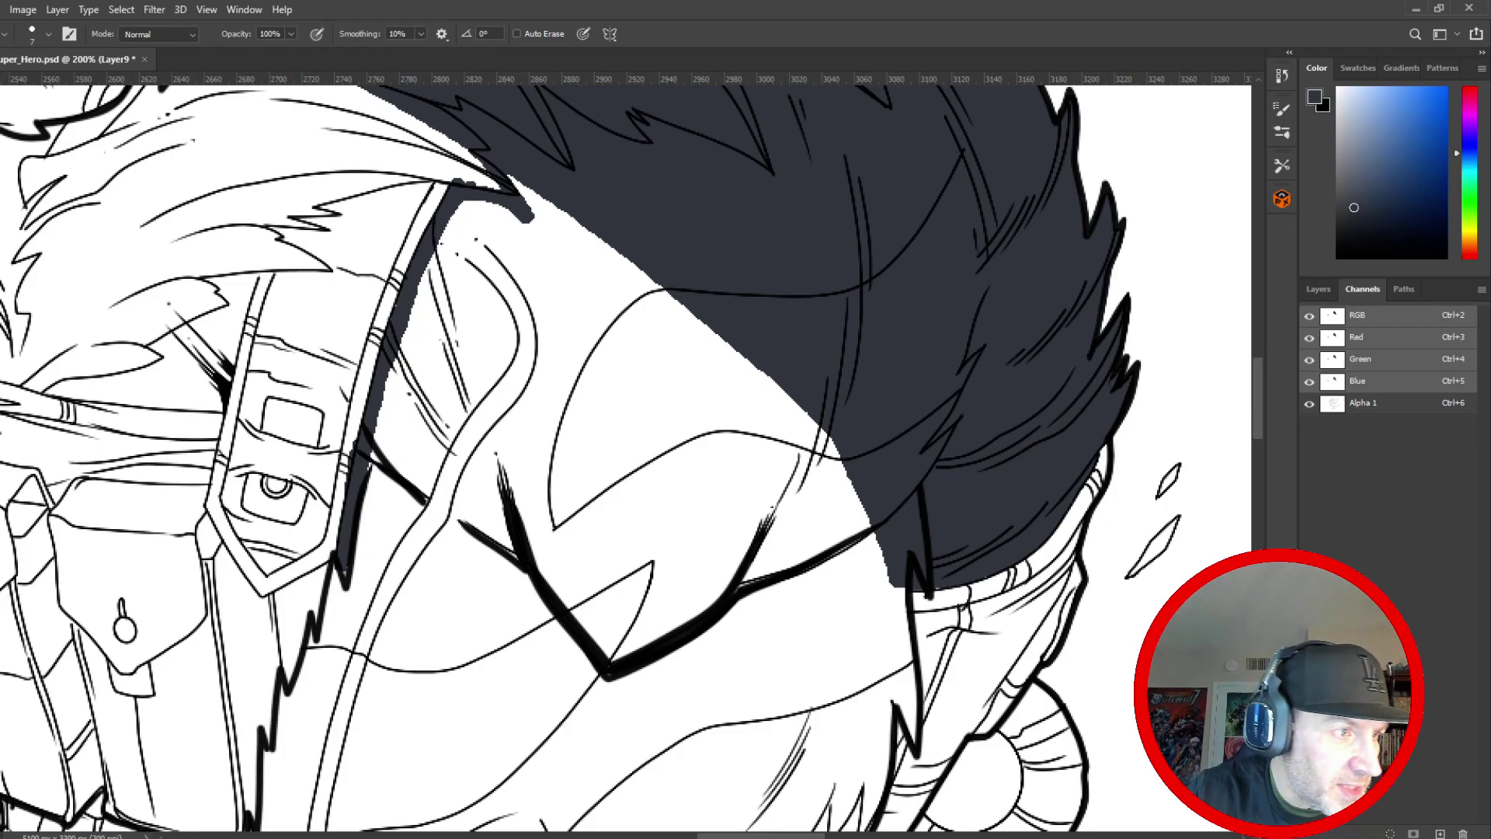
{"action": "key", "text": "e"}
{"action": "mouse_move", "coordinate": [342, 457]}
{"action": "left_mouse_down"}
{"action": "mouse_move", "coordinate": [352, 433]}
{"action": "mouse_move", "coordinate": [338, 487]}
{"action": "left_mouse_up"}
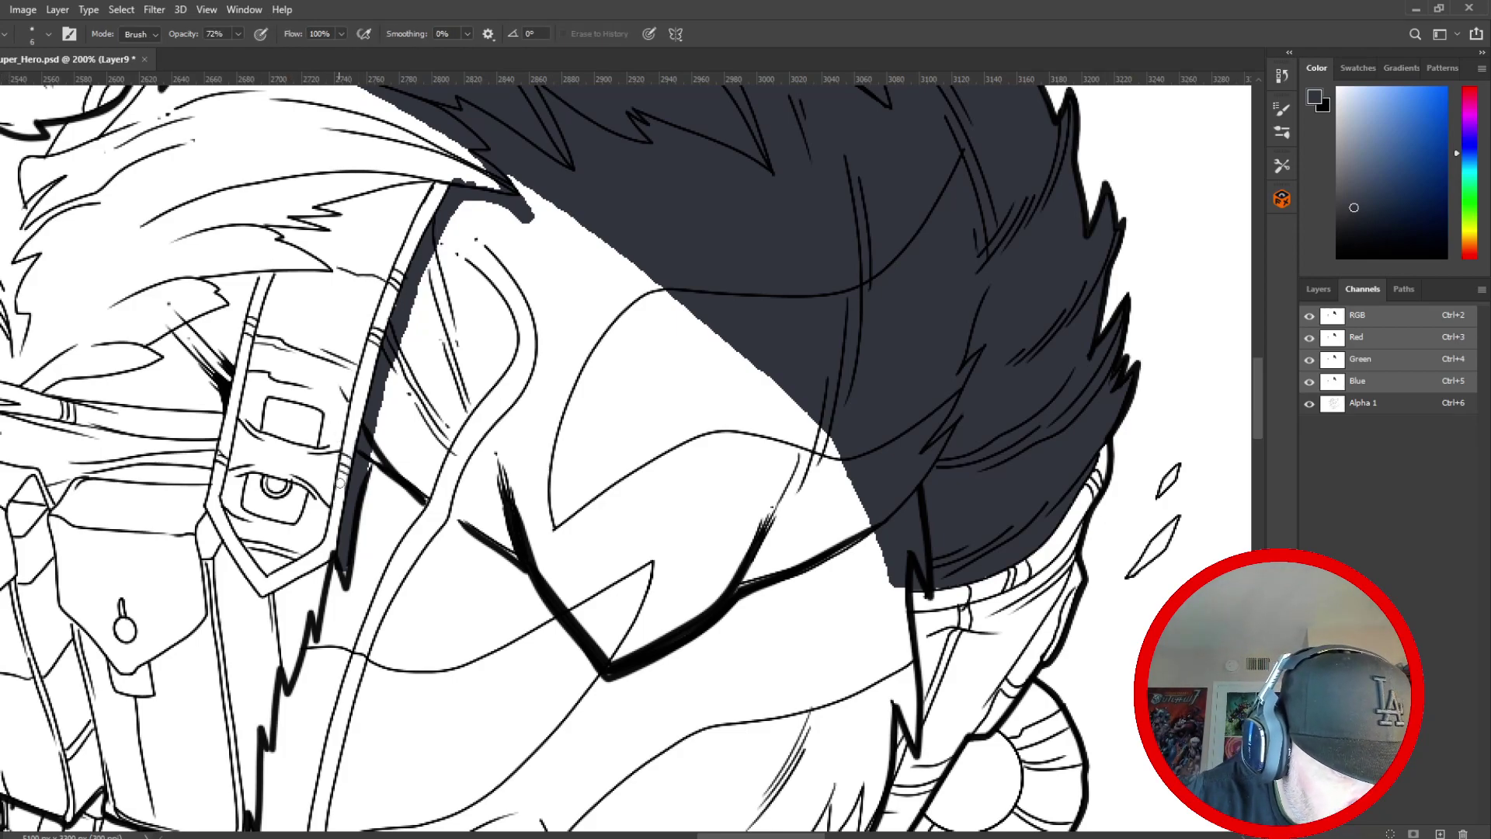
{"action": "key", "text": "b"}
{"action": "mouse_move", "coordinate": [380, 434]}
{"action": "left_mouse_down"}
{"action": "mouse_move", "coordinate": [348, 585]}
{"action": "mouse_move", "coordinate": [348, 567]}
{"action": "mouse_move", "coordinate": [359, 599]}
{"action": "mouse_move", "coordinate": [592, 756]}
{"action": "mouse_move", "coordinate": [769, 691]}
{"action": "mouse_move", "coordinate": [890, 573]}
{"action": "left_mouse_up"}
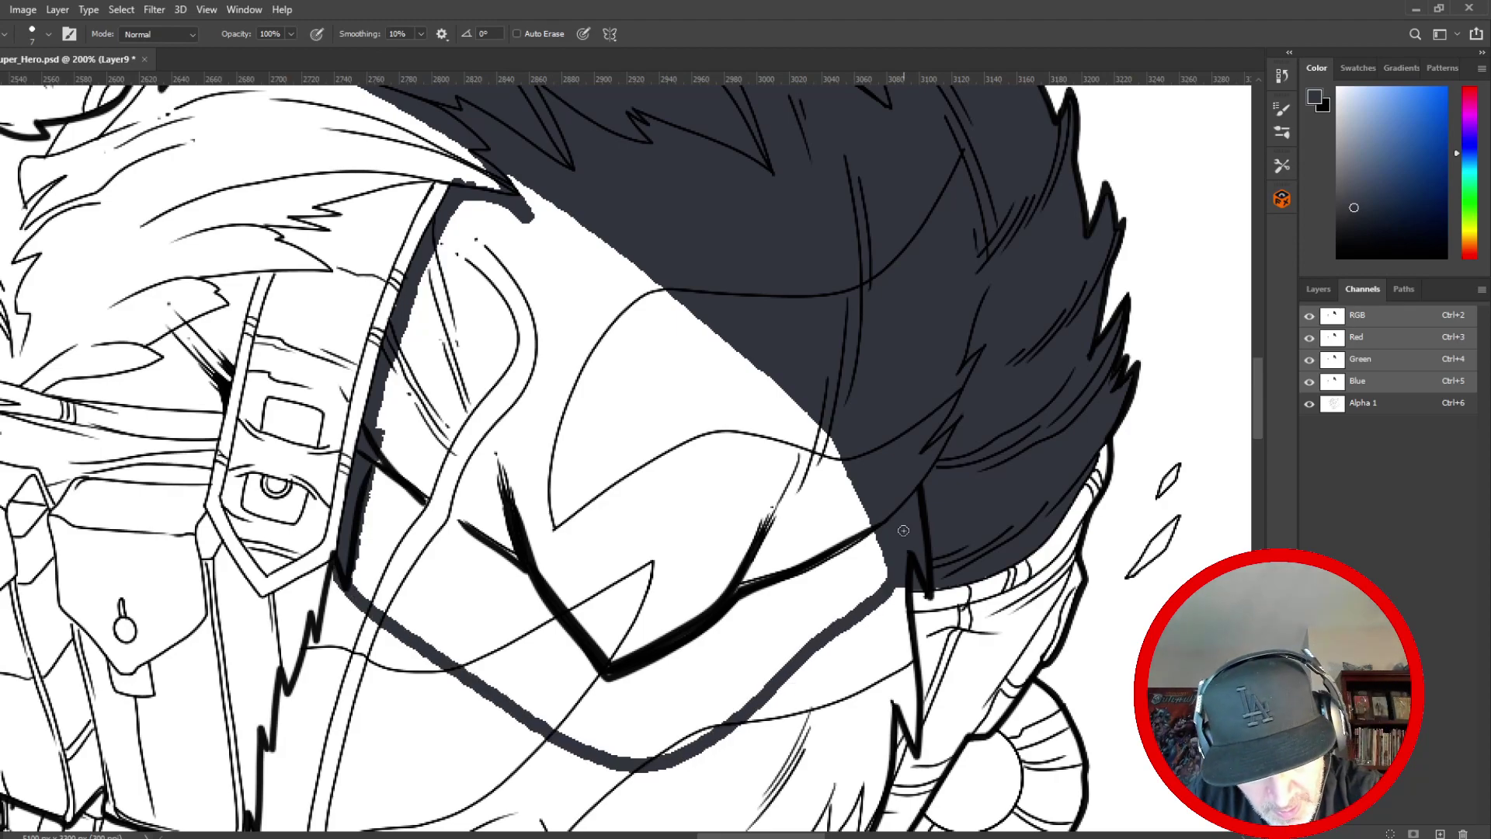
{"action": "key", "text": "g"}
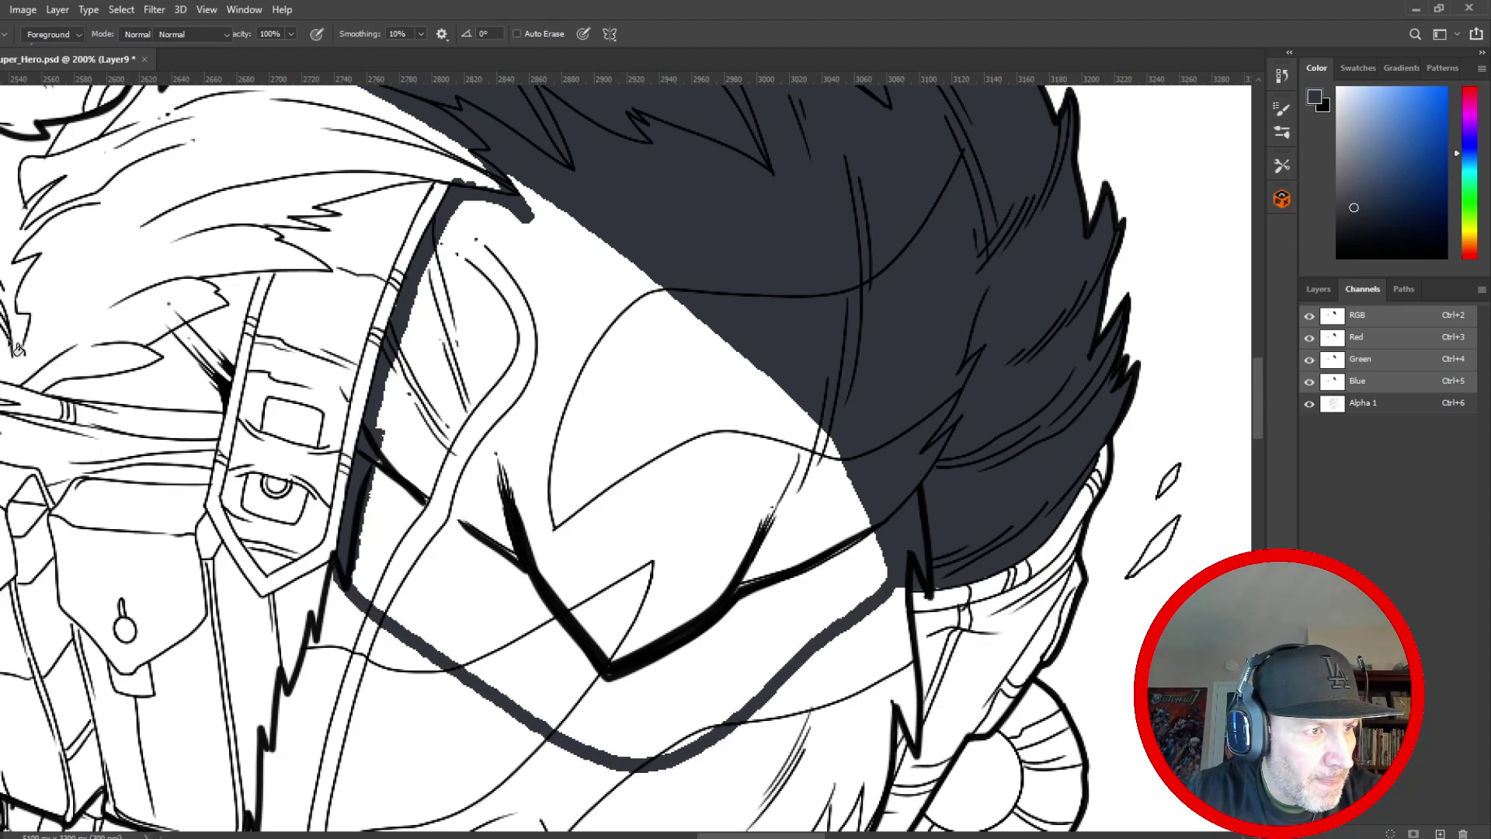
{"action": "left_click", "coordinate": [595, 466]}
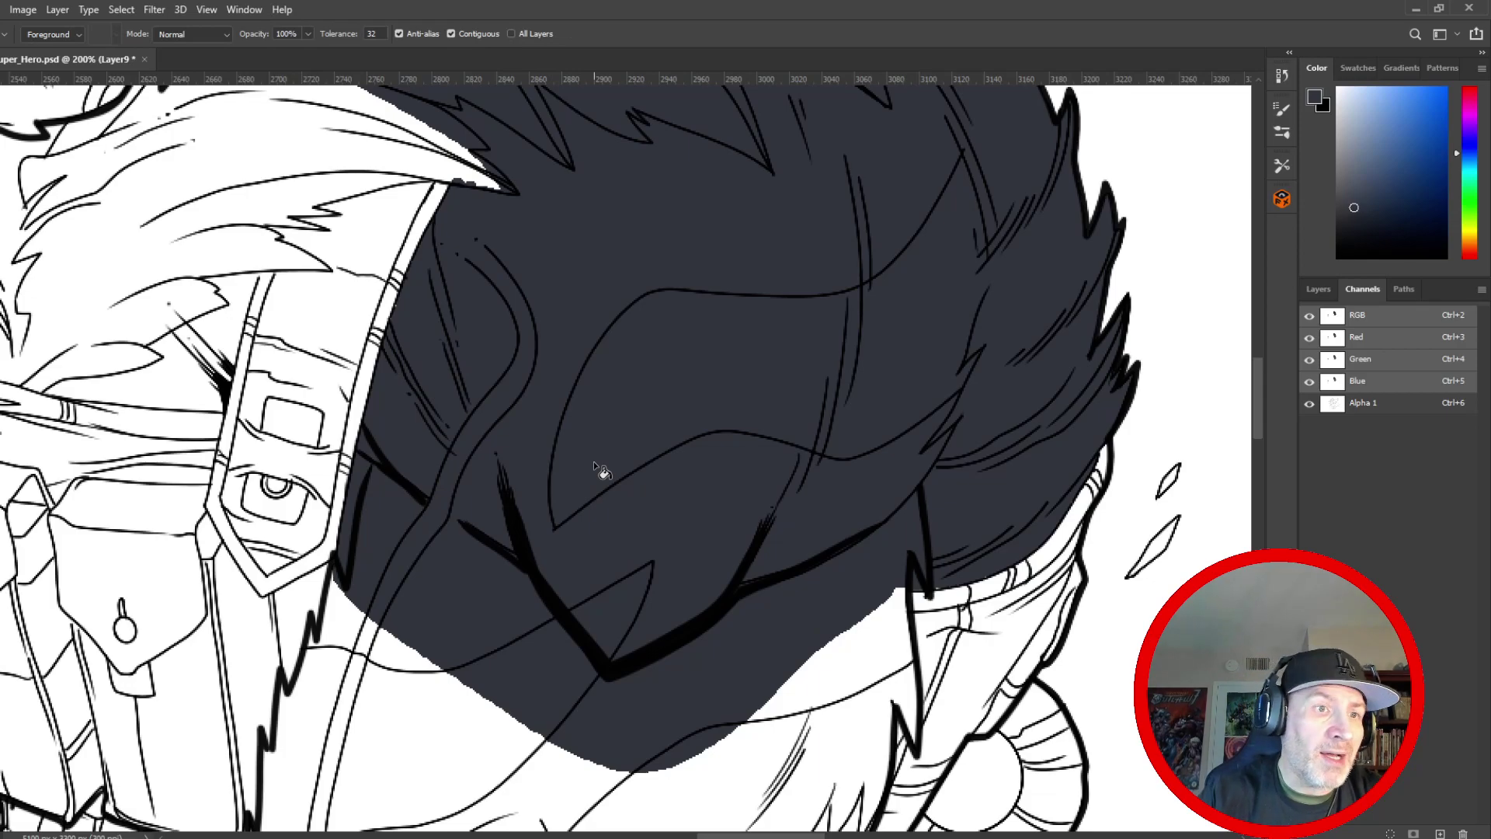
- Sample the red from the color swatches, rough it into the outer end of the arm stripe, and reduce the pencil size to 3
{"action": "left_click_drag", "start_coordinate": [399, 568], "coordinate": [755, 579]}
{"action": "left_click_drag", "start_coordinate": [458, 457], "coordinate": [759, 222]}
{"action": "left_click_drag", "start_coordinate": [268, 522], "coordinate": [219, 278]}
{"action": "left_click", "coordinate": [283, 444], "text": "alt"}
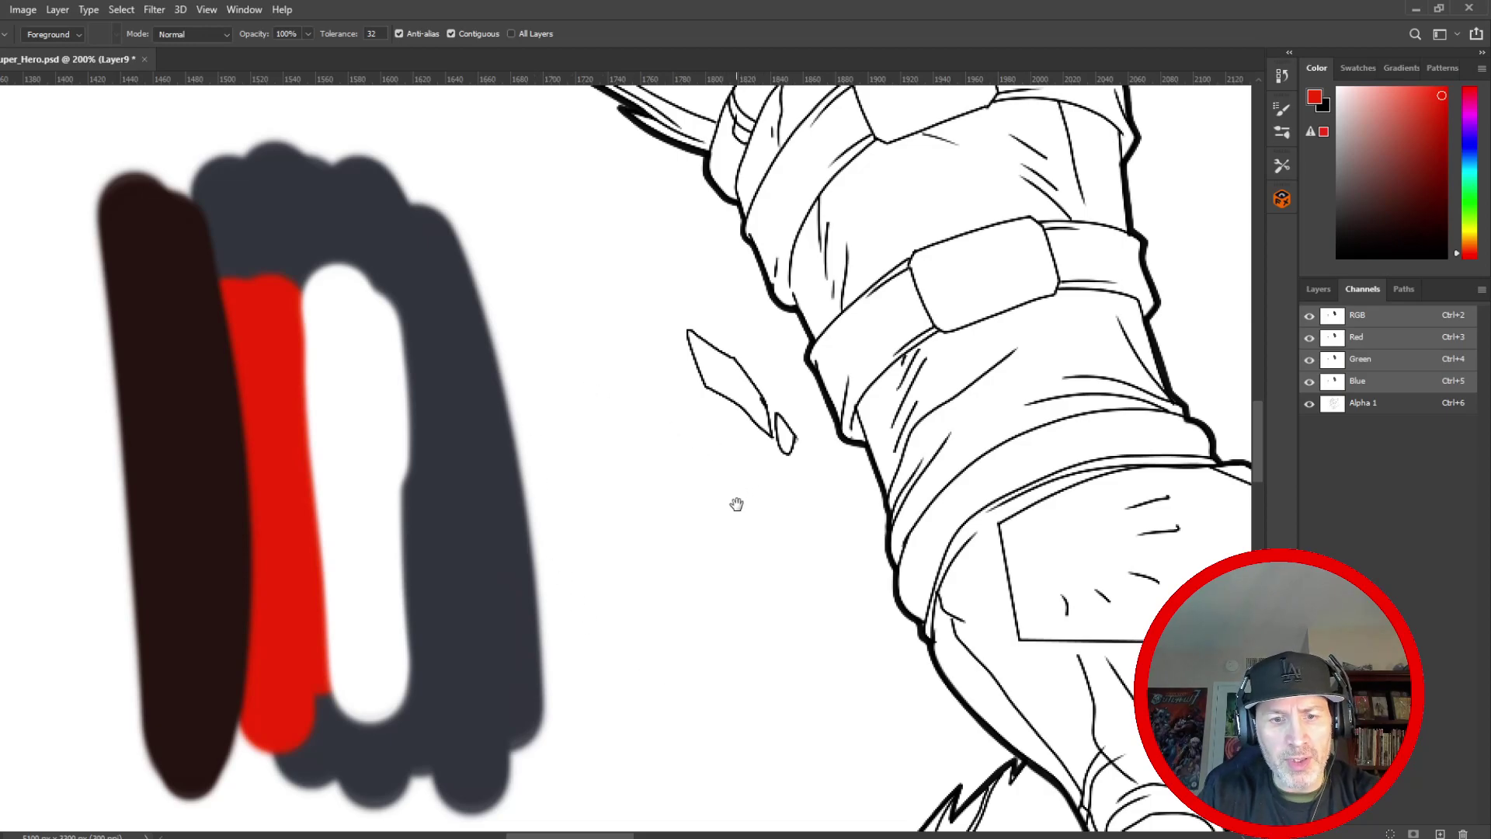
{"action": "left_click_drag", "start_coordinate": [737, 505], "coordinate": [114, 775]}
{"action": "left_click_drag", "start_coordinate": [1189, 350], "coordinate": [130, 322]}
{"action": "key", "text": "b"}
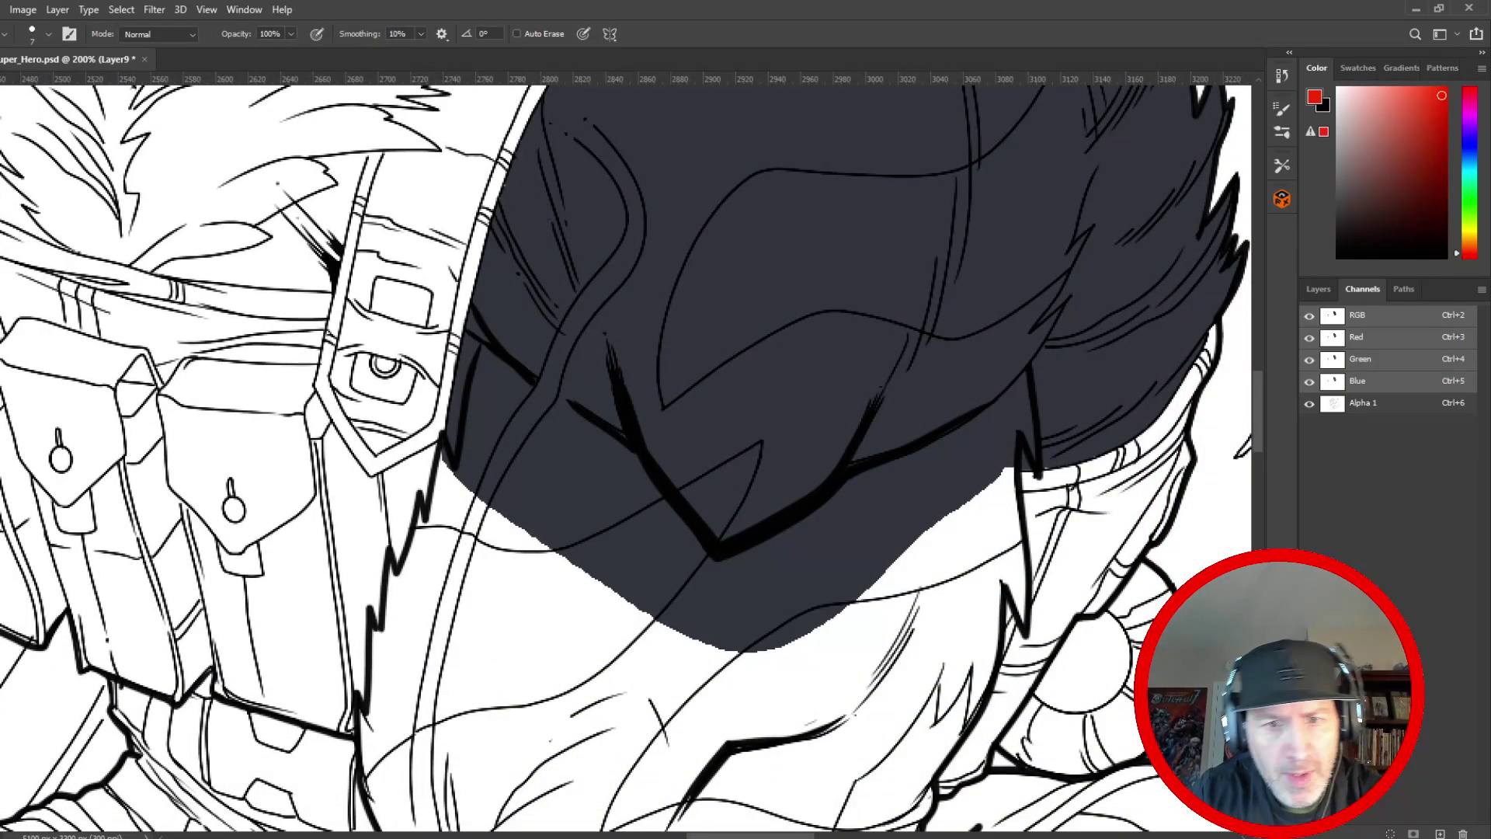
{"action": "mouse_move", "coordinate": [1052, 200]}
{"action": "left_mouse_down"}
{"action": "mouse_move", "coordinate": [1076, 218]}
{"action": "mouse_move", "coordinate": [1060, 251]}
{"action": "mouse_move", "coordinate": [1045, 237]}
{"action": "mouse_move", "coordinate": [983, 272]}
{"action": "mouse_move", "coordinate": [1057, 268]}
{"action": "mouse_move", "coordinate": [994, 307]}
{"action": "left_mouse_up"}
{"action": "left_click_drag", "start_coordinate": [522, 424], "coordinate": [286, 646]}
{"action": "key", "text": "bracketleft"}
{"action": "key", "text": "bracketleft"}
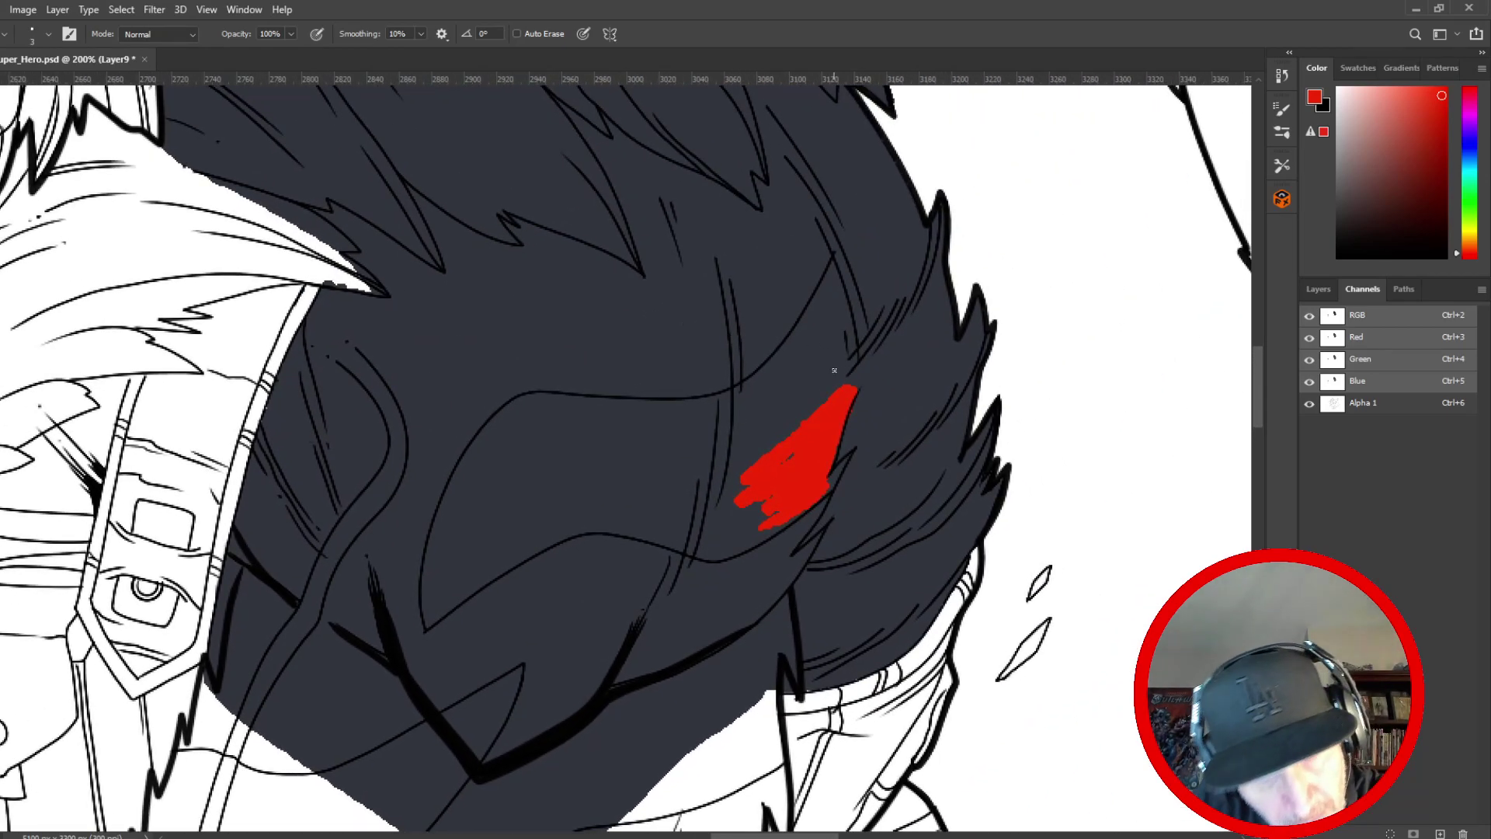
- Outline the arm stripe in red around its upper tip, along the lower edge, and around the pointed inner end
{"action": "mouse_move", "coordinate": [851, 401]}
{"action": "left_mouse_down"}
{"action": "mouse_move", "coordinate": [835, 272]}
{"action": "mouse_move", "coordinate": [770, 369]}
{"action": "left_mouse_up"}
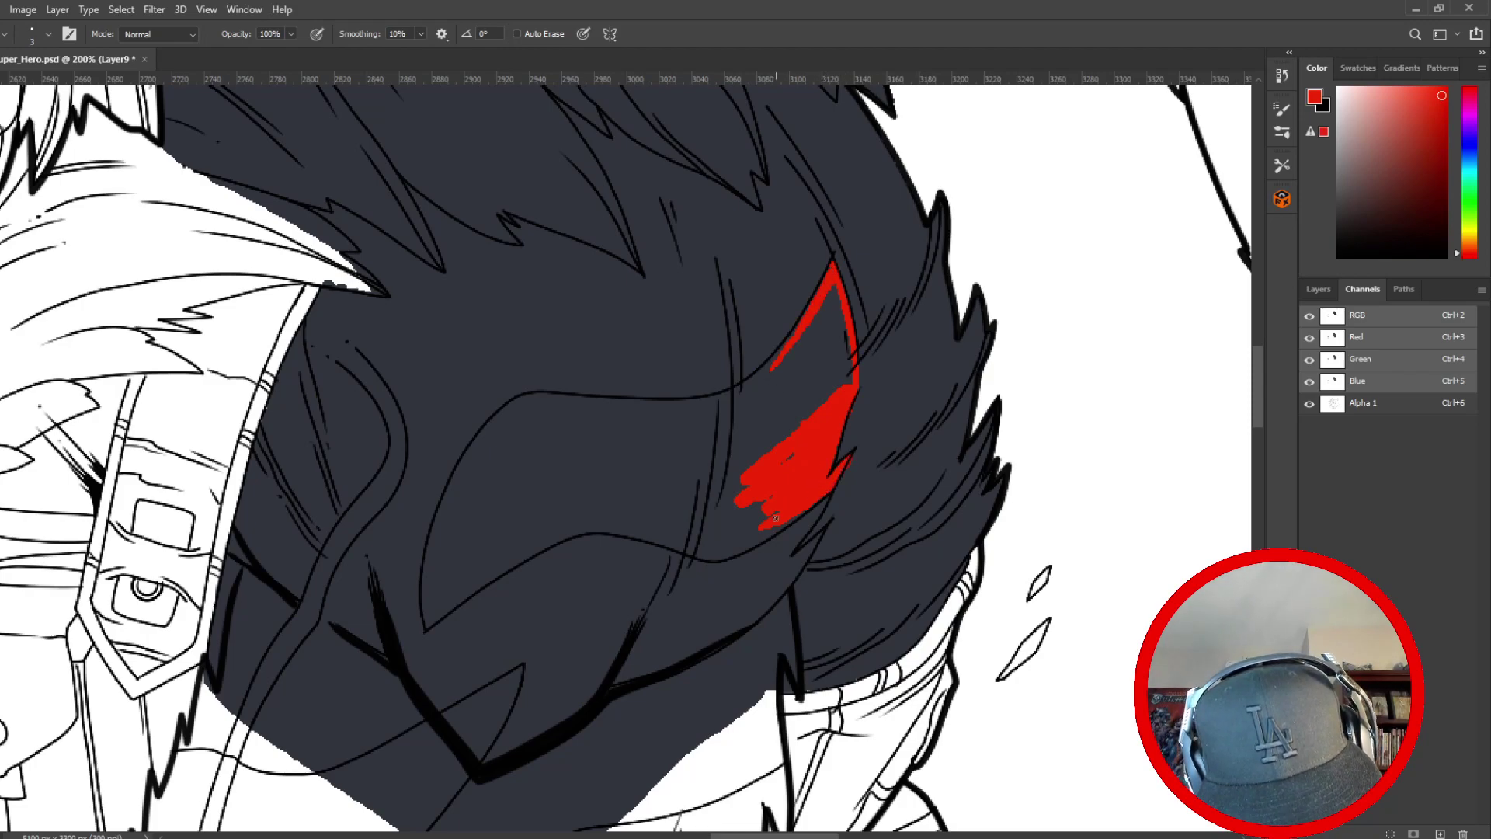
{"action": "mouse_move", "coordinate": [806, 342]}
{"action": "left_mouse_down"}
{"action": "mouse_move", "coordinate": [738, 396]}
{"action": "mouse_move", "coordinate": [787, 358]}
{"action": "mouse_move", "coordinate": [717, 404]}
{"action": "mouse_move", "coordinate": [823, 293]}
{"action": "mouse_move", "coordinate": [760, 374]}
{"action": "mouse_move", "coordinate": [679, 426]}
{"action": "left_mouse_up"}
{"action": "left_click_drag", "start_coordinate": [741, 387], "coordinate": [665, 409]}
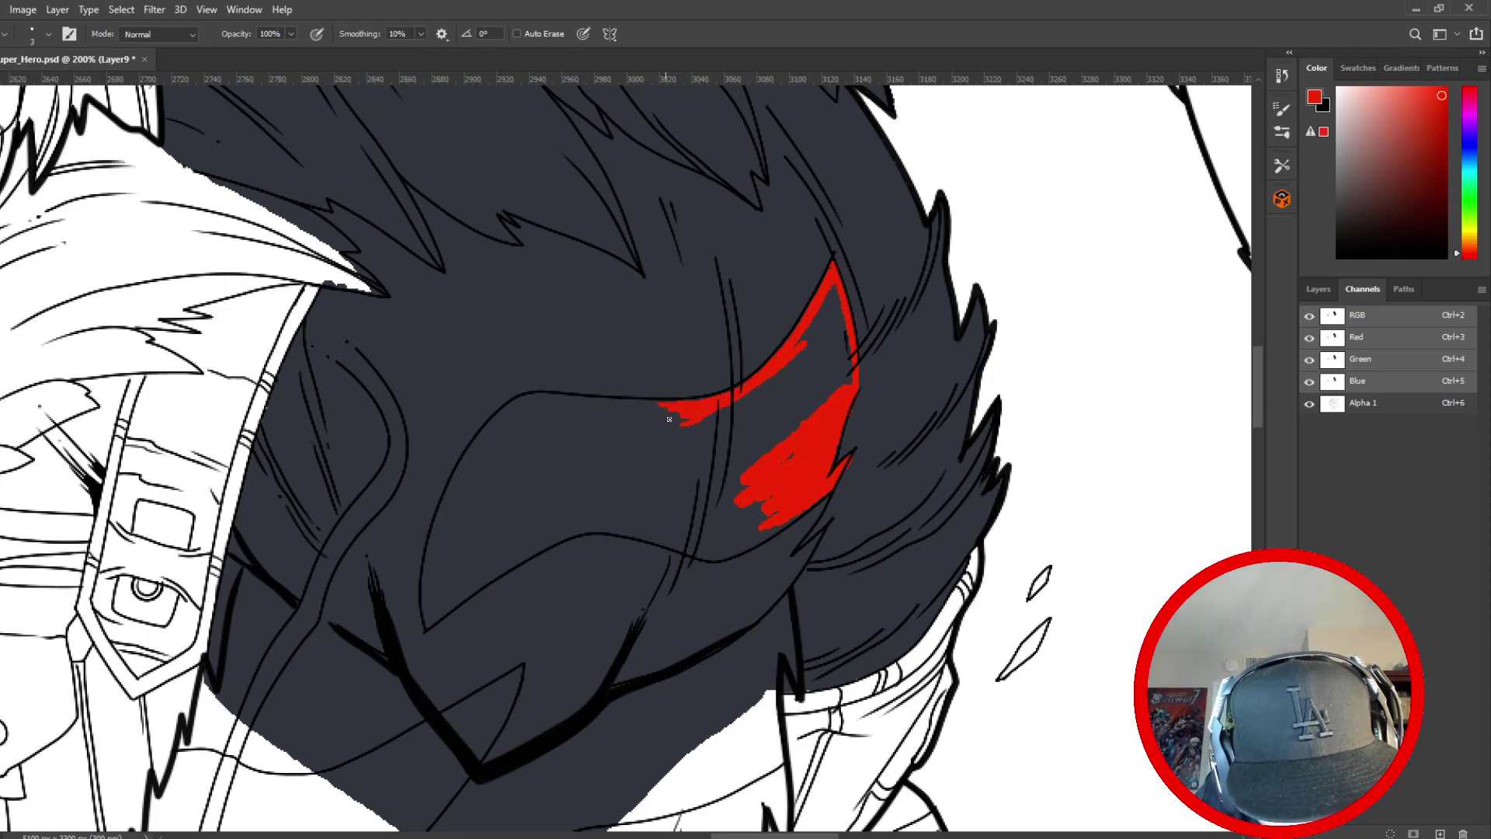
{"action": "mouse_move", "coordinate": [786, 499]}
{"action": "left_mouse_down"}
{"action": "mouse_move", "coordinate": [765, 535]}
{"action": "mouse_move", "coordinate": [787, 517]}
{"action": "left_mouse_up"}
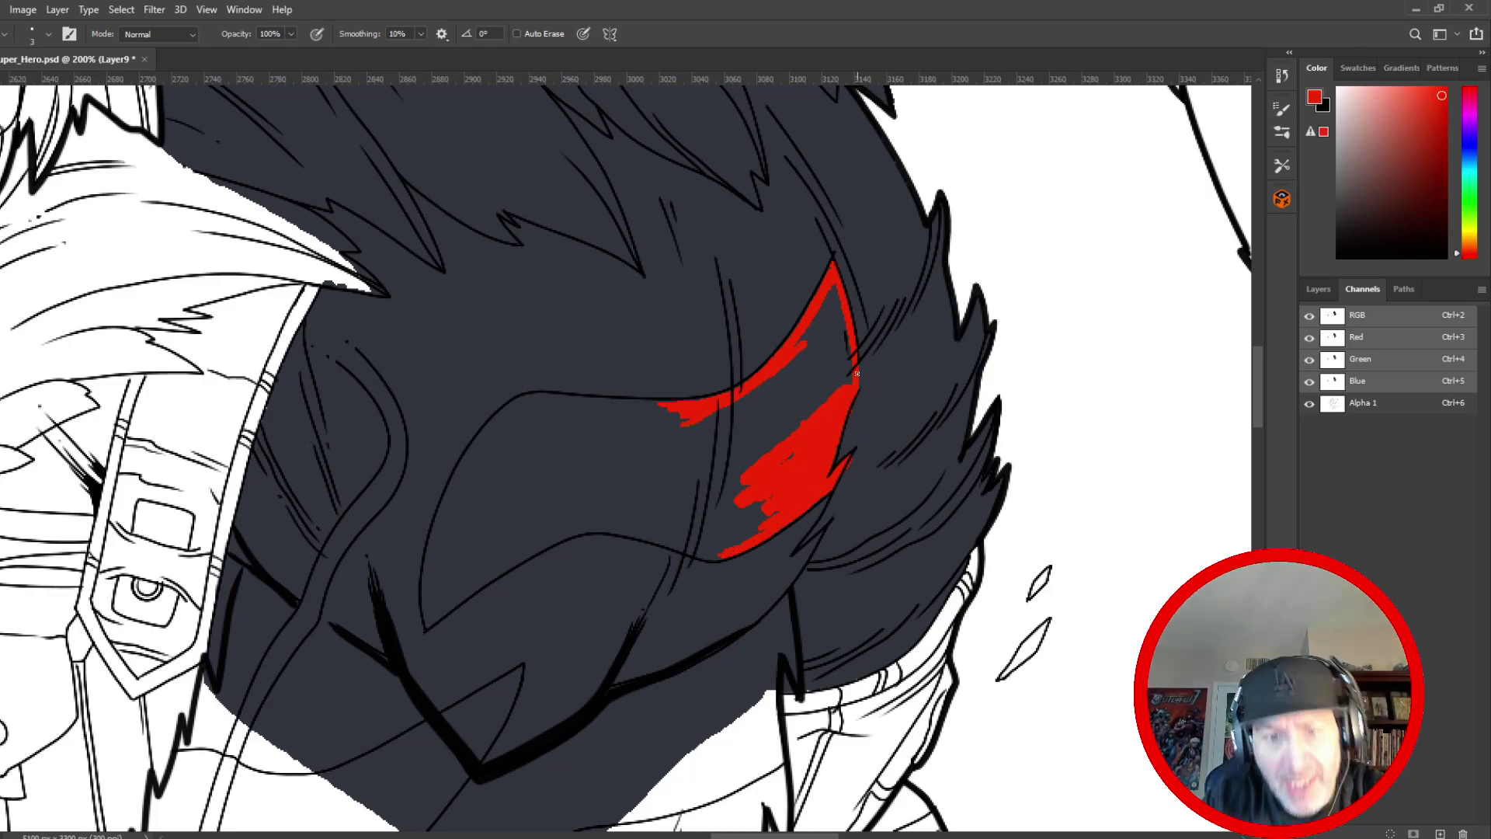
{"action": "mouse_move", "coordinate": [727, 557]}
{"action": "left_mouse_down"}
{"action": "mouse_move", "coordinate": [580, 525]}
{"action": "mouse_move", "coordinate": [610, 532]}
{"action": "mouse_move", "coordinate": [544, 543]}
{"action": "mouse_move", "coordinate": [558, 533]}
{"action": "mouse_move", "coordinate": [444, 607]}
{"action": "mouse_move", "coordinate": [430, 605]}
{"action": "mouse_move", "coordinate": [428, 562]}
{"action": "mouse_move", "coordinate": [426, 612]}
{"action": "mouse_move", "coordinate": [459, 493]}
{"action": "left_mouse_up"}
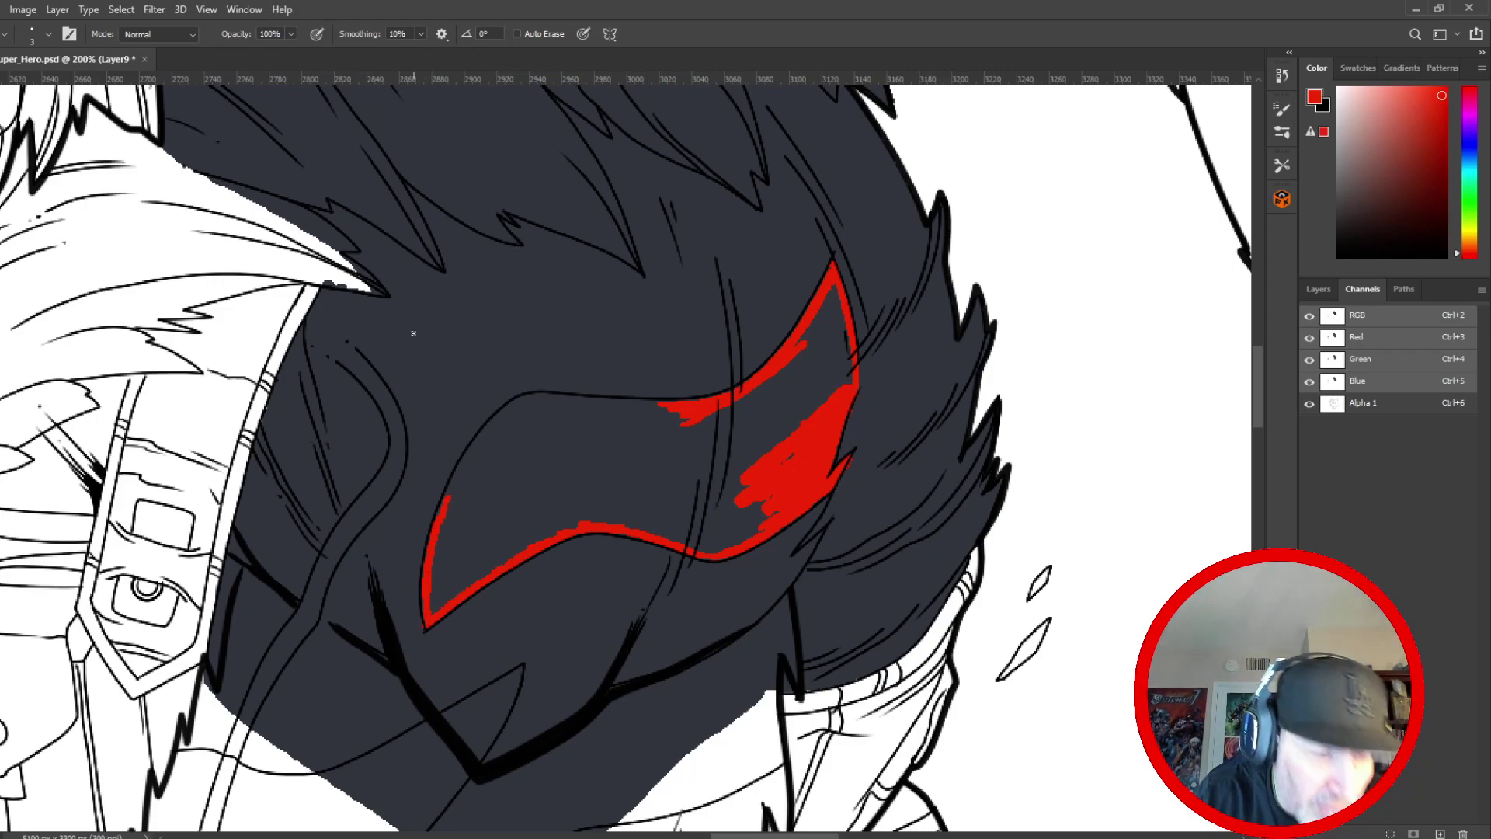
- Complete the red outline along the stripe's curved inner end and its upper edge
{"action": "key", "text": "z"}
{"action": "left_click", "coordinate": [458, 459]}
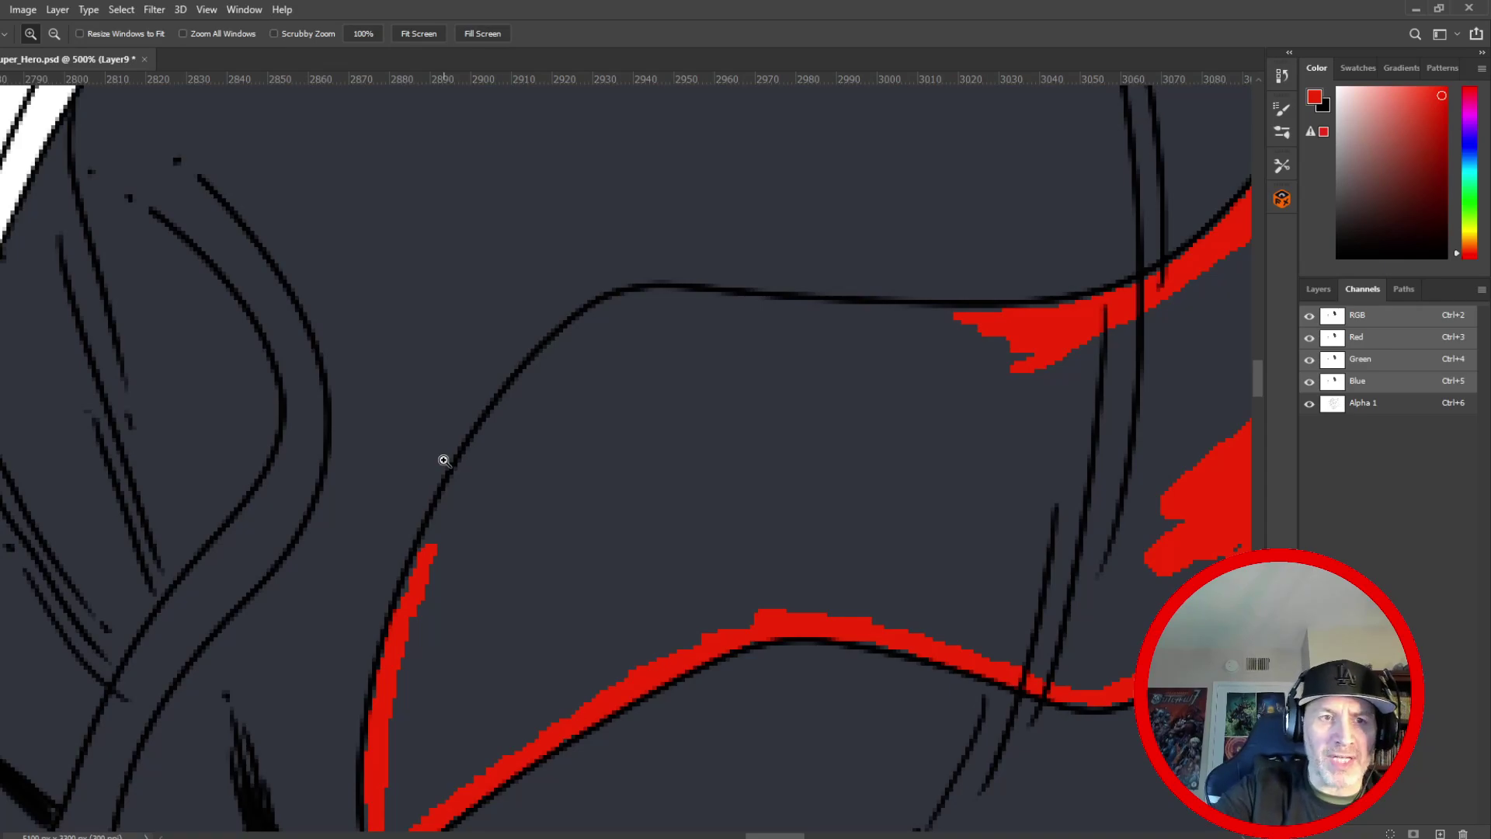
{"action": "left_click", "coordinate": [566, 334]}
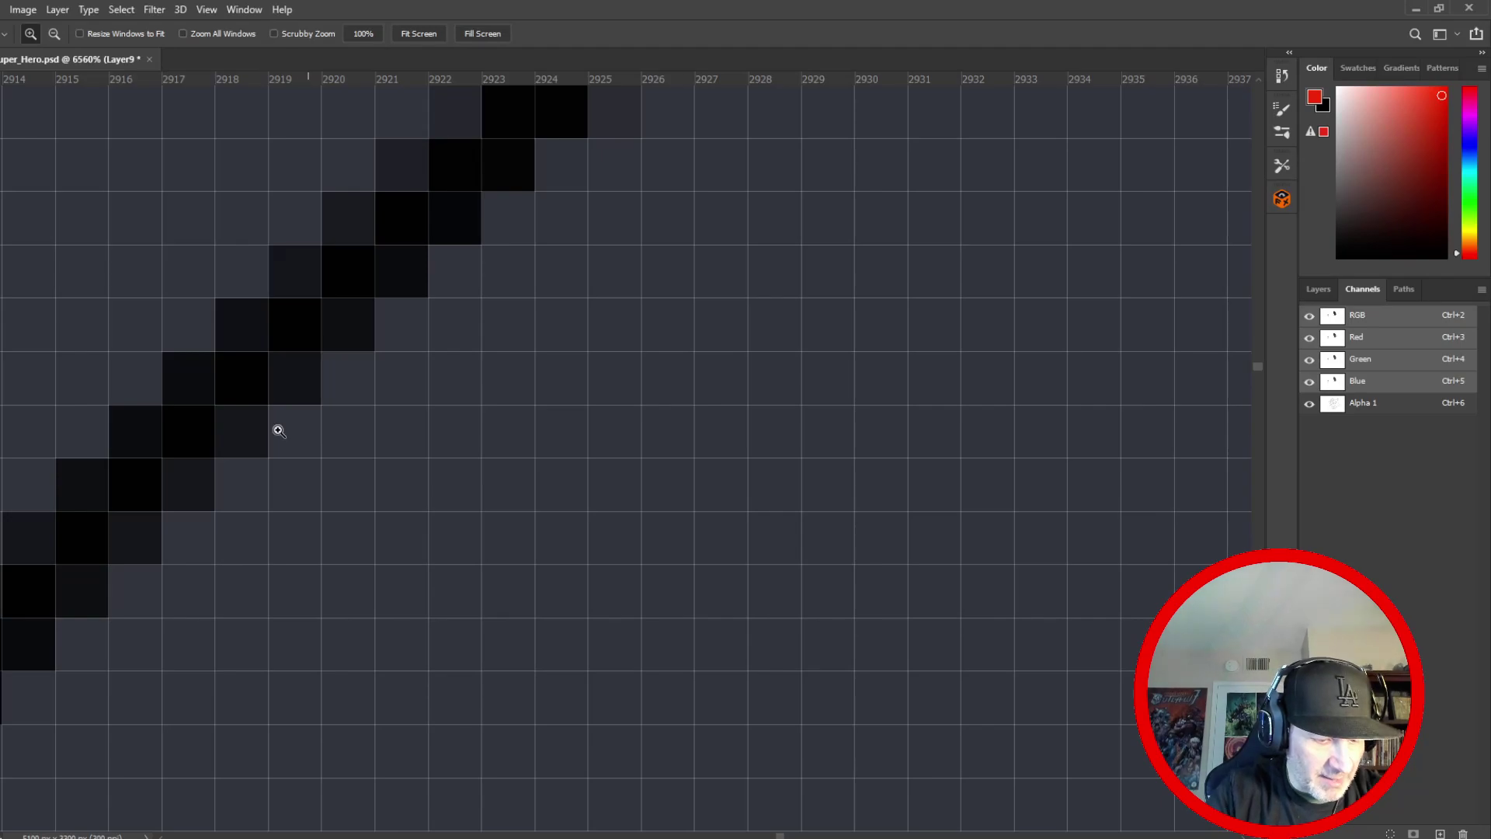
{"action": "left_click", "coordinate": [290, 454], "text": "alt"}
{"action": "left_click", "coordinate": [289, 454], "text": "alt"}
{"action": "left_click", "coordinate": [284, 454], "text": "alt"}
{"action": "left_click", "coordinate": [278, 450], "text": "alt"}
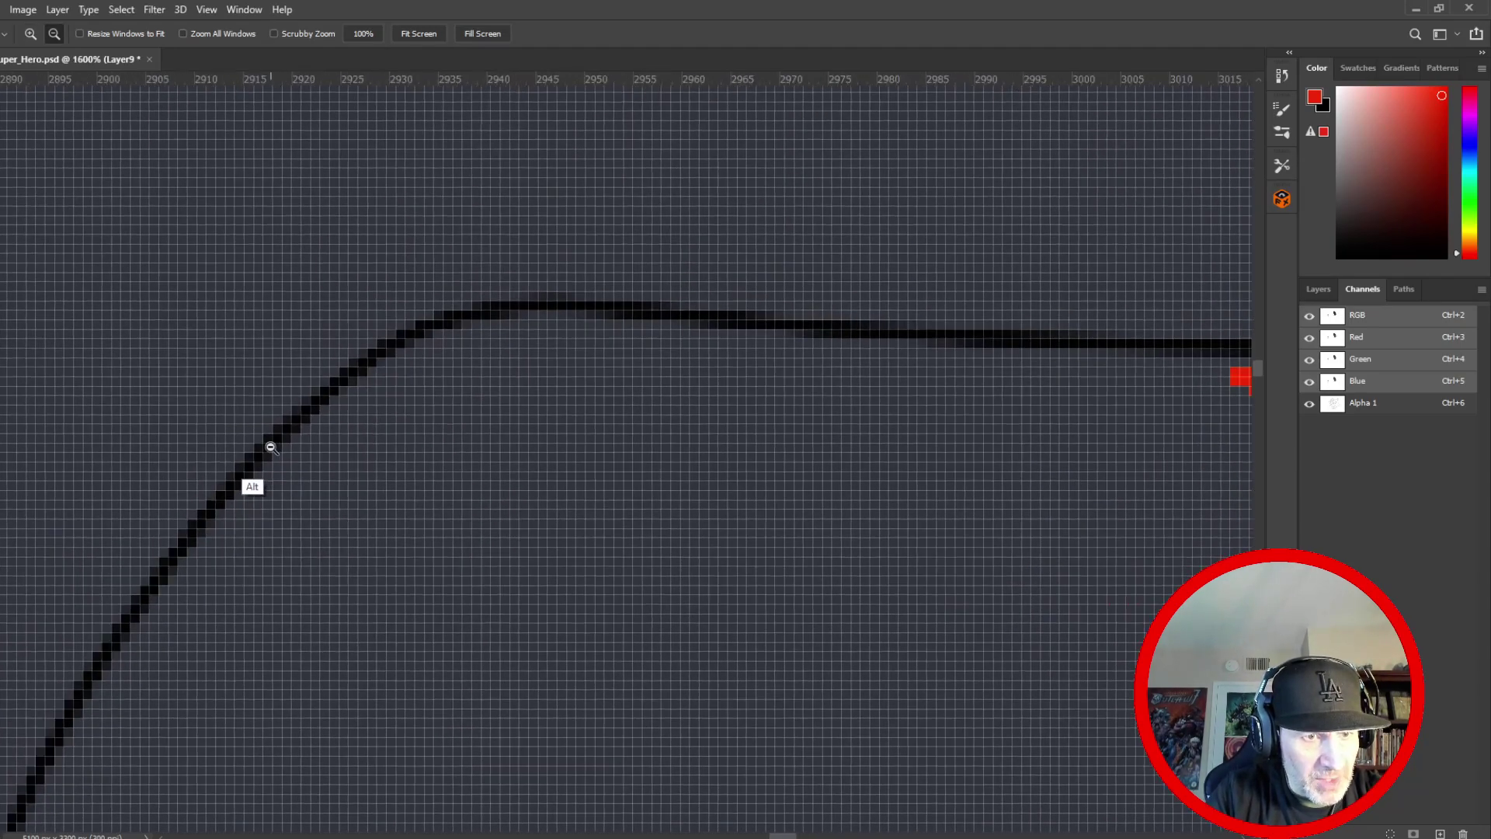
{"action": "left_click", "coordinate": [272, 447], "text": "alt"}
{"action": "left_click", "coordinate": [261, 456], "text": "alt"}
{"action": "left_click", "coordinate": [253, 464], "text": "alt"}
{"action": "left_click_drag", "start_coordinate": [229, 495], "coordinate": [187, 506]}
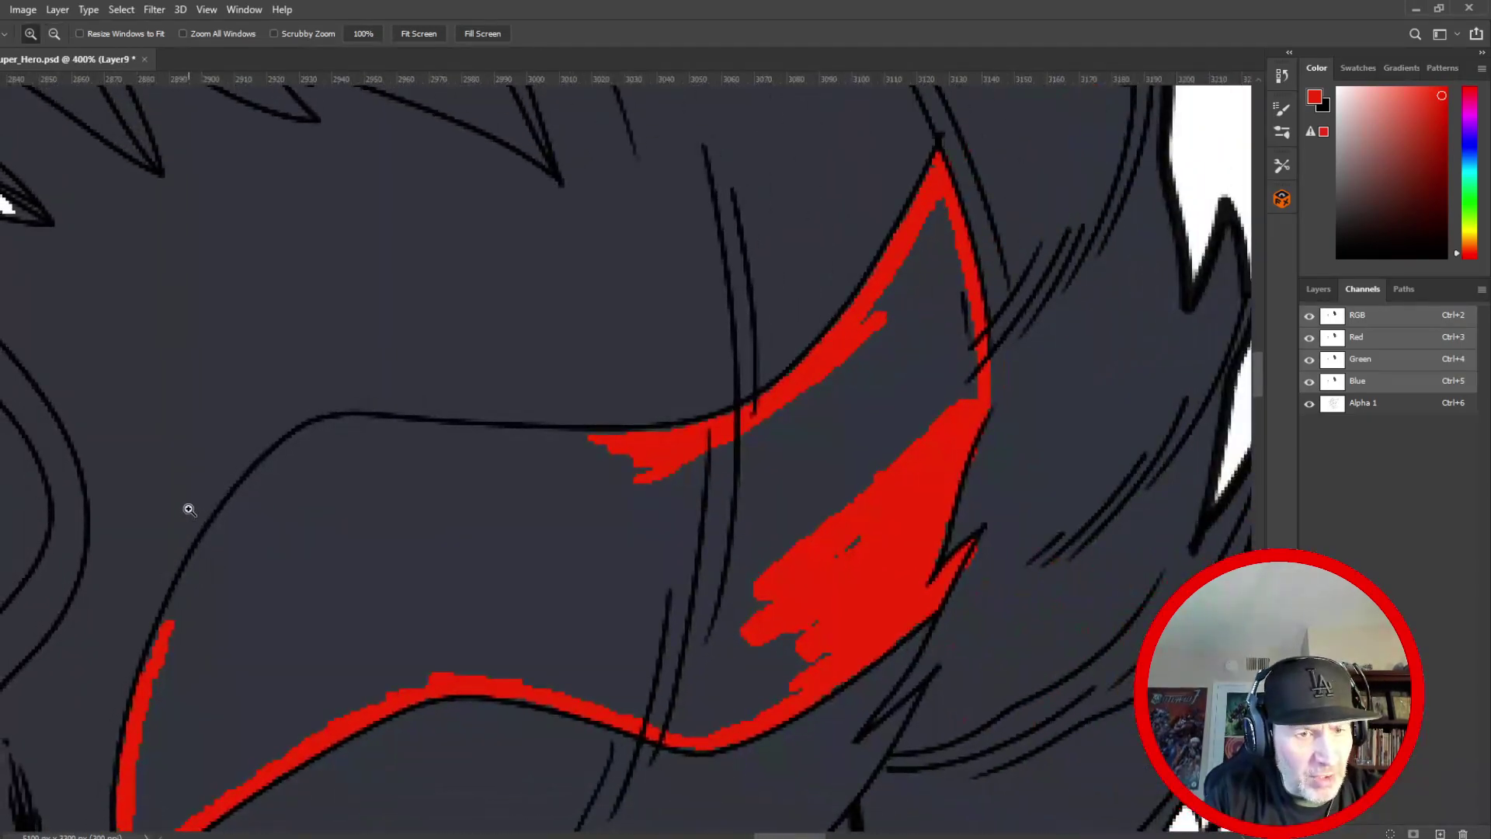
{"action": "left_click_drag", "start_coordinate": [220, 653], "coordinate": [468, 524]}
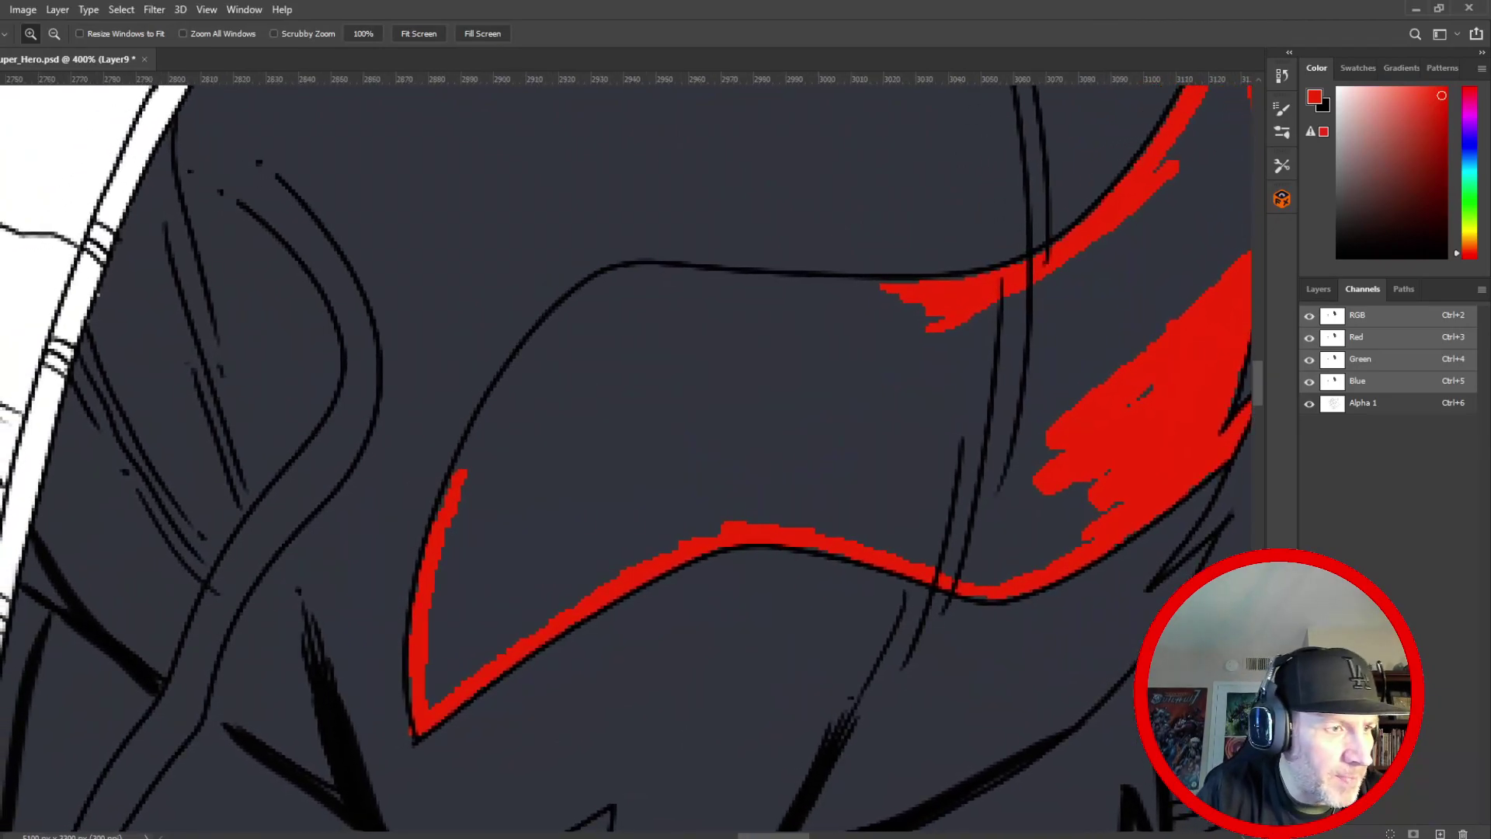
{"action": "key", "text": "b"}
{"action": "mouse_move", "coordinate": [523, 387]}
{"action": "left_mouse_down"}
{"action": "mouse_move", "coordinate": [473, 467]}
{"action": "mouse_move", "coordinate": [518, 372]}
{"action": "mouse_move", "coordinate": [474, 441]}
{"action": "mouse_move", "coordinate": [504, 384]}
{"action": "mouse_move", "coordinate": [460, 472]}
{"action": "left_mouse_up"}
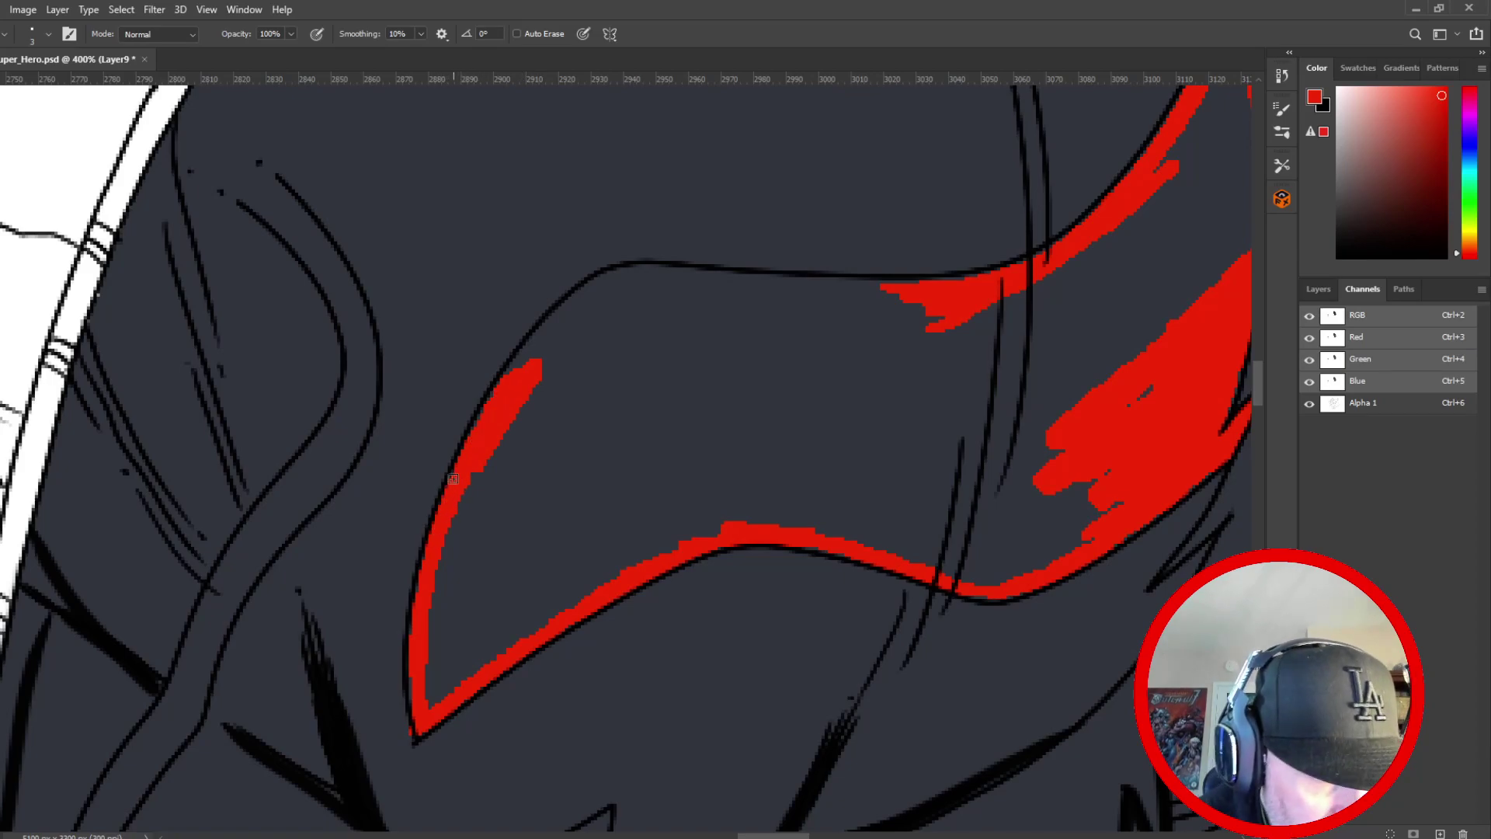
{"action": "mouse_move", "coordinate": [496, 393]}
{"action": "left_mouse_down"}
{"action": "mouse_move", "coordinate": [556, 318]}
{"action": "mouse_move", "coordinate": [509, 387]}
{"action": "mouse_move", "coordinate": [571, 315]}
{"action": "mouse_move", "coordinate": [552, 323]}
{"action": "mouse_move", "coordinate": [518, 362]}
{"action": "mouse_move", "coordinate": [610, 280]}
{"action": "left_mouse_up"}
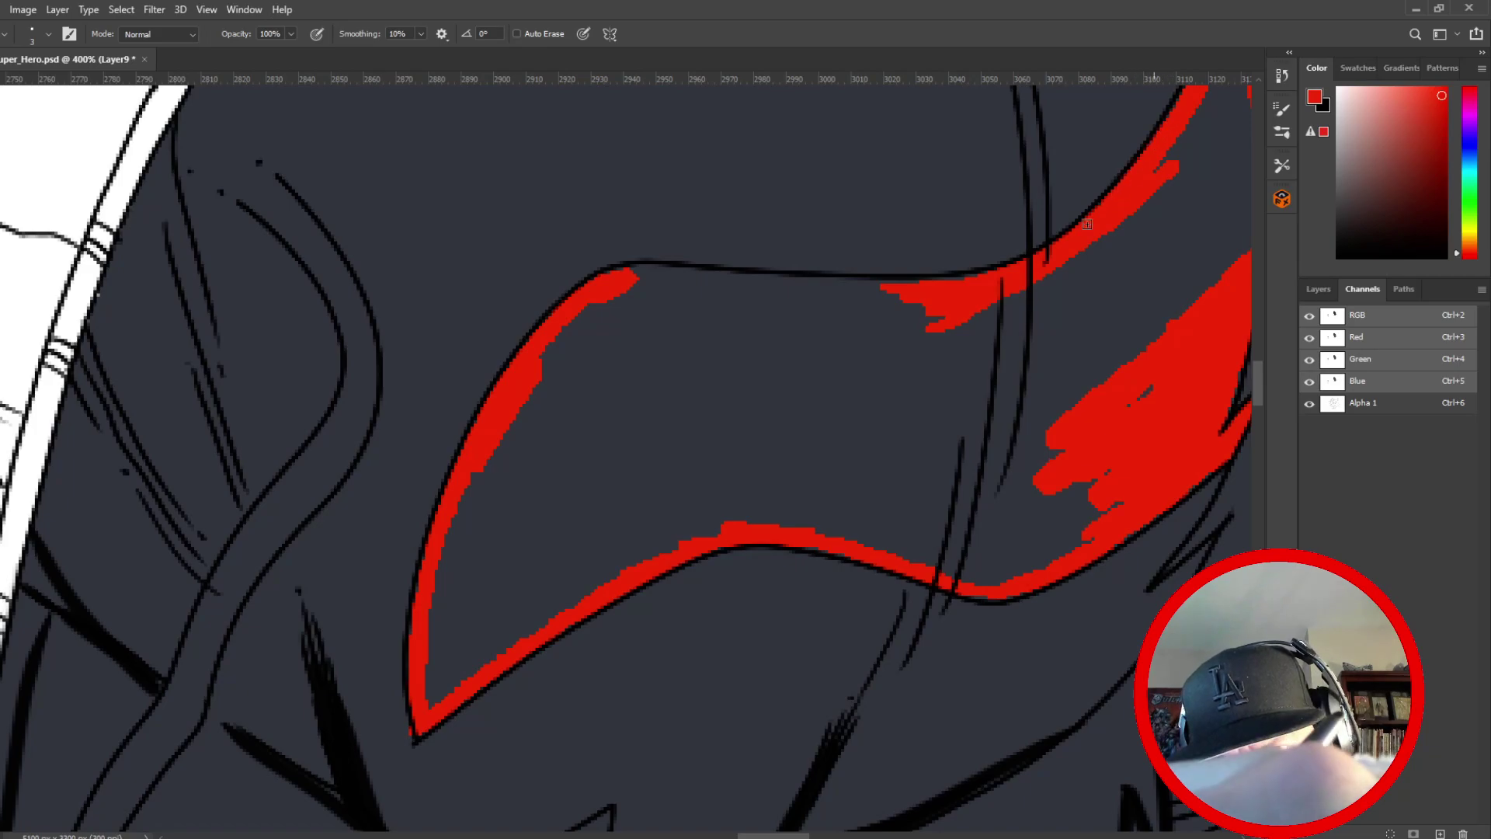
{"action": "mouse_move", "coordinate": [972, 278]}
{"action": "left_mouse_down"}
{"action": "mouse_move", "coordinate": [867, 292]}
{"action": "mouse_move", "coordinate": [902, 284]}
{"action": "mouse_move", "coordinate": [613, 279]}
{"action": "left_mouse_up"}
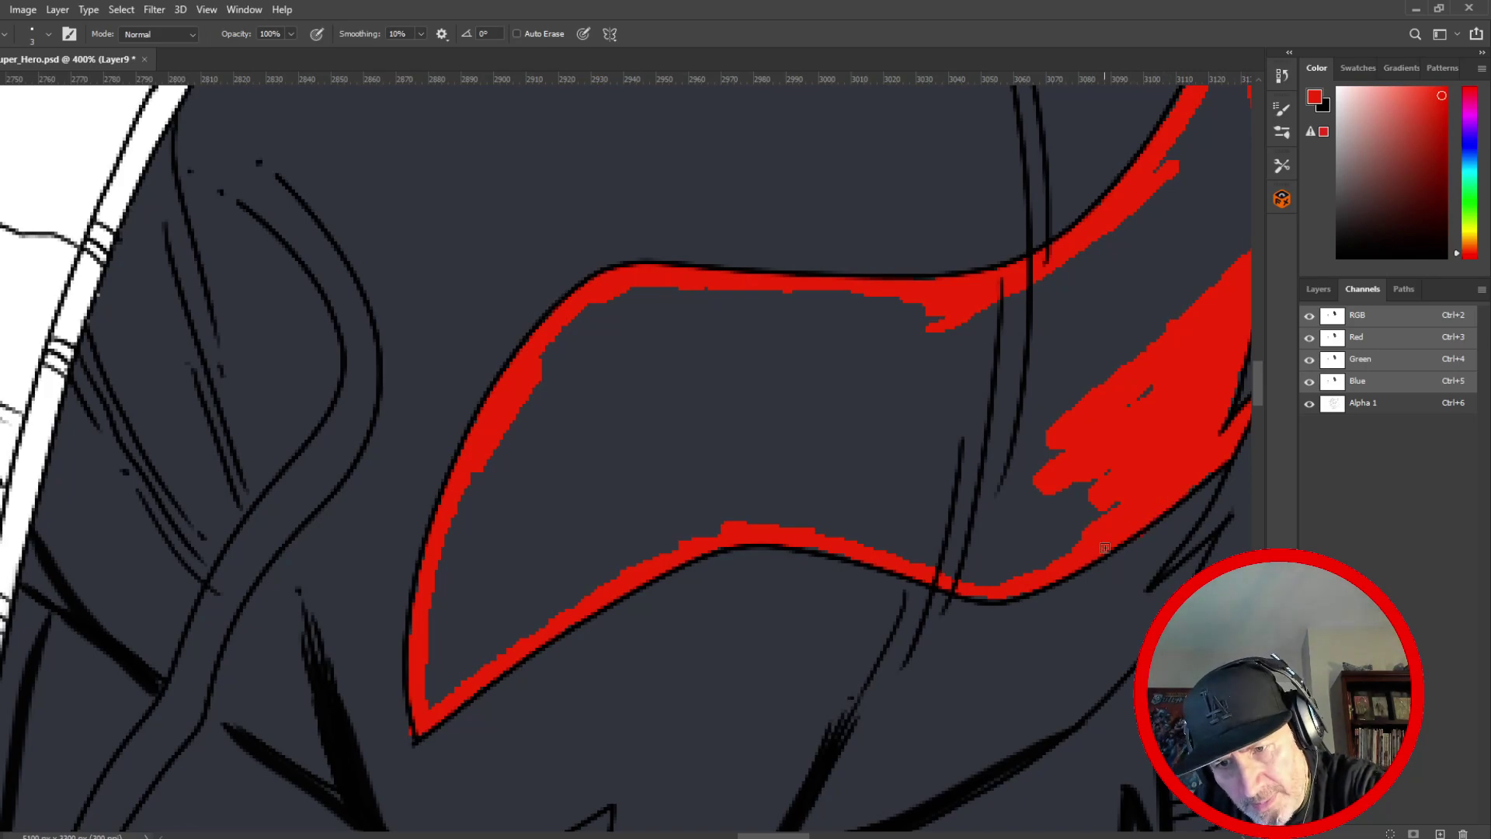
- Close the remaining gaps in the stripe's lower and outer edges, fill it with red, and cover the leftover dark specks
{"action": "left_click_drag", "start_coordinate": [444, 474], "coordinate": [409, 397]}
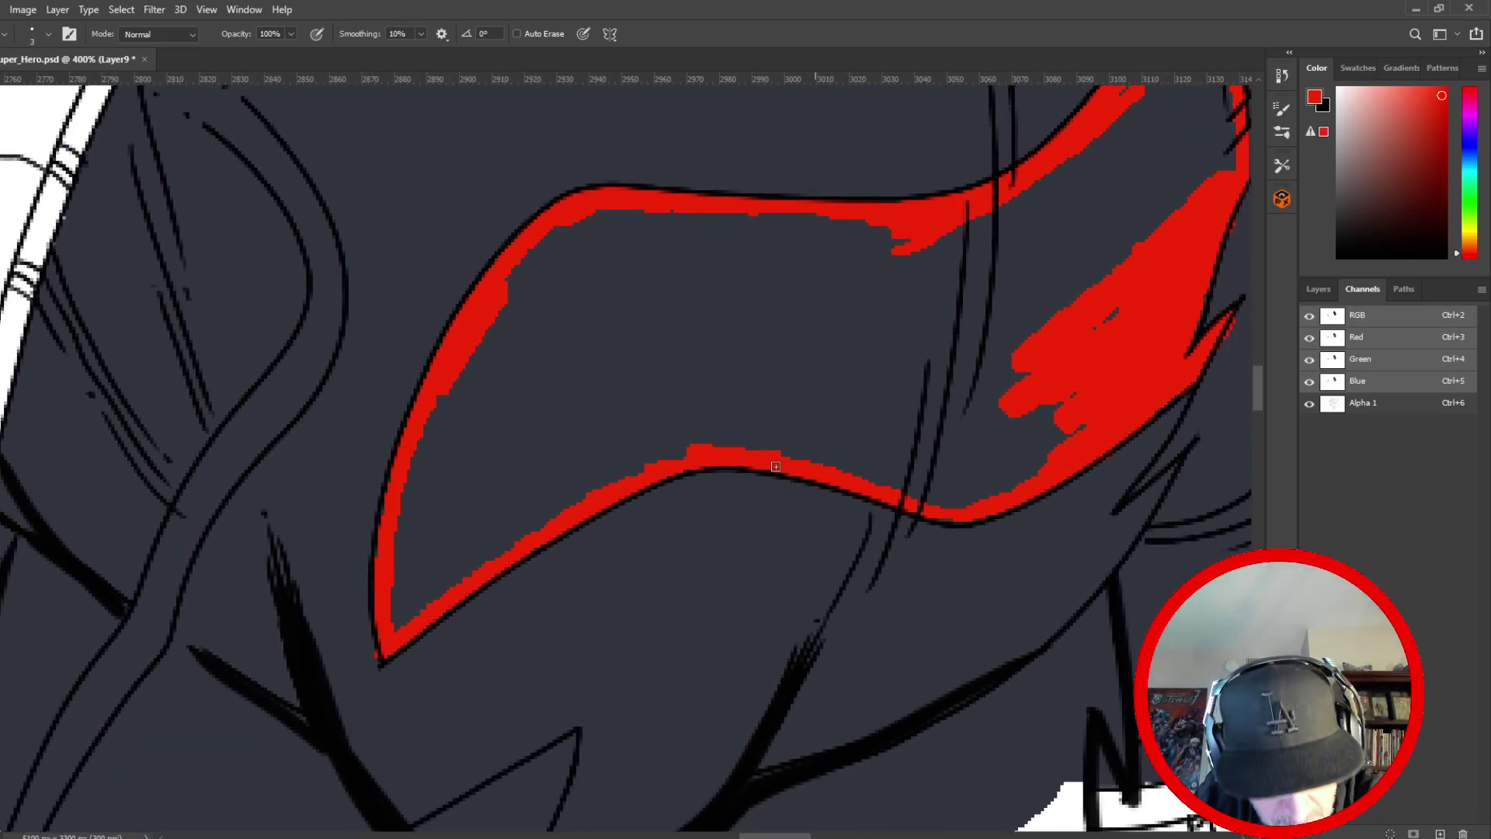
{"action": "left_click_drag", "start_coordinate": [940, 519], "coordinate": [999, 518]}
{"action": "left_click_drag", "start_coordinate": [757, 444], "coordinate": [494, 669]}
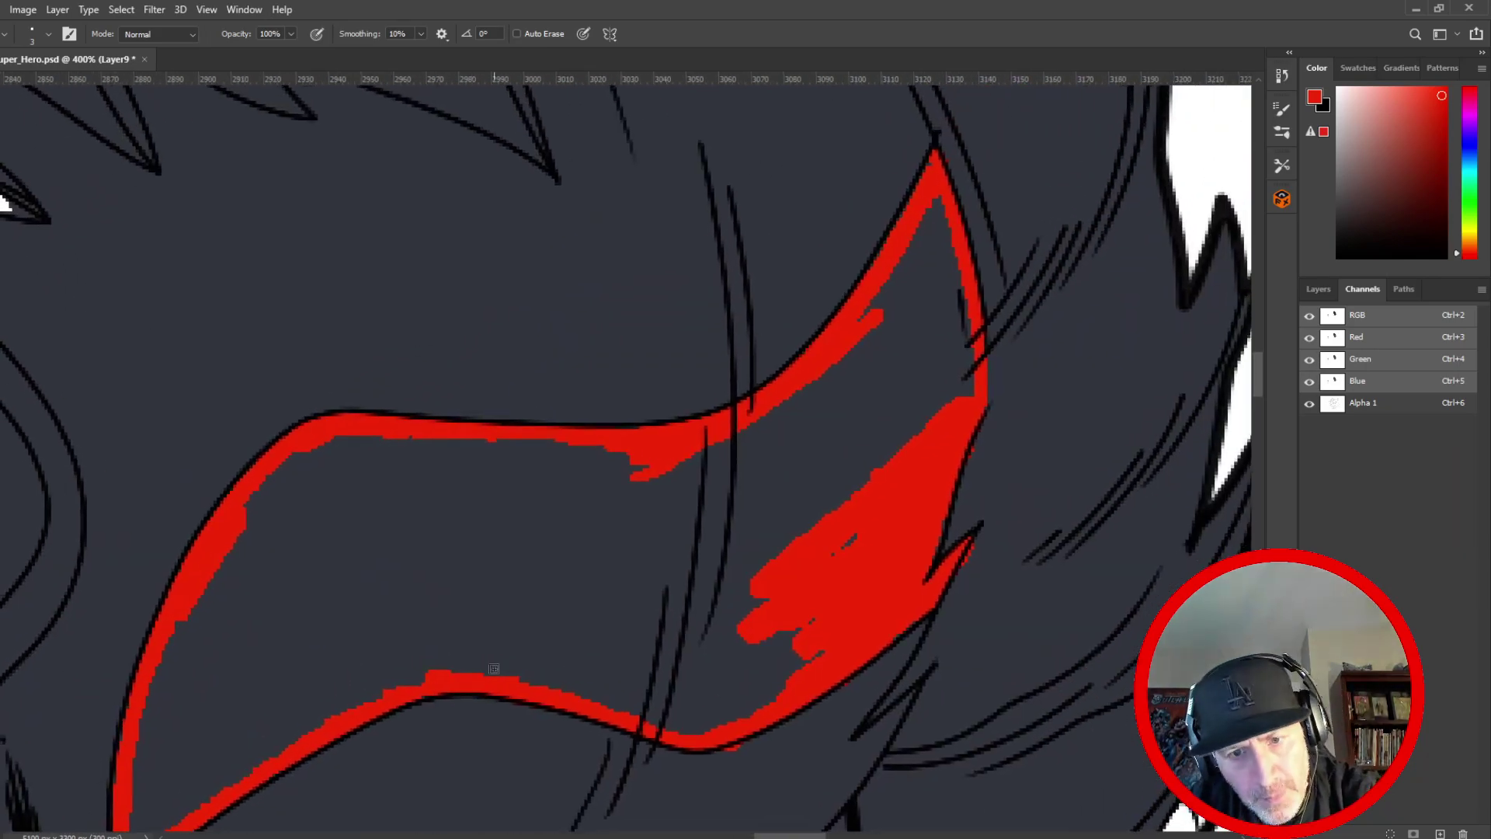
{"action": "left_click_drag", "start_coordinate": [958, 407], "coordinate": [941, 448]}
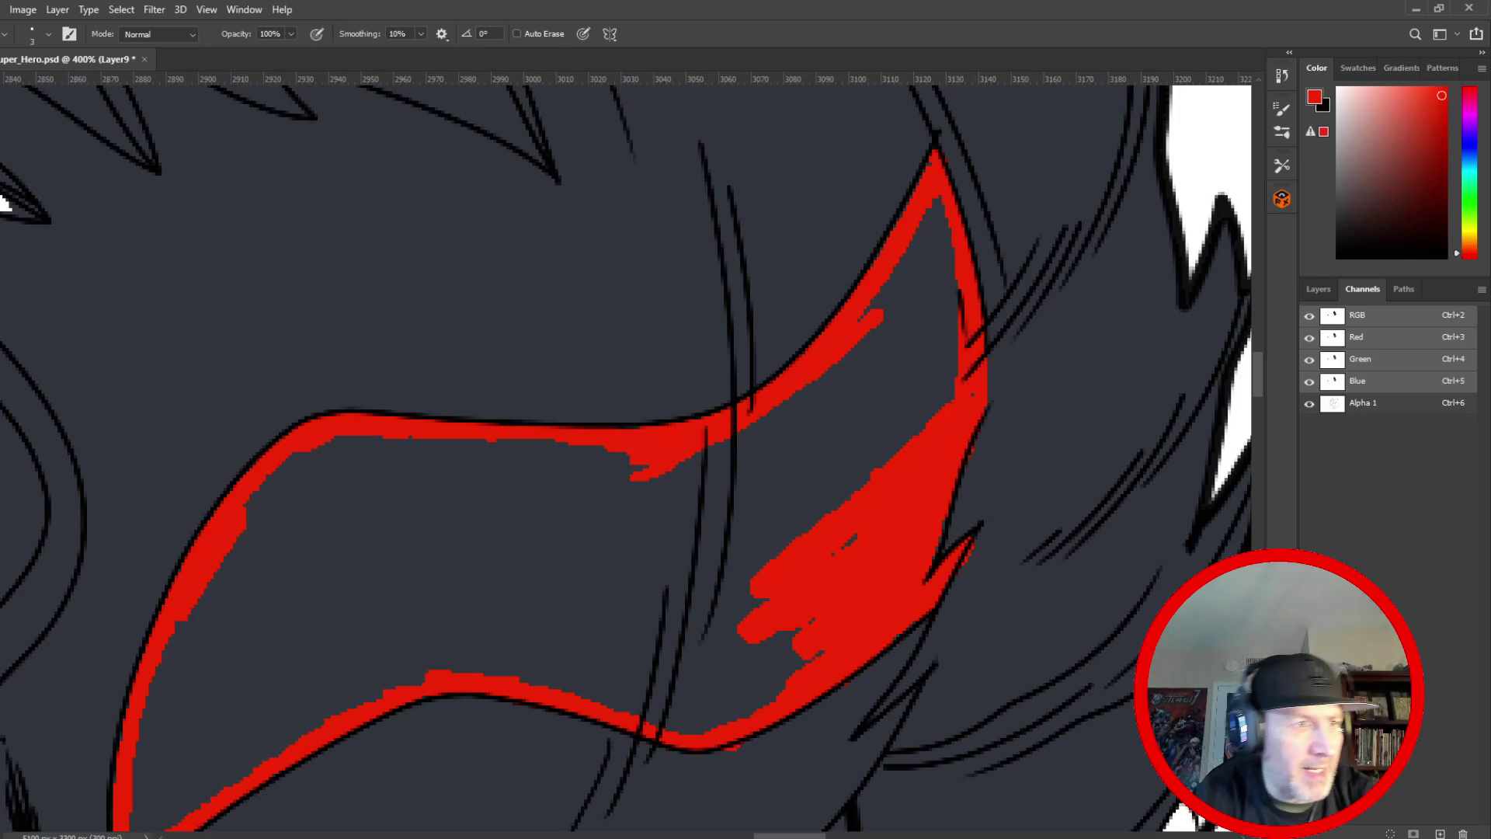
{"action": "key", "text": "g"}
{"action": "left_click", "coordinate": [459, 552]}
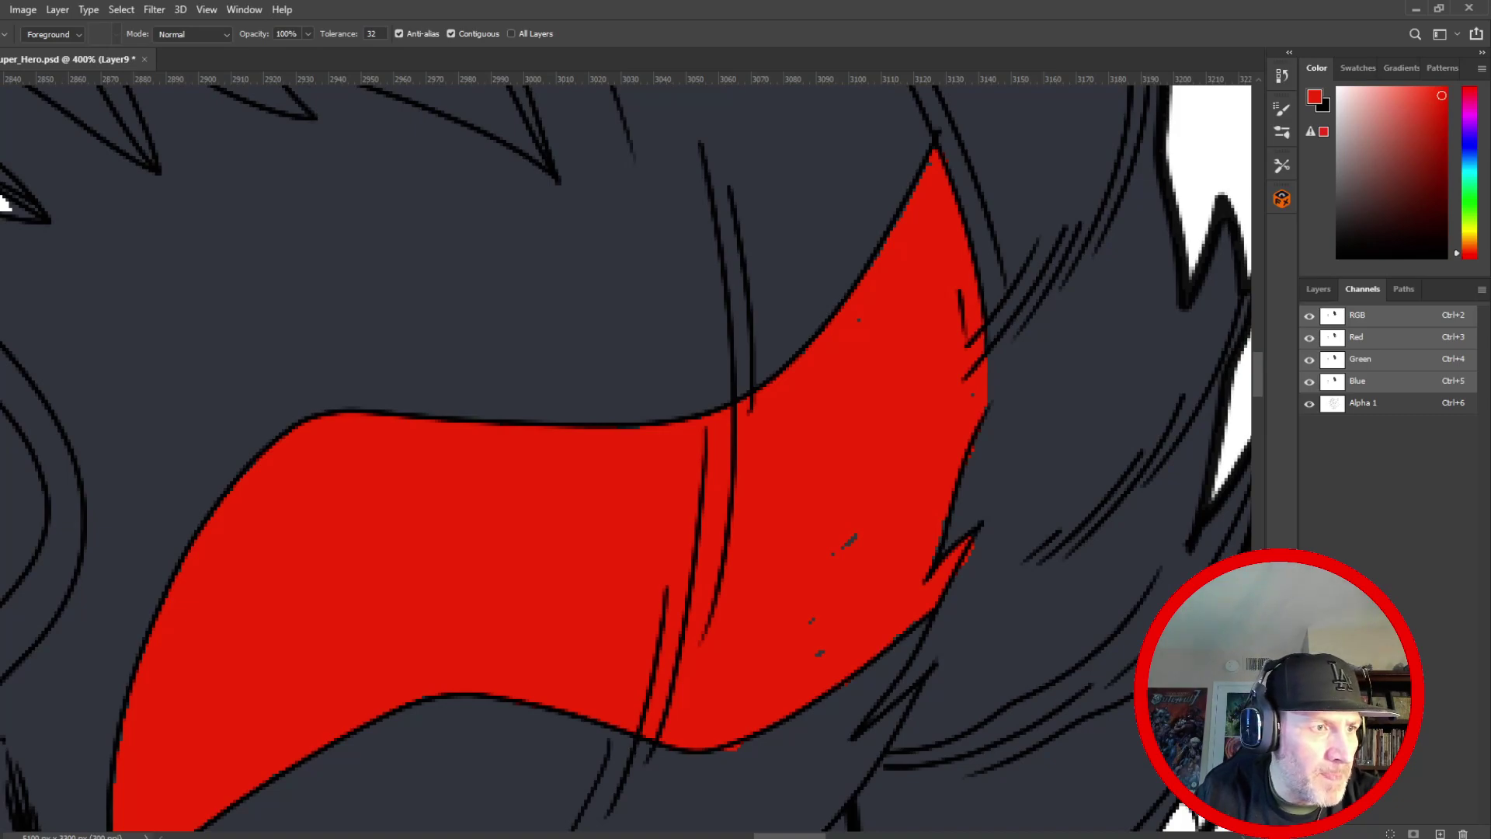
{"action": "key", "text": "b"}
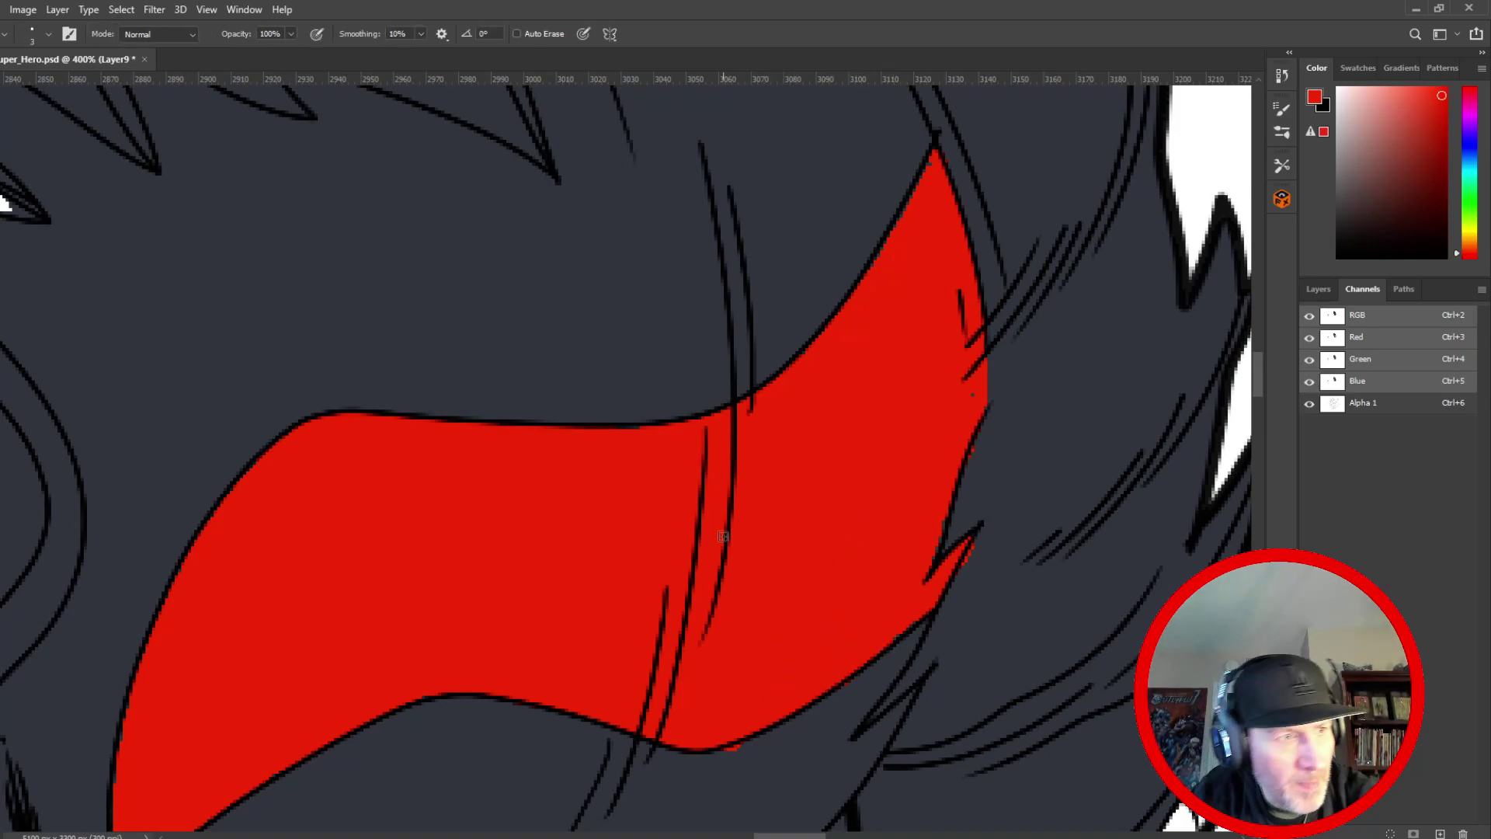
- Sample the dark slate and paint over the red that spills below the stripe's lower edge
{"action": "left_click", "coordinate": [555, 290], "text": "alt"}
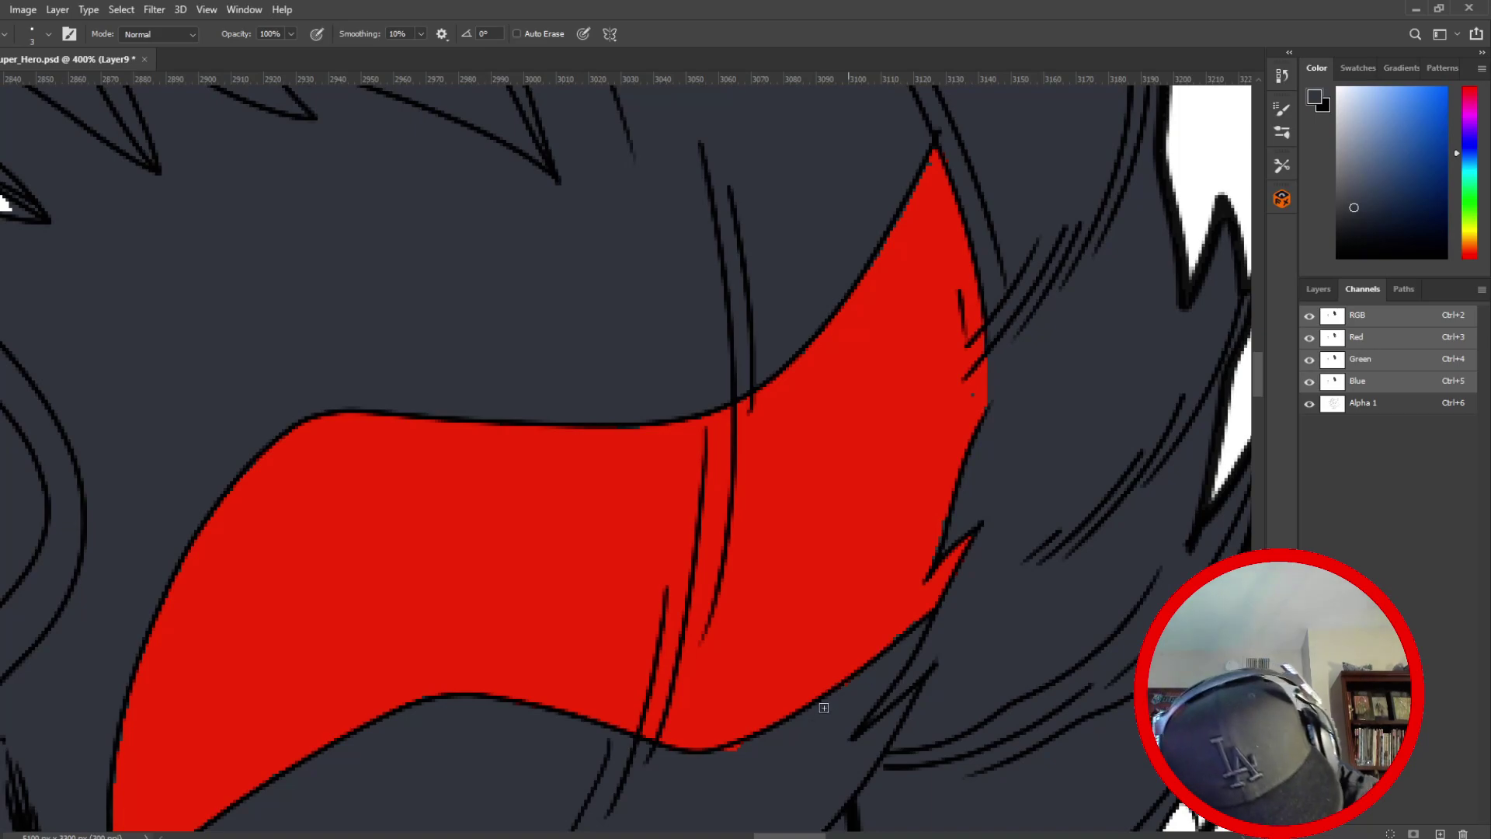
{"action": "left_click_drag", "start_coordinate": [792, 731], "coordinate": [703, 762]}
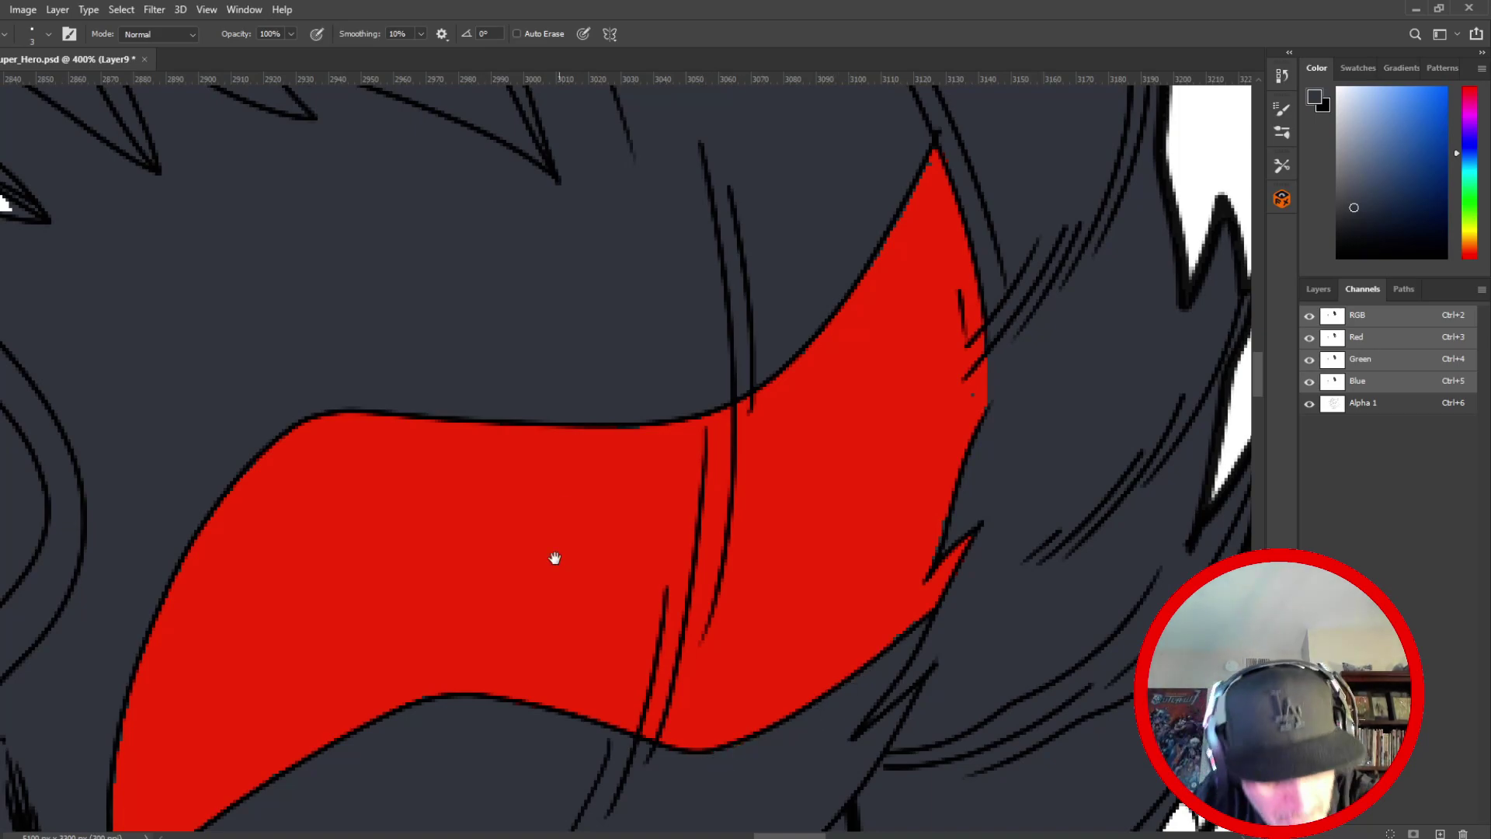
{"action": "scroll", "coordinate": [559, 490], "scroll_direction": "down", "scroll_amount": 5}
{"action": "scroll", "coordinate": [559, 489], "scroll_direction": "left", "scroll_amount": 2}
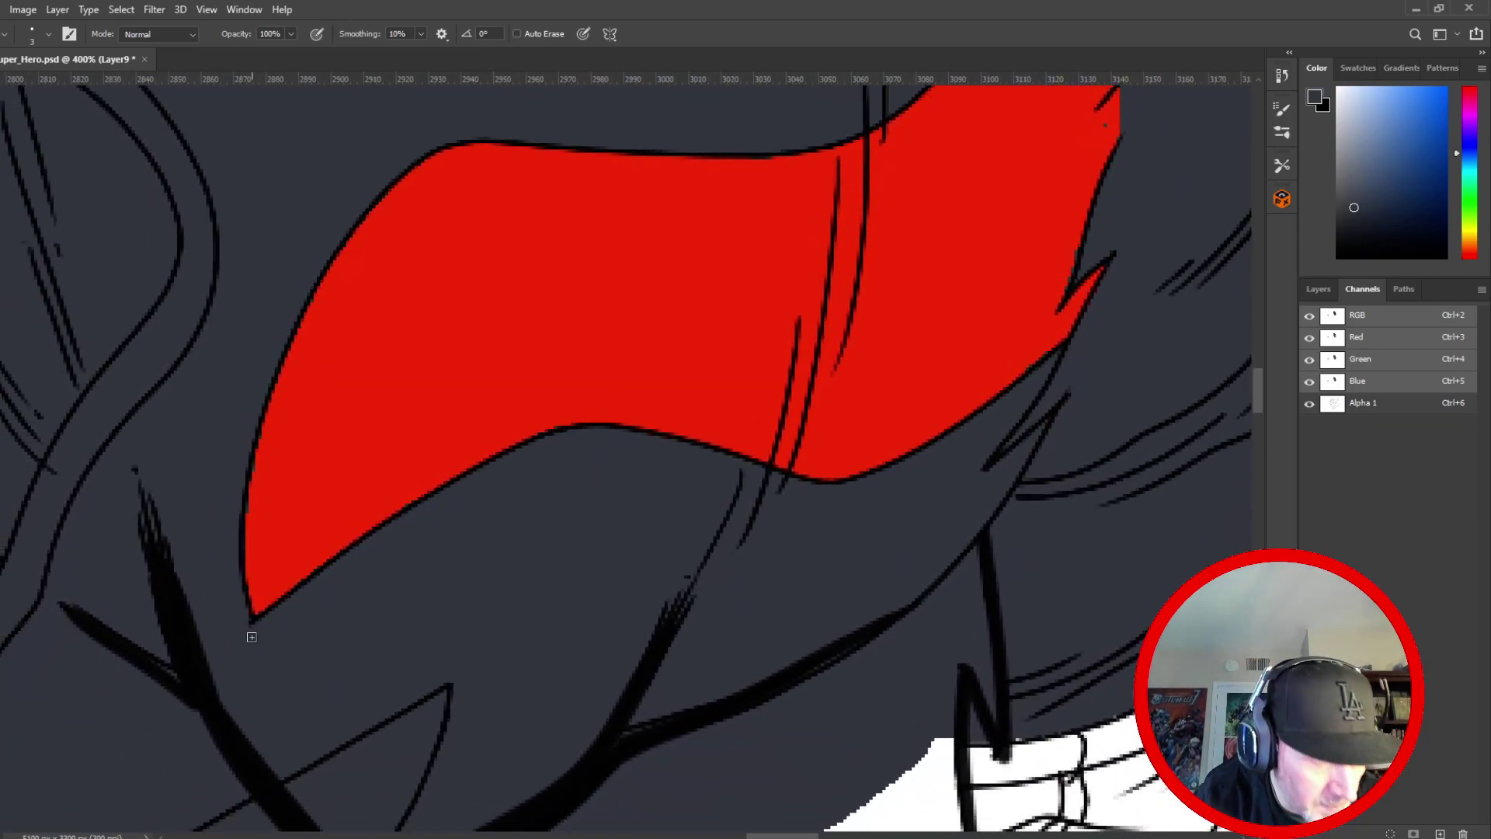
- Examine the whole figure with its slate mane and red arm stripe, comparing the arms, legs and tail
{"action": "key", "text": "z"}
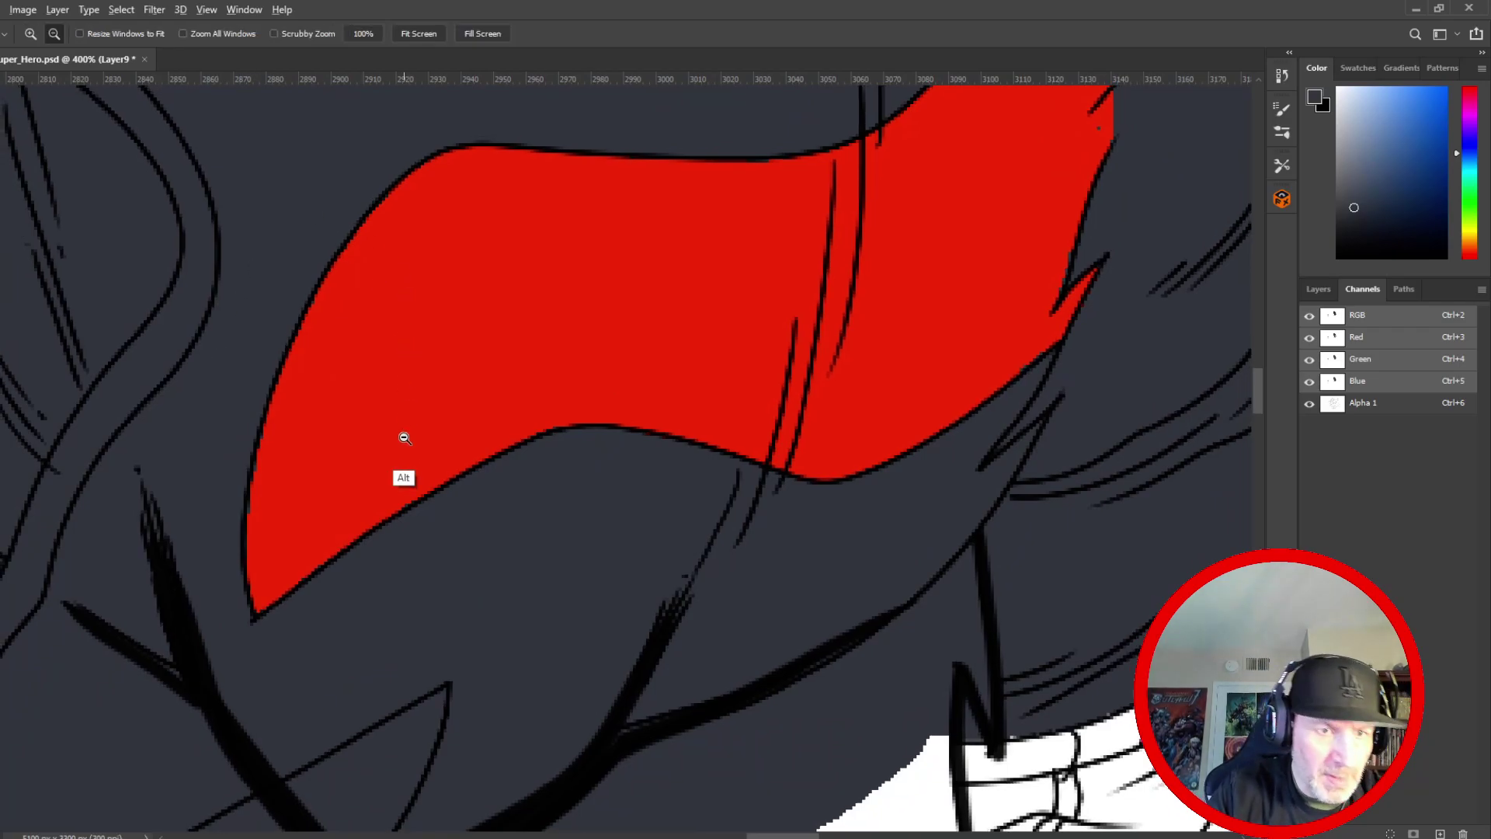
{"action": "left_click", "coordinate": [397, 428], "text": "alt"}
{"action": "left_click", "coordinate": [393, 426], "text": "alt"}
{"action": "left_click", "coordinate": [392, 426], "text": "alt"}
{"action": "left_click_drag", "start_coordinate": [233, 600], "coordinate": [440, 791]}
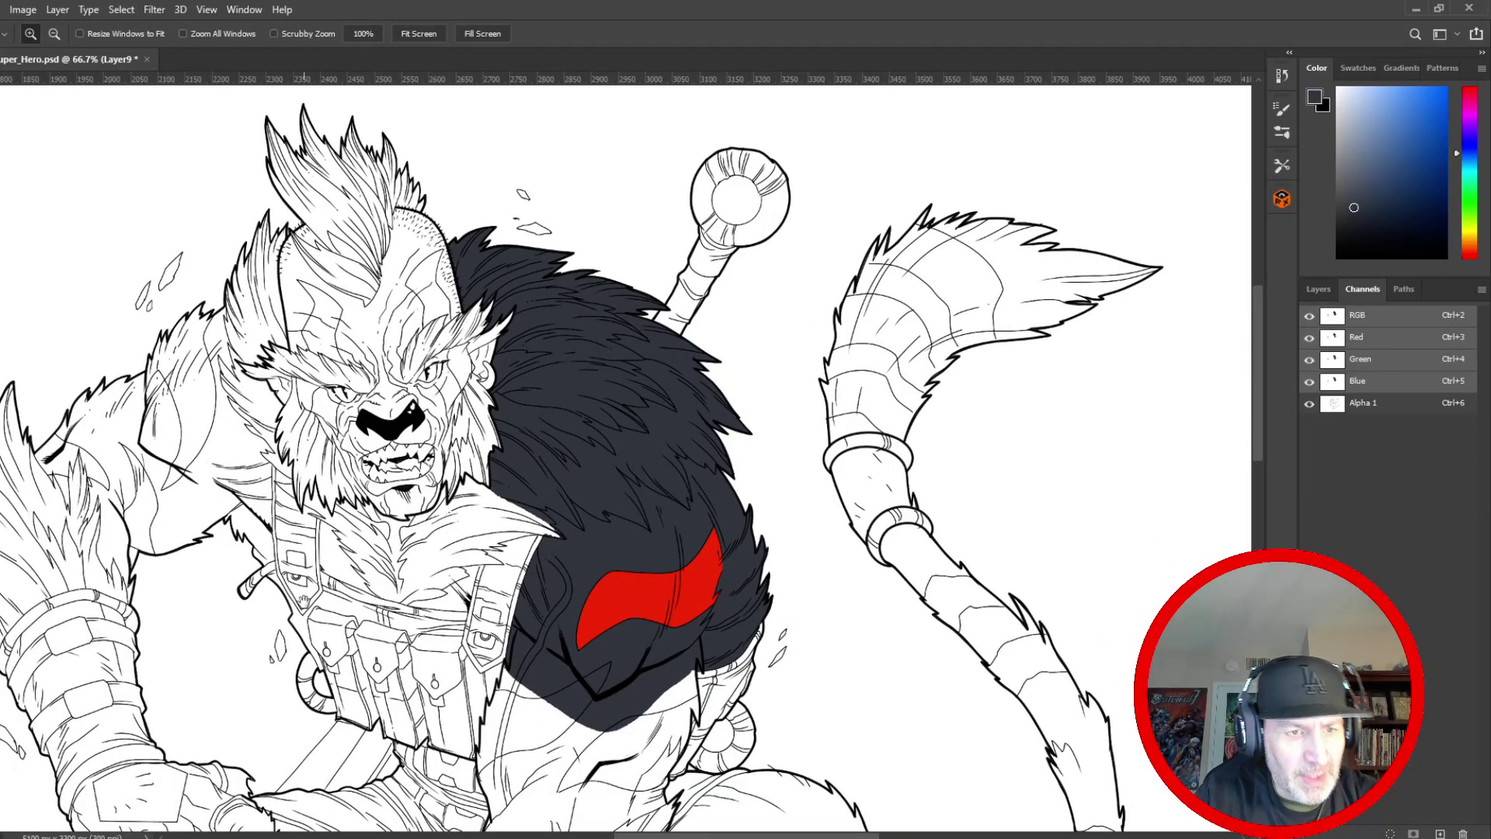
{"action": "left_click_drag", "start_coordinate": [267, 679], "coordinate": [516, 619]}
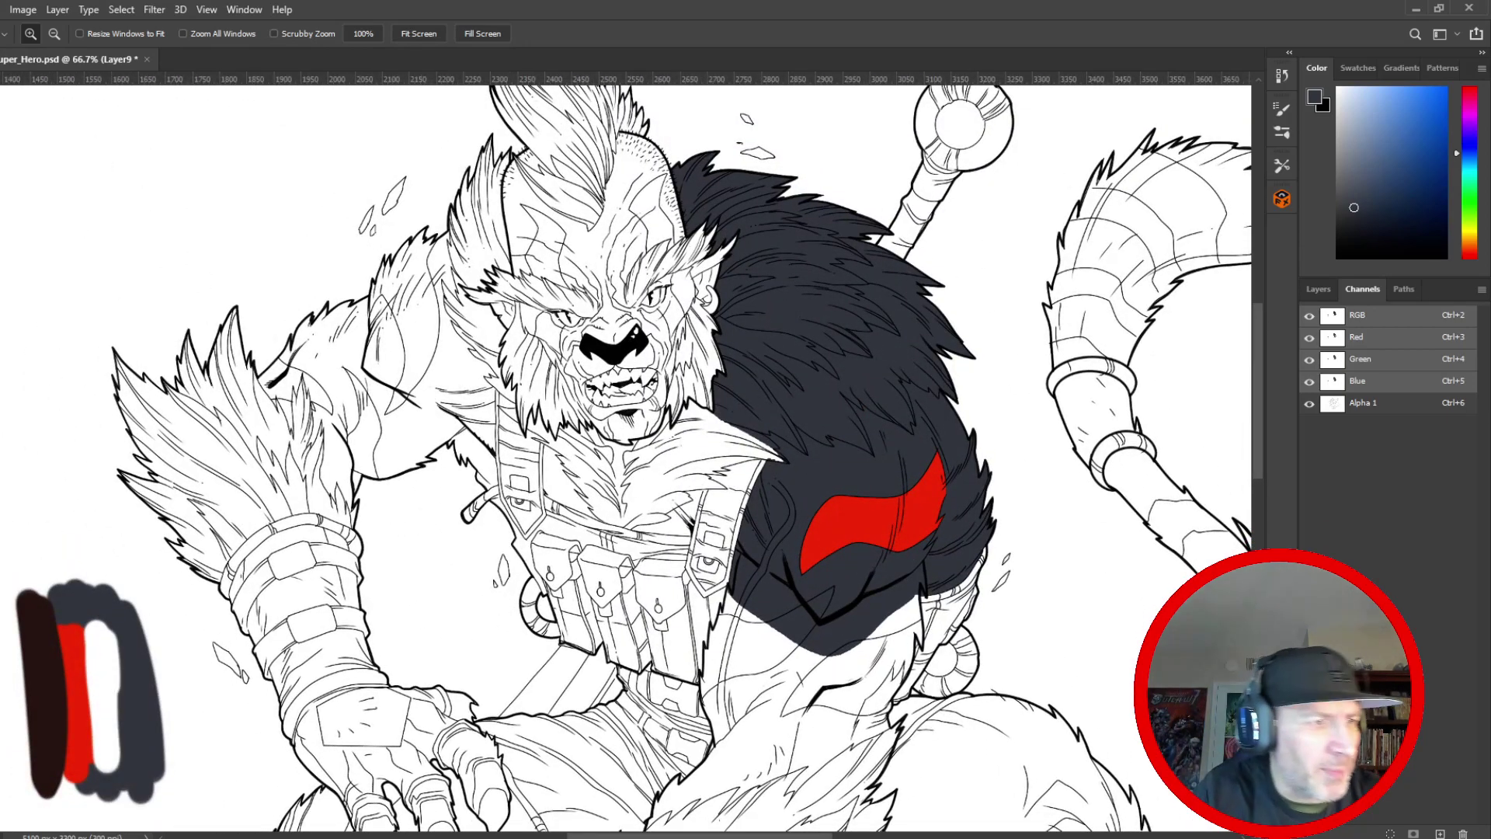
{"action": "key", "text": "b"}
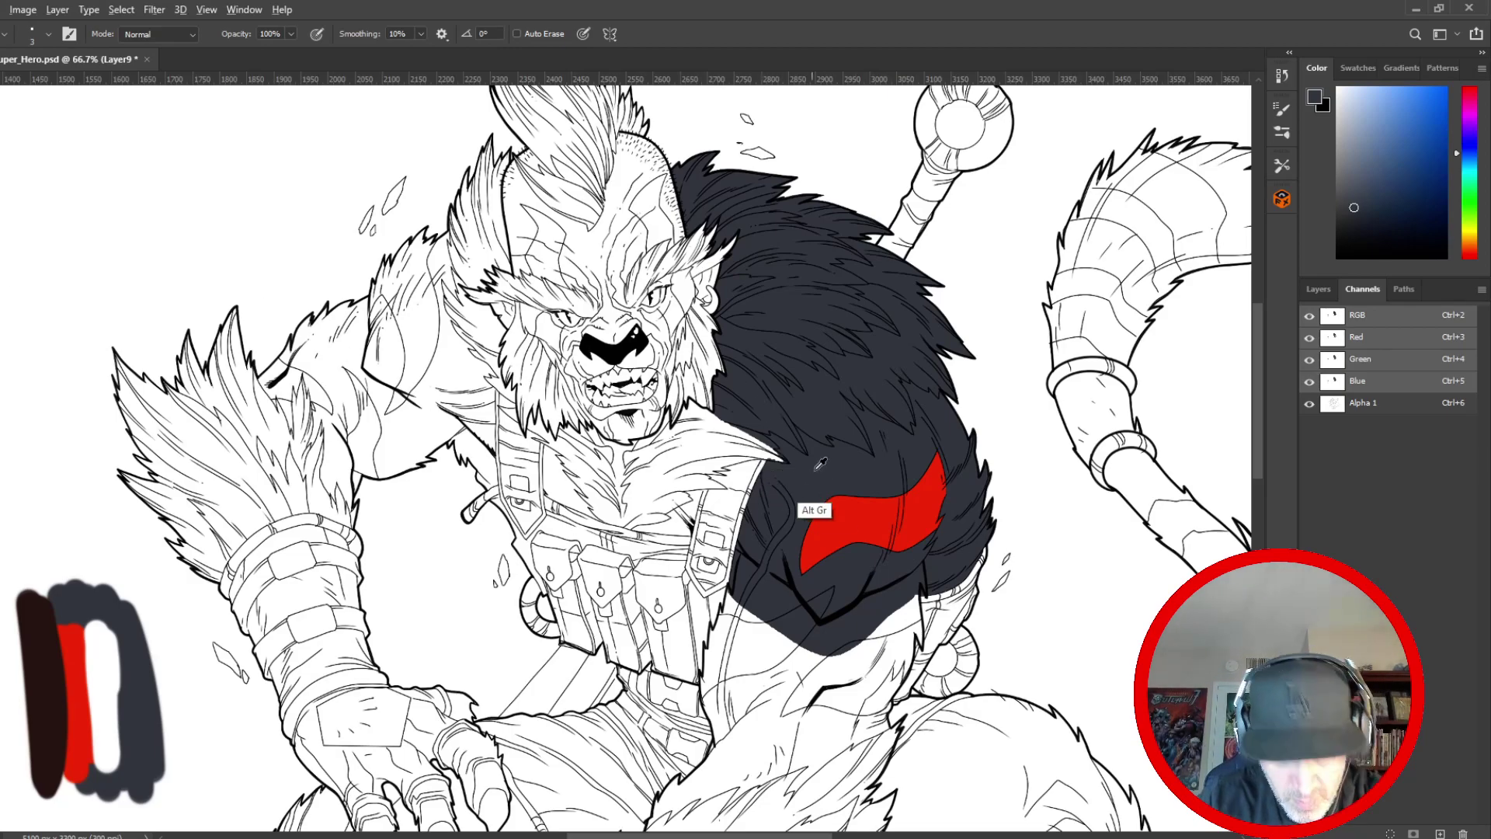
{"action": "left_click_drag", "start_coordinate": [841, 474], "coordinate": [526, 237]}
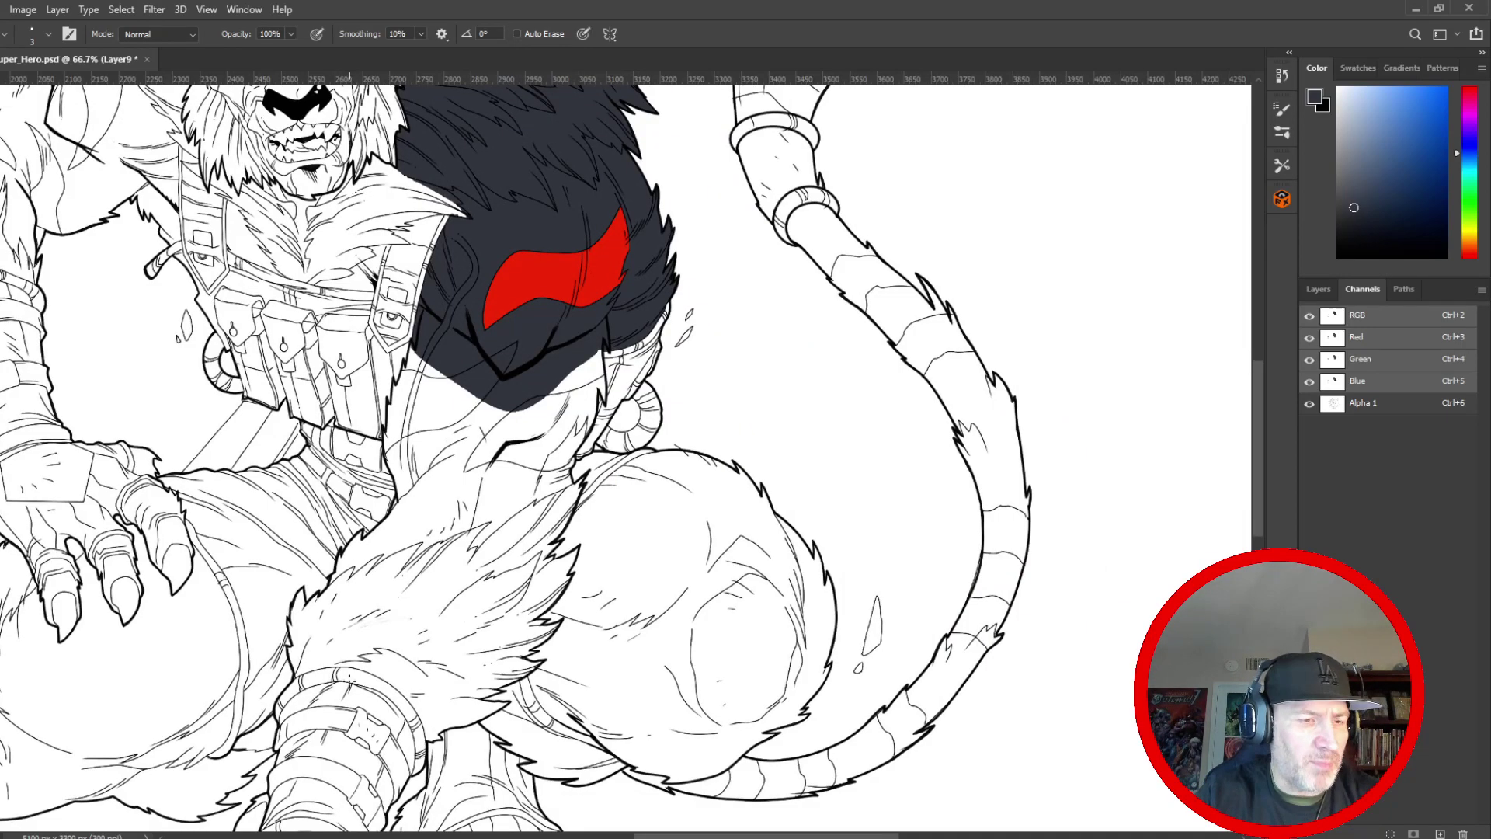
{"action": "left_click_drag", "start_coordinate": [201, 587], "coordinate": [386, 734]}
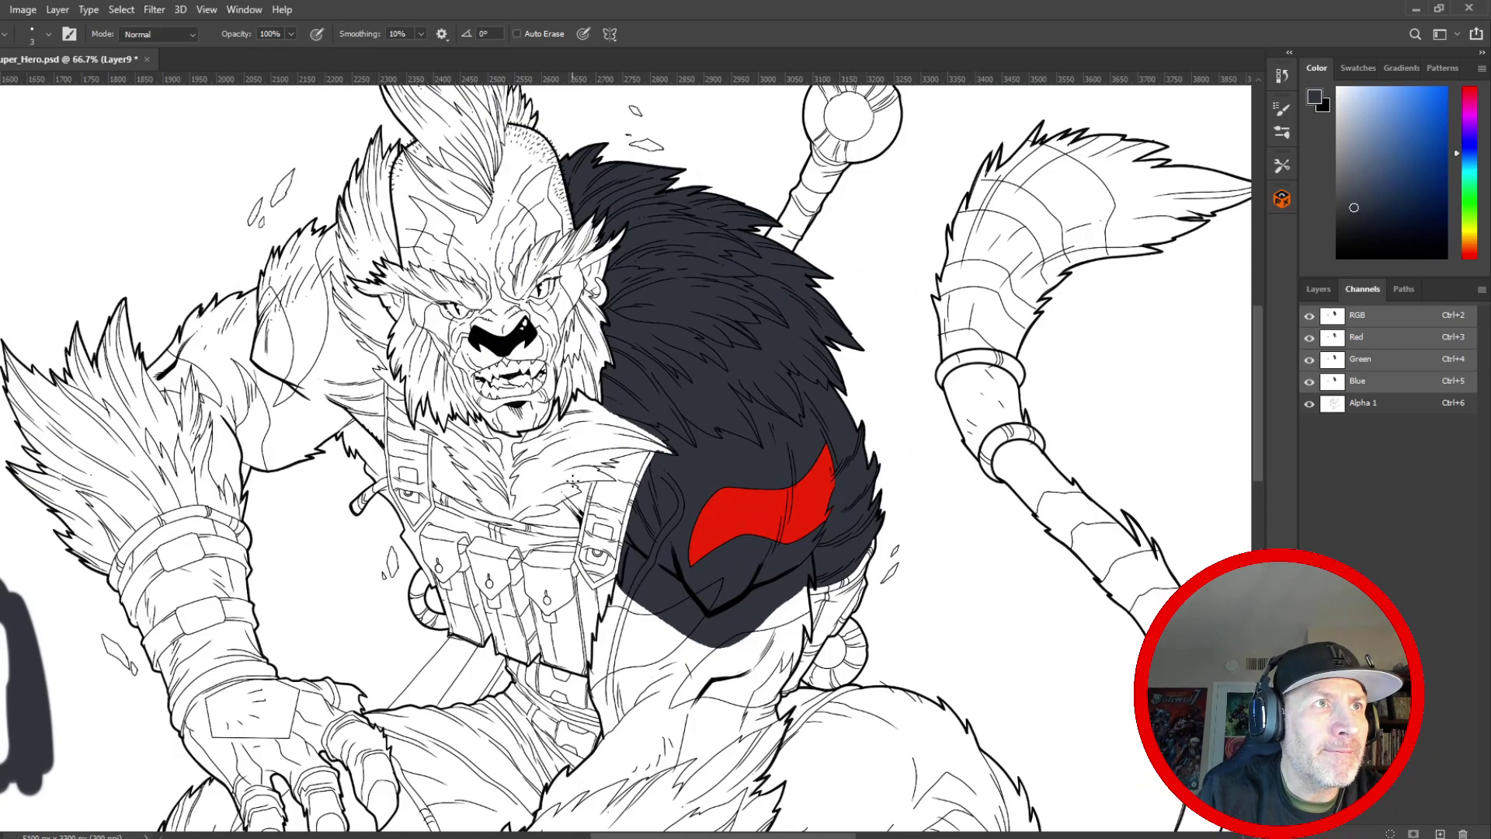
{"action": "left_click_drag", "start_coordinate": [594, 466], "coordinate": [527, 395]}
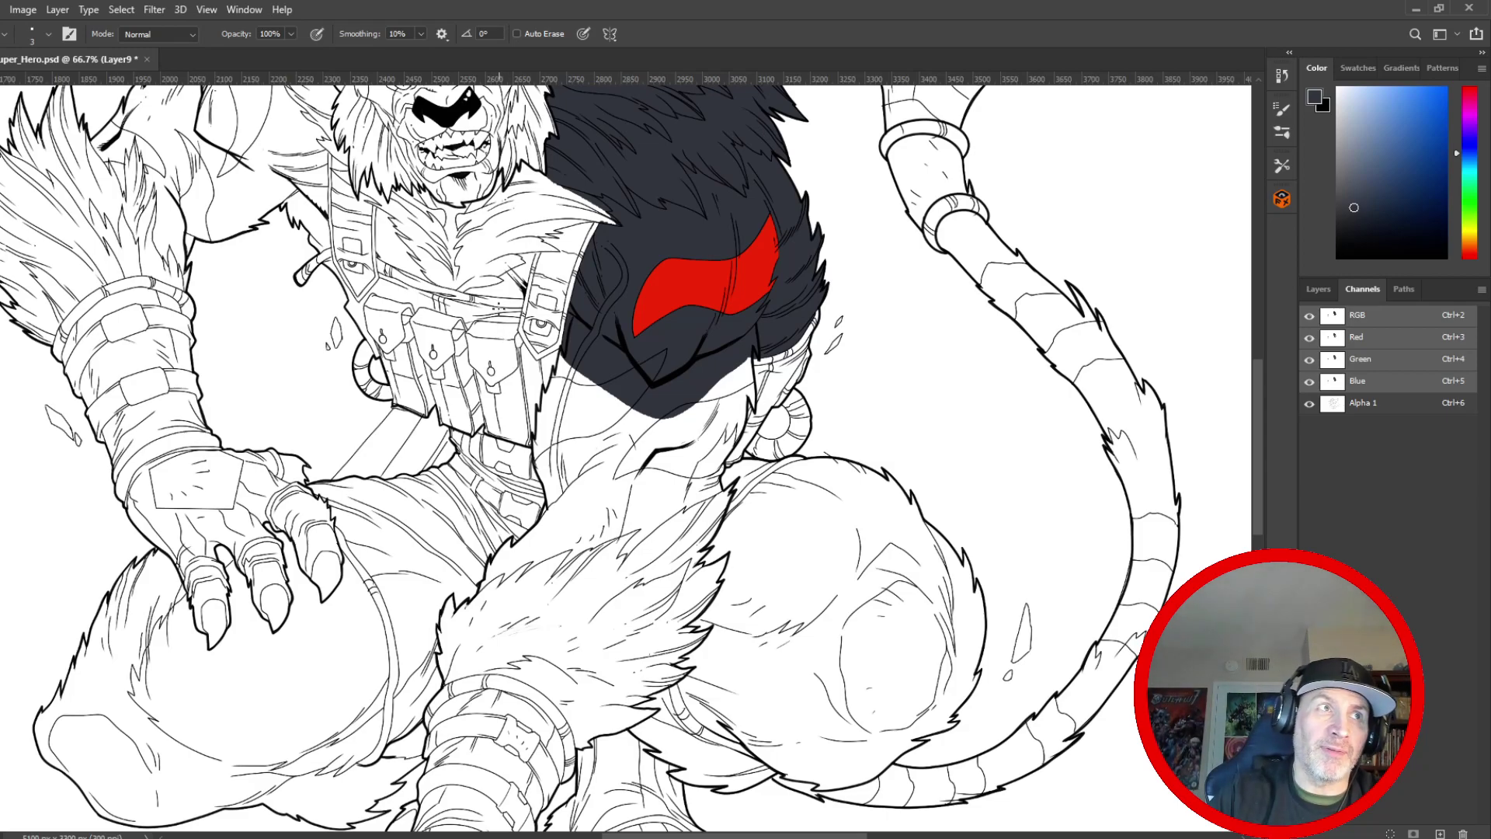
- Paint a bright green band along the dark mane's upper outer edge with a brush size of 25
{"action": "left_click_drag", "start_coordinate": [467, 345], "coordinate": [484, 466]}
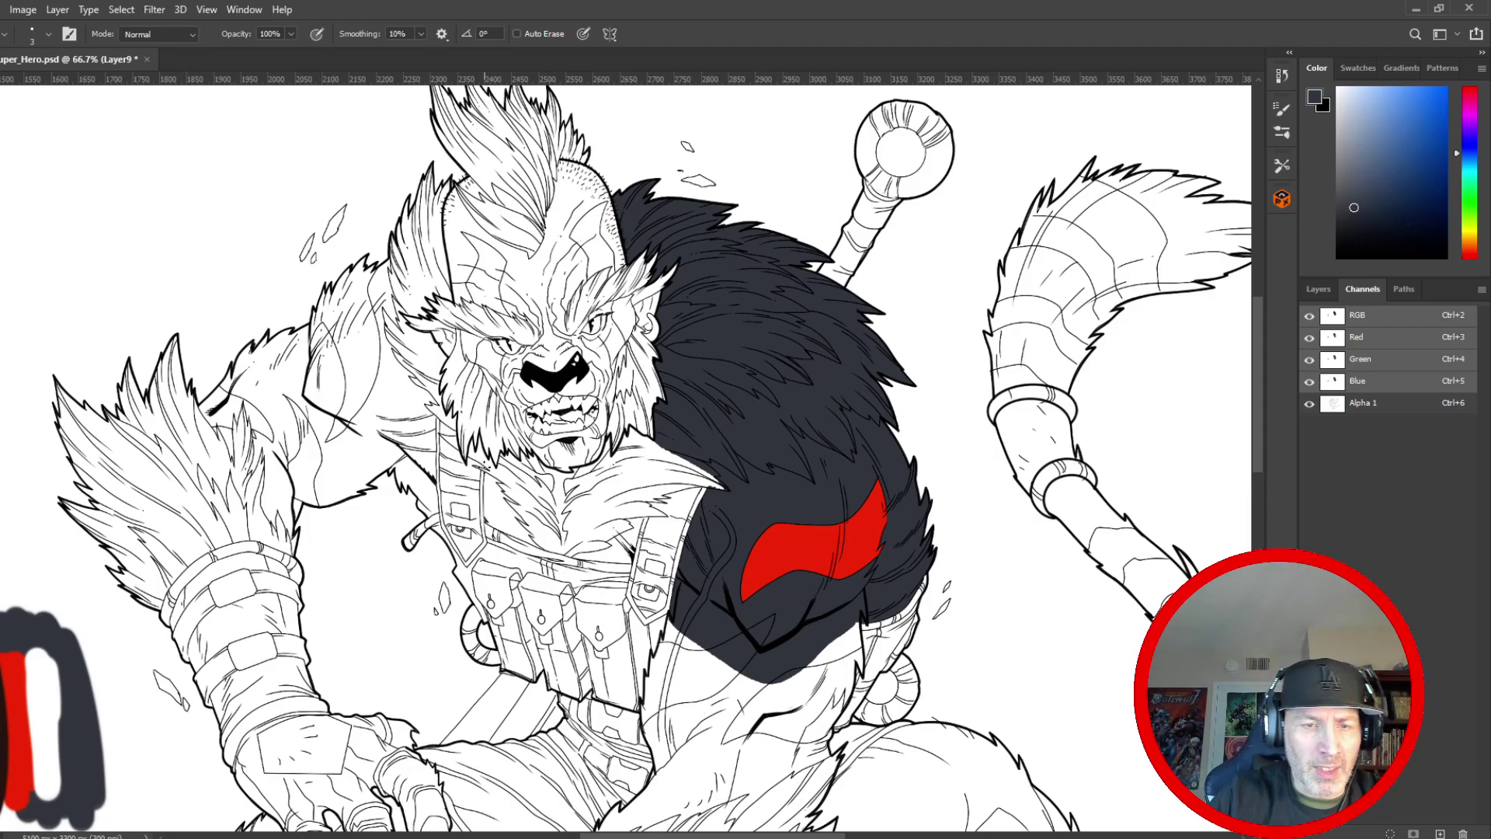
{"action": "left_click", "coordinate": [1472, 190]}
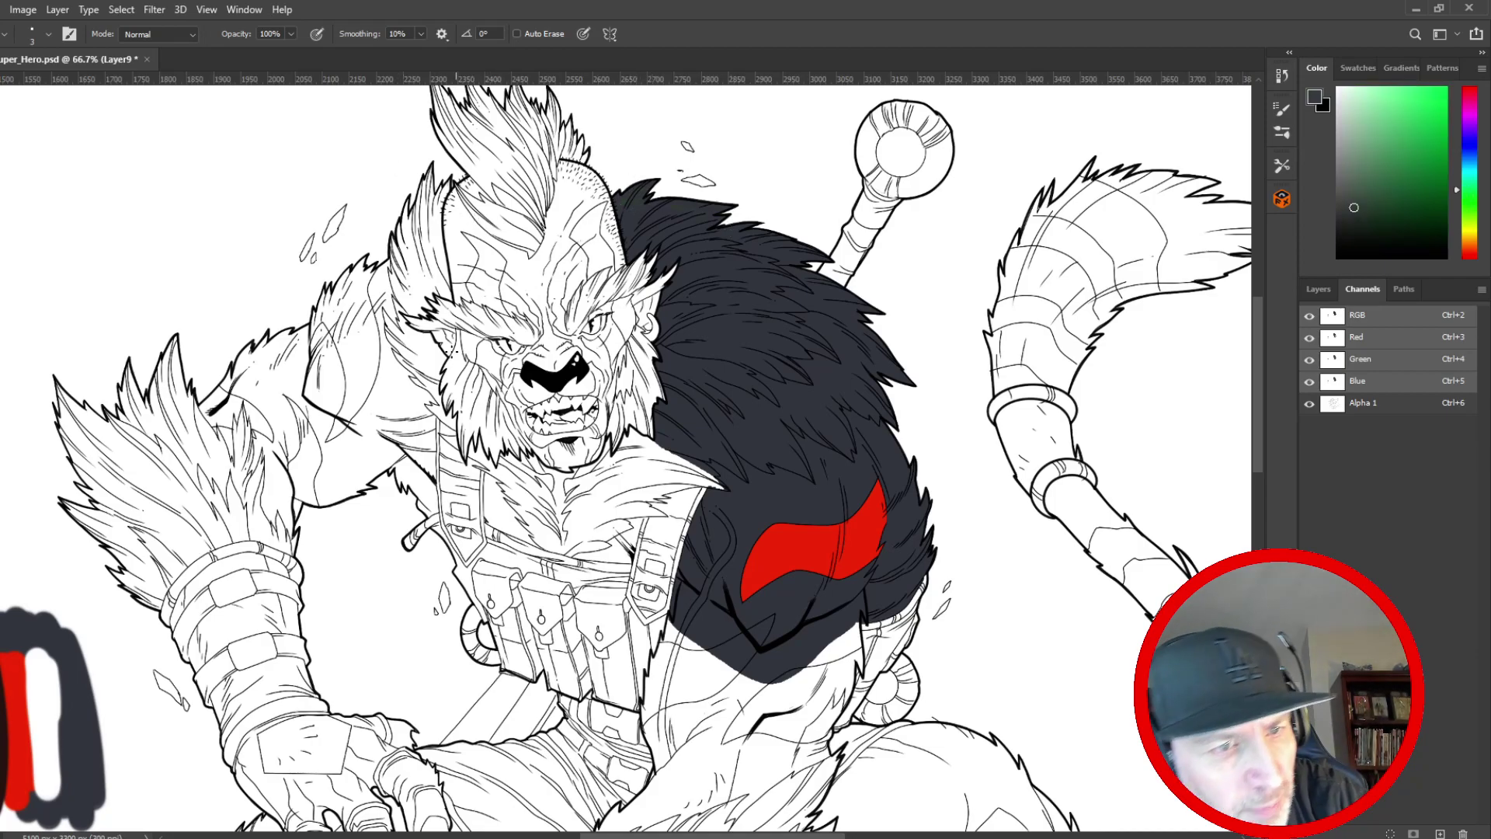
{"action": "left_click", "coordinate": [1, 11]}
{"action": "left_click", "coordinate": [15, 28]}
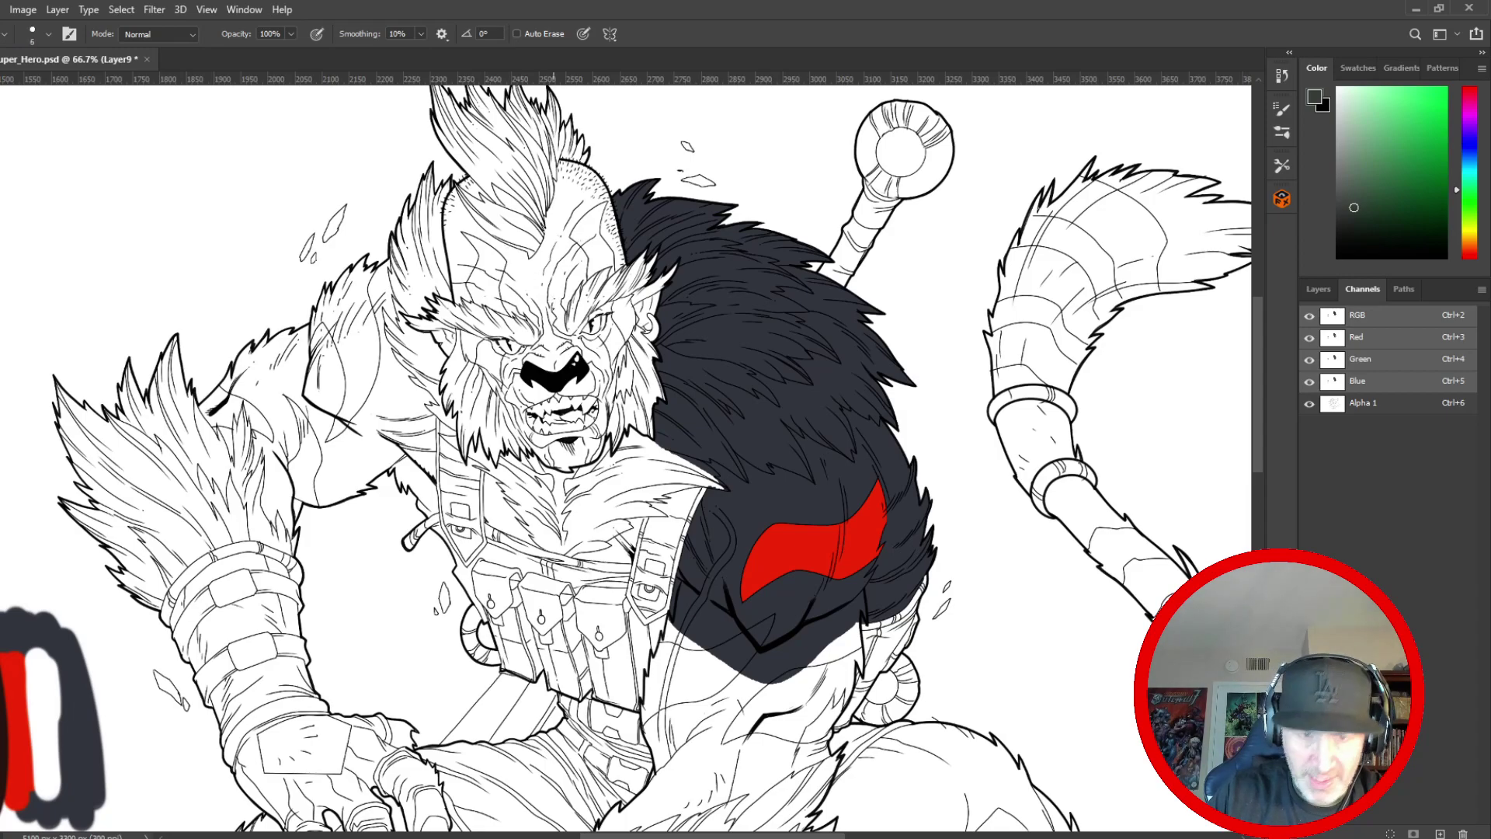
{"action": "key", "text": "bracketright"}
{"action": "key", "text": "bracketright"}
{"action": "mouse_move", "coordinate": [626, 196]}
{"action": "left_mouse_down"}
{"action": "mouse_move", "coordinate": [647, 183]}
{"action": "mouse_move", "coordinate": [634, 207]}
{"action": "mouse_move", "coordinate": [715, 208]}
{"action": "mouse_move", "coordinate": [718, 236]}
{"action": "mouse_move", "coordinate": [796, 255]}
{"action": "mouse_move", "coordinate": [891, 362]}
{"action": "left_mouse_up"}
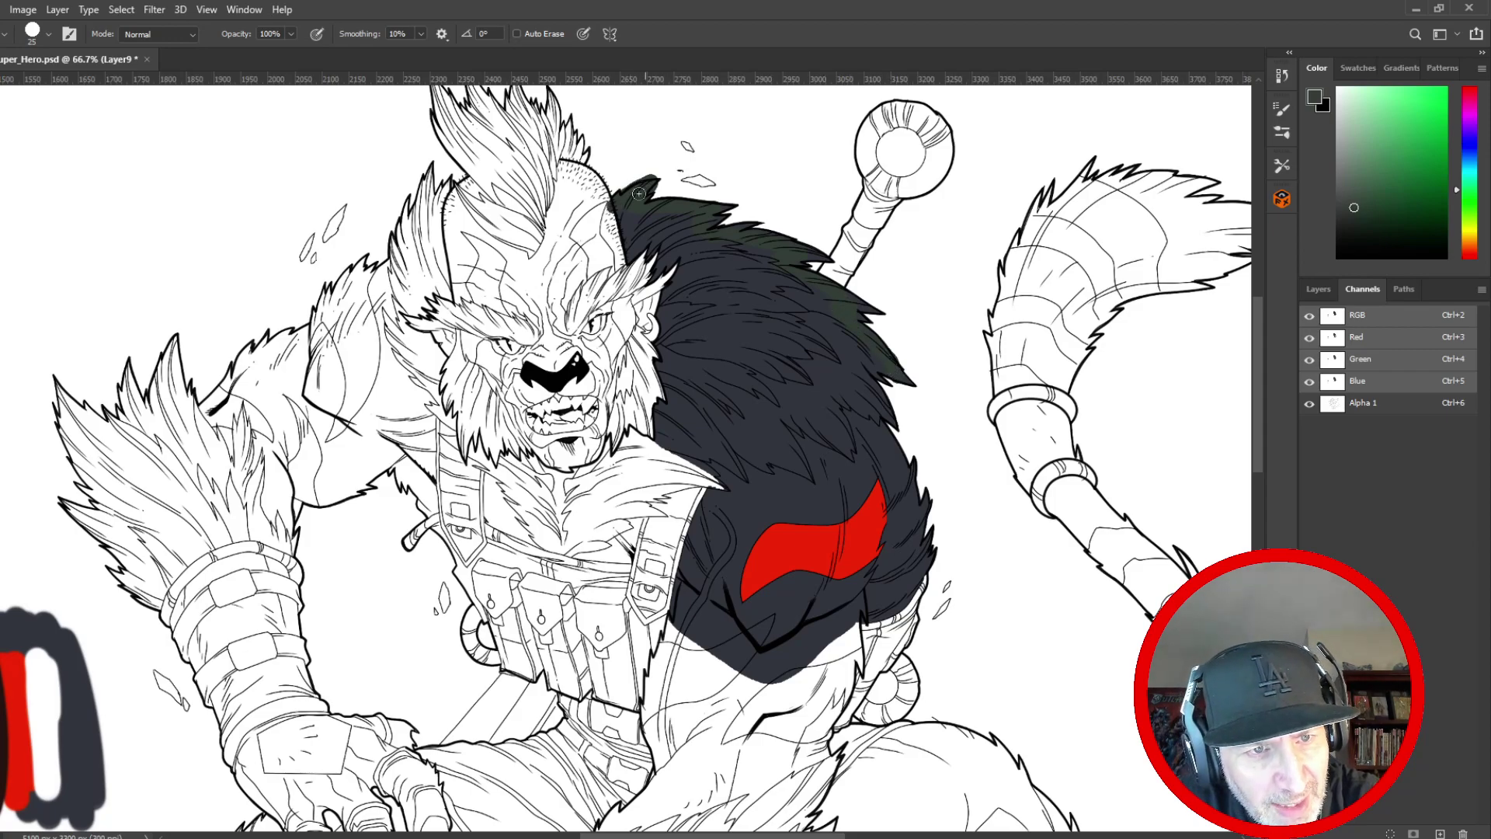
{"action": "left_click", "coordinate": [1439, 104]}
{"action": "mouse_move", "coordinate": [616, 208]}
{"action": "left_mouse_down"}
{"action": "mouse_move", "coordinate": [710, 203]}
{"action": "mouse_move", "coordinate": [699, 226]}
{"action": "mouse_move", "coordinate": [758, 227]}
{"action": "mouse_move", "coordinate": [818, 261]}
{"action": "mouse_move", "coordinate": [814, 278]}
{"action": "mouse_move", "coordinate": [861, 305]}
{"action": "mouse_move", "coordinate": [903, 365]}
{"action": "left_mouse_up"}
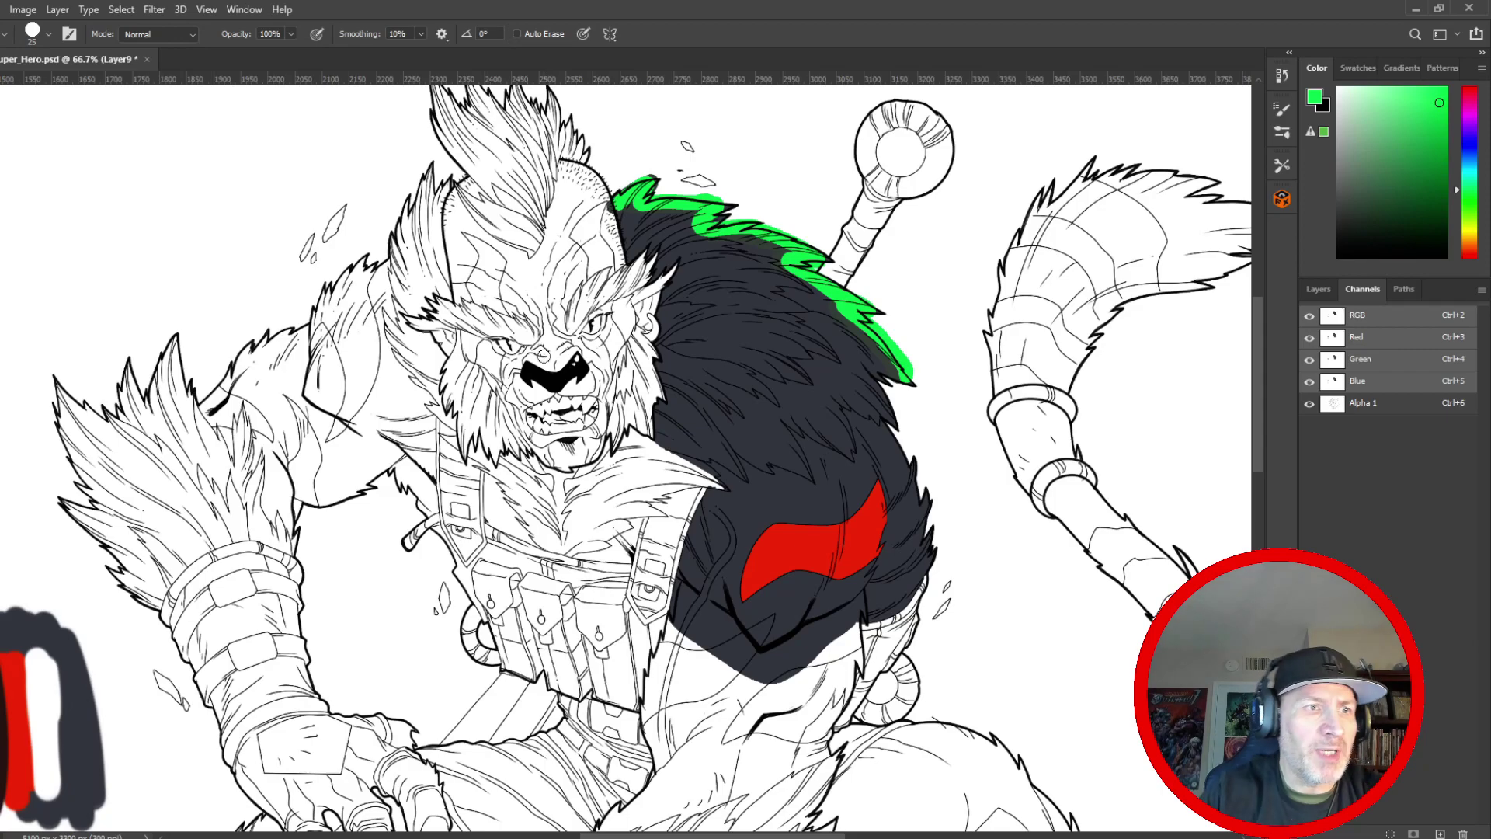
- Close the superhero document in Photoshop and switch to the TTV_Super_Hero.tif artwork in SketchBook
{"action": "left_click", "coordinate": [147, 59]}
{"action": "left_click", "coordinate": [704, 322]}
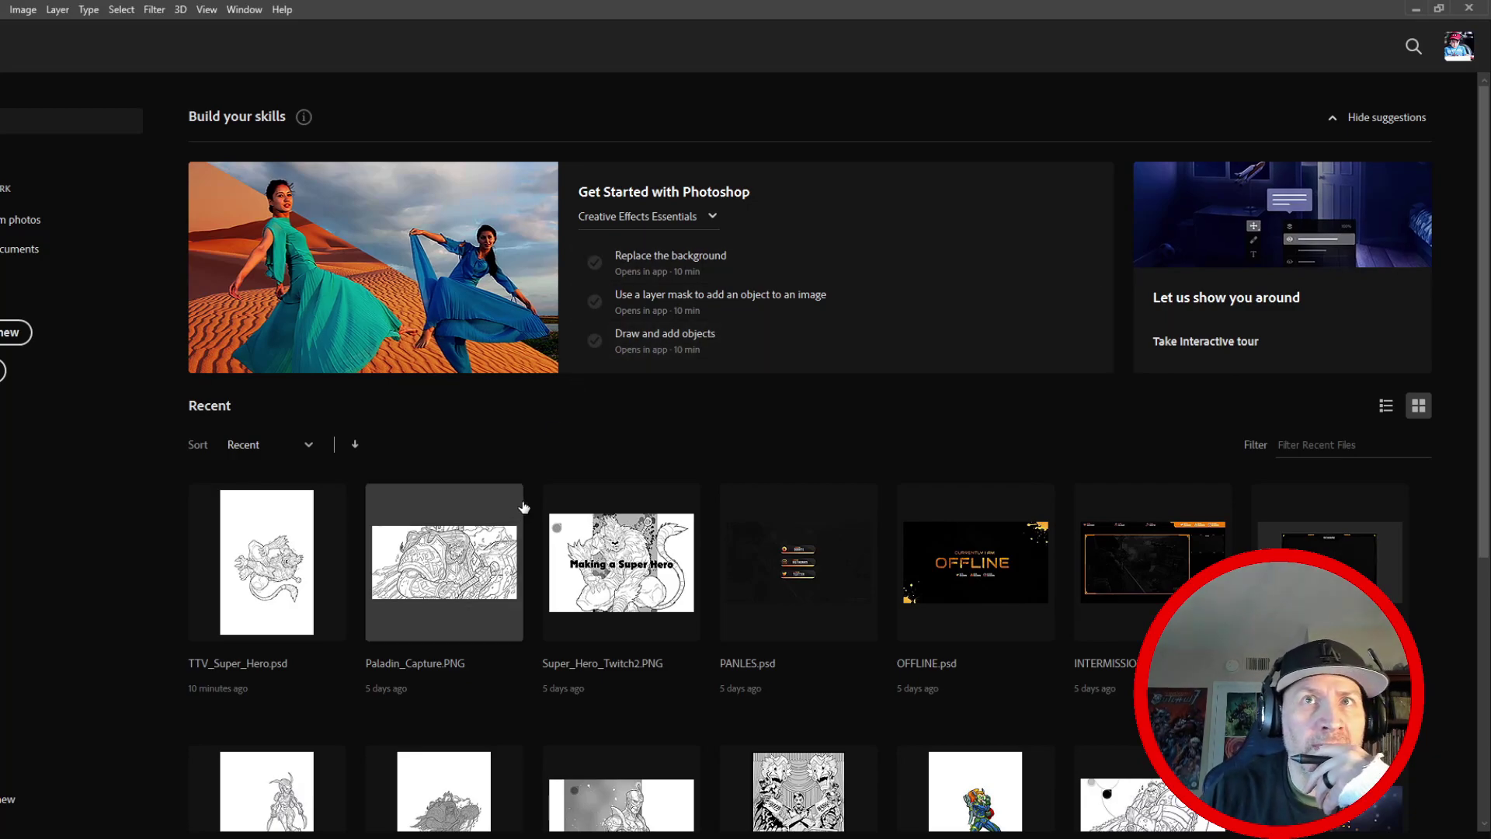
{"action": "left_click", "coordinate": [434, 642]}
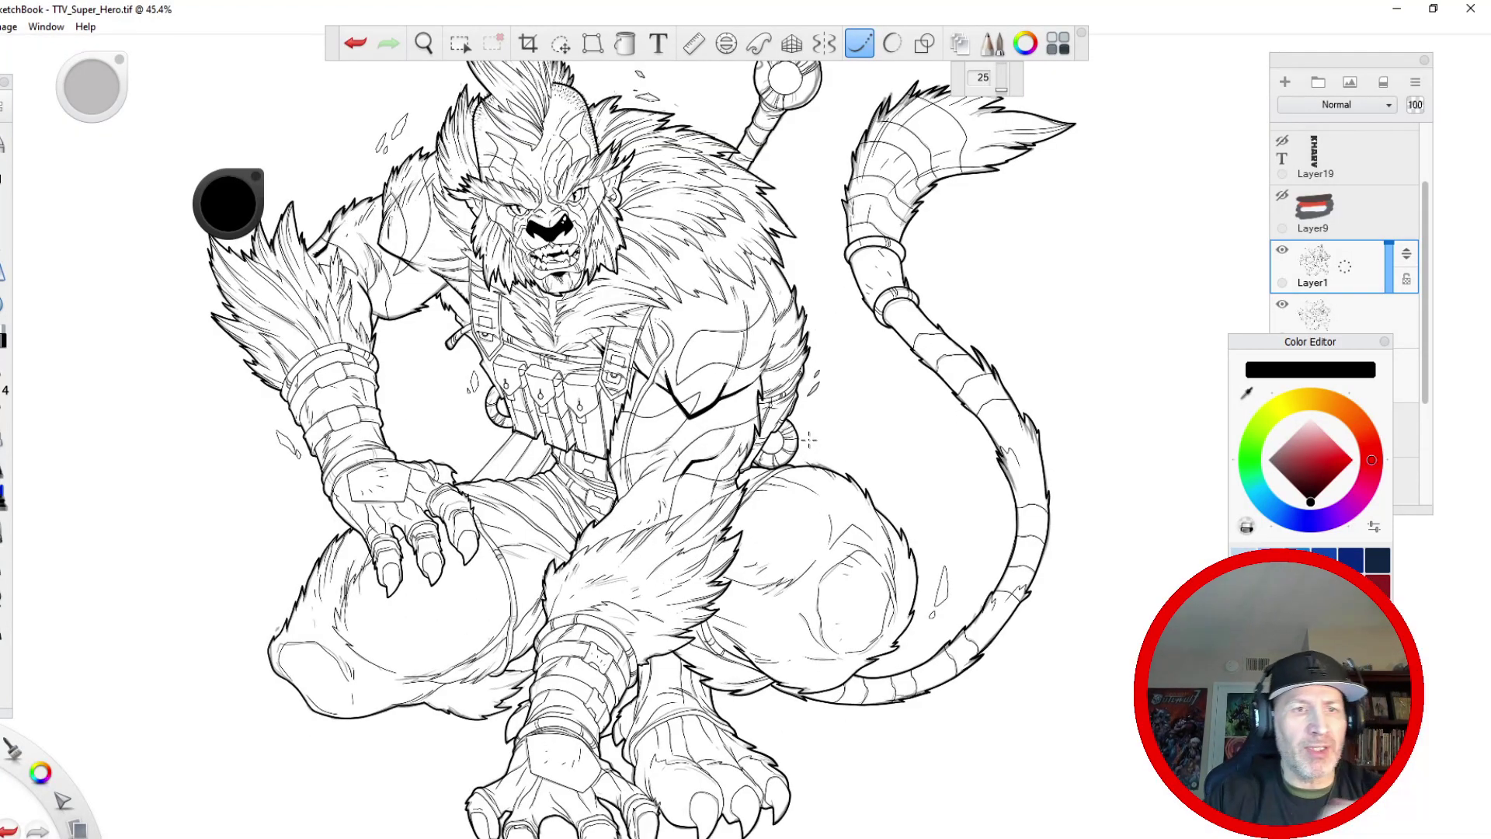
- Show the KHARV title layer and the gray splatter background layers Layer21, Layer22 and Layer23 behind the figure
{"action": "left_click", "coordinate": [1284, 142]}
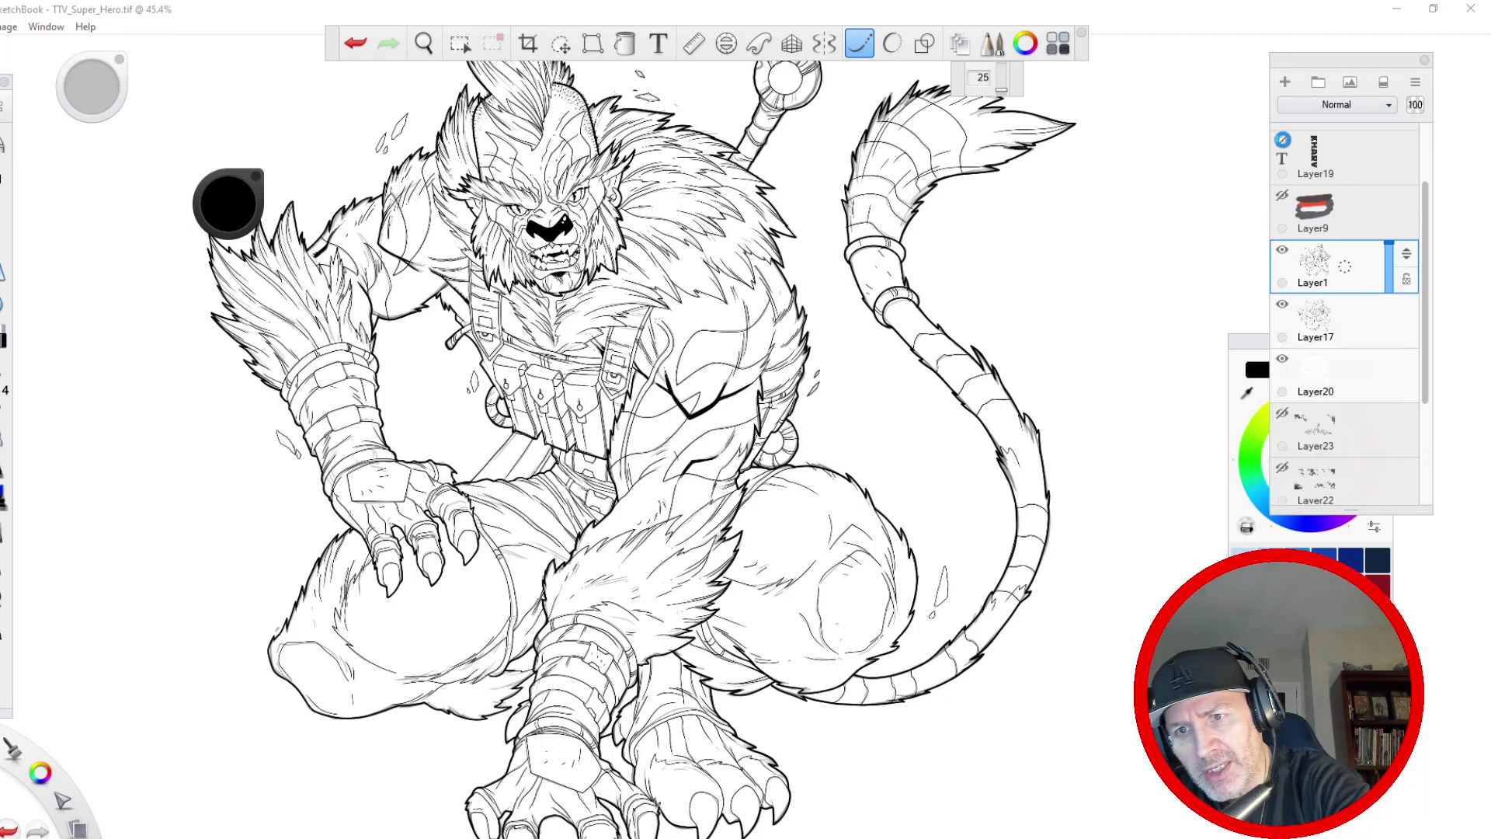
{"action": "key", "text": "space"}
{"action": "left_click_drag", "start_coordinate": [536, 284], "coordinate": [490, 362]}
{"action": "left_click_drag", "start_coordinate": [1425, 377], "coordinate": [1425, 481]}
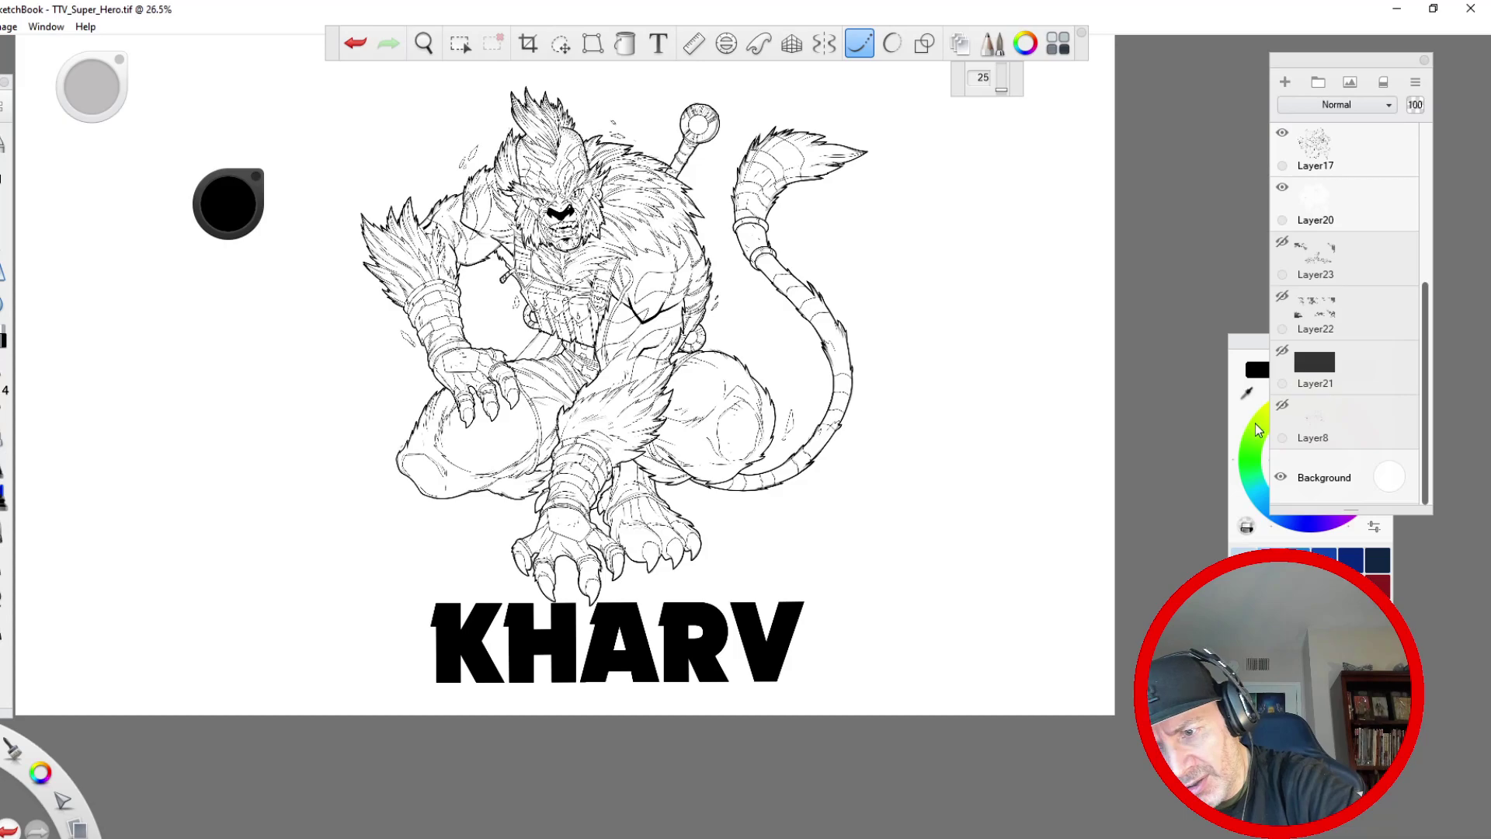
{"action": "left_click", "coordinate": [1283, 354]}
{"action": "left_click", "coordinate": [1283, 296]}
{"action": "left_click", "coordinate": [1283, 242]}
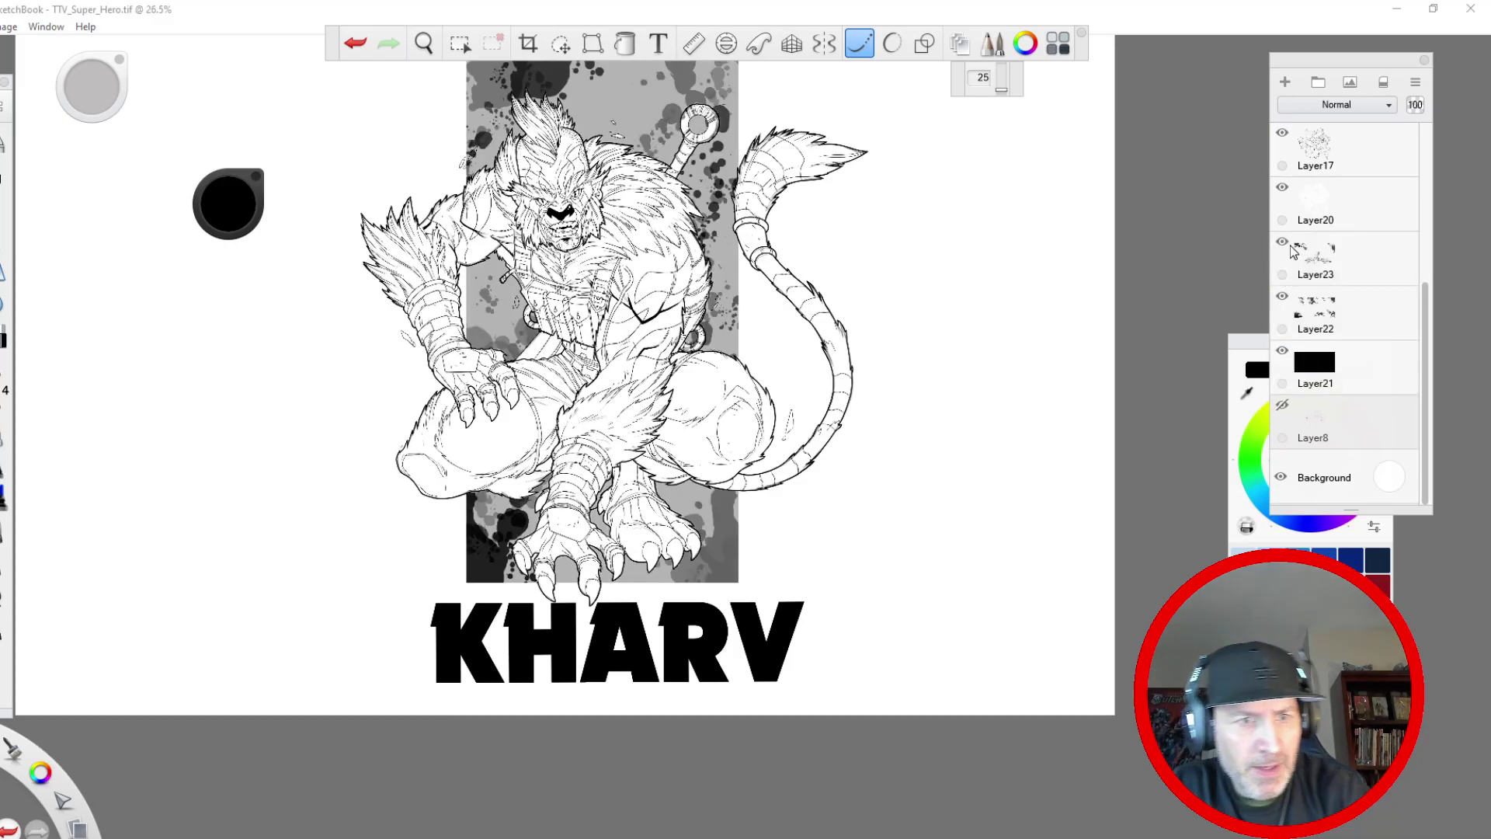
{"action": "key", "text": "space"}
{"action": "mouse_move", "coordinate": [479, 231]}
{"action": "left_mouse_down"}
{"action": "mouse_move", "coordinate": [428, 329]}
{"action": "mouse_move", "coordinate": [456, 258]}
{"action": "left_mouse_up"}
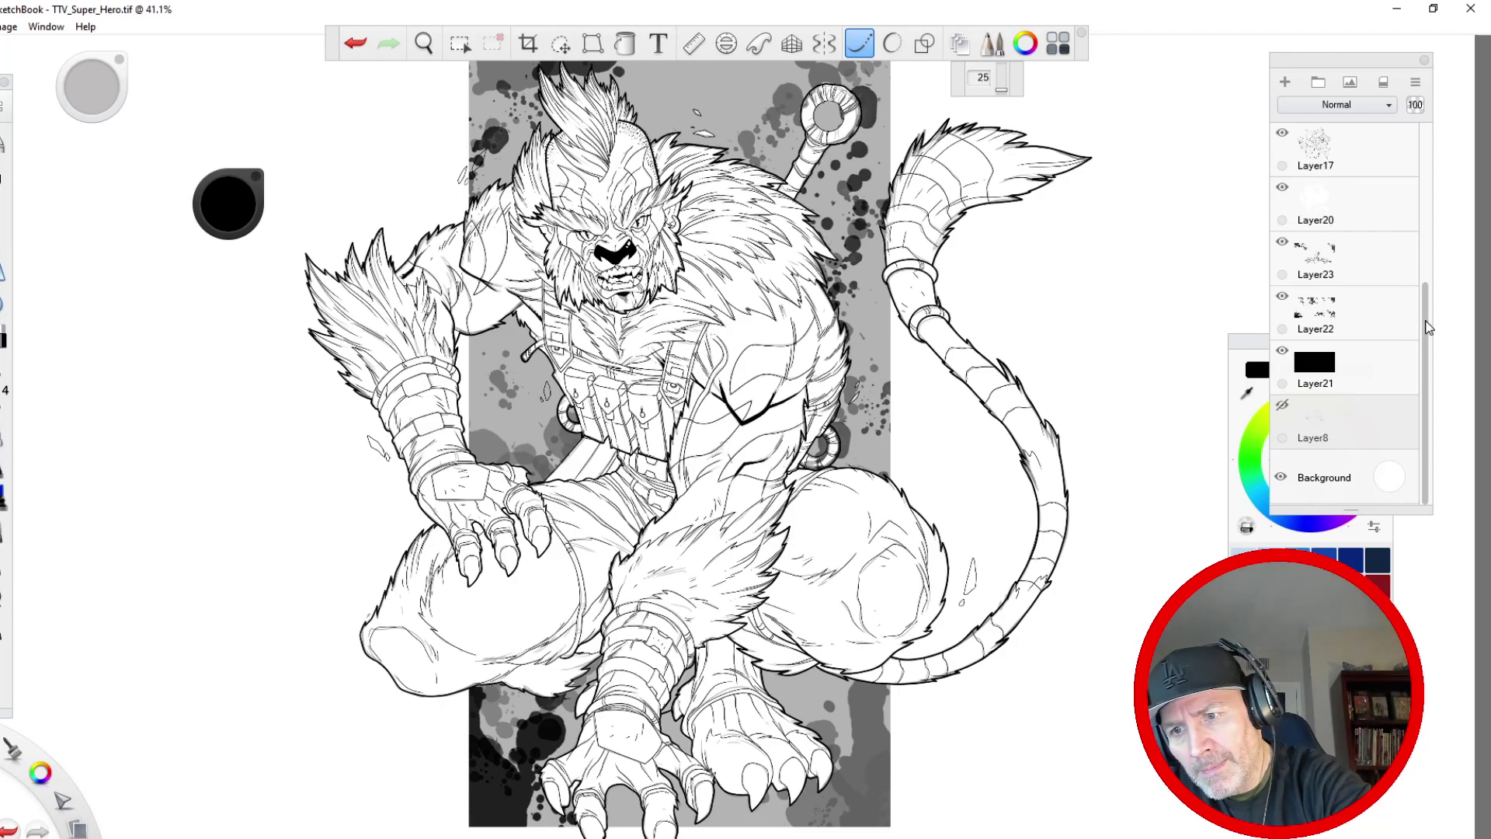
- Turn on the "Making a Super Hero Part 3" text layer over the artwork and hide it again
{"action": "left_click_drag", "start_coordinate": [1426, 321], "coordinate": [1416, 167]}
{"action": "left_click", "coordinate": [1290, 144]}
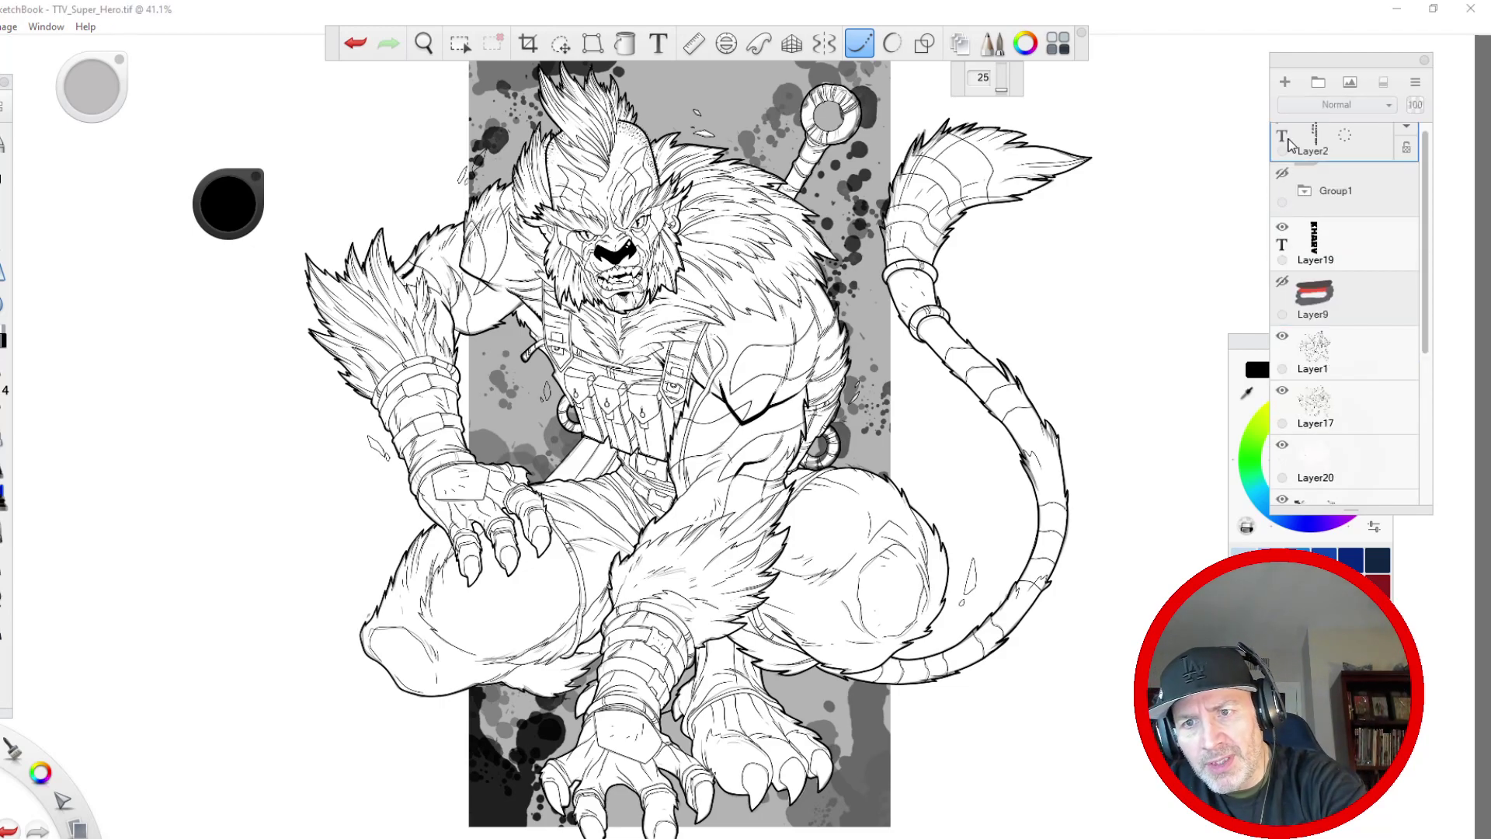
{"action": "left_click", "coordinate": [1289, 154]}
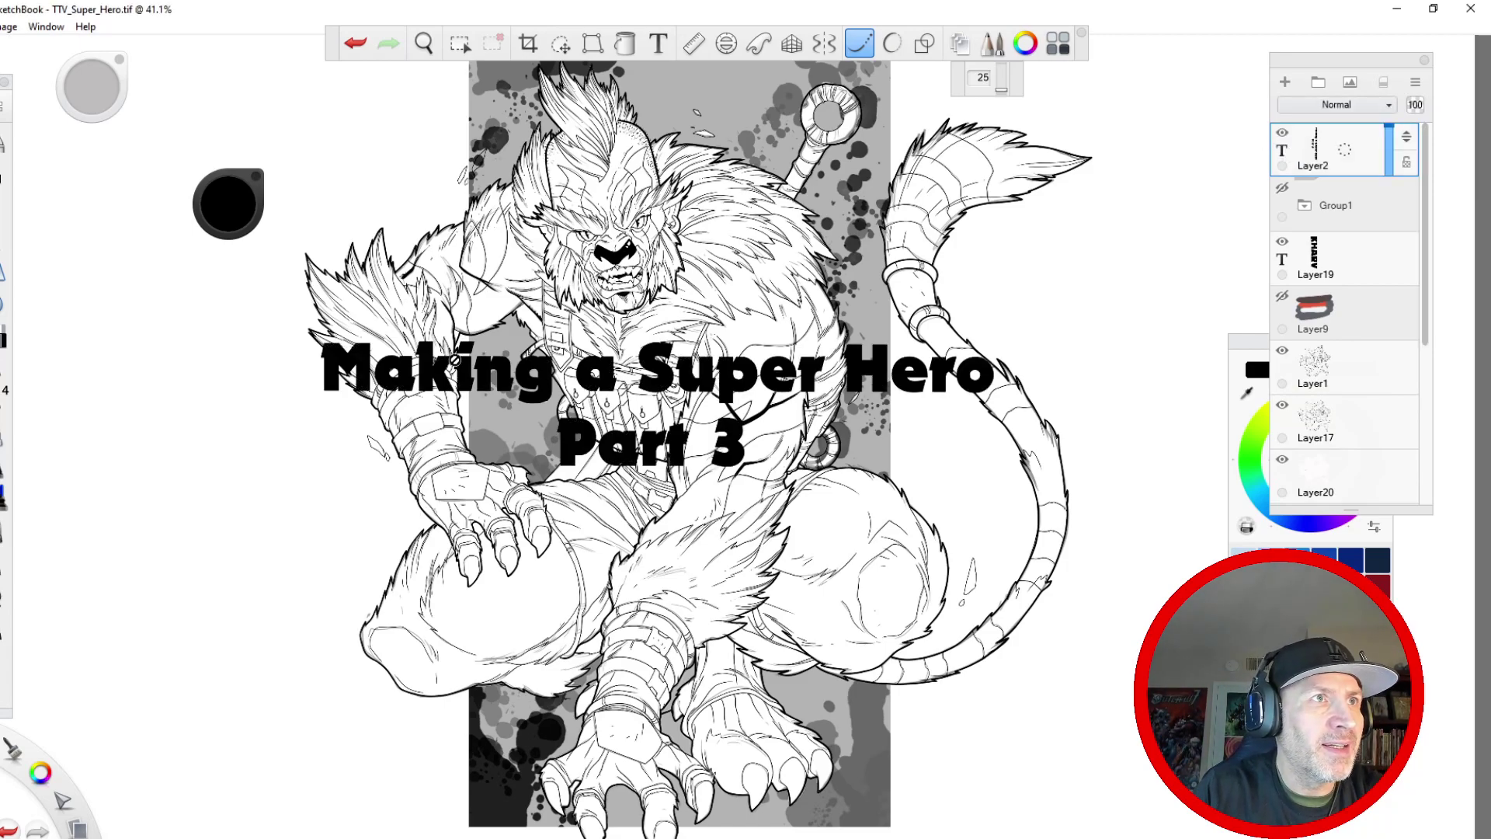
{"action": "key", "text": "space"}
{"action": "left_click_drag", "start_coordinate": [419, 614], "coordinate": [400, 648]}
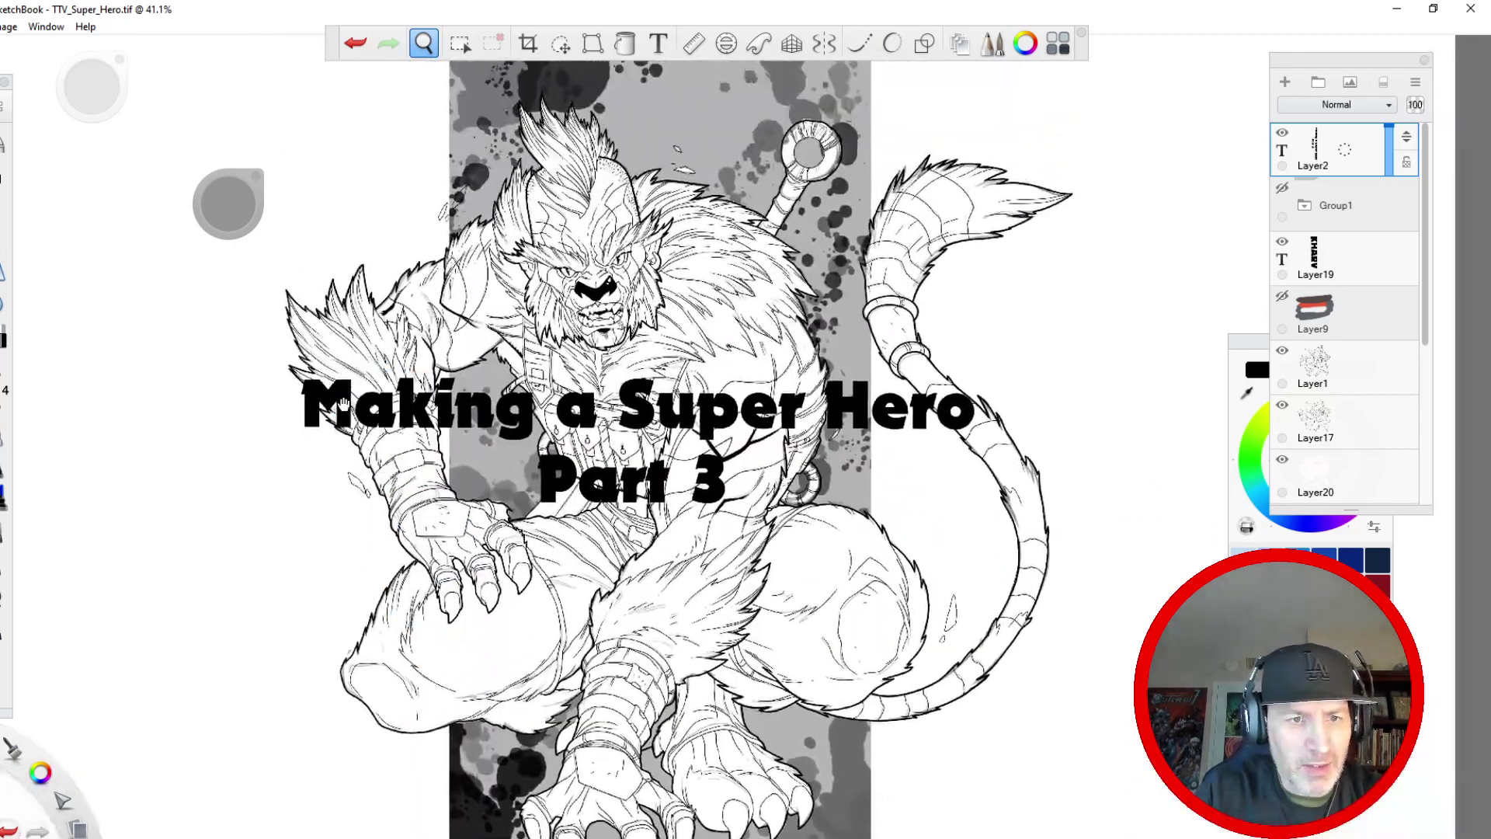
{"action": "left_click_drag", "start_coordinate": [341, 401], "coordinate": [385, 475]}
{"action": "left_click", "coordinate": [859, 43]}
{"action": "left_click", "coordinate": [1283, 136]}
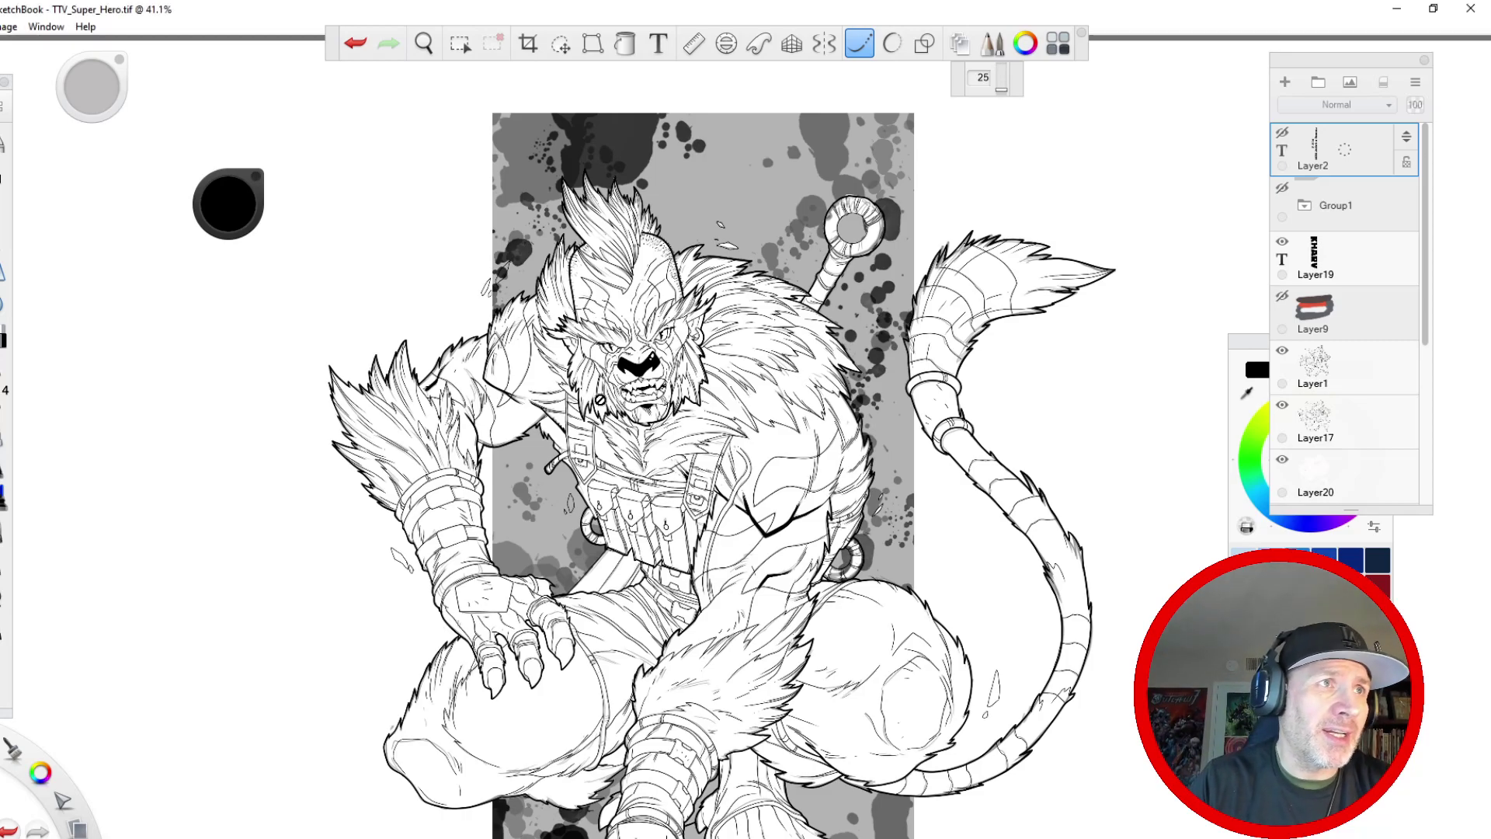
- Examine the figure's line art against the splatter background, from the legs and tail up to the face and mane
{"action": "key", "text": "space"}
{"action": "left_click_drag", "start_coordinate": [626, 430], "coordinate": [661, 423]}
{"action": "left_click_drag", "start_coordinate": [586, 439], "coordinate": [419, 214]}
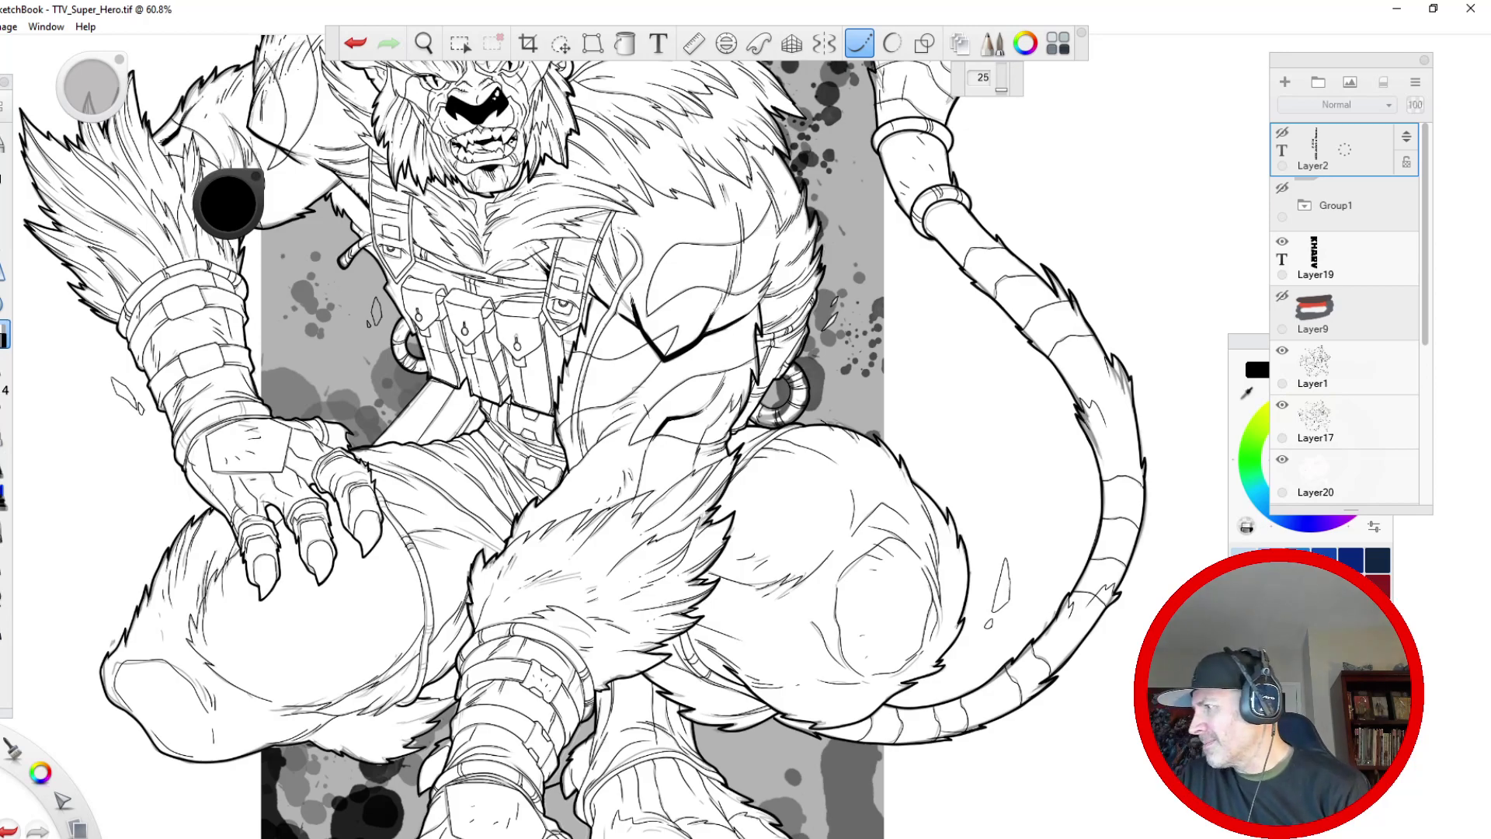
{"action": "scroll", "coordinate": [517, 314], "scroll_direction": "up", "scroll_amount": 4}
{"action": "scroll", "coordinate": [533, 301], "scroll_direction": "down", "scroll_amount": 4}
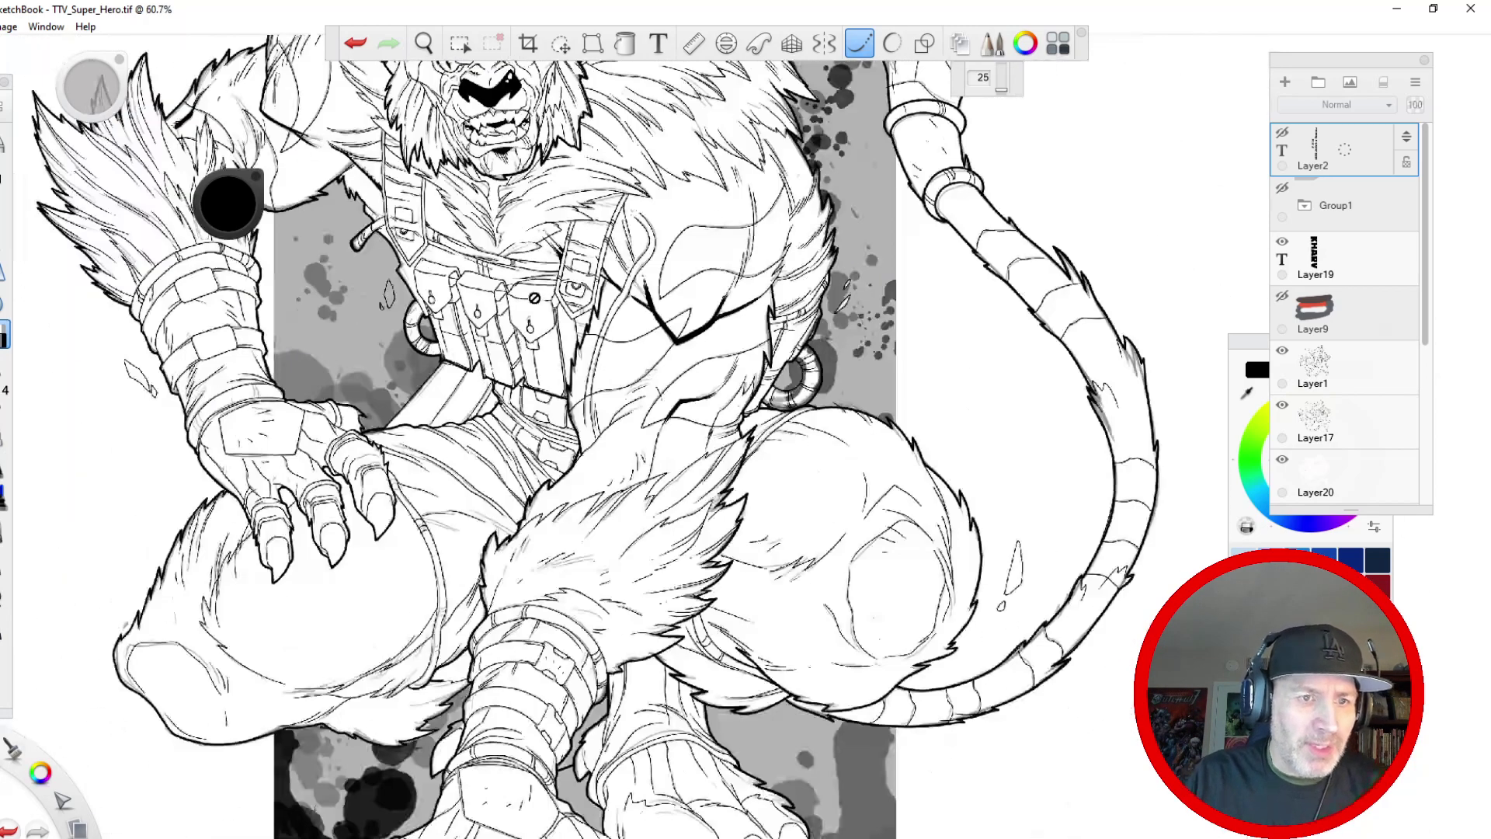
{"action": "key", "text": "space"}
{"action": "left_click_drag", "start_coordinate": [513, 369], "coordinate": [578, 601]}
{"action": "left_click_drag", "start_coordinate": [523, 424], "coordinate": [548, 484]}
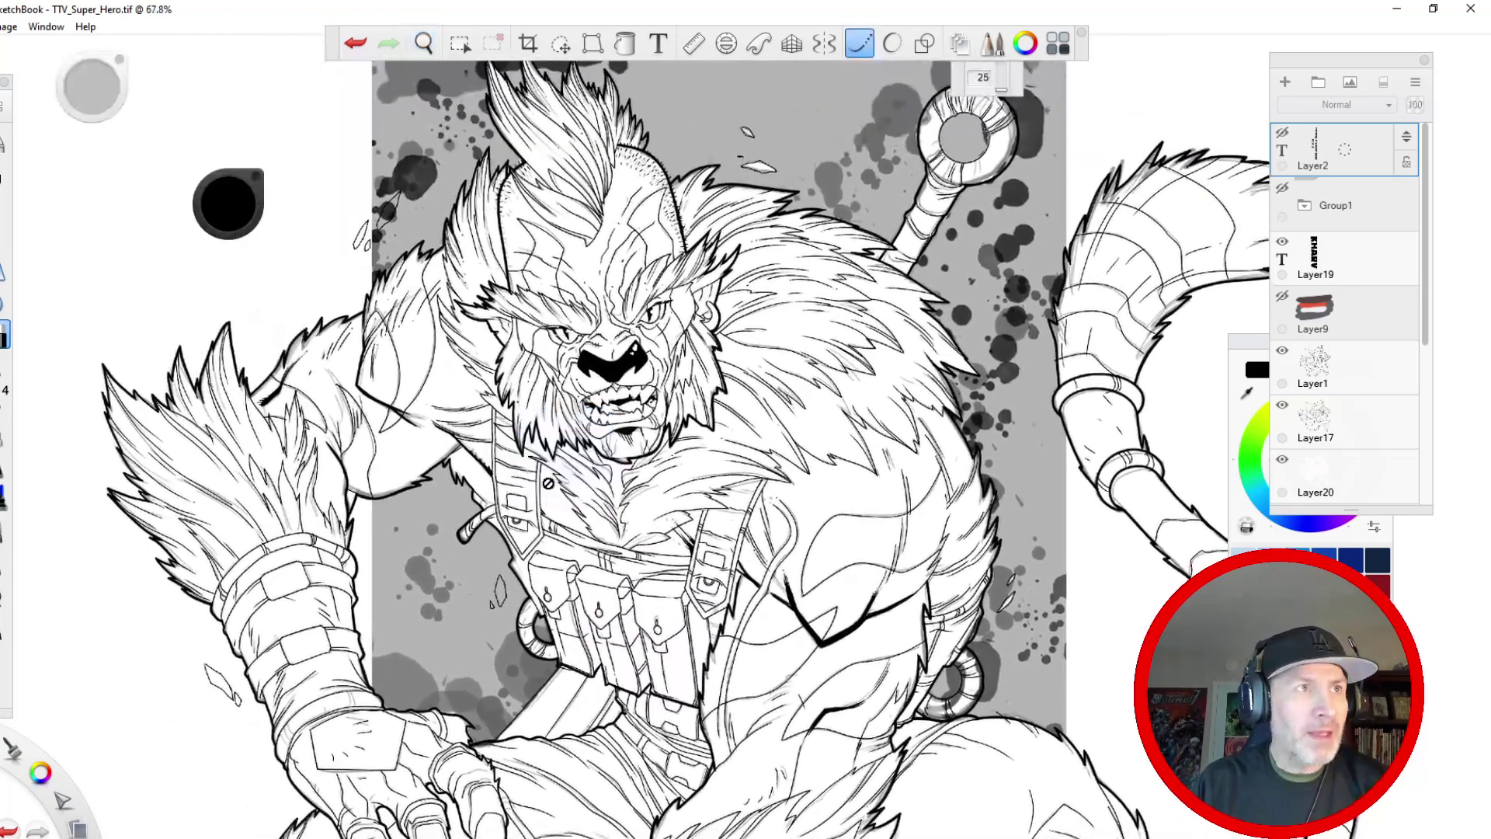